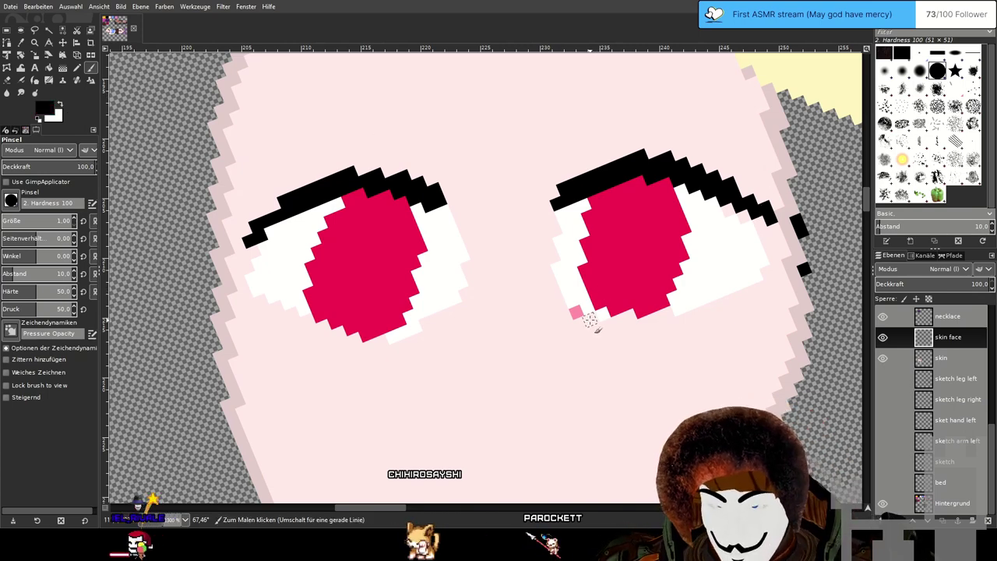
Undo a stray straight line, then paint grey shading along the right eye's lower edge.
drag(591, 321, 580, 309)
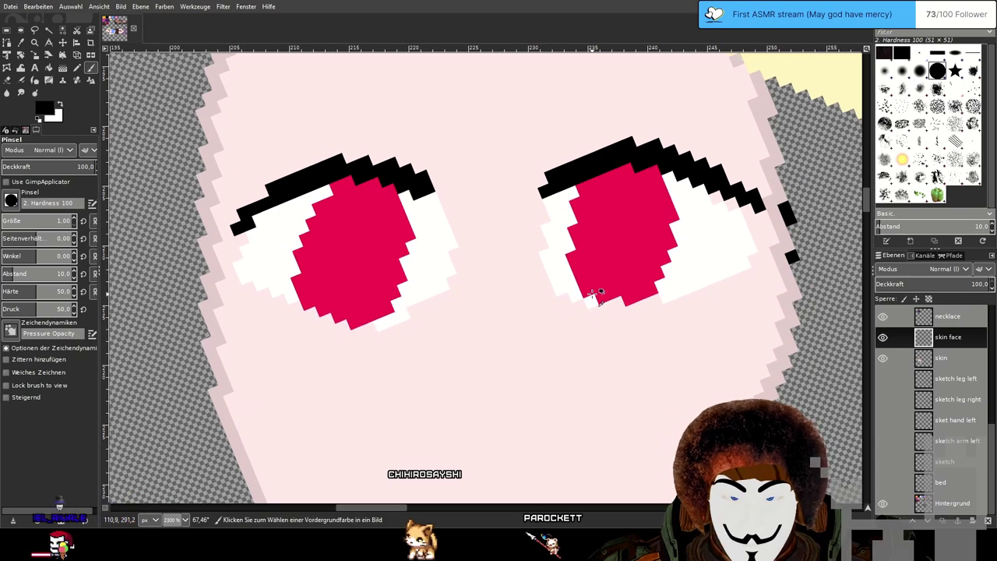
key(ctrl+z)
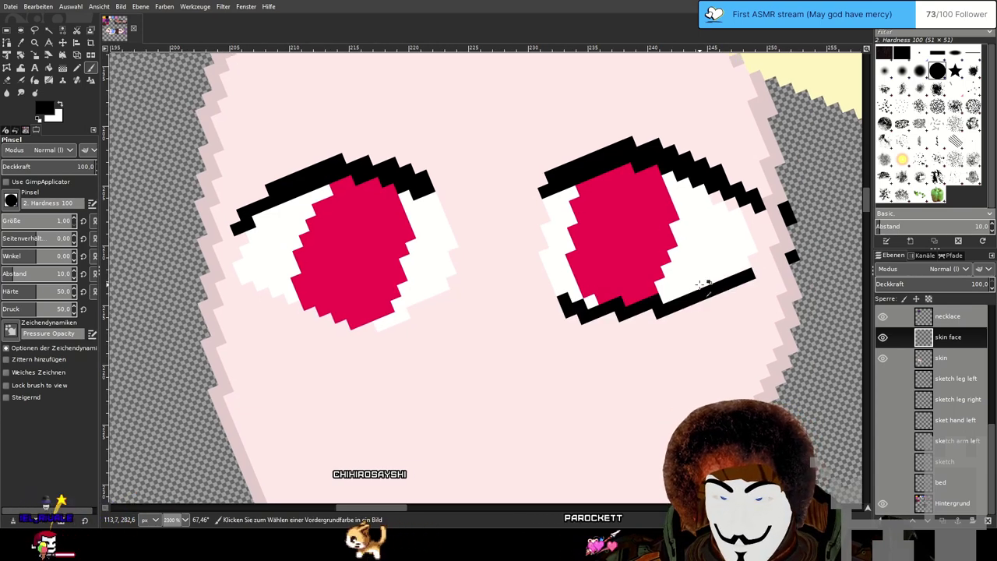
key(ctrl+z)
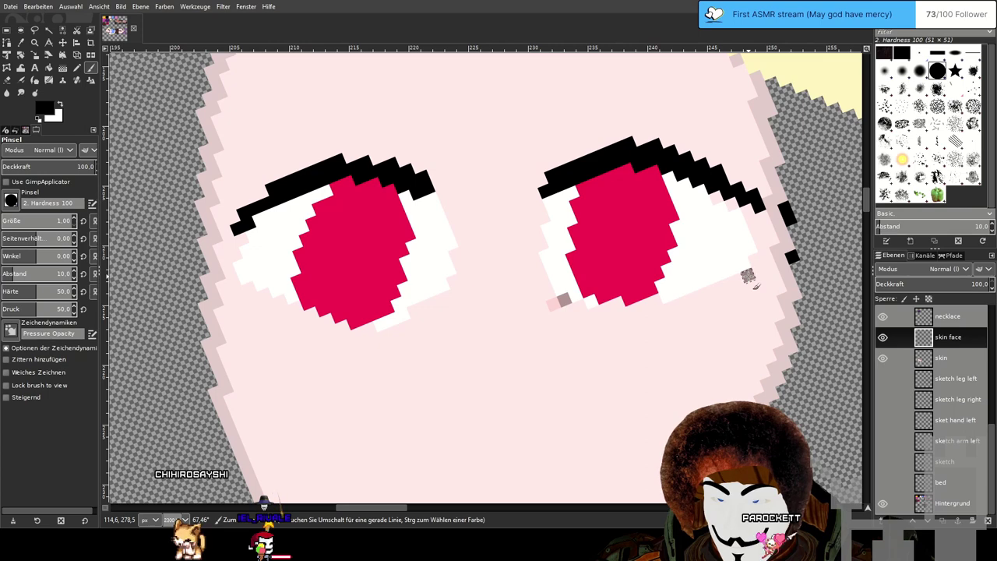
scroll(725, 294, up, 1)
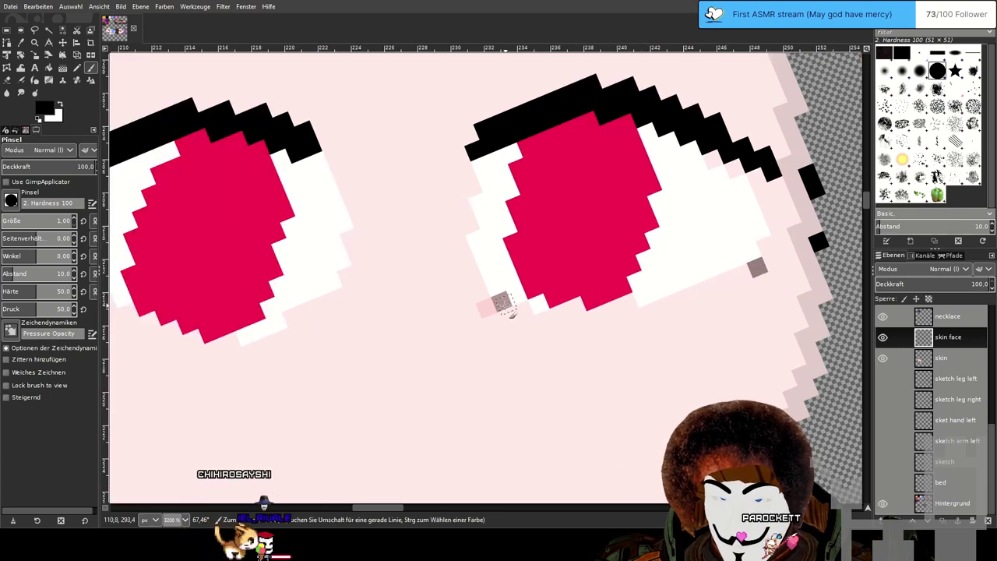
mouse_move(502, 306)
mouse_down()
mouse_move(539, 326)
mouse_move(588, 320)
mouse_up()
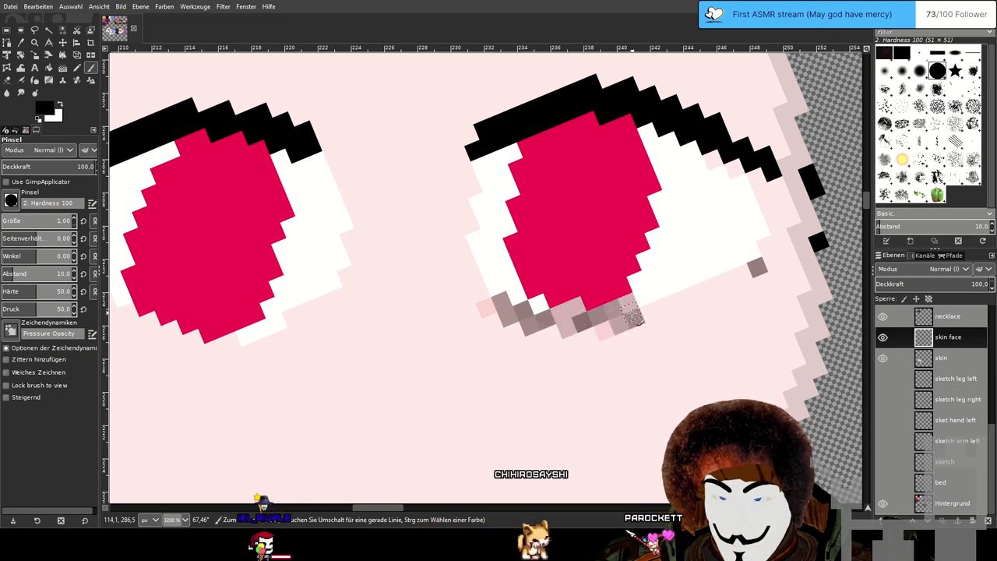
drag(655, 315, 759, 270)
Paint matching grey shading along the bottom of the left eye.
scroll(704, 311, down, 4)
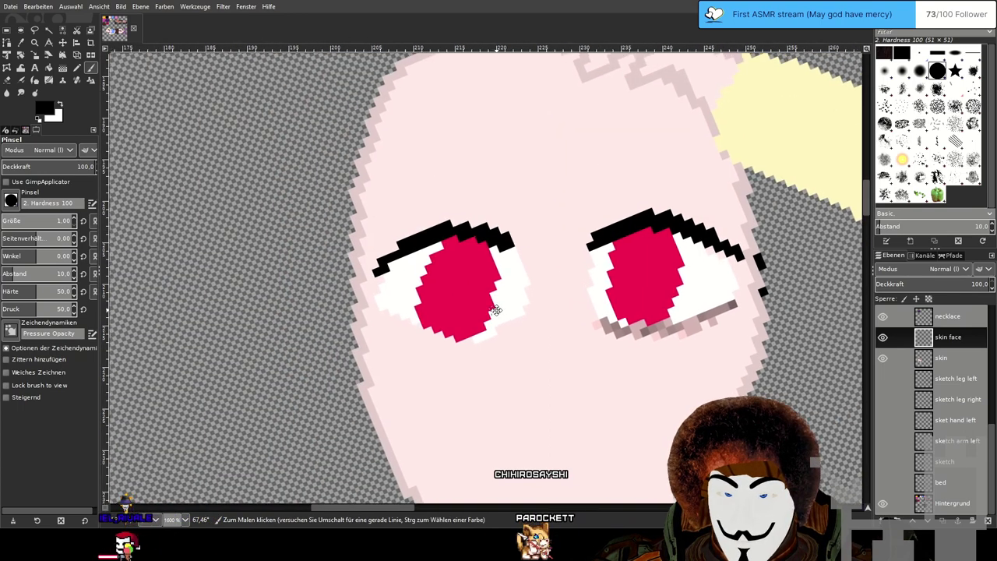
scroll(505, 313, up, 2)
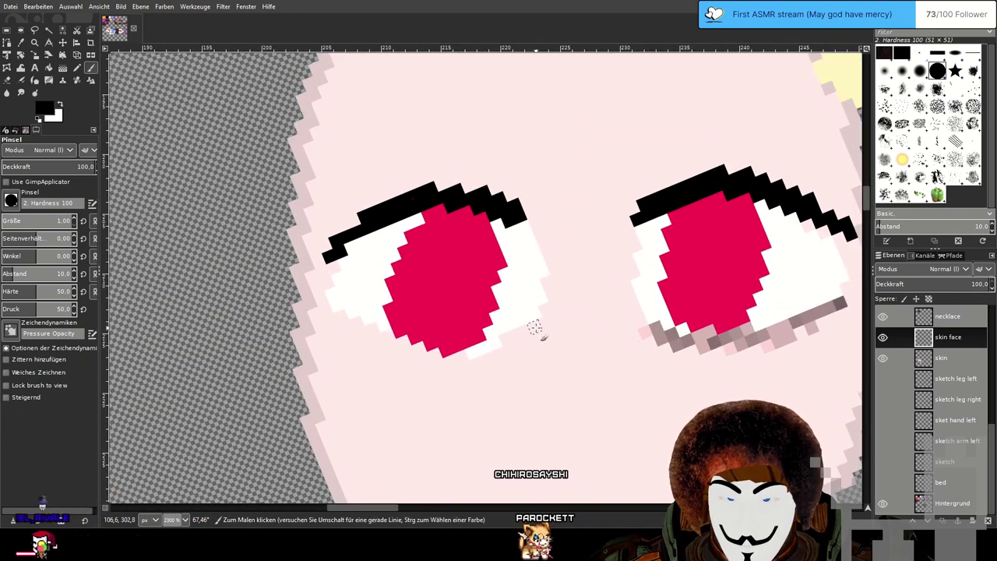
mouse_move(534, 327)
mouse_down()
mouse_move(508, 351)
mouse_move(464, 367)
mouse_up()
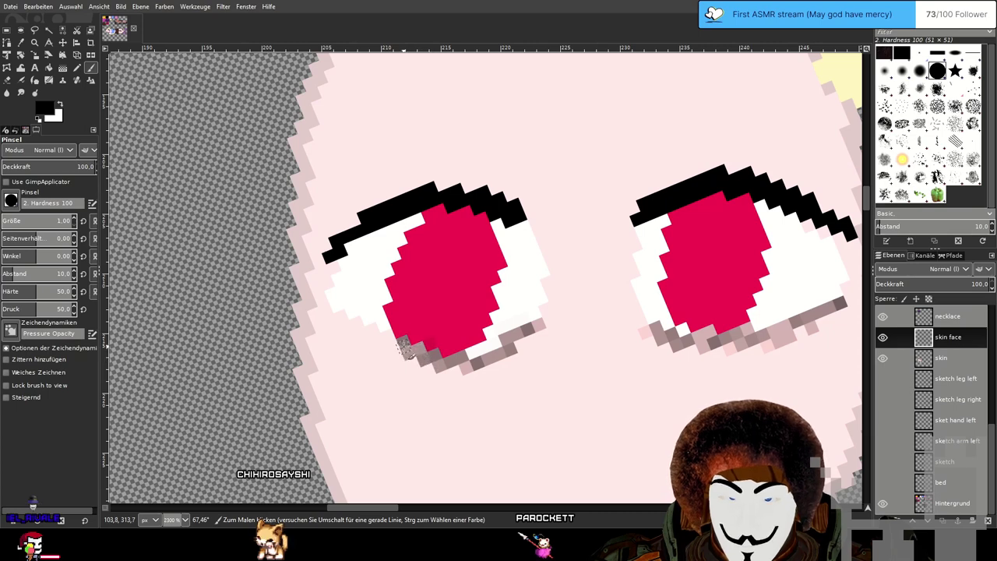
drag(389, 340, 349, 326)
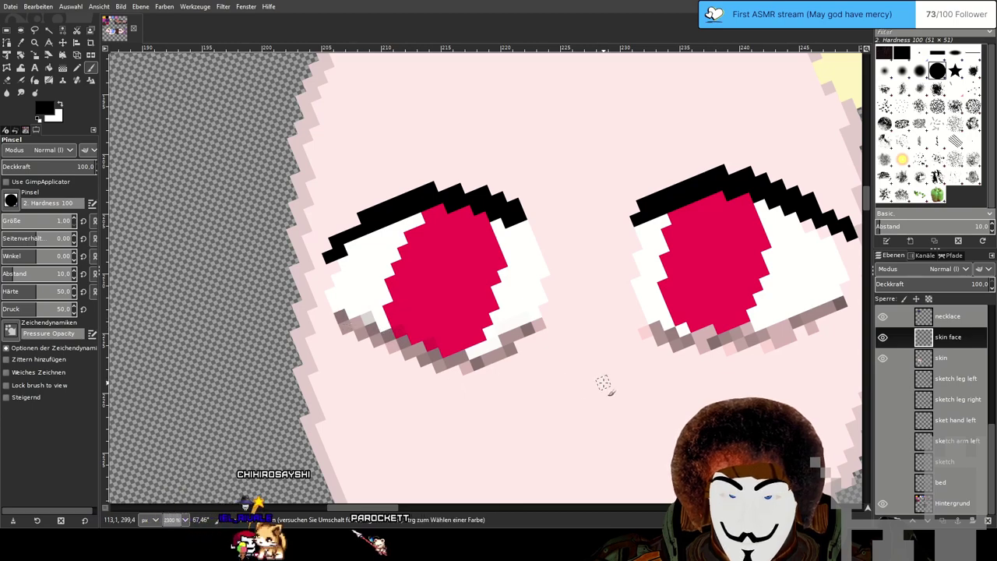
scroll(608, 383, down, 1)
scroll(608, 383, up, 1)
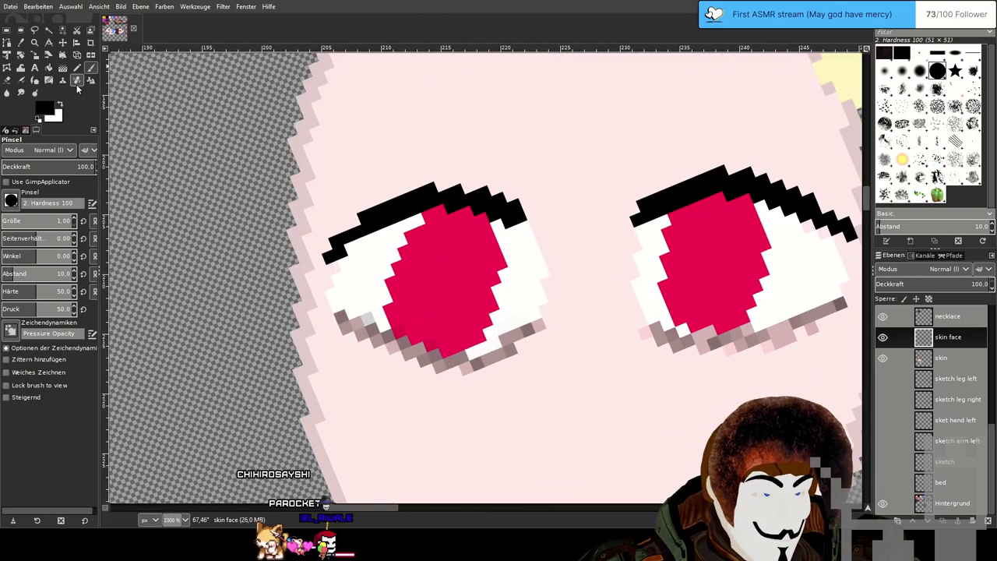
With the Pencil, dab a white pixel at the left eye's lower edge.
key(n)
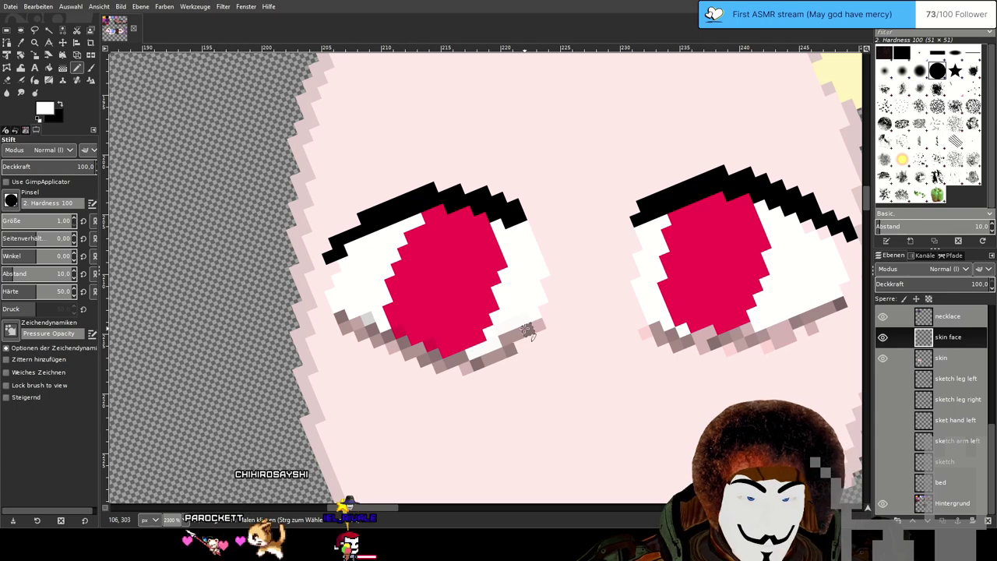
click(495, 339)
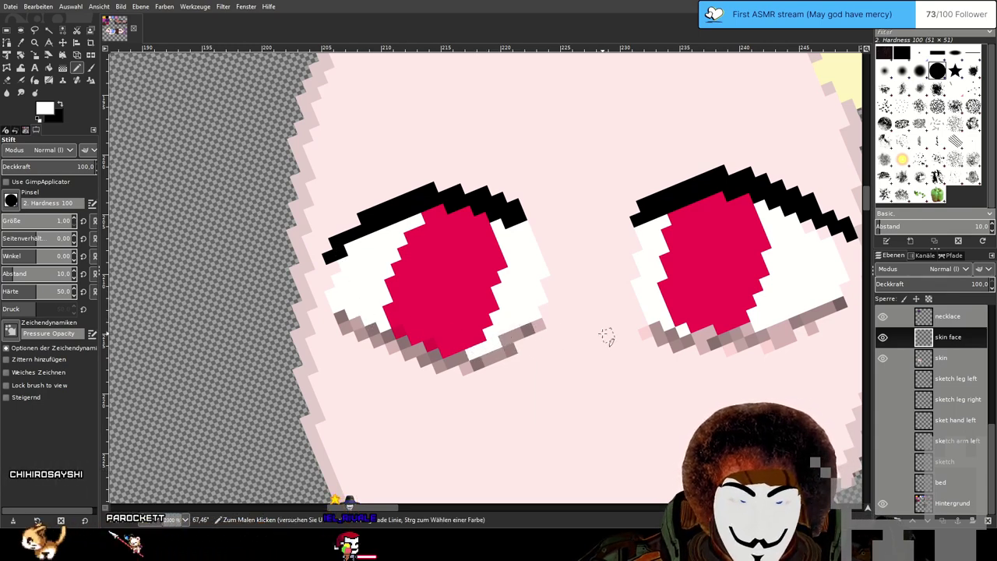
drag(597, 338, 516, 341)
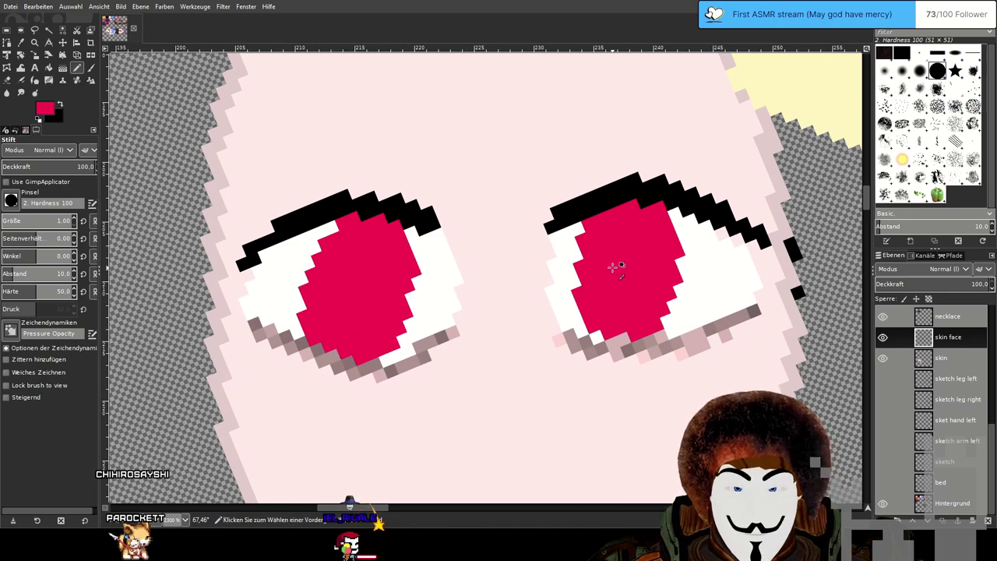
scroll(613, 268, down, 4)
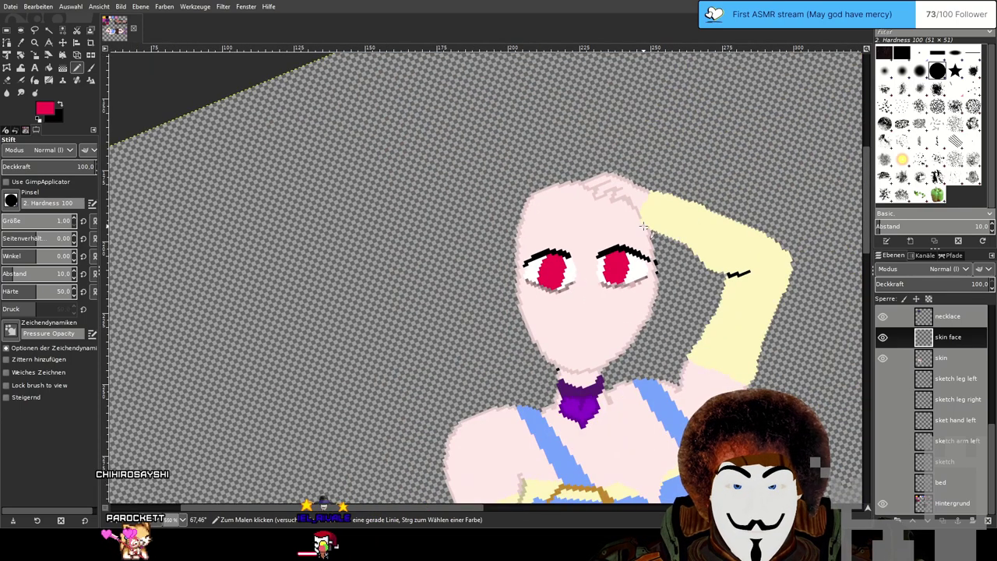
scroll(643, 225, up, 3)
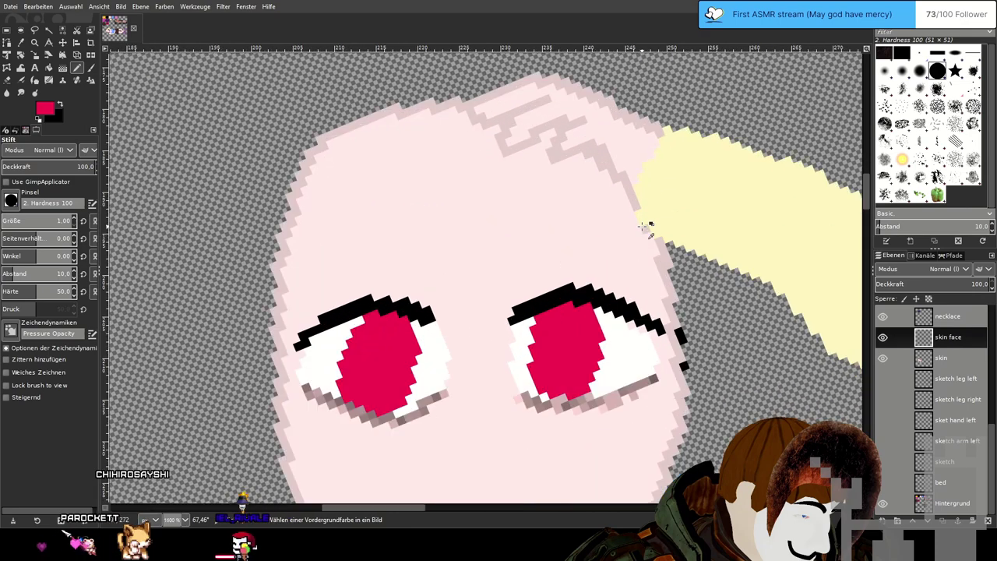
scroll(630, 235, down, 1)
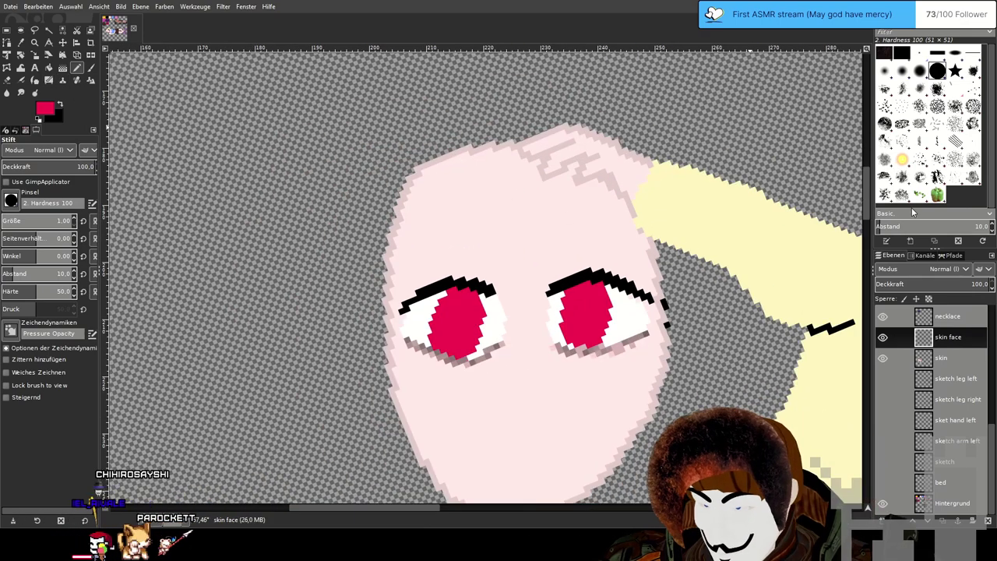
Sample the pale skin colour and draw a faint nose line below the eyes.
ctrl+click(660, 257)
scroll(467, 285, down, 1)
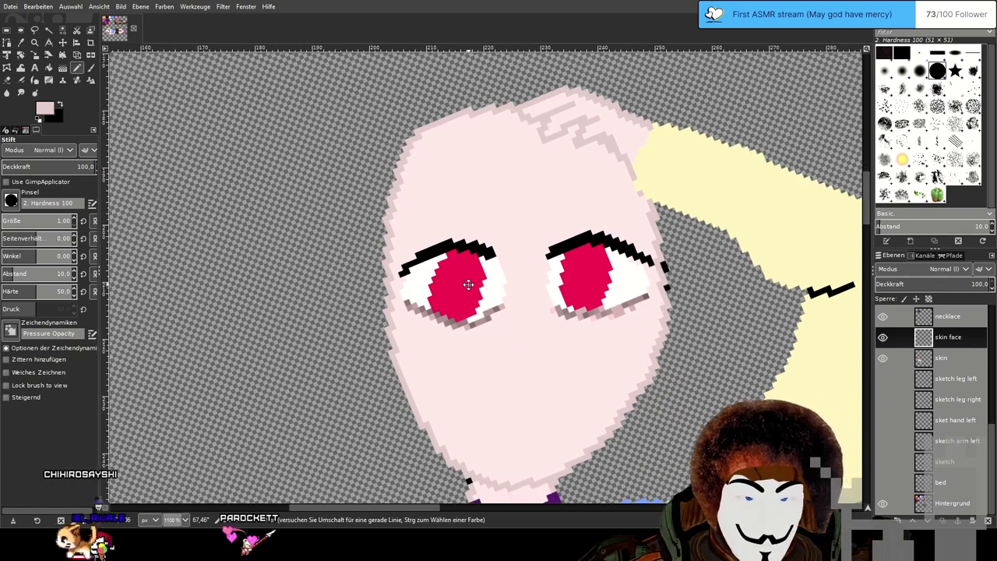
scroll(548, 314, up, 3)
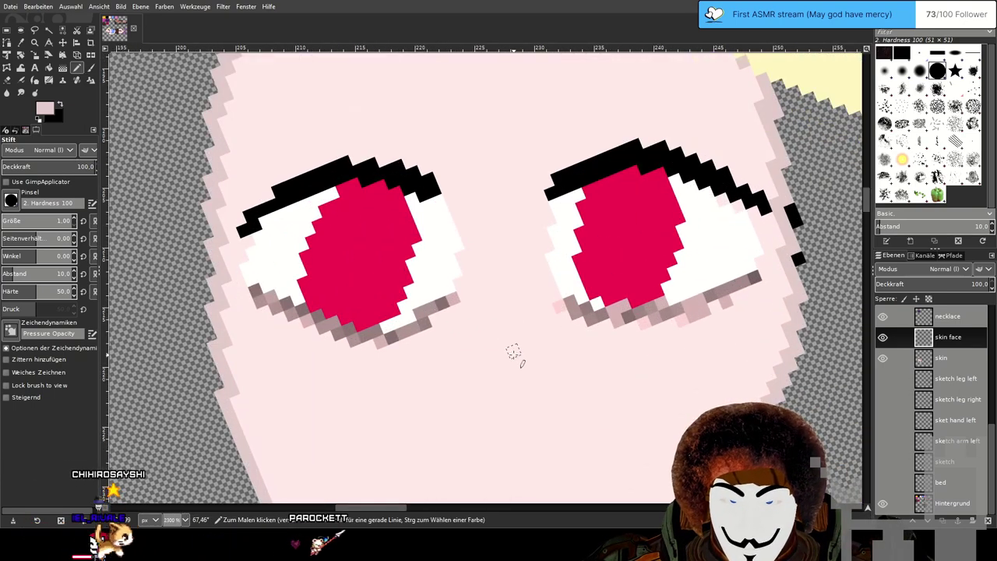
mouse_move(513, 350)
mouse_down()
mouse_move(524, 413)
mouse_move(514, 424)
mouse_up()
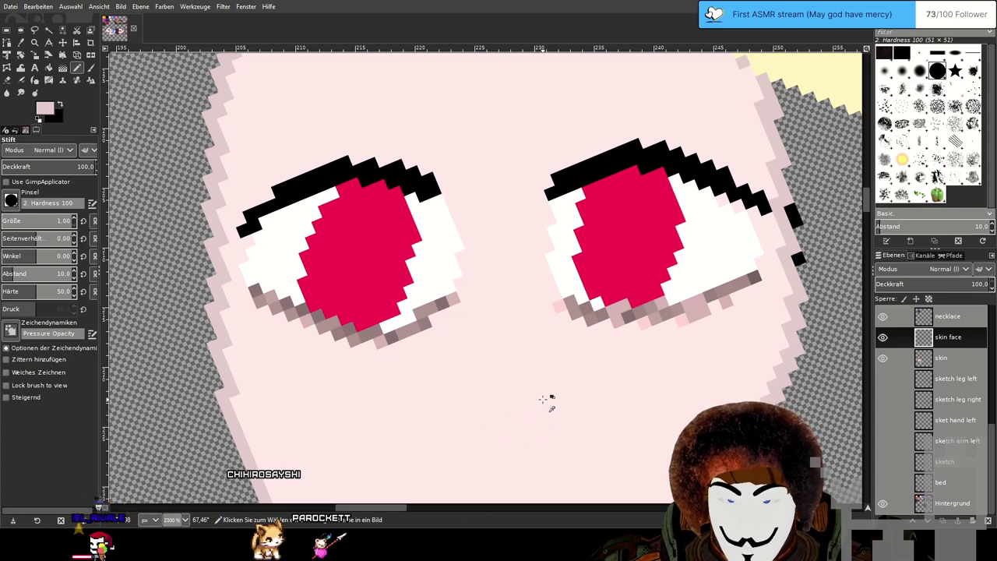
scroll(548, 399, down, 3)
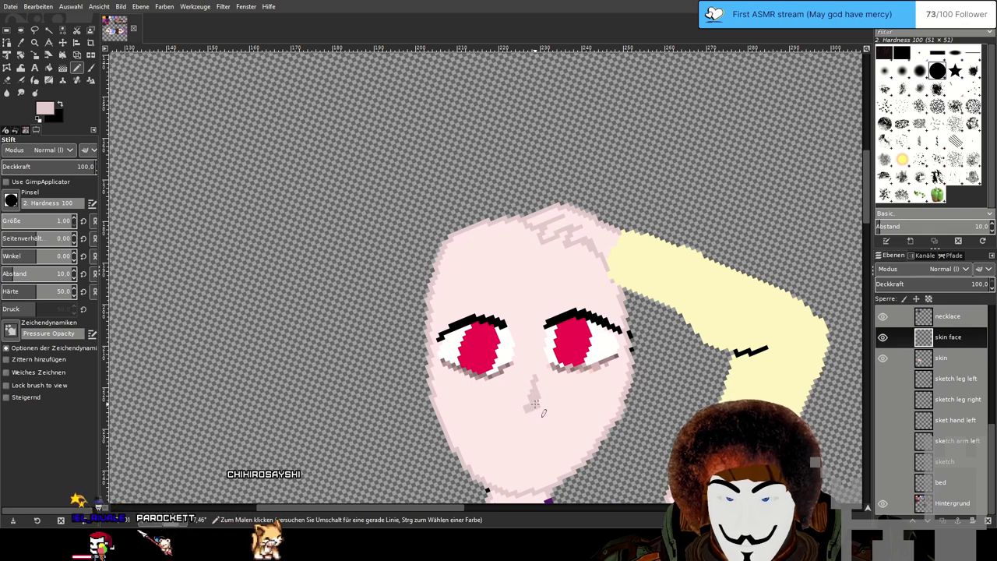
scroll(598, 413, down, 2)
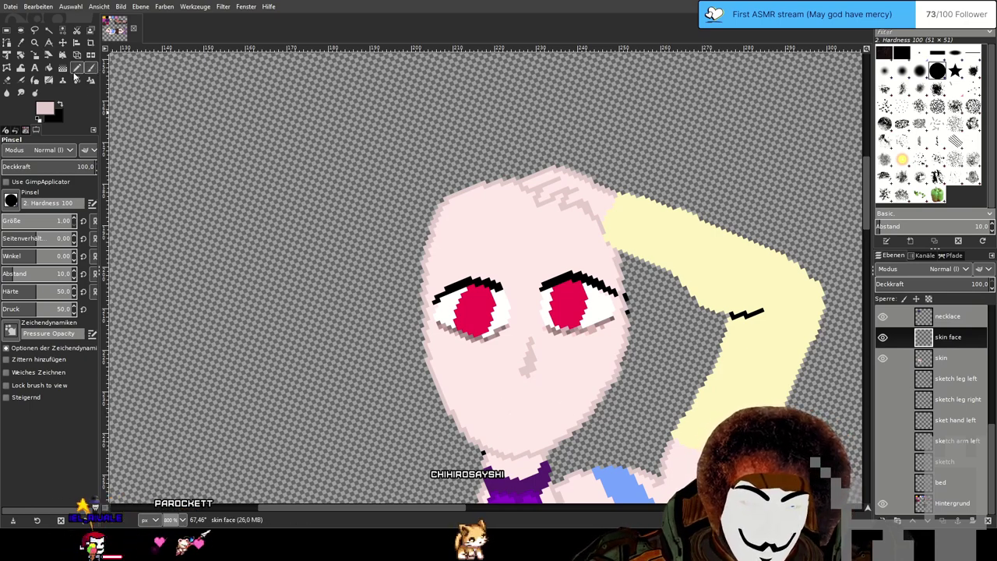
click(76, 70)
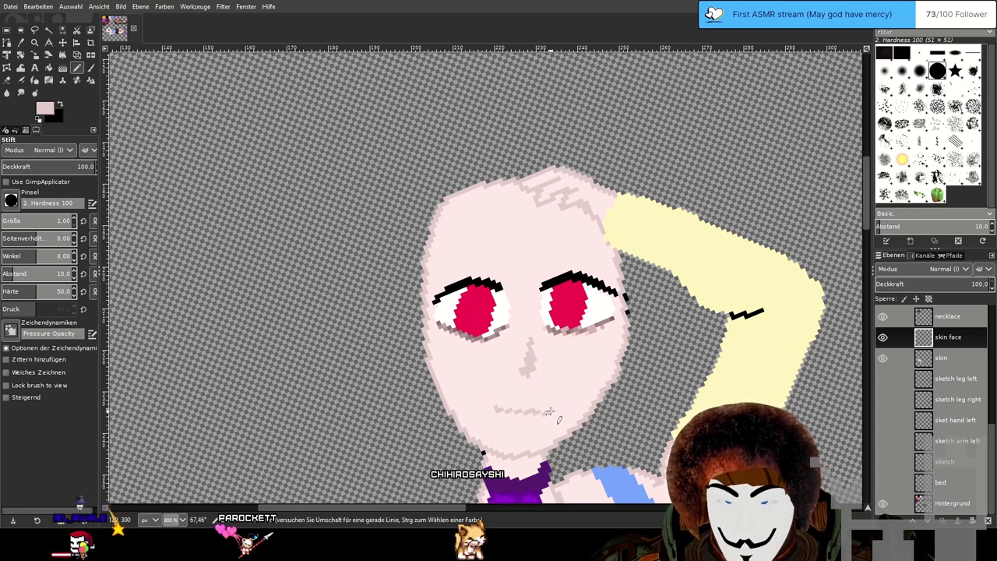
scroll(673, 405, down, 3)
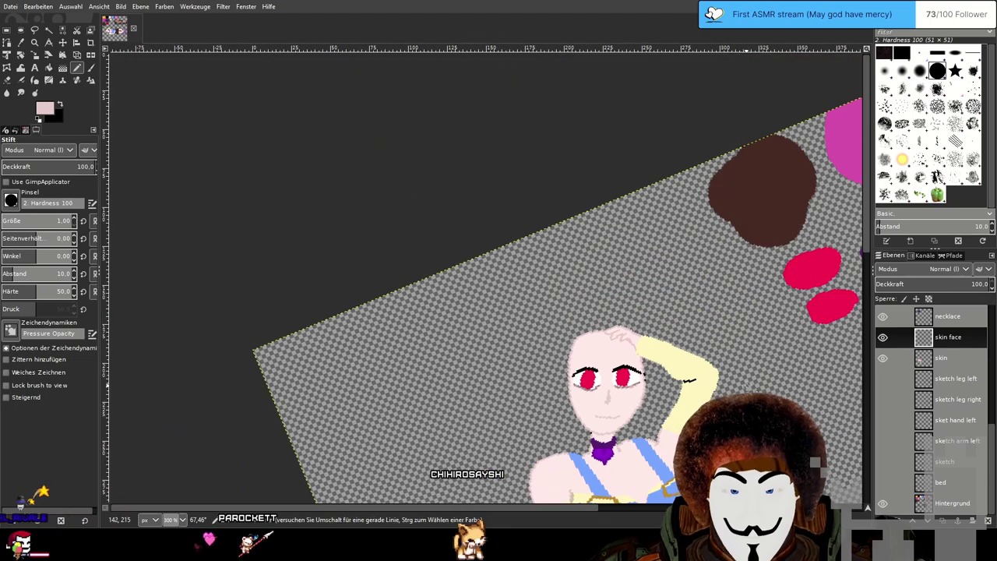
Tilt the view to the reclining figure, show the bed layer's sofa sketch, and re-centre the upright face.
drag(790, 362, 585, 189)
scroll(584, 189, down, 3)
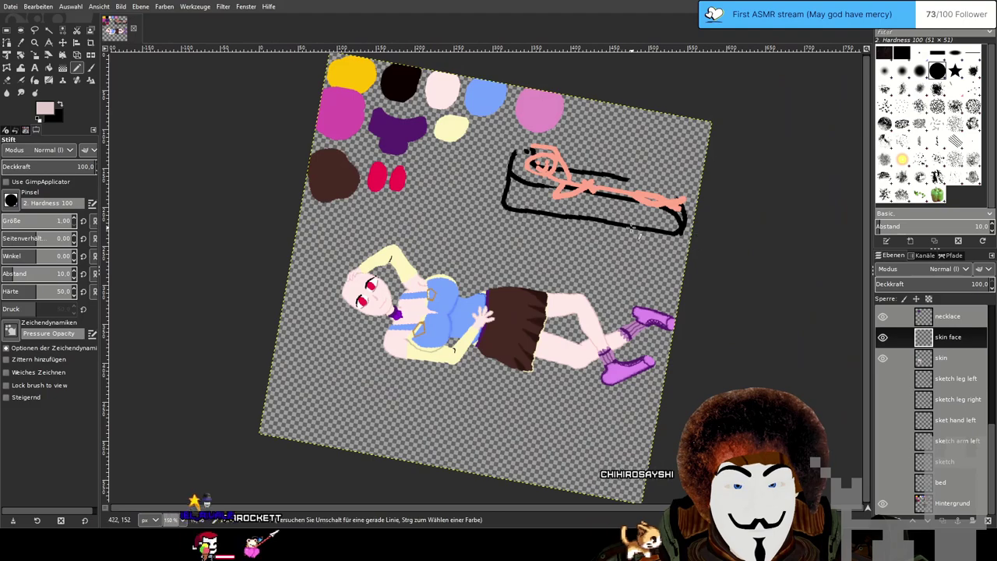
drag(632, 228, 613, 202)
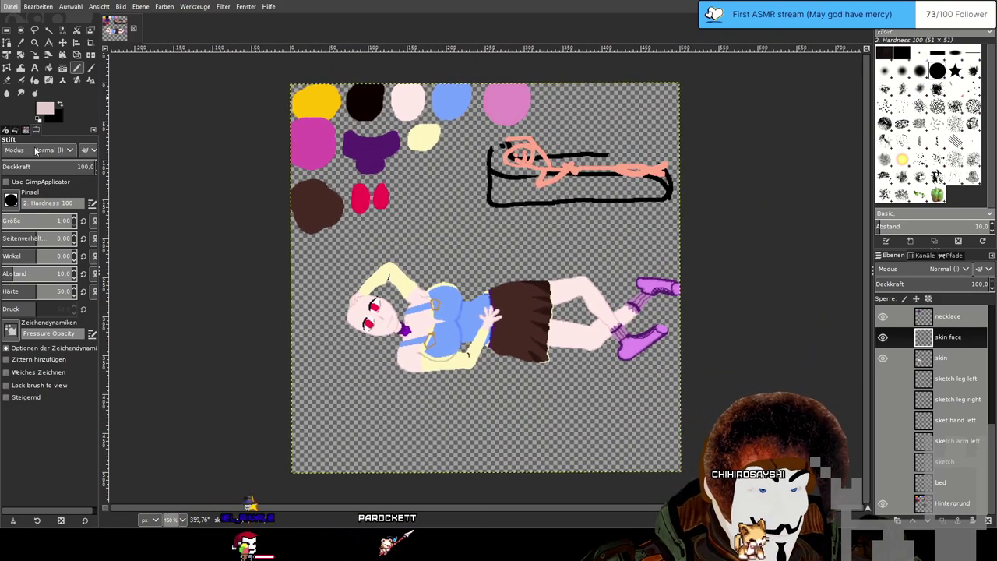
scroll(309, 285, up, 4)
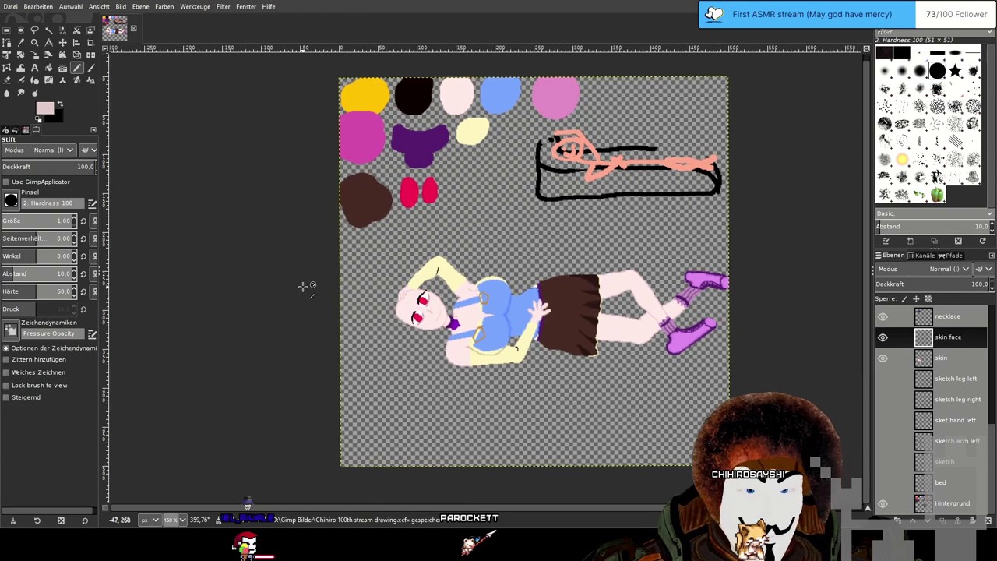
scroll(309, 285, down, 1)
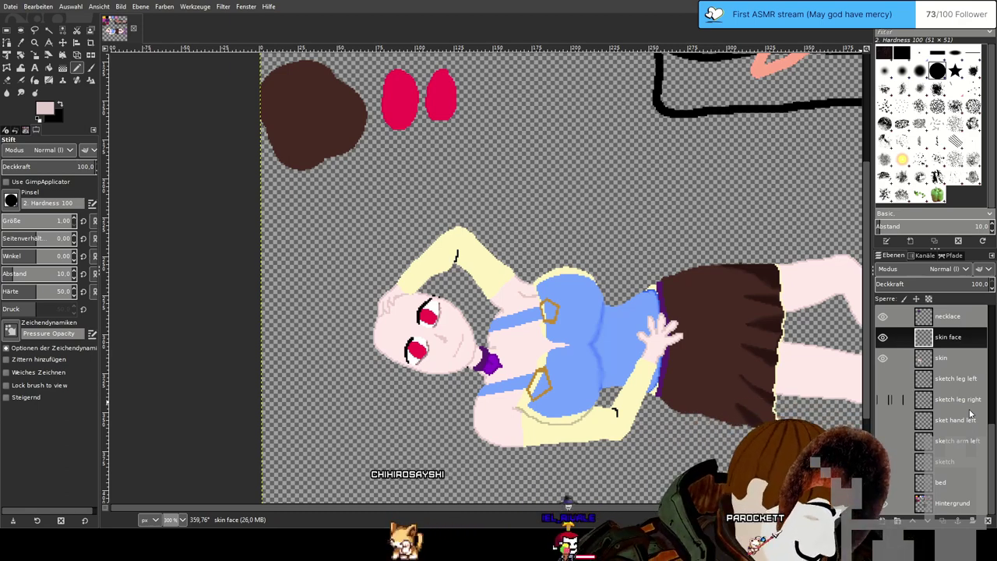
scroll(947, 372, up, 3)
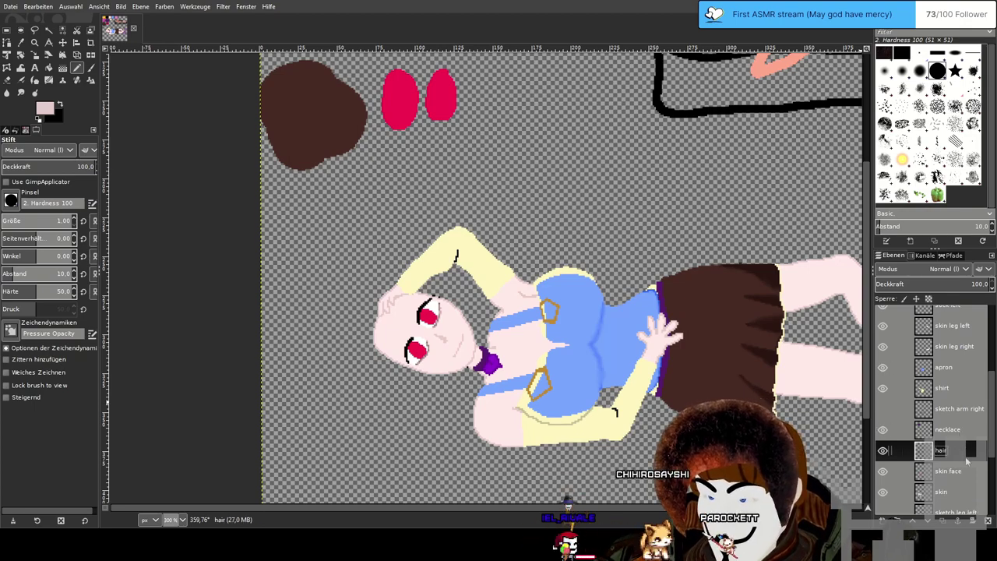
drag(391, 218, 759, 356)
scroll(937, 483, down, 3)
click(883, 483)
mouse_move(685, 356)
mouse_down()
mouse_move(654, 283)
mouse_move(347, 273)
mouse_move(649, 392)
mouse_up()
scroll(421, 335, up, 4)
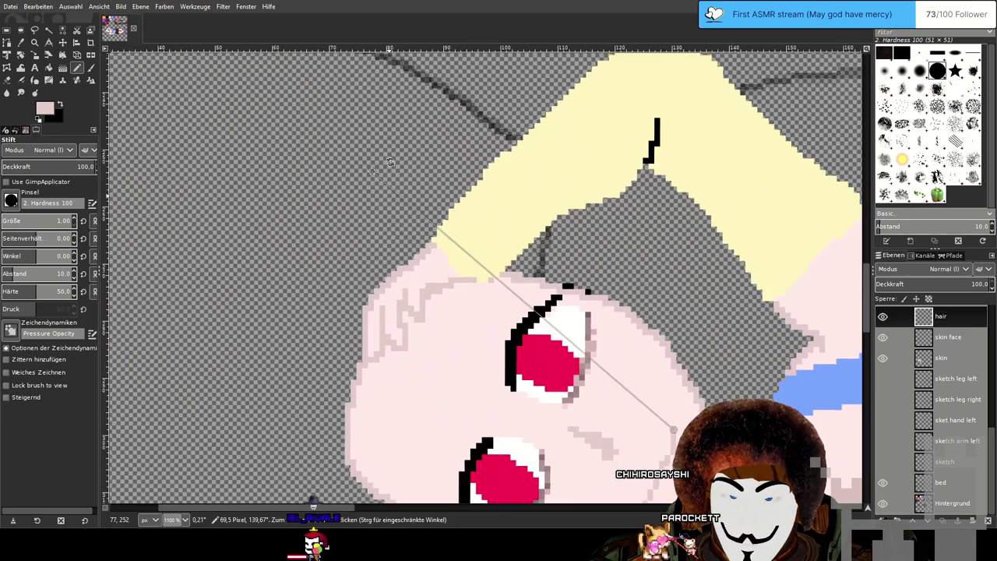
drag(388, 162, 532, 163)
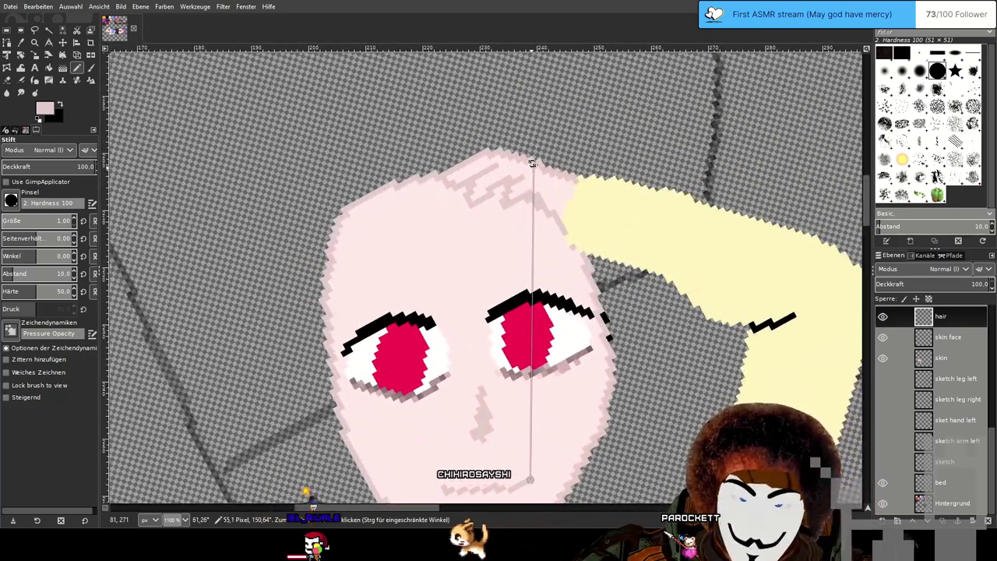
Activate the Hintergrund swatch layer and Color Picker, then return to the Pencil on the hair layer.
scroll(592, 178, down, 4)
drag(692, 130, 369, 385)
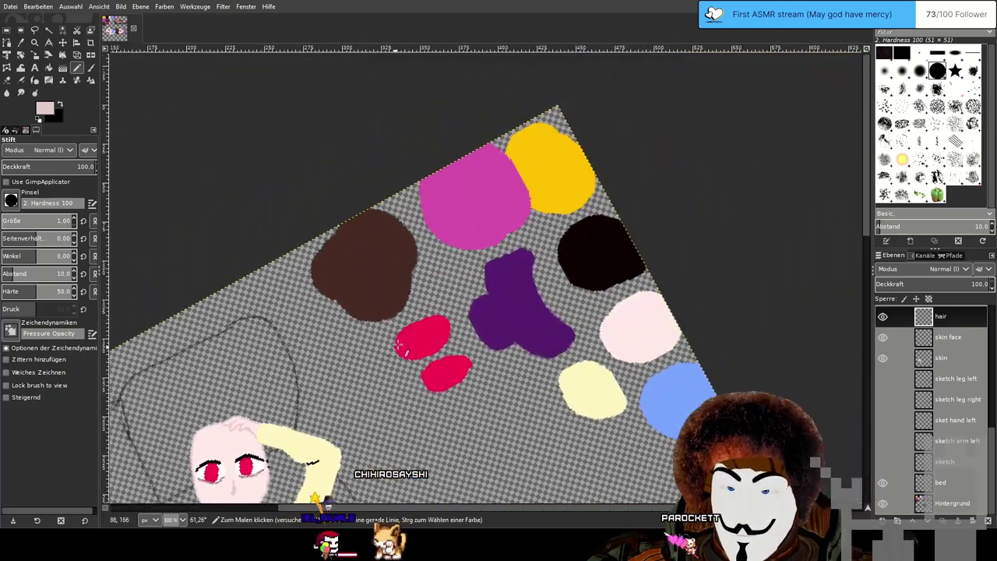
click(954, 508)
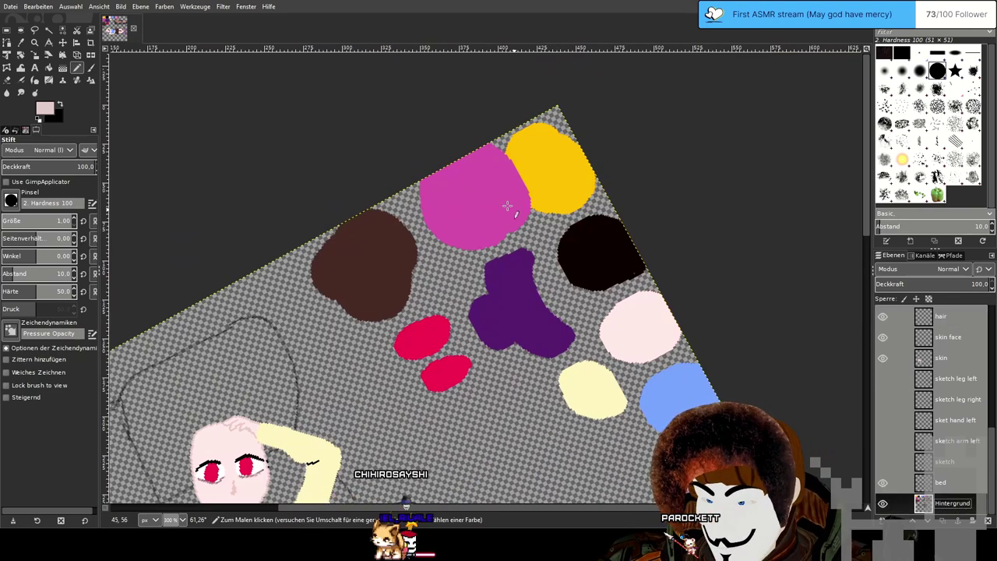
click(21, 44)
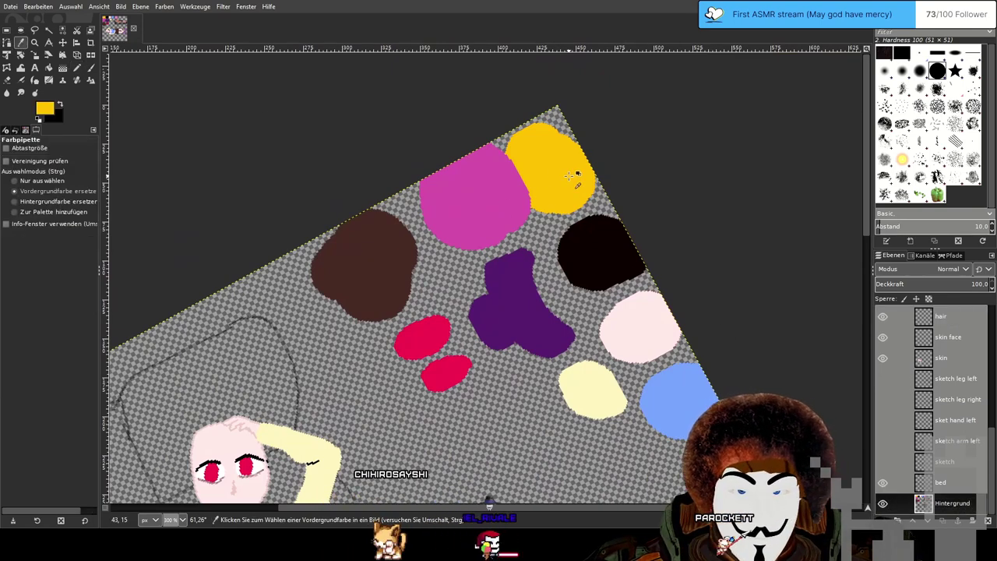
key(n)
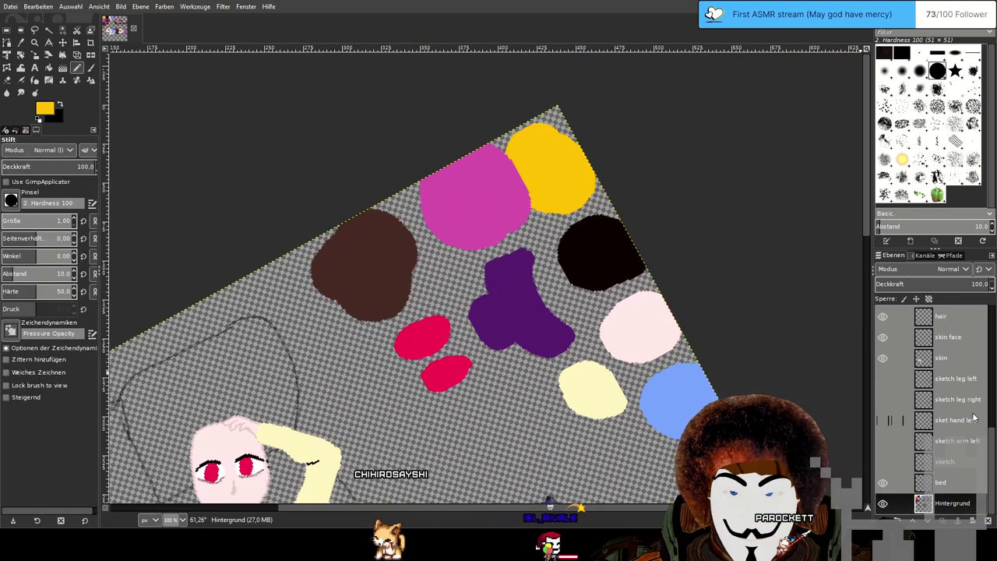
click(972, 341)
click(964, 319)
Centre the face, choose a pinkish-red drawing colour, and activate the skin face layer.
drag(695, 424, 879, 310)
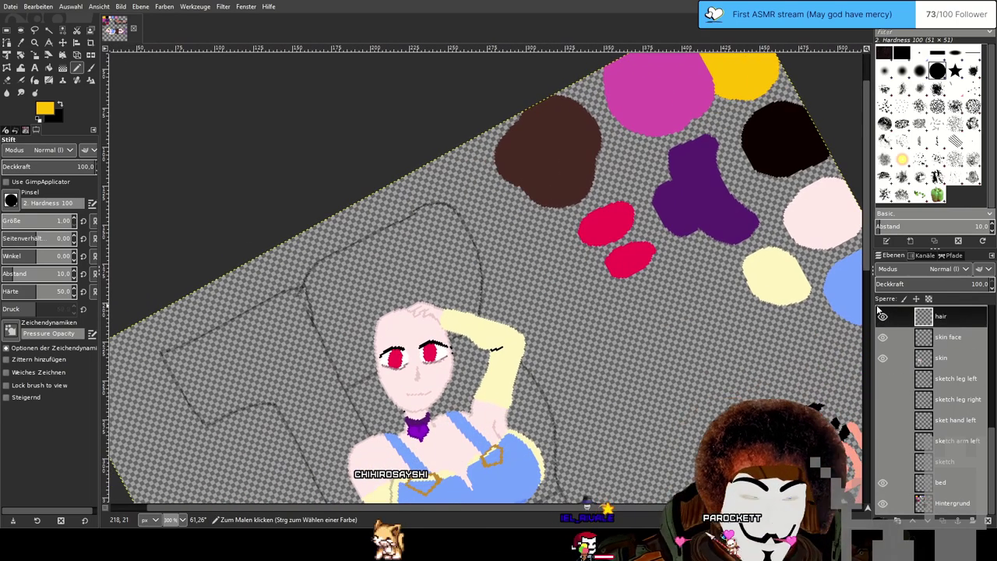
scroll(582, 309, up, 4)
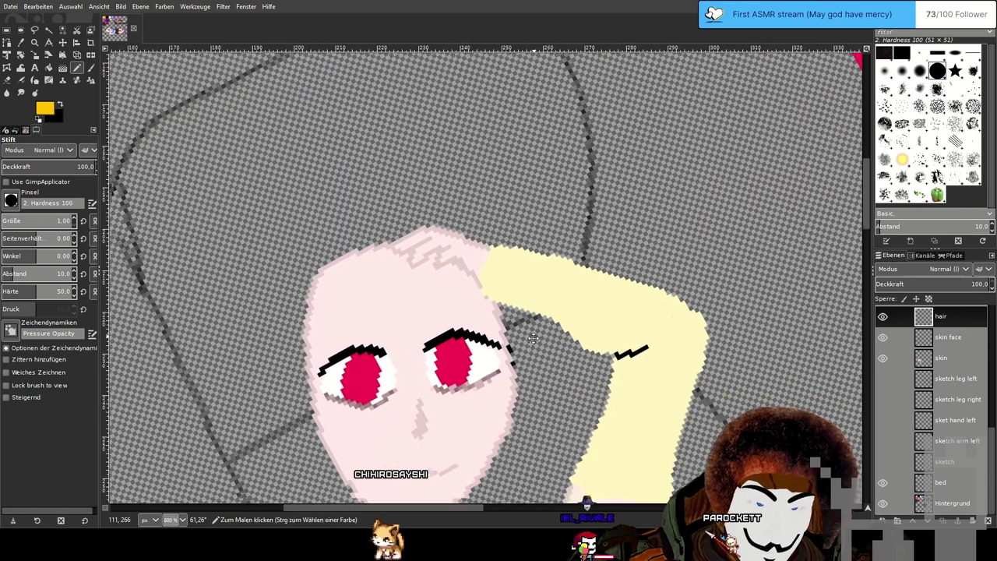
drag(534, 338, 552, 295)
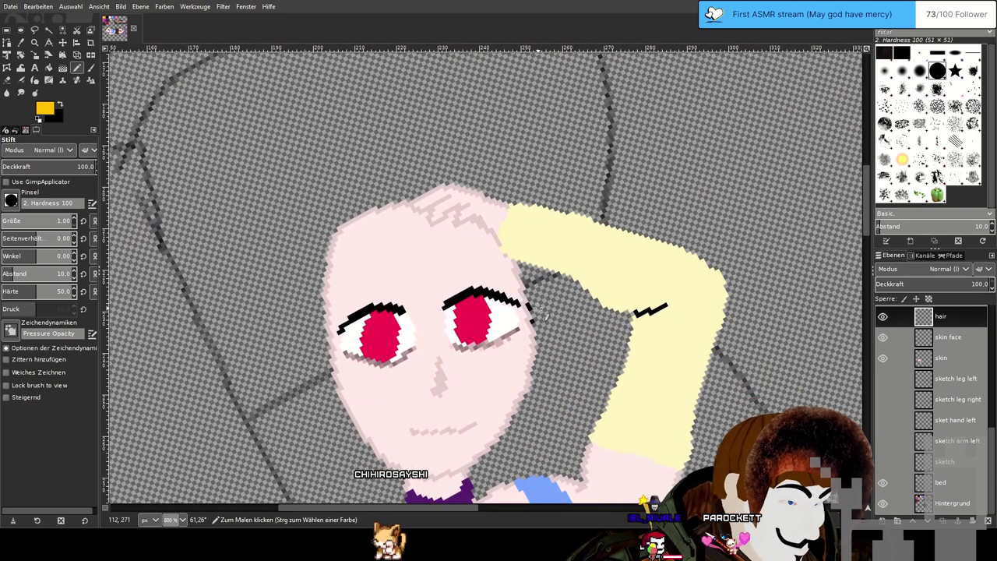
drag(417, 221, 369, 170)
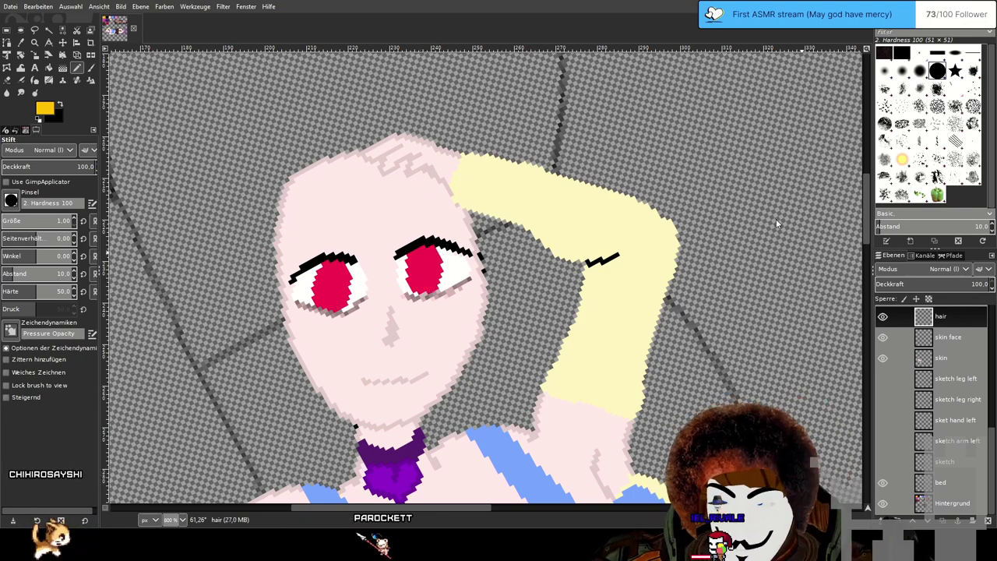
click(904, 199)
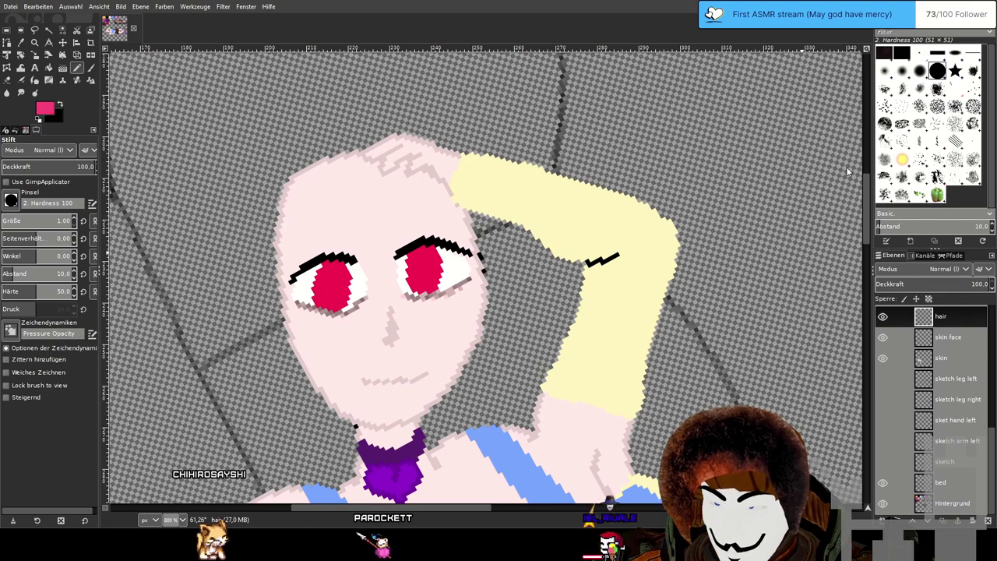
click(969, 341)
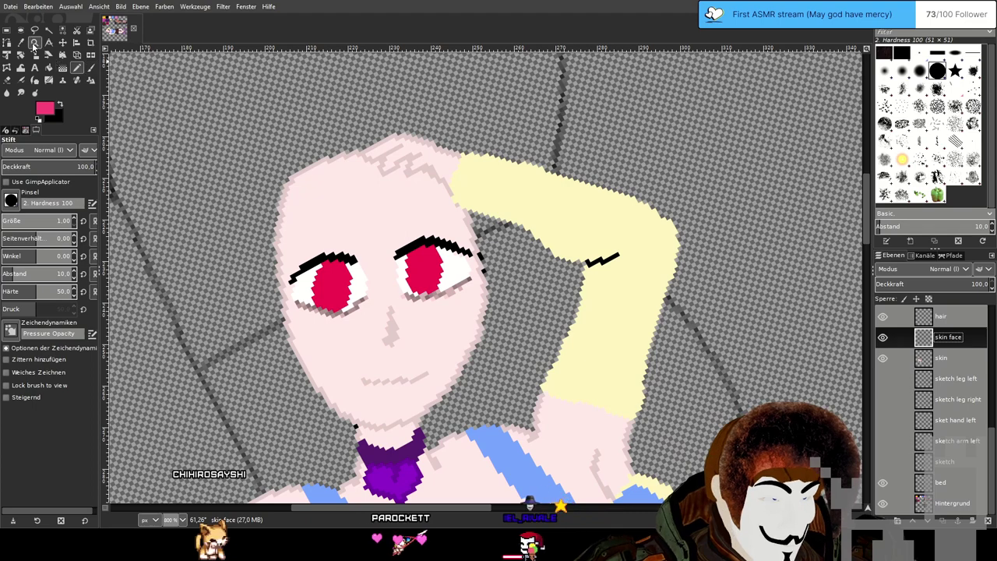
Bucket-fill the irises bright pink, then sample the golden yellow swatch for the hair layer.
click(49, 68)
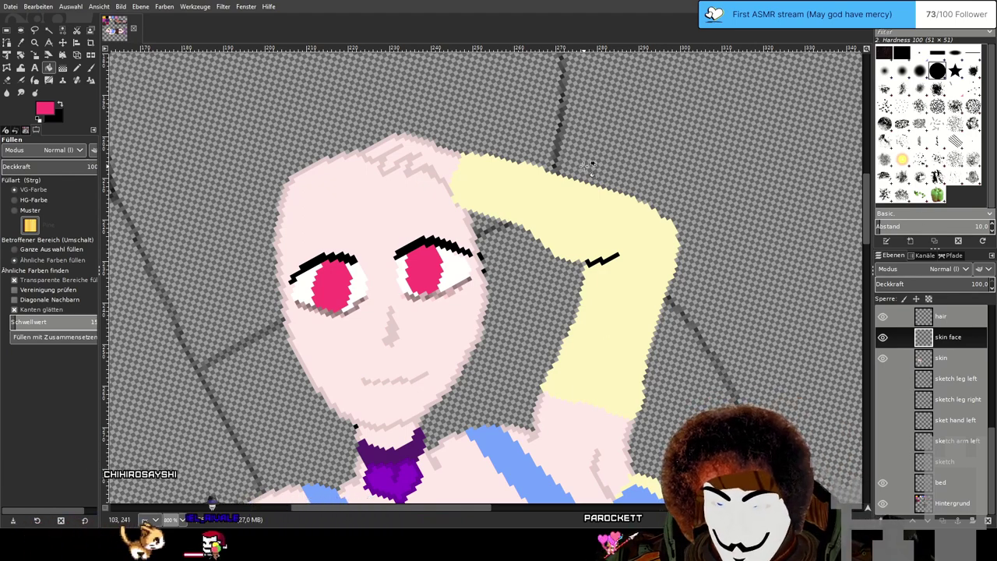
key(Page_Up)
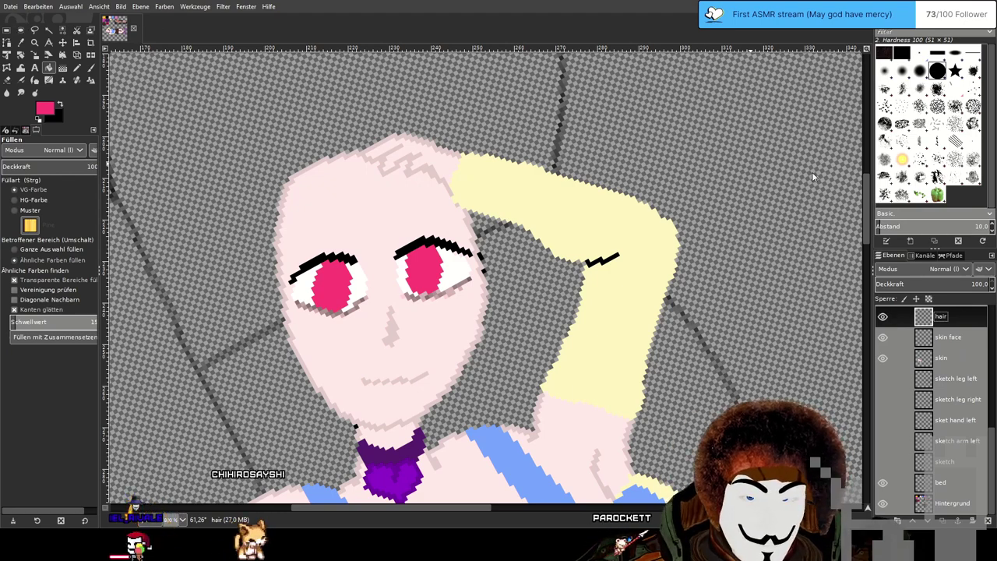
click(958, 510)
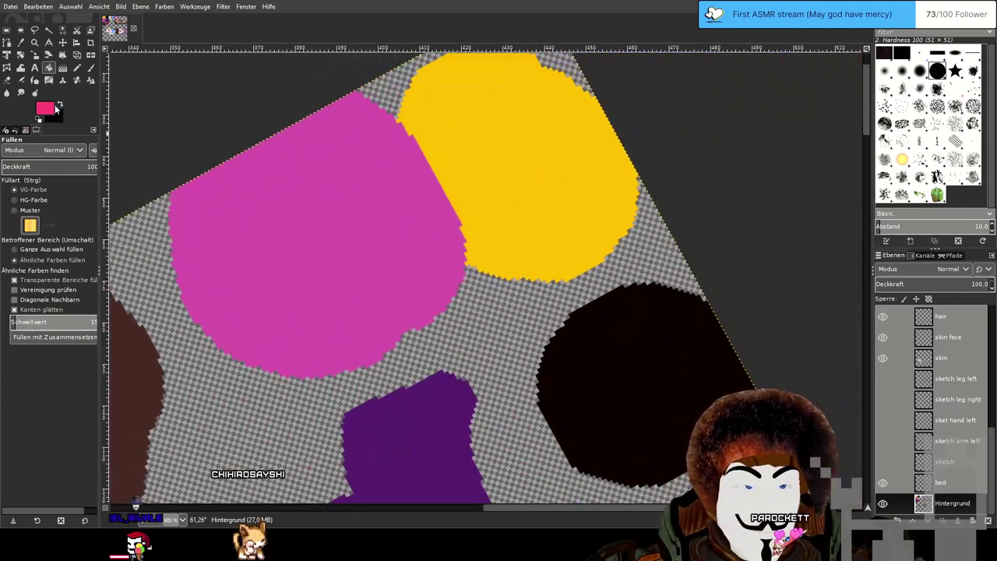
click(20, 43)
mouse_move(405, 305)
mouse_down()
mouse_move(501, 229)
mouse_move(637, 68)
mouse_up()
click(77, 68)
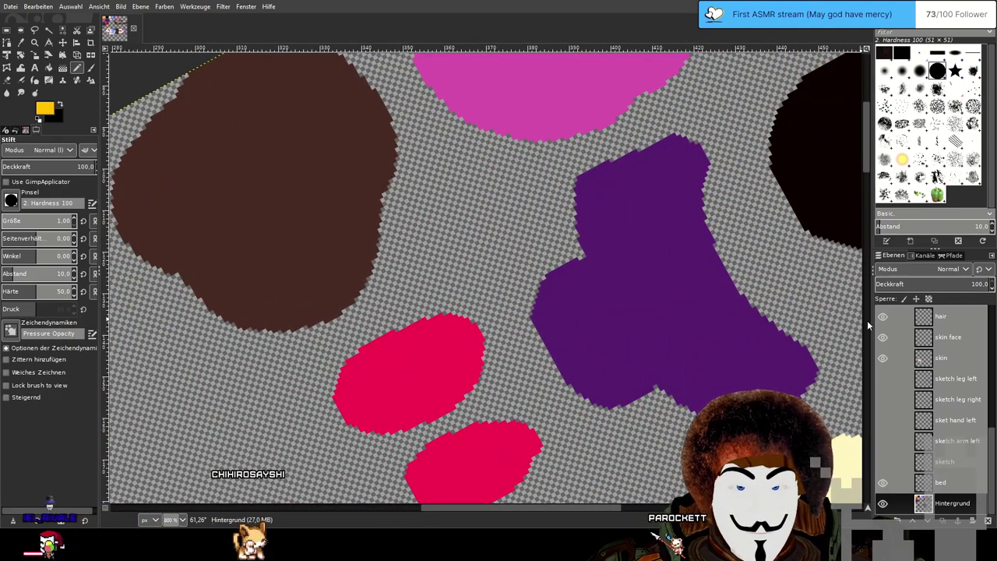
click(941, 315)
scroll(361, 250, down, 5)
scroll(361, 250, left, 8)
drag(365, 242, 433, 172)
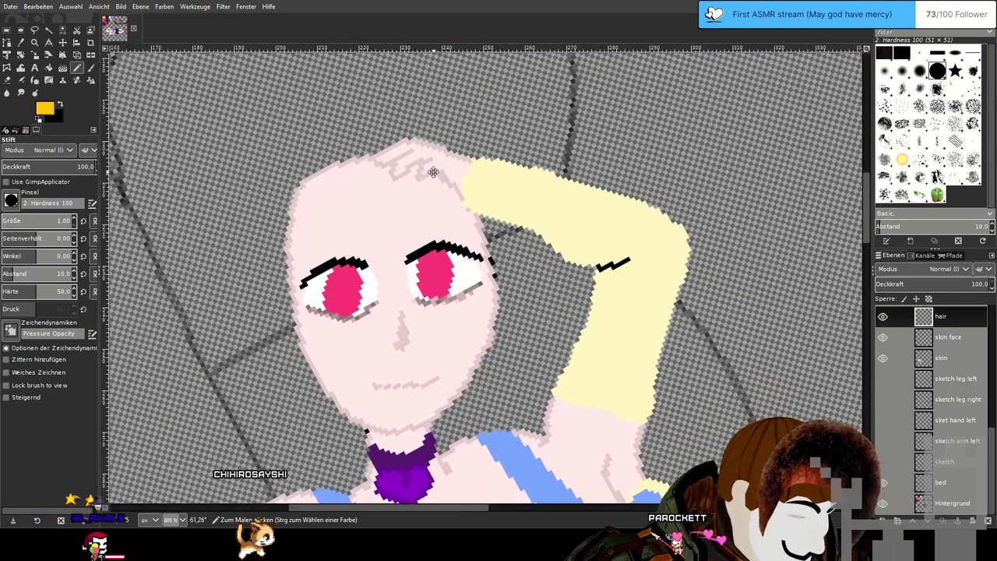
Reset the view rotation and draw yellow hair strands down over and beside the face.
drag(603, 192, 482, 160)
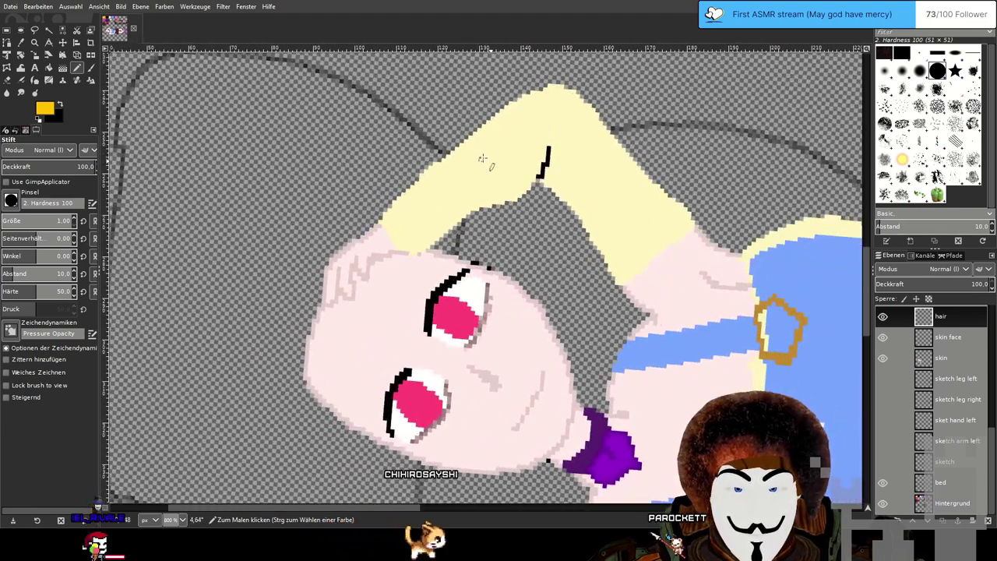
click(196, 520)
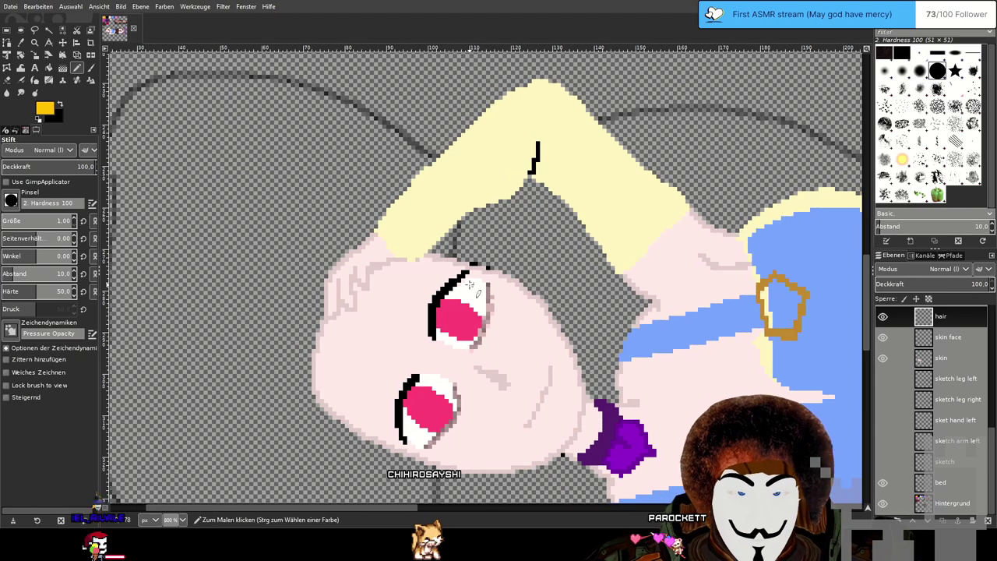
scroll(470, 285, down, 2)
drag(472, 281, 490, 240)
scroll(467, 273, up, 1)
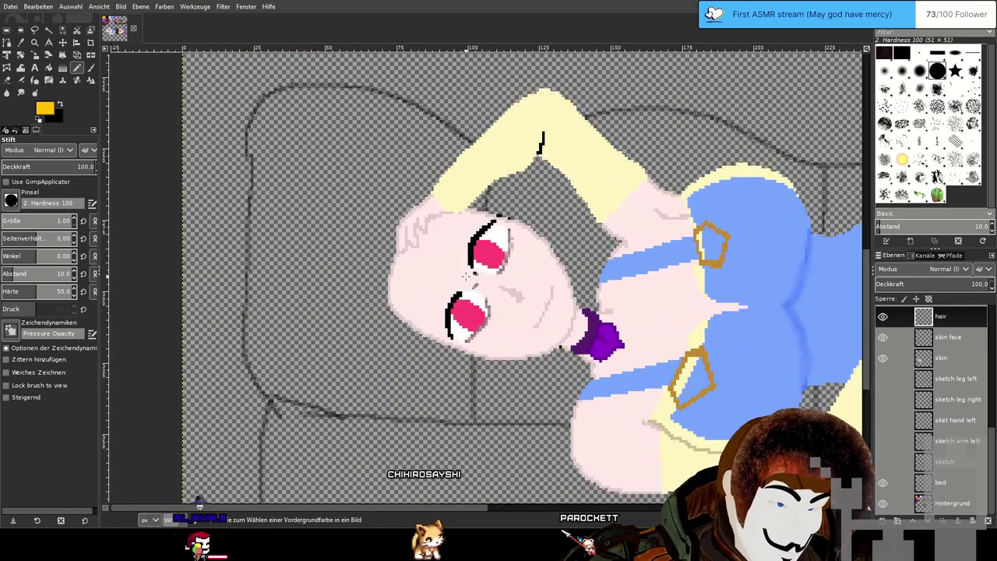
scroll(420, 268, up, 1)
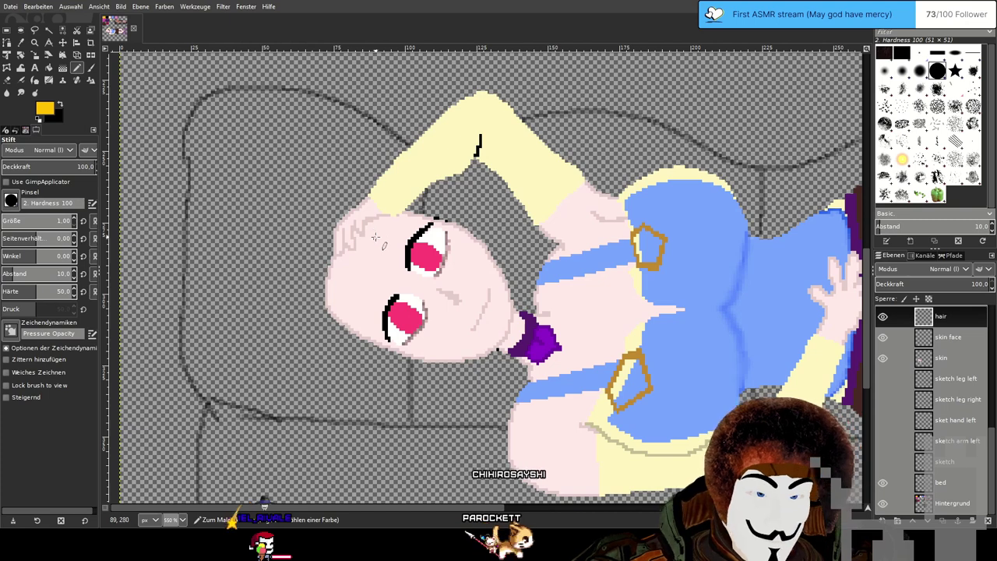
drag(382, 262, 375, 308)
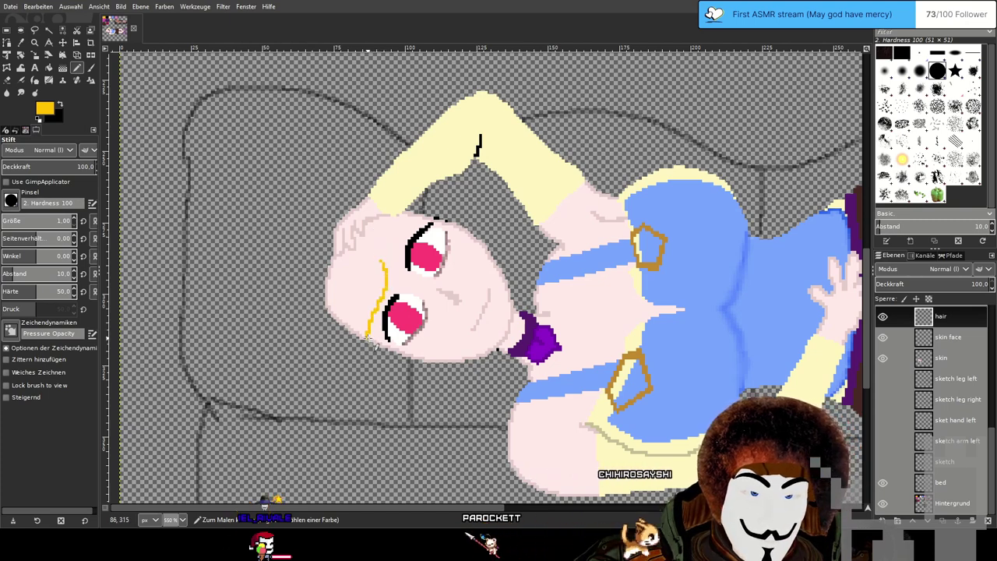
mouse_move(399, 394)
mouse_down()
mouse_move(443, 444)
mouse_move(451, 472)
mouse_up()
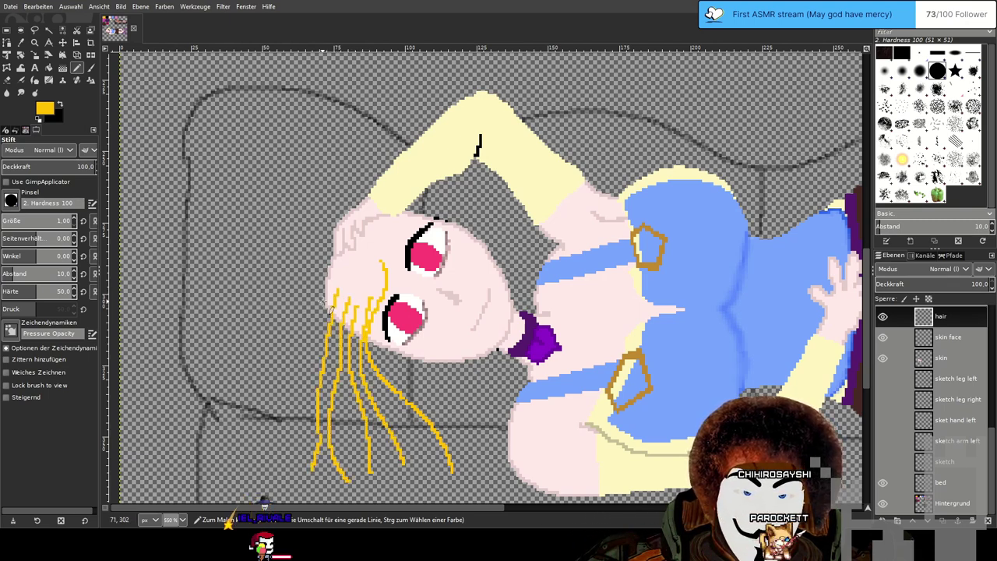
drag(298, 369, 289, 436)
mouse_move(337, 271)
mouse_down()
mouse_move(285, 353)
mouse_move(276, 401)
mouse_up()
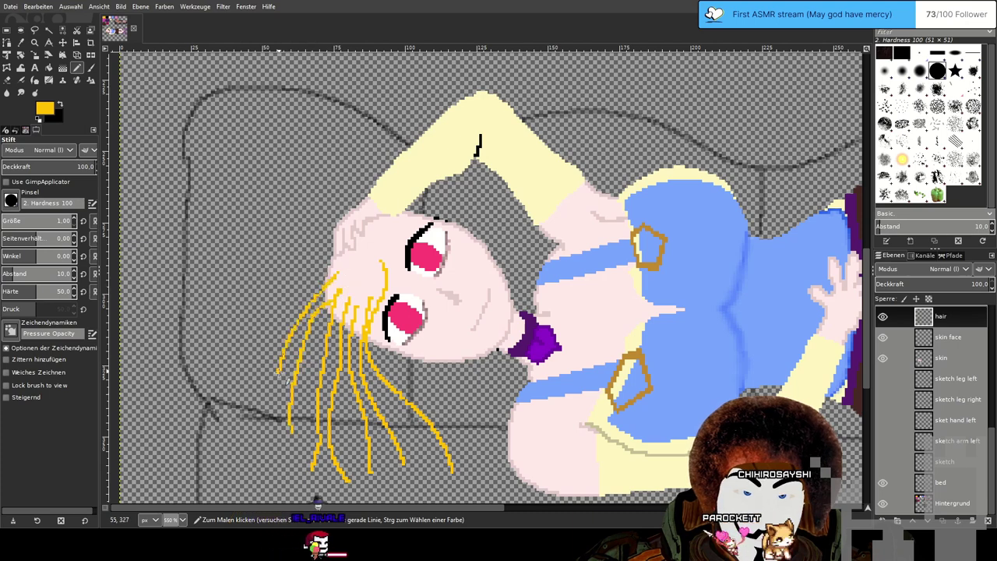
mouse_move(331, 265)
mouse_down()
mouse_move(270, 330)
mouse_move(255, 384)
mouse_up()
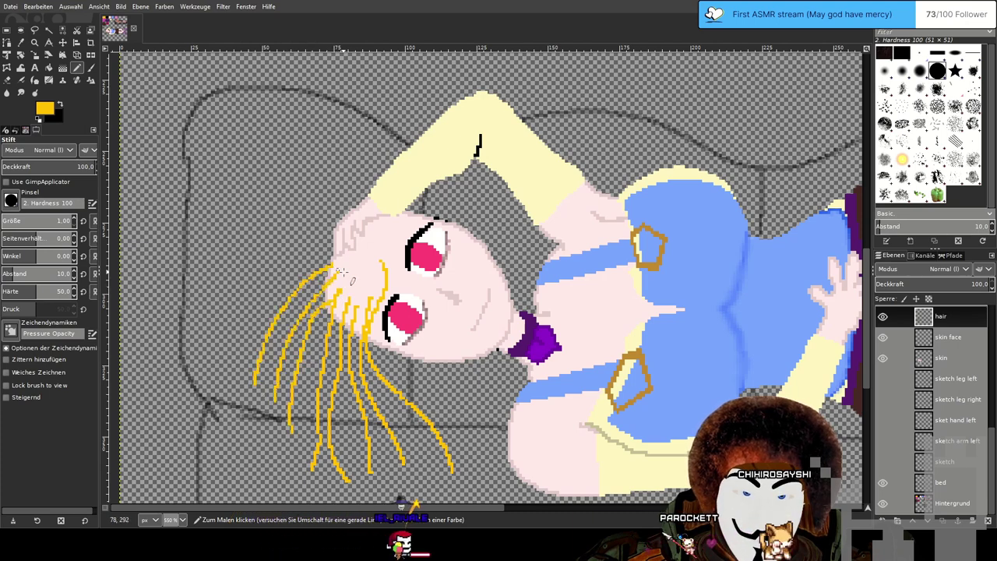
Add more yellow strands curving and arcing across the top of the head.
drag(339, 268, 257, 287)
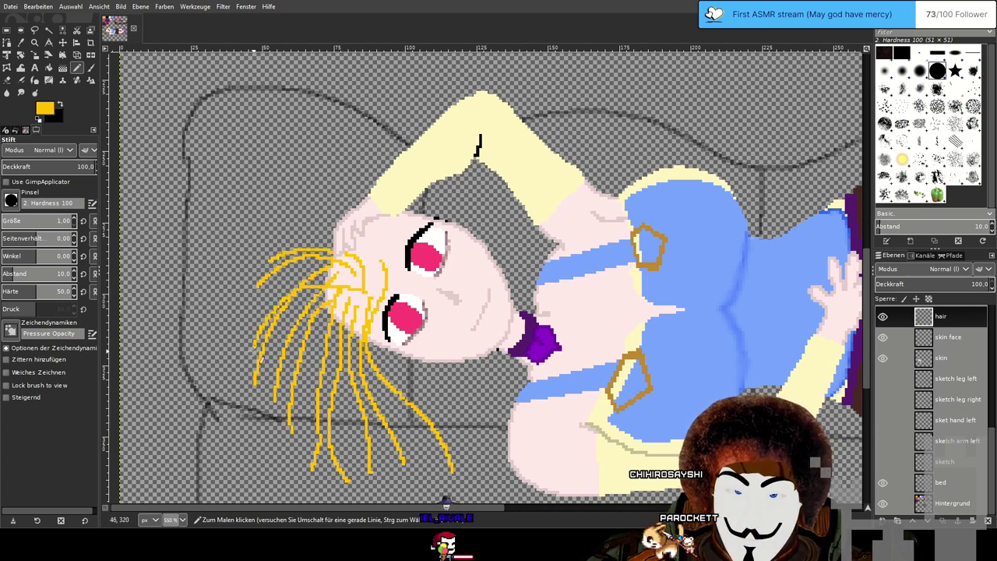
mouse_move(325, 269)
mouse_down()
mouse_move(275, 285)
mouse_move(257, 318)
mouse_up()
drag(354, 248, 372, 279)
drag(332, 232, 301, 241)
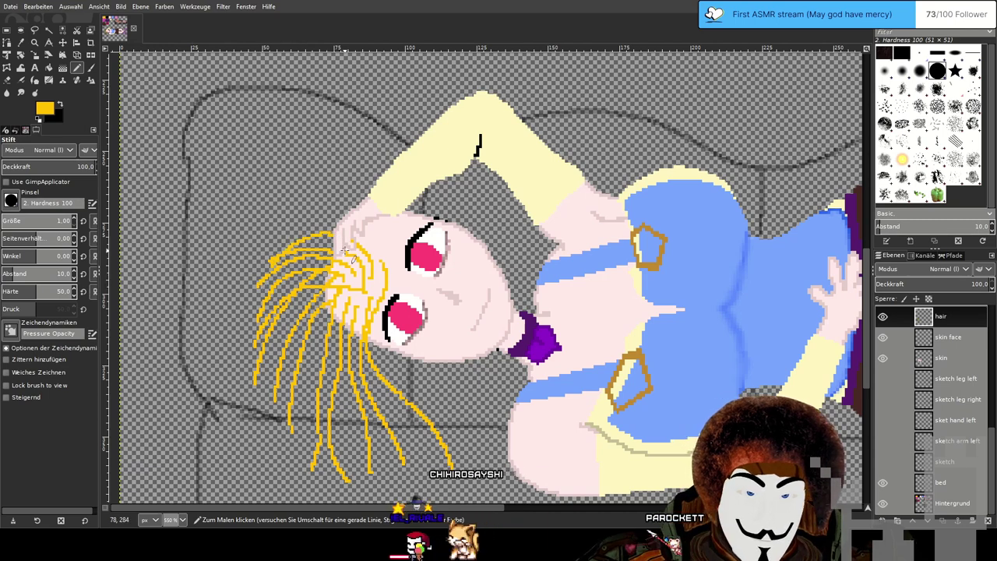
drag(335, 226, 257, 249)
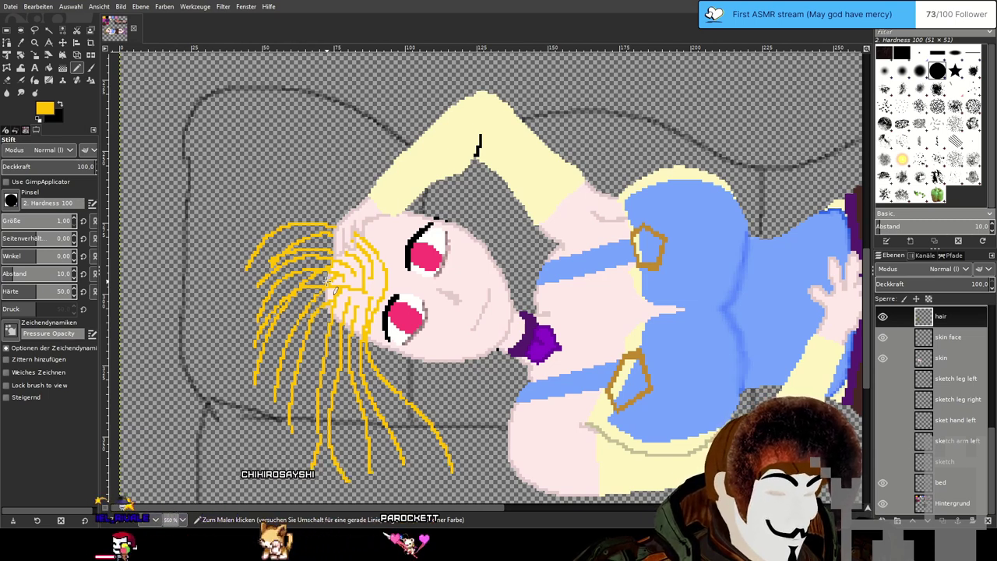
Undo the yellow hair strokes with three Ctrl+Z presses.
scroll(333, 288, down, 2)
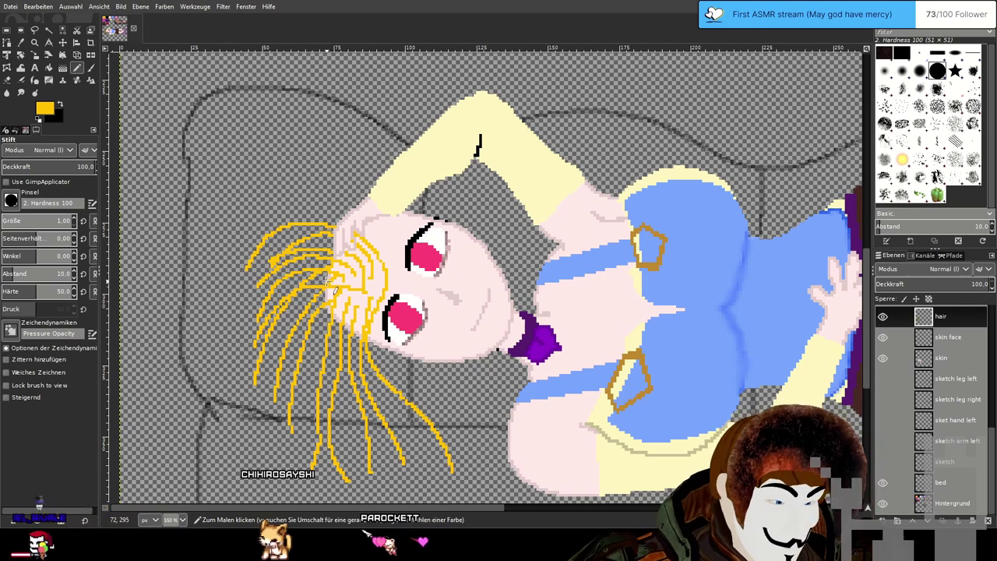
scroll(334, 288, up, 2)
scroll(333, 288, down, 2)
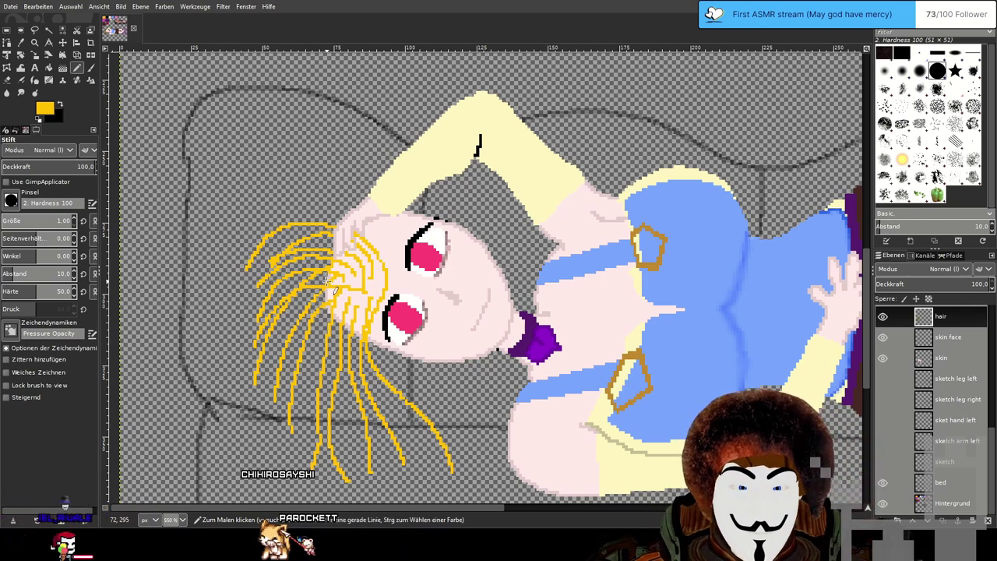
scroll(334, 284, up, 2)
key(ctrl+z)
scroll(333, 281, down, 2)
key(ctrl+z)
key(ctrl+z)
key(ctrl+z)
key(ctrl+z)
key(ctrl+z)
key(ctrl+z)
key(ctrl+z)
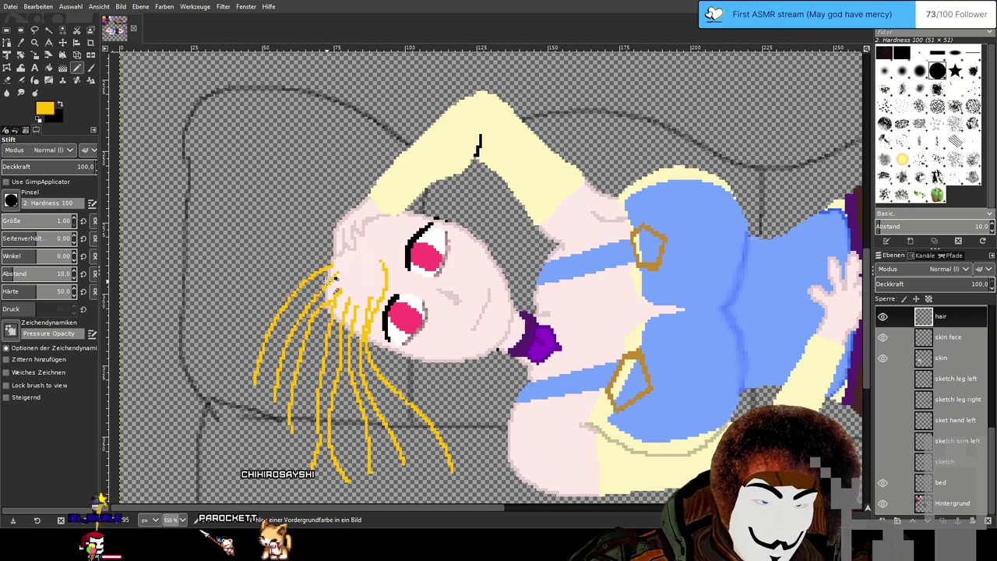
scroll(334, 282, up, 2)
key(ctrl+z)
scroll(333, 282, down, 2)
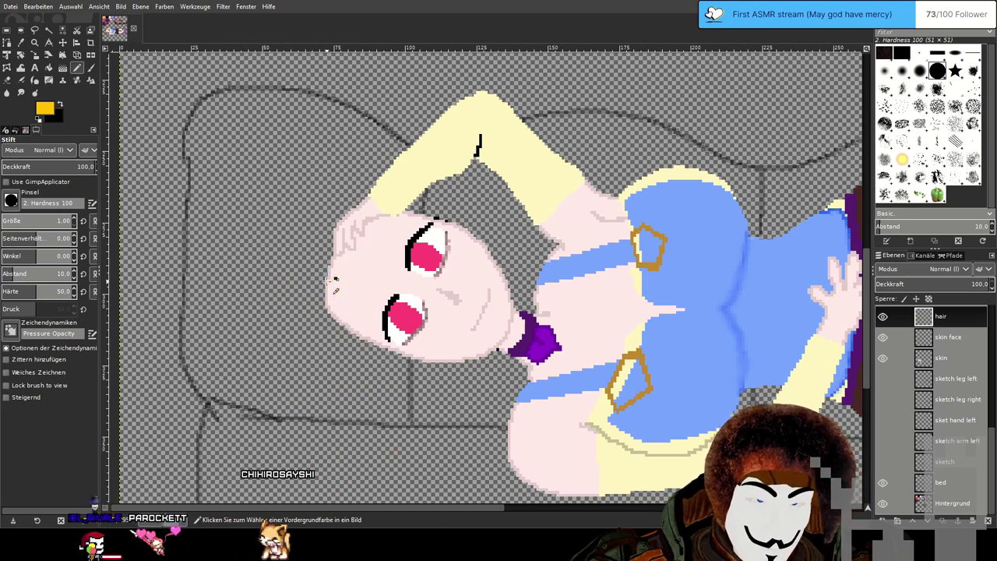
scroll(333, 282, up, 2)
scroll(415, 263, down, 2)
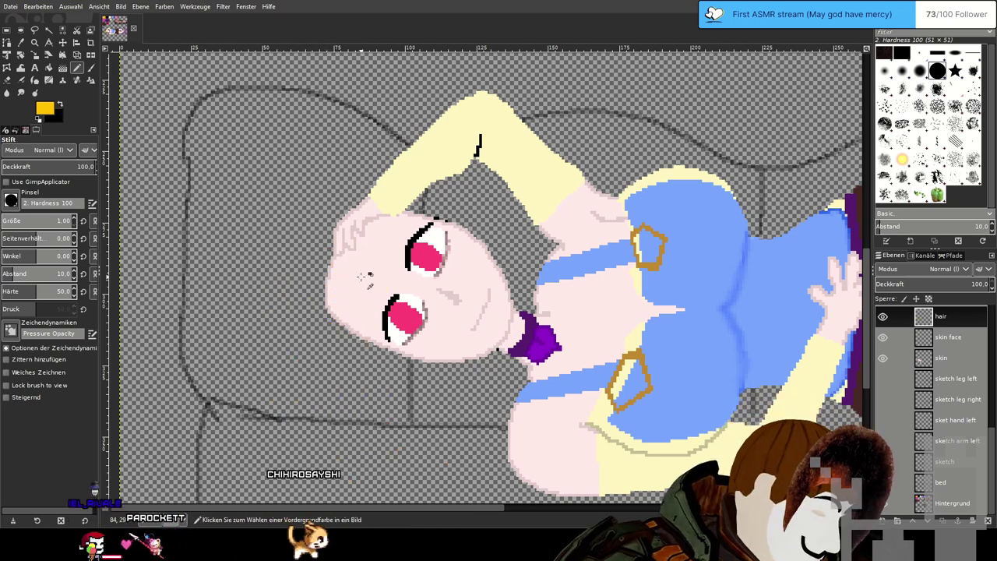
scroll(458, 226, up, 3)
scroll(458, 226, down, 2)
scroll(436, 233, up, 2)
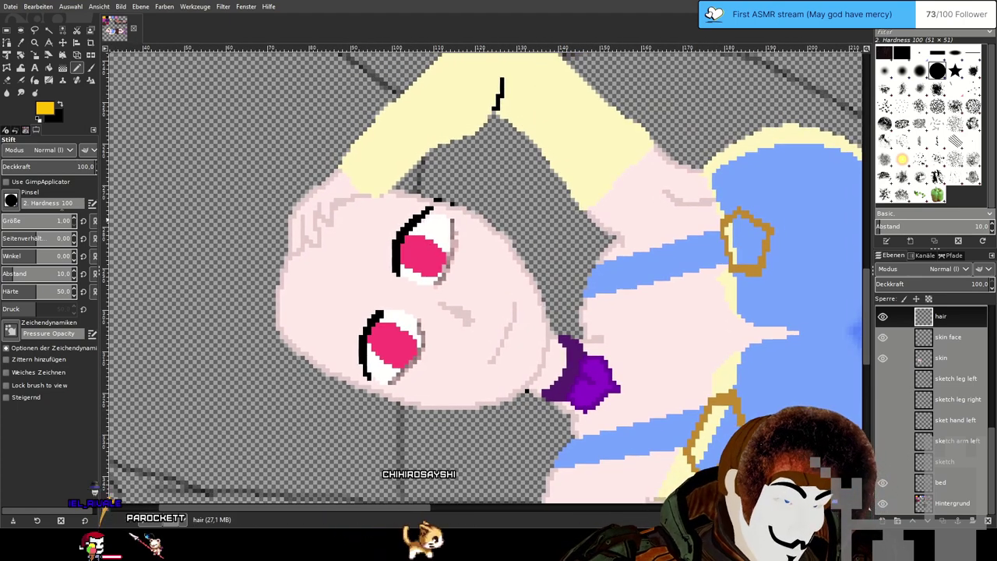
With the Paintbrush, paint thick yellow hair strands flowing down the left side of the face.
click(92, 68)
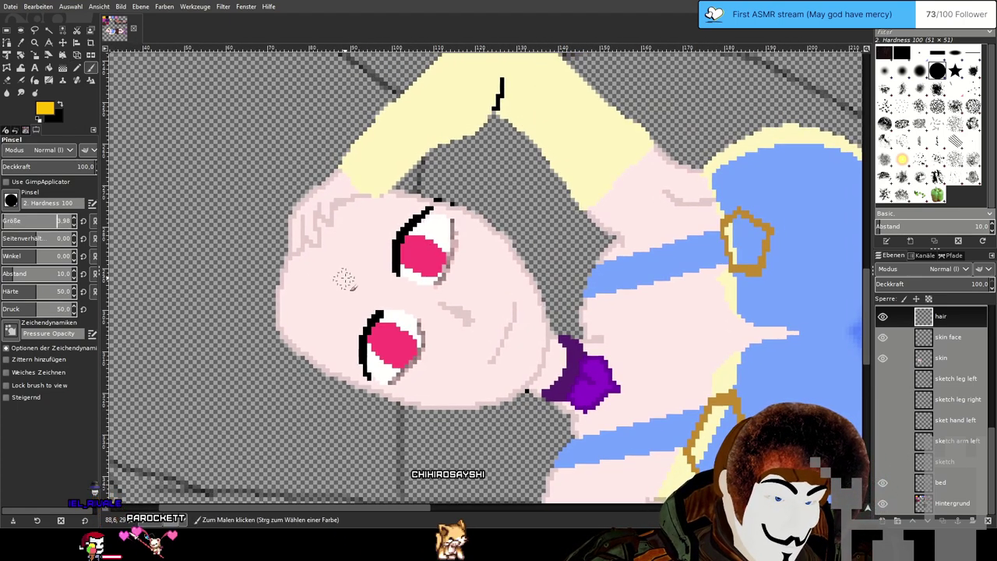
mouse_move(352, 264)
mouse_down()
mouse_move(330, 322)
mouse_move(334, 374)
mouse_move(373, 424)
mouse_move(397, 500)
mouse_up()
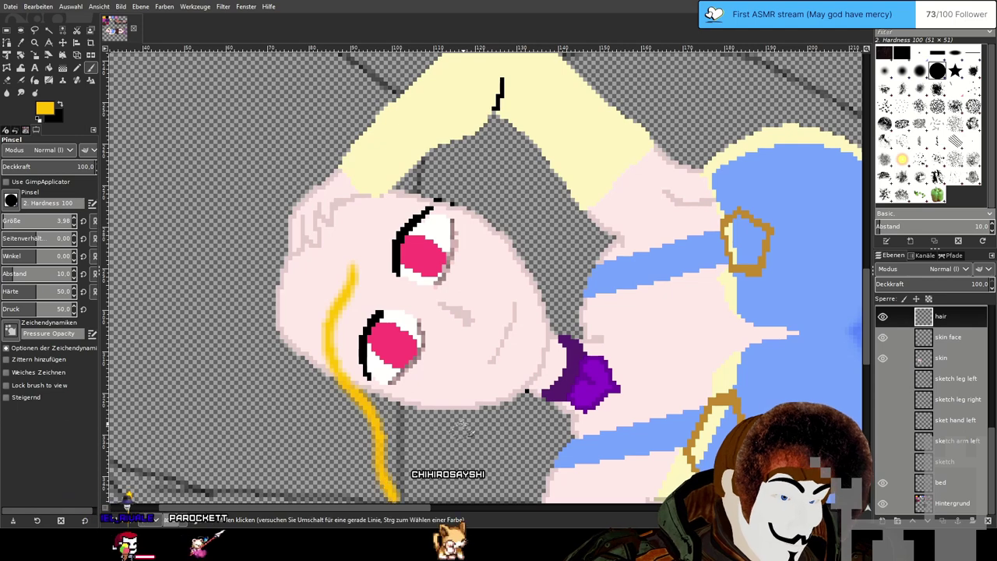
drag(475, 397, 500, 248)
drag(420, 360, 459, 399)
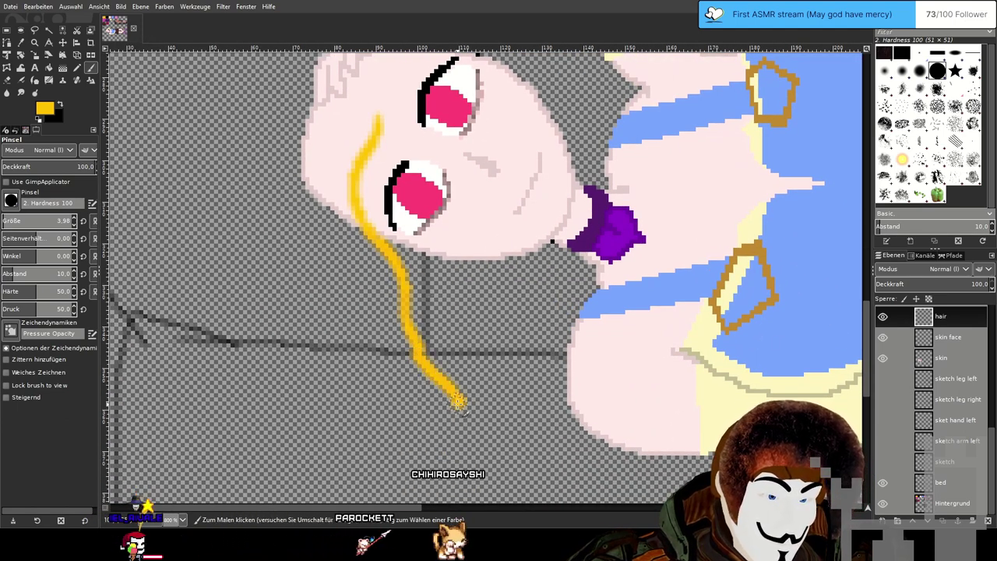
scroll(436, 311, up, 2)
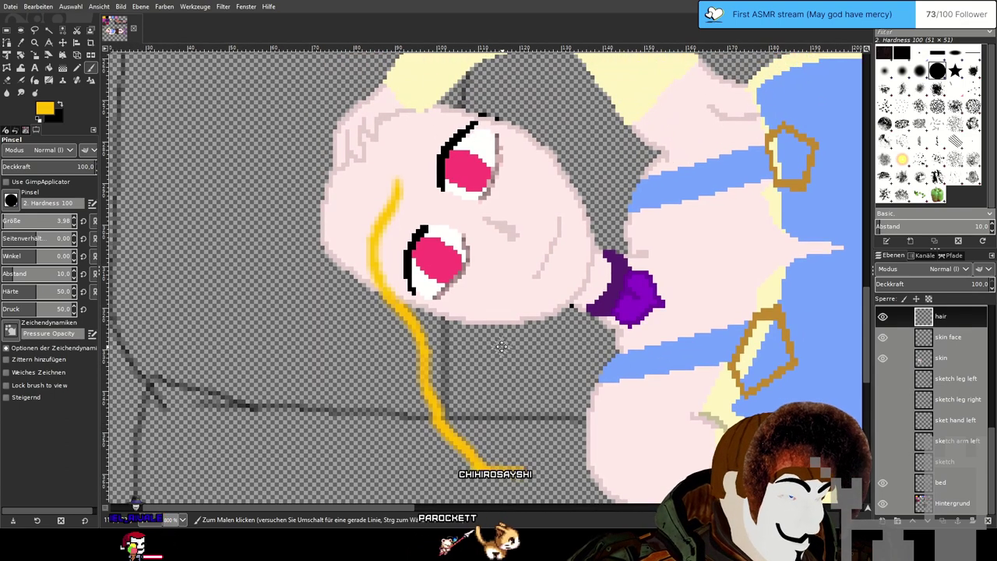
mouse_move(394, 187)
mouse_down()
mouse_move(364, 240)
mouse_move(369, 278)
mouse_up()
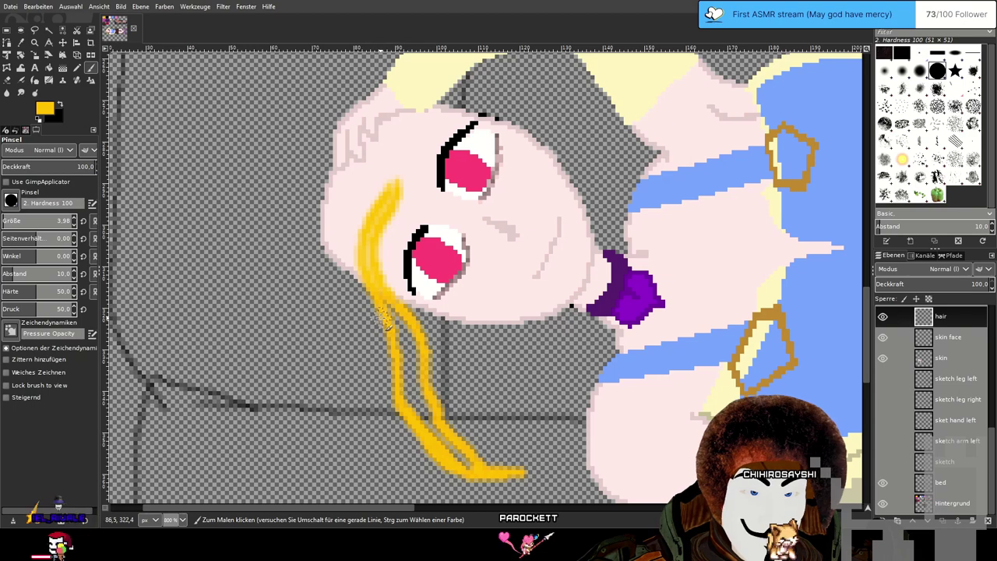
drag(396, 389, 402, 413)
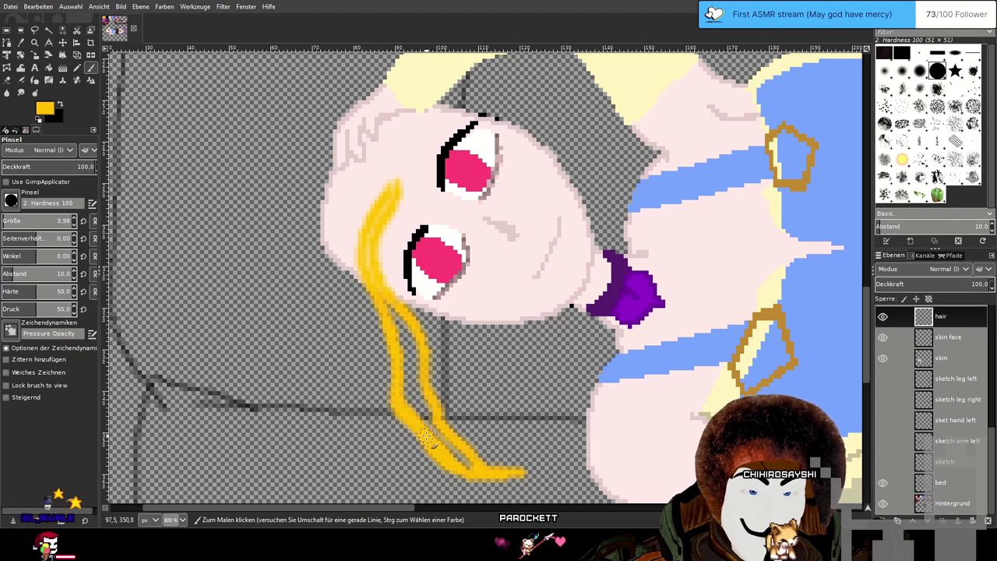
mouse_move(502, 458)
mouse_down()
mouse_move(578, 466)
mouse_move(588, 447)
mouse_move(587, 485)
mouse_up()
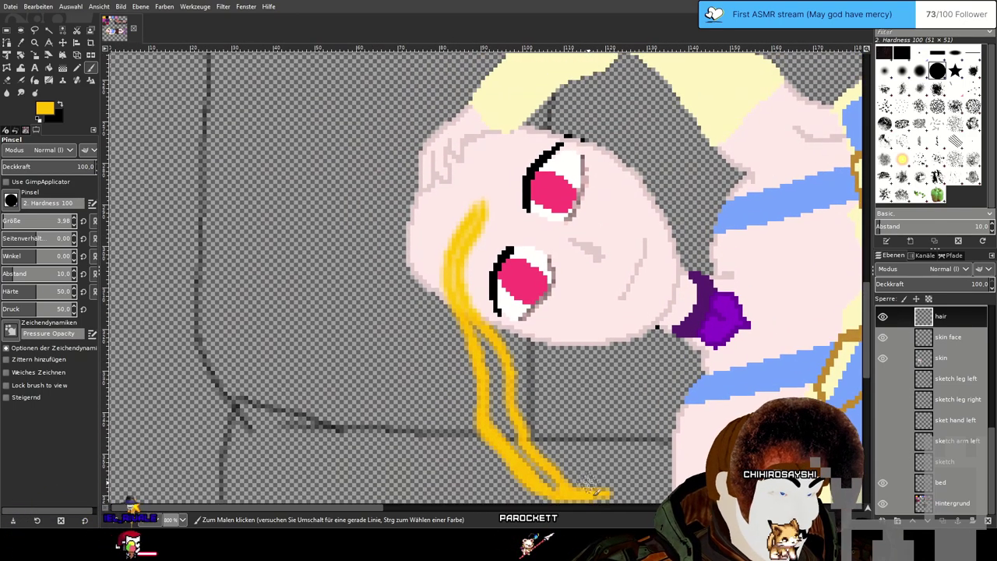
Paint a thin yellow bang strand sweeping across the forehead.
drag(483, 239, 487, 295)
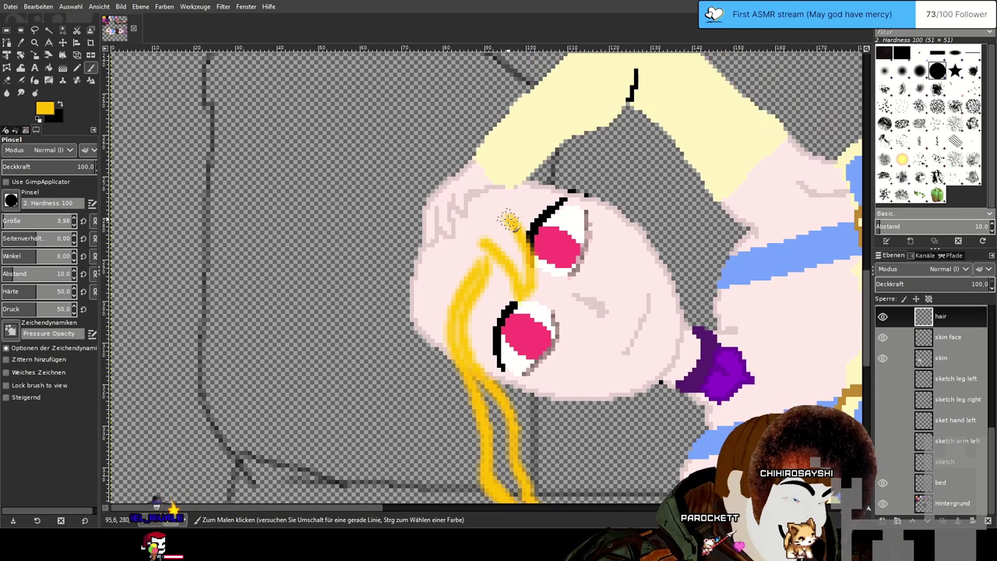
mouse_move(508, 220)
mouse_down()
mouse_move(461, 276)
mouse_move(460, 259)
mouse_up()
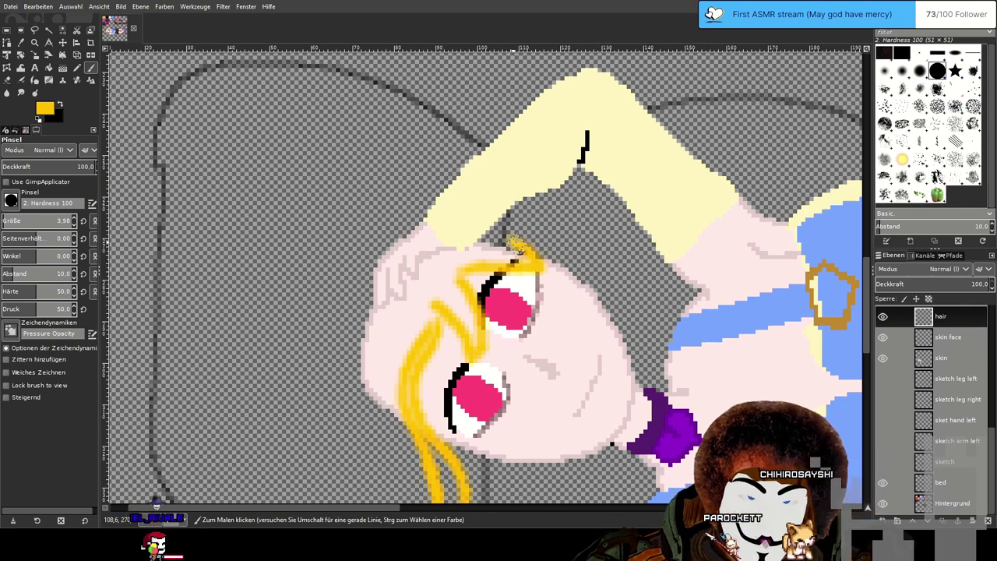
drag(592, 272, 517, 283)
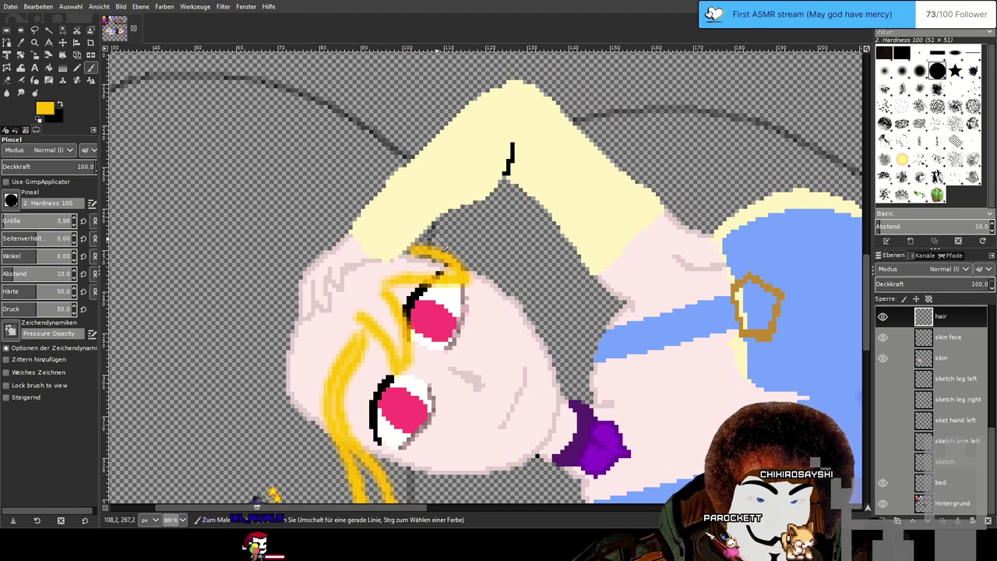
mouse_move(434, 238)
mouse_down()
mouse_move(514, 250)
mouse_move(530, 237)
mouse_move(506, 278)
mouse_up()
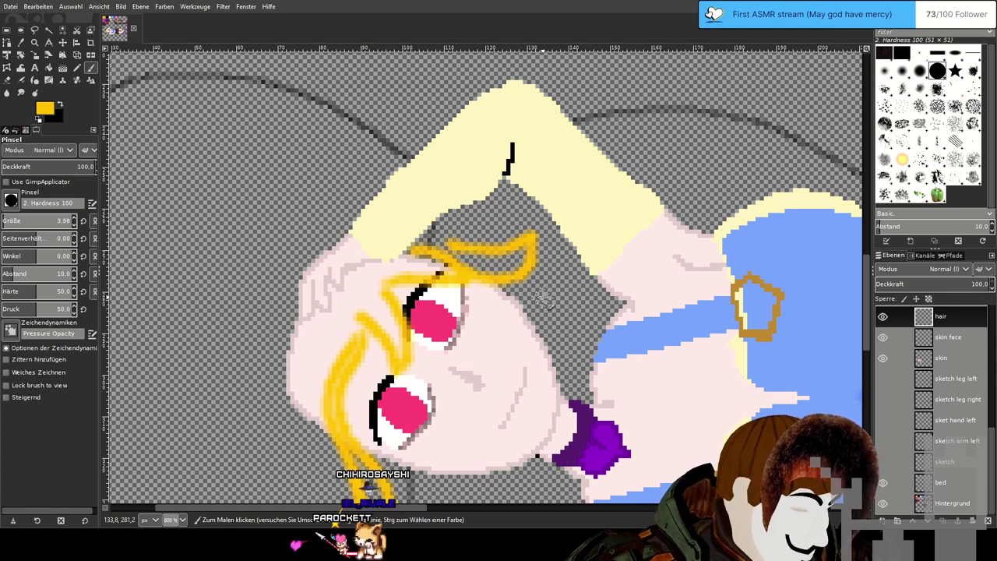
scroll(569, 289, down, 2)
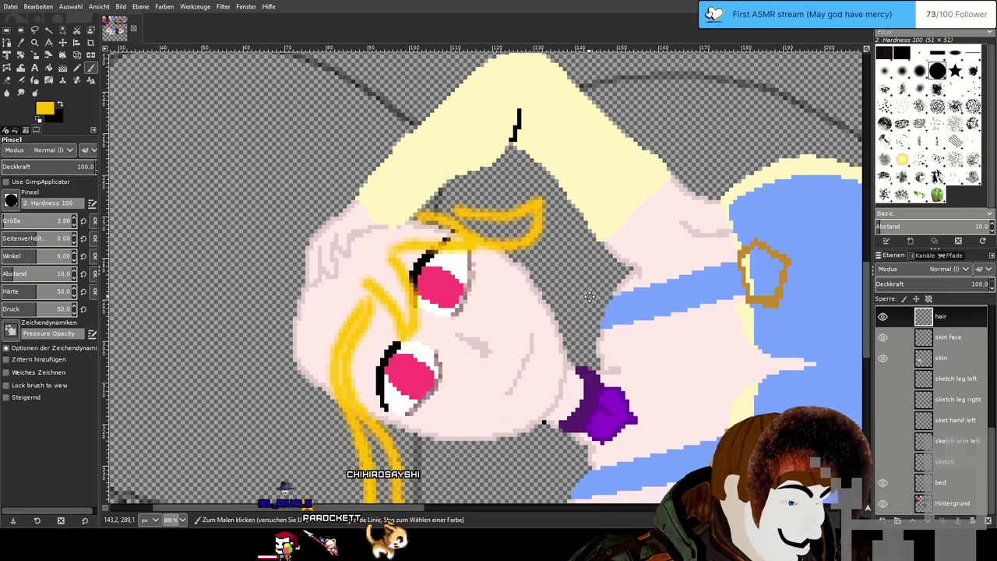
drag(592, 276, 616, 175)
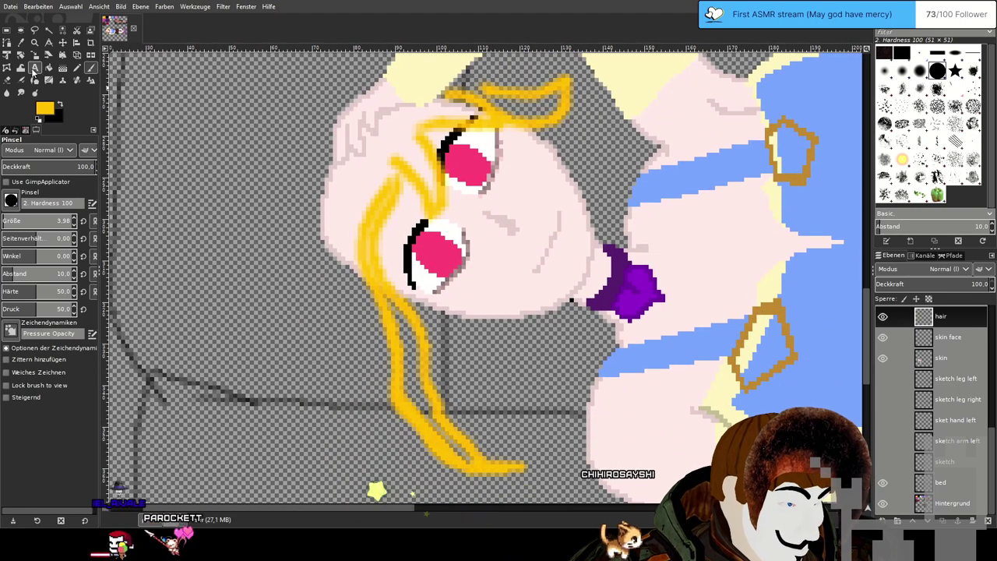
click(48, 68)
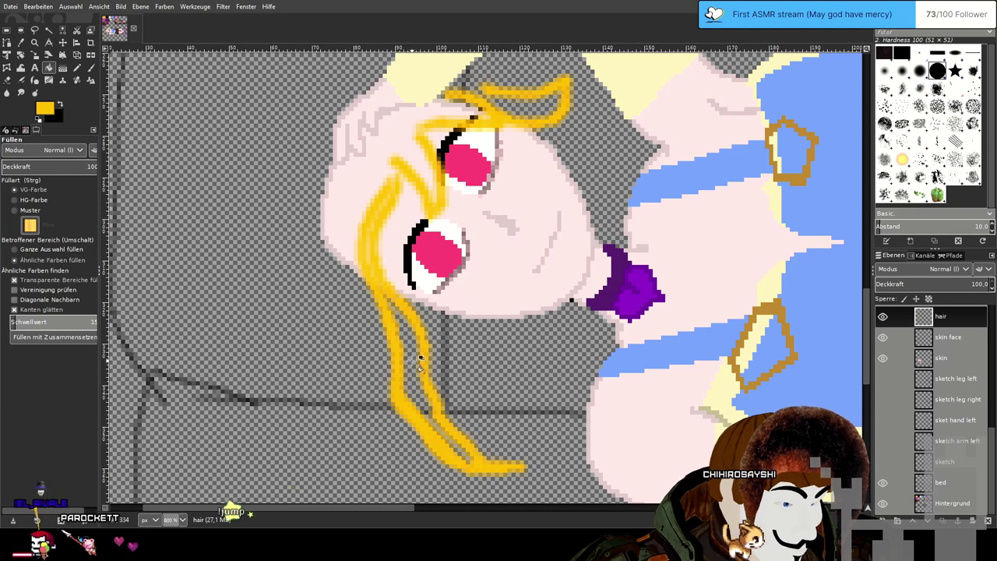
click(415, 360)
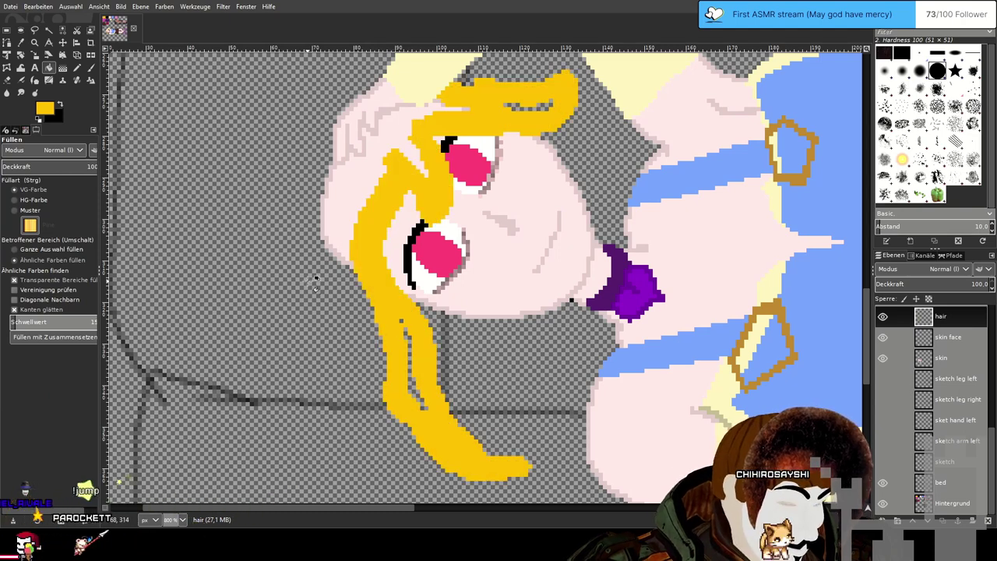
key(ctrl+z)
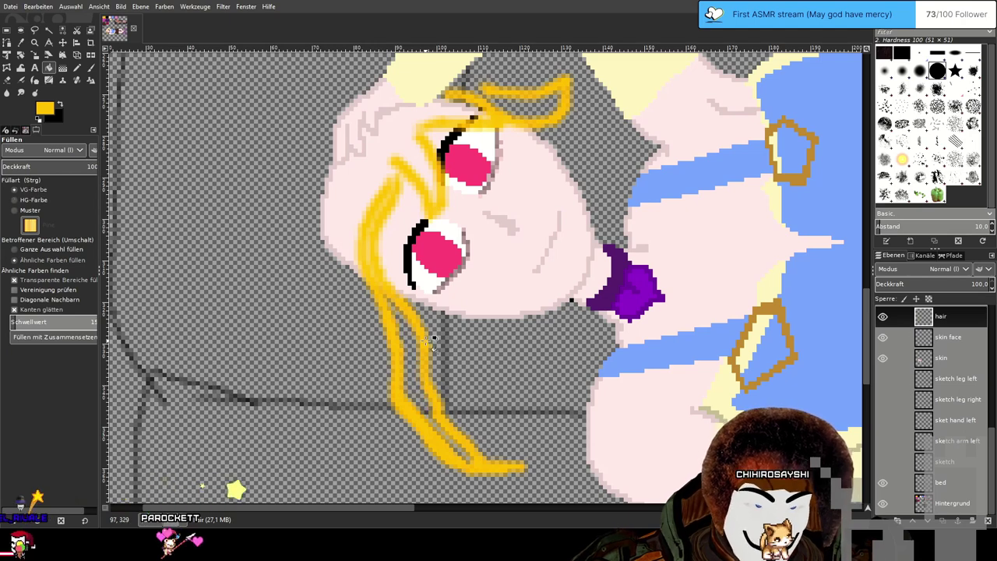
key(p)
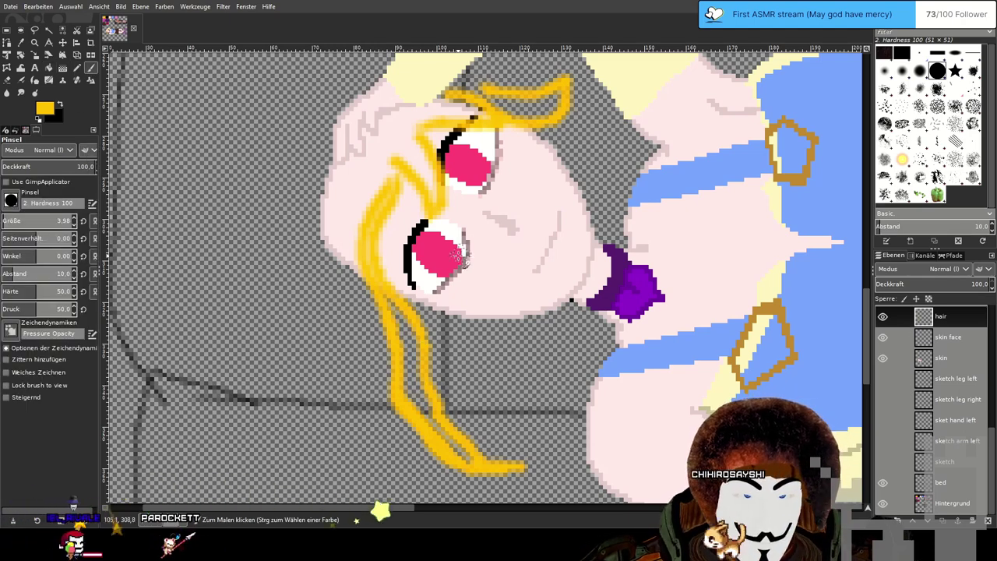
drag(450, 258, 520, 327)
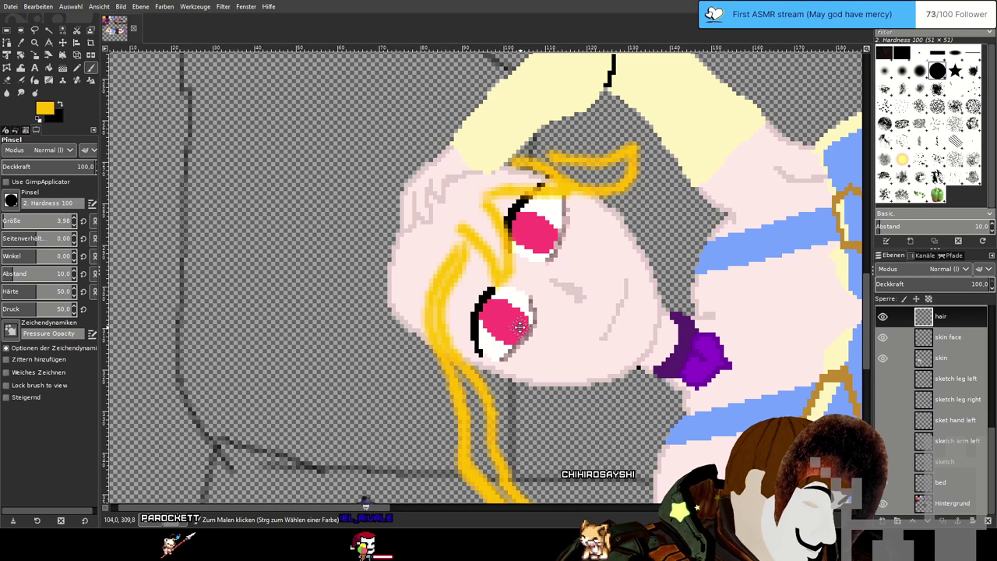
drag(520, 327, 527, 329)
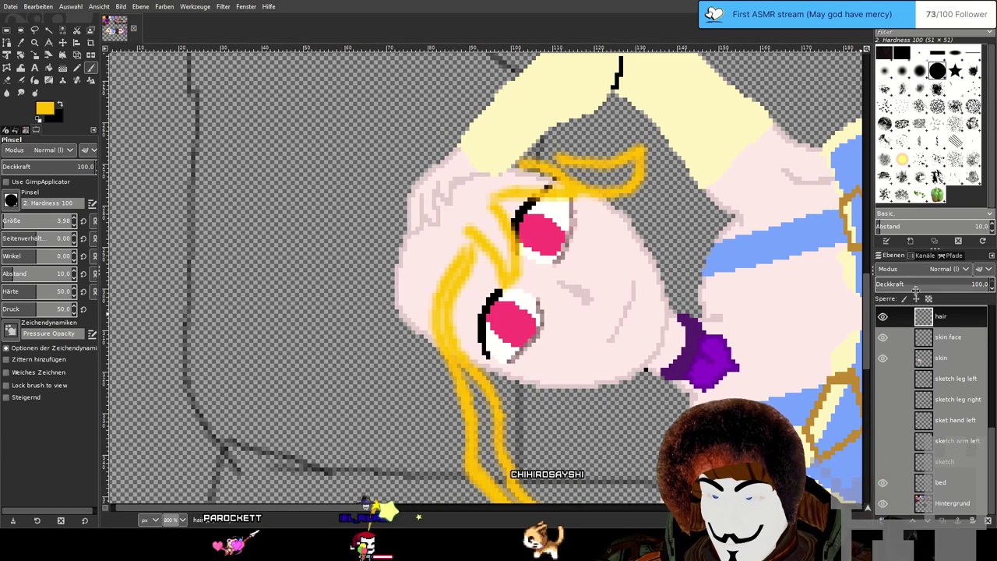
click(959, 314)
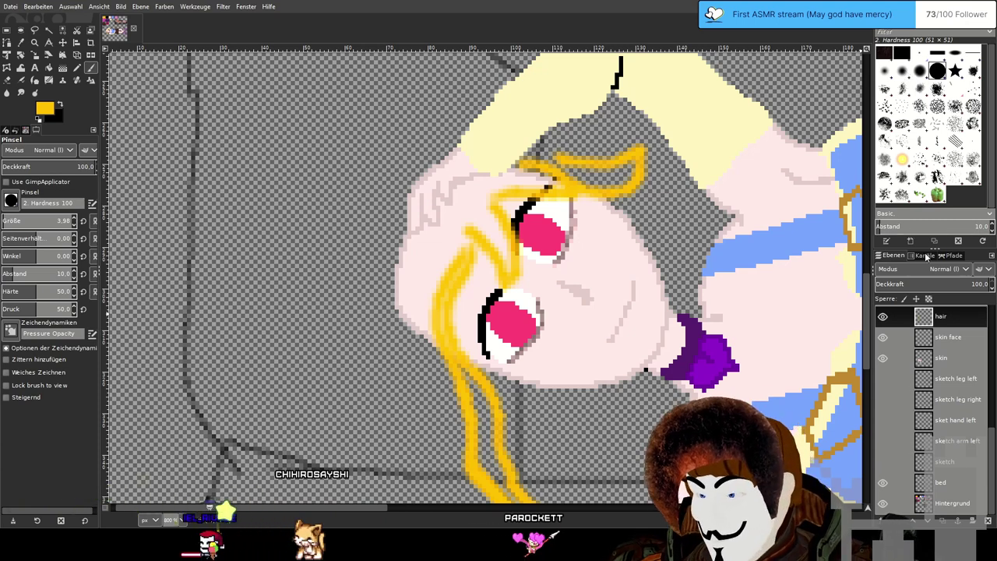
Create an empty layer named 'horns' above the hair layer and rotate the face upright.
click(928, 283)
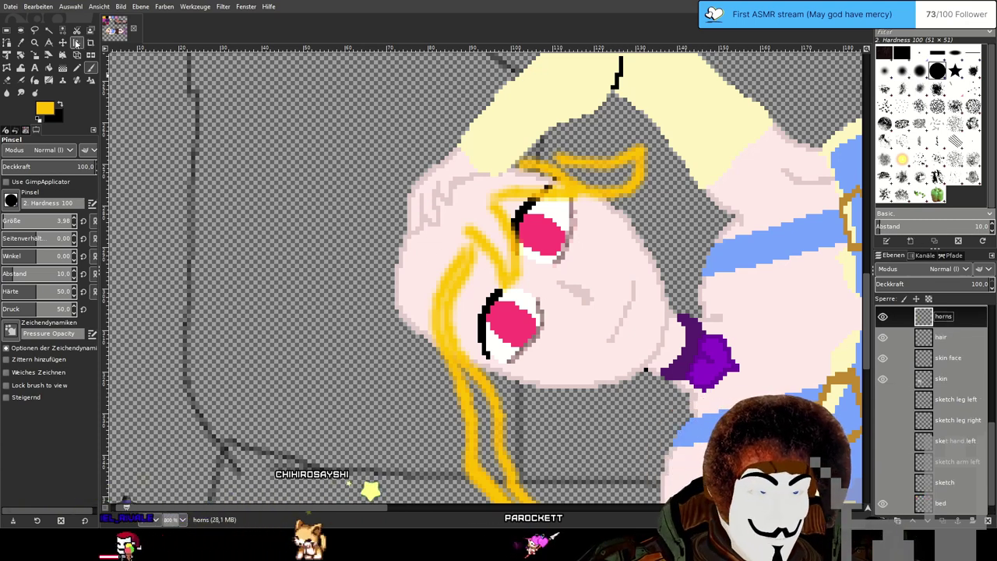
drag(429, 181, 549, 188)
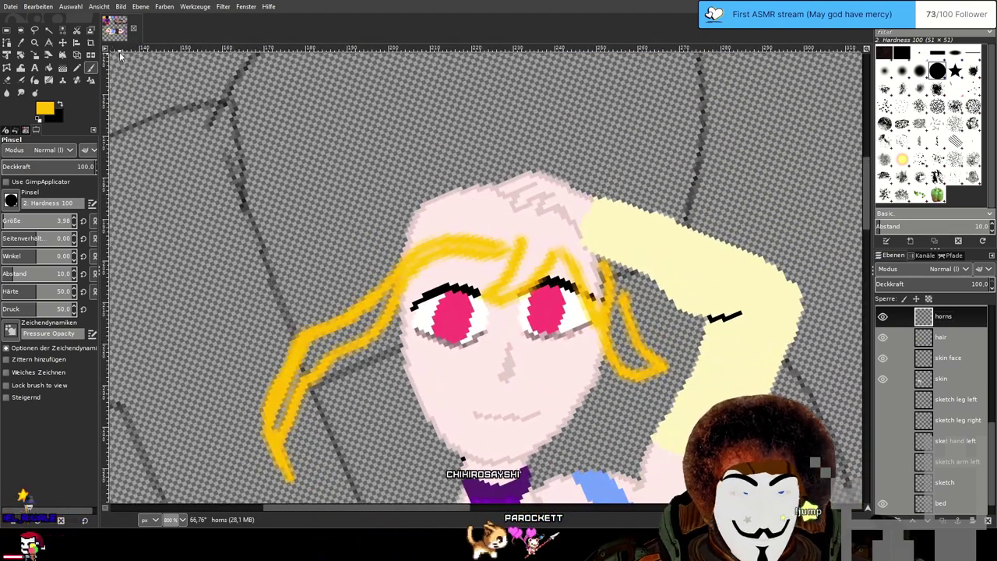
key(n)
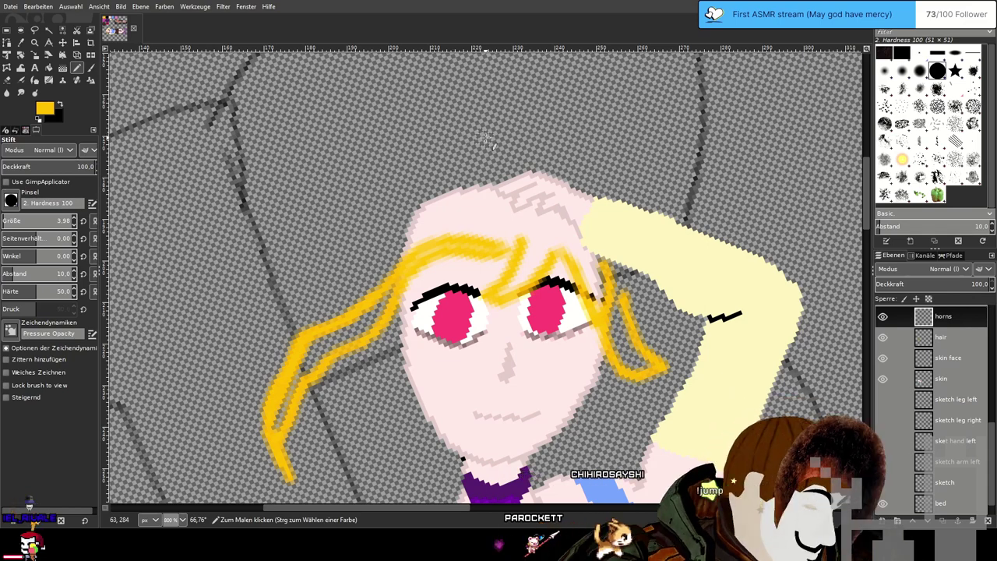
scroll(486, 139, down, 3)
Sample the dark brown swatch from the Hintergrund layer as the drawing colour.
drag(668, 66, 573, 254)
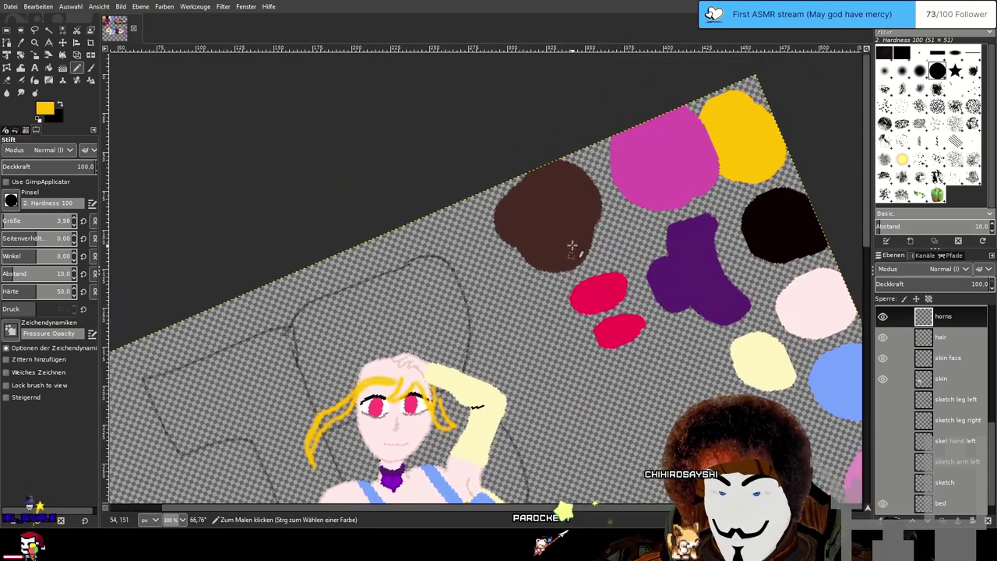
scroll(920, 424, down, 1)
click(928, 503)
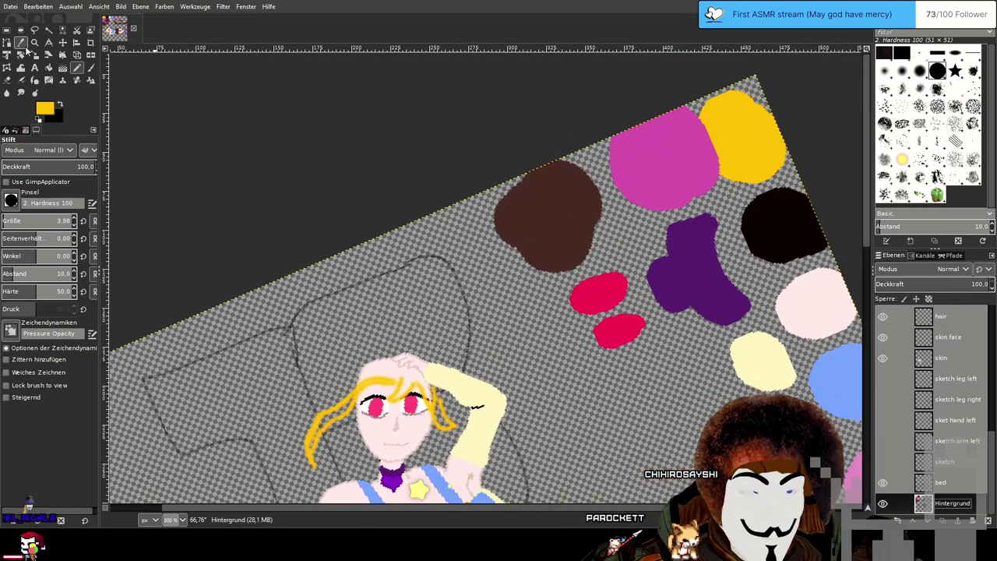
click(50, 68)
click(563, 211)
ctrl+scroll(590, 311, up, 4)
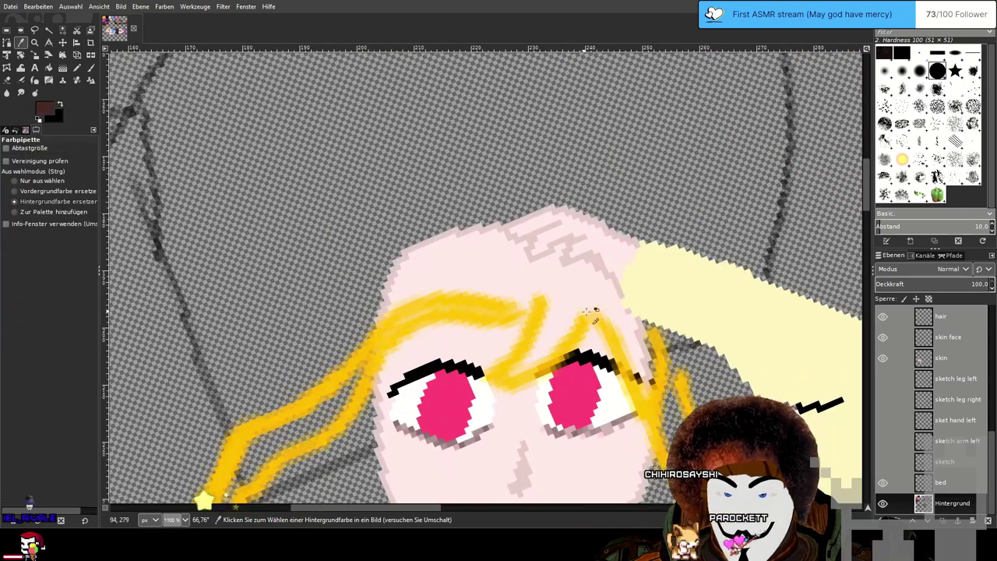
drag(586, 312, 524, 220)
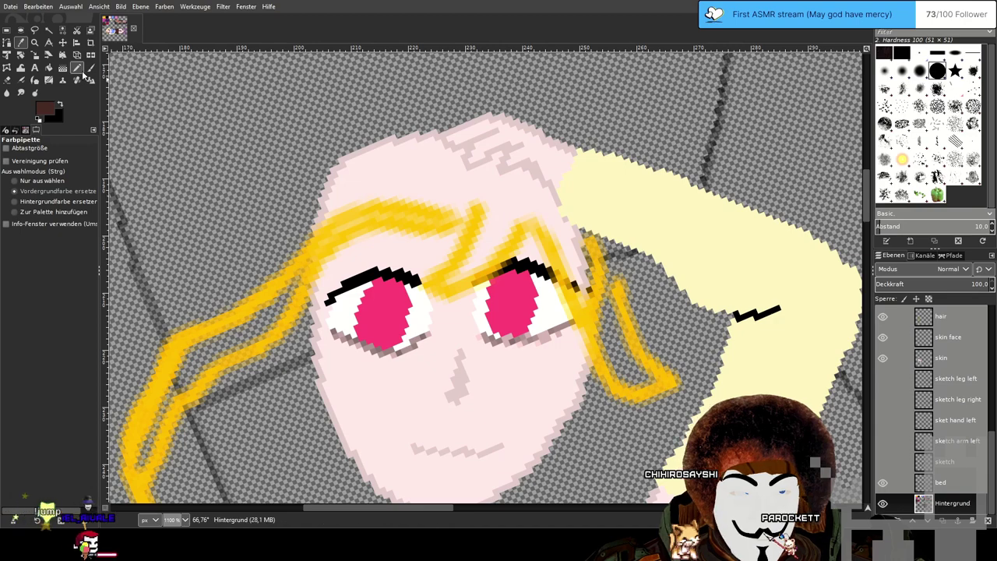
Pencil on the horns layer at size 1, undoing a stray test stroke.
key(n)
scroll(926, 327, up, 3)
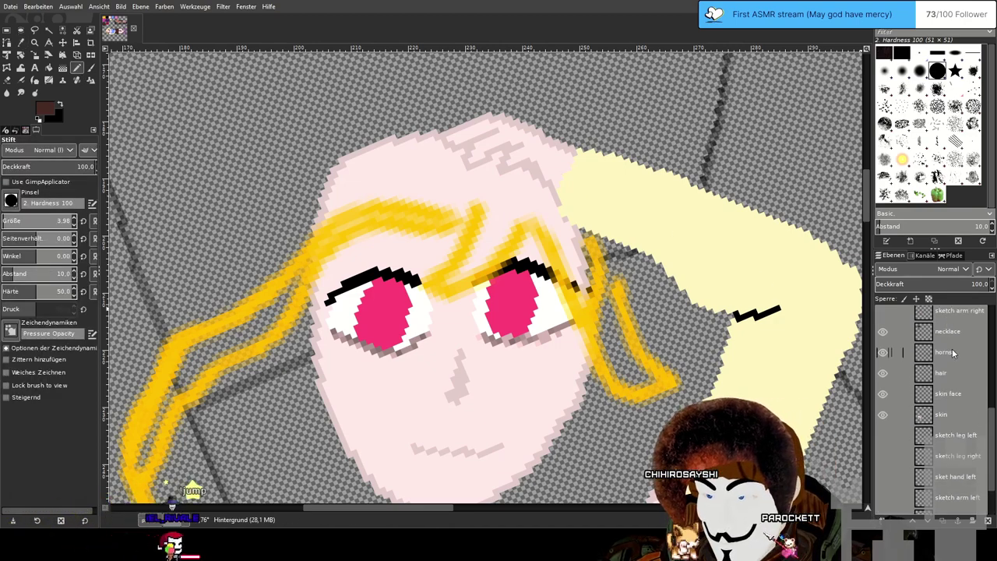
click(942, 352)
scroll(539, 229, up, 1)
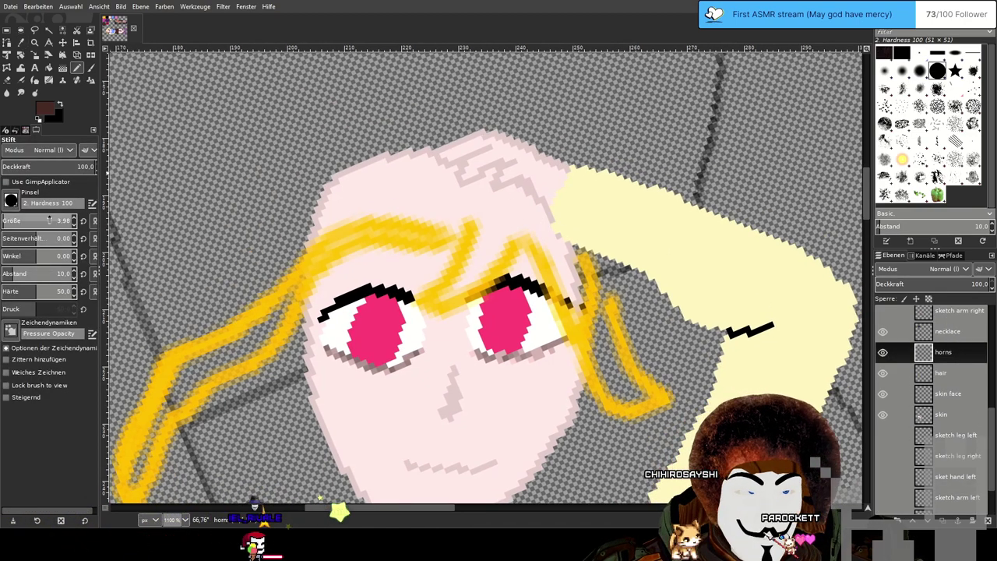
key(bracketleft)
key(bracketleft)
key(bracketleft)
scroll(506, 160, down, 3)
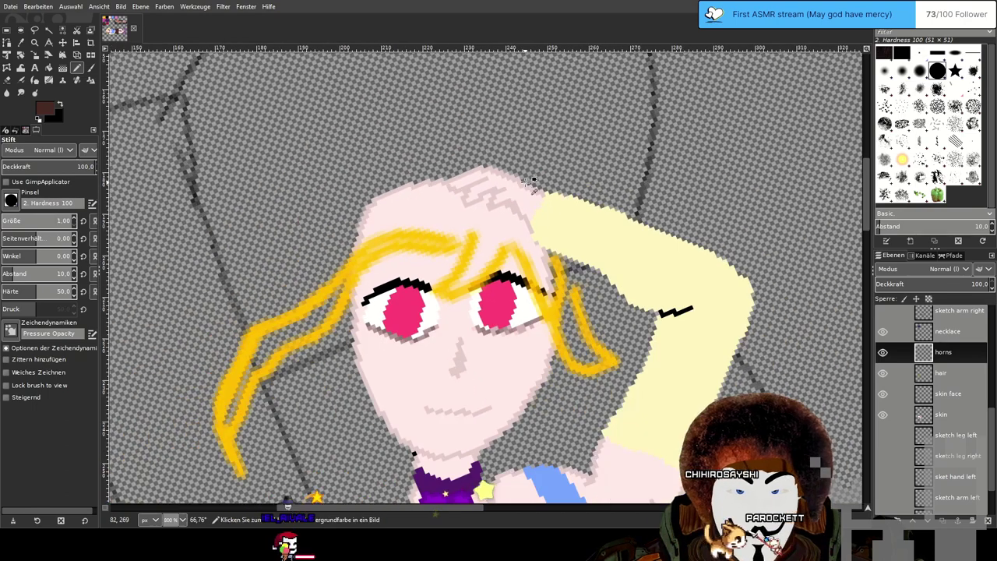
scroll(537, 204, up, 2)
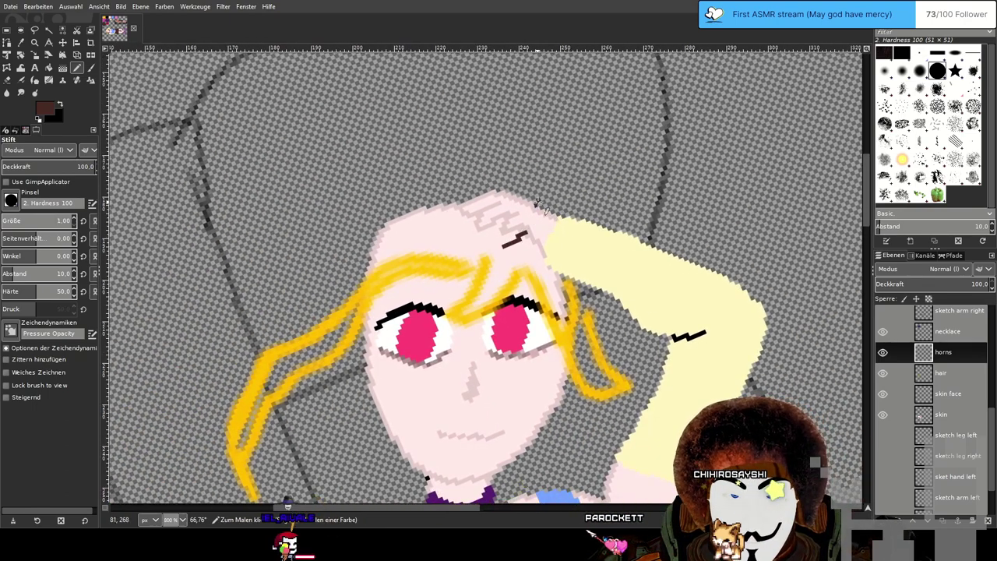
key(ctrl+z)
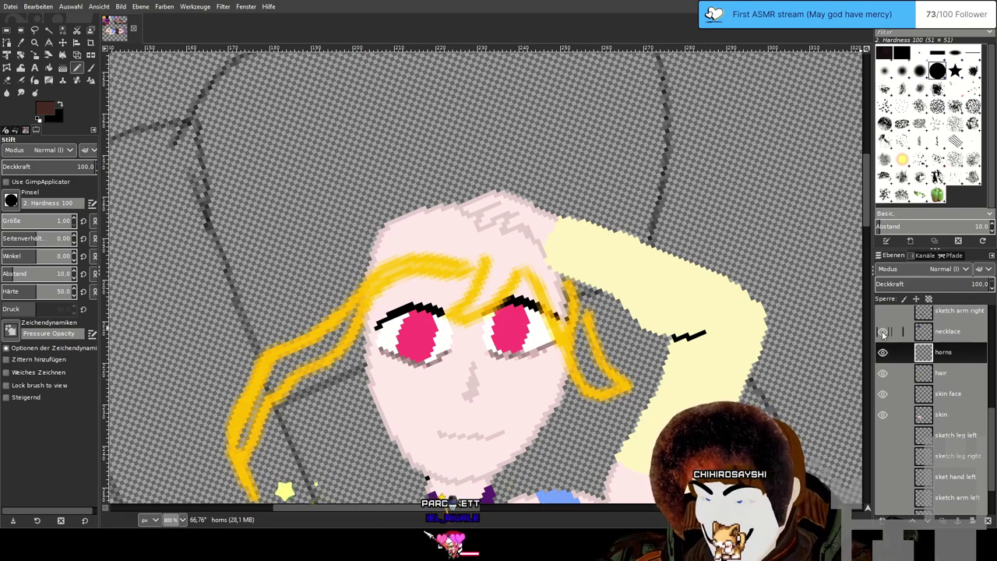
Draw a short dark brown horn line rising from the top of the head.
scroll(964, 382, up, 2)
scroll(963, 381, up, 5)
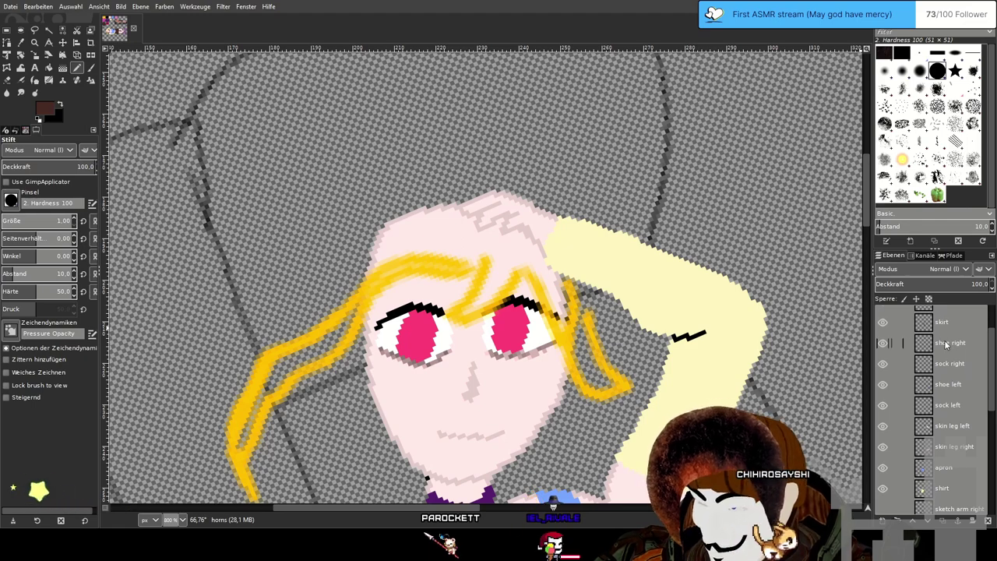
scroll(946, 331, down, 4)
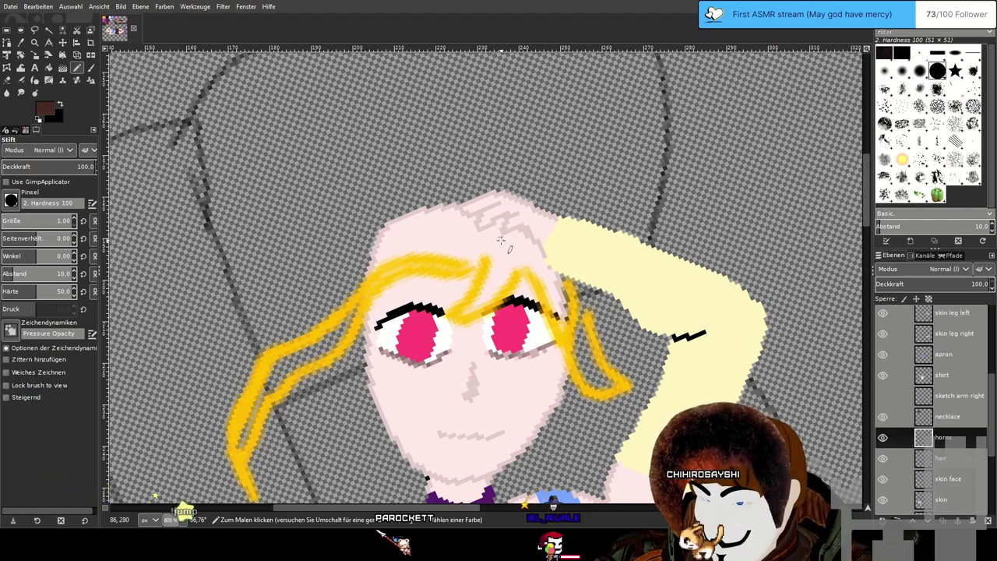
drag(501, 243, 514, 234)
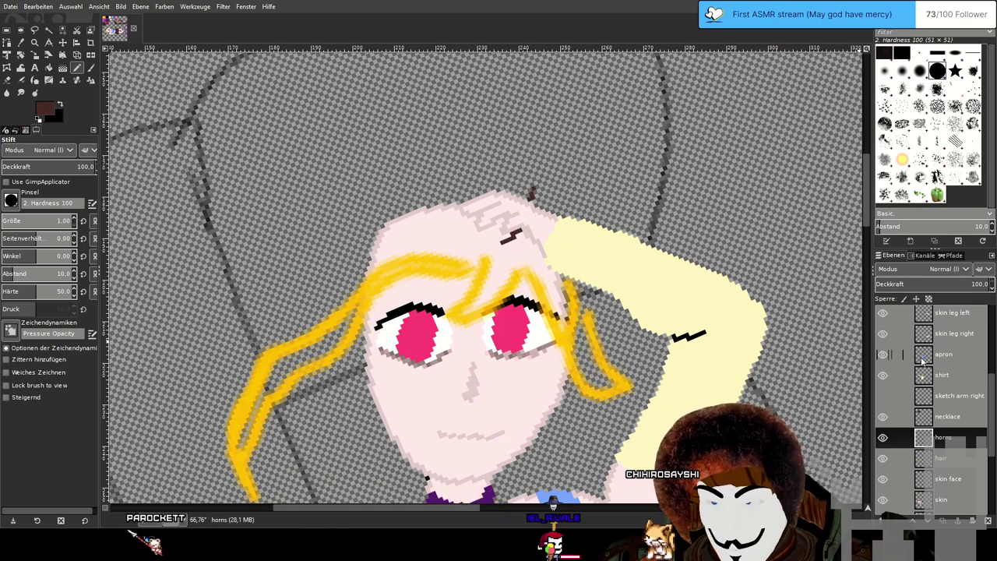
scroll(963, 362, up, 5)
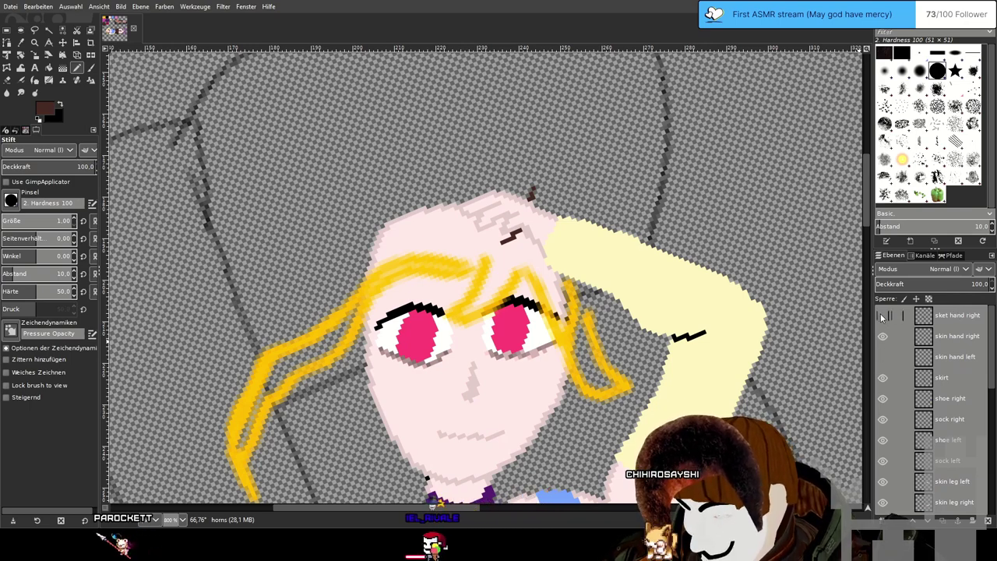
Toggle the hand sketch and hand skin layers' visibility, then zoom out to the upper body.
click(883, 315)
click(882, 316)
click(882, 362)
click(882, 359)
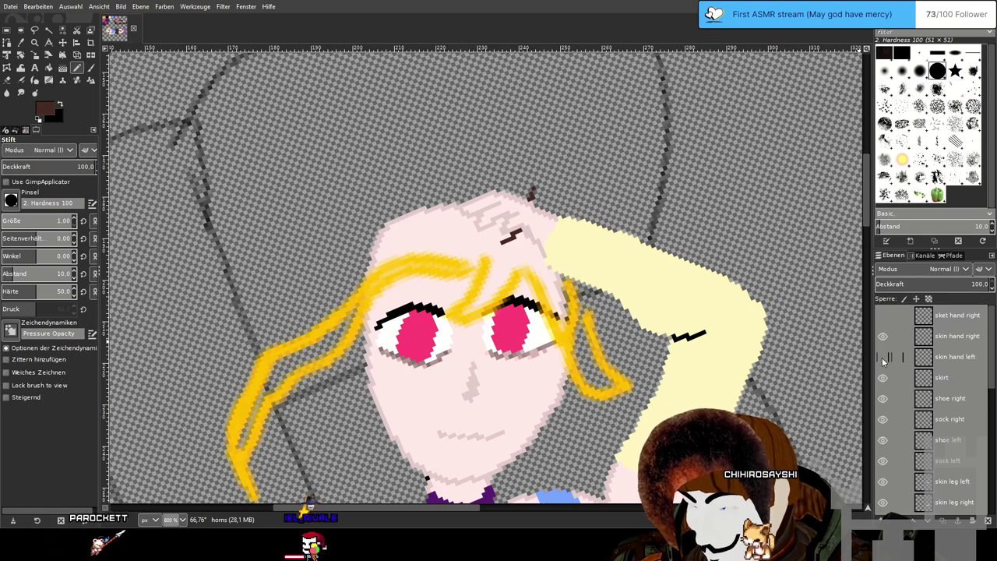
click(885, 343)
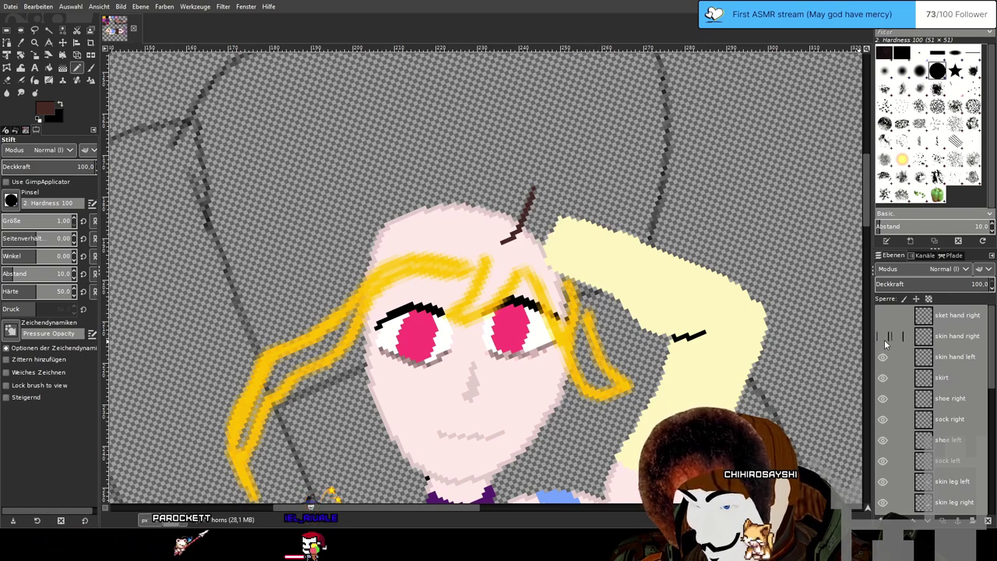
scroll(726, 408, down, 2)
mouse_move(726, 409)
mouse_down()
mouse_move(711, 334)
mouse_move(655, 207)
mouse_up()
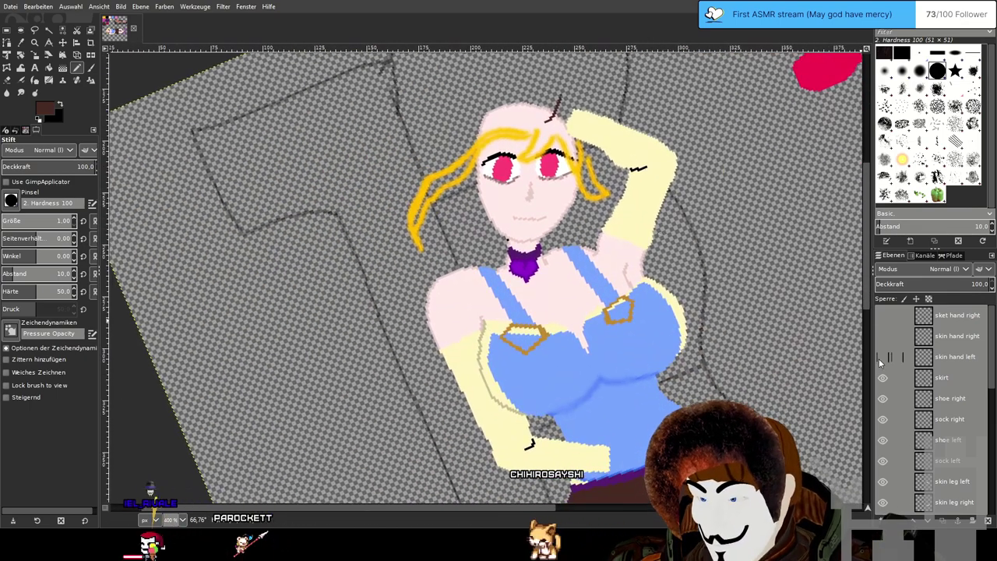
Show both hand layers and rename 'skin hand right' to 'skin hand left'.
drag(878, 358, 881, 341)
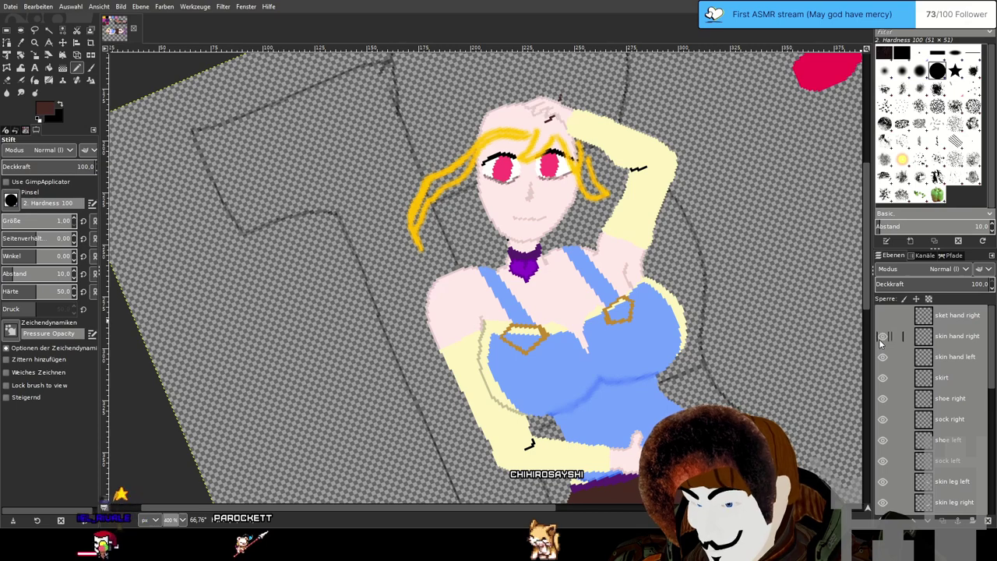
click(960, 340)
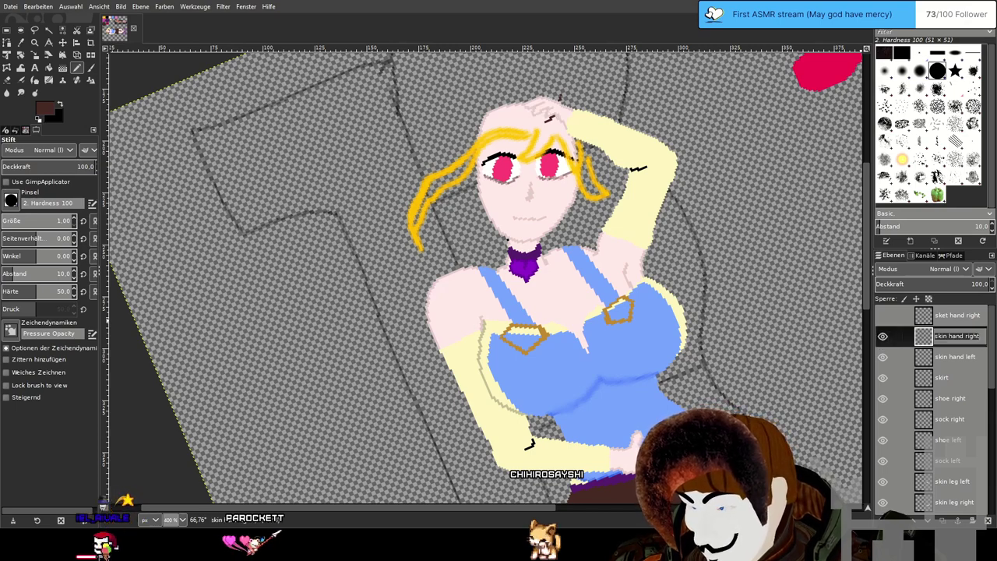
key(BackSpace)
key(BackSpace)
key(BackSpace)
key(BackSpace)
key(BackSpace)
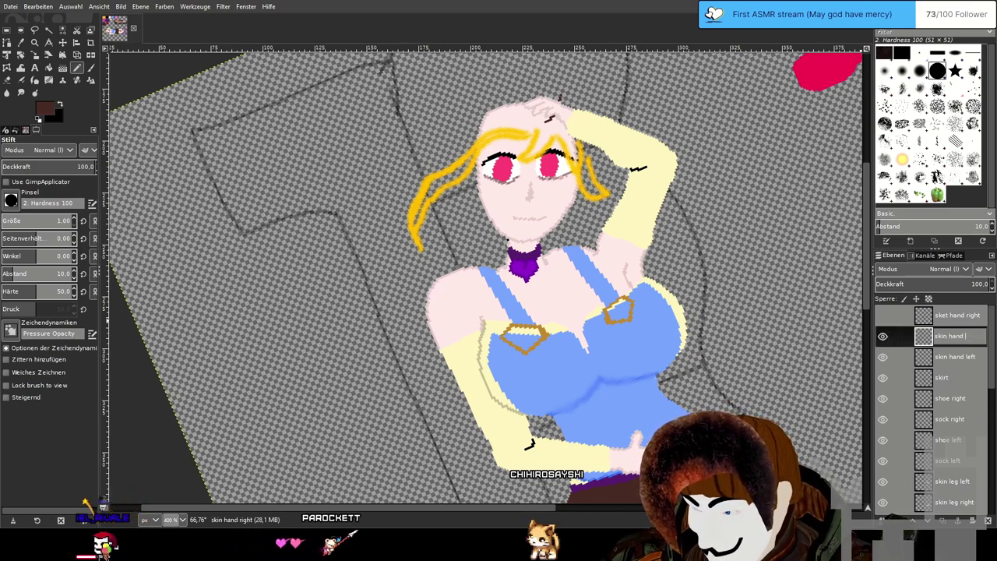
text(left)
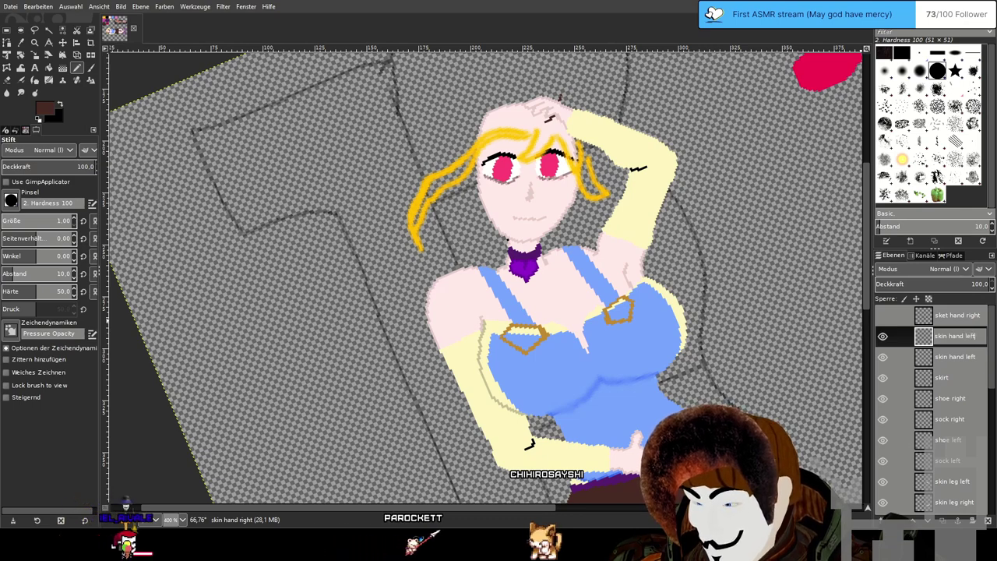
key(Return)
Rename the old 'skin hand left' to 'skin hand right' and confirm 'skin hand left #1' as 'skin hand left'.
double_click(955, 357)
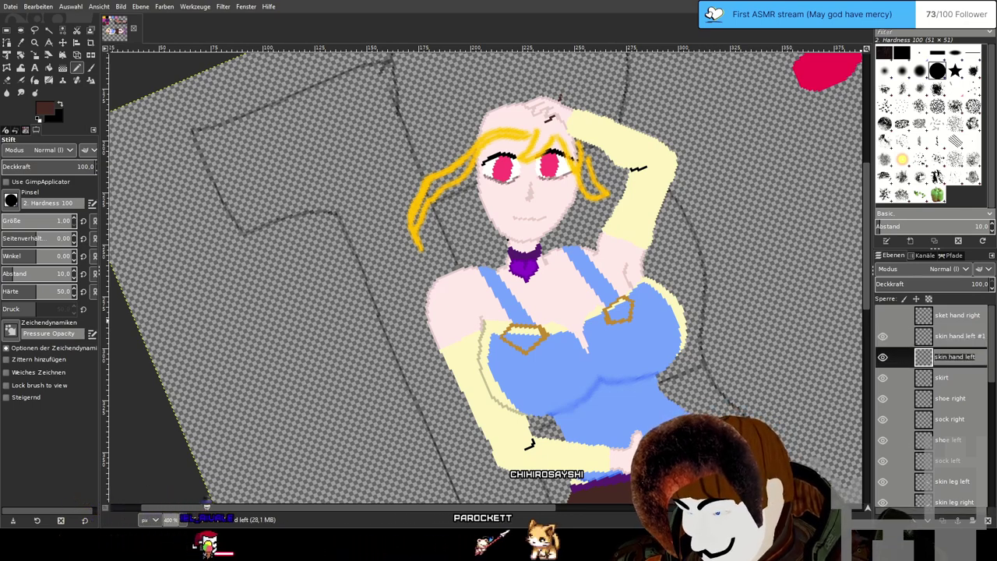
key(BackSpace)
key(BackSpace)
key(BackSpace)
key(BackSpace)
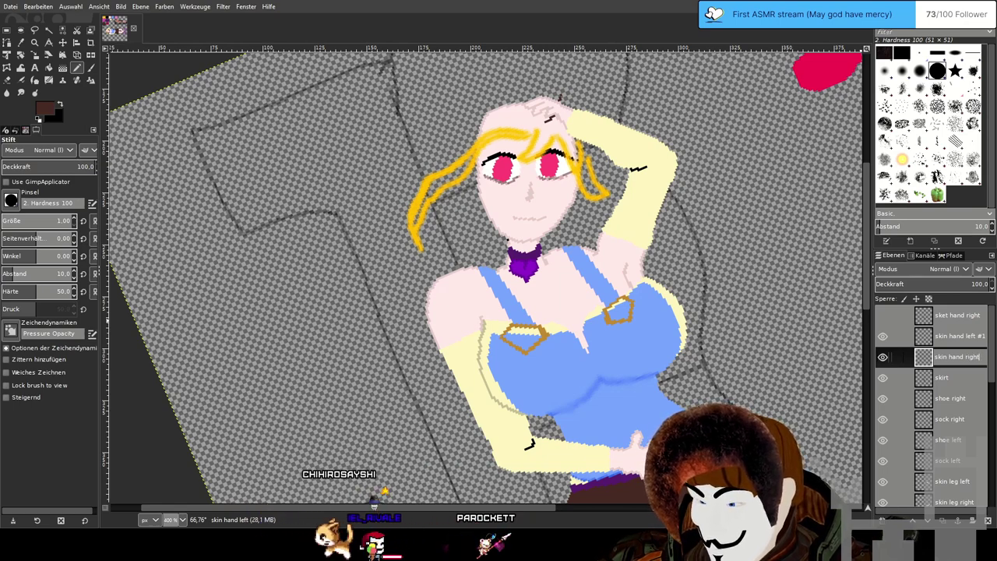
text(right)
key(Return)
click(957, 335)
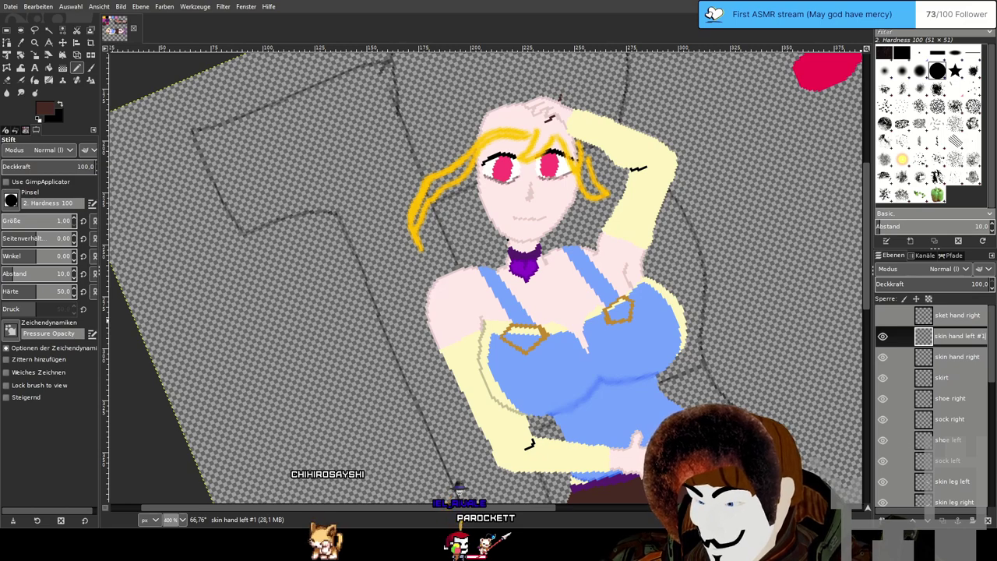
key(Return)
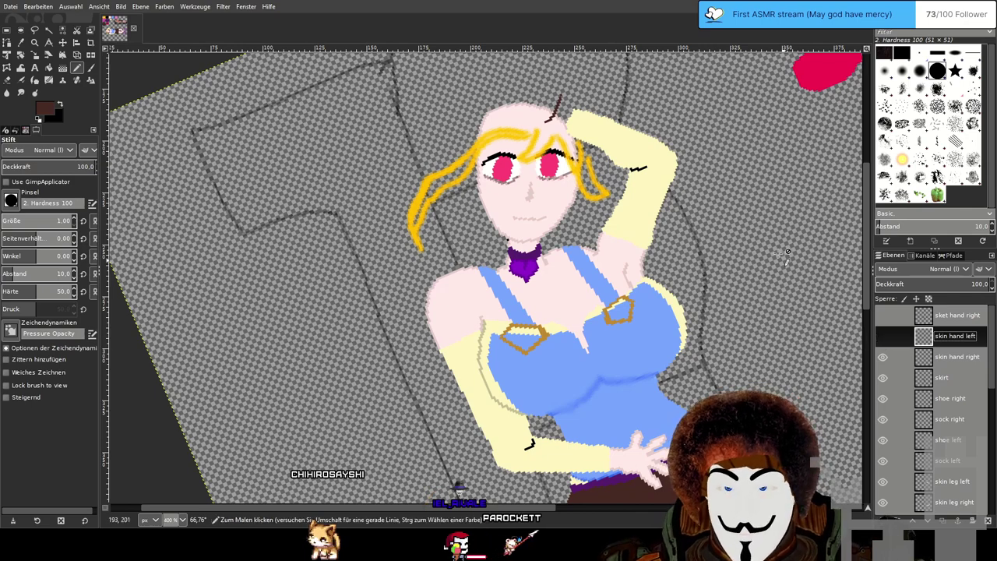
Make the horns layer active, centre the view on the horn and erase the old line.
scroll(609, 164, up, 2)
scroll(601, 175, up, 3)
scroll(945, 356, down, 1)
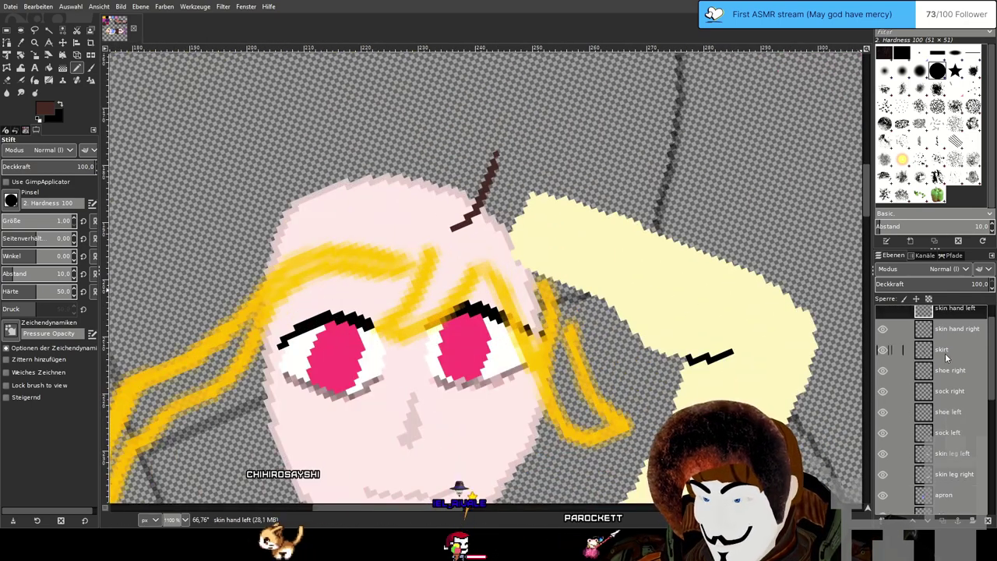
scroll(946, 356, down, 3)
scroll(964, 452, down, 1)
click(950, 465)
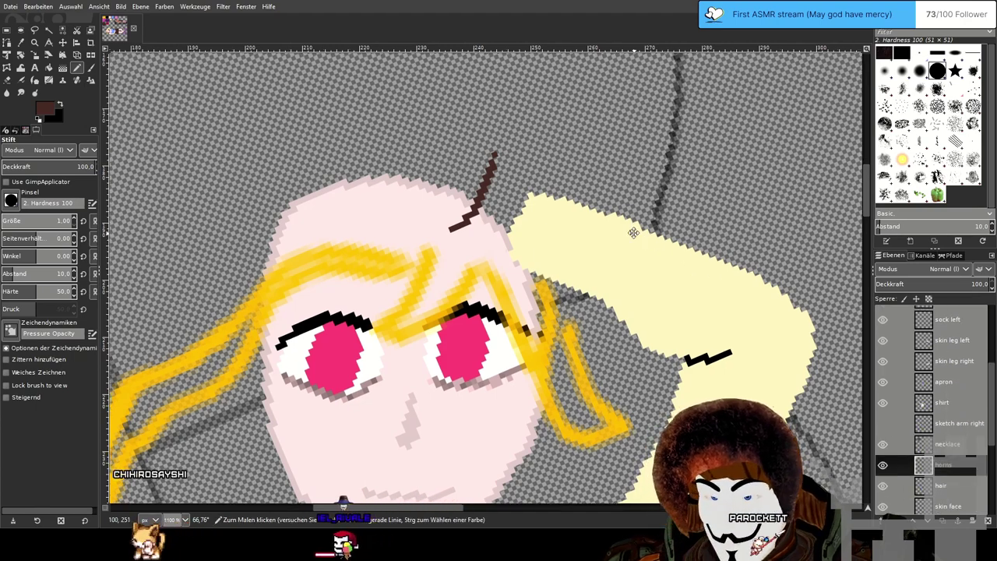
drag(635, 232, 612, 277)
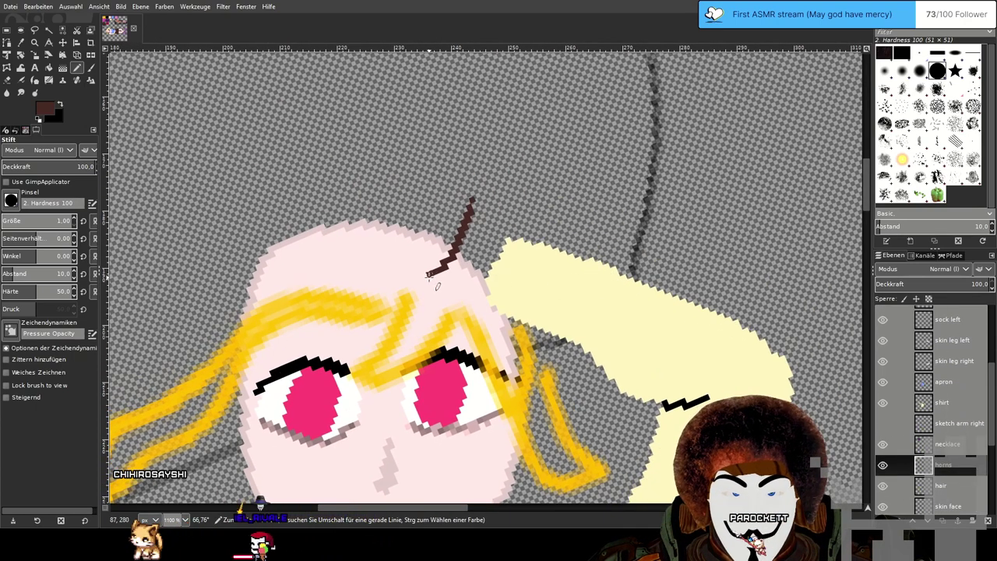
key(shift+e)
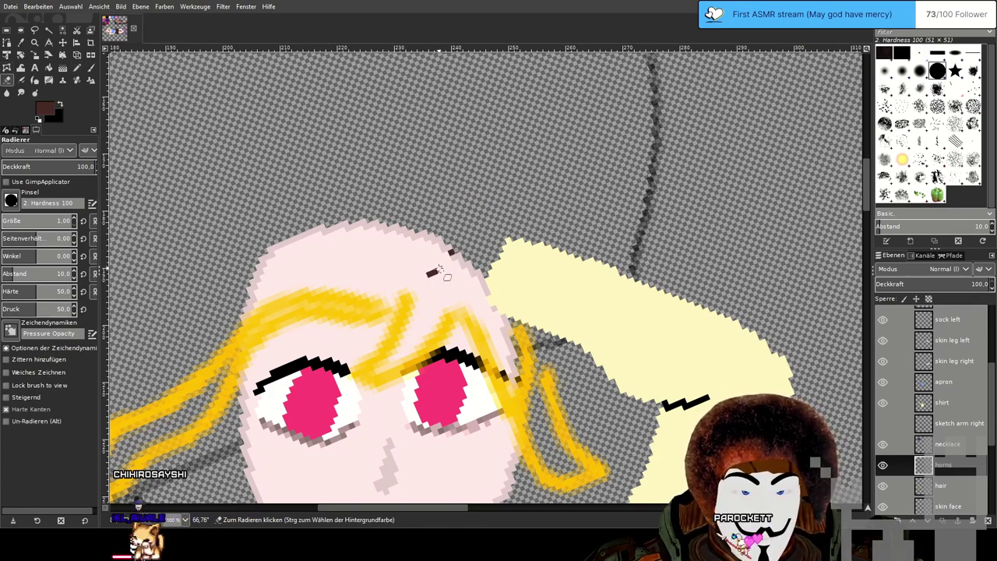
click(77, 67)
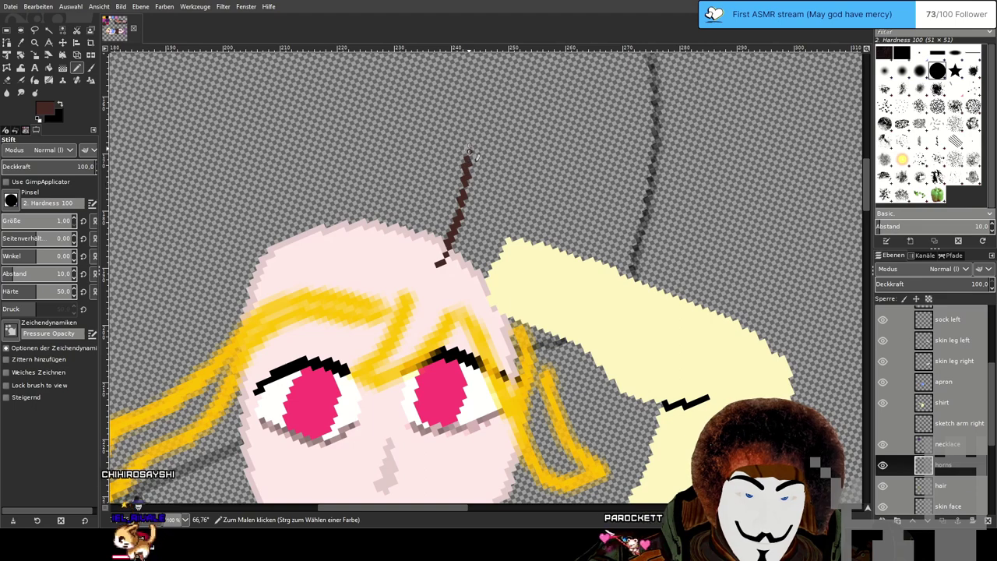
Pencil-draw the horn's tall pointed sides in dark brown and close its base.
mouse_move(468, 148)
mouse_down()
mouse_move(485, 214)
mouse_move(462, 278)
mouse_up()
key(ctrl+z)
key(ctrl+z)
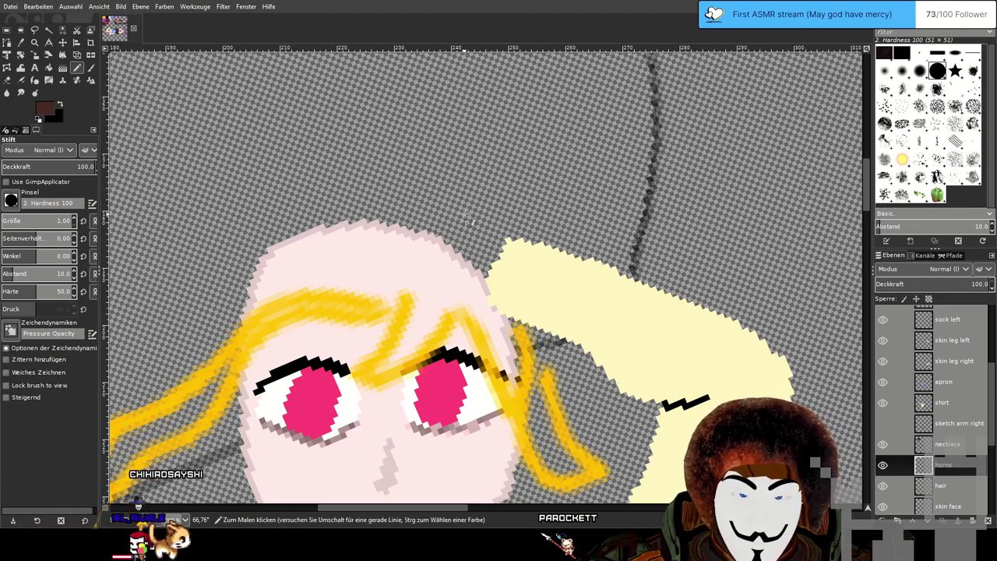
drag(472, 158, 487, 206)
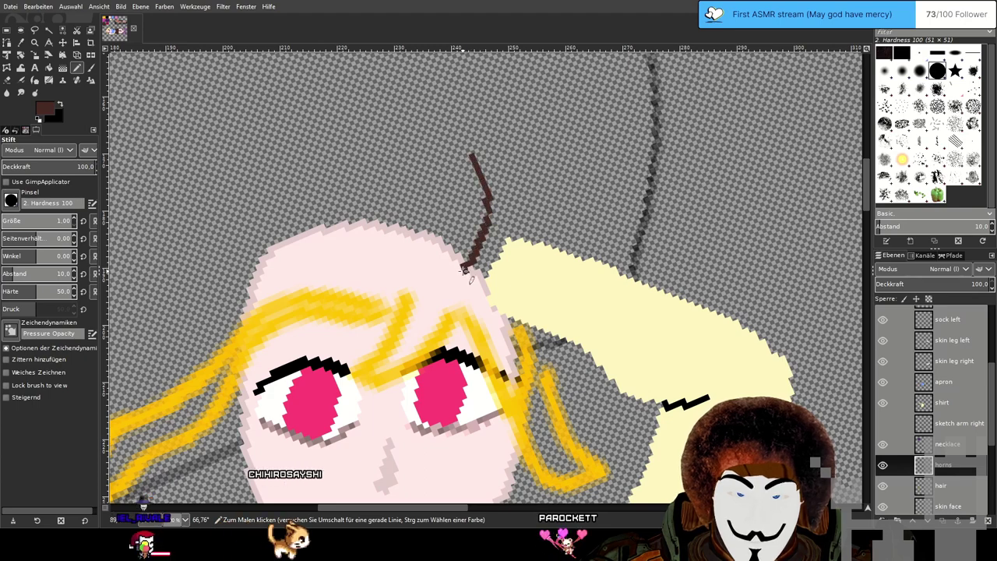
key(ctrl+z)
mouse_move(469, 173)
mouse_down()
mouse_move(491, 224)
mouse_move(466, 278)
mouse_up()
key(ctrl+z)
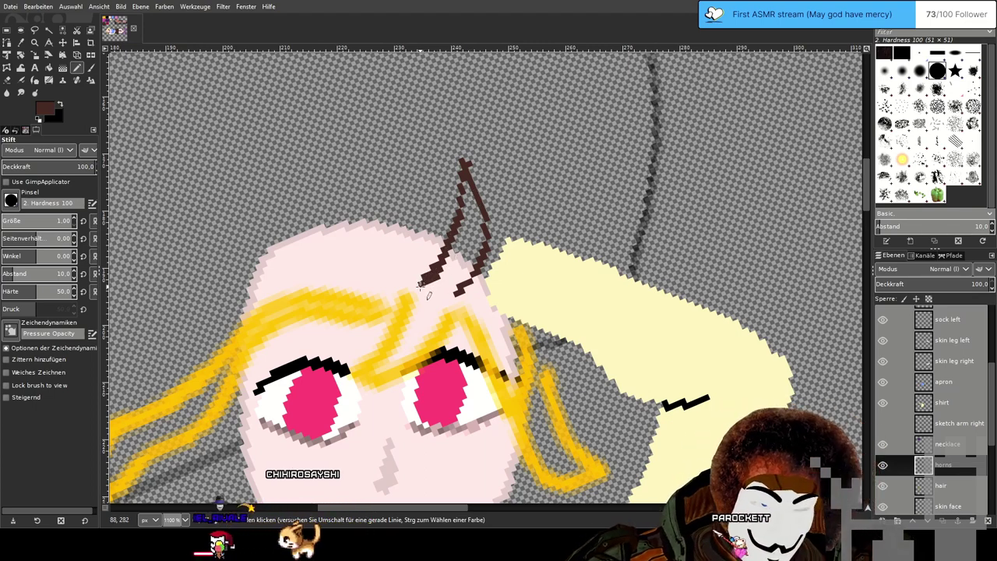
drag(421, 287, 459, 293)
Bucket-fill the first horn outline solid dark brown, then return to the Pencil.
click(49, 67)
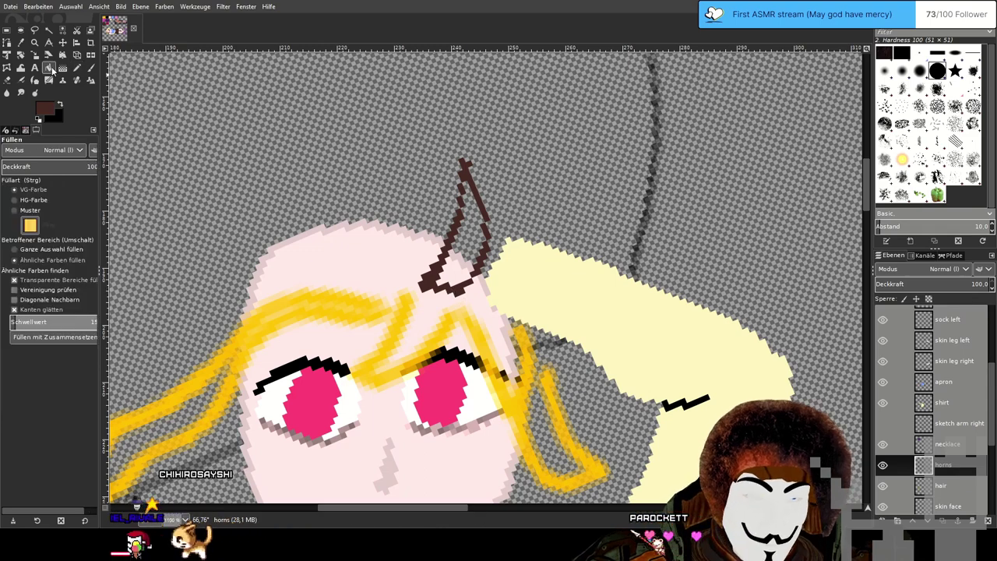
click(463, 233)
scroll(533, 265, down, 1)
scroll(534, 265, down, 1)
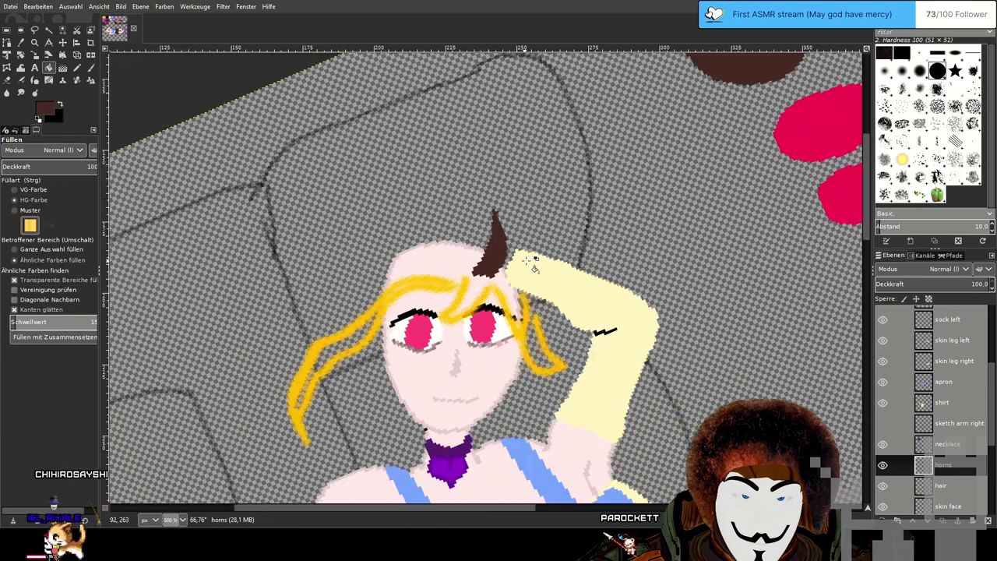
scroll(533, 265, up, 2)
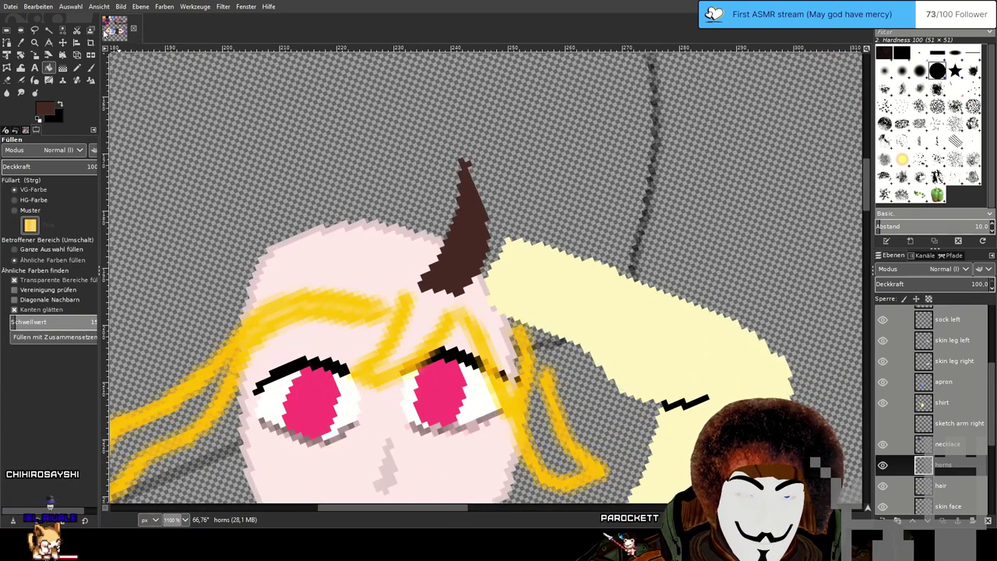
click(77, 68)
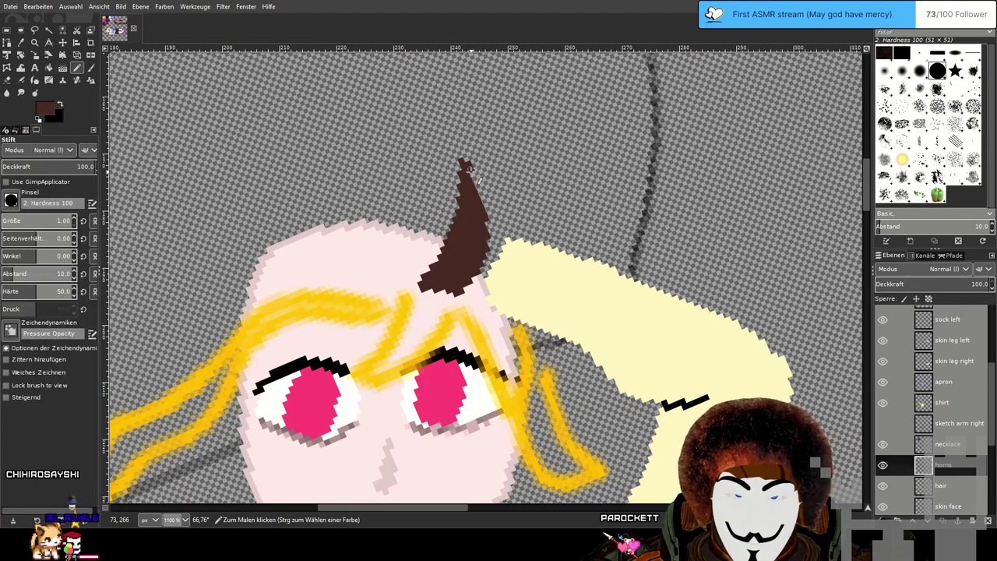
scroll(500, 242, down, 1)
scroll(392, 265, up, 1)
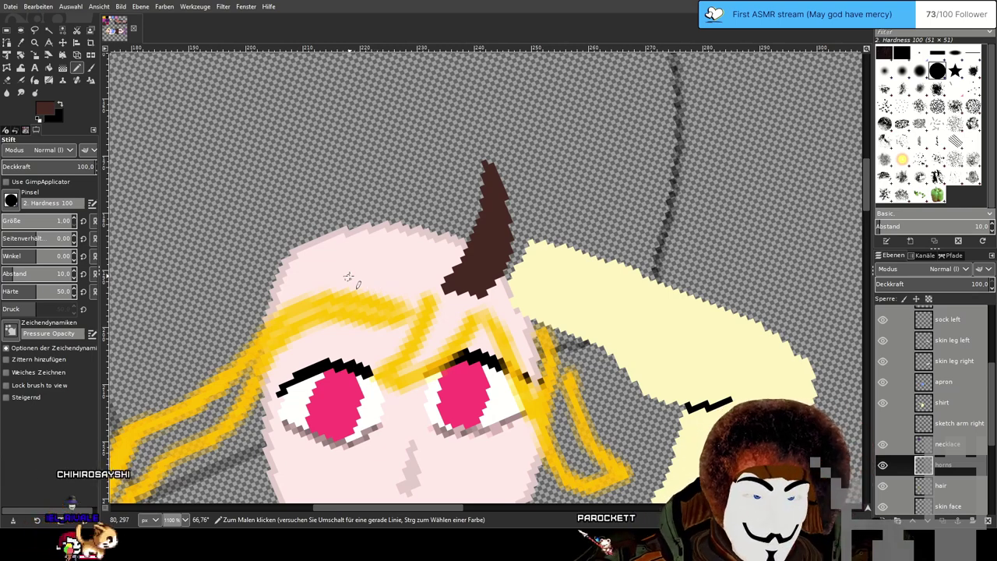
Outline the left horn and erase the old solid right horn.
mouse_move(347, 277)
mouse_down()
mouse_move(320, 215)
mouse_move(331, 155)
mouse_move(307, 167)
mouse_move(289, 207)
mouse_move(301, 285)
mouse_up()
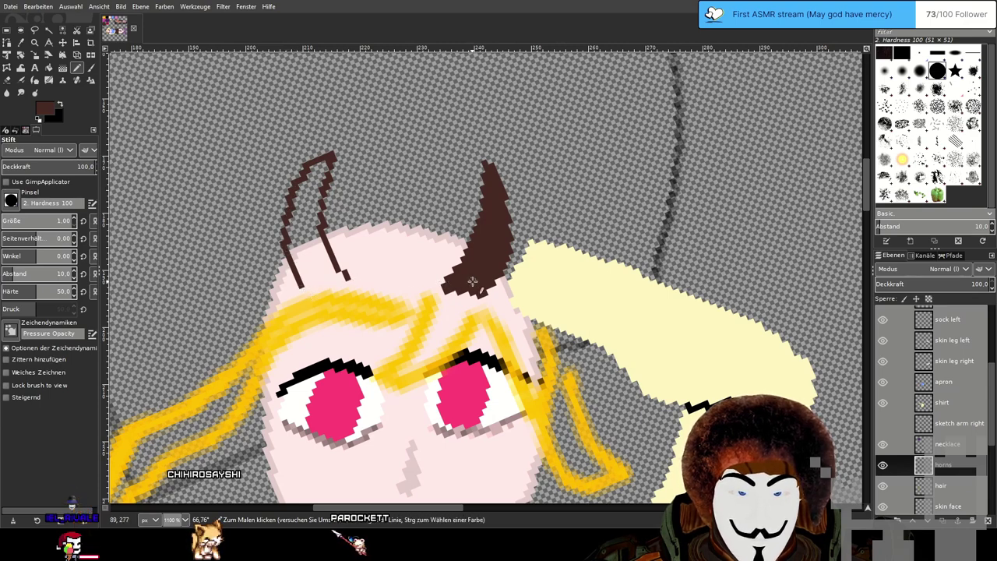
key(shift+e)
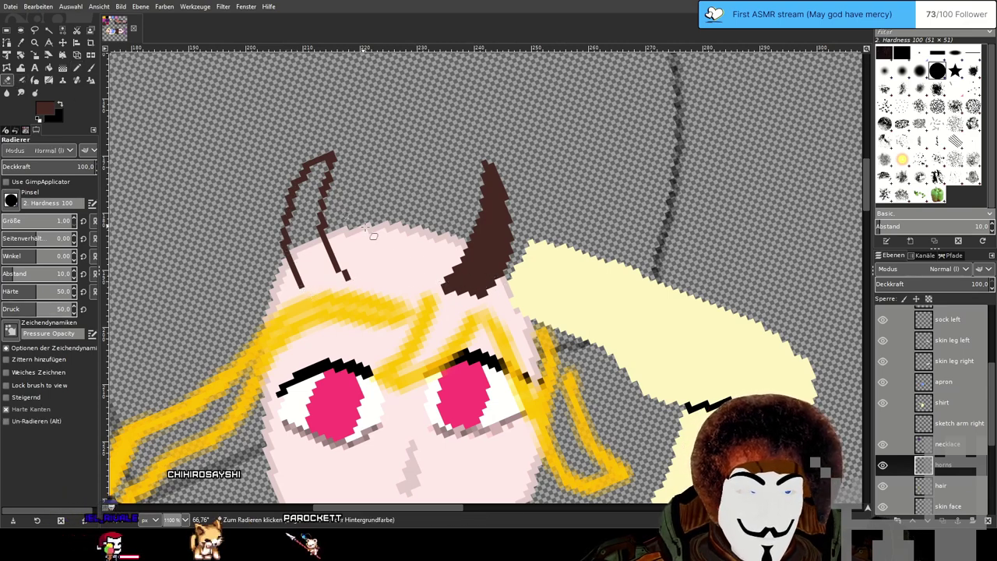
mouse_move(500, 237)
mouse_down()
mouse_move(472, 258)
mouse_move(484, 285)
mouse_move(469, 293)
mouse_up()
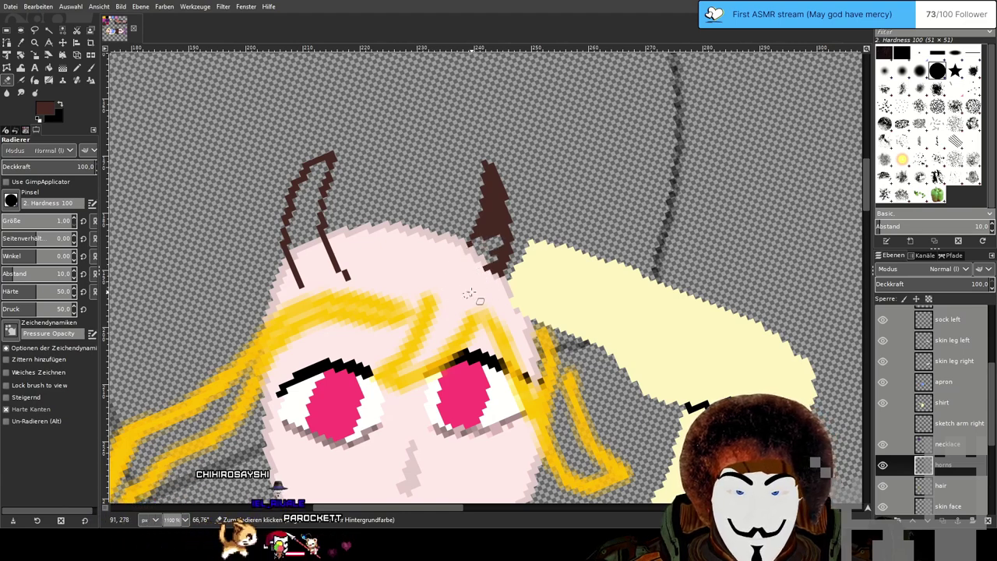
mouse_move(499, 241)
mouse_down()
mouse_move(507, 271)
mouse_move(500, 254)
mouse_move(488, 265)
mouse_move(509, 244)
mouse_move(490, 256)
mouse_move(468, 251)
mouse_move(484, 226)
mouse_move(489, 187)
mouse_up()
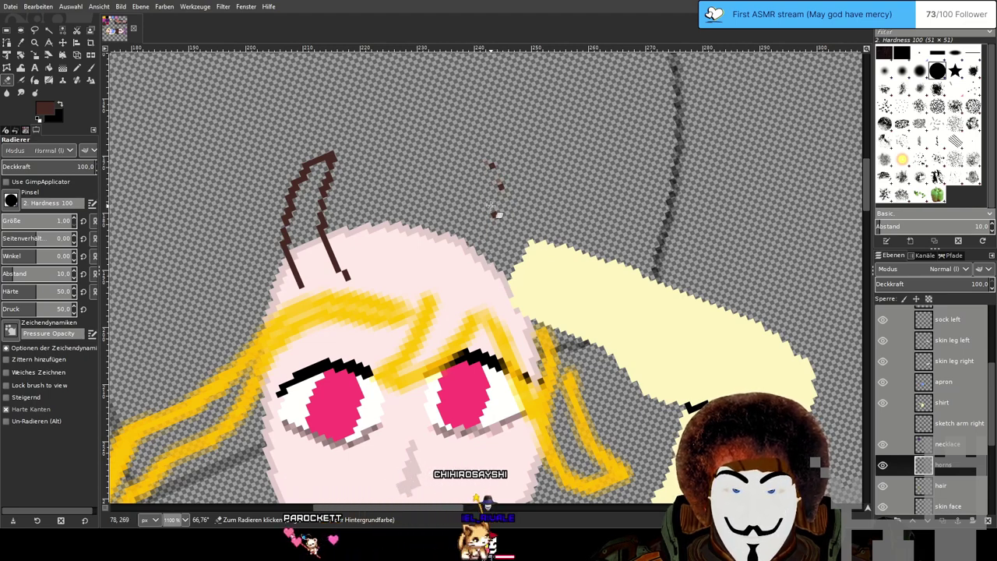
key(n)
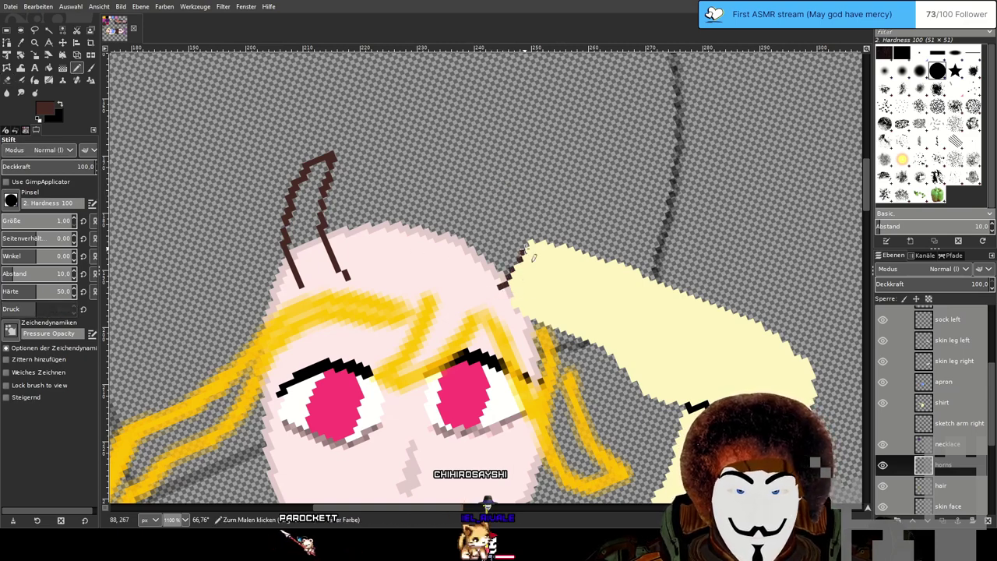
Redraw the right horn as a pointed dark-brown outline with a closed base.
mouse_move(519, 257)
mouse_down()
mouse_move(536, 165)
mouse_move(508, 226)
mouse_up()
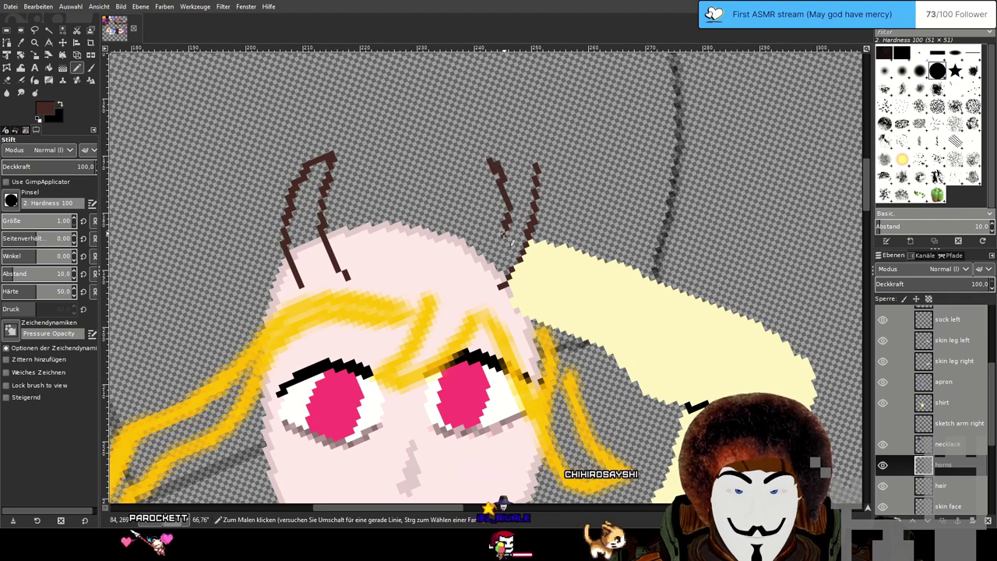
key(ctrl+z)
key(ctrl+z)
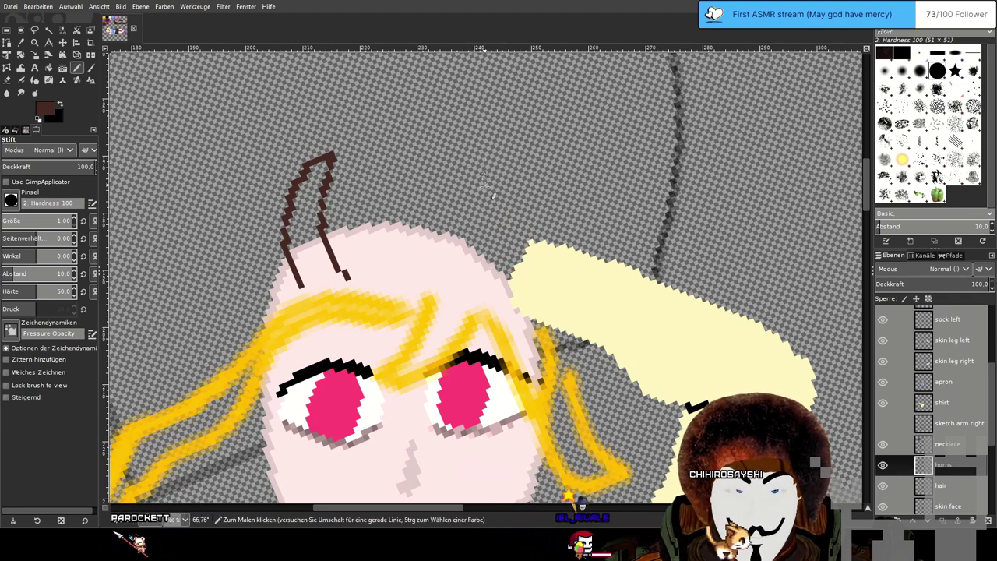
mouse_move(459, 267)
mouse_down()
mouse_move(488, 248)
mouse_move(501, 201)
mouse_up()
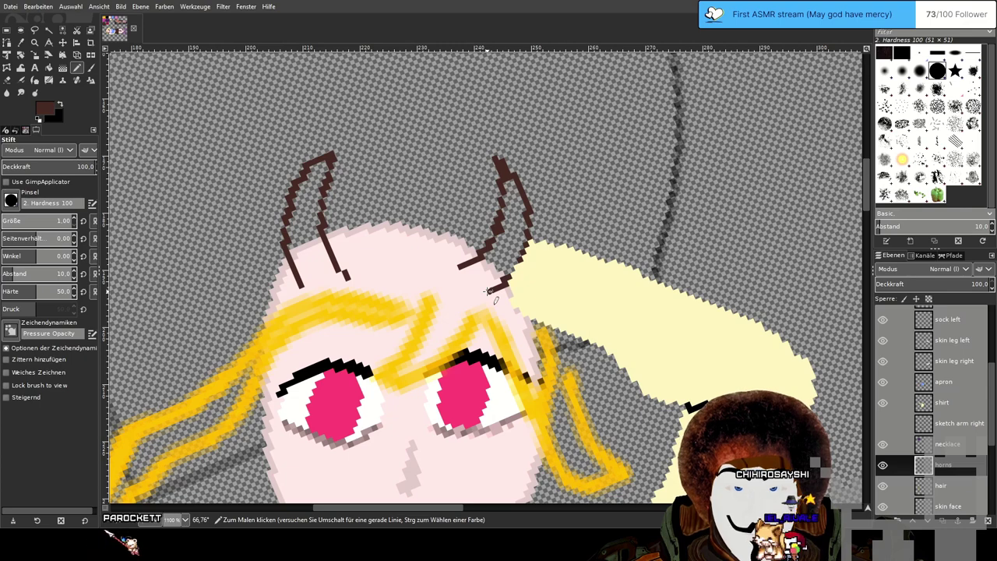
key(ctrl+z)
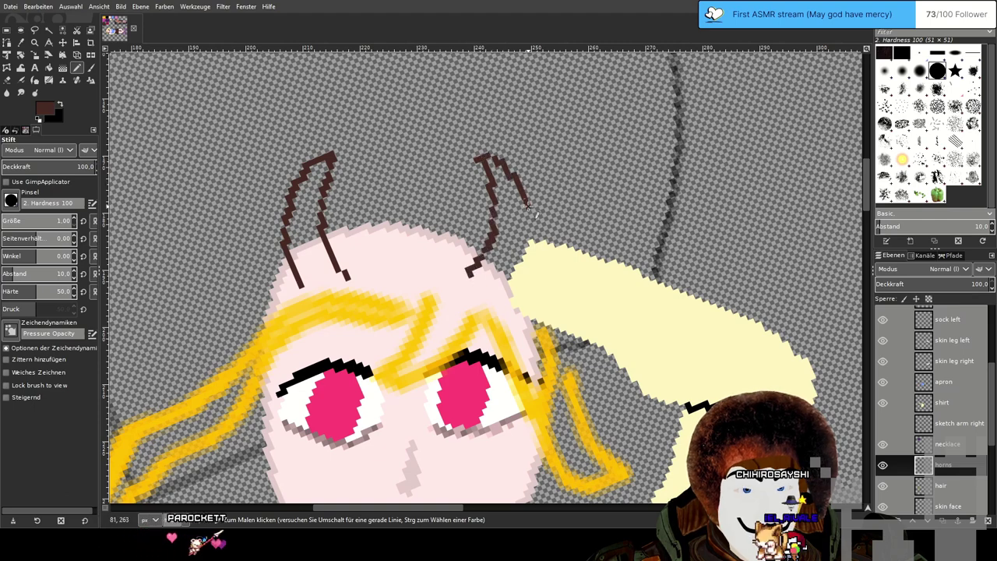
key(ctrl+z)
key(ctrl+z)
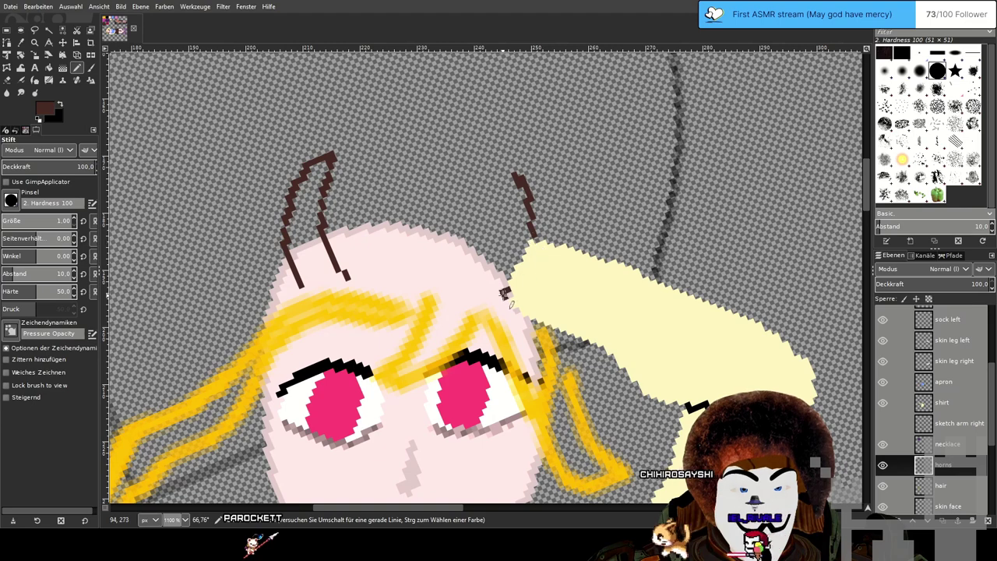
drag(511, 178, 519, 228)
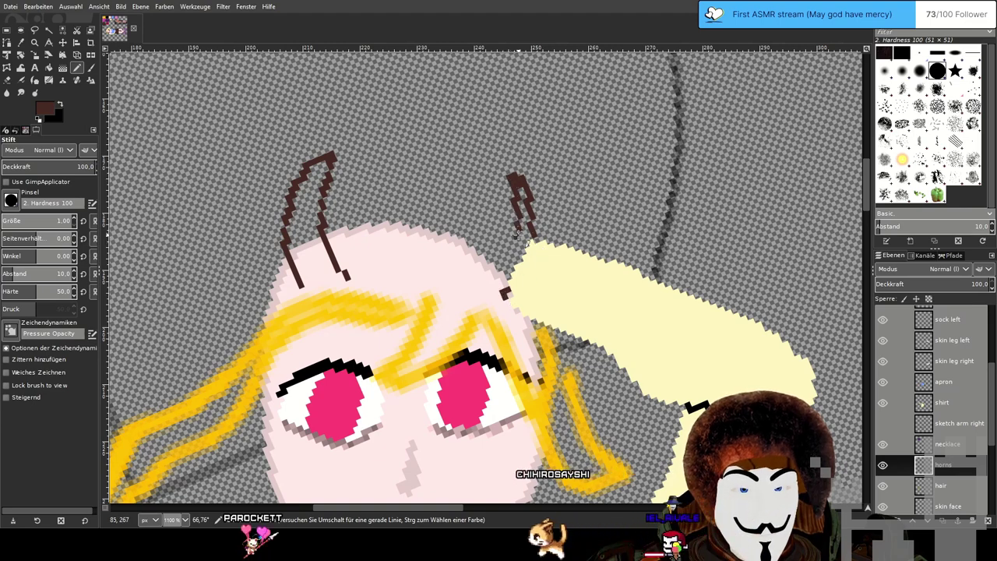
key(ctrl+z)
key(ctrl+z)
mouse_move(469, 282)
mouse_down()
mouse_move(491, 261)
mouse_move(501, 219)
mouse_move(485, 168)
mouse_move(515, 222)
mouse_up()
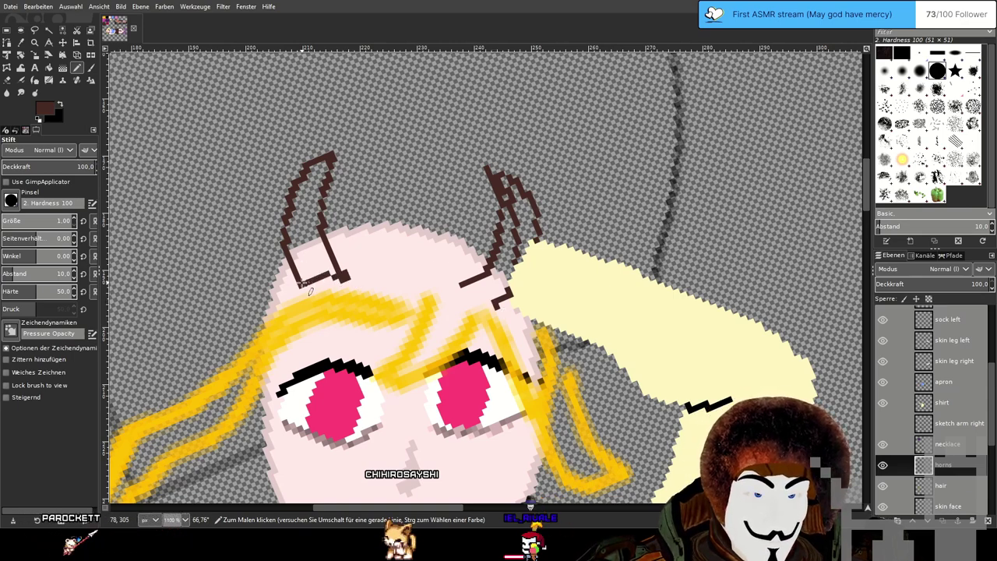
drag(465, 289, 494, 303)
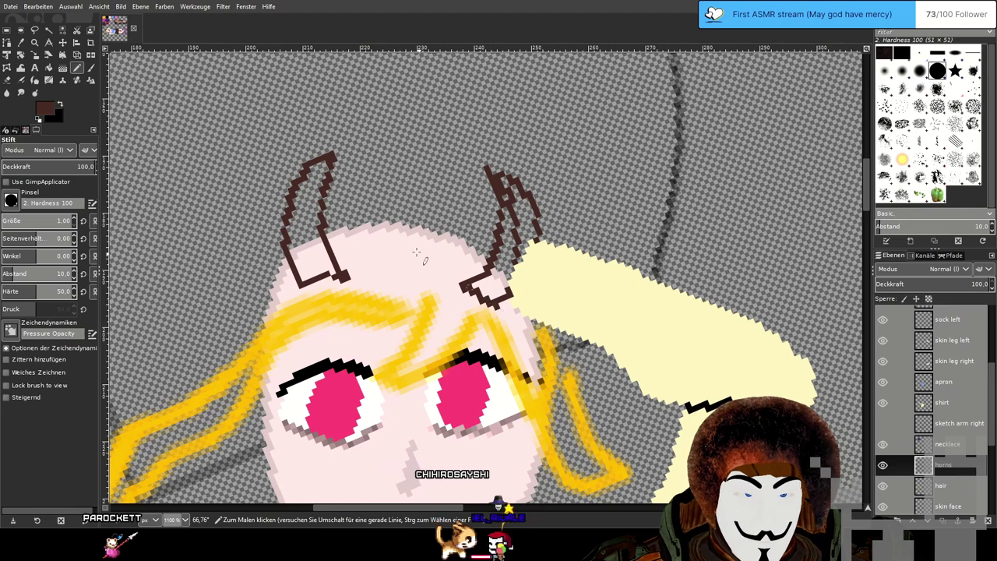
click(48, 68)
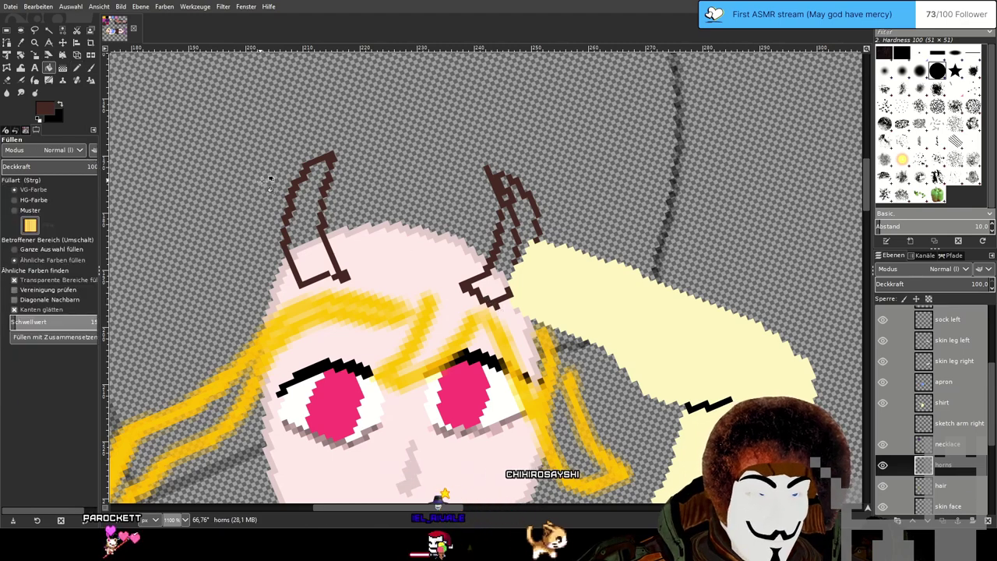
Fill both horns solid dark brown and move the horns layer above the shirt layer.
click(315, 241)
click(492, 257)
click(508, 187)
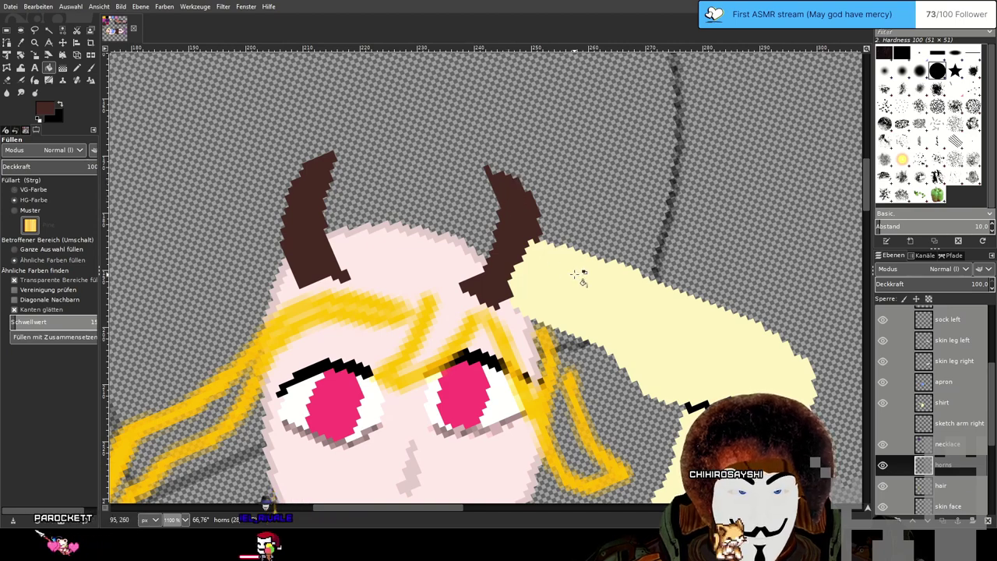
scroll(574, 275, down, 2)
scroll(574, 274, up, 2)
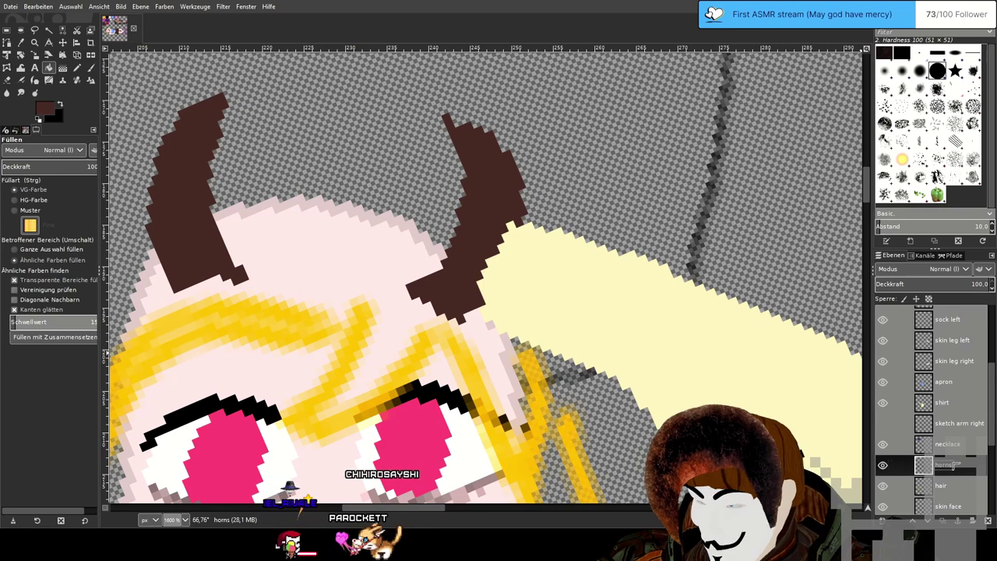
drag(952, 467, 952, 402)
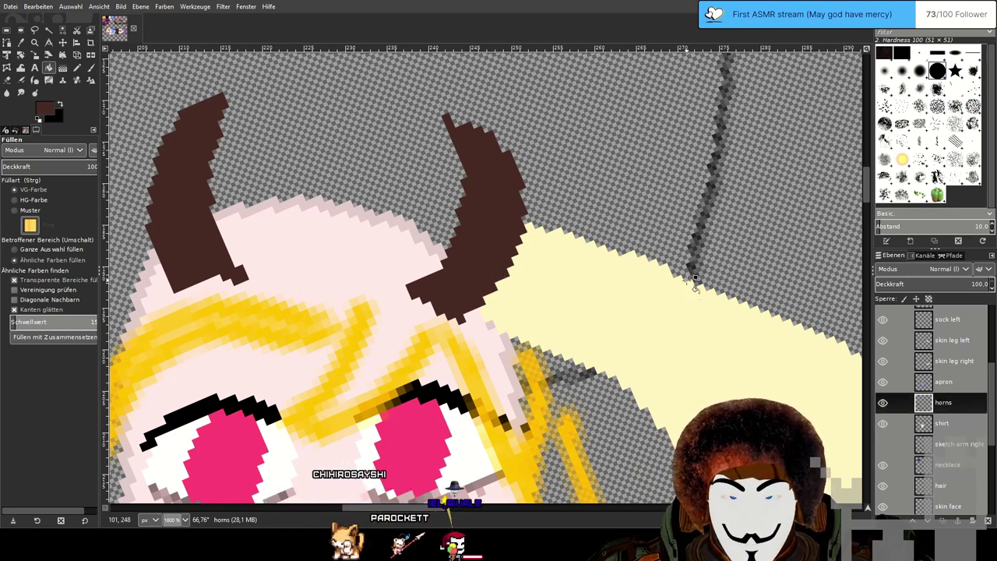
Unhide the skin hand left layer and drag it between the horns and shirt layers.
drag(692, 319, 687, 325)
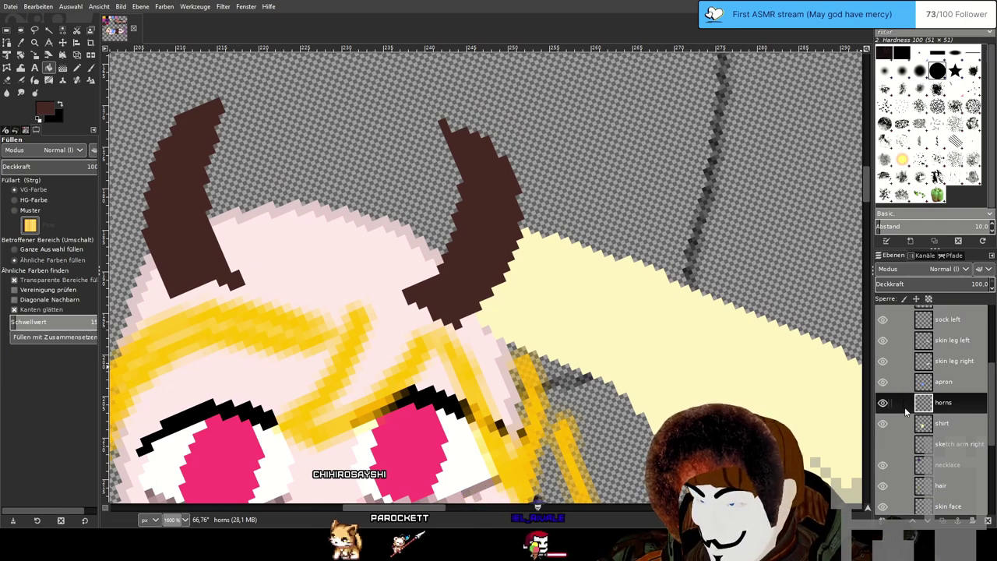
scroll(904, 405, up, 4)
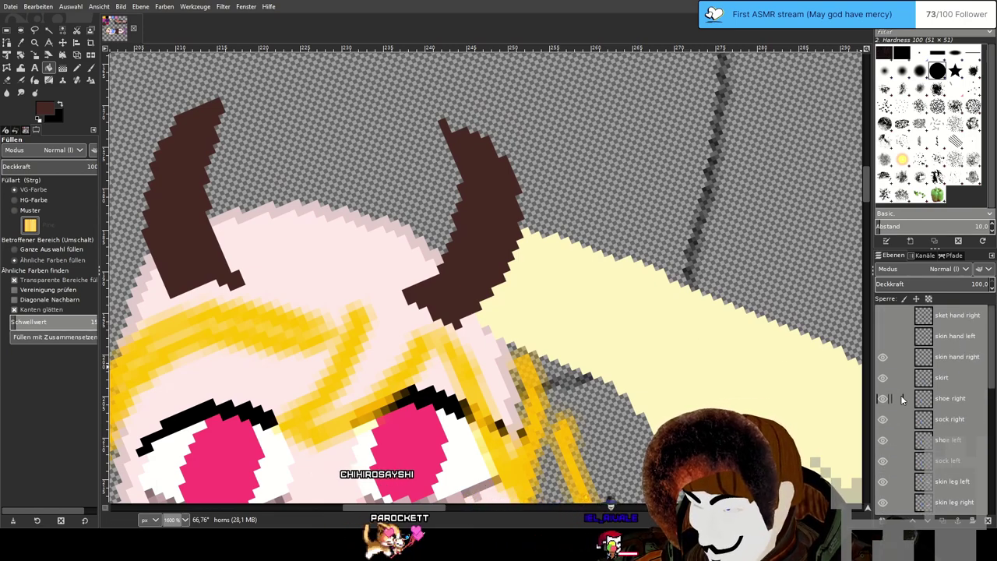
click(884, 341)
scroll(888, 339, down, 1)
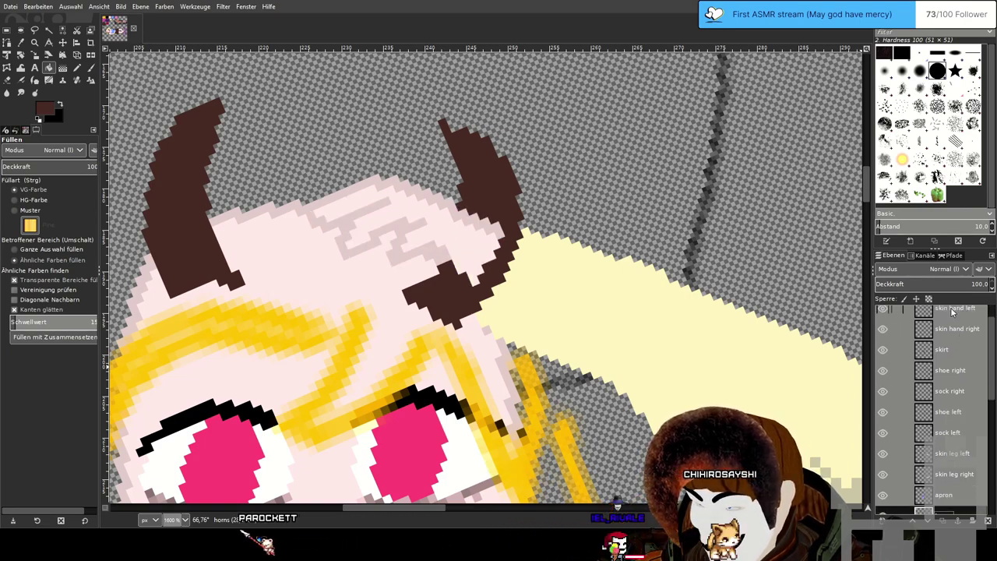
click(952, 312)
scroll(947, 488, down, 4)
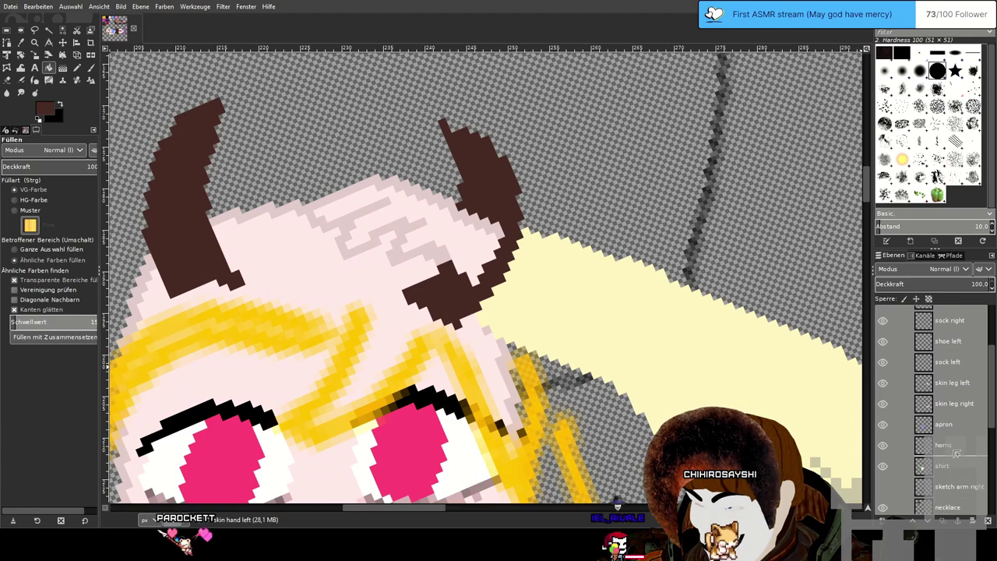
drag(955, 460, 953, 461)
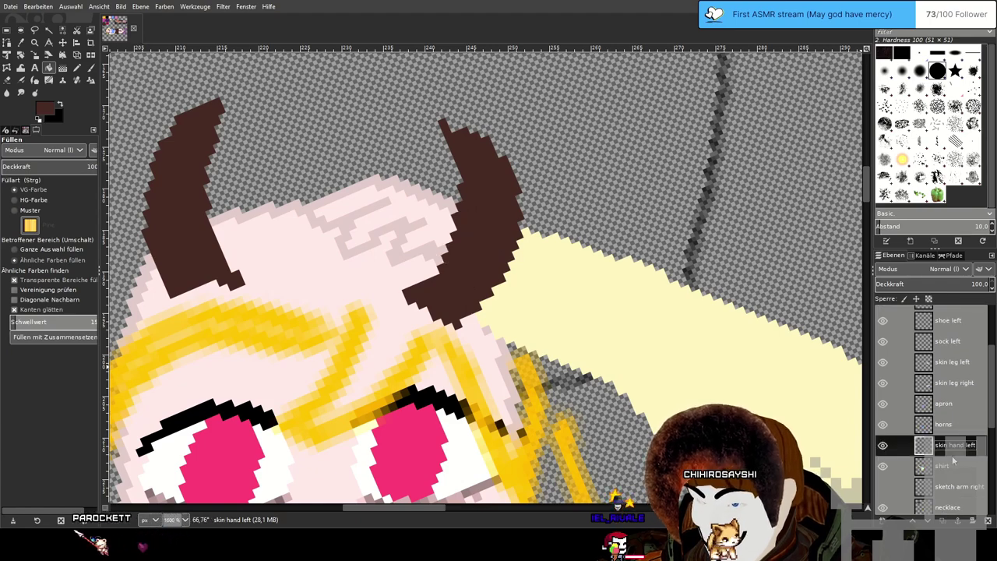
Pan and rotate the view to straighten the figure and bring the colour swatches into view.
scroll(639, 278, down, 7)
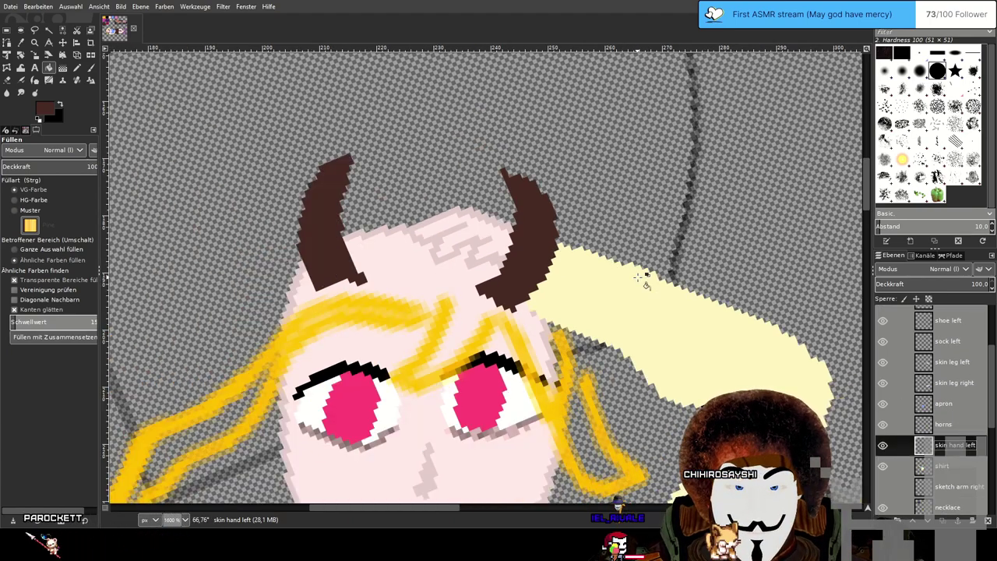
scroll(568, 161, up, 4)
drag(568, 161, 580, 273)
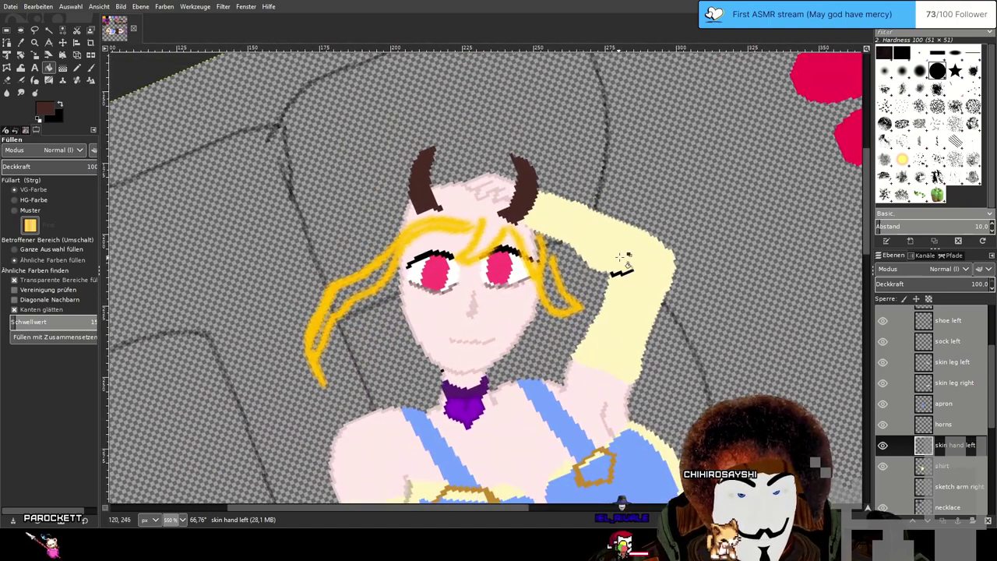
drag(662, 225, 510, 104)
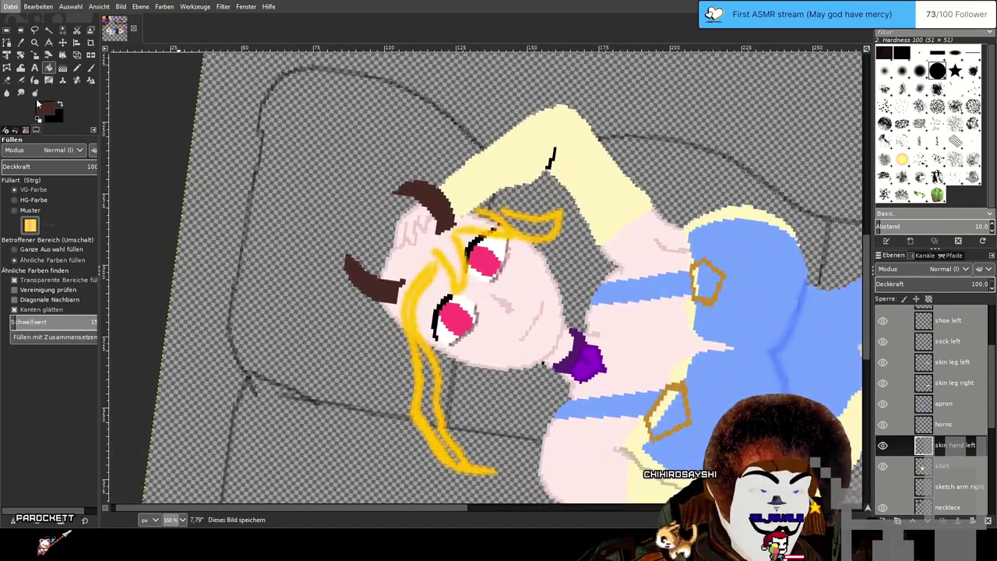
drag(462, 199, 457, 202)
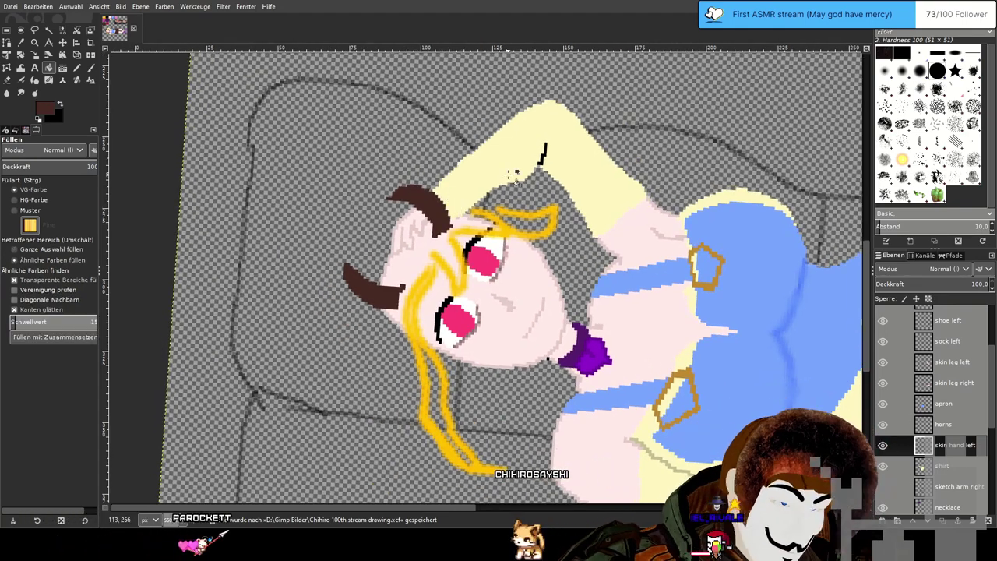
scroll(499, 178, down, 3)
drag(581, 118, 618, 414)
scroll(557, 242, up, 1)
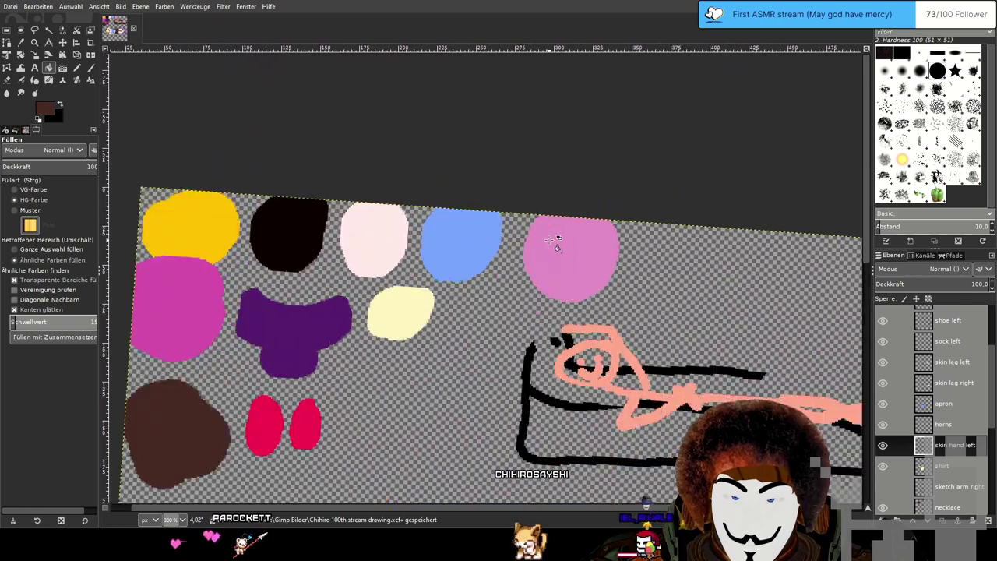
Select the Color Picker and make the Hintergrund layer with the swatches active.
click(20, 42)
scroll(946, 436, down, 5)
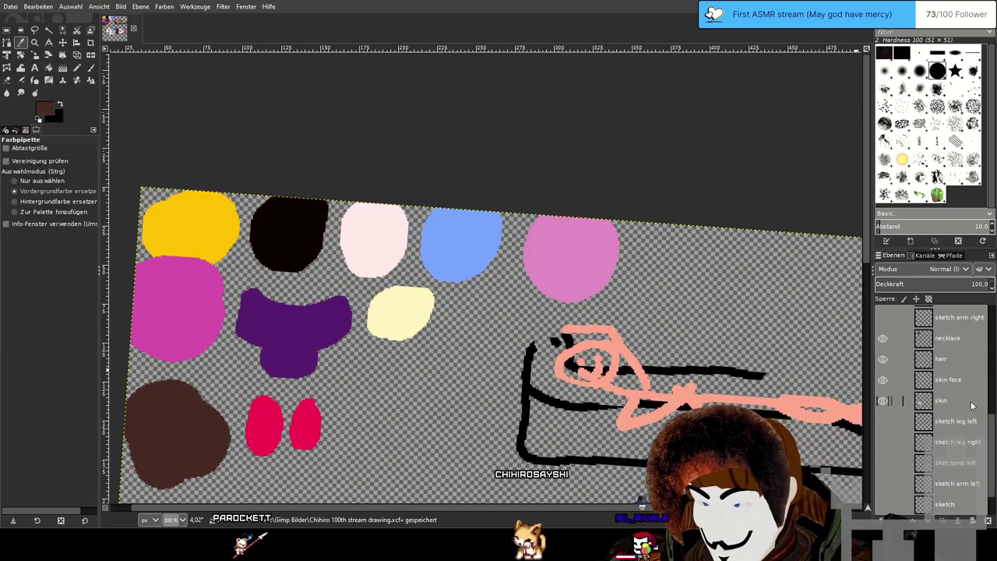
click(956, 508)
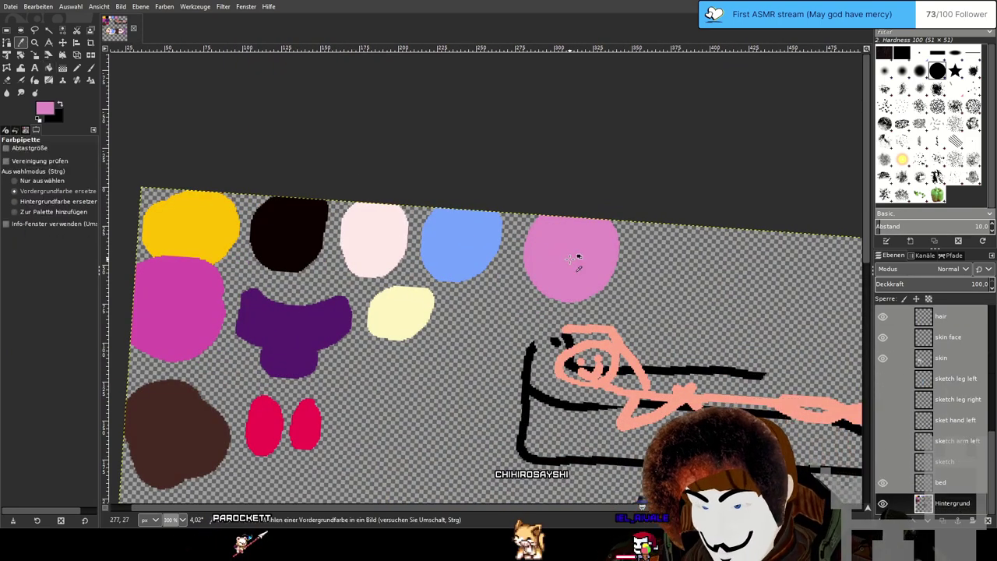
scroll(686, 345, down, 3)
scroll(388, 265, up, 1)
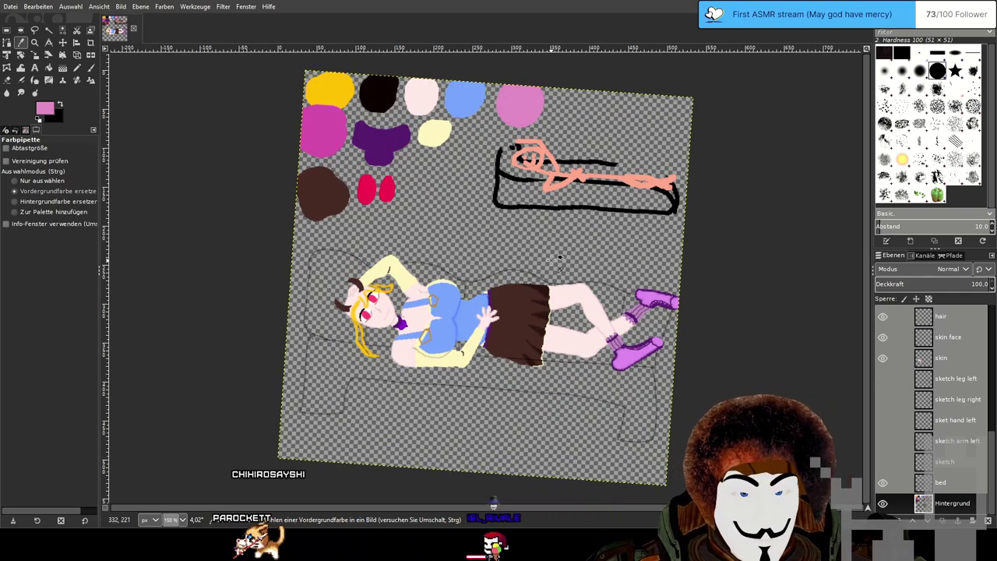
scroll(554, 259, up, 3)
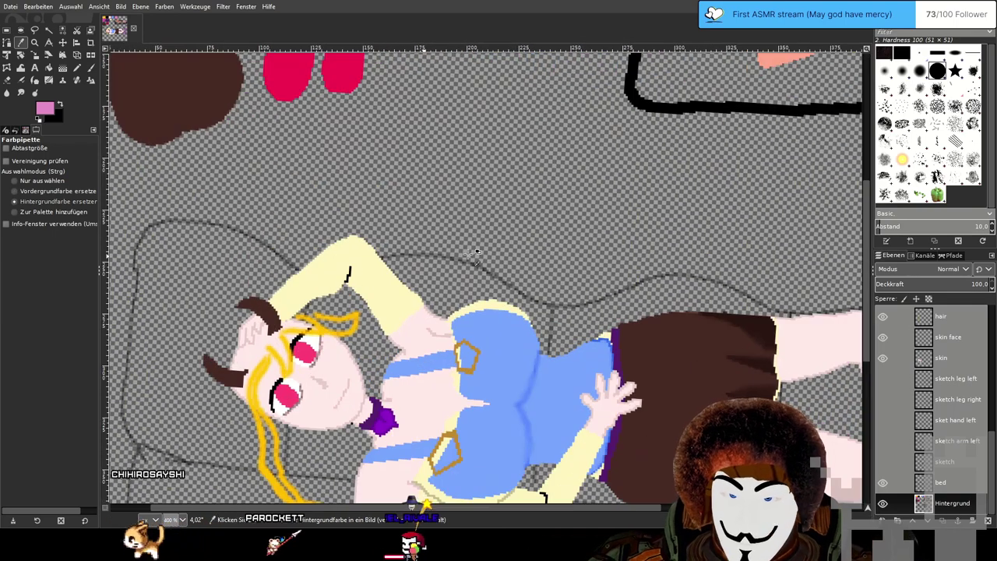
scroll(476, 250, up, 2)
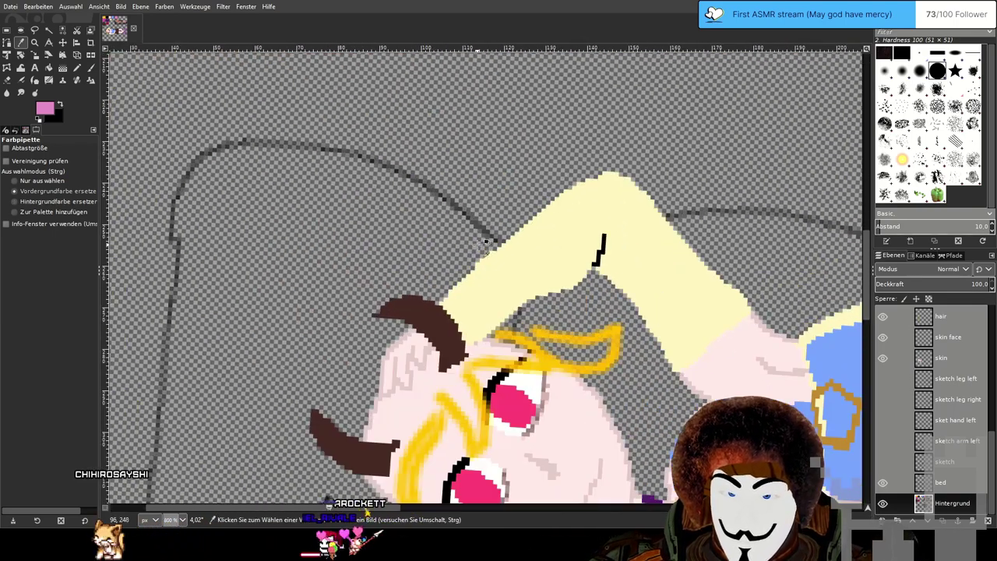
Pan between the swatches and the character, then rotate the view about 60° so the head is upright.
drag(478, 245, 563, 164)
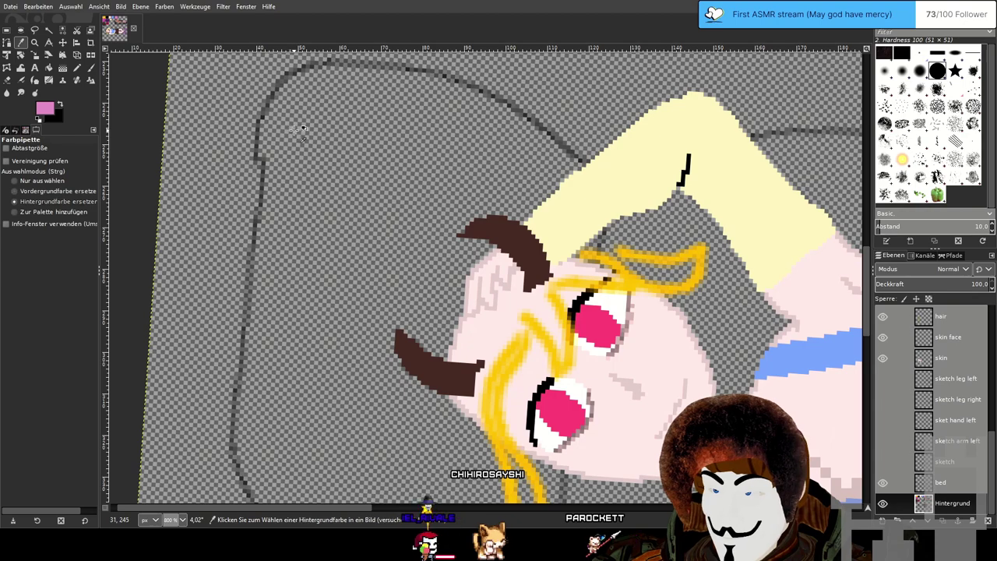
scroll(303, 128, down, 3)
scroll(384, 90, up, 2)
drag(441, 115, 426, 107)
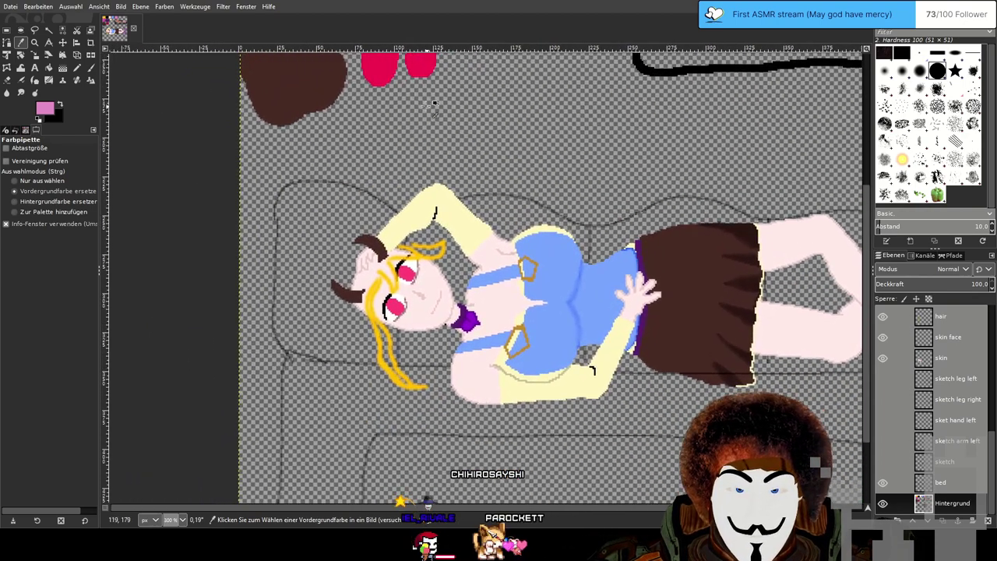
scroll(295, 172, up, 3)
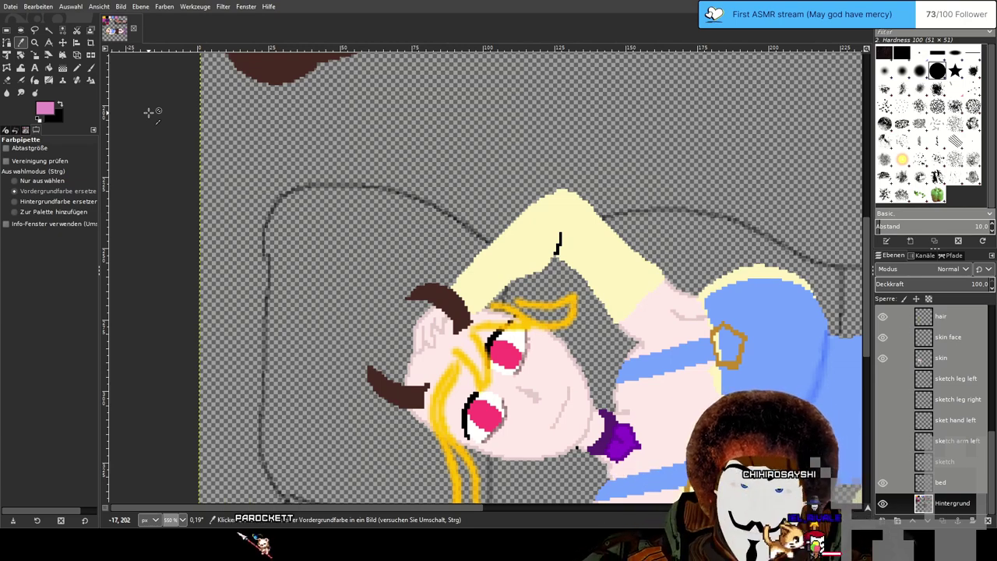
drag(577, 125, 369, 394)
drag(627, 185, 393, 421)
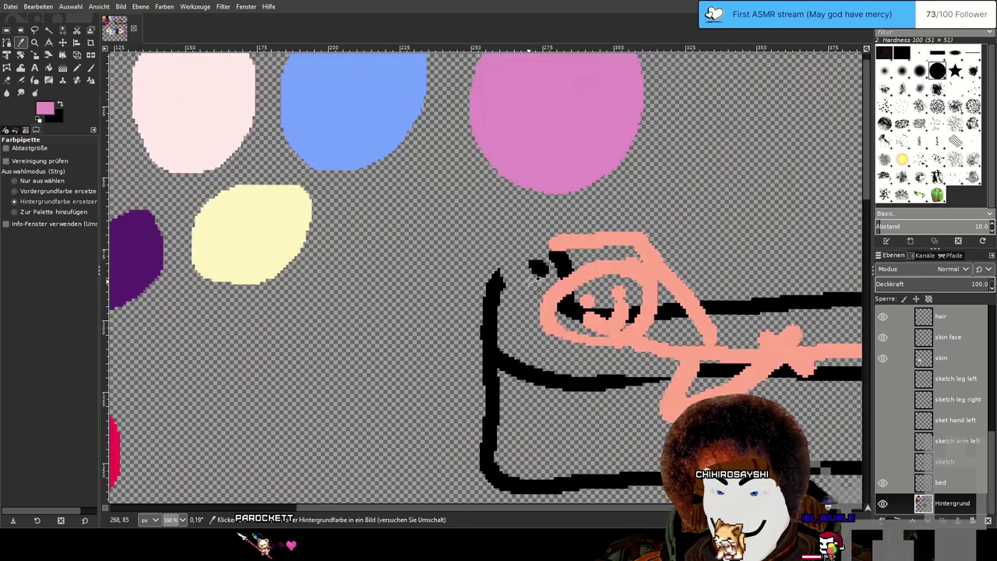
scroll(536, 278, down, 2)
drag(308, 341, 472, 212)
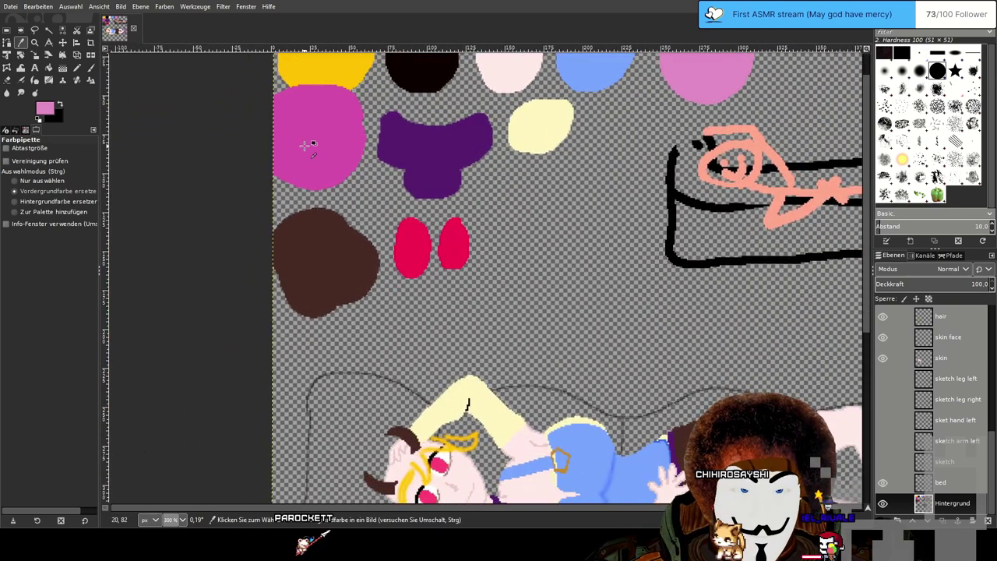
drag(308, 146, 213, 348)
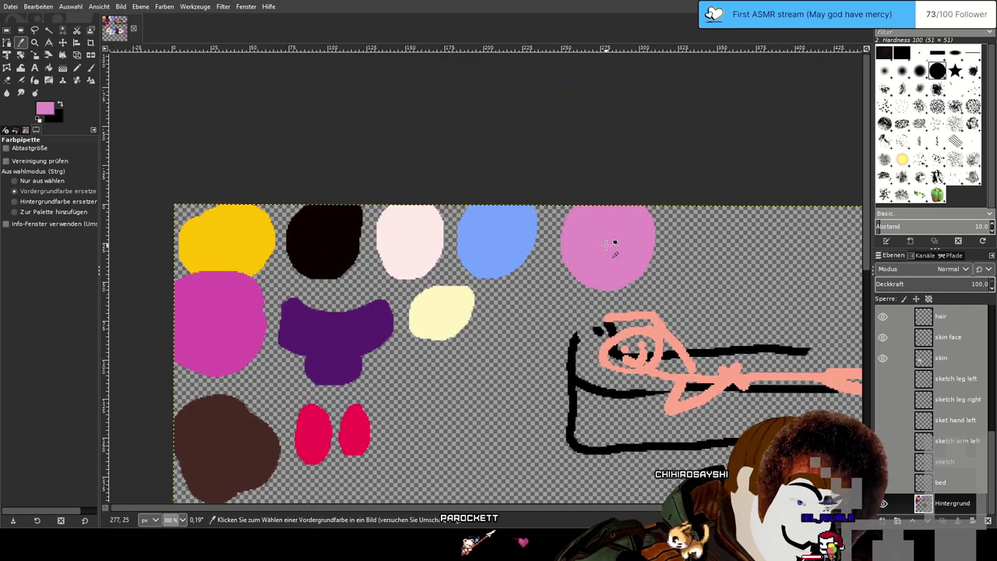
mouse_move(413, 416)
mouse_down()
mouse_move(440, 304)
mouse_move(405, 401)
mouse_up()
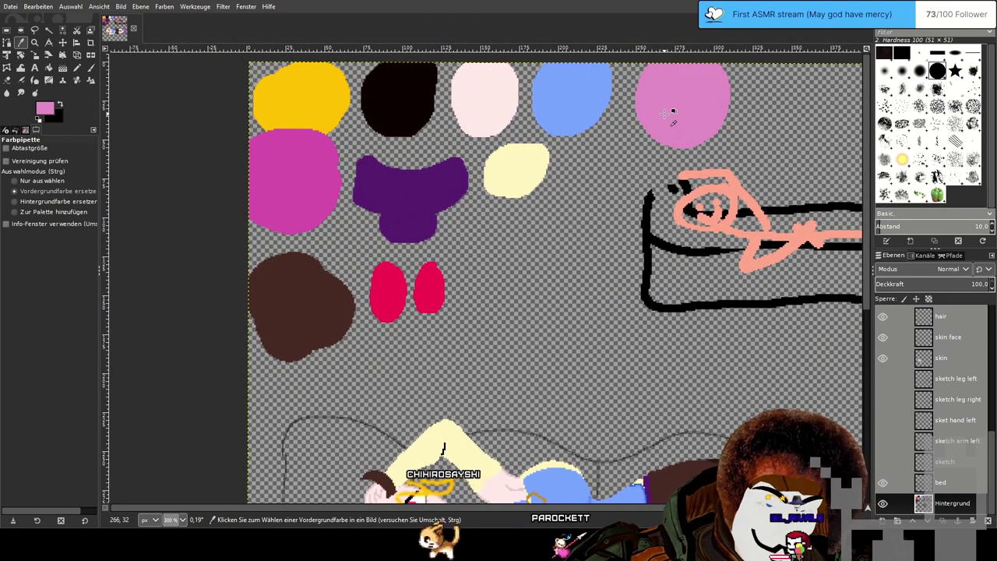
mouse_move(380, 278)
mouse_down()
mouse_move(439, 192)
mouse_move(538, 82)
mouse_up()
drag(481, 219, 578, 197)
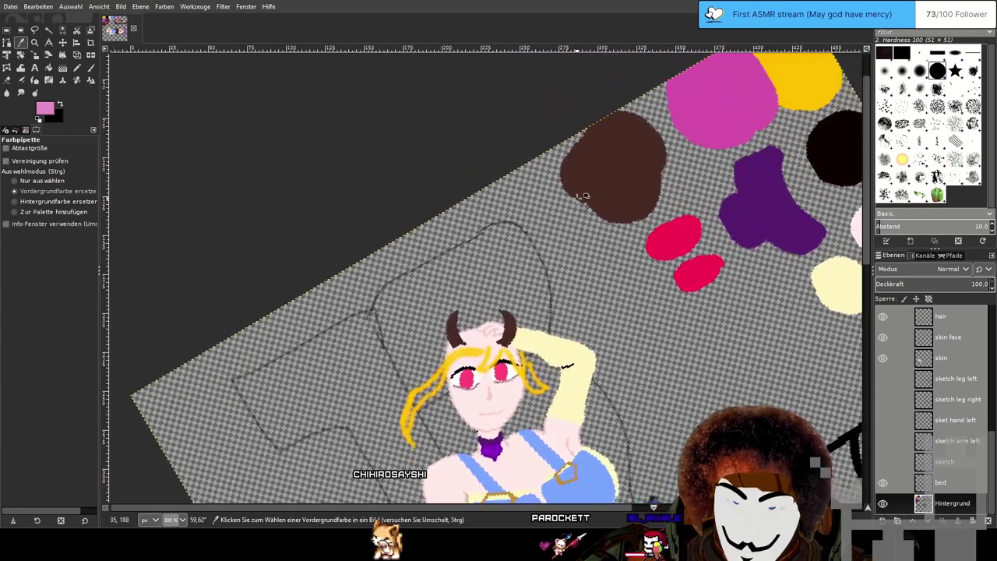
Create a new layer named 'ears' from the skin layer.
click(937, 359)
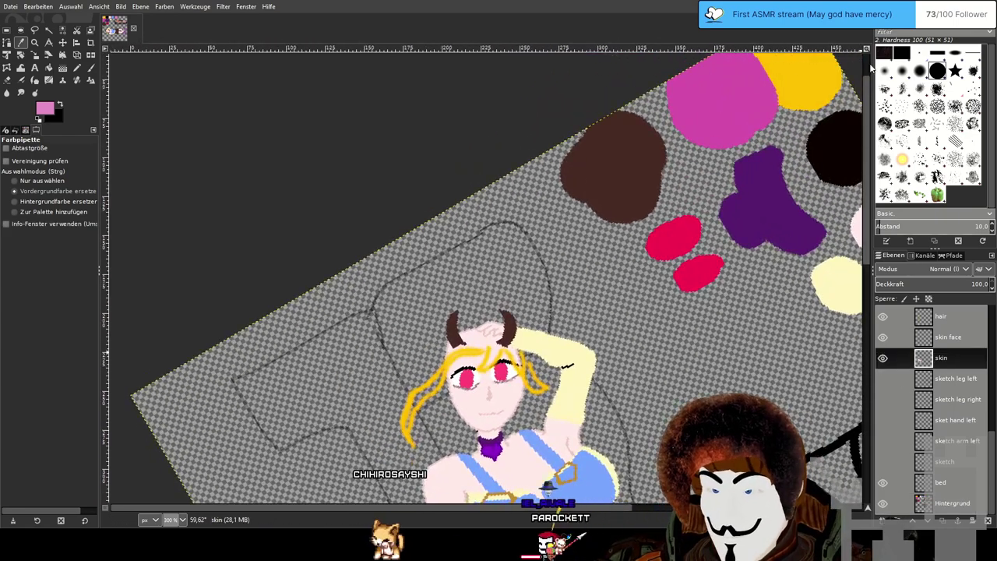
key(ctrl+shift+n)
key(Return)
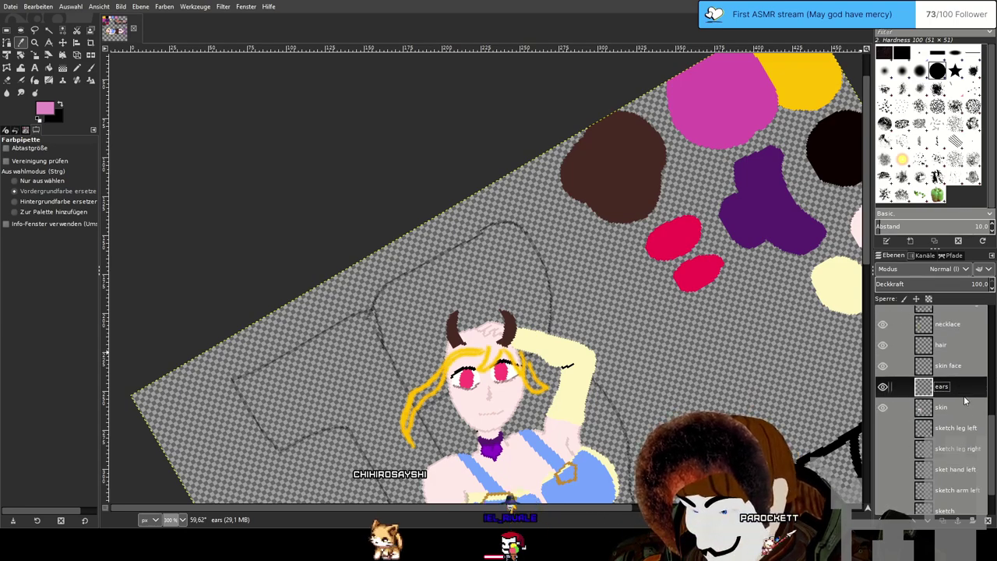
Move the ears layer between the apron and horns layers.
scroll(958, 355, up, 2)
scroll(964, 400, up, 3)
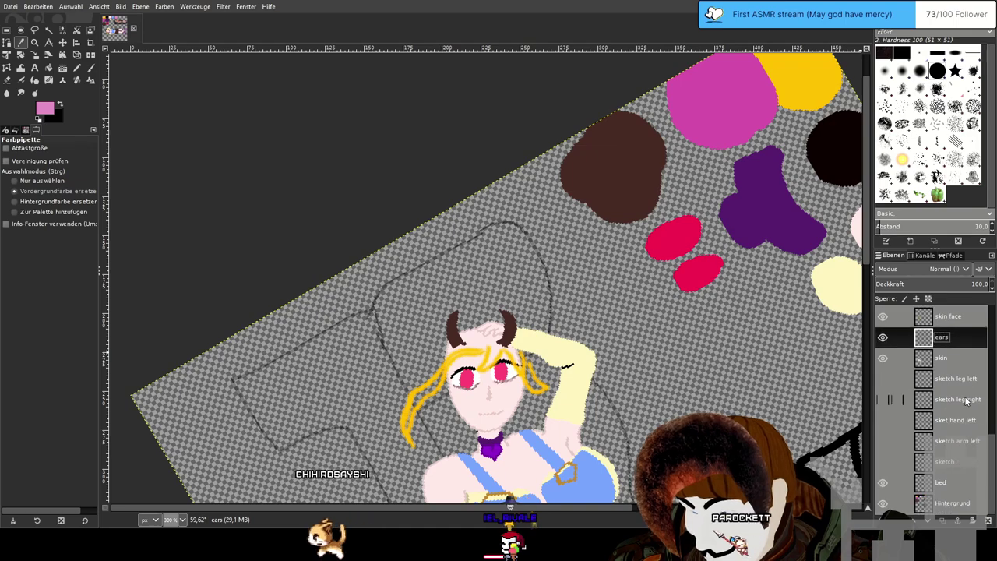
scroll(965, 401, up, 5)
scroll(965, 401, up, 1)
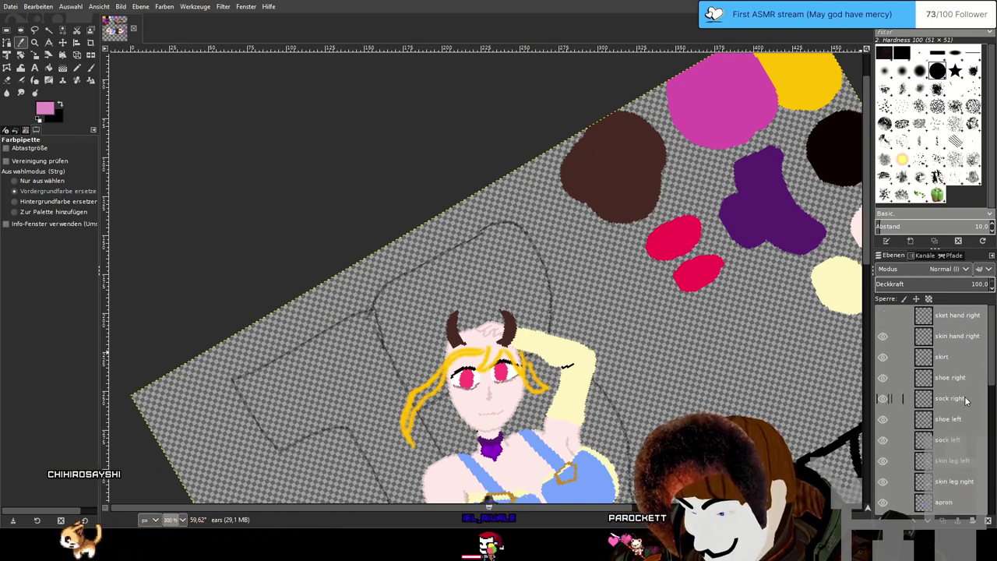
scroll(966, 401, down, 1)
scroll(966, 400, down, 2)
scroll(956, 411, down, 2)
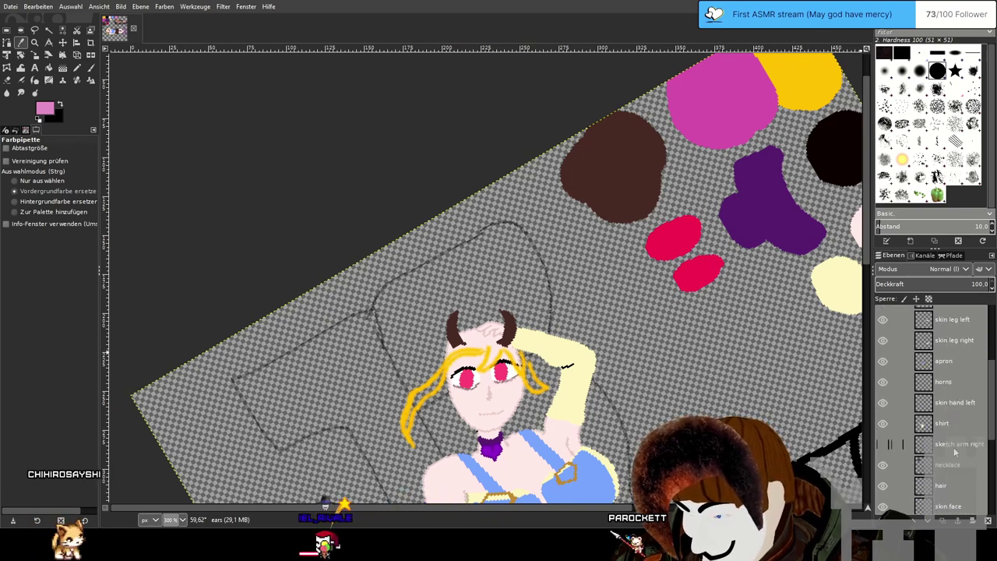
scroll(958, 498, down, 1)
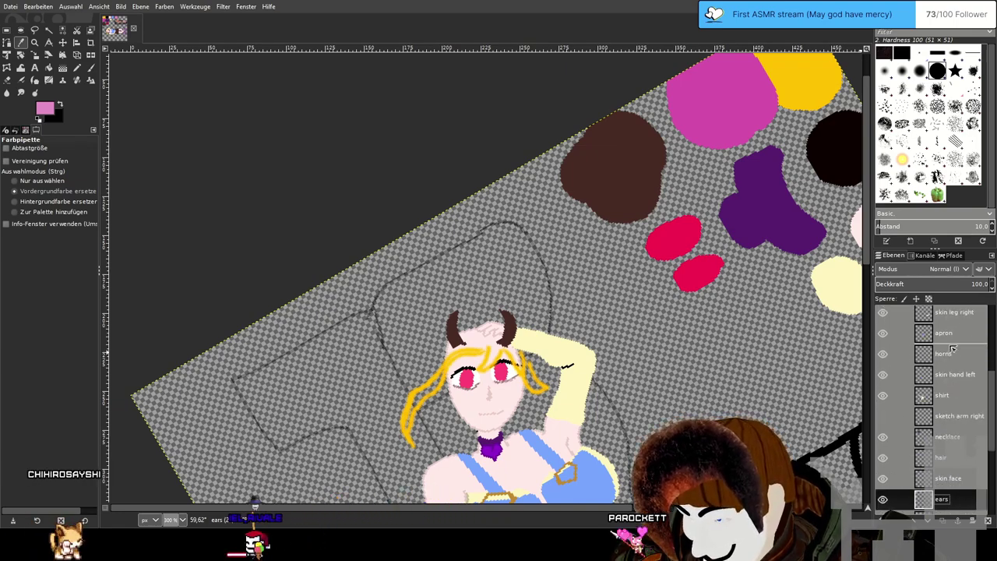
drag(958, 502, 950, 352)
scroll(581, 354, up, 4)
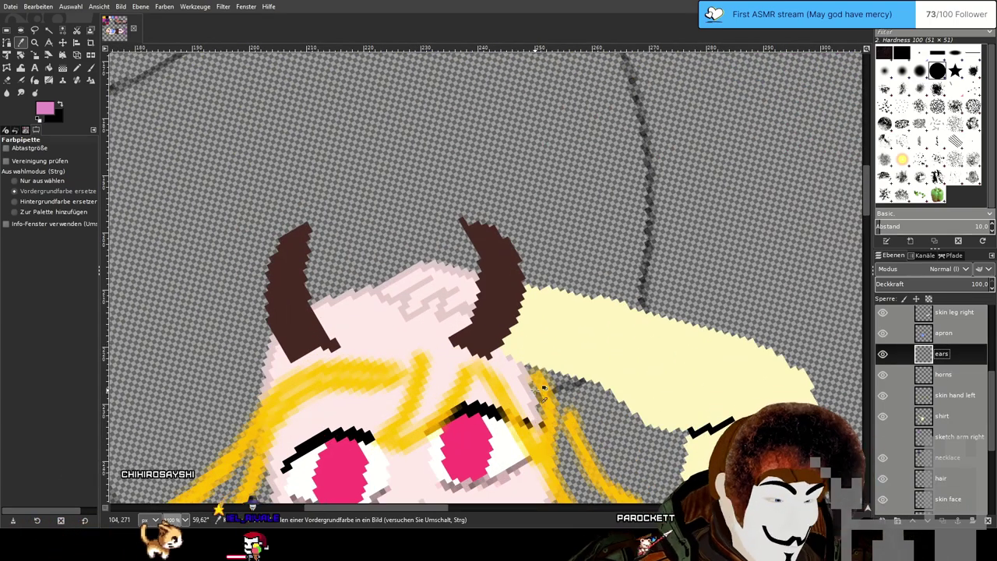
With the Pencil, sketch a first pink ear outline beside the right horn, then undo it.
scroll(580, 307, down, 2)
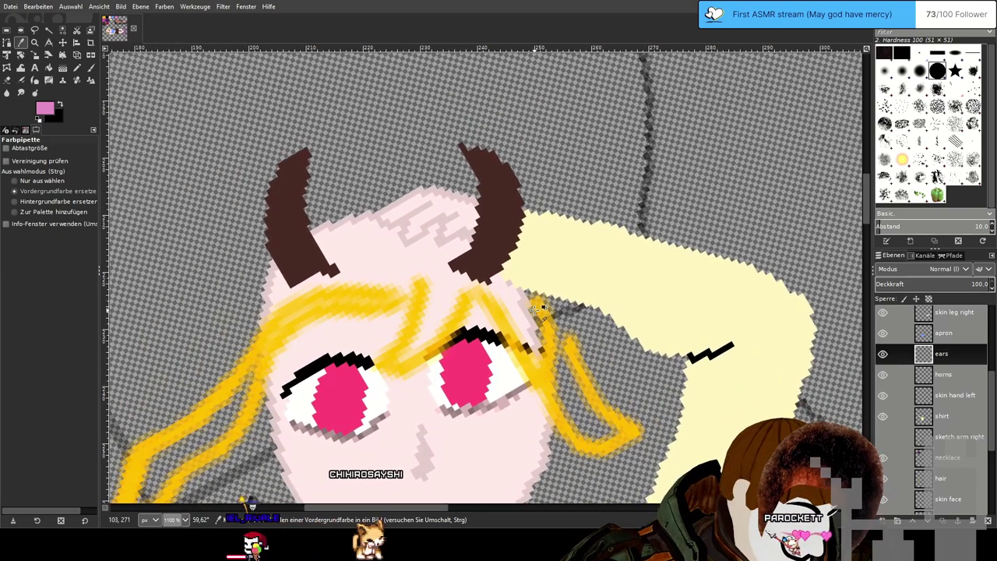
click(78, 69)
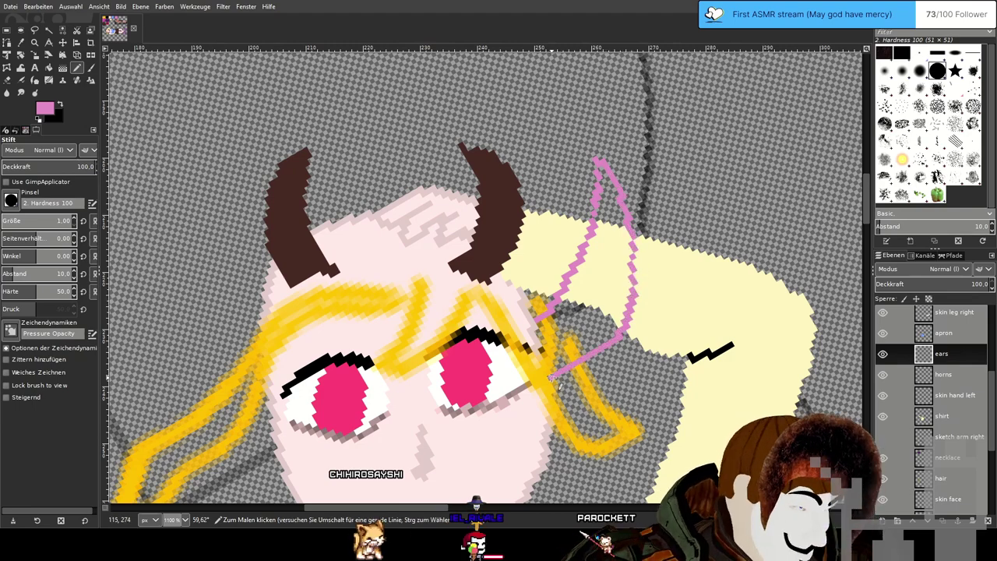
key(ctrl+z)
key(ctrl+z)
key(ctrl+z)
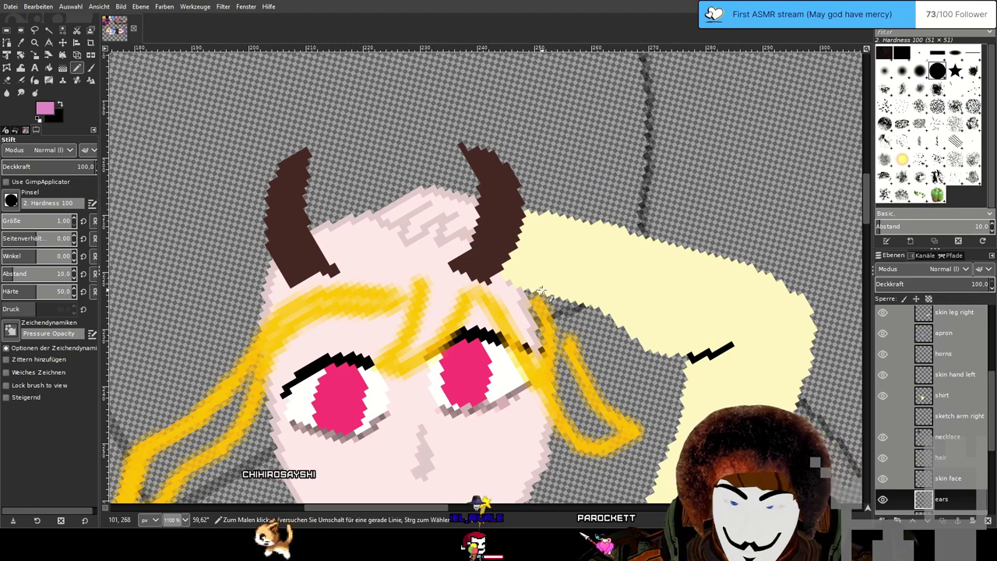
key(ctrl+z)
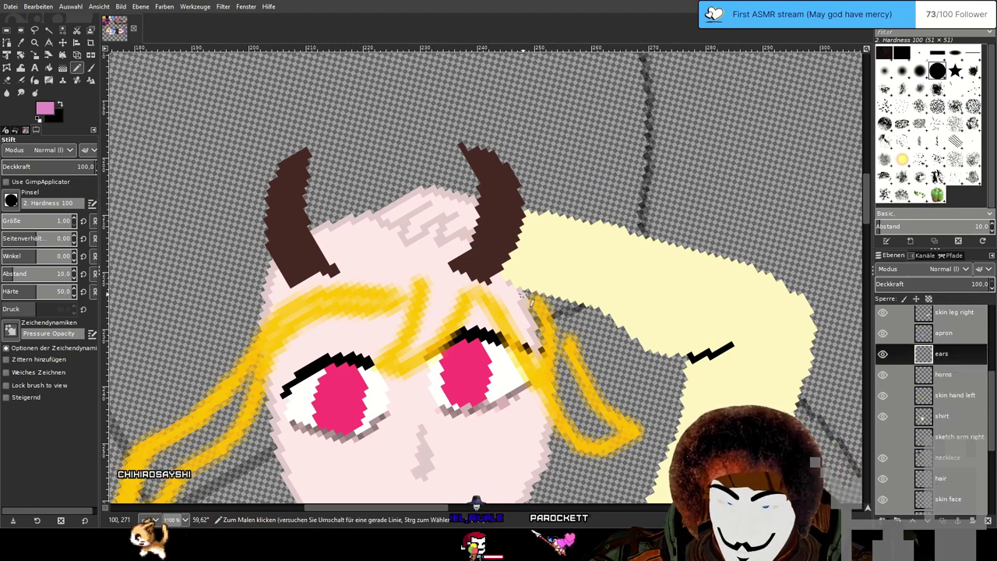
drag(520, 286, 530, 149)
mouse_move(577, 206)
mouse_down()
mouse_move(577, 265)
mouse_move(554, 333)
mouse_up()
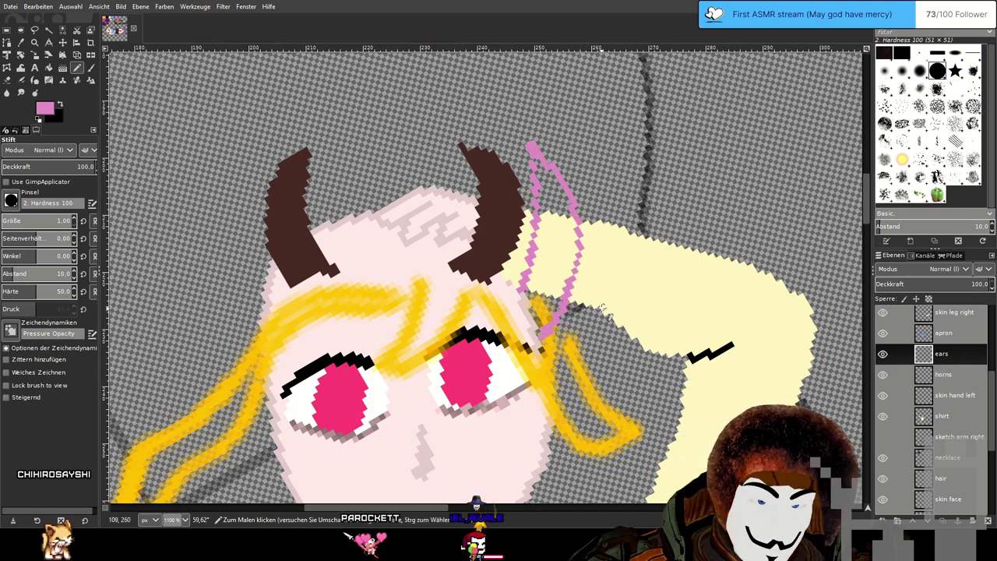
mouse_move(599, 244)
mouse_down()
mouse_move(594, 219)
mouse_move(604, 307)
mouse_up()
key(ctrl+z)
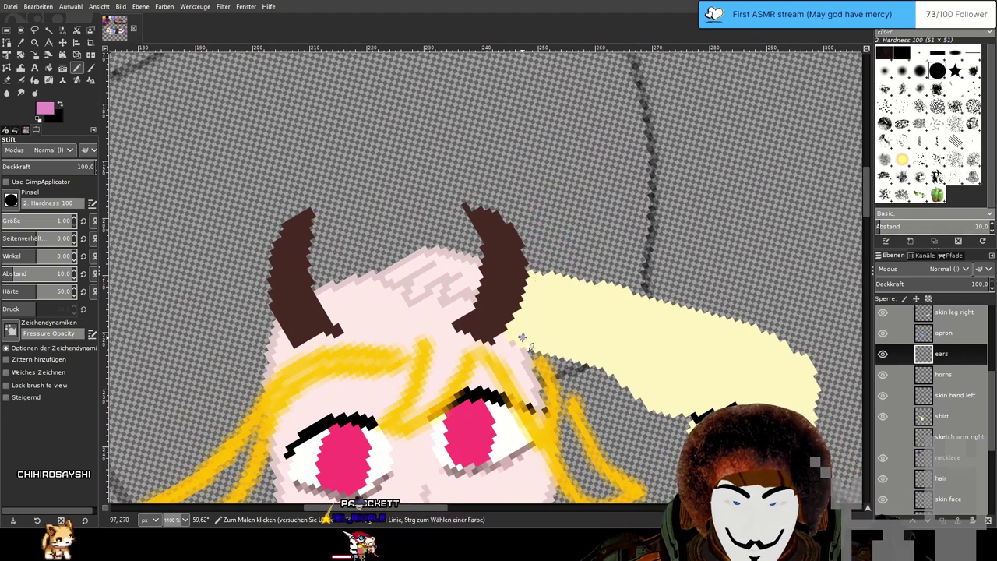
Redraw the pink ear's outer edge and inner line, cleaning stray pixels with the Eraser.
mouse_move(521, 338)
mouse_down()
mouse_move(586, 200)
mouse_move(606, 226)
mouse_move(623, 296)
mouse_move(552, 389)
mouse_up()
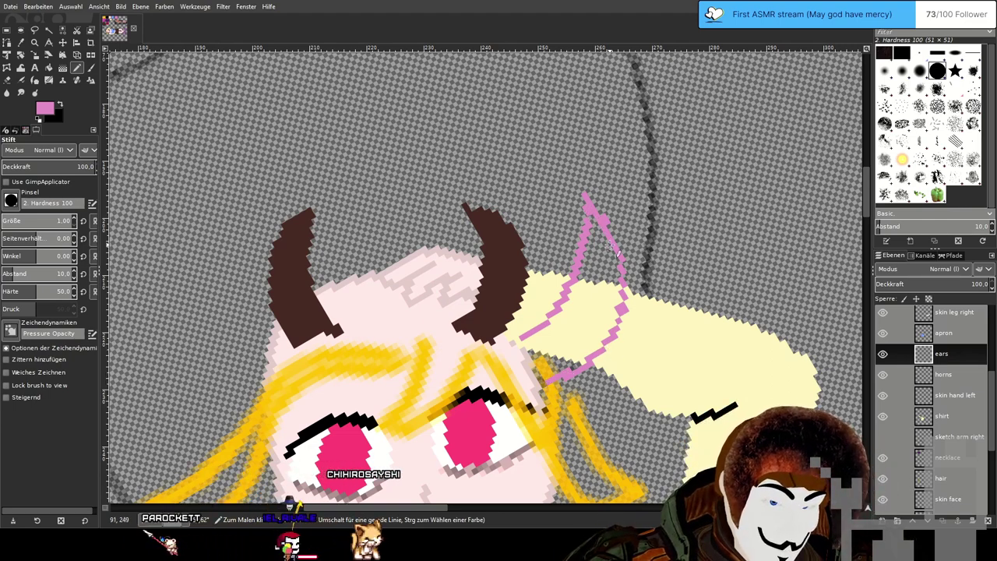
drag(616, 257, 600, 350)
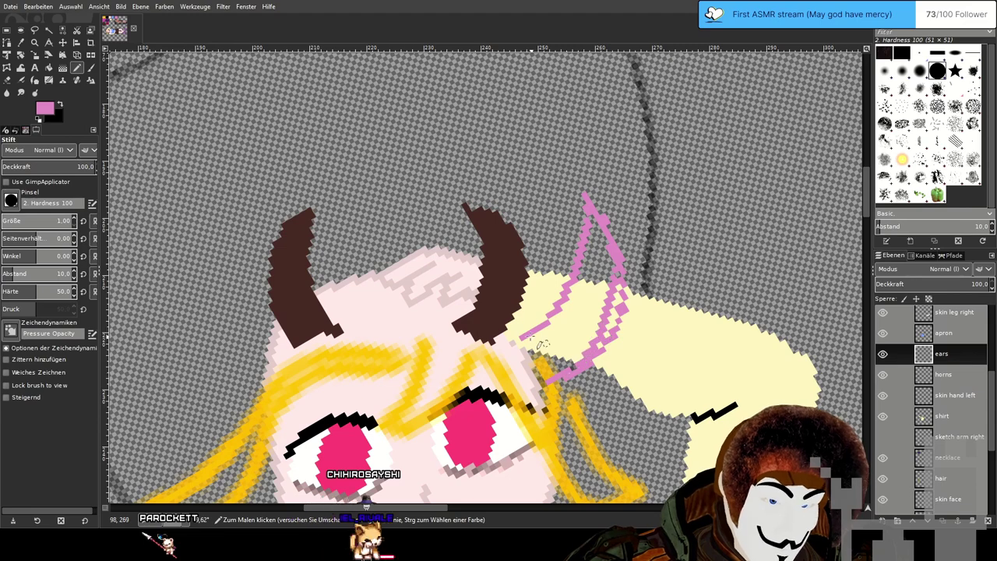
click(7, 78)
scroll(658, 247, up, 1)
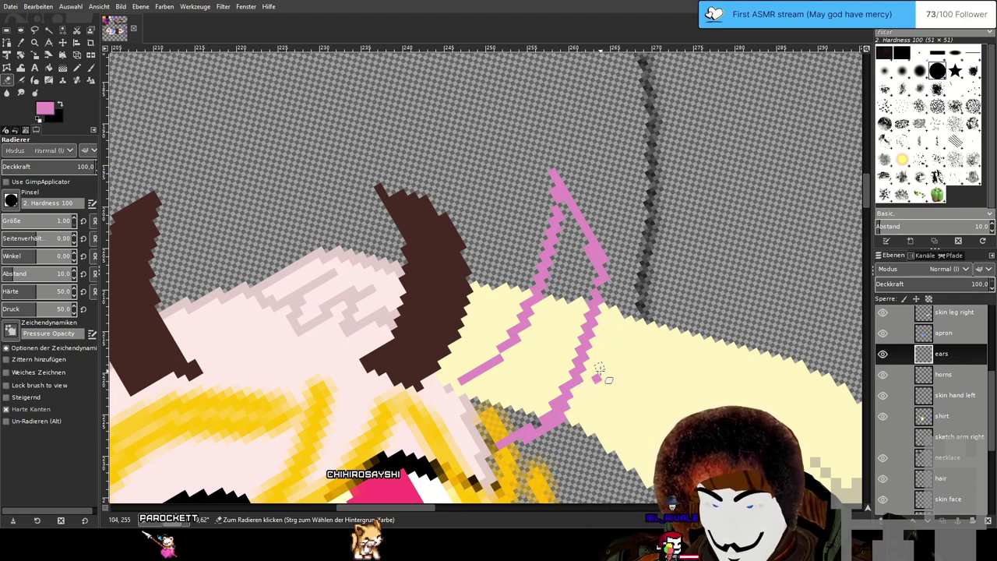
key(n)
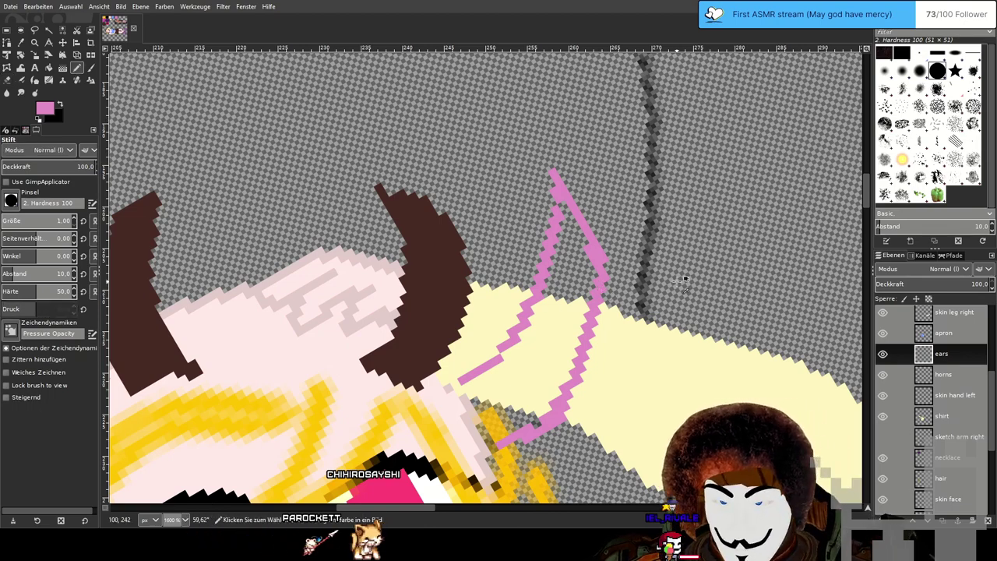
scroll(612, 295, down, 1)
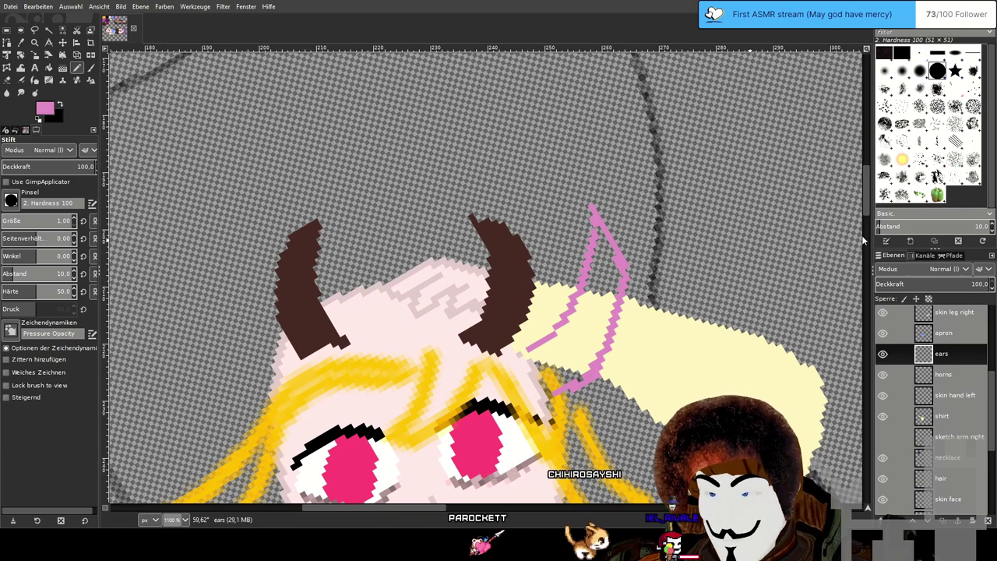
scroll(662, 212, down, 1)
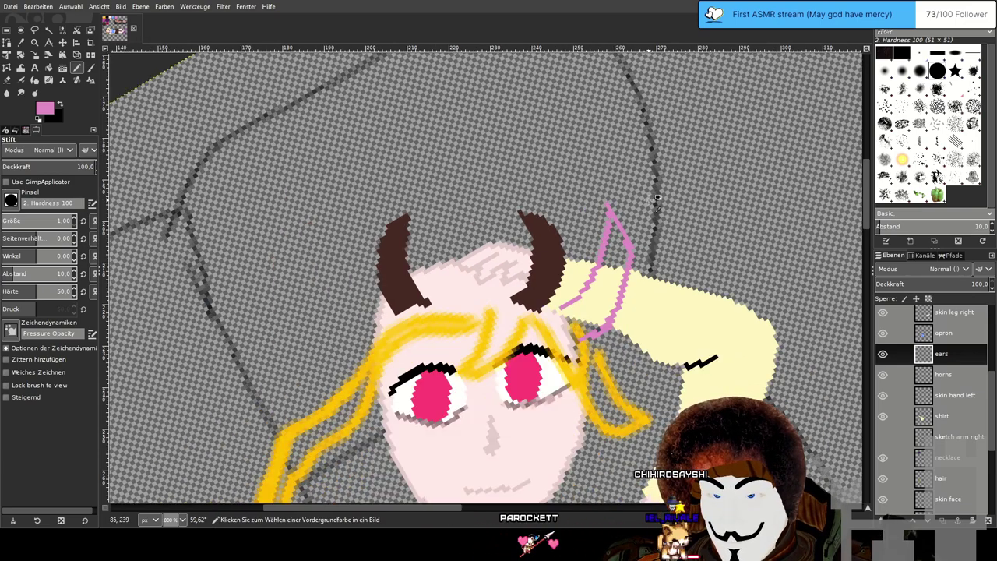
Select the Hintergrund layer and sample a pale pink from the colour swatches.
drag(656, 201, 288, 370)
drag(686, 124, 479, 351)
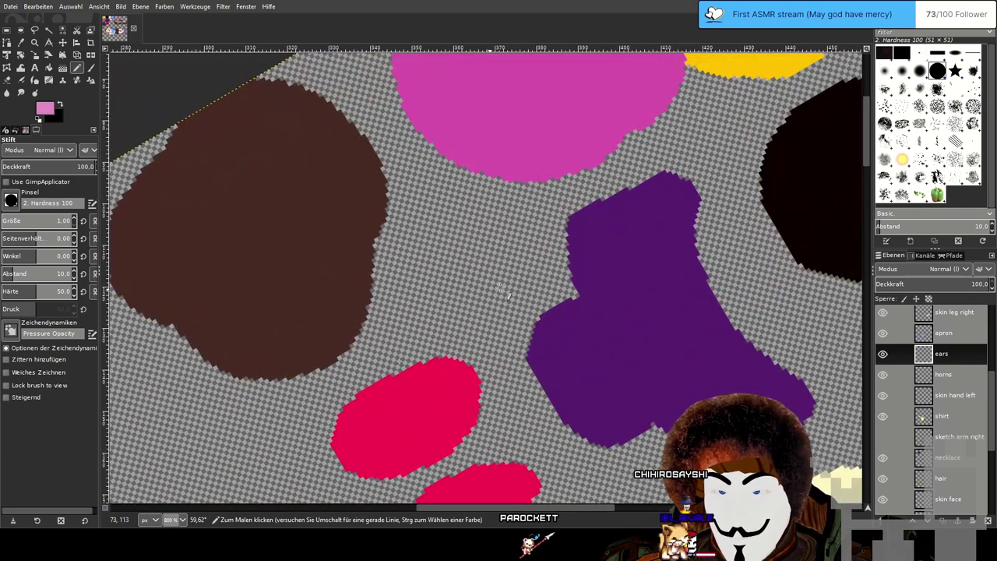
scroll(626, 221, down, 2)
scroll(940, 456, down, 3)
click(948, 508)
scroll(949, 508, down, 1)
click(952, 508)
drag(646, 218, 391, 288)
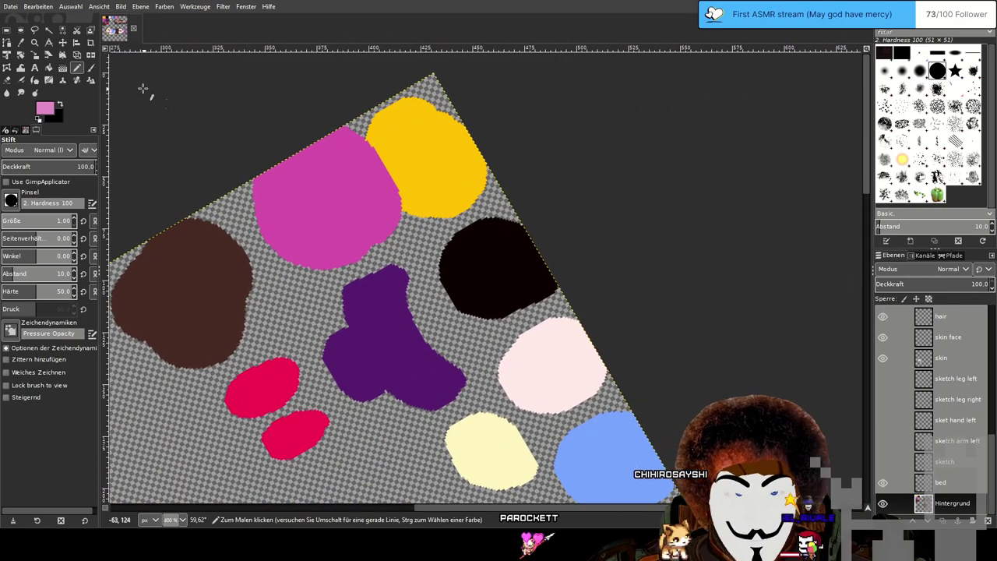
click(21, 43)
drag(374, 349, 670, 217)
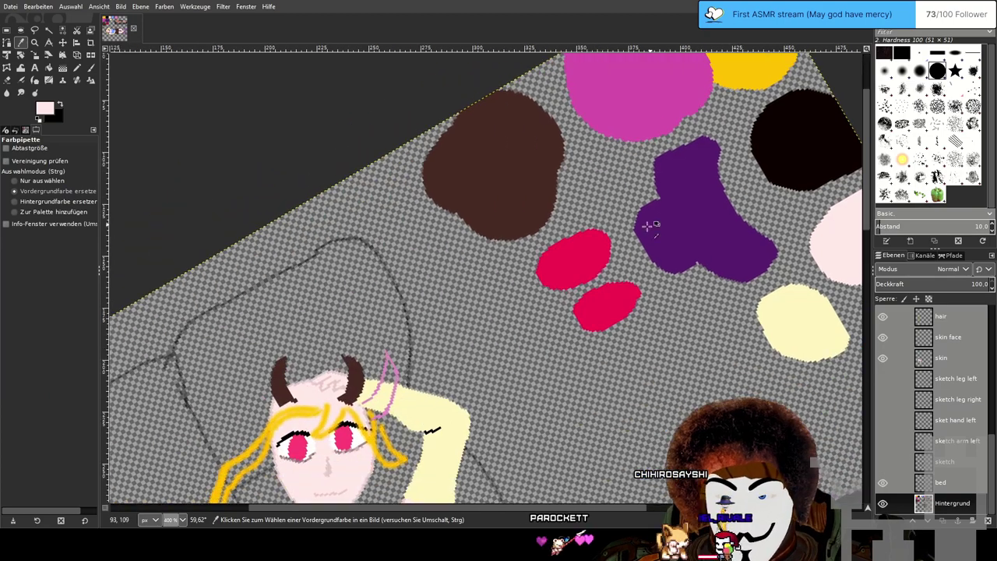
Make the ears layer active and bring the ear back into view.
drag(290, 433, 454, 297)
scroll(455, 296, up, 2)
scroll(459, 296, up, 4)
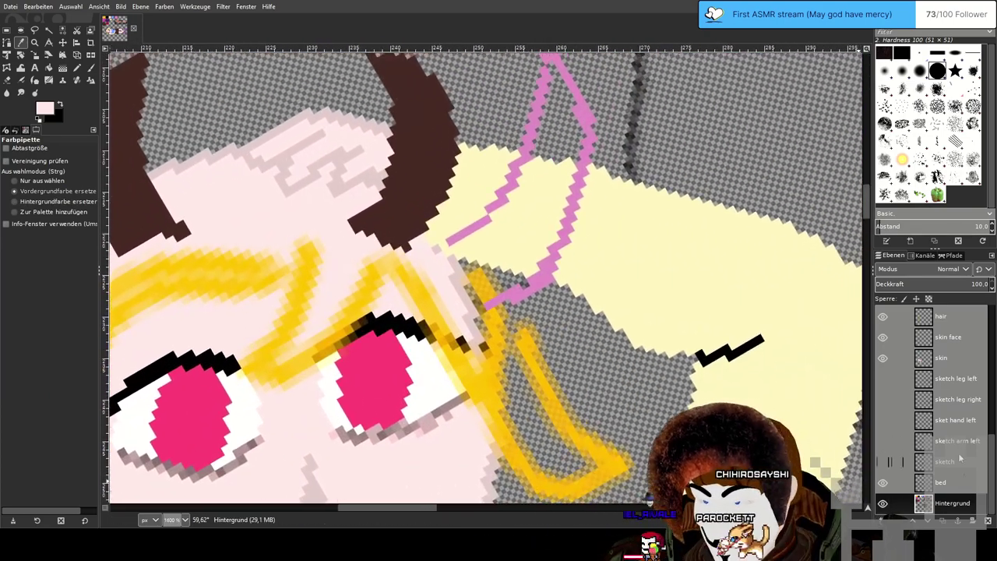
scroll(951, 395, up, 1)
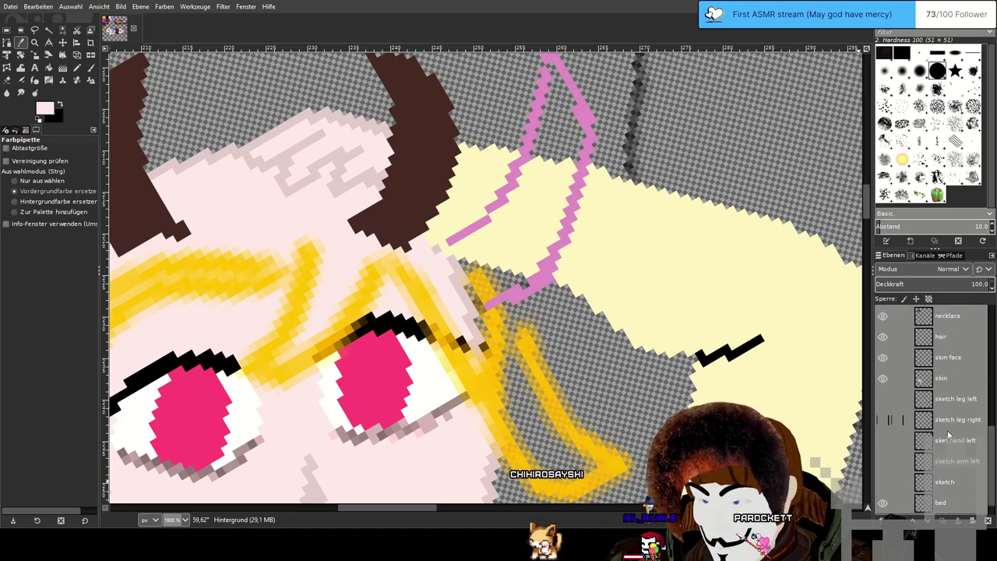
scroll(954, 413, up, 8)
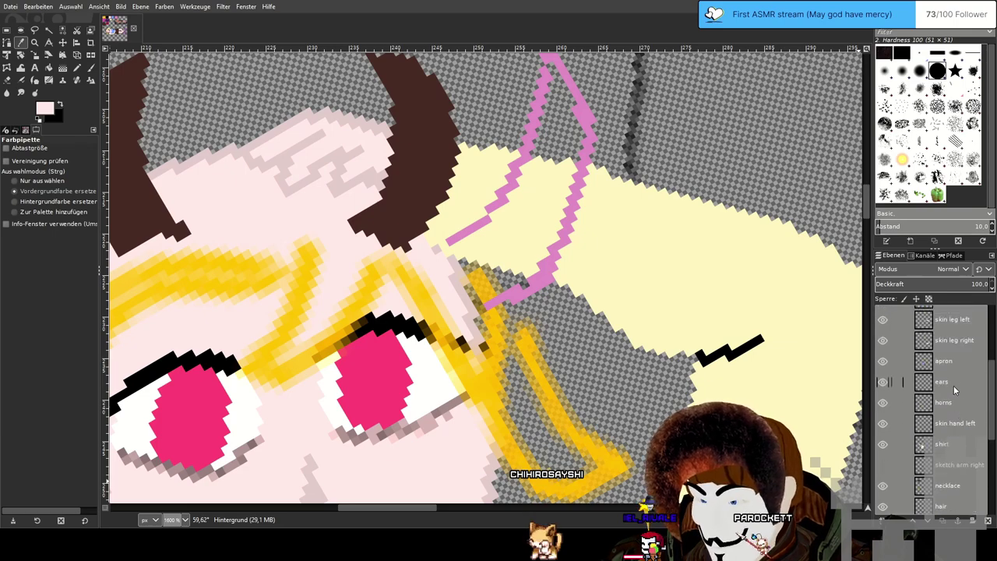
click(930, 384)
drag(535, 239, 506, 284)
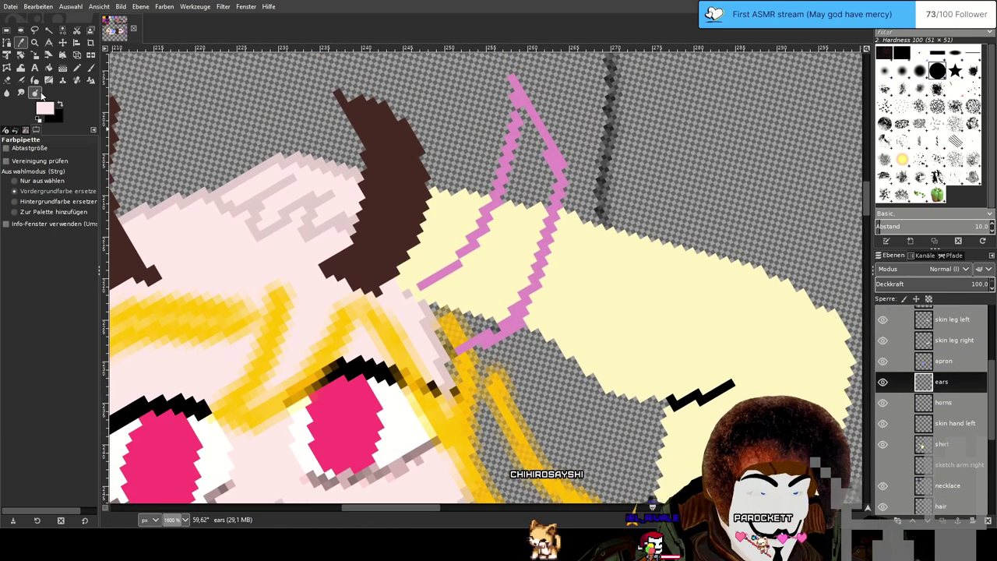
With the Pencil, draw light pink lines up the ear and over its upper outline.
click(75, 69)
scroll(522, 195, up, 2)
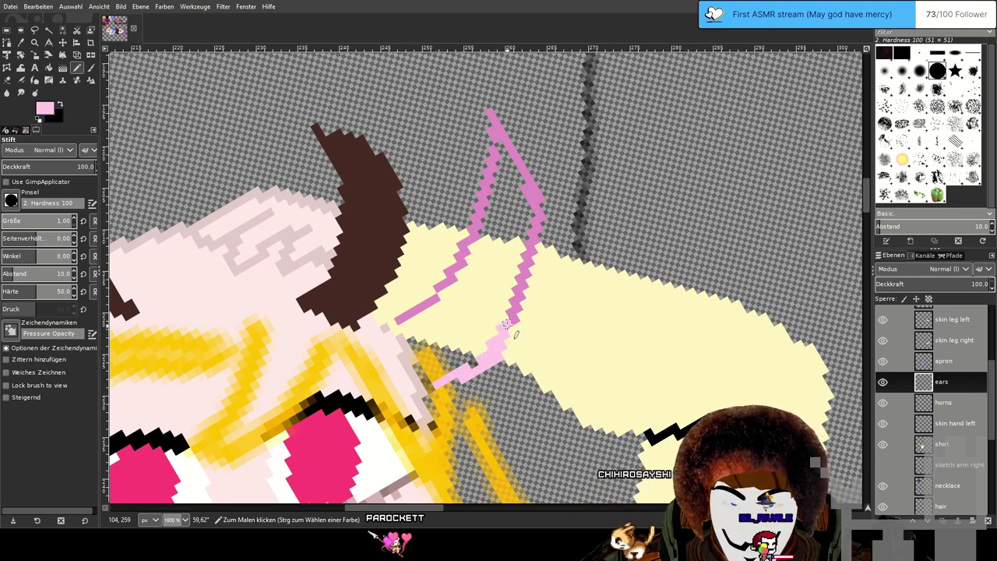
drag(507, 321, 540, 217)
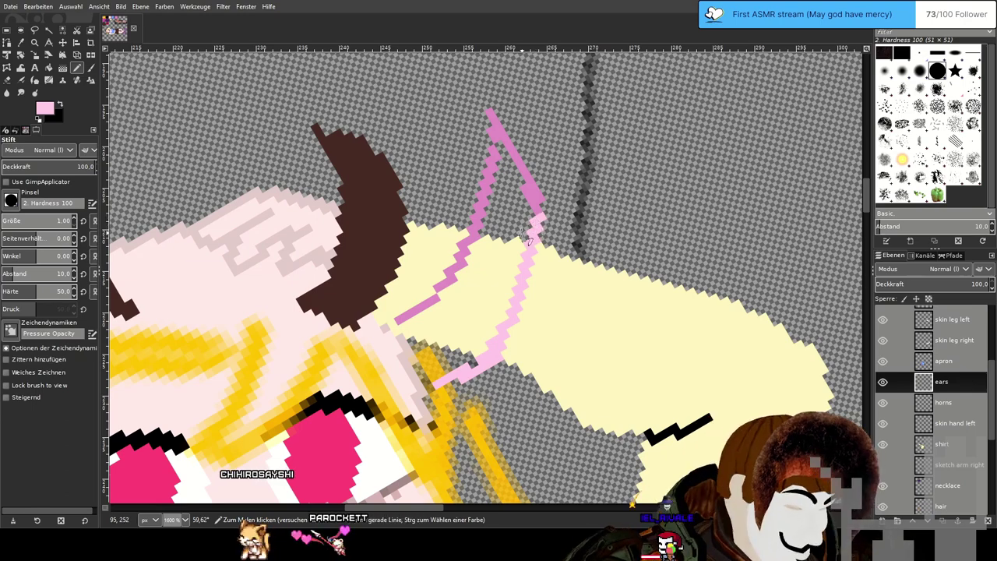
drag(514, 154, 526, 190)
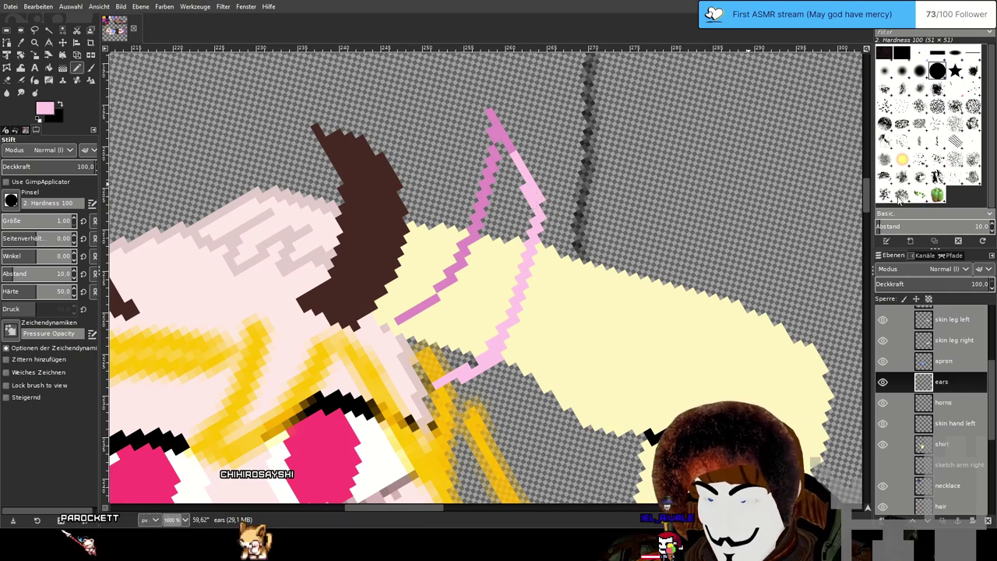
Draw a dark pink line inside the ear and add more light pink to its interior.
ctrl+click(508, 148)
mouse_move(510, 150)
mouse_down()
mouse_move(508, 243)
mouse_move(480, 295)
mouse_move(411, 348)
mouse_up()
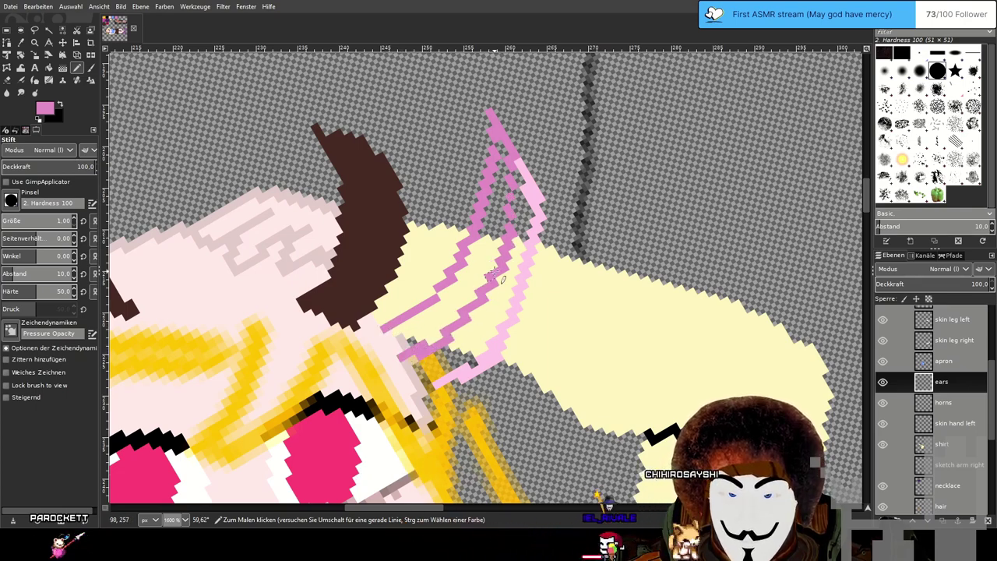
ctrl+click(536, 215)
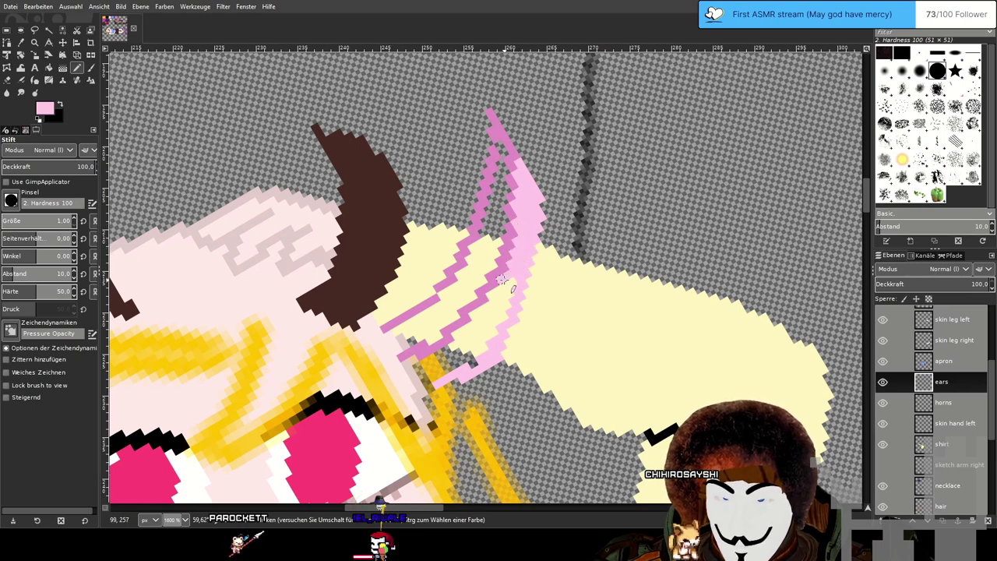
mouse_move(490, 296)
mouse_down()
mouse_move(500, 306)
mouse_move(484, 323)
mouse_move(484, 310)
mouse_move(473, 315)
mouse_up()
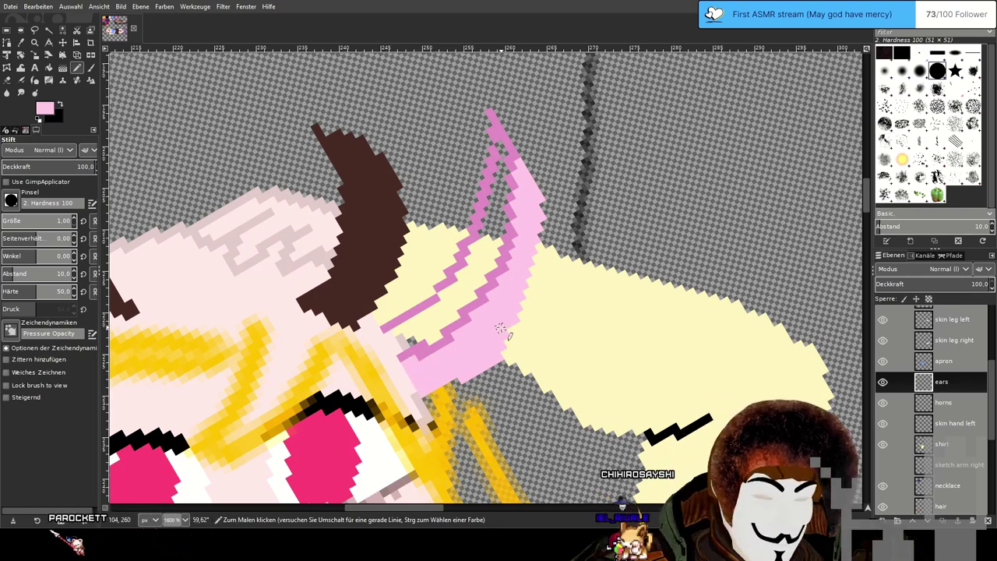
ctrl+click(507, 248)
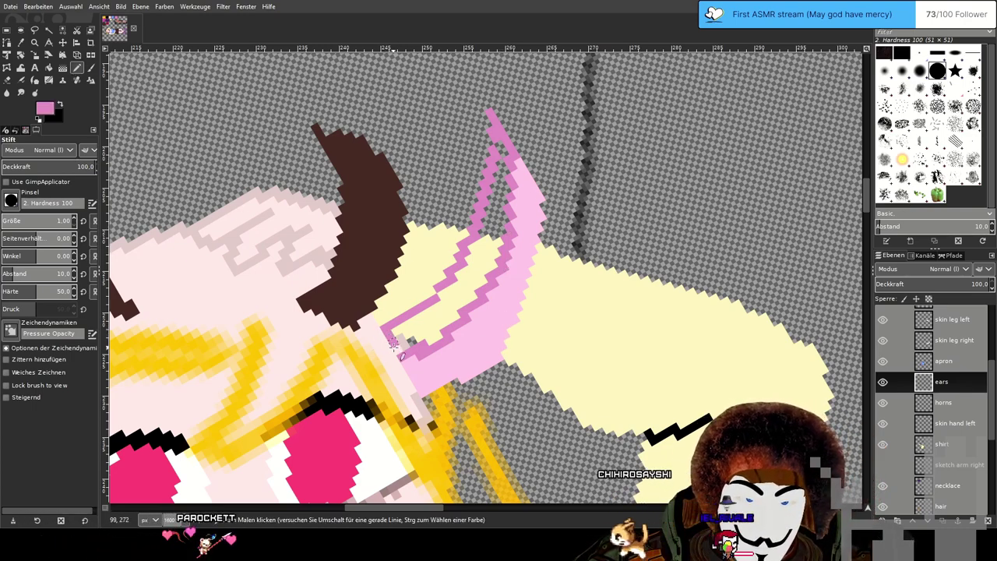
key(shift+b)
Bucket-fill the ear's inner band dark pink and add pale pink pixels along its outer edge.
click(469, 286)
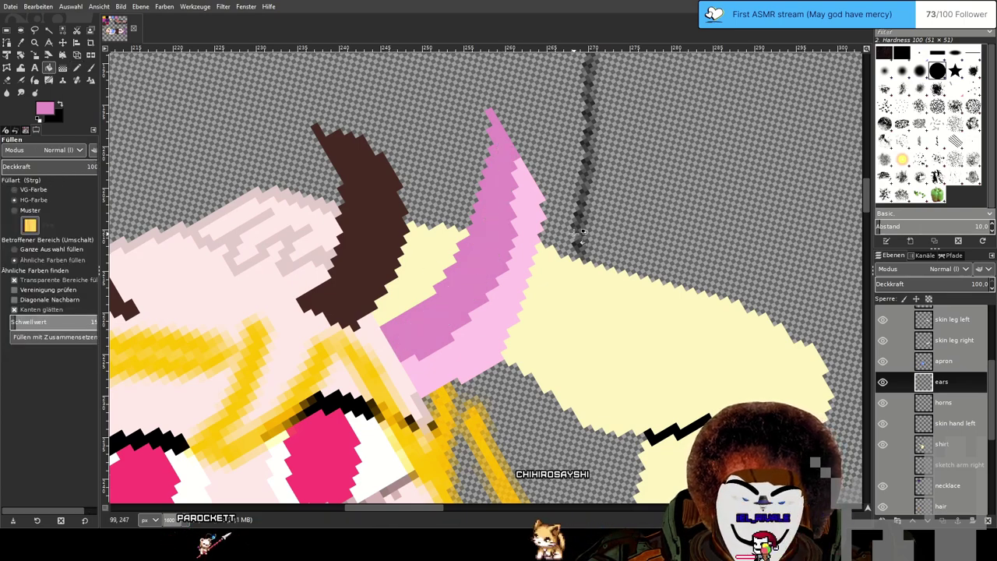
ctrl+scroll(580, 234, down, 3)
ctrl+scroll(623, 225, up, 3)
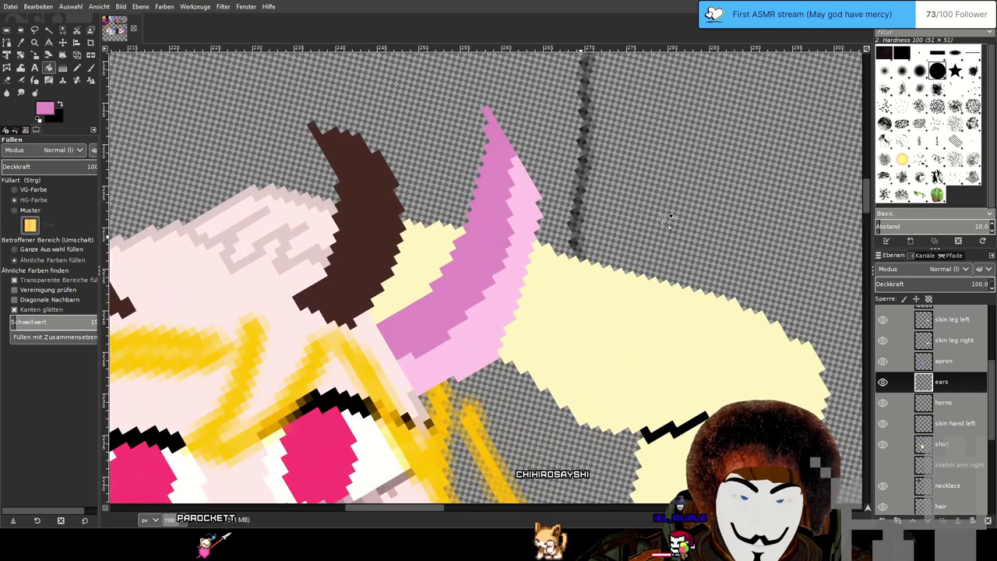
ctrl+scroll(623, 224, up, 2)
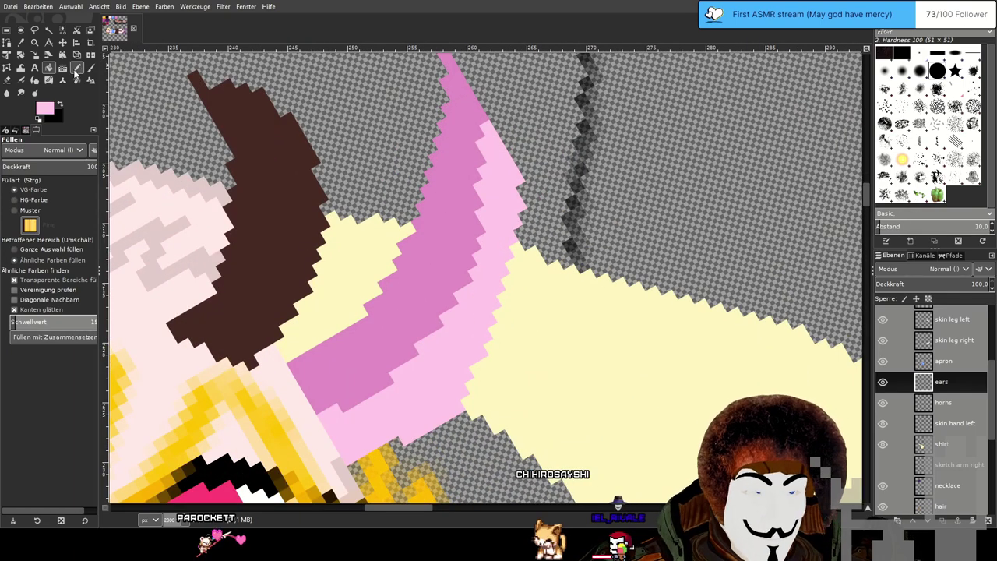
click(77, 68)
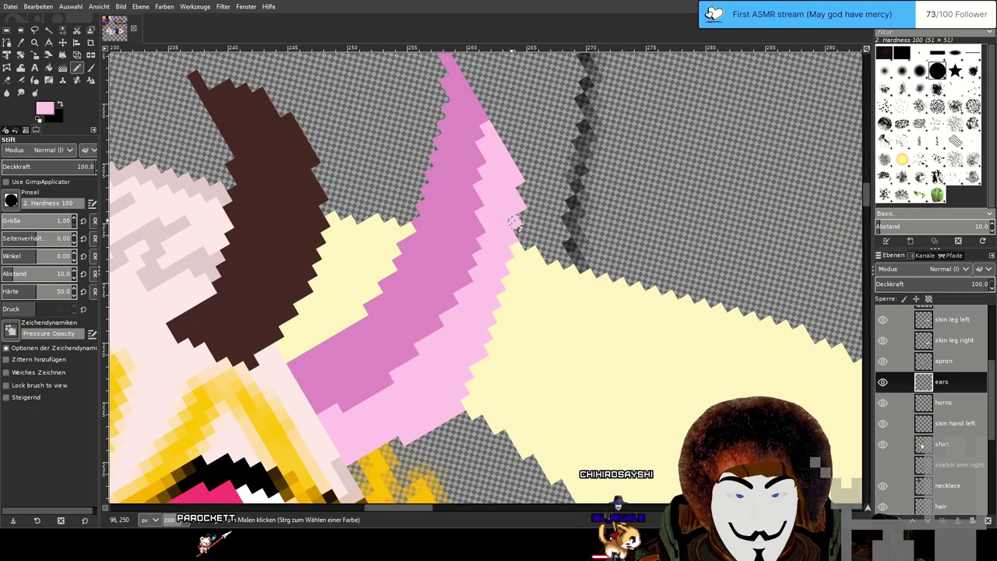
click(458, 397)
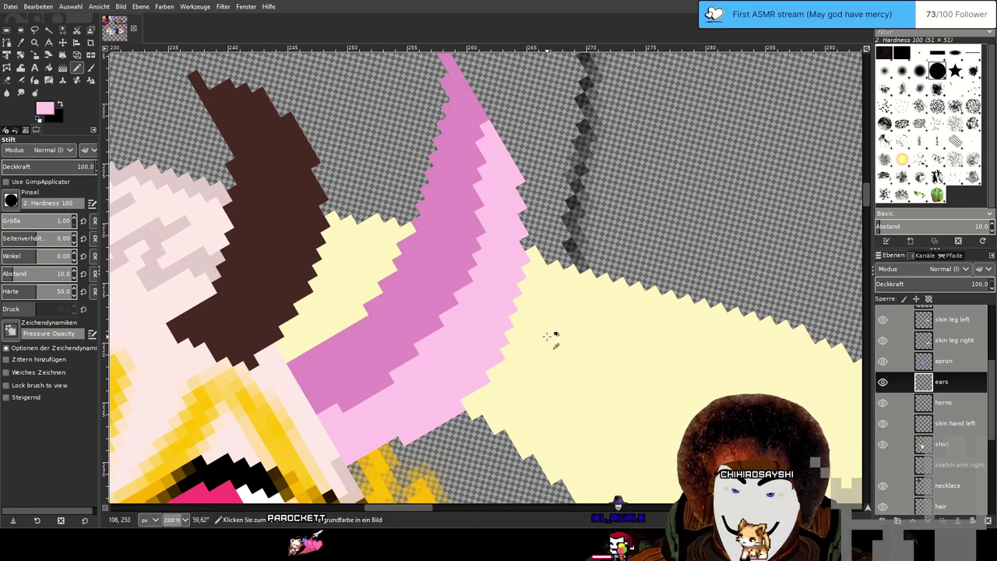
ctrl+scroll(561, 336, down, 4)
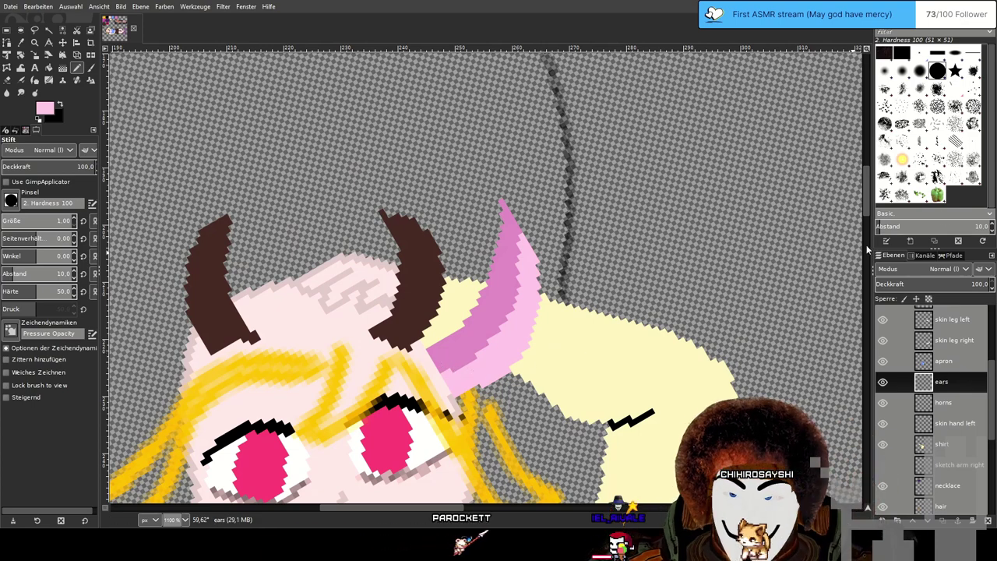
Paint white fluff along the pink ear's lower edge, redoing the first attempt.
ctrl+scroll(467, 356, up, 4)
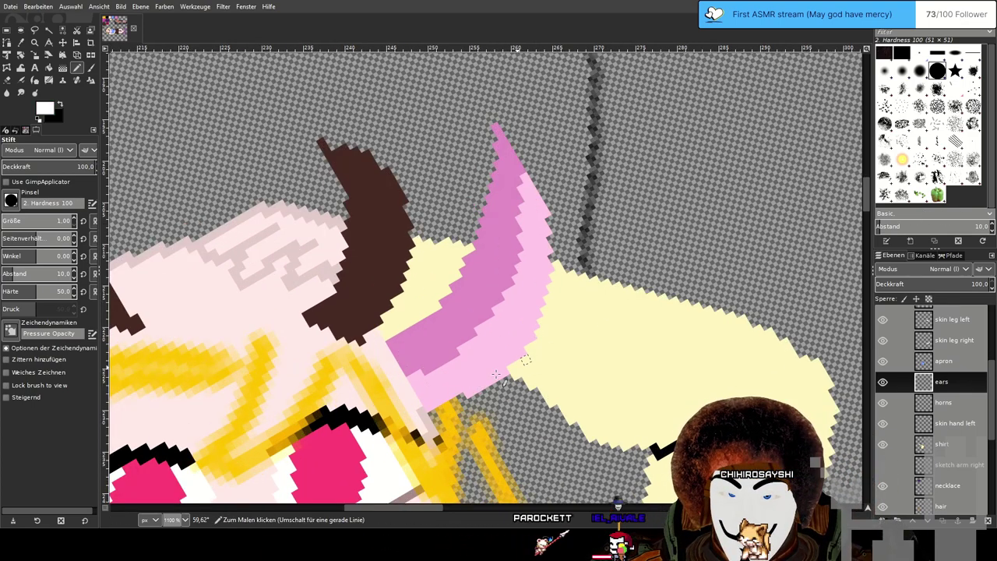
mouse_move(498, 309)
mouse_down()
mouse_move(483, 329)
mouse_move(500, 335)
mouse_move(485, 352)
mouse_move(474, 337)
mouse_move(464, 368)
mouse_move(454, 350)
mouse_move(428, 376)
mouse_move(454, 374)
mouse_move(396, 396)
mouse_up()
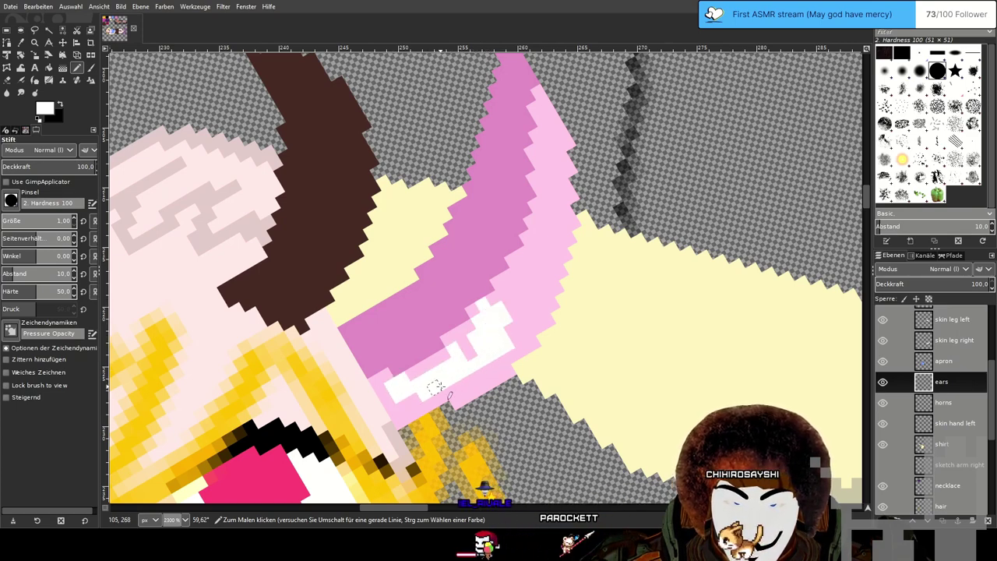
key(ctrl+z)
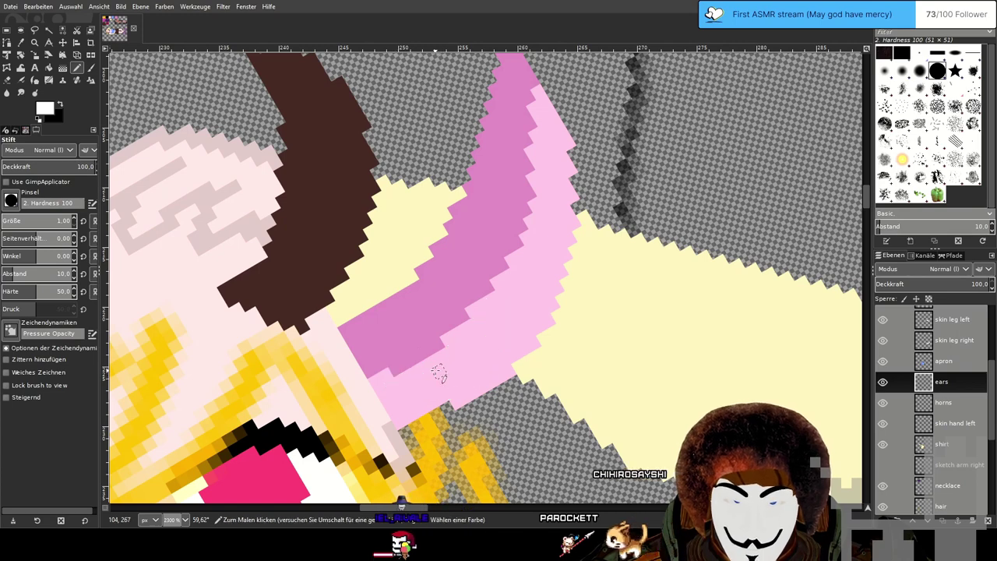
mouse_move(472, 312)
mouse_down()
mouse_move(494, 324)
mouse_move(504, 319)
mouse_move(490, 340)
mouse_move(475, 337)
mouse_move(496, 352)
mouse_move(470, 354)
mouse_up()
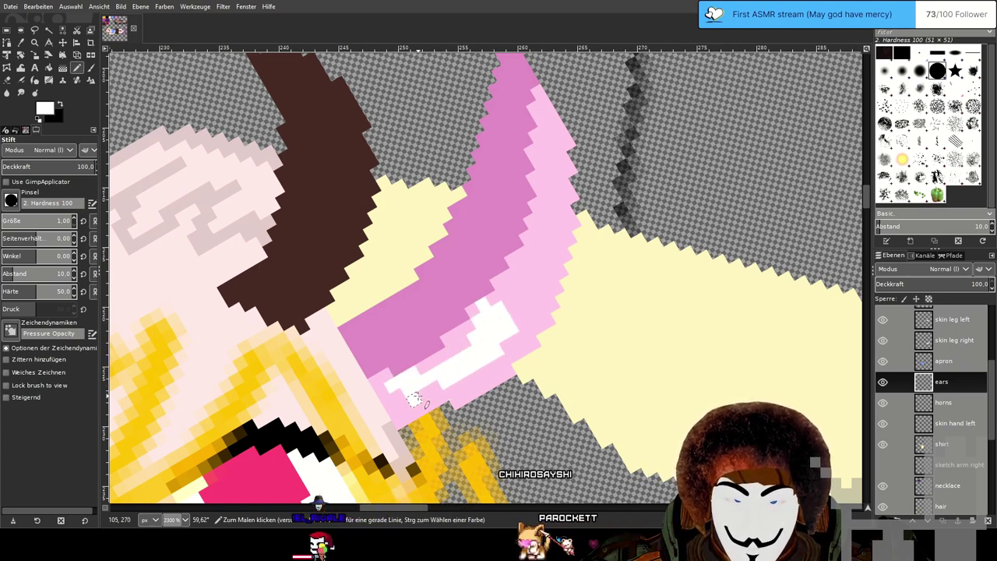
mouse_move(473, 311)
mouse_down()
mouse_move(448, 340)
mouse_move(476, 363)
mouse_move(482, 374)
mouse_move(470, 380)
mouse_move(491, 367)
mouse_up()
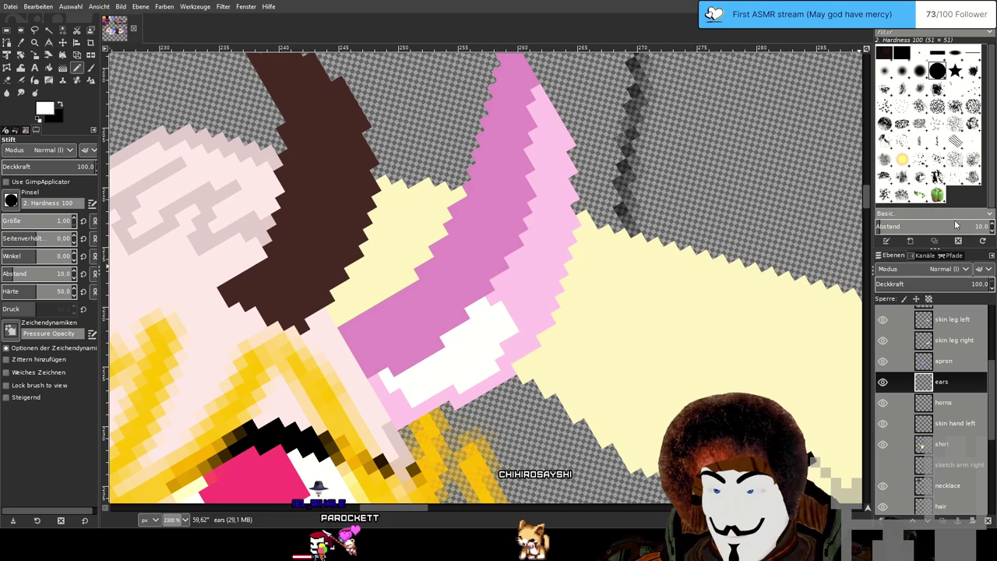
Paint grey fur strokes onto the white ear fluff with the Paintbrush.
ctrl+click(444, 302)
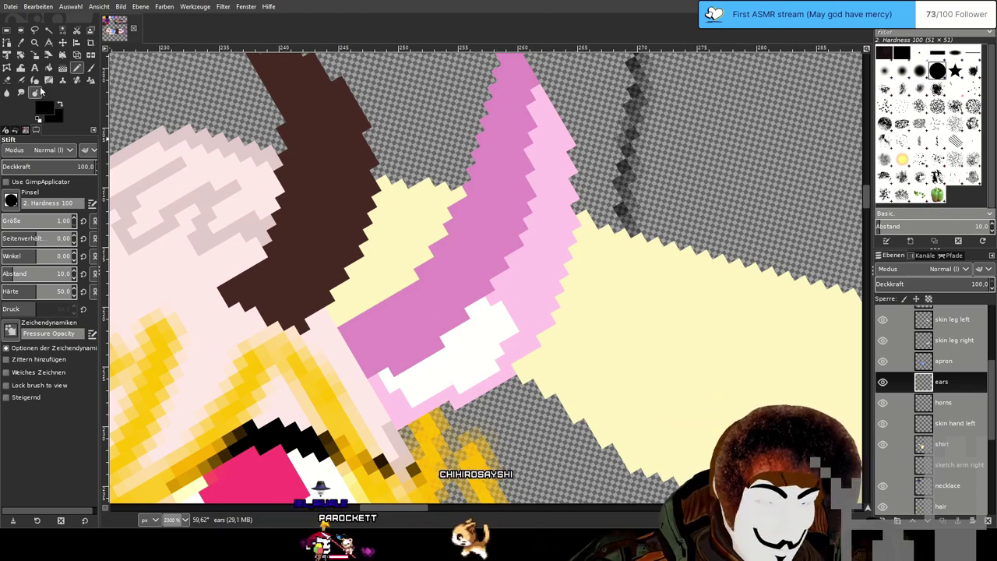
key(p)
drag(488, 314, 502, 320)
drag(481, 320, 463, 356)
key(ctrl+z)
key(ctrl+z)
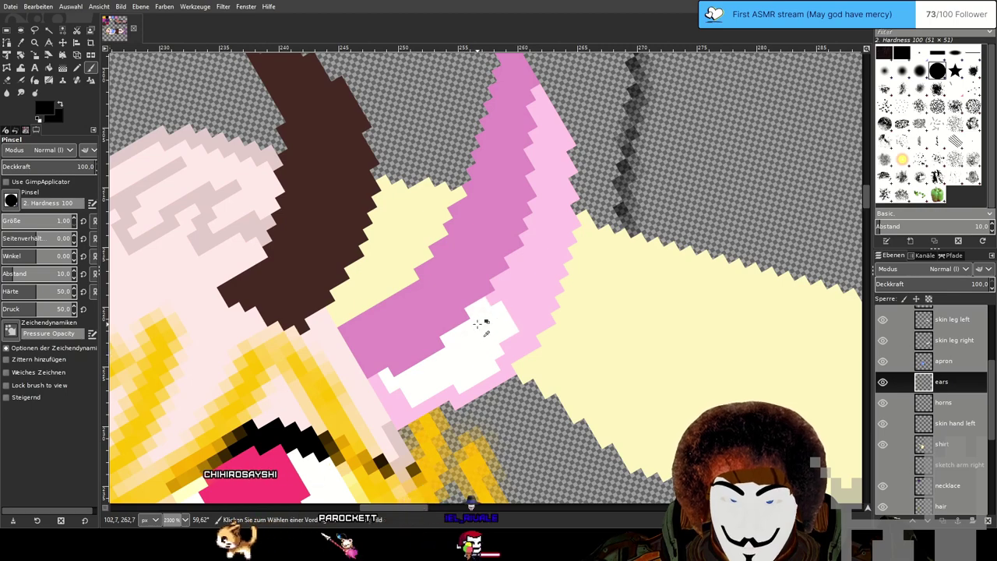
mouse_move(489, 321)
mouse_down()
mouse_move(470, 345)
mouse_move(470, 332)
mouse_move(469, 353)
mouse_move(438, 378)
mouse_move(423, 372)
mouse_move(448, 374)
mouse_move(433, 363)
mouse_move(402, 378)
mouse_move(452, 373)
mouse_up()
scroll(526, 366, down, 2)
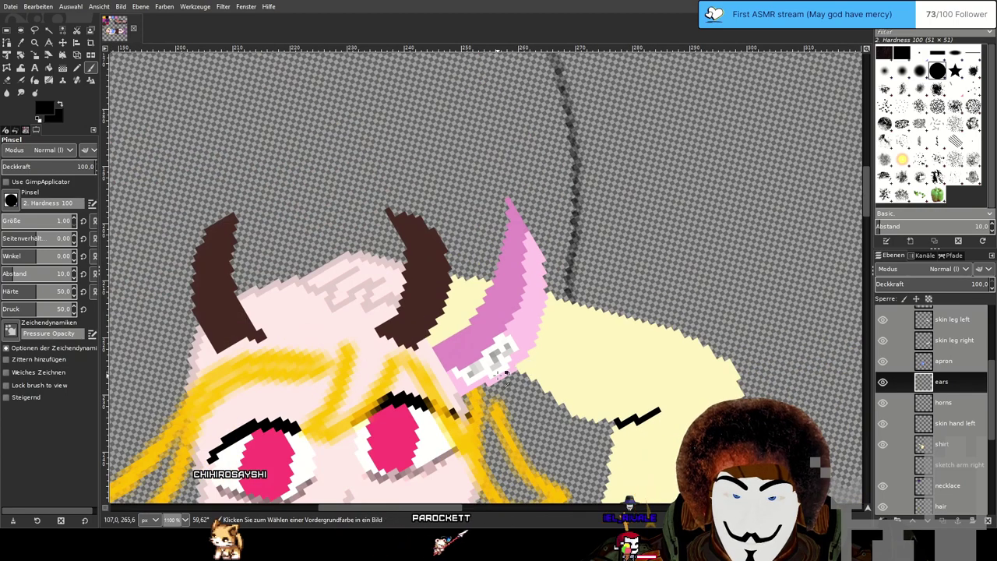
scroll(483, 367, up, 3)
scroll(462, 370, up, 1)
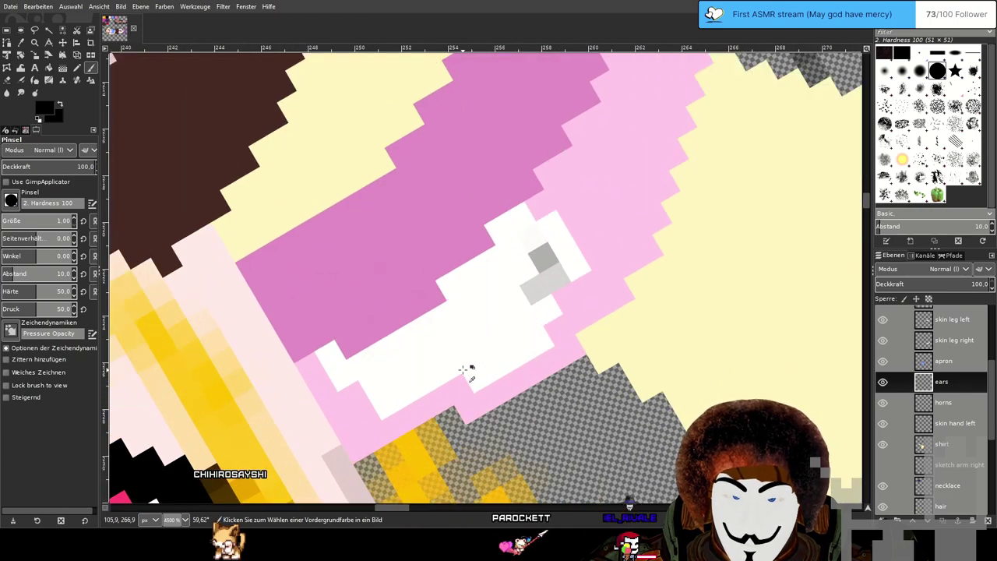
Dab darker grey shading and a diagonal grey band into the ear fluff.
mouse_move(494, 276)
mouse_down()
mouse_move(512, 292)
mouse_move(471, 323)
mouse_move(450, 312)
mouse_up()
key(ctrl+z)
drag(505, 299, 456, 348)
key(ctrl+z)
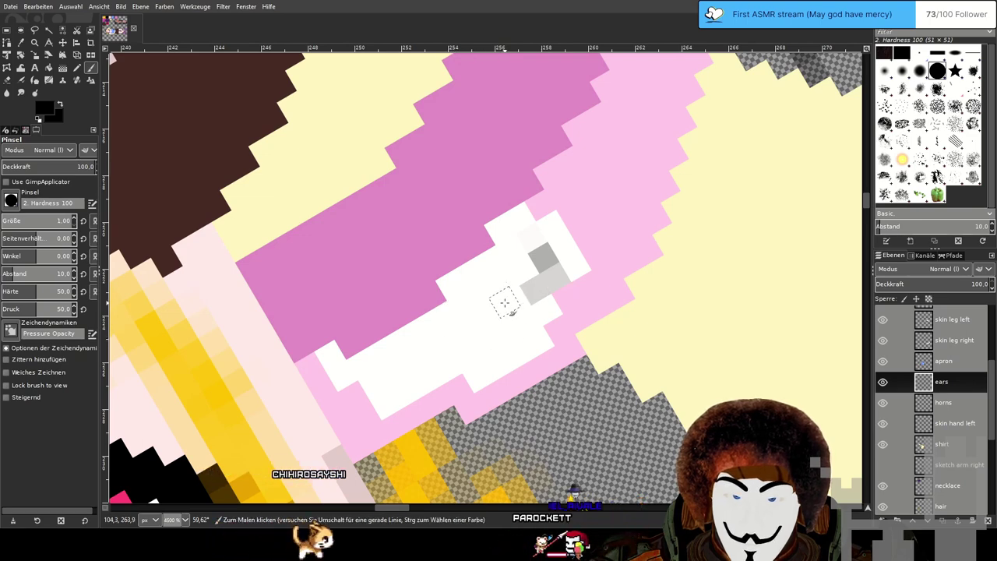
click(500, 300)
click(489, 347)
click(463, 334)
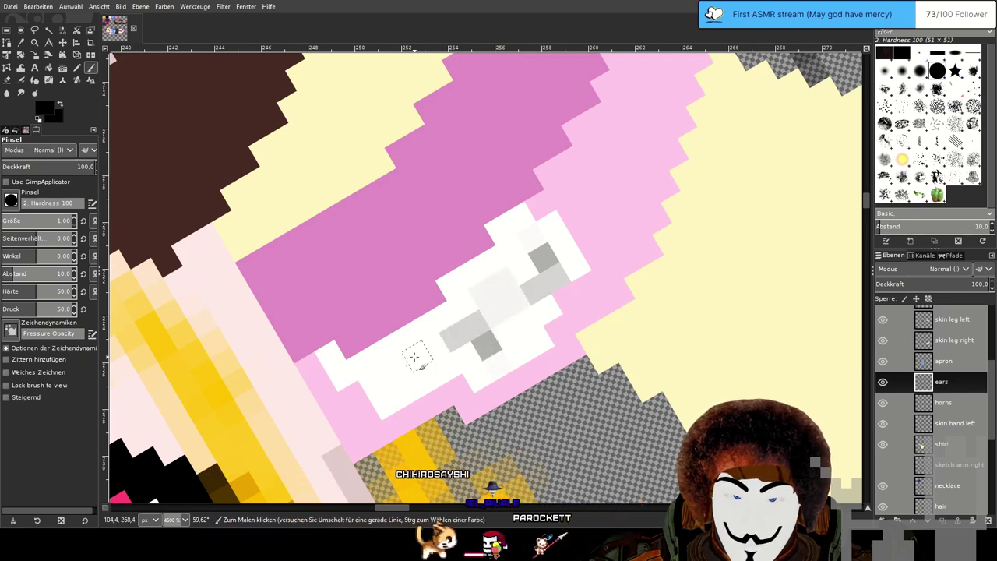
drag(389, 395, 441, 341)
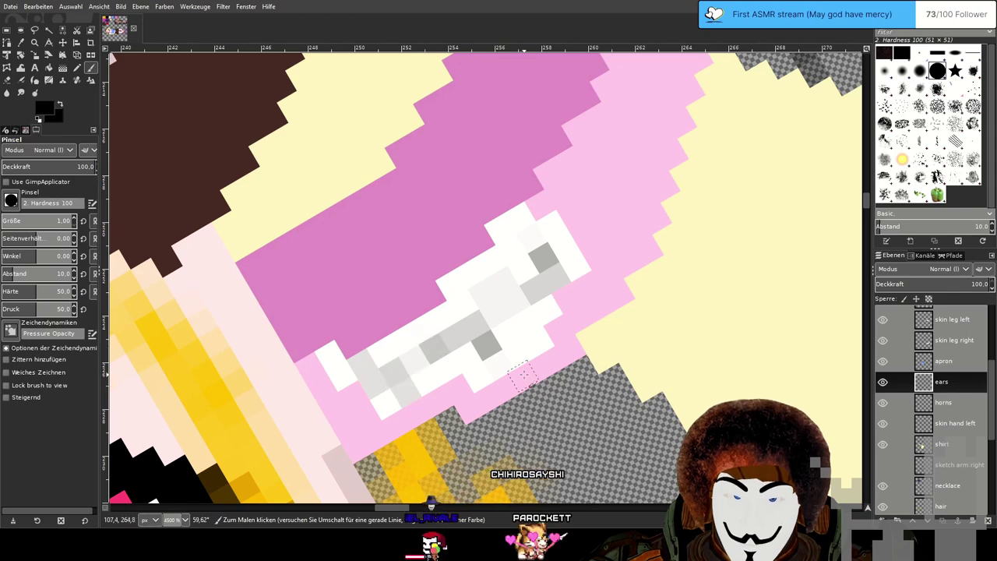
scroll(524, 373, down, 6)
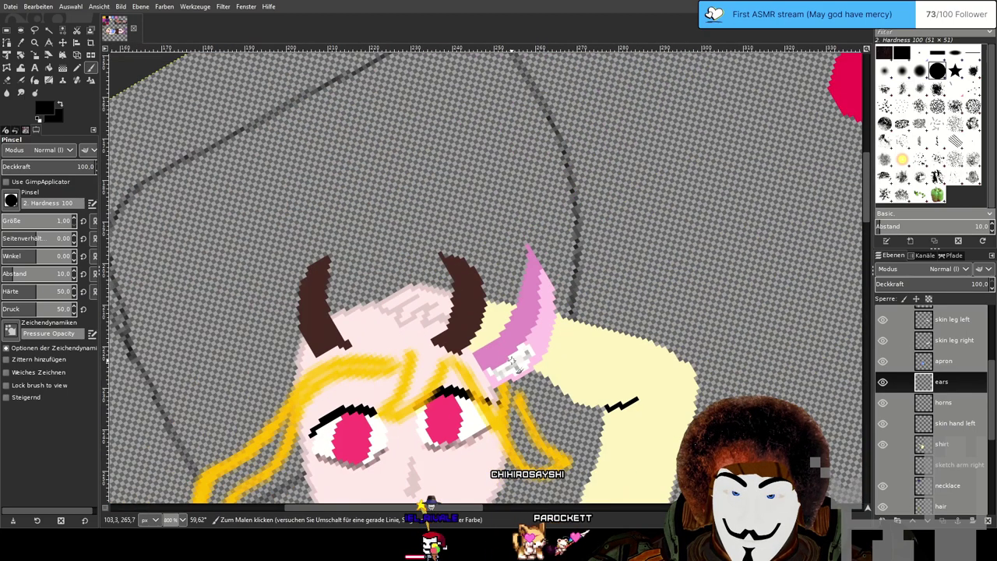
drag(488, 398, 535, 342)
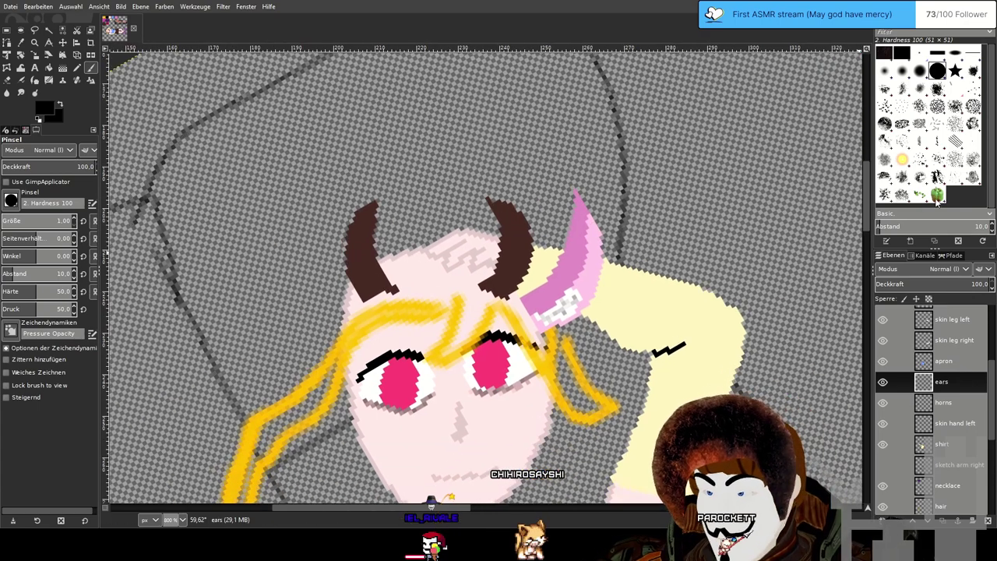
scroll(404, 330, down, 1)
Draw the left ear's outline in dark pink with the Pencil.
scroll(406, 327, up, 1)
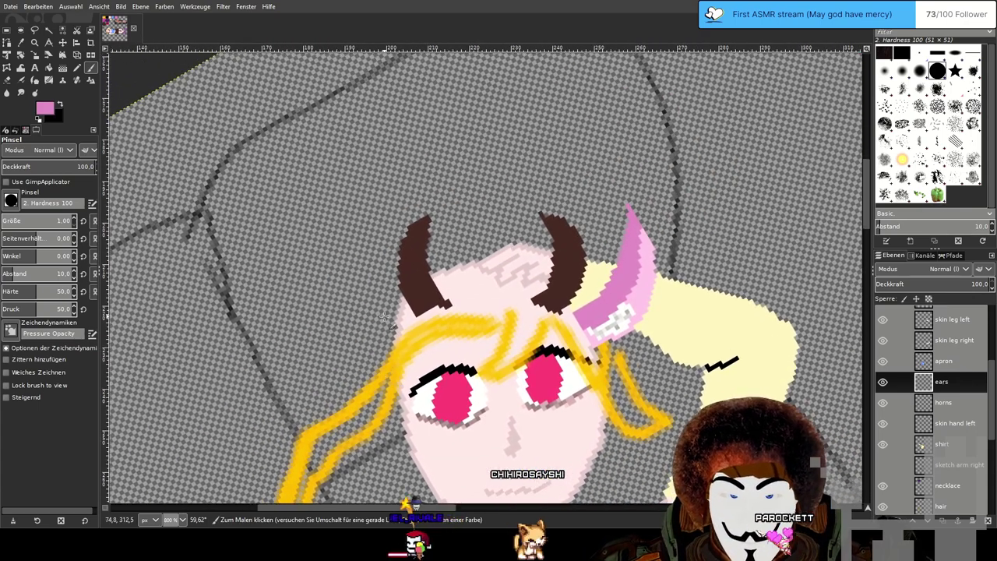
key(n)
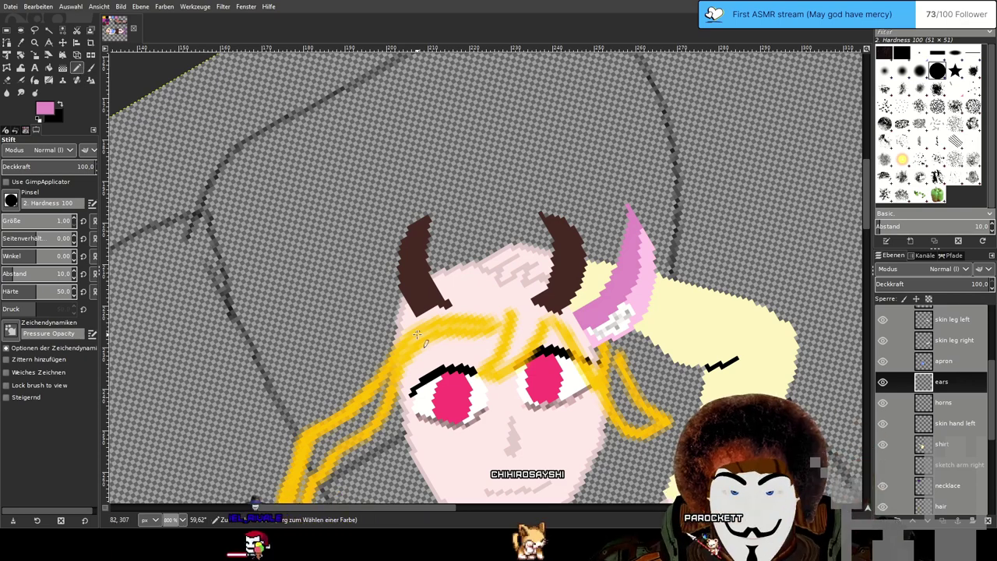
mouse_move(403, 323)
mouse_down()
mouse_move(358, 299)
mouse_move(345, 248)
mouse_up()
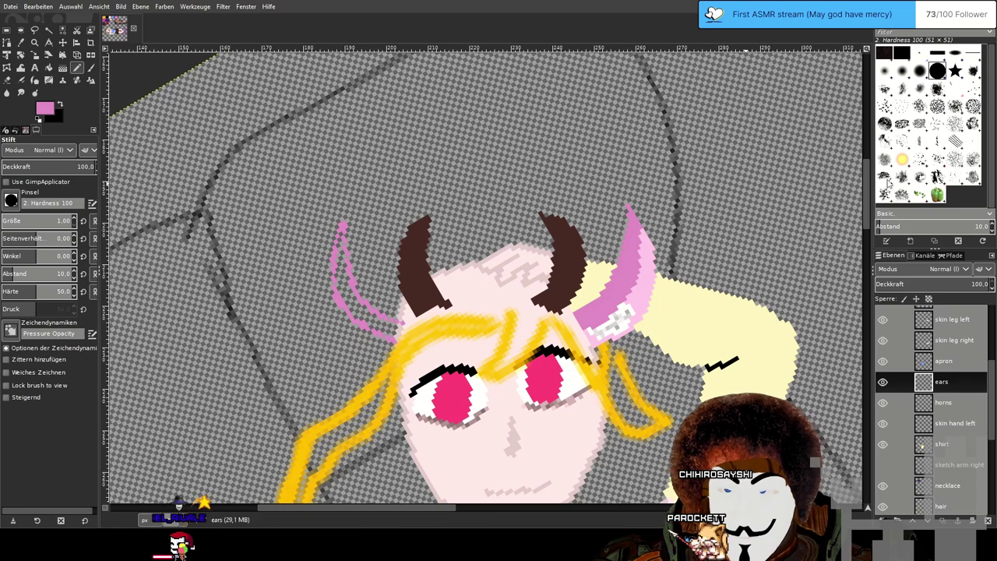
Trace a light pink outer edge on the left ear, erase strays and patch gaps.
ctrl+click(645, 269)
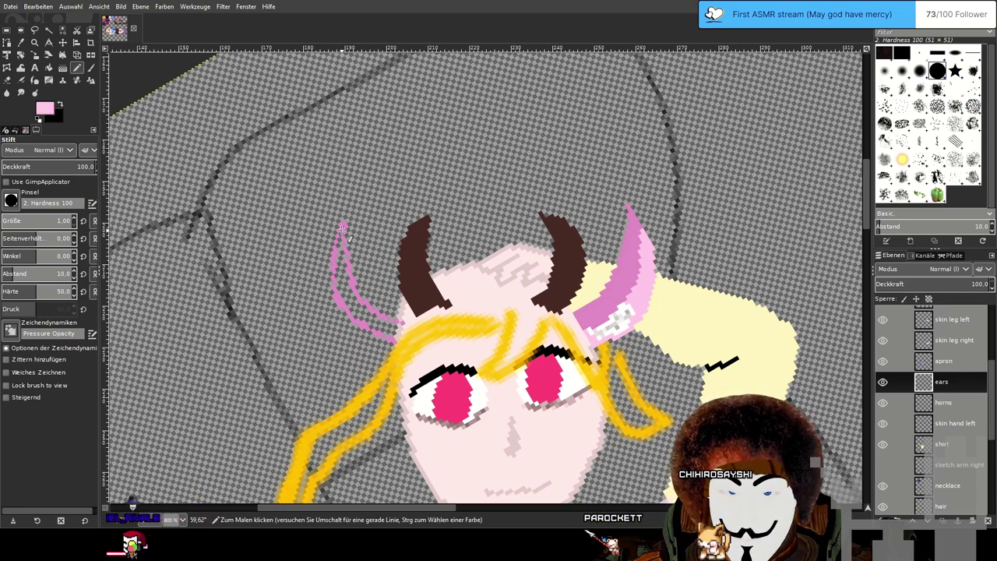
mouse_move(333, 250)
mouse_down()
mouse_move(325, 302)
mouse_move(335, 324)
mouse_move(387, 357)
mouse_up()
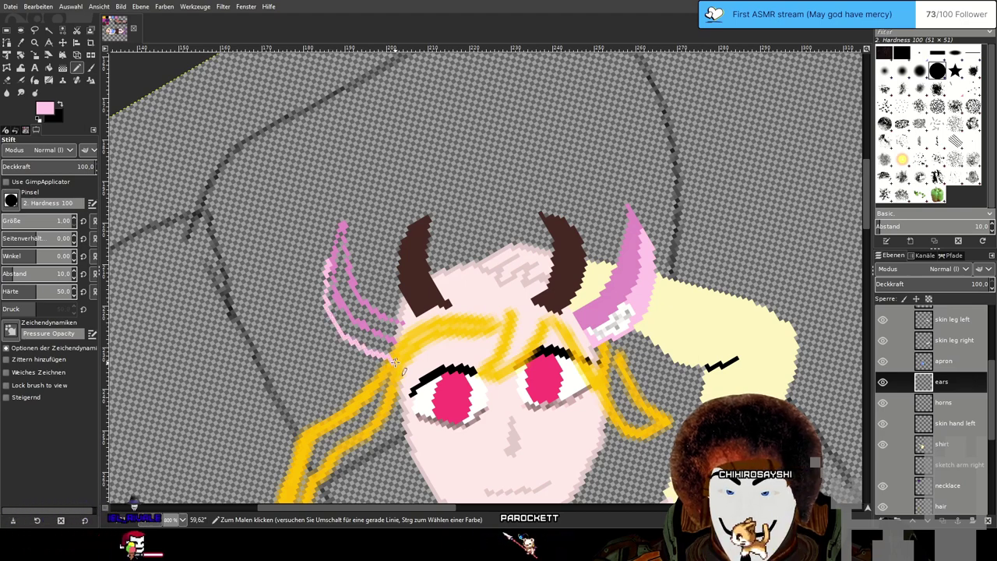
mouse_move(324, 298)
mouse_down()
mouse_move(341, 351)
mouse_move(392, 372)
mouse_up()
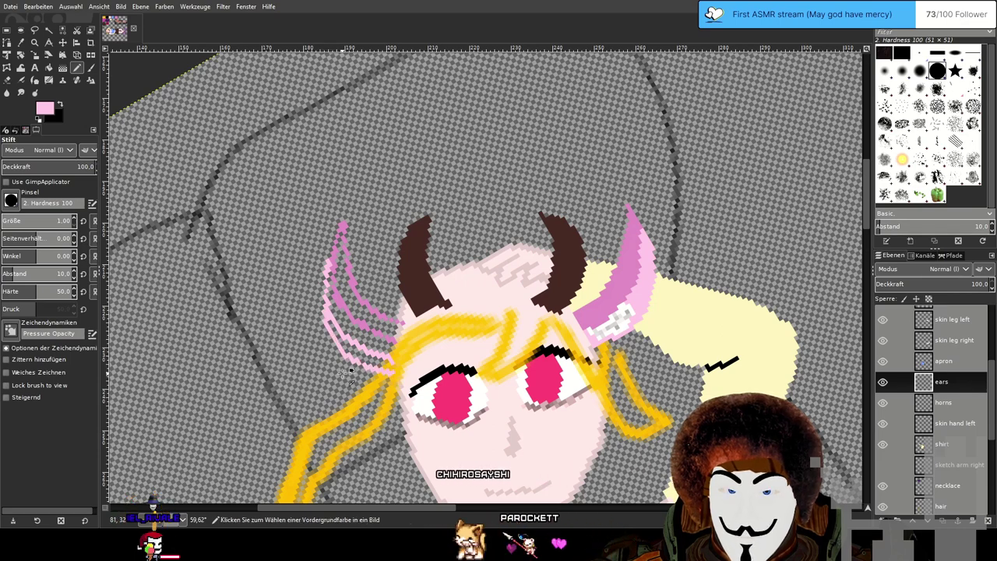
scroll(350, 372, up, 2)
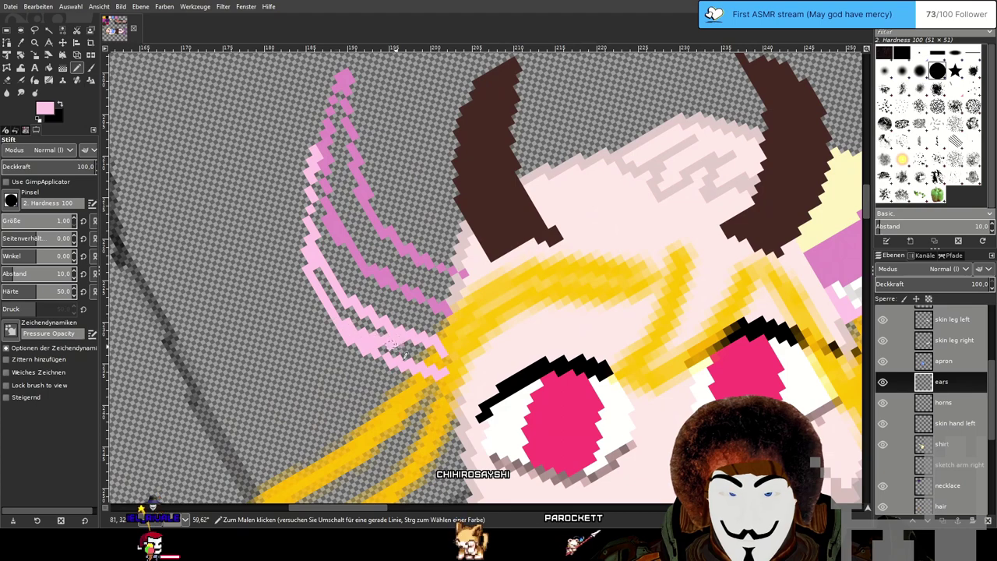
click(6, 81)
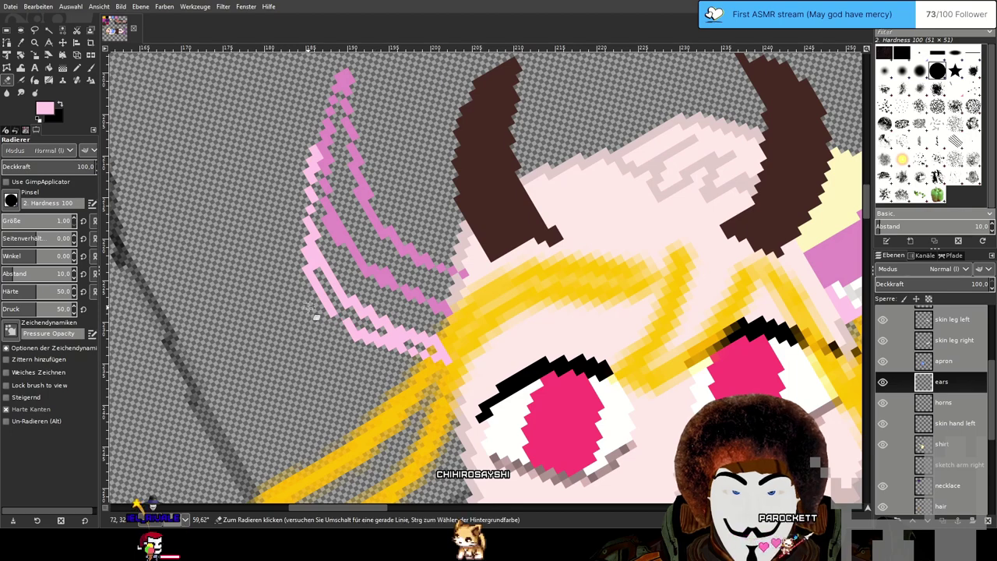
key(n)
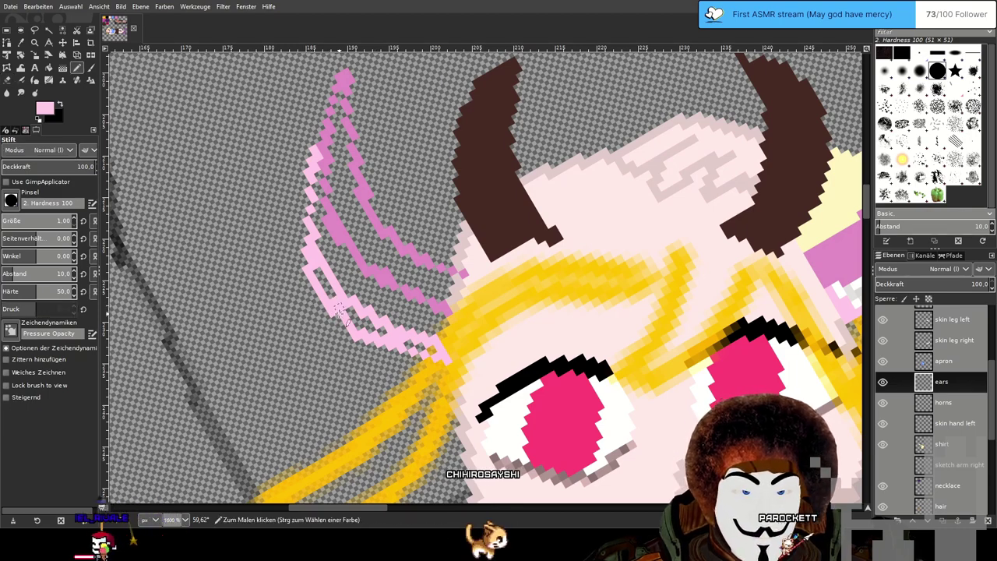
mouse_move(339, 308)
mouse_down()
mouse_move(328, 289)
mouse_move(355, 318)
mouse_up()
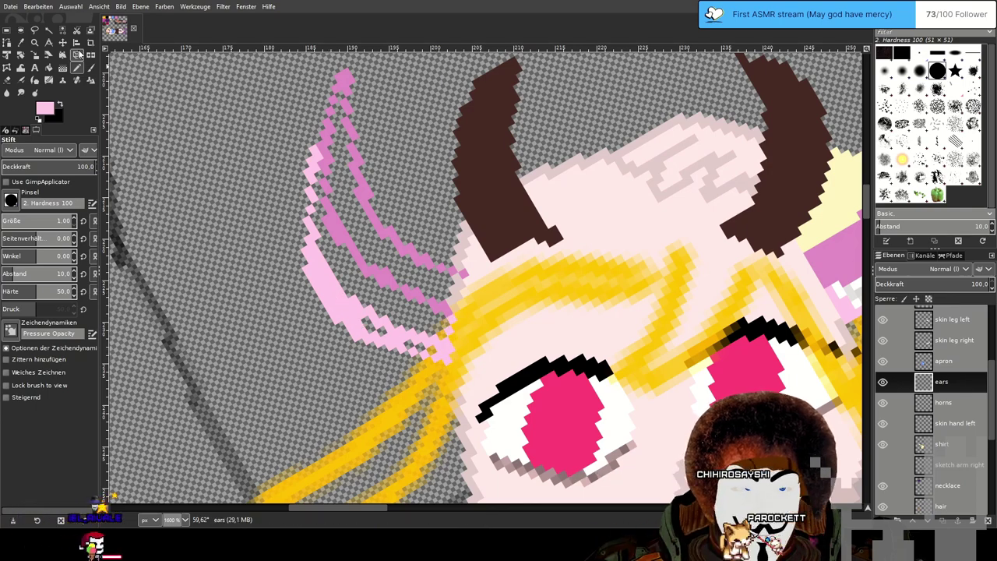
Bucket-fill the left ear's outer band with light pink.
click(49, 68)
click(409, 314)
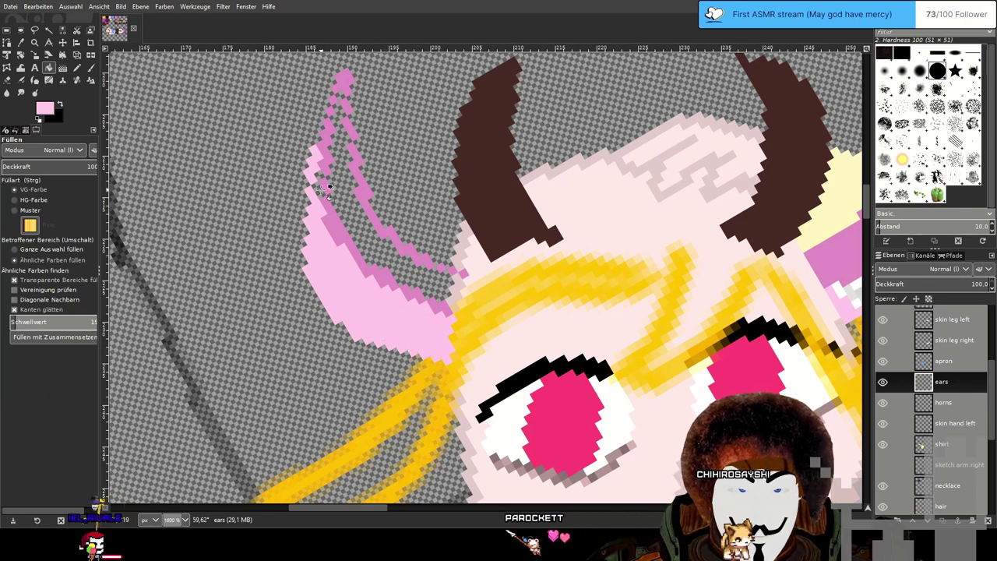
scroll(381, 226, up, 3)
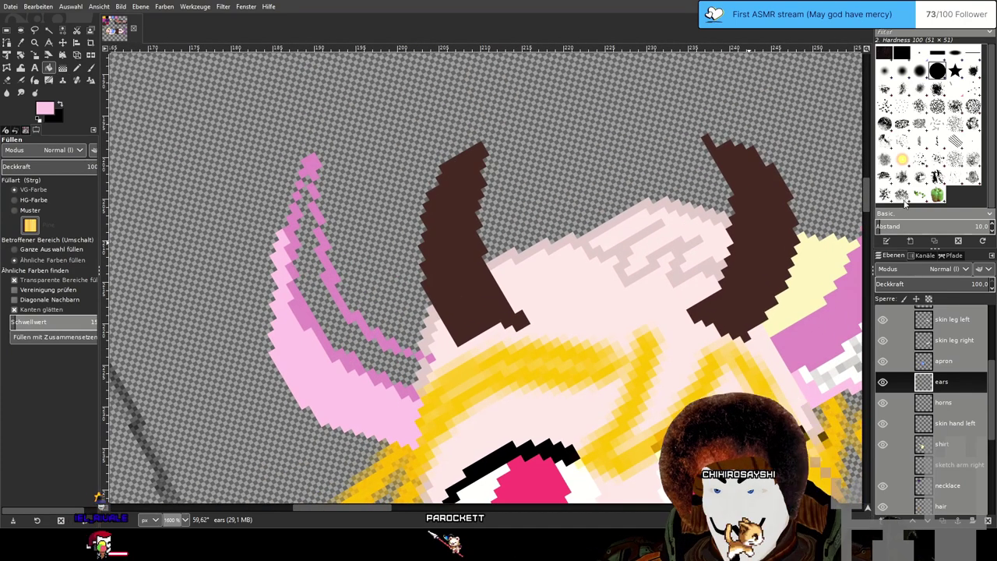
click(78, 69)
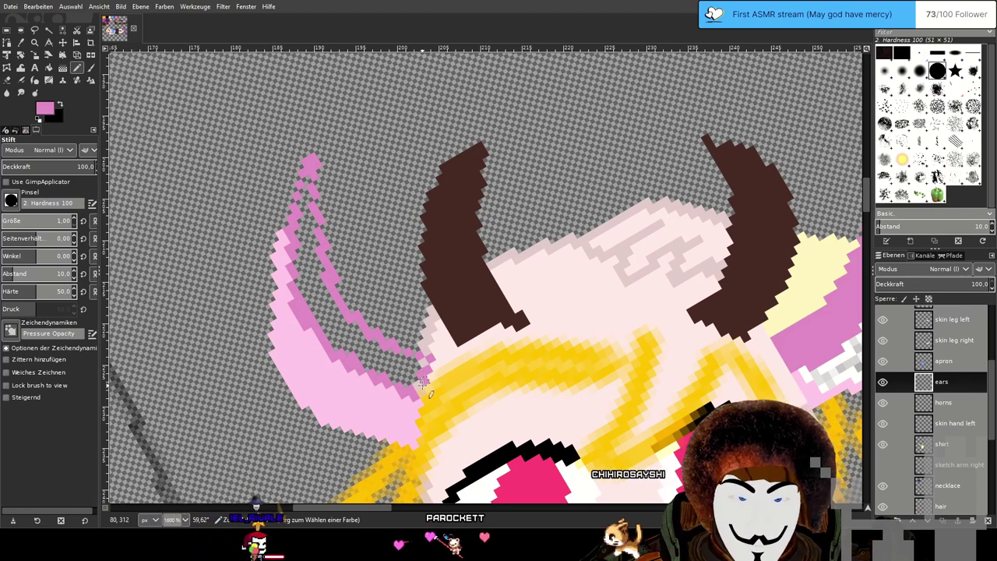
Fill the left ear's inner area dark pink and darken a pixel near its tip.
click(48, 68)
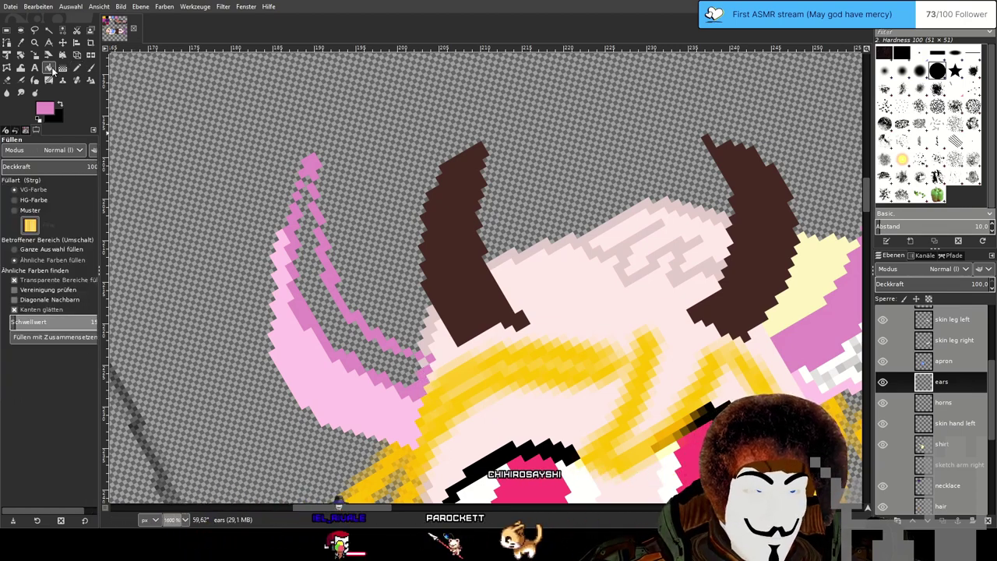
click(345, 323)
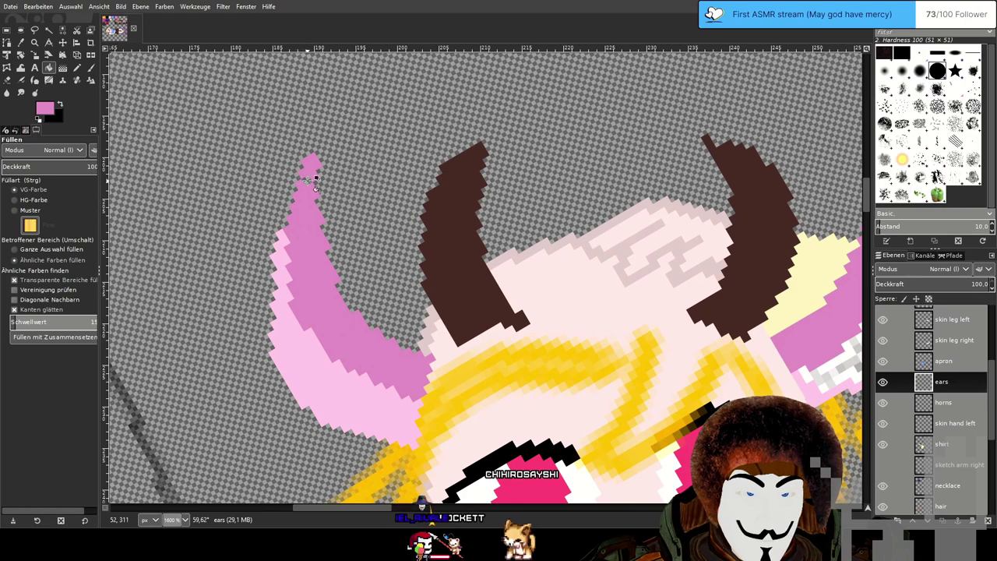
click(77, 69)
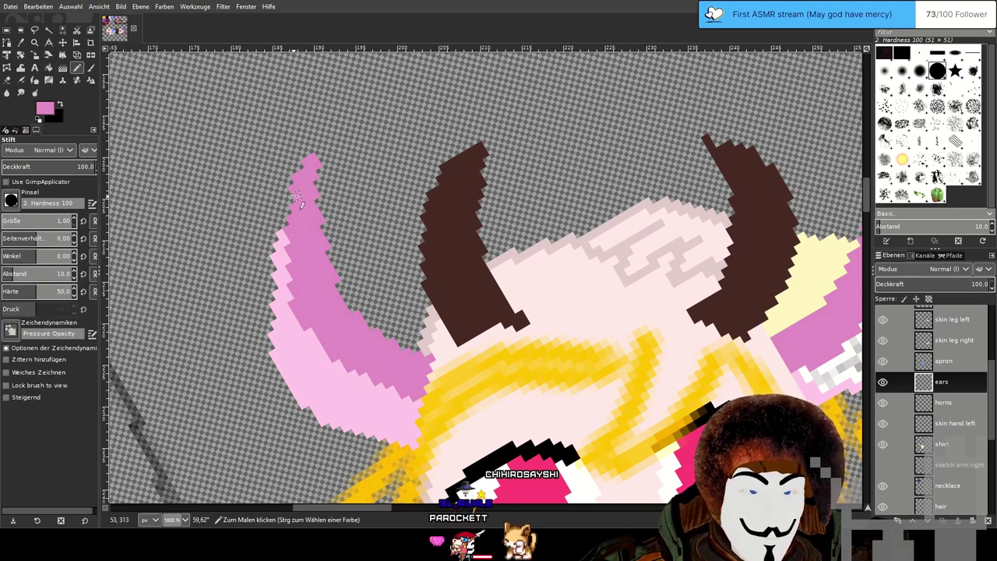
click(281, 235)
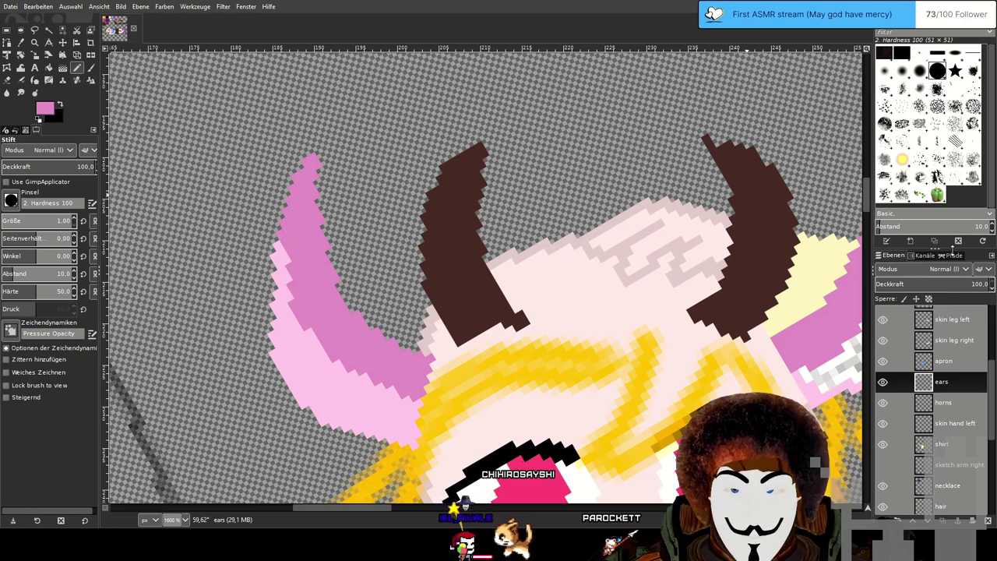
ctrl+click(286, 312)
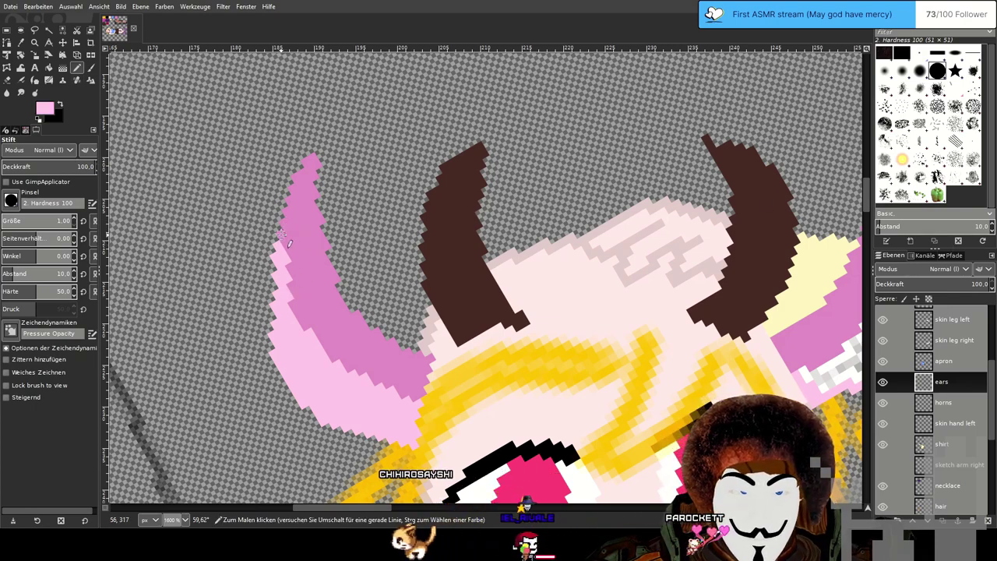
Draw white fluff across the left ear's base and dab grey shading into it.
scroll(491, 372, down, 2)
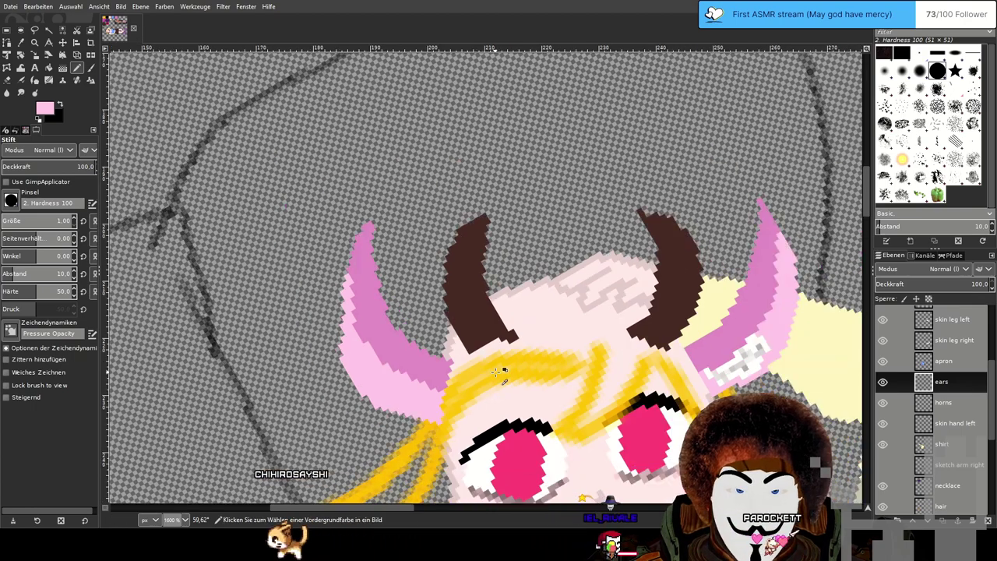
scroll(396, 372, up, 1)
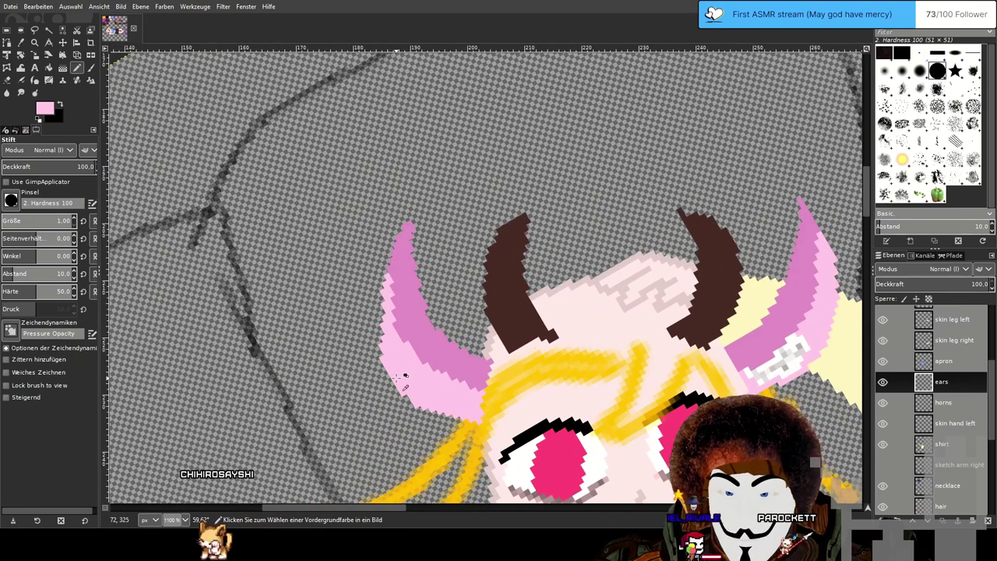
scroll(427, 389, up, 1)
drag(549, 394, 349, 375)
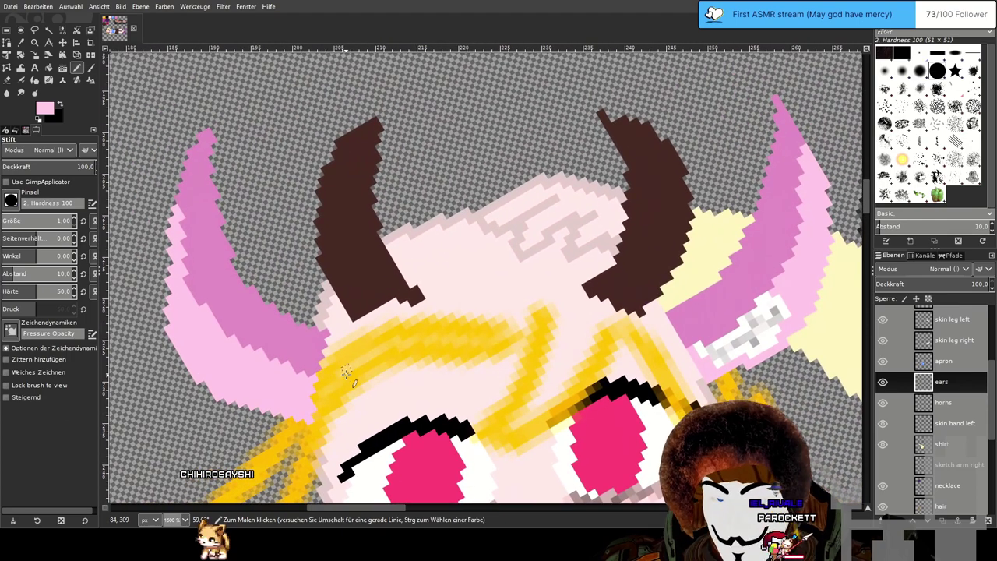
ctrl+click(726, 352)
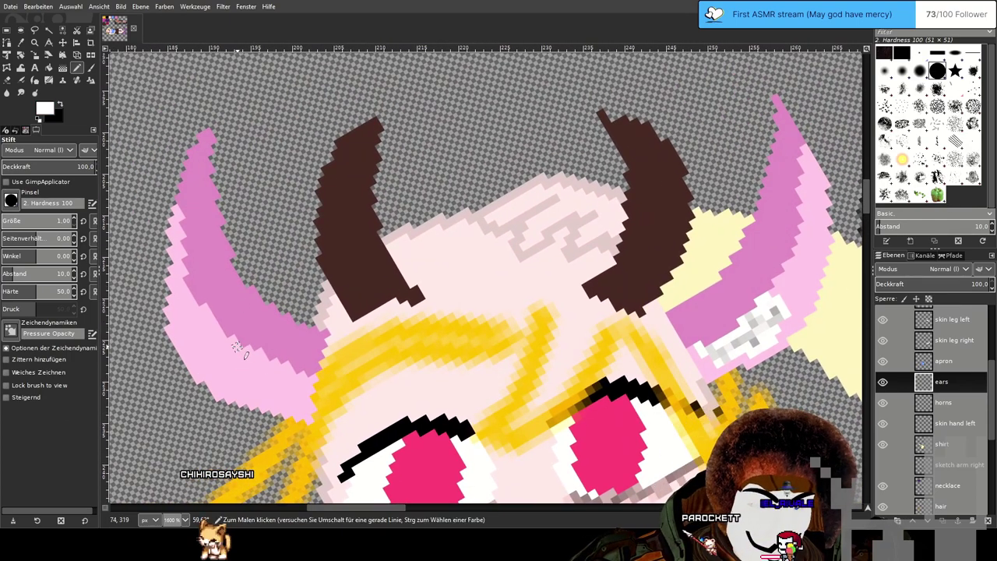
mouse_move(244, 363)
mouse_down()
mouse_move(257, 395)
mouse_move(307, 382)
mouse_up()
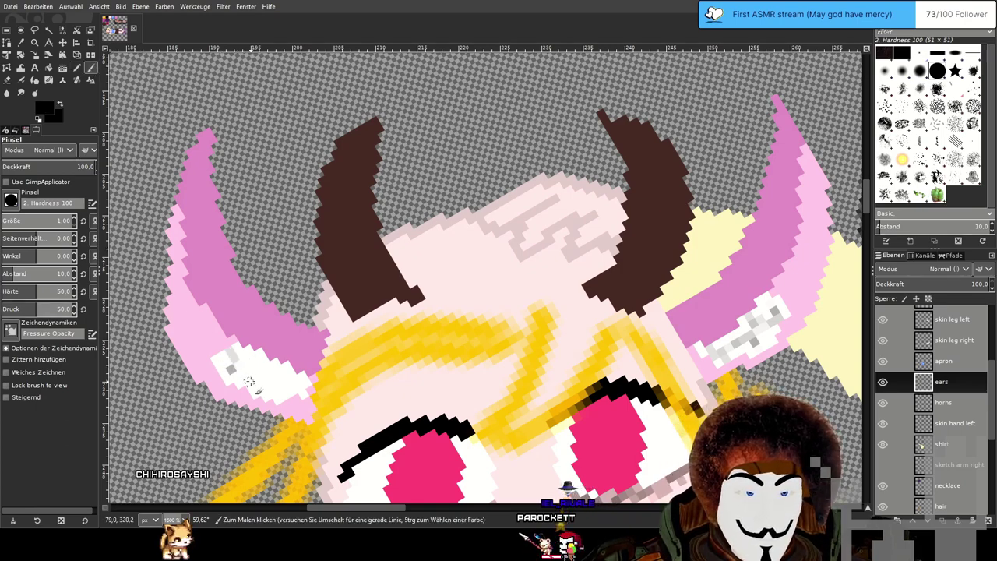
click(288, 384)
click(253, 377)
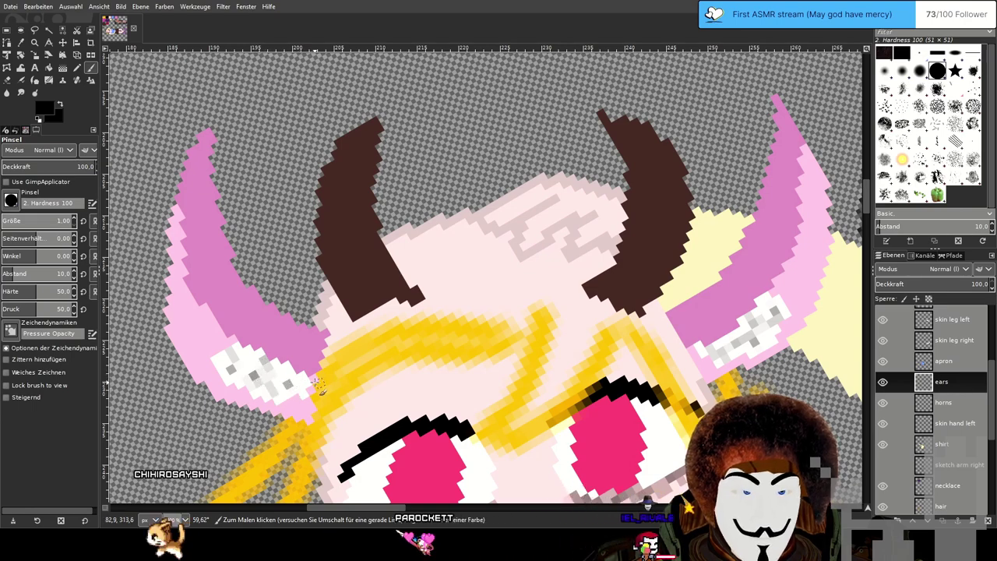
scroll(331, 376, down, 3)
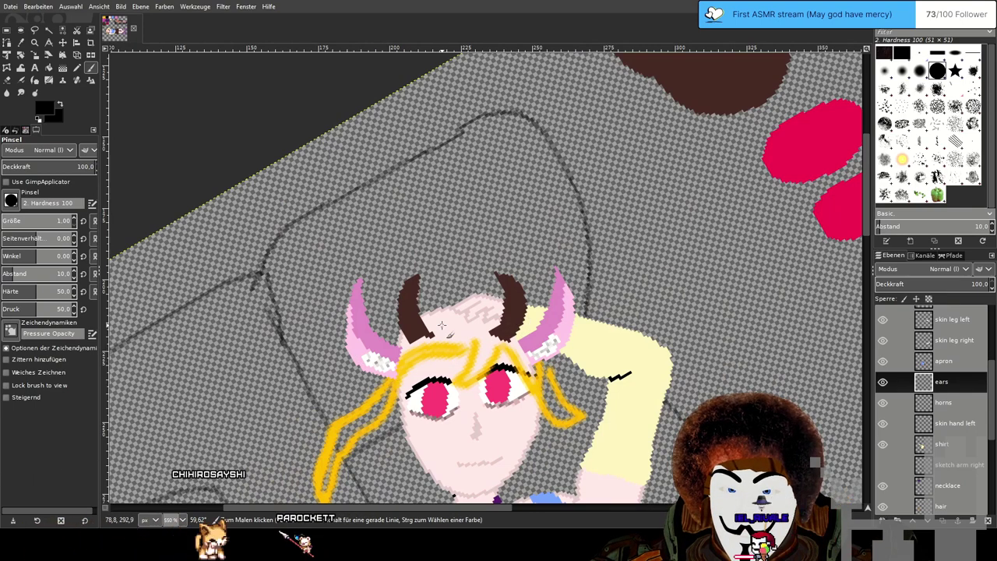
scroll(411, 331, up, 3)
drag(496, 292, 359, 347)
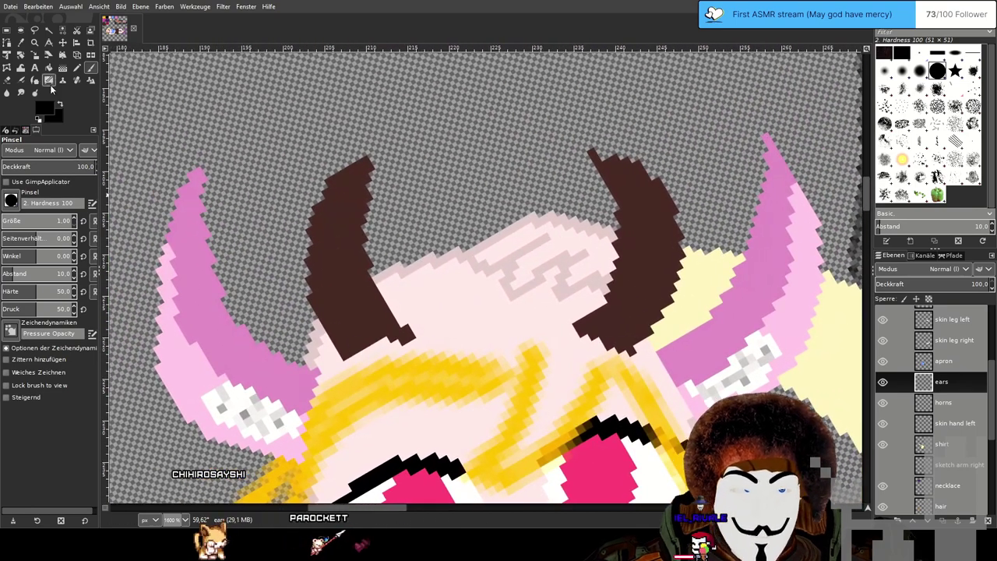
Erase stray pixels along the left ear's edge and center the whole head.
click(9, 83)
mouse_move(200, 432)
mouse_down()
mouse_move(260, 338)
mouse_move(225, 249)
mouse_up()
drag(217, 164, 214, 171)
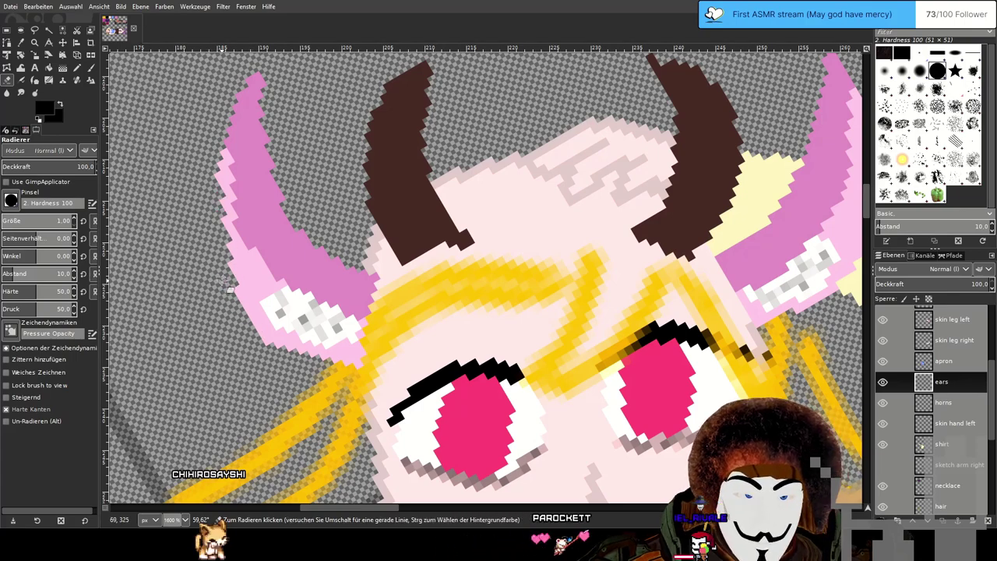
scroll(553, 287, down, 1)
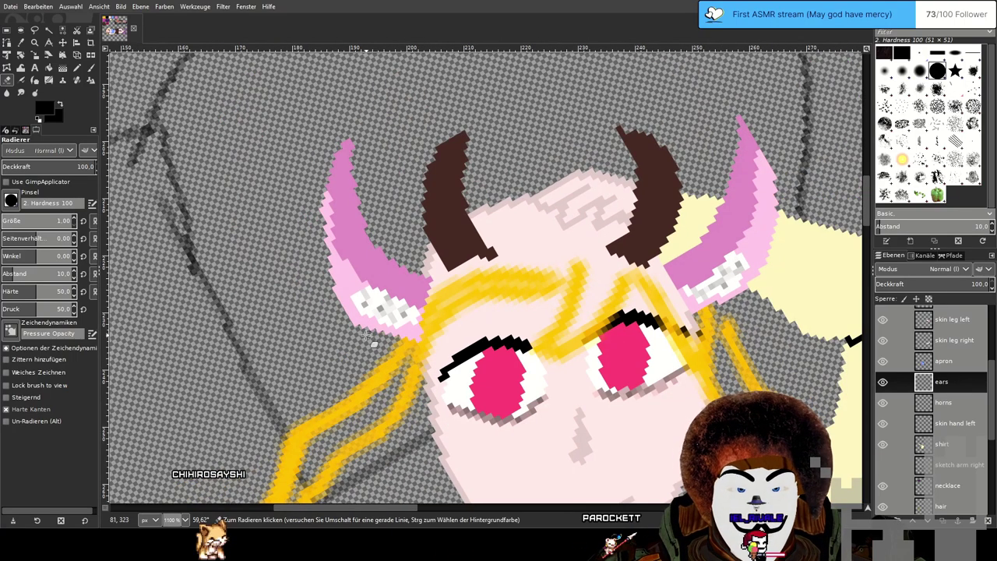
scroll(348, 315, up, 1)
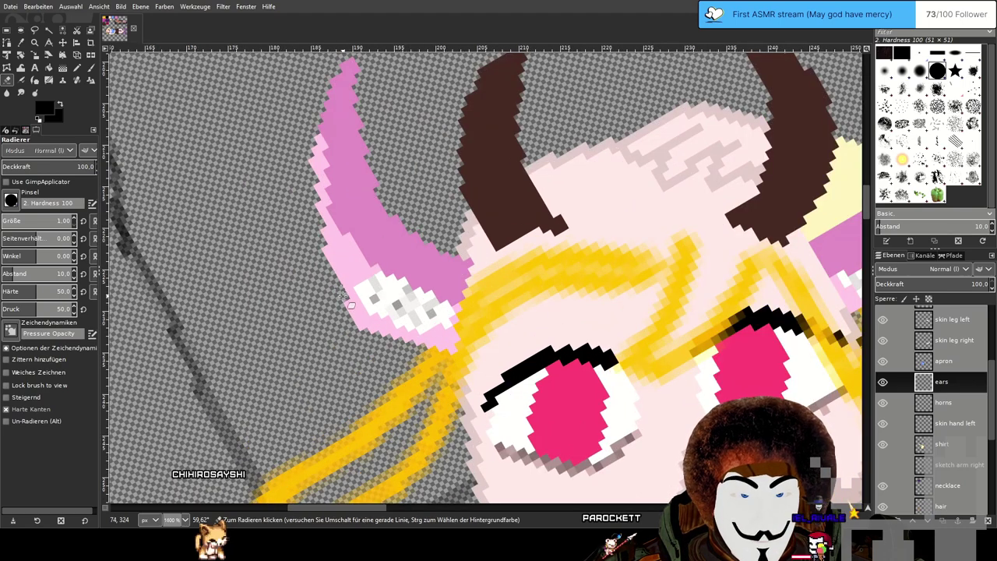
scroll(405, 359, down, 3)
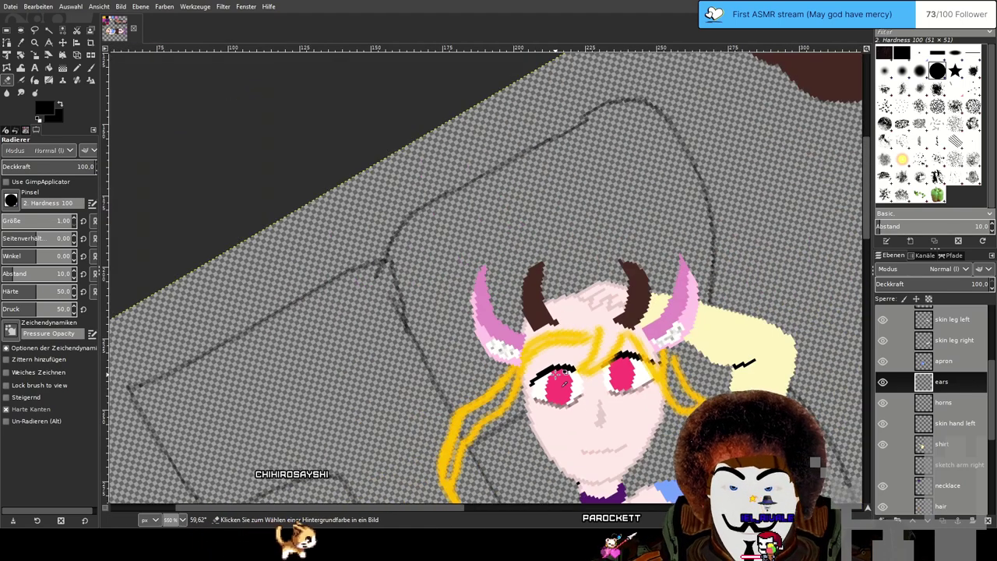
drag(604, 397, 527, 350)
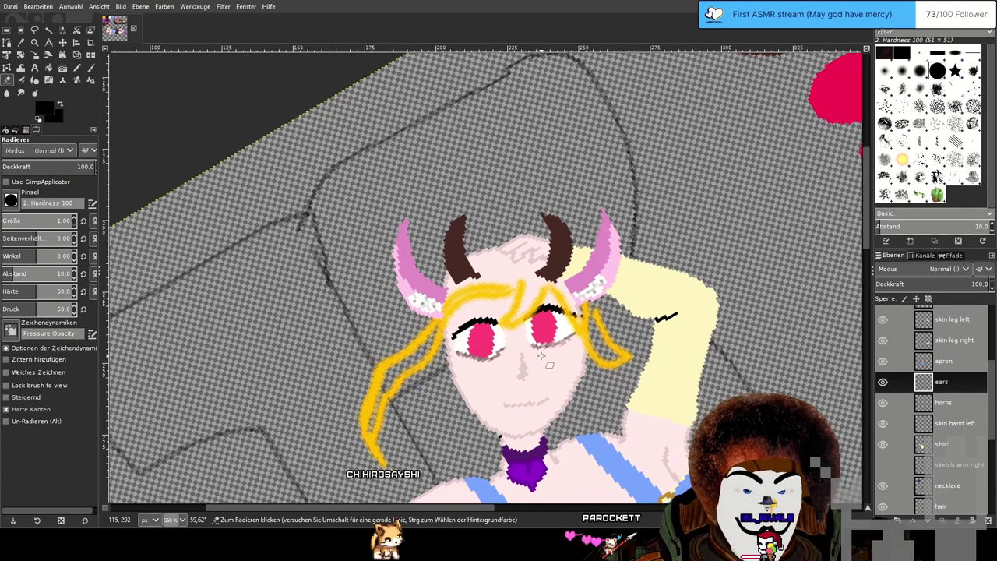
Save the drawing and move the hair layer above the ears layer.
key(ctrl+s)
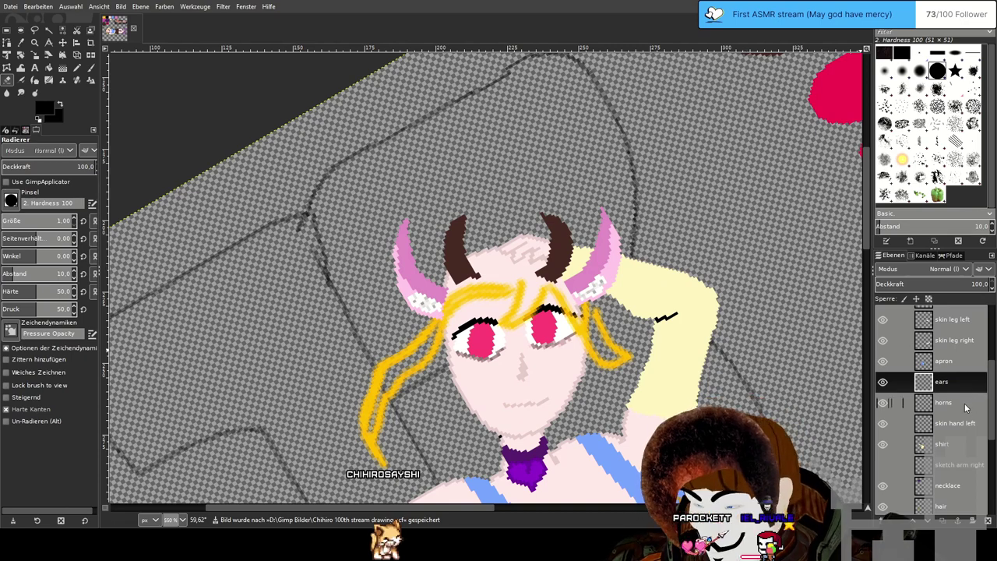
click(962, 508)
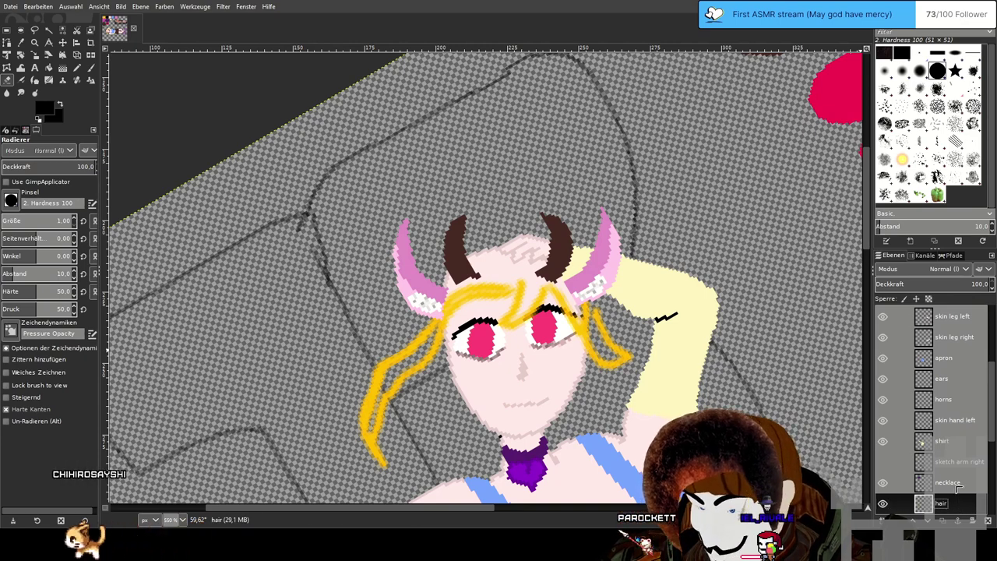
drag(944, 363, 949, 370)
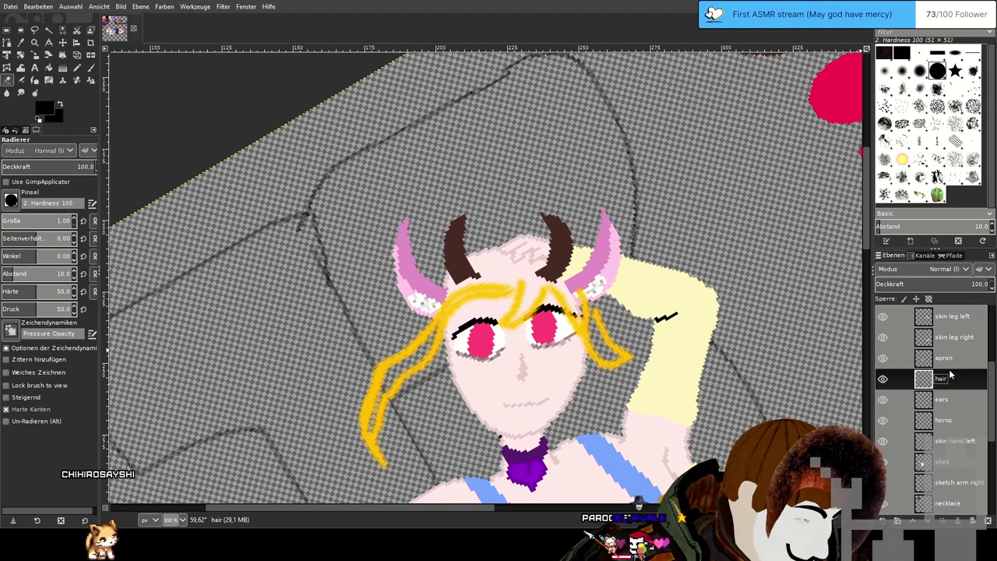
Rotate the view and paint a yellow hair strand over the face with the brush.
drag(736, 323, 606, 157)
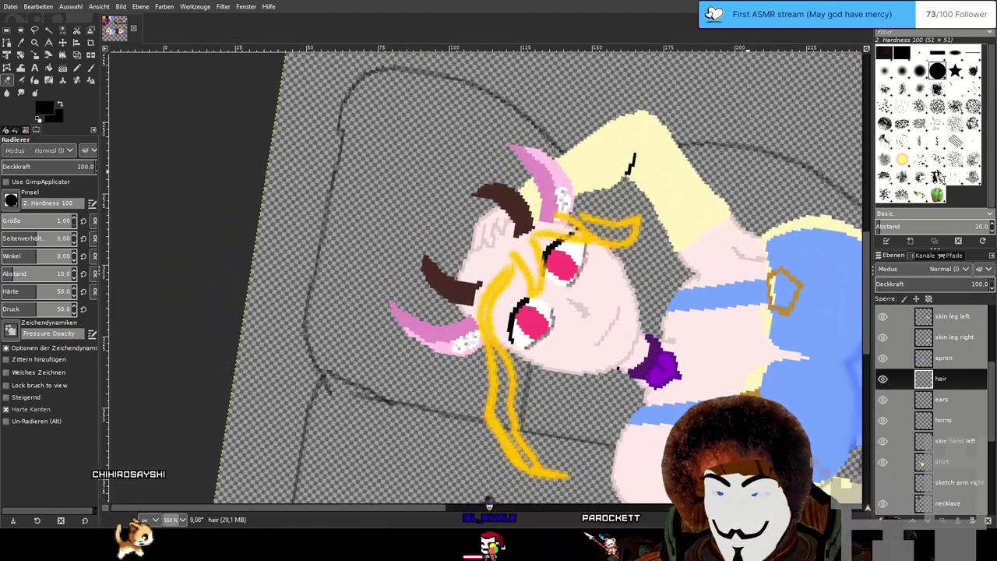
click(79, 68)
drag(733, 308, 657, 252)
drag(529, 220, 508, 258)
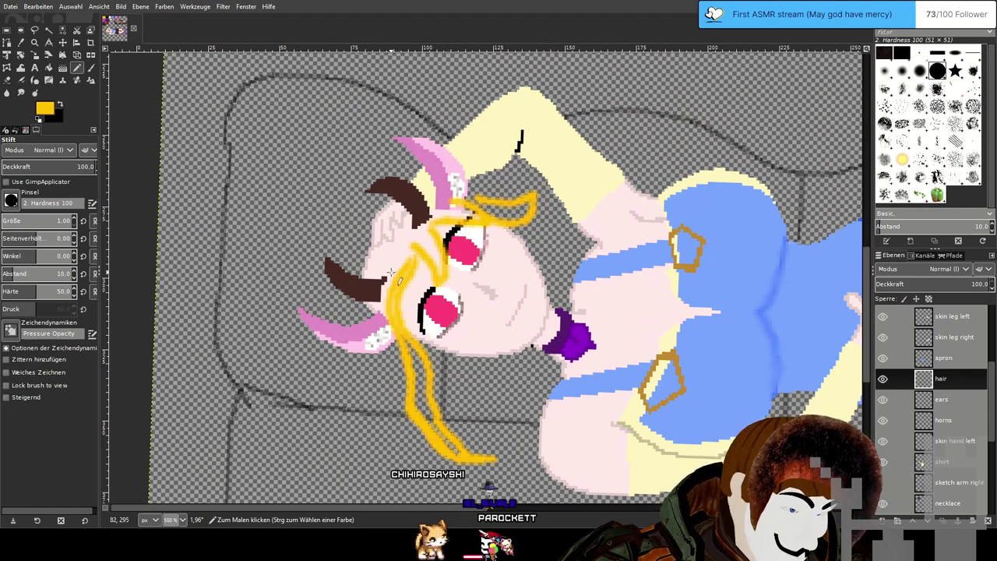
scroll(403, 279, up, 3)
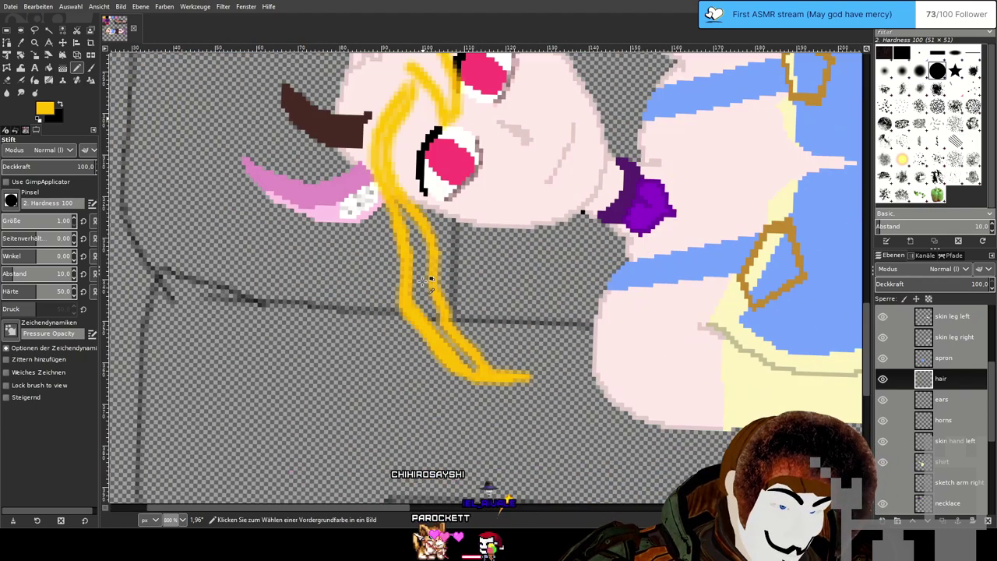
scroll(424, 280, down, 3)
scroll(425, 327, up, 3)
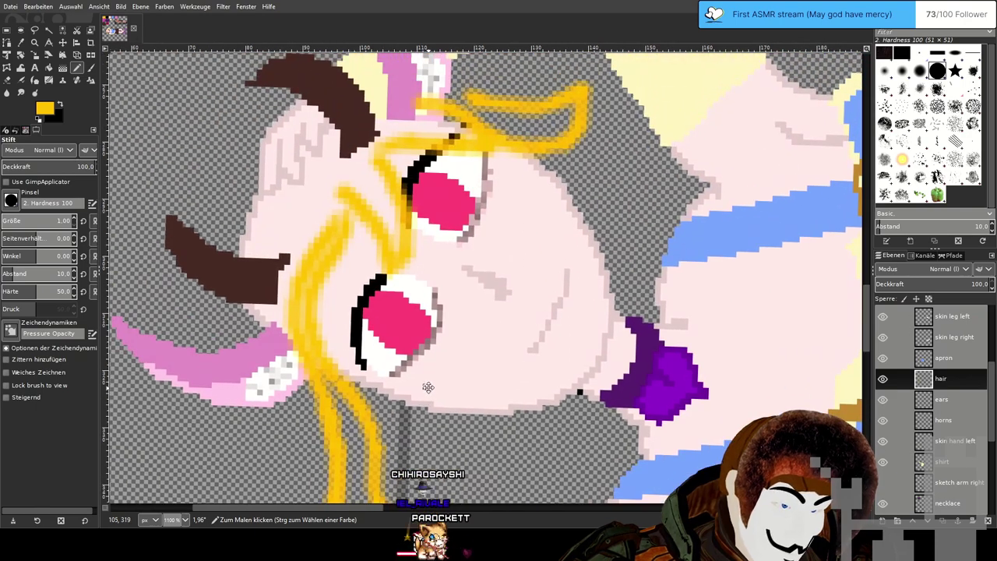
mouse_move(351, 217)
mouse_down()
mouse_move(355, 277)
mouse_move(334, 317)
mouse_up()
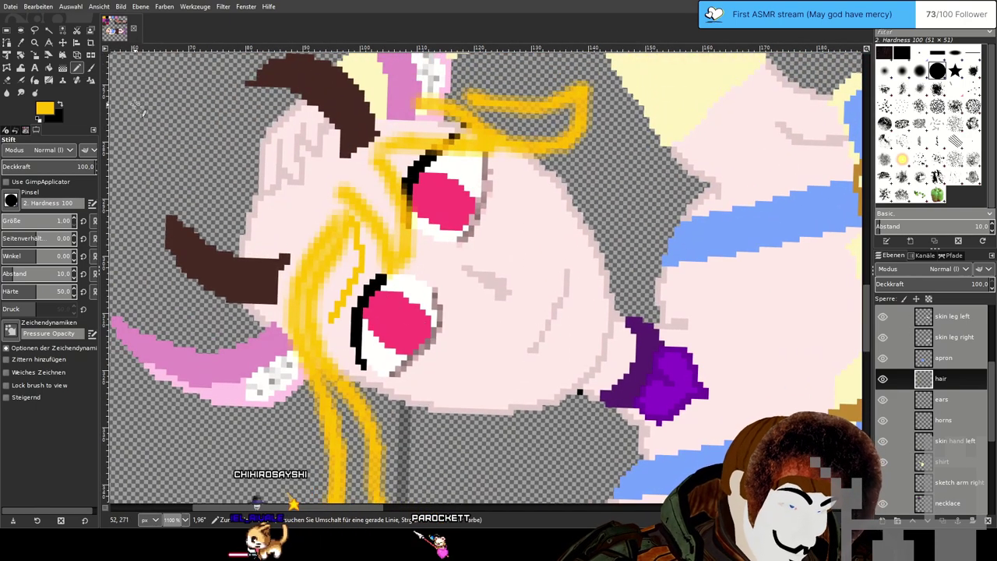
click(91, 68)
key(ctrl+z)
drag(355, 221, 369, 251)
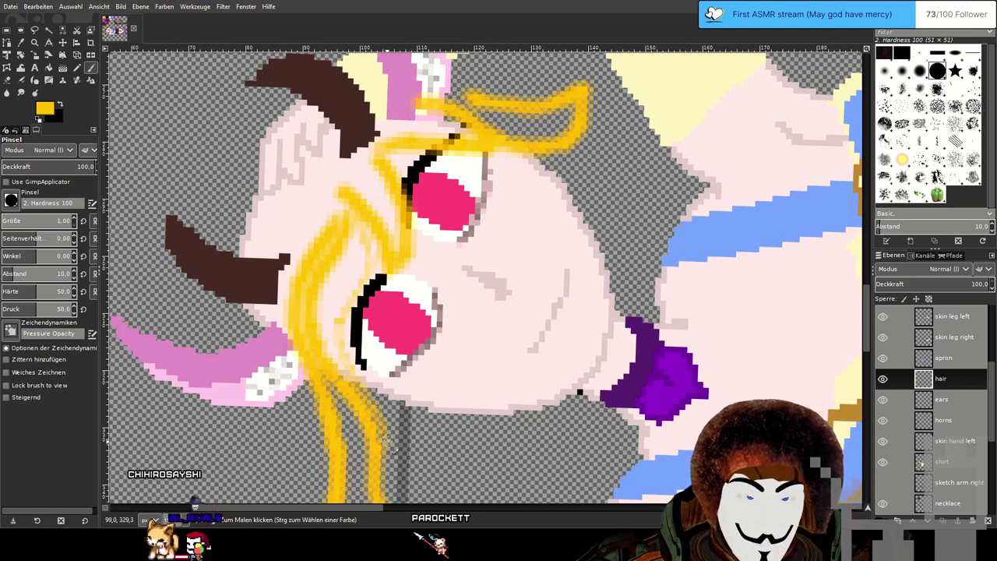
Erase the yellow hair lines across and below the face with a size-20 Eraser.
key(ctrl)
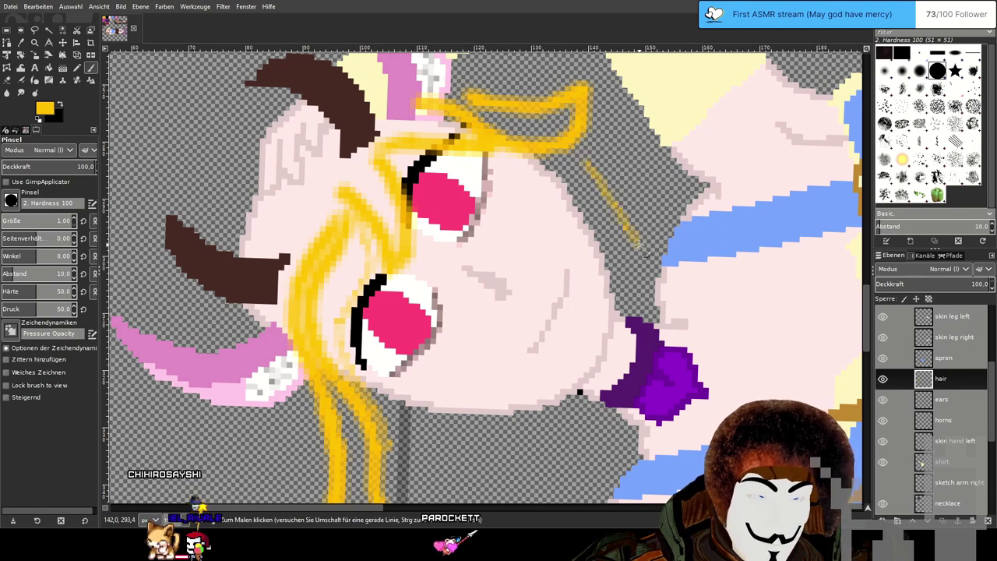
key(ctrl)
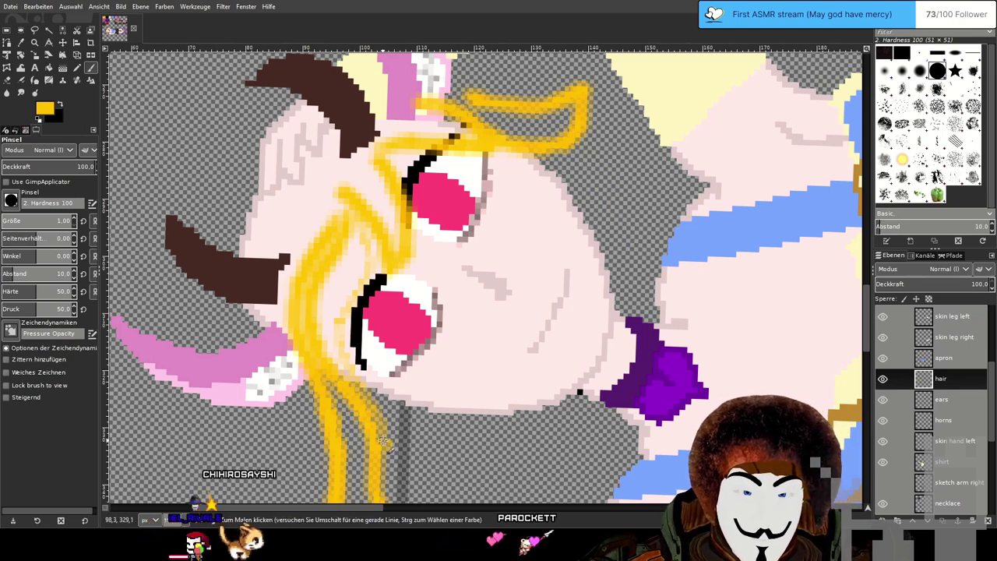
scroll(483, 426, down, 1)
mouse_move(483, 426)
mouse_down()
mouse_move(499, 310)
mouse_move(483, 398)
mouse_up()
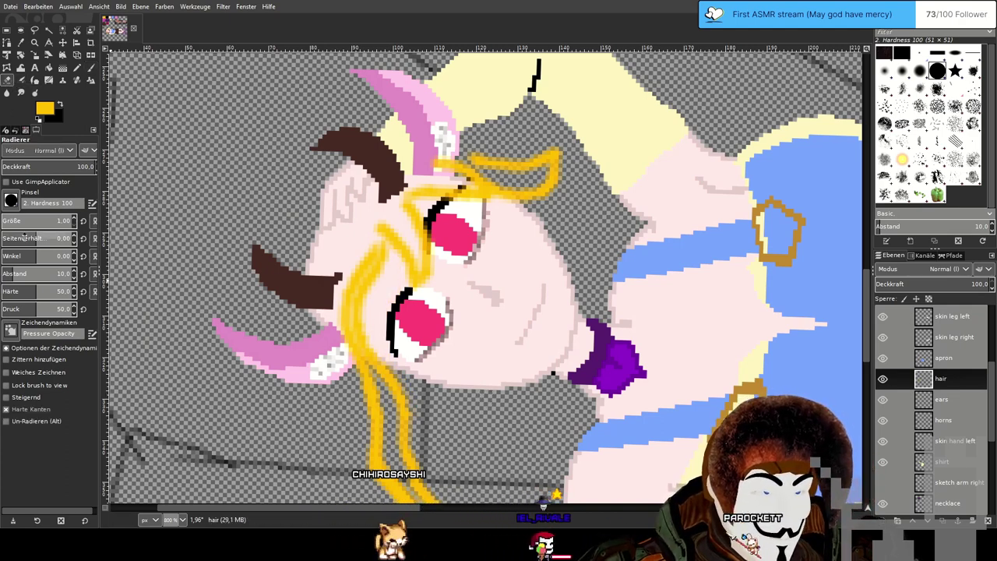
key(shift+e)
click(8, 220)
mouse_move(374, 276)
mouse_down()
mouse_move(418, 225)
mouse_move(532, 178)
mouse_move(432, 257)
mouse_move(387, 428)
mouse_move(371, 292)
mouse_up()
mouse_move(486, 407)
mouse_down()
mouse_move(420, 373)
mouse_move(371, 281)
mouse_up()
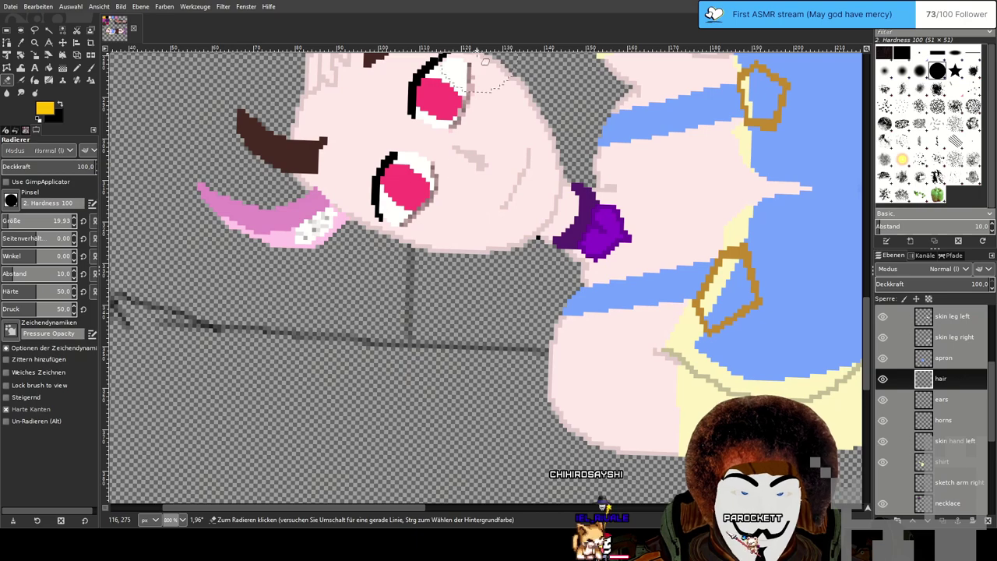
Shrink the paintbrush to 1 pixel and reposition the view over the face.
click(77, 68)
drag(234, 156, 274, 286)
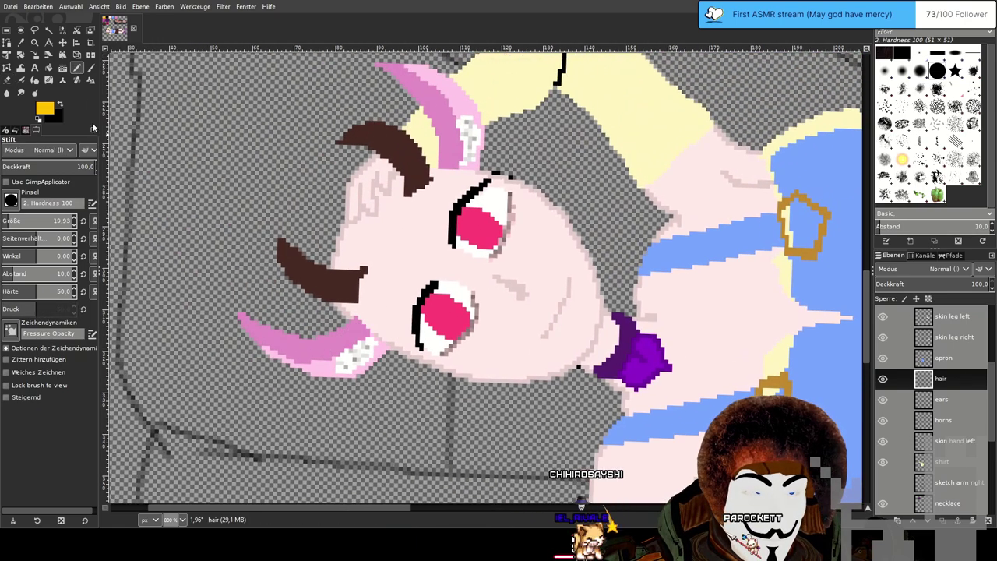
click(91, 68)
drag(47, 218, 1, 219)
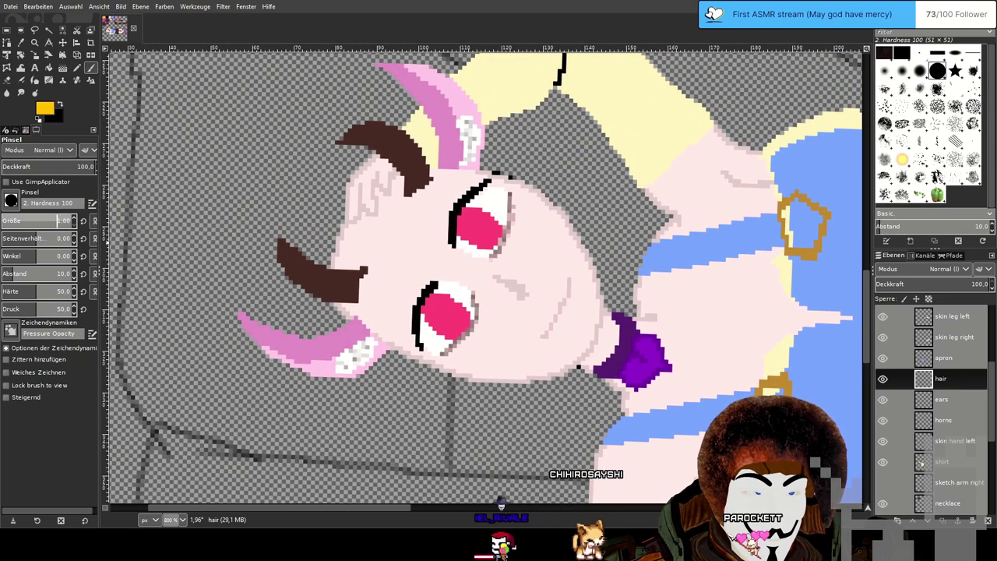
scroll(484, 213, up, 1)
scroll(493, 238, down, 1)
mouse_move(539, 274)
mouse_down()
mouse_move(527, 235)
mouse_move(446, 223)
mouse_move(446, 250)
mouse_move(470, 261)
mouse_move(482, 246)
mouse_up()
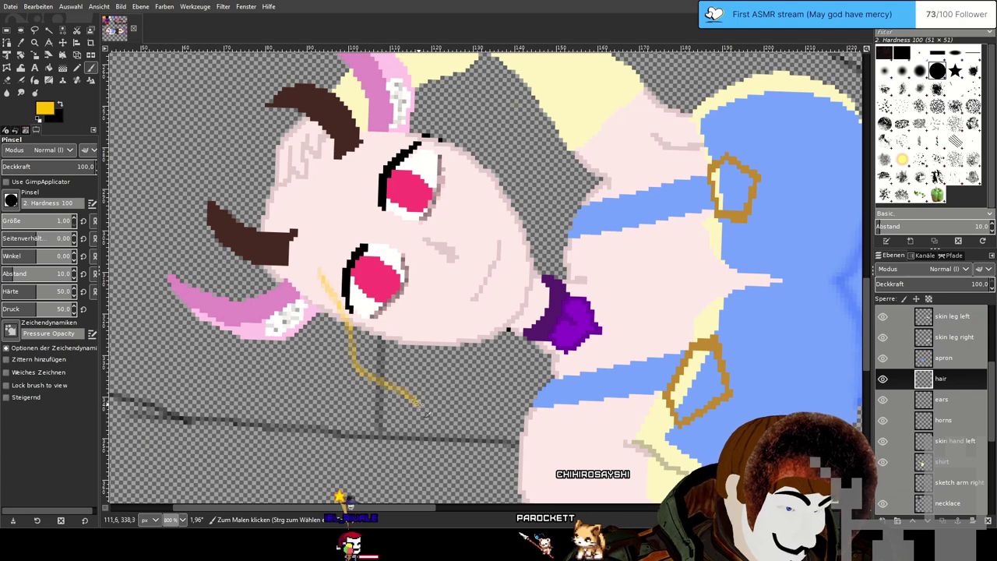
Paint yellow hair strands beside the lower eye and across the forehead.
drag(450, 444, 468, 461)
mouse_move(306, 269)
mouse_down()
mouse_move(328, 320)
mouse_move(339, 389)
mouse_move(383, 414)
mouse_move(412, 456)
mouse_up()
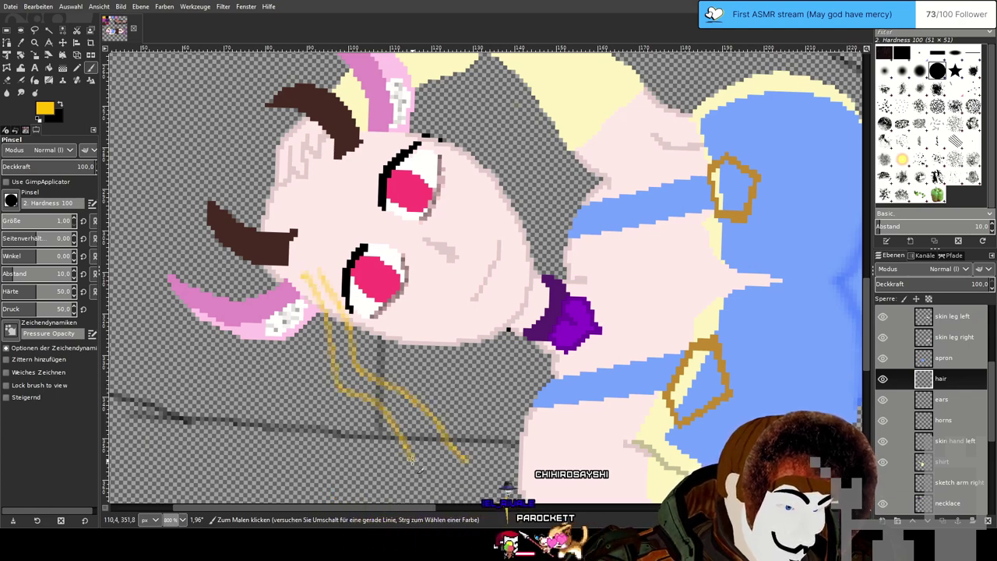
scroll(292, 289, up, 2)
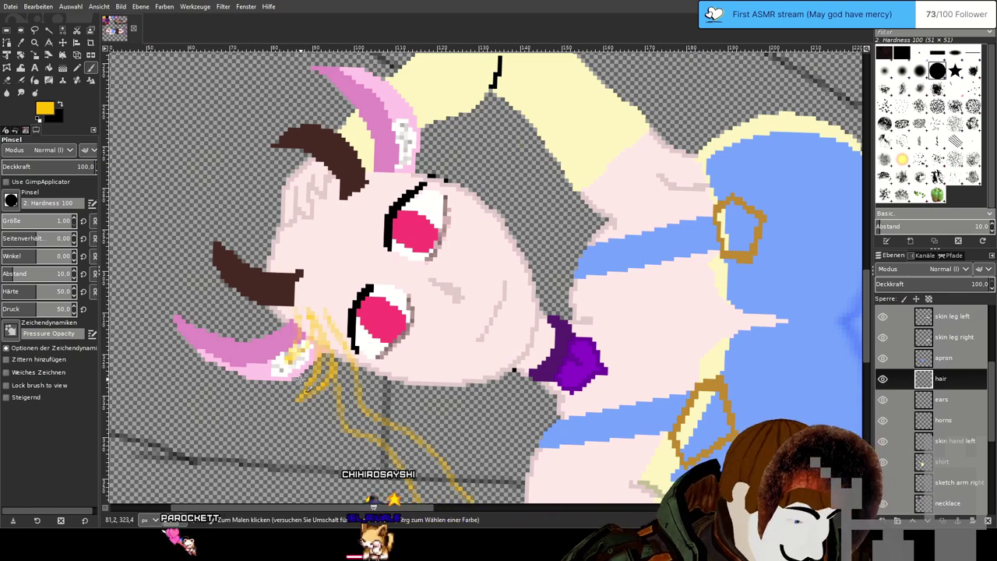
scroll(327, 290, up, 1)
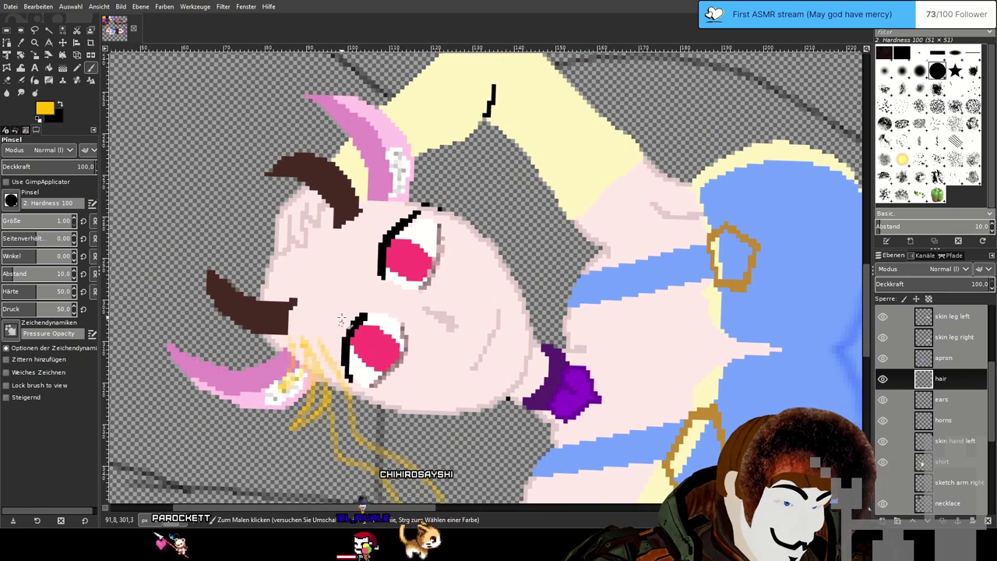
drag(338, 271, 366, 299)
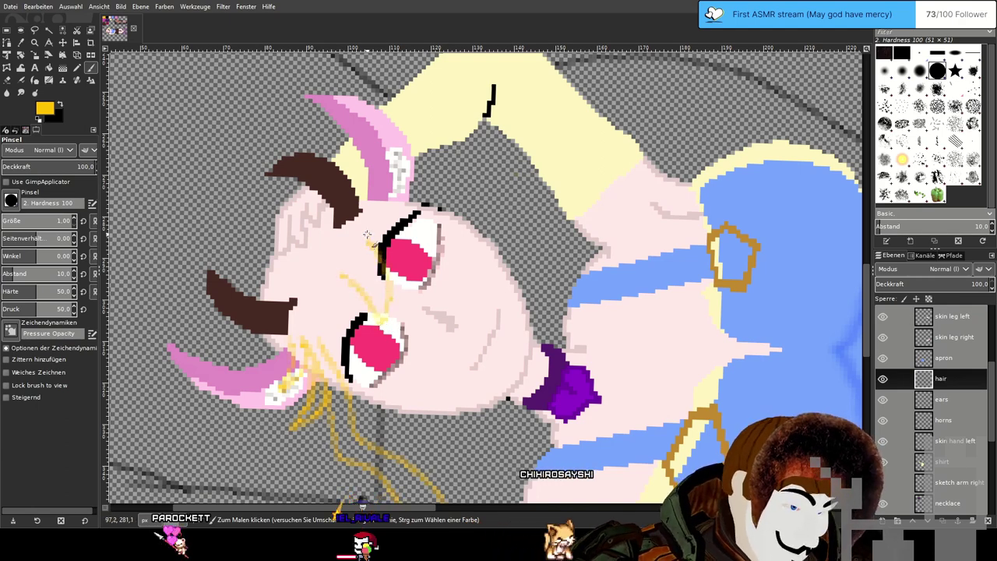
drag(366, 234, 363, 278)
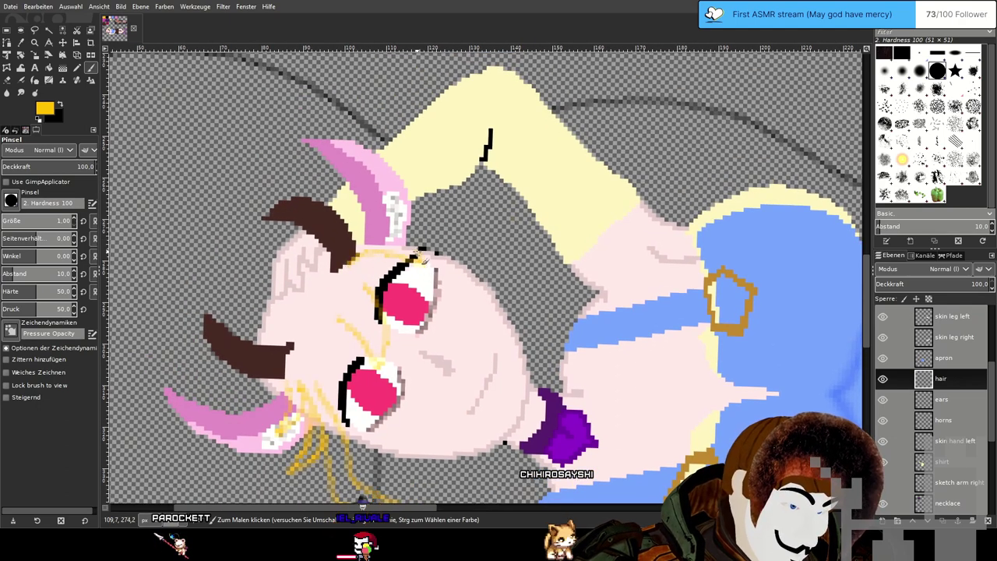
drag(344, 277, 385, 249)
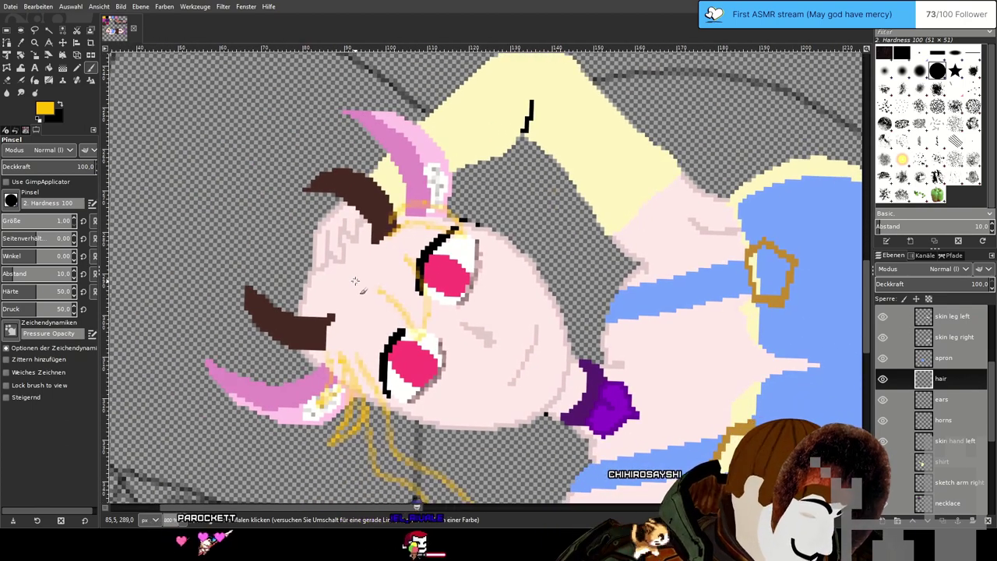
mouse_move(362, 289)
mouse_down()
mouse_move(368, 356)
mouse_move(357, 374)
mouse_move(359, 329)
mouse_up()
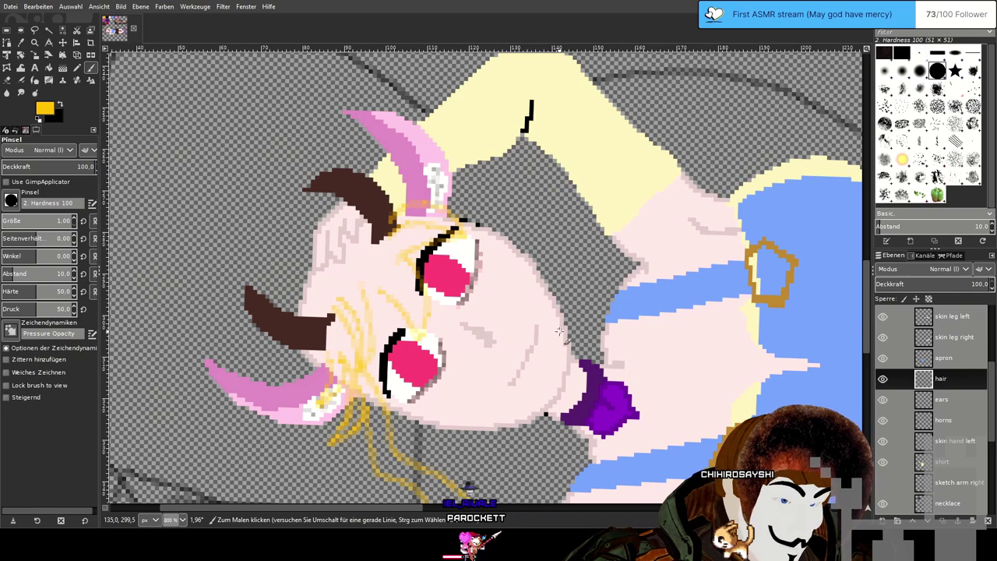
scroll(559, 331, down, 2)
drag(391, 294, 401, 245)
mouse_move(427, 285)
mouse_down()
mouse_move(453, 251)
mouse_move(474, 294)
mouse_up()
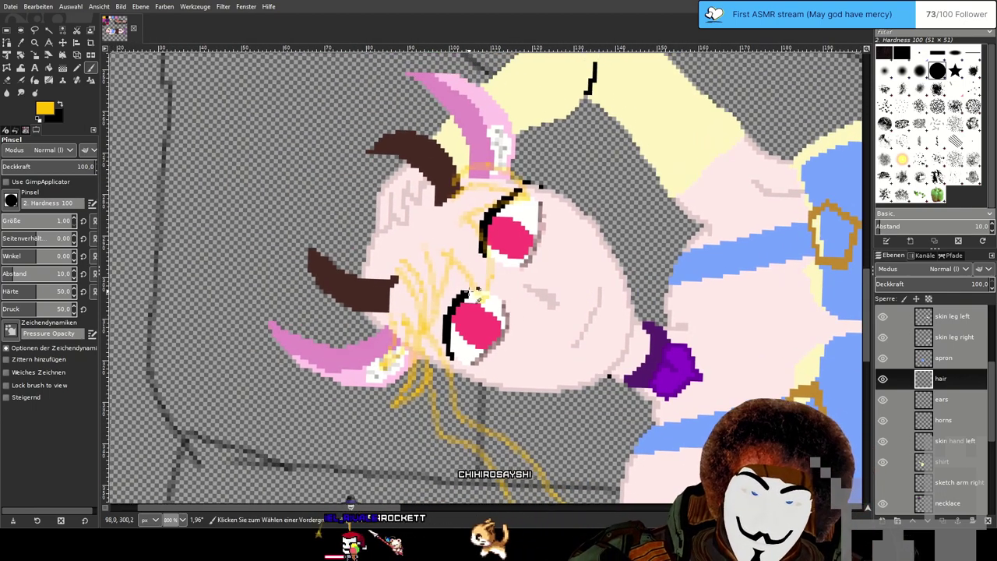
scroll(472, 293, up, 1)
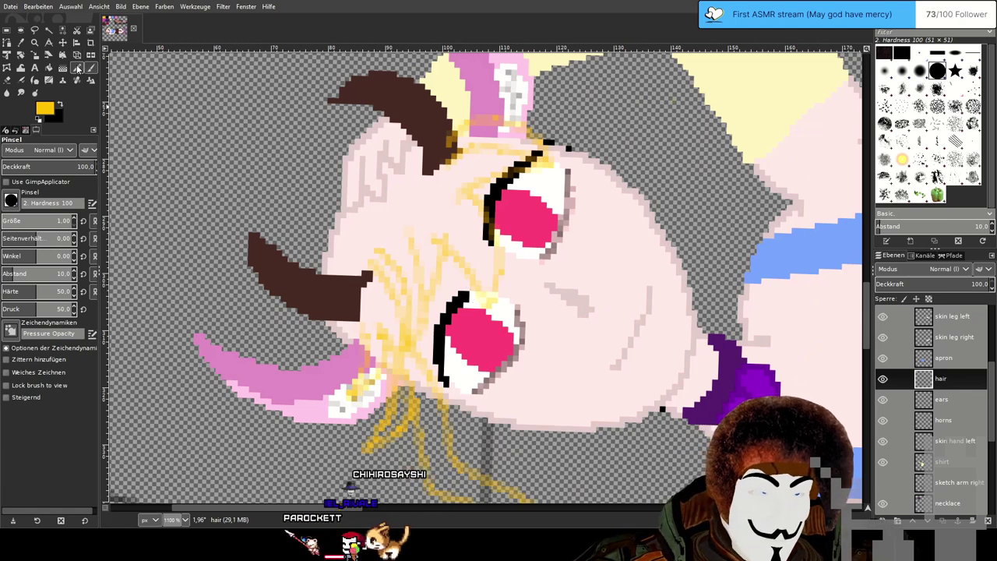
With the Pencil, draw solid yellow hair lines between the eyes, past the upper eye and below it.
click(77, 68)
mouse_move(435, 241)
mouse_down()
mouse_move(486, 310)
mouse_move(501, 248)
mouse_move(464, 189)
mouse_move(556, 169)
mouse_move(530, 130)
mouse_move(488, 118)
mouse_move(463, 122)
mouse_move(434, 165)
mouse_move(485, 146)
mouse_move(517, 155)
mouse_up()
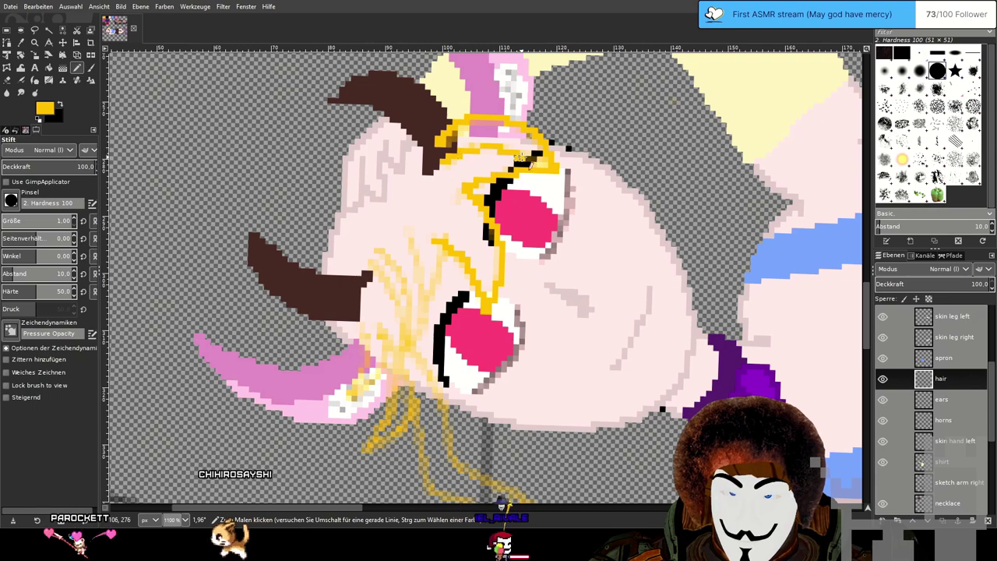
scroll(537, 179, down, 5)
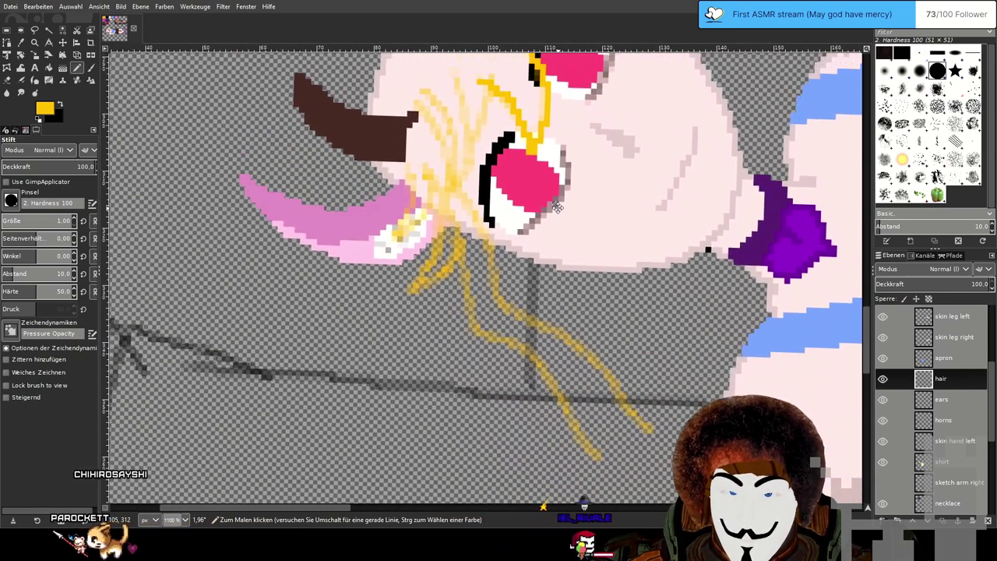
scroll(558, 203, up, 2)
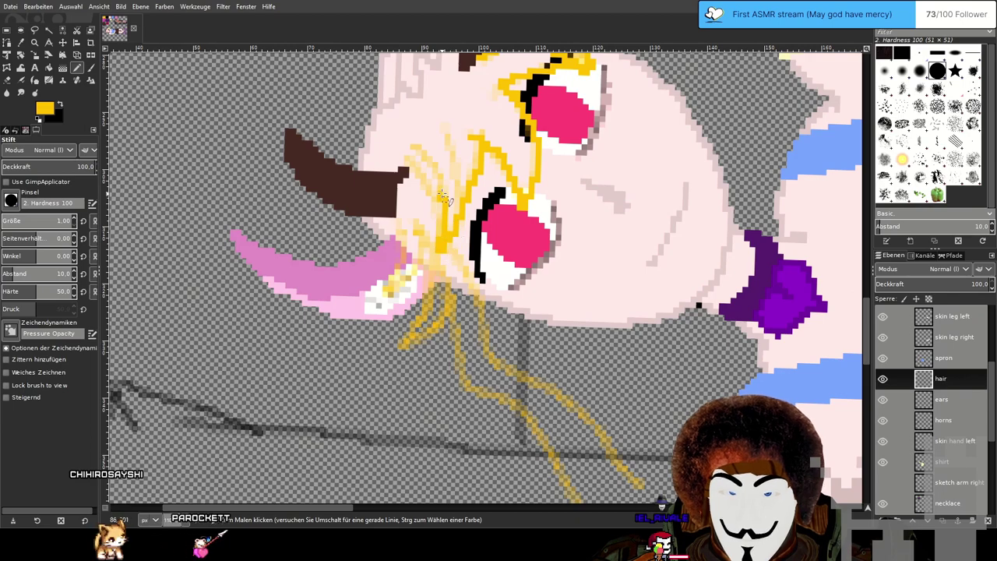
drag(414, 141, 441, 250)
mouse_move(448, 289)
mouse_down()
mouse_move(440, 322)
mouse_move(421, 344)
mouse_up()
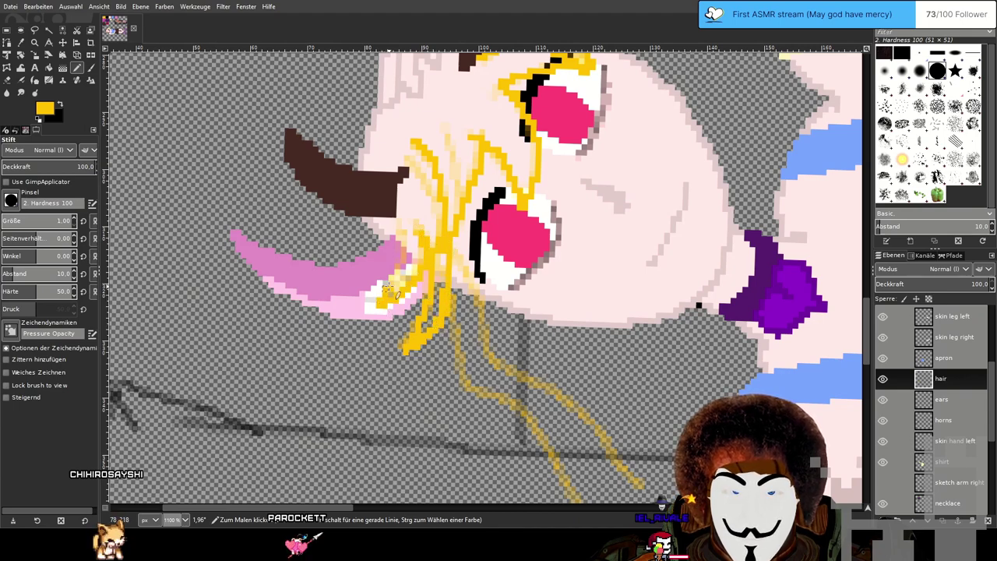
Trace two faint hanging strands below the lower eye in yellow, then rotate the view upright.
scroll(401, 222, down, 2)
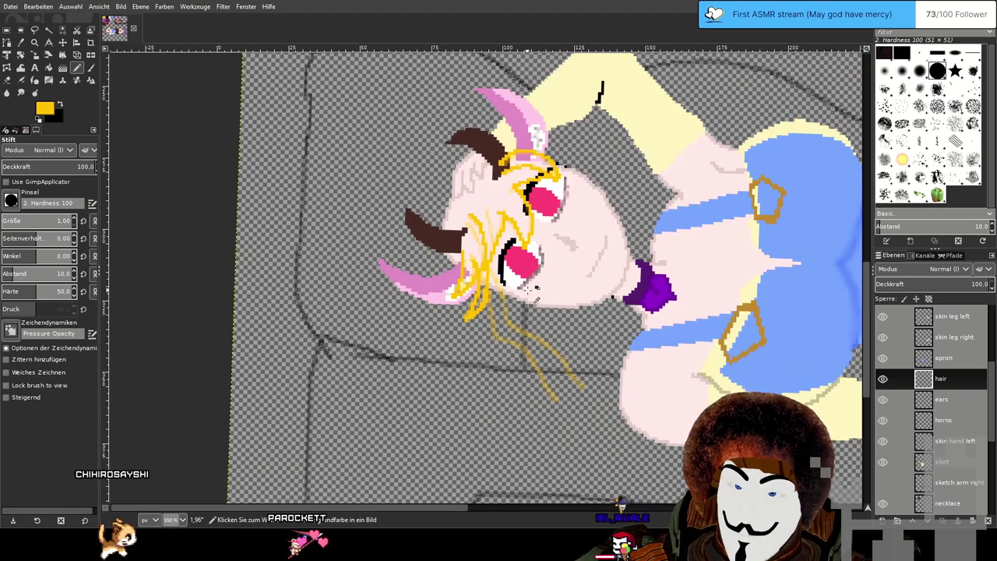
scroll(461, 280, up, 1)
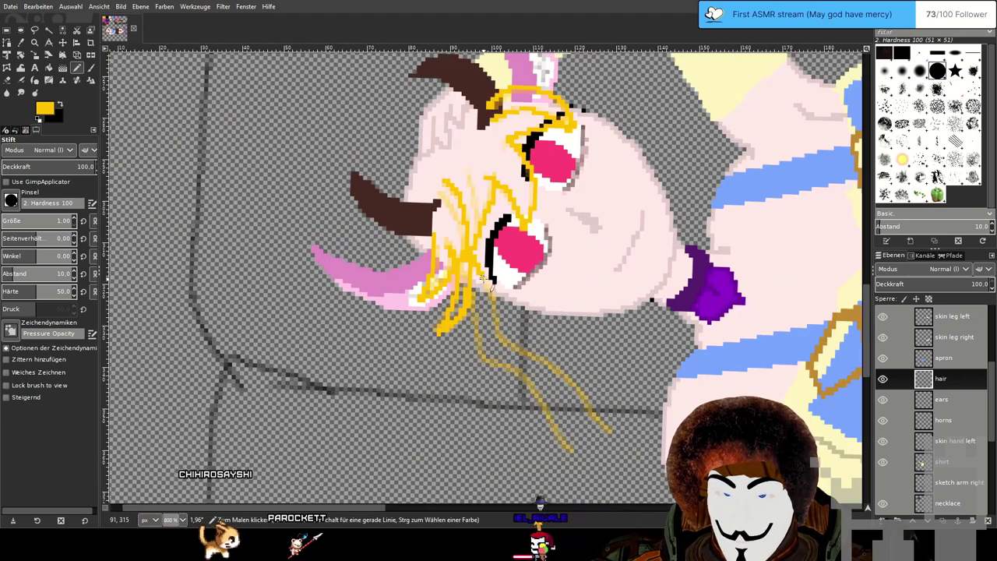
drag(503, 336, 609, 430)
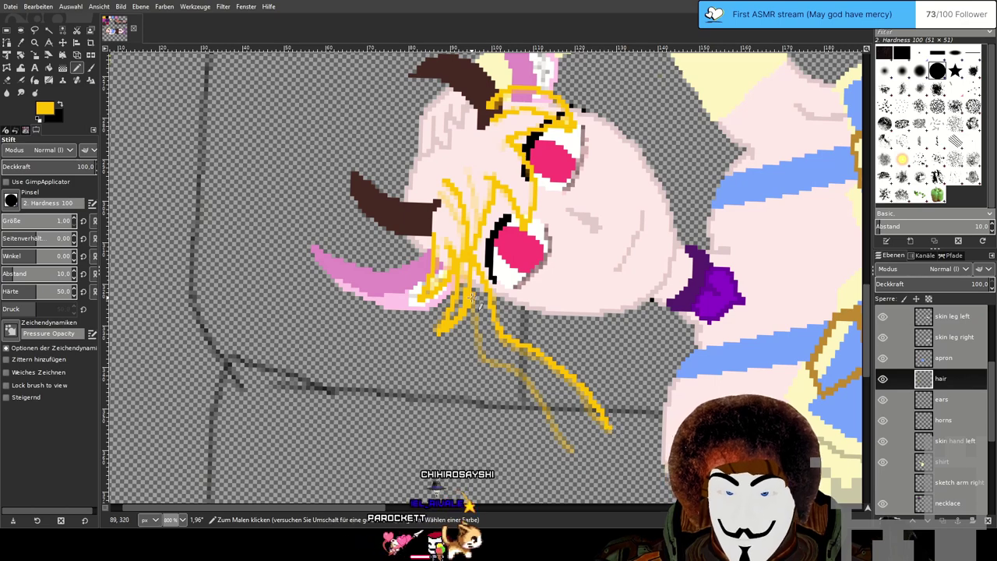
mouse_move(480, 358)
mouse_down()
mouse_move(530, 389)
mouse_move(568, 444)
mouse_up()
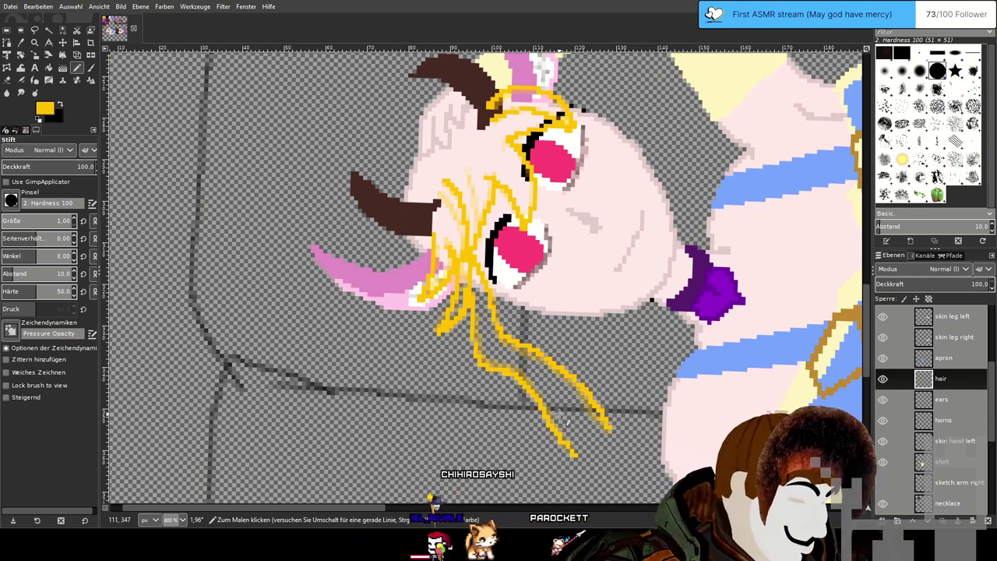
drag(530, 296, 568, 430)
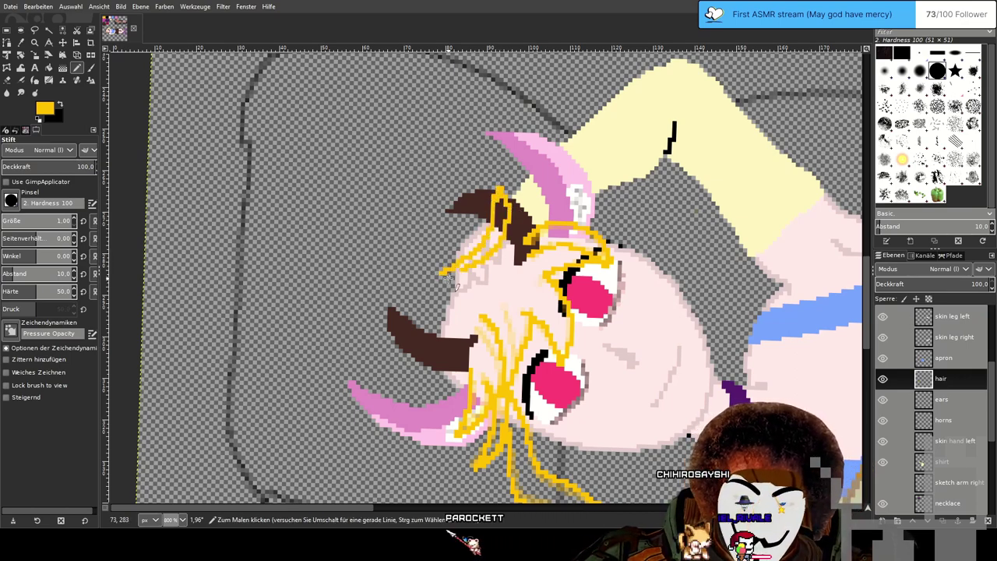
mouse_move(416, 226)
mouse_down()
mouse_move(438, 206)
mouse_move(492, 195)
mouse_up()
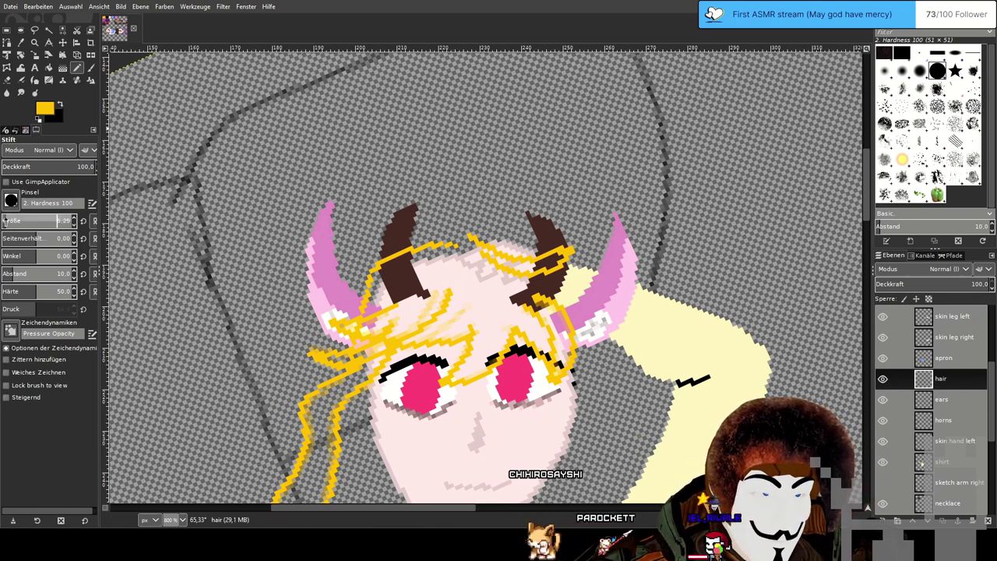
Fill the forehead bangs solid yellow and close the gaps along the side strands.
drag(470, 306, 481, 276)
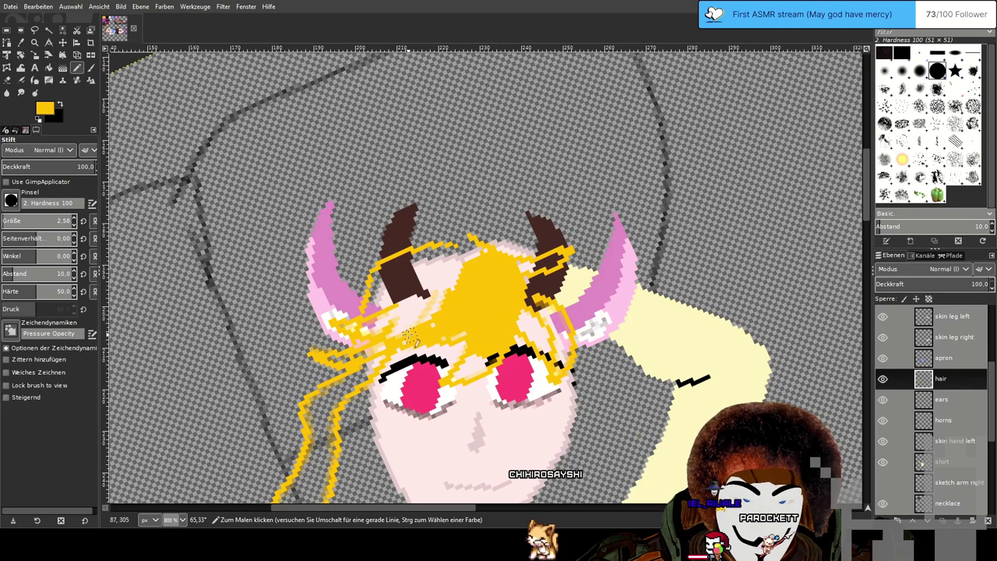
mouse_move(371, 318)
mouse_down()
mouse_move(391, 265)
mouse_move(445, 252)
mouse_move(522, 265)
mouse_up()
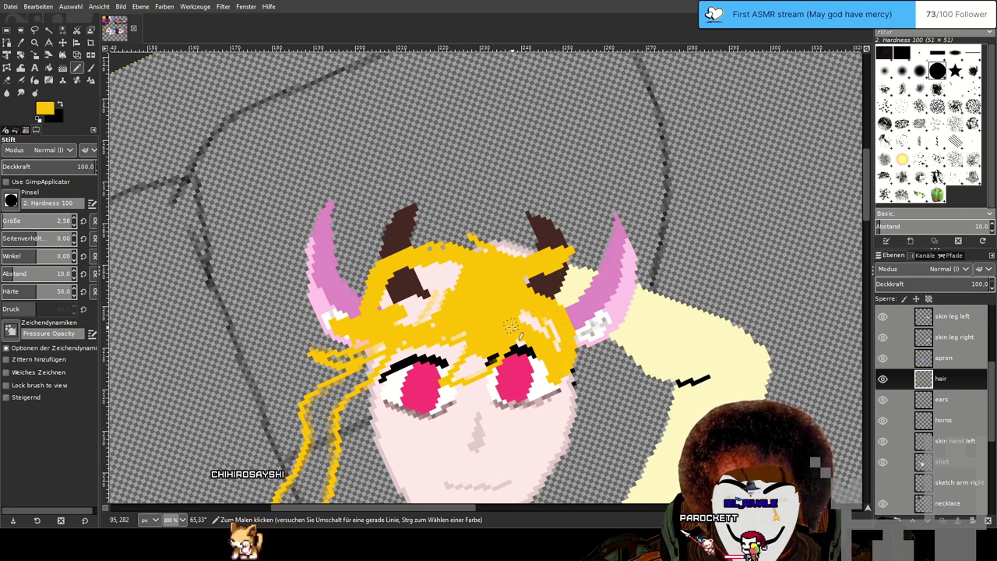
drag(497, 327, 483, 364)
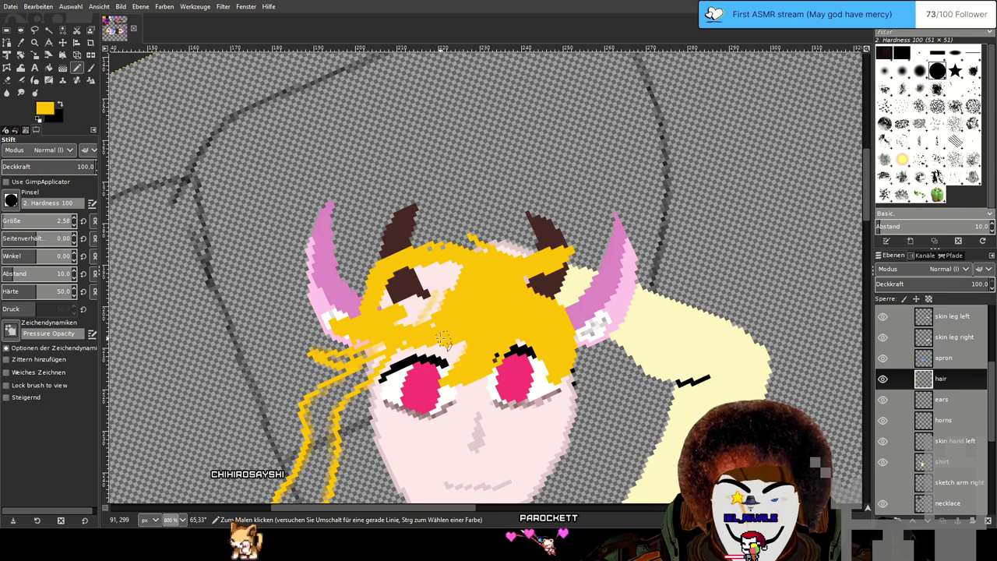
drag(488, 336, 580, 235)
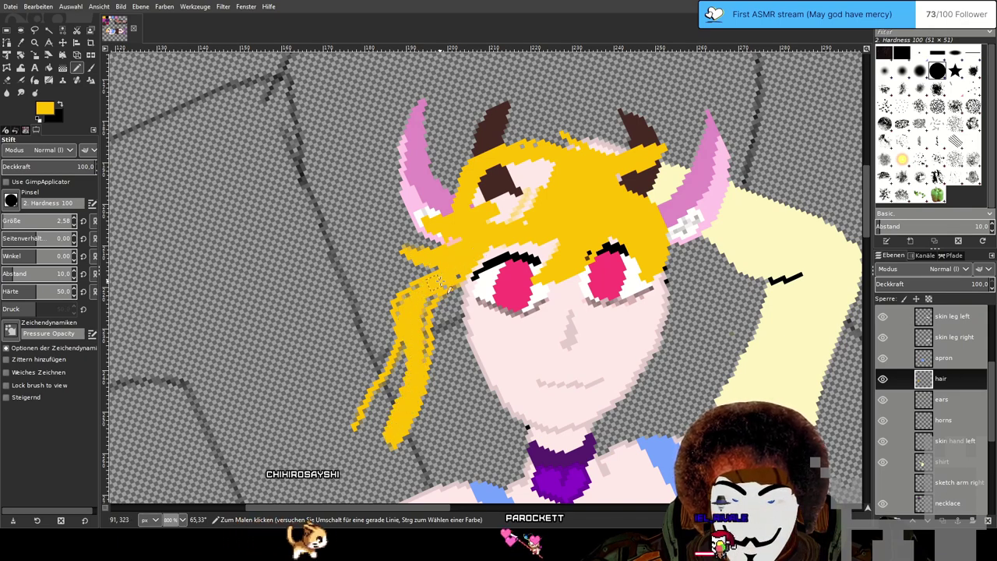
mouse_move(459, 278)
mouse_down()
mouse_move(410, 293)
mouse_move(399, 309)
mouse_move(429, 294)
mouse_move(422, 379)
mouse_move(397, 432)
mouse_up()
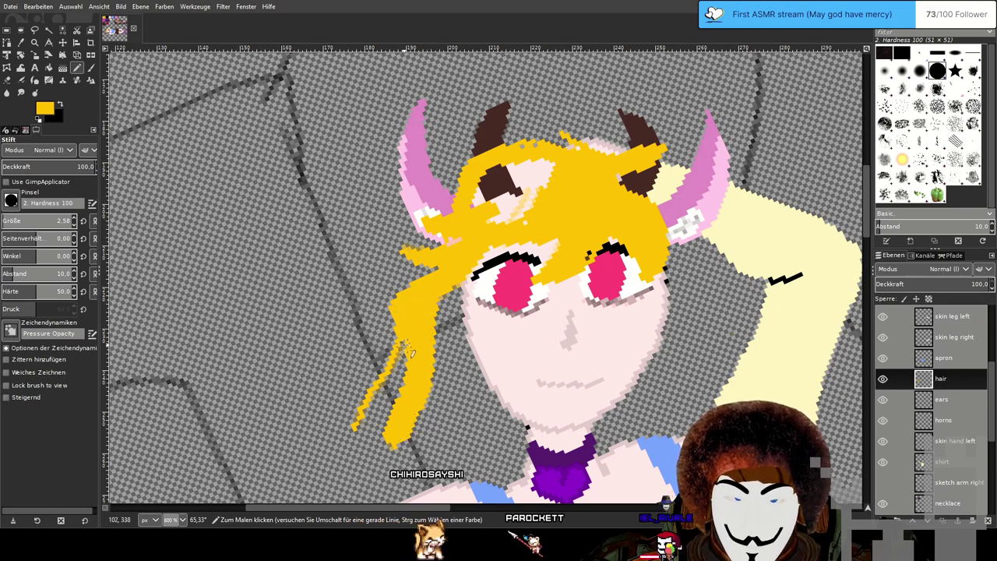
mouse_move(401, 364)
mouse_down()
mouse_move(366, 421)
mouse_move(380, 413)
mouse_up()
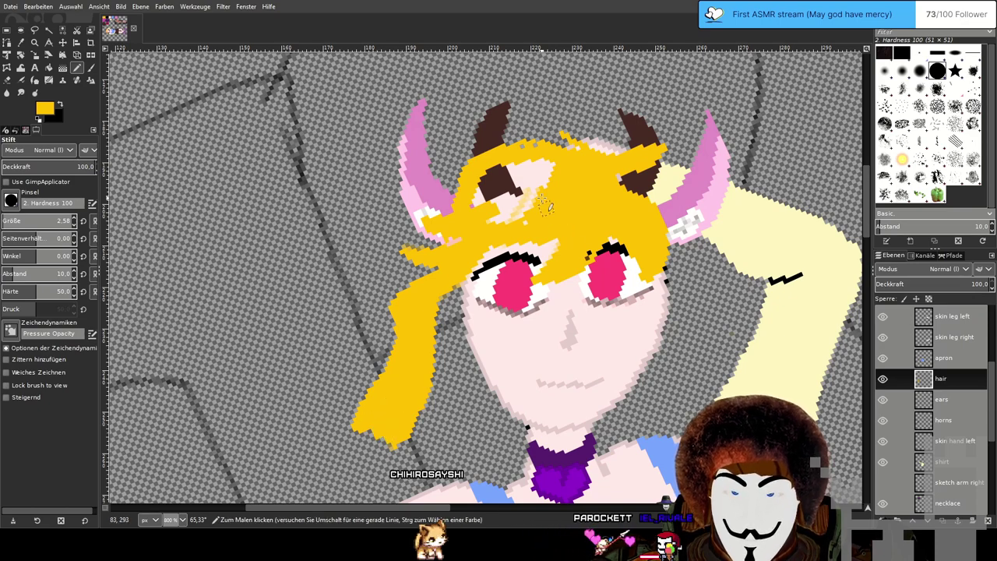
mouse_move(551, 173)
mouse_down()
mouse_move(503, 179)
mouse_move(482, 195)
mouse_up()
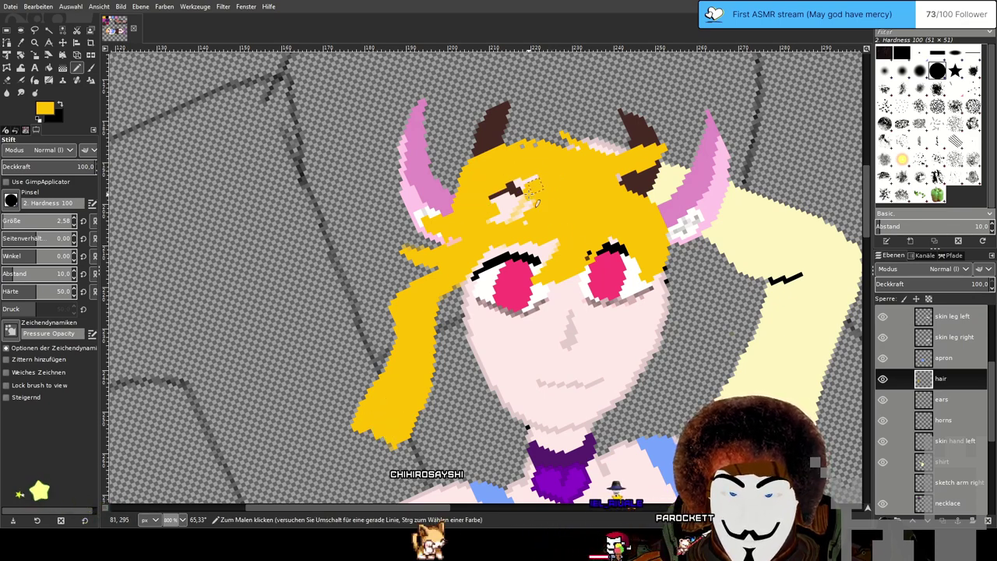
mouse_move(524, 219)
mouse_down()
mouse_move(537, 197)
mouse_move(527, 182)
mouse_move(495, 205)
mouse_move(523, 200)
mouse_up()
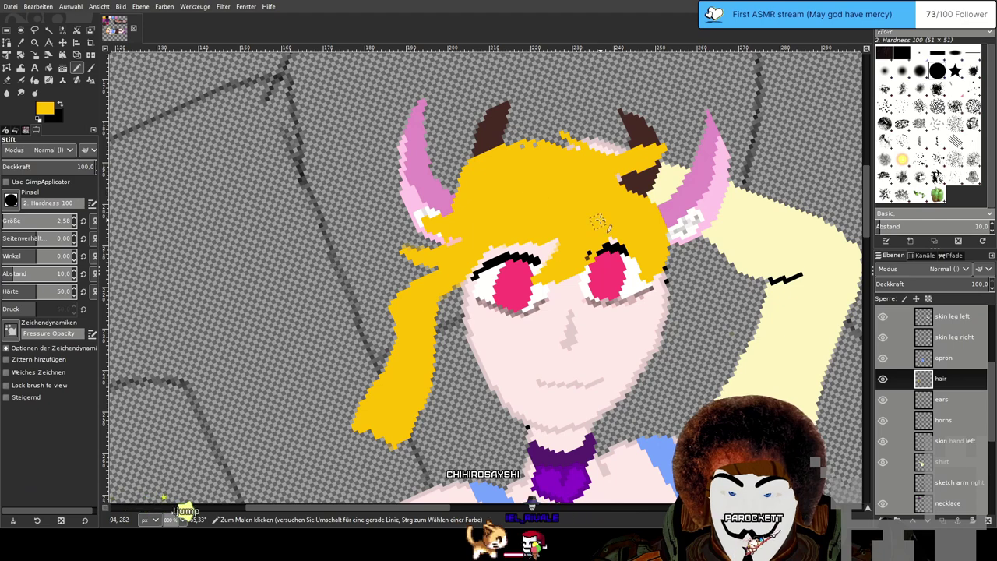
Add yellow tufts at the top of the head and cover the left horn's base with hair.
drag(613, 215, 546, 267)
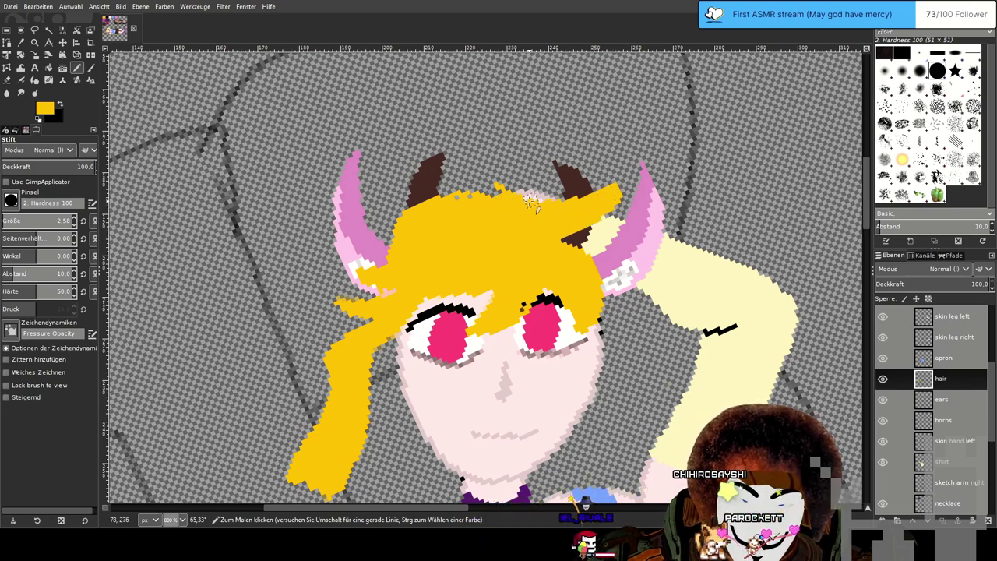
drag(497, 188, 473, 173)
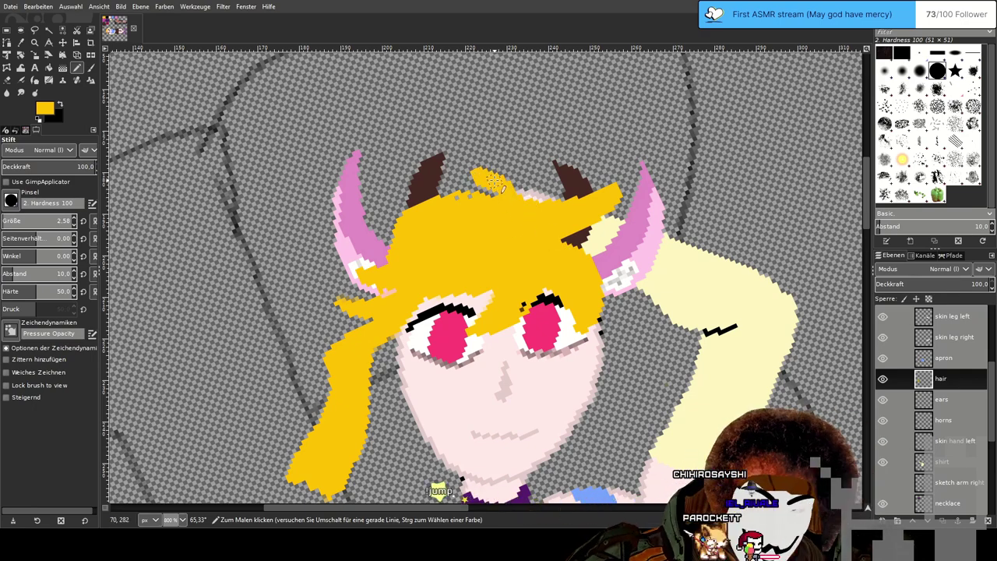
mouse_move(506, 187)
mouse_down()
mouse_move(562, 159)
mouse_move(550, 186)
mouse_move(522, 200)
mouse_move(561, 150)
mouse_move(506, 194)
mouse_move(544, 185)
mouse_move(542, 176)
mouse_move(460, 206)
mouse_up()
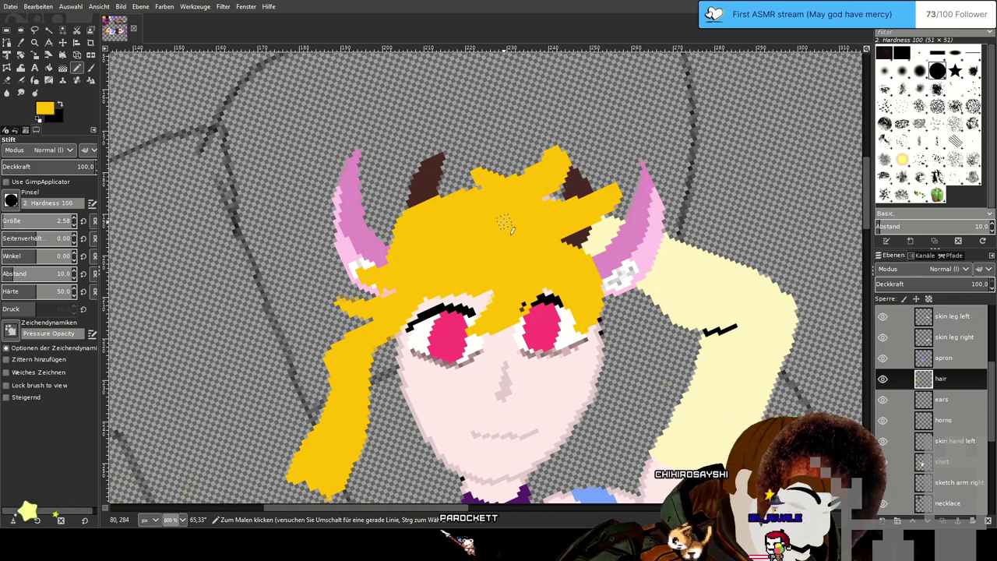
mouse_move(469, 176)
mouse_down()
mouse_move(440, 180)
mouse_move(412, 205)
mouse_move(407, 238)
mouse_move(463, 189)
mouse_move(438, 199)
mouse_up()
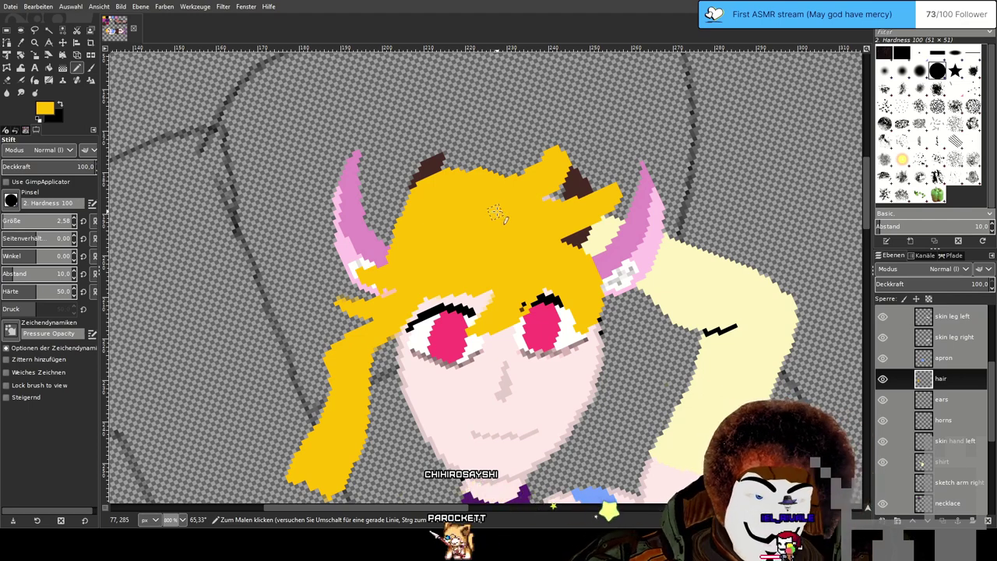
click(8, 81)
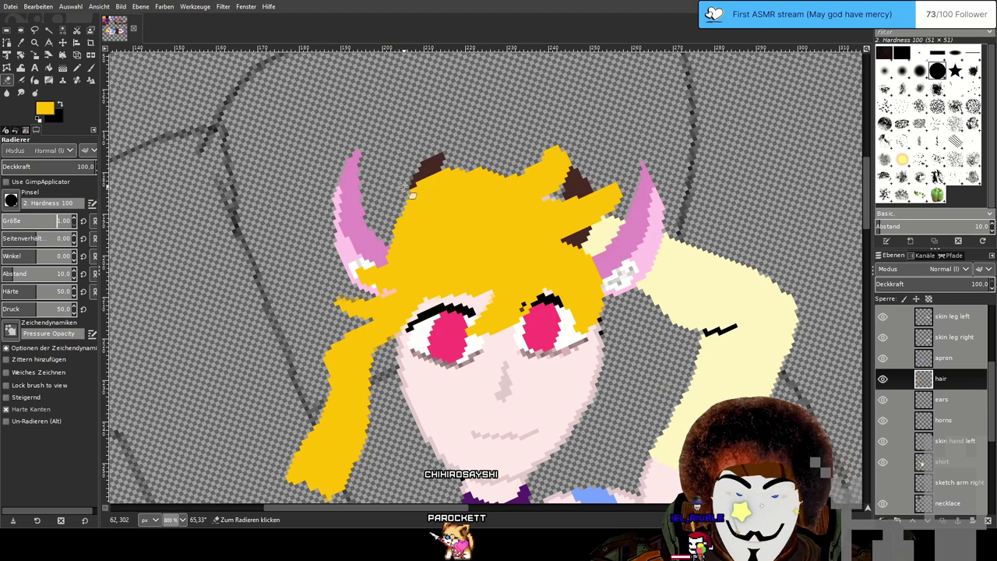
Lower the hair layer opacity to 35.9 and erase the yellow pixels covering the left horn.
scroll(436, 206, up, 2)
click(916, 284)
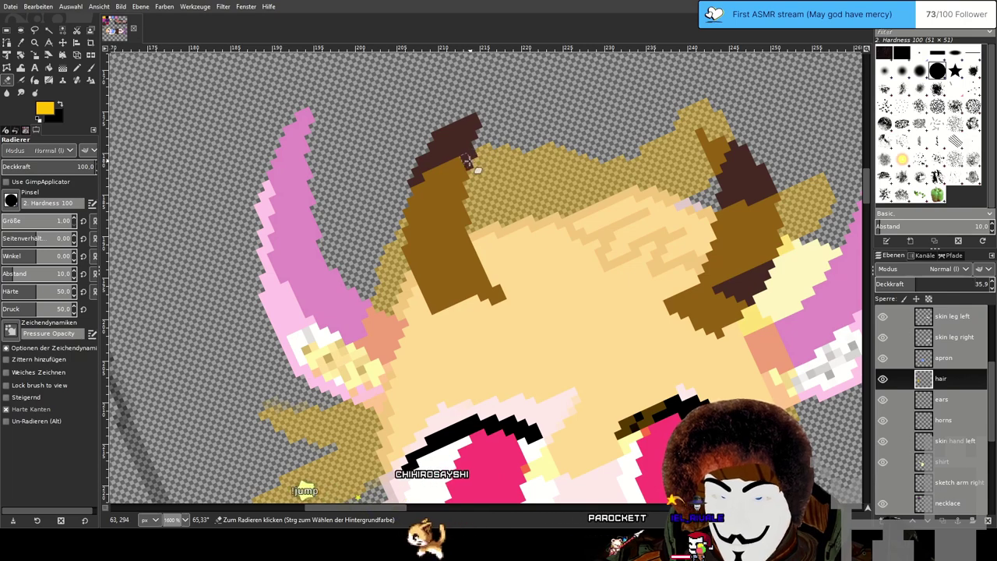
drag(460, 189, 461, 203)
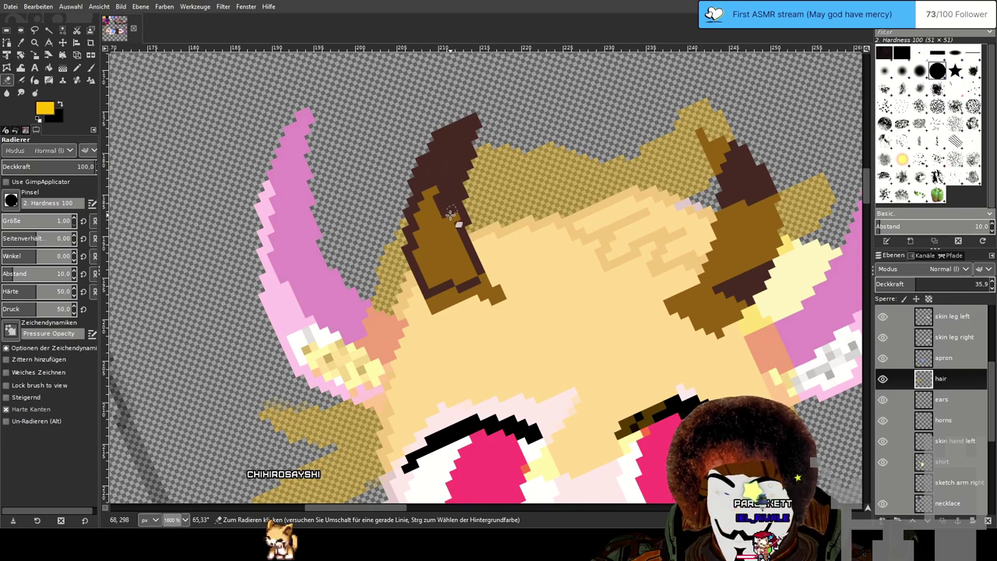
drag(453, 213, 464, 268)
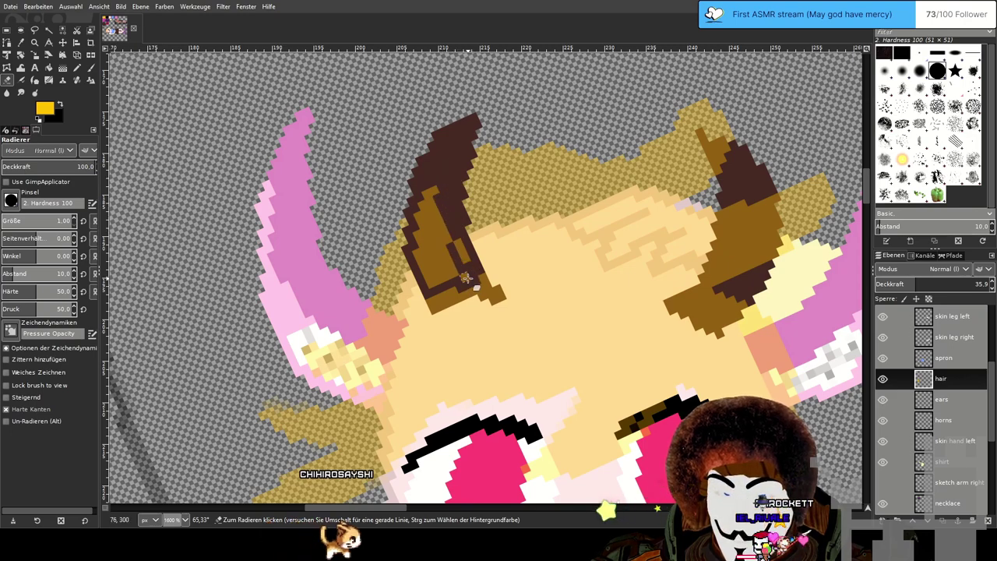
mouse_move(424, 256)
mouse_down()
mouse_move(426, 243)
mouse_move(461, 251)
mouse_up()
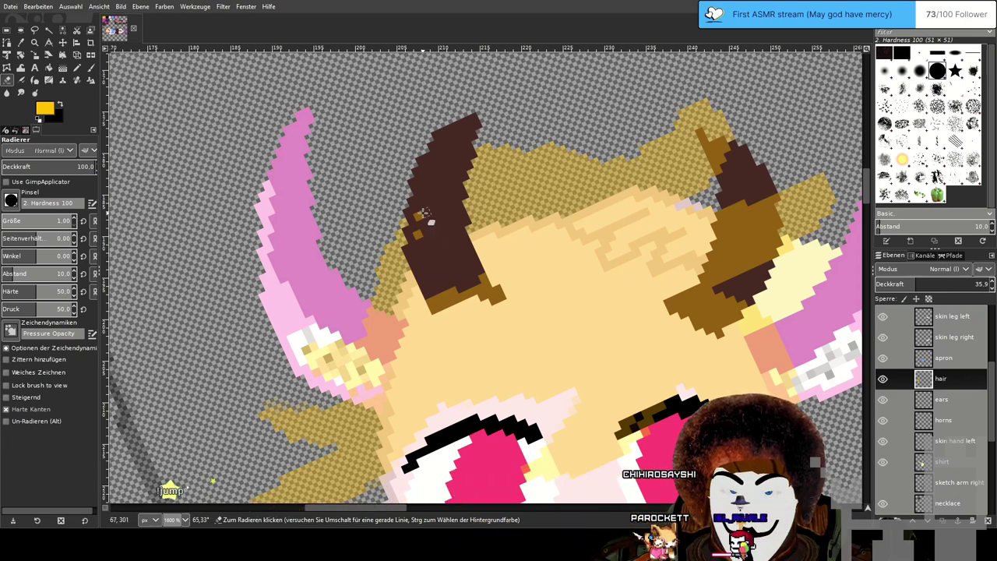
drag(614, 263, 476, 254)
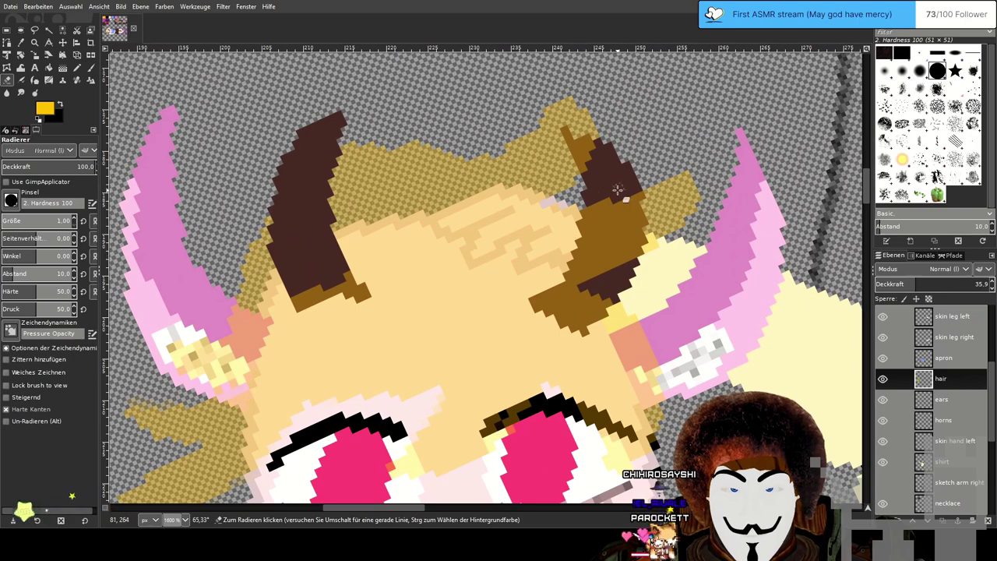
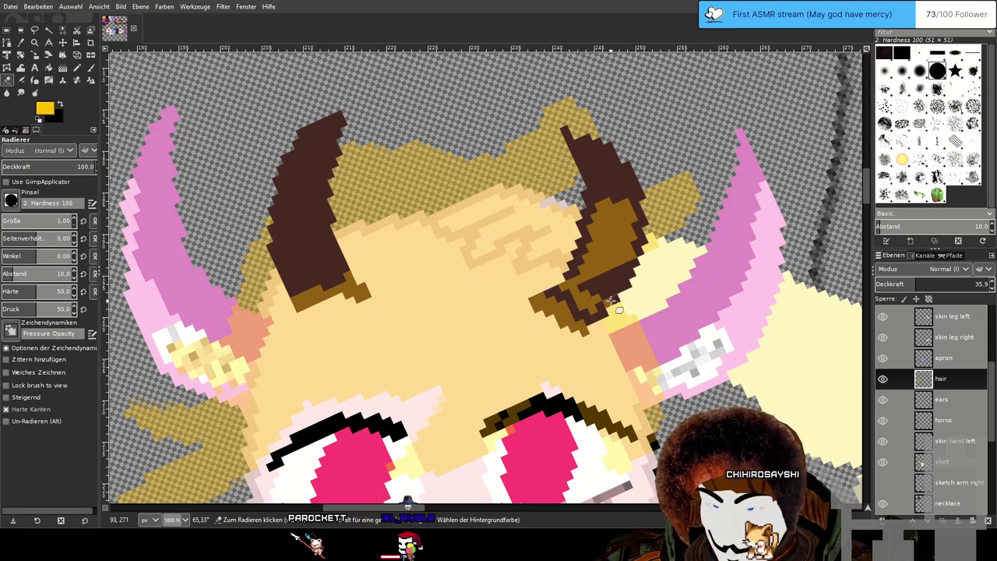
Erase the stray brown pixels beside the right horn and set the hair layer opacity back to 100.
mouse_move(581, 311)
mouse_down()
mouse_move(590, 273)
mouse_move(594, 239)
mouse_move(584, 269)
mouse_move(600, 266)
mouse_move(604, 207)
mouse_move(596, 225)
mouse_move(624, 203)
mouse_move(627, 258)
mouse_move(634, 218)
mouse_move(618, 267)
mouse_move(619, 236)
mouse_up()
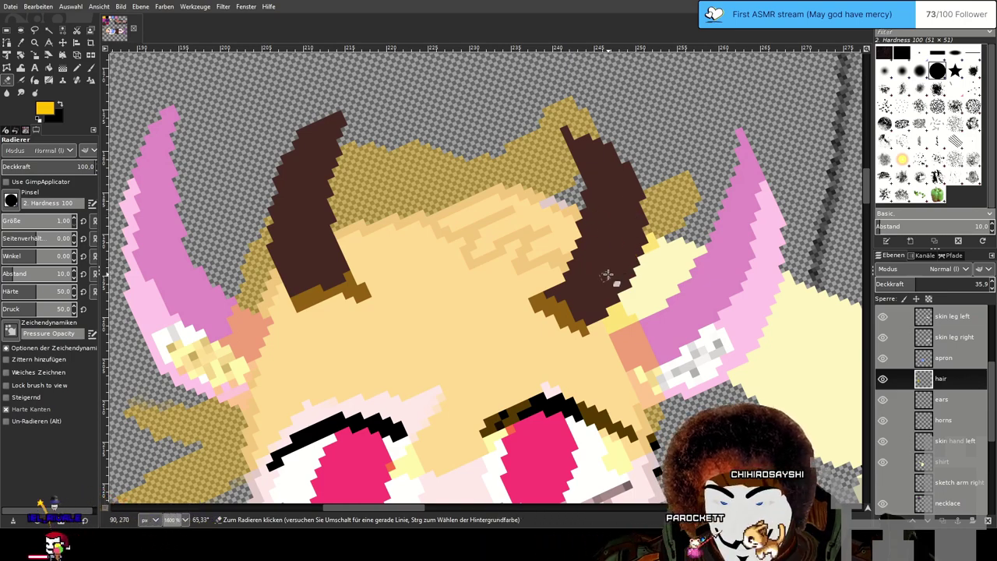
scroll(625, 199, down, 1)
click(984, 285)
scroll(658, 236, down, 1)
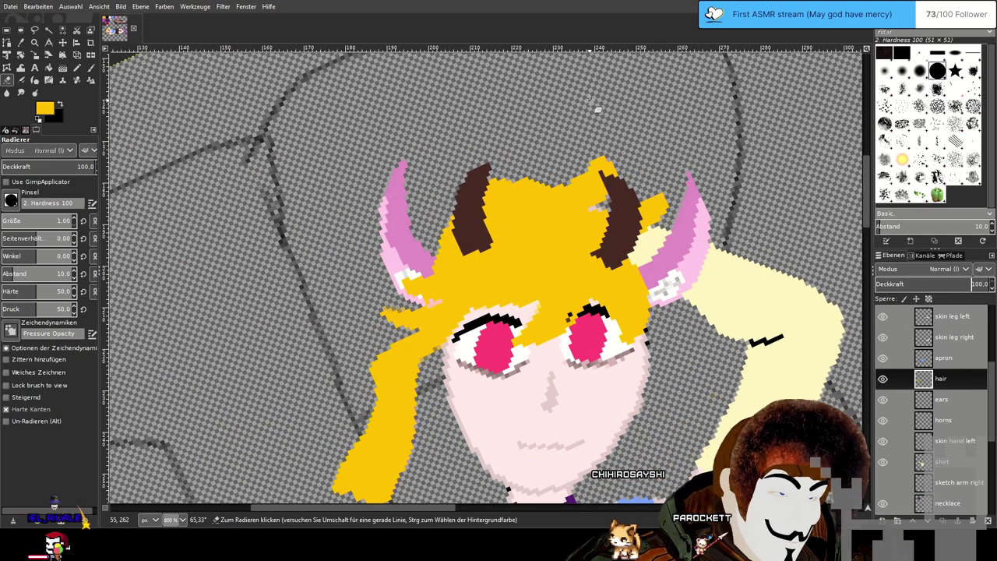
Erase the upper part of the long yellow strand beside the left eye, trimming its jagged edges.
mouse_move(554, 165)
mouse_down()
mouse_move(465, 141)
mouse_move(486, 109)
mouse_up()
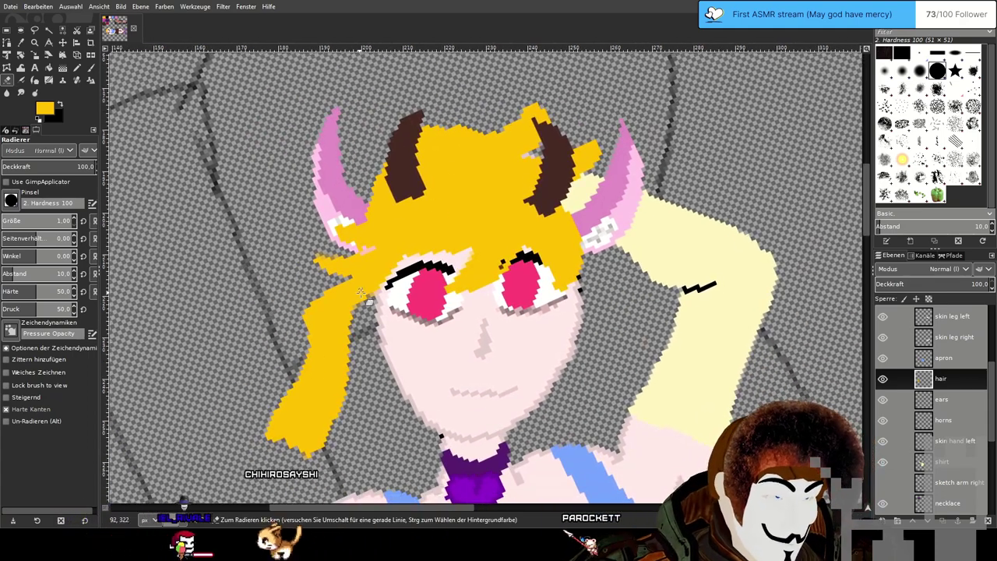
drag(354, 379, 426, 326)
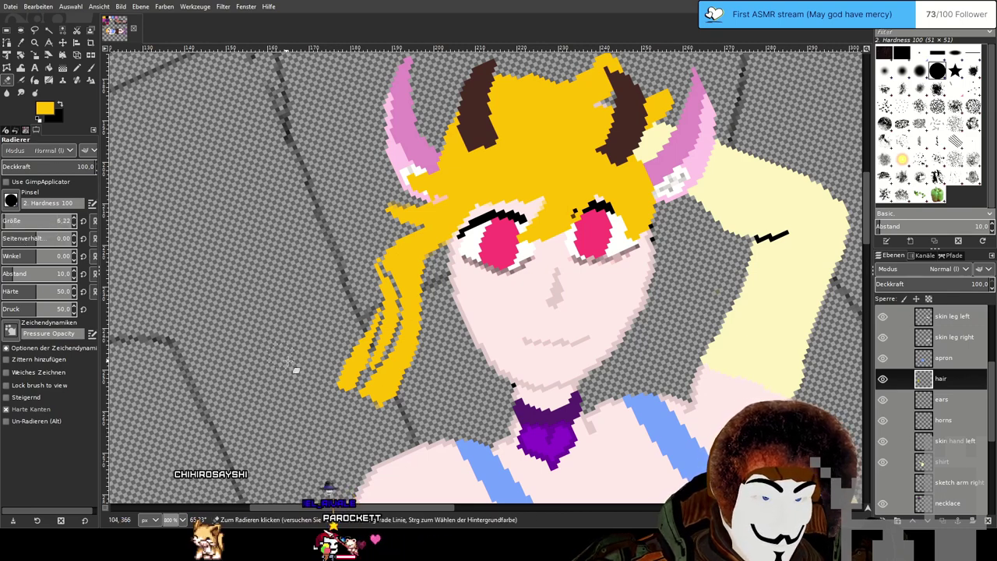
scroll(371, 292, up, 5)
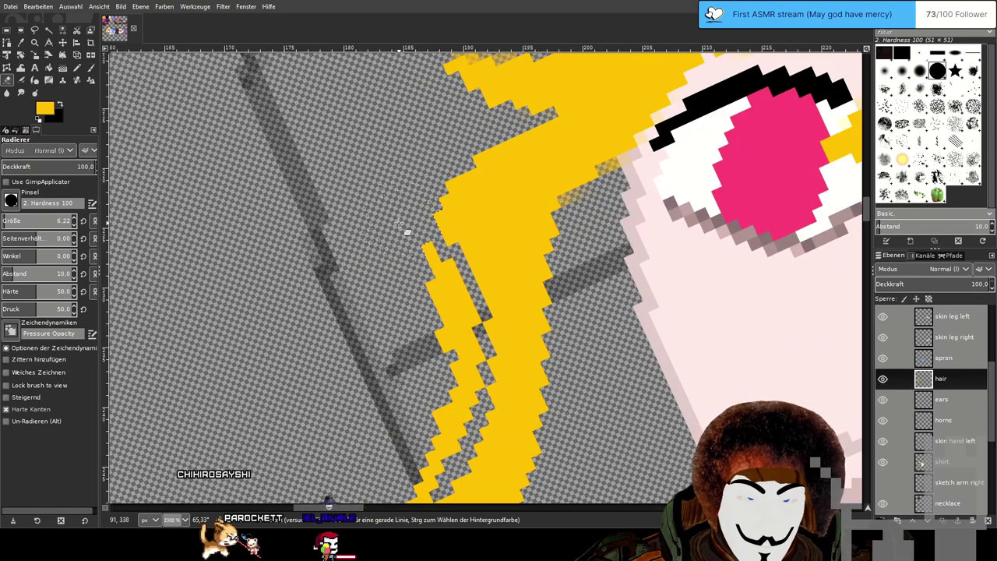
mouse_move(407, 232)
mouse_down()
mouse_move(452, 352)
mouse_move(454, 404)
mouse_move(420, 429)
mouse_move(394, 390)
mouse_move(409, 249)
mouse_up()
mouse_move(408, 291)
mouse_down()
mouse_move(428, 330)
mouse_move(350, 460)
mouse_up()
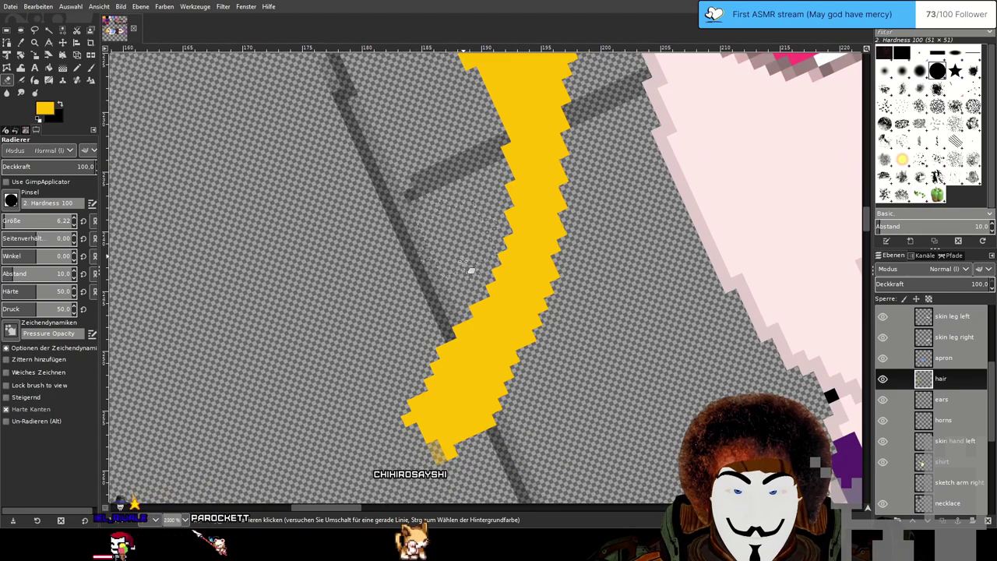
drag(468, 257, 425, 444)
Erase the lower part and tip of the left strand, leaving only one tiny dot.
scroll(656, 240, down, 2)
drag(657, 240, 442, 432)
mouse_move(358, 310)
mouse_down()
mouse_move(374, 401)
mouse_move(366, 470)
mouse_up()
drag(422, 396, 444, 333)
drag(405, 401, 362, 471)
drag(412, 315, 414, 257)
key(n)
mouse_move(434, 359)
mouse_down()
mouse_move(485, 193)
mouse_move(490, 285)
mouse_move(564, 281)
mouse_up()
scroll(485, 193, down, 1)
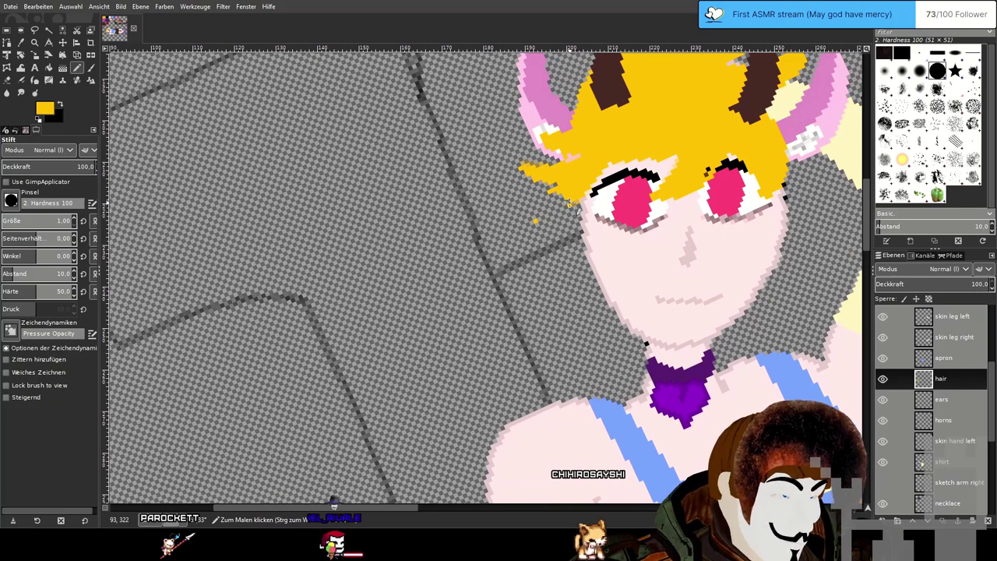
Draw a thin wavy yellow strand from the hair edge beside the face, then touch it up with the Eraser.
mouse_move(568, 203)
mouse_down()
mouse_move(511, 225)
mouse_move(491, 262)
mouse_up()
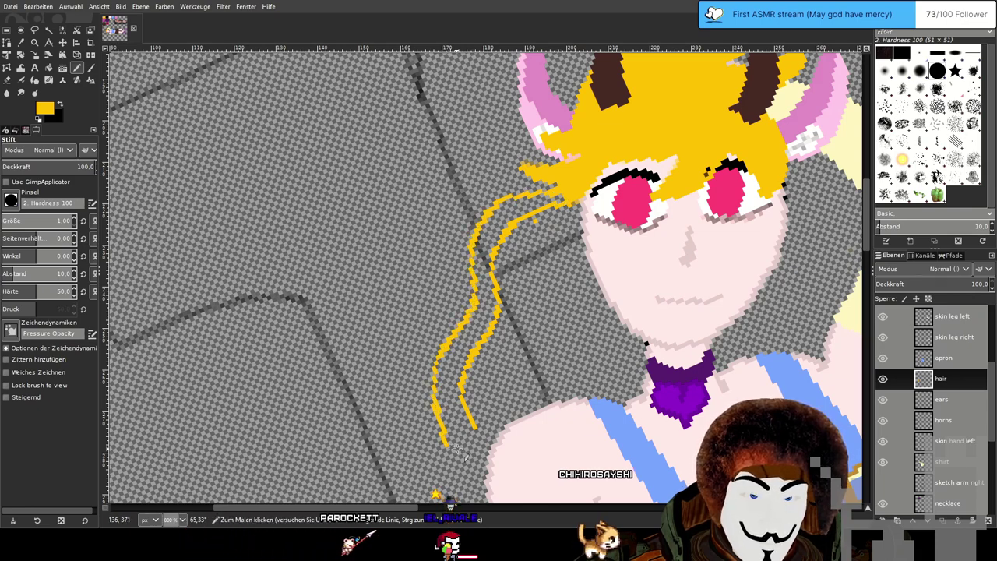
key(shift+e)
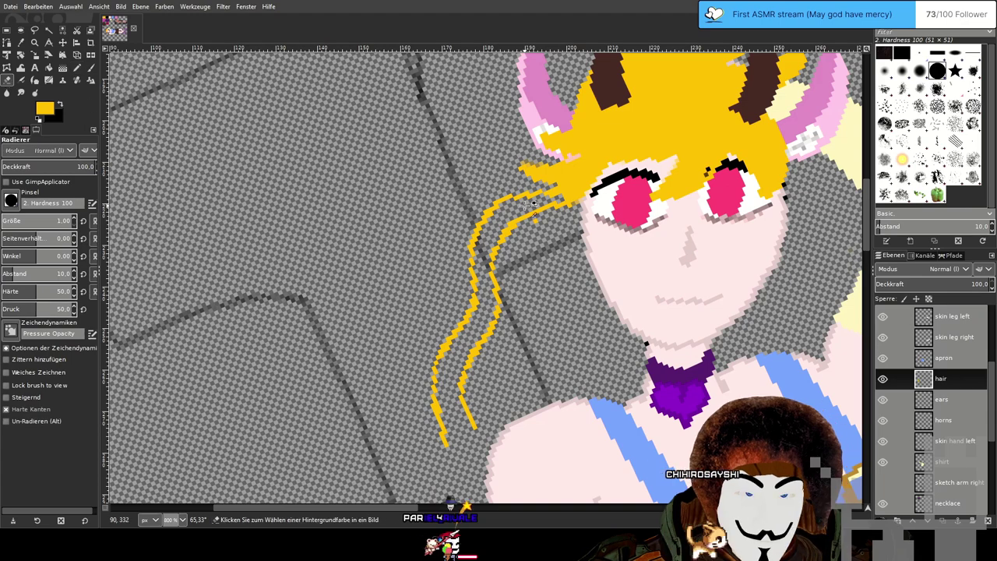
scroll(564, 256, up, 2)
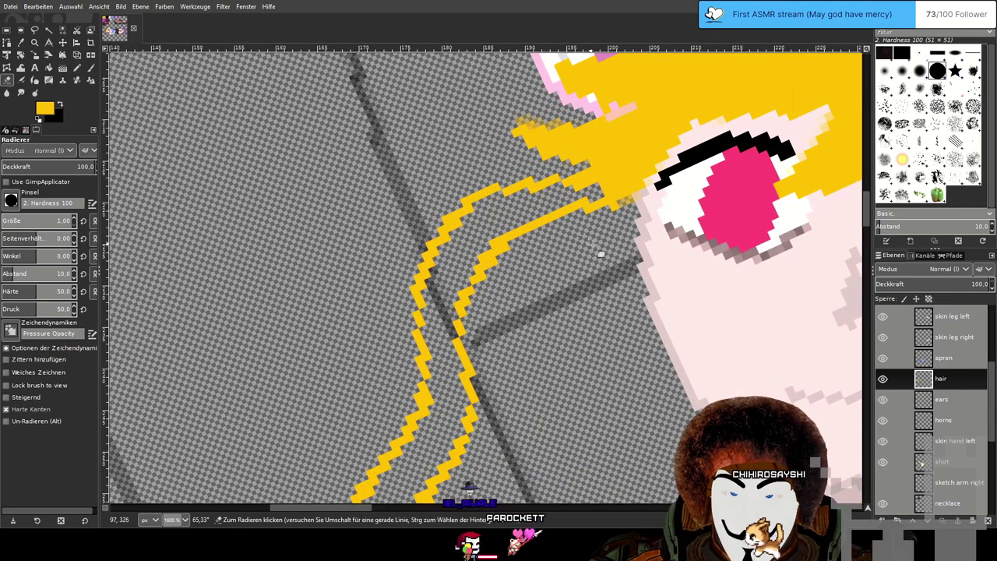
scroll(566, 257, down, 2)
drag(652, 201, 493, 290)
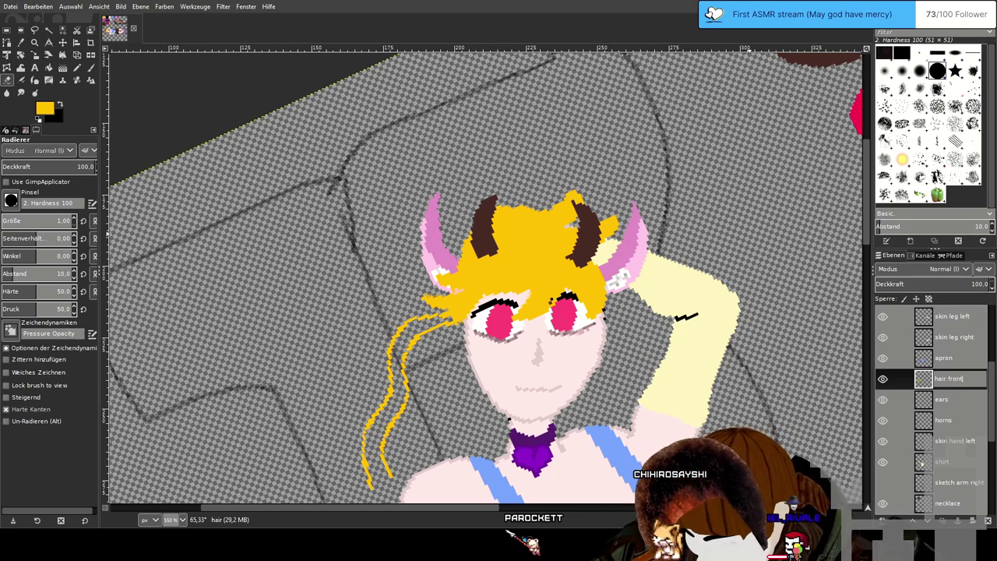
Confirm the name 'hair front', test a black Pencil stroke, undo it and return to yellow.
key(Return)
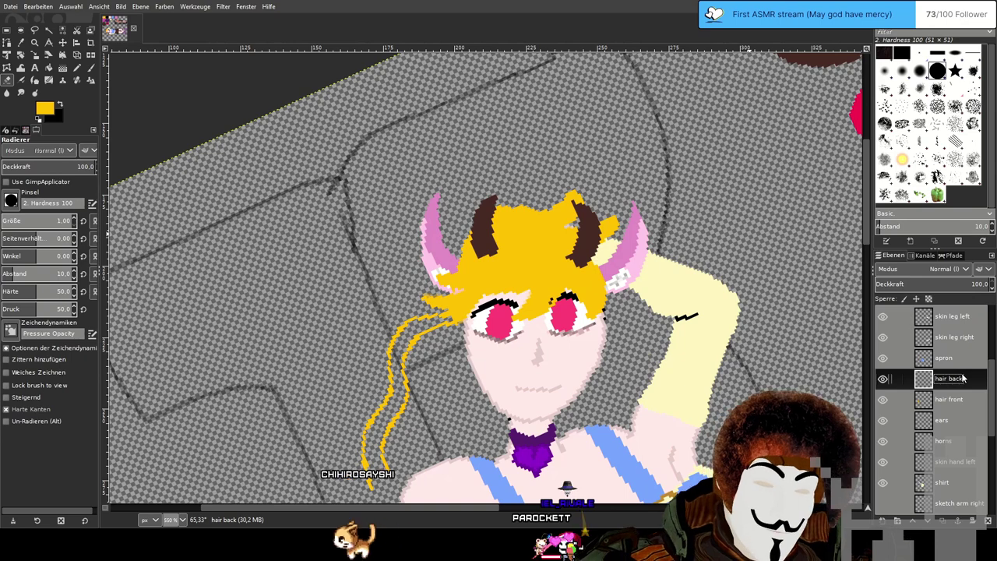
drag(802, 368, 780, 348)
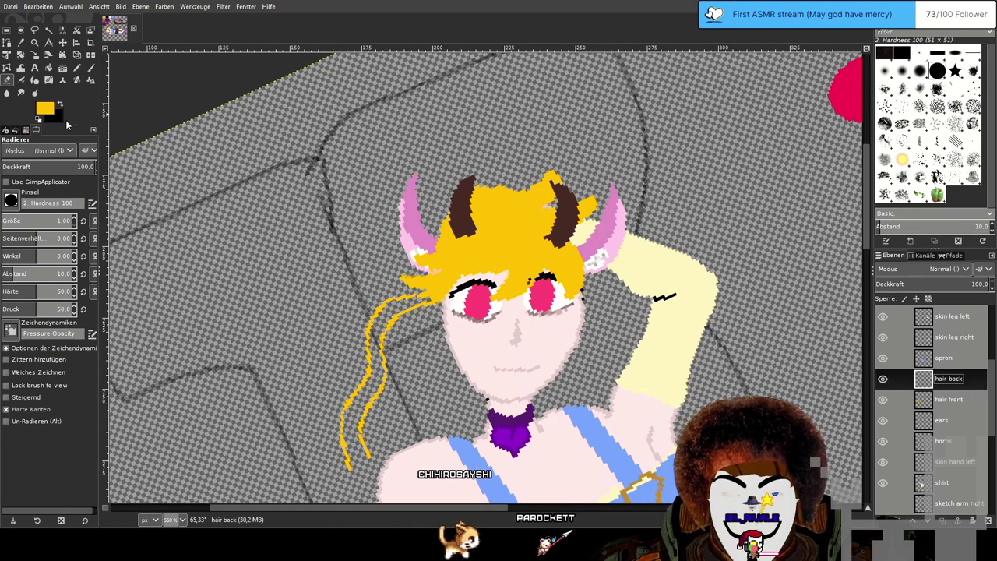
key(x)
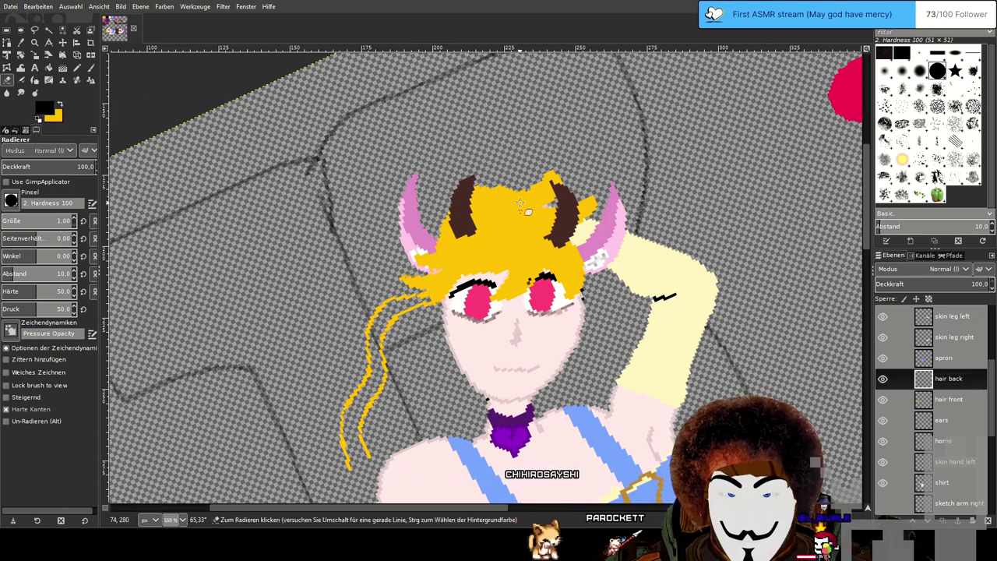
click(78, 68)
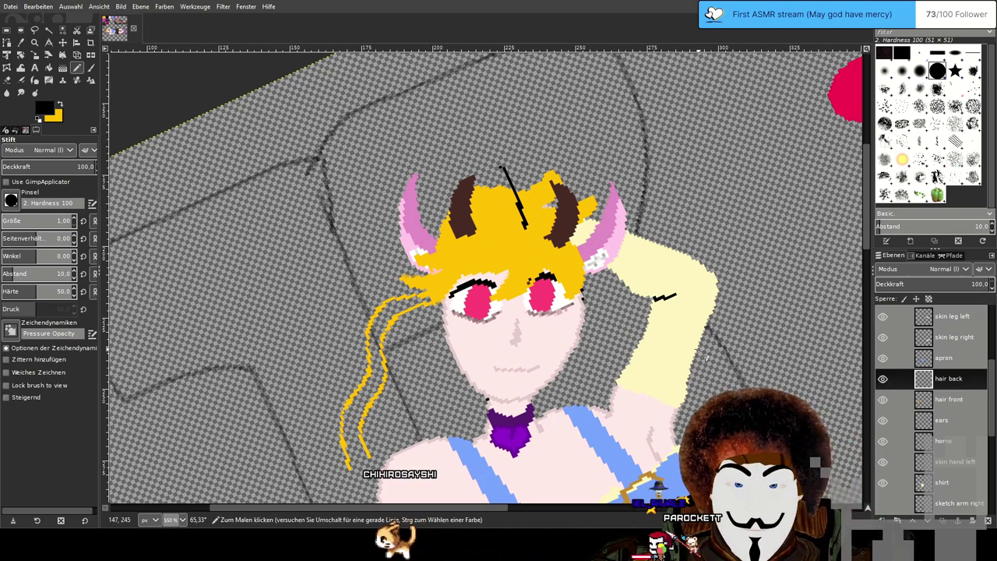
key(ctrl+z)
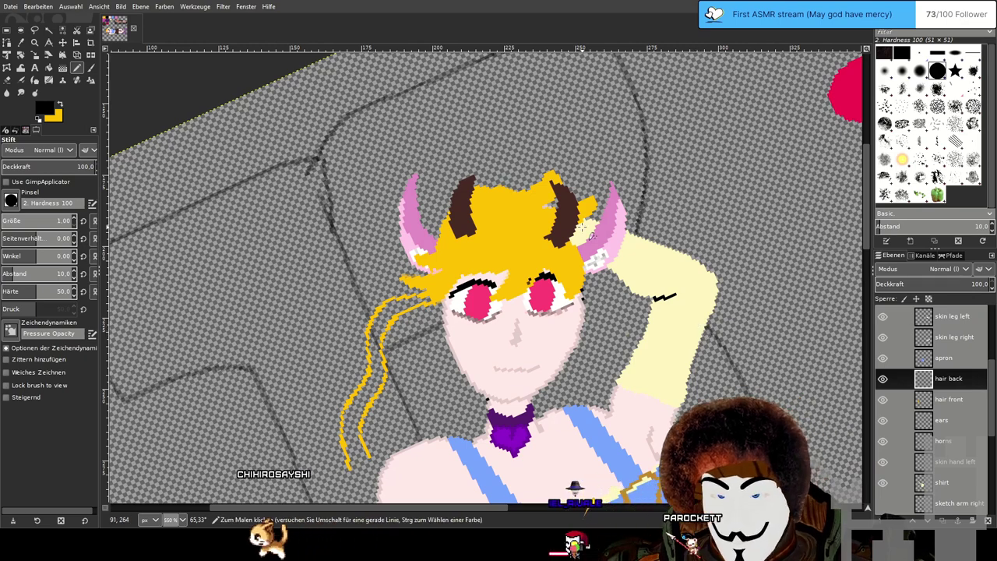
scroll(510, 218, up, 4)
key(x)
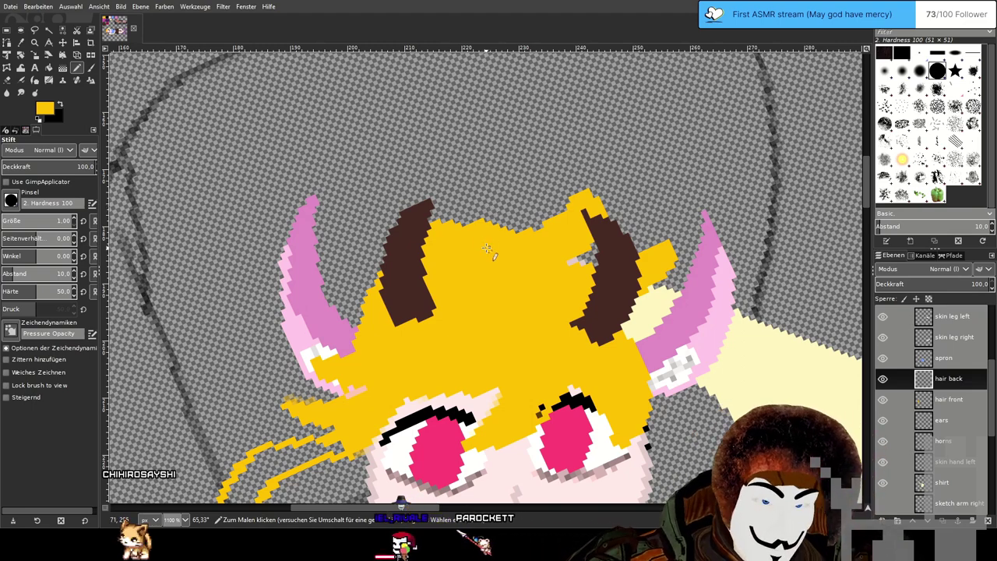
On hair front, erase the yellow top edge between and beside the horns to expose the pink head.
click(948, 401)
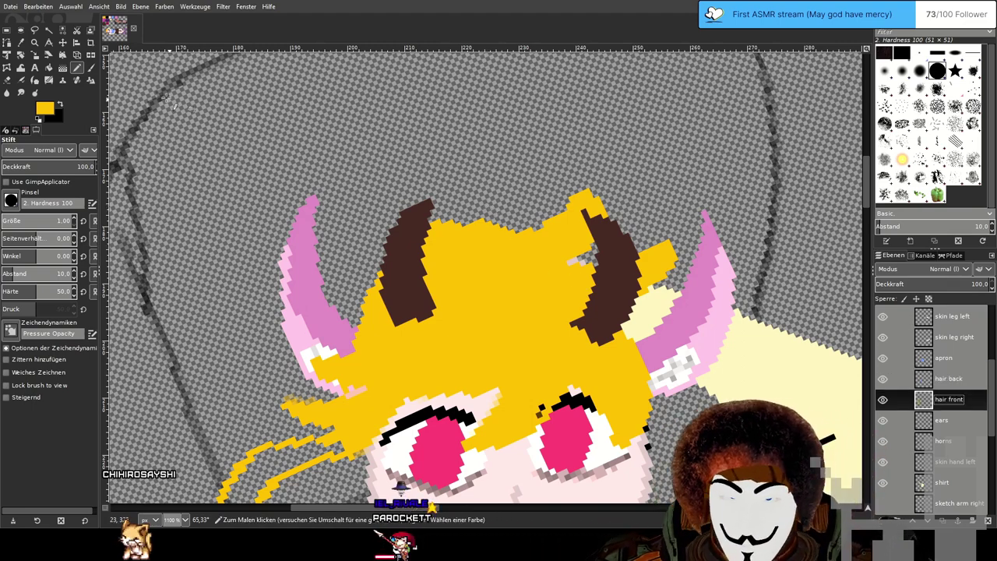
key(shift+e)
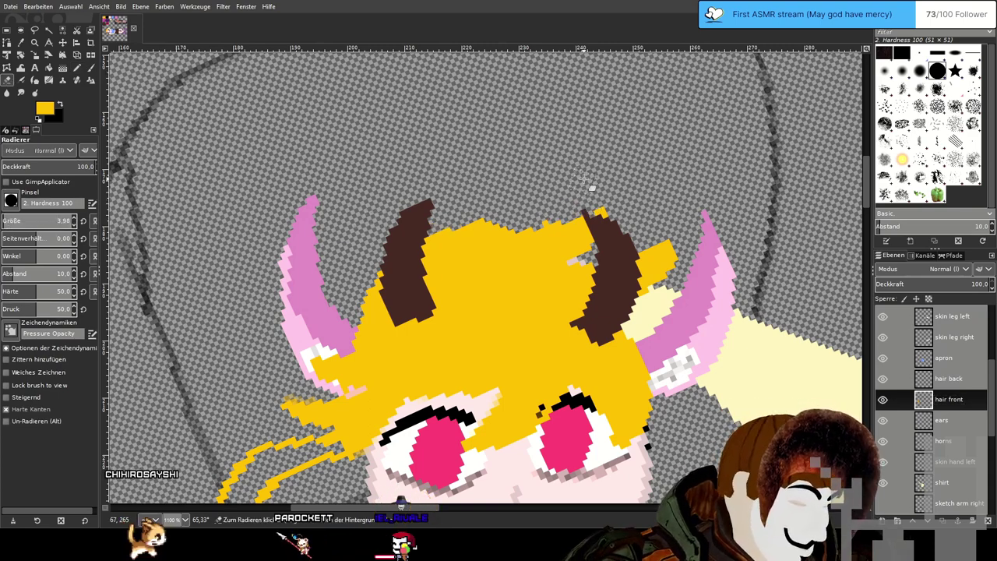
mouse_move(592, 220)
mouse_down()
mouse_move(535, 230)
mouse_move(429, 238)
mouse_up()
mouse_move(539, 253)
mouse_down()
mouse_move(408, 261)
mouse_move(361, 303)
mouse_move(487, 263)
mouse_move(437, 274)
mouse_move(361, 319)
mouse_up()
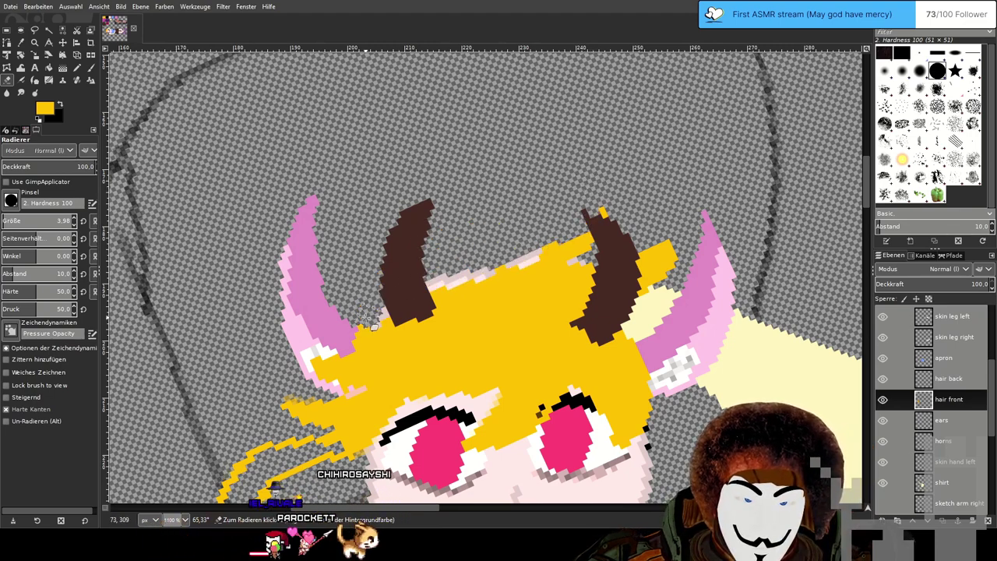
mouse_move(432, 268)
mouse_down()
mouse_move(545, 258)
mouse_move(579, 269)
mouse_up()
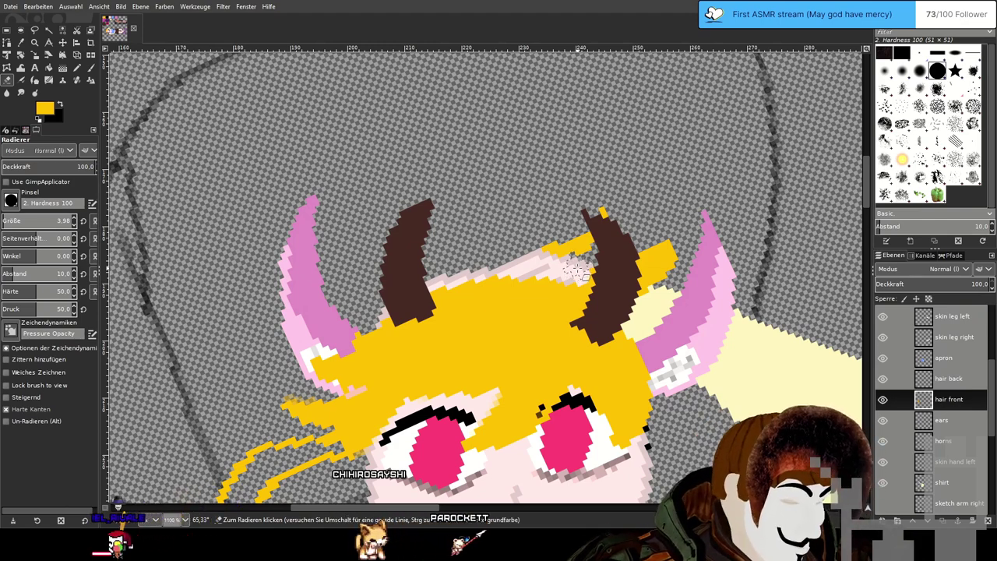
mouse_move(645, 287)
mouse_down()
mouse_move(669, 254)
mouse_move(644, 258)
mouse_up()
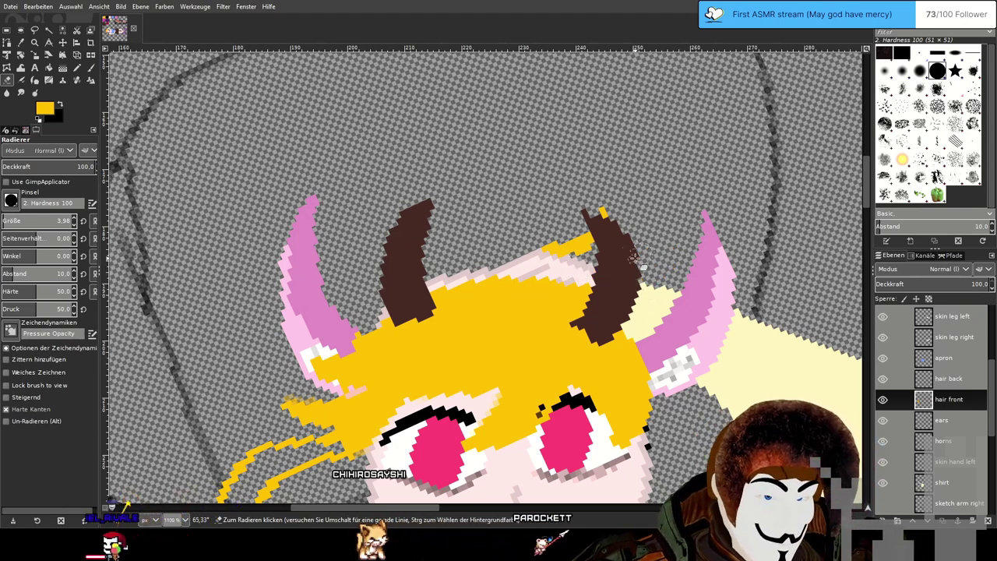
drag(592, 240, 559, 247)
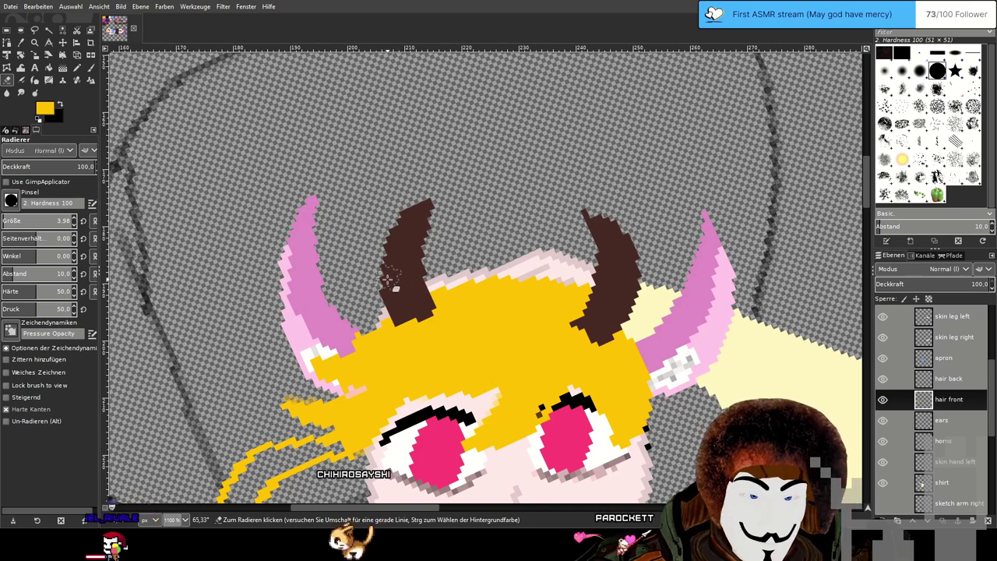
click(949, 379)
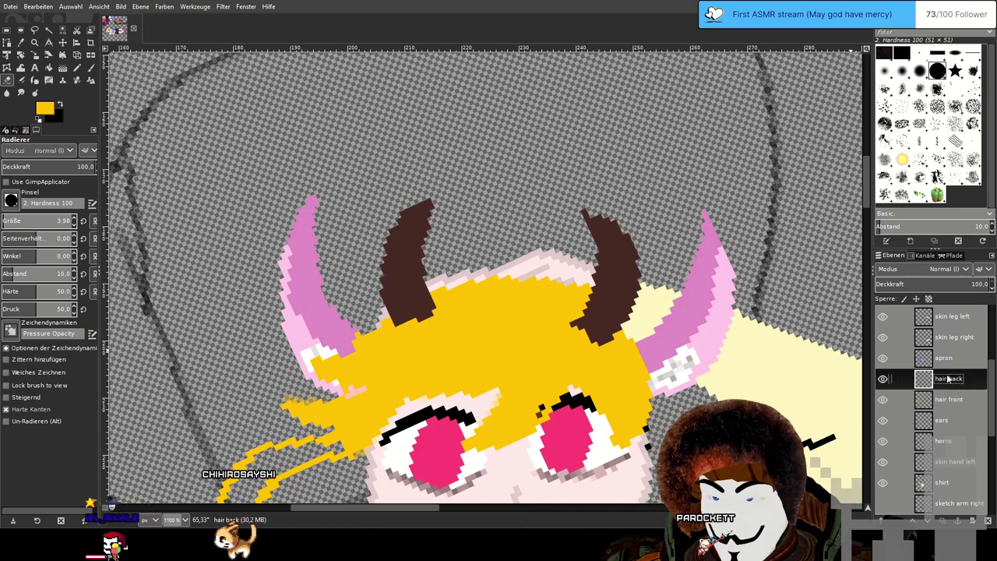
key(n)
scroll(473, 226, down, 2)
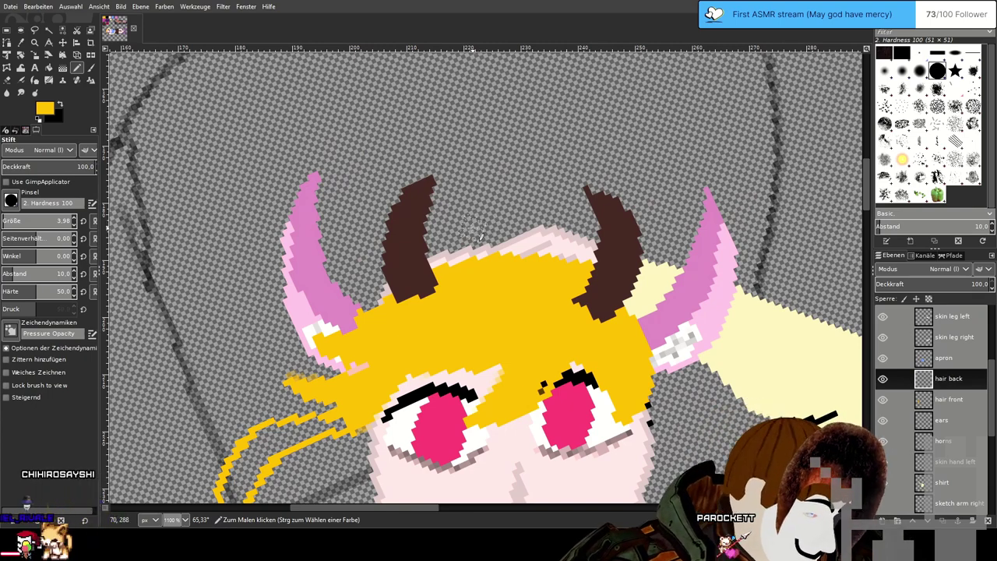
Resize the brush and draw yellow hair outlines across the top of the head and over the left horn's base.
drag(32, 224, 36, 224)
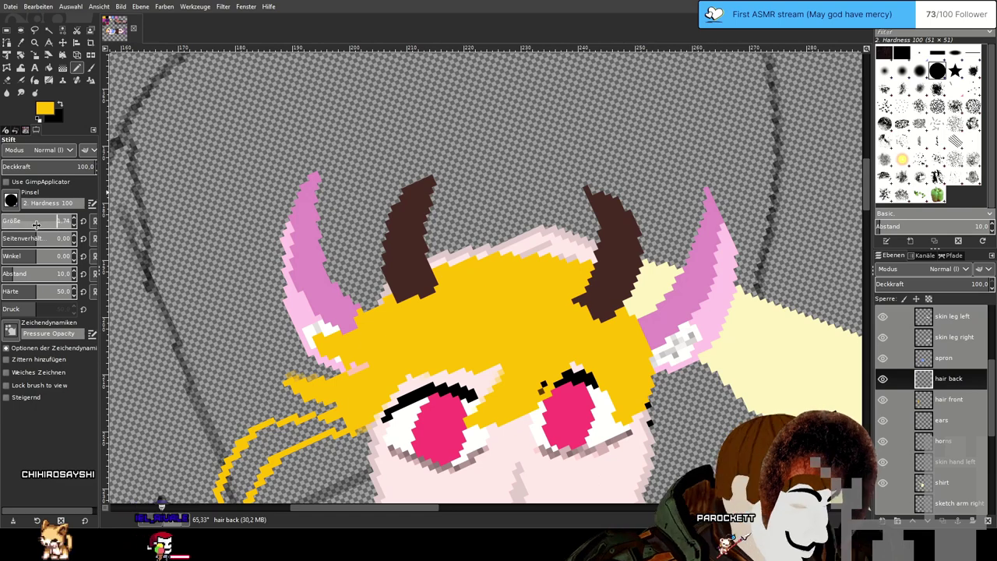
mouse_move(495, 220)
mouse_down()
mouse_move(581, 224)
mouse_move(599, 212)
mouse_move(588, 246)
mouse_up()
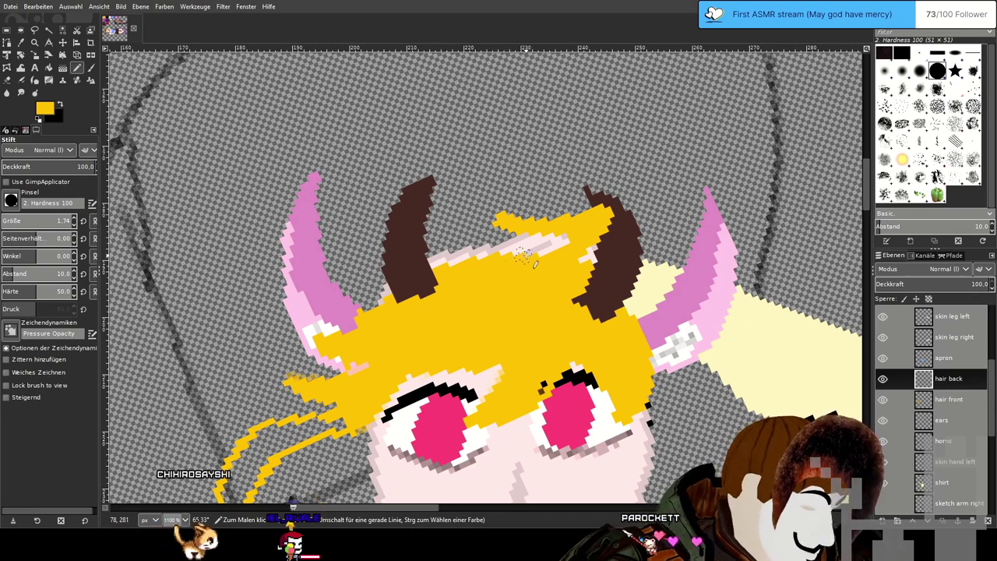
drag(491, 213, 460, 245)
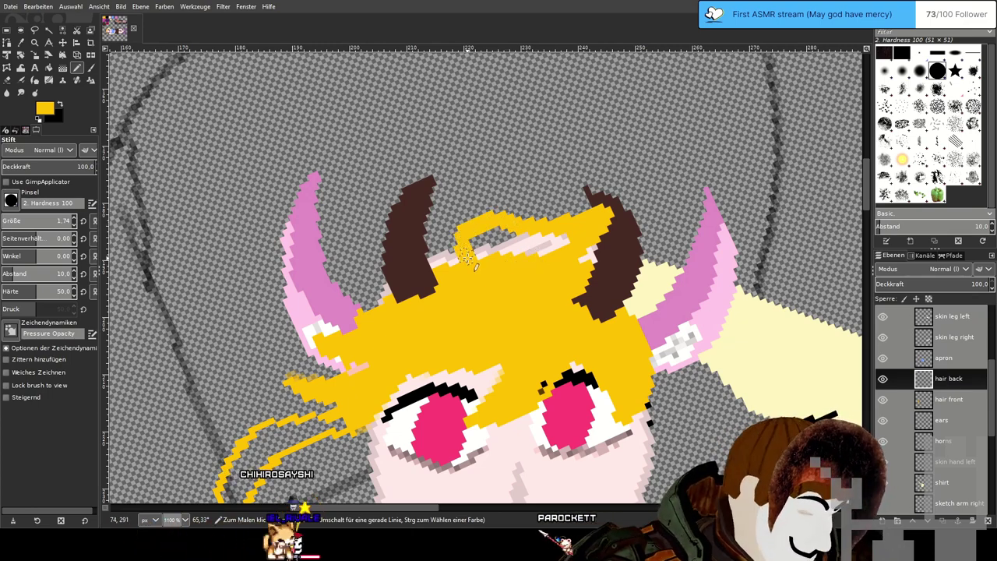
mouse_move(466, 246)
mouse_down()
mouse_move(395, 268)
mouse_move(368, 331)
mouse_up()
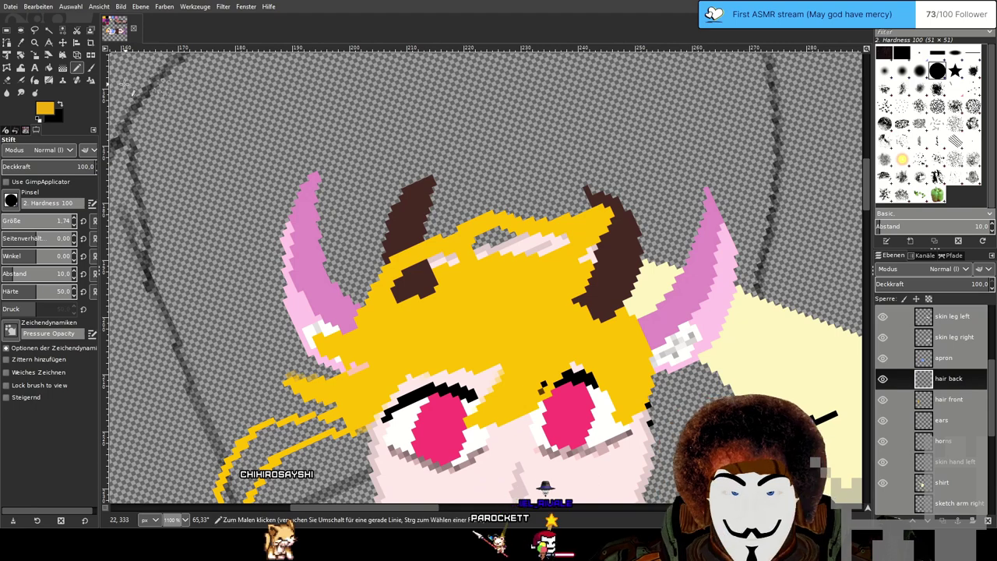
Bucket-fill the back hair yellow and draw a dark-yellow strand down across the right ear.
click(49, 68)
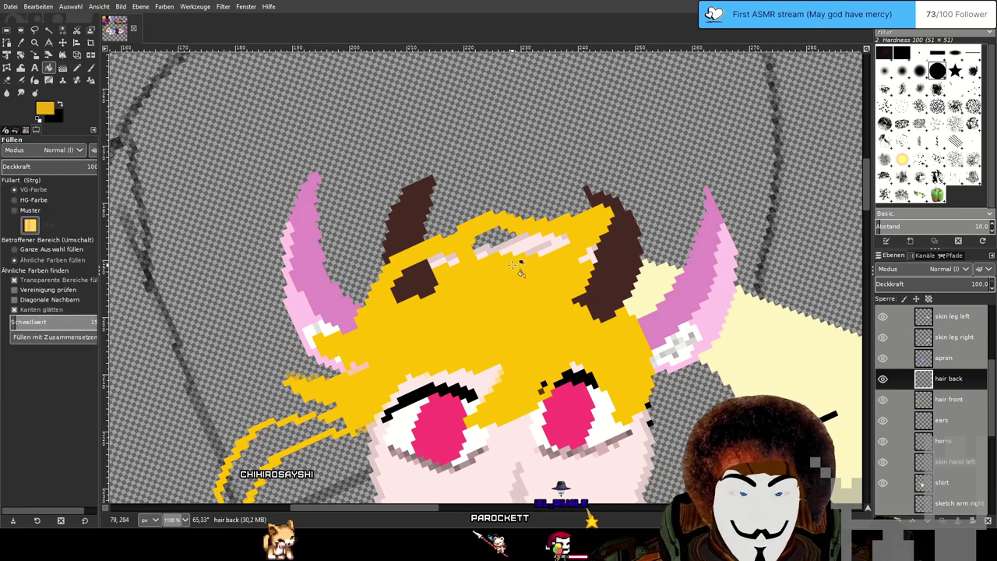
click(582, 227)
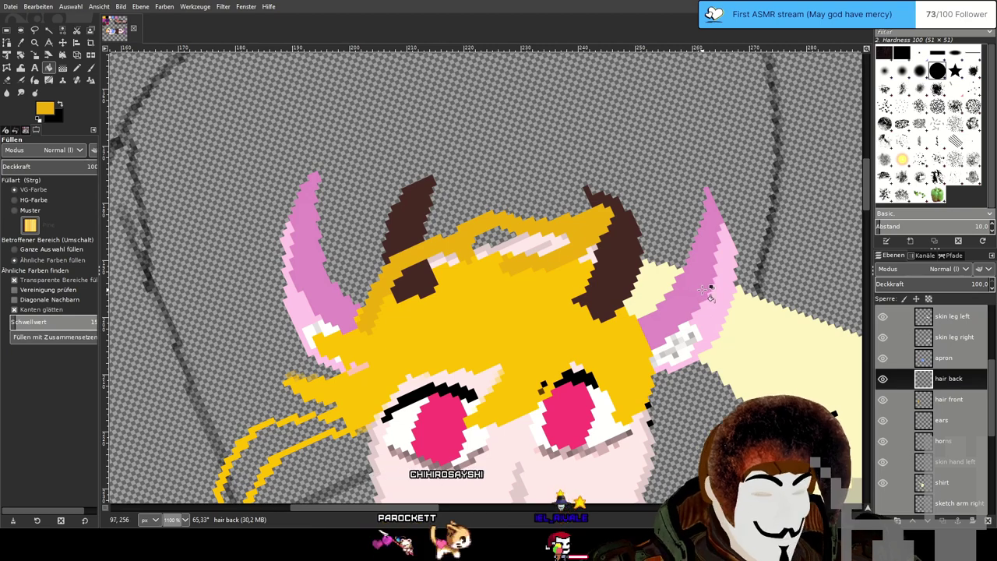
click(89, 68)
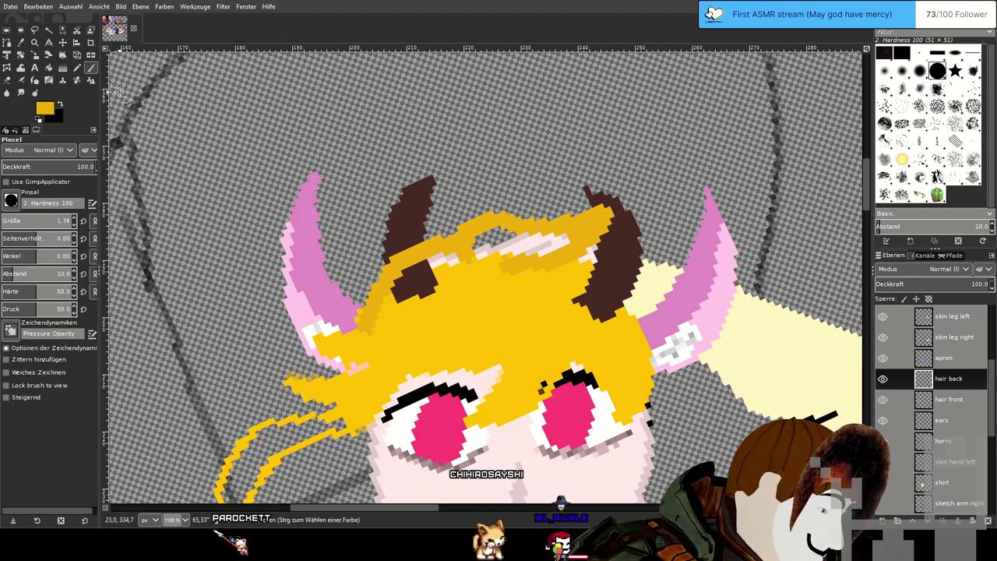
key(n)
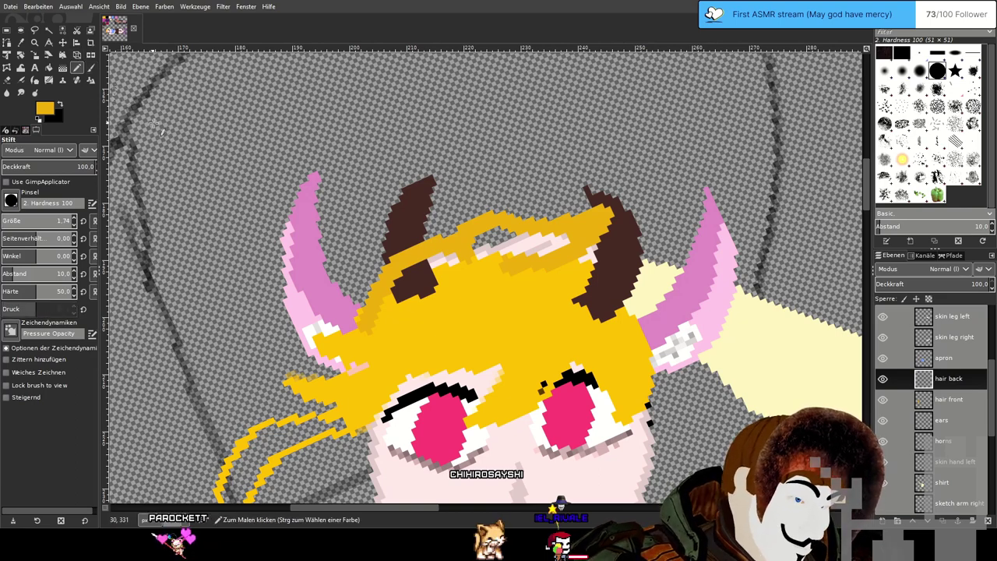
drag(427, 225, 359, 216)
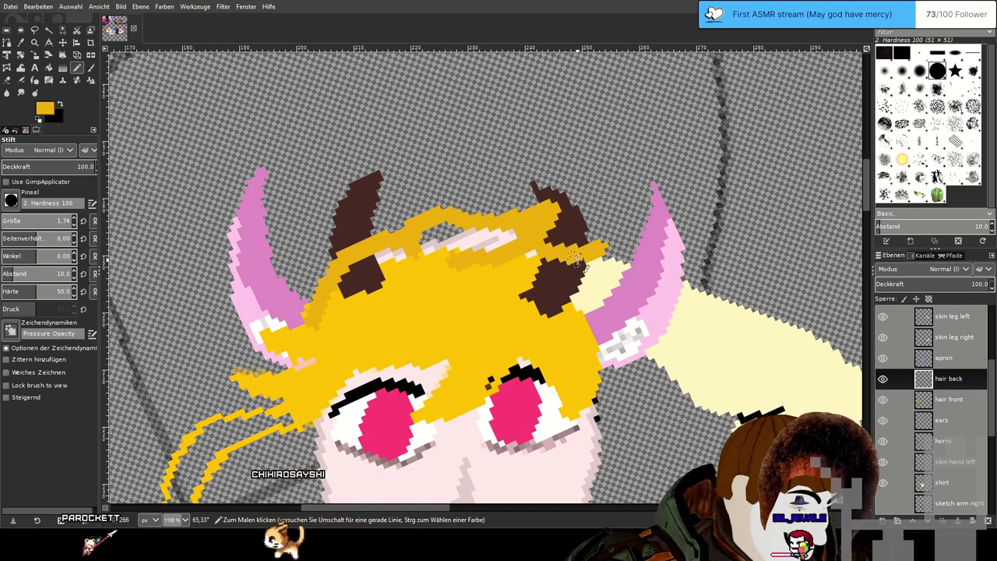
mouse_move(580, 259)
mouse_down()
mouse_move(610, 288)
mouse_move(641, 400)
mouse_move(628, 491)
mouse_up()
Extend the back-hair strand below the right ear, thicken it, and add a thin strand curving past the eye.
drag(662, 377, 596, 218)
mouse_move(686, 278)
mouse_down()
mouse_move(662, 230)
mouse_move(562, 140)
mouse_up()
mouse_move(497, 203)
mouse_down()
mouse_move(601, 208)
mouse_move(587, 239)
mouse_move(539, 260)
mouse_move(508, 249)
mouse_move(479, 221)
mouse_up()
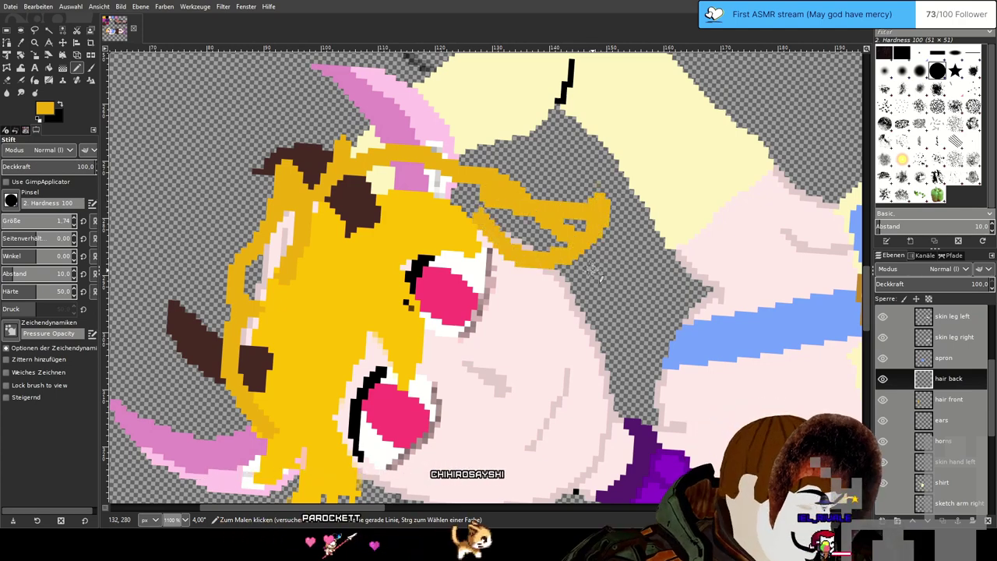
drag(604, 294, 541, 245)
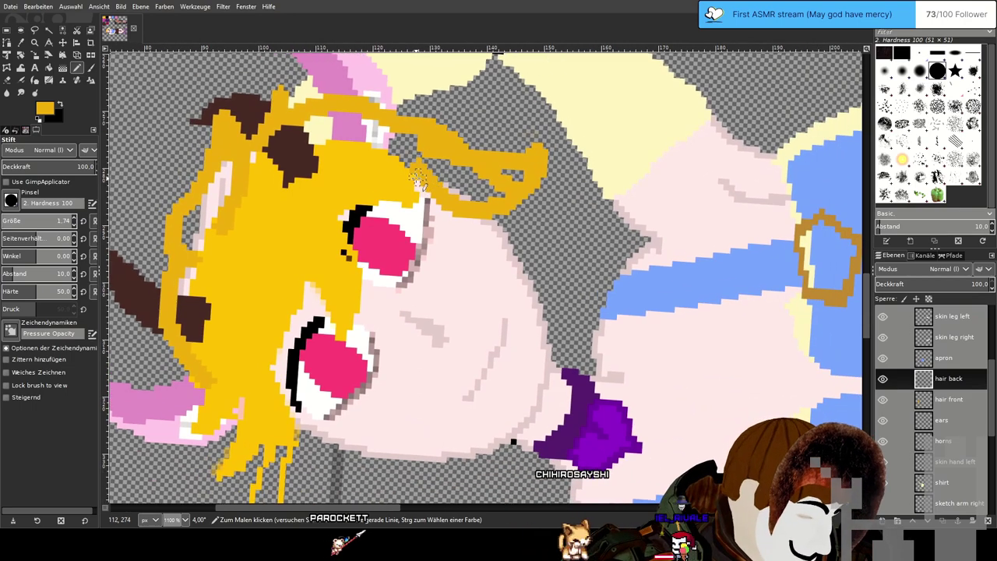
mouse_move(458, 204)
mouse_down()
mouse_move(525, 242)
mouse_move(581, 313)
mouse_move(591, 360)
mouse_up()
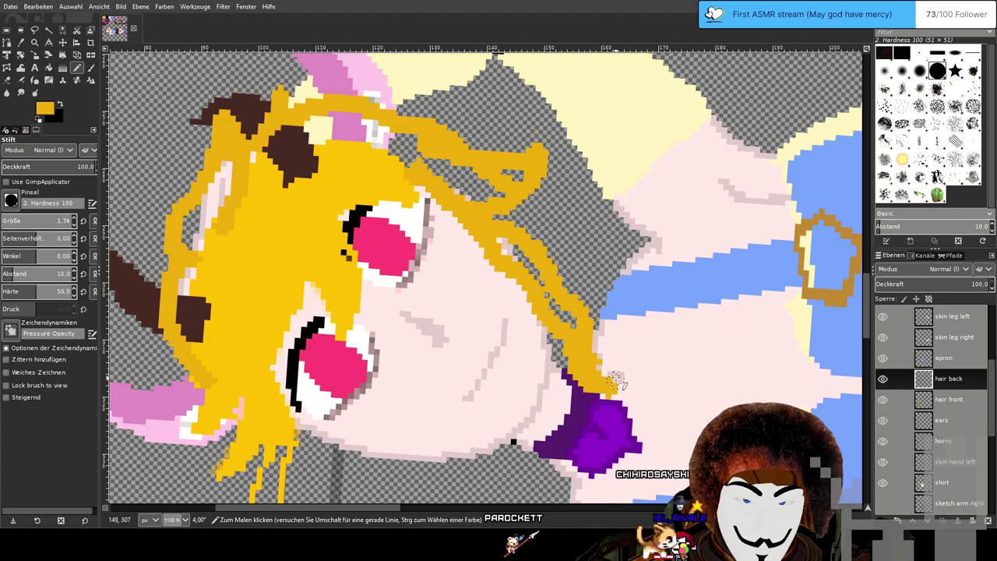
Bucket-fill the area inside the golden back-hair outline bright yellow.
drag(497, 189, 542, 230)
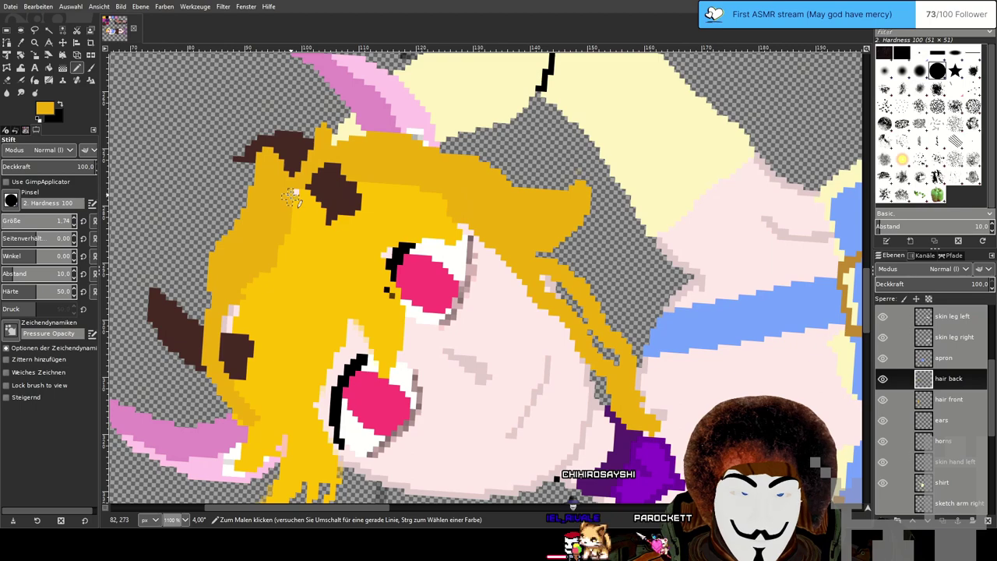
scroll(401, 234, down, 2)
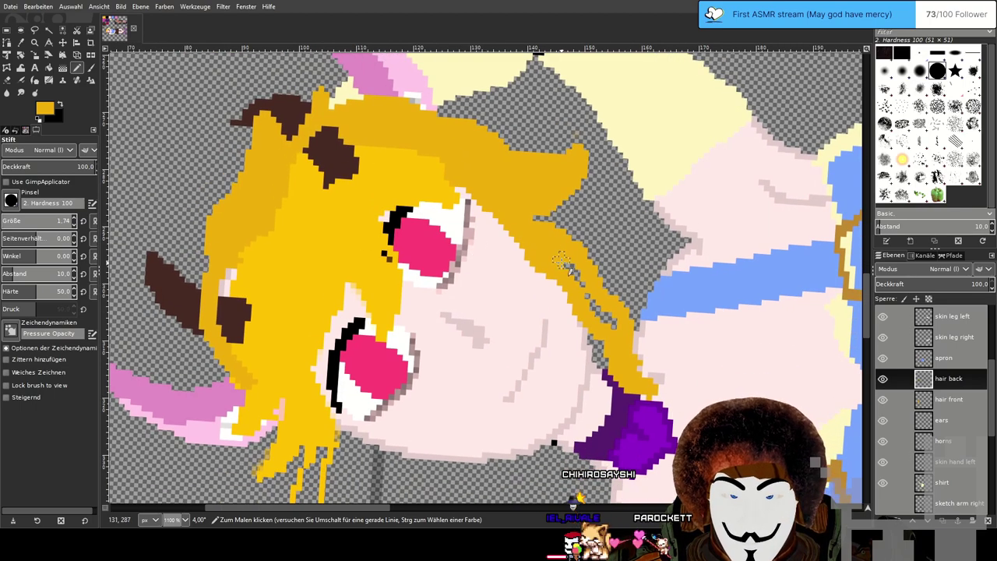
drag(291, 269, 391, 188)
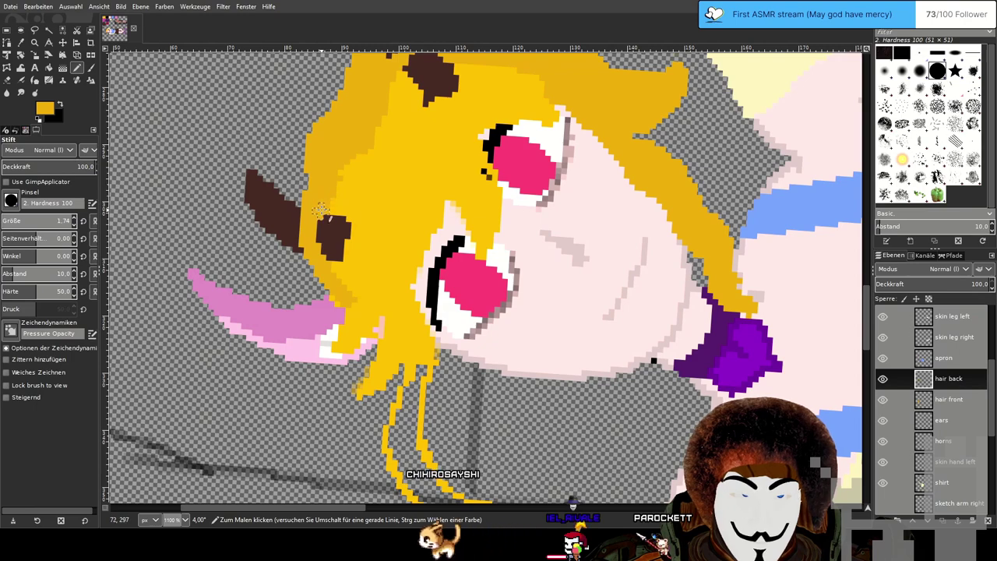
scroll(520, 249, down, 1)
scroll(520, 249, up, 3)
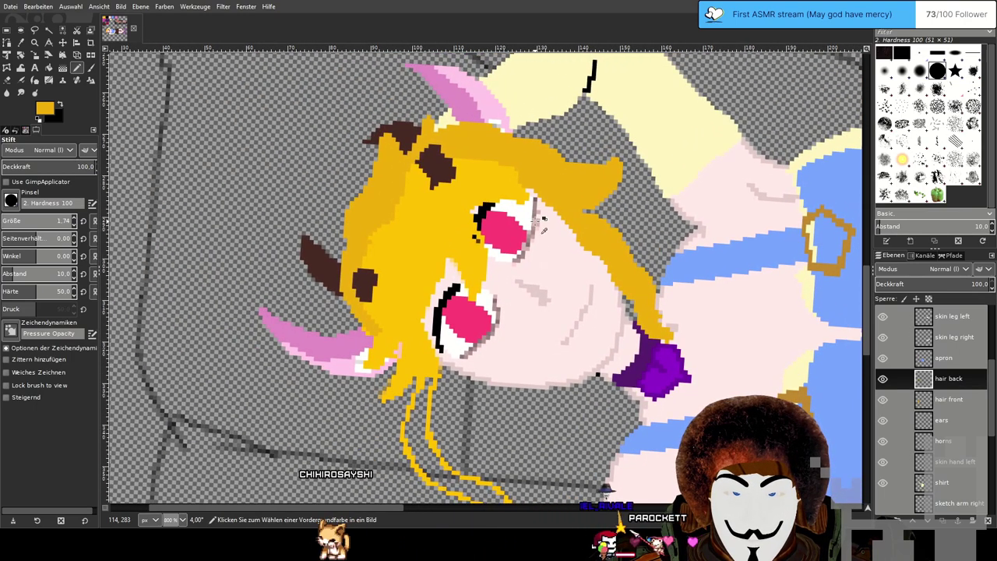
scroll(543, 222, up, 1)
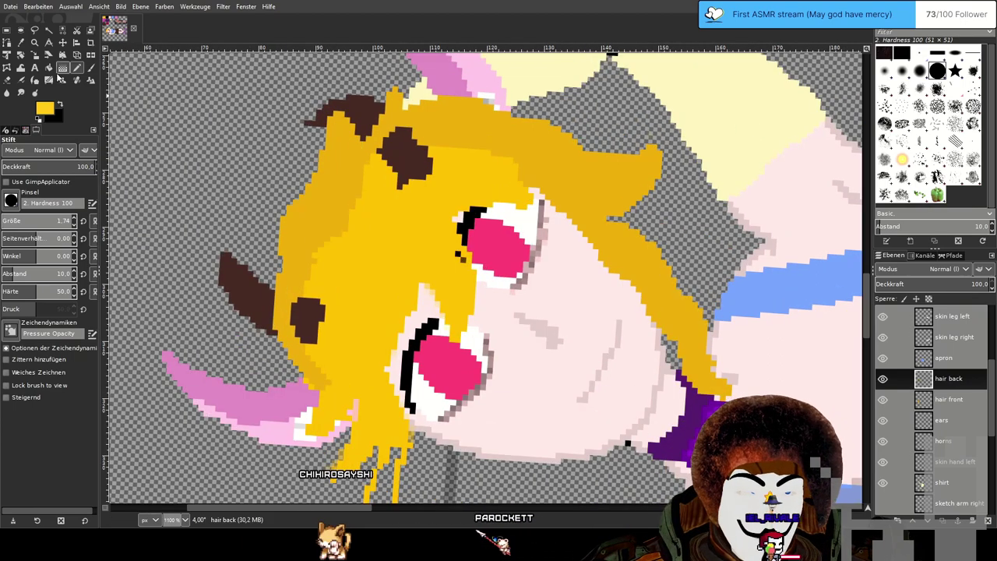
key(shift+b)
click(530, 143)
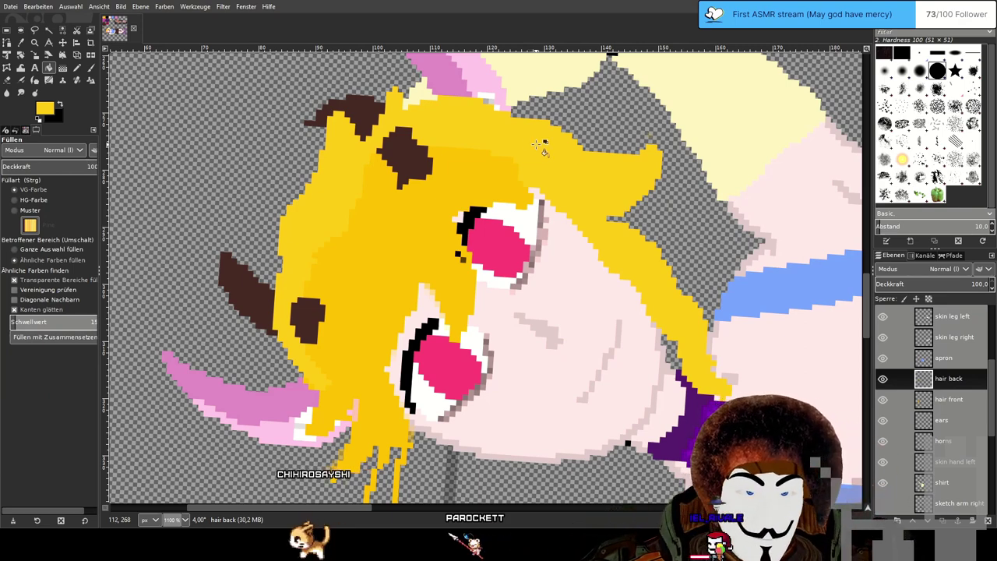
drag(353, 116, 568, 150)
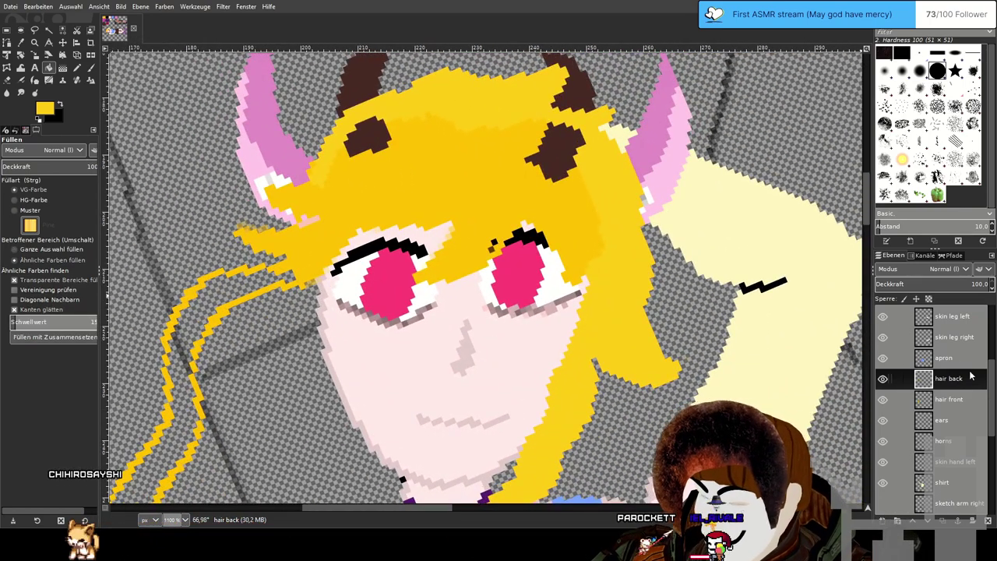
Move hair back beneath hair front and horns above hair back, toggling hair front's visibility to check.
drag(967, 411, 966, 411)
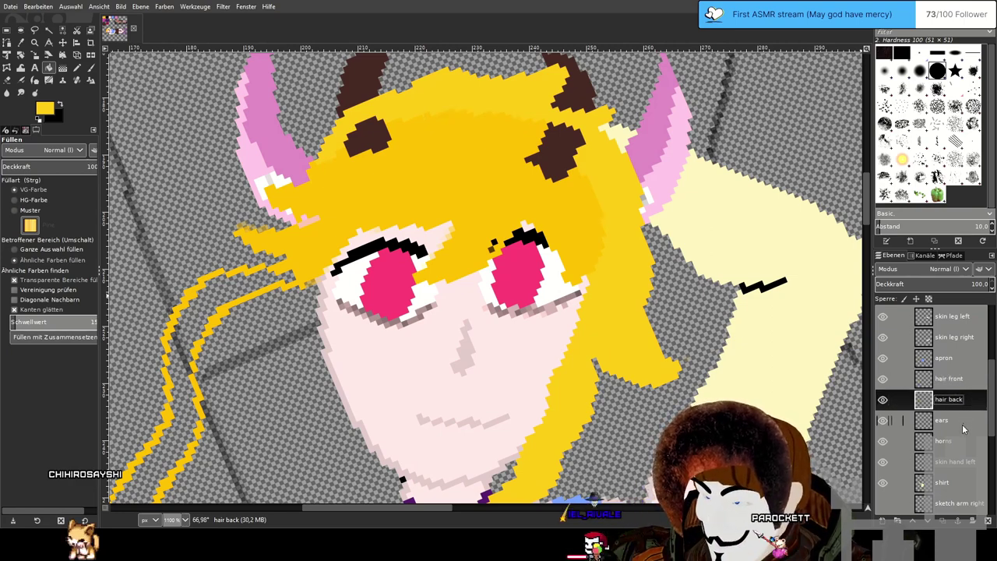
drag(955, 448, 953, 397)
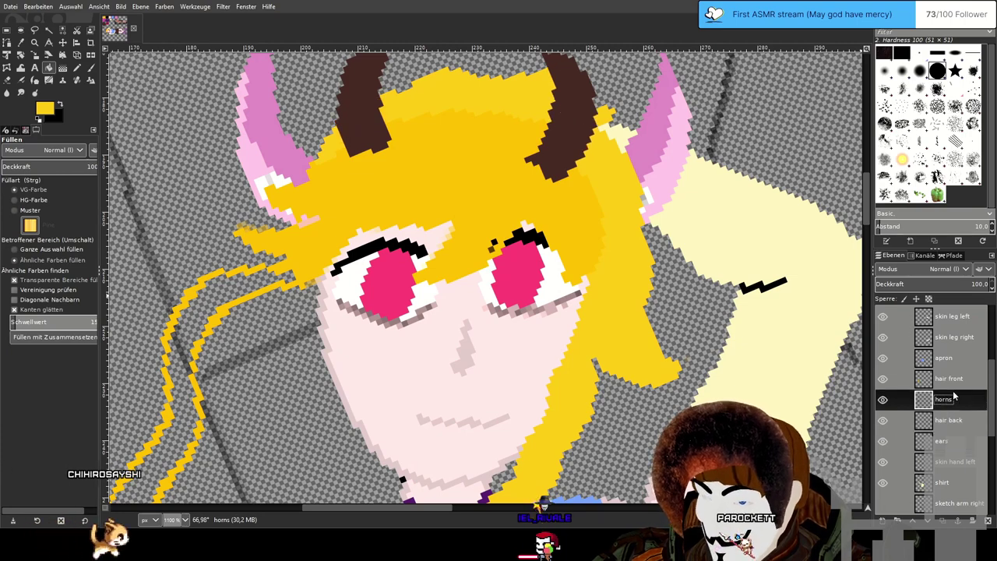
click(884, 380)
click(884, 382)
click(884, 382)
click(883, 382)
drag(683, 374, 706, 347)
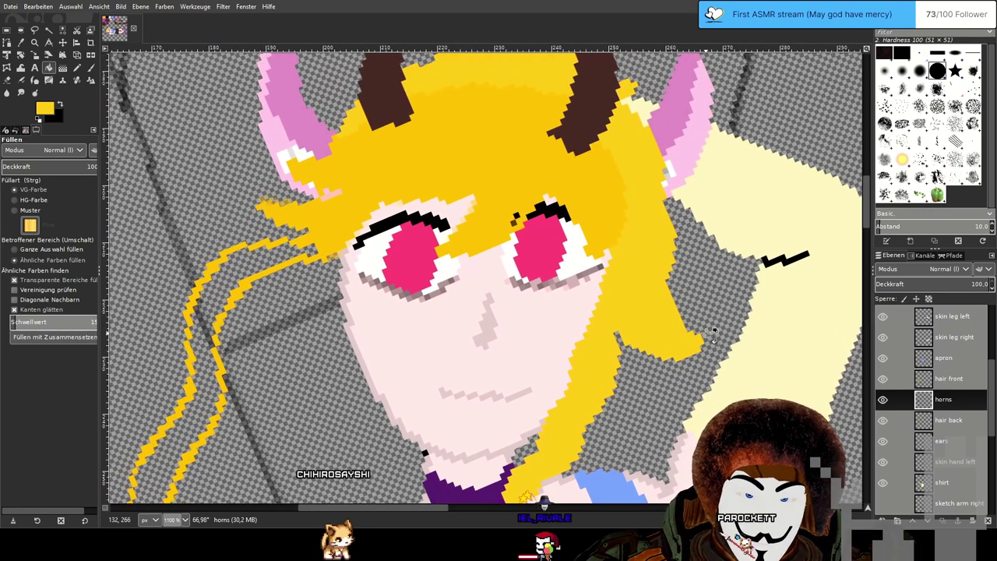
Rotate the view back toward upright and zoom out to see the whole drawing.
drag(455, 328, 634, 288)
drag(442, 410, 516, 314)
scroll(516, 313, right, 4)
scroll(516, 313, up, 5)
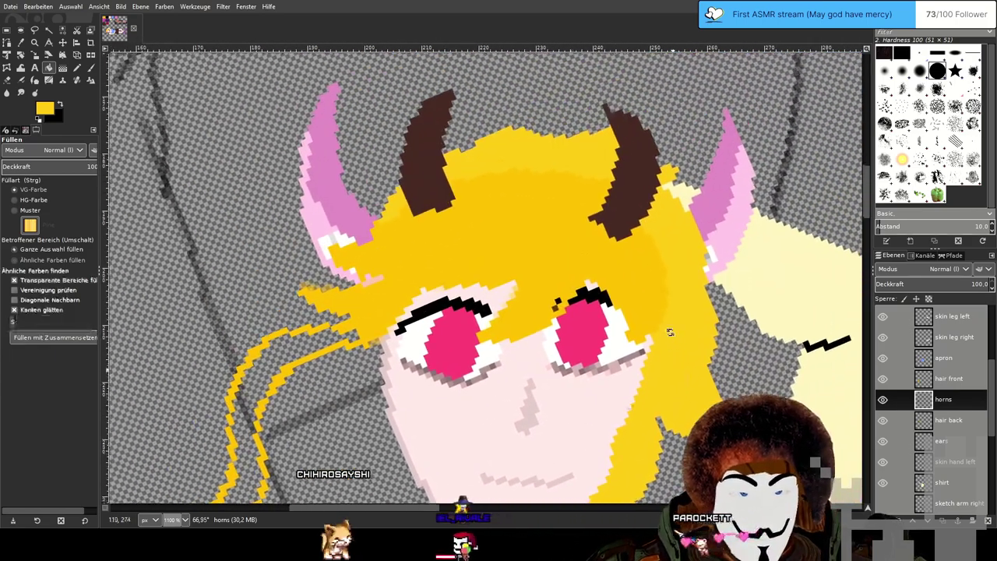
drag(670, 332, 667, 194)
scroll(669, 303, down, 3)
scroll(662, 196, up, 2)
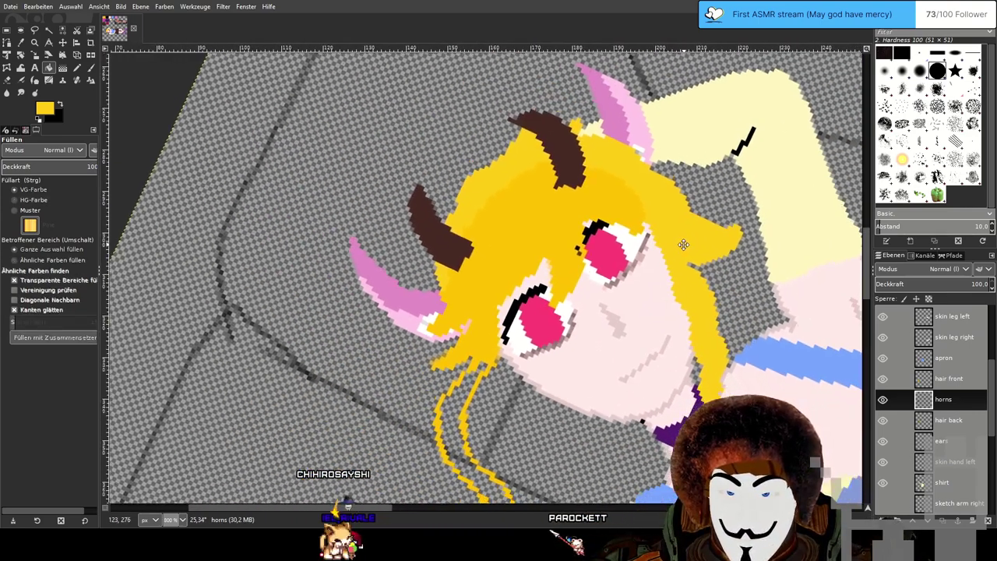
scroll(663, 195, up, 2)
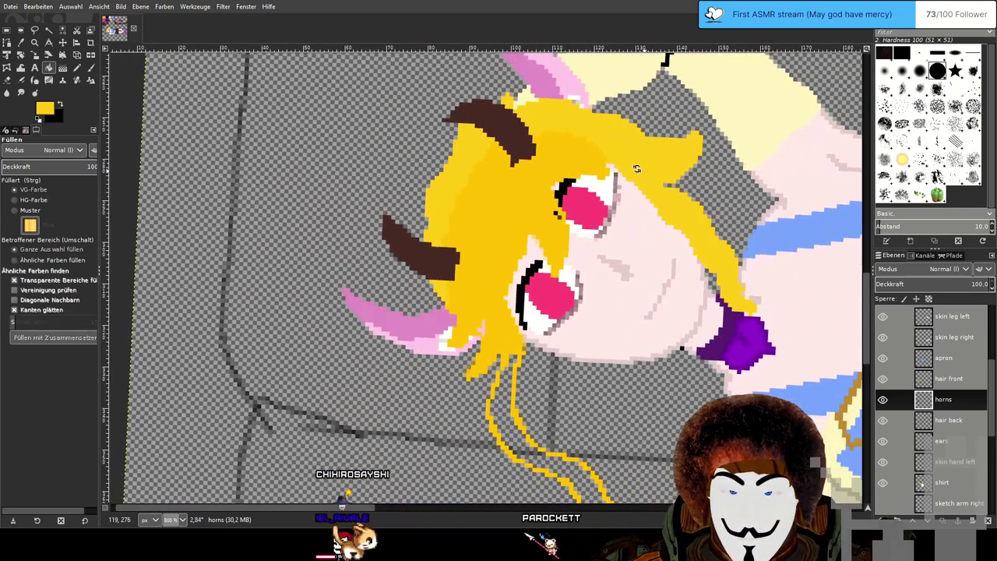
drag(633, 167, 572, 197)
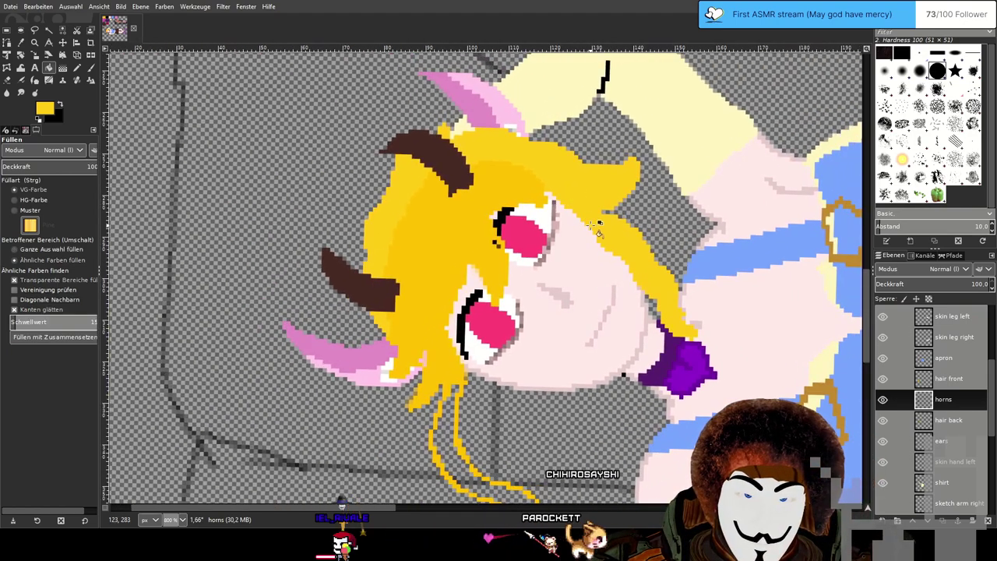
key(2)
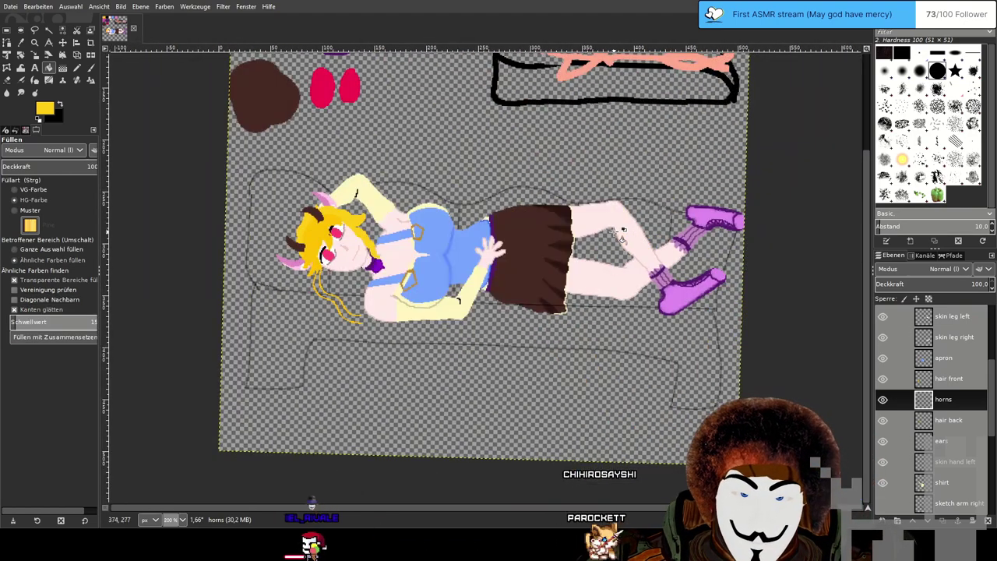
key(minus)
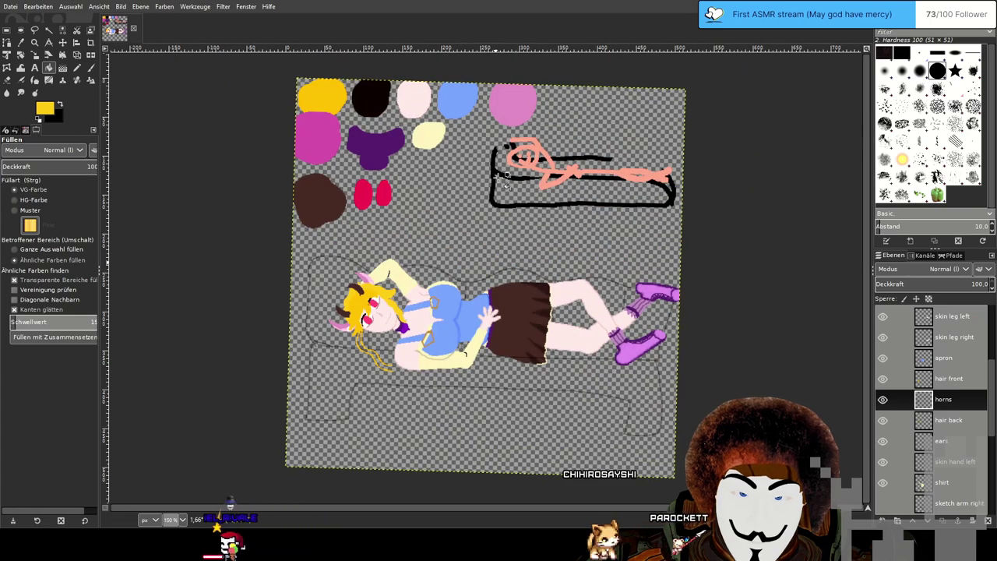
Straighten and recentre the view on the character's head, then select the Pencil tool.
drag(606, 217, 604, 214)
drag(447, 219, 547, 206)
scroll(484, 238, up, 4)
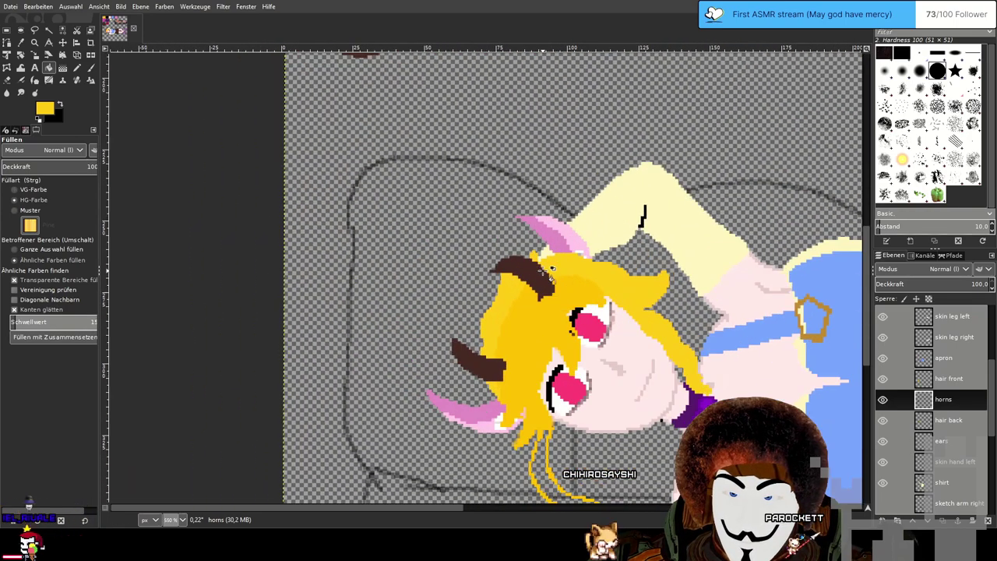
scroll(543, 271, up, 1)
drag(567, 330, 544, 203)
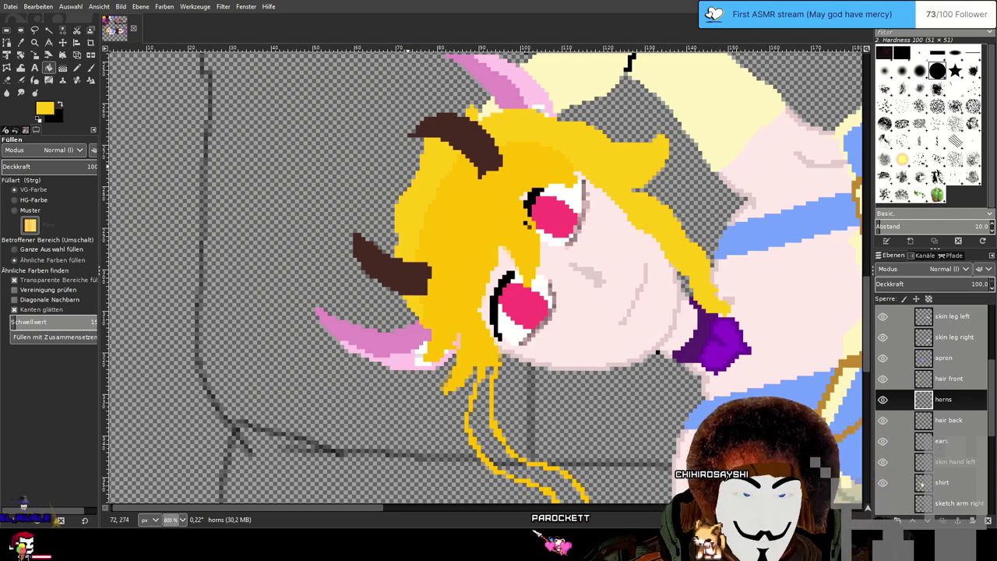
mouse_move(432, 158)
mouse_down()
mouse_move(374, 142)
mouse_move(377, 197)
mouse_move(366, 191)
mouse_up()
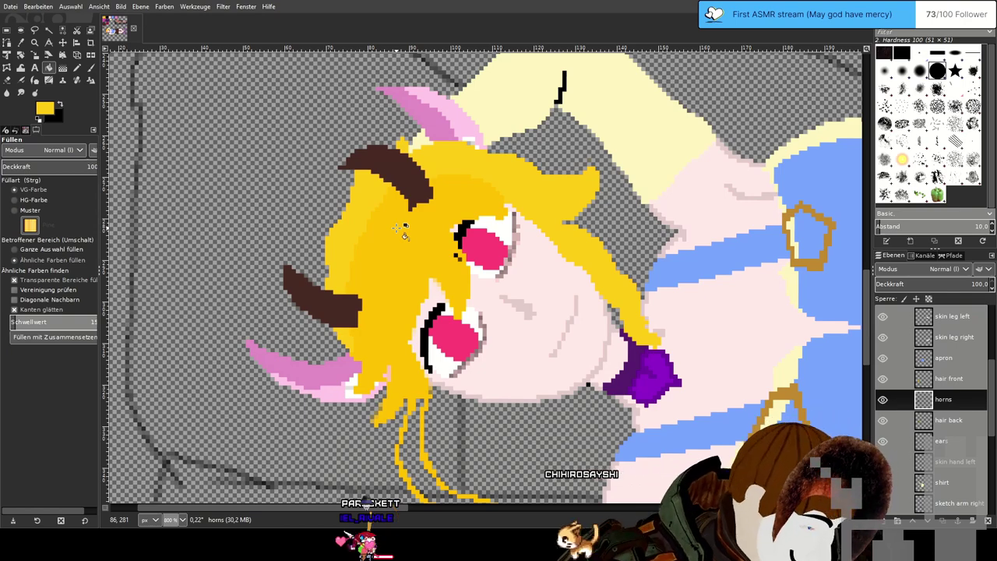
mouse_move(403, 232)
mouse_down()
mouse_move(381, 95)
mouse_move(391, 147)
mouse_move(366, 276)
mouse_up()
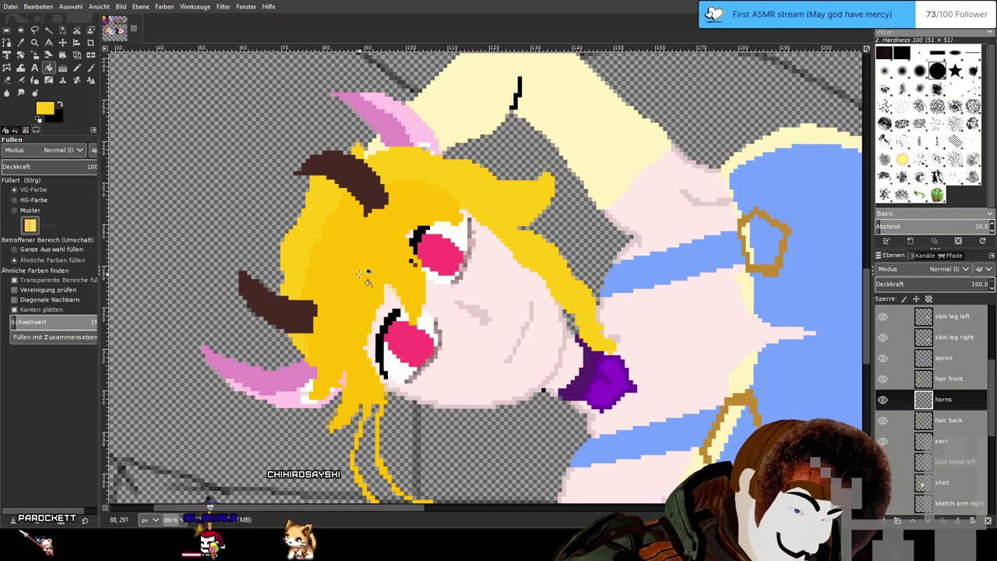
drag(363, 276, 356, 215)
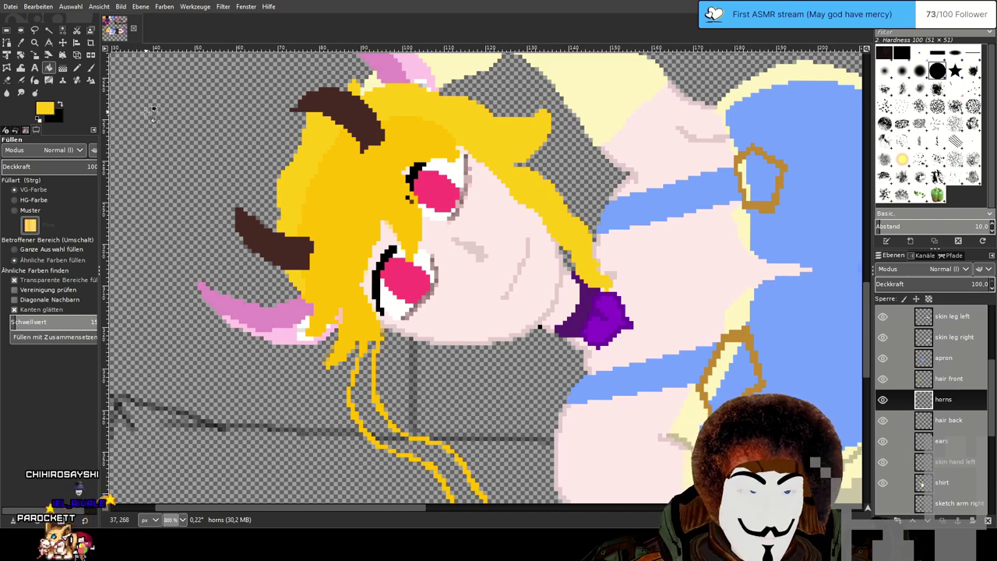
click(77, 69)
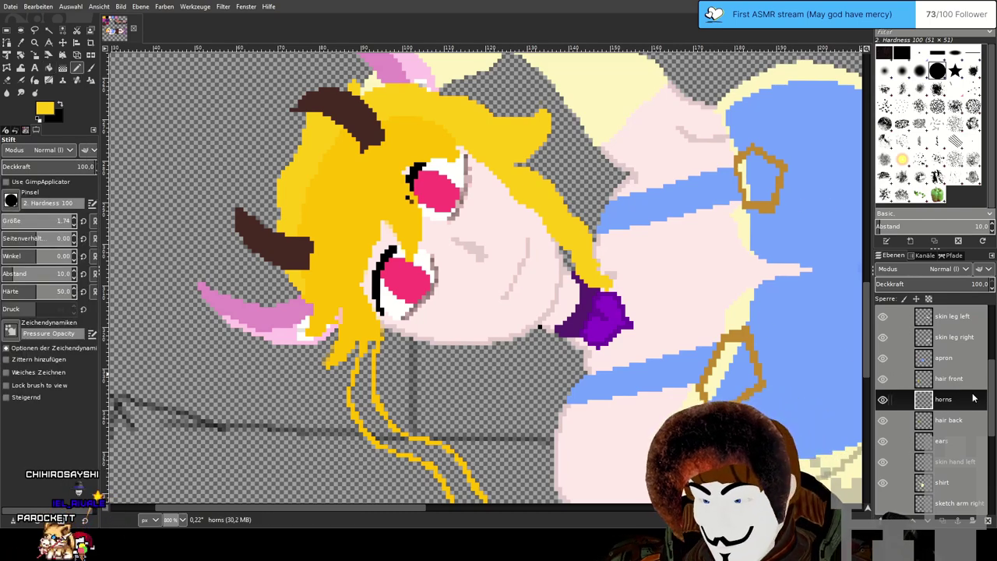
On the hair back layer, draw another yellow back-hair strand.
click(970, 418)
scroll(710, 315, down, 3)
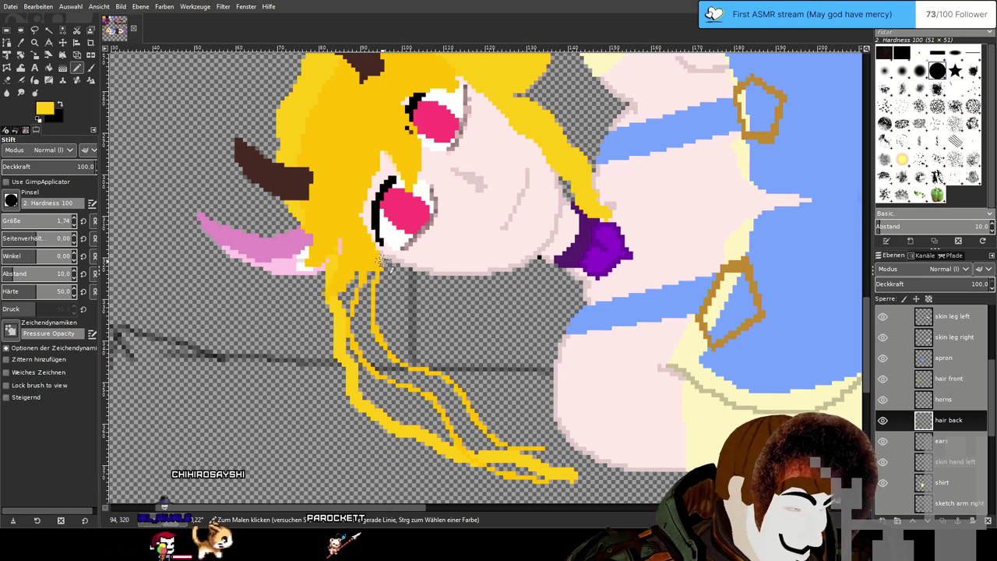
mouse_move(363, 375)
mouse_down()
mouse_move(341, 401)
mouse_move(298, 409)
mouse_move(328, 431)
mouse_up()
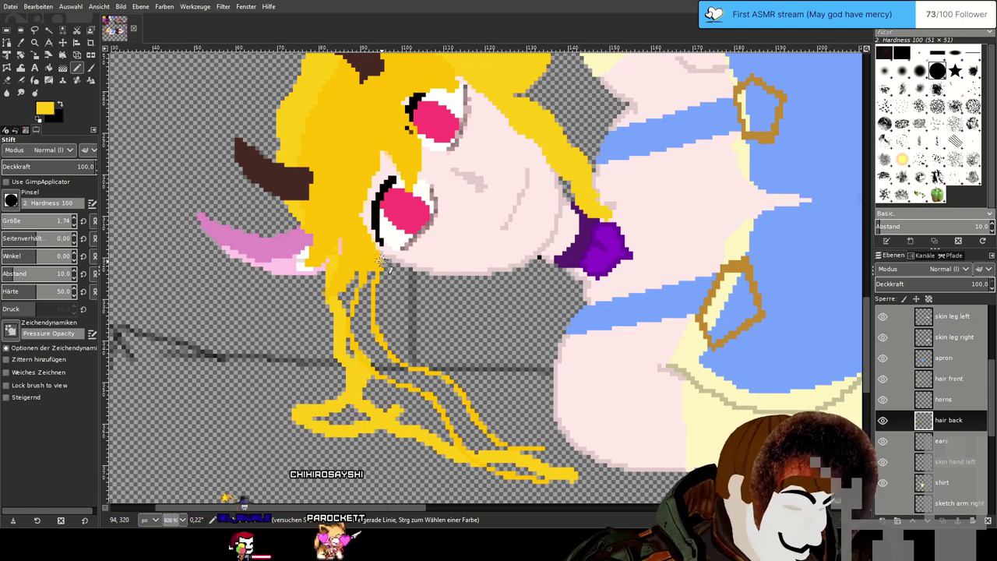
scroll(382, 261, up, 3)
scroll(385, 218, right, 2)
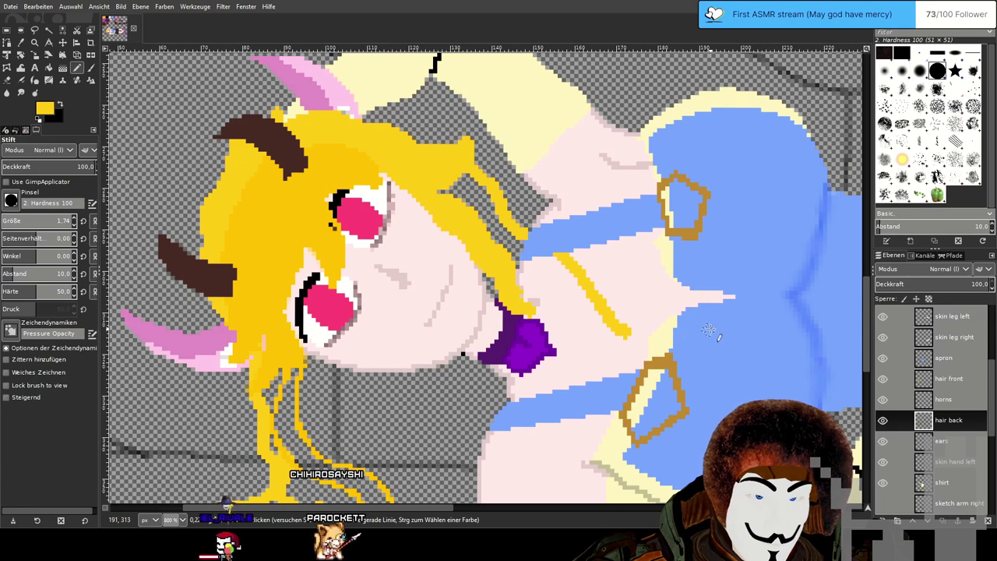
Erase the stray yellow line over the blue dress, then pan up to the colour swatches.
key(shift+e)
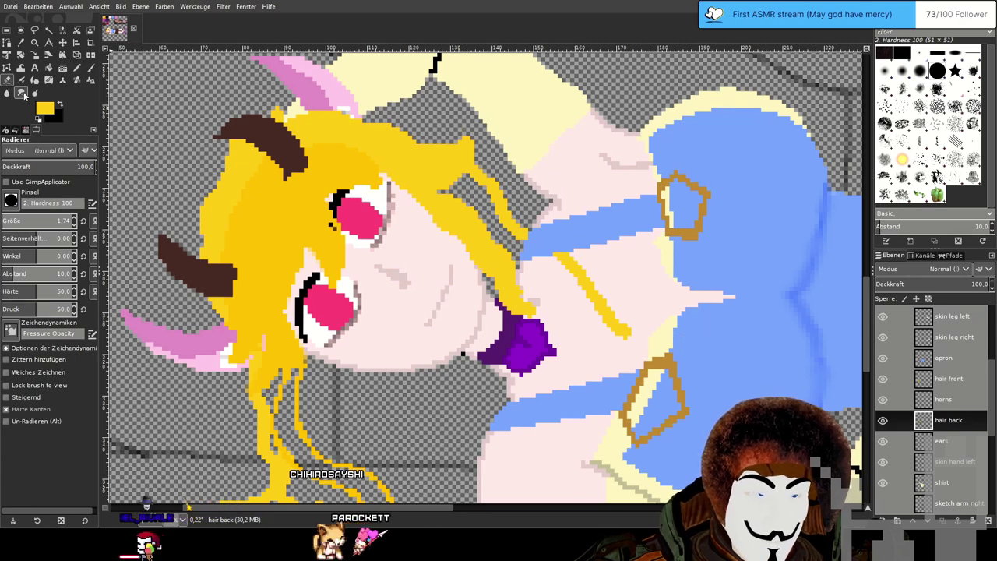
mouse_move(600, 296)
mouse_down()
mouse_move(614, 337)
mouse_move(625, 337)
mouse_move(609, 312)
mouse_move(597, 319)
mouse_move(584, 308)
mouse_move(572, 268)
mouse_move(554, 246)
mouse_up()
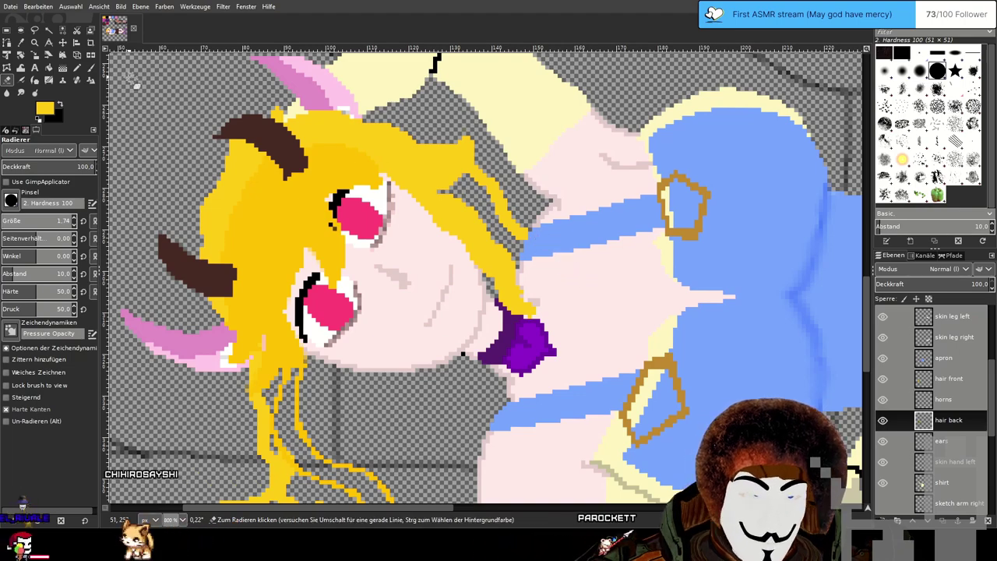
click(76, 69)
mouse_move(430, 331)
mouse_down()
mouse_move(488, 239)
mouse_move(461, 341)
mouse_move(471, 238)
mouse_move(474, 286)
mouse_move(442, 317)
mouse_up()
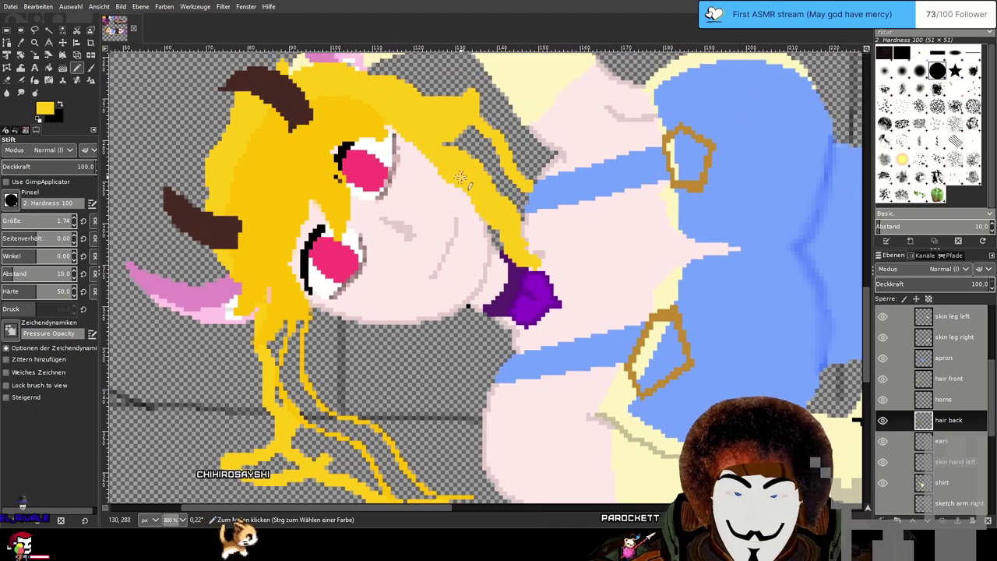
scroll(471, 184, down, 2)
drag(445, 122, 470, 347)
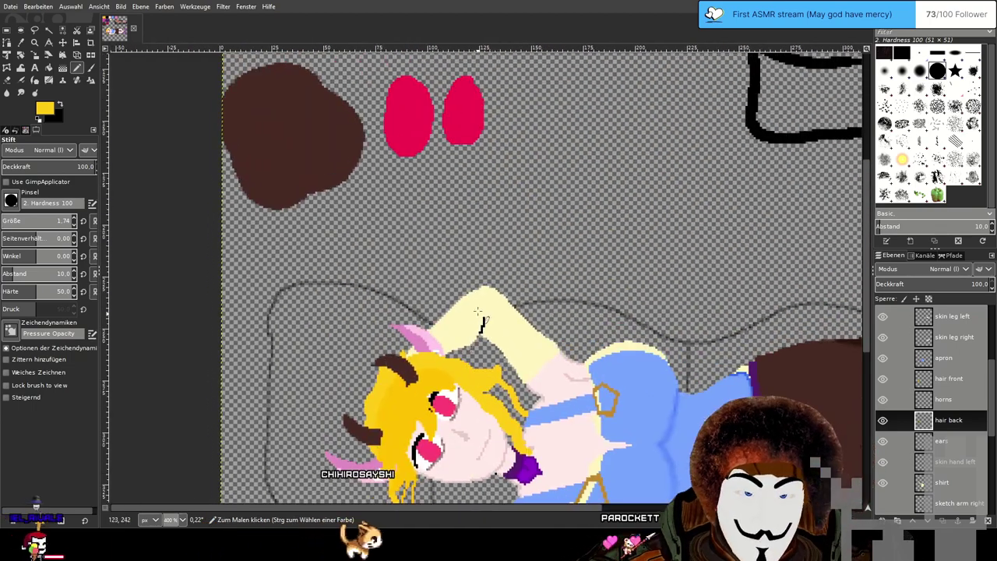
drag(509, 172, 421, 452)
drag(479, 181, 560, 169)
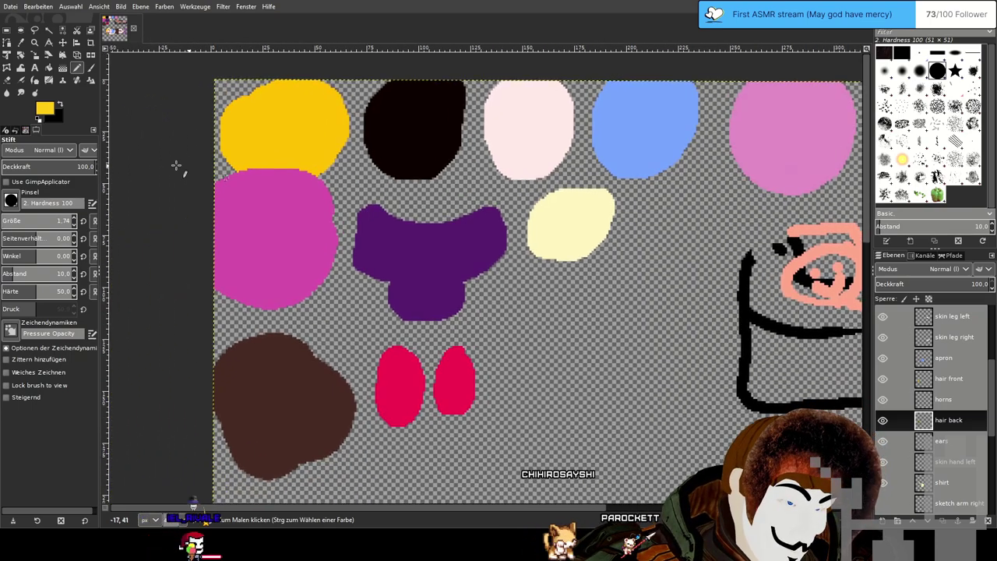
Pick the magenta swatch as the foreground colour and return the view to the back hair.
click(21, 43)
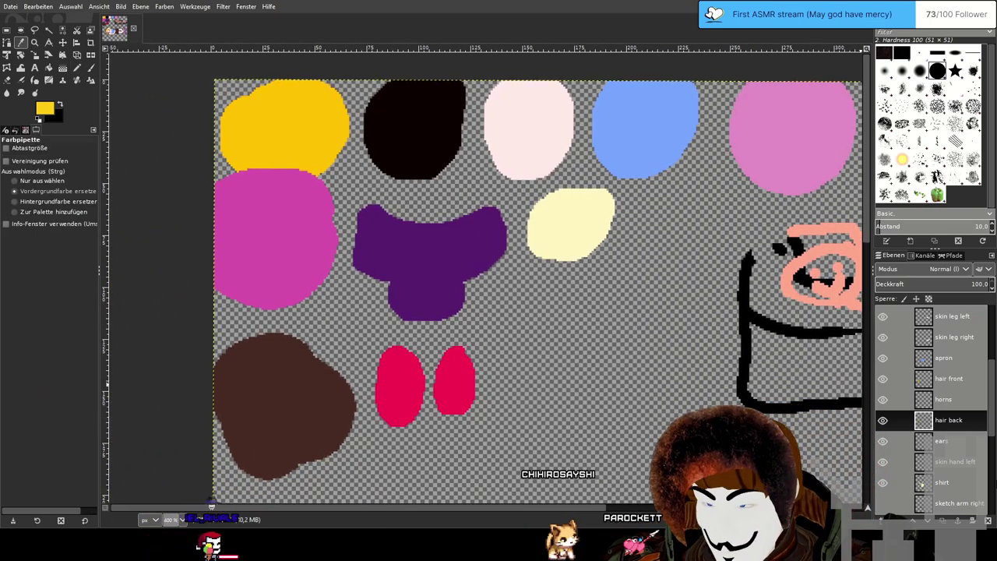
scroll(951, 491, down, 5)
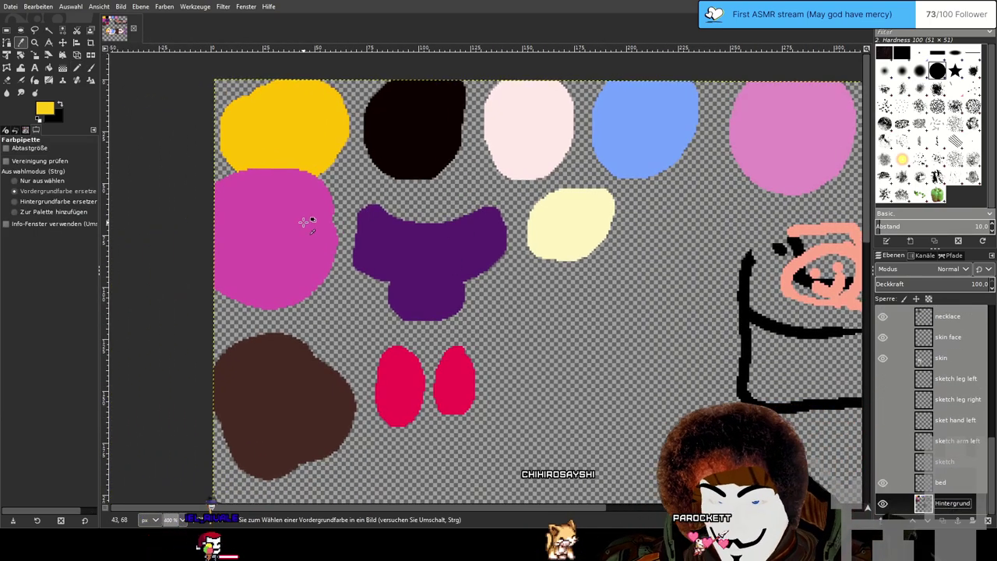
click(78, 68)
scroll(980, 418, up, 4)
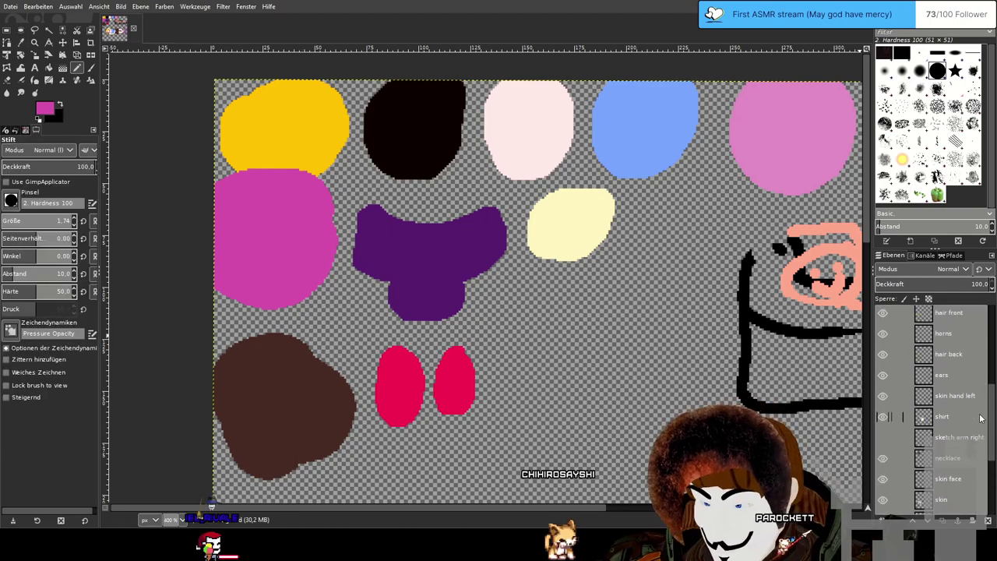
scroll(962, 409, down, 1)
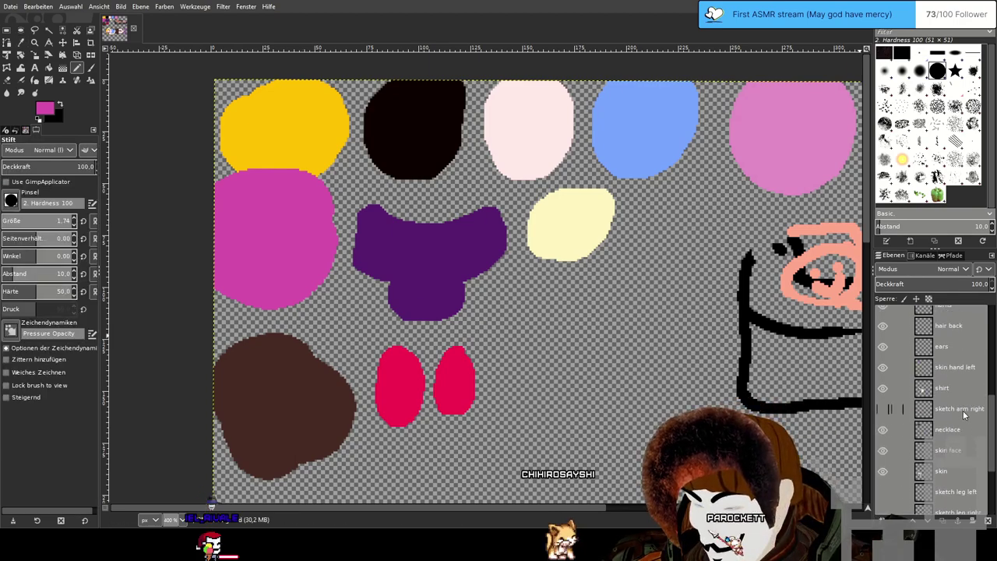
mouse_move(483, 494)
mouse_down()
mouse_move(473, 236)
mouse_move(482, 44)
mouse_up()
scroll(434, 407, up, 2)
Paint magenta along the lower yellow hair strands, undoing one misplaced stroke.
mouse_move(363, 209)
mouse_down()
mouse_move(404, 247)
mouse_move(429, 301)
mouse_move(453, 318)
mouse_up()
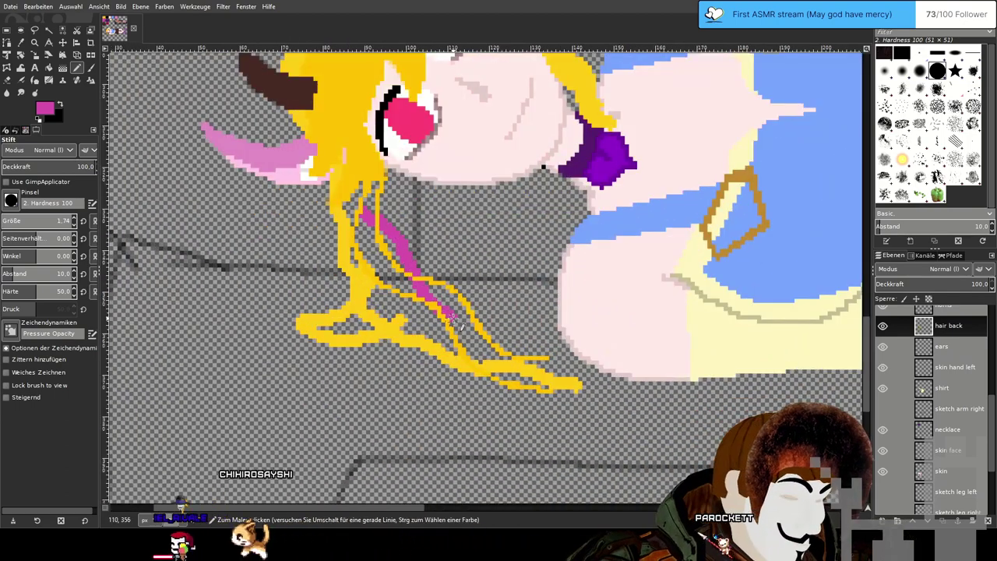
key(ctrl+z)
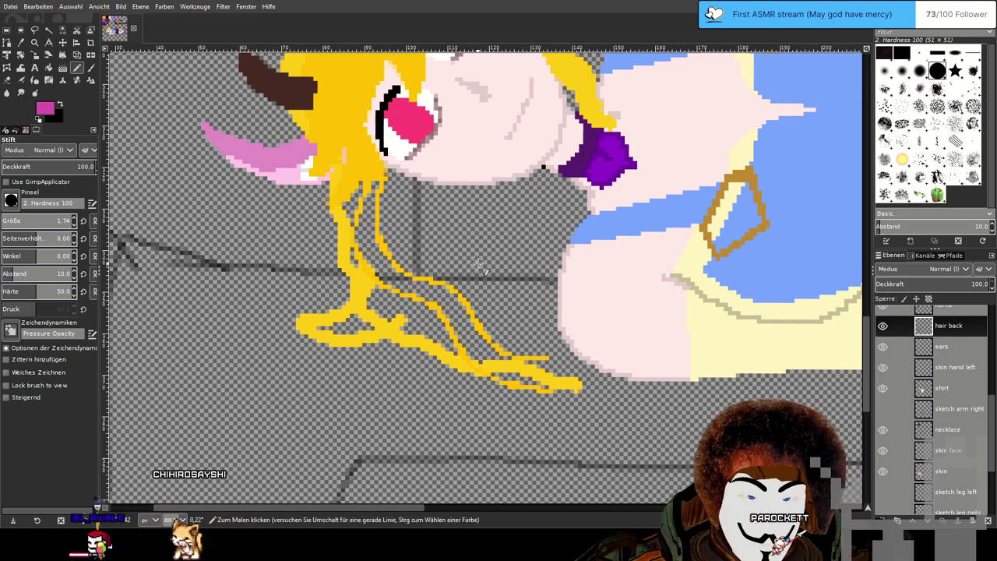
scroll(499, 359, up, 4)
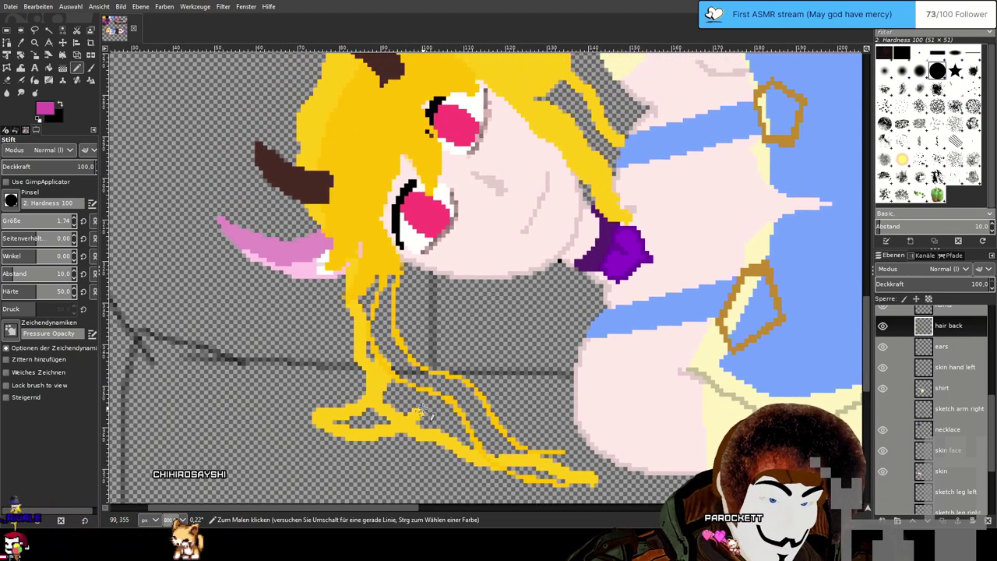
drag(460, 422, 542, 458)
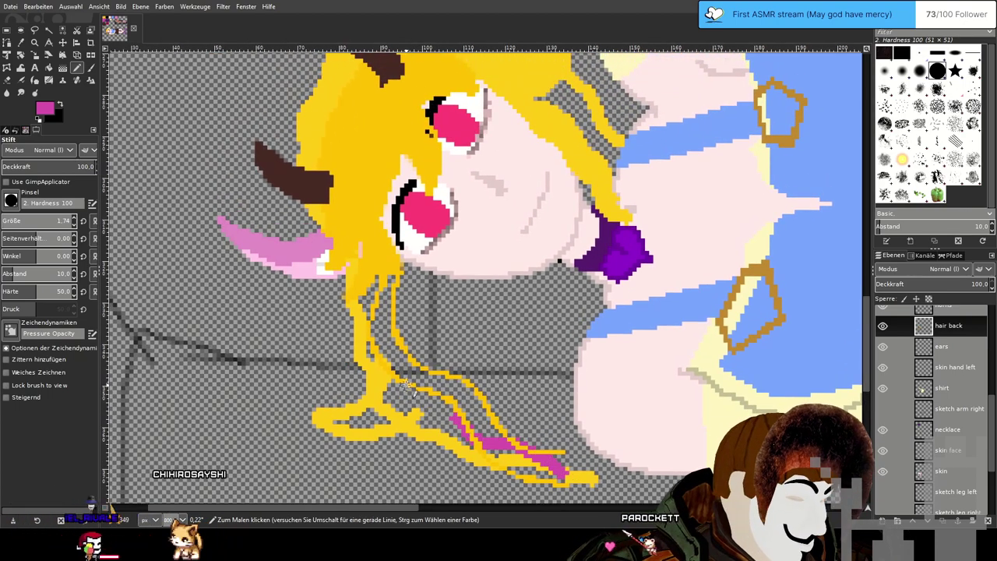
drag(578, 87, 520, 138)
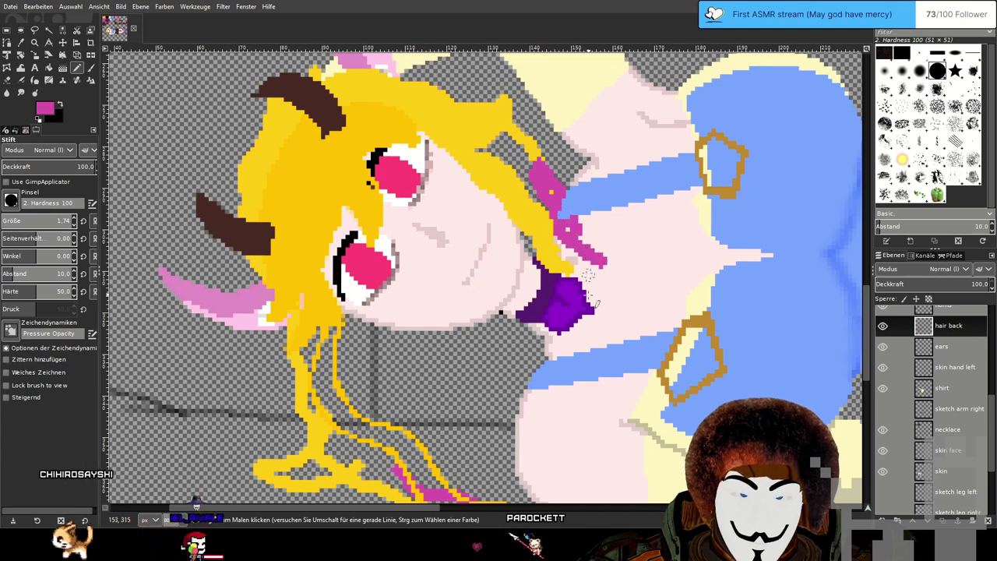
scroll(588, 271, down, 3)
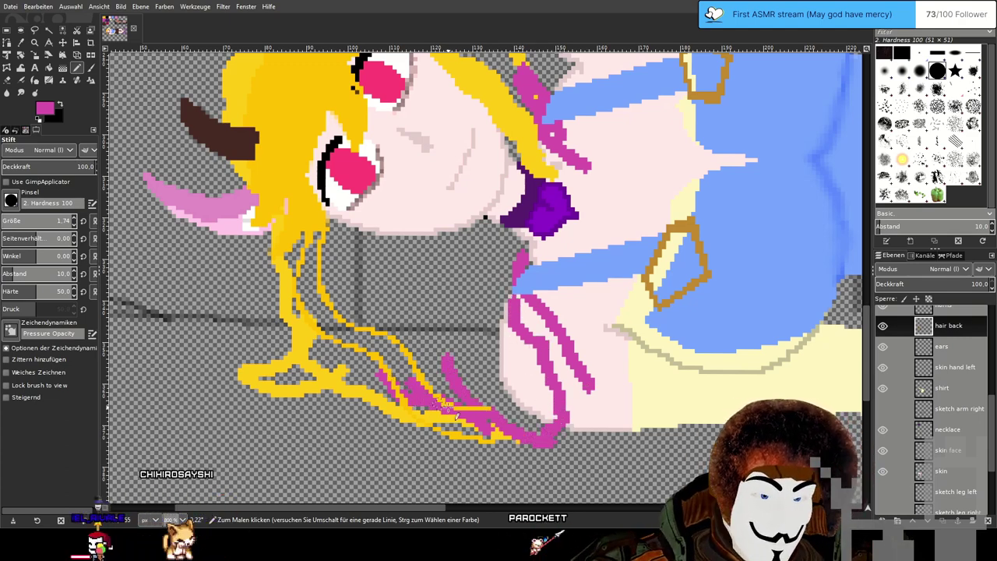
mouse_move(510, 446)
mouse_down()
mouse_move(428, 403)
mouse_move(382, 395)
mouse_move(427, 403)
mouse_up()
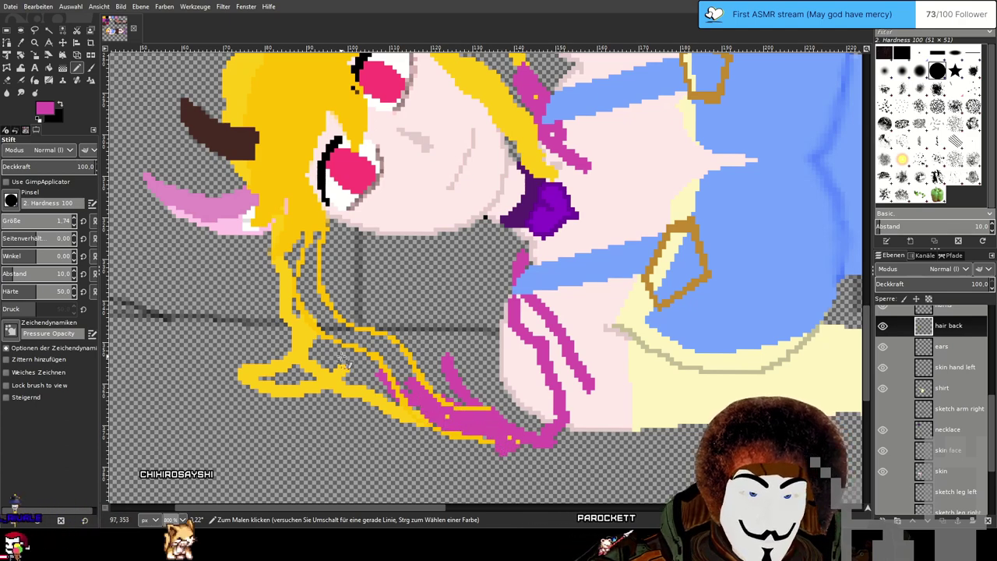
drag(352, 357, 294, 379)
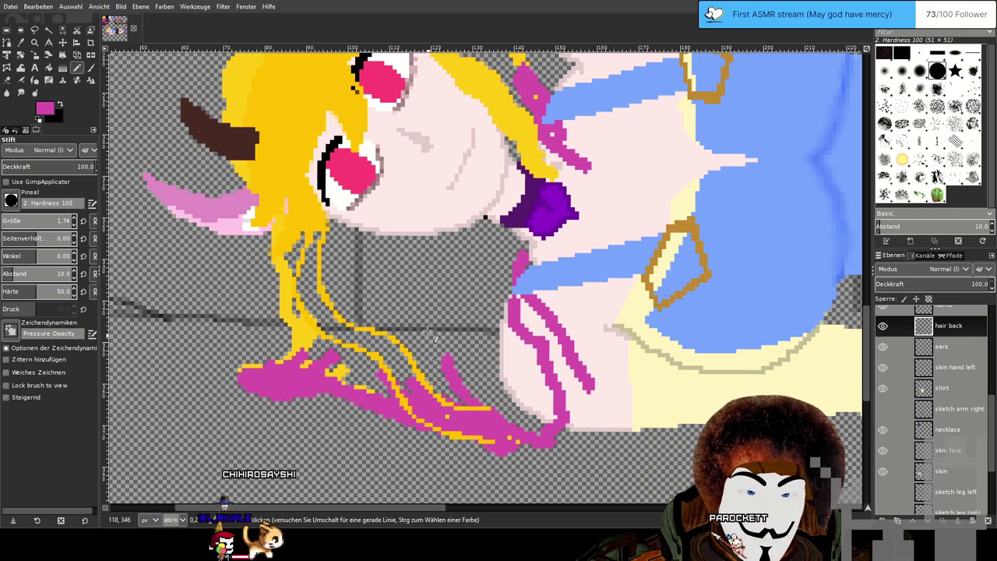
Paint new magenta strands down between the back-hair strands.
scroll(429, 331, up, 2)
drag(429, 331, 438, 352)
drag(362, 419, 342, 320)
drag(397, 411, 363, 311)
mouse_move(361, 408)
mouse_down()
mouse_move(333, 309)
mouse_move(351, 411)
mouse_up()
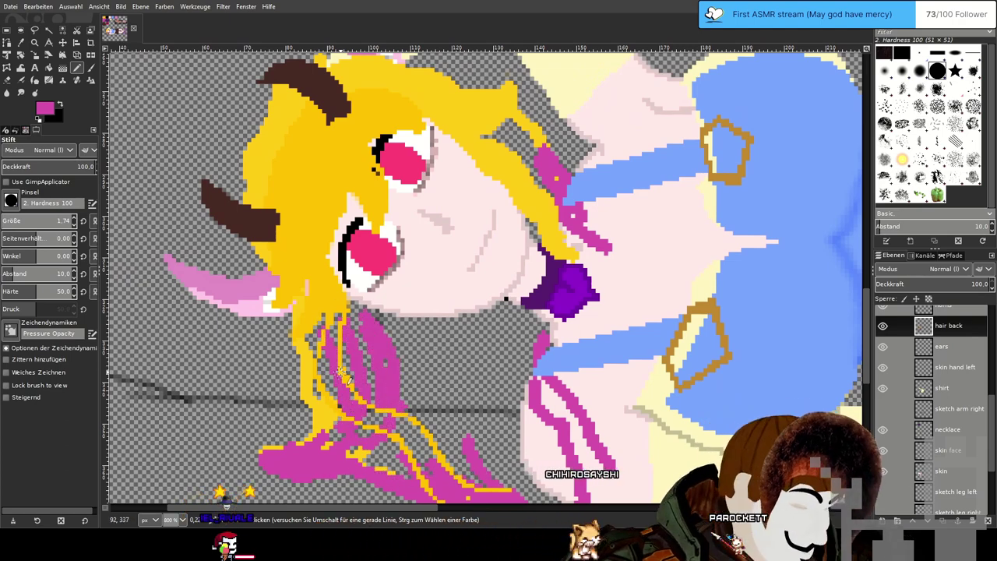
mouse_move(385, 296)
mouse_down()
mouse_move(418, 388)
mouse_move(434, 355)
mouse_move(440, 442)
mouse_move(469, 483)
mouse_move(452, 461)
mouse_up()
mouse_move(443, 310)
mouse_down()
mouse_move(476, 405)
mouse_move(501, 439)
mouse_move(480, 382)
mouse_up()
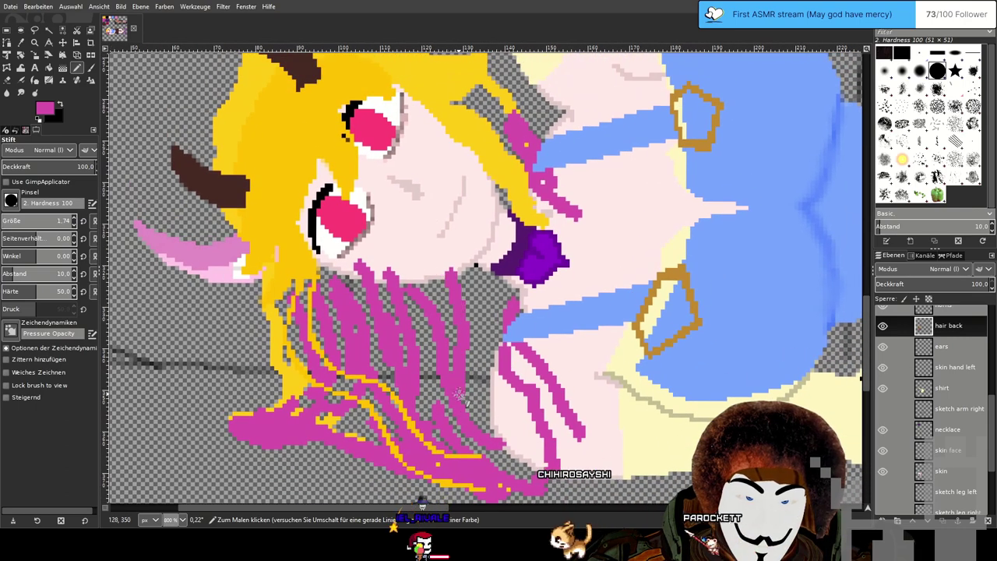
mouse_move(486, 306)
mouse_down()
mouse_move(512, 458)
mouse_move(558, 424)
mouse_up()
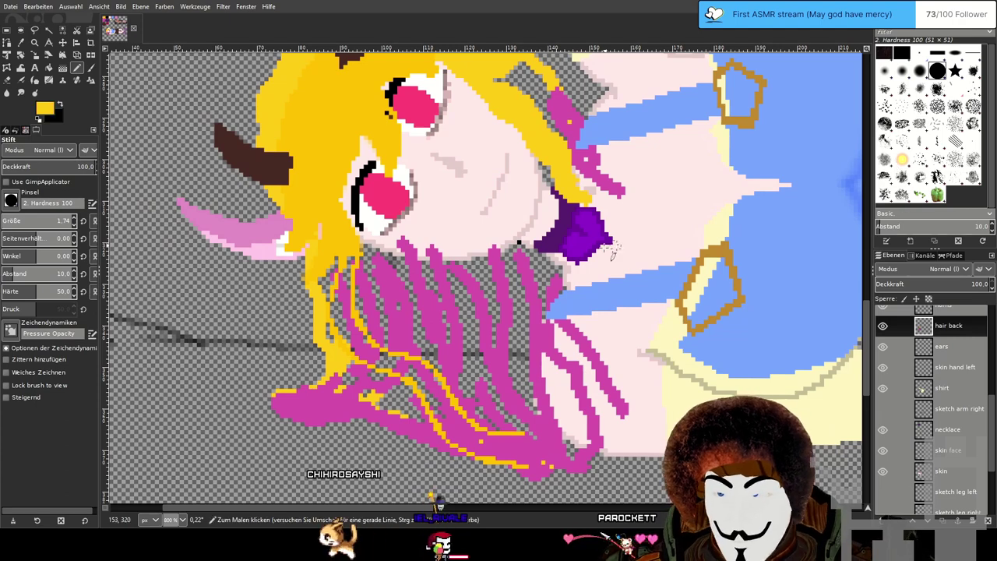
Pick the hair's yellow and paint it down the left strand and across the lower strand.
scroll(324, 265, down, 1)
ctrl+click(321, 251)
mouse_move(322, 251)
mouse_down()
mouse_move(349, 331)
mouse_move(331, 307)
mouse_up()
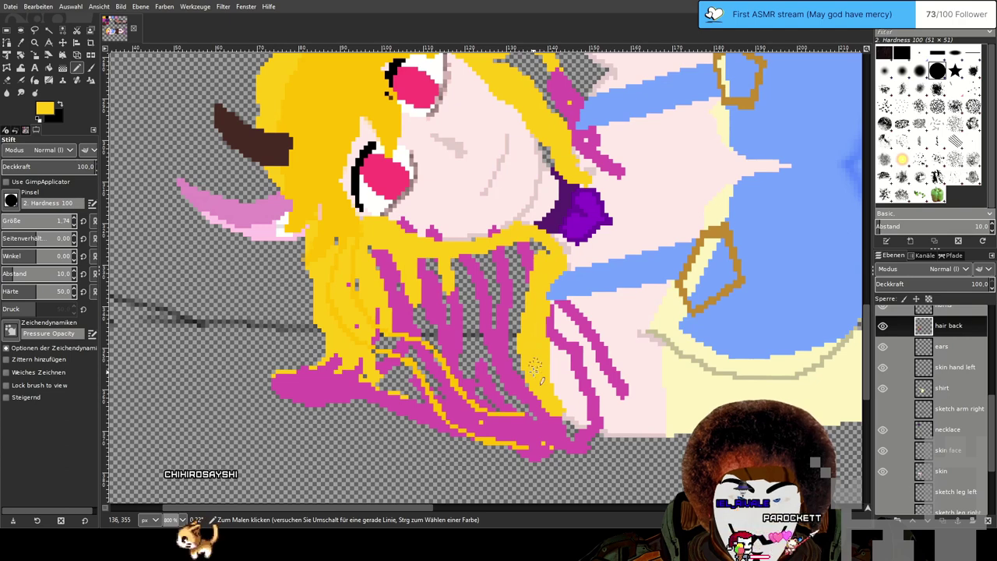
mouse_move(333, 380)
mouse_down()
mouse_move(435, 413)
mouse_move(506, 422)
mouse_up()
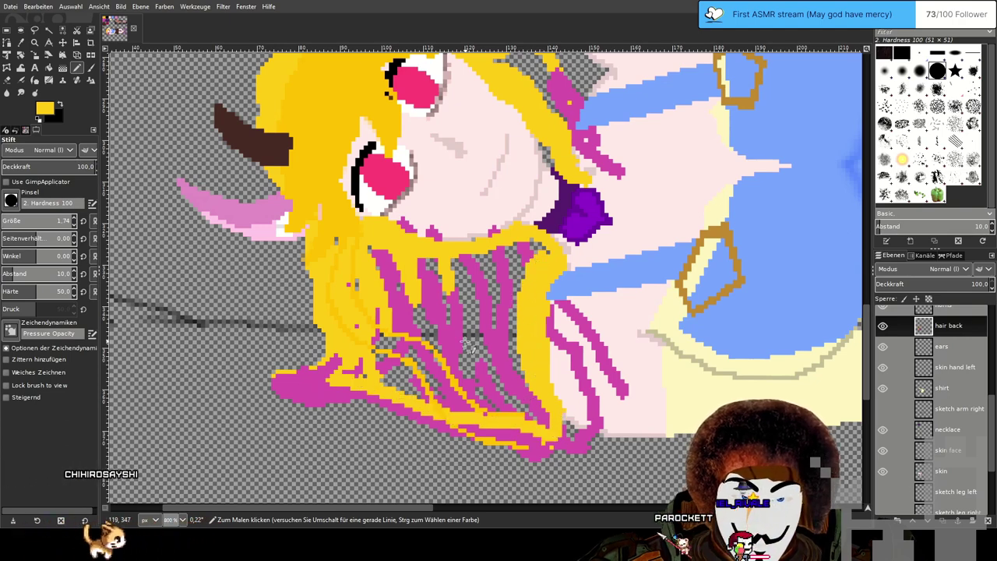
Bucket-fill the grey gaps in the strands with yellow, redoing one misplaced fill.
key(shift+b)
click(487, 288)
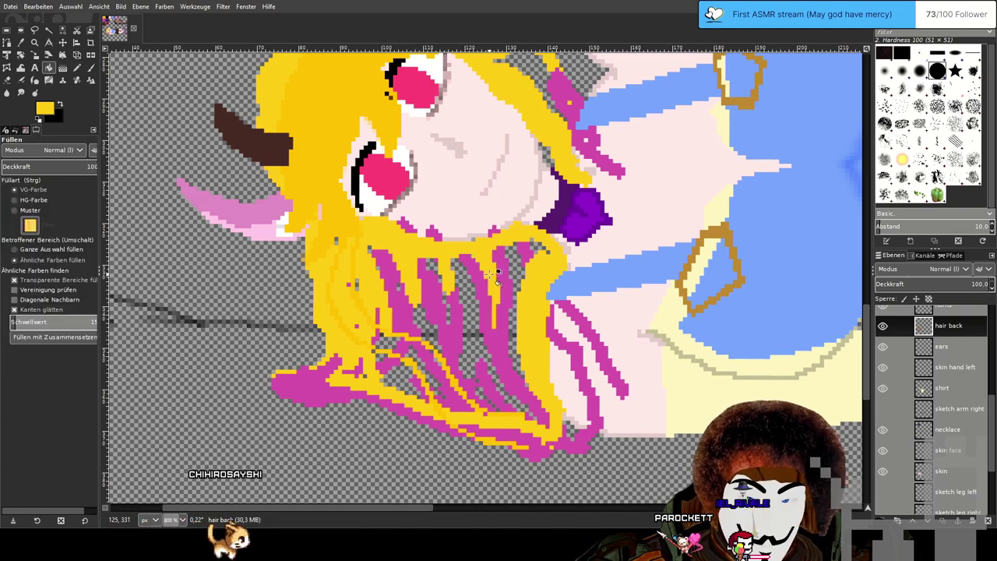
click(508, 277)
click(509, 266)
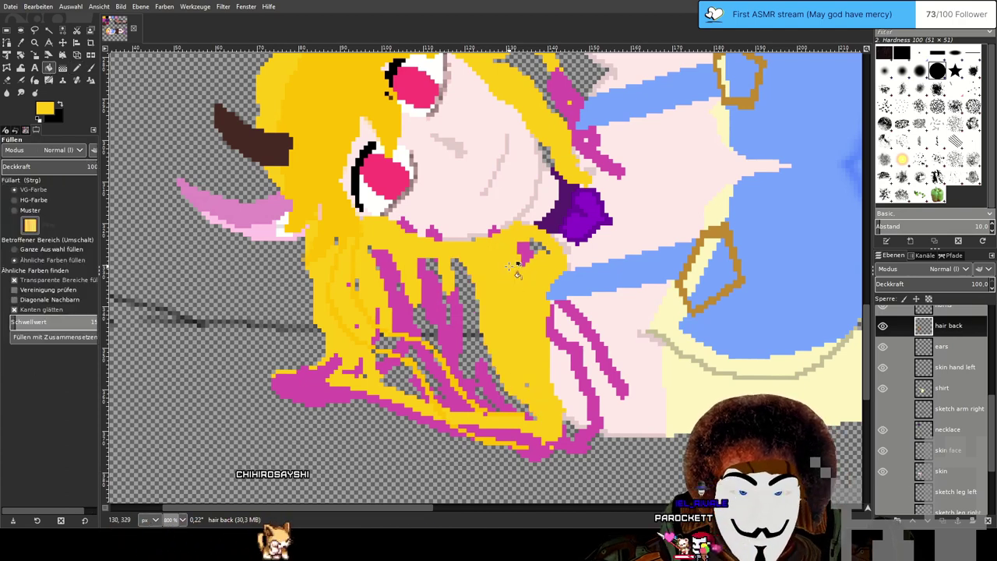
key(ctrl+z)
key(ctrl+z)
key(ctrl+z)
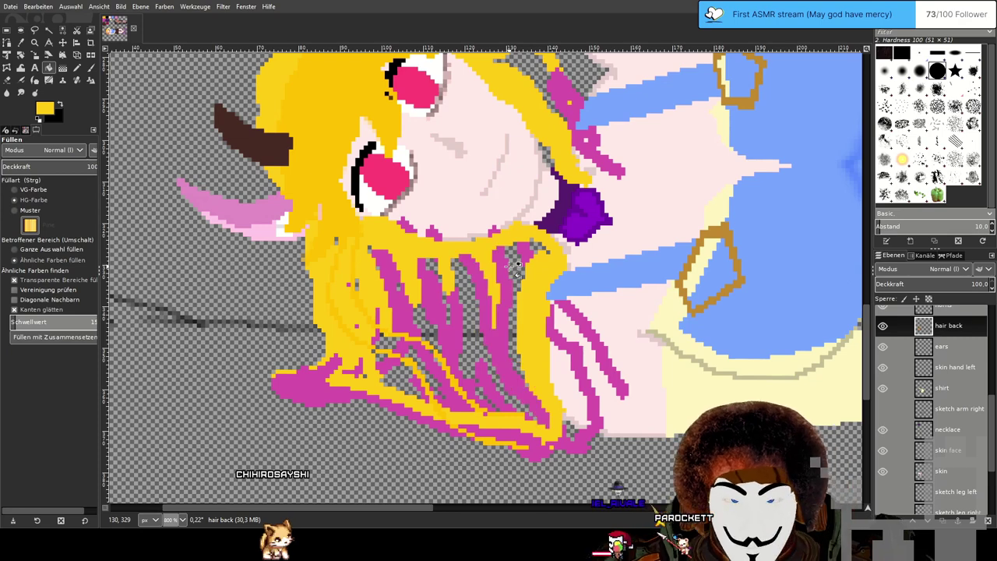
click(508, 282)
Bucket-fill four more gaps between the magenta strands, including the lower-right area, with yellow.
click(469, 290)
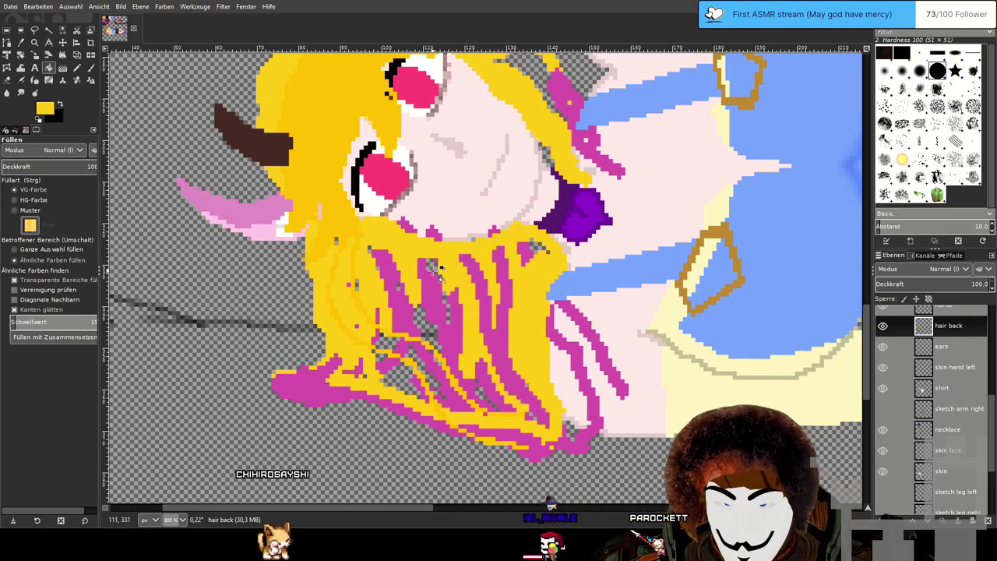
click(424, 328)
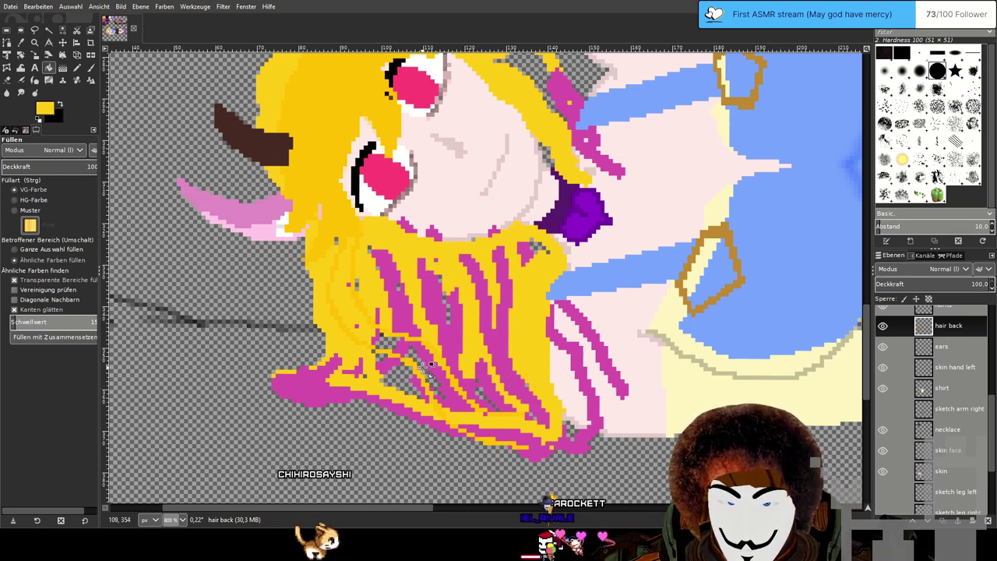
click(387, 341)
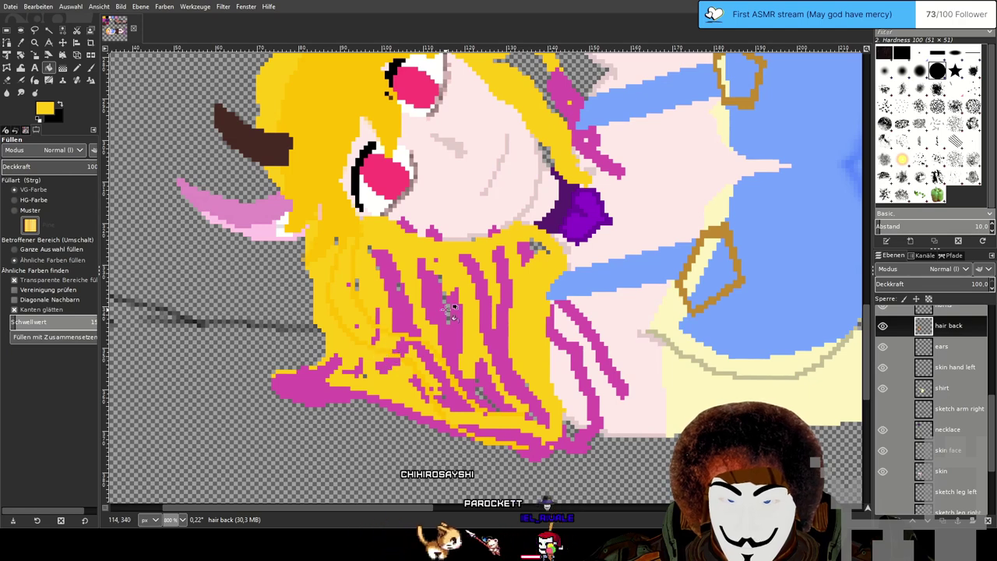
click(577, 428)
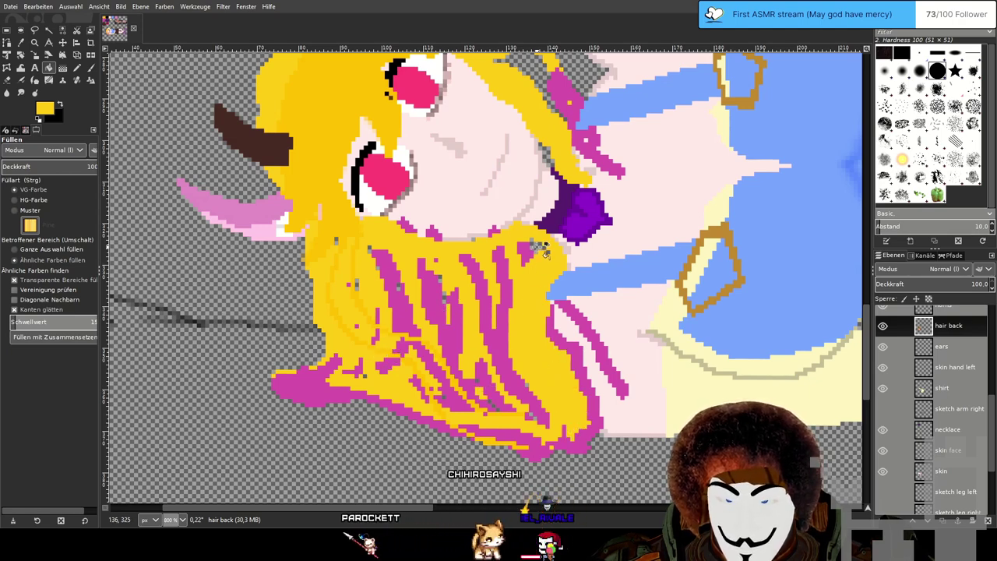
drag(441, 323, 469, 326)
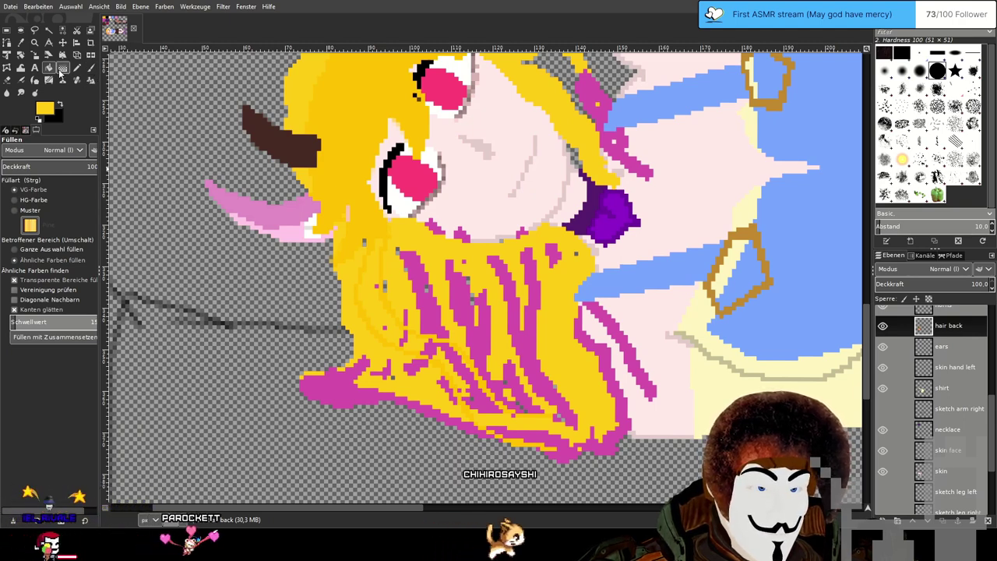
Smudge at size 25.6 diagonally through the upper back hair, pulling yellow into the pink strands.
click(22, 93)
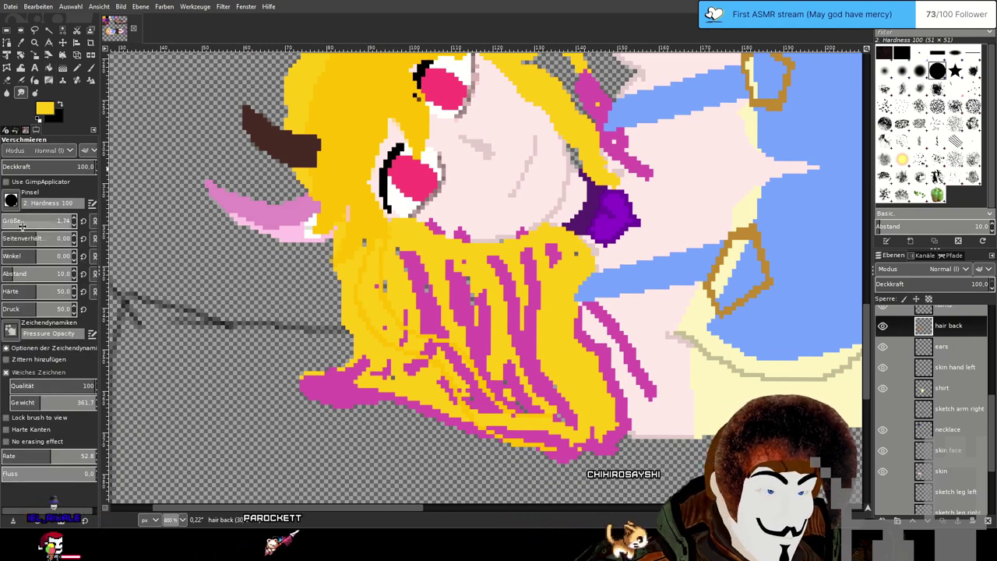
drag(26, 225, 37, 225)
mouse_move(433, 303)
mouse_down()
mouse_move(506, 366)
mouse_move(554, 367)
mouse_up()
mouse_move(448, 290)
mouse_down()
mouse_move(500, 305)
mouse_move(615, 444)
mouse_up()
drag(399, 269, 515, 424)
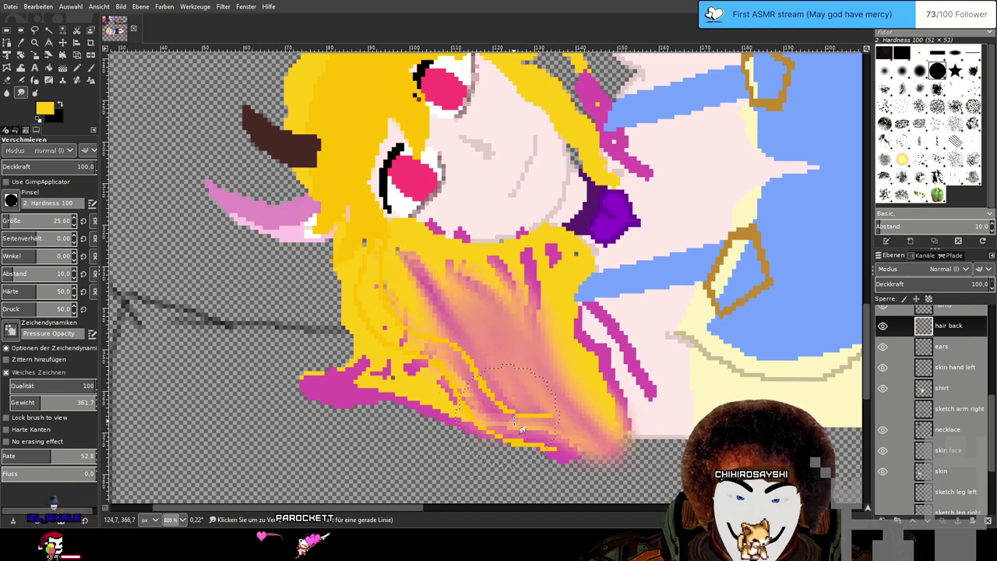
mouse_move(445, 357)
mouse_down()
mouse_move(503, 416)
mouse_move(515, 354)
mouse_up()
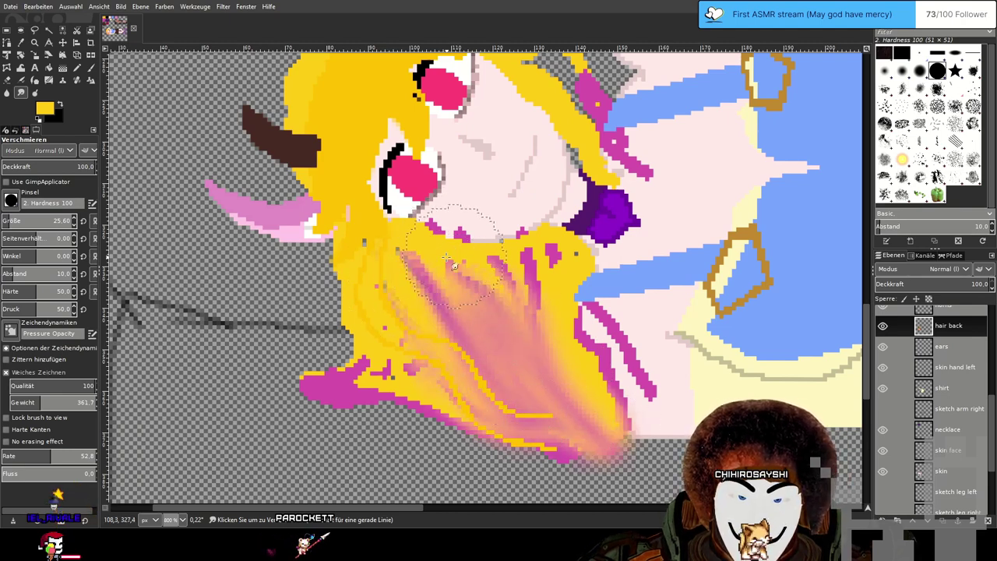
mouse_move(451, 258)
mouse_down()
mouse_move(529, 262)
mouse_move(565, 337)
mouse_up()
mouse_move(436, 226)
mouse_down()
mouse_move(522, 233)
mouse_move(600, 327)
mouse_move(653, 417)
mouse_up()
drag(565, 323, 549, 234)
mouse_move(545, 285)
mouse_down()
mouse_move(534, 174)
mouse_move(504, 236)
mouse_up()
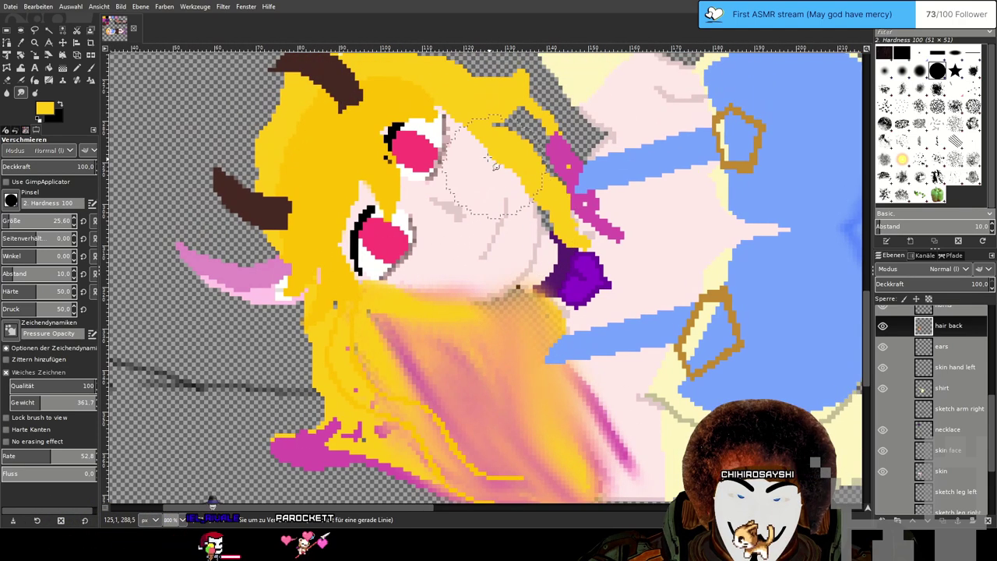
mouse_move(570, 183)
mouse_down()
mouse_move(495, 112)
mouse_move(527, 136)
mouse_move(561, 194)
mouse_move(605, 221)
mouse_move(549, 179)
mouse_move(510, 129)
mouse_up()
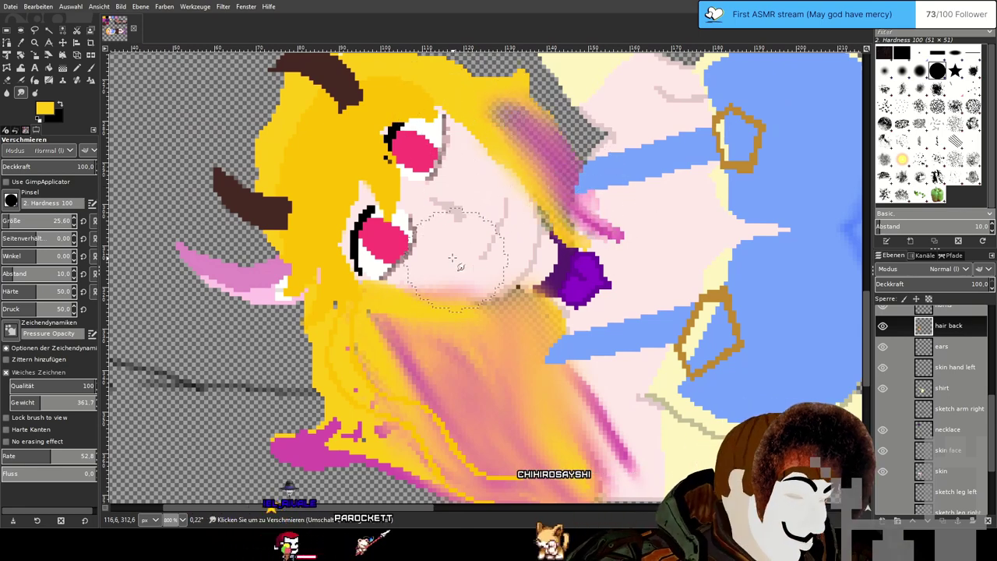
Blend the magenta hair tips upward into yellow and smear the pink strand at the right edge.
scroll(440, 282, down, 5)
scroll(440, 282, left, 9)
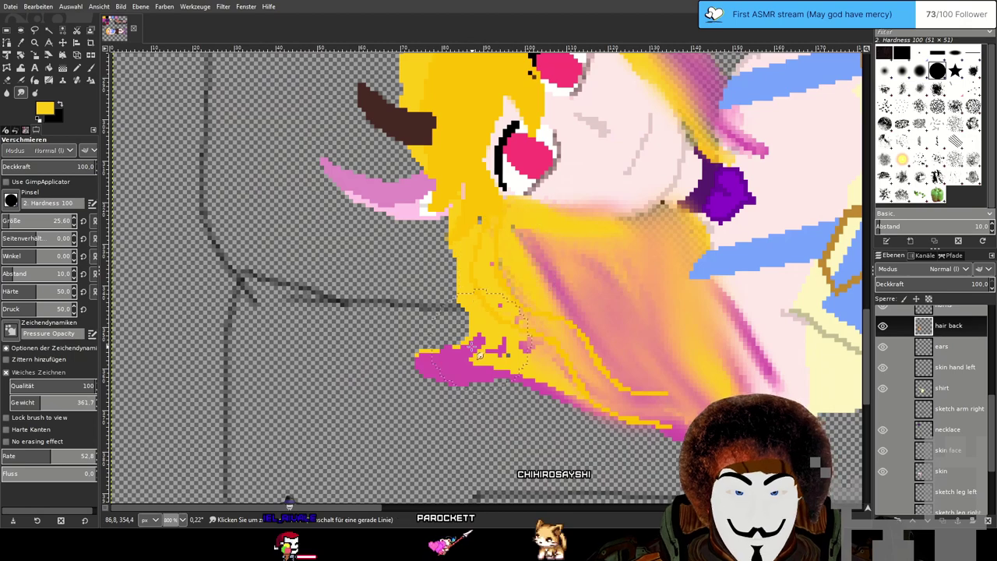
mouse_move(444, 368)
mouse_down()
mouse_move(478, 359)
mouse_move(495, 311)
mouse_move(481, 272)
mouse_up()
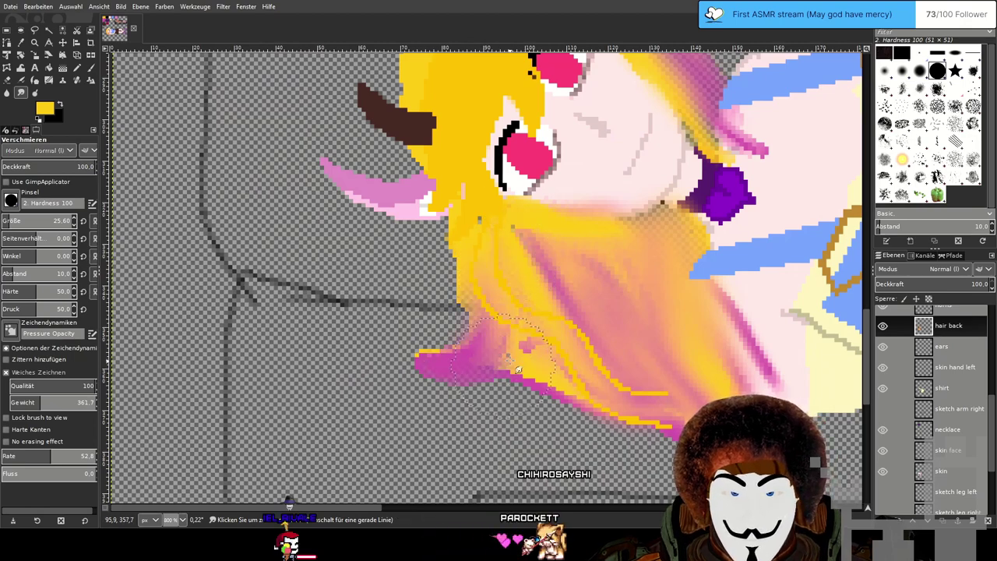
mouse_move(514, 365)
mouse_down()
mouse_move(540, 290)
mouse_move(518, 241)
mouse_up()
mouse_move(600, 266)
mouse_down()
mouse_move(562, 281)
mouse_move(443, 400)
mouse_move(460, 253)
mouse_move(501, 392)
mouse_move(376, 345)
mouse_up()
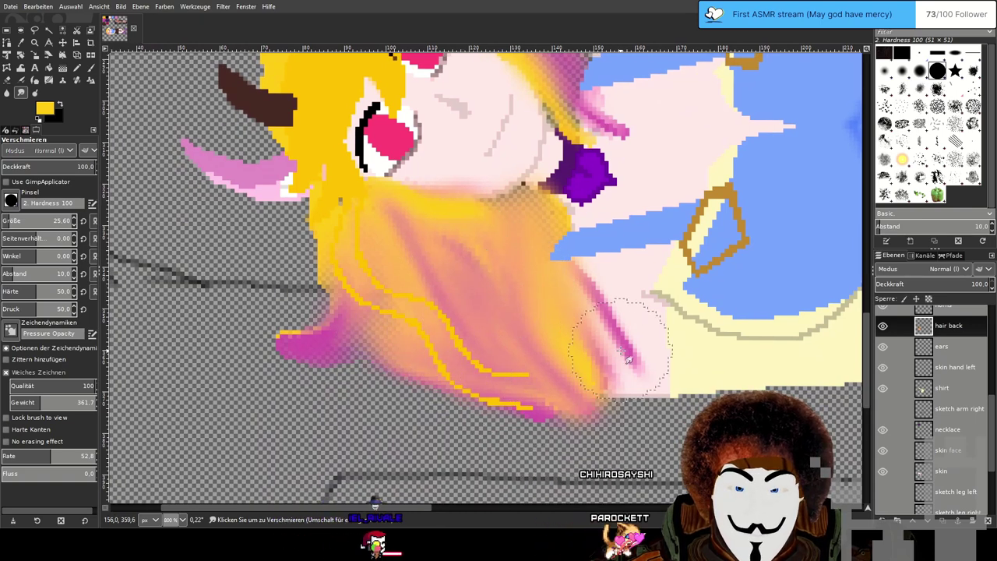
drag(628, 359, 595, 348)
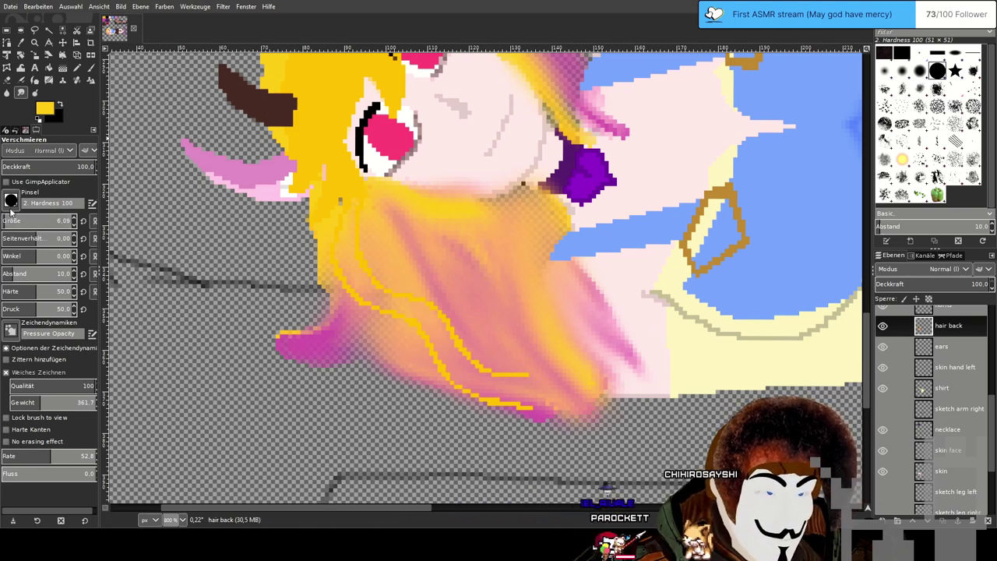
click(89, 68)
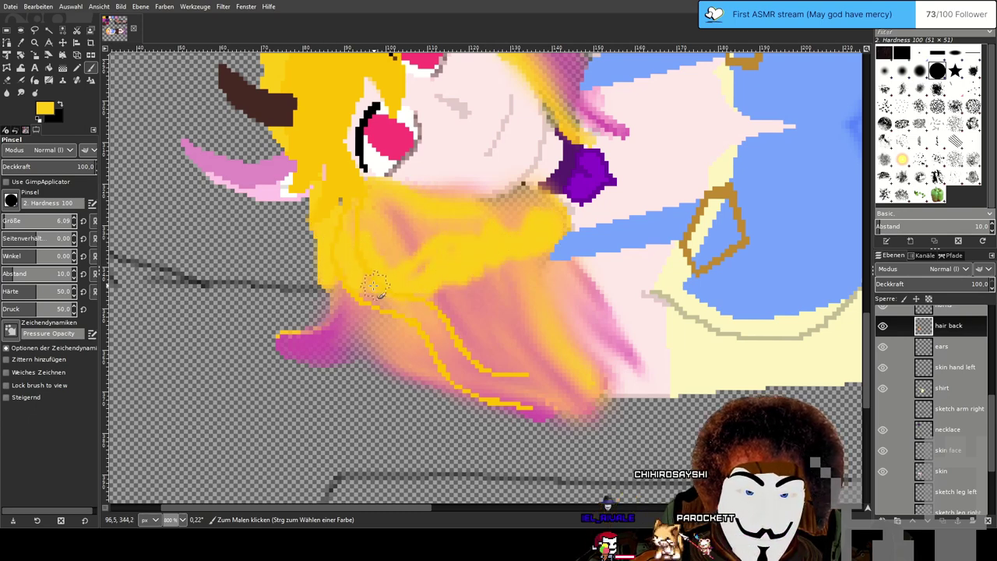
Paint yellow over the pink smudge on top of the head.
drag(540, 223, 532, 329)
mouse_move(613, 309)
mouse_down()
mouse_move(515, 299)
mouse_move(511, 348)
mouse_move(495, 365)
mouse_move(504, 355)
mouse_move(508, 362)
mouse_move(514, 339)
mouse_move(494, 312)
mouse_move(452, 333)
mouse_move(405, 377)
mouse_move(394, 332)
mouse_move(366, 391)
mouse_up()
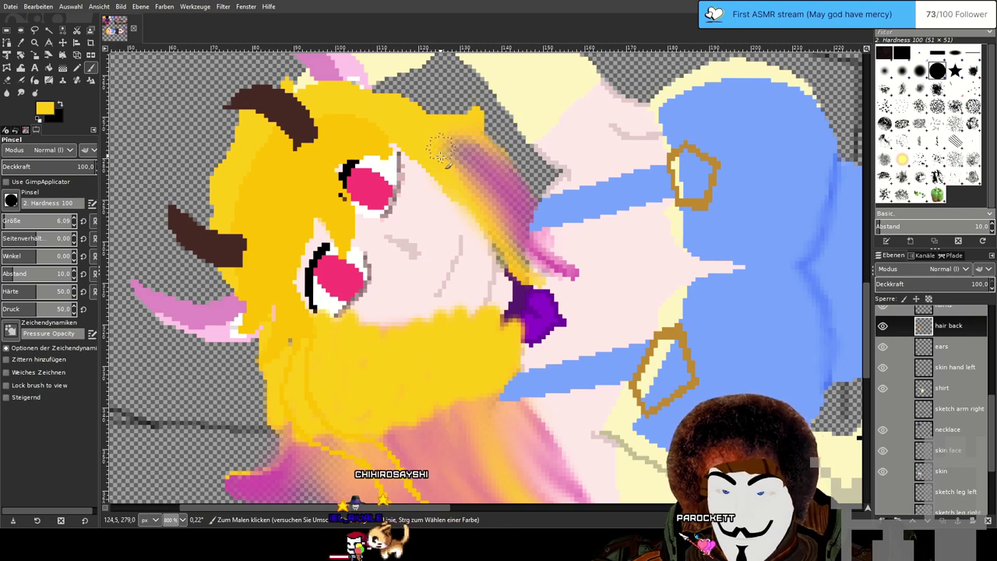
mouse_move(470, 185)
mouse_down()
mouse_move(476, 133)
mouse_move(493, 174)
mouse_up()
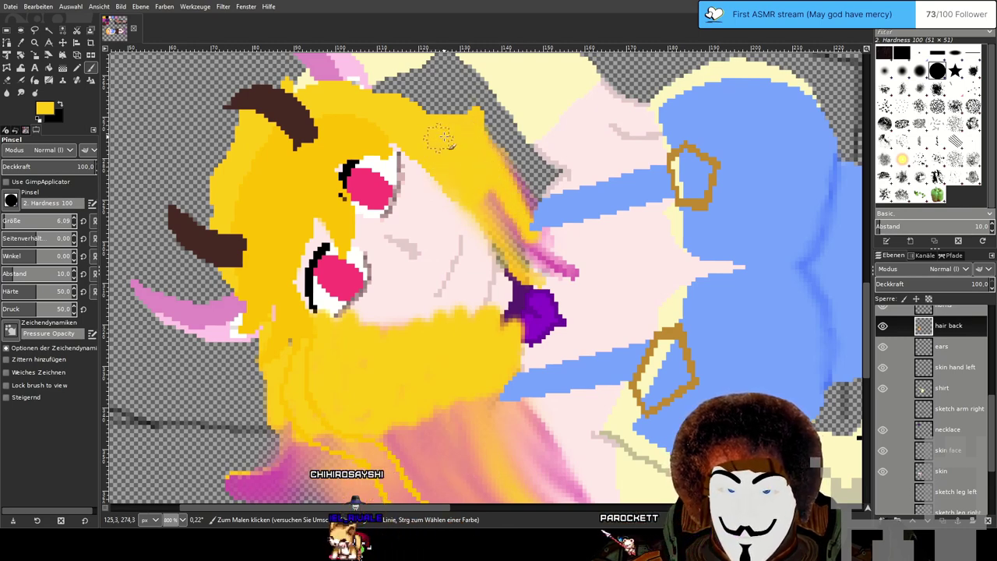
drag(454, 341, 528, 222)
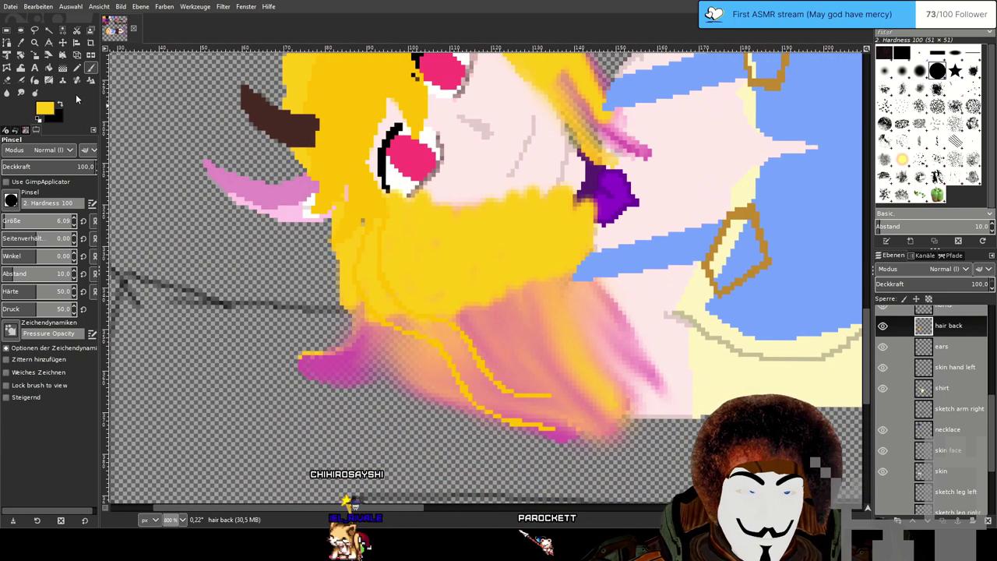
Switch to magenta and brush strands through the lower back hair between the yellow lines.
ctrl+click(344, 373)
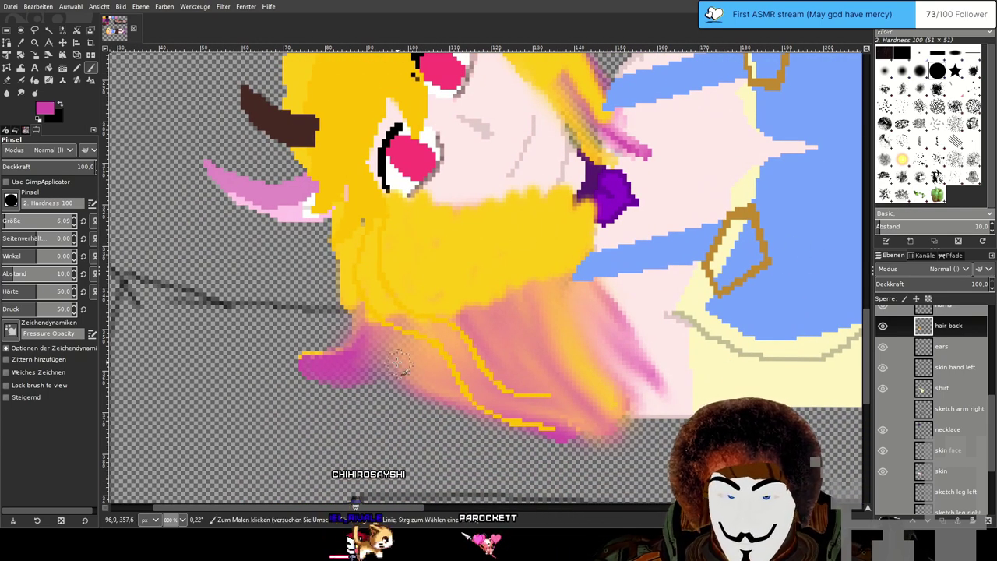
drag(358, 372, 394, 358)
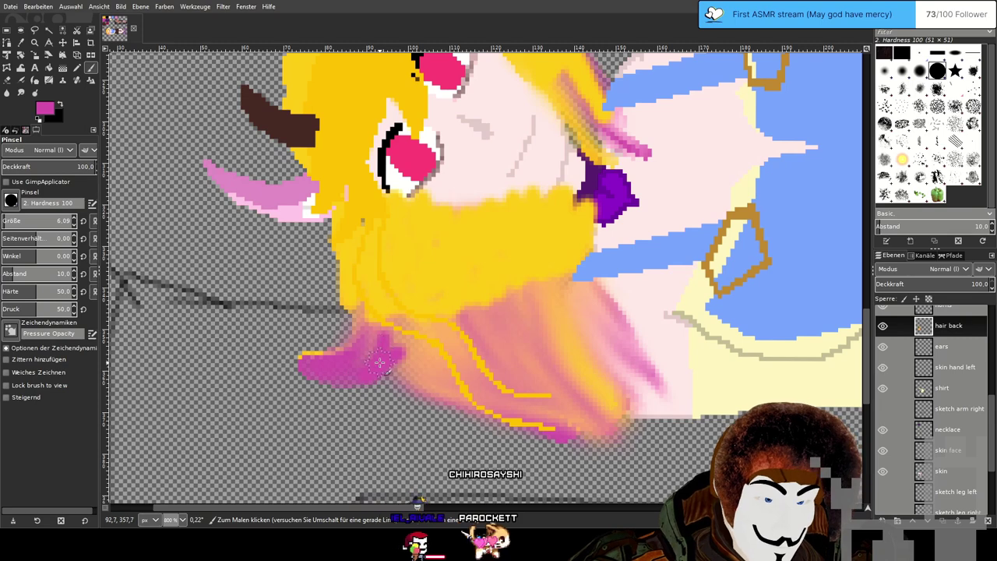
mouse_move(554, 426)
mouse_down()
mouse_move(425, 364)
mouse_move(395, 337)
mouse_move(490, 412)
mouse_move(447, 389)
mouse_up()
drag(524, 394, 453, 355)
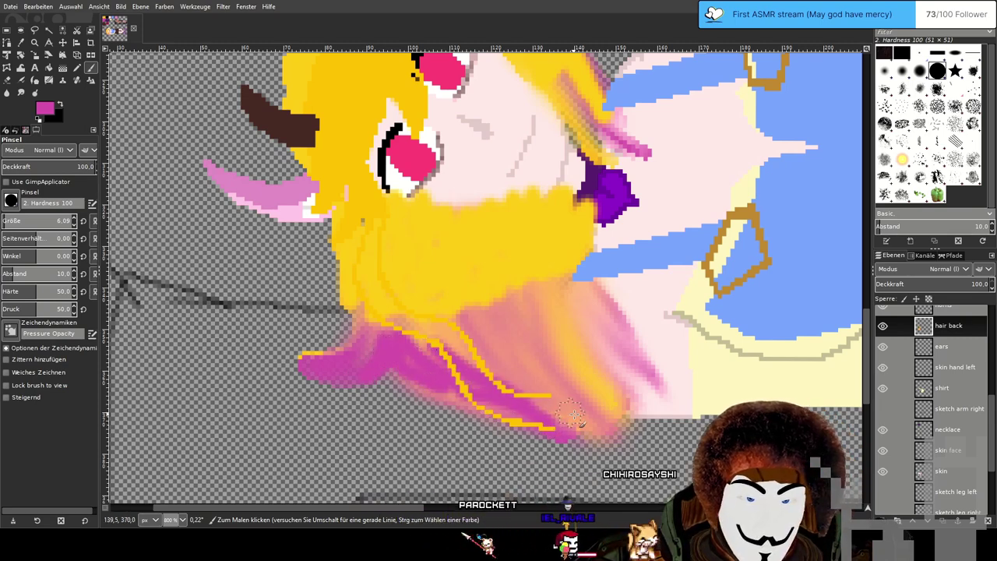
drag(586, 421, 464, 345)
mouse_move(594, 408)
mouse_down()
mouse_move(573, 383)
mouse_move(442, 294)
mouse_up()
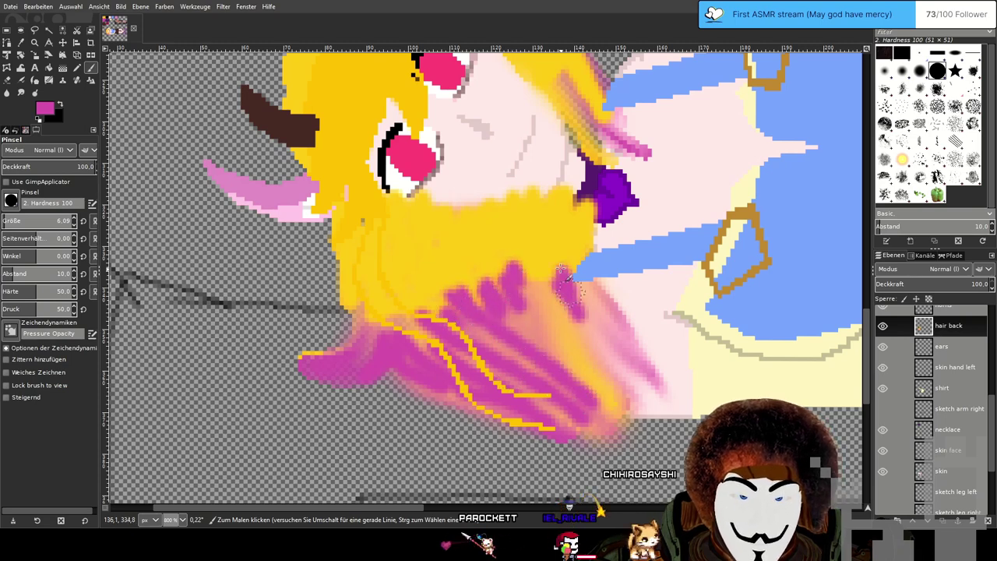
drag(613, 352, 579, 275)
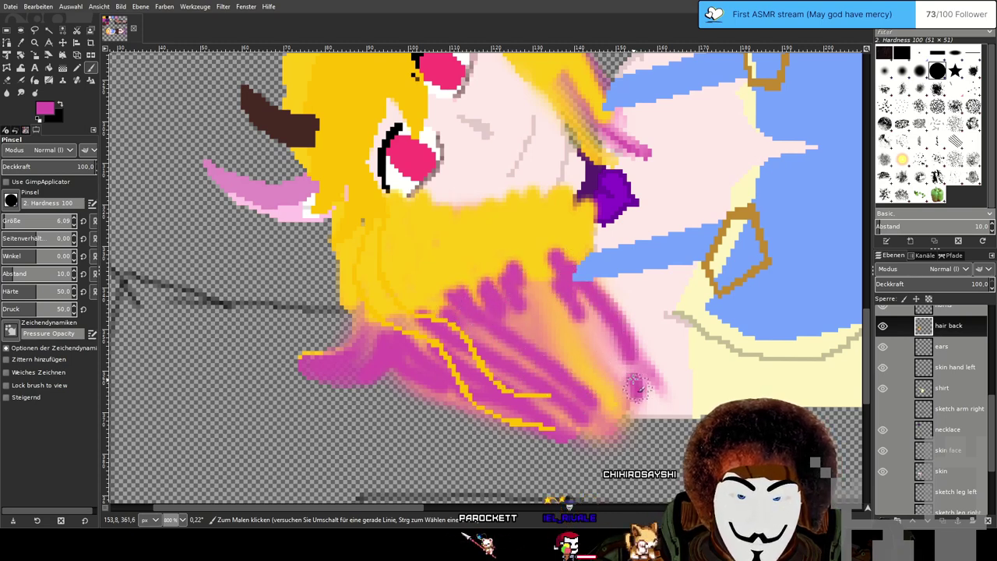
drag(636, 391, 575, 321)
mouse_move(623, 401)
mouse_down()
mouse_move(564, 350)
mouse_move(579, 356)
mouse_move(537, 296)
mouse_move(550, 327)
mouse_move(524, 257)
mouse_up()
drag(403, 314, 400, 303)
drag(373, 347, 369, 294)
drag(605, 389, 586, 352)
Paint three magenta strands near the upper hair beside the face.
scroll(607, 162, up, 3)
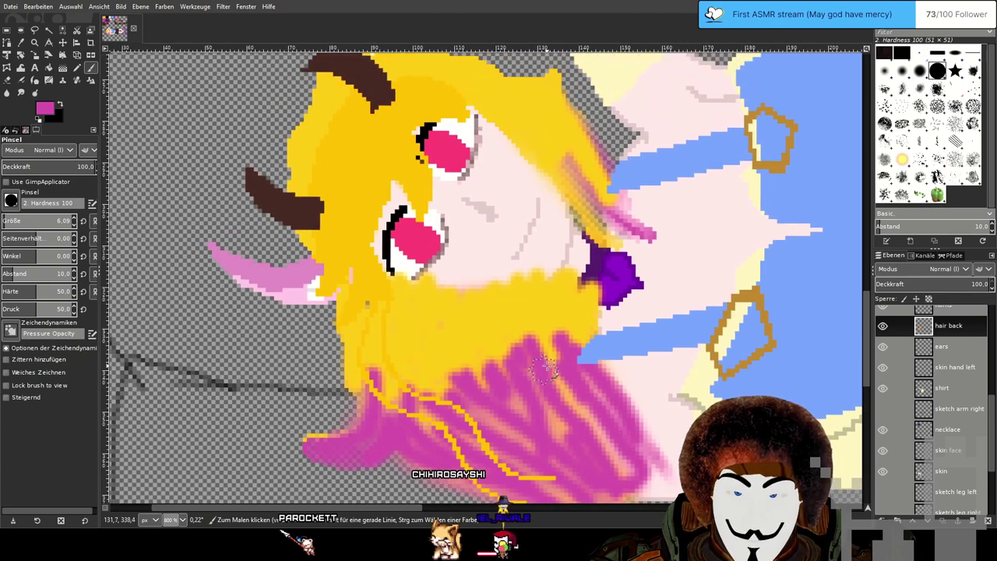
drag(608, 161, 553, 105)
drag(609, 191, 537, 136)
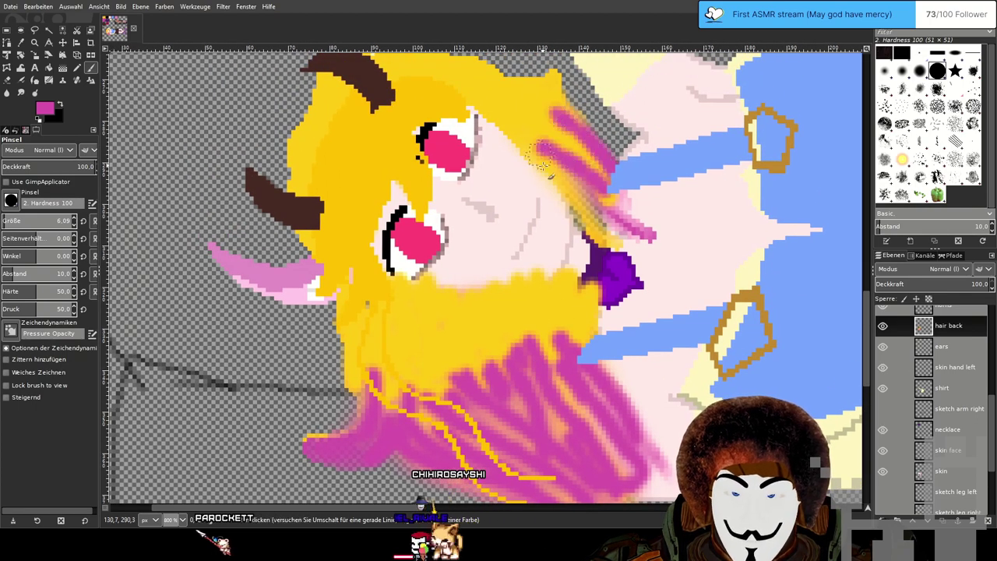
drag(619, 204, 536, 162)
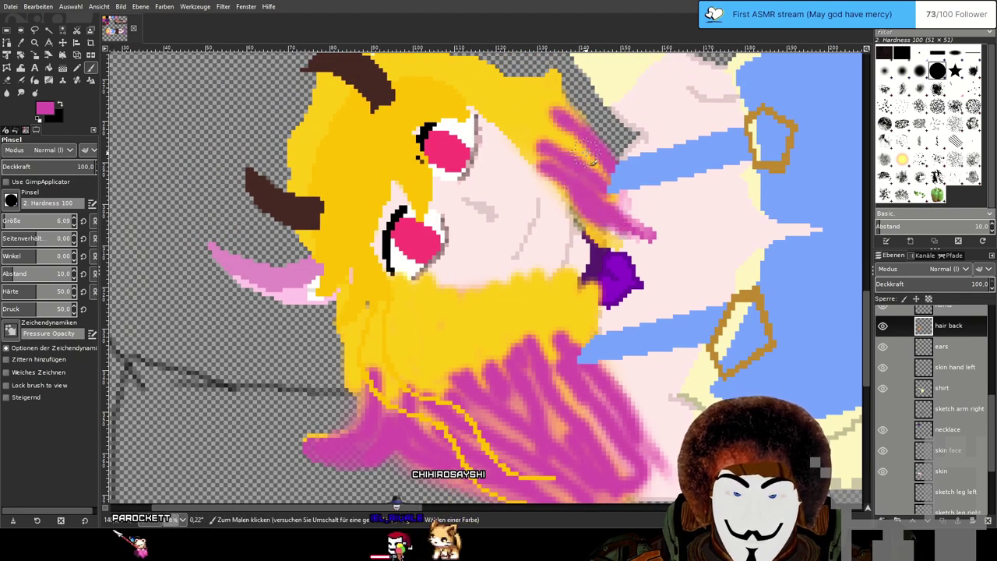
Smudge the yellow into the magenta hair tips and soften the lower magenta ends.
key(s)
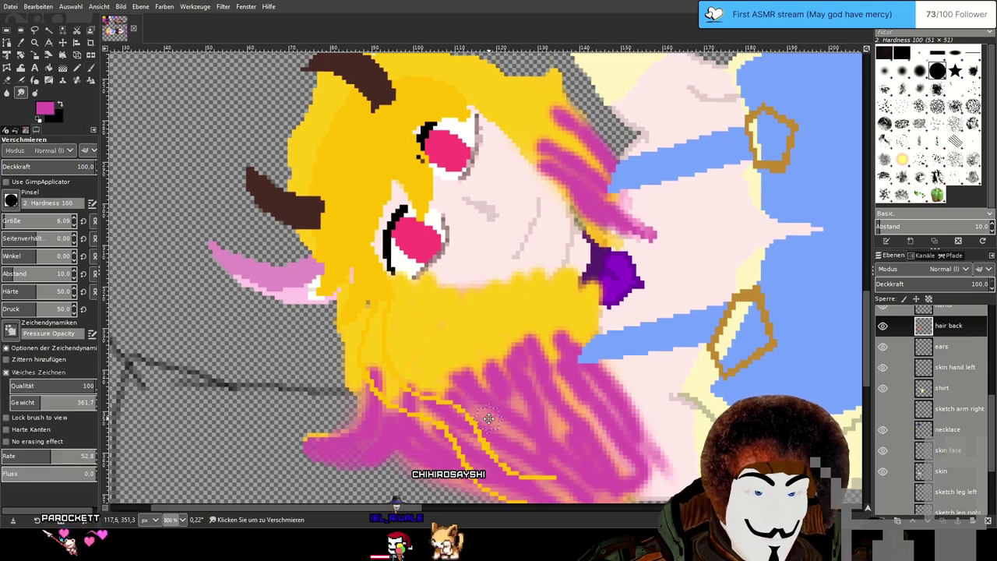
scroll(493, 282, down, 5)
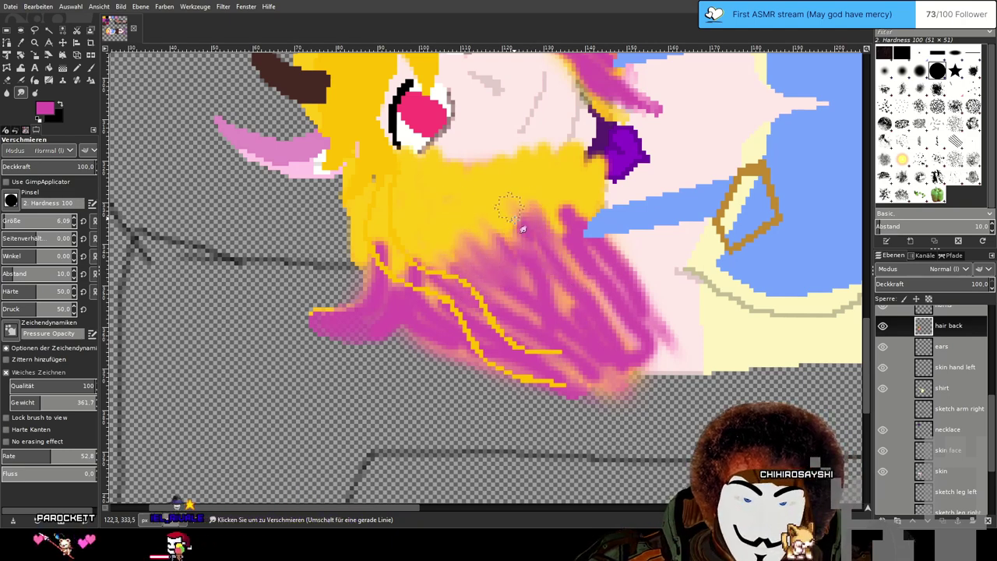
mouse_move(500, 223)
mouse_down()
mouse_move(532, 256)
mouse_move(553, 323)
mouse_up()
drag(490, 253, 512, 289)
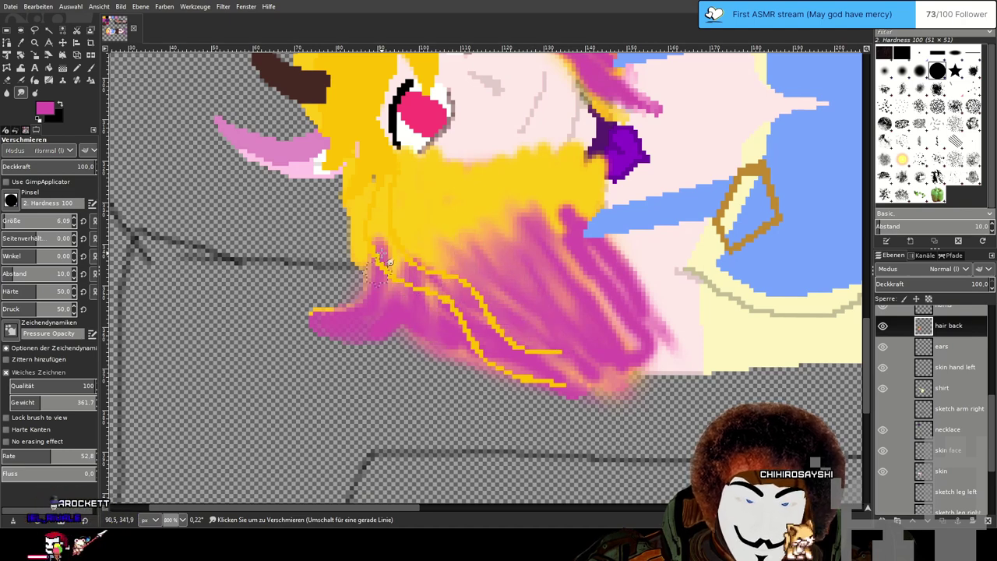
mouse_move(560, 209)
mouse_down()
mouse_move(542, 189)
mouse_move(581, 248)
mouse_up()
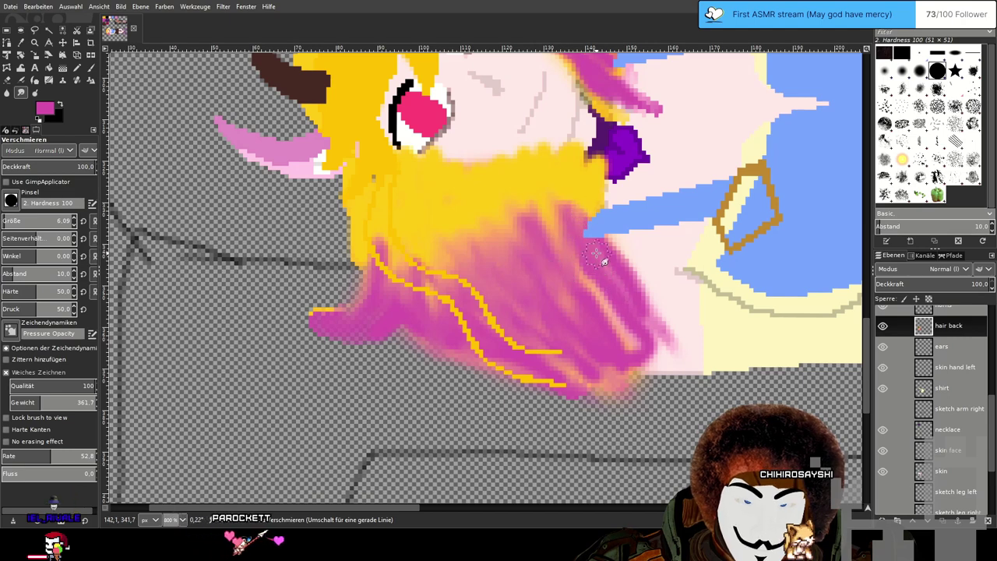
mouse_move(585, 294)
mouse_down()
mouse_move(659, 364)
mouse_move(600, 329)
mouse_up()
drag(659, 357, 652, 364)
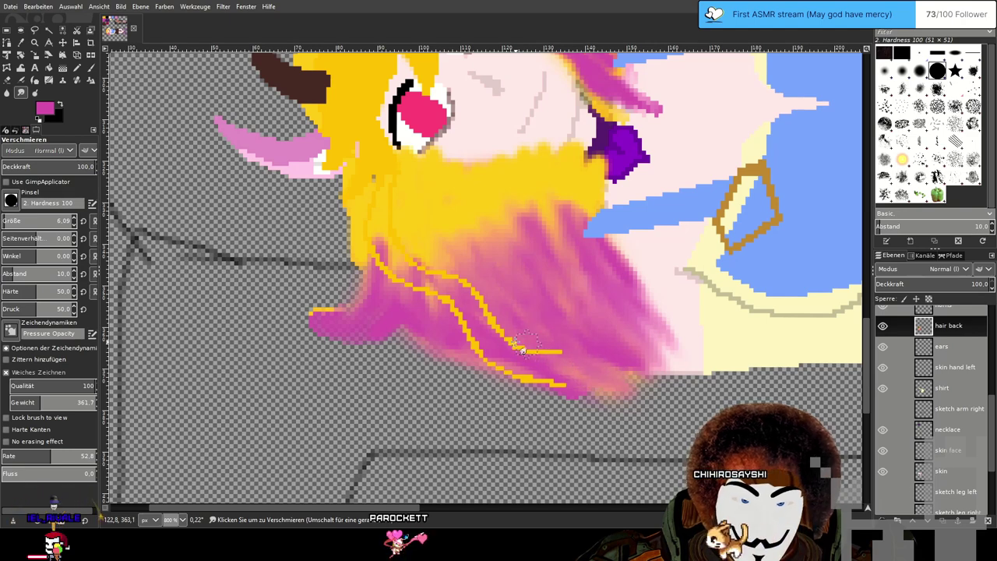
Smooth the orange and magenta streaks, then zoom out to 550% around the whole character.
mouse_move(620, 349)
mouse_down()
mouse_move(589, 313)
mouse_move(554, 305)
mouse_move(542, 333)
mouse_up()
mouse_move(532, 300)
mouse_down()
mouse_move(564, 255)
mouse_move(552, 235)
mouse_move(506, 266)
mouse_move(491, 292)
mouse_move(476, 274)
mouse_move(459, 278)
mouse_move(442, 309)
mouse_move(462, 315)
mouse_move(467, 340)
mouse_move(411, 320)
mouse_move(412, 299)
mouse_move(371, 328)
mouse_move(369, 303)
mouse_move(352, 319)
mouse_move(412, 290)
mouse_move(400, 273)
mouse_move(422, 273)
mouse_move(440, 319)
mouse_move(440, 242)
mouse_move(432, 278)
mouse_move(420, 275)
mouse_move(411, 234)
mouse_up()
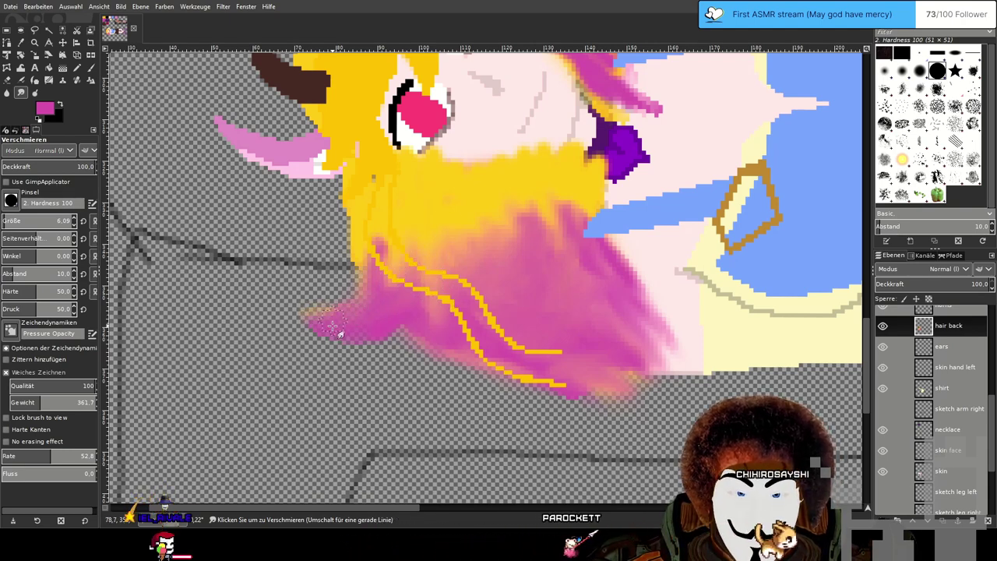
drag(603, 261, 546, 452)
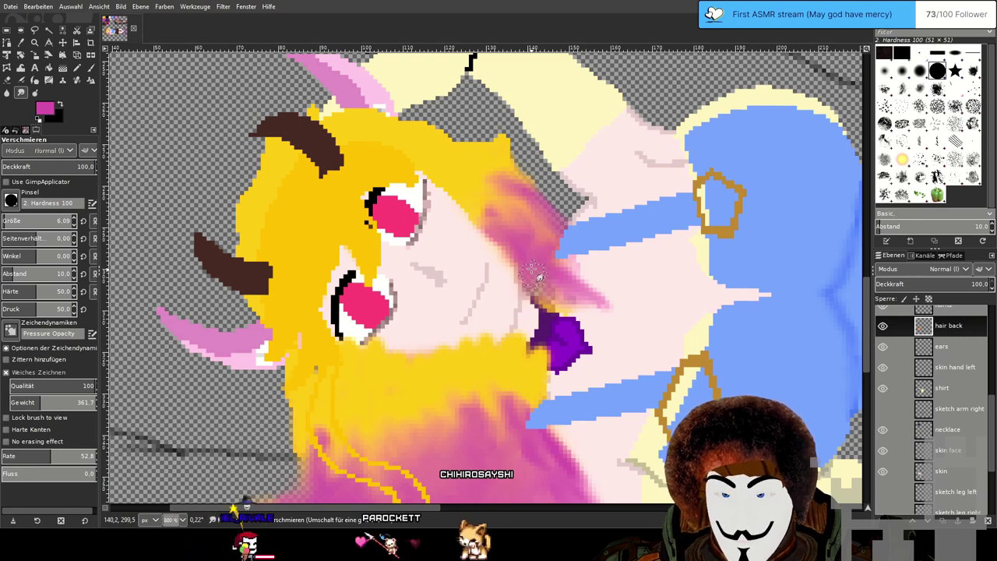
scroll(554, 265, down, 3)
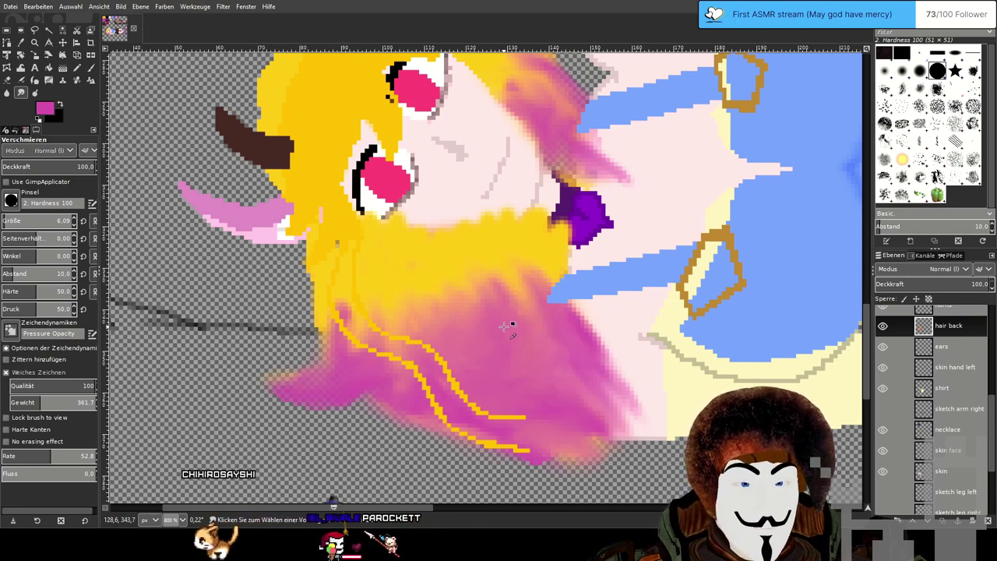
scroll(507, 327, down, 1)
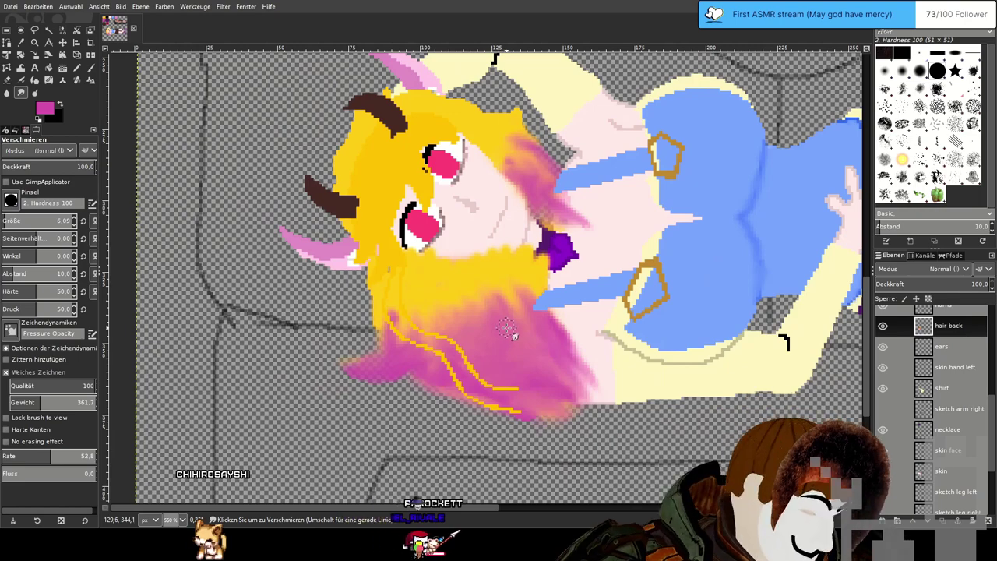
mouse_move(560, 315)
mouse_down()
mouse_move(562, 357)
mouse_move(572, 308)
mouse_up()
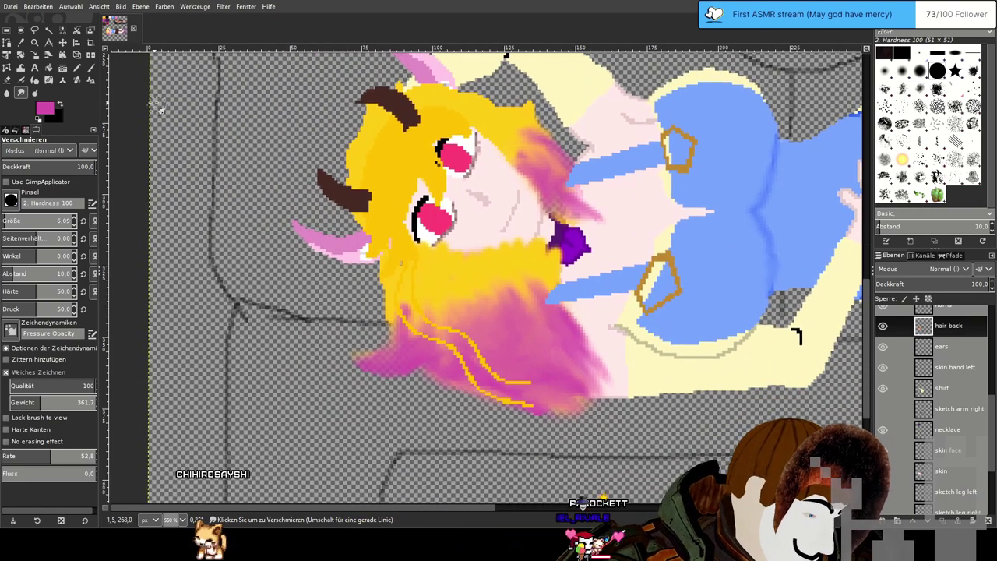
click(90, 68)
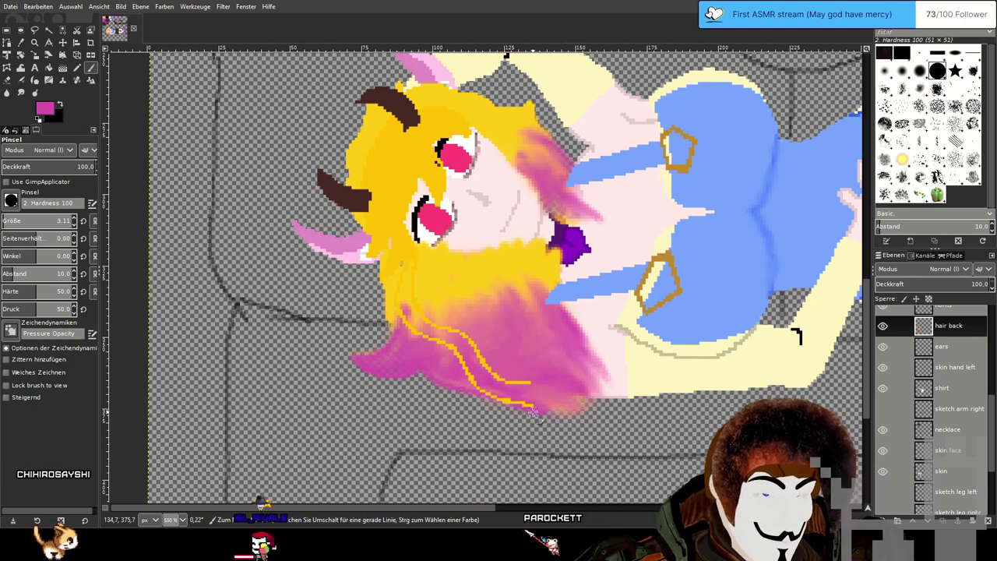
Paint magenta along the hair's bottom-right and lower edge.
drag(546, 412, 590, 399)
drag(609, 348, 582, 345)
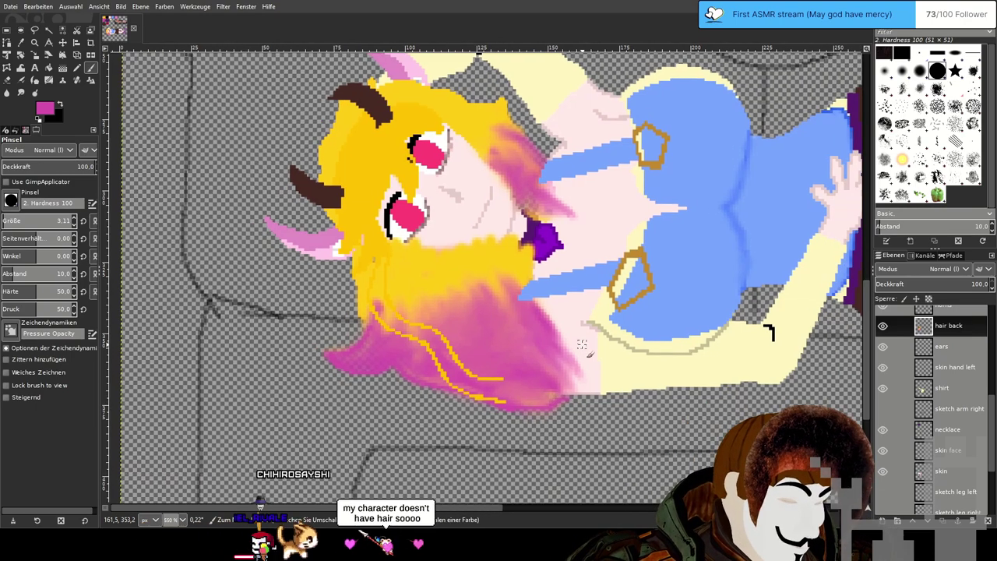
drag(551, 266, 521, 362)
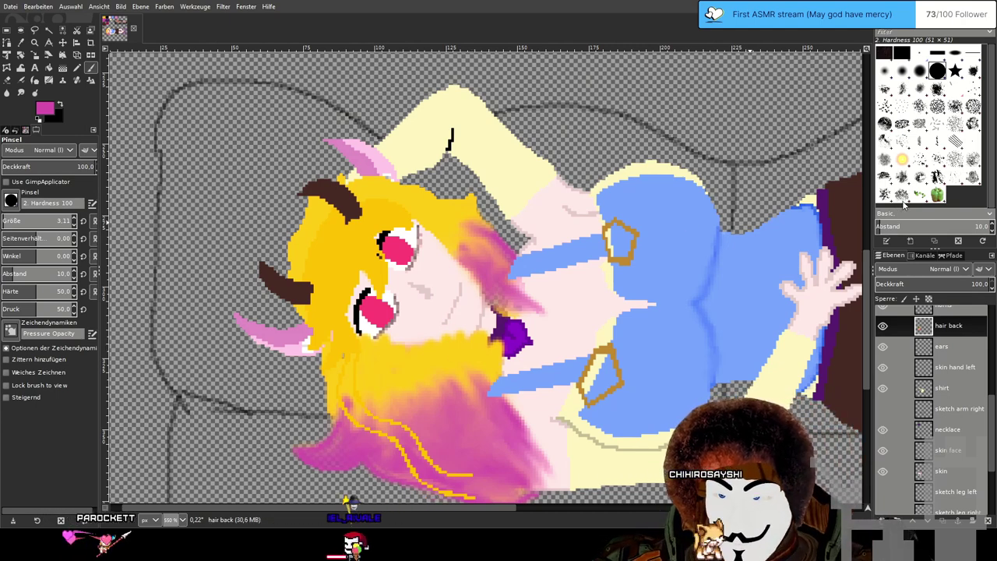
Sample the hair's yellow and pink, then paint magenta and darker pink strands into the back hair.
ctrl+click(372, 373)
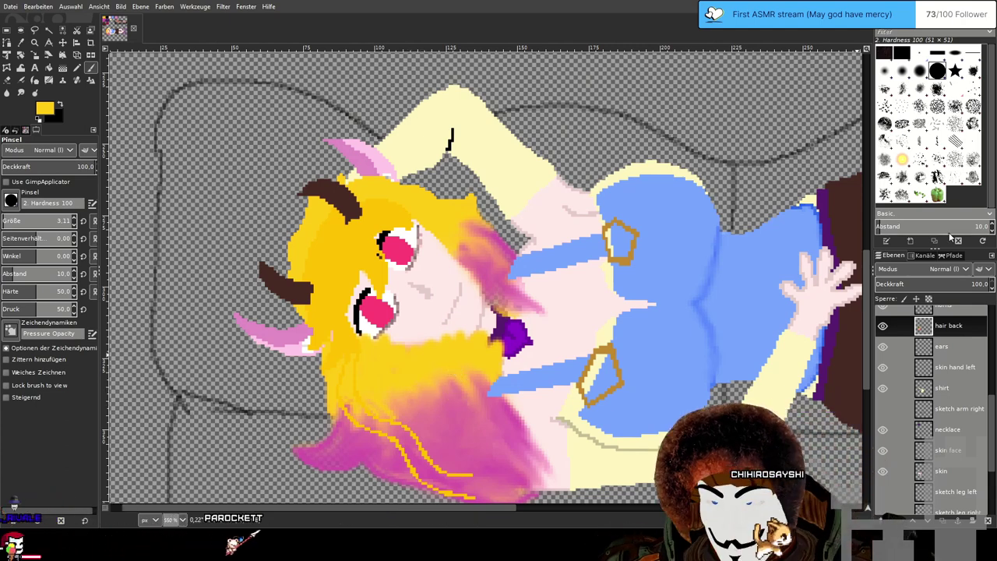
ctrl+click(457, 427)
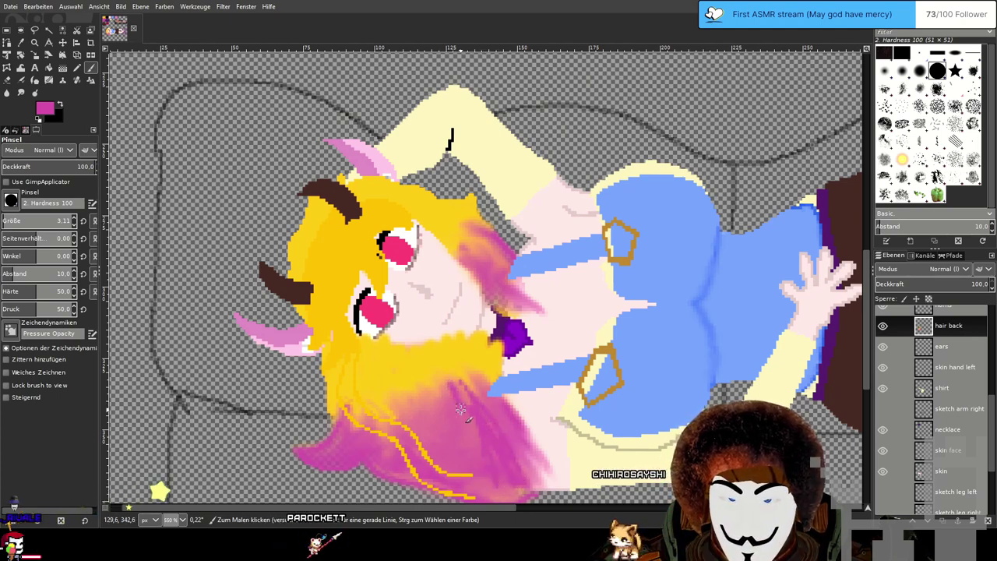
drag(447, 433, 484, 381)
scroll(483, 381, up, 2)
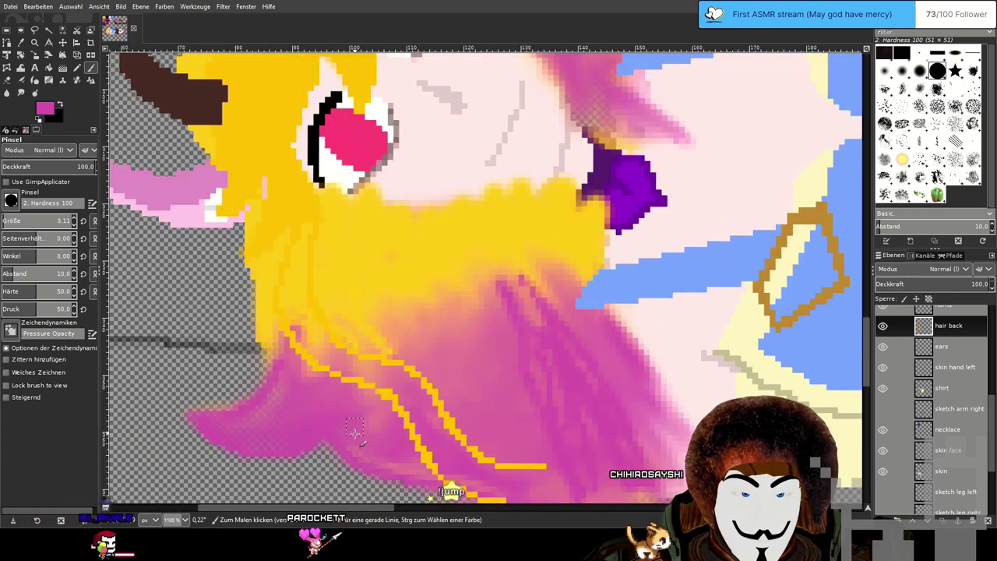
drag(401, 364, 401, 333)
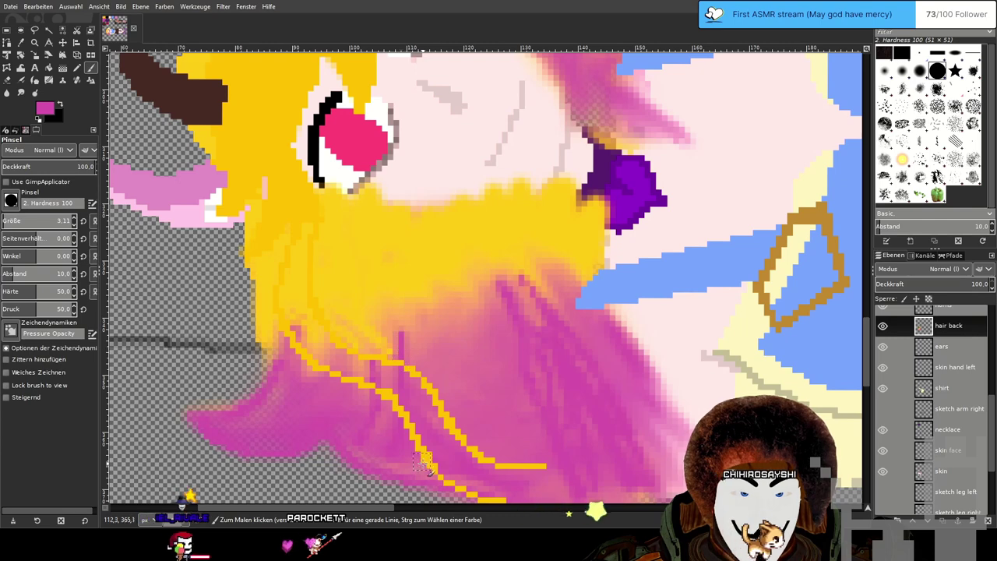
drag(446, 396, 431, 332)
drag(482, 449, 479, 345)
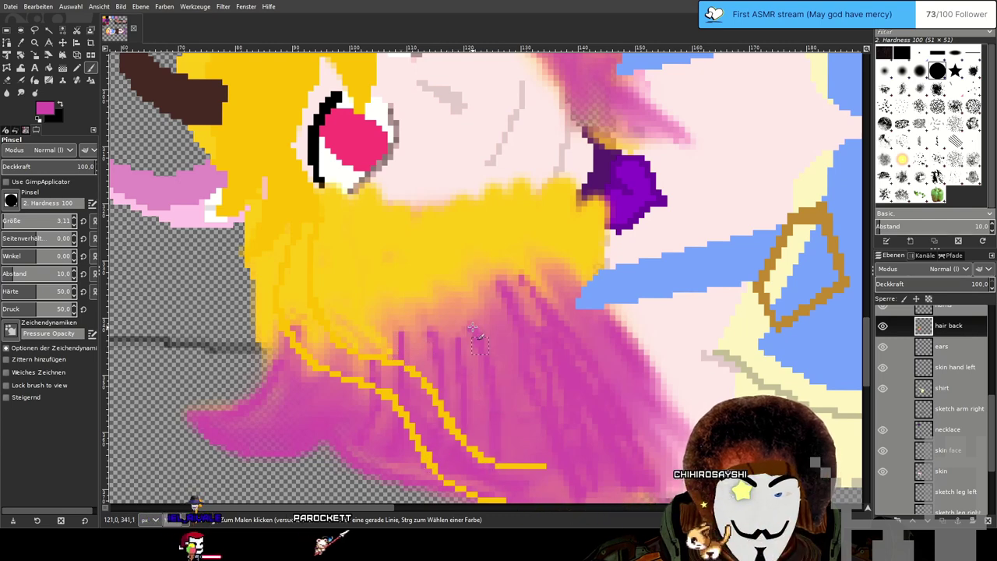
drag(508, 459, 504, 343)
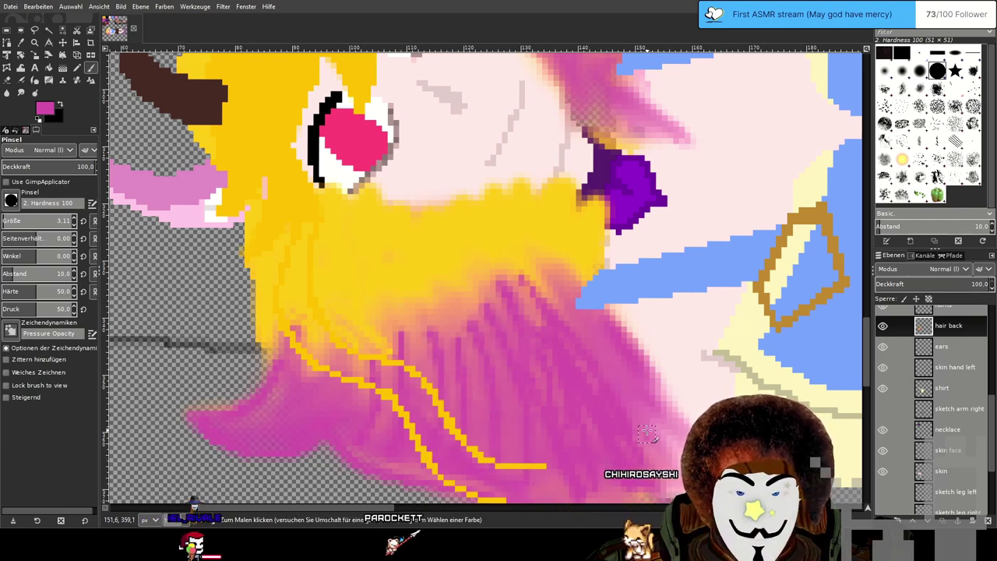
drag(647, 438, 552, 289)
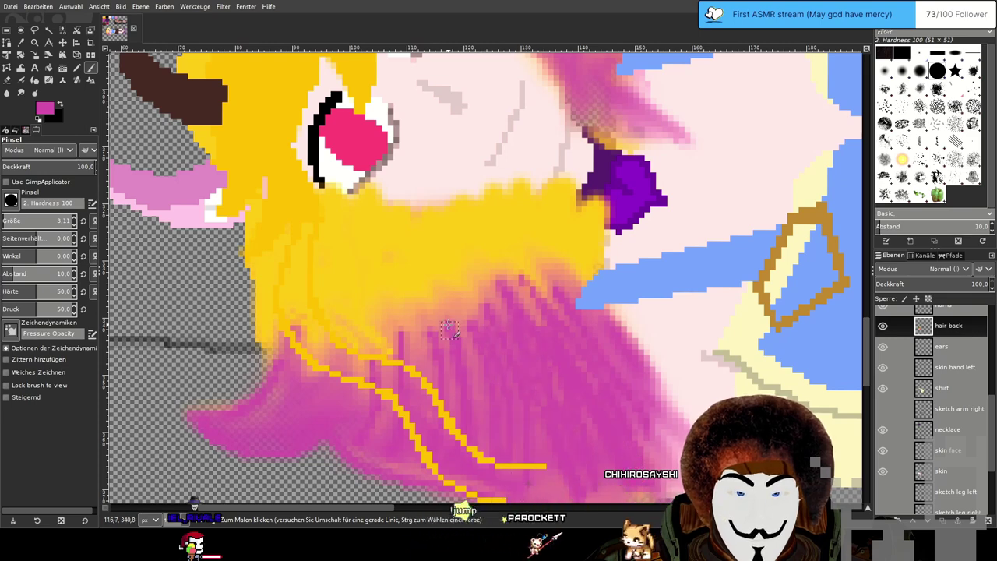
Extend pink hair tips down over the purple bow.
drag(490, 453, 541, 398)
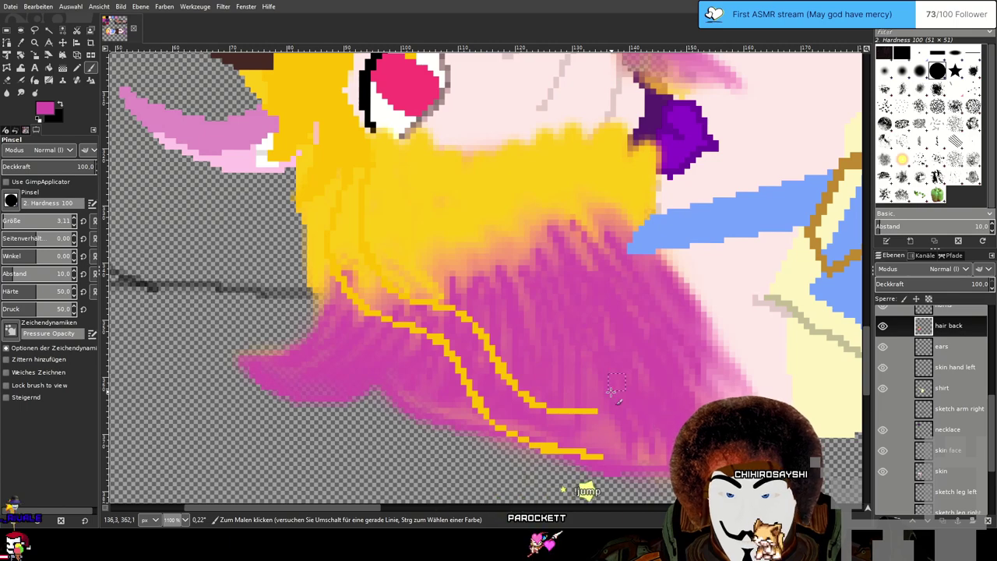
drag(655, 339, 625, 434)
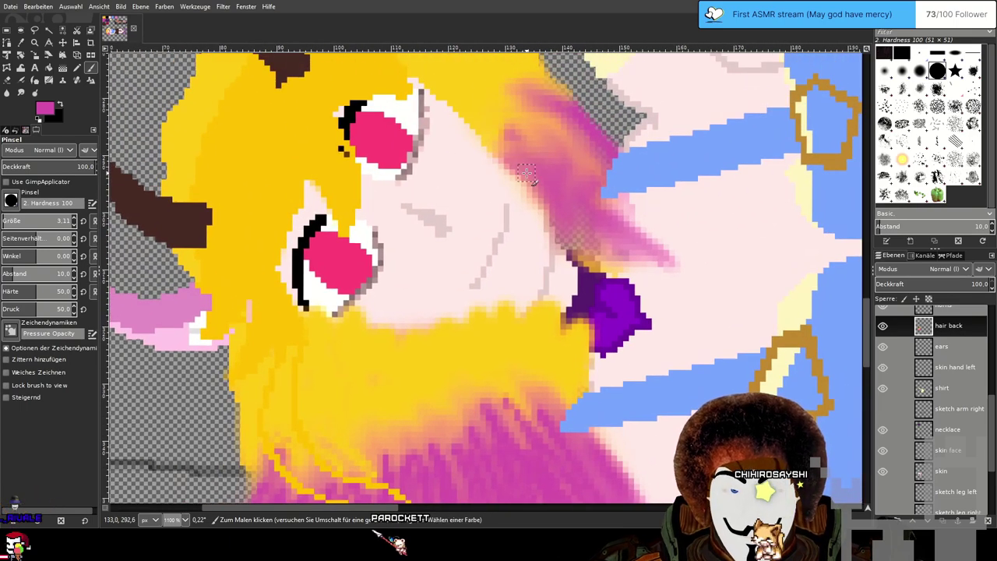
mouse_move(567, 217)
mouse_down()
mouse_move(616, 270)
mouse_move(560, 192)
mouse_move(638, 270)
mouse_up()
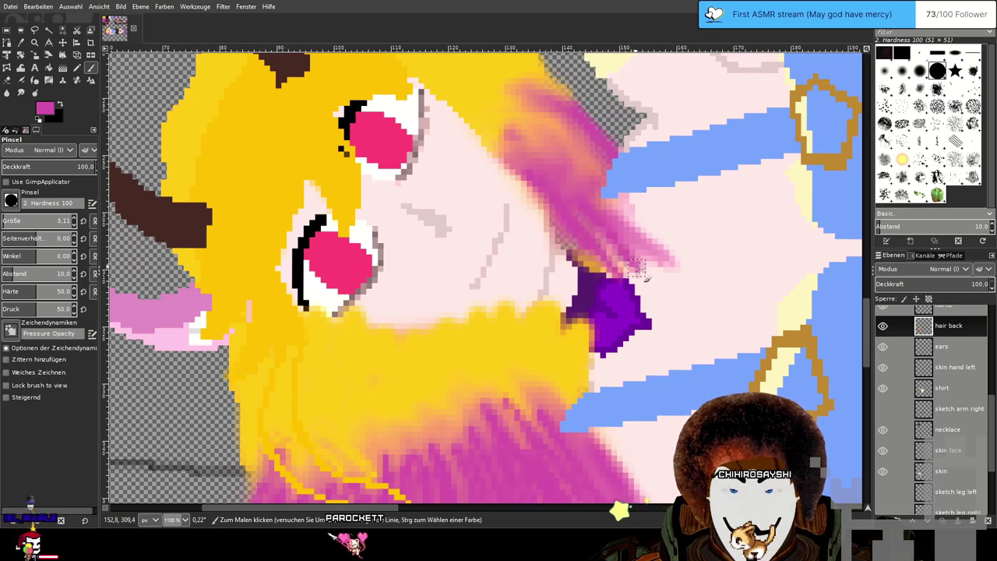
drag(581, 195, 652, 246)
mouse_move(560, 175)
mouse_down()
mouse_move(588, 175)
mouse_move(662, 227)
mouse_up()
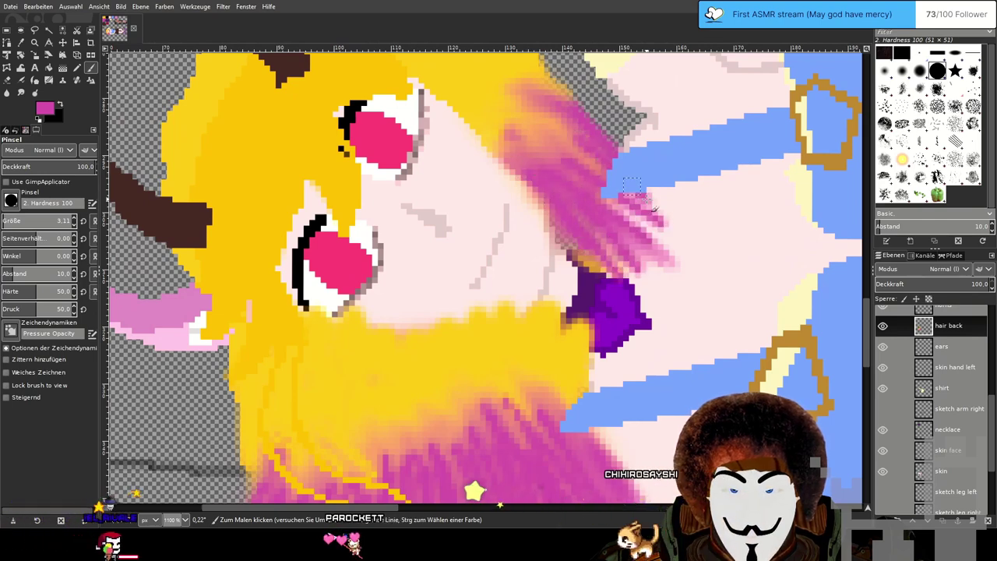
drag(545, 218, 647, 292)
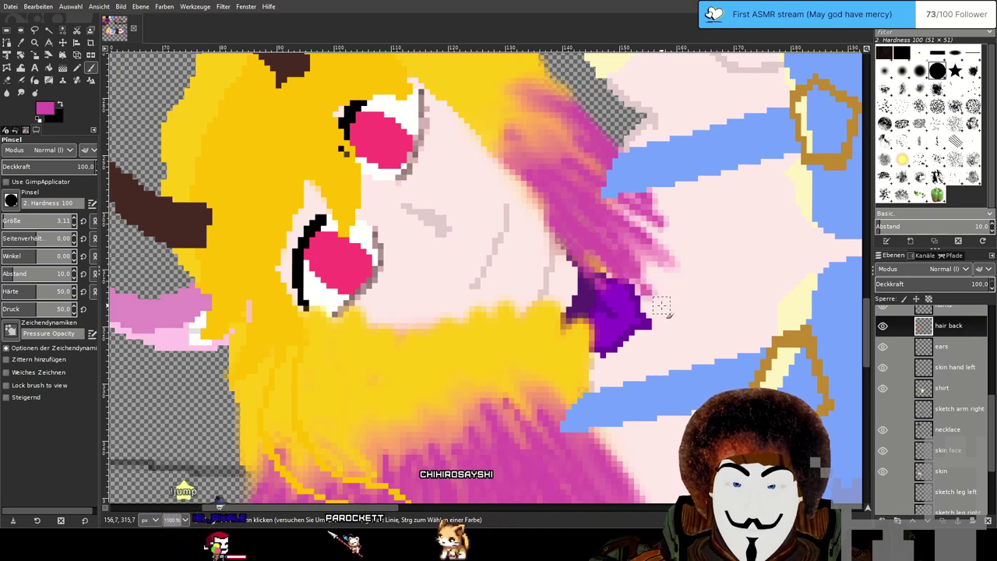
Zoom out to 550%, then switch to the Eraser and enlarge it to size 21.
ctrl+scroll(665, 304, down, 5)
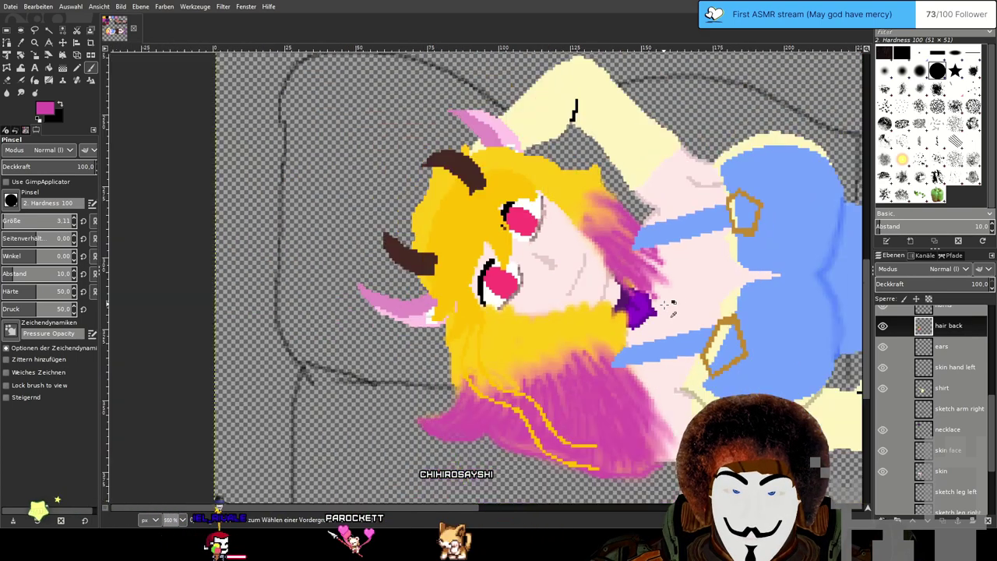
ctrl+scroll(563, 230, up, 3)
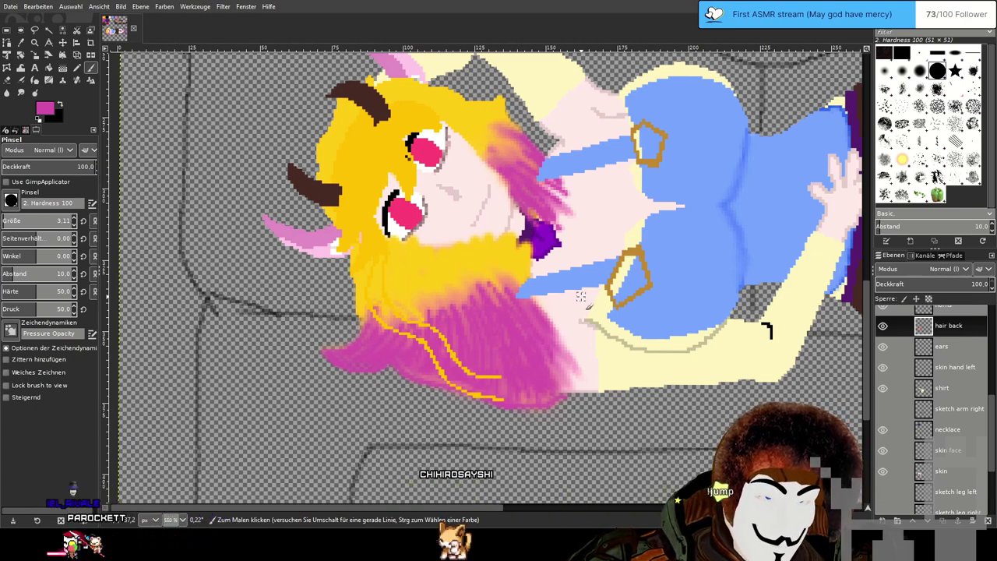
drag(578, 264, 574, 336)
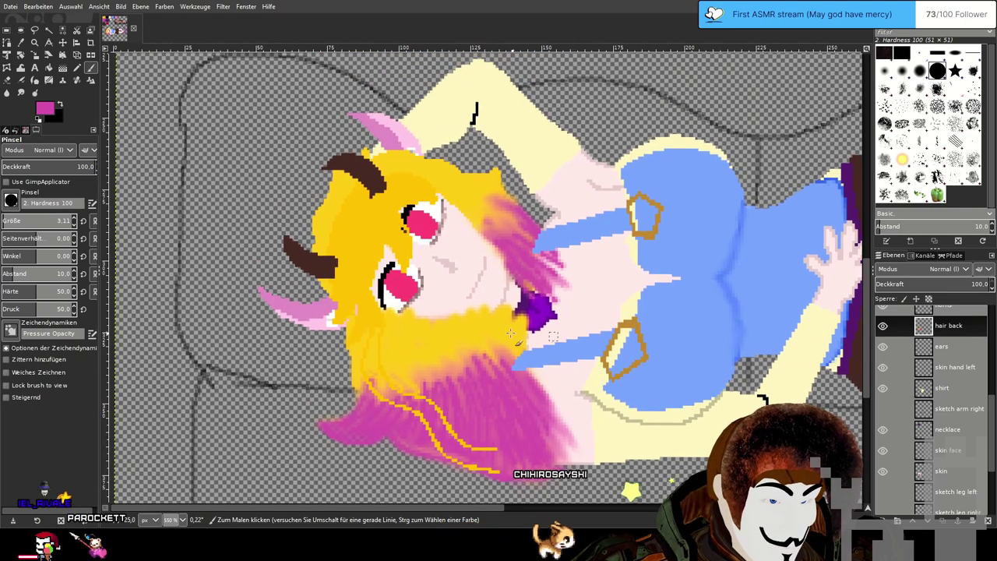
click(23, 91)
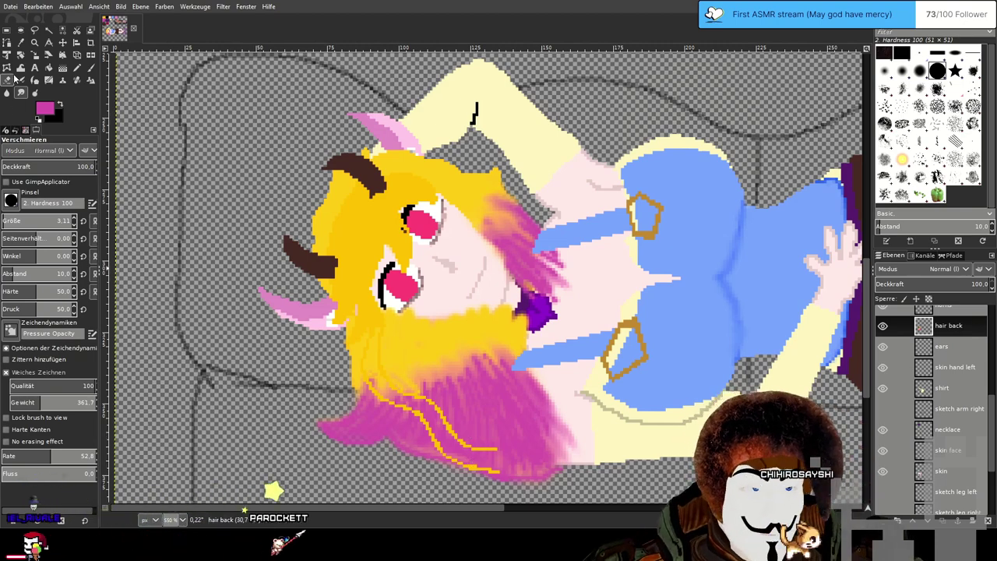
key(shift+e)
click(43, 223)
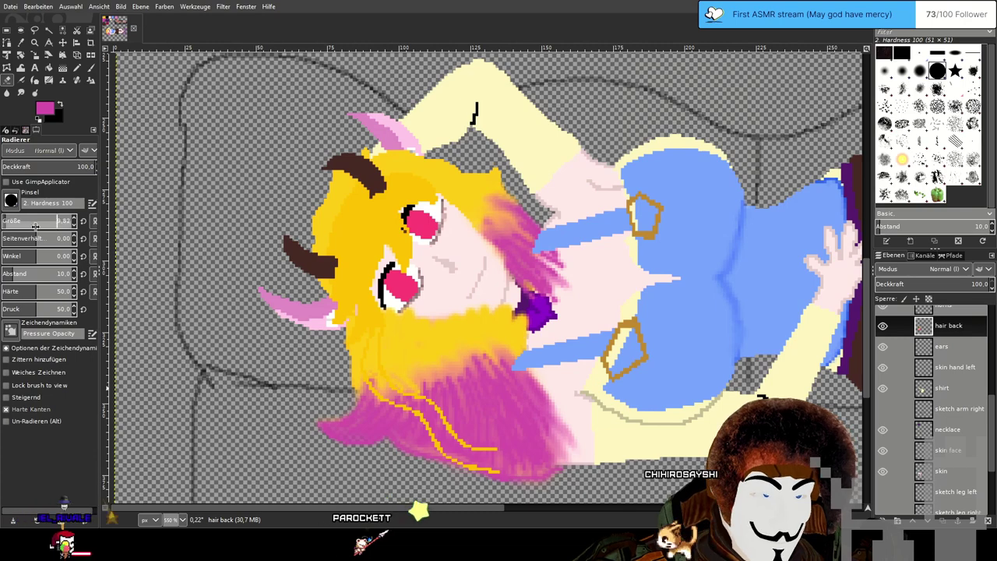
Erase the stray pink streaks and yellow pixels below the hair near the shirt and necklace.
mouse_move(608, 445)
mouse_down()
mouse_move(442, 485)
mouse_move(597, 411)
mouse_move(343, 428)
mouse_up()
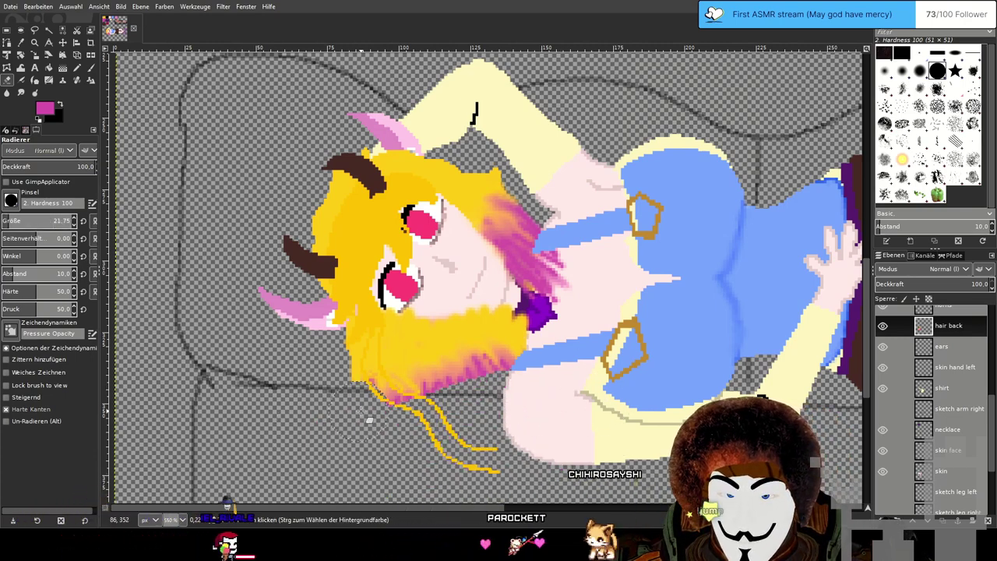
mouse_move(474, 404)
mouse_down()
mouse_move(526, 376)
mouse_move(572, 330)
mouse_up()
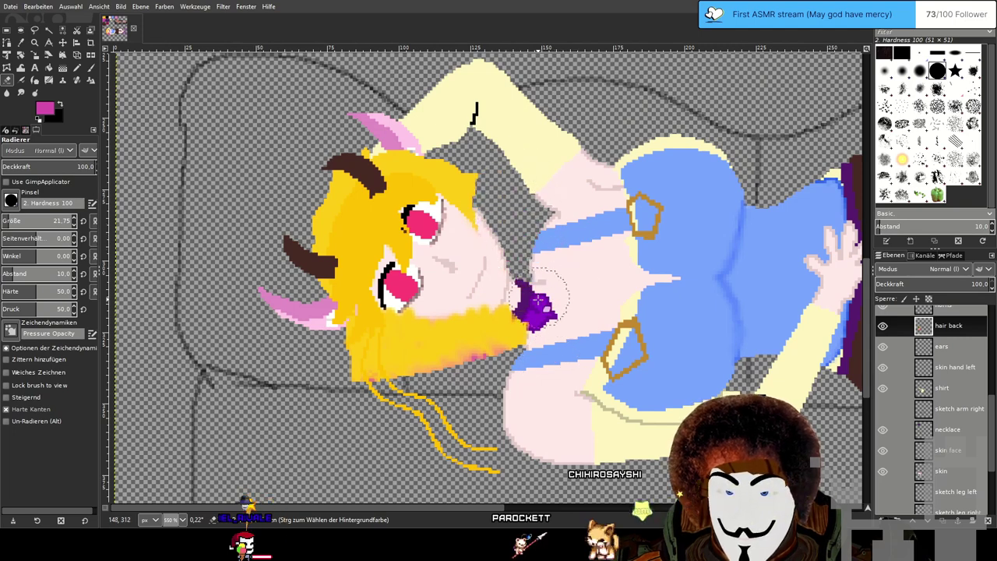
drag(536, 314, 426, 375)
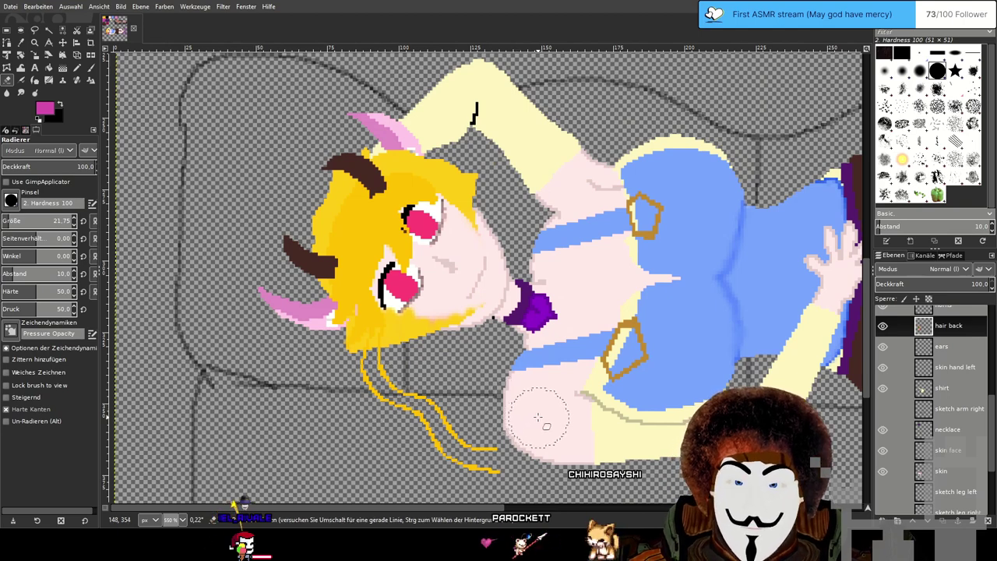
click(79, 69)
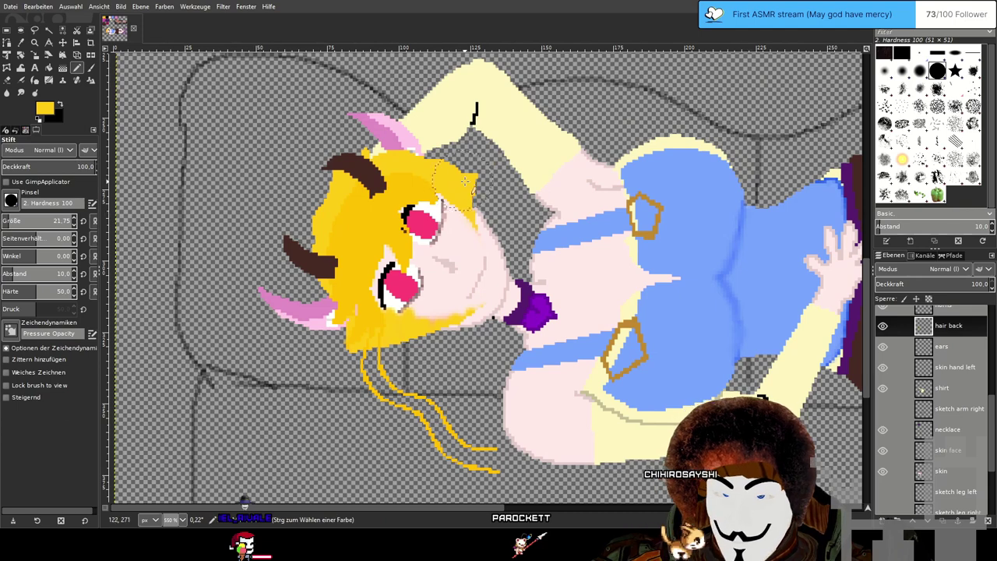
Shrink the Pencil to about 1.75 and draw a yellow hair strand, undoing an extra stroke.
click(6, 222)
drag(5, 222, 5, 222)
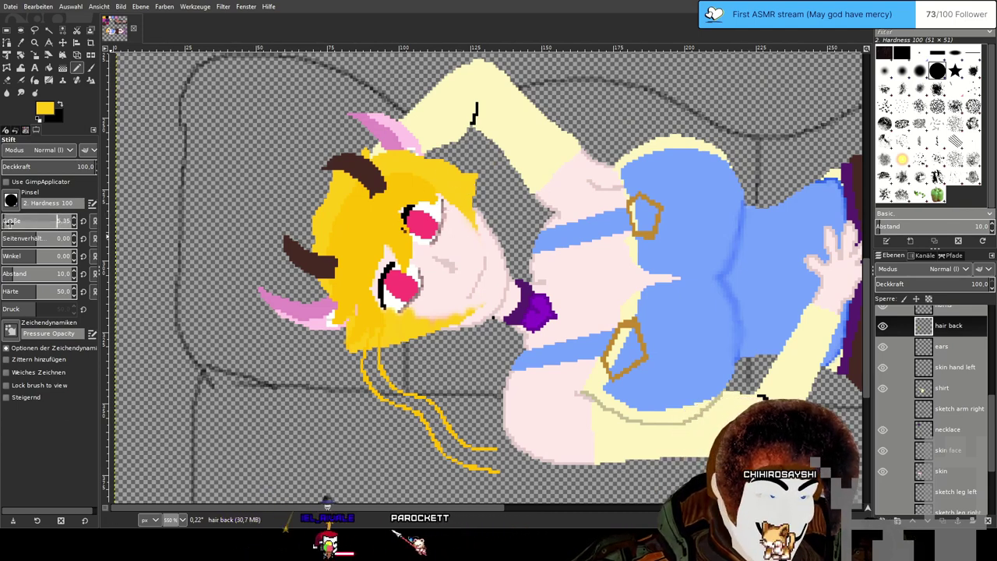
drag(482, 121, 511, 102)
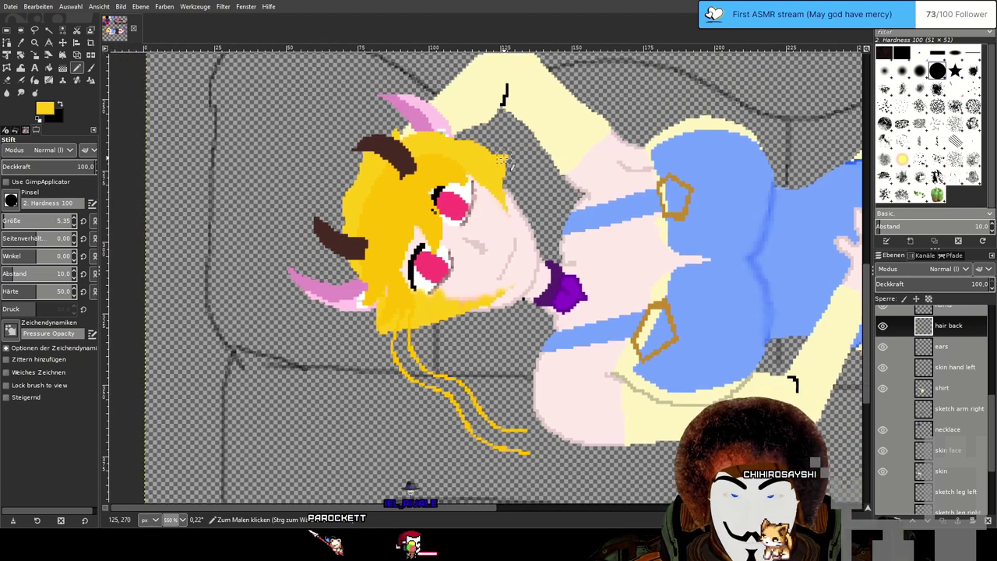
drag(498, 162, 547, 171)
key(ctrl+z)
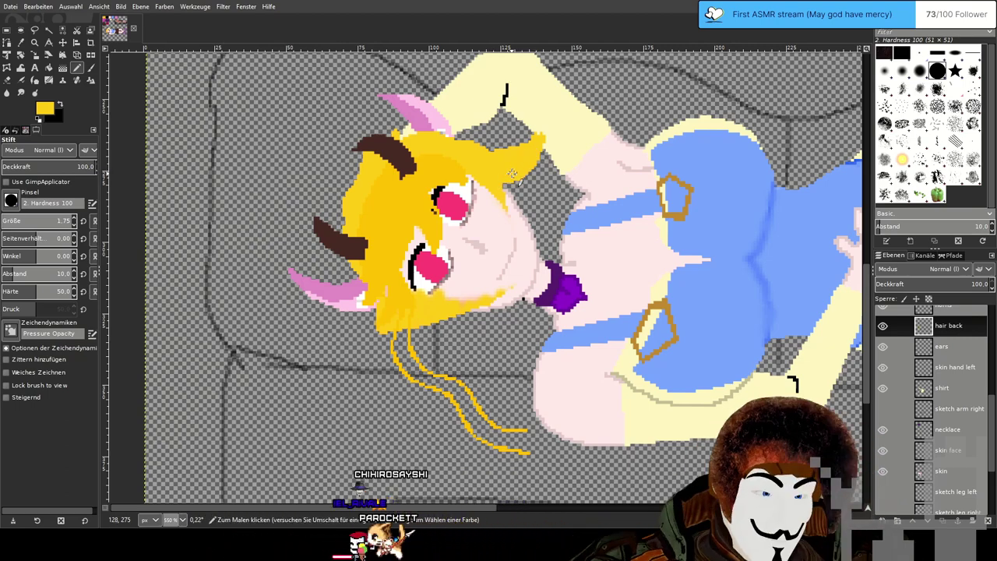
scroll(506, 156, down, 3)
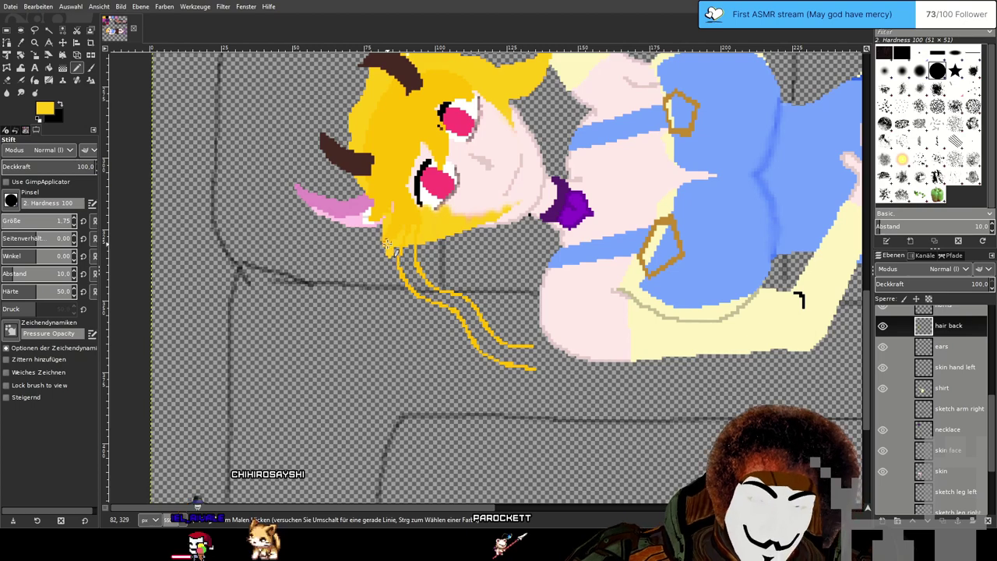
scroll(387, 243, left, 5)
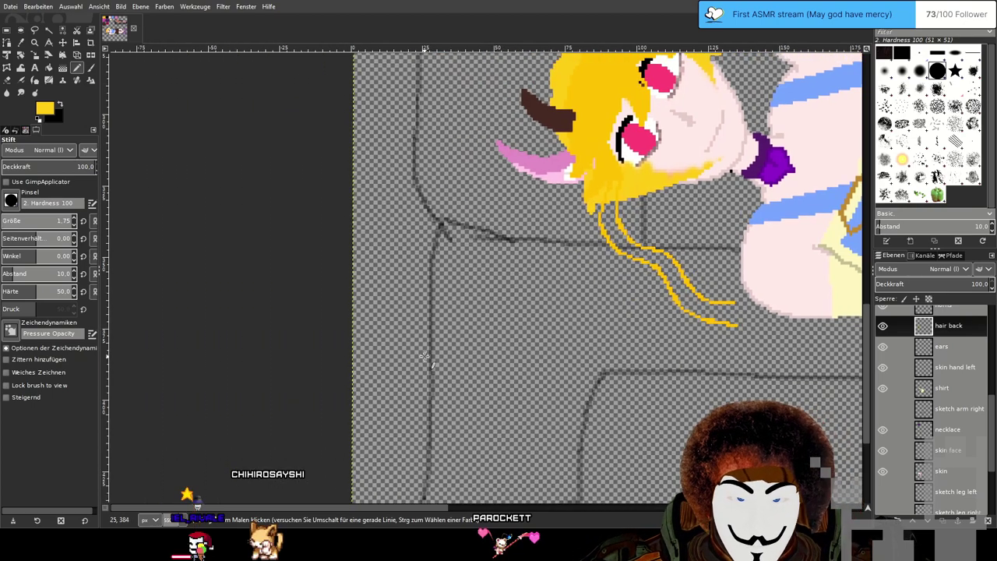
Paint a solid yellow block on empty canvas with the Pencil enlarged to 15.25.
mouse_move(402, 343)
mouse_down()
mouse_move(436, 364)
mouse_move(460, 320)
mouse_move(479, 359)
mouse_move(523, 335)
mouse_move(579, 374)
mouse_move(606, 370)
mouse_move(589, 323)
mouse_up()
drag(12, 222, 7, 222)
mouse_move(450, 336)
mouse_down()
mouse_move(574, 356)
mouse_move(452, 366)
mouse_move(578, 378)
mouse_move(432, 379)
mouse_move(577, 388)
mouse_move(452, 373)
mouse_up()
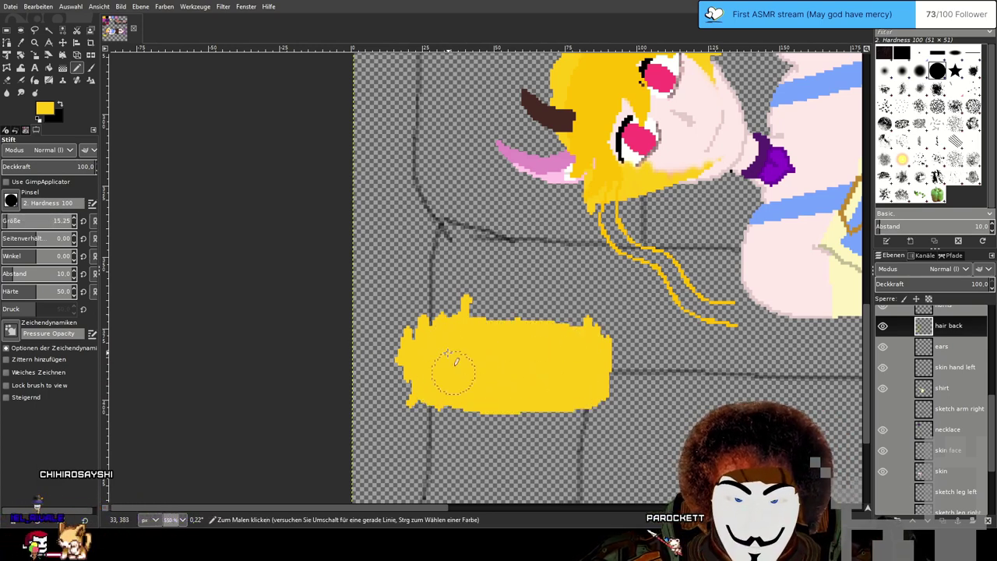
Switch to magenta and paint a broad band directly beneath the yellow block.
drag(681, 366, 712, 325)
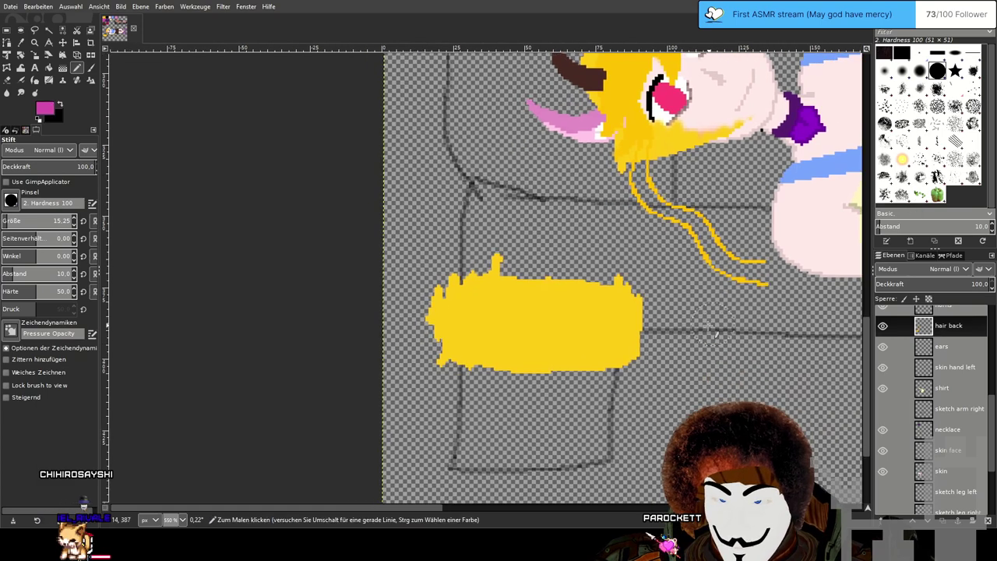
mouse_move(635, 380)
mouse_down()
mouse_move(440, 369)
mouse_move(431, 385)
mouse_move(577, 399)
mouse_up()
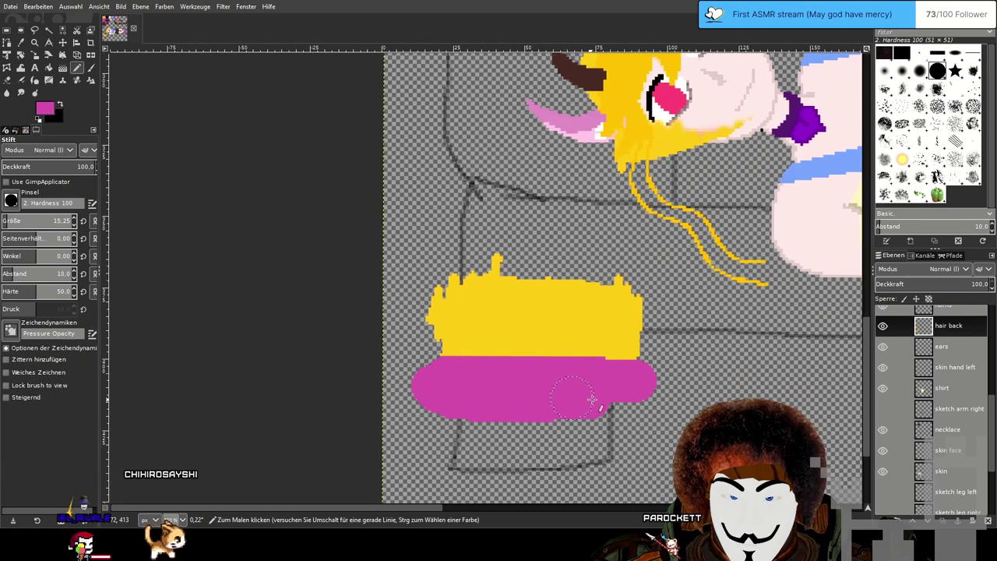
drag(638, 421, 444, 419)
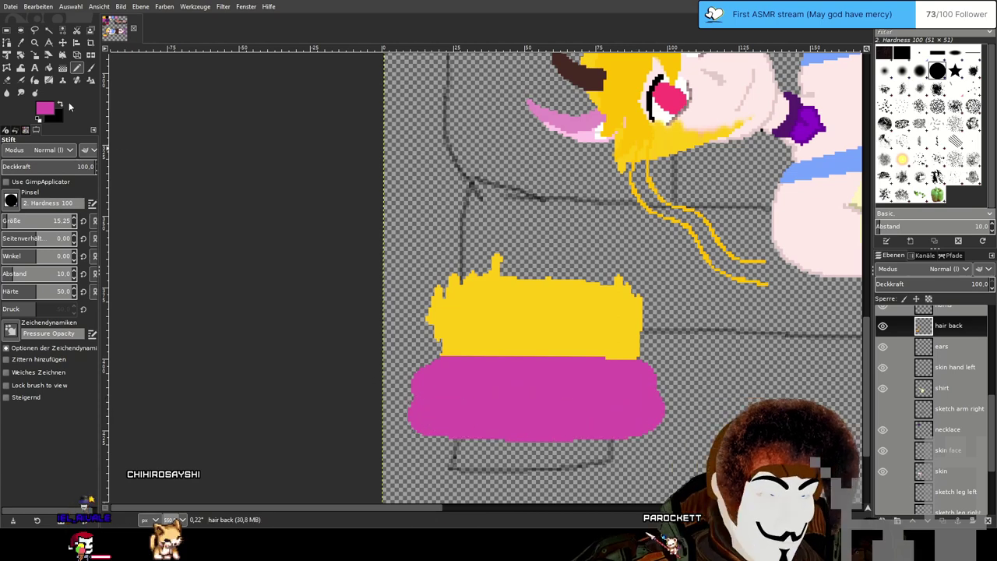
click(62, 69)
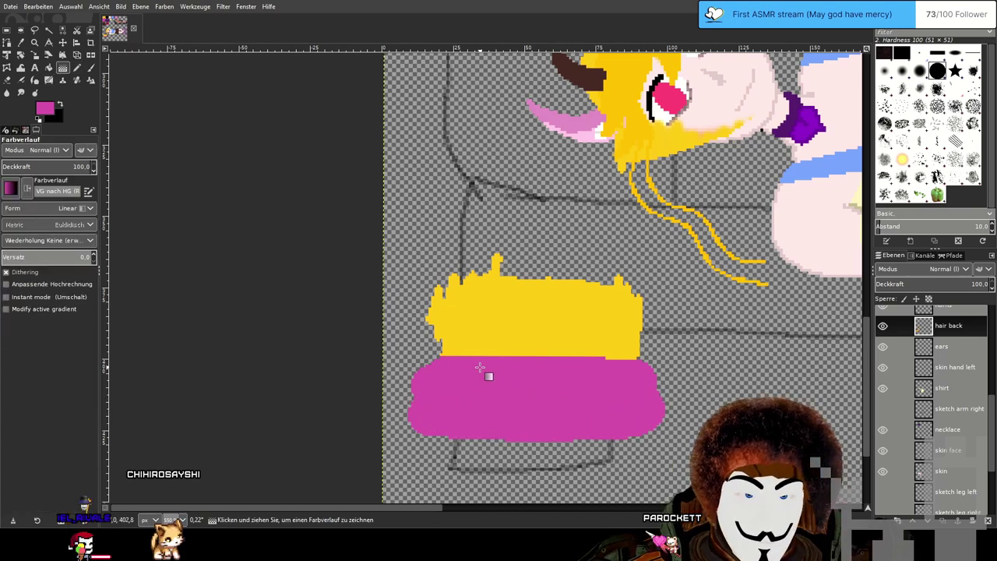
Test Gradient, Dodge, Airbrush and Smudge on the swatch border, undoing each attempt.
drag(483, 357, 511, 334)
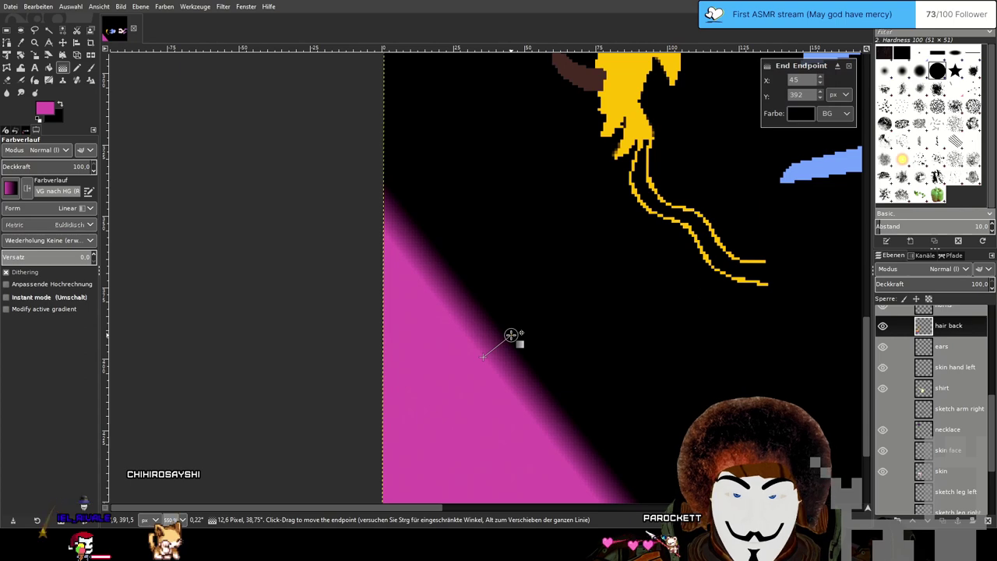
key(Escape)
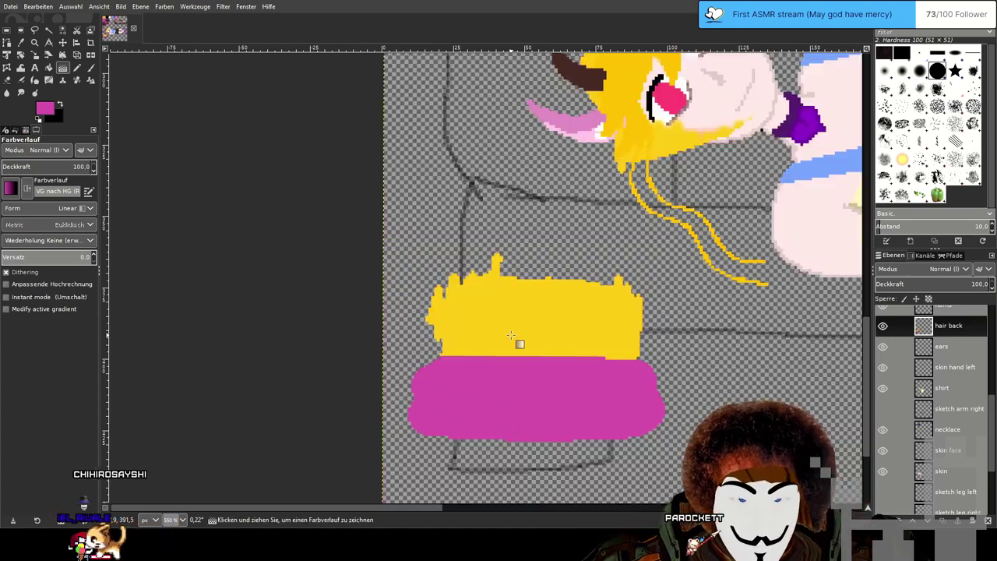
click(34, 92)
mouse_move(497, 371)
mouse_down()
mouse_move(502, 342)
mouse_move(538, 325)
mouse_move(559, 330)
mouse_move(563, 373)
mouse_up()
key(ctrl+z)
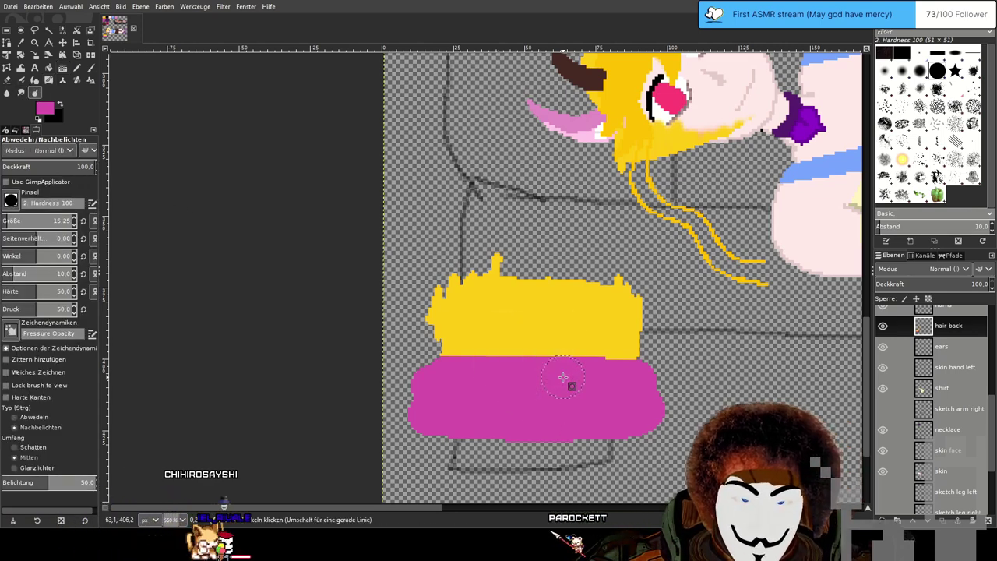
click(21, 81)
mouse_move(491, 392)
mouse_down()
mouse_move(494, 364)
mouse_move(523, 367)
mouse_move(538, 328)
mouse_move(547, 368)
mouse_move(568, 367)
mouse_move(565, 351)
mouse_move(530, 374)
mouse_move(518, 356)
mouse_move(507, 374)
mouse_move(497, 367)
mouse_move(512, 337)
mouse_move(540, 353)
mouse_move(558, 337)
mouse_move(526, 358)
mouse_move(407, 364)
mouse_move(456, 359)
mouse_move(413, 364)
mouse_move(451, 354)
mouse_move(462, 368)
mouse_move(584, 362)
mouse_up()
key(ctrl+z)
key(ctrl+z)
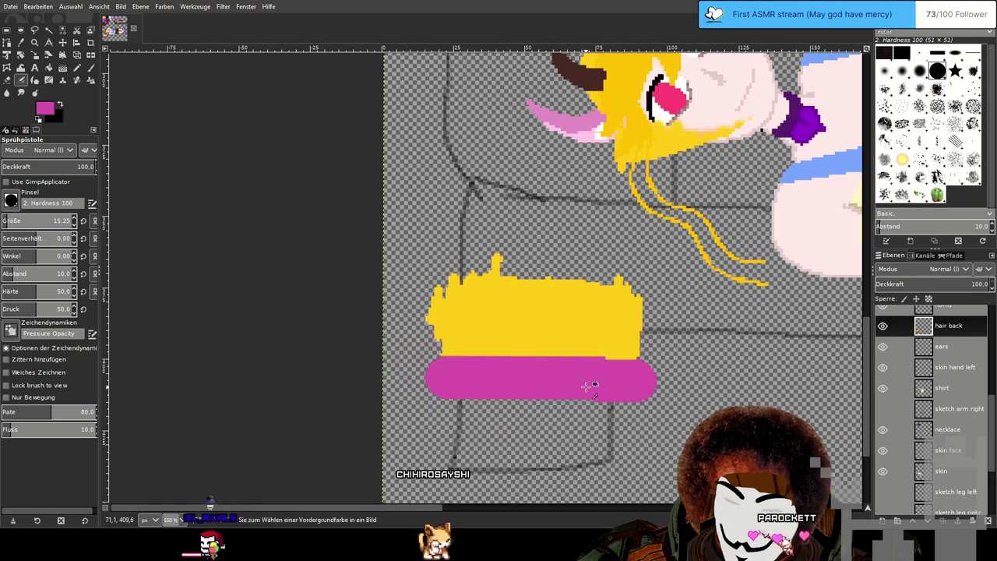
key(ctrl+y)
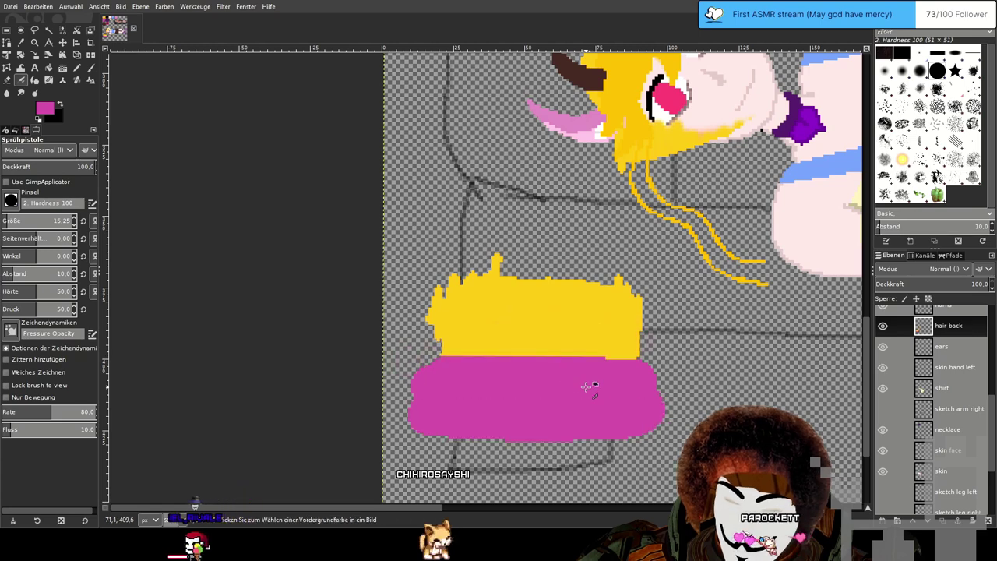
click(21, 92)
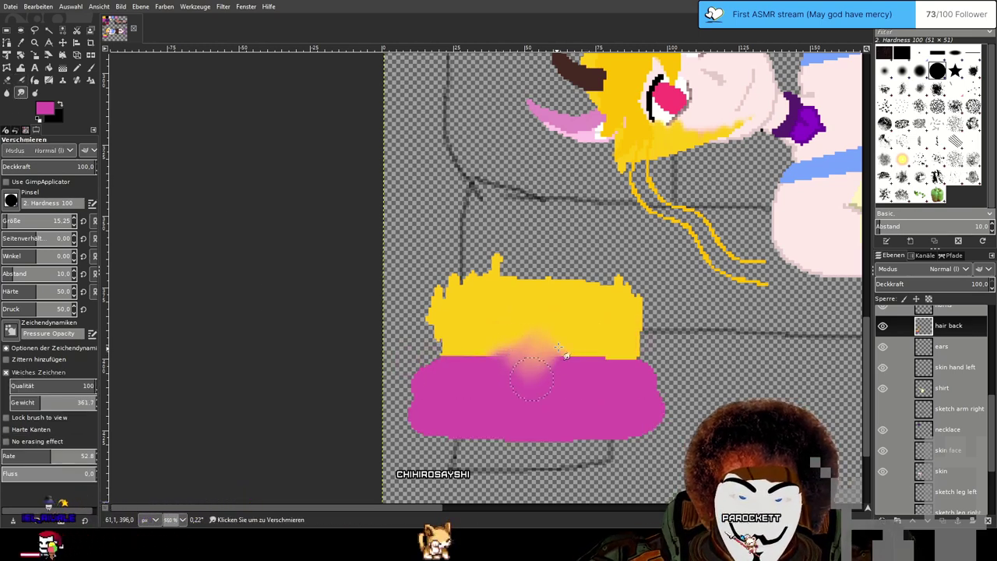
key(ctrl+z)
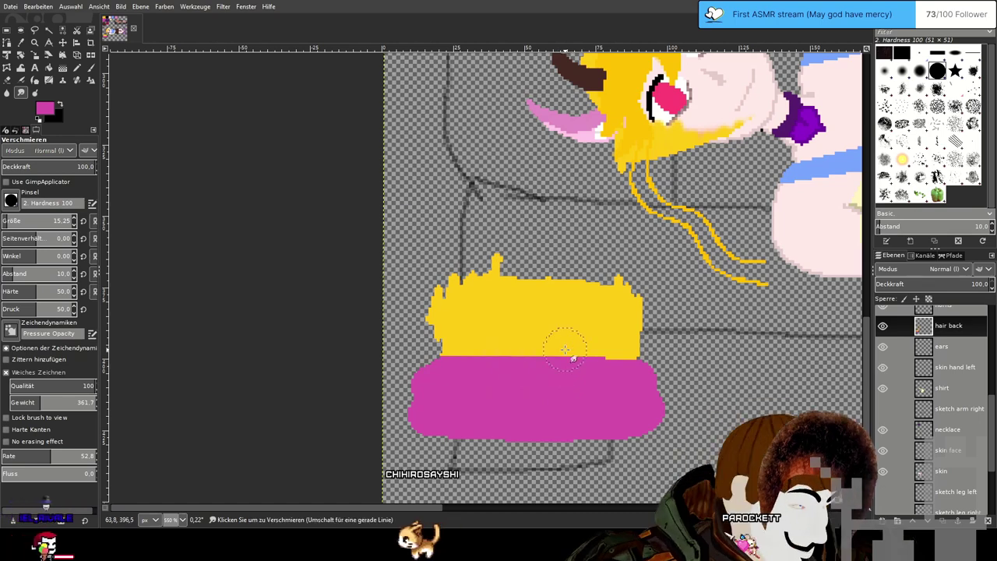
Airbrush a soft magenta band along the whole yellow/magenta border, then set the brush size to 1.
click(23, 80)
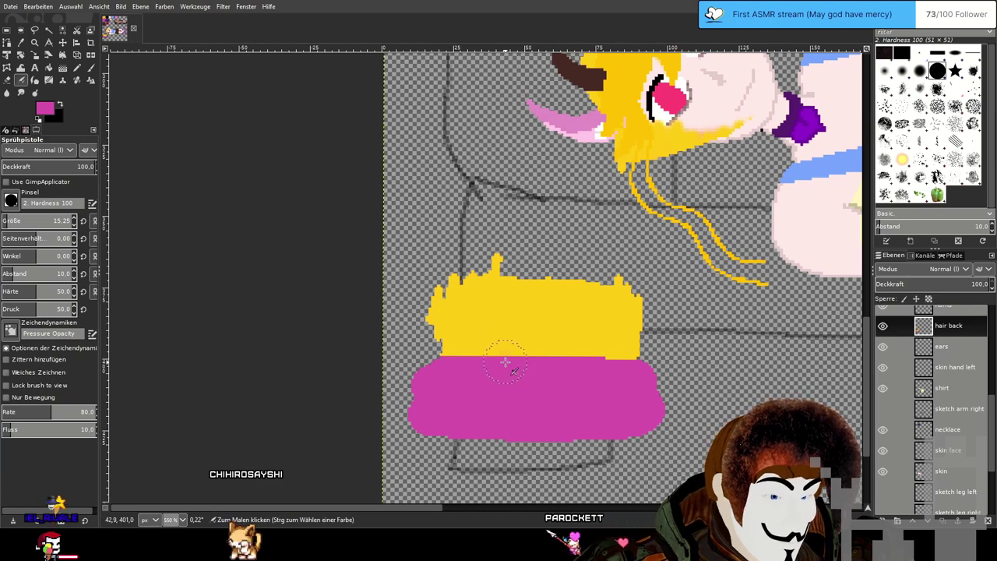
mouse_move(534, 357)
mouse_down()
mouse_move(602, 356)
mouse_move(472, 353)
mouse_move(562, 347)
mouse_move(521, 354)
mouse_up()
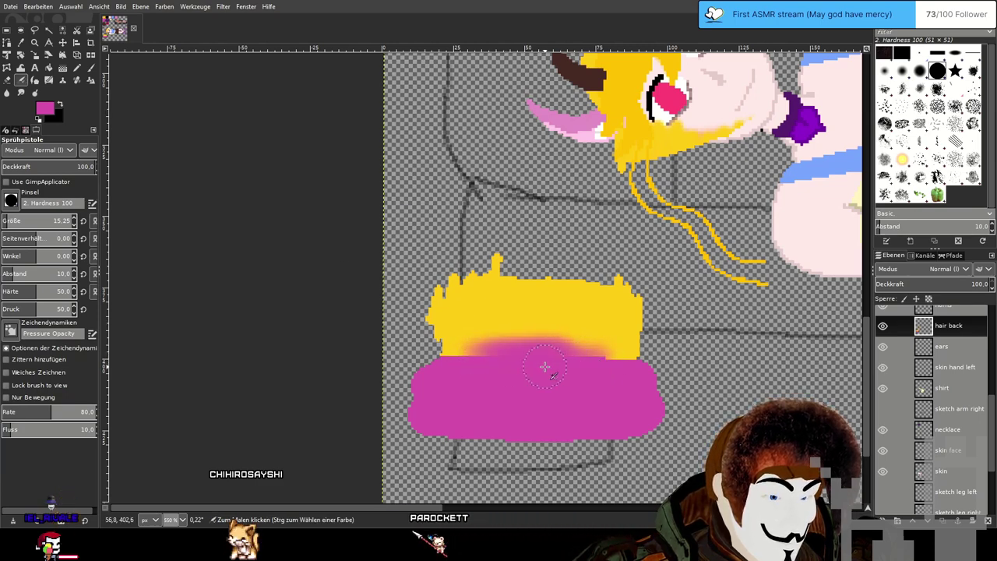
mouse_move(600, 354)
mouse_down()
mouse_move(536, 359)
mouse_move(632, 366)
mouse_move(612, 365)
mouse_up()
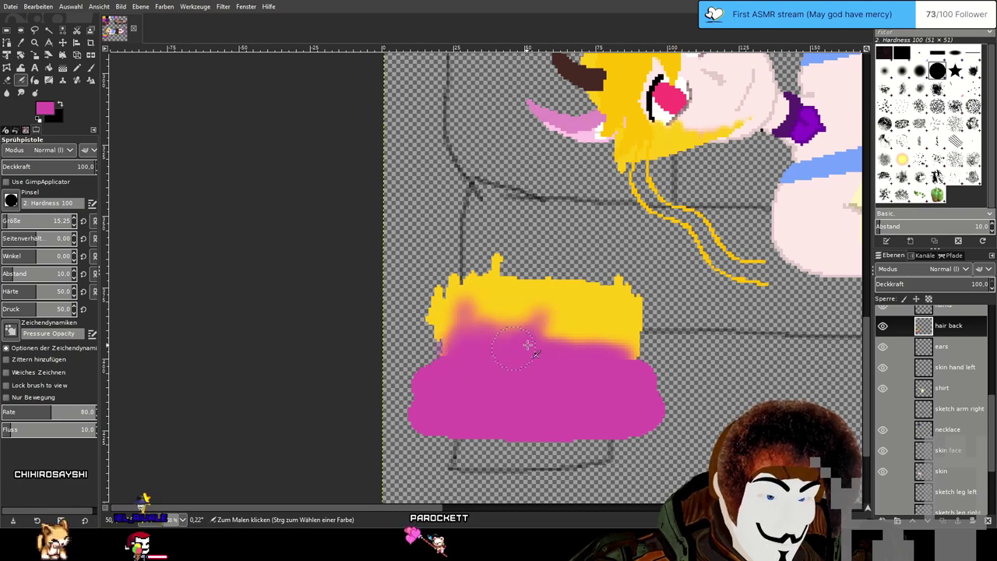
mouse_move(537, 355)
mouse_down()
mouse_move(599, 355)
mouse_move(635, 333)
mouse_move(453, 347)
mouse_up()
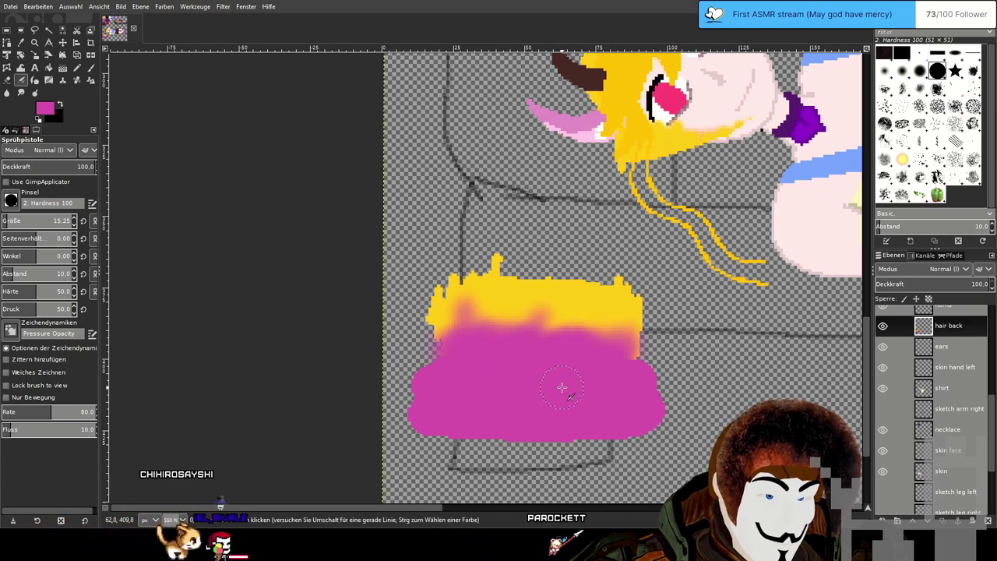
drag(10, 221, 2, 221)
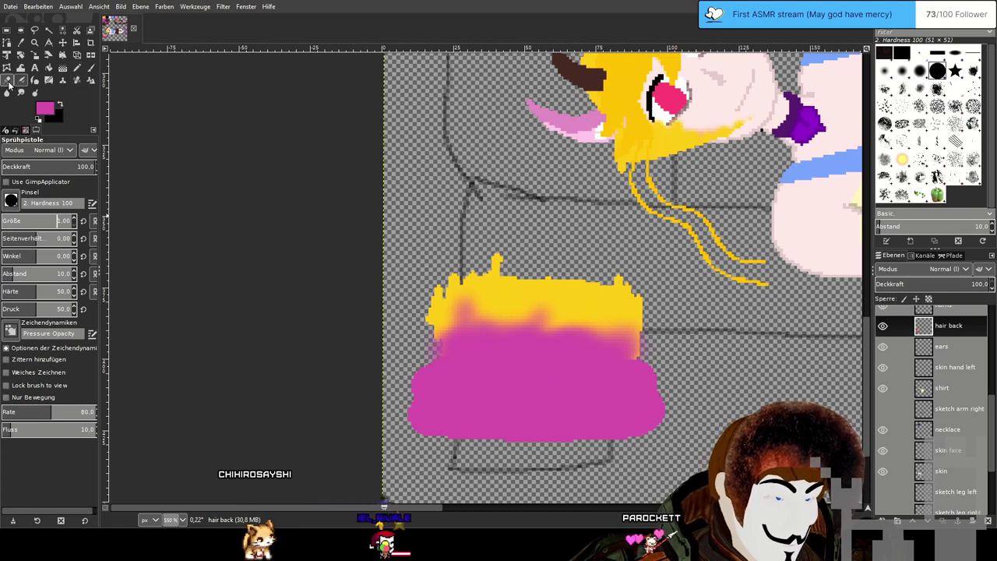
Erase the test swatch from the layer and shrink the airbrush to size 1.
key(shift+e)
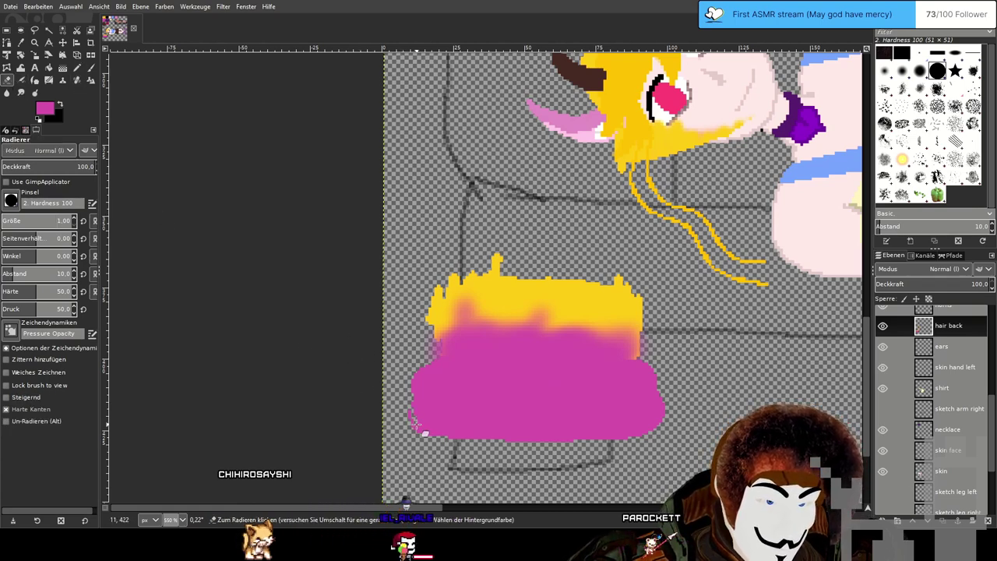
mouse_move(406, 427)
mouse_down()
mouse_move(512, 439)
mouse_move(535, 423)
mouse_move(486, 421)
mouse_up()
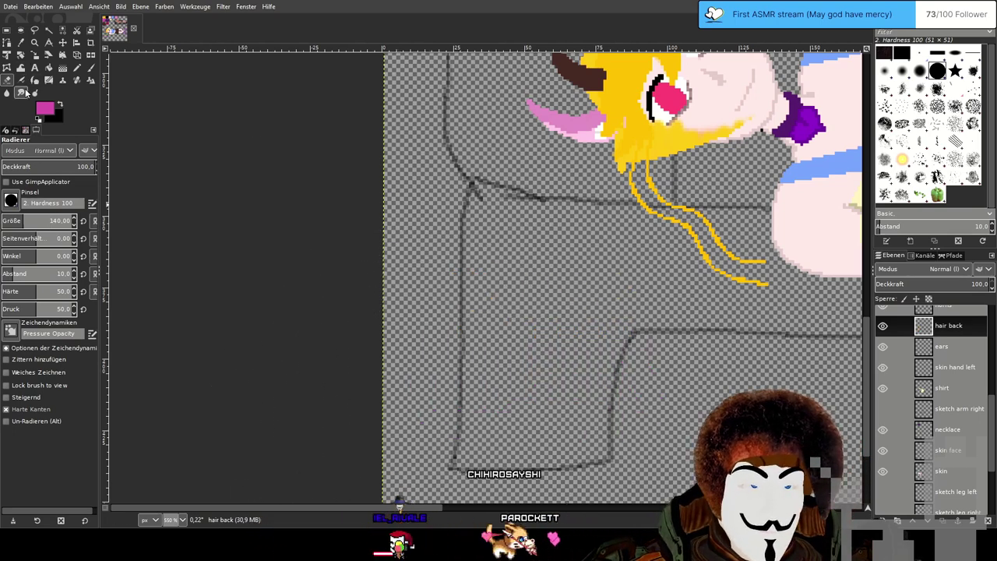
click(22, 82)
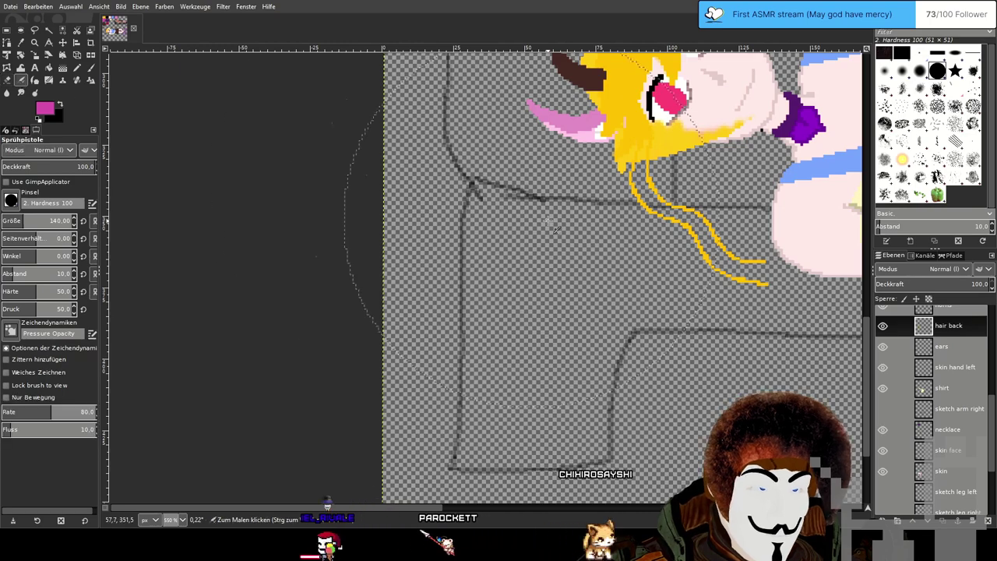
drag(550, 220, 422, 263)
click(6, 221)
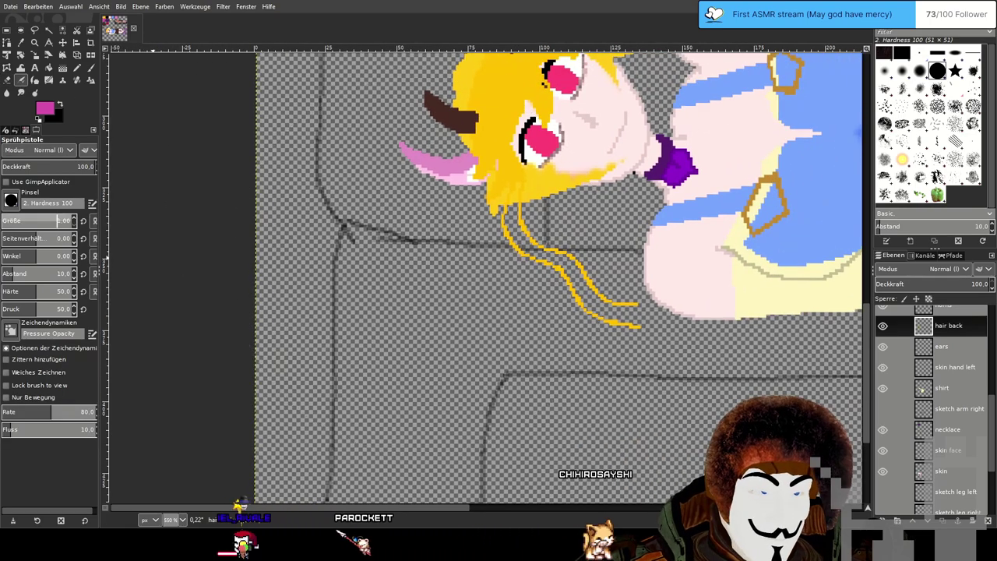
Pencil a magenta back-hair strand curving below the yellow strands.
click(77, 68)
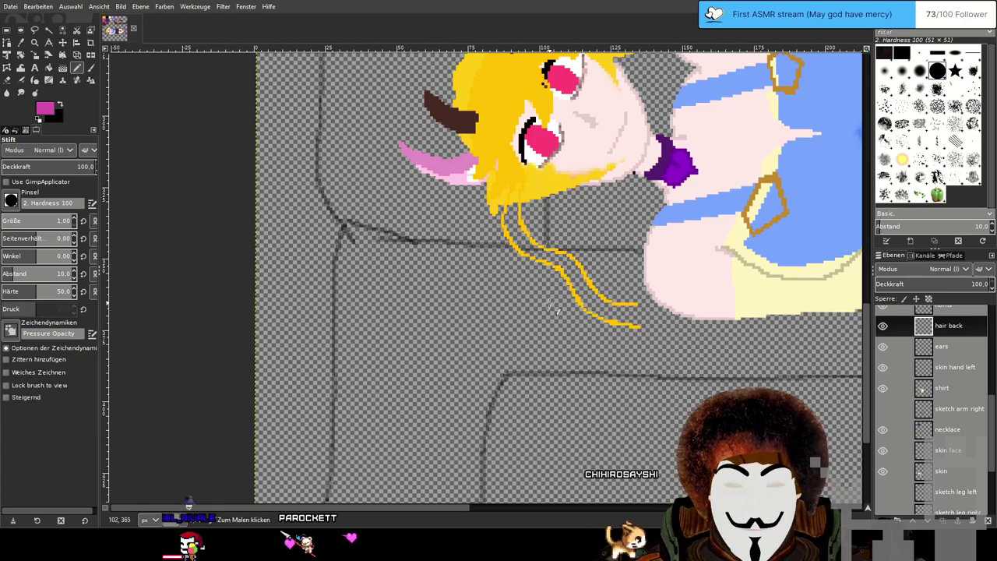
scroll(549, 318, up, 2)
scroll(549, 318, right, 2)
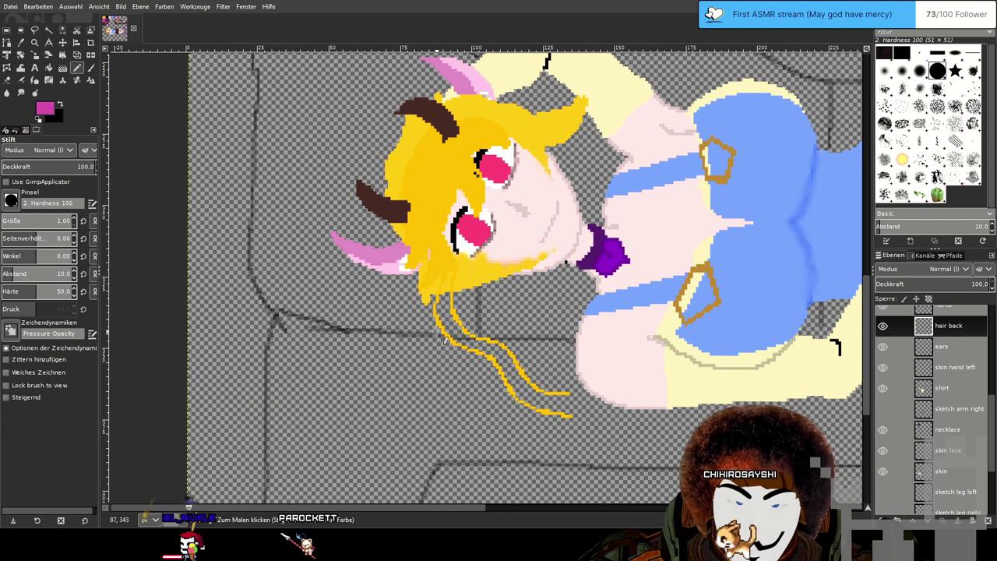
mouse_move(459, 371)
mouse_down()
mouse_move(402, 392)
mouse_move(451, 407)
mouse_move(494, 386)
mouse_move(471, 394)
mouse_move(469, 426)
mouse_move(571, 454)
mouse_move(525, 434)
mouse_move(511, 399)
mouse_up()
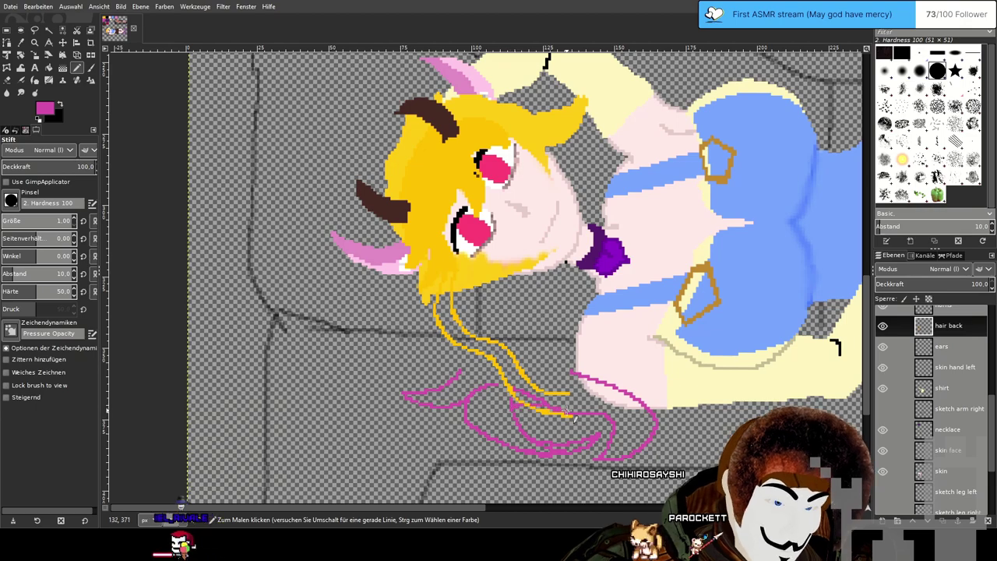
Try a magenta Bucket Fill on the back hair and undo the flood.
click(48, 68)
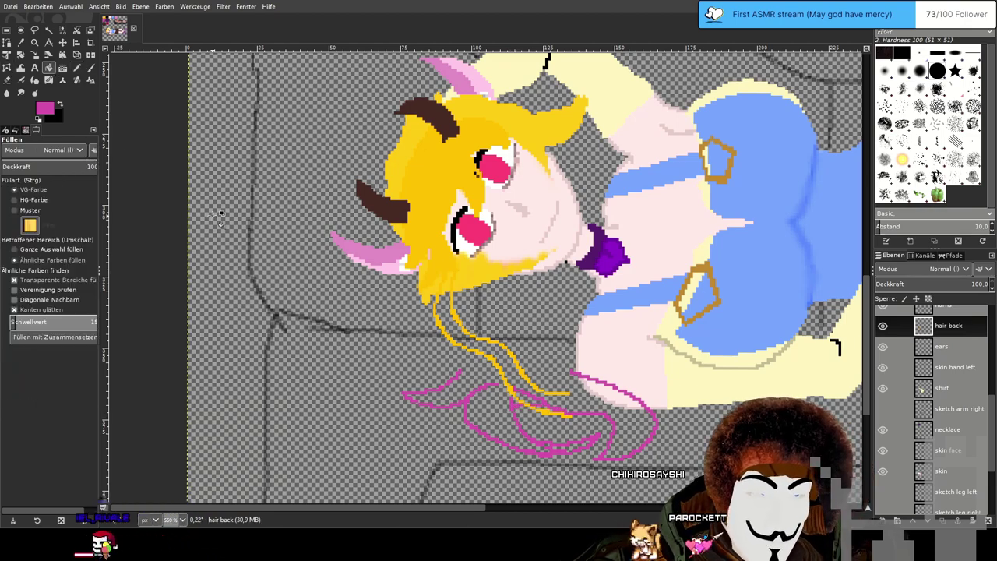
scroll(546, 438, up, 2)
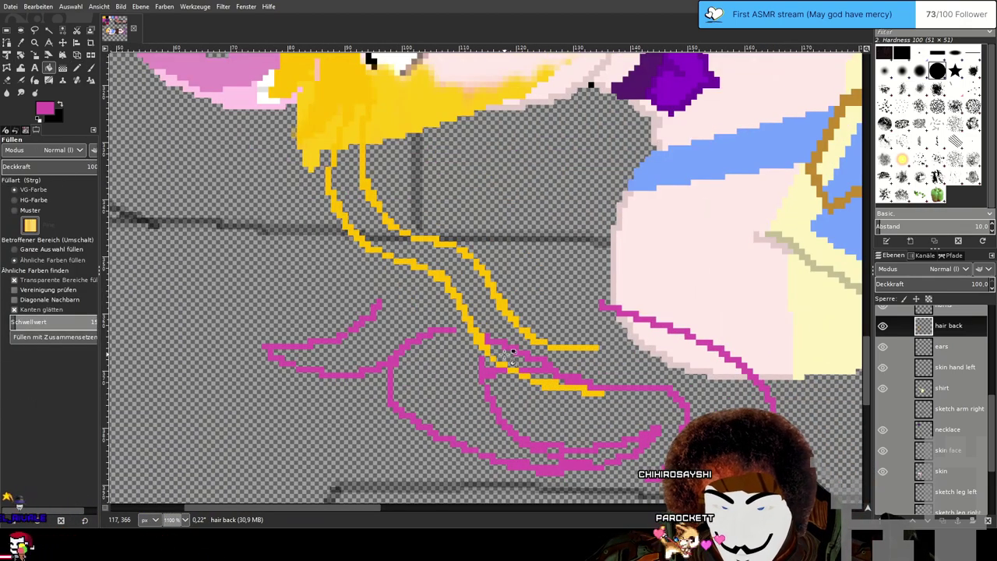
click(502, 354)
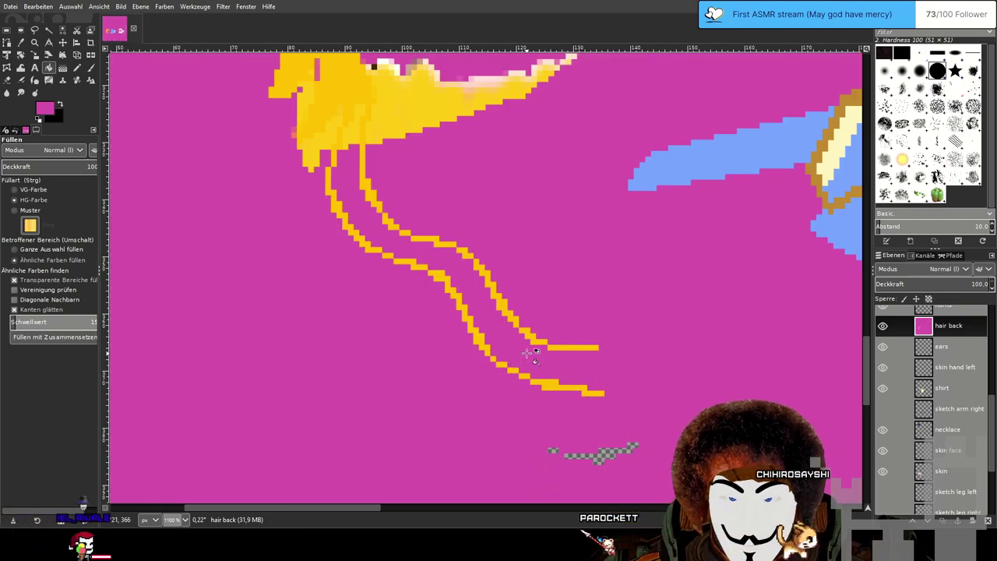
key(ctrl+z)
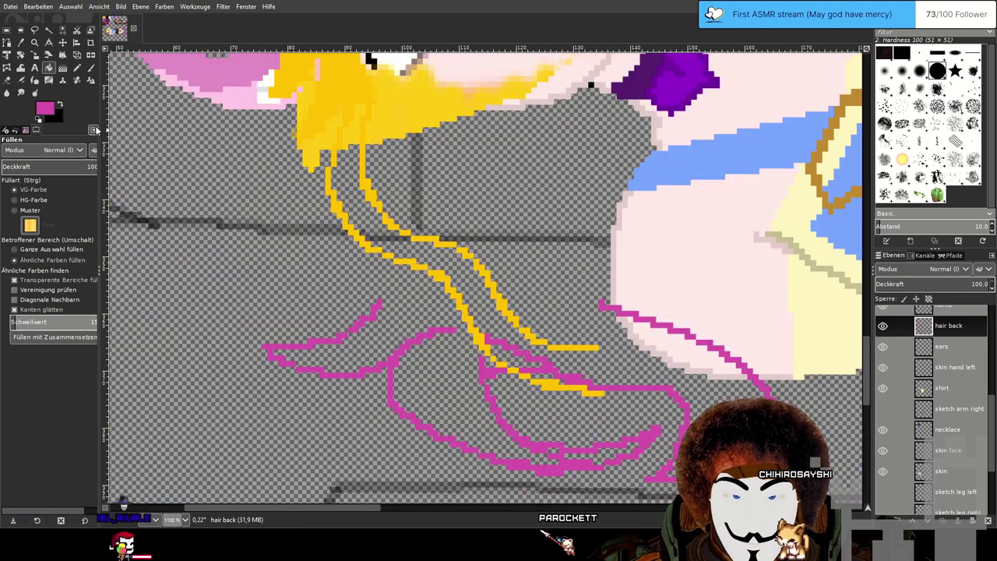
Extend the magenta strand's left end upward with the Pencil.
click(78, 68)
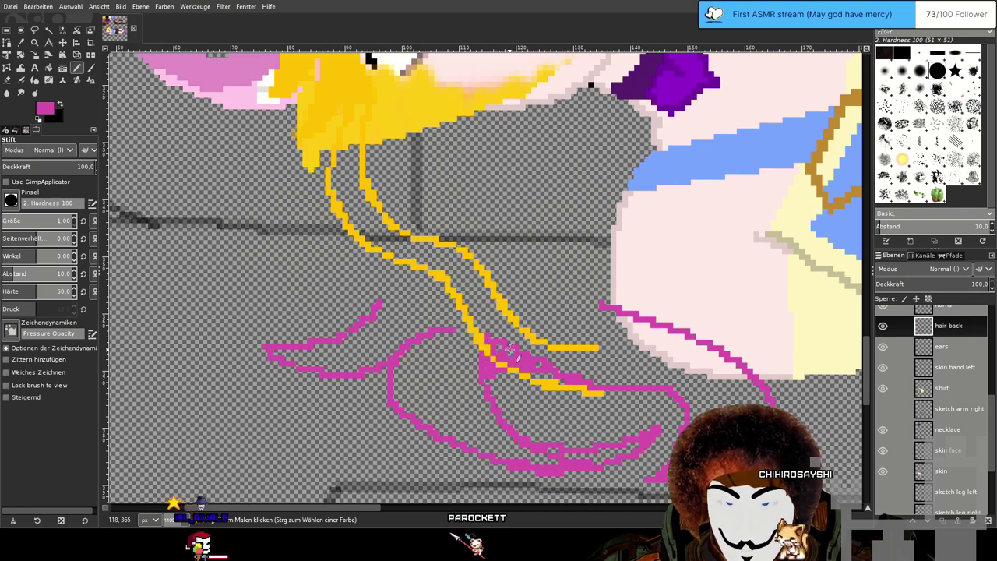
scroll(619, 360, down, 3)
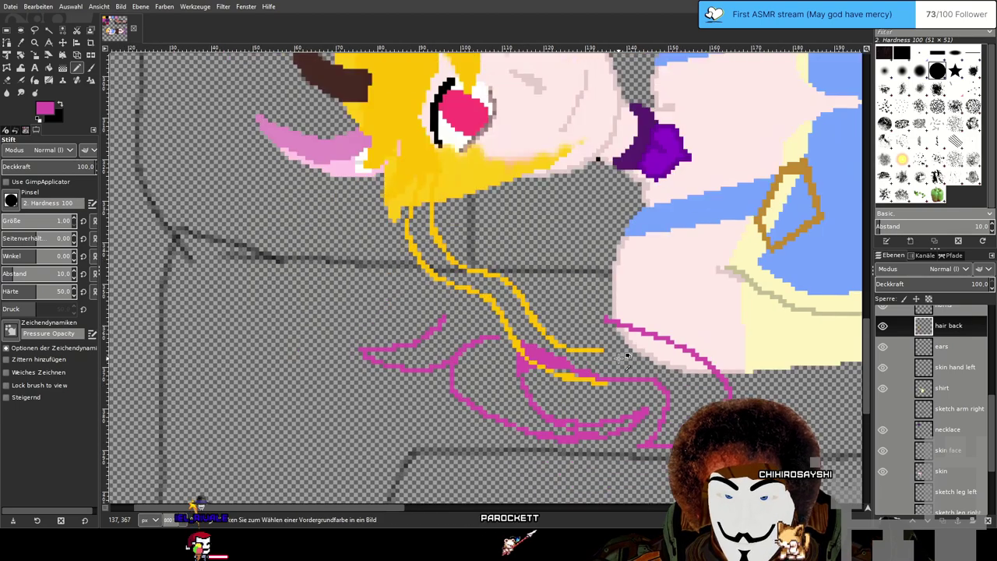
scroll(576, 323, up, 3)
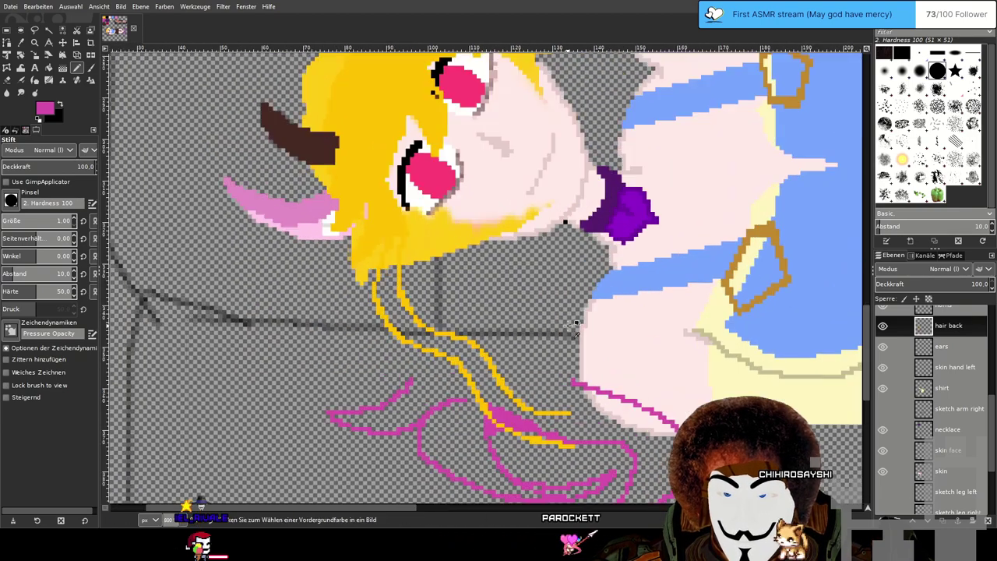
mouse_move(590, 338)
mouse_down()
mouse_move(541, 288)
mouse_move(535, 309)
mouse_up()
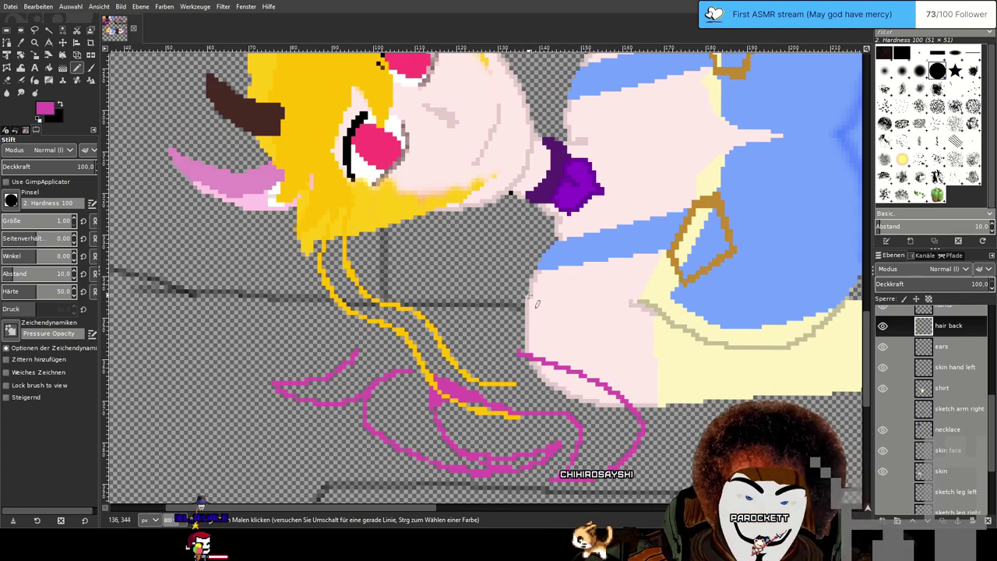
drag(519, 354, 510, 334)
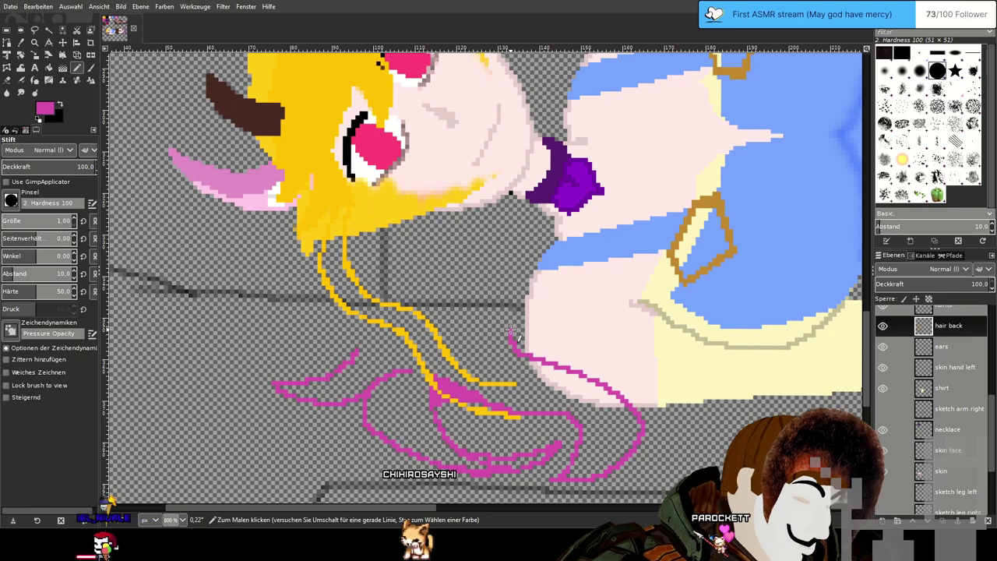
drag(490, 271, 474, 344)
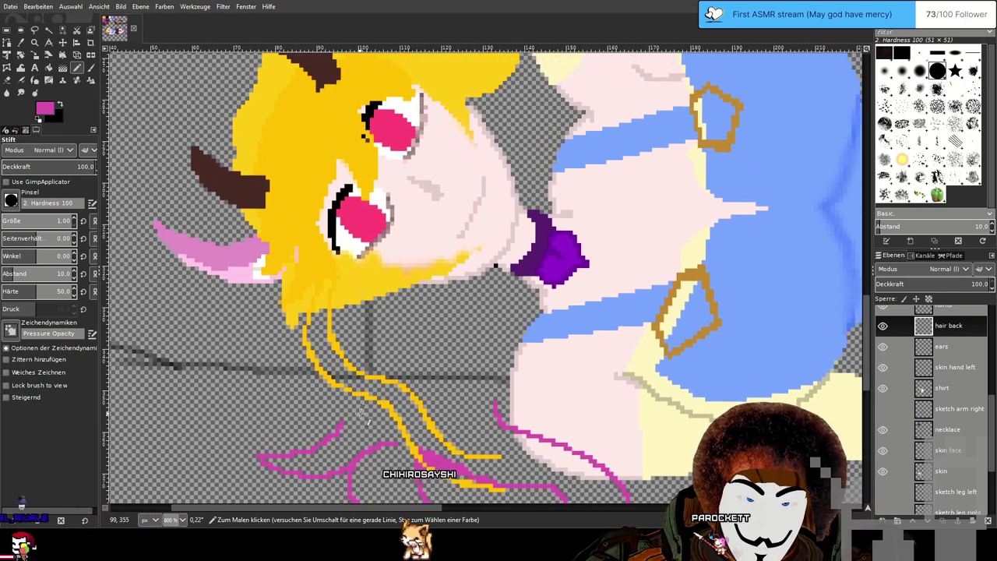
scroll(533, 282, up, 1)
scroll(533, 282, up, 2)
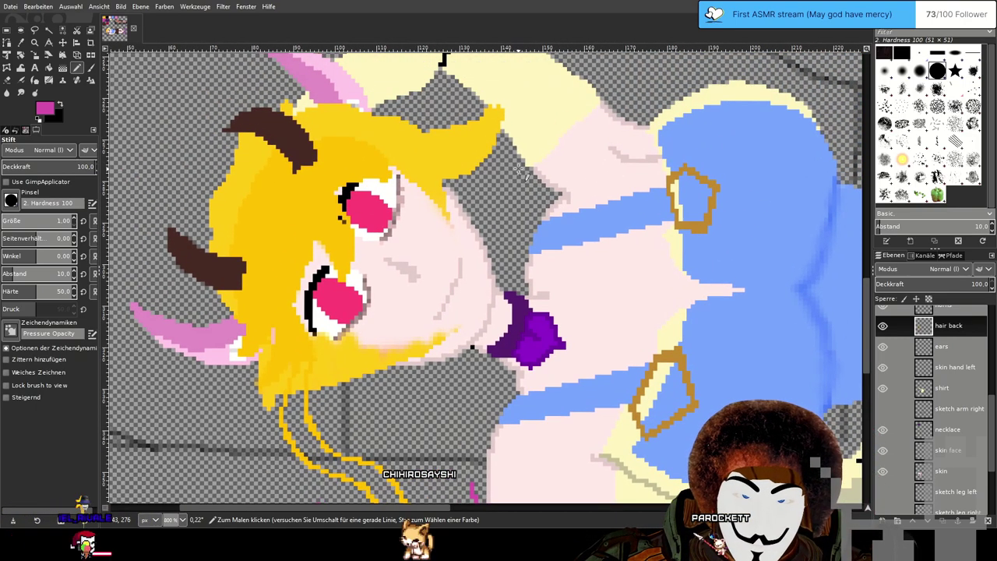
Pencil a magenta line along the back hair's right edge from the neck to the bow.
mouse_move(513, 159)
mouse_down()
mouse_move(512, 348)
mouse_move(478, 422)
mouse_up()
drag(511, 163, 517, 222)
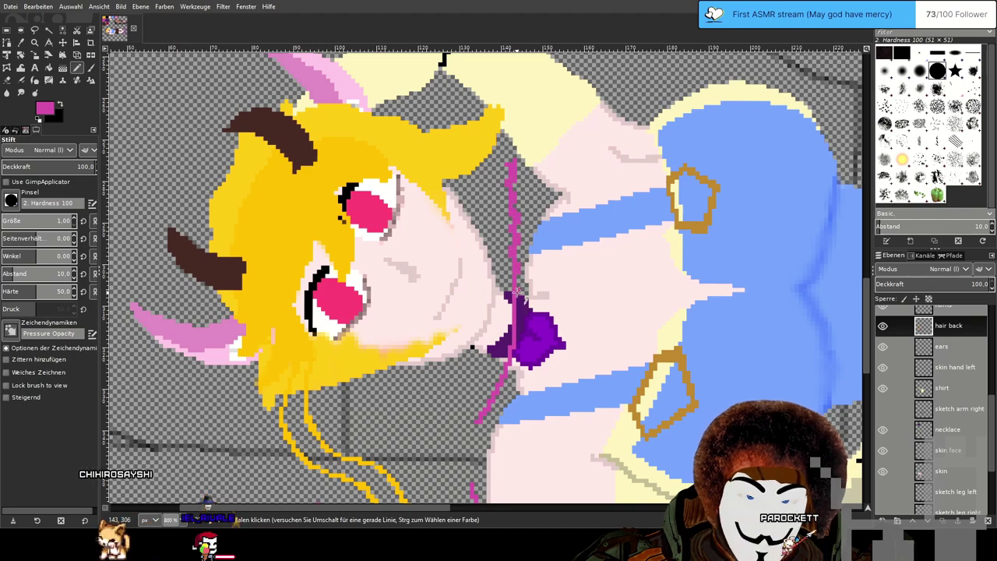
mouse_move(477, 423)
mouse_down()
mouse_move(530, 295)
mouse_move(380, 360)
mouse_up()
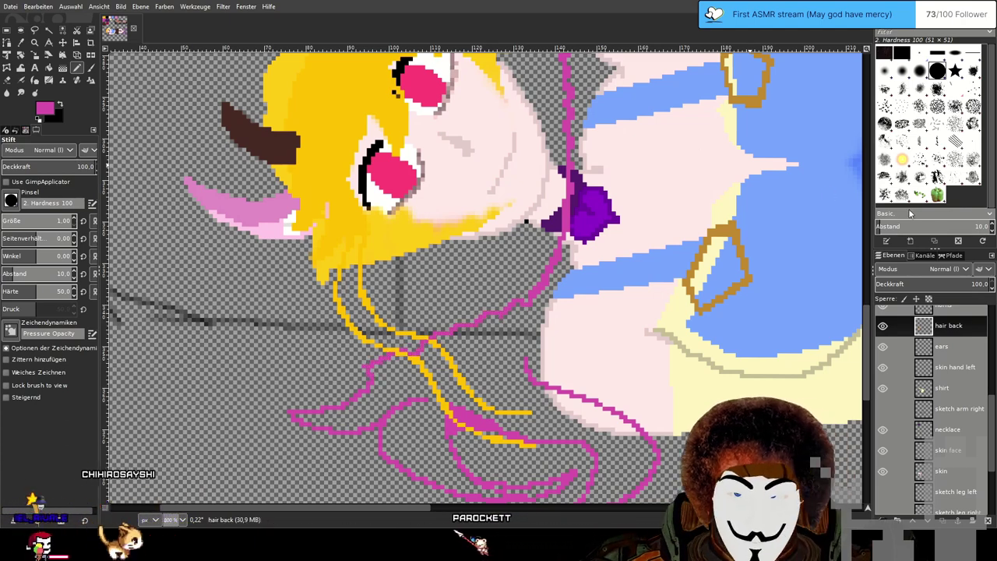
Pick the hair's yellow and bucket-fill the gap below the hair.
ctrl+click(473, 224)
drag(495, 232, 508, 251)
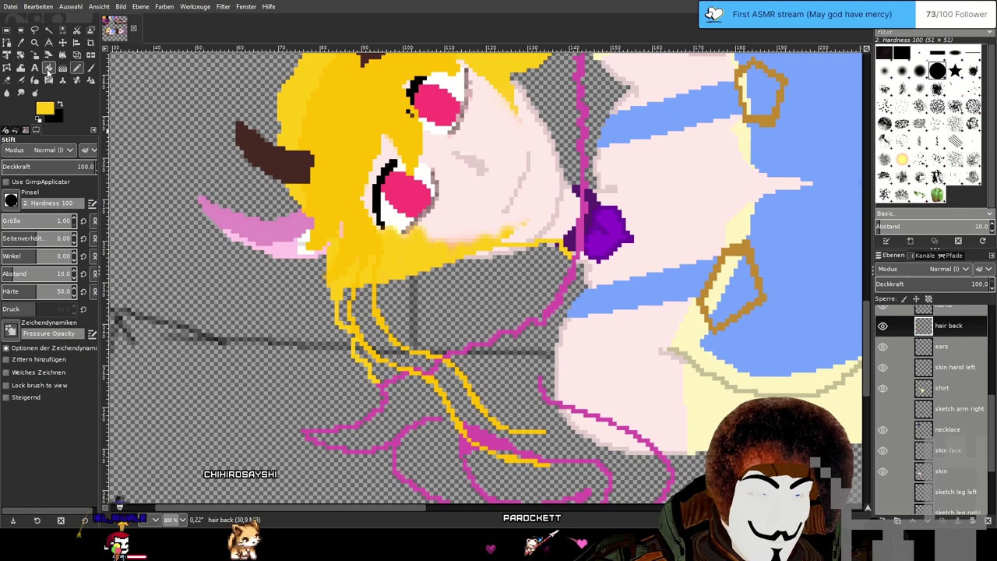
key(shift+b)
click(427, 301)
drag(487, 294, 454, 434)
key(n)
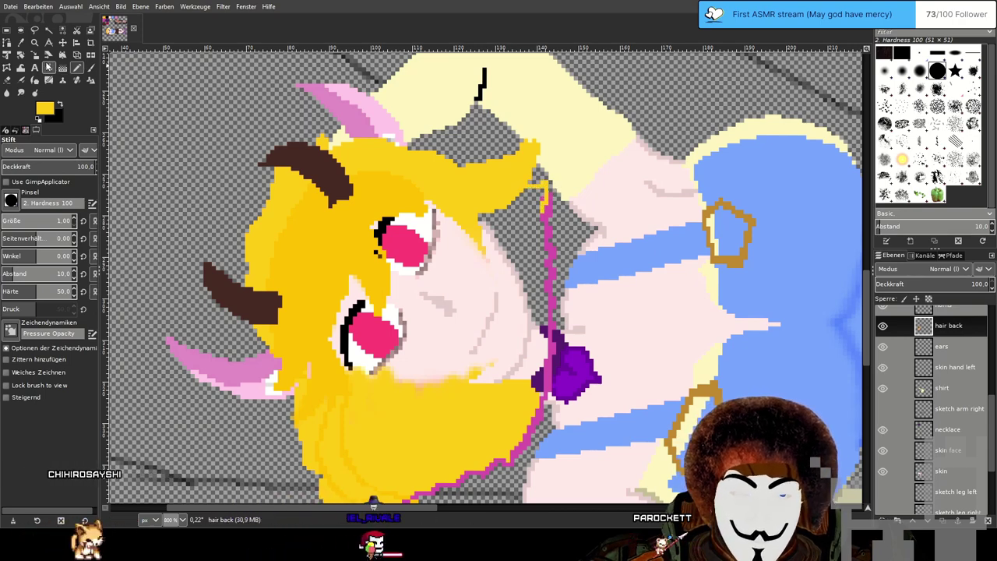
Bucket-fill the gap along the hair edge with yellow, undoing a stray flood.
click(64, 67)
click(517, 226)
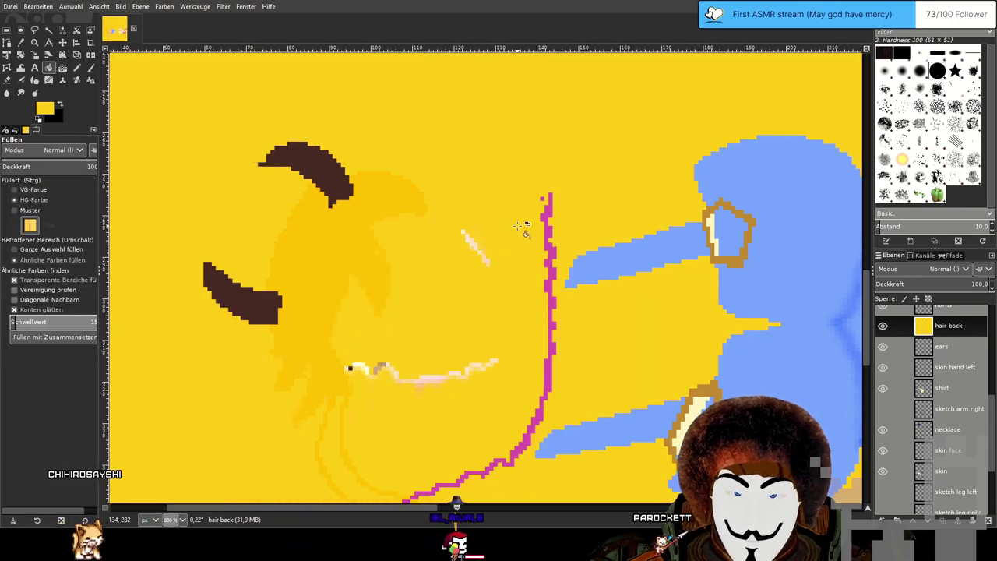
key(ctrl+z)
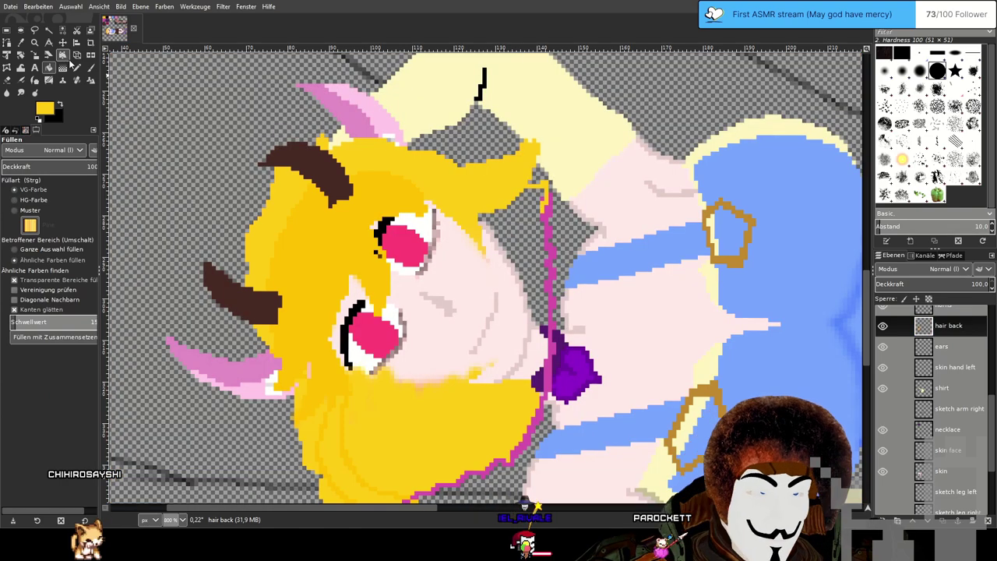
key(n)
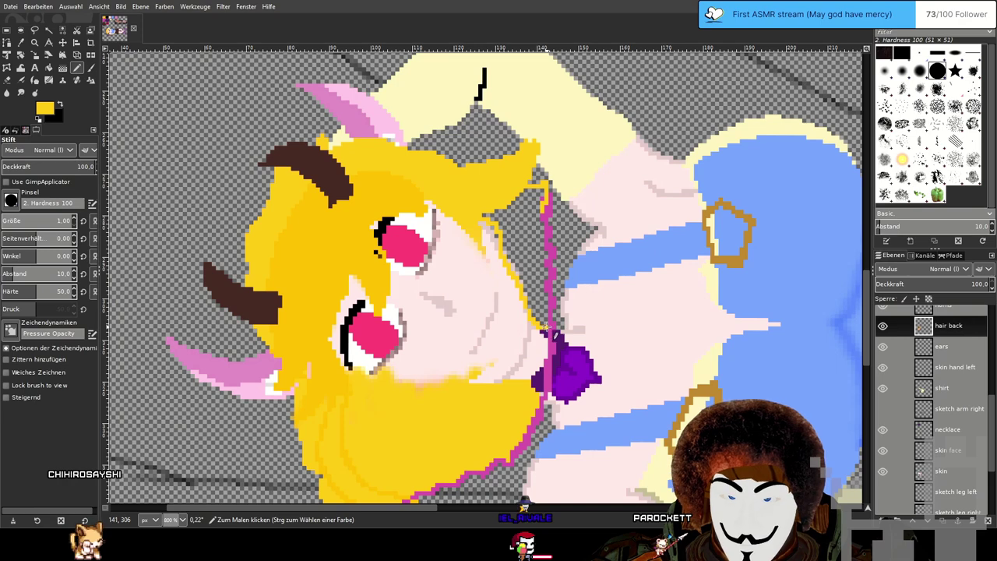
click(49, 68)
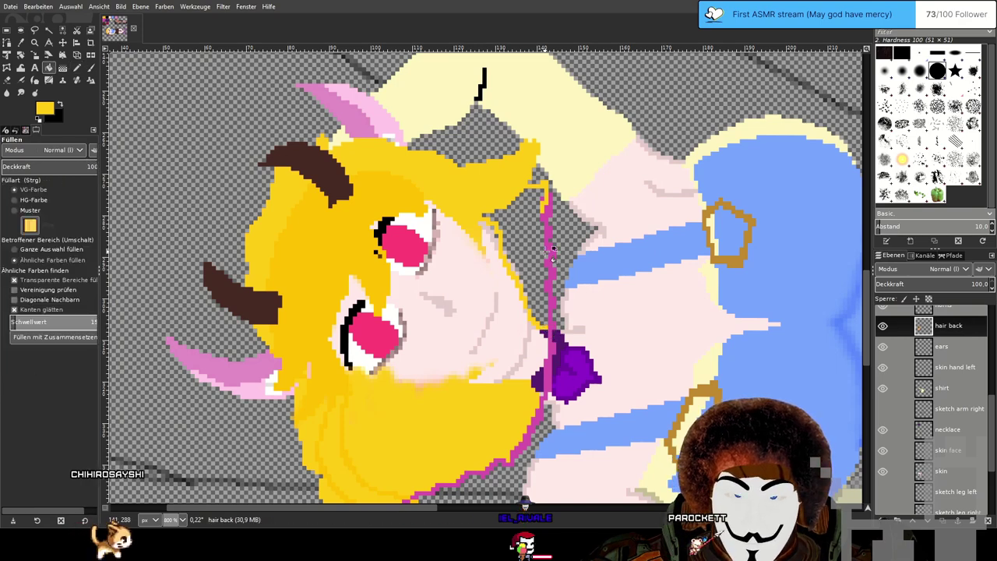
click(528, 238)
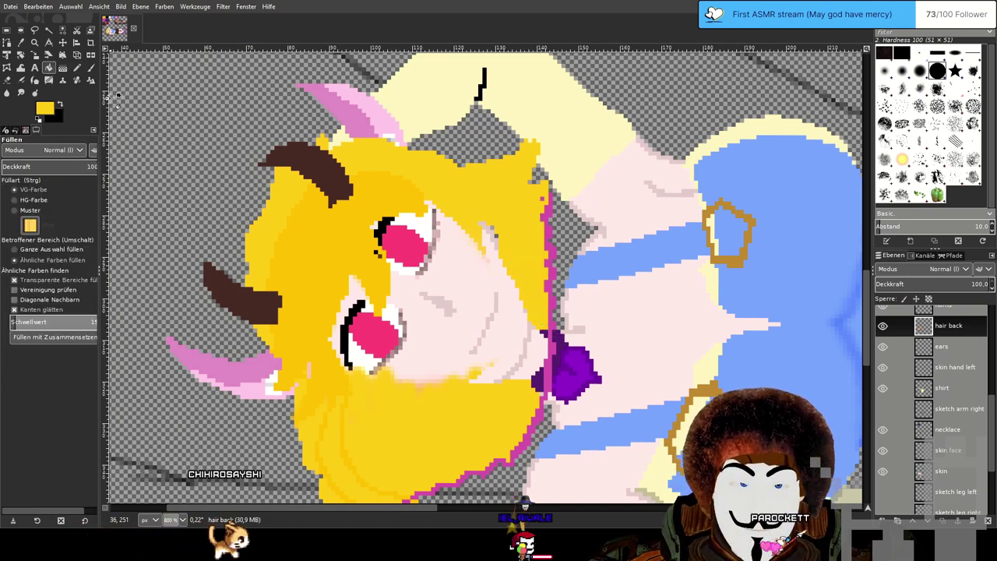
drag(548, 338, 572, 248)
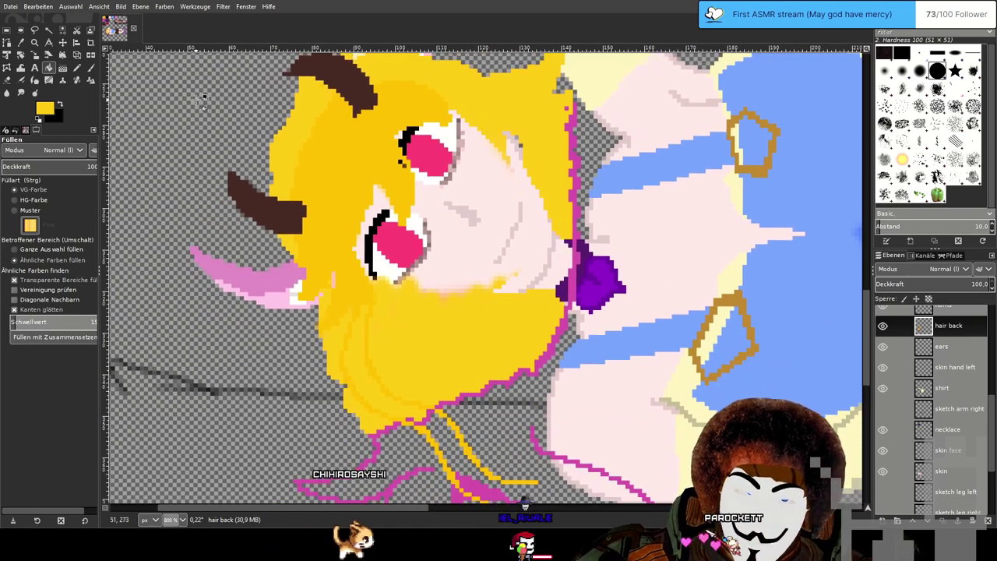
click(78, 68)
ctrl+click(572, 272)
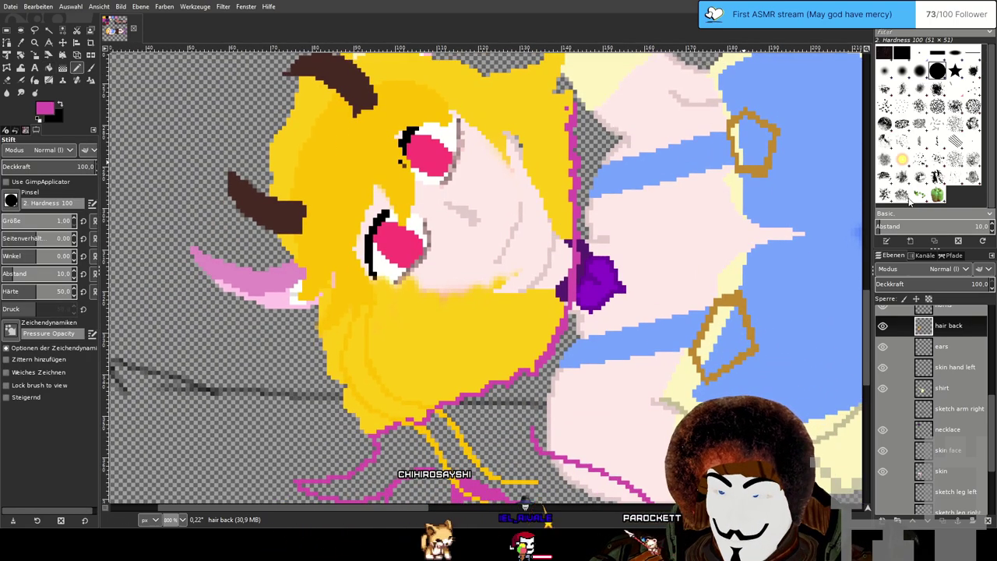
drag(662, 298, 655, 250)
scroll(655, 250, down, 1)
scroll(655, 250, right, 1)
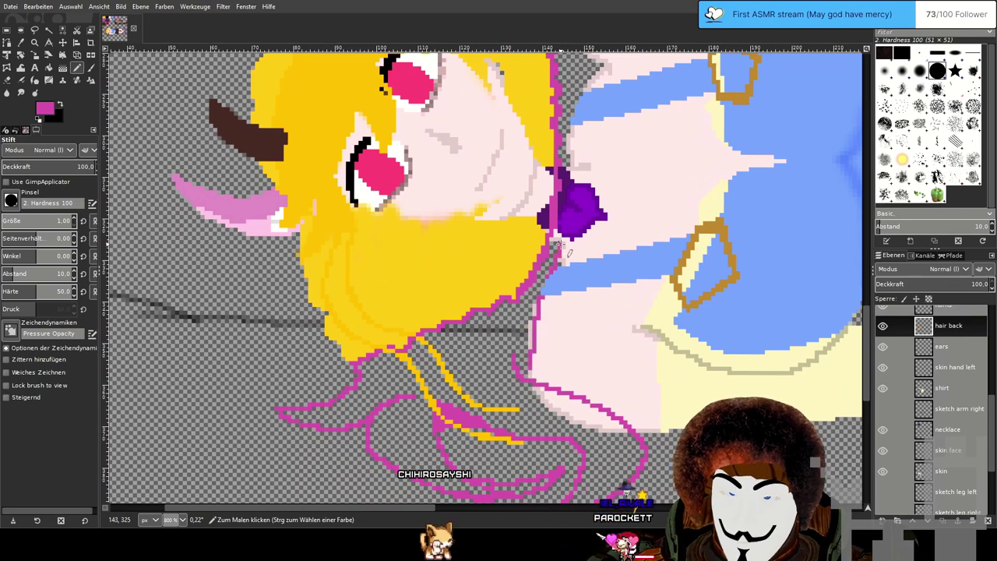
scroll(563, 237, up, 4)
scroll(562, 238, right, 1)
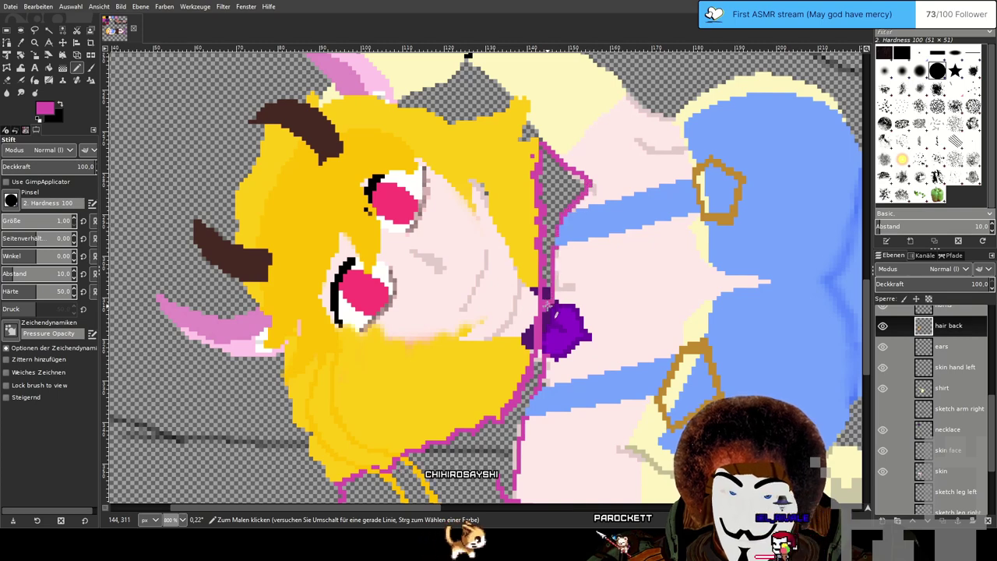
click(48, 68)
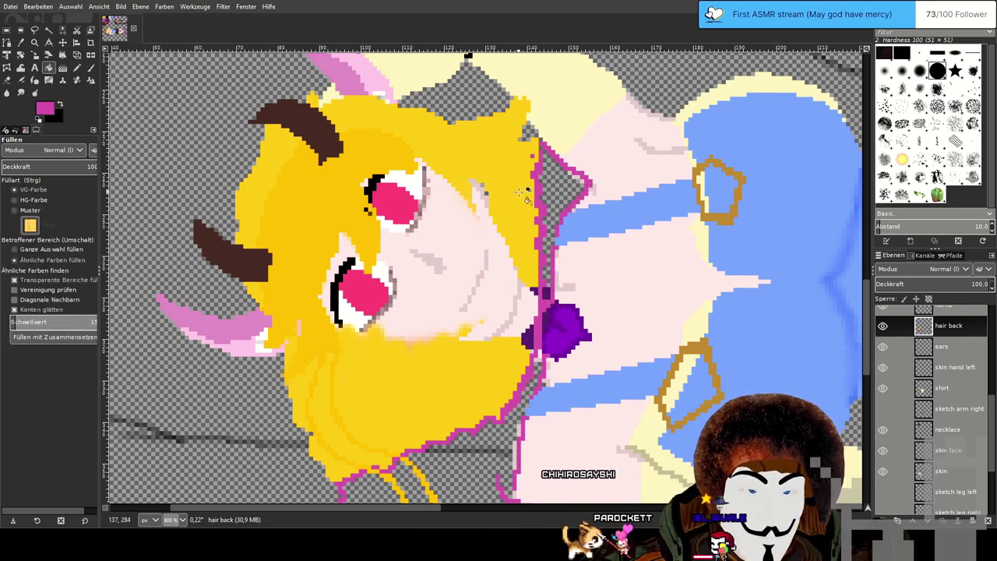
click(559, 192)
scroll(580, 362, down, 5)
scroll(611, 239, left, 1)
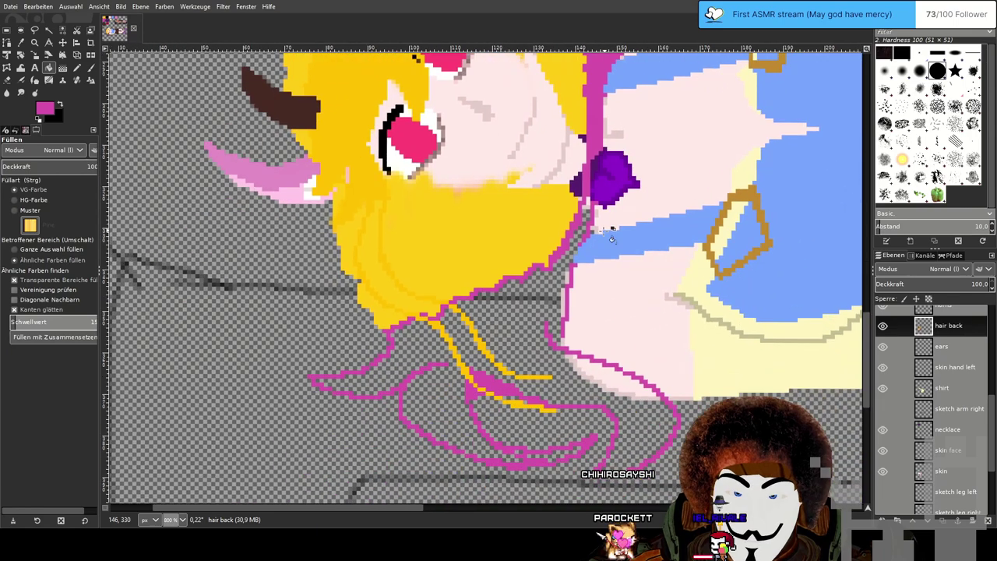
click(537, 322)
key(ctrl+z)
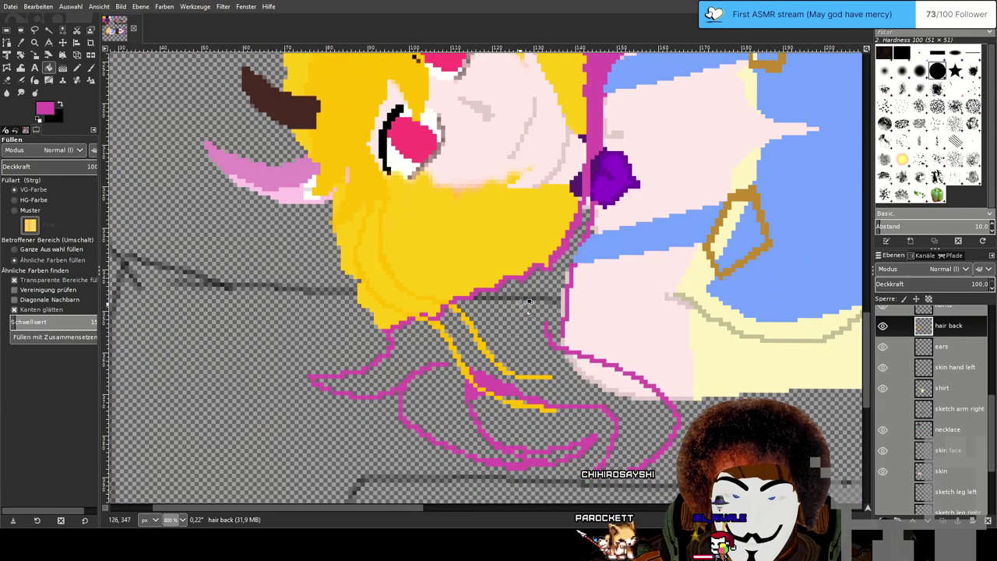
click(77, 67)
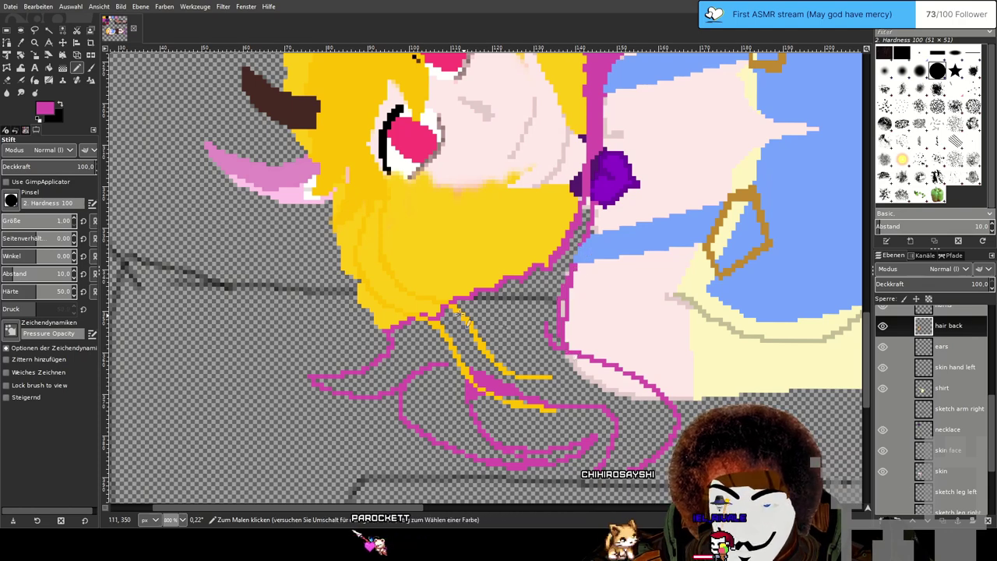
click(63, 80)
click(533, 313)
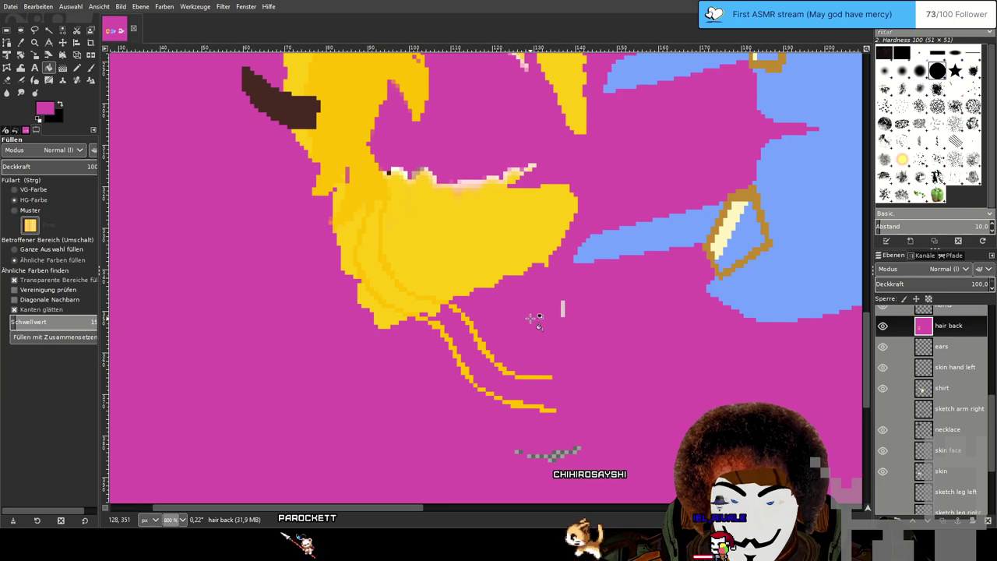
key(ctrl+z)
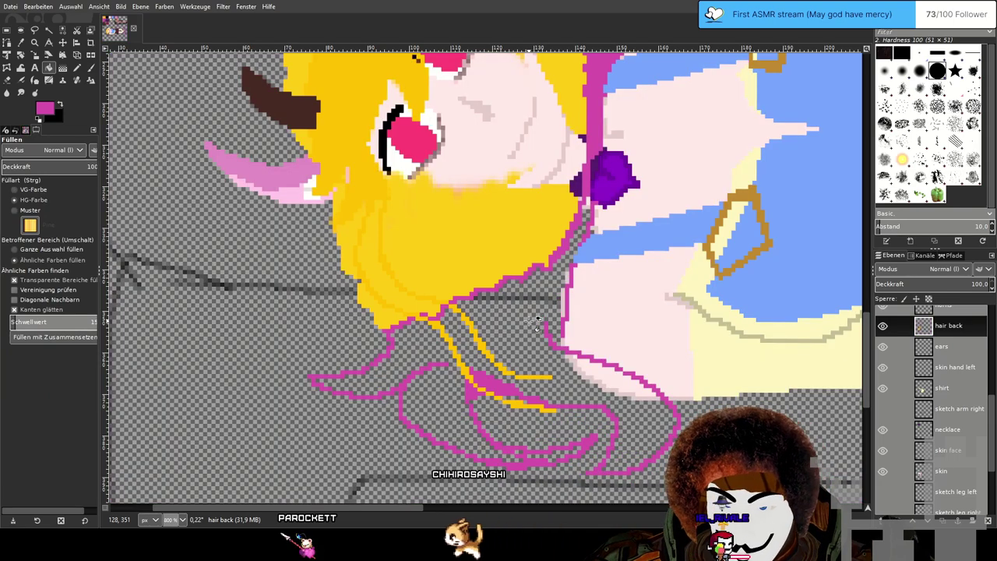
click(522, 324)
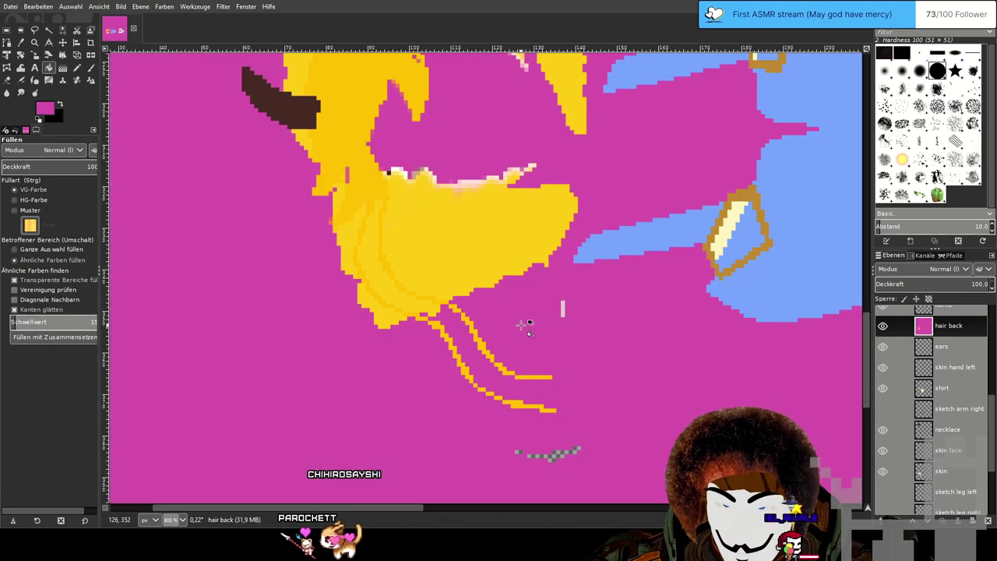
key(ctrl+z)
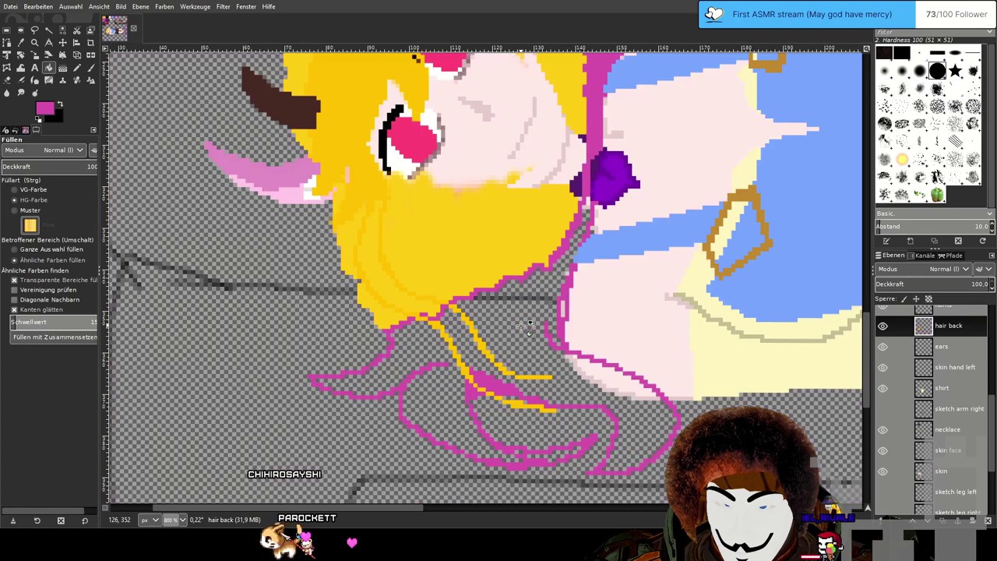
click(77, 69)
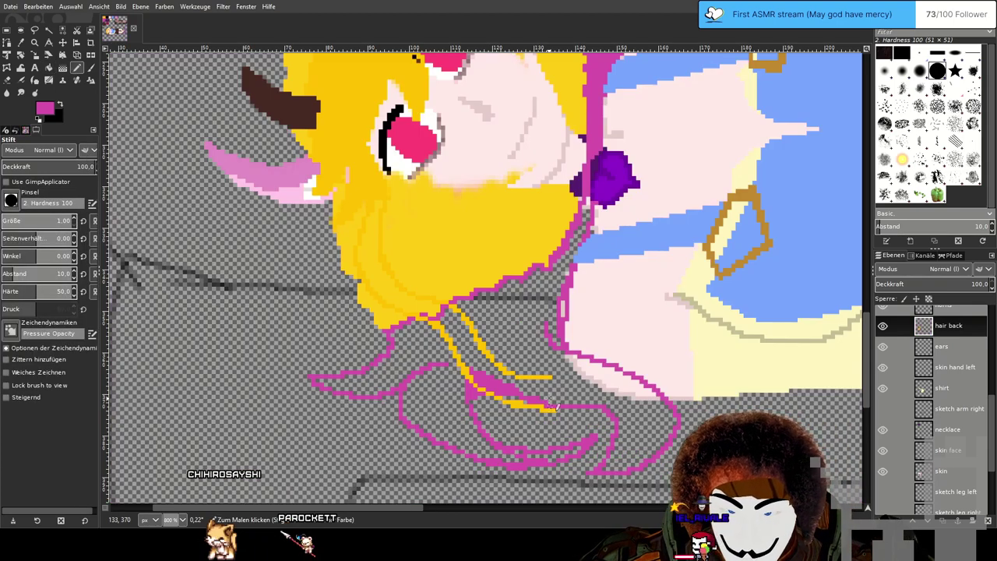
scroll(550, 410, up, 2)
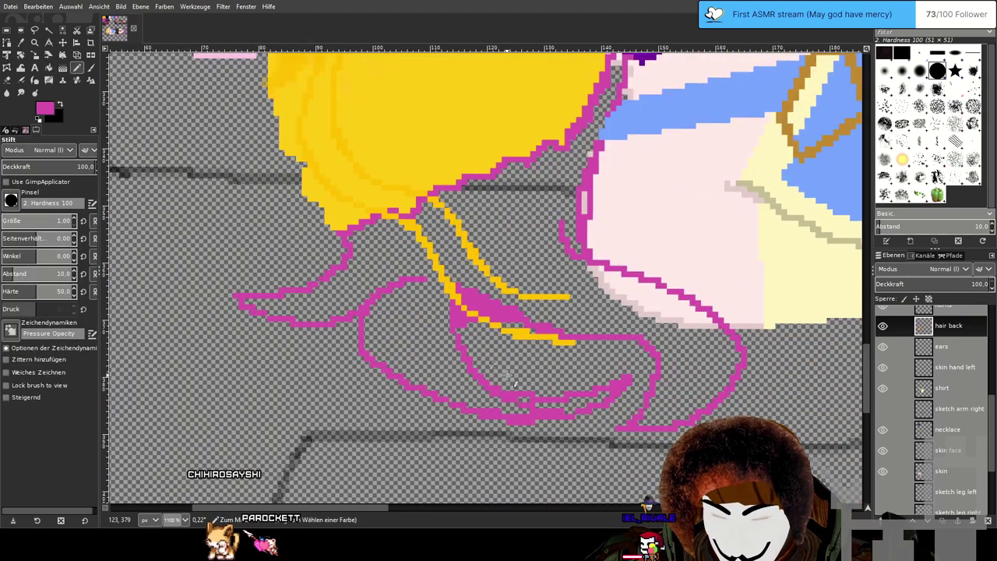
scroll(630, 335, up, 1)
scroll(597, 266, up, 1)
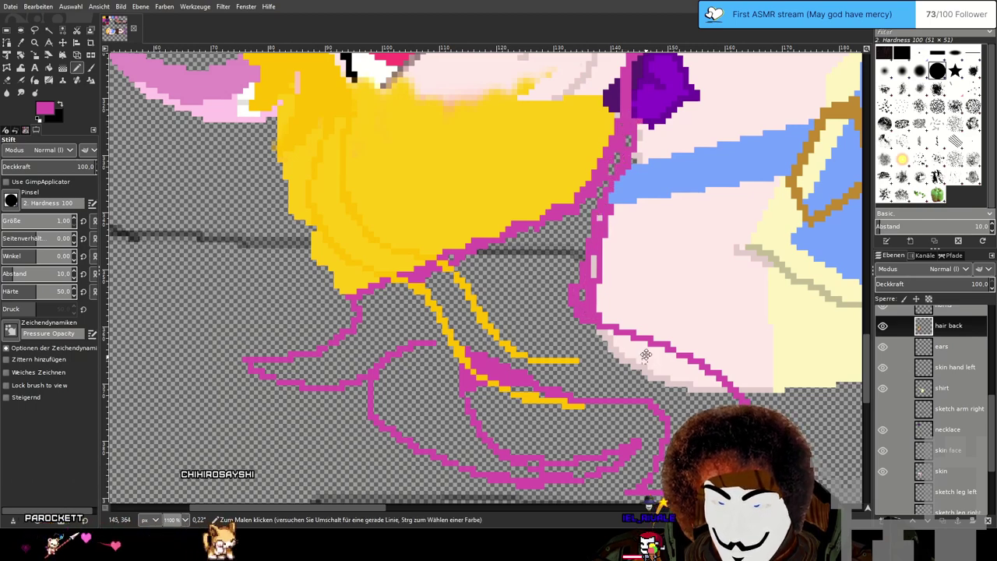
drag(645, 359, 612, 243)
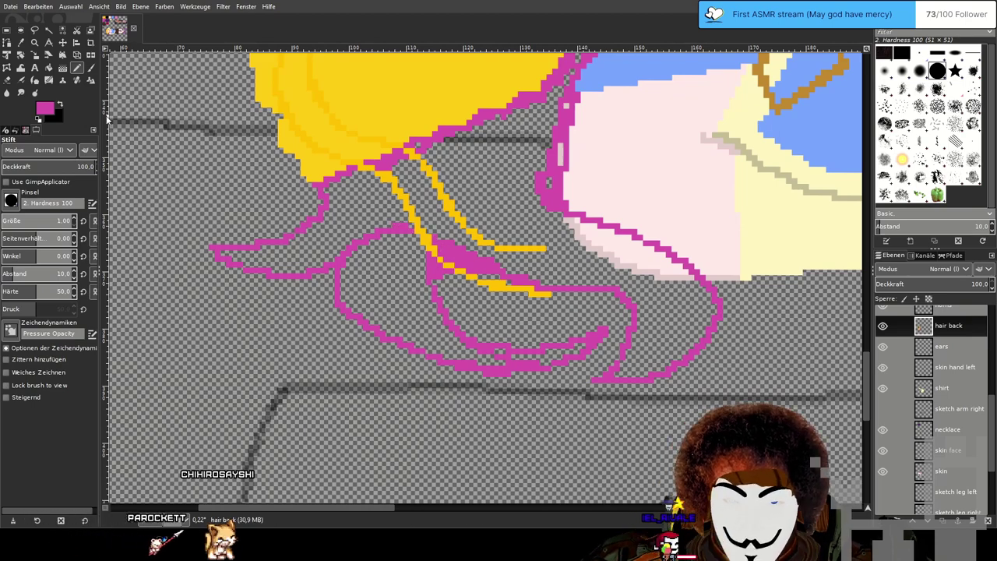
Bucket-fill the upper and lower back-hair outline areas magenta and pencil over leftover holes.
key(shift+b)
click(368, 210)
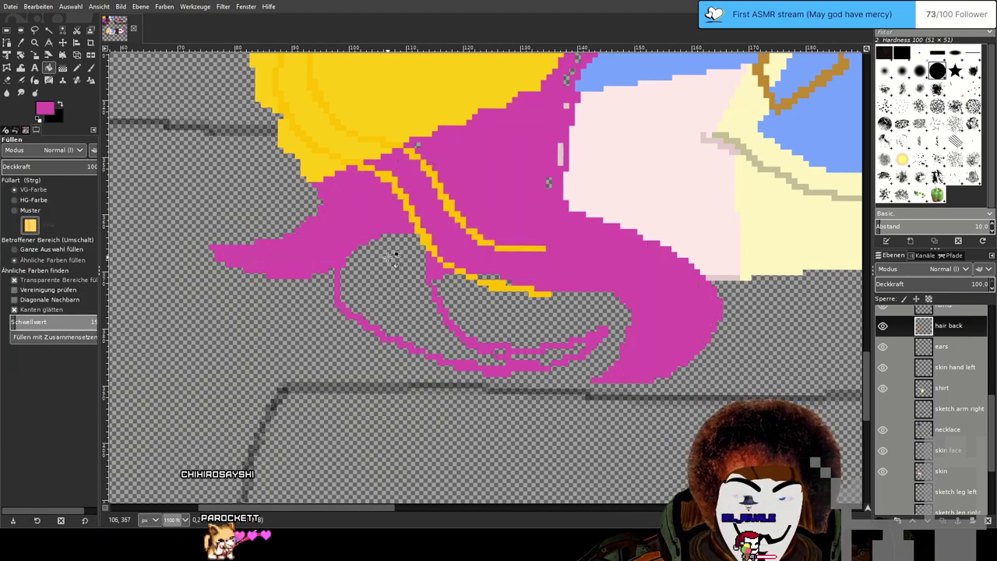
click(405, 283)
drag(540, 259, 547, 385)
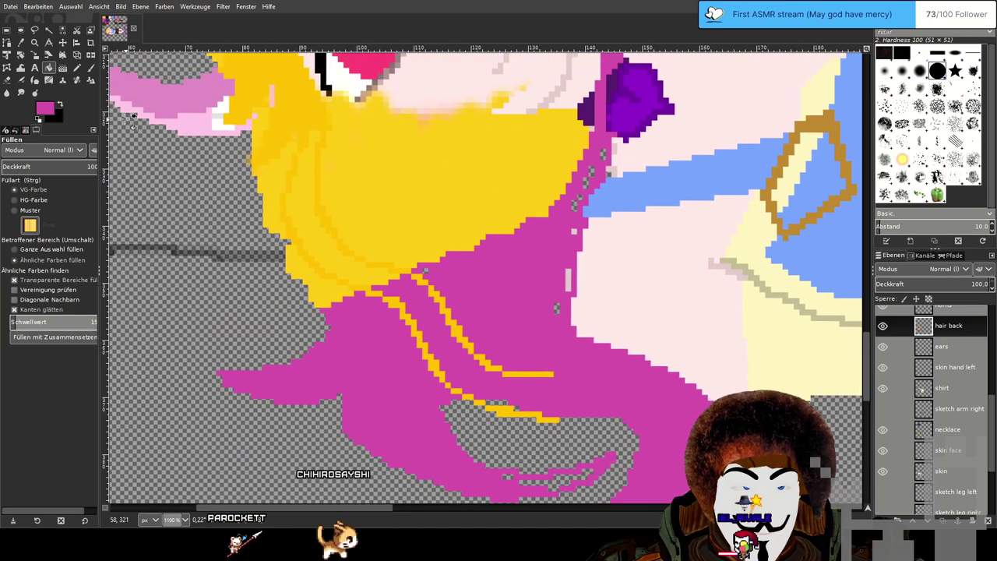
key(n)
drag(559, 316, 568, 271)
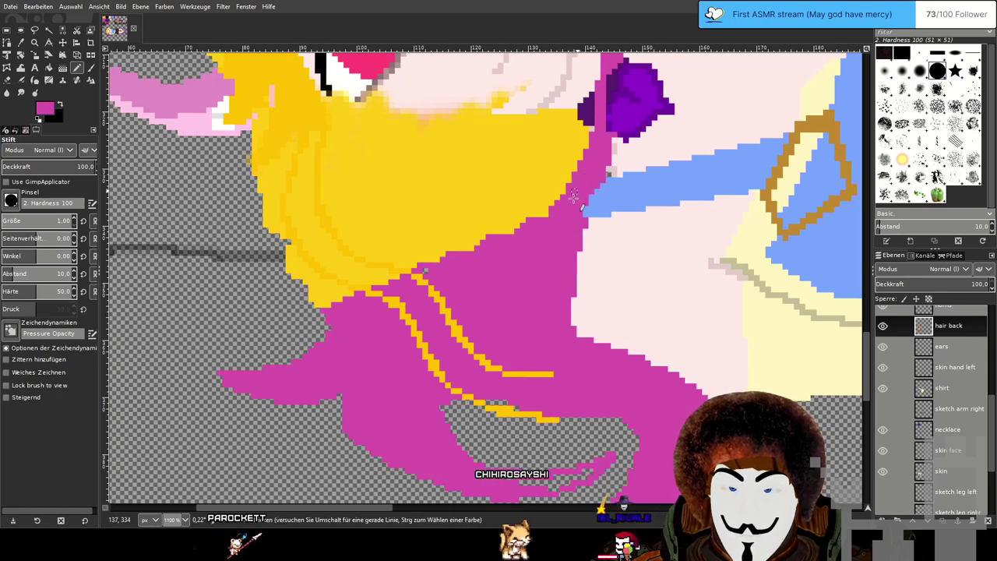
drag(521, 416, 551, 310)
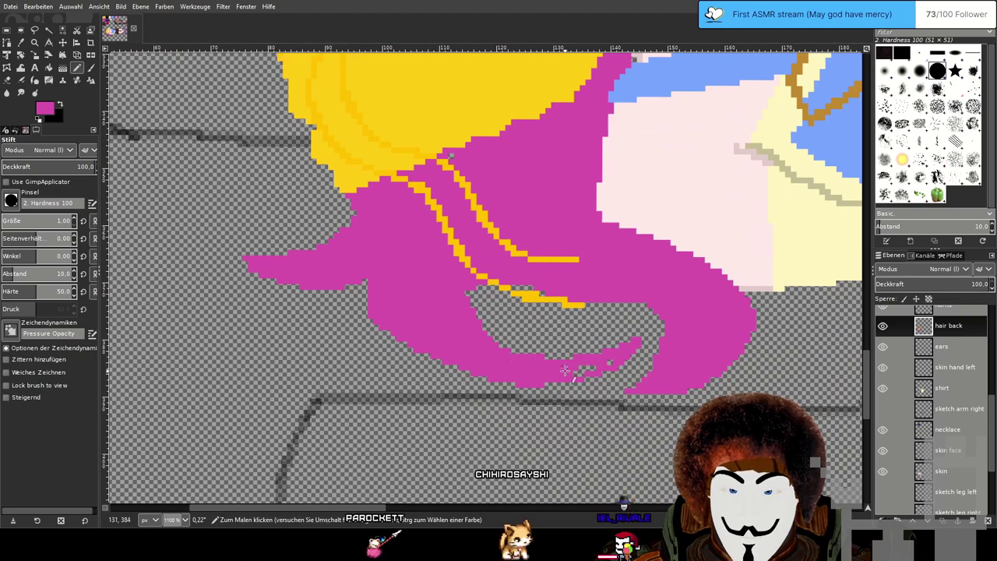
scroll(704, 361, down, 2)
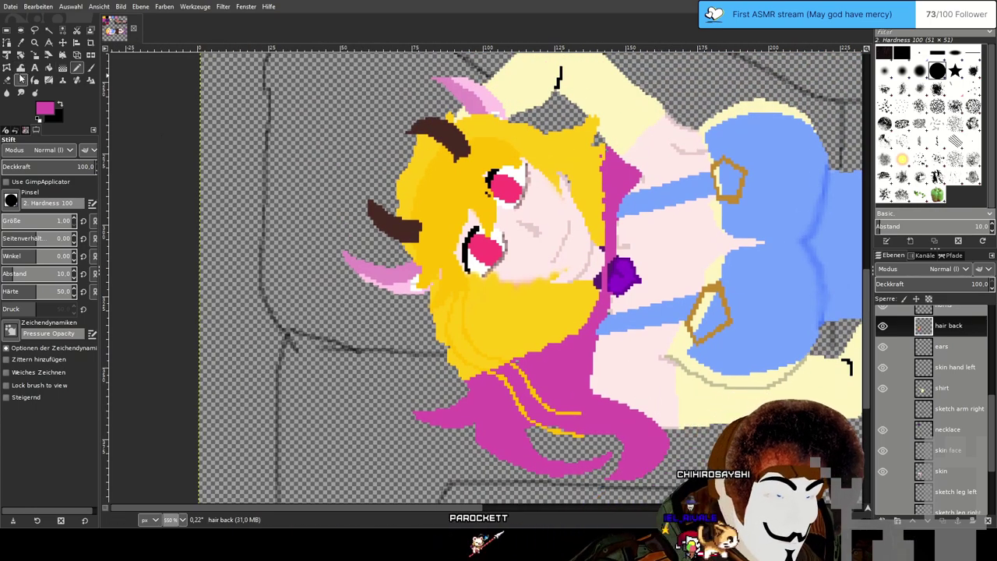
Airbrush magenta over the hair edge, the purple pixels by the ornament, and the top tip.
click(21, 78)
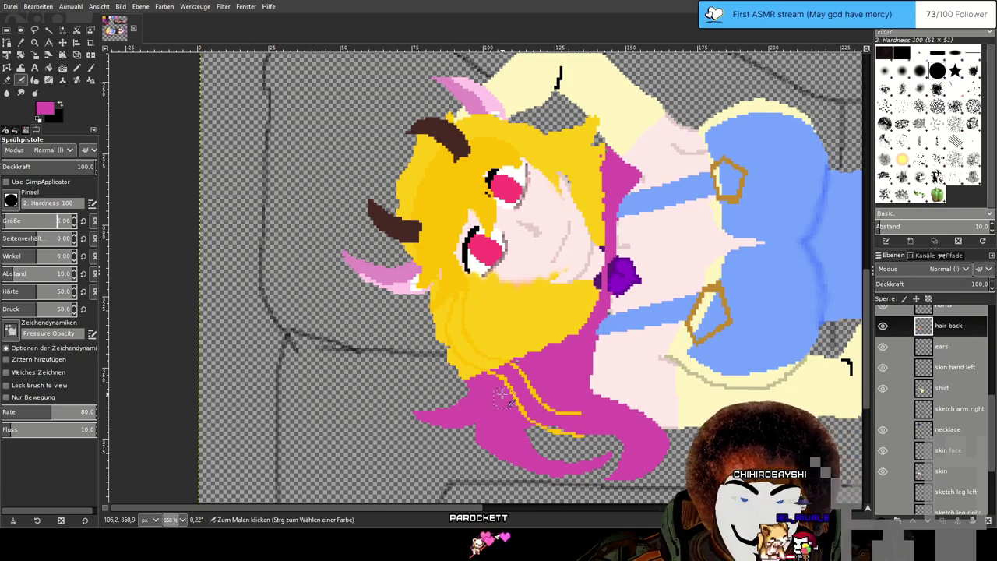
scroll(499, 389, up, 2)
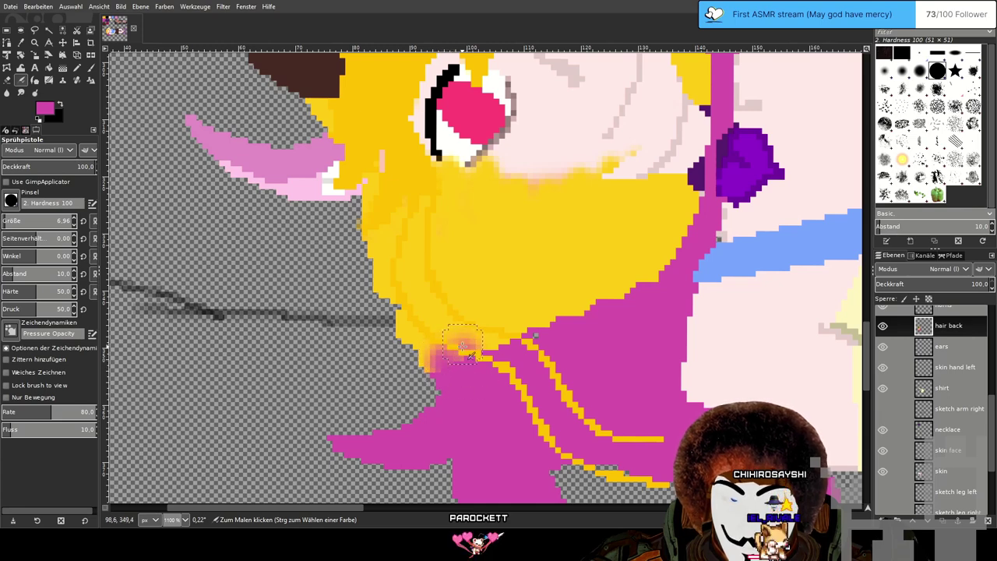
mouse_move(514, 356)
mouse_down()
mouse_move(492, 326)
mouse_move(493, 315)
mouse_move(511, 316)
mouse_move(503, 307)
mouse_move(560, 374)
mouse_move(544, 368)
mouse_move(574, 378)
mouse_move(549, 330)
mouse_up()
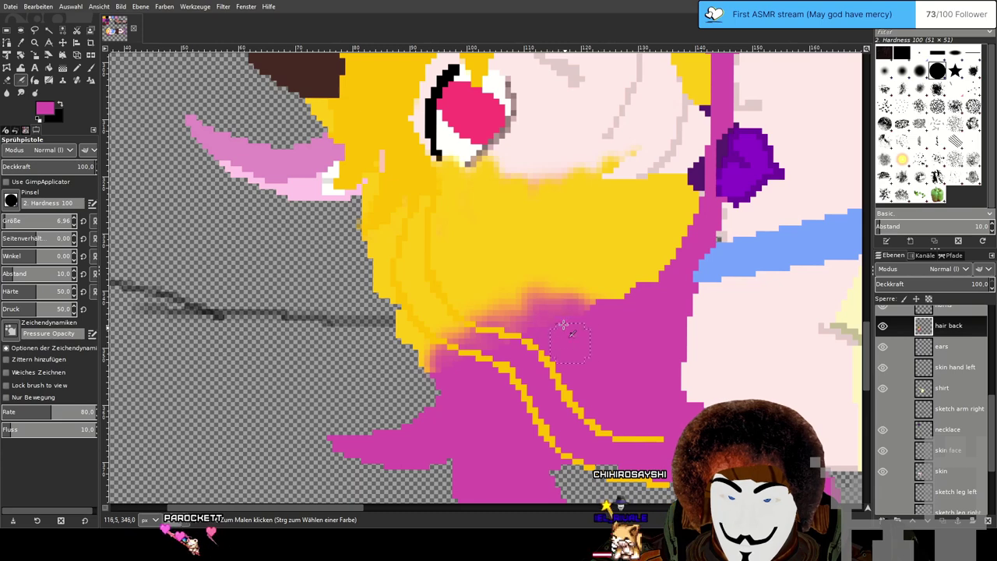
mouse_move(594, 304)
mouse_down()
mouse_move(576, 287)
mouse_move(606, 316)
mouse_move(648, 325)
mouse_move(630, 270)
mouse_move(648, 307)
mouse_move(665, 308)
mouse_move(661, 266)
mouse_move(667, 289)
mouse_up()
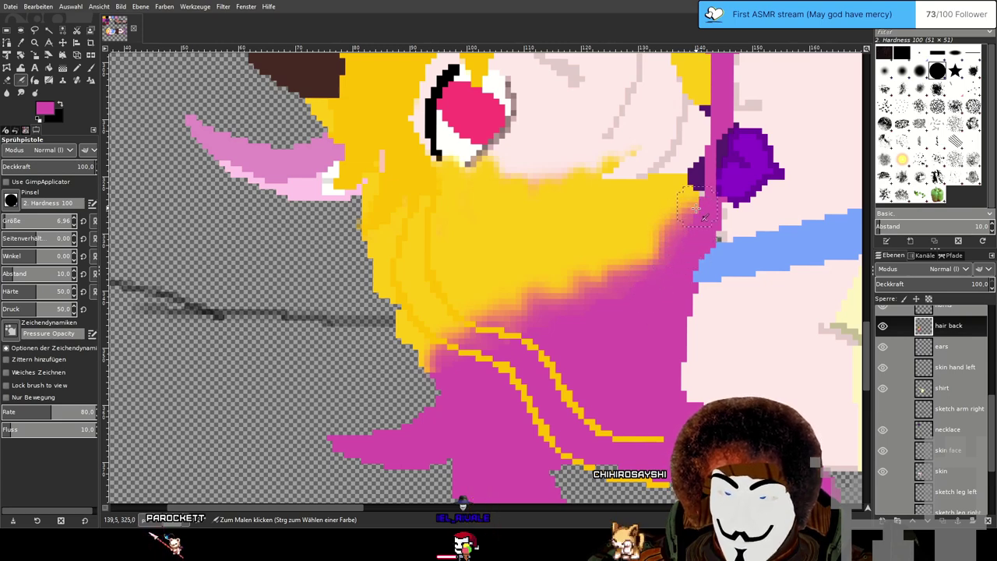
mouse_move(706, 180)
mouse_down()
mouse_move(717, 136)
mouse_move(649, 349)
mouse_up()
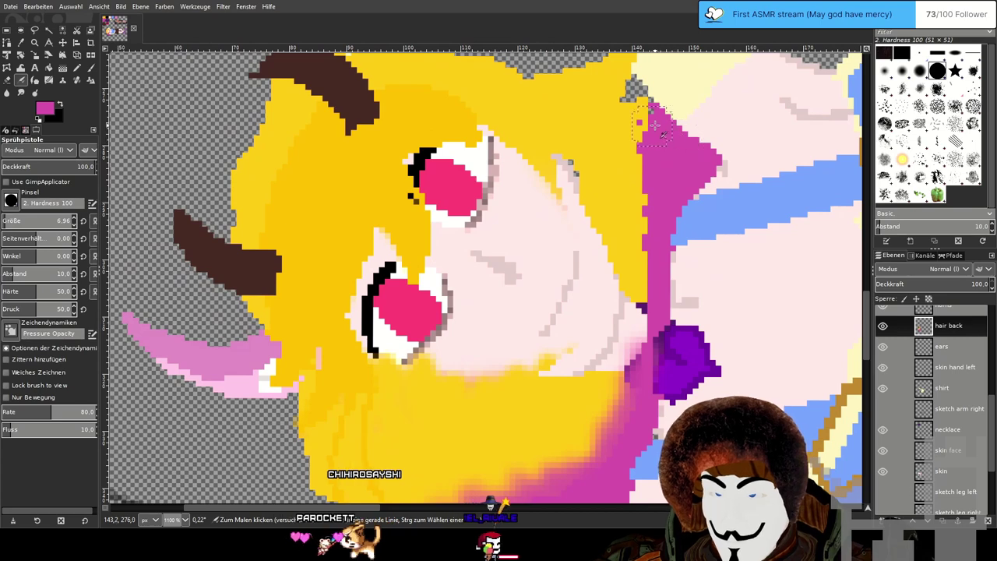
mouse_move(646, 114)
mouse_down()
mouse_move(656, 140)
mouse_move(670, 142)
mouse_move(643, 137)
mouse_move(632, 157)
mouse_move(653, 156)
mouse_move(655, 140)
mouse_move(613, 114)
mouse_move(636, 123)
mouse_up()
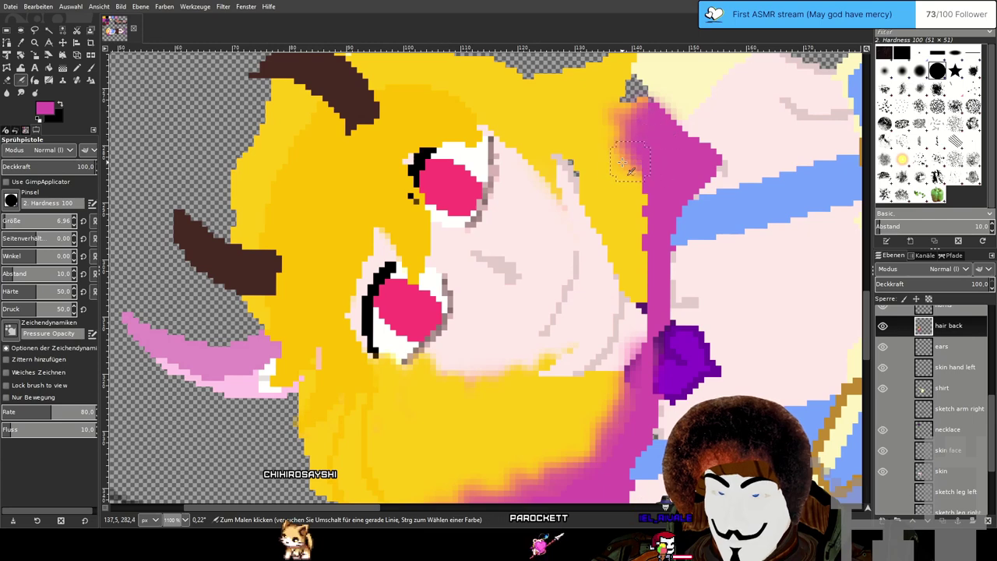
mouse_move(637, 164)
mouse_down()
mouse_move(628, 193)
mouse_move(669, 182)
mouse_move(637, 211)
mouse_move(659, 218)
mouse_up()
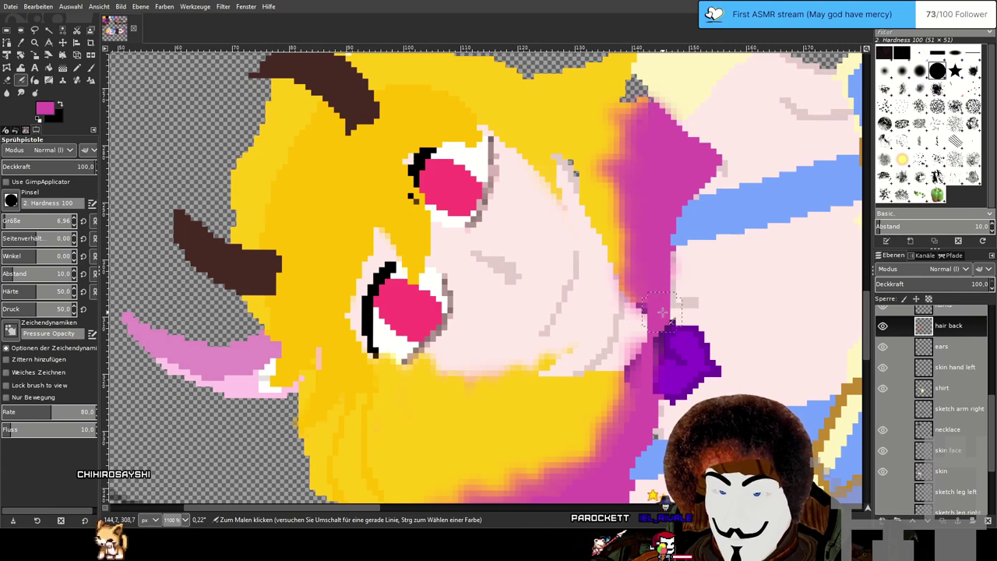
Airbrush more magenta into the lower yellow hair edge and the hair near the neck.
scroll(520, 305, down, 2)
drag(541, 331, 566, 252)
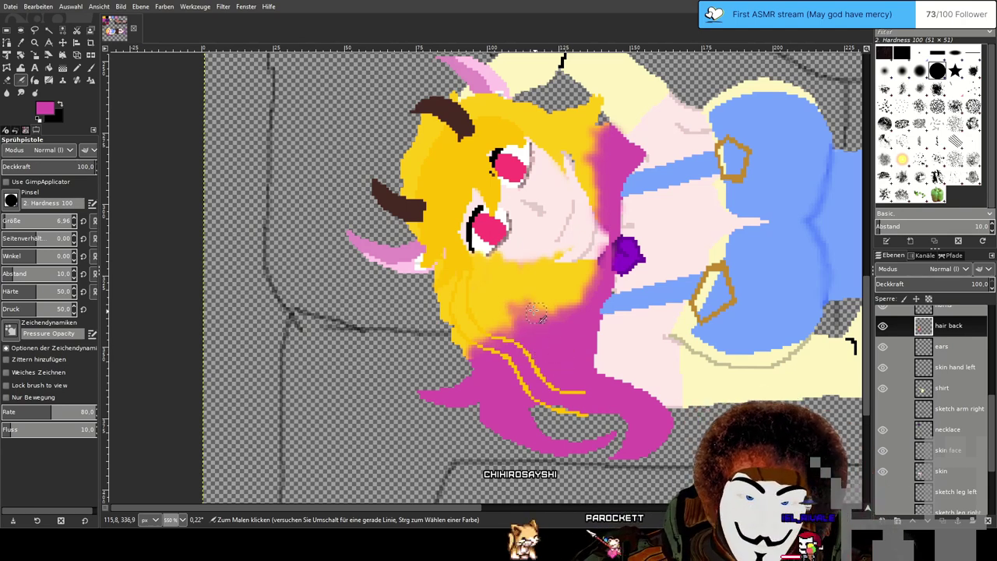
mouse_move(498, 315)
mouse_down()
mouse_move(498, 331)
mouse_move(468, 344)
mouse_move(471, 358)
mouse_up()
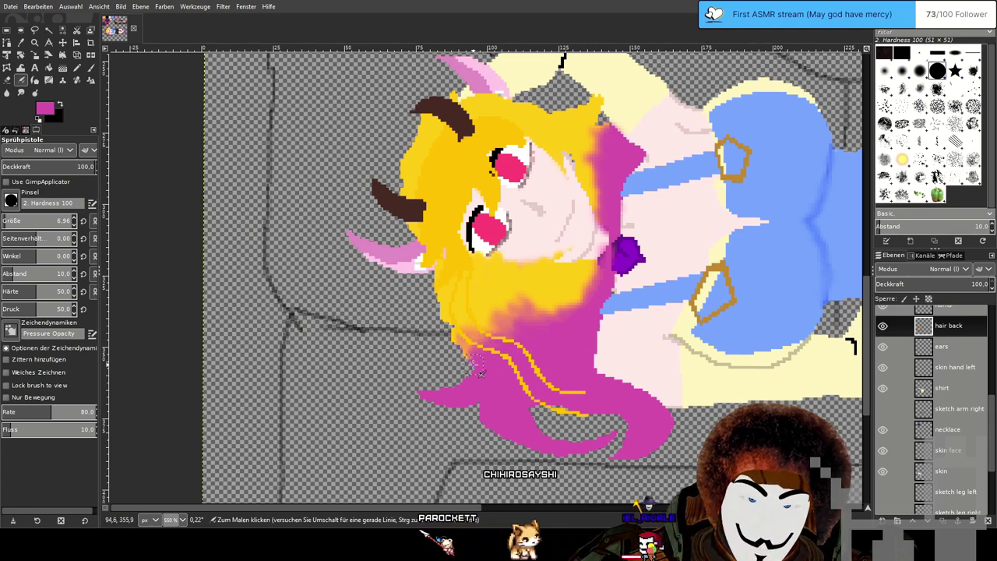
mouse_move(474, 309)
mouse_down()
mouse_move(499, 331)
mouse_move(520, 335)
mouse_up()
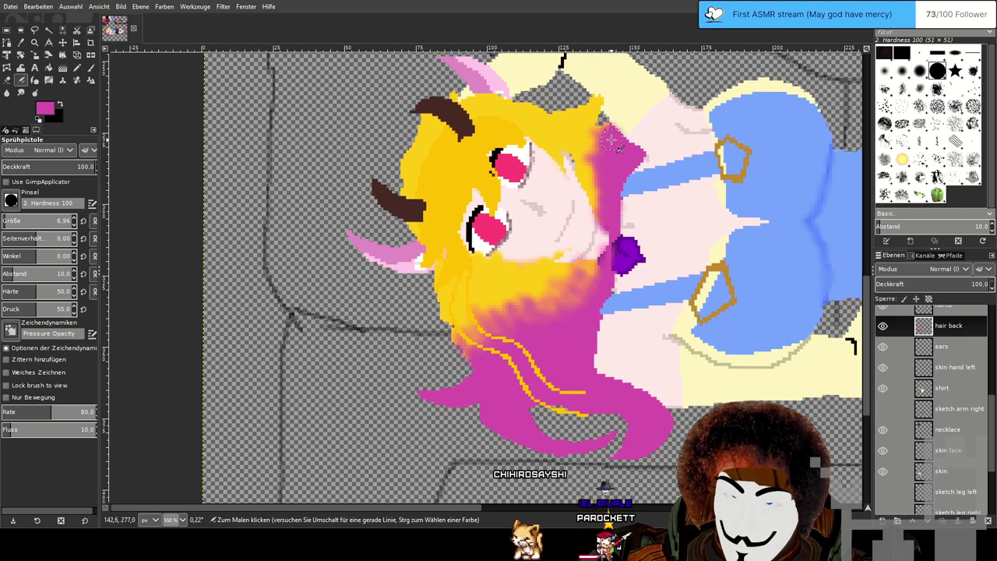
drag(592, 130, 613, 156)
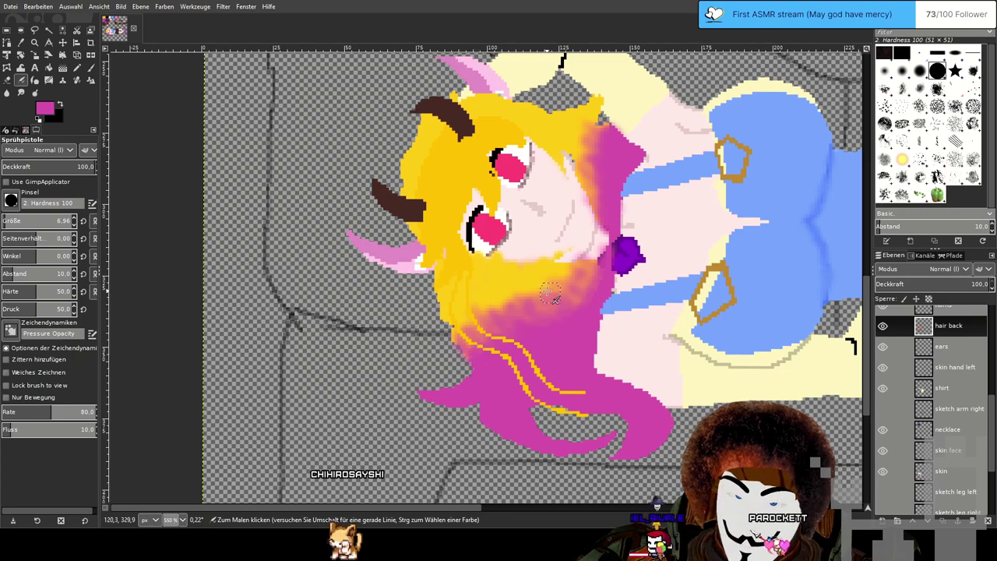
scroll(645, 350, down, 1)
scroll(639, 353, up, 2)
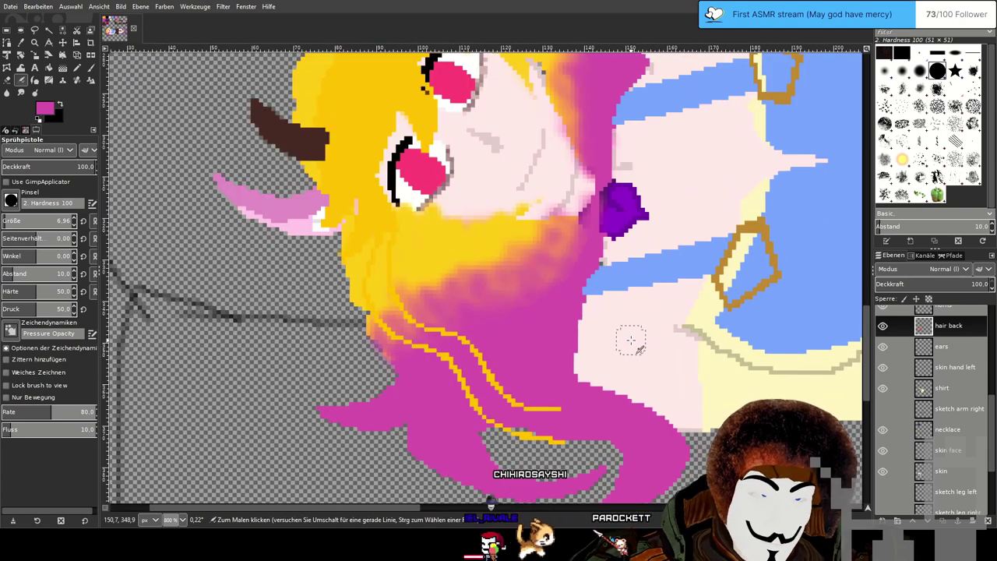
Enlarge the Smudge brush and smudge orange into the upper magenta back hair.
key(s)
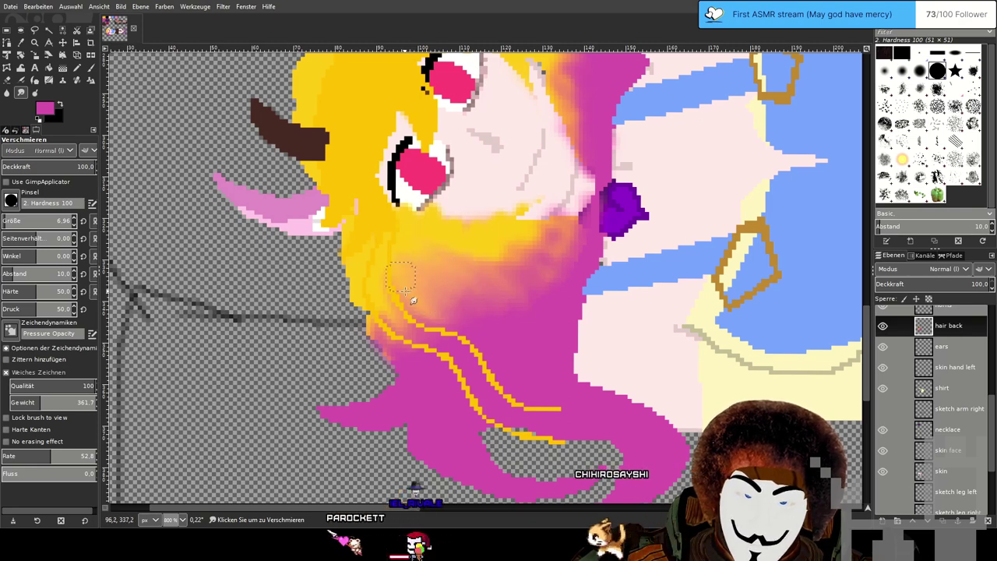
drag(27, 226, 33, 226)
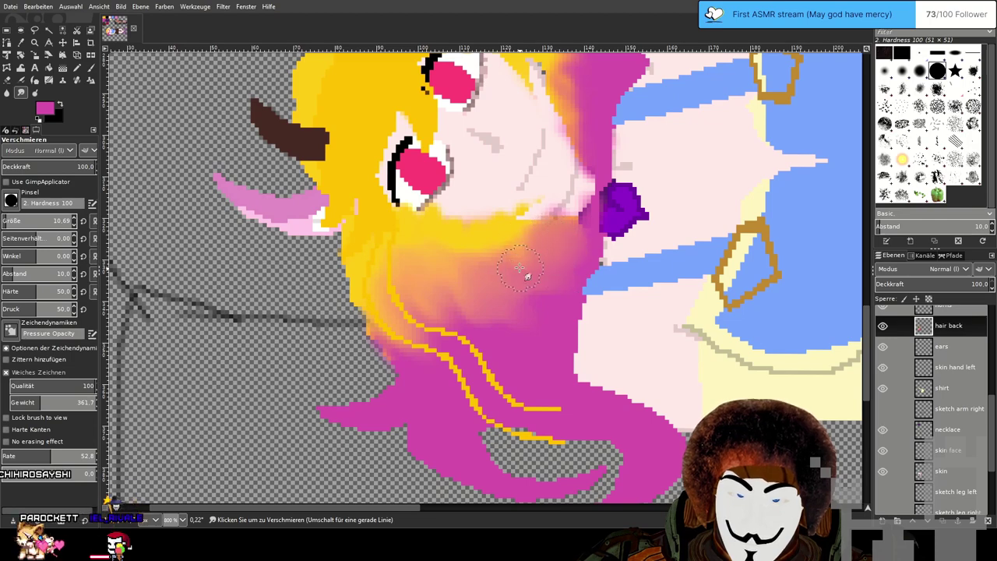
scroll(544, 266, up, 5)
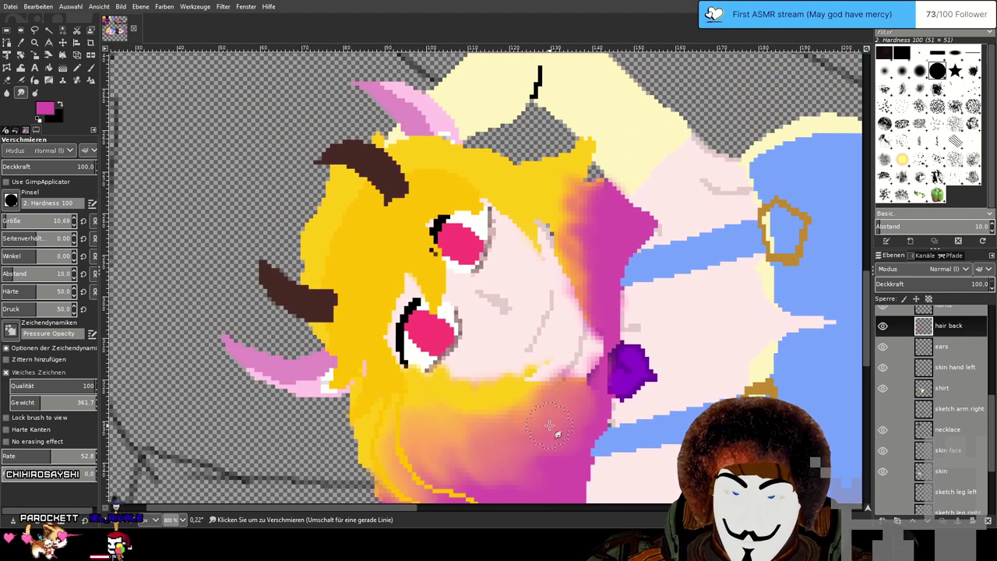
mouse_move(593, 188)
mouse_down()
mouse_move(569, 187)
mouse_move(611, 202)
mouse_move(607, 216)
mouse_move(554, 205)
mouse_move(600, 230)
mouse_move(586, 245)
mouse_move(555, 245)
mouse_move(591, 256)
mouse_move(586, 277)
mouse_move(606, 306)
mouse_up()
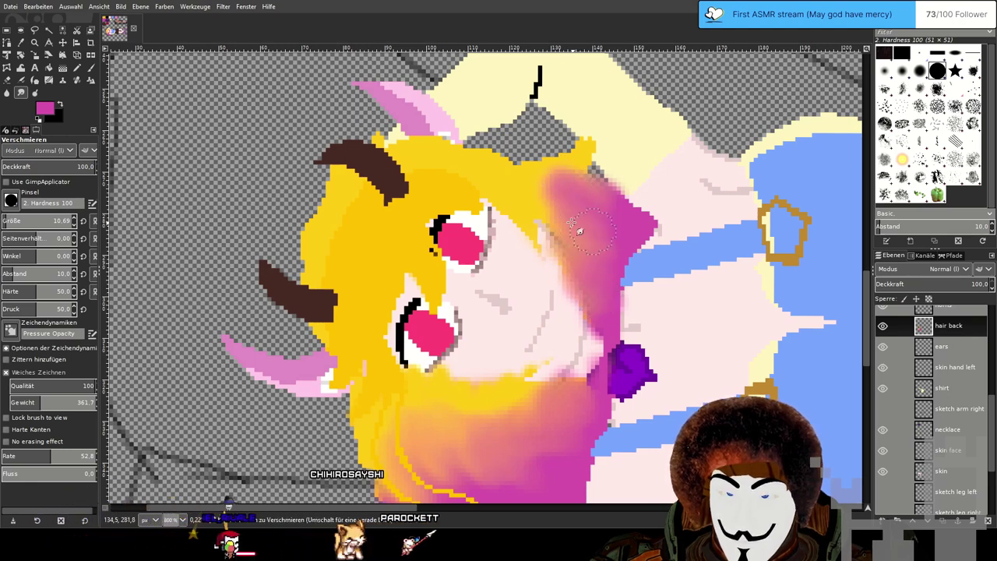
drag(638, 370, 644, 176)
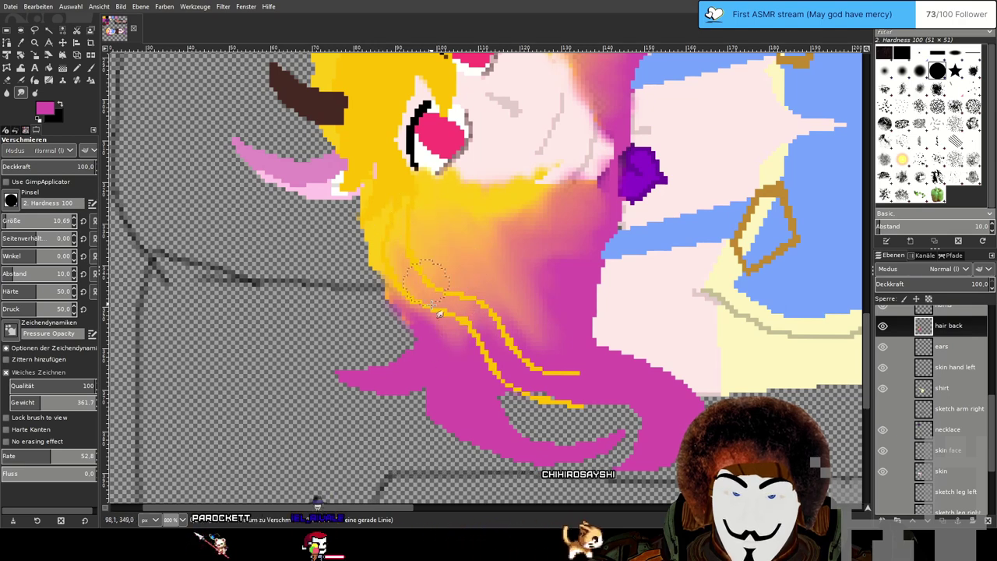
Smudge orange down into the lower magenta strands, undoing and redoing a bad stroke.
mouse_move(407, 269)
mouse_down()
mouse_move(429, 349)
mouse_move(386, 260)
mouse_move(434, 374)
mouse_move(426, 291)
mouse_move(425, 381)
mouse_move(424, 320)
mouse_move(432, 355)
mouse_up()
key(ctrl+z)
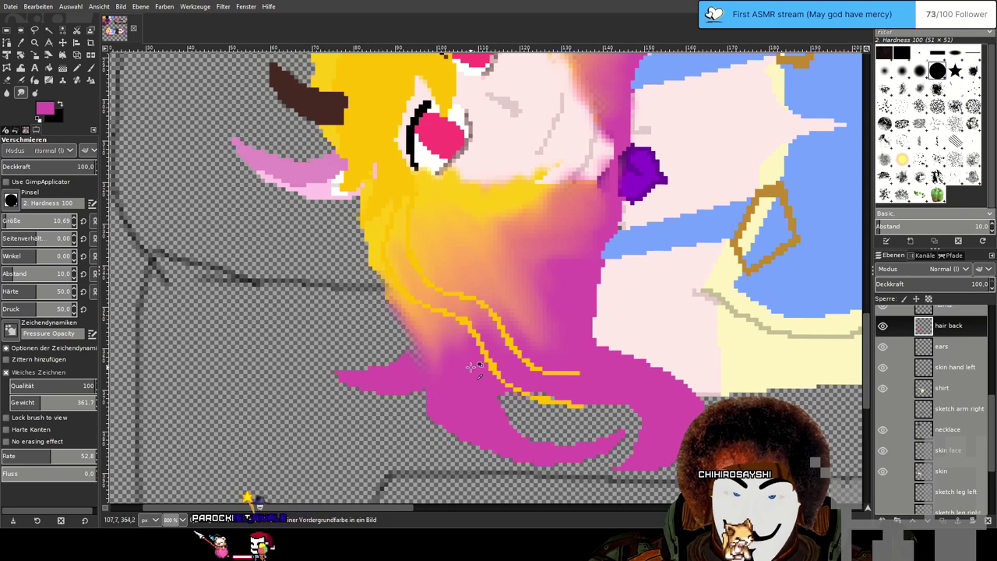
key(ctrl+z)
drag(410, 303, 446, 359)
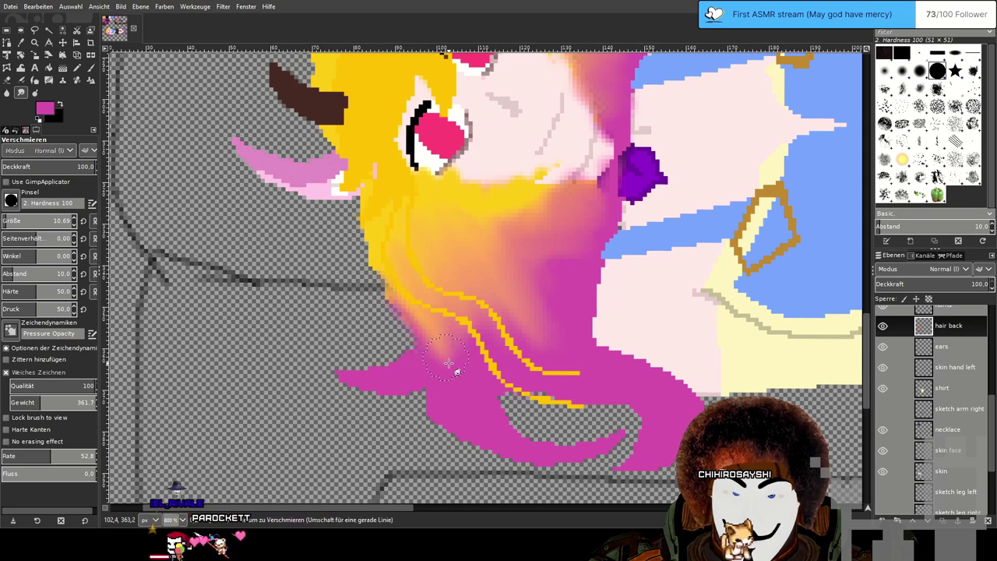
drag(440, 316, 469, 368)
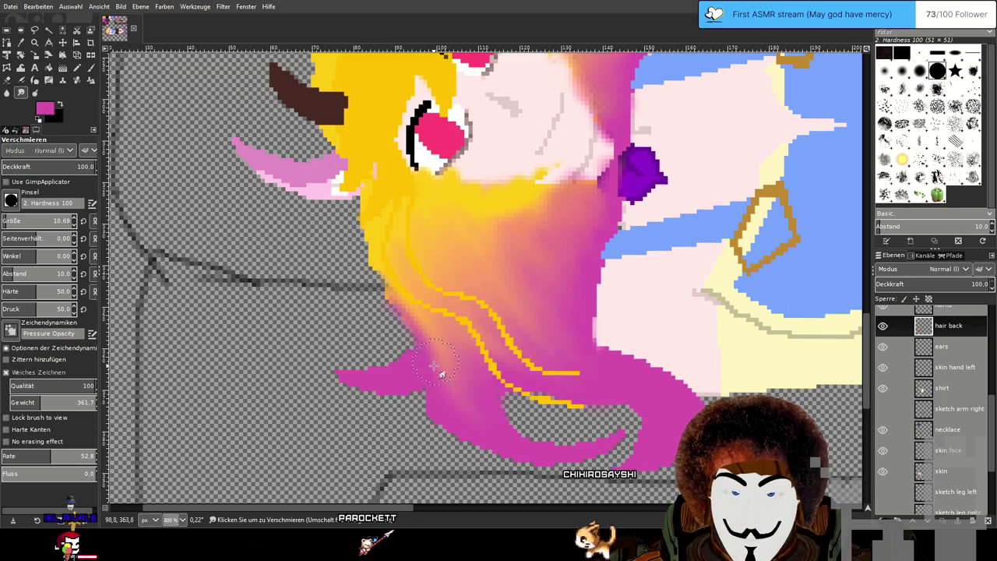
Smear orange hair colour into the magenta beside the face toward the blue edge.
scroll(545, 322, up, 2)
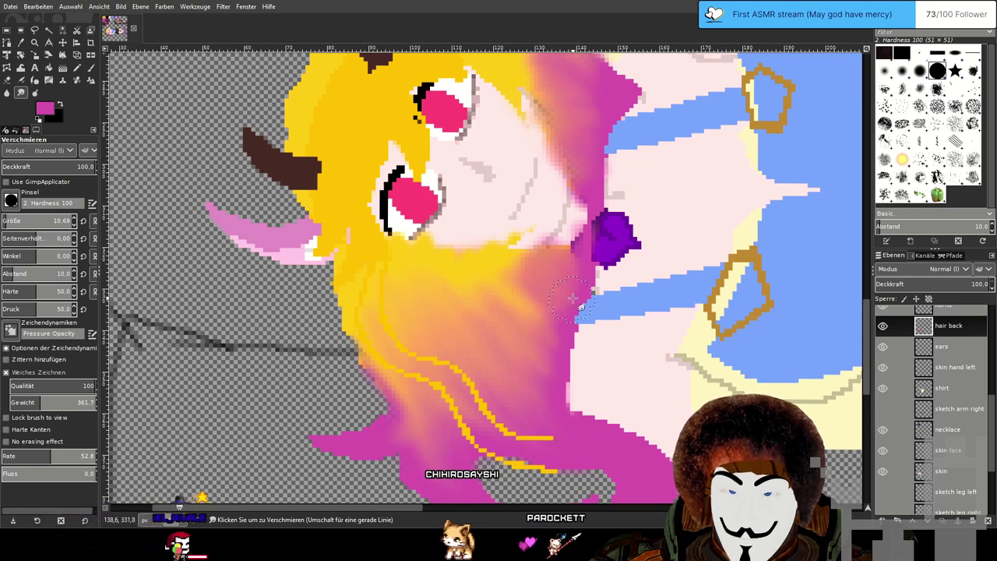
scroll(571, 290, up, 4)
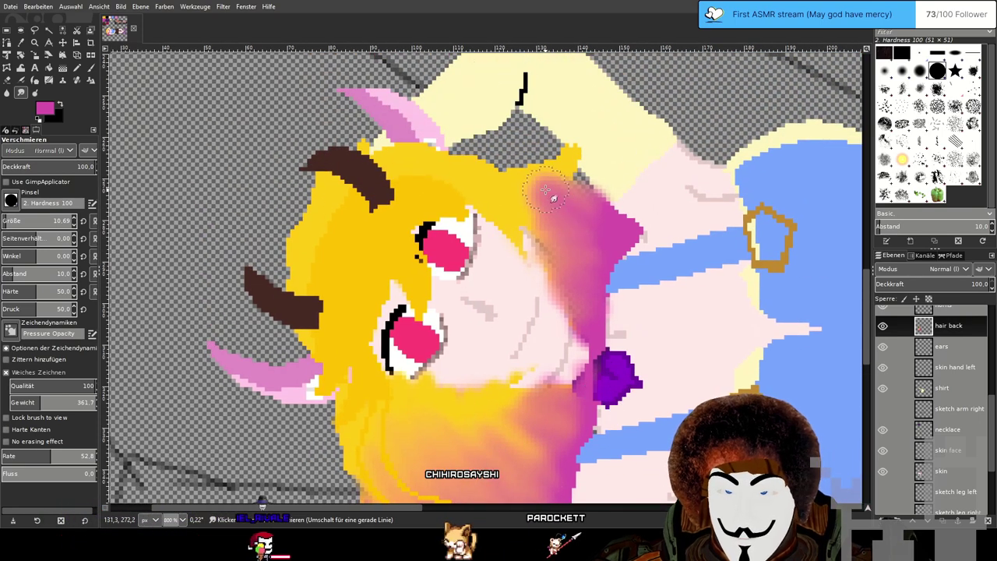
drag(553, 201, 589, 226)
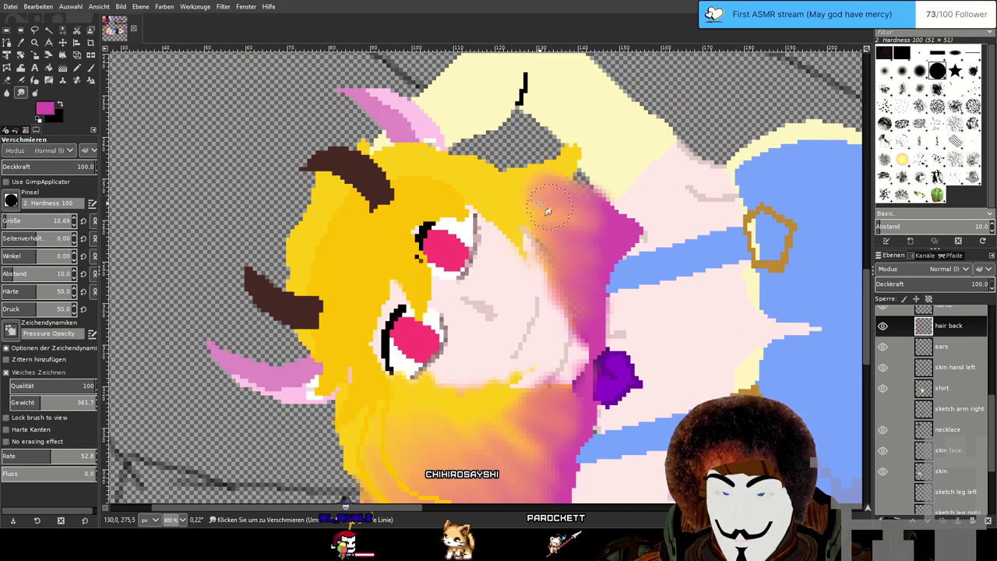
mouse_move(544, 196)
mouse_down()
mouse_move(567, 195)
mouse_move(533, 188)
mouse_move(576, 216)
mouse_move(553, 232)
mouse_move(600, 269)
mouse_up()
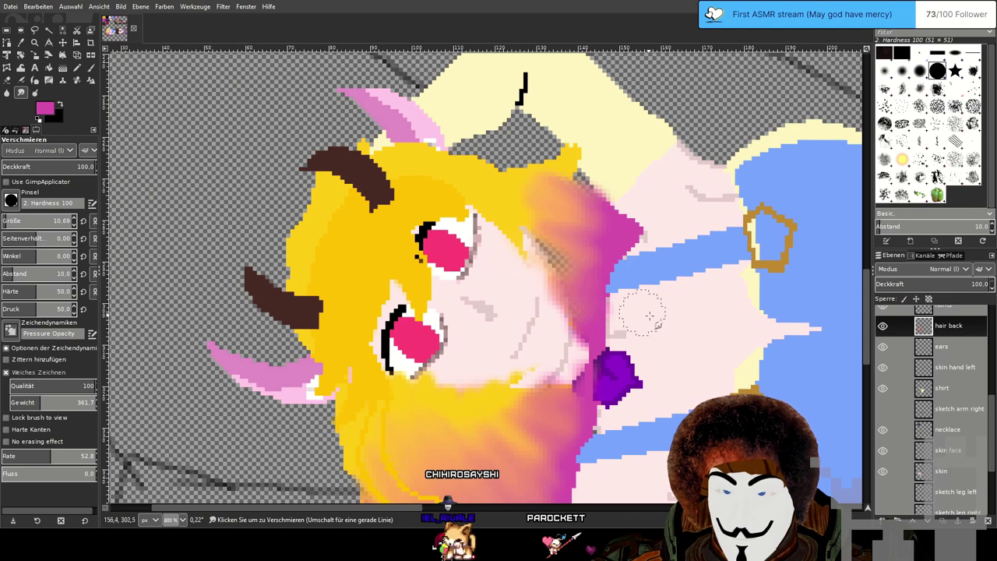
click(76, 68)
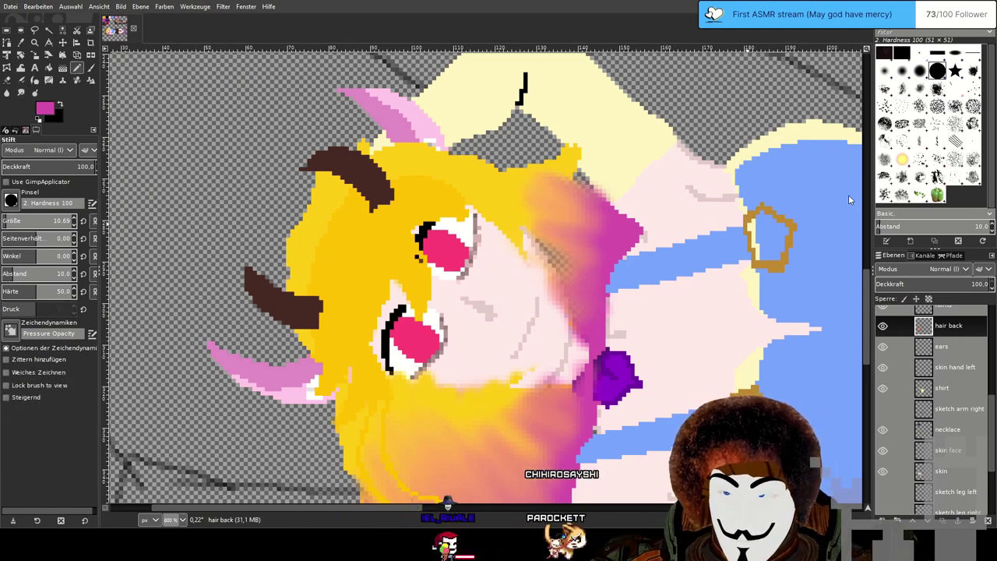
Pencil the hair's yellow over the pink spot right of the face and smudge it in.
ctrl+click(510, 190)
drag(520, 228, 565, 269)
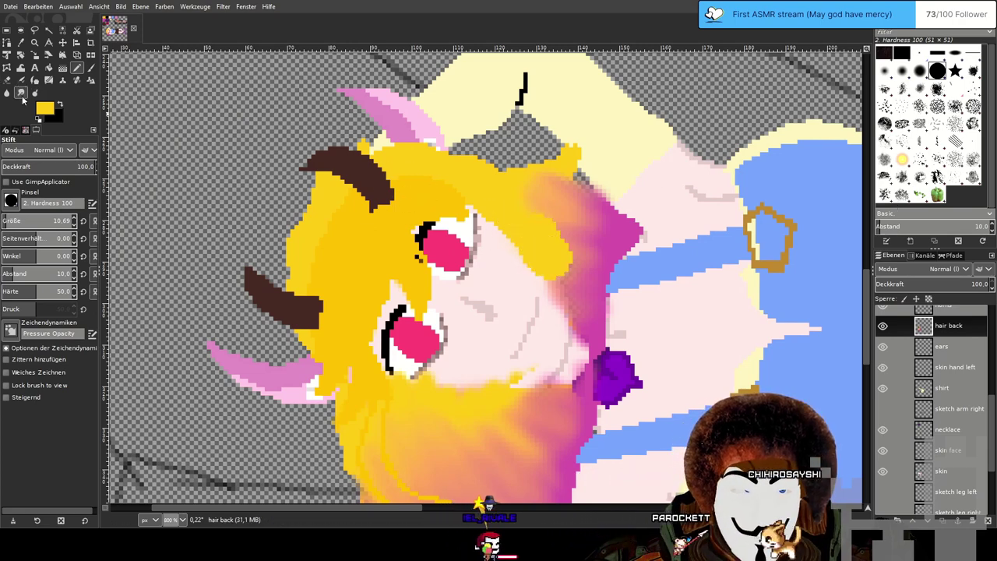
click(20, 92)
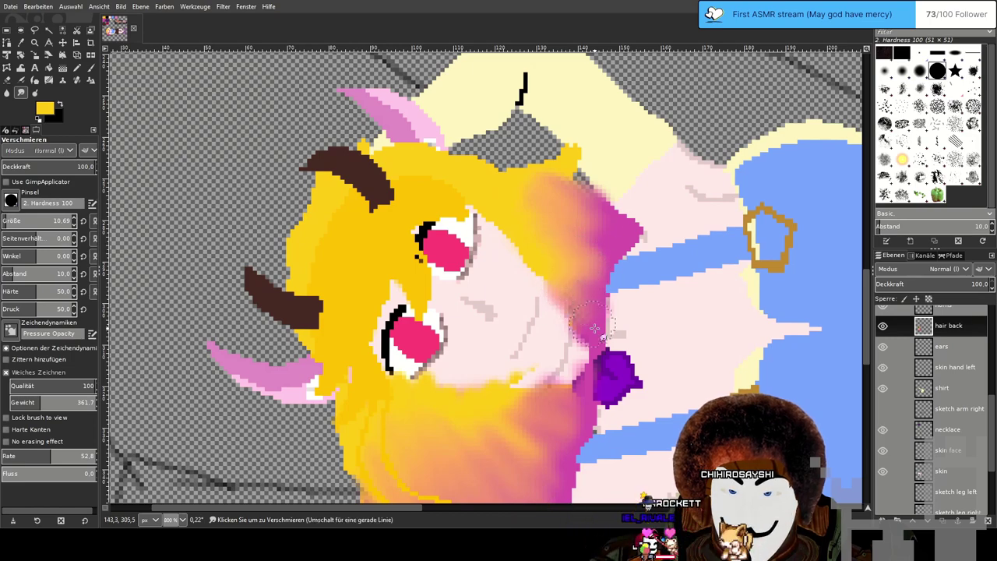
scroll(594, 325, down, 5)
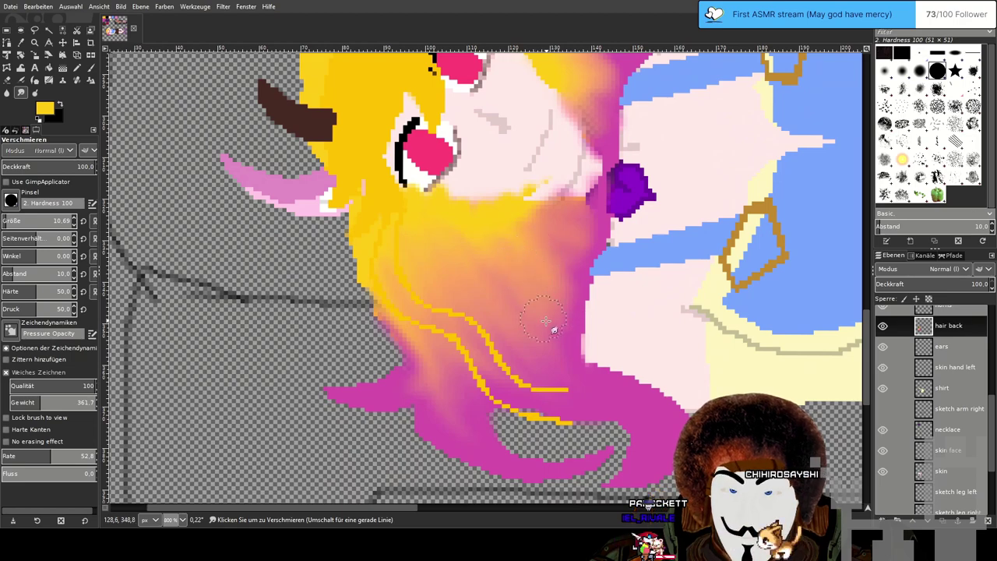
scroll(680, 345, down, 2)
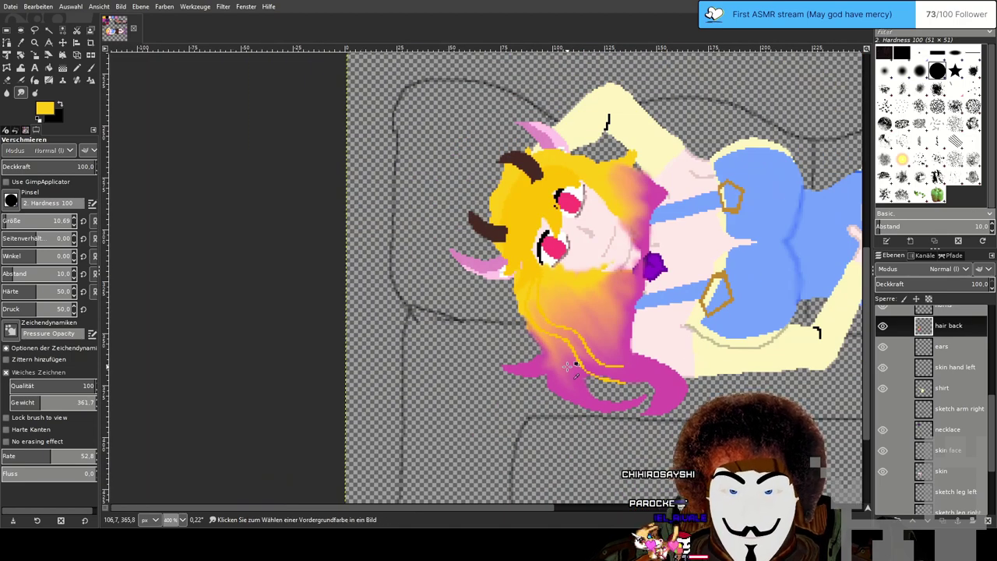
scroll(575, 366, up, 2)
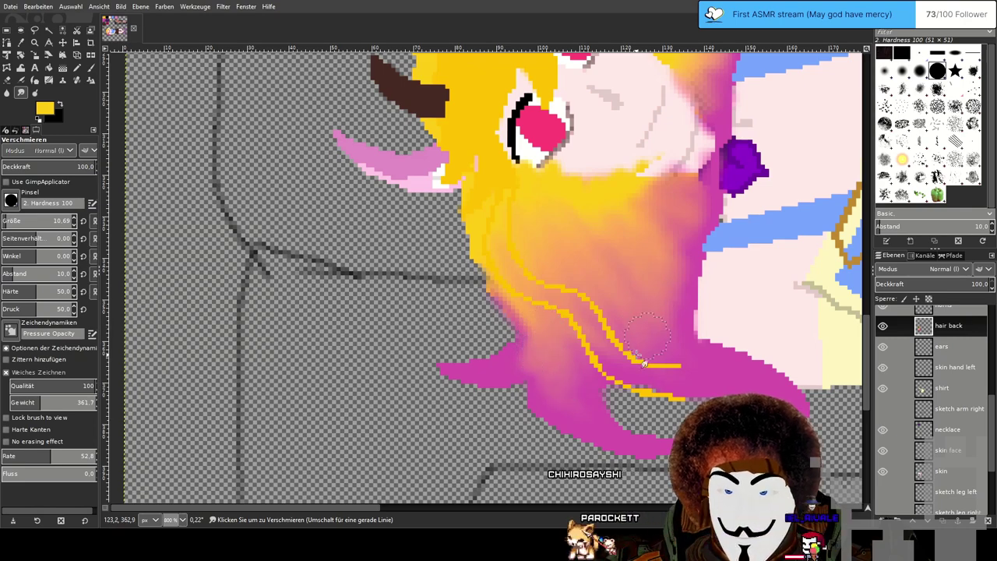
scroll(483, 349, down, 2)
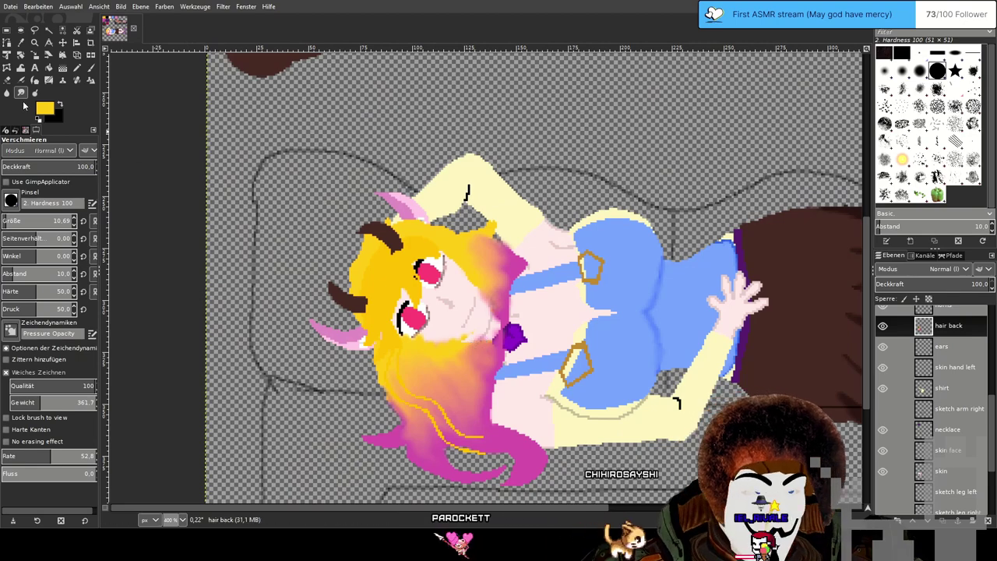
click(7, 80)
scroll(504, 225, up, 3)
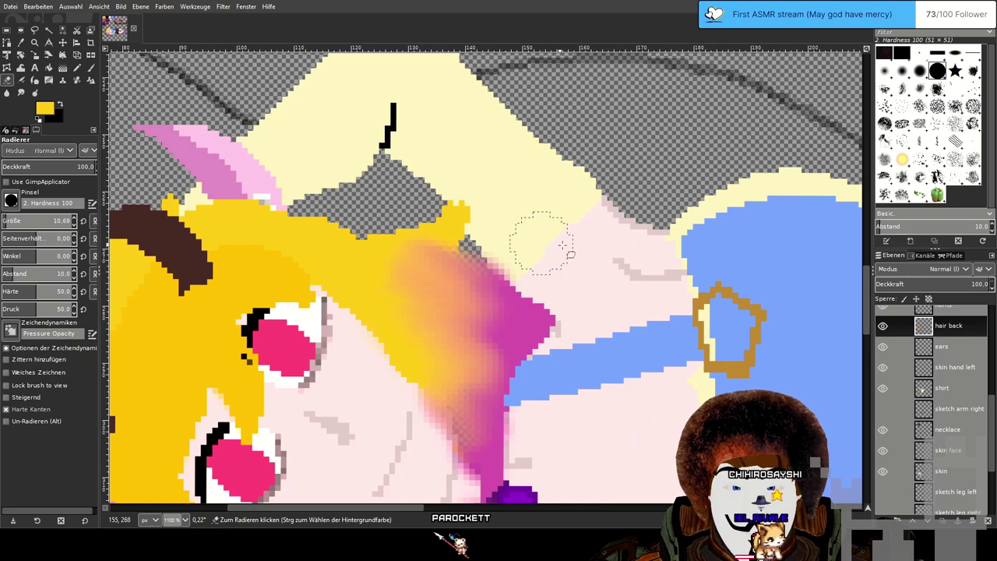
Lower the hair back layer's opacity to 57.3 and zoom in on the hair beside the face.
drag(629, 253, 641, 209)
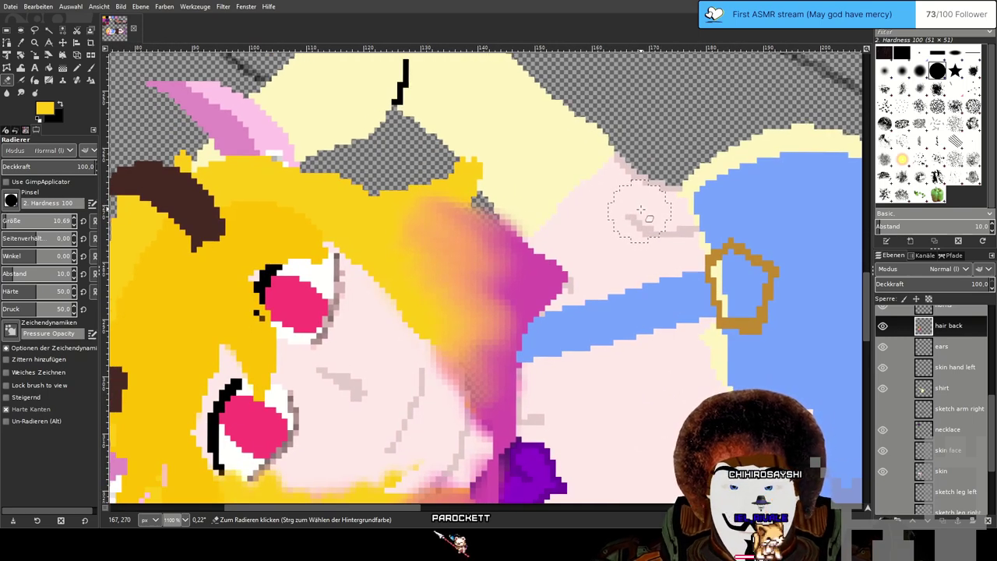
drag(626, 275, 647, 246)
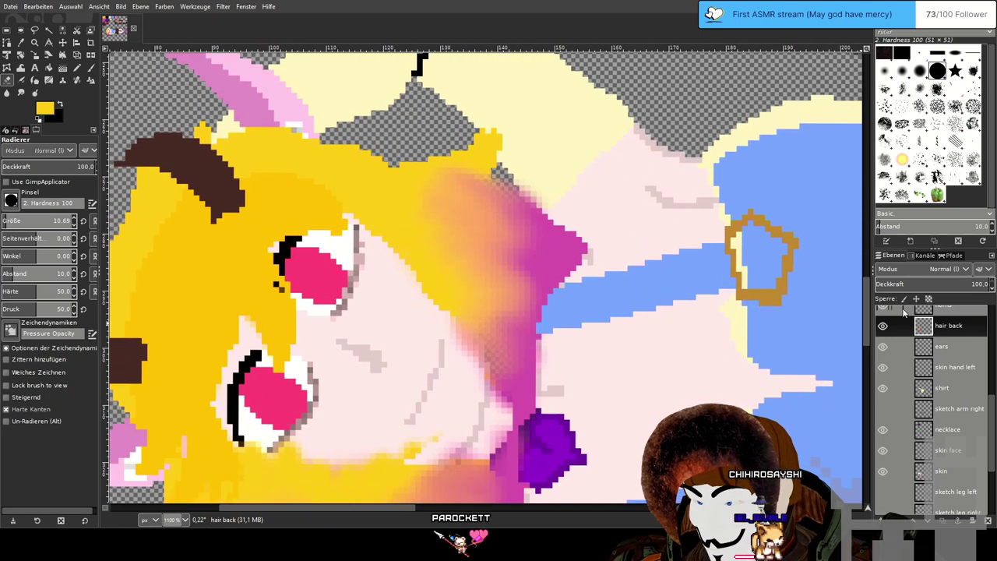
click(940, 284)
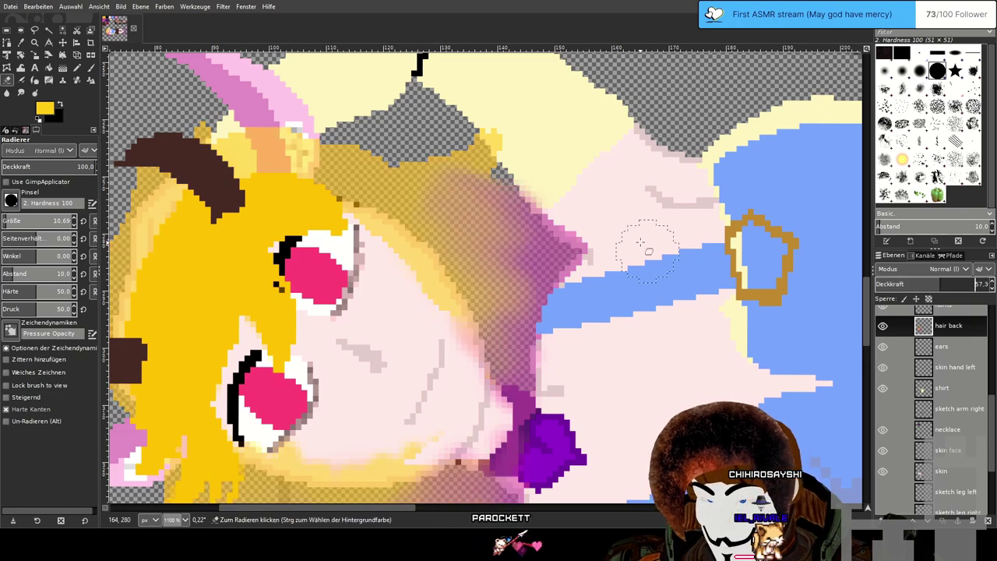
scroll(578, 206, up, 1)
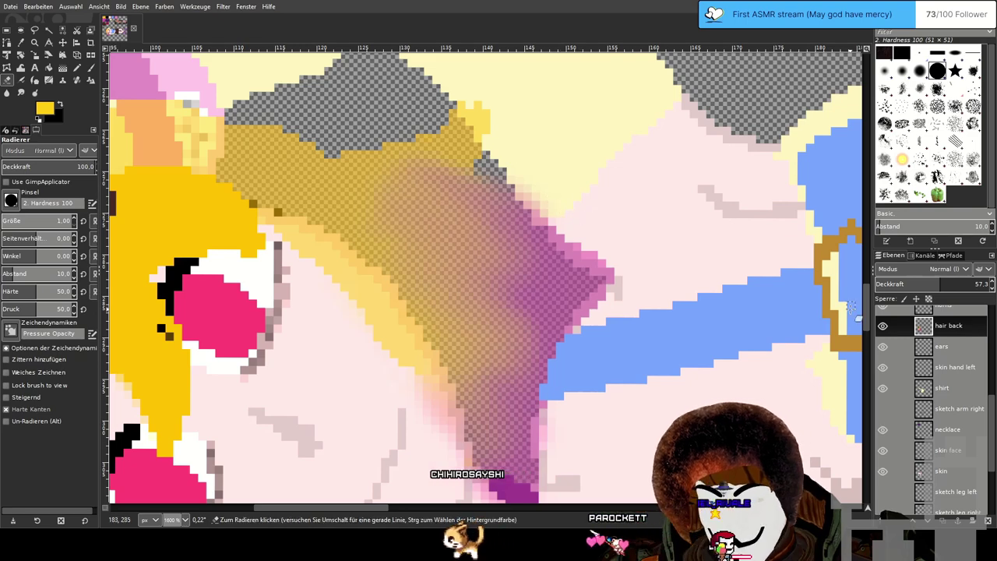
Drop the hair back layer to 19.1 opacity and toggle its visibility to compare.
click(898, 284)
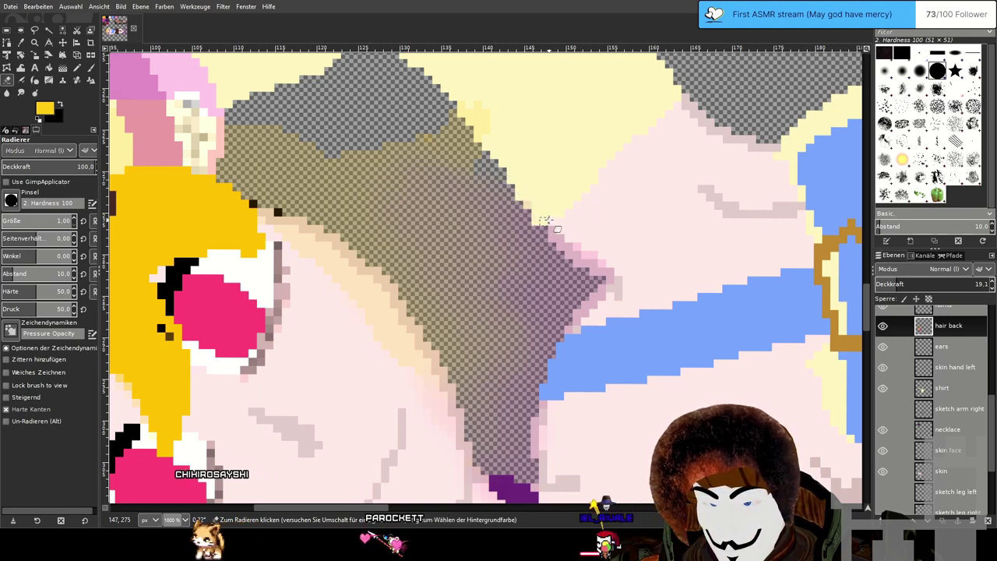
click(883, 327)
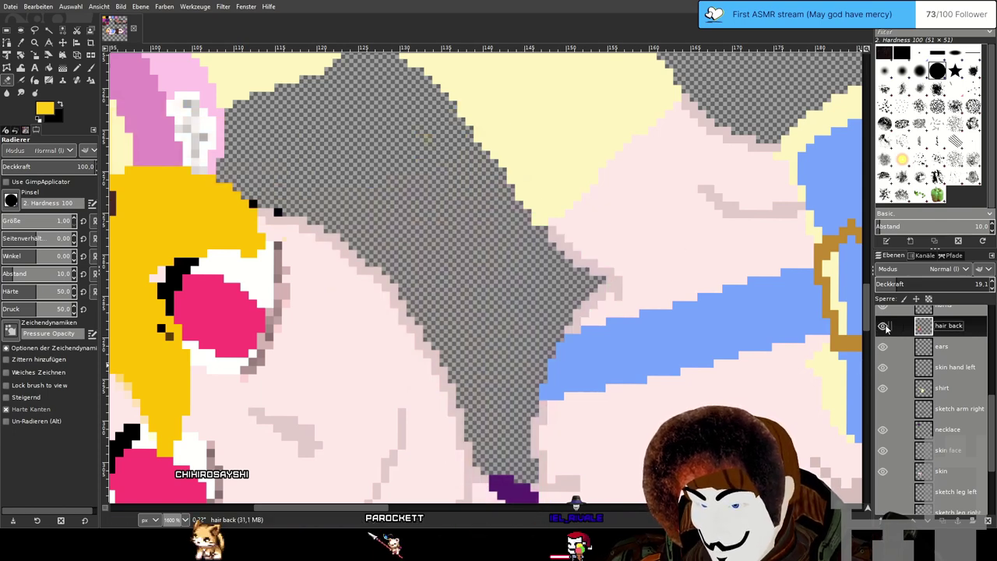
click(883, 326)
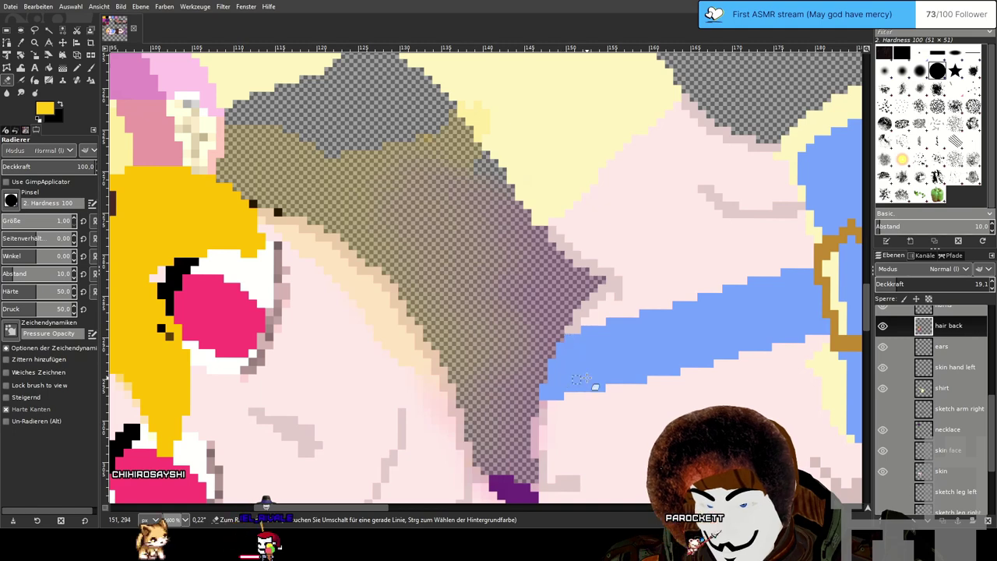
Erase the stray back-hair pixels over the purple ribbon below the face.
drag(576, 380, 717, 210)
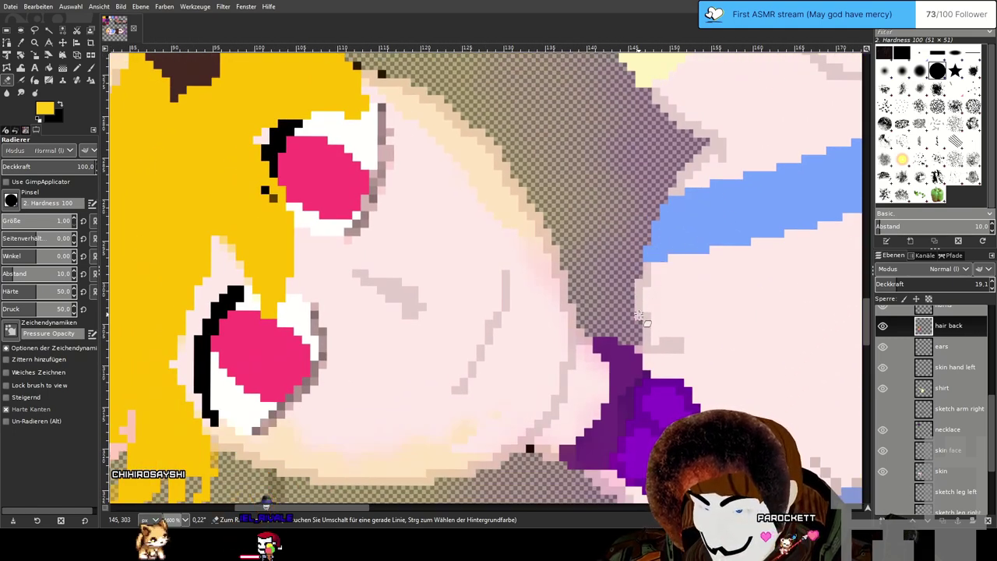
drag(706, 343, 770, 277)
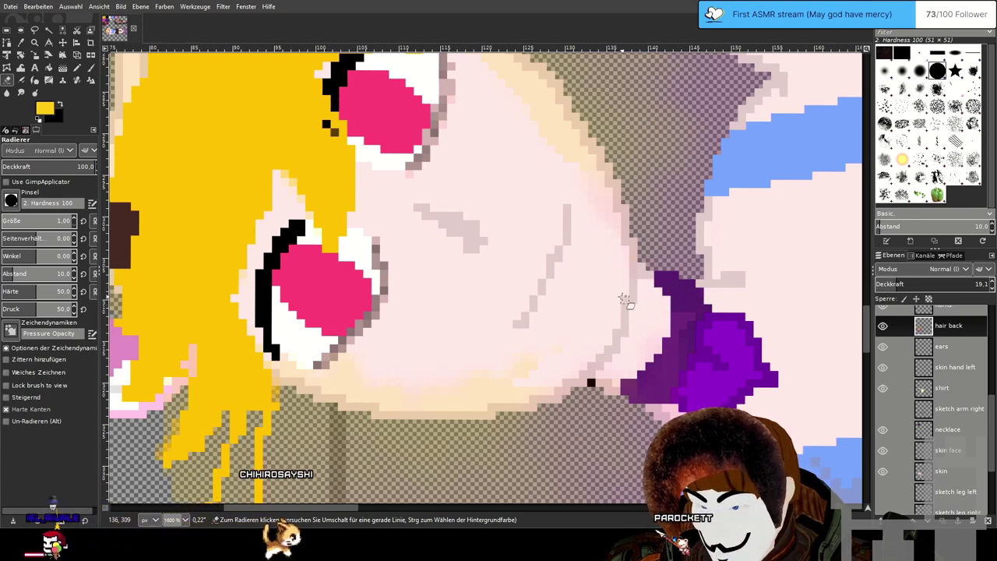
mouse_move(656, 330)
mouse_down()
mouse_move(683, 344)
mouse_move(648, 345)
mouse_move(708, 356)
mouse_move(647, 357)
mouse_up()
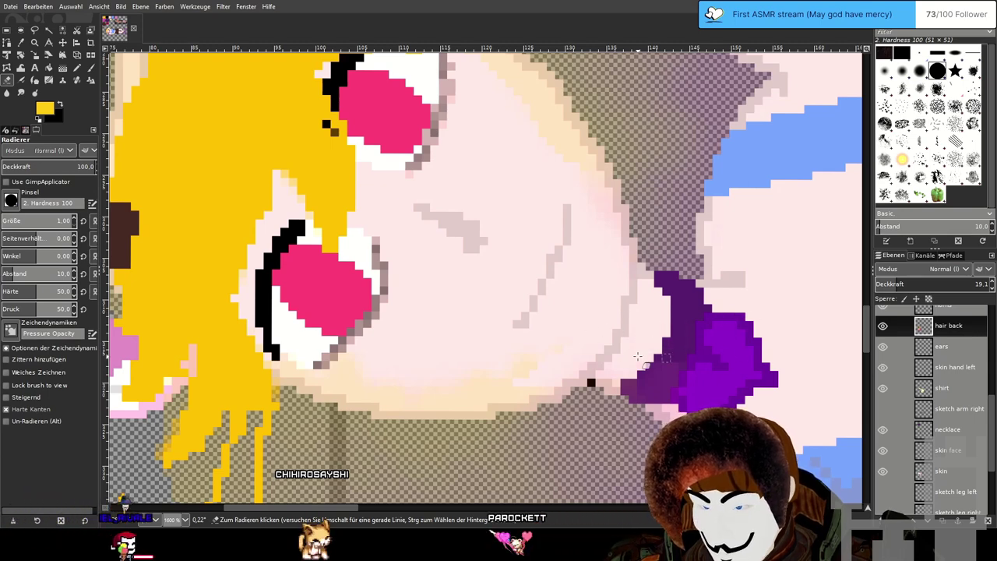
scroll(653, 359, down, 3)
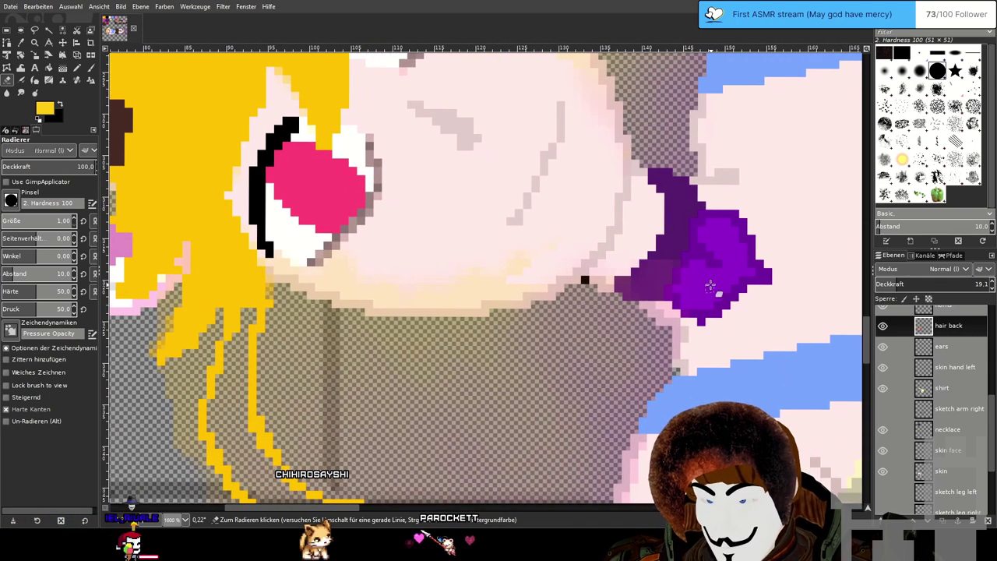
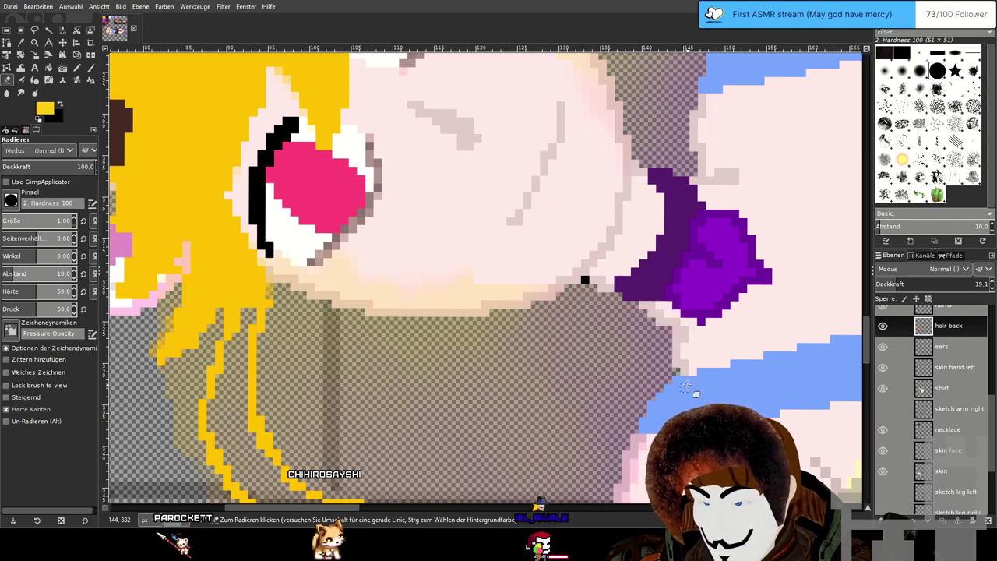
Erase the stray pink pixels along the lower edge of the back hair.
scroll(697, 355, down, 3)
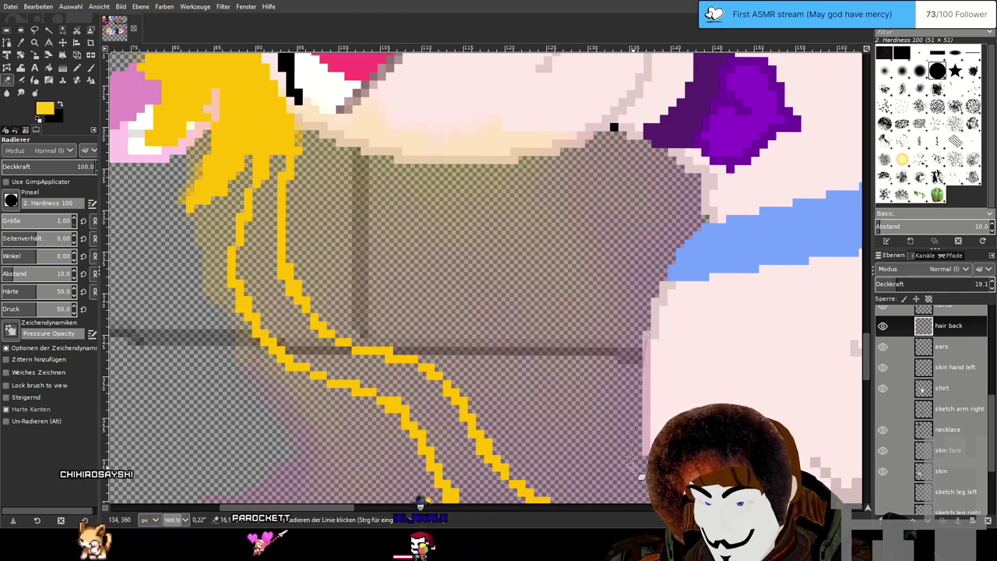
scroll(697, 282, down, 5)
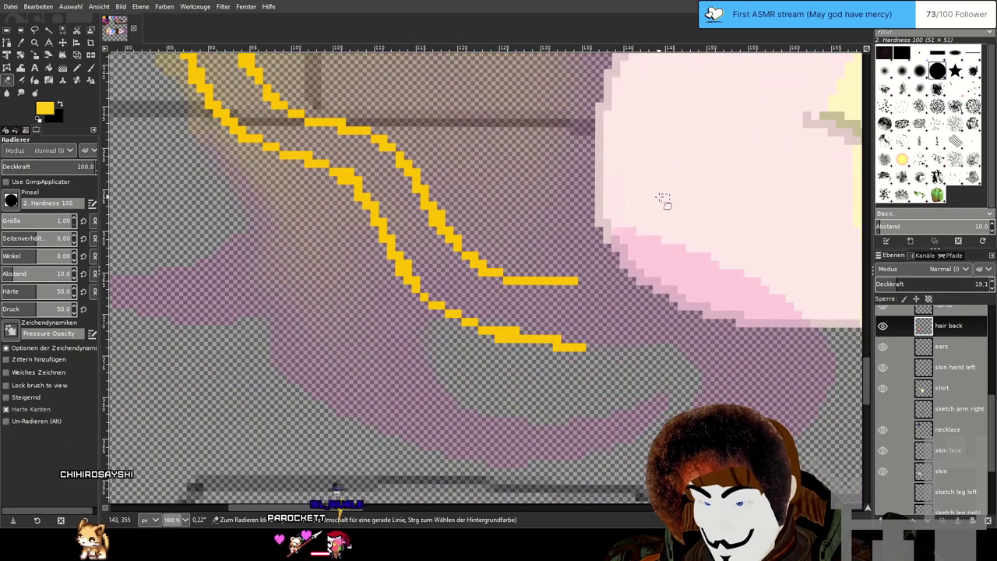
mouse_move(666, 255)
mouse_down()
mouse_move(690, 273)
mouse_move(648, 263)
mouse_move(677, 252)
mouse_up()
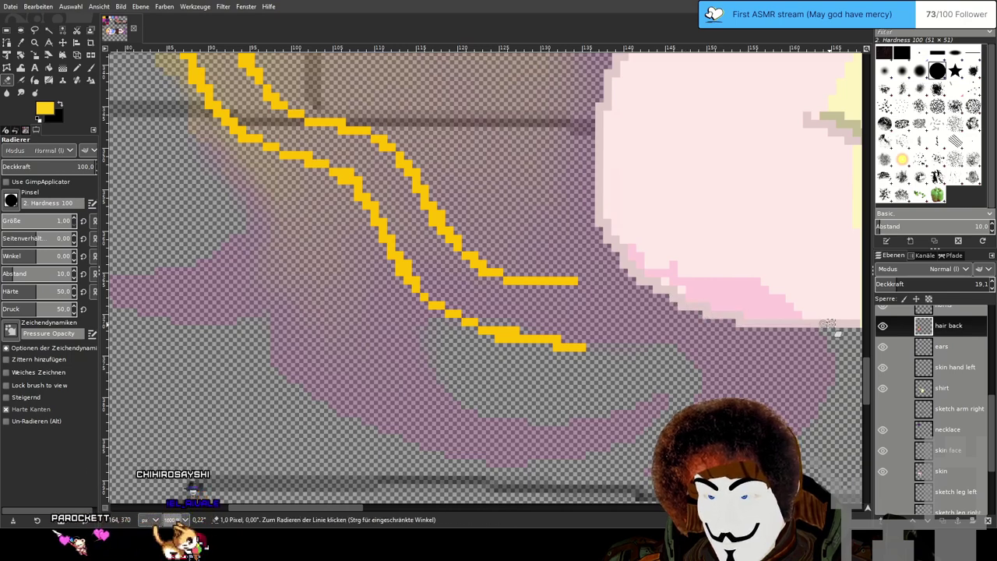
mouse_move(814, 312)
mouse_down()
mouse_move(731, 306)
mouse_move(764, 314)
mouse_move(789, 307)
mouse_move(681, 288)
mouse_move(641, 271)
mouse_move(657, 273)
mouse_move(631, 256)
mouse_move(630, 240)
mouse_move(682, 281)
mouse_move(790, 289)
mouse_move(733, 305)
mouse_move(738, 289)
mouse_move(757, 289)
mouse_move(707, 280)
mouse_move(689, 300)
mouse_up()
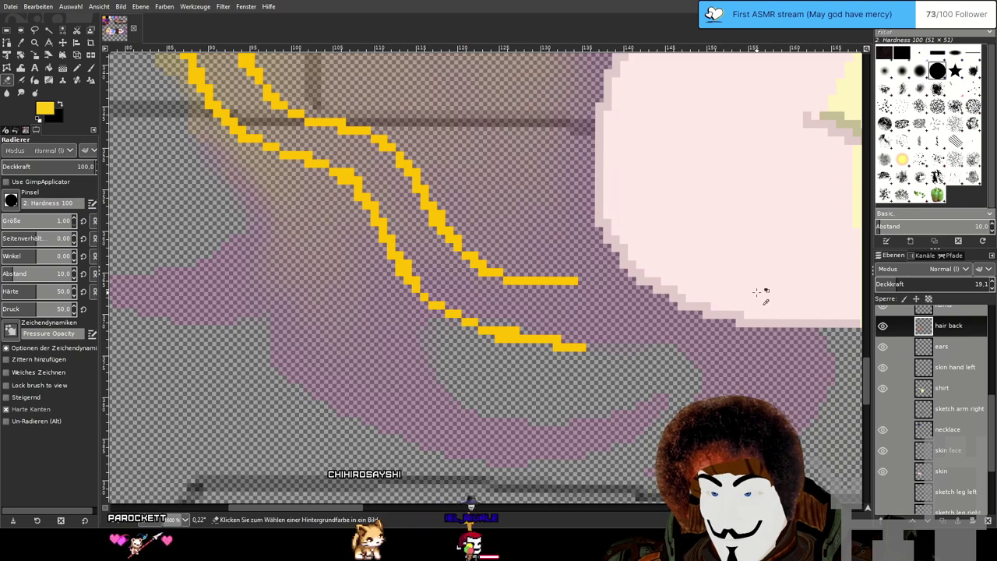
Set the hair back layer's opacity back to 100.
scroll(696, 227, down, 3)
drag(689, 227, 577, 308)
drag(942, 285, 994, 289)
drag(591, 61, 540, 150)
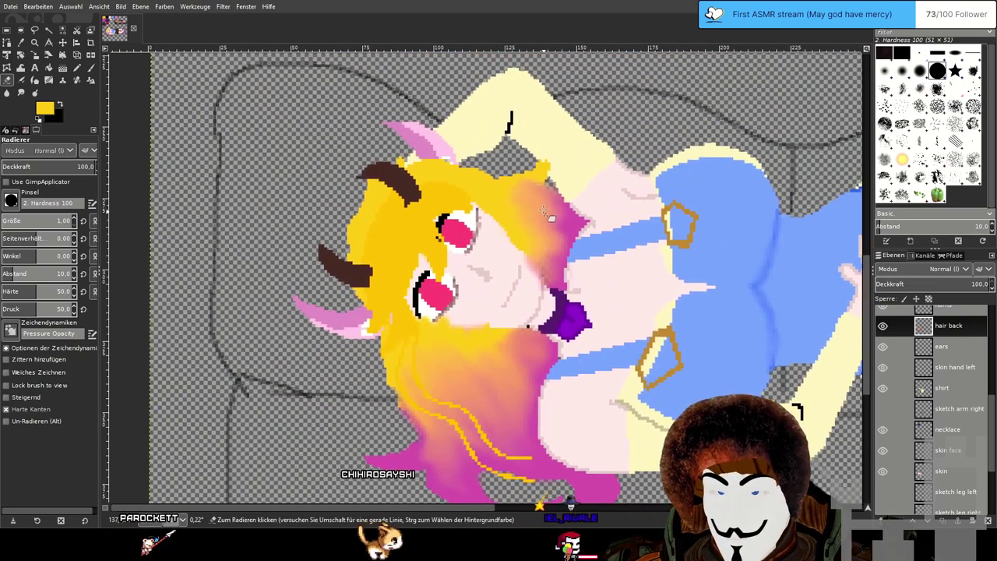
On the hair front layer, set up the Pencil with magenta for the loose strand's tip.
scroll(539, 149, up, 3)
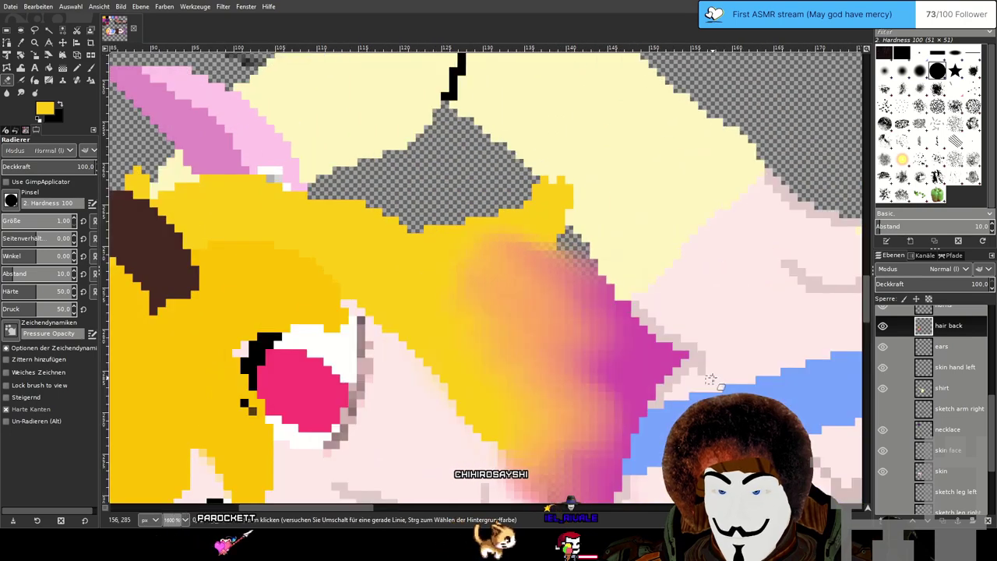
scroll(673, 185, down, 3)
scroll(673, 186, down, 4)
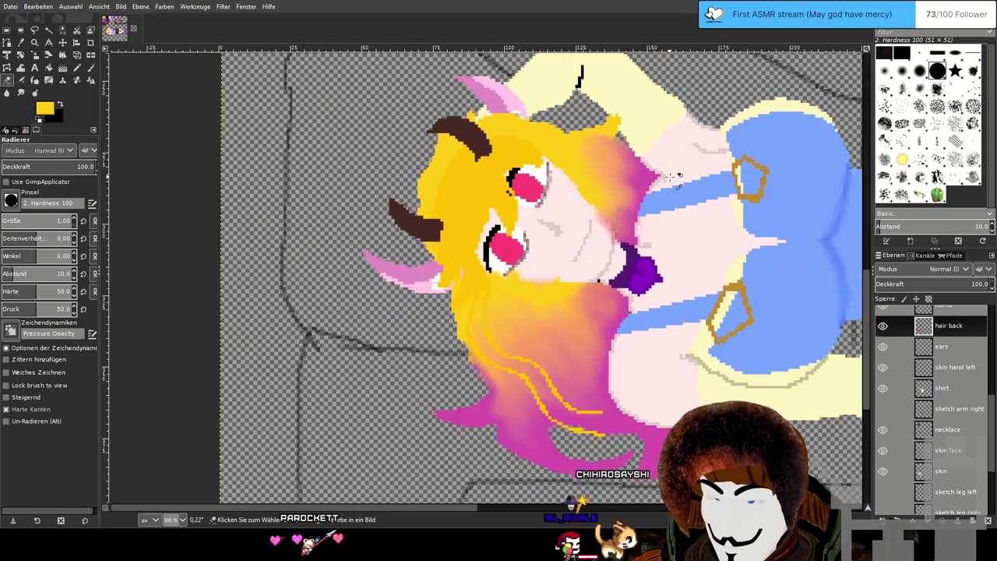
scroll(643, 183, down, 1)
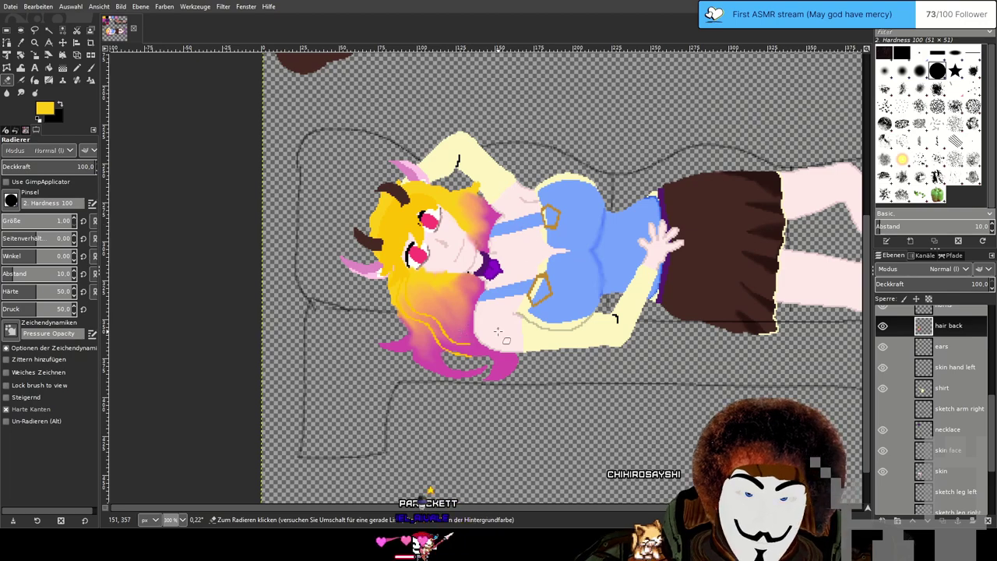
drag(548, 143, 516, 180)
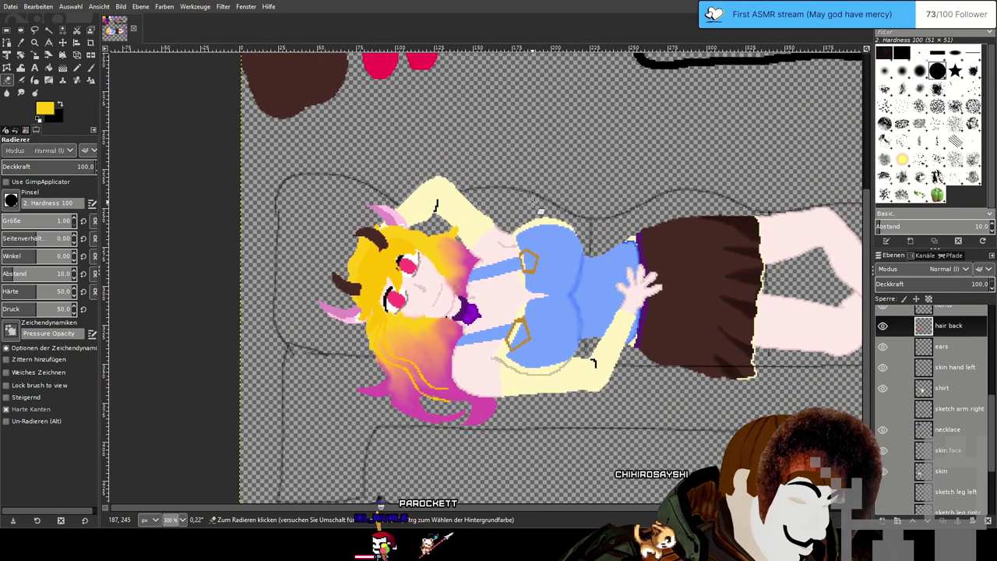
scroll(421, 351, up, 3)
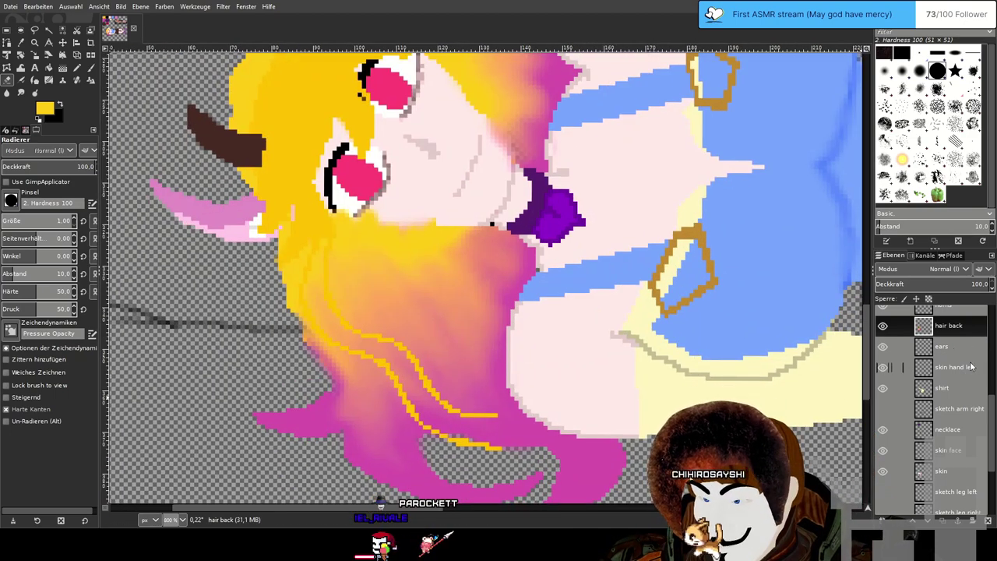
scroll(577, 322, down, 2)
scroll(948, 343, up, 1)
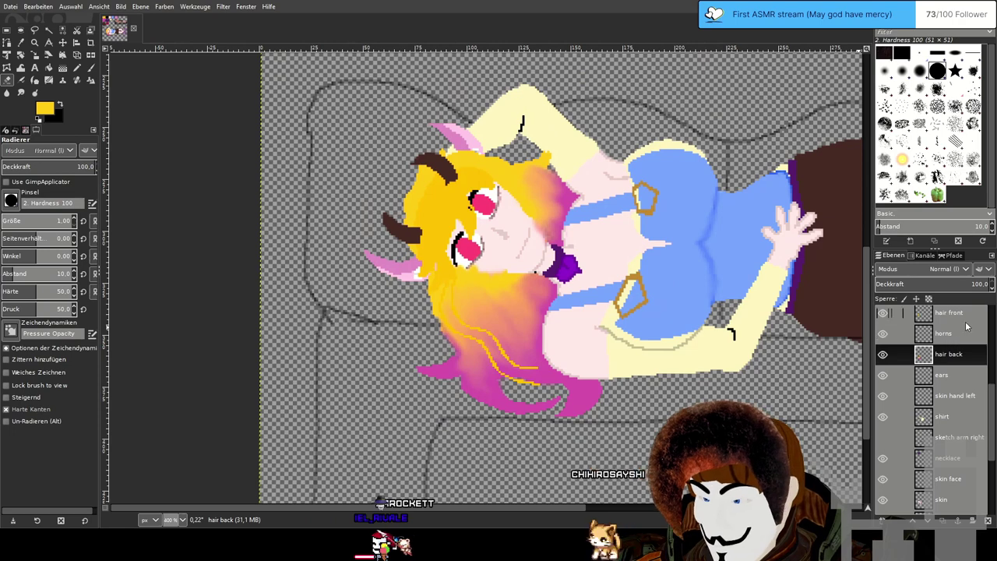
click(966, 320)
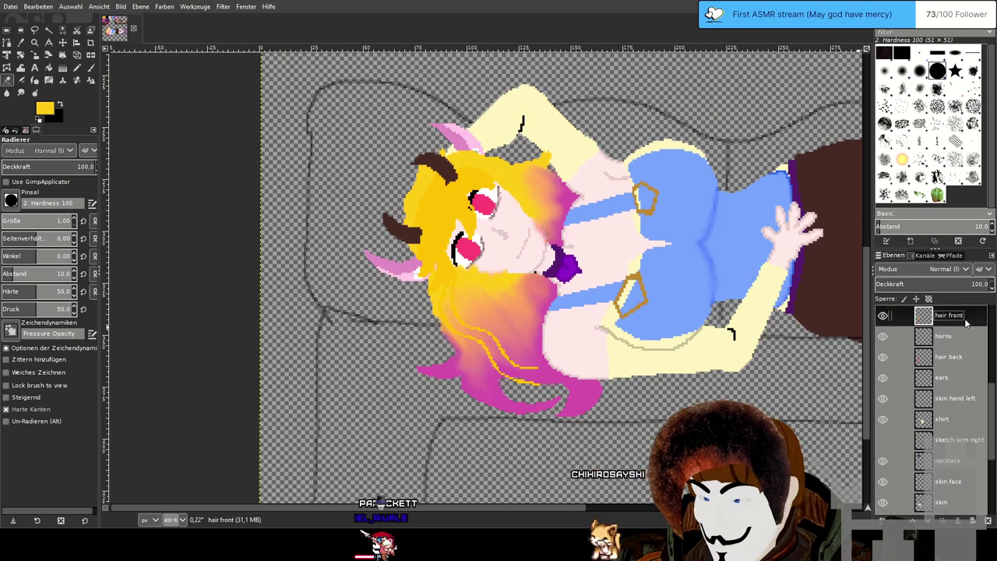
click(78, 67)
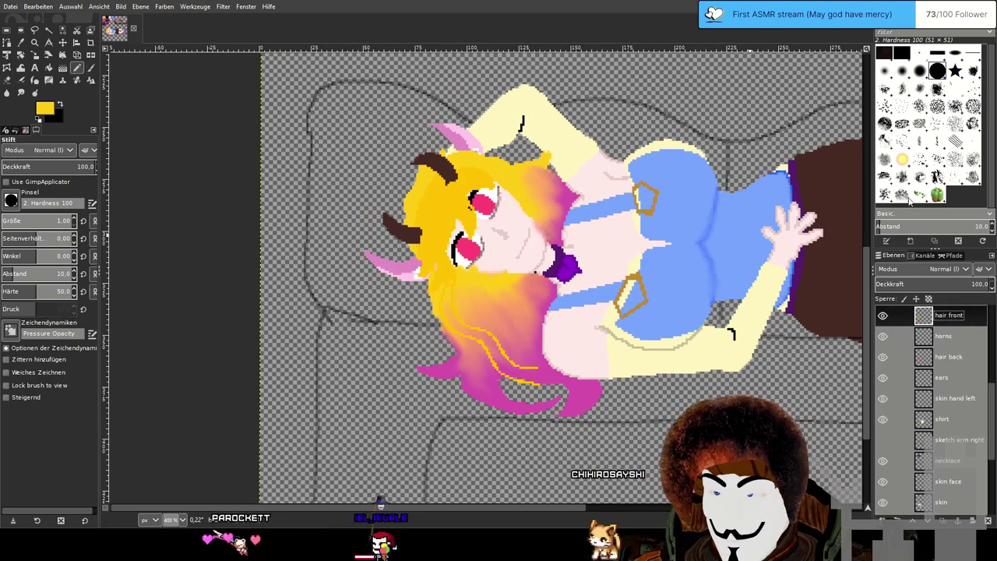
drag(526, 305, 512, 296)
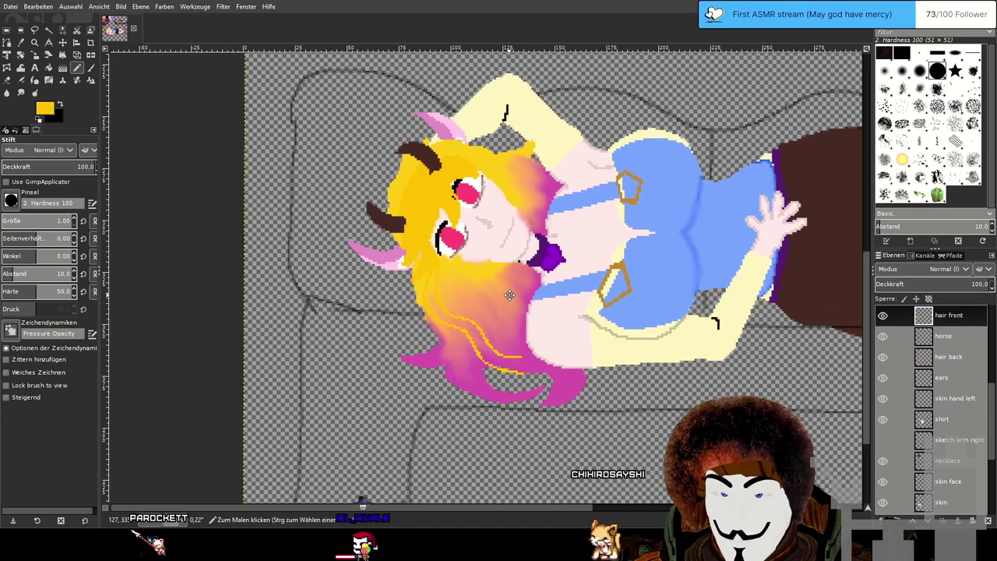
scroll(484, 345, up, 1)
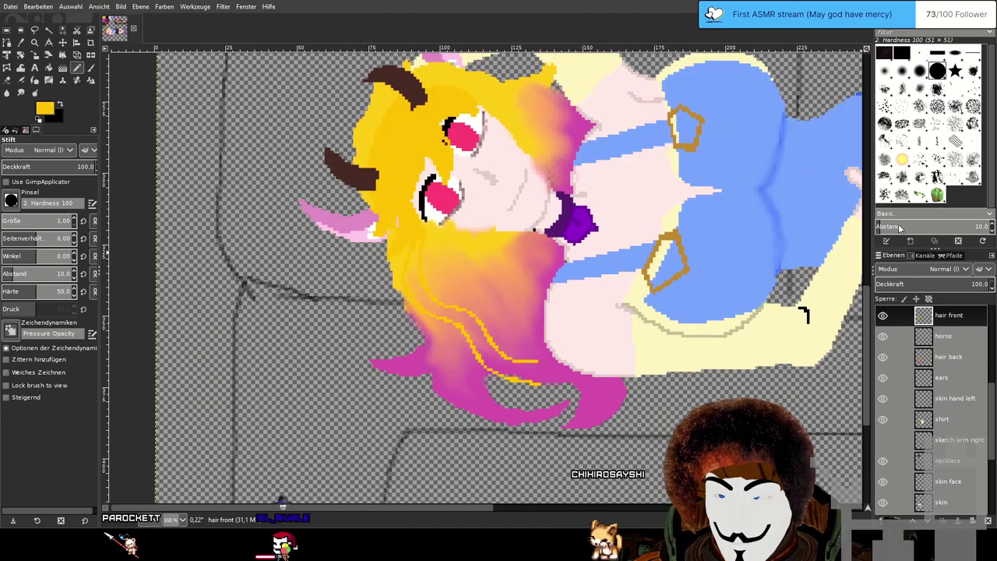
ctrl+click(527, 372)
scroll(514, 389, up, 1)
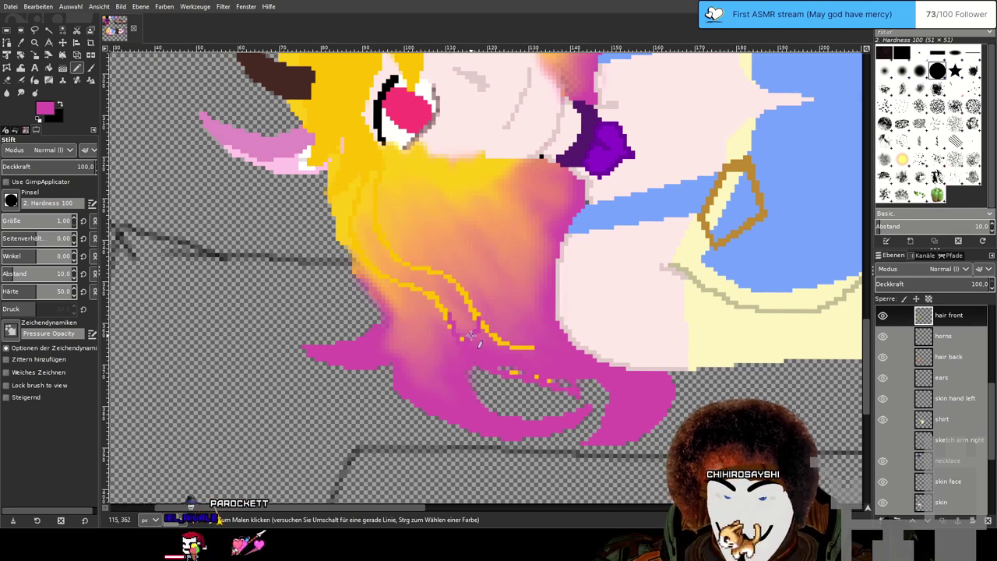
With the hair back layer hidden, bucket-fill the outlined strand tip solid magenta.
click(884, 358)
click(884, 358)
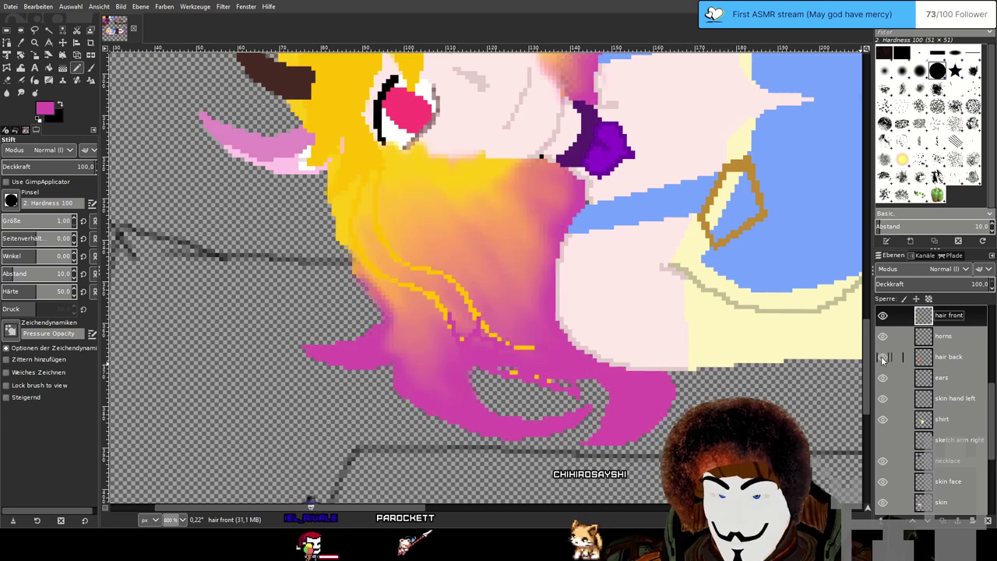
click(884, 358)
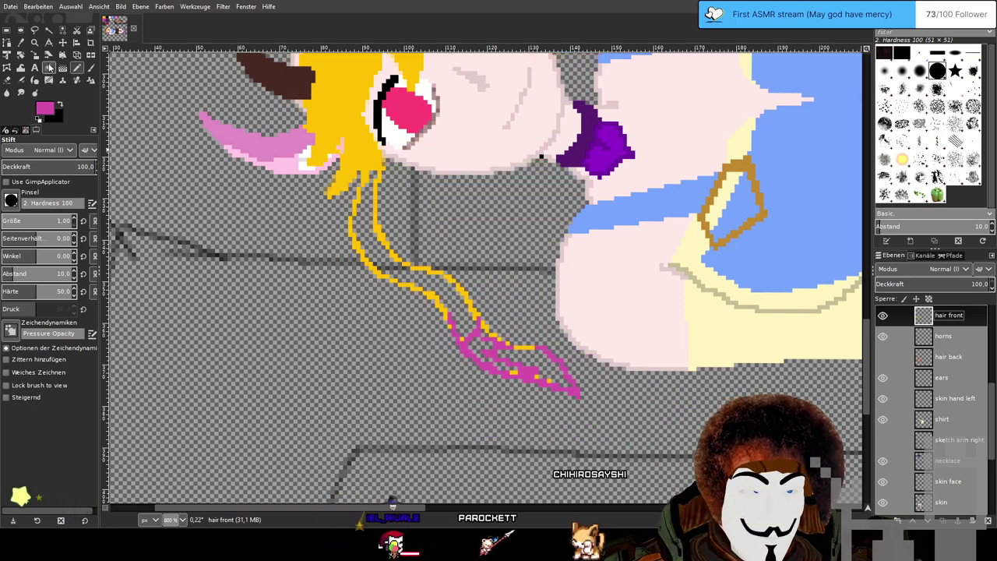
key(shift+b)
click(514, 367)
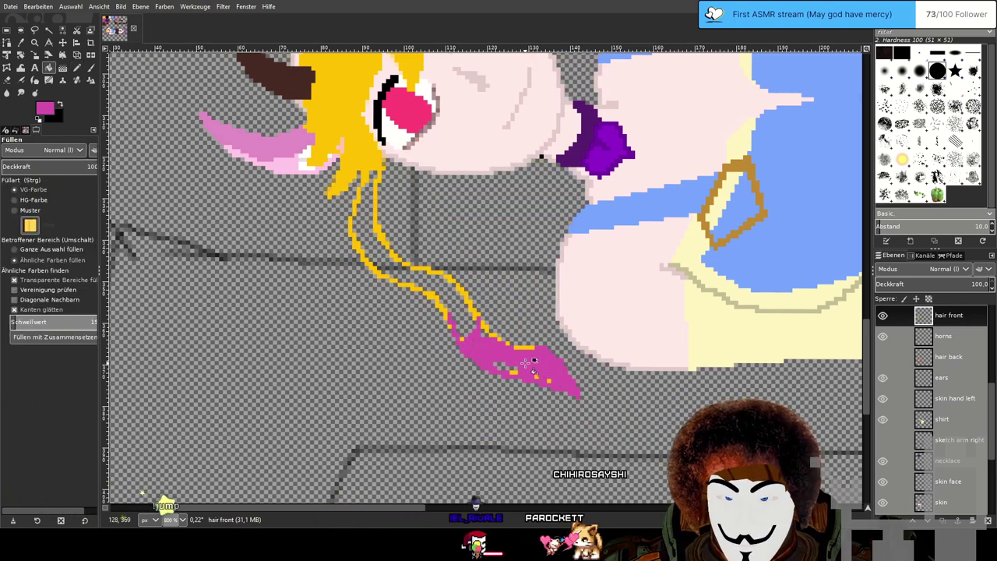
click(890, 361)
scroll(623, 342, down, 1)
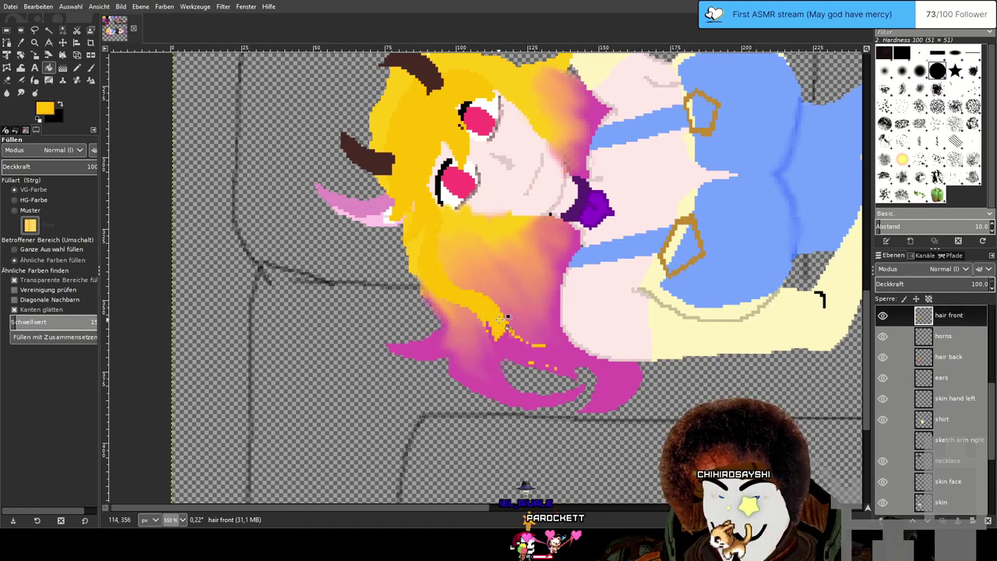
scroll(526, 308, up, 1)
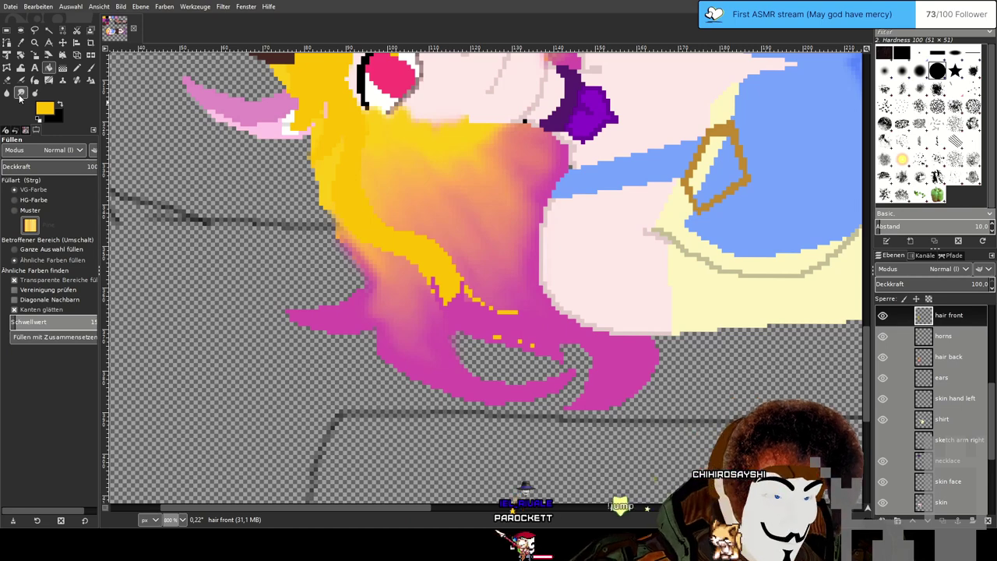
Smudge the strand's yellow-to-magenta boundary while the hair back layer is hidden.
click(22, 92)
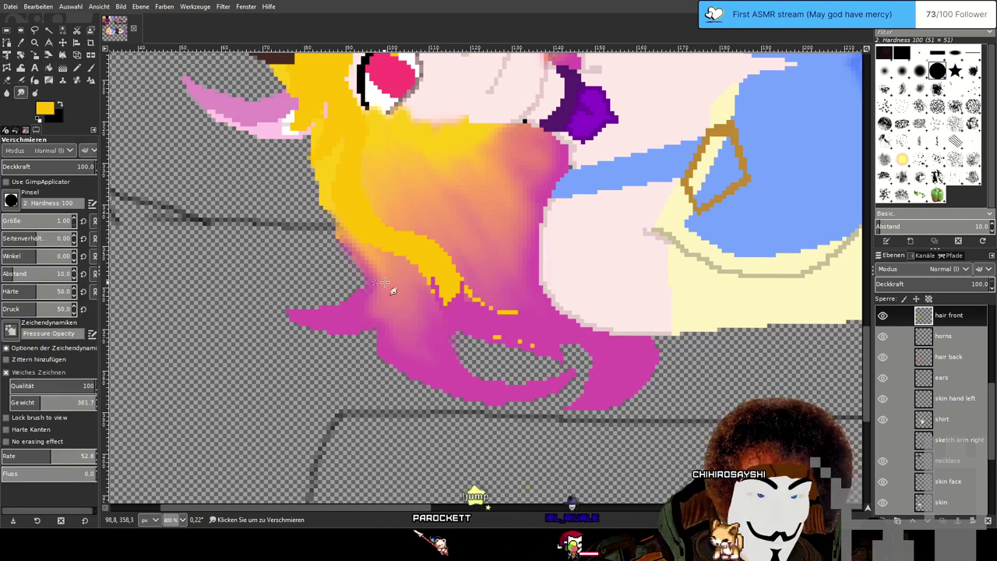
click(21, 80)
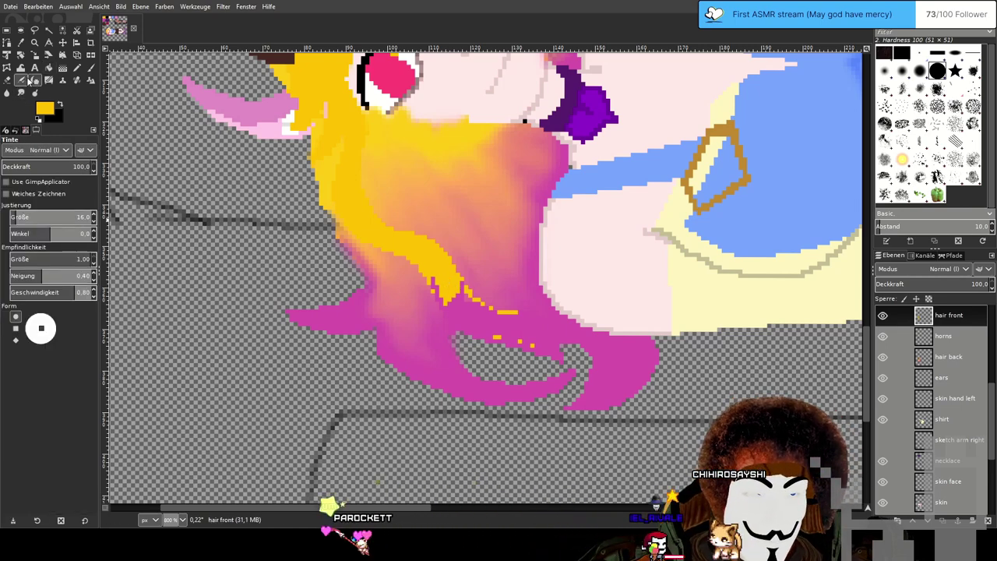
click(22, 93)
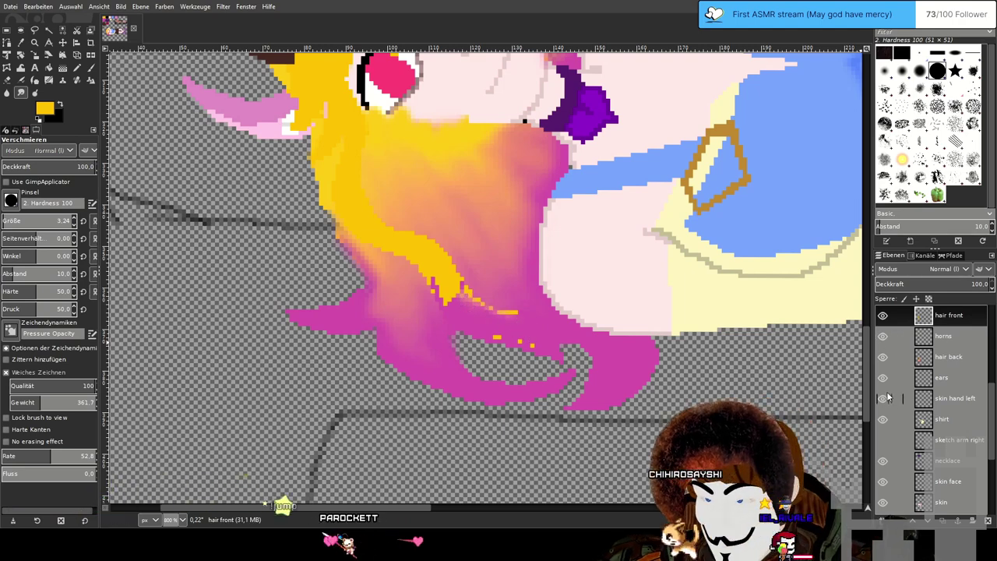
click(883, 358)
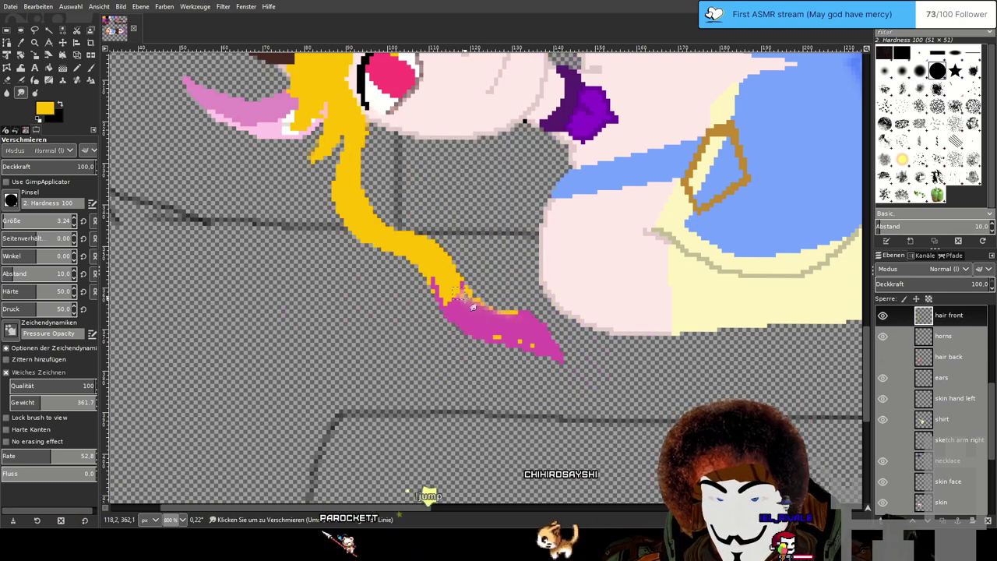
mouse_move(446, 296)
mouse_down()
mouse_move(484, 313)
mouse_move(449, 284)
mouse_move(454, 306)
mouse_move(441, 299)
mouse_move(425, 271)
mouse_move(460, 320)
mouse_move(449, 292)
mouse_move(475, 316)
mouse_move(458, 294)
mouse_move(480, 304)
mouse_move(451, 289)
mouse_move(532, 321)
mouse_move(502, 335)
mouse_up()
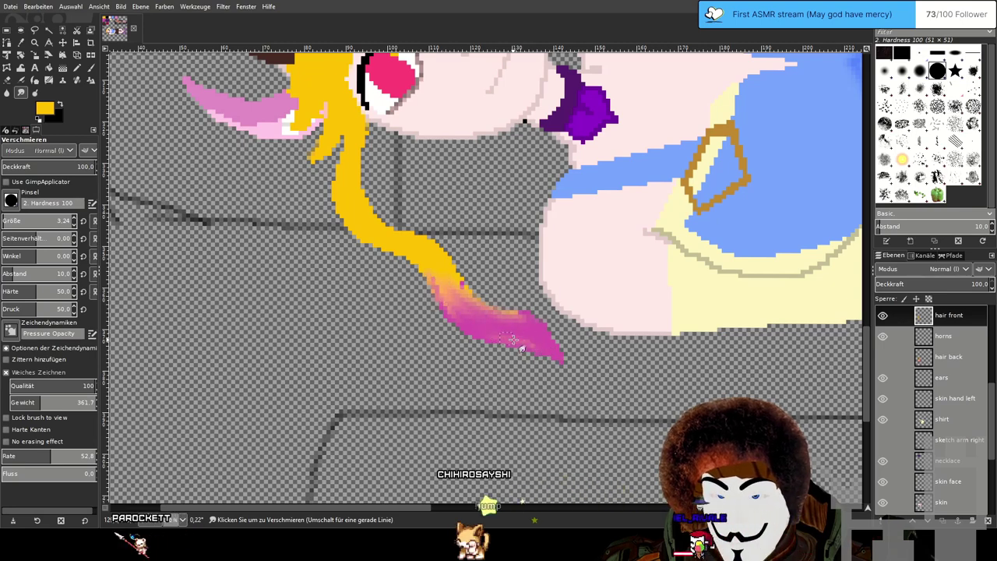
click(882, 356)
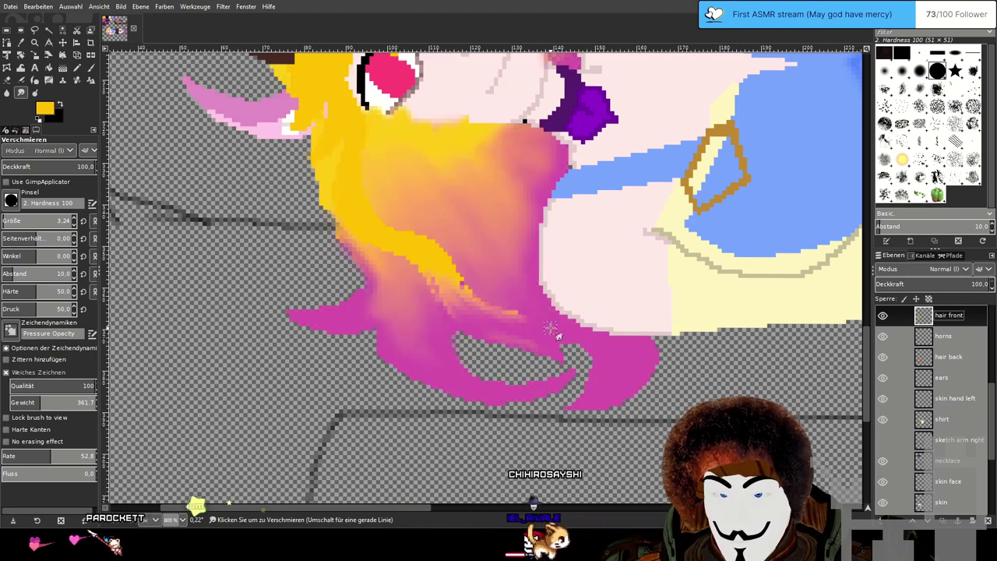
Sample a pink from the hair and airbrush soft light-pink streaks along the magenta strand.
scroll(552, 328, up, 2)
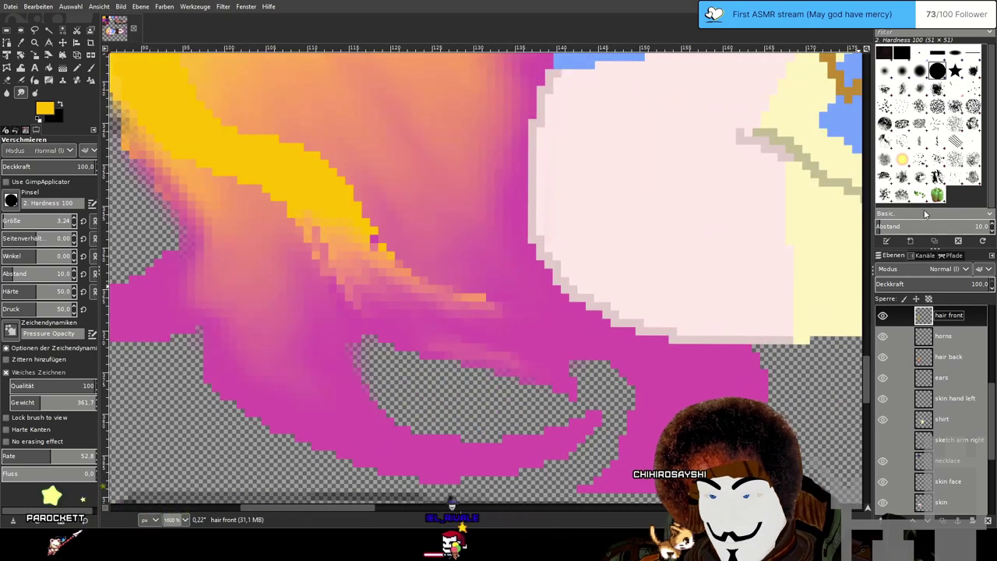
key(a)
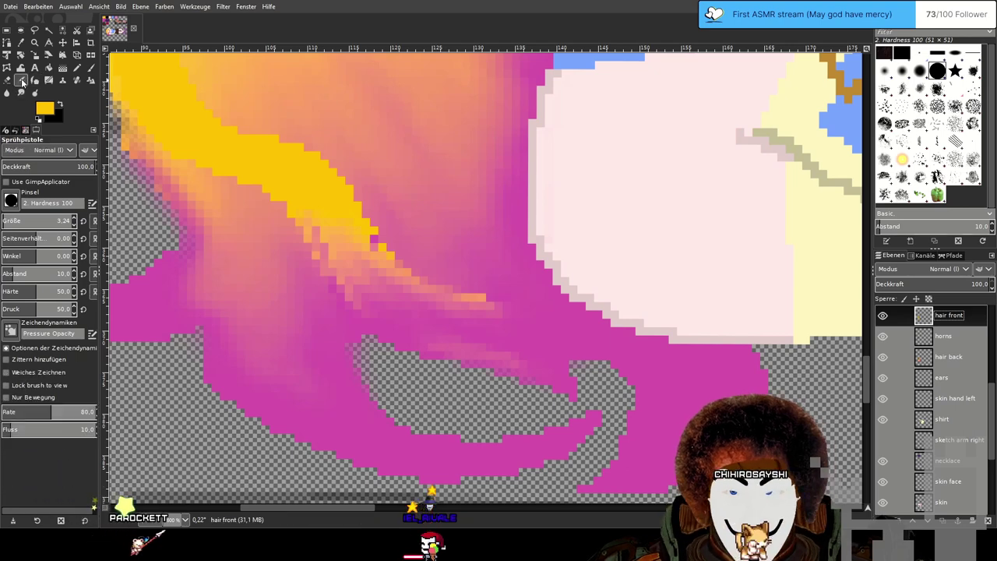
ctrl+click(542, 351)
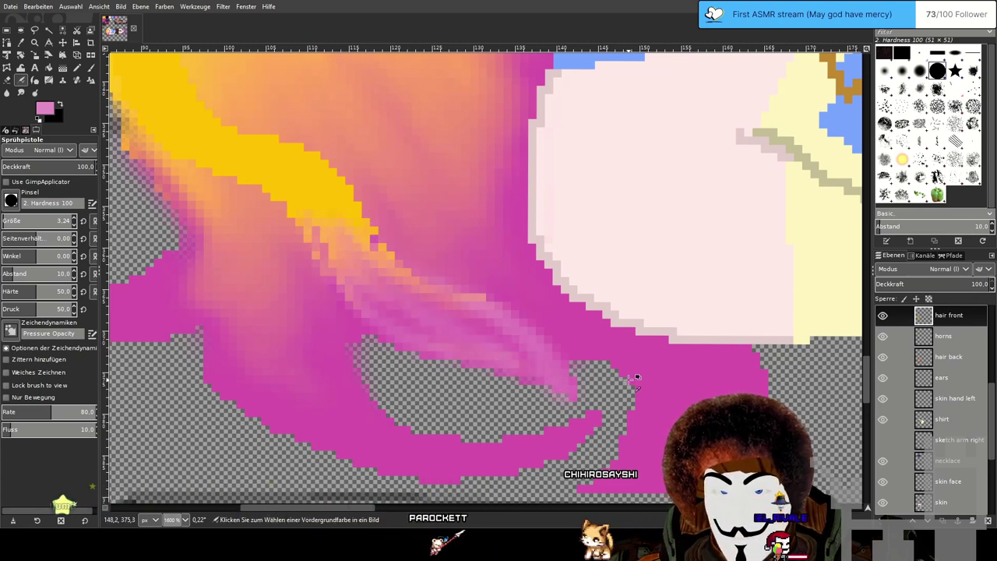
scroll(636, 377, down, 4)
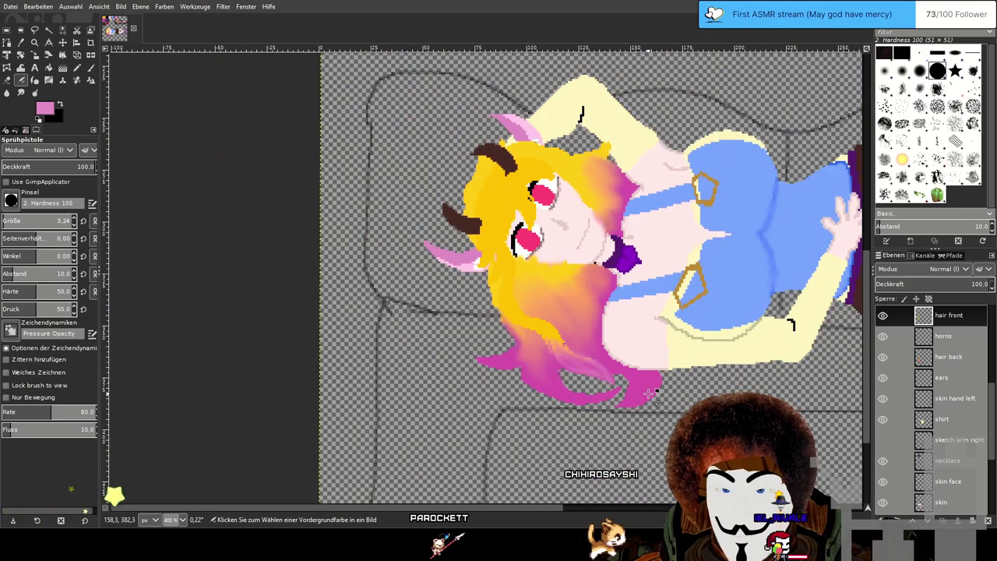
Smudge the pink, orange and yellow front-hair tips so the strands blend softly.
scroll(649, 393, up, 2)
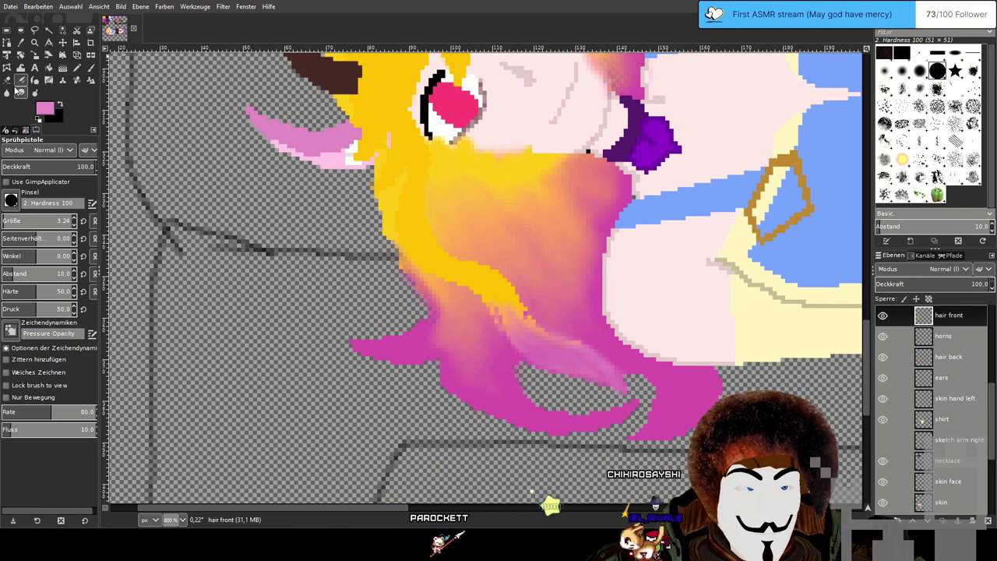
click(19, 92)
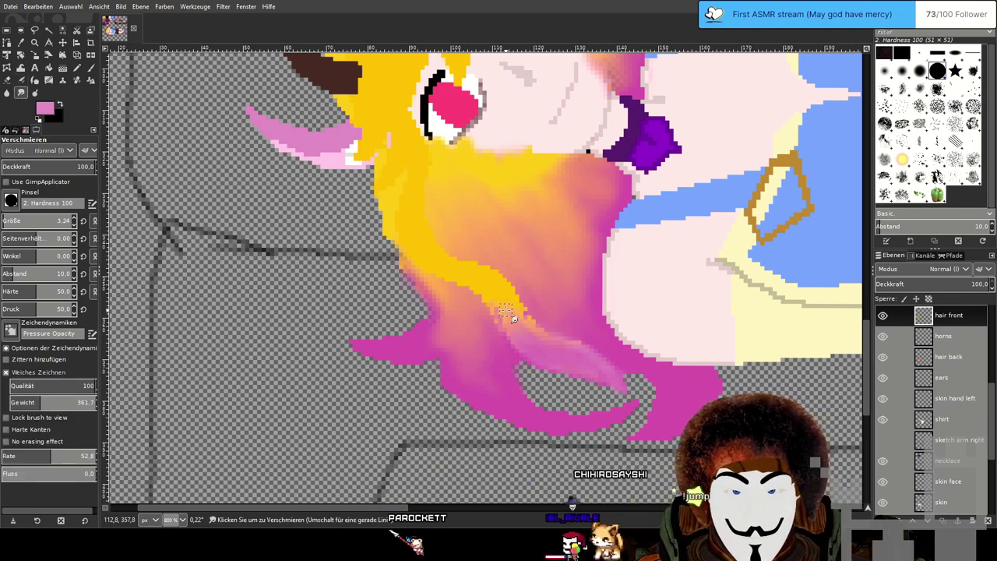
drag(572, 363, 617, 378)
mouse_move(505, 312)
mouse_down()
mouse_move(493, 289)
mouse_move(527, 335)
mouse_move(491, 297)
mouse_move(500, 322)
mouse_move(556, 367)
mouse_up()
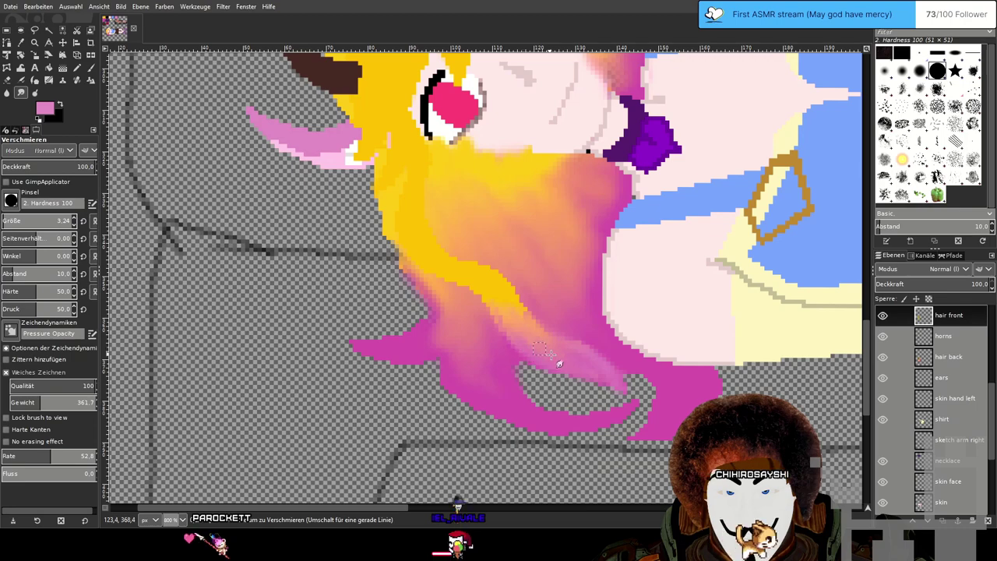
scroll(692, 374, down, 2)
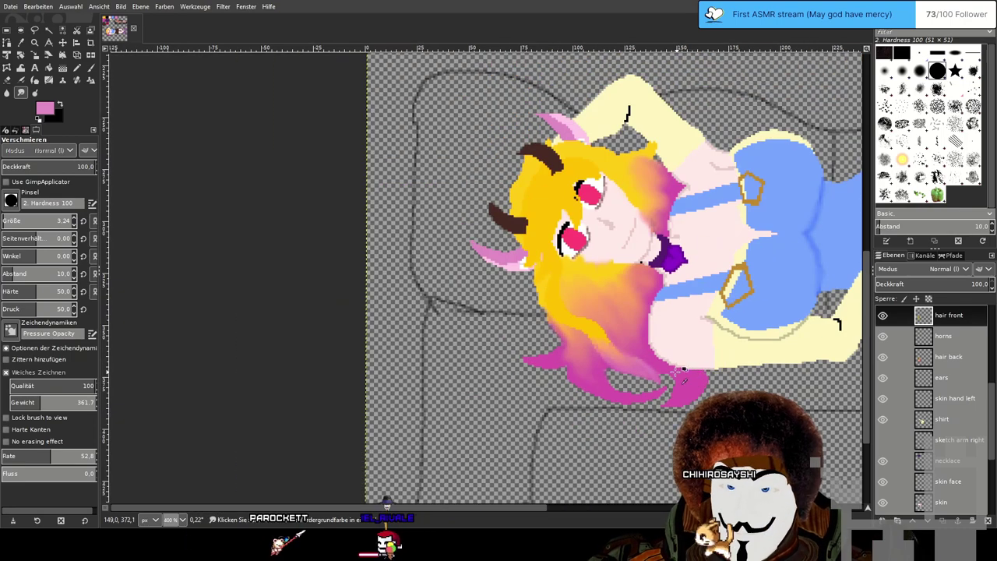
scroll(690, 372, up, 3)
mouse_move(608, 306)
mouse_down()
mouse_move(575, 279)
mouse_move(612, 297)
mouse_move(539, 260)
mouse_move(574, 278)
mouse_up()
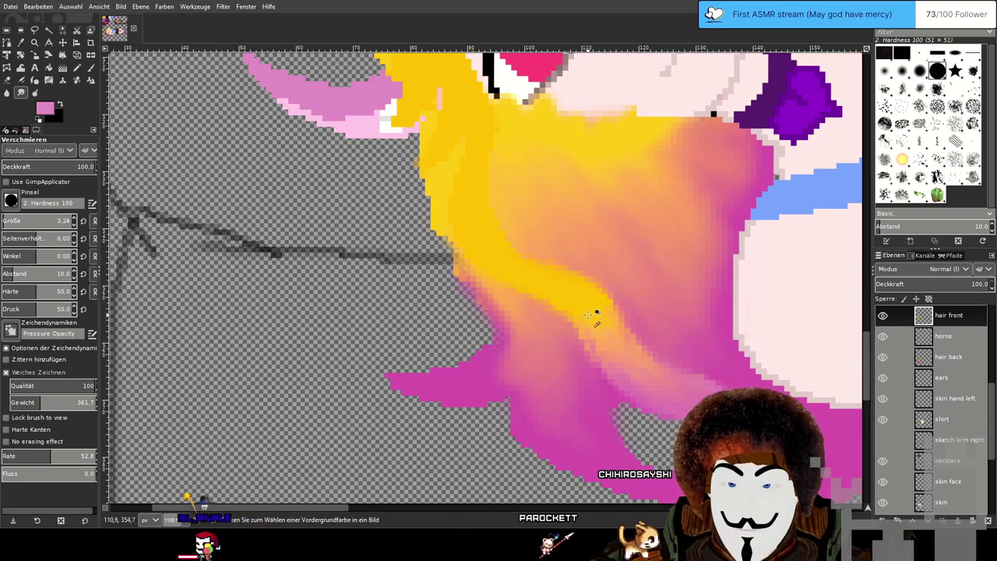
scroll(589, 314, down, 4)
drag(684, 211, 646, 201)
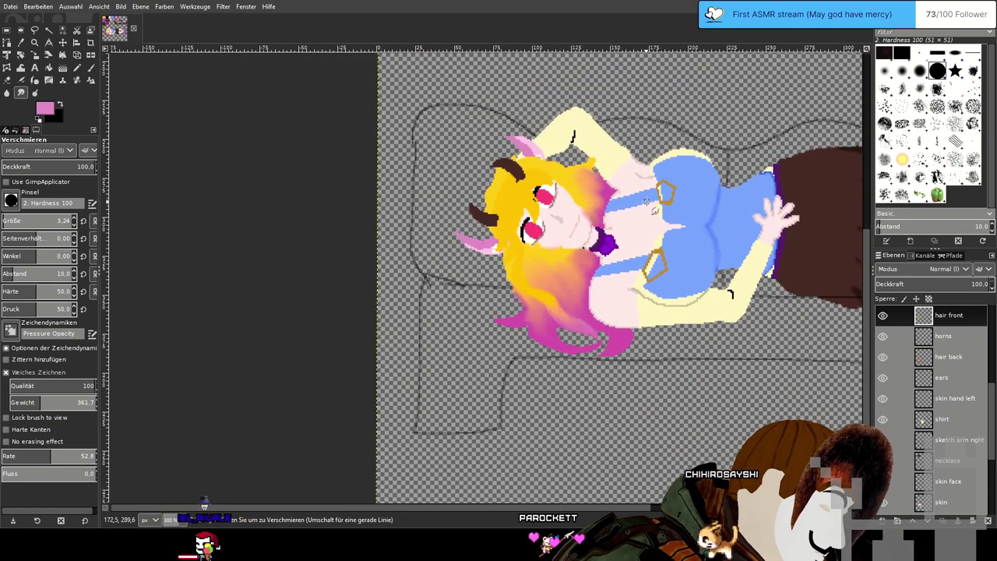
drag(645, 228, 577, 311)
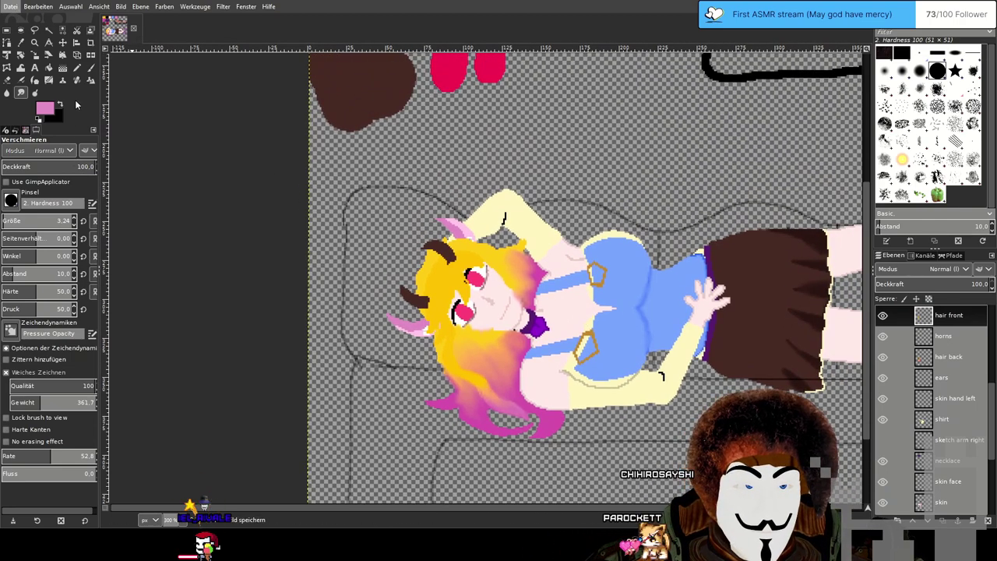
scroll(395, 206, right, 6)
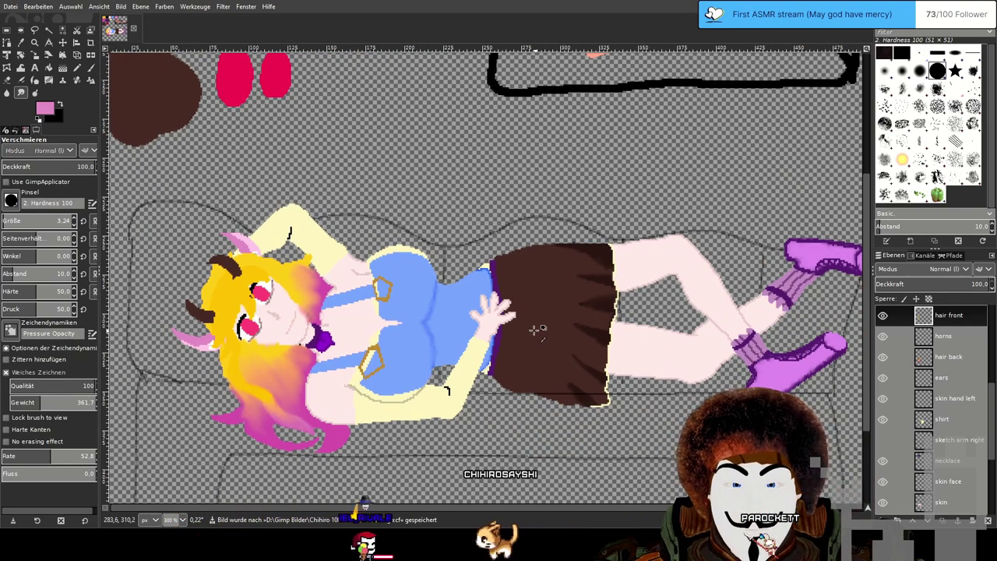
scroll(534, 329, up, 4)
scroll(416, 277, up, 1)
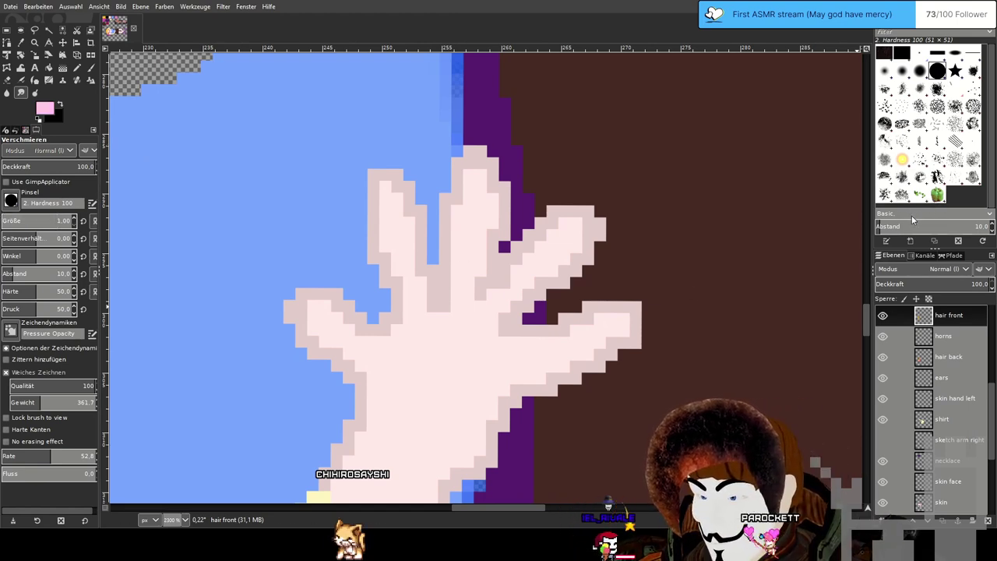
scroll(964, 359, down, 5)
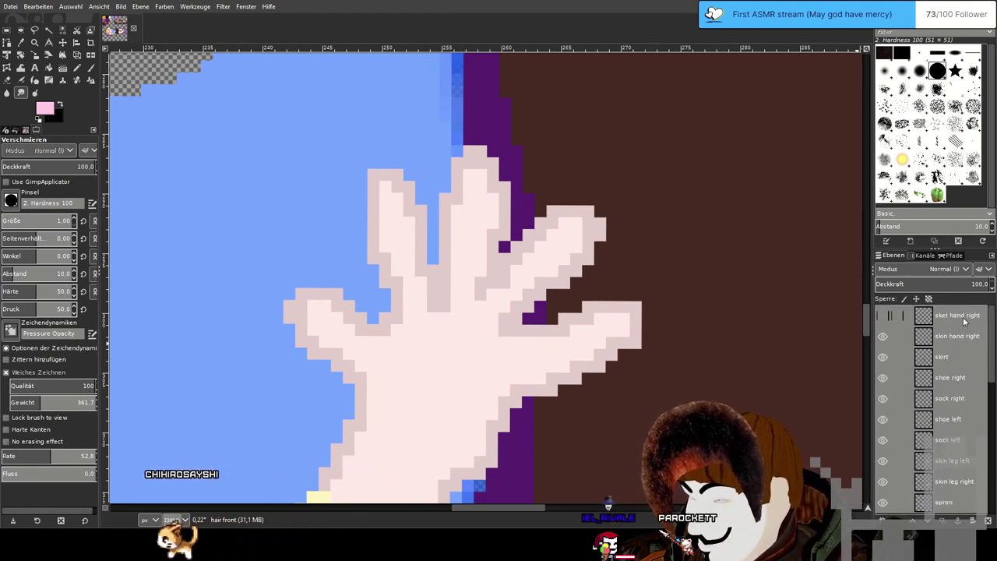
click(885, 318)
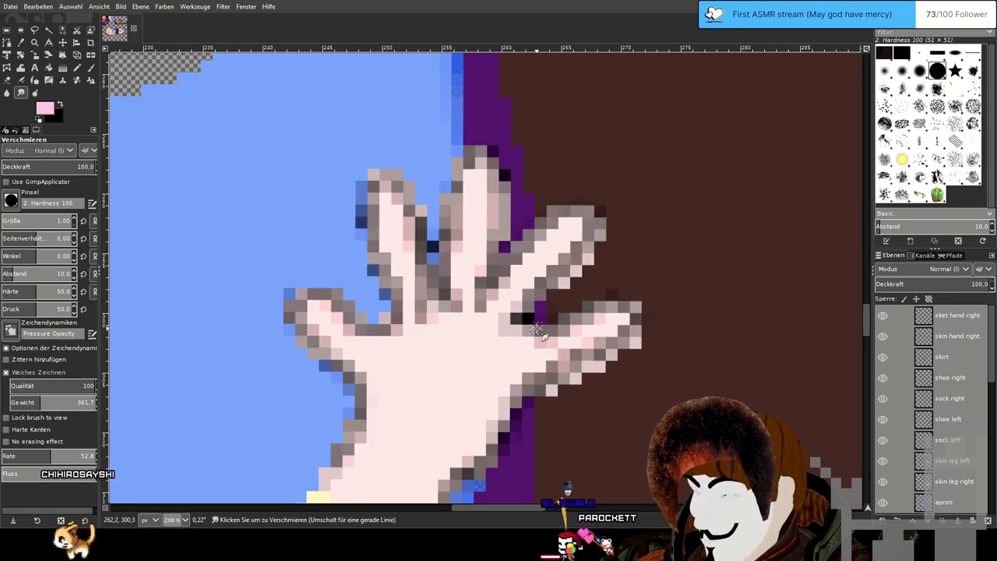
scroll(536, 328, down, 5)
drag(374, 263, 529, 271)
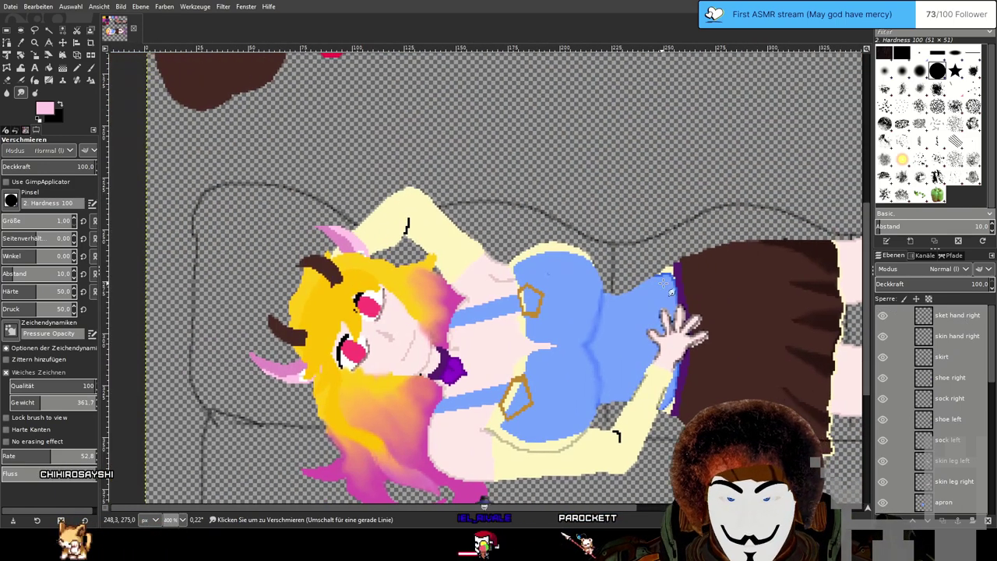
click(885, 317)
scroll(927, 374, down, 5)
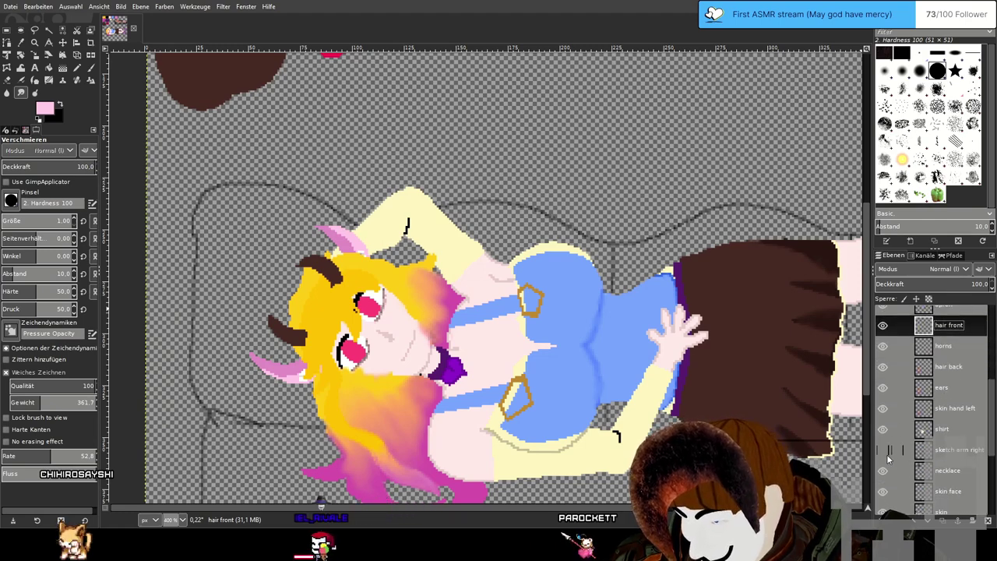
scroll(923, 432, down, 4)
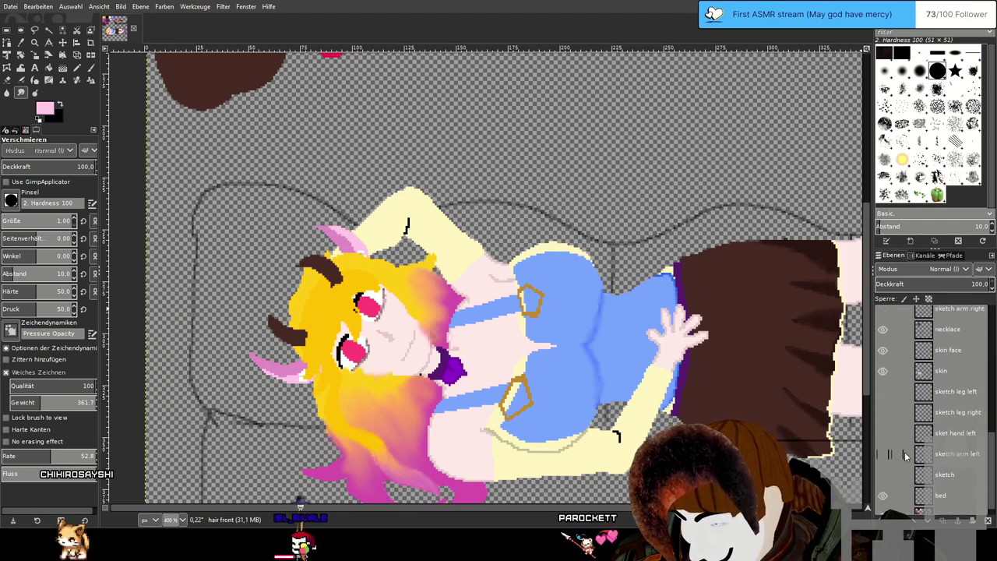
scroll(905, 456, down, 1)
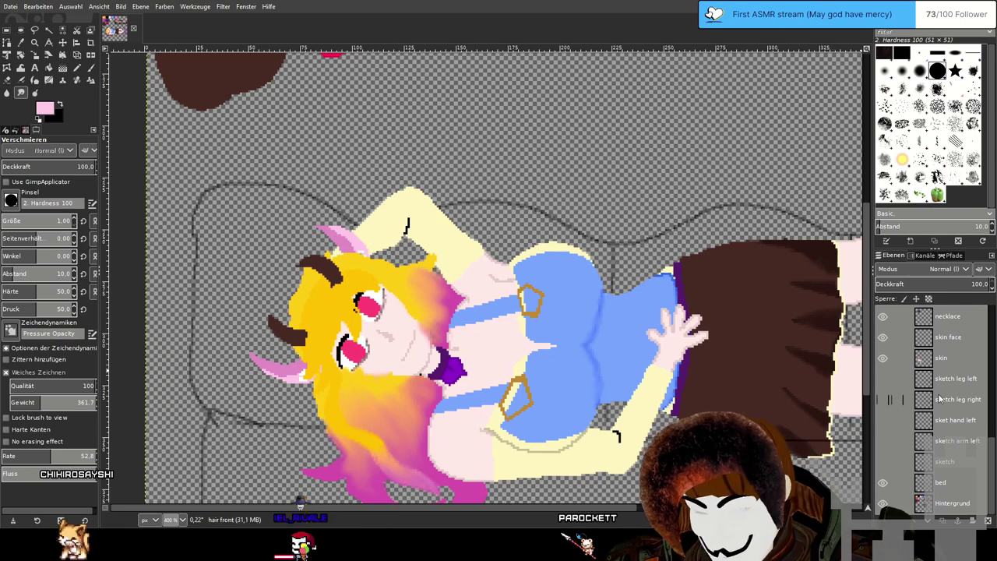
scroll(931, 398, up, 2)
scroll(954, 405, up, 1)
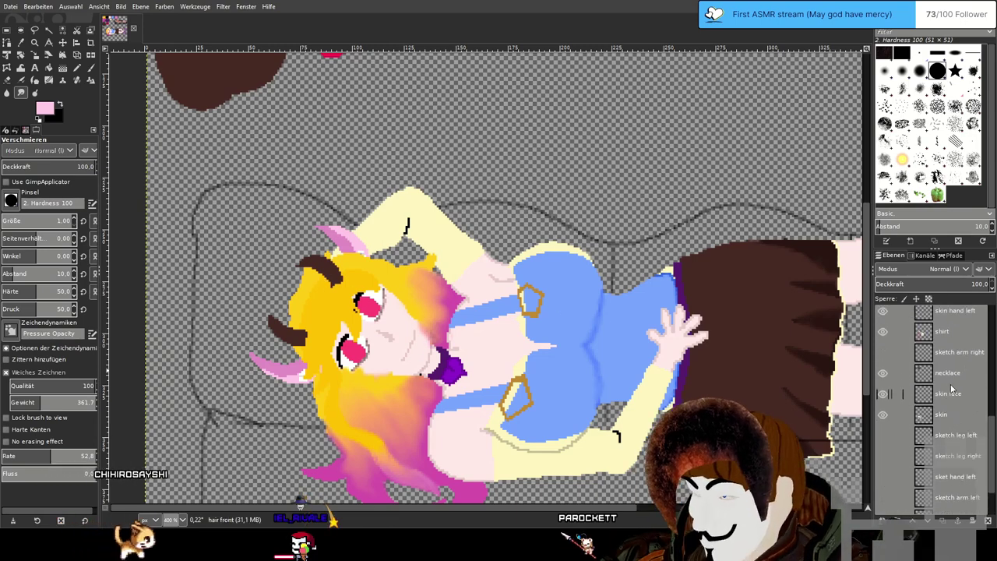
scroll(959, 358, up, 2)
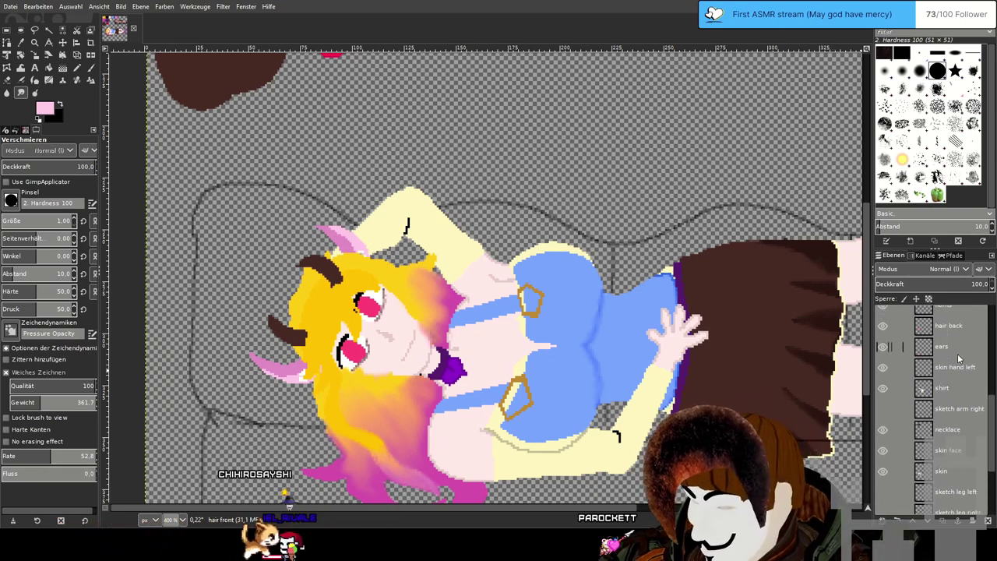
scroll(949, 368, up, 3)
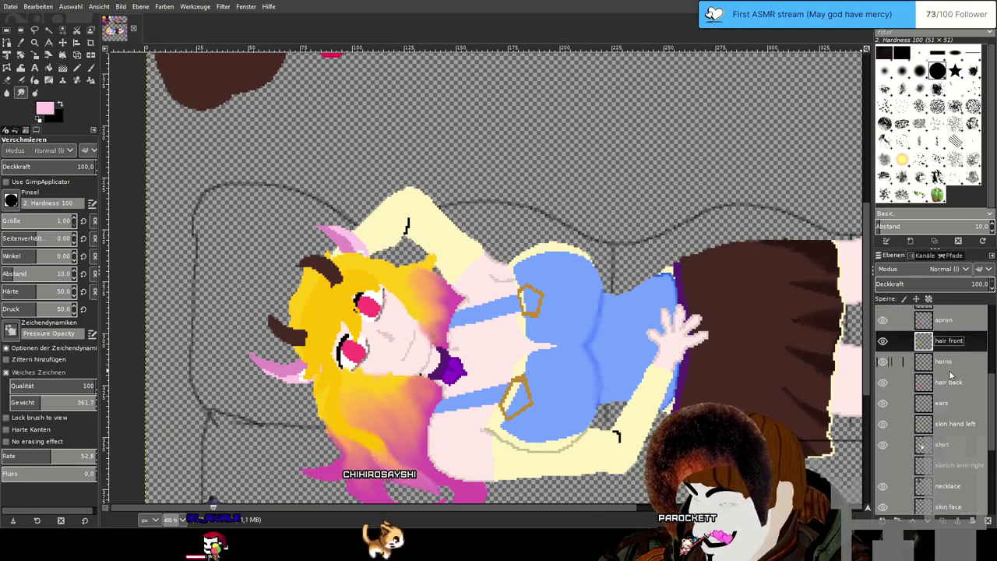
scroll(949, 371, up, 2)
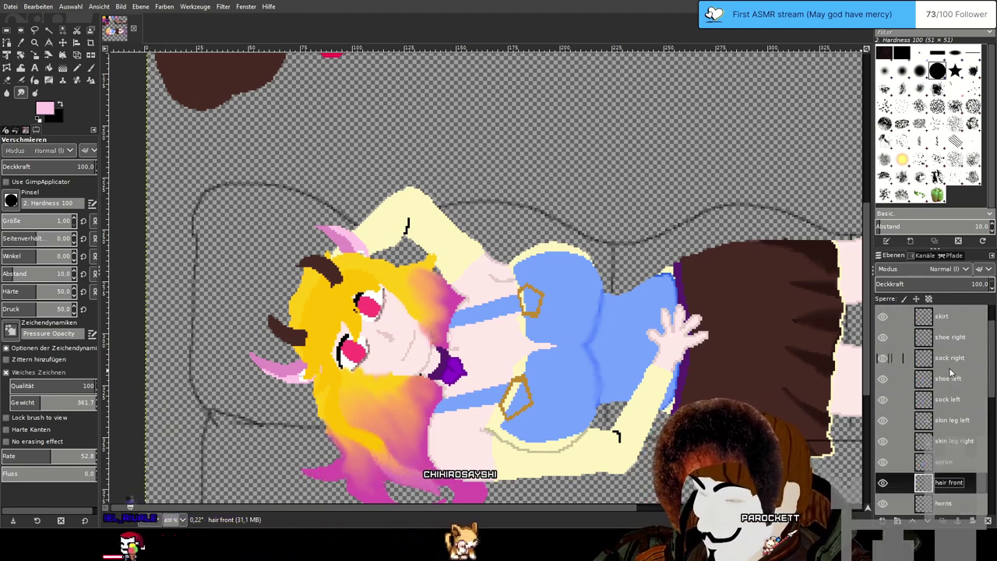
scroll(949, 352, up, 2)
scroll(951, 356, up, 1)
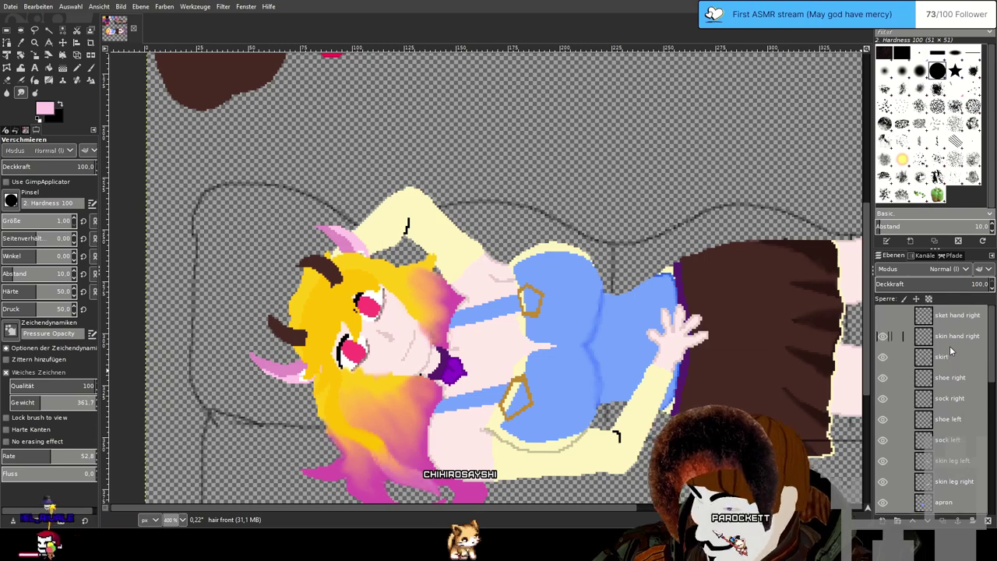
click(882, 337)
click(882, 337)
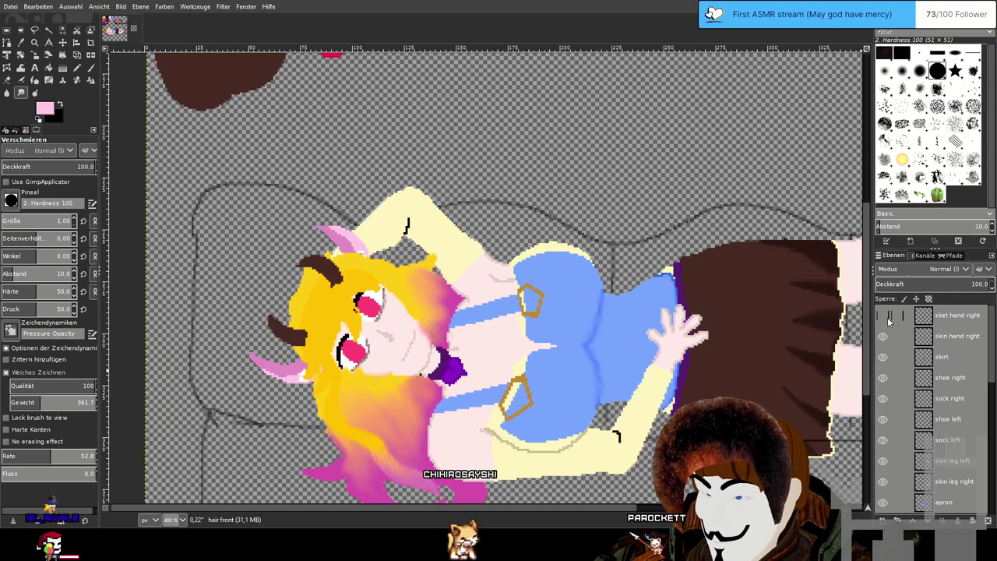
scroll(954, 437, down, 10)
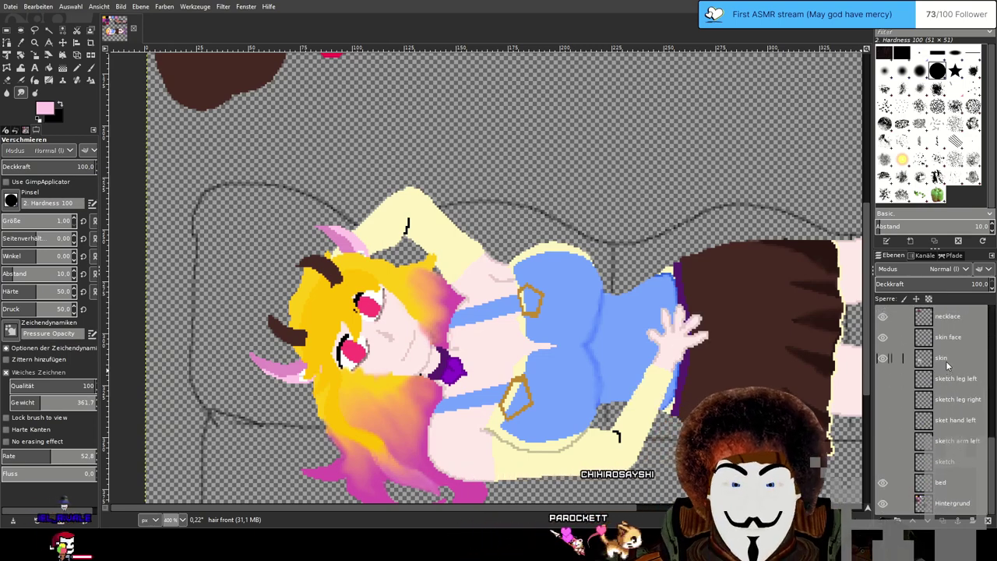
scroll(947, 363, up, 2)
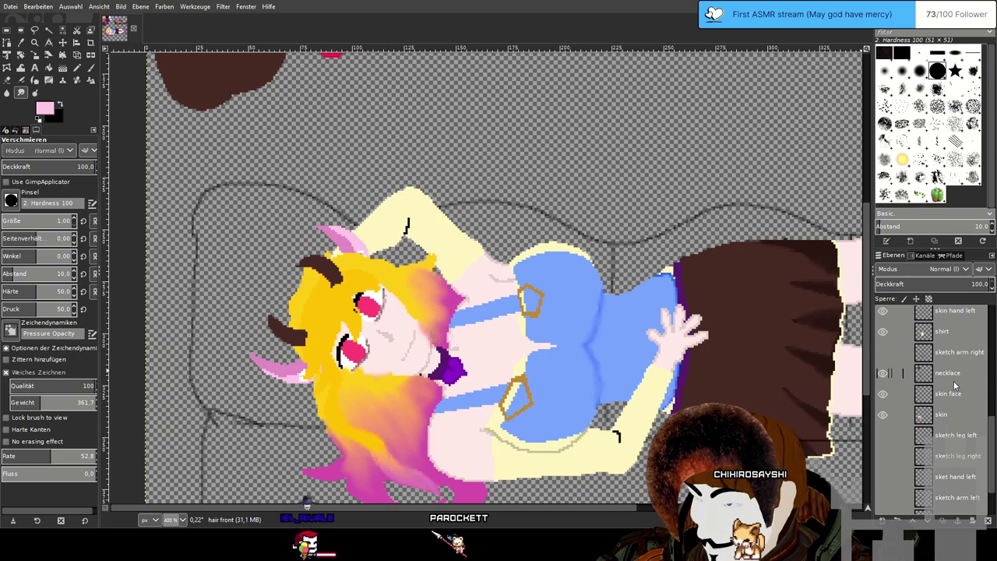
scroll(954, 385, up, 4)
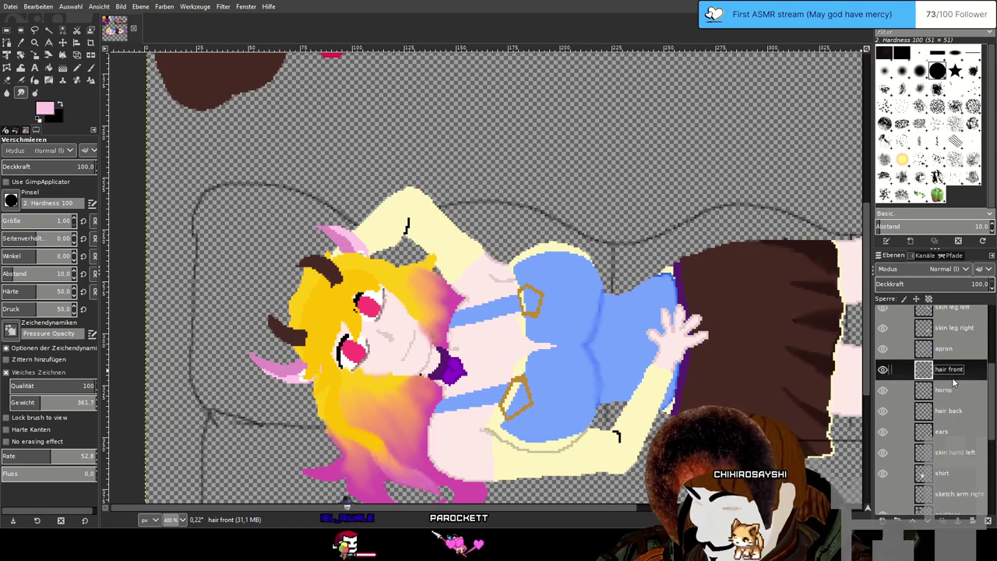
click(882, 370)
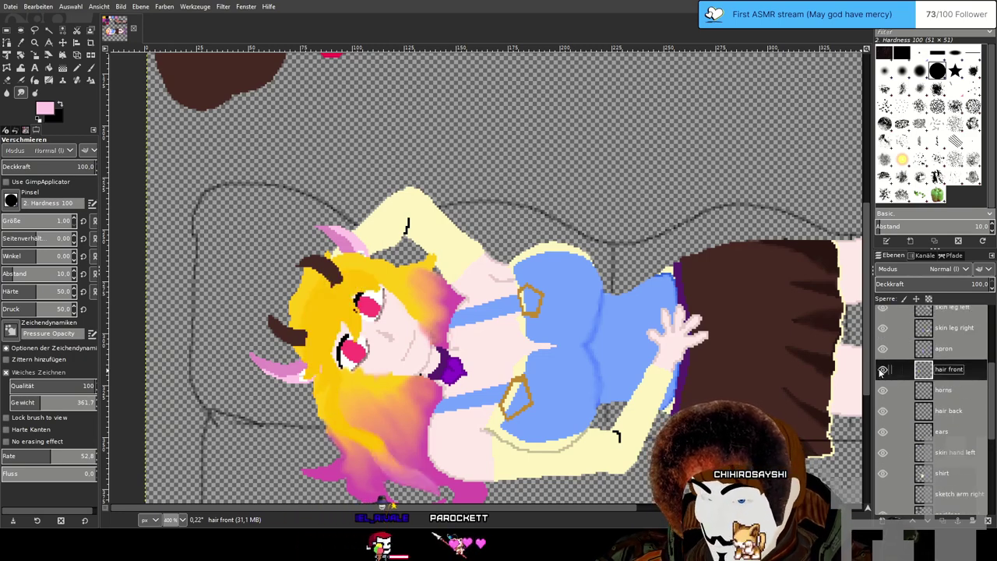
click(882, 411)
click(882, 413)
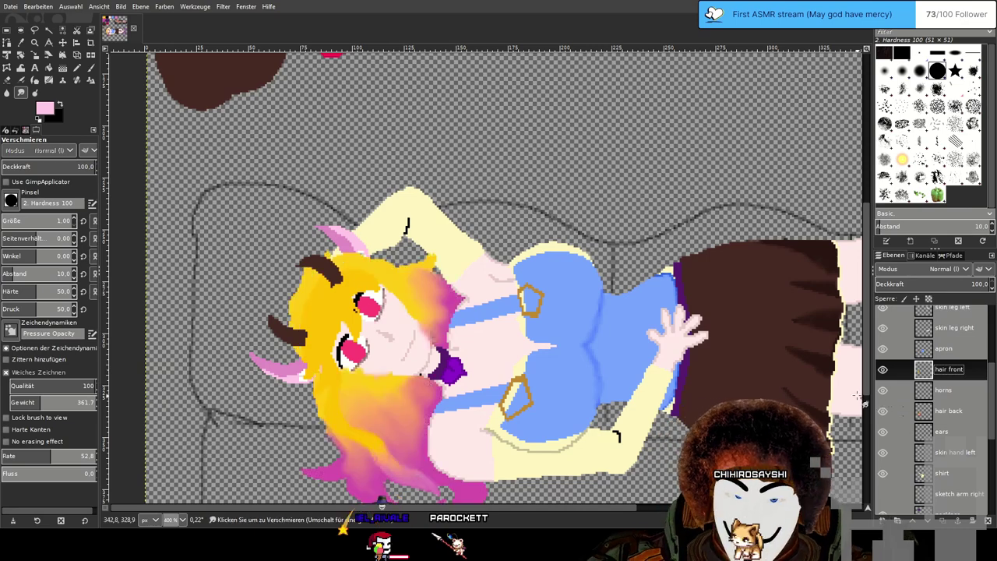
scroll(558, 315, left, 5)
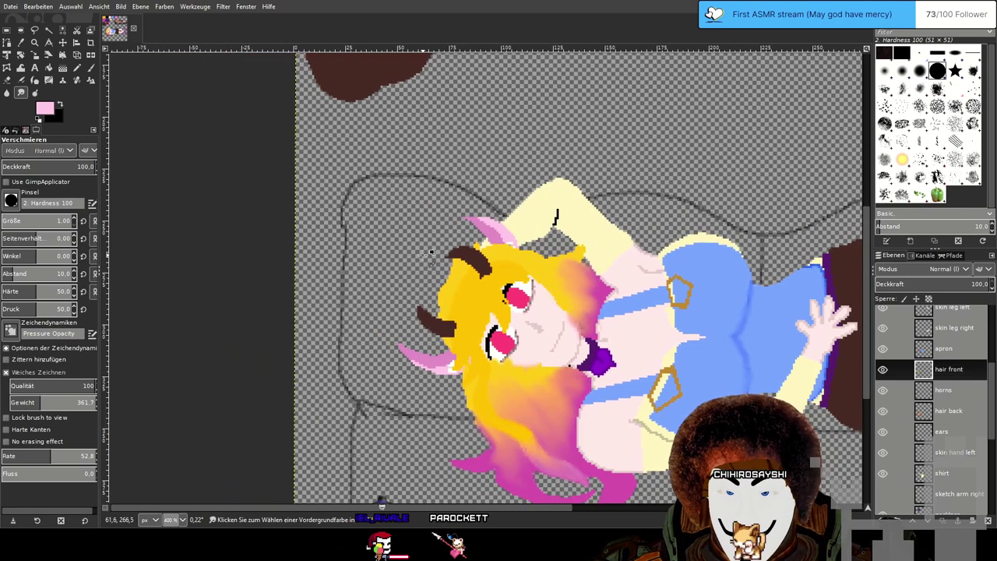
With the Eraser, drop the front hair to 54.1 opacity and lower the back hair's opacity.
scroll(431, 253, up, 4)
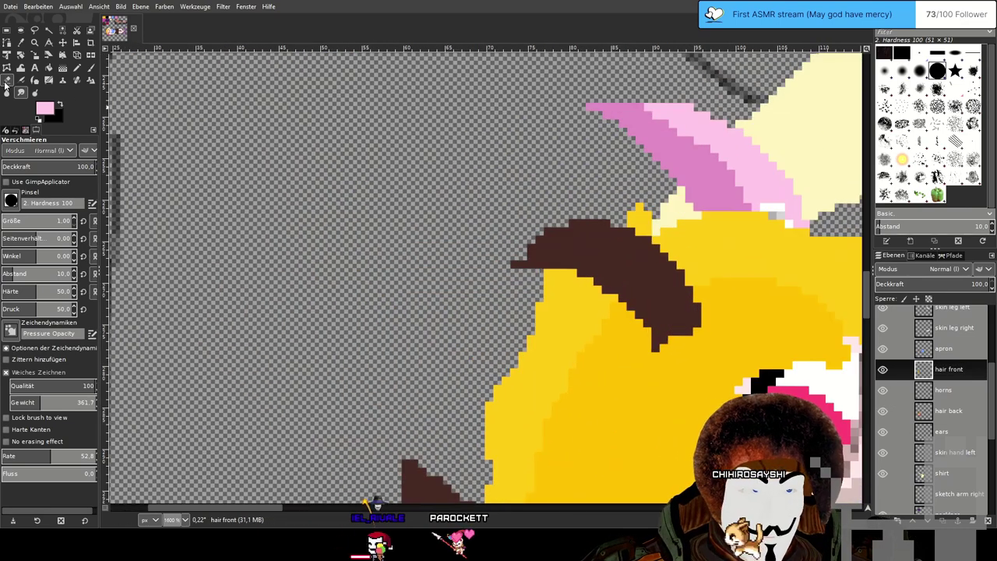
click(6, 84)
scroll(456, 244, right, 5)
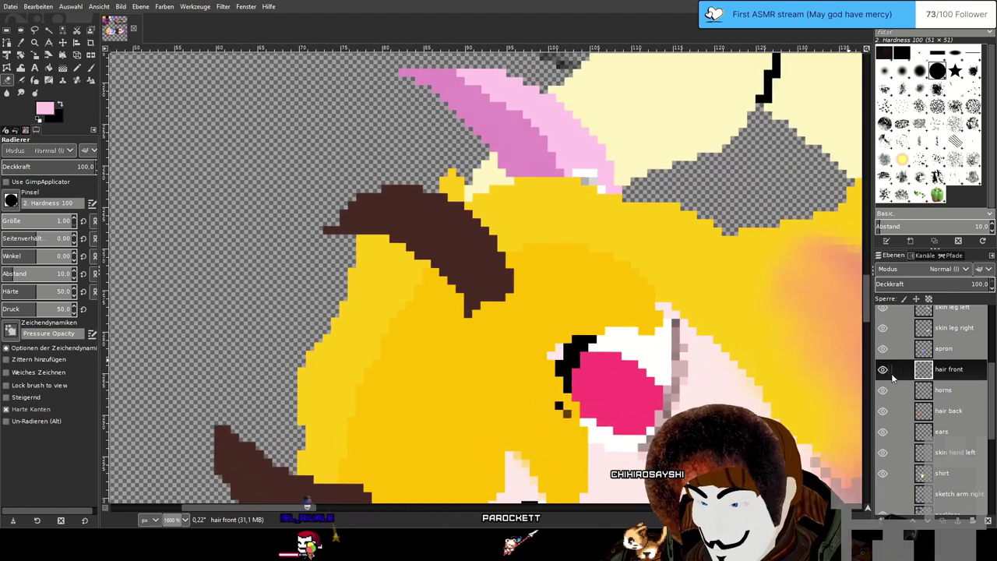
click(936, 285)
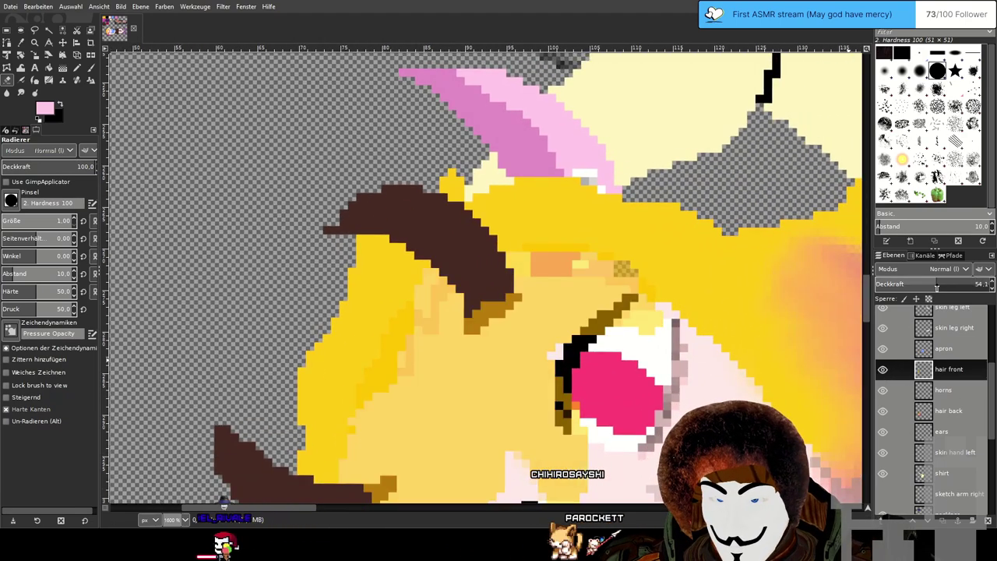
click(914, 285)
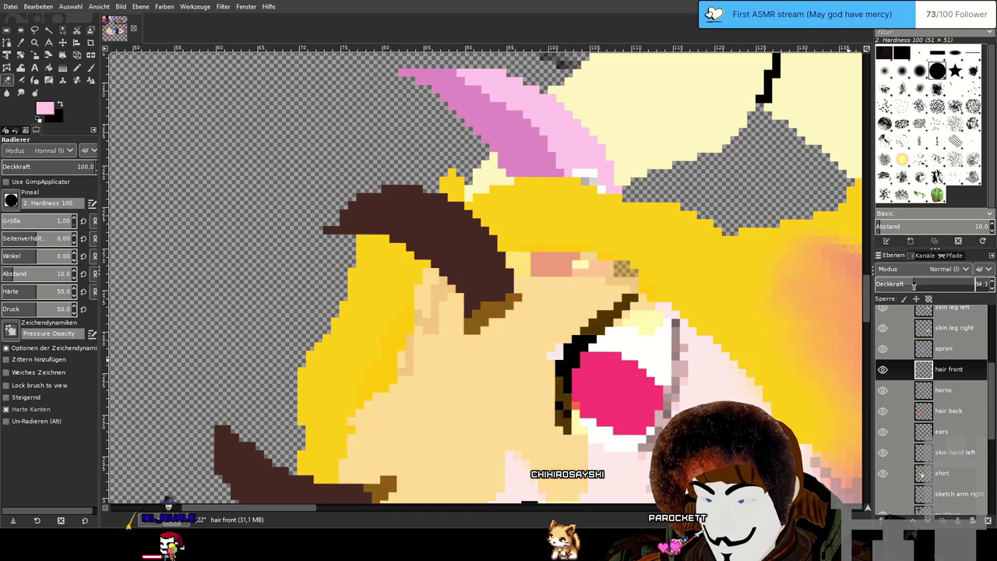
scroll(917, 285, up, 5)
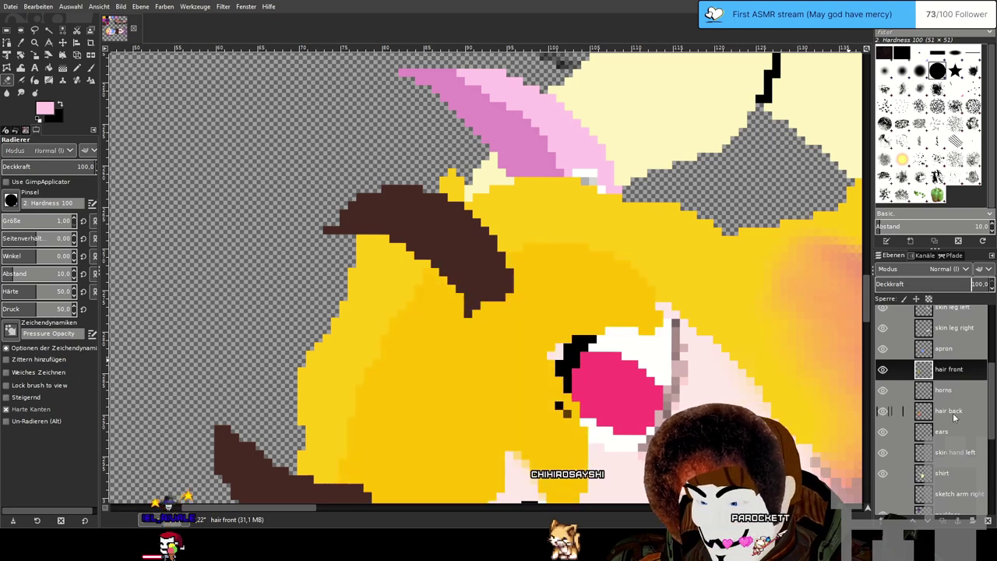
click(954, 412)
click(921, 285)
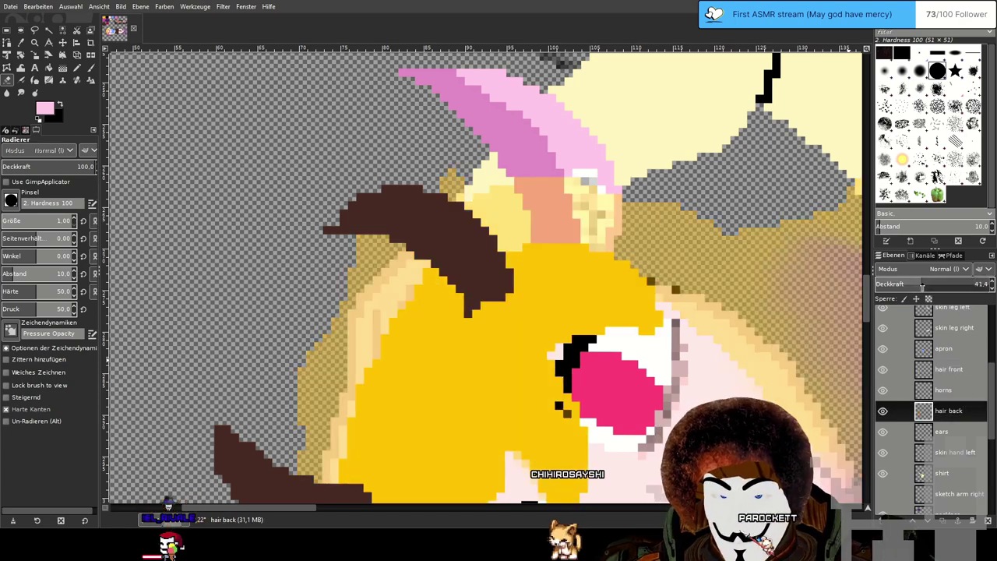
scroll(596, 322, left, 5)
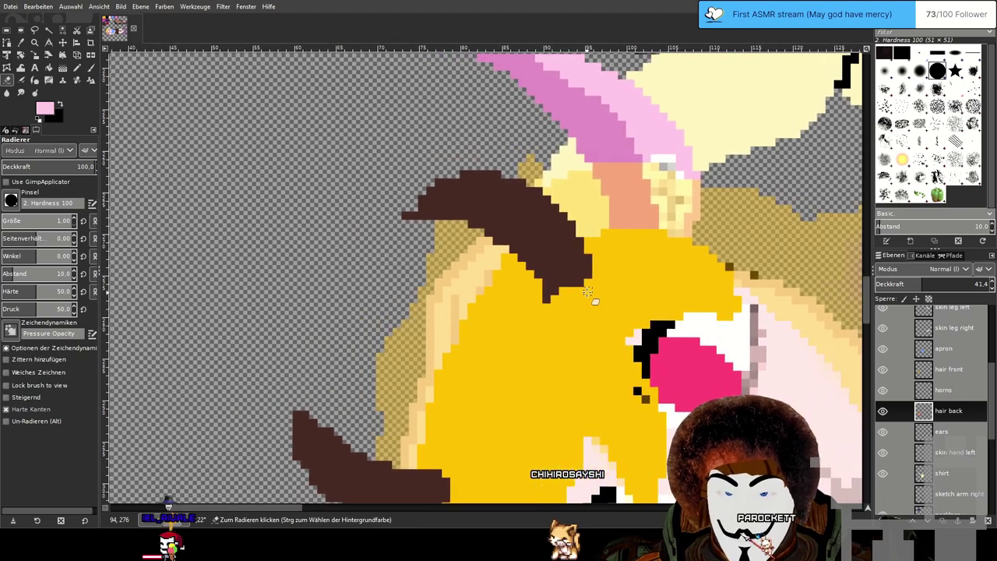
scroll(429, 276, up, 1)
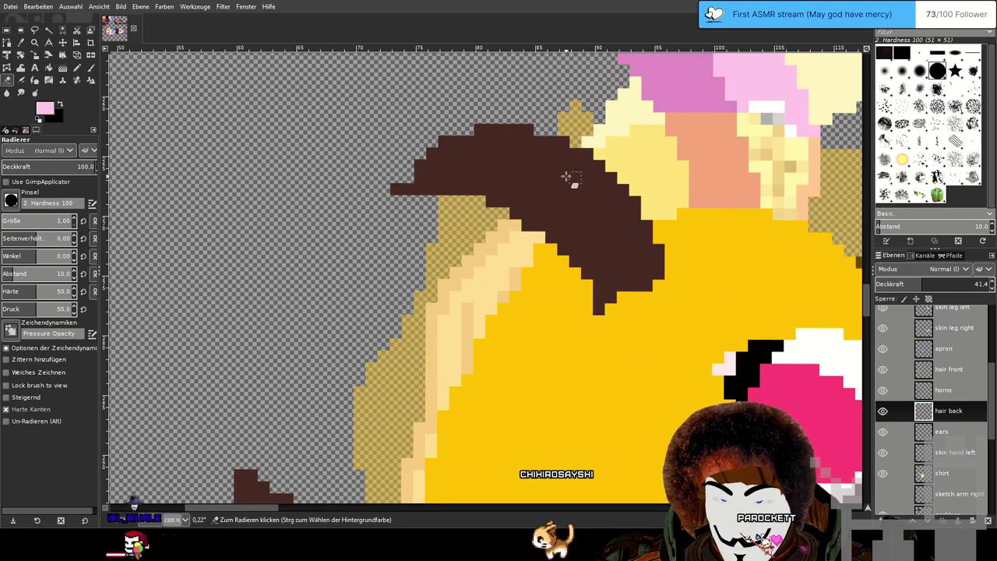
Erase back-hair pixels along the ear edge with straight diagonal lines.
drag(515, 225, 515, 237)
click(504, 225)
click(504, 225)
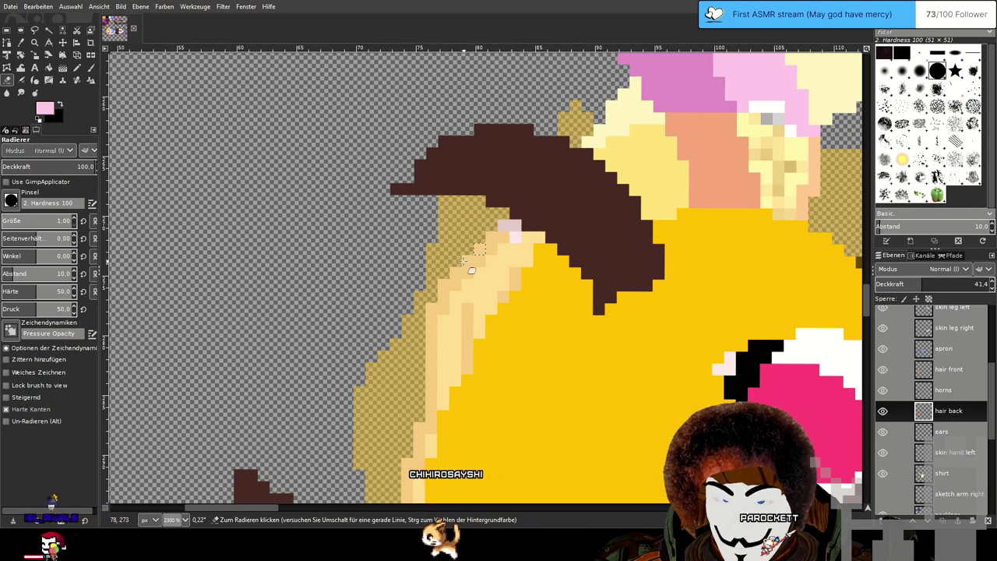
shift+click(444, 285)
click(444, 297)
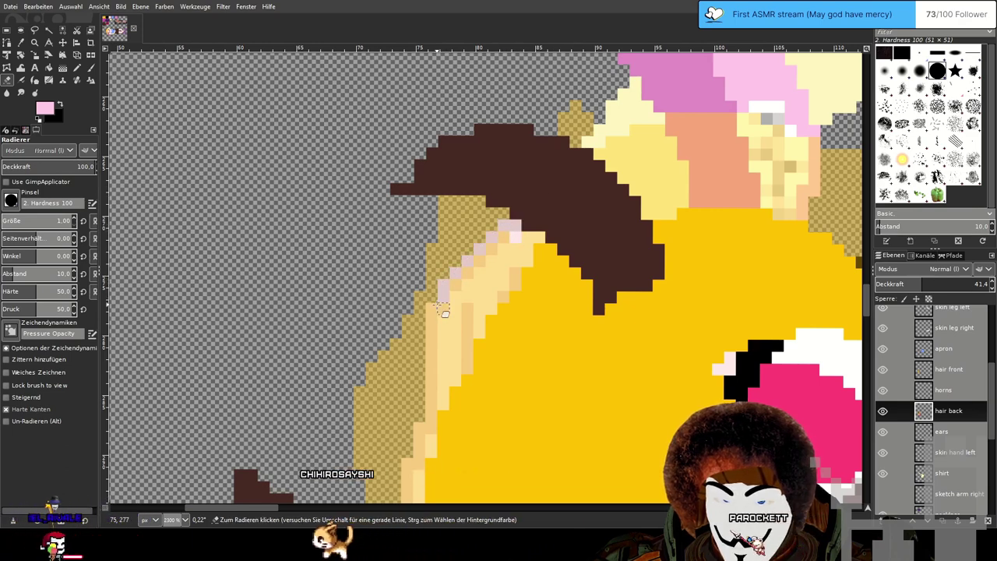
click(432, 309)
shift+click(515, 226)
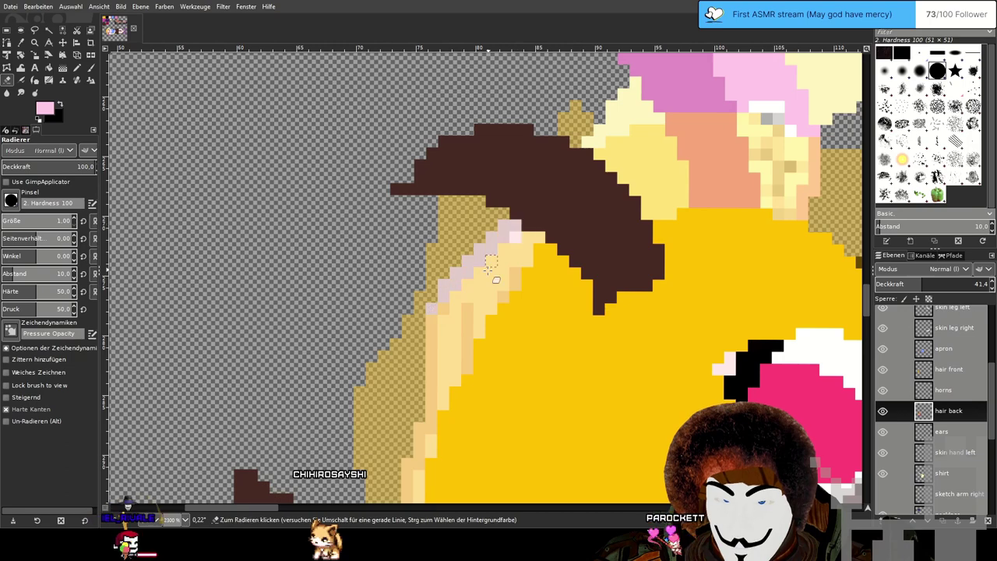
drag(445, 327, 490, 240)
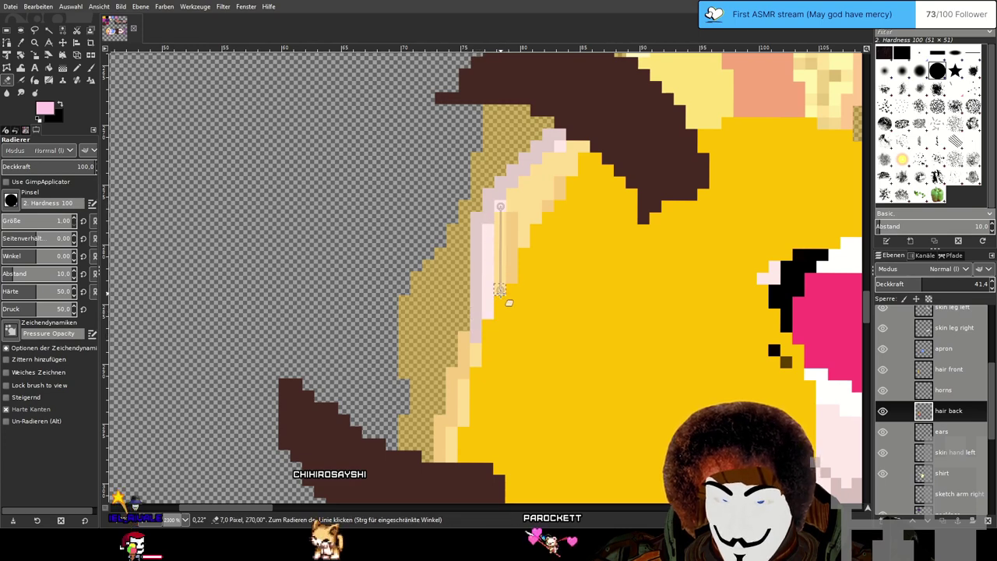
Erase the columns of back hair covering the ear, up to its pale-yellow tip.
shift+click(513, 192)
click(524, 182)
shift+click(524, 241)
click(536, 217)
shift+click(536, 167)
click(548, 146)
shift+click(548, 206)
click(558, 194)
shift+click(560, 148)
click(571, 170)
shift+click(571, 147)
click(584, 146)
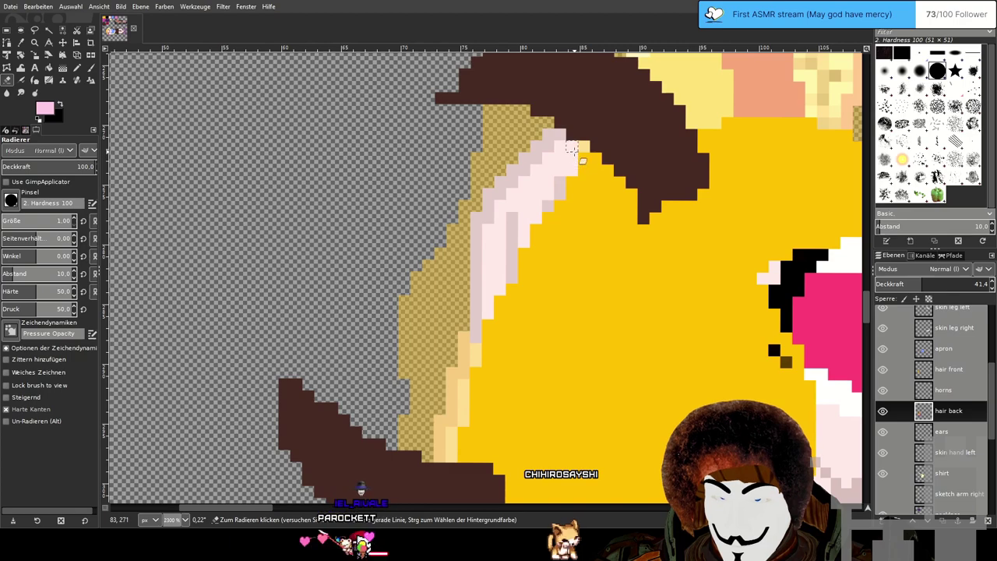
Restore the hair back layer to 100 opacity.
scroll(612, 248, down, 2)
drag(659, 143, 552, 205)
scroll(553, 205, up, 1)
scroll(550, 205, up, 3)
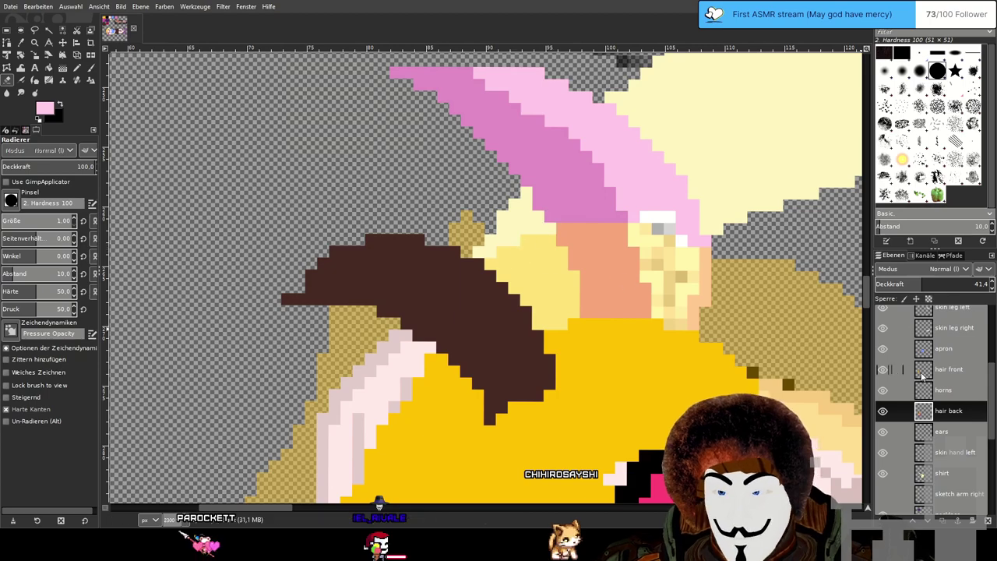
drag(922, 285, 989, 286)
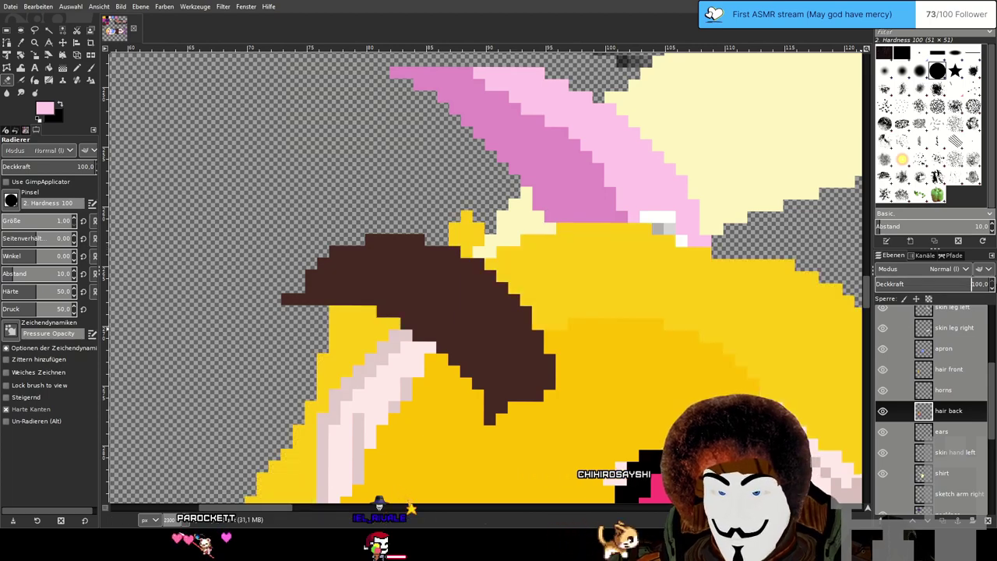
scroll(513, 300, down, 5)
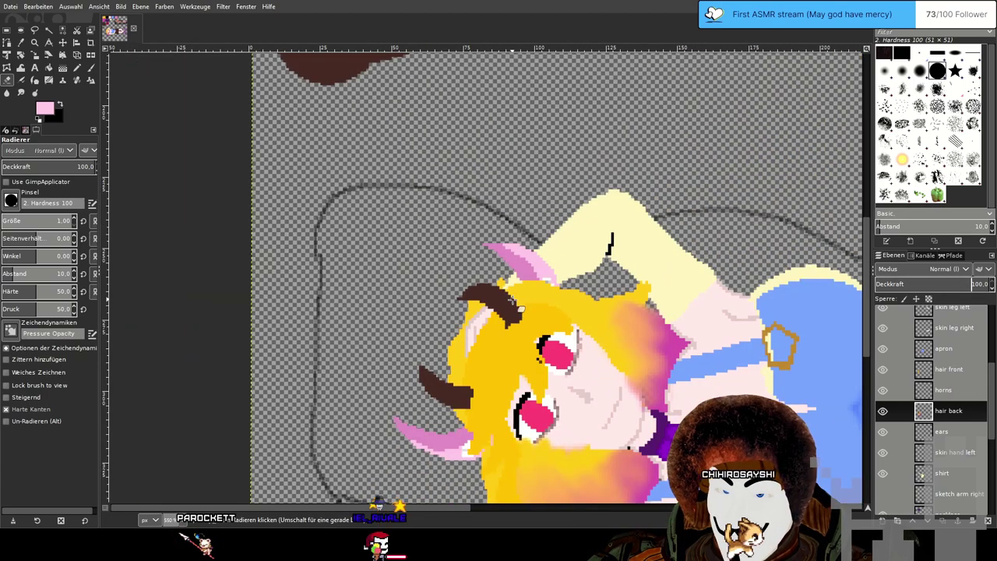
Lower both hair layers' opacity and erase the yellow back-hair pixels inside the ear.
scroll(460, 309, up, 5)
click(948, 369)
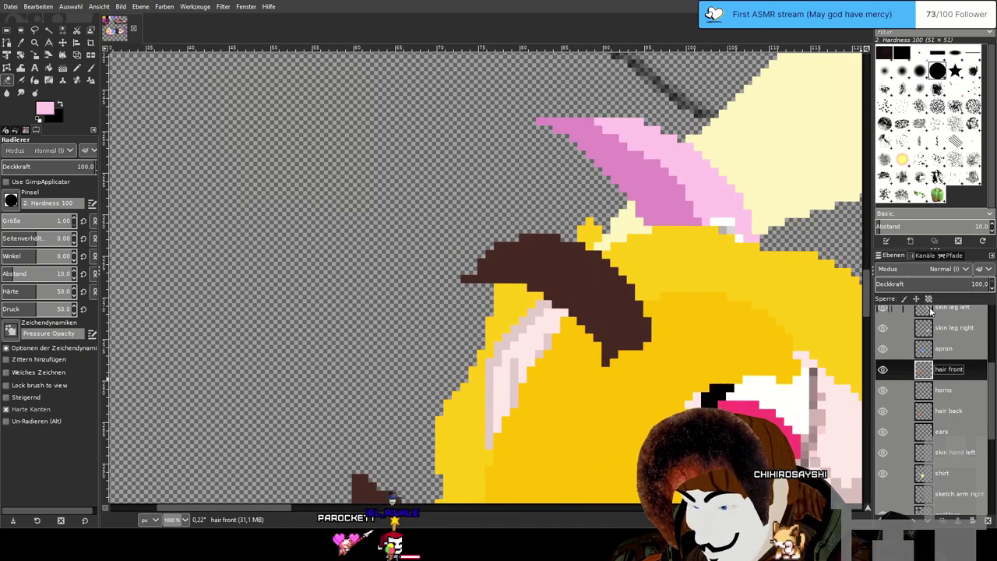
click(923, 284)
drag(536, 424, 562, 351)
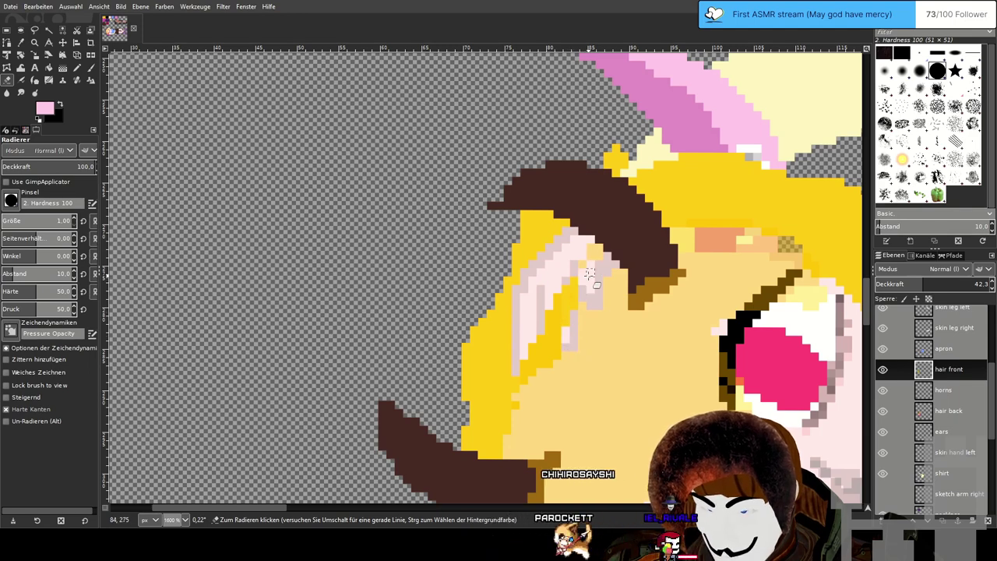
click(958, 413)
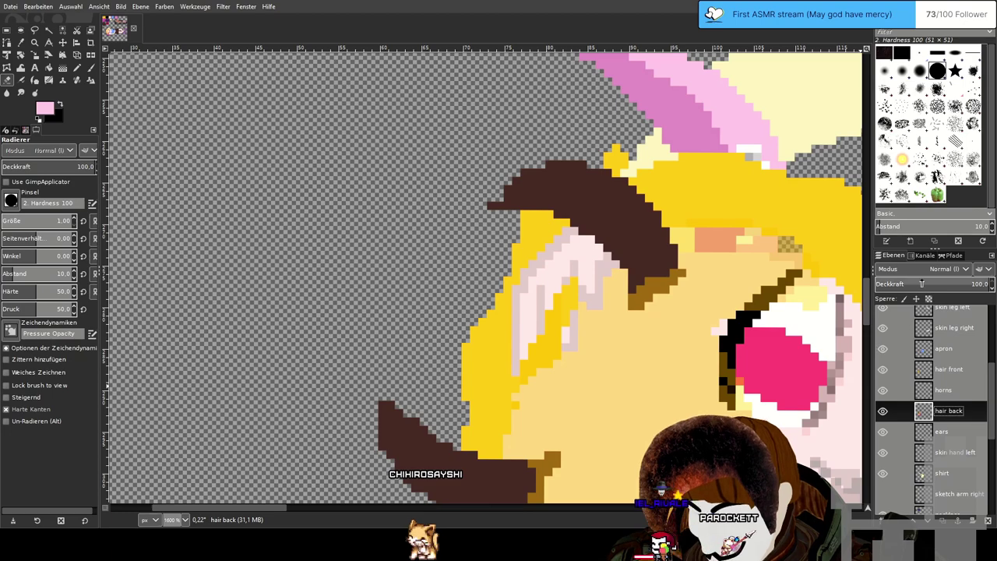
drag(532, 368, 546, 329)
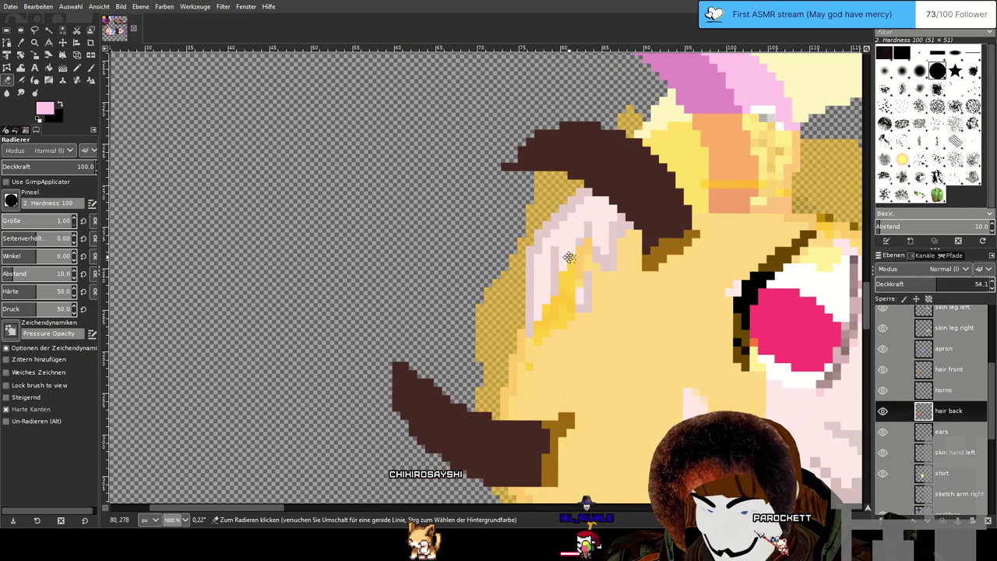
scroll(544, 331, up, 2)
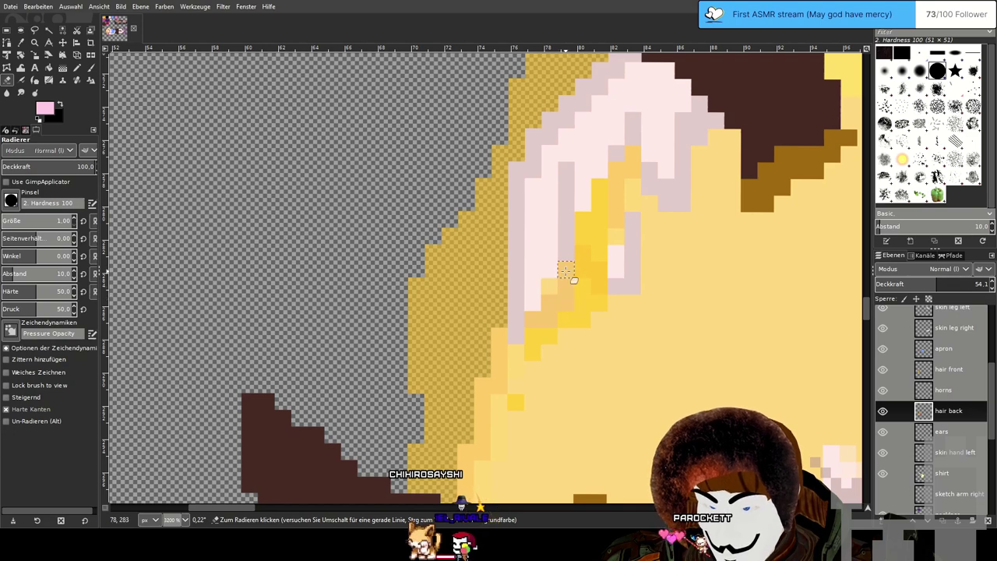
mouse_move(582, 202)
mouse_down()
mouse_move(599, 169)
mouse_move(583, 236)
mouse_move(598, 254)
mouse_move(615, 201)
mouse_up()
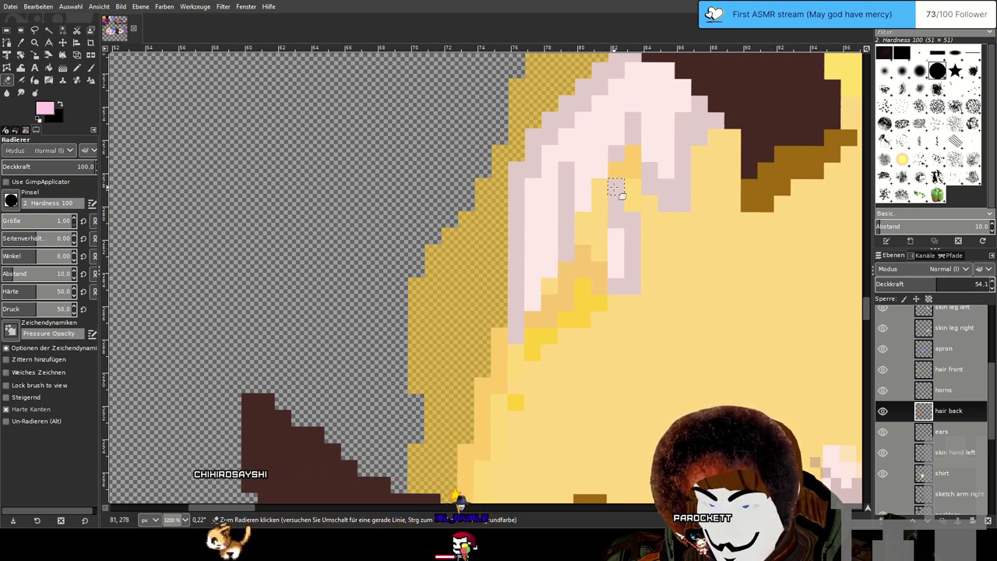
Erase the front-hair pixels covering the ear's lower tip.
click(961, 370)
drag(617, 180, 598, 220)
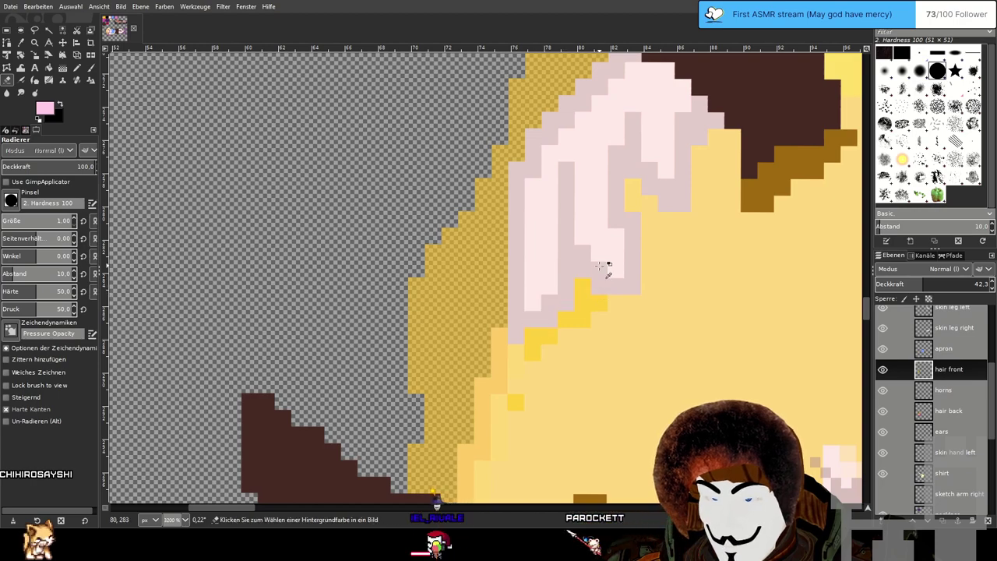
scroll(608, 265, down, 3)
Set both the hair front and hair back layers to 100 opacity.
drag(939, 284, 989, 285)
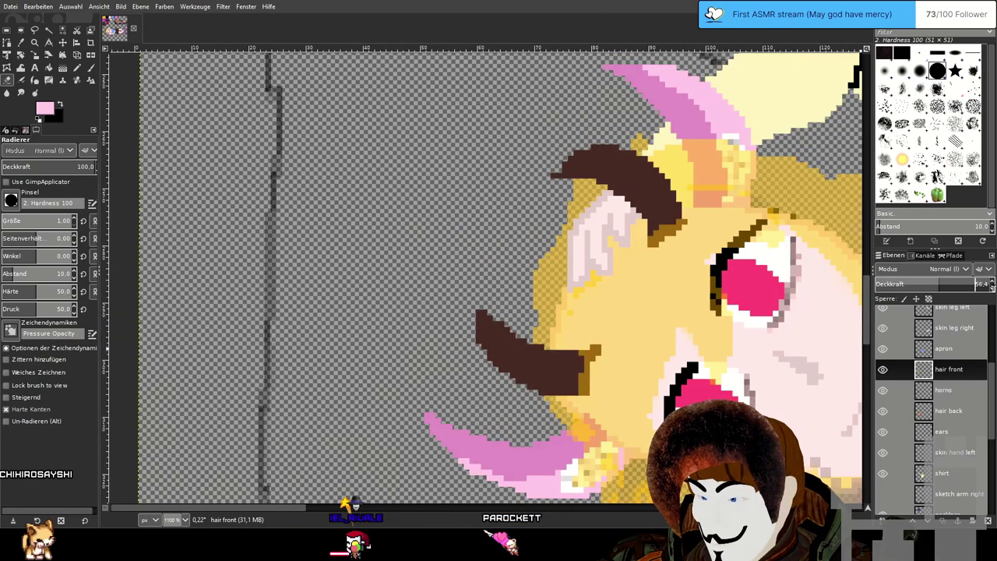
click(956, 418)
click(978, 284)
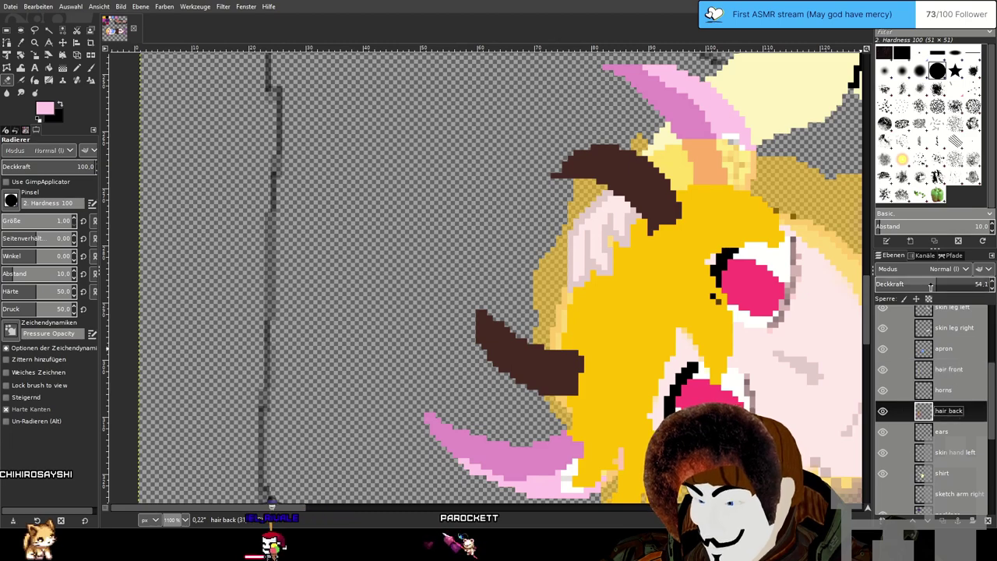
text(100)
key(Return)
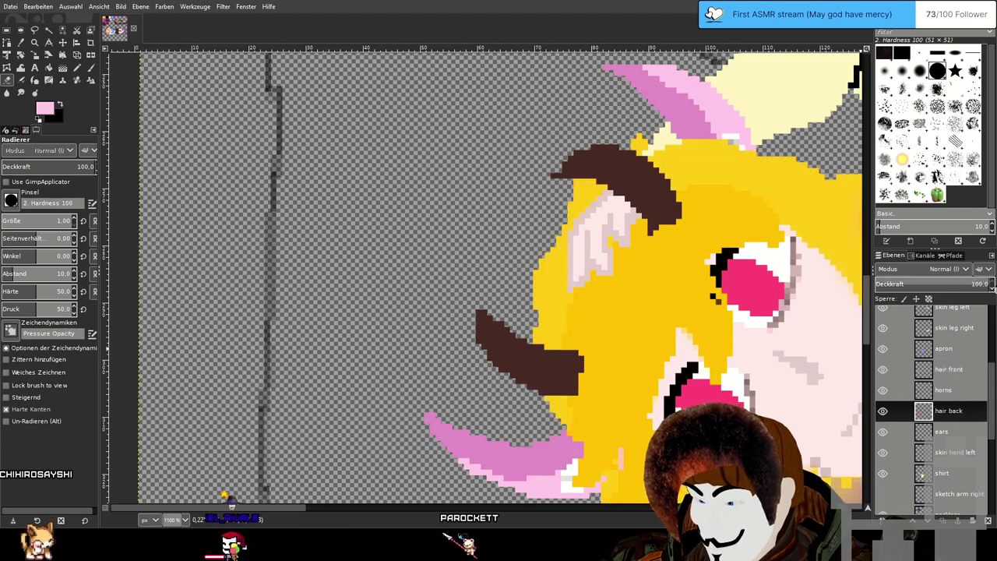
click(950, 369)
click(956, 410)
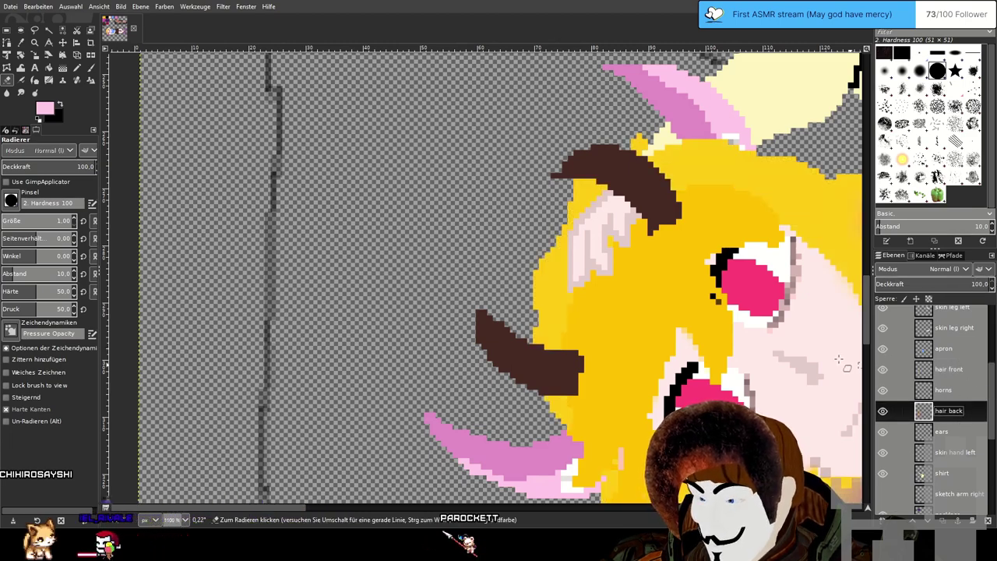
scroll(693, 288, down, 3)
Rotate the canvas so the character stands upright and zoom in on her cleavage.
scroll(693, 288, up, 3)
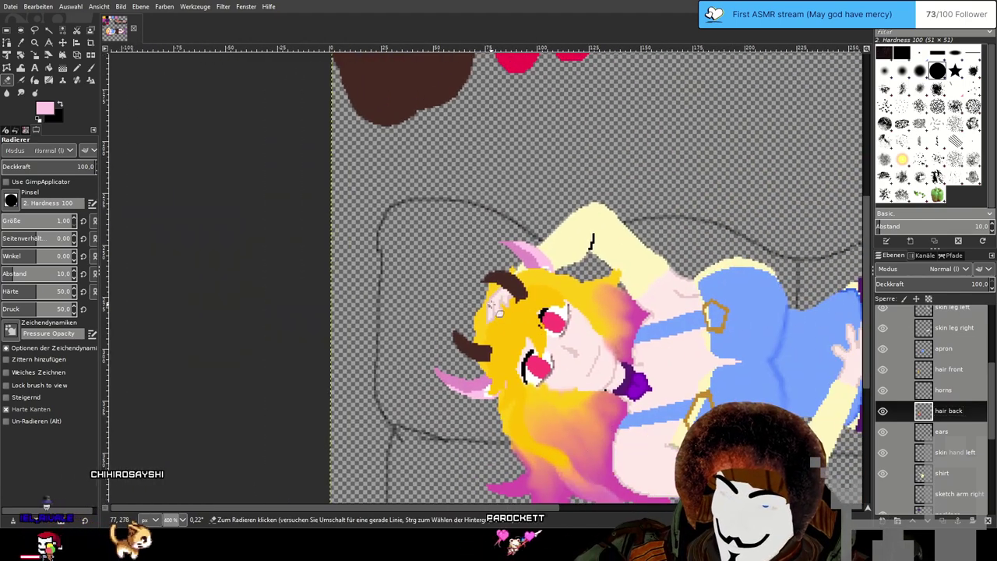
scroll(526, 272, up, 1)
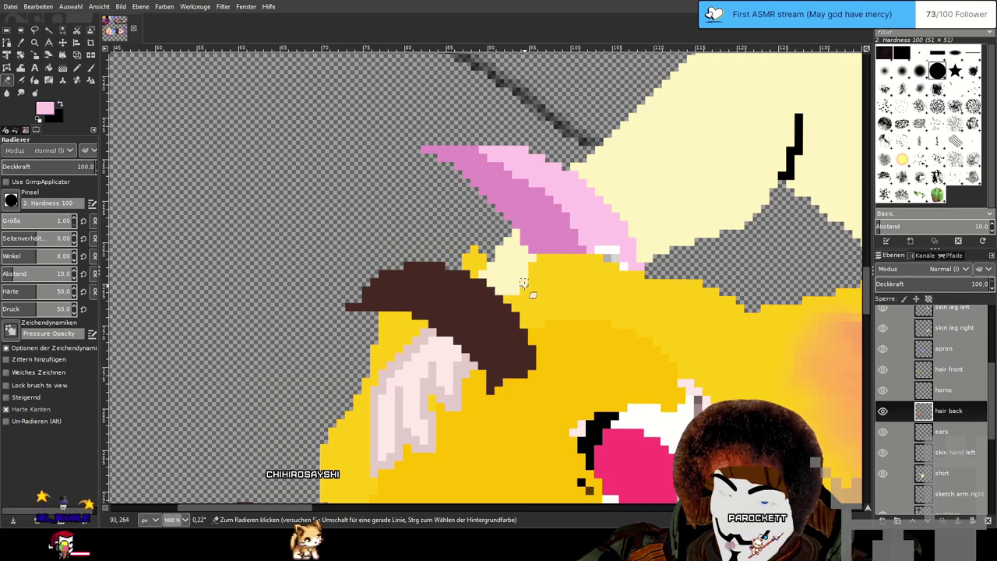
scroll(645, 306, down, 2)
scroll(645, 306, down, 2)
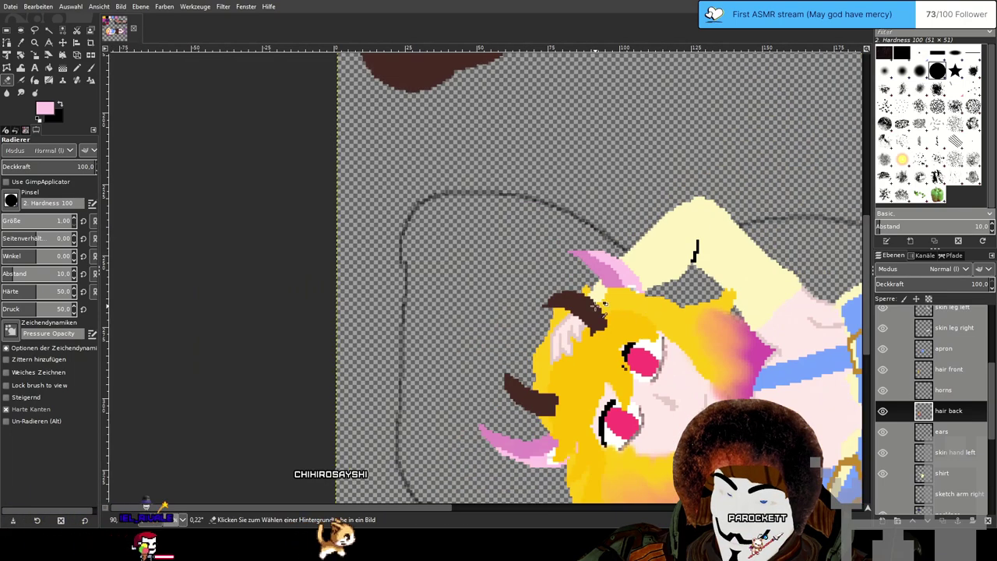
scroll(713, 362, down, 2)
drag(718, 366, 365, 280)
scroll(396, 292, down, 1)
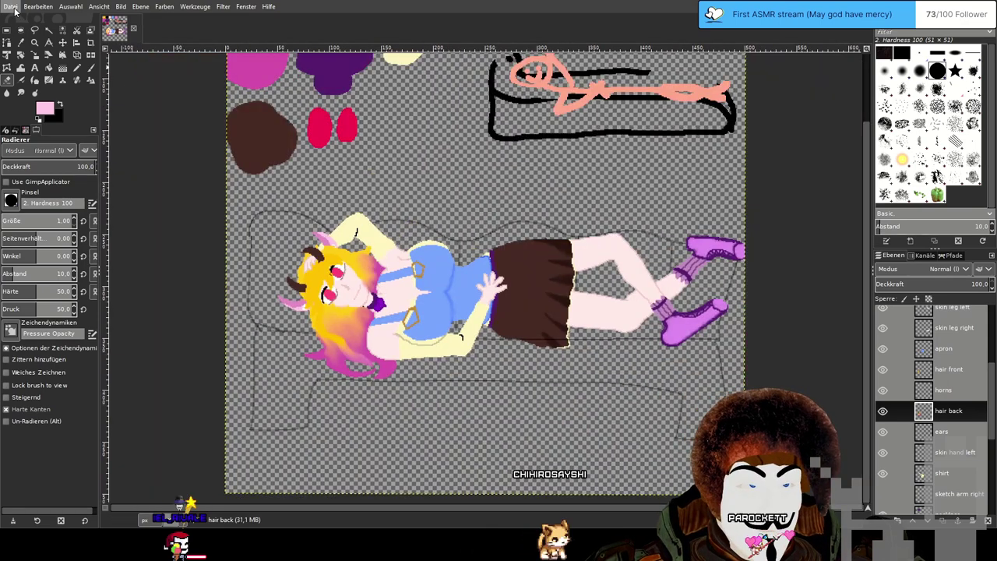
mouse_move(469, 136)
mouse_down()
mouse_move(392, 319)
mouse_move(454, 190)
mouse_up()
drag(330, 174, 545, 183)
scroll(405, 193, up, 6)
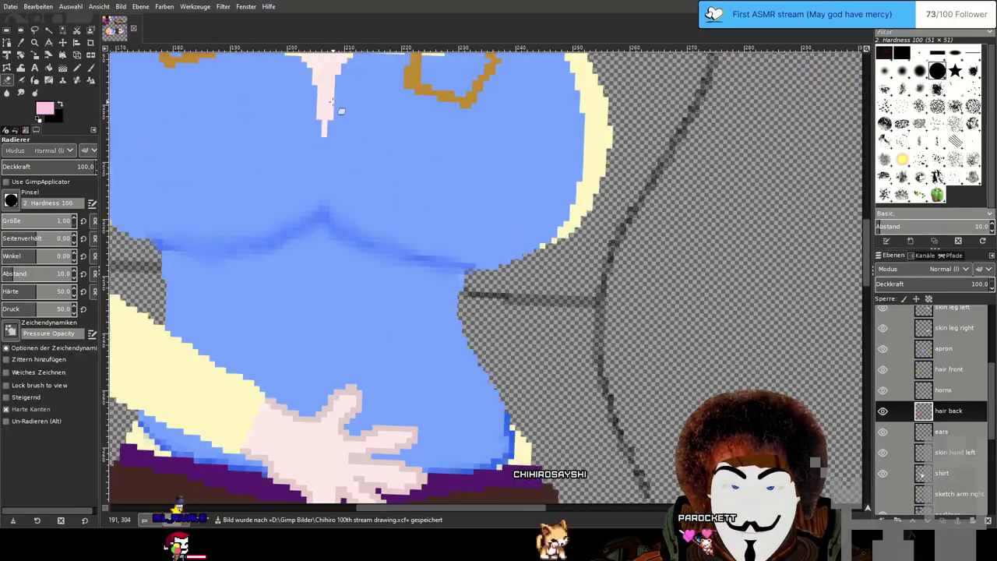
drag(332, 102, 527, 304)
scroll(534, 275, up, 2)
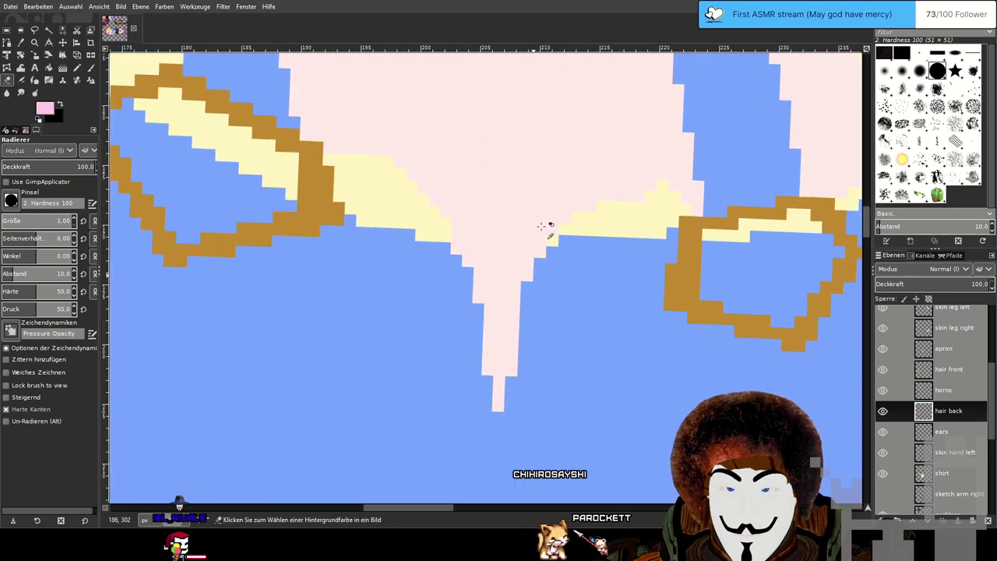
scroll(540, 237, up, 1)
scroll(537, 201, down, 1)
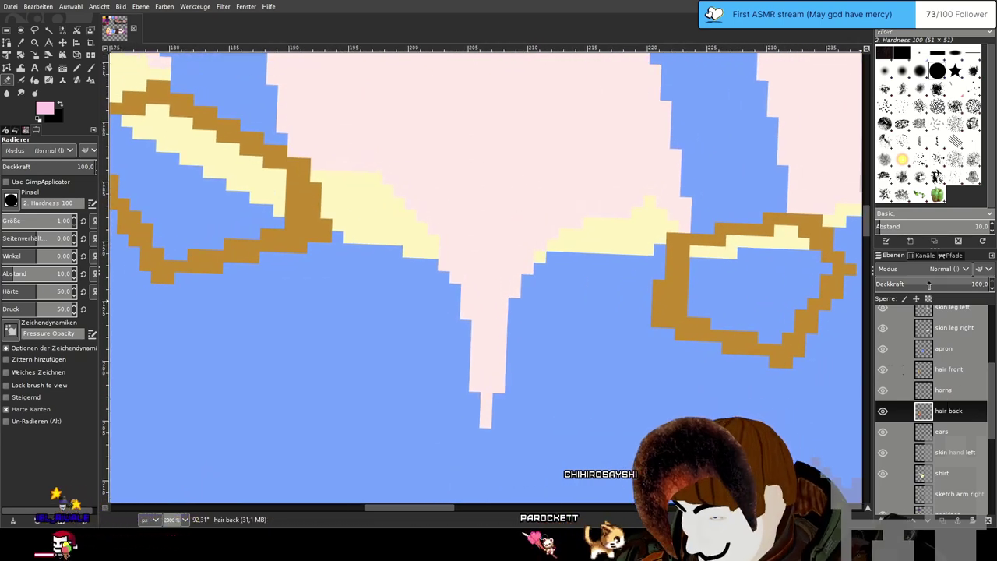
Toggle the shirt and skin layers' visibility, activate the skin layer, and take the Color Picker.
scroll(919, 364, up, 3)
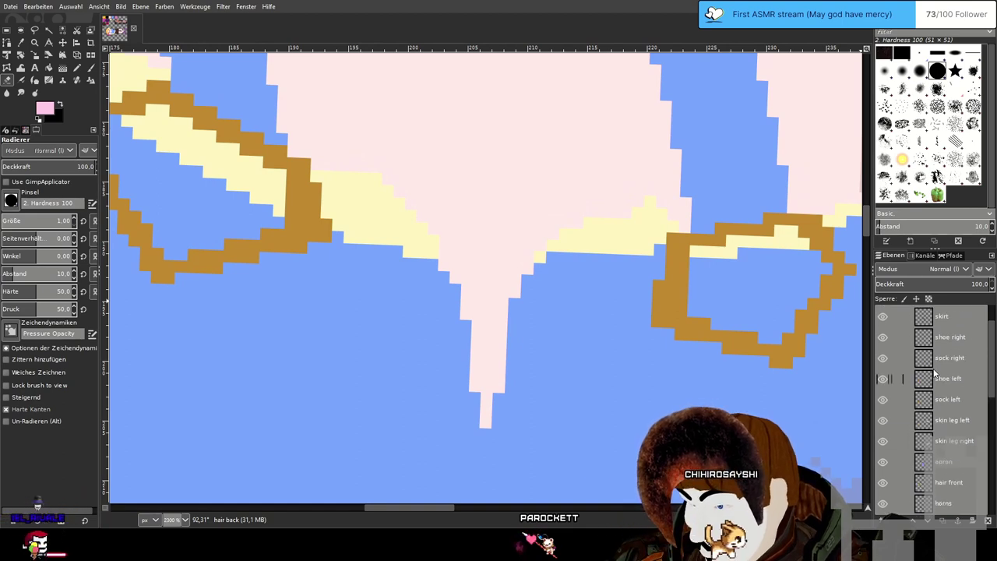
scroll(934, 374, down, 4)
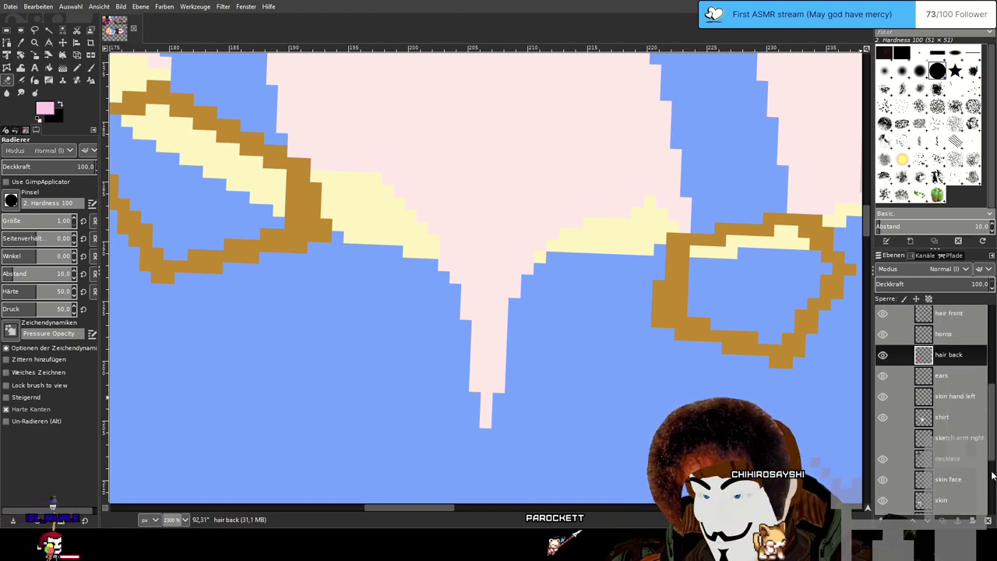
scroll(935, 471, down, 4)
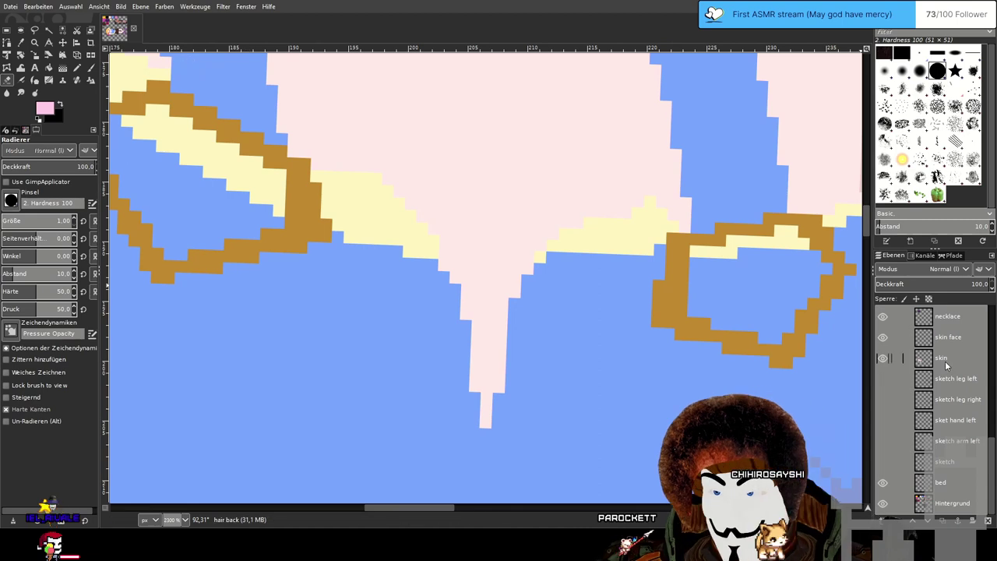
scroll(954, 405, up, 3)
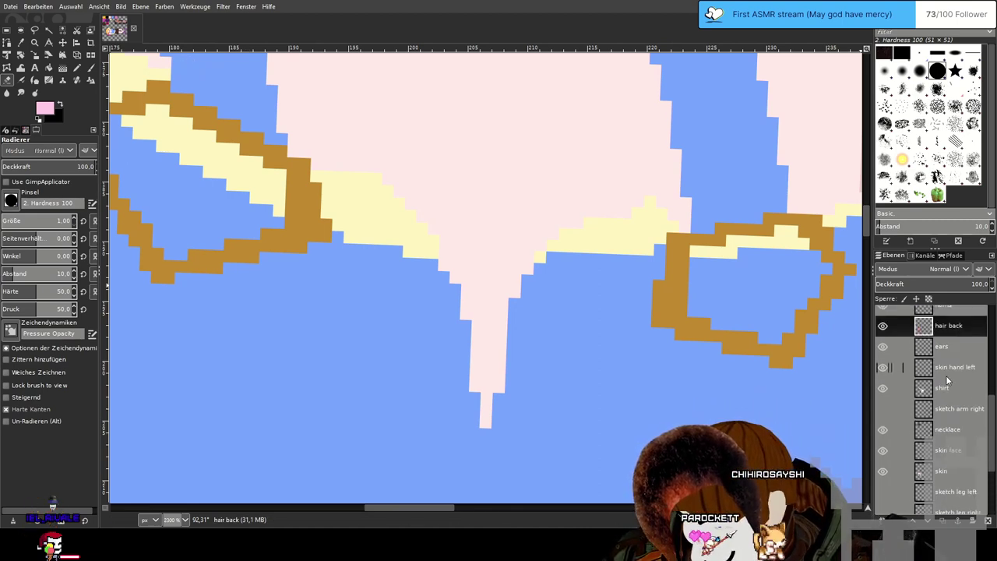
click(883, 389)
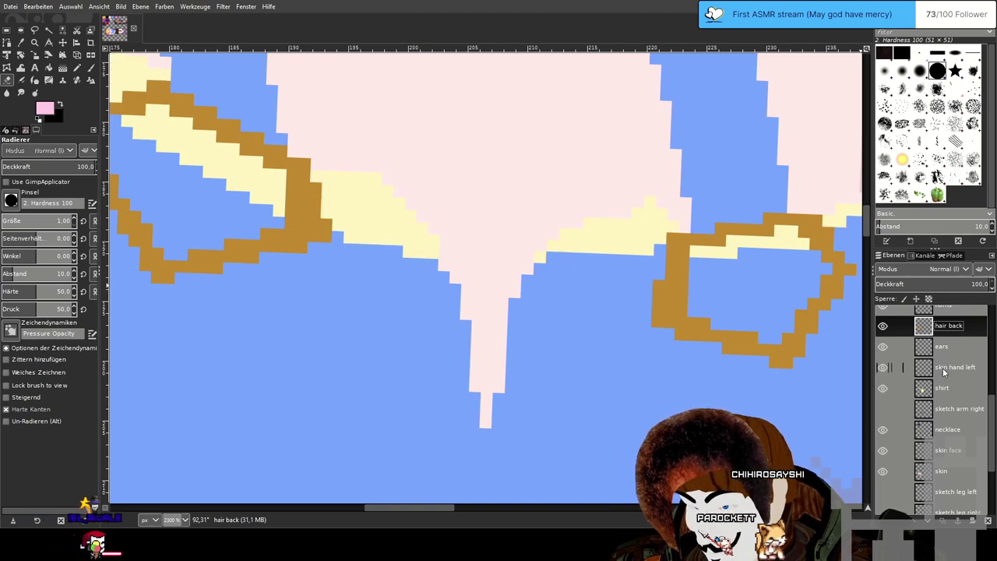
scroll(935, 378, down, 2)
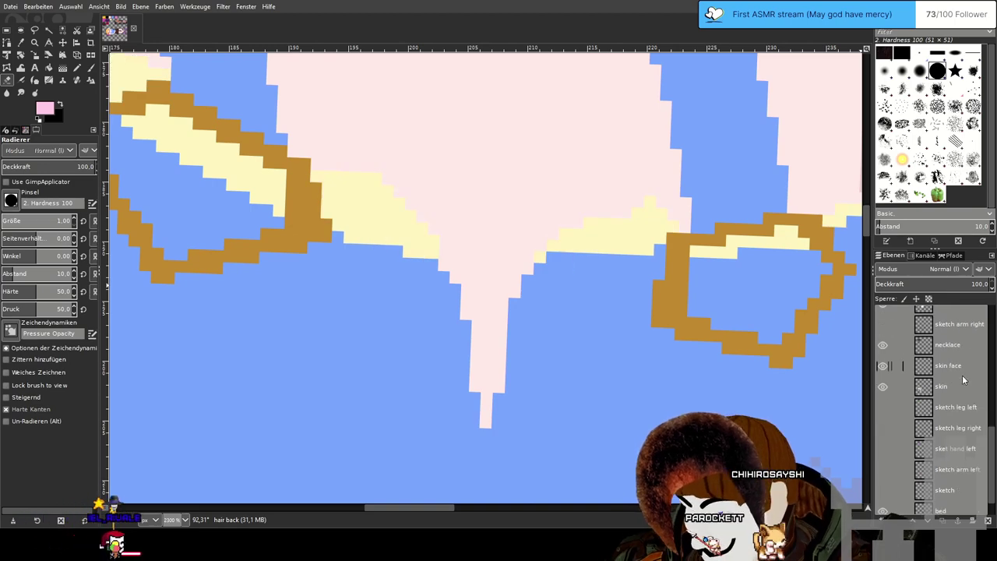
click(885, 388)
click(885, 388)
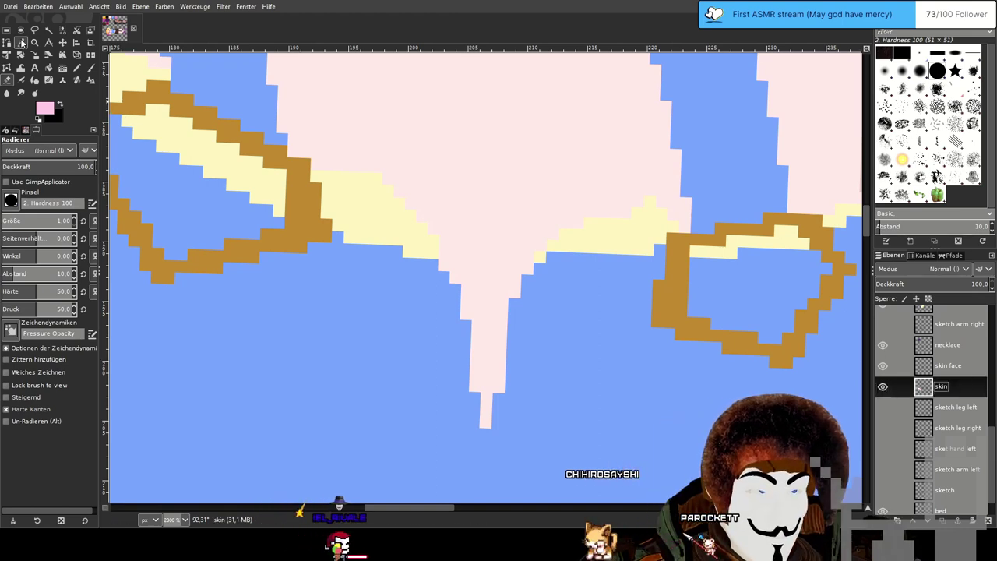
key(o)
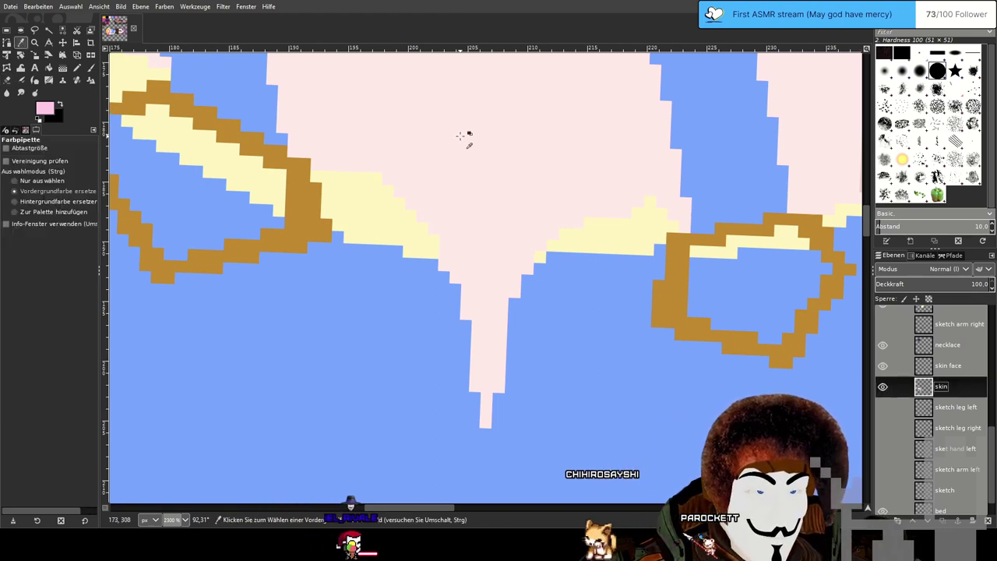
With the Pencil, pick the grey-pink colour of the sketch line from the chest.
click(79, 69)
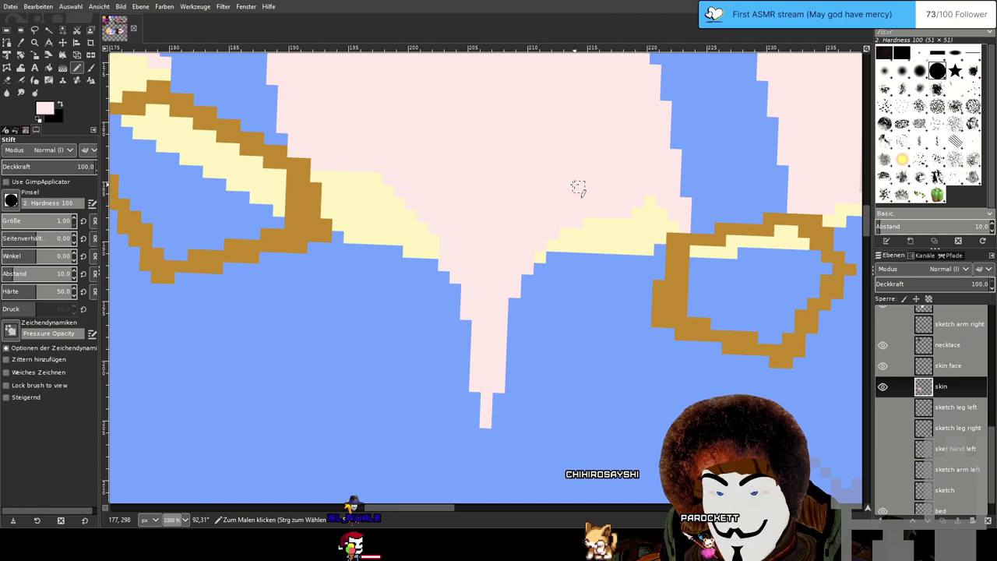
drag(632, 162, 411, 285)
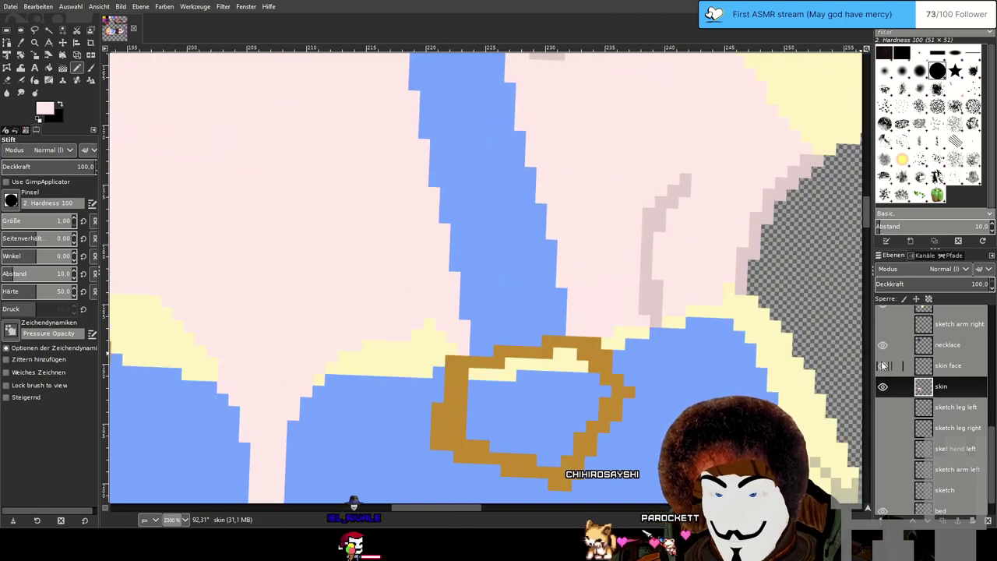
click(21, 42)
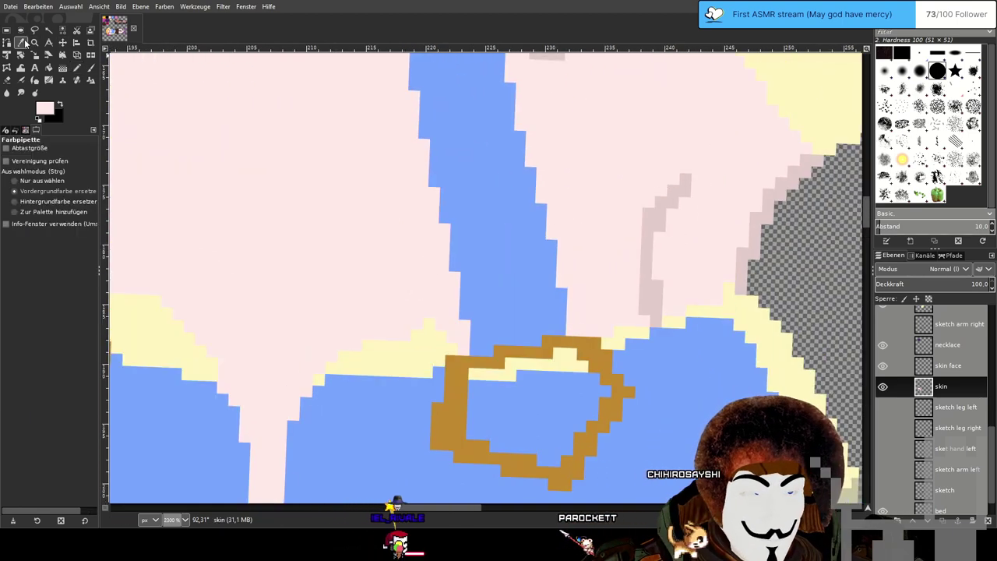
click(654, 220)
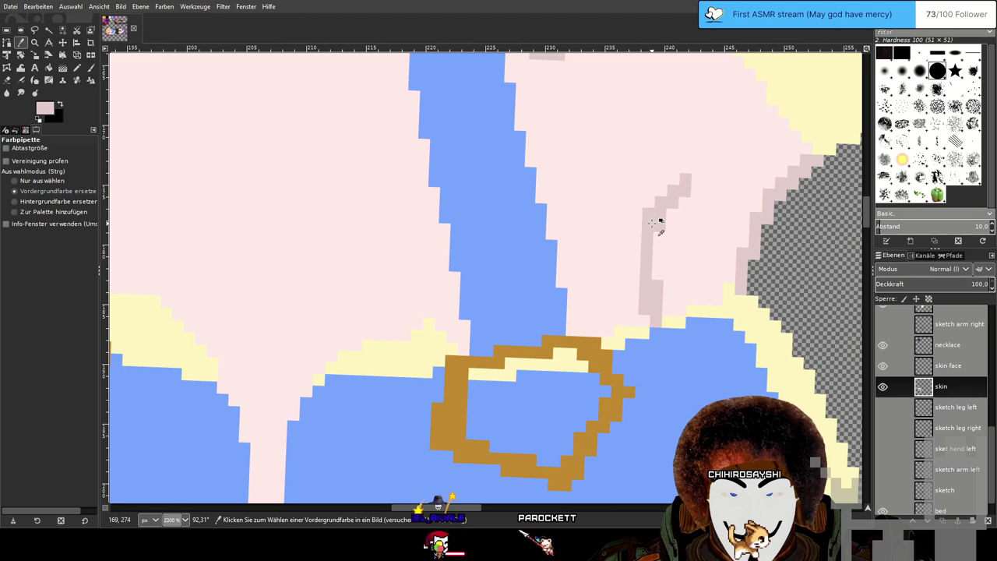
click(77, 68)
Draw a short grey-pink line along the lower edge of the chest skin.
drag(305, 222, 549, 101)
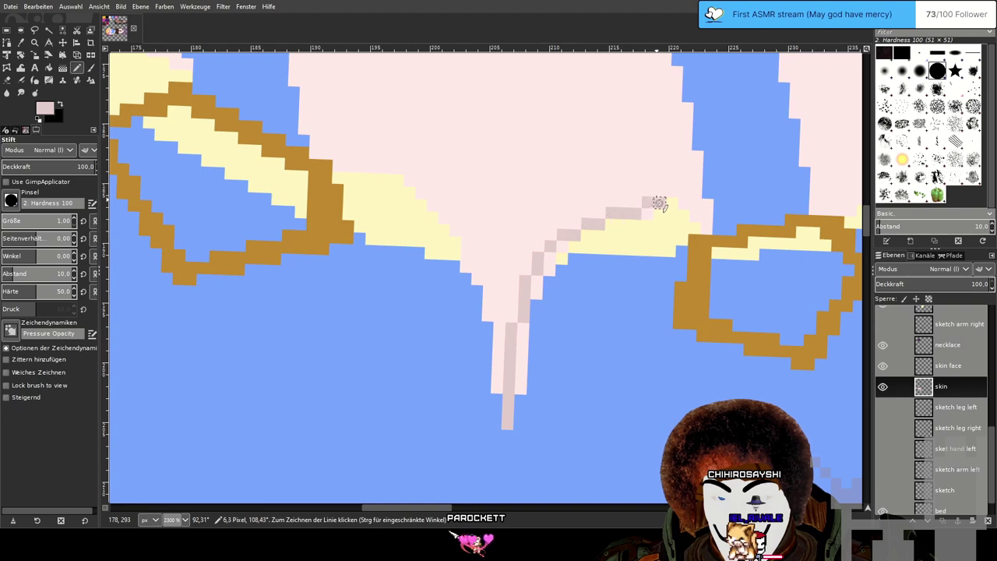
ctrl+scroll(693, 275, down, 3)
ctrl+scroll(678, 269, up, 2)
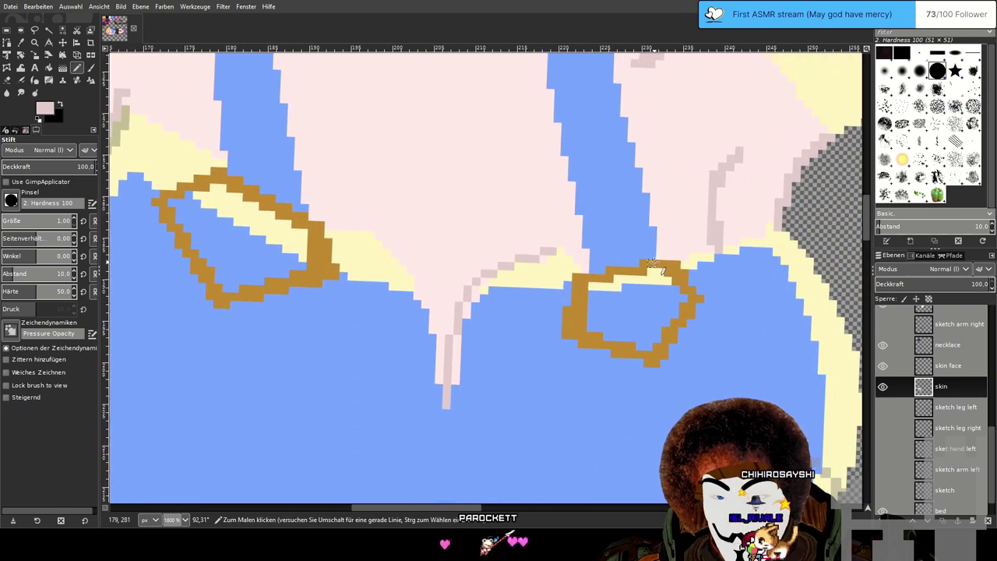
drag(568, 251, 584, 253)
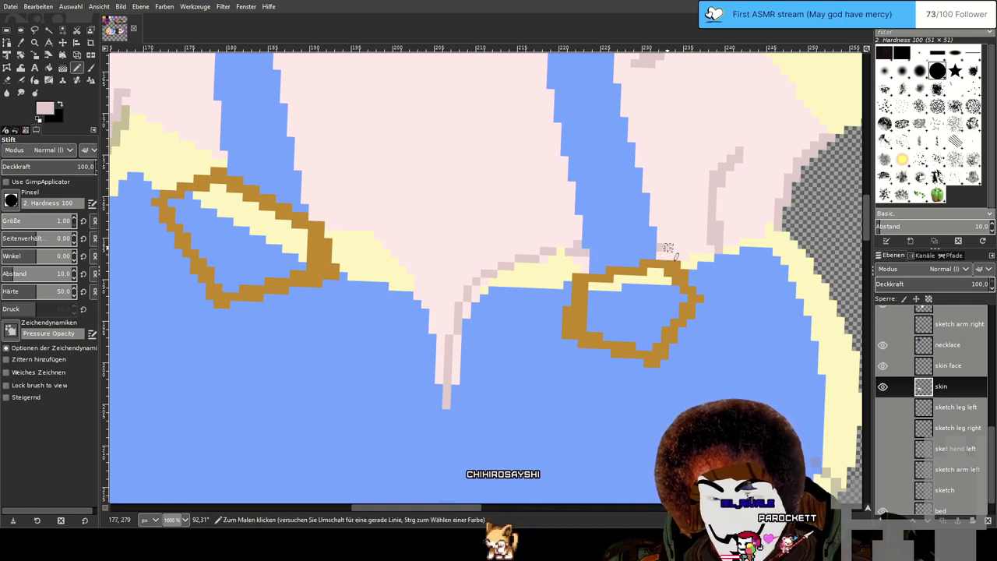
drag(548, 323, 606, 302)
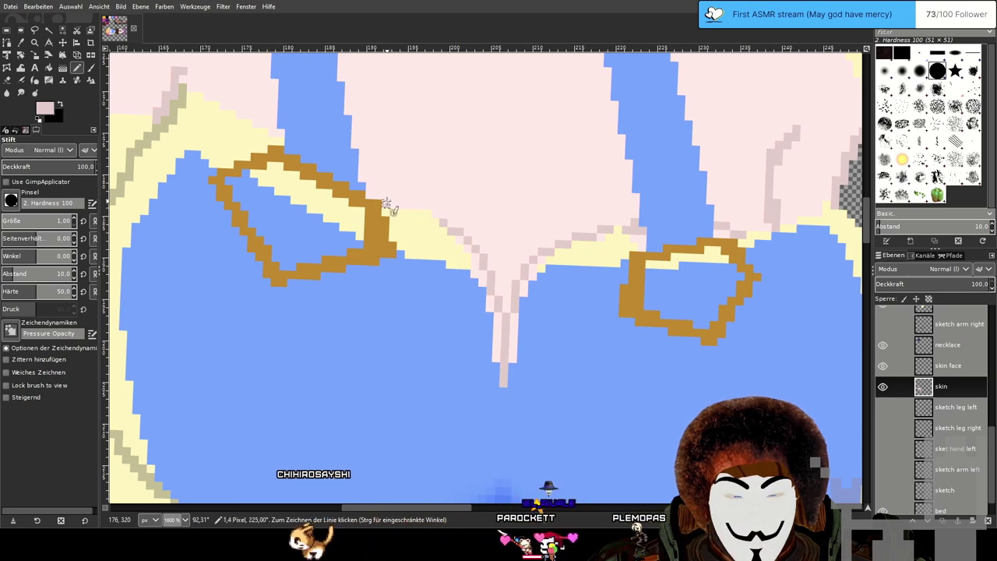
Extend the grey-pink cleavage lines across the chest toward the blue strap, undoing a stray stroke.
drag(395, 204, 434, 214)
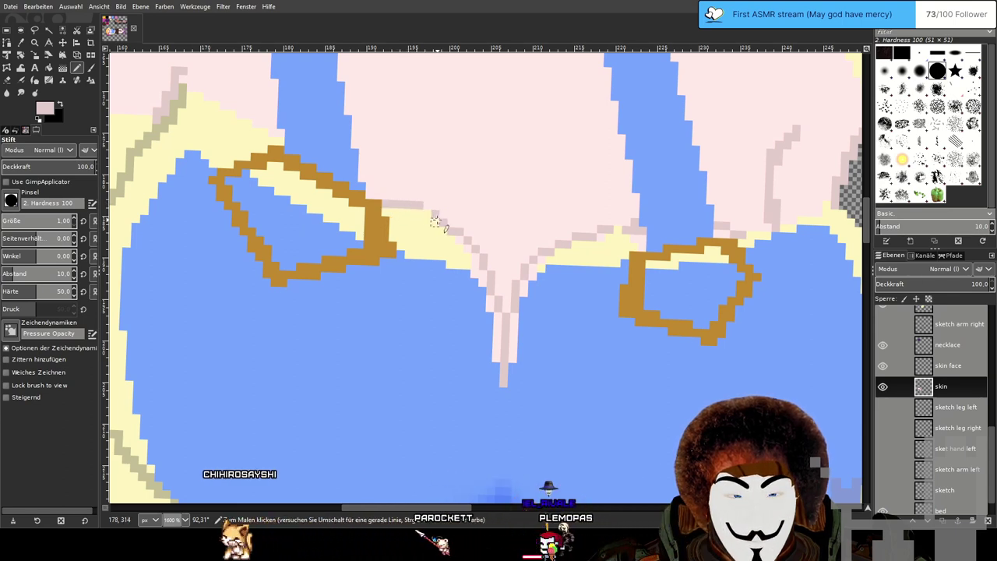
drag(476, 267, 558, 315)
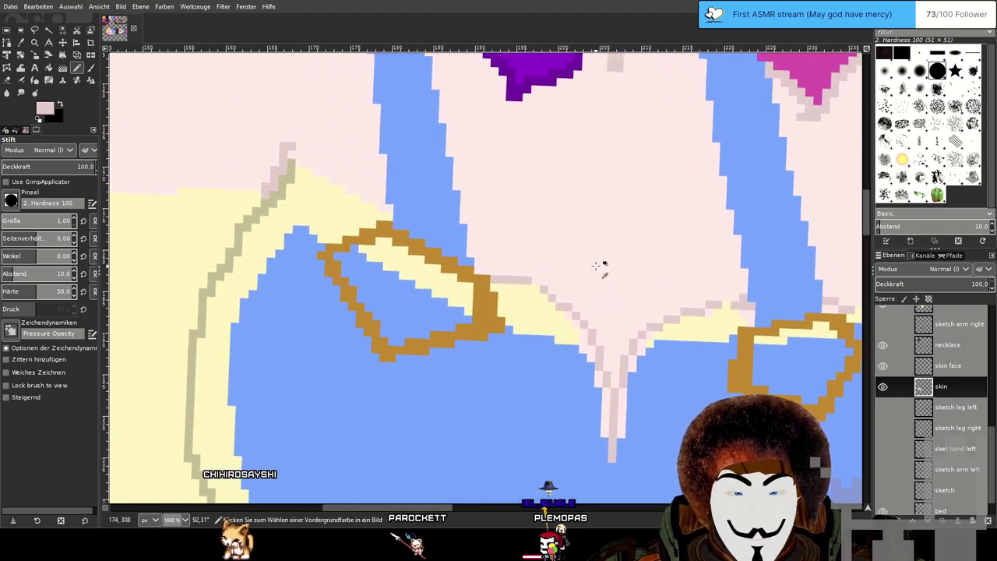
scroll(594, 265, down, 1)
drag(601, 260, 512, 250)
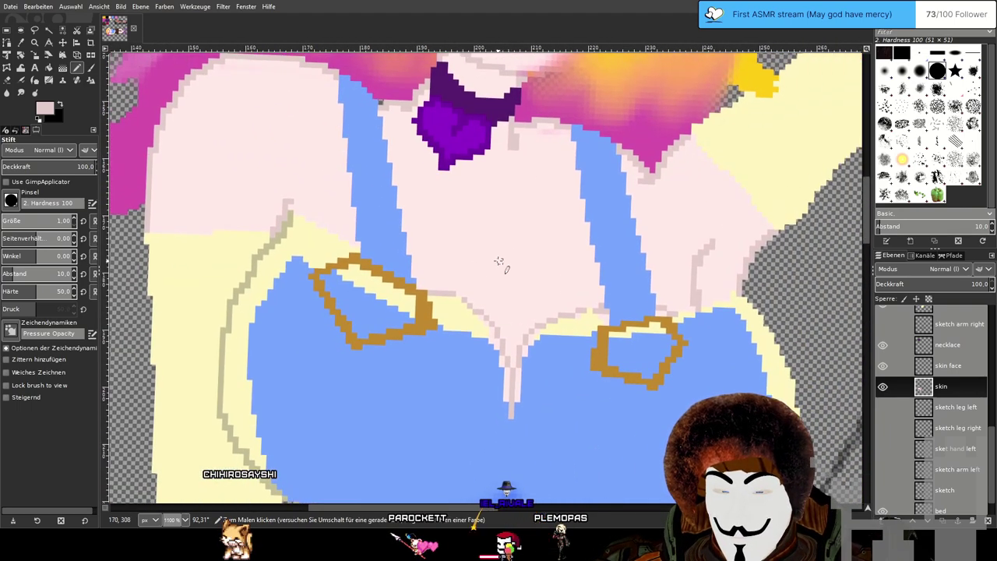
scroll(452, 282, up, 1)
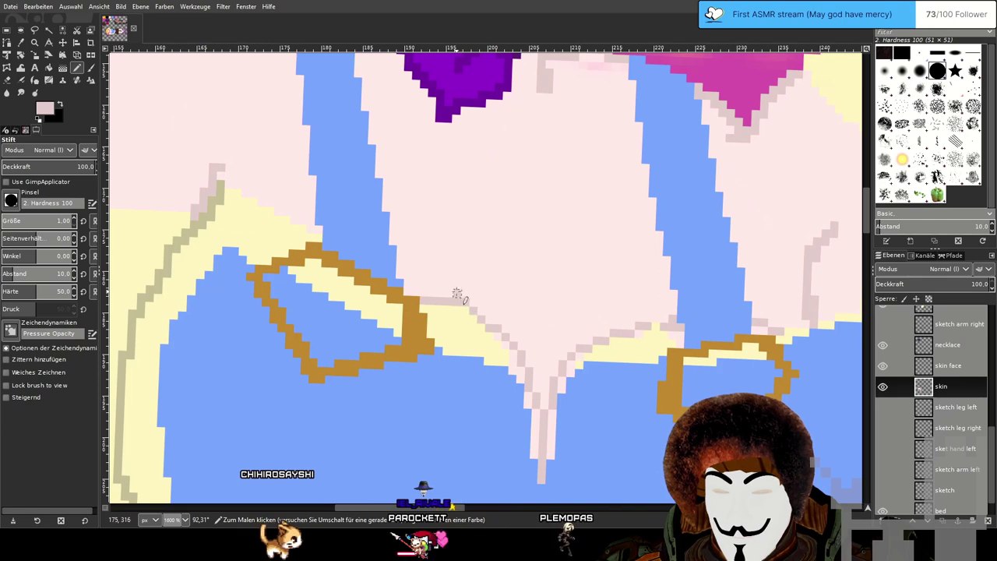
drag(457, 294, 401, 274)
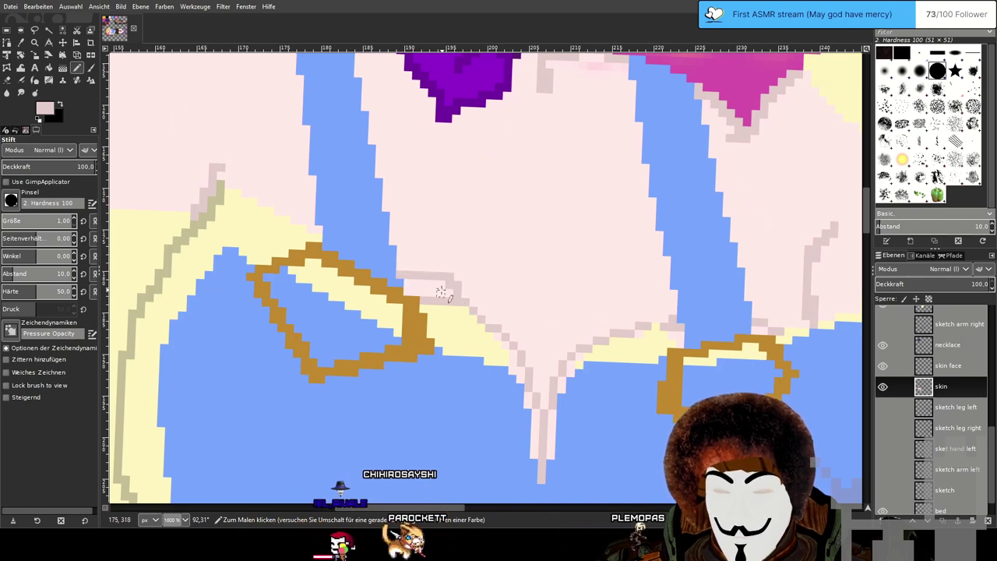
key(ctrl+z)
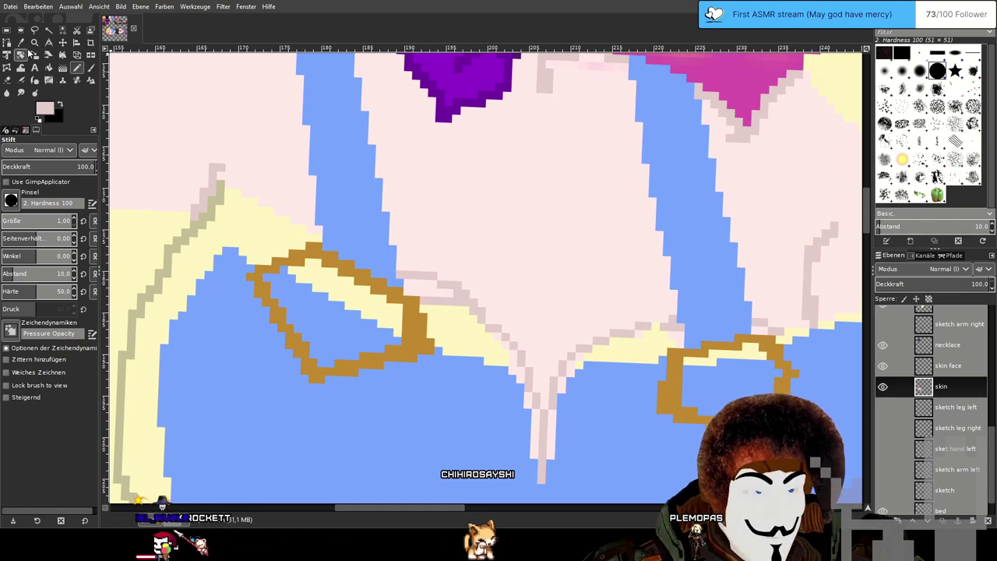
Repaint the yellow edge beside the right strap using a colour sampled from the canvas.
key(o)
click(76, 69)
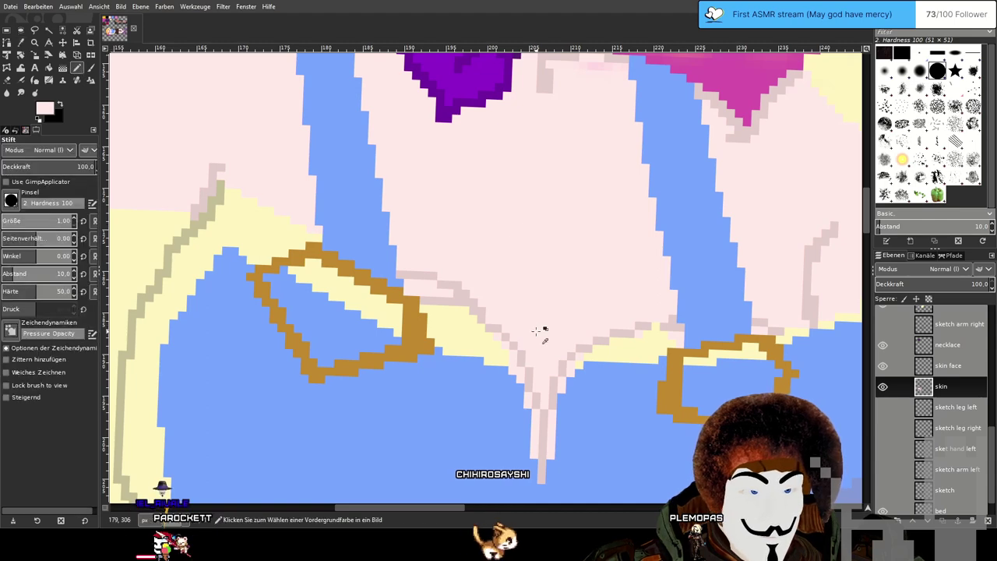
scroll(501, 319, up, 2)
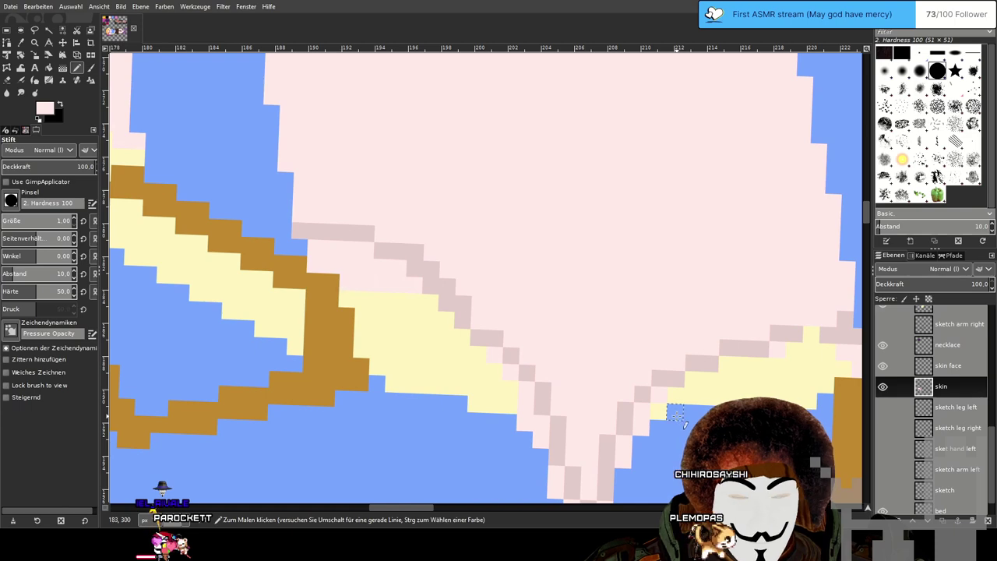
scroll(676, 417, down, 3)
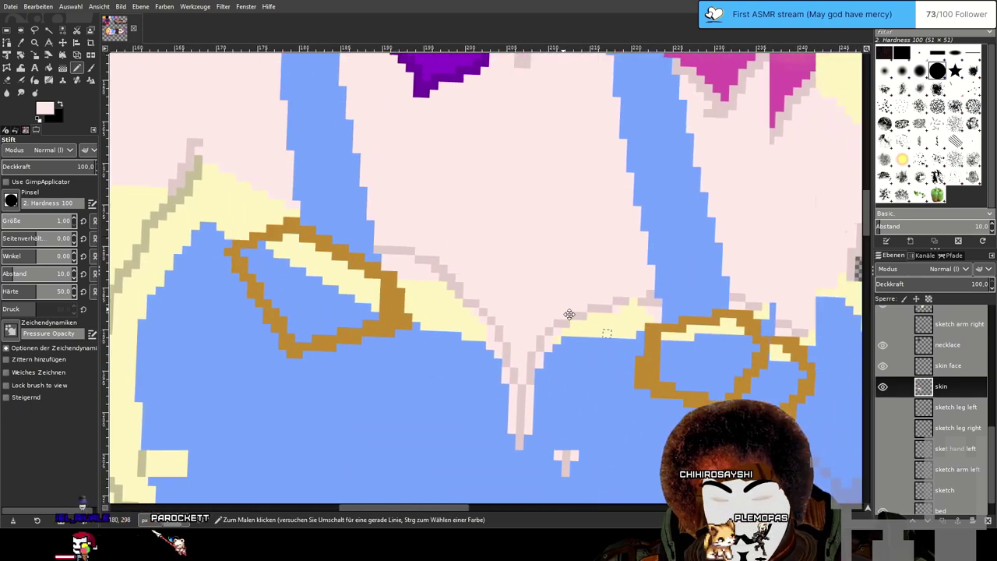
drag(570, 315, 499, 311)
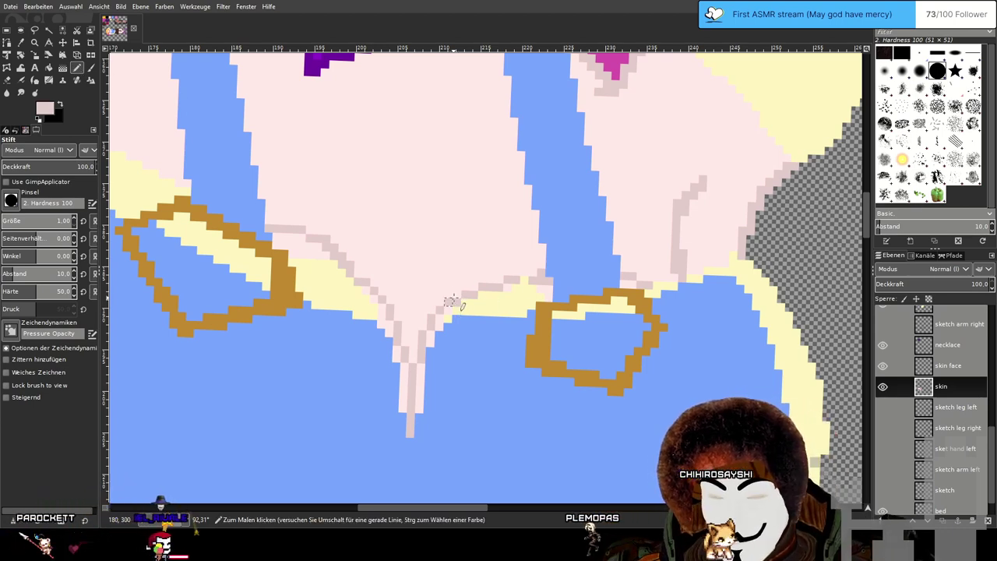
key(ctrl+z)
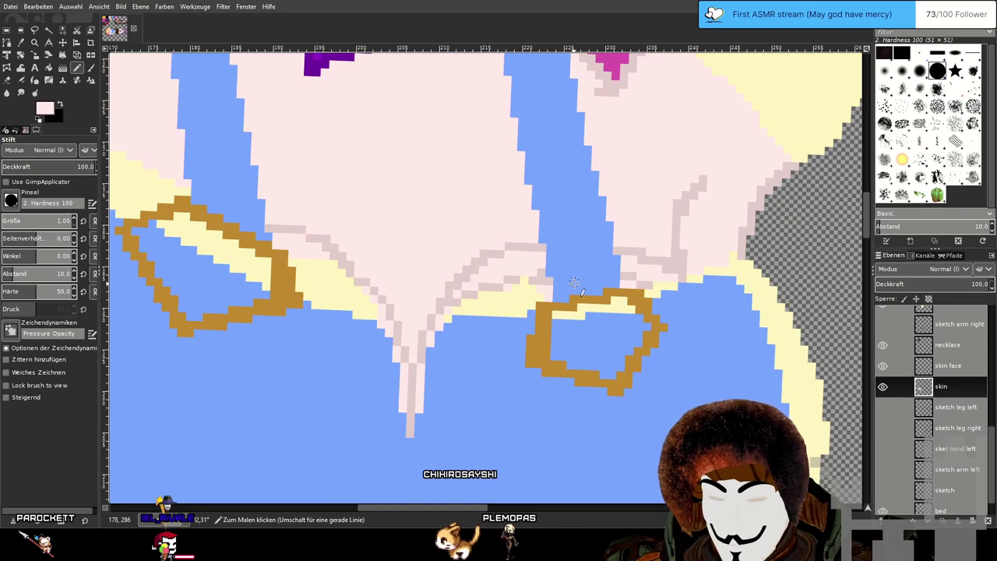
ctrl+scroll(571, 276, up, 1)
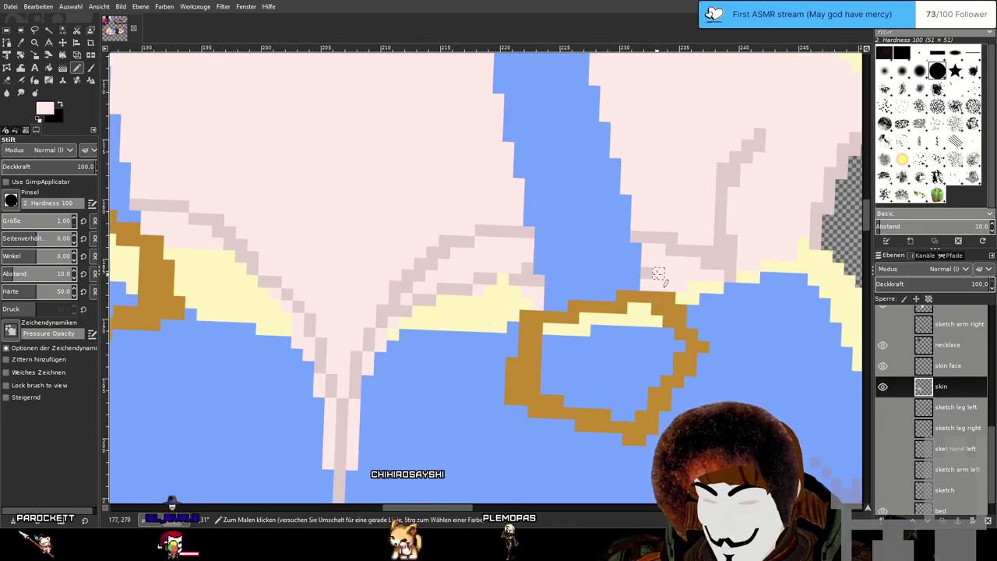
mouse_move(527, 270)
mouse_down()
mouse_move(478, 278)
mouse_move(419, 299)
mouse_up()
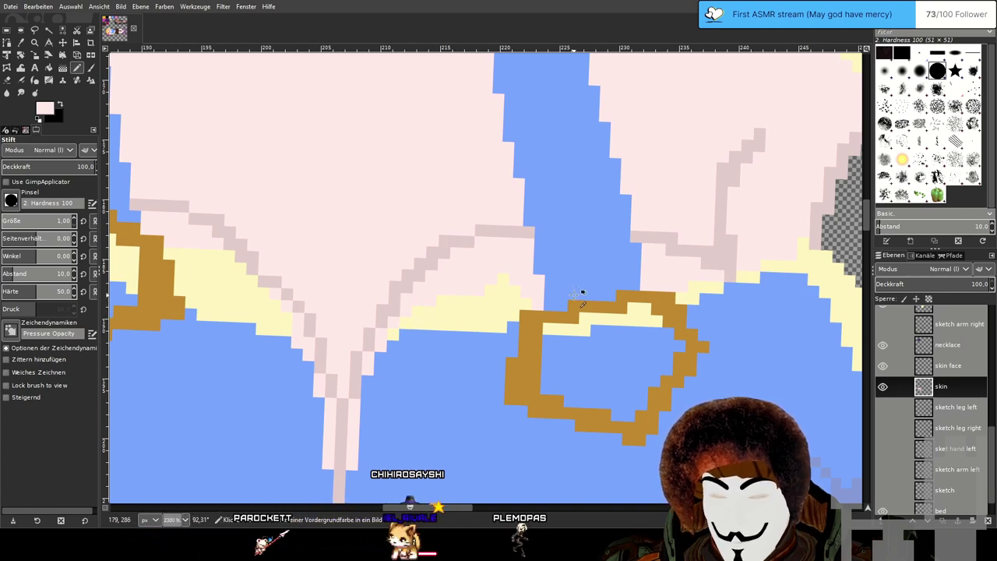
scroll(578, 295, down, 1)
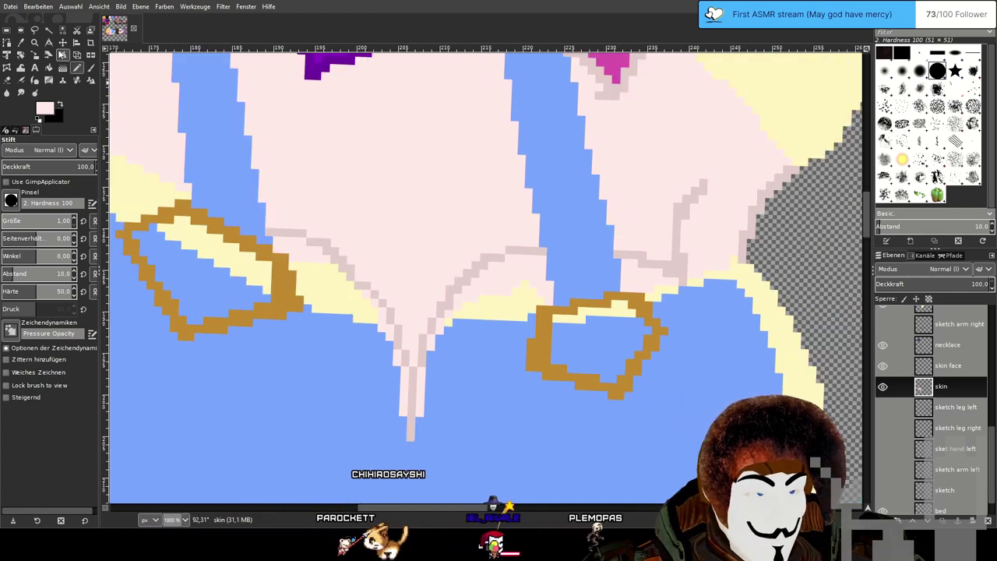
click(21, 93)
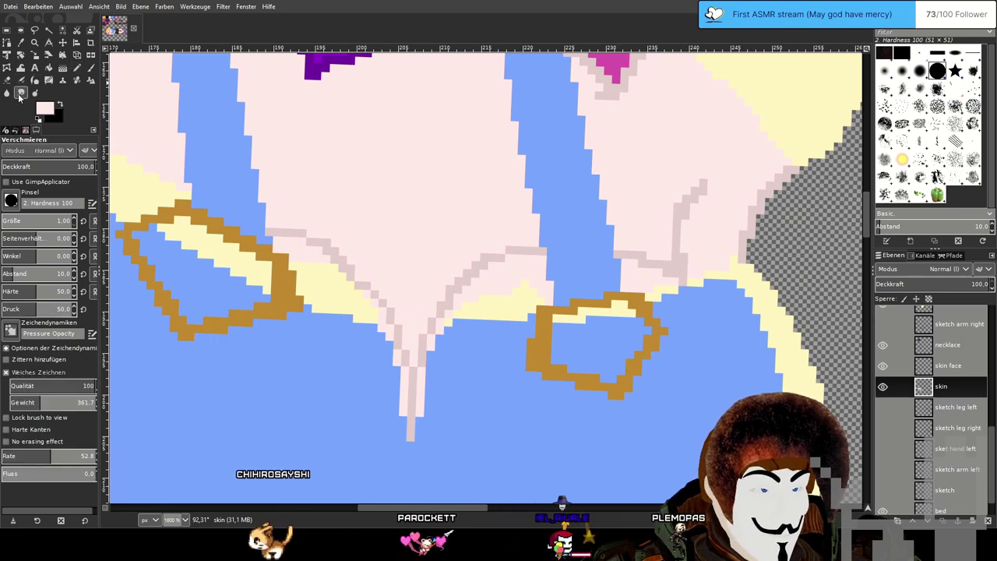
Smudge the left and centre grey cleavage lines softly into the pink skin.
scroll(505, 247, left, 3)
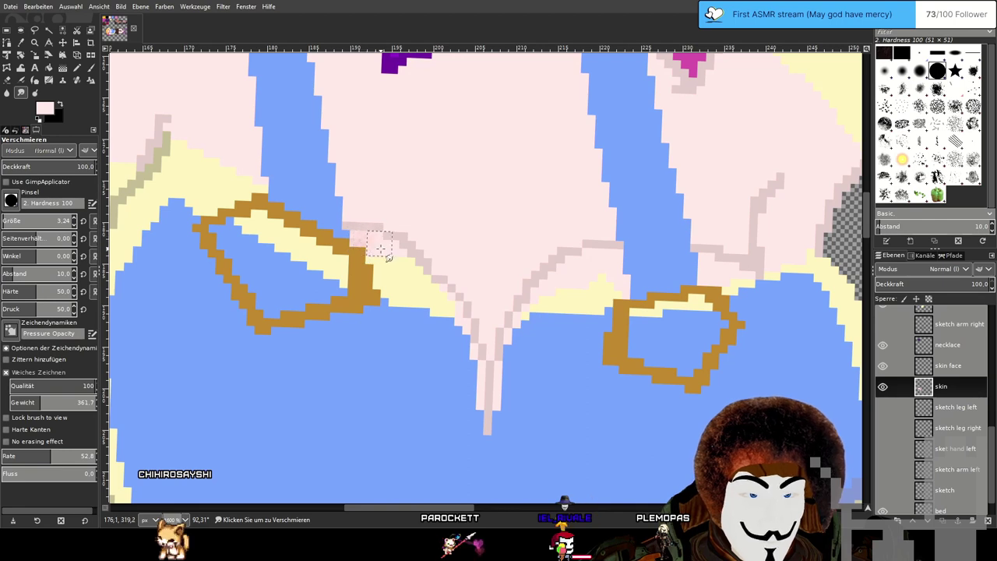
drag(379, 244, 358, 239)
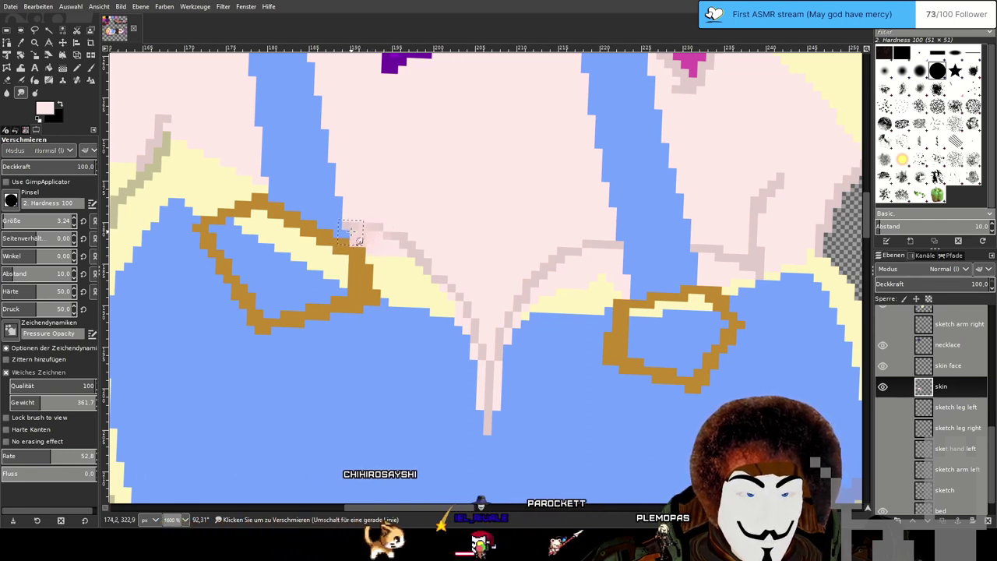
mouse_move(347, 225)
mouse_down()
mouse_move(377, 225)
mouse_move(392, 238)
mouse_move(383, 250)
mouse_move(399, 230)
mouse_move(369, 249)
mouse_move(386, 224)
mouse_move(385, 256)
mouse_move(407, 237)
mouse_move(386, 256)
mouse_move(424, 254)
mouse_move(387, 265)
mouse_move(417, 243)
mouse_move(385, 250)
mouse_move(417, 242)
mouse_move(436, 261)
mouse_up()
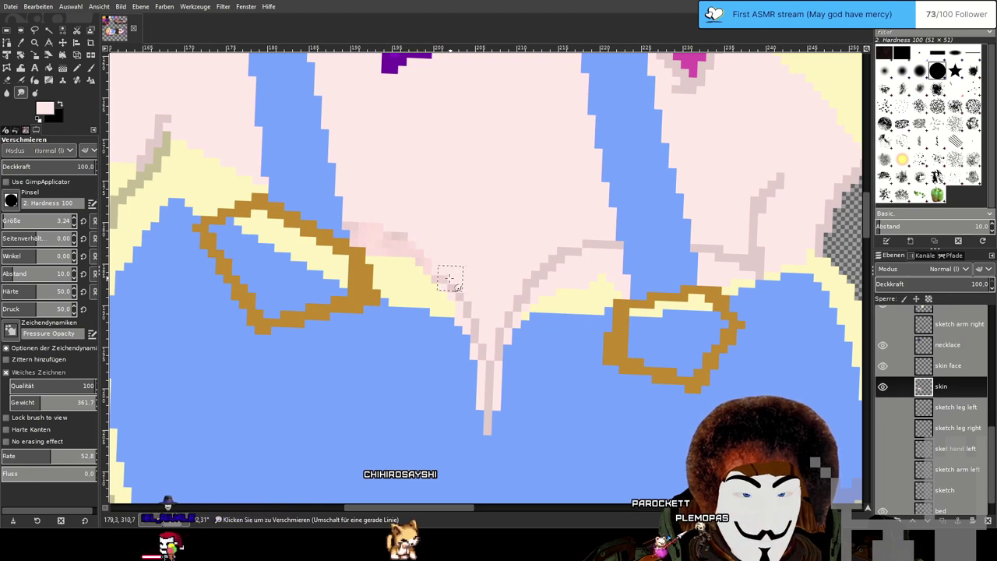
drag(461, 299, 471, 313)
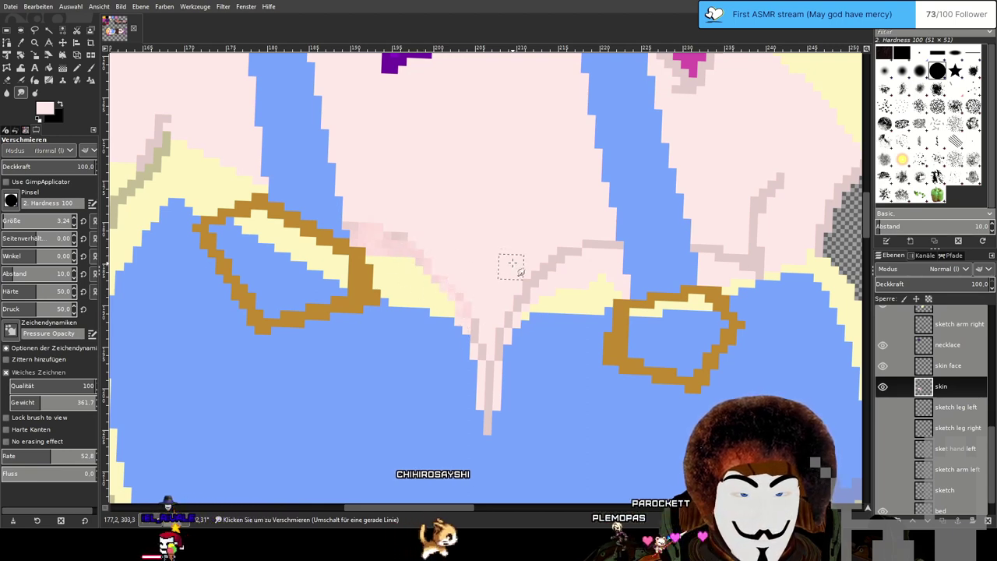
mouse_move(559, 269)
mouse_down()
mouse_move(567, 278)
mouse_move(574, 258)
mouse_move(600, 286)
mouse_move(575, 256)
mouse_up()
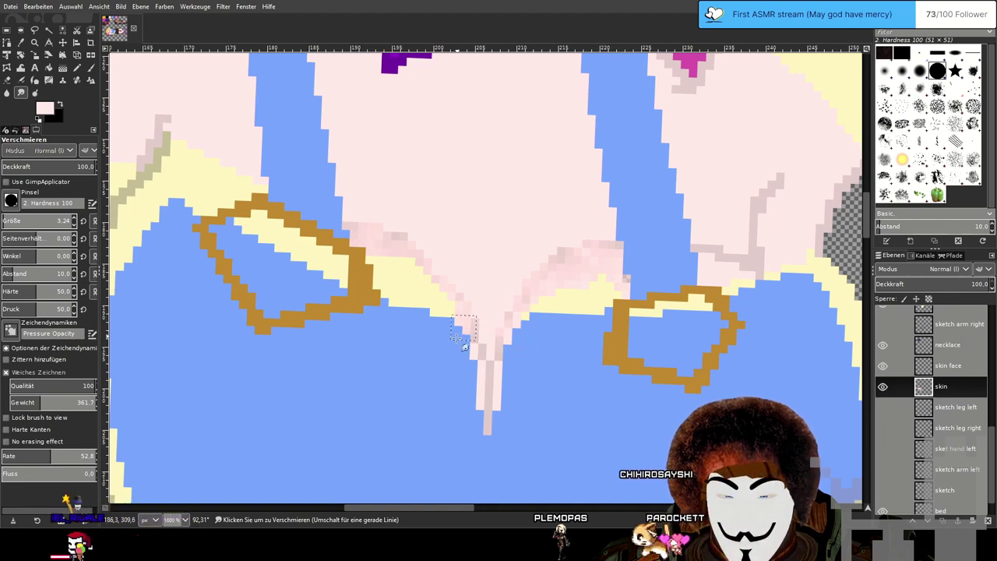
drag(486, 327, 491, 405)
drag(649, 351, 588, 358)
Blend the right line's end into the skin and pick a lighter skin pink.
scroll(588, 359, right, 1)
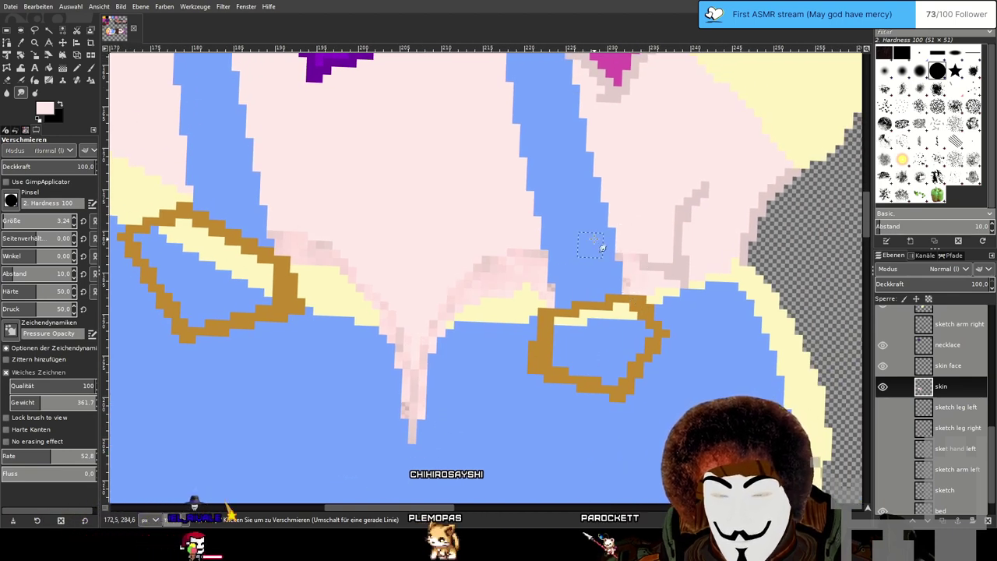
mouse_move(628, 263)
mouse_down()
mouse_move(647, 280)
mouse_move(647, 250)
mouse_up()
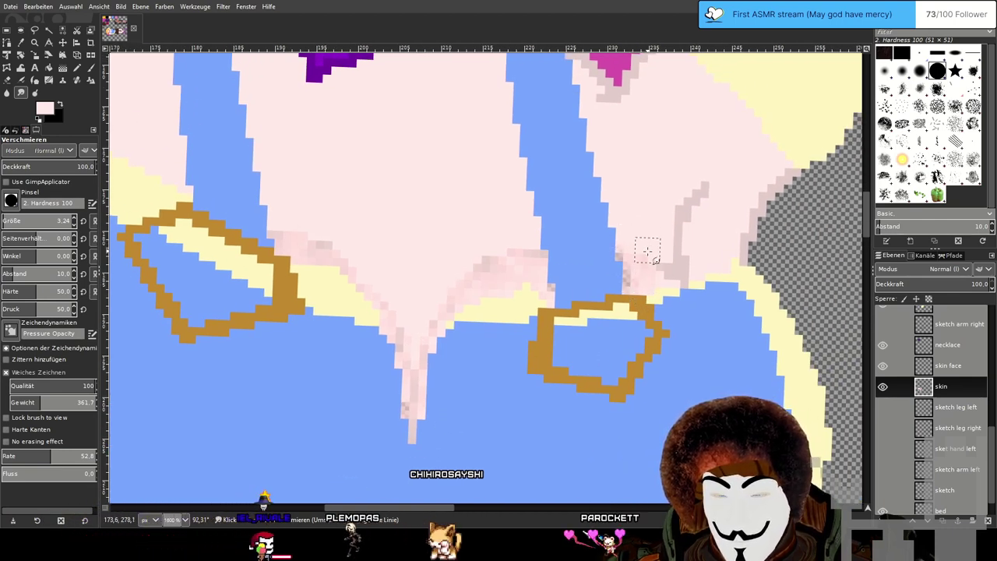
scroll(487, 277, down, 3)
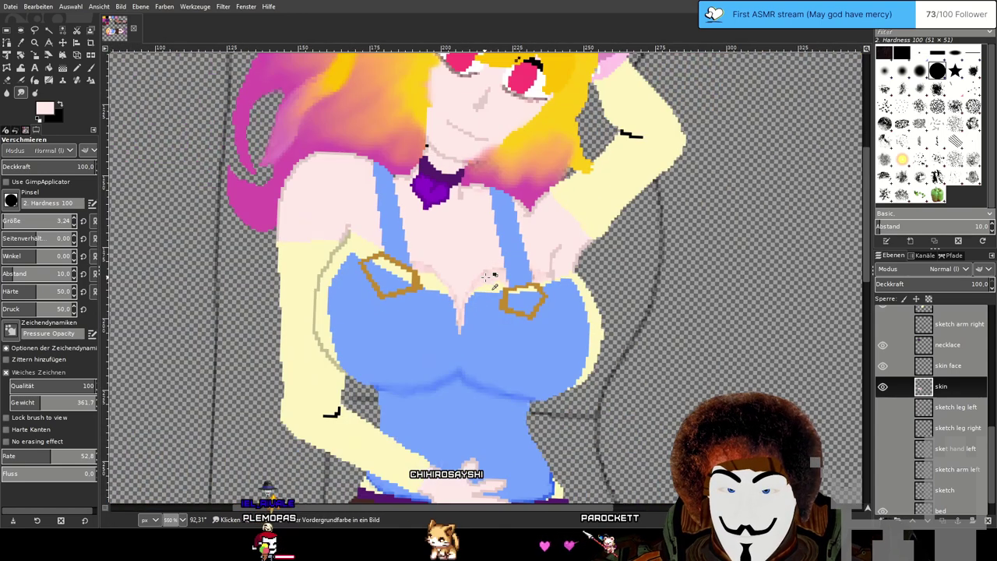
scroll(488, 225, up, 3)
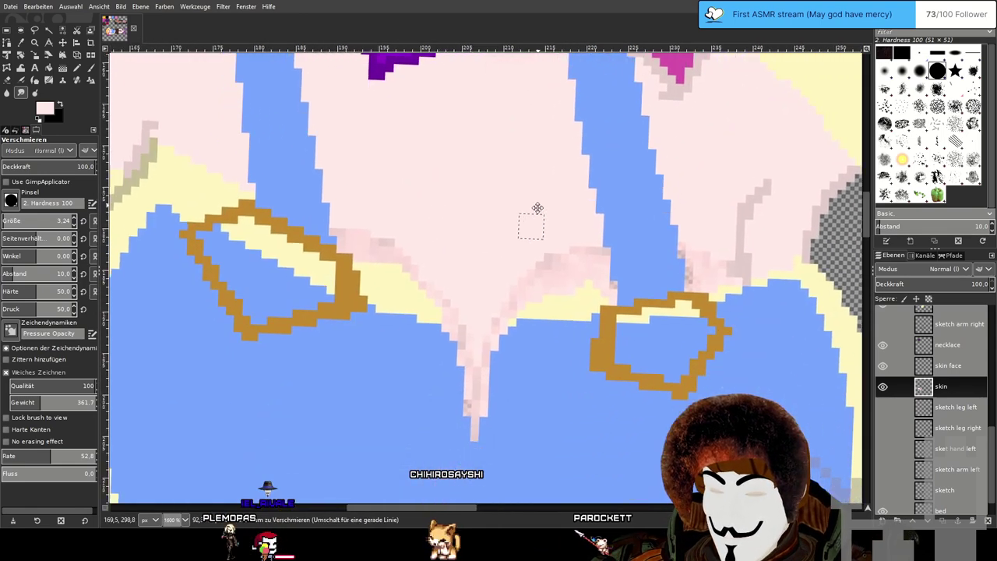
drag(538, 208, 546, 182)
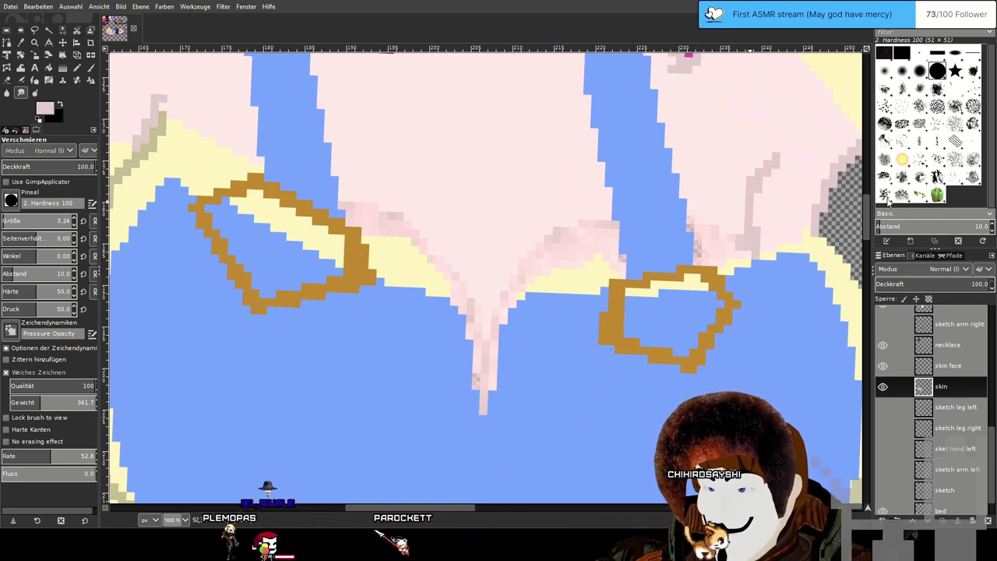
click(890, 202)
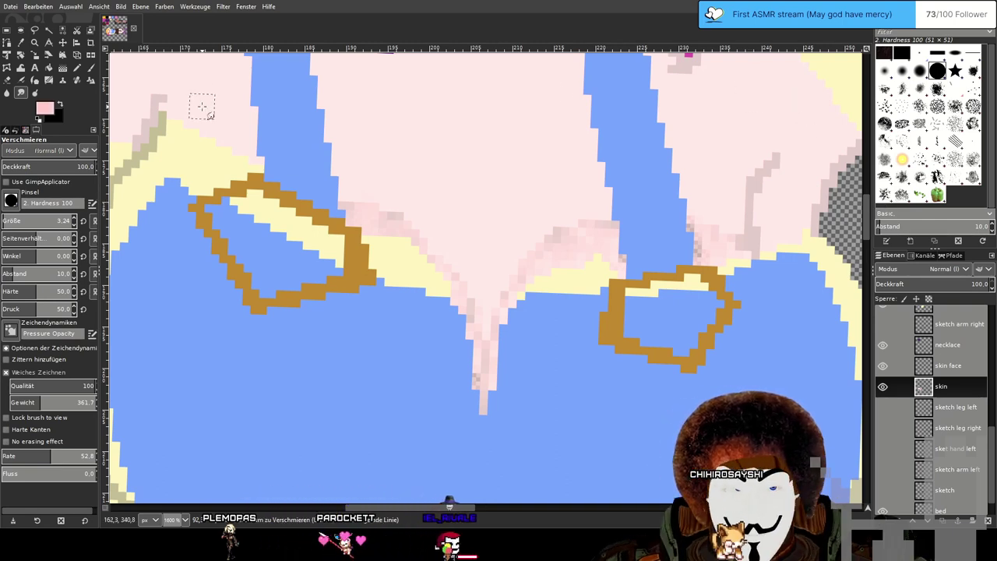
Set the Pencil to size 1 and draw thin pink lines down both cleavage edges.
click(78, 68)
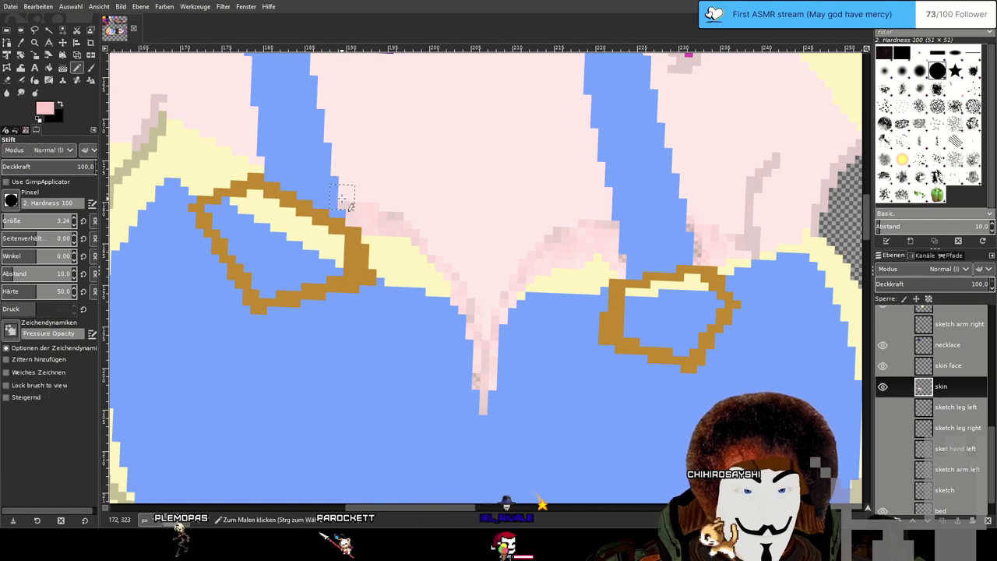
drag(53, 222, 11, 221)
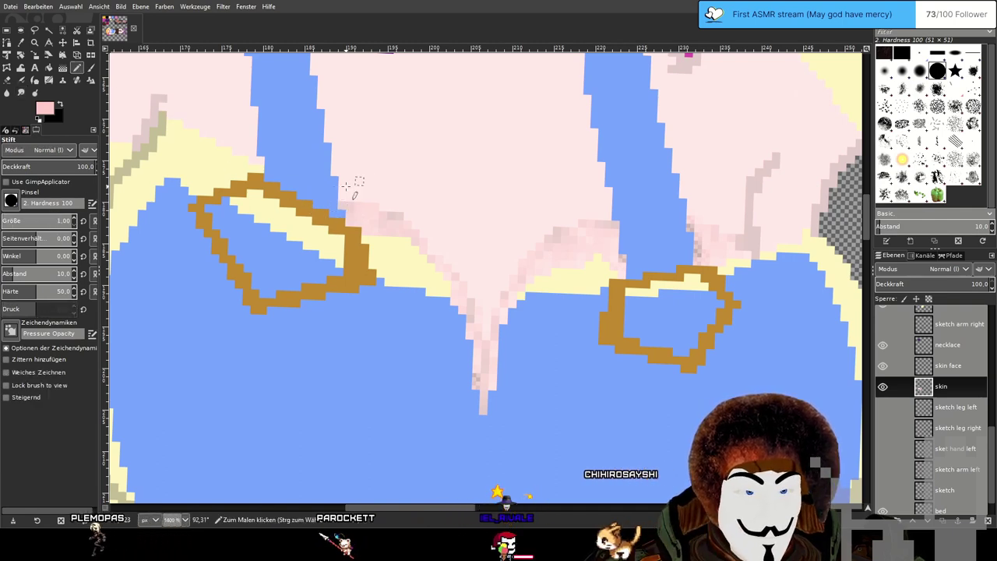
mouse_move(341, 197)
mouse_down()
mouse_move(417, 234)
mouse_move(462, 285)
mouse_move(489, 395)
mouse_up()
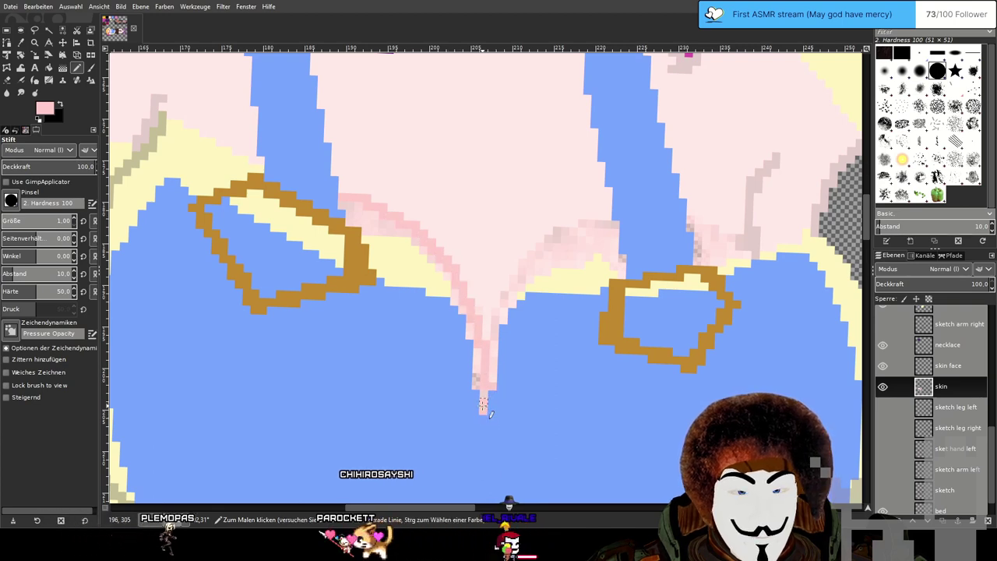
mouse_move(503, 306)
mouse_down()
mouse_move(549, 239)
mouse_move(575, 223)
mouse_move(657, 212)
mouse_move(730, 230)
mouse_move(748, 254)
mouse_up()
scroll(662, 264, right, 3)
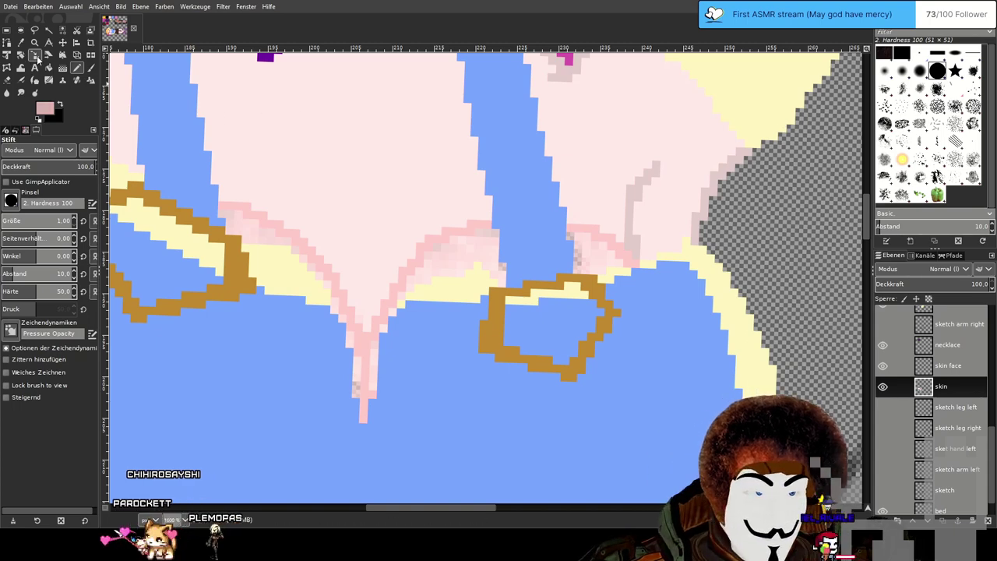
Start scaling the skin layer with the Scale tool, then cancel it.
click(37, 58)
click(592, 235)
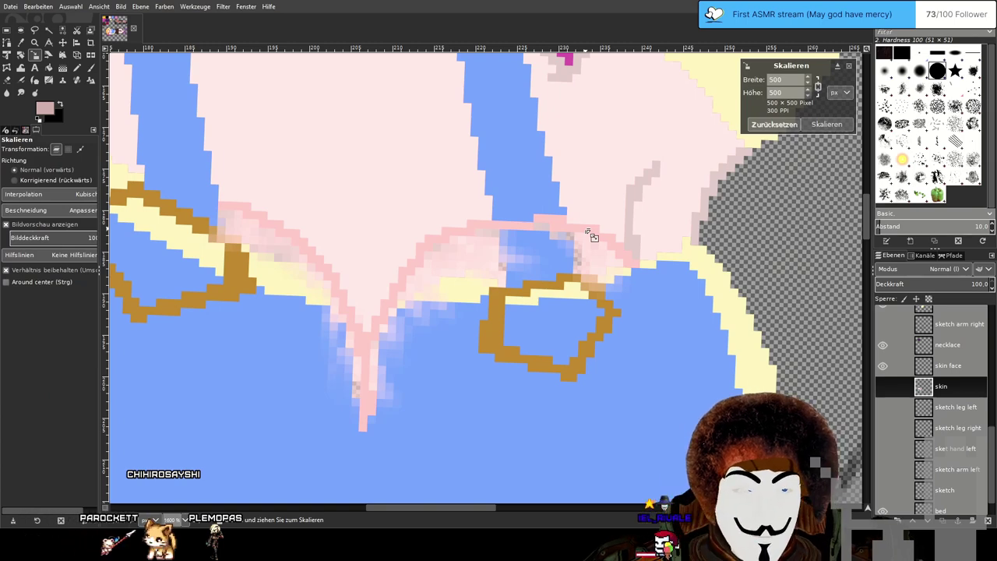
key(ctrl+z)
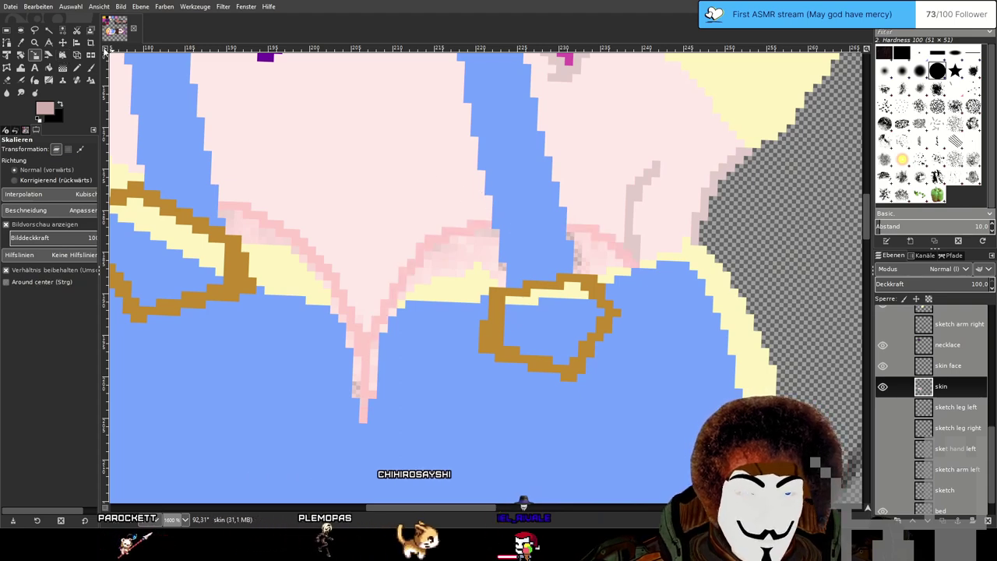
key(shift+b)
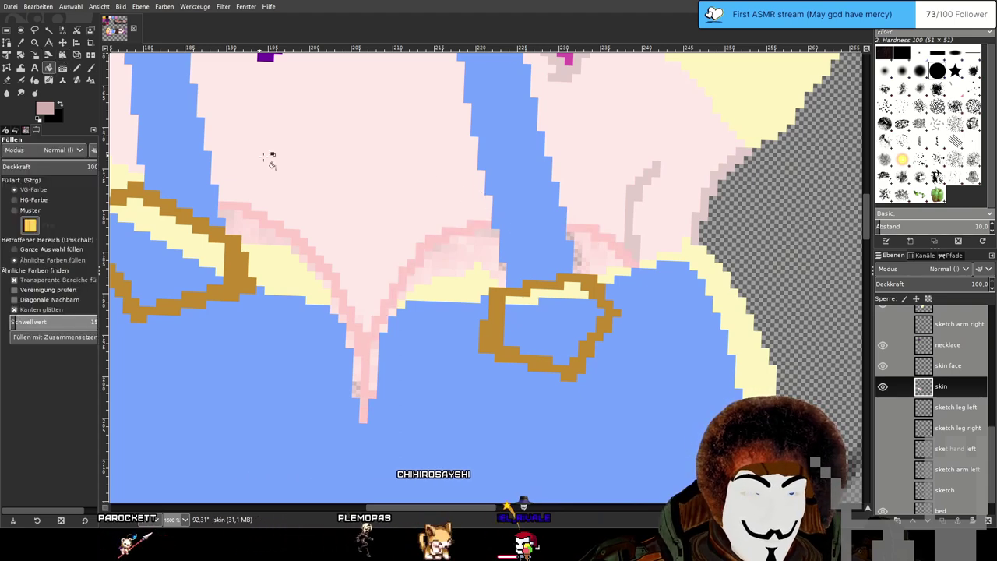
Fill the right and left outlines with darker pink, then undo those fills.
click(592, 228)
click(471, 227)
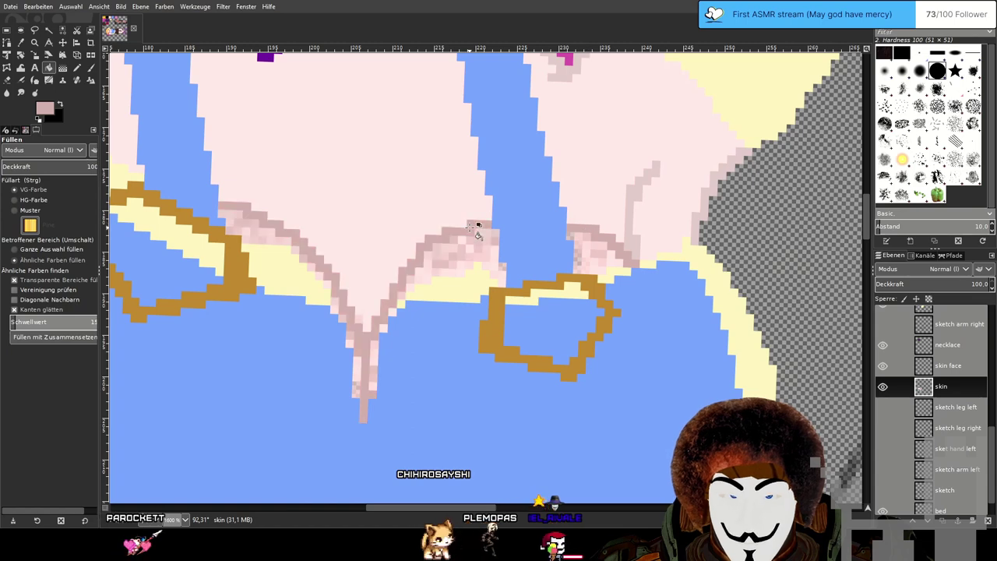
mouse_move(471, 228)
mouse_down()
mouse_move(563, 432)
mouse_move(602, 248)
mouse_up()
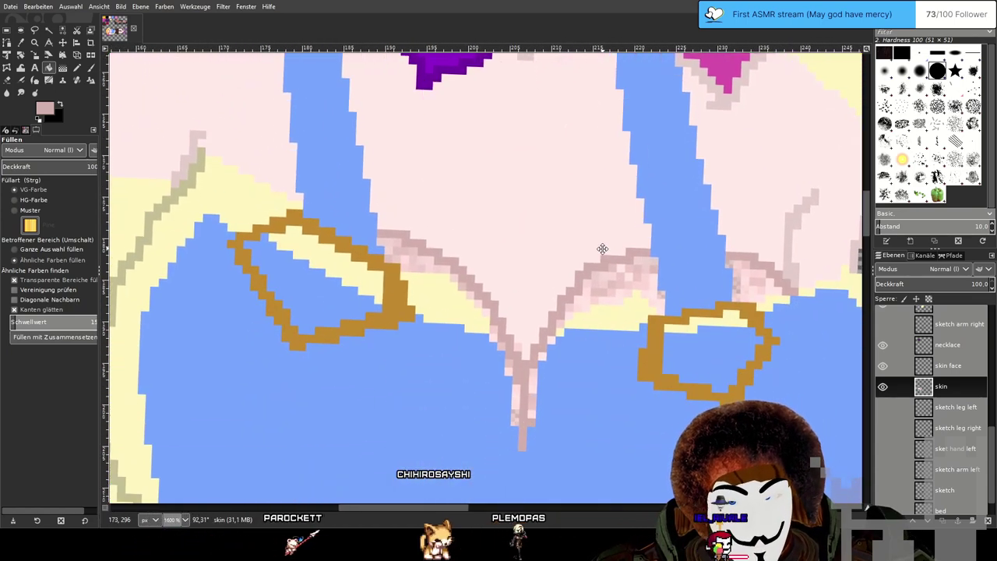
key(ctrl+z)
key(ctrl+z)
key(ctrl+z)
key(ctrl+z)
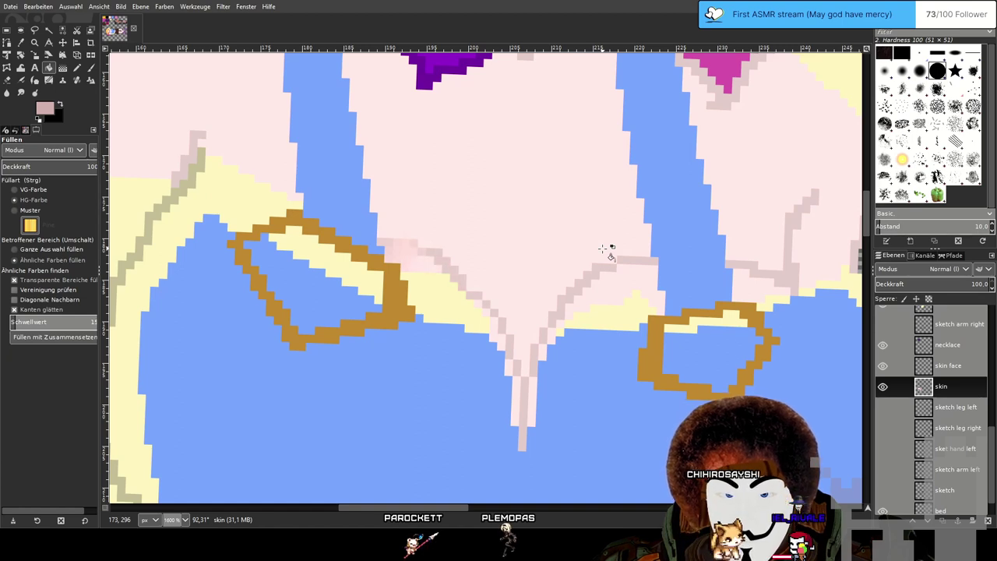
key(ctrl+z)
key(ctrl+z)
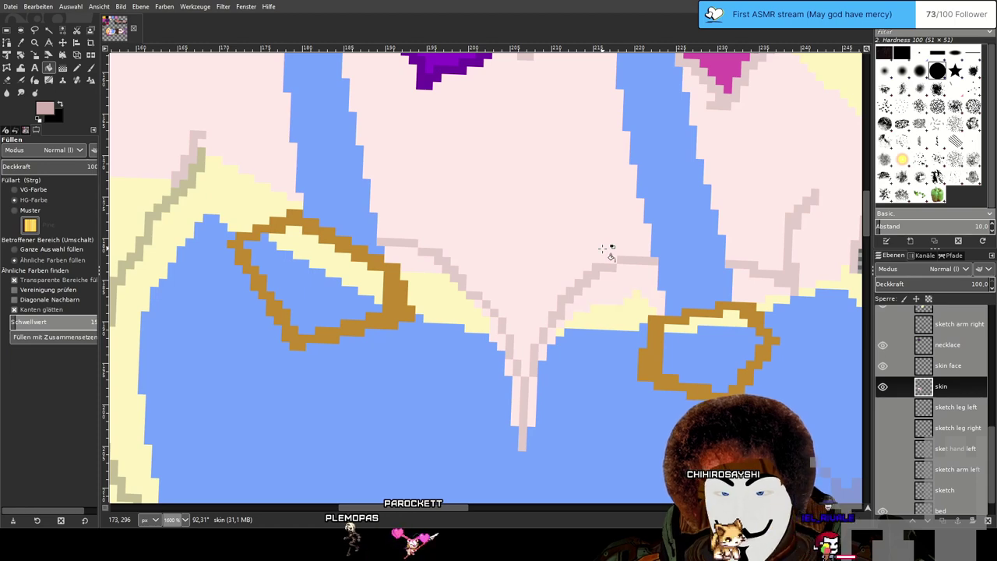
drag(793, 343, 690, 308)
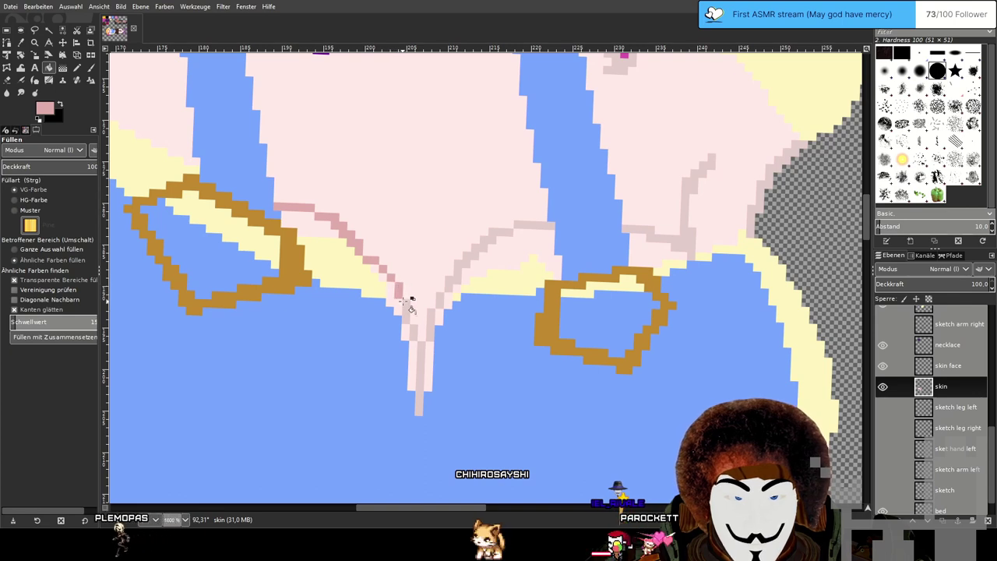
Bucket-fill the pale, diagonal and right cleavage strands with the darker dusty pink.
click(412, 324)
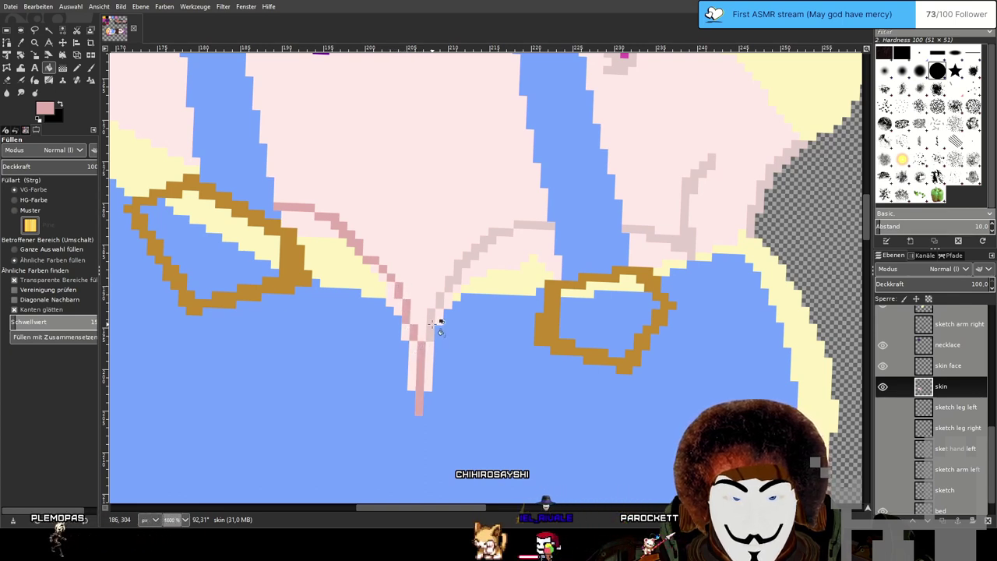
click(454, 278)
click(518, 224)
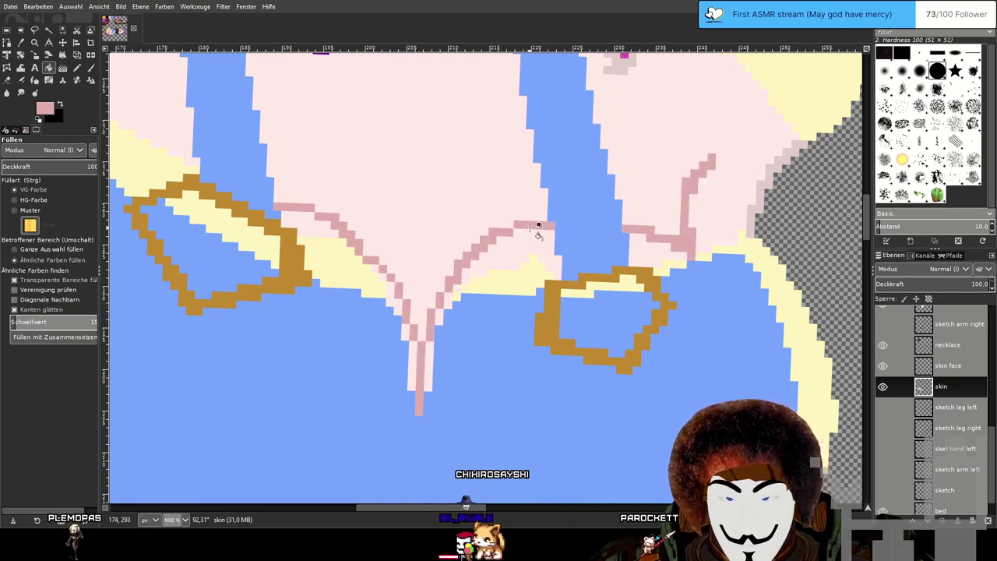
scroll(705, 238, down, 4)
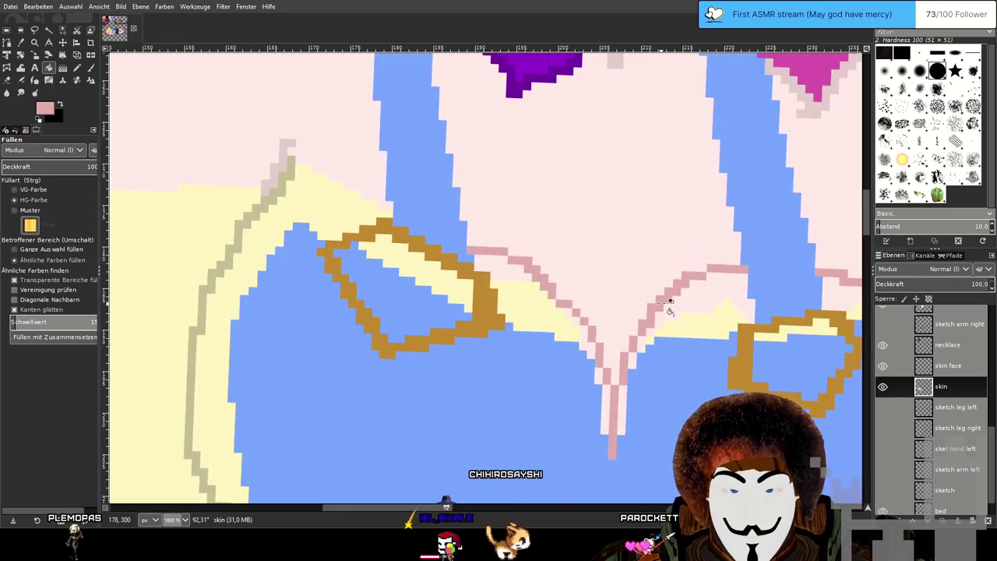
scroll(669, 303, up, 3)
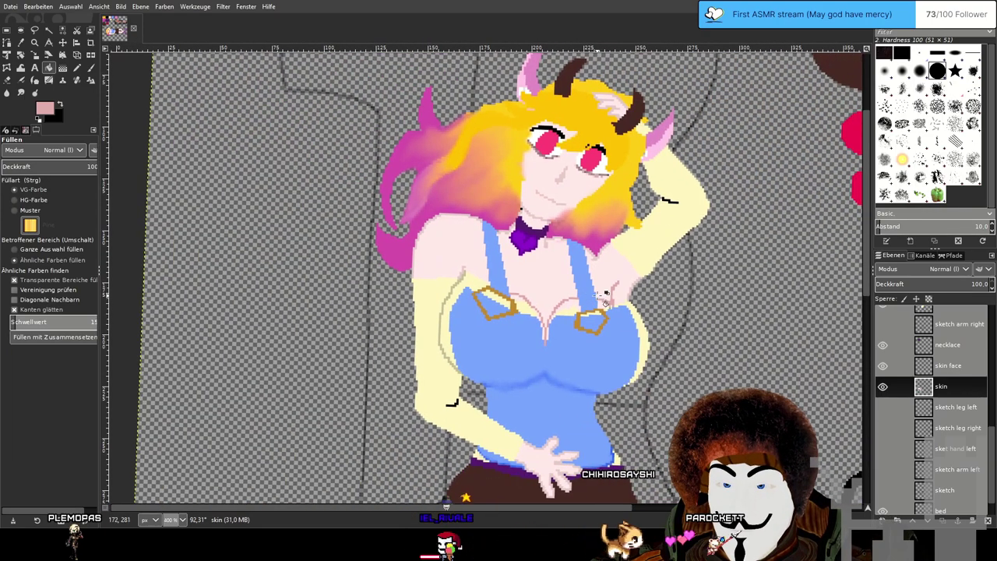
scroll(619, 296, up, 1)
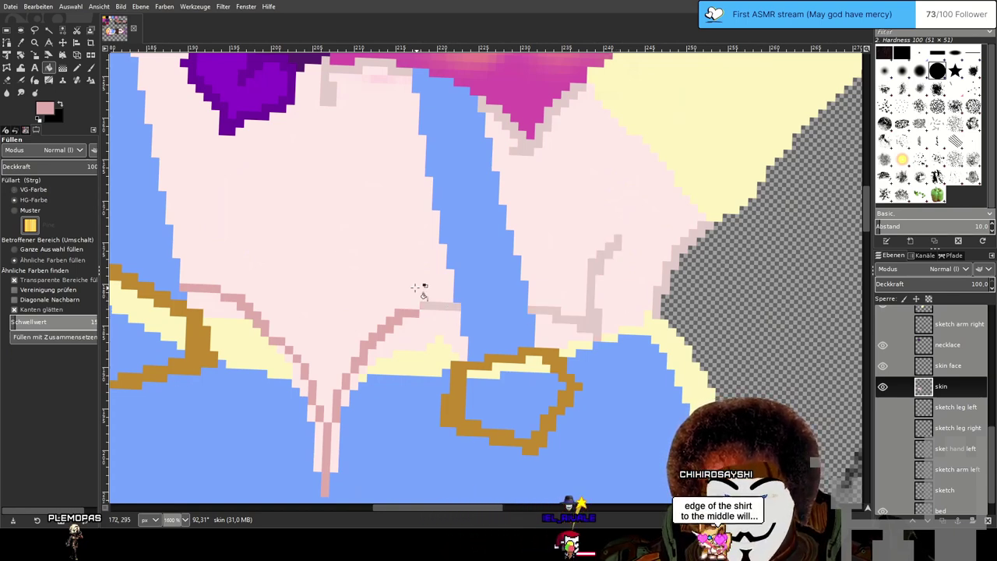
click(76, 68)
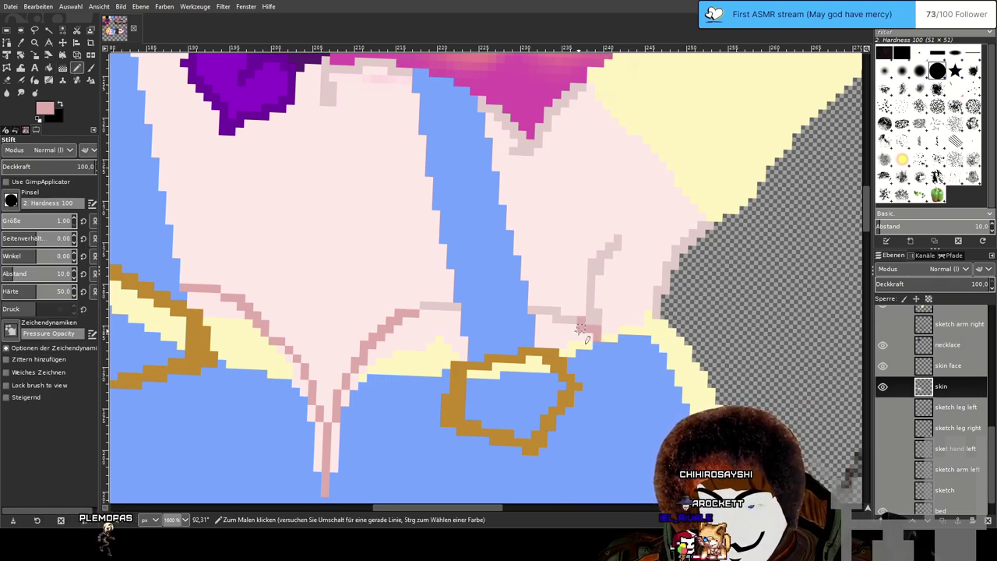
click(48, 69)
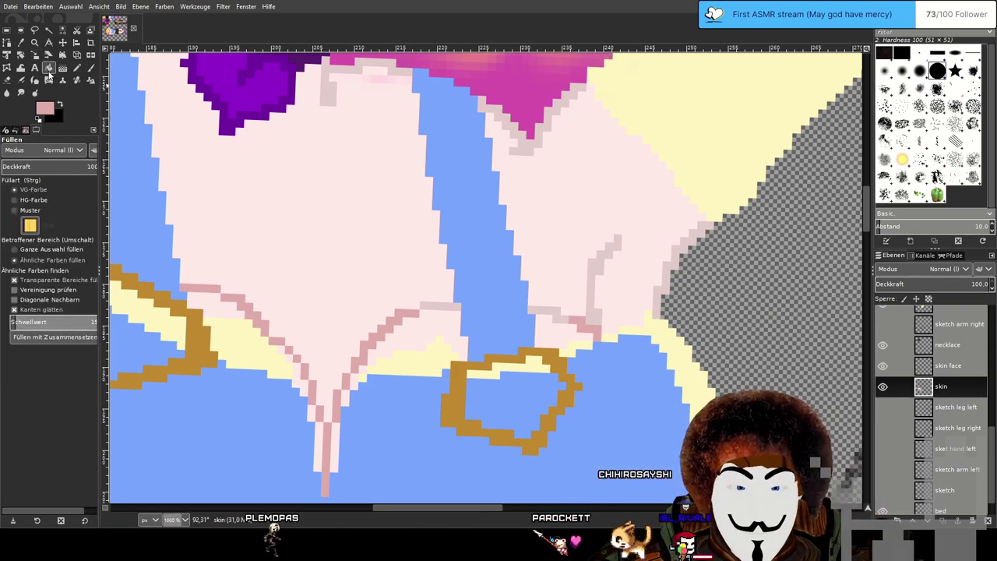
click(449, 304)
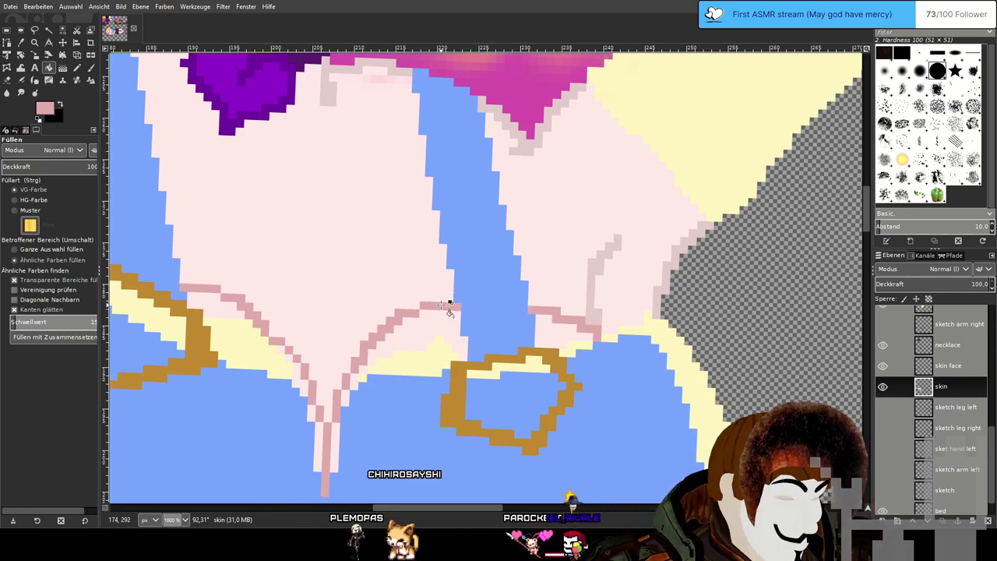
drag(430, 296, 445, 267)
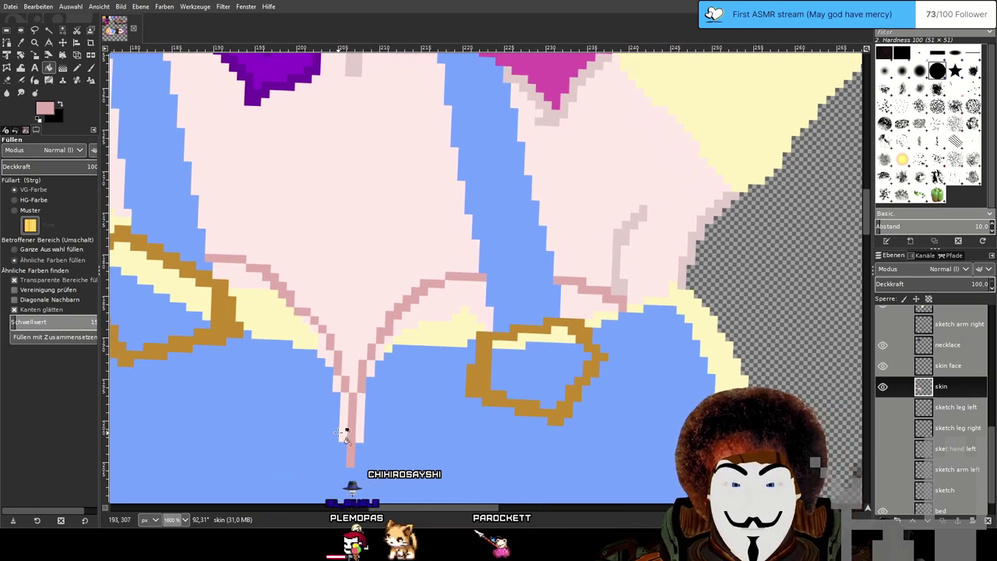
drag(403, 352, 453, 383)
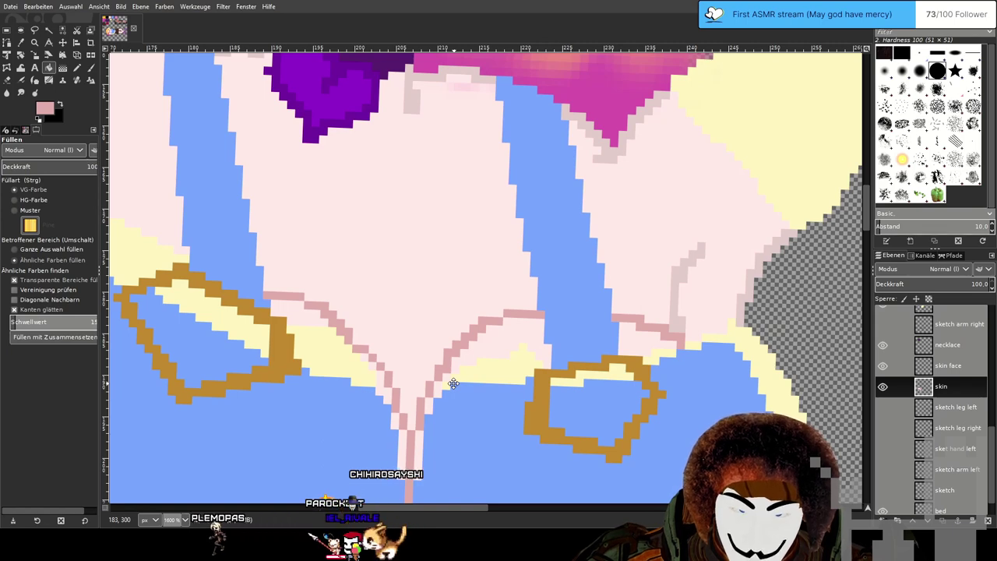
Bucket-fill the left, centre and right skin patches above the coverall with darker pink.
click(21, 92)
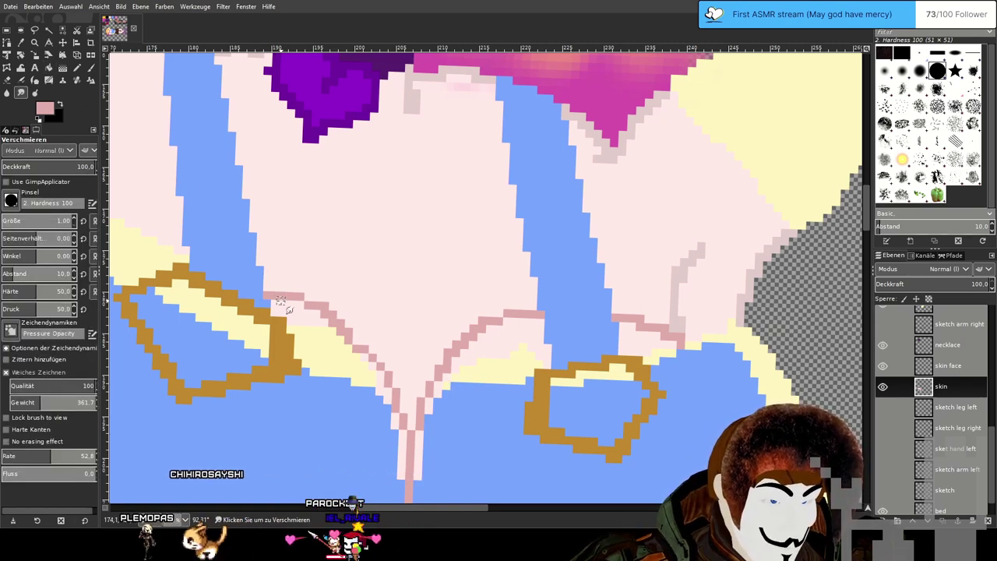
click(76, 67)
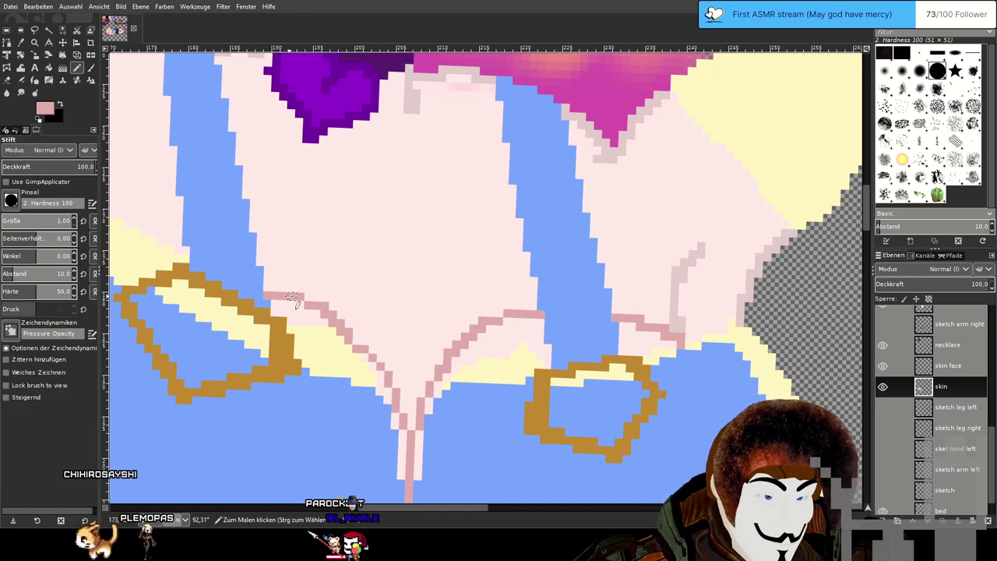
click(48, 67)
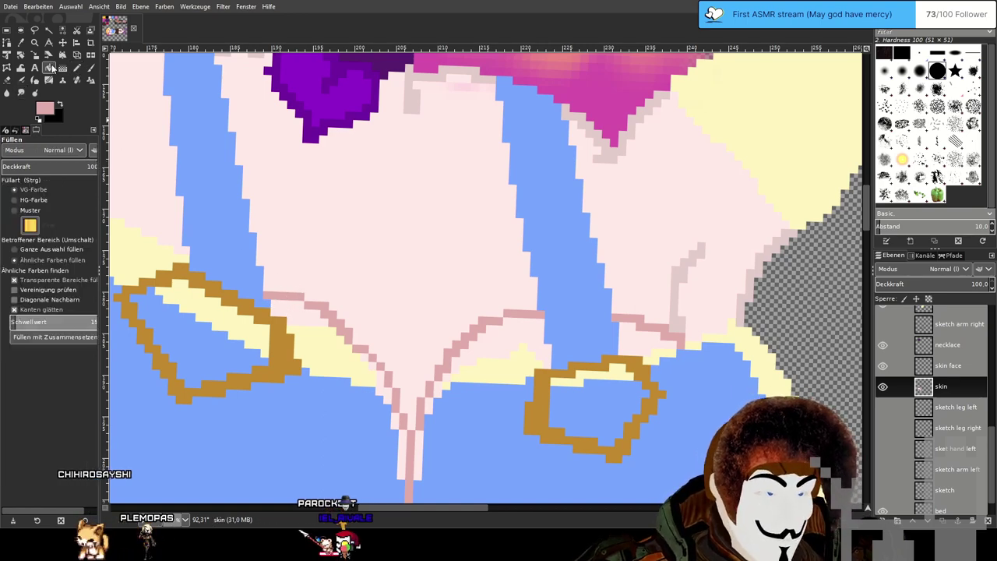
click(296, 316)
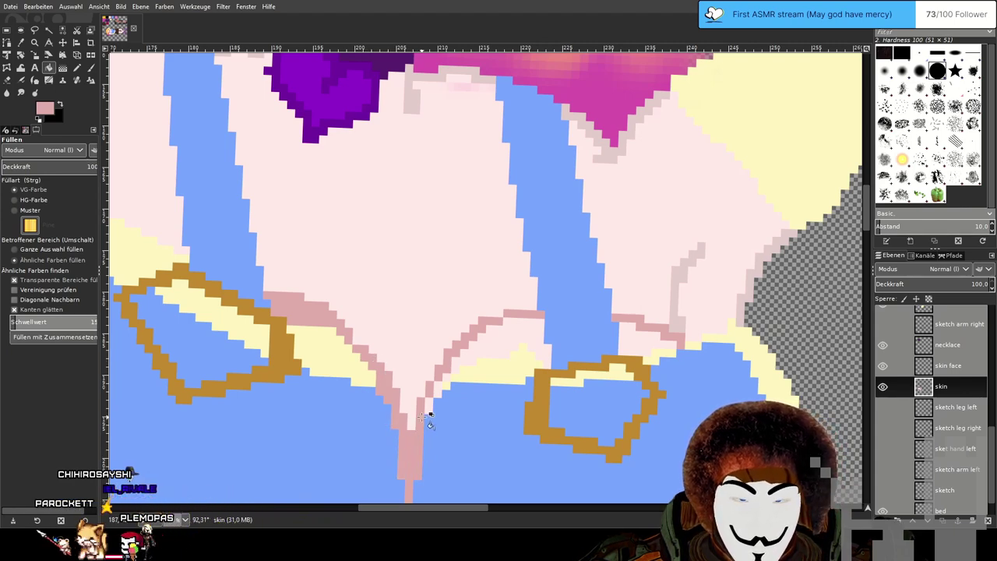
click(450, 378)
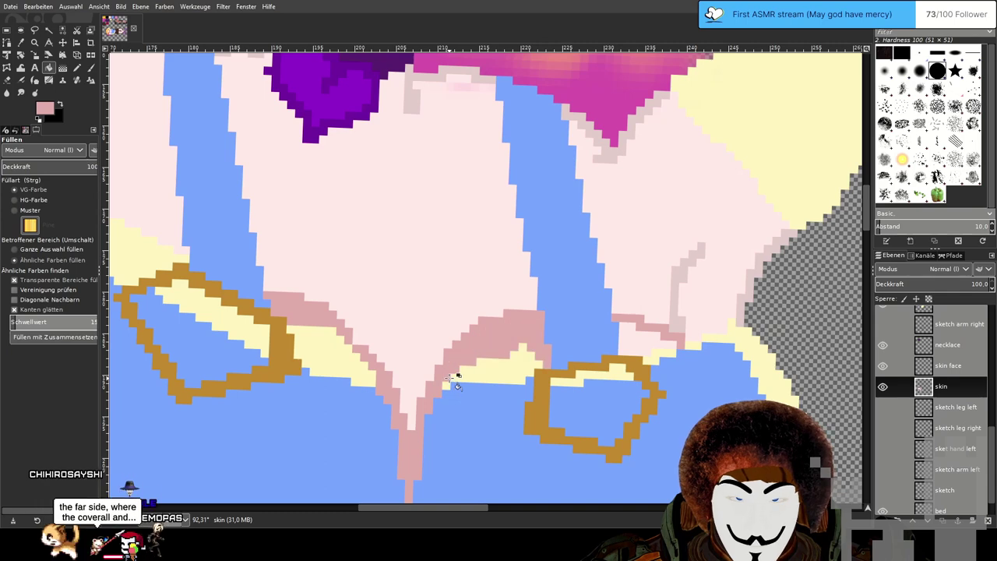
click(645, 343)
scroll(559, 415, down, 3)
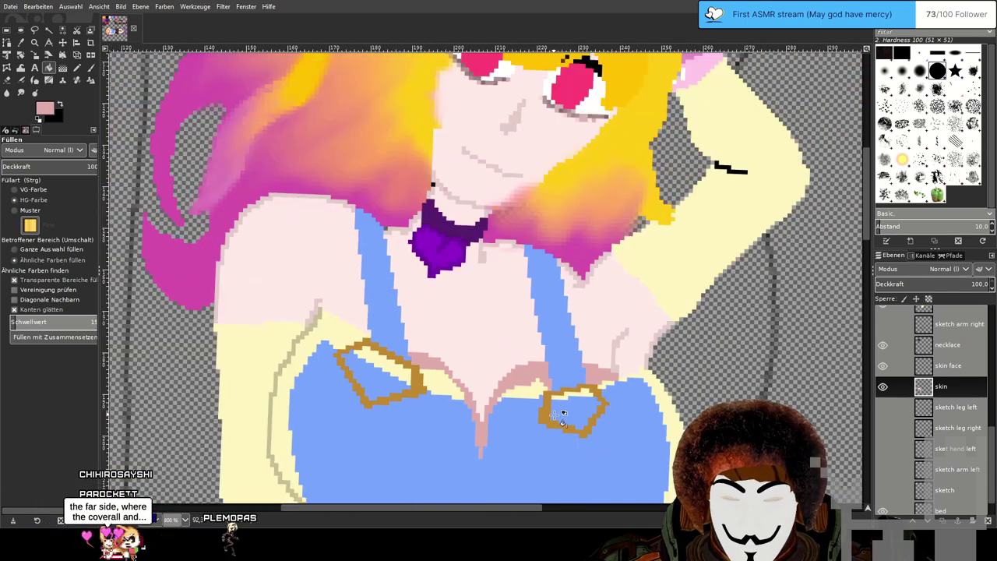
scroll(559, 415, up, 3)
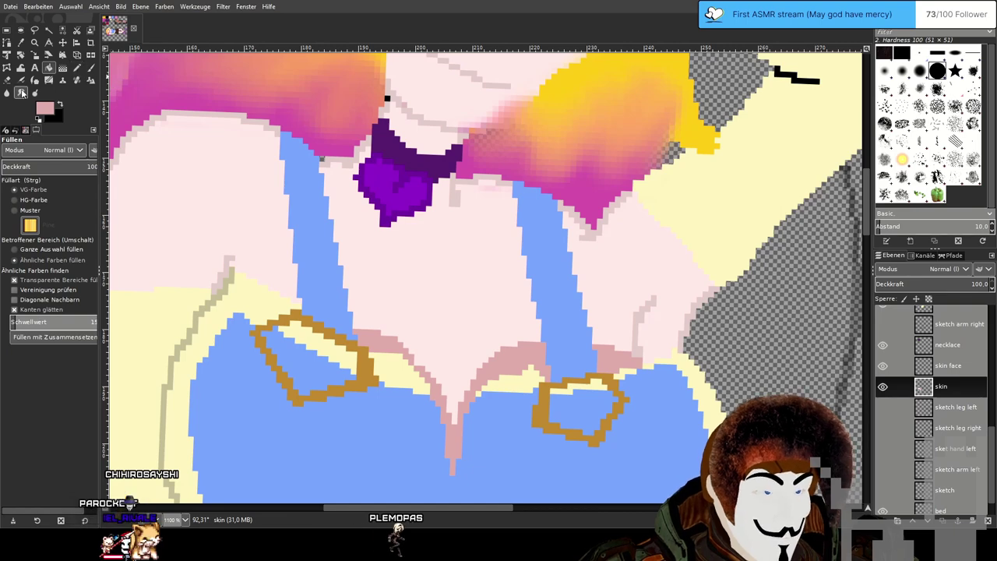
click(22, 91)
drag(405, 325, 408, 263)
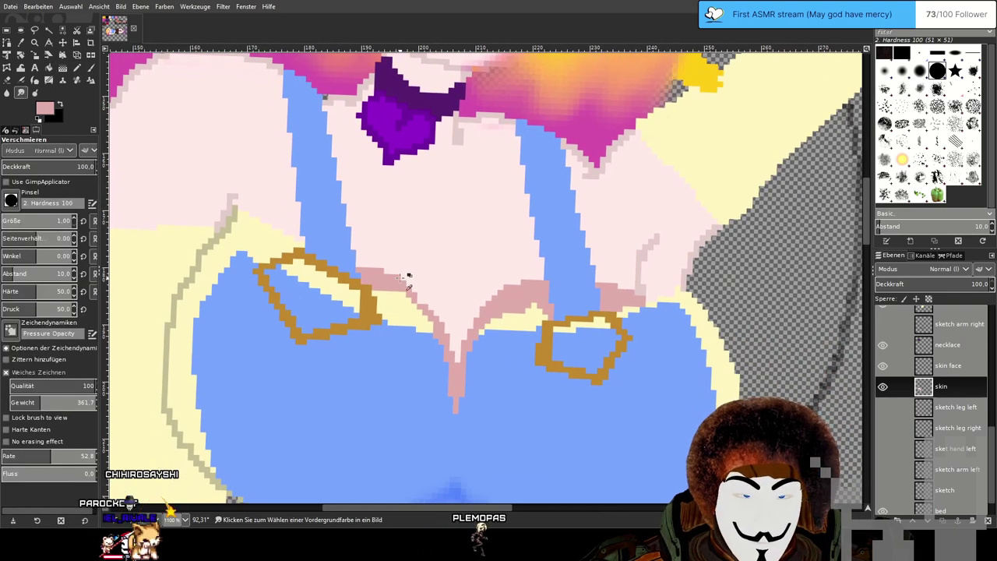
Centre the view on the chest and set the Smudge size (Größe) to 3.24.
scroll(403, 279, up, 3)
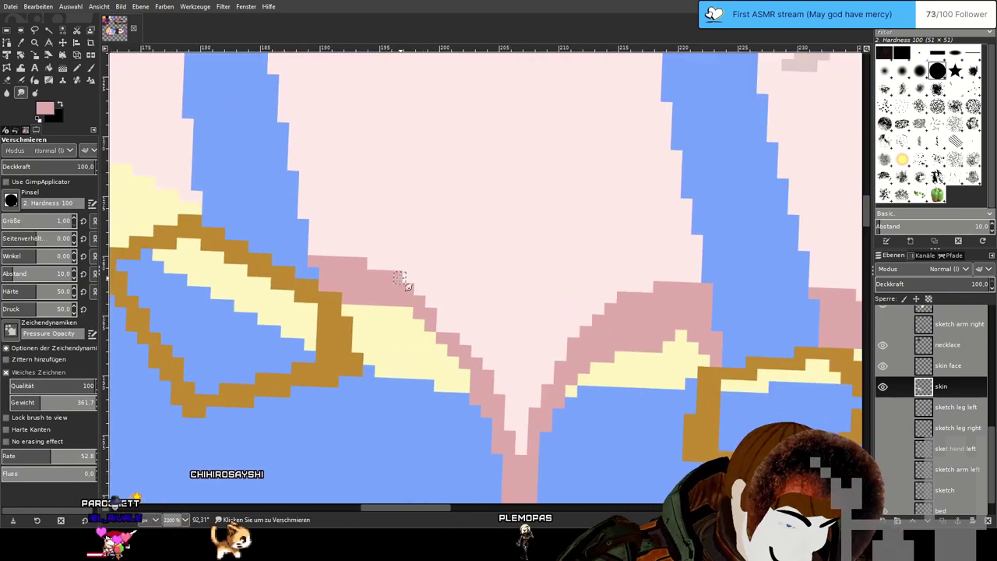
scroll(407, 276, down, 2)
drag(496, 263, 445, 229)
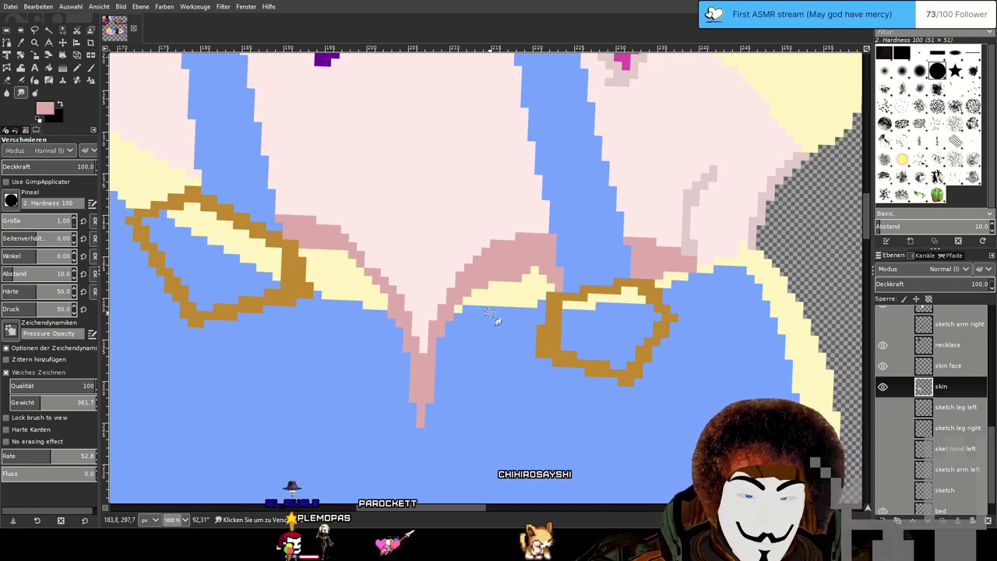
scroll(497, 320, down, 1)
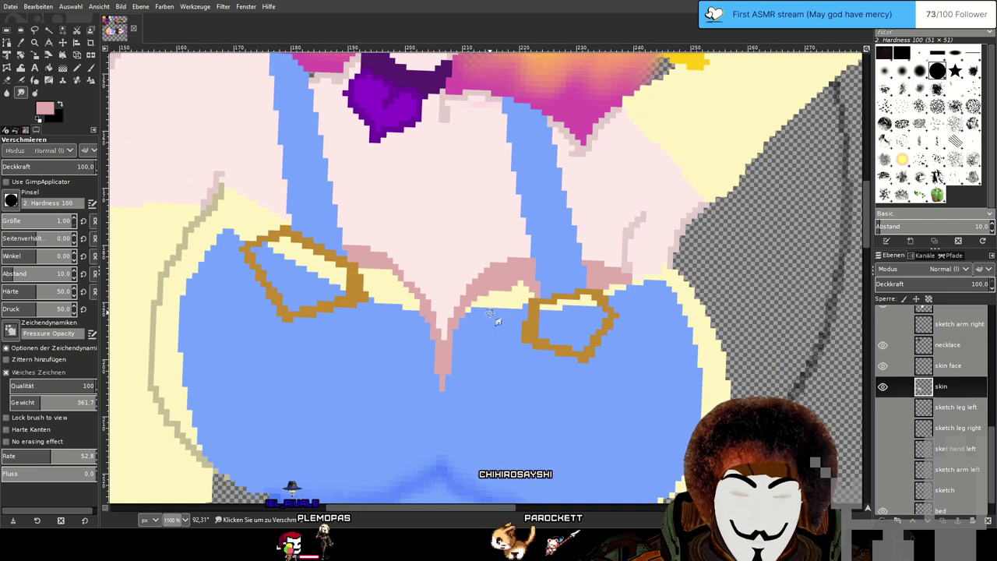
mouse_move(490, 313)
mouse_down()
mouse_move(489, 300)
mouse_move(494, 310)
mouse_up()
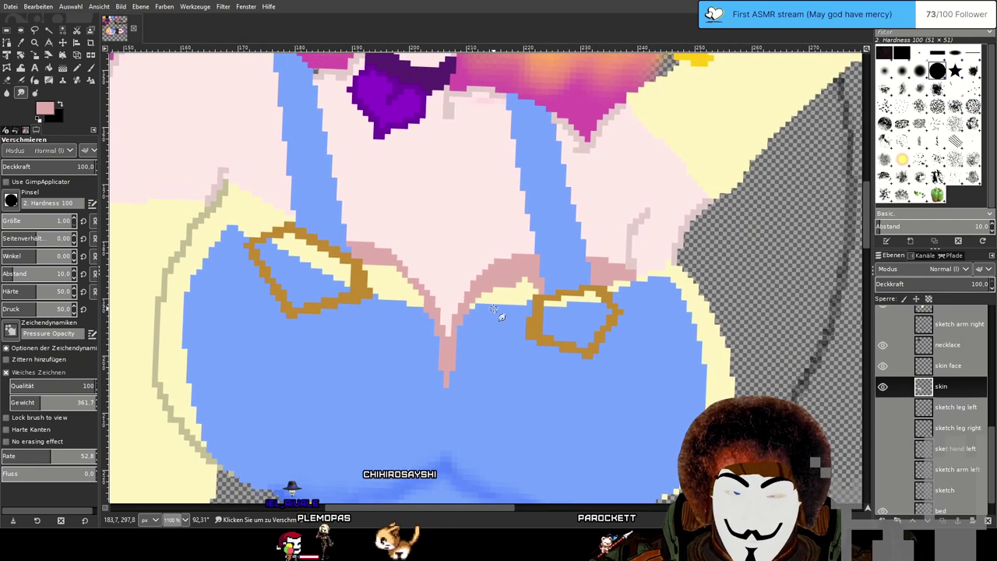
scroll(460, 262, up, 1)
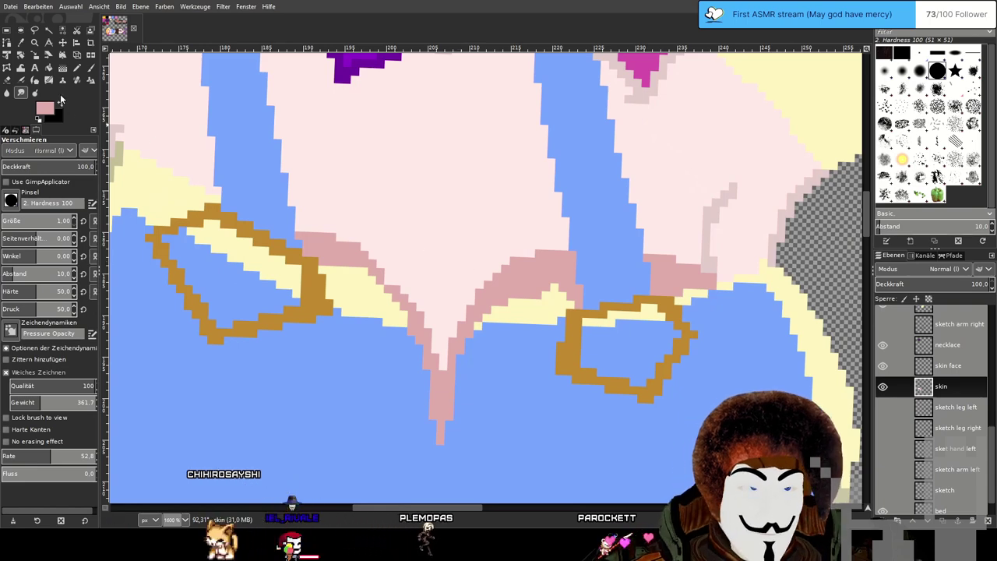
click(9, 221)
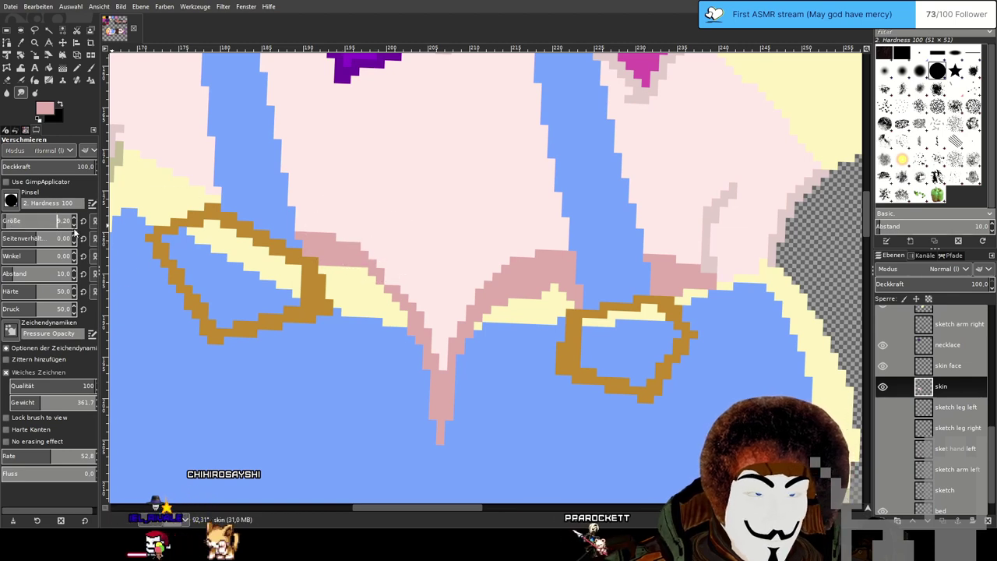
drag(29, 225, 25, 225)
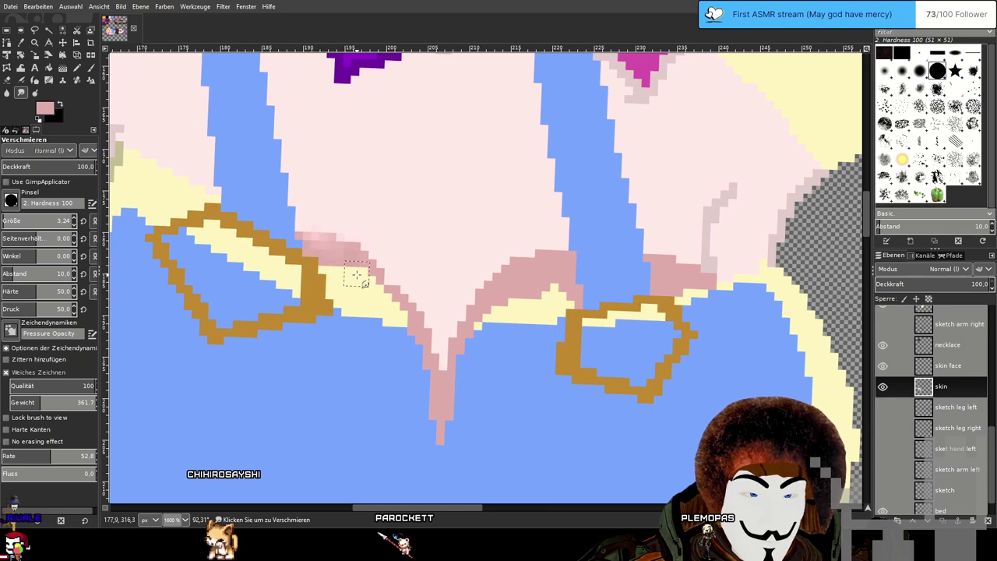
Smudge the left pink shadow and the darker block right of the cleavage into the skin.
mouse_move(363, 215)
mouse_down()
mouse_move(338, 270)
mouse_move(322, 228)
mouse_move(295, 241)
mouse_move(318, 243)
mouse_up()
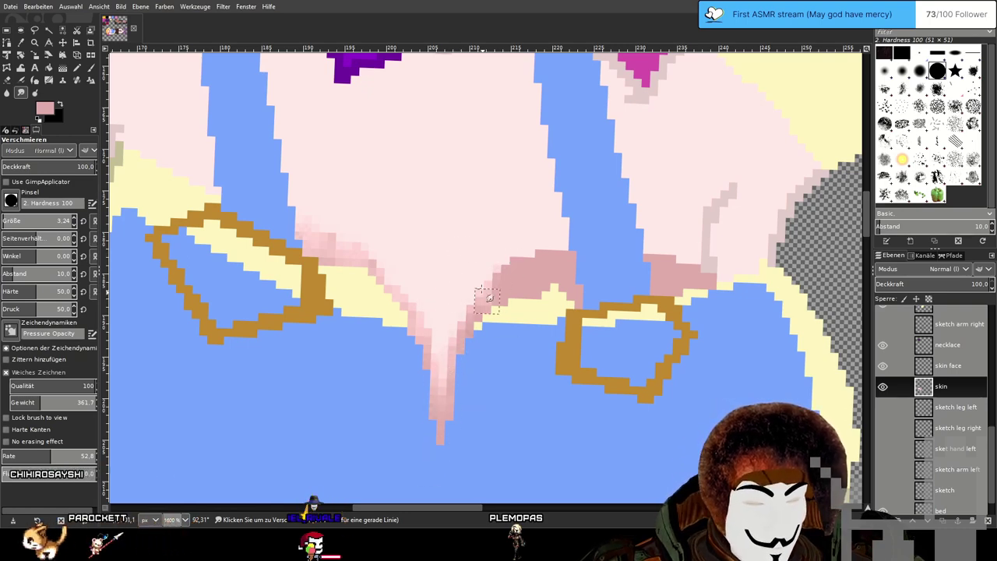
mouse_move(476, 233)
mouse_down()
mouse_move(523, 328)
mouse_move(503, 230)
mouse_up()
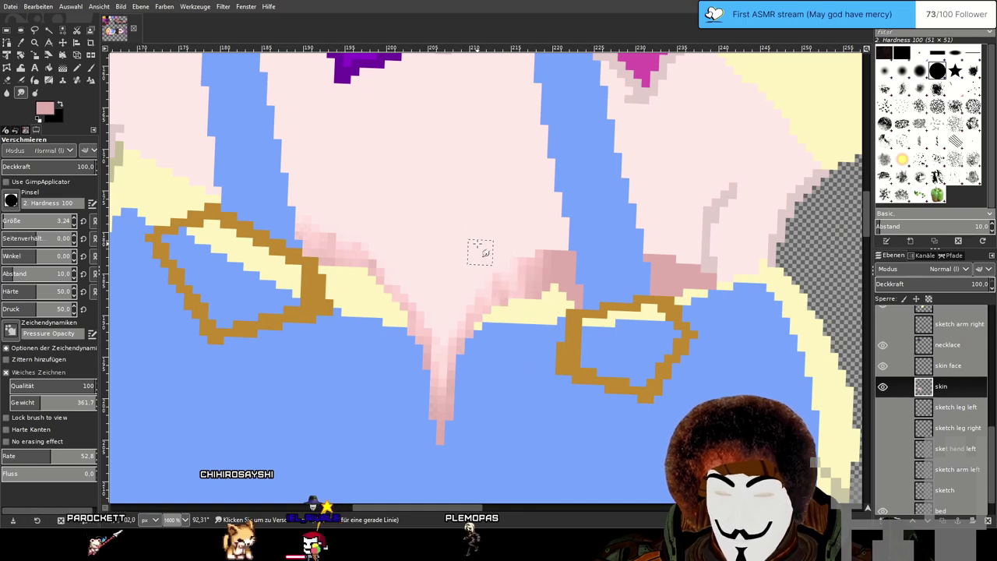
mouse_move(526, 234)
mouse_down()
mouse_move(503, 255)
mouse_move(533, 310)
mouse_up()
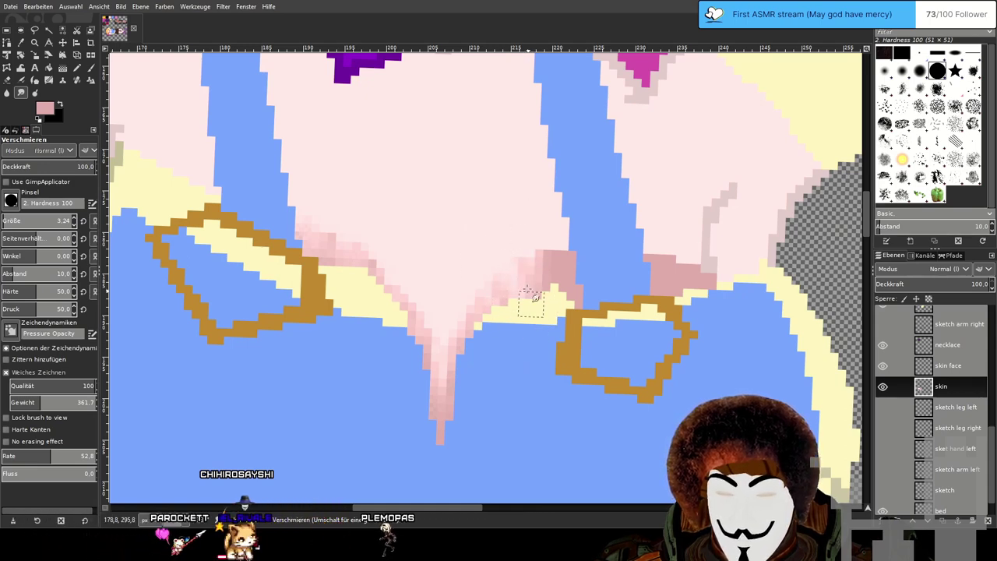
drag(511, 257, 554, 299)
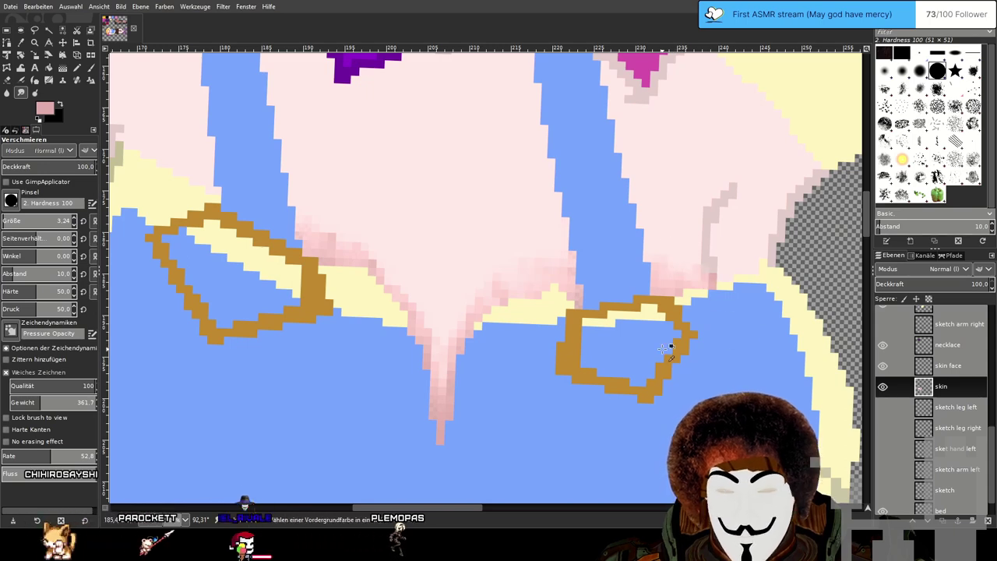
Zoom and pan around the cleavage to check the smudged pink taper over the blue top.
scroll(663, 348, down, 2)
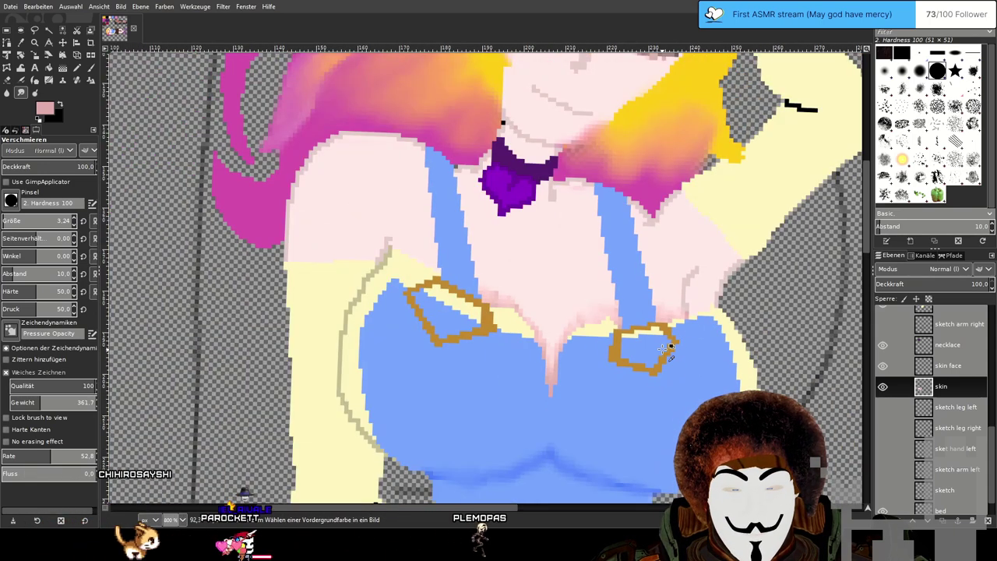
scroll(663, 348, up, 2)
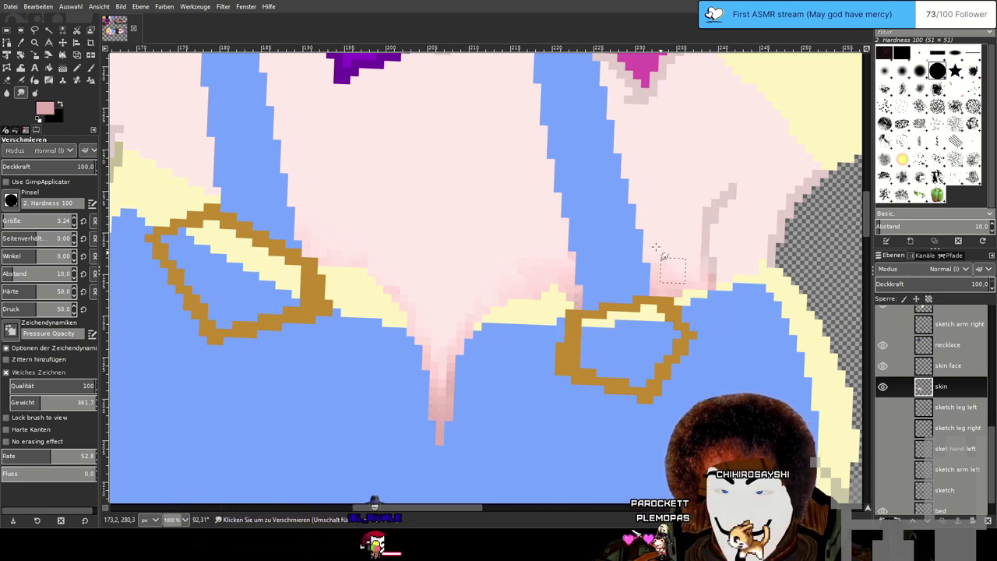
scroll(466, 450, down, 2)
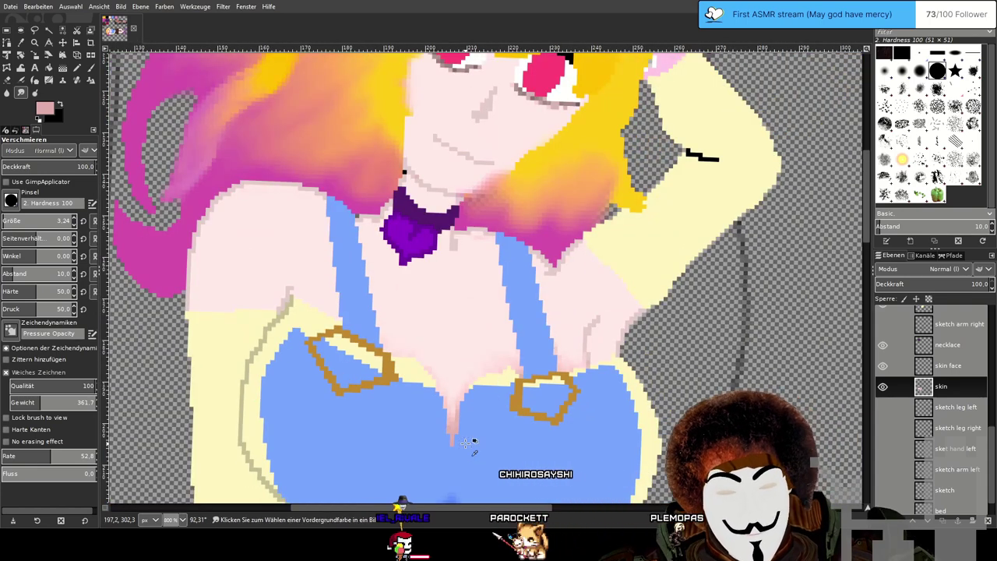
scroll(471, 397, up, 4)
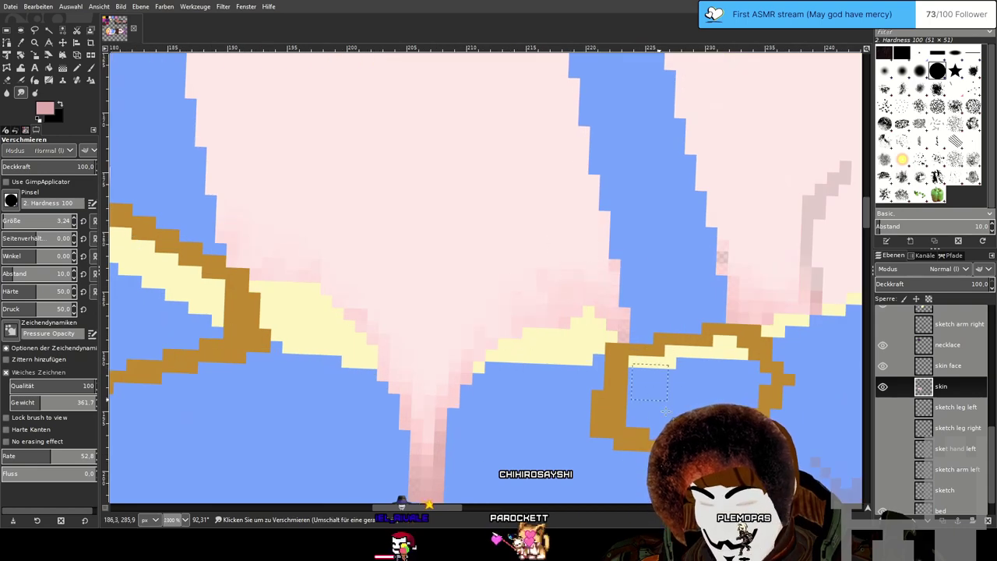
drag(722, 179, 655, 212)
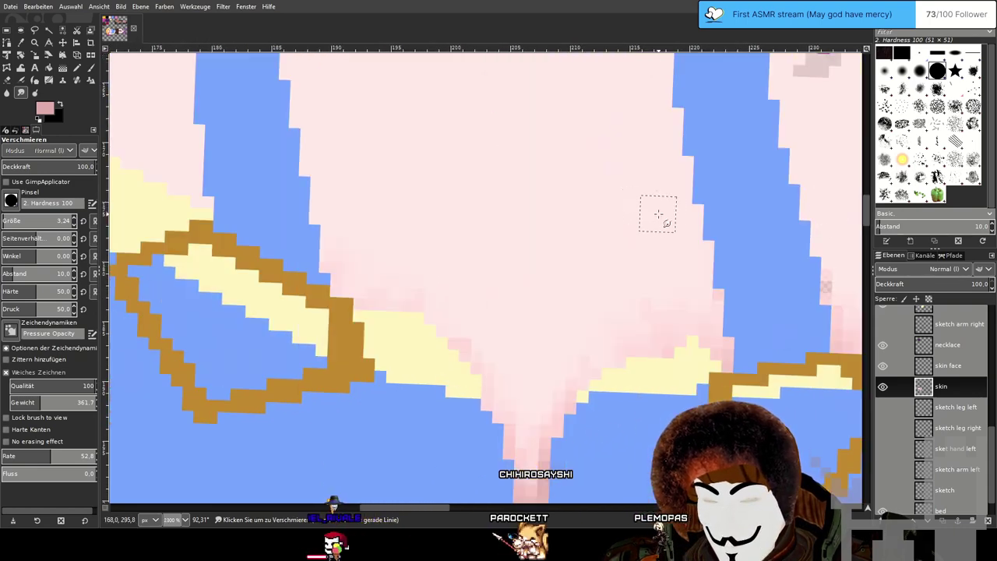
scroll(561, 251, right, 5)
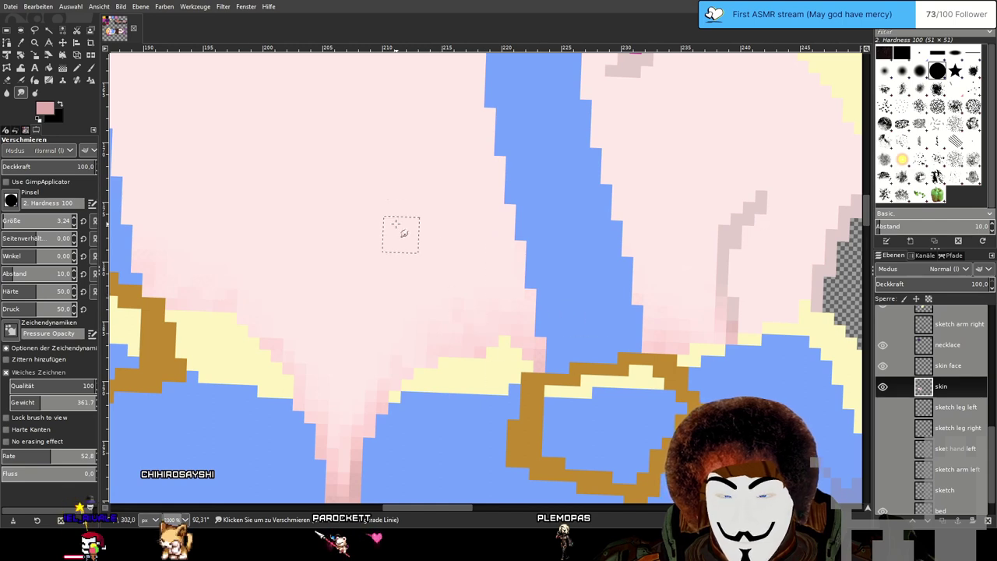
drag(413, 391, 526, 364)
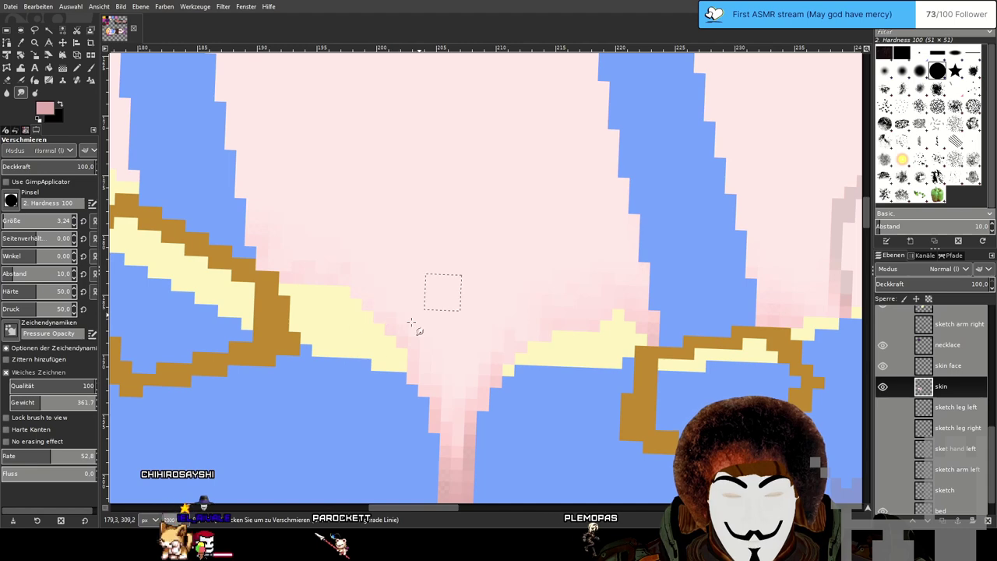
scroll(467, 315, down, 4)
scroll(486, 265, left, 6)
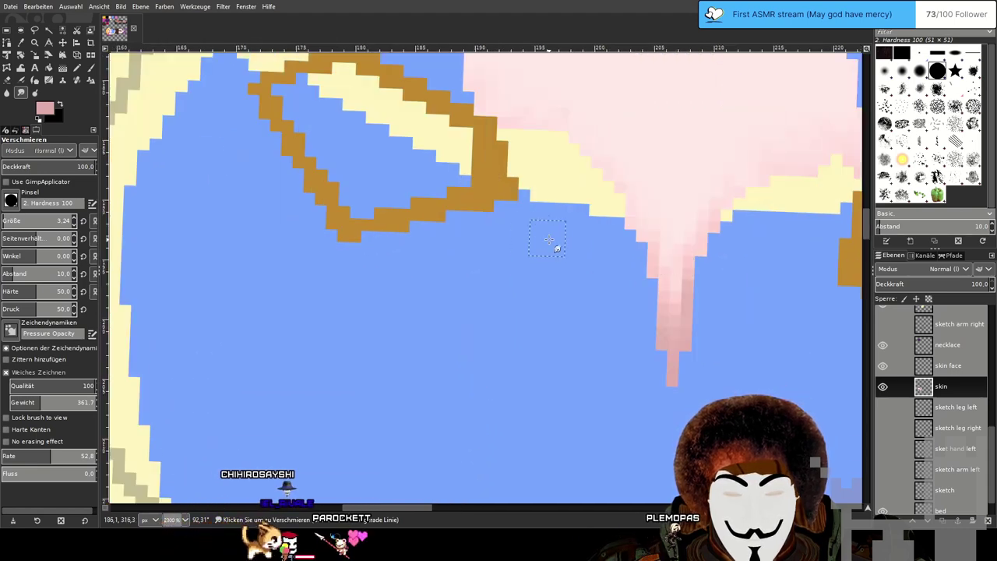
scroll(537, 245, right, 5)
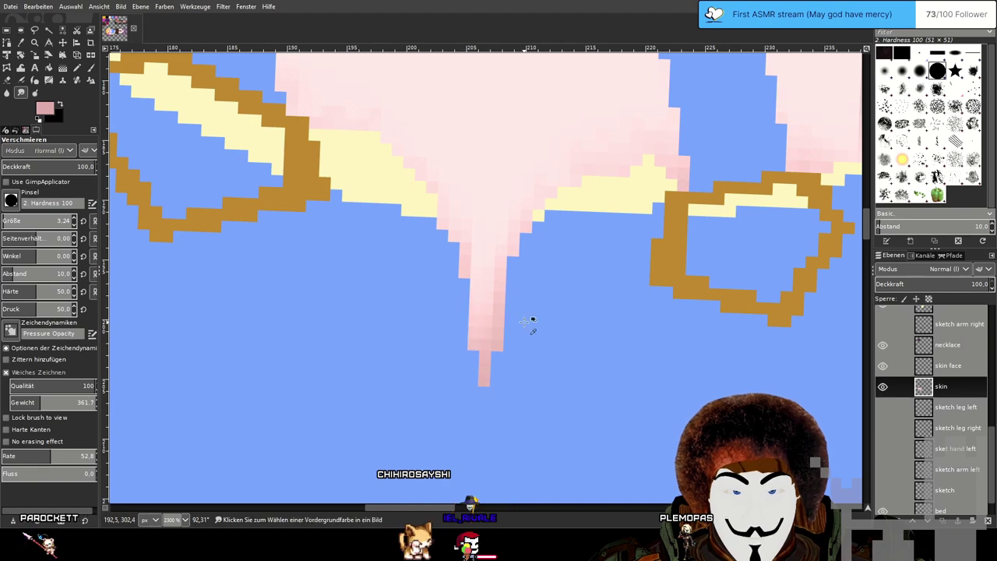
scroll(529, 345, down, 4)
scroll(530, 345, up, 1)
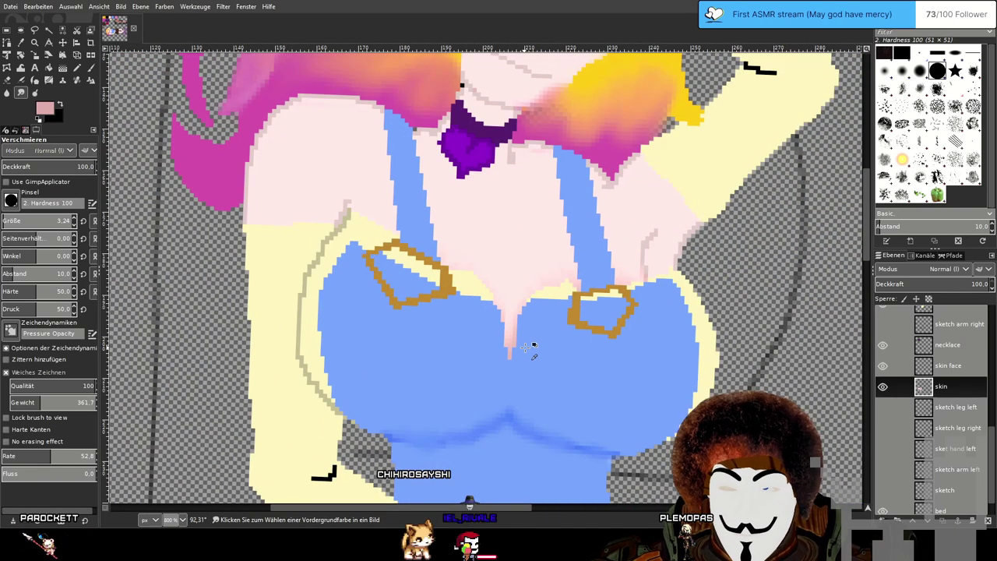
scroll(530, 345, up, 1)
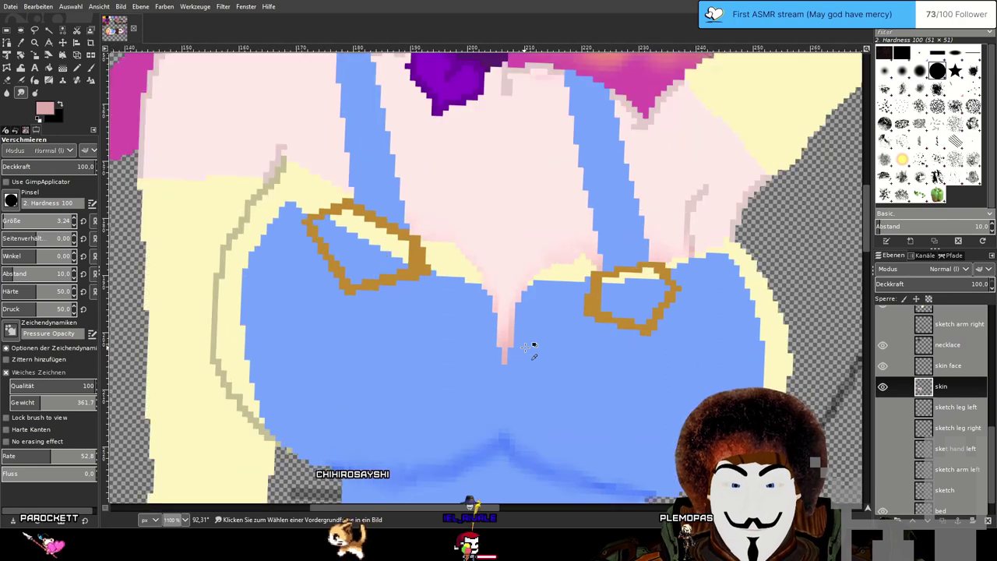
scroll(530, 345, up, 1)
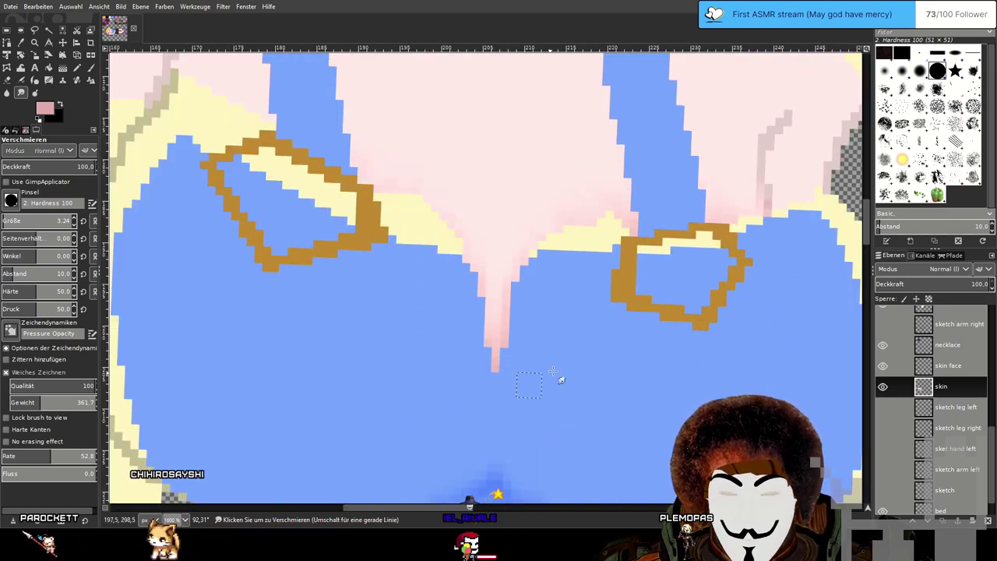
scroll(530, 382, up, 2)
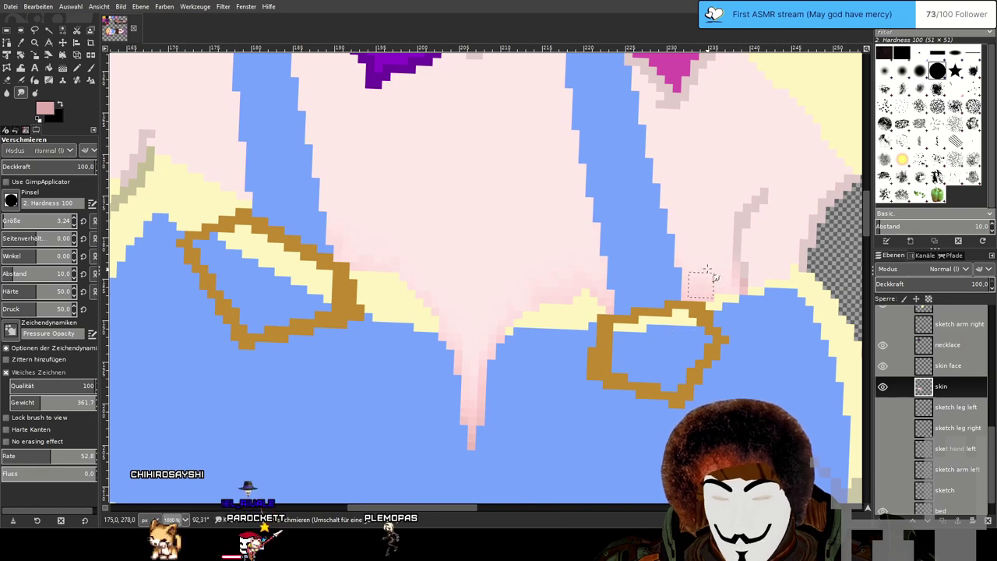
scroll(574, 382, down, 3)
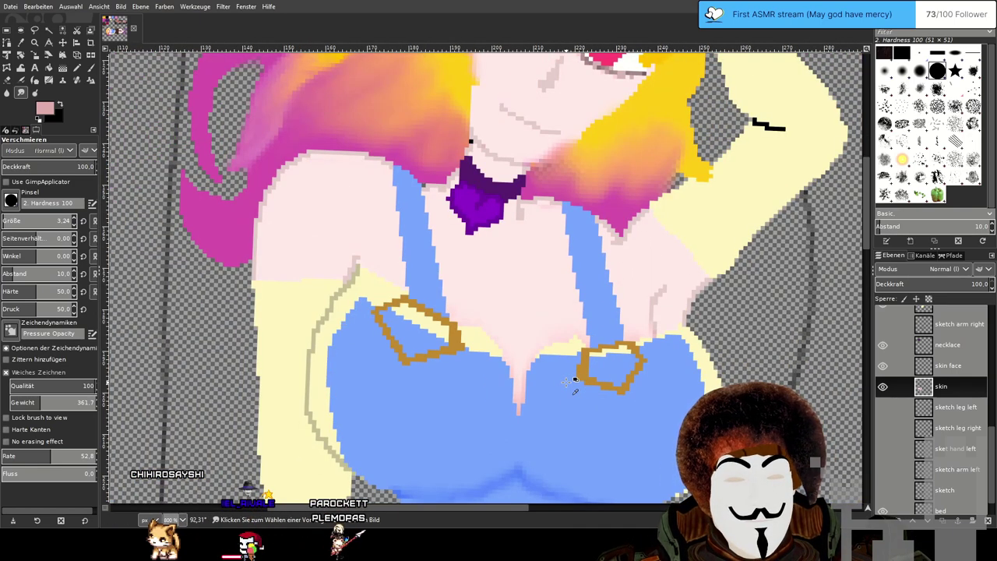
scroll(588, 418, up, 2)
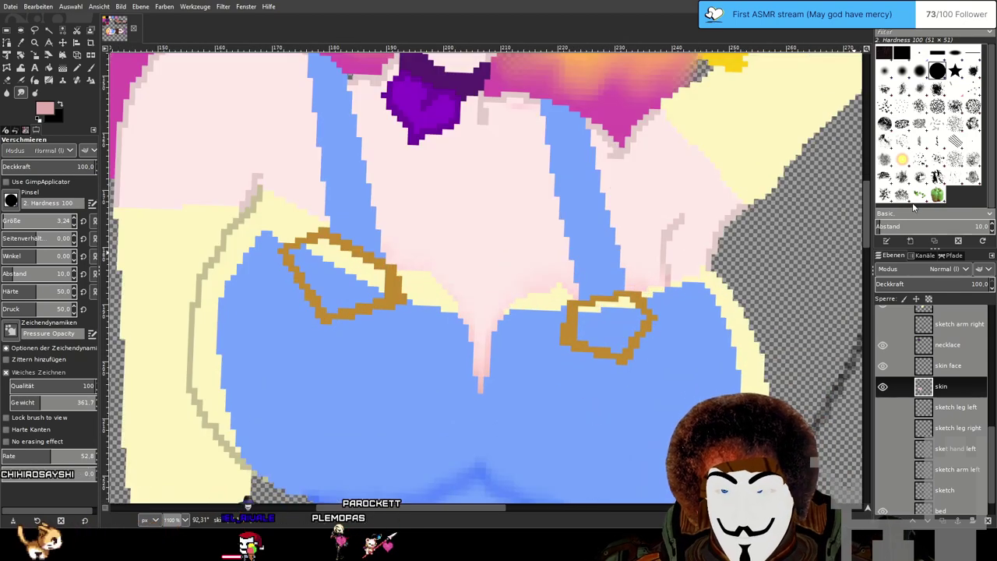
click(91, 68)
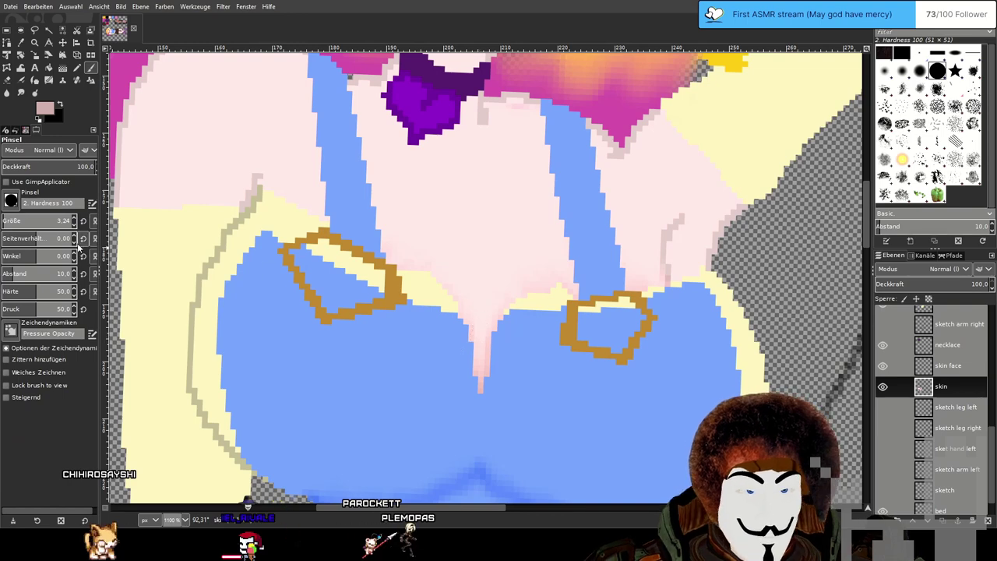
At brush size 1, paint darker pink cleavage lines converging on the tip, redoing bad strokes.
drag(57, 226, 24, 226)
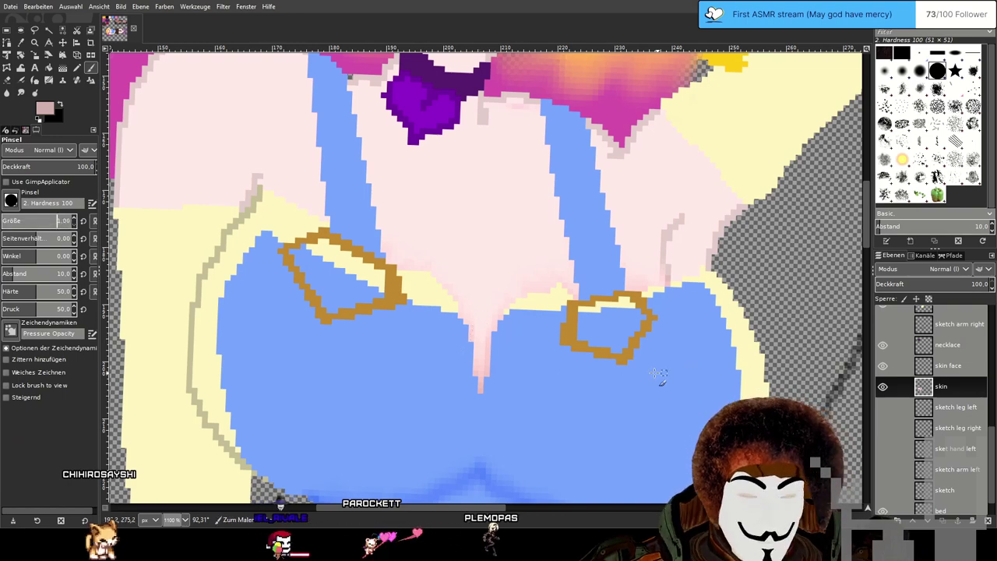
ctrl+scroll(547, 366, up, 2)
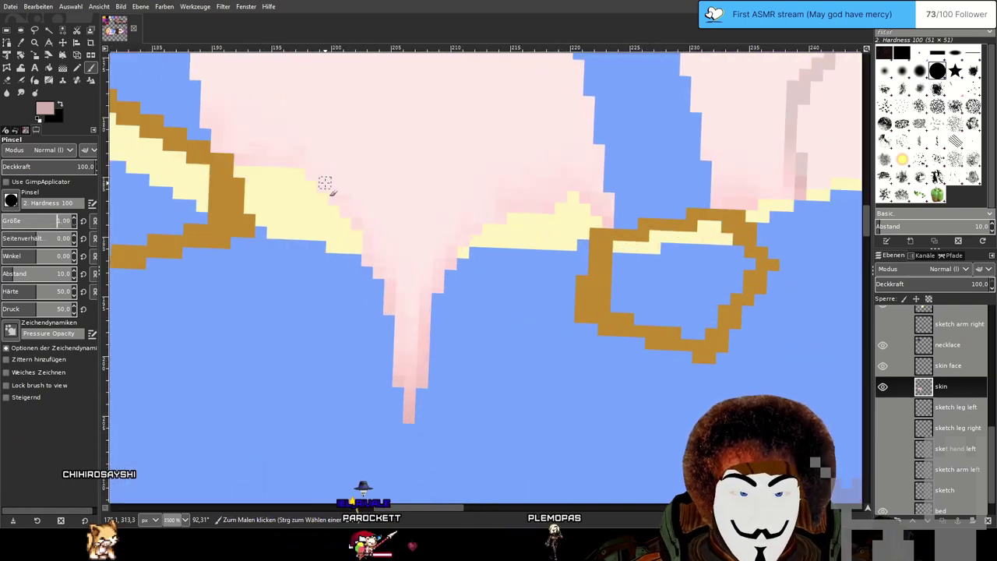
mouse_move(275, 147)
mouse_down()
mouse_move(358, 197)
mouse_move(399, 248)
mouse_move(417, 310)
mouse_move(435, 215)
mouse_move(475, 173)
mouse_move(571, 167)
mouse_up()
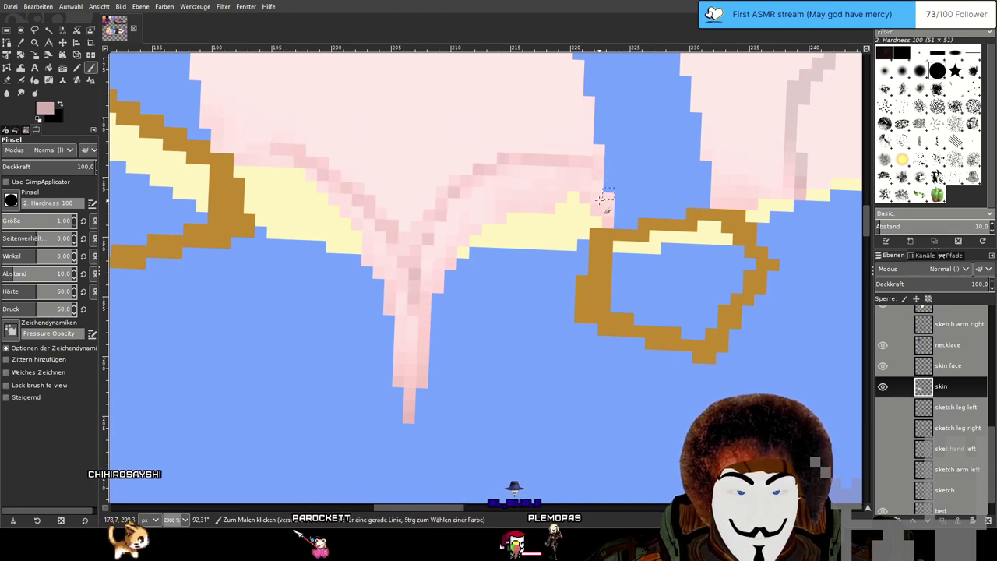
key(ctrl+z)
mouse_move(600, 145)
mouse_down()
mouse_move(484, 171)
mouse_move(443, 205)
mouse_move(421, 241)
mouse_move(405, 308)
mouse_up()
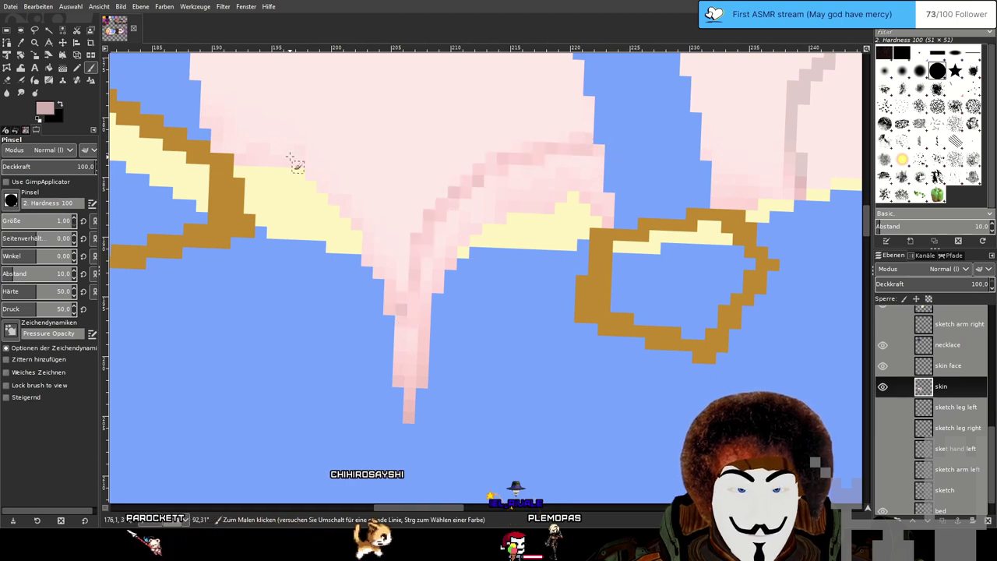
mouse_move(229, 109)
mouse_down()
mouse_move(307, 154)
mouse_move(346, 199)
mouse_move(389, 283)
mouse_move(415, 366)
mouse_up()
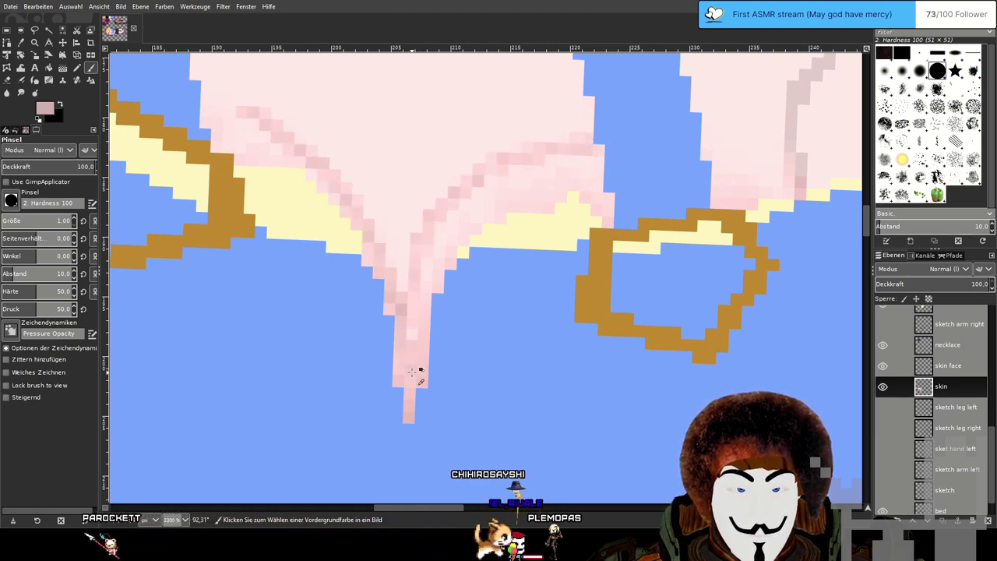
key(ctrl+z)
mouse_move(239, 123)
mouse_down()
mouse_move(332, 166)
mouse_move(380, 213)
mouse_move(405, 278)
mouse_move(412, 386)
mouse_up()
scroll(468, 228, down, 5)
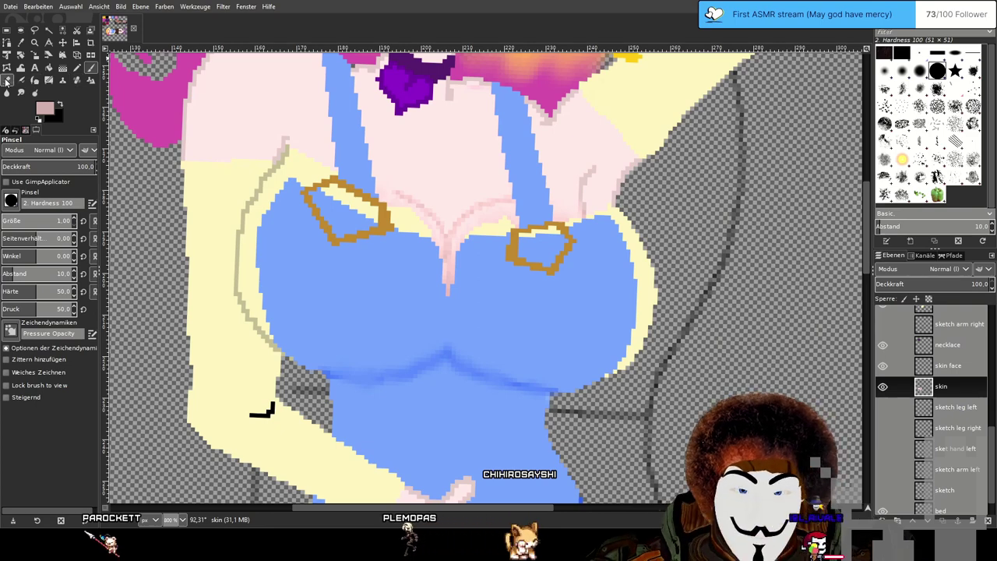
With Smudge selected, rotate the view counterclockwise and back upright to blend the cleavage shading.
click(21, 93)
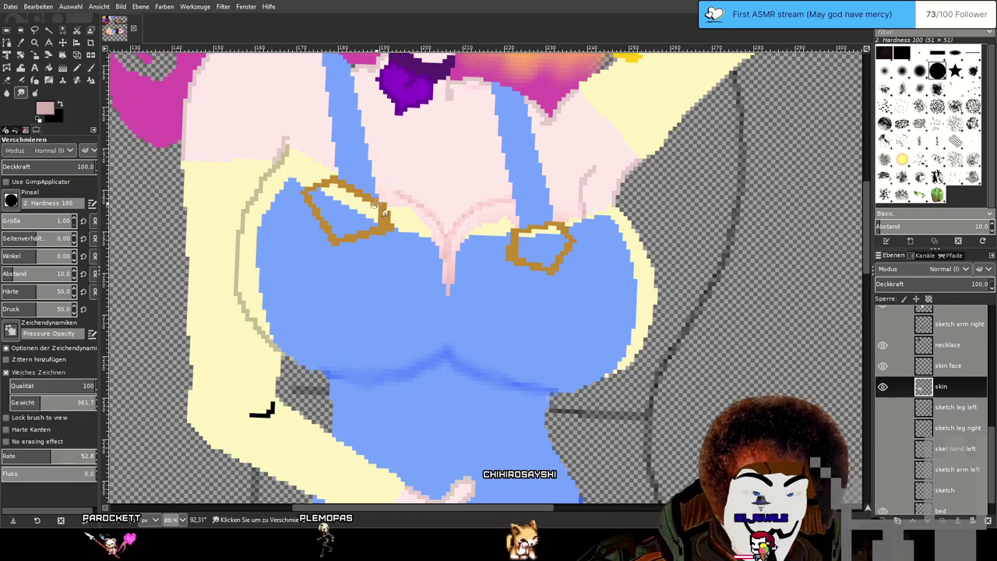
scroll(392, 187, up, 5)
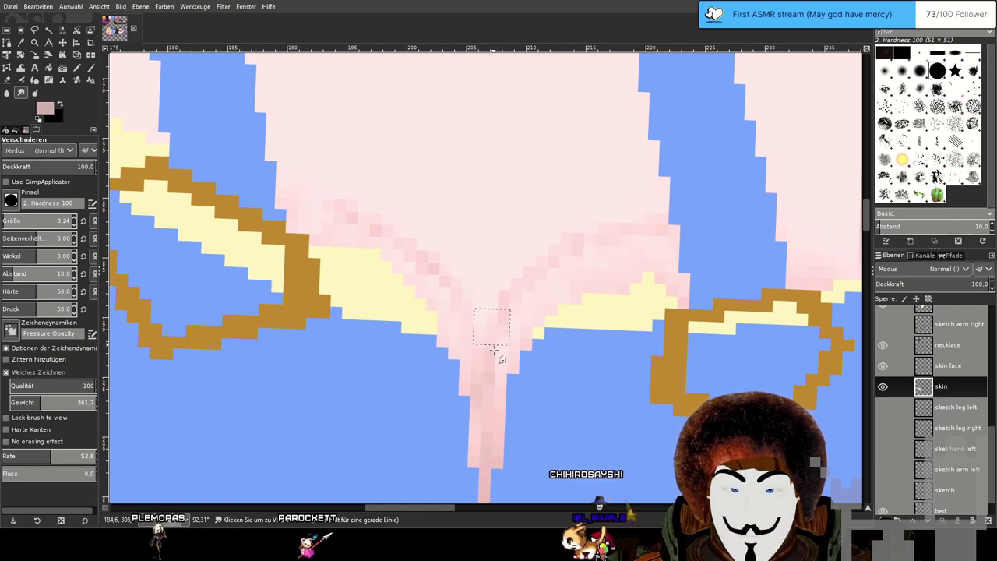
scroll(556, 261, down, 3)
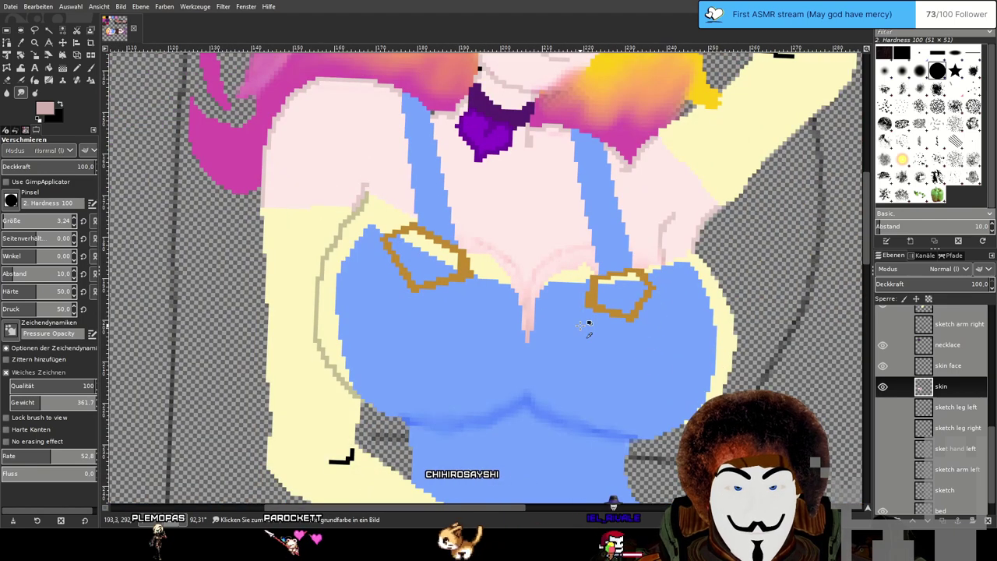
scroll(588, 328, down, 2)
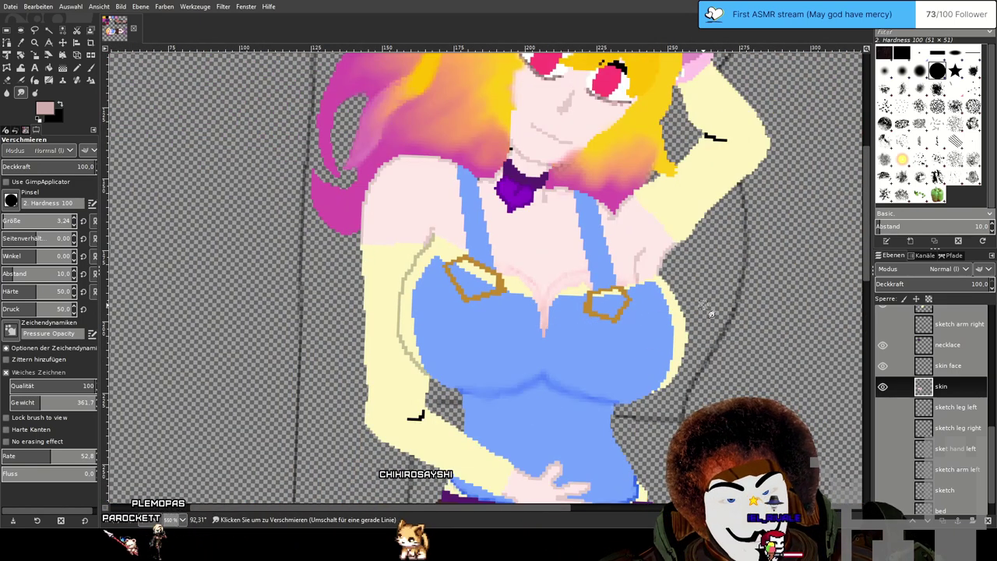
drag(659, 273, 489, 99)
drag(503, 181, 636, 198)
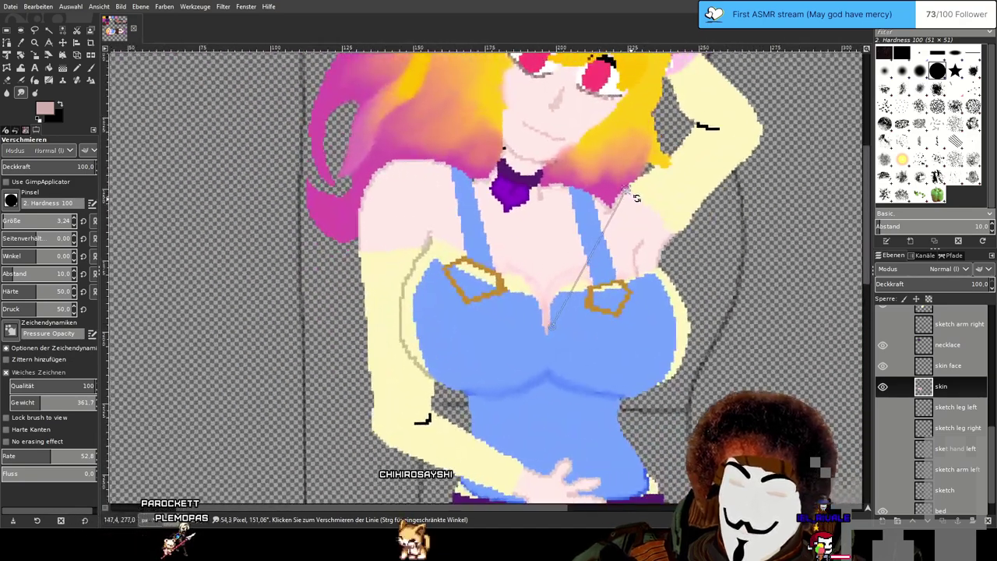
scroll(535, 251, up, 8)
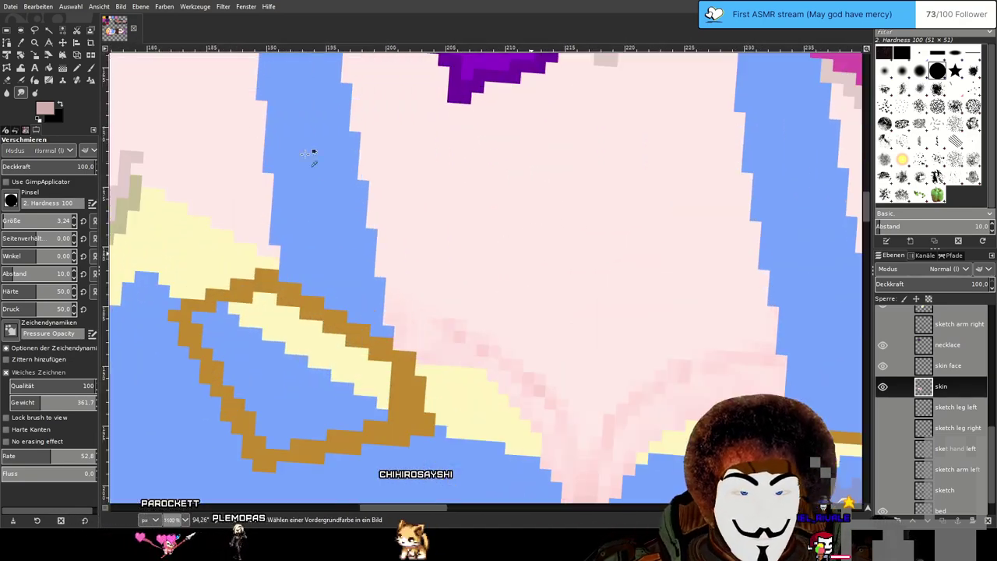
scroll(487, 236, up, 1)
click(78, 68)
scroll(507, 251, down, 2)
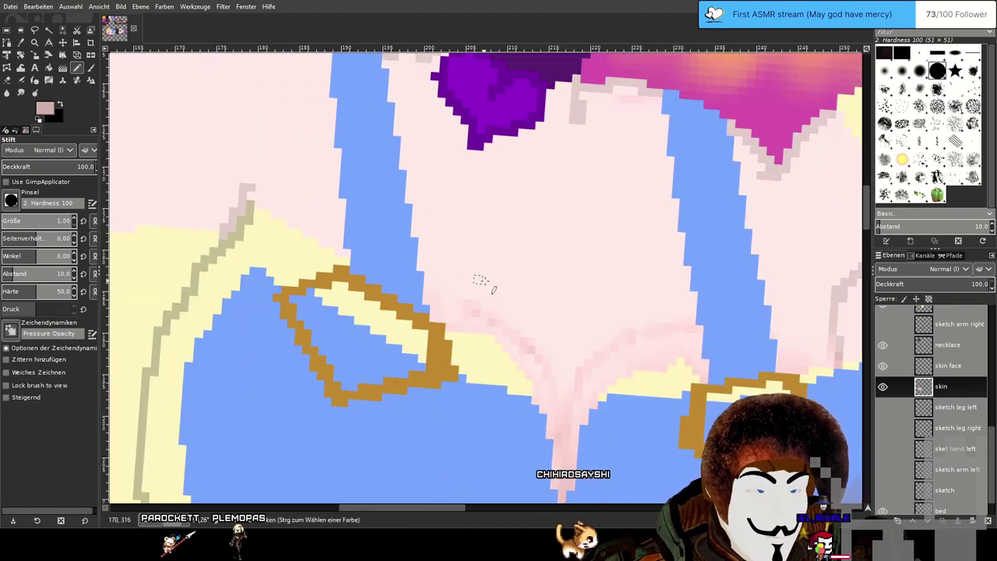
Draw two stepped pink creases on the chest, then undo trial light-pink strokes above them.
scroll(470, 309, up, 1)
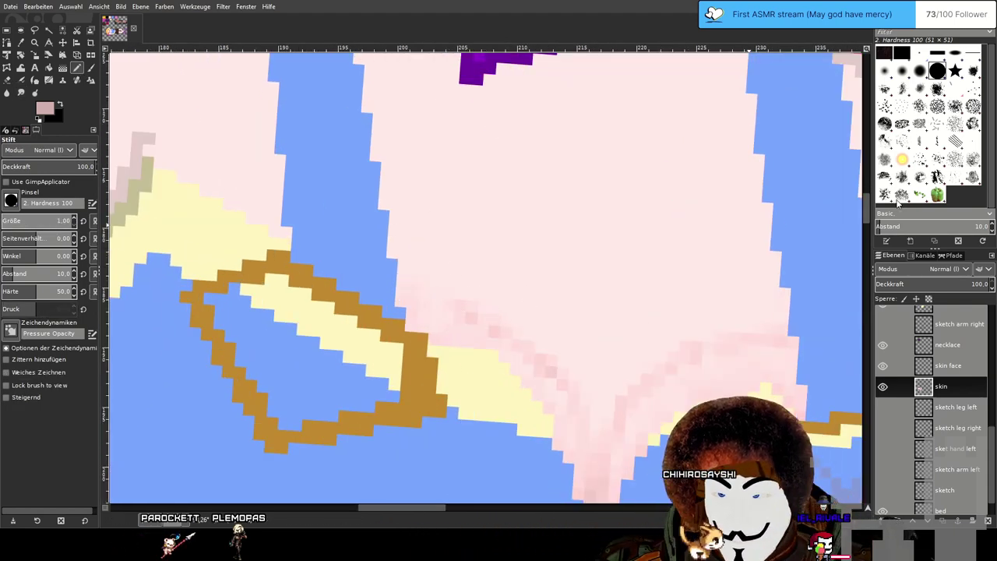
drag(627, 184, 550, 217)
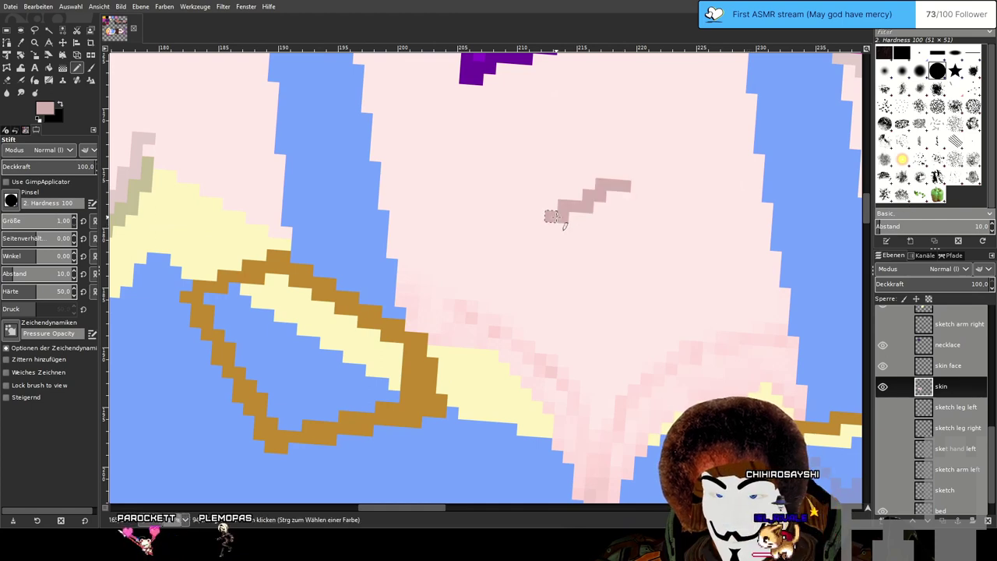
drag(685, 215, 583, 255)
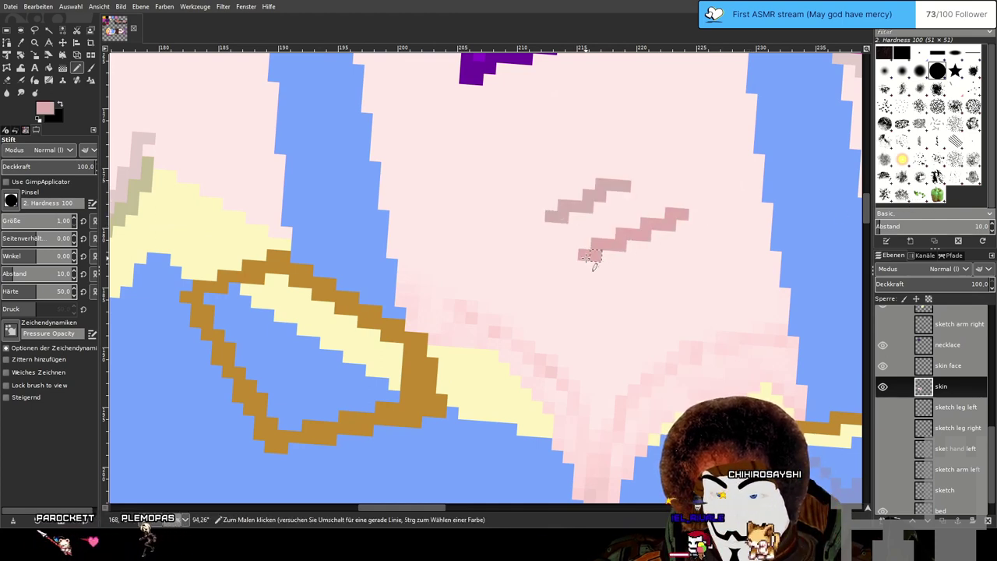
key(p)
drag(576, 131, 475, 164)
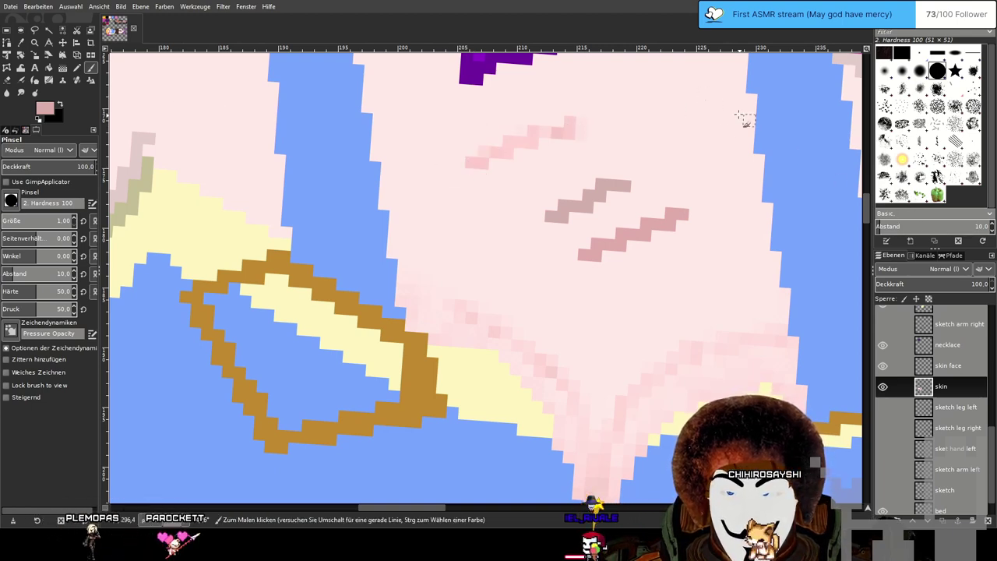
mouse_move(668, 82)
mouse_down()
mouse_move(553, 81)
mouse_move(531, 91)
mouse_up()
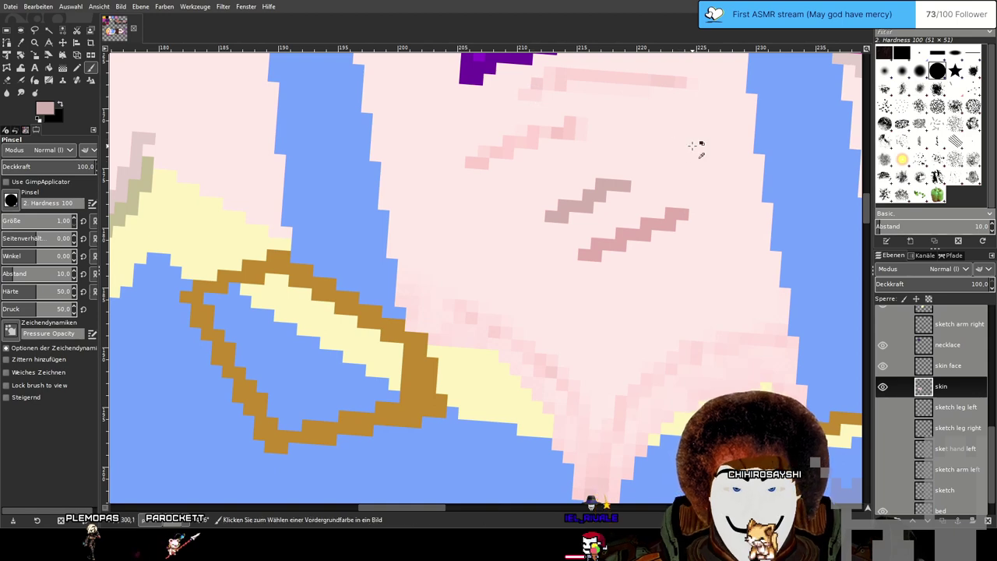
key(ctrl+z)
key(ctrl+z)
key(ctrl+z)
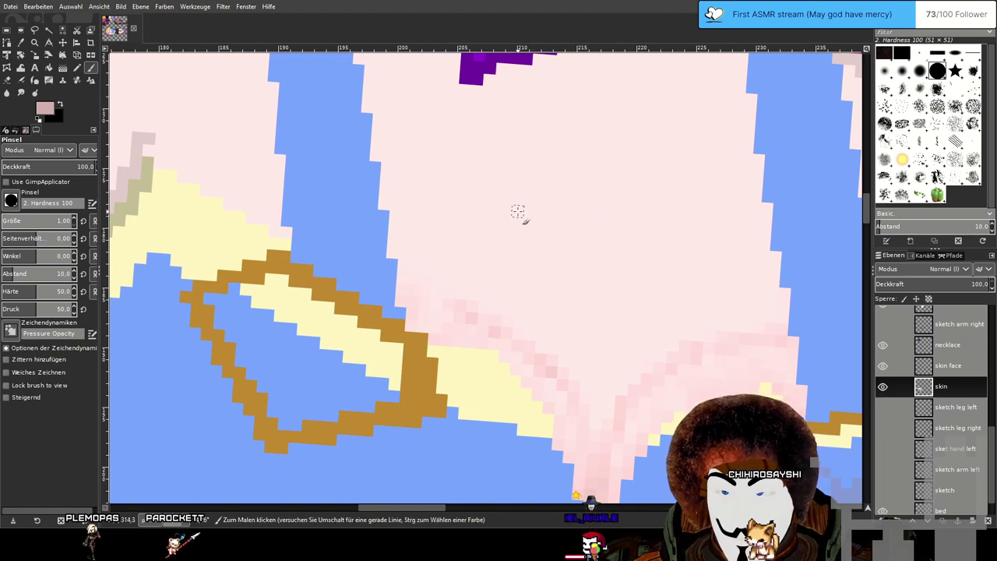
Paint short pink strokes from the blue strap's edge, discarding a trial erase.
drag(462, 304, 404, 286)
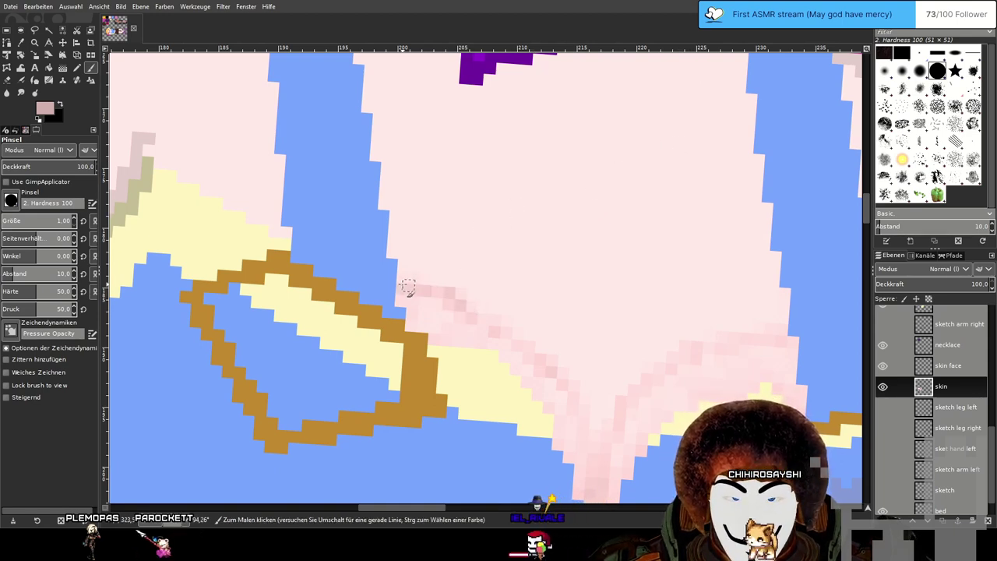
drag(627, 282, 309, 241)
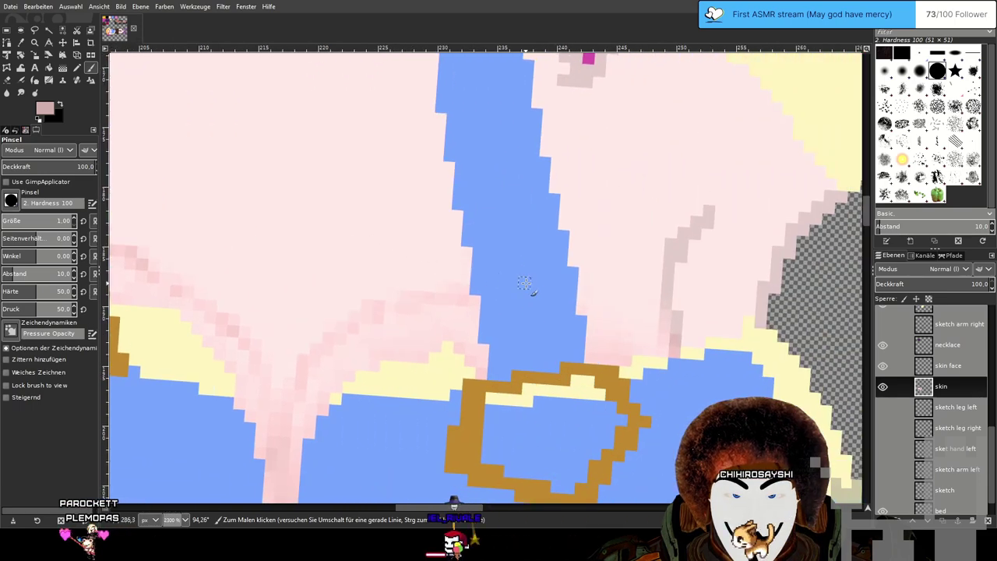
drag(572, 291, 671, 348)
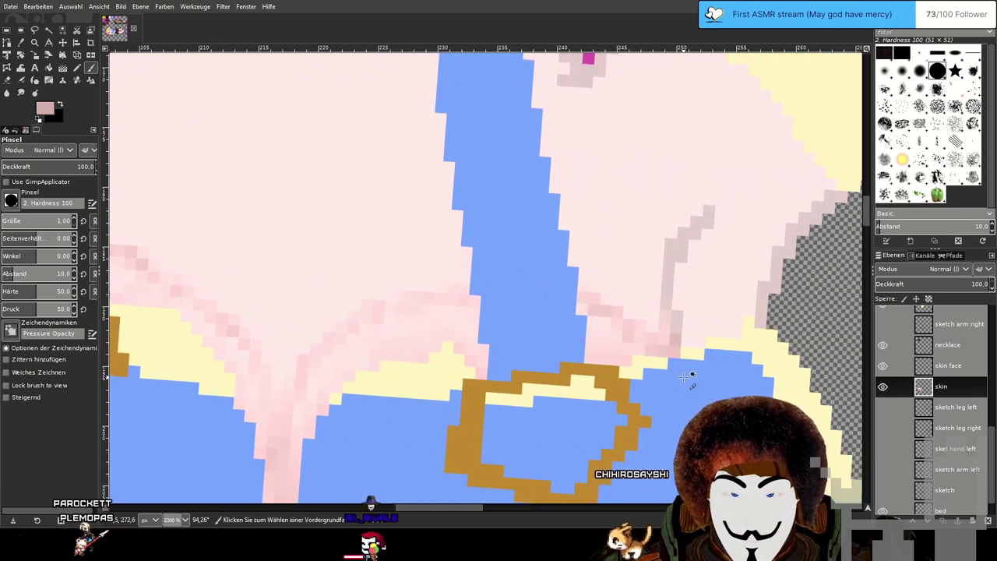
key(ctrl+z)
drag(570, 284, 663, 307)
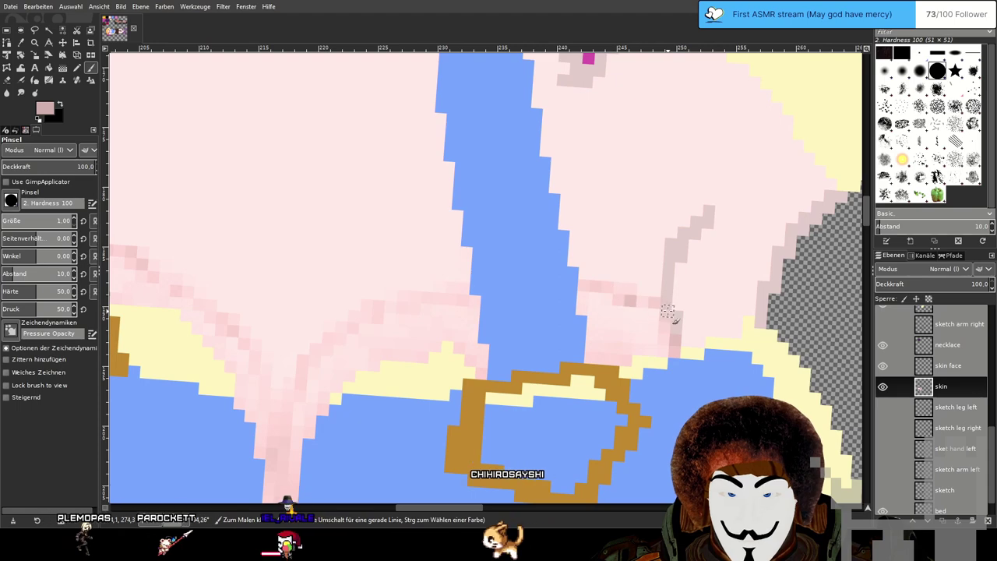
click(8, 81)
drag(358, 174, 554, 201)
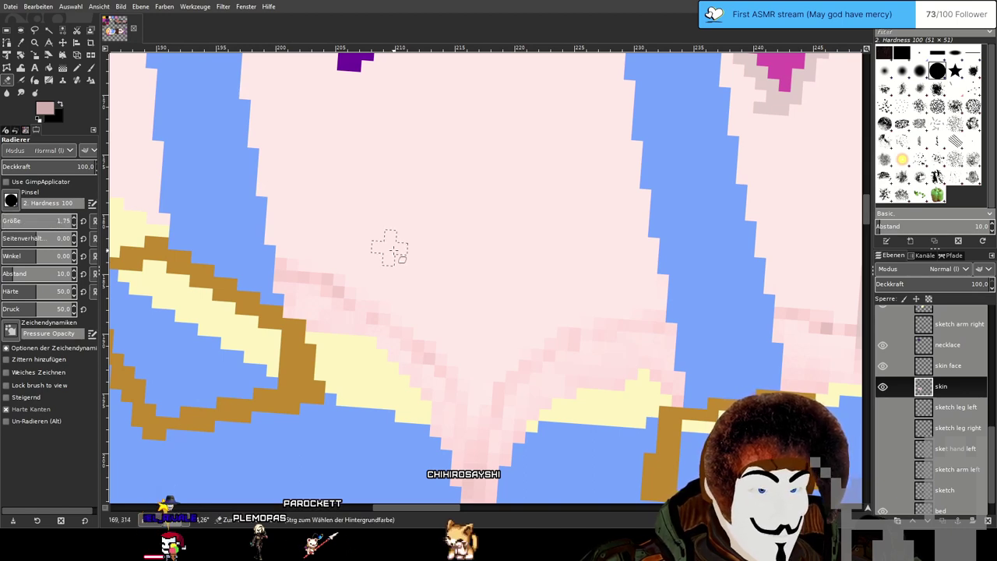
key(ctrl+z)
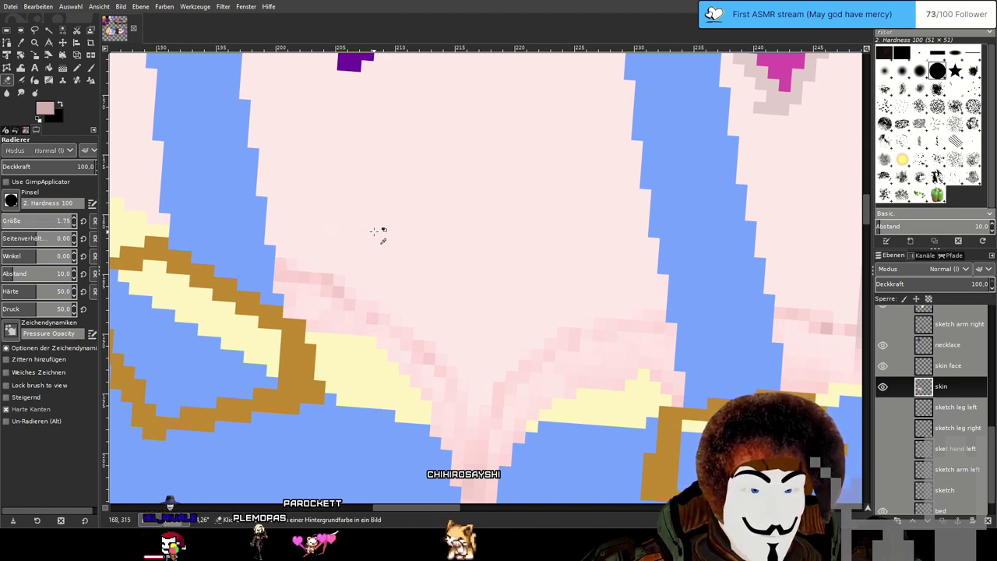
Smudge the pink shading up along the strap's edge and rotate the canvas view counter-clockwise.
click(22, 92)
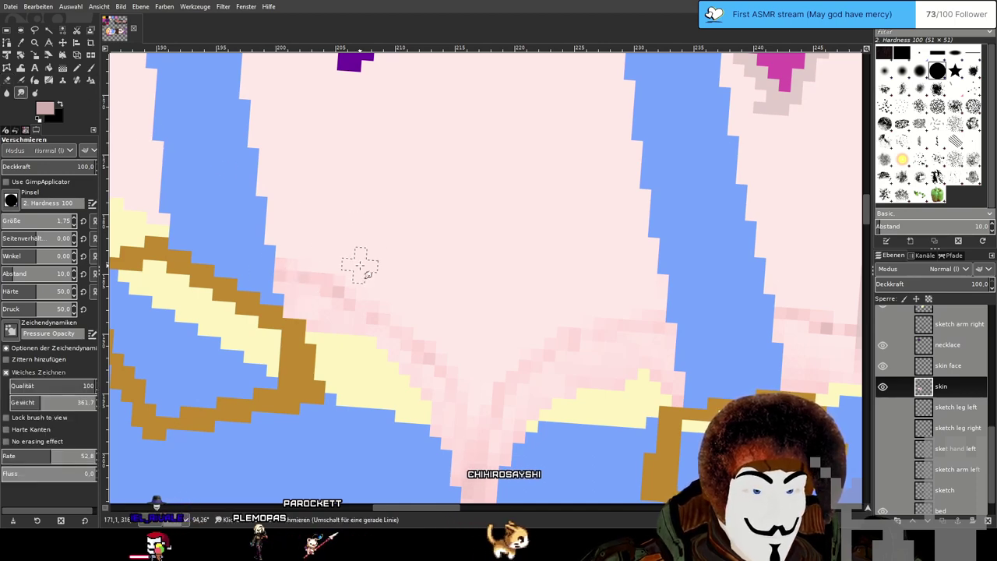
drag(504, 305, 347, 266)
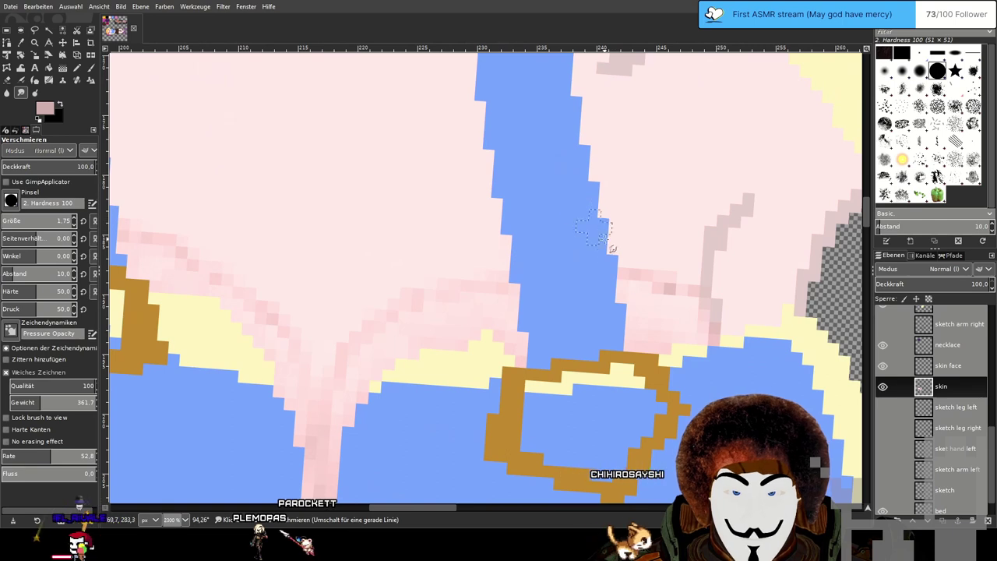
drag(629, 275, 618, 251)
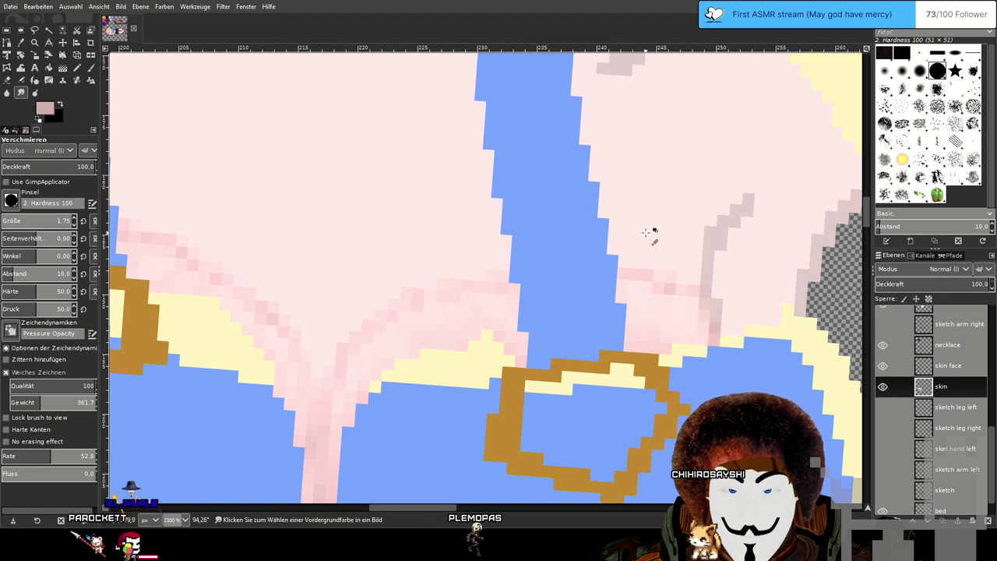
scroll(645, 232, down, 3)
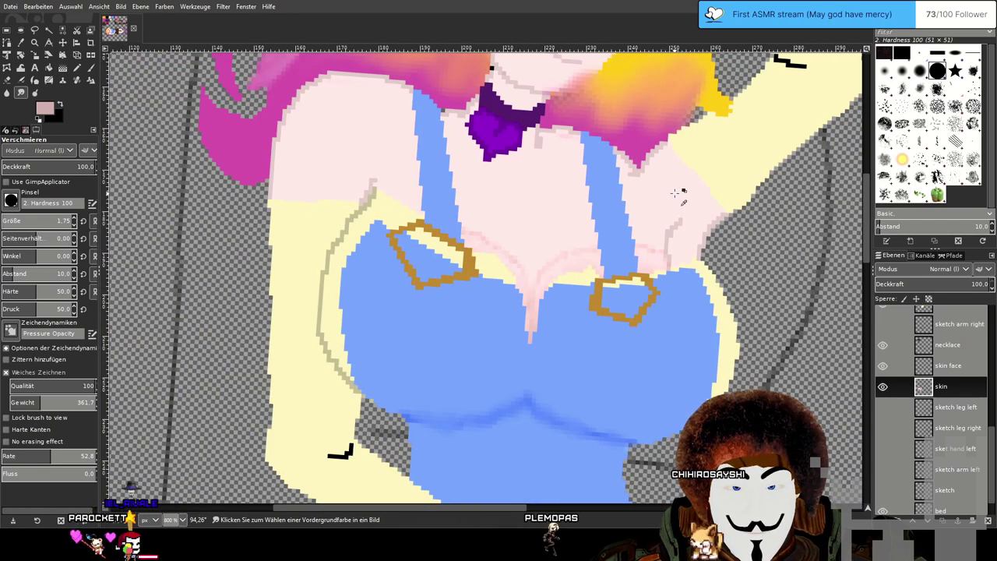
scroll(677, 193, down, 3)
scroll(557, 177, up, 6)
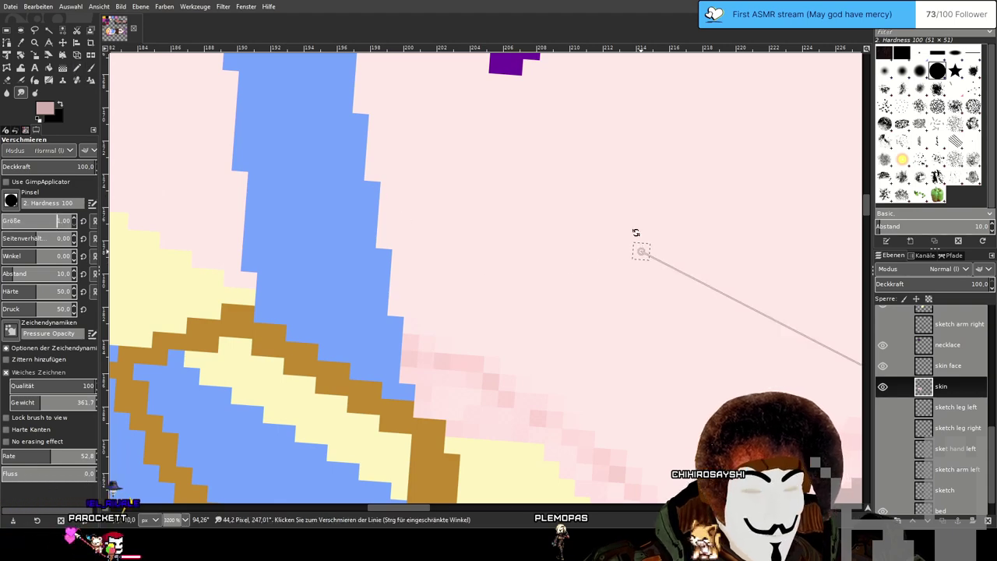
drag(546, 172, 216, 468)
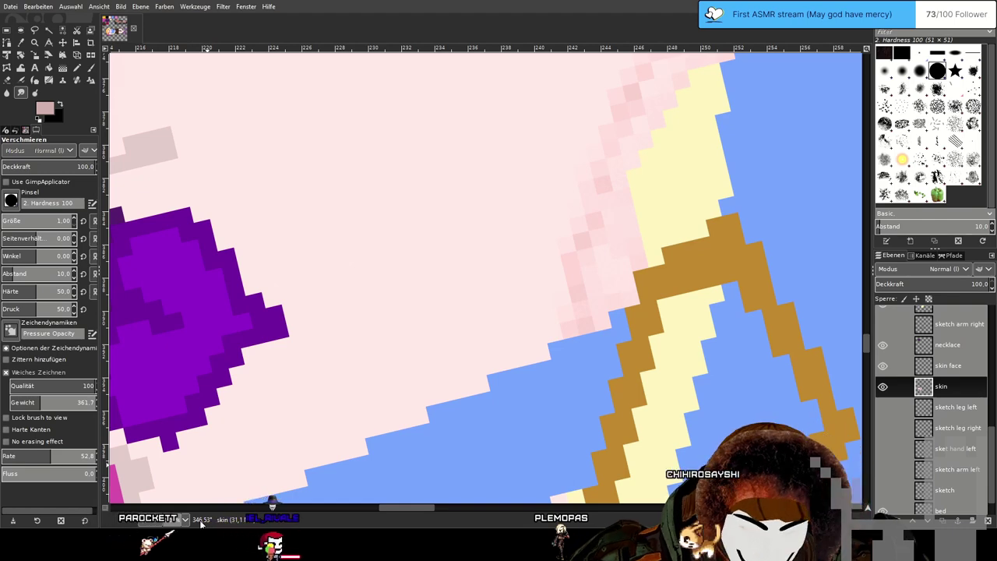
Reset the canvas rotation to 0°, reselect Smudge and enlarge its size to 2.49.
key(shift+1)
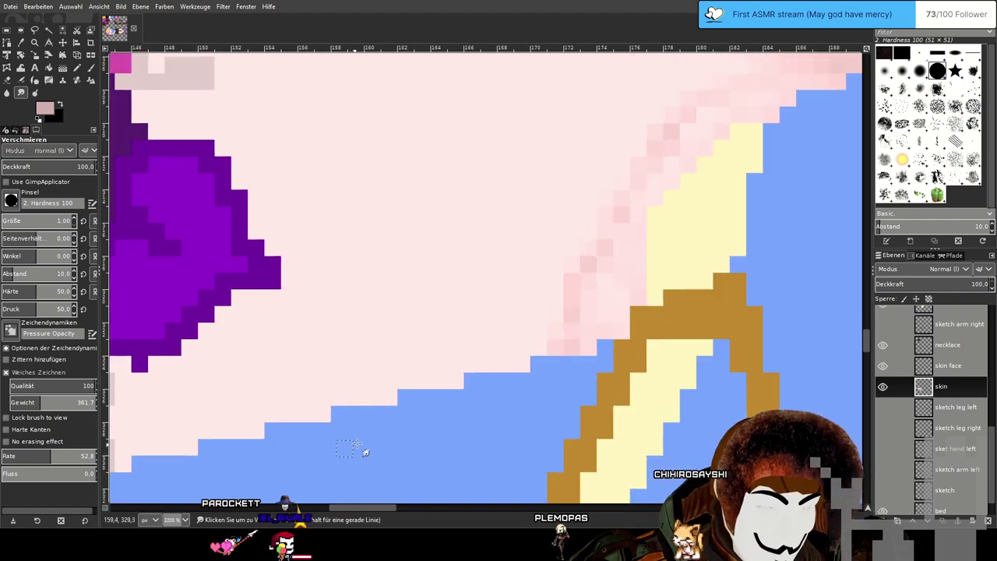
scroll(597, 285, down, 2)
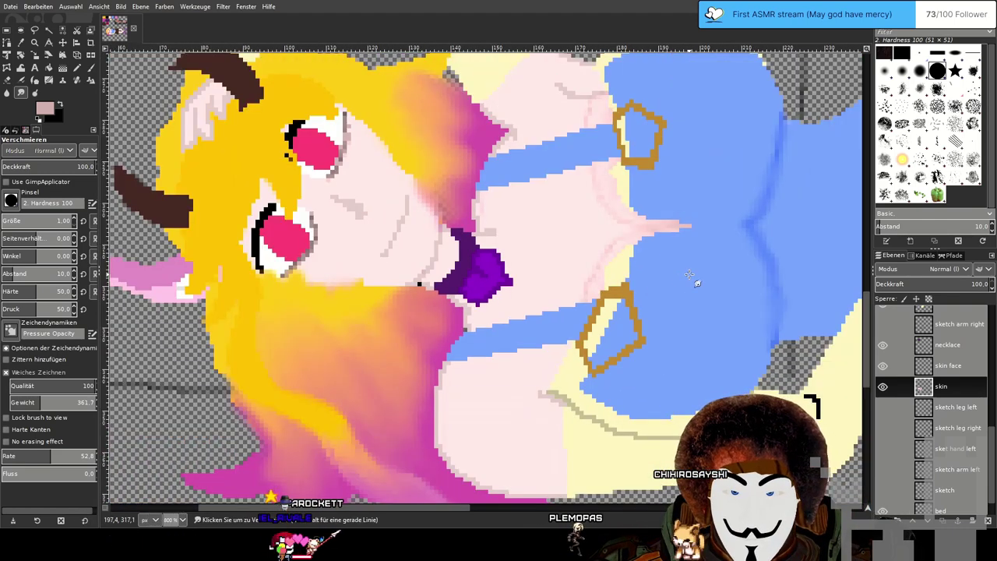
scroll(638, 292, up, 2)
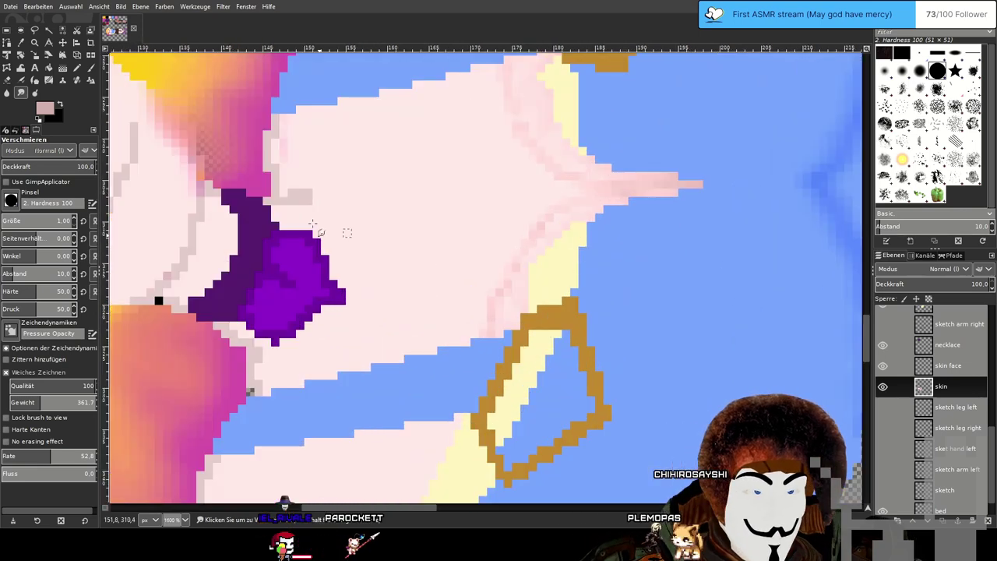
click(90, 69)
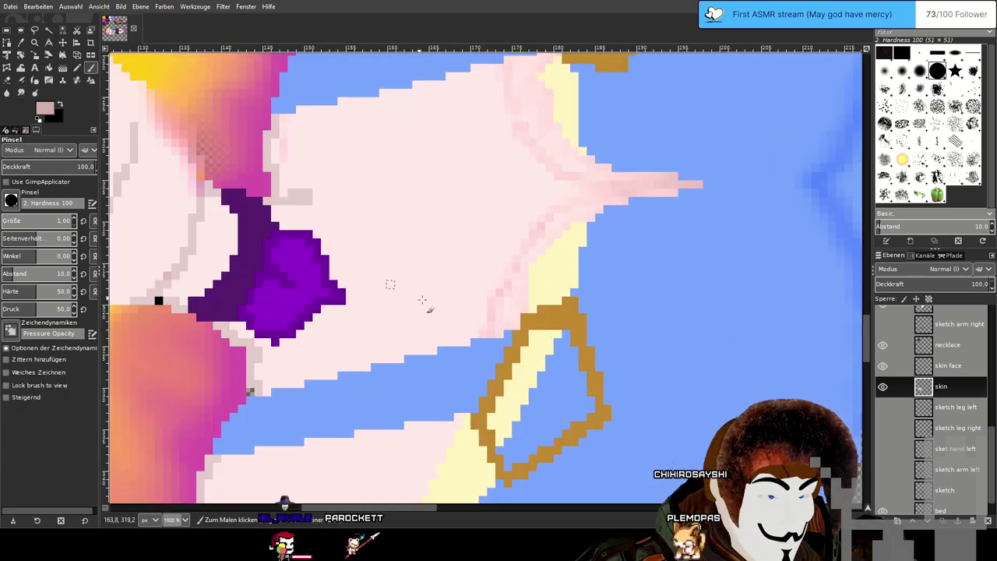
click(21, 92)
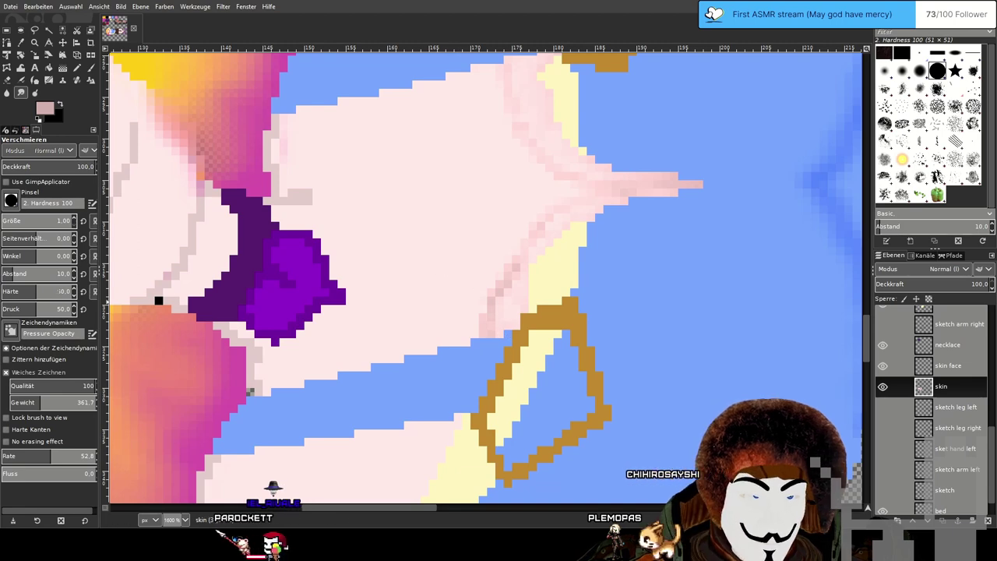
drag(36, 225, 43, 225)
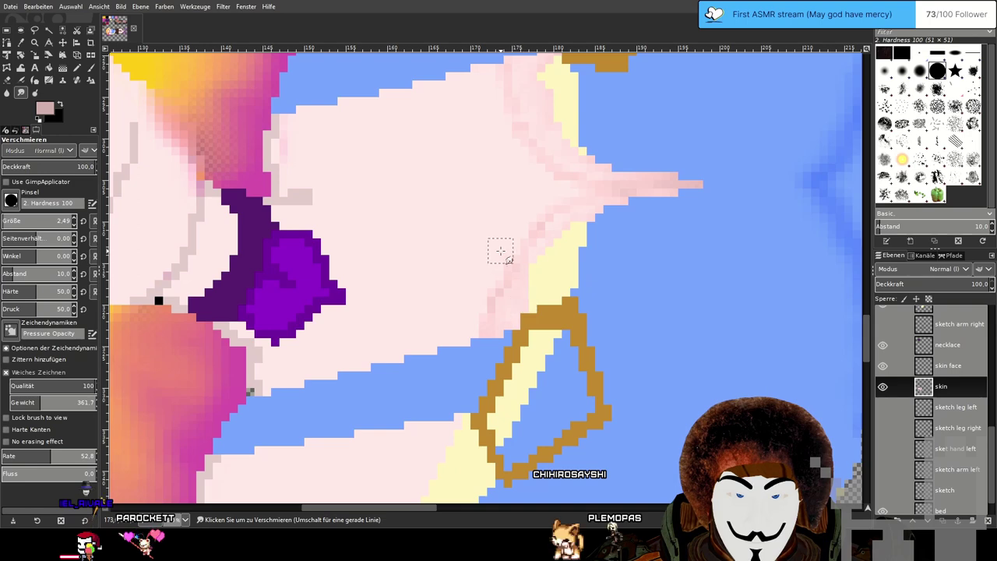
scroll(643, 317, down, 2)
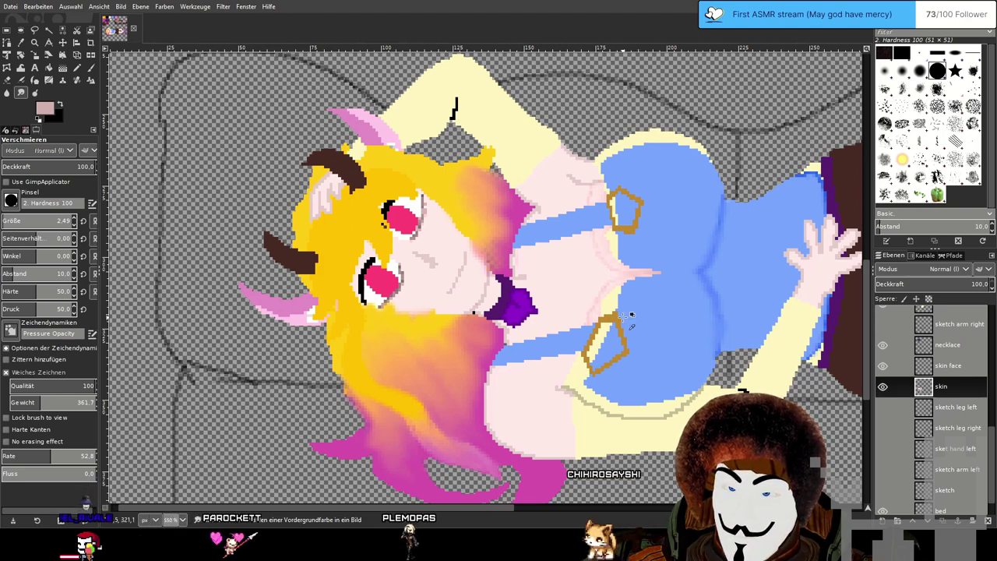
scroll(631, 326, up, 4)
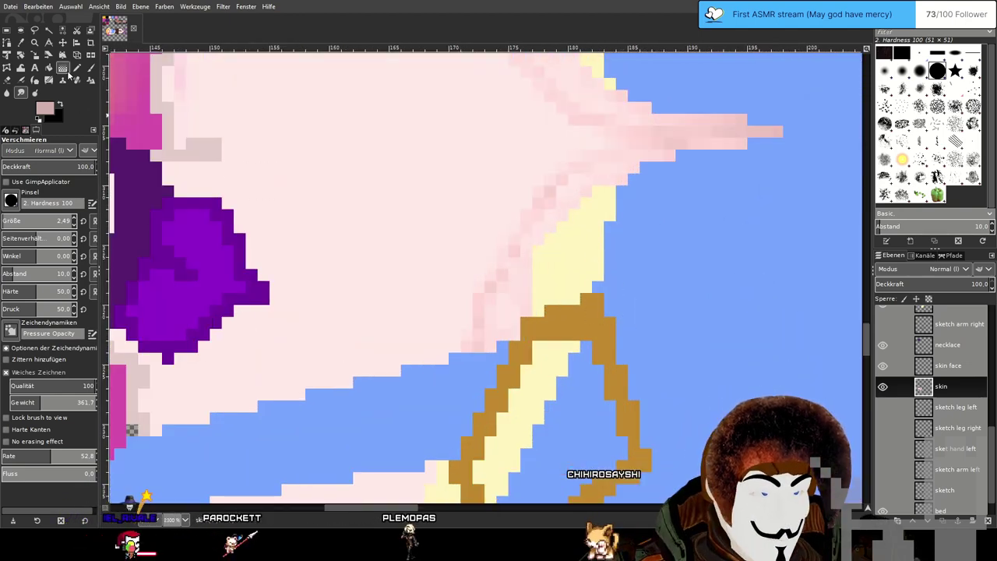
Pick the light skin colour and pencil over the dark pink pixels at the chest's lower edge.
click(76, 68)
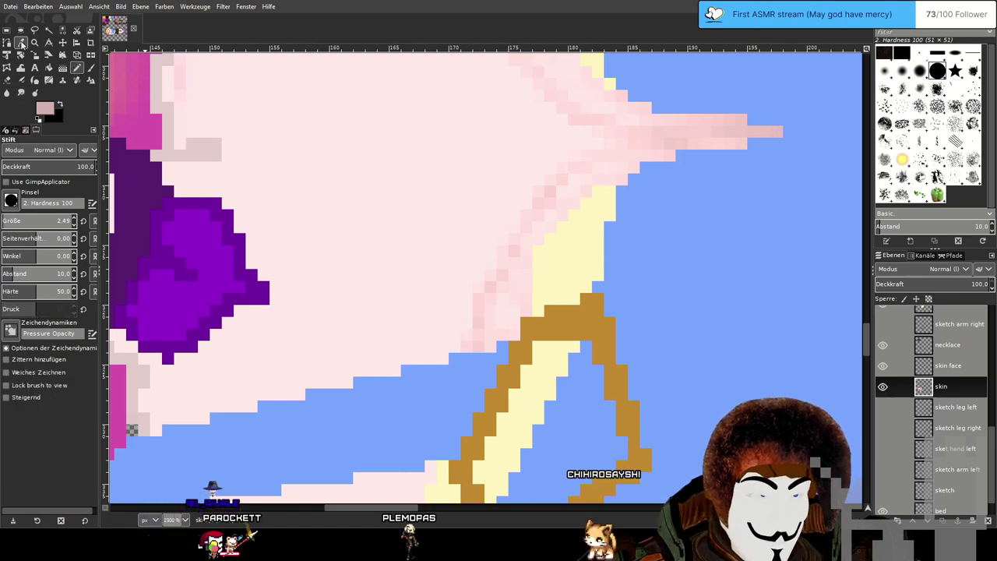
click(21, 43)
key(n)
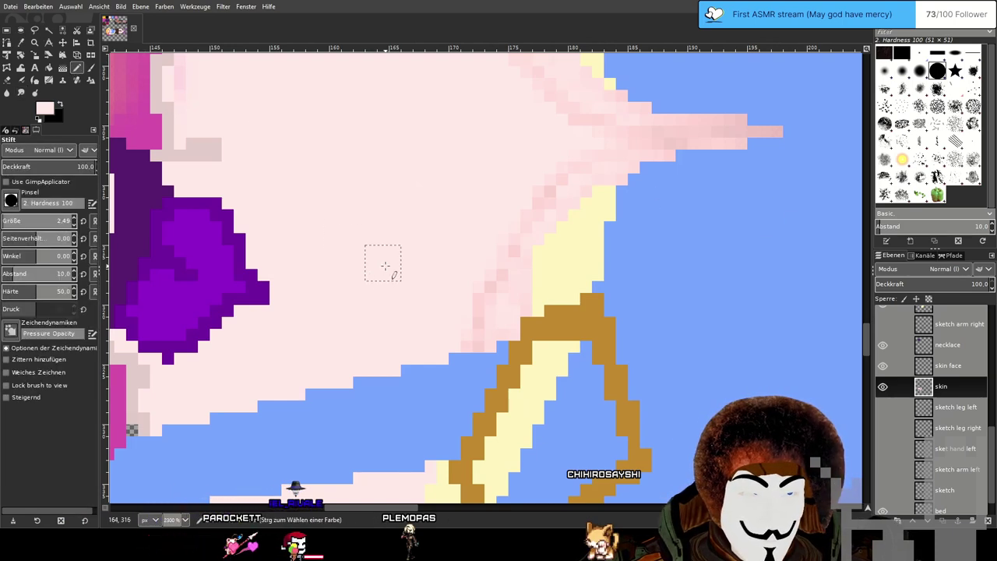
mouse_move(504, 218)
mouse_down()
mouse_move(490, 318)
mouse_move(472, 343)
mouse_up()
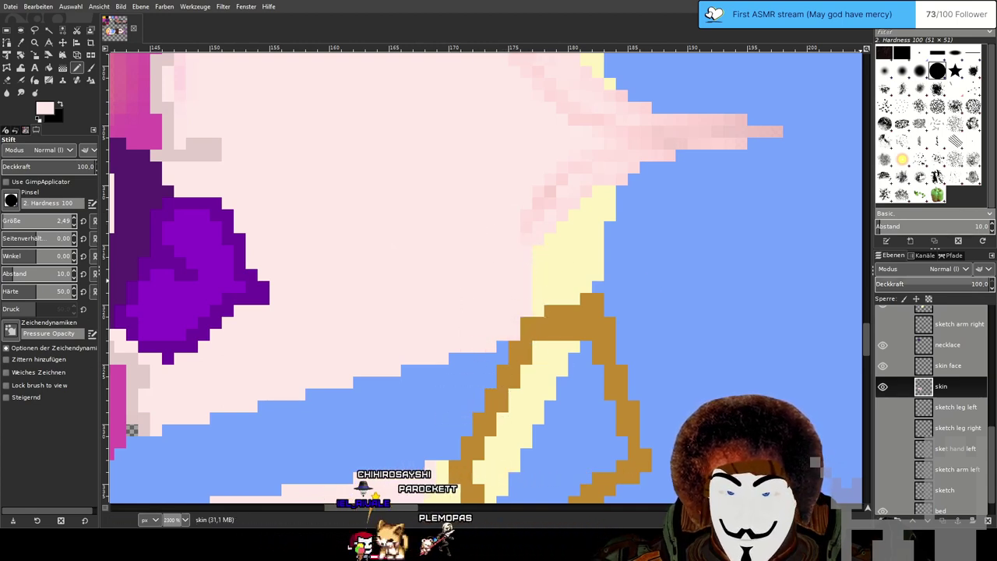
With a smaller soft paintbrush, draw a thin pink line along the yellow edge.
click(91, 69)
drag(60, 220, 58, 221)
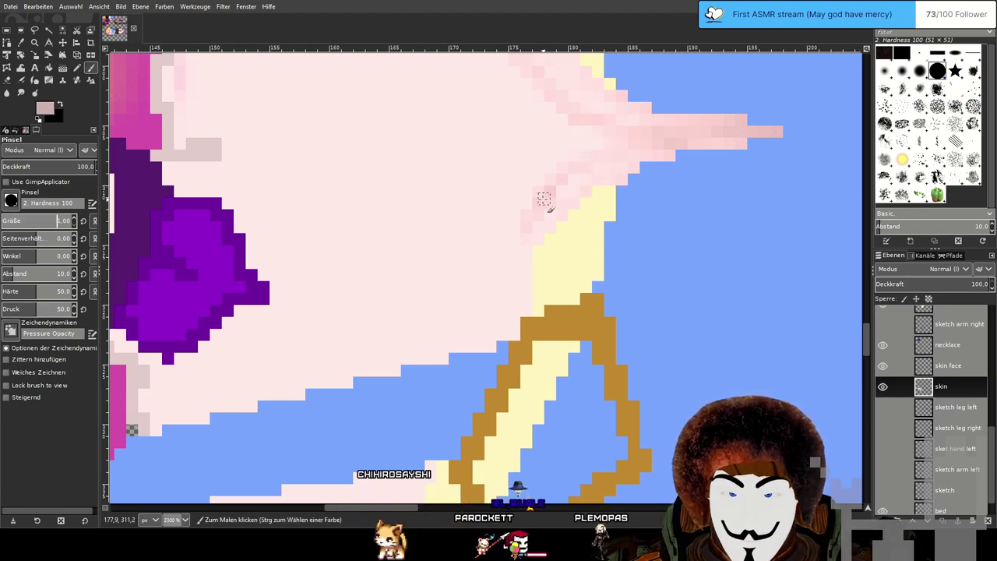
drag(522, 225, 479, 346)
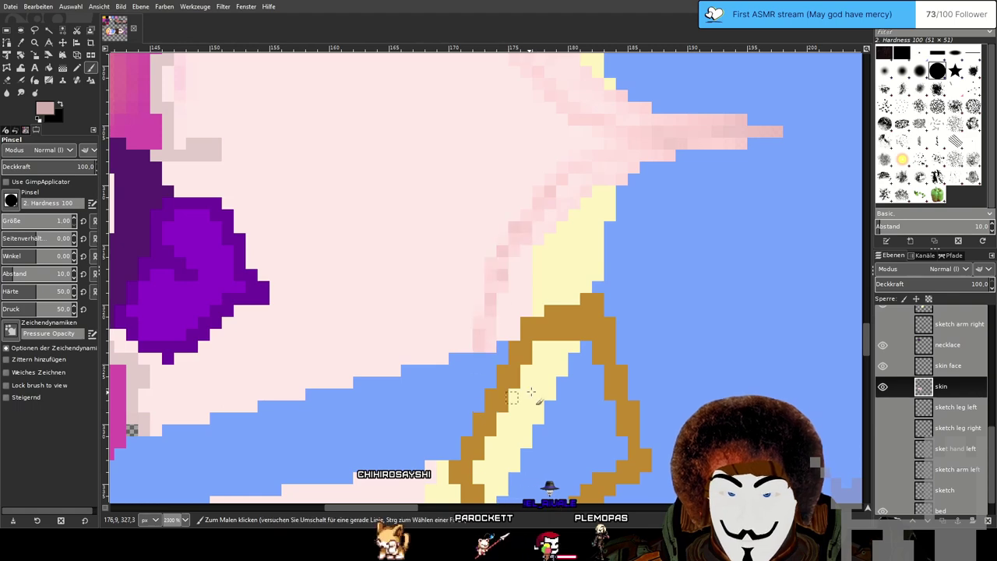
scroll(672, 334, down, 2)
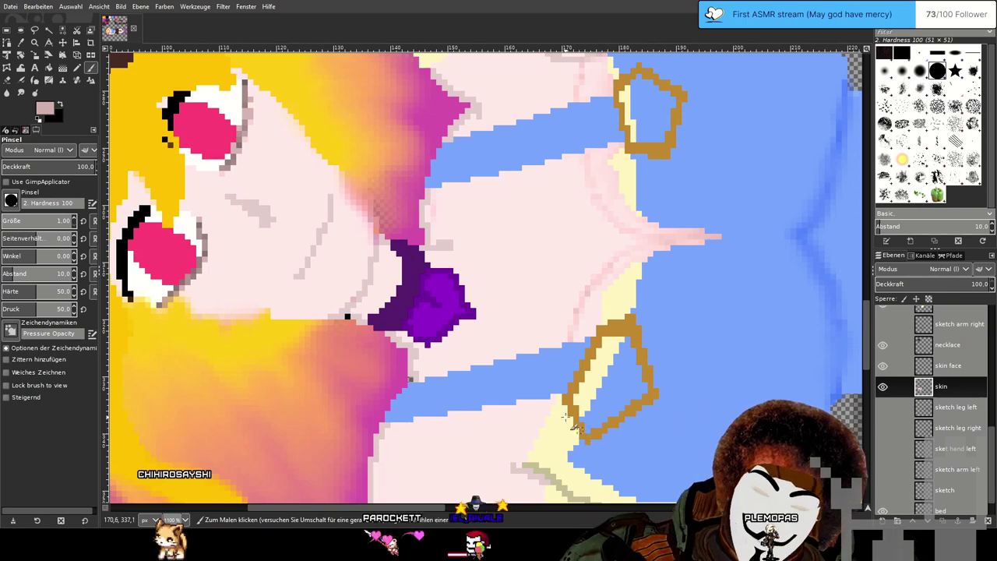
Switch back to Smudge at size 1.74 and blend the pink chest lines.
key(s)
scroll(623, 295, up, 1)
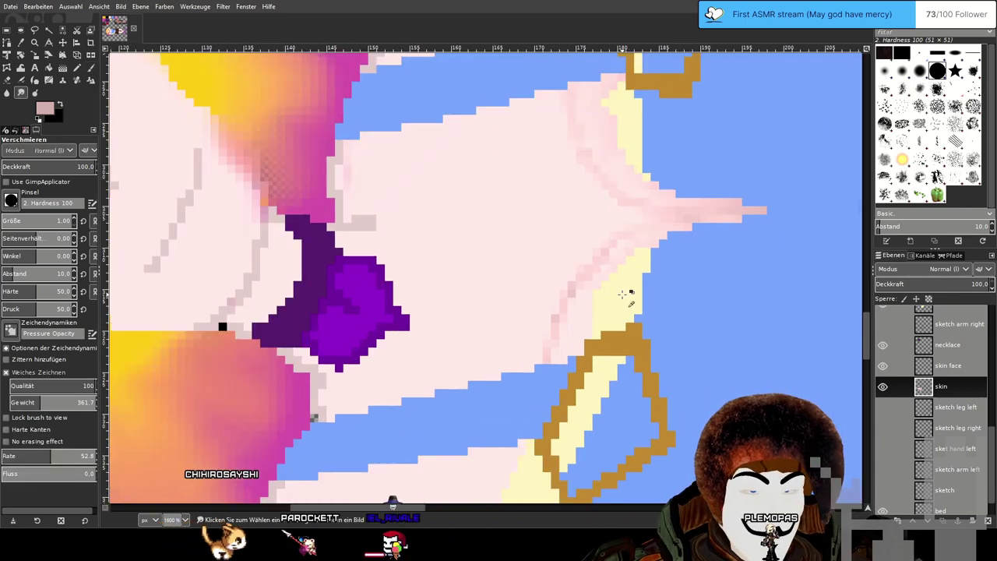
scroll(623, 294, up, 1)
drag(17, 225, 19, 225)
drag(557, 276, 446, 272)
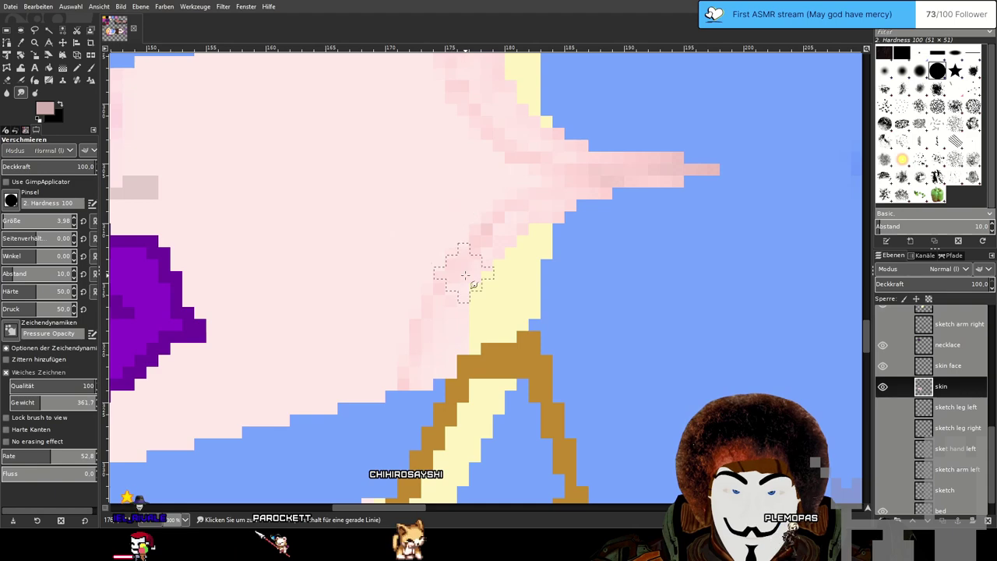
Zoom out to 400% and centre the whole figure on the bed in view.
scroll(689, 315, down, 3)
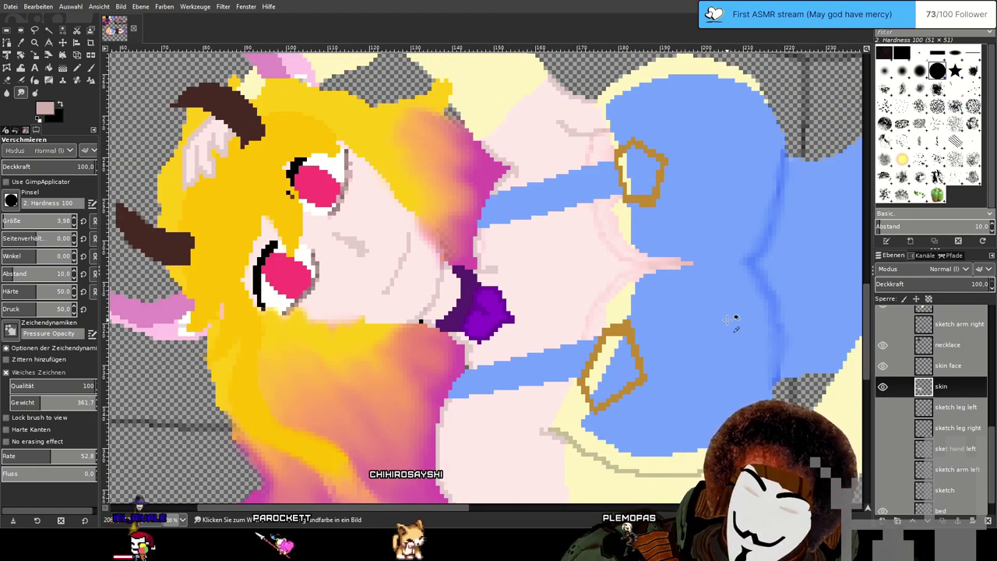
scroll(735, 312, up, 3)
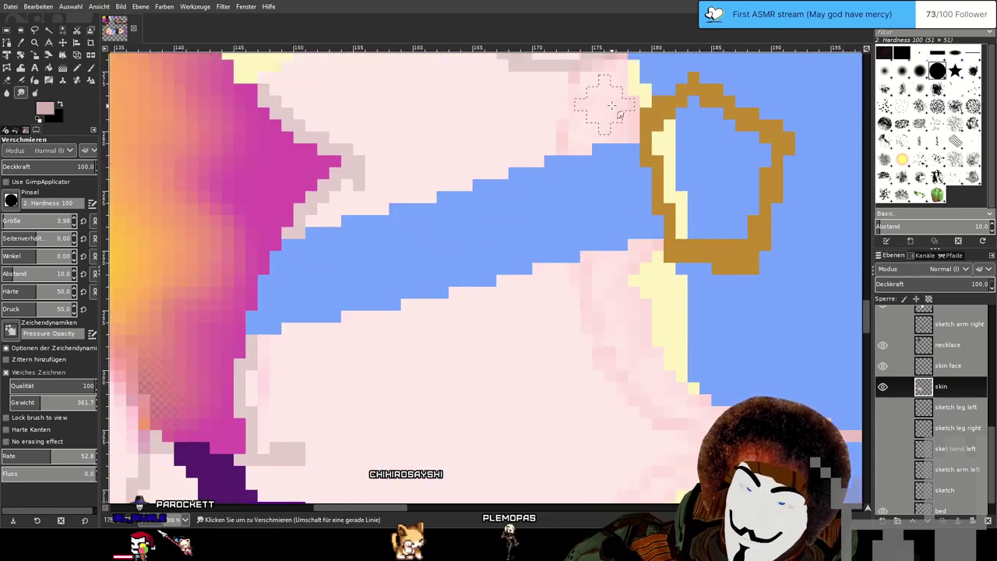
scroll(697, 245, down, 3)
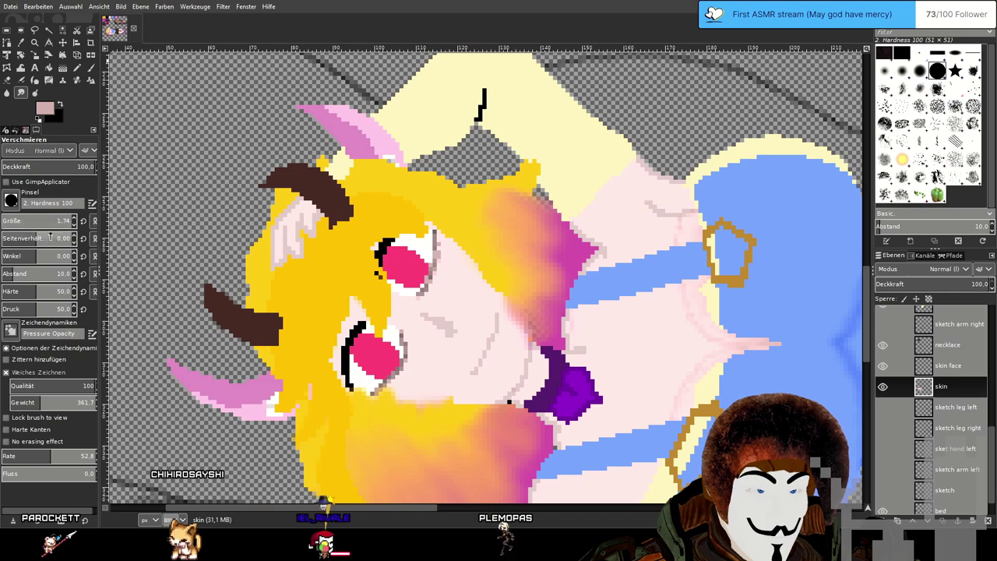
scroll(583, 378, up, 2)
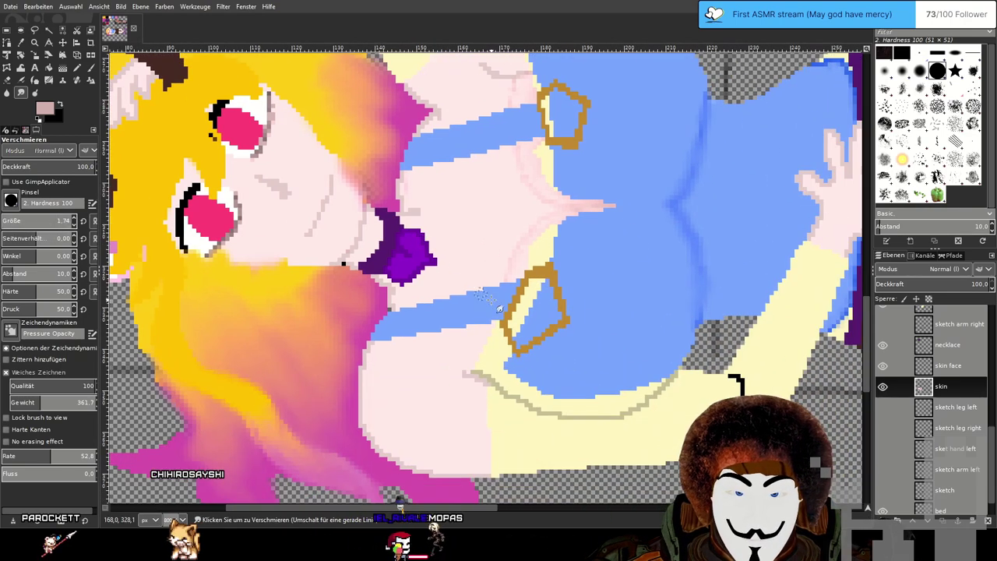
scroll(526, 268, up, 2)
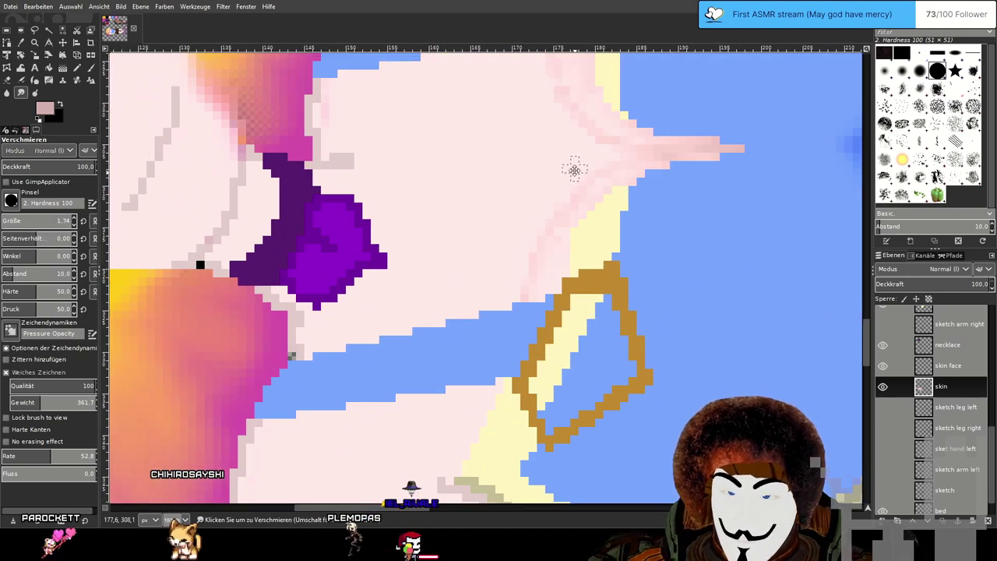
drag(580, 56, 480, 274)
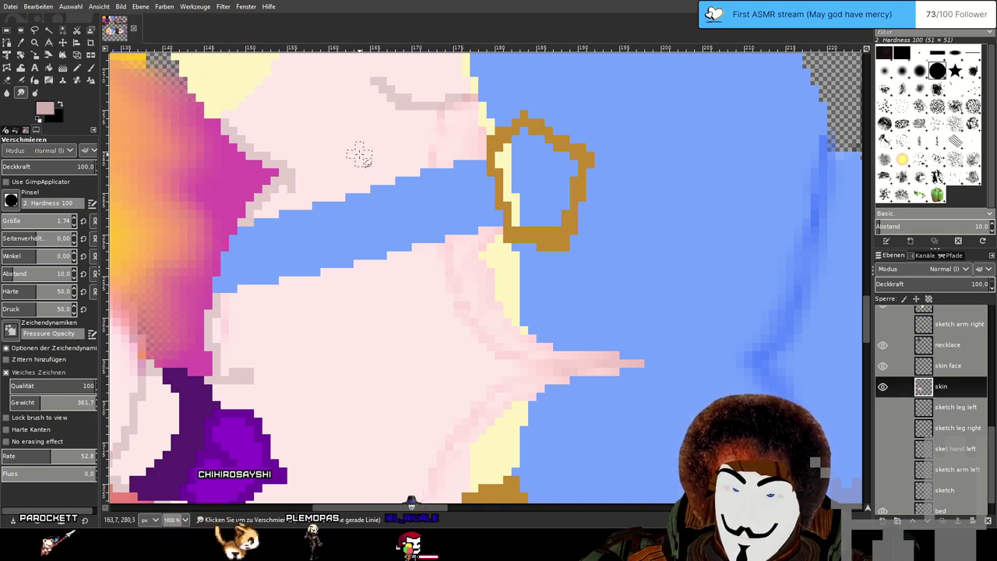
scroll(650, 258, down, 2)
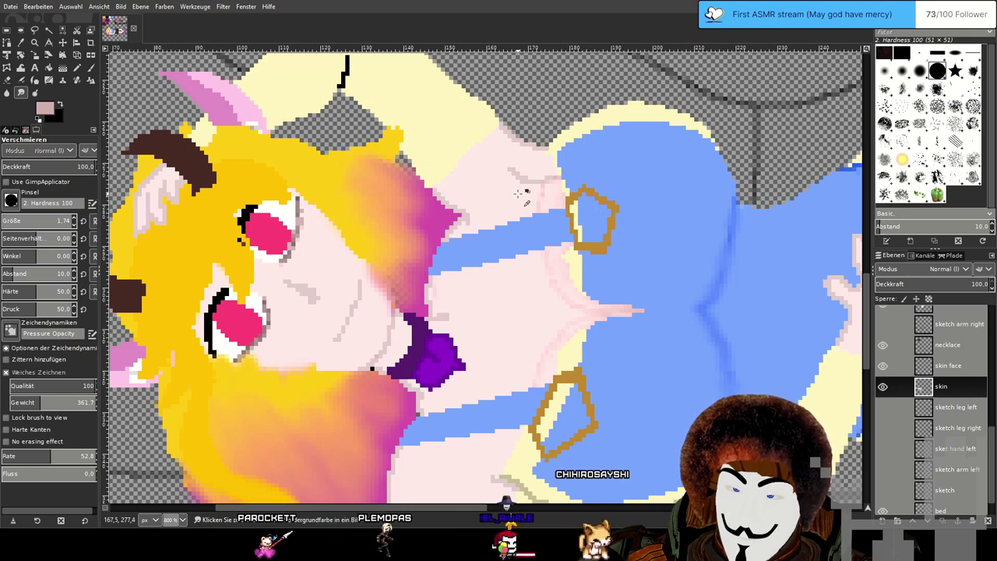
scroll(518, 194, up, 2)
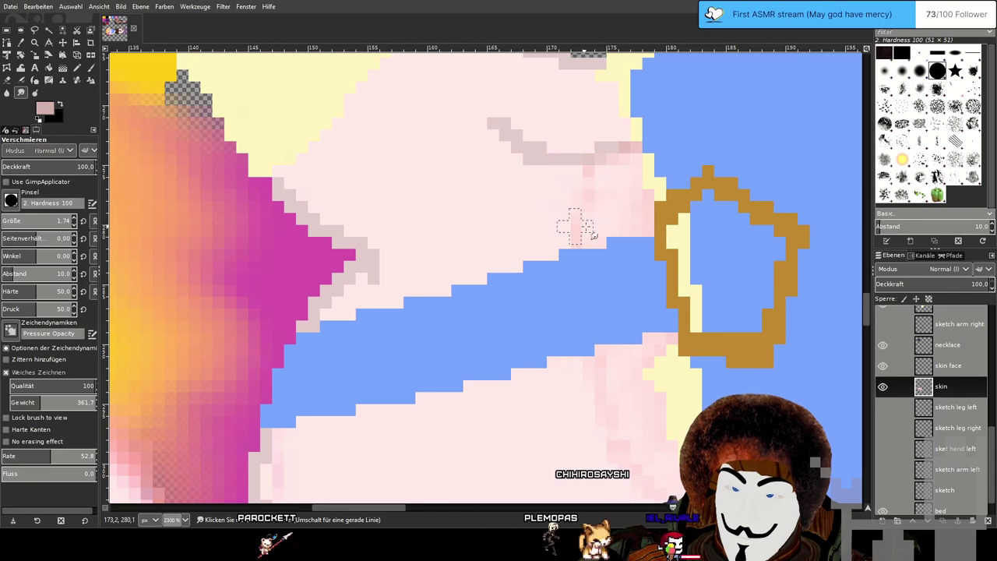
scroll(696, 223, down, 4)
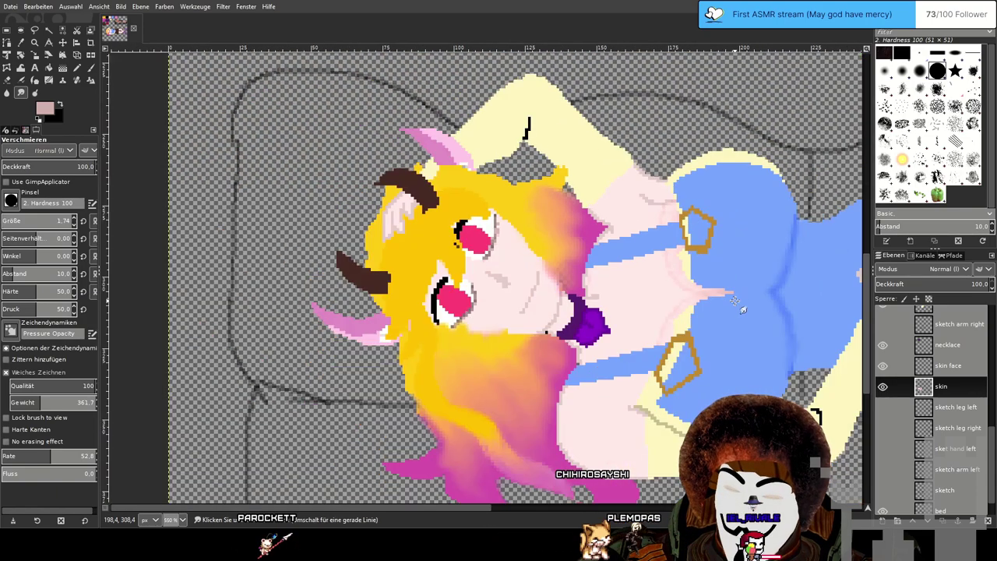
scroll(692, 207, up, 4)
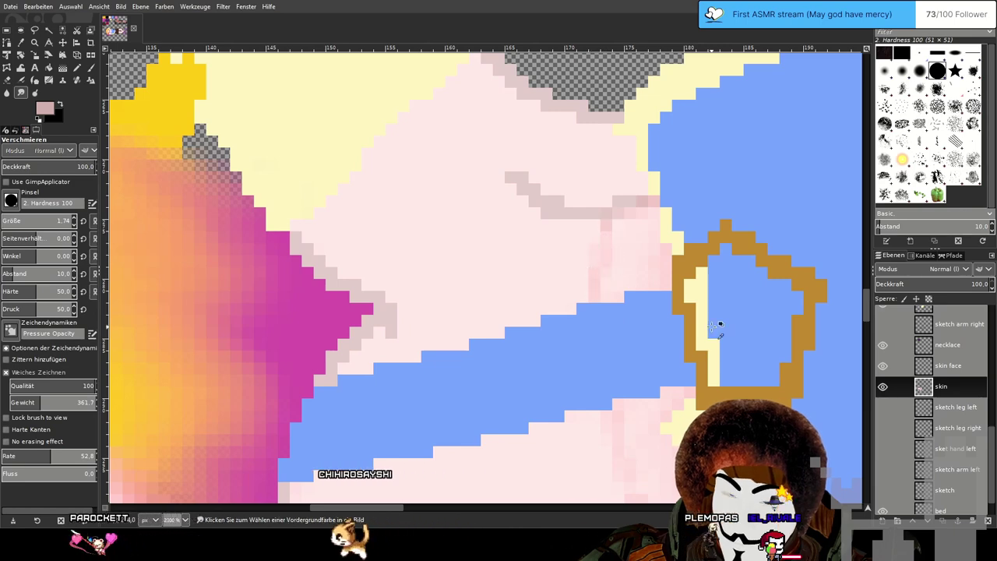
scroll(712, 327, down, 5)
scroll(659, 140, up, 2)
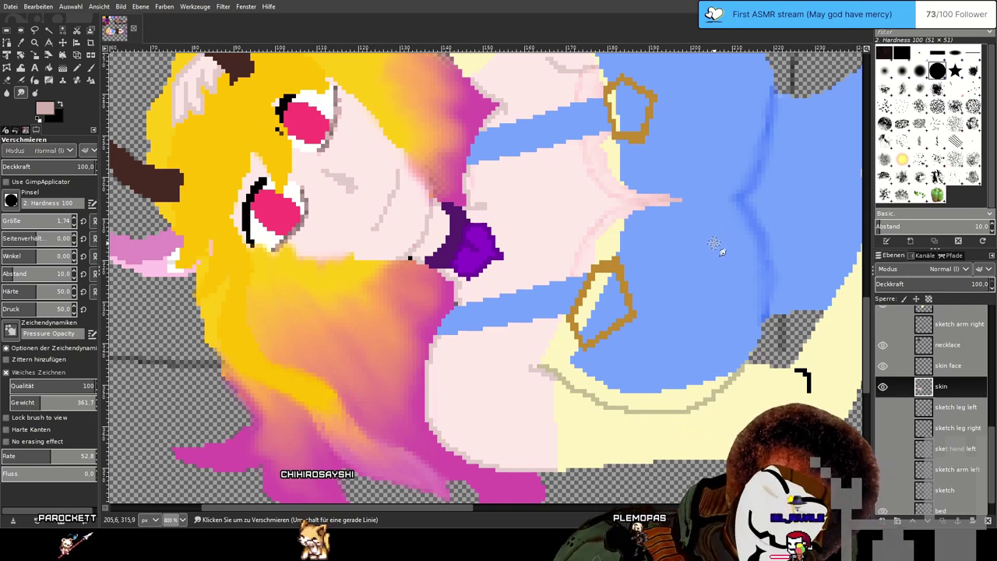
scroll(553, 275, down, 2)
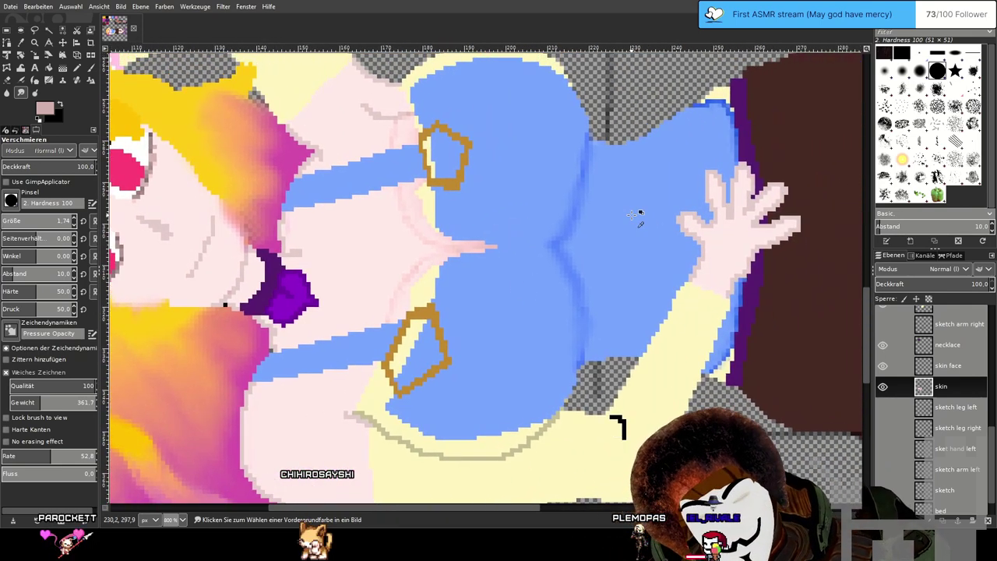
scroll(638, 216, down, 1)
scroll(639, 216, down, 1)
drag(631, 215, 532, 282)
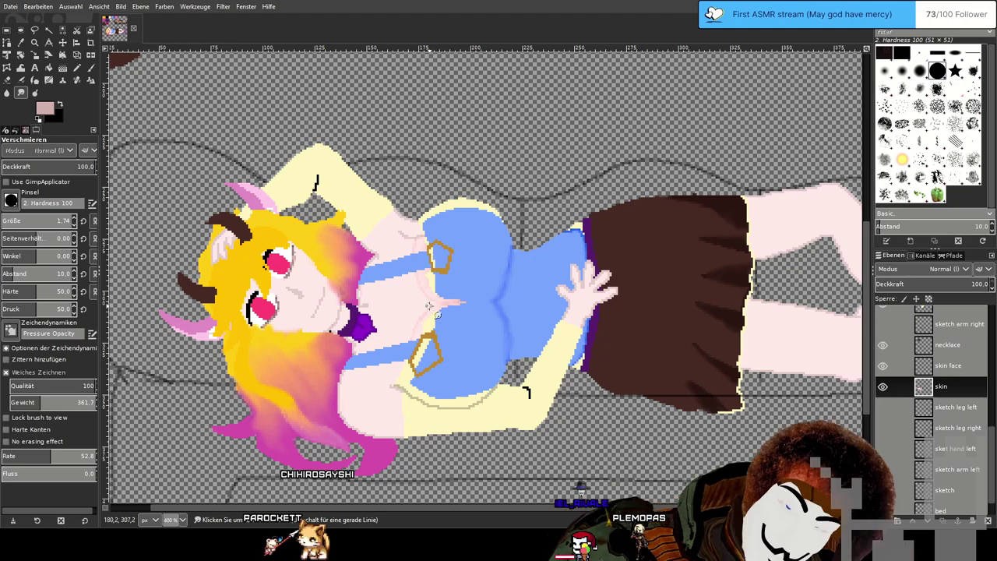
drag(482, 291, 592, 347)
mouse_move(470, 192)
mouse_down()
mouse_move(483, 184)
mouse_move(537, 197)
mouse_move(578, 218)
mouse_move(444, 129)
mouse_move(454, 130)
mouse_up()
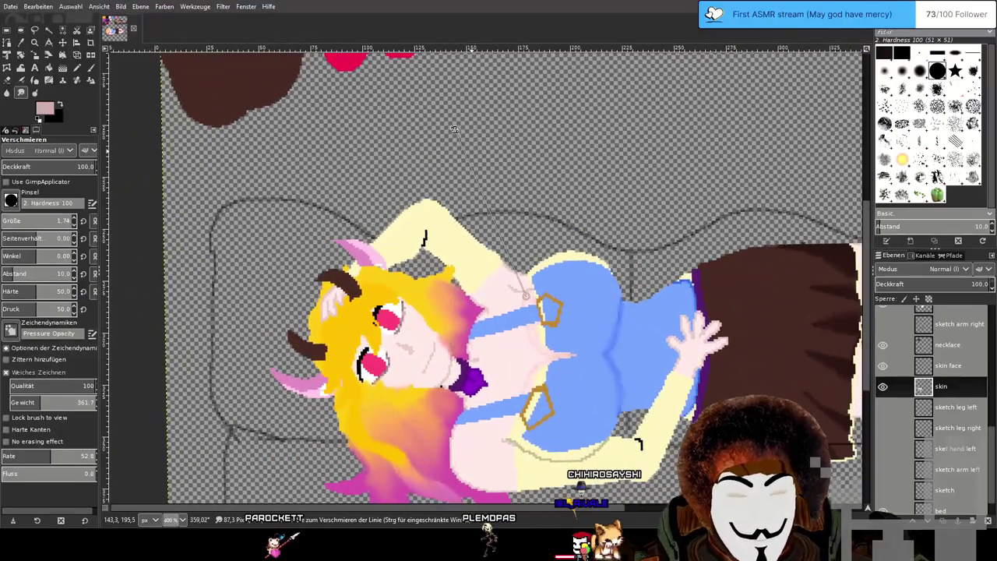
scroll(455, 129, down, 2)
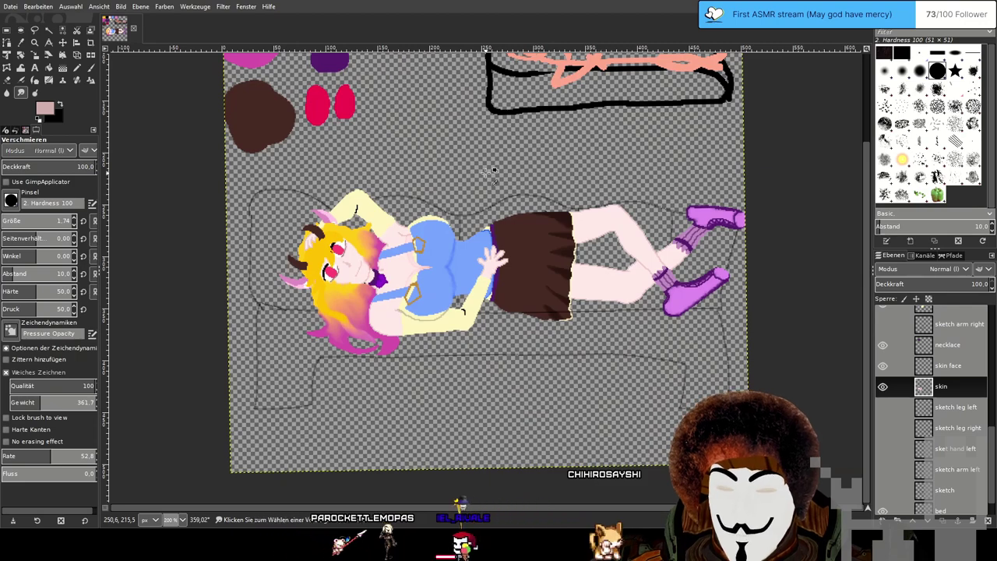
scroll(489, 171, up, 2)
scroll(372, 358, up, 2)
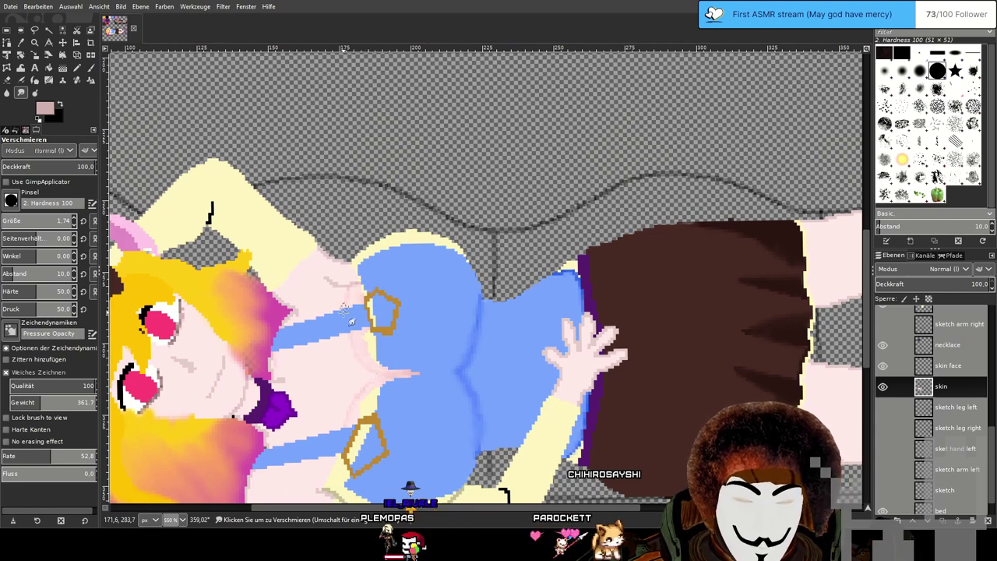
drag(436, 326, 473, 303)
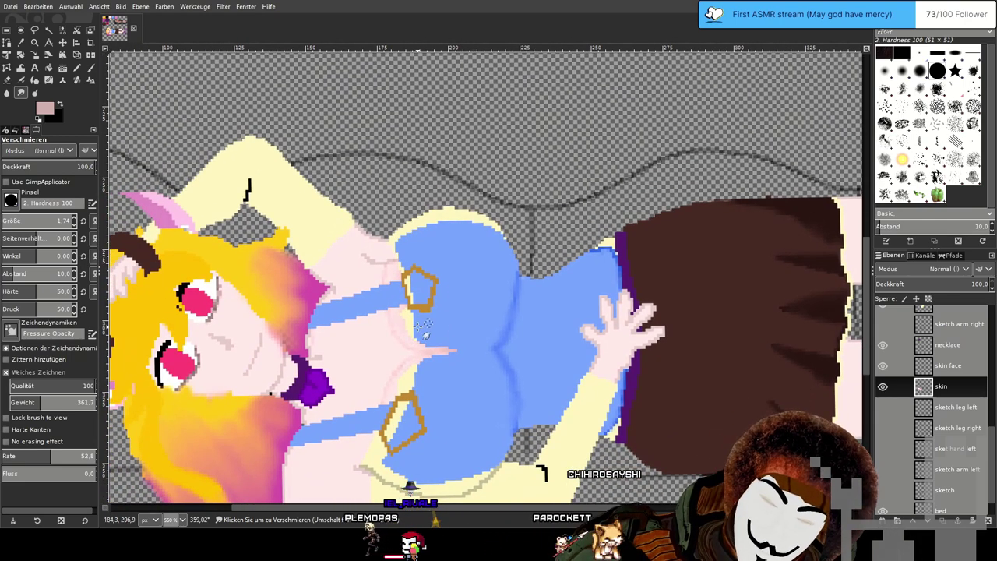
drag(441, 336, 505, 319)
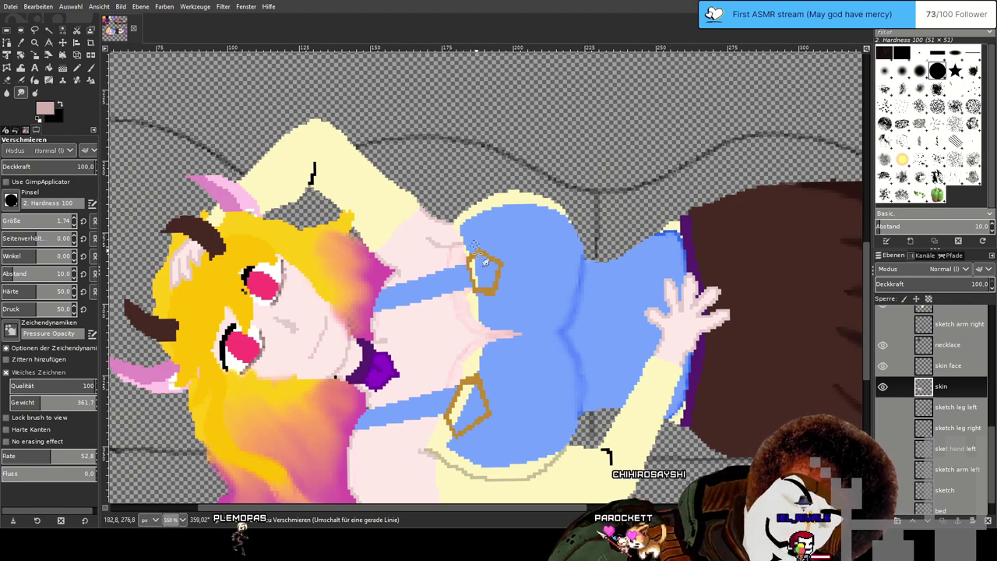
drag(541, 312, 580, 285)
scroll(512, 294, up, 2)
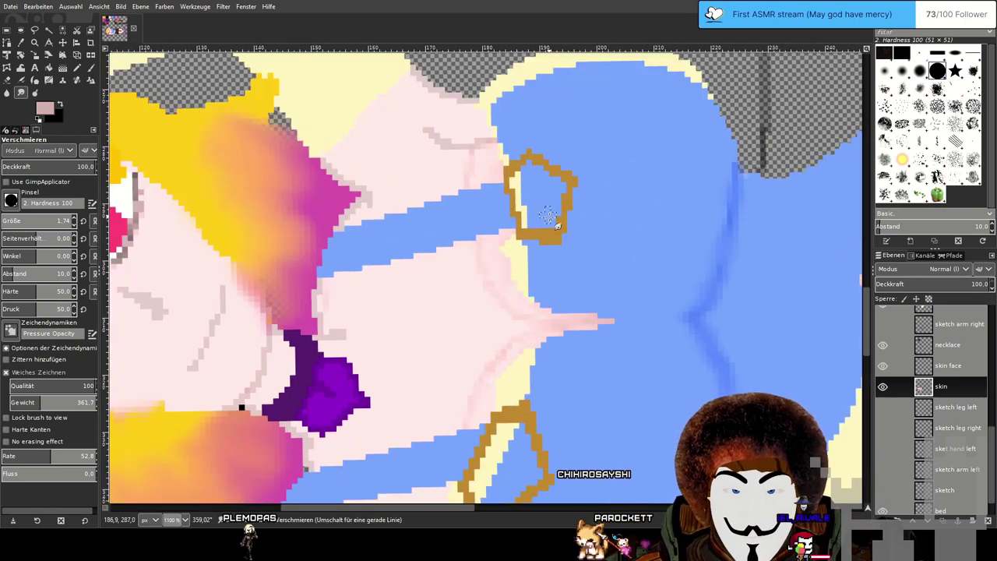
scroll(549, 218, up, 2)
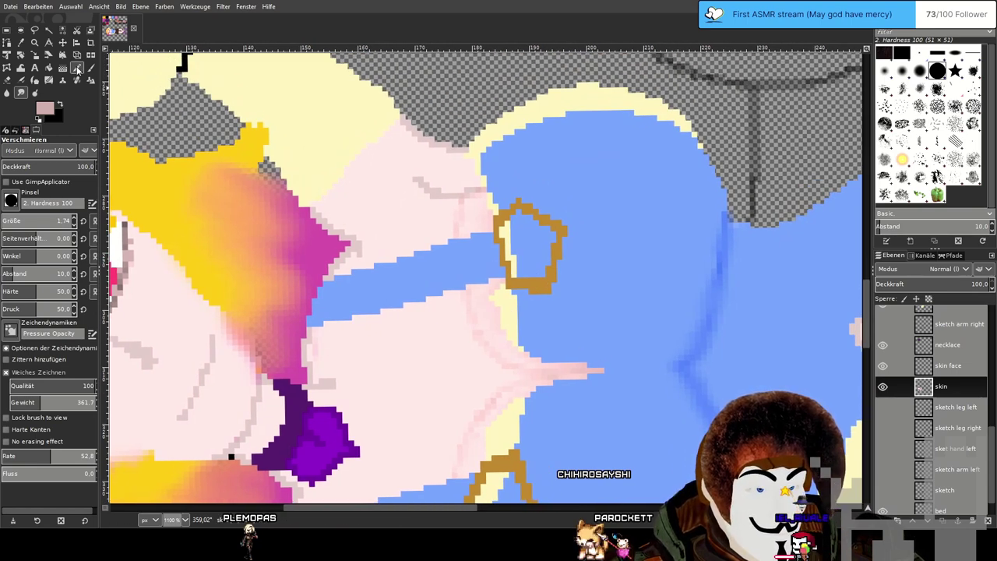
With the Pencil, try dark pink cleavage lines, undo them all, and pick the pale skin pink.
click(78, 69)
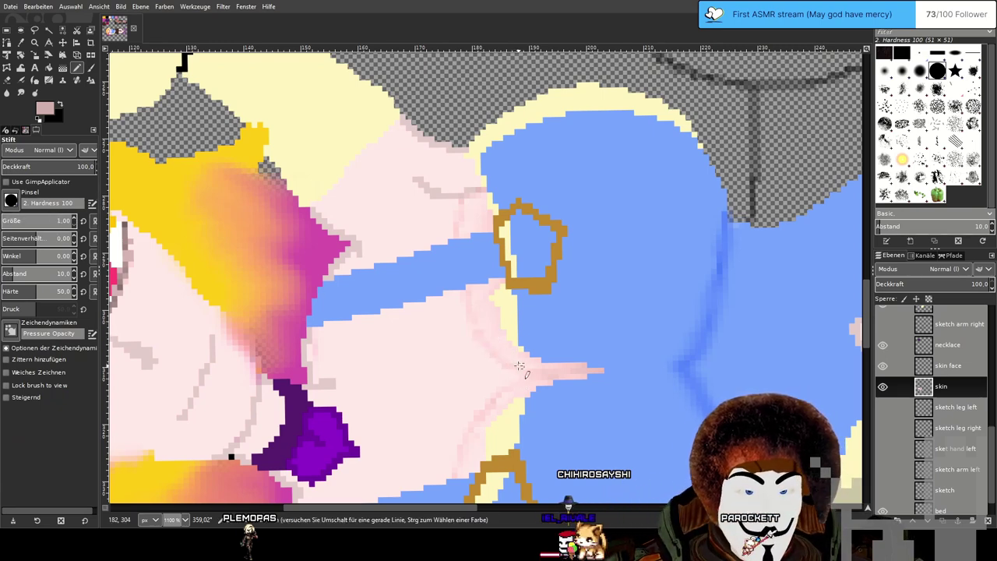
drag(509, 365, 480, 287)
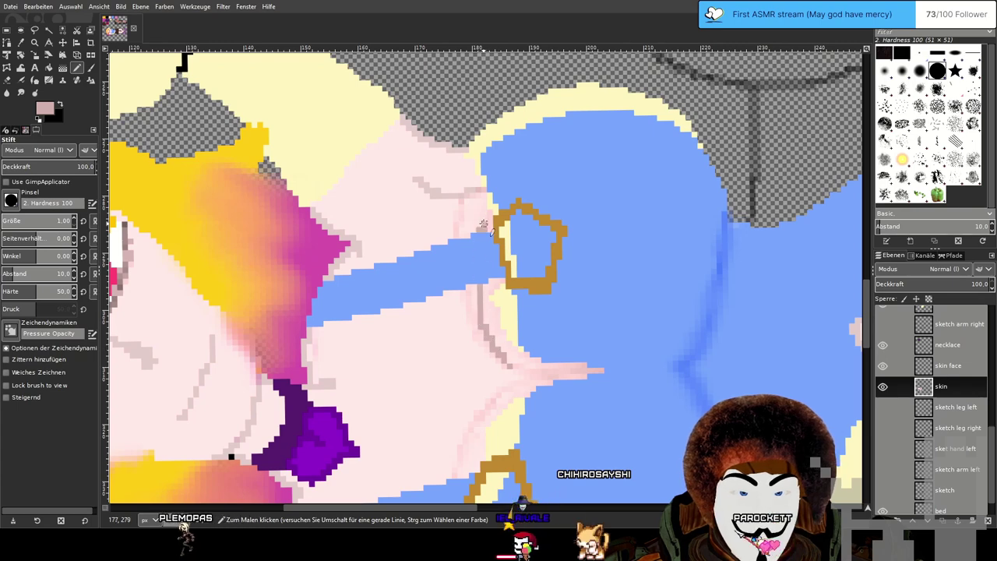
key(ctrl+z)
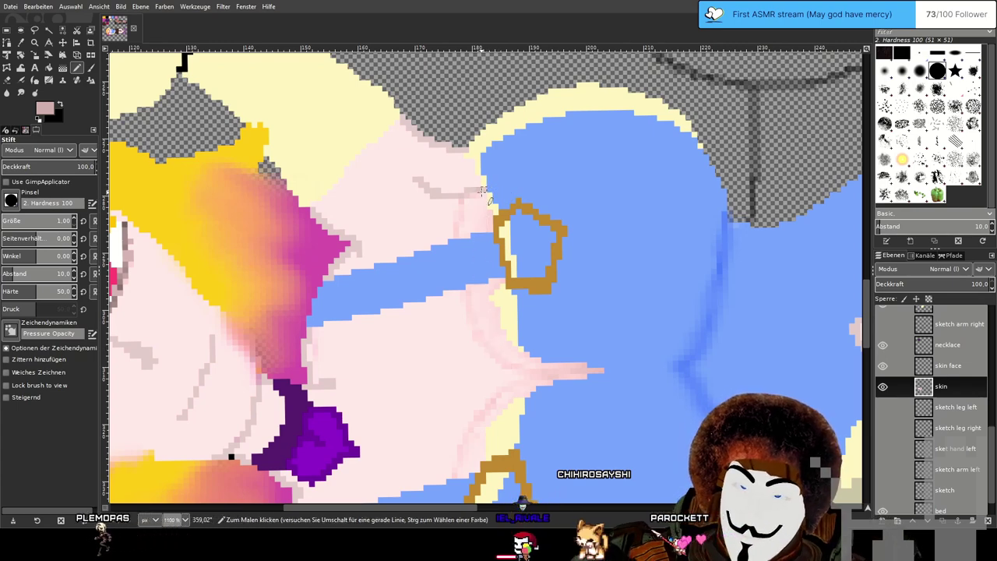
mouse_move(480, 285)
mouse_down()
mouse_move(495, 335)
mouse_move(525, 376)
mouse_up()
drag(576, 288, 616, 245)
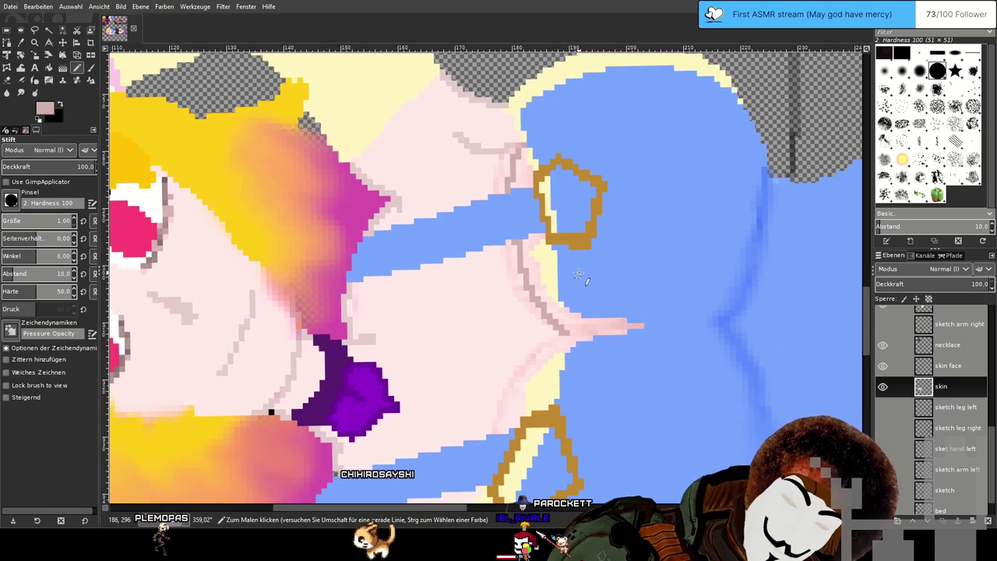
key(ctrl+z)
key(ctrl+z)
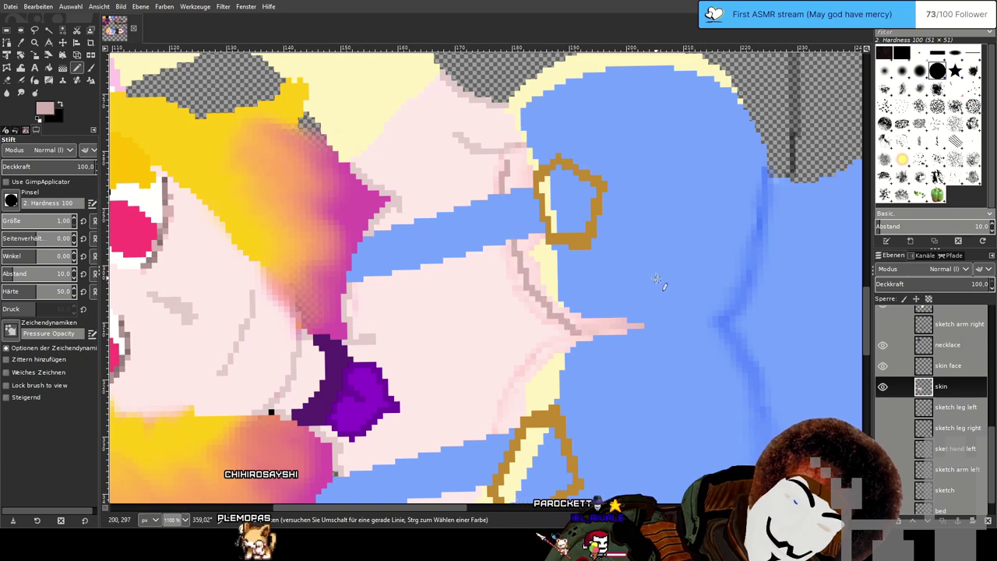
key(ctrl+z)
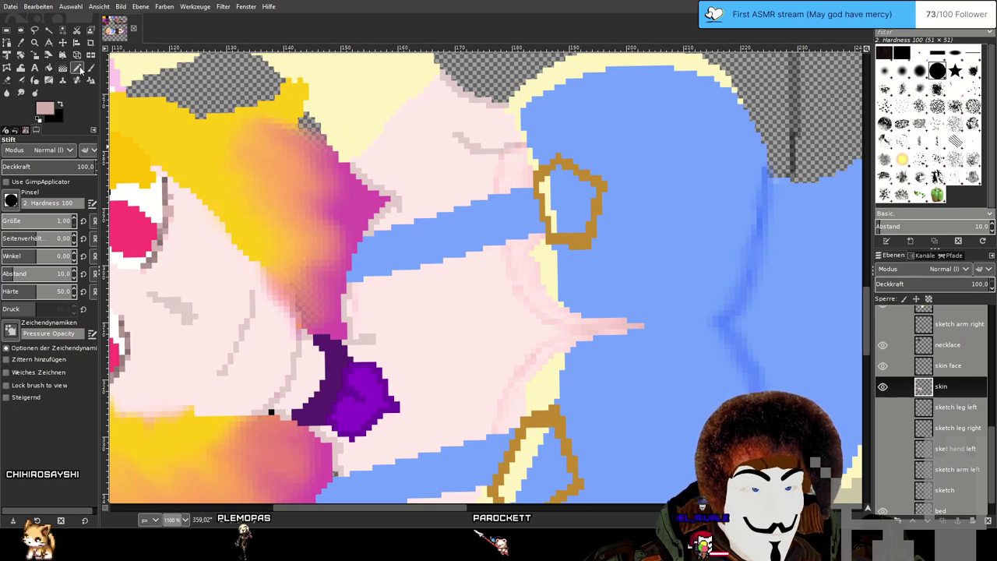
click(996, 226)
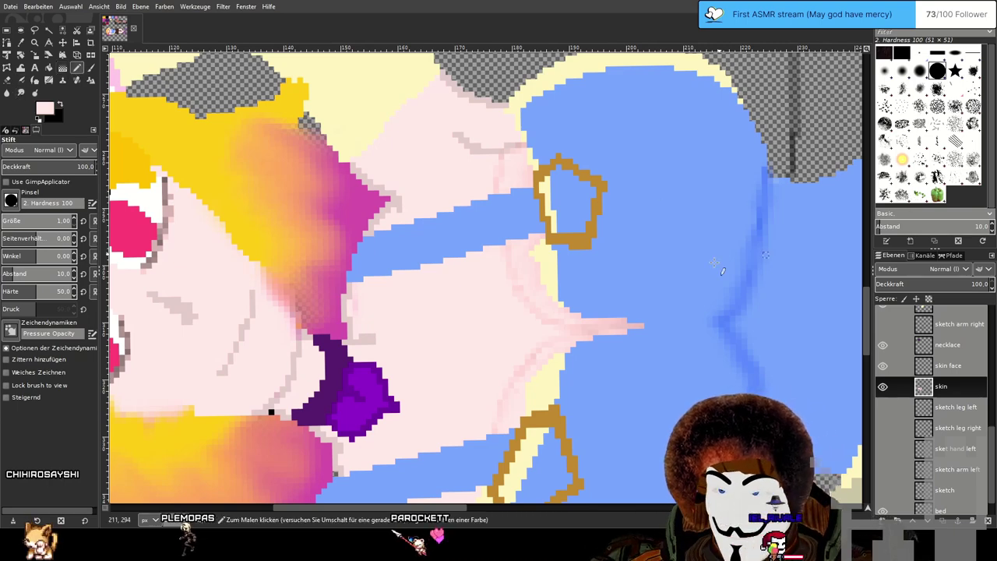
At 2300% zoom, pencil pale pink over the stray pixels above the cleavage at size 4.73.
scroll(532, 310, up, 2)
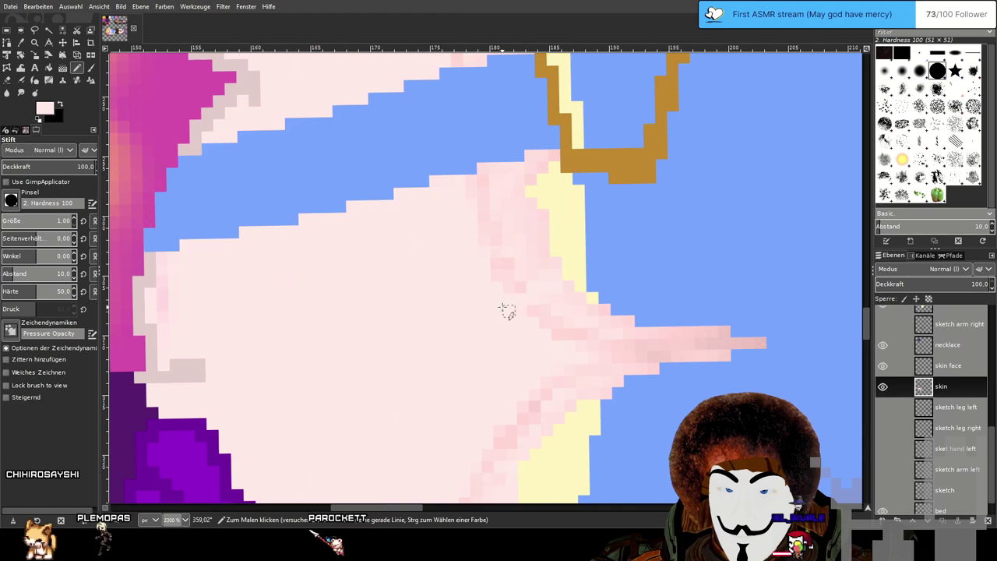
drag(521, 277, 499, 277)
click(41, 221)
drag(41, 221, 4, 221)
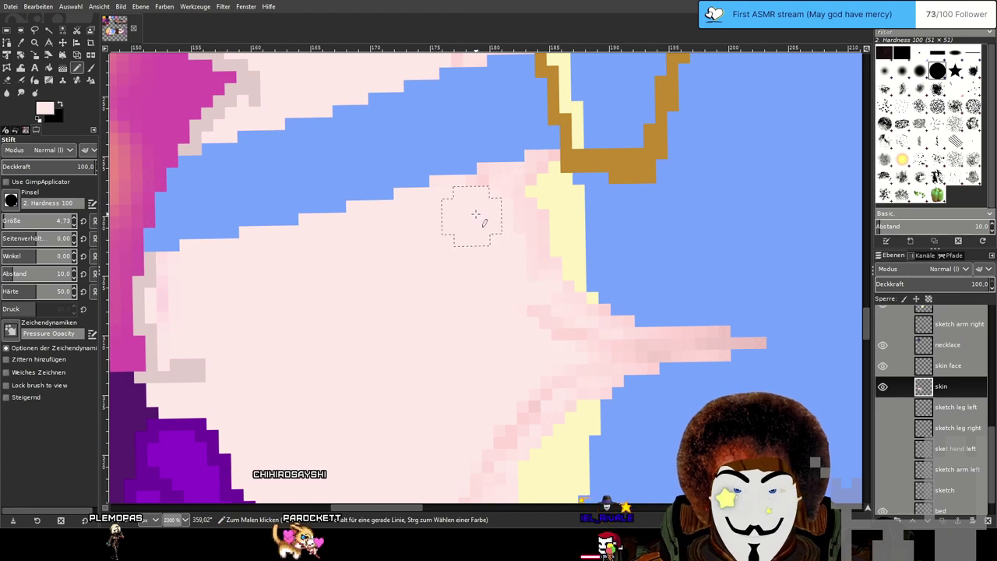
drag(475, 176, 490, 375)
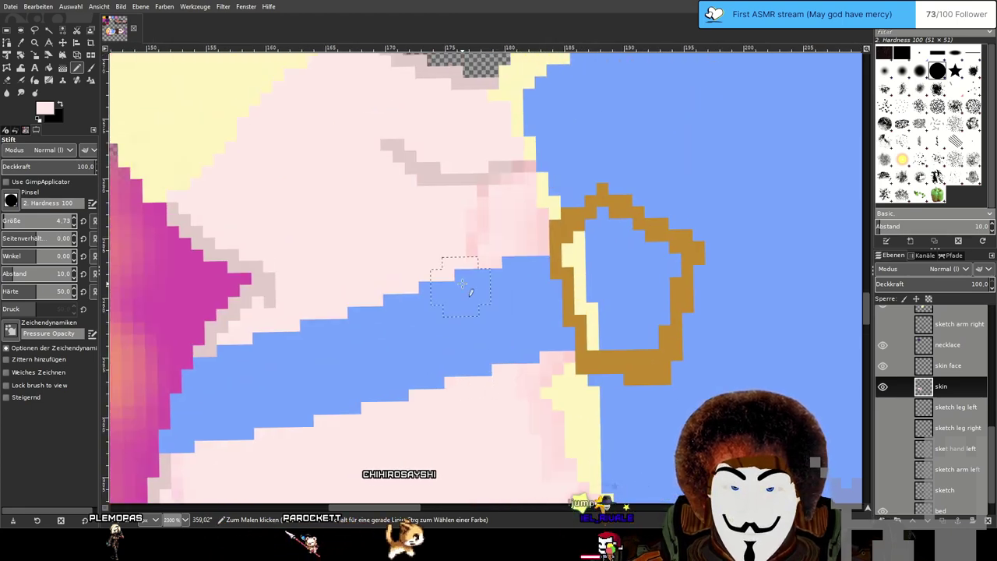
drag(583, 395, 559, 169)
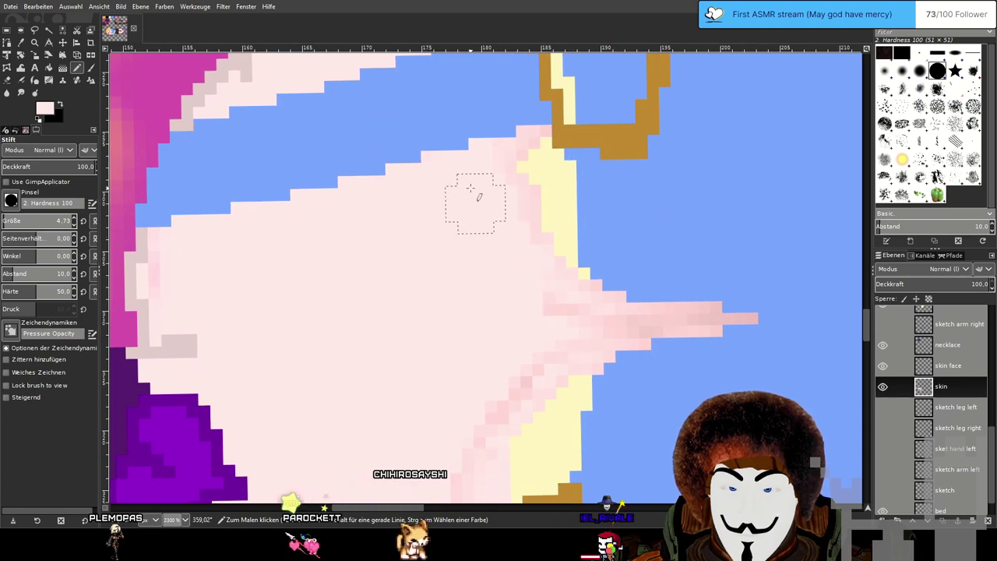
Switch to the Paintbrush, pick the dusty pink from the skin, and zoom out to 800%.
click(91, 68)
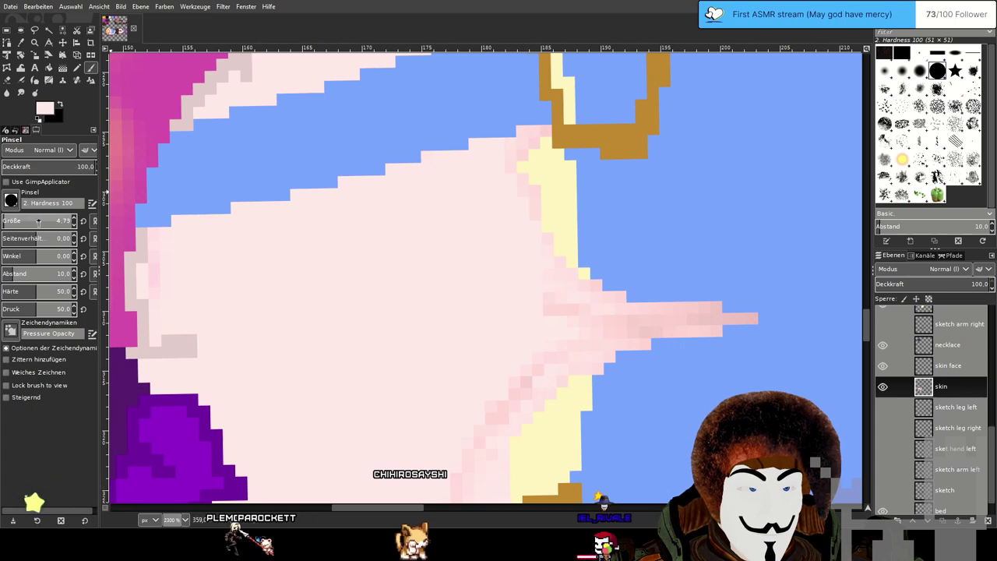
ctrl+click(546, 288)
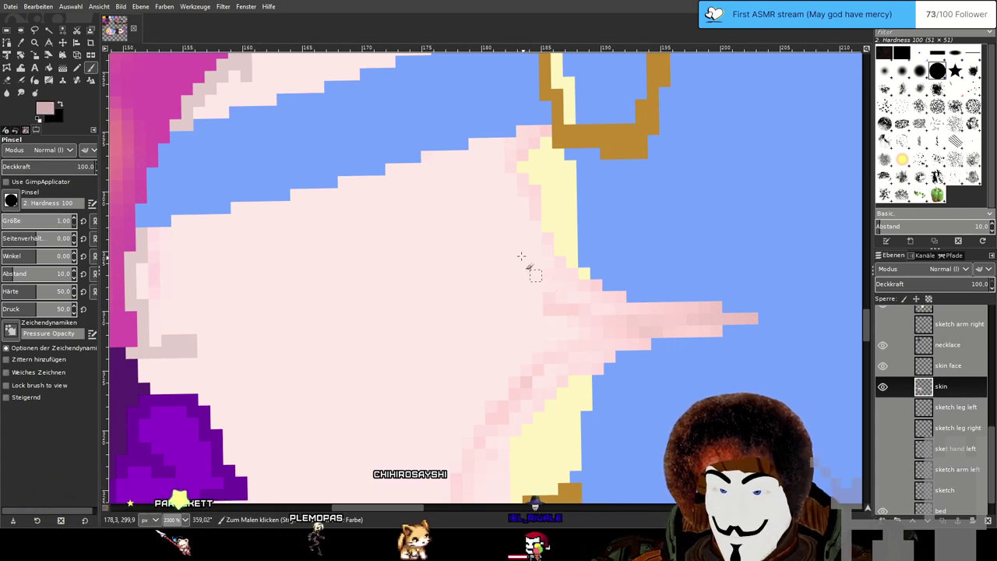
drag(538, 224, 567, 216)
ctrl+scroll(614, 239, down, 3)
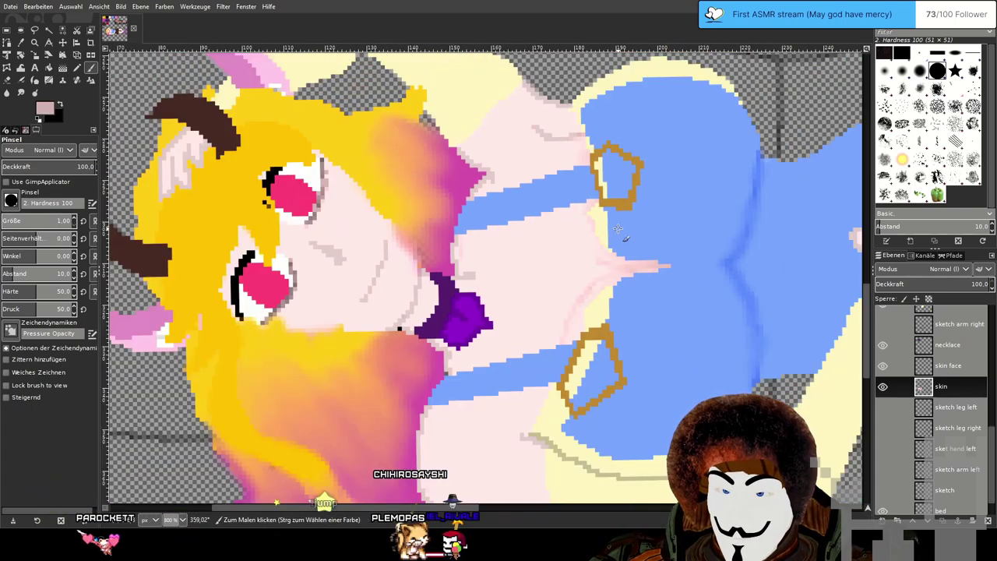
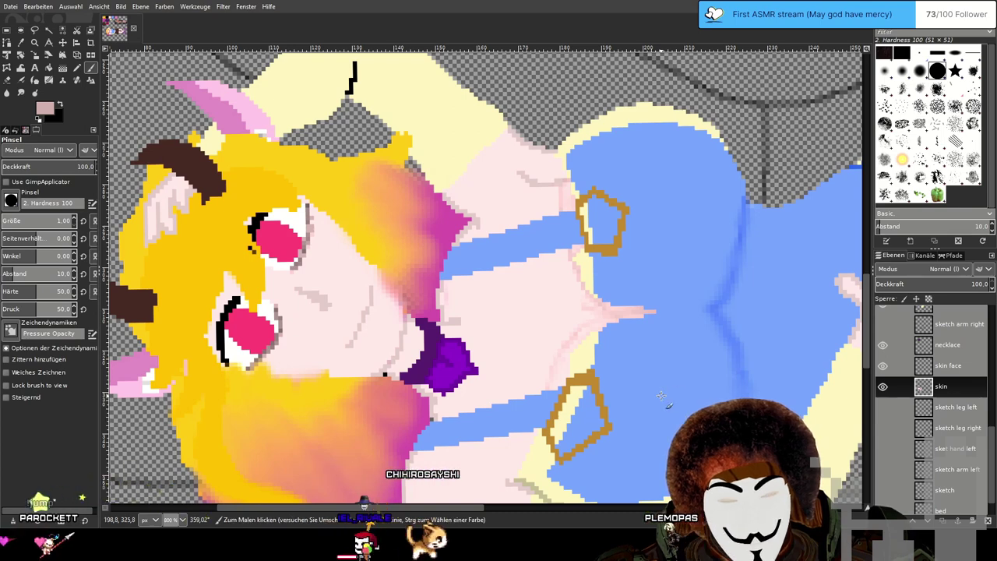
Paint a pale pink stroke along the chest skin edge, then zoom in on the pink spike.
drag(594, 302, 567, 249)
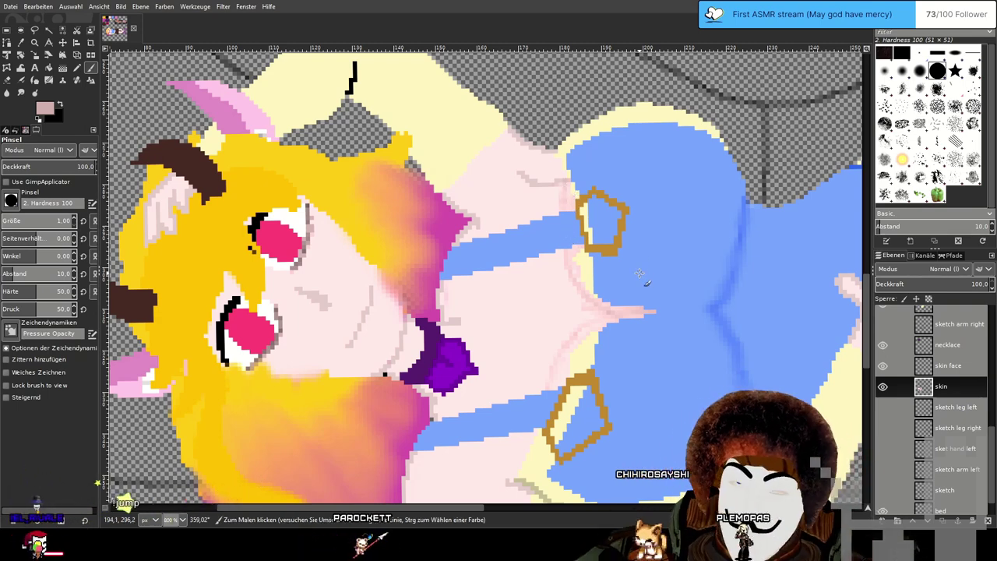
scroll(580, 313, up, 3)
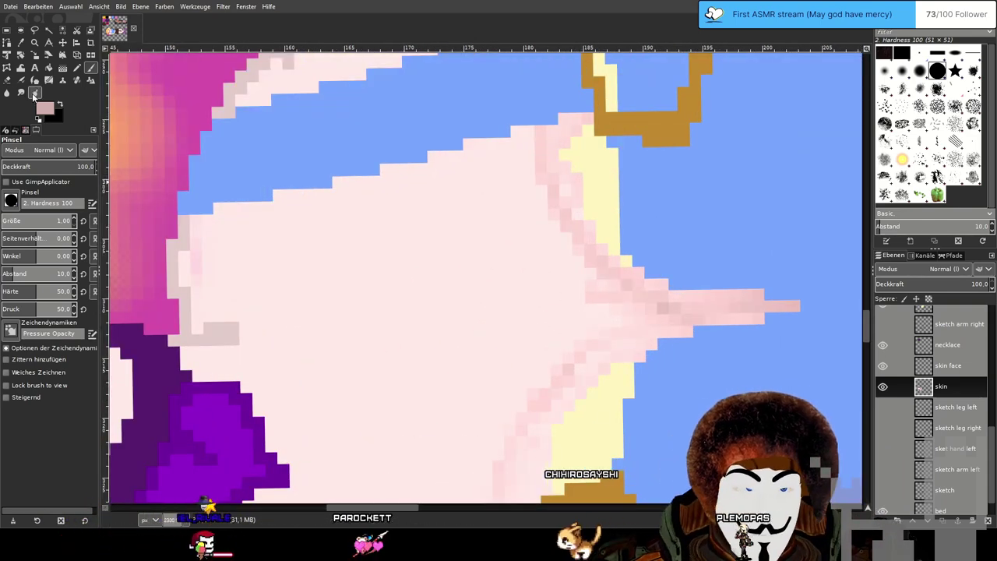
Try erasing a strip of the skin edge, then undo it.
key(shift+e)
drag(543, 286, 632, 315)
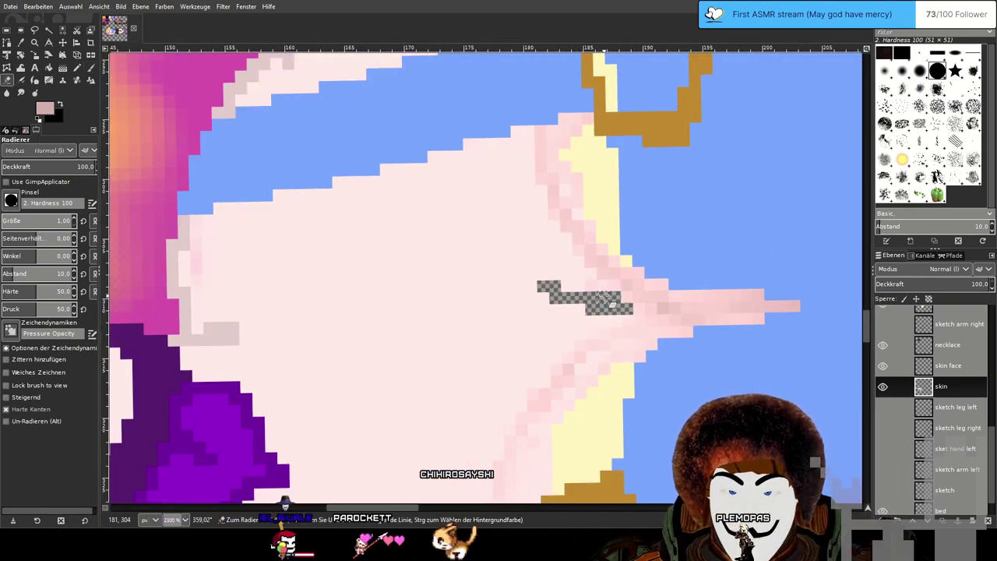
key(ctrl+z)
Switch to the Pencil and frame the chest area up close.
click(79, 68)
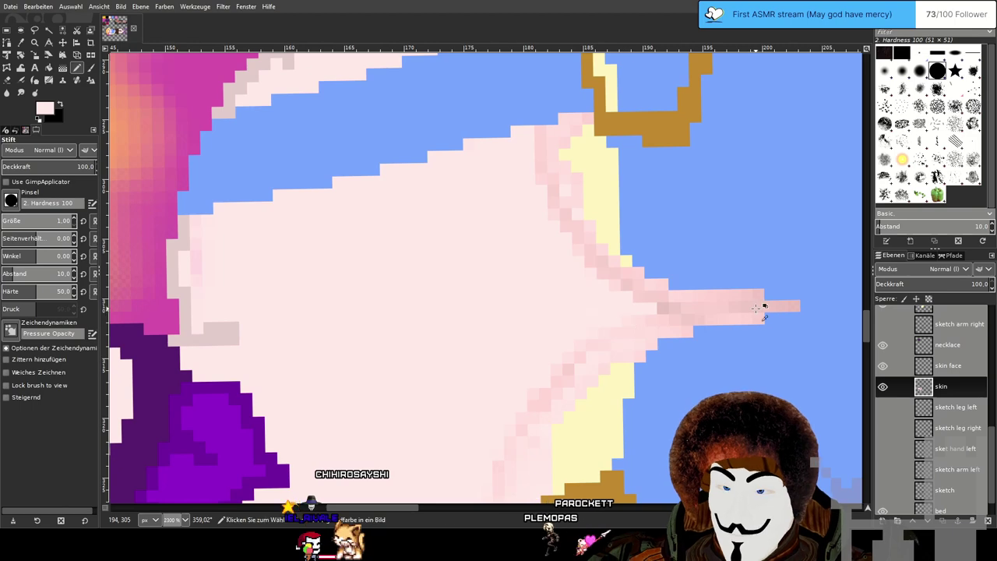
scroll(755, 307, down, 2)
scroll(755, 308, down, 1)
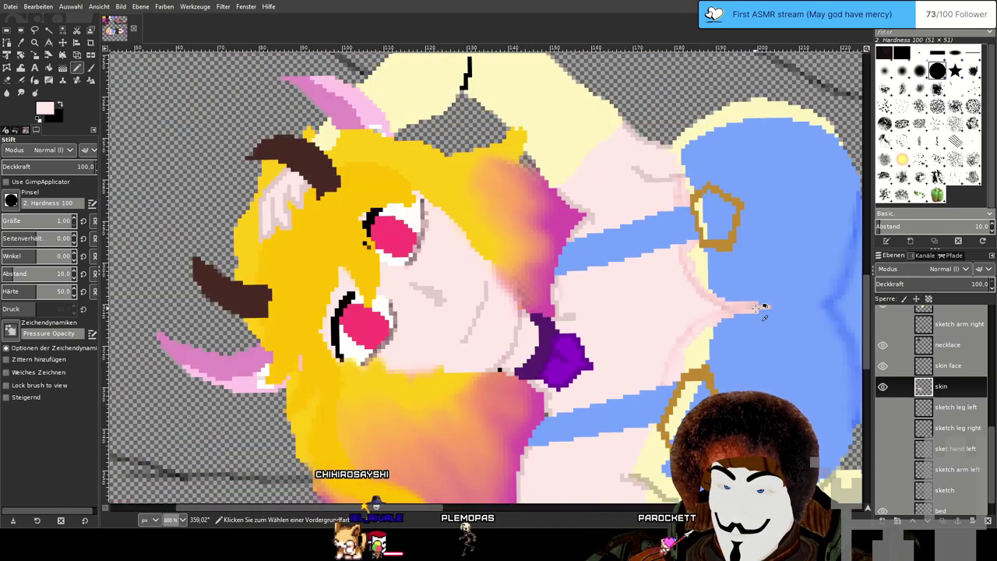
scroll(755, 308, down, 3)
scroll(736, 300, up, 2)
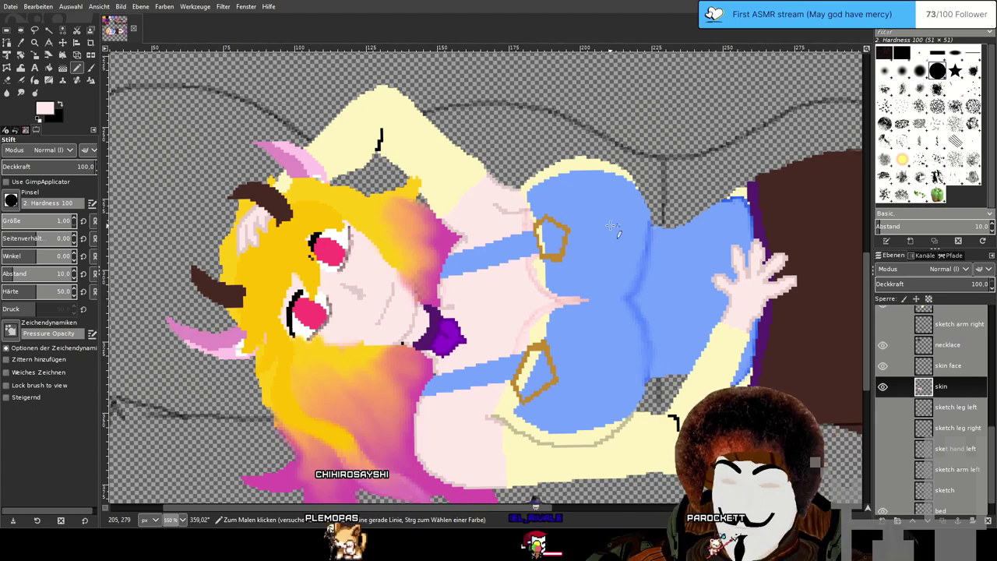
drag(575, 204, 606, 228)
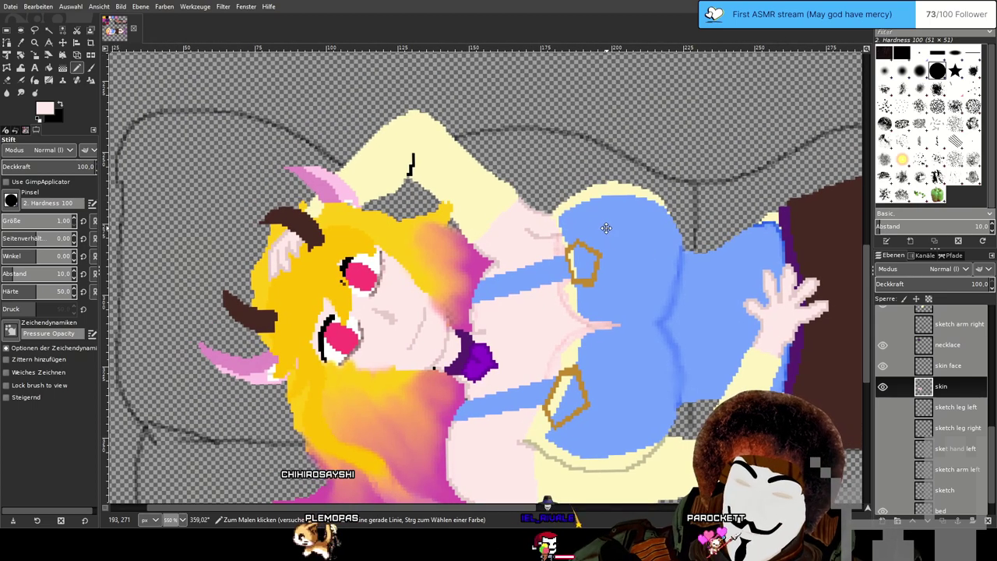
scroll(580, 229, up, 2)
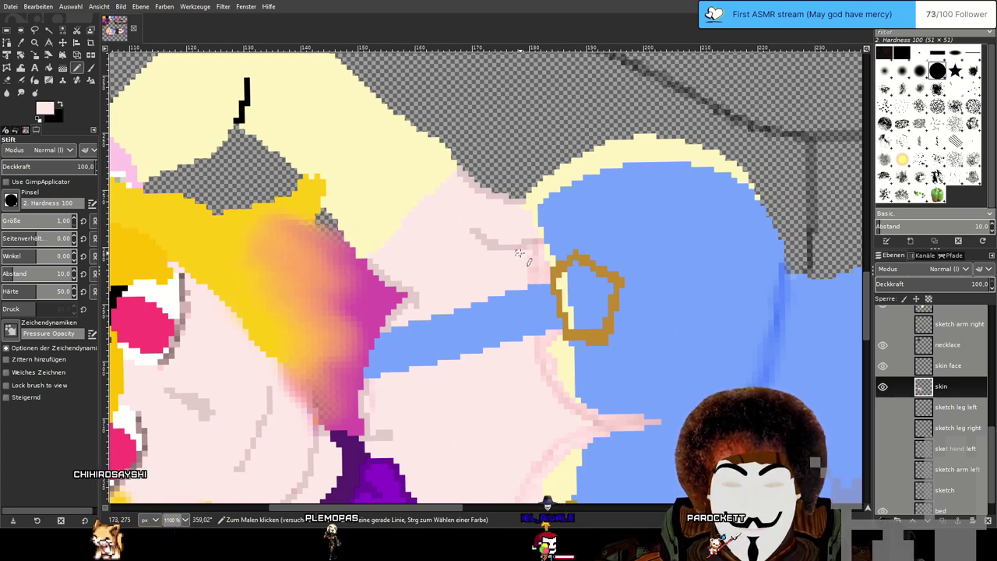
scroll(745, 300, down, 2)
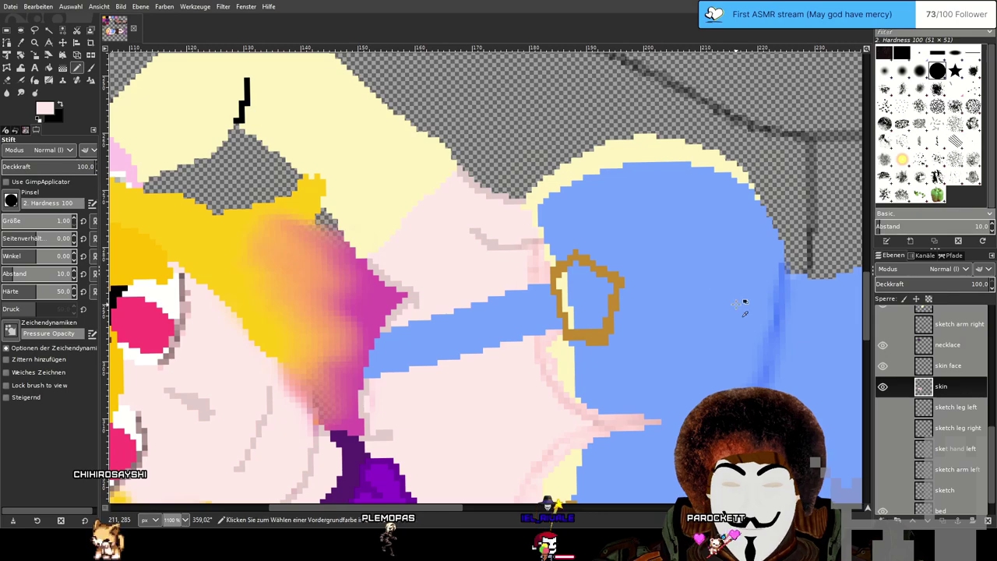
scroll(709, 222, up, 1)
drag(708, 222, 700, 193)
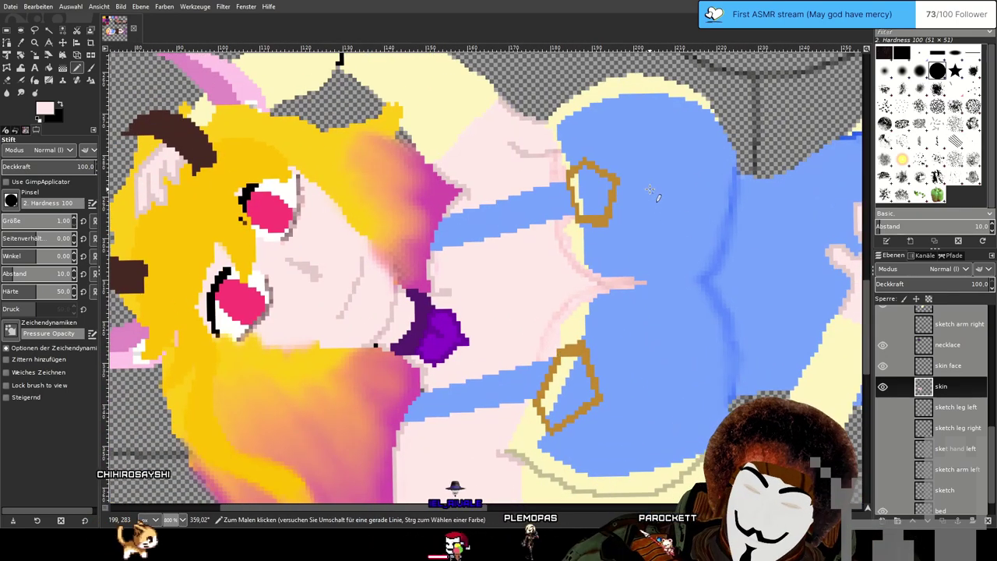
scroll(653, 201, up, 3)
scroll(623, 288, up, 3)
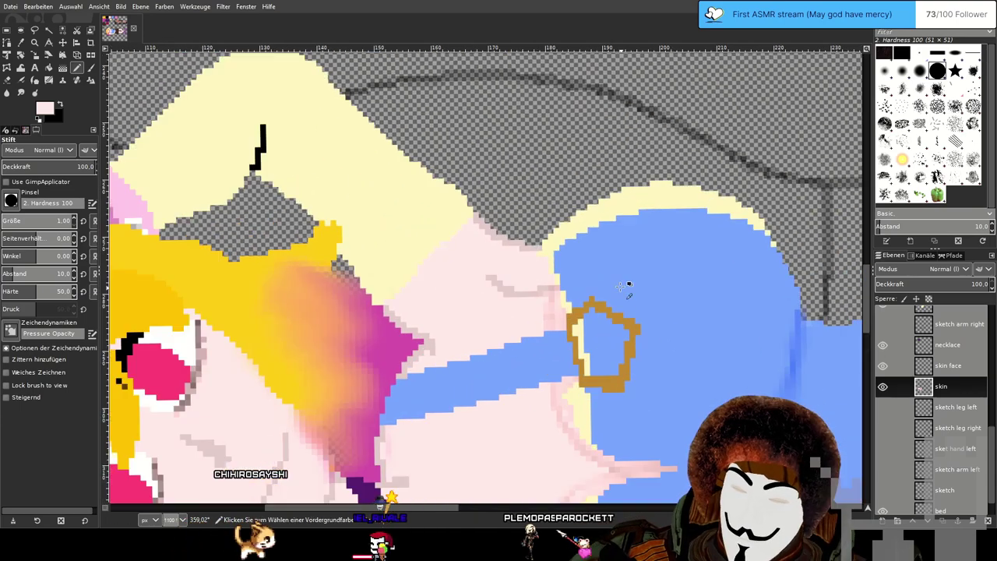
scroll(637, 253, down, 2)
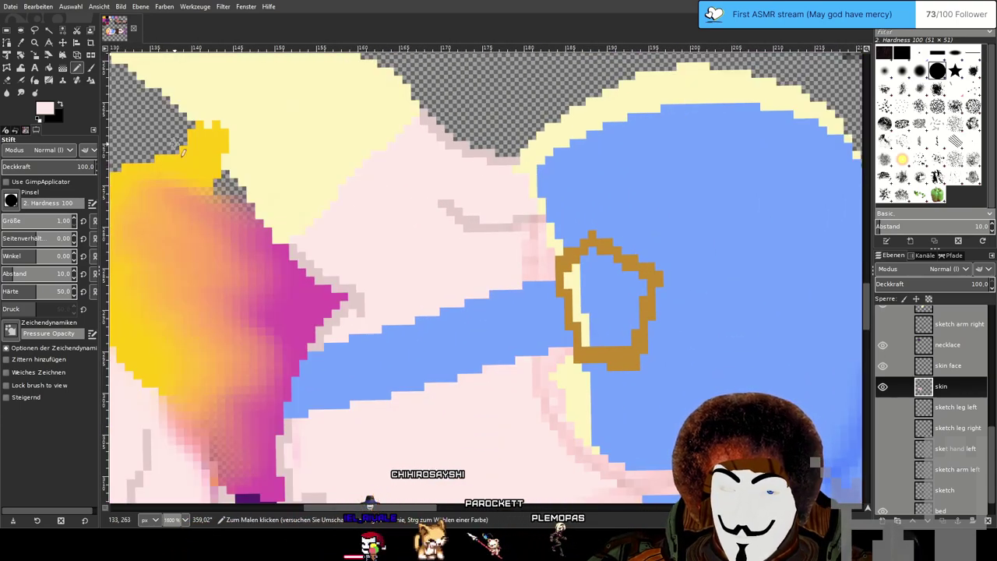
With the Paintbrush, paint darker pink shading down the skin edge beside the blue strap.
click(91, 71)
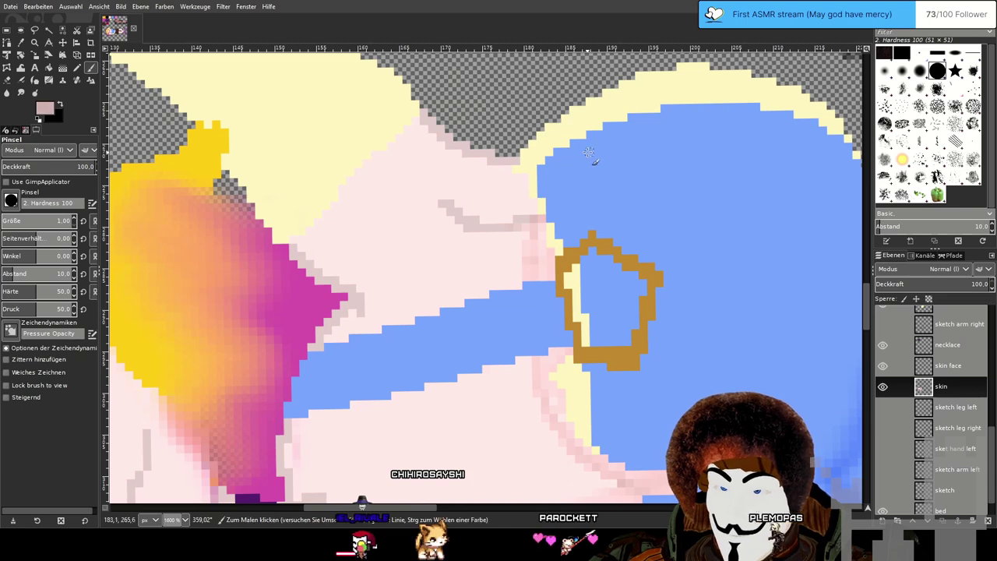
drag(523, 170, 536, 303)
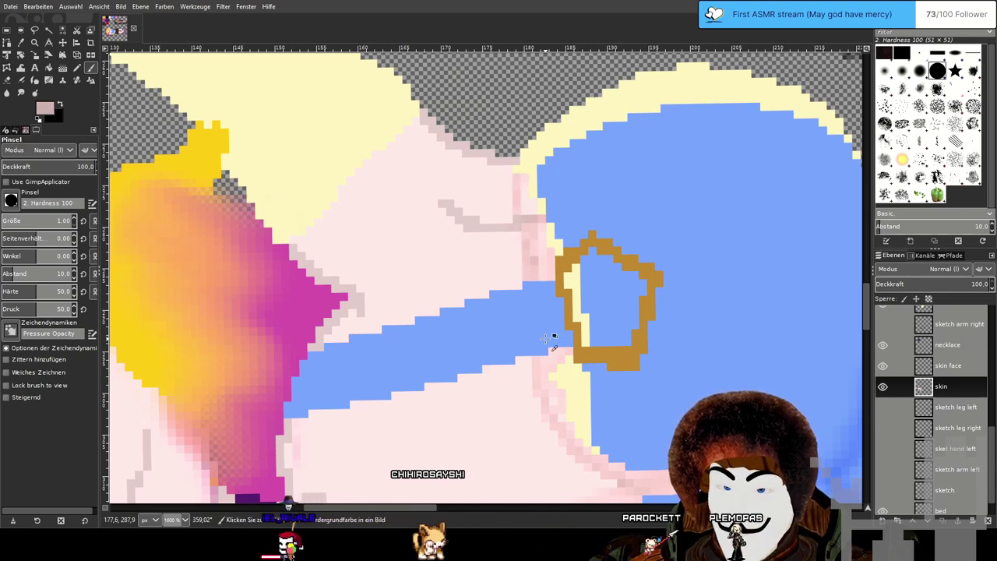
mouse_move(516, 199)
mouse_down()
mouse_move(521, 350)
mouse_move(539, 411)
mouse_up()
scroll(690, 303, down, 3)
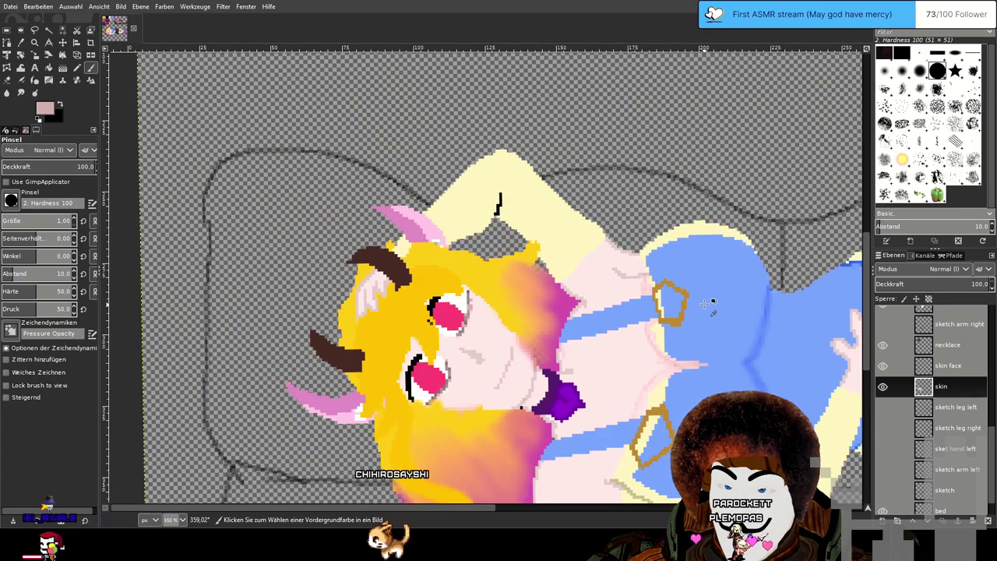
With the Pencil and the light skin pink, set pixels along the shading line.
scroll(639, 273, up, 5)
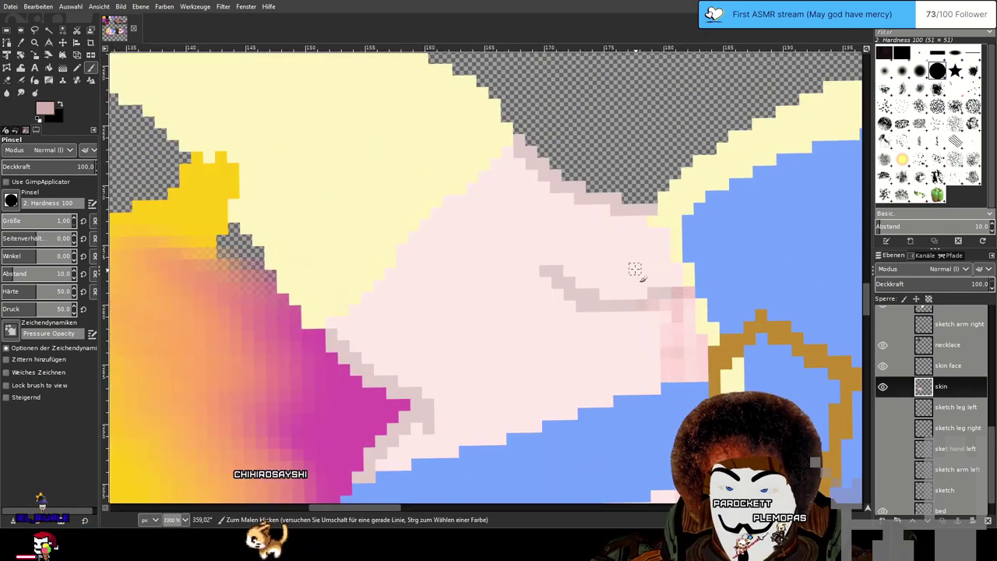
key(n)
ctrl+click(641, 355)
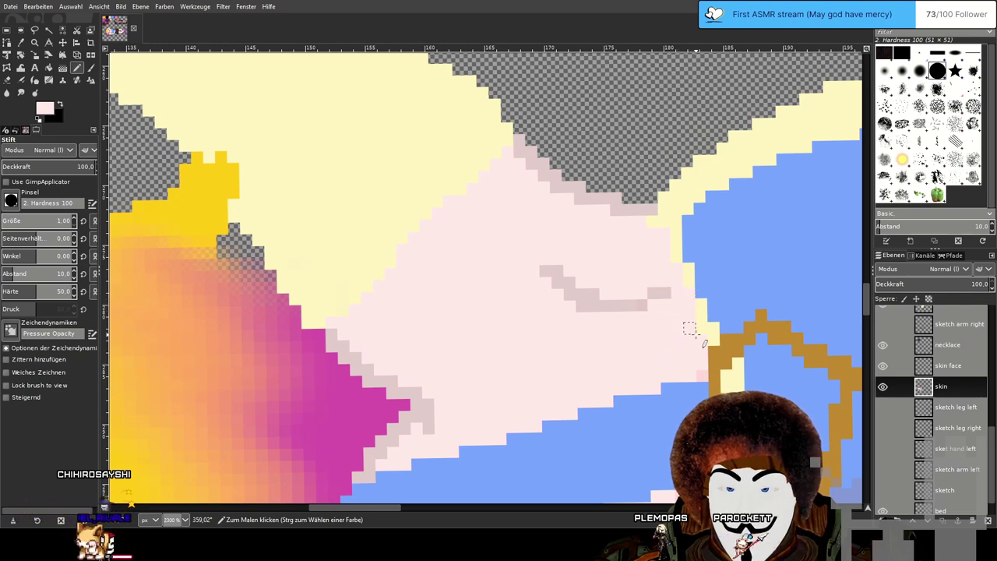
click(702, 376)
ctrl+click(619, 207)
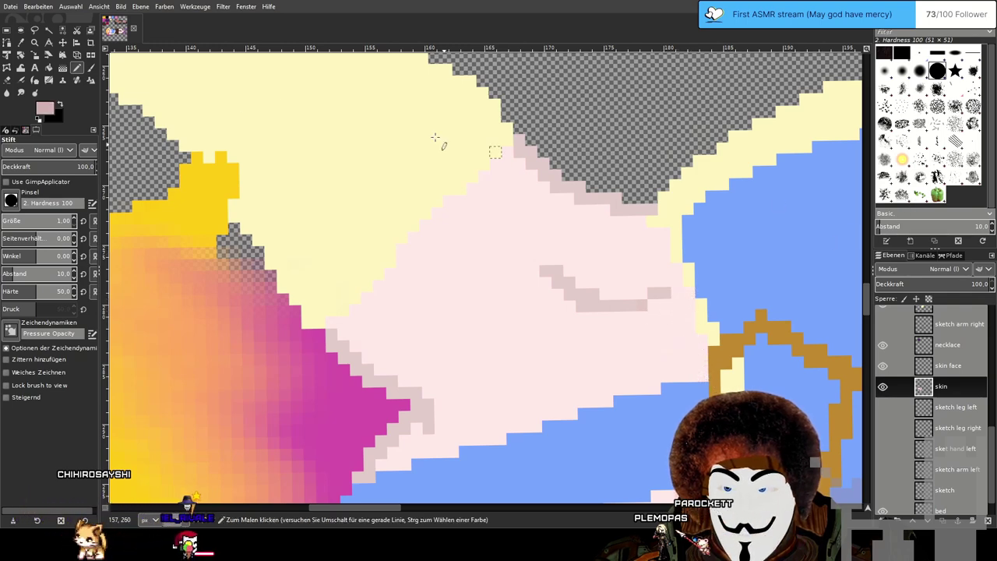
Return to the Paintbrush, review the whole figure, and save 'Chihiro 100th stream drawing.xcf'.
key(p)
scroll(608, 278, down, 3)
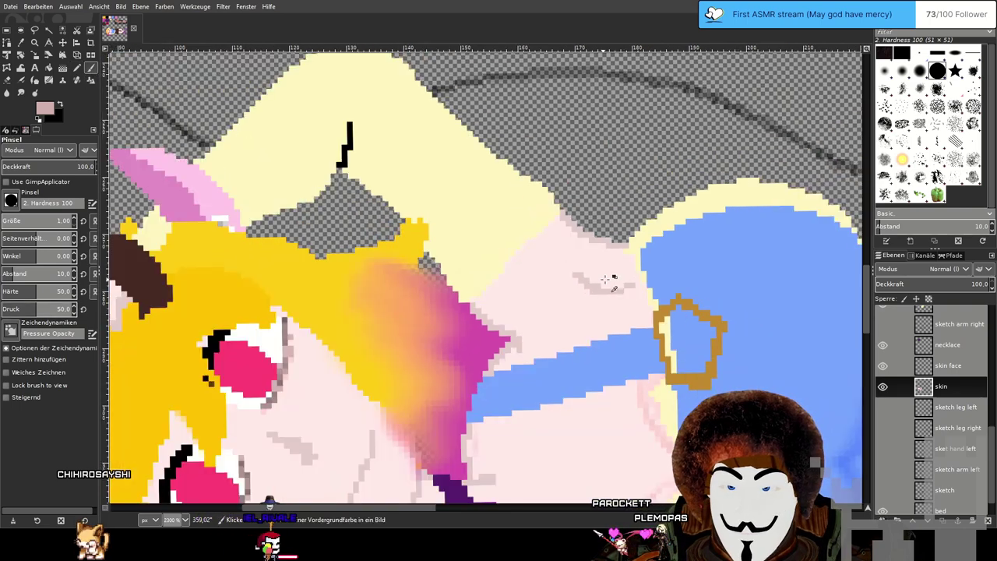
mouse_move(658, 302)
mouse_down()
mouse_move(591, 277)
mouse_move(558, 250)
mouse_up()
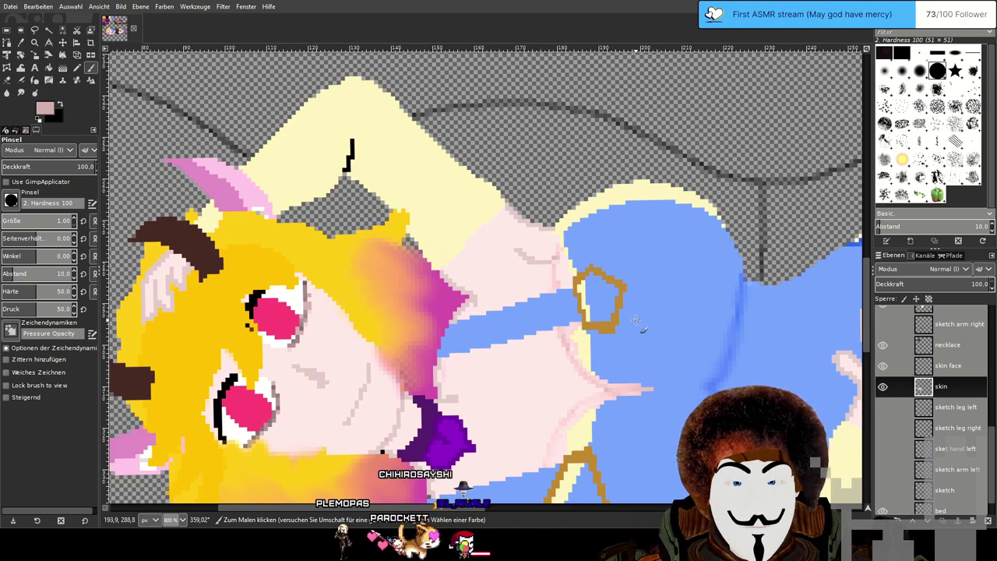
scroll(559, 285, up, 2)
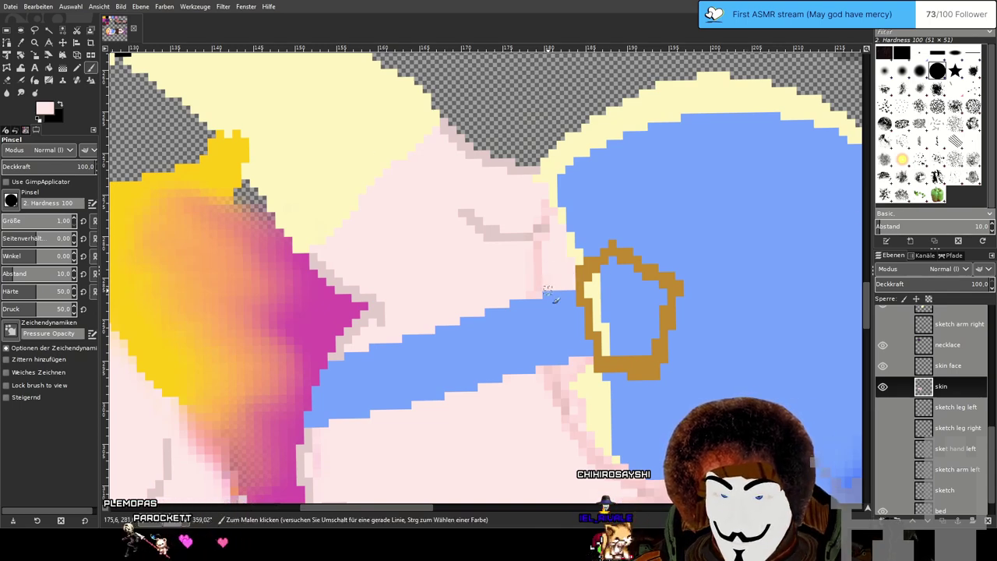
scroll(668, 328, down, 3)
drag(774, 389, 629, 289)
scroll(465, 269, up, 5)
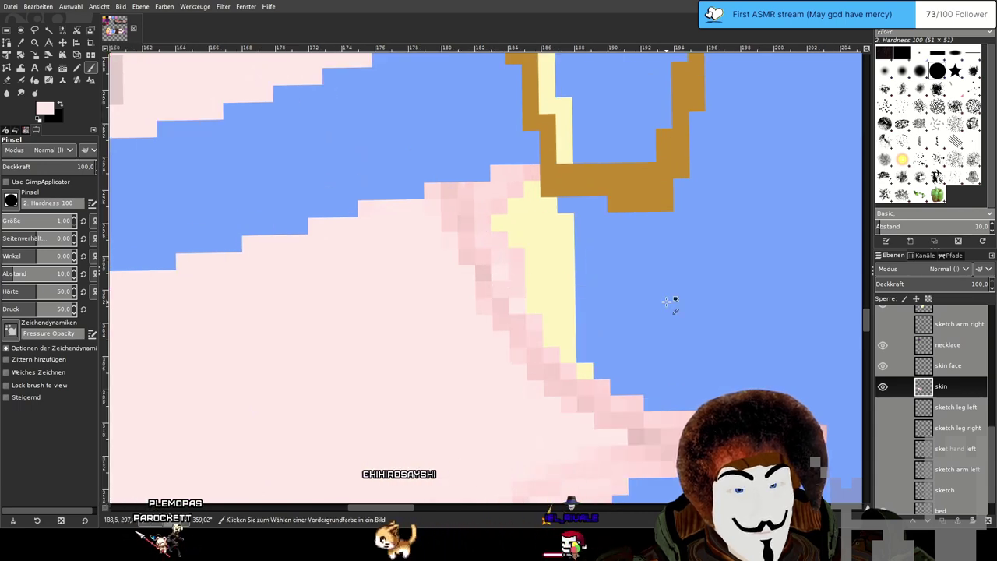
scroll(675, 302, down, 4)
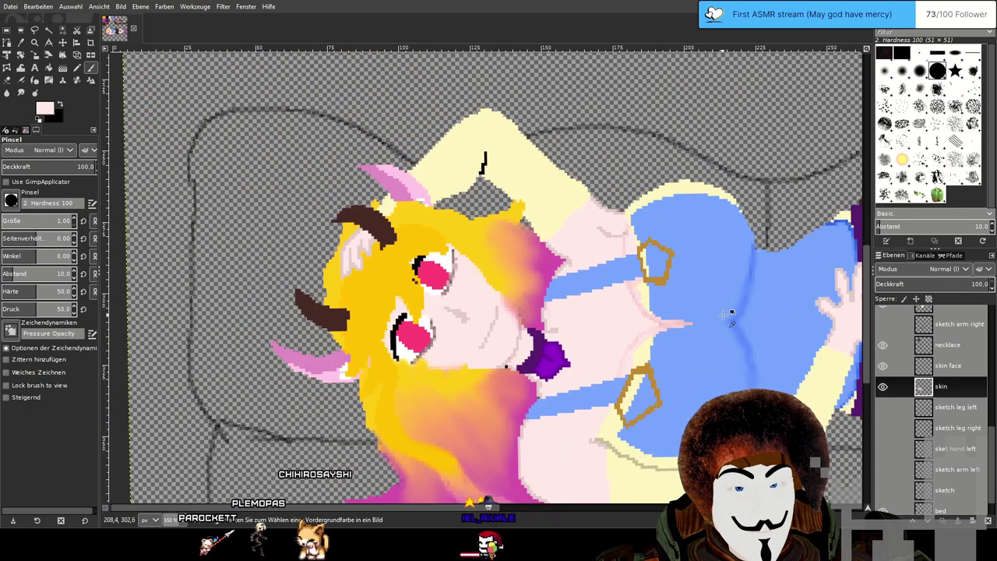
scroll(654, 299, up, 2)
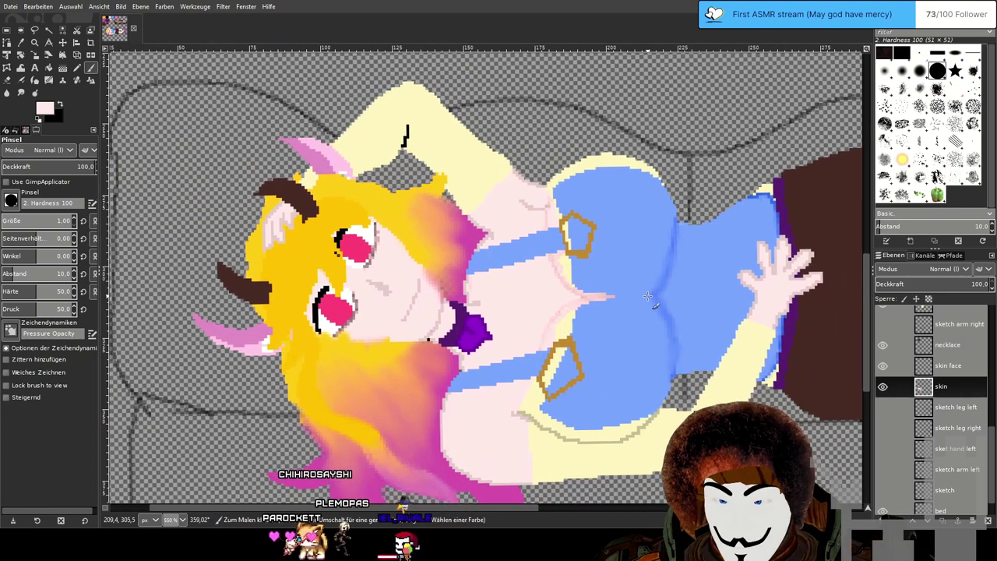
drag(647, 296, 559, 324)
scroll(559, 324, down, 2)
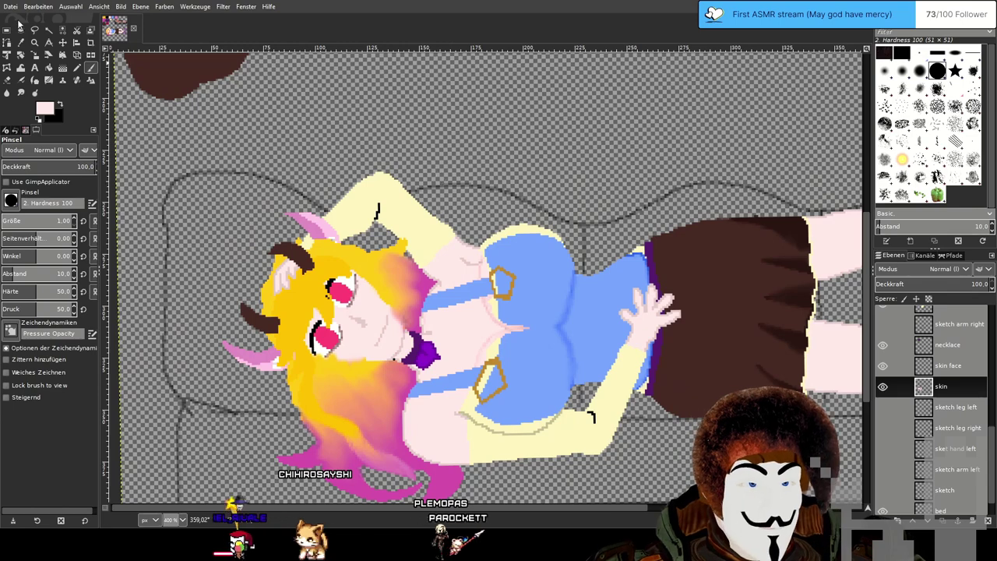
key(ctrl+s)
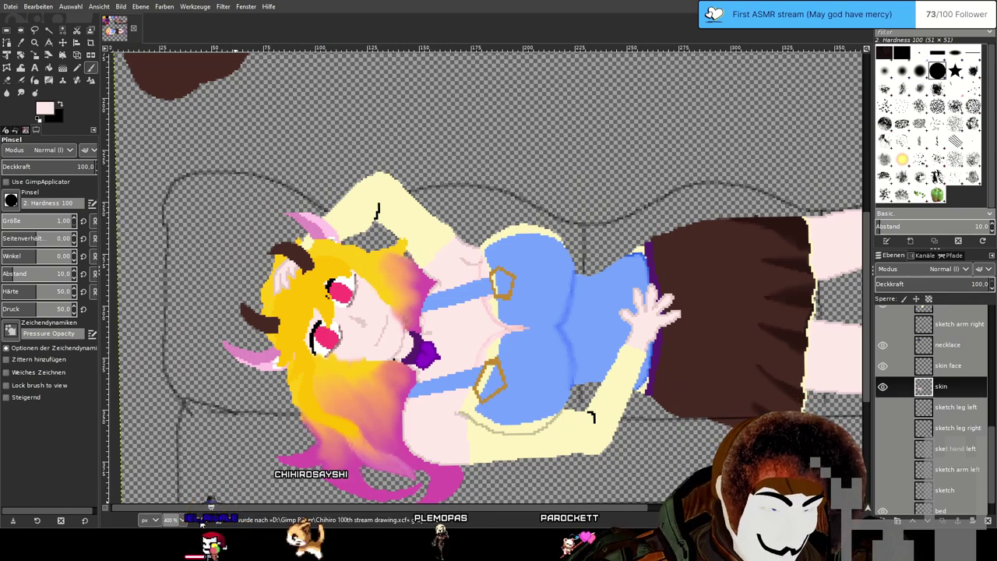
drag(246, 435, 240, 428)
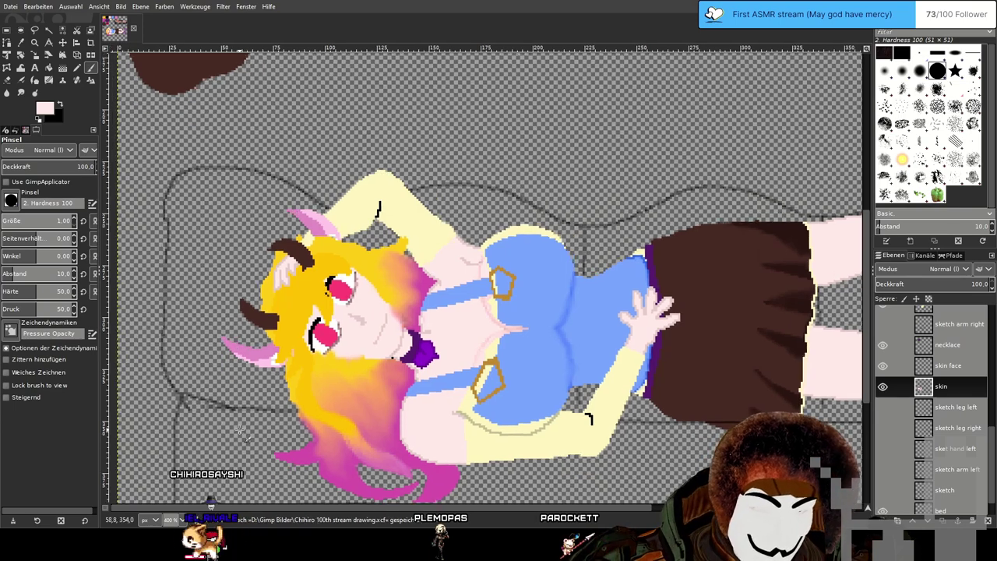
scroll(623, 268, down, 2)
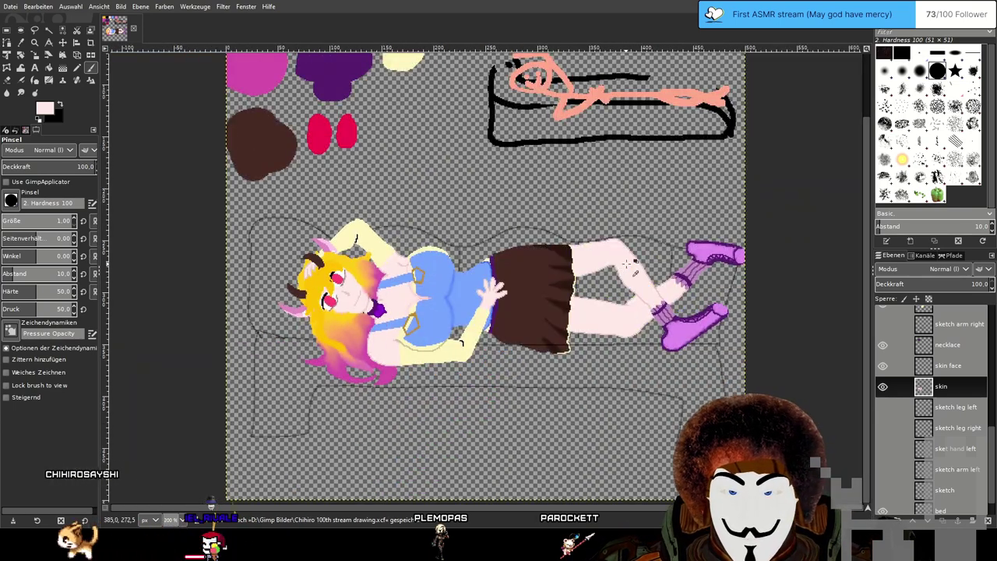
mouse_move(577, 237)
mouse_down()
mouse_move(561, 278)
mouse_move(598, 223)
mouse_move(566, 237)
mouse_up()
scroll(563, 256, up, 1)
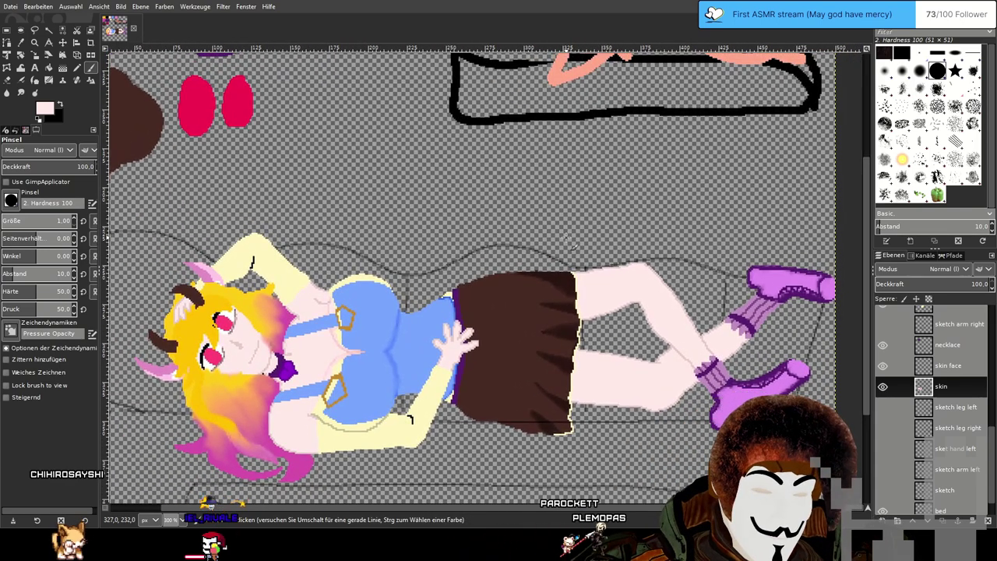
key(minus)
key(minus)
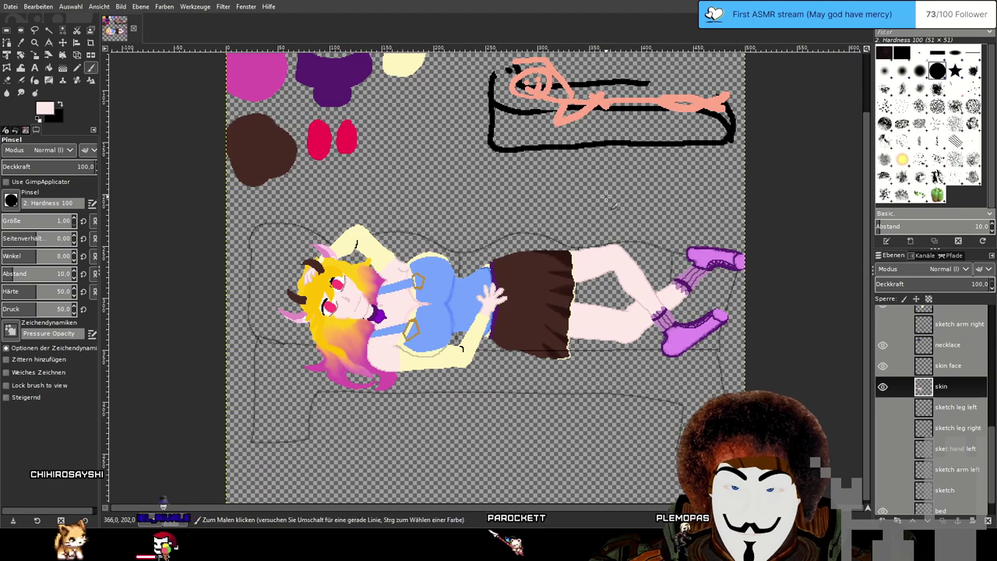
drag(606, 198, 600, 264)
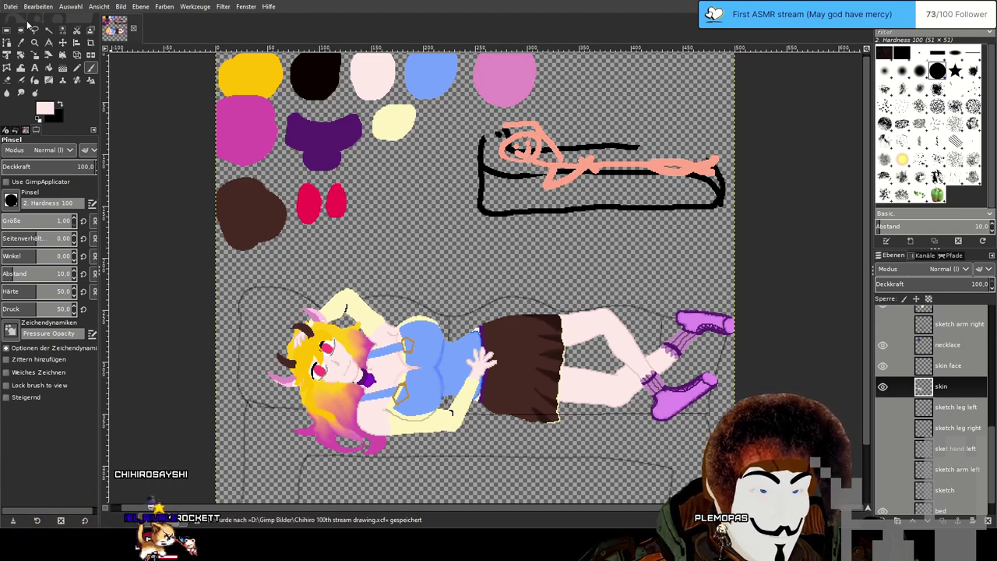
Create a new 500x500 image.
click(145, 123)
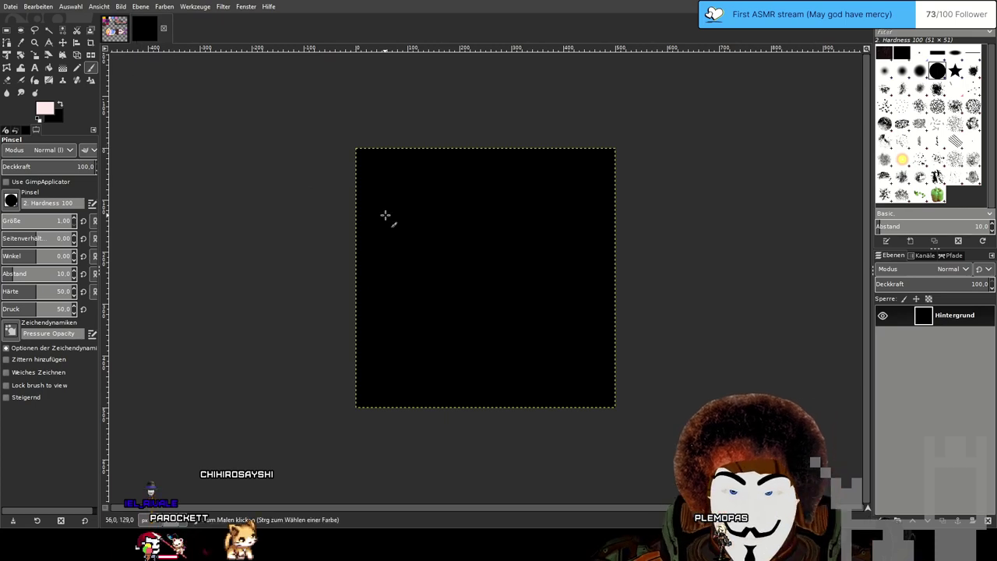
scroll(418, 216, up, 2)
scroll(419, 217, down, 1)
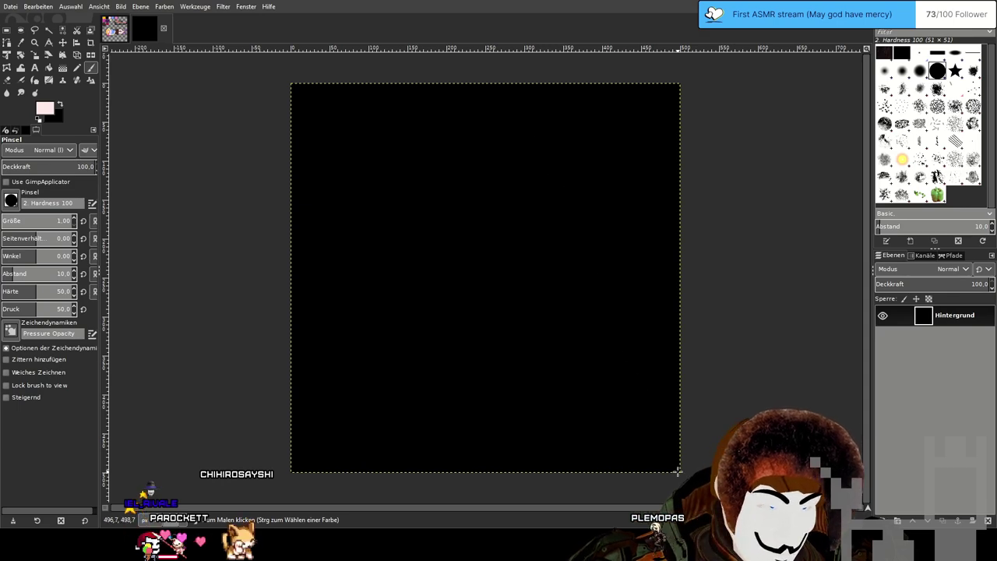
Cut the new image's black background layer to leave it transparent, then return to the artwork.
click(116, 34)
drag(683, 502, 603, 424)
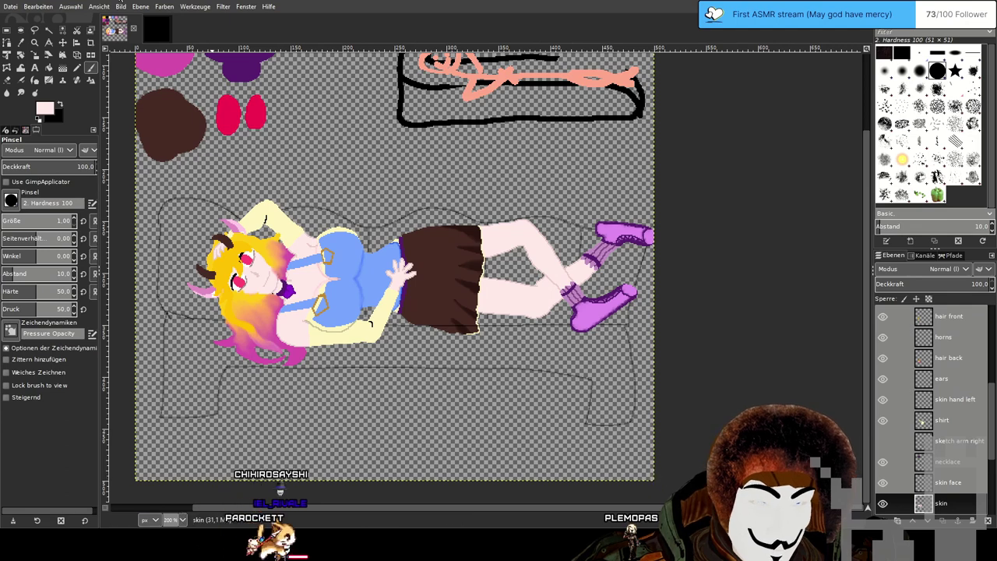
click(161, 31)
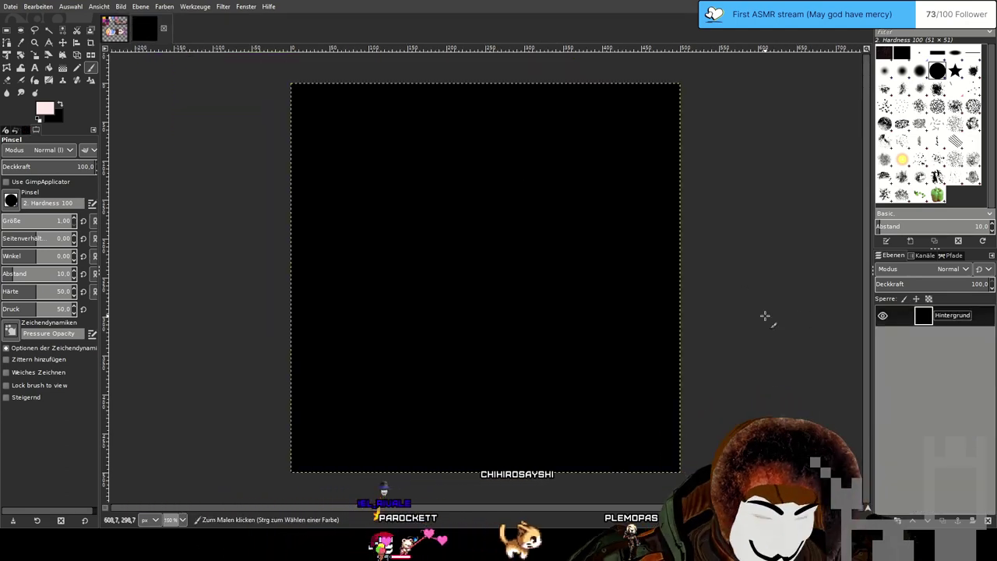
key(ctrl+x)
scroll(536, 220, left, 1)
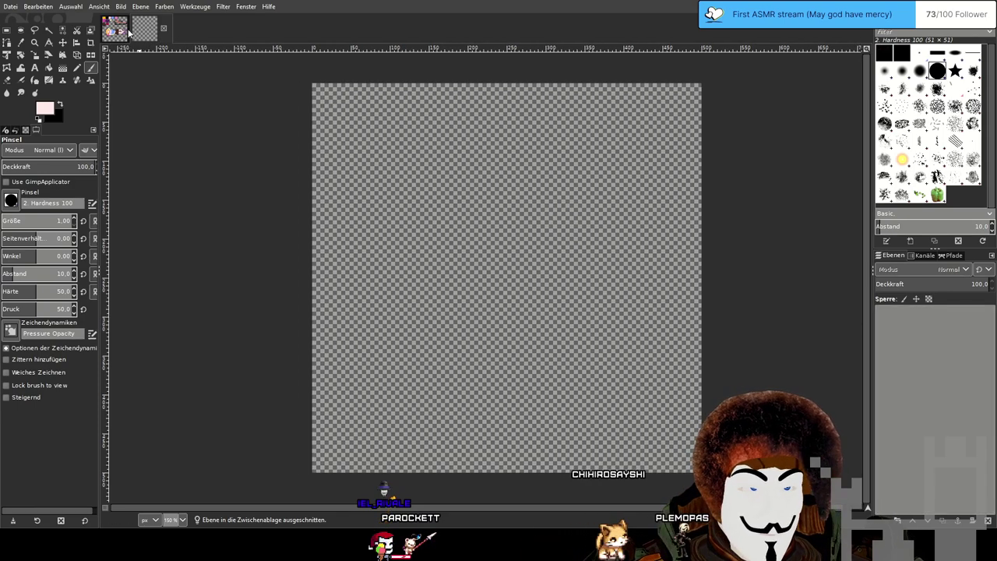
click(115, 32)
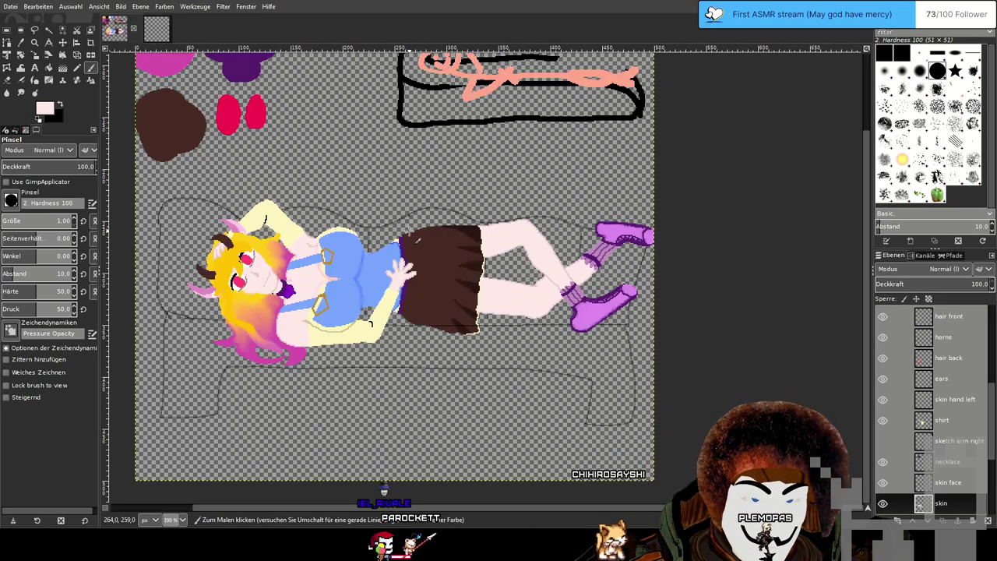
Zoom in on the raised hand, return to the Paintbrush, and pick a deeper pink.
ctrl+scroll(397, 269, up, 6)
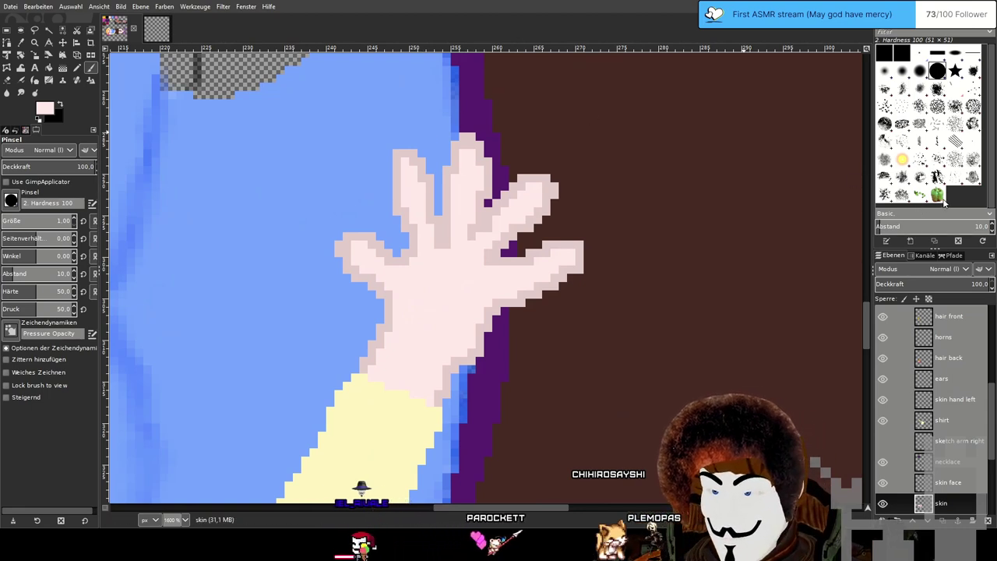
click(77, 68)
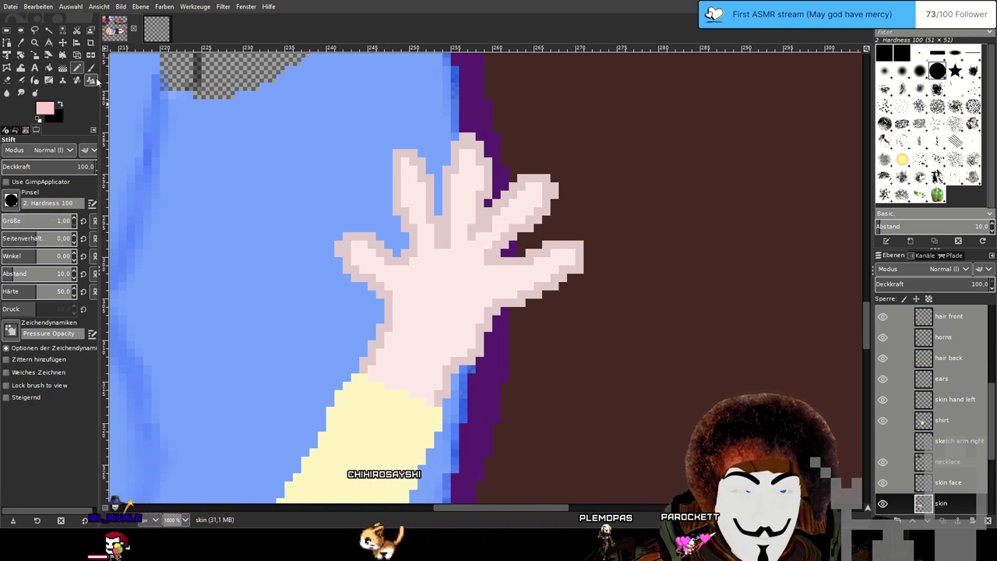
key(p)
click(411, 184)
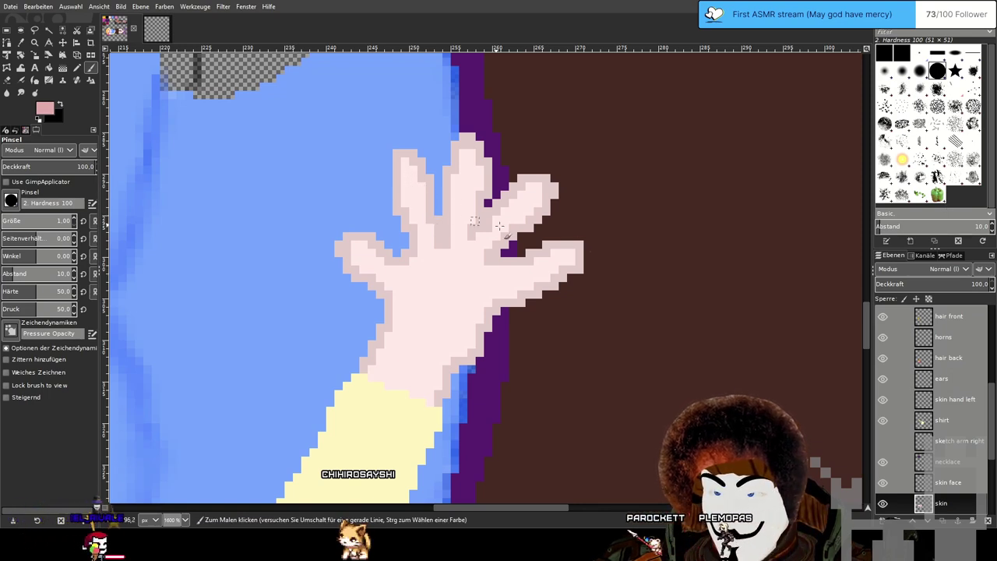
scroll(964, 380, down, 5)
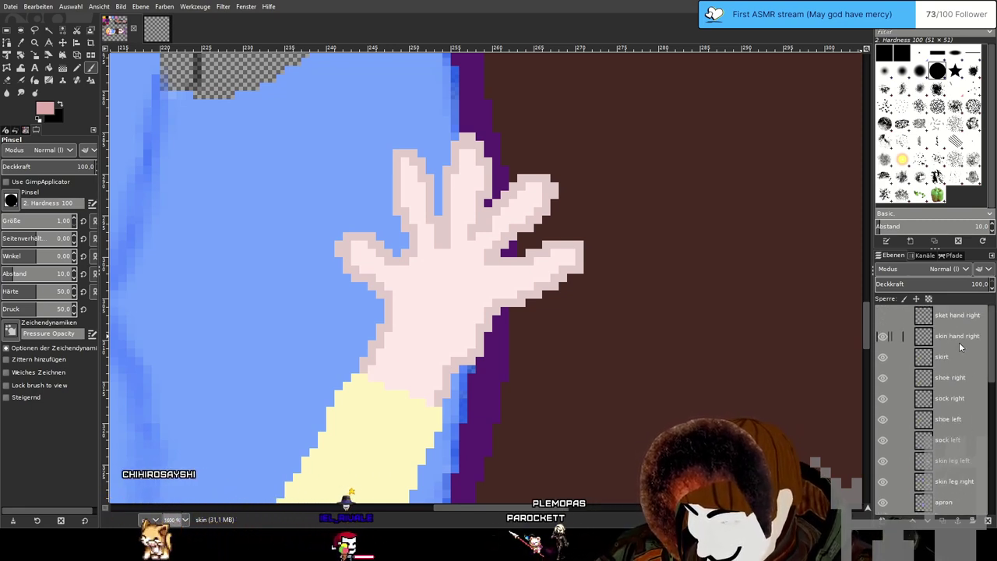
On the 'skin hand right' layer, brush pink dots onto the fingertips, undoing stray strokes.
click(958, 340)
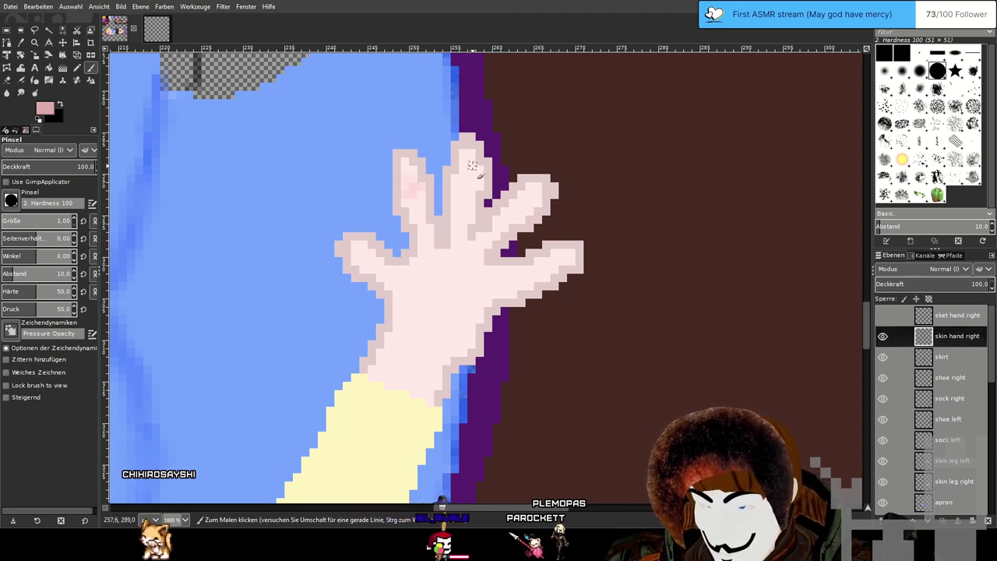
click(531, 198)
drag(563, 254, 571, 262)
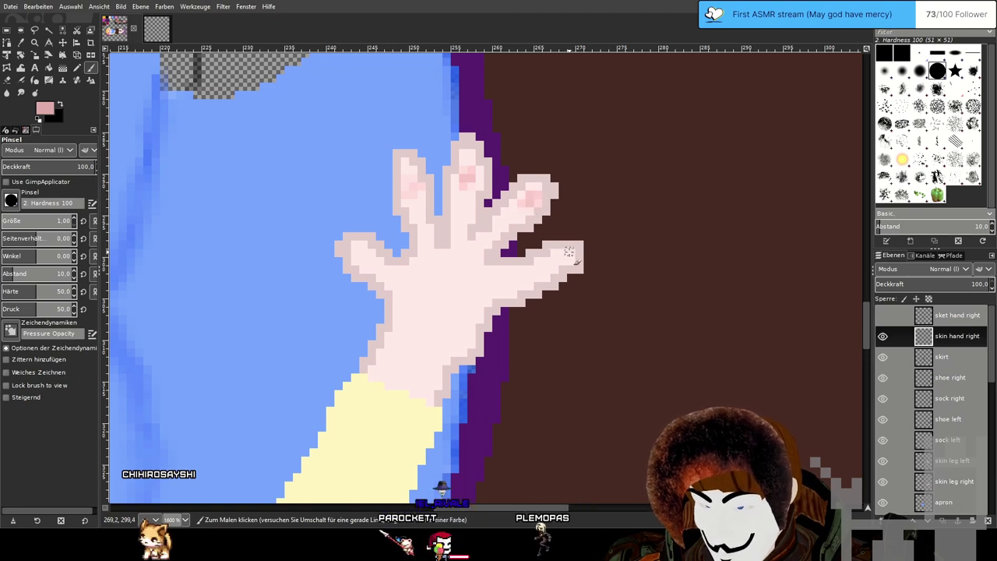
key(ctrl+z)
key(ctrl+z)
key(ctrl+z)
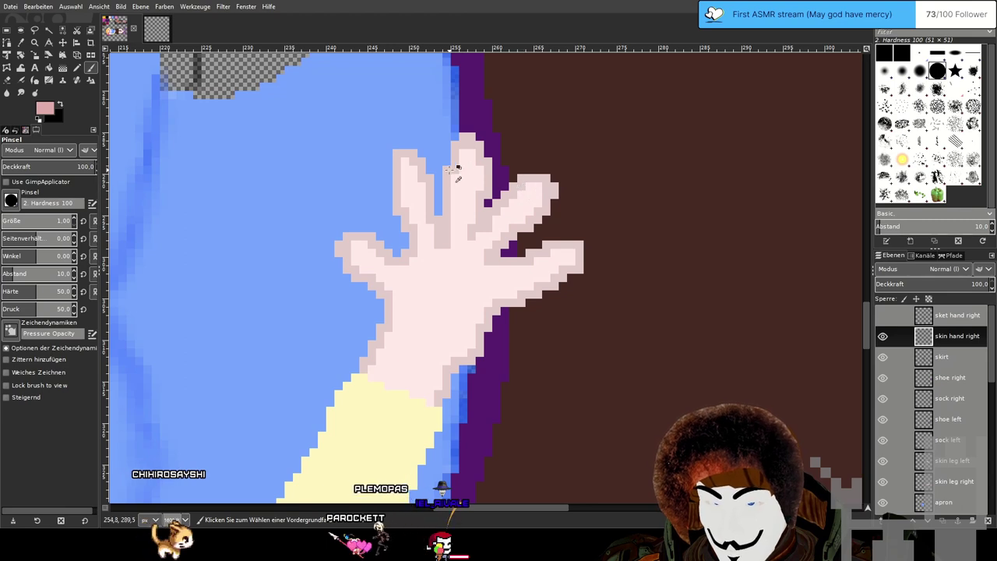
click(406, 157)
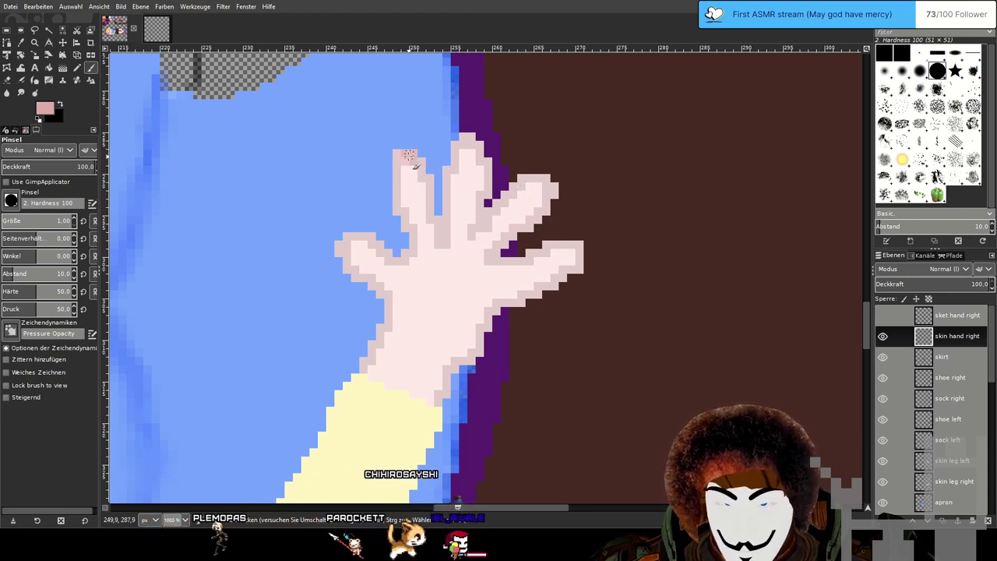
click(462, 141)
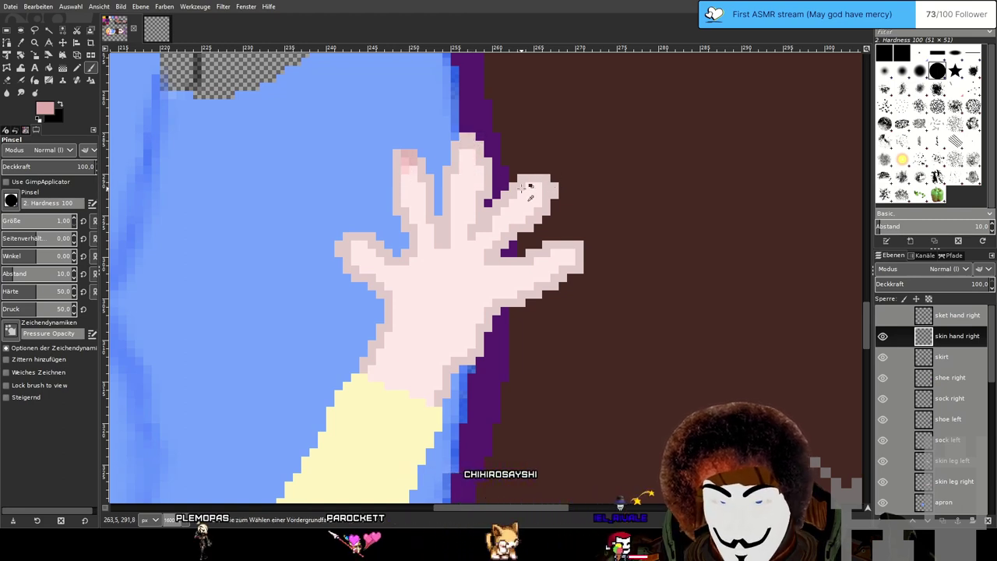
key(ctrl+z)
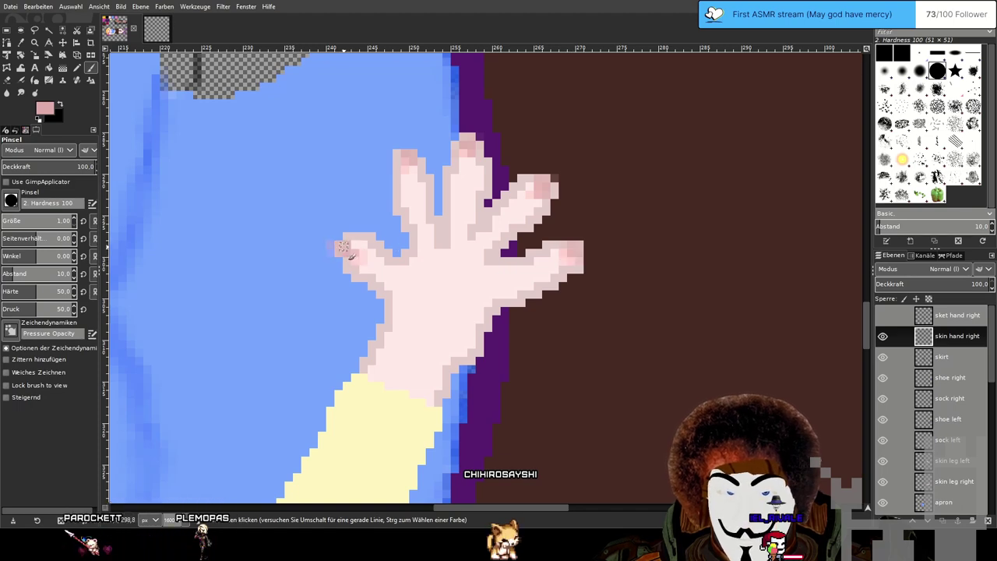
scroll(534, 256, down, 2)
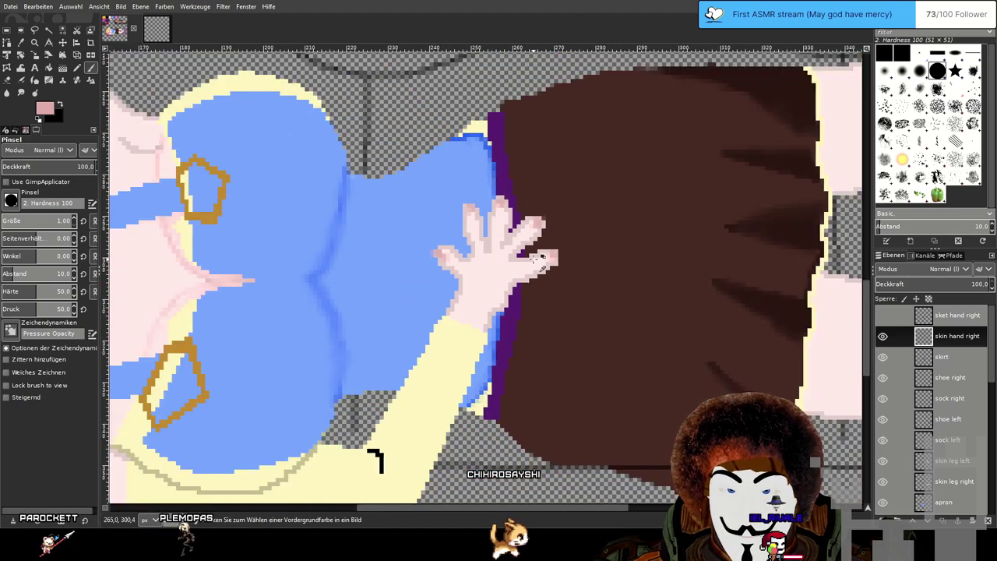
scroll(427, 272, up, 2)
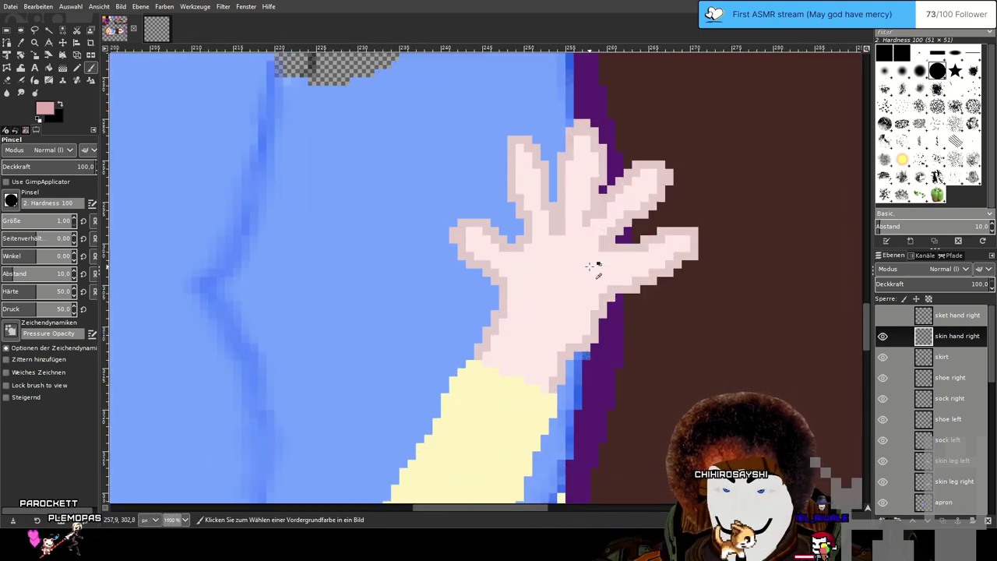
With the Pencil, colour the fingertip tops pink, undoing the darker strokes.
key(n)
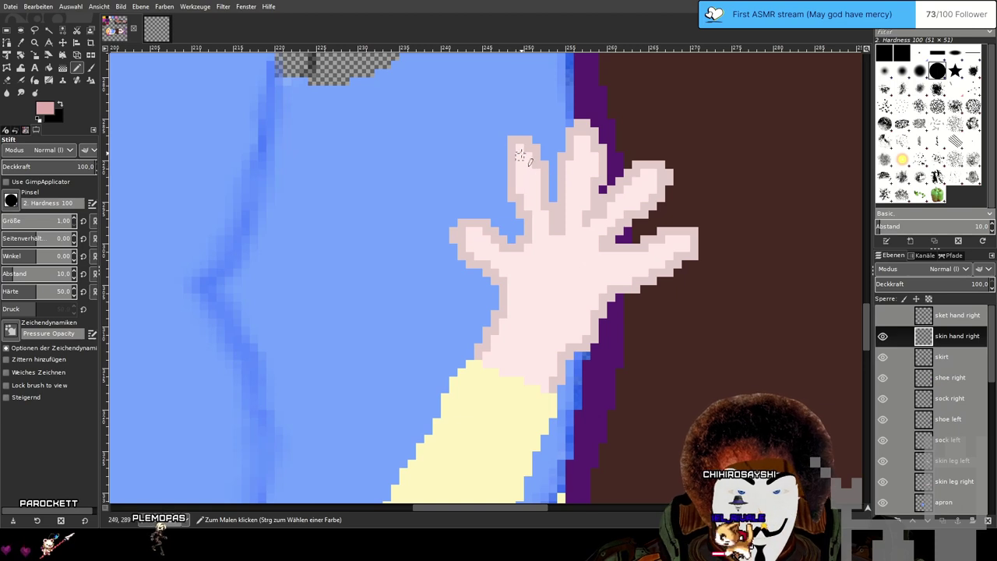
drag(519, 140, 527, 141)
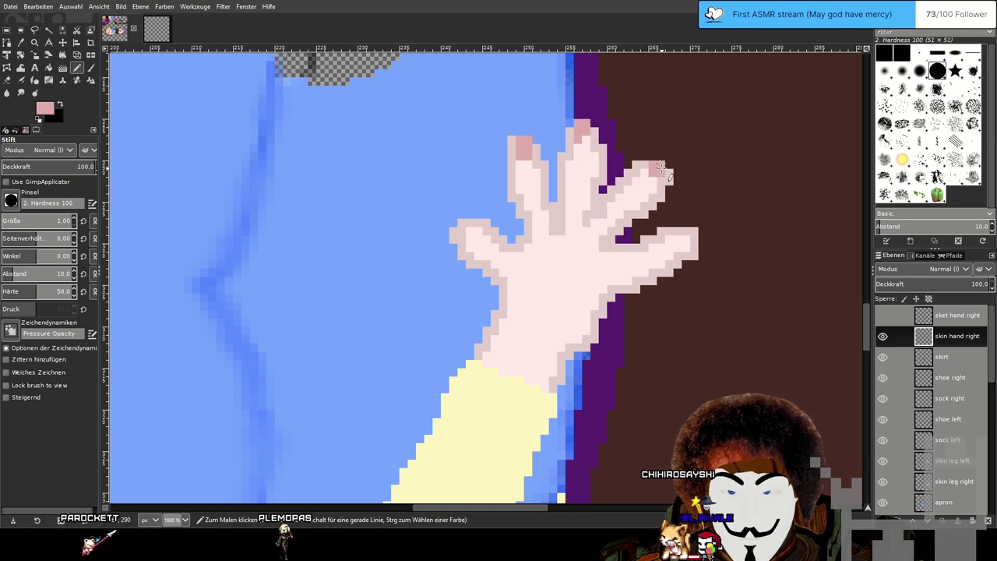
click(693, 236)
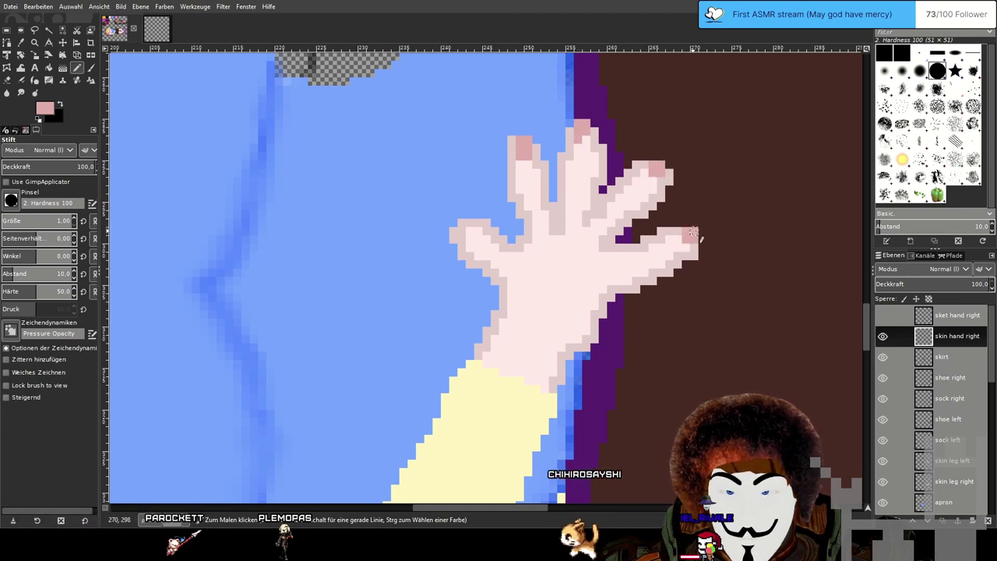
drag(470, 224, 461, 238)
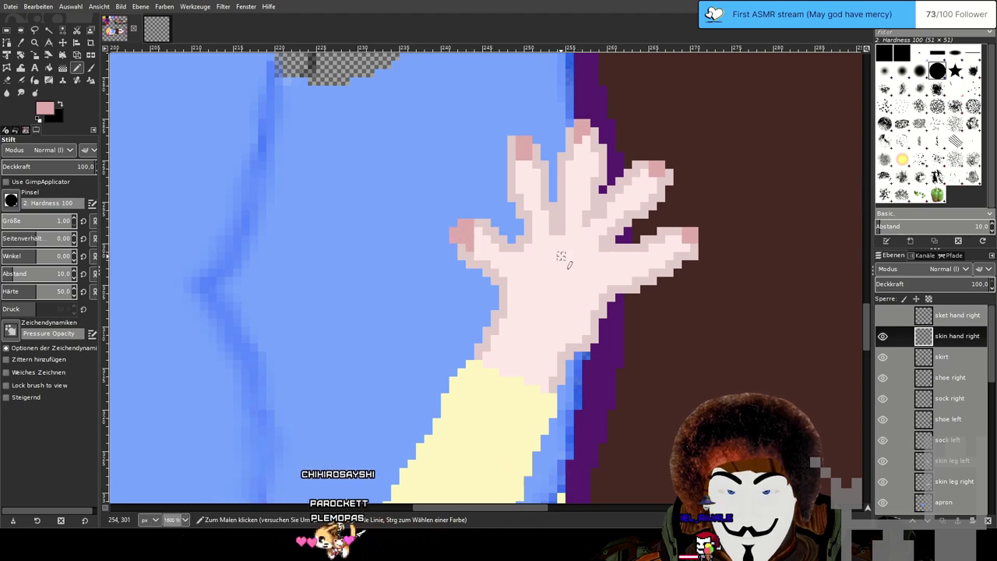
scroll(579, 260, down, 4)
scroll(621, 283, up, 6)
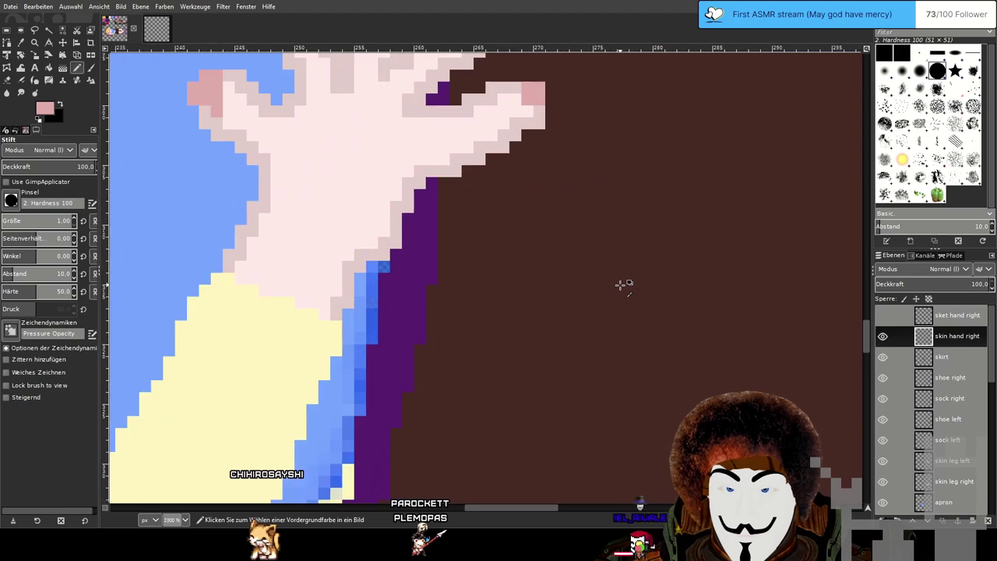
scroll(592, 345, down, 1)
key(ctrl+z)
key(ctrl+z)
key(ctrl+z)
key(ctrl+z)
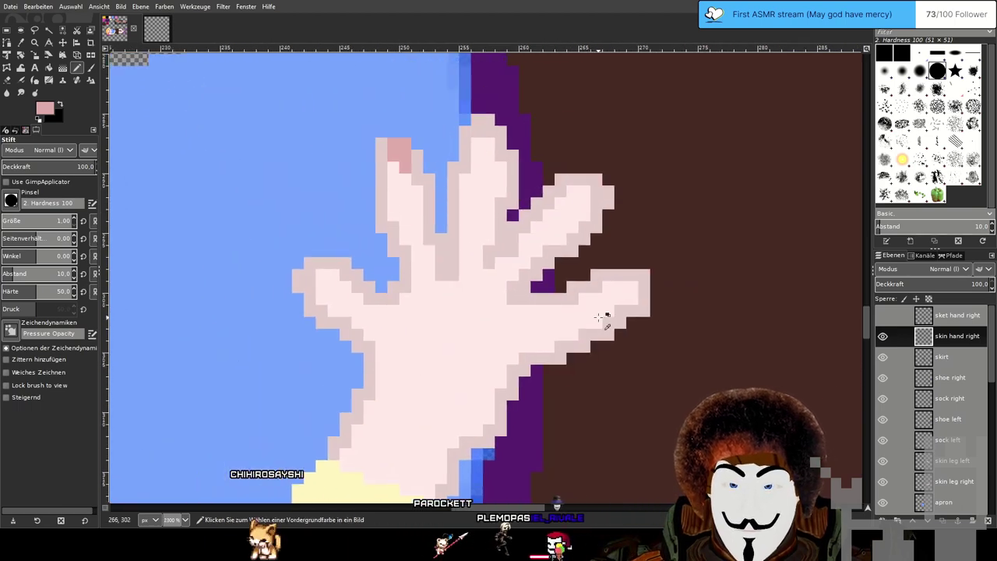
scroll(600, 317, down, 6)
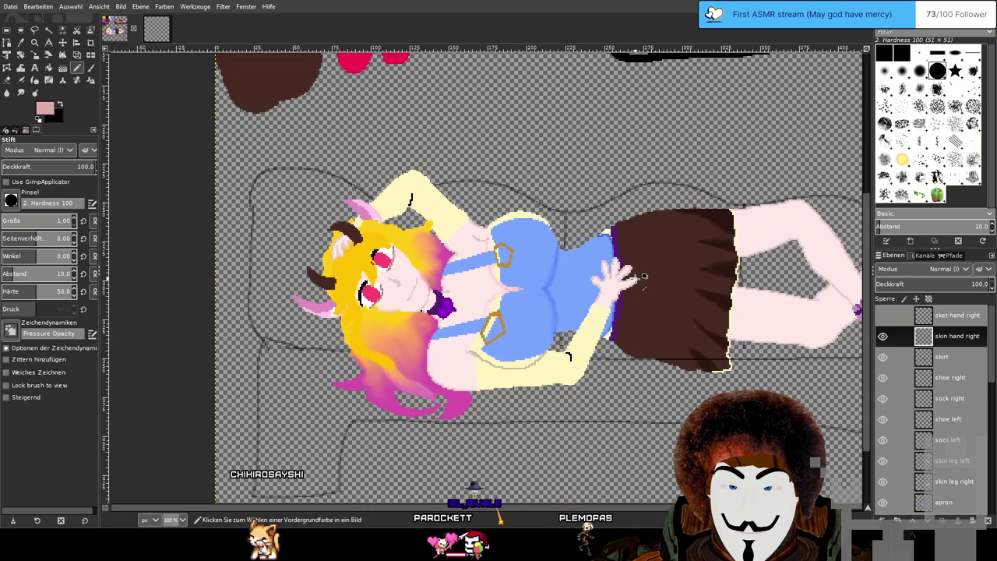
Pan to the character's shoes, then bring up the second, empty image.
drag(656, 193, 525, 184)
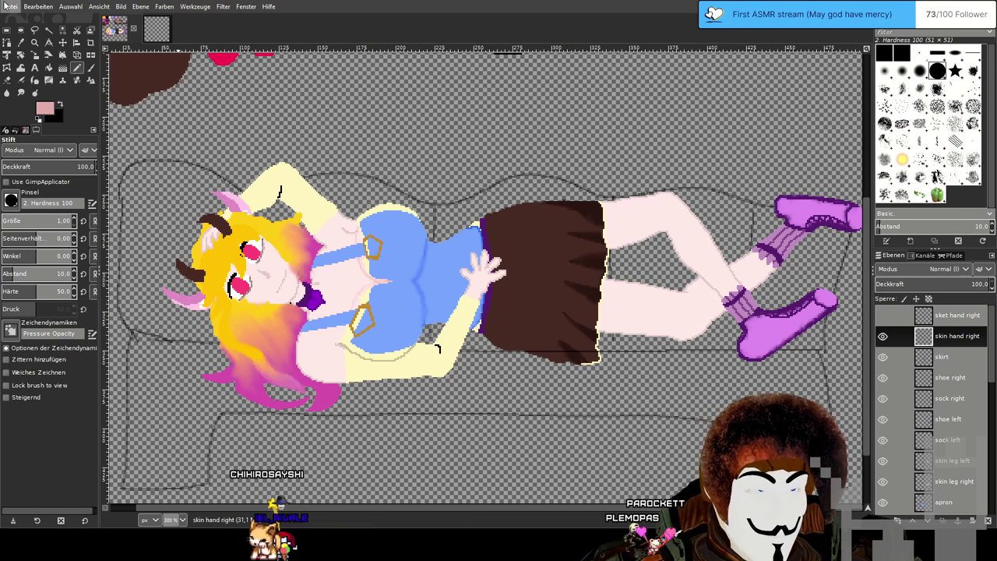
click(145, 29)
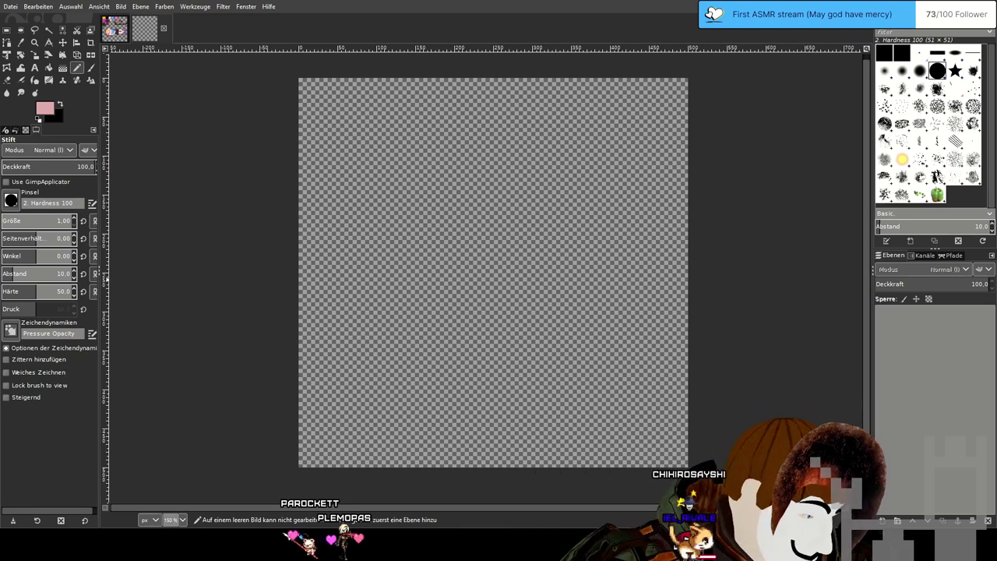
Set the colour to black and add a new layer named 'hair back'.
drag(573, 318, 532, 401)
scroll(616, 191, up, 2)
scroll(616, 190, down, 1)
drag(616, 191, 550, 247)
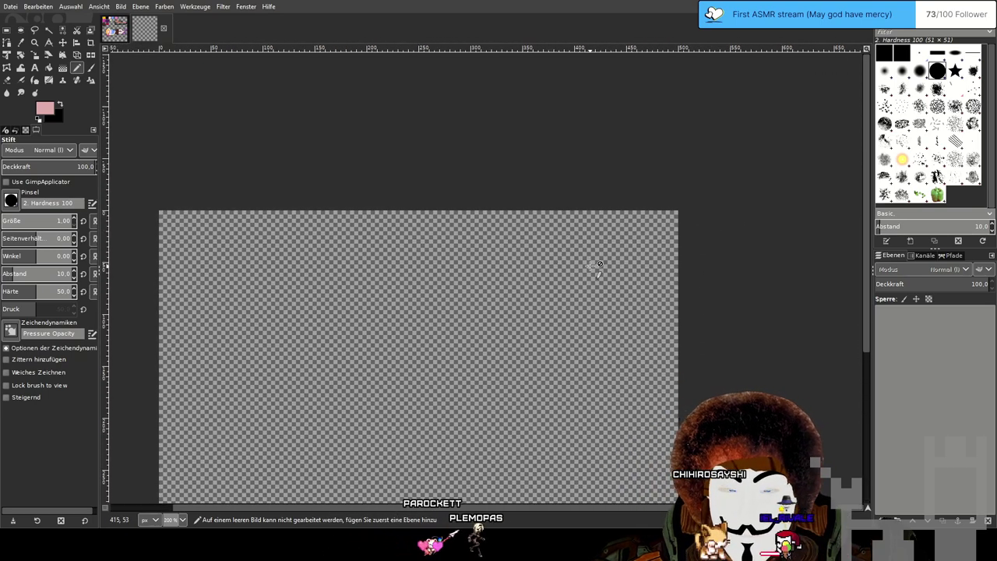
key(d)
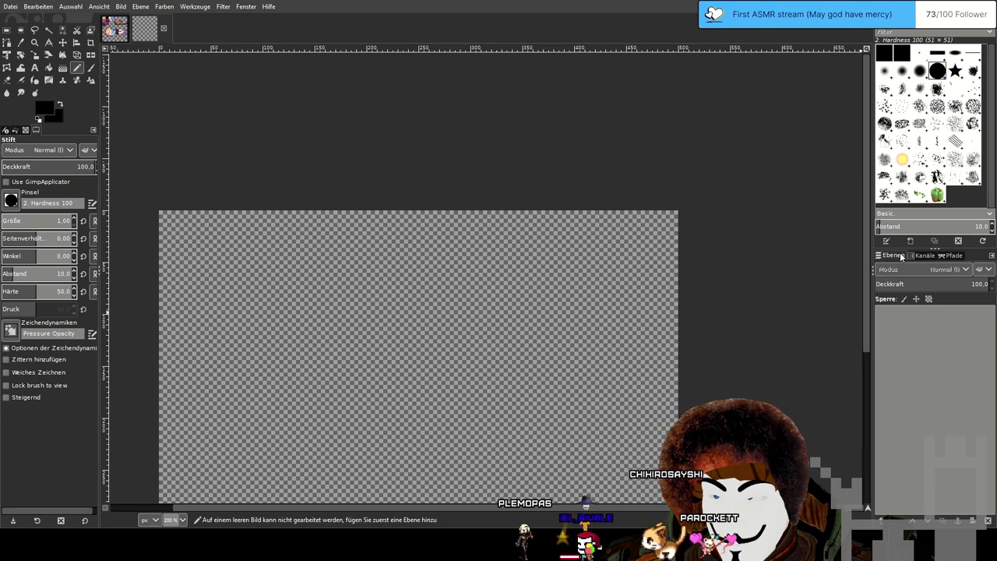
key(Return)
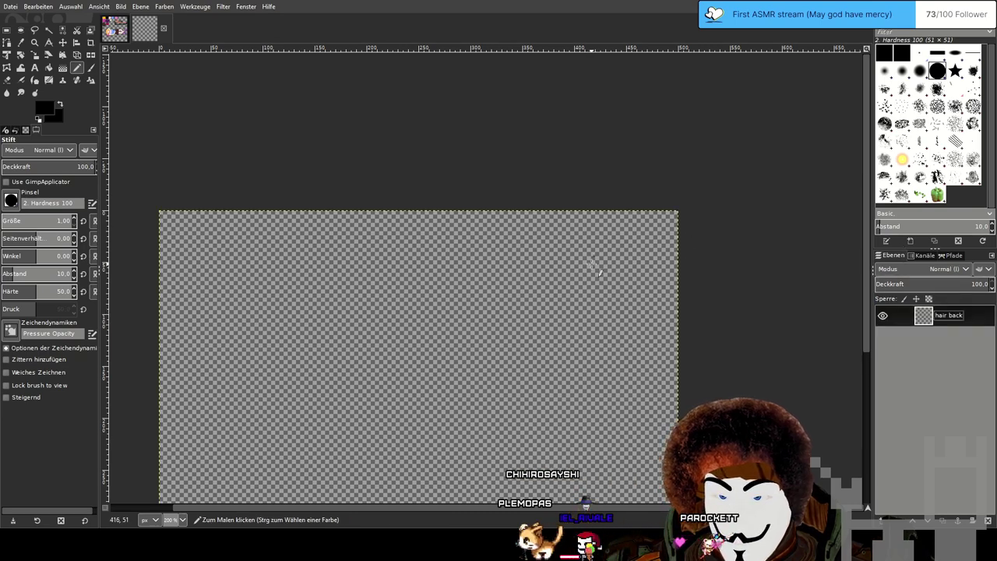
Pencil the round head, pointed hat and body outline, undoing a stray line.
mouse_move(550, 300)
mouse_down()
mouse_move(582, 308)
mouse_move(590, 285)
mouse_move(571, 275)
mouse_move(547, 291)
mouse_move(541, 264)
mouse_move(616, 239)
mouse_up()
mouse_move(584, 275)
mouse_down()
mouse_move(593, 250)
mouse_move(623, 248)
mouse_up()
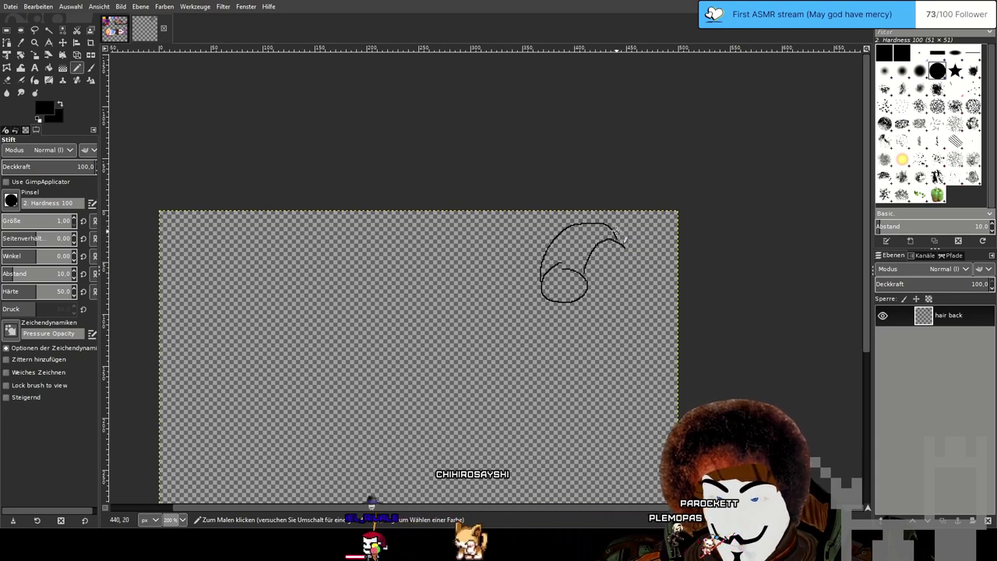
scroll(592, 265, down, 2)
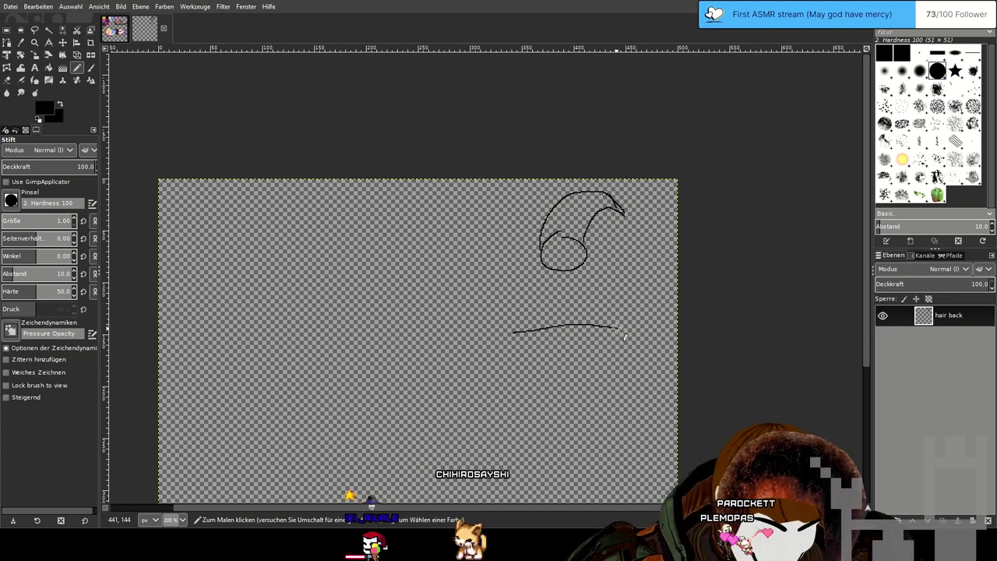
key(ctrl+z)
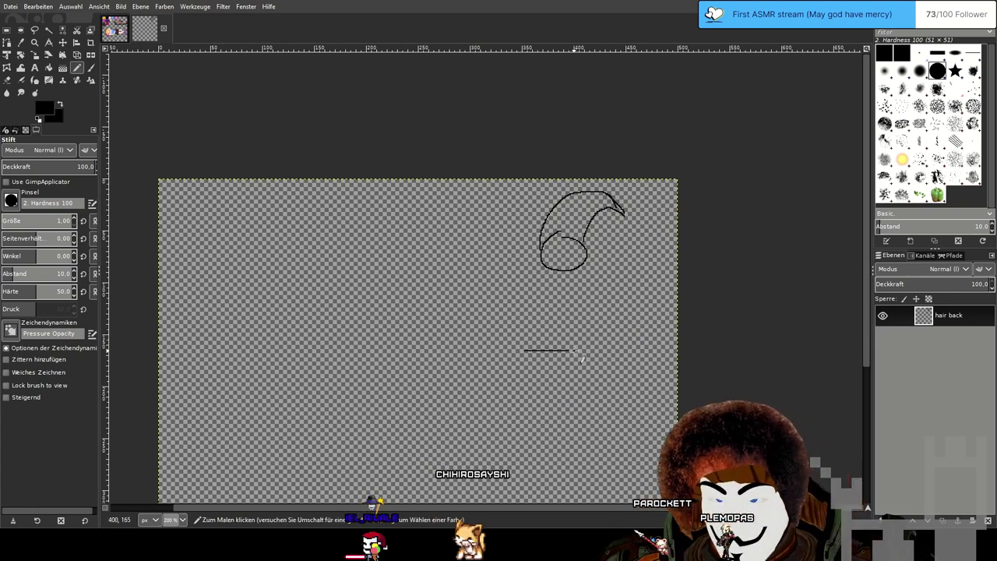
mouse_move(604, 351)
mouse_down()
mouse_move(588, 281)
mouse_move(555, 274)
mouse_move(528, 313)
mouse_move(525, 349)
mouse_up()
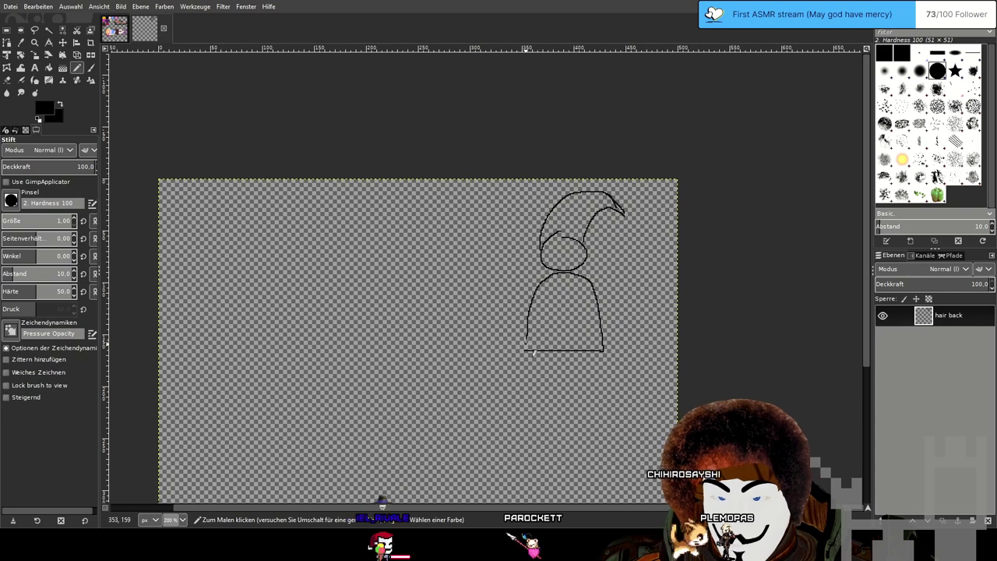
ctrl+scroll(563, 254, up, 3)
Draw two matching almond-shaped eyes in the face.
mouse_move(558, 217)
mouse_down()
mouse_move(542, 239)
mouse_move(556, 233)
mouse_move(557, 221)
mouse_move(584, 227)
mouse_up()
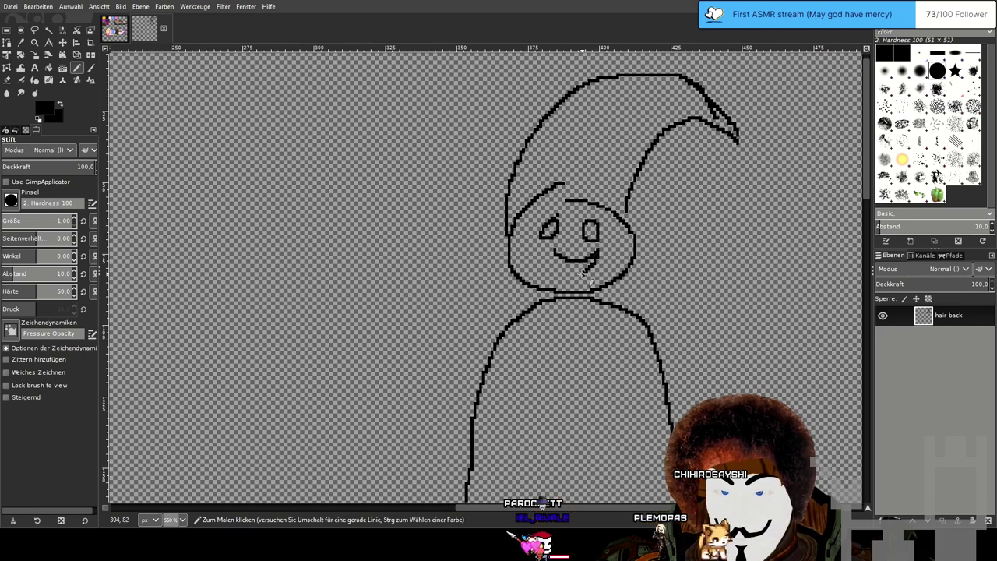
scroll(666, 304, down, 4)
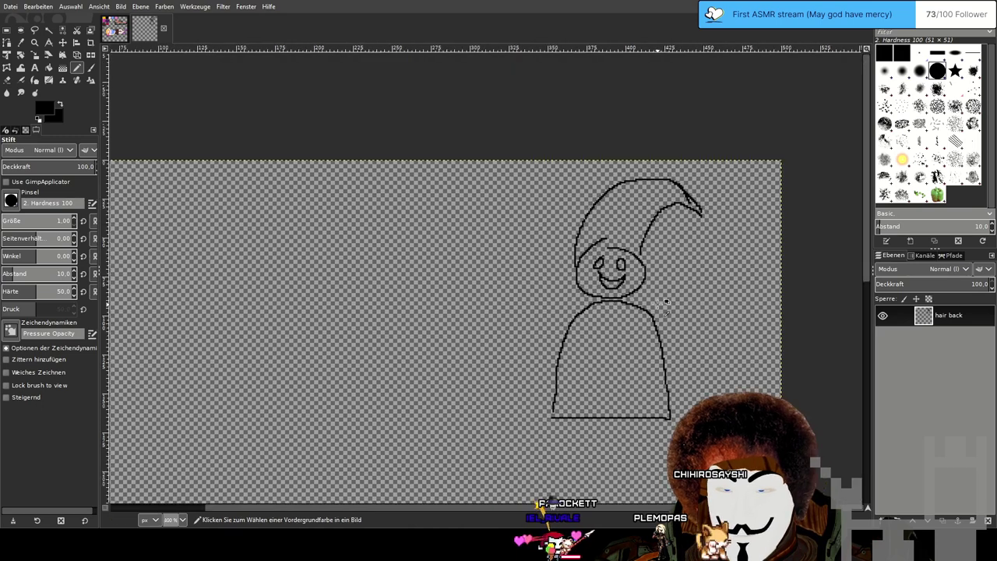
scroll(666, 304, up, 4)
drag(678, 302, 643, 283)
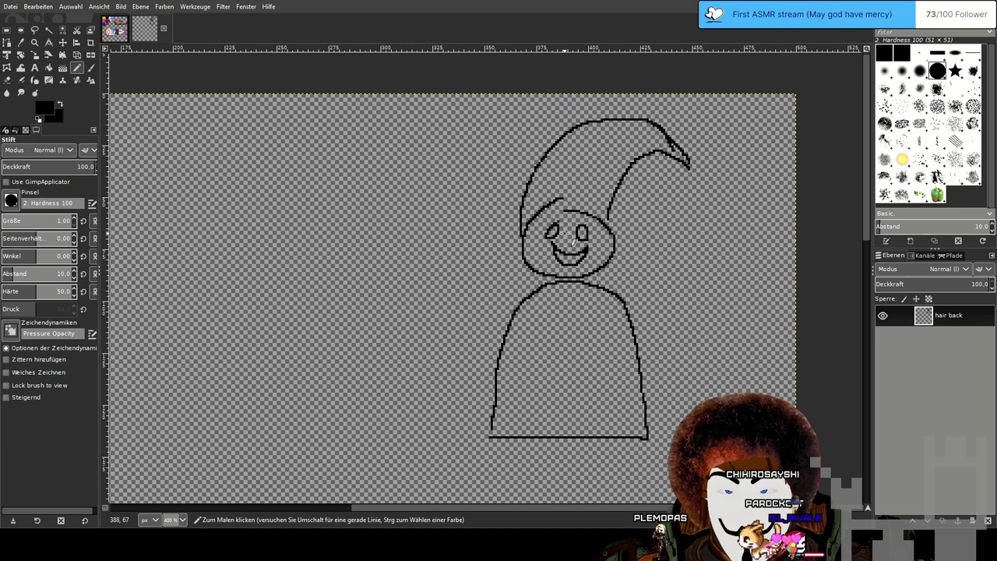
mouse_move(542, 228)
mouse_down()
mouse_move(536, 232)
mouse_move(549, 236)
mouse_up()
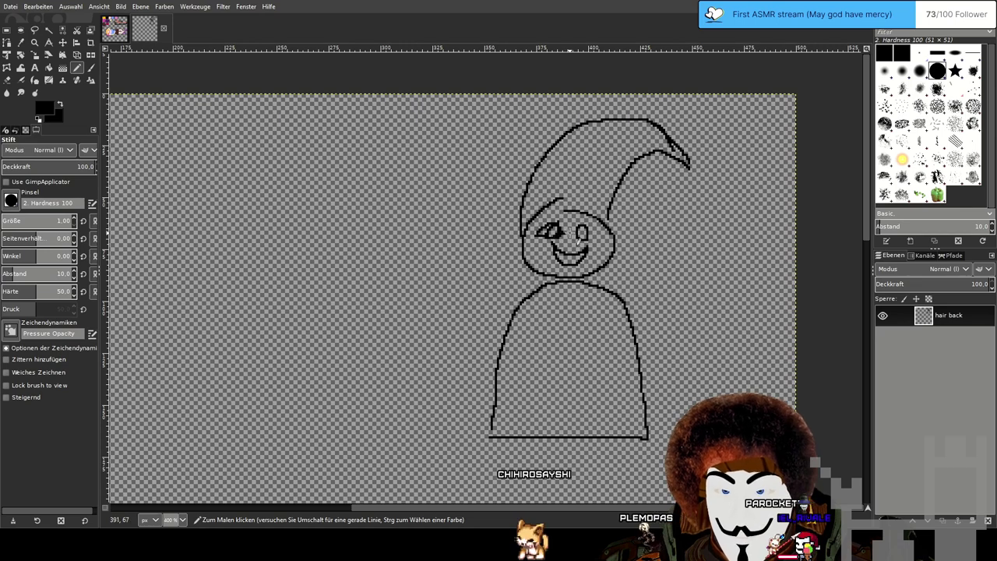
drag(580, 234, 593, 226)
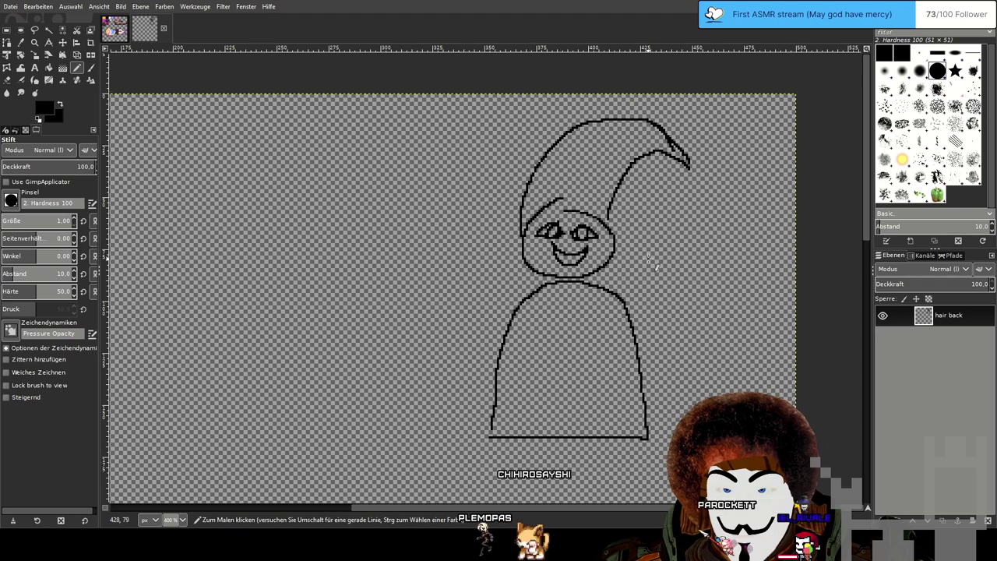
scroll(648, 260, down, 1)
scroll(647, 260, up, 1)
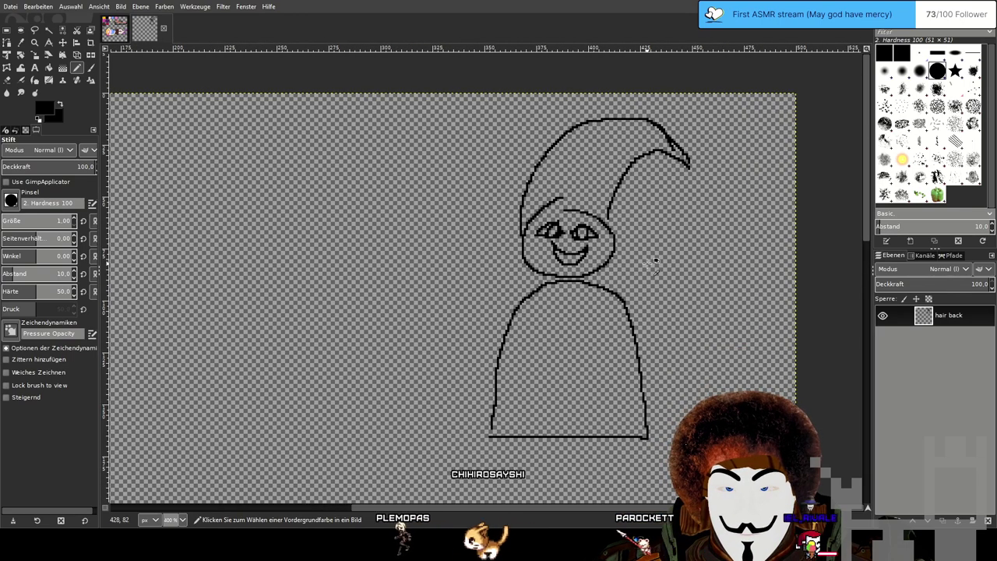
Add a fold line down the robe and stars on the hat.
drag(598, 288, 539, 431)
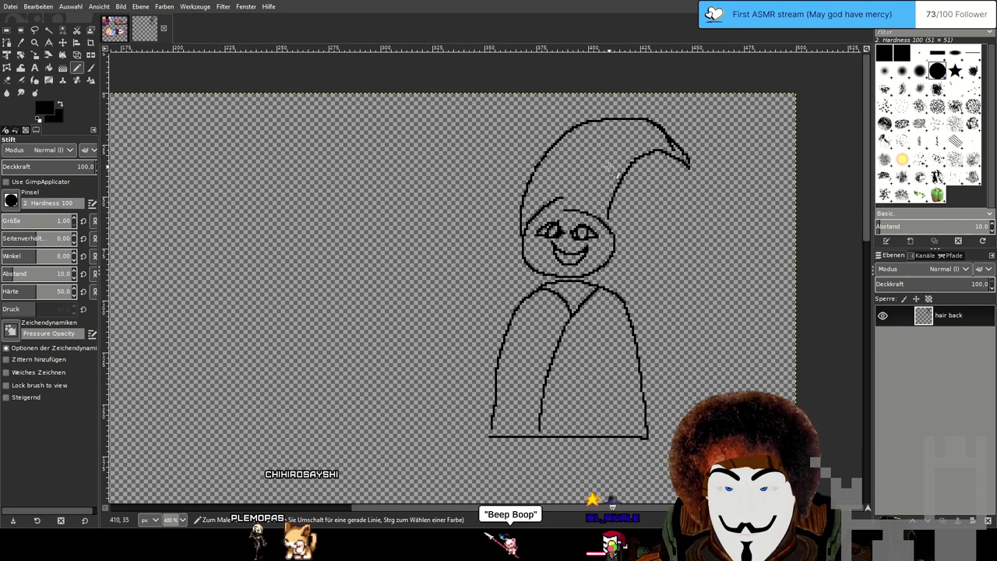
mouse_move(578, 162)
mouse_down()
mouse_move(622, 138)
mouse_move(618, 147)
mouse_move(622, 138)
mouse_move(642, 145)
mouse_move(629, 154)
mouse_move(636, 161)
mouse_move(602, 150)
mouse_up()
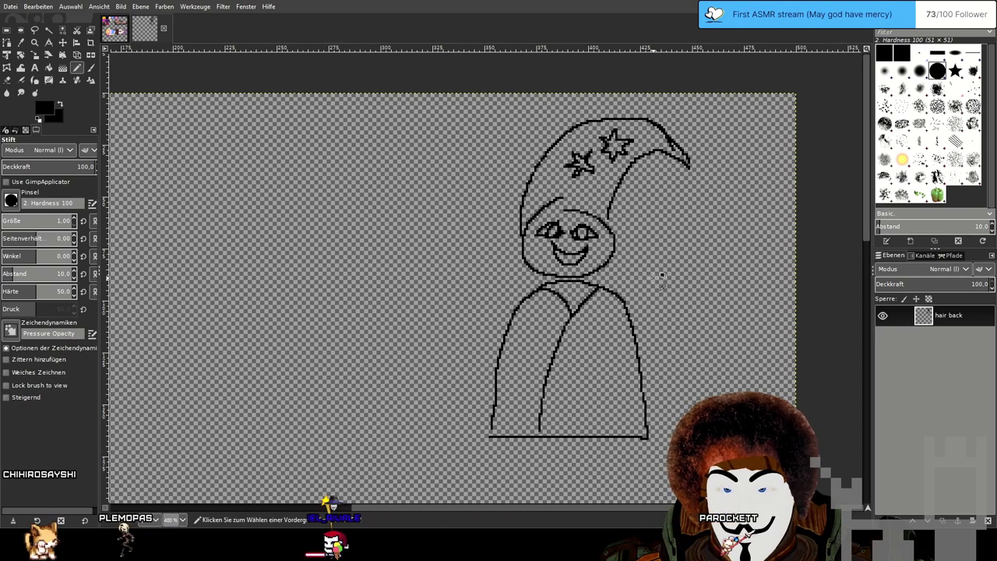
scroll(655, 272, down, 2)
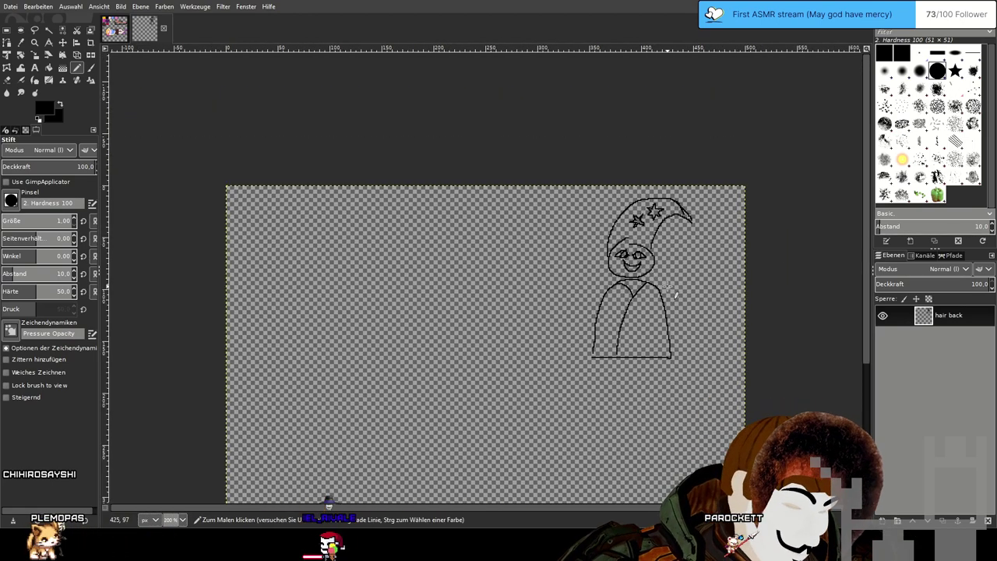
drag(694, 296, 637, 280)
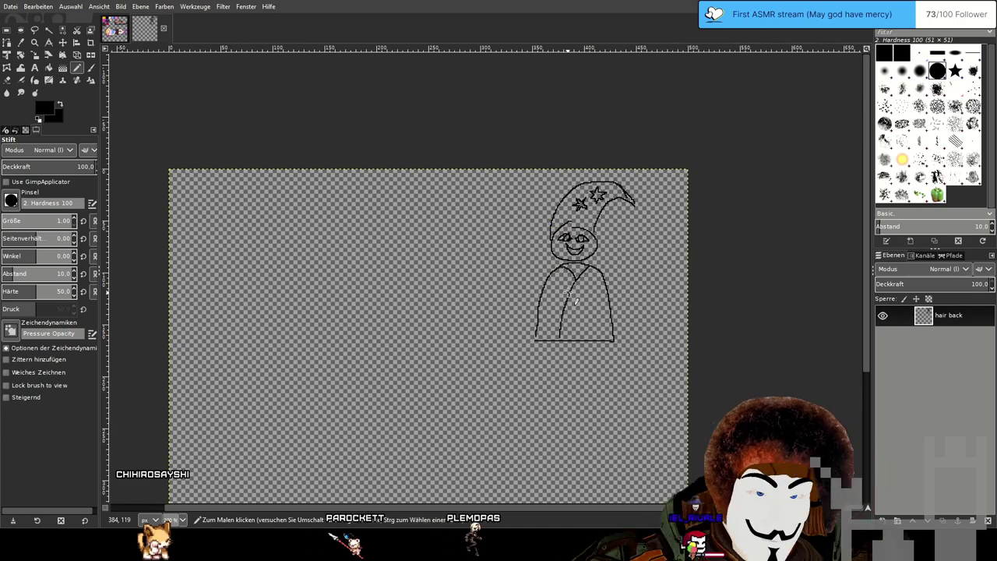
scroll(594, 228, up, 5)
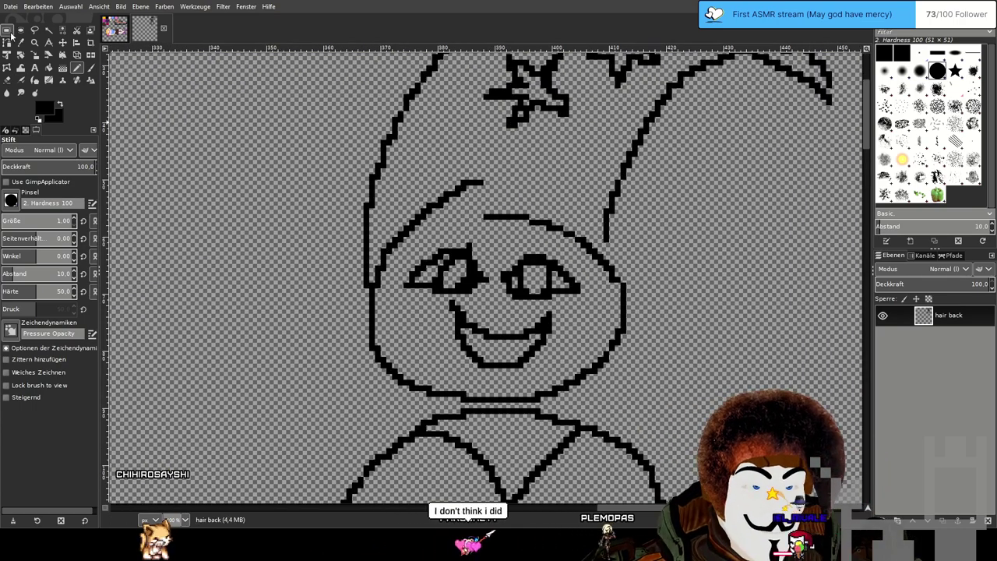
With the Eraser, rub out both eyes and the smile from the head.
click(6, 93)
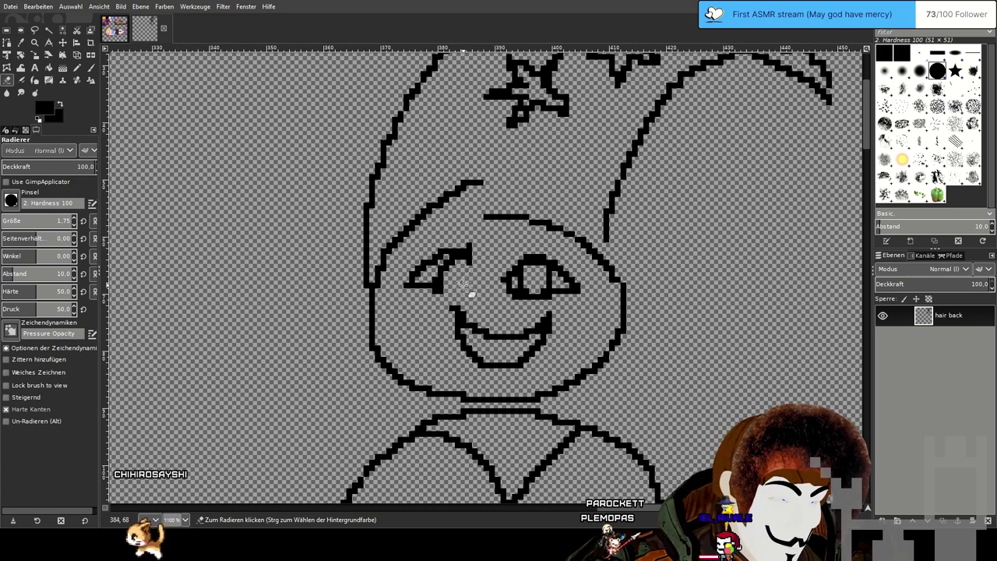
mouse_move(492, 254)
mouse_down()
mouse_move(470, 242)
mouse_move(434, 313)
mouse_move(454, 239)
mouse_move(415, 289)
mouse_up()
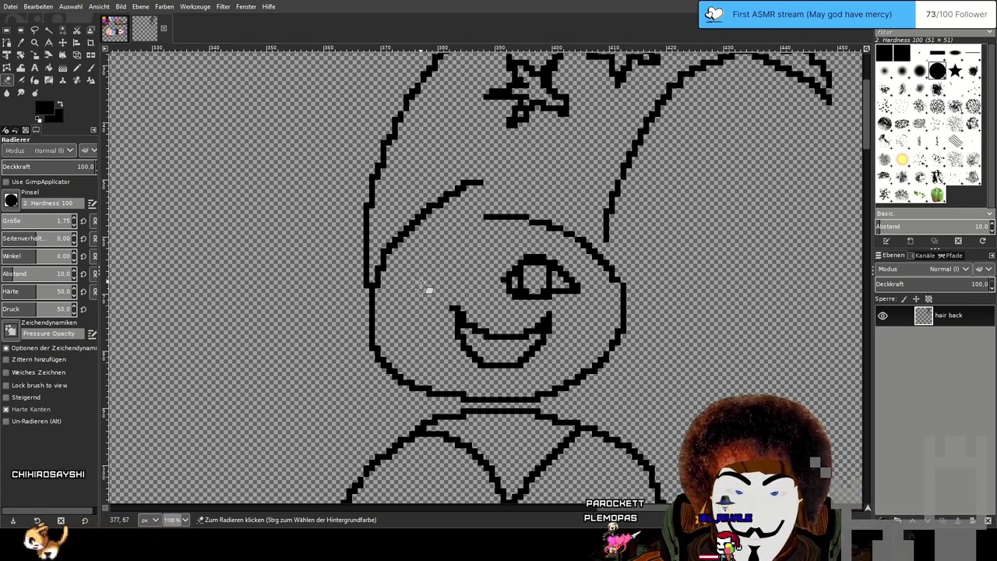
mouse_move(535, 267)
mouse_down()
mouse_move(569, 273)
mouse_move(582, 299)
mouse_up()
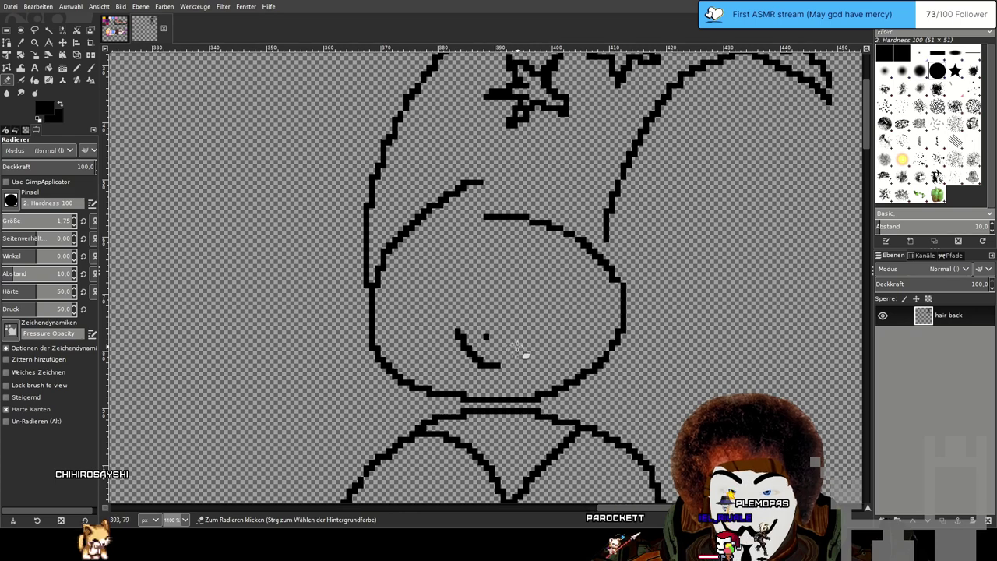
scroll(470, 340, down, 6)
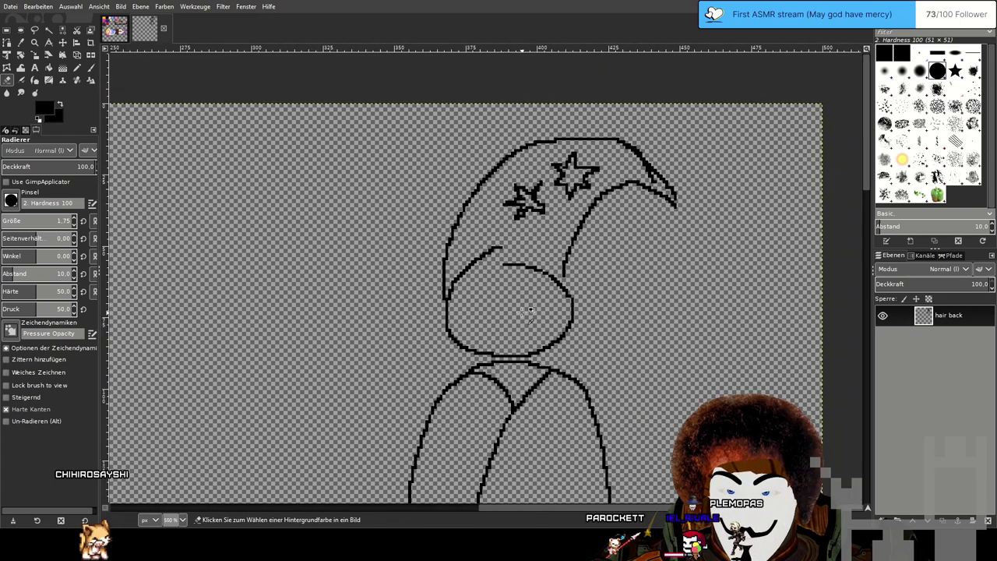
scroll(625, 176, up, 2)
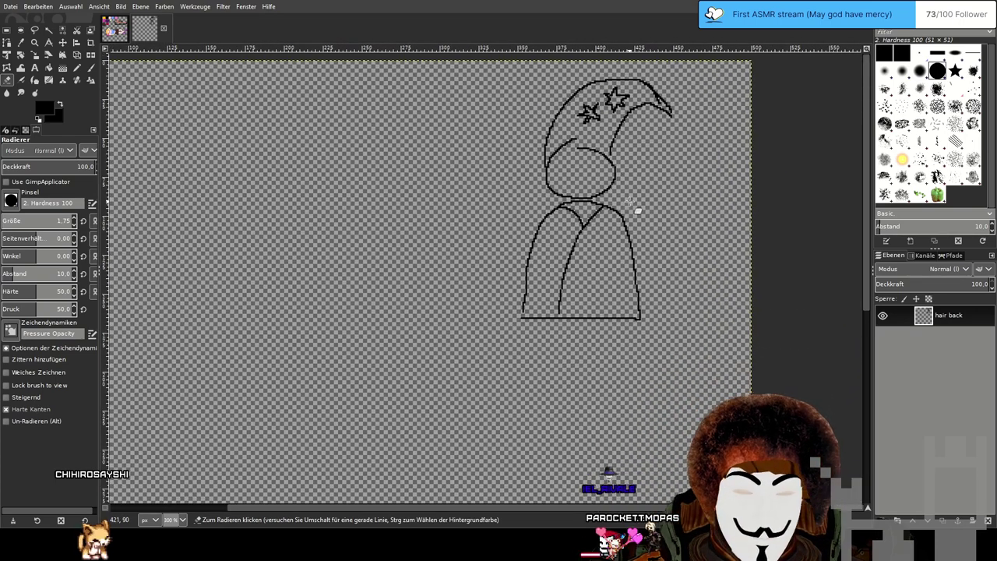
click(917, 372)
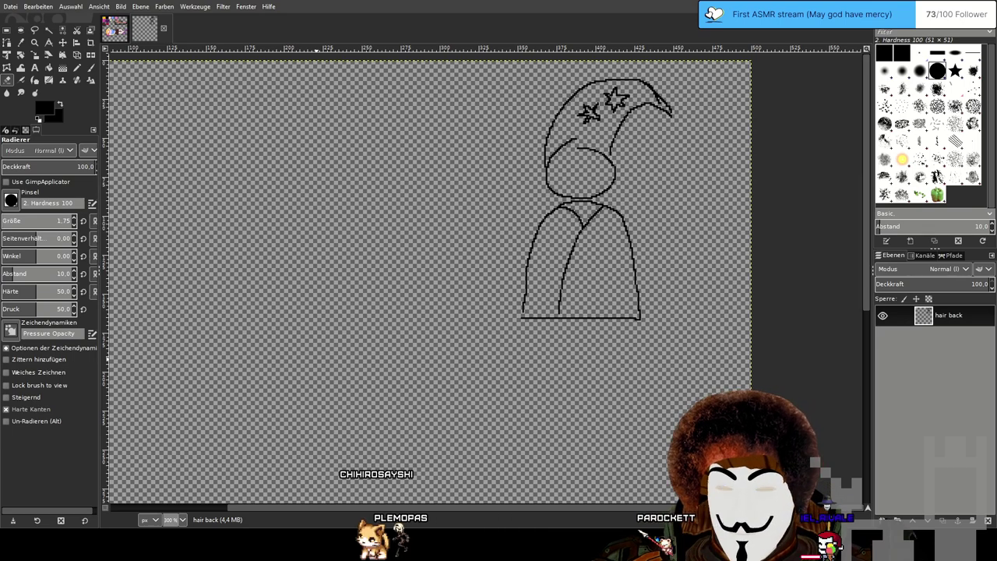
Add the wizard photo as a layer beneath the hair back sketch.
drag(316, 359, 934, 343)
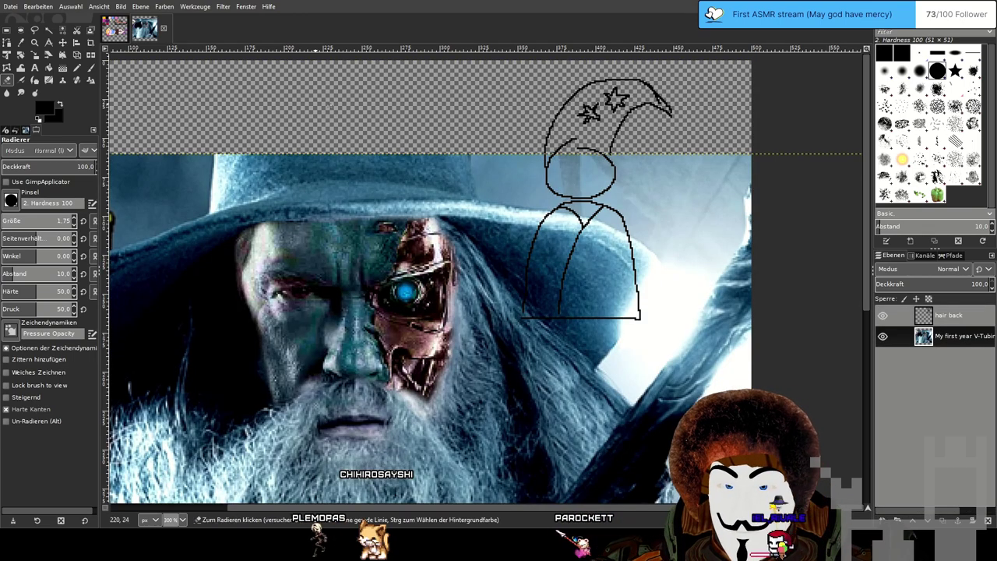
drag(465, 302, 549, 206)
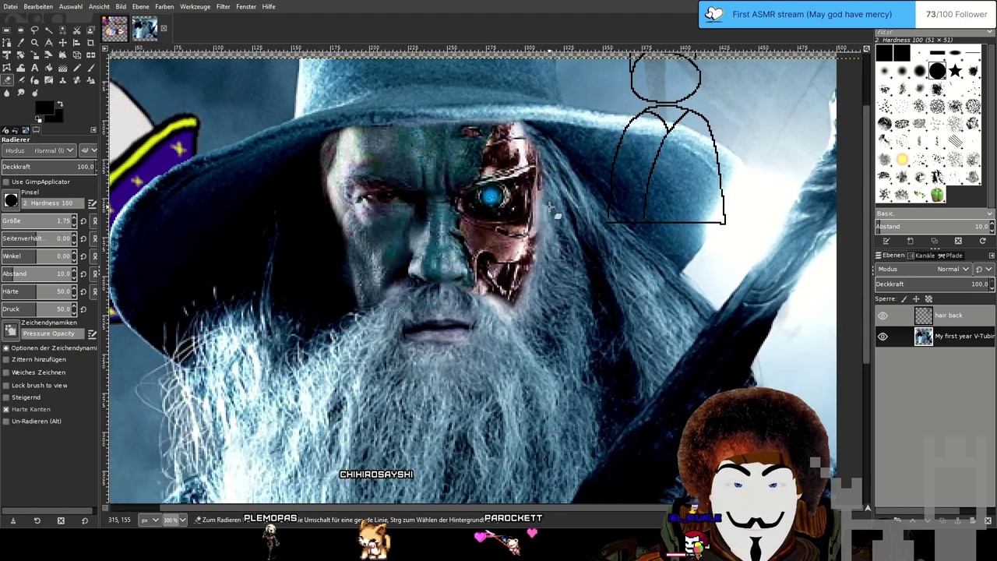
scroll(550, 207, down, 2)
scroll(561, 223, up, 1)
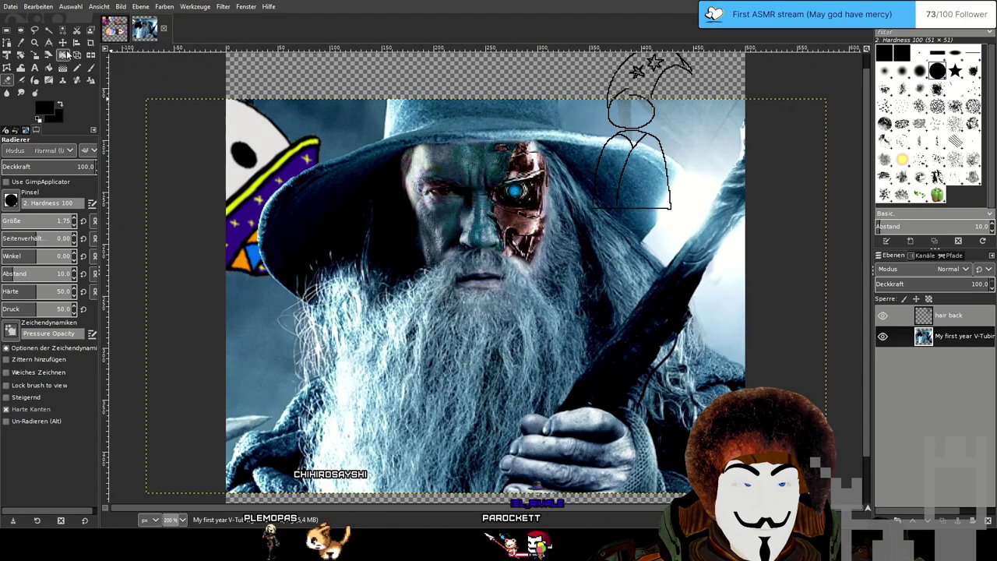
Start scaling the wizard photo layer toward 655 × 380 px.
click(36, 58)
click(825, 407)
scroll(826, 407, down, 1)
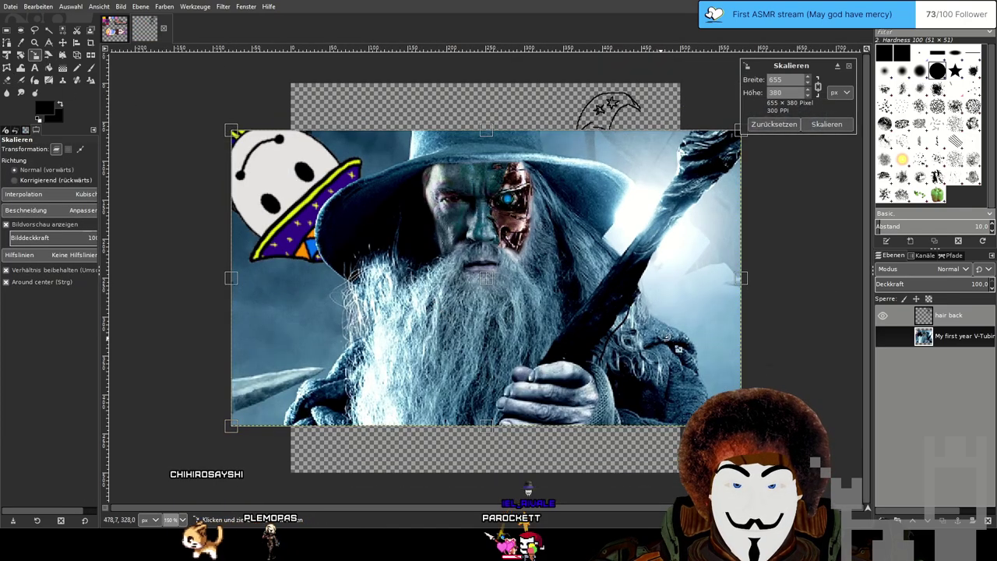
drag(819, 402, 800, 402)
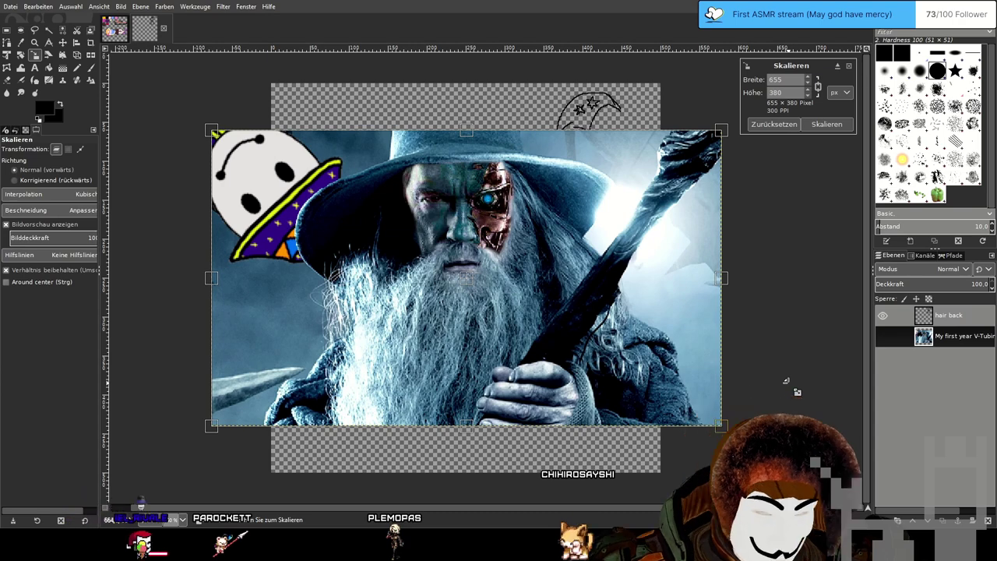
Undo to remove the wizard photo layer and bring the sketch into view.
key(ctrl+z)
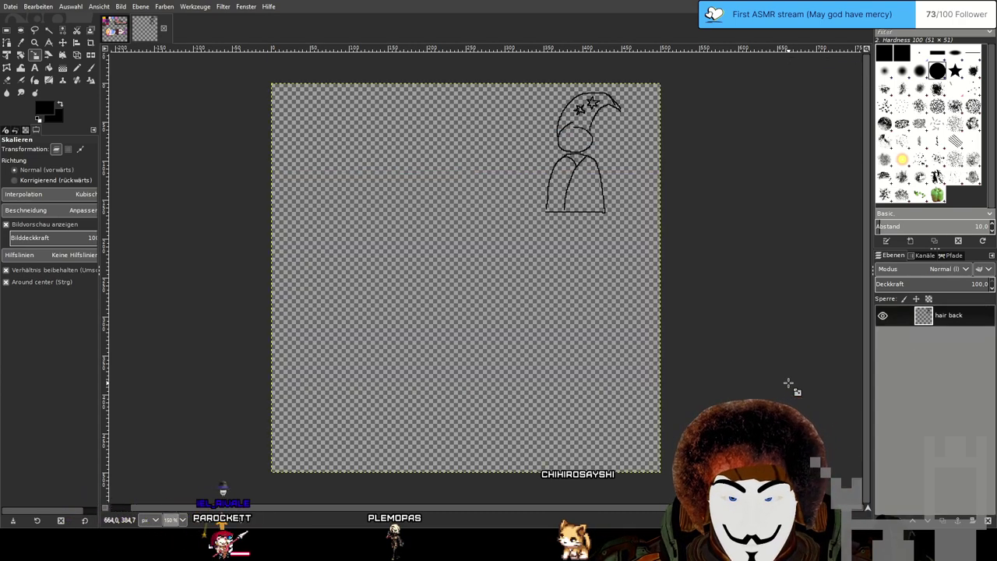
drag(571, 214, 535, 318)
scroll(559, 249, up, 2)
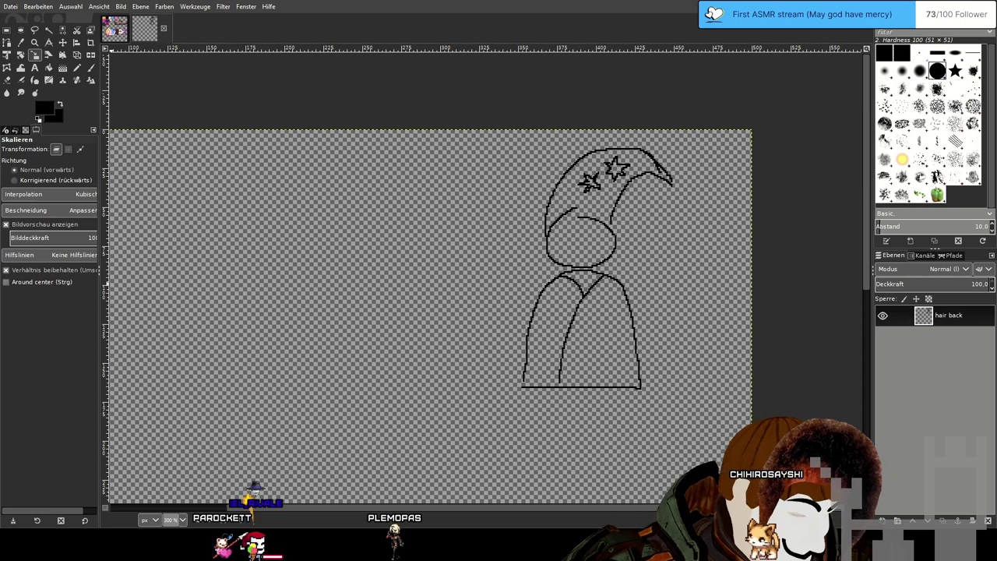
Make hair back the active layer and undo the two accidental Ctrl+V pastes.
click(975, 418)
key(ctrl+v)
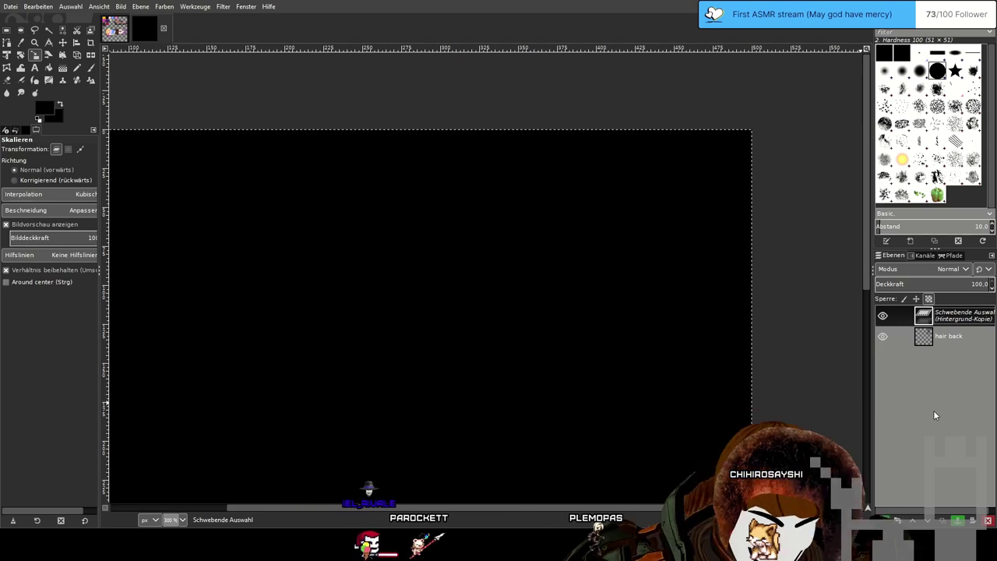
key(ctrl+z)
drag(574, 371, 585, 344)
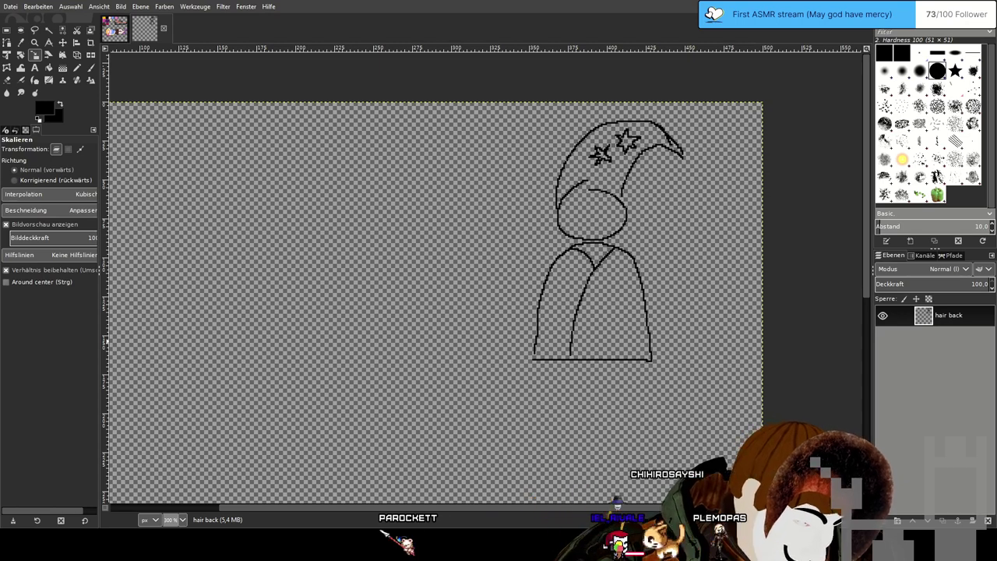
click(949, 386)
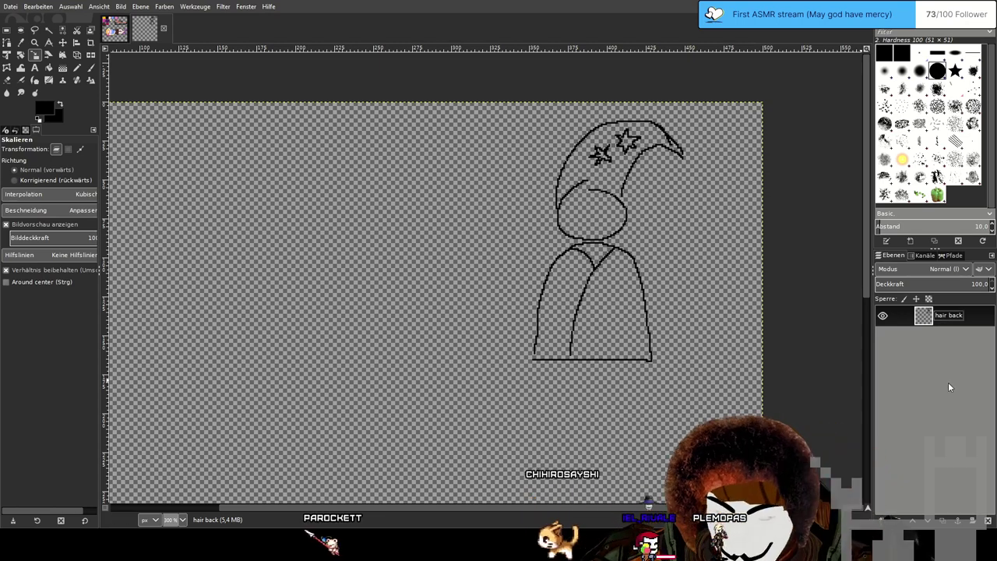
key(ctrl+v)
key(ctrl+z)
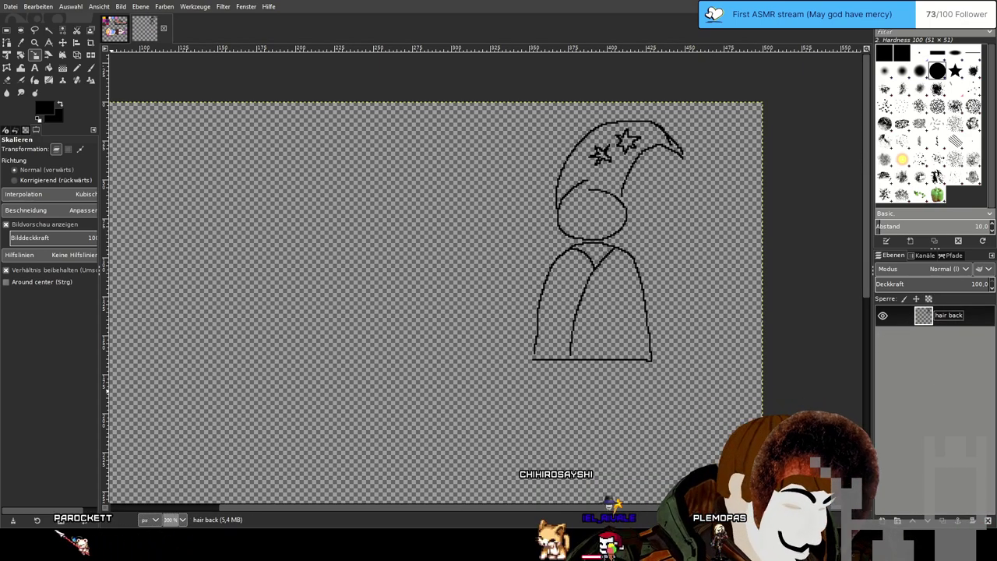
Zoom out to see the whole image and pick the Eraser tool.
key(minus)
key(minus)
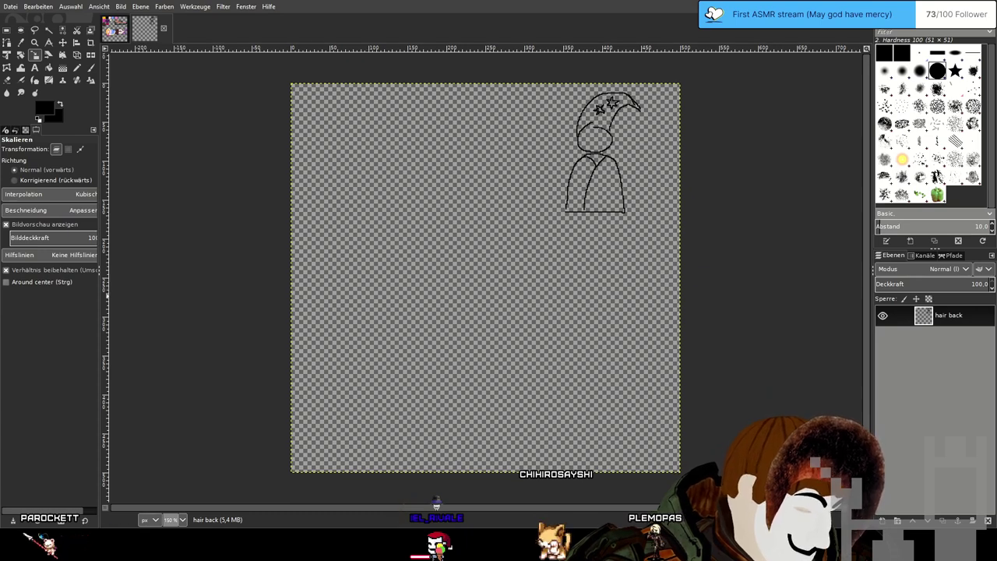
drag(258, 282, 268, 314)
scroll(257, 316, right, 1)
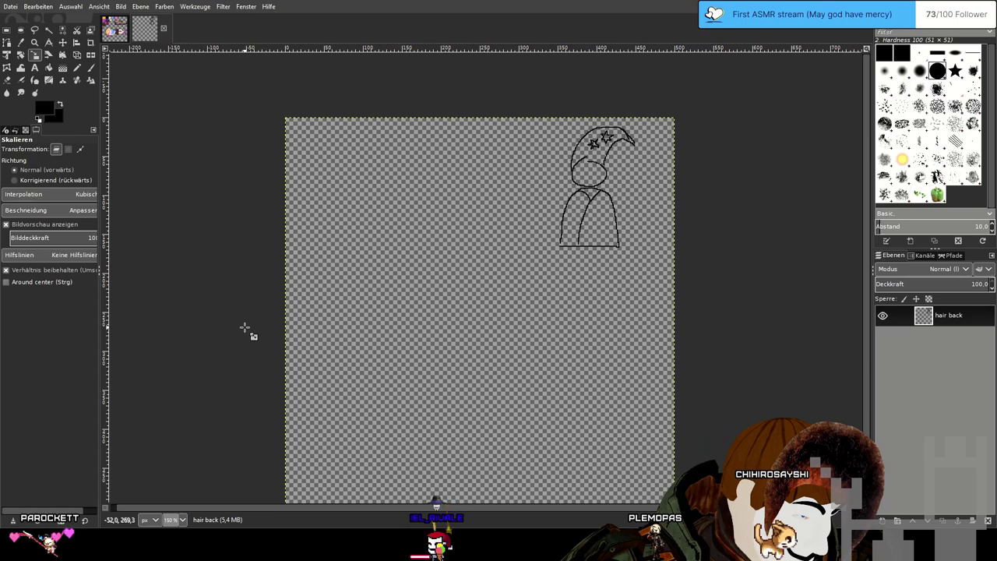
scroll(506, 289, up, 3)
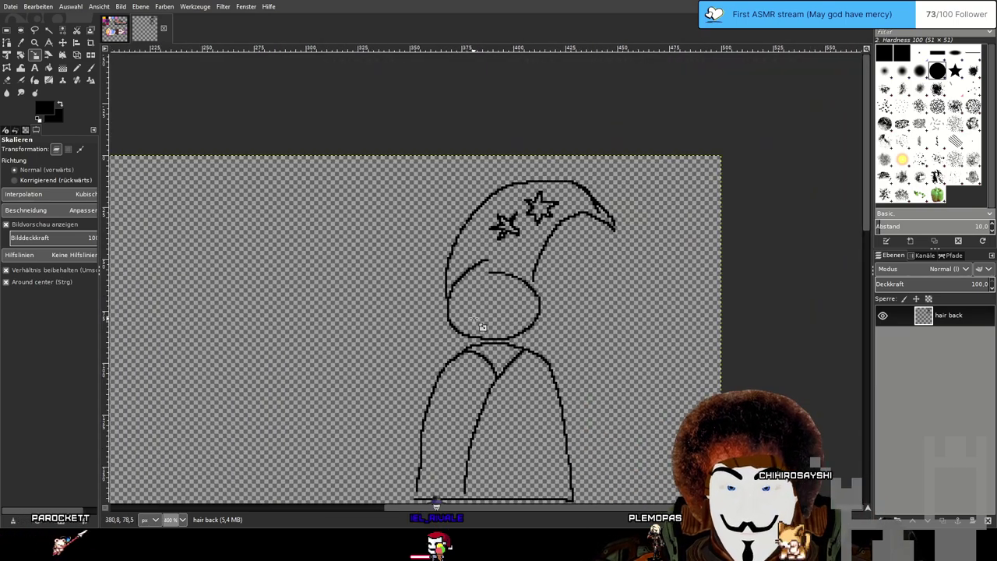
click(7, 79)
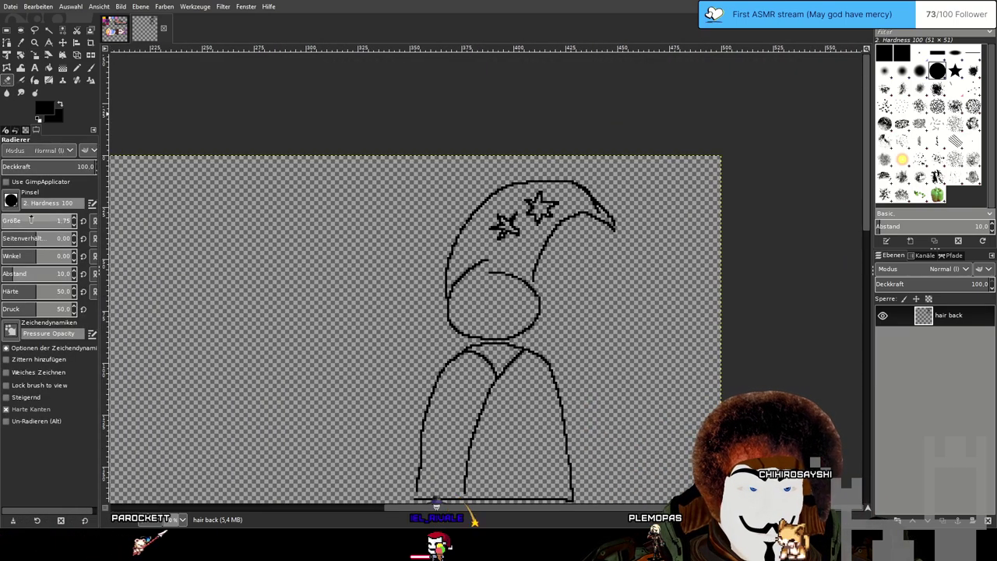
scroll(417, 260, down, 1)
Wipe the wizard sketch off hair back, then set the Pencil size to 1.00.
mouse_move(518, 222)
mouse_down()
mouse_move(455, 277)
mouse_move(475, 374)
mouse_up()
click(77, 69)
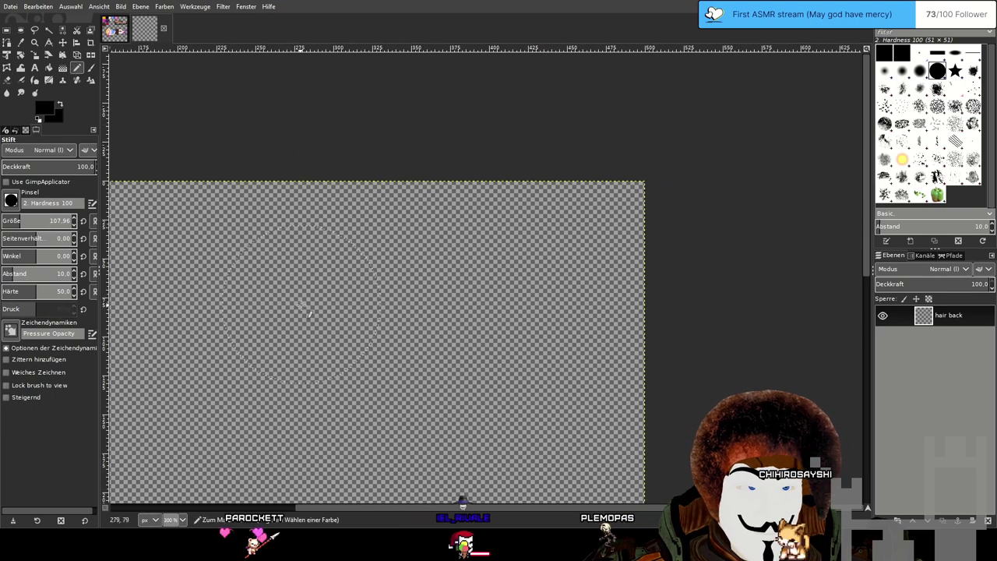
drag(330, 299, 471, 244)
scroll(472, 242, down, 1)
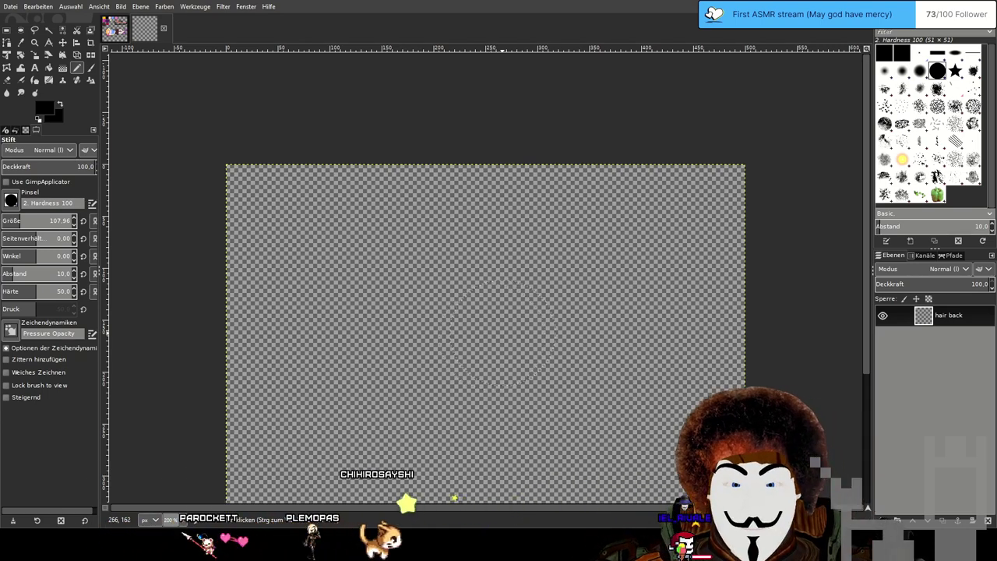
drag(659, 281, 606, 268)
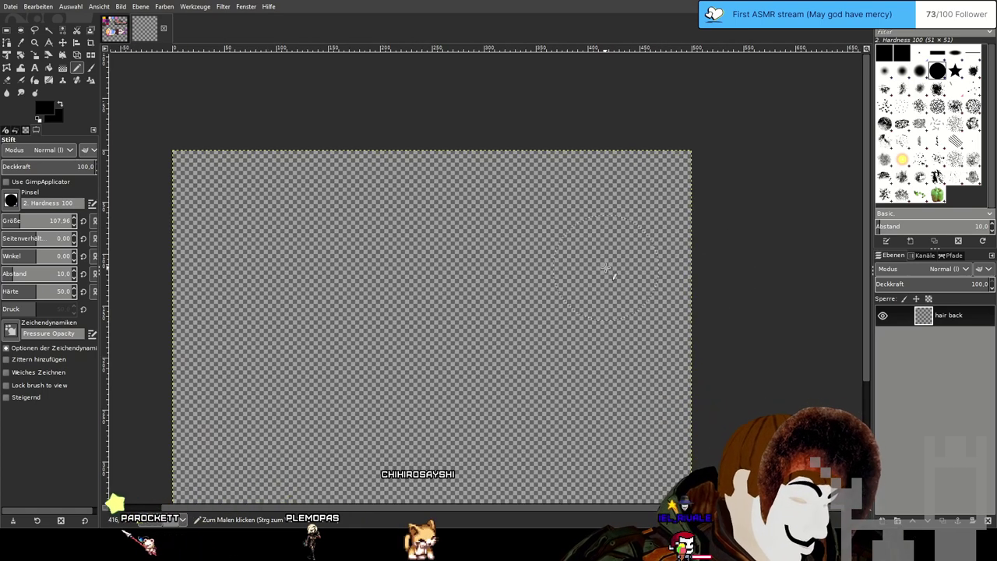
drag(290, 162, 312, 156)
drag(18, 221, 3, 222)
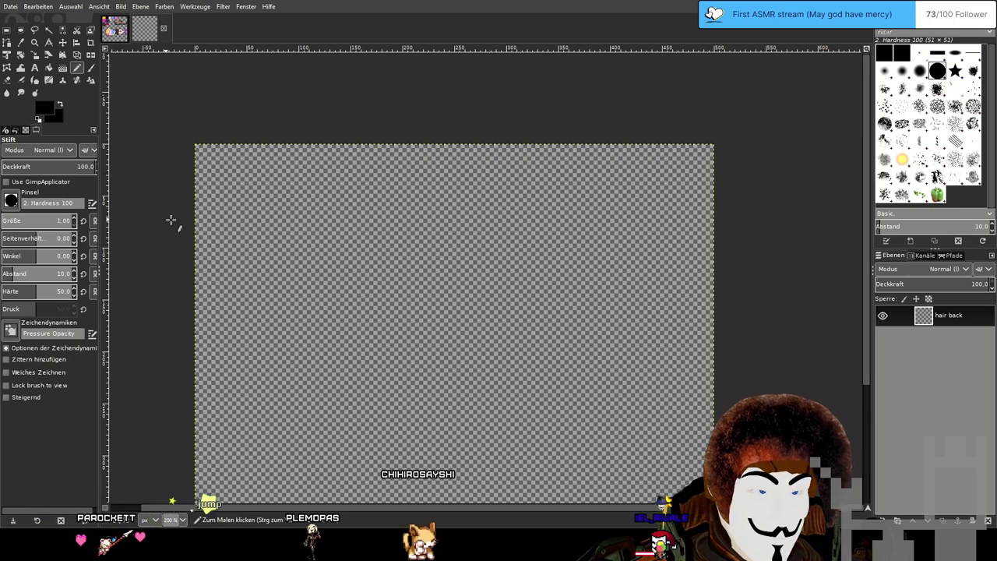
scroll(646, 296, right, 1)
scroll(646, 296, down, 2)
scroll(645, 296, up, 1)
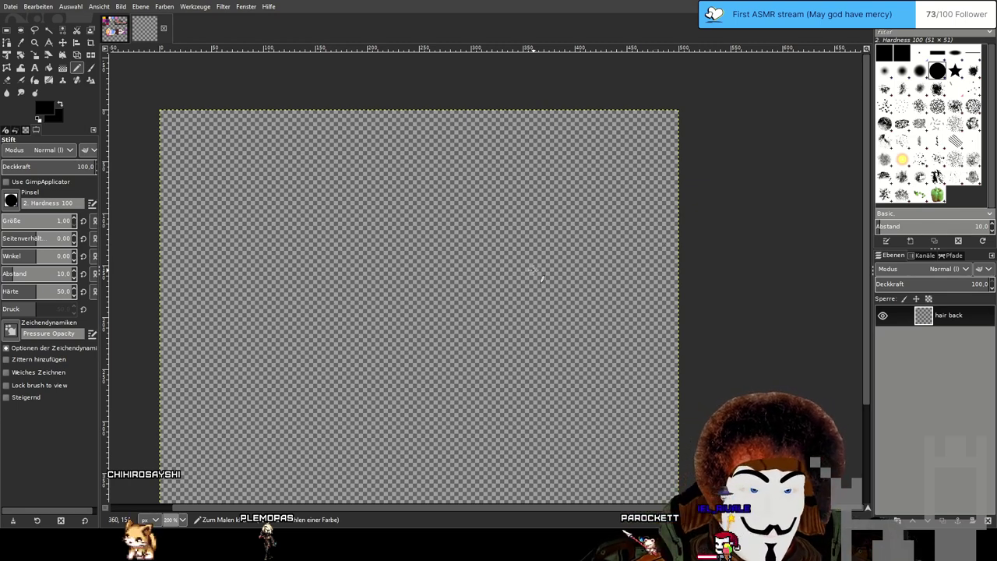
scroll(517, 278, down, 1)
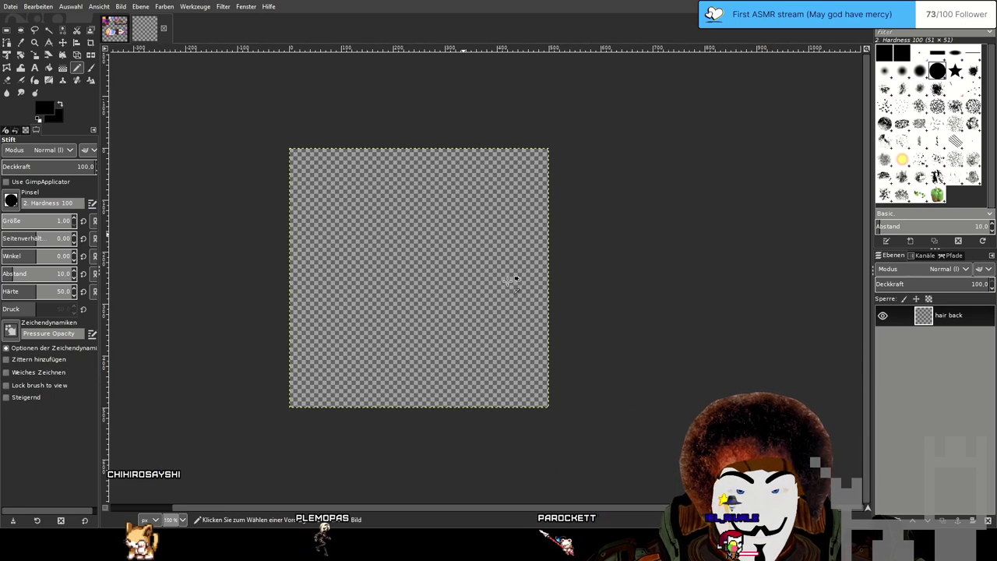
drag(470, 219, 518, 233)
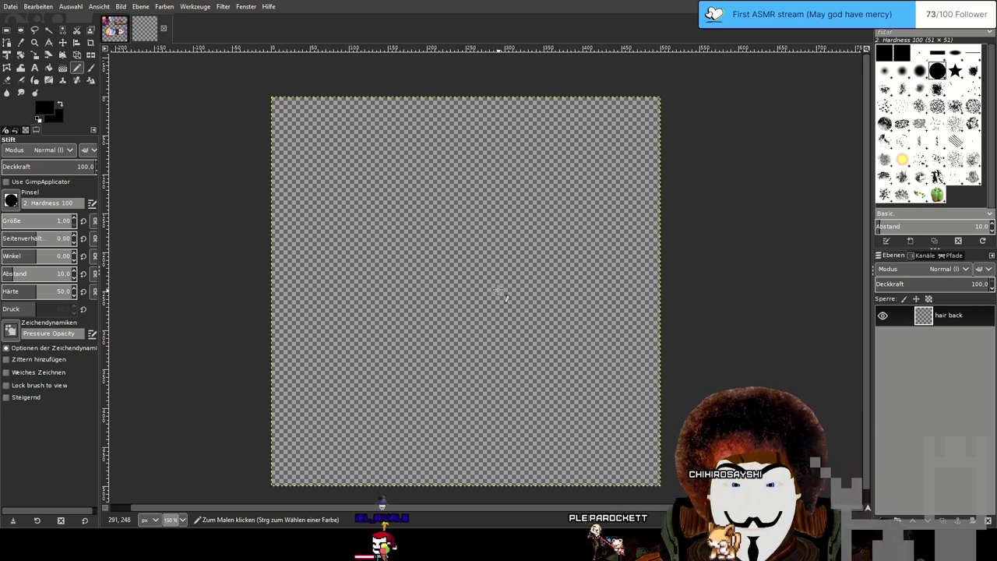
drag(394, 209, 494, 318)
scroll(449, 241, up, 3)
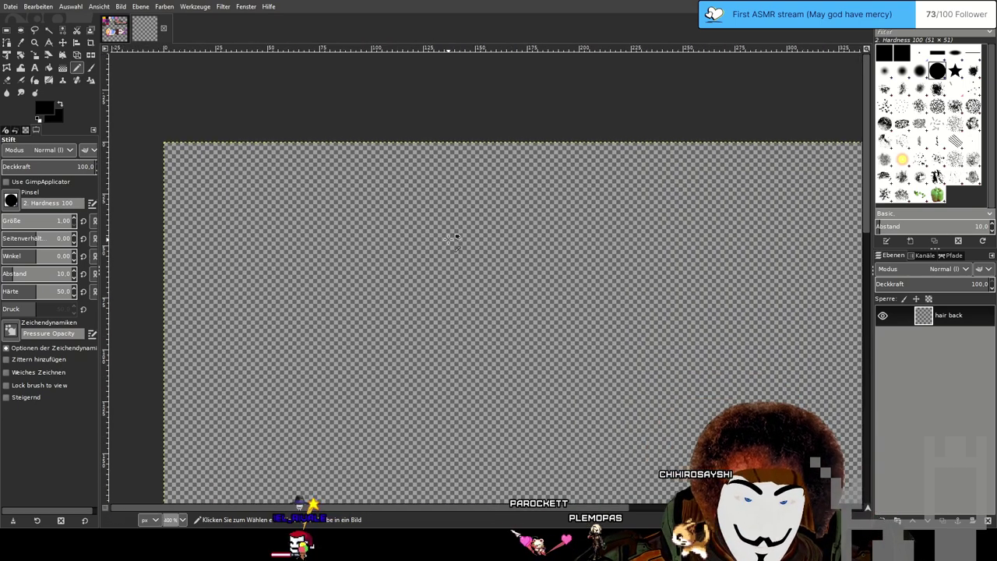
scroll(456, 237, down, 1)
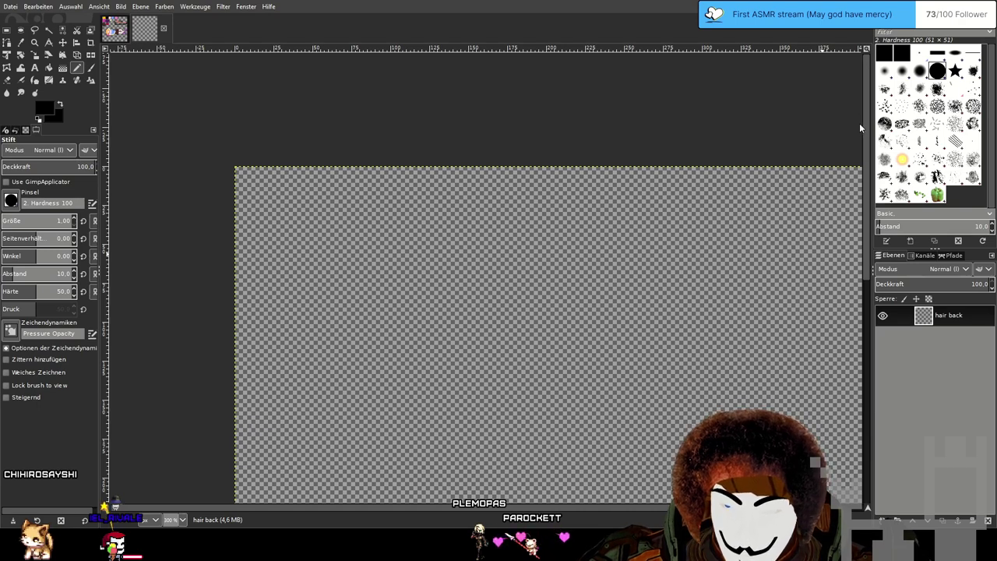
Paint a blue-violet blob at the canvas top-left with pencil size about 10.69.
click(44, 109)
click(833, 113)
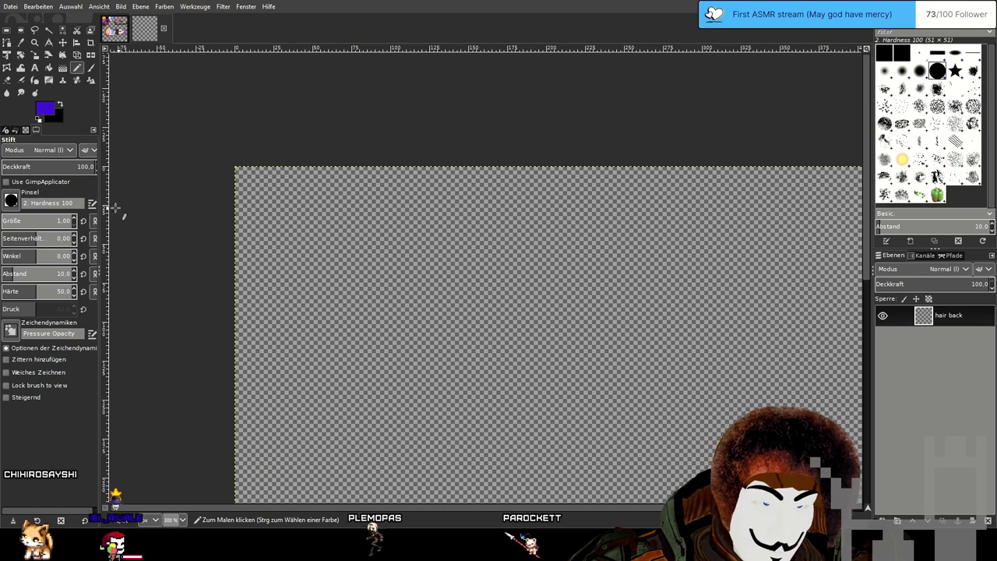
drag(27, 222, 33, 221)
mouse_move(285, 180)
mouse_down()
mouse_move(250, 204)
mouse_move(303, 221)
mouse_move(304, 175)
mouse_move(264, 179)
mouse_move(250, 207)
mouse_move(283, 201)
mouse_up()
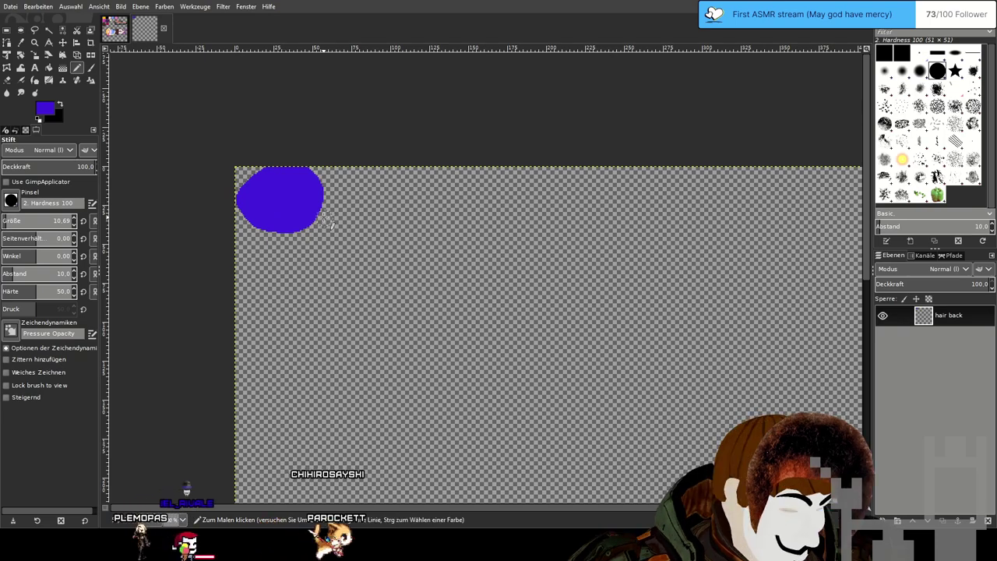
scroll(349, 171, up, 3)
drag(226, 196, 467, 264)
scroll(481, 271, up, 3)
scroll(574, 218, down, 3)
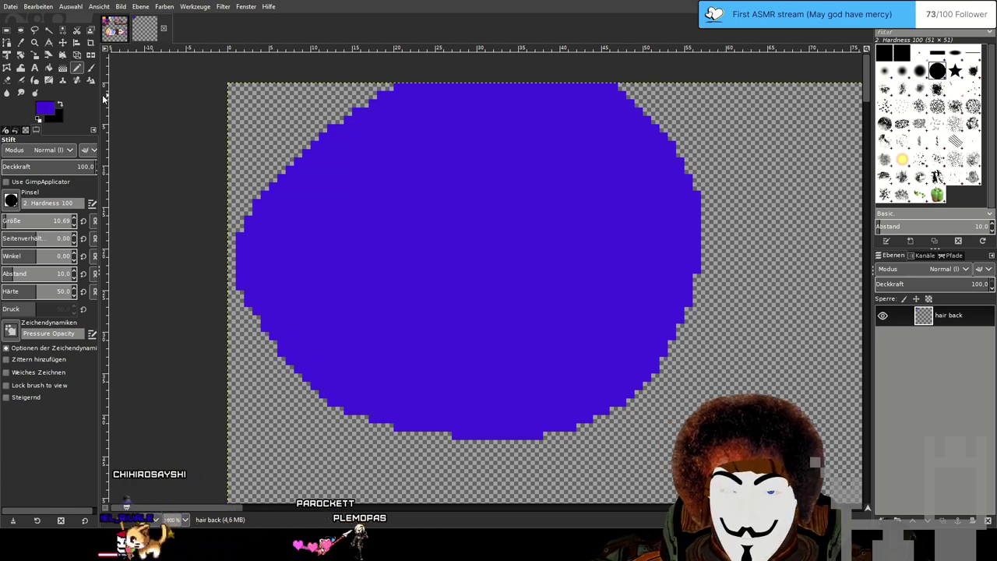
Select Bucket Fill and choose a dark reddish-brown foreground colour.
click(49, 67)
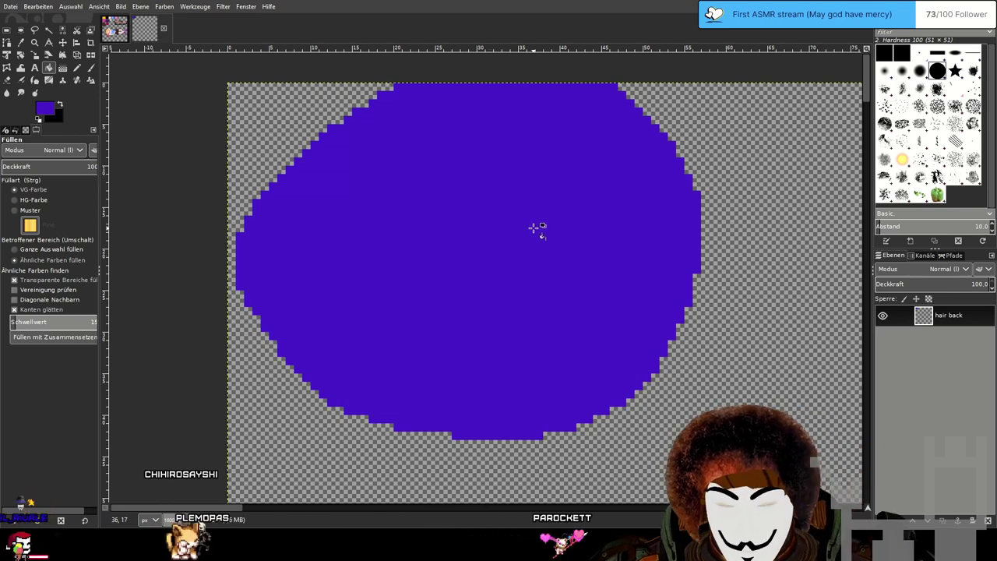
scroll(536, 227, down, 2)
drag(633, 246, 500, 233)
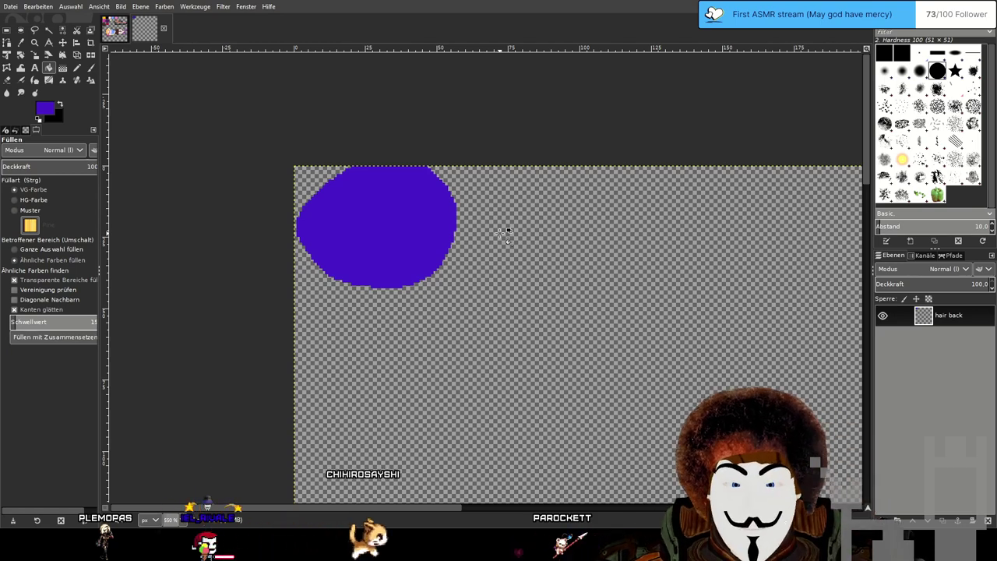
scroll(511, 183, up, 1)
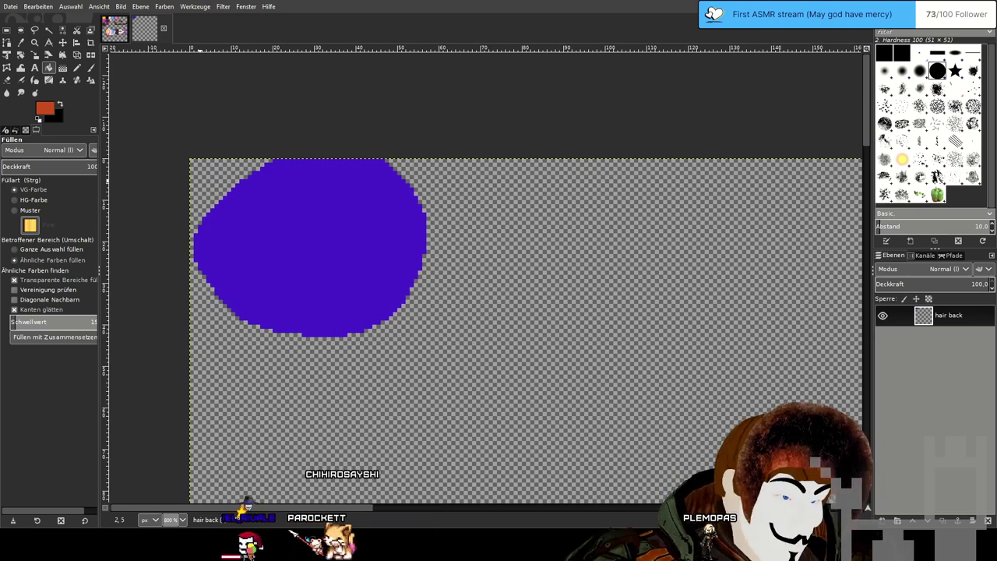
mouse_move(834, 176)
mouse_down()
mouse_move(858, 161)
mouse_move(853, 171)
mouse_up()
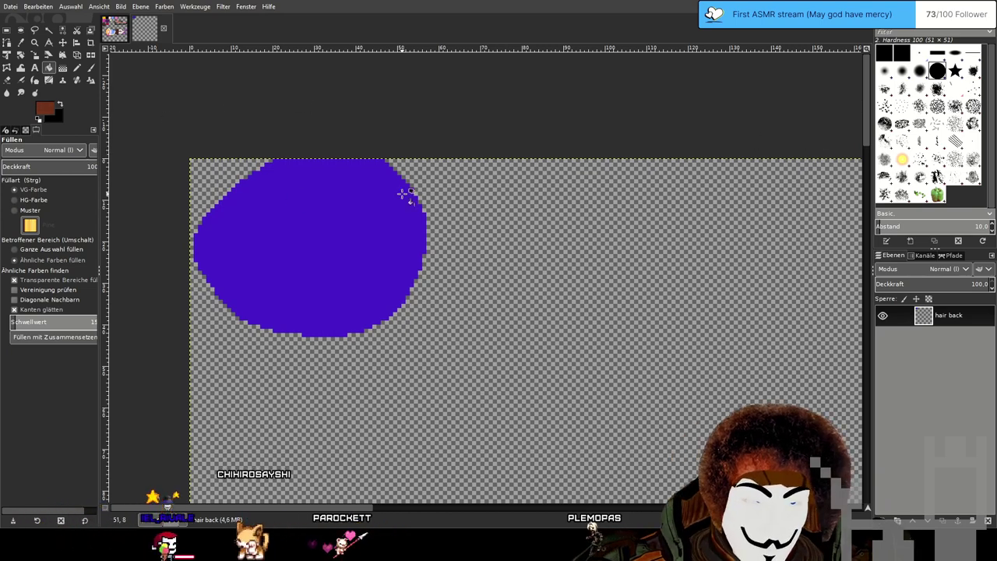
Paint a brown blob beside the blue one with the Pencil.
click(77, 69)
mouse_move(526, 164)
mouse_down()
mouse_move(472, 215)
mouse_move(540, 259)
mouse_move(554, 189)
mouse_move(493, 187)
mouse_move(540, 229)
mouse_up()
scroll(556, 240, down, 3)
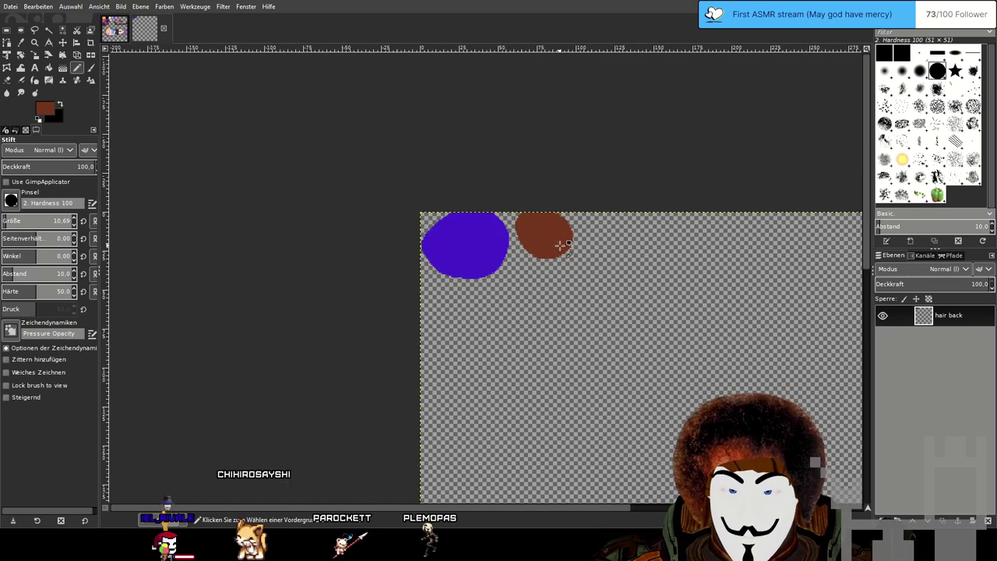
scroll(724, 221, up, 4)
scroll(559, 246, down, 3)
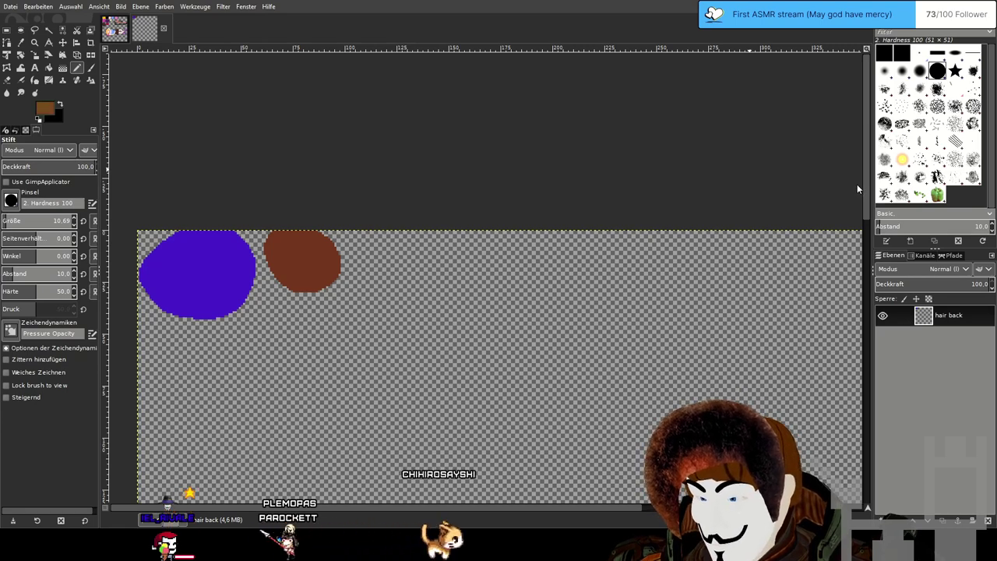
Bucket-fill the brown blob, refilling it with a lighter olive-brown.
key(shift+b)
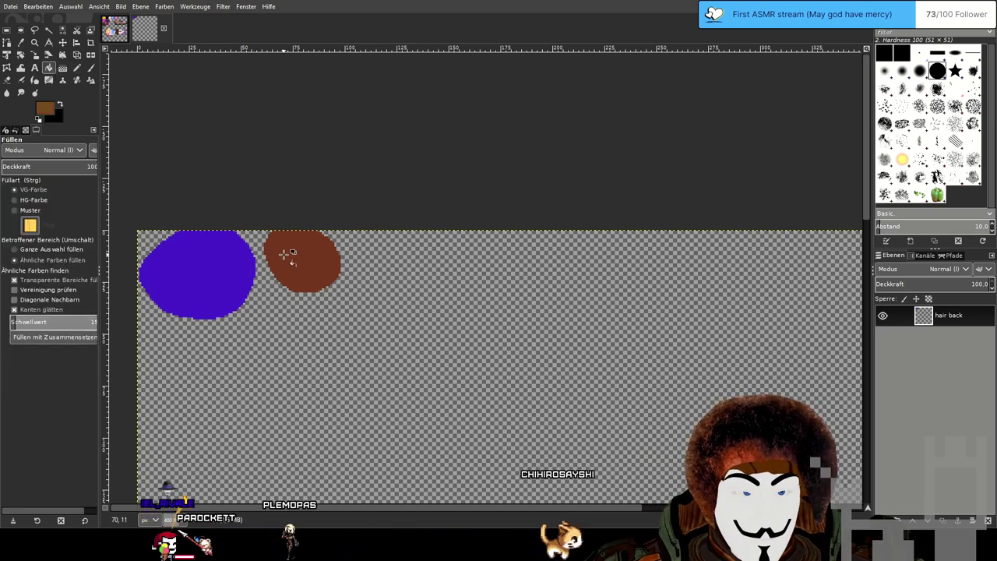
click(286, 247)
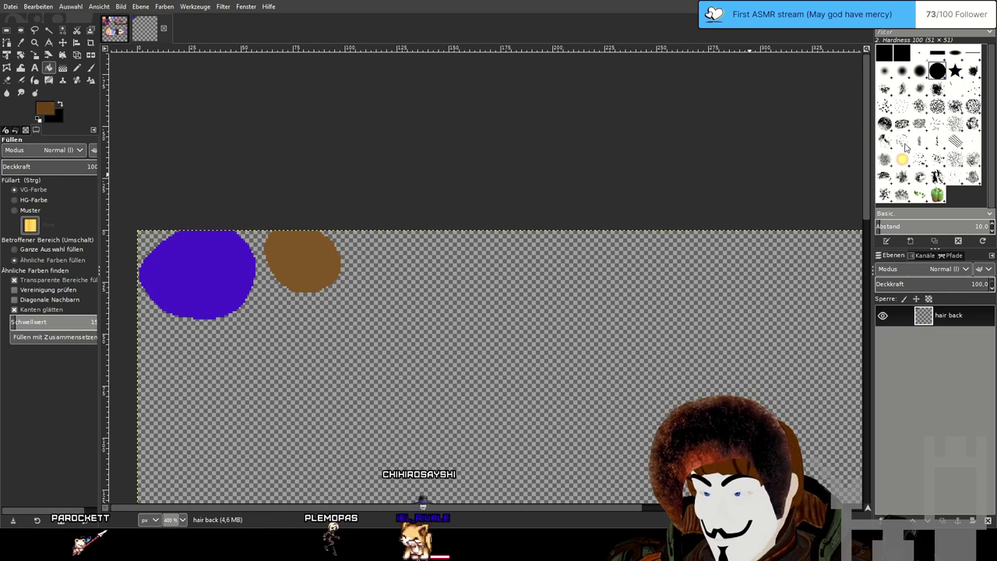
click(323, 260)
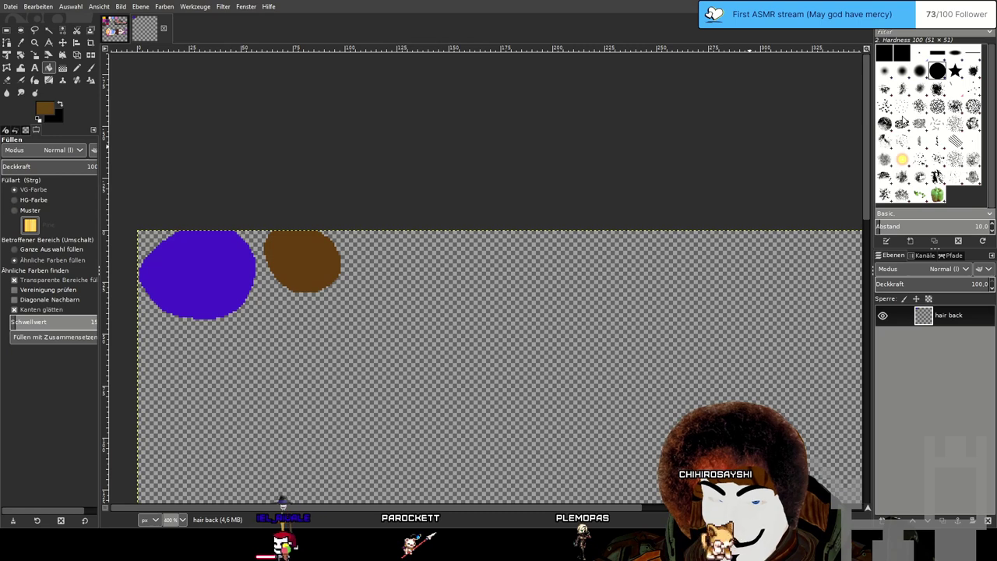
click(327, 253)
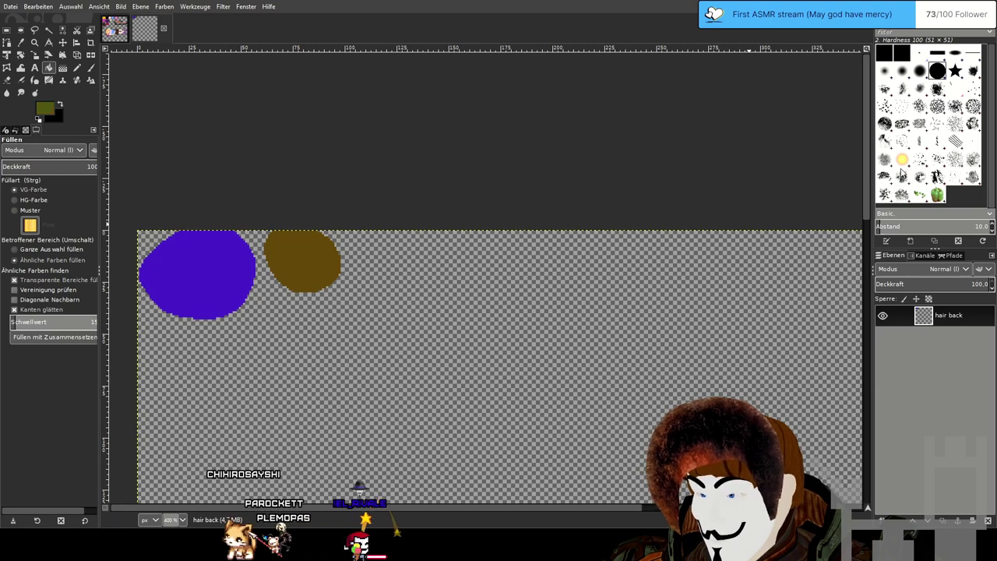
Undo the lighter fill, refill the blob dark brown, then pick a near-black brown.
key(ctrl+z)
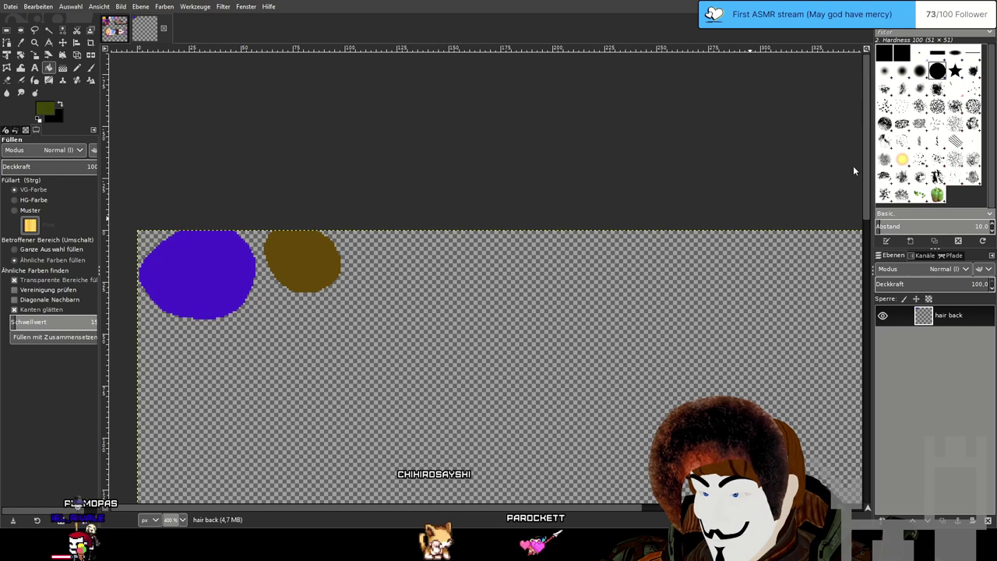
drag(860, 175, 856, 184)
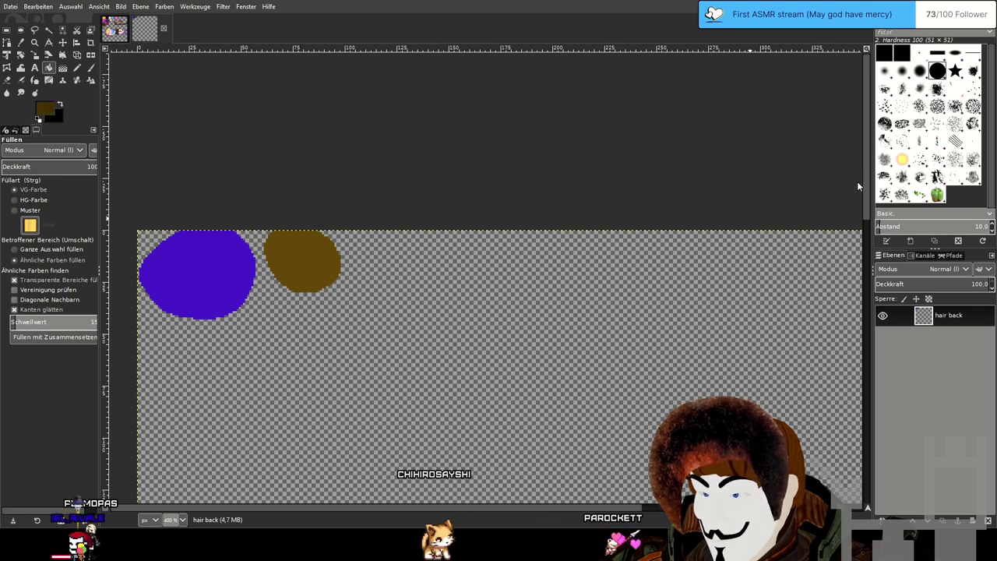
click(318, 269)
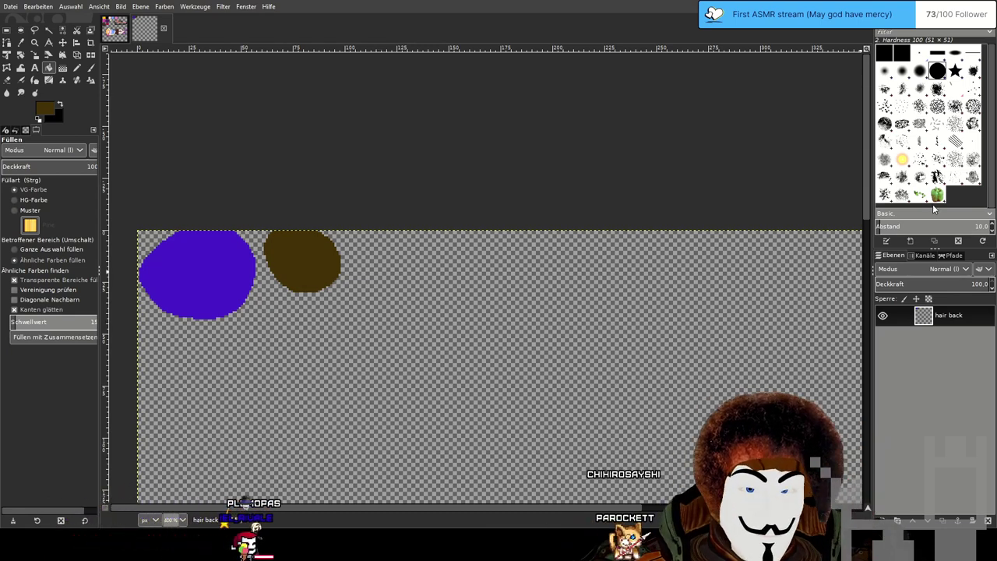
drag(771, 196, 772, 178)
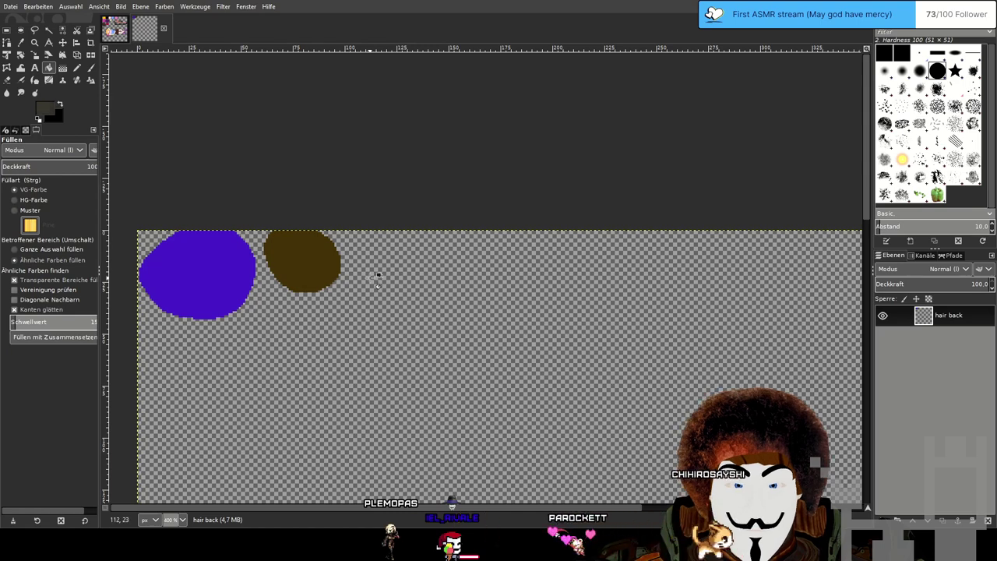
Outline a blob right of the brown swatch and another below the swatches.
key(n)
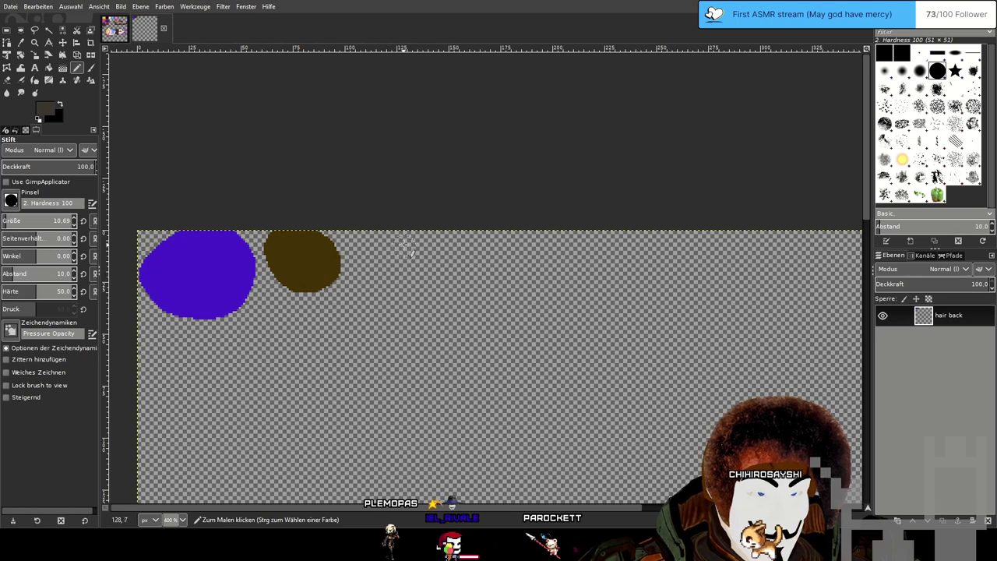
mouse_move(381, 260)
mouse_down()
mouse_move(414, 310)
mouse_move(441, 256)
mouse_move(411, 236)
mouse_move(391, 289)
mouse_up()
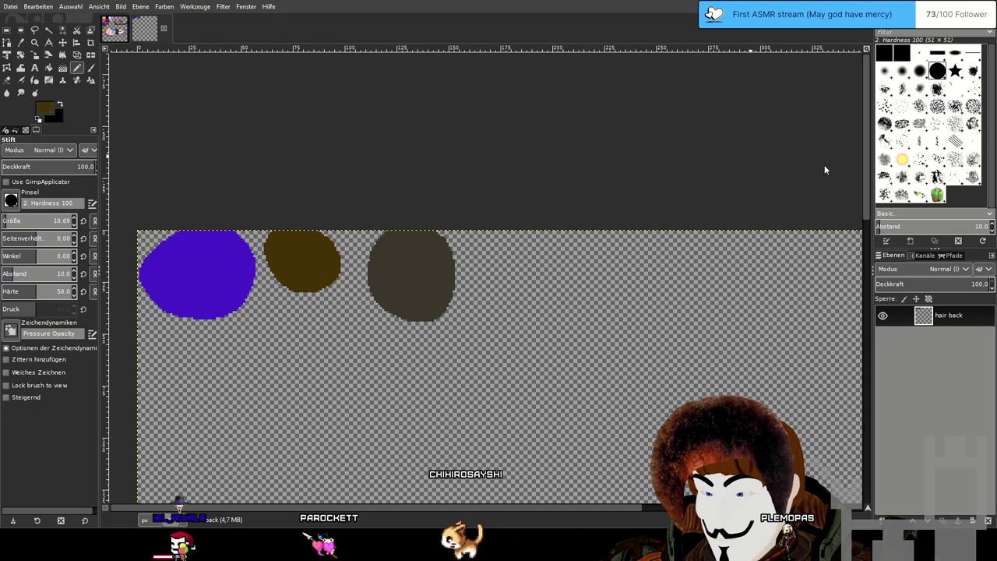
mouse_move(353, 323)
mouse_down()
mouse_move(321, 326)
mouse_move(335, 357)
mouse_move(369, 321)
mouse_up()
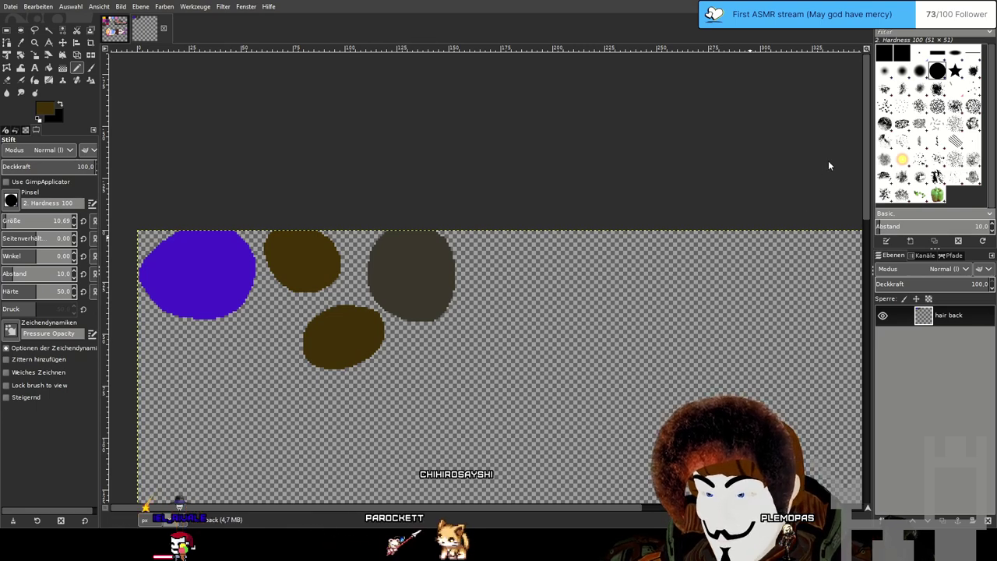
Bucket-fill the lower blob with a darker, near-black brown.
click(49, 67)
click(340, 335)
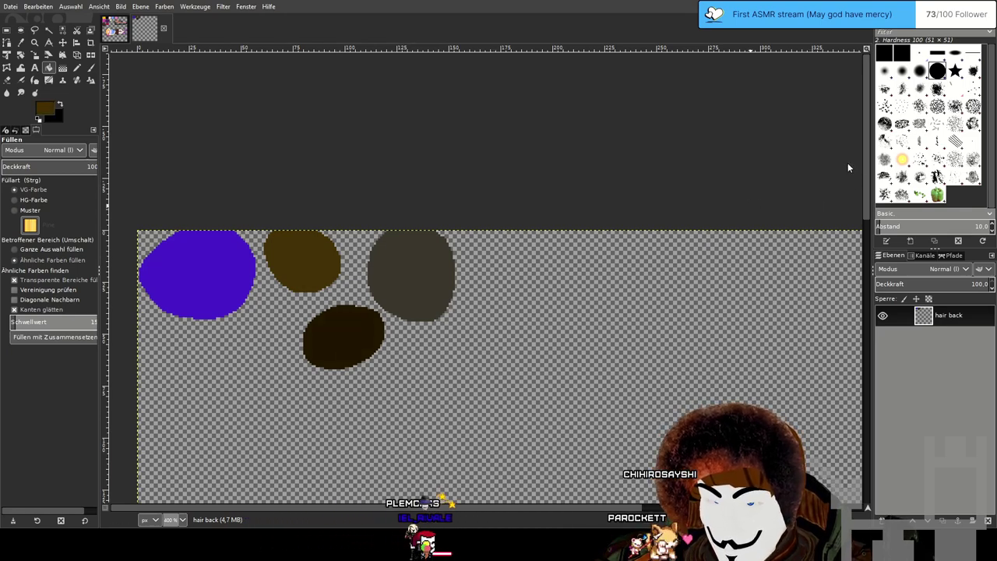
click(332, 338)
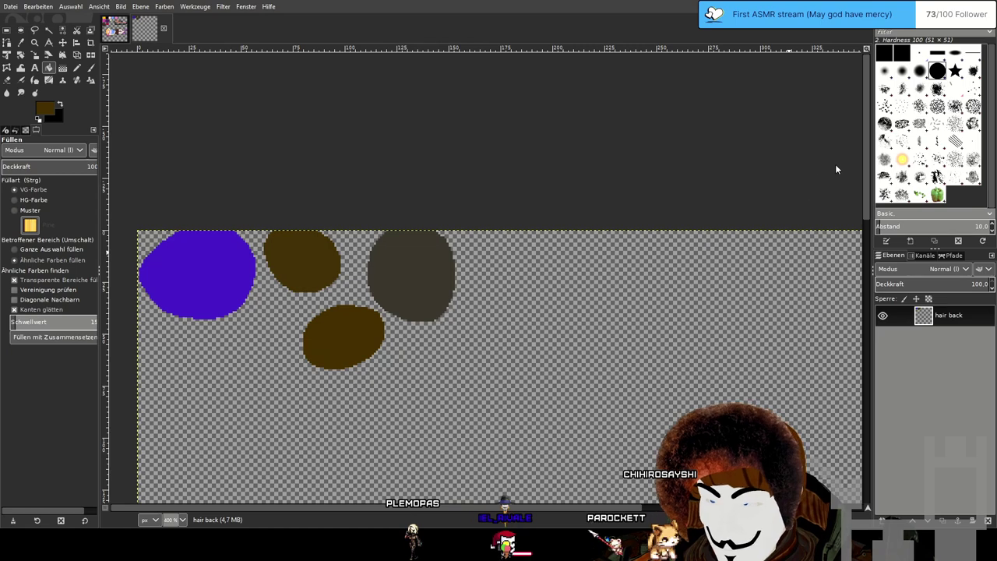
click(356, 329)
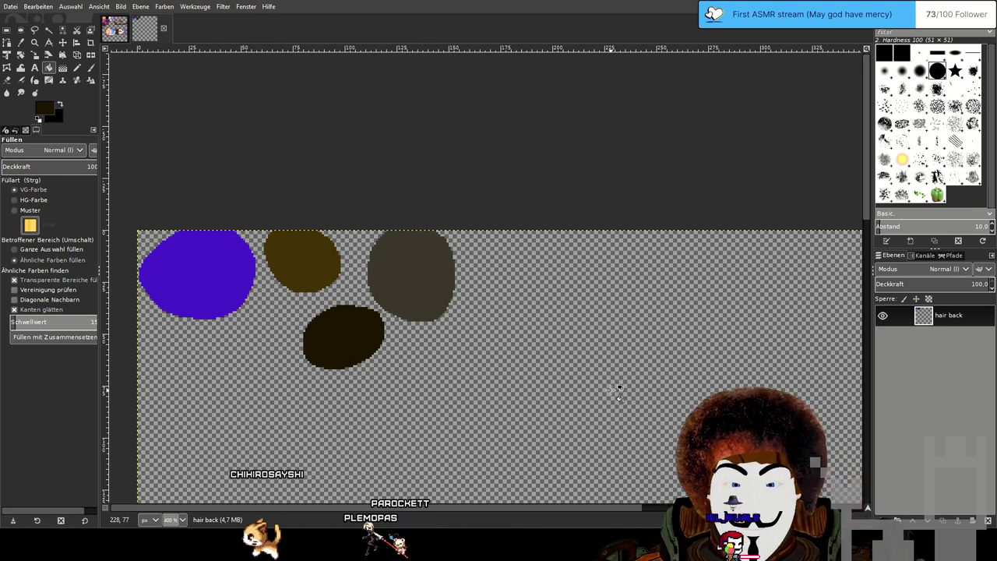
Paint a white blob right of the grey-brown swatch, filled pure white.
drag(836, 183, 725, 70)
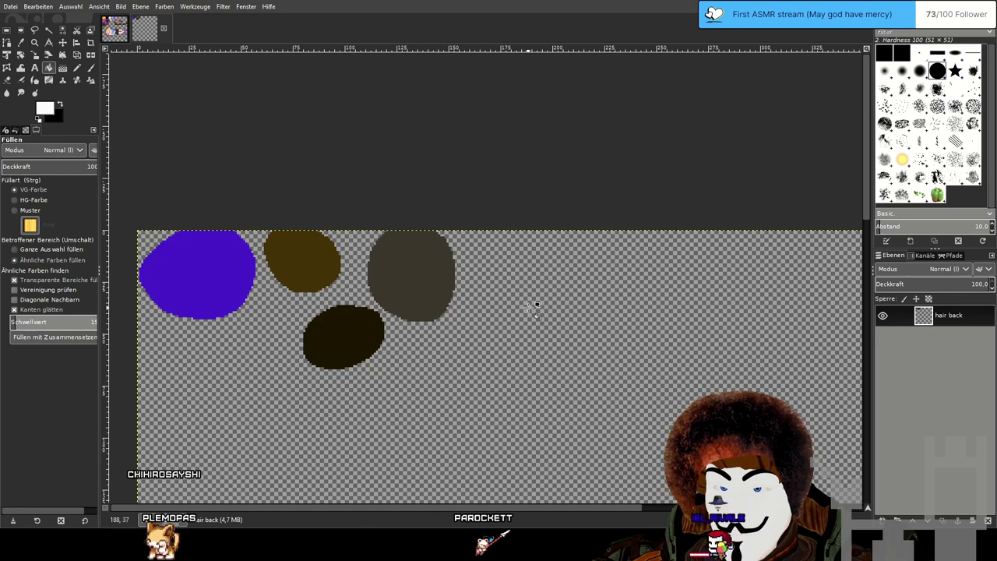
click(78, 68)
mouse_move(523, 240)
mouse_down()
mouse_move(494, 259)
mouse_move(519, 298)
mouse_move(547, 268)
mouse_move(518, 247)
mouse_move(520, 274)
mouse_up()
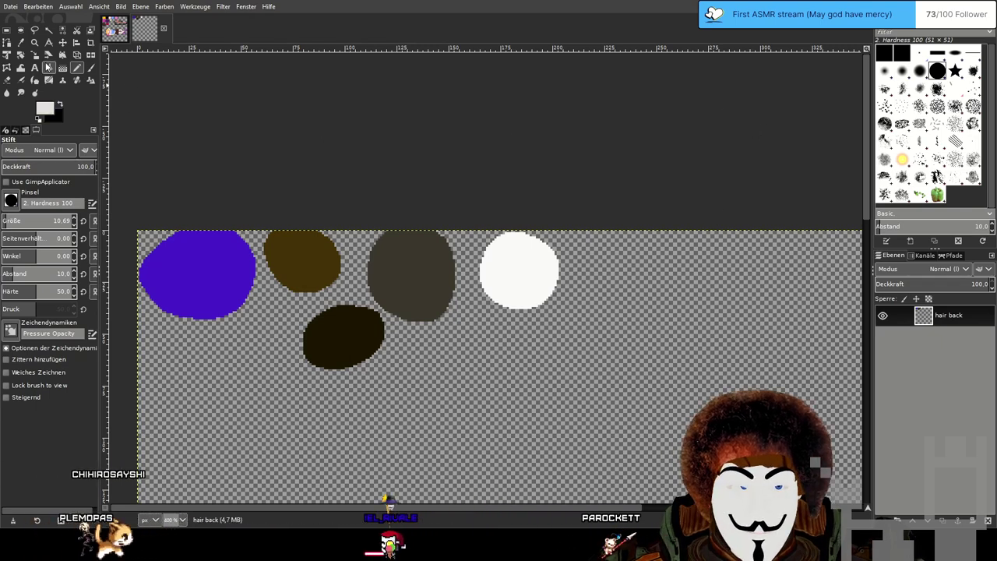
key(shift+b)
click(509, 281)
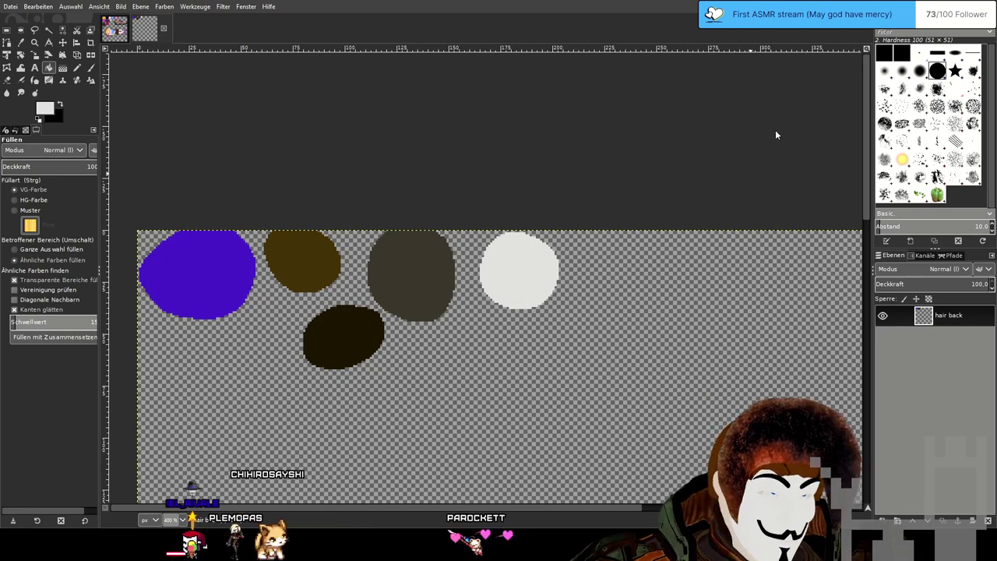
click(530, 263)
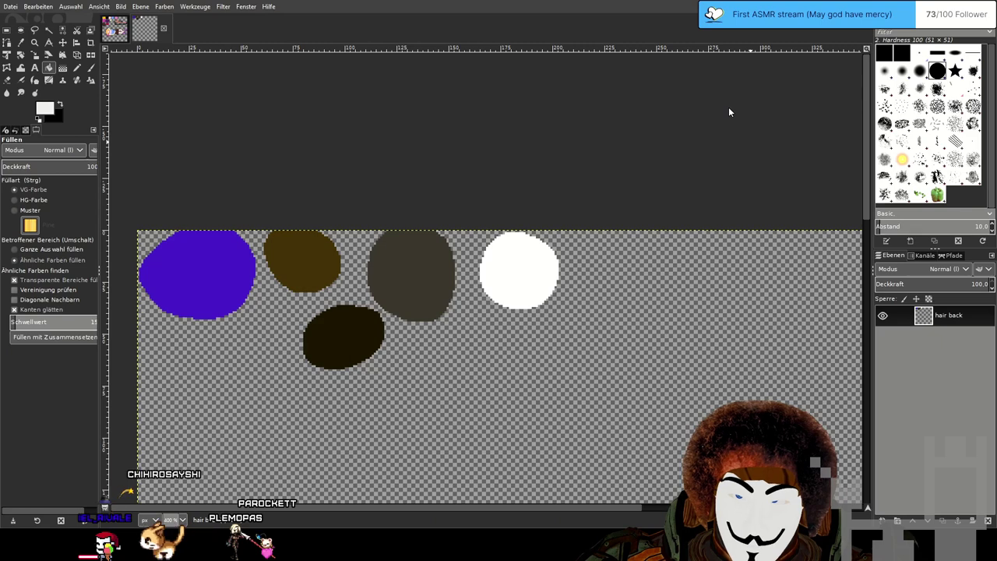
Add light grey blobs around and below the white one, filling the lowest lighter grey.
key(n)
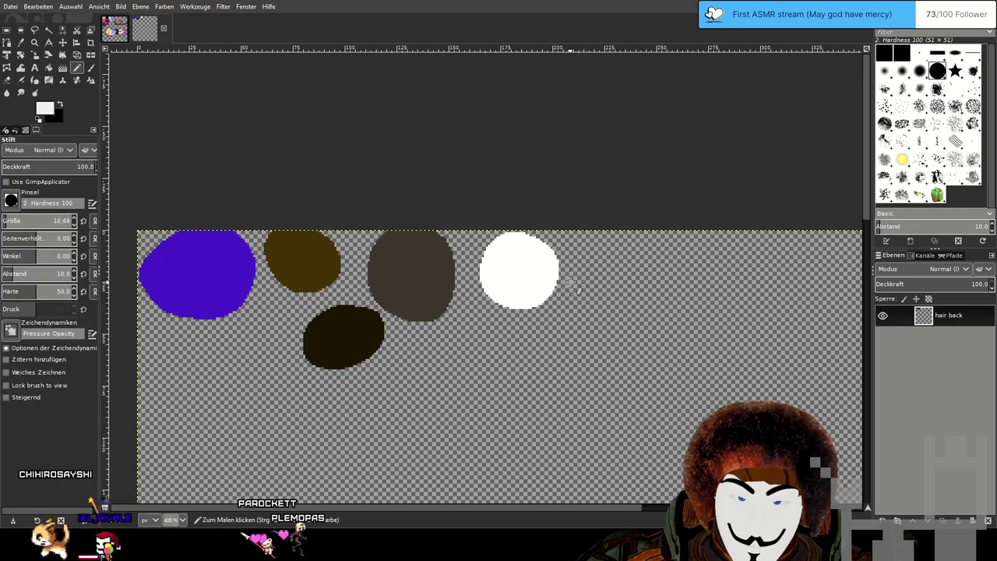
mouse_move(577, 286)
mouse_down()
mouse_move(551, 292)
mouse_move(559, 322)
mouse_up()
mouse_move(487, 296)
mouse_down()
mouse_move(471, 317)
mouse_move(492, 305)
mouse_up()
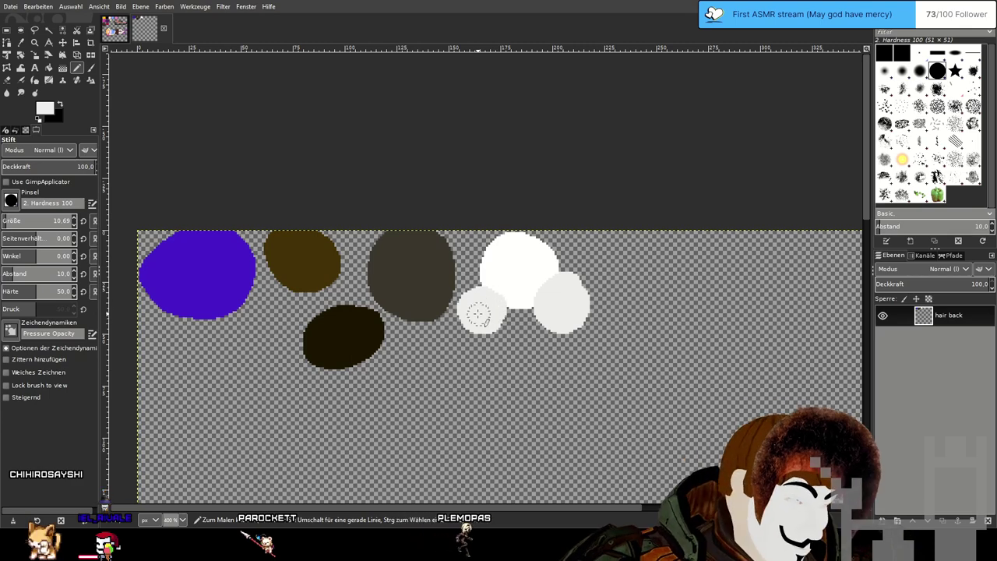
click(771, 114)
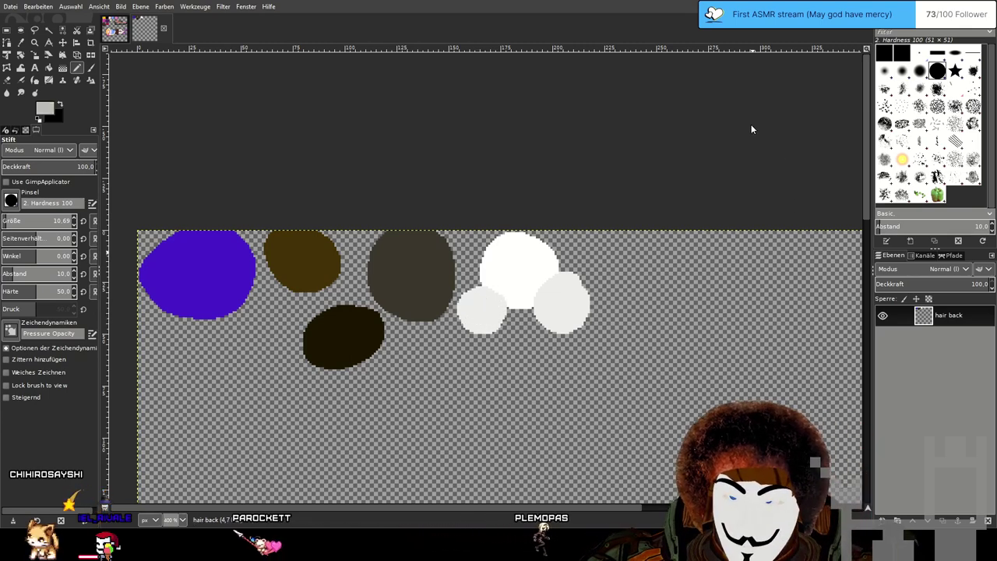
mouse_move(514, 315)
mouse_down()
mouse_move(492, 334)
mouse_move(518, 343)
mouse_up()
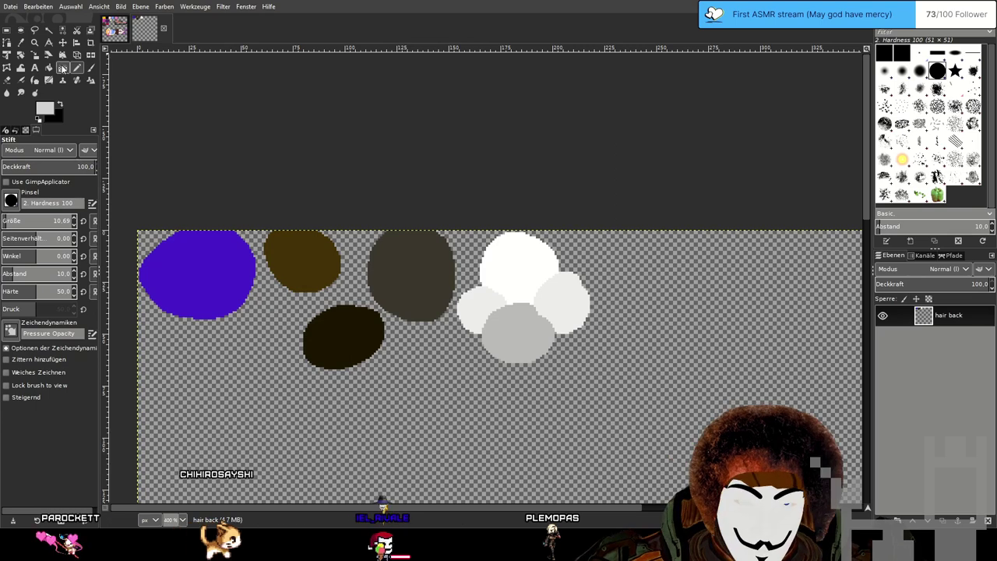
key(shift+b)
click(522, 338)
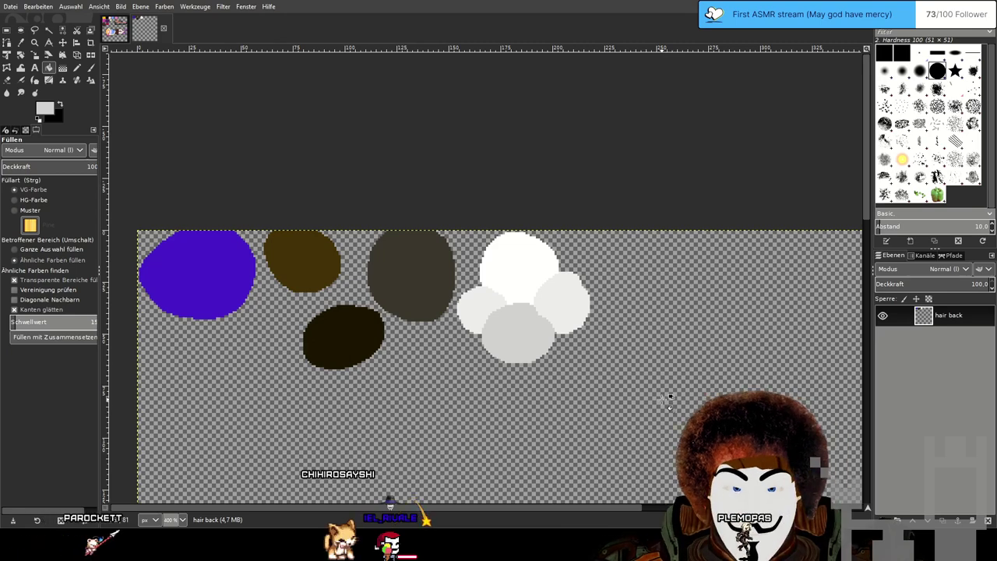
drag(737, 452, 766, 356)
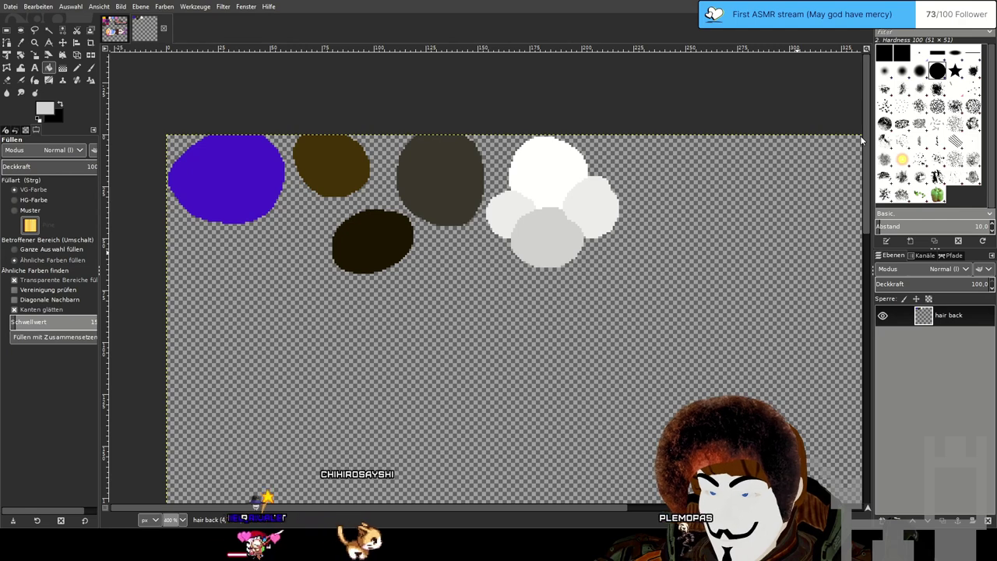
Paint pale cyan test blobs on the empty canvas area with the Paintbrush.
drag(794, 116, 789, 63)
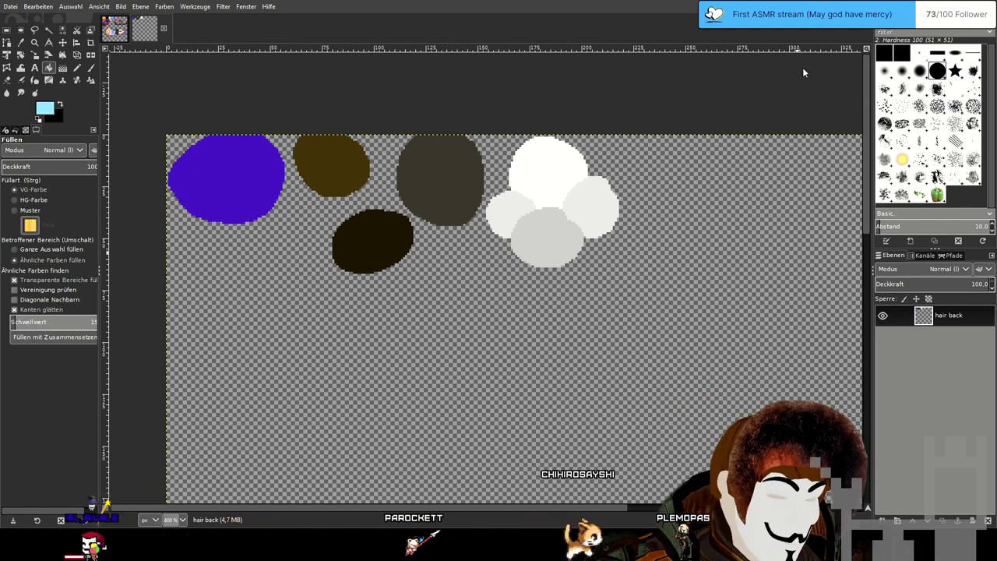
click(90, 68)
mouse_move(231, 279)
mouse_down()
mouse_move(204, 332)
mouse_move(226, 328)
mouse_move(224, 284)
mouse_up()
mouse_move(218, 326)
mouse_down()
mouse_move(224, 300)
mouse_move(265, 285)
mouse_move(251, 317)
mouse_move(263, 327)
mouse_move(270, 299)
mouse_up()
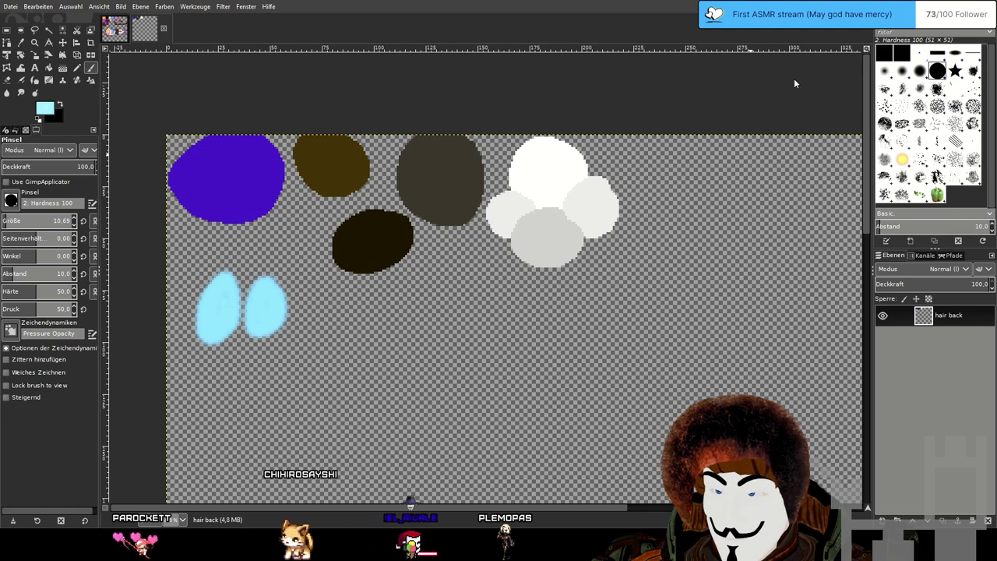
drag(226, 290, 209, 321)
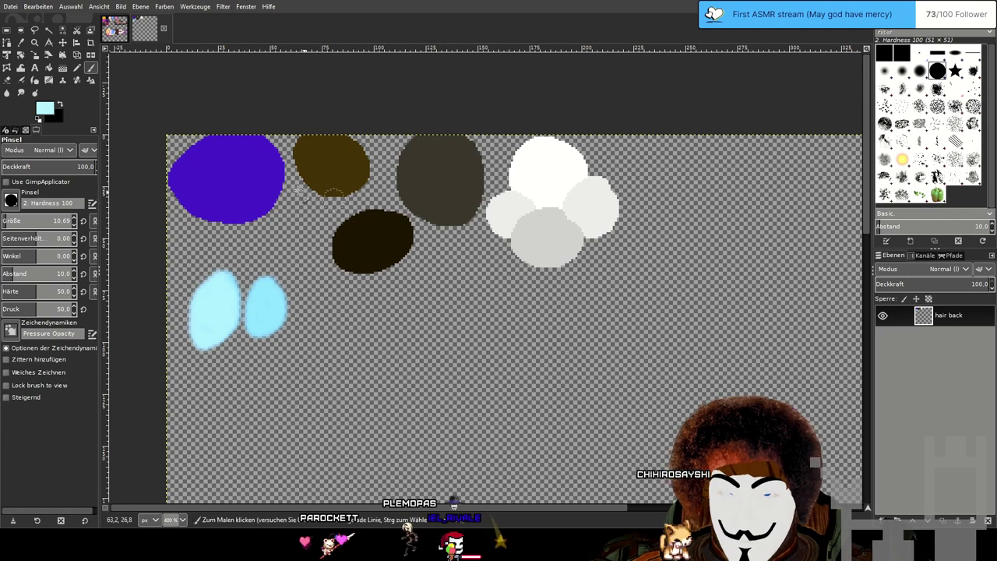
Erase most of the light-blue blobs and paint a leaf-shaped test loop.
click(8, 80)
mouse_move(289, 285)
mouse_down()
mouse_move(267, 372)
mouse_move(262, 341)
mouse_up()
mouse_move(247, 307)
mouse_down()
mouse_move(217, 306)
mouse_move(221, 331)
mouse_move(208, 278)
mouse_move(196, 355)
mouse_up()
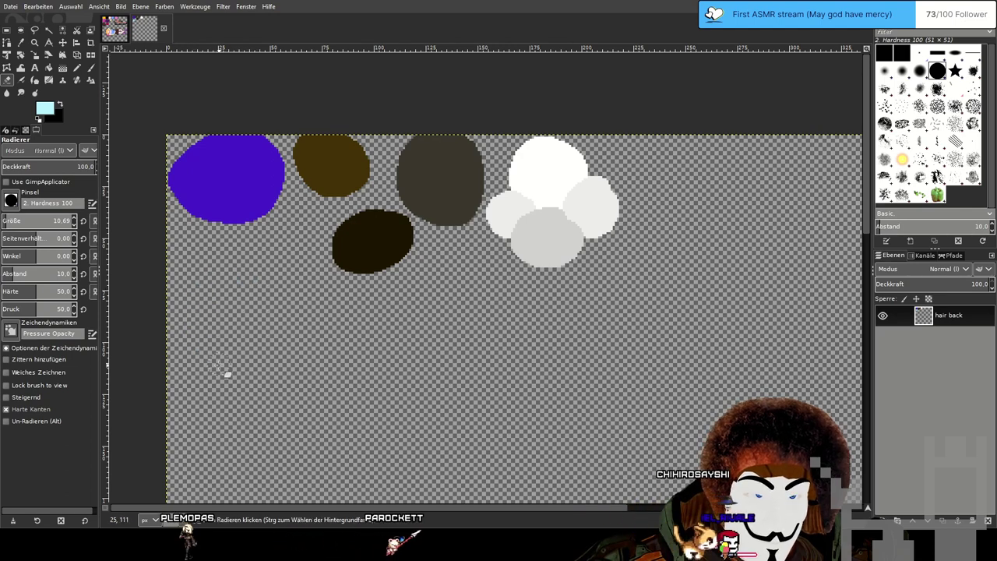
key(n)
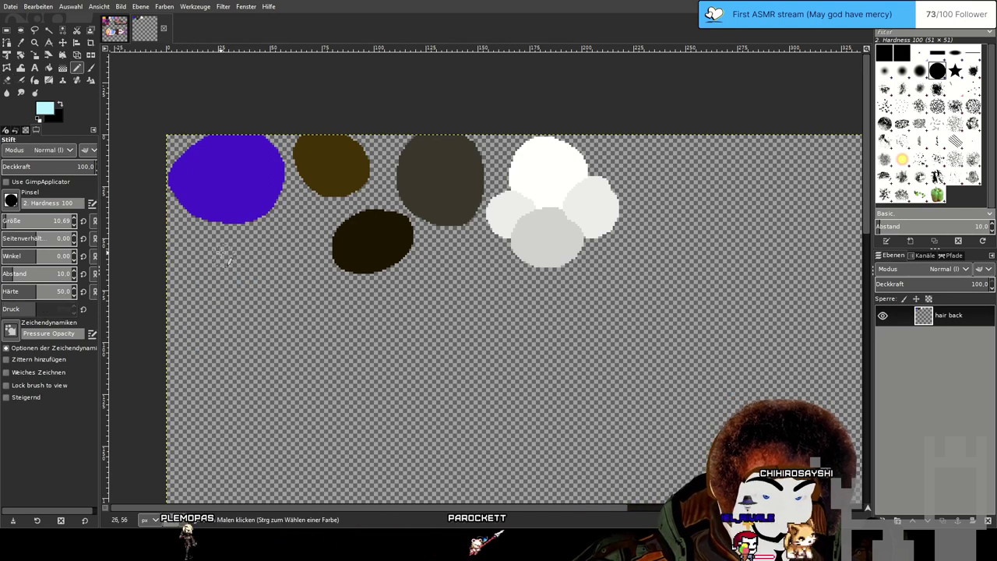
click(89, 69)
mouse_move(221, 284)
mouse_down()
mouse_move(195, 338)
mouse_move(203, 368)
mouse_move(236, 344)
mouse_move(234, 279)
mouse_move(219, 287)
mouse_move(210, 364)
mouse_move(226, 324)
mouse_move(226, 282)
mouse_up()
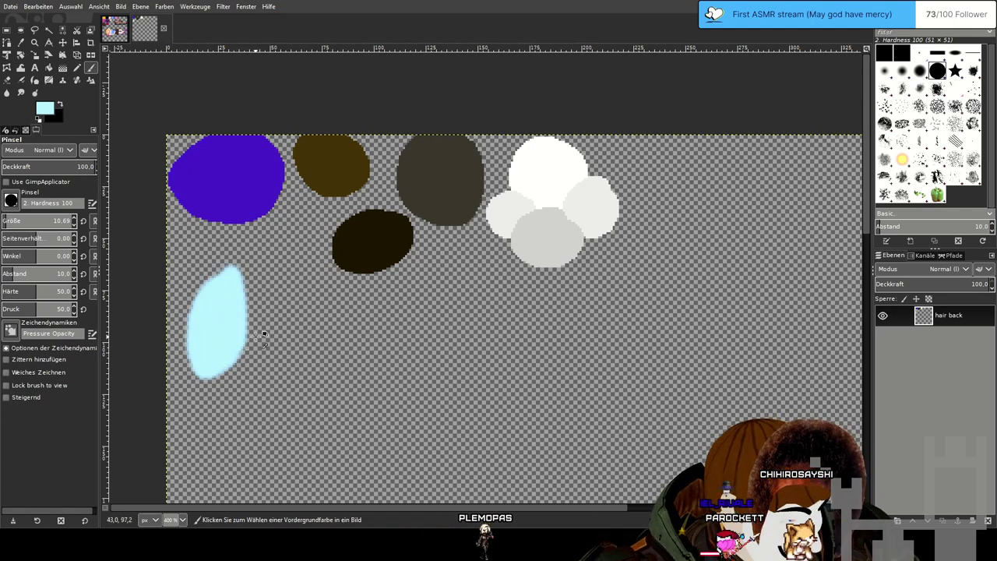
Undo the light-blue test strokes and set the brush Abstand (spacing) to 10.
key(ctrl+z)
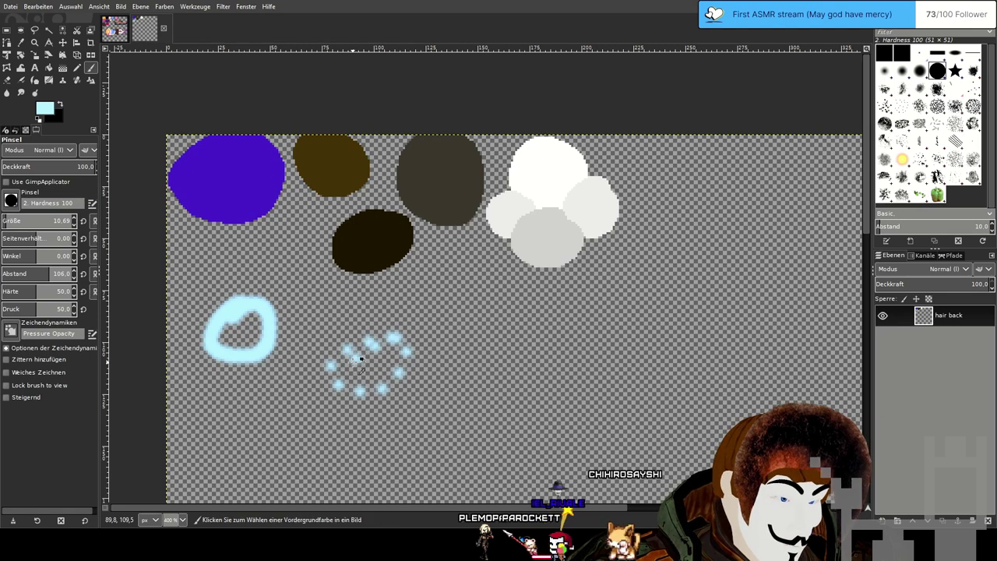
key(ctrl+z)
key(ctrl+z)
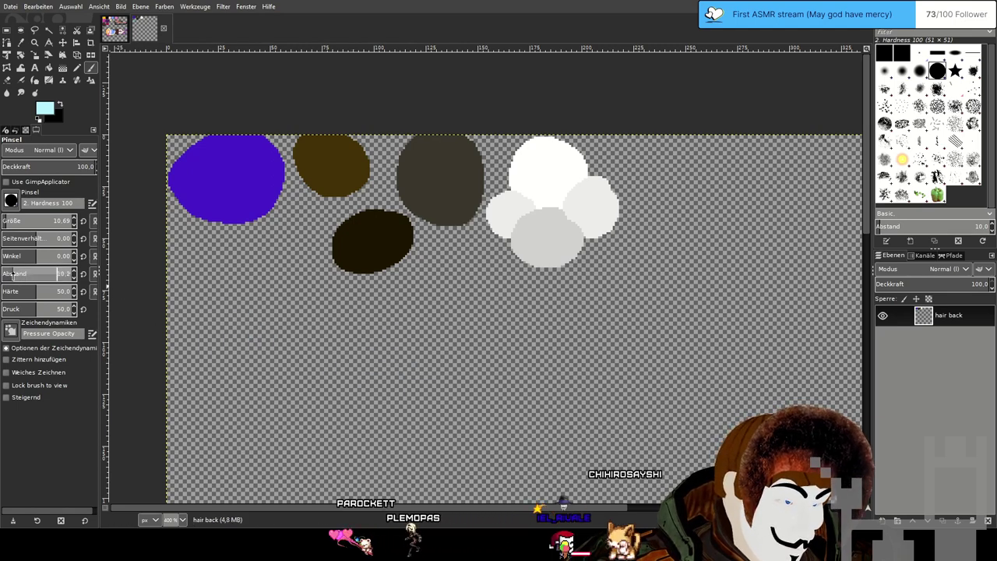
click(28, 273)
drag(30, 275, 28, 275)
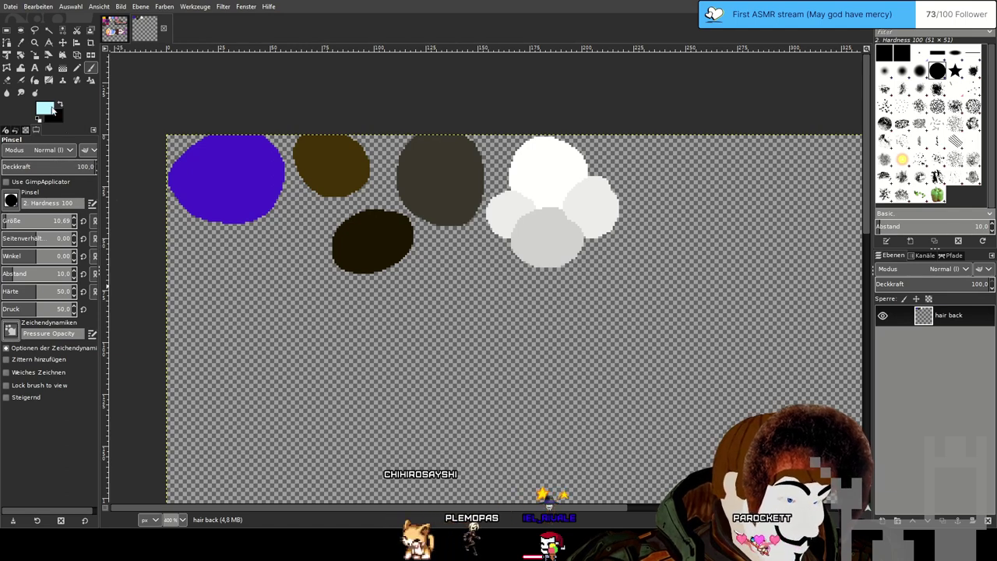
mouse_move(240, 287)
mouse_down()
mouse_move(210, 338)
mouse_move(228, 308)
mouse_up()
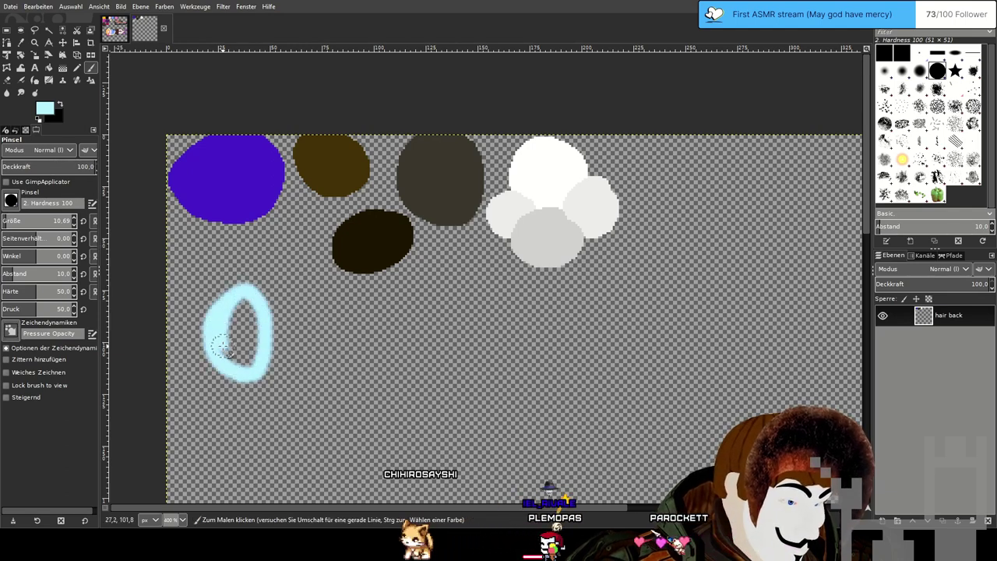
click(16, 256)
mouse_move(345, 323)
mouse_down()
mouse_move(366, 362)
mouse_move(323, 348)
mouse_up()
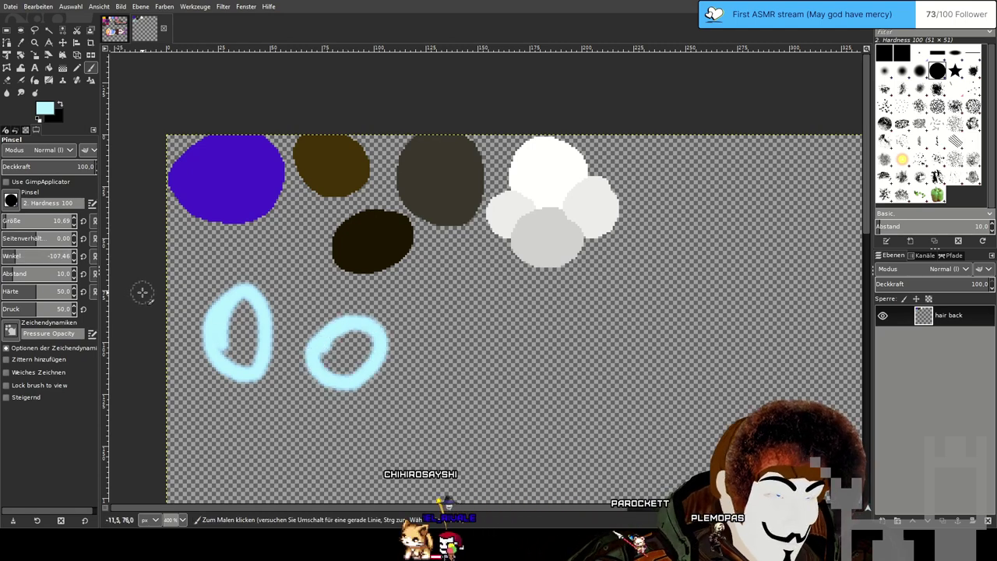
drag(71, 257, 45, 257)
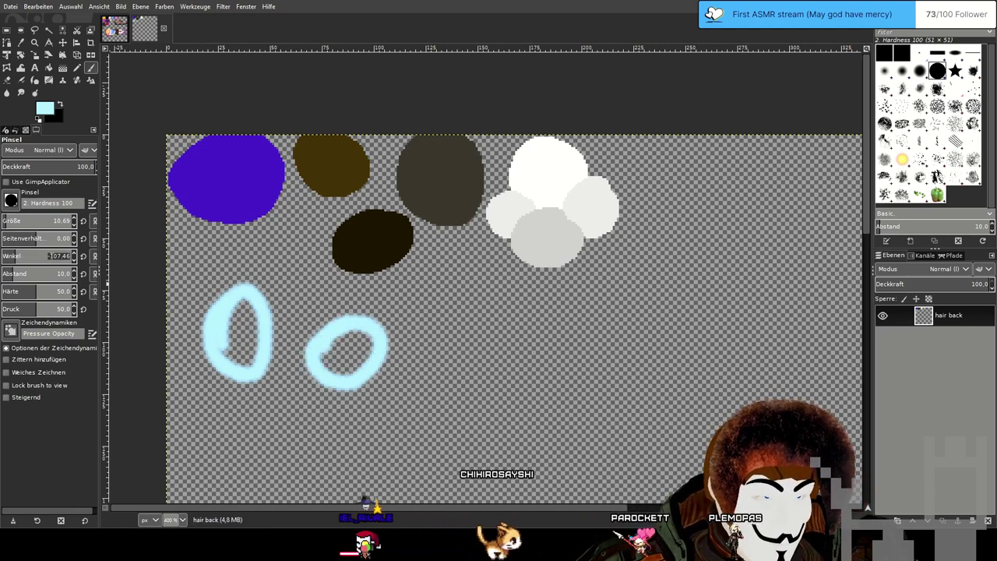
text(0)
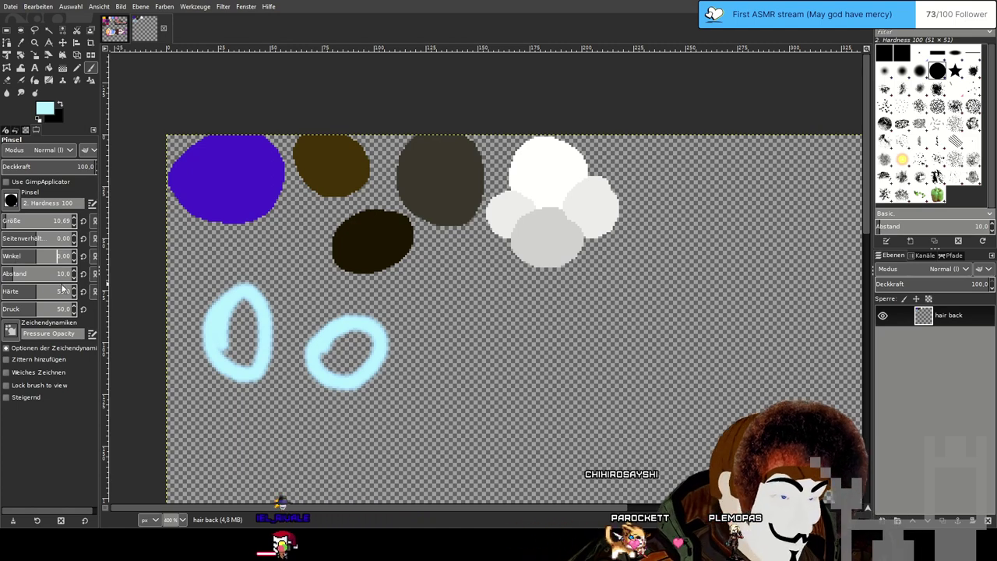
click(10, 291)
mouse_move(491, 327)
mouse_down()
mouse_move(452, 356)
mouse_move(522, 334)
mouse_move(454, 388)
mouse_up()
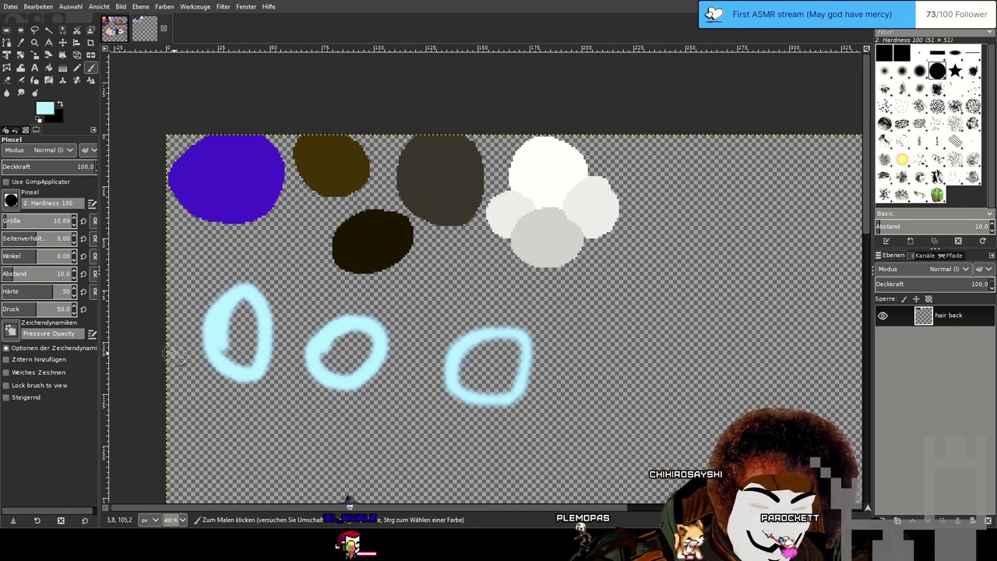
click(19, 309)
mouse_move(583, 334)
mouse_down()
mouse_move(552, 366)
mouse_move(559, 404)
mouse_move(592, 378)
mouse_move(575, 344)
mouse_move(554, 398)
mouse_move(580, 358)
mouse_up()
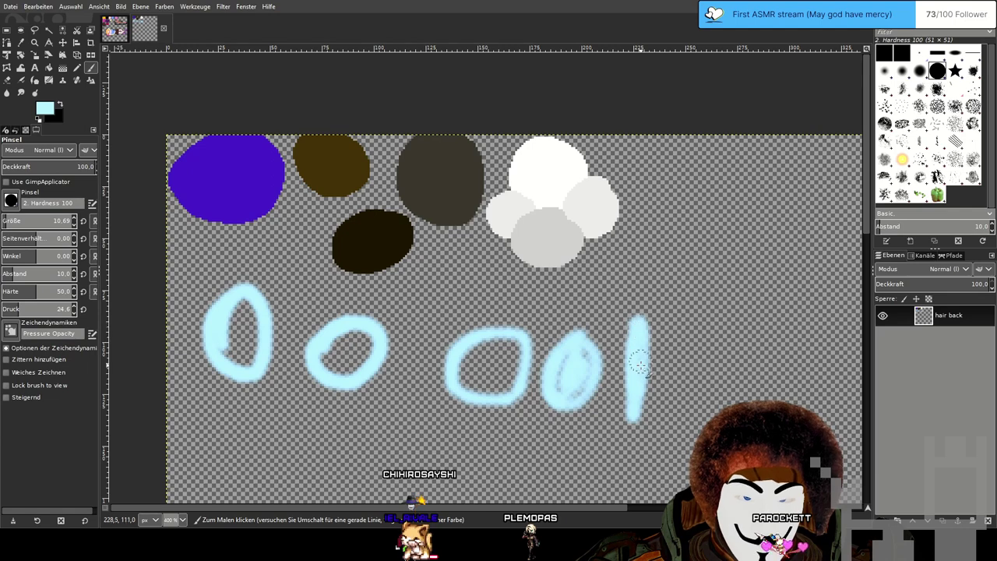
key(ctrl+z)
key(ctrl+z)
key(ctrl+z)
key(ctrl+z)
key(ctrl+z)
key(ctrl+z)
key(ctrl+z)
key(ctrl+z)
key(ctrl+z)
key(ctrl+z)
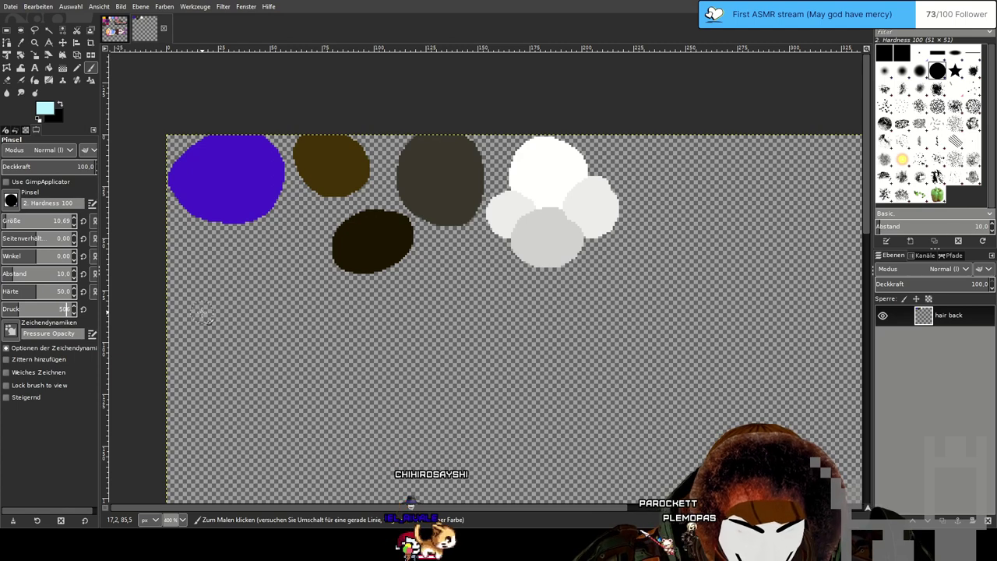
key(Return)
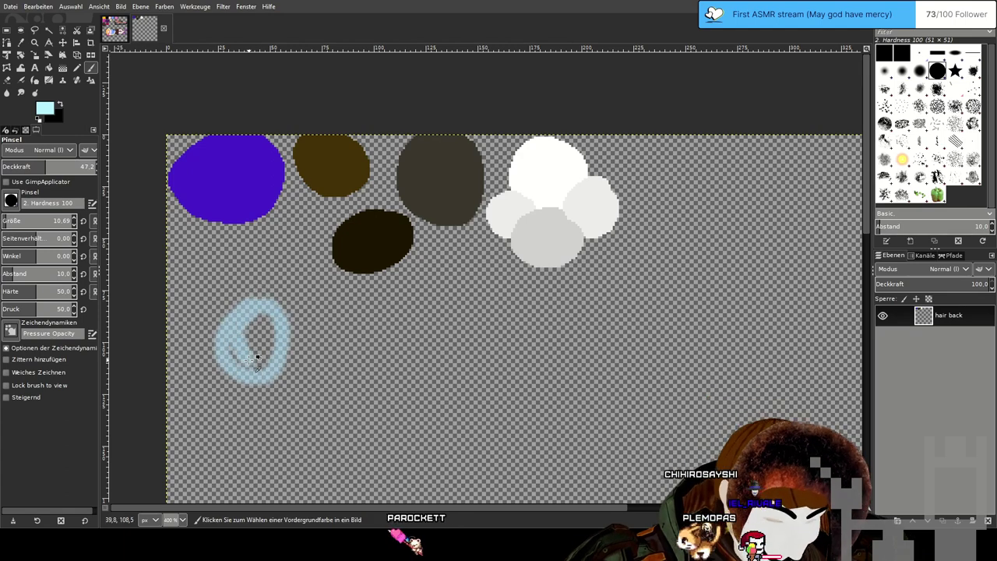
key(ctrl+z)
drag(53, 171, 122, 165)
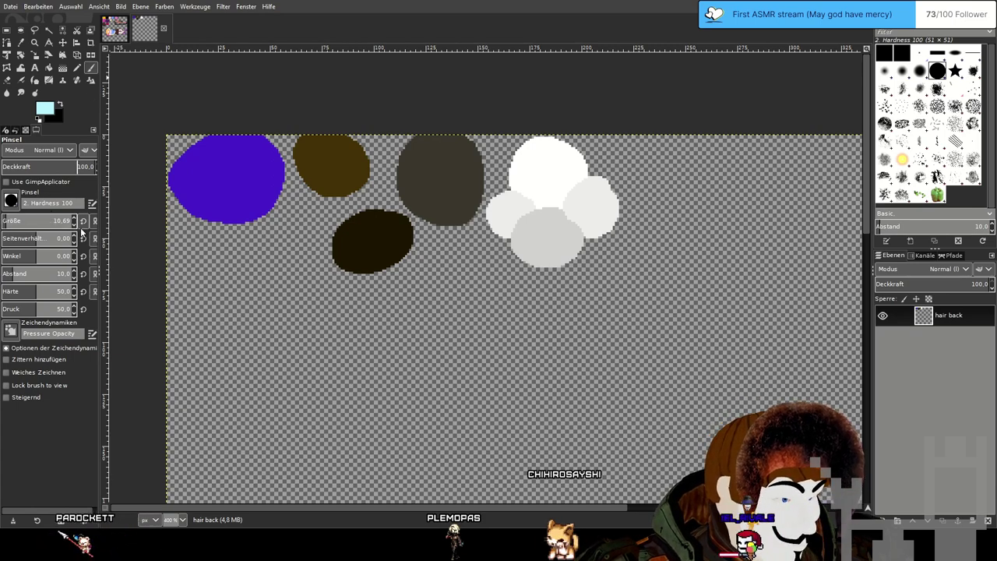
click(14, 239)
mouse_move(232, 320)
mouse_down()
mouse_move(227, 352)
mouse_move(273, 331)
mouse_move(234, 319)
mouse_up()
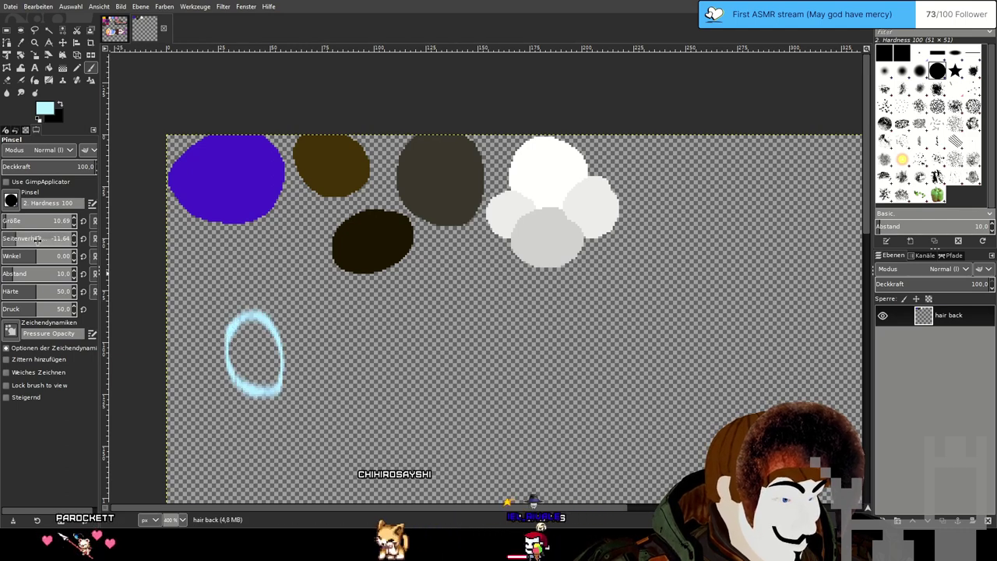
click(68, 236)
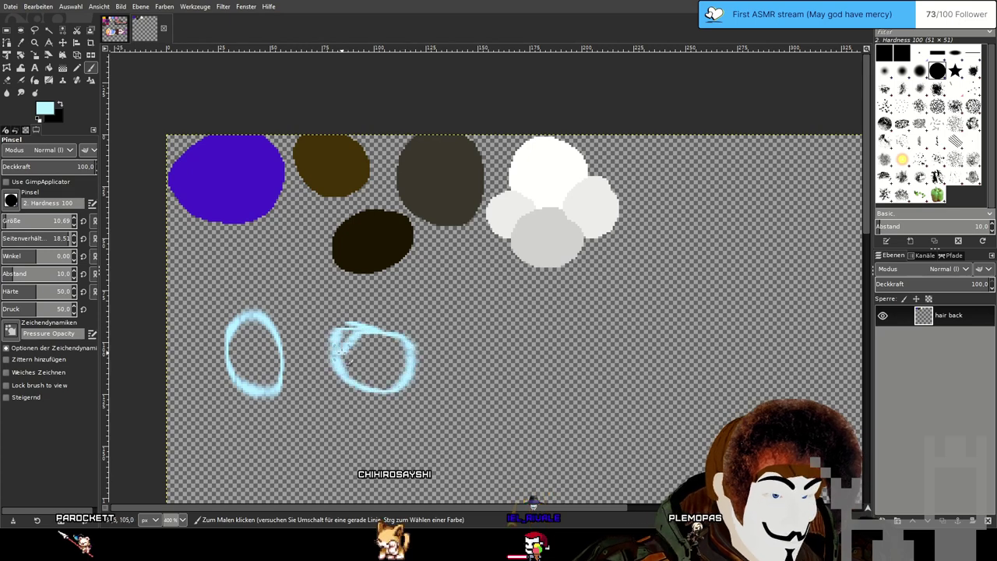
key(ctrl+z)
key(ctrl+z)
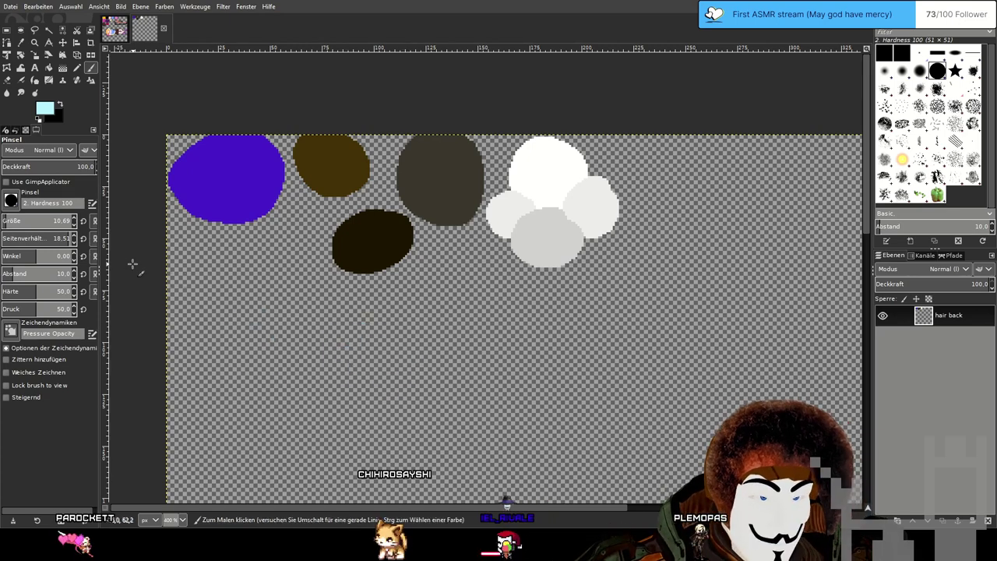
click(44, 238)
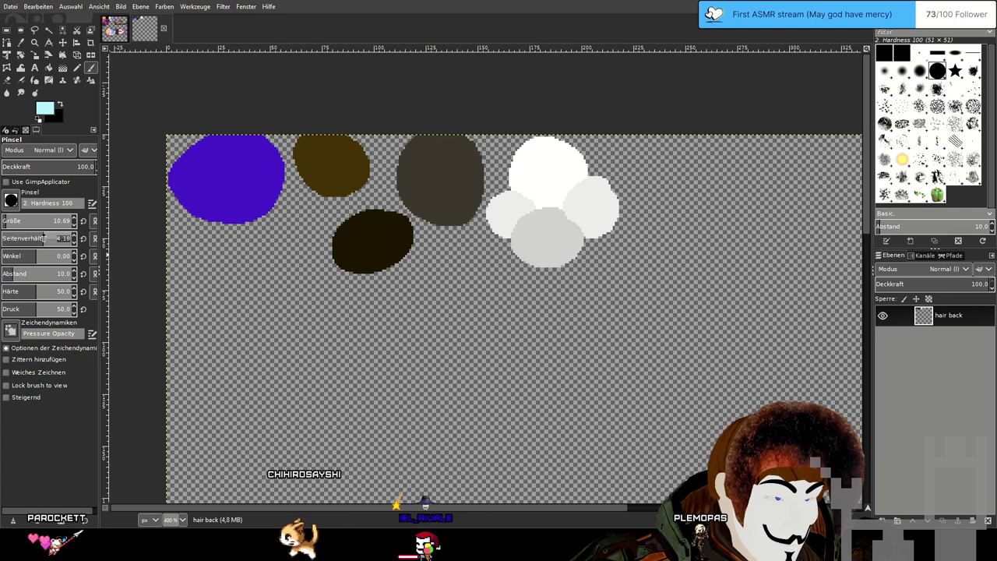
click(83, 238)
mouse_move(244, 313)
mouse_down()
mouse_move(270, 369)
mouse_move(245, 308)
mouse_move(226, 335)
mouse_up()
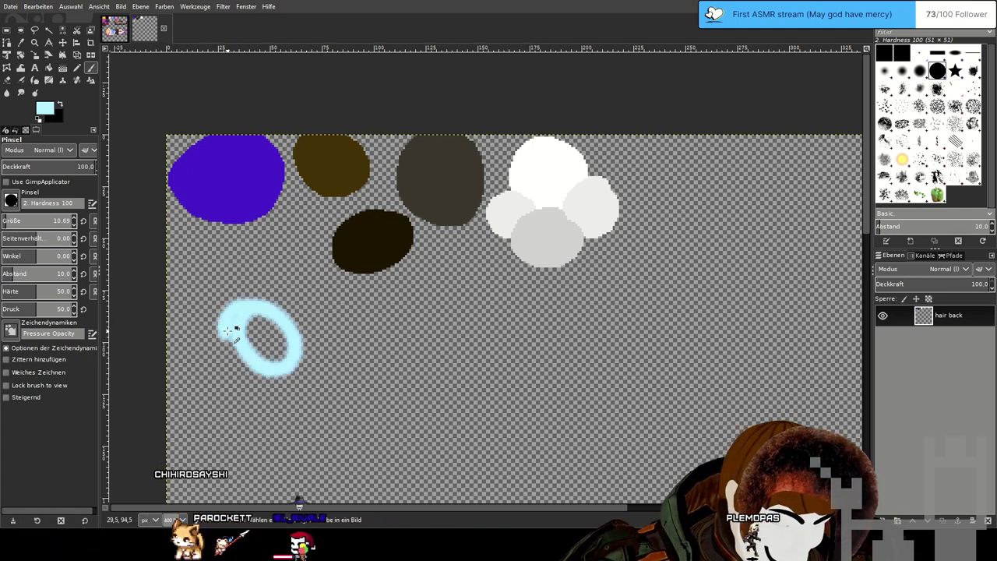
key(ctrl+z)
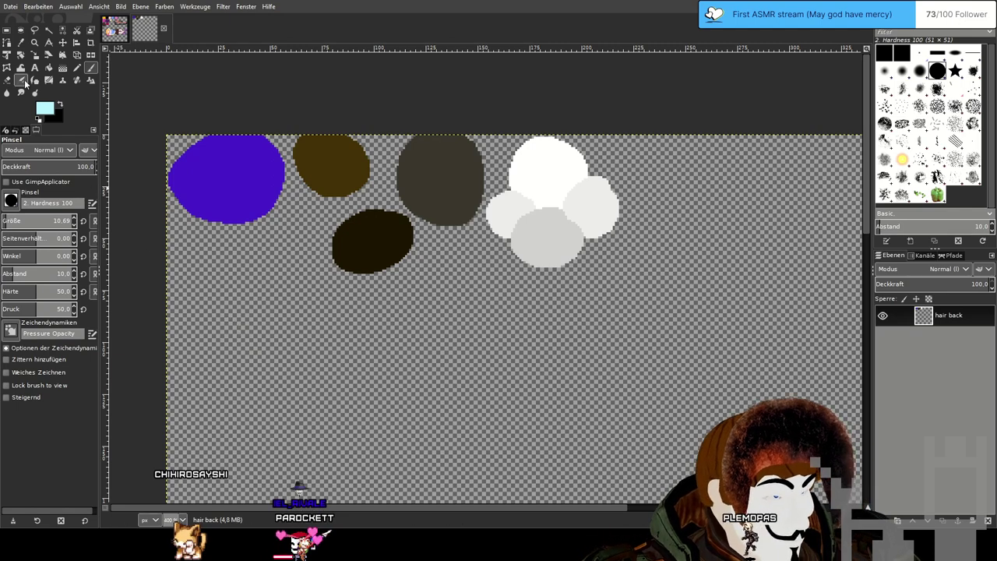
Airbrush light-blue test ovals at rates of 115 and 0, undoing the later ones.
key(a)
mouse_move(227, 315)
mouse_down()
mouse_move(233, 388)
mouse_move(235, 317)
mouse_up()
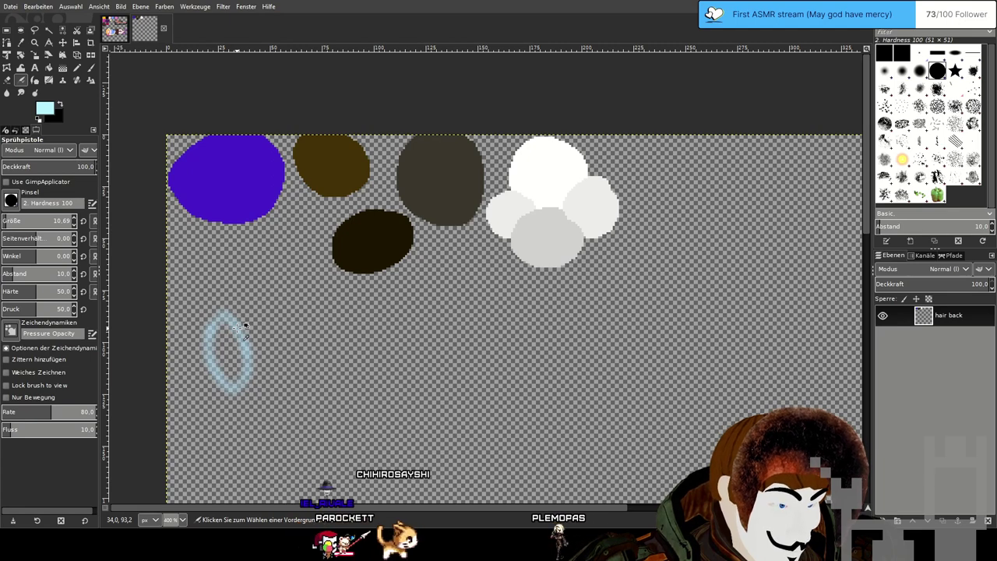
click(73, 413)
mouse_move(307, 345)
mouse_down()
mouse_move(287, 398)
mouse_move(334, 352)
mouse_up()
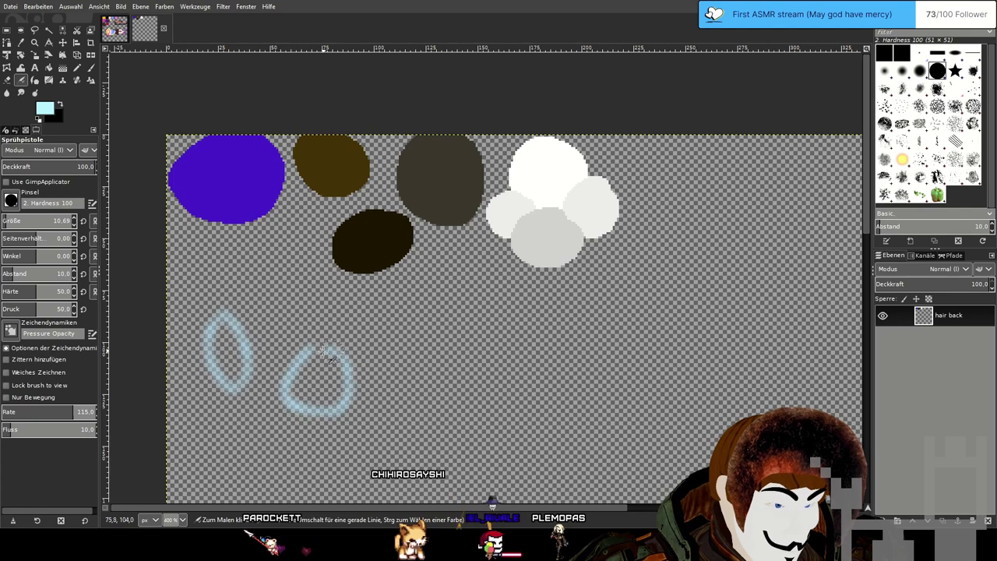
key(ctrl+z)
drag(62, 413, 2, 413)
mouse_move(333, 326)
mouse_down()
mouse_move(302, 357)
mouse_move(316, 400)
mouse_move(355, 336)
mouse_move(312, 346)
mouse_up()
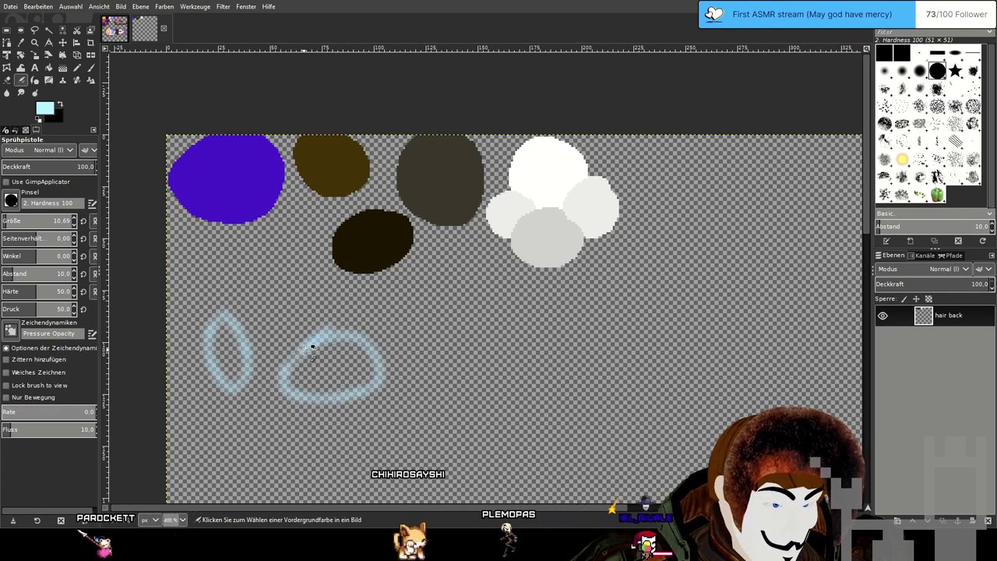
key(ctrl+z)
Test airbrush flow at 66.1 and 100 with light-blue ring, teardrop and oval, then undo them.
mouse_move(11, 429)
mouse_down()
mouse_move(78, 429)
mouse_move(64, 429)
mouse_up()
mouse_move(343, 336)
mouse_down()
mouse_move(306, 354)
mouse_move(296, 405)
mouse_move(353, 387)
mouse_move(327, 346)
mouse_up()
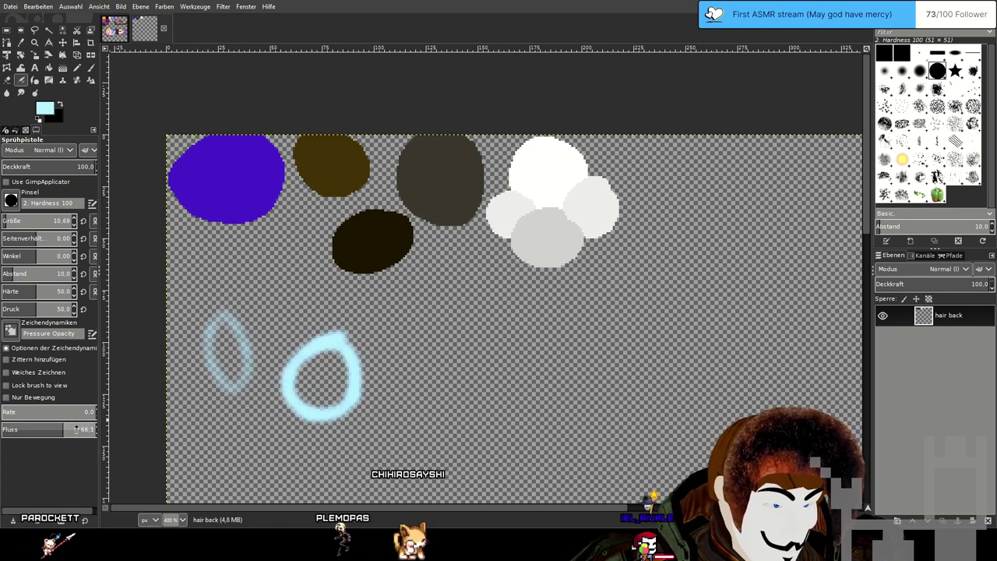
drag(81, 429, 99, 429)
mouse_move(445, 319)
mouse_down()
mouse_move(431, 406)
mouse_move(449, 315)
mouse_up()
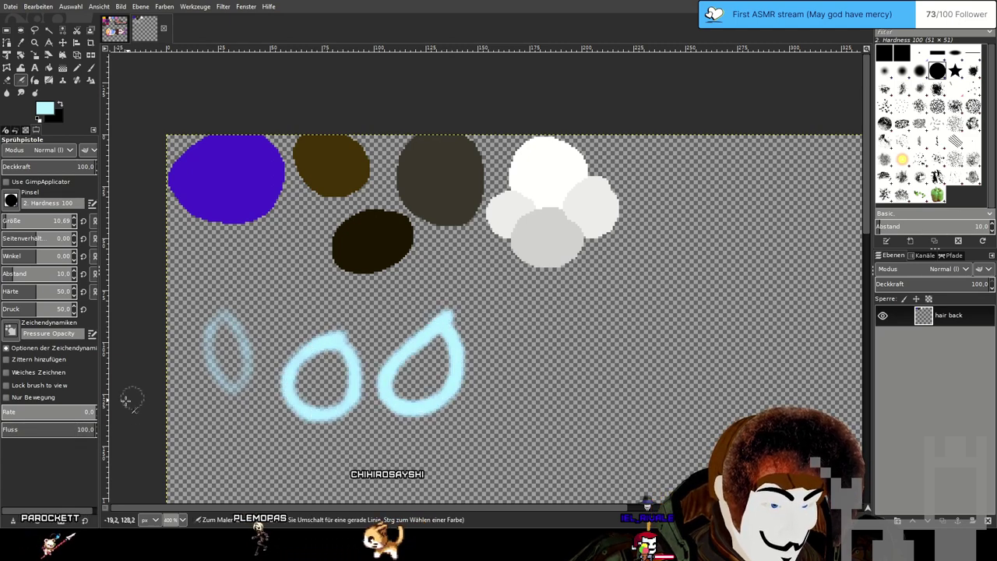
click(11, 431)
mouse_move(506, 336)
mouse_down()
mouse_move(498, 389)
mouse_move(561, 347)
mouse_move(502, 397)
mouse_up()
key(ctrl+z)
key(ctrl+z)
key(ctrl+z)
key(ctrl+z)
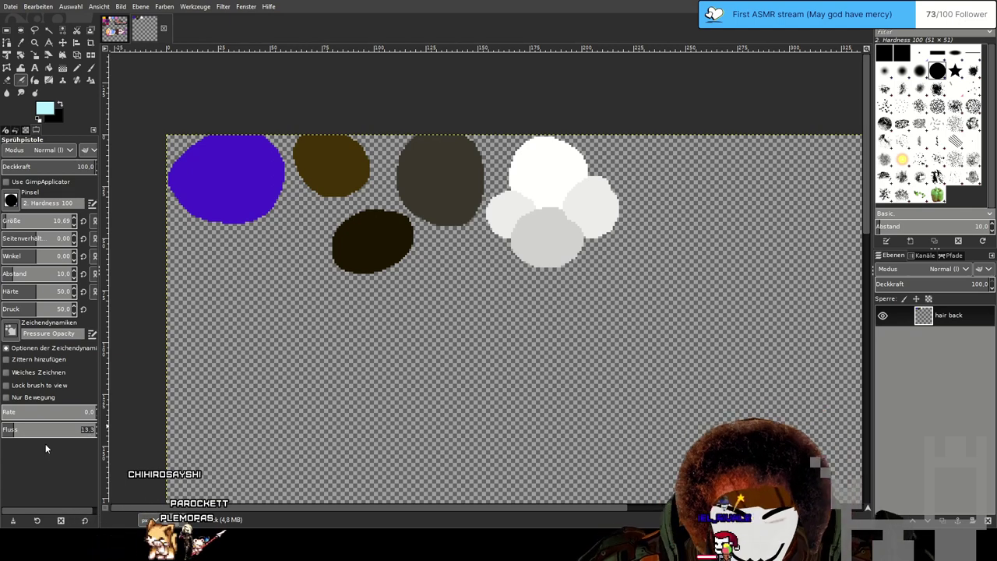
Set the airbrush flow to 10 and undo a C-shaped test stroke.
text(10)
key(Return)
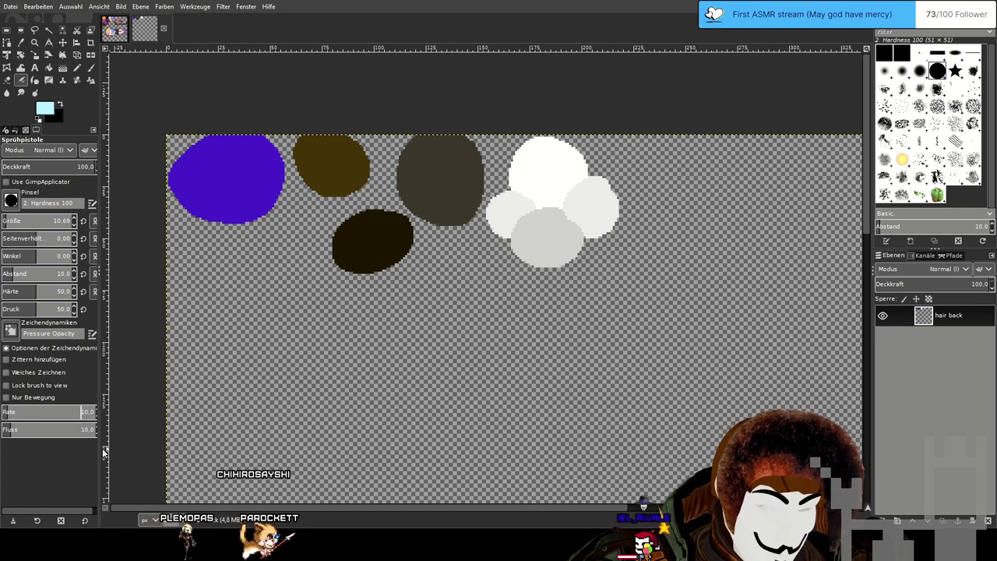
mouse_move(346, 376)
mouse_down()
mouse_move(347, 426)
mouse_move(315, 385)
mouse_move(361, 402)
mouse_up()
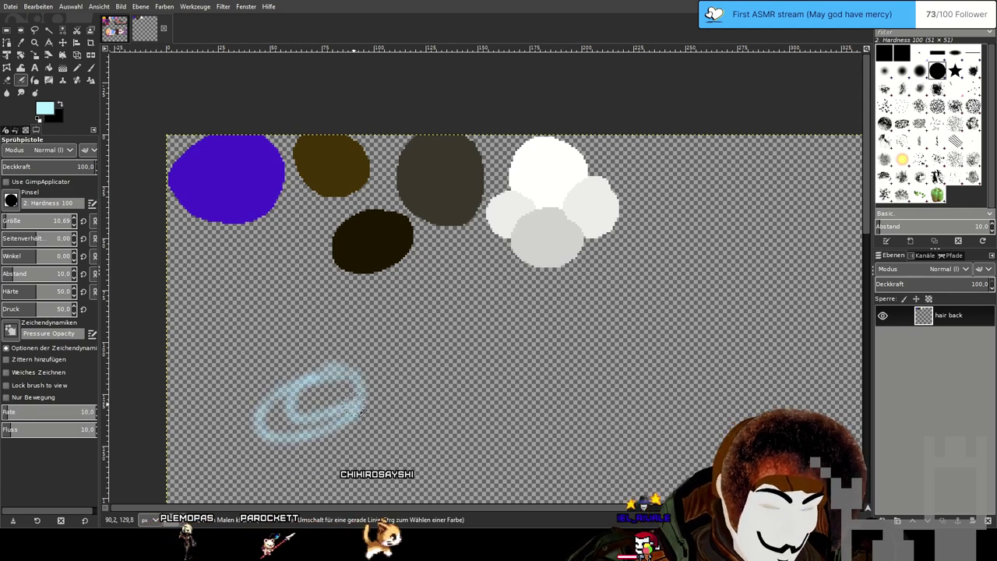
key(ctrl+z)
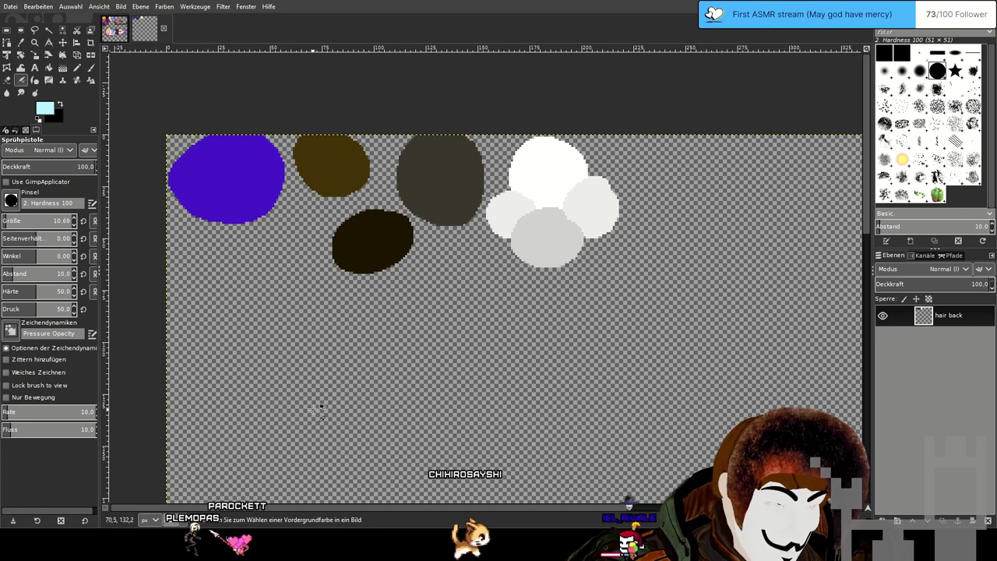
Set the airbrush rate to 50 and undo the follow-up light-blue test strokes.
click(94, 412)
click(83, 410)
double_click(90, 414)
text(50)
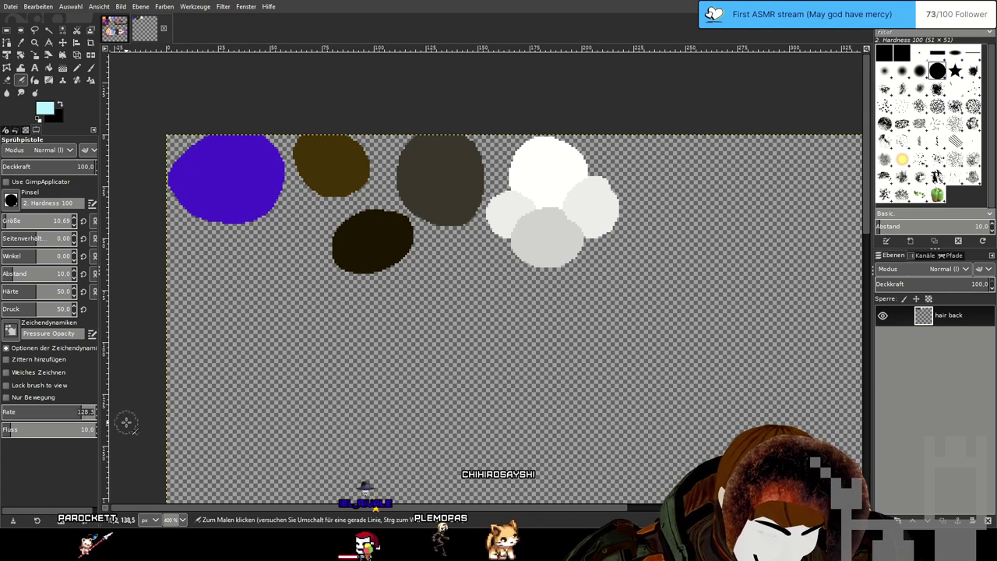
mouse_move(263, 376)
mouse_down()
mouse_move(279, 421)
mouse_move(300, 369)
mouse_move(274, 412)
mouse_move(278, 390)
mouse_move(325, 383)
mouse_move(300, 399)
mouse_up()
key(ctrl+z)
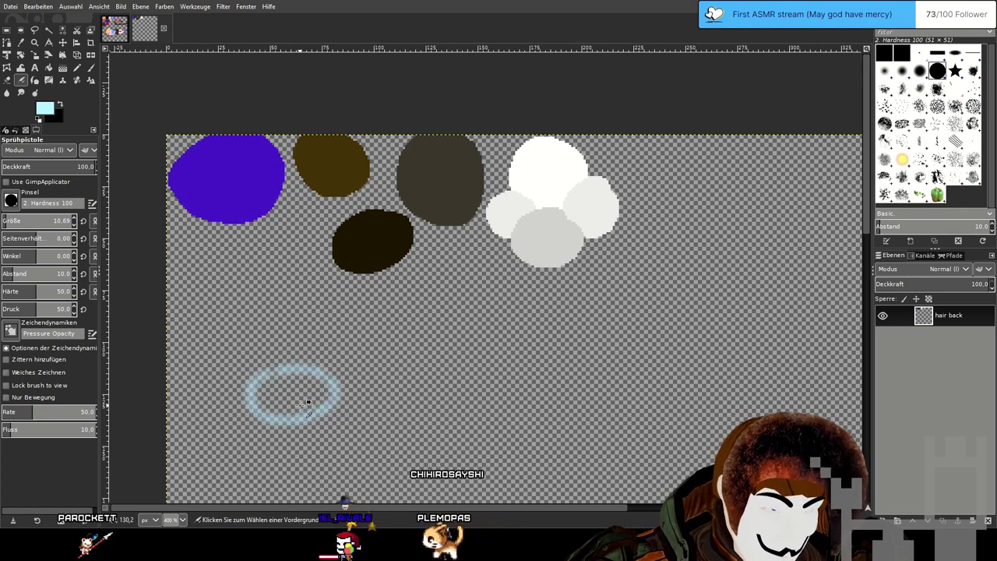
key(ctrl+z)
mouse_move(230, 320)
mouse_down()
mouse_move(220, 373)
mouse_move(237, 373)
mouse_move(236, 325)
mouse_move(218, 347)
mouse_move(221, 371)
mouse_move(229, 341)
mouse_move(222, 360)
mouse_move(237, 349)
mouse_move(227, 355)
mouse_move(231, 329)
mouse_move(225, 358)
mouse_move(231, 317)
mouse_move(211, 328)
mouse_move(206, 355)
mouse_move(221, 380)
mouse_move(243, 358)
mouse_move(235, 318)
mouse_move(210, 363)
mouse_move(237, 335)
mouse_up()
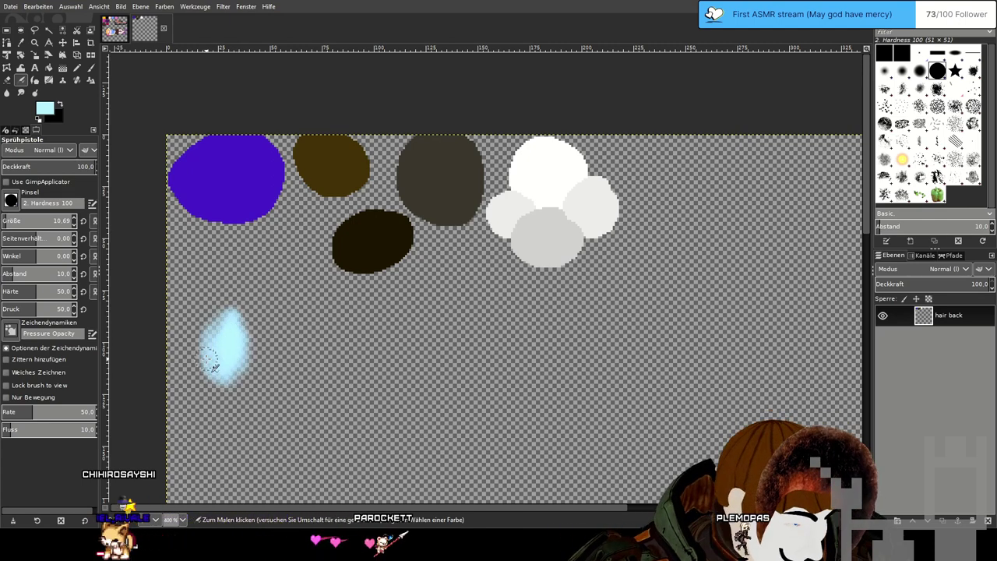
key(ctrl+z)
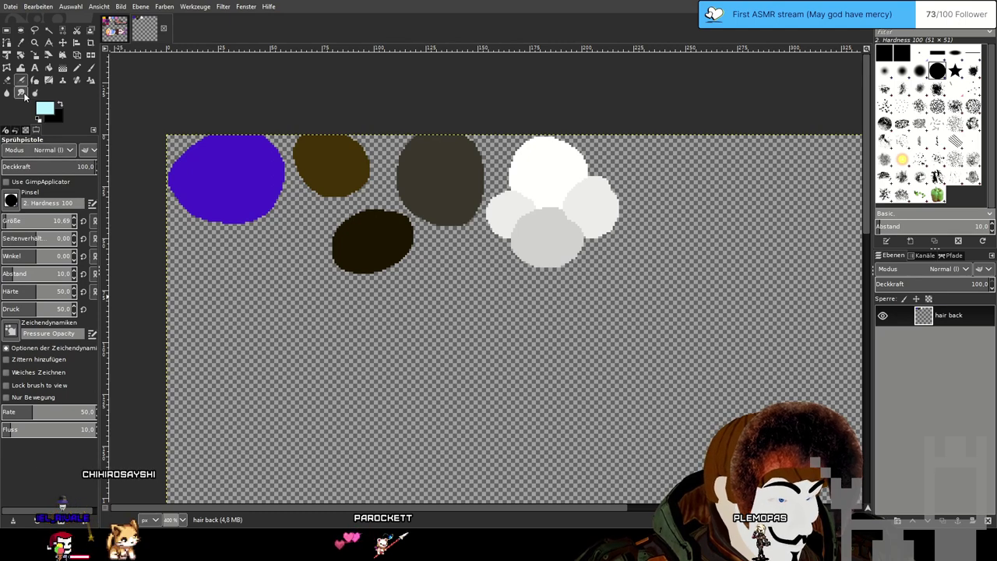
Switch to the Paintbrush, leaving Jitter and Smooth stroke turned off.
click(91, 69)
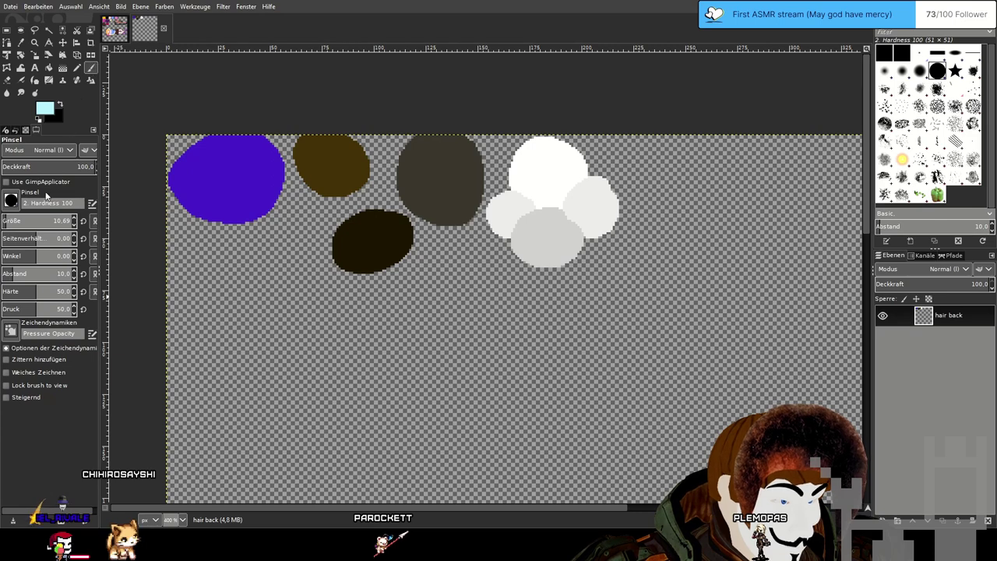
click(7, 360)
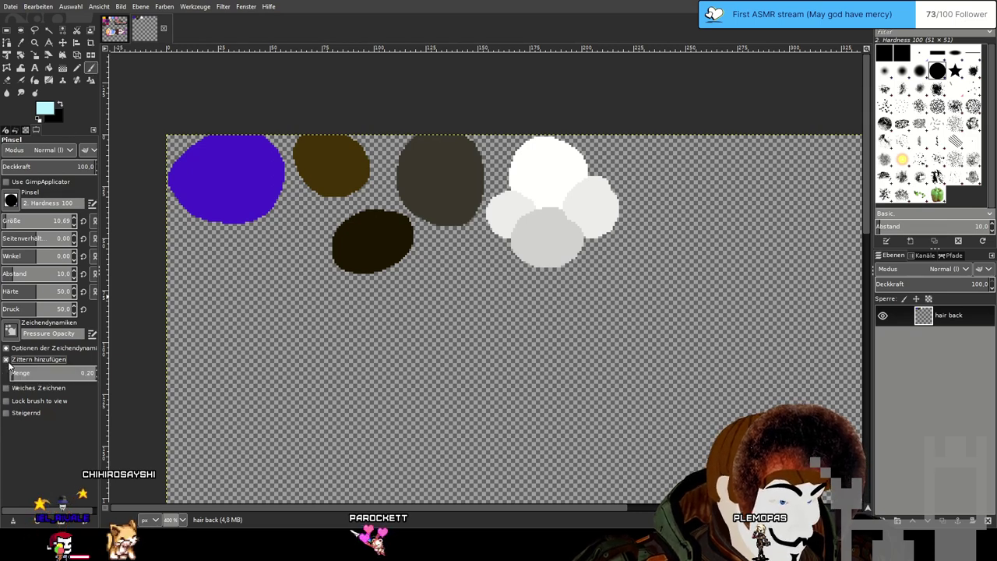
click(8, 388)
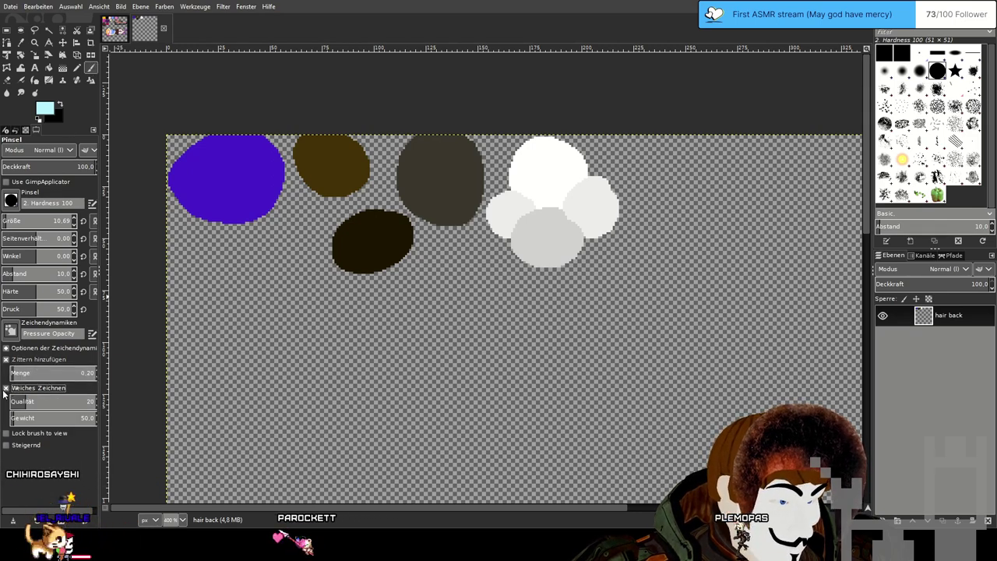
click(8, 388)
click(6, 360)
click(6, 348)
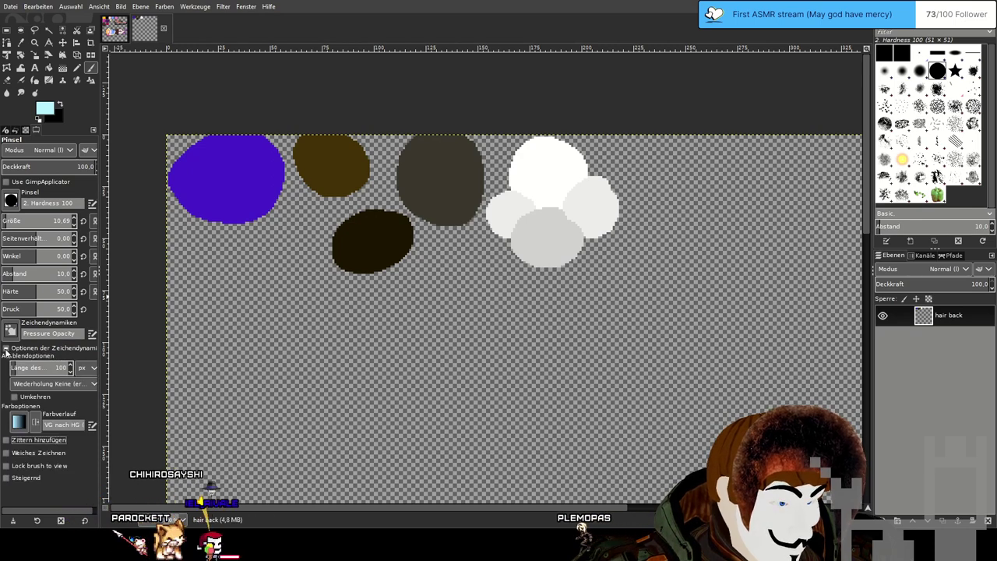
click(6, 348)
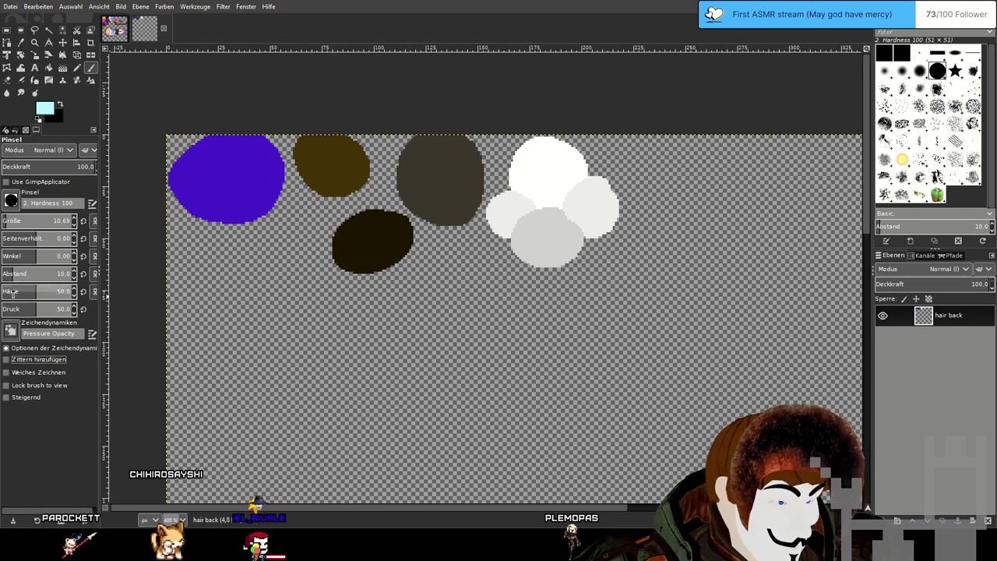
Paint light-blue test loops and blobs at pressure 100 and about 15, then undo.
mouse_move(238, 345)
mouse_down()
mouse_move(279, 387)
mouse_move(294, 331)
mouse_up()
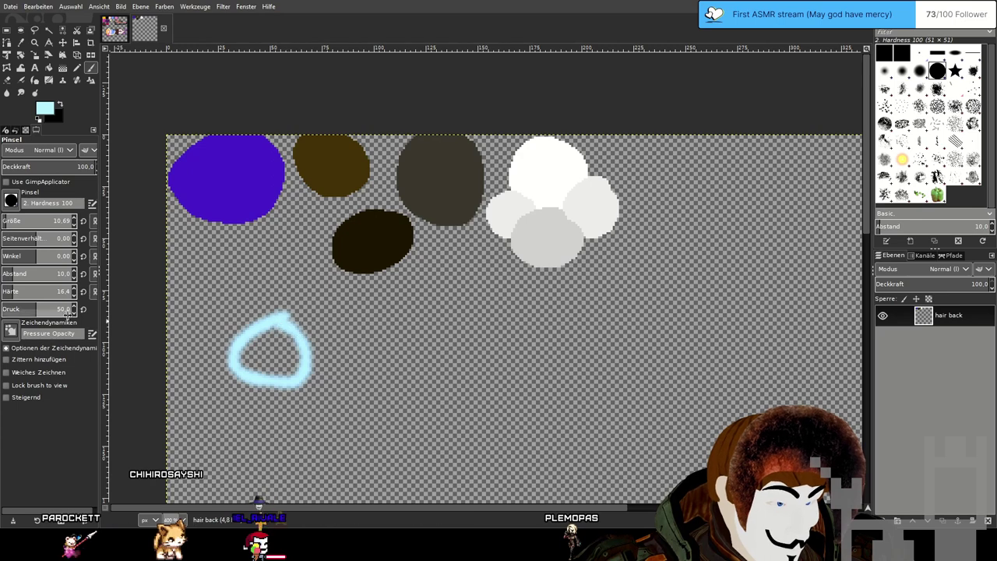
mouse_move(421, 323)
mouse_down()
mouse_move(379, 363)
mouse_move(398, 381)
mouse_move(443, 353)
mouse_move(431, 327)
mouse_up()
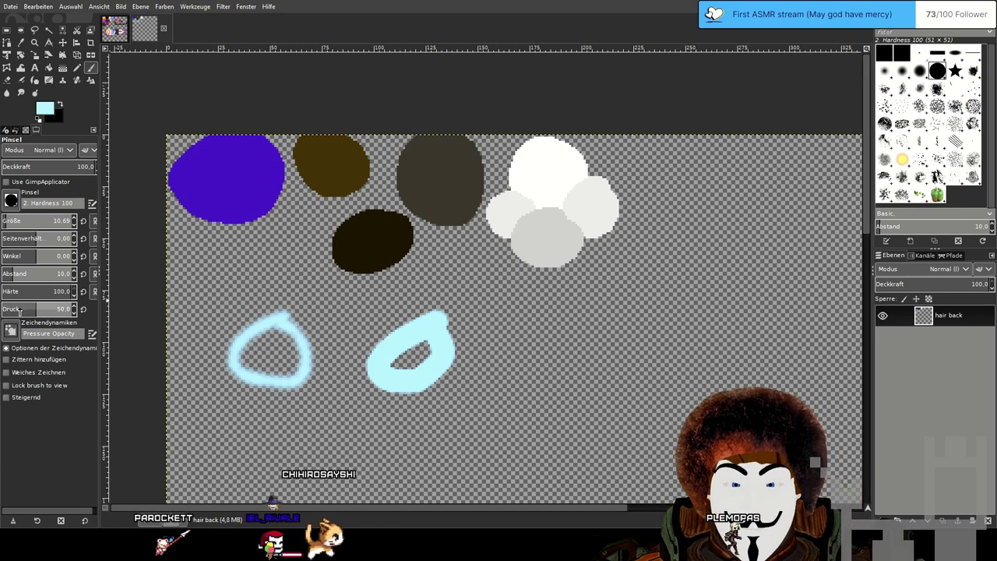
mouse_move(509, 343)
mouse_down()
mouse_move(478, 380)
mouse_move(521, 400)
mouse_move(537, 358)
mouse_move(499, 387)
mouse_move(526, 376)
mouse_move(493, 384)
mouse_up()
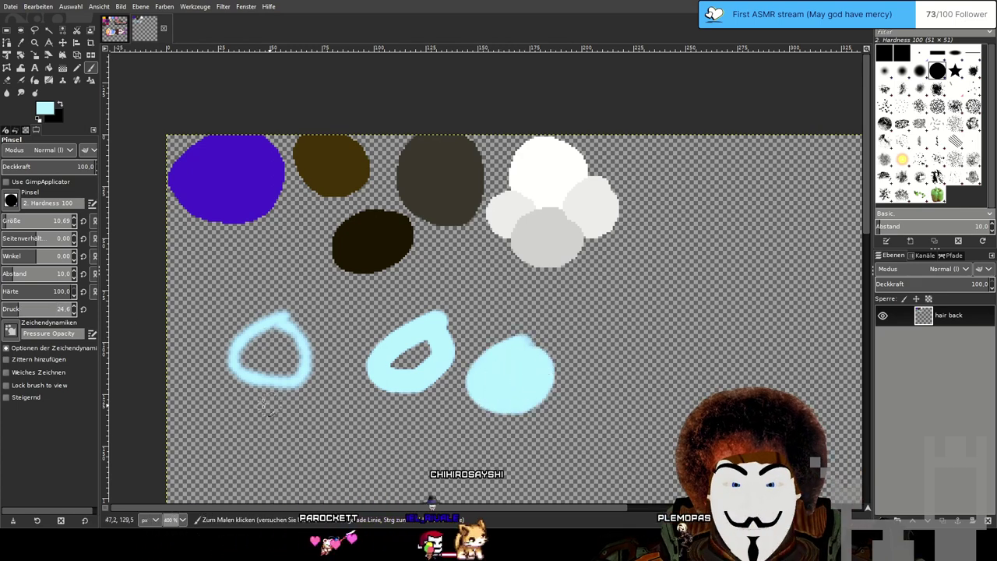
drag(50, 309, 76, 314)
mouse_move(363, 407)
mouse_down()
mouse_move(328, 425)
mouse_move(372, 425)
mouse_up()
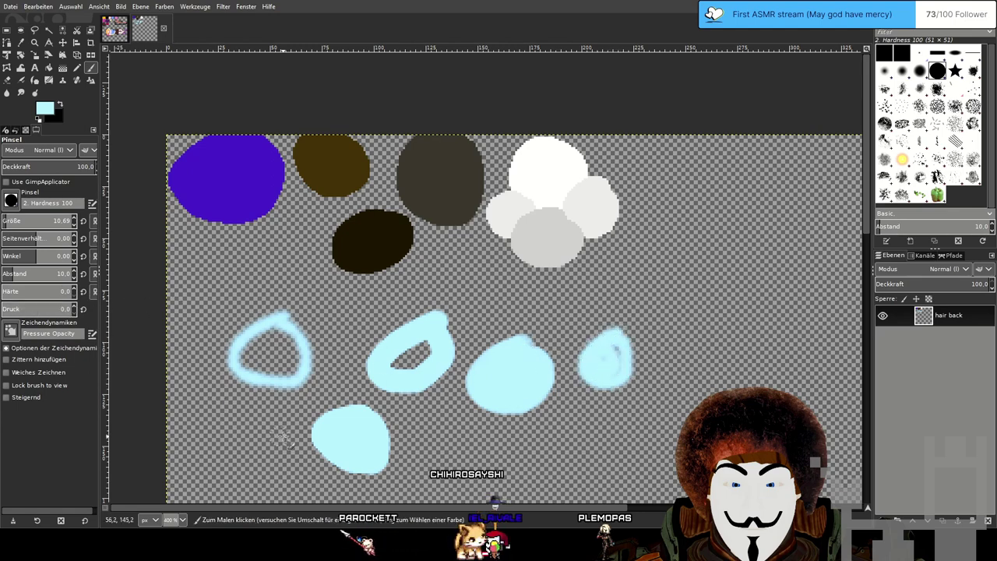
click(11, 308)
mouse_move(251, 414)
mouse_down()
mouse_move(233, 439)
mouse_move(282, 457)
mouse_move(236, 453)
mouse_up()
mouse_move(263, 421)
mouse_down()
mouse_move(250, 443)
mouse_move(261, 448)
mouse_move(246, 444)
mouse_move(260, 431)
mouse_move(408, 408)
mouse_up()
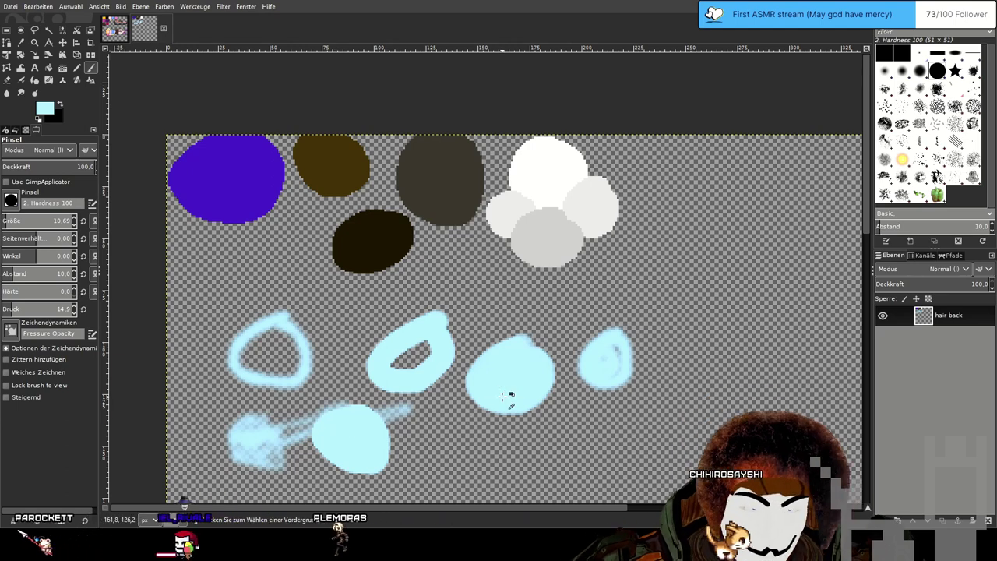
key(ctrl+z)
key(ctrl+z)
key(ctrl+z)
key(ctrl+z)
key(ctrl+z)
key(ctrl+z)
key(ctrl+z)
key(ctrl+z)
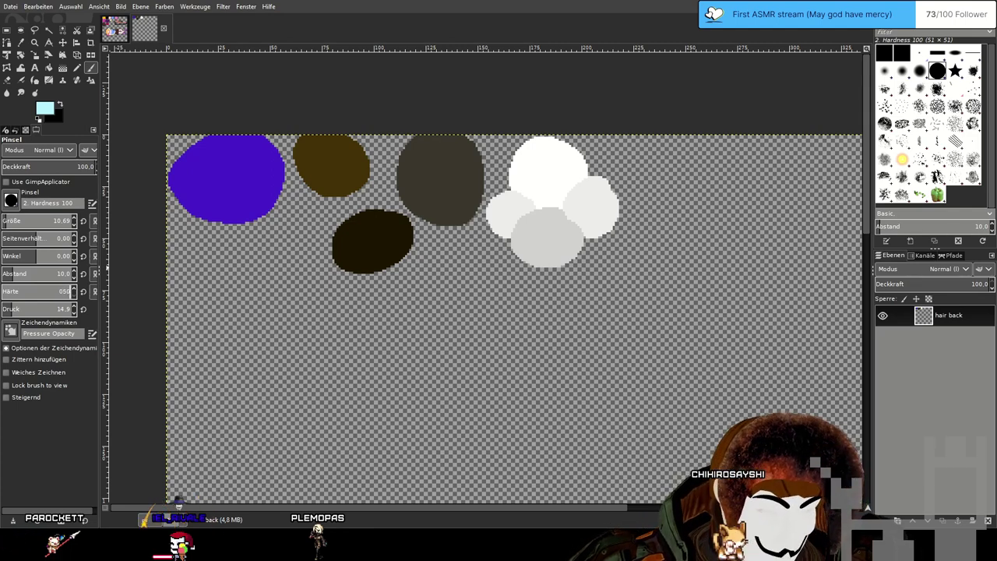
Set the Paintbrush pressure (Druck) to 50.
text(100)
key(Return)
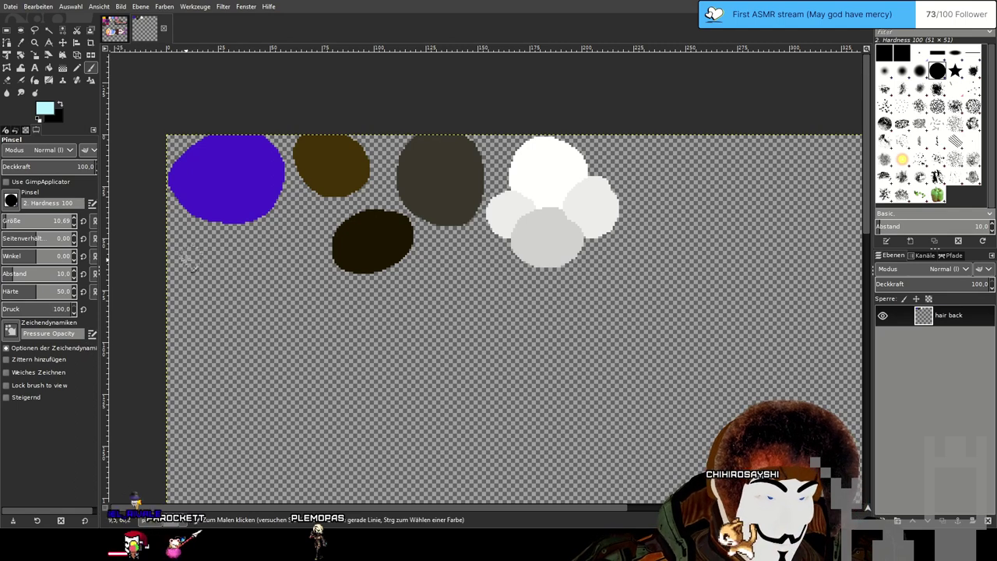
triple_click(61, 309)
text(50)
key(Return)
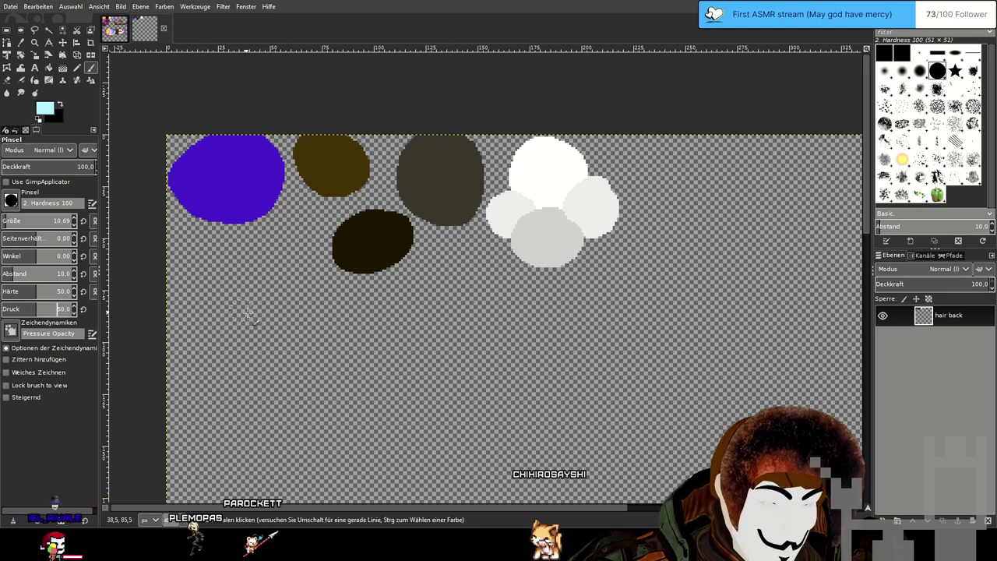
Paint a soft light-blue blob at the lower left, brightening its edge with cyan.
mouse_move(224, 290)
mouse_down()
mouse_move(216, 335)
mouse_move(233, 345)
mouse_up()
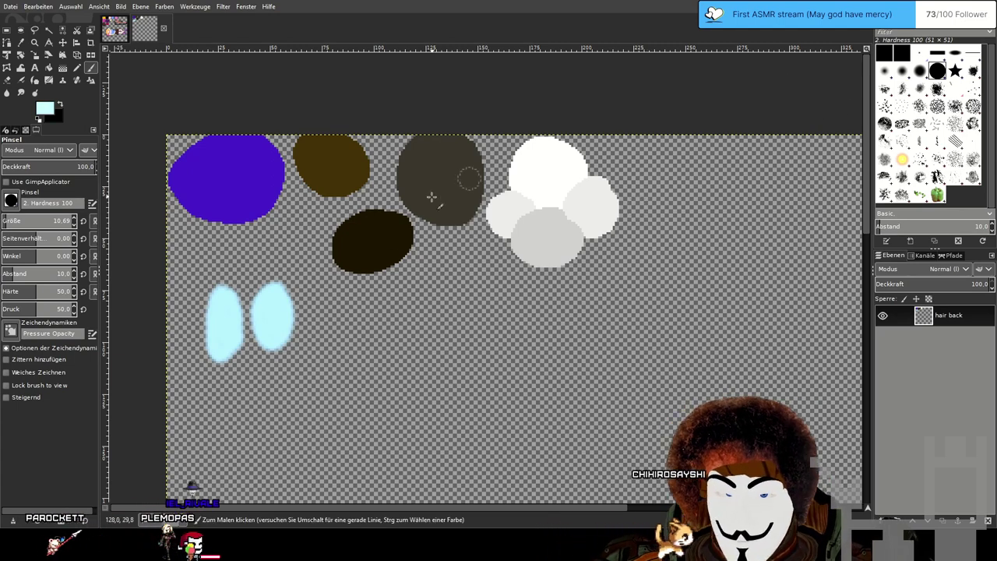
mouse_move(210, 295)
mouse_down()
mouse_move(208, 359)
mouse_move(223, 358)
mouse_move(235, 333)
mouse_move(226, 300)
mouse_up()
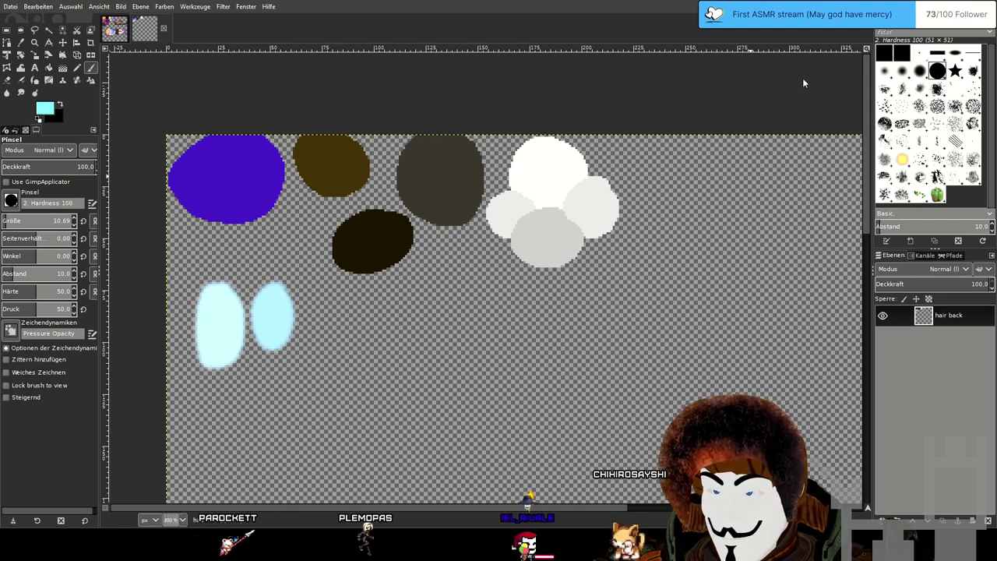
mouse_move(209, 282)
mouse_down()
mouse_move(193, 316)
mouse_move(200, 356)
mouse_move(230, 332)
mouse_move(229, 302)
mouse_move(212, 340)
mouse_move(217, 300)
mouse_up()
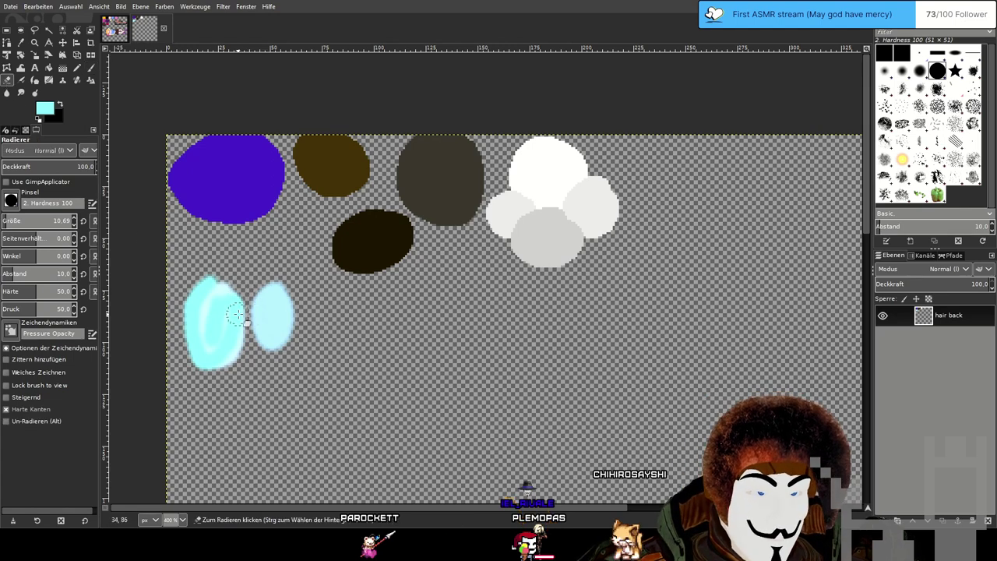
Erase the left light-blue blob and repaint two solid light-cyan ovals at lower left.
mouse_move(227, 377)
mouse_down()
mouse_move(233, 270)
mouse_move(199, 332)
mouse_move(206, 347)
mouse_move(202, 299)
mouse_move(173, 342)
mouse_move(203, 283)
mouse_move(224, 272)
mouse_move(264, 280)
mouse_move(297, 319)
mouse_move(279, 360)
mouse_move(263, 321)
mouse_move(285, 332)
mouse_up()
click(91, 68)
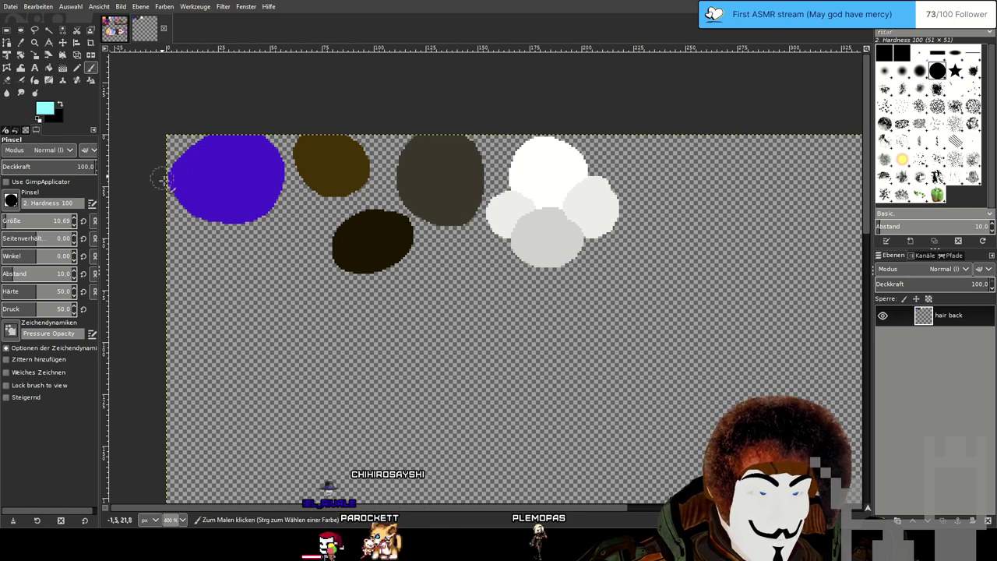
mouse_move(236, 294)
mouse_down()
mouse_move(229, 286)
mouse_move(210, 314)
mouse_move(225, 349)
mouse_move(241, 296)
mouse_move(223, 311)
mouse_move(222, 324)
mouse_move(234, 321)
mouse_up()
mouse_move(292, 294)
mouse_down()
mouse_move(274, 321)
mouse_move(278, 343)
mouse_move(292, 345)
mouse_move(307, 323)
mouse_move(295, 286)
mouse_up()
mouse_move(277, 320)
mouse_down()
mouse_move(300, 305)
mouse_move(278, 321)
mouse_up()
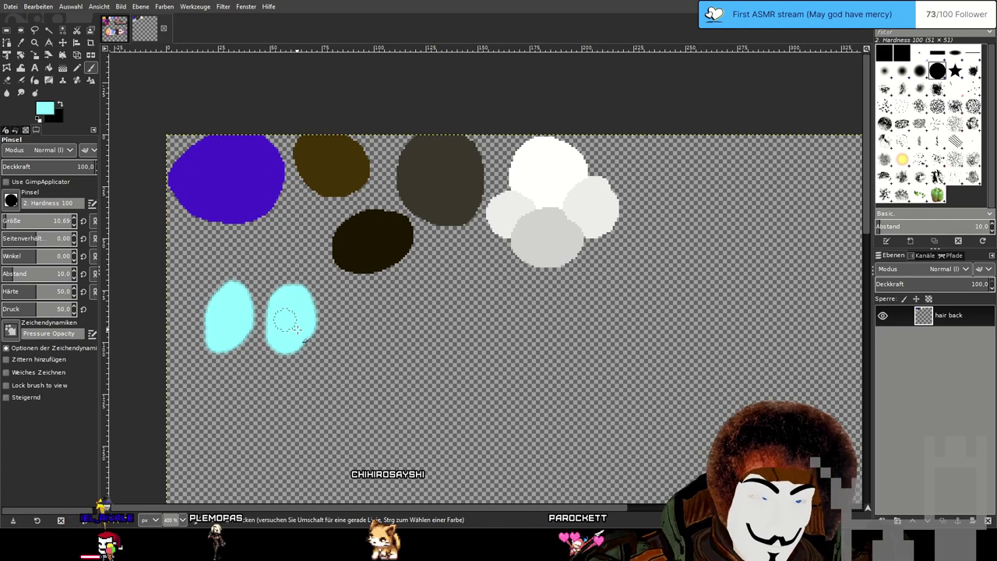
Pick a saturated yellow as the foreground colour.
drag(308, 375, 402, 355)
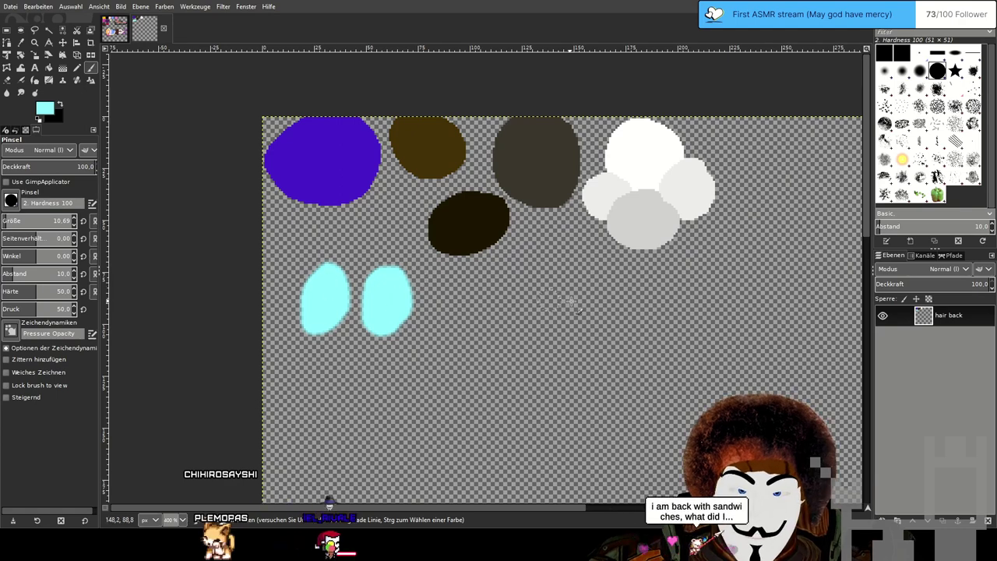
drag(541, 271, 488, 317)
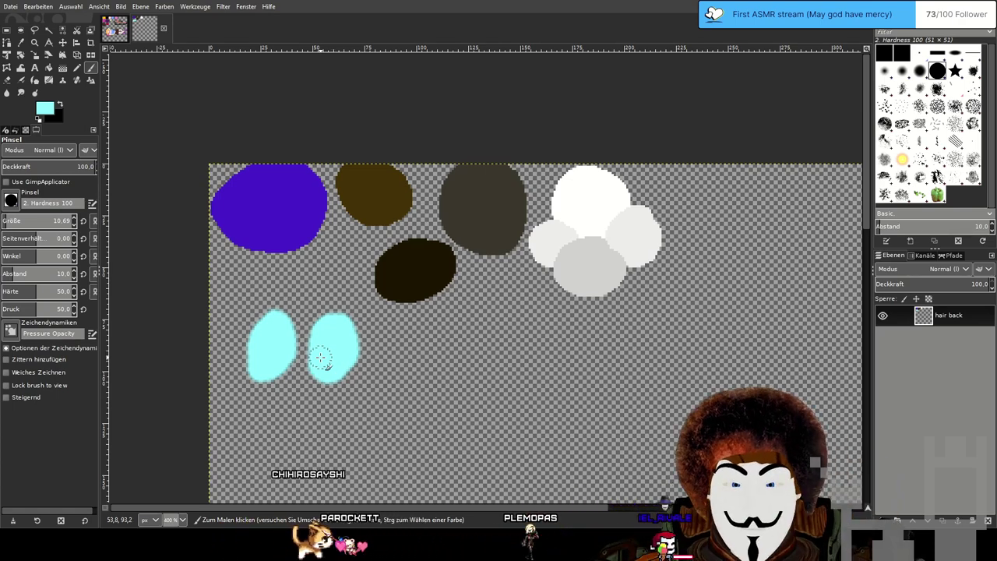
click(860, 175)
drag(837, 152, 855, 56)
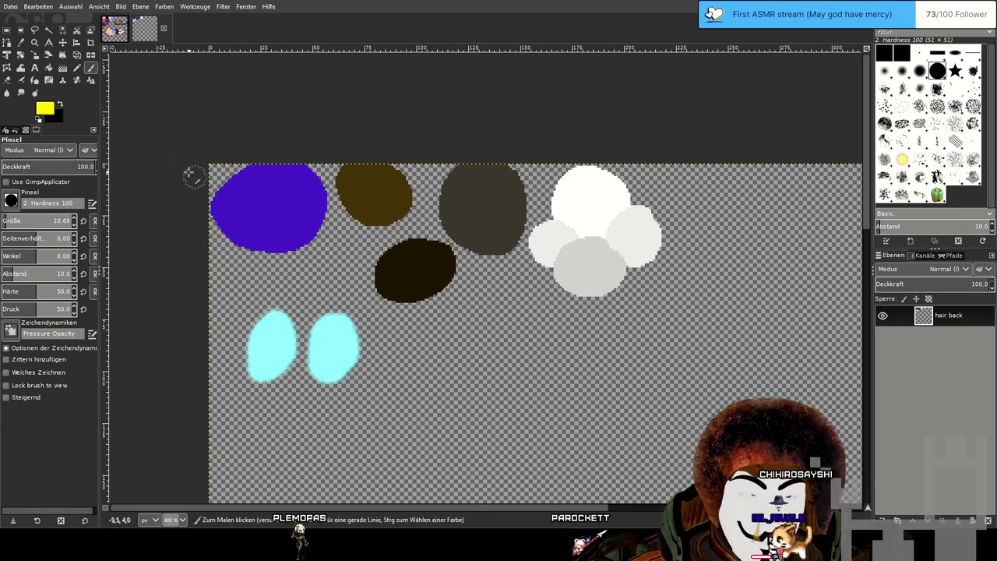
Try several yellow Pencil strokes and blobs below the dark blob, undoing each.
key(n)
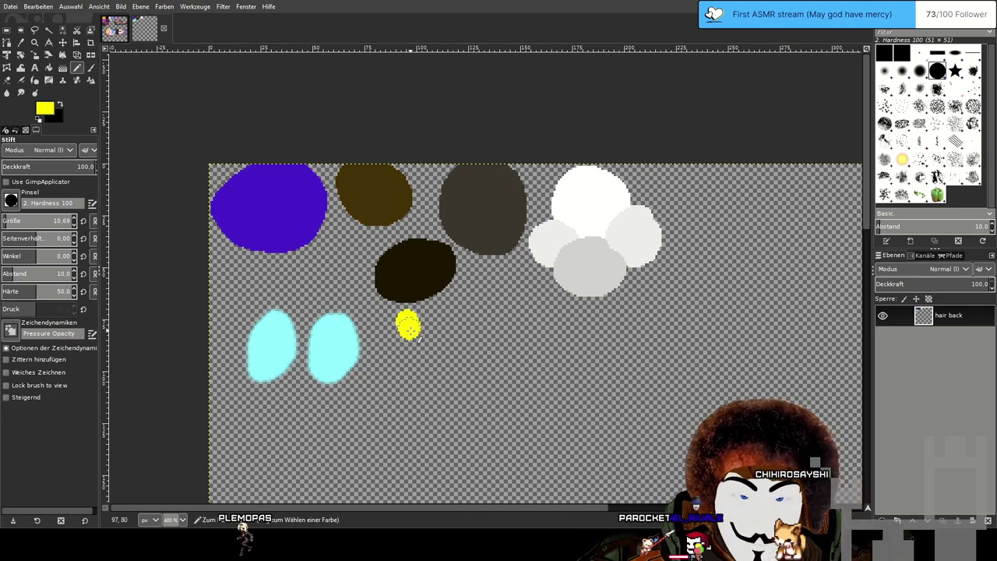
drag(407, 323, 404, 384)
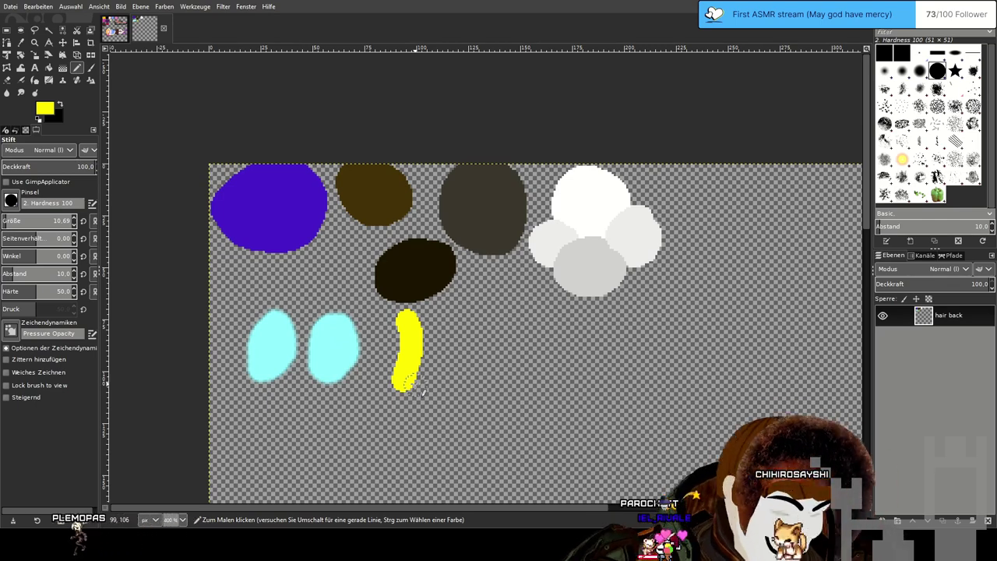
key(ctrl+z)
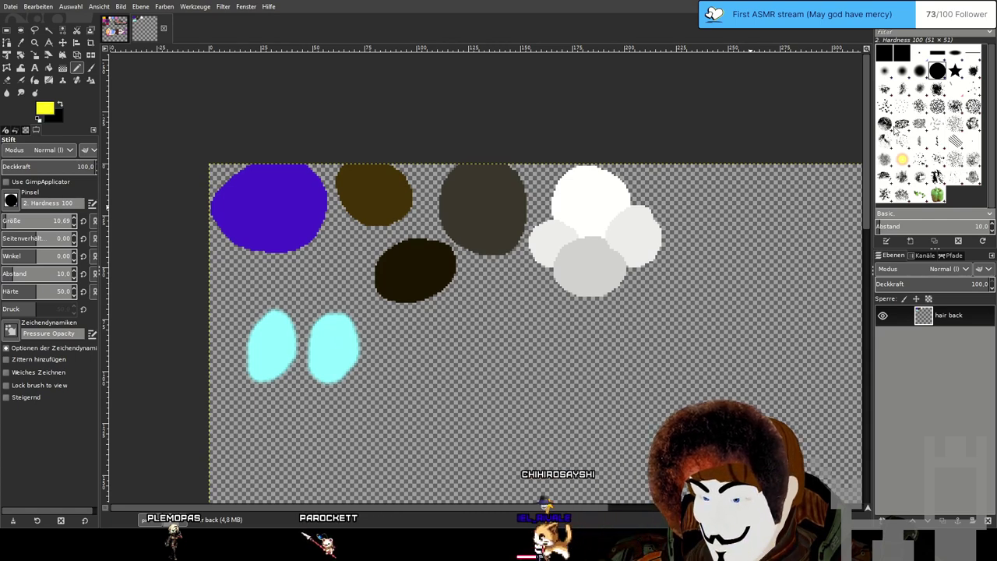
mouse_move(461, 320)
mouse_down()
mouse_move(446, 352)
mouse_move(467, 370)
mouse_move(467, 354)
mouse_up()
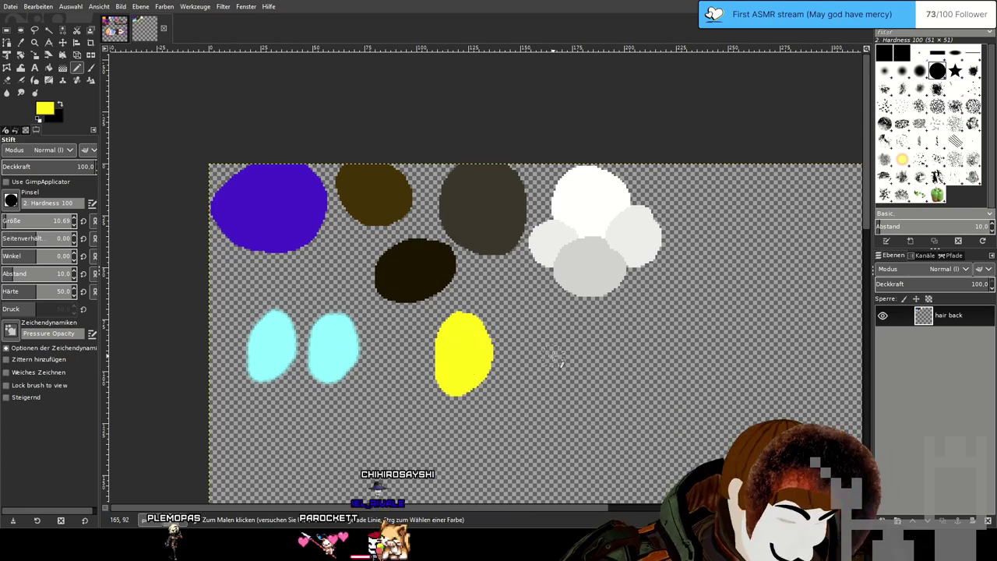
key(ctrl+z)
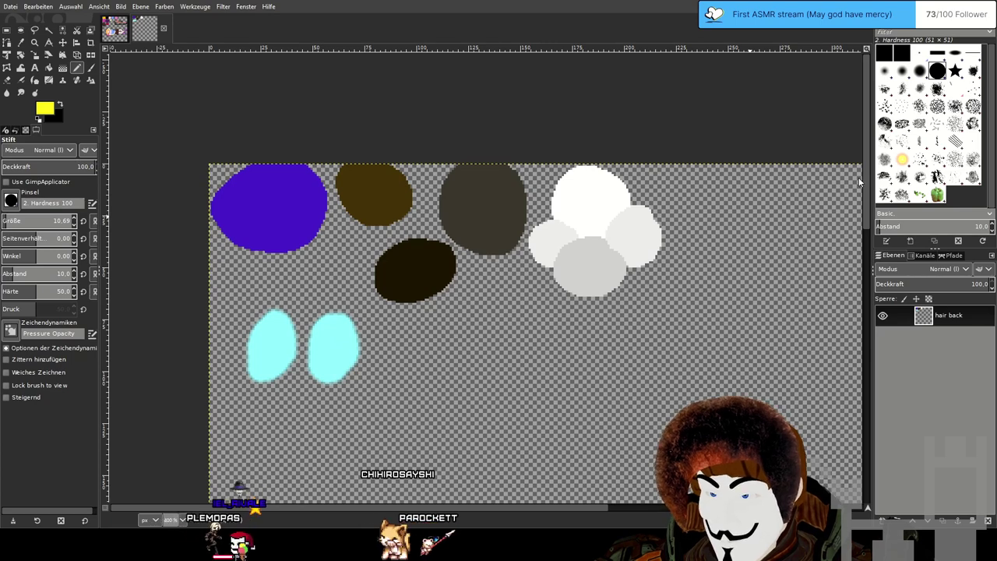
mouse_move(472, 327)
mouse_down()
mouse_move(434, 360)
mouse_move(468, 331)
mouse_move(452, 366)
mouse_up()
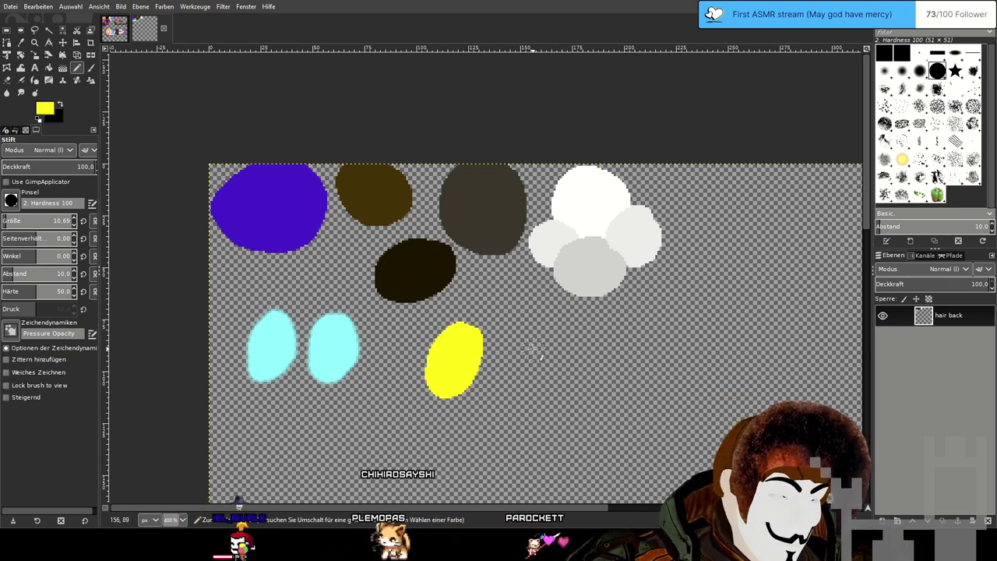
key(ctrl+z)
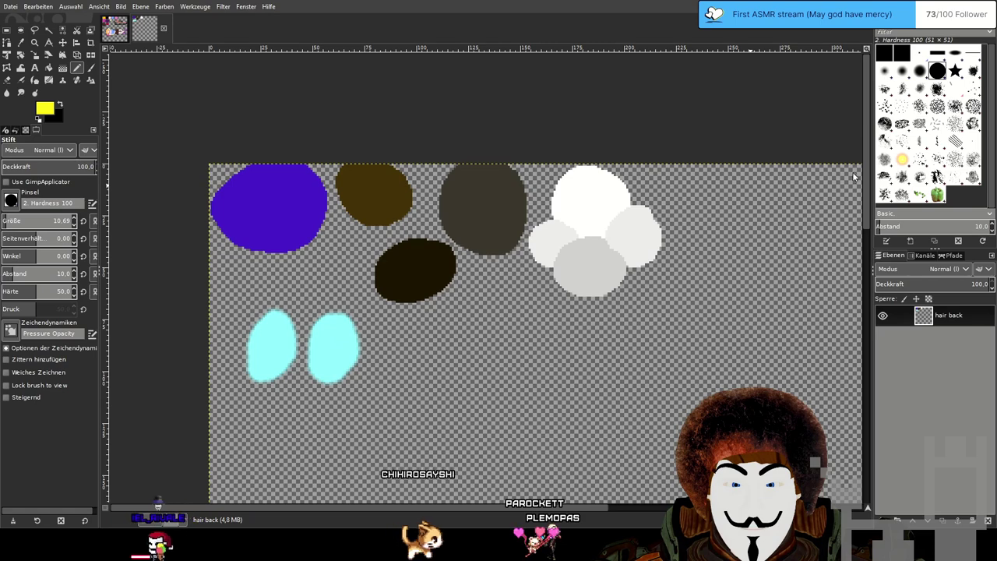
mouse_move(473, 343)
mouse_down()
mouse_move(461, 389)
mouse_move(483, 363)
mouse_up()
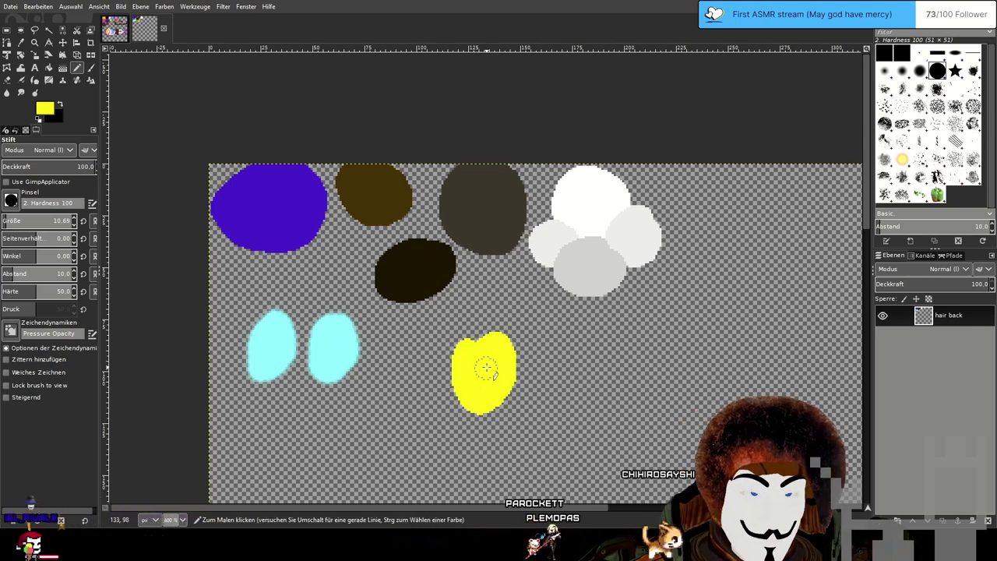
key(ctrl+z)
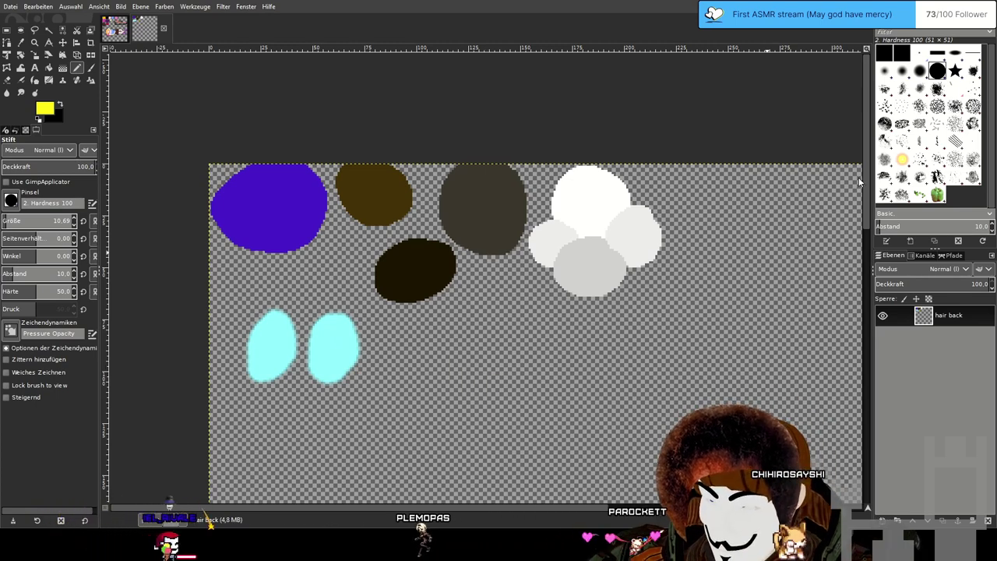
Paint the final yellow three-pronged shape to the right of the cyan ovals.
mouse_move(461, 336)
mouse_down()
mouse_move(439, 363)
mouse_move(462, 394)
mouse_move(495, 346)
mouse_move(461, 341)
mouse_move(445, 375)
mouse_move(476, 355)
mouse_up()
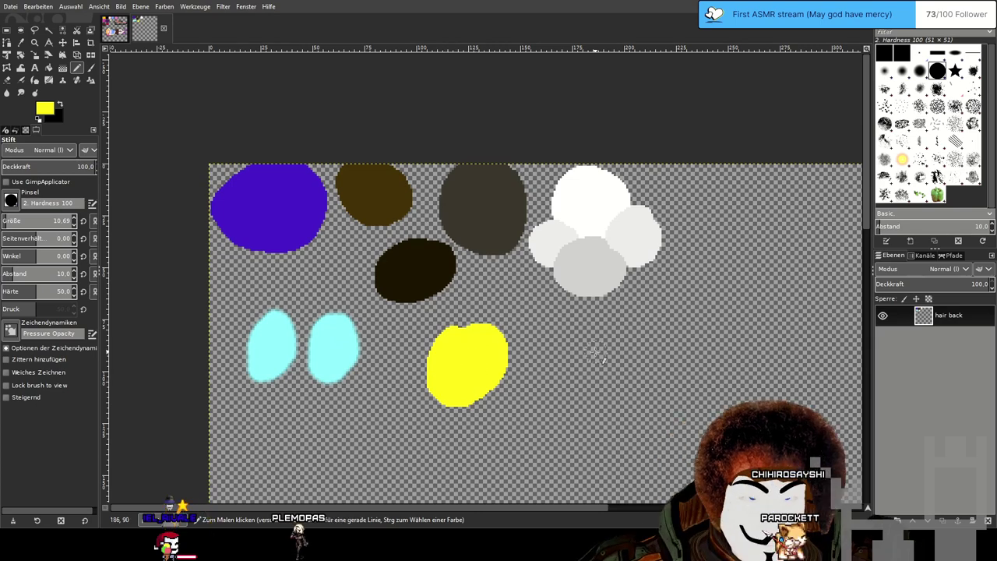
key(ctrl+z)
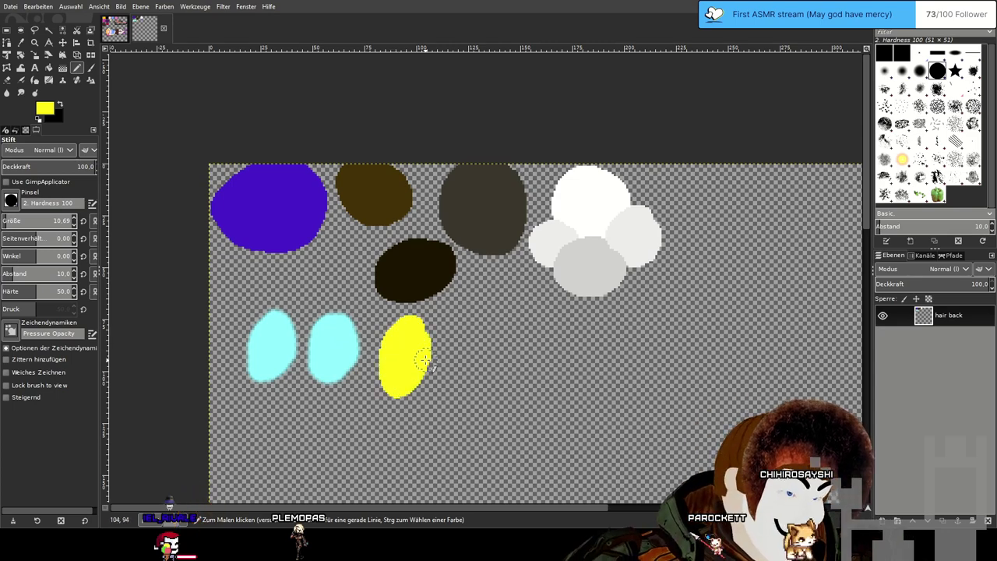
key(ctrl+z)
mouse_move(382, 363)
mouse_down()
mouse_move(419, 371)
mouse_move(406, 331)
mouse_move(441, 335)
mouse_move(444, 380)
mouse_move(490, 359)
mouse_up()
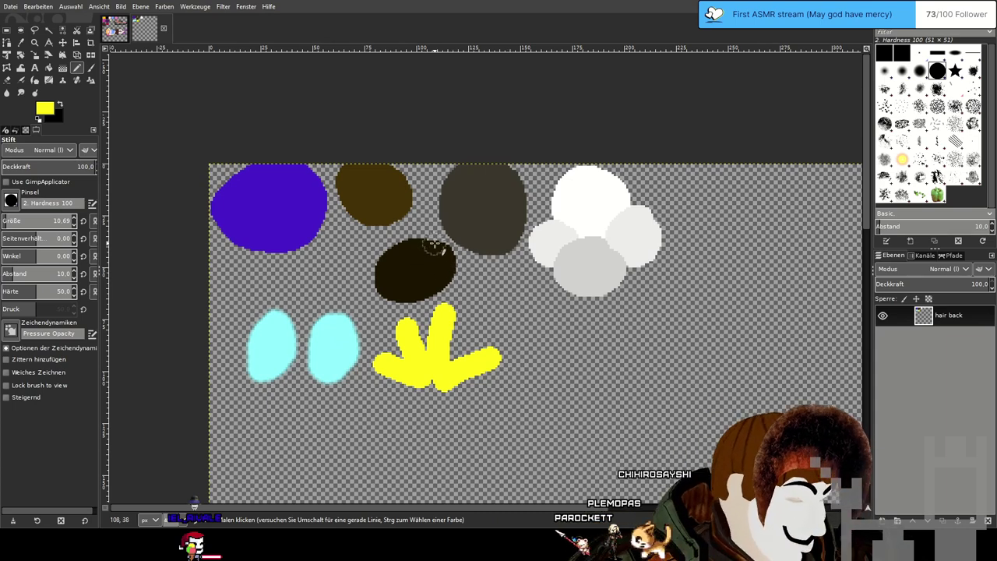
drag(397, 222, 478, 226)
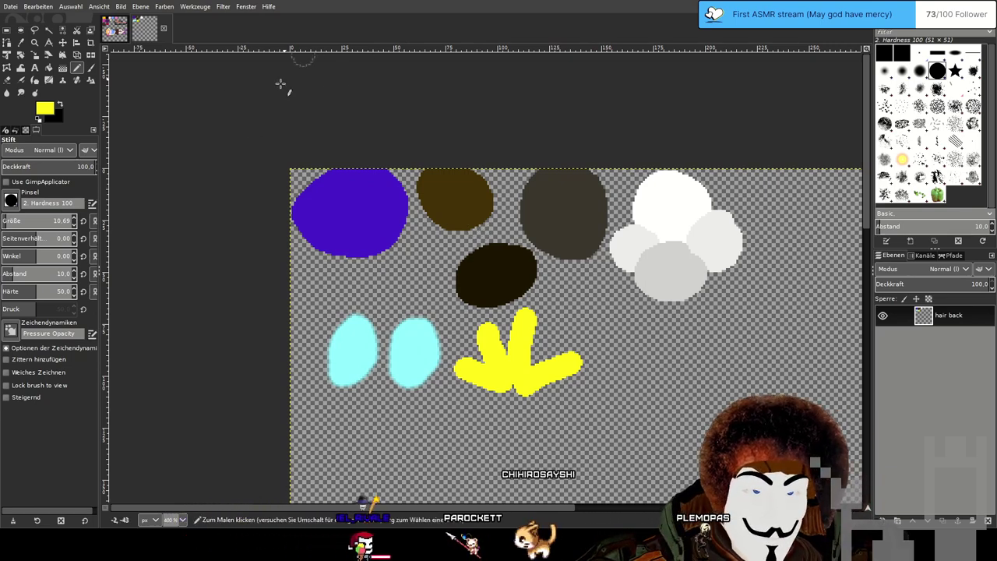
drag(362, 249, 381, 256)
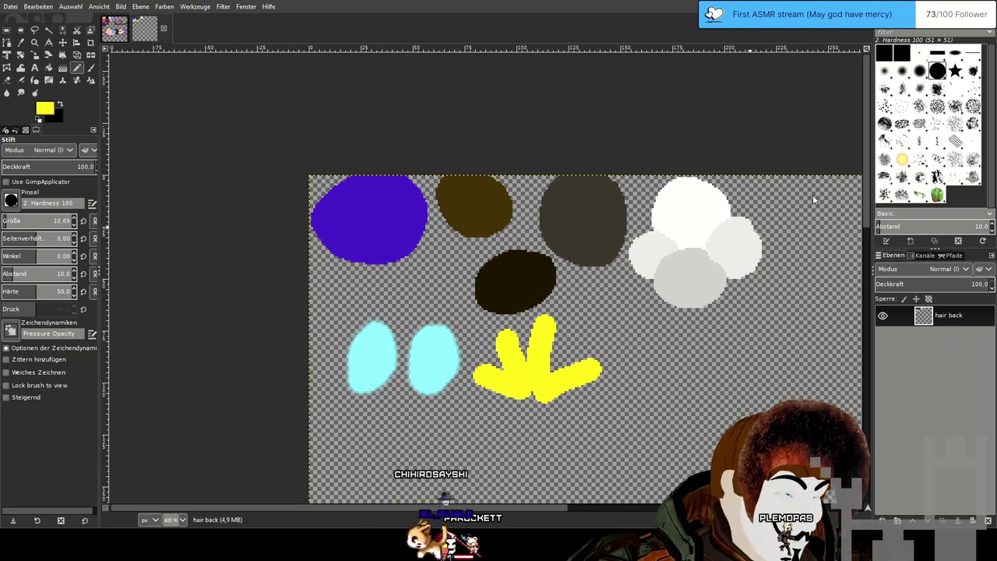
Paint a bright-blue blob below the purple swatch.
click(855, 136)
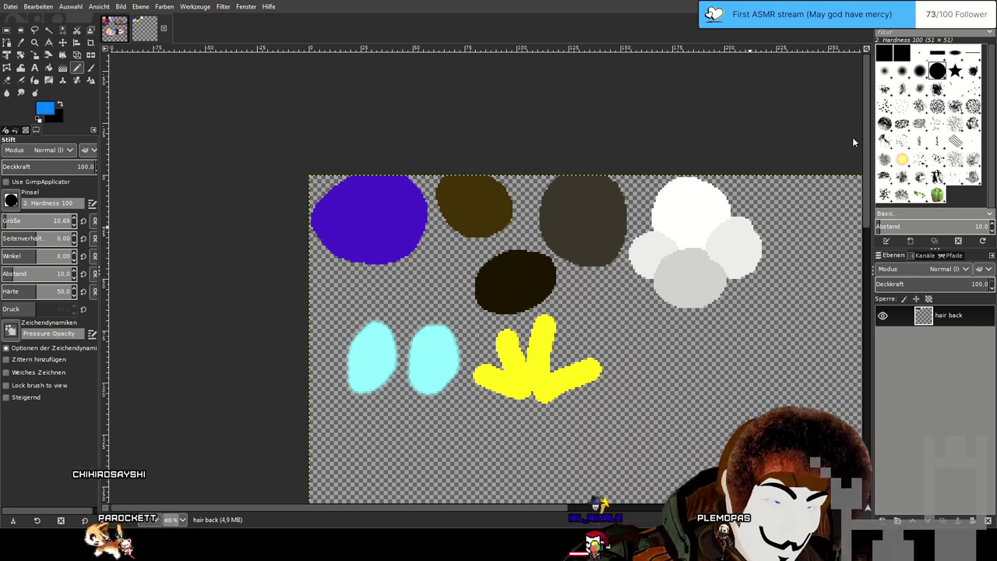
click(343, 278)
mouse_move(343, 278)
mouse_down()
mouse_move(361, 294)
mouse_move(320, 296)
mouse_up()
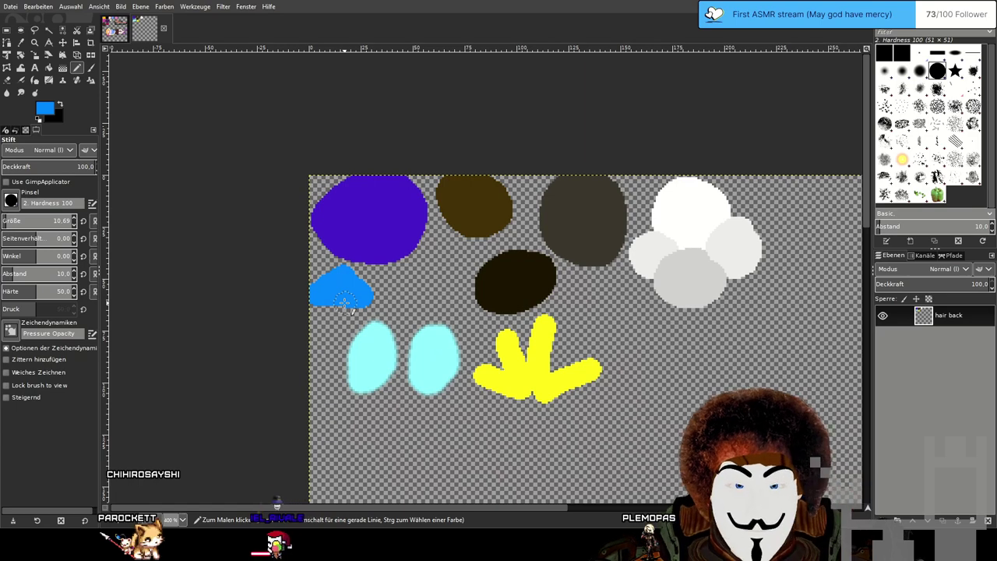
Paint an orange blob beside the blue one, deepen the orange, and switch to Bucket Fill.
click(858, 185)
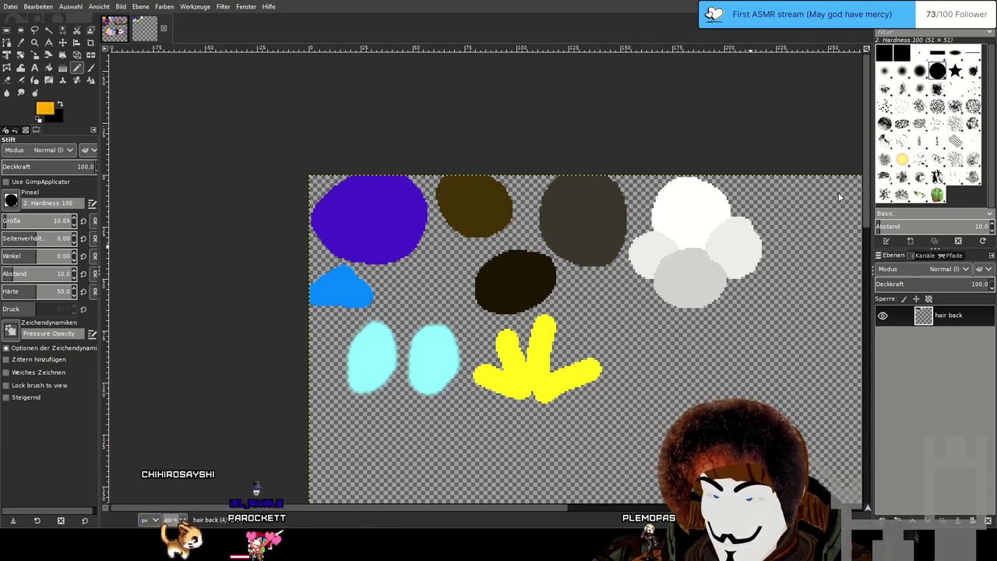
mouse_move(413, 275)
mouse_down()
mouse_move(403, 274)
mouse_move(441, 272)
mouse_move(415, 296)
mouse_move(396, 296)
mouse_up()
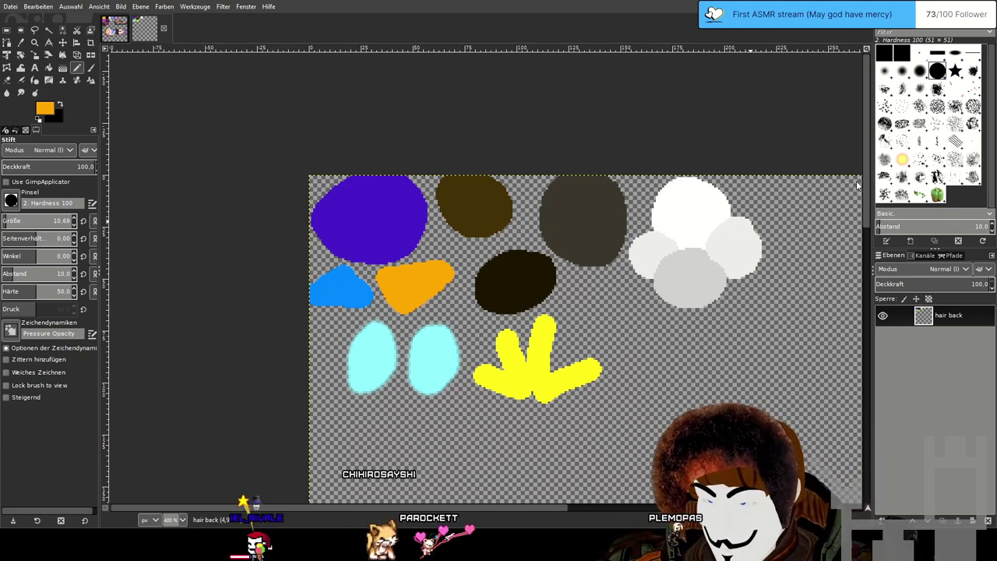
drag(858, 182, 859, 184)
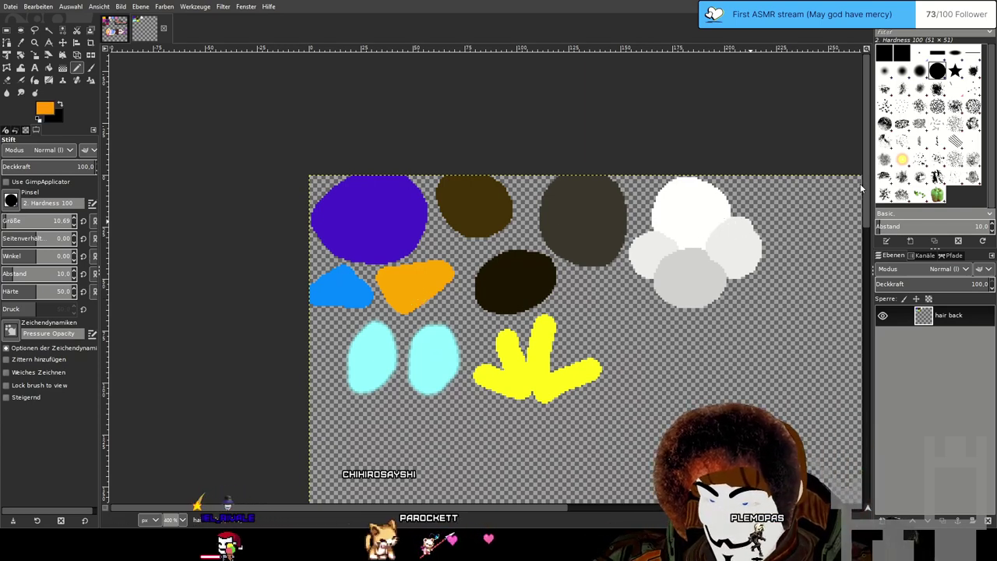
key(shift+b)
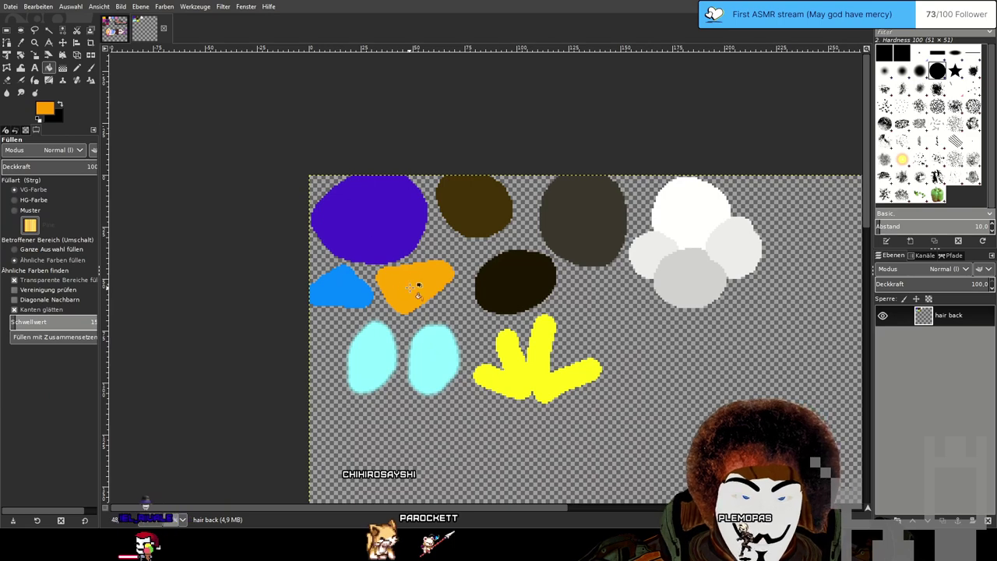
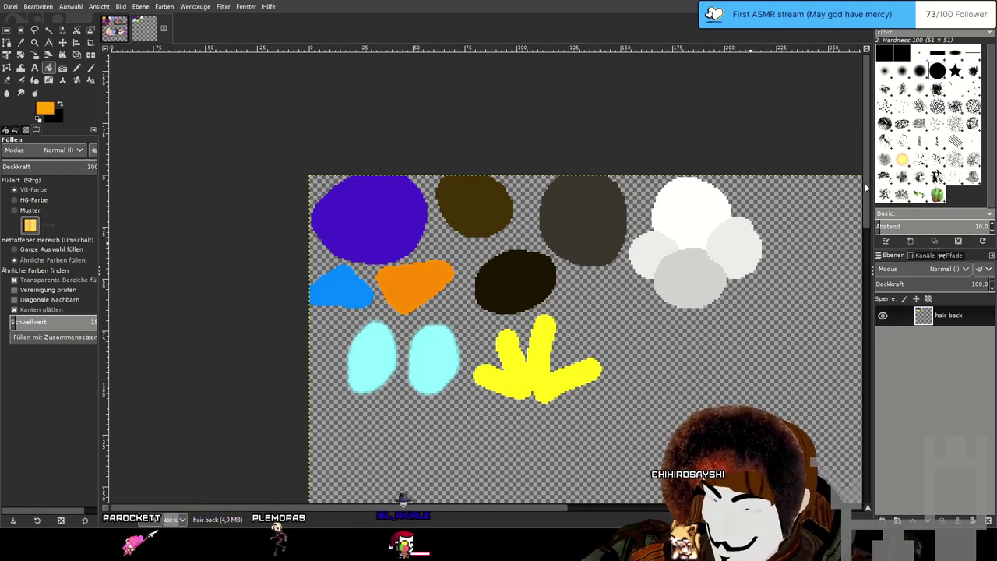
Refill the orange blob with several orange shades, then undo a trial red-orange fill.
click(406, 275)
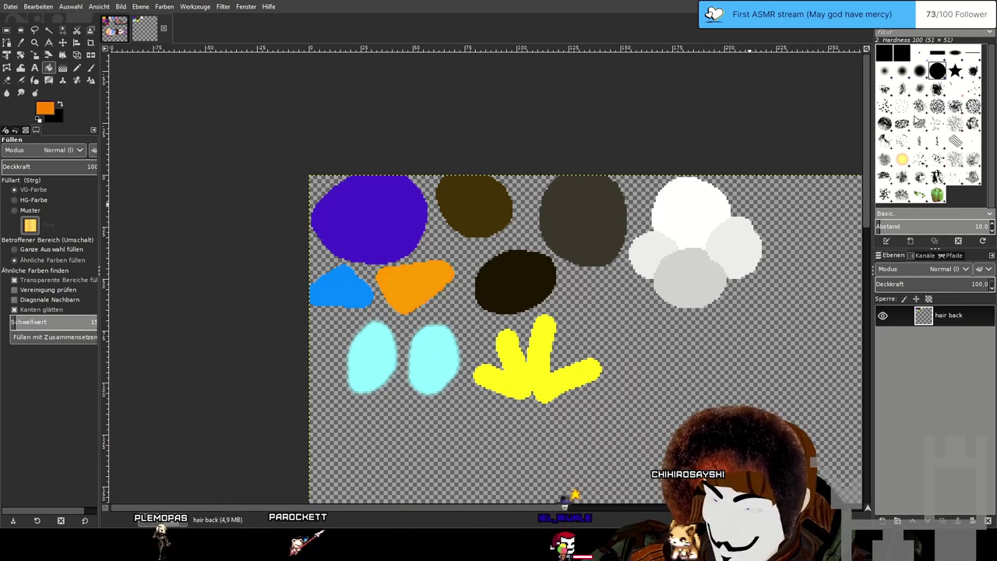
click(419, 285)
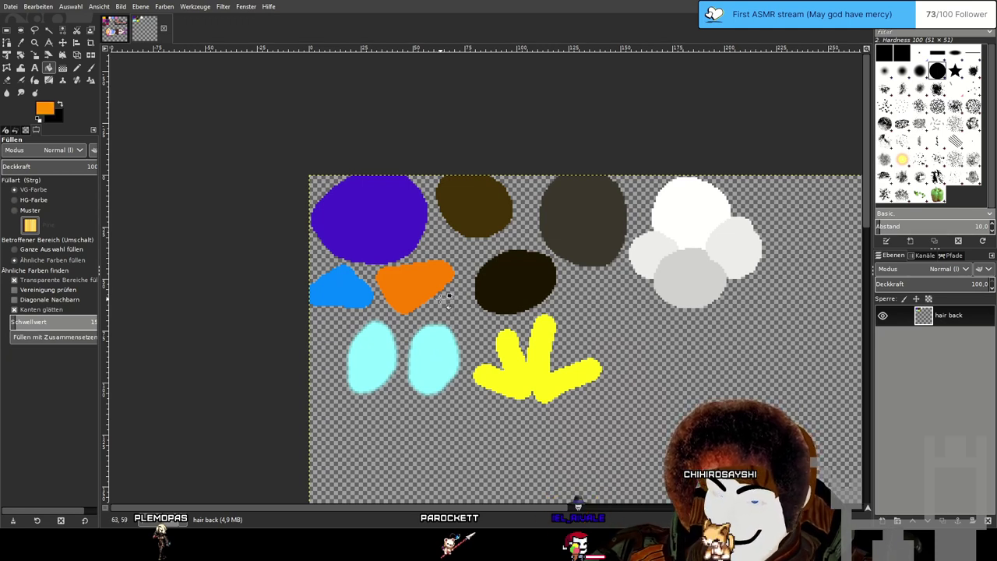
click(416, 280)
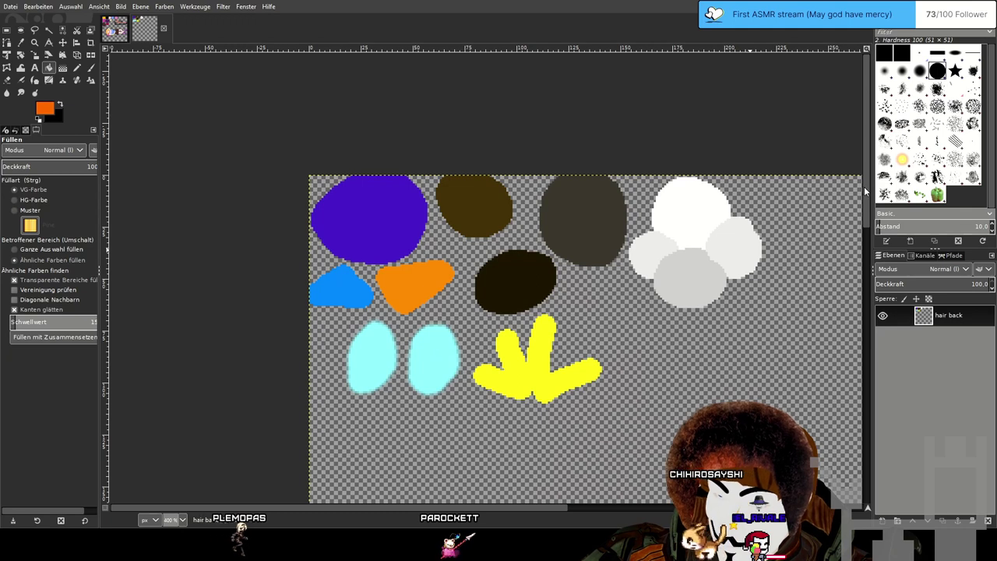
drag(819, 83, 848, 83)
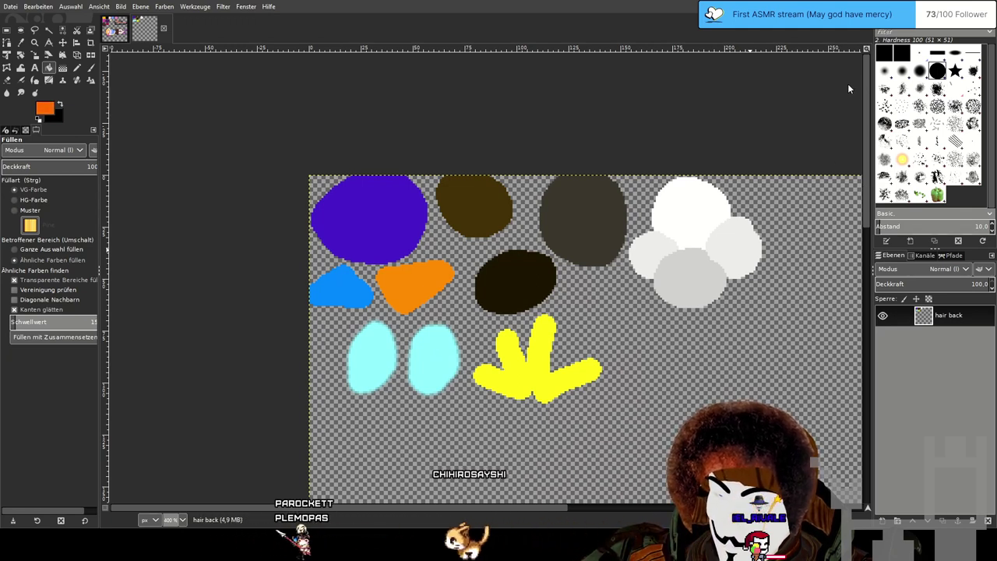
click(408, 283)
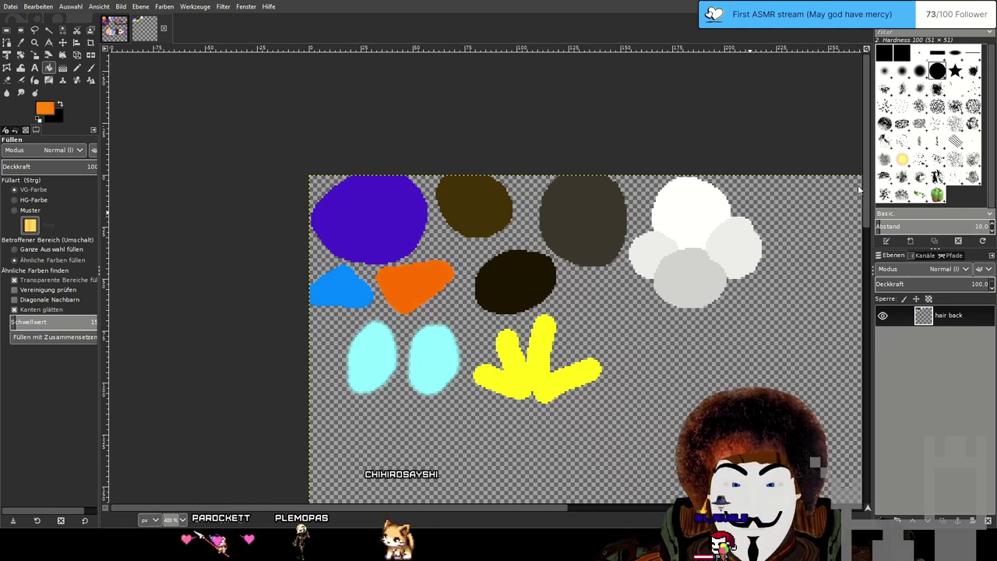
key(ctrl+z)
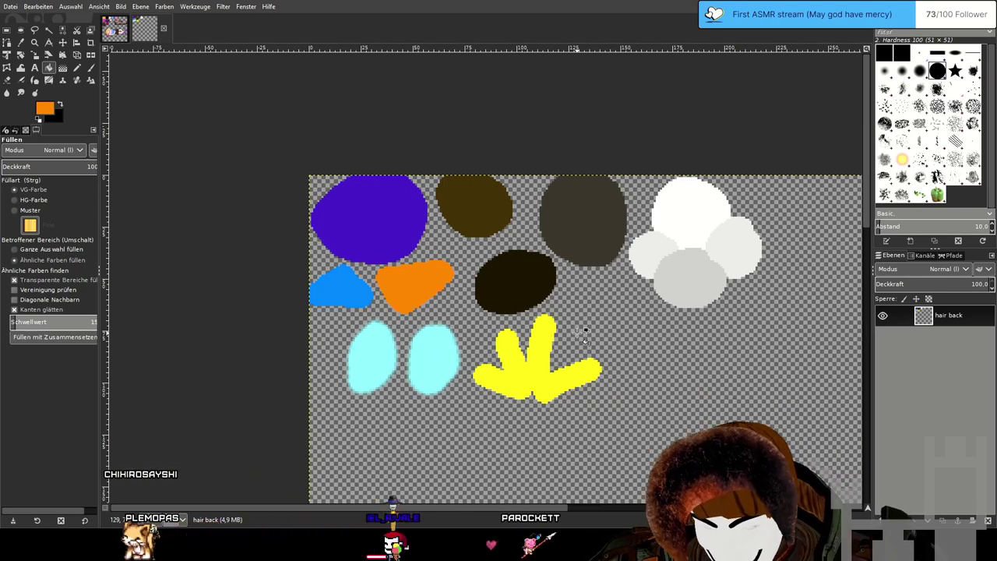
scroll(538, 264, down, 1)
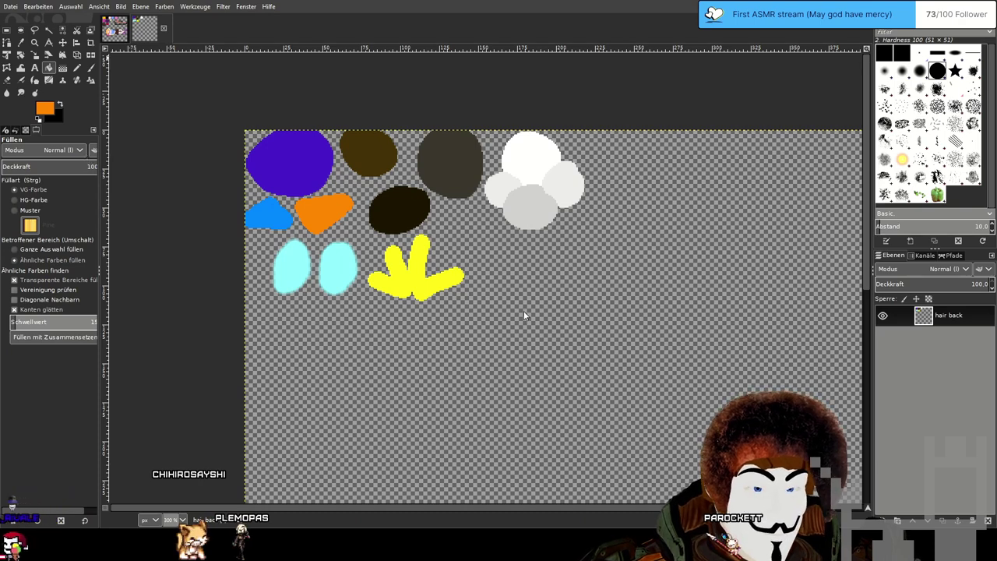
Compare the colour blobs against the character drawing, then save the image.
click(119, 35)
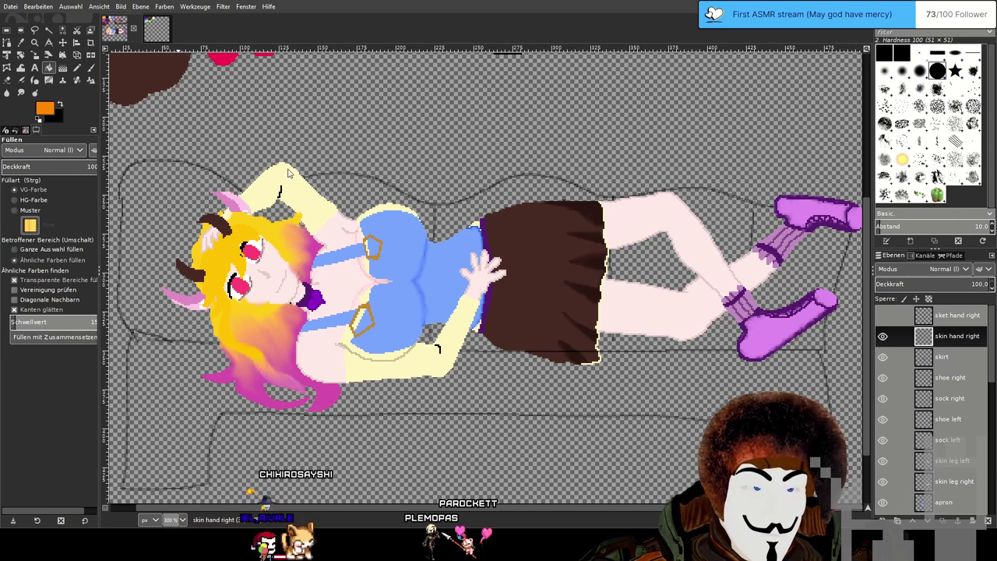
click(156, 32)
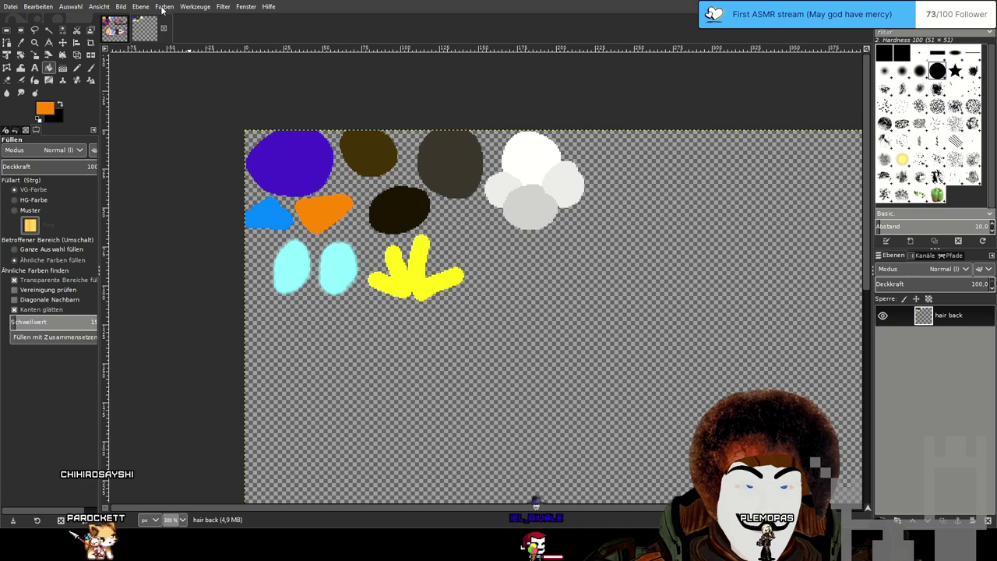
click(114, 32)
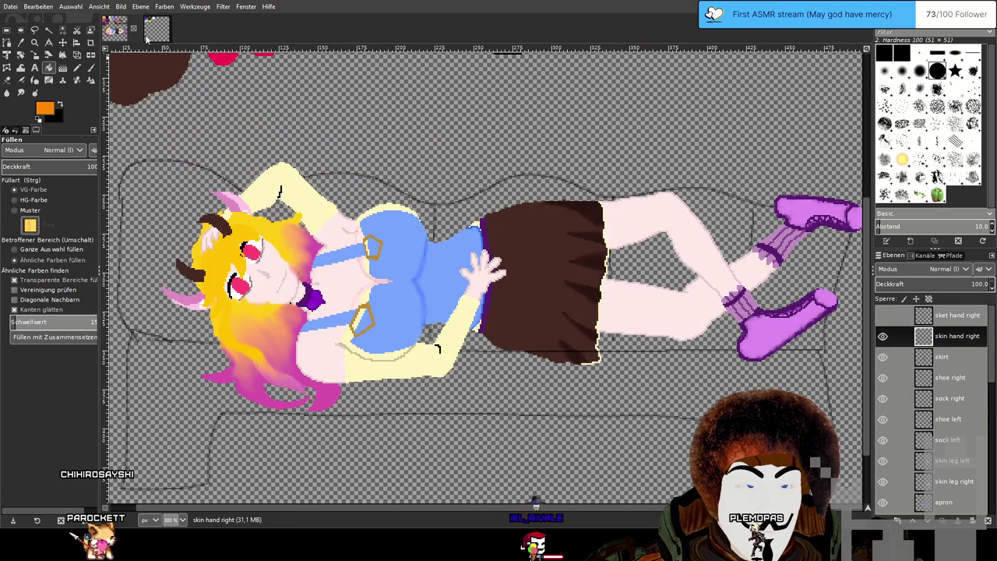
click(150, 32)
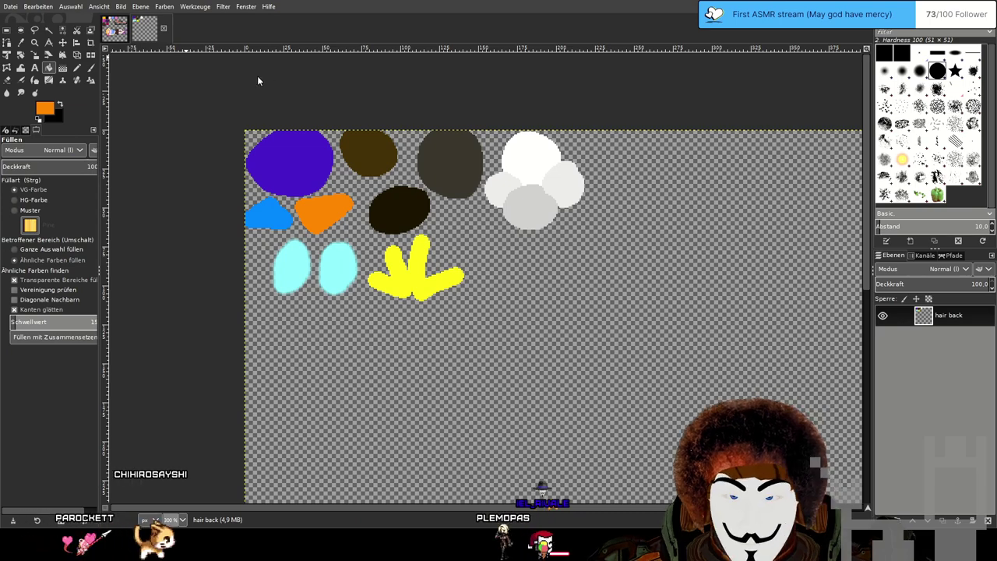
key(ctrl+s)
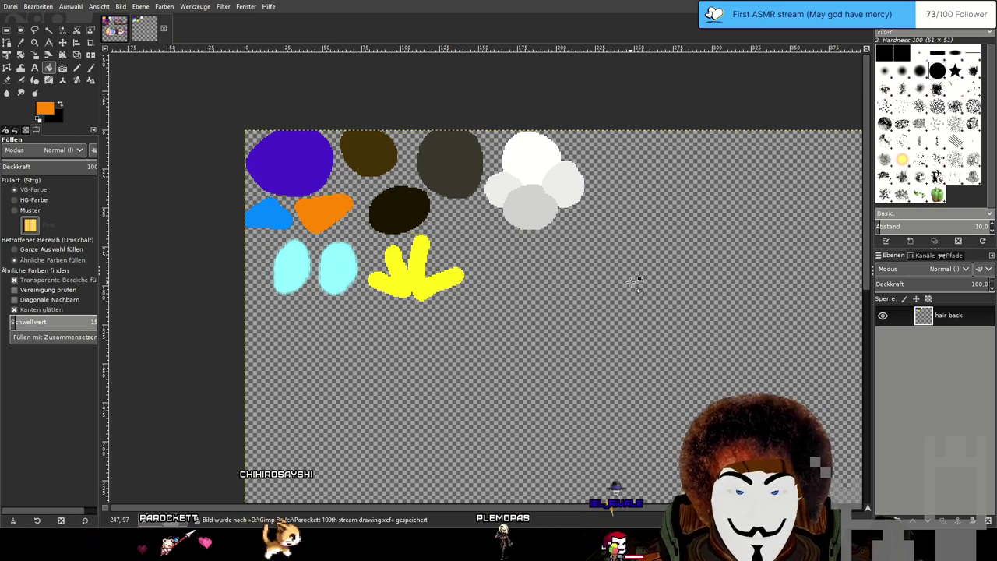
Look over the character drawing once more and return to the colour-blob image.
scroll(478, 239, down, 3)
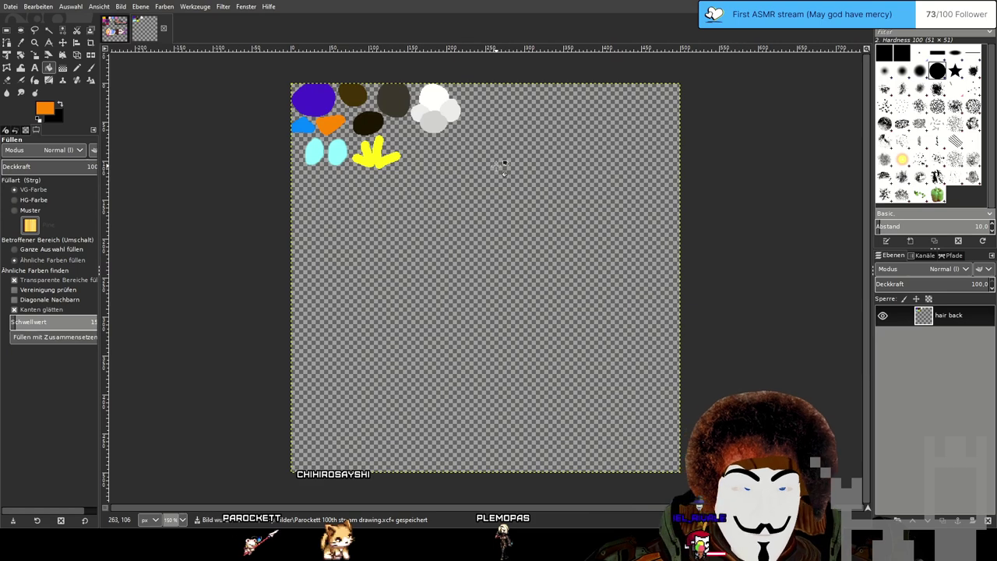
scroll(462, 213, up, 2)
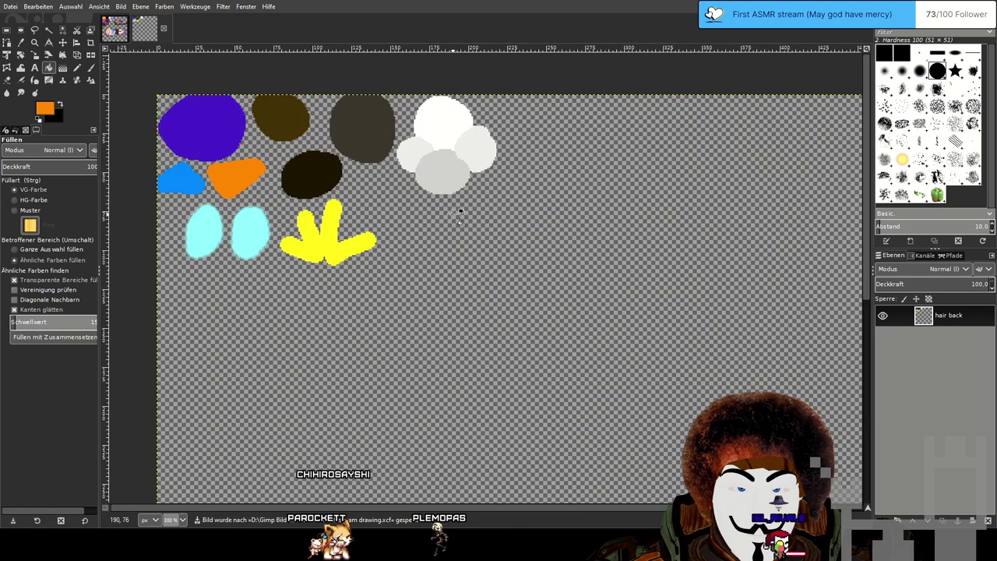
click(114, 30)
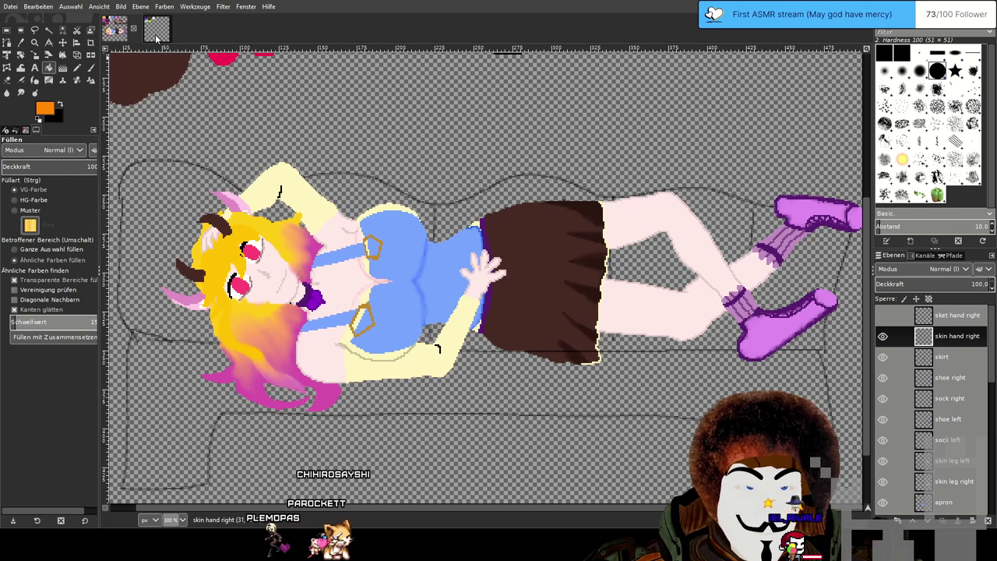
scroll(465, 199, down, 6)
scroll(466, 199, right, 4)
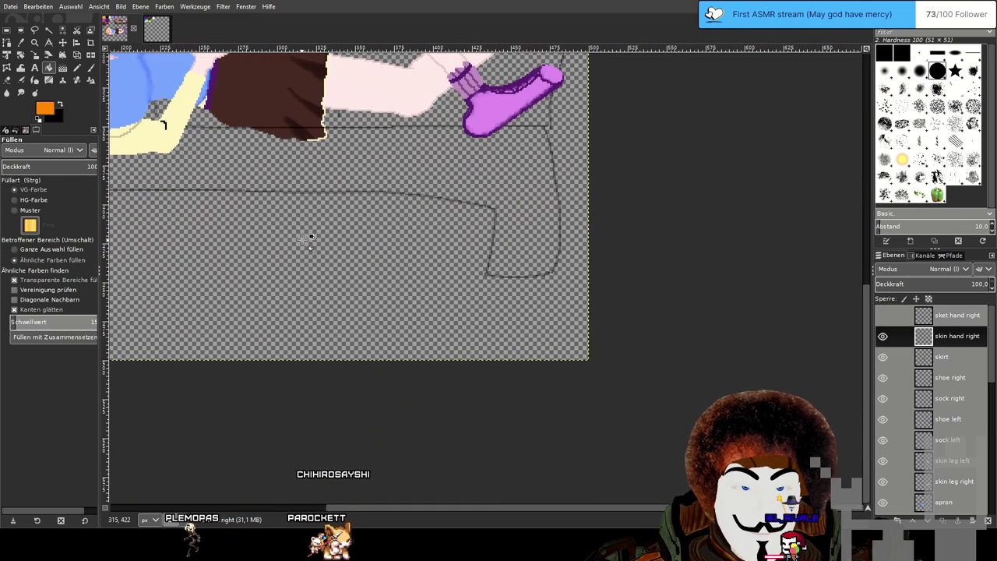
scroll(445, 151, up, 2)
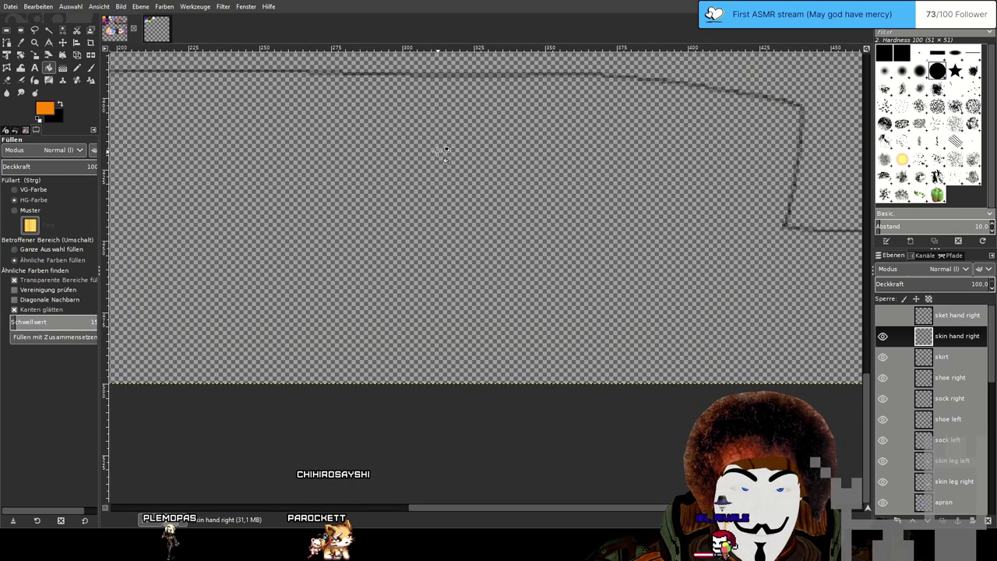
click(153, 32)
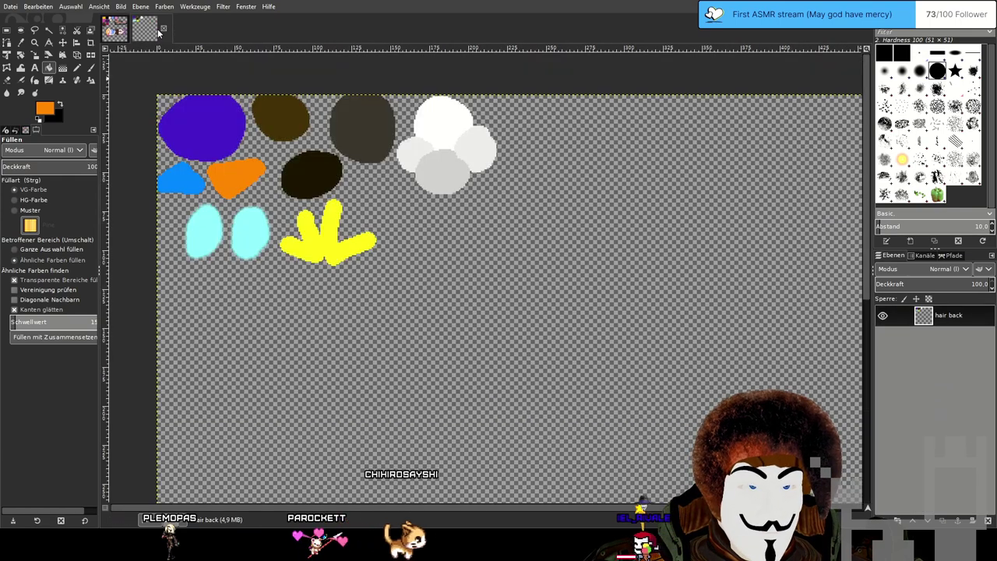
scroll(510, 160, down, 1)
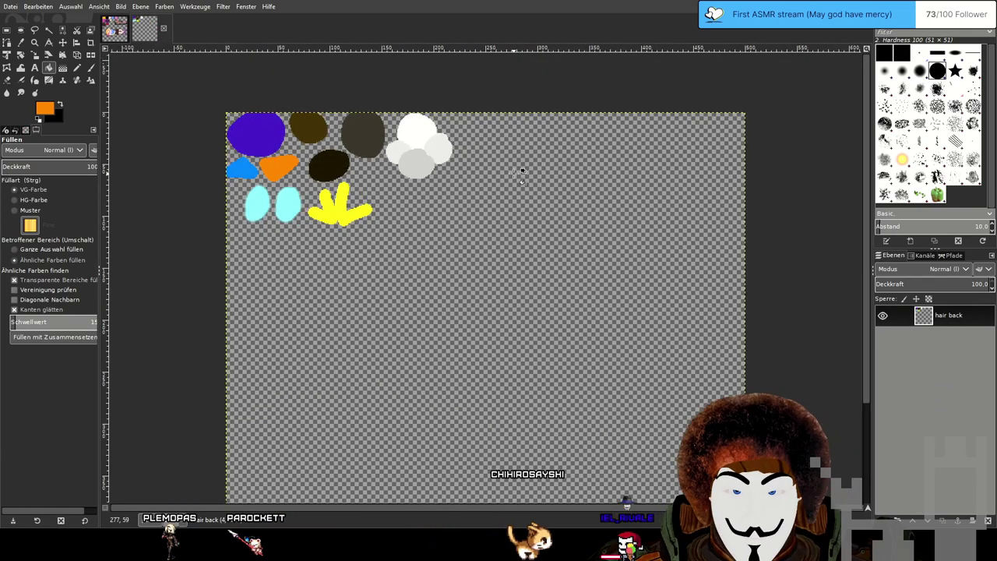
scroll(514, 156, down, 2)
scroll(530, 132, down, 1)
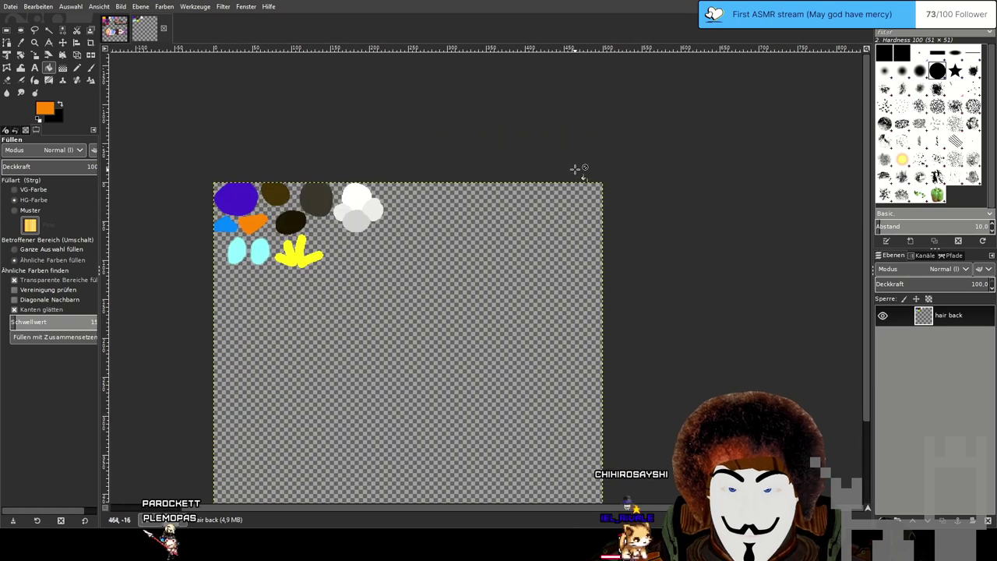
scroll(579, 169, up, 2)
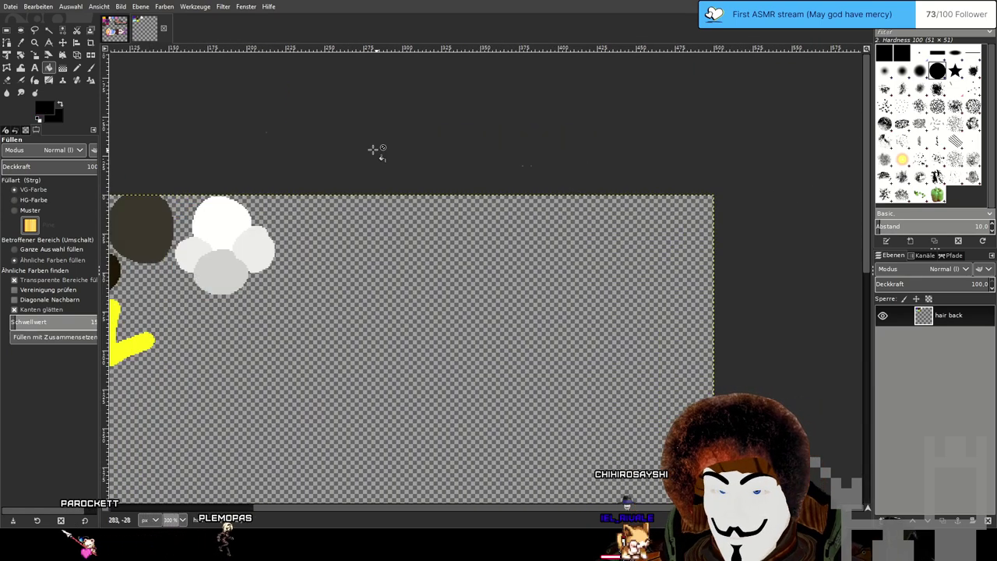
Switch to the Pencil and undo a stray thick black freehand loop.
key(n)
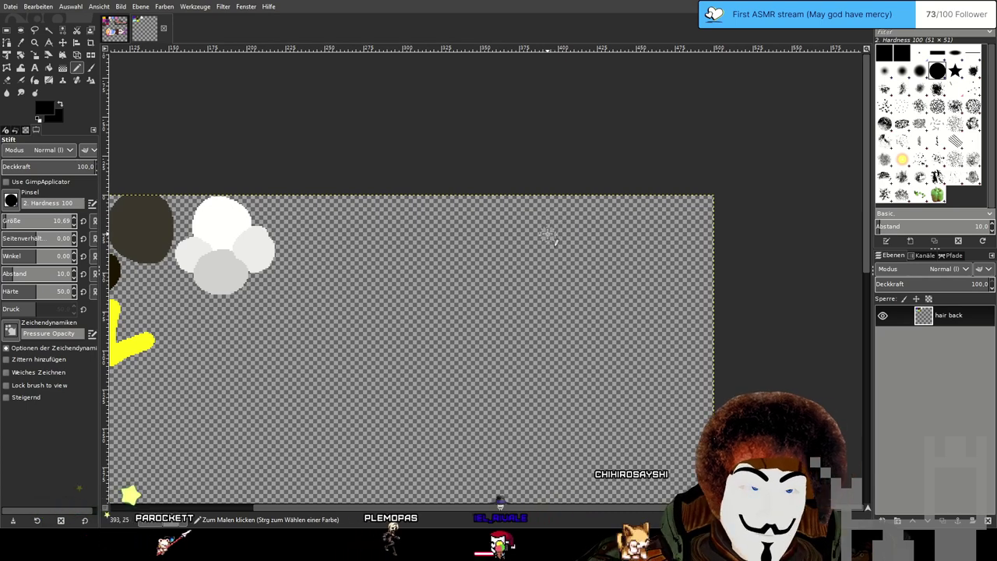
drag(655, 264, 626, 291)
ctrl+scroll(615, 278, down, 1)
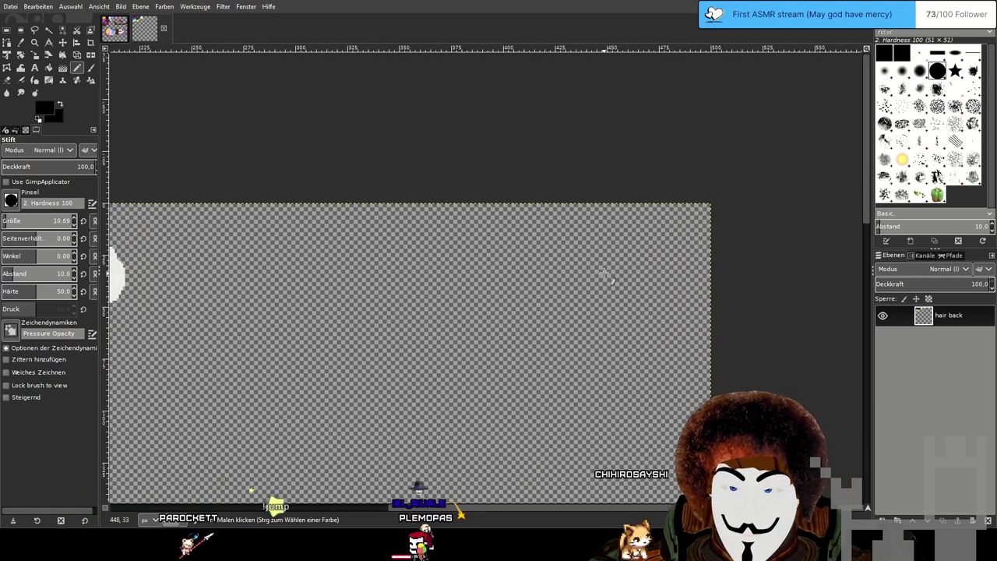
mouse_move(612, 224)
mouse_down()
mouse_move(551, 279)
mouse_move(616, 256)
mouse_move(616, 232)
mouse_up()
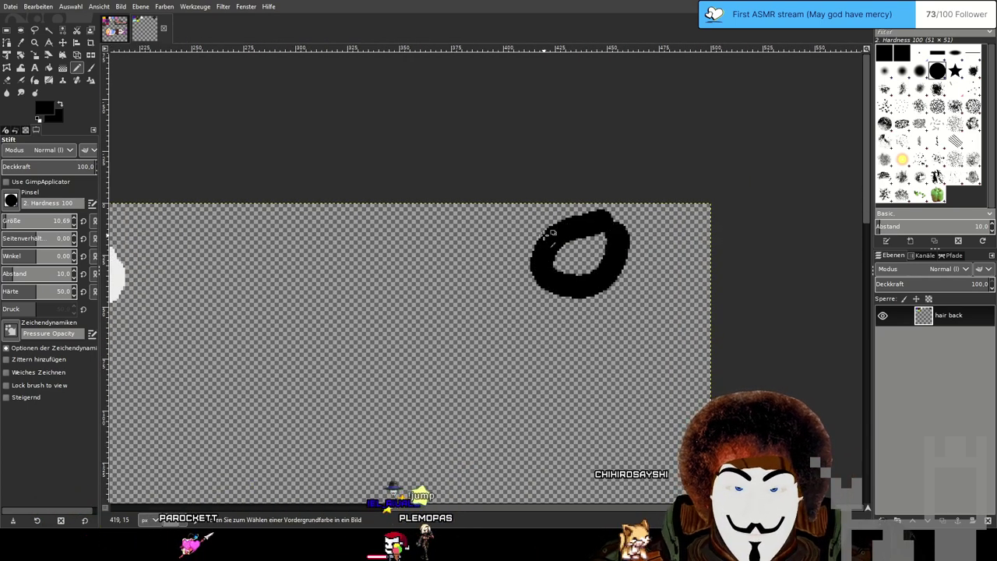
key(ctrl+z)
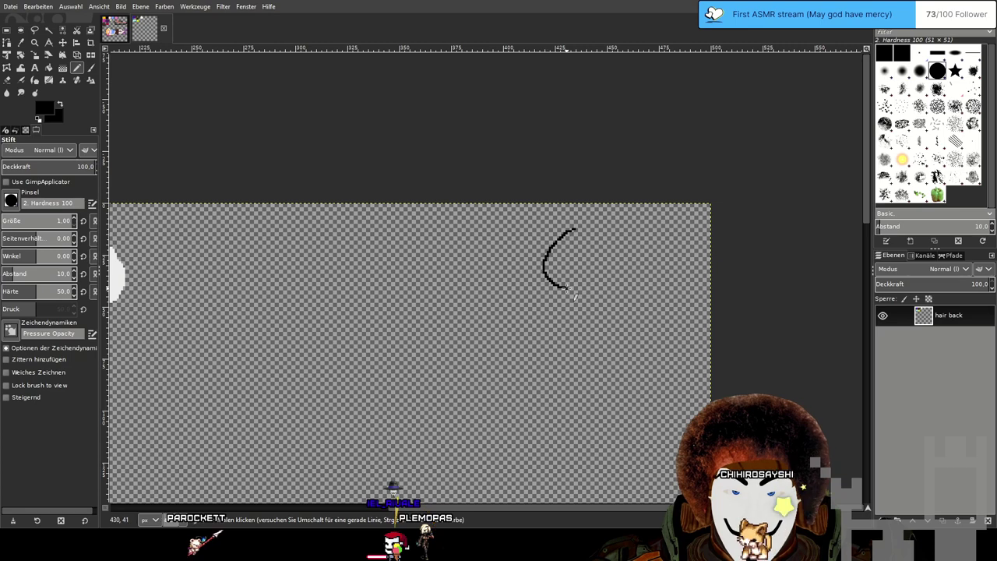
scroll(580, 265, up, 2)
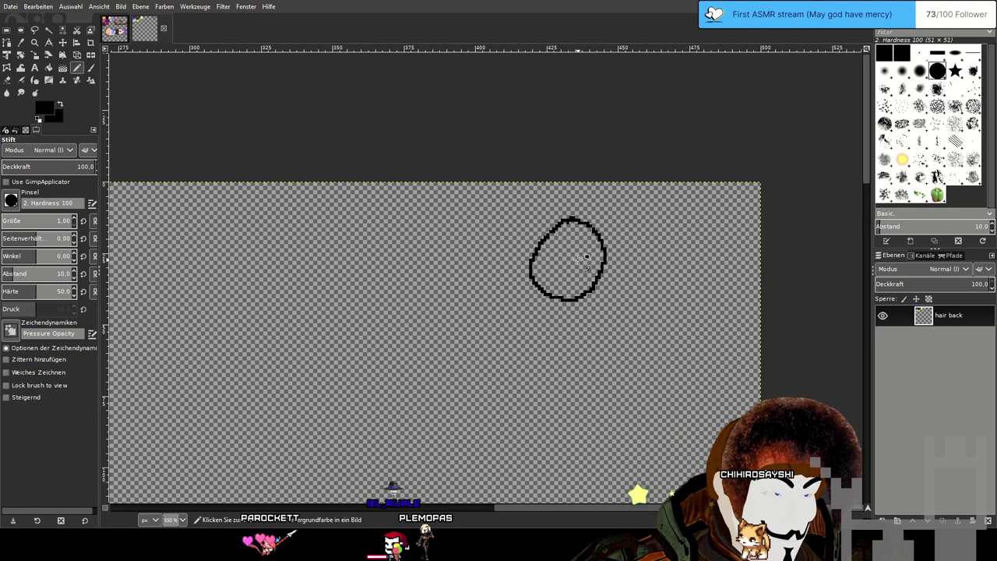
Fill in the eye, thicken the grin, and close the left eye's remaining gaps.
mouse_move(563, 236)
mouse_down()
mouse_move(556, 260)
mouse_move(563, 243)
mouse_move(552, 235)
mouse_move(590, 255)
mouse_move(592, 233)
mouse_up()
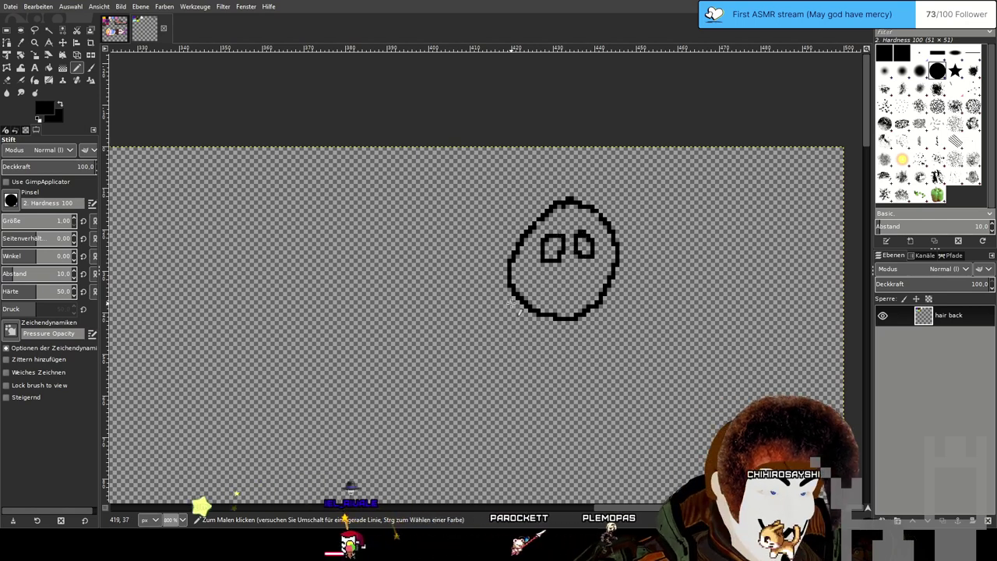
mouse_move(534, 277)
mouse_down()
mouse_move(591, 272)
mouse_move(577, 290)
mouse_move(552, 293)
mouse_move(557, 301)
mouse_move(532, 279)
mouse_up()
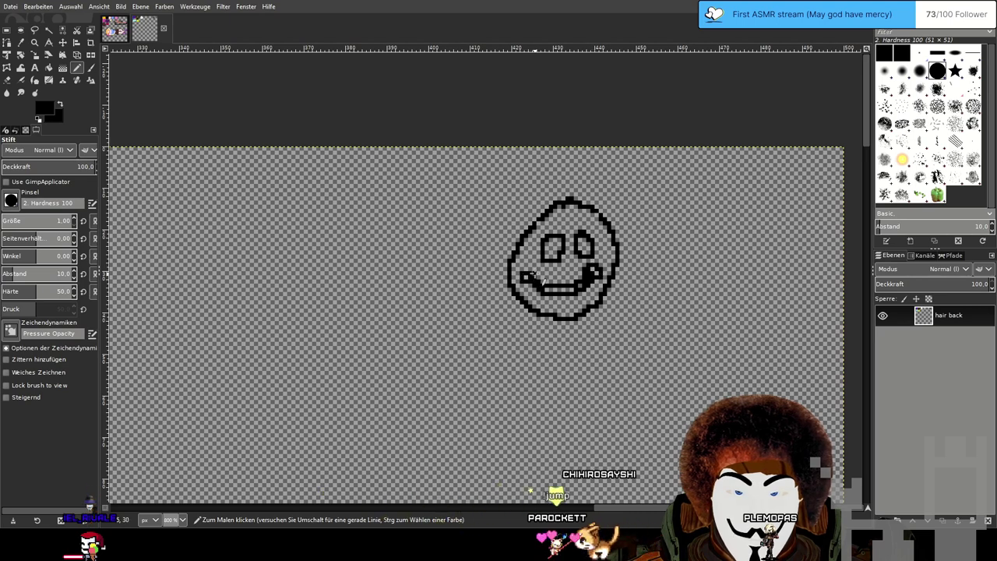
drag(527, 275, 559, 289)
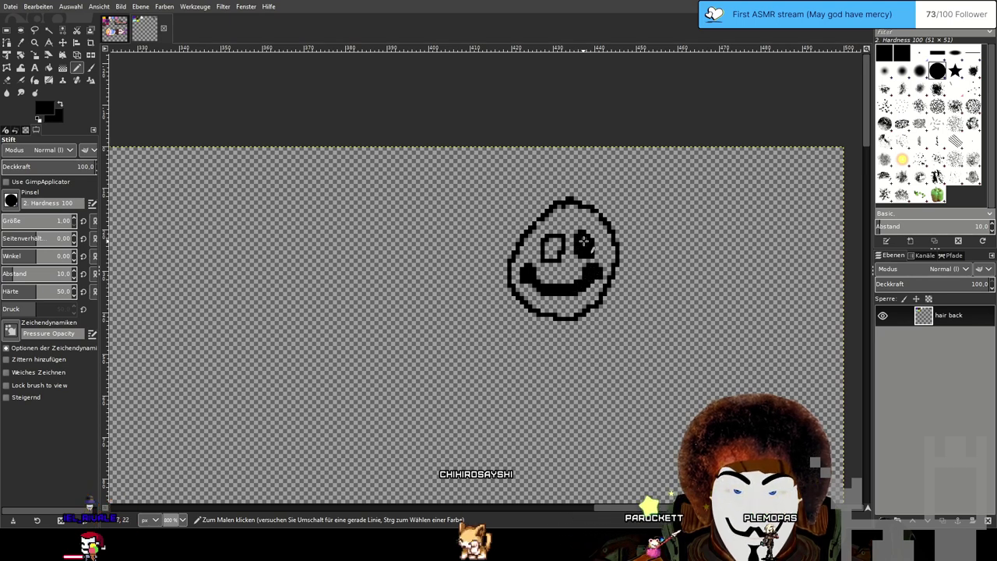
drag(549, 248, 552, 259)
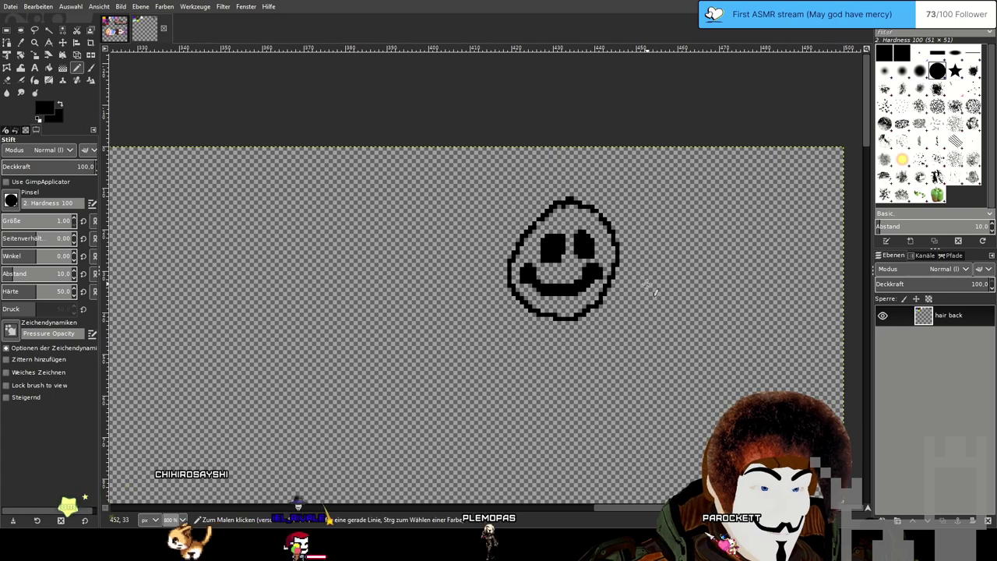
drag(651, 285, 595, 281)
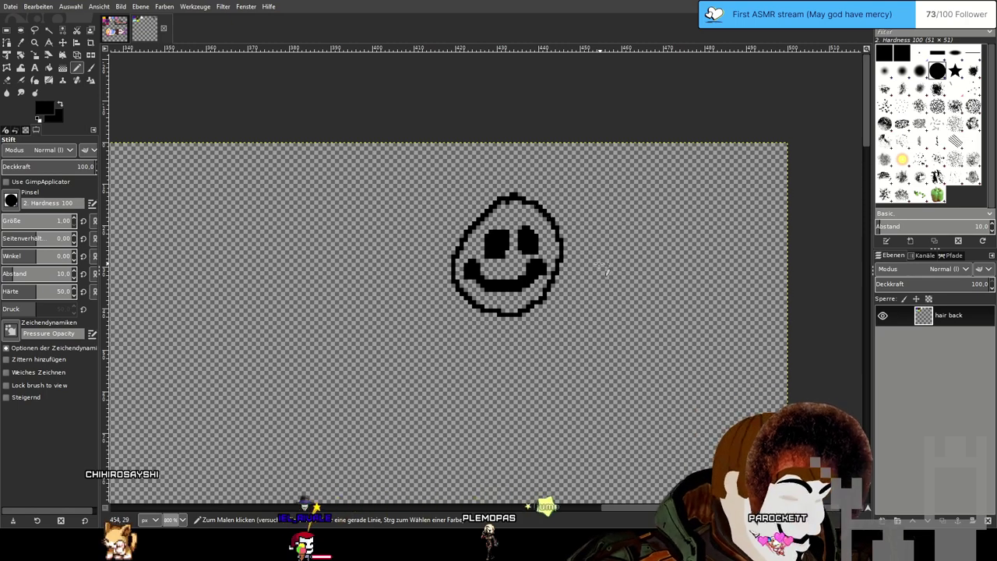
Paint the smiley's pupils blue, then swap the colour back to black.
click(989, 209)
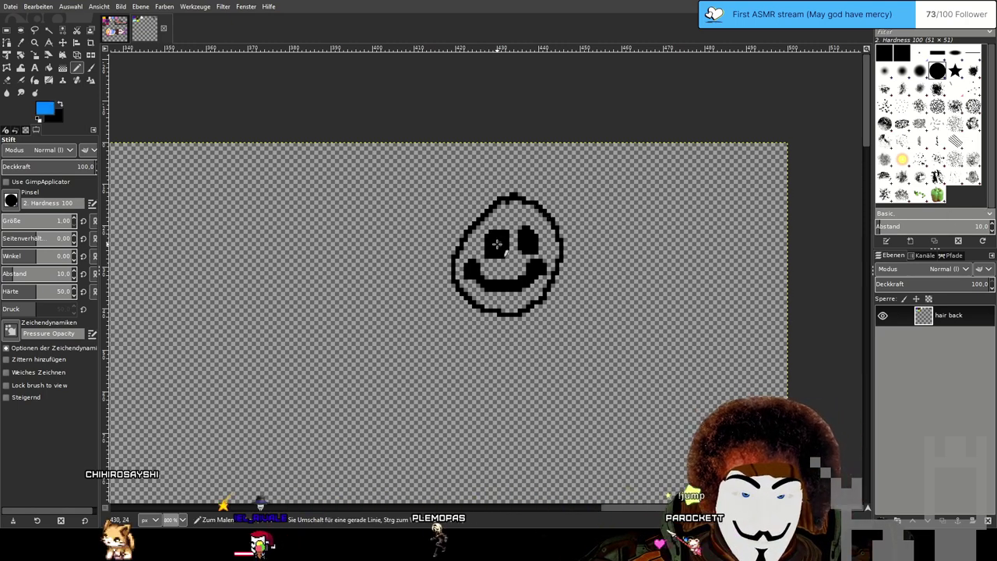
mouse_move(498, 234)
mouse_down()
mouse_move(495, 252)
mouse_move(526, 246)
mouse_up()
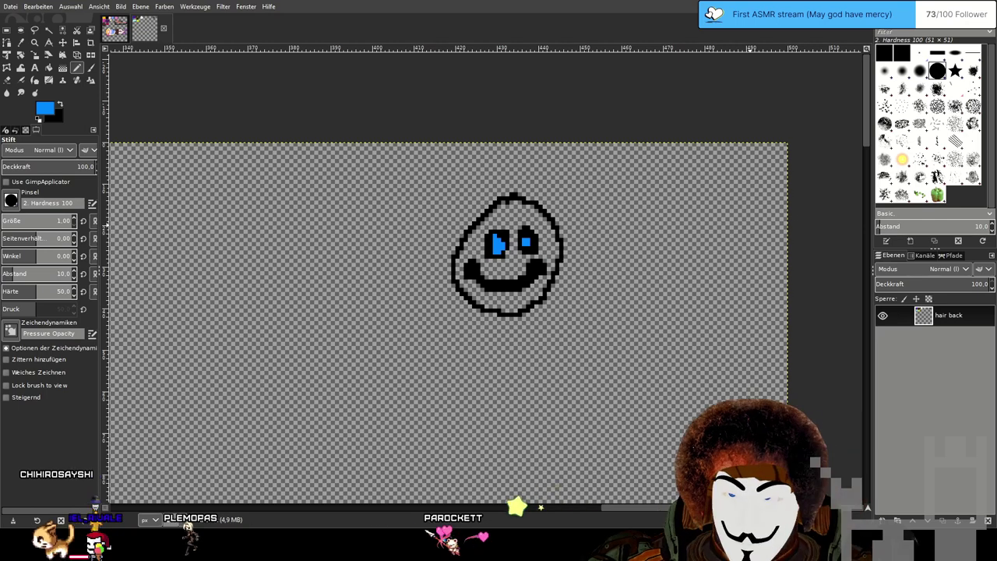
key(x)
Pencil the second leg under the body and the left arm.
scroll(513, 321, down, 3)
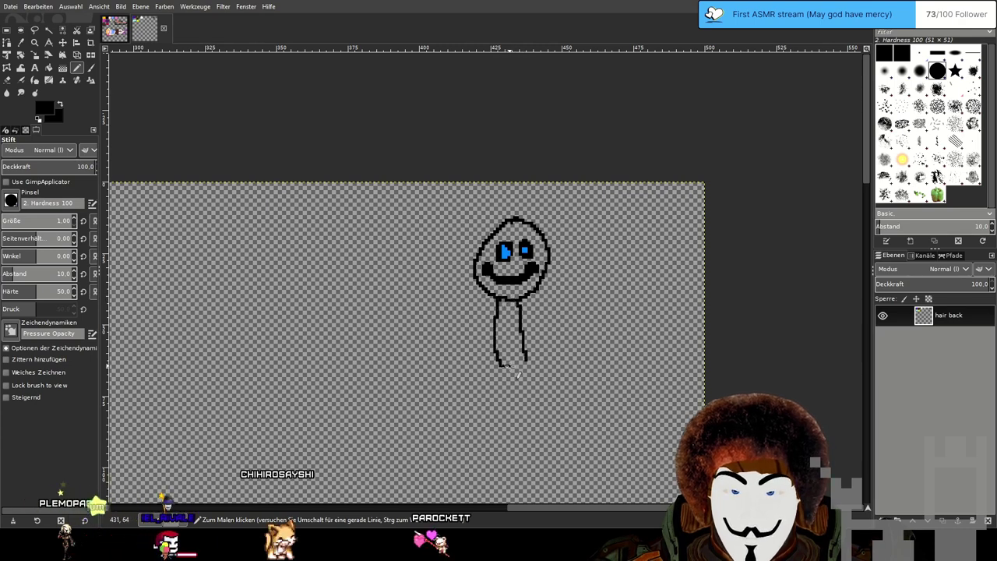
scroll(524, 331, down, 2)
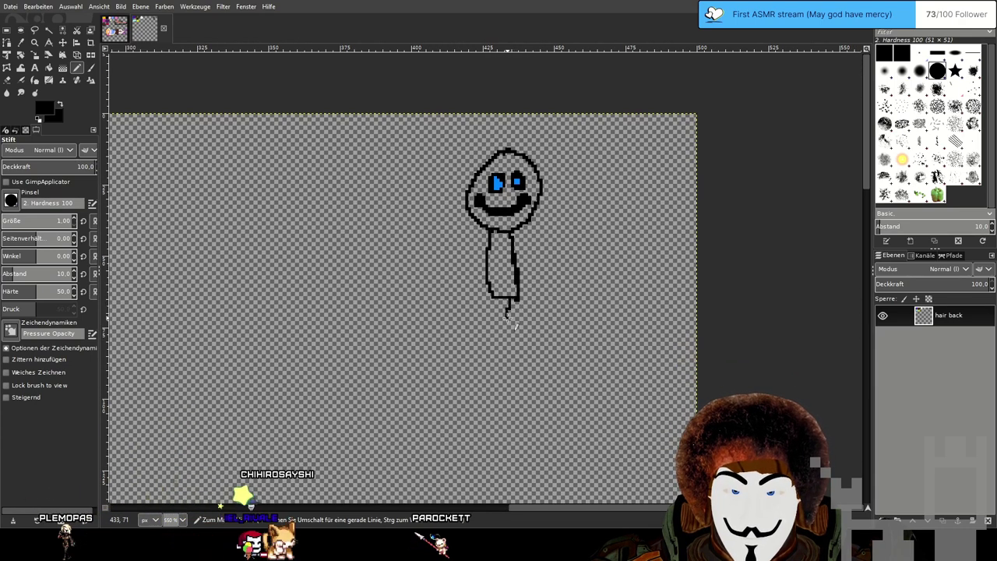
mouse_move(491, 299)
mouse_down()
mouse_move(479, 358)
mouse_move(504, 307)
mouse_up()
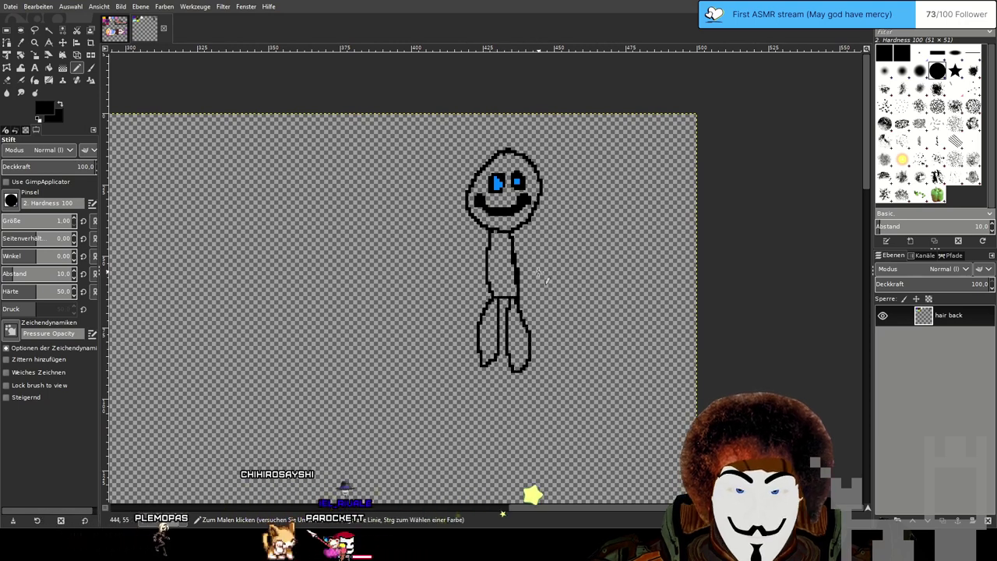
scroll(537, 274, up, 1)
scroll(537, 266, up, 1)
drag(464, 261, 436, 274)
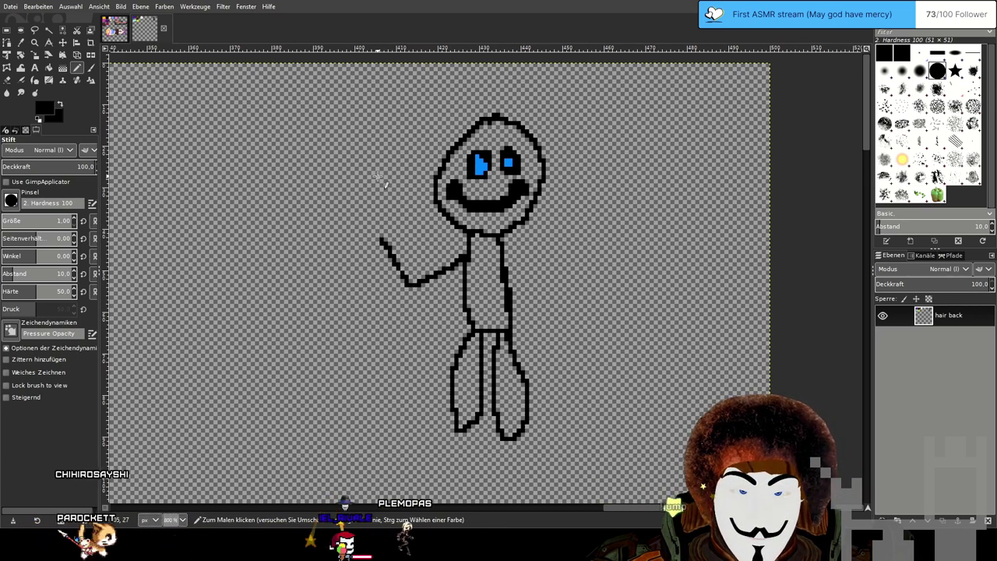
Draw a flag shape in the left hand and the arm's lower outline.
mouse_move(378, 172)
mouse_down()
mouse_move(349, 214)
mouse_move(332, 206)
mouse_up()
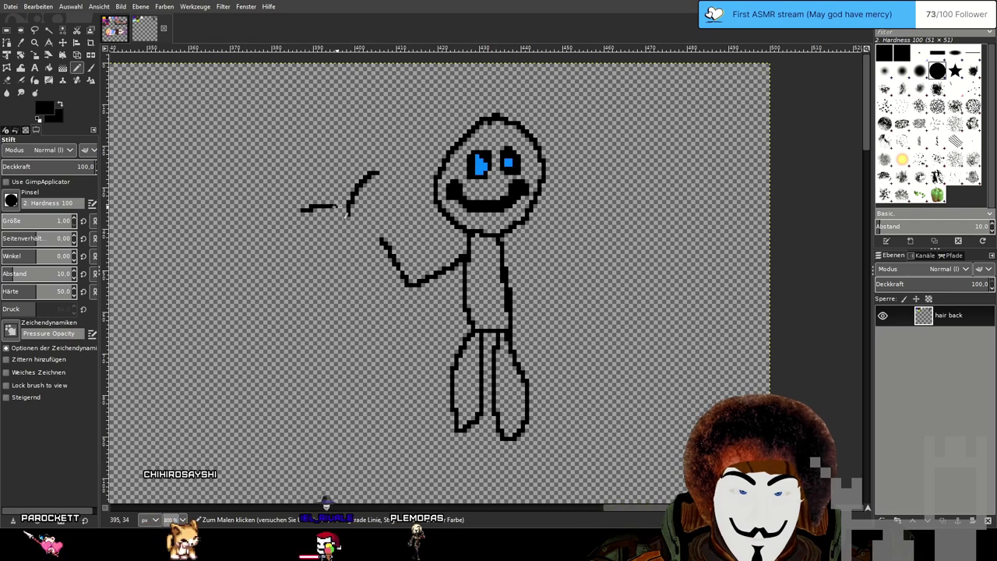
drag(375, 173, 403, 216)
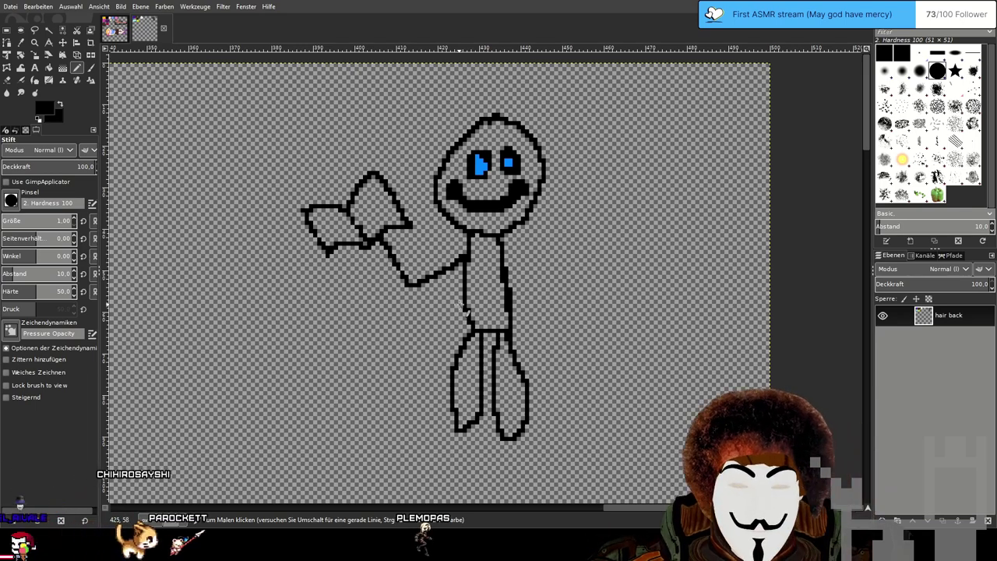
scroll(390, 248, down, 1)
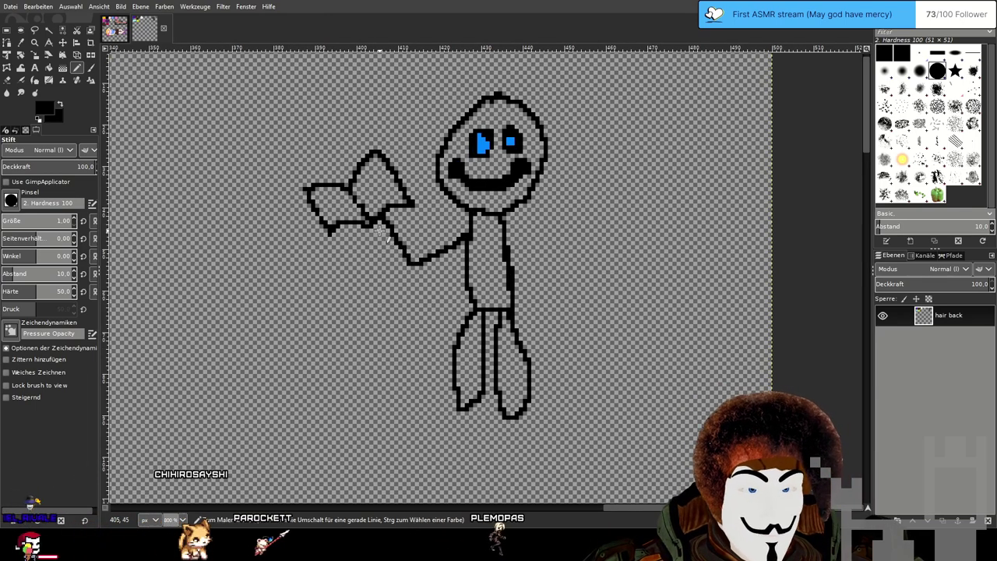
mouse_move(371, 226)
mouse_down()
mouse_move(406, 280)
mouse_move(473, 252)
mouse_up()
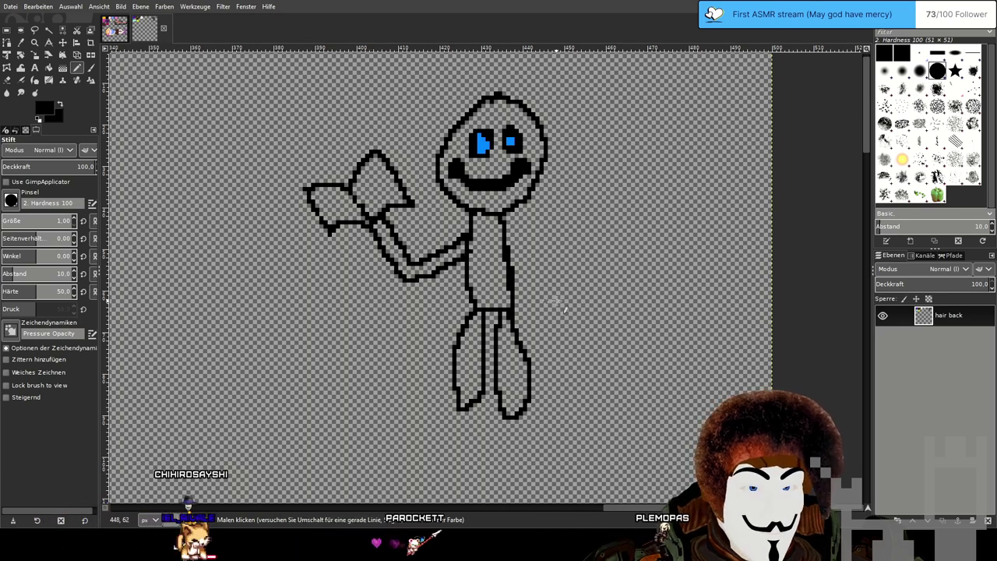
Draw the right arm from the shoulder with fingers on the hand.
drag(577, 290, 558, 273)
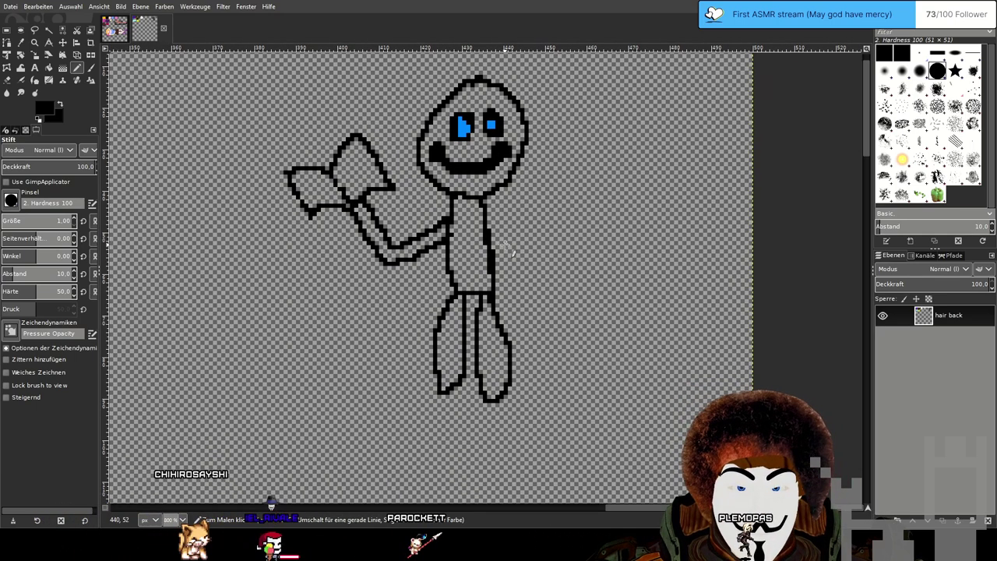
mouse_move(486, 205)
mouse_down()
mouse_move(540, 216)
mouse_move(569, 176)
mouse_move(500, 226)
mouse_move(548, 236)
mouse_up()
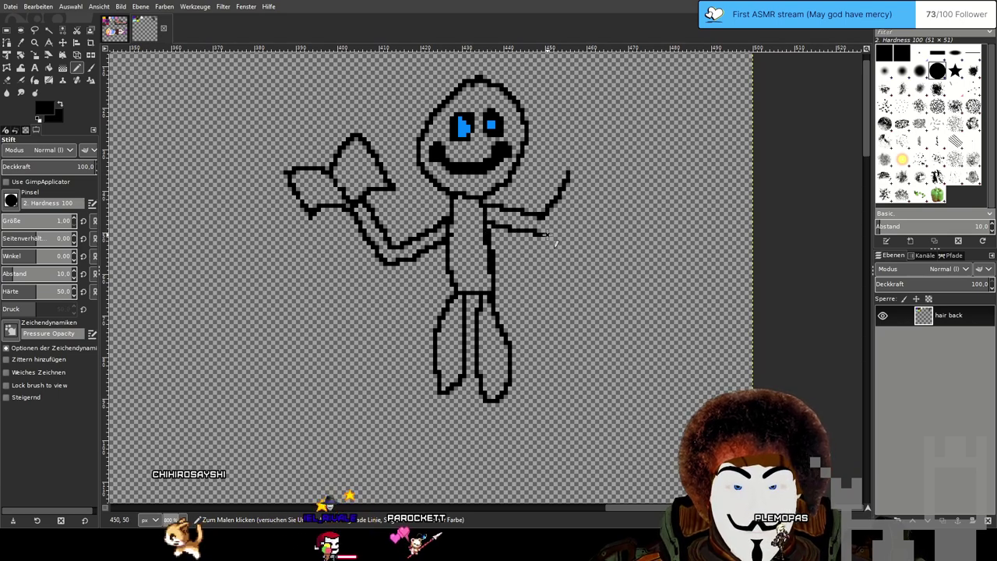
mouse_move(573, 172)
mouse_down()
mouse_move(573, 157)
mouse_move(590, 161)
mouse_up()
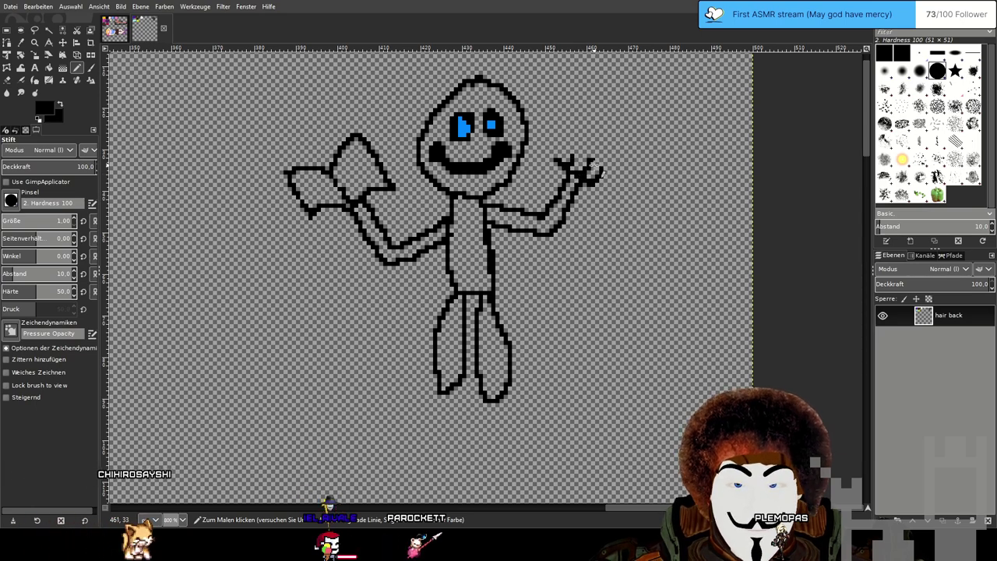
Replace a crossed-out heart above the right hand with a zigzag.
drag(646, 157, 619, 192)
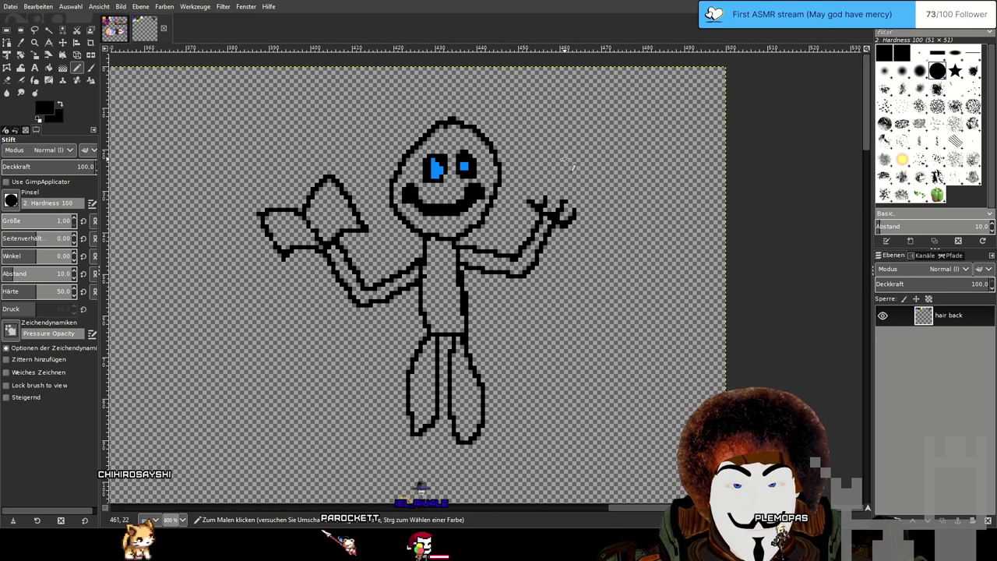
mouse_move(570, 137)
mouse_down()
mouse_move(542, 166)
mouse_move(556, 180)
mouse_move(588, 140)
mouse_move(629, 151)
mouse_move(567, 199)
mouse_up()
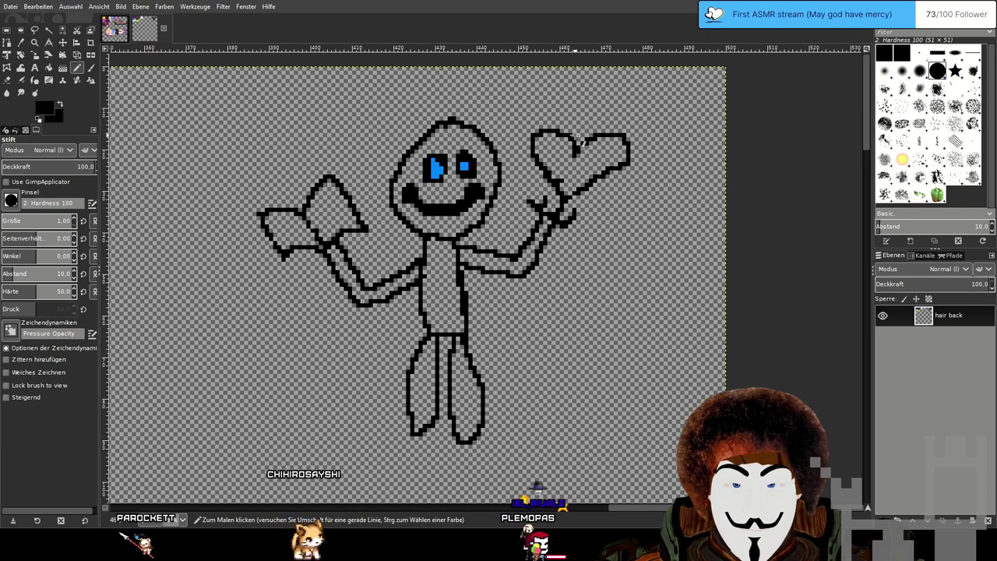
drag(550, 120, 621, 200)
drag(621, 128, 521, 183)
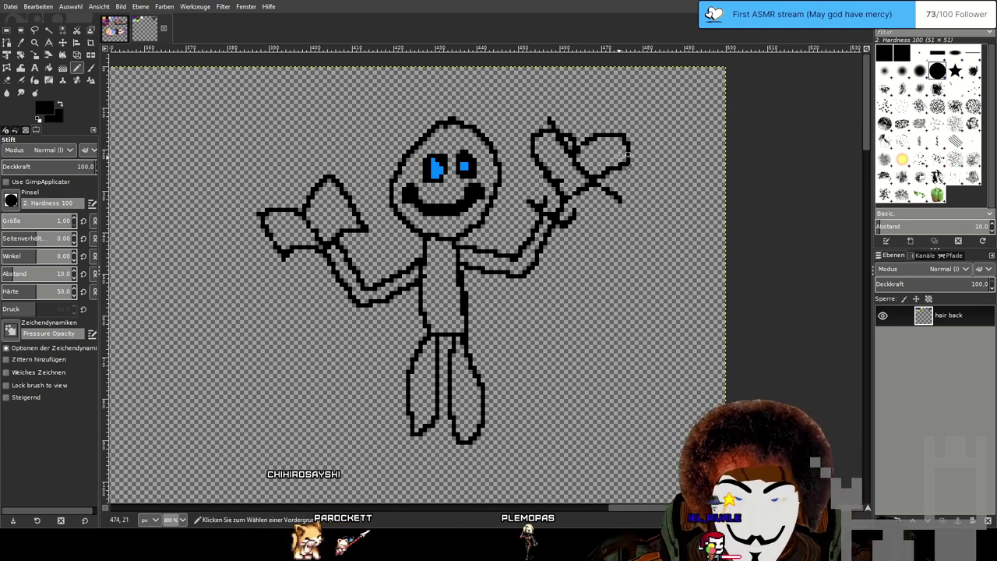
key(ctrl+z)
key(ctrl+z)
key(ctrl+z)
key(ctrl+z)
key(ctrl+z)
mouse_move(546, 200)
mouse_down()
mouse_move(574, 132)
mouse_move(576, 184)
mouse_move(599, 127)
mouse_move(612, 193)
mouse_up()
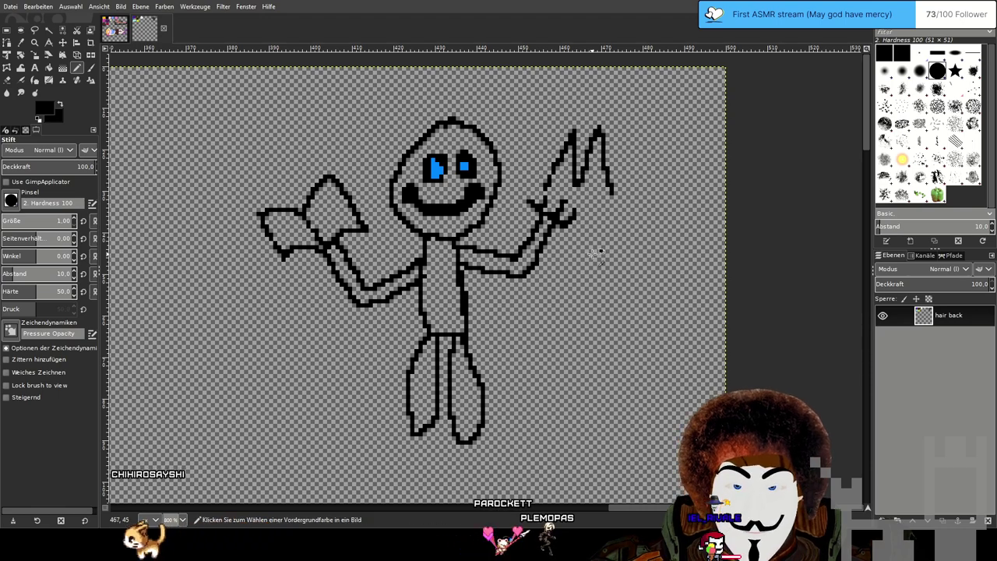
scroll(592, 254, down, 2)
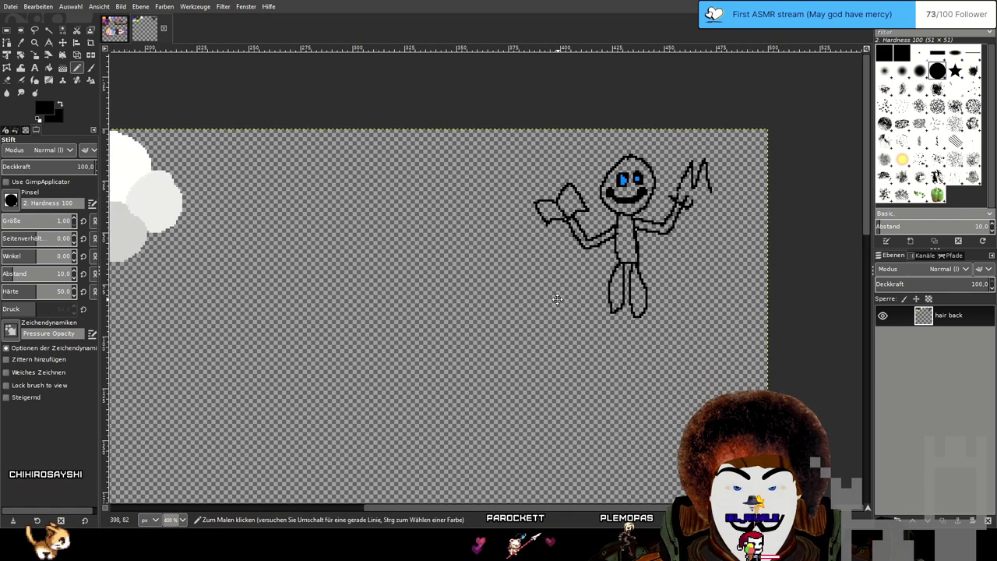
drag(556, 299, 582, 296)
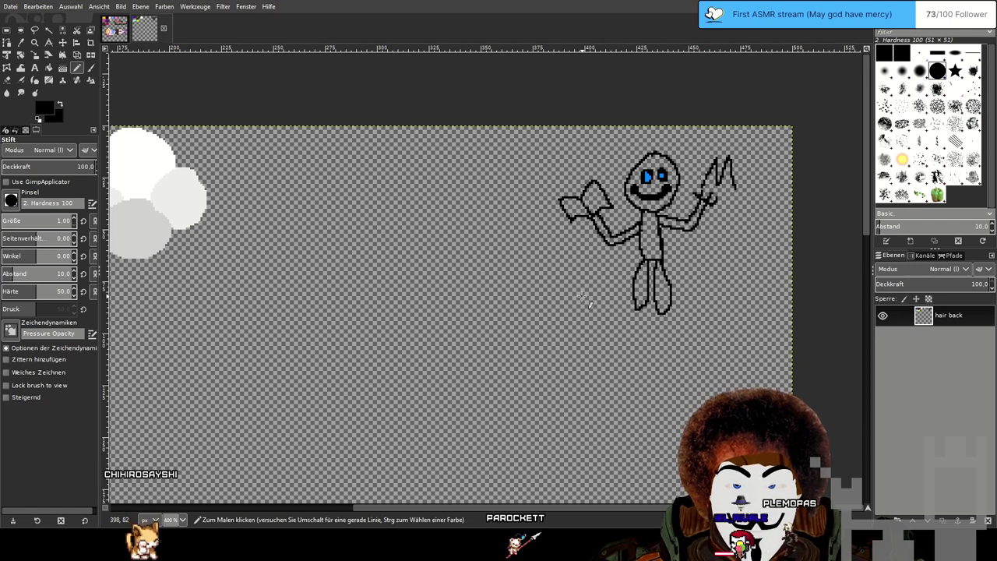
drag(539, 353, 603, 150)
scroll(602, 192, down, 3)
scroll(552, 224, up, 1)
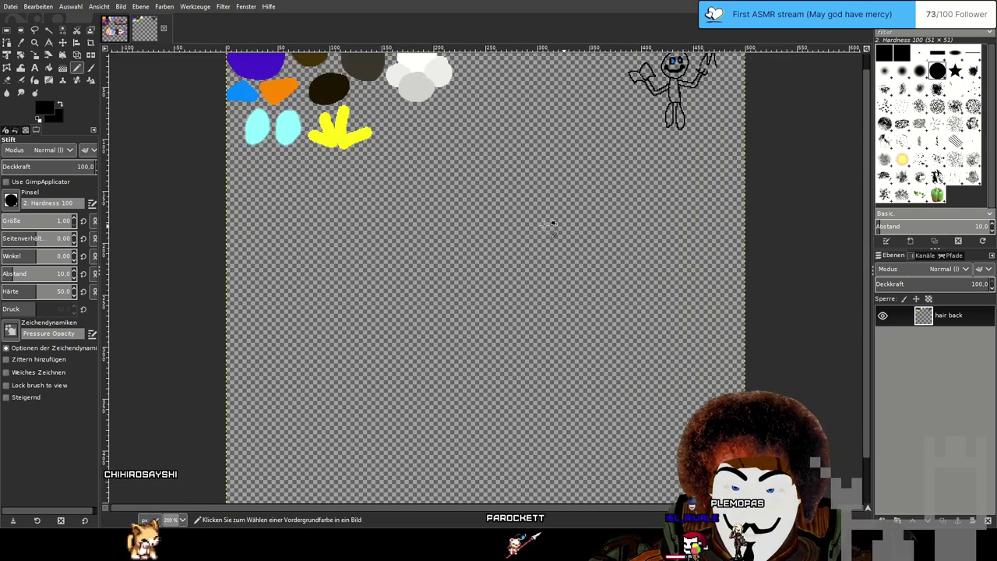
scroll(545, 226, up, 1)
drag(552, 173, 549, 211)
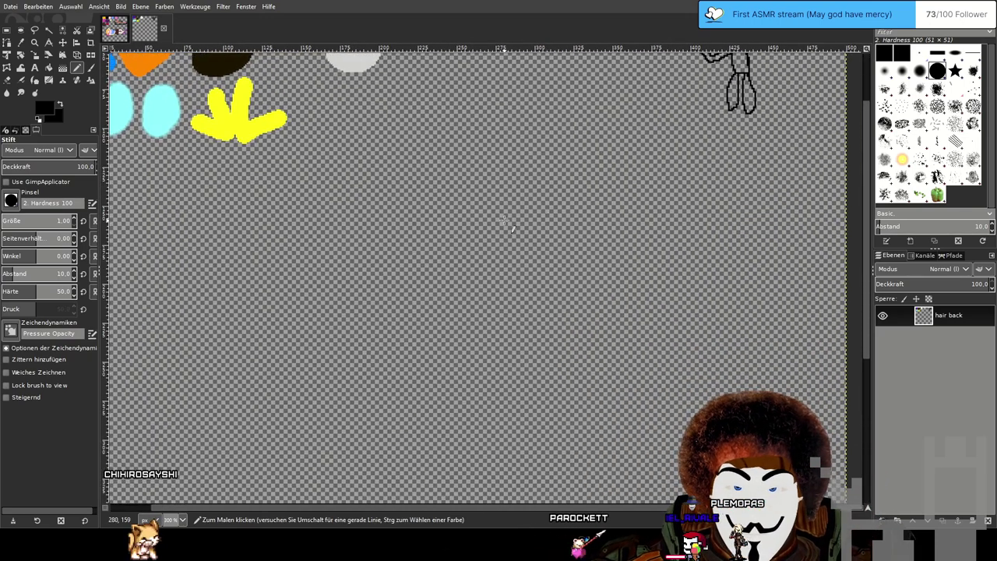
scroll(505, 220, down, 1)
drag(503, 235, 520, 216)
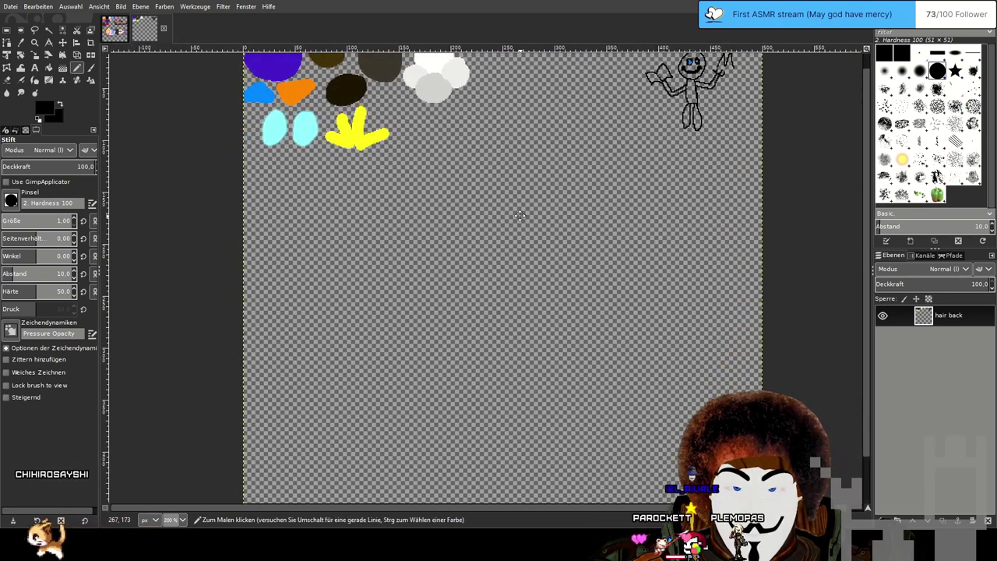
scroll(520, 217, down, 1)
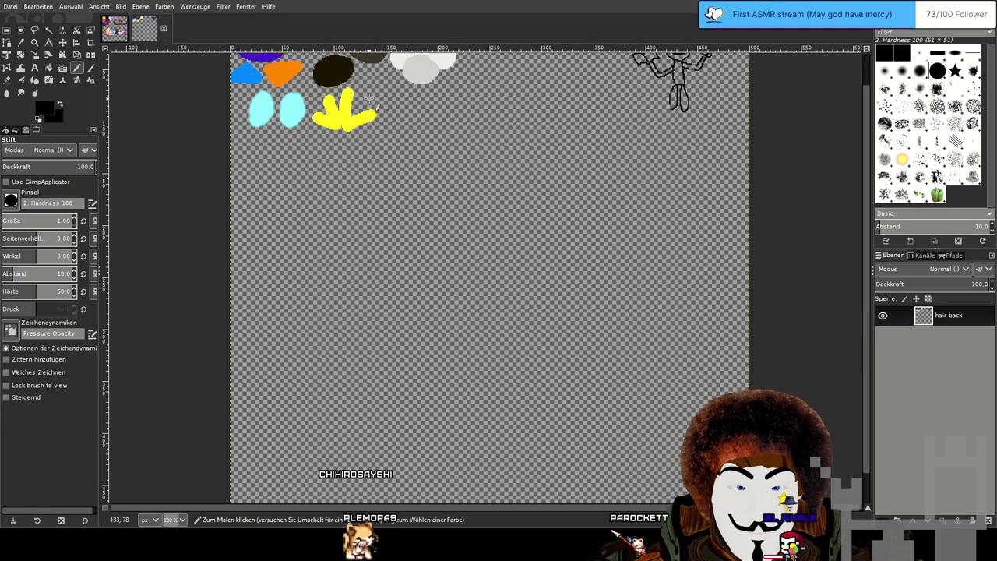
scroll(391, 113, up, 3)
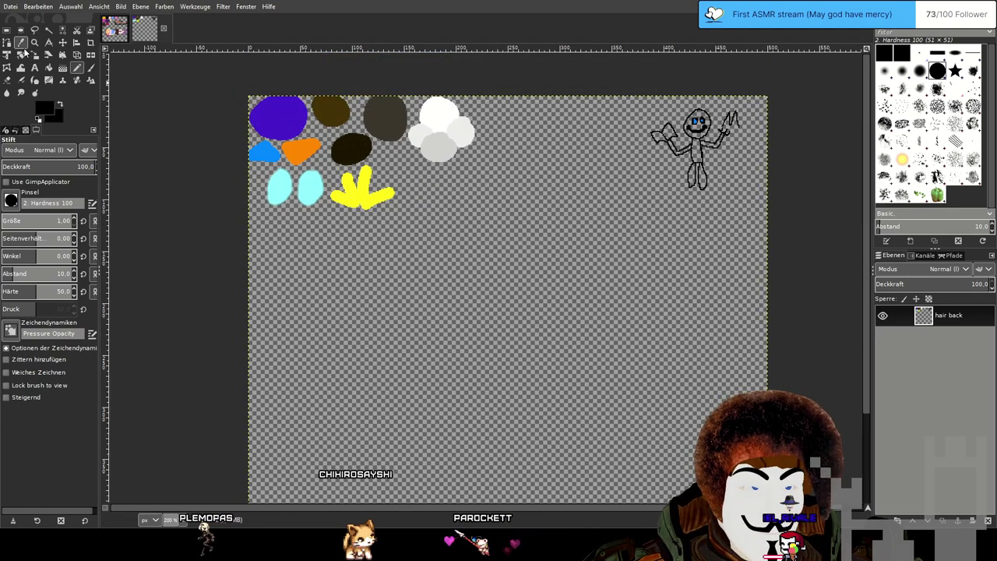
click(21, 42)
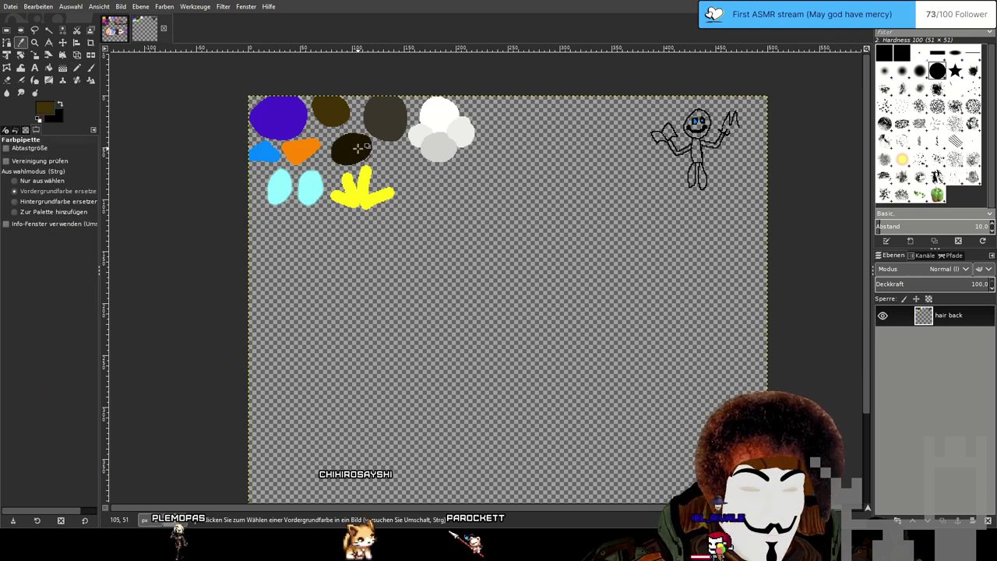
click(75, 68)
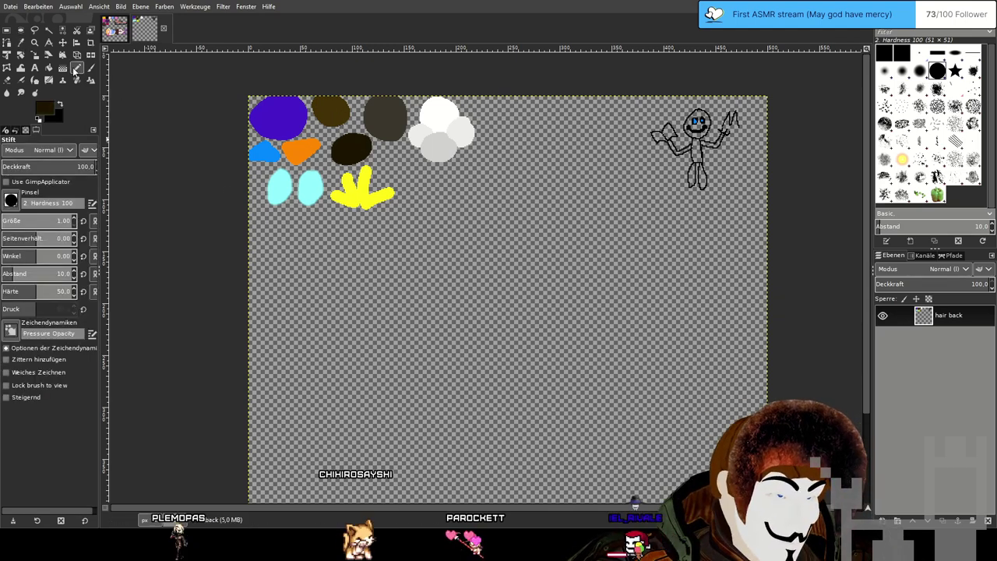
drag(589, 356, 592, 281)
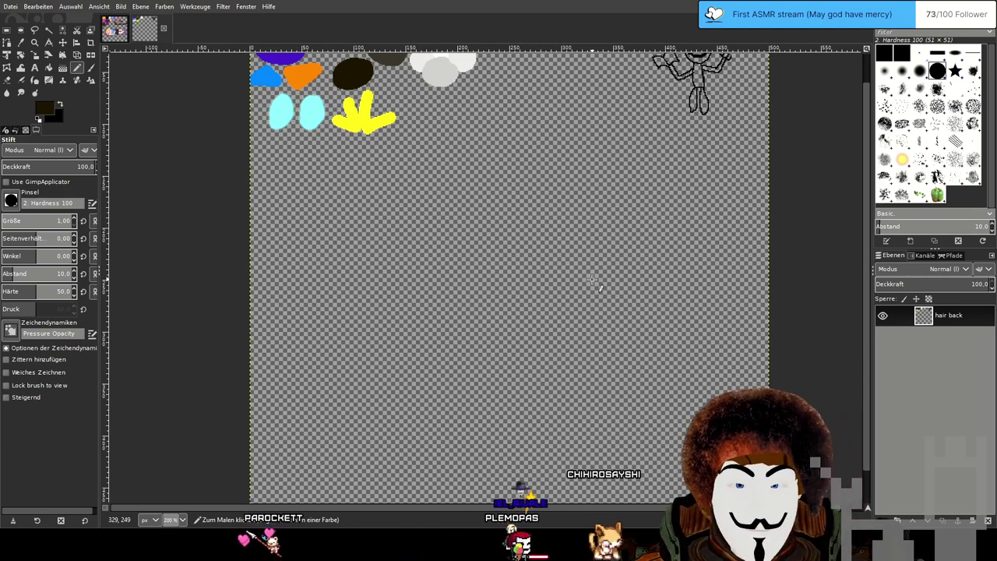
mouse_move(621, 212)
mouse_down()
mouse_move(609, 228)
mouse_move(608, 110)
mouse_move(623, 321)
mouse_move(626, 221)
mouse_up()
scroll(605, 254, up, 1)
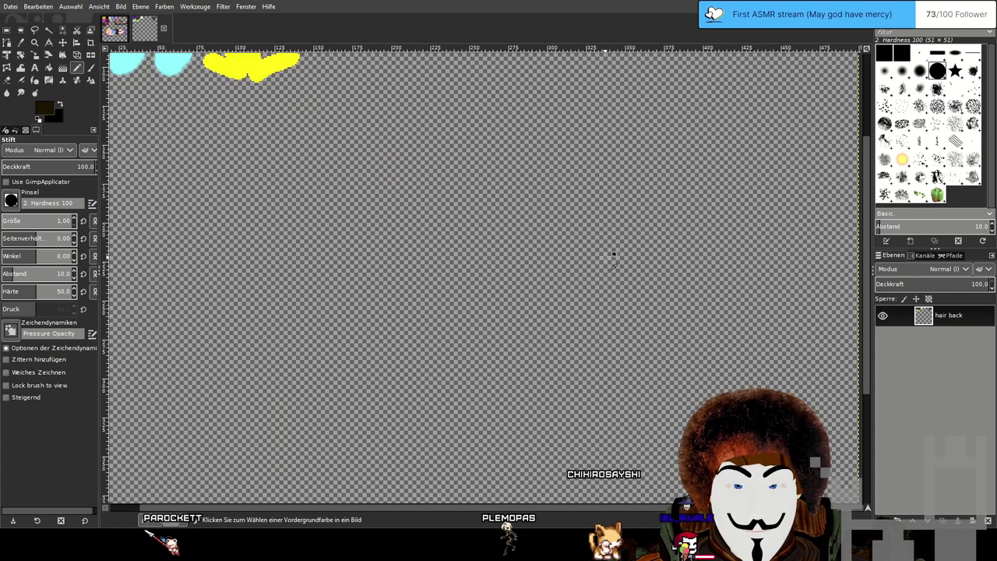
scroll(605, 254, down, 1)
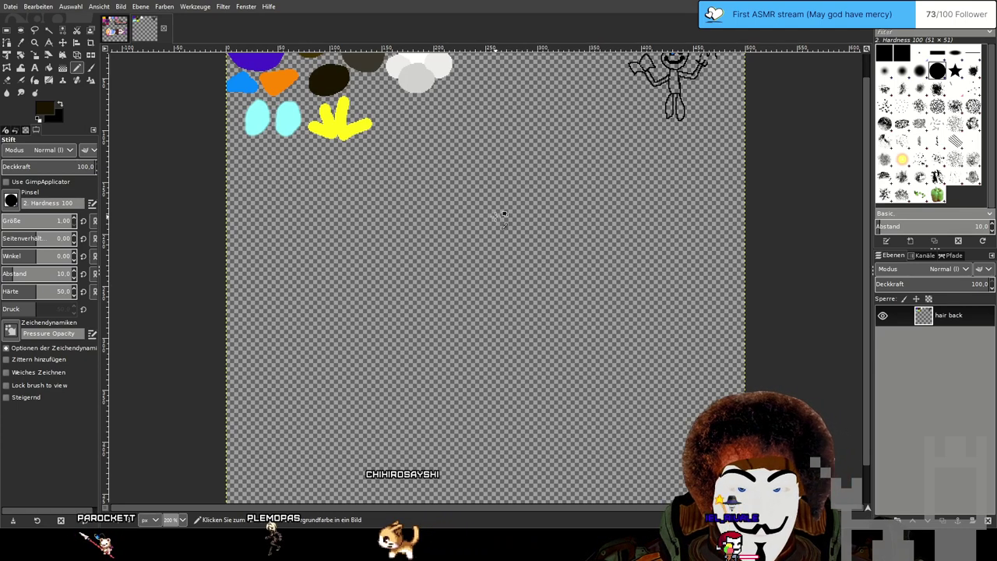
scroll(496, 218, up, 1)
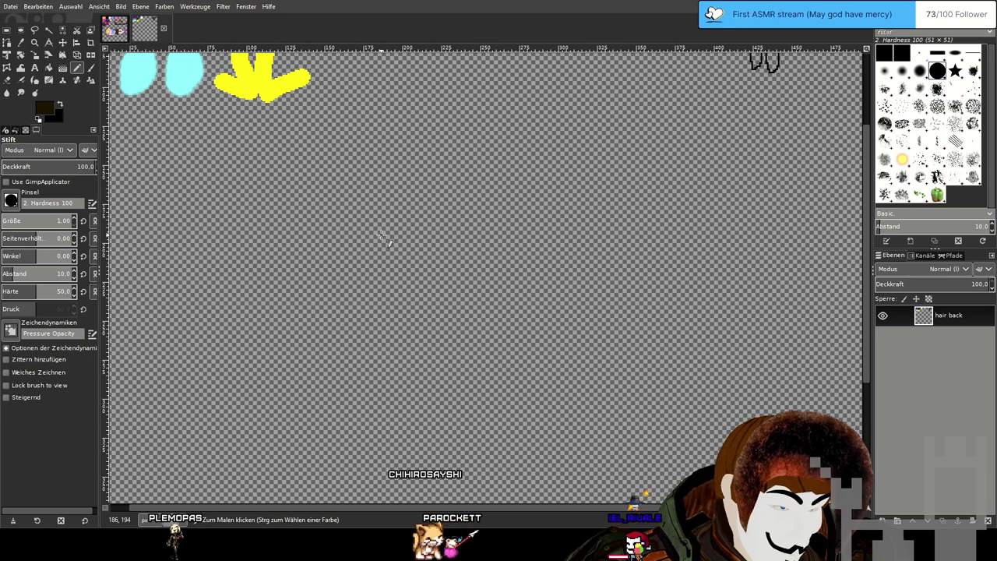
ctrl+scroll(501, 234, down, 4)
ctrl+scroll(501, 239, up, 4)
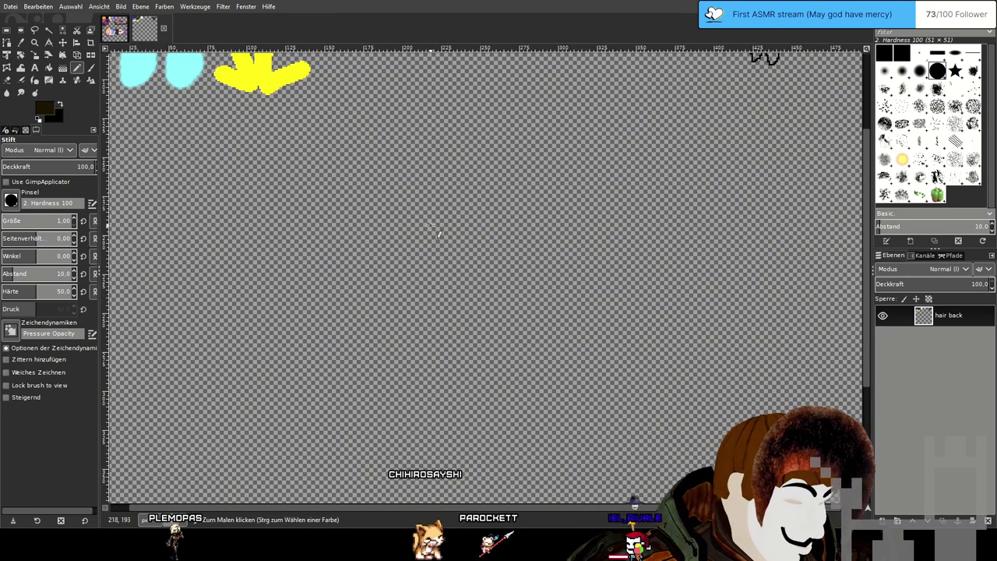
Draw a thin black brim arc, undoing the stray end strokes.
mouse_move(411, 221)
mouse_down()
mouse_move(500, 200)
mouse_move(599, 223)
mouse_up()
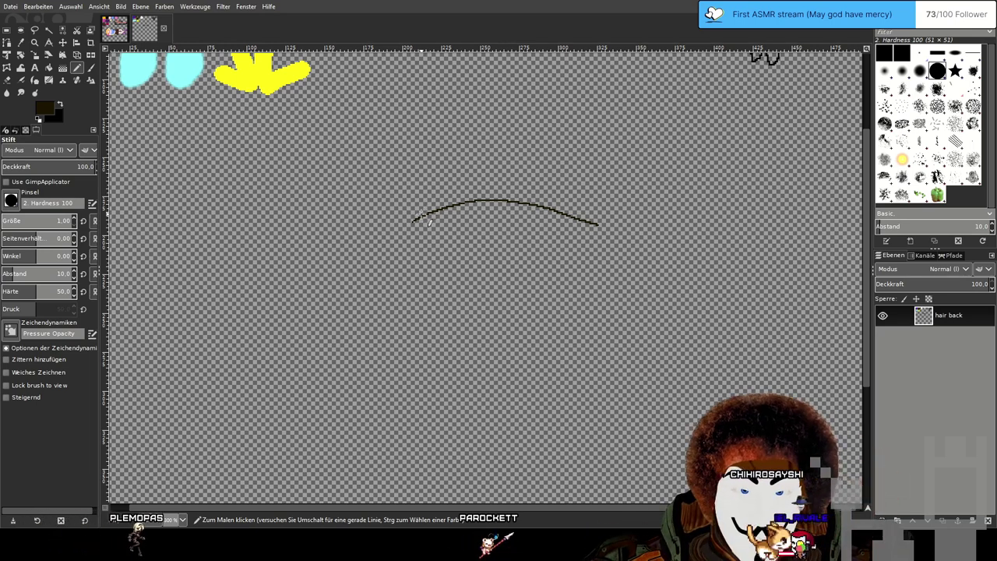
drag(412, 222, 395, 238)
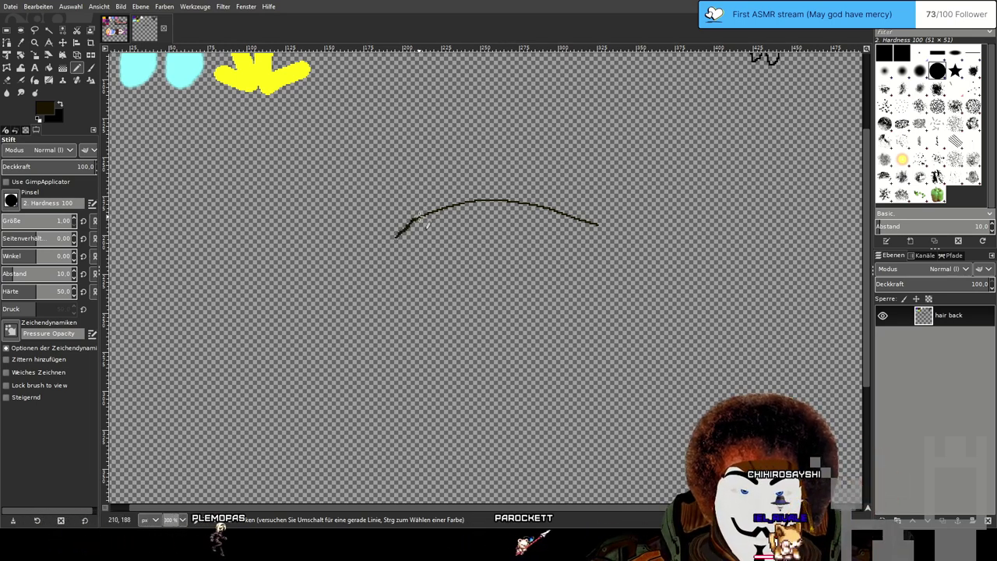
key(ctrl+z)
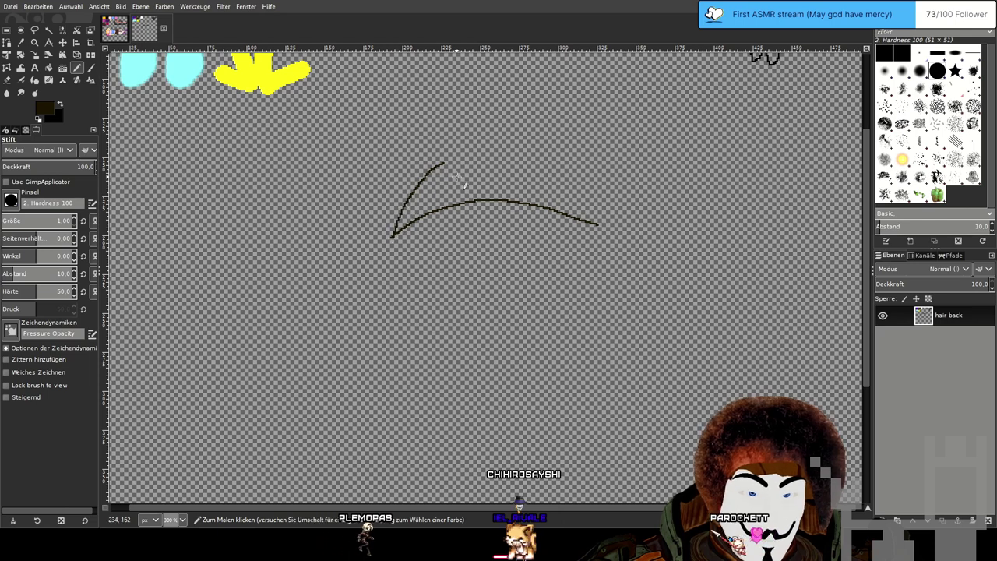
key(ctrl+z)
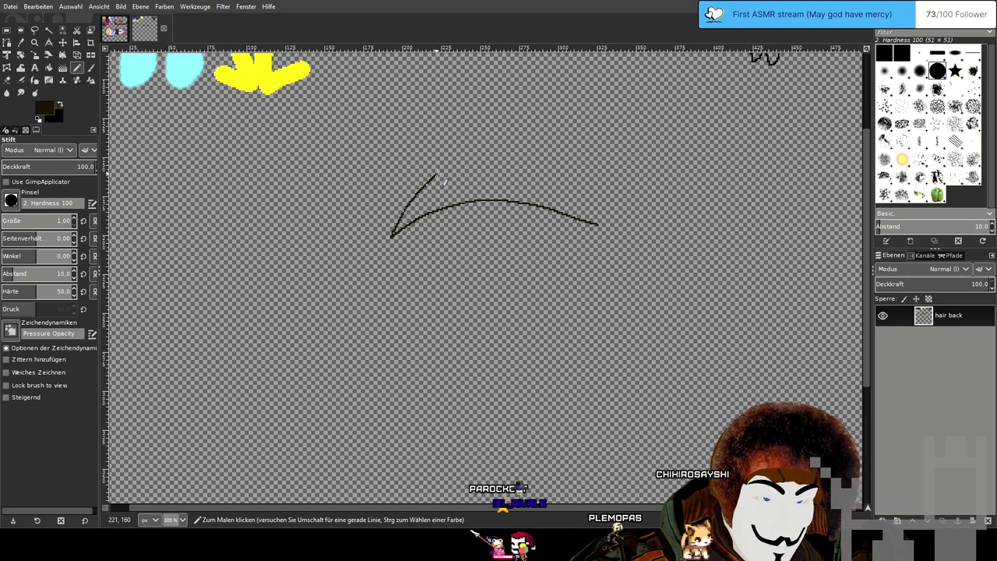
Sketch the hat's top edge and its side down toward the brim.
drag(496, 177, 490, 278)
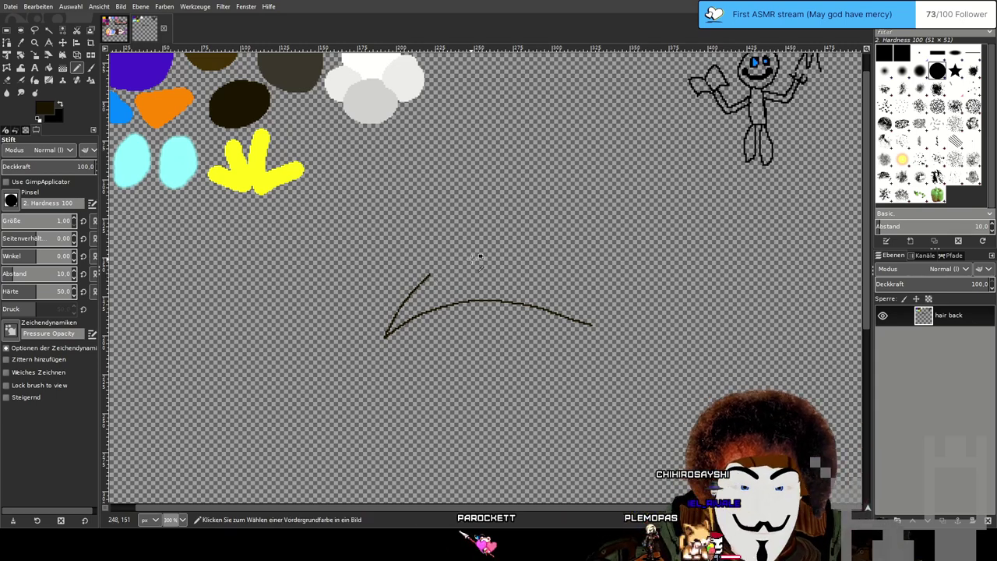
scroll(469, 251, up, 1)
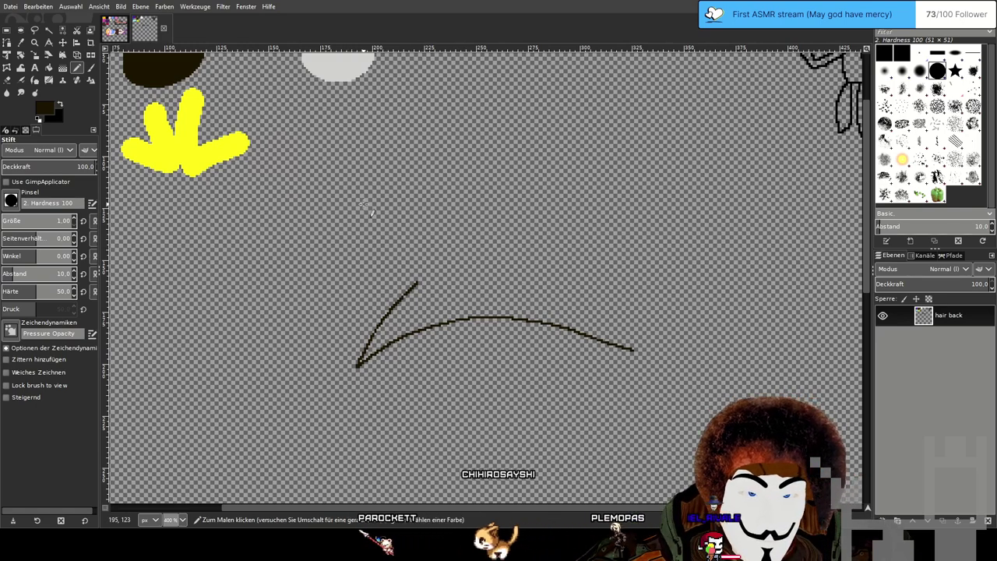
drag(350, 206, 367, 199)
mouse_move(430, 184)
mouse_down()
mouse_move(438, 190)
mouse_move(421, 293)
mouse_up()
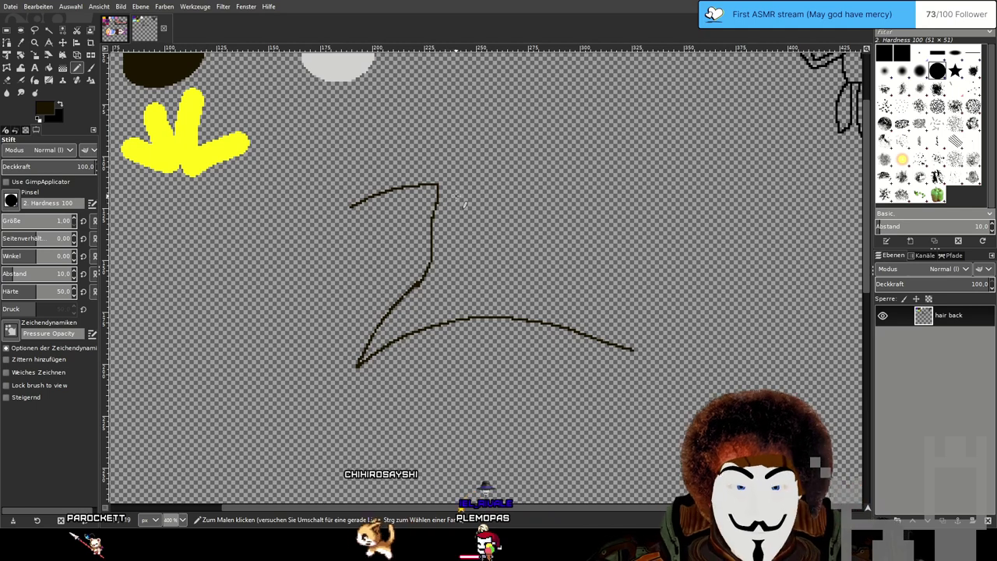
mouse_move(452, 207)
mouse_down()
mouse_move(427, 240)
mouse_move(416, 287)
mouse_up()
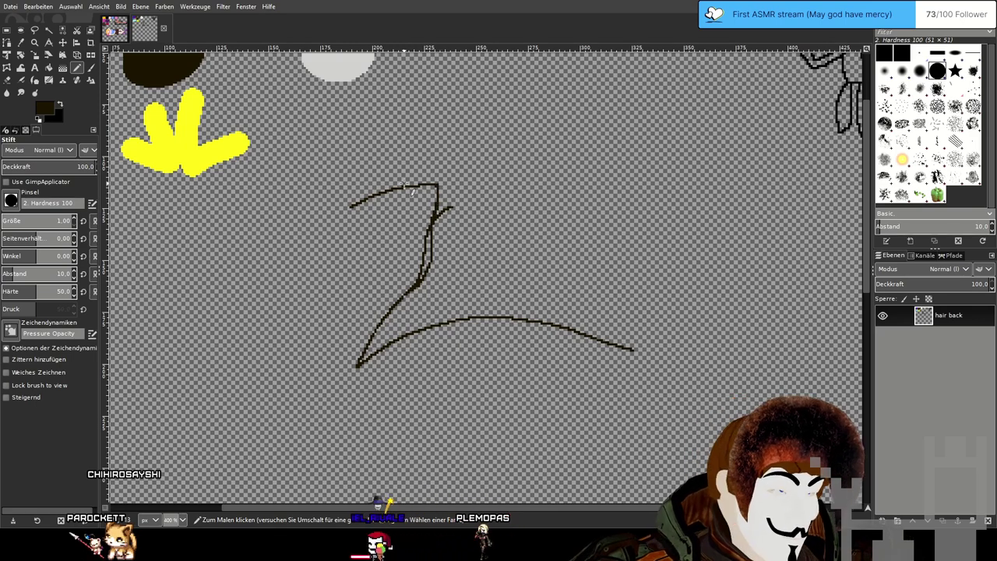
mouse_move(369, 199)
mouse_down()
mouse_move(340, 227)
mouse_move(383, 193)
mouse_move(422, 185)
mouse_up()
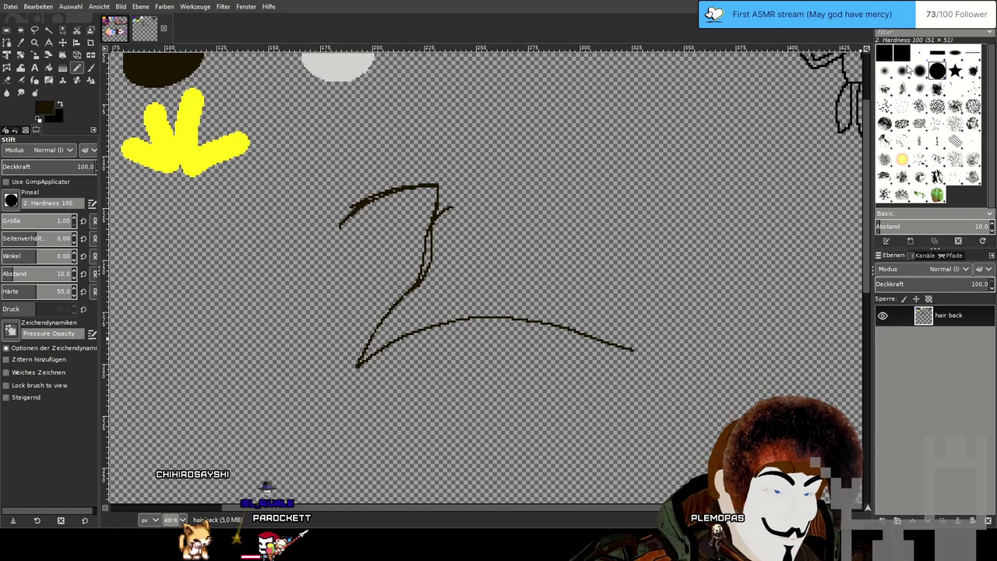
Add the Hat layer and redraw the brim, lower-left diagonal and vertical side thicker.
key(Return)
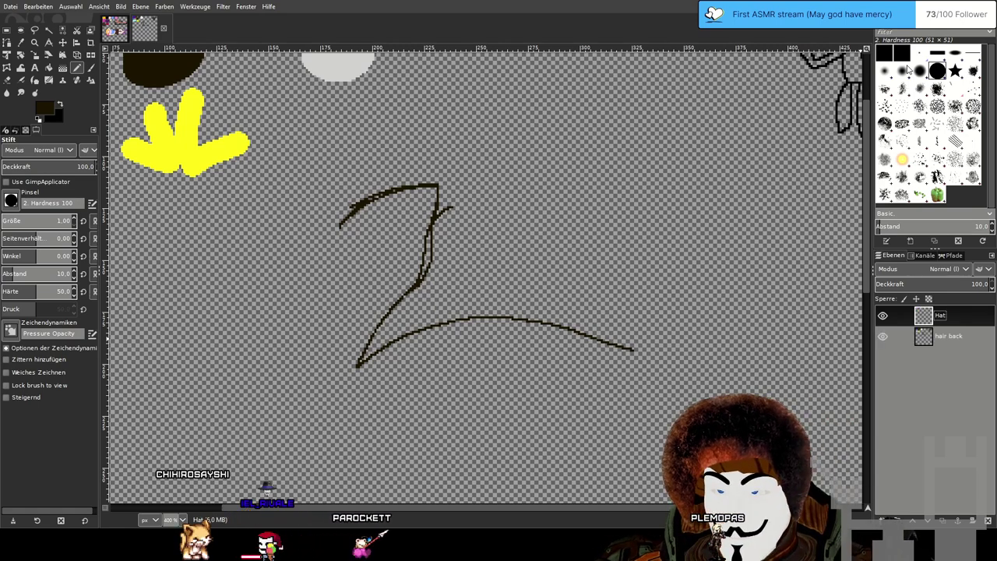
drag(468, 207, 455, 243)
scroll(462, 243, up, 1)
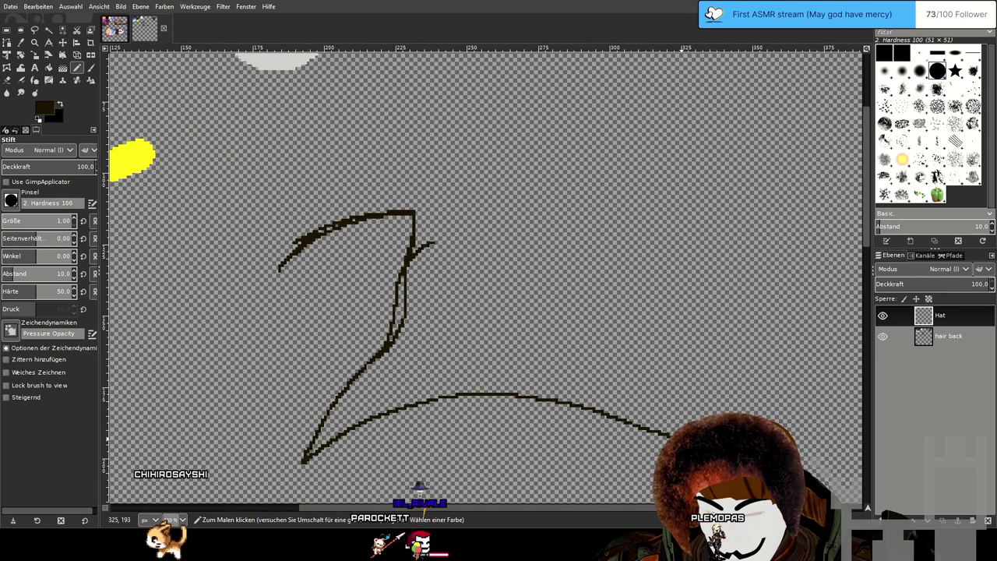
mouse_move(658, 431)
mouse_down()
mouse_move(506, 395)
mouse_move(454, 397)
mouse_move(384, 420)
mouse_up()
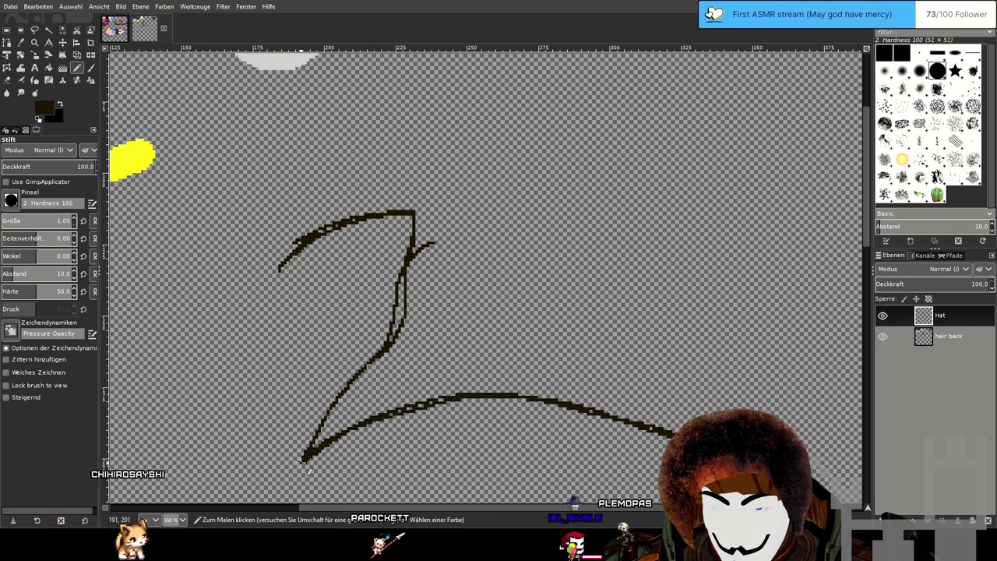
drag(317, 419, 386, 345)
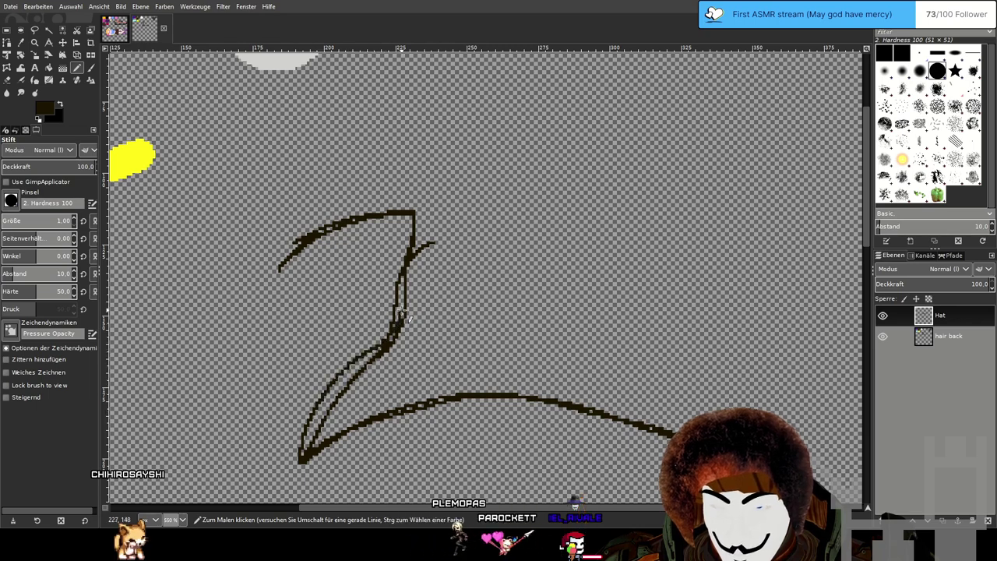
drag(386, 345, 418, 225)
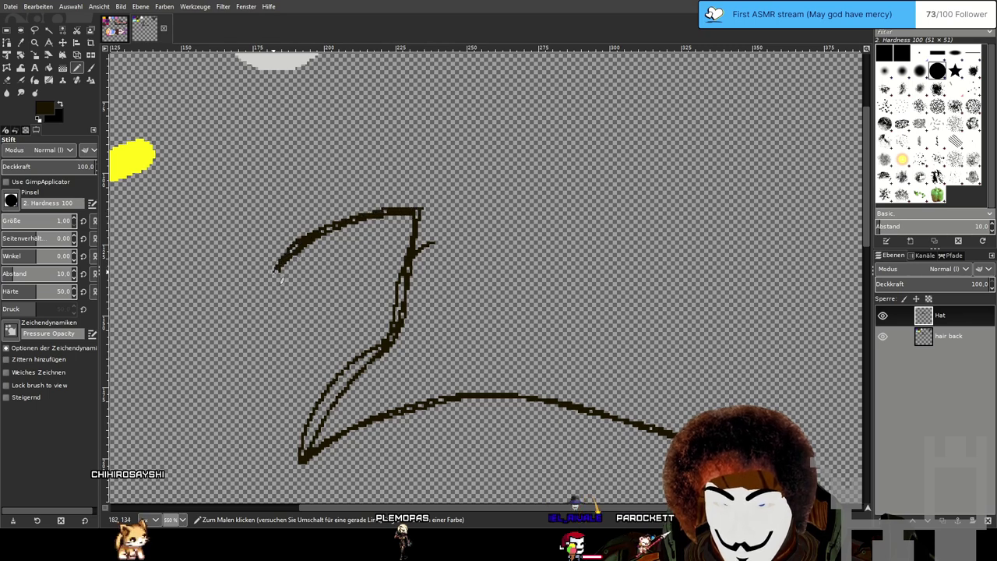
key(ctrl+z)
drag(411, 254, 439, 240)
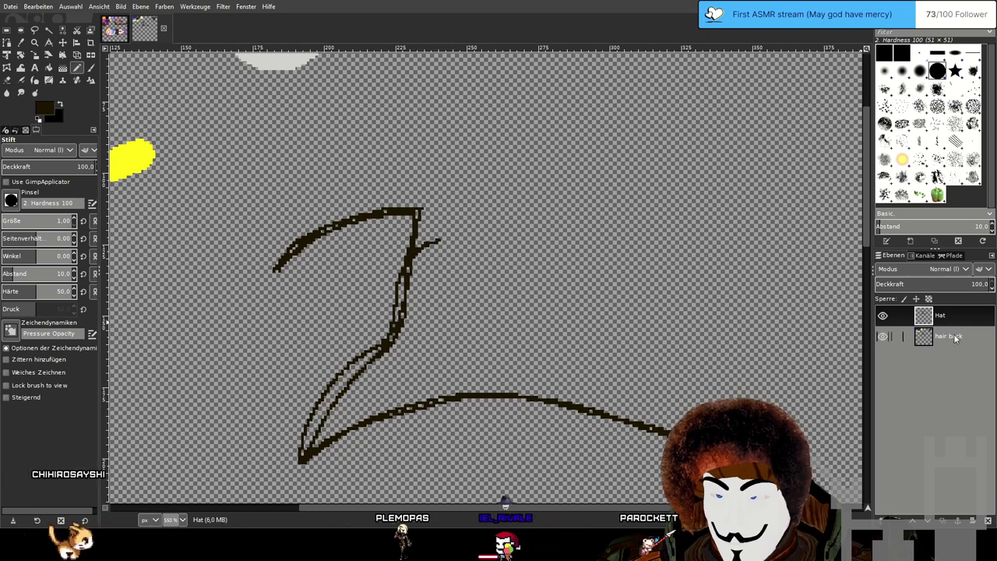
Erase the old line sketch from hair back with a size-1 eraser, then reactivate Hat.
click(955, 337)
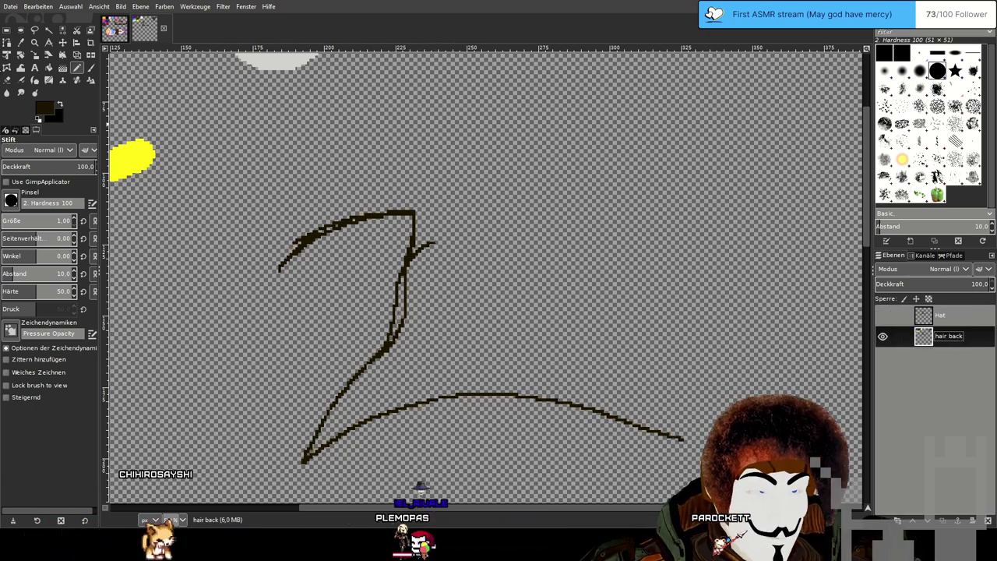
key(shift+e)
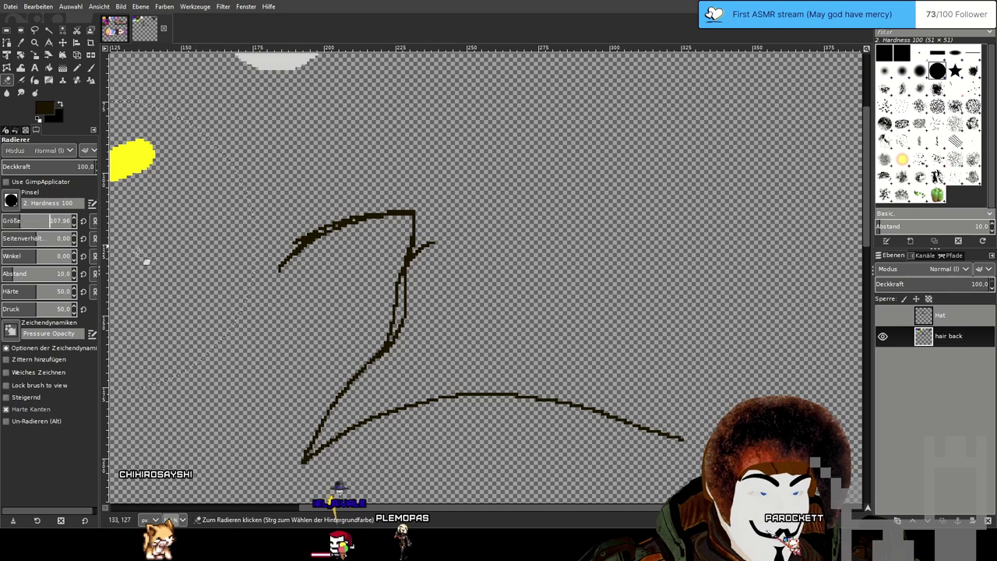
mouse_move(323, 307)
mouse_down()
mouse_move(379, 284)
mouse_move(561, 392)
mouse_move(405, 457)
mouse_up()
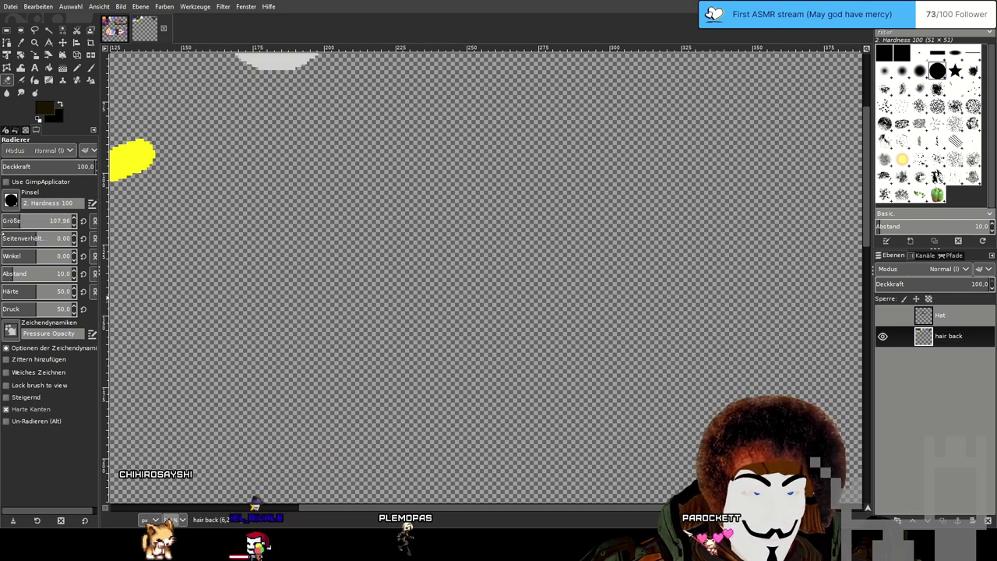
drag(28, 221, 1, 222)
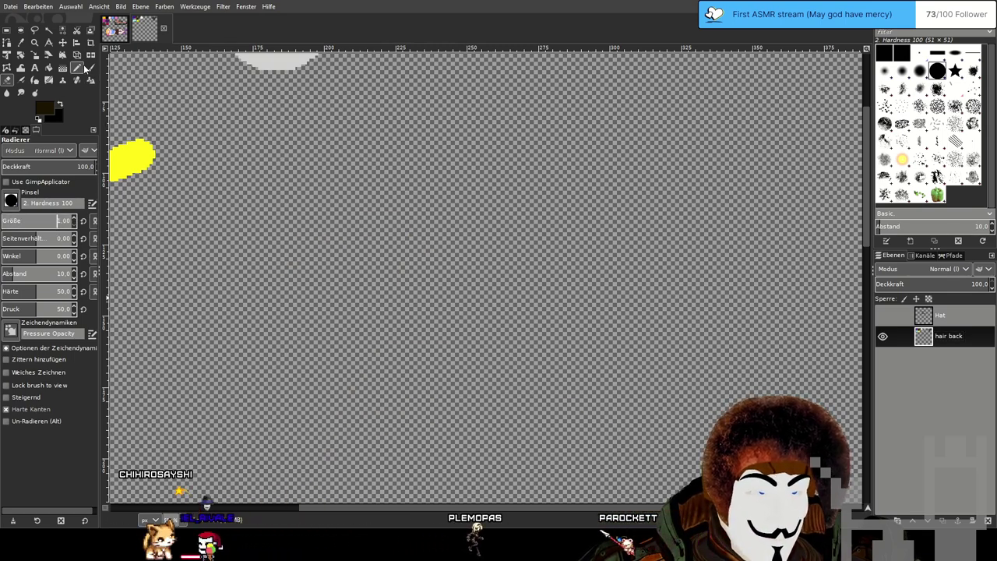
click(77, 67)
click(883, 315)
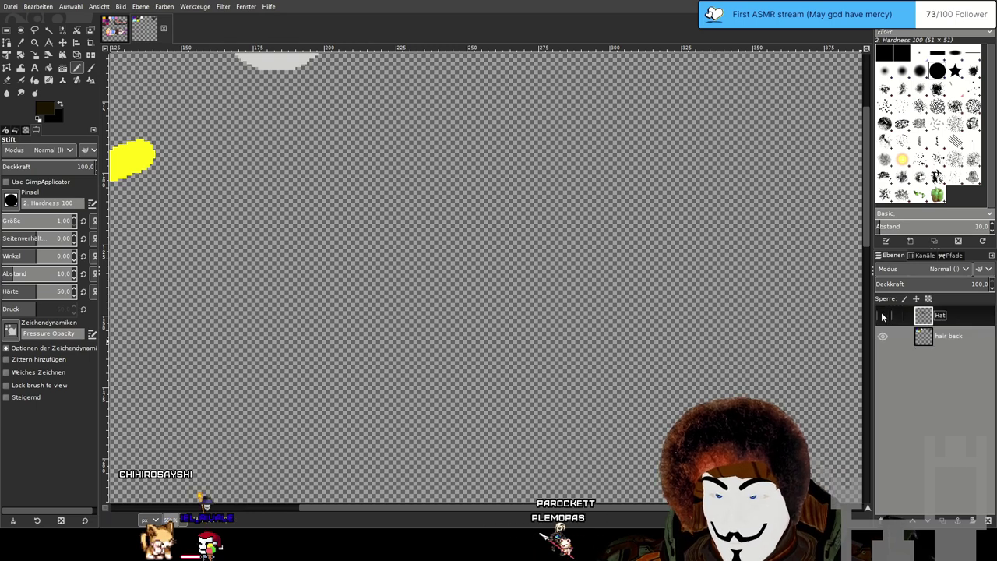
click(883, 316)
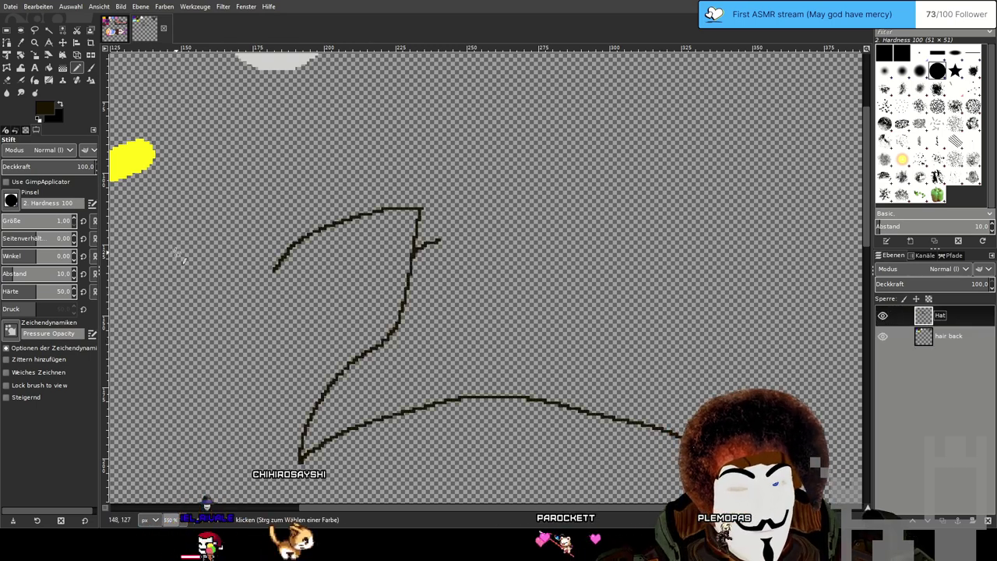
Erase the hat outline's upper-left arc and set the pencil size back to 1.
key(shift+e)
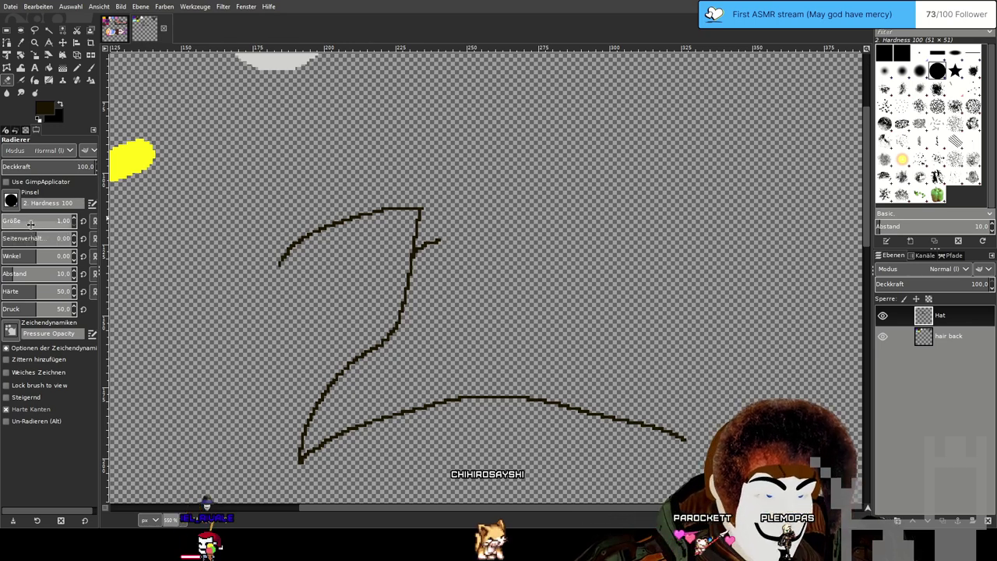
mouse_move(278, 266)
mouse_down()
mouse_move(341, 219)
mouse_move(396, 211)
mouse_move(319, 232)
mouse_move(419, 211)
mouse_move(437, 241)
mouse_move(413, 251)
mouse_move(419, 229)
mouse_move(395, 350)
mouse_move(398, 329)
mouse_move(319, 395)
mouse_move(292, 461)
mouse_up()
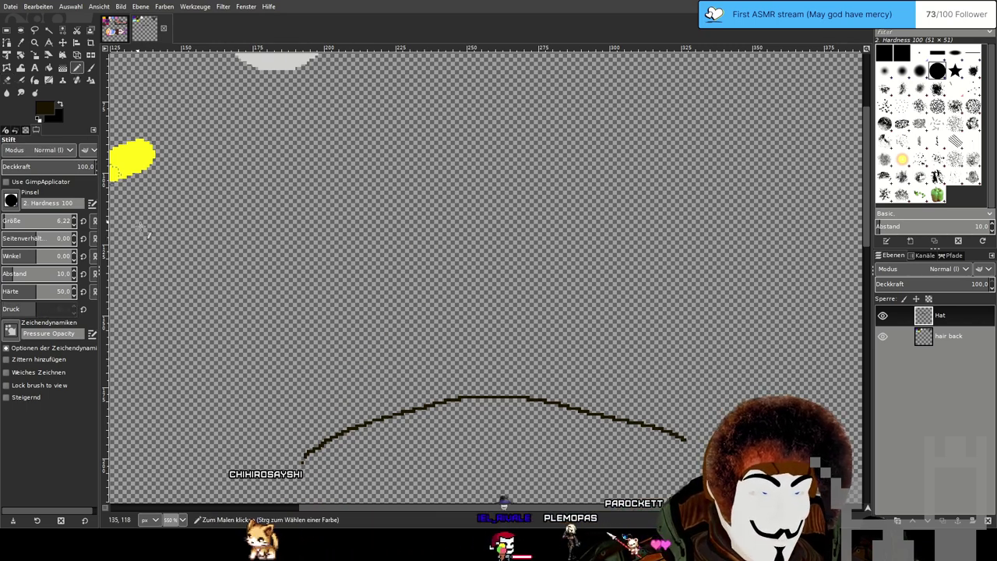
key(n)
drag(53, 223, 42, 223)
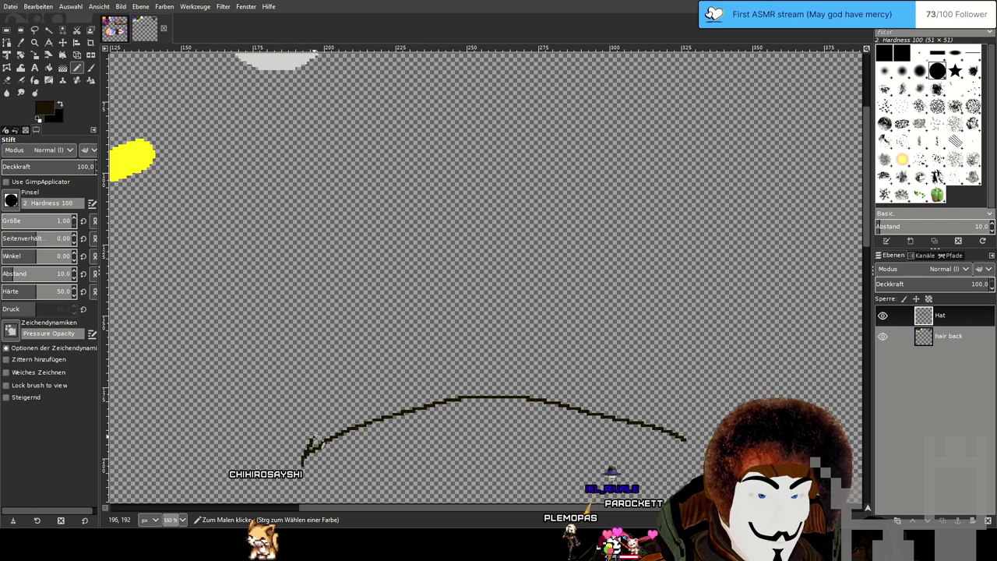
Try a stroke up from the brim's left end and undo it.
key(ctrl+z)
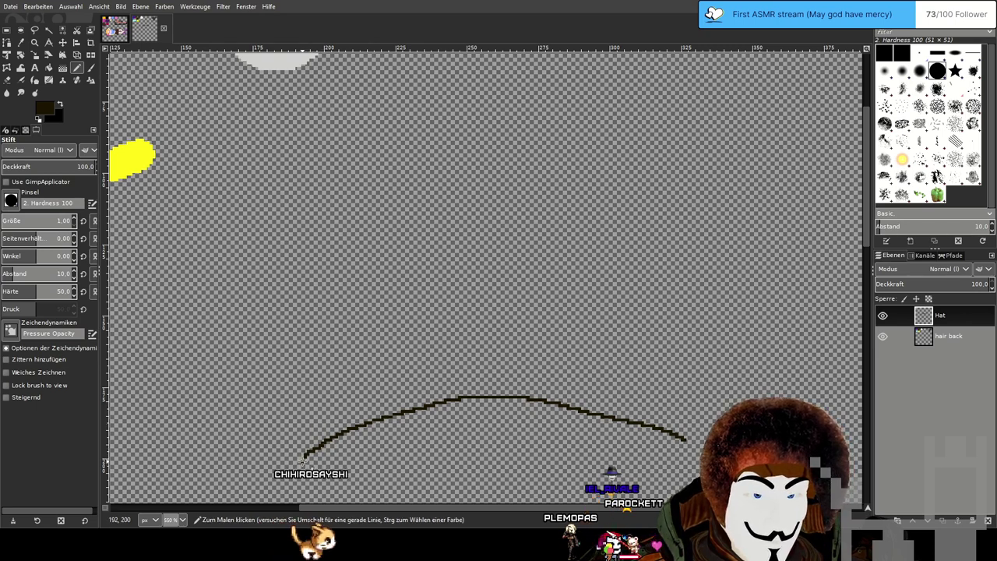
mouse_move(302, 458)
mouse_down()
mouse_move(357, 366)
mouse_move(436, 326)
mouse_up()
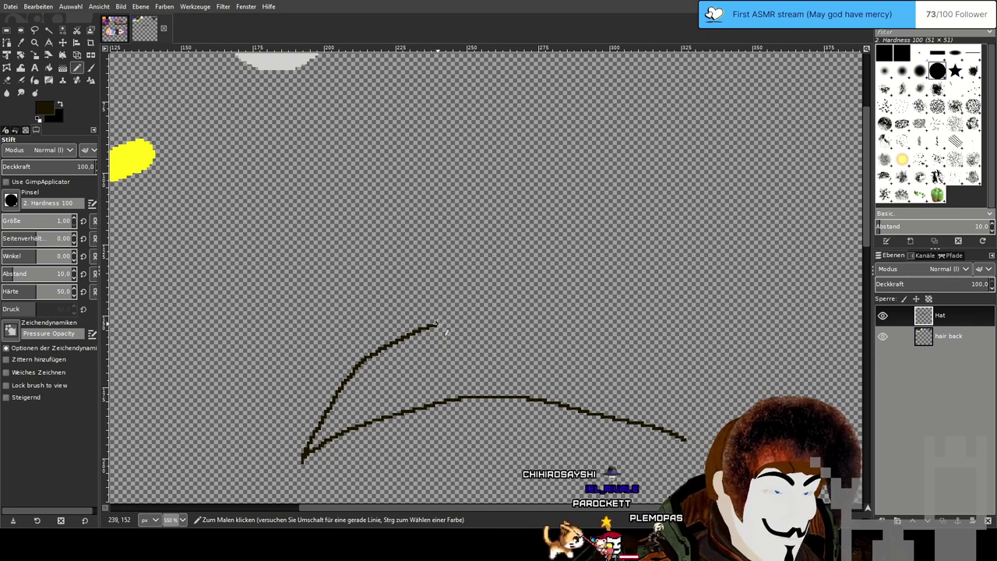
key(ctrl+z)
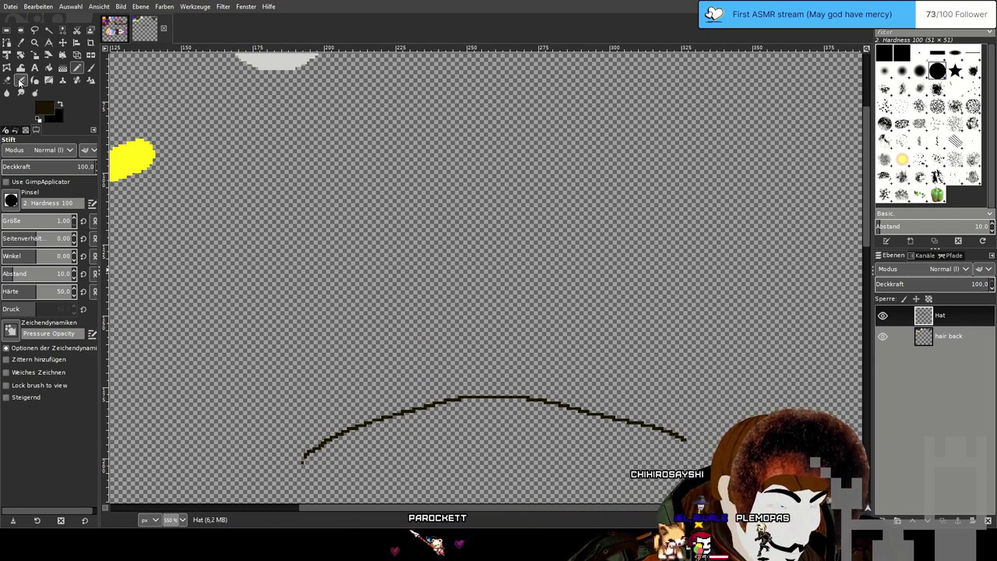
key(shift+e)
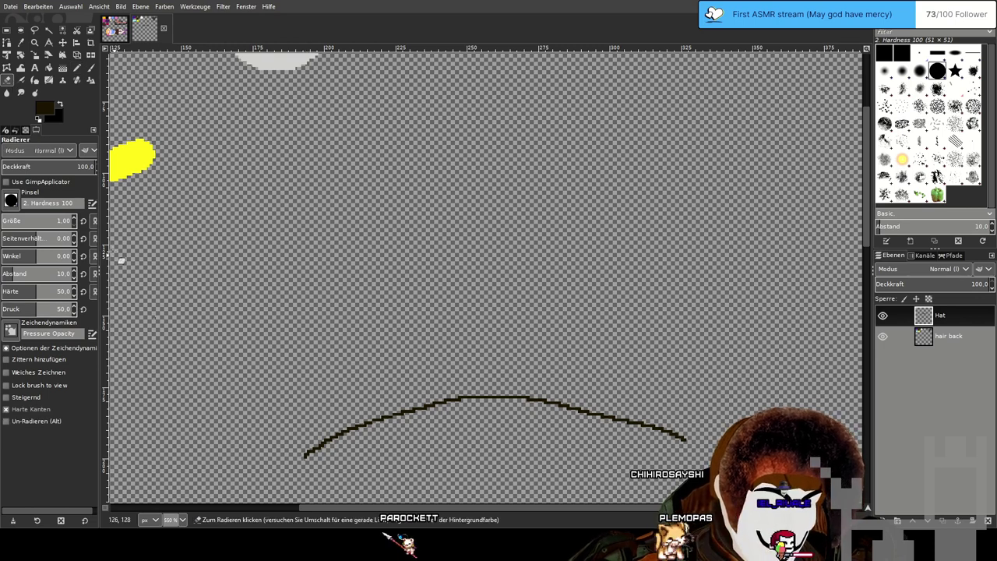
click(77, 70)
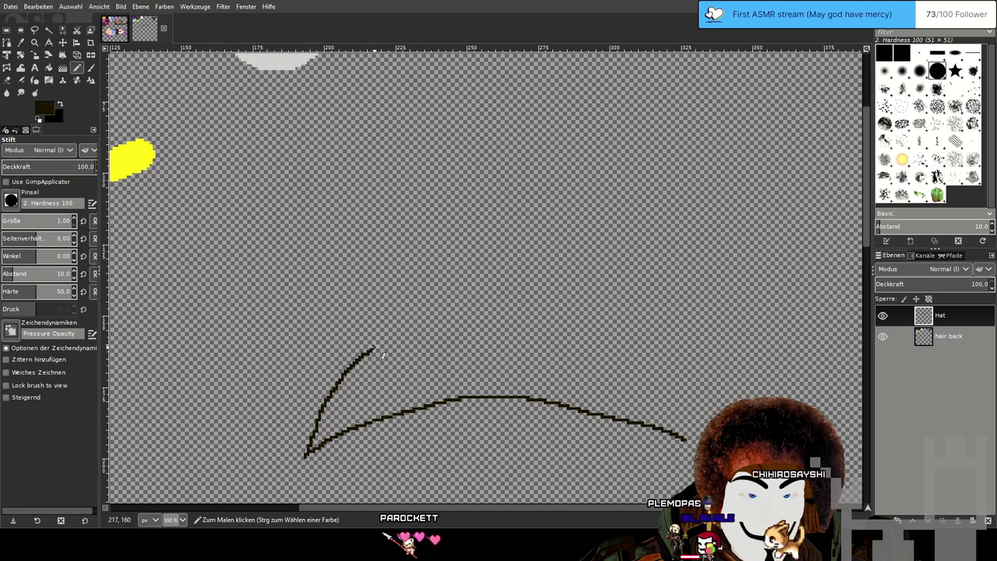
key(ctrl+z)
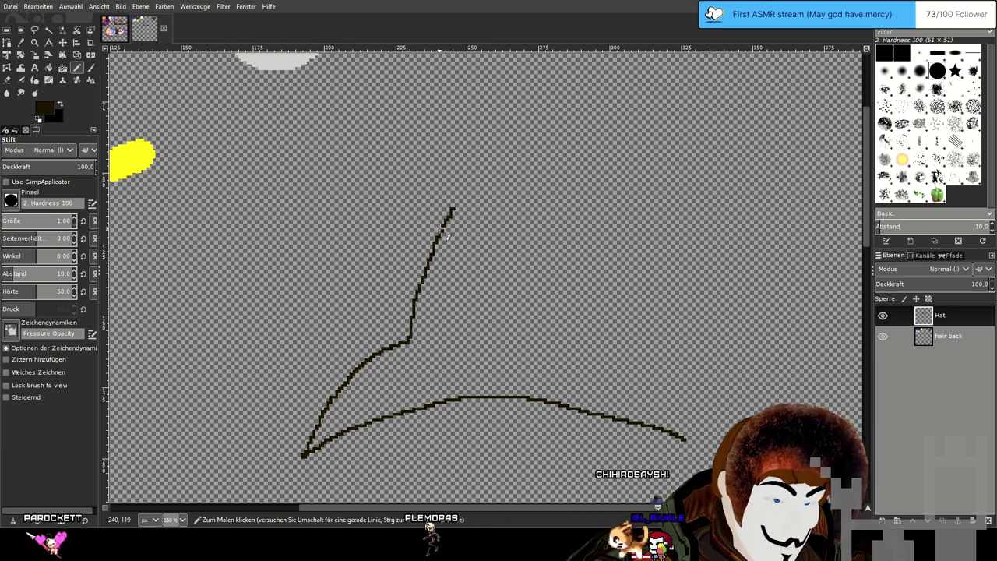
Draw the hat's left side rising from the brim toward the tip.
mouse_move(451, 212)
mouse_down()
mouse_move(434, 187)
mouse_move(411, 185)
mouse_move(336, 228)
mouse_up()
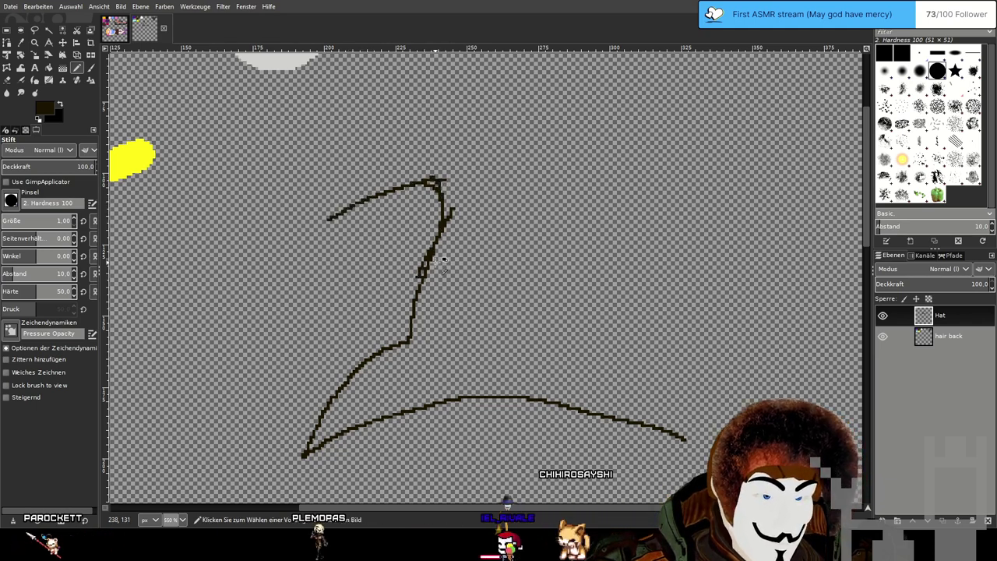
key(ctrl+z)
key(ctrl+z)
key(ctrl+z)
key(ctrl+y)
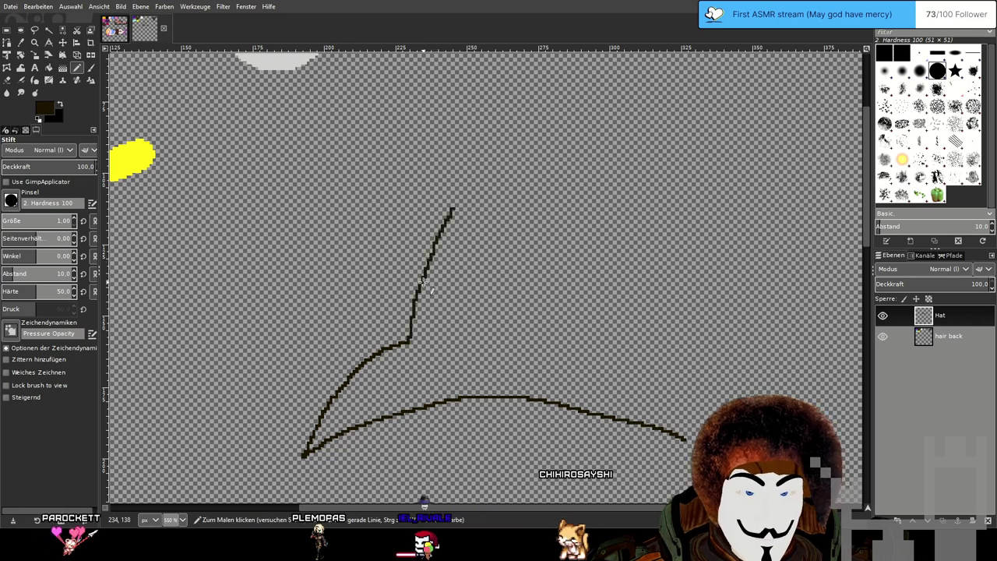
key(ctrl+z)
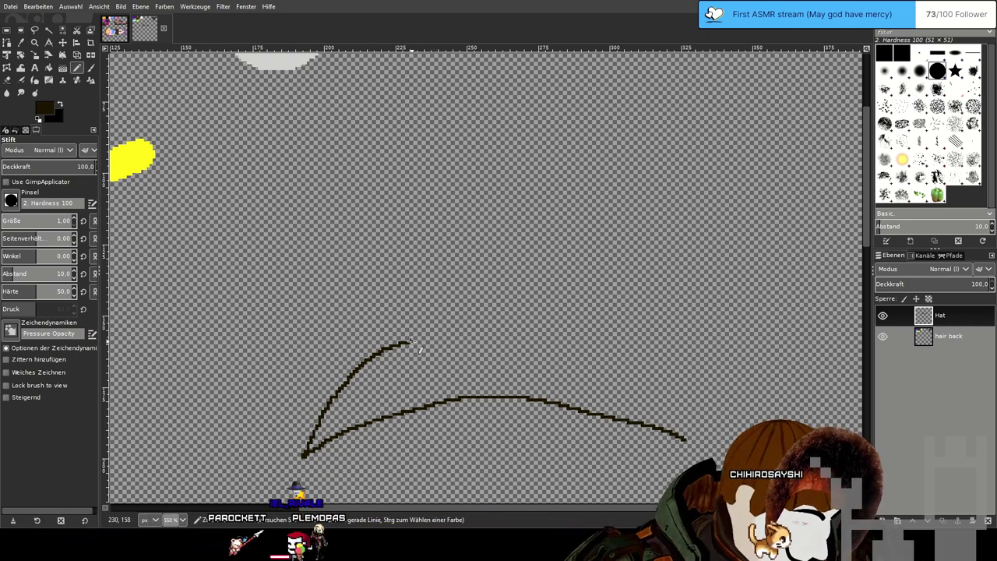
mouse_move(412, 341)
mouse_down()
mouse_move(415, 255)
mouse_move(432, 186)
mouse_up()
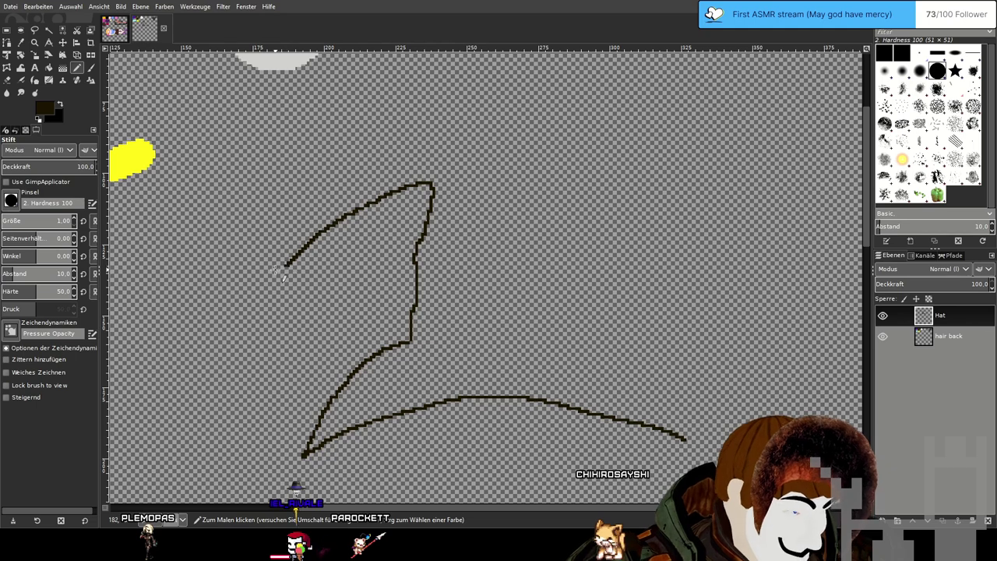
key(ctrl+z)
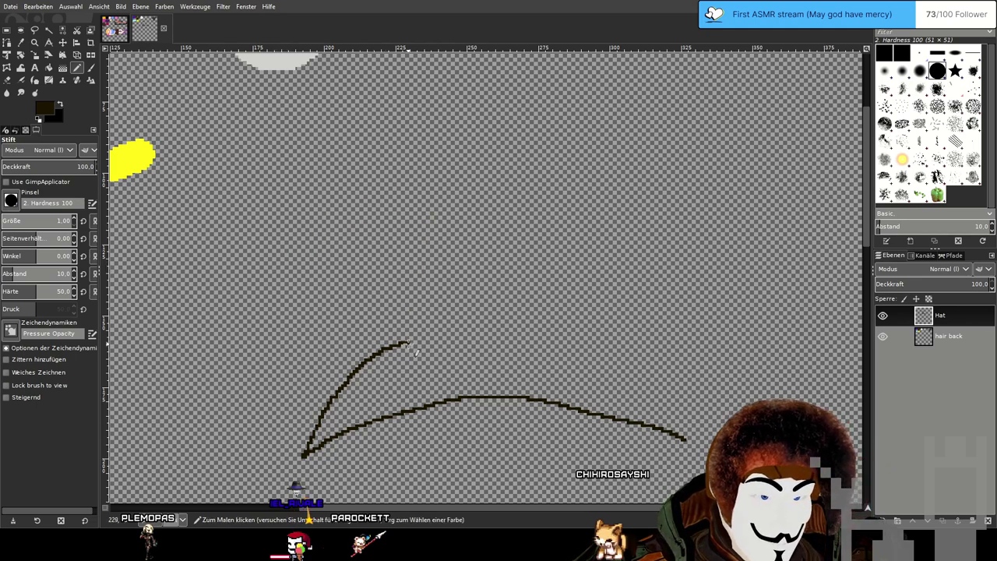
mouse_move(424, 253)
mouse_down()
mouse_move(433, 187)
mouse_move(392, 192)
mouse_move(339, 223)
mouse_move(423, 139)
mouse_move(484, 119)
mouse_move(540, 125)
mouse_move(573, 147)
mouse_move(604, 190)
mouse_move(637, 327)
mouse_move(656, 355)
mouse_up()
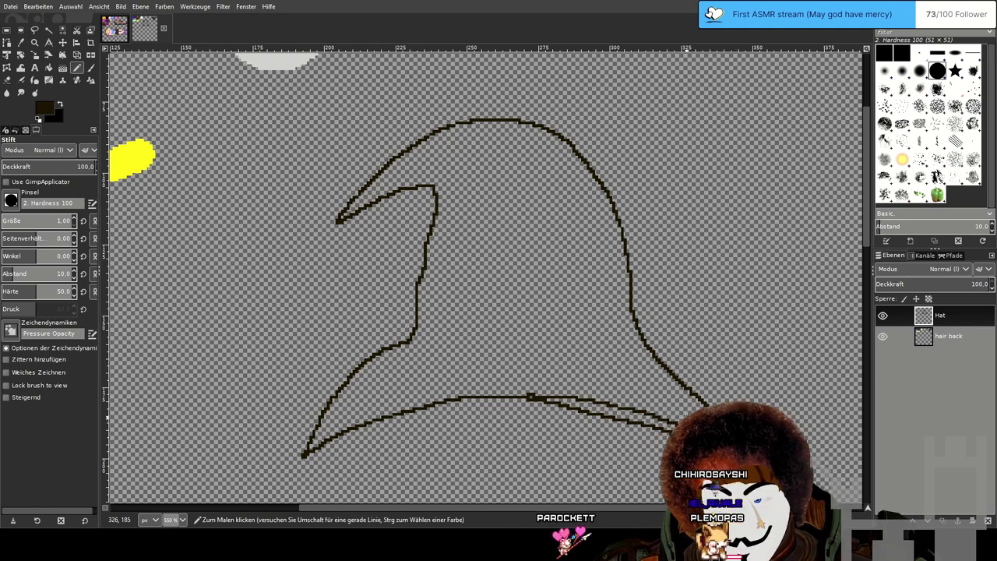
Erase the duplicate line along the right brim, then return to the Pencil.
click(8, 80)
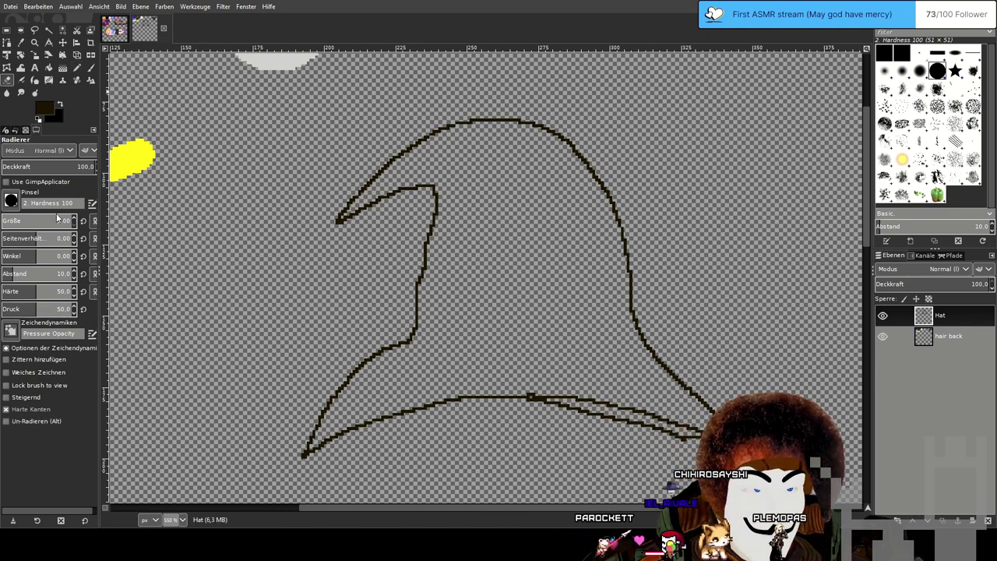
drag(357, 386, 500, 298)
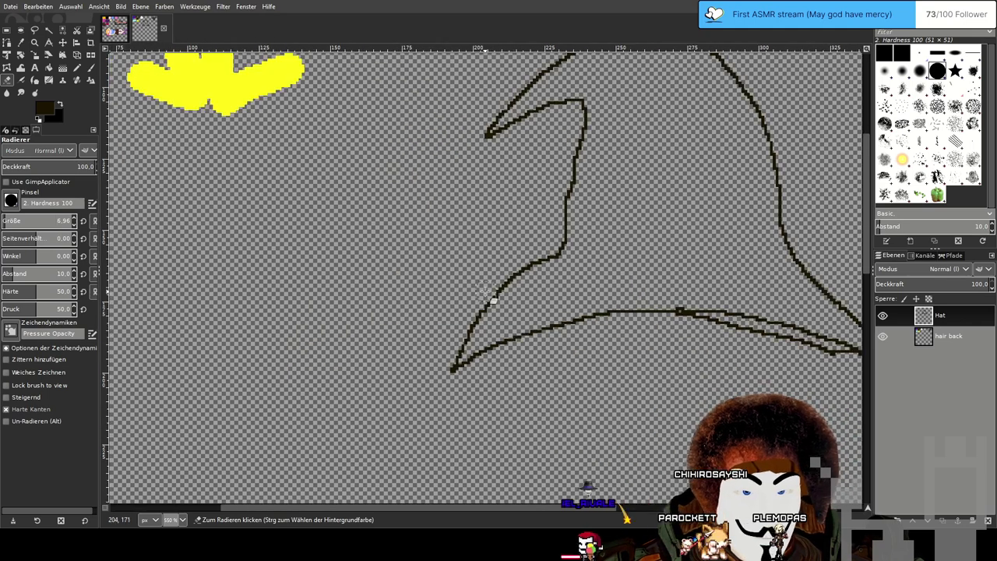
scroll(593, 338, up, 1)
scroll(601, 348, right, 3)
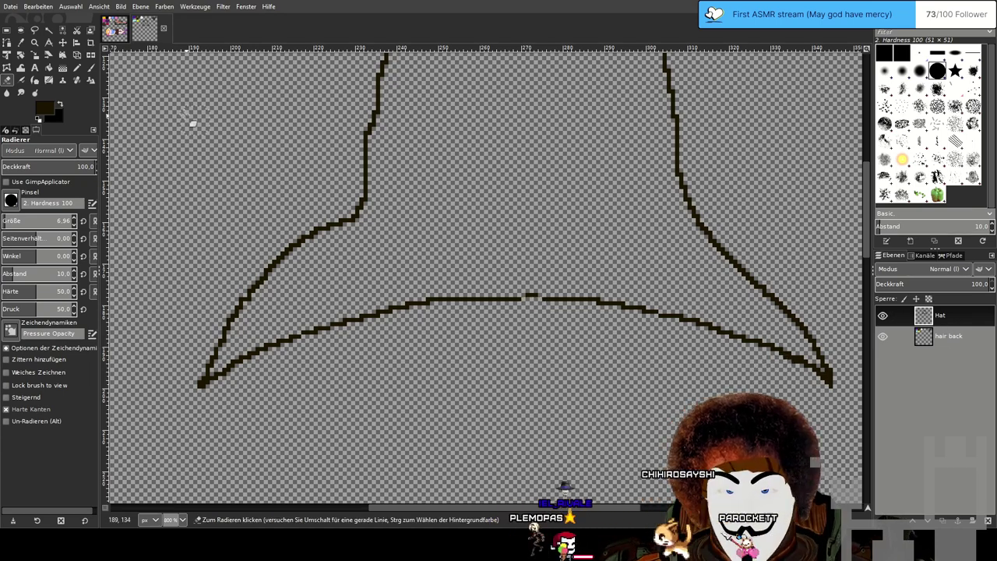
click(75, 68)
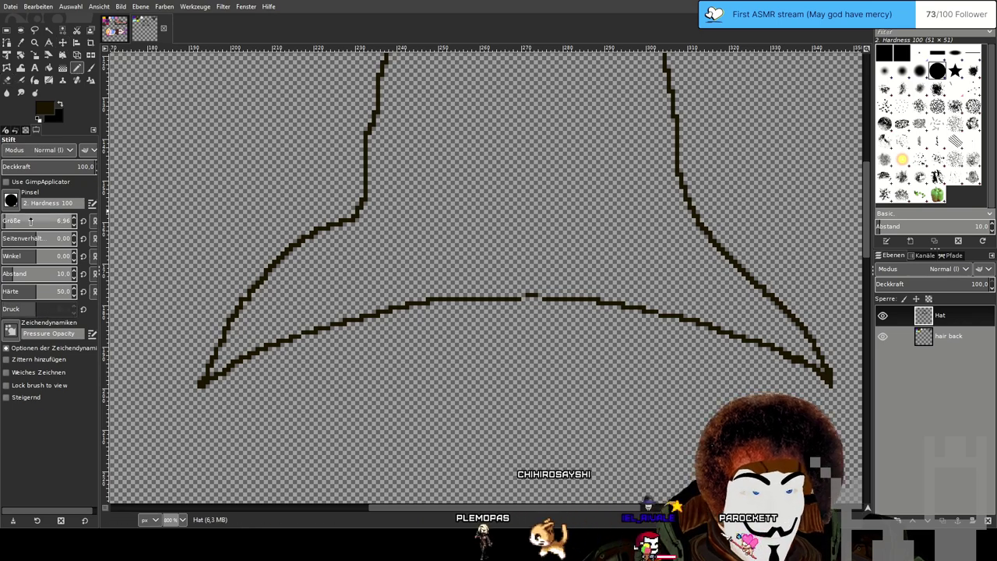
scroll(546, 312, up, 4)
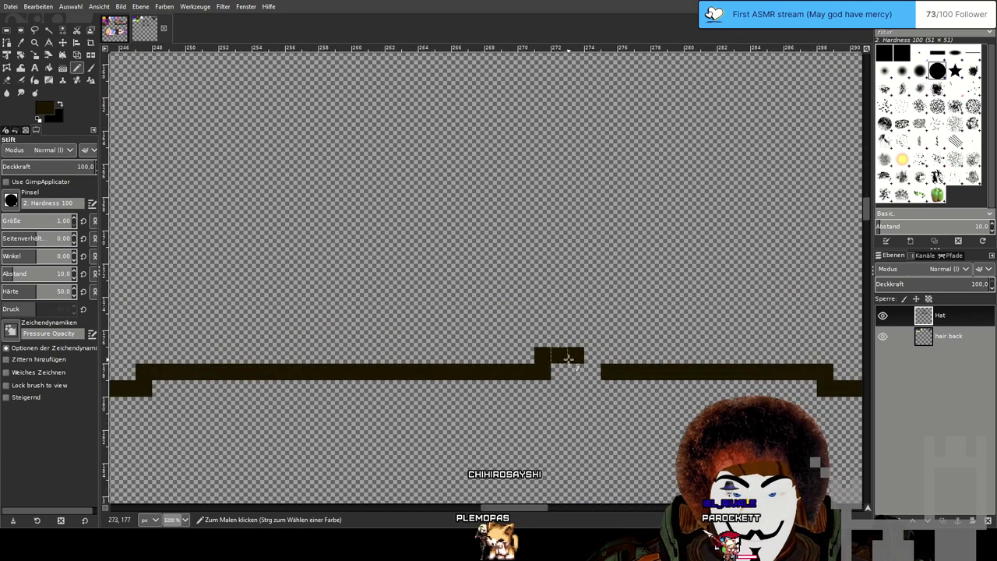
scroll(706, 325, down, 4)
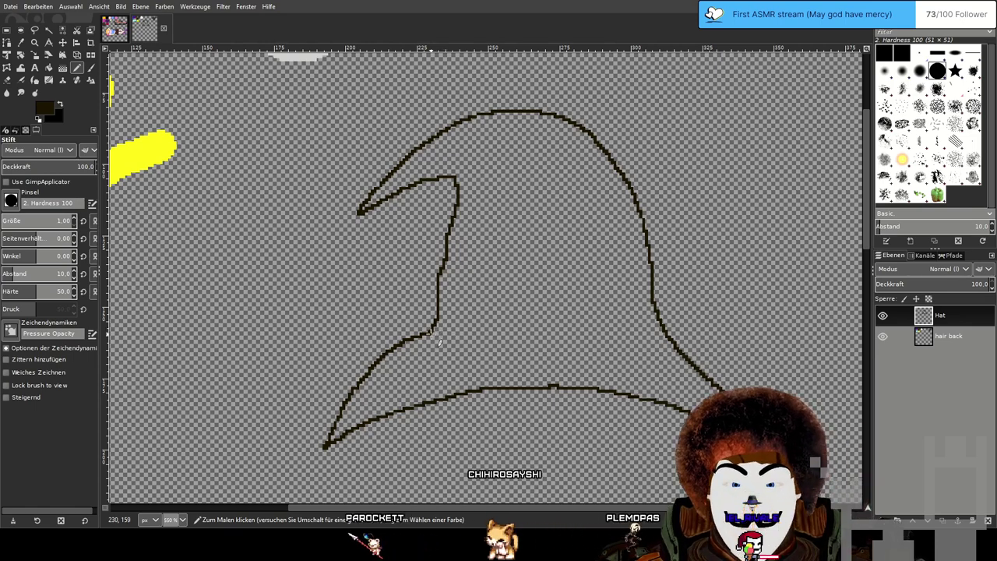
Extend the inner brim line to the right side and draw the band's top line.
drag(496, 331, 674, 343)
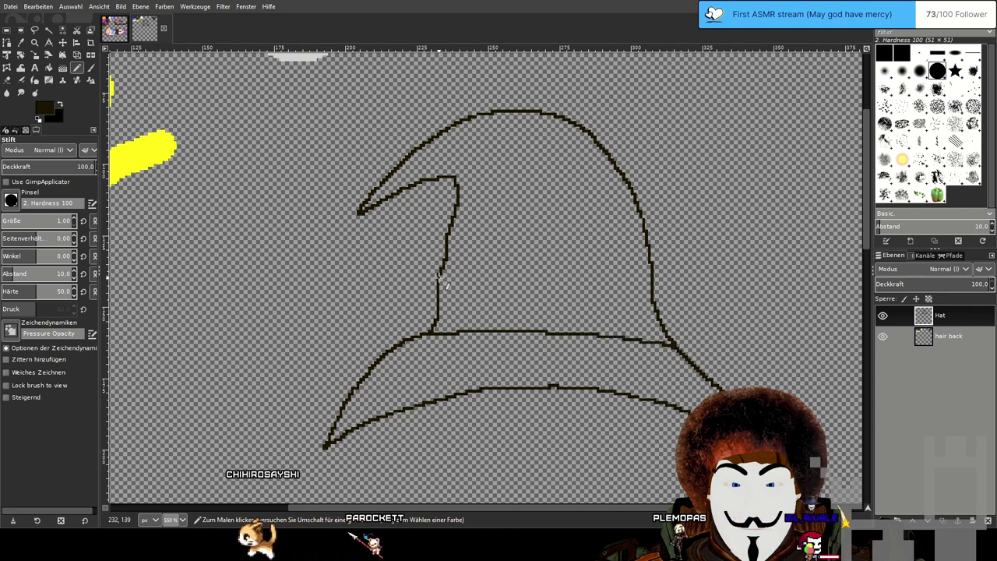
drag(438, 275, 539, 268)
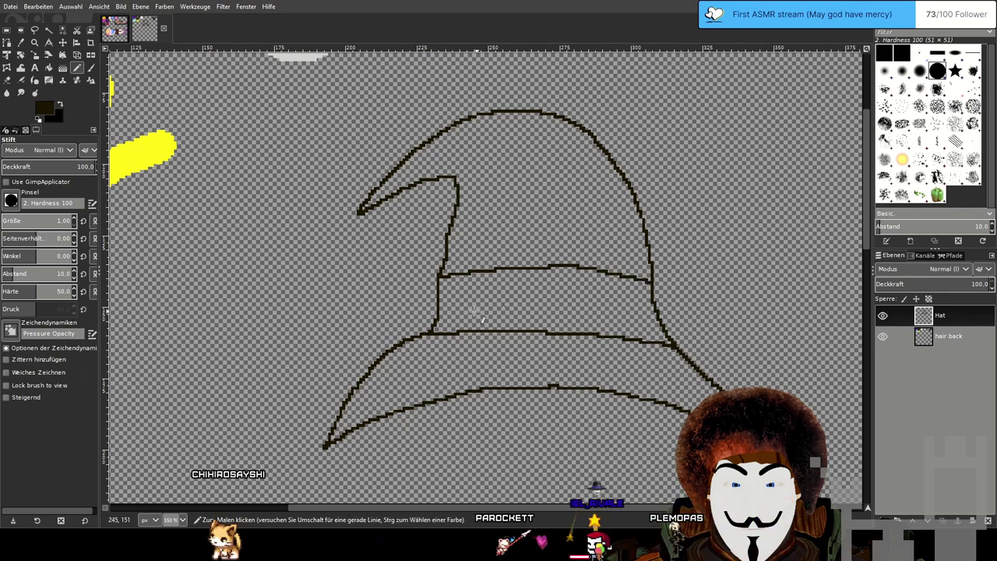
scroll(460, 320, up, 3)
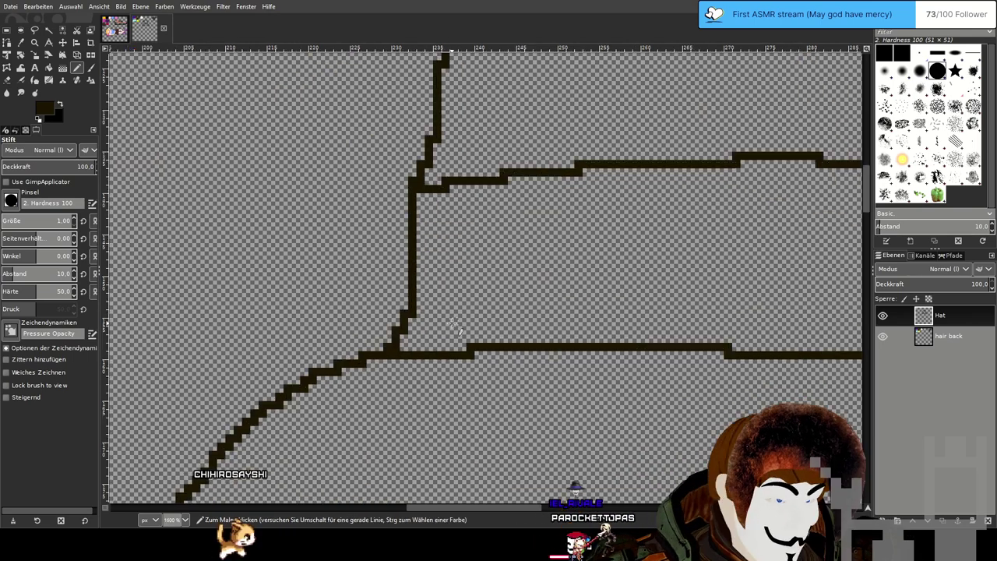
mouse_move(485, 219)
mouse_down()
mouse_move(400, 239)
mouse_move(395, 217)
mouse_up()
Draw the first two outlined triangles at the band's left end.
shift+click(333, 306)
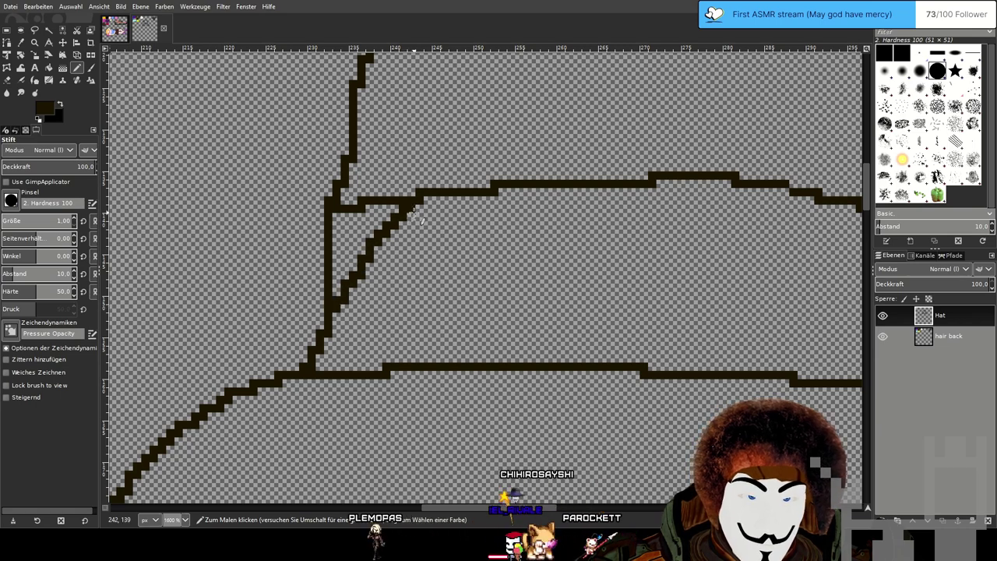
mouse_move(468, 265)
mouse_down()
mouse_move(516, 341)
mouse_move(315, 349)
mouse_up()
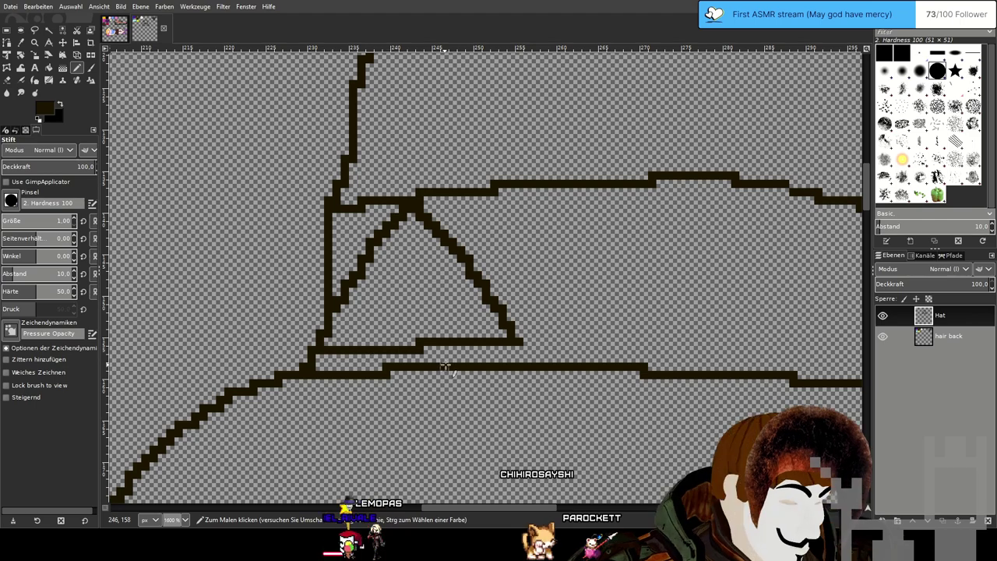
drag(537, 337, 287, 364)
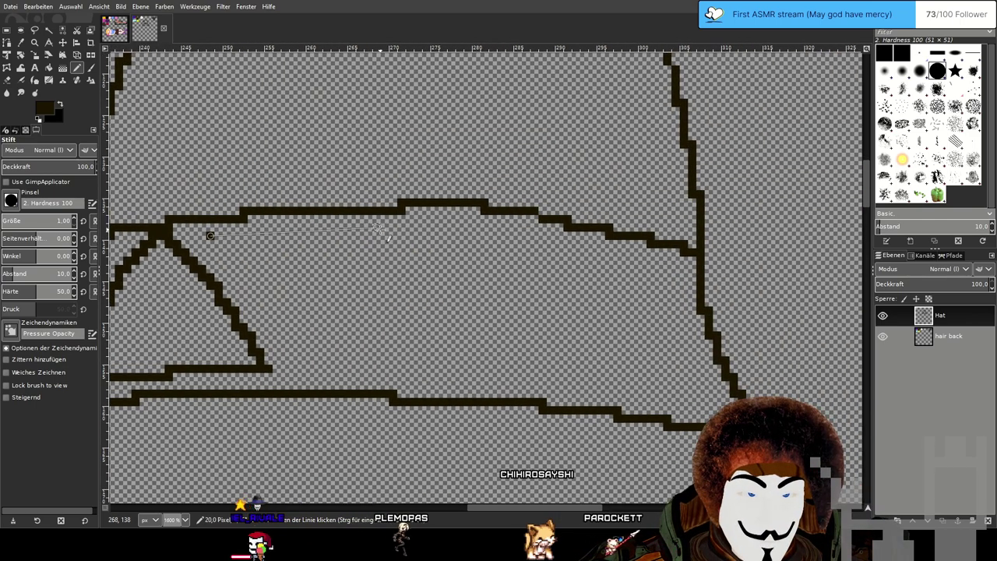
shift+click(384, 227)
shift+click(309, 369)
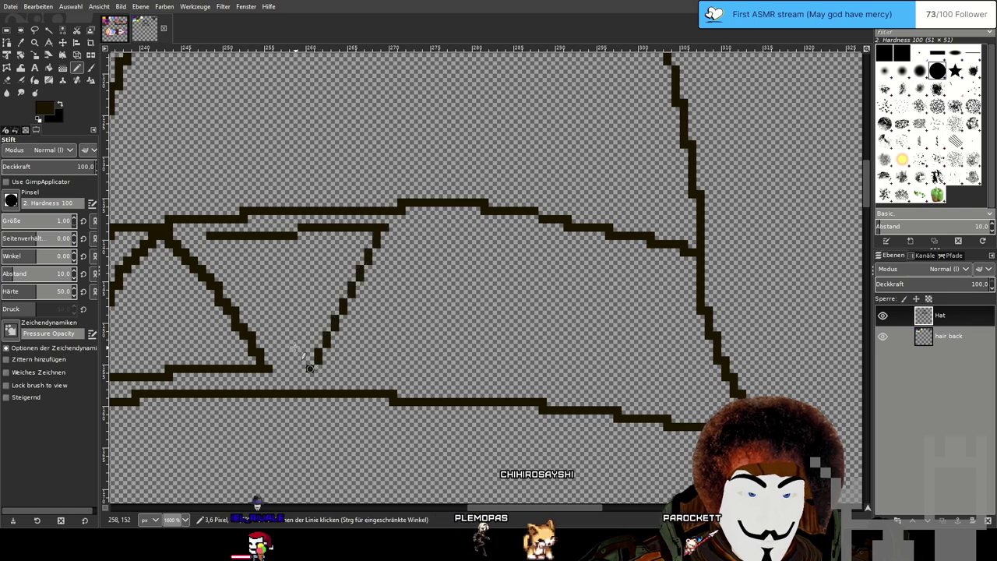
shift+click(204, 238)
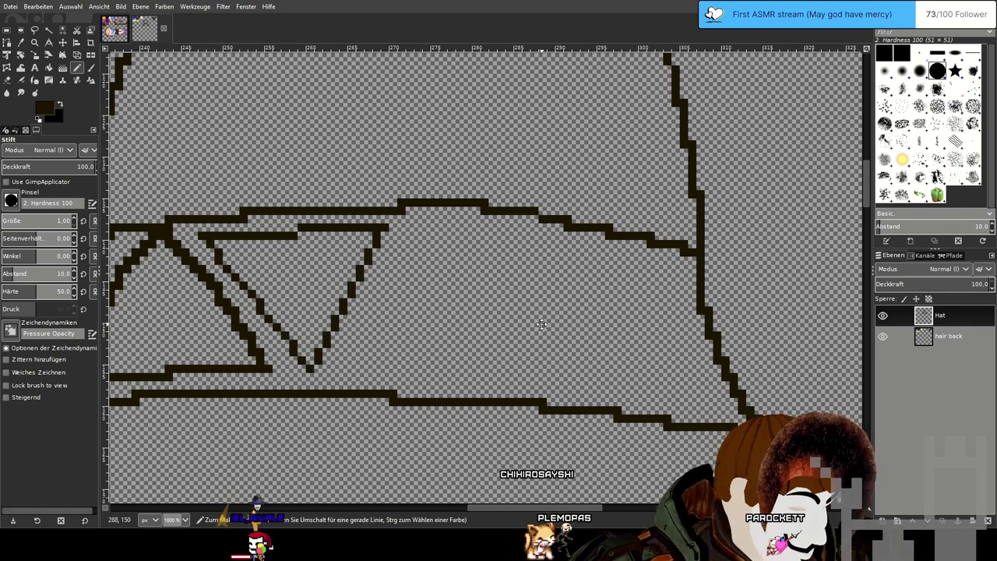
Add a third closed triangle along the band's bottom edge.
drag(542, 323, 528, 334)
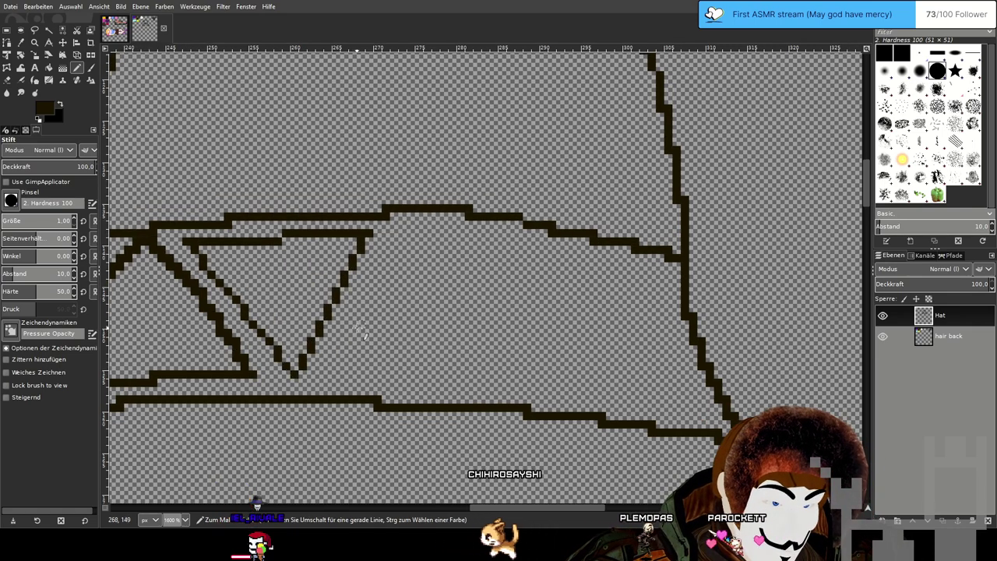
click(319, 366)
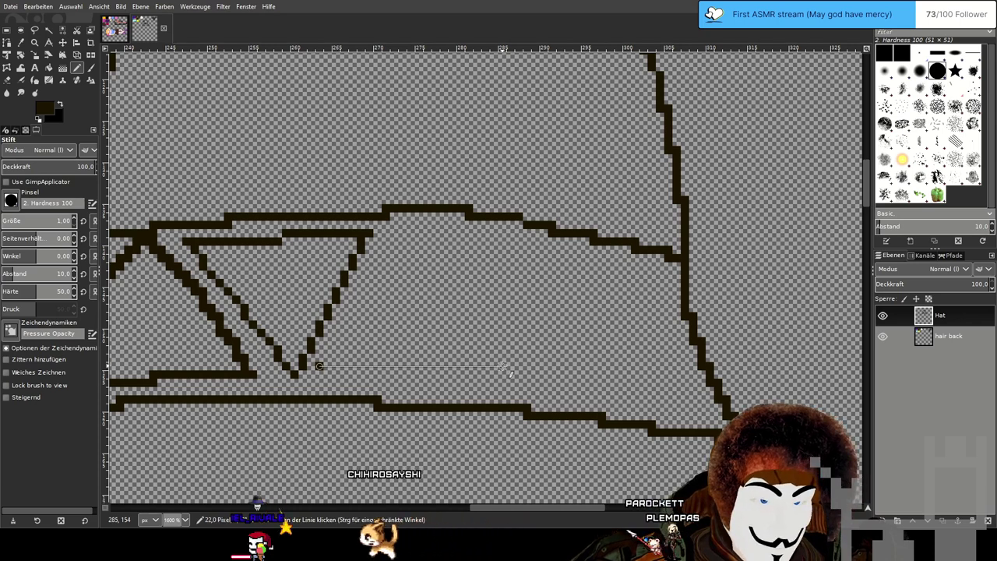
shift+click(507, 366)
shift+click(418, 225)
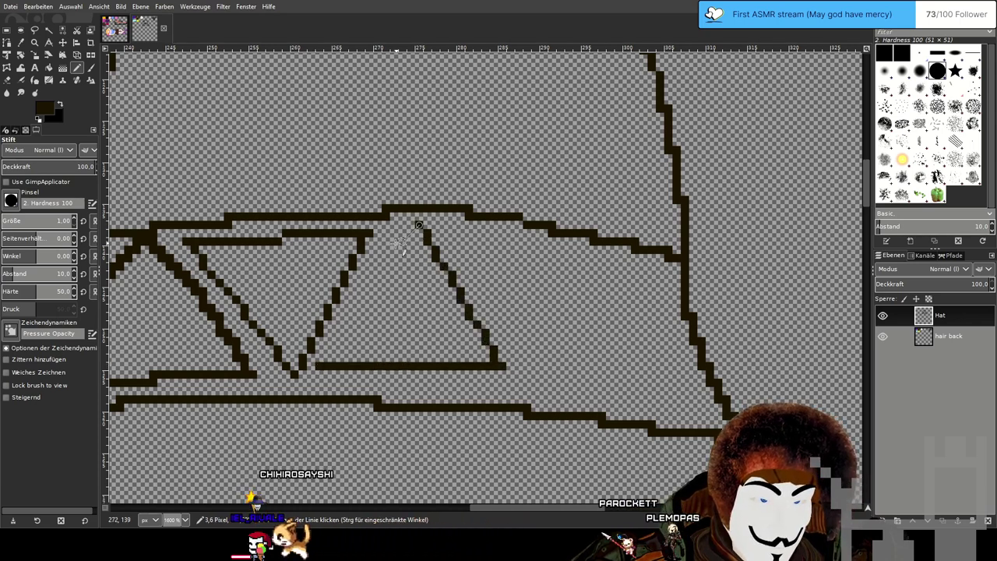
shift+click(318, 365)
Draw a fourth triangle with straight Shift-click lines further right.
drag(536, 372, 462, 351)
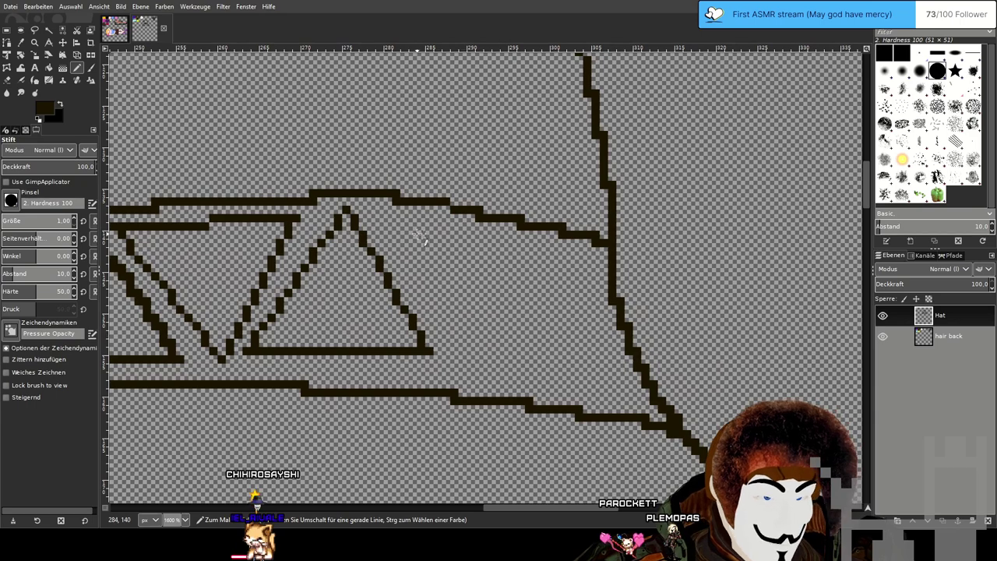
key(shift)
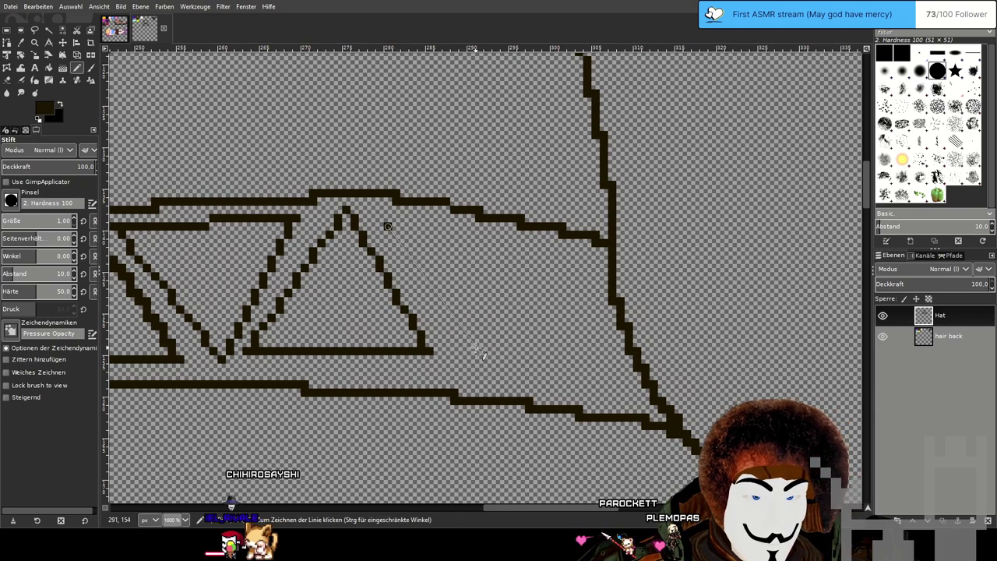
shift+click(463, 352)
shift+click(545, 250)
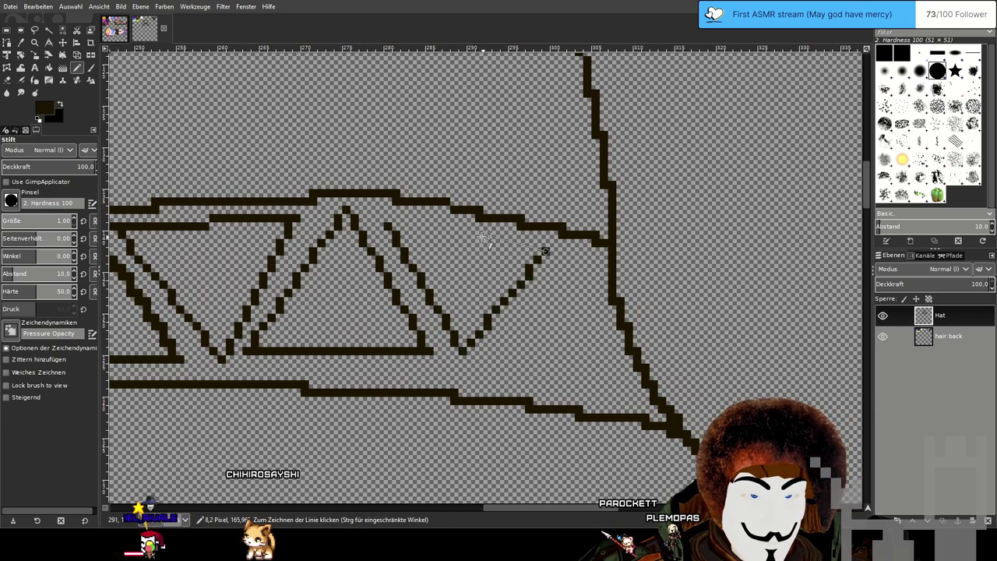
shift+click(387, 226)
Complete the last triangle edges at the band's right end.
drag(669, 363, 624, 346)
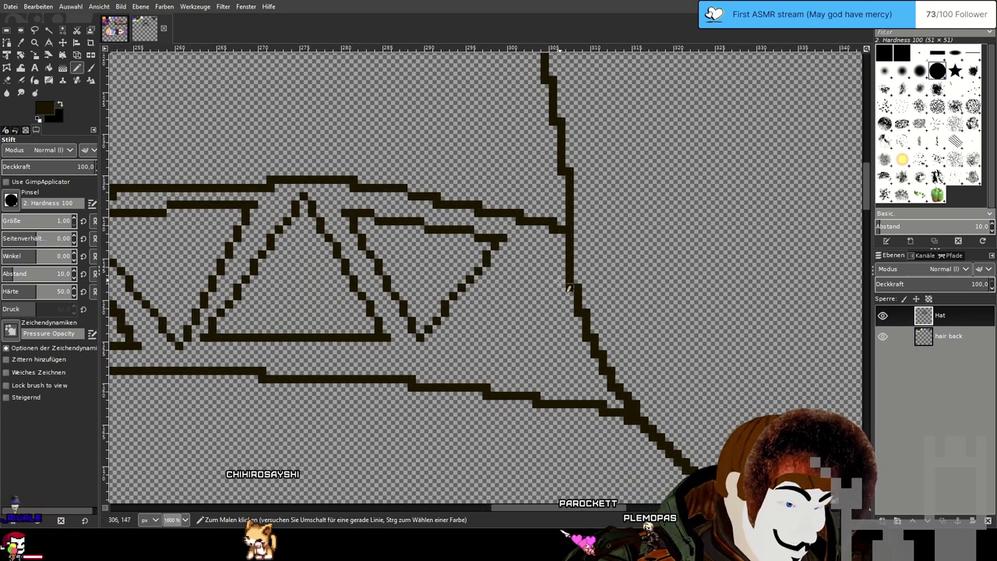
click(537, 247)
shift+click(437, 345)
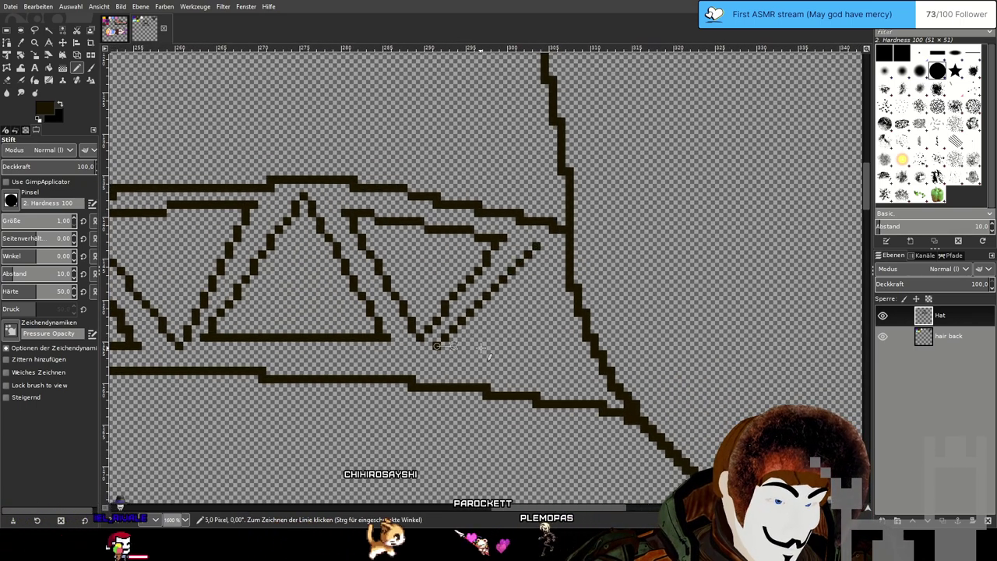
shift+click(590, 364)
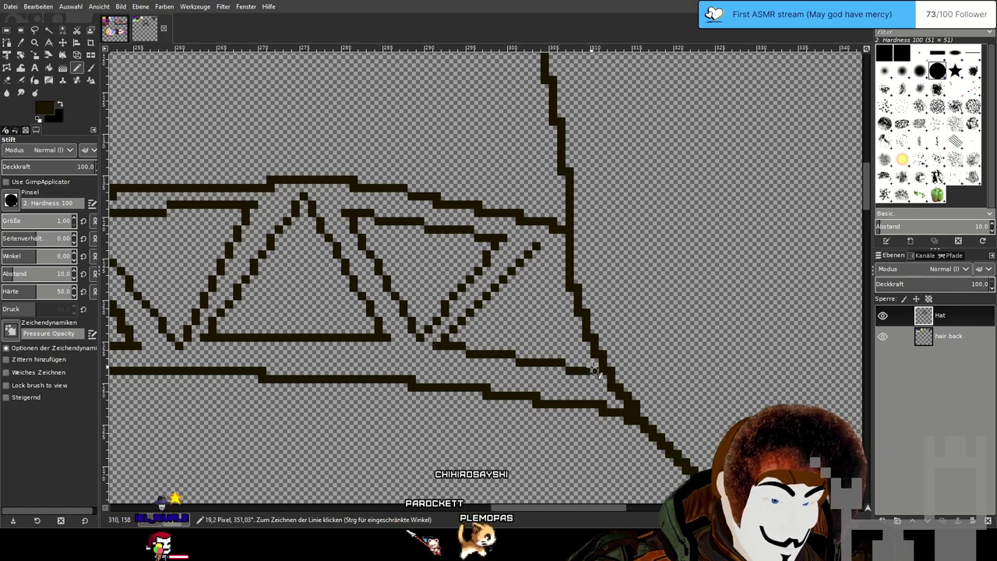
click(536, 246)
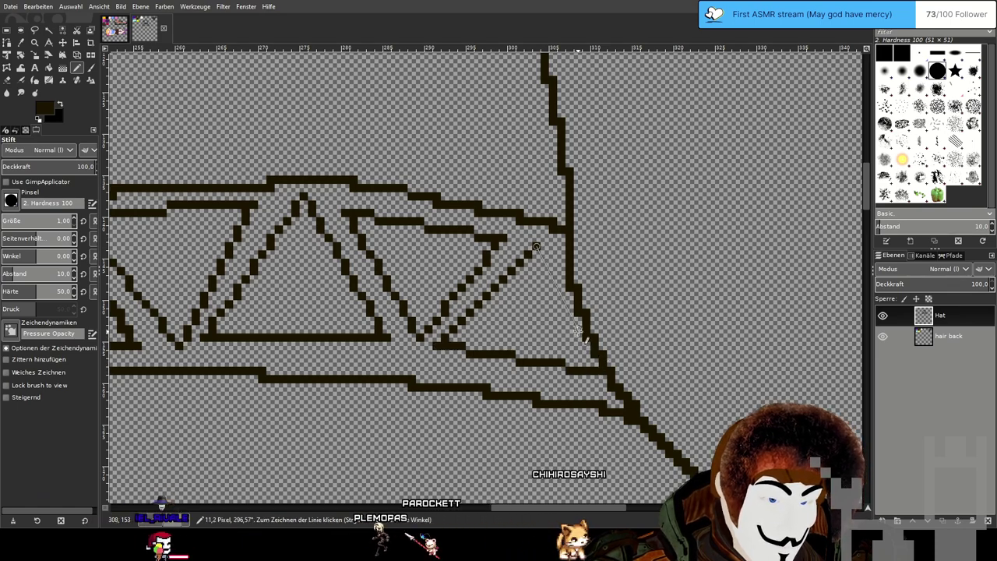
shift+click(584, 340)
scroll(584, 340, down, 3)
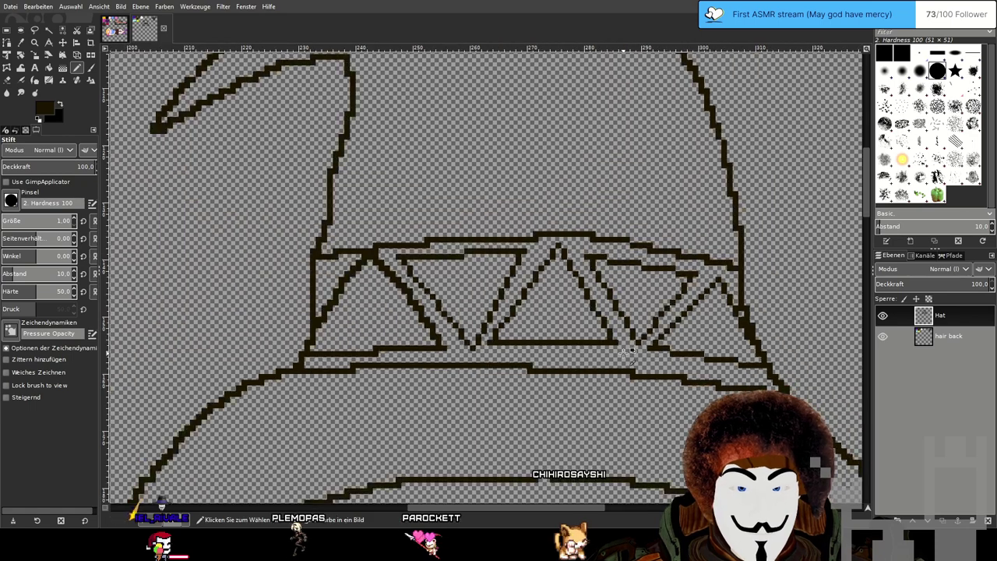
scroll(627, 351, down, 1)
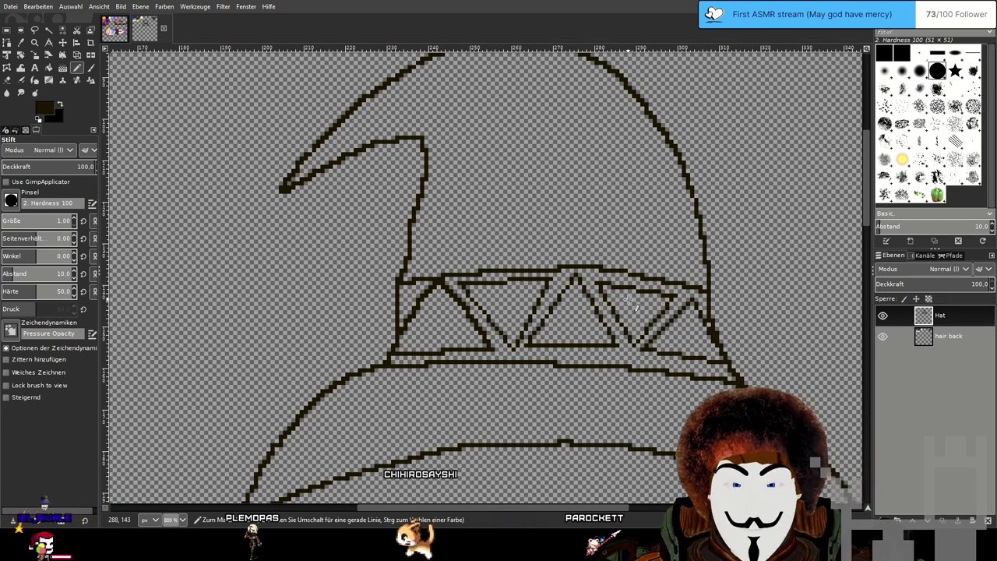
drag(600, 180, 525, 207)
scroll(706, 190, down, 2)
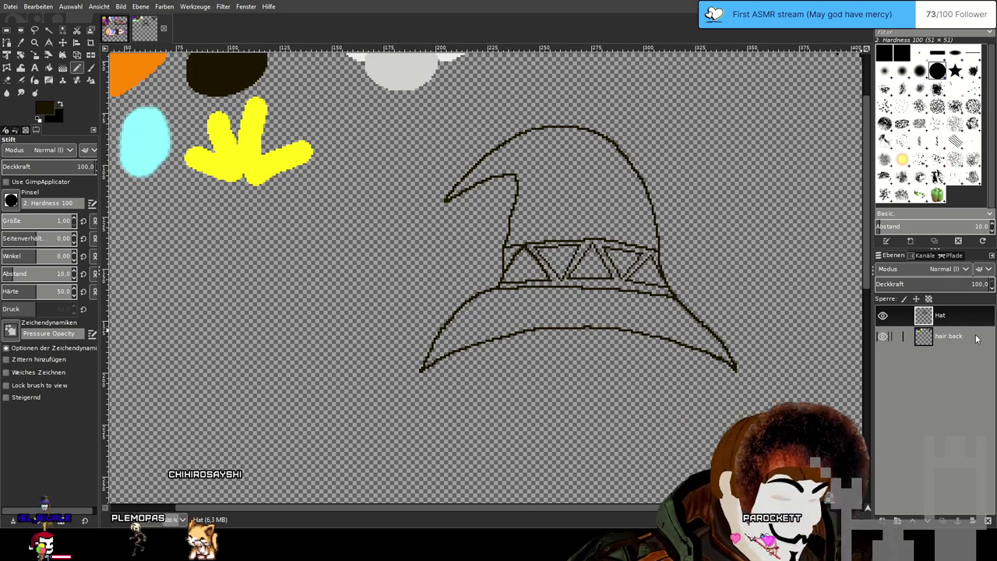
scroll(568, 357, up, 4)
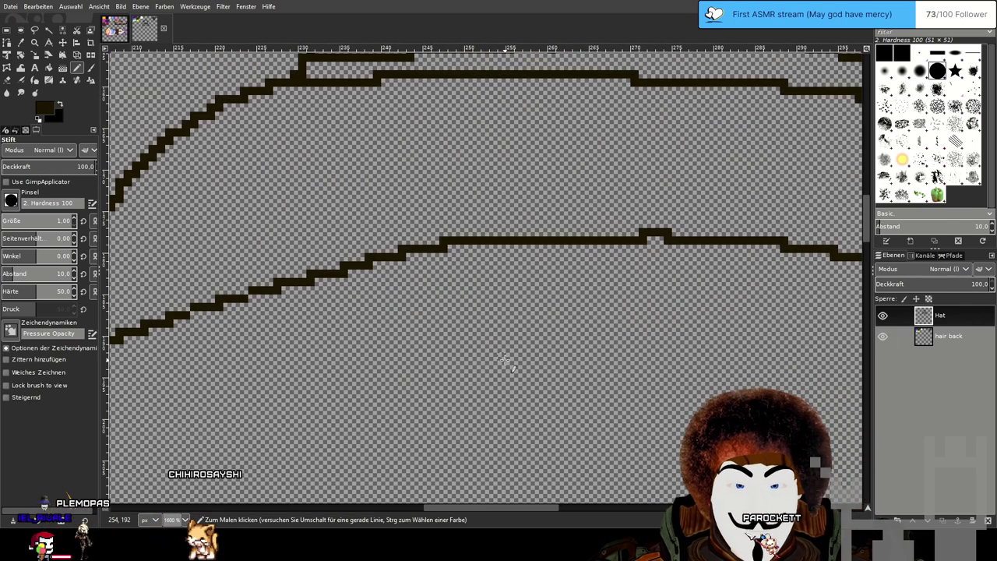
Centre the hat's brim in view and save the drawing with Ctrl+S.
scroll(505, 359, down, 2)
scroll(259, 317, up, 2)
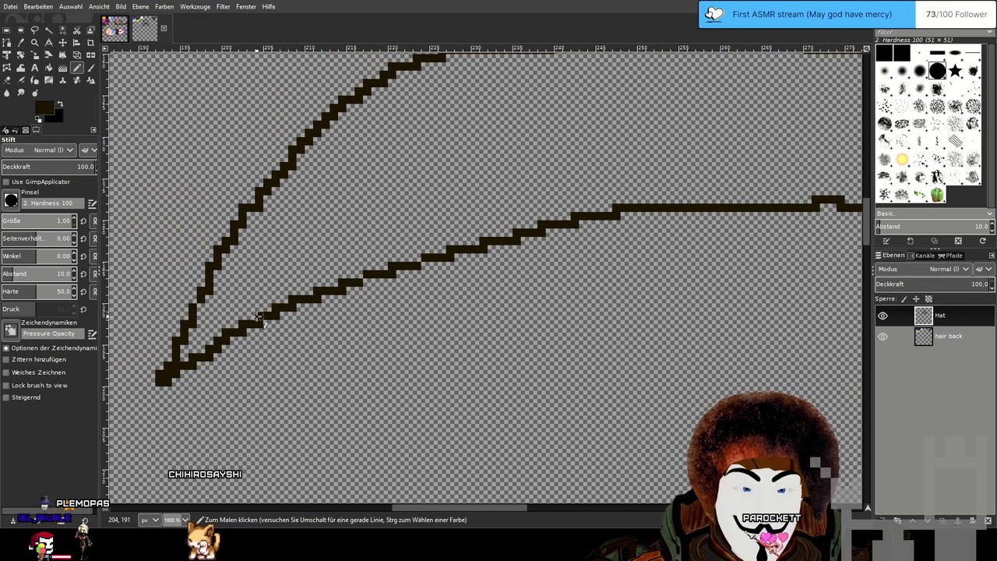
scroll(472, 301, down, 2)
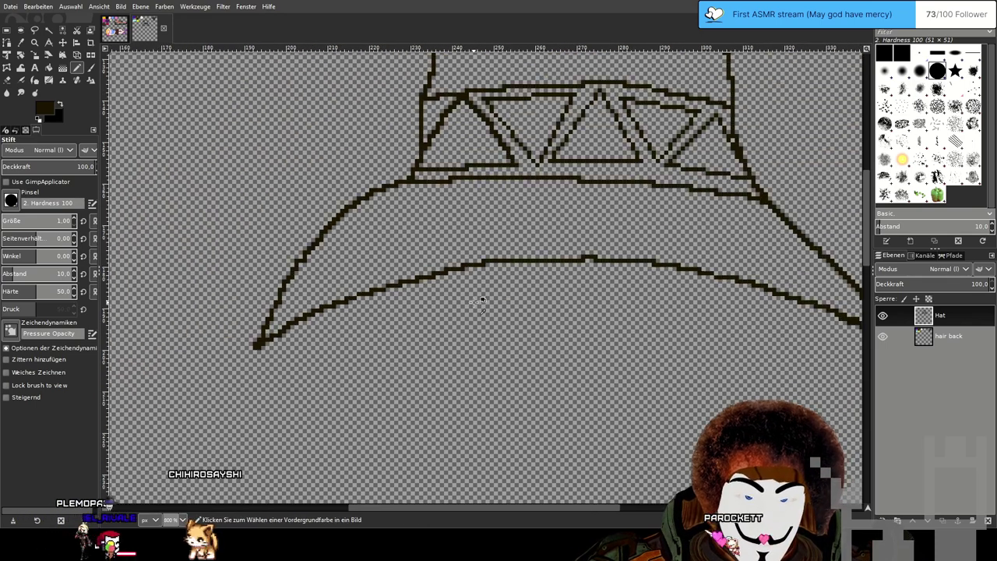
drag(564, 290, 464, 303)
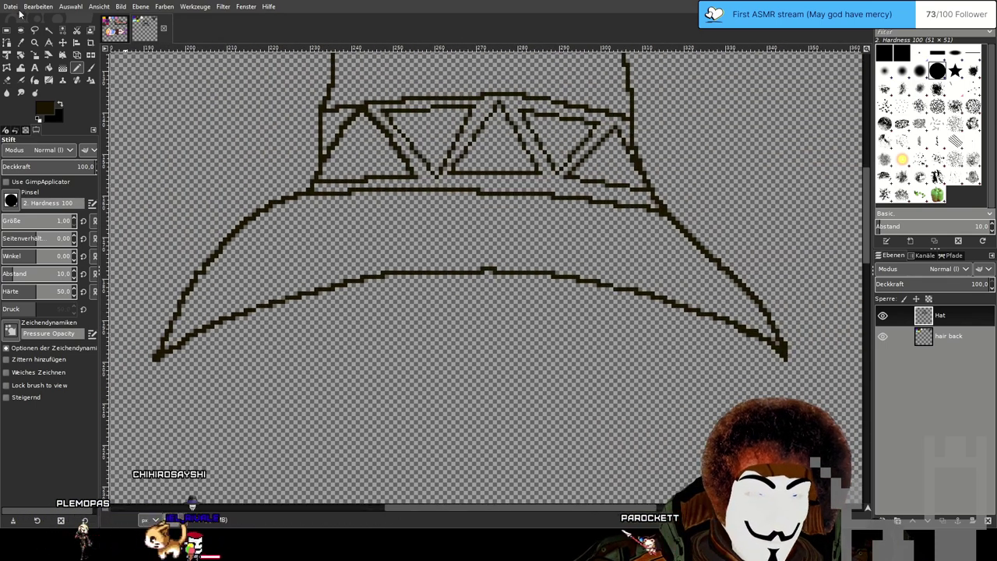
key(ctrl+s)
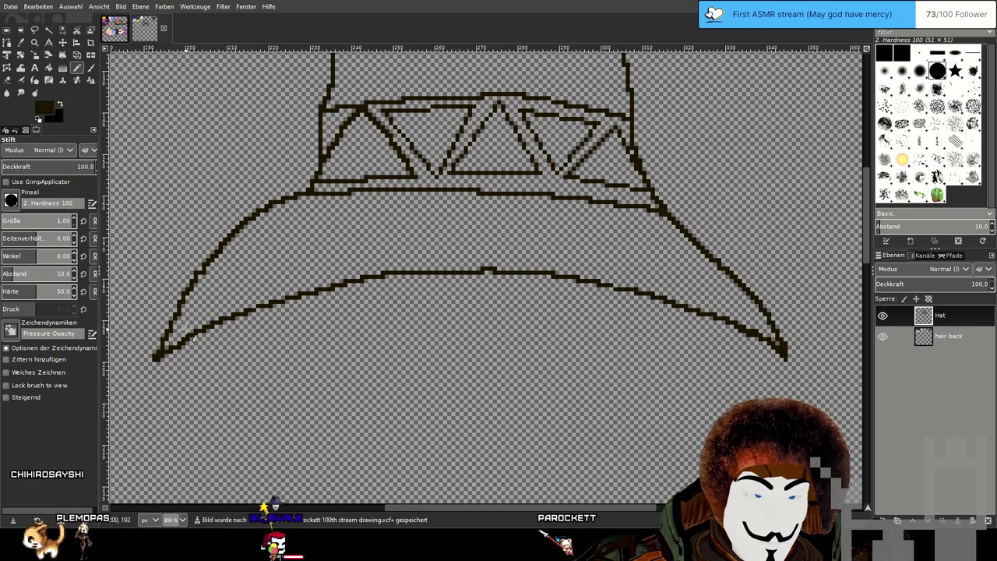
Pencil an inner line at the left brim tip and a second lower rim curve along the brim.
drag(175, 340, 201, 317)
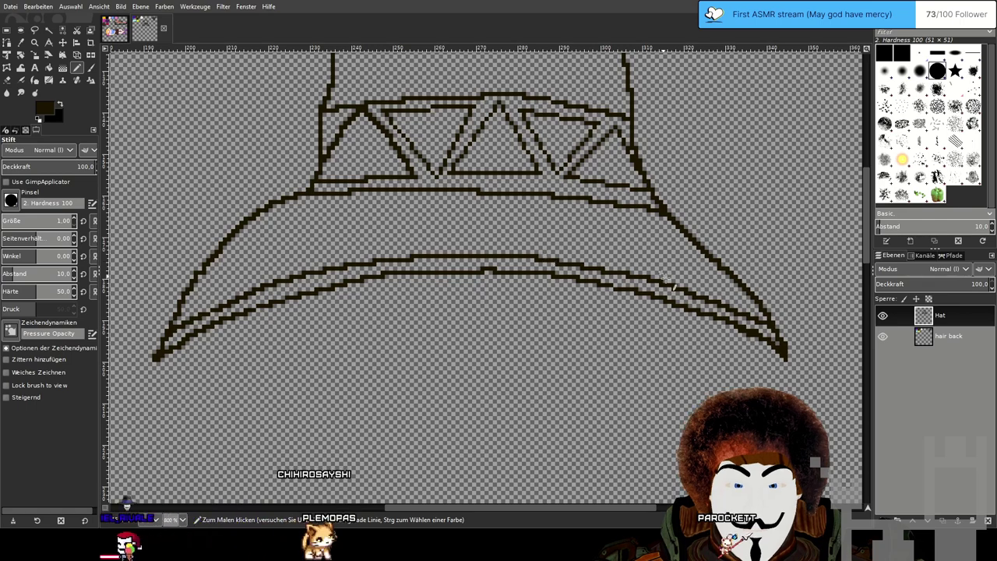
scroll(744, 367, down, 2)
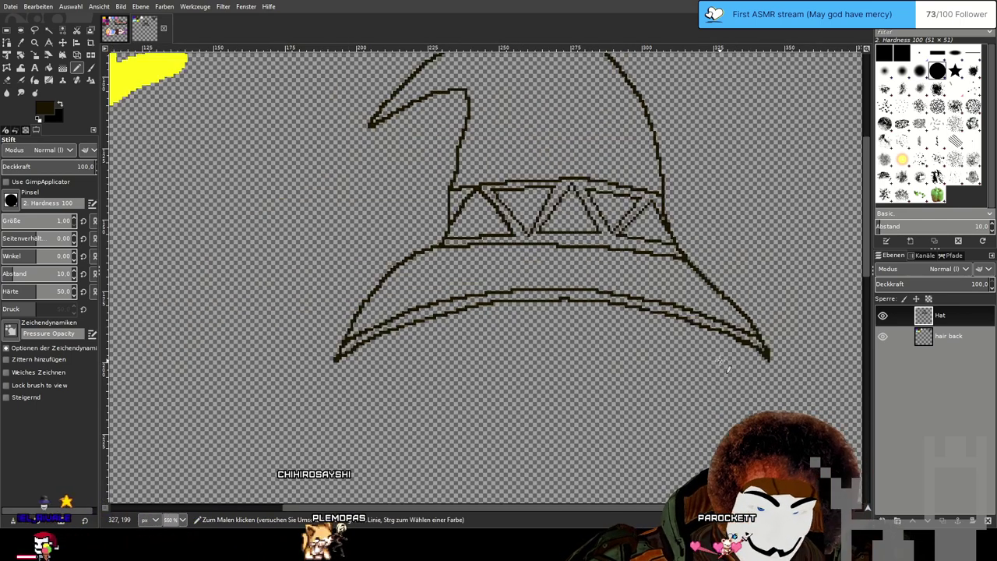
scroll(732, 354, up, 2)
mouse_move(716, 310)
mouse_down()
mouse_move(707, 272)
mouse_move(688, 261)
mouse_up()
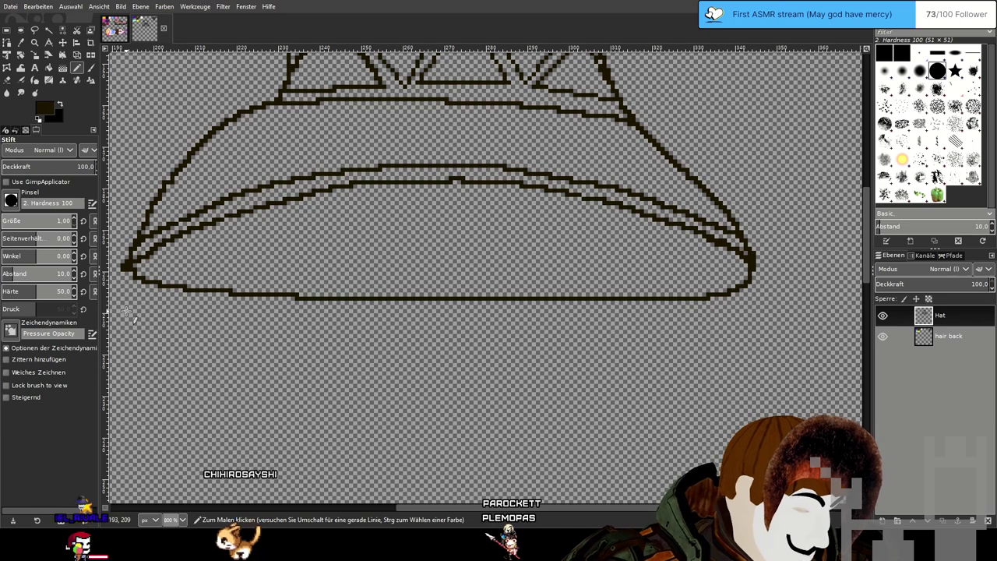
mouse_move(125, 269)
mouse_down()
mouse_move(182, 307)
mouse_move(380, 324)
mouse_move(670, 316)
mouse_move(755, 269)
mouse_up()
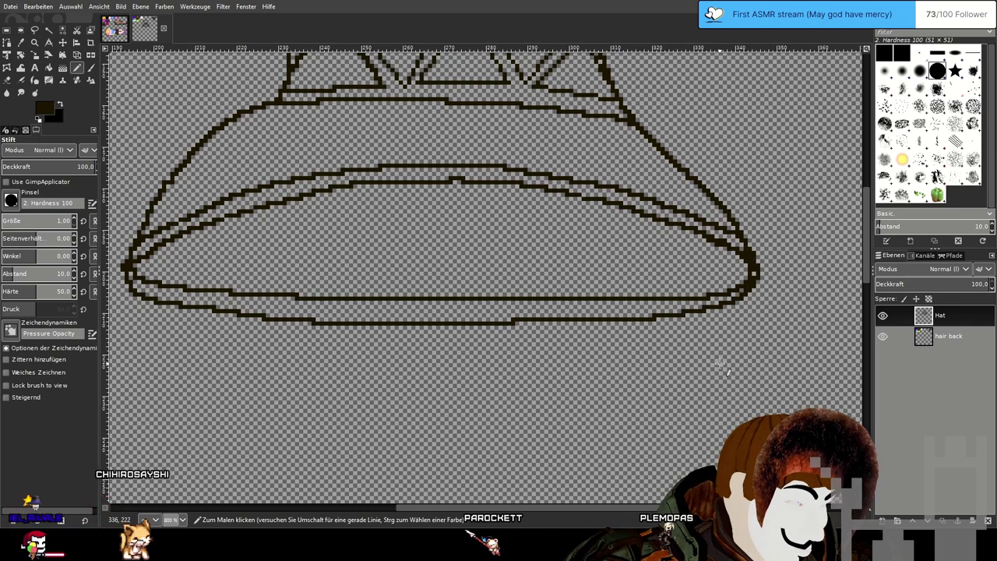
drag(697, 328, 718, 423)
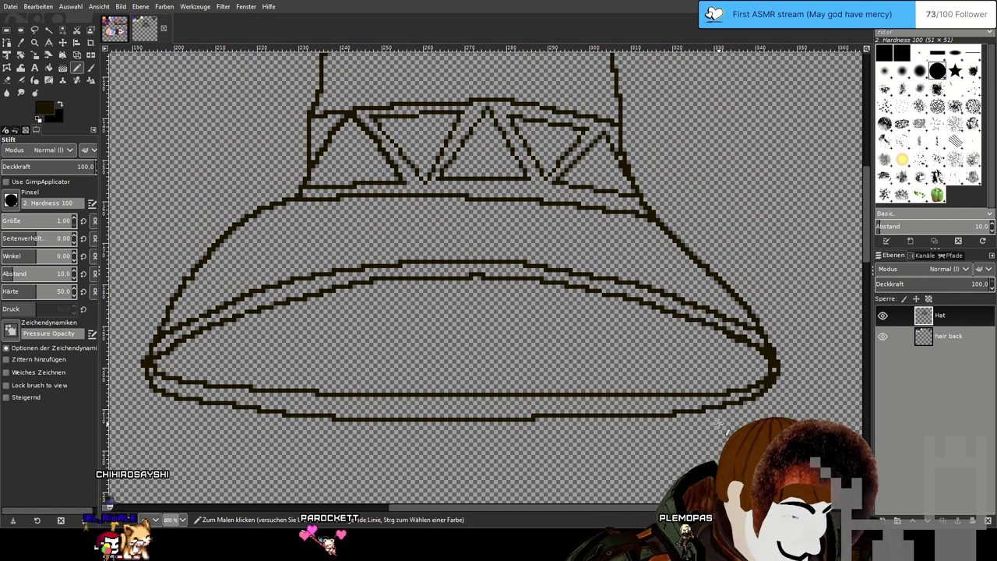
key(Page_Down)
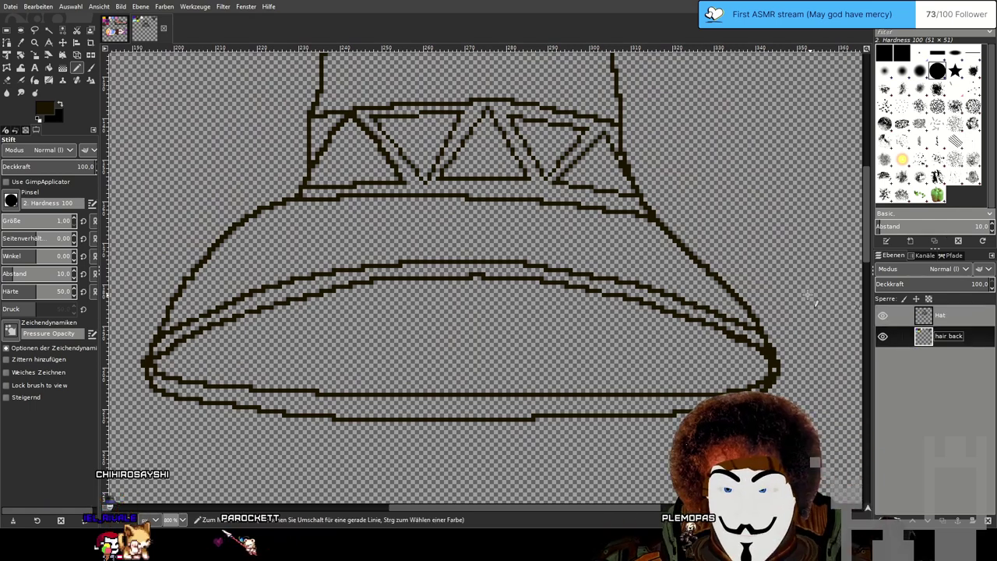
scroll(455, 204, down, 1)
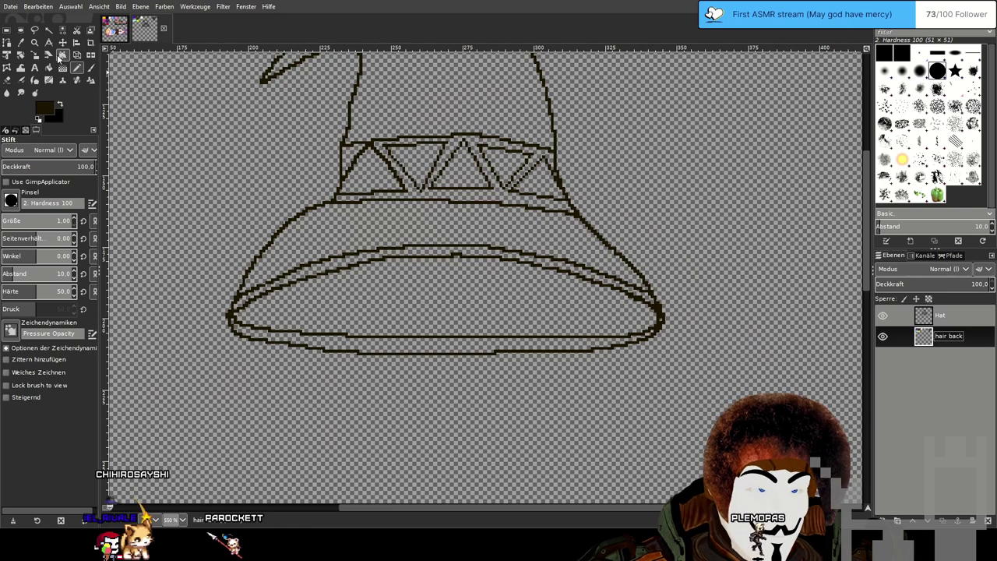
Sample the purple from the colour blobs with the Color Picker.
click(21, 42)
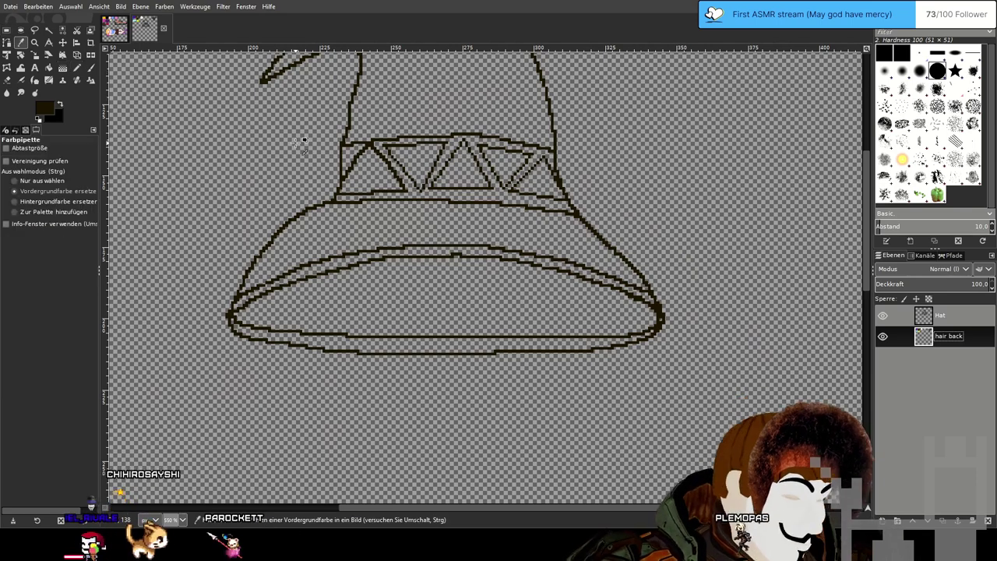
scroll(394, 134, down, 3)
drag(386, 135, 559, 362)
click(210, 186)
Bucket-fill the hat's crown, upper brim and brim underside with purple on the Hat layer.
click(77, 68)
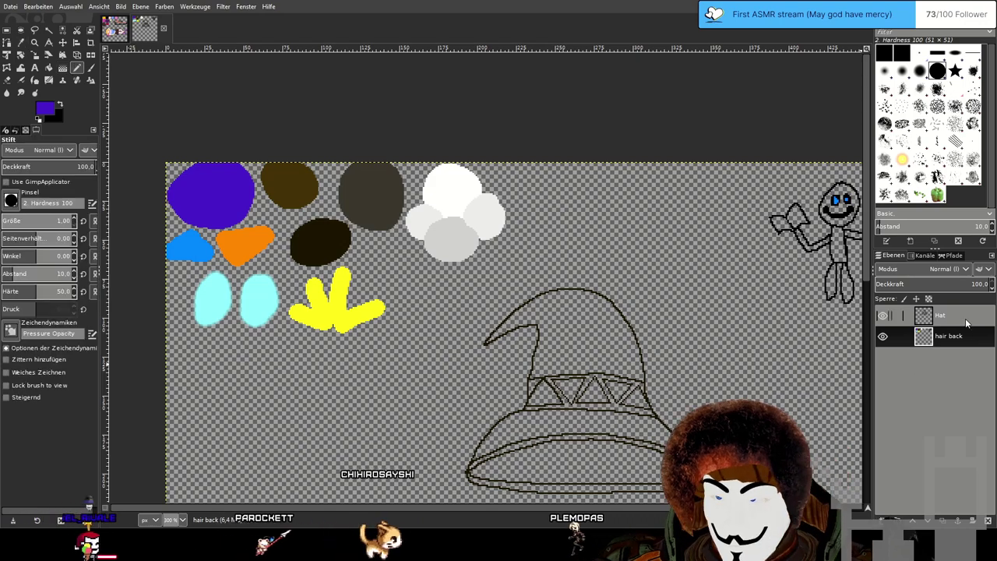
click(944, 315)
click(49, 67)
scroll(503, 263, down, 3)
scroll(503, 263, right, 1)
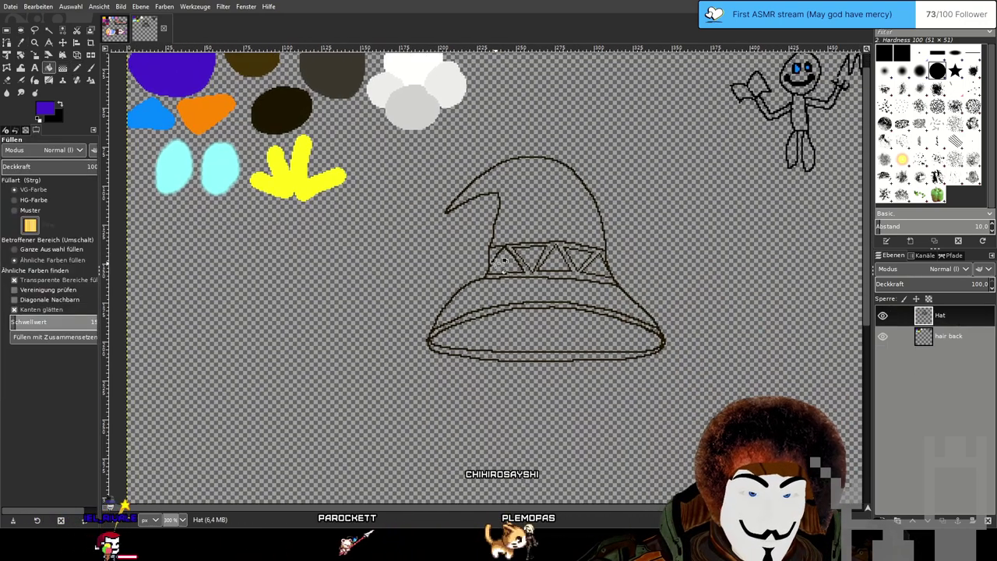
scroll(503, 263, up, 1)
scroll(508, 293, up, 1)
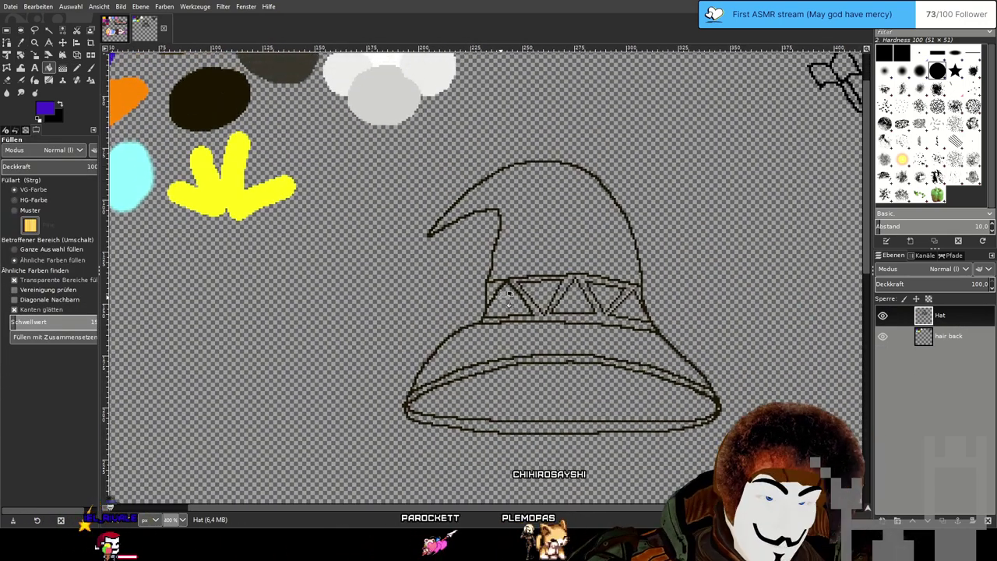
click(580, 226)
click(509, 343)
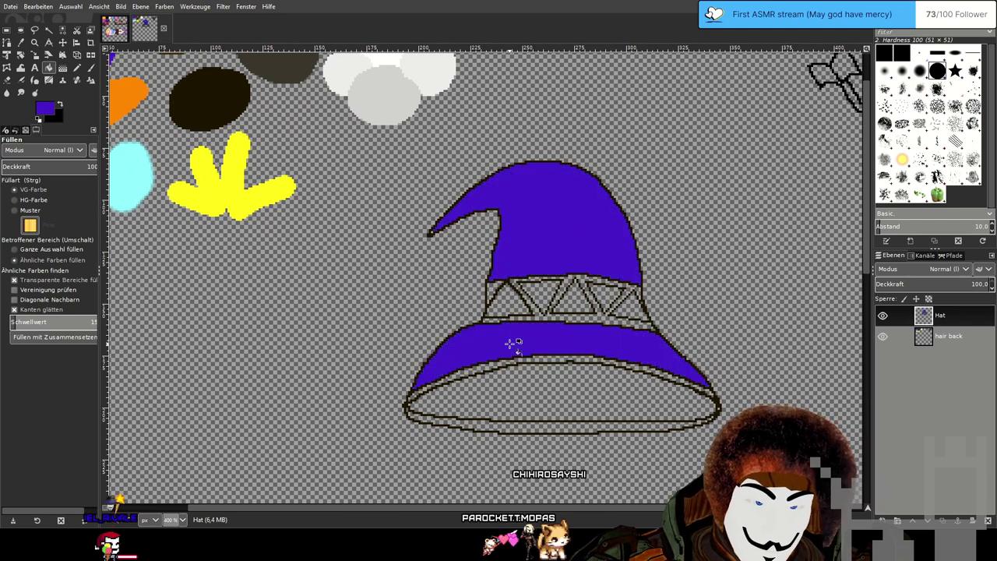
click(529, 383)
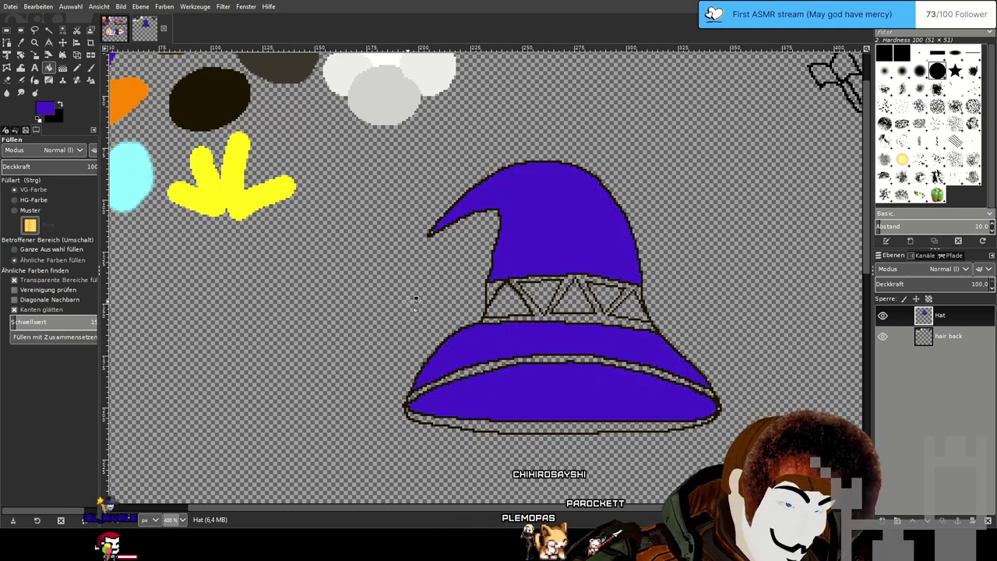
scroll(383, 293, up, 1)
drag(600, 311, 453, 291)
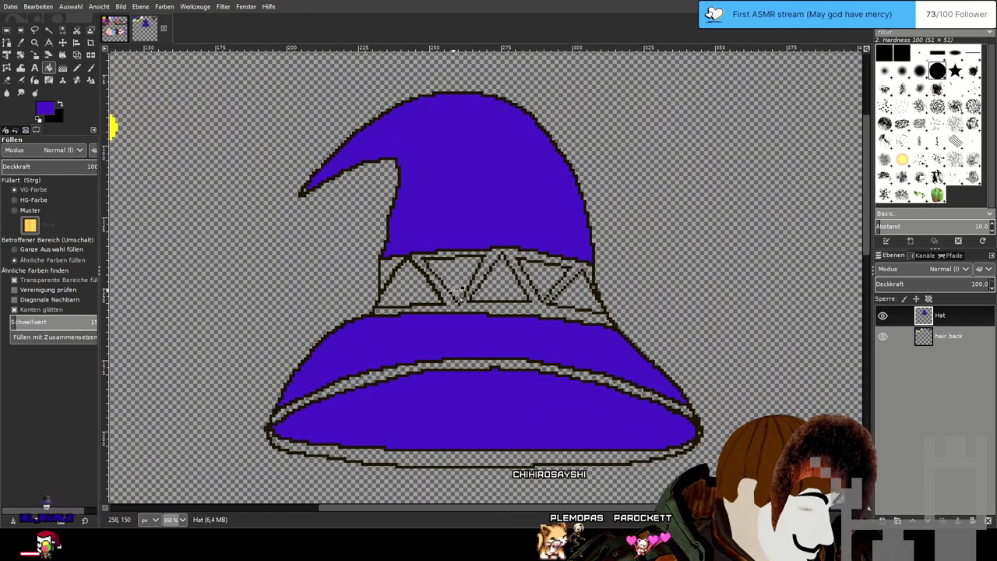
scroll(460, 290, down, 2)
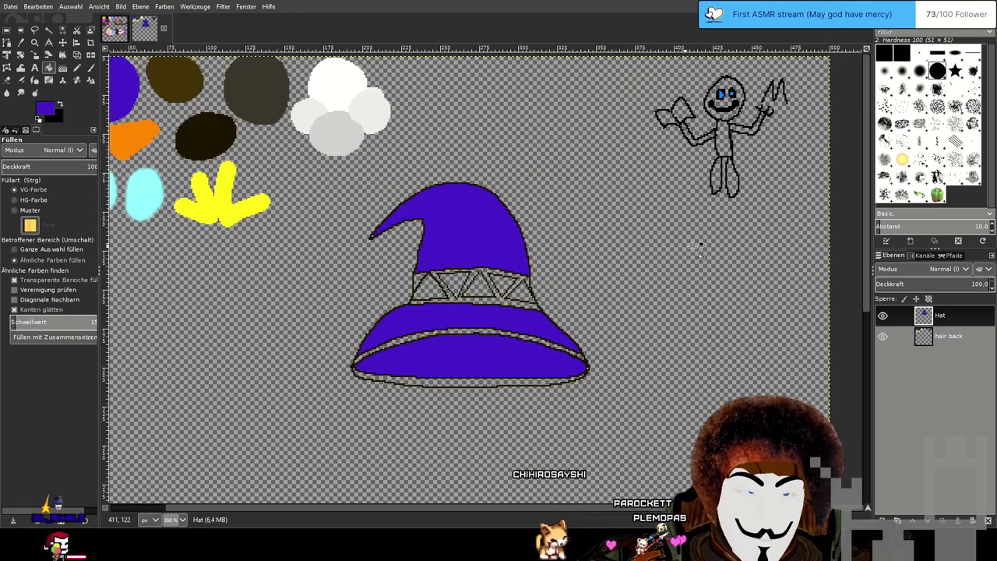
Select the colour-blob layer with the Color Picker and bring the blobs into view.
click(940, 338)
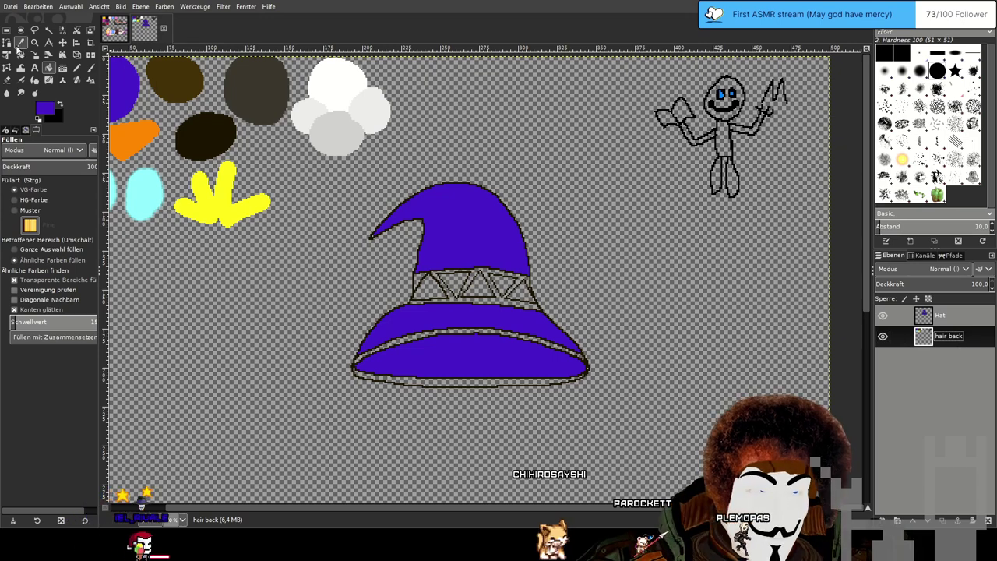
click(19, 43)
drag(366, 190, 481, 230)
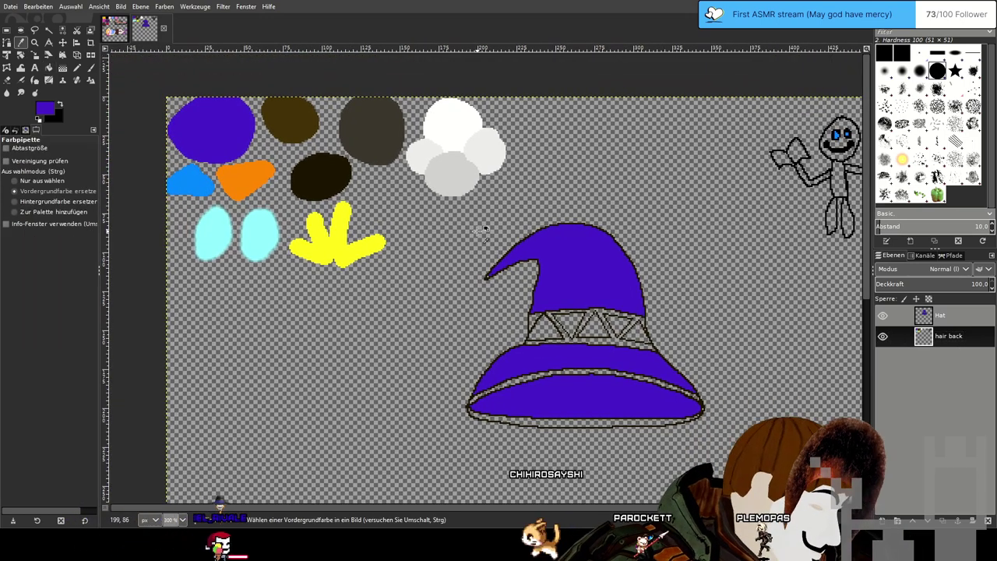
Sample yellow from the yellow blob and set up Bucket Fill on the Hat layer.
click(337, 233)
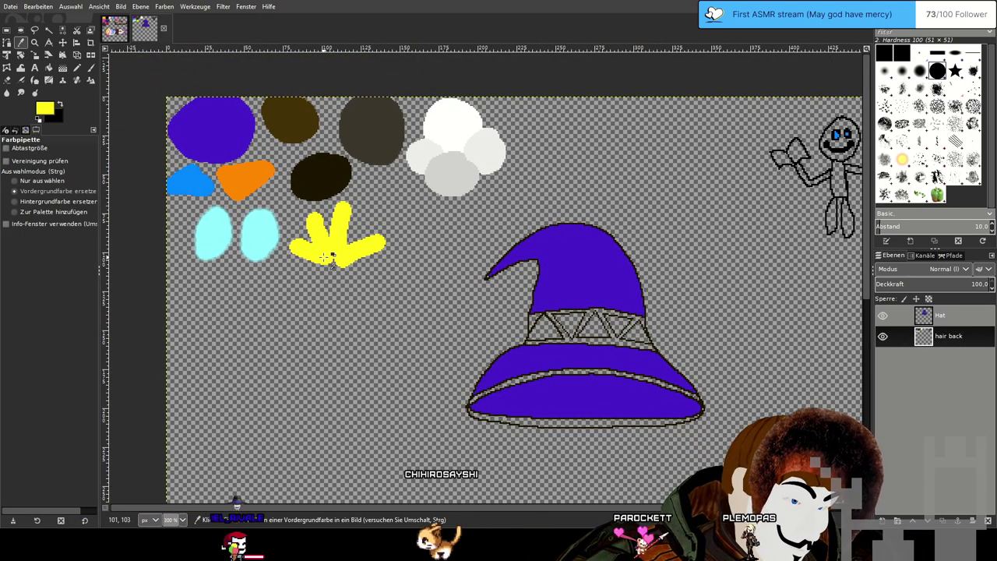
click(78, 69)
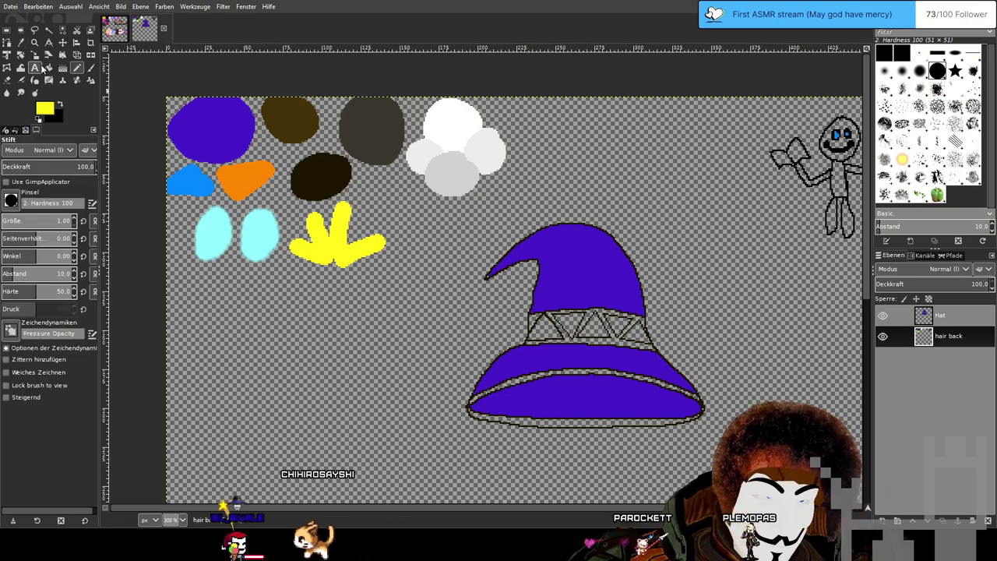
click(36, 68)
click(48, 69)
click(954, 316)
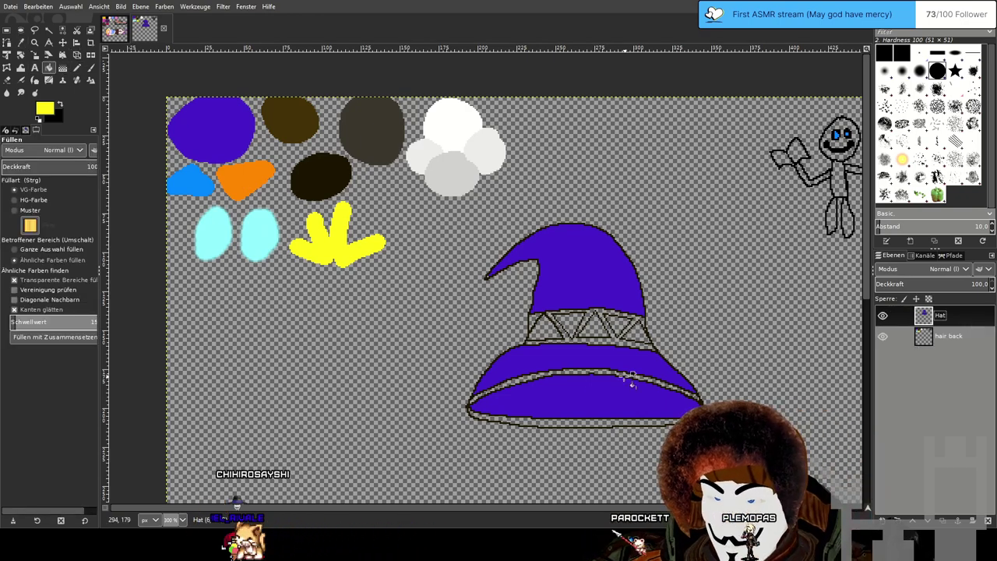
scroll(555, 407, up, 3)
Fill the lower and upper brim bands with yellow.
click(457, 478)
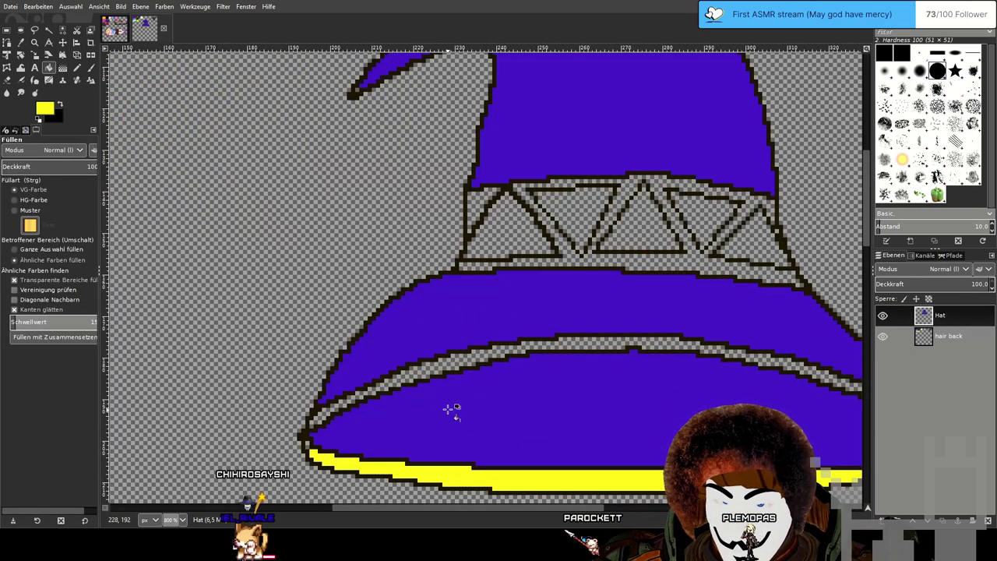
click(462, 363)
scroll(313, 446, up, 4)
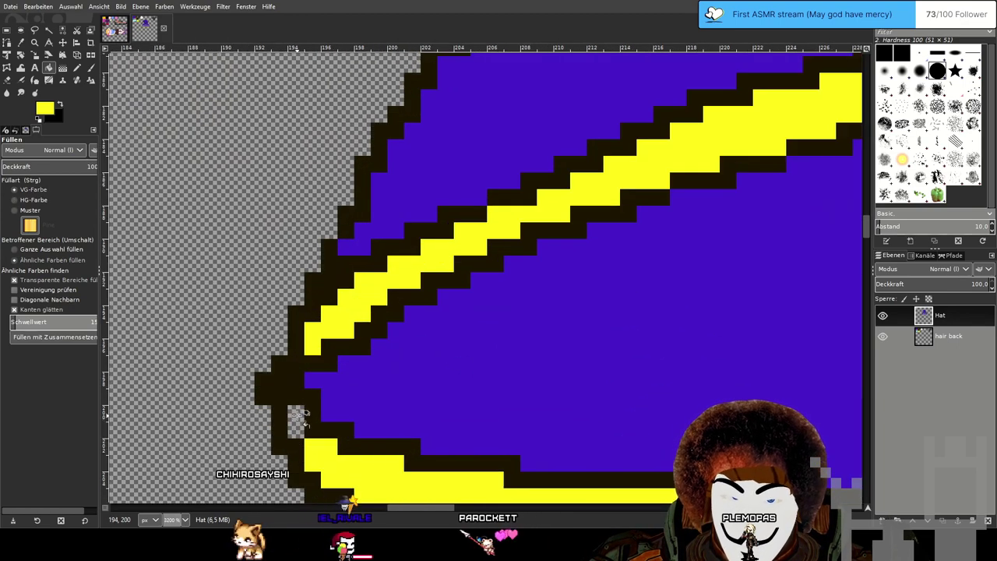
scroll(300, 415, down, 4)
scroll(601, 345, up, 4)
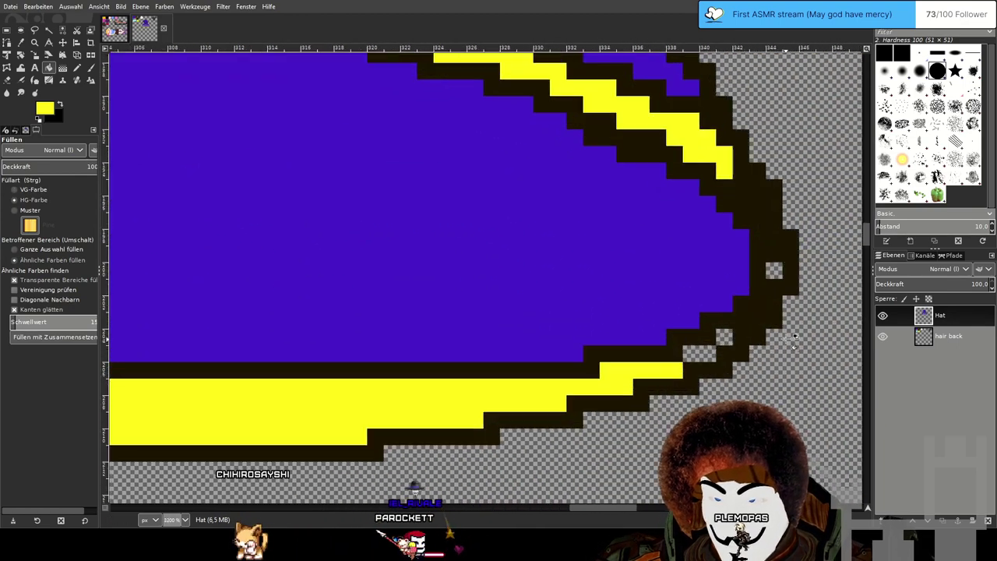
scroll(795, 336, up, 2)
scroll(697, 366, down, 5)
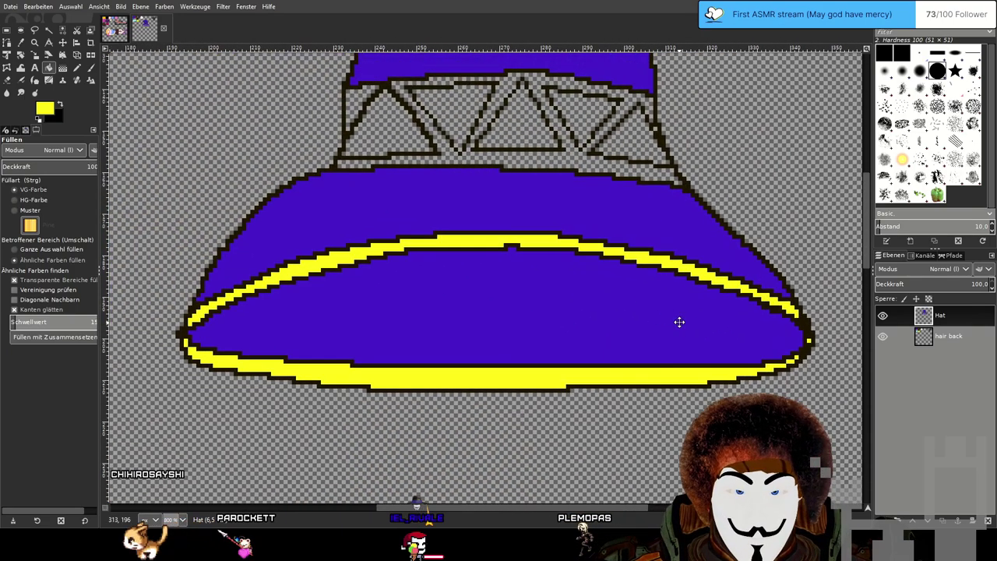
drag(680, 322, 674, 350)
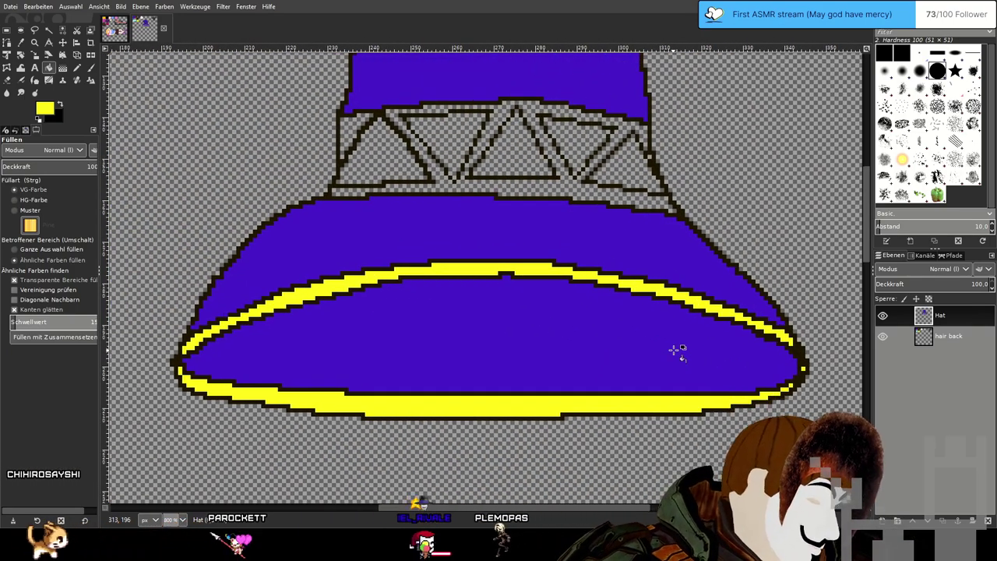
drag(675, 350, 663, 375)
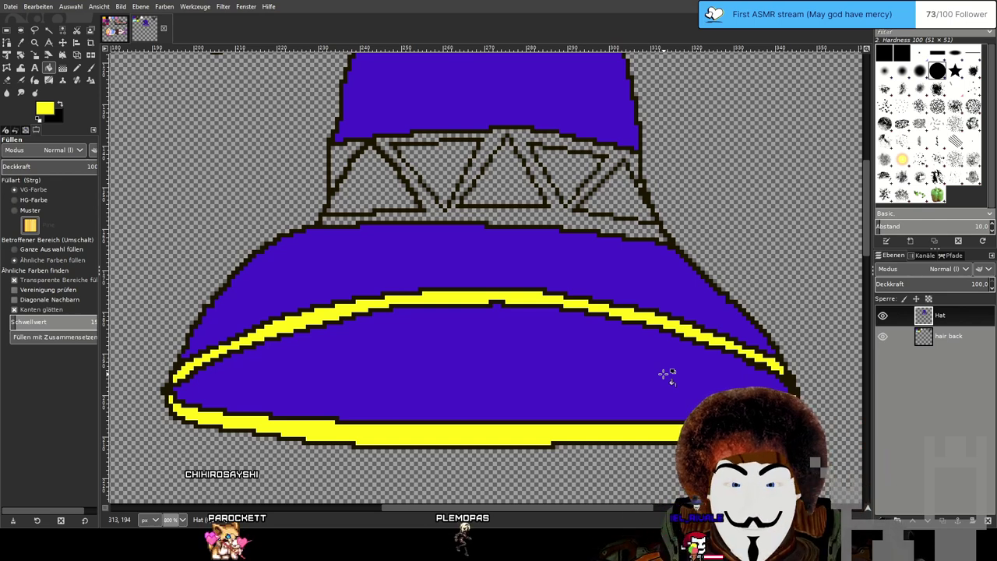
scroll(633, 357, down, 1)
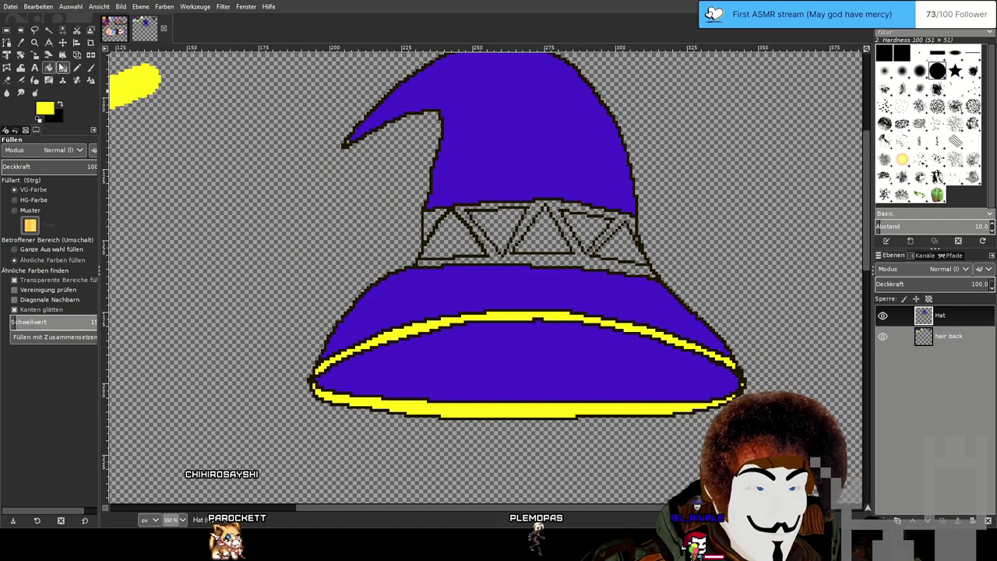
click(21, 44)
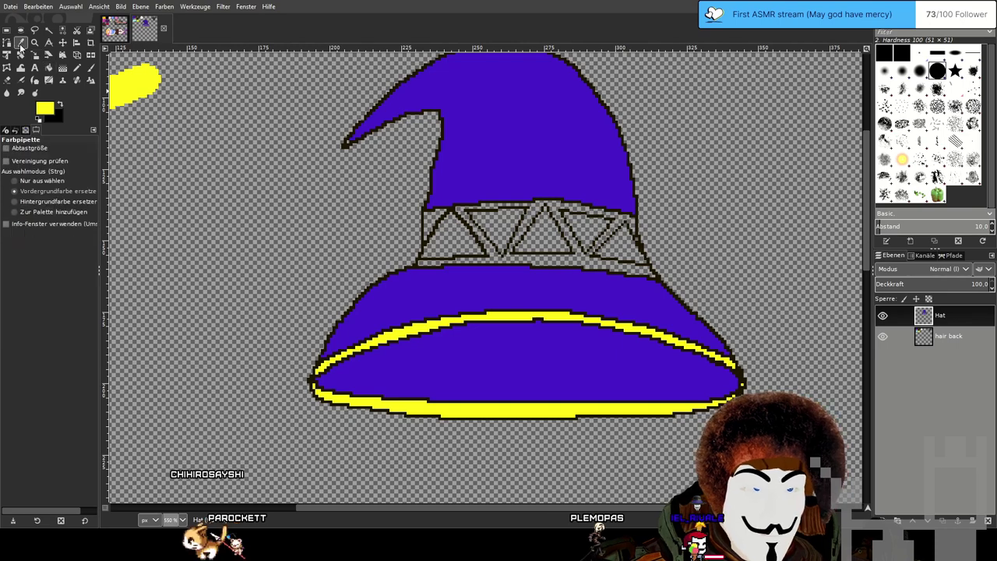
Sample dark brown from the brown blob on the colour-blob layer.
click(942, 335)
drag(387, 163, 555, 359)
drag(187, 101, 399, 284)
click(376, 229)
Bucket-fill the hat band's lattice lines with brown on the Hat layer.
click(78, 68)
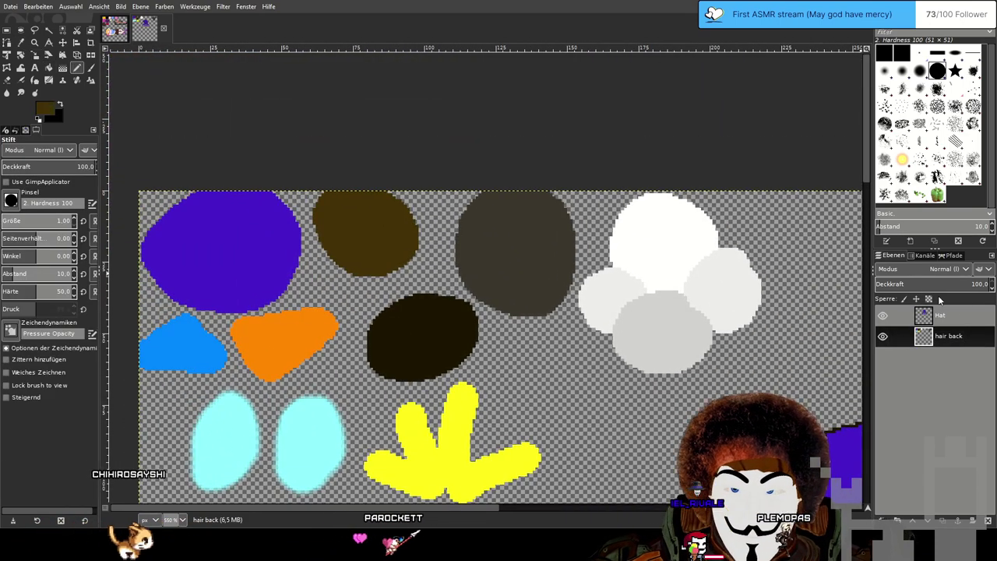
key(Page_Up)
click(49, 68)
mouse_move(642, 393)
mouse_down()
mouse_move(579, 305)
mouse_move(585, 100)
mouse_up()
drag(605, 335, 353, 187)
scroll(356, 187, right, 3)
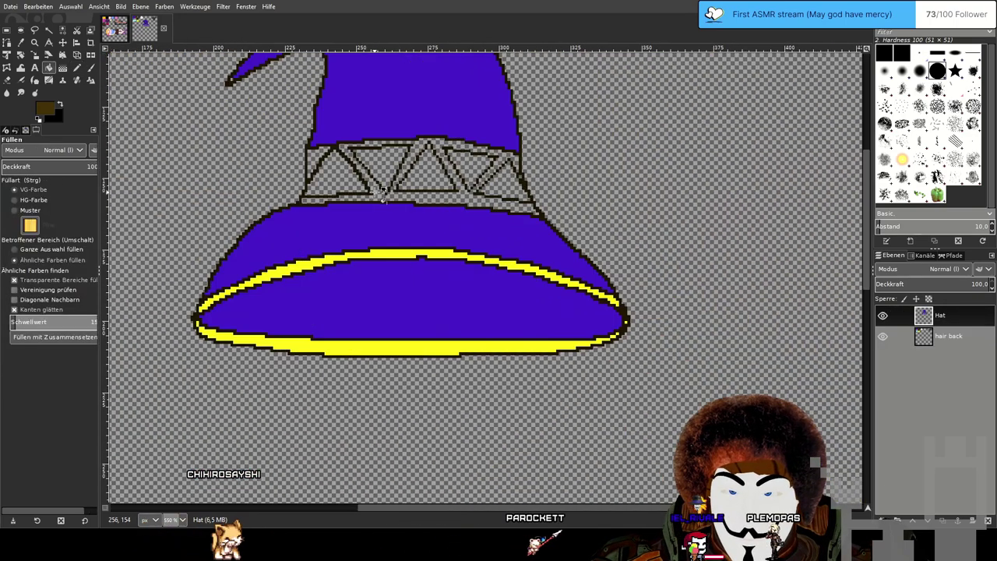
click(439, 198)
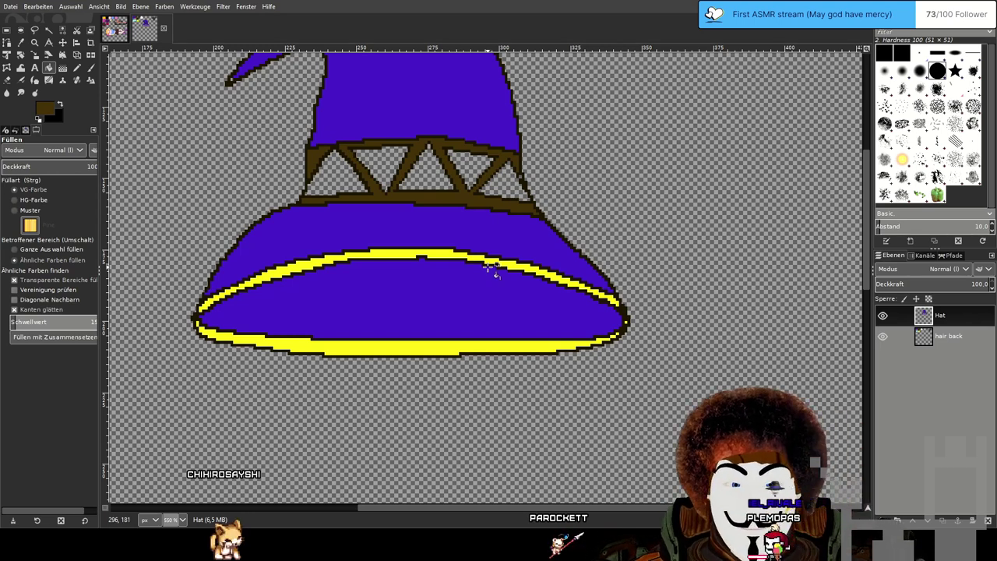
Sample light blue from the blue blob on the colour-blob layer.
drag(482, 196, 601, 298)
drag(396, 150, 768, 464)
drag(320, 318, 437, 276)
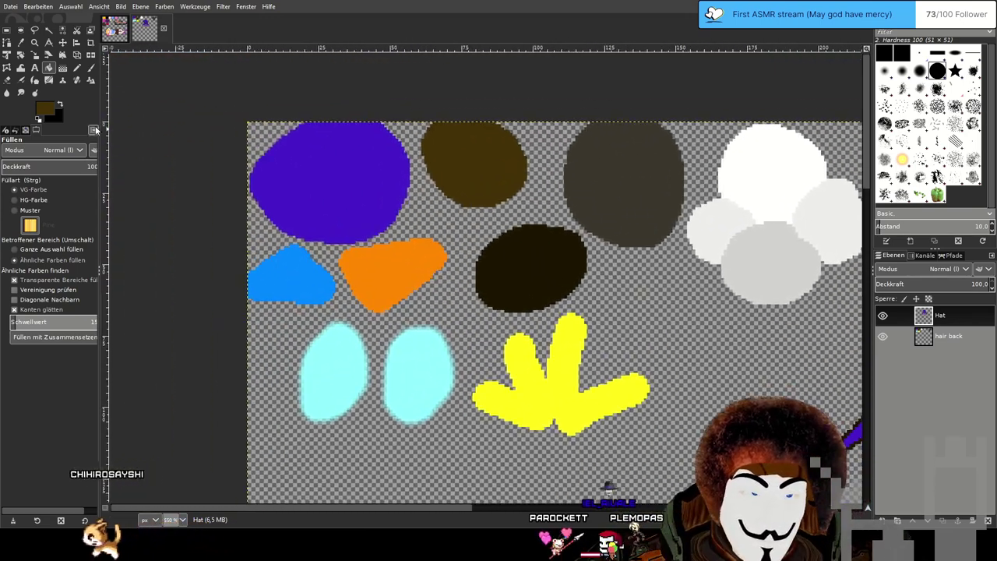
key(o)
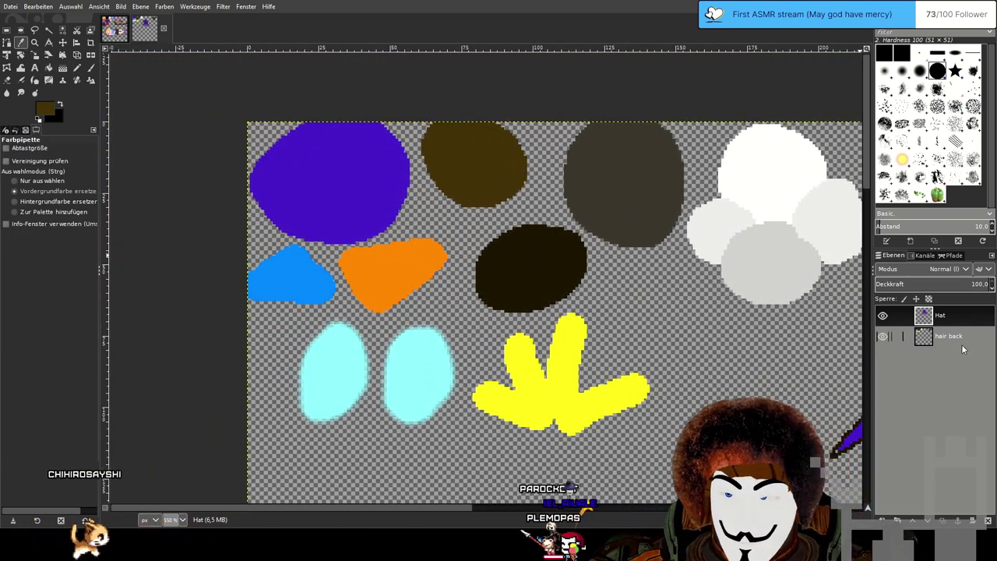
click(936, 334)
click(290, 274)
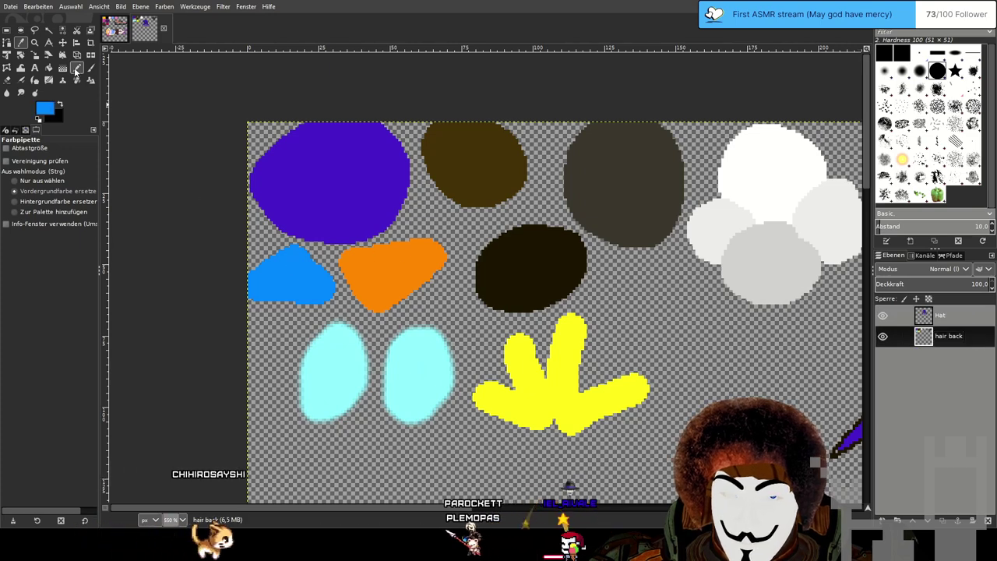
Ready Bucket Fill on the Hat layer and recentre the hat in view.
key(n)
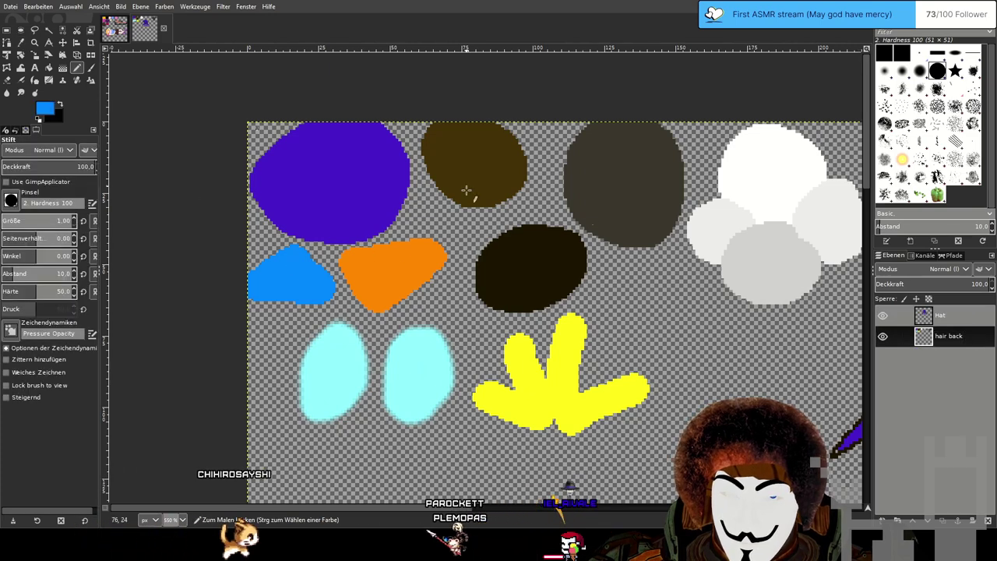
click(48, 72)
click(940, 316)
drag(814, 444, 659, 169)
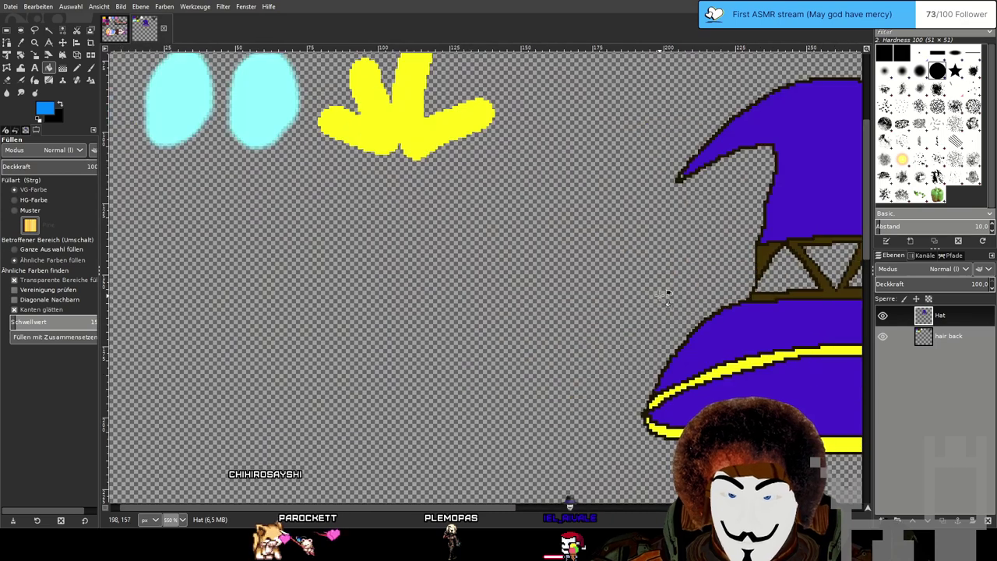
drag(689, 304, 345, 314)
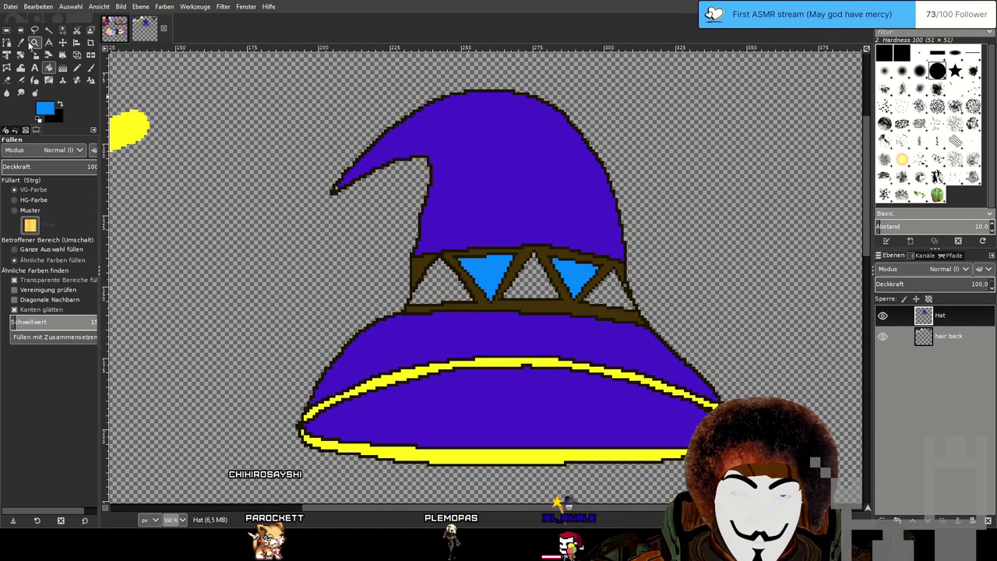
click(18, 46)
click(947, 336)
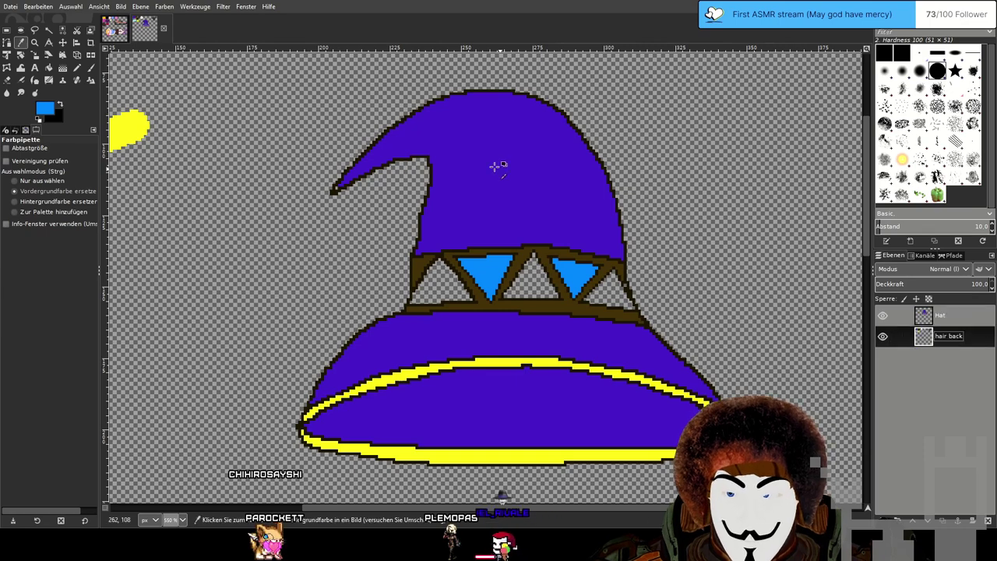
drag(420, 144, 743, 328)
click(214, 191)
click(48, 69)
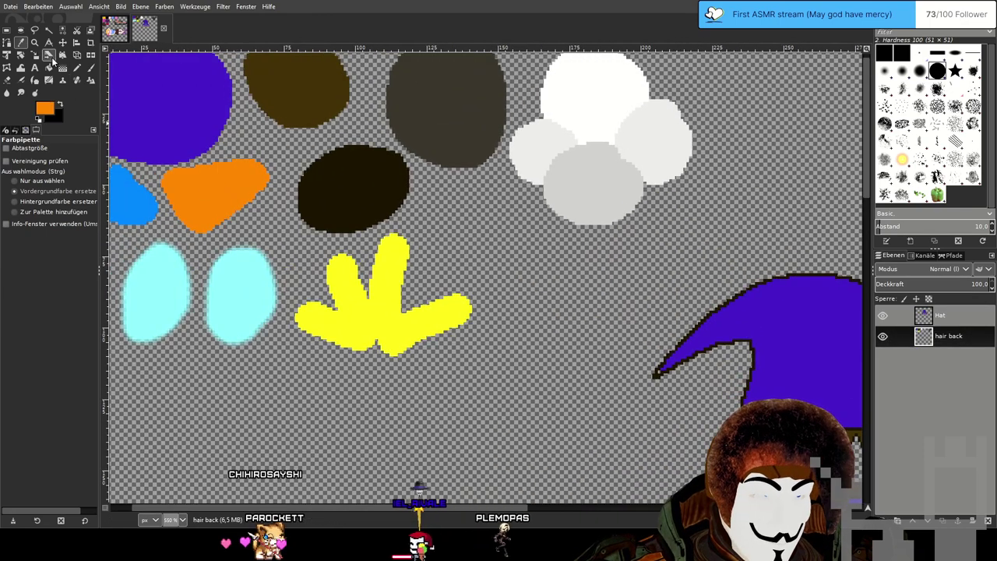
click(971, 318)
drag(748, 401, 490, 236)
click(492, 292)
click(597, 302)
click(676, 313)
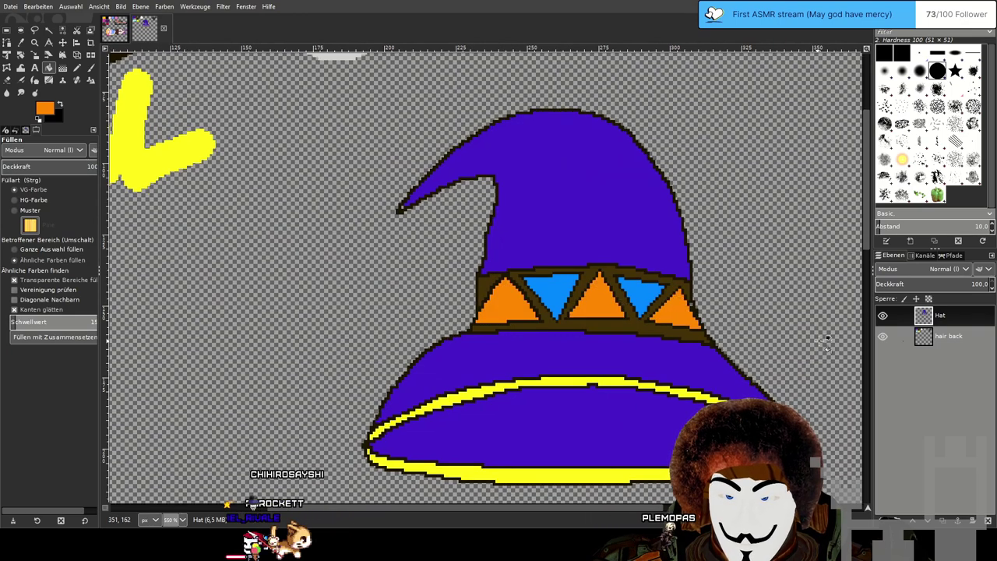
scroll(621, 296, up, 4)
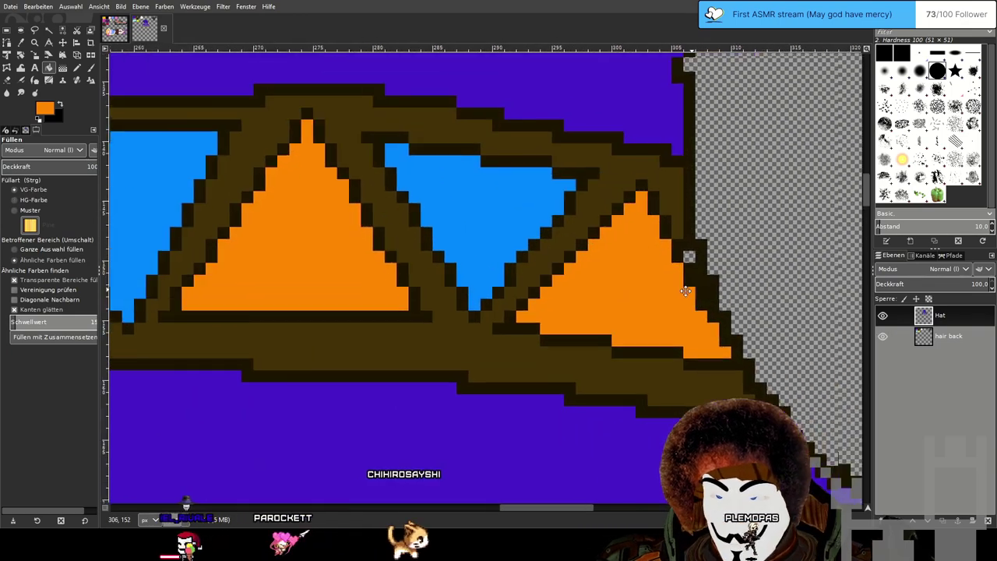
scroll(554, 290, up, 2)
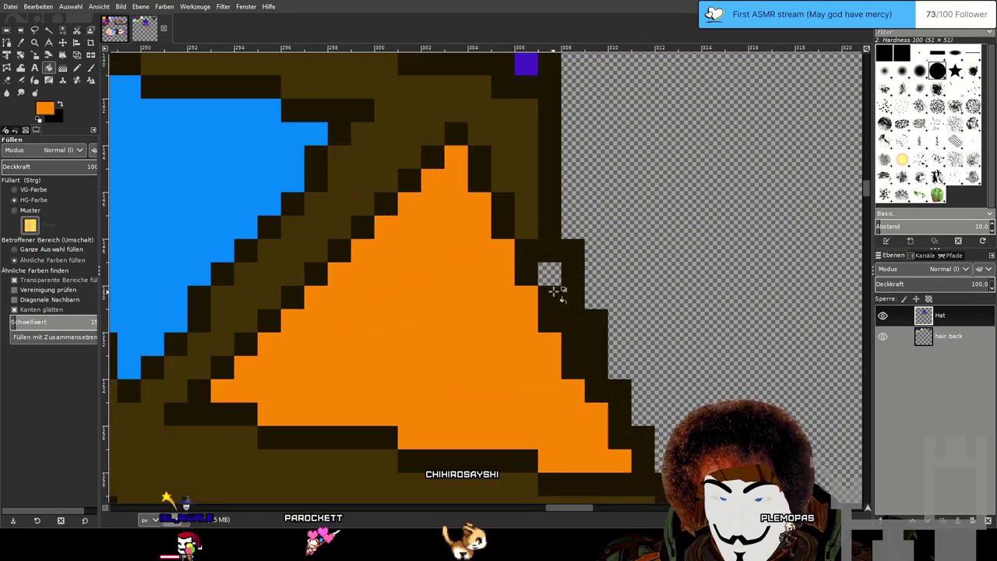
click(927, 200)
click(549, 275)
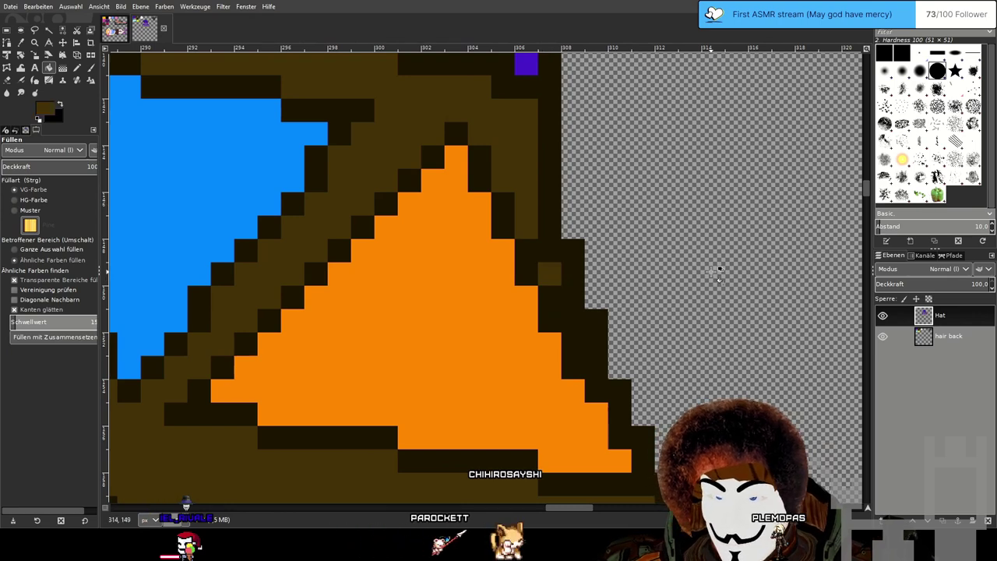
scroll(711, 272, down, 4)
scroll(718, 271, down, 3)
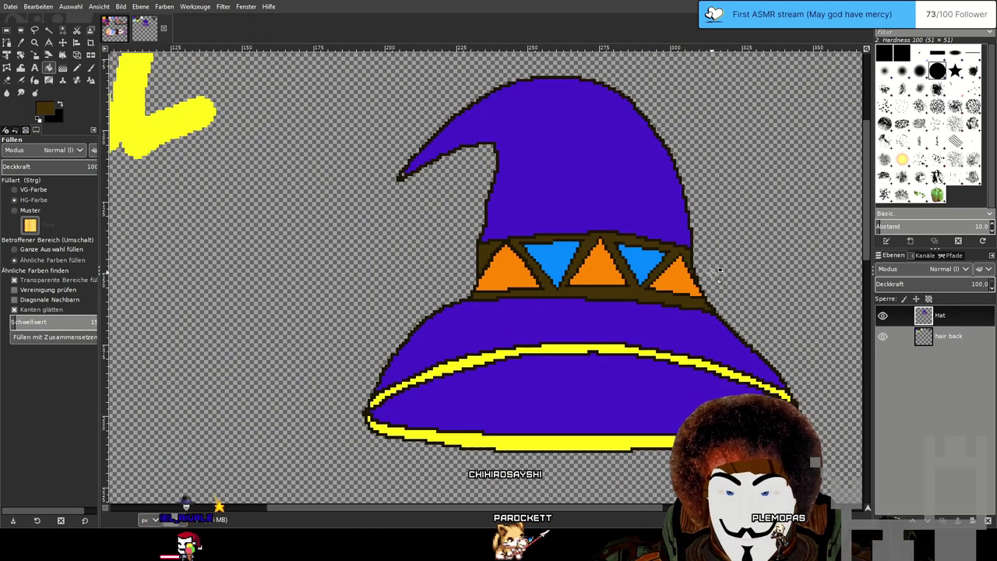
scroll(701, 276, up, 1)
drag(701, 276, 649, 287)
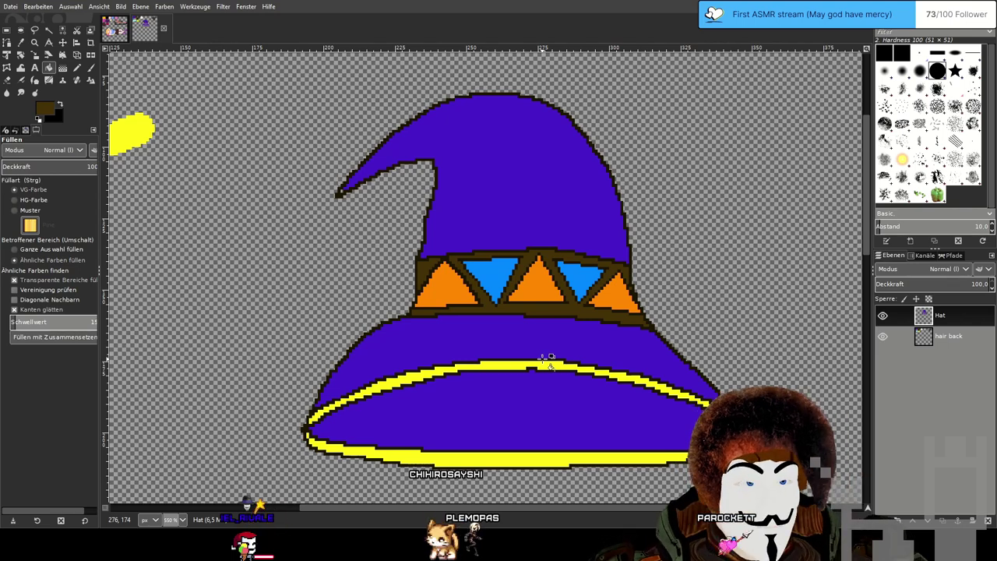
Sample white from the colour swatches on the hair back layer for the Pencil.
click(91, 69)
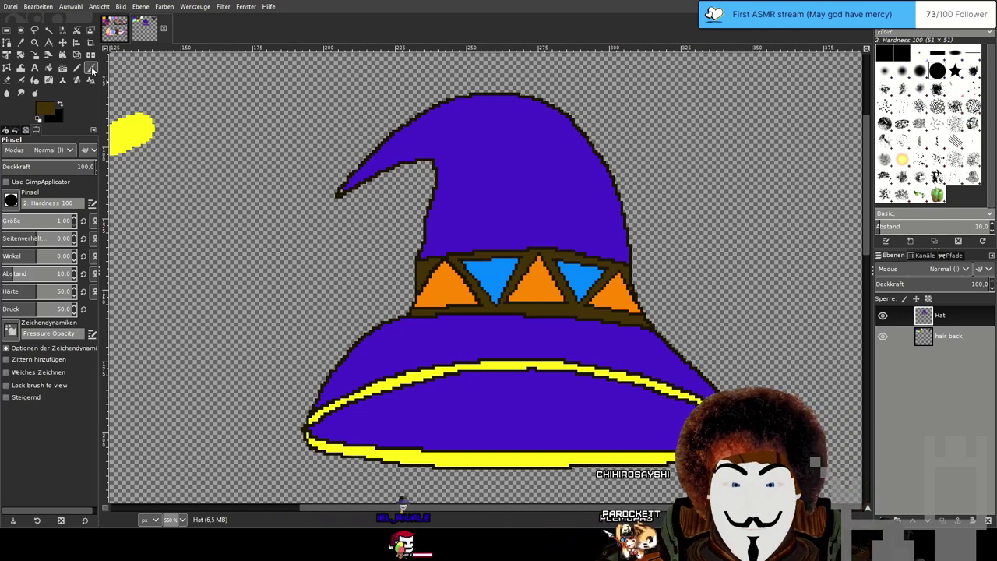
scroll(612, 229, down, 1)
scroll(589, 218, up, 2)
scroll(527, 195, down, 3)
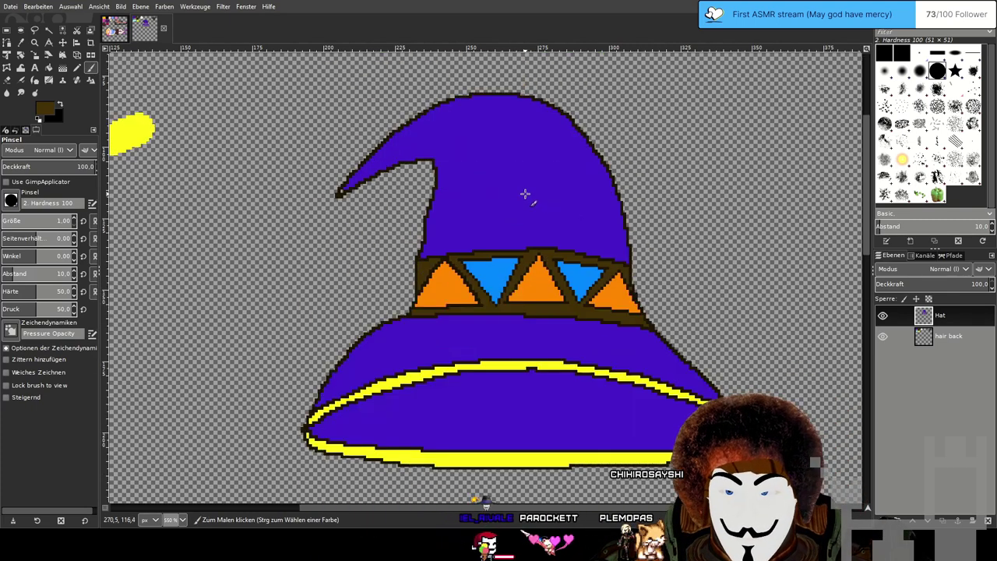
click(952, 340)
drag(492, 162, 620, 414)
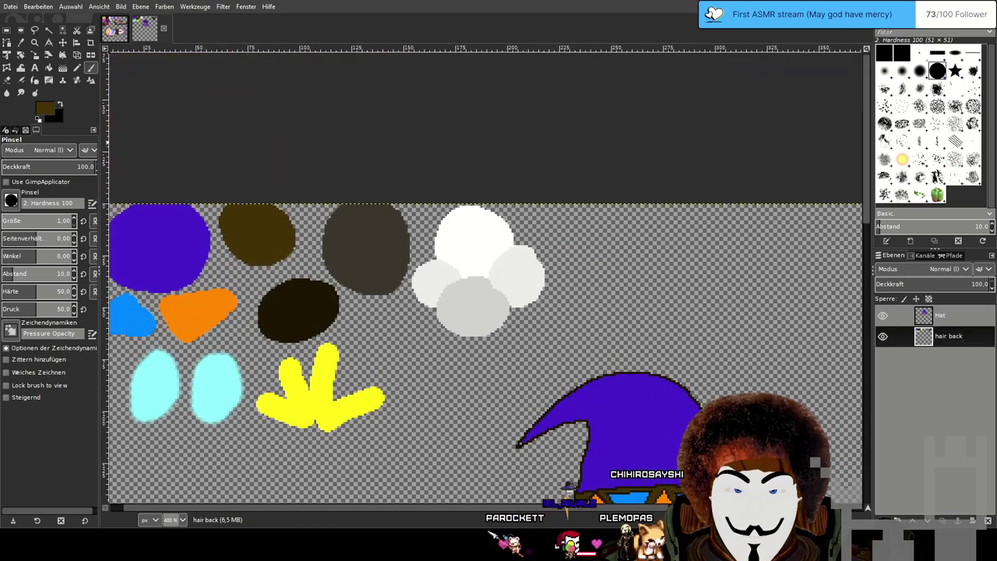
click(22, 43)
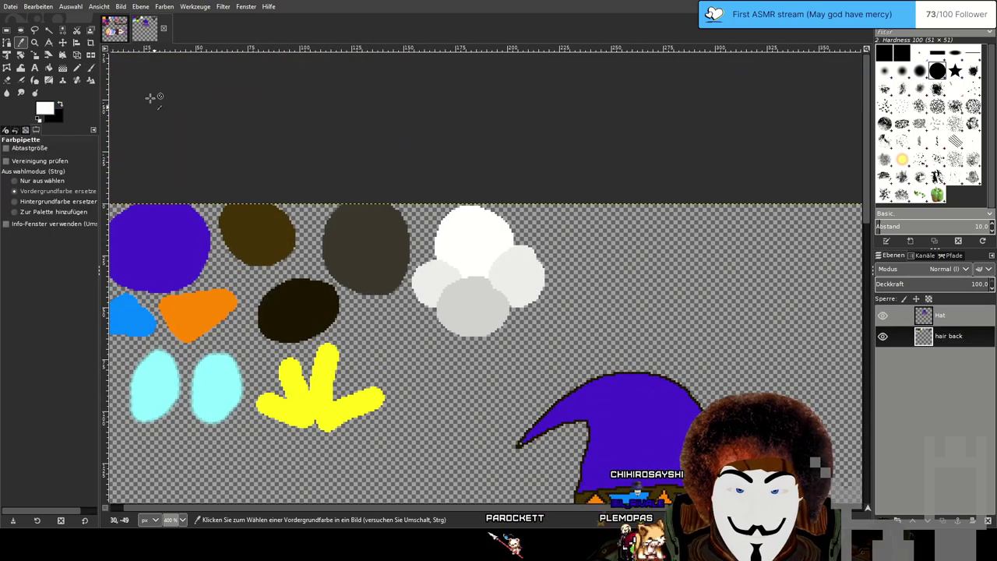
click(77, 68)
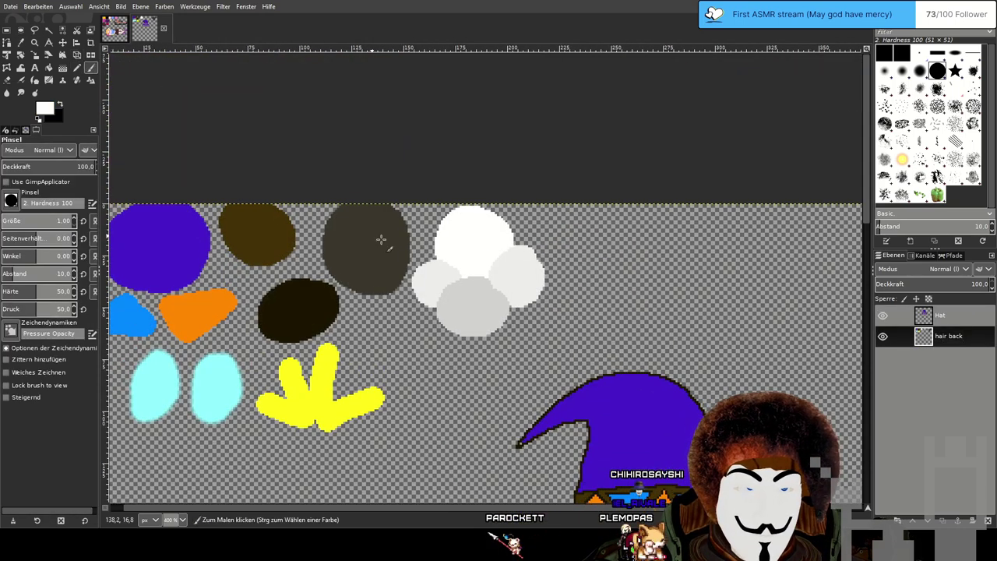
Try light star dabs on the Hat layer, undoing the faint or unwanted ones.
scroll(530, 187, up, 4)
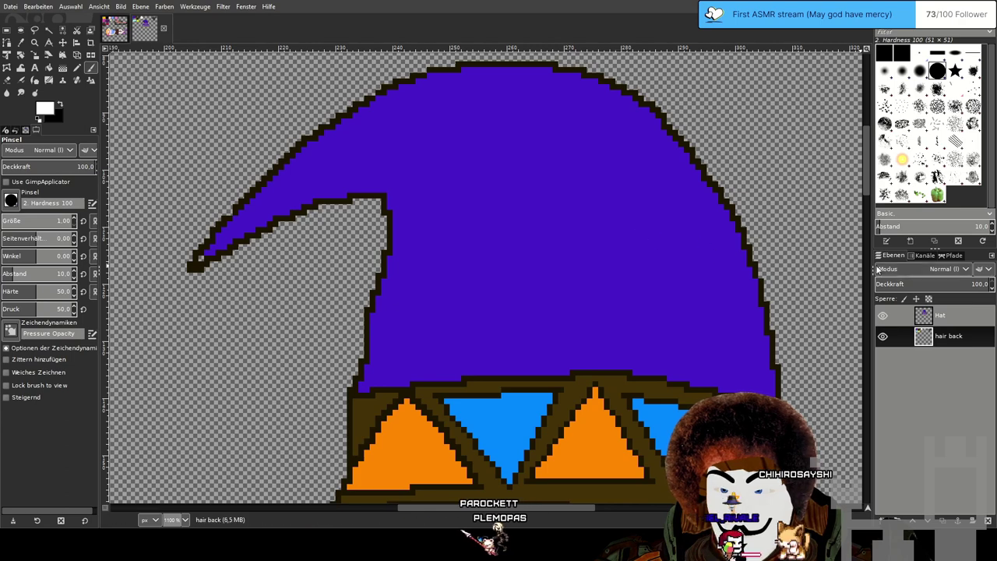
click(962, 316)
click(486, 168)
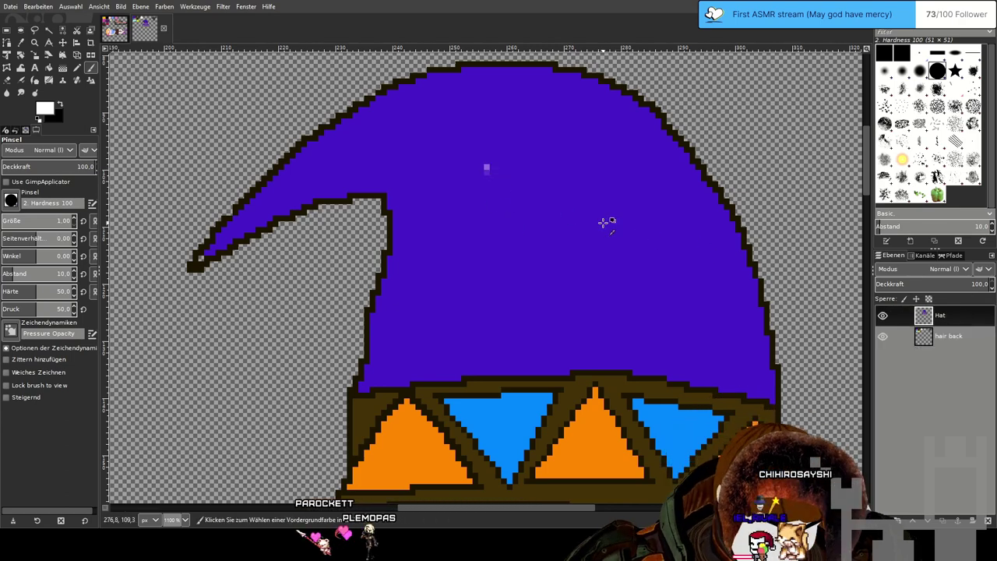
key(ctrl+z)
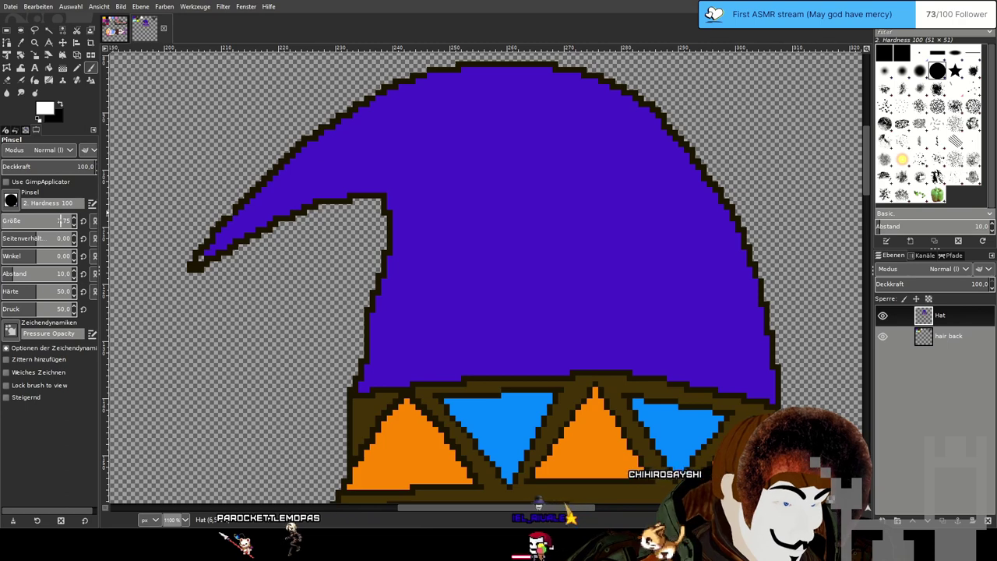
drag(44, 226, 45, 226)
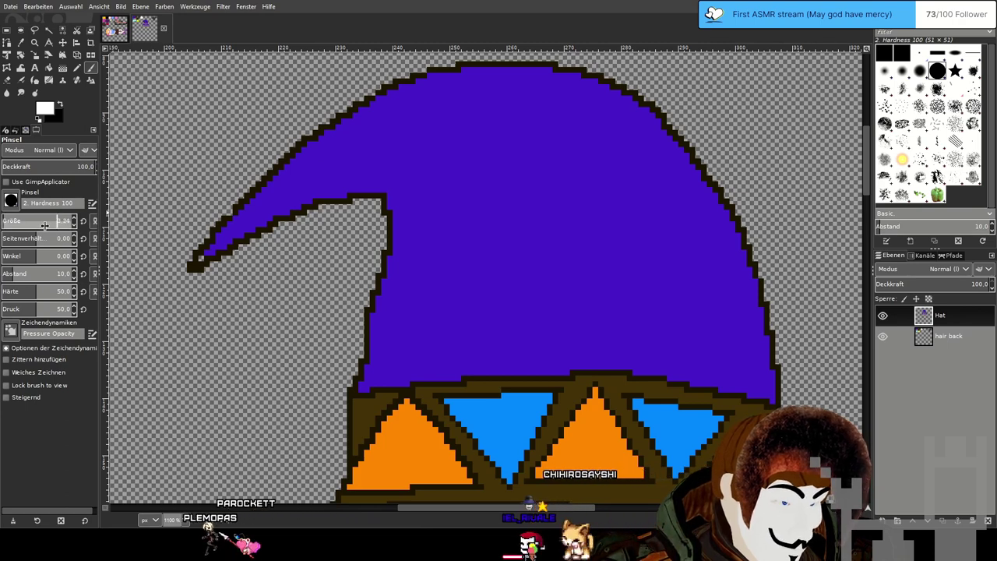
click(450, 134)
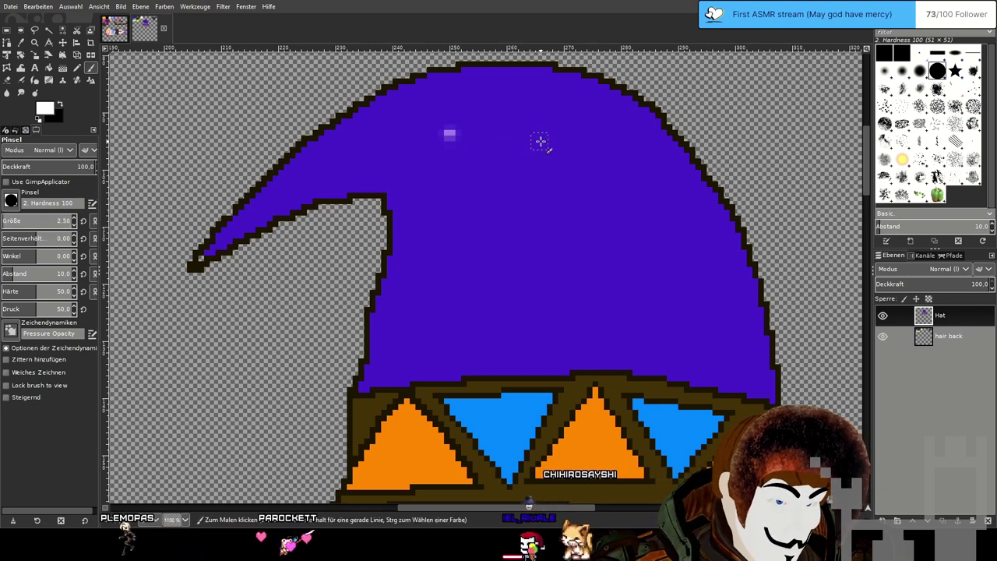
click(529, 176)
click(611, 220)
click(480, 262)
click(681, 299)
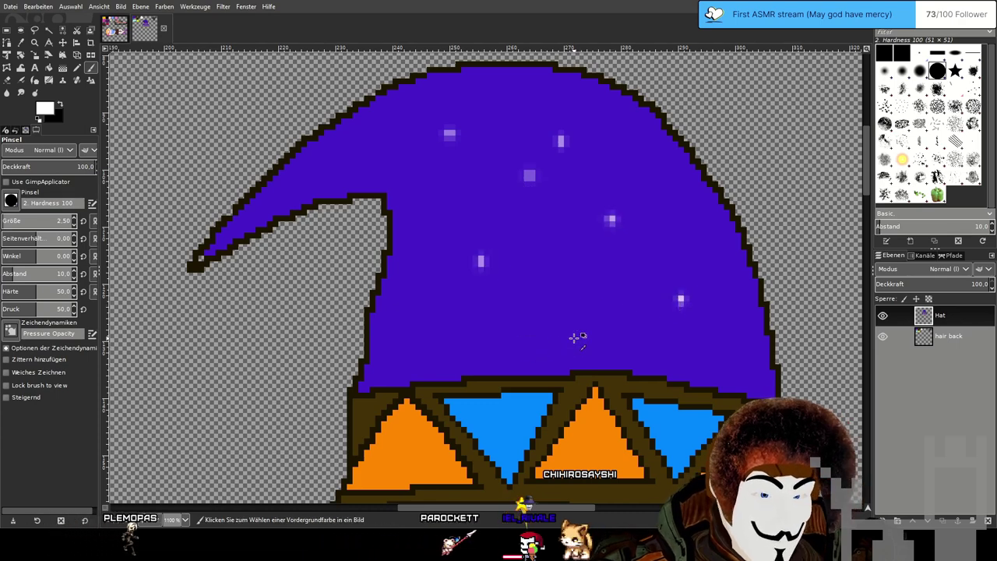
key(ctrl+z)
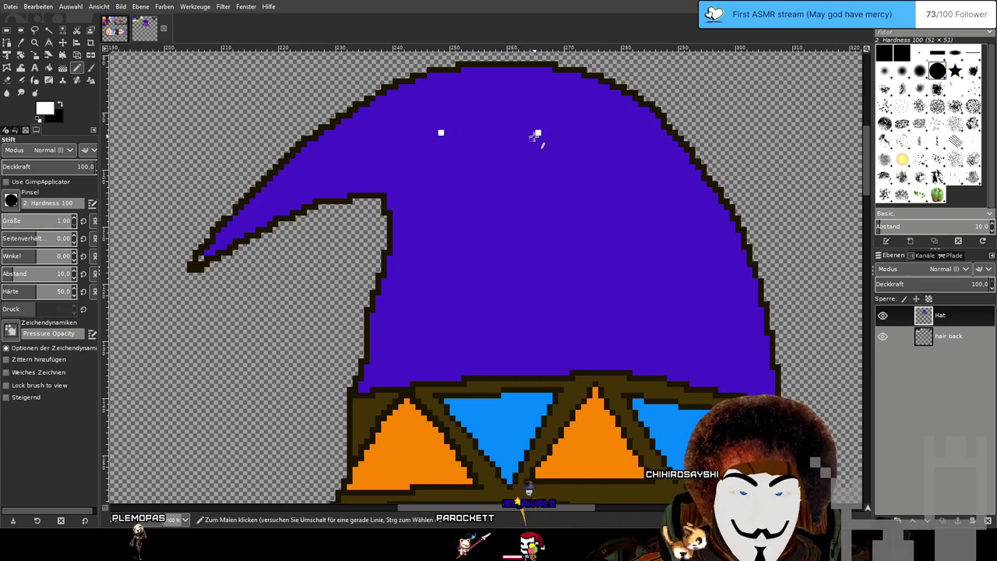
Place seven white pixel stars across the purple crown, including near the hat tip.
click(458, 298)
click(698, 304)
click(578, 235)
click(595, 304)
click(355, 155)
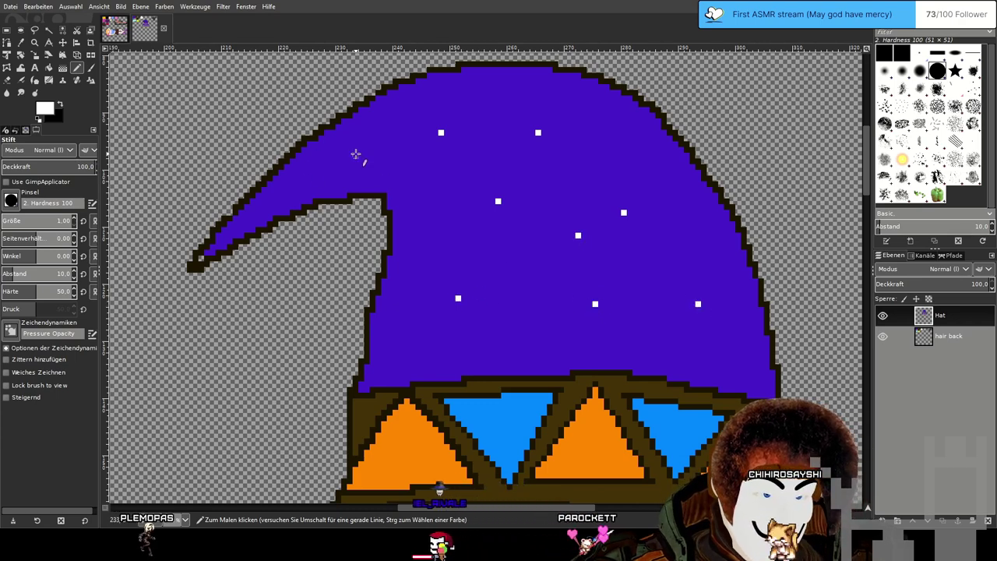
click(293, 189)
click(327, 184)
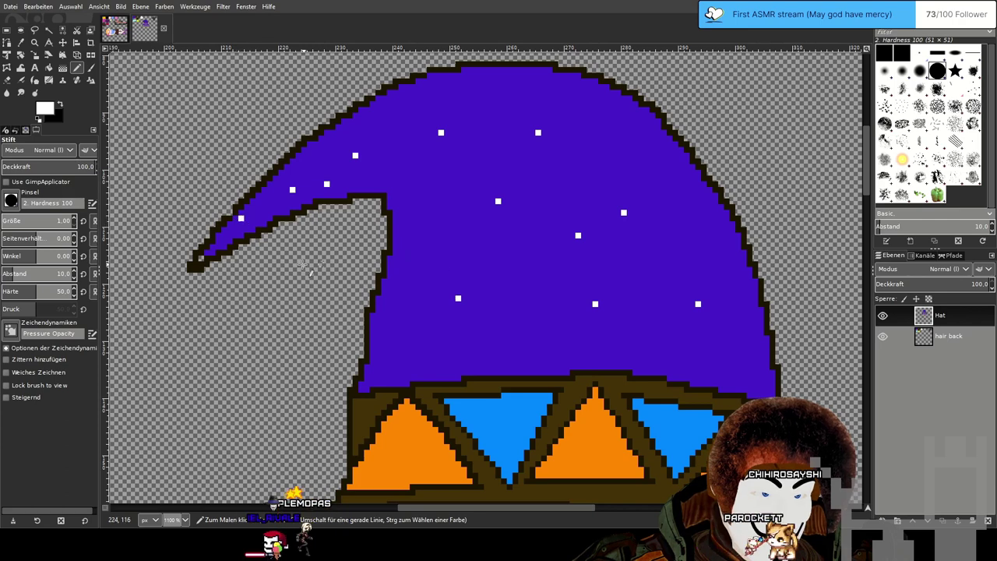
scroll(241, 310, up, 6)
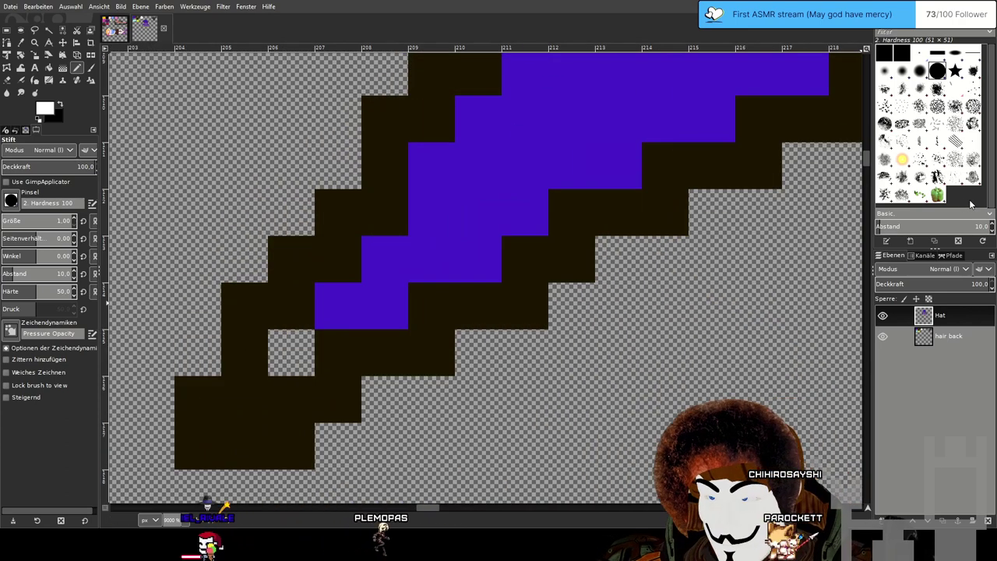
Fill the gap pixel near the hat tip with purple and reselect white.
click(292, 360)
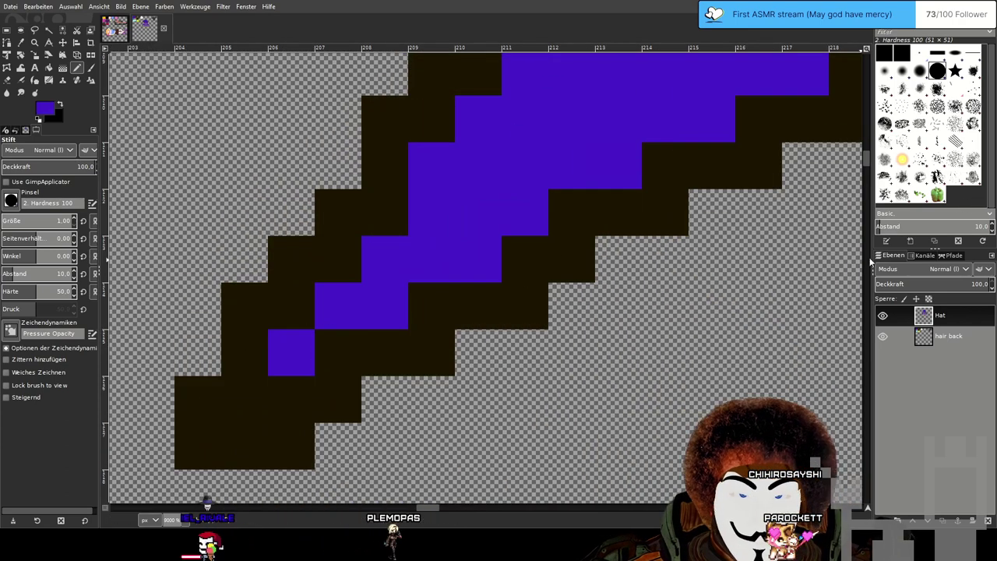
click(911, 201)
scroll(557, 272, down, 6)
Add white star pixels on the lower hat near the band and brim.
drag(750, 329, 361, 242)
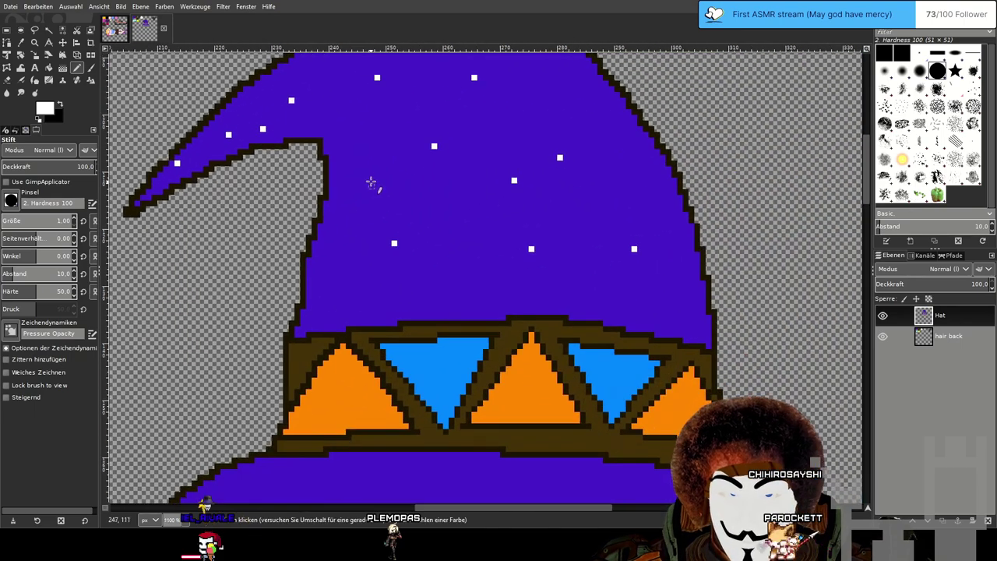
scroll(641, 375, down, 2)
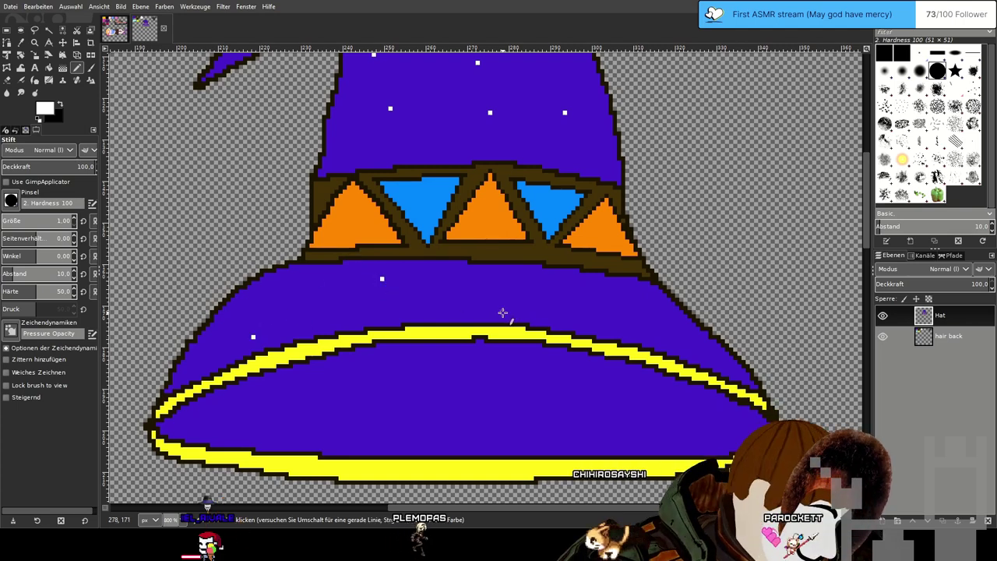
click(535, 270)
click(681, 350)
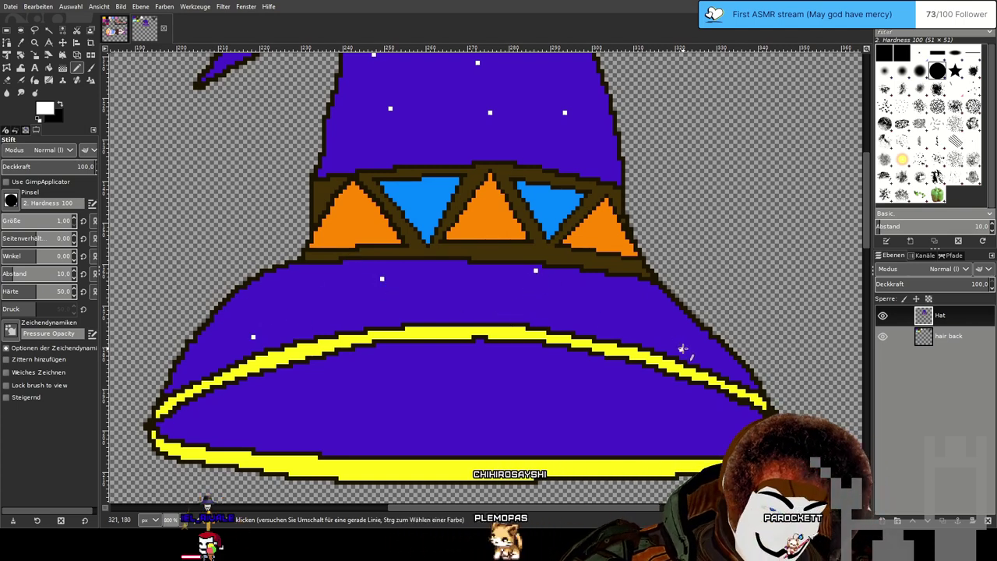
drag(616, 373, 612, 313)
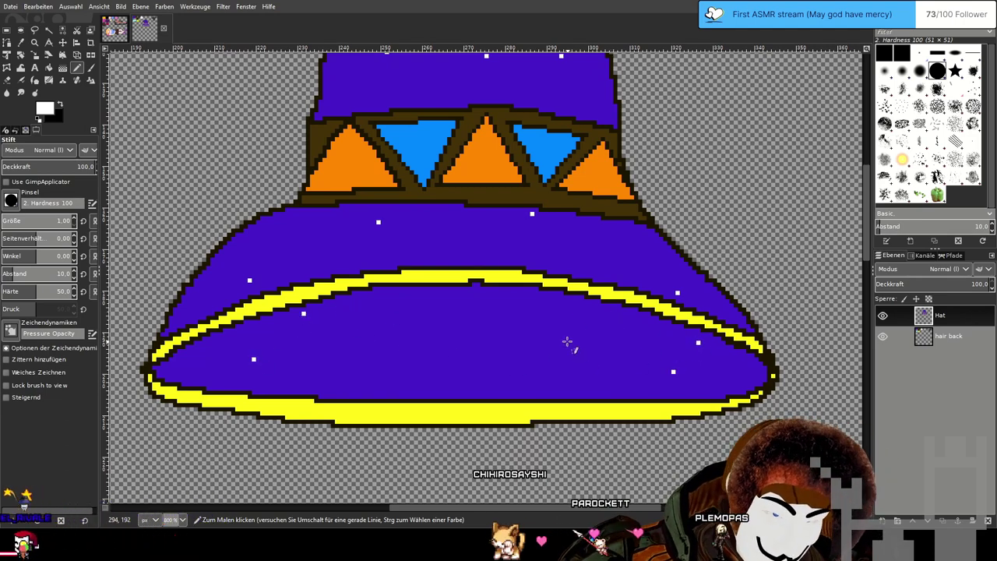
scroll(638, 261, down, 2)
scroll(622, 176, up, 1)
drag(626, 137, 634, 203)
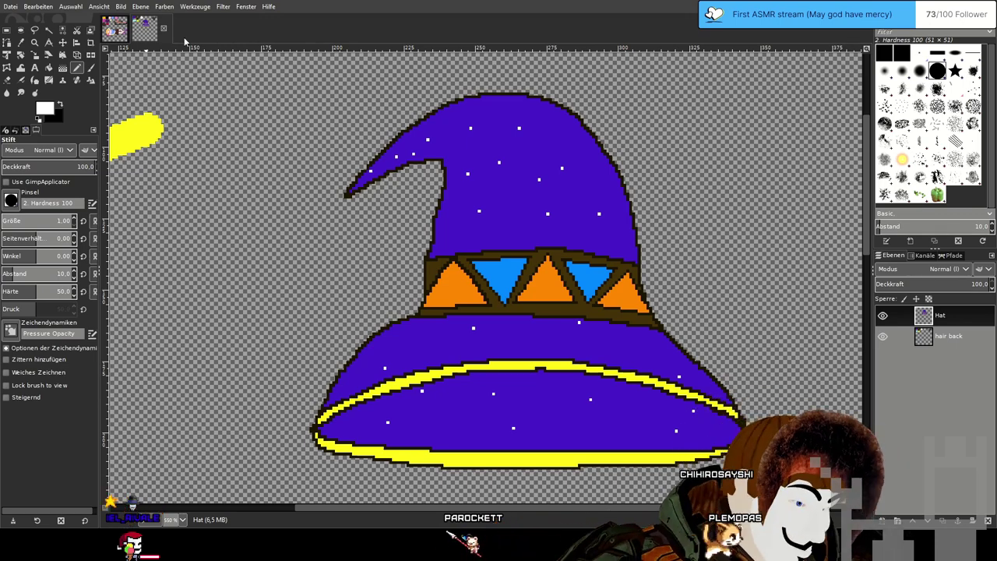
scroll(321, 206, down, 5)
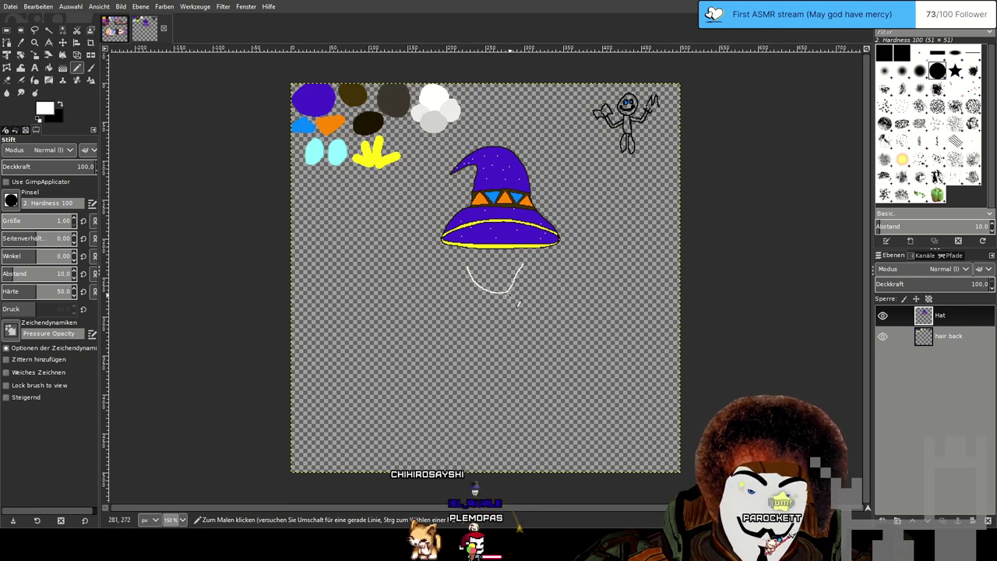
key(ctrl+z)
key(ctrl+z)
mouse_move(475, 258)
mouse_down()
mouse_move(490, 270)
mouse_move(531, 267)
mouse_up()
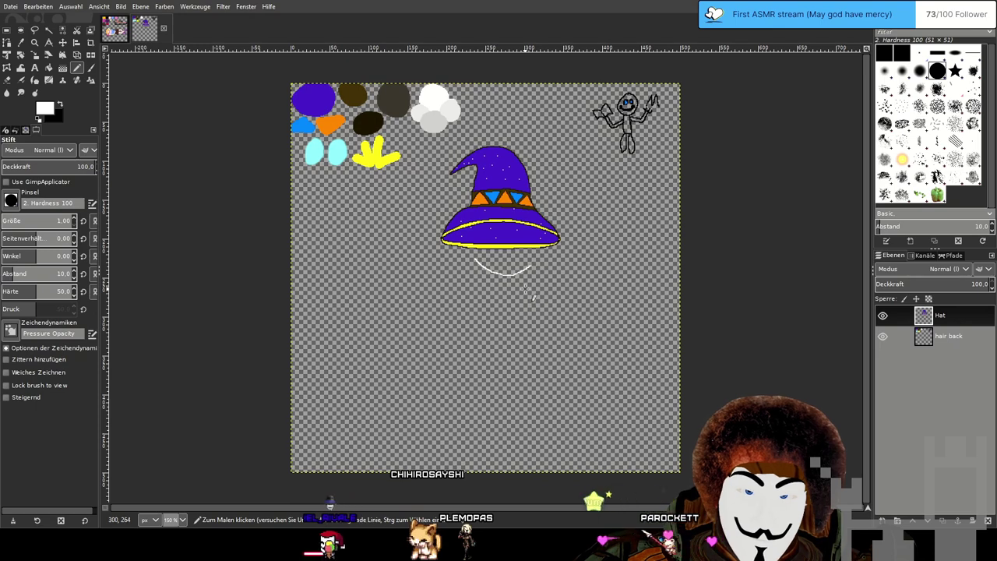
mouse_move(539, 282)
mouse_down()
mouse_move(581, 303)
mouse_move(637, 405)
mouse_up()
drag(535, 300, 628, 405)
drag(531, 320, 527, 372)
drag(537, 413, 525, 464)
drag(506, 417, 513, 458)
mouse_move(492, 371)
mouse_down()
mouse_move(469, 419)
mouse_move(465, 450)
mouse_up()
key(ctrl+z)
drag(455, 313, 416, 371)
drag(456, 281, 408, 359)
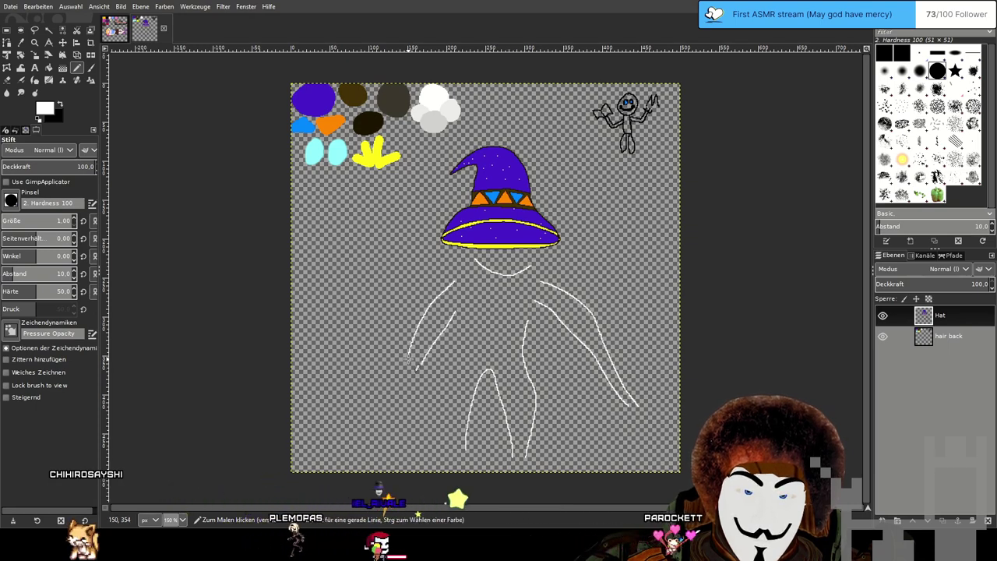
key(ctrl+z)
key(ctrl+z)
key(ctrl+z)
key(ctrl+z)
key(ctrl+z)
key(ctrl+z)
key(ctrl+z)
key(ctrl+z)
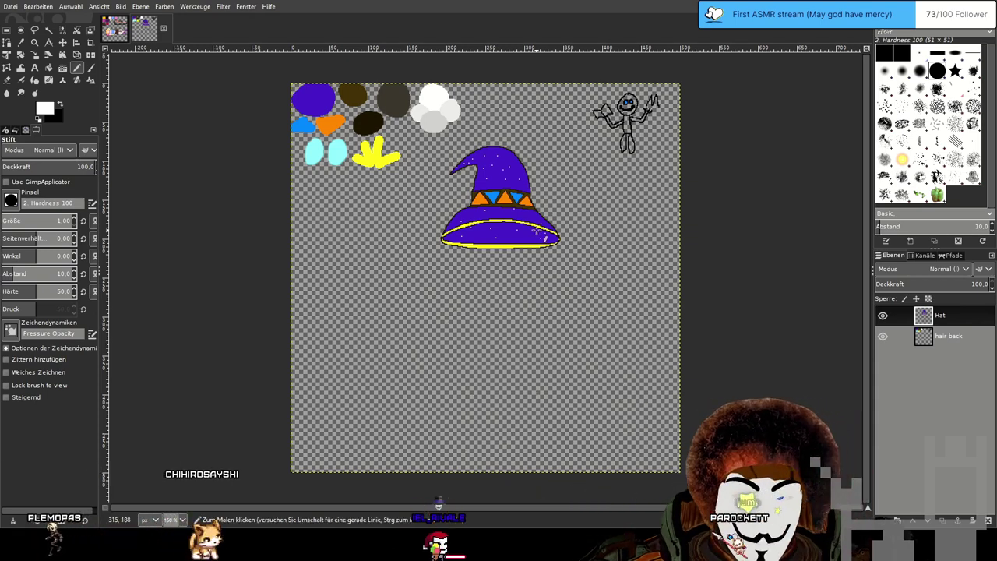
scroll(521, 222, up, 2)
Select a rectangle around the hat on the Hat layer and scale it to about 175 × 155.
drag(541, 111, 531, 198)
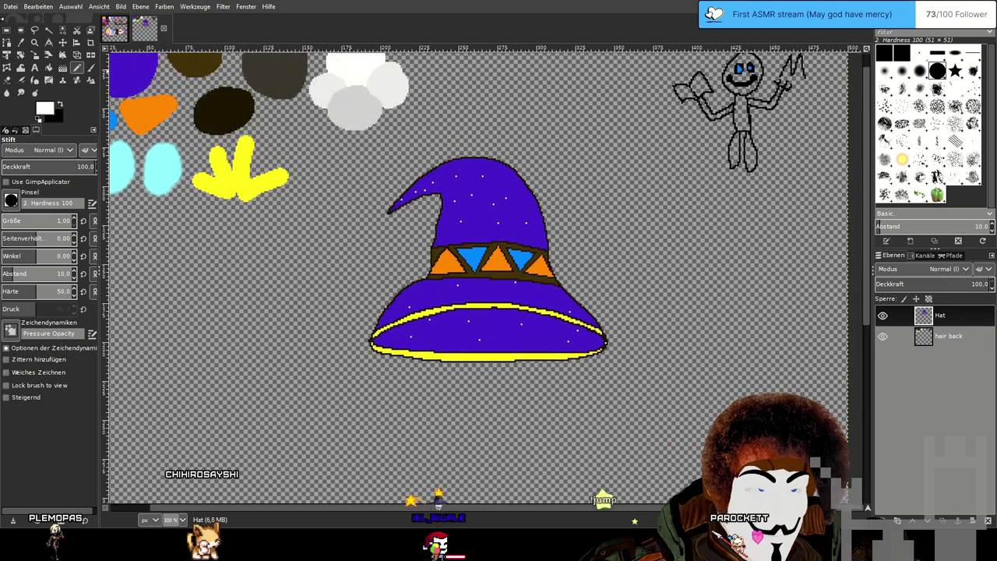
click(7, 30)
click(972, 322)
drag(340, 140, 640, 403)
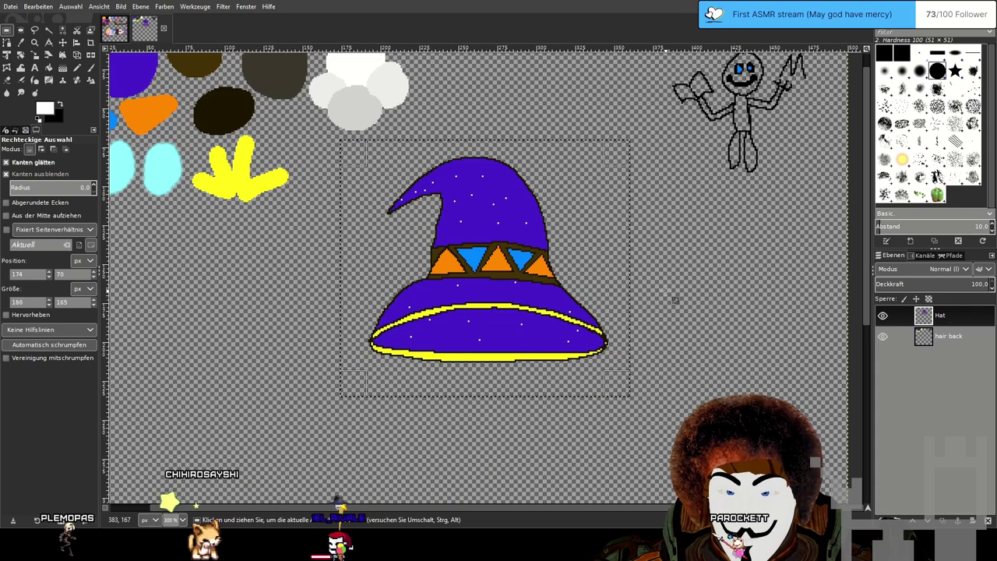
click(36, 55)
click(493, 231)
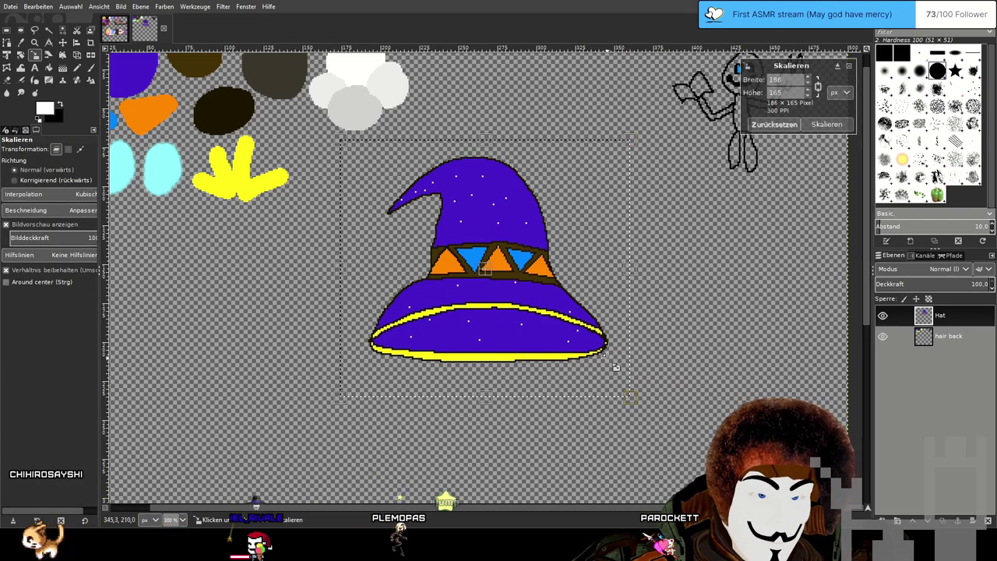
drag(636, 403, 484, 245)
ctrl+scroll(418, 189, up, 3)
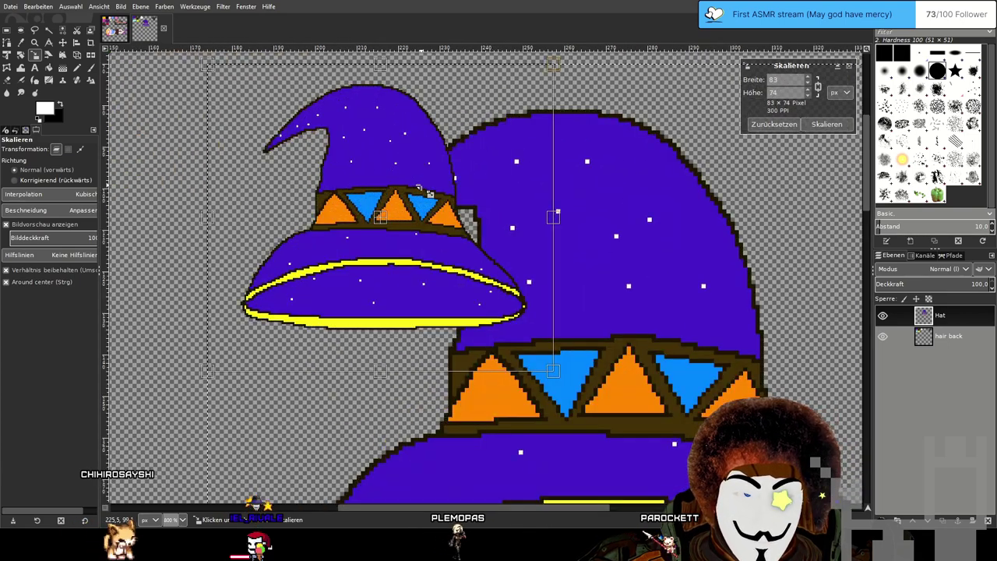
ctrl+scroll(424, 189, down, 5)
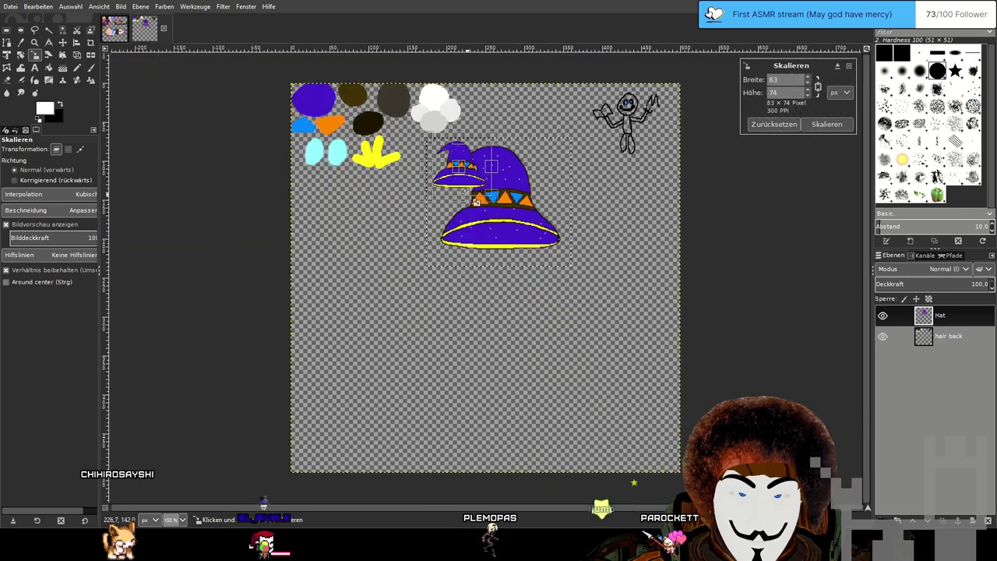
drag(470, 194, 505, 210)
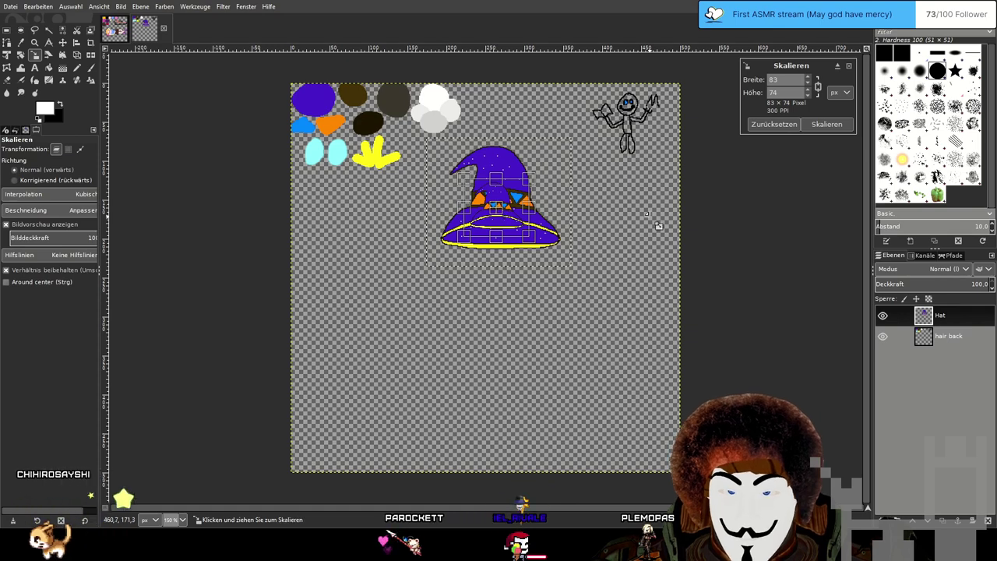
click(826, 124)
Undo the first hat resize.
scroll(536, 183, up, 3)
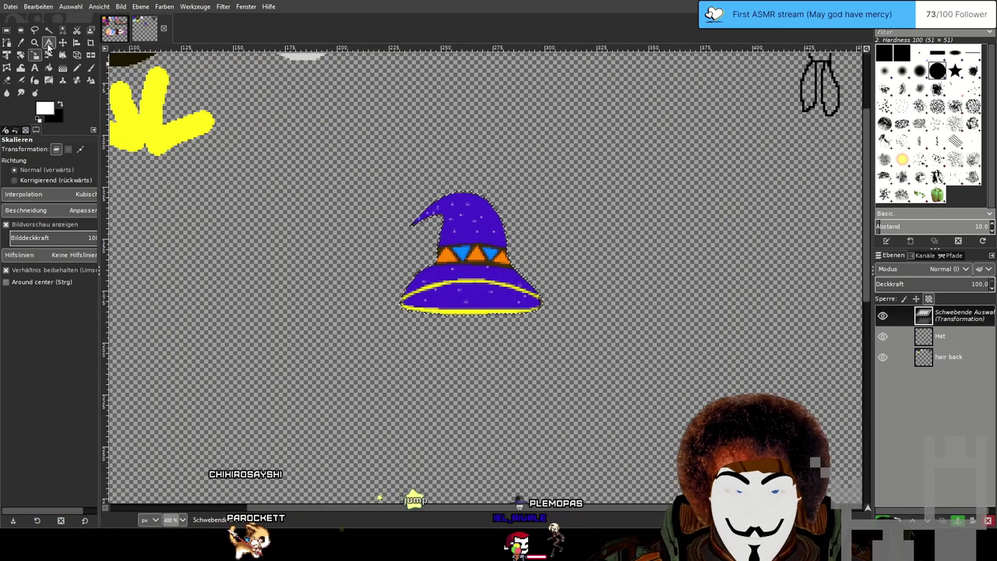
key(m)
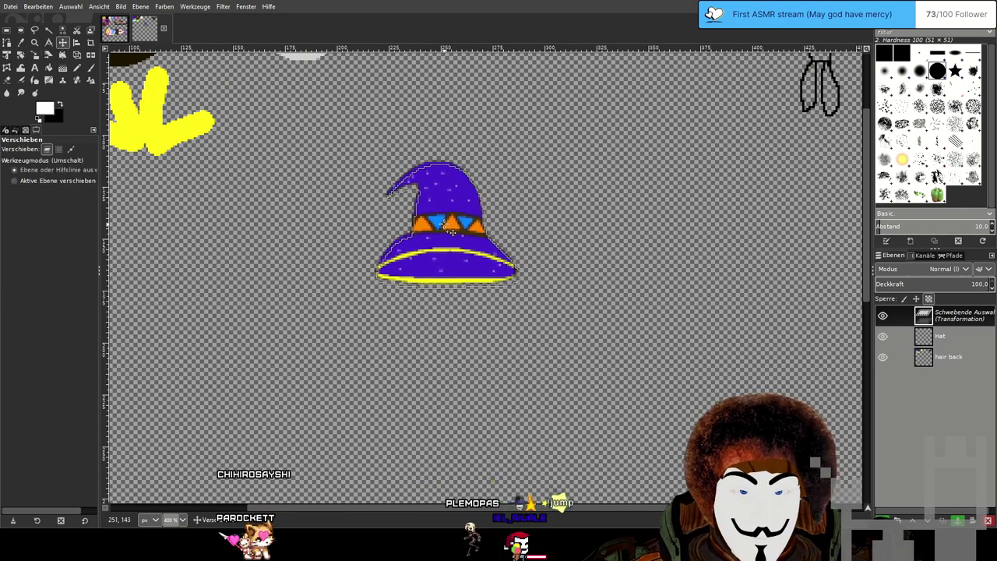
scroll(477, 265, up, 4)
scroll(436, 187, down, 4)
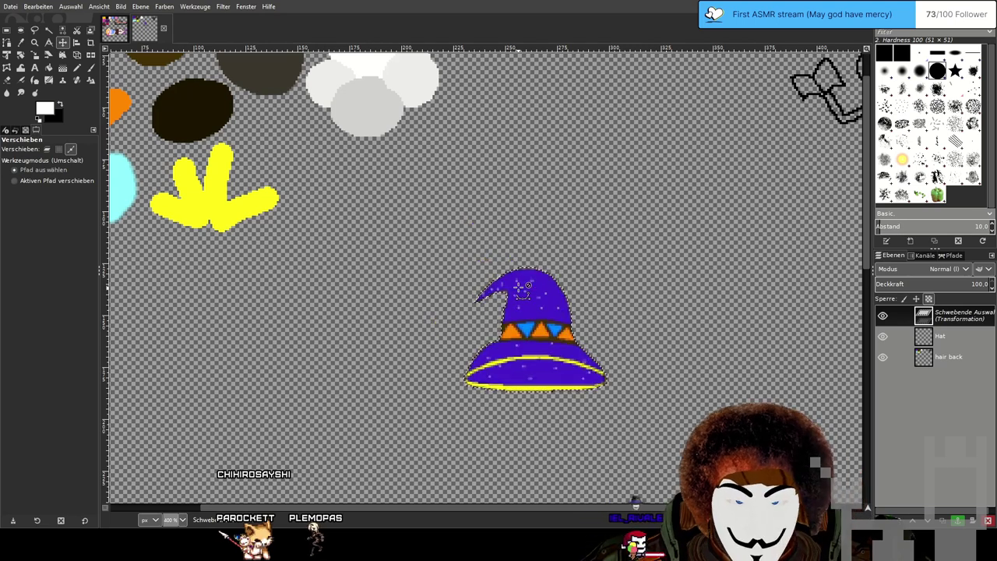
key(ctrl+z)
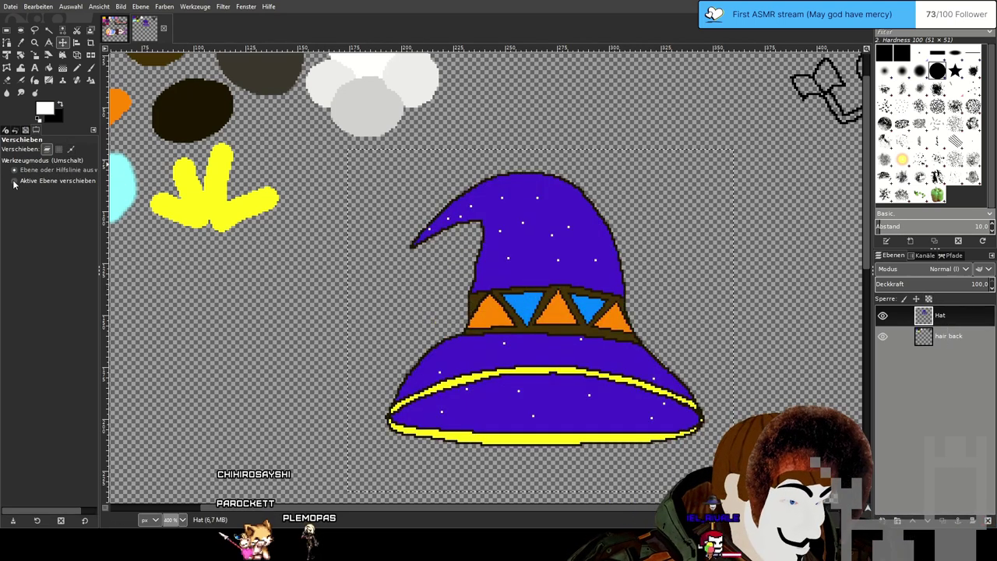
Rescale the hat to 86 × 76 px, centred over the original position.
key(shift+s)
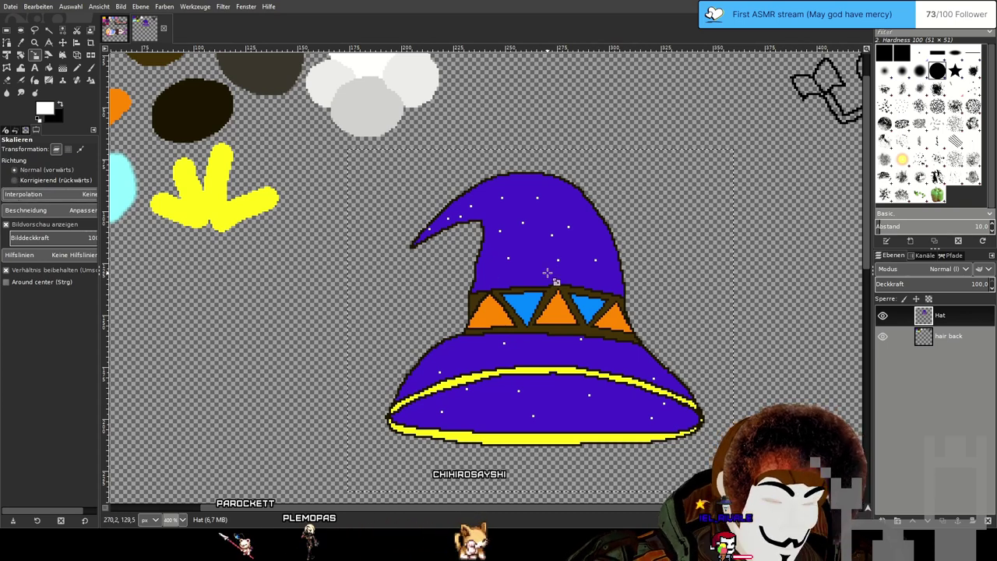
key(2)
click(515, 287)
drag(611, 391, 734, 212)
drag(689, 176, 498, 264)
scroll(506, 269, down, 1)
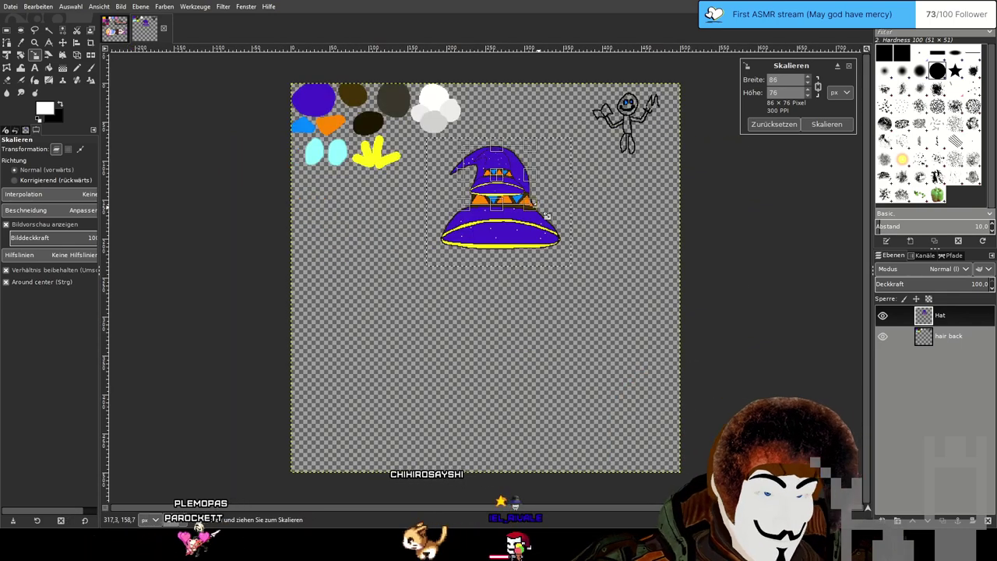
scroll(553, 225, up, 3)
key(Return)
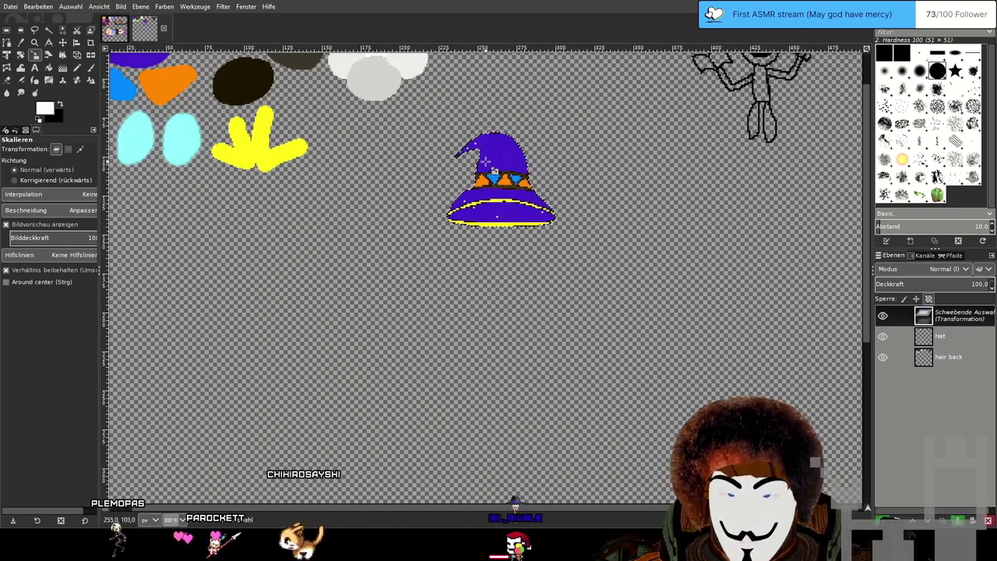
Anchor the resized hat onto the Hat layer.
scroll(484, 161, up, 5)
scroll(600, 287, down, 1)
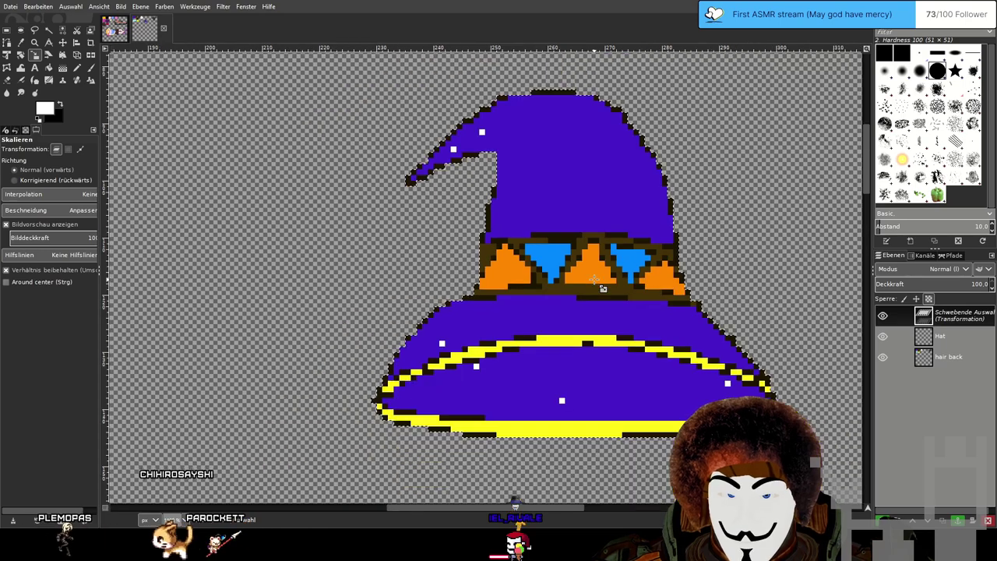
scroll(615, 257, right, 2)
scroll(615, 257, up, 1)
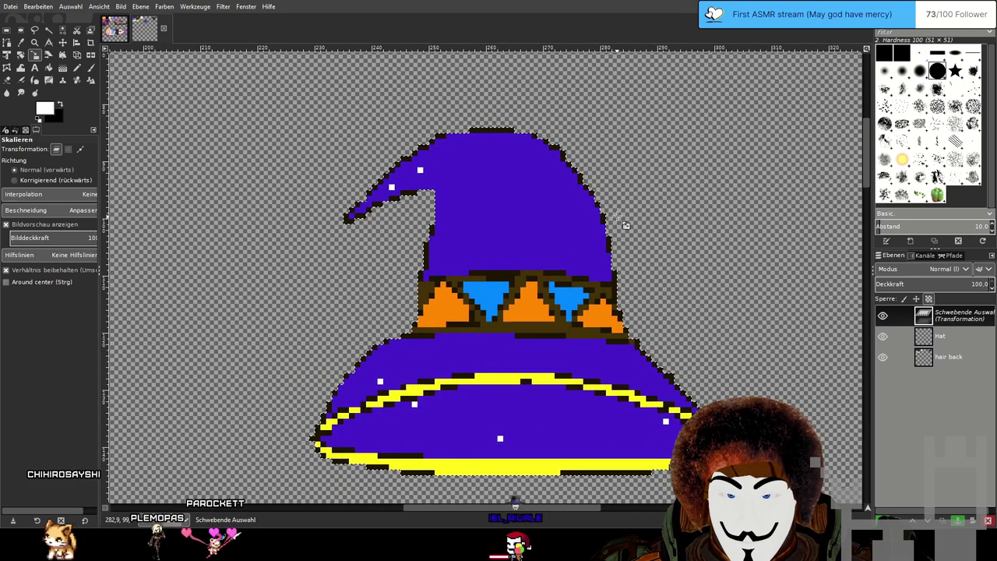
scroll(618, 220, down, 3)
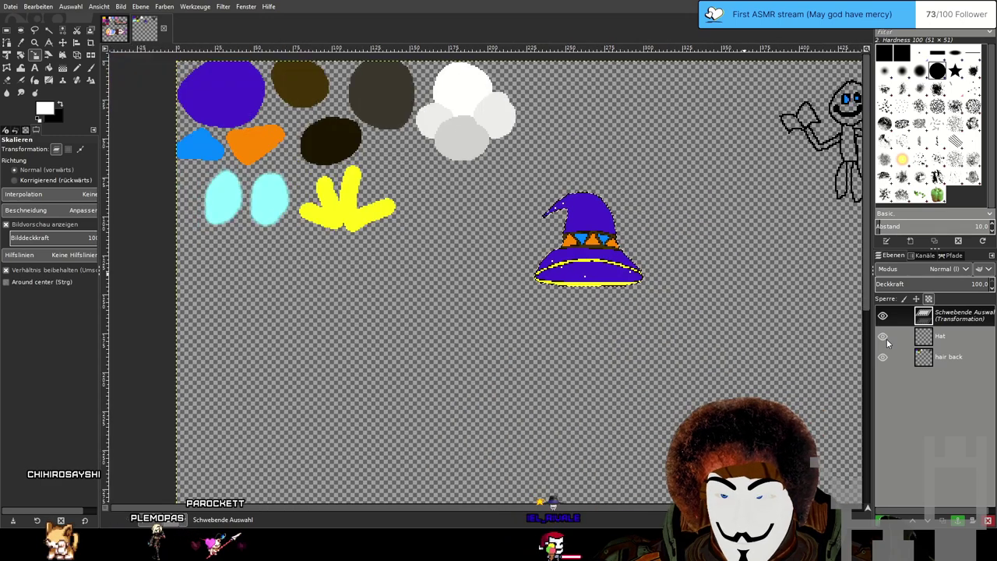
click(6, 31)
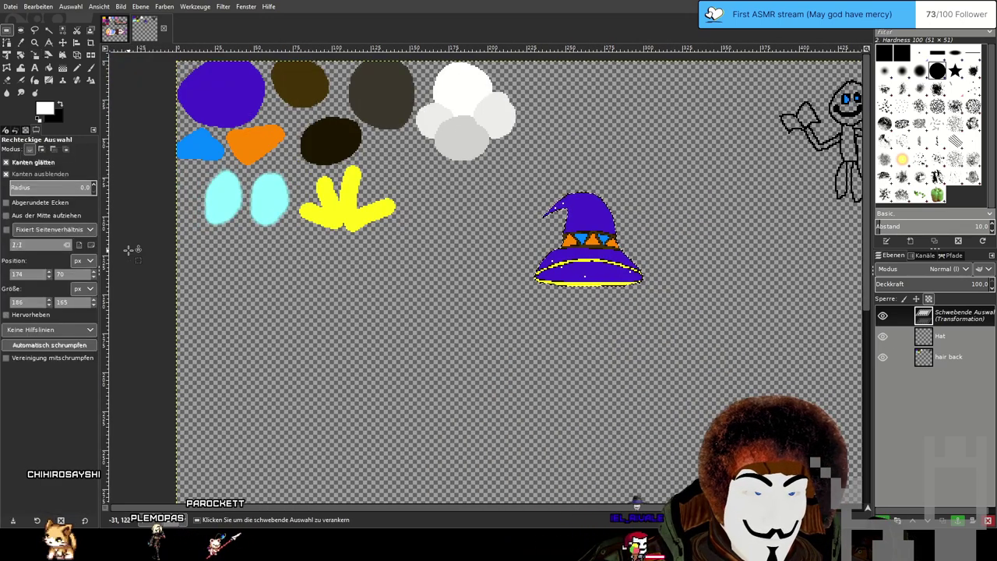
scroll(526, 314, down, 2)
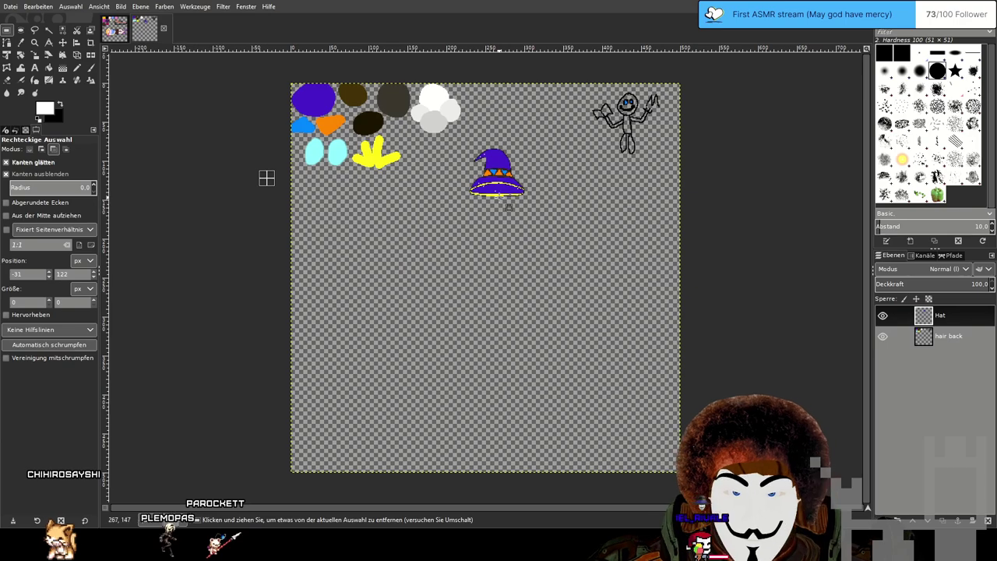
scroll(494, 180, up, 3)
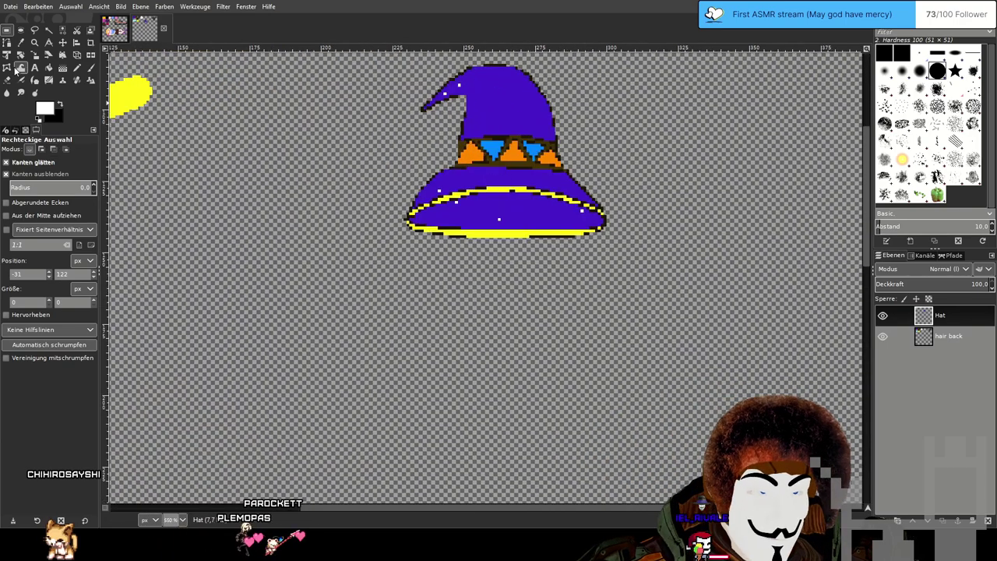
Sample the dark brown outline colour from the swatches and pencil a pixel at the hat's tip on the Hat layer.
click(77, 69)
scroll(633, 201, up, 3)
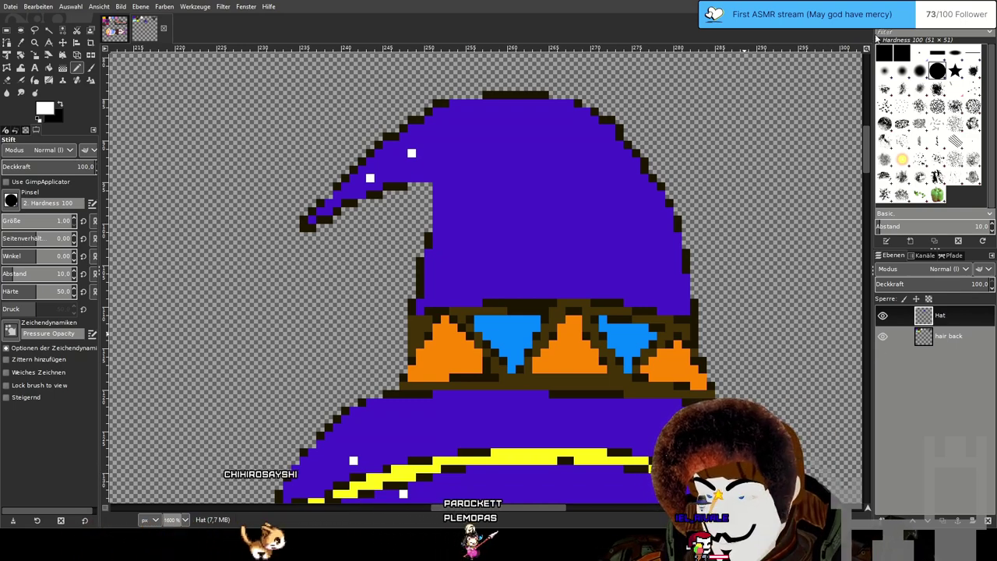
click(949, 336)
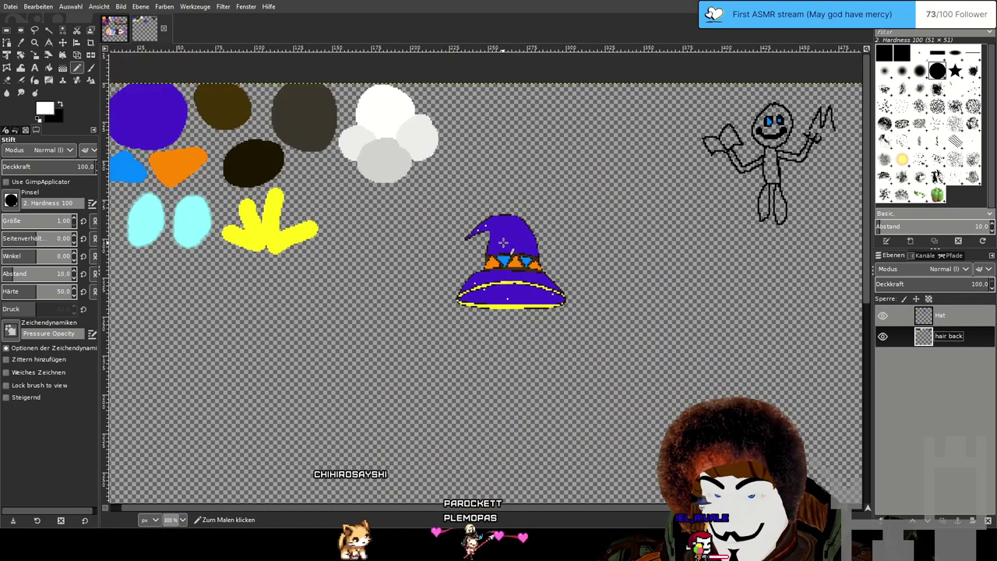
scroll(404, 205, down, 5)
drag(404, 205, 477, 246)
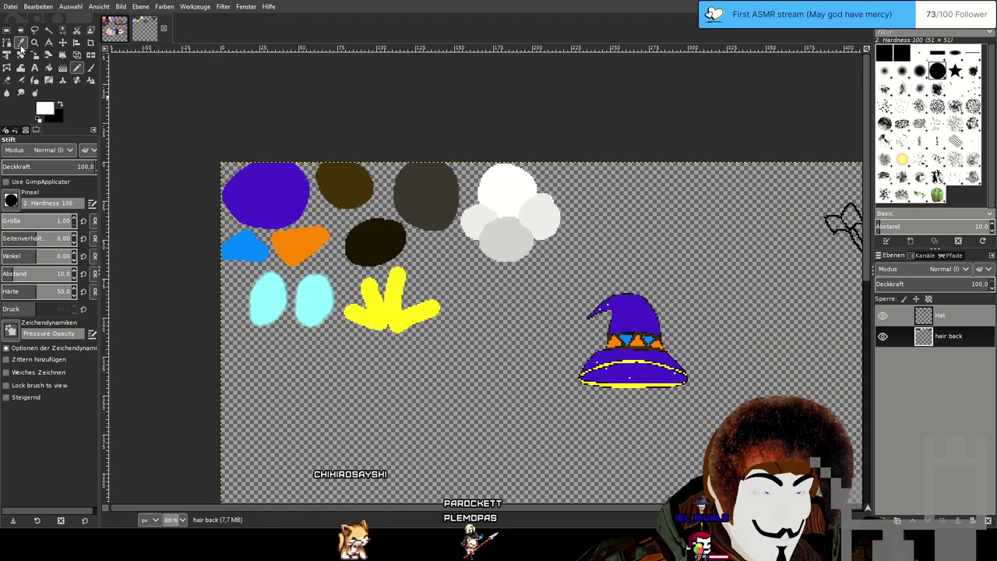
click(20, 43)
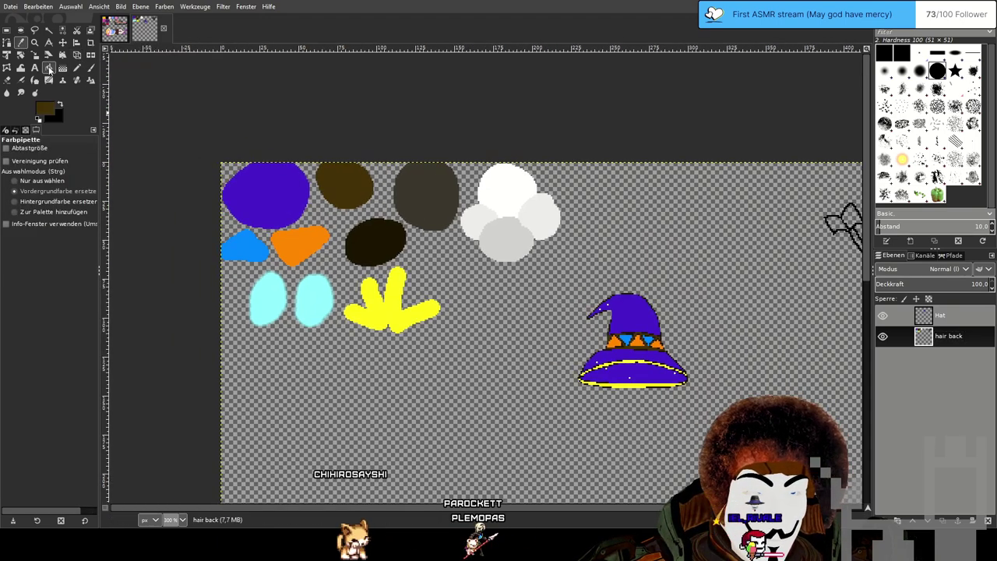
click(49, 69)
click(76, 69)
click(950, 316)
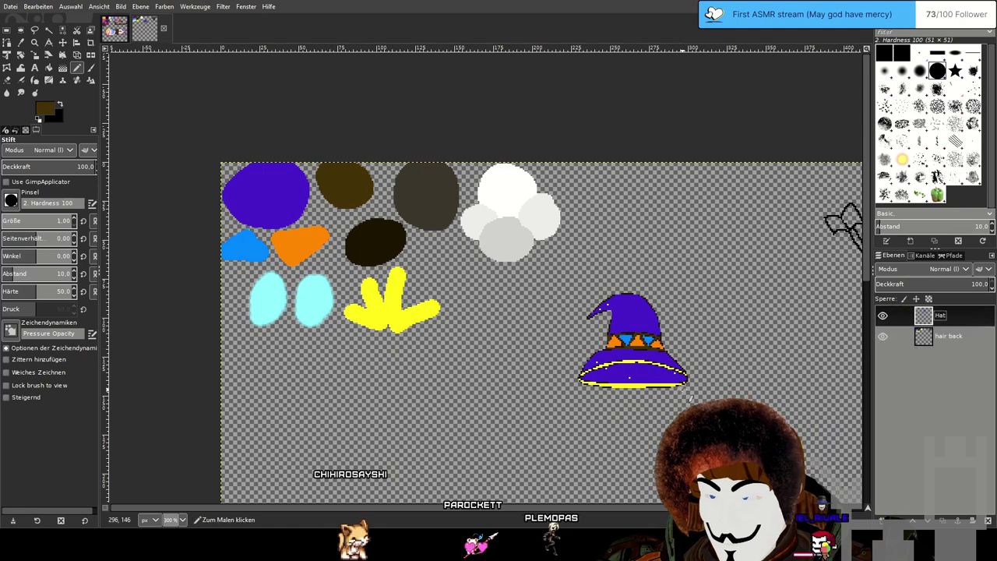
scroll(661, 383, up, 5)
drag(438, 159, 509, 378)
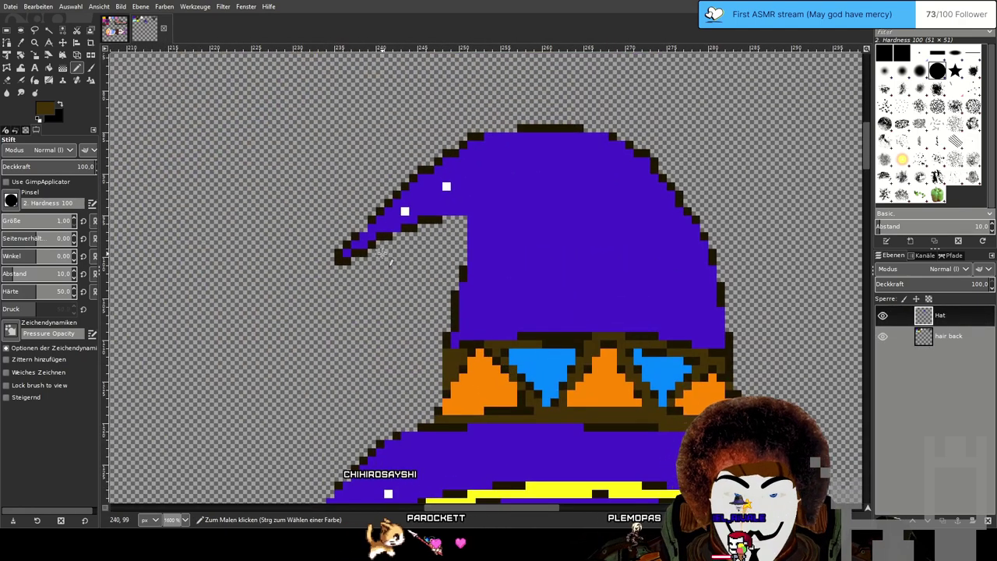
click(359, 257)
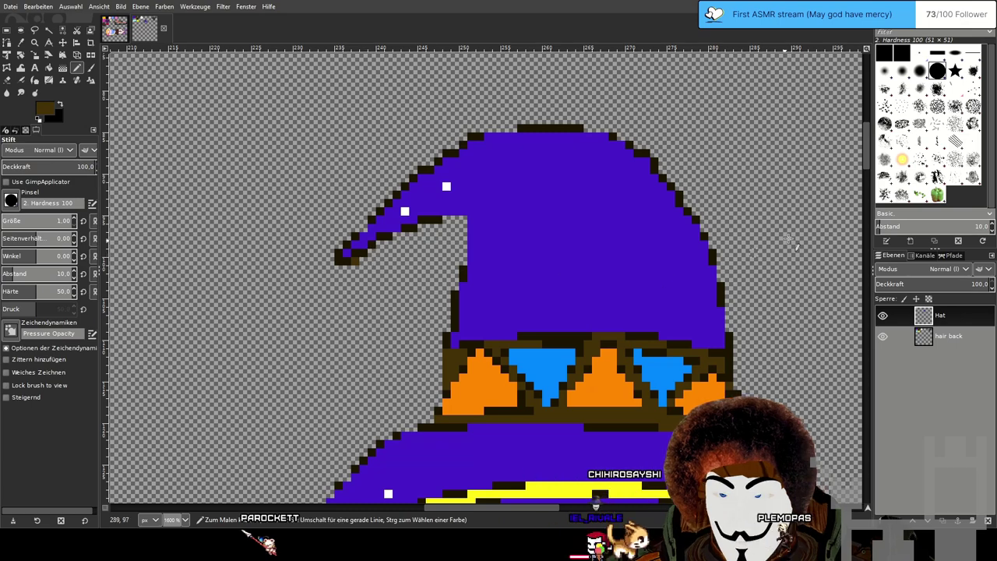
Resample from the swatches and return to the Hat layer with the Pencil.
scroll(308, 166, down, 4)
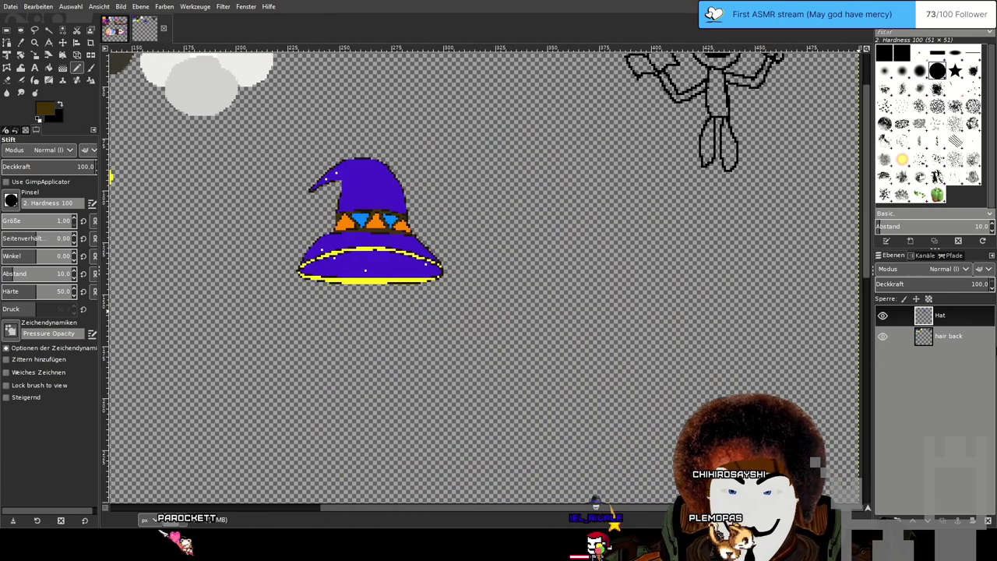
click(959, 342)
drag(371, 196, 643, 447)
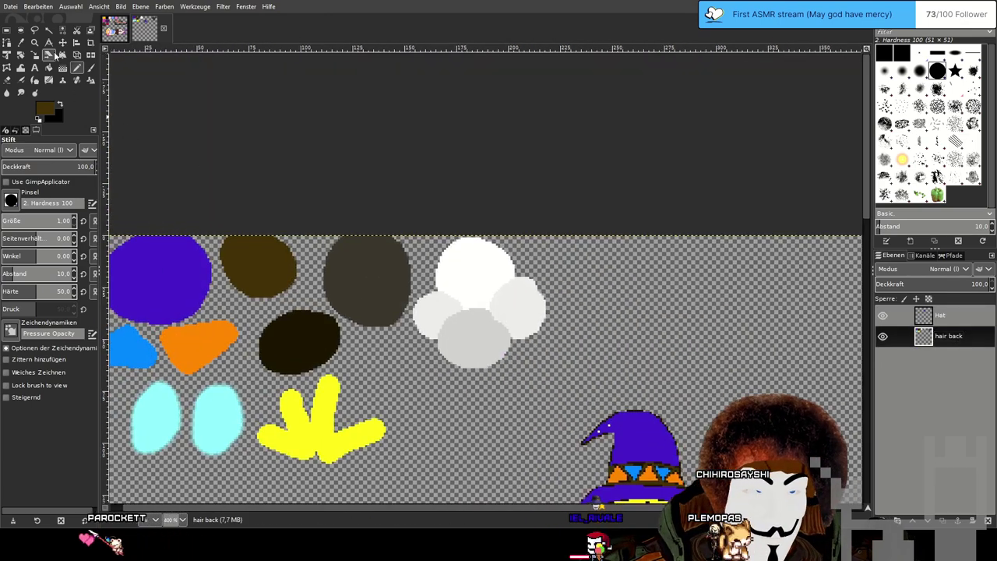
click(21, 43)
click(80, 70)
mouse_move(578, 396)
mouse_down()
mouse_move(527, 316)
mouse_move(596, 264)
mouse_up()
click(943, 316)
scroll(571, 295, up, 5)
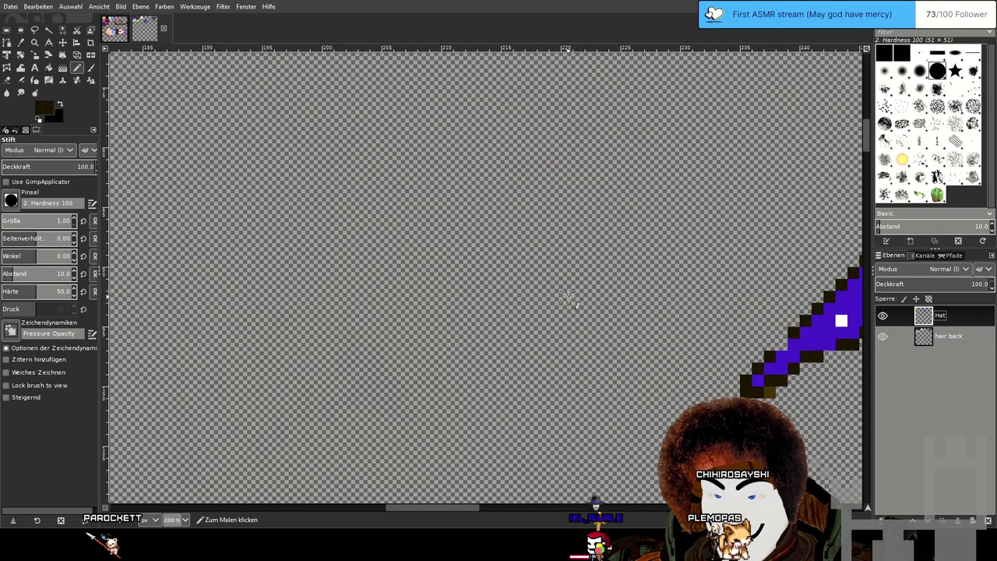
scroll(572, 300, right, 5)
scroll(572, 300, down, 1)
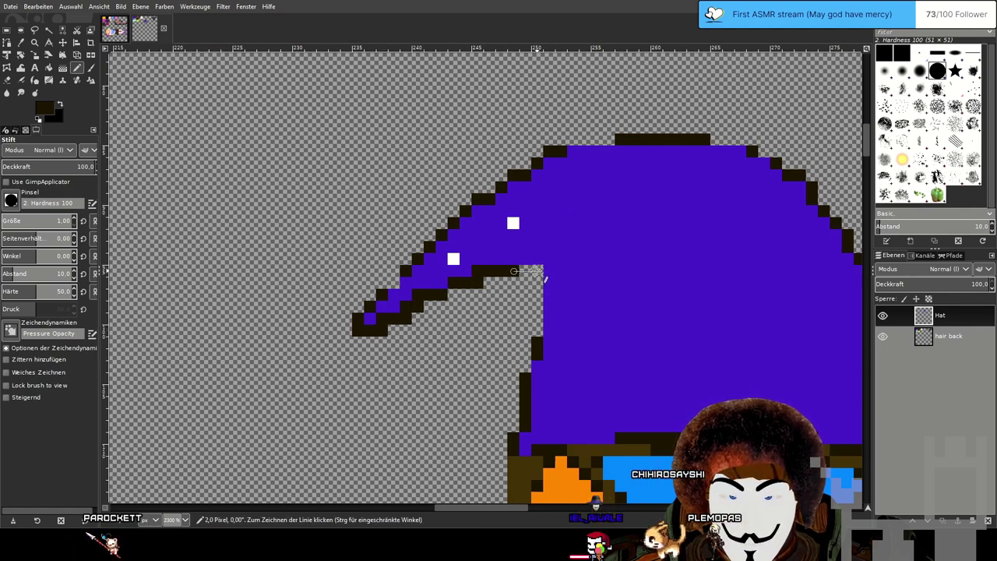
Fill the outline gaps along the hat's inner edge, tip and upper-left edge.
shift+click(543, 333)
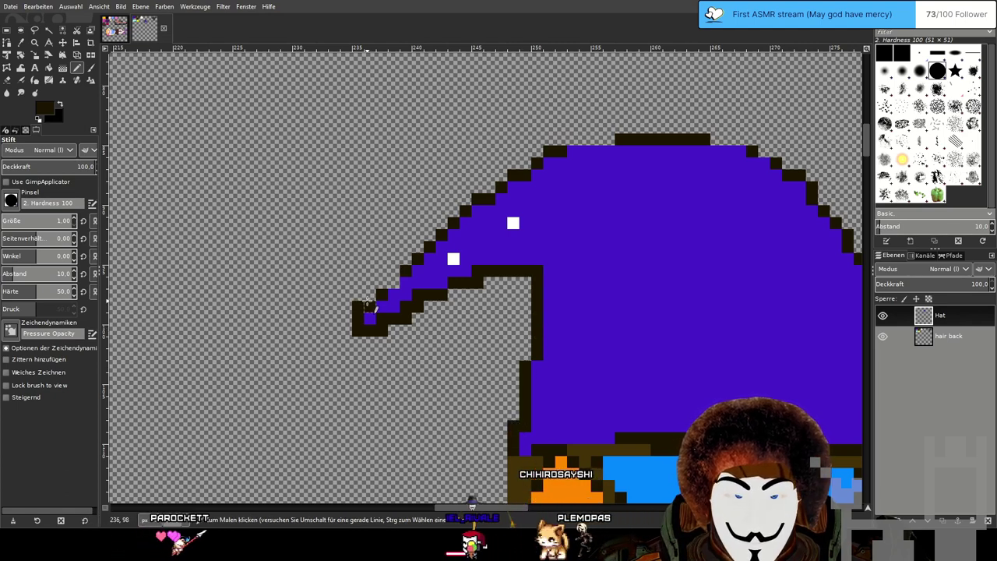
drag(393, 283, 383, 284)
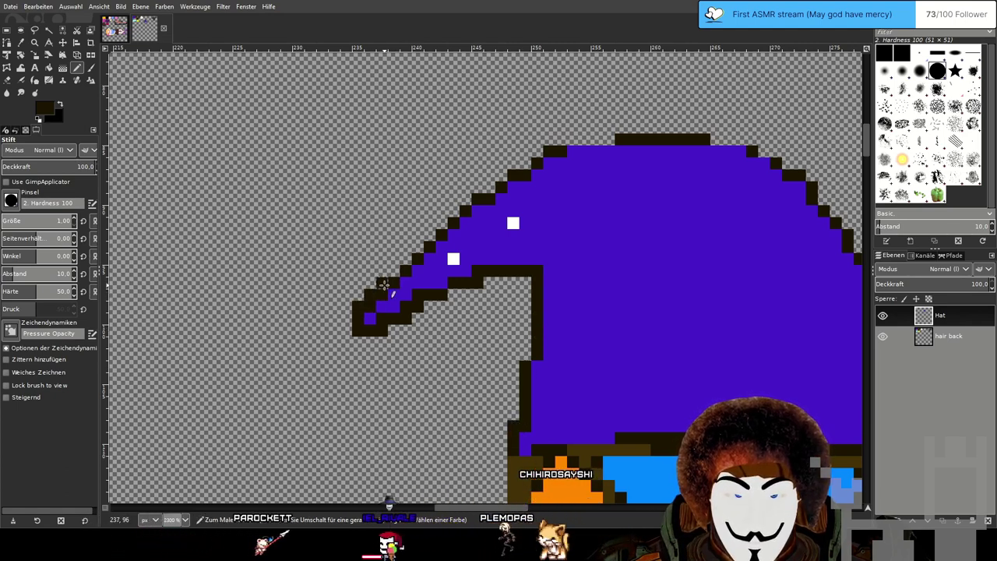
click(393, 274)
shift+click(454, 211)
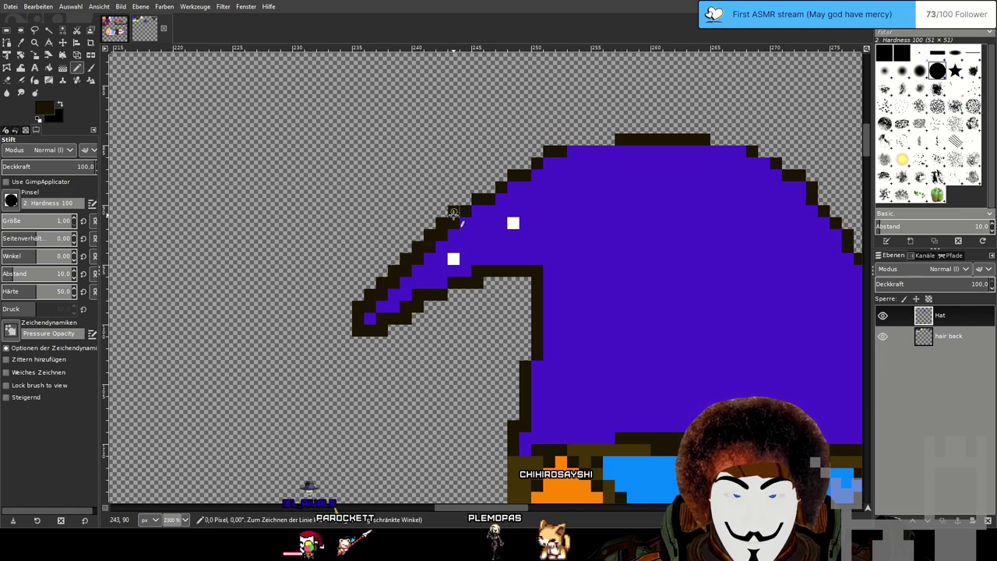
click(467, 202)
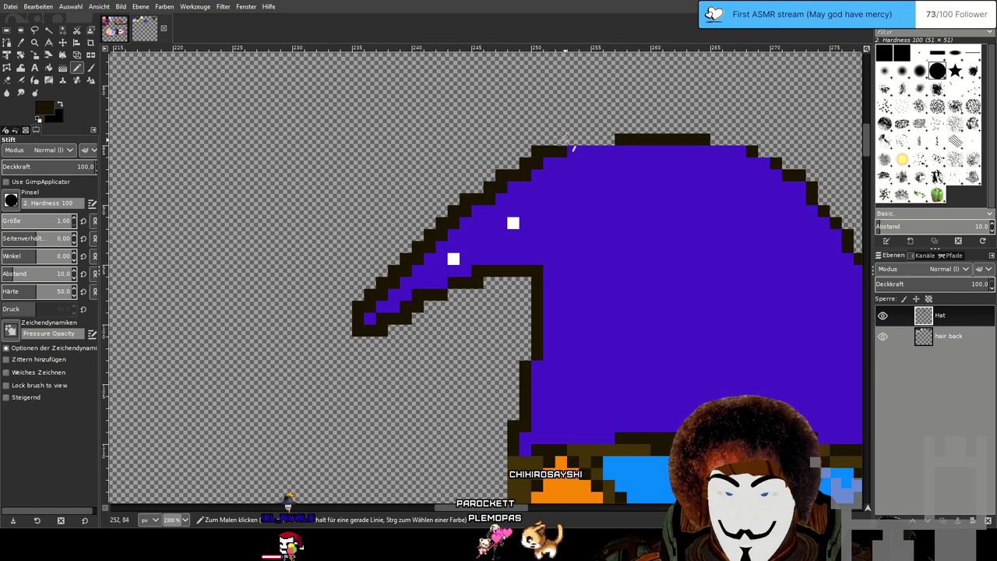
Close the gaps in the hat's top and upper-right outline.
drag(671, 216, 404, 233)
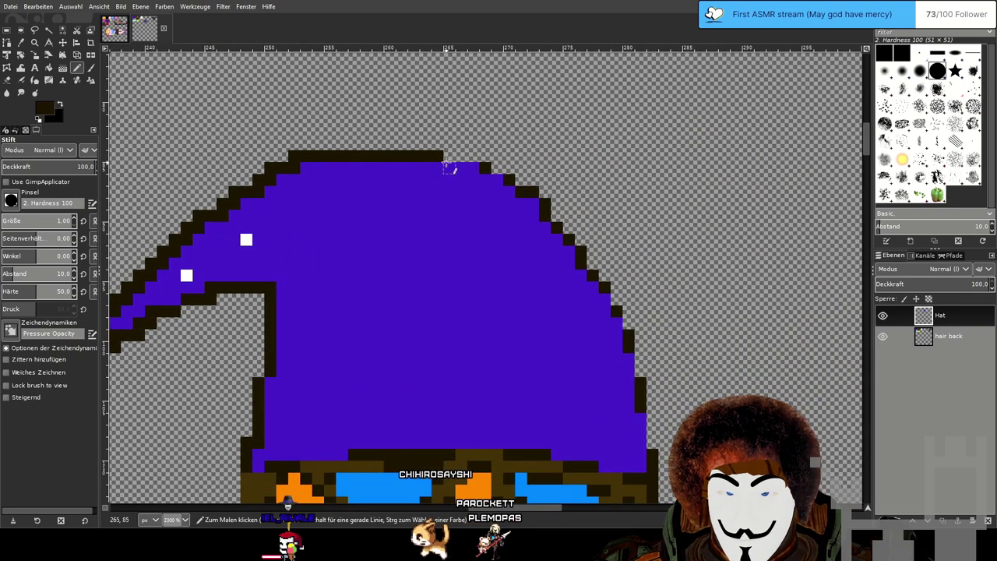
click(450, 154)
shift+click(485, 156)
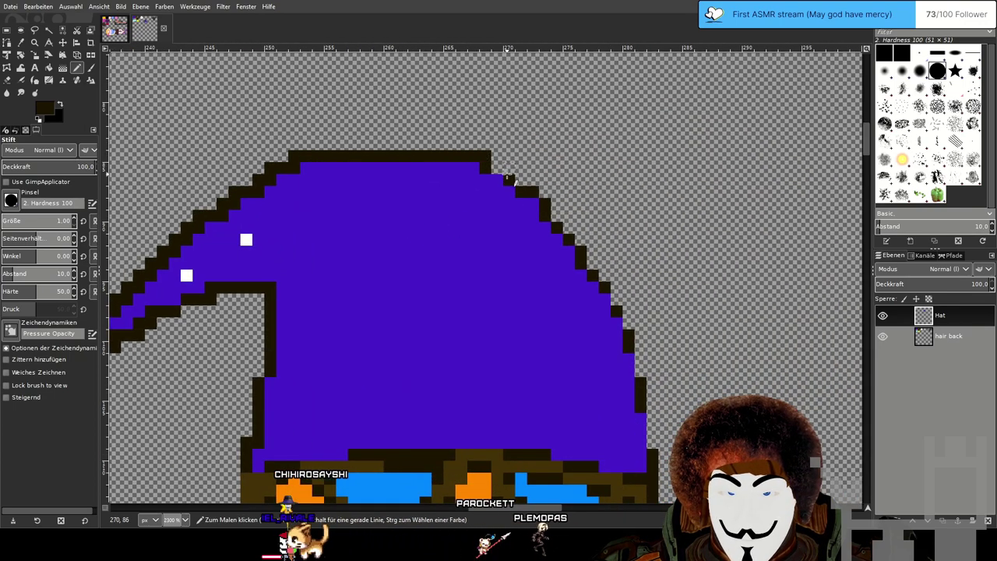
click(497, 168)
click(521, 180)
click(508, 169)
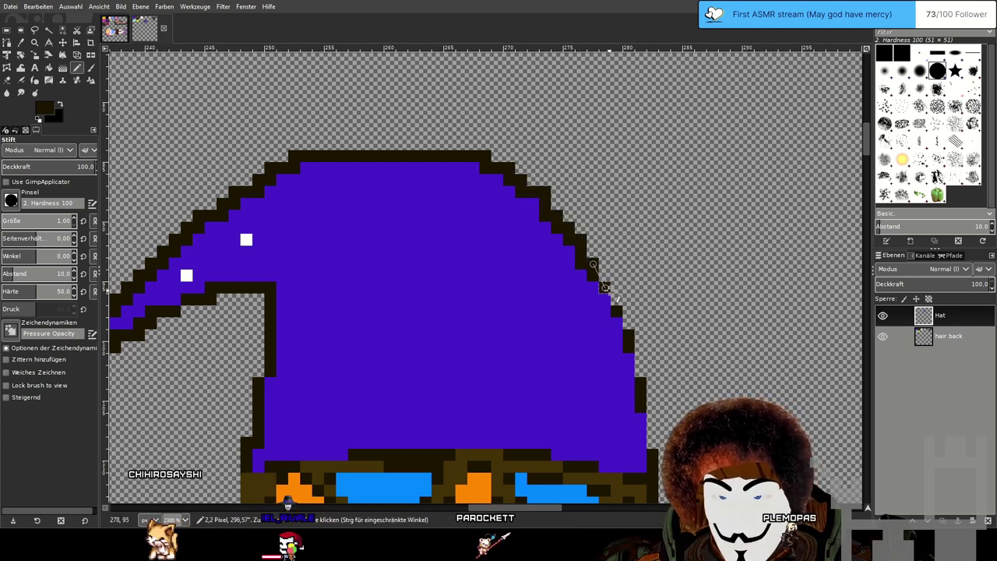
Extend the dark outline down the hat's right edge, filling its gaps.
shift+click(615, 287)
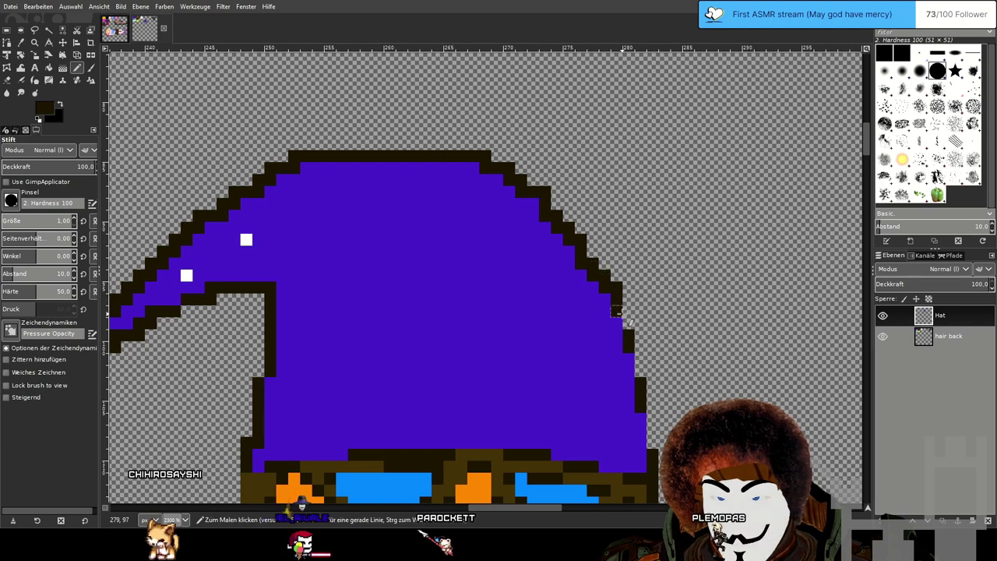
click(628, 315)
click(638, 347)
shift+click(640, 372)
drag(554, 226, 540, 205)
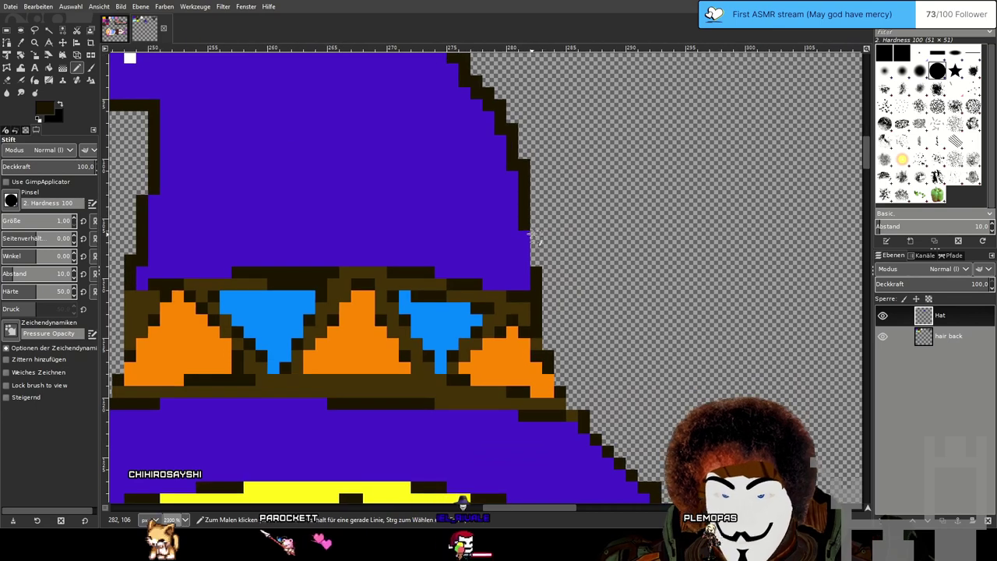
click(537, 225)
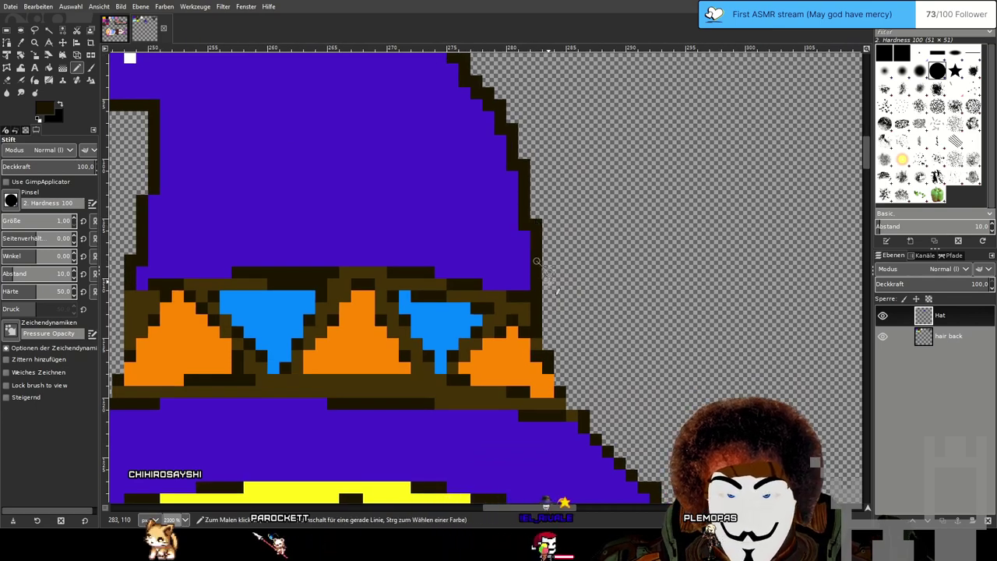
scroll(506, 202, down, 5)
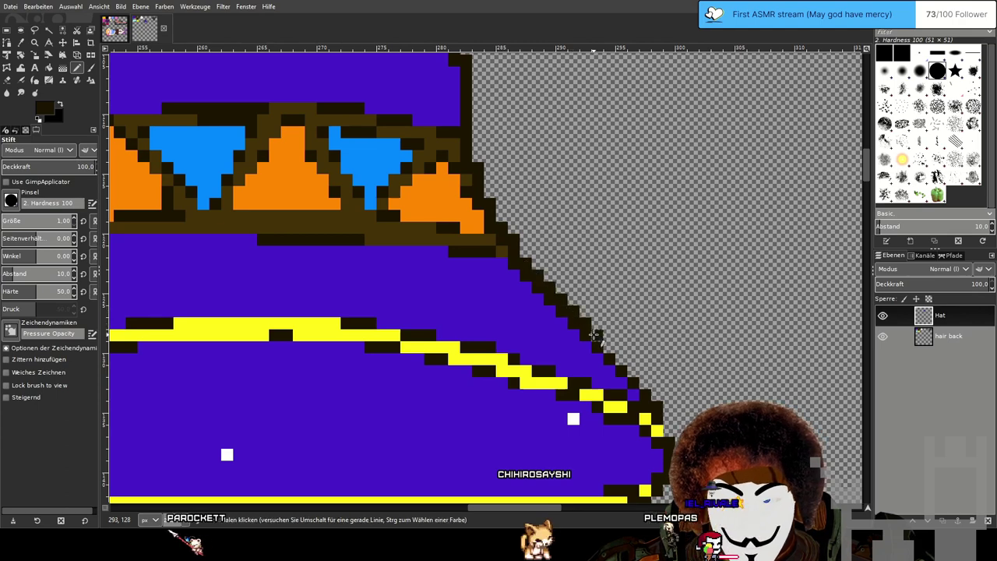
Outline the brim's bottom-right edge in dark brown.
scroll(684, 289, left, 1)
mouse_move(685, 430)
mouse_down()
mouse_move(686, 289)
mouse_move(666, 330)
mouse_up()
scroll(693, 289, right, 1)
drag(663, 366, 611, 372)
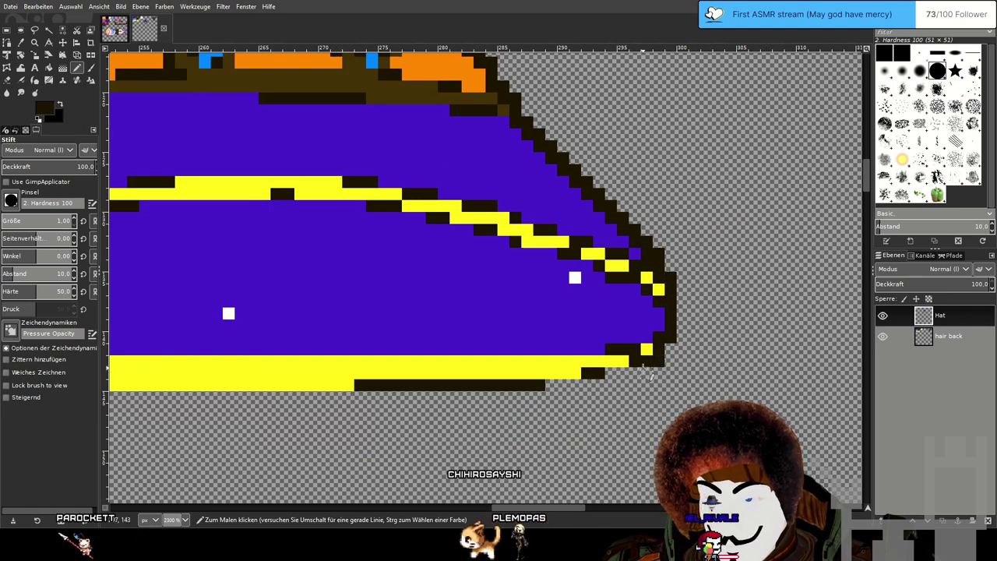
click(587, 384)
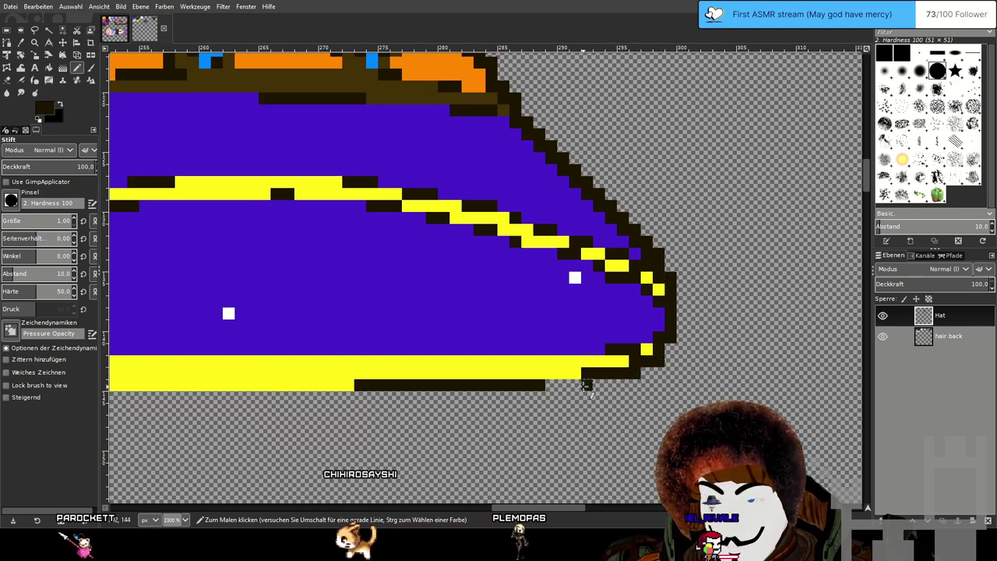
shift+click(550, 385)
click(361, 398)
Continue the brim's bottom outline leftward around its left tip.
drag(248, 368, 642, 338)
shift+click(477, 366)
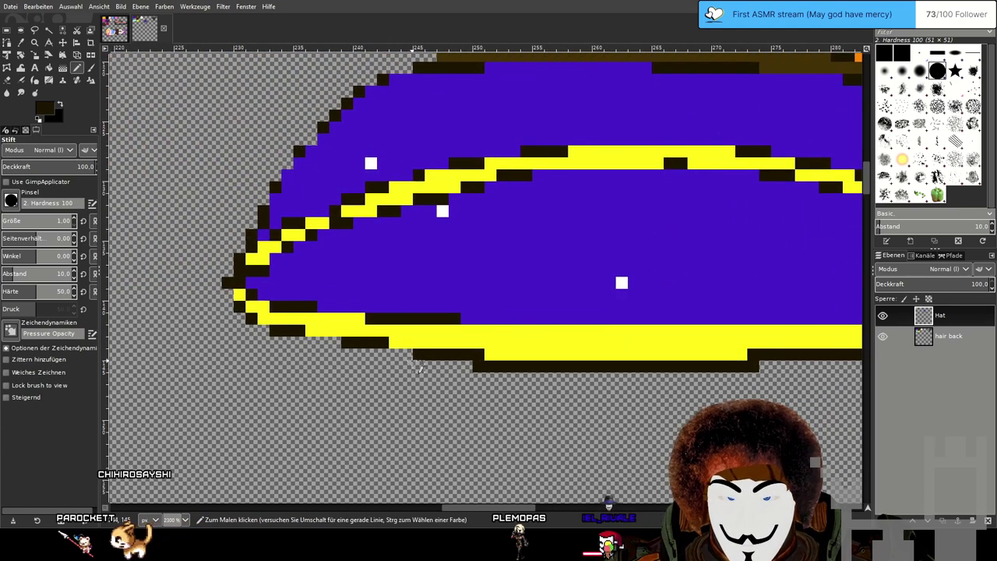
drag(405, 354, 293, 342)
click(251, 330)
click(241, 319)
drag(229, 307, 229, 295)
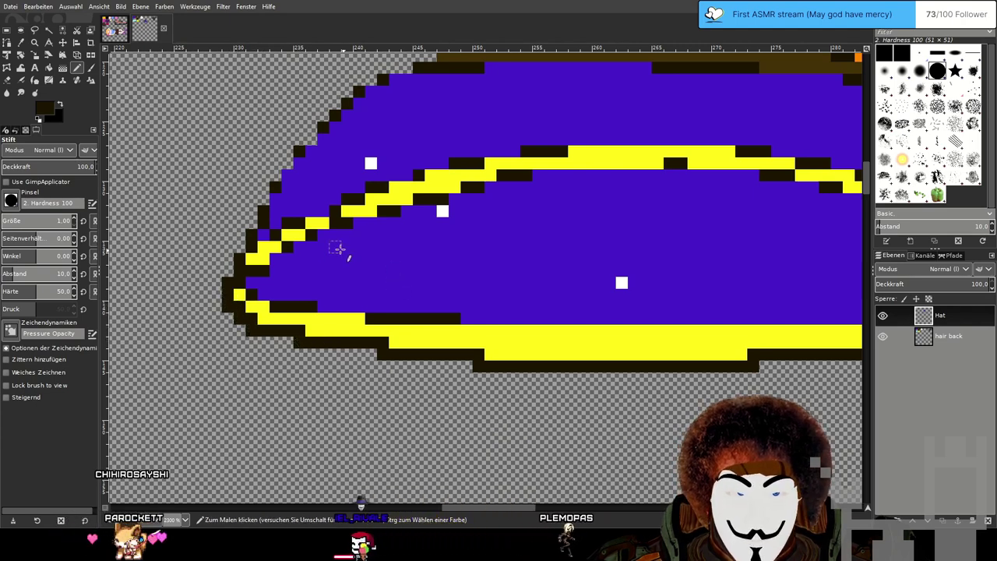
Step the outline up the brim's left edge and join it to the hat's upper-left corner.
click(240, 247)
click(252, 224)
click(264, 201)
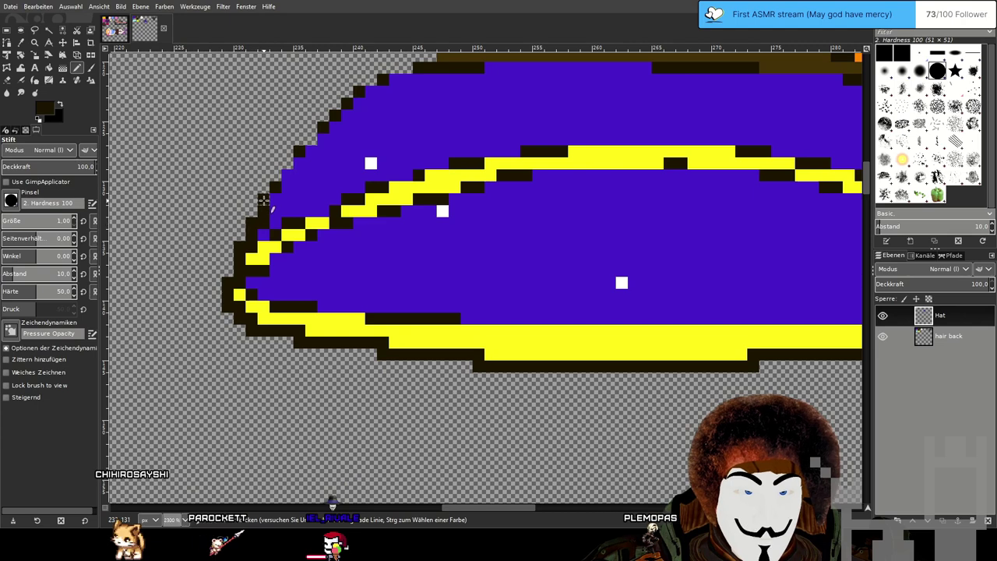
drag(275, 176, 283, 164)
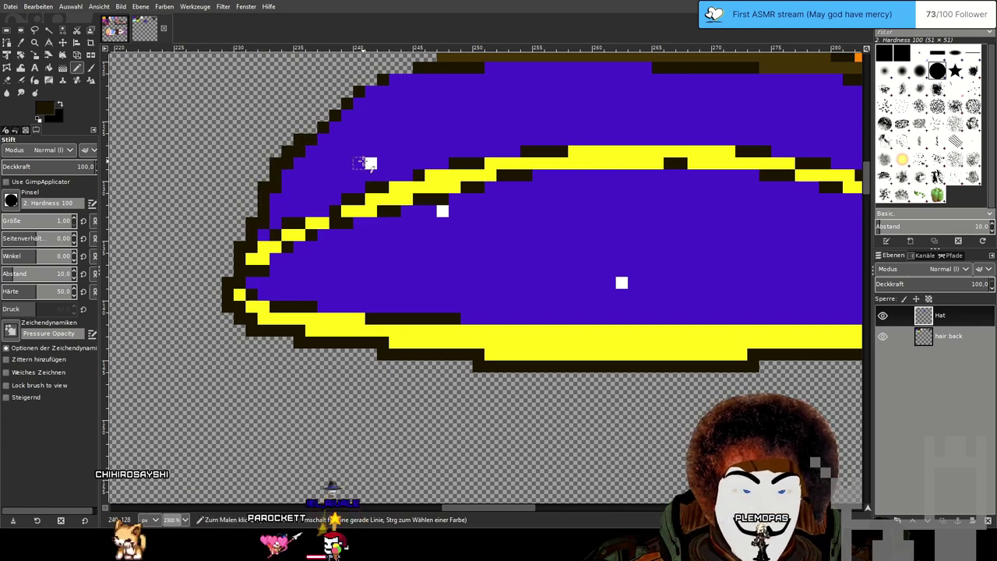
scroll(356, 161, up, 3)
drag(310, 202, 372, 154)
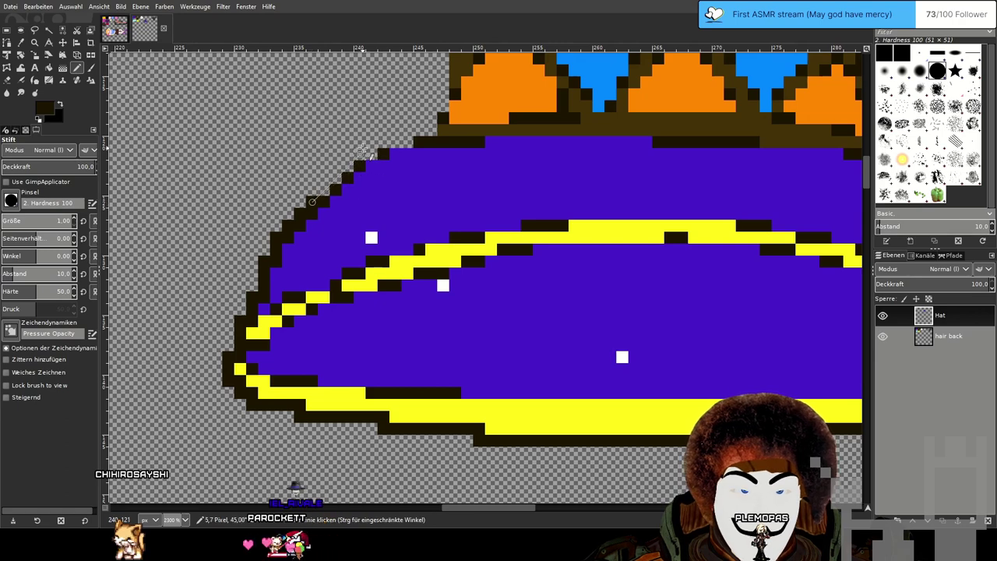
mouse_move(383, 142)
mouse_down()
mouse_move(410, 143)
mouse_move(436, 130)
mouse_move(442, 107)
mouse_up()
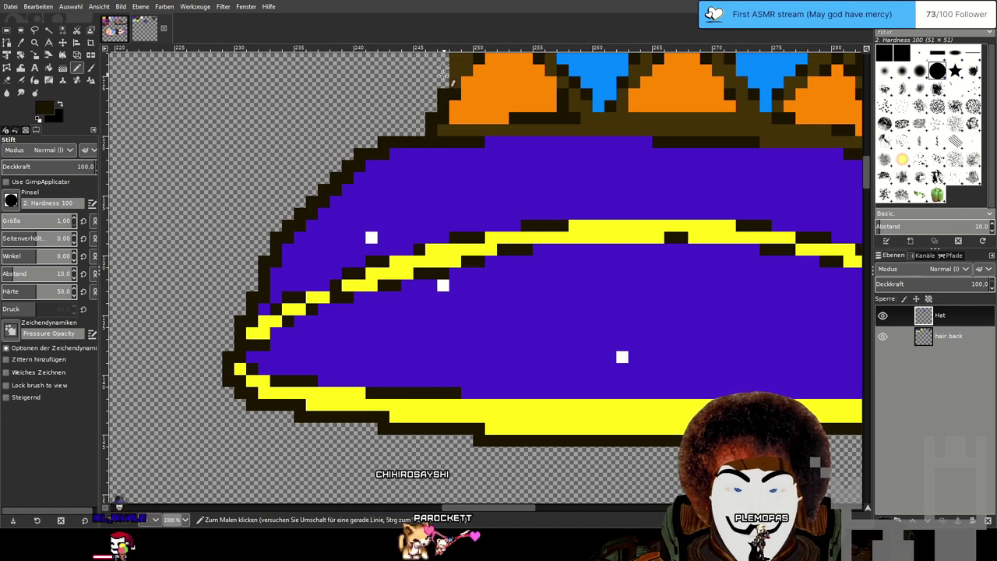
scroll(516, 104, up, 3)
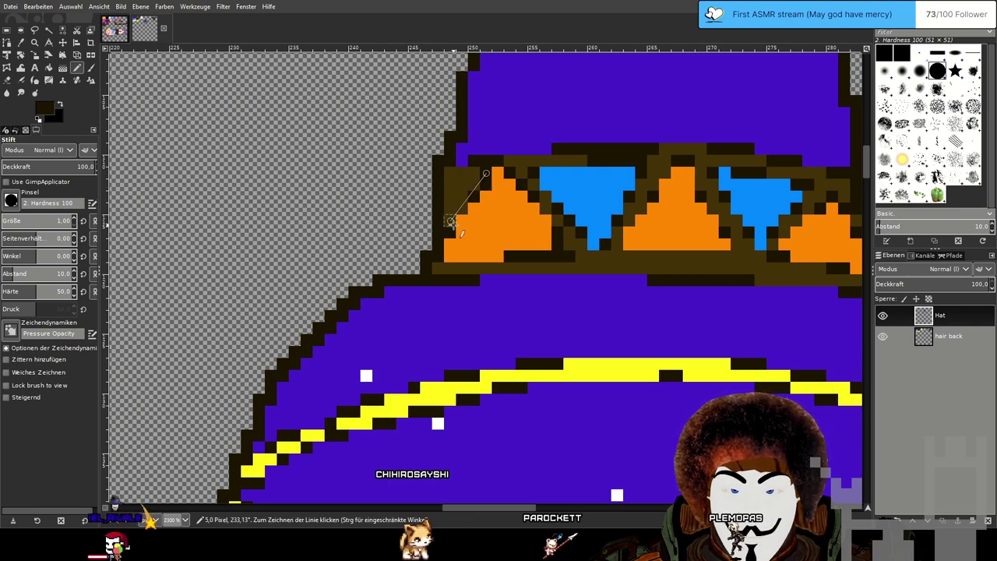
Trace dark edges around the band's orange and blue triangles.
shift+click(449, 232)
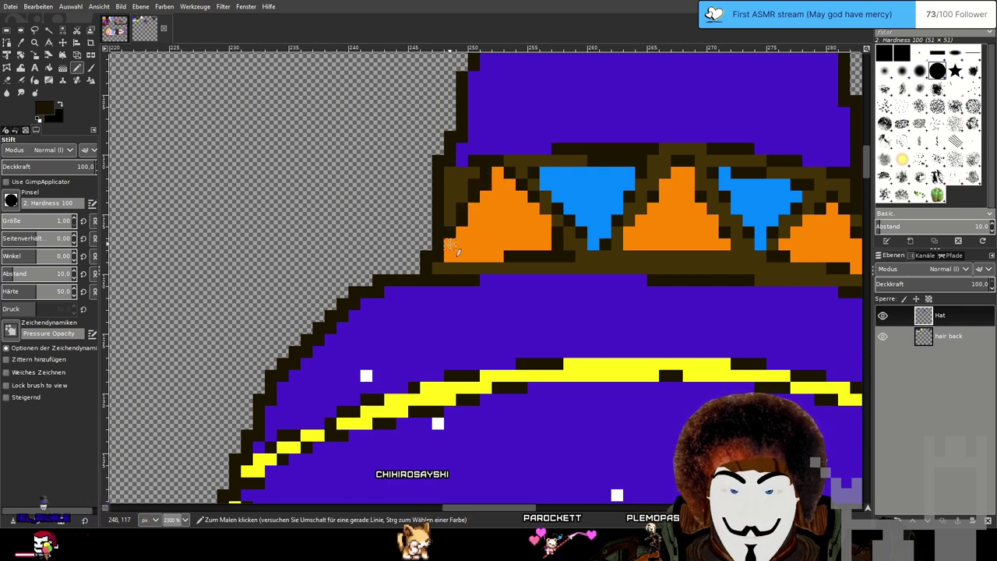
shift+click(508, 256)
shift+click(557, 232)
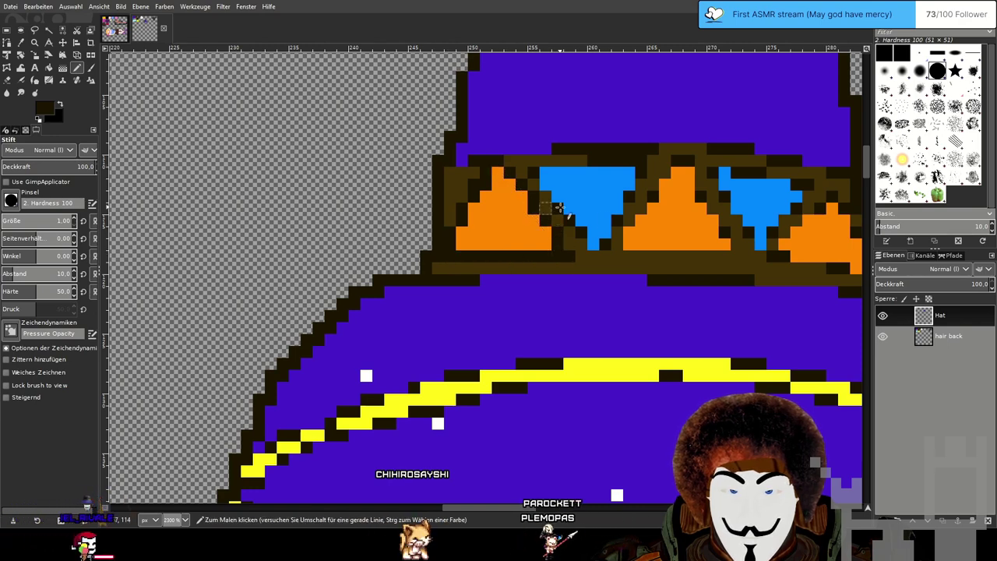
shift+click(641, 173)
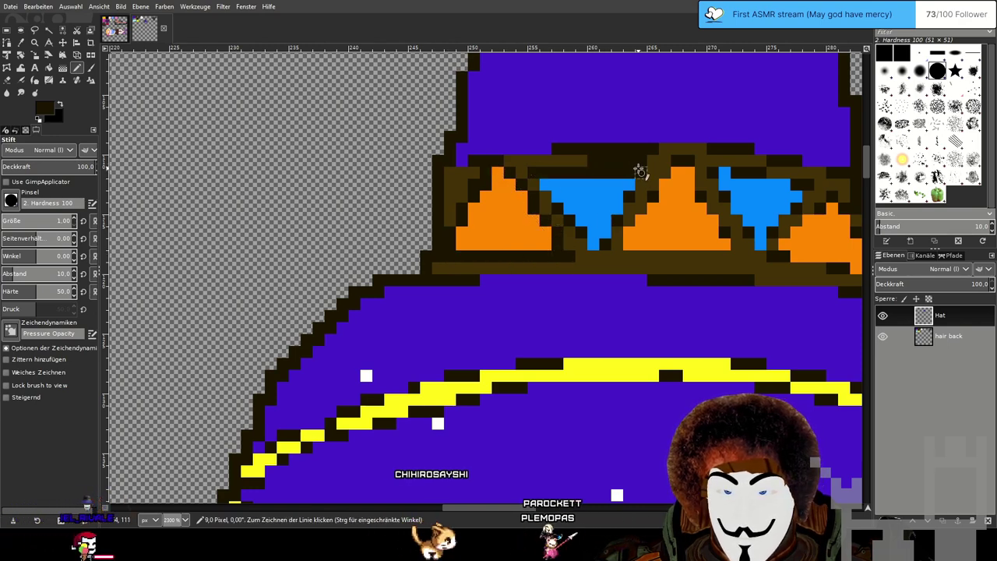
shift+click(593, 245)
shift+click(534, 185)
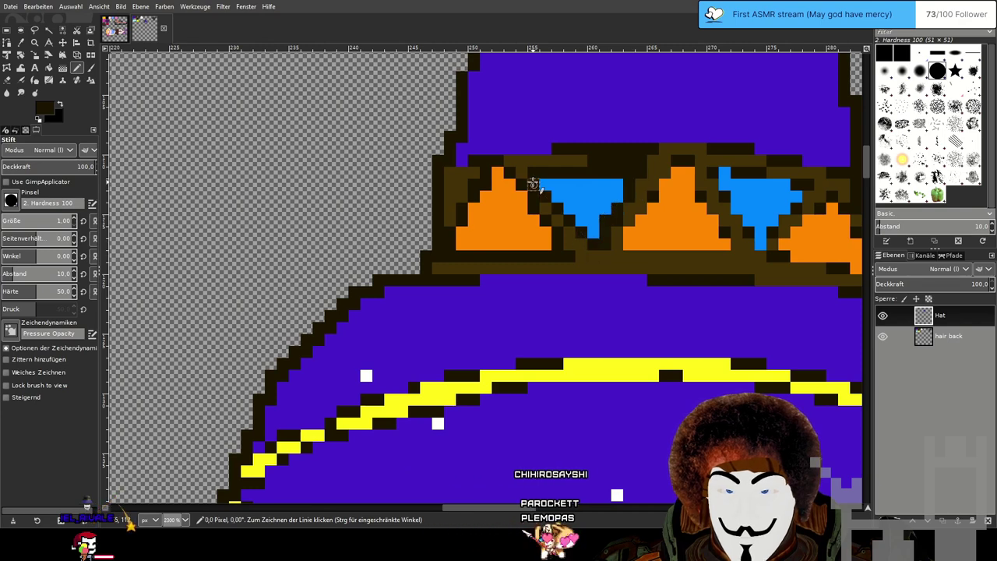
click(677, 161)
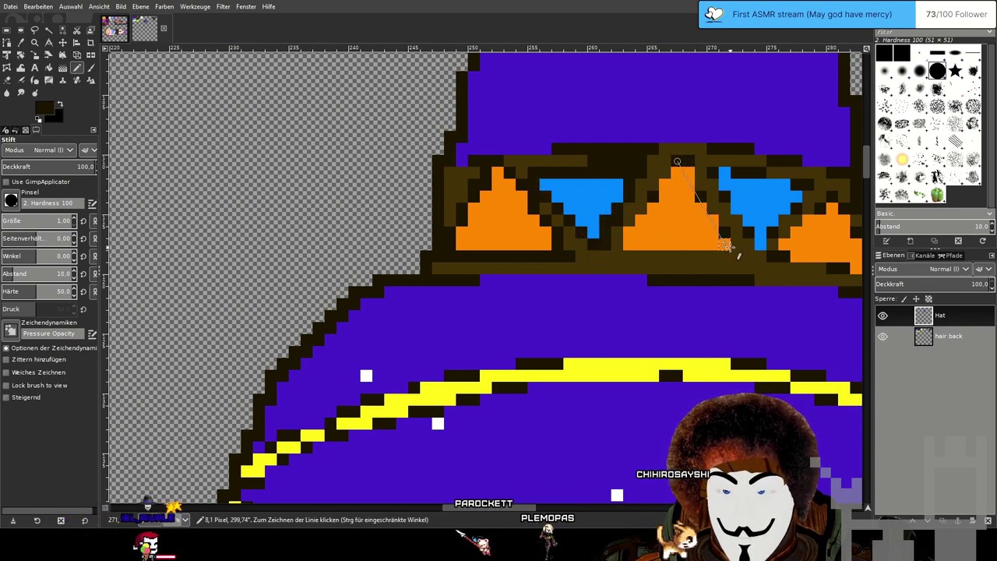
shift+click(617, 255)
shift+click(677, 161)
drag(724, 253, 469, 276)
click(458, 196)
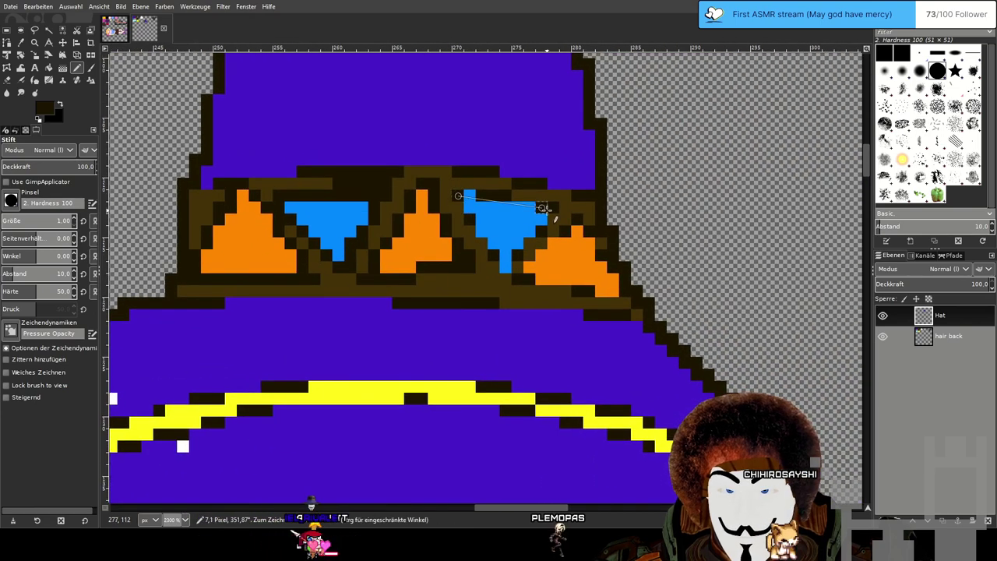
shift+click(506, 279)
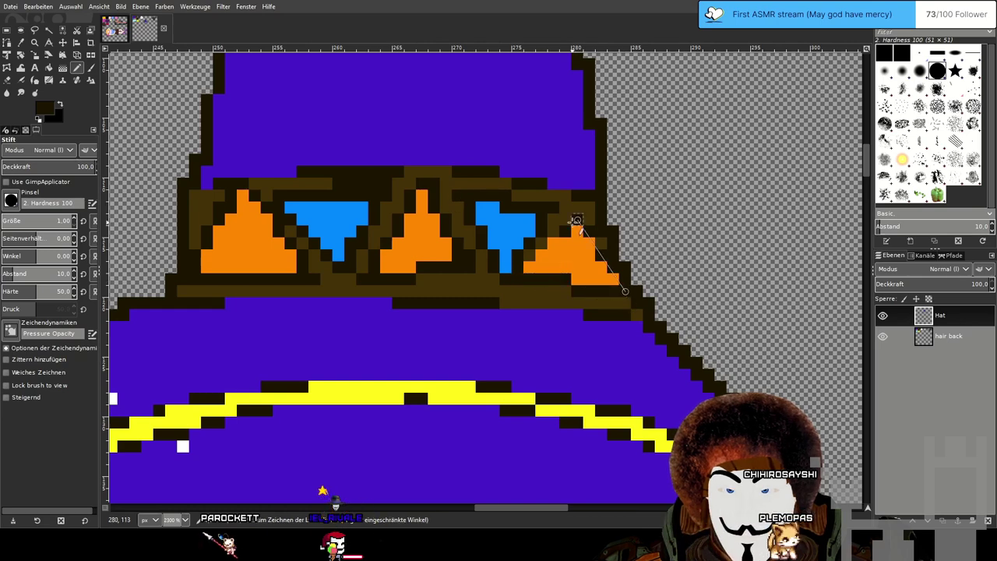
Add white star pixels on the hat, replacing one misplaced star.
scroll(589, 314, down, 4)
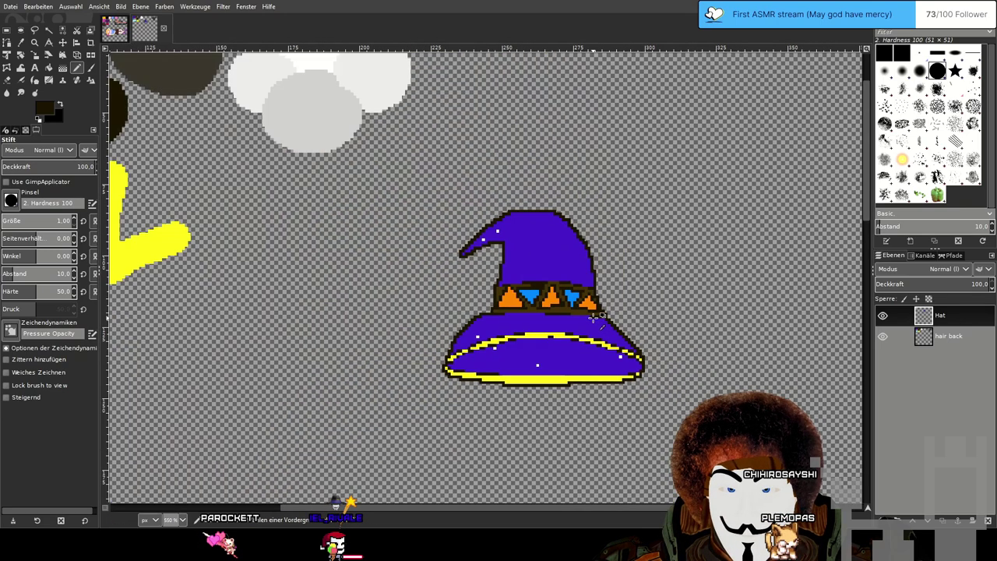
scroll(646, 353, down, 1)
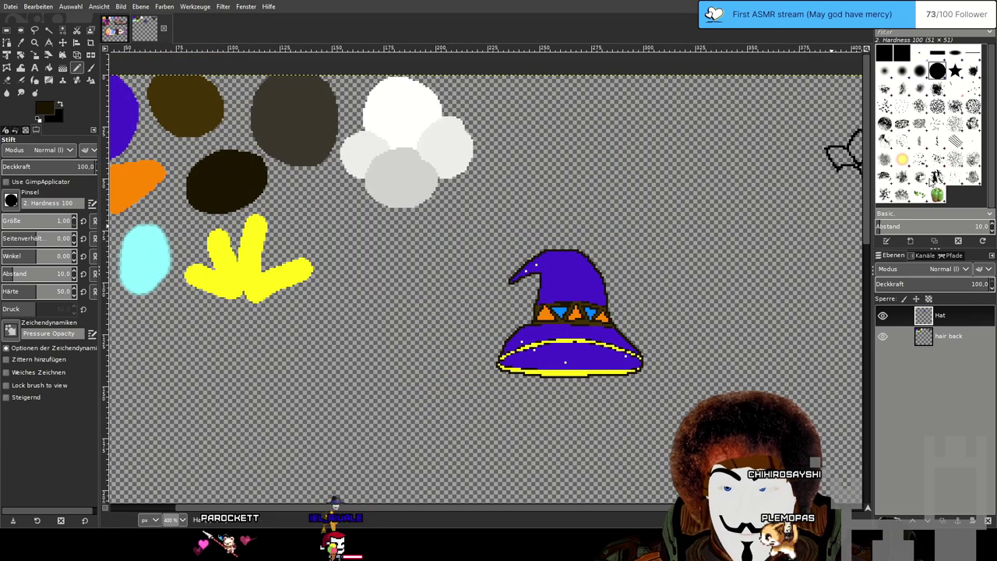
scroll(563, 282, up, 3)
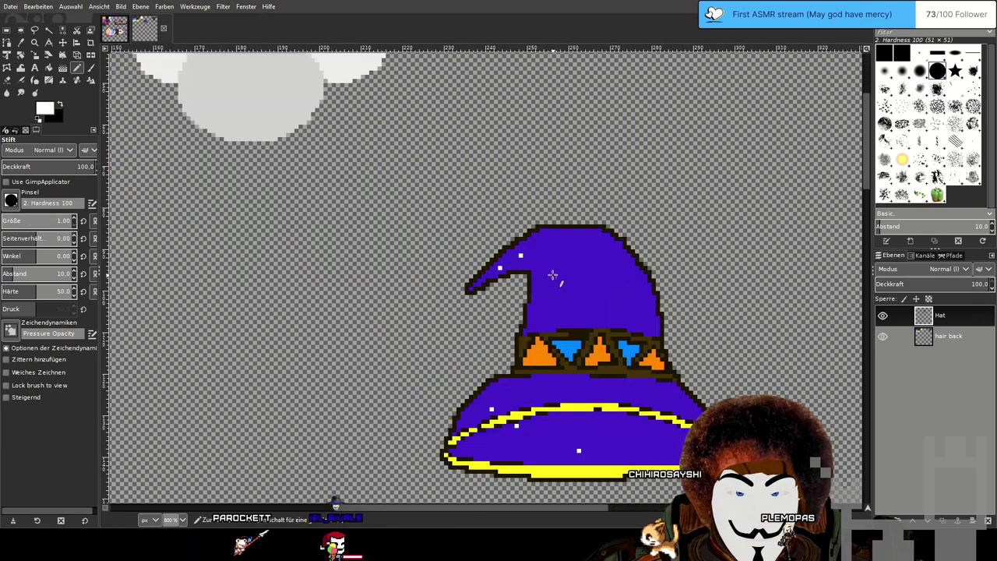
click(668, 311)
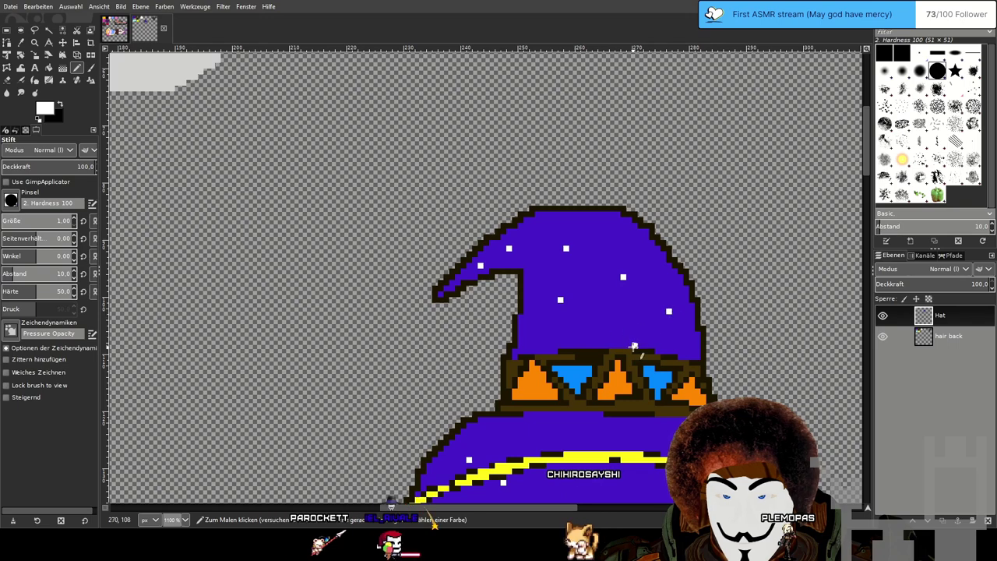
click(634, 345)
key(ctrl+z)
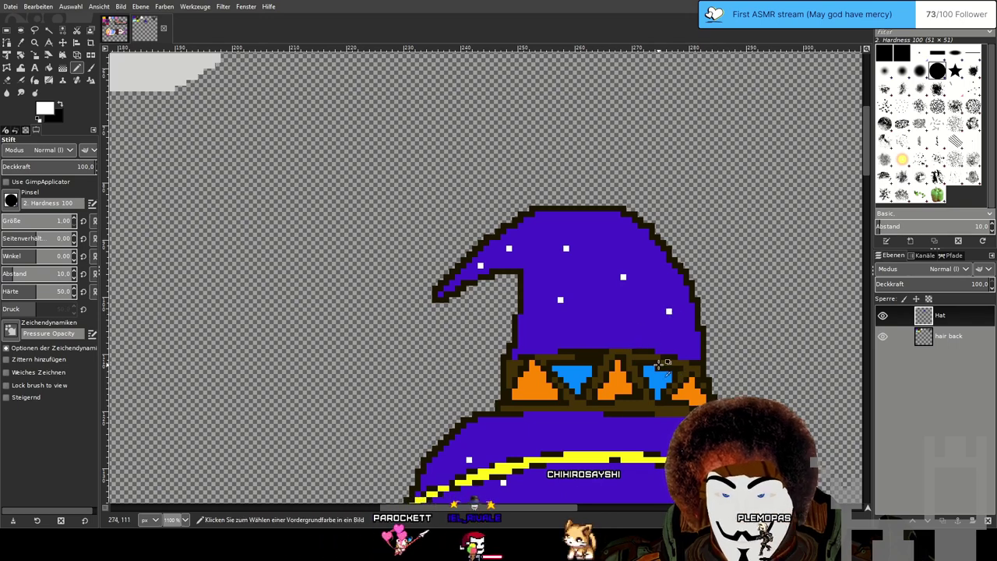
click(606, 334)
Add a white star pixel on the purple brim.
drag(685, 372, 634, 212)
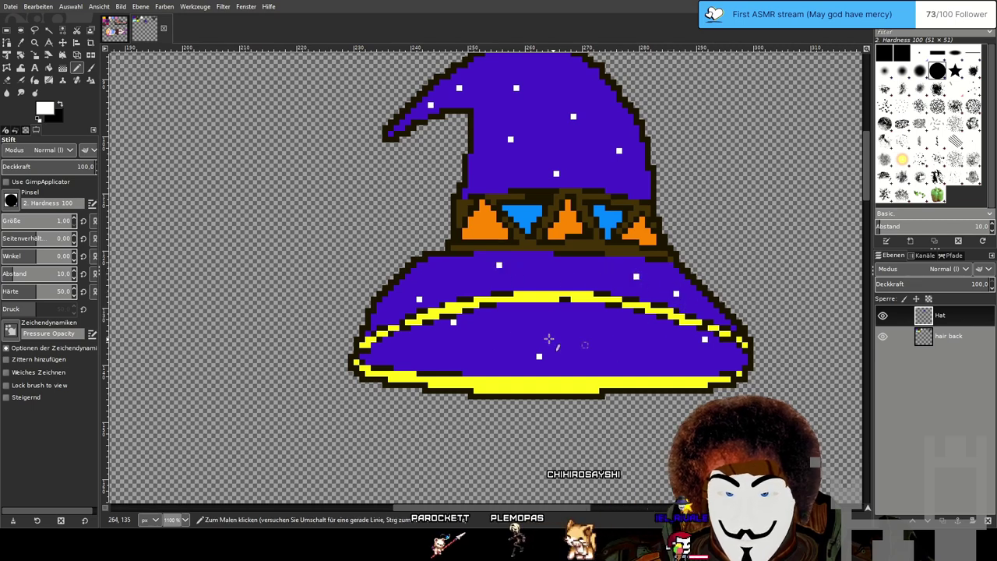
click(425, 348)
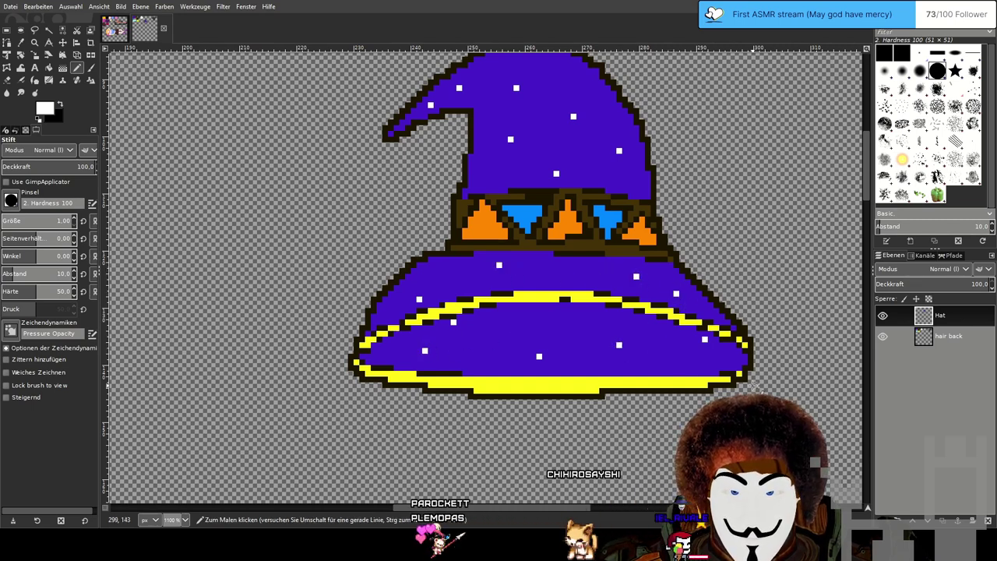
scroll(754, 384, down, 3)
drag(708, 377, 547, 235)
scroll(546, 235, down, 4)
scroll(471, 179, up, 2)
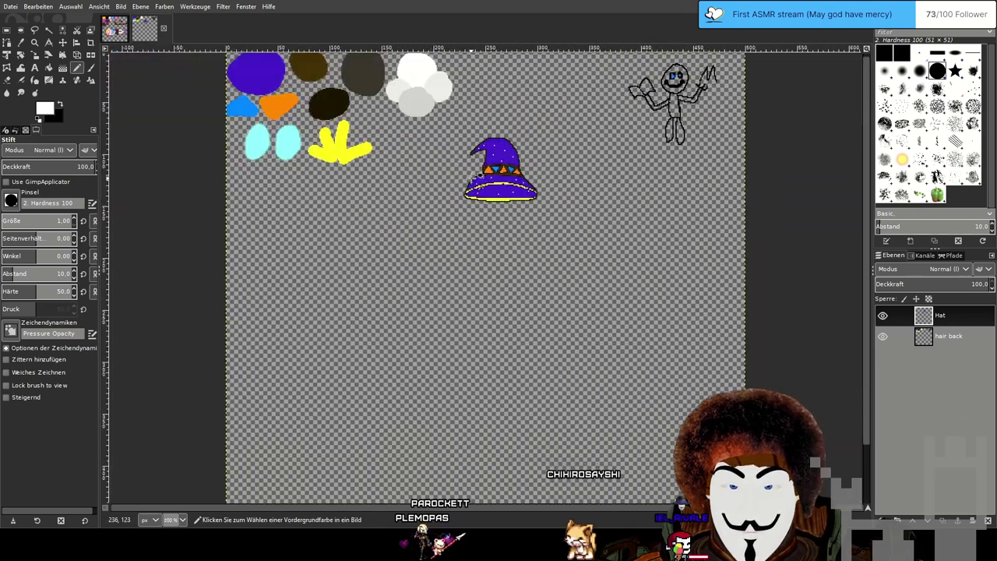
scroll(538, 195, up, 4)
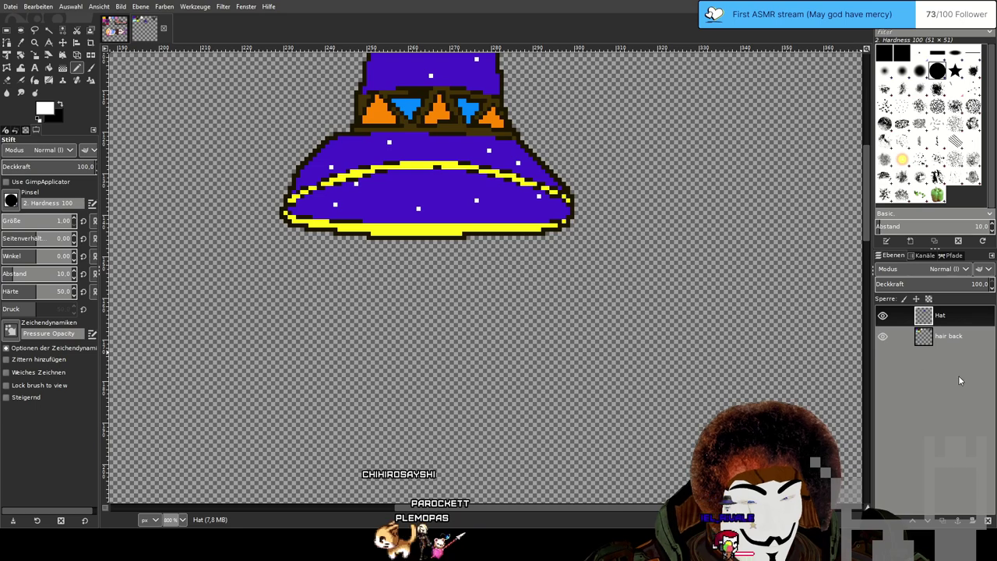
Make the Hat layer current in the Layers panel.
click(940, 316)
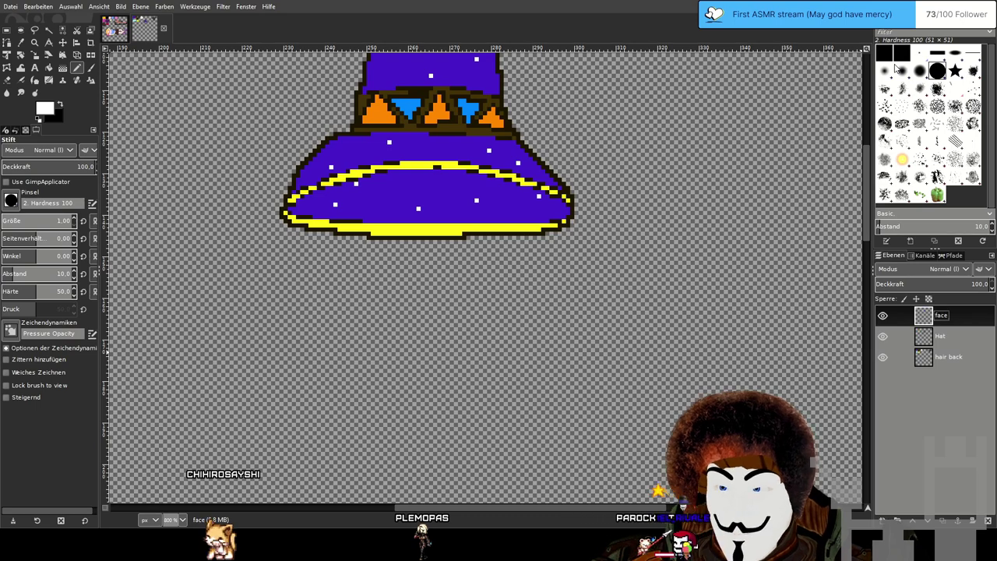
scroll(540, 170, up, 3)
scroll(530, 246, left, 1)
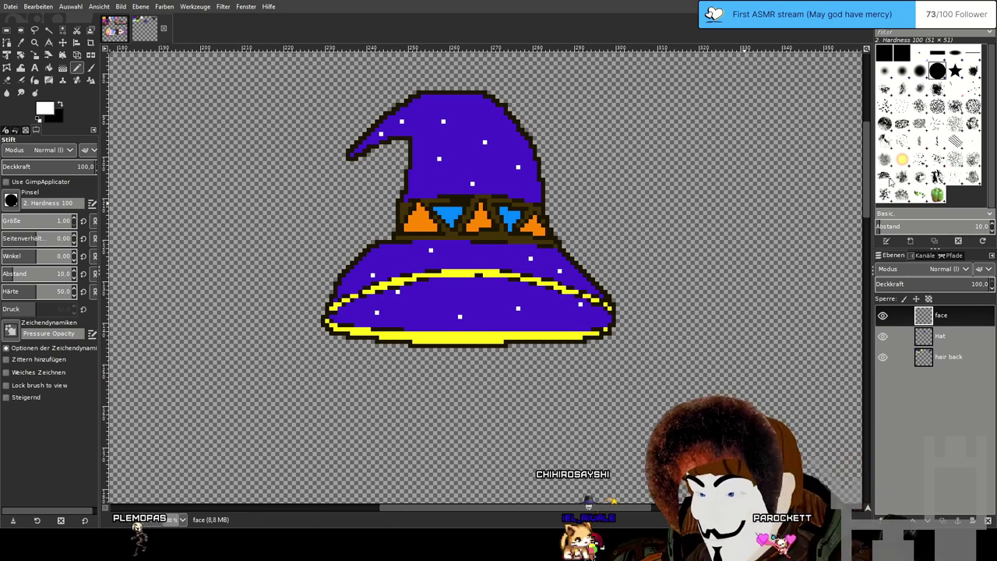
drag(334, 111, 659, 379)
drag(363, 125, 702, 310)
scroll(709, 317, down, 6)
scroll(709, 318, right, 6)
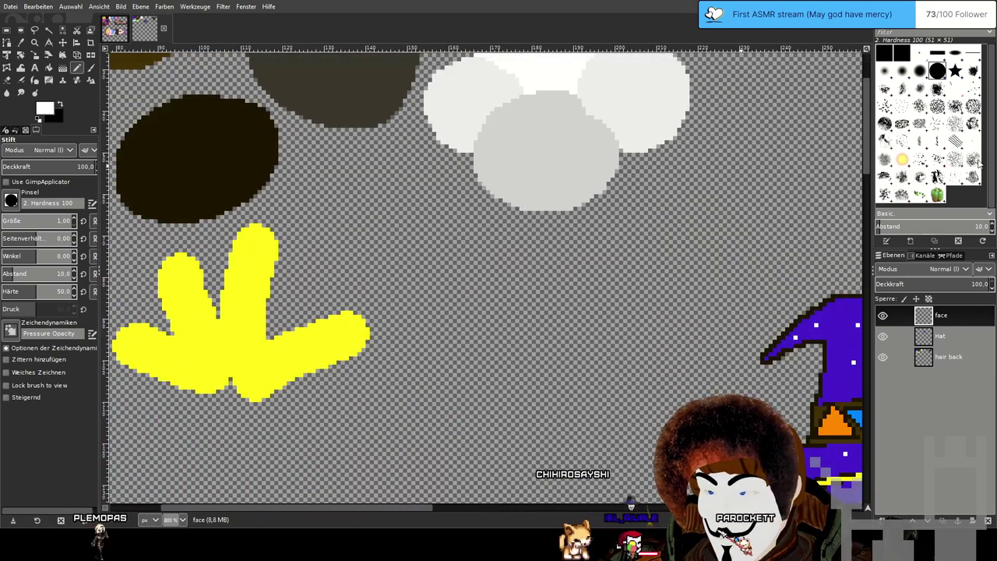
scroll(572, 225, down, 4)
scroll(572, 224, right, 5)
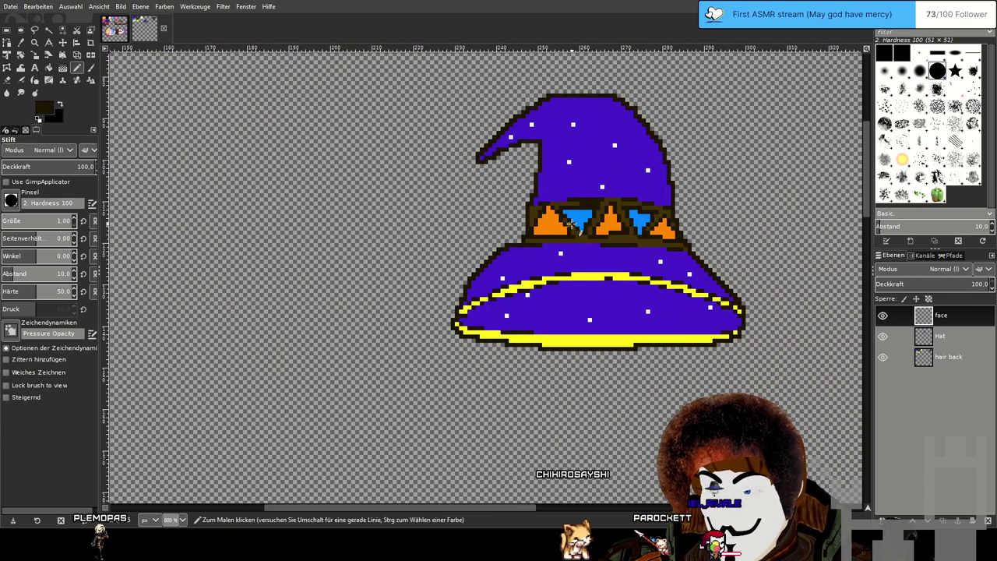
scroll(592, 285, right, 3)
scroll(592, 285, down, 1)
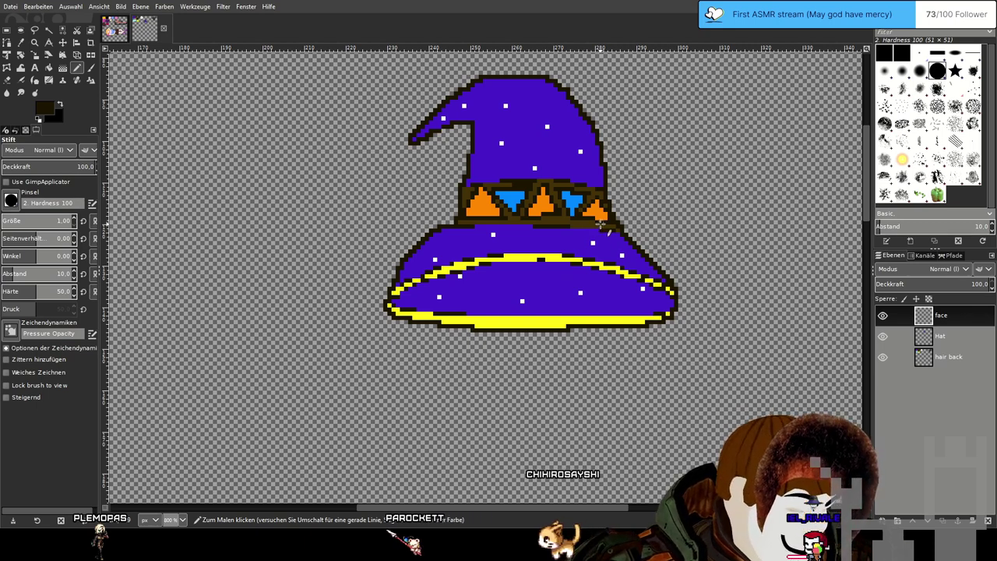
mouse_move(612, 223)
mouse_down()
mouse_move(622, 266)
mouse_move(608, 326)
mouse_move(582, 351)
mouse_move(527, 374)
mouse_move(478, 369)
mouse_move(457, 348)
mouse_move(447, 257)
mouse_up()
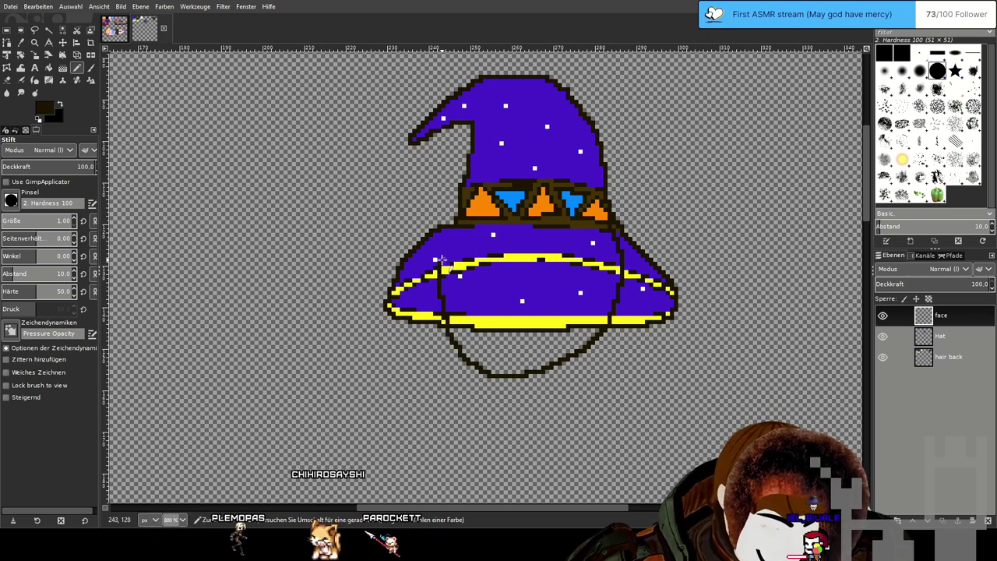
key(ctrl+z)
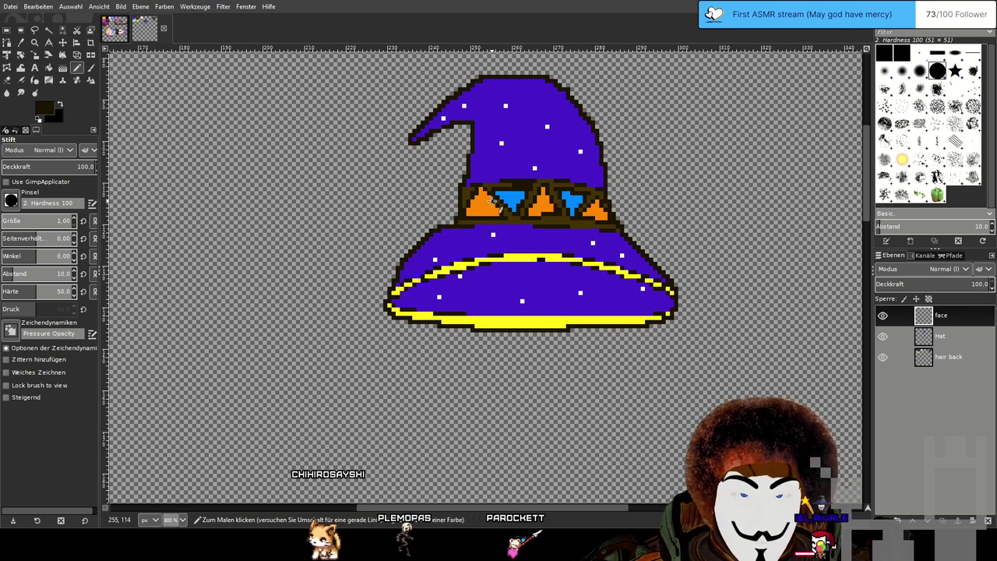
mouse_move(462, 228)
mouse_down()
mouse_move(453, 280)
mouse_move(473, 331)
mouse_up()
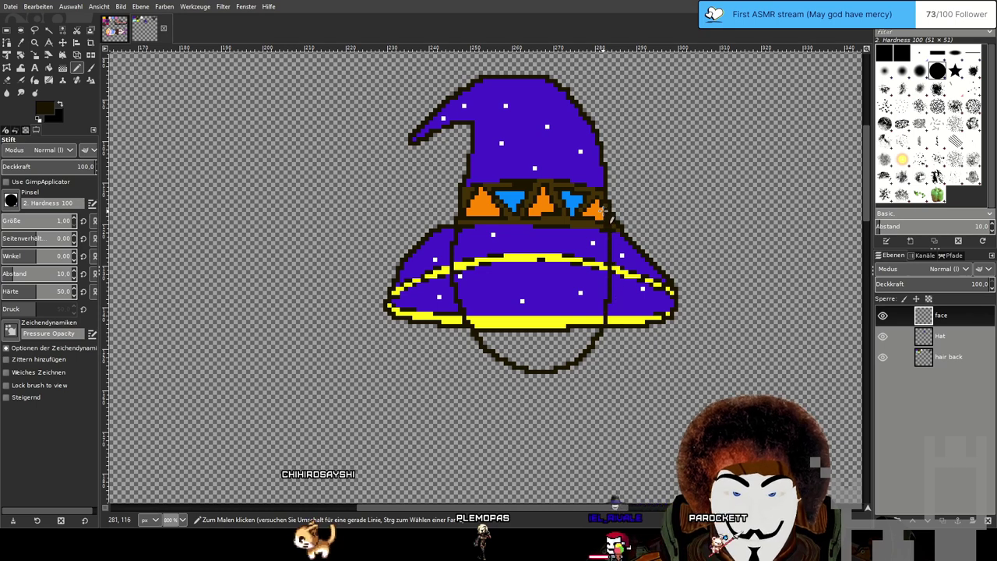
key(ctrl+z)
key(ctrl+z)
key(ctrl+z)
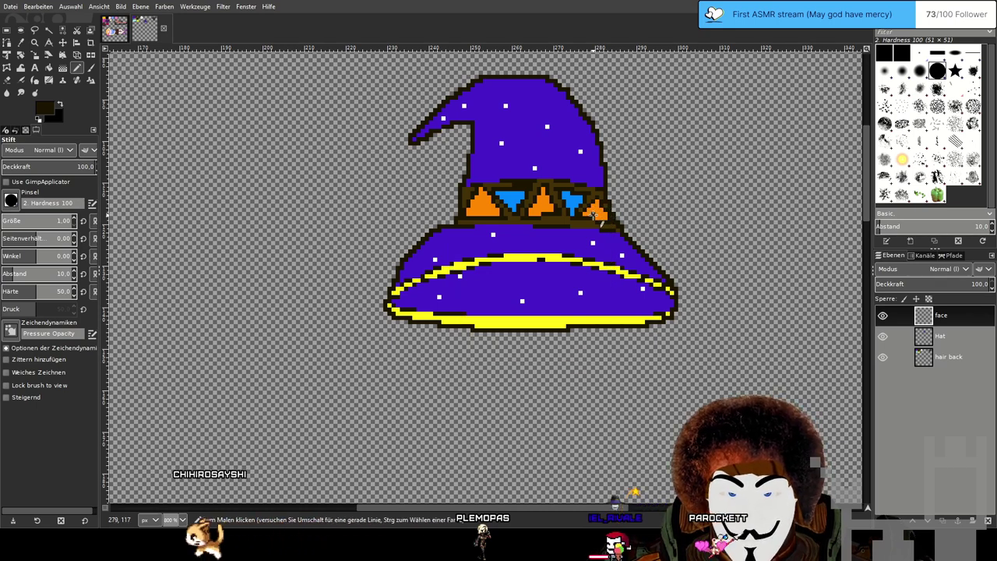
drag(600, 238, 590, 329)
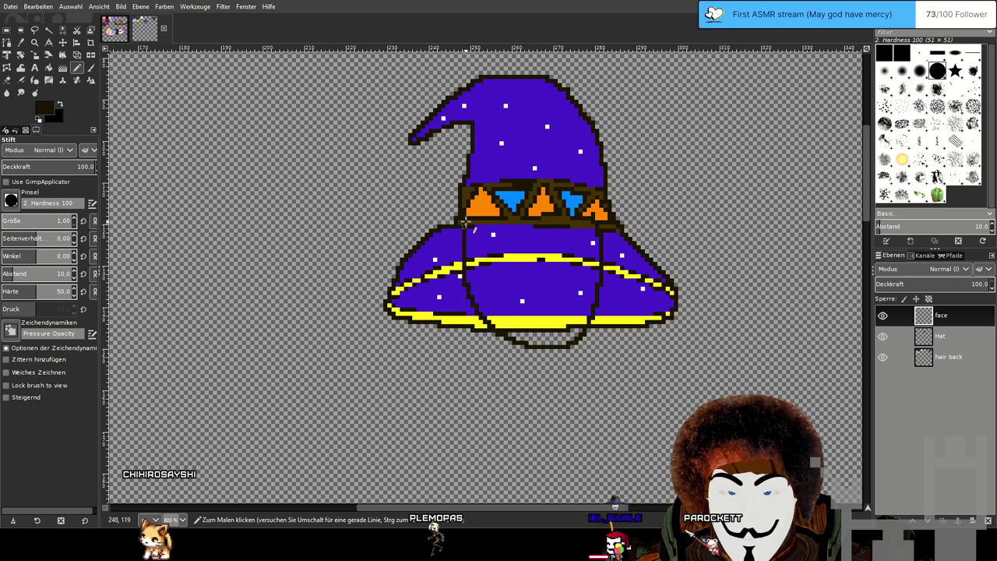
key(ctrl+z)
mouse_move(465, 220)
mouse_down()
mouse_move(464, 287)
mouse_move(497, 333)
mouse_move(540, 339)
mouse_move(572, 321)
mouse_move(585, 226)
mouse_move(606, 226)
mouse_move(581, 330)
mouse_move(536, 352)
mouse_move(494, 316)
mouse_move(476, 267)
mouse_move(474, 209)
mouse_up()
key(ctrl+z)
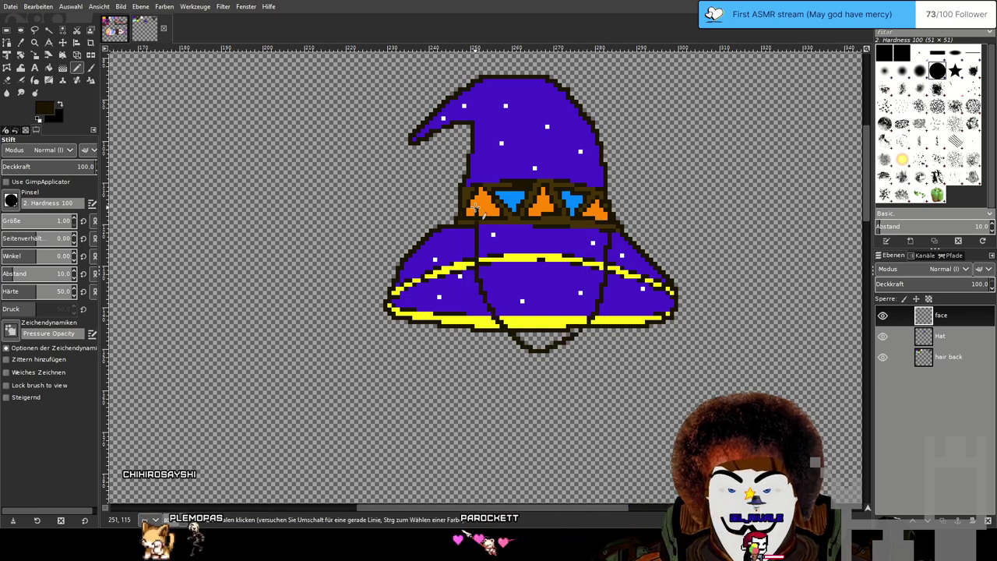
key(ctrl+z)
drag(549, 366, 592, 324)
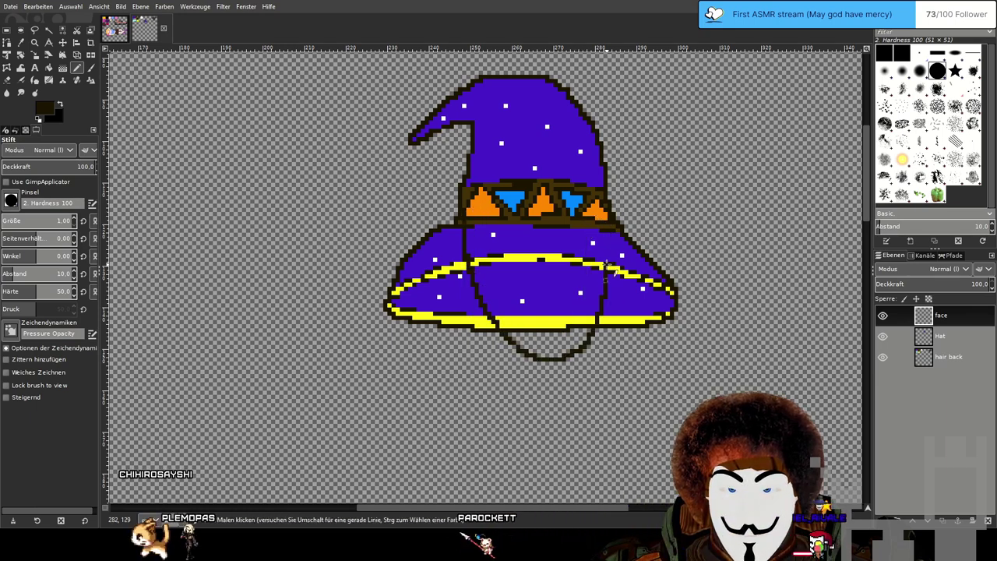
key(ctrl+z)
mouse_move(593, 228)
mouse_down()
mouse_move(555, 324)
mouse_move(522, 347)
mouse_move(481, 322)
mouse_move(458, 273)
mouse_move(461, 219)
mouse_move(482, 291)
mouse_move(524, 333)
mouse_up()
key(ctrl+z)
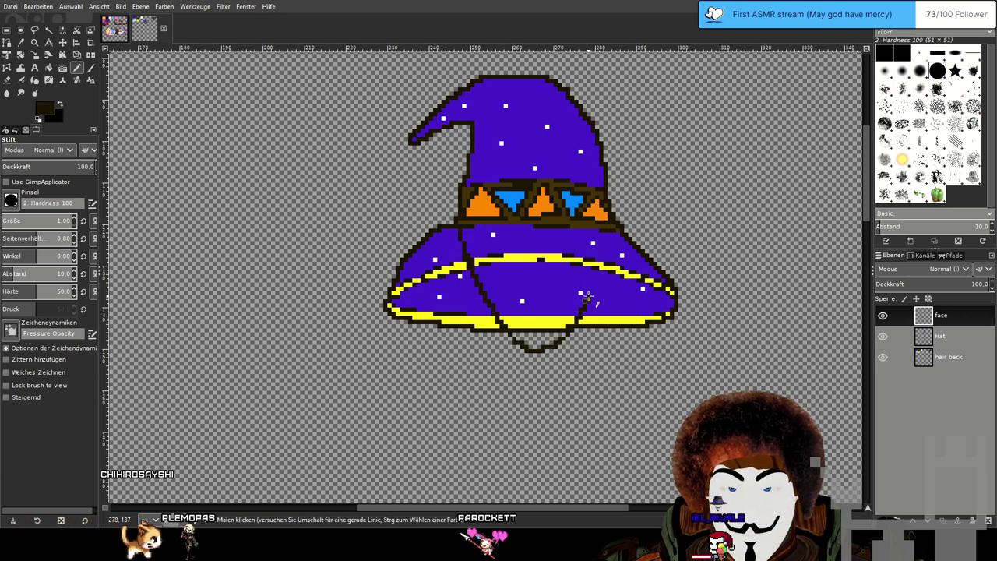
key(ctrl+z)
mouse_move(604, 225)
mouse_down()
mouse_move(593, 304)
mouse_move(552, 353)
mouse_move(514, 362)
mouse_up()
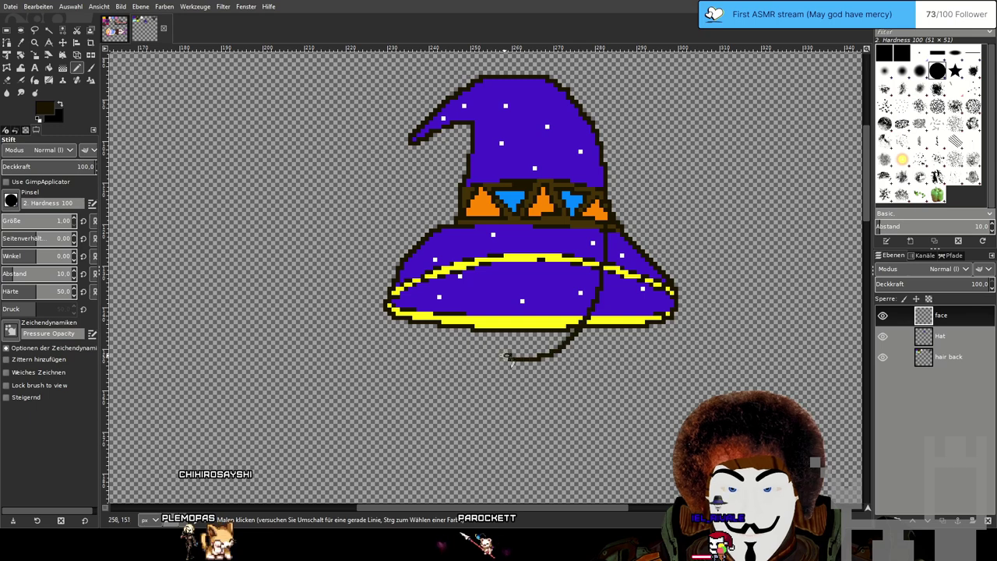
key(ctrl+z)
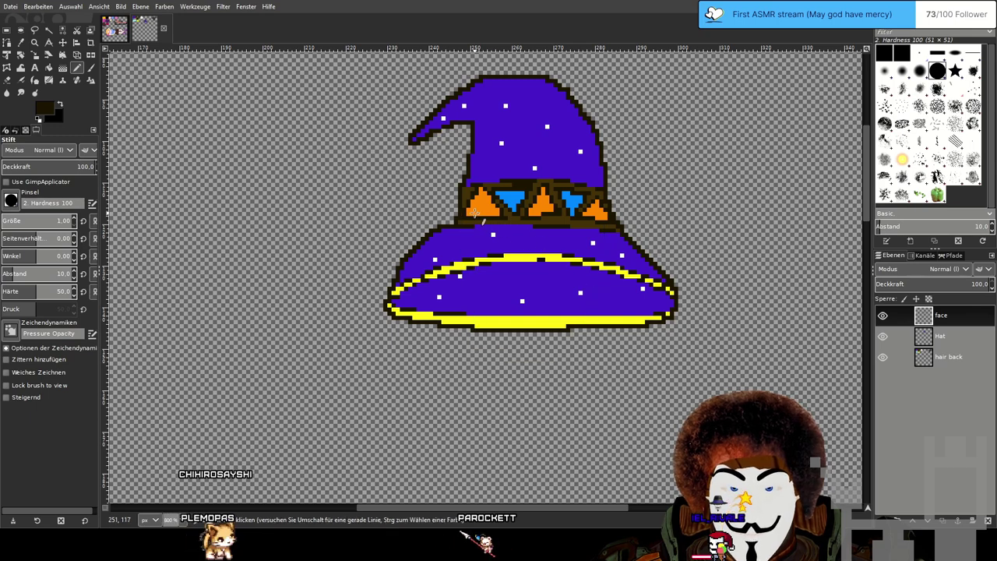
mouse_move(498, 341)
mouse_down()
mouse_move(546, 355)
mouse_move(585, 341)
mouse_up()
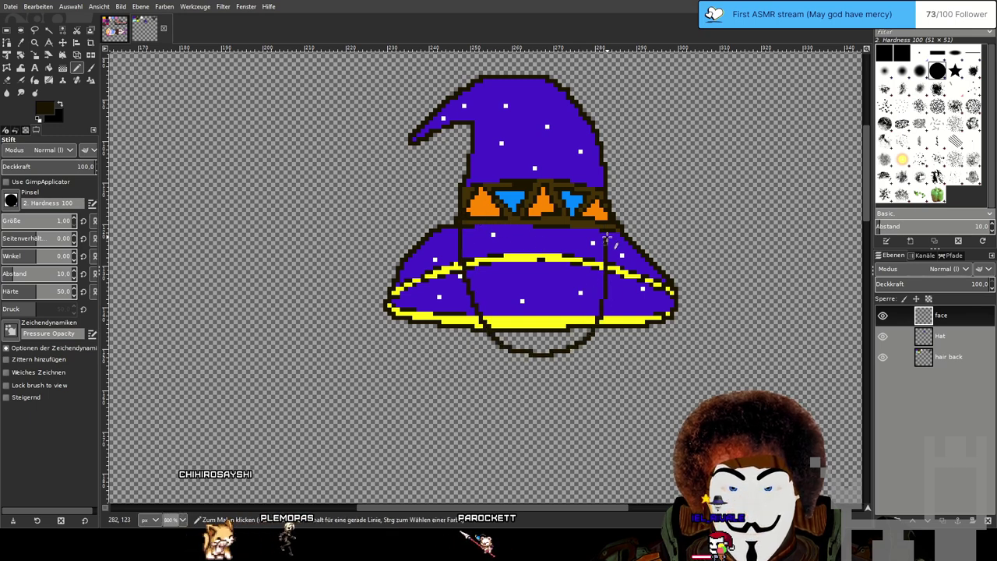
key(ctrl+z)
mouse_move(593, 232)
mouse_down()
mouse_move(584, 289)
mouse_move(545, 358)
mouse_move(502, 355)
mouse_move(487, 327)
mouse_up()
key(ctrl+z)
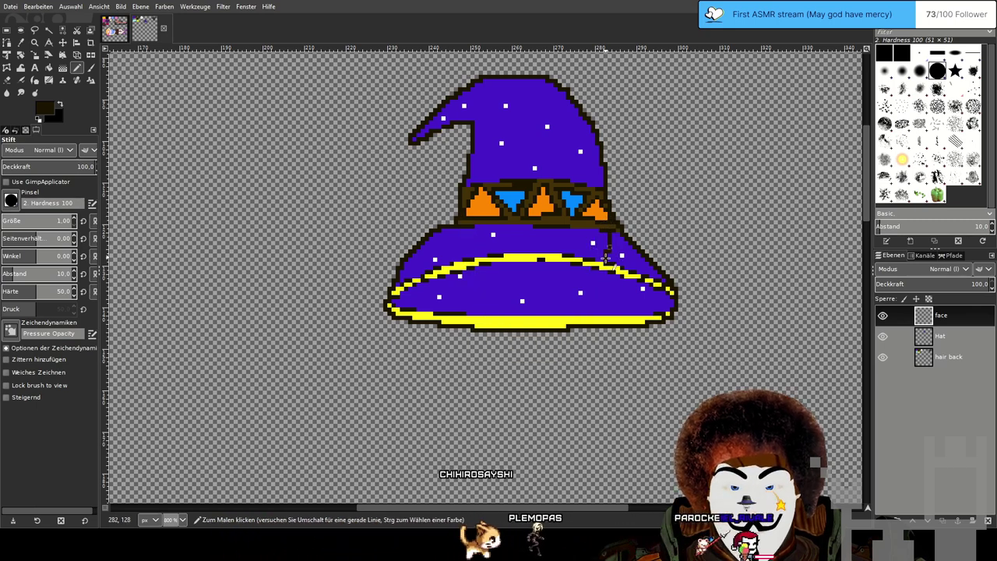
mouse_move(609, 243)
mouse_down()
mouse_move(575, 310)
mouse_move(514, 347)
mouse_up()
key(ctrl+z)
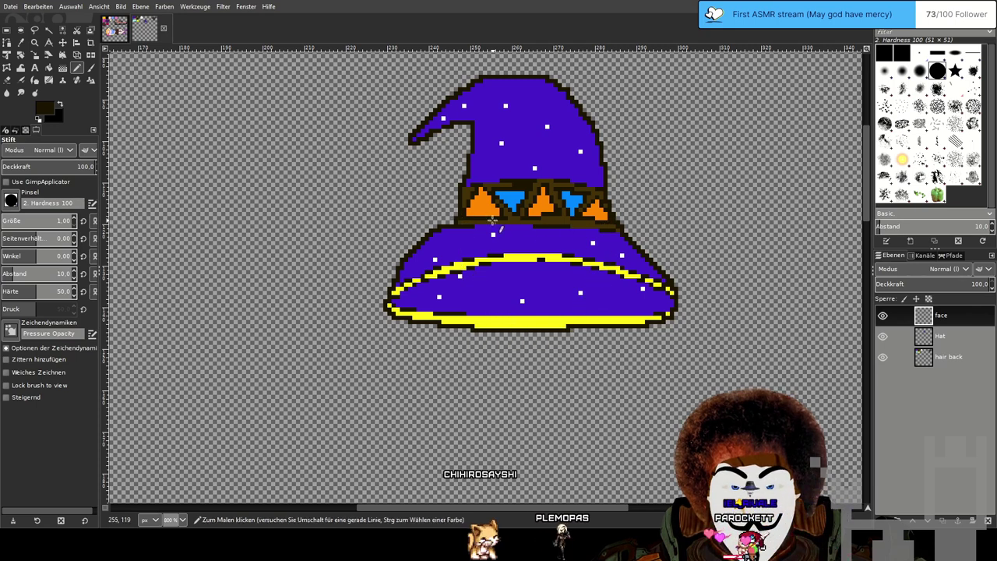
key(ctrl+z)
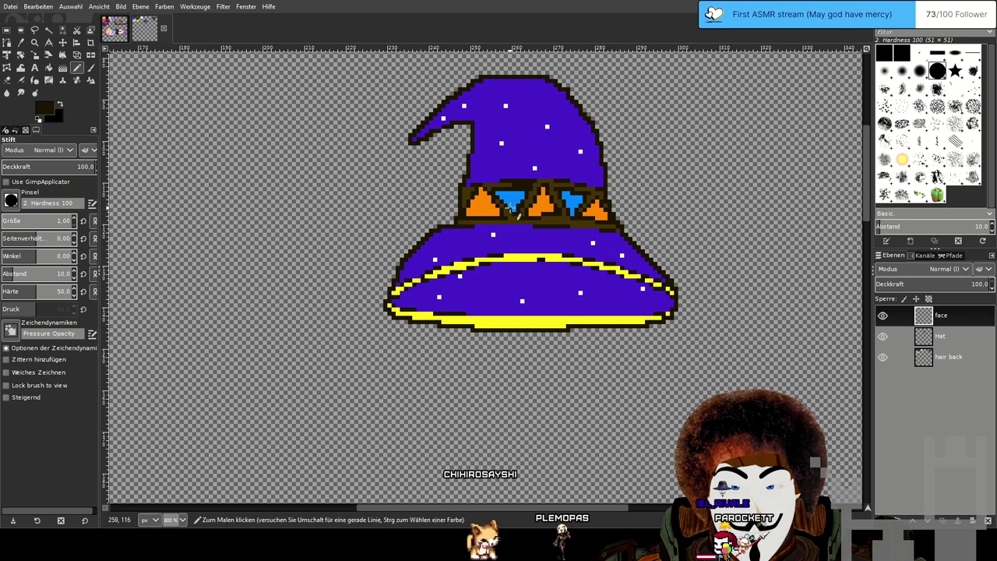
key(ctrl+z)
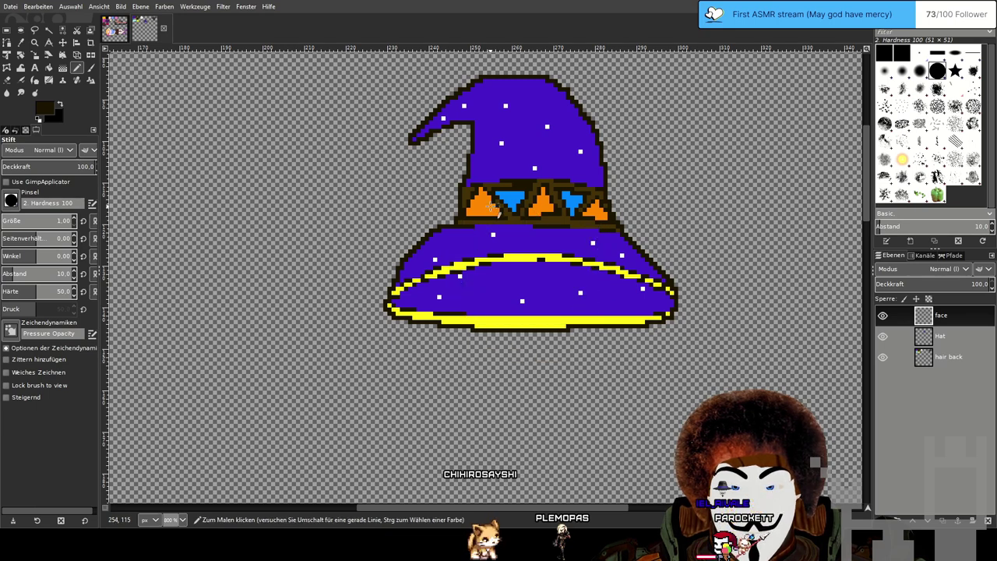
key(ctrl+z)
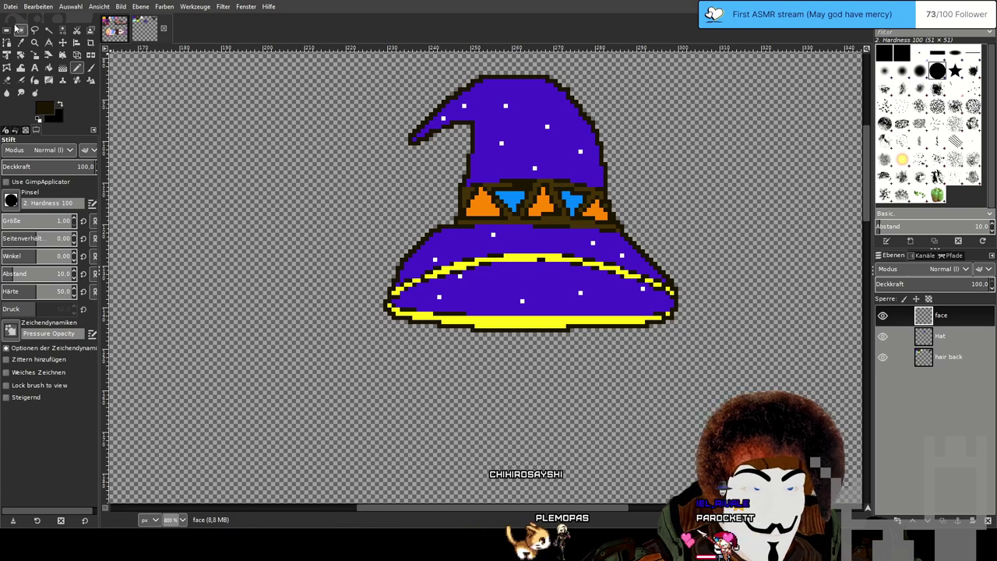
key(e)
Draw an ellipse selection over the band and brim, adjusted to 32×41 px at 249,114.
drag(486, 168, 648, 392)
drag(567, 294, 535, 288)
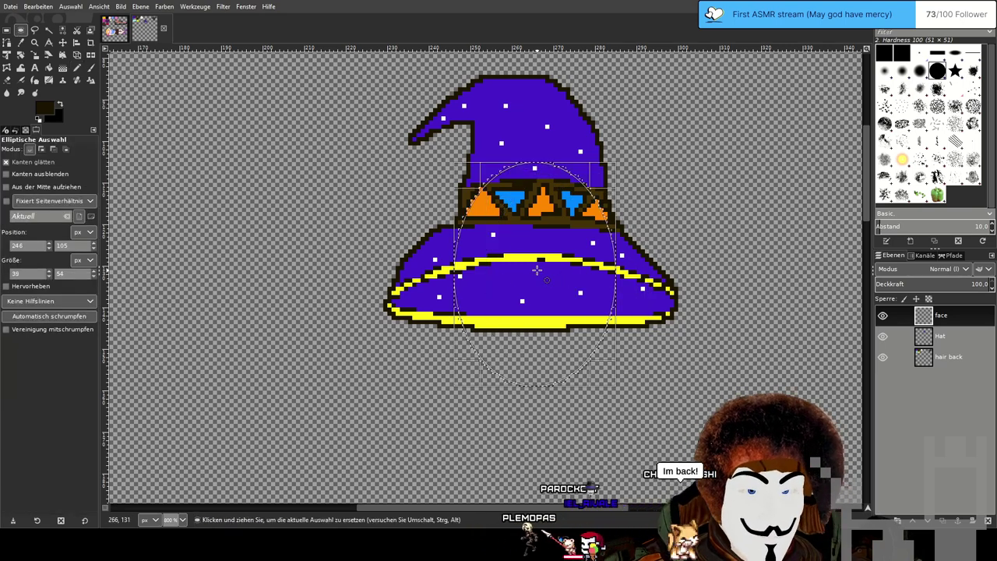
drag(552, 377, 562, 323)
drag(521, 243, 533, 280)
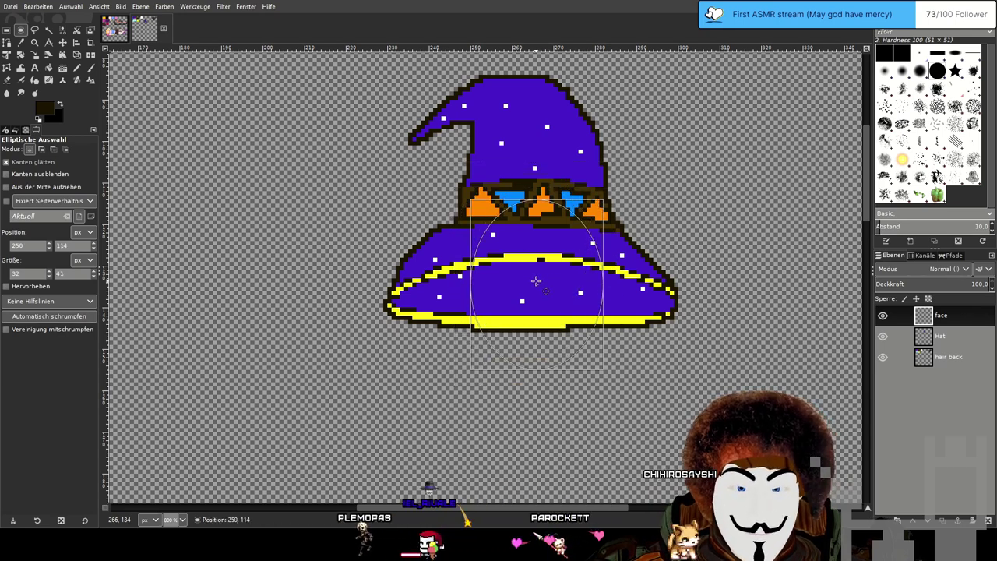
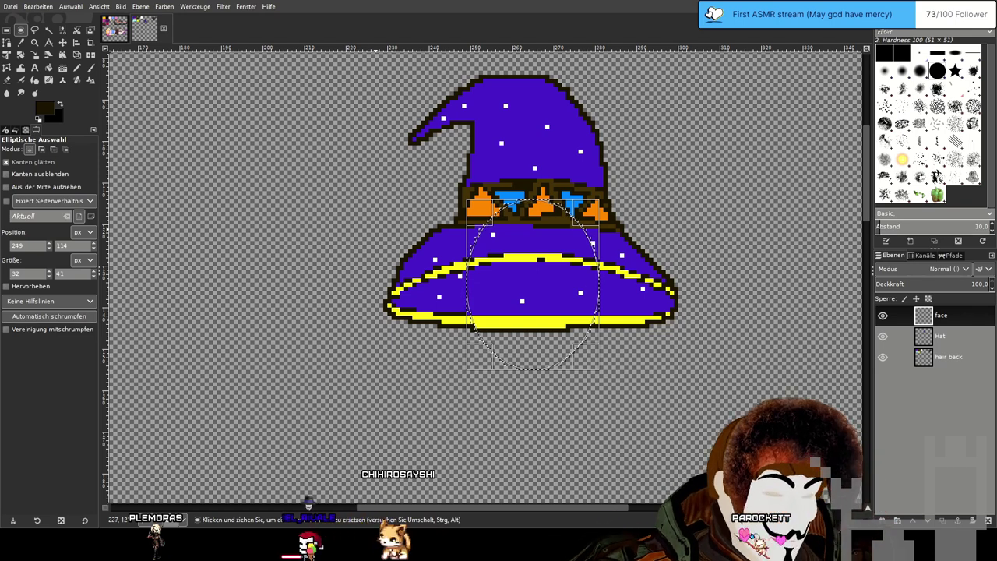
Resize and center the oval selection to 41×51 px at 245,110 under the hat band.
drag(476, 204, 472, 194)
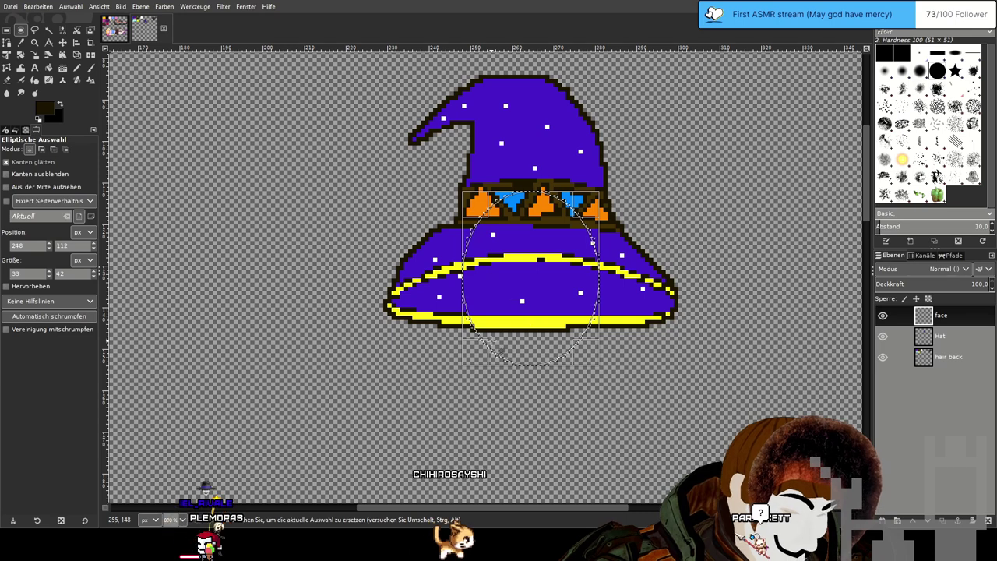
drag(589, 357, 599, 358)
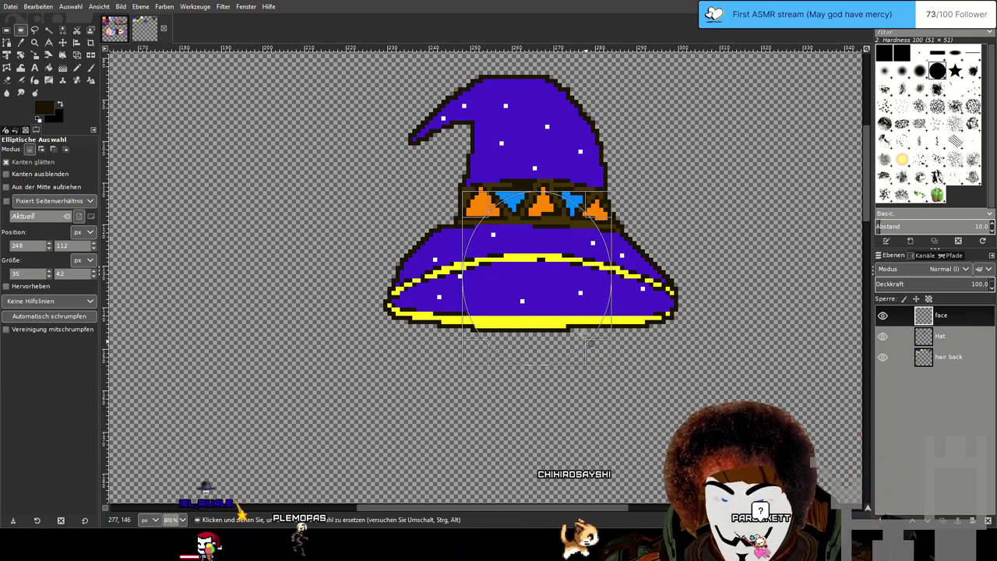
drag(547, 278, 540, 272)
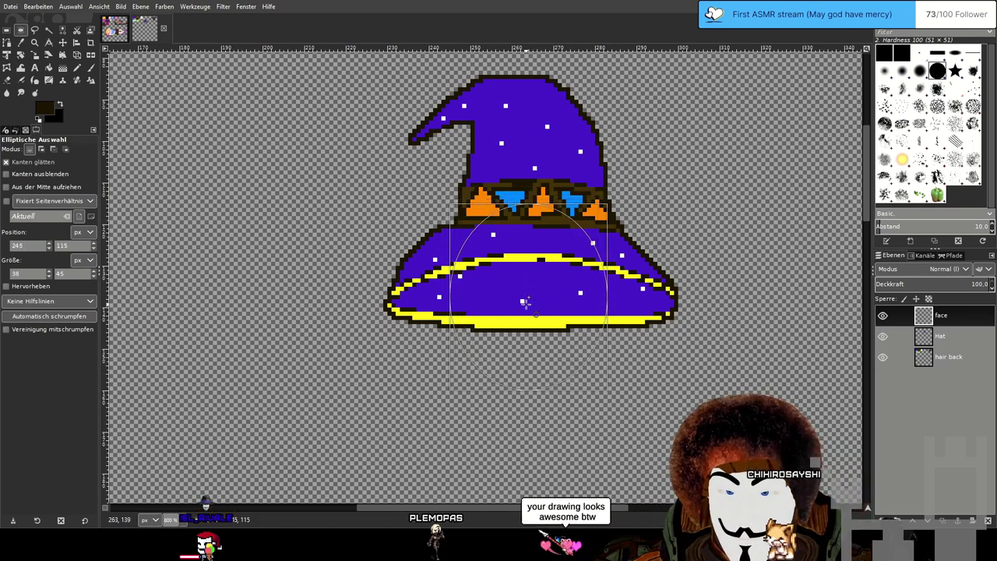
drag(582, 227, 593, 205)
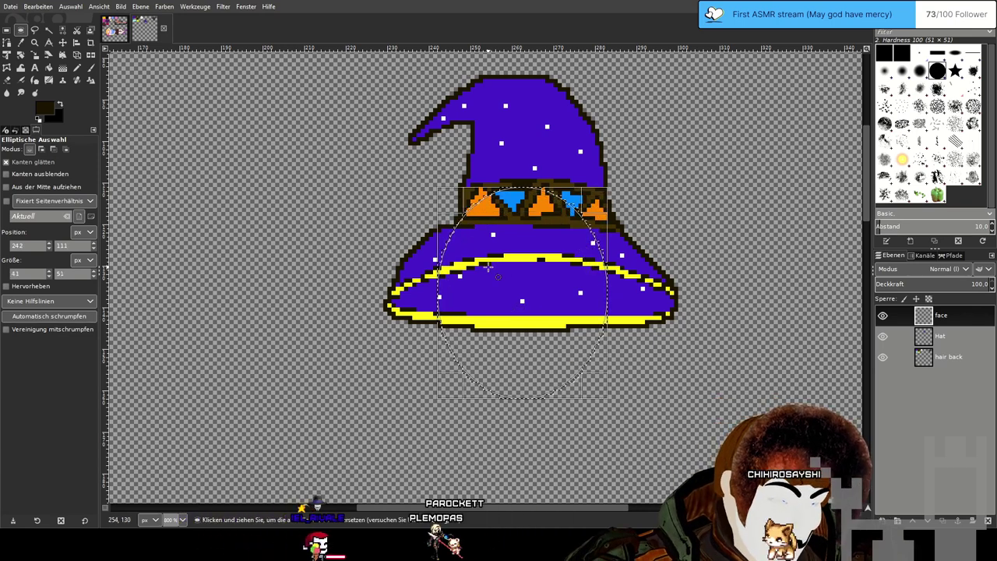
drag(494, 277, 525, 268)
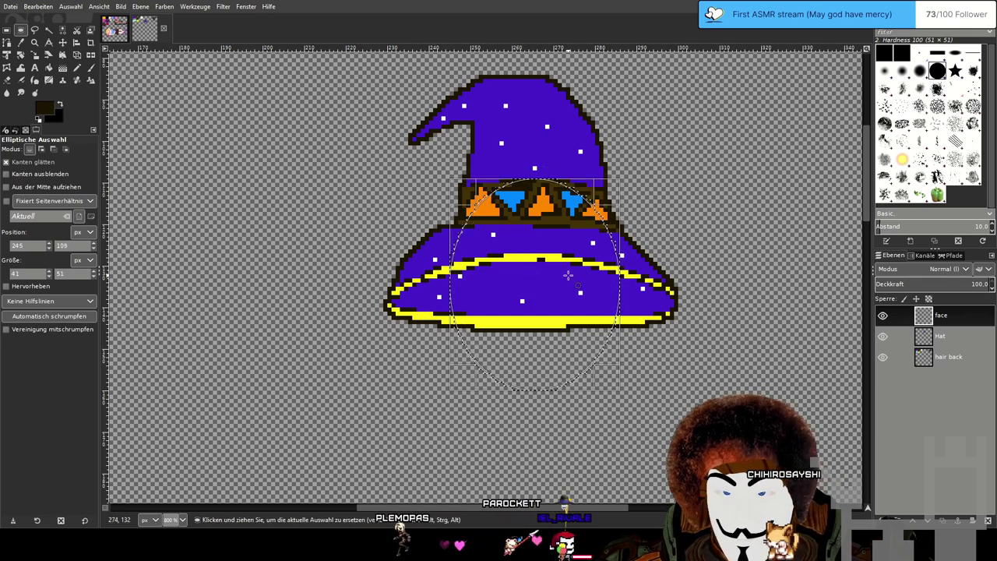
click(508, 200)
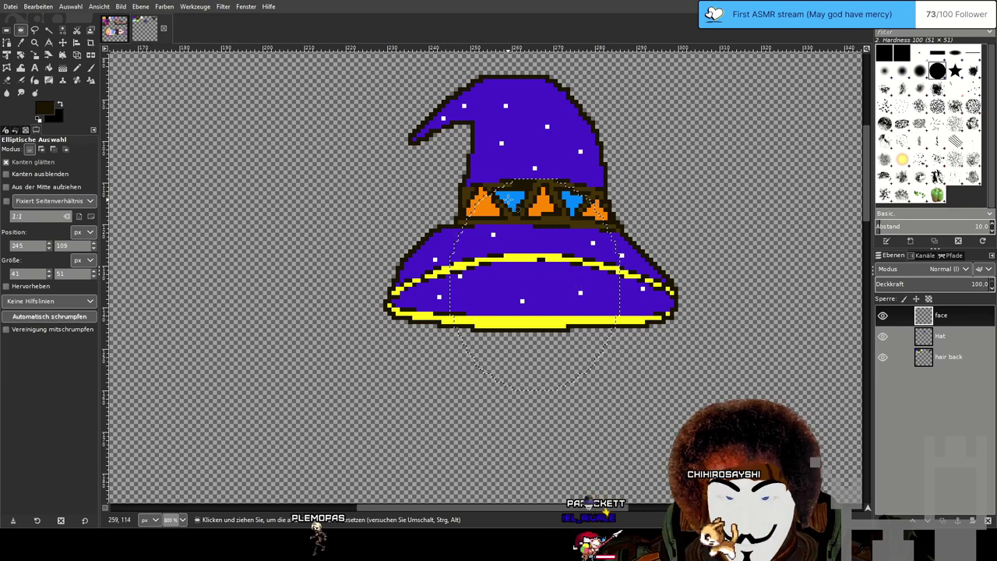
click(77, 68)
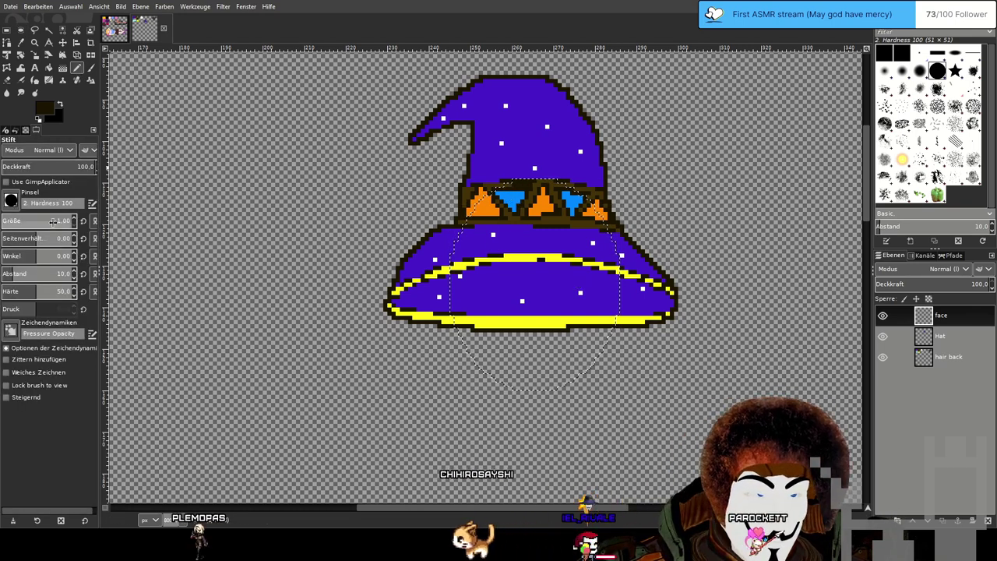
Outline the oval with a size-3 pencil, then fill it solid dark brown with a larger pencil.
drag(53, 222, 57, 222)
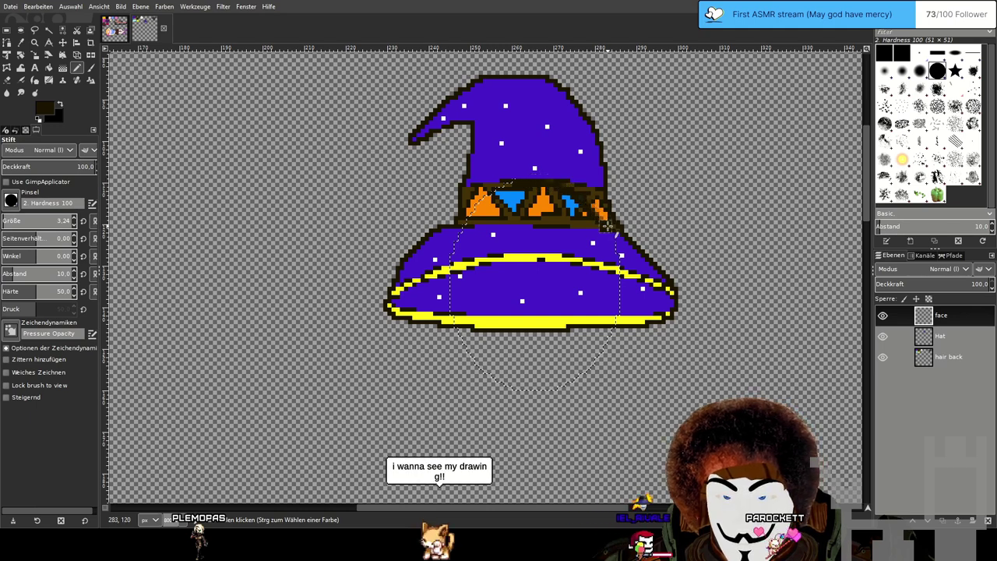
mouse_move(620, 280)
mouse_down()
mouse_move(595, 356)
mouse_move(542, 389)
mouse_move(514, 393)
mouse_move(481, 374)
mouse_move(451, 315)
mouse_up()
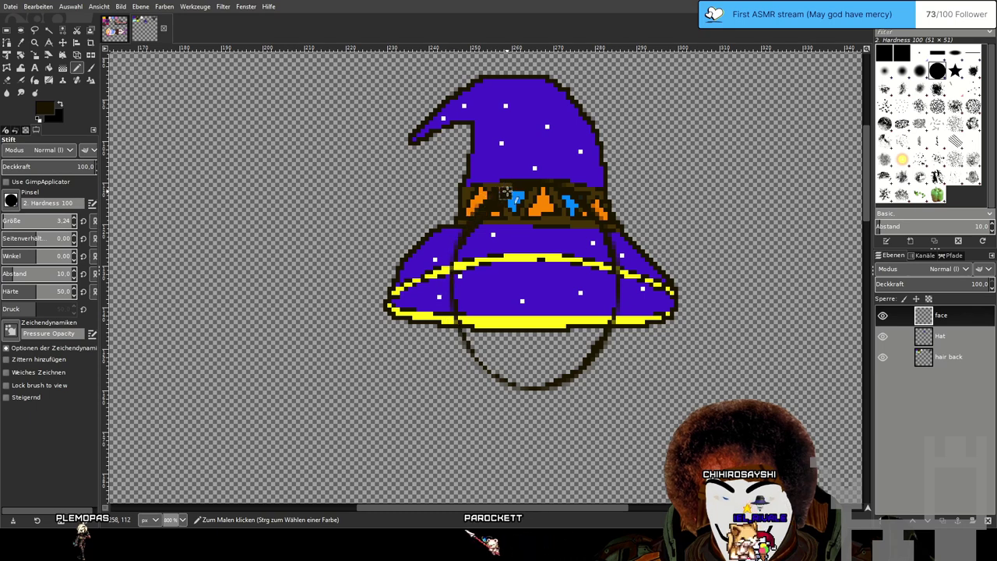
drag(531, 182, 511, 186)
drag(33, 222, 56, 224)
mouse_move(475, 281)
mouse_down()
mouse_move(527, 215)
mouse_move(567, 374)
mouse_move(507, 241)
mouse_move(590, 271)
mouse_up()
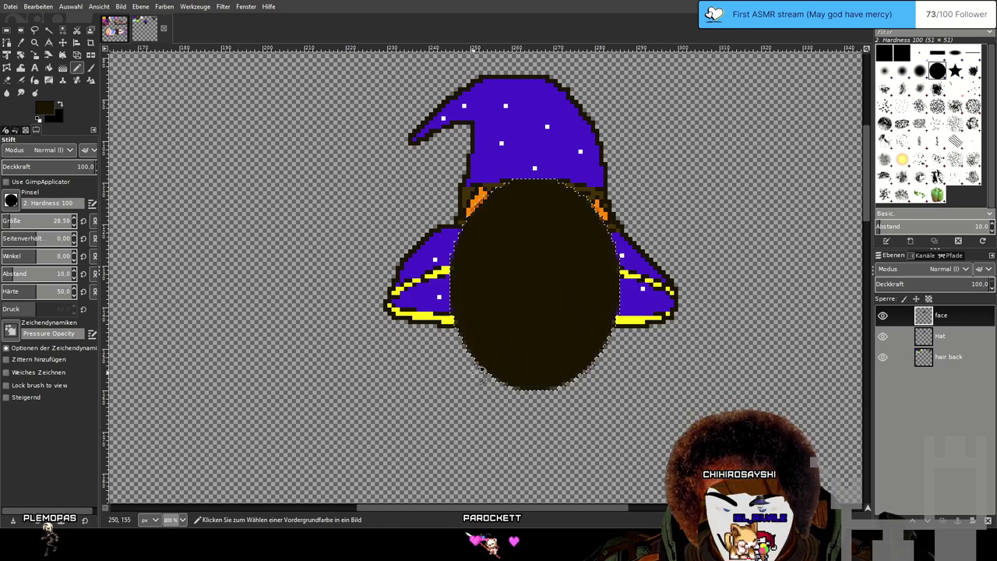
Deselect and restore the oval, return to the Pencil, and bring up the second image.
ctrl+scroll(507, 378, up, 4)
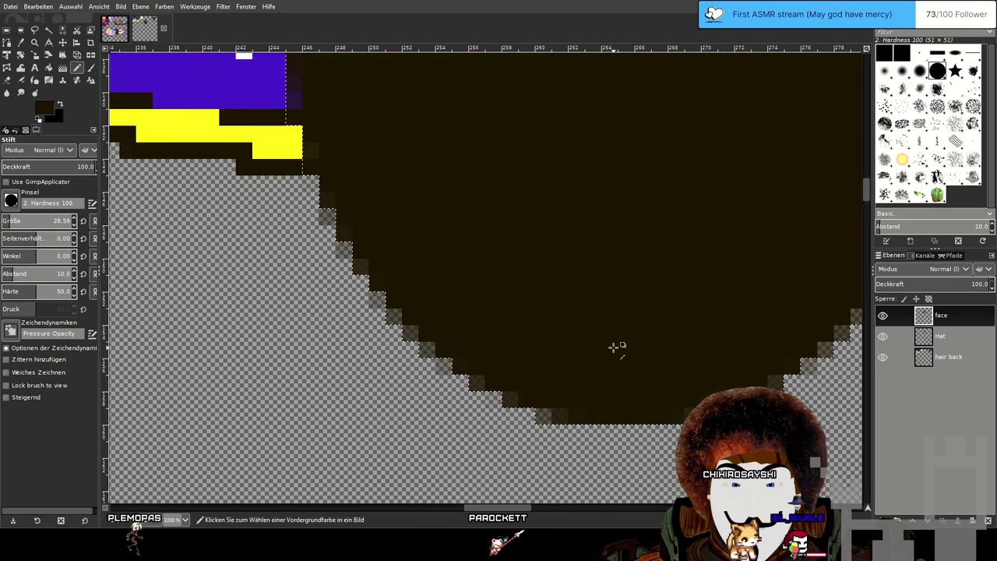
ctrl+scroll(615, 350, down, 4)
key(ctrl+shift+a)
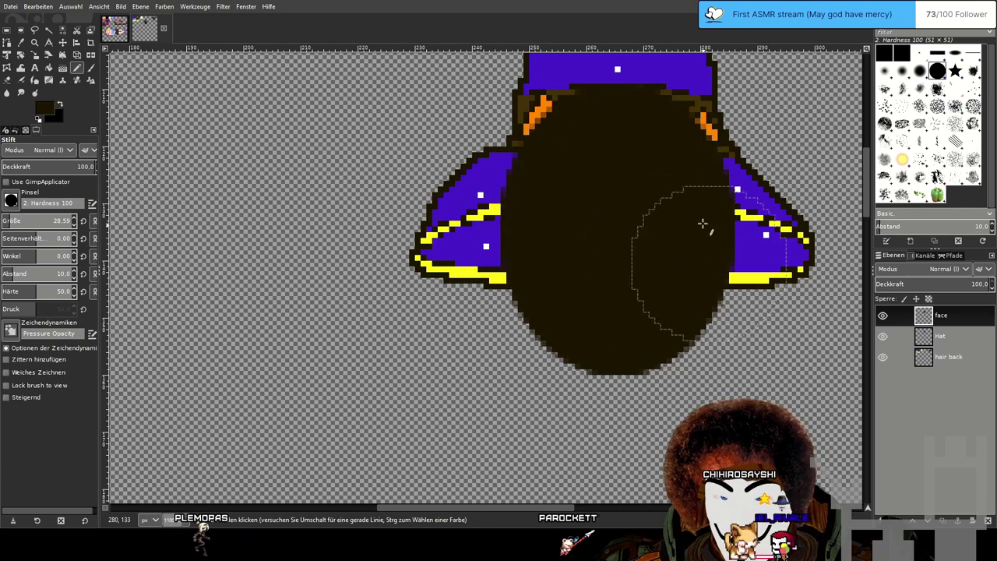
key(p)
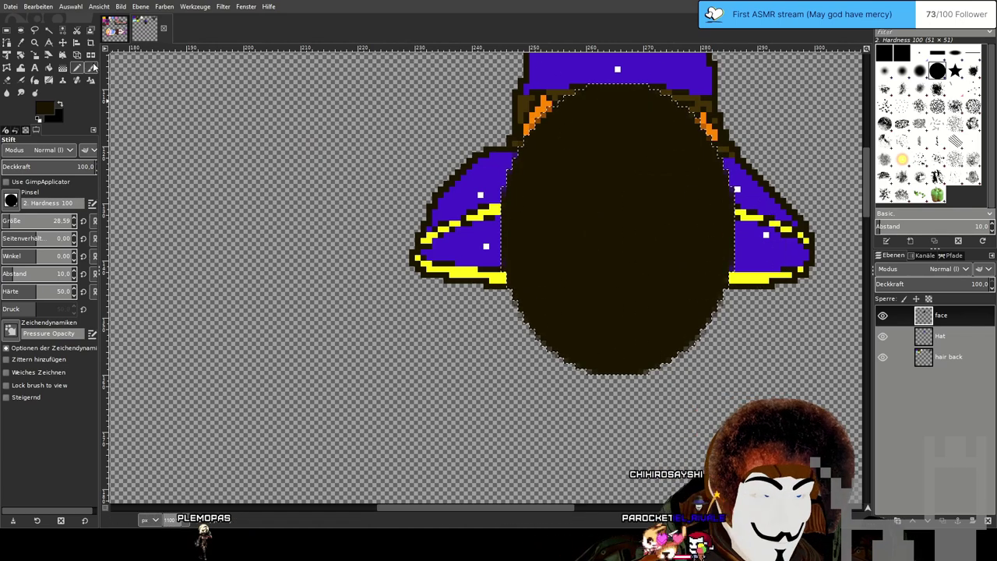
key(ctrl+z)
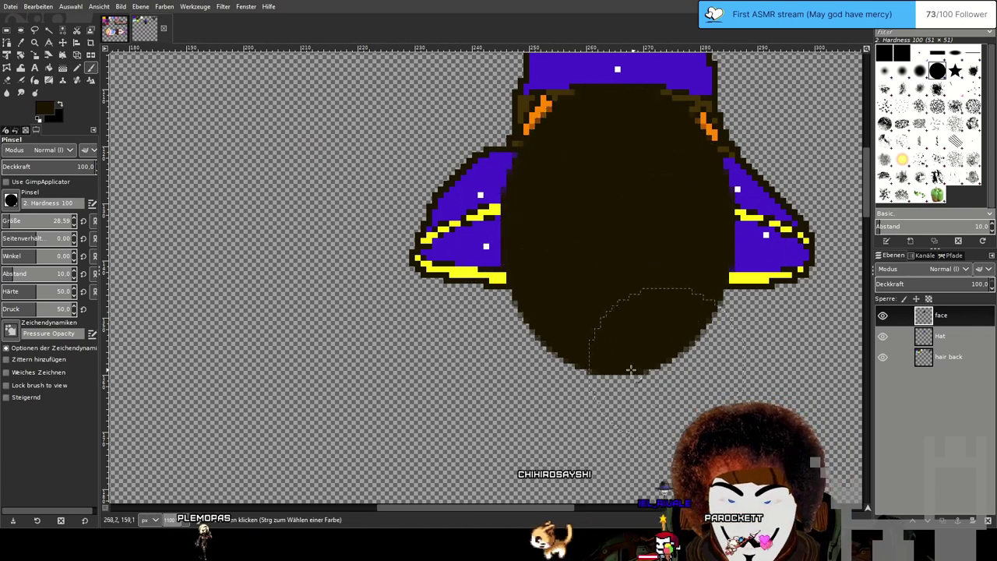
key(n)
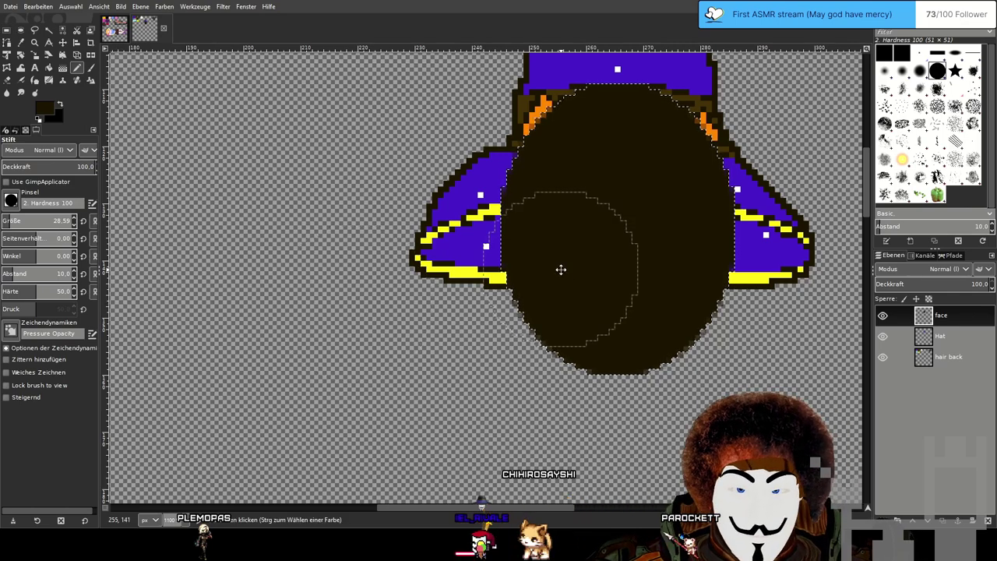
drag(561, 270, 522, 281)
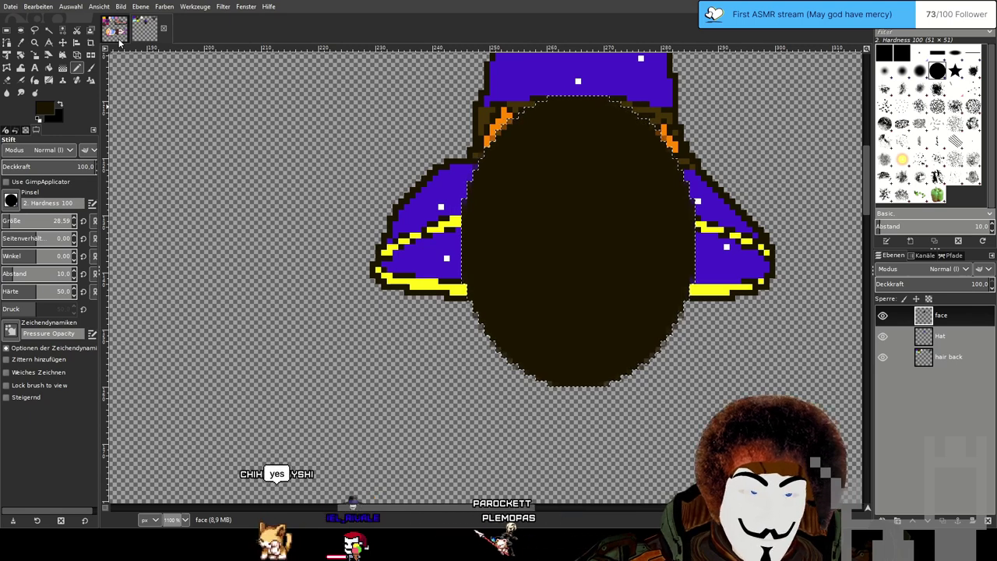
click(144, 29)
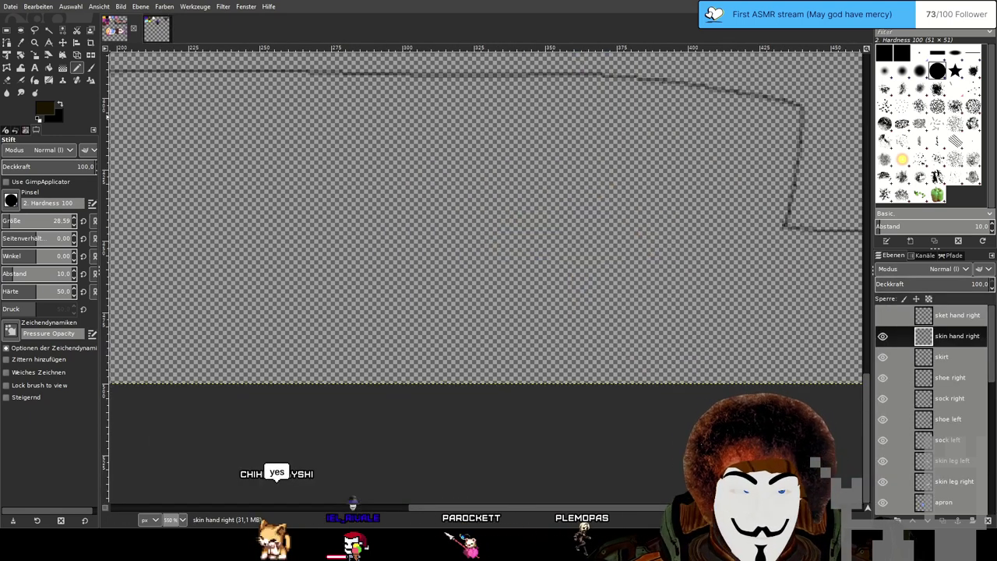
click(63, 43)
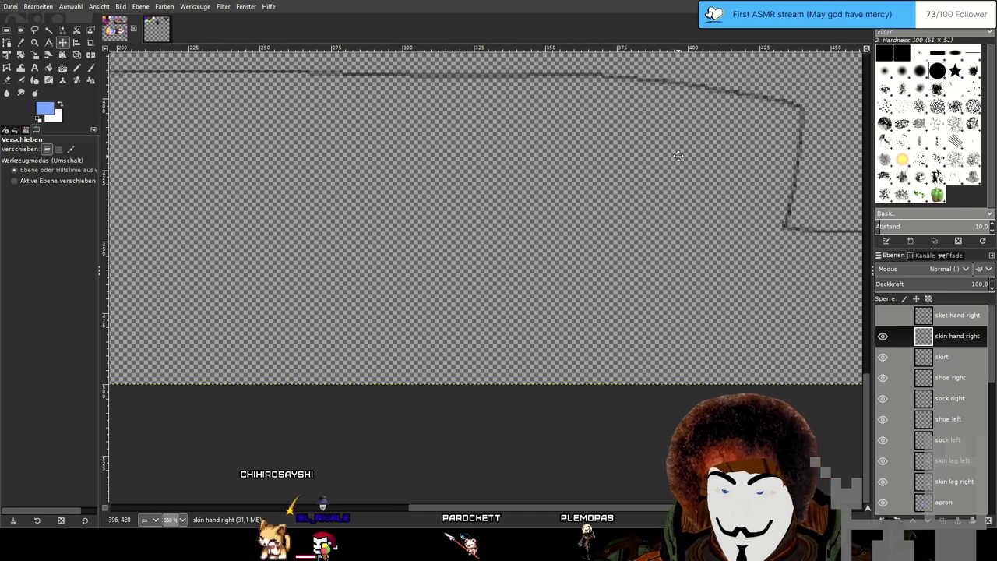
scroll(678, 156, up, 1)
scroll(678, 155, right, 8)
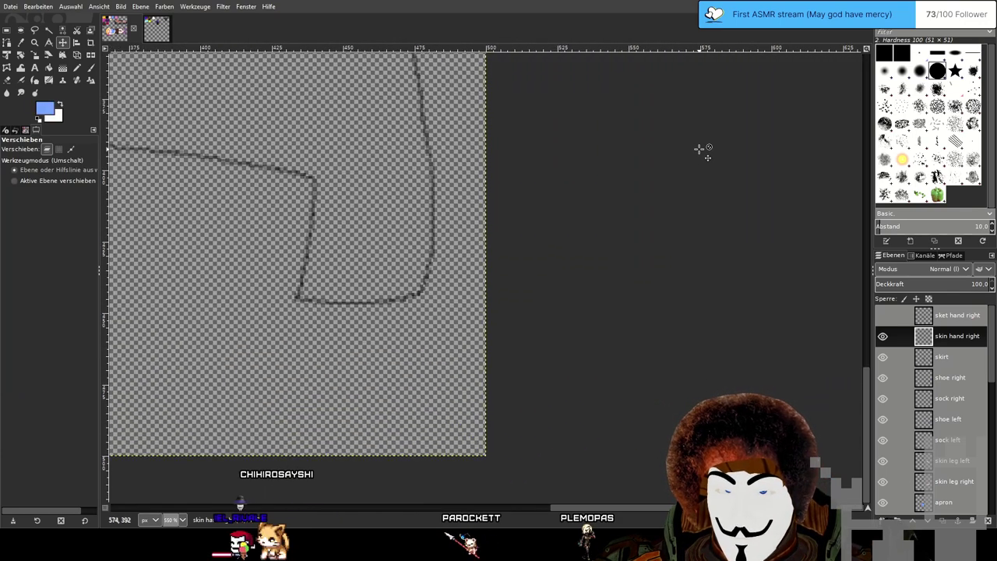
scroll(356, 310, down, 3)
scroll(356, 310, left, 9)
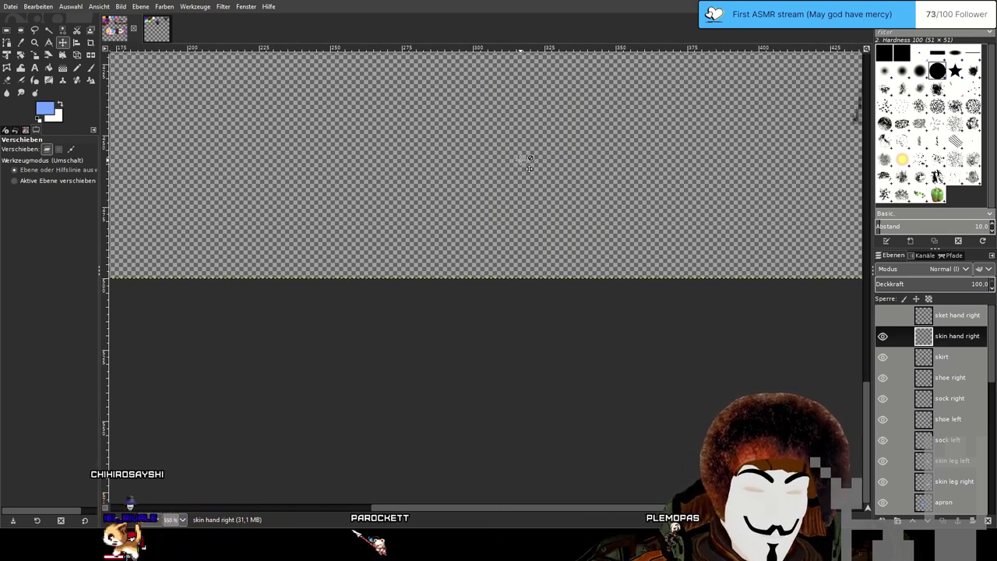
scroll(426, 84, right, 5)
scroll(426, 84, right, 3)
drag(597, 194, 476, 206)
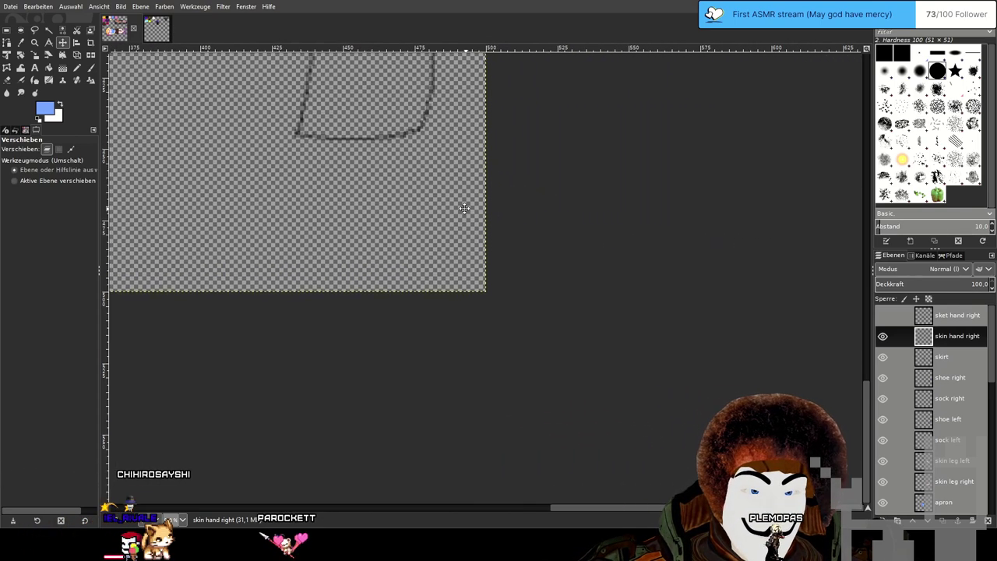
ctrl+scroll(556, 176, up, 4)
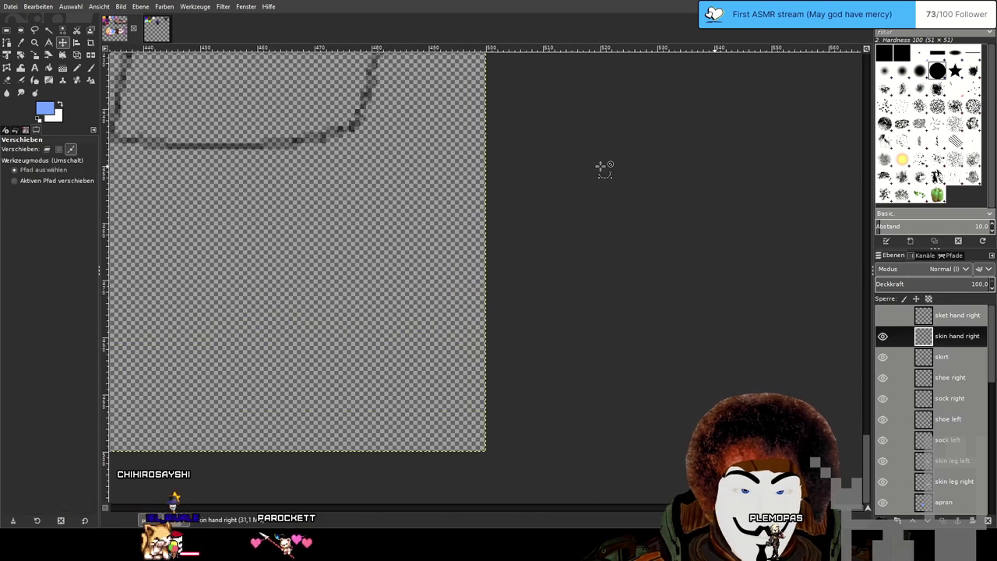
scroll(647, 201, up, 10)
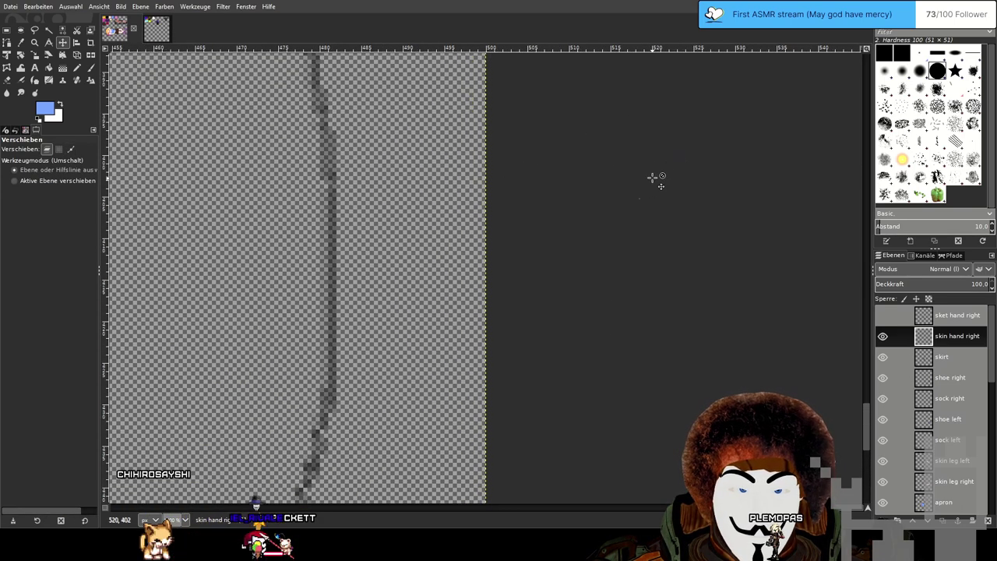
scroll(587, 249, up, 10)
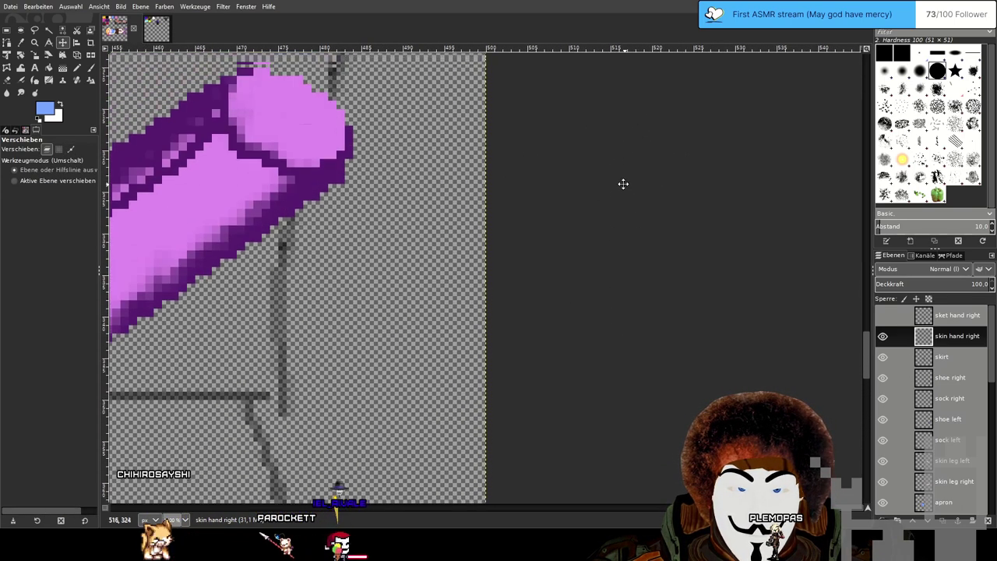
scroll(569, 179, up, 5)
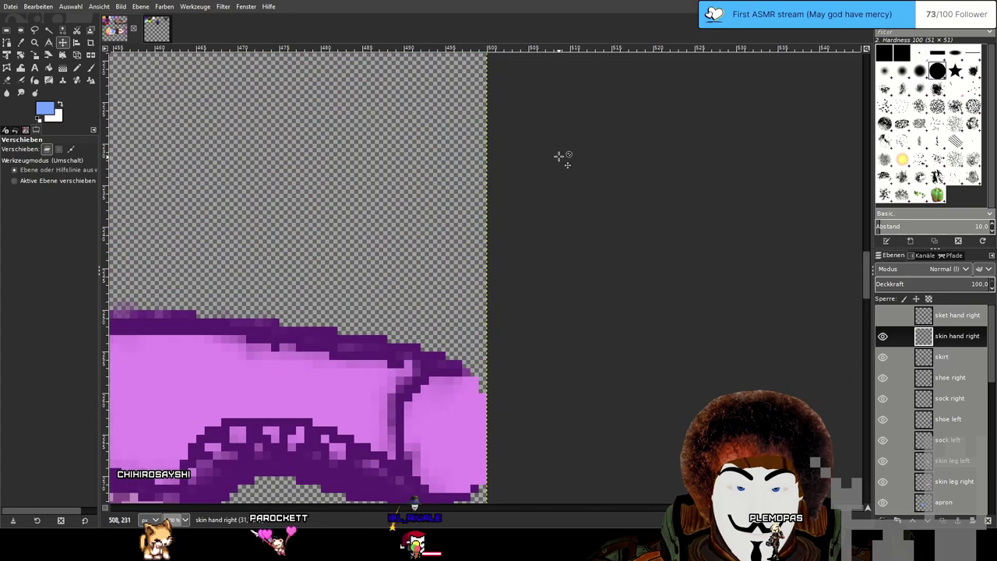
scroll(576, 354, down, 10)
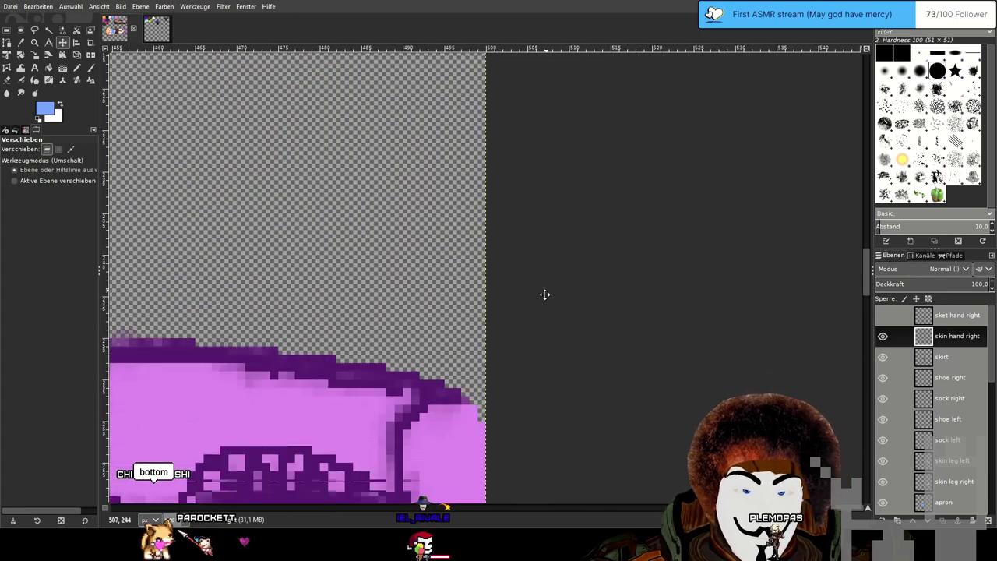
scroll(509, 372, down, 10)
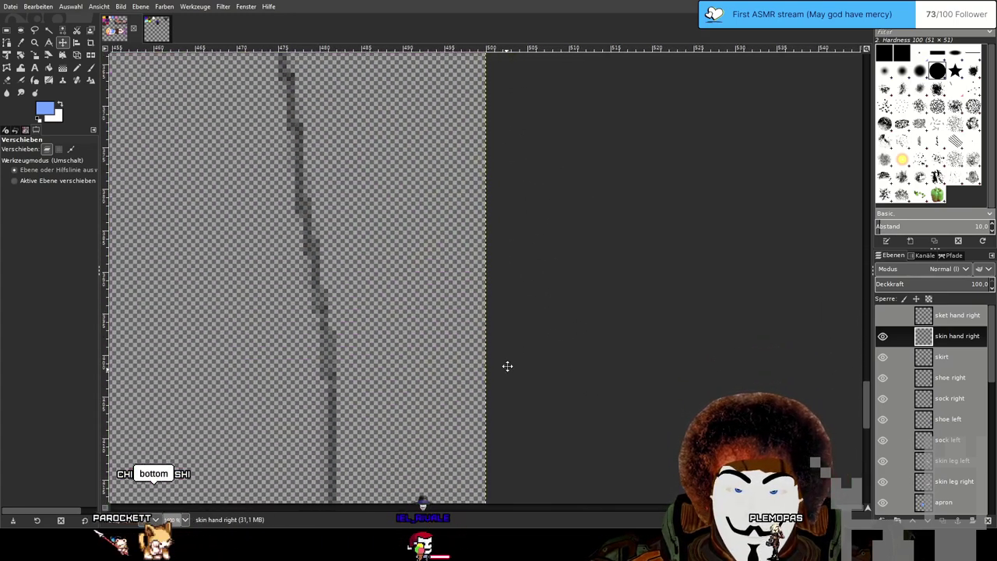
scroll(514, 311, left, 8)
scroll(674, 158, down, 4)
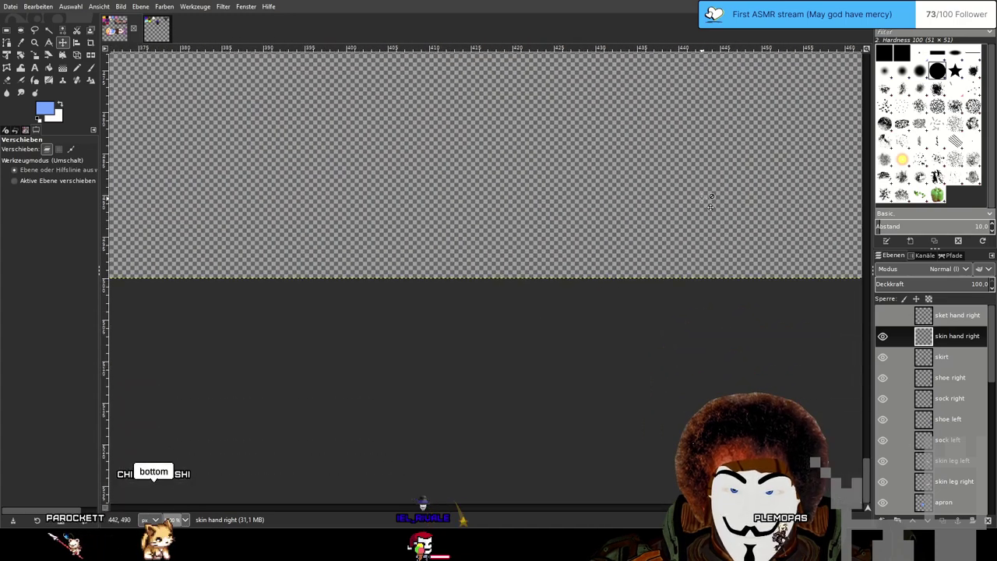
scroll(578, 283, left, 10)
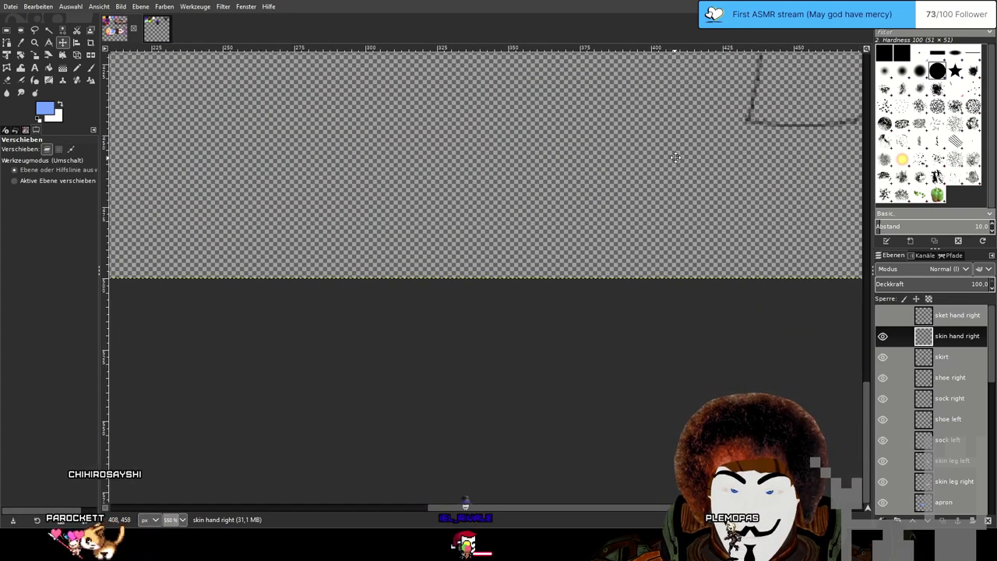
drag(386, 361, 711, 292)
drag(656, 367, 347, 328)
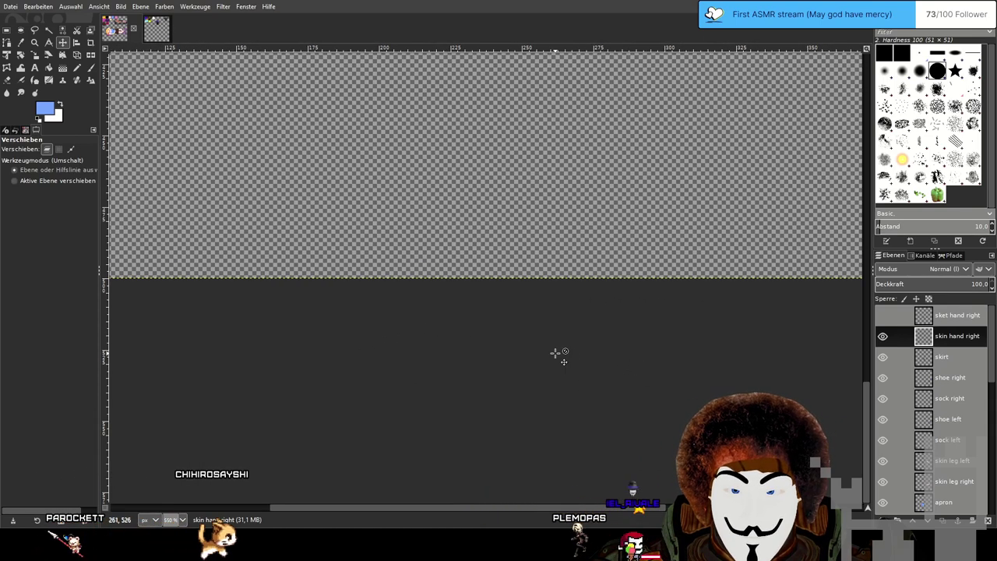
scroll(558, 345, down, 2)
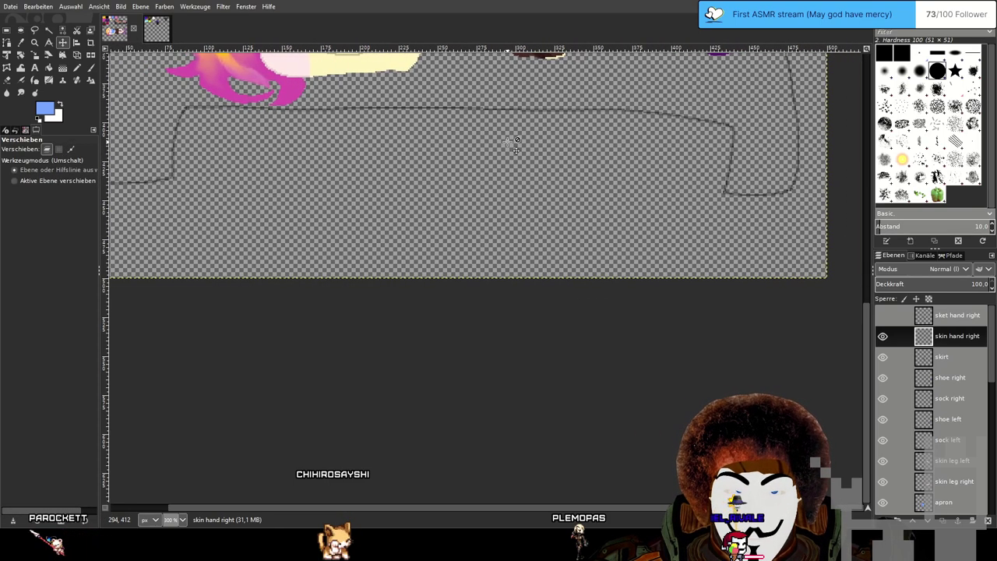
scroll(505, 123, up, 1)
mouse_move(481, 96)
mouse_down()
mouse_move(491, 69)
mouse_move(485, 109)
mouse_move(483, 90)
mouse_up()
scroll(483, 92, down, 1)
scroll(514, 100, up, 1)
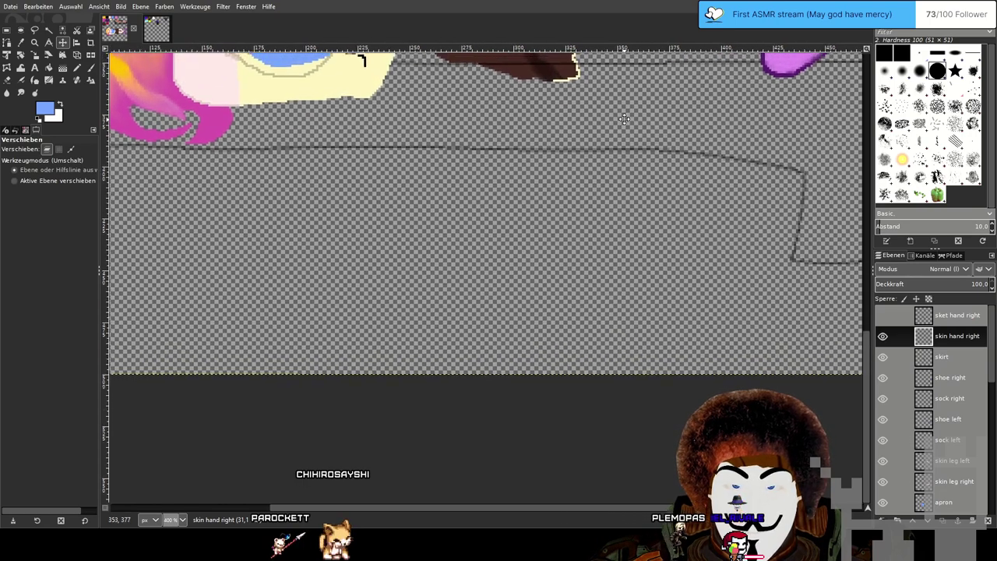
scroll(623, 118, up, 1)
drag(623, 144, 619, 360)
scroll(660, 352, down, 1)
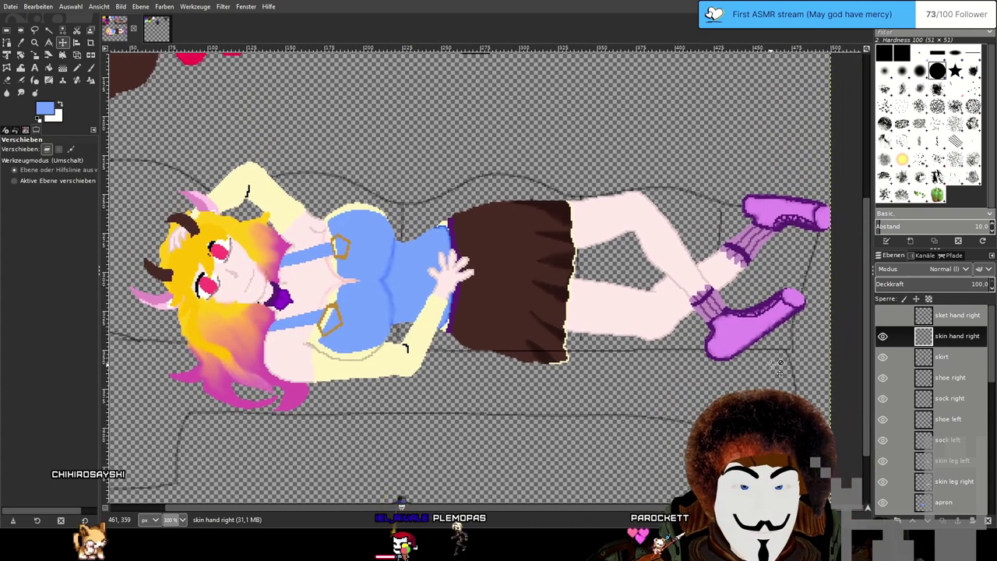
drag(780, 366, 771, 366)
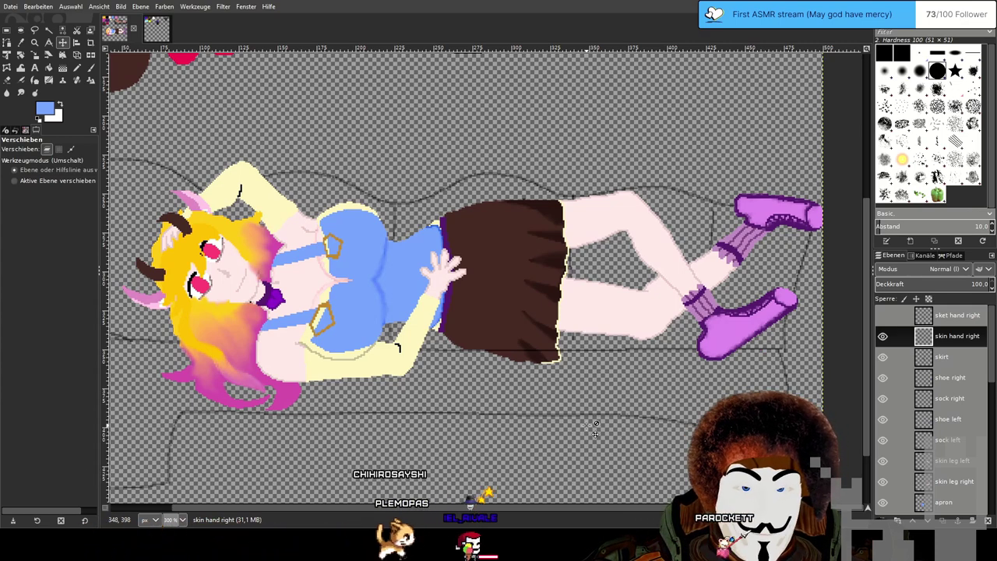
drag(660, 437, 659, 437)
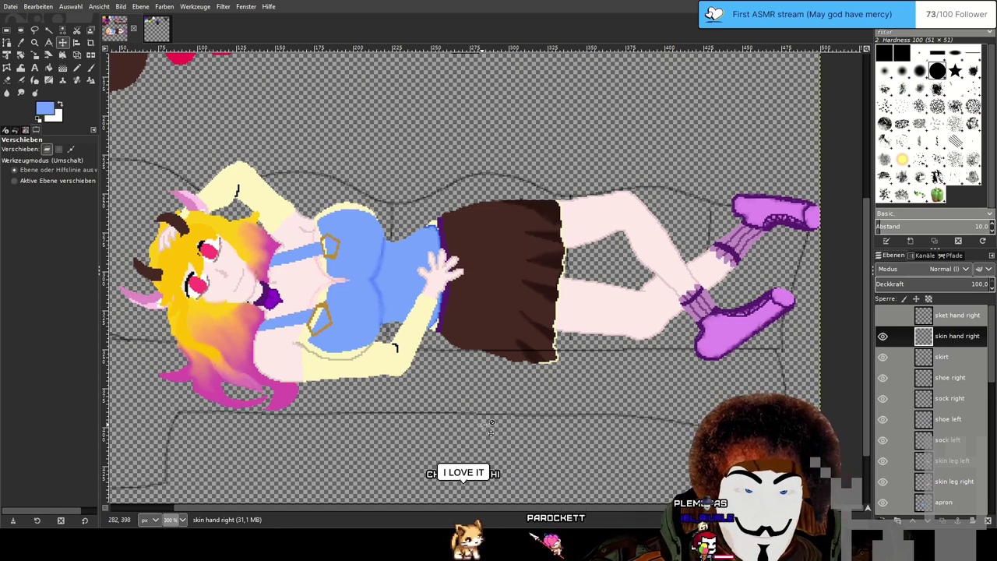
scroll(373, 274, up, 4)
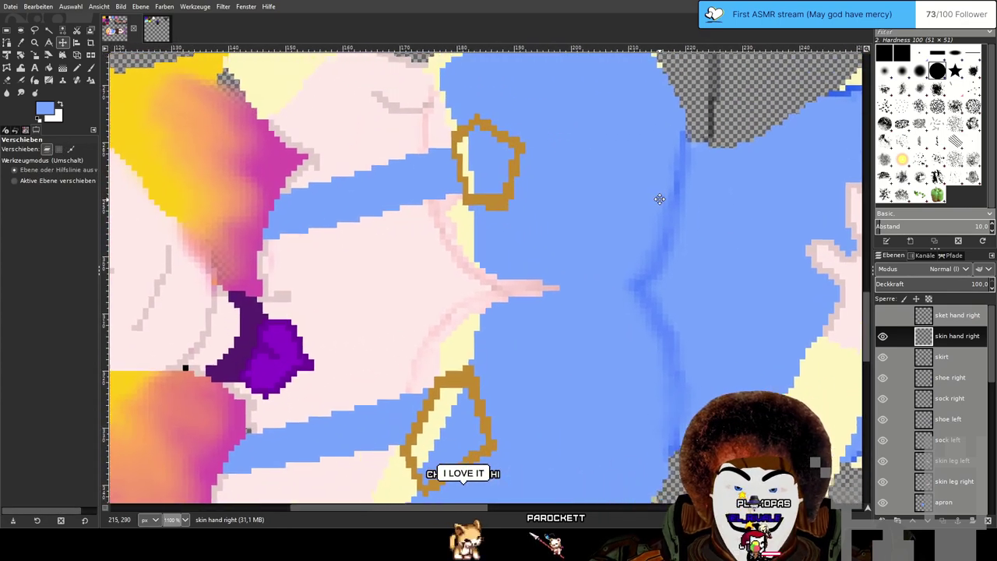
drag(659, 199, 660, 209)
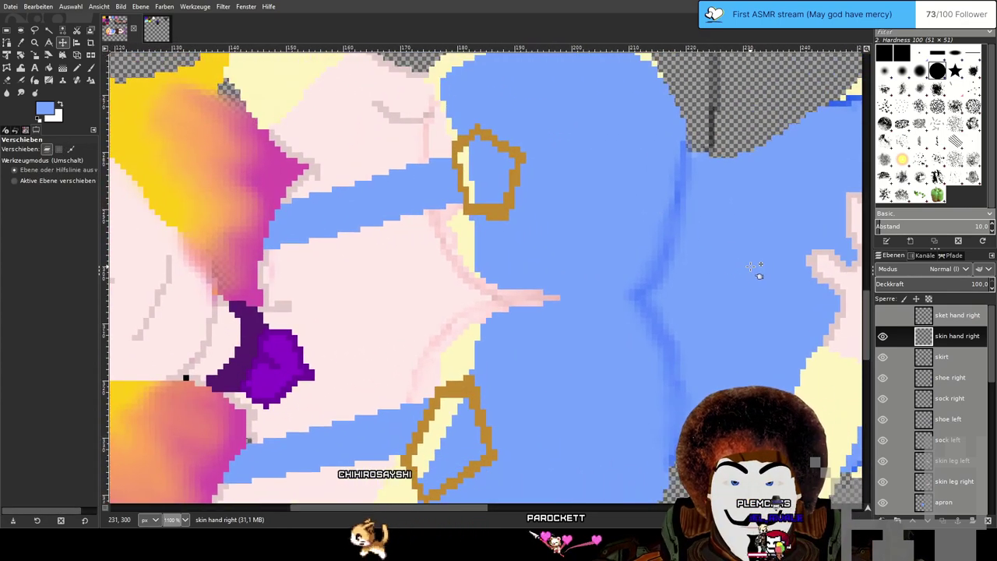
scroll(754, 268, down, 3)
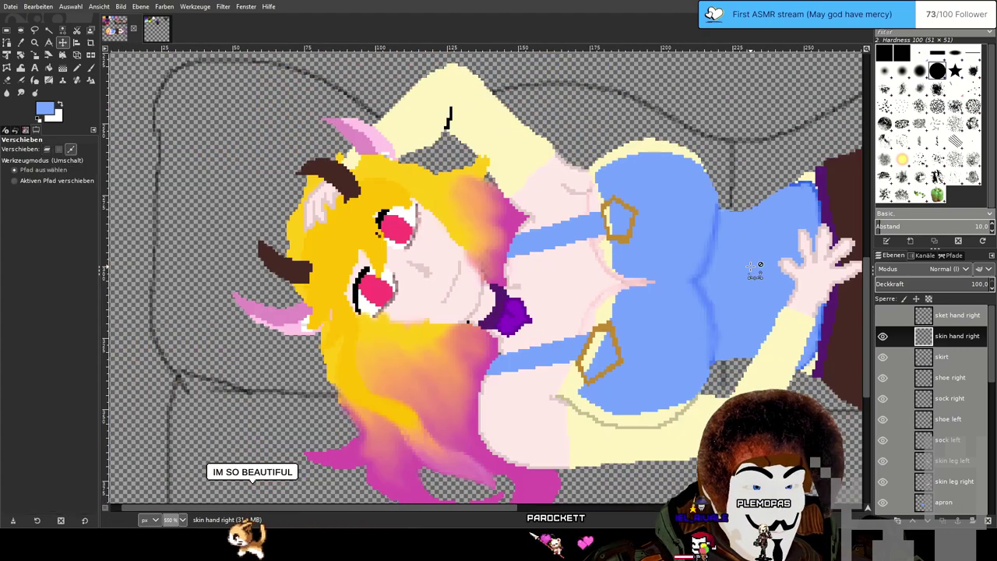
scroll(530, 235, up, 3)
scroll(545, 265, up, 2)
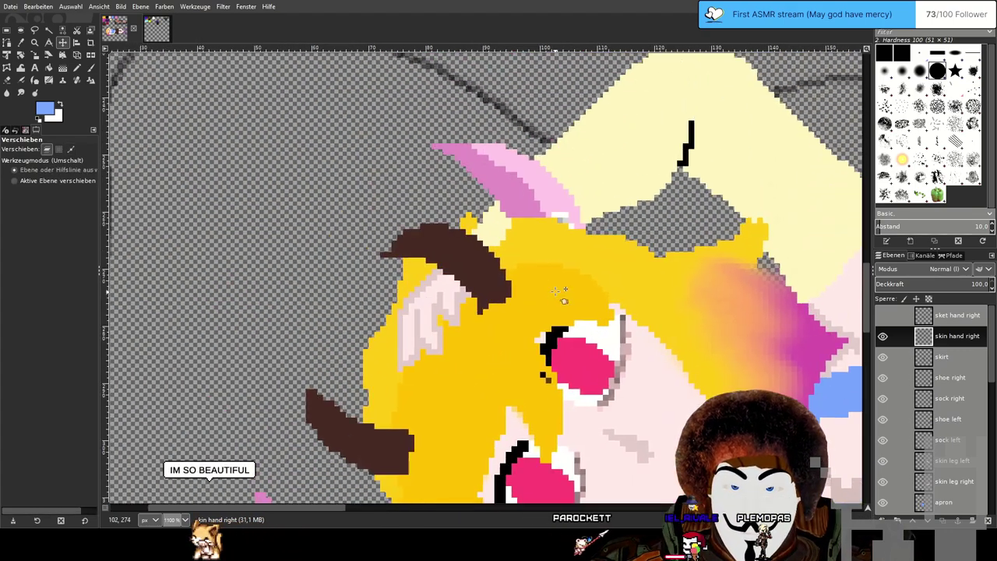
drag(577, 331, 631, 200)
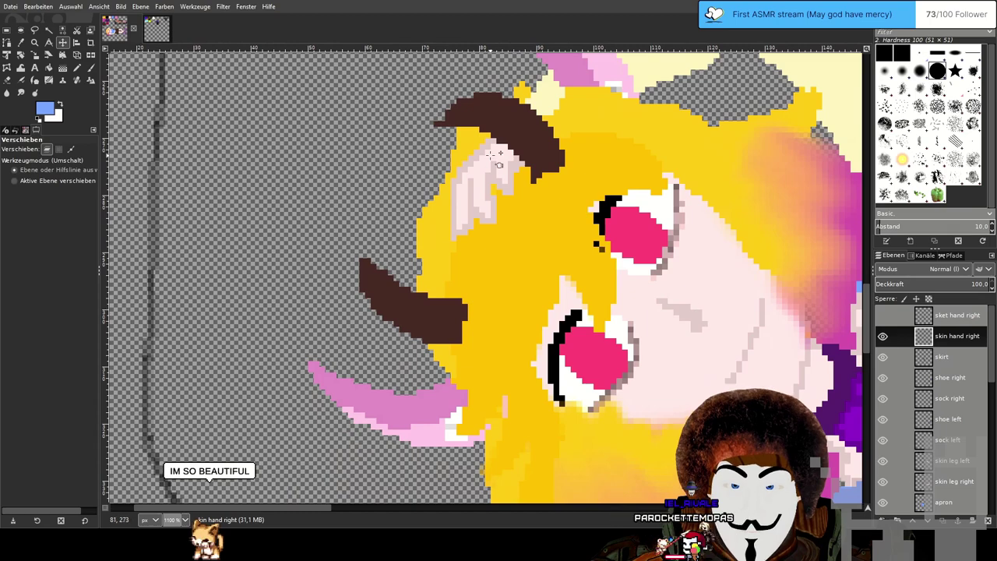
drag(756, 289, 553, 177)
drag(696, 345, 658, 312)
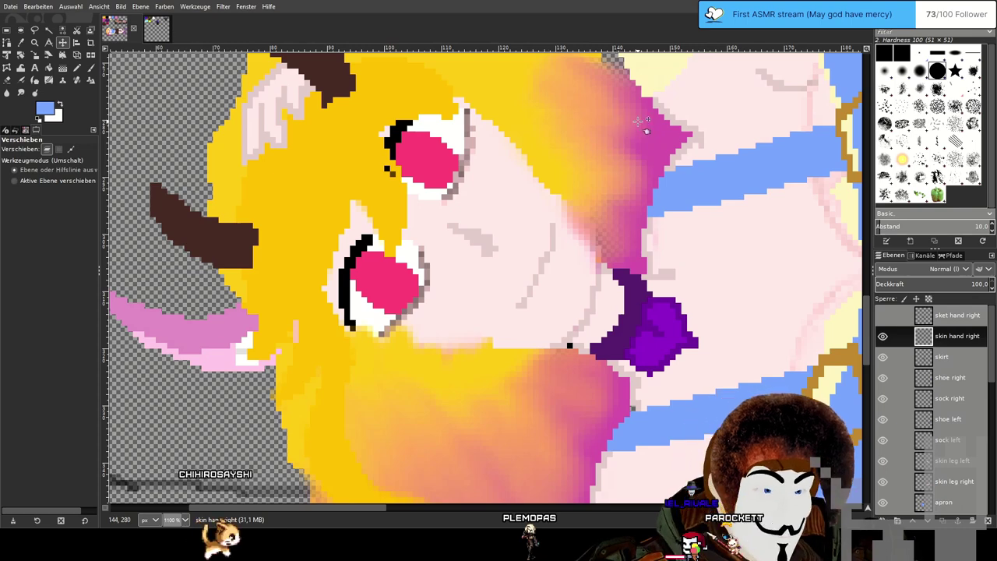
drag(646, 131, 258, 161)
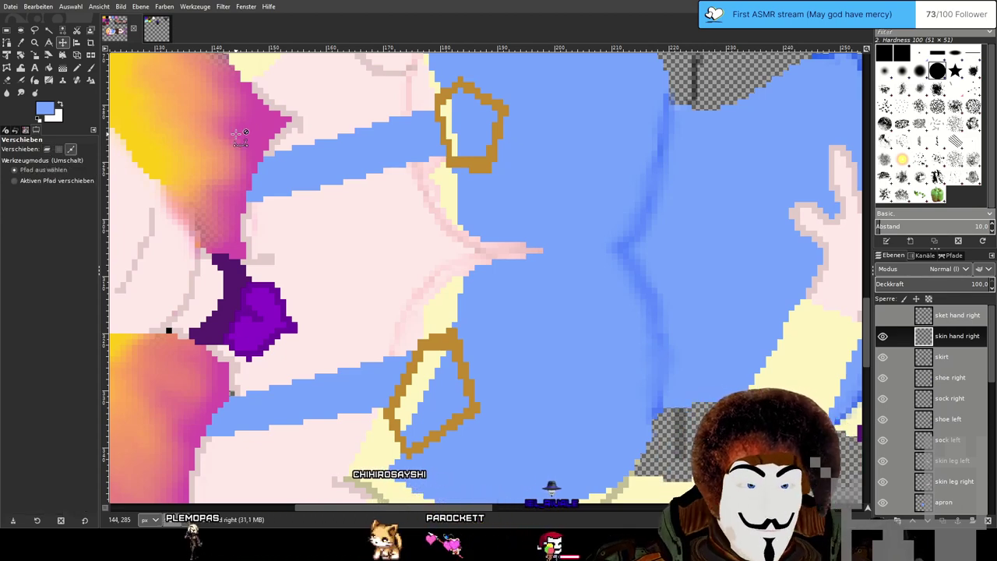
scroll(225, 137, down, 3)
drag(566, 161, 585, 276)
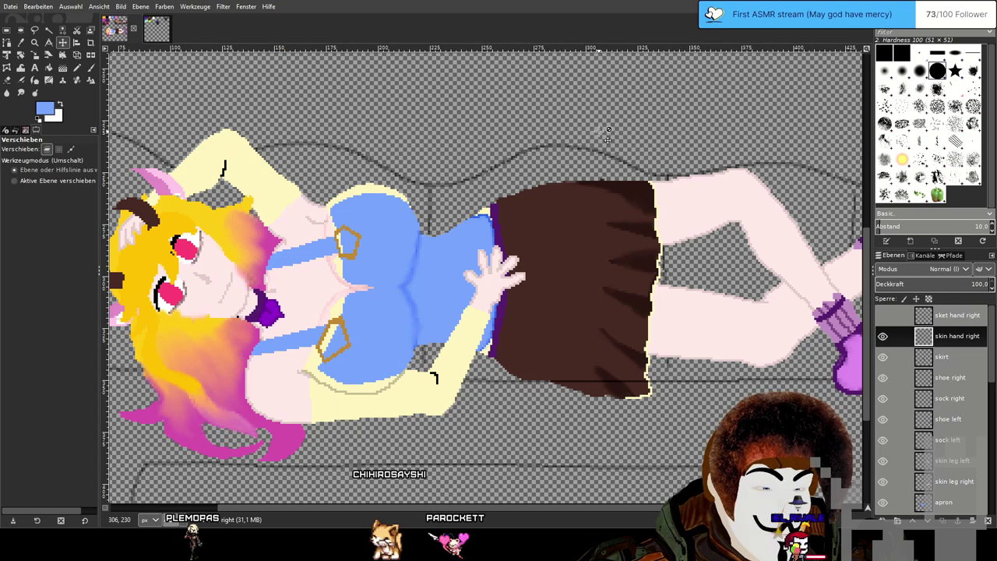
drag(553, 126, 579, 115)
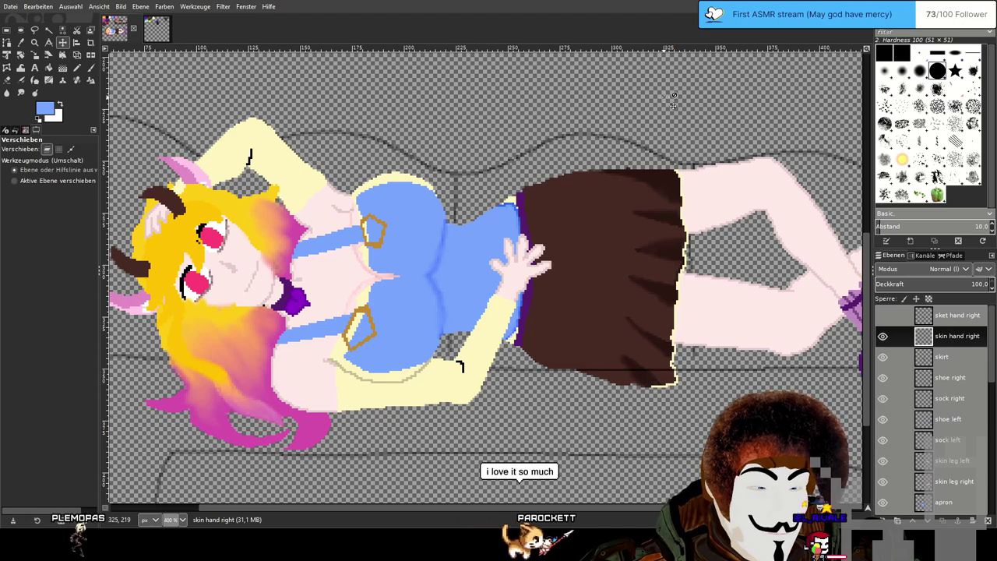
drag(785, 98, 626, 121)
scroll(626, 122, down, 1)
scroll(634, 118, up, 5)
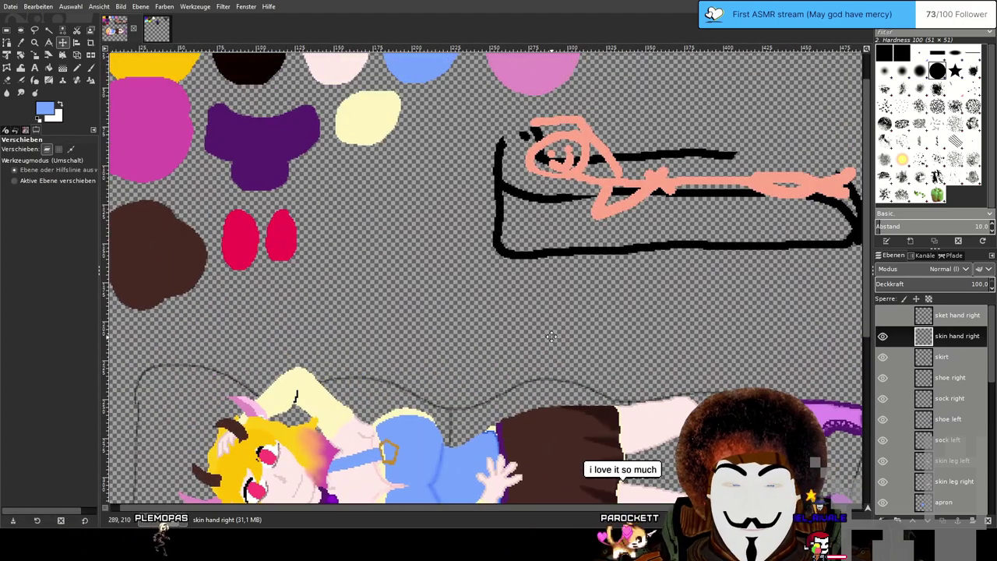
scroll(588, 314, up, 1)
drag(589, 314, 405, 396)
Zoom in on the bed sketch, return to the character, and set the Move tool to Layer mode.
scroll(581, 258, up, 2)
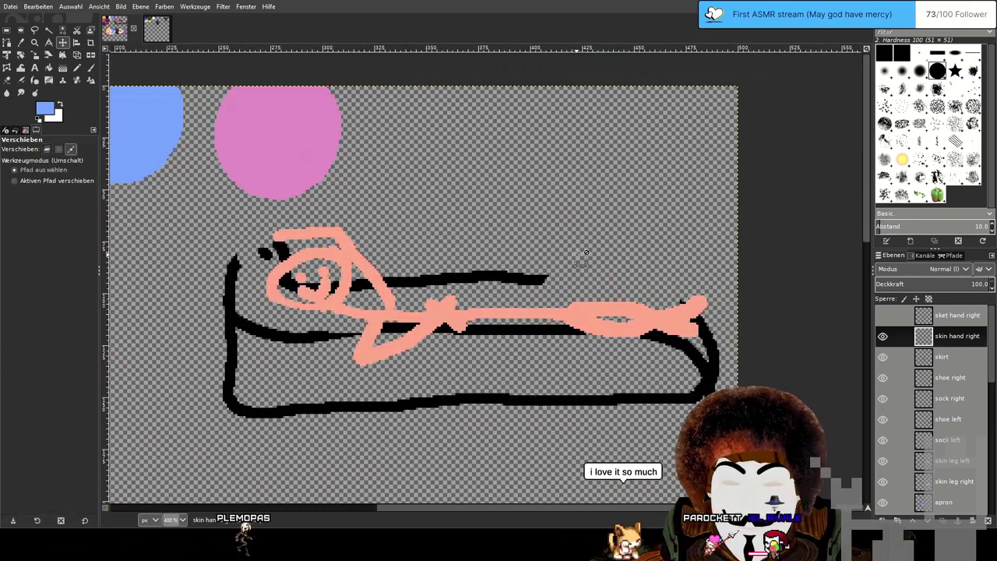
drag(494, 229, 558, 159)
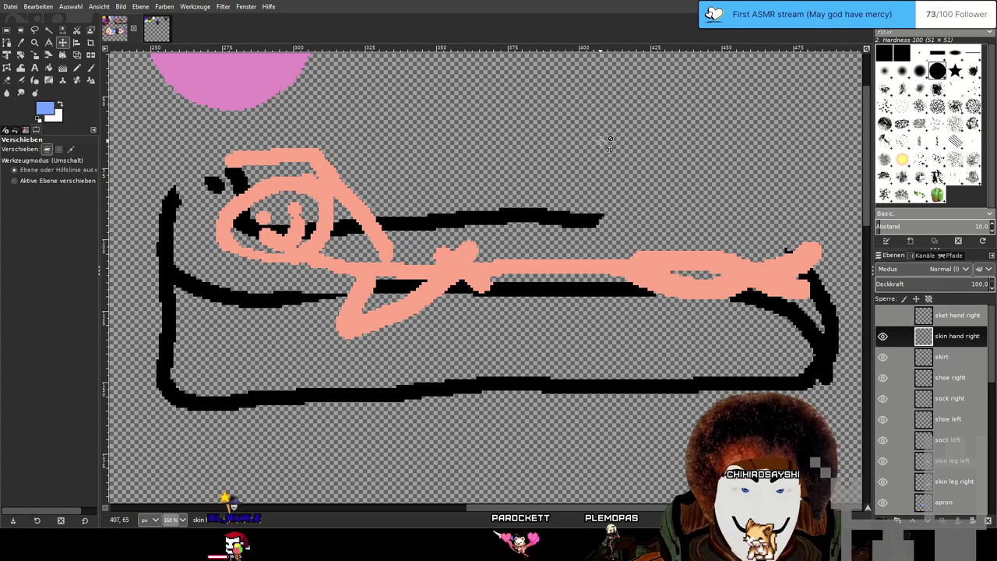
scroll(603, 146, down, 1)
drag(389, 467, 463, 296)
scroll(465, 293, down, 1)
key(m)
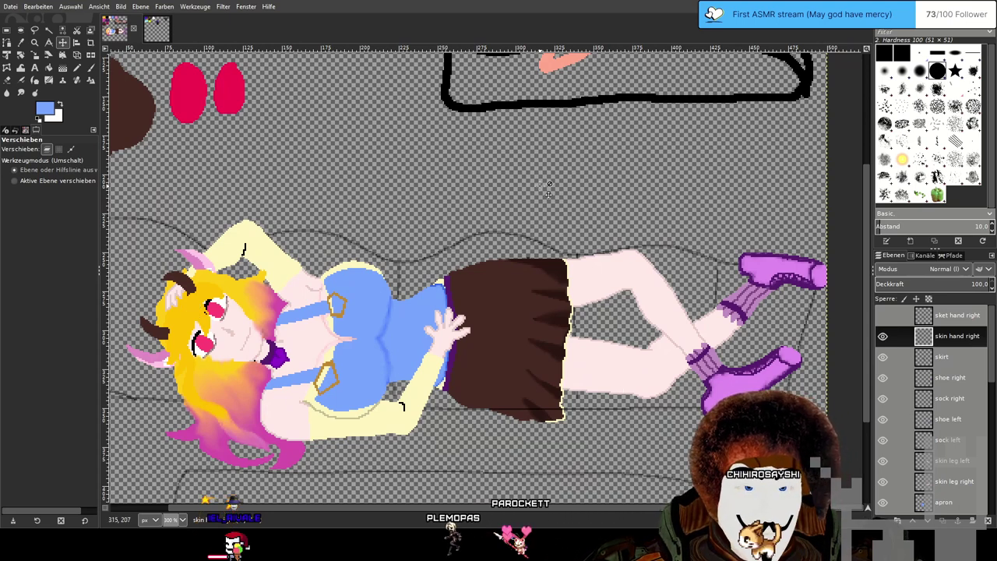
scroll(963, 355, down, 3)
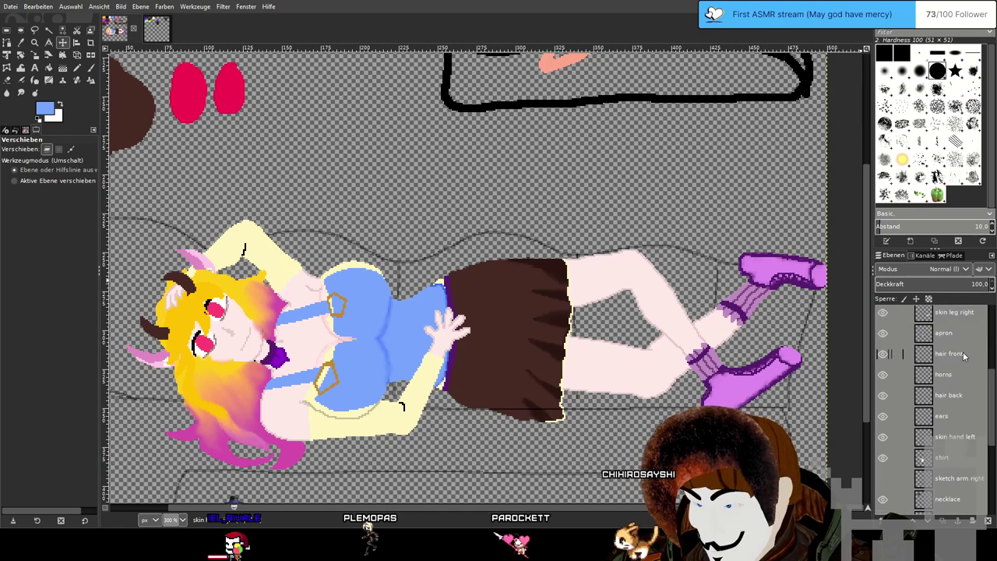
scroll(963, 355, down, 5)
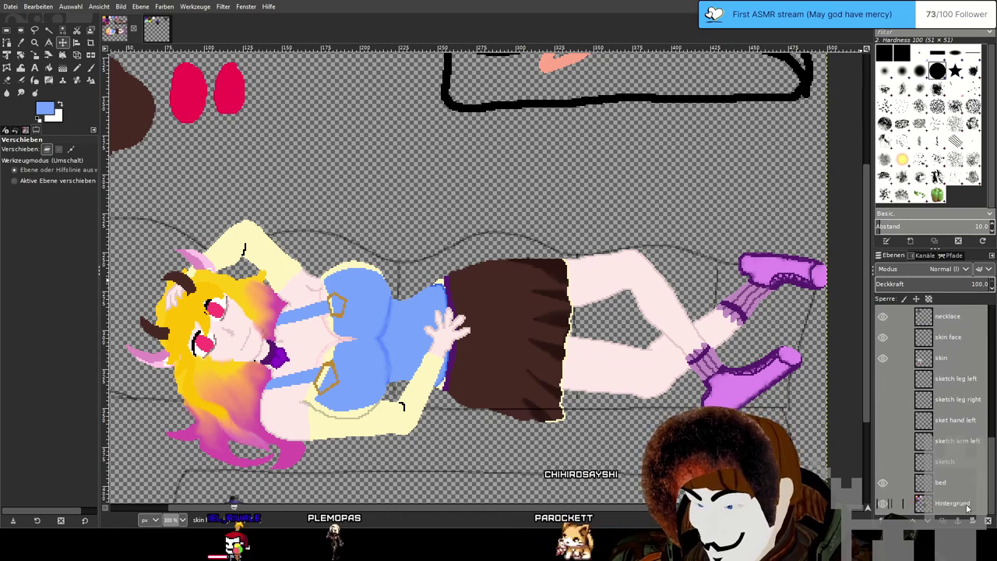
Make the Hintergrund layer active and select the Pencil tool.
click(967, 508)
drag(432, 237, 610, 261)
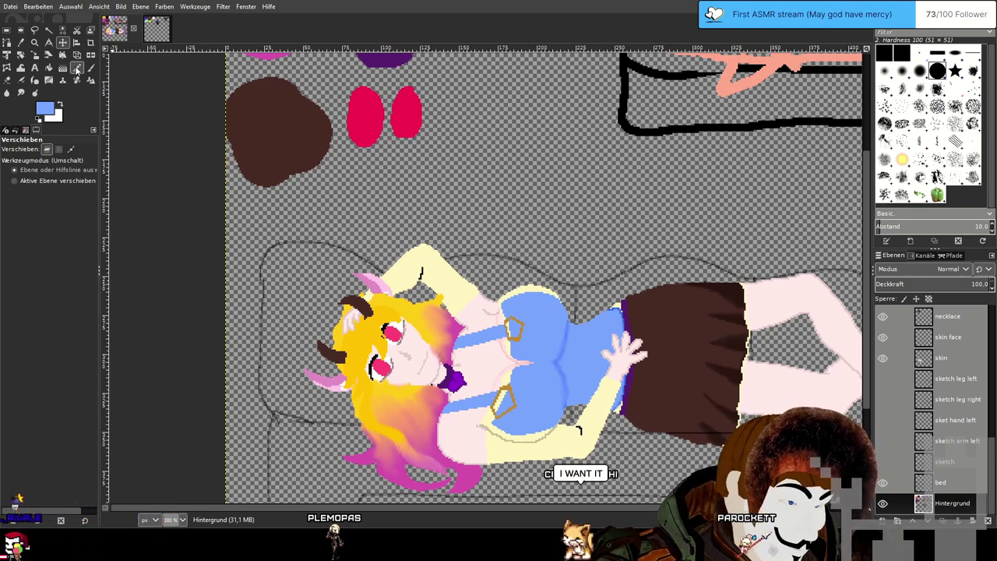
click(77, 69)
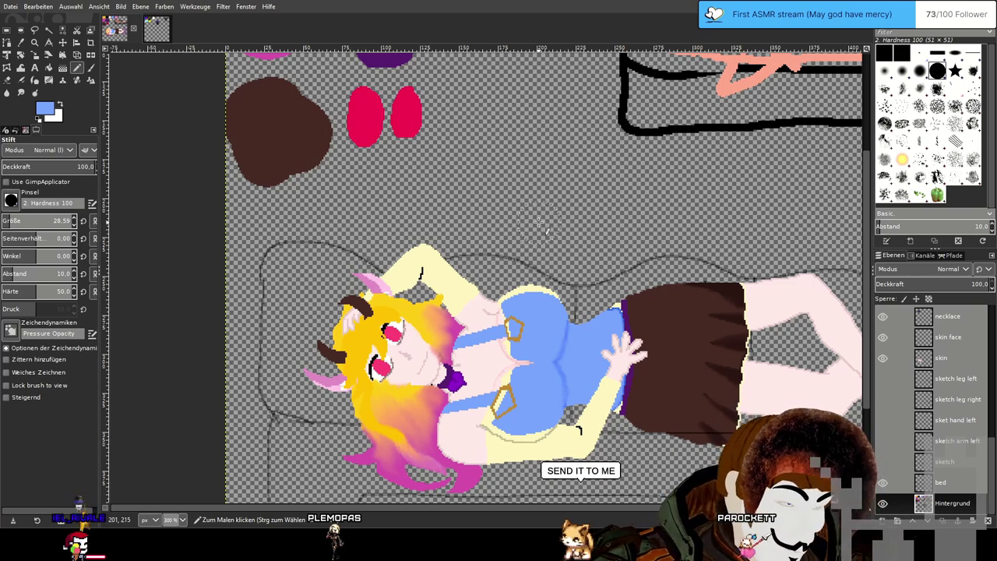
Frame the character's face and set the red pencil size to 1 pixel.
drag(575, 214, 384, 177)
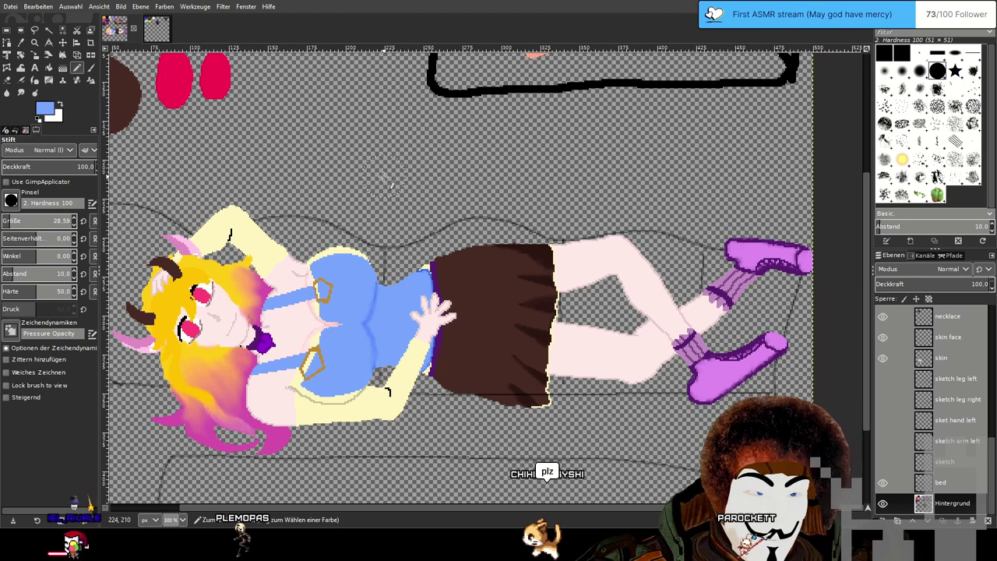
drag(395, 169, 402, 166)
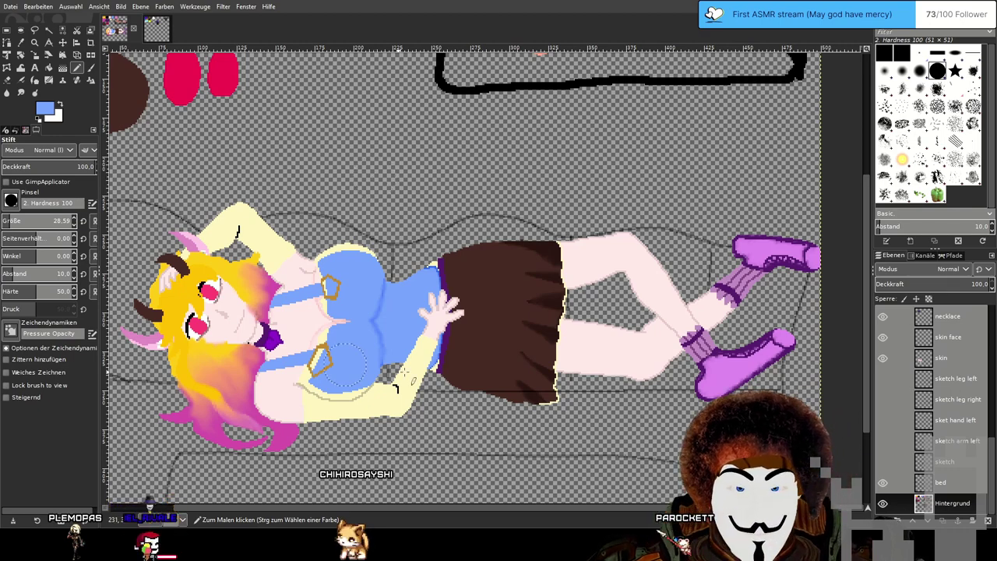
drag(463, 170, 484, 180)
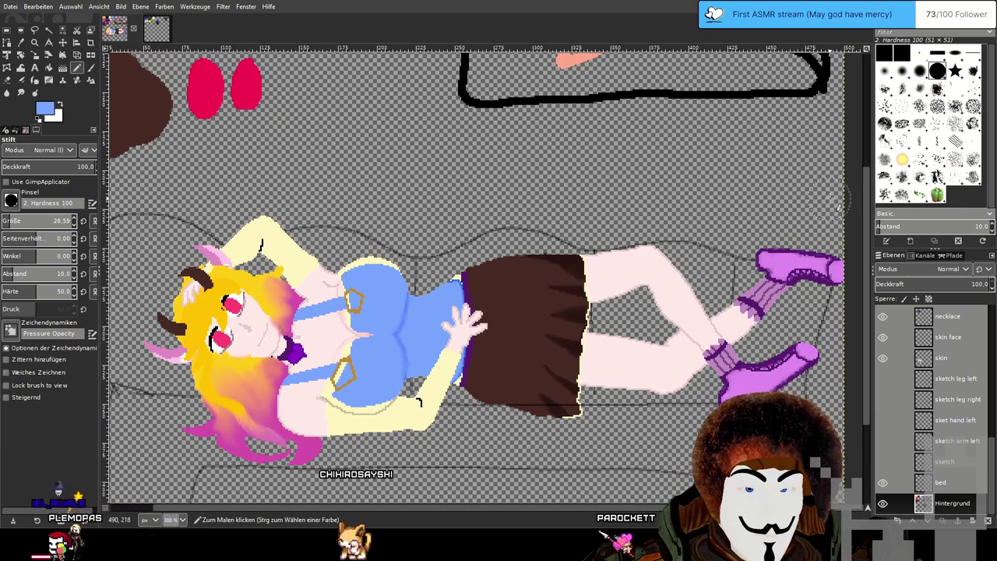
drag(368, 89, 565, 296)
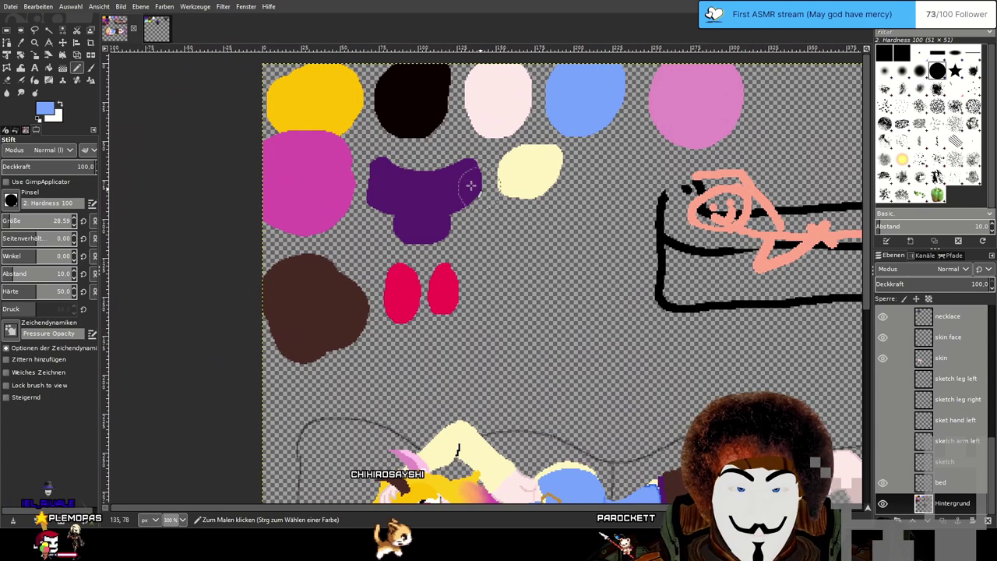
drag(670, 249, 506, 176)
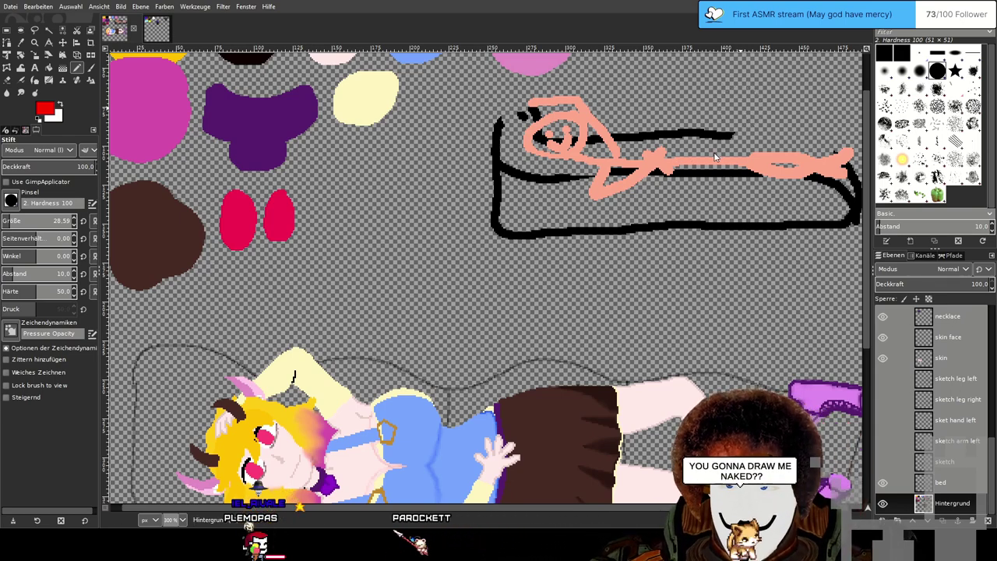
mouse_move(314, 167)
mouse_down()
mouse_move(332, 182)
mouse_move(323, 182)
mouse_up()
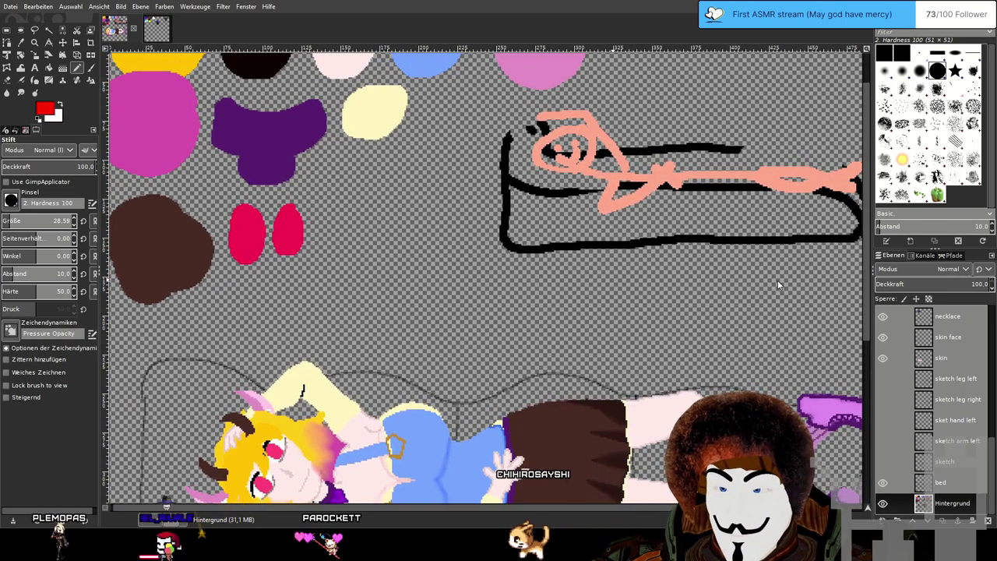
drag(470, 253, 601, 175)
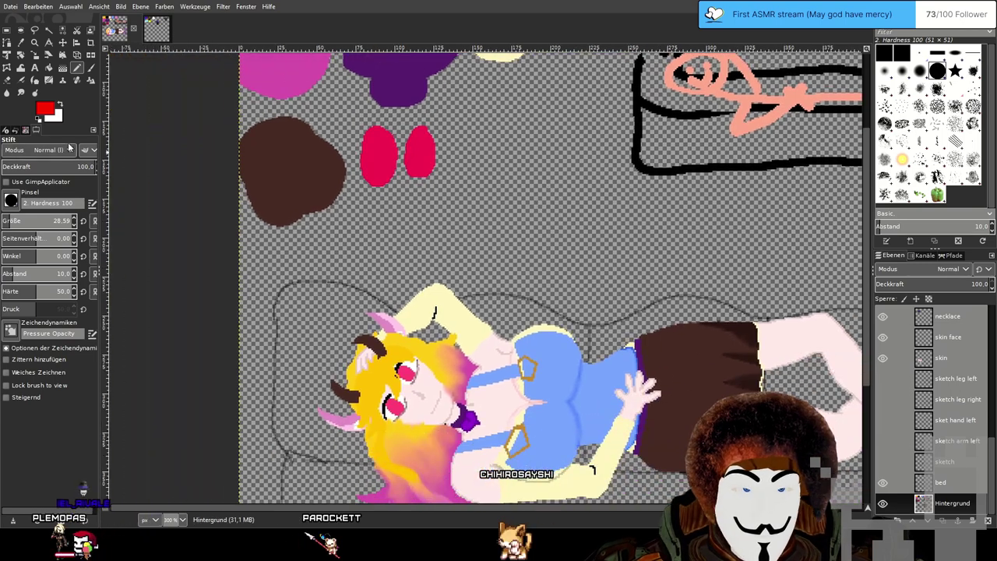
scroll(389, 231, up, 3)
scroll(389, 229, down, 3)
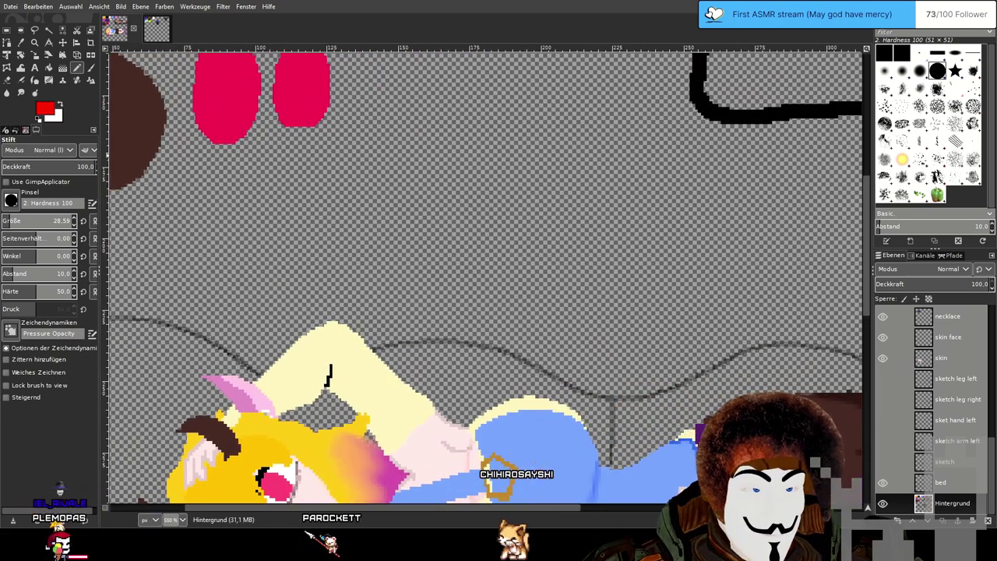
drag(53, 220, 4, 221)
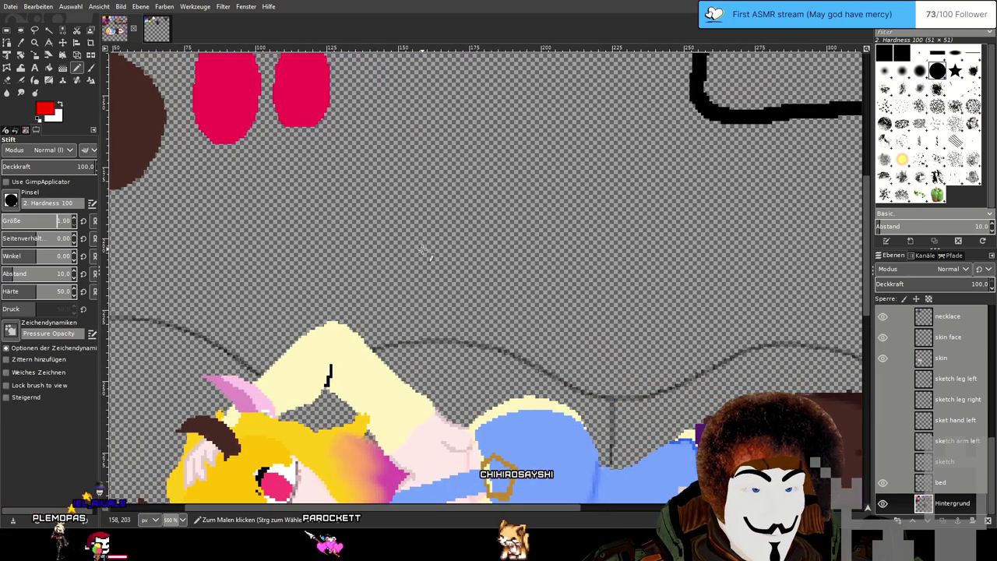
Draw a 1px red heart outline, redoing its right side, and add a small tail at the tip.
mouse_move(423, 253)
mouse_down()
mouse_move(394, 167)
mouse_move(325, 184)
mouse_move(321, 250)
mouse_move(442, 358)
mouse_up()
drag(423, 253, 465, 194)
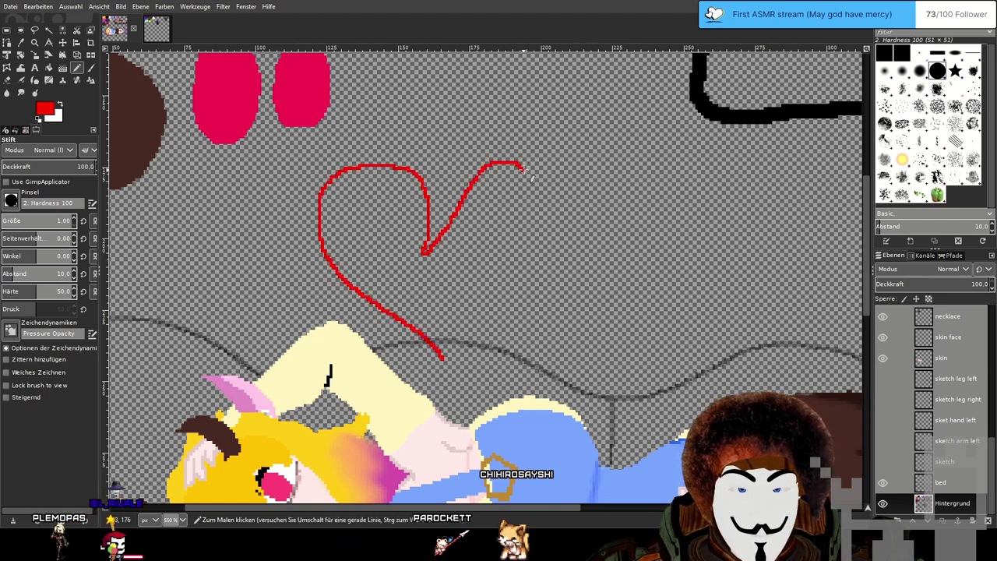
key(ctrl+z)
mouse_move(424, 248)
mouse_down()
mouse_move(433, 192)
mouse_move(462, 160)
mouse_move(506, 162)
mouse_move(534, 218)
mouse_move(516, 257)
mouse_move(456, 318)
mouse_move(451, 356)
mouse_up()
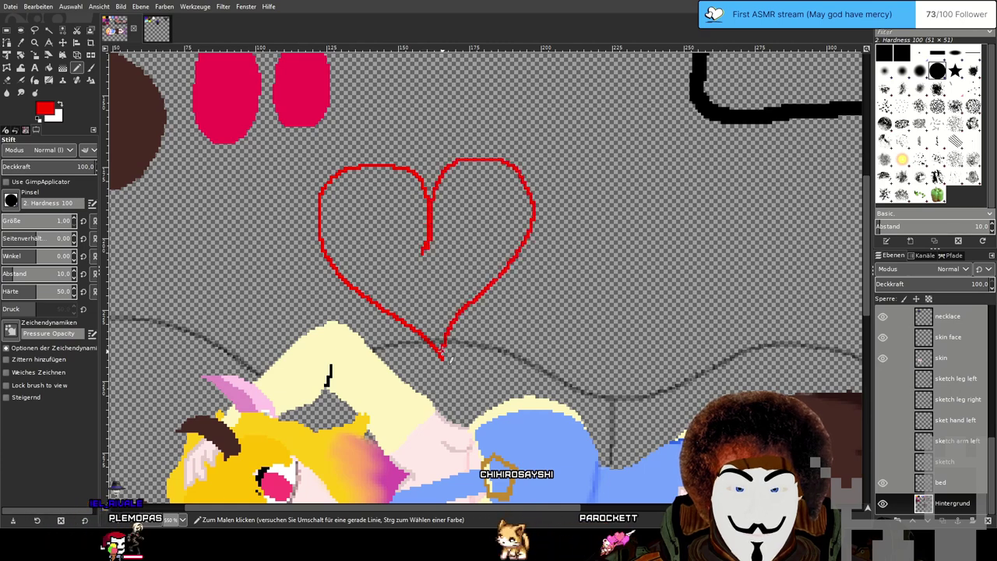
mouse_move(410, 309)
mouse_down()
mouse_move(473, 241)
mouse_move(445, 275)
mouse_move(477, 279)
mouse_up()
drag(542, 192, 547, 203)
scroll(548, 203, up, 1)
Bucket-fill the inside of the heart solid red.
key(shift+b)
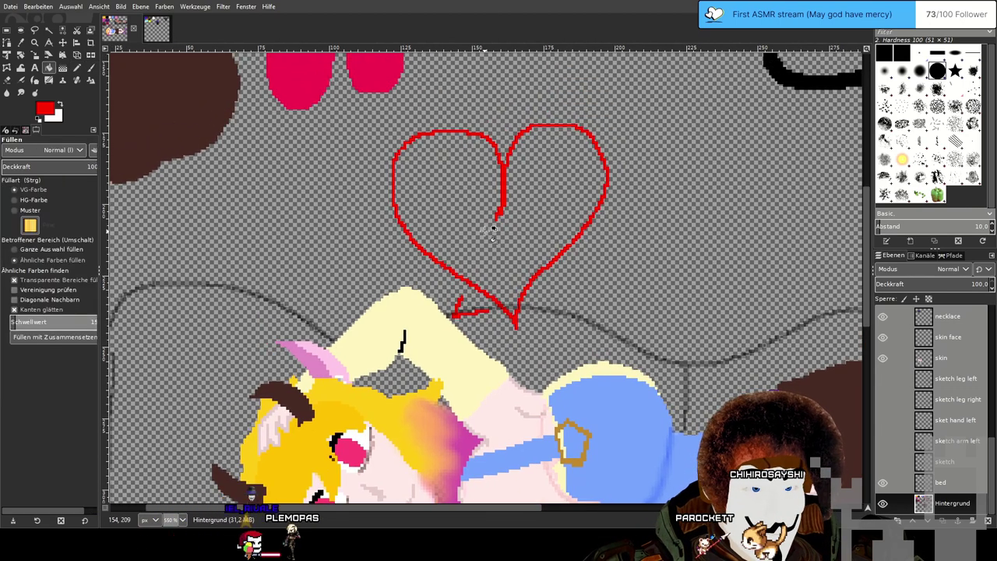
click(491, 230)
scroll(710, 216, down, 2)
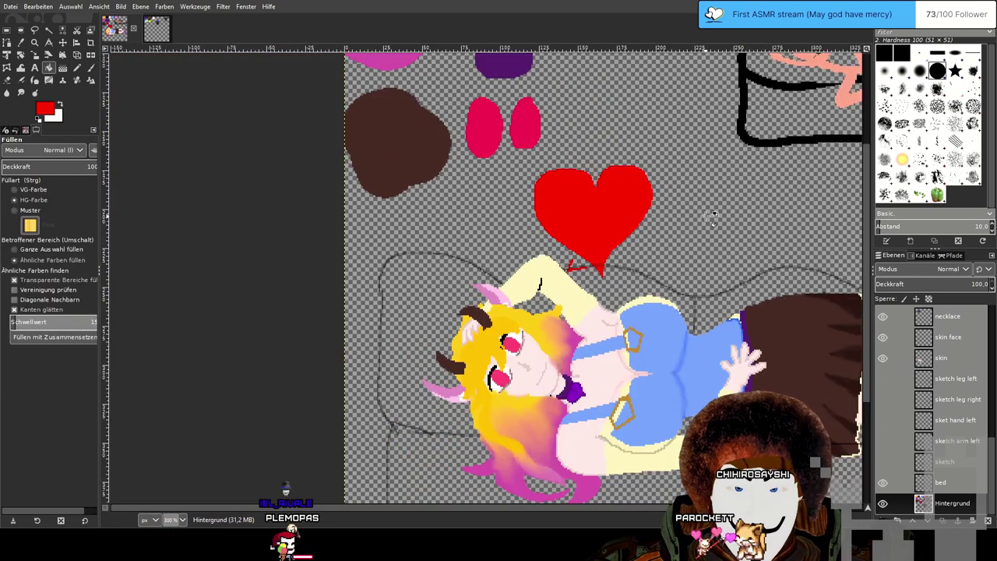
scroll(651, 199, up, 4)
Thicken the red tail below the heart with the 1px Pencil.
click(77, 69)
scroll(516, 340, up, 2)
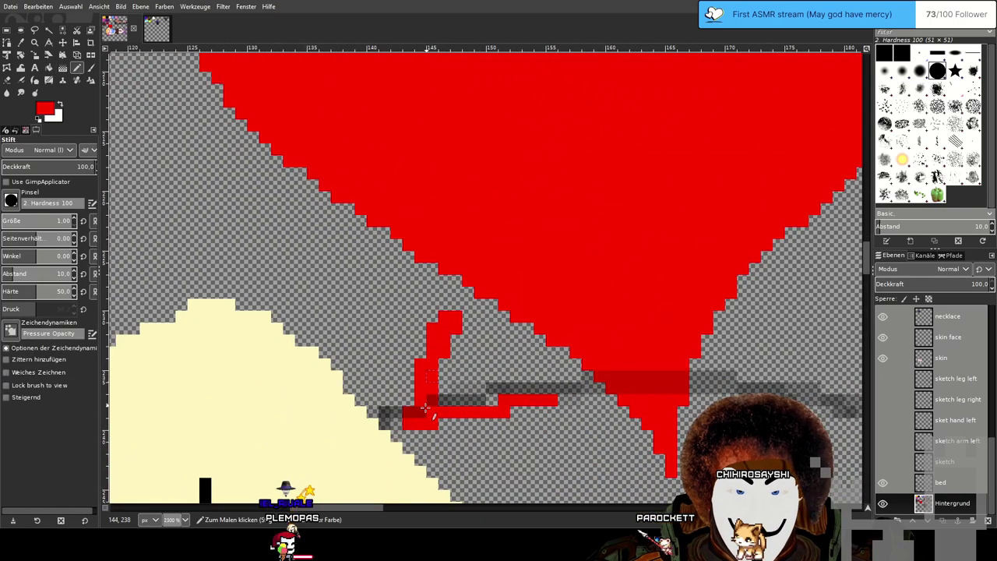
mouse_move(523, 413)
mouse_down()
mouse_move(538, 389)
mouse_move(420, 414)
mouse_move(442, 338)
mouse_move(454, 323)
mouse_move(456, 371)
mouse_move(444, 402)
mouse_move(541, 391)
mouse_up()
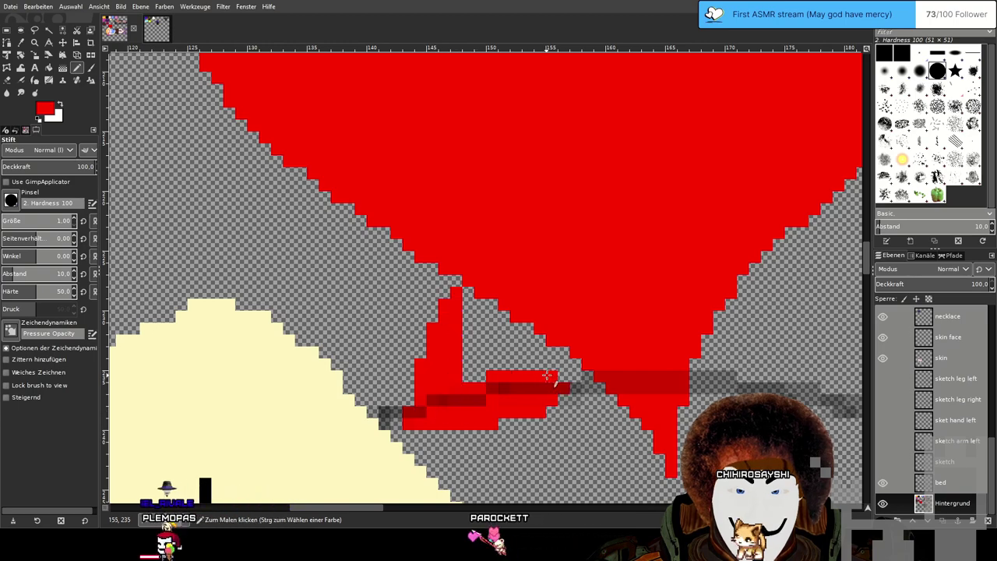
scroll(789, 322, down, 5)
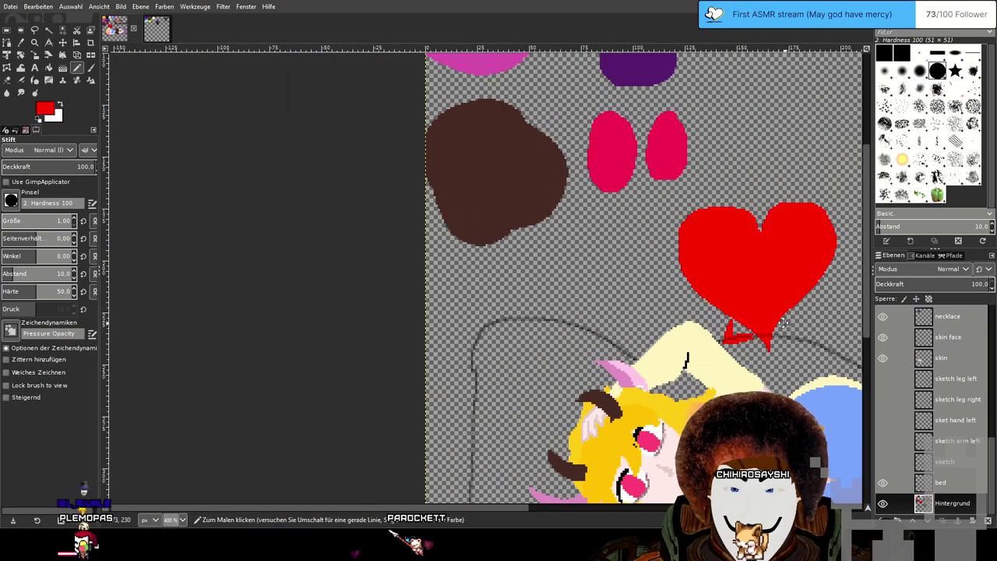
drag(789, 321, 468, 192)
scroll(487, 191, down, 1)
drag(638, 163, 479, 177)
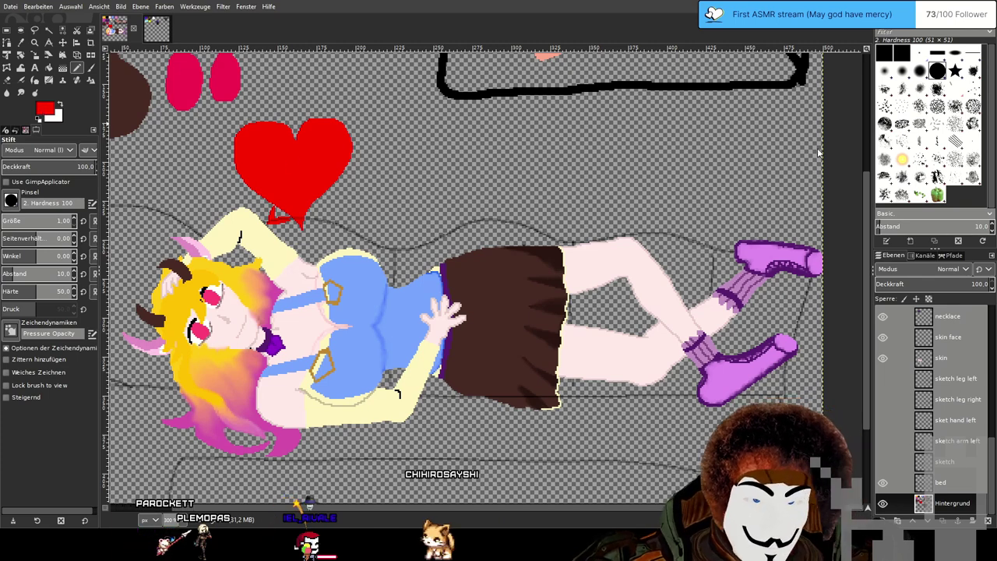
Switch to black and draw the two cheek lines on the heart, redoing them once.
key(d)
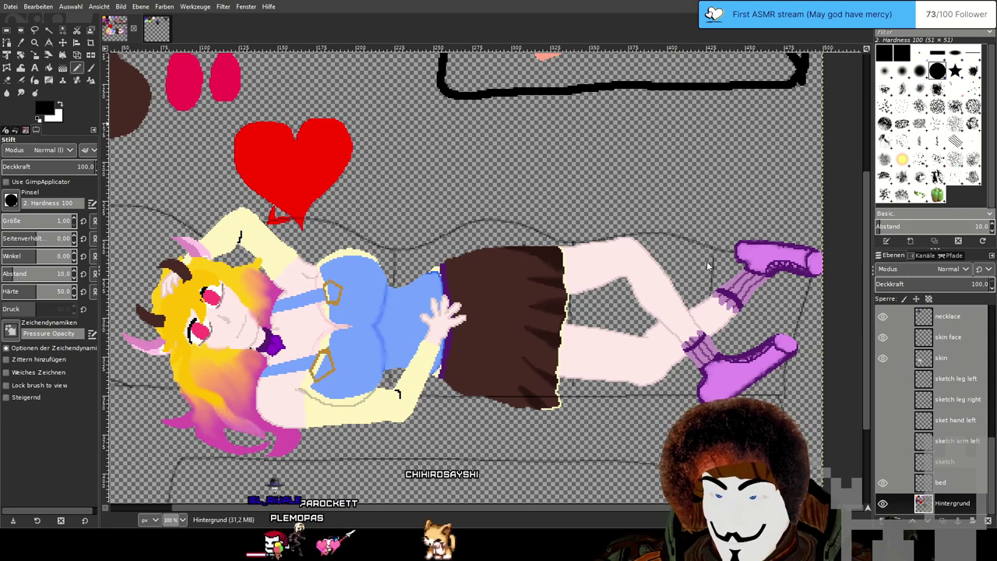
drag(309, 165, 452, 190)
drag(543, 169, 445, 184)
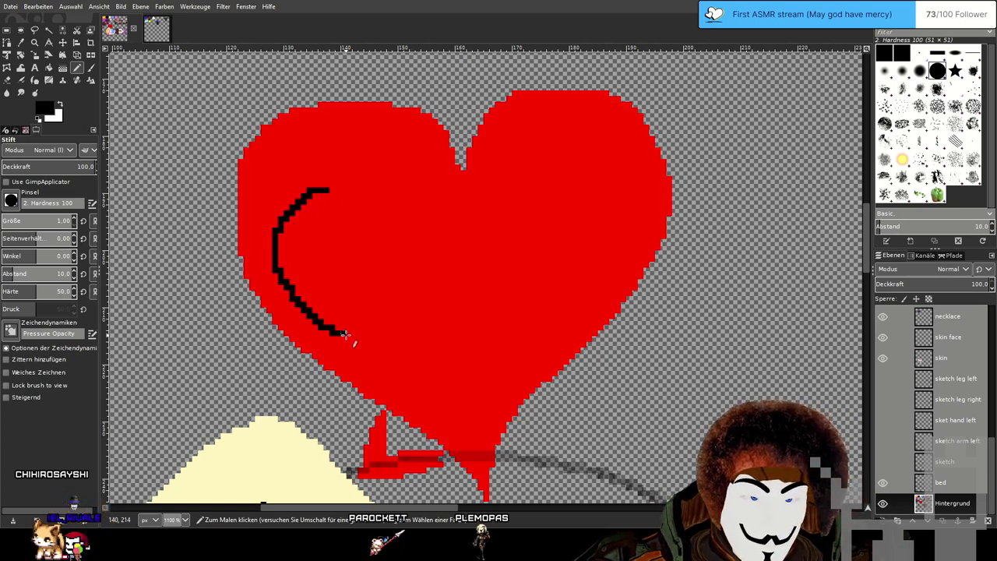
mouse_move(569, 178)
mouse_down()
mouse_move(622, 228)
mouse_move(627, 258)
mouse_move(600, 326)
mouse_up()
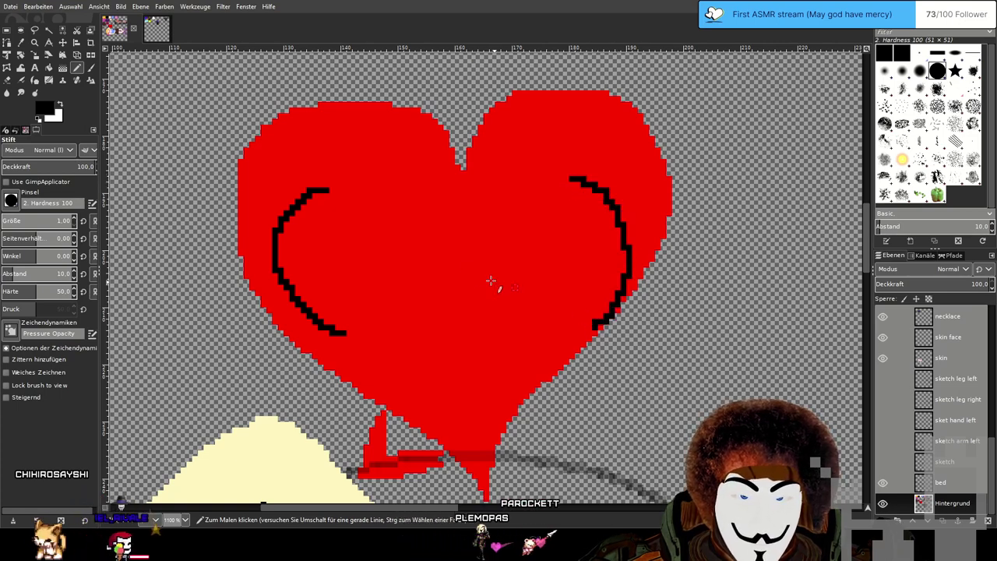
key(ctrl+z)
key(ctrl+z)
mouse_move(311, 191)
mouse_down()
mouse_move(281, 274)
mouse_move(314, 333)
mouse_up()
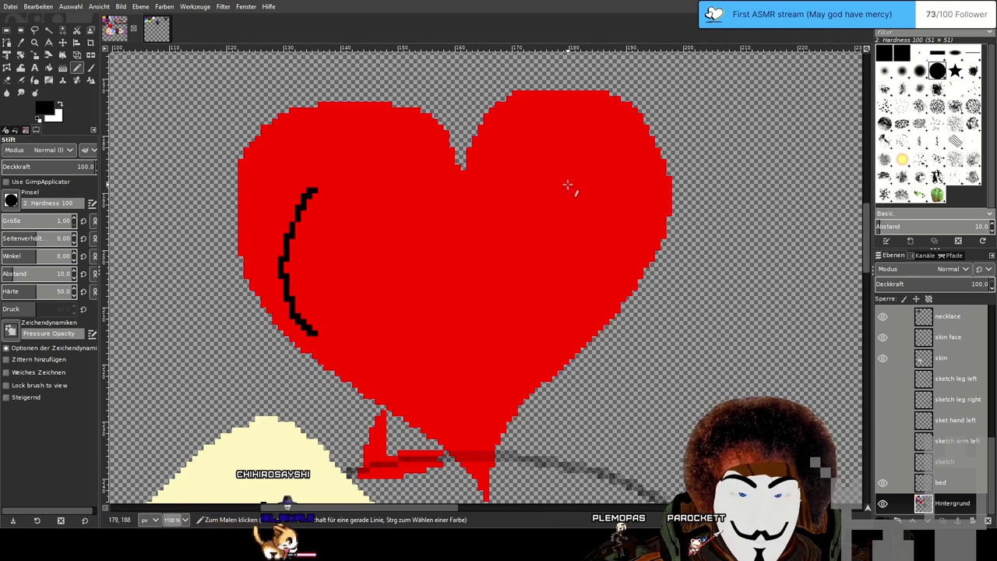
mouse_move(581, 184)
mouse_down()
mouse_move(606, 269)
mouse_move(602, 308)
mouse_move(570, 336)
mouse_up()
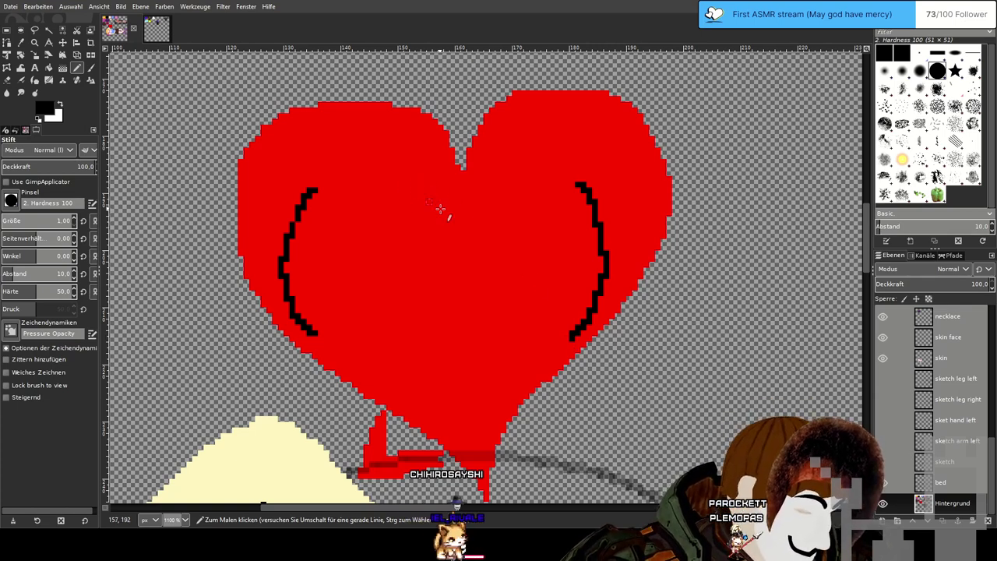
Draw the nose, both eyes and both eyebrows on the heart in black.
drag(457, 189, 458, 239)
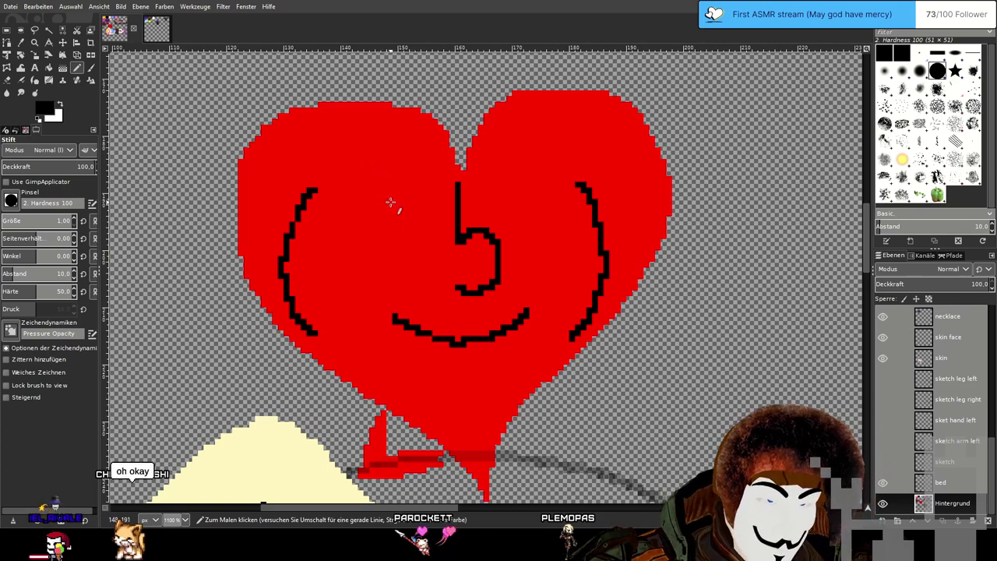
mouse_move(379, 205)
mouse_down()
mouse_move(364, 231)
mouse_move(388, 231)
mouse_move(401, 210)
mouse_move(366, 205)
mouse_up()
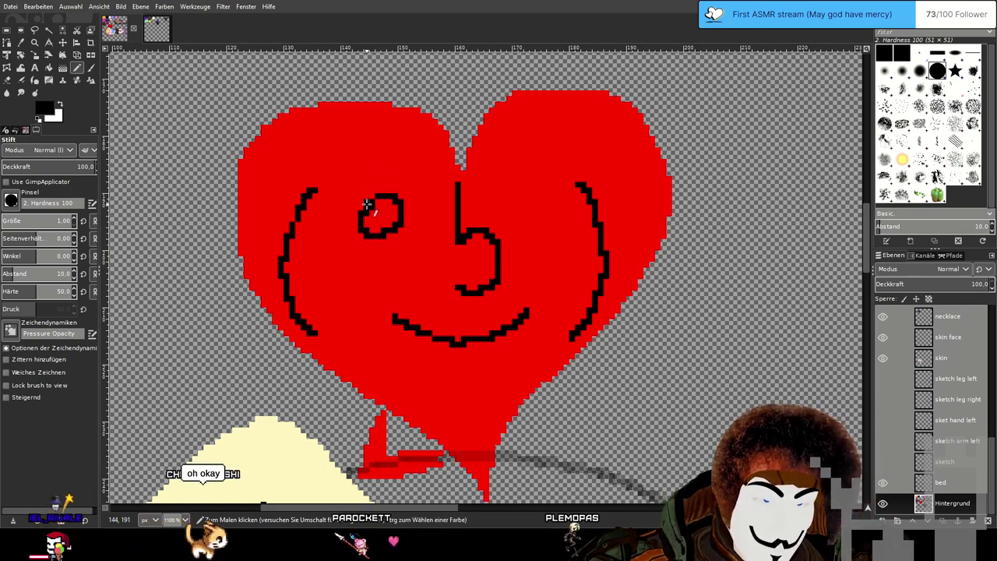
mouse_move(537, 202)
mouse_down()
mouse_move(510, 218)
mouse_move(536, 229)
mouse_move(543, 200)
mouse_up()
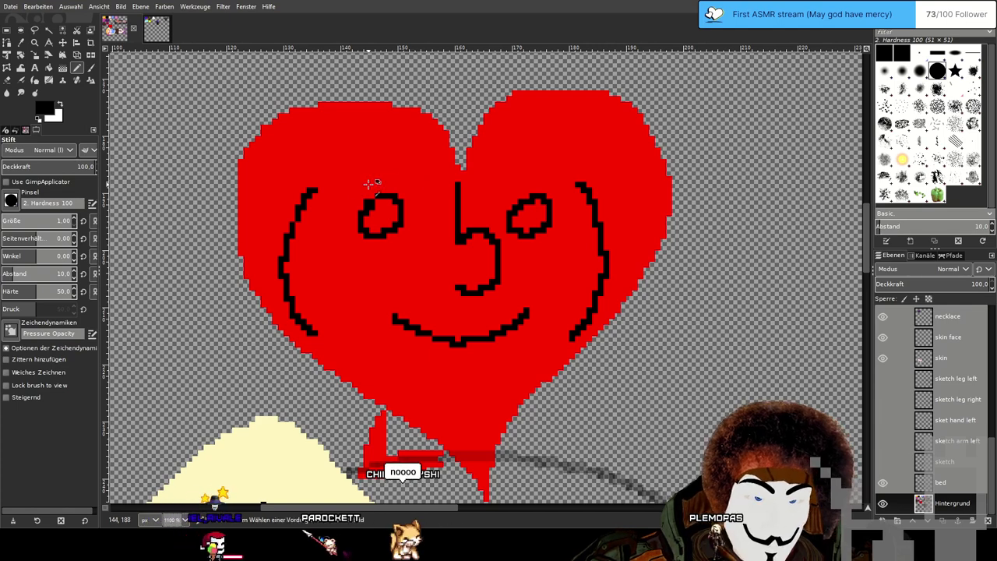
mouse_move(325, 209)
mouse_down()
mouse_move(345, 196)
mouse_move(400, 198)
mouse_move(436, 220)
mouse_up()
drag(496, 215, 549, 189)
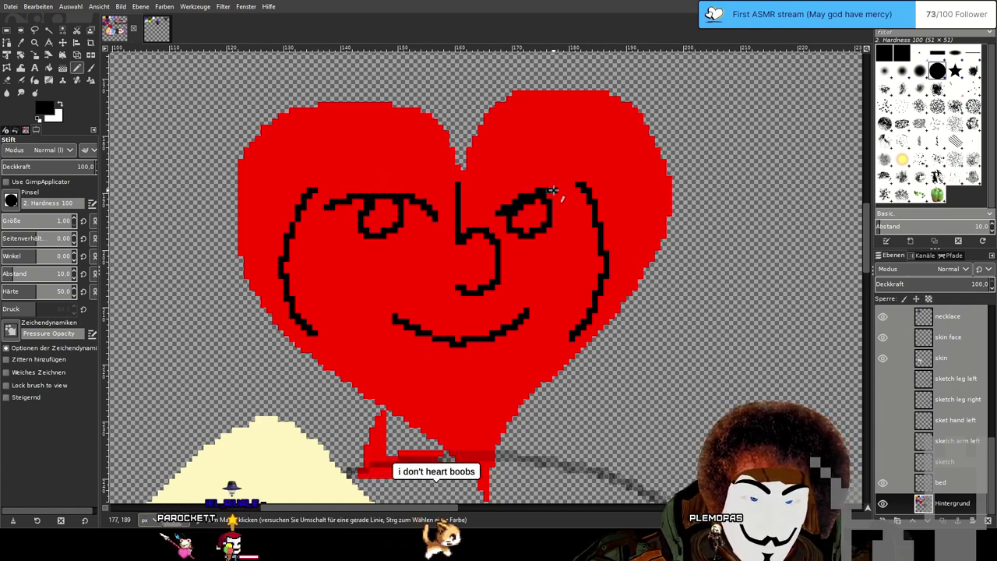
Pan and zoom to review the heart face, the character's legs and the whole drawing.
scroll(679, 270, down, 1)
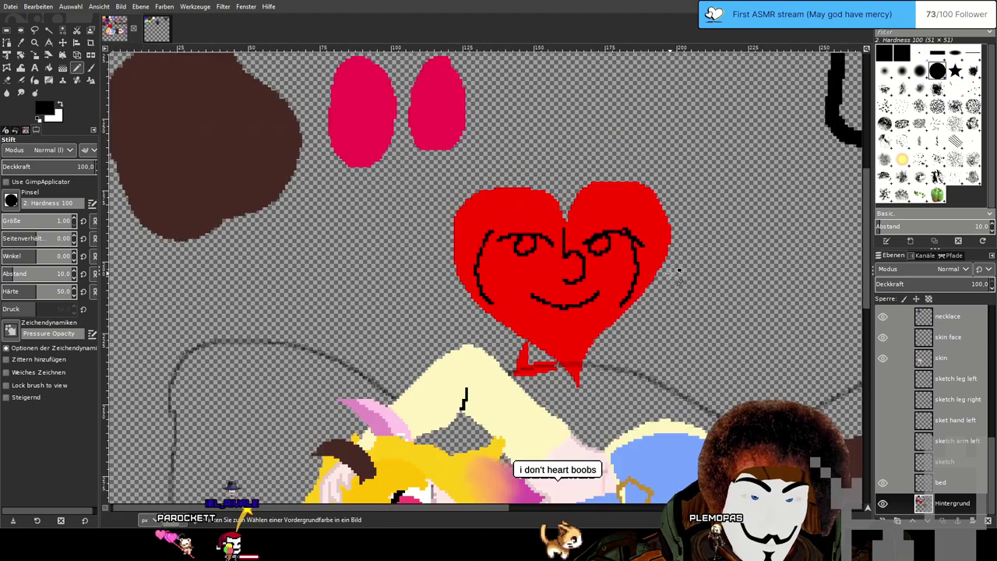
scroll(679, 270, down, 1)
drag(692, 295, 572, 255)
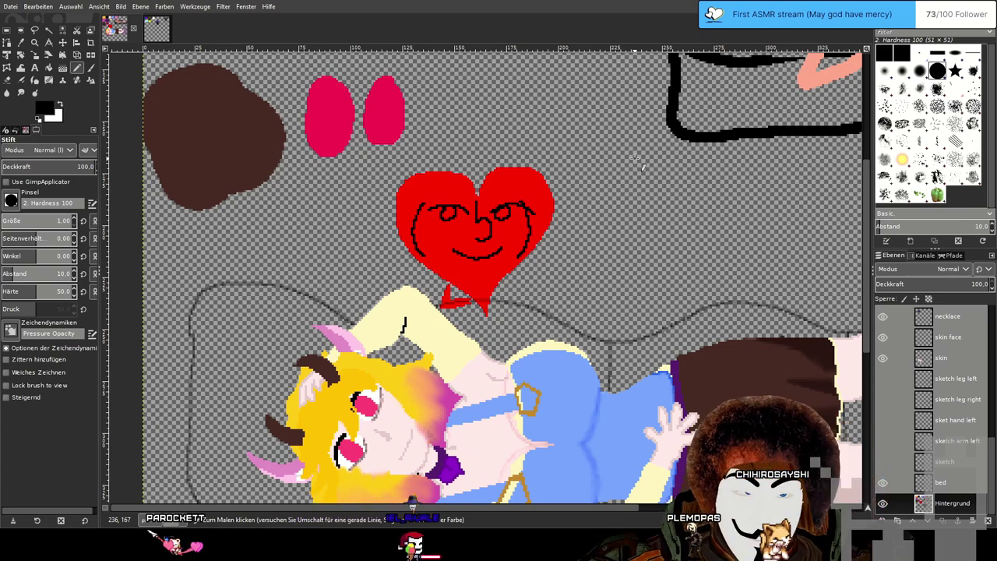
scroll(641, 166, down, 1)
scroll(456, 301, up, 3)
drag(455, 302, 569, 163)
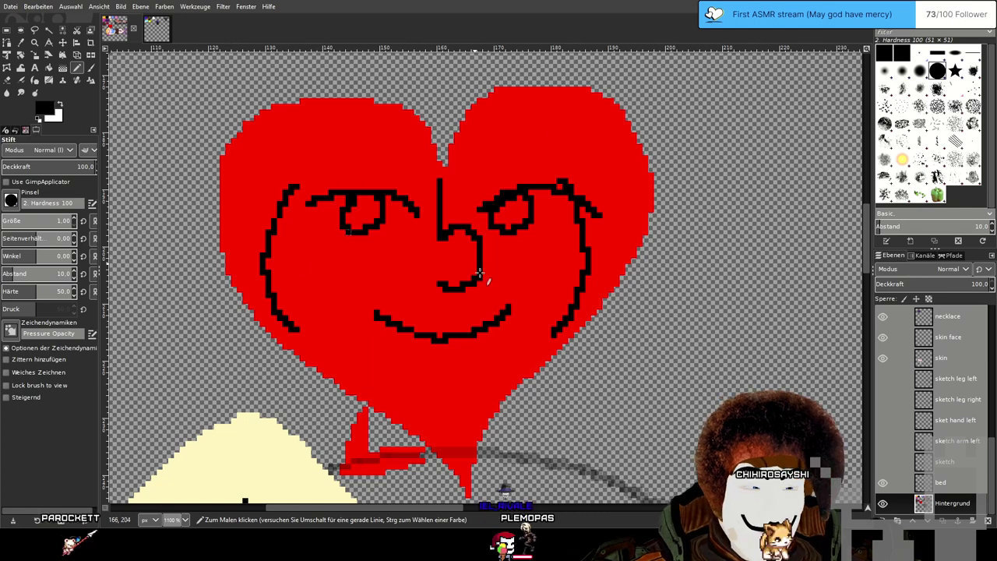
drag(495, 187, 479, 180)
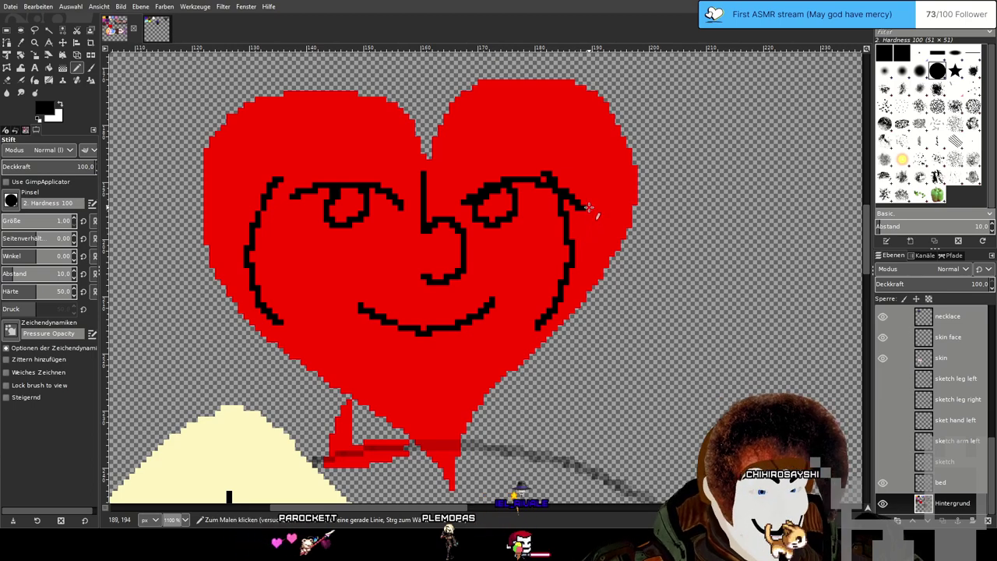
scroll(580, 226, down, 4)
scroll(577, 204, right, 3)
scroll(587, 192, down, 1)
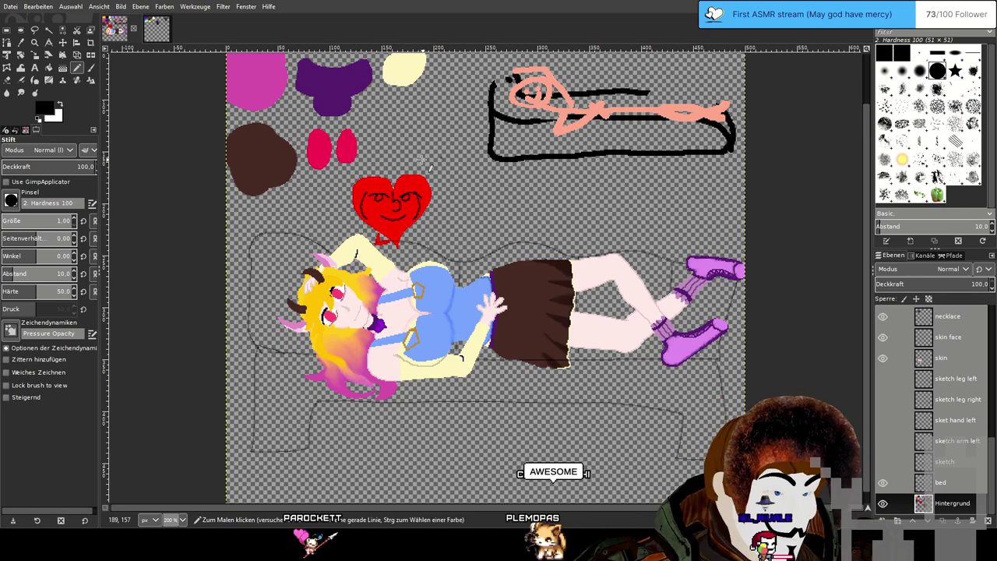
scroll(443, 160, up, 1)
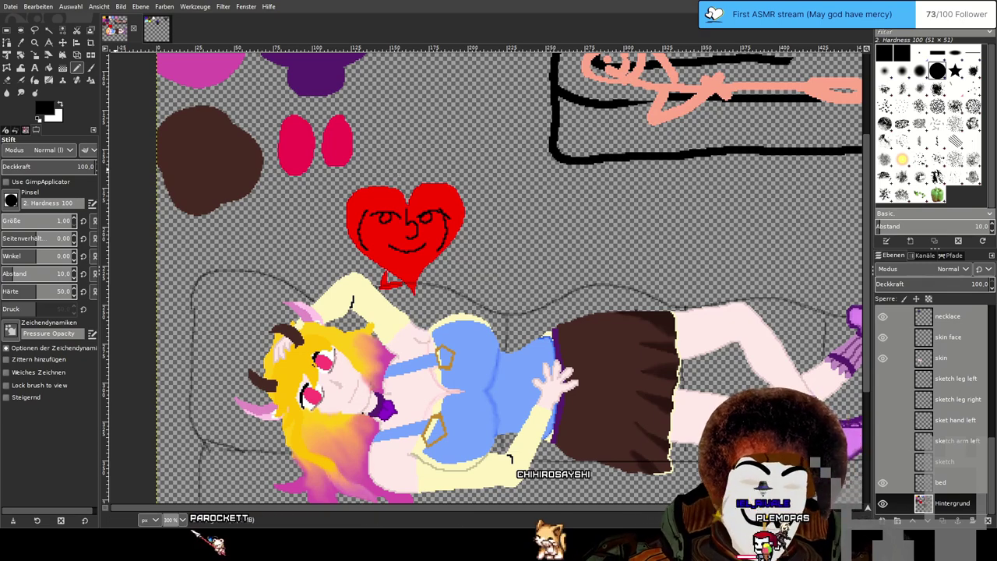
drag(483, 272, 428, 220)
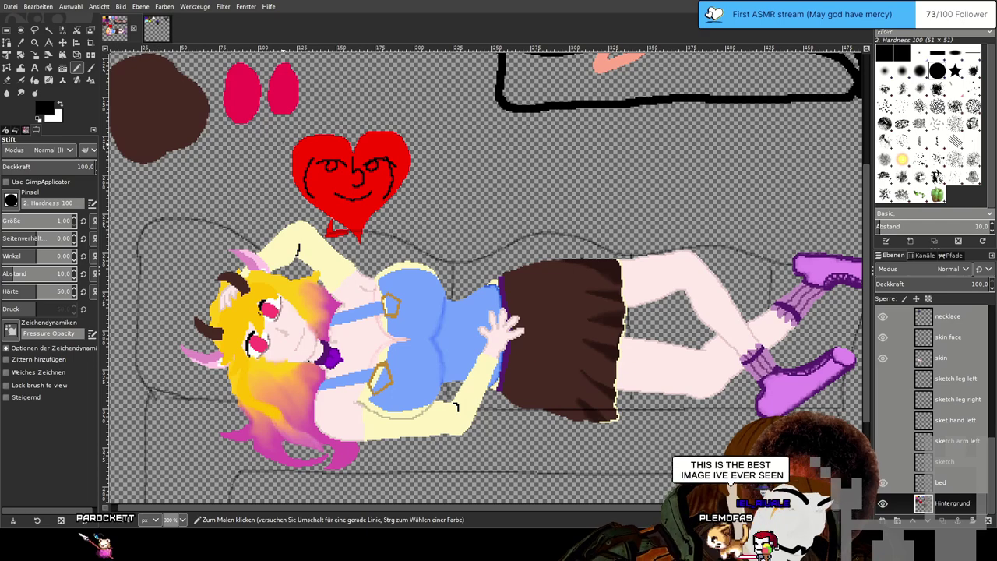
scroll(323, 148, up, 3)
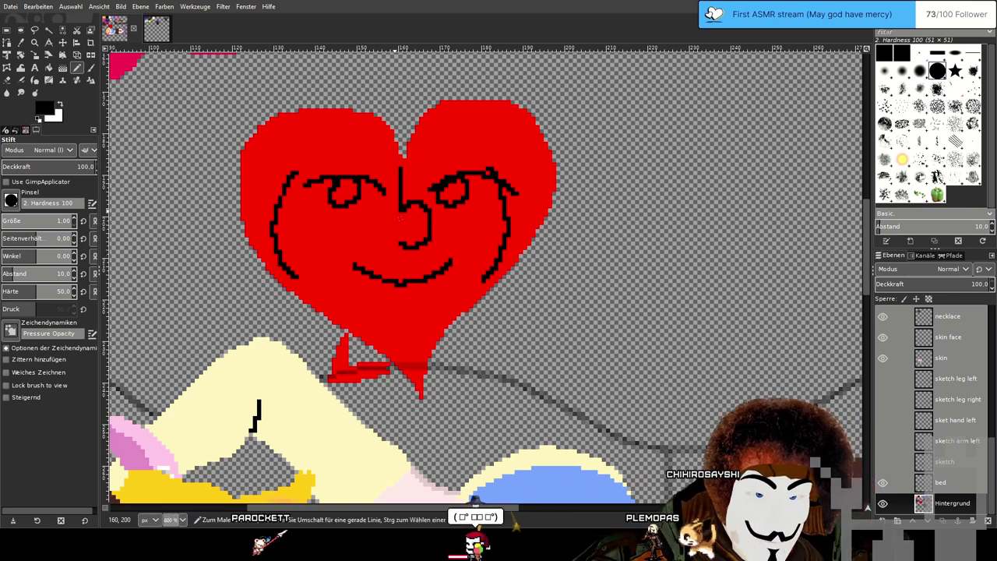
scroll(600, 230, down, 2)
scroll(600, 230, down, 2)
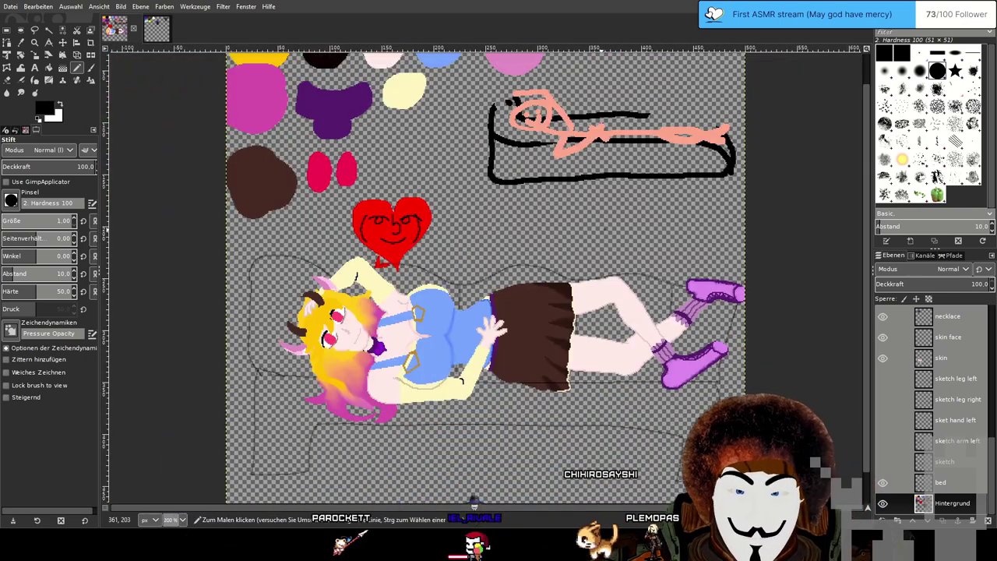
drag(600, 229, 501, 238)
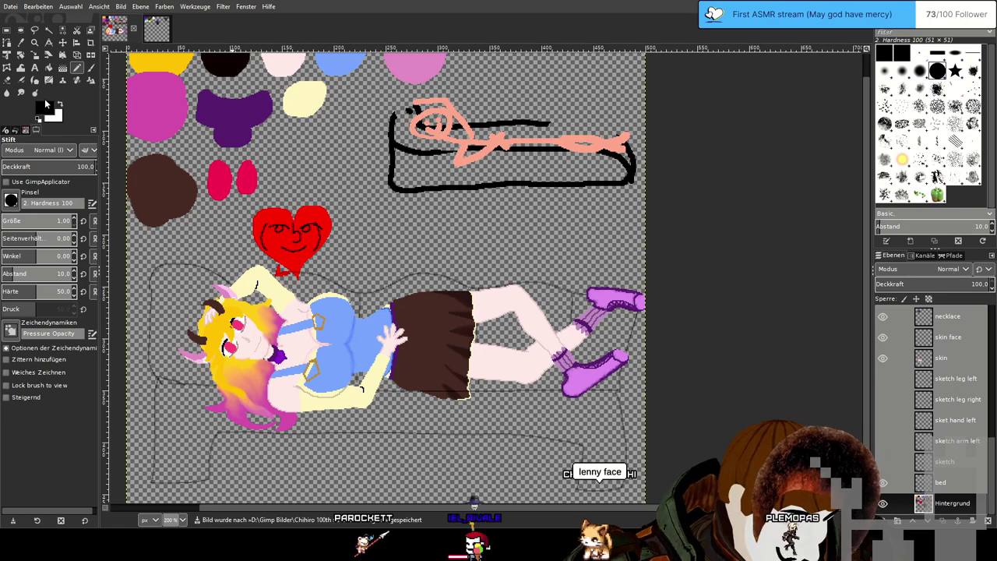
Go back to the wizard hat image and frame the hat and face area.
click(160, 33)
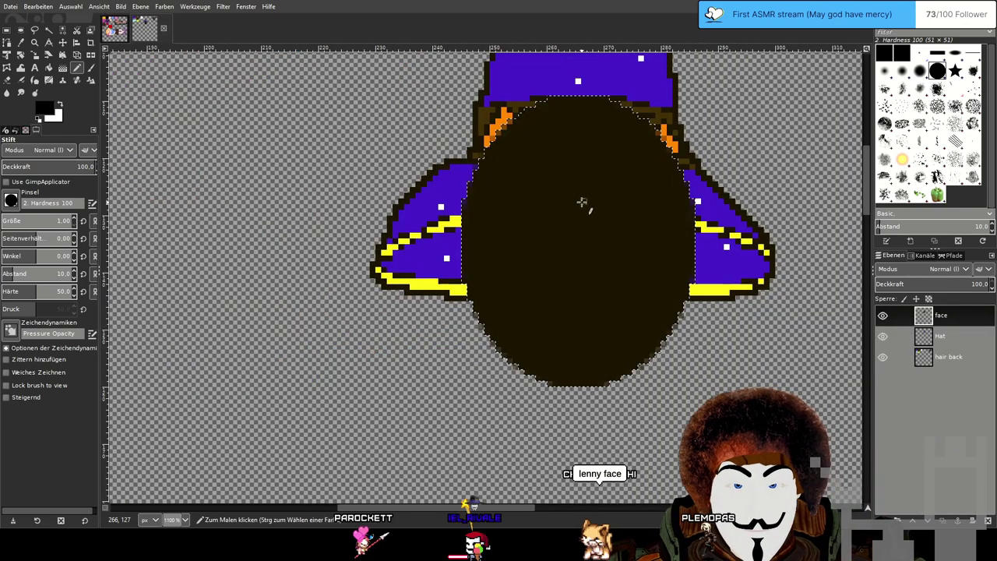
drag(582, 202, 458, 268)
scroll(530, 334, up, 5)
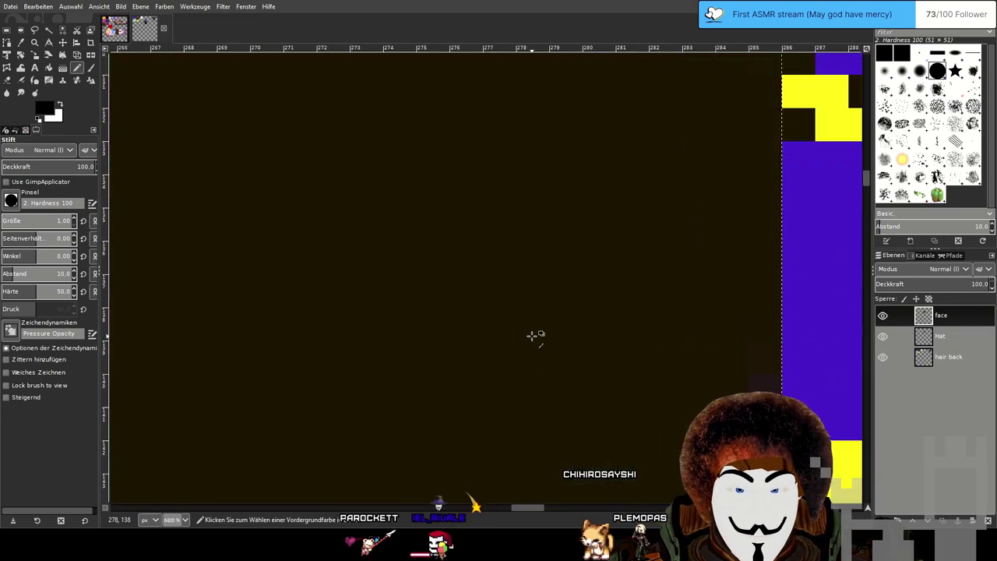
scroll(547, 345, down, 4)
scroll(612, 469, up, 4)
scroll(467, 294, up, 2)
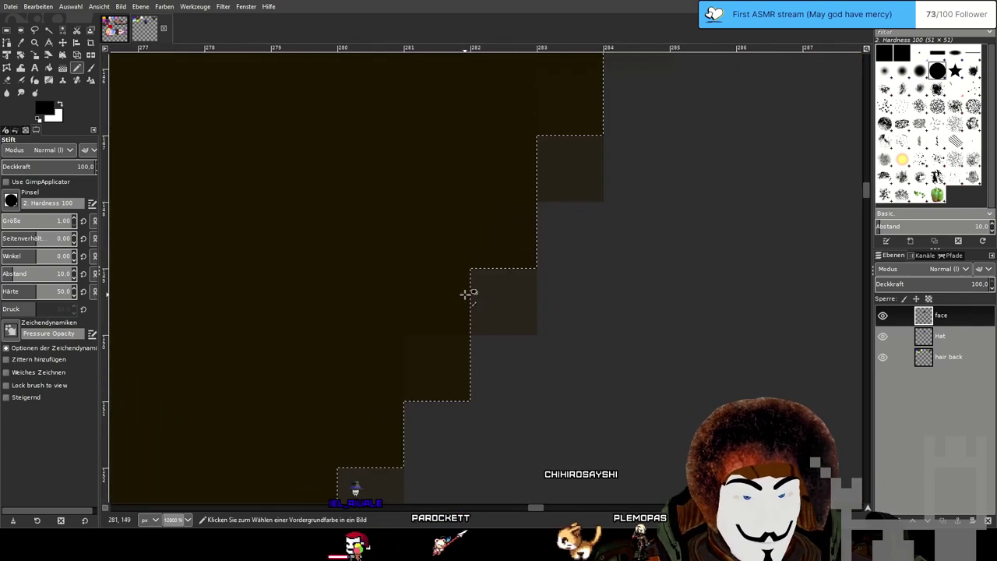
scroll(539, 312, down, 2)
scroll(541, 312, down, 3)
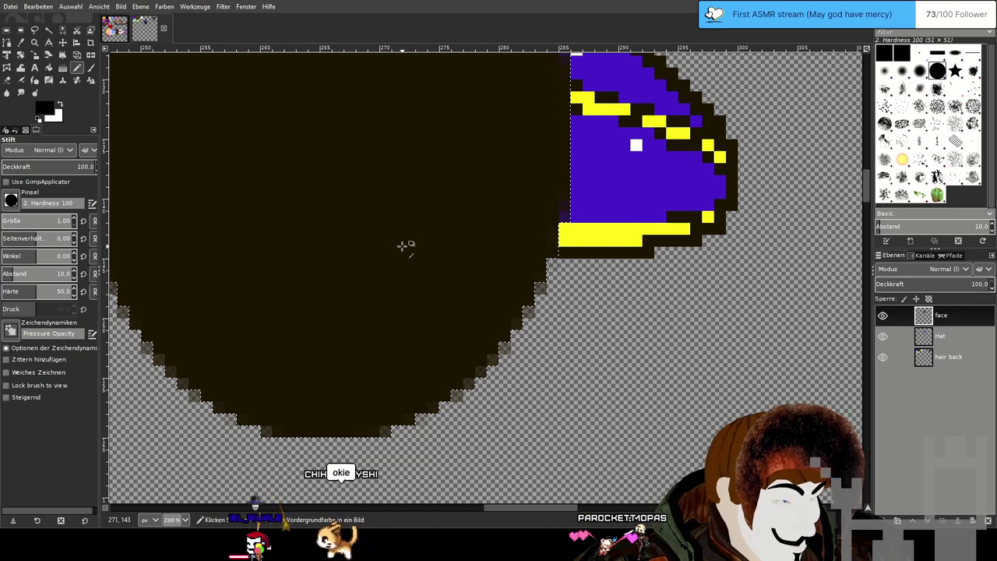
scroll(397, 233, down, 3)
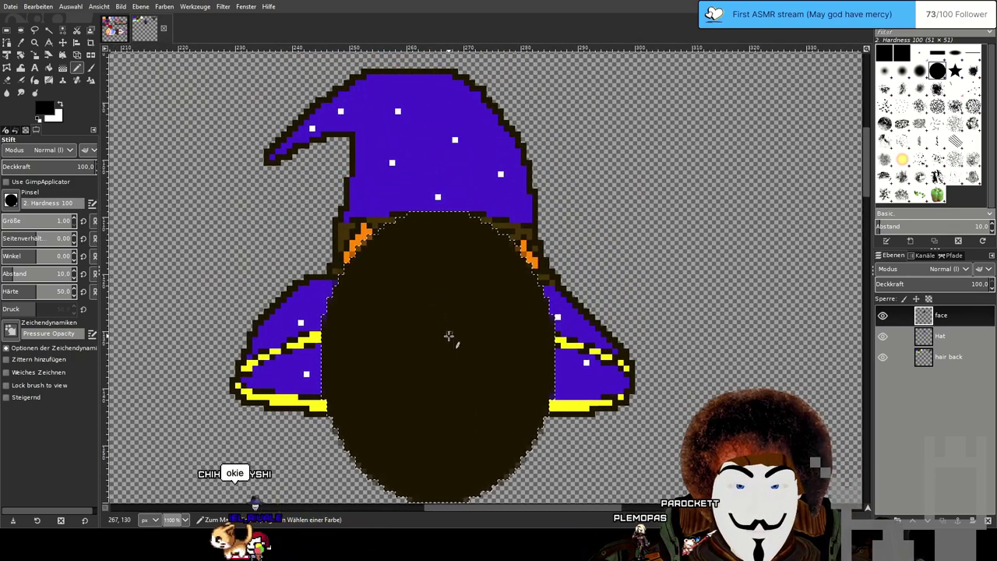
drag(449, 335, 451, 325)
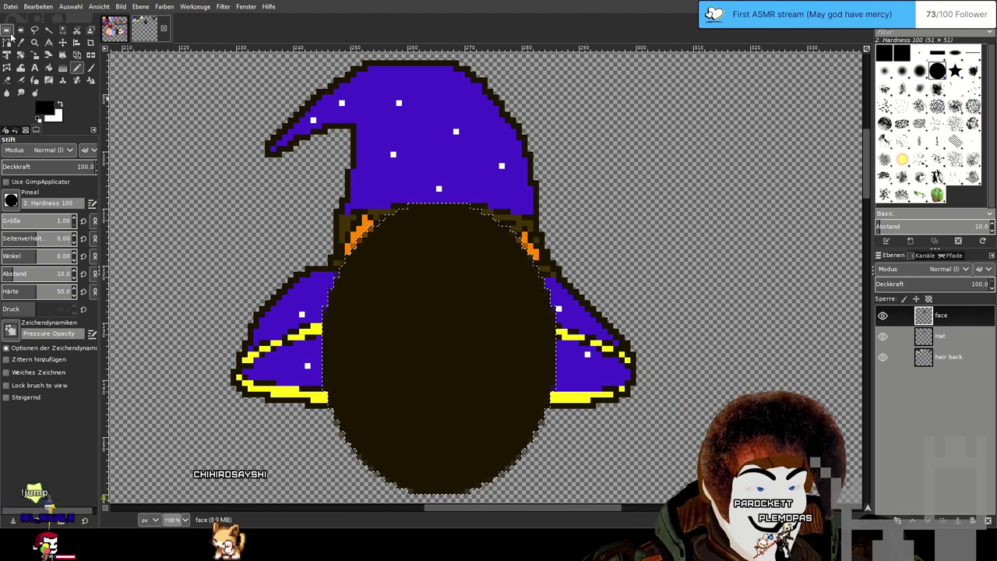
Erase the face oval over the hat with an Eraser of size about 10.69.
click(7, 82)
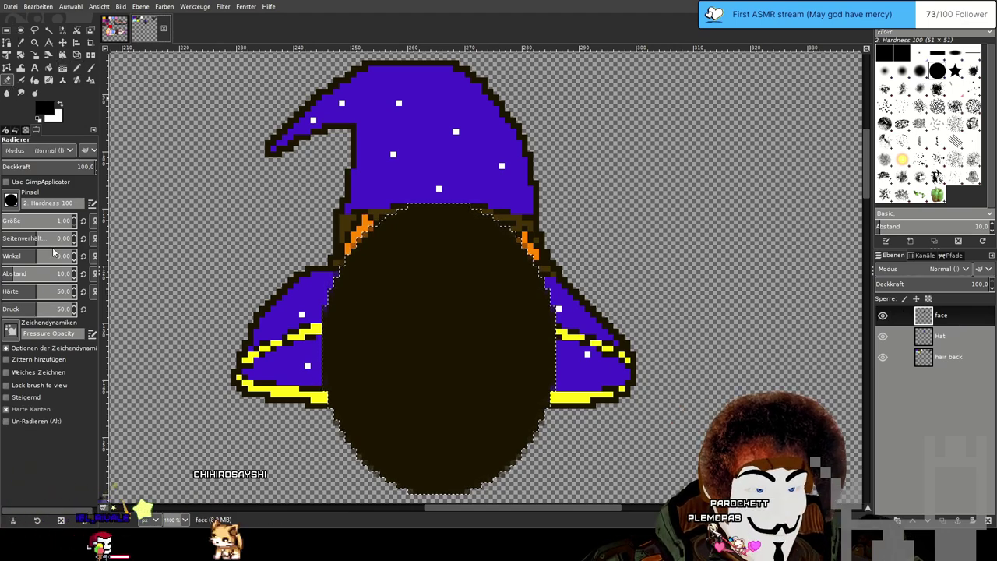
drag(57, 222, 61, 222)
mouse_move(389, 242)
mouse_down()
mouse_move(330, 309)
mouse_move(347, 396)
mouse_move(370, 442)
mouse_move(444, 468)
mouse_move(509, 441)
mouse_move(550, 340)
mouse_move(512, 207)
mouse_move(416, 343)
mouse_move(538, 262)
mouse_move(506, 299)
mouse_move(543, 390)
mouse_move(429, 290)
mouse_move(491, 400)
mouse_move(387, 405)
mouse_move(403, 234)
mouse_move(354, 241)
mouse_move(335, 340)
mouse_up()
drag(625, 260, 621, 245)
Drop the oval selection and pick the Pencil tool.
click(6, 30)
click(169, 182)
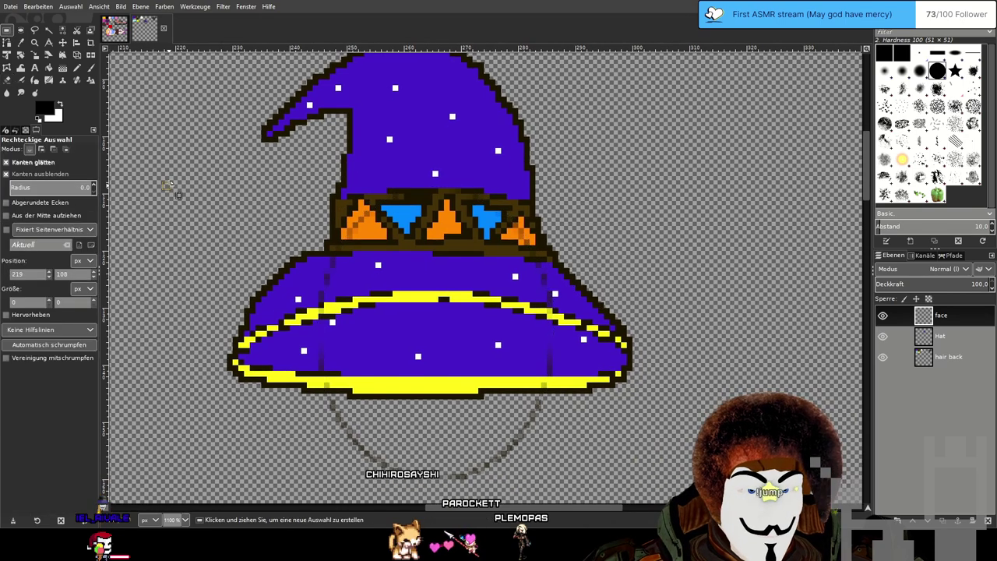
click(7, 81)
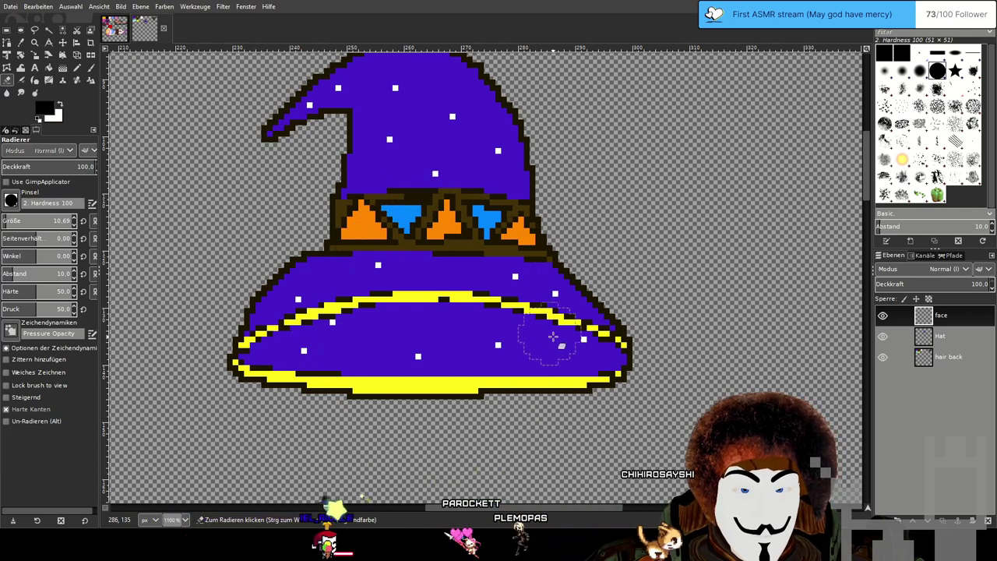
click(77, 68)
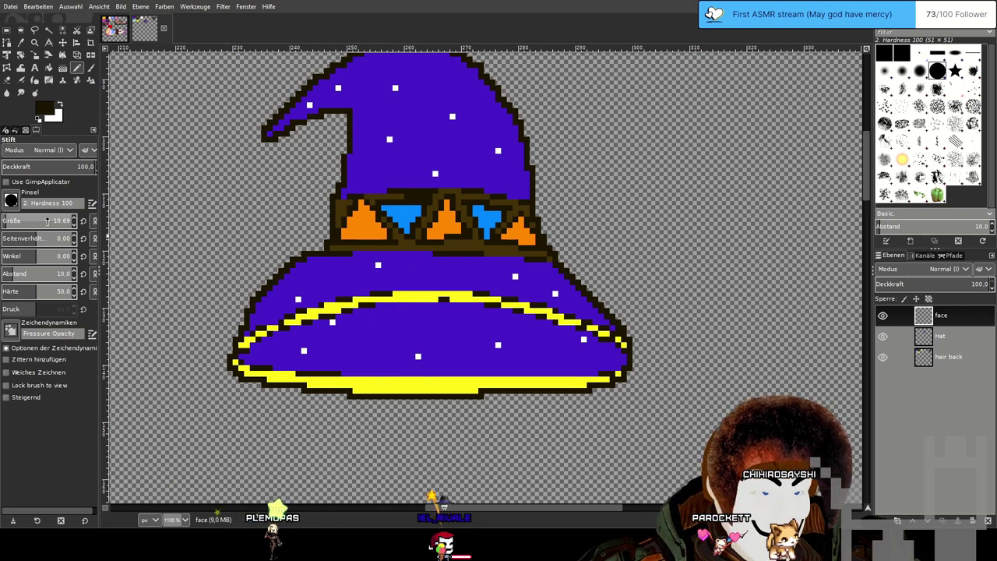
Glance at the stick-figure sketch, then zoom in close on the hat brim.
drag(447, 298, 465, 285)
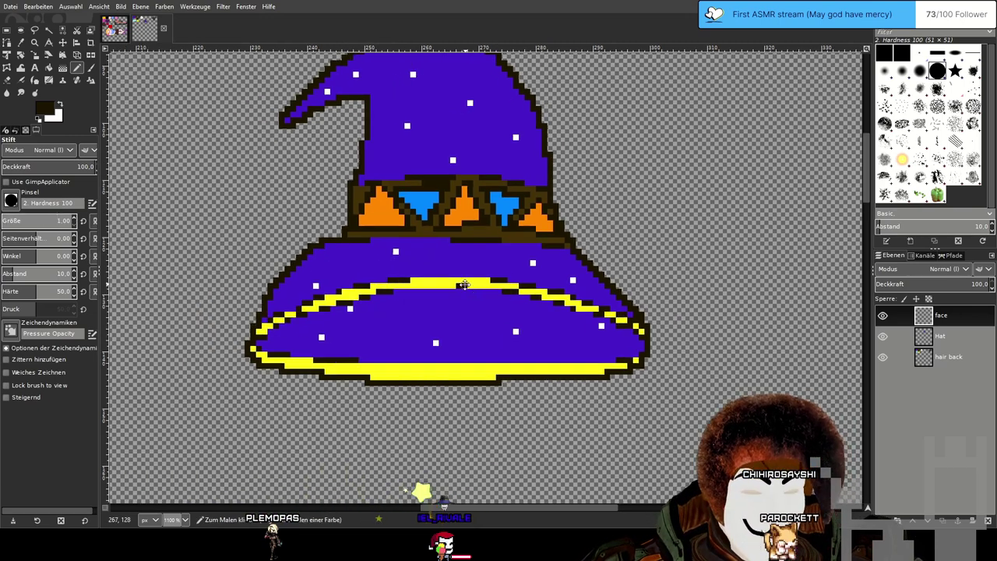
scroll(462, 286, down, 3)
drag(577, 166, 308, 269)
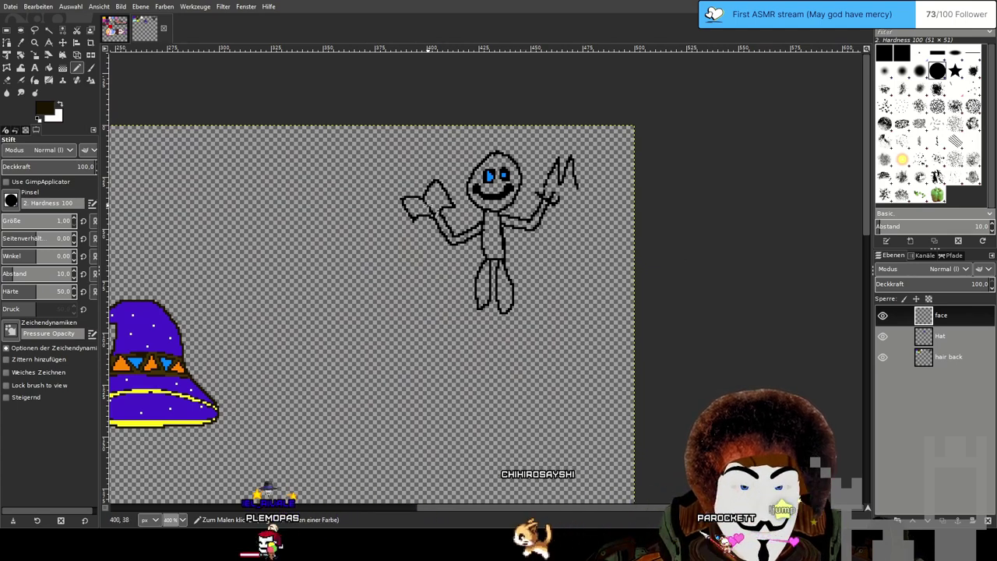
drag(308, 303, 730, 260)
drag(488, 350, 617, 323)
drag(704, 374, 550, 352)
scroll(572, 291, up, 3)
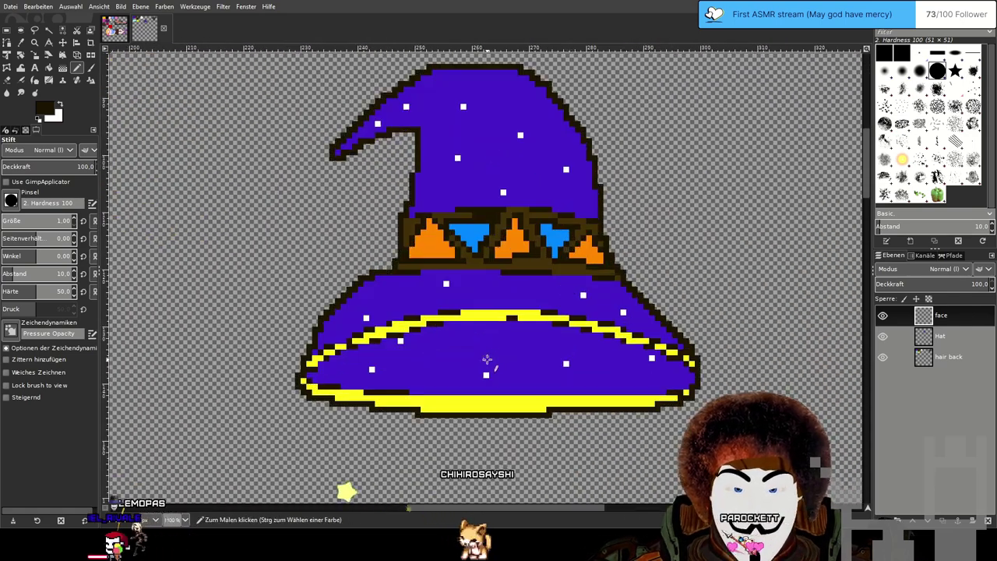
drag(489, 357, 496, 262)
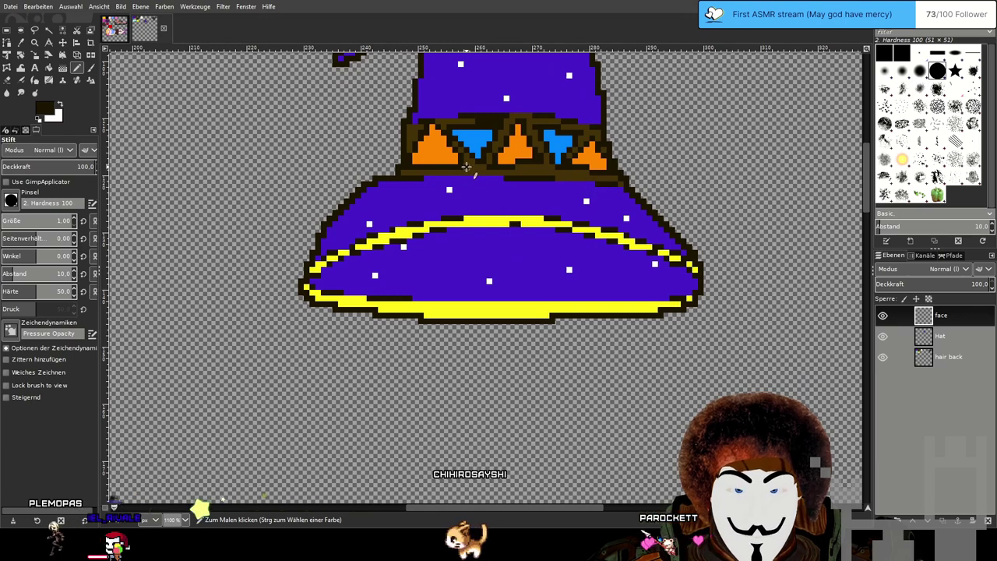
Sketch dark face lines down through the brim and curve the right side into a chin.
mouse_move(598, 183)
mouse_down()
mouse_move(598, 274)
mouse_move(561, 344)
mouse_move(513, 361)
mouse_move(473, 355)
mouse_move(438, 335)
mouse_up()
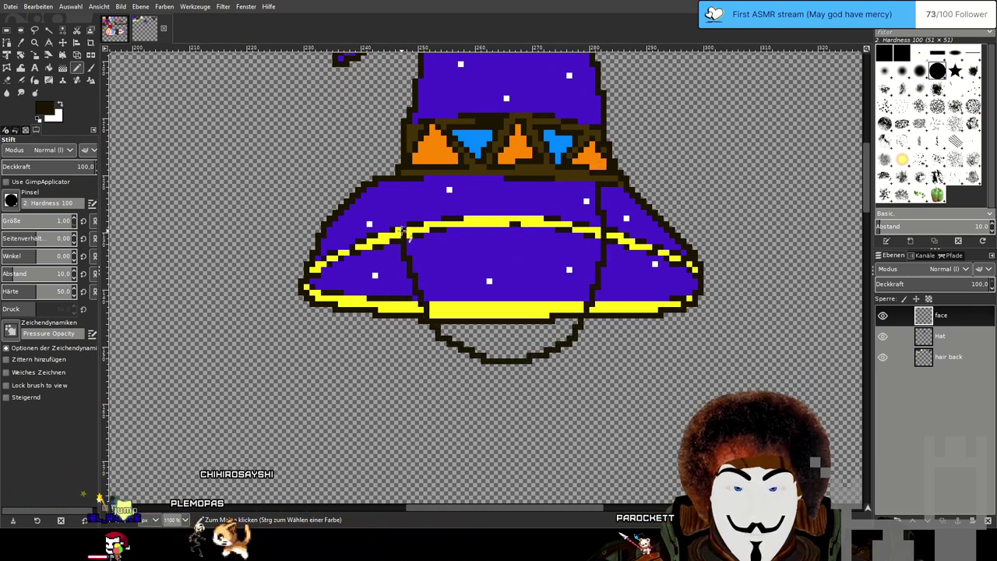
key(ctrl+z)
key(ctrl+z)
key(ctrl+z)
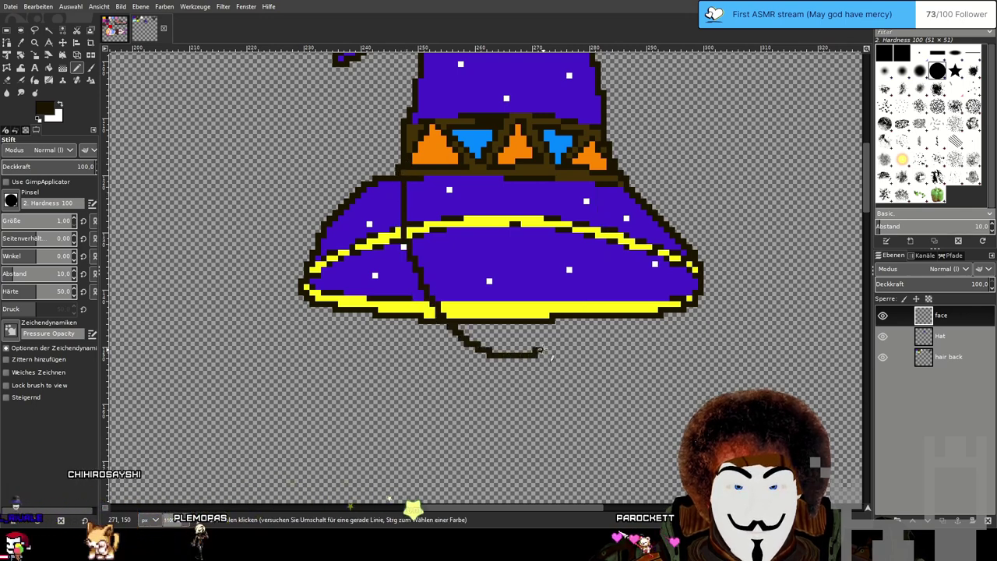
drag(538, 352, 598, 301)
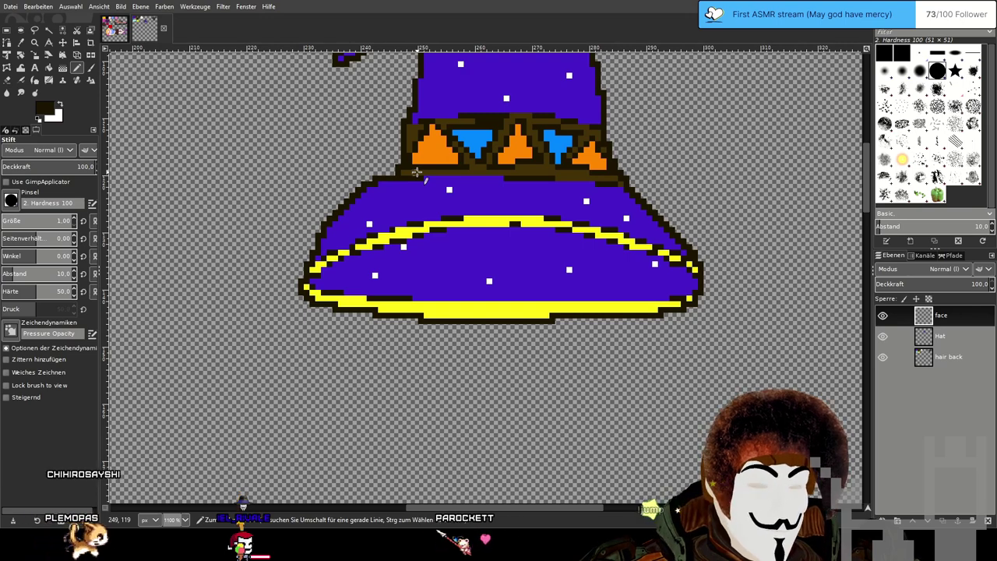
drag(404, 172, 426, 288)
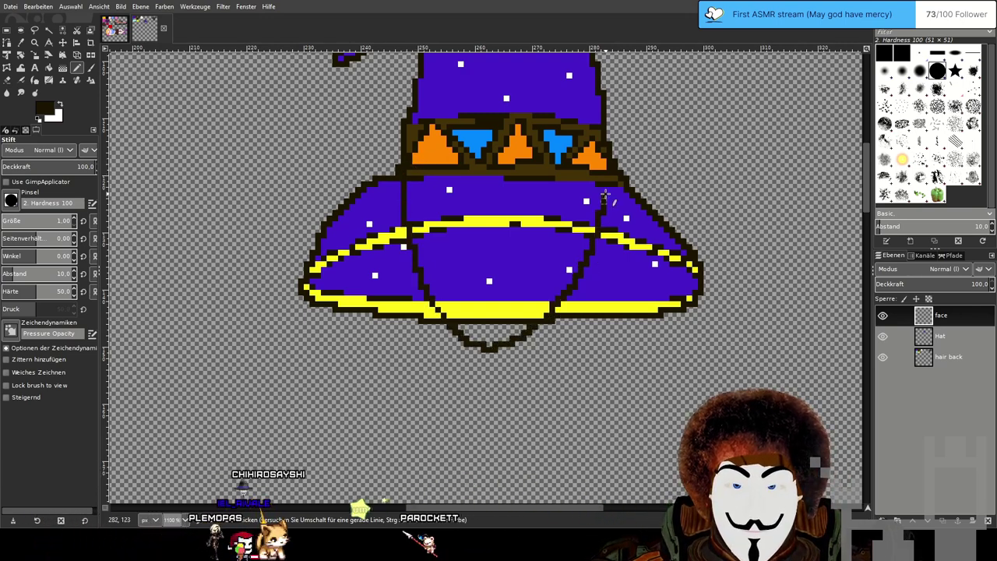
key(ctrl+z)
key(ctrl+z)
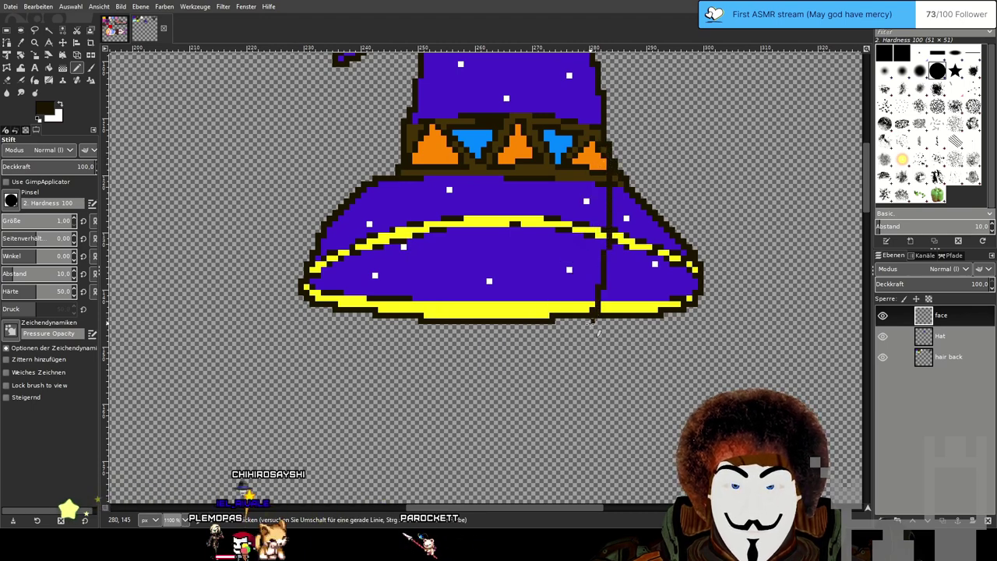
key(ctrl+z)
mouse_move(597, 196)
mouse_down()
mouse_move(571, 281)
mouse_move(543, 325)
mouse_up()
key(ctrl+z)
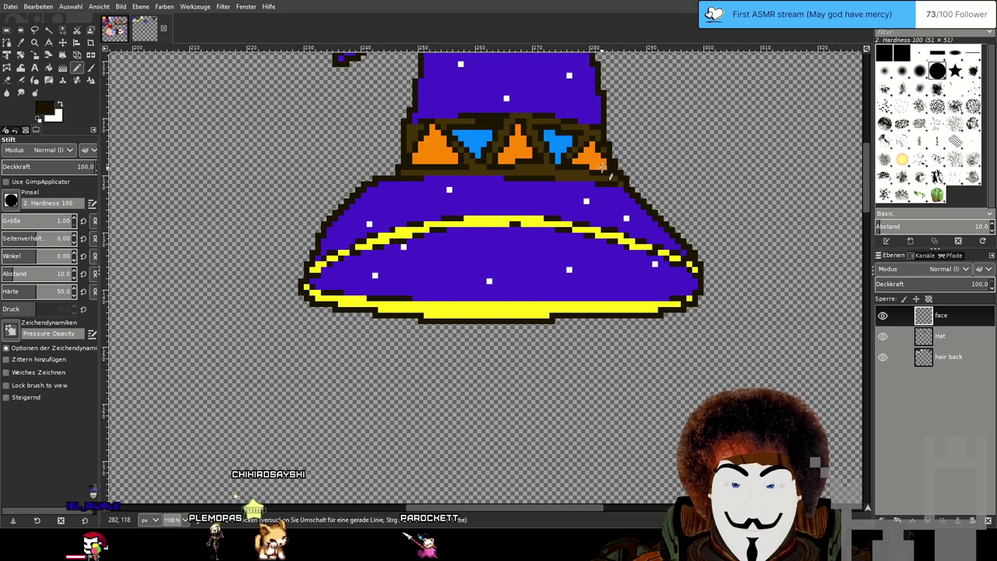
mouse_move(598, 233)
mouse_down()
mouse_move(574, 311)
mouse_move(554, 336)
mouse_move(519, 345)
mouse_move(467, 335)
mouse_up()
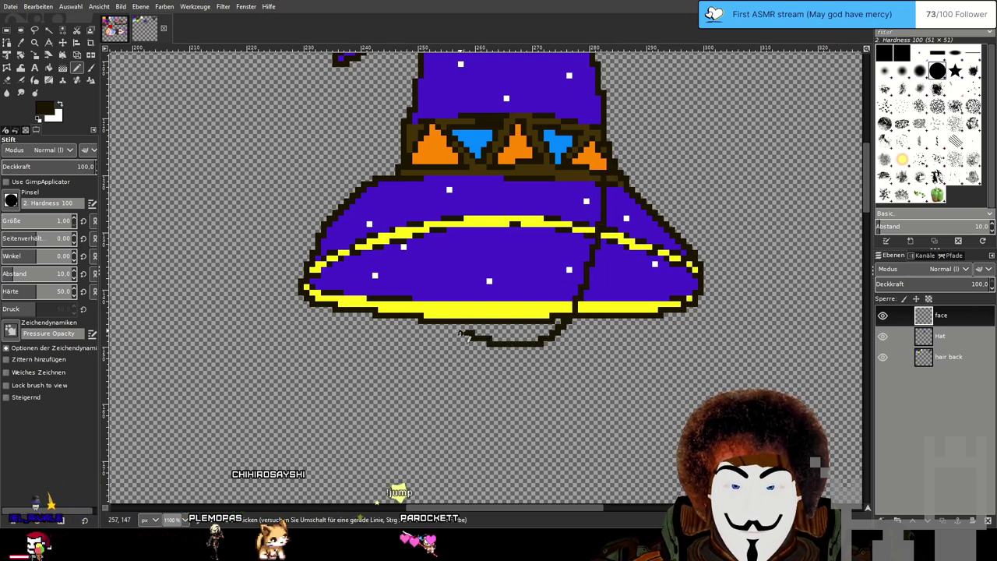
drag(420, 245, 416, 180)
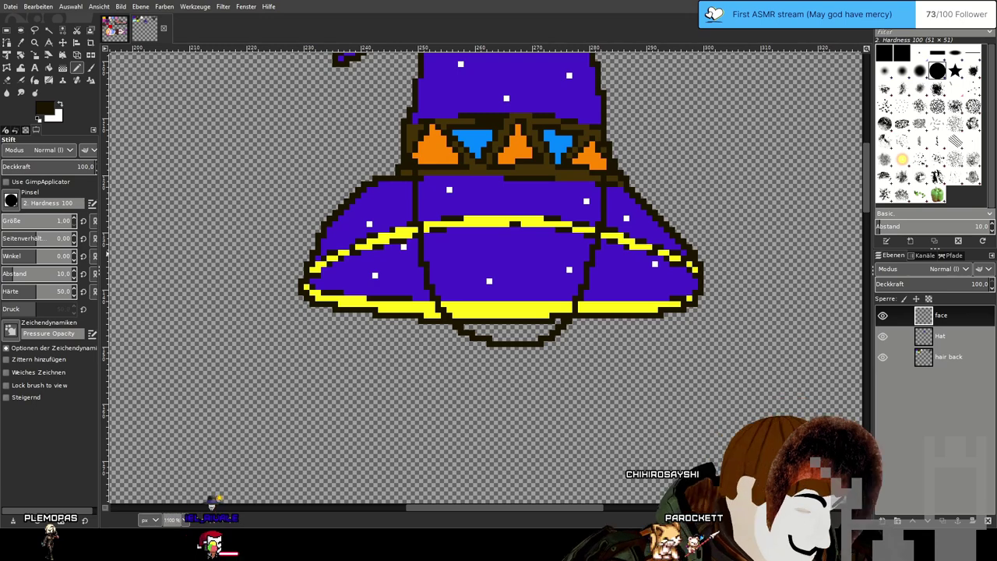
Zoom in on the brim and undo the previous face outline strokes.
scroll(484, 189, up, 2)
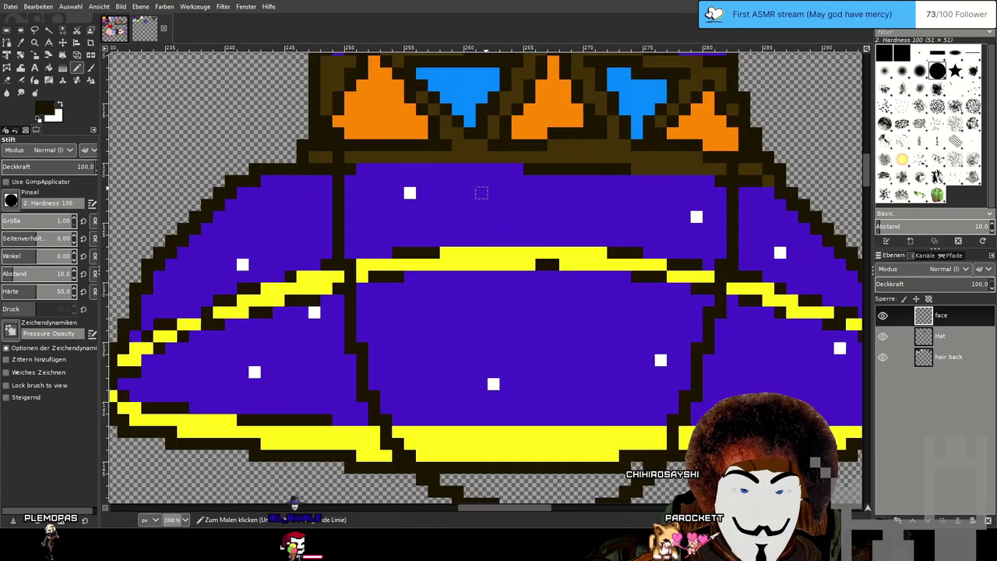
drag(505, 169, 403, 222)
scroll(400, 220, down, 1)
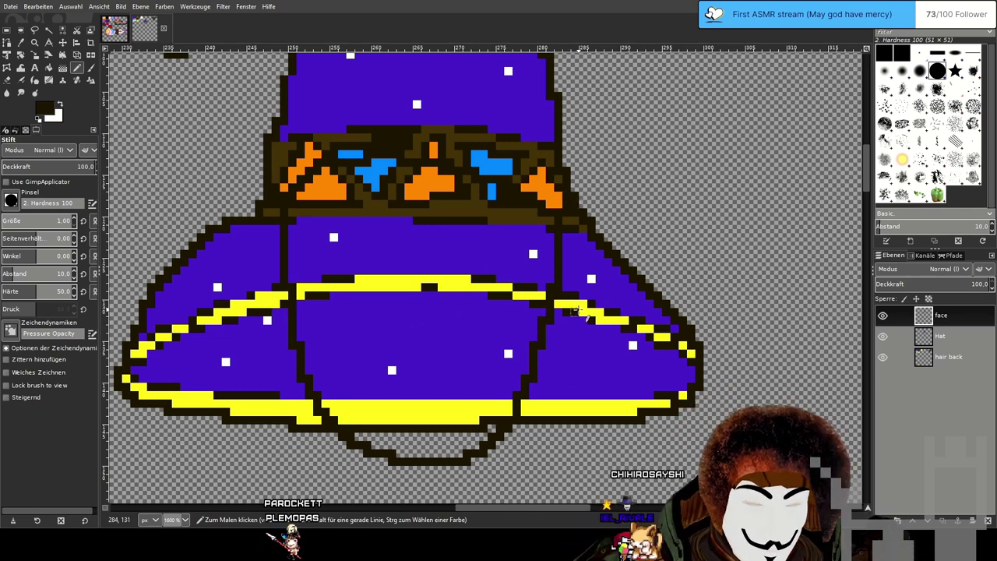
key(ctrl+z)
key(ctrl+z)
key(ctrl+z)
key(ctrl+z)
key(ctrl+z)
key(ctrl+z)
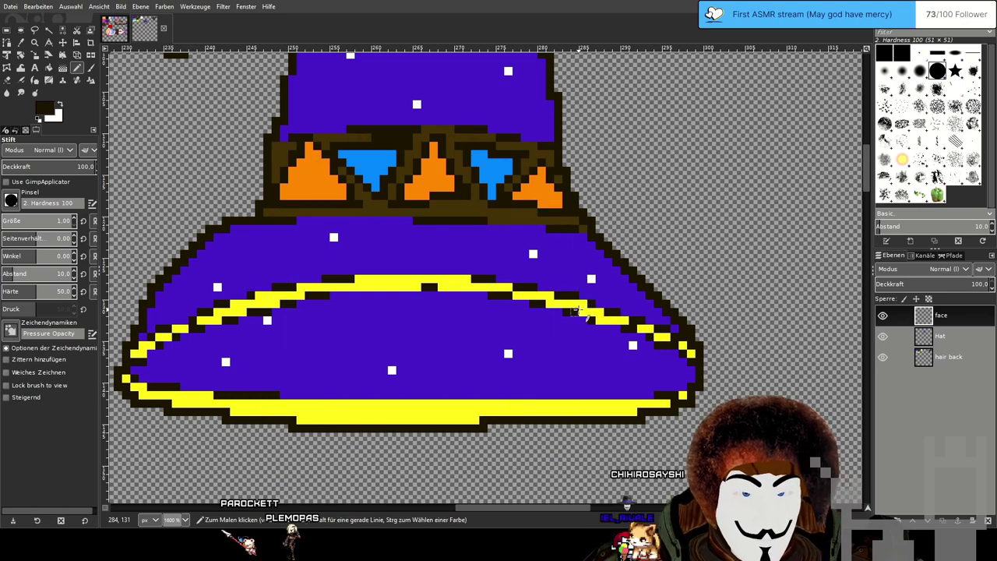
scroll(559, 311, down, 1)
scroll(550, 301, down, 3)
scroll(559, 277, up, 1)
scroll(556, 257, down, 1)
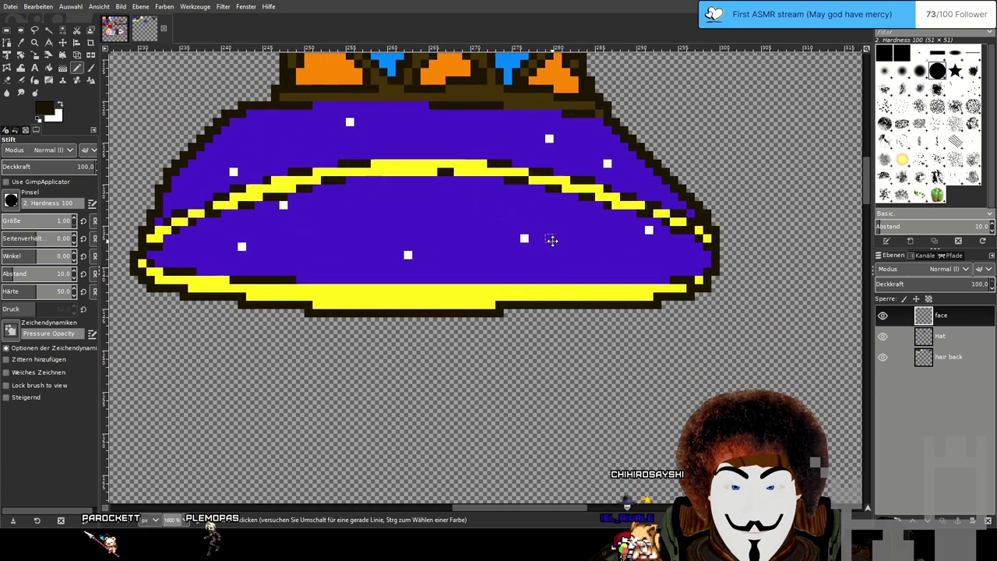
drag(552, 240, 559, 243)
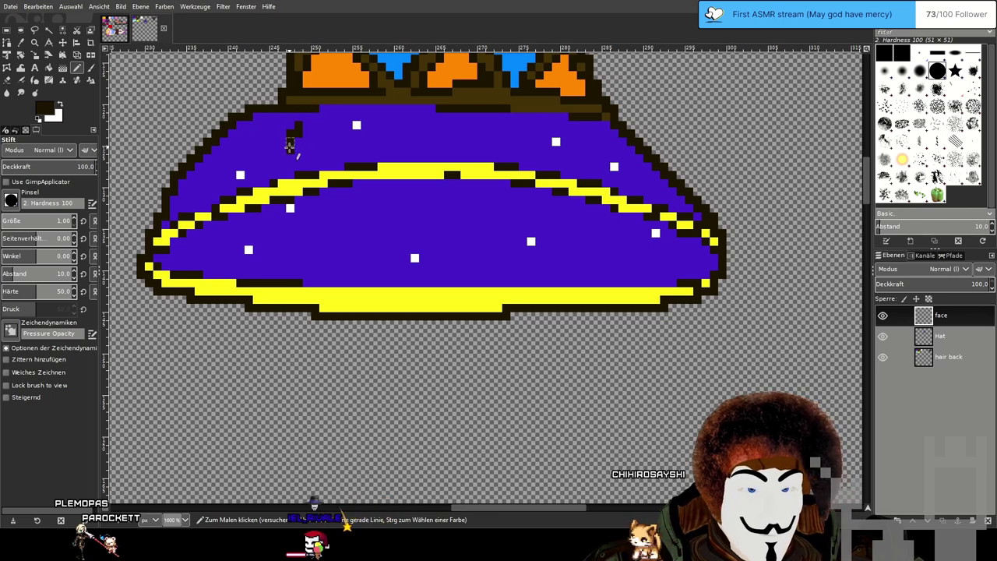
Redraw the face's left side down into the chin and the right side up to the band.
drag(288, 232, 290, 340)
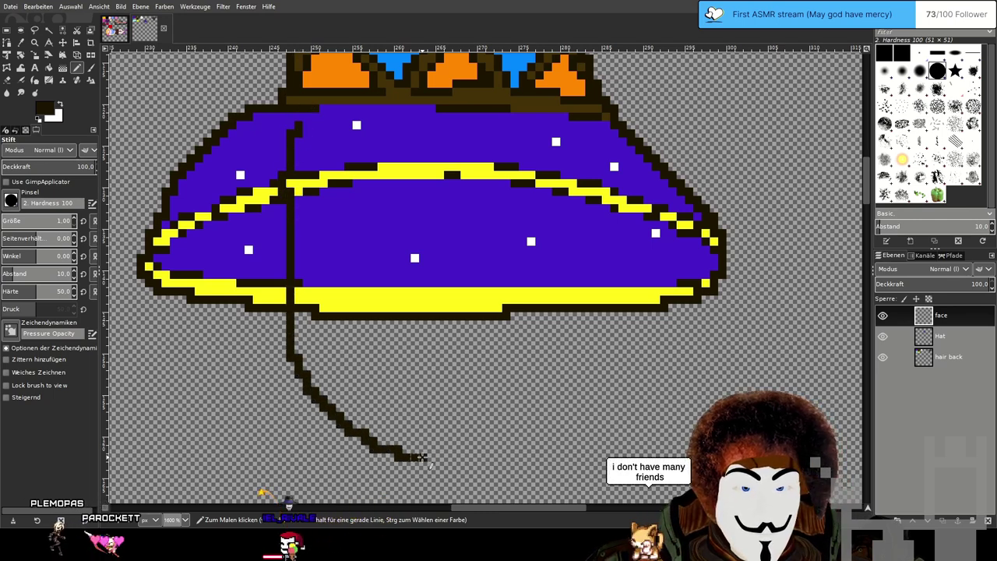
mouse_move(495, 451)
mouse_down()
mouse_move(544, 441)
mouse_move(612, 389)
mouse_up()
key(ctrl+z)
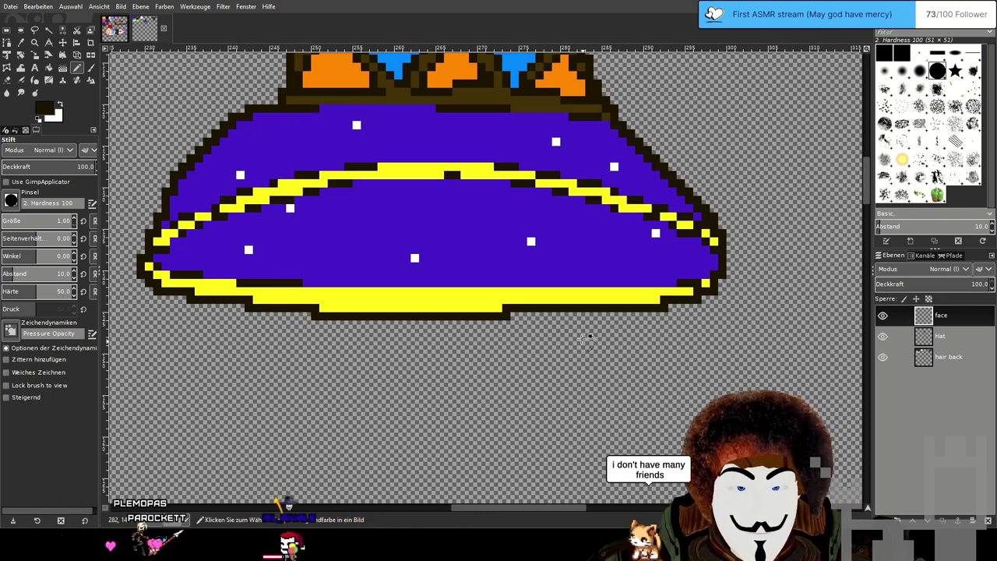
mouse_move(282, 131)
mouse_down()
mouse_move(283, 254)
mouse_move(307, 341)
mouse_move(341, 392)
mouse_move(450, 416)
mouse_up()
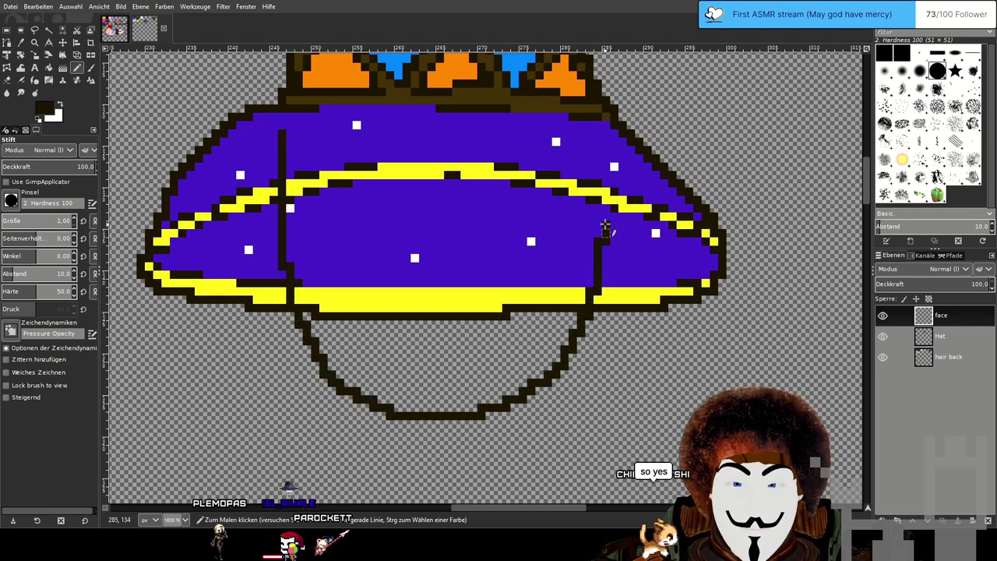
drag(604, 234, 613, 121)
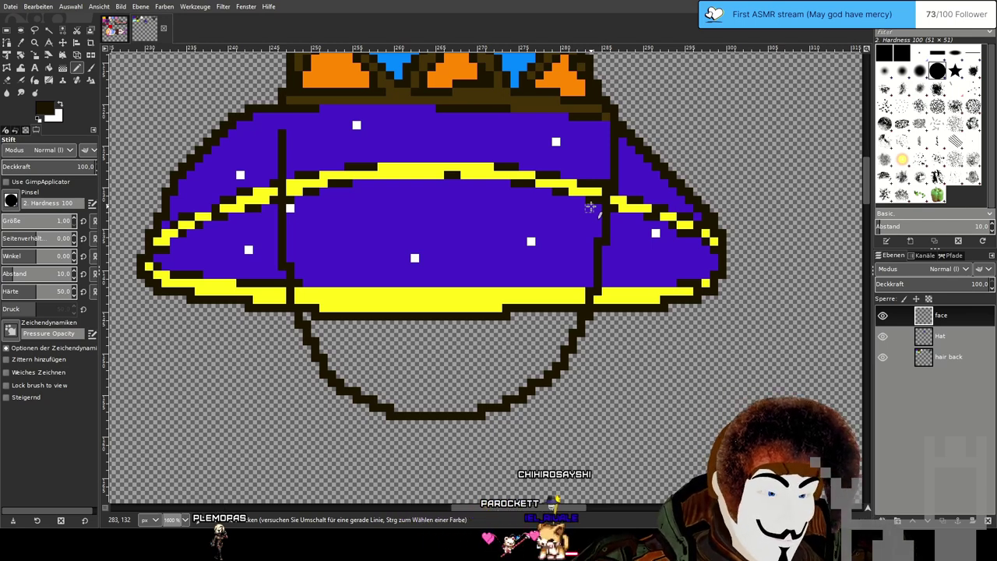
Clear the outline strokes on the face layer and switch to the Eraser.
scroll(475, 211, down, 1)
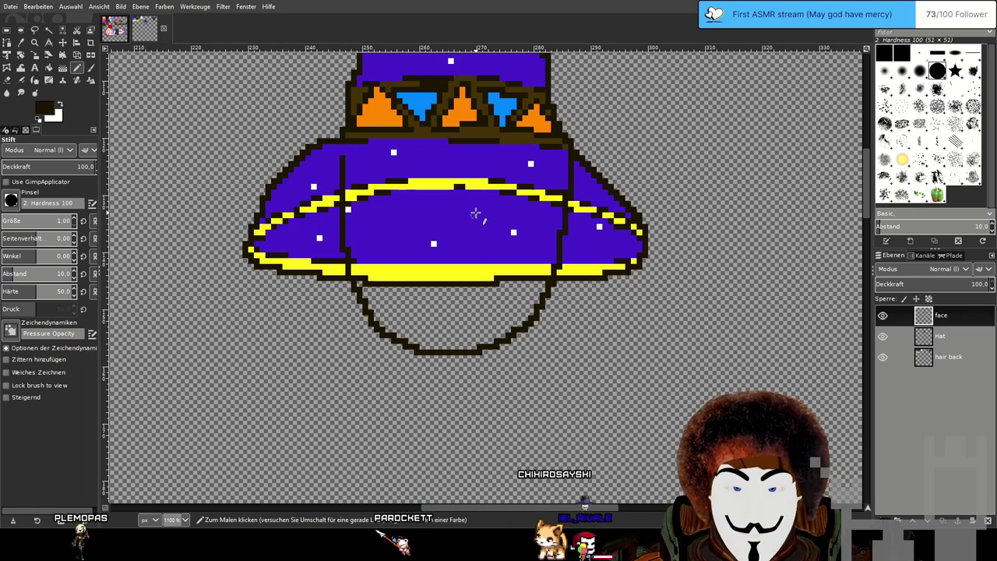
key(Delete)
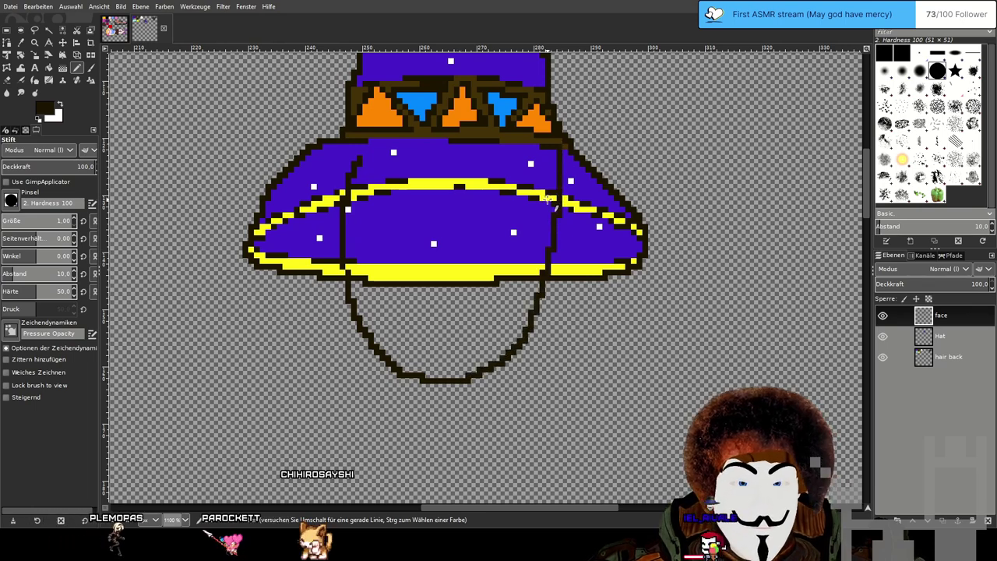
key(shift+e)
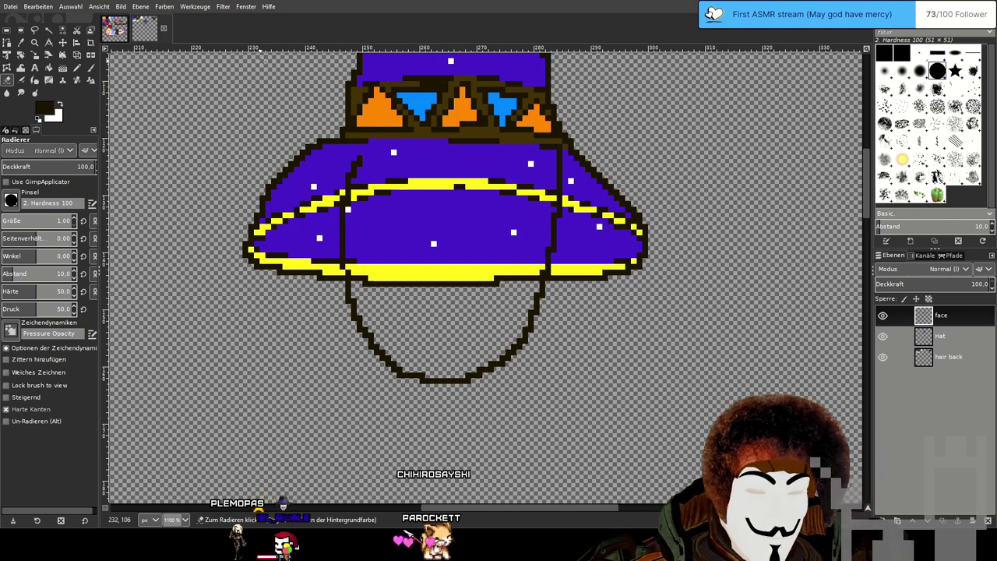
Erase the parts of both dark vertical lines that stick up above the hat's yellow band.
scroll(503, 172, up, 4)
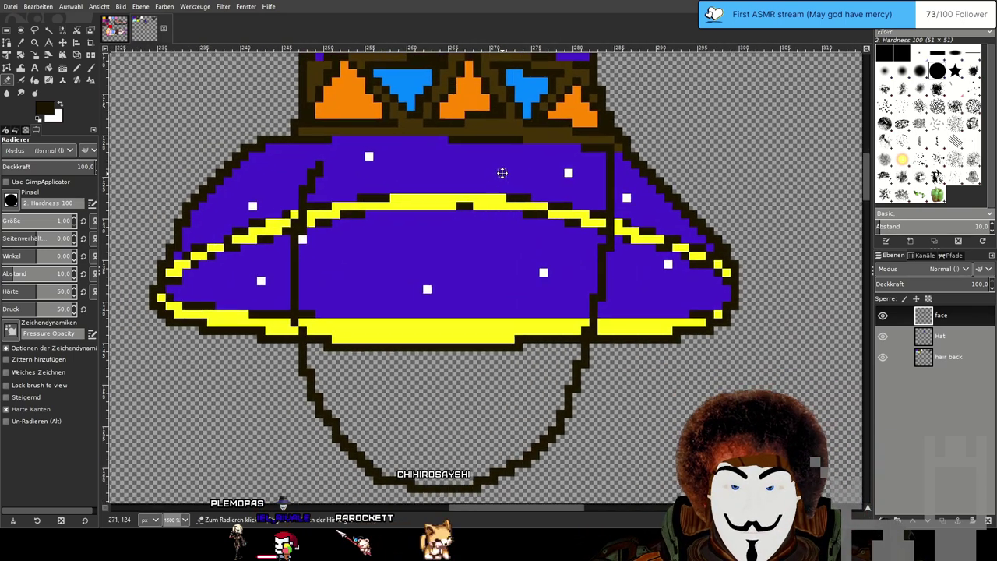
drag(502, 173, 507, 167)
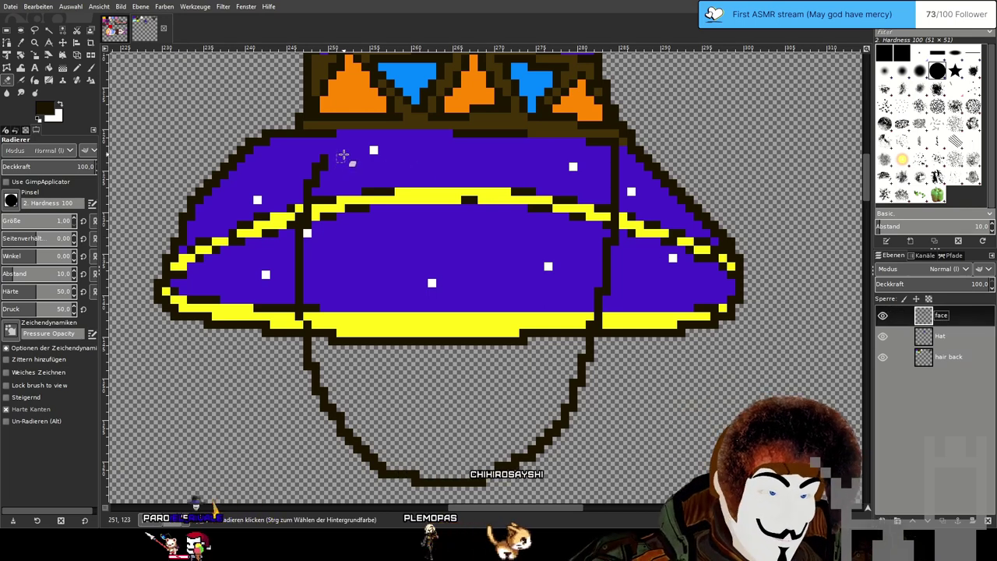
drag(327, 158, 311, 177)
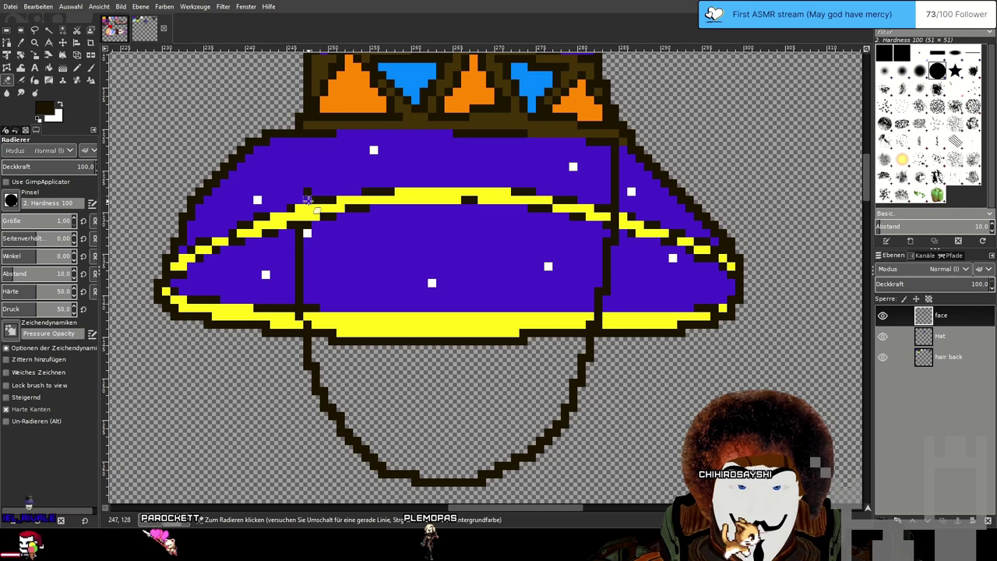
mouse_move(615, 142)
mouse_down()
mouse_move(612, 179)
mouse_move(615, 166)
mouse_move(614, 217)
mouse_up()
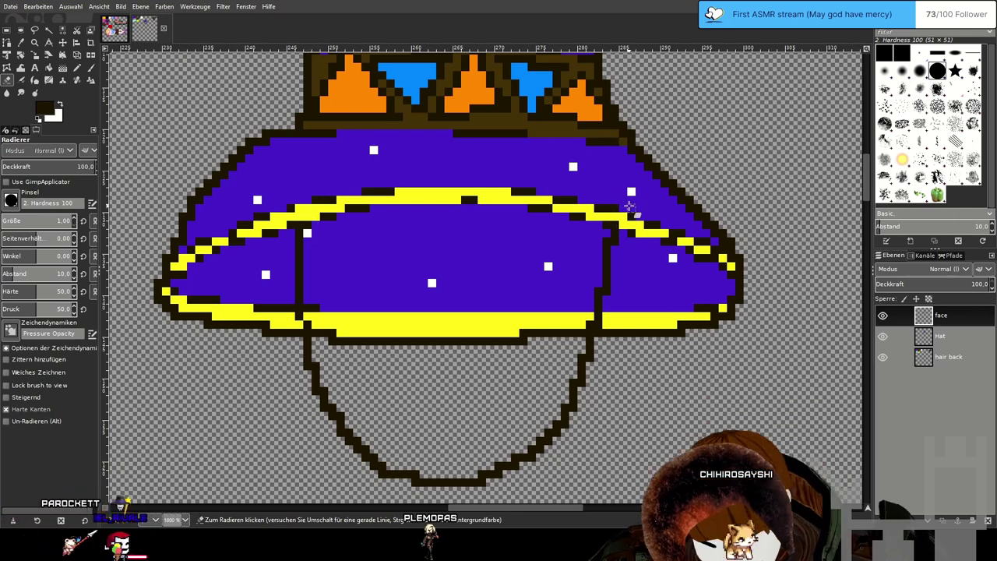
scroll(600, 183, down, 2)
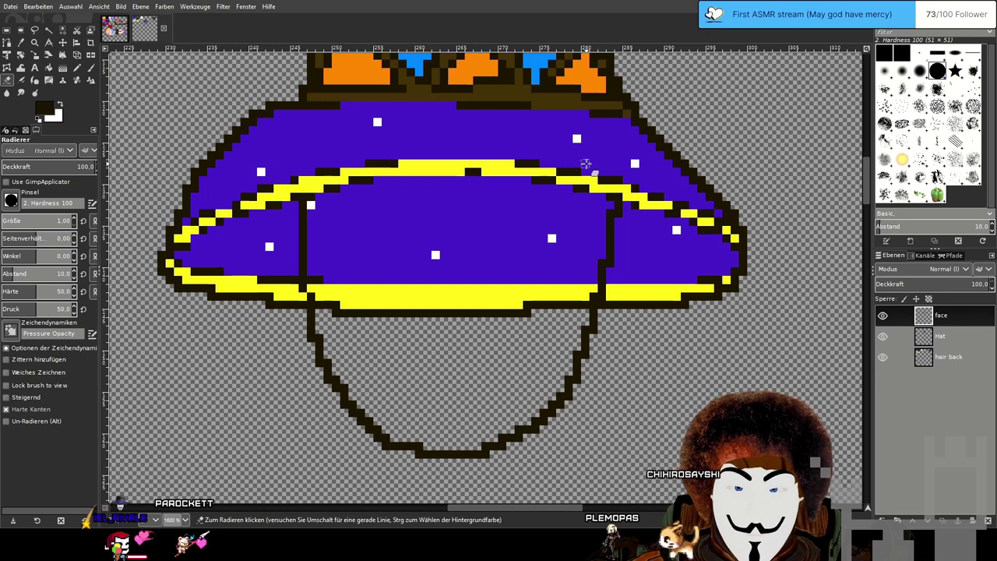
With the Pencil, add a dark pixel where the face line meets the purple brim.
key(n)
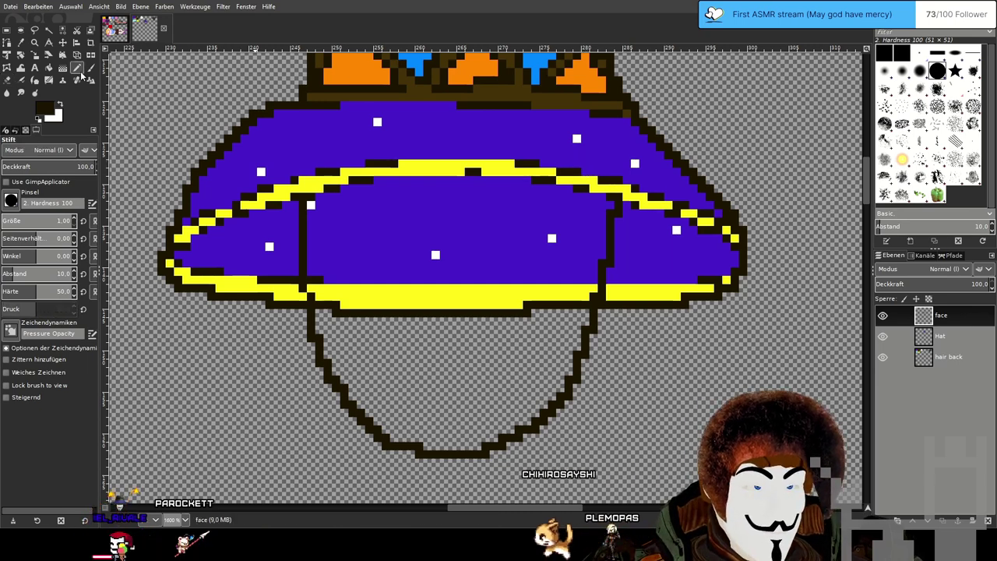
click(300, 296)
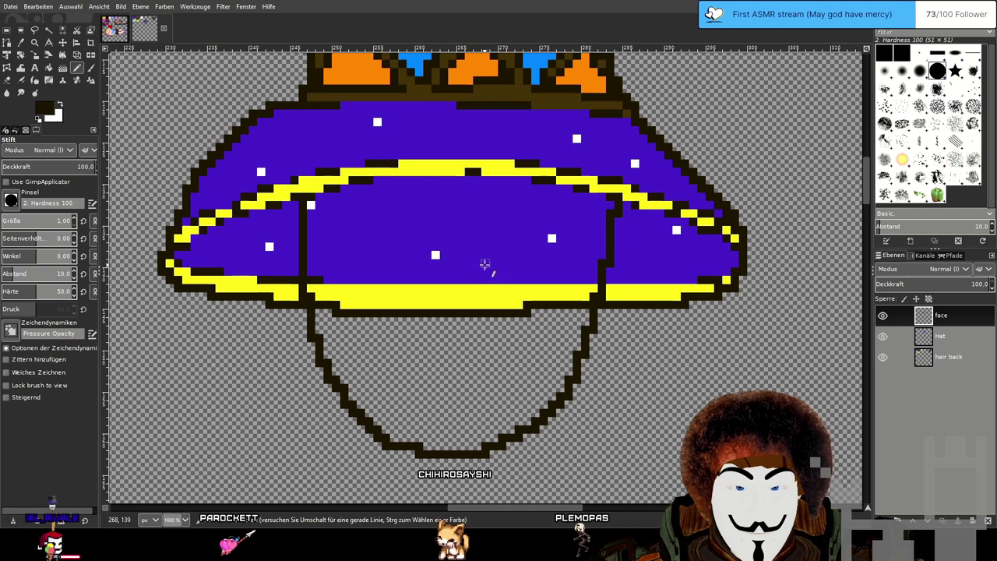
scroll(485, 264, down, 1)
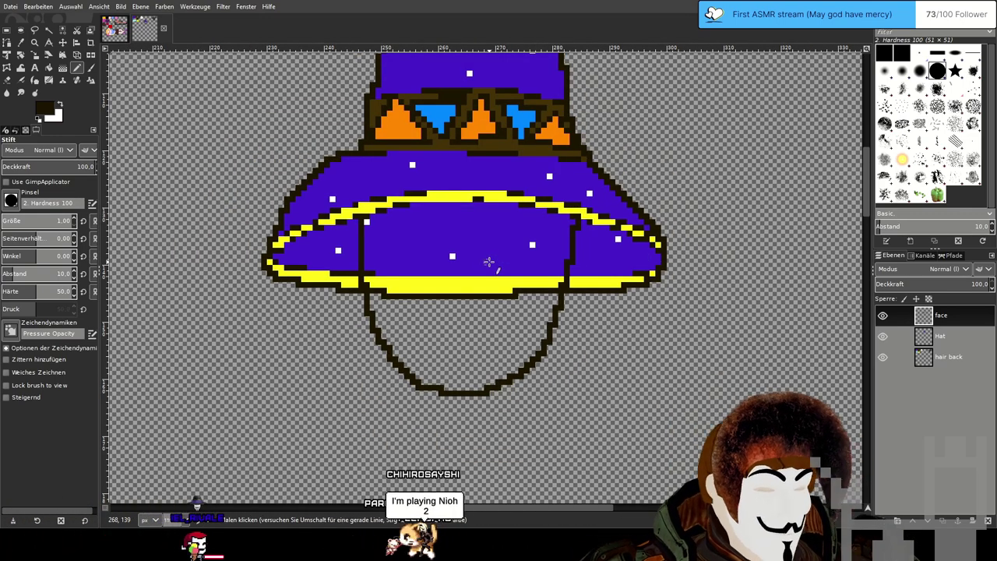
scroll(485, 238, up, 2)
scroll(545, 190, down, 1)
Draw a black U-shaped eye stroke on the brim just below the yellow band.
scroll(506, 208, down, 1)
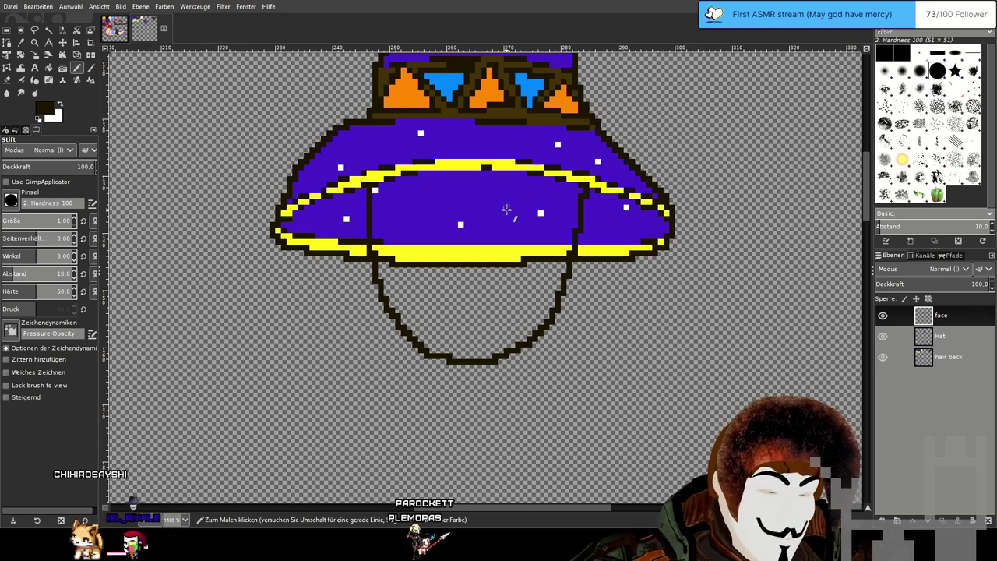
scroll(506, 209, up, 1)
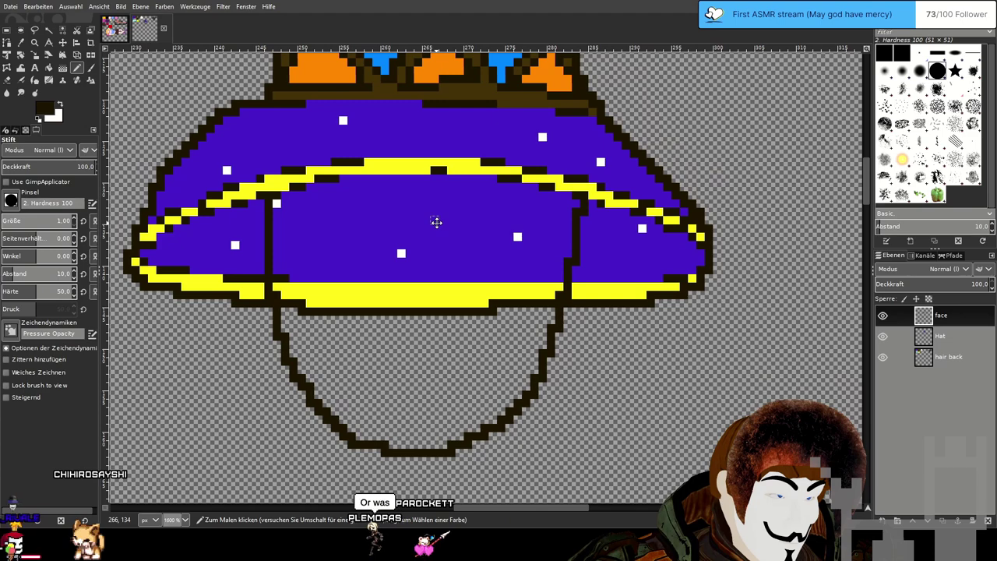
mouse_move(436, 222)
mouse_down()
mouse_move(446, 264)
mouse_move(478, 198)
mouse_up()
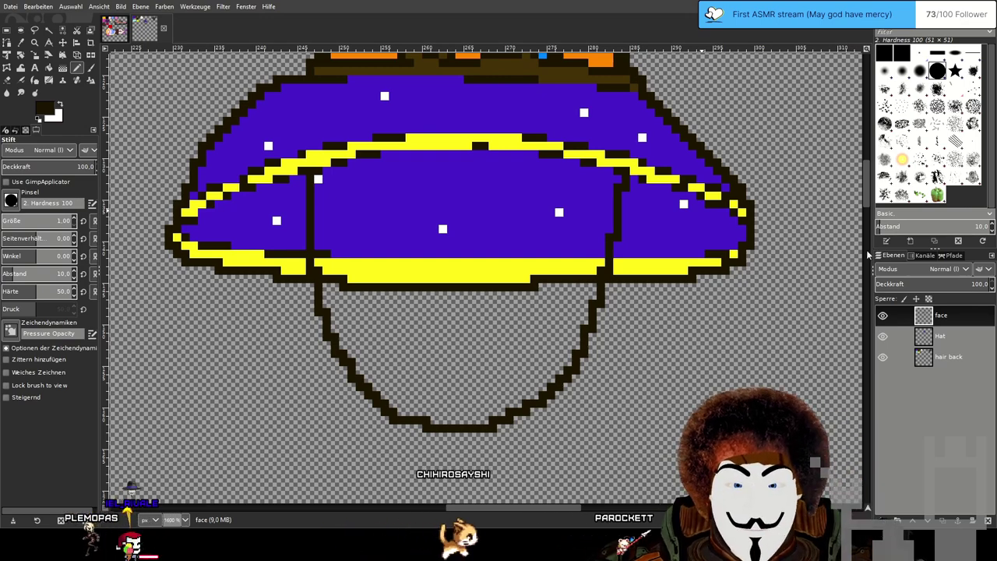
scroll(342, 162, up, 1)
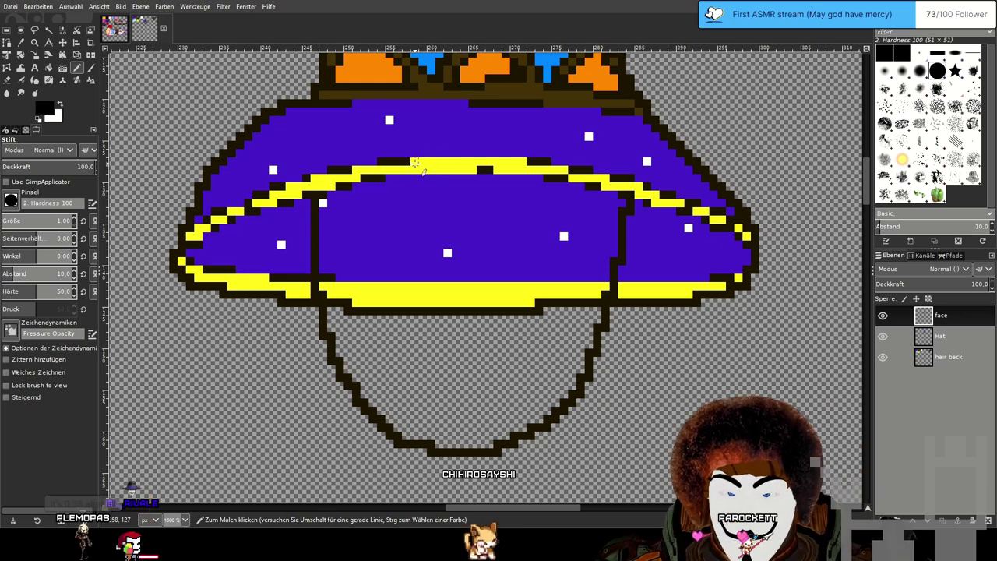
mouse_move(385, 185)
mouse_down()
mouse_move(385, 247)
mouse_move(417, 253)
mouse_move(448, 195)
mouse_up()
Undo the U stroke and draw two tall black oval eye outlines side by side under the band.
key(ctrl+z)
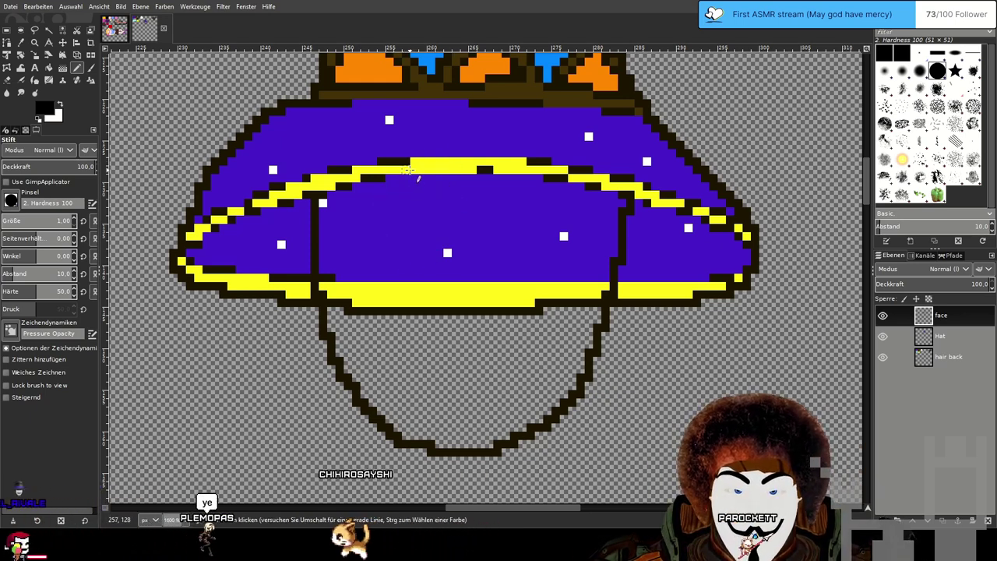
mouse_move(405, 165)
mouse_down()
mouse_move(374, 194)
mouse_move(365, 223)
mouse_move(370, 253)
mouse_move(396, 278)
mouse_move(432, 262)
mouse_move(446, 235)
mouse_move(440, 176)
mouse_move(405, 162)
mouse_up()
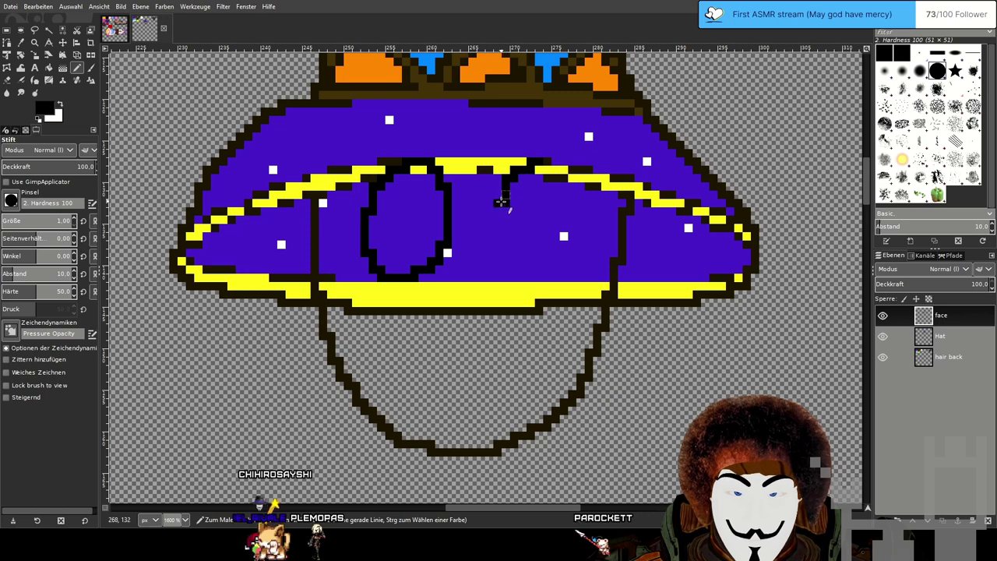
drag(503, 198, 505, 250)
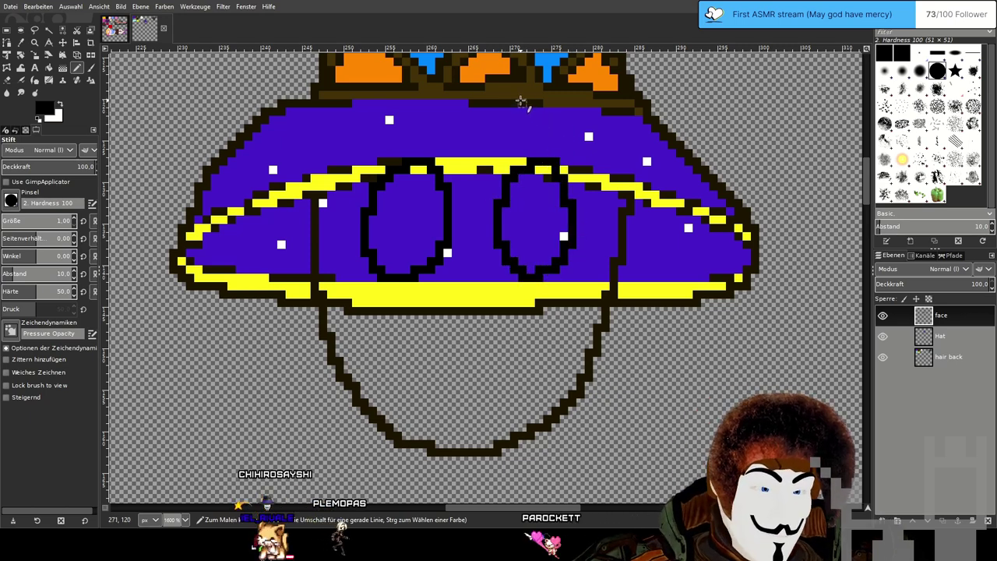
scroll(462, 211, up, 1)
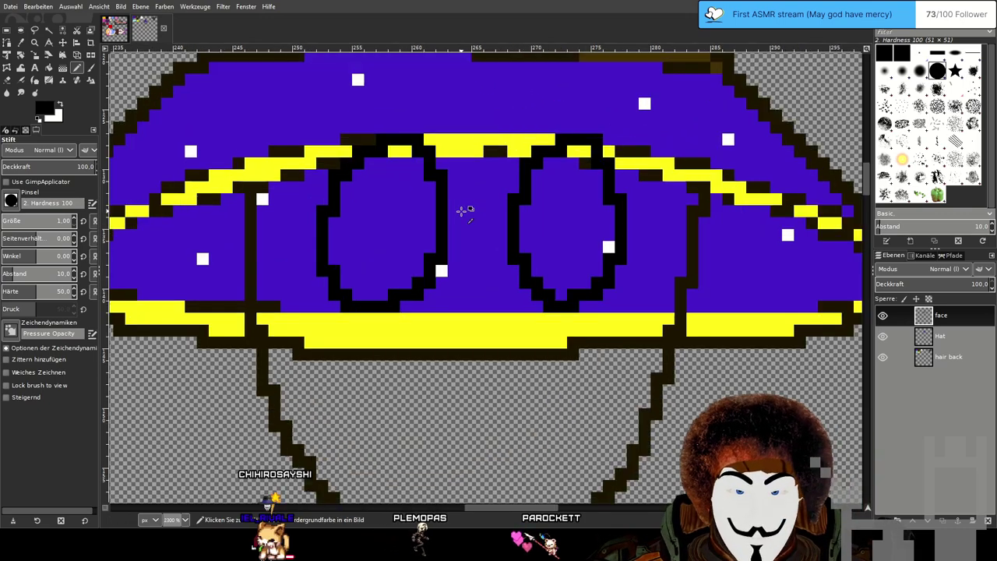
scroll(462, 211, down, 1)
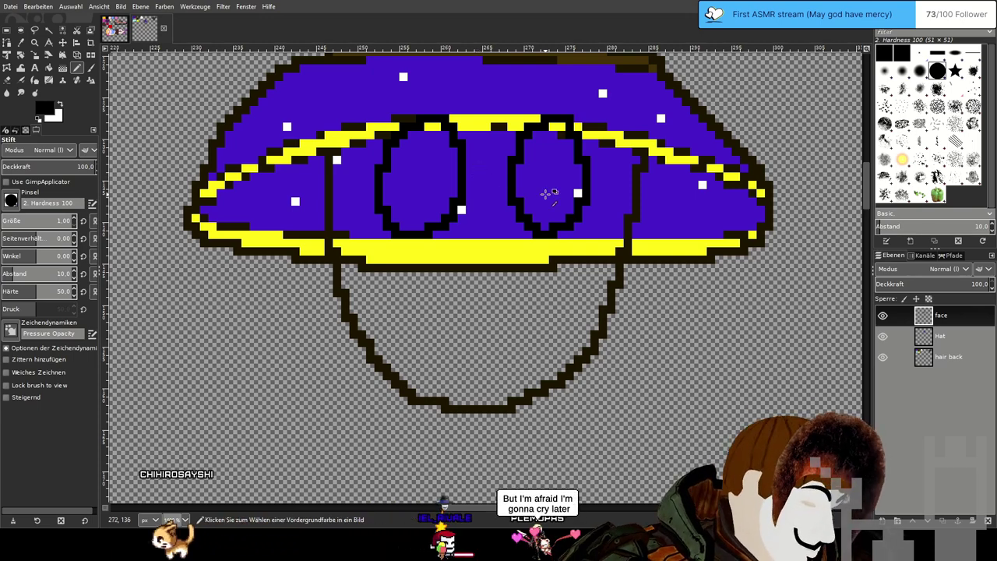
scroll(535, 187, up, 2)
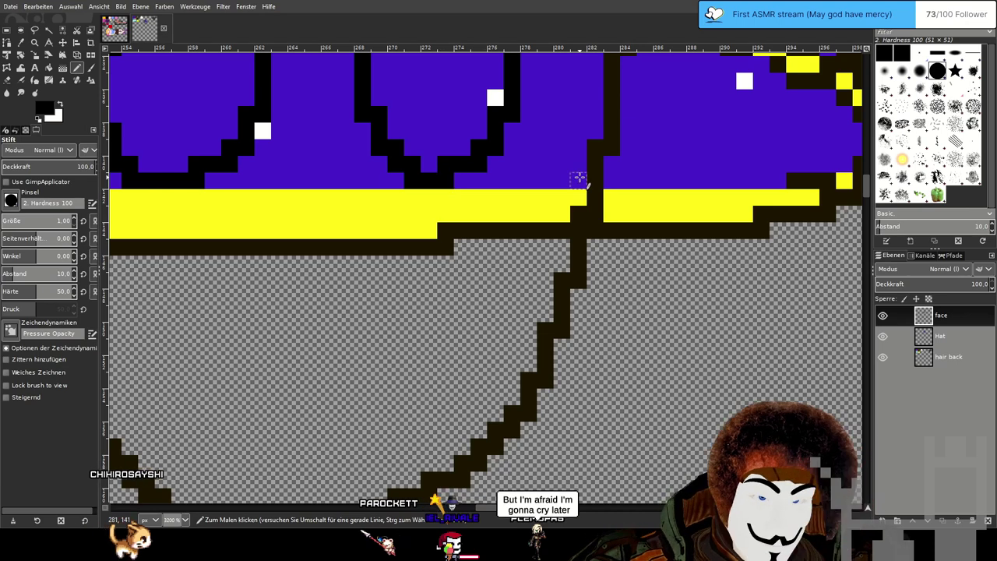
Carry the left and right dark face outlines across the yellow band, then zoom in on the face.
mouse_move(592, 191)
mouse_down()
mouse_move(541, 199)
mouse_move(507, 230)
mouse_move(430, 180)
mouse_up()
scroll(443, 231, left, 3)
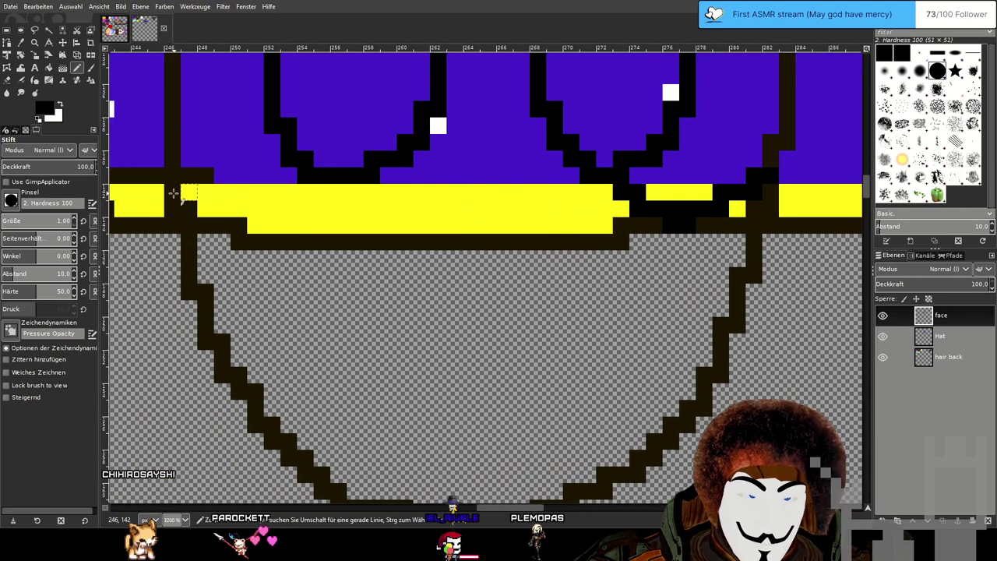
mouse_move(204, 207)
mouse_down()
mouse_move(256, 232)
mouse_move(314, 186)
mouse_up()
scroll(321, 182, down, 3)
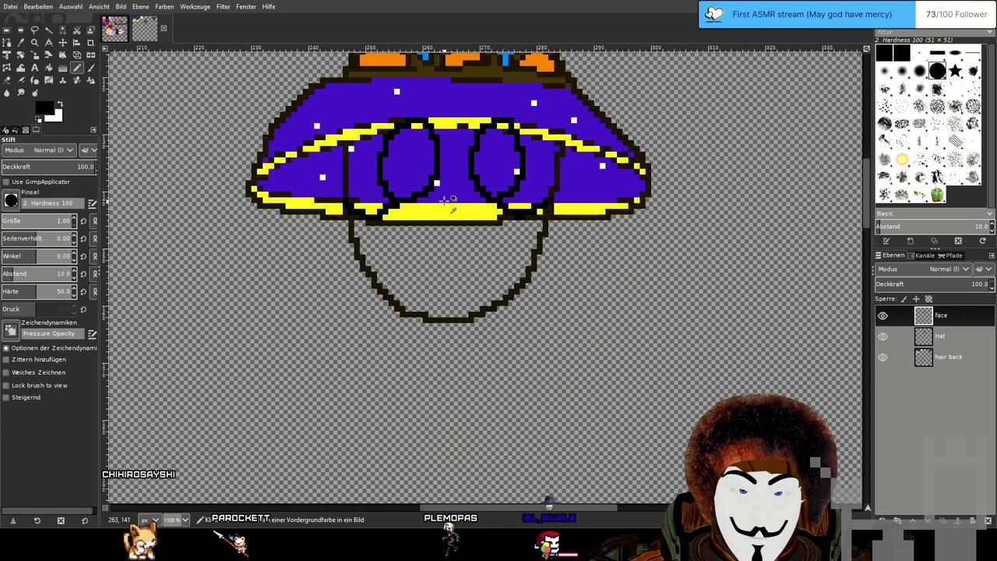
scroll(444, 201, up, 2)
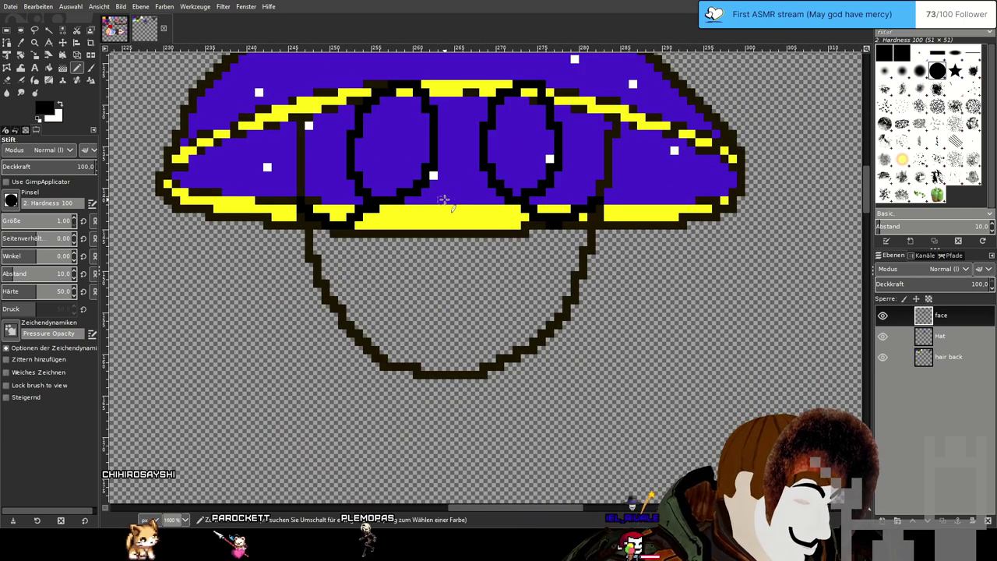
scroll(444, 200, up, 3)
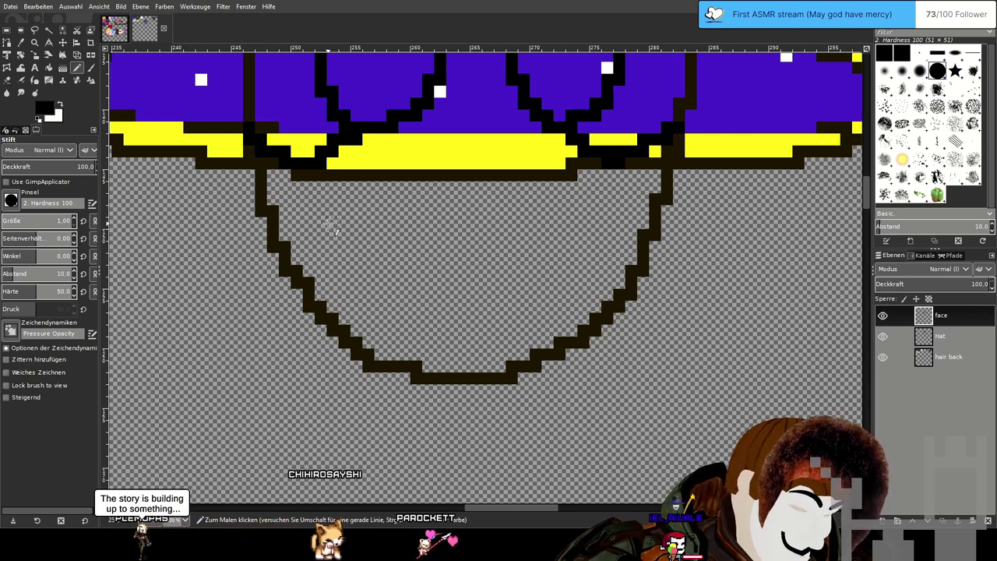
drag(370, 208, 358, 235)
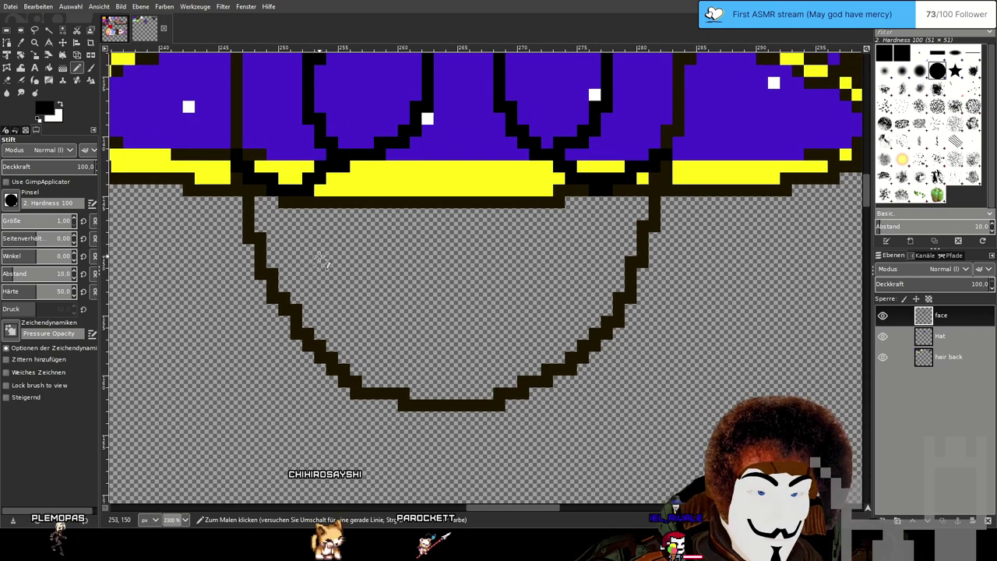
mouse_move(471, 309)
mouse_down()
mouse_move(545, 296)
mouse_move(581, 262)
mouse_move(550, 309)
mouse_move(502, 343)
mouse_move(444, 343)
mouse_move(366, 307)
mouse_move(327, 265)
mouse_up()
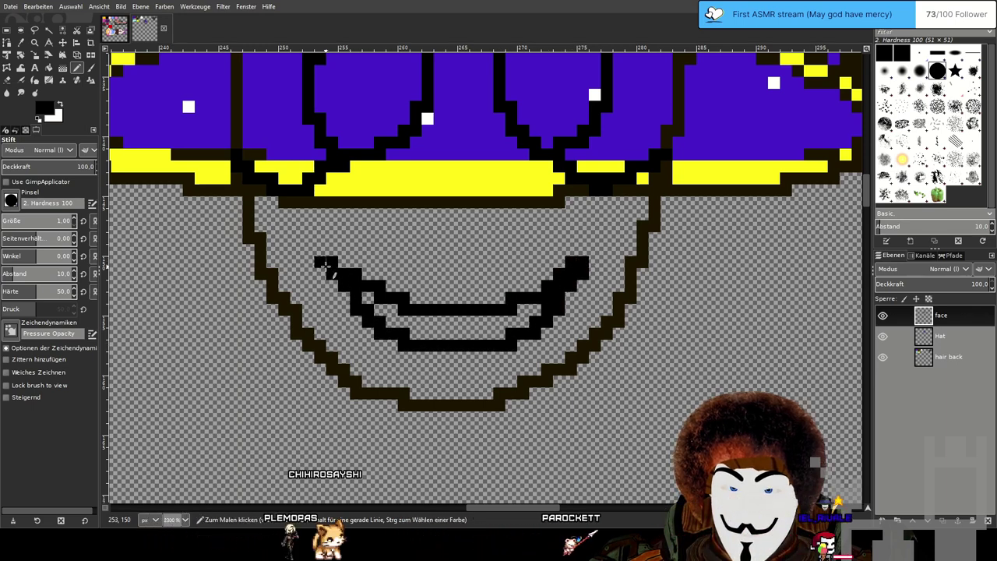
drag(595, 238, 548, 250)
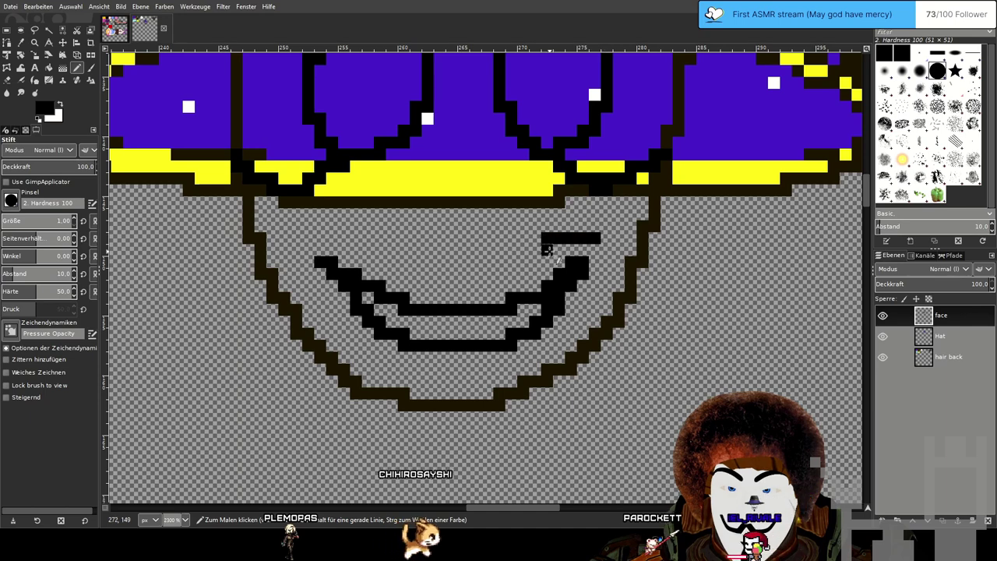
key(ctrl+z)
mouse_move(598, 226)
mouse_down()
mouse_move(562, 258)
mouse_move(596, 274)
mouse_move(619, 262)
mouse_move(590, 226)
mouse_up()
key(ctrl+z)
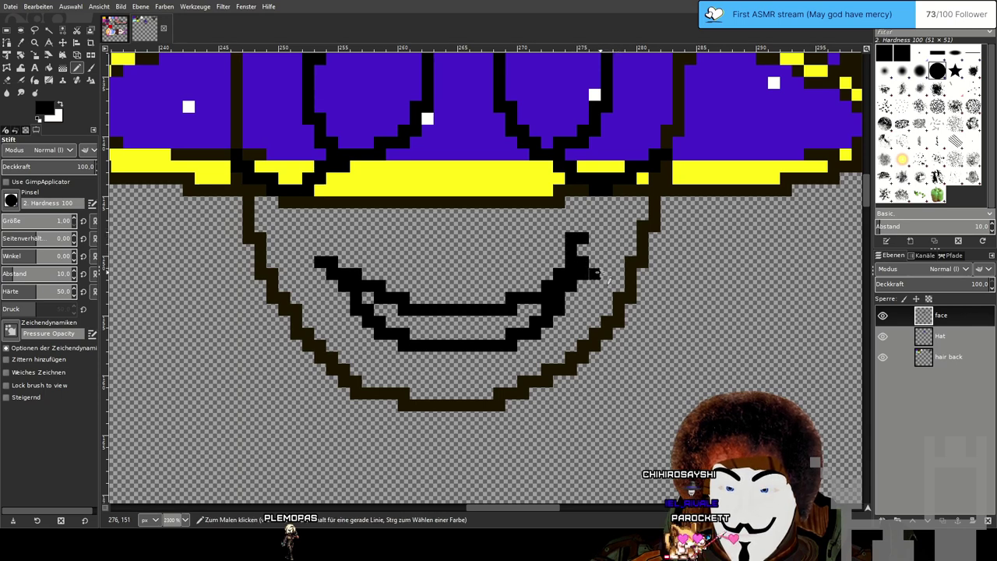
scroll(475, 272, left, 1)
mouse_move(377, 239)
mouse_down()
mouse_move(340, 262)
mouse_move(364, 286)
mouse_move(381, 264)
mouse_move(349, 263)
mouse_up()
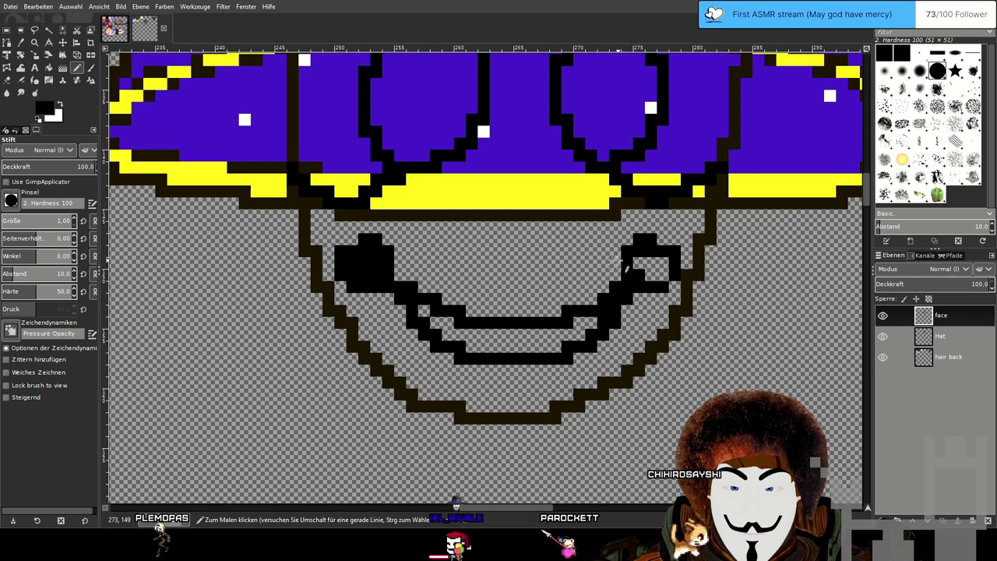
drag(632, 265, 662, 257)
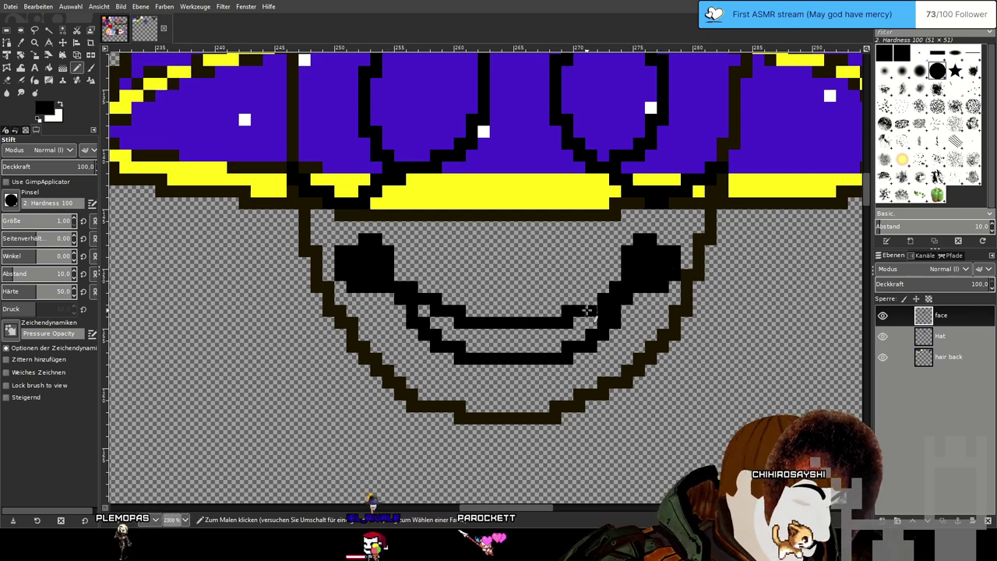
mouse_move(424, 313)
mouse_down()
mouse_move(484, 334)
mouse_move(602, 322)
mouse_move(493, 345)
mouse_up()
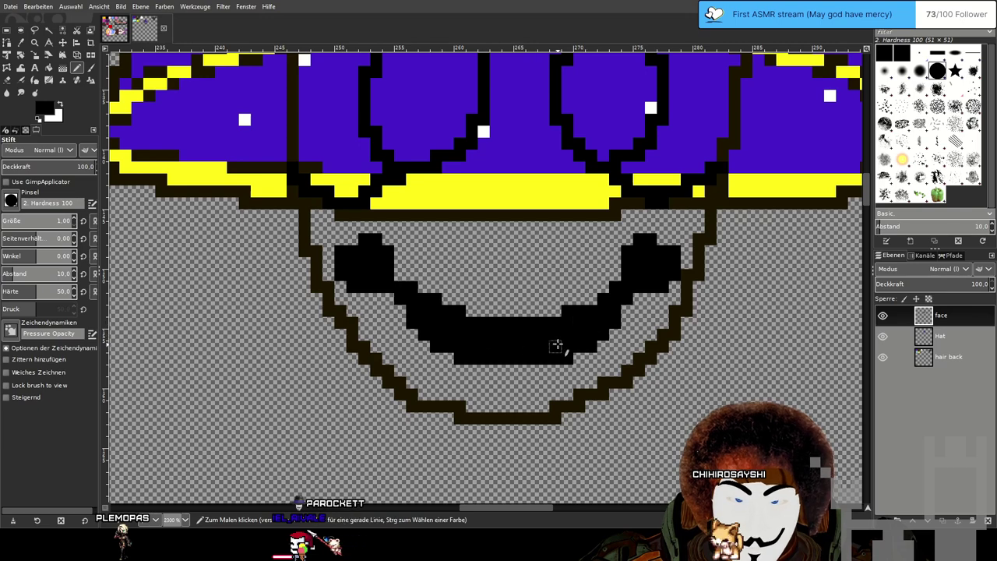
scroll(589, 231, down, 2)
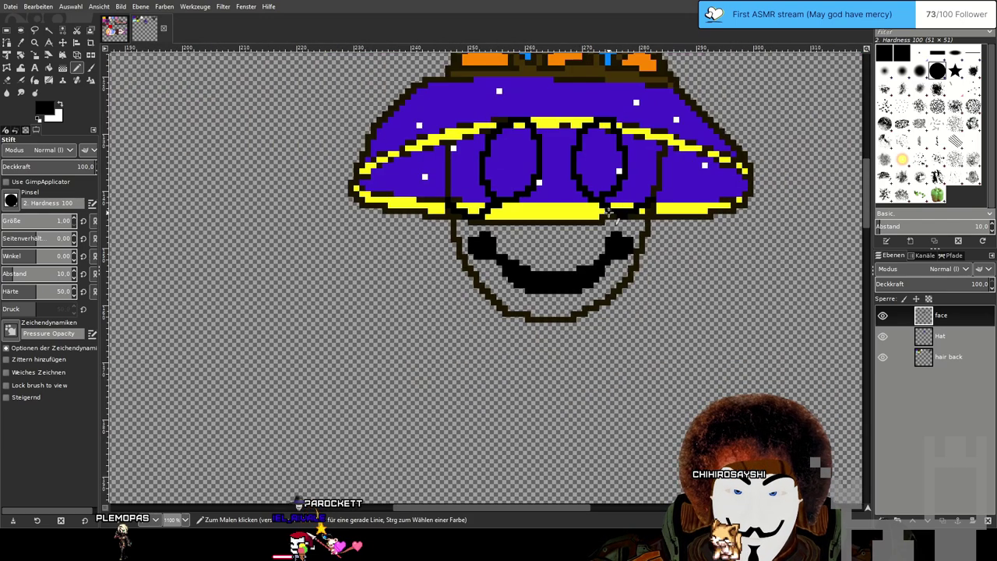
scroll(608, 208, down, 1)
scroll(576, 284, up, 1)
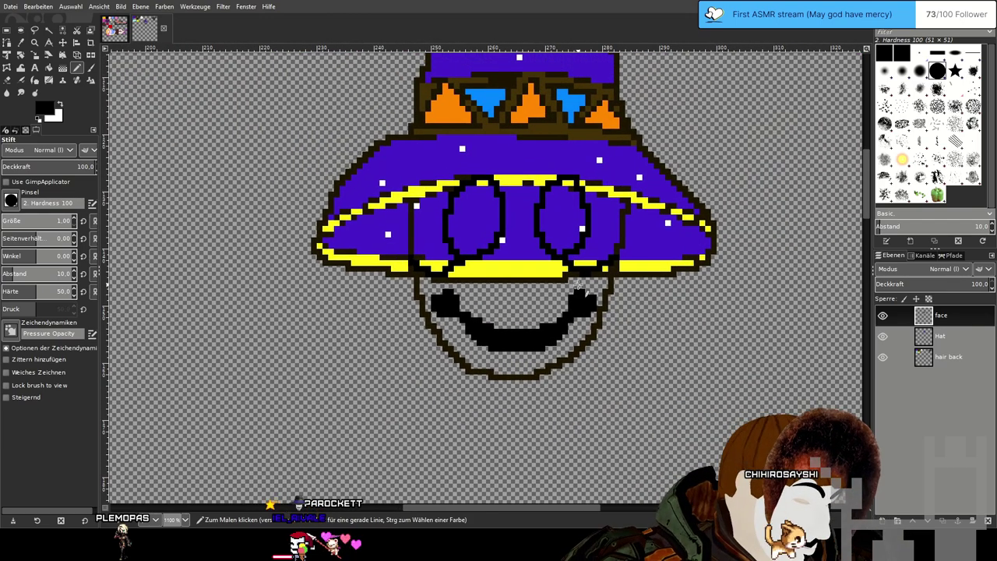
scroll(524, 261, up, 2)
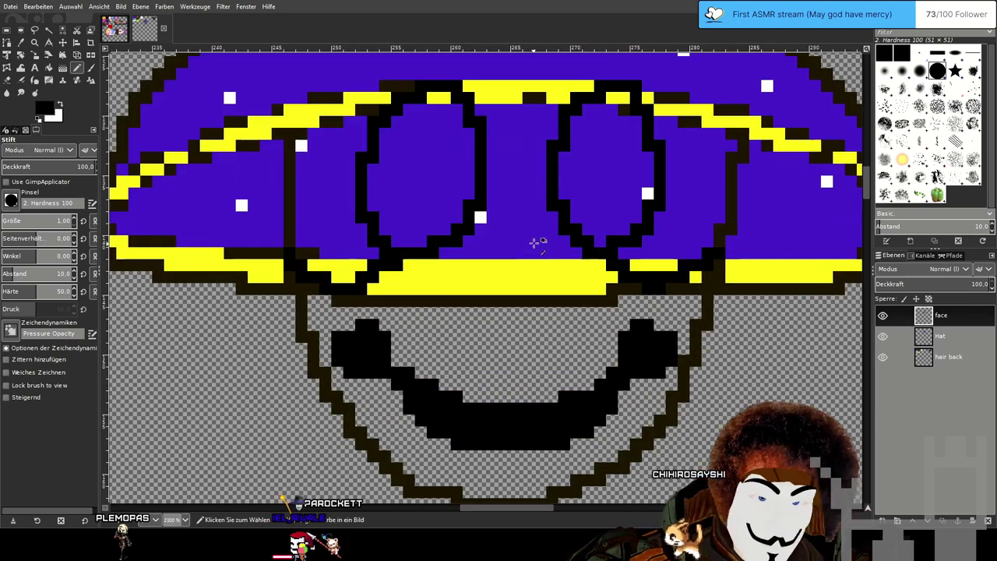
Bucket-fill the left and right oval eye outlines solid black, then return to the Pencil.
click(47, 68)
click(434, 174)
click(600, 181)
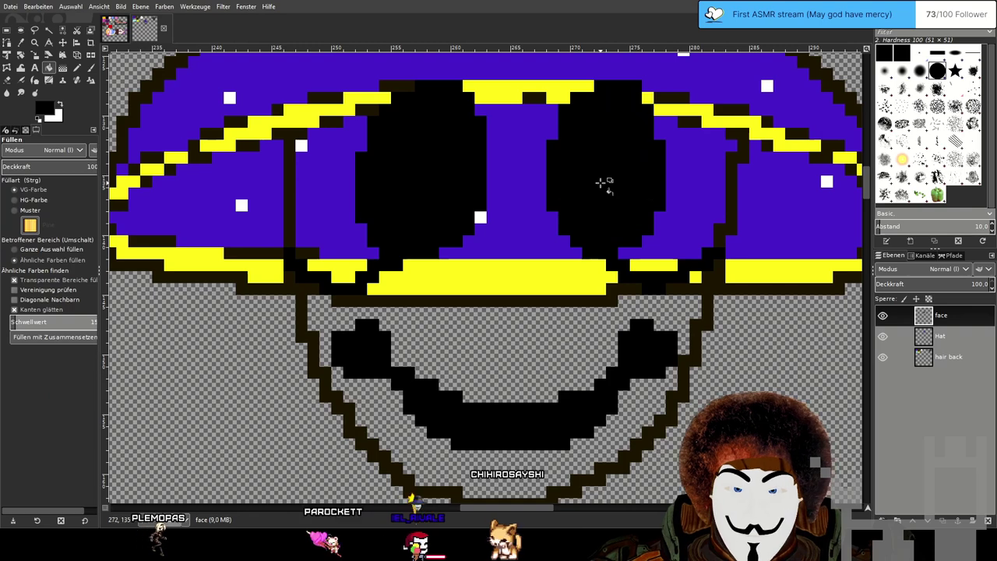
scroll(623, 218, down, 6)
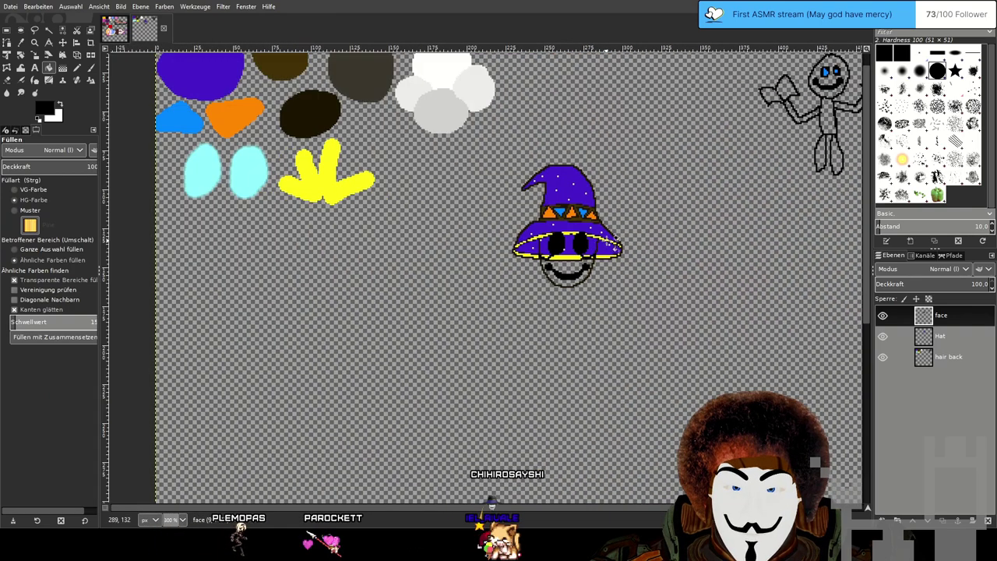
drag(645, 202, 545, 207)
scroll(458, 214, up, 4)
scroll(463, 218, down, 3)
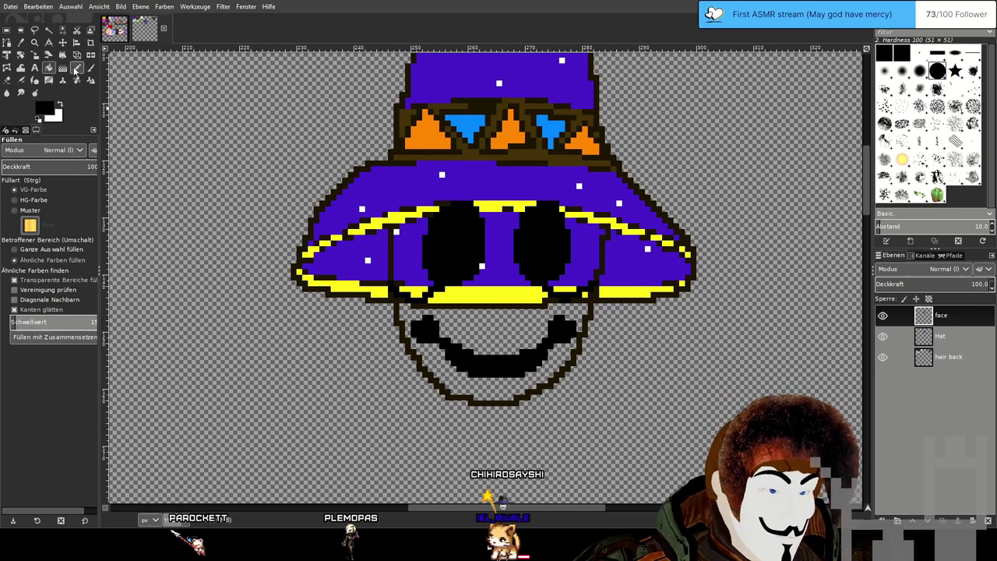
click(76, 68)
drag(411, 312, 401, 281)
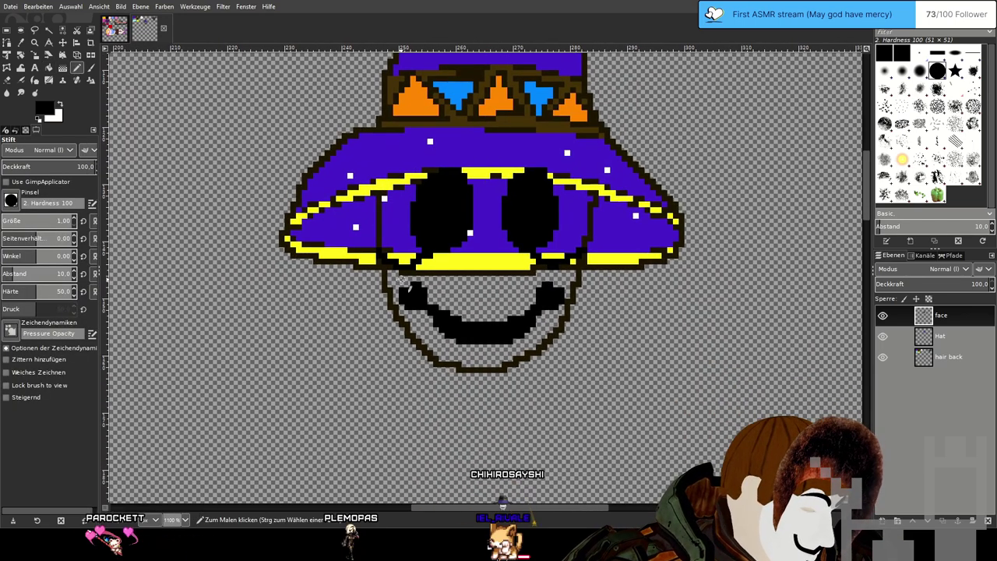
scroll(408, 282, up, 4)
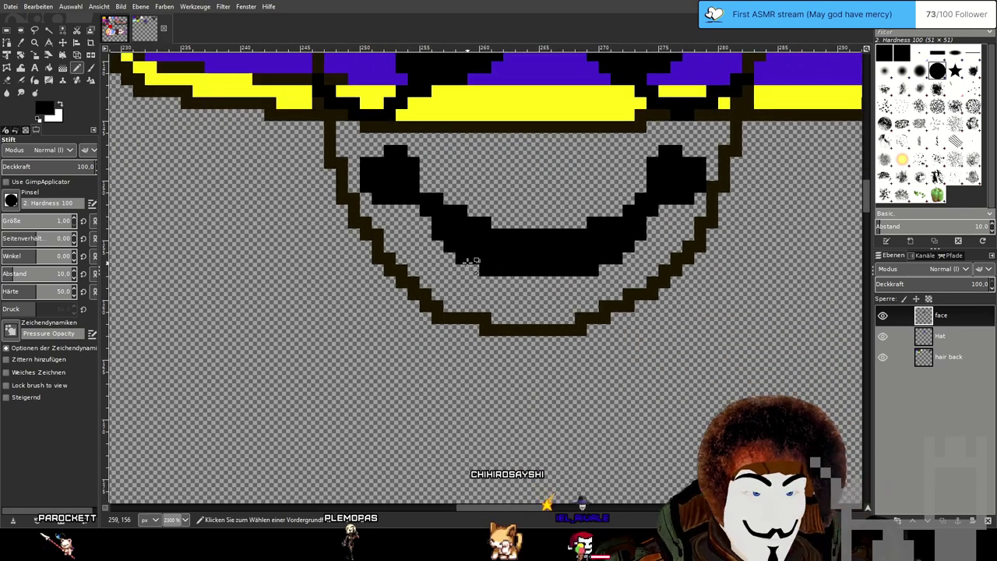
Draw black pixel lines from the left and right mouth corners down to the chin outline.
scroll(467, 264, up, 1)
drag(384, 181, 341, 218)
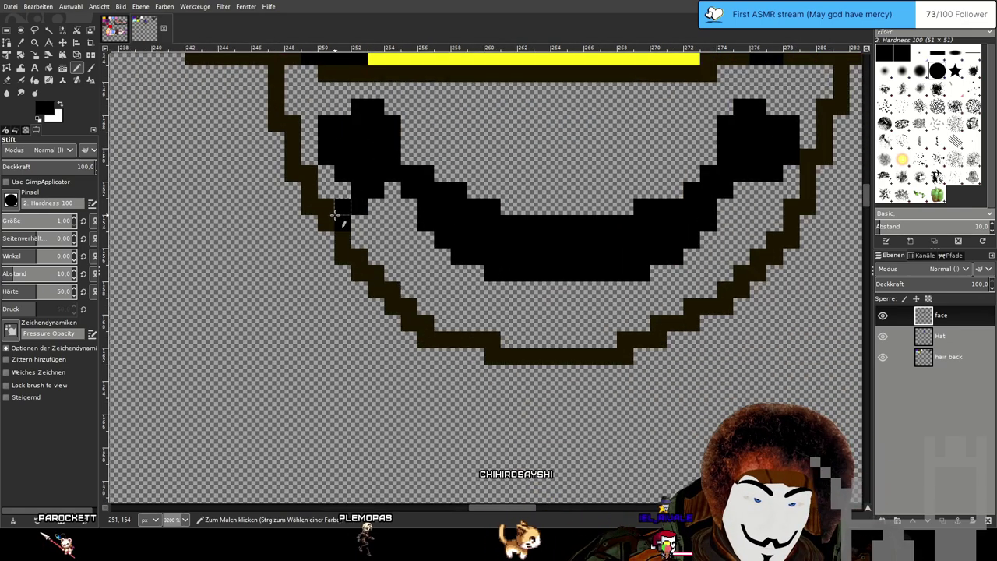
mouse_move(622, 209)
mouse_down()
mouse_move(495, 219)
mouse_move(607, 223)
mouse_up()
scroll(616, 225, right, 4)
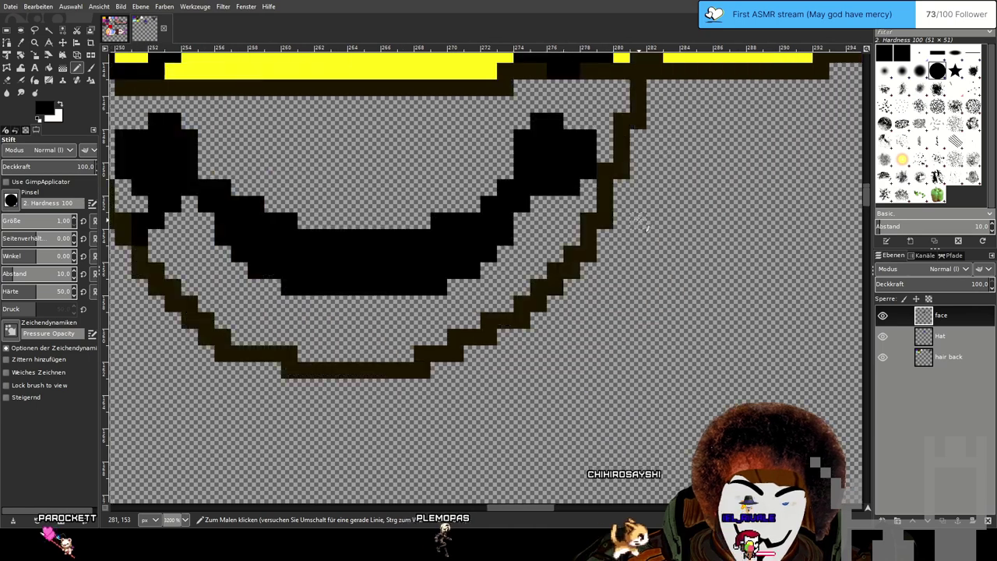
drag(532, 197, 589, 235)
drag(338, 299, 384, 271)
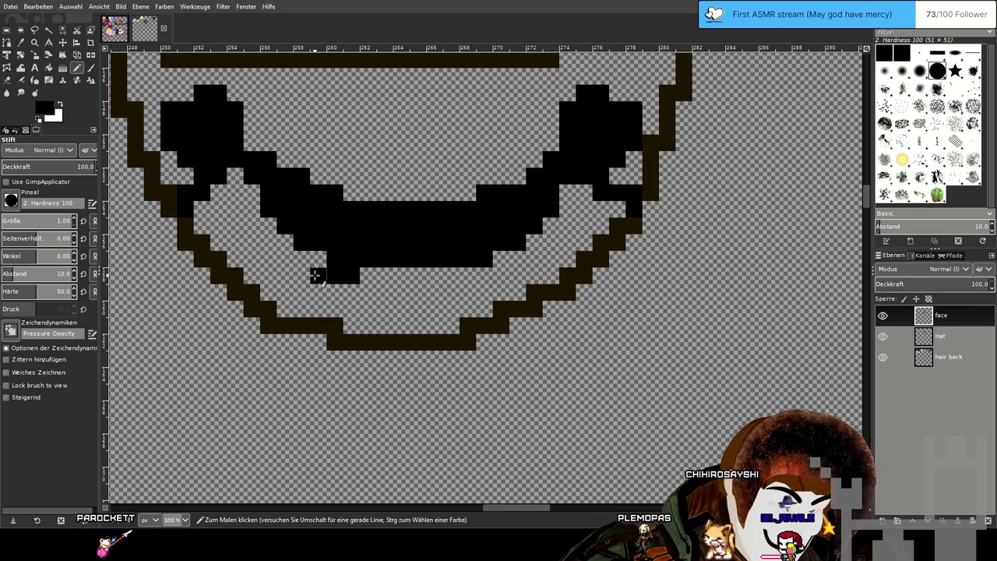
drag(317, 276, 298, 320)
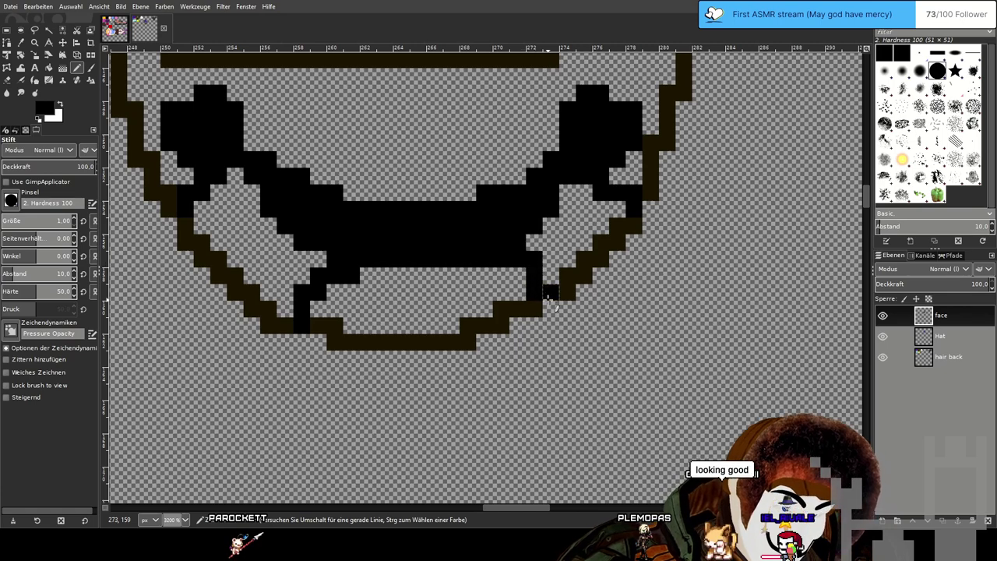
Undo the misplaced lower-right strokes and add a short black stroke under the mouth's lower right.
key(ctrl+z)
key(ctrl+z)
key(ctrl+y)
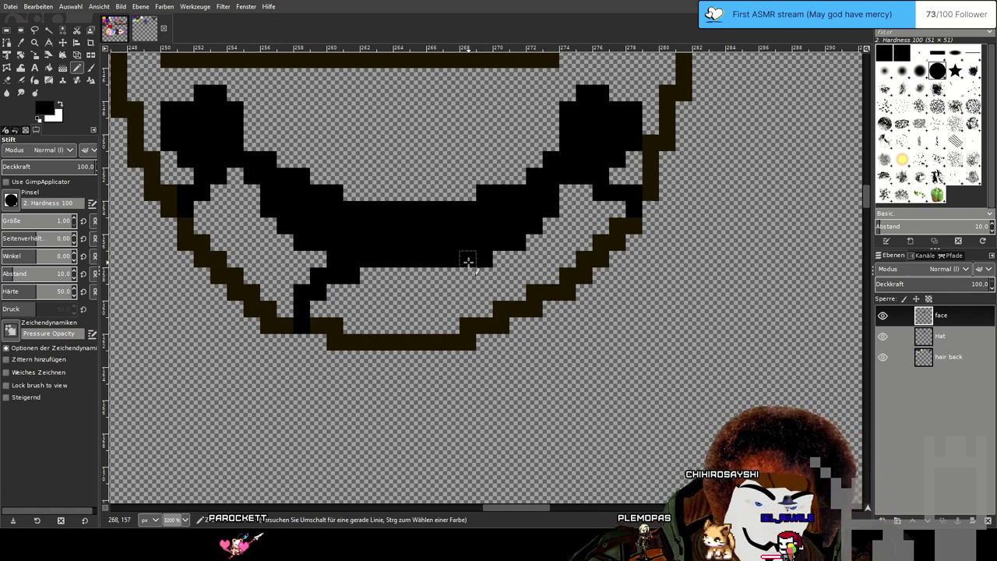
key(ctrl+z)
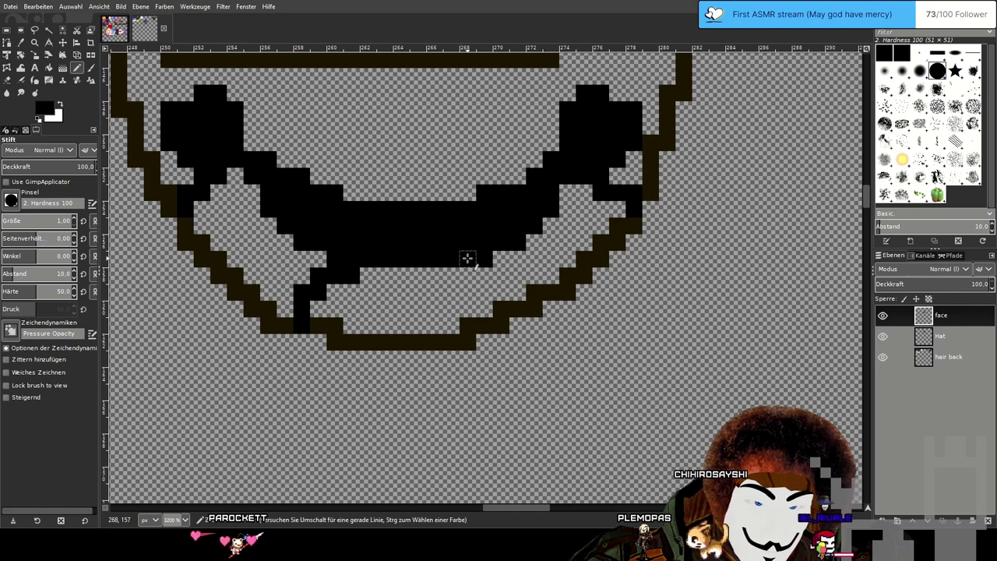
key(ctrl+z)
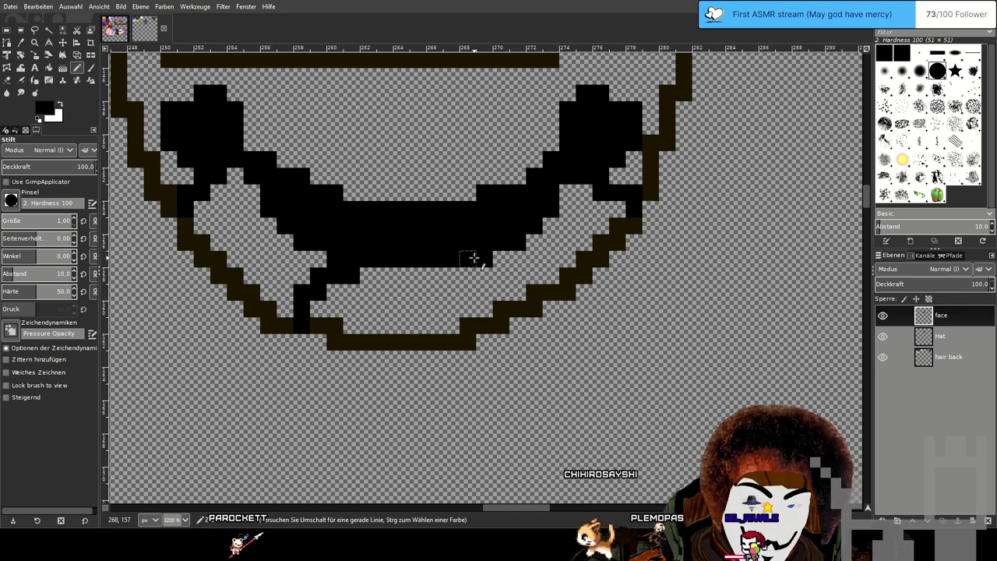
mouse_move(484, 260)
mouse_down()
mouse_move(517, 273)
mouse_move(536, 309)
mouse_up()
key(ctrl+z)
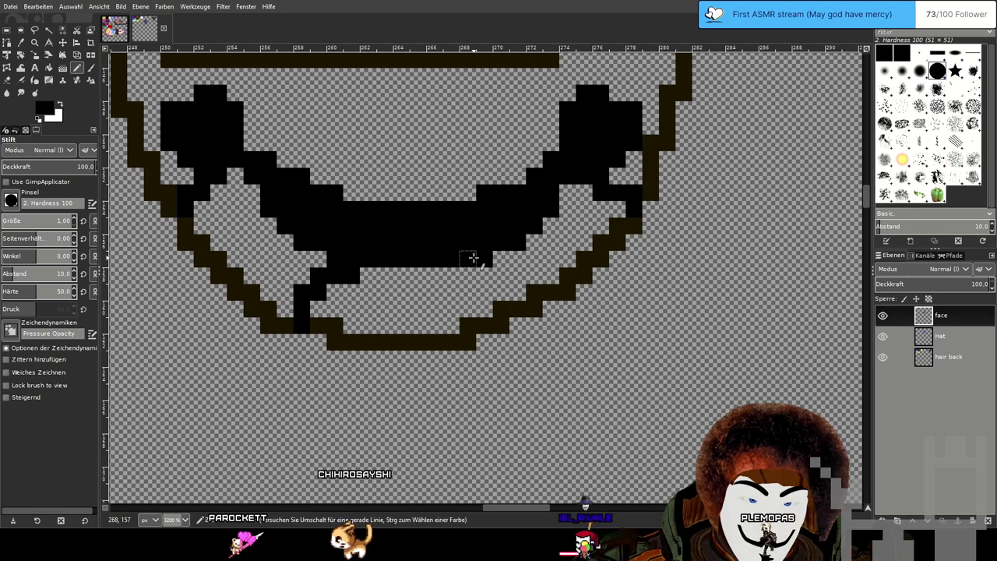
drag(468, 273, 512, 293)
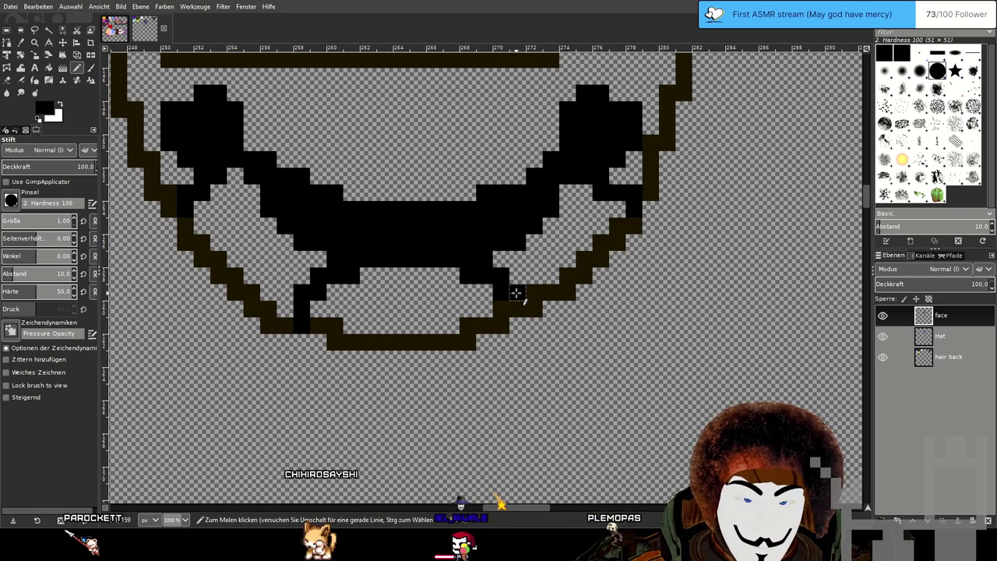
scroll(654, 328, down, 3)
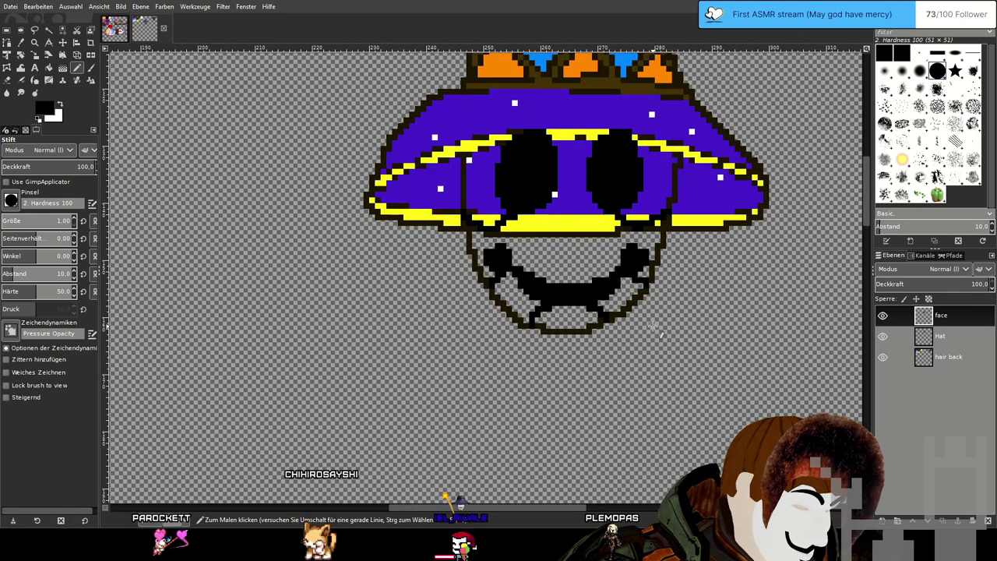
On the hair back layer, sample the light cyan from the colour blob with the Color Picker.
scroll(518, 306, up, 2)
drag(518, 306, 507, 280)
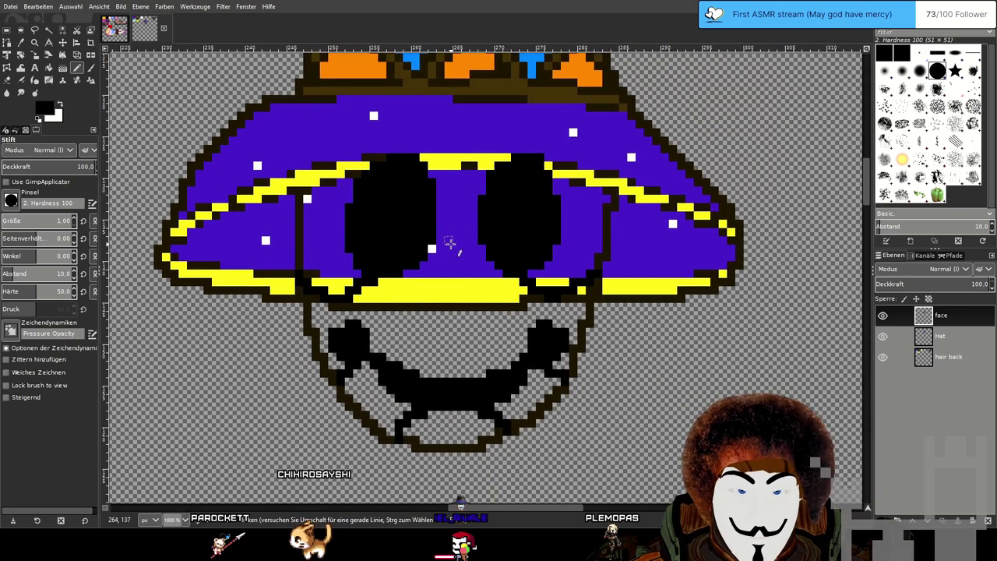
scroll(575, 212, down, 1)
scroll(573, 214, down, 3)
drag(409, 109, 584, 331)
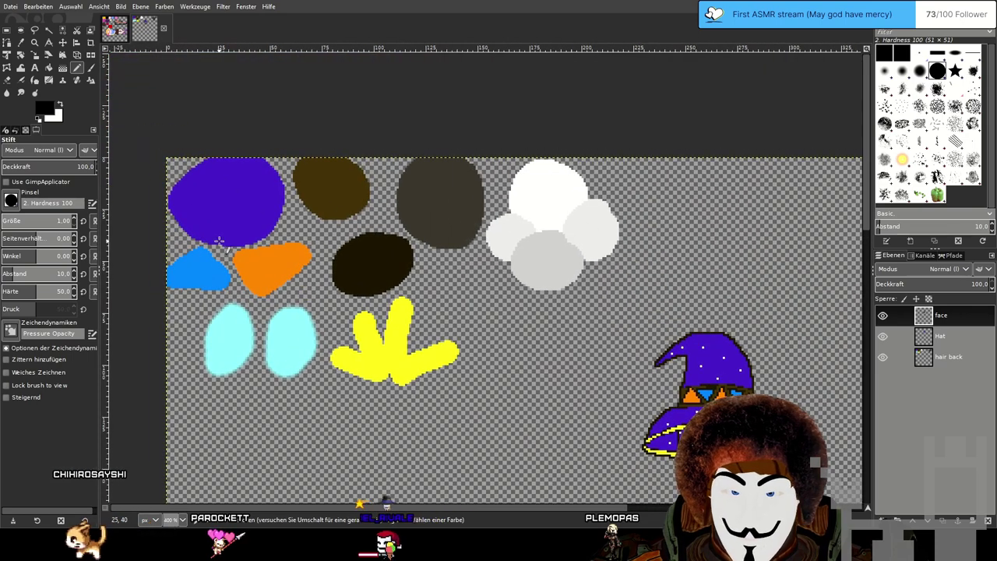
drag(216, 245, 394, 232)
scroll(413, 310, up, 2)
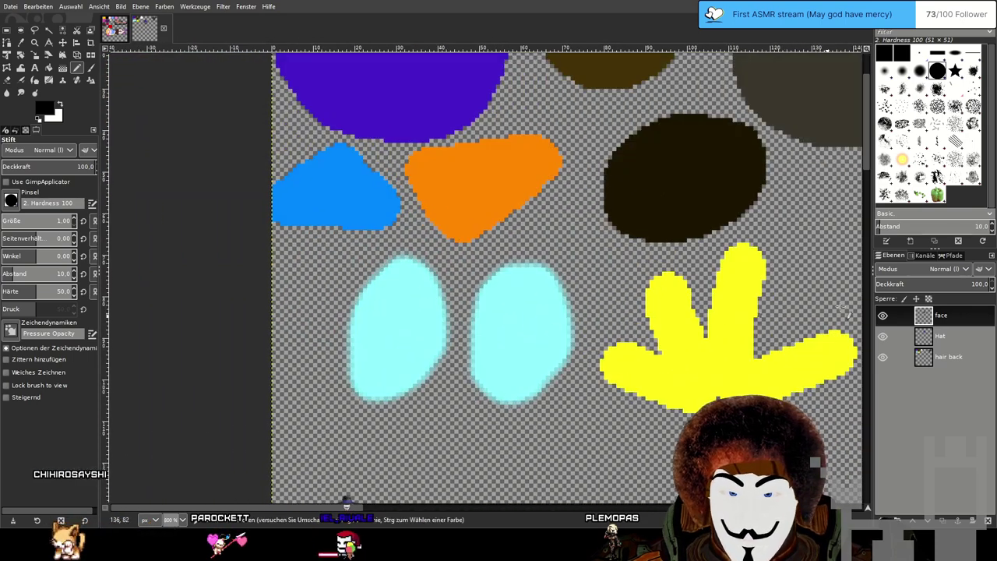
click(950, 360)
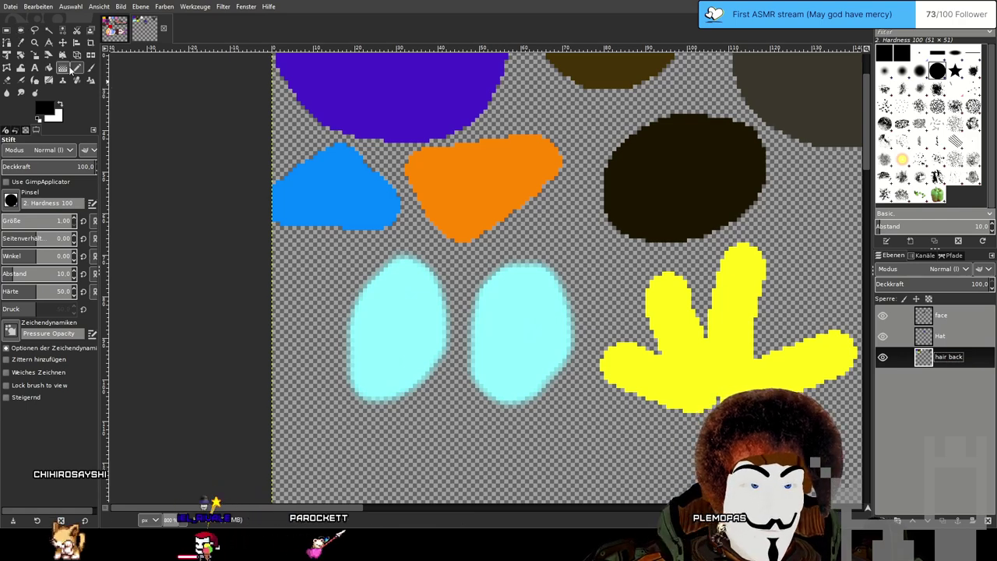
click(48, 69)
click(403, 328)
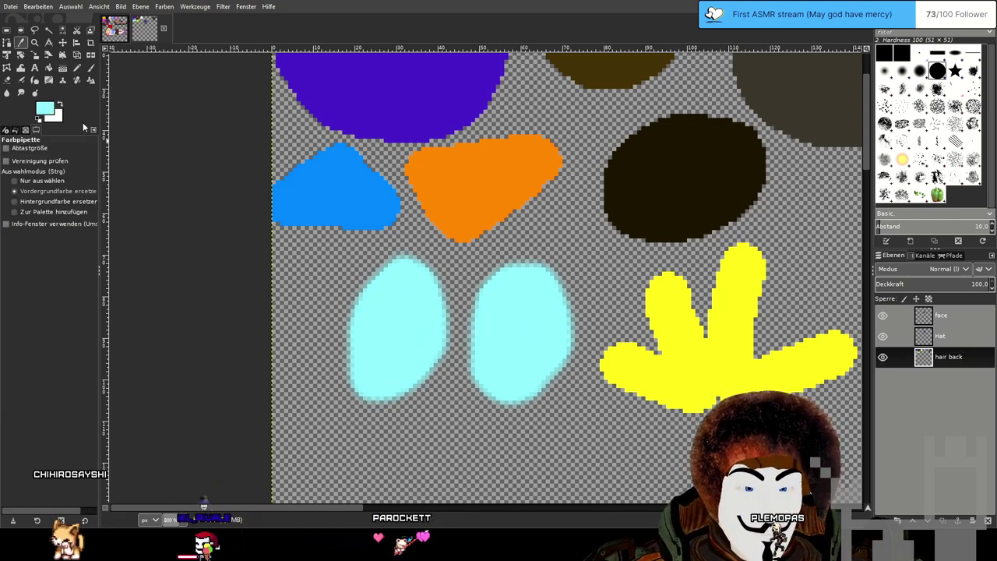
Bring the hat-and-face drawing back into view, choose the Paintbrush, and make the face layer active.
key(n)
scroll(437, 261, down, 3)
scroll(438, 261, right, 3)
drag(438, 261, 276, 175)
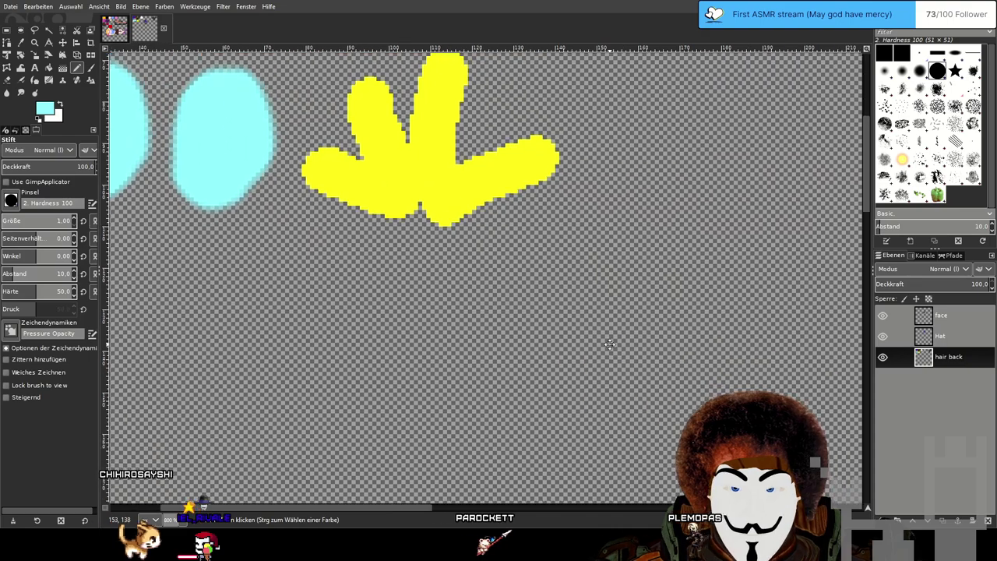
drag(615, 350, 327, 148)
mouse_move(848, 177)
mouse_down()
mouse_move(590, 228)
mouse_move(532, 256)
mouse_move(535, 368)
mouse_move(551, 329)
mouse_up()
scroll(535, 335, up, 2)
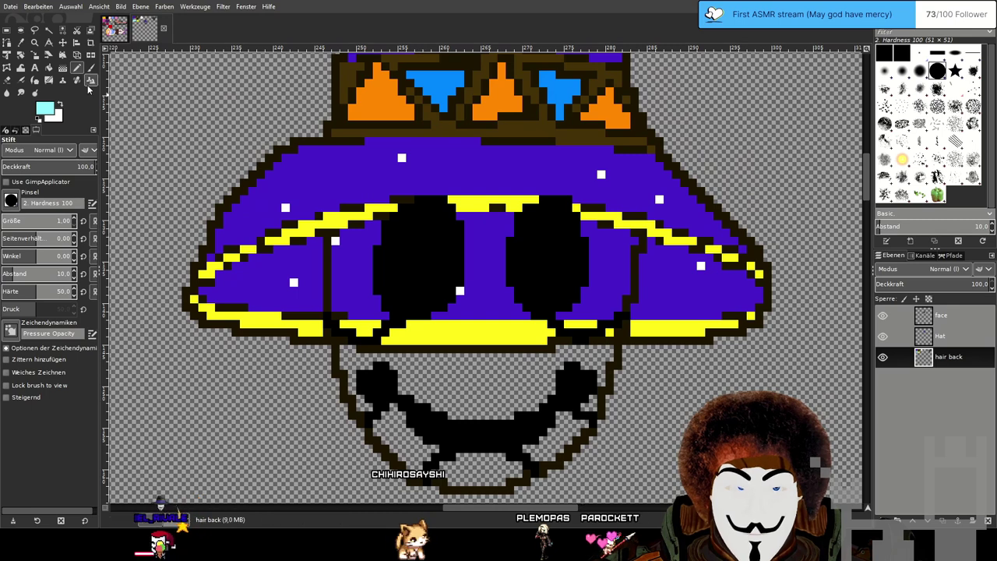
click(90, 68)
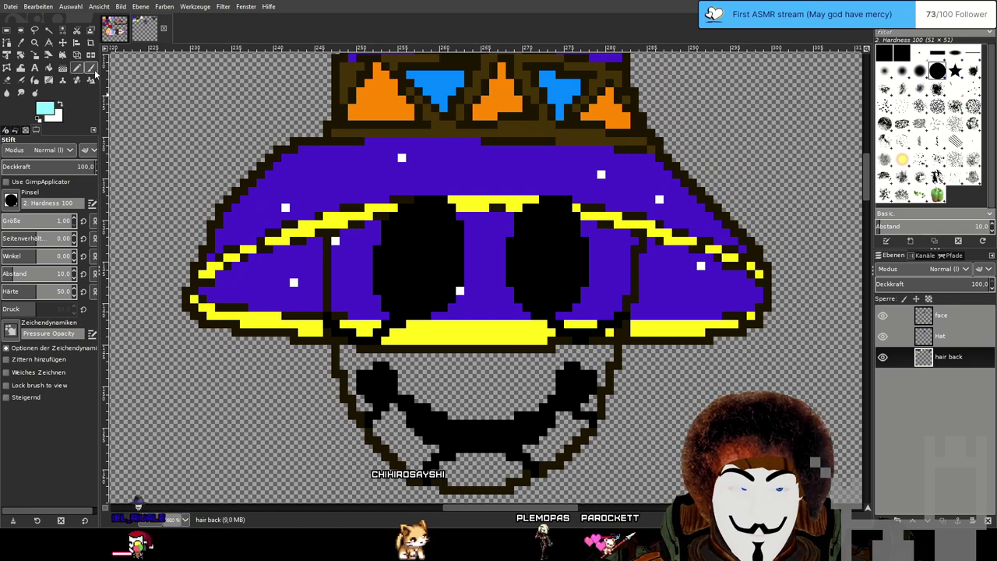
click(923, 314)
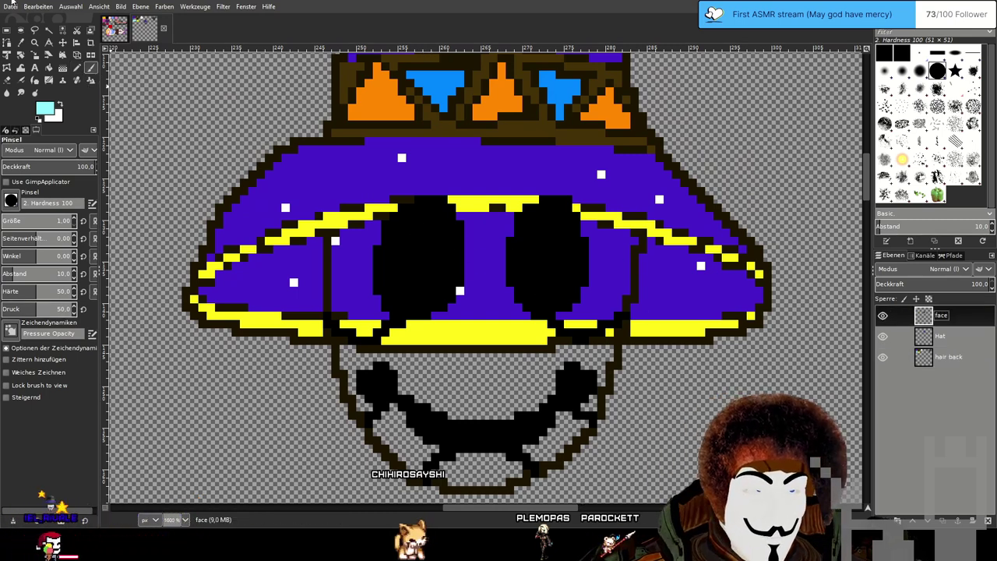
Save the drawing and paint light-cyan strokes into the left eye's gem.
key(ctrl+s)
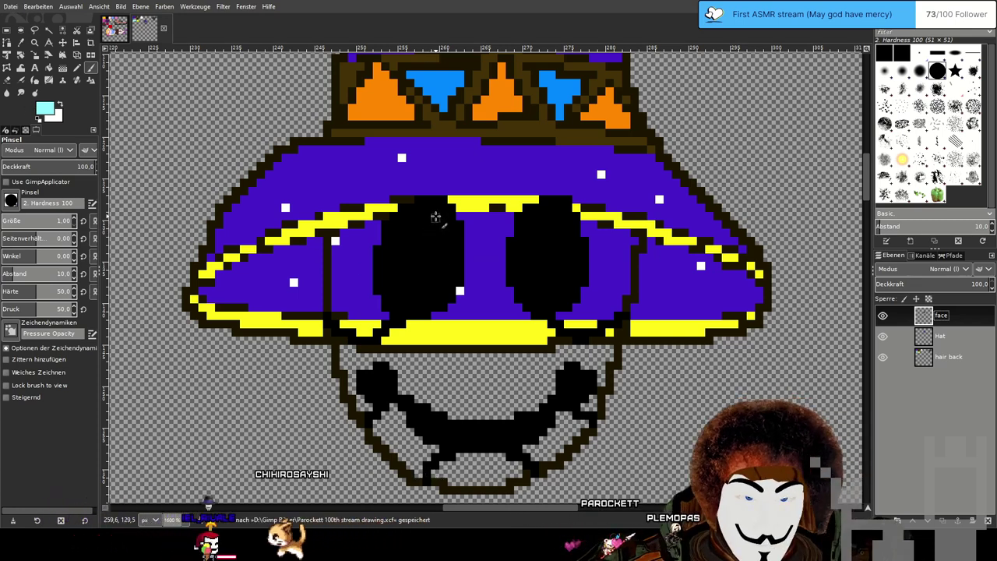
mouse_move(424, 211)
mouse_down()
mouse_move(402, 257)
mouse_move(405, 282)
mouse_move(429, 296)
mouse_up()
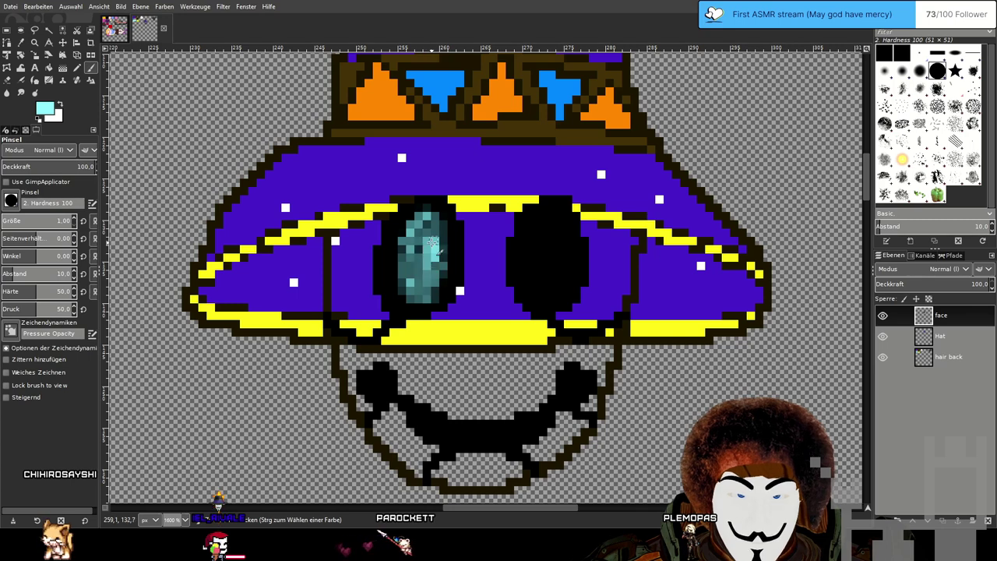
mouse_move(428, 249)
mouse_down()
mouse_move(414, 274)
mouse_move(423, 244)
mouse_move(419, 293)
mouse_move(434, 274)
mouse_up()
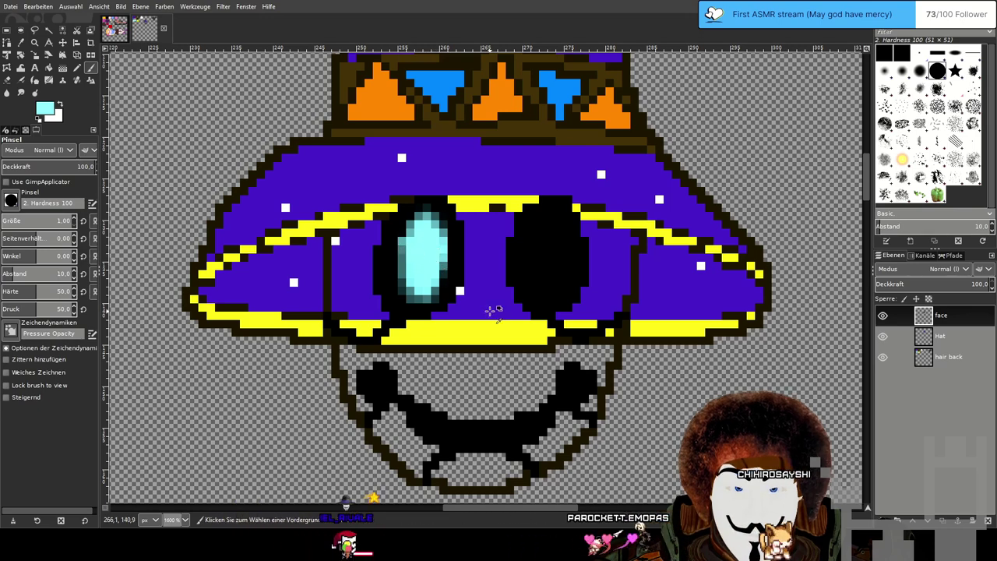
scroll(420, 261, down, 2)
scroll(430, 264, up, 3)
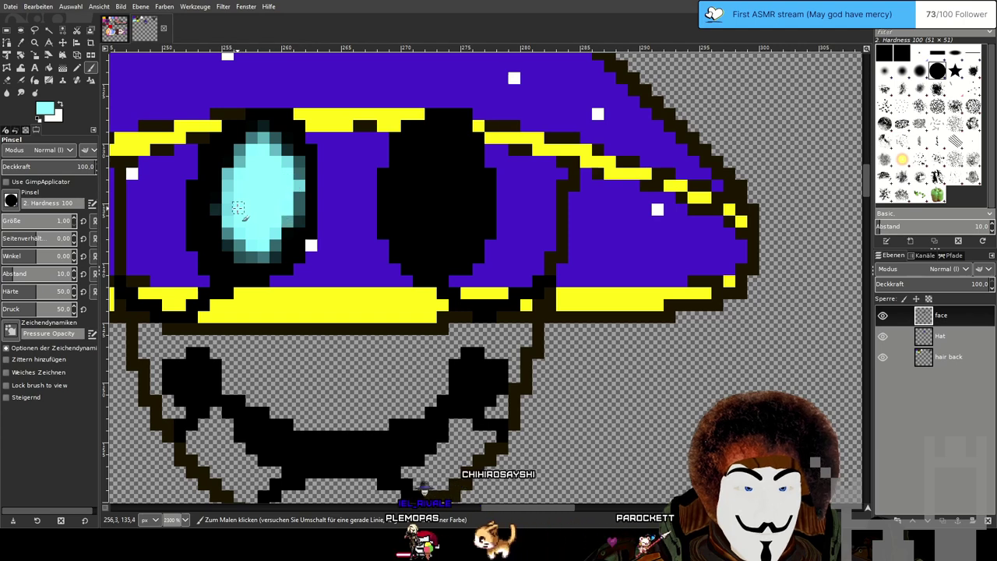
Paint dark teal shading and light teal centre pixels inside the right eye's black outline.
drag(410, 218, 436, 329)
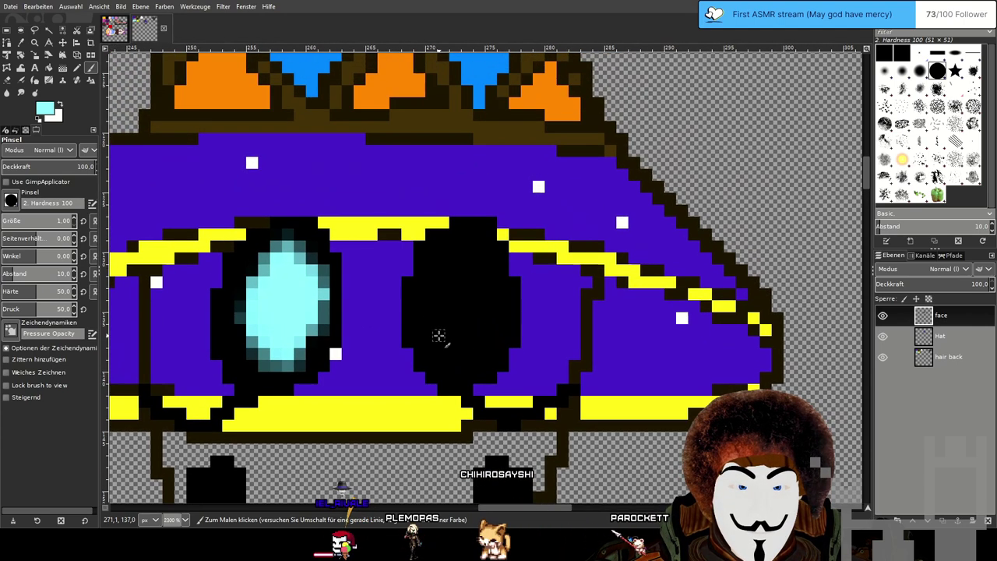
mouse_move(473, 245)
mouse_down()
mouse_move(440, 285)
mouse_move(450, 351)
mouse_move(485, 334)
mouse_move(489, 280)
mouse_move(476, 249)
mouse_move(460, 259)
mouse_move(456, 322)
mouse_move(465, 283)
mouse_move(465, 312)
mouse_up()
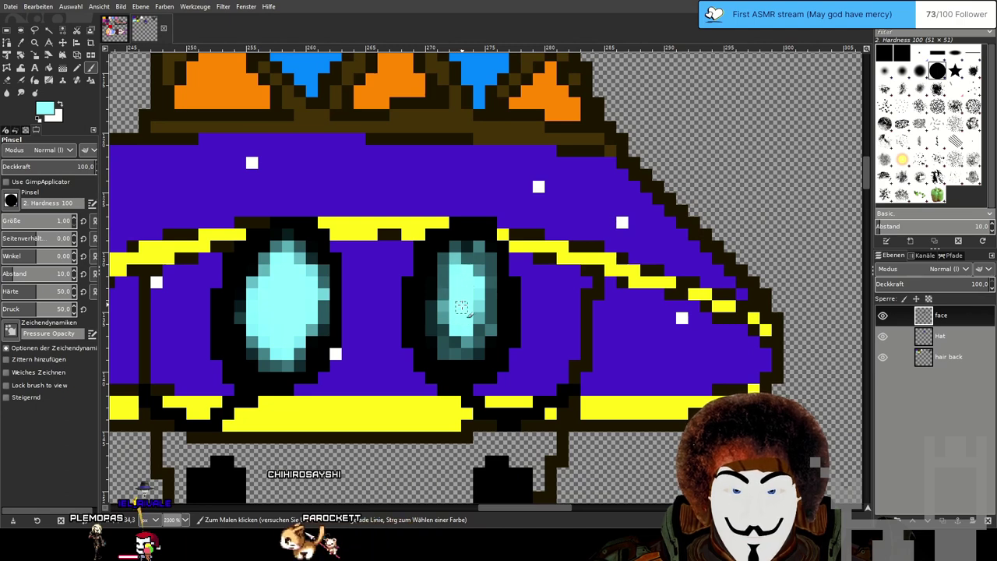
drag(472, 342, 485, 306)
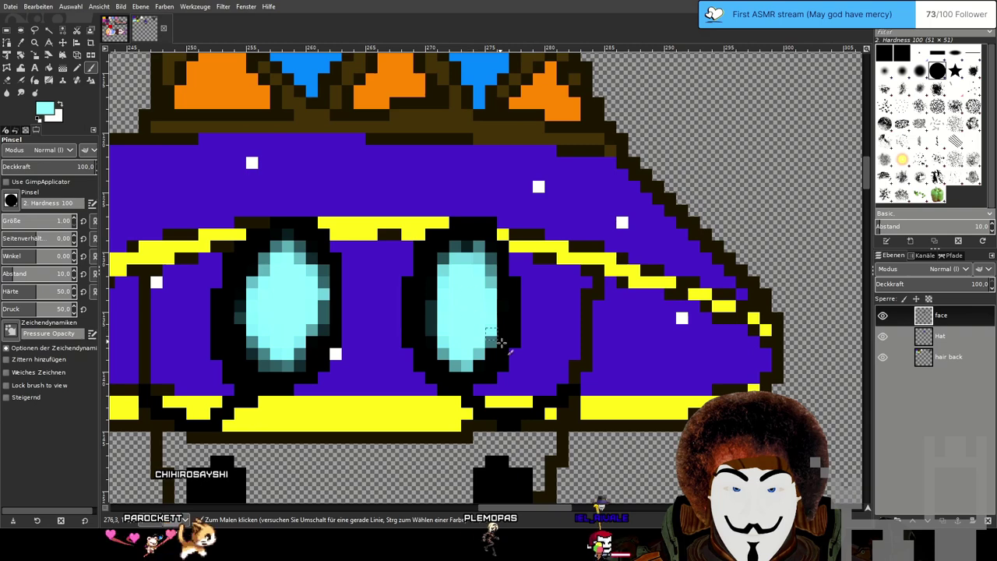
scroll(627, 334, down, 3)
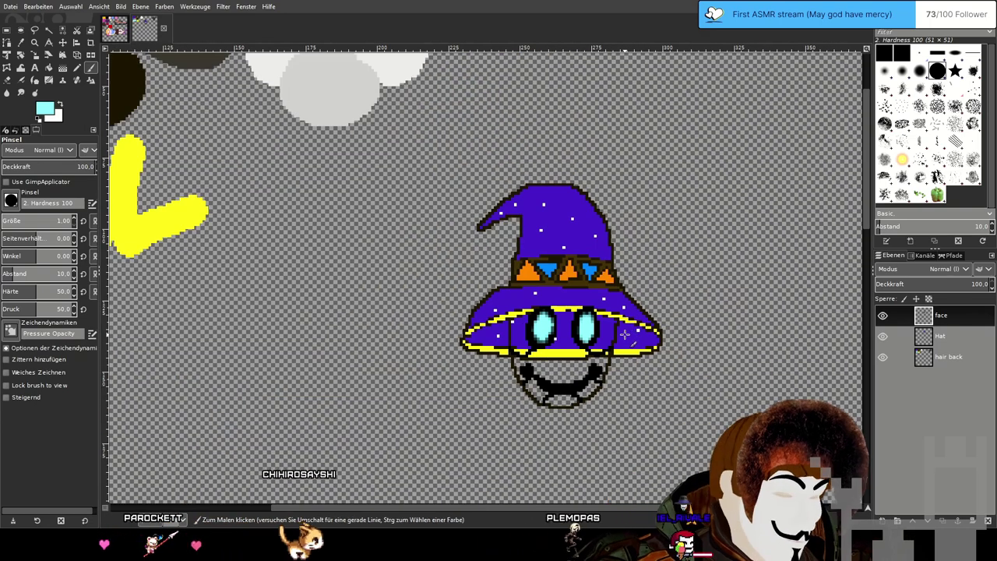
On the hair back layer, sample white from the white colour blob.
scroll(624, 333, up, 4)
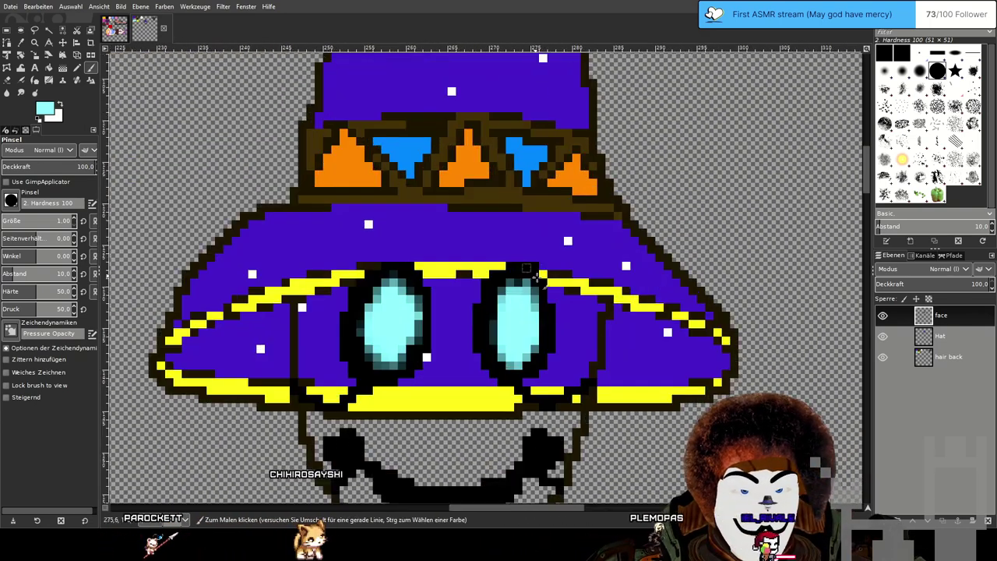
scroll(613, 263, down, 1)
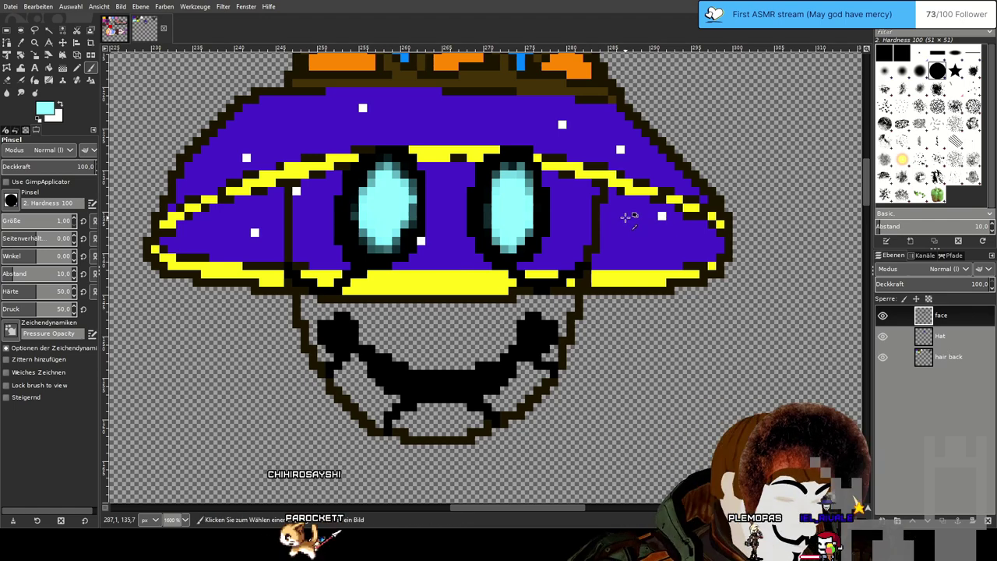
scroll(624, 217, down, 2)
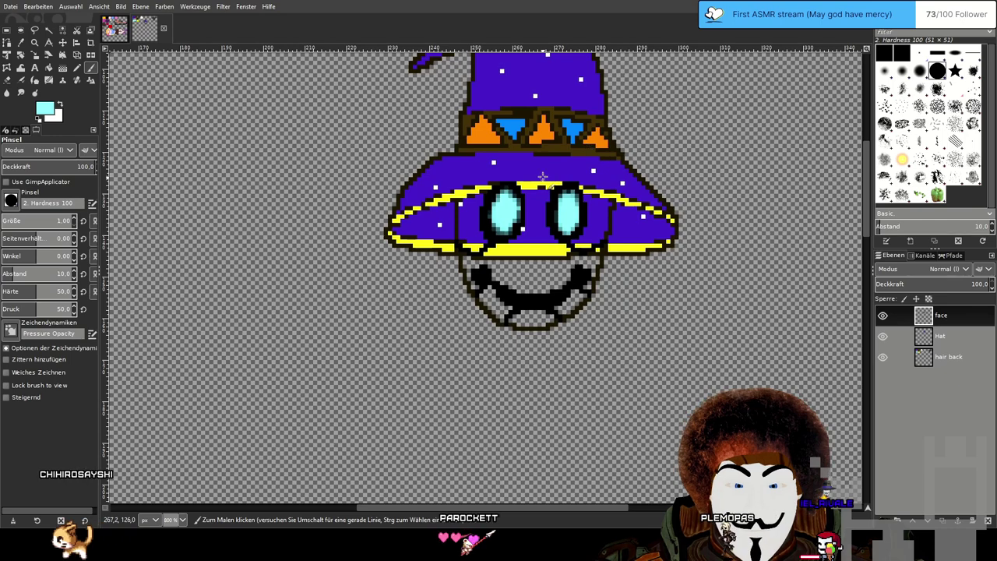
drag(543, 178, 523, 373)
drag(492, 168, 675, 401)
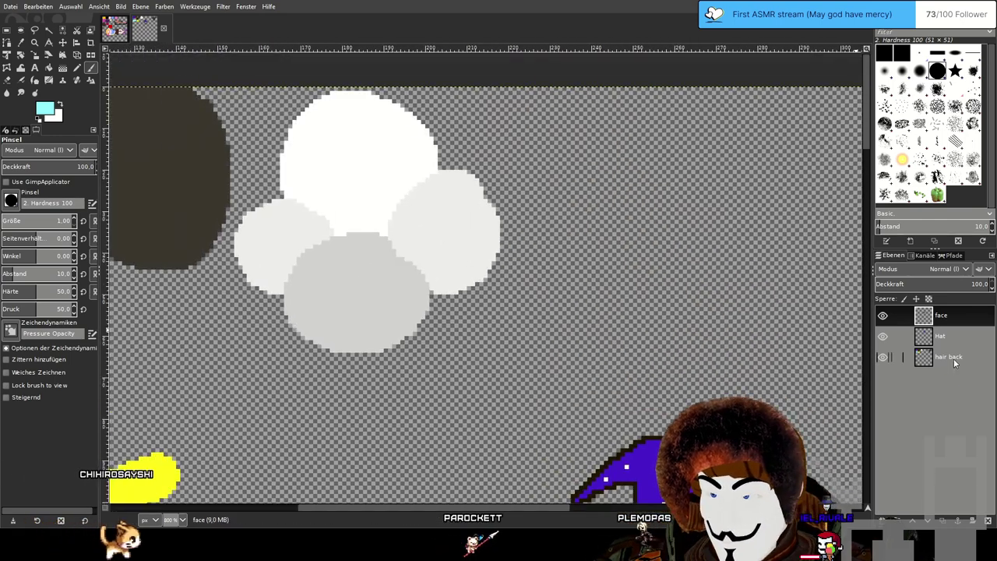
click(952, 359)
click(21, 43)
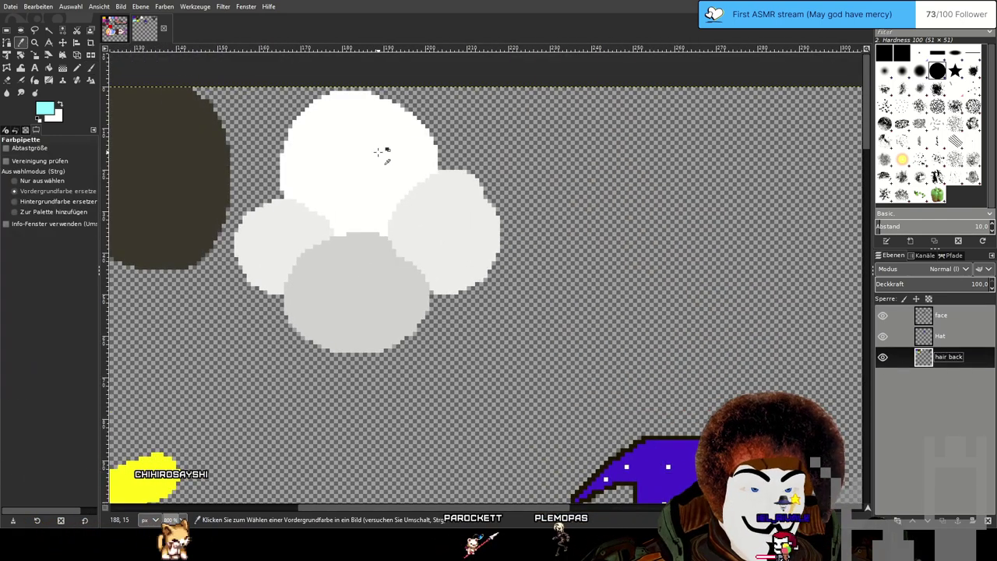
click(78, 67)
On the face layer, draw white pixels beside the left eye and bucket-fill the purple area left of it white.
scroll(542, 214, down, 2)
scroll(541, 214, up, 3)
scroll(541, 214, up, 1)
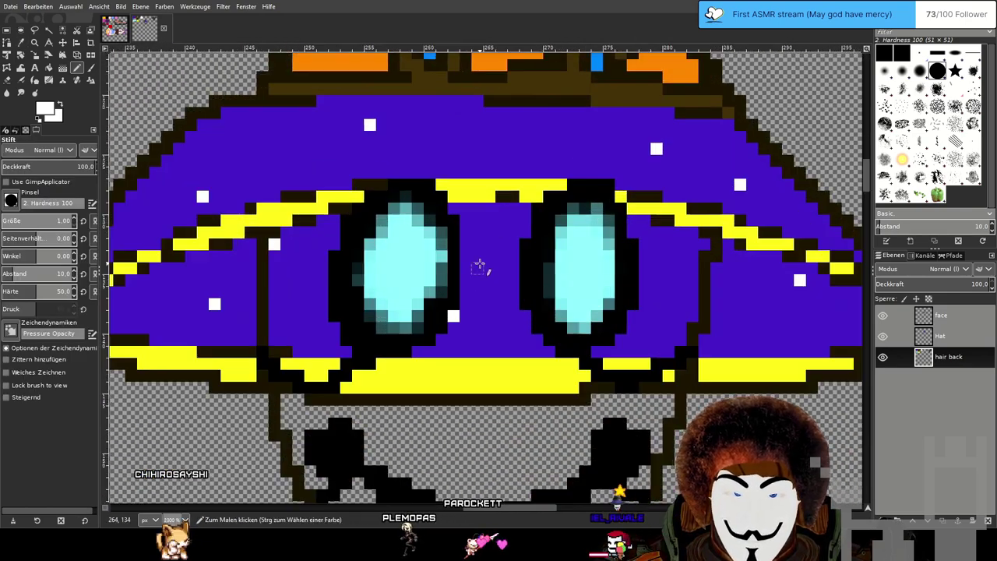
scroll(548, 183, up, 1)
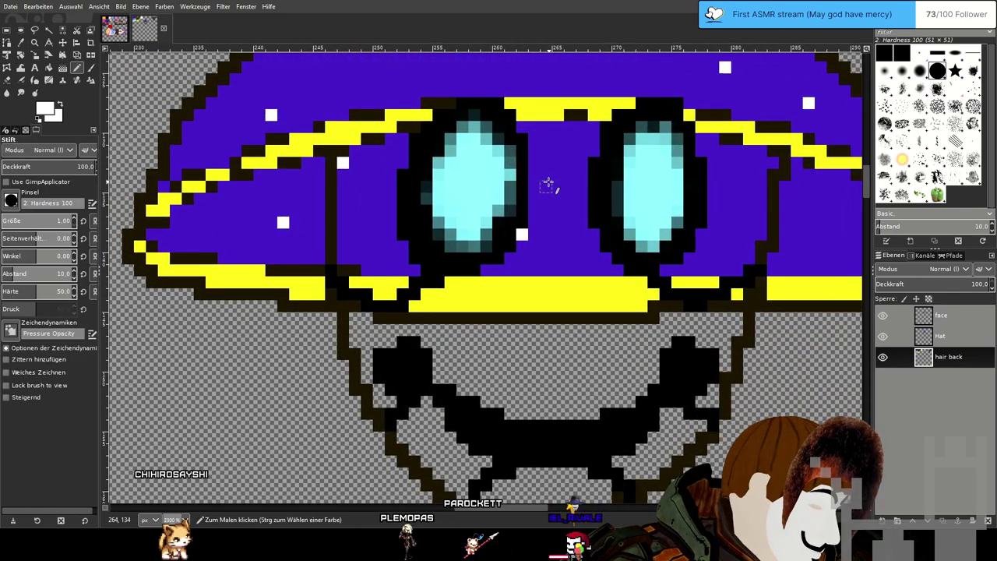
click(961, 320)
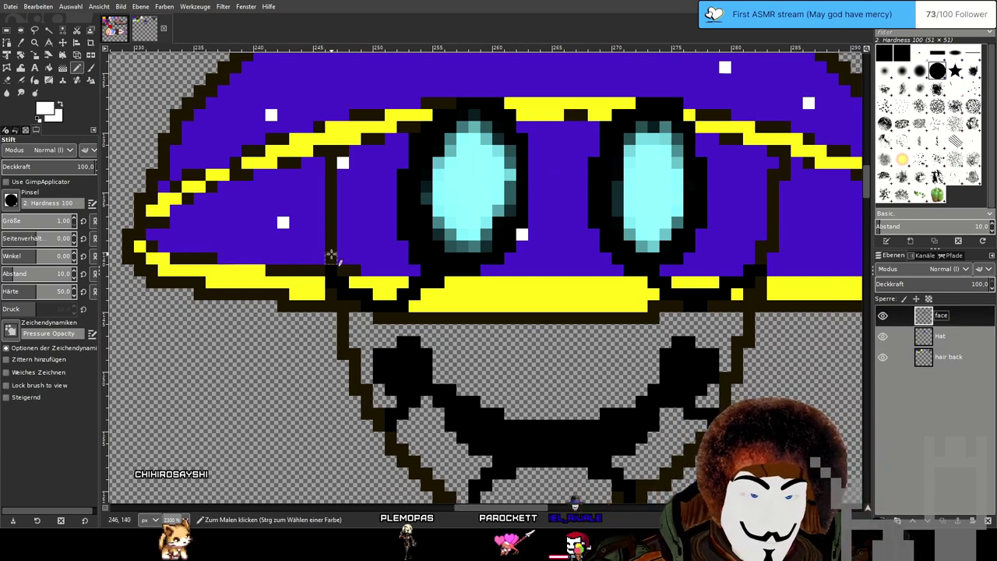
scroll(374, 234, up, 3)
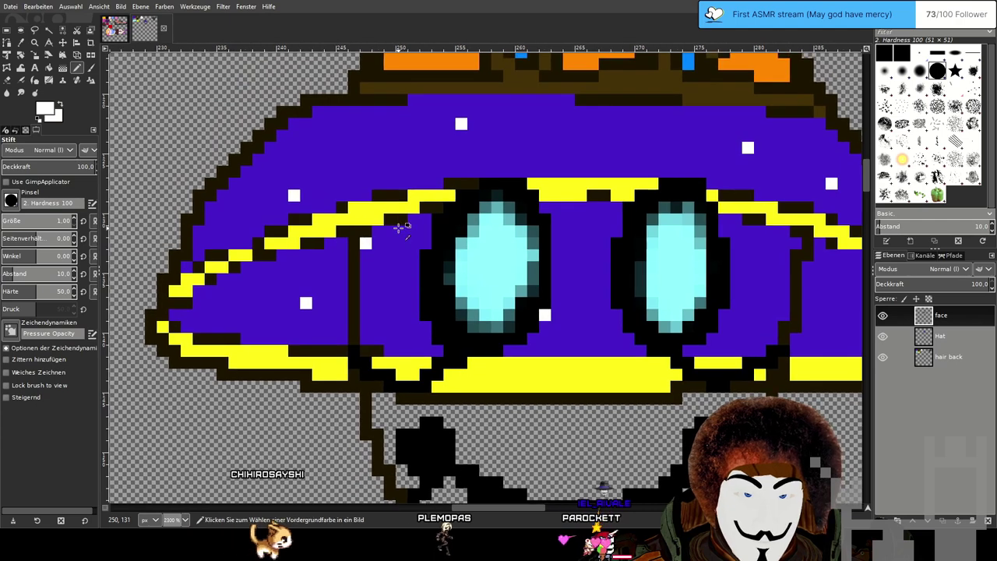
scroll(399, 226, up, 2)
drag(352, 248, 401, 233)
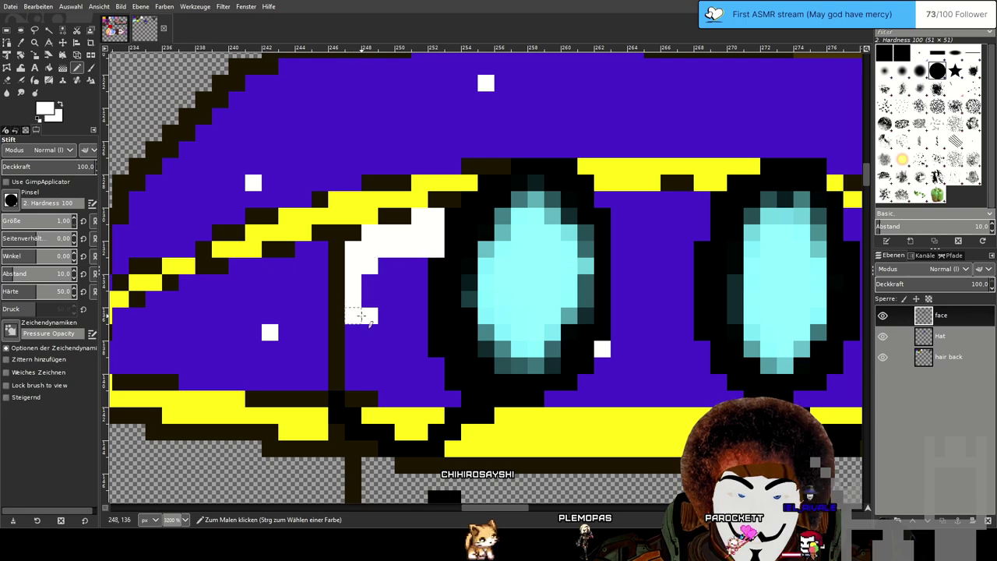
scroll(456, 396, down, 2)
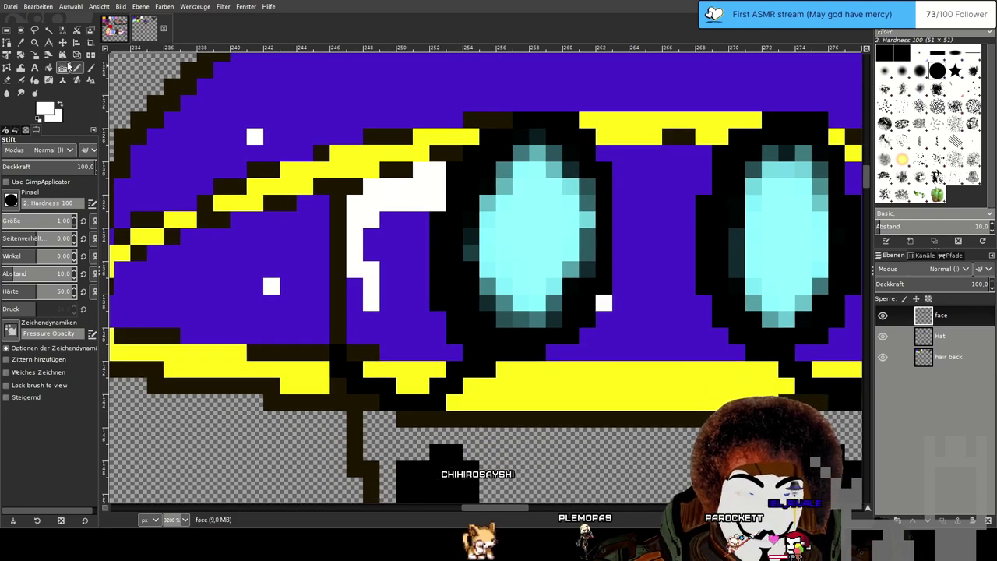
click(48, 69)
click(395, 278)
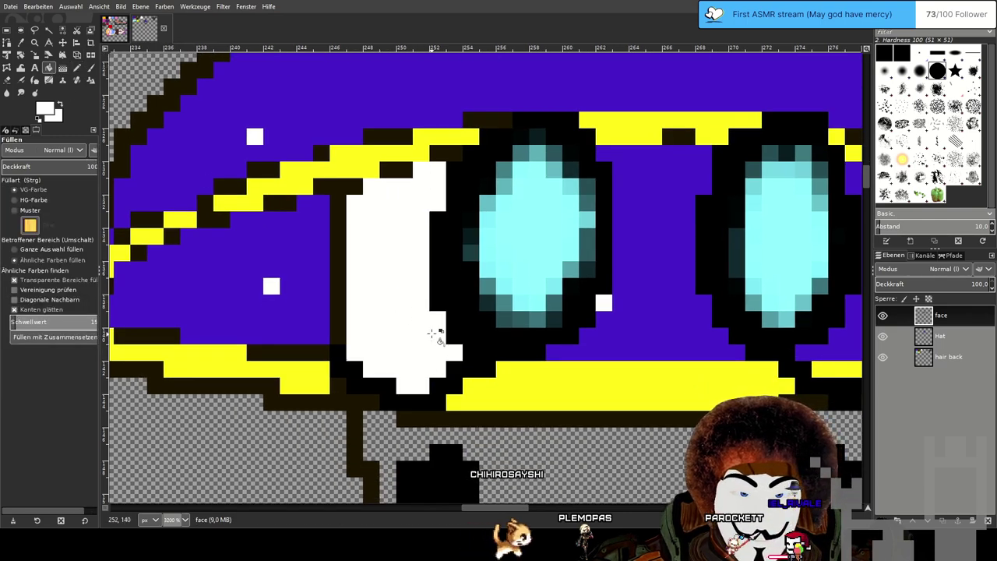
Bucket-fill the purple area between the two eyes white.
scroll(434, 337, down, 3)
scroll(408, 298, up, 1)
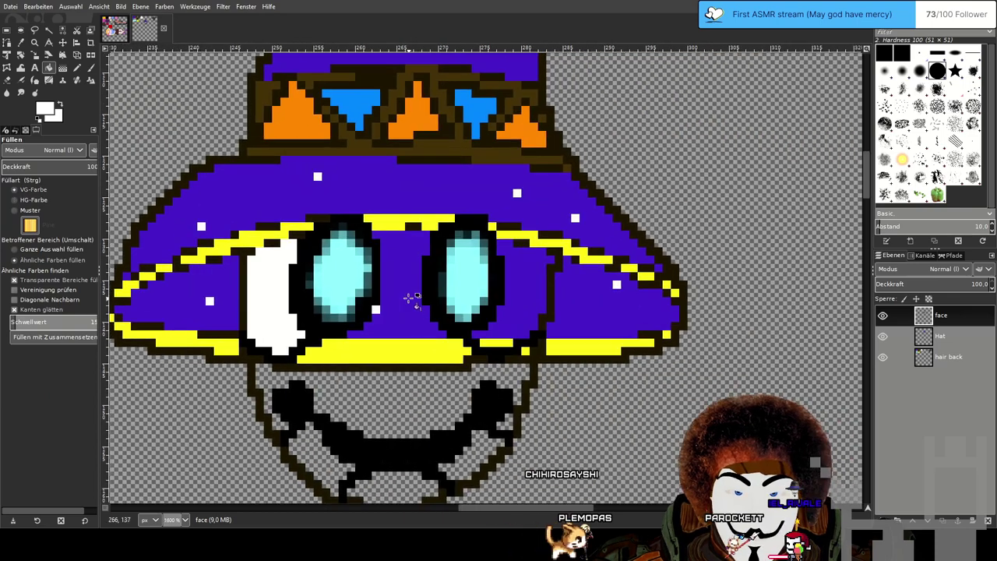
click(78, 68)
scroll(380, 235, up, 3)
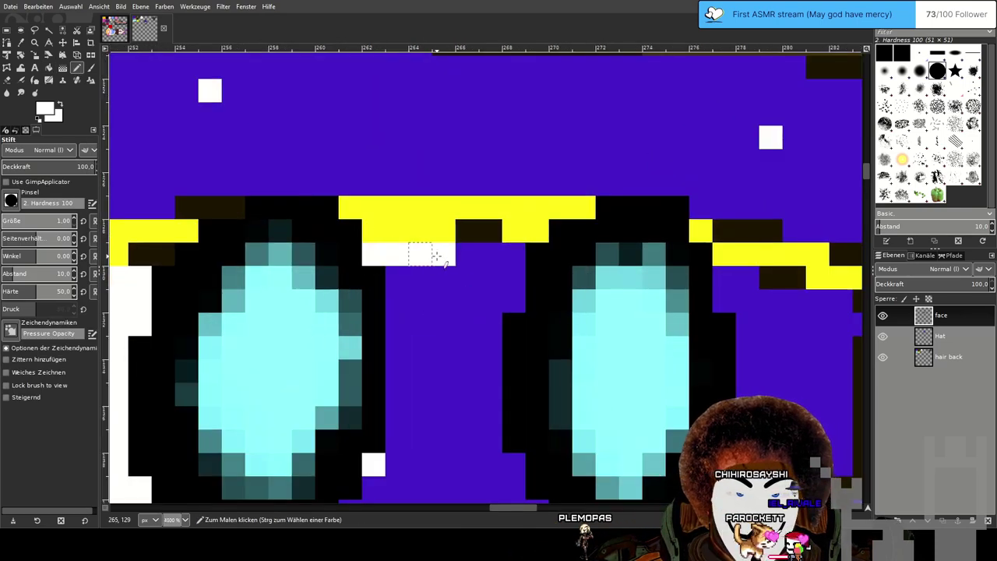
drag(537, 400, 473, 211)
scroll(473, 210, down, 1)
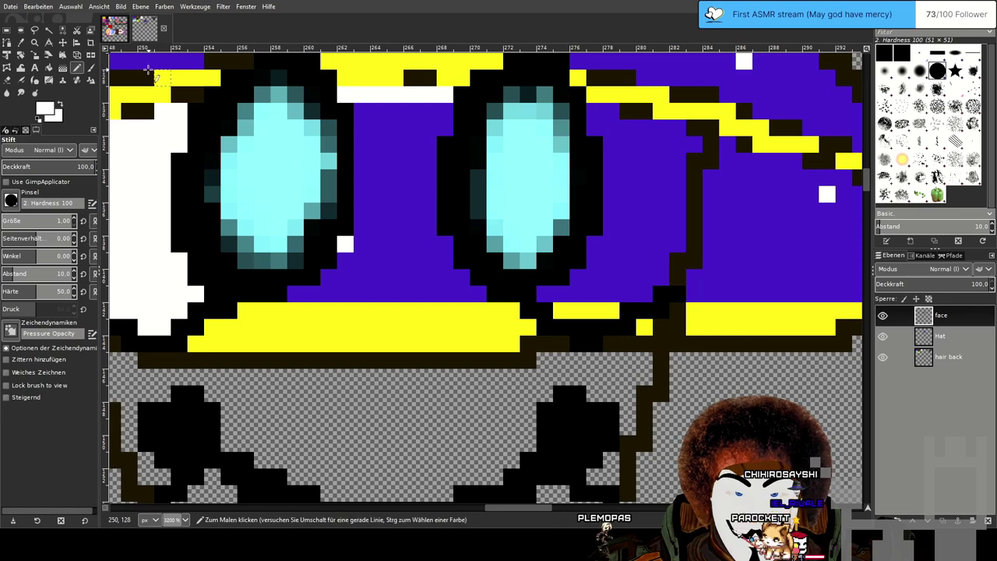
click(49, 69)
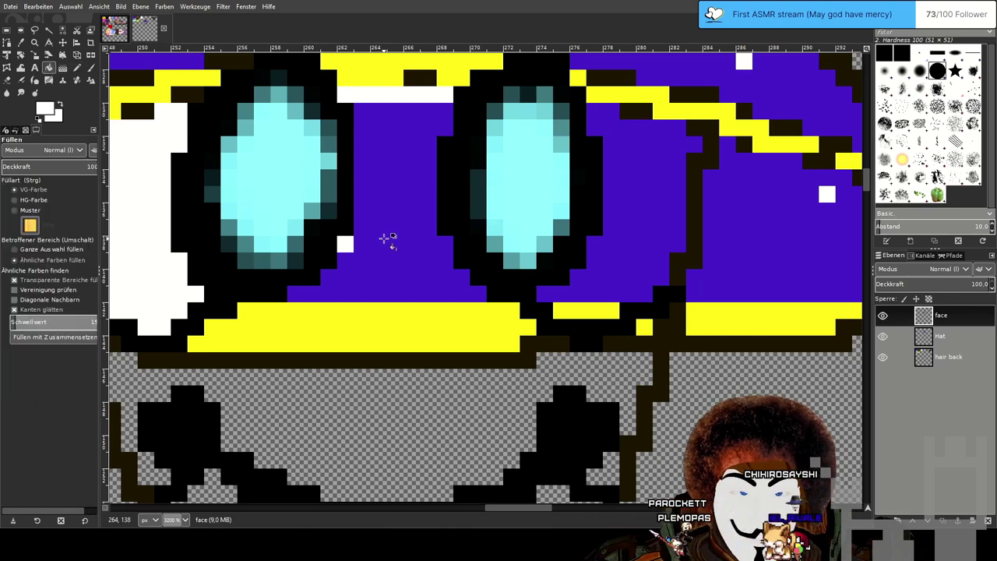
click(389, 238)
scroll(436, 260, down, 2)
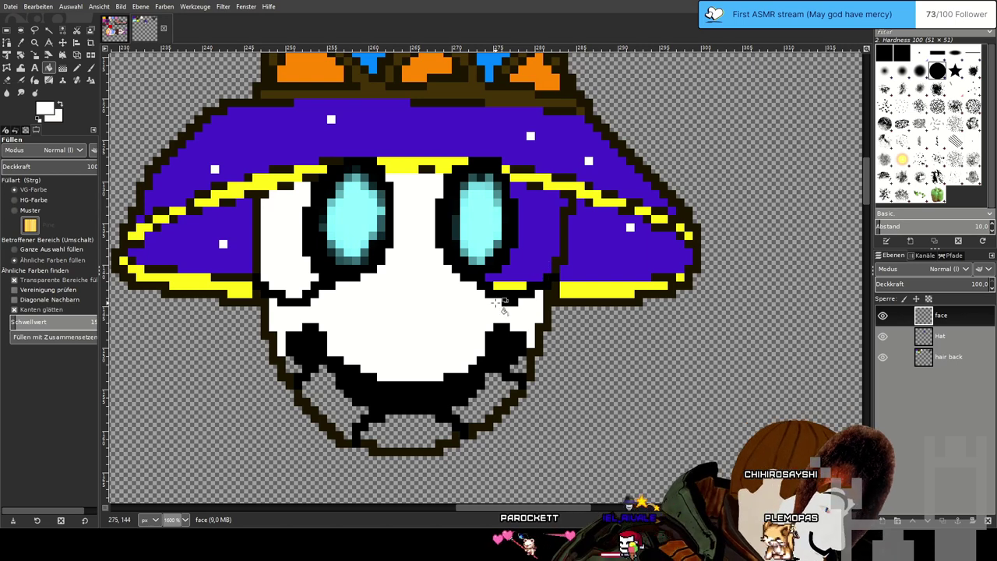
scroll(298, 338, up, 1)
Bucket-fill the purple area to the right of the right eye white.
click(77, 68)
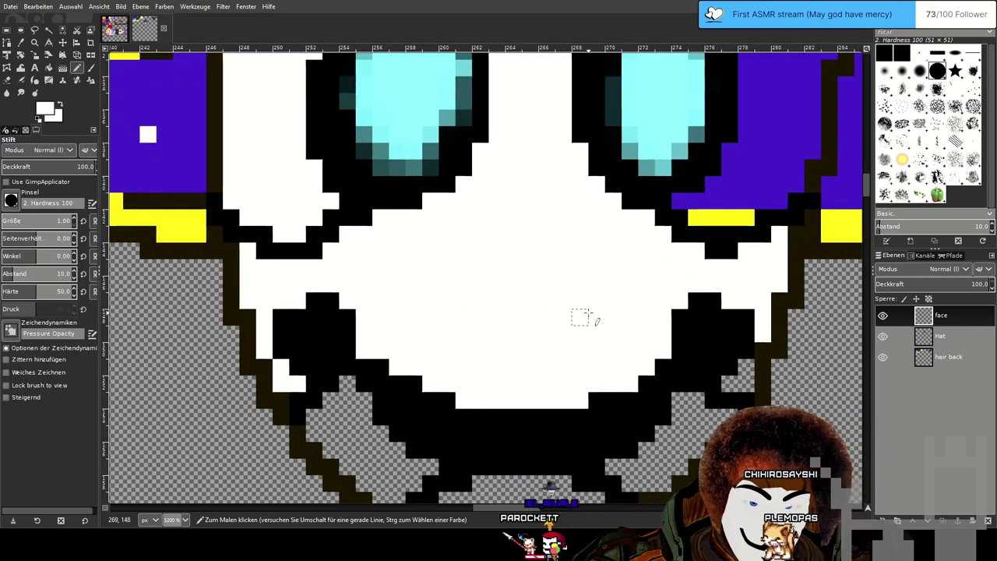
drag(585, 314, 303, 298)
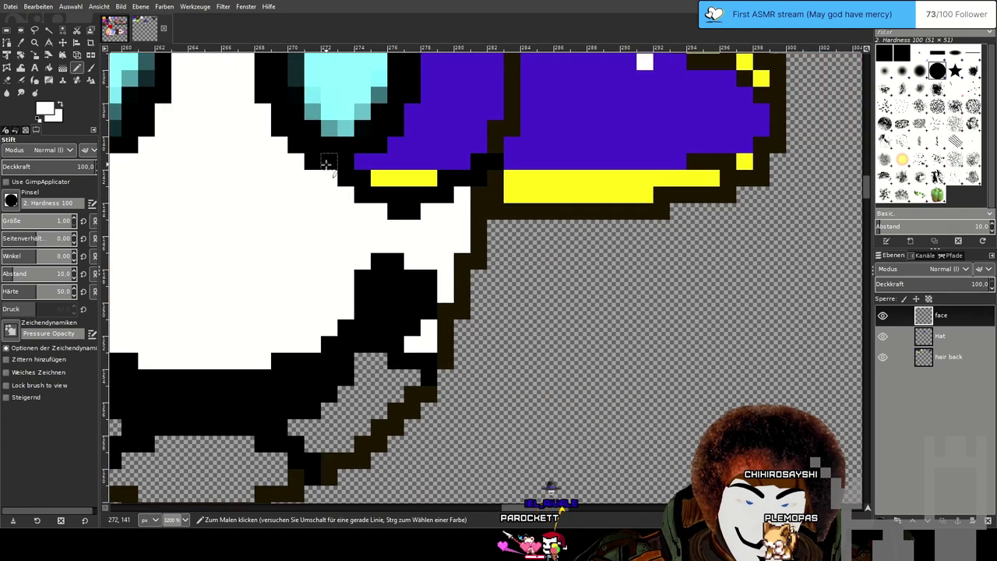
drag(325, 161, 395, 378)
scroll(497, 291, down, 1)
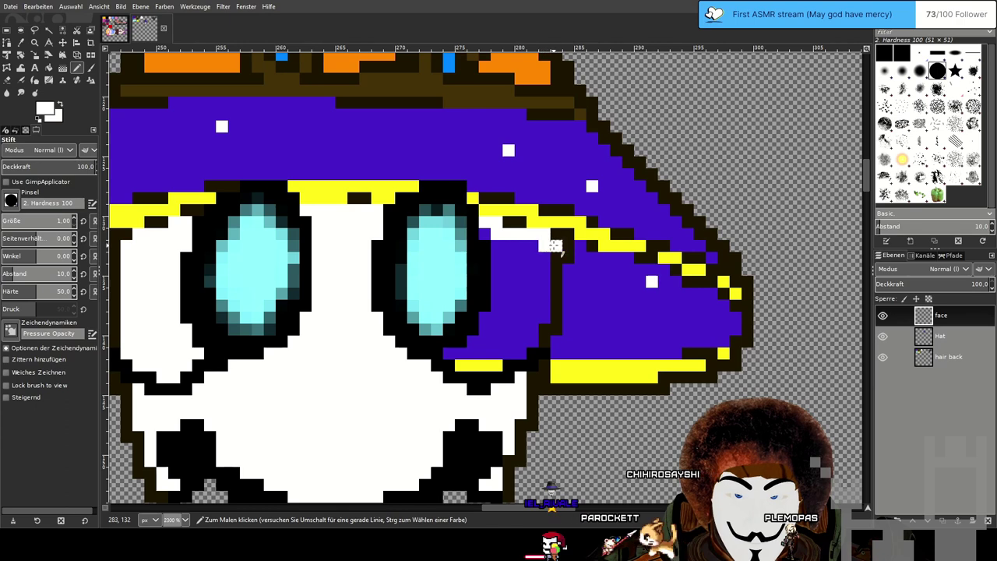
click(50, 67)
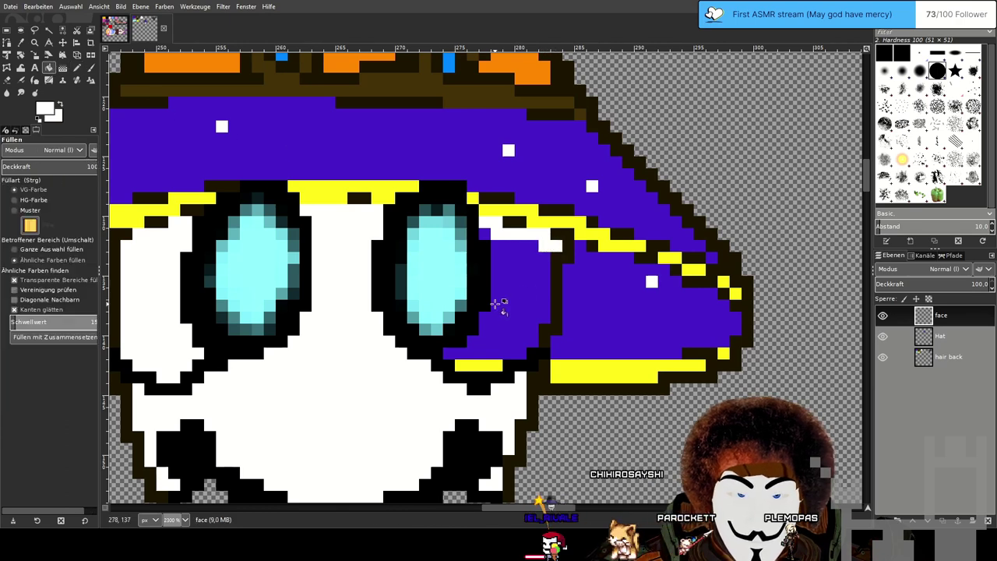
click(524, 290)
scroll(576, 312, down, 3)
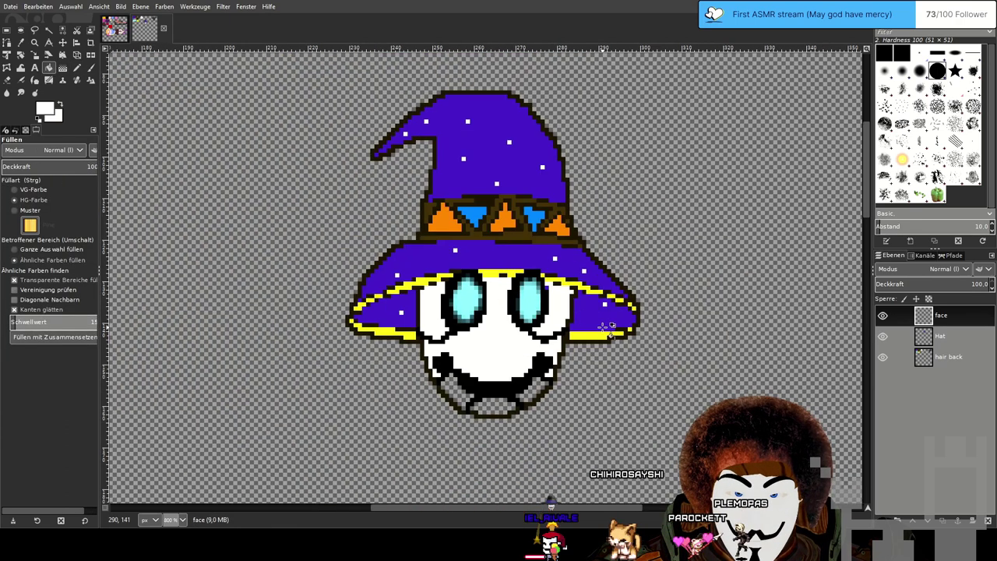
scroll(608, 326, up, 1)
scroll(604, 326, up, 1)
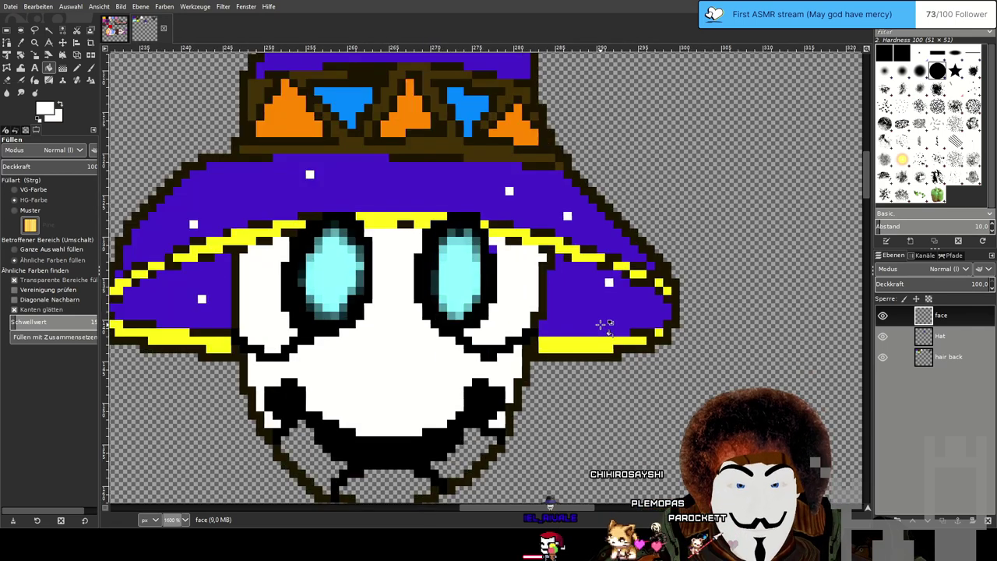
scroll(604, 325, up, 1)
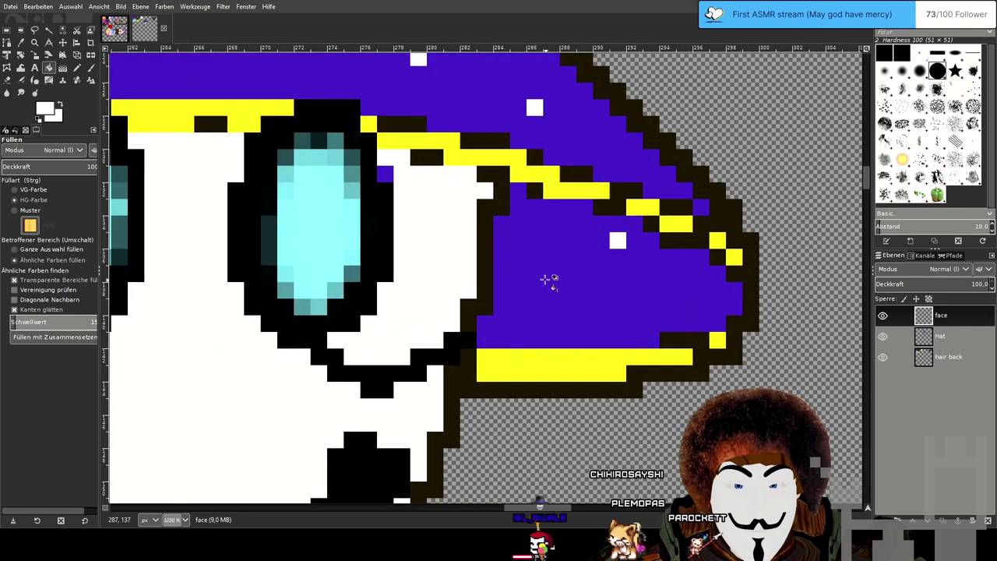
Switch to the 1 px Eraser to tidy the mouth outline and make the hair back layer active.
click(77, 68)
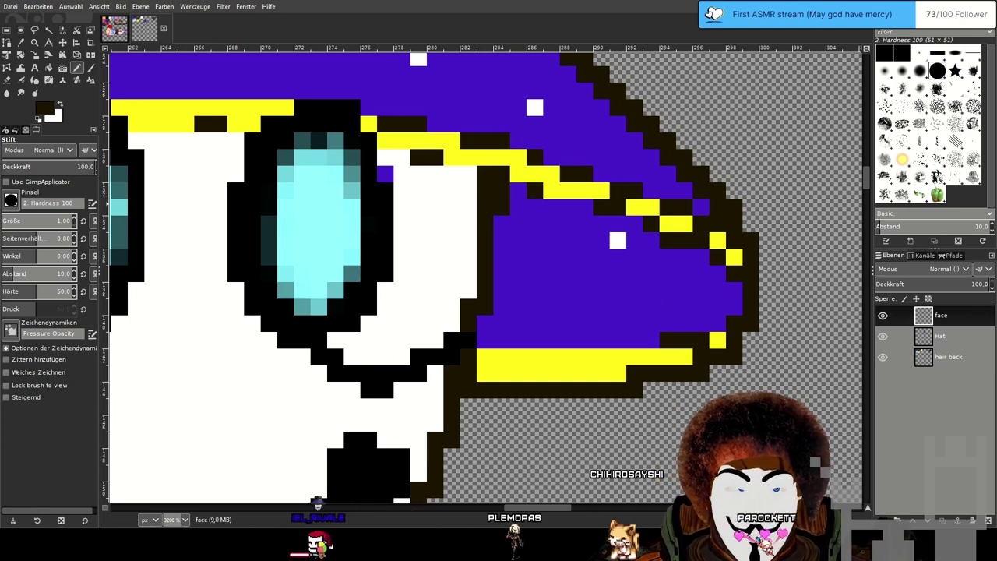
click(6, 80)
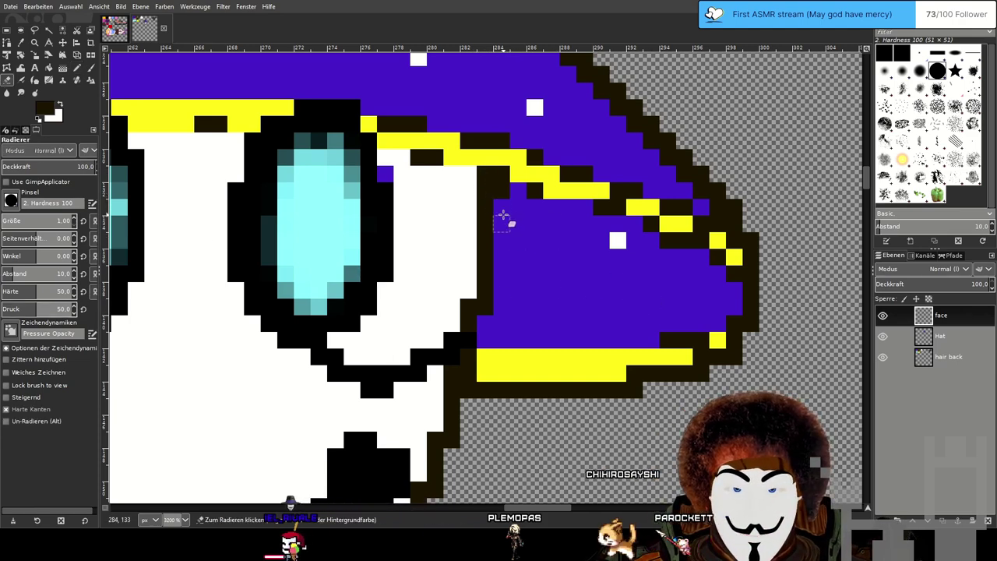
scroll(578, 319, down, 4)
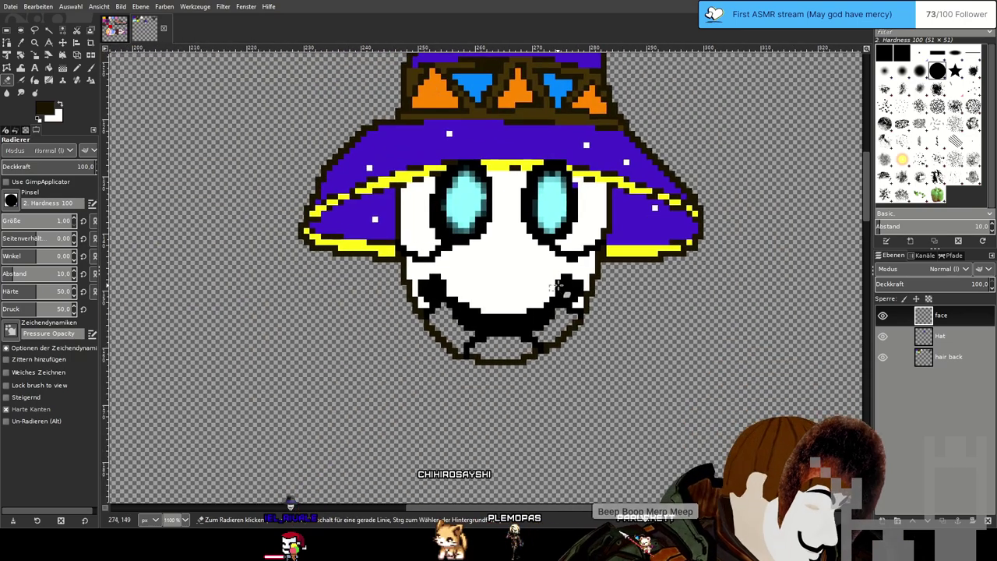
click(964, 358)
scroll(545, 350, down, 4)
Pan and zoom the canvas to recentre the wizard and view the stick figure sketch.
scroll(538, 352, up, 2)
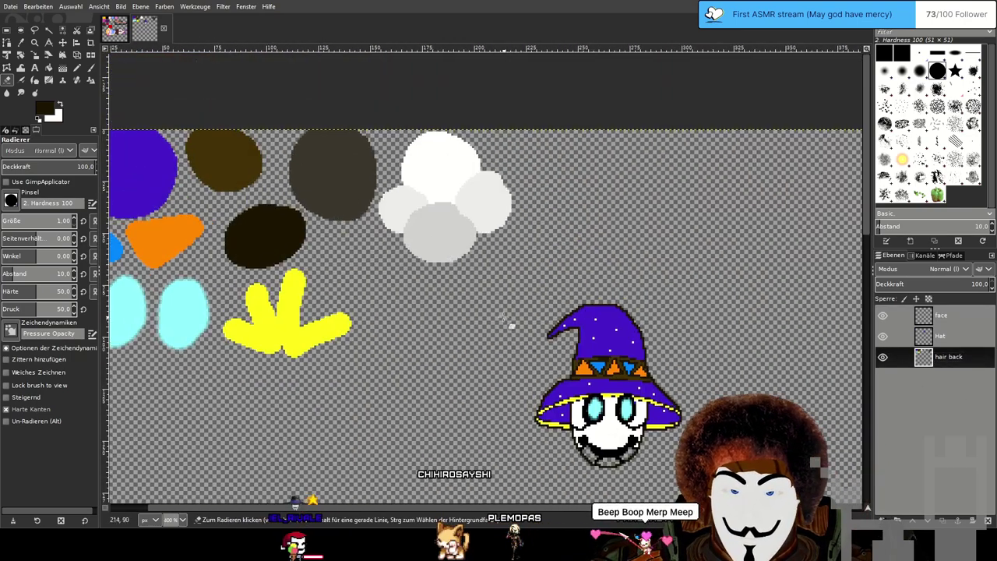
drag(628, 359, 566, 183)
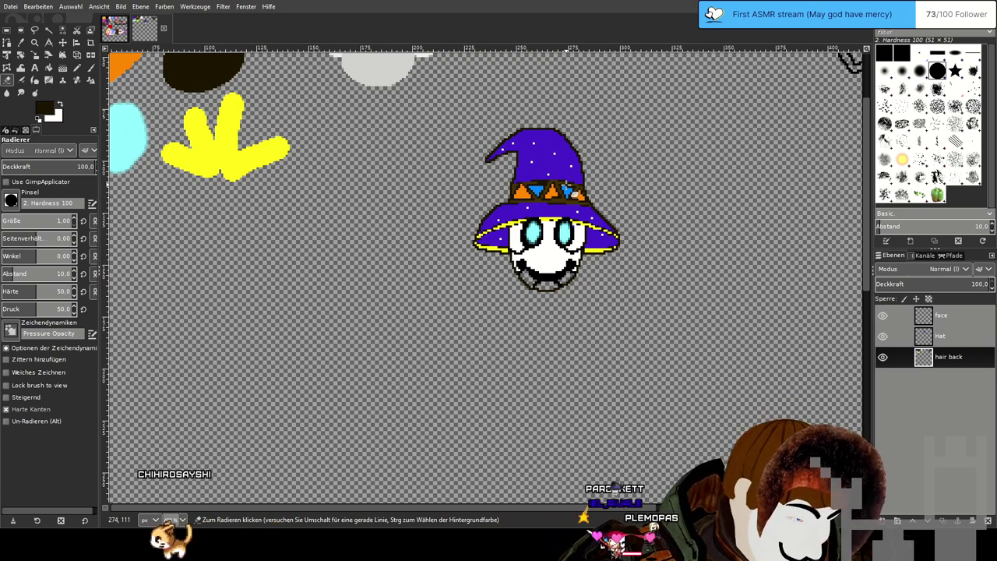
scroll(537, 198, up, 3)
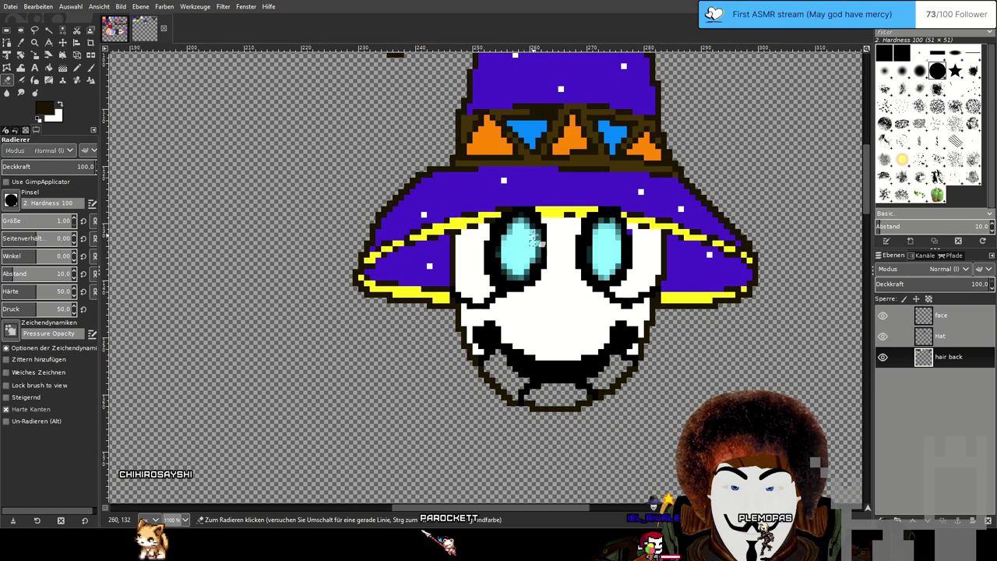
scroll(607, 256, down, 2)
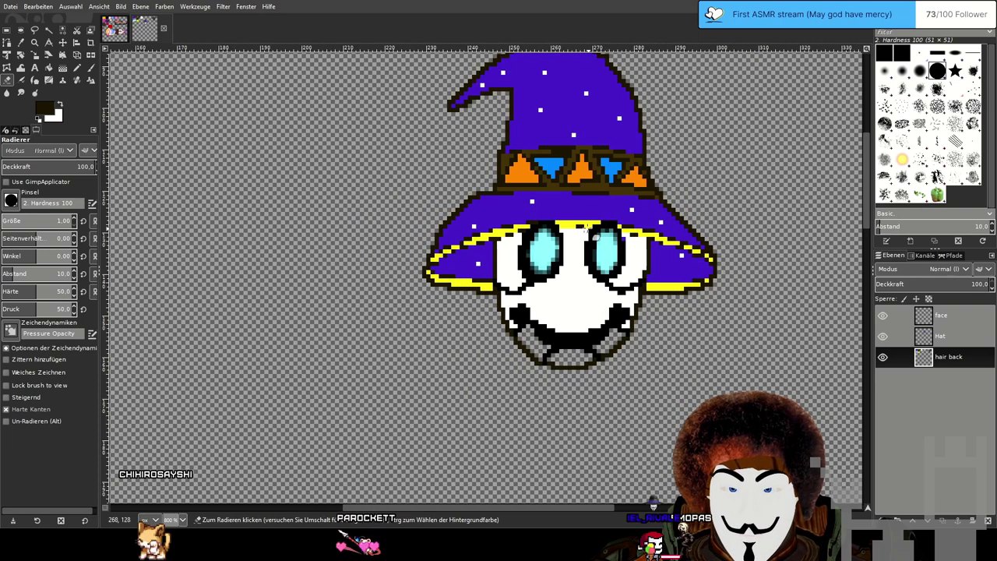
scroll(540, 246, down, 2)
drag(593, 194, 382, 267)
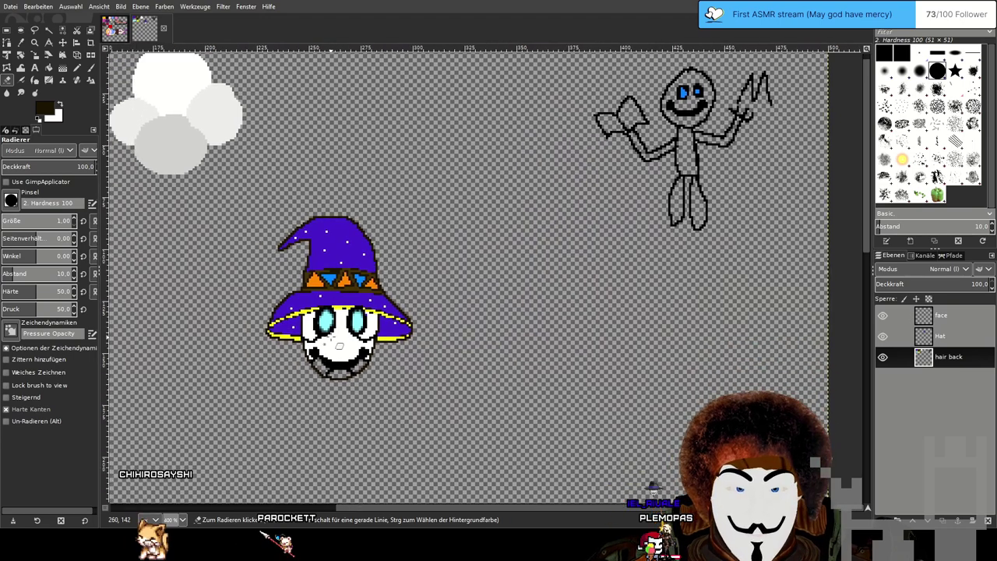
scroll(280, 280, left, 5)
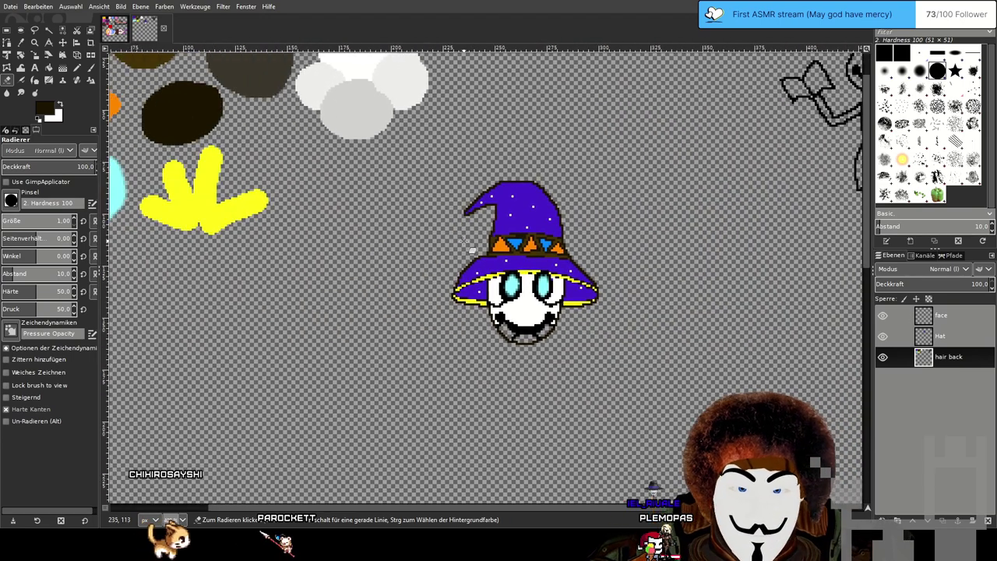
scroll(534, 264, up, 4)
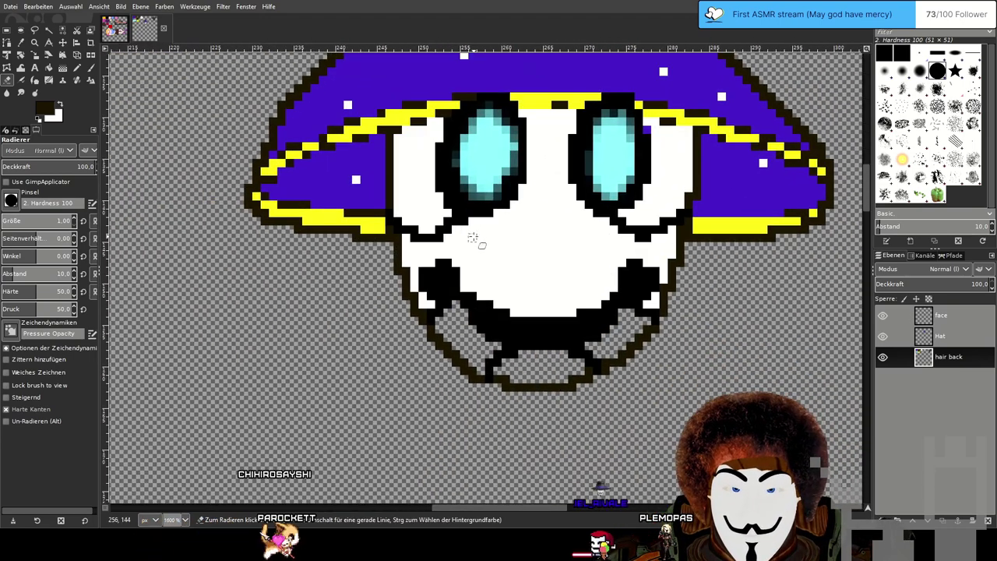
scroll(233, 112, down, 3)
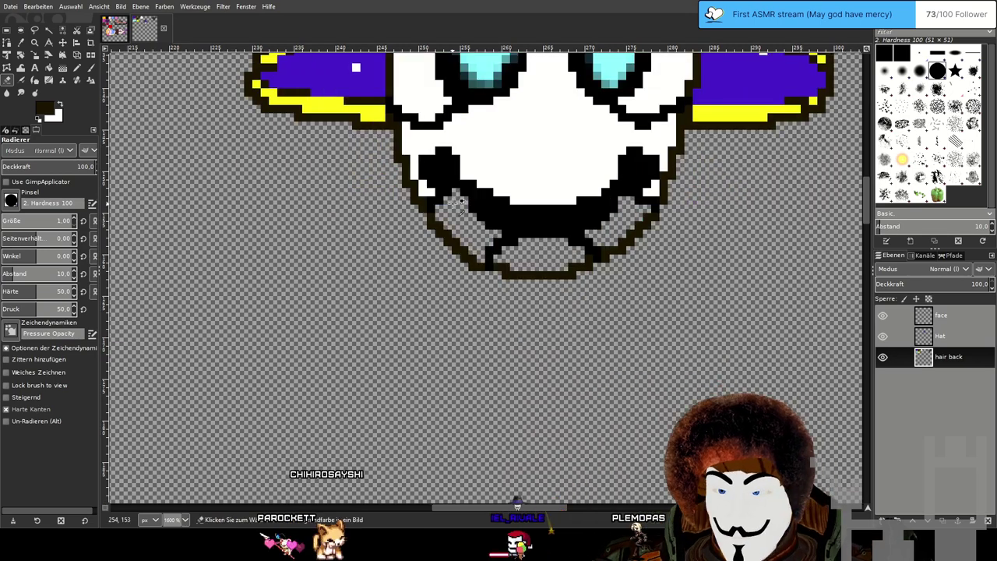
scroll(421, 172, down, 5)
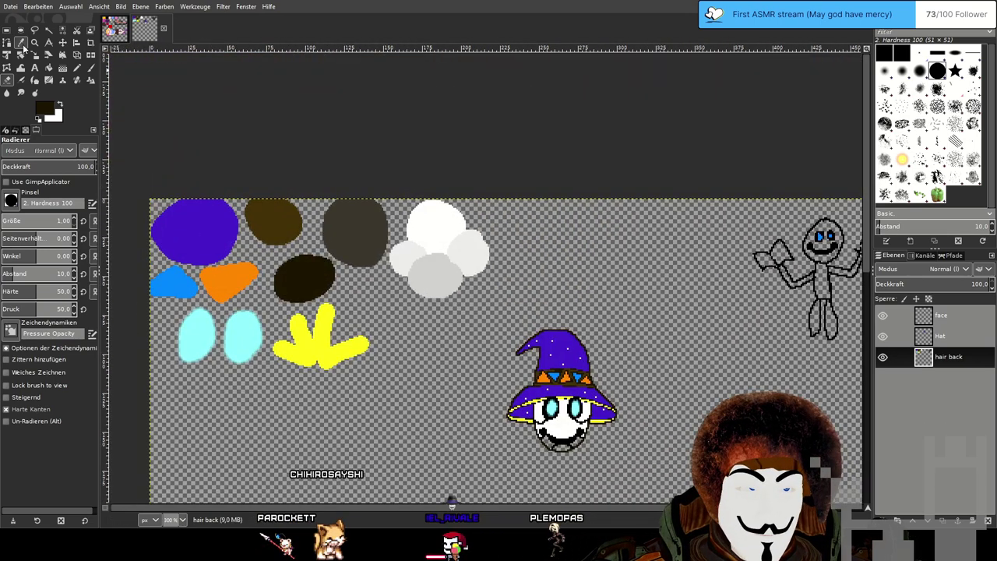
On the face layer, bucket-fill the left and right tooth areas with light grey.
click(22, 43)
click(76, 68)
scroll(545, 405, up, 6)
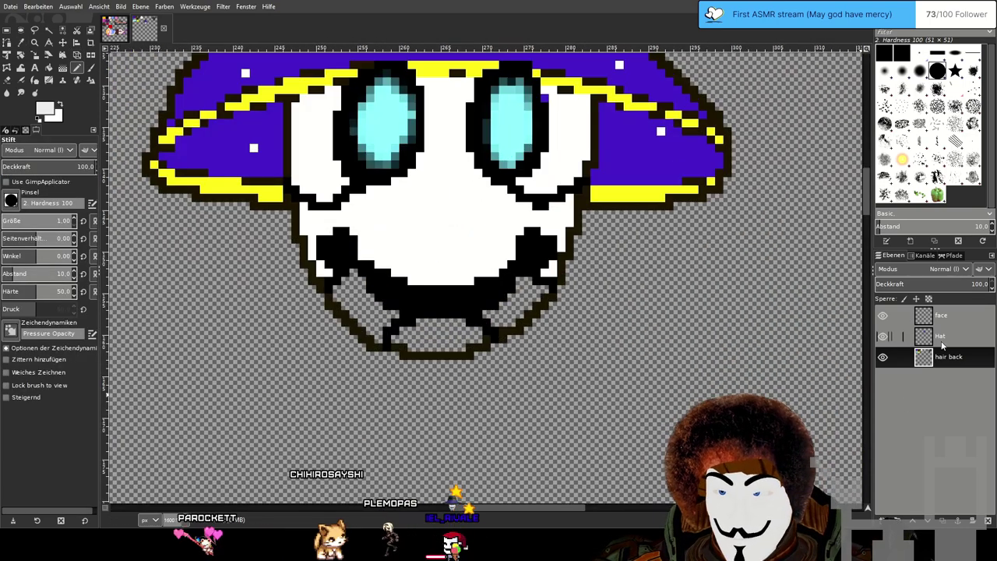
click(952, 317)
drag(453, 278, 474, 317)
scroll(475, 317, up, 1)
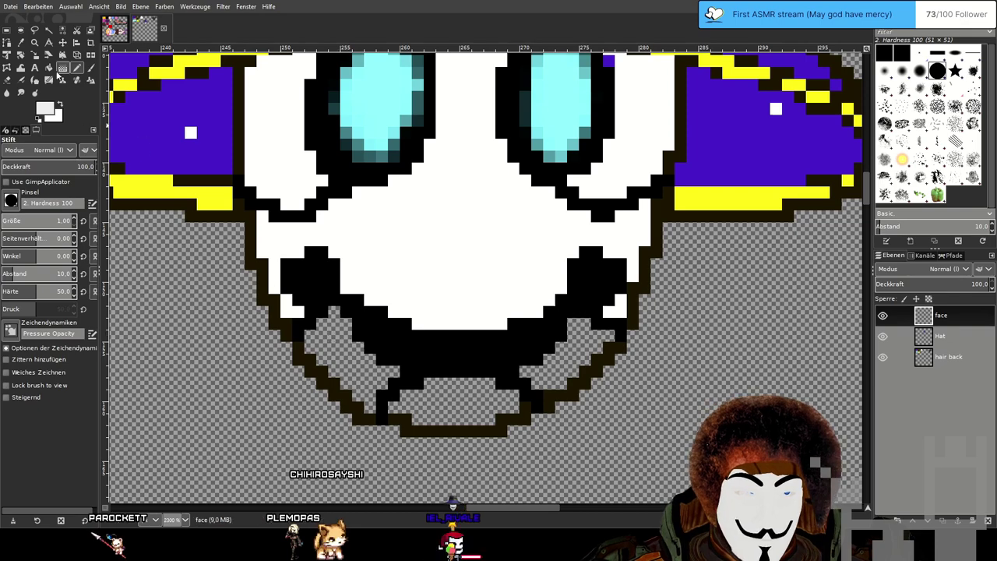
key(shift+b)
click(343, 350)
click(535, 372)
Move the view over to the grey and white colour blobs.
scroll(666, 410, down, 2)
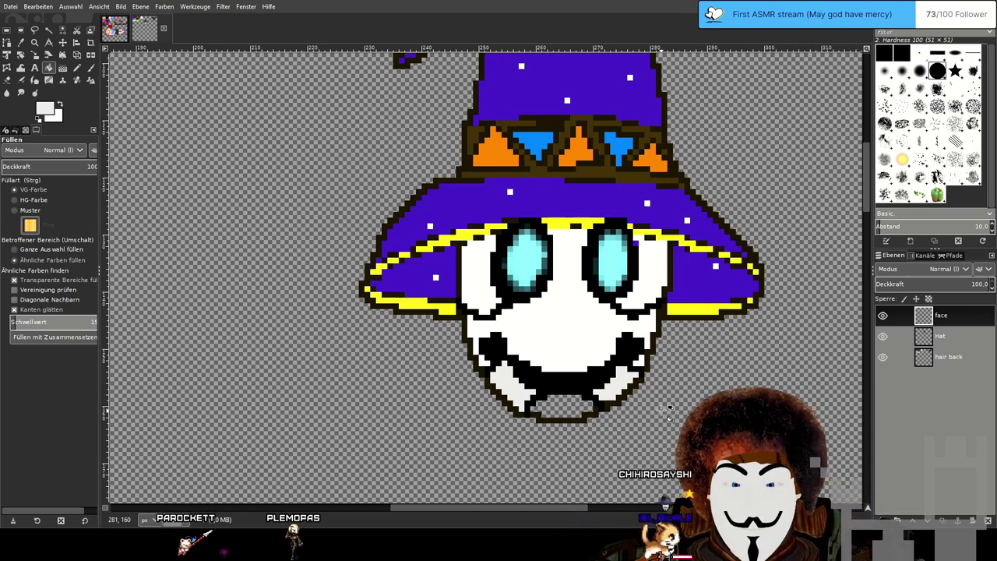
scroll(668, 413, up, 2)
scroll(552, 181, down, 3)
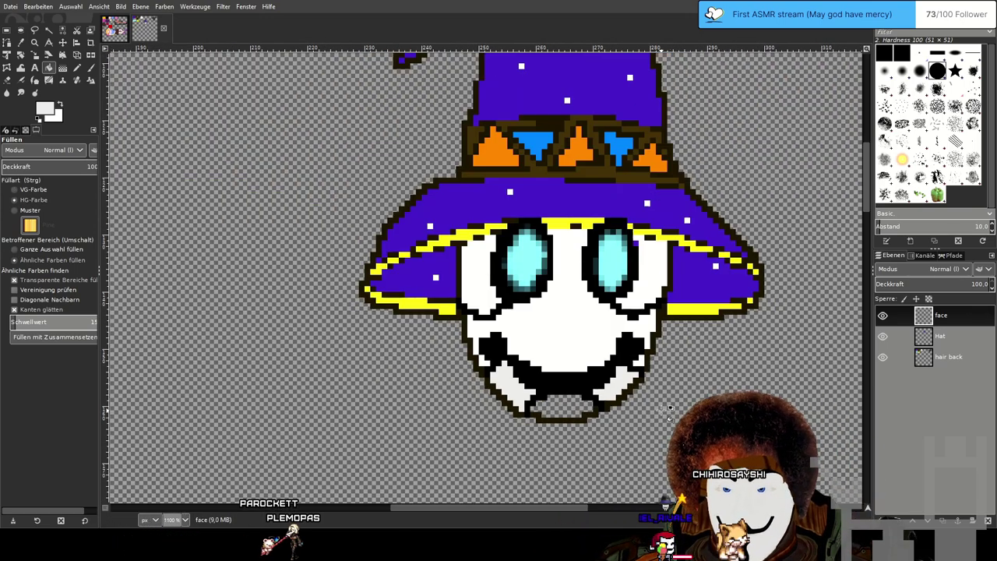
drag(548, 183, 747, 482)
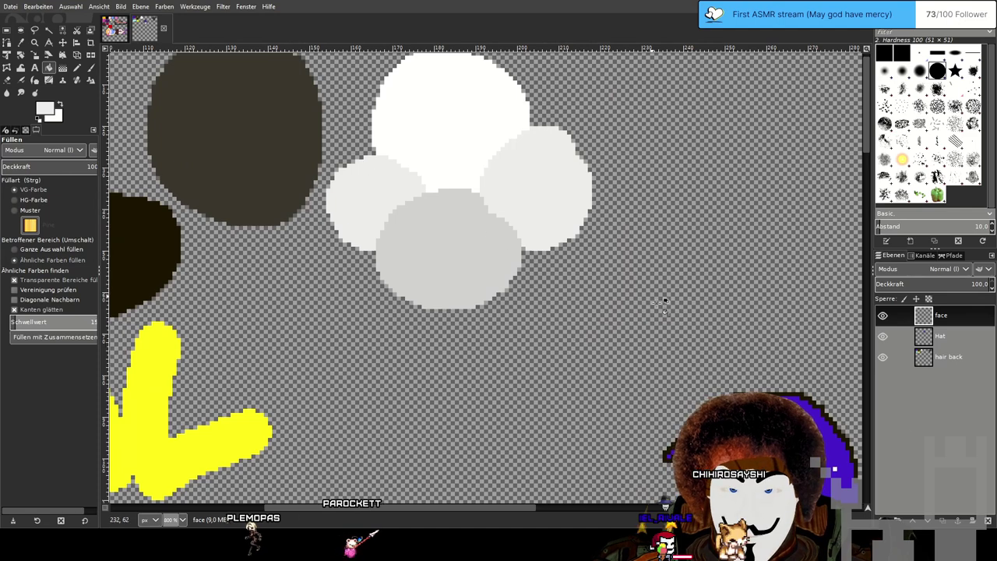
On the hair back layer, try grey and darker grey fills on the left circle, undoing both.
click(960, 357)
key(o)
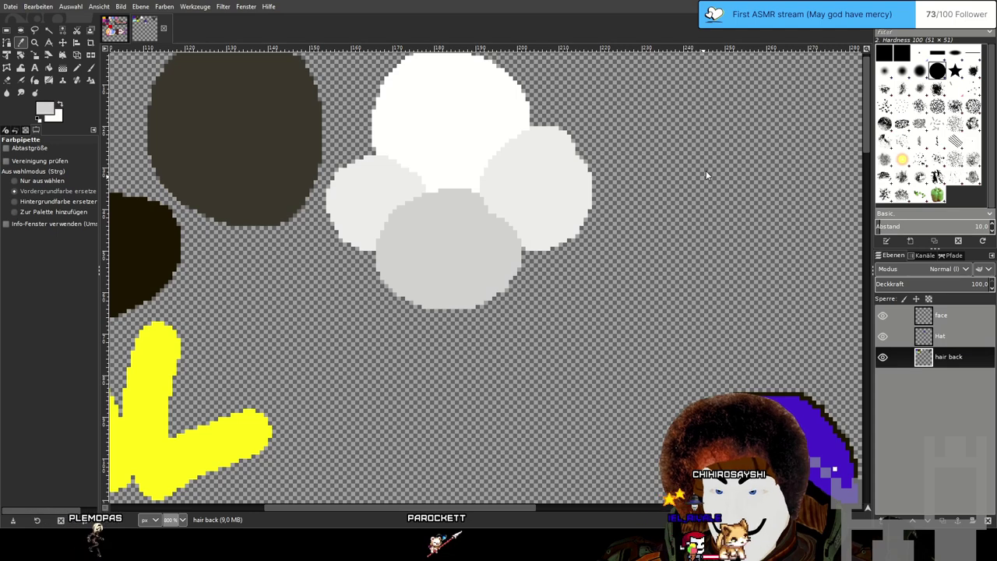
click(53, 68)
click(371, 188)
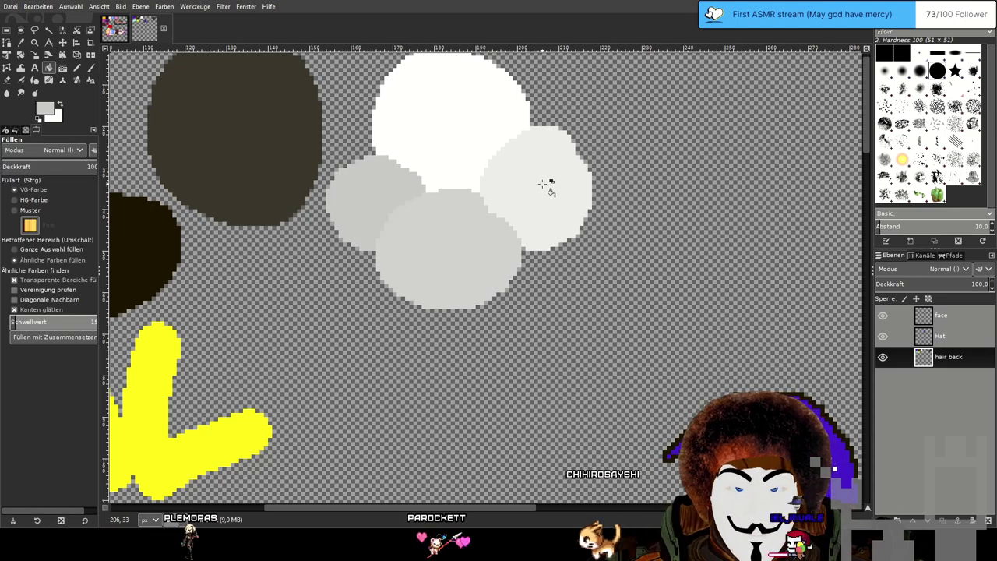
key(ctrl+z)
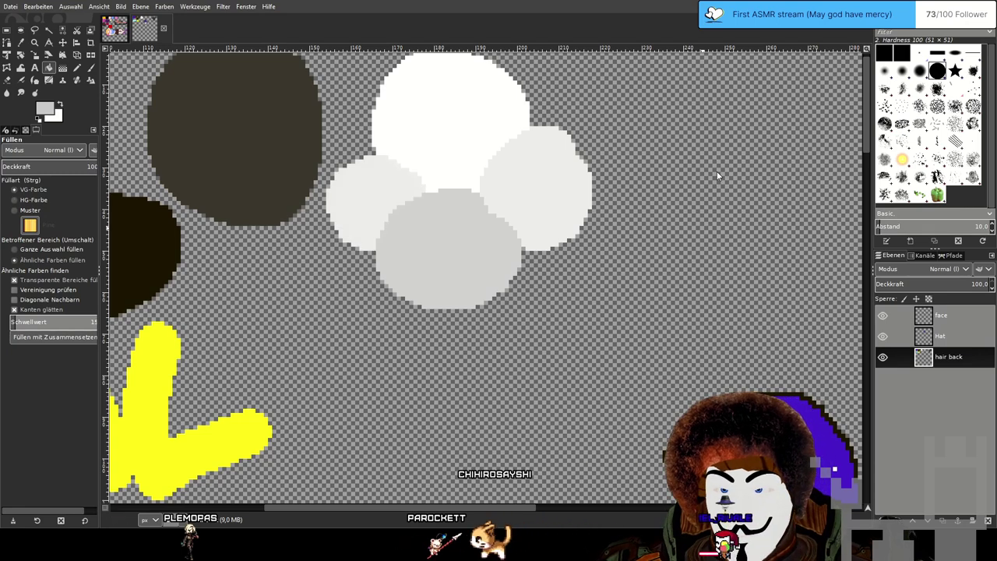
click(348, 183)
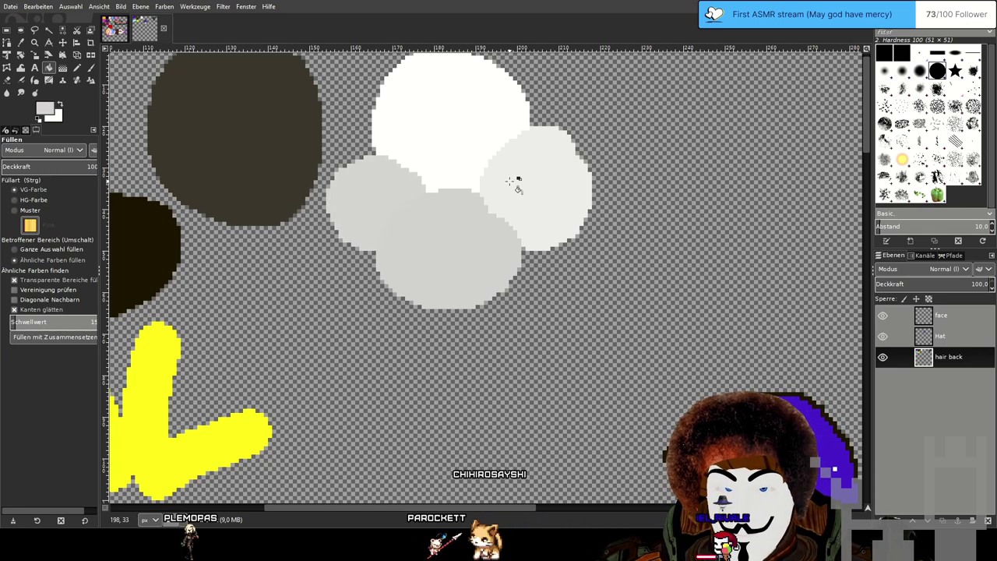
key(ctrl+z)
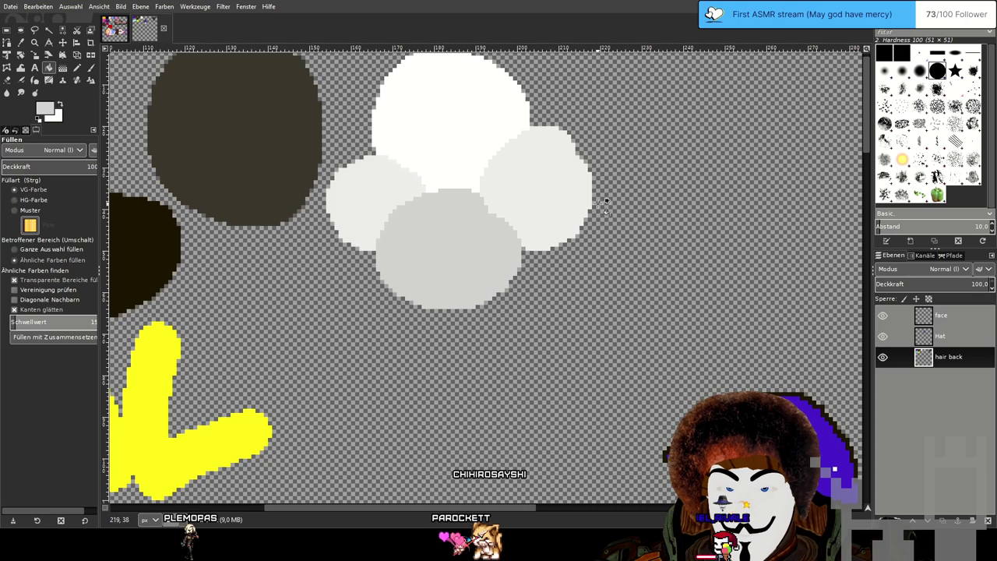
Fill the lower, left and right colour circles with slightly darker greys.
click(20, 42)
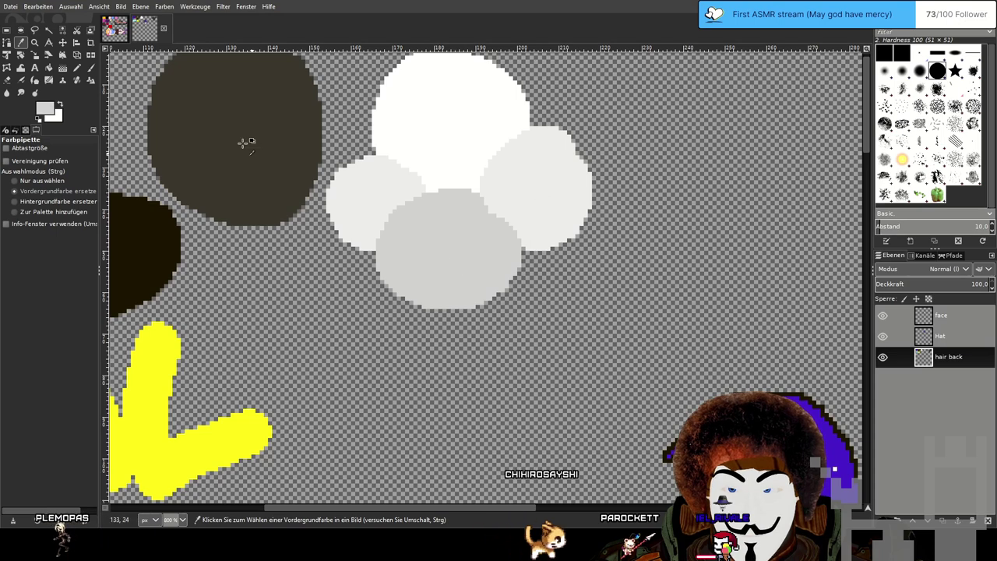
click(77, 68)
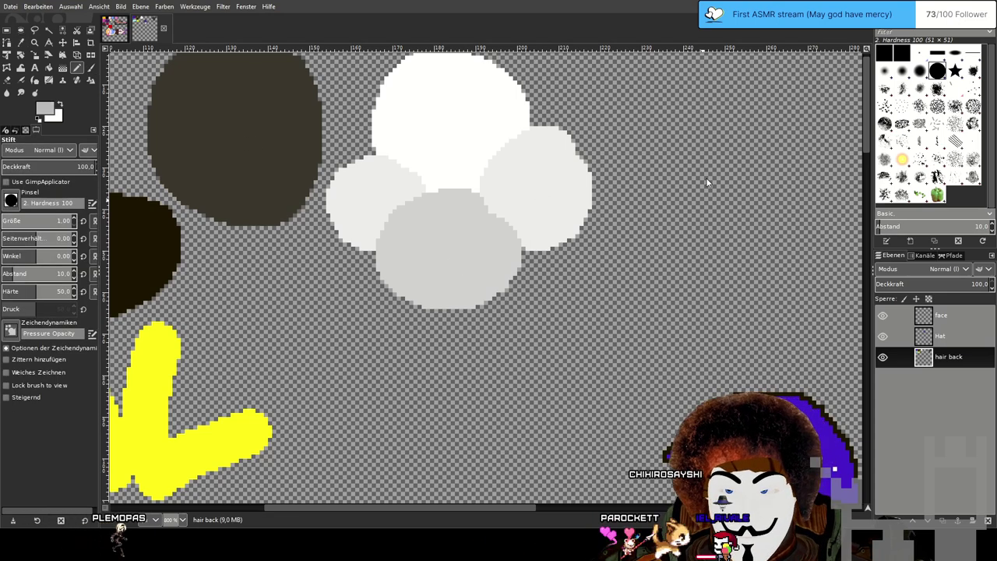
click(48, 68)
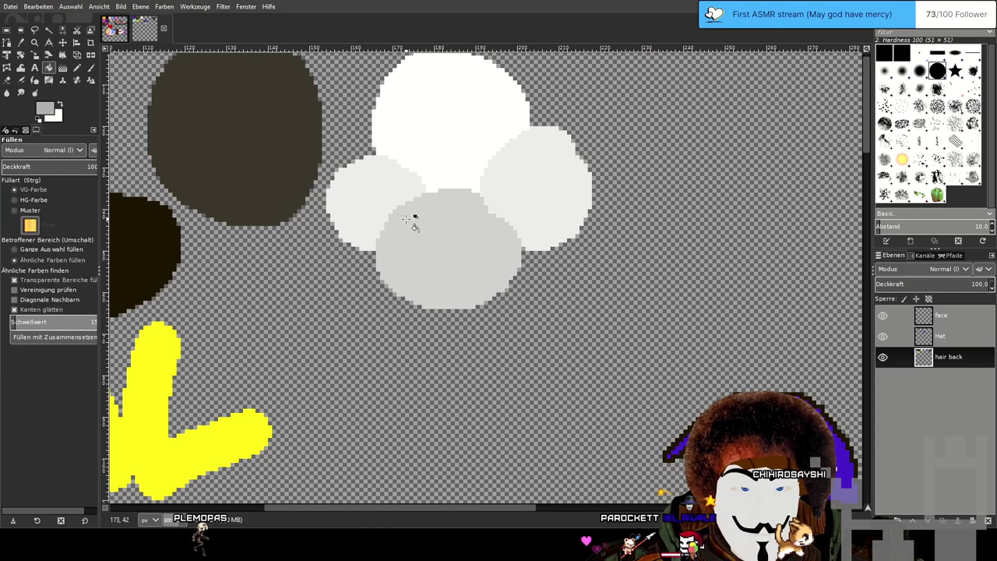
click(443, 248)
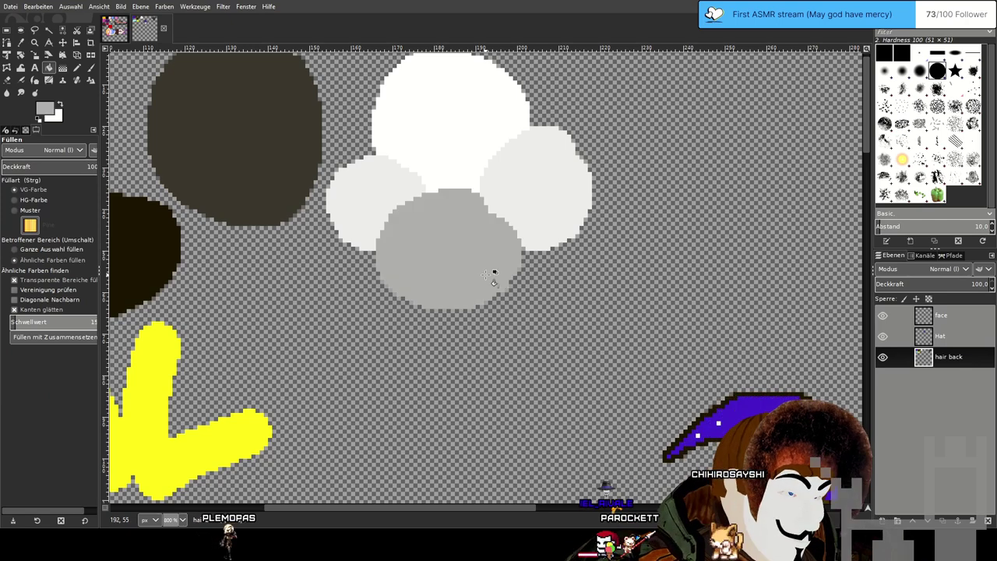
scroll(492, 285, up, 2)
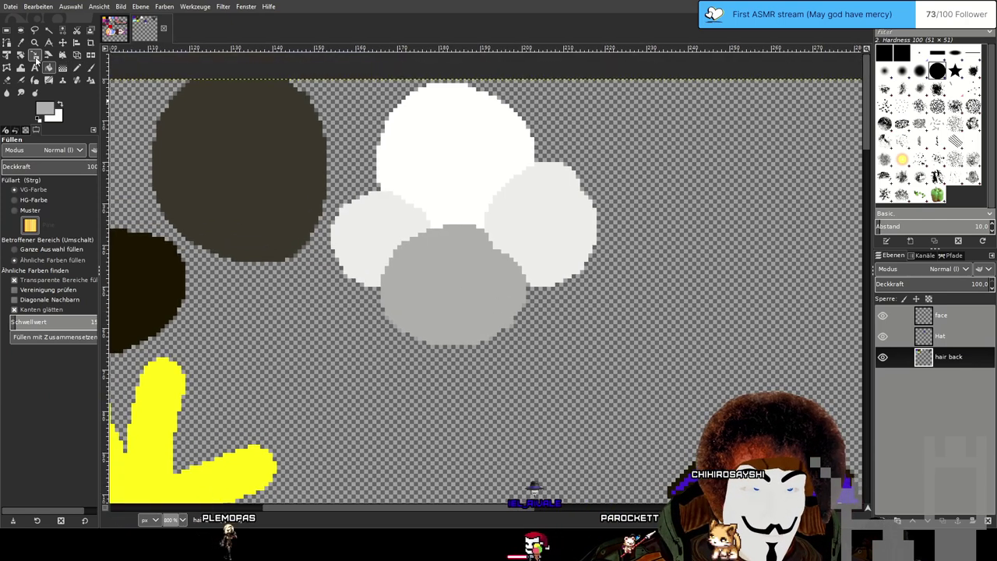
click(21, 43)
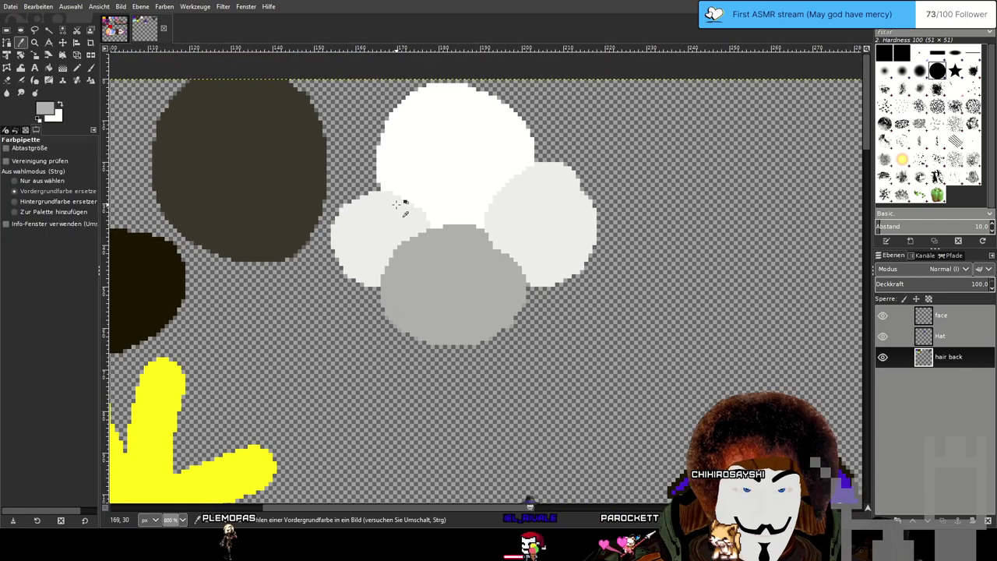
click(77, 68)
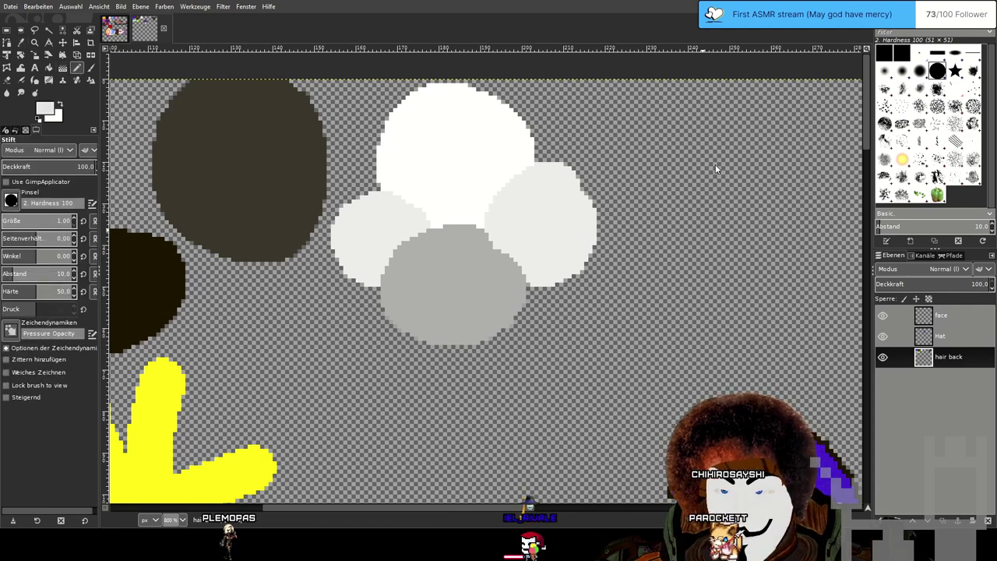
click(49, 68)
click(358, 226)
click(538, 227)
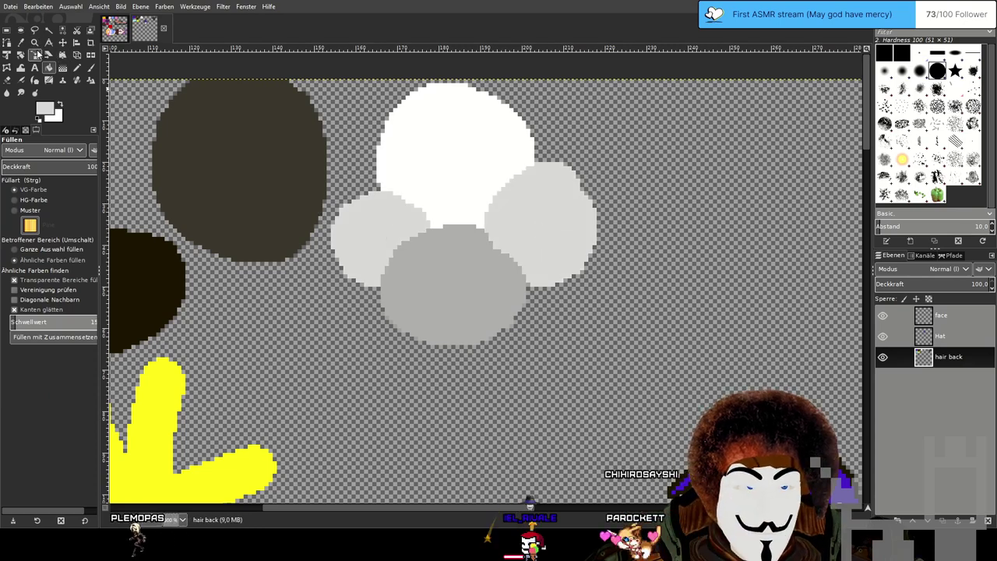
On the face layer, darken the lower-left tooth to a deeper grey.
click(971, 315)
drag(715, 458, 506, 165)
scroll(567, 452, up, 4)
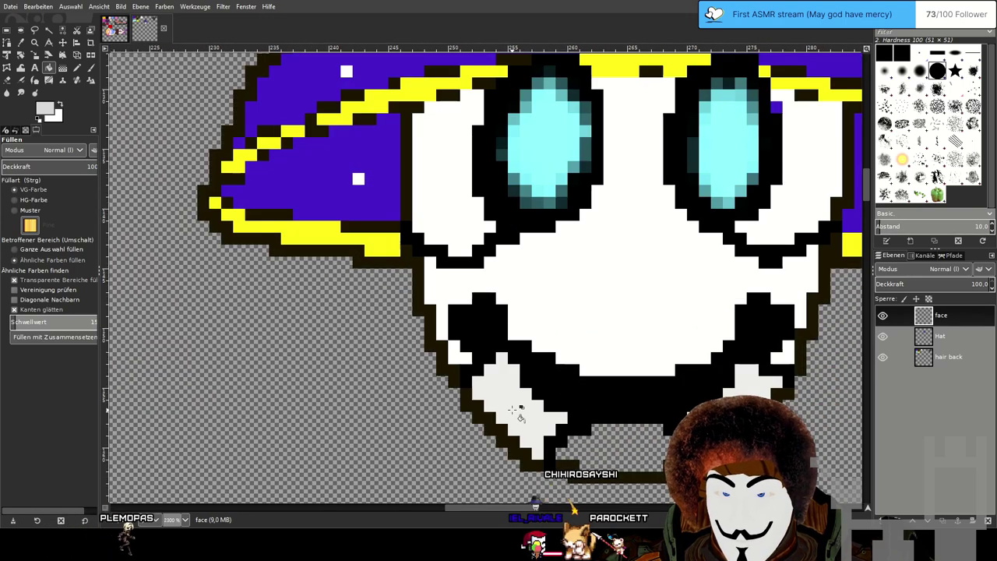
click(514, 411)
scroll(751, 392, down, 4)
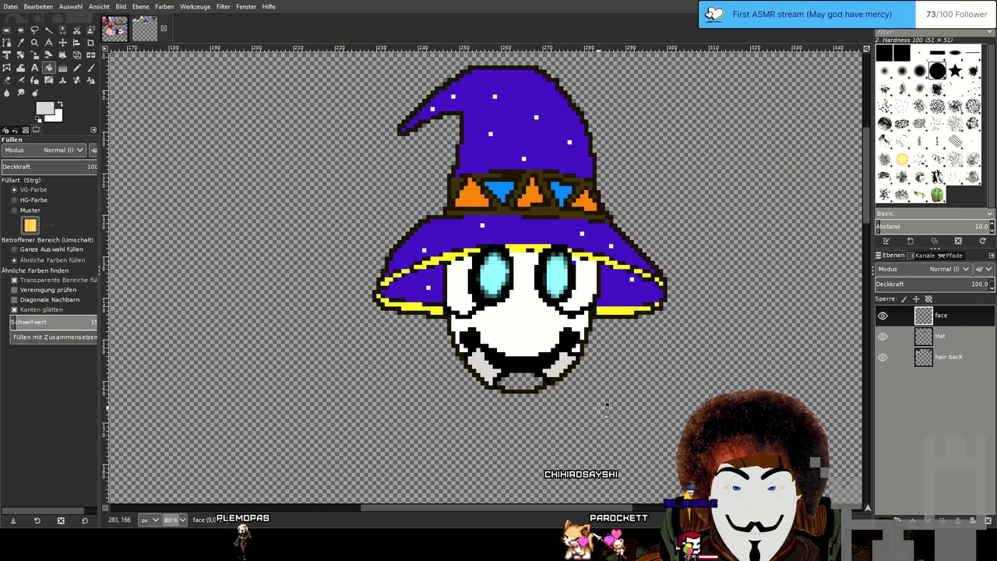
scroll(598, 407, up, 2)
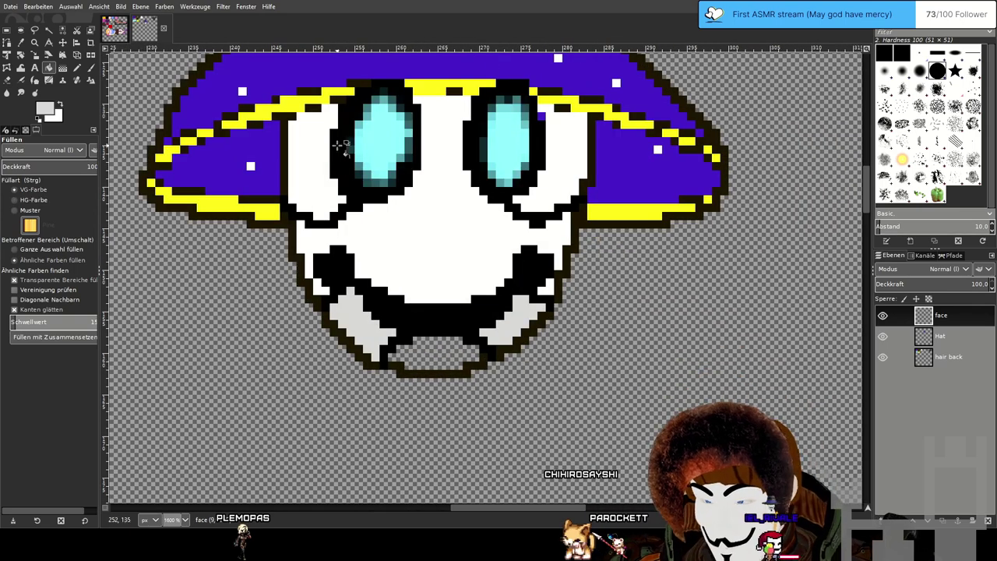
Sample a grey from the colour blobs on the hair back layer.
click(23, 44)
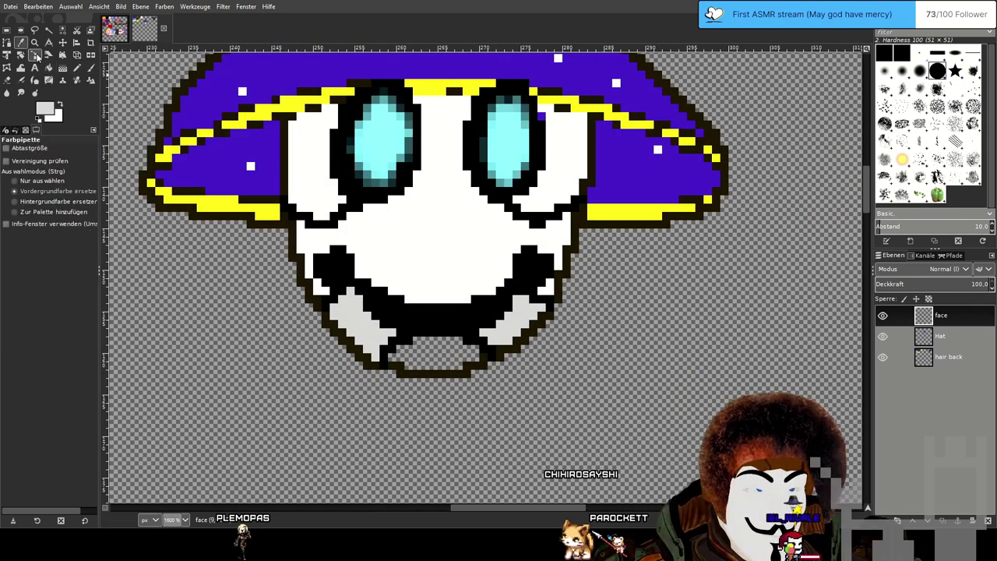
click(956, 363)
scroll(506, 278, down, 3)
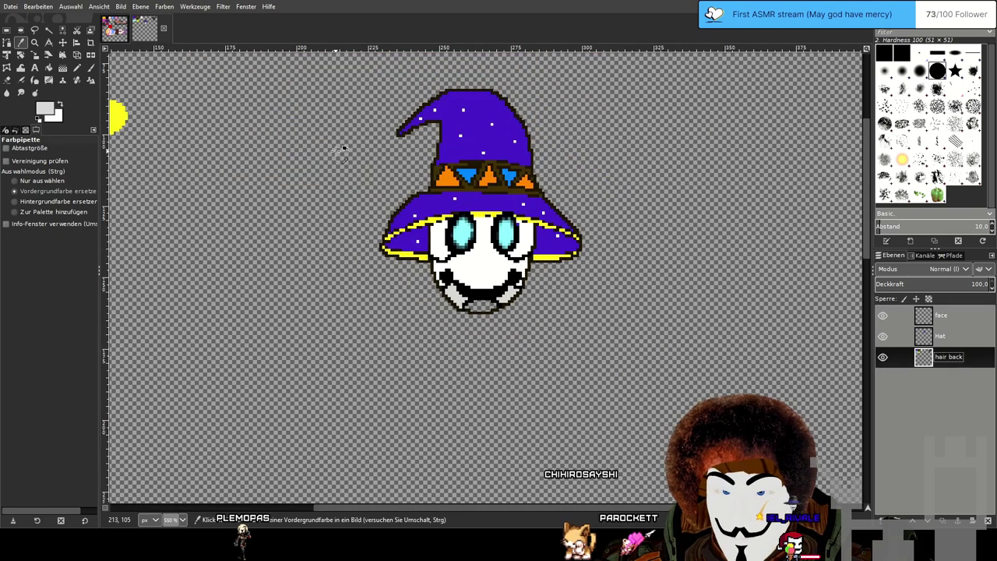
drag(282, 62, 530, 341)
scroll(453, 191, up, 2)
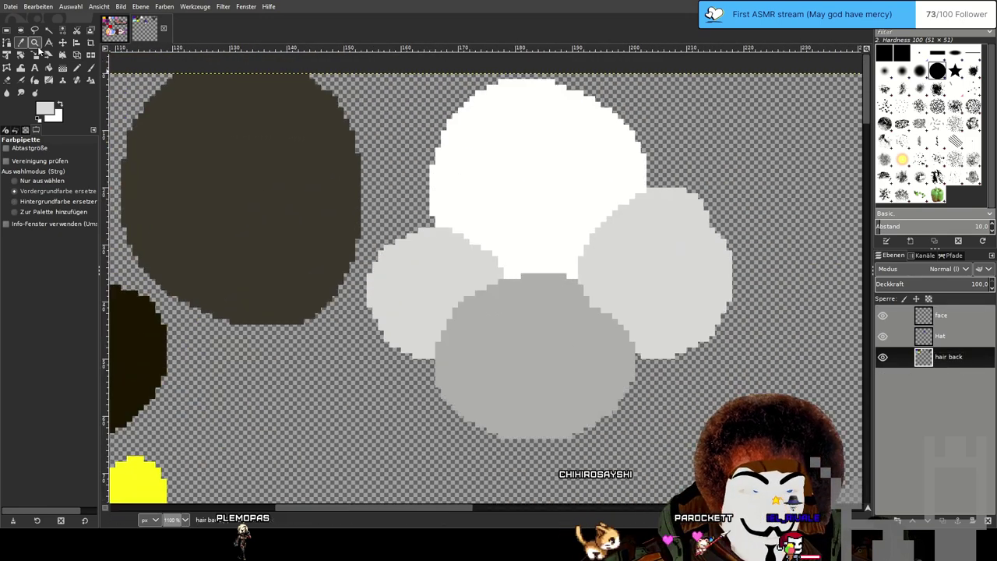
On the face layer, fill the bottom gap of the wizard's mouth with light grey.
click(47, 68)
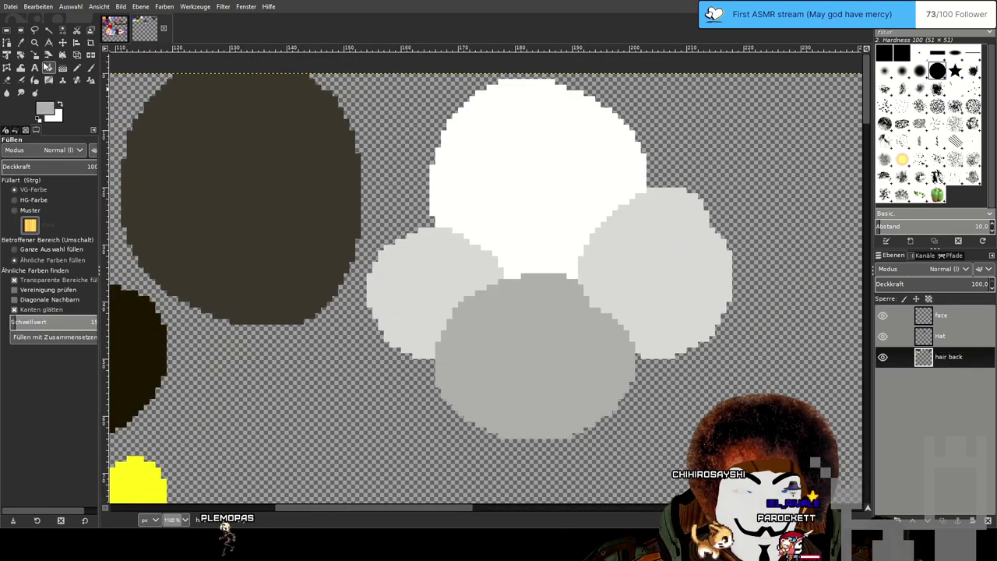
click(941, 321)
drag(803, 425, 503, 143)
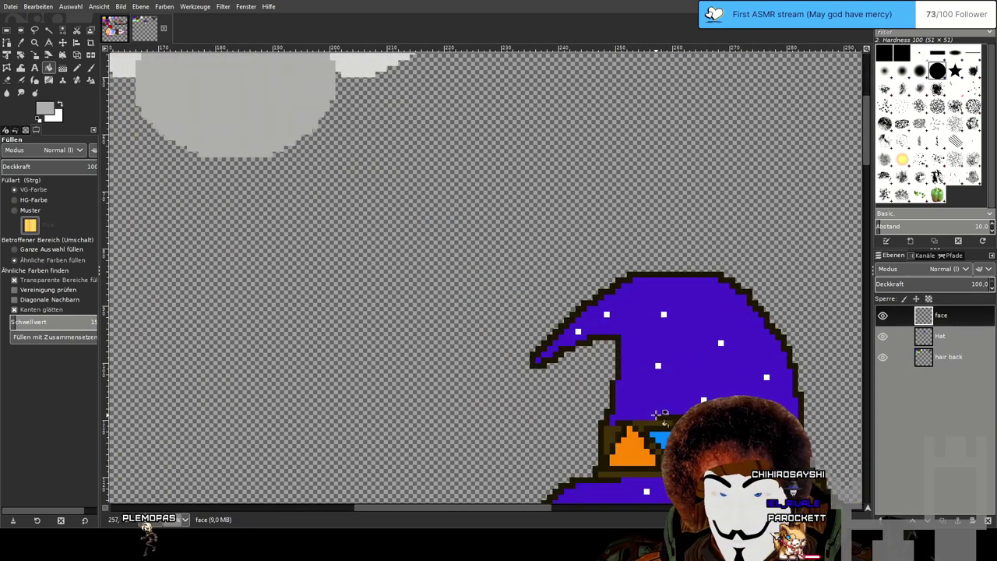
drag(662, 442, 453, 143)
scroll(504, 417, up, 3)
click(481, 387)
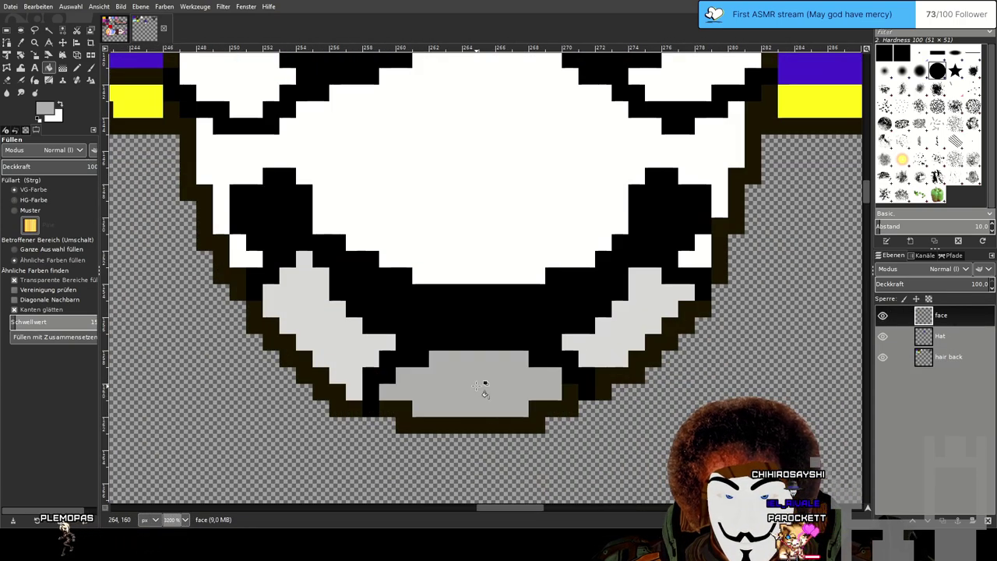
scroll(649, 393, down, 5)
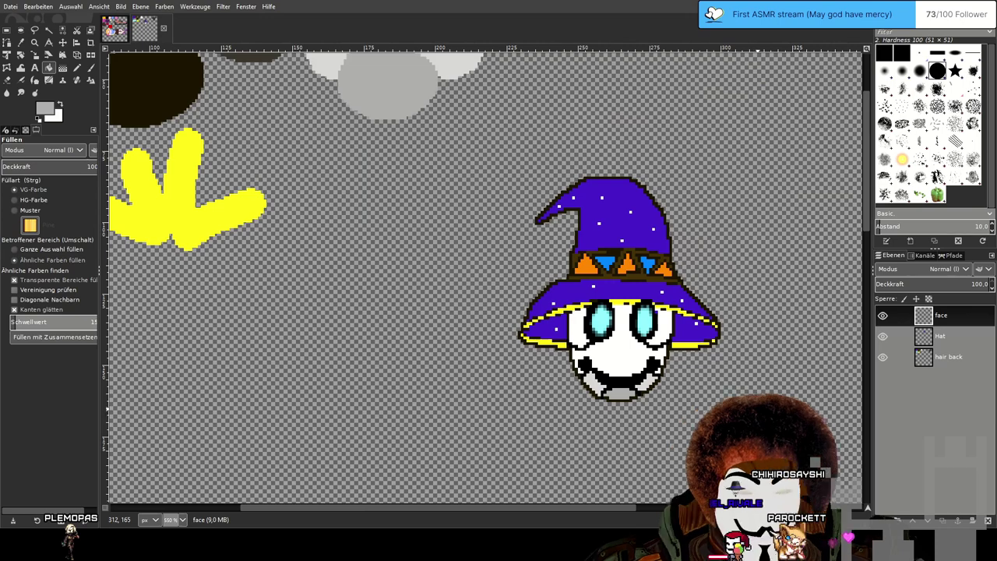
scroll(676, 319, down, 4)
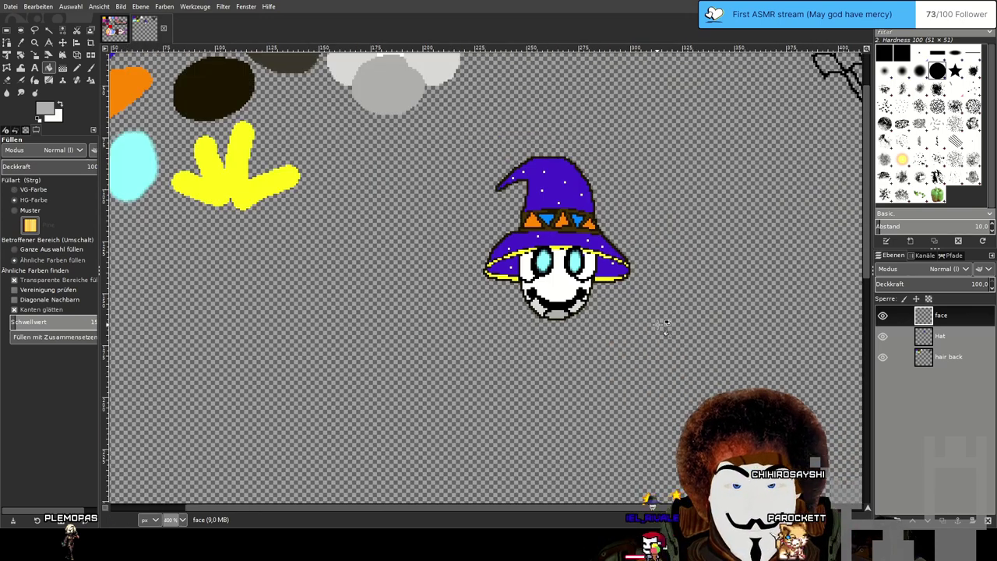
scroll(683, 315, up, 4)
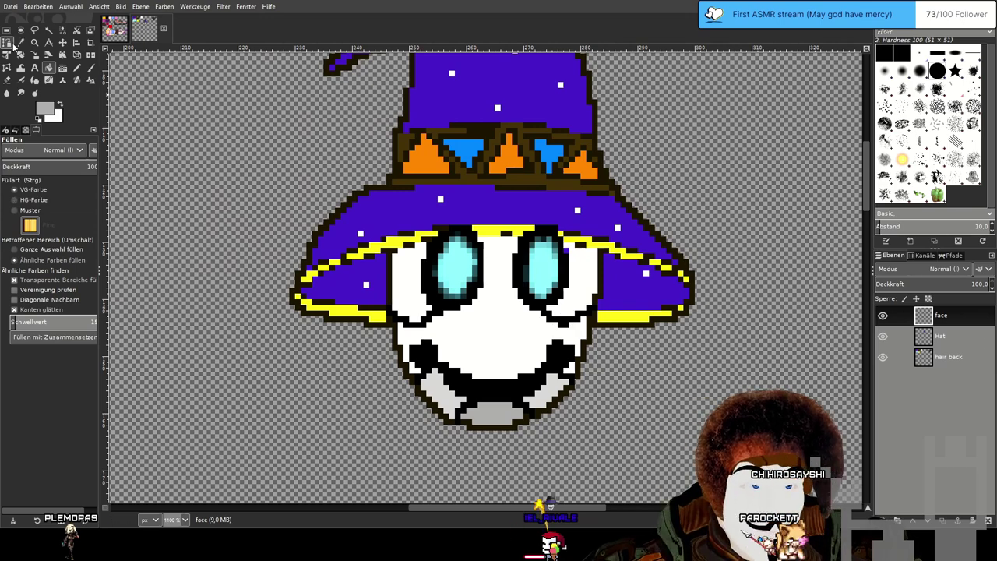
With a black pencil, paint over all the cyan pixels in the left eye.
click(7, 81)
scroll(516, 283, up, 3)
scroll(452, 272, down, 2)
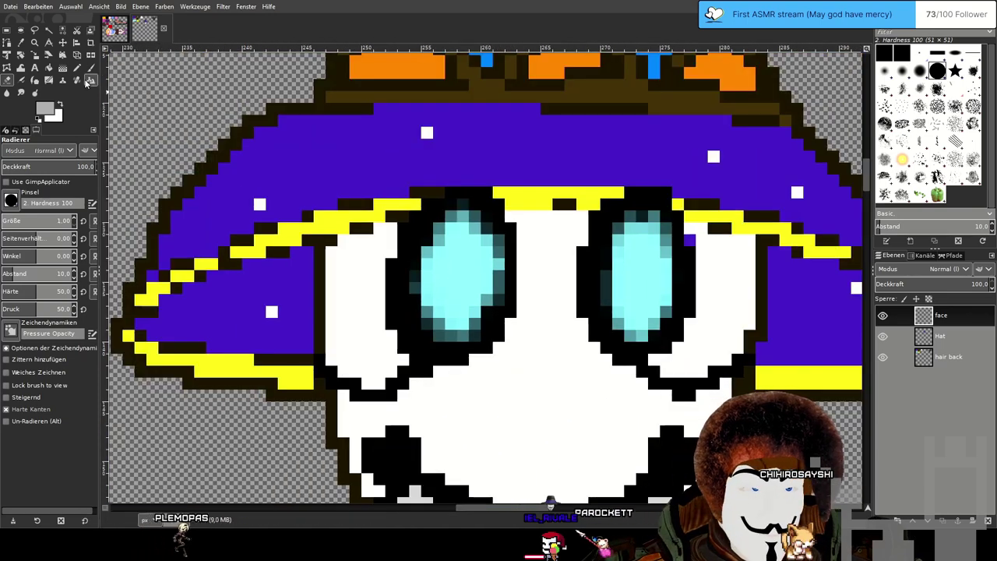
key(n)
key(d)
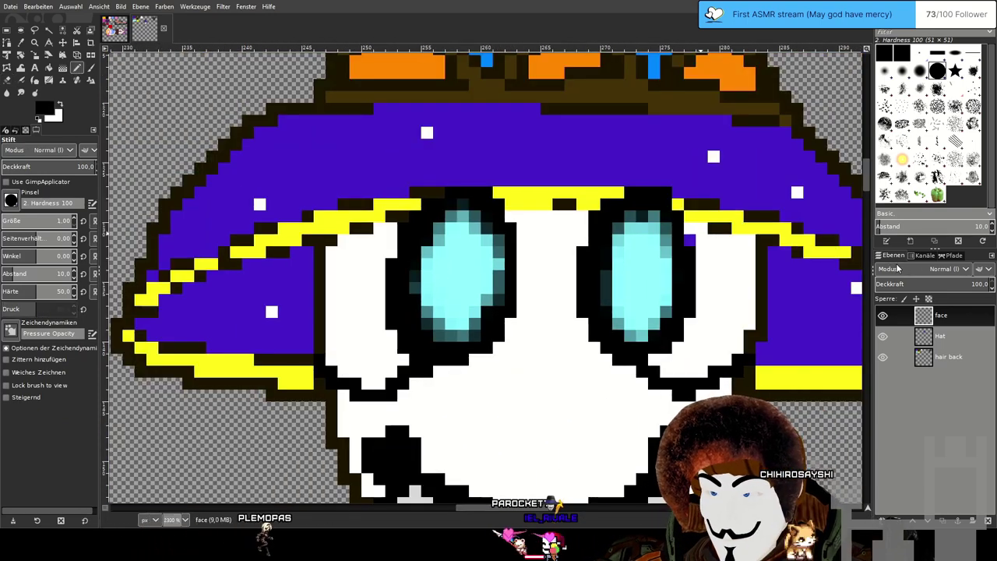
scroll(395, 252, up, 1)
mouse_move(505, 251)
mouse_down()
mouse_move(458, 247)
mouse_move(426, 286)
mouse_move(422, 261)
mouse_move(432, 353)
mouse_move(464, 369)
mouse_move(510, 360)
mouse_move(549, 283)
mouse_move(538, 226)
mouse_move(492, 180)
mouse_move(473, 194)
mouse_up()
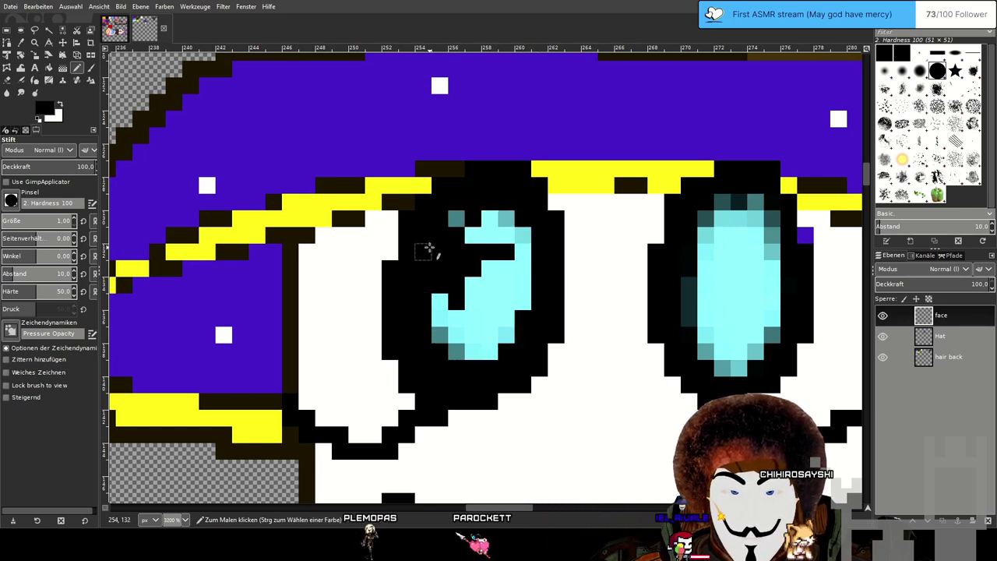
mouse_move(489, 350)
mouse_down()
mouse_move(509, 315)
mouse_move(517, 255)
mouse_move(504, 216)
mouse_move(472, 240)
mouse_move(507, 235)
mouse_move(521, 271)
mouse_move(514, 314)
mouse_move(470, 317)
mouse_move(465, 268)
mouse_move(500, 256)
mouse_move(506, 302)
mouse_move(473, 299)
mouse_move(487, 265)
mouse_up()
click(489, 285)
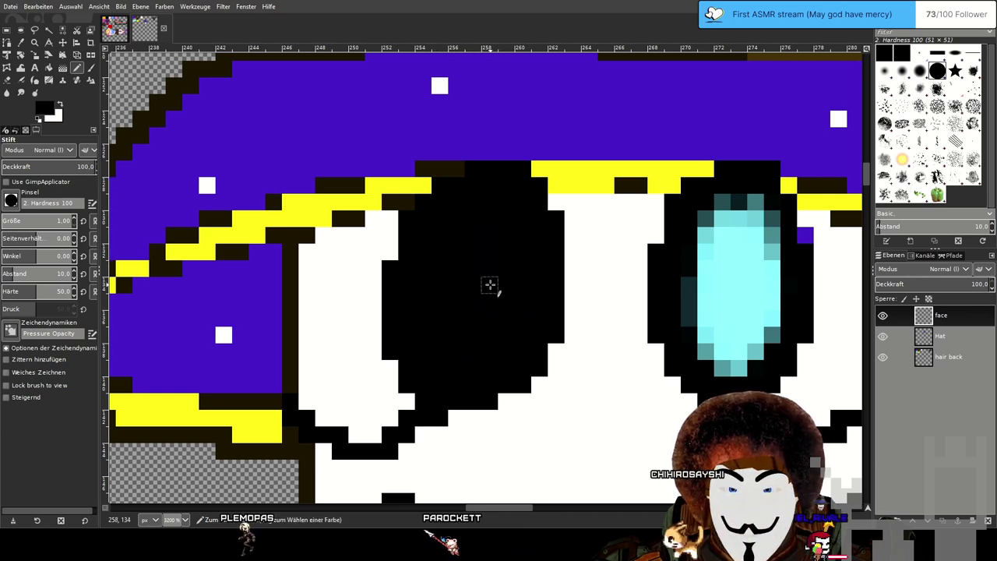
Blacken the teal pixels at the top and bottom of the right eye and cover the rest.
scroll(490, 300, right, 6)
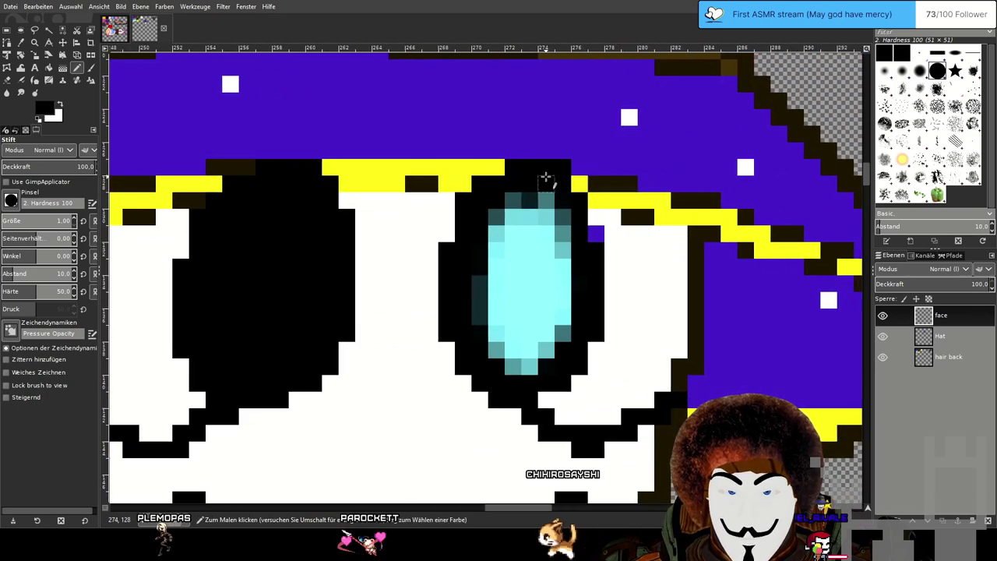
drag(531, 183, 573, 219)
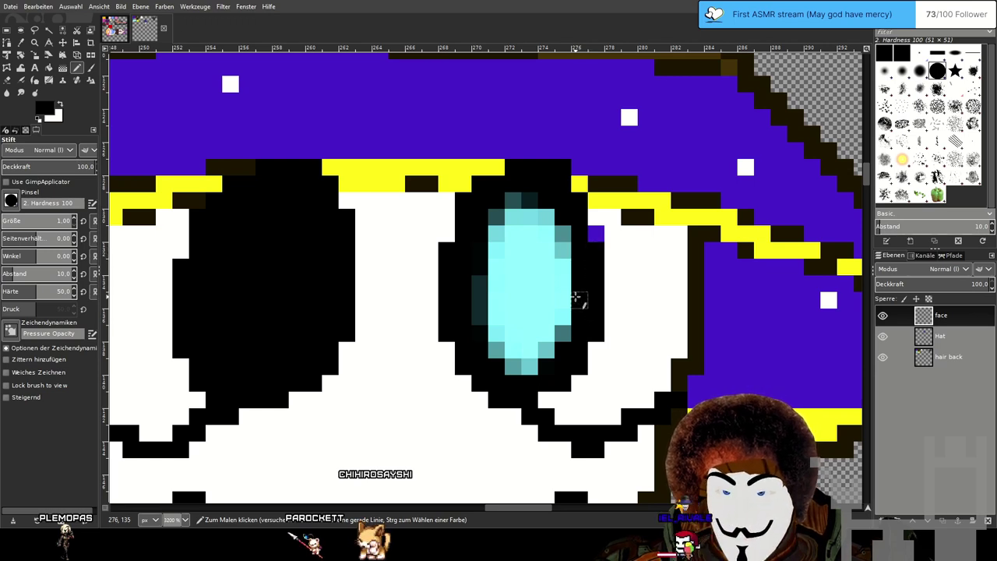
click(531, 367)
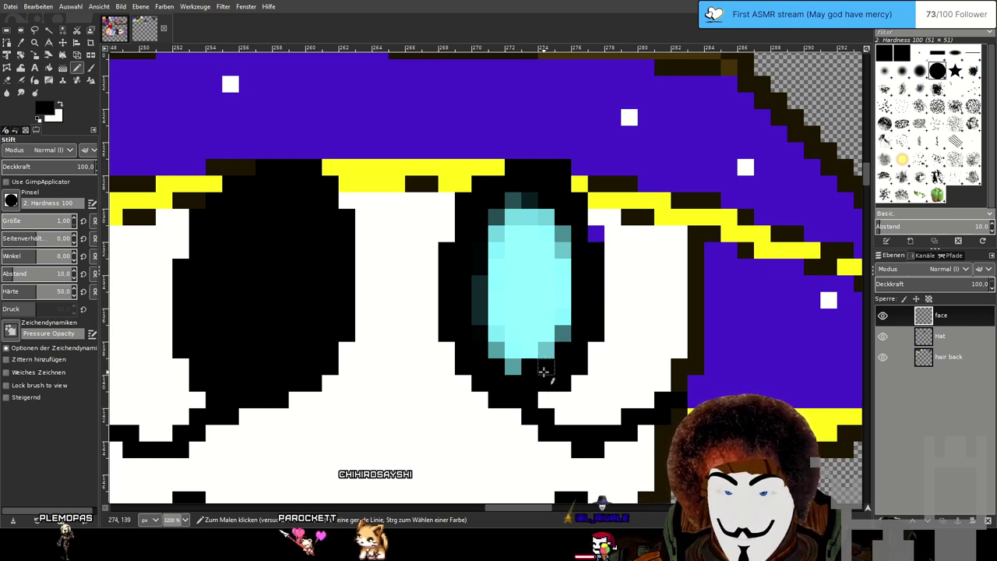
drag(517, 367, 492, 352)
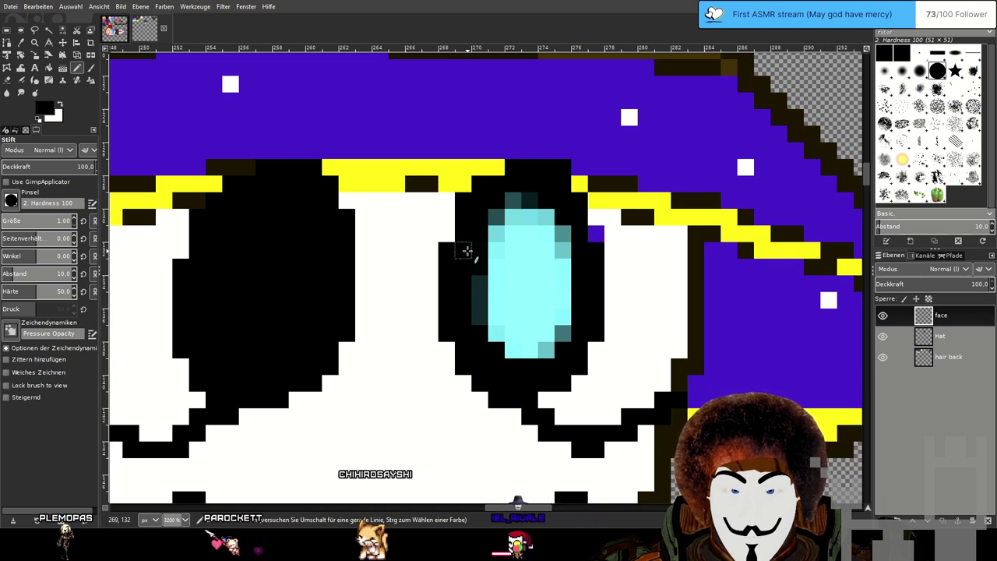
mouse_move(472, 285)
mouse_down()
mouse_move(476, 325)
mouse_move(489, 215)
mouse_move(532, 199)
mouse_move(563, 215)
mouse_move(575, 247)
mouse_move(564, 334)
mouse_move(549, 347)
mouse_move(515, 341)
mouse_move(498, 323)
mouse_move(493, 248)
mouse_move(518, 214)
mouse_move(547, 229)
mouse_move(563, 259)
mouse_move(554, 310)
mouse_move(536, 334)
mouse_move(502, 314)
mouse_move(491, 275)
mouse_move(513, 234)
mouse_move(531, 233)
mouse_move(549, 279)
mouse_move(541, 307)
mouse_move(506, 296)
mouse_move(510, 247)
mouse_move(527, 247)
mouse_move(512, 304)
mouse_up()
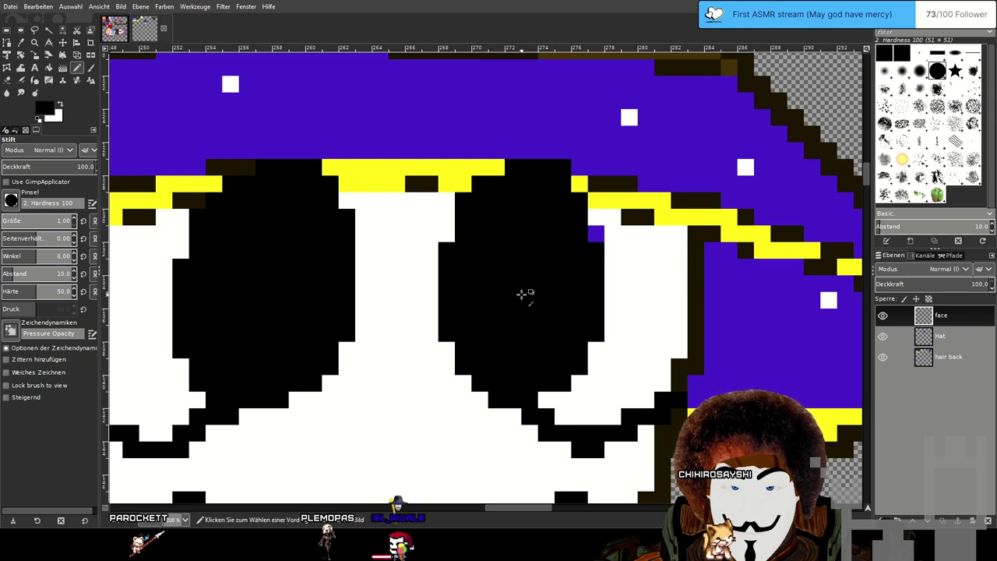
scroll(521, 295, down, 4)
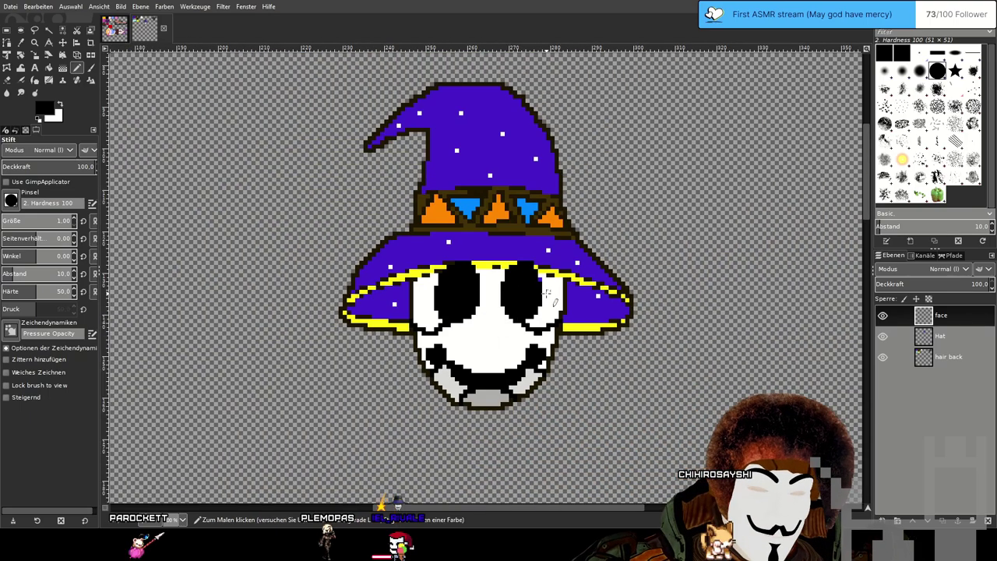
scroll(468, 295, up, 4)
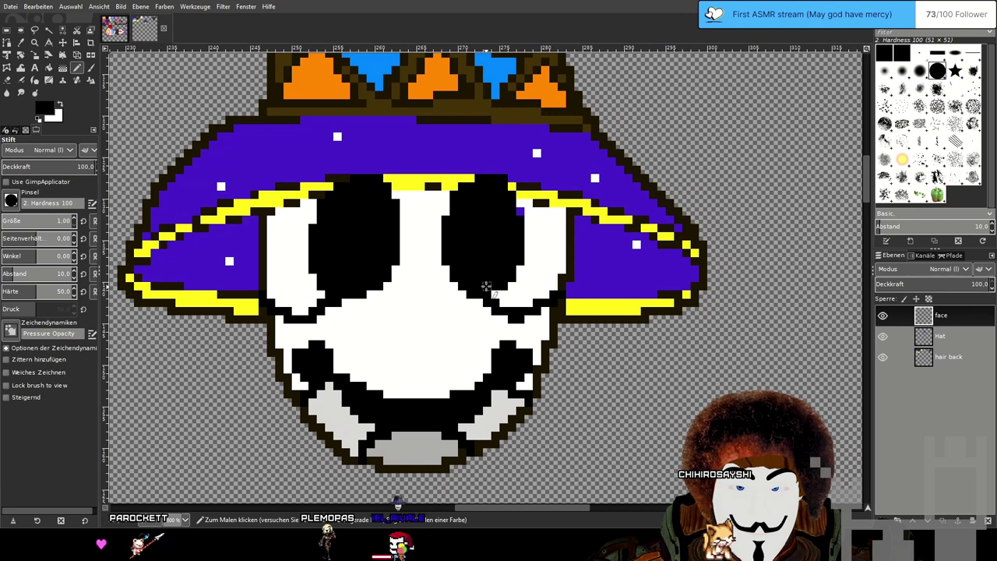
drag(493, 281, 488, 280)
scroll(396, 279, up, 3)
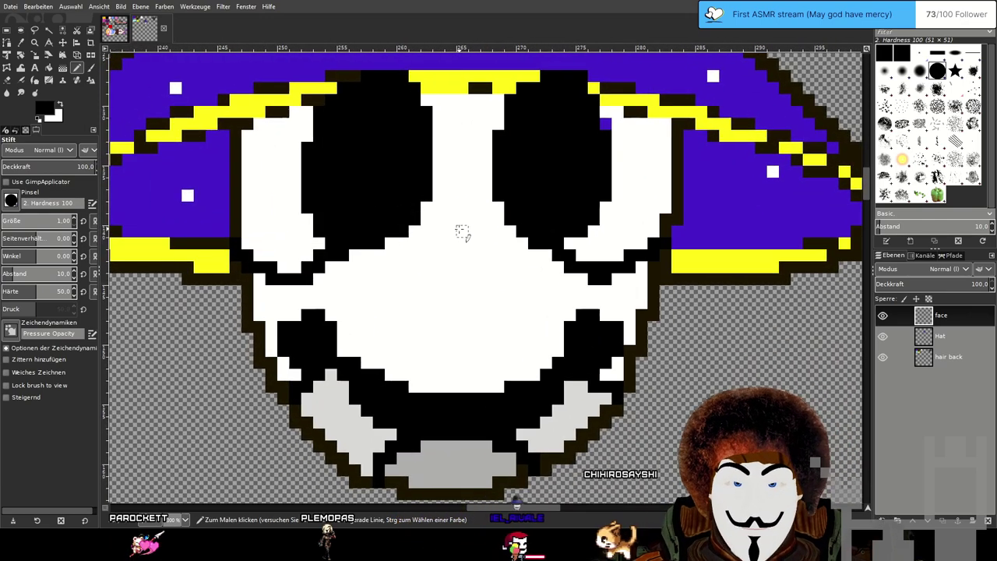
scroll(438, 281, down, 4)
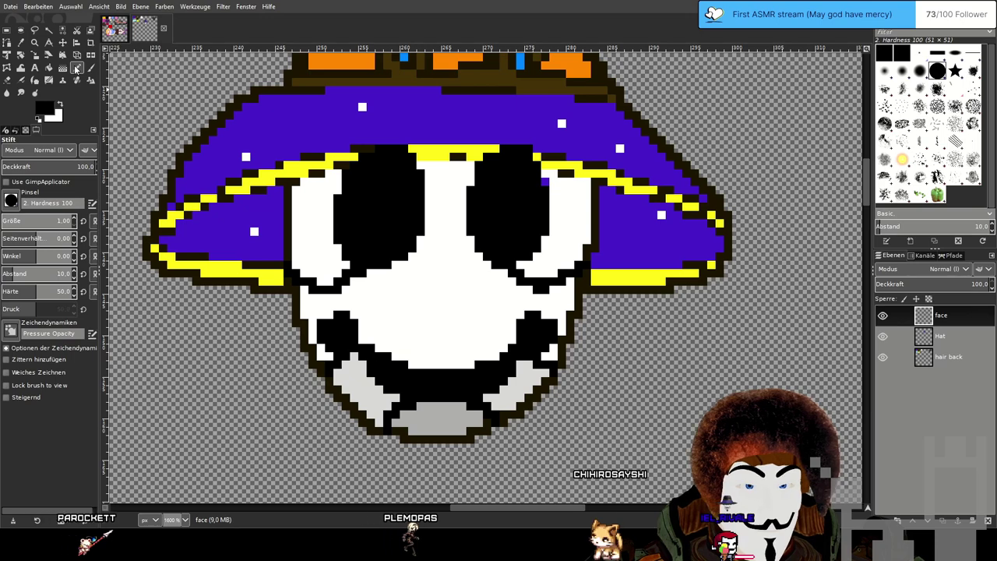
Pick light cyan and sketch an open book to the left of the wizard.
click(898, 258)
scroll(222, 161, down, 4)
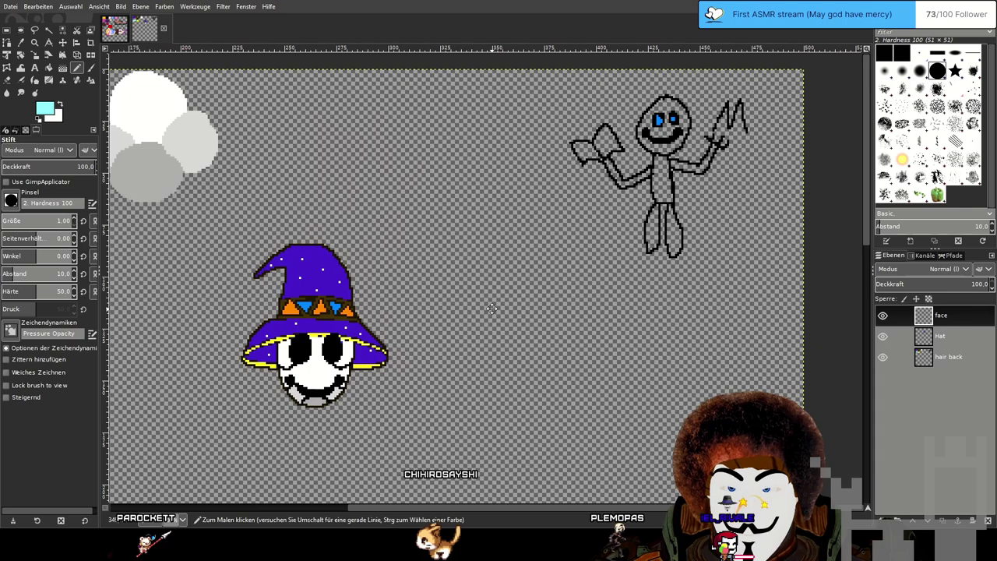
drag(492, 309, 583, 199)
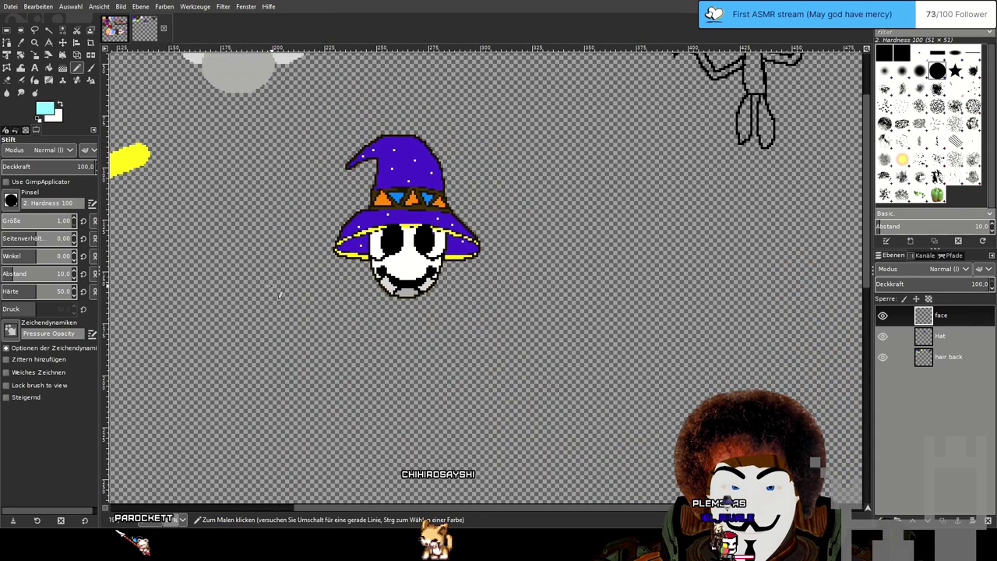
mouse_move(210, 325)
mouse_down()
mouse_move(232, 345)
mouse_move(261, 341)
mouse_move(268, 288)
mouse_up()
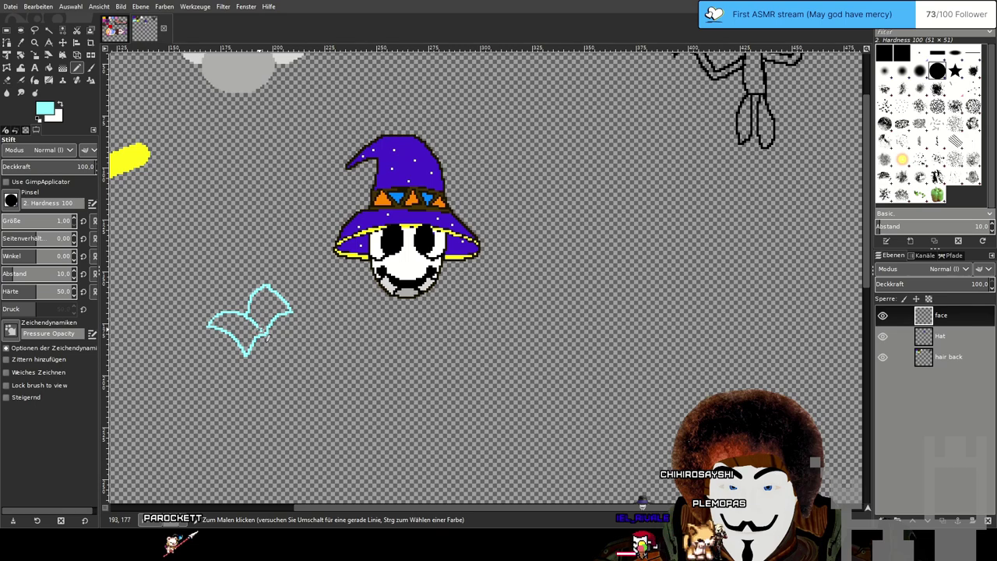
scroll(465, 341, down, 2)
scroll(465, 341, up, 1)
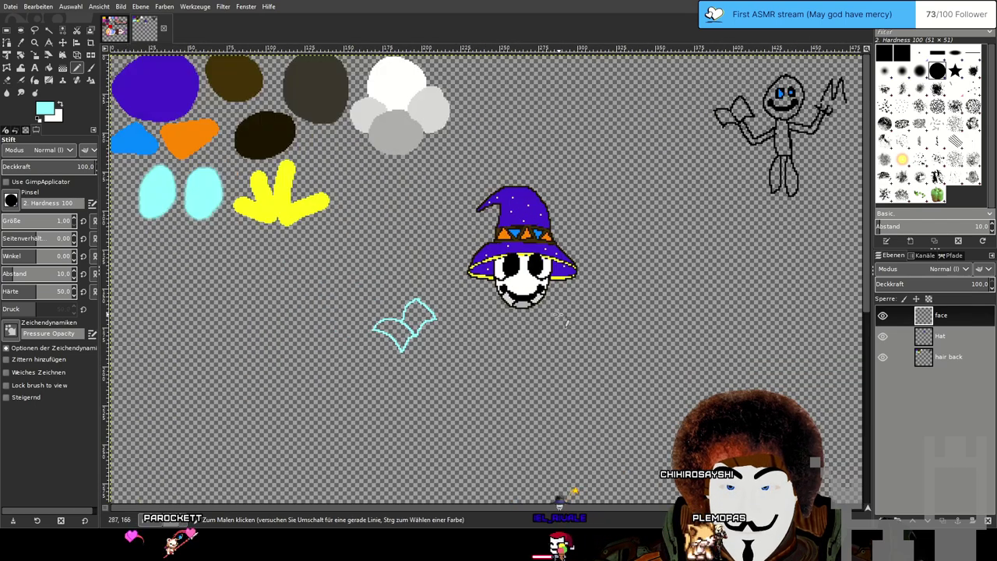
Switch to the image with the reclining horned character.
drag(445, 301, 354, 284)
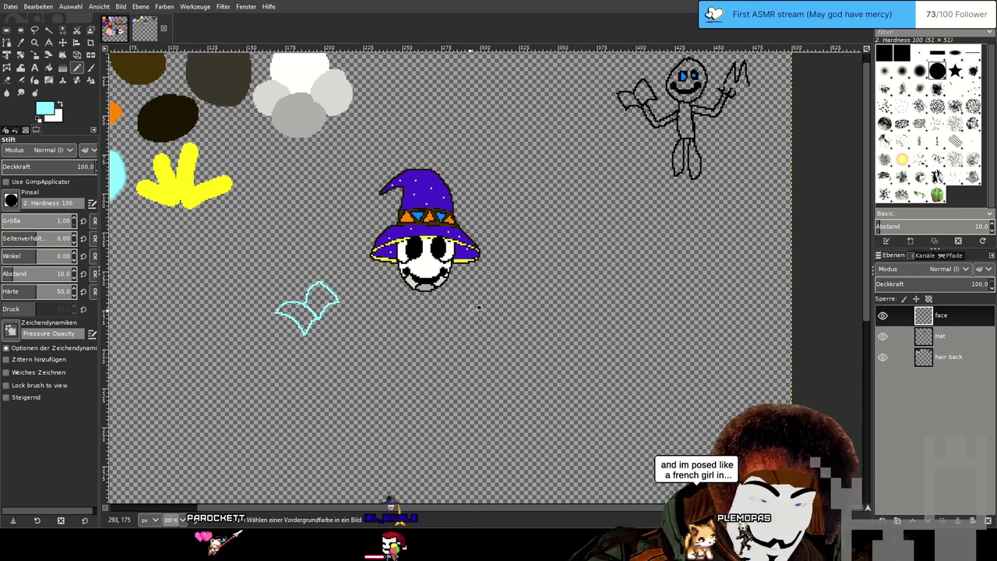
scroll(470, 310, down, 5)
scroll(477, 308, up, 3)
click(116, 30)
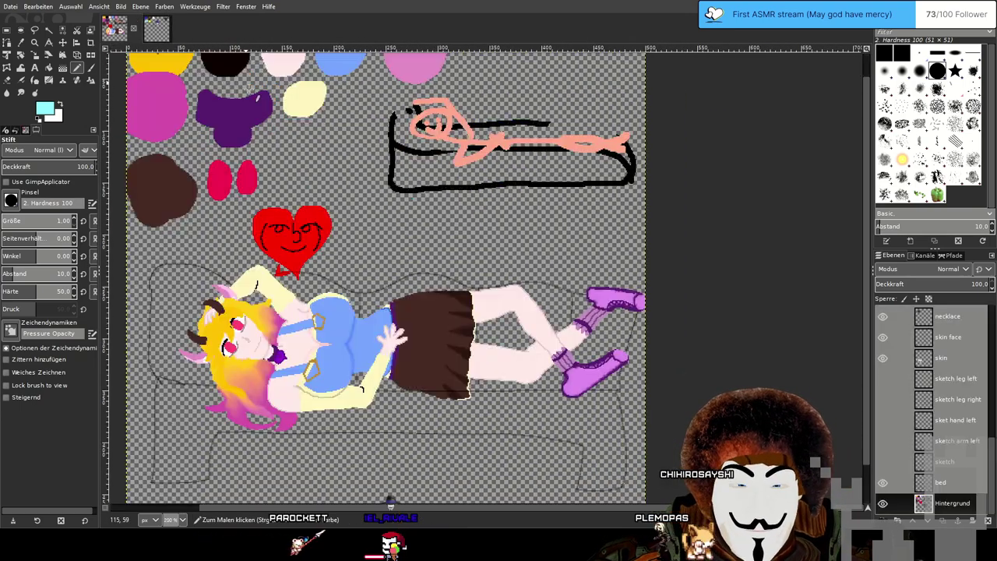
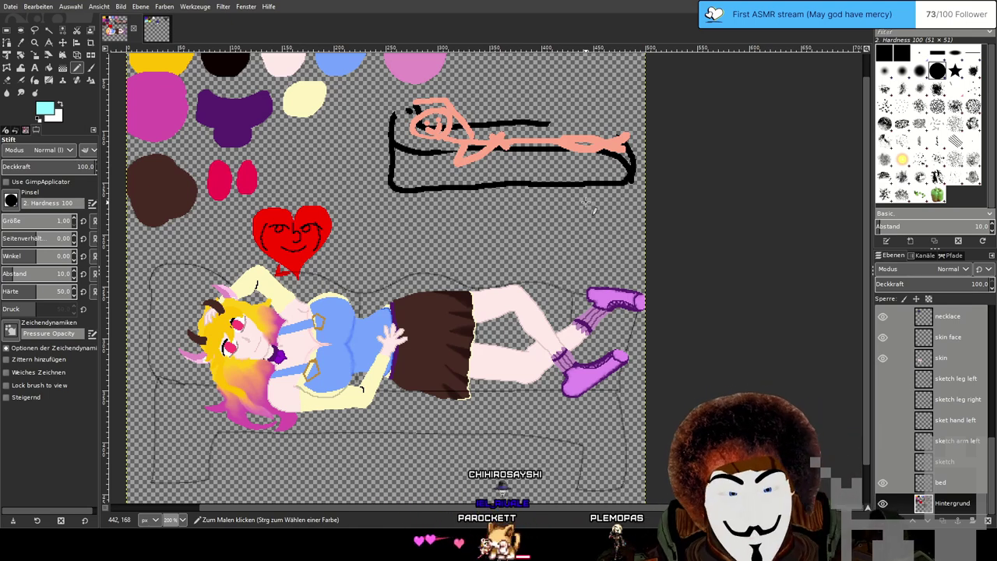
Switch to the wizard-hat image and bring the stick-figure sketch into view.
click(155, 31)
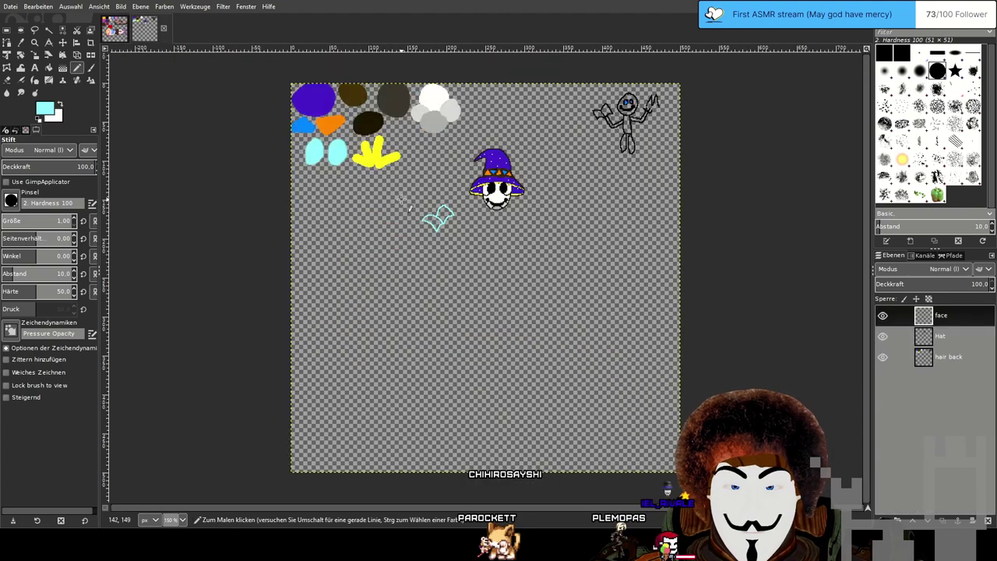
scroll(471, 194, up, 3)
drag(592, 109, 210, 263)
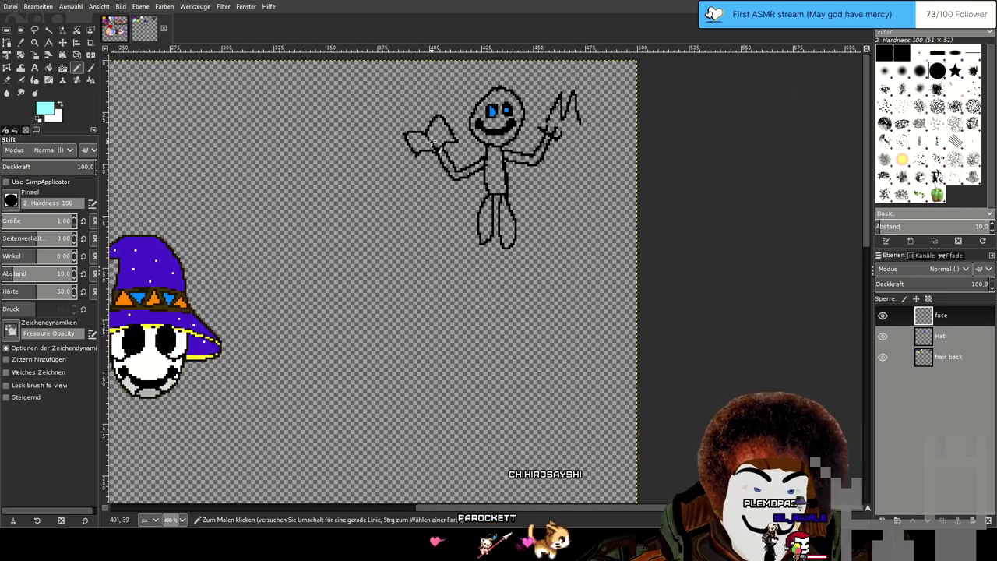
scroll(604, 163, left, 5)
scroll(603, 164, down, 3)
scroll(604, 163, up, 3)
scroll(631, 125, right, 2)
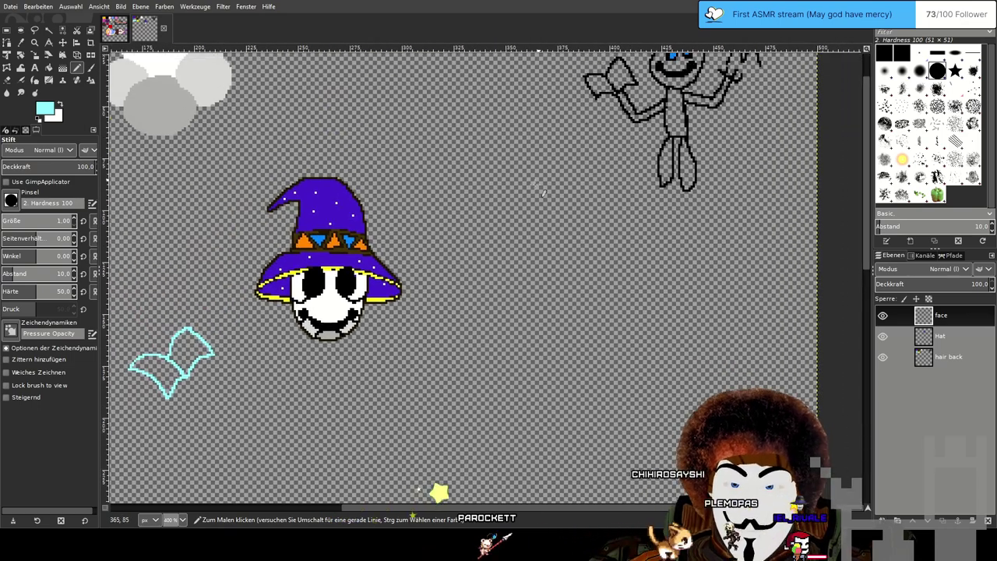
Zoom in close on the wizard's face beneath the hat brim.
drag(591, 137, 701, 68)
scroll(395, 252, up, 2)
scroll(400, 253, down, 1)
scroll(414, 200, up, 1)
scroll(418, 198, up, 1)
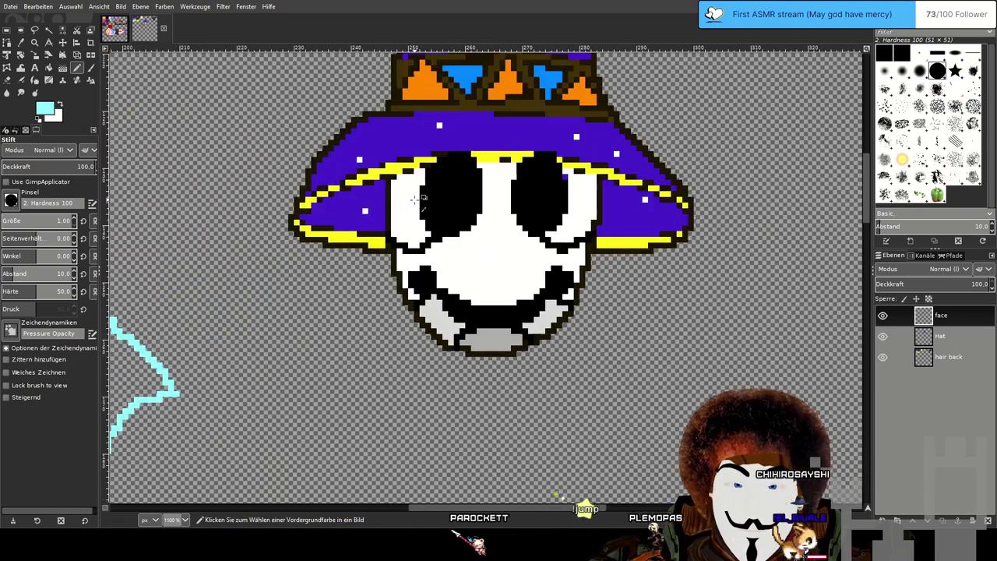
scroll(432, 188, up, 2)
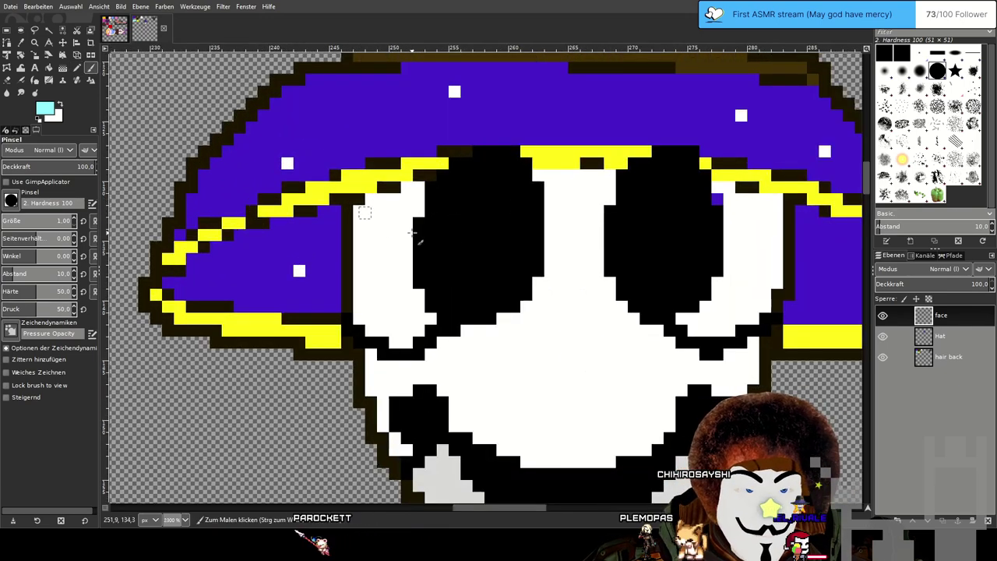
scroll(458, 190, down, 3)
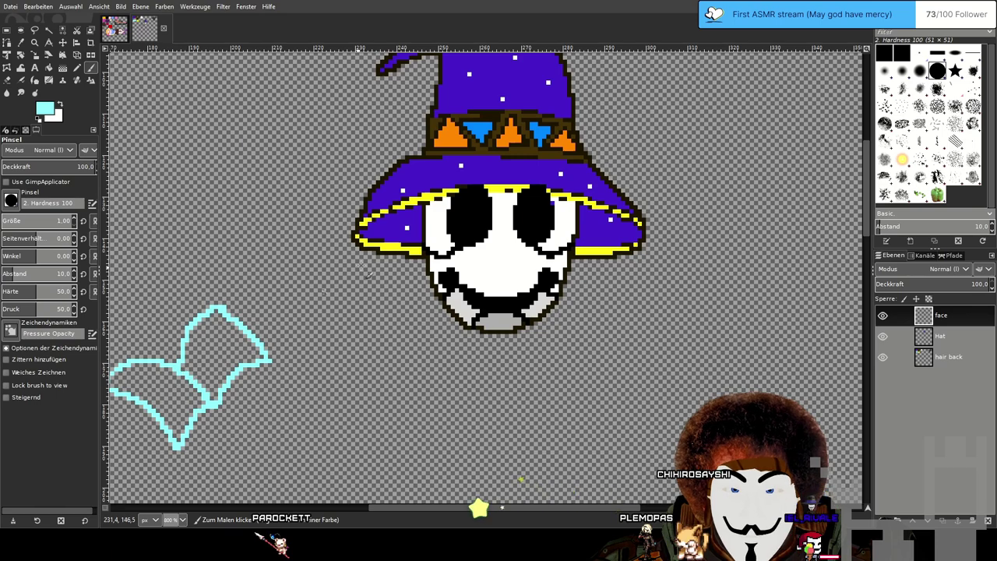
scroll(463, 213, up, 3)
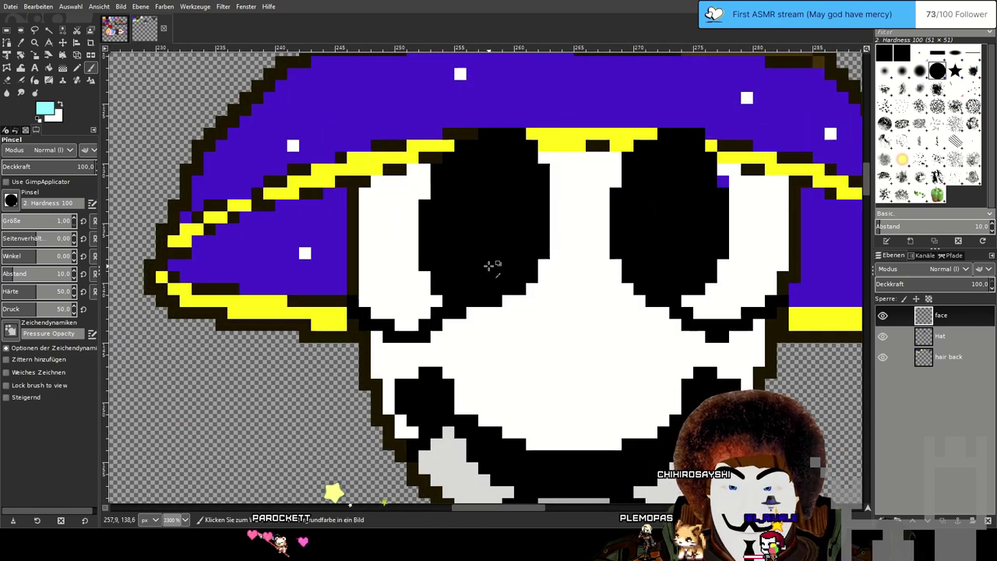
ctrl+scroll(488, 266, down, 3)
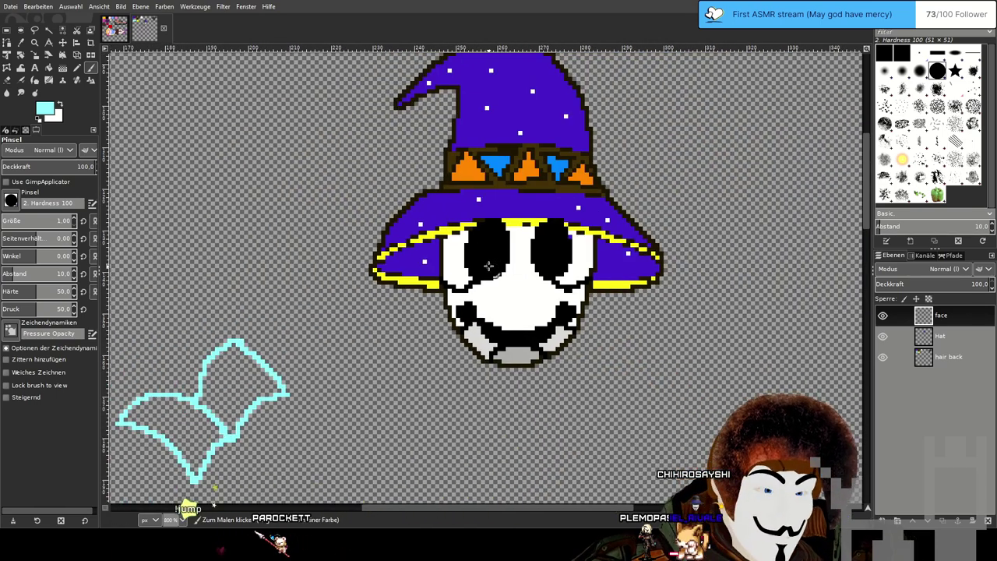
ctrl+scroll(514, 226, up, 5)
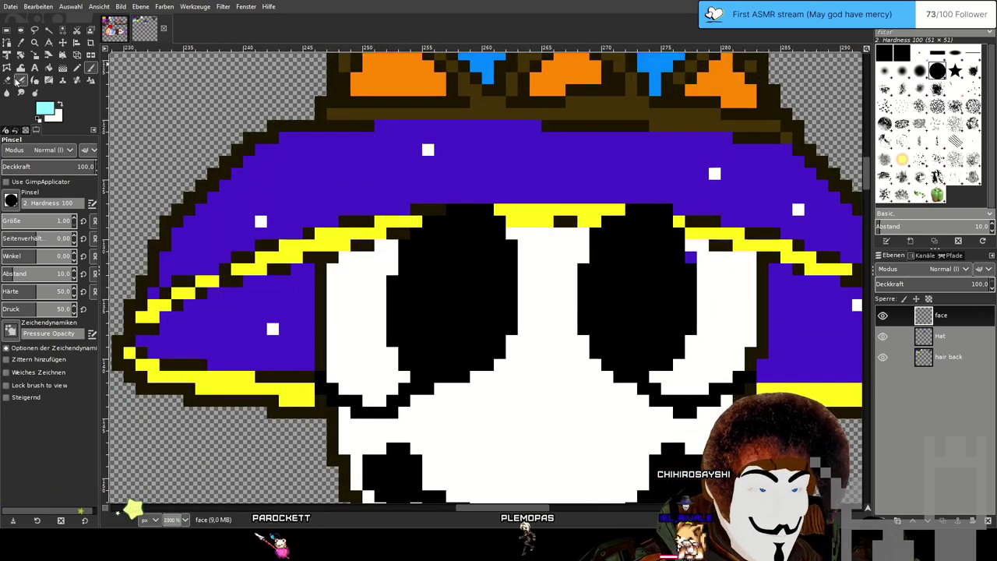
Erase the black pixels along the hat brim to reveal the yellow band.
click(7, 80)
scroll(358, 222, right, 3)
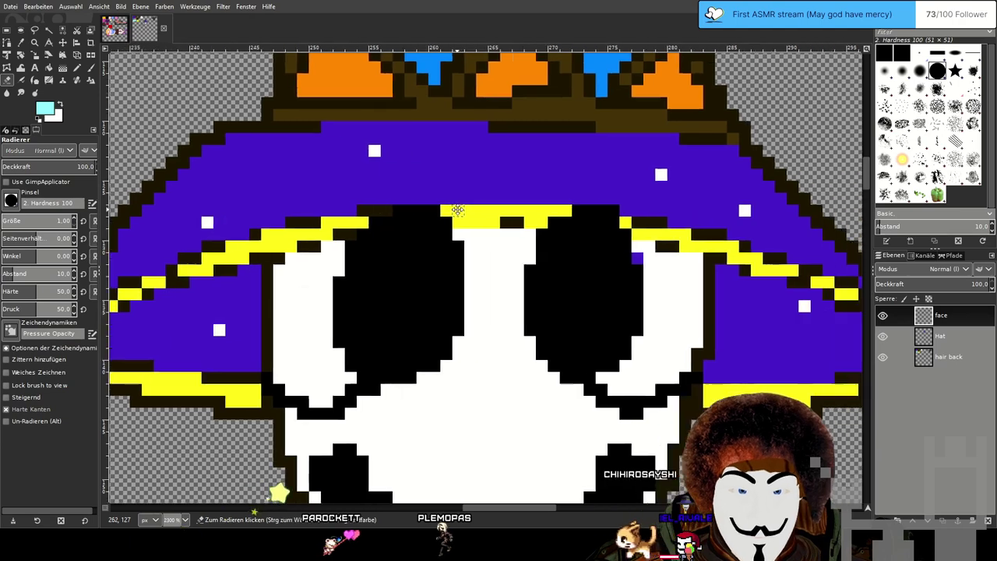
mouse_move(287, 232)
mouse_down()
mouse_move(261, 246)
mouse_move(329, 226)
mouse_move(453, 213)
mouse_move(592, 225)
mouse_up()
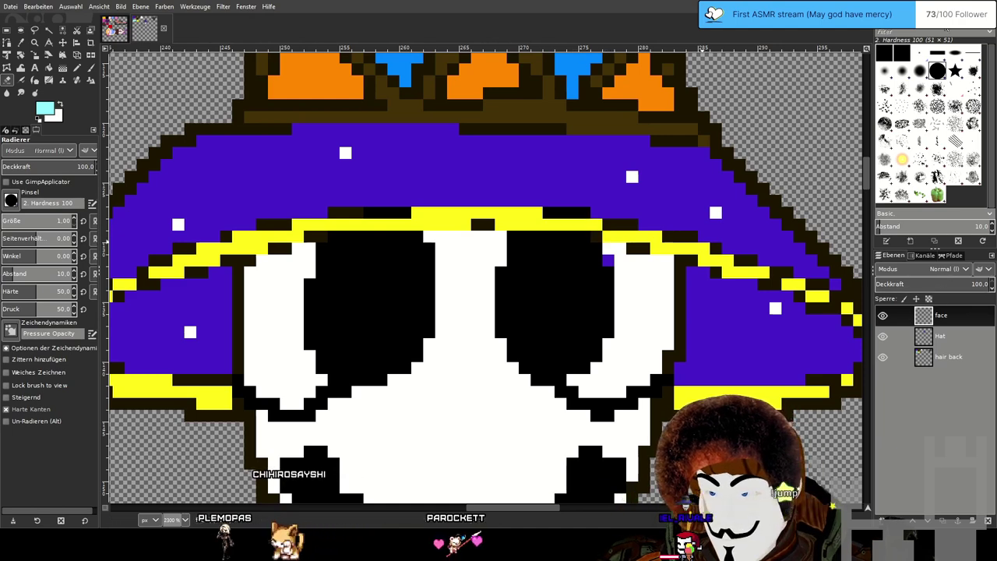
Lower the face layer's opacity, erase stray dark pixels on the brim's top row, then restore 100% opacity.
click(940, 284)
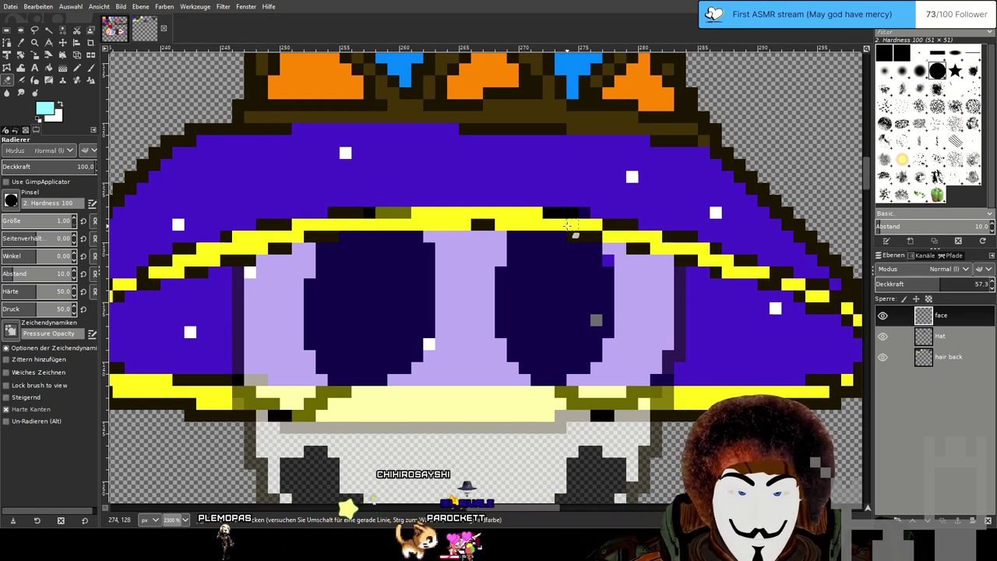
drag(406, 213, 357, 212)
click(370, 213)
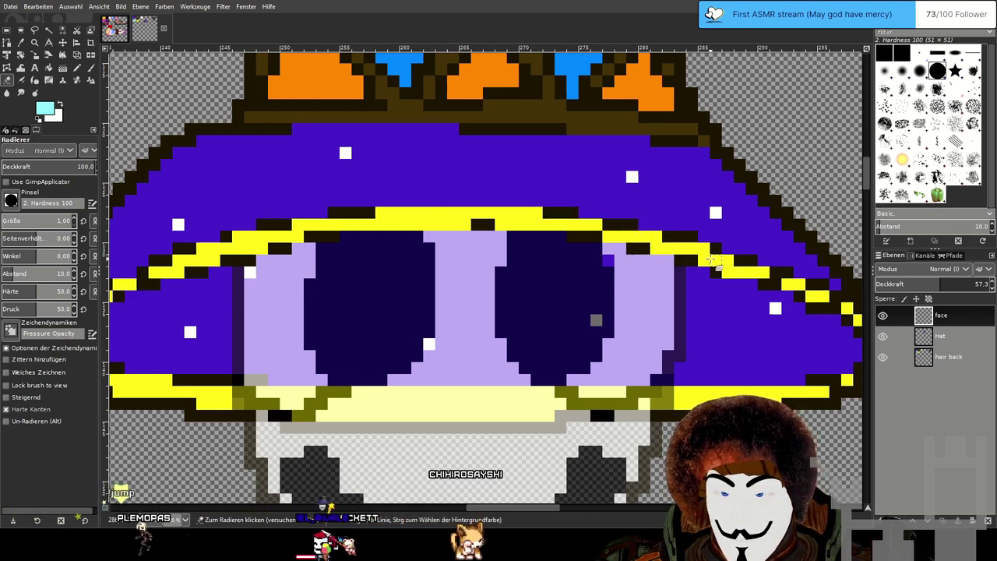
drag(358, 190, 402, 180)
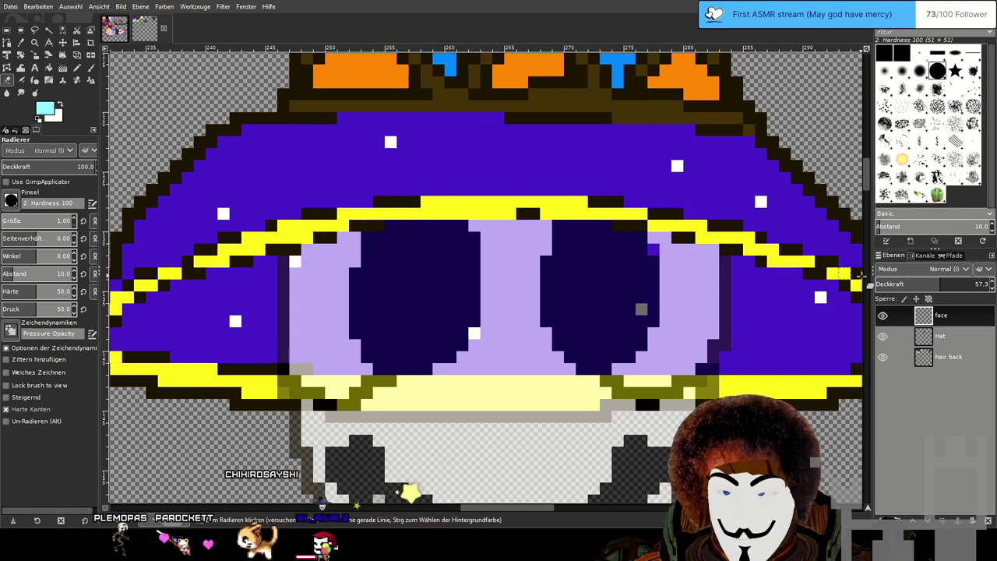
drag(956, 284, 992, 284)
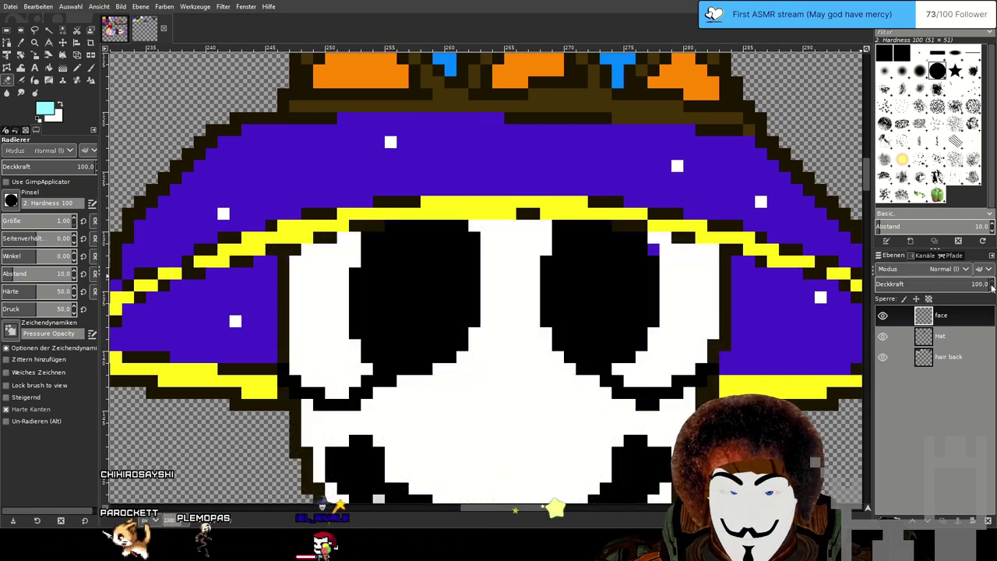
Switch back to the Pencil tool and inspect the cleaned-up face.
scroll(506, 289, down, 3)
scroll(616, 350, down, 1)
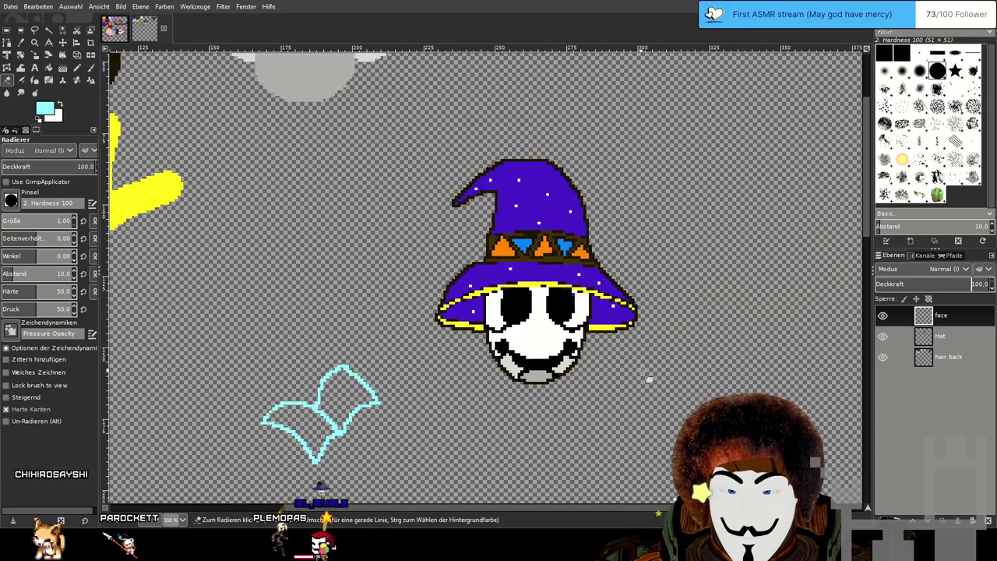
scroll(587, 370, up, 6)
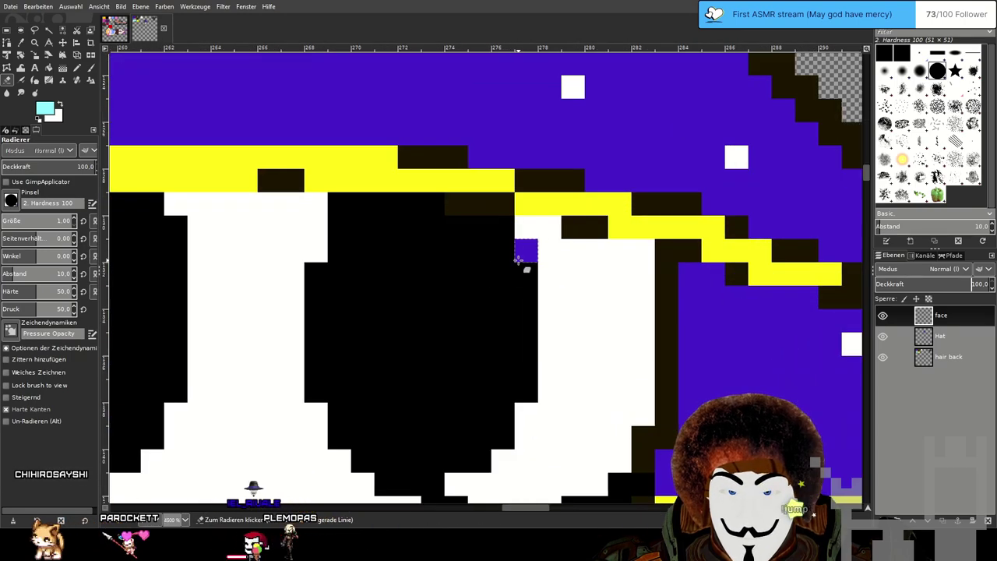
scroll(596, 305, down, 4)
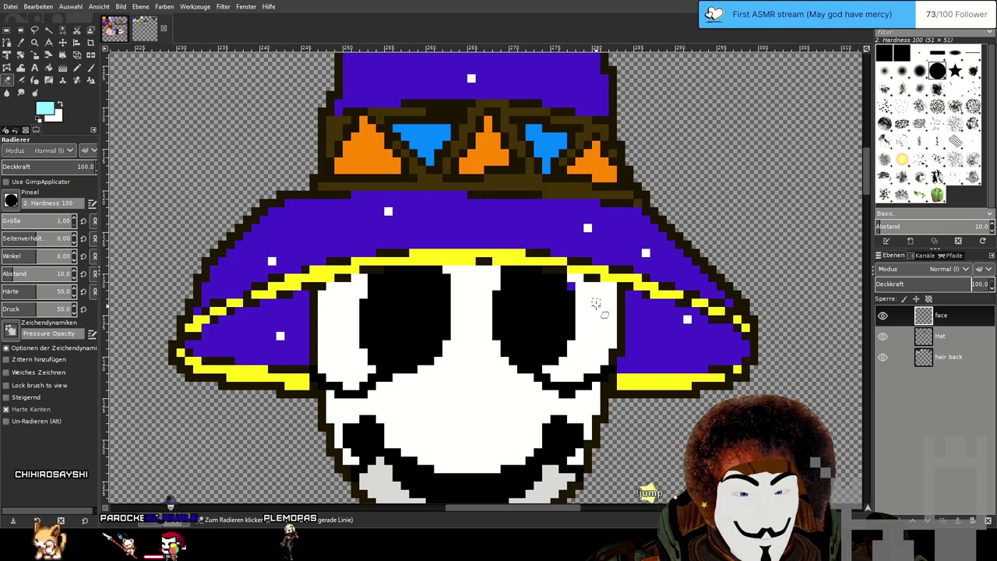
scroll(159, 115, up, 4)
click(76, 69)
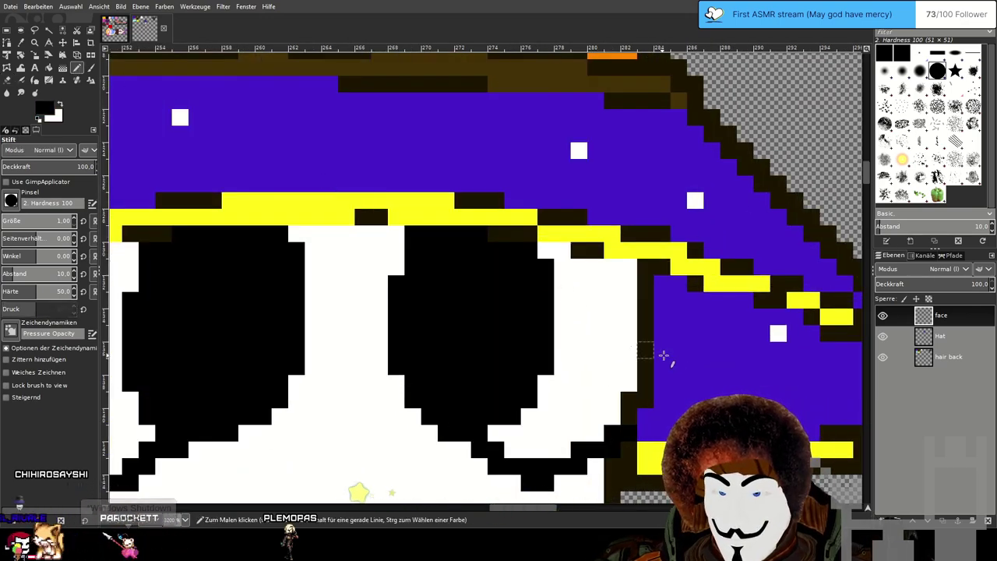
scroll(635, 347, down, 3)
scroll(674, 358, up, 2)
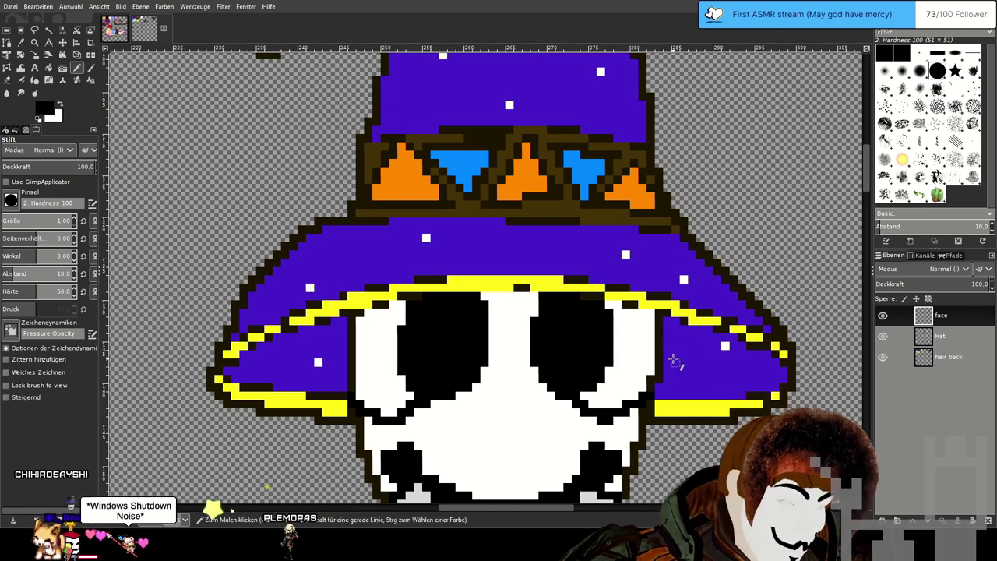
scroll(674, 354, down, 3)
scroll(635, 290, up, 2)
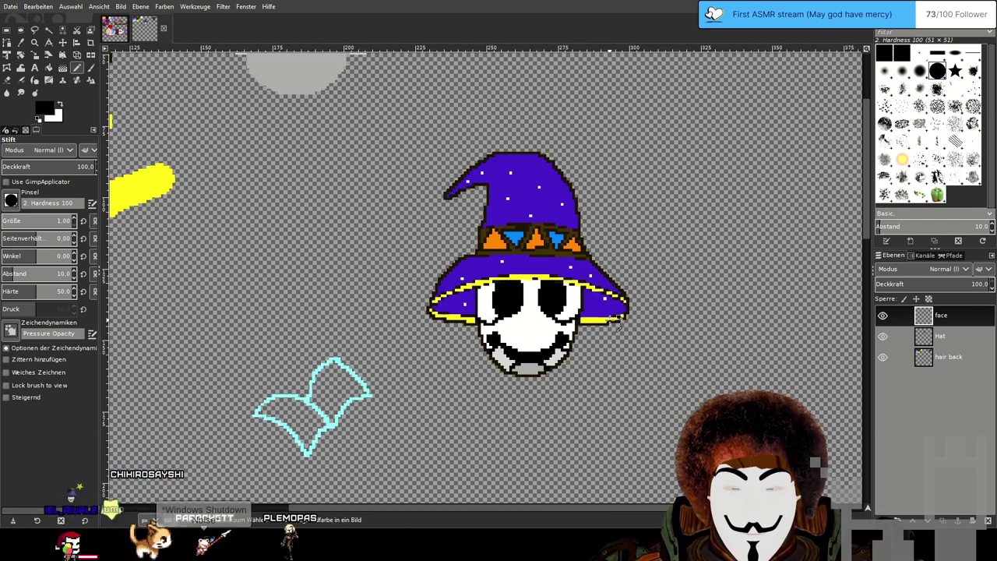
scroll(630, 304, down, 1)
scroll(608, 347, up, 1)
scroll(604, 341, down, 1)
scroll(601, 346, up, 1)
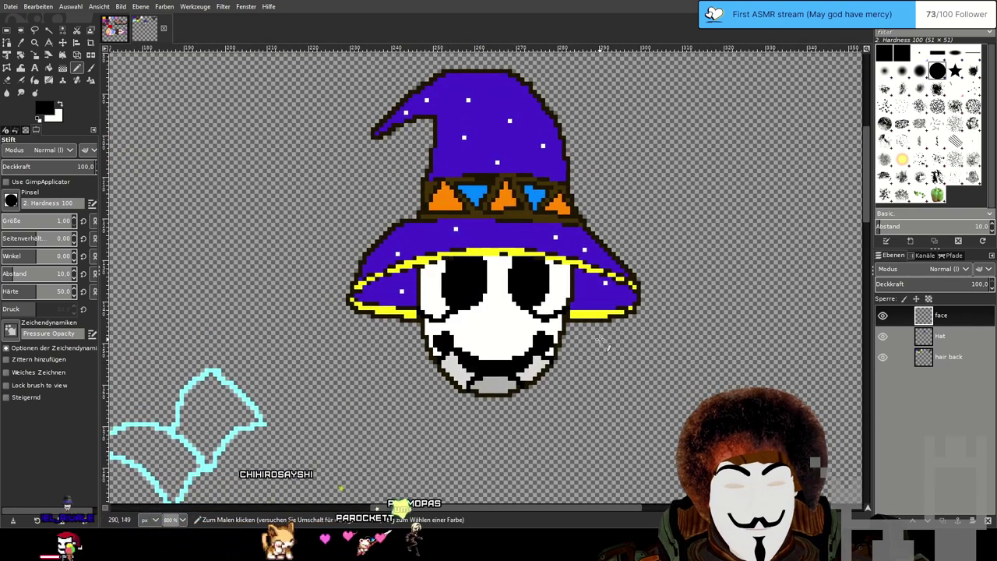
scroll(604, 343, down, 3)
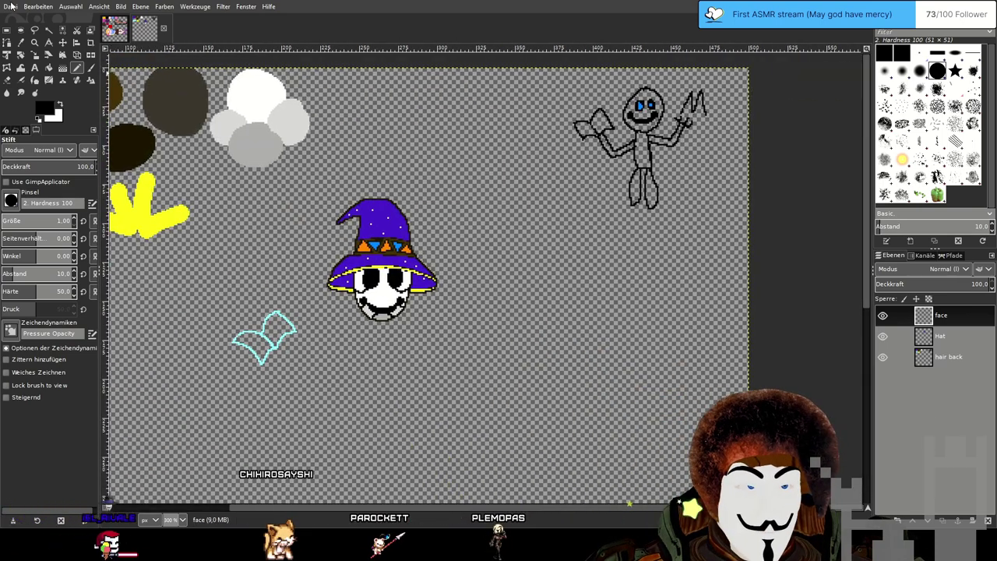
Add a new layer above the face layer and name it 'body'.
drag(546, 284, 544, 312)
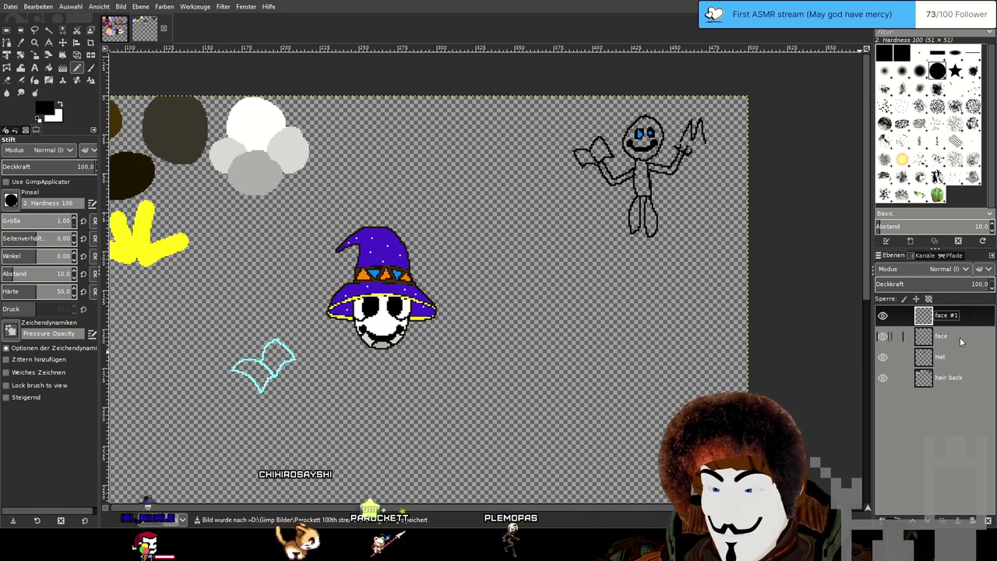
key(shift+ctrl+d)
double_click(952, 315)
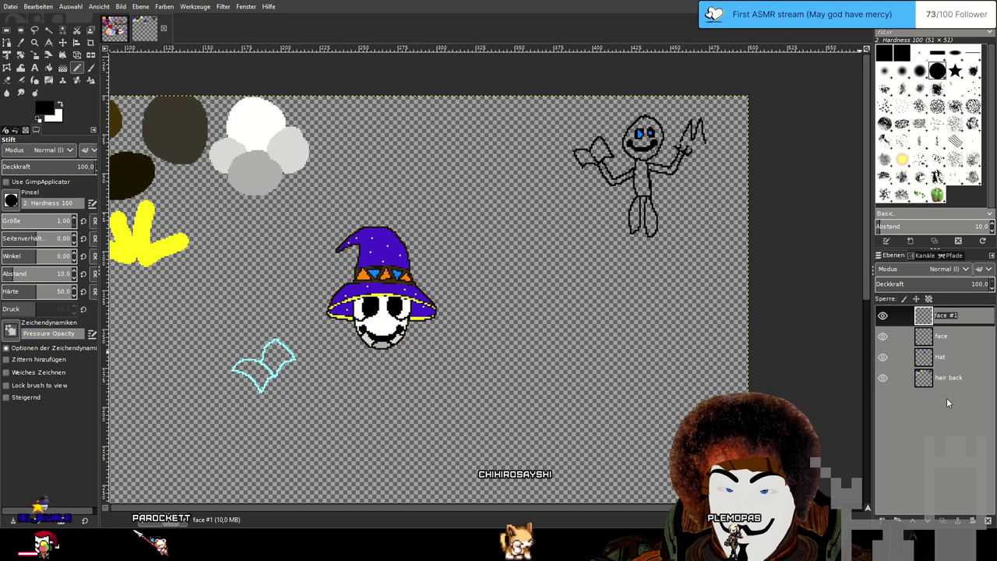
text(body)
key(Return)
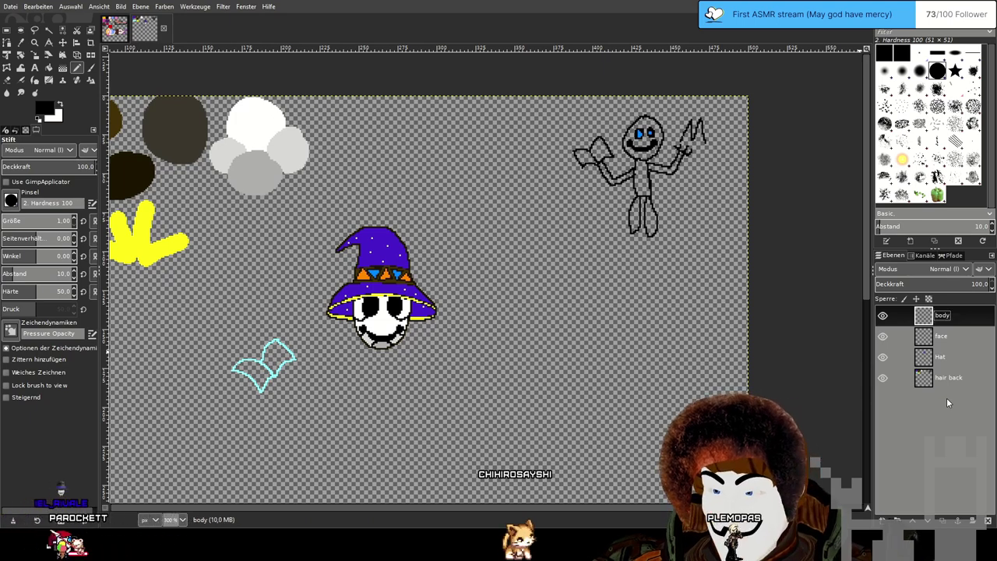
Erase the cyan book outline on the face layer with the eraser enlarged to 22.47.
scroll(397, 359, up, 2)
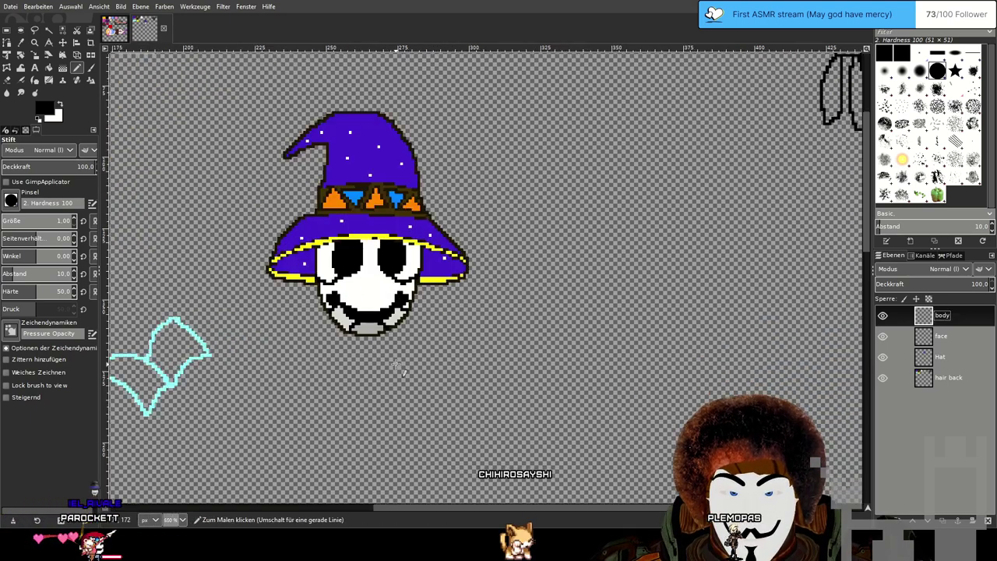
scroll(400, 361, down, 5)
scroll(498, 264, up, 3)
scroll(576, 212, down, 2)
scroll(577, 211, up, 2)
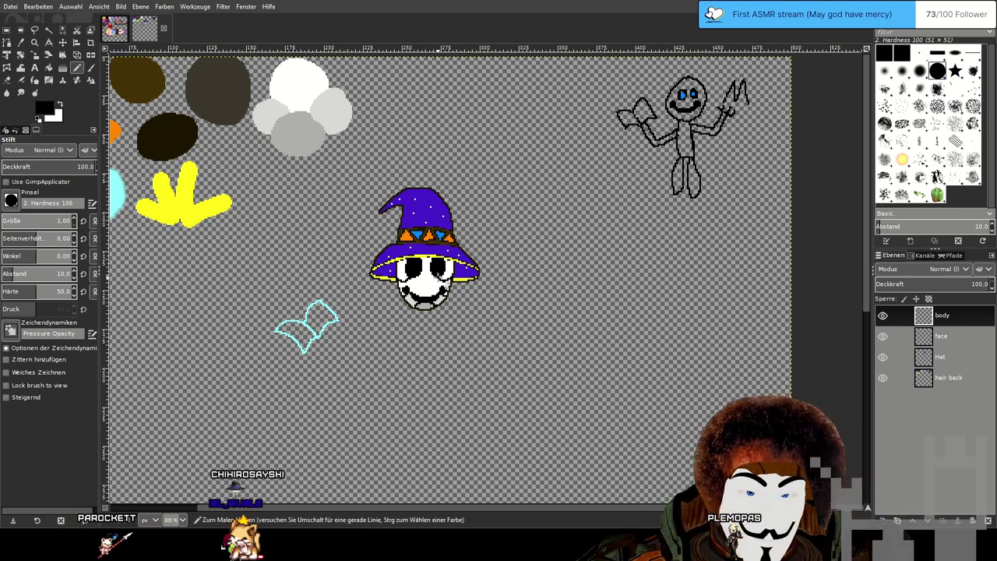
drag(435, 277, 544, 238)
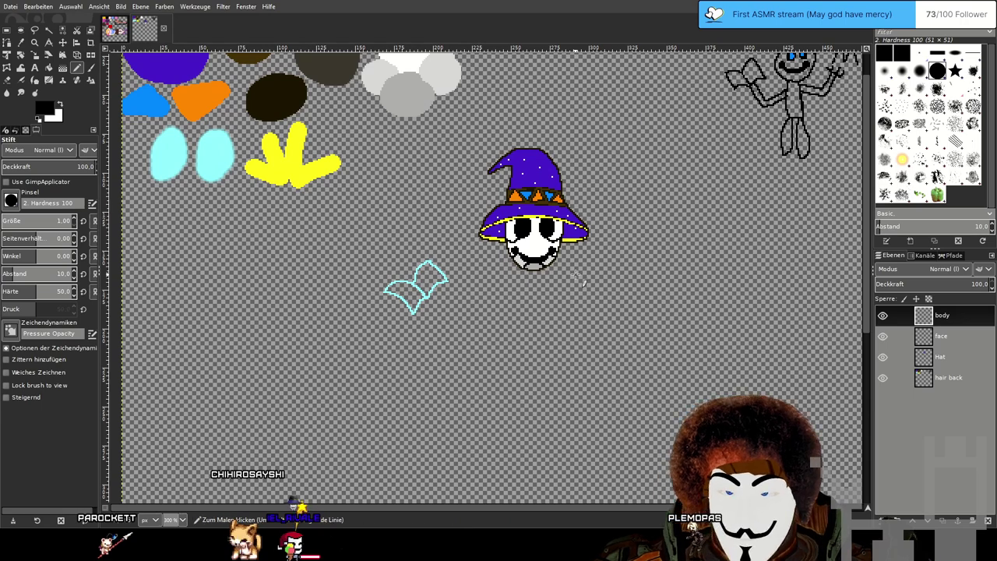
scroll(549, 274, up, 1)
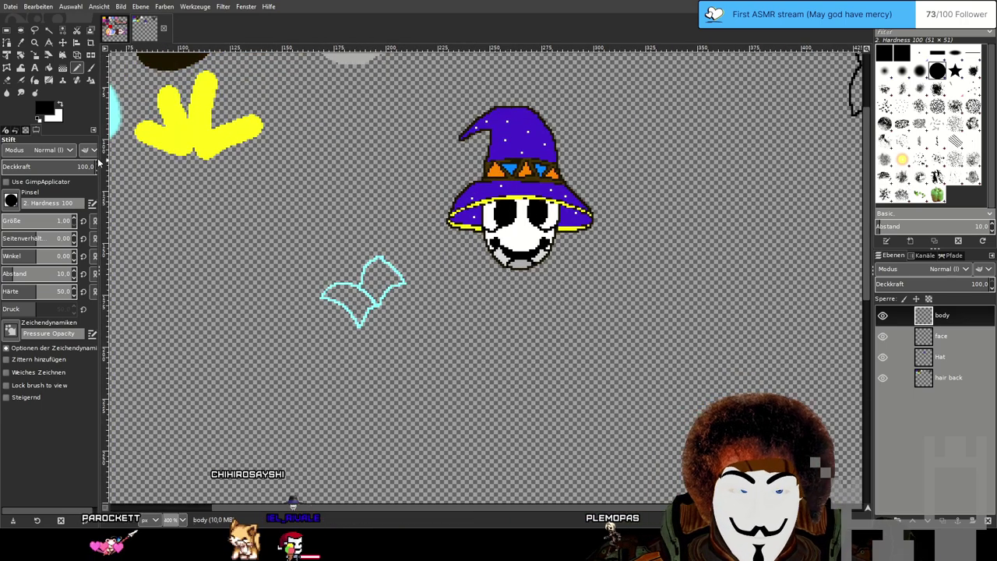
click(20, 91)
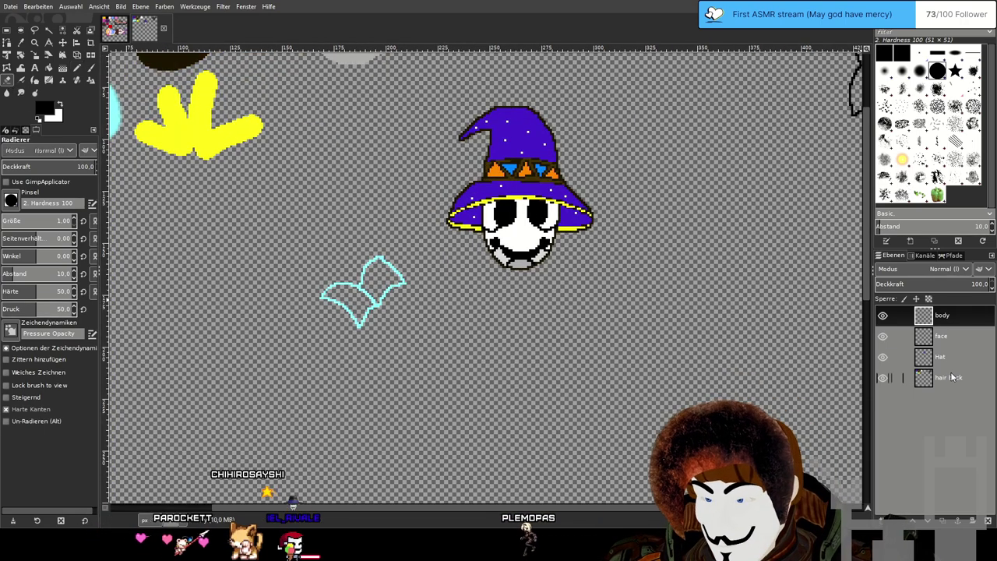
click(942, 336)
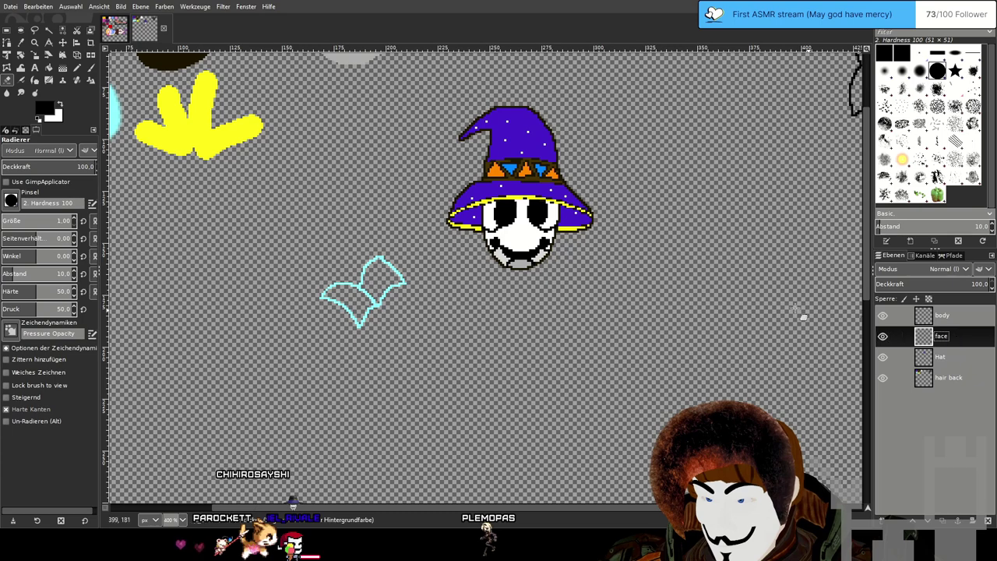
click(8, 220)
mouse_move(312, 289)
mouse_down()
mouse_move(373, 315)
mouse_move(396, 296)
mouse_move(369, 265)
mouse_move(370, 310)
mouse_up()
Switch to the Pencil and make the body layer active for drawing.
key(n)
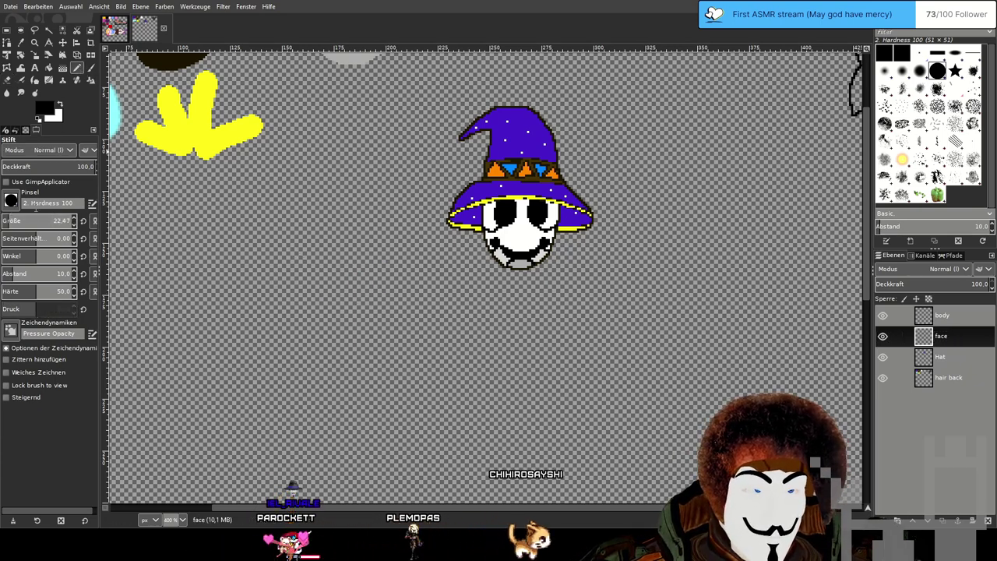
click(924, 318)
scroll(583, 327, down, 2)
scroll(578, 322, down, 3)
scroll(569, 305, up, 1)
drag(590, 164, 497, 211)
scroll(577, 203, down, 2)
scroll(549, 198, up, 2)
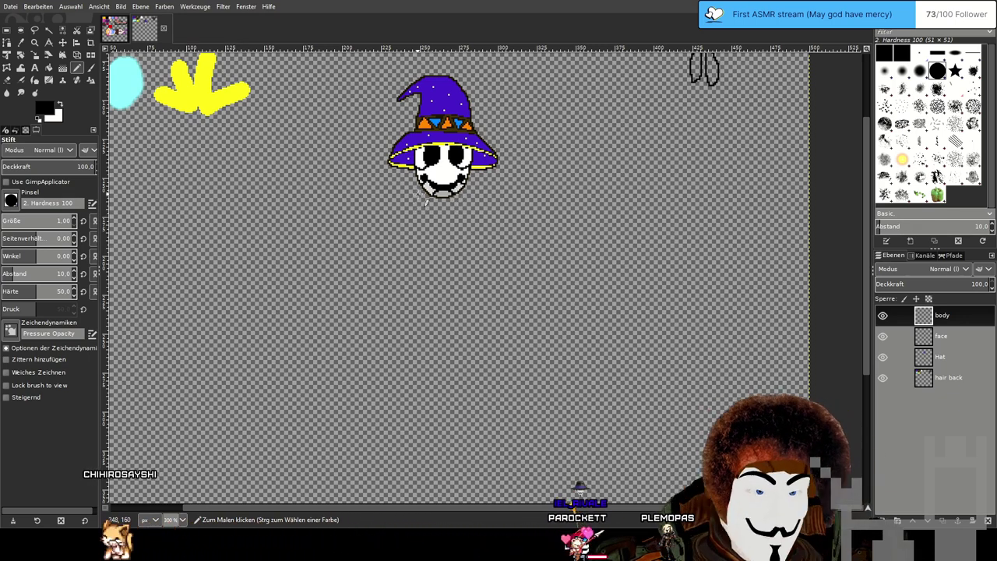
ctrl+scroll(461, 201, up, 3)
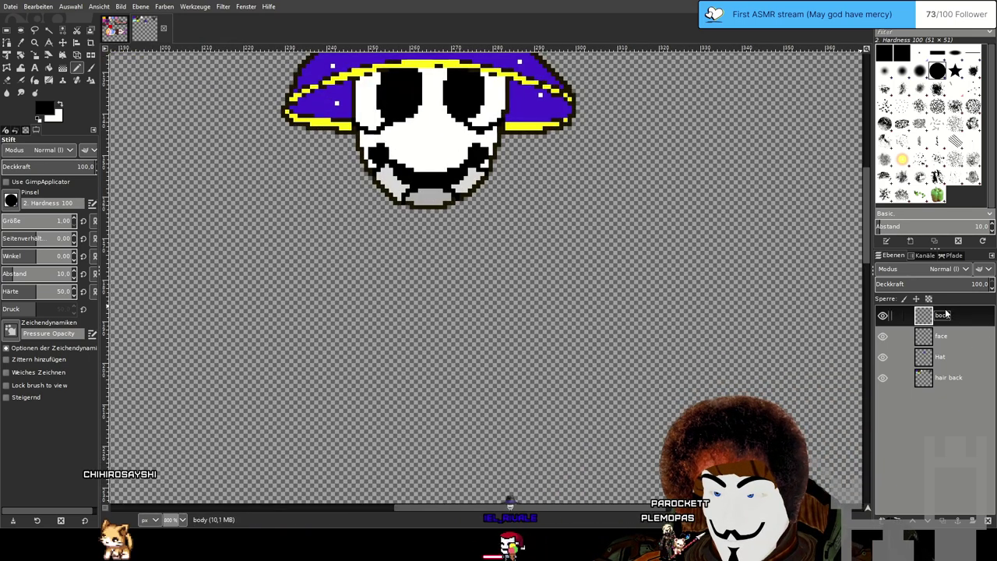
Move the body layer below the face layer and draw both sides of the neck.
drag(949, 351, 948, 352)
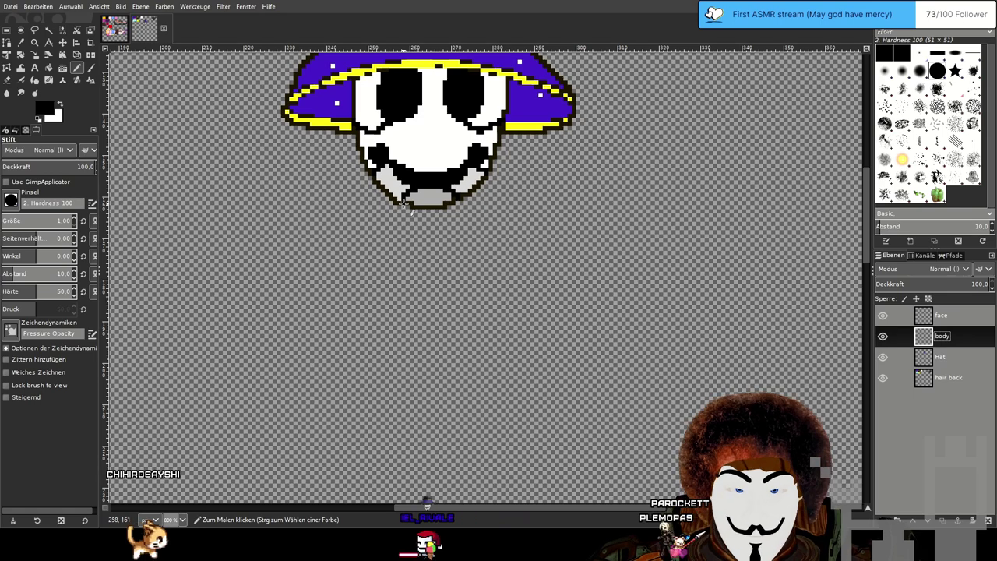
drag(395, 200, 369, 232)
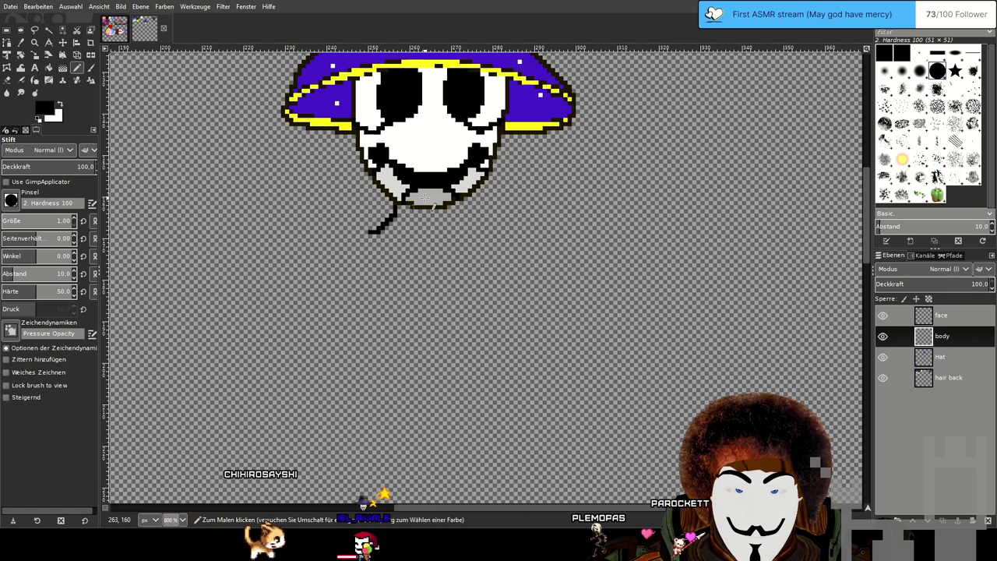
drag(456, 200, 476, 231)
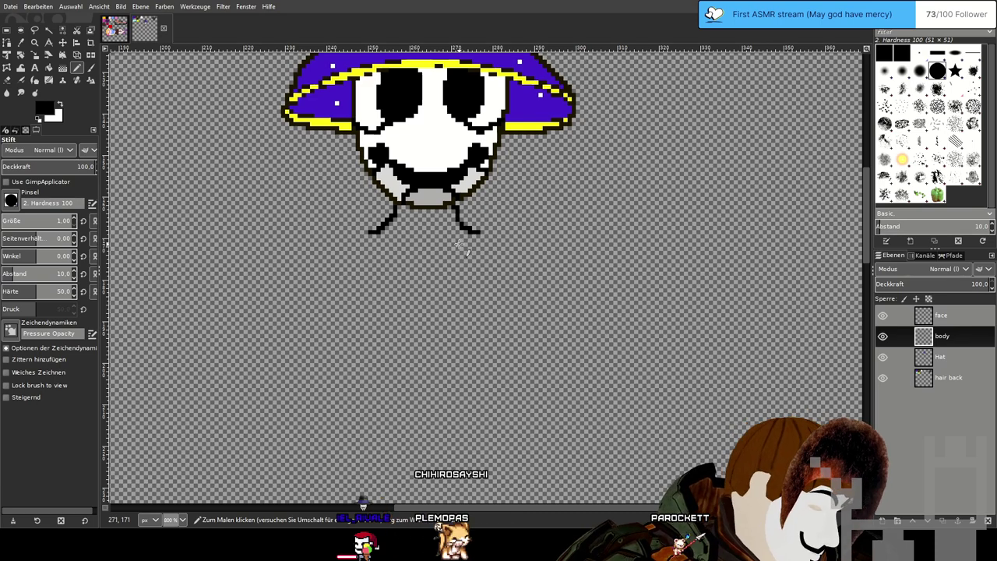
Draw the V-shaped collar, two lines meeting at a filled point below the neck.
scroll(459, 245, down, 1)
drag(430, 240, 426, 281)
scroll(424, 280, up, 2)
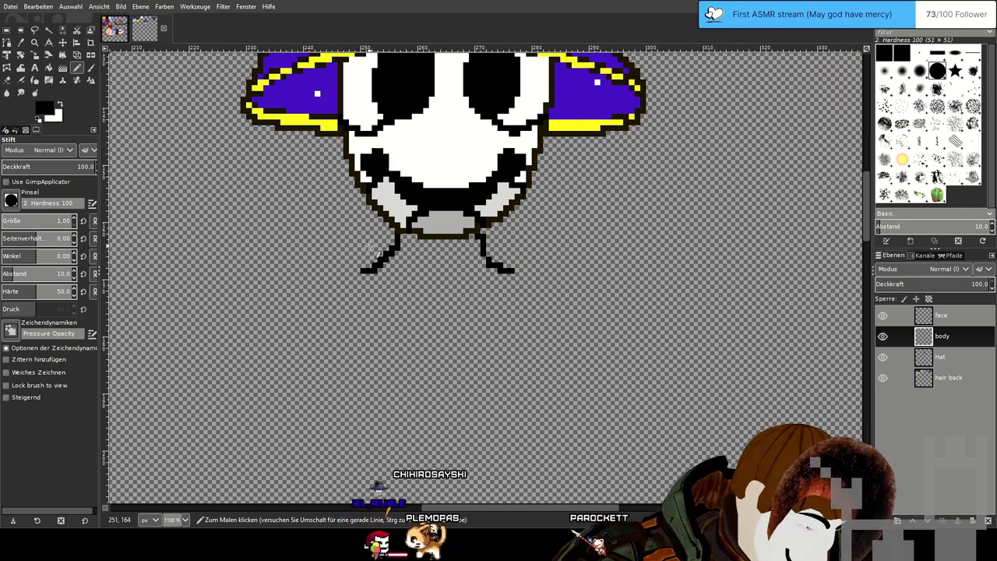
drag(375, 249, 442, 321)
mouse_move(517, 254)
mouse_down()
mouse_move(460, 302)
mouse_move(439, 340)
mouse_up()
click(441, 343)
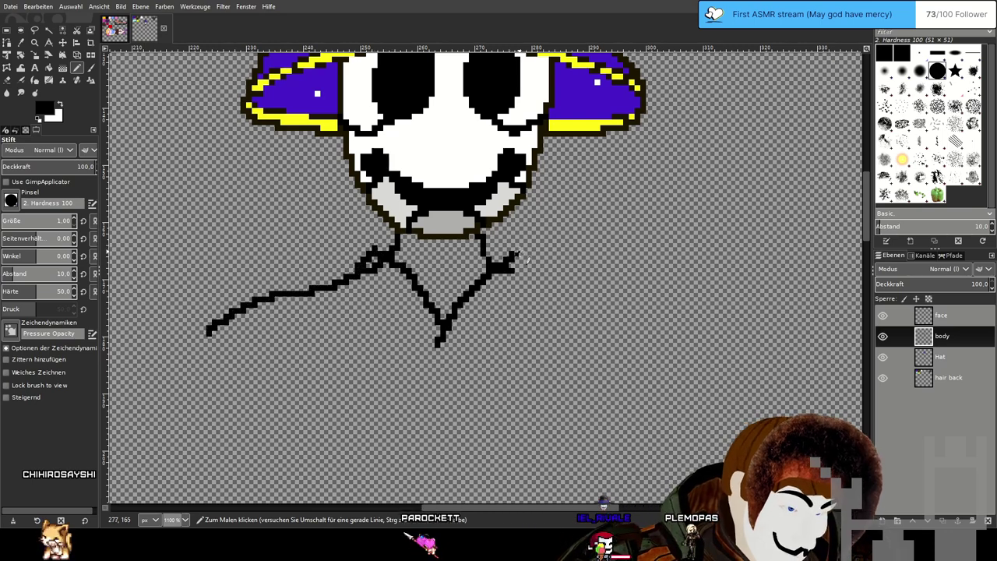
Extend the right shoulder line outward and down into the arm.
mouse_move(545, 275)
mouse_down()
mouse_move(613, 294)
mouse_move(662, 342)
mouse_up()
key(minus)
key(minus)
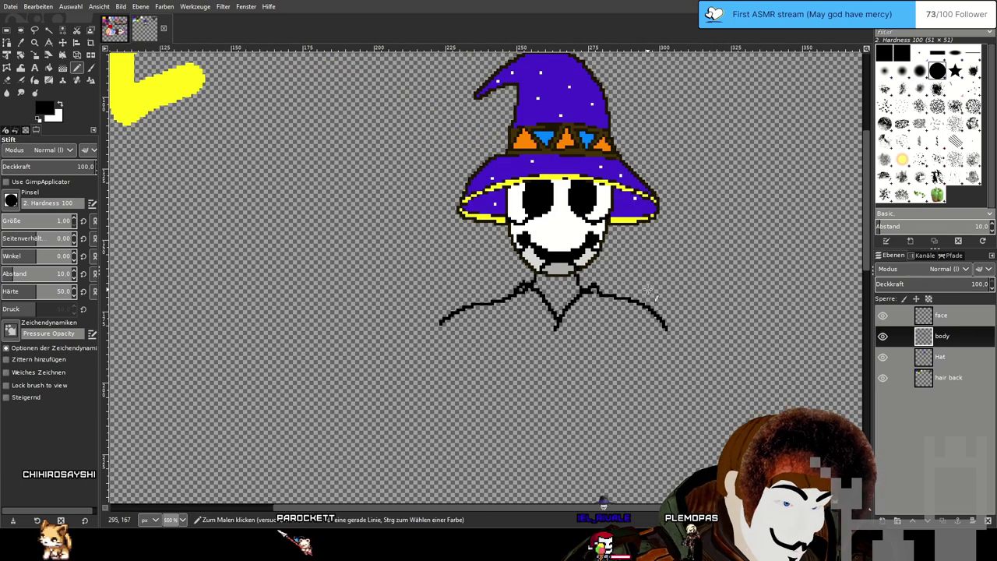
scroll(667, 264, down, 1)
mouse_move(710, 212)
mouse_down()
mouse_move(328, 441)
mouse_move(457, 364)
mouse_move(615, 212)
mouse_up()
scroll(383, 275, up, 1)
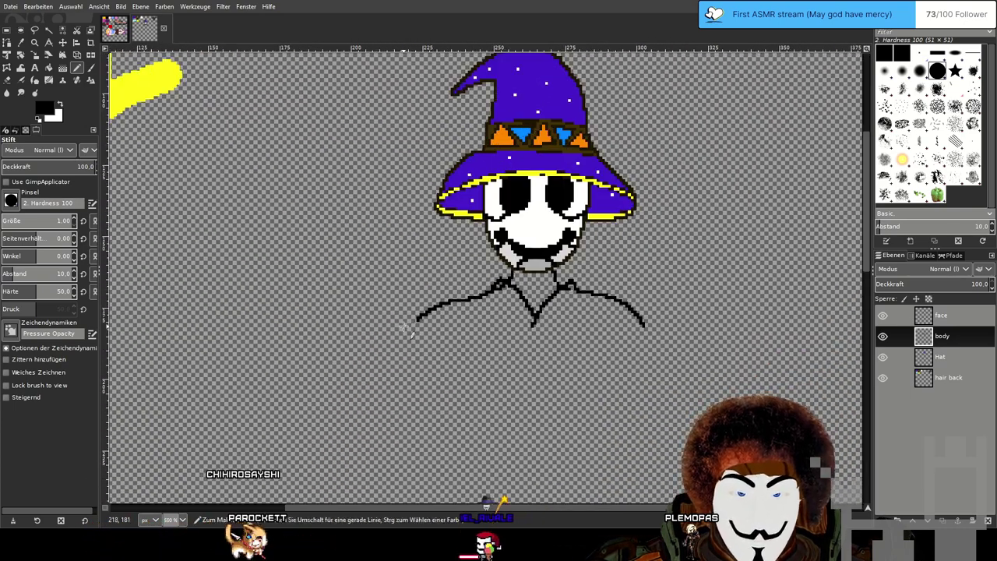
drag(417, 306, 461, 250)
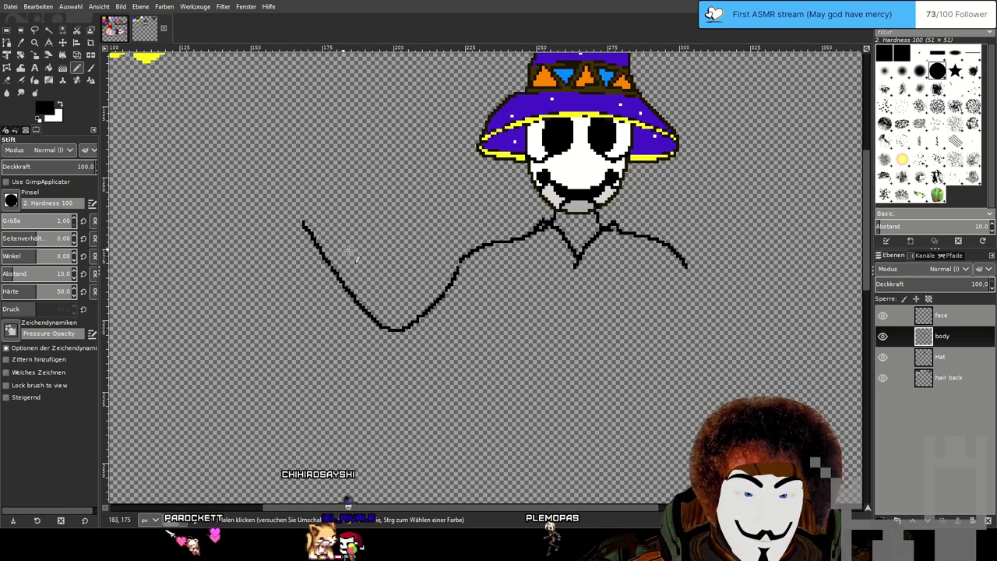
scroll(463, 261, up, 4)
scroll(432, 259, down, 3)
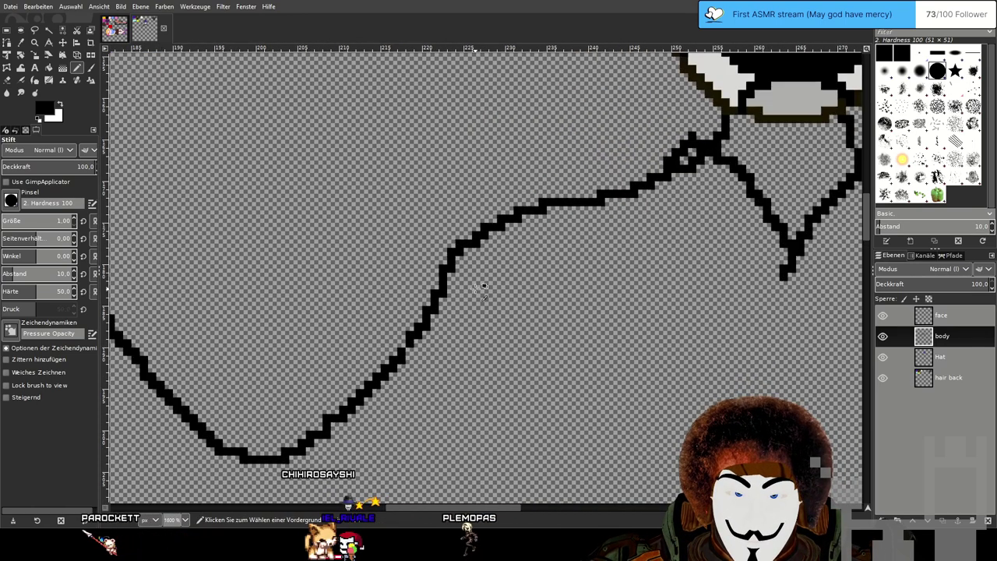
scroll(275, 290, up, 4)
scroll(532, 296, down, 5)
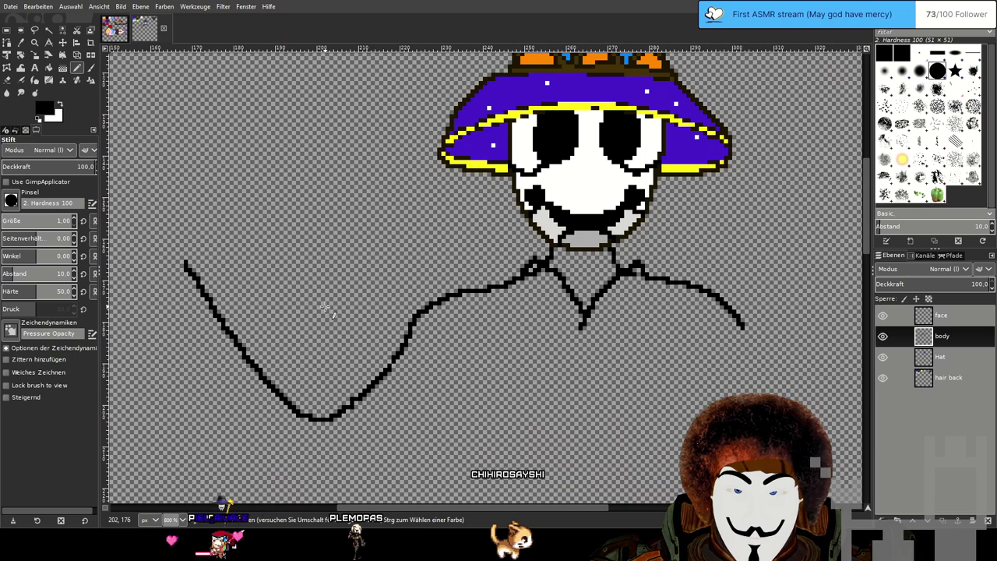
scroll(326, 307, up, 5)
scroll(326, 307, down, 3)
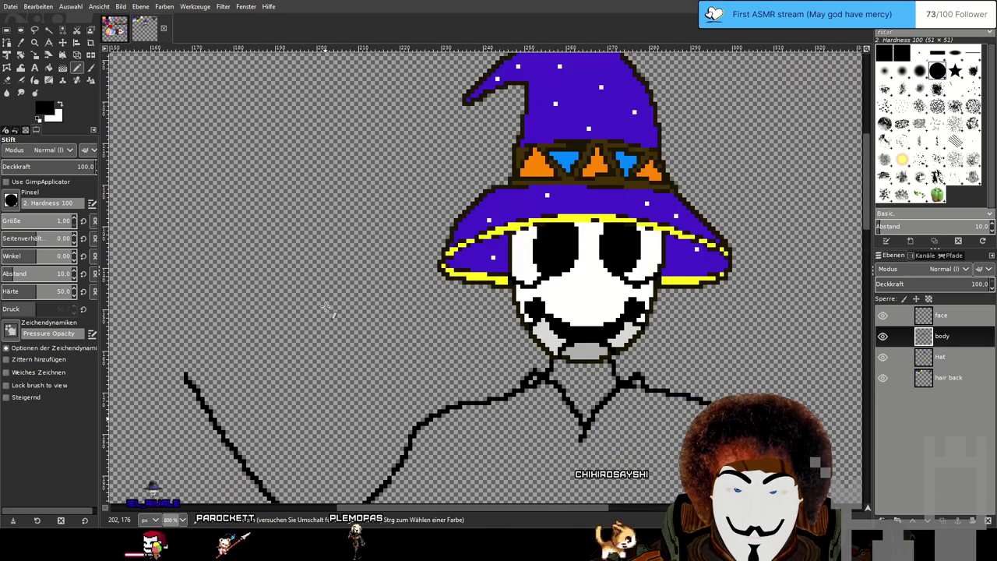
scroll(327, 309, down, 3)
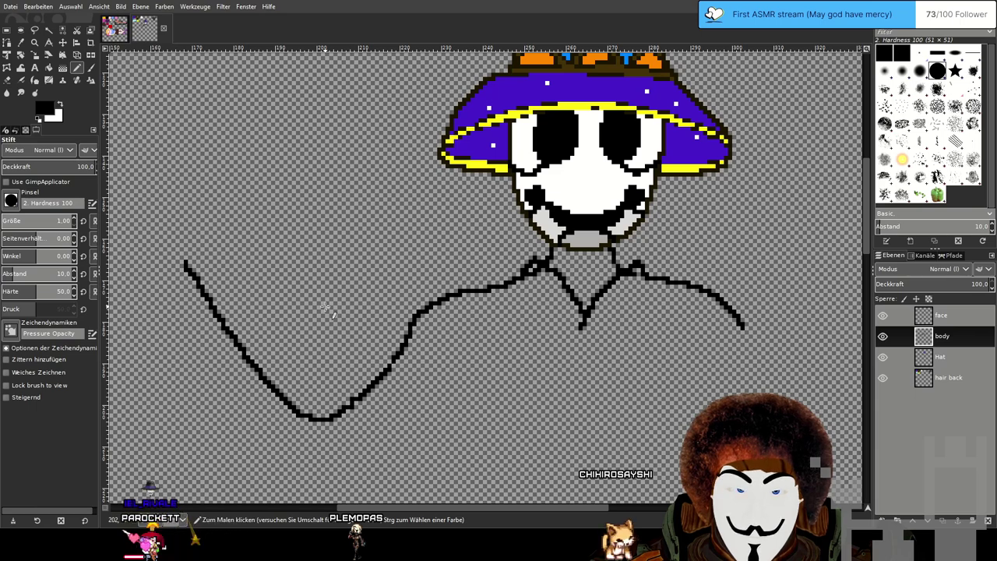
scroll(389, 354, up, 4)
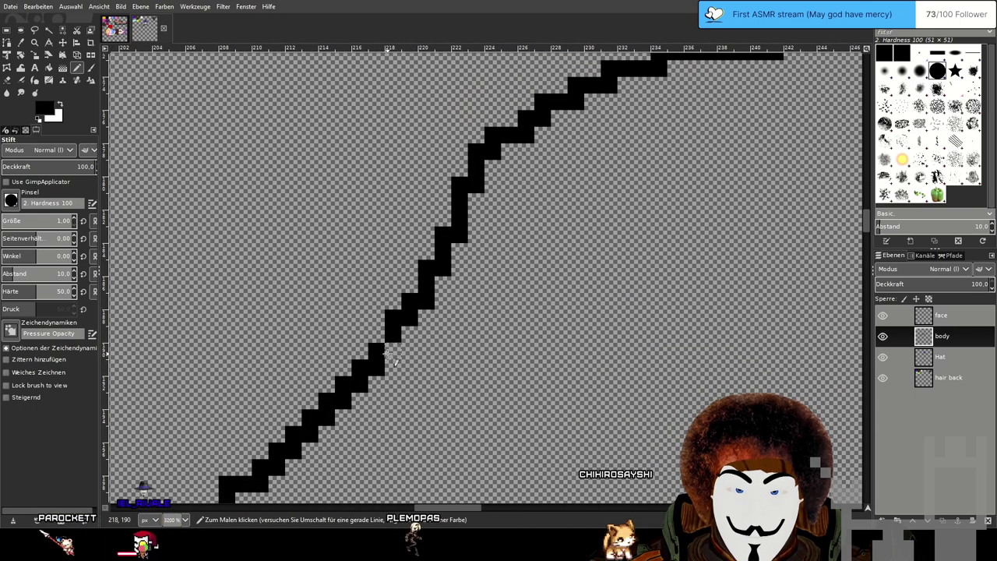
scroll(276, 269, down, 3)
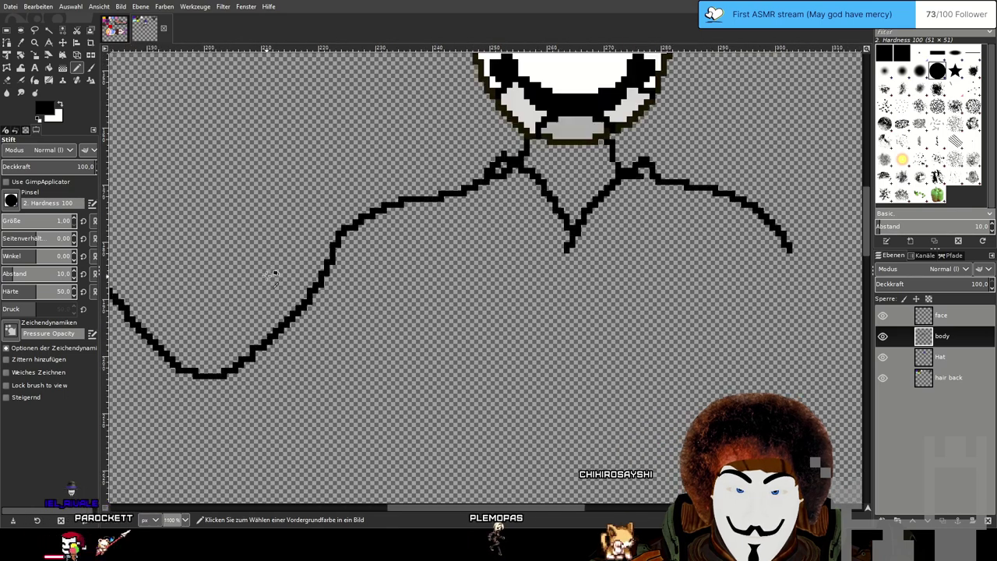
scroll(276, 251, down, 2)
scroll(259, 328, up, 1)
scroll(259, 328, down, 3)
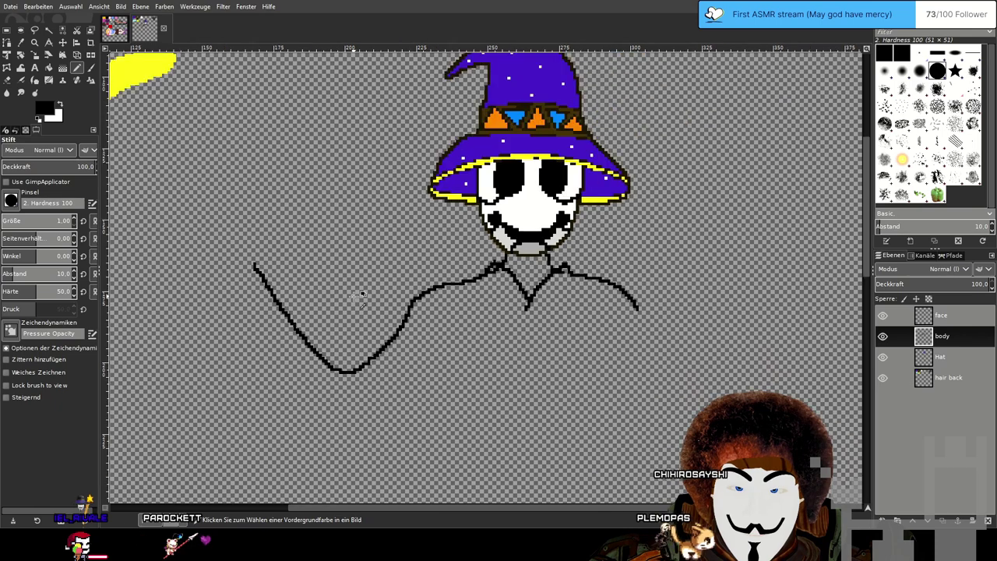
scroll(453, 326, down, 1)
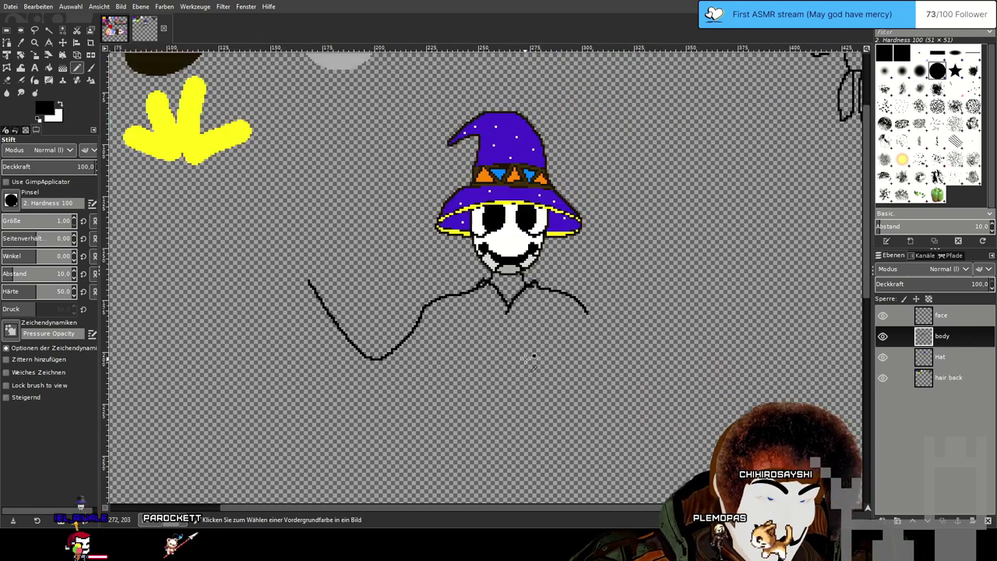
scroll(523, 359, up, 1)
Draw a short curved stroke below the left arm's bend and undo the rounded chest shapes.
scroll(516, 356, down, 1)
drag(514, 363, 511, 285)
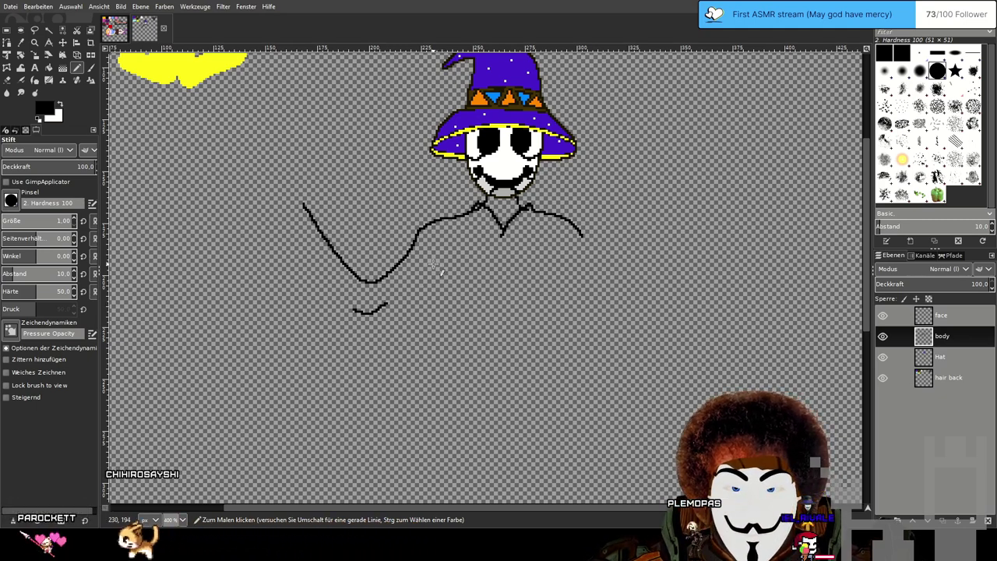
mouse_move(430, 259)
mouse_down()
mouse_move(426, 284)
mouse_move(483, 297)
mouse_move(504, 274)
mouse_move(561, 255)
mouse_up()
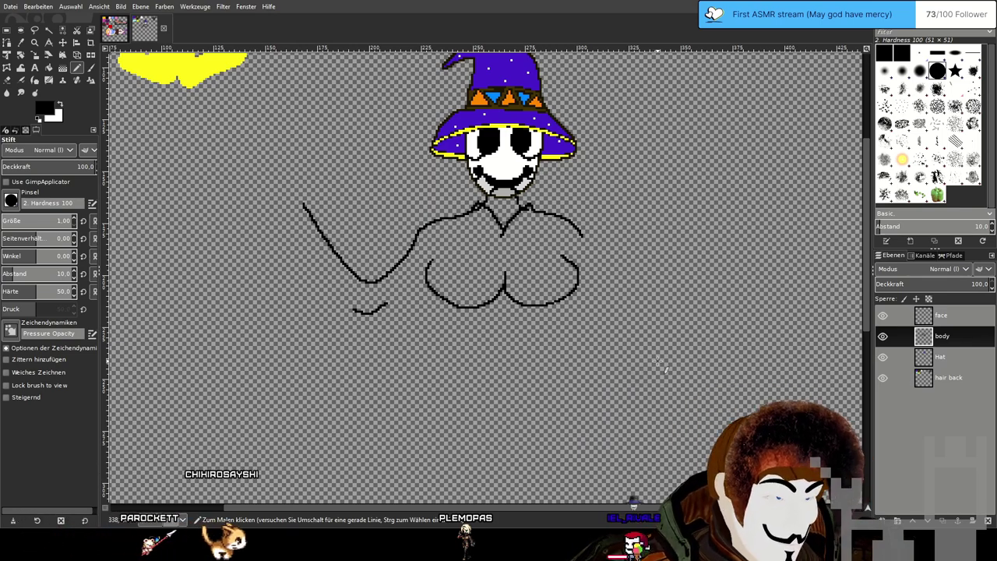
key(ctrl+z)
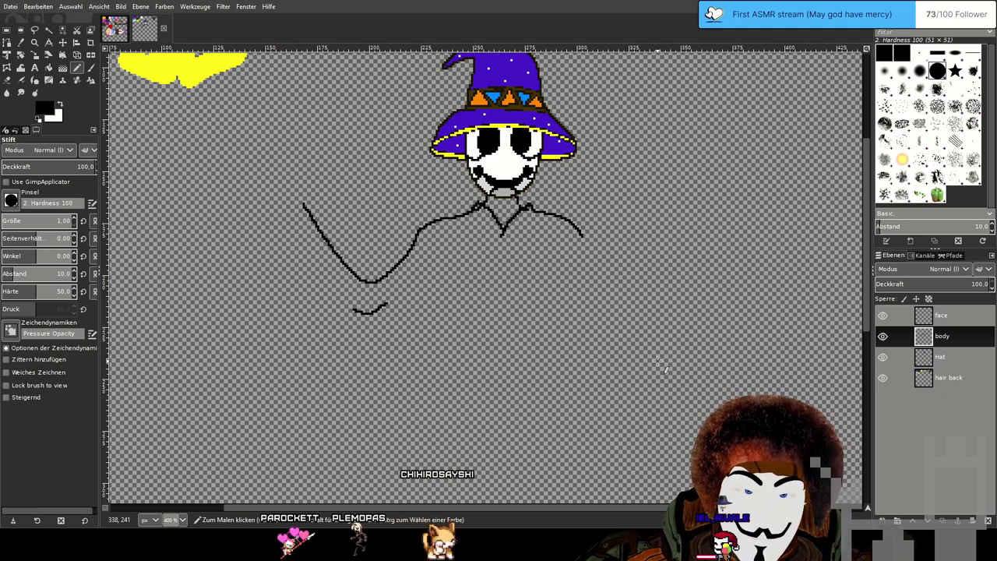
mouse_move(613, 288)
mouse_down()
mouse_move(592, 354)
mouse_move(614, 315)
mouse_up()
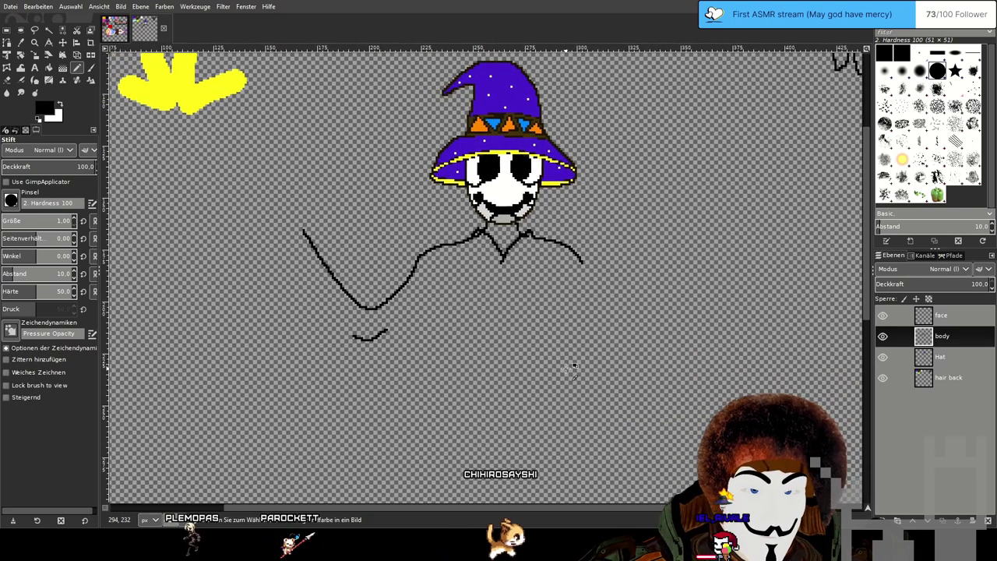
scroll(508, 351, up, 2)
scroll(507, 350, down, 2)
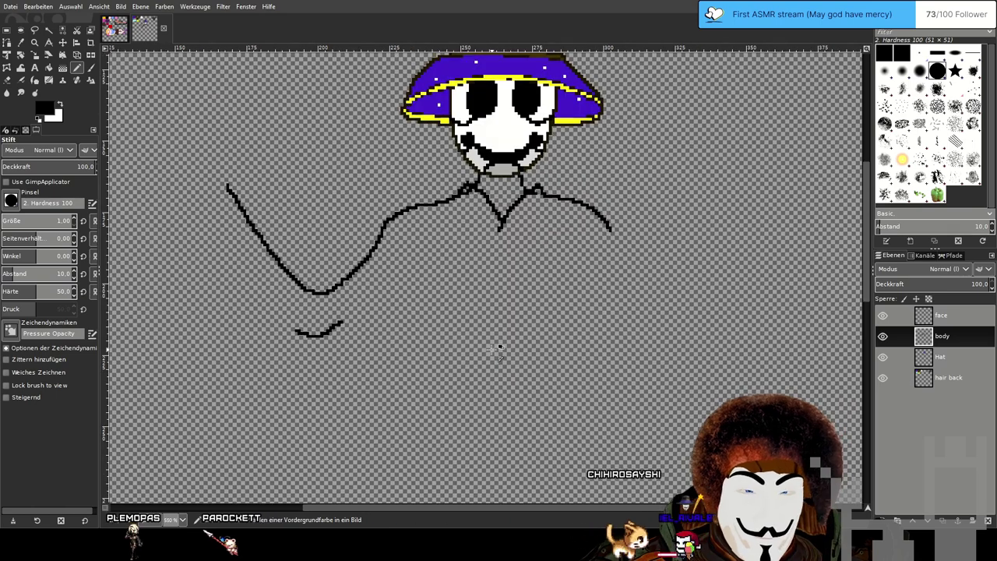
scroll(462, 311, up, 1)
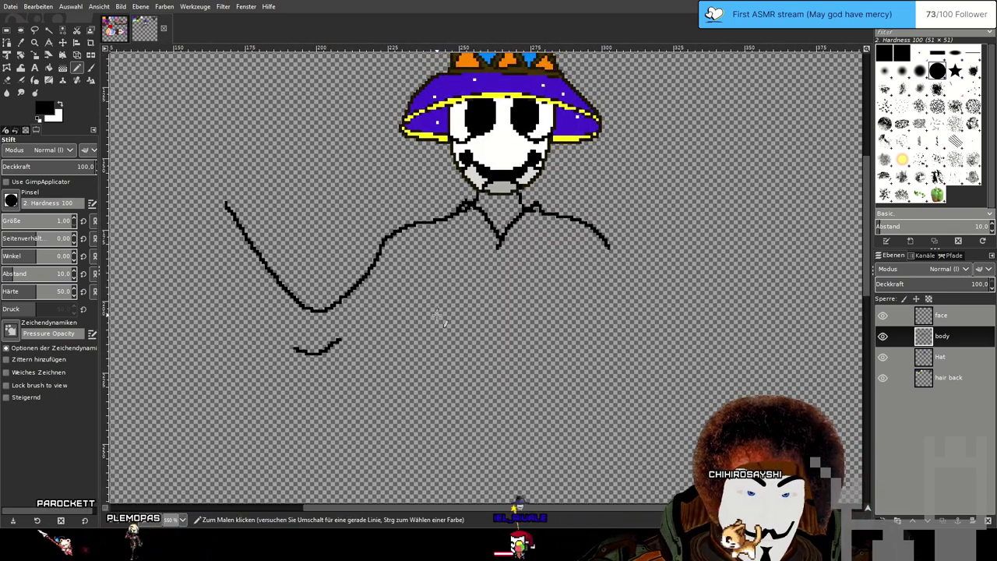
drag(439, 348, 416, 367)
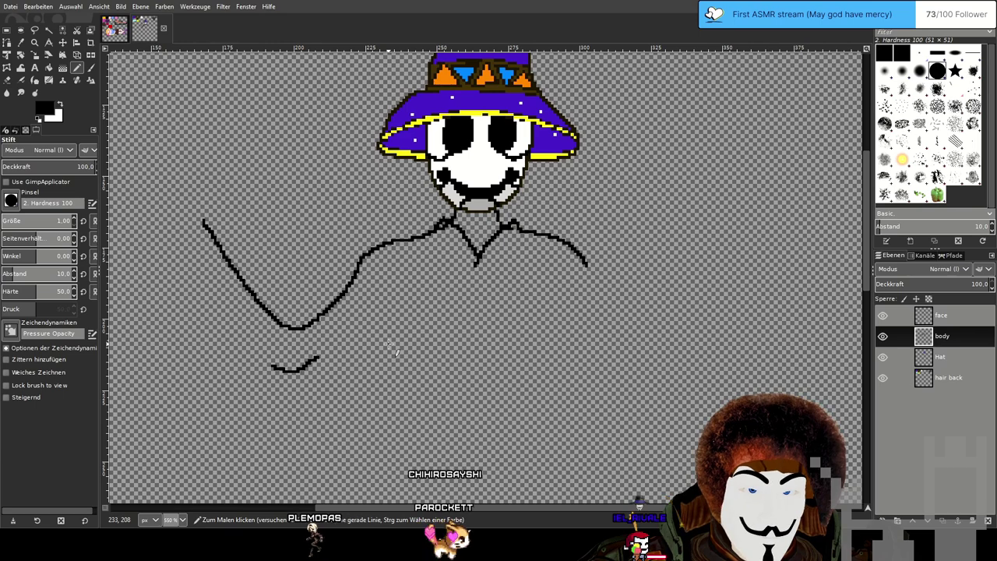
drag(396, 341, 372, 321)
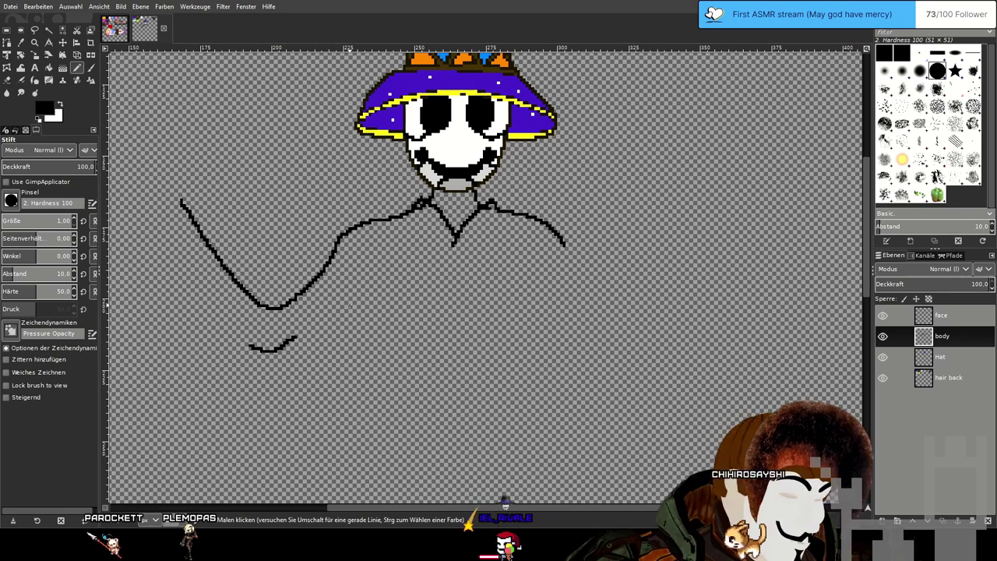
drag(350, 305, 435, 294)
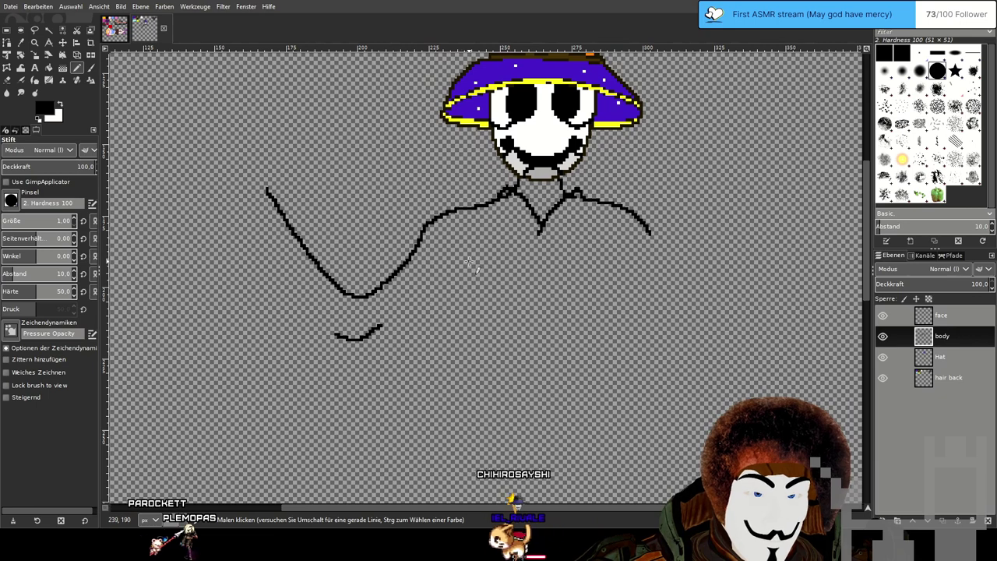
drag(474, 271, 413, 329)
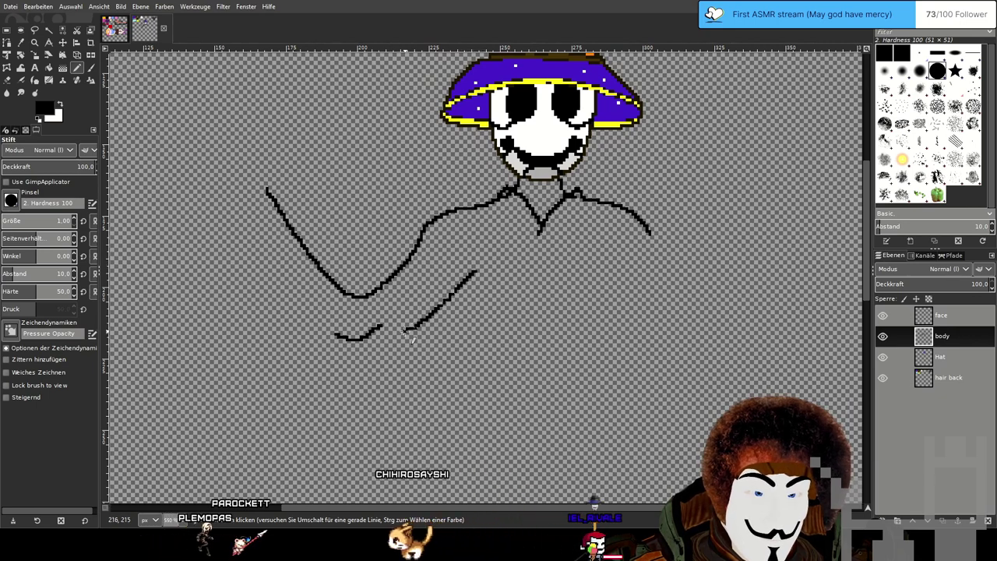
key(ctrl+z)
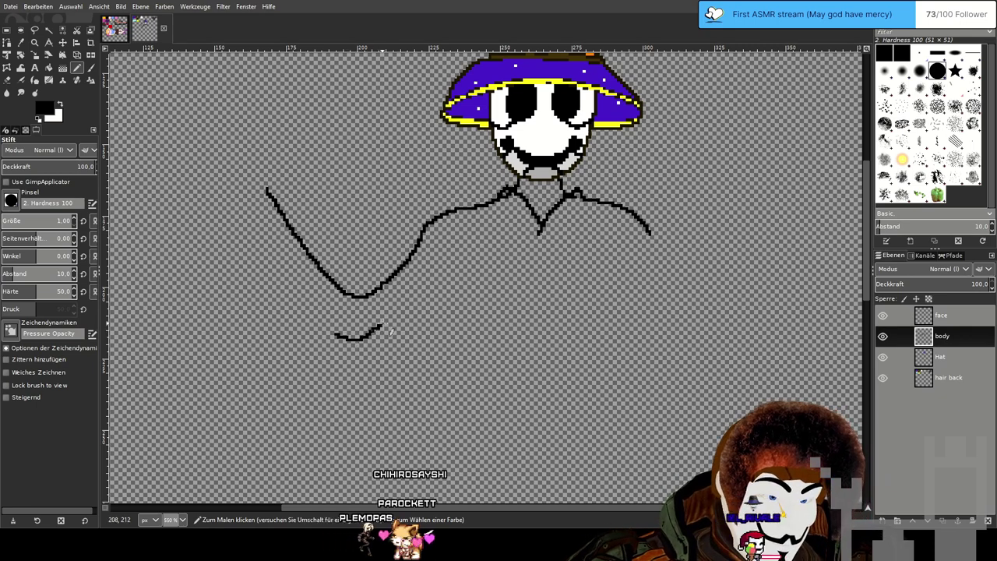
mouse_move(427, 302)
mouse_down()
mouse_move(472, 267)
mouse_move(461, 330)
mouse_move(476, 429)
mouse_up()
key(ctrl+z)
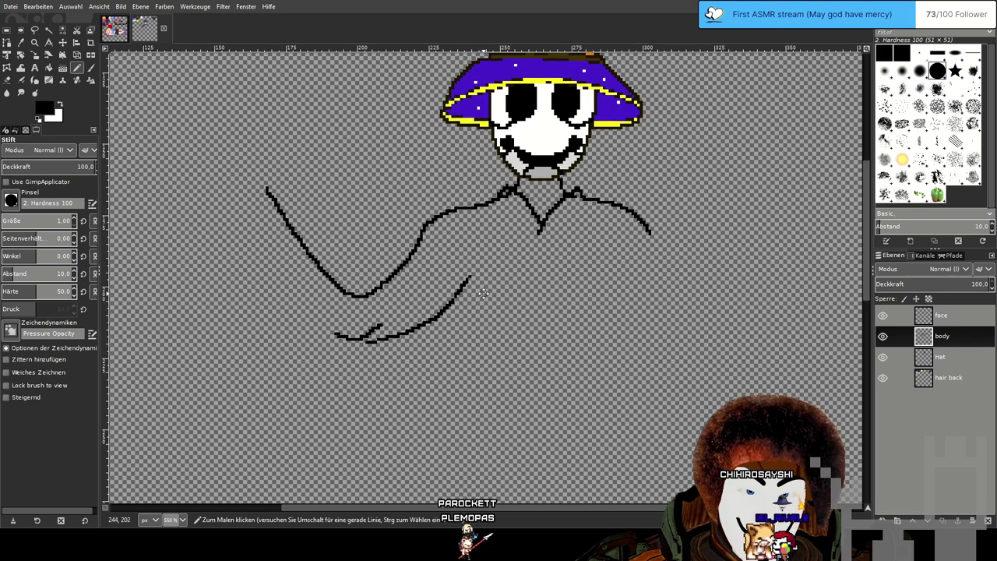
scroll(456, 264, down, 1)
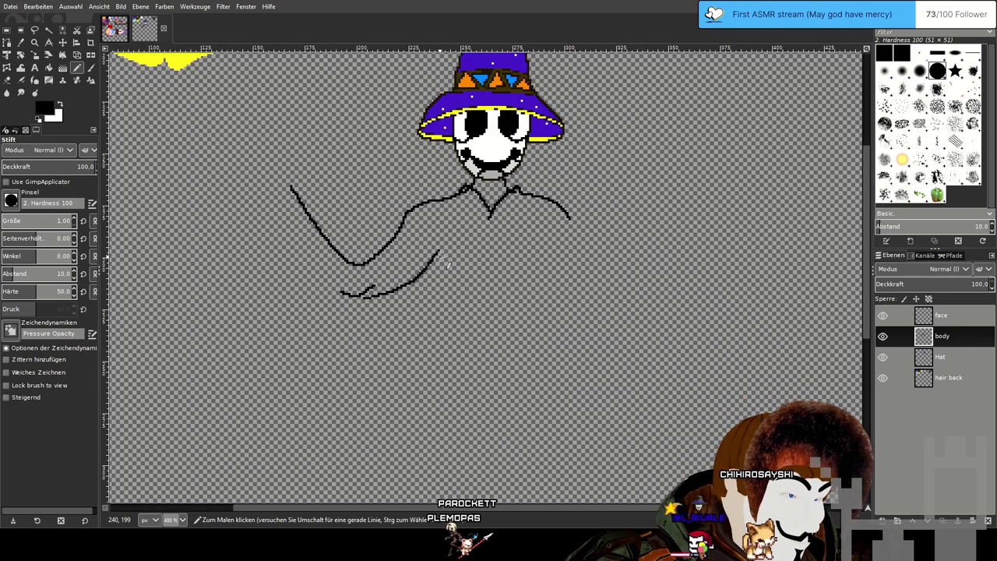
drag(436, 270, 454, 320)
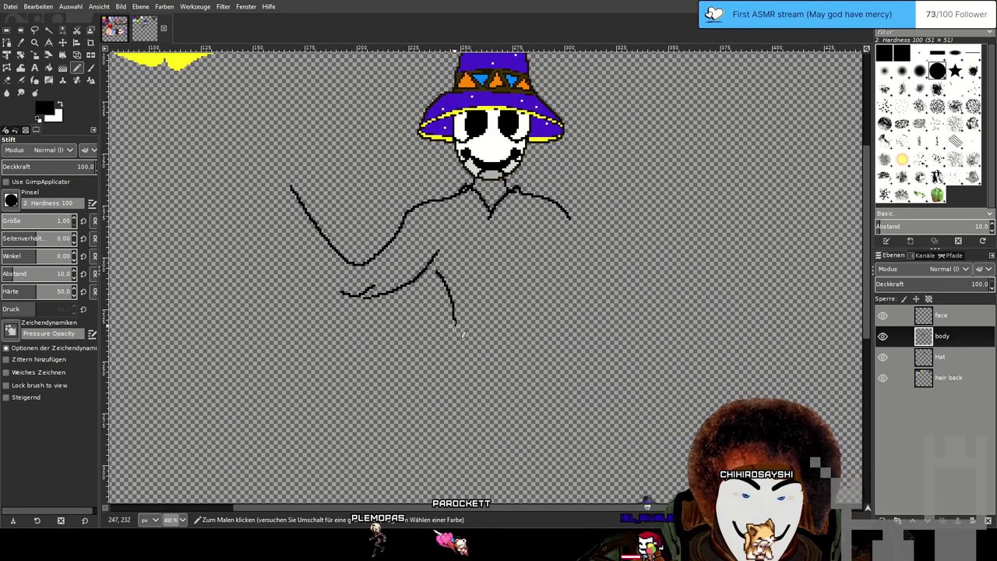
key(ctrl+z)
mouse_move(438, 316)
mouse_down()
mouse_move(452, 360)
mouse_move(428, 409)
mouse_move(433, 370)
mouse_move(456, 348)
mouse_up()
key(ctrl+z)
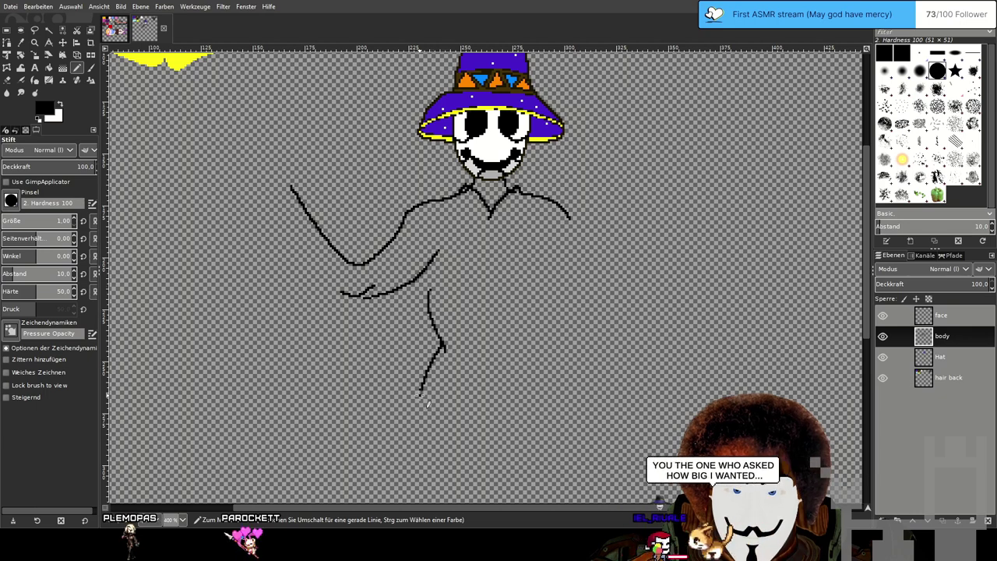
key(ctrl+z)
key(z)
key(ctrl+z)
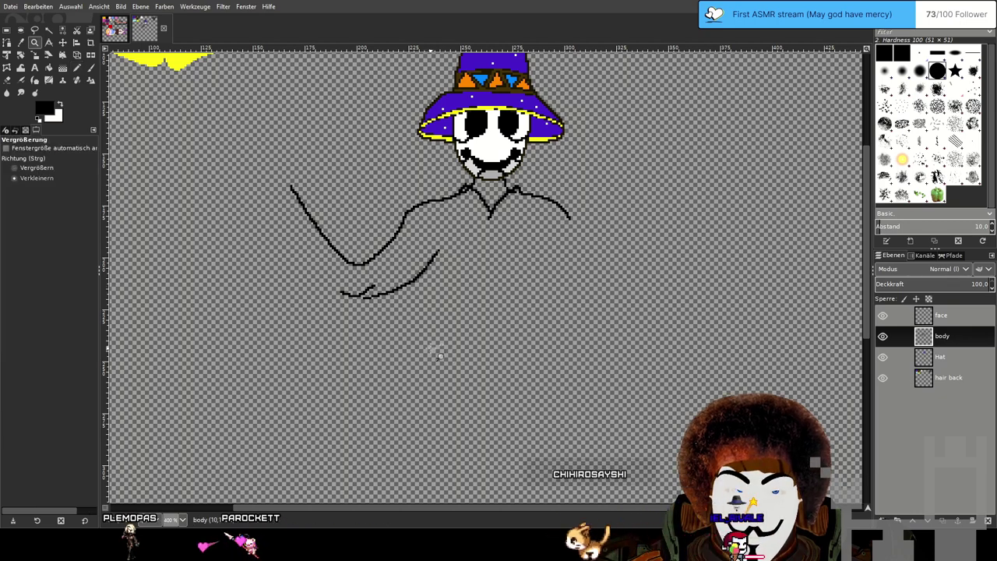
click(77, 69)
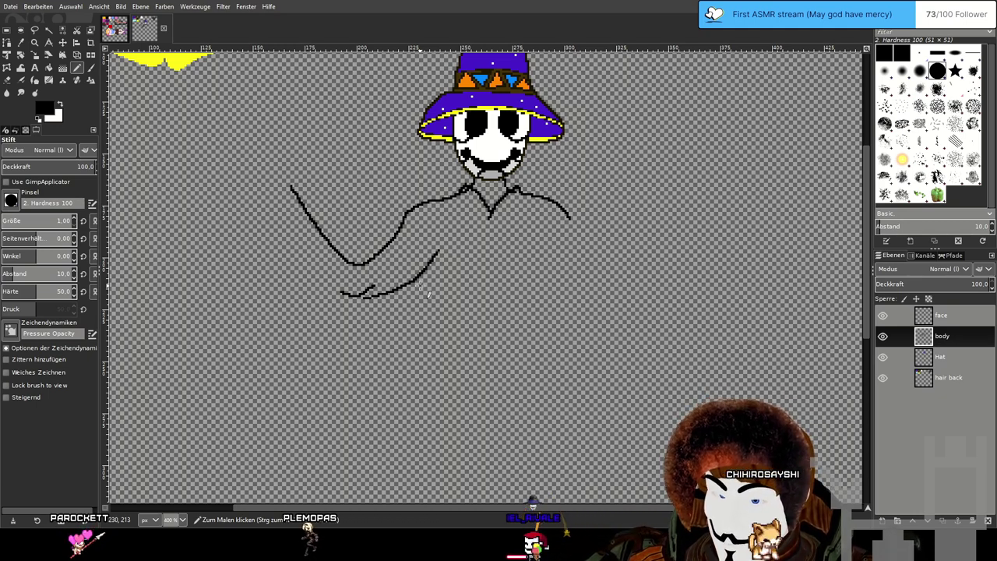
Try outer lines for the folded and raised arm, undoing each unwanted stroke.
scroll(490, 325, up, 1)
scroll(495, 312, down, 1)
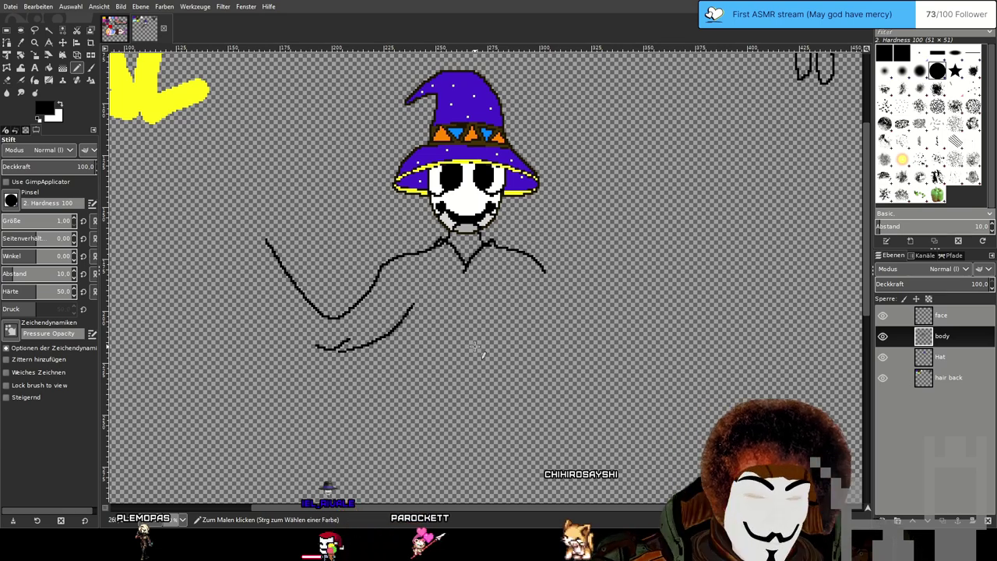
ctrl+scroll(476, 350, up, 2)
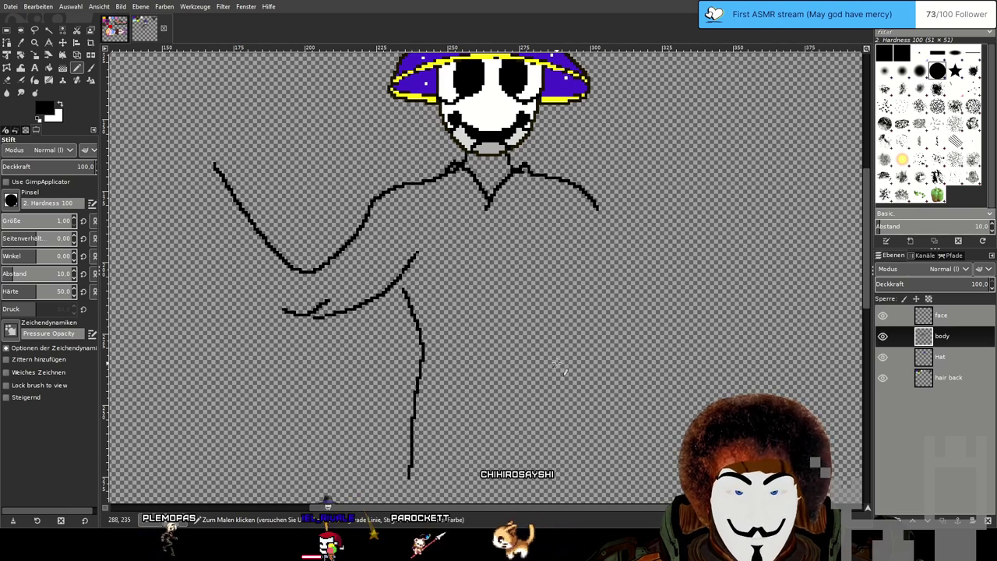
ctrl+scroll(572, 262, down, 3)
ctrl+scroll(574, 263, up, 1)
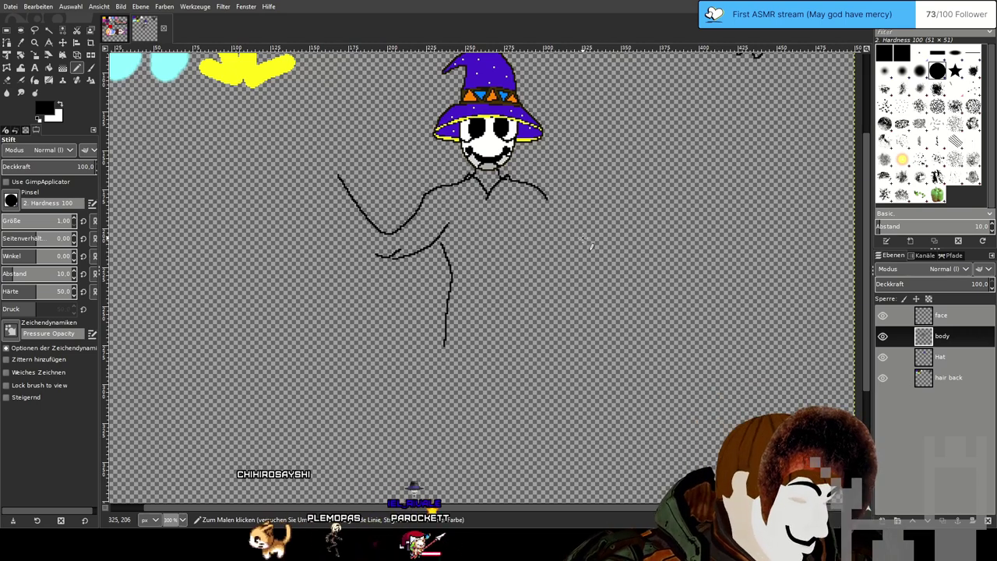
drag(524, 237, 542, 253)
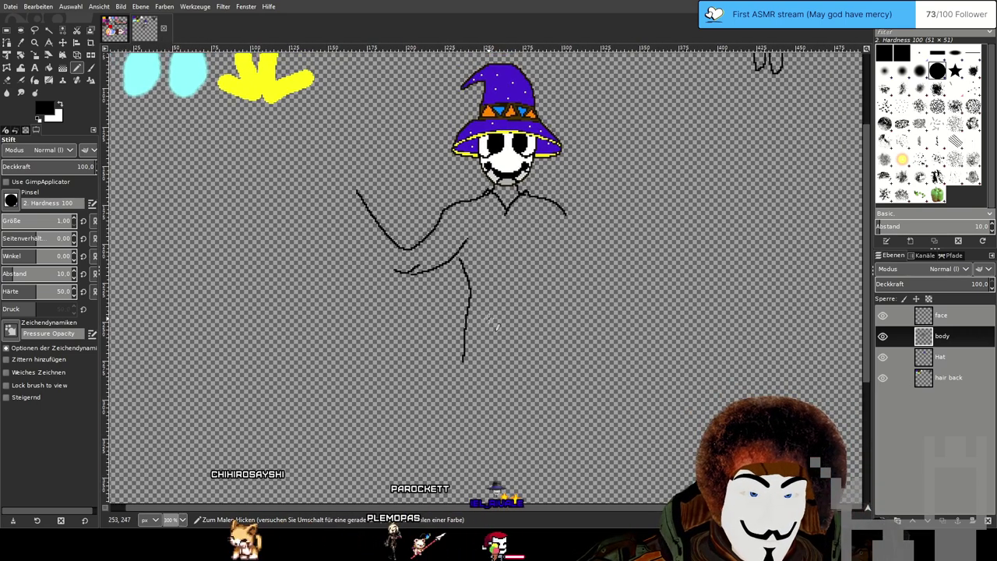
scroll(446, 282, up, 1)
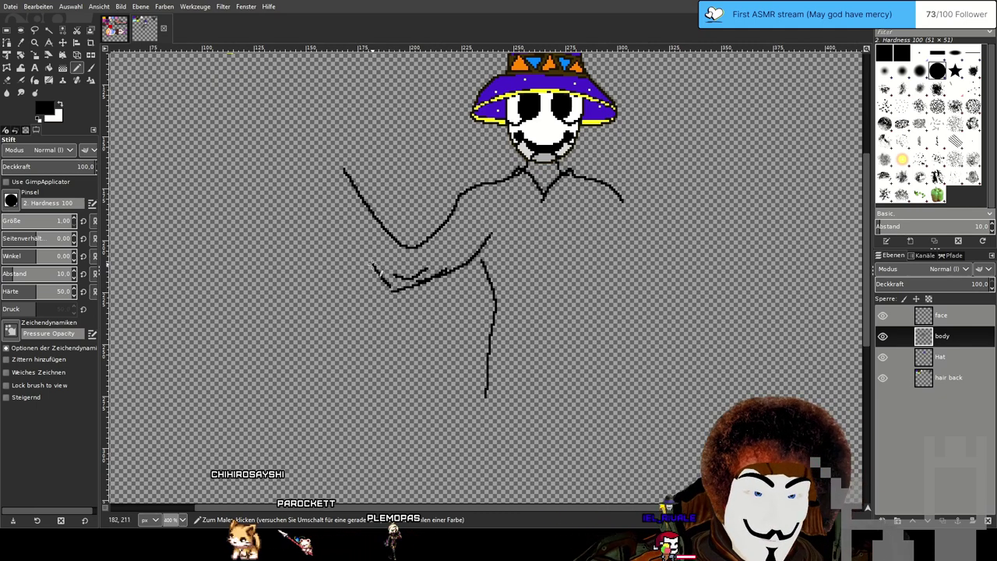
drag(389, 288, 304, 177)
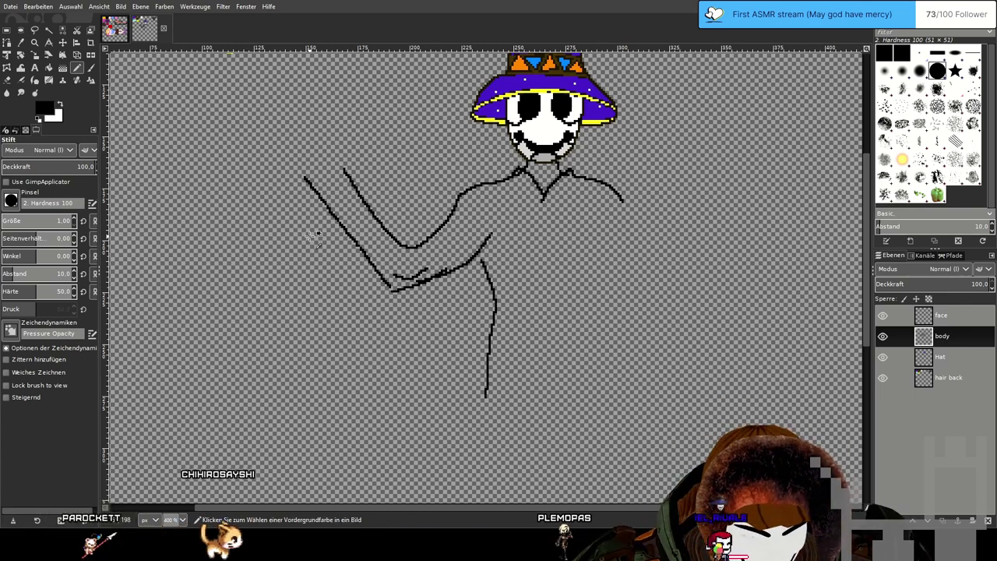
key(ctrl+z)
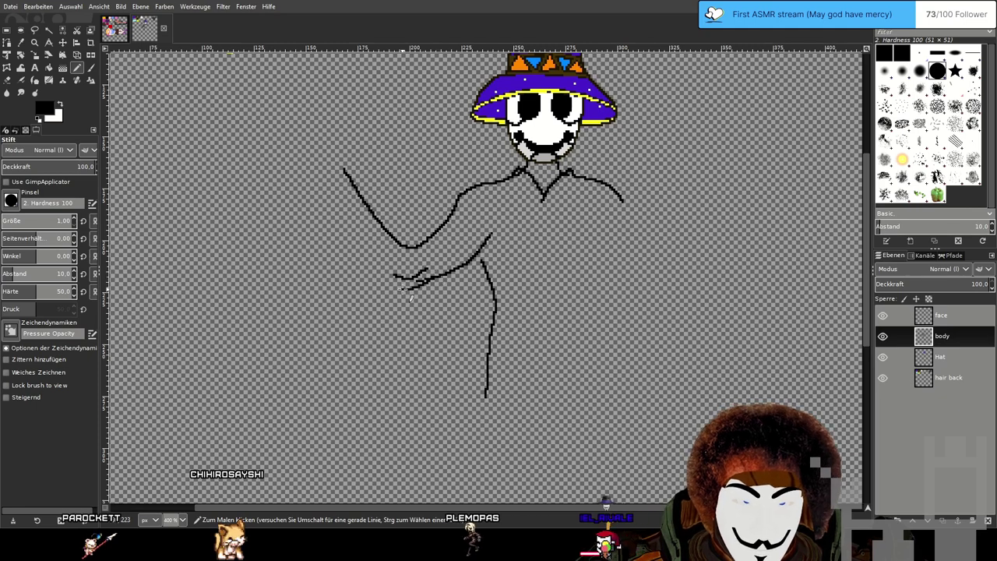
mouse_move(386, 286)
mouse_down()
mouse_move(341, 253)
mouse_move(294, 183)
mouse_up()
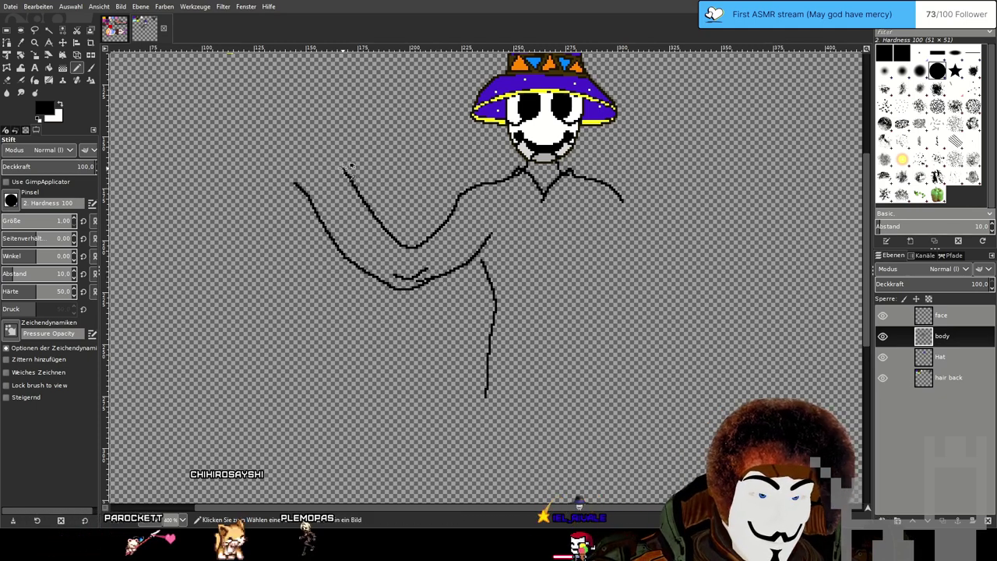
key(ctrl+z)
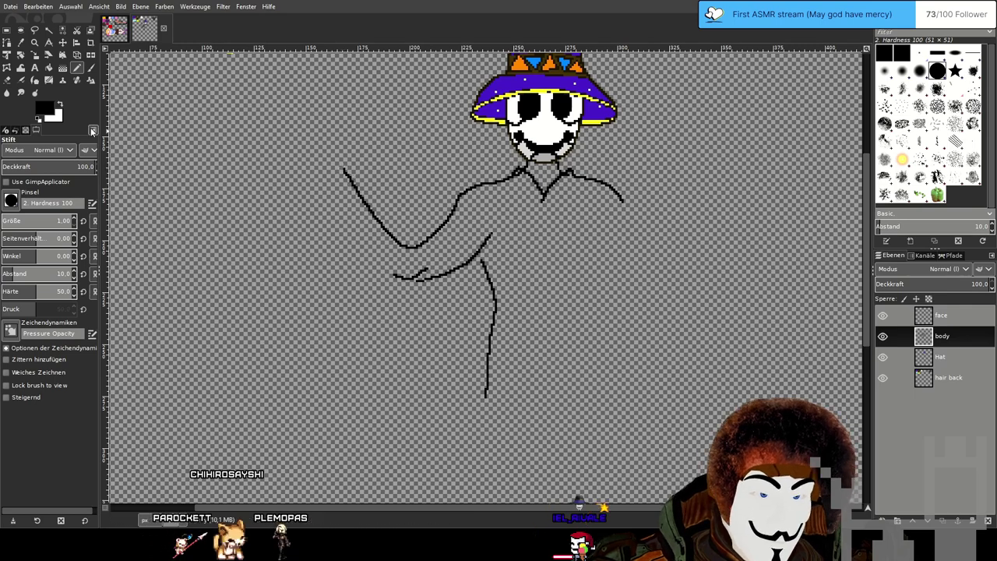
Erase the top end of the wizard's raised arm line.
click(8, 81)
scroll(296, 156, up, 4)
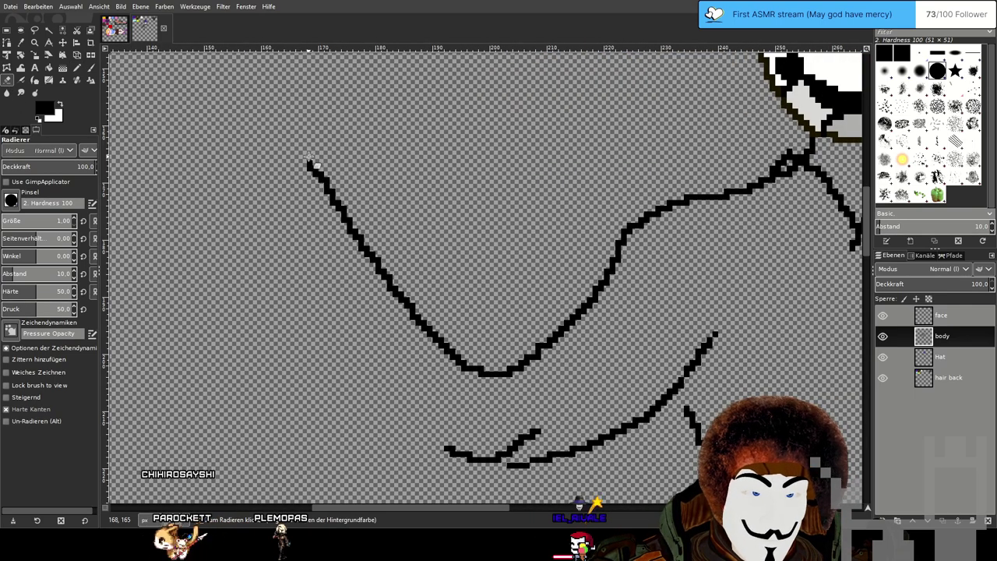
drag(315, 169, 369, 252)
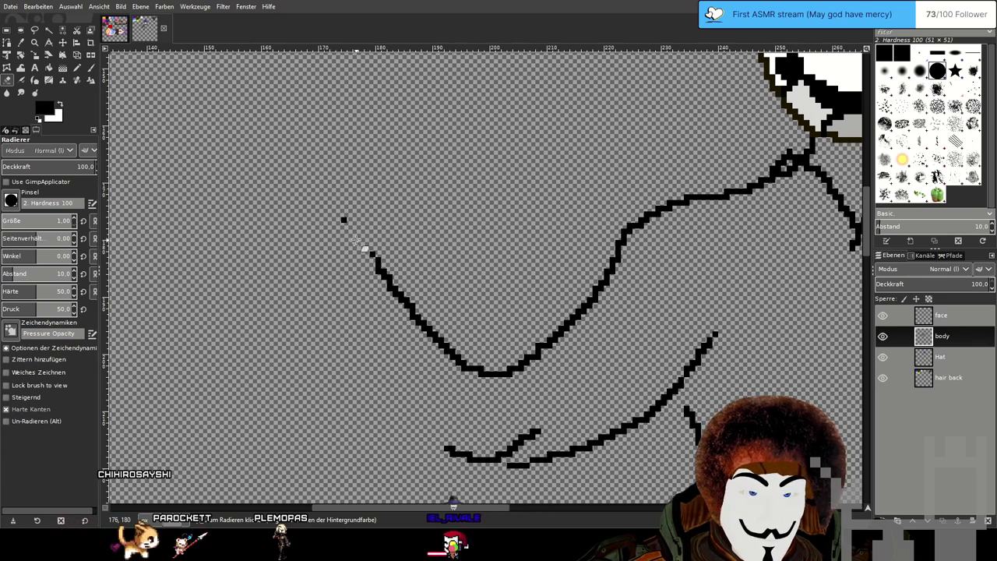
With the Pencil, draw the first hooked hand stroke in the empty space left of the wizard.
click(78, 69)
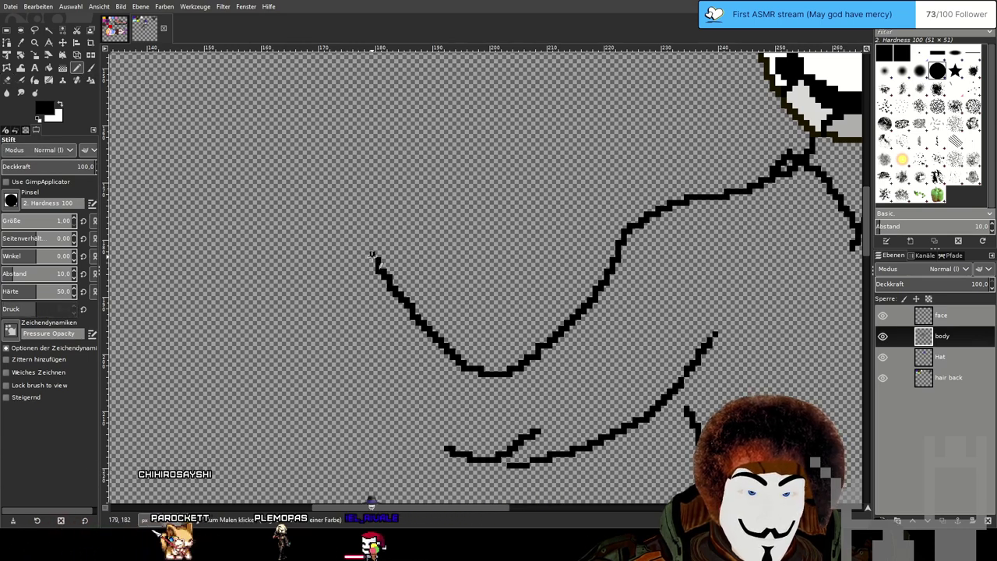
scroll(412, 258, down, 3)
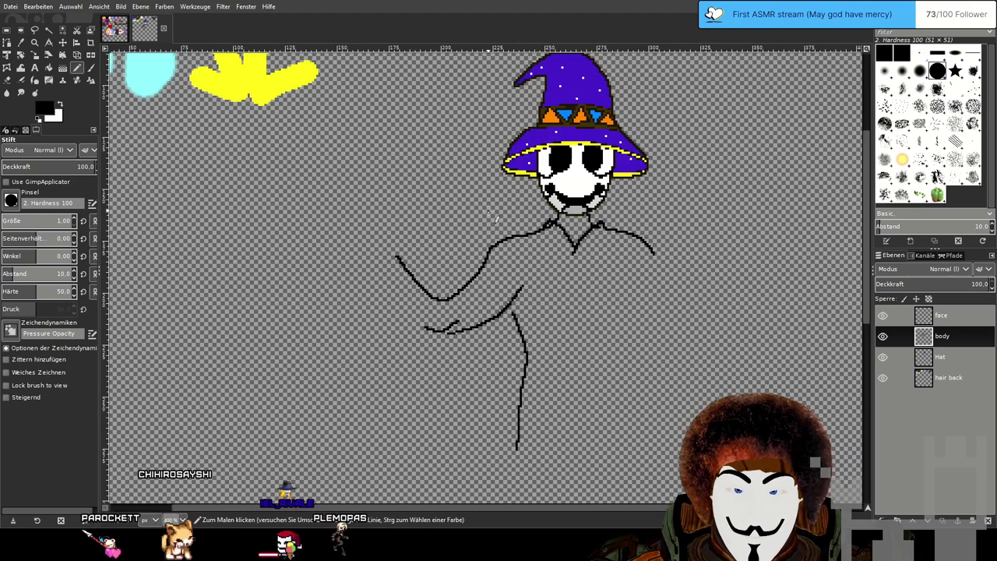
drag(569, 144, 495, 250)
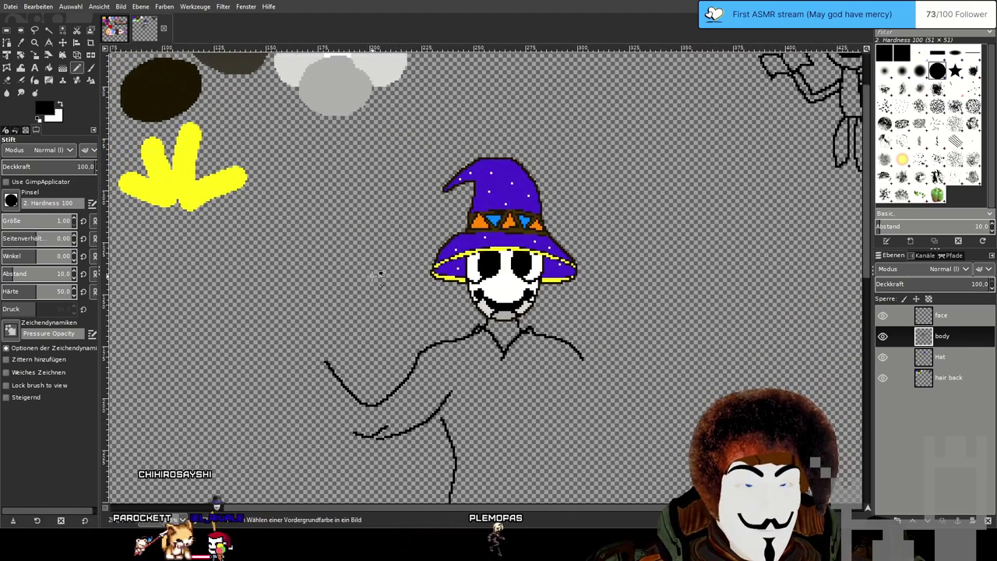
scroll(352, 292, up, 1)
scroll(350, 310, down, 4)
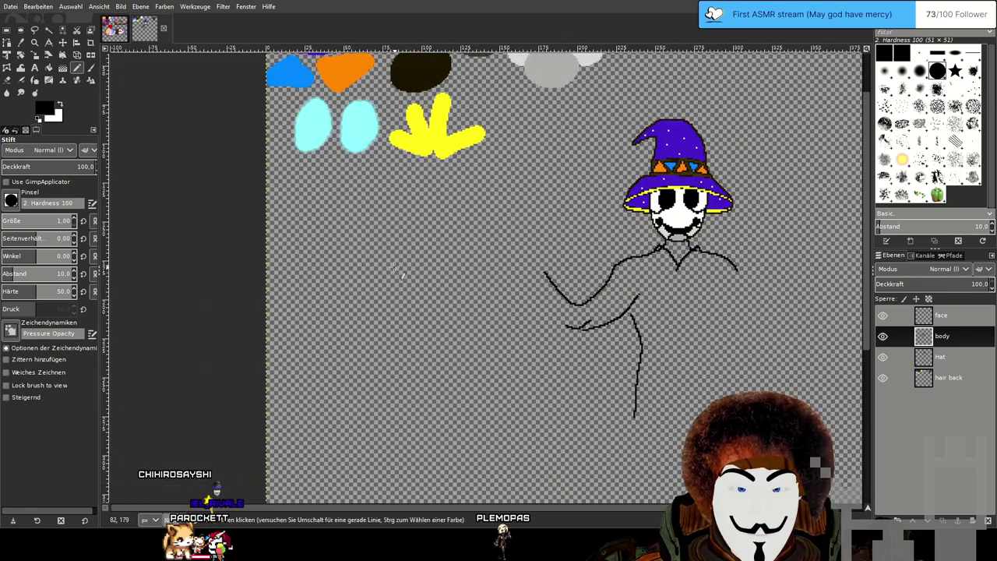
scroll(352, 284, up, 2)
scroll(352, 283, up, 1)
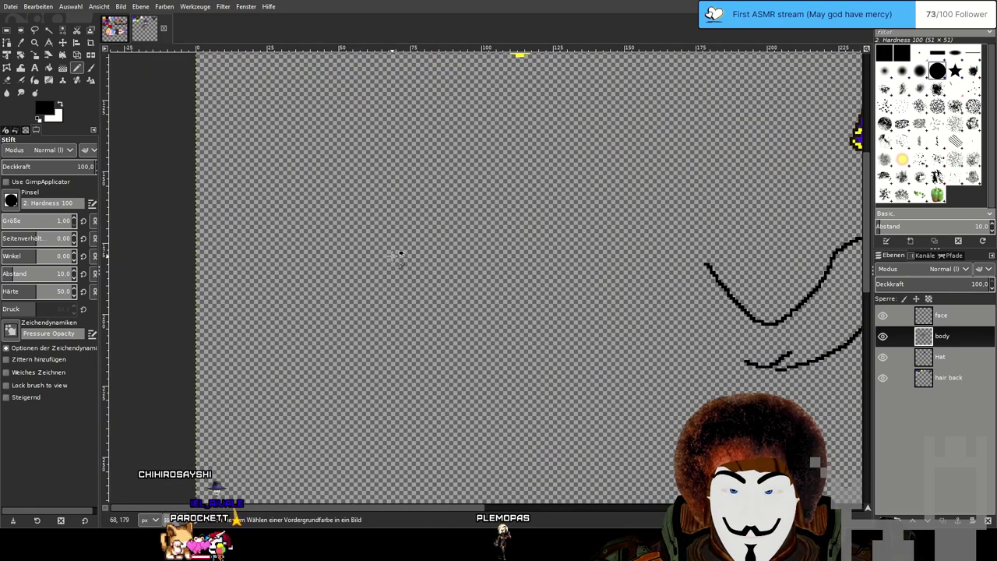
scroll(399, 254, down, 2)
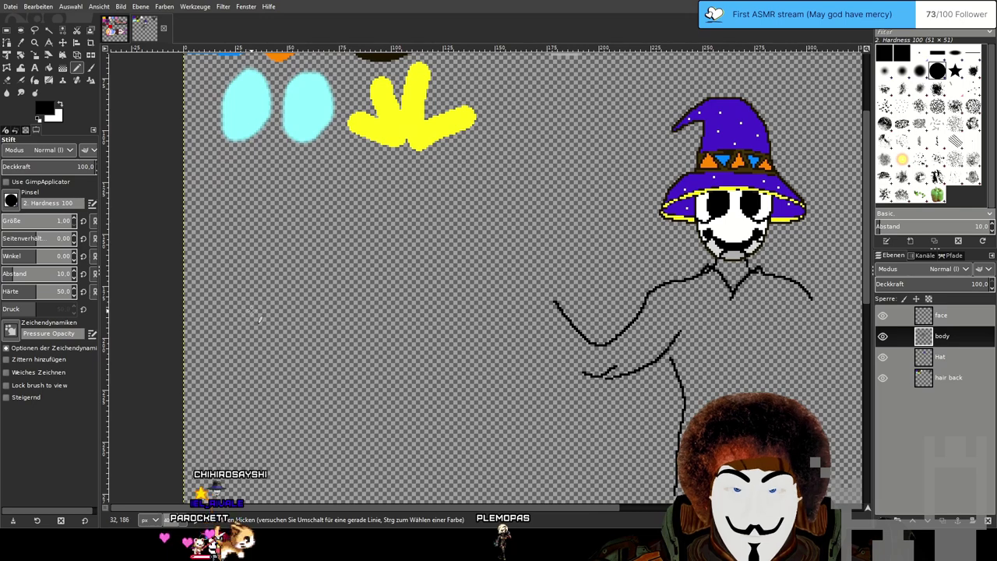
mouse_move(257, 304)
mouse_down()
mouse_move(311, 298)
mouse_move(338, 309)
mouse_up()
Extend the hand outline with a finger curve, a fingertip hook and a longer lower finger edge.
drag(273, 291, 221, 257)
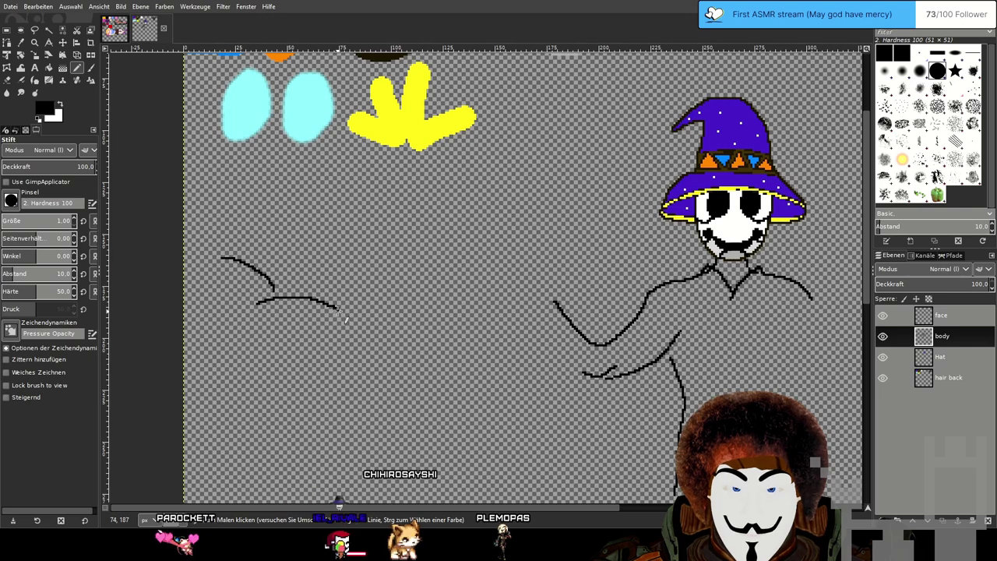
mouse_move(337, 306)
mouse_down()
mouse_move(311, 325)
mouse_move(354, 319)
mouse_move(366, 364)
mouse_up()
drag(311, 326, 364, 366)
drag(311, 326, 263, 327)
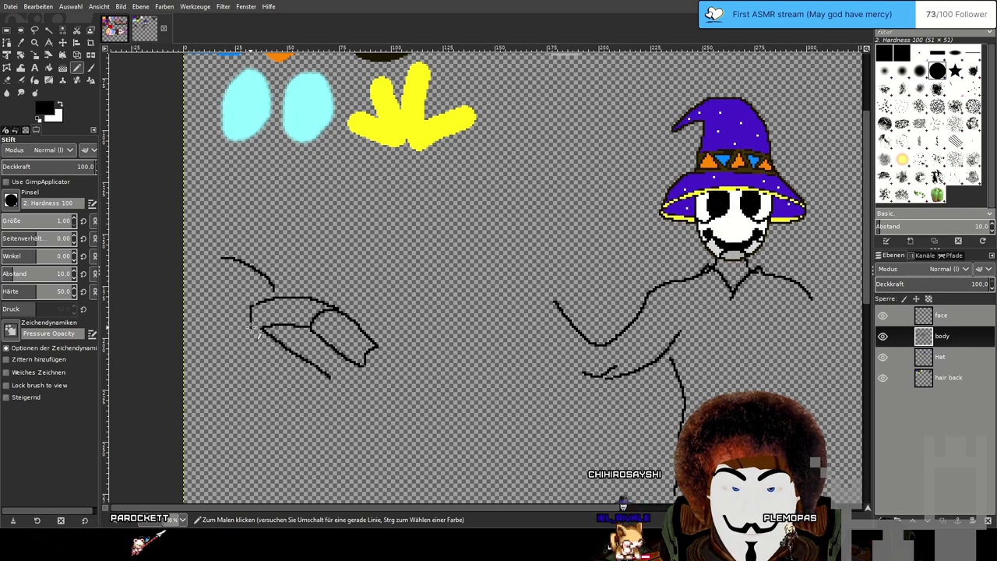
scroll(305, 365, up, 2)
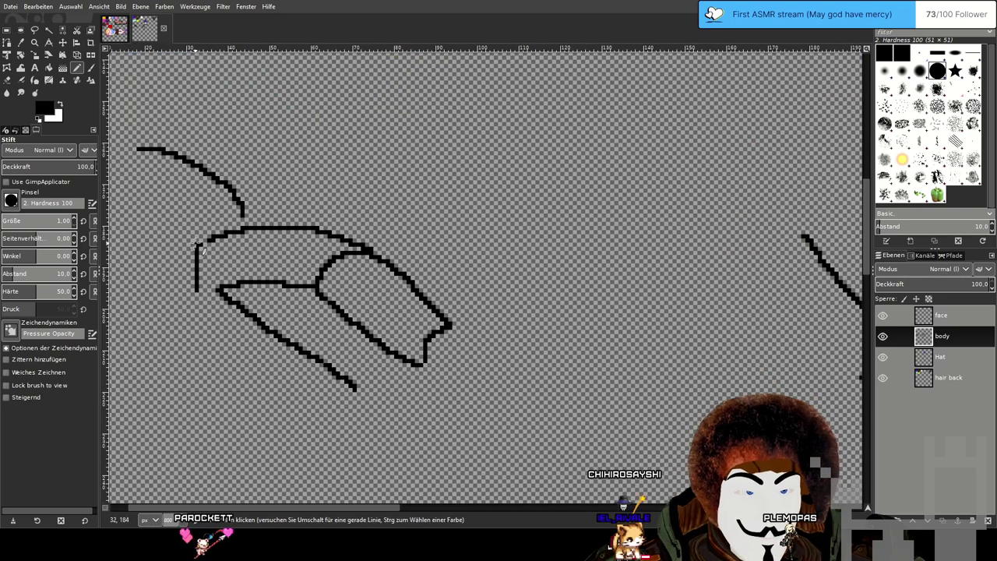
drag(245, 234, 338, 259)
scroll(339, 258, down, 2)
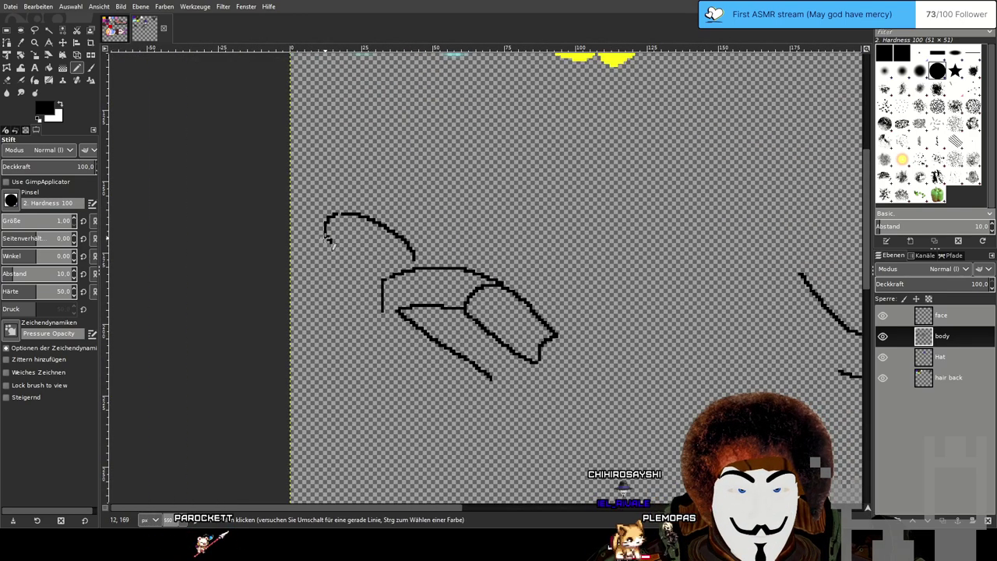
Redraw the curve at the top of the hand and the hand's lower outline.
drag(331, 245, 351, 323)
key(ctrl+z)
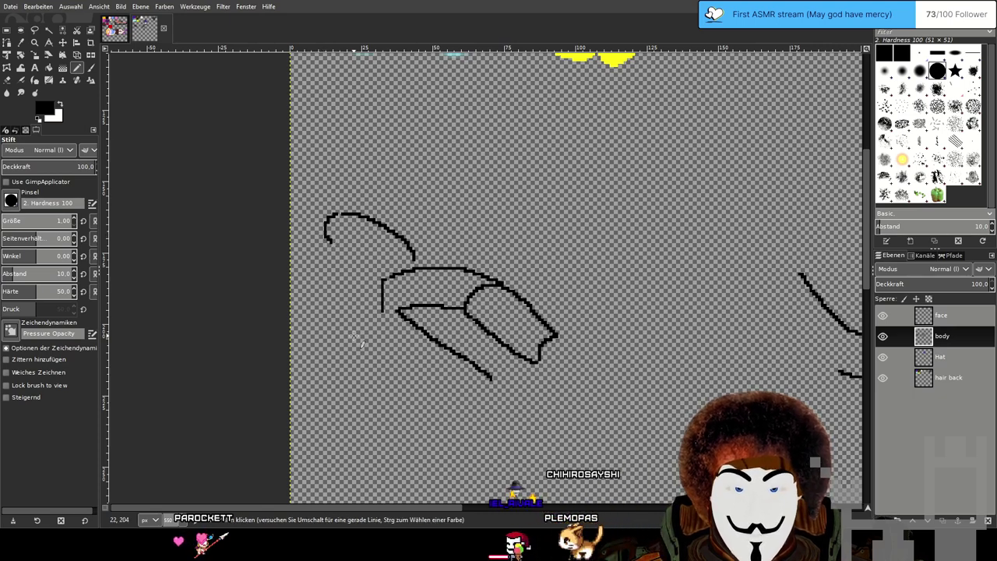
key(ctrl+z)
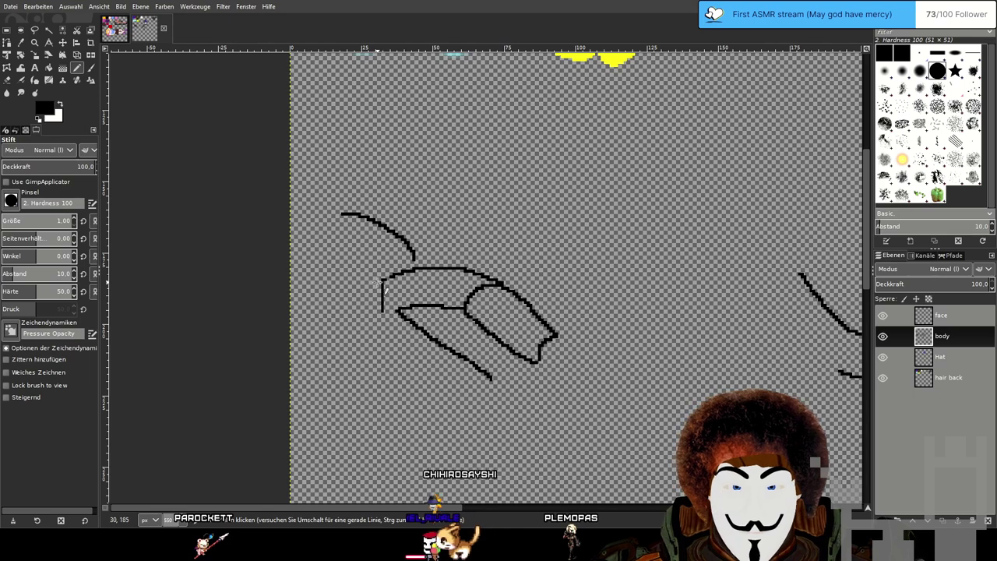
mouse_move(382, 278)
mouse_down()
mouse_move(341, 241)
mouse_move(320, 243)
mouse_move(326, 222)
mouse_move(314, 239)
mouse_up()
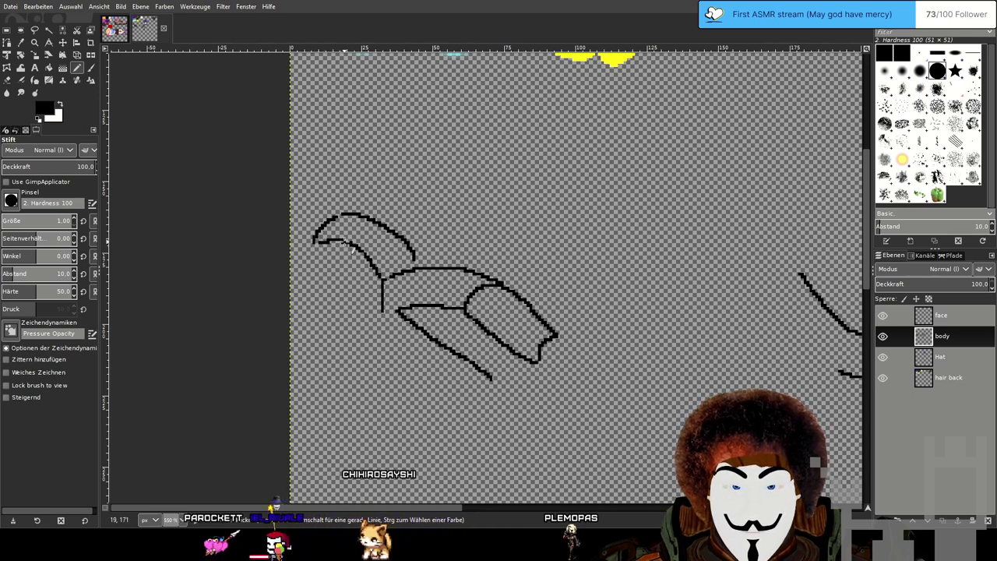
drag(381, 310, 312, 260)
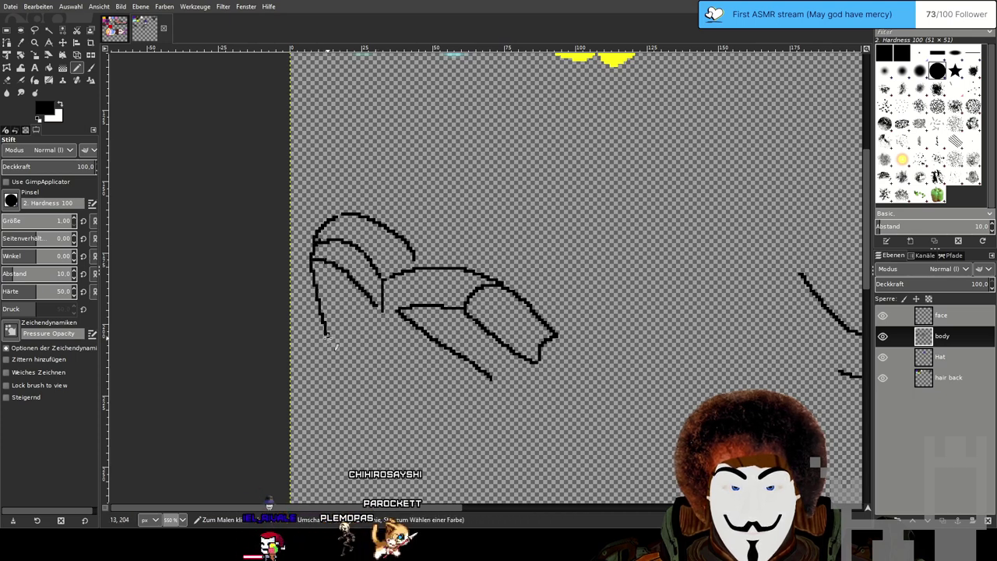
key(ctrl+z)
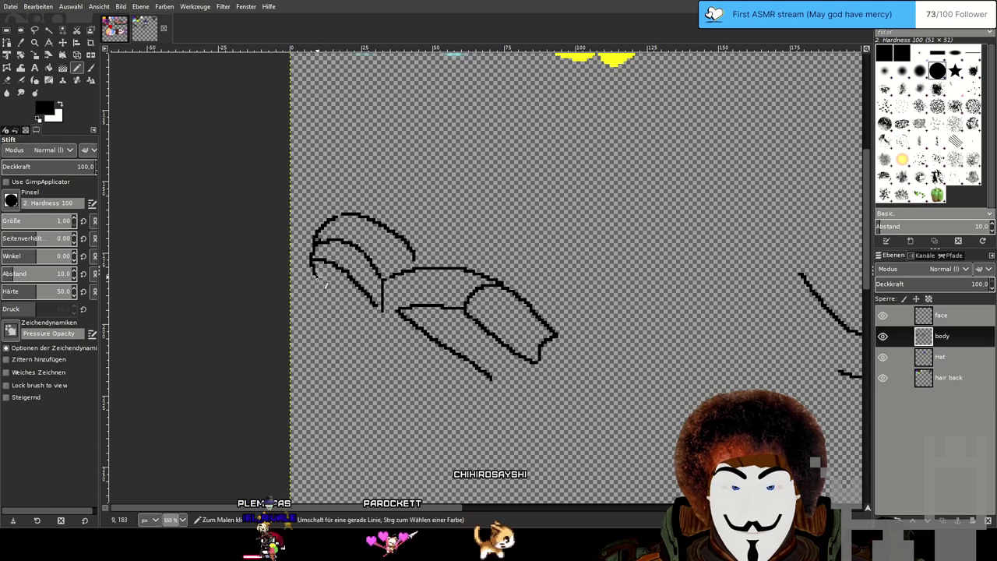
drag(313, 261, 425, 374)
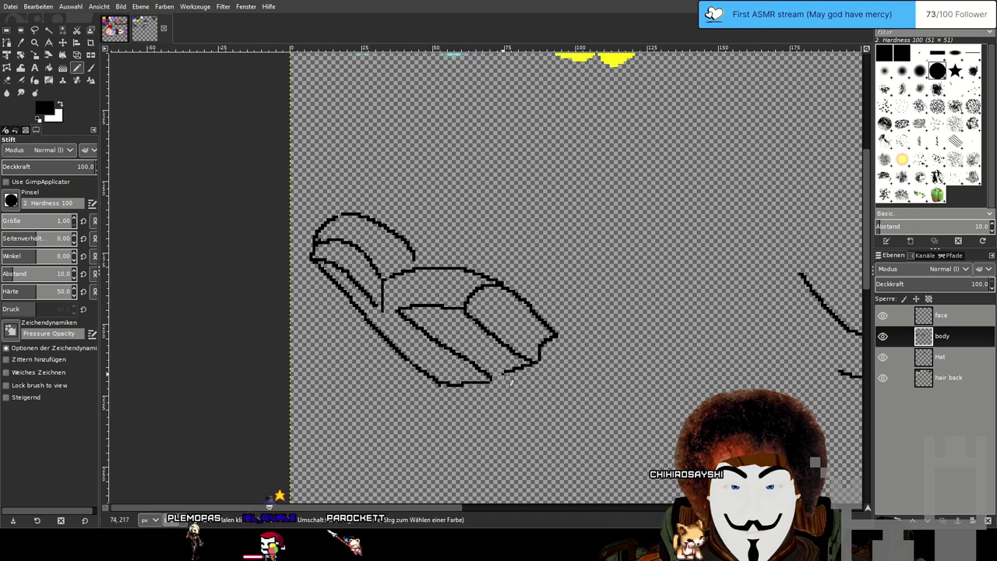
Add inner fold lines across the hand's middle, right tip and upper lobe.
drag(471, 310, 527, 352)
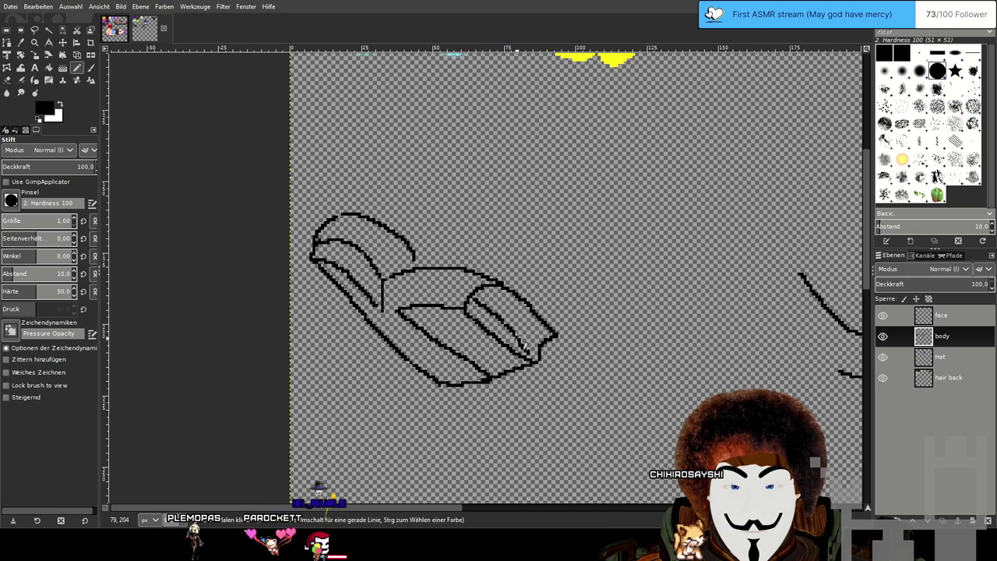
drag(482, 293, 536, 344)
mouse_move(444, 291)
mouse_down()
mouse_move(404, 306)
mouse_move(458, 307)
mouse_move(400, 285)
mouse_move(455, 286)
mouse_move(405, 273)
mouse_up()
drag(345, 219, 402, 272)
drag(346, 231, 375, 249)
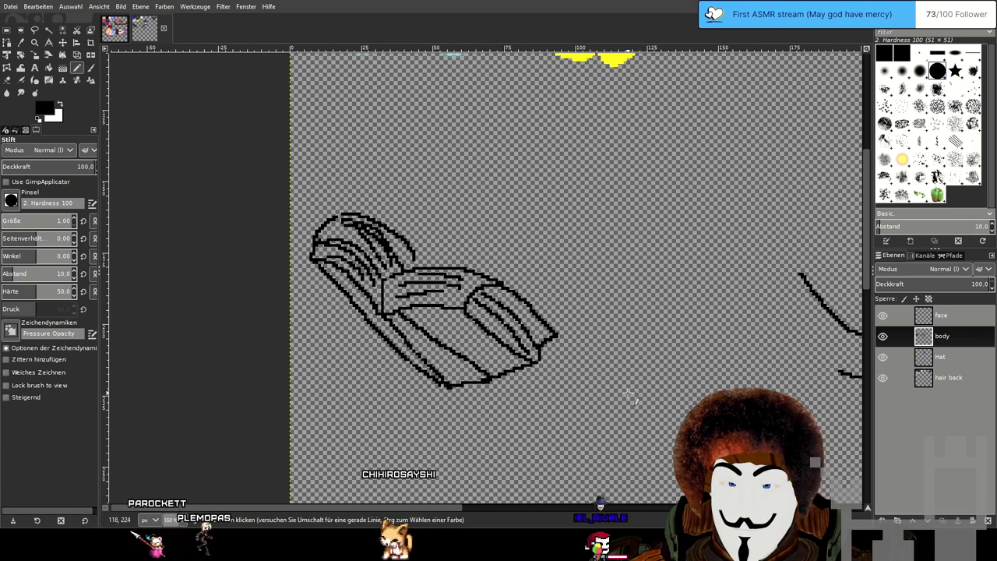
scroll(634, 393, down, 2)
scroll(632, 393, up, 2)
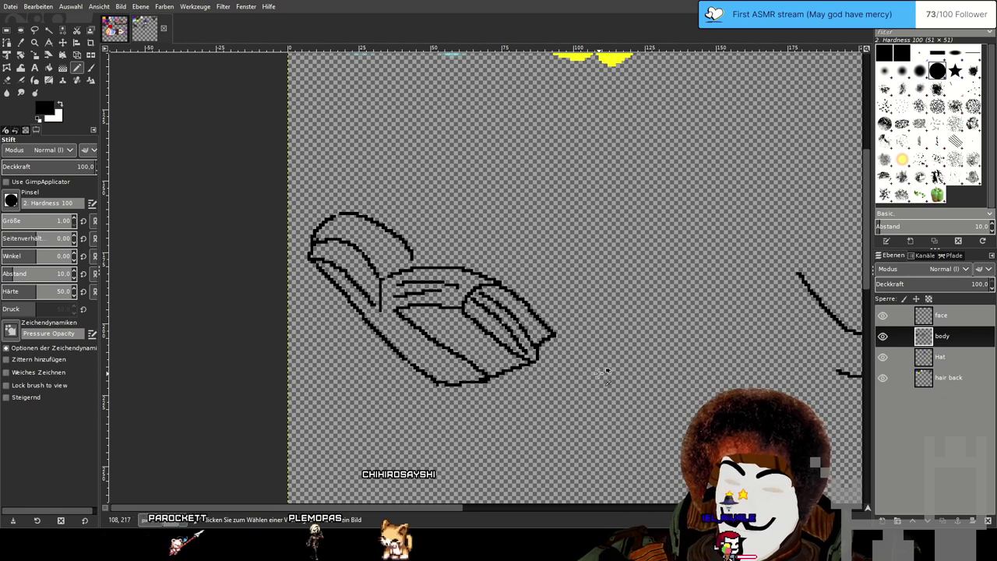
mouse_move(343, 225)
mouse_down()
mouse_move(387, 255)
mouse_move(354, 245)
mouse_move(359, 234)
mouse_move(385, 251)
mouse_up()
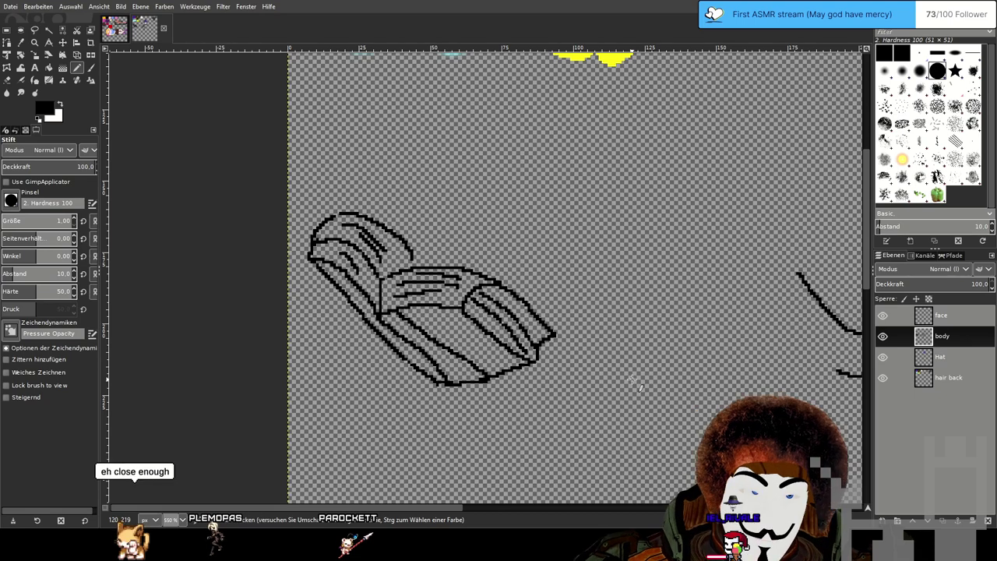
scroll(637, 382, down, 1)
drag(637, 381, 431, 346)
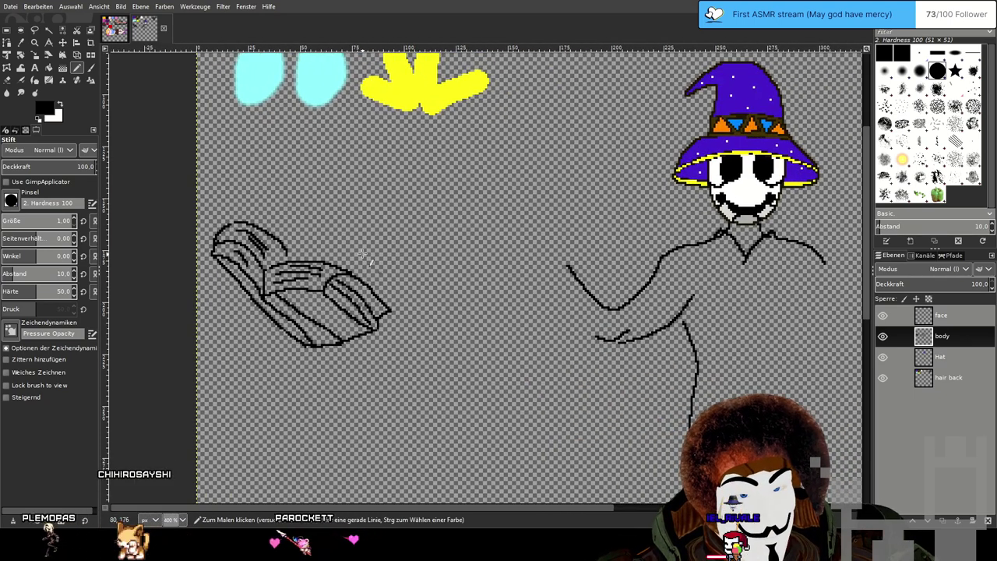
Zoom around the hand sketch and add a short pencil stroke inside its lower part.
scroll(379, 296, up, 3)
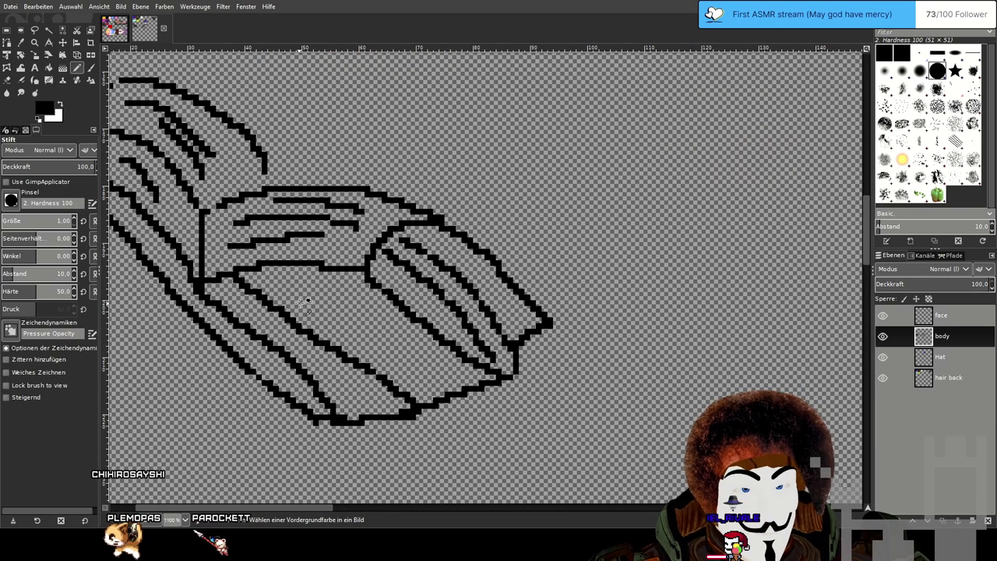
scroll(379, 296, down, 1)
scroll(397, 293, up, 1)
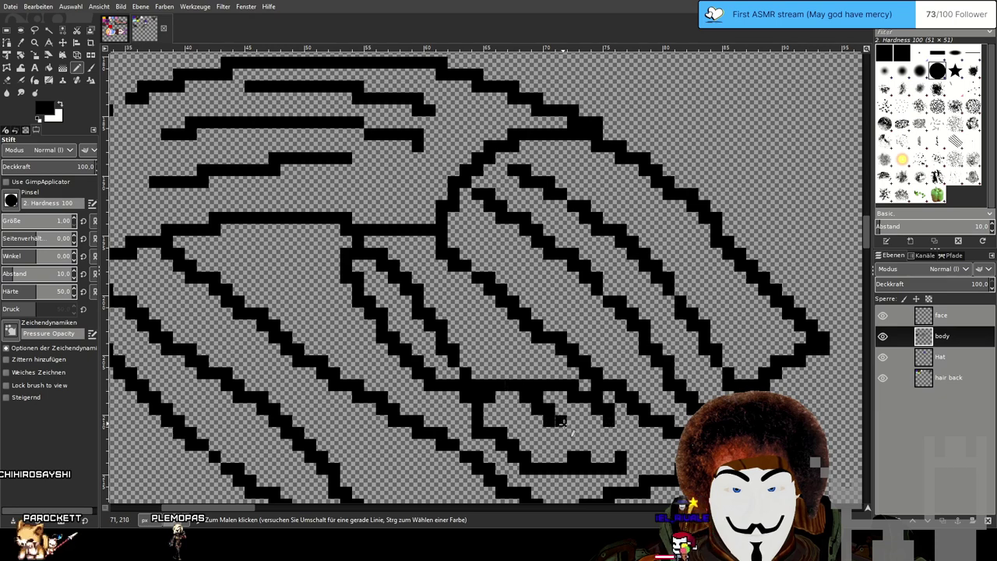
scroll(700, 378, down, 4)
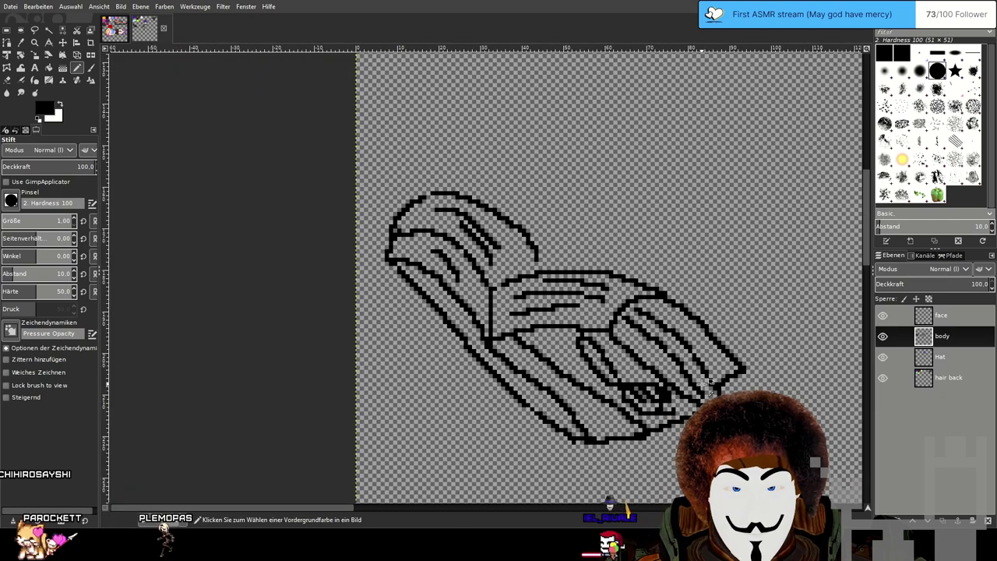
drag(785, 344, 393, 247)
scroll(394, 248, down, 1)
drag(651, 263, 625, 309)
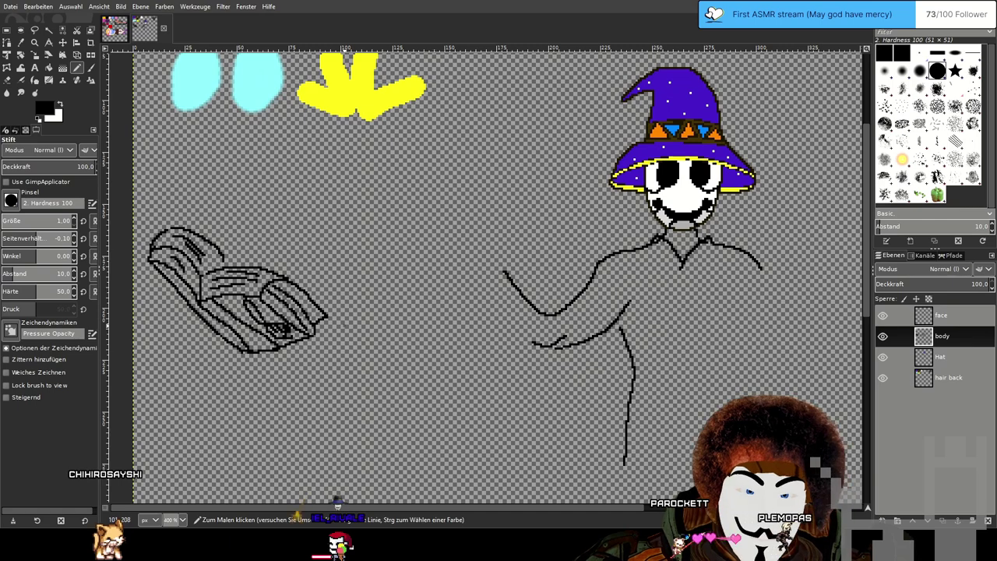
drag(304, 318, 380, 302)
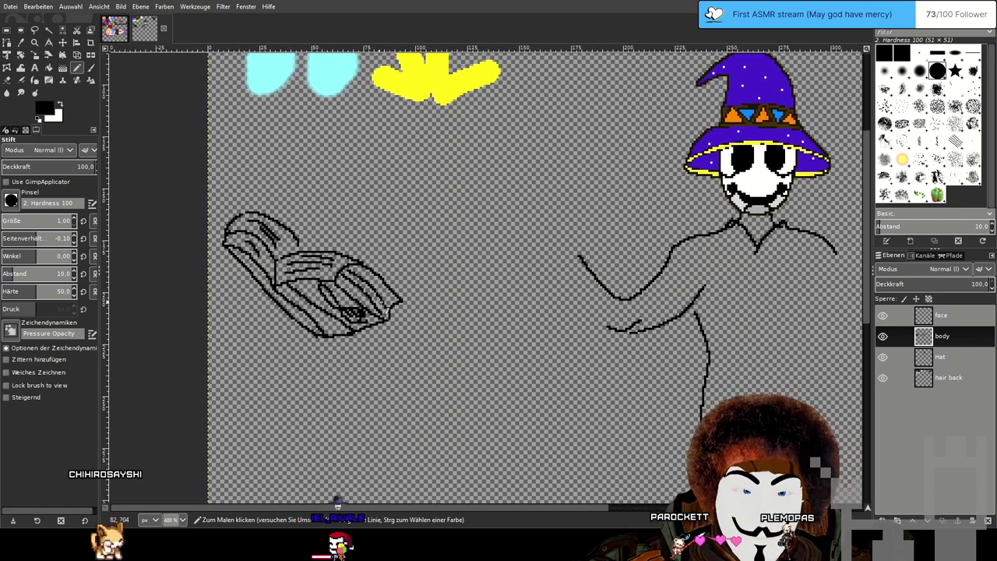
Wipe out the old hand sketch with the Eraser, then return to a 1-pixel Pencil.
click(7, 81)
mouse_move(338, 267)
mouse_down()
mouse_move(278, 260)
mouse_move(355, 307)
mouse_up()
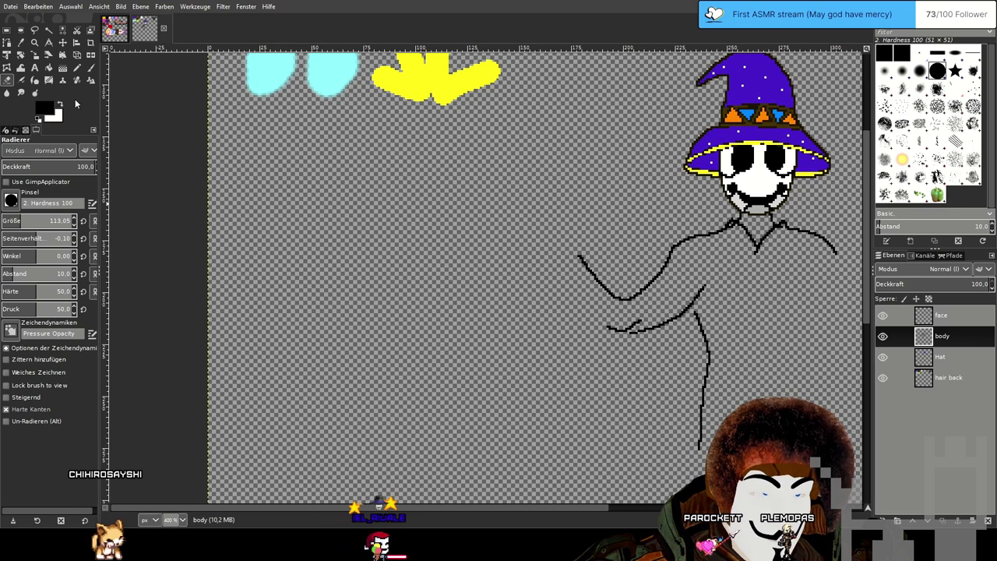
key(n)
drag(30, 222, 2, 221)
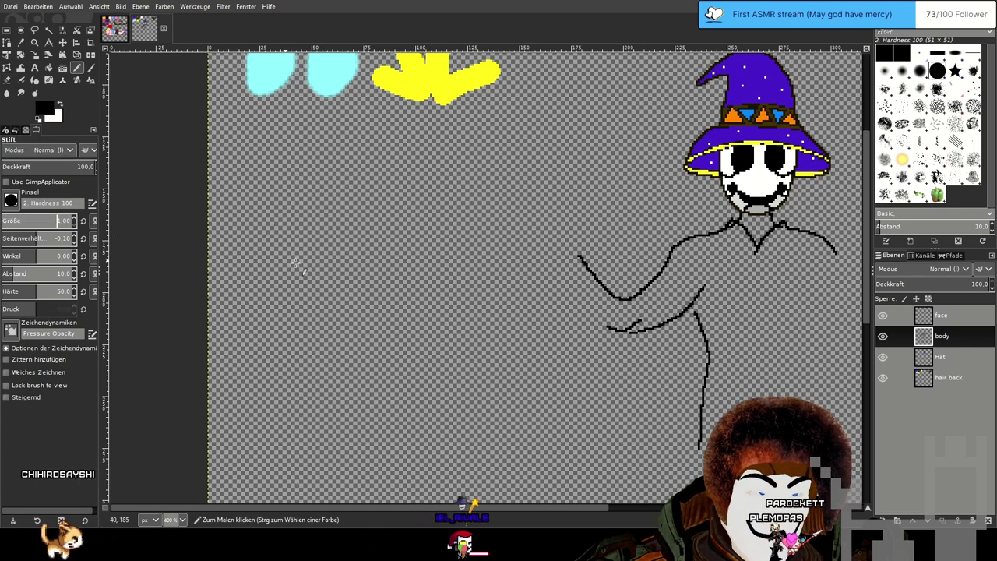
Draw a diagonal line as the left edge of a new book.
drag(426, 261, 375, 305)
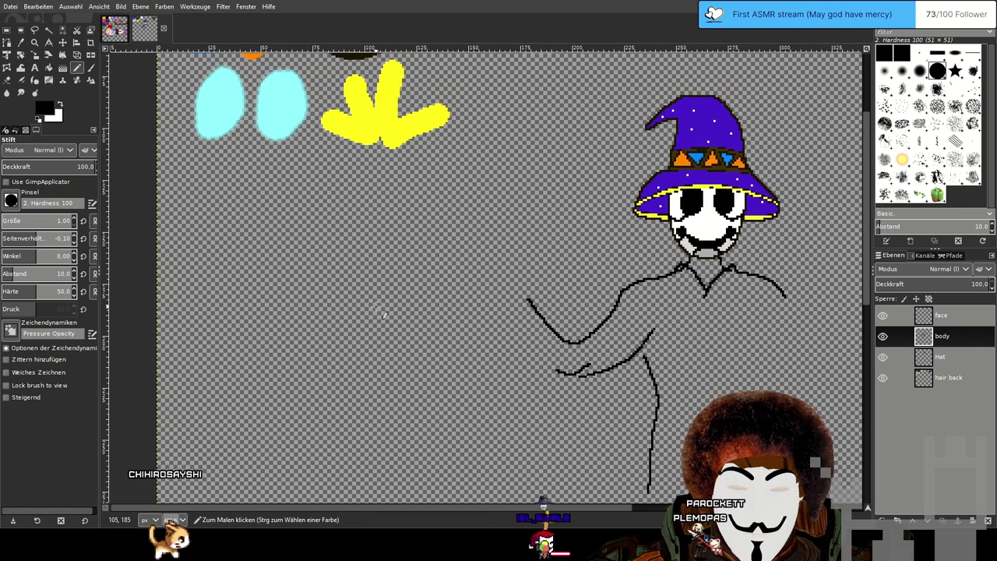
scroll(269, 368, up, 1)
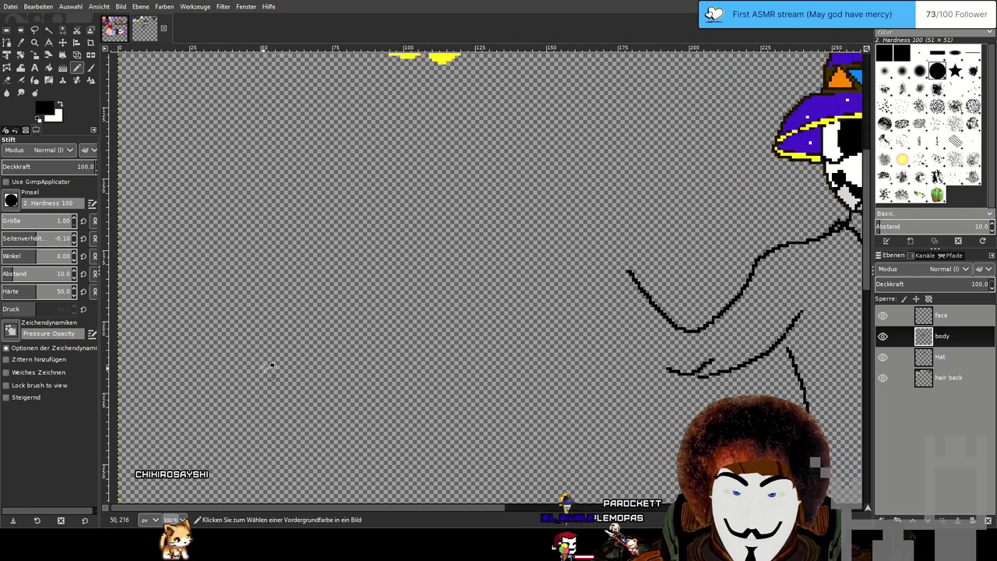
scroll(180, 273, down, 1)
drag(179, 272, 227, 297)
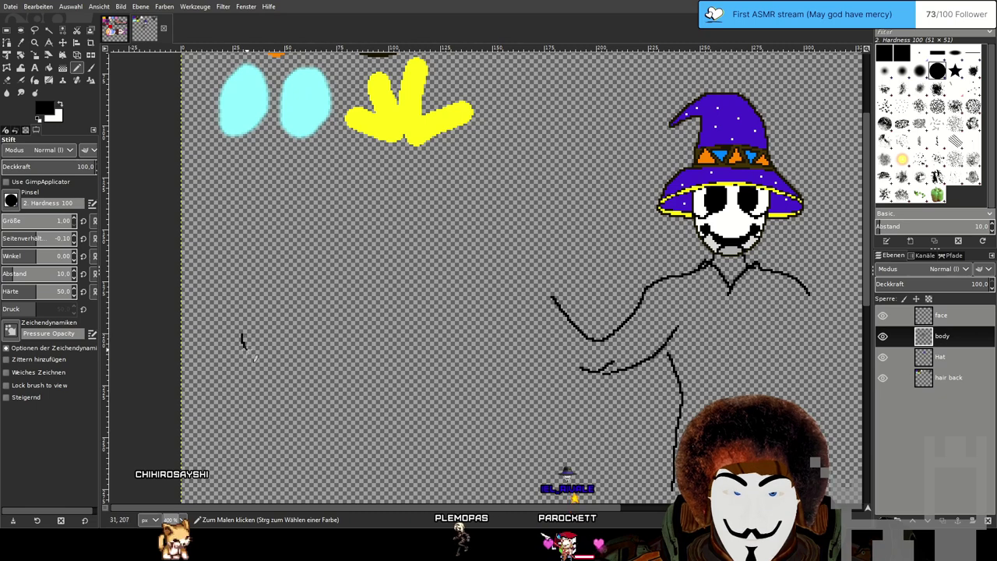
drag(253, 355, 273, 387)
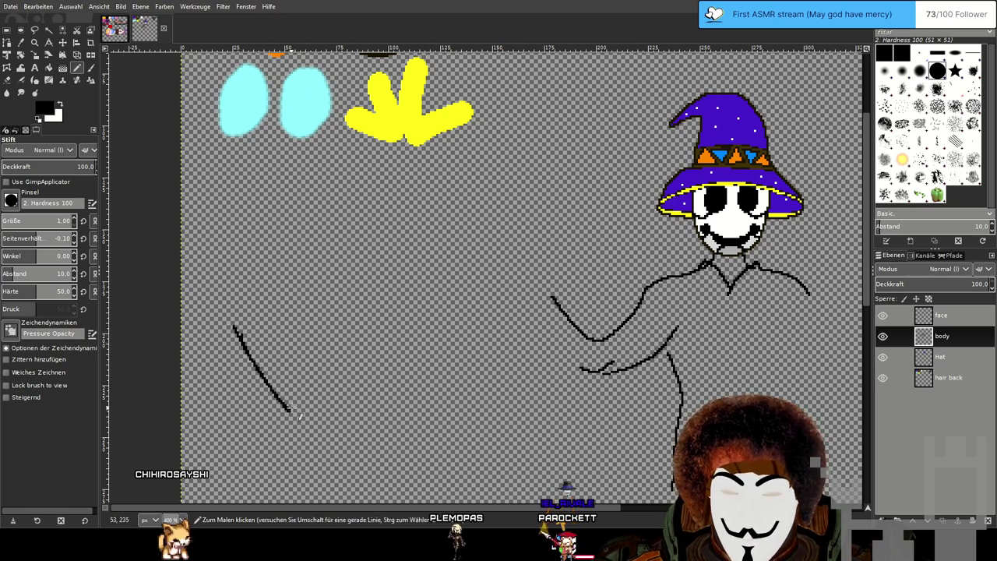
Draw straight bottom, right and top book edges, a curled spine and one inner diagonal.
shift+click(341, 383)
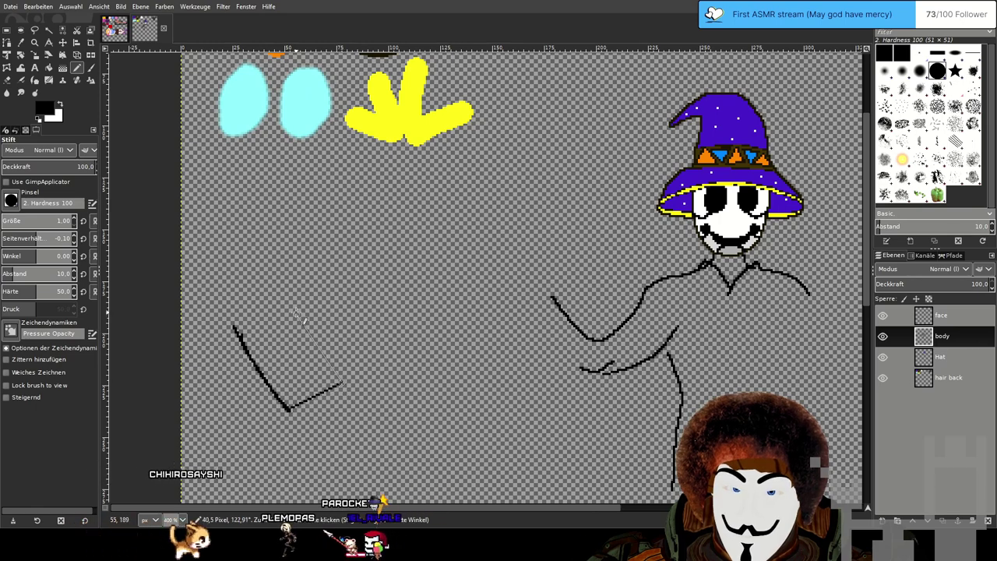
shift+click(289, 295)
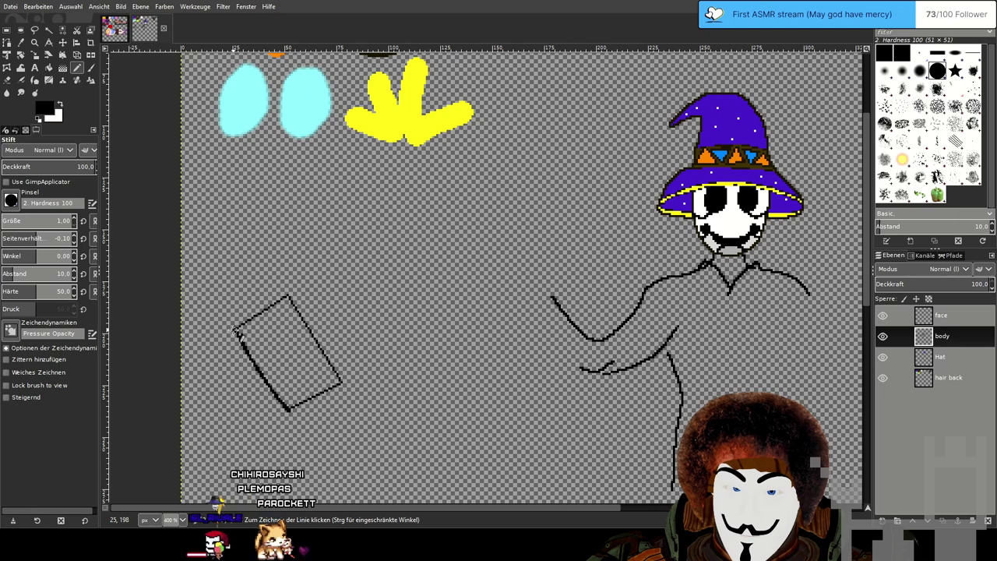
shift+click(235, 329)
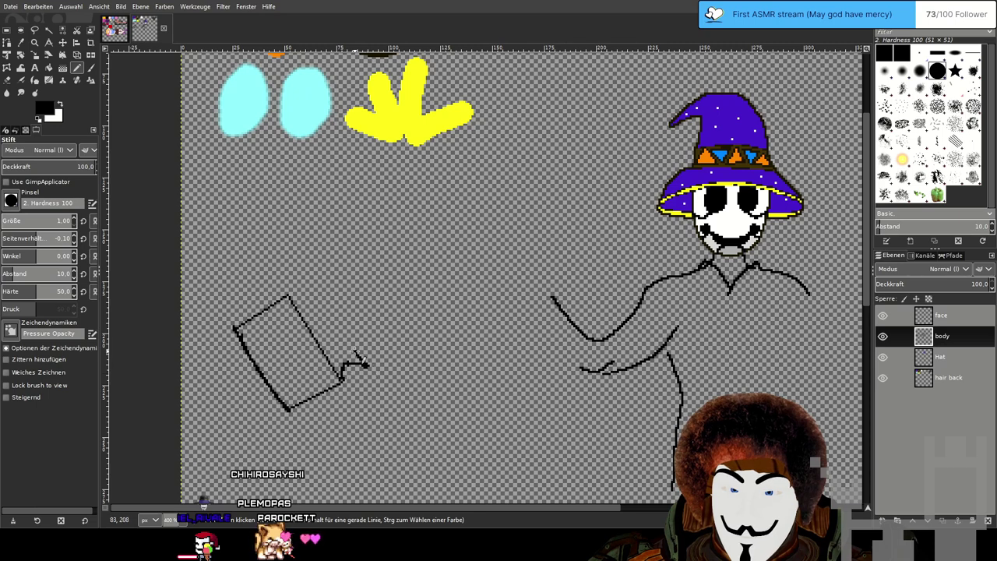
mouse_move(311, 280)
mouse_down()
mouse_move(289, 279)
mouse_move(290, 297)
mouse_move(323, 347)
mouse_move(320, 318)
mouse_up()
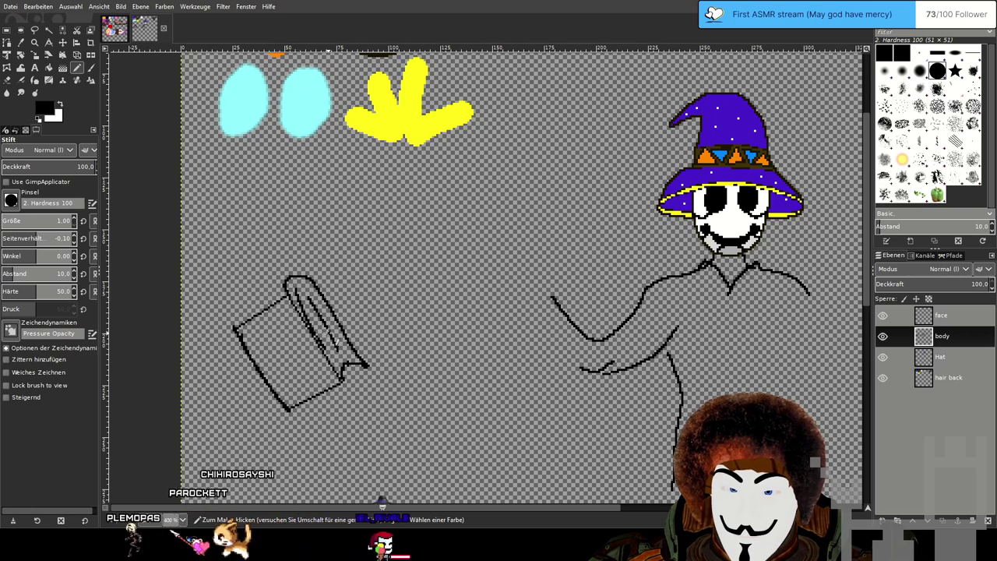
key(ctrl+z)
key(ctrl+z)
drag(301, 297, 333, 347)
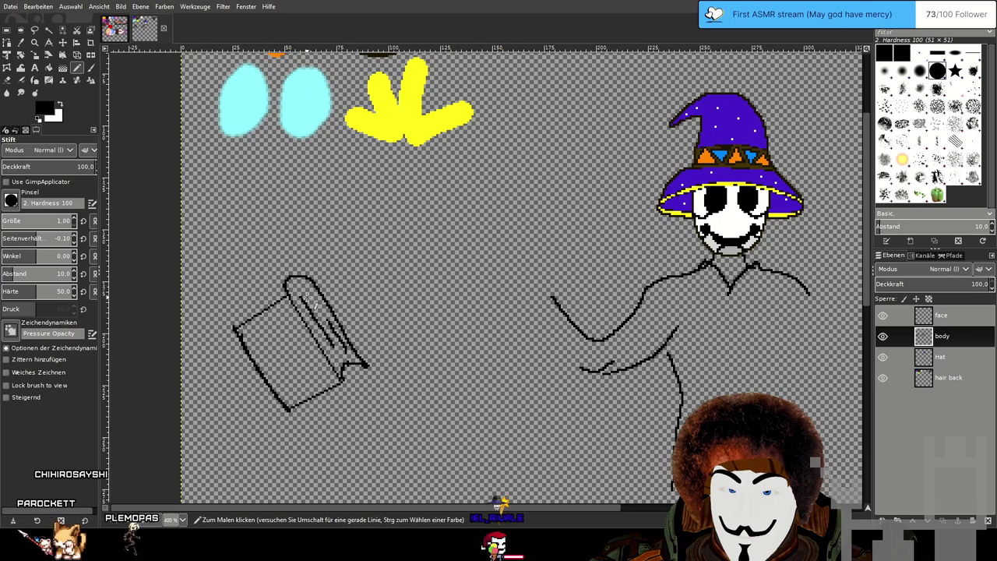
ctrl+scroll(251, 300, up, 2)
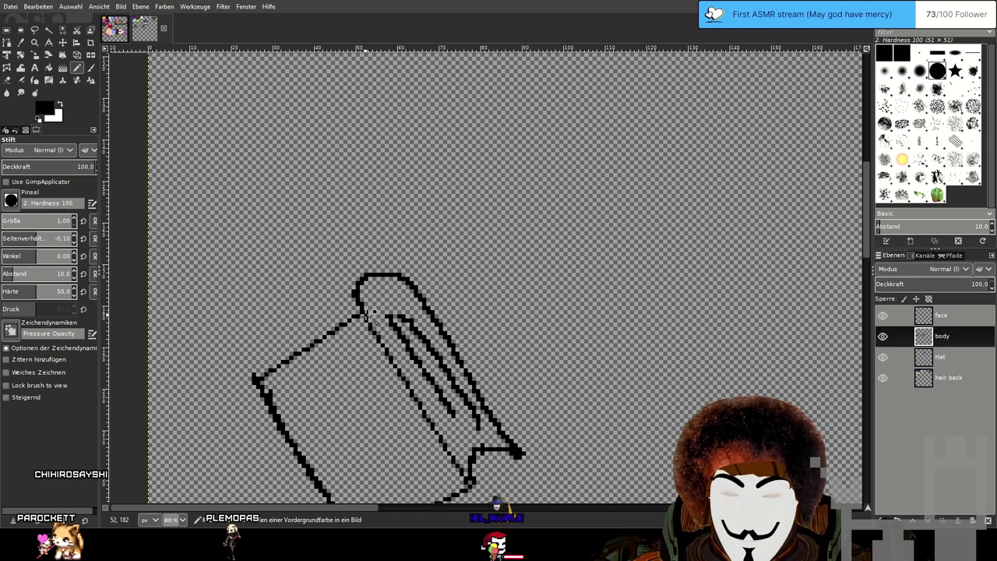
Round off the book's top and draw the left cover's top, outer and connecting edges.
key(ctrl+z)
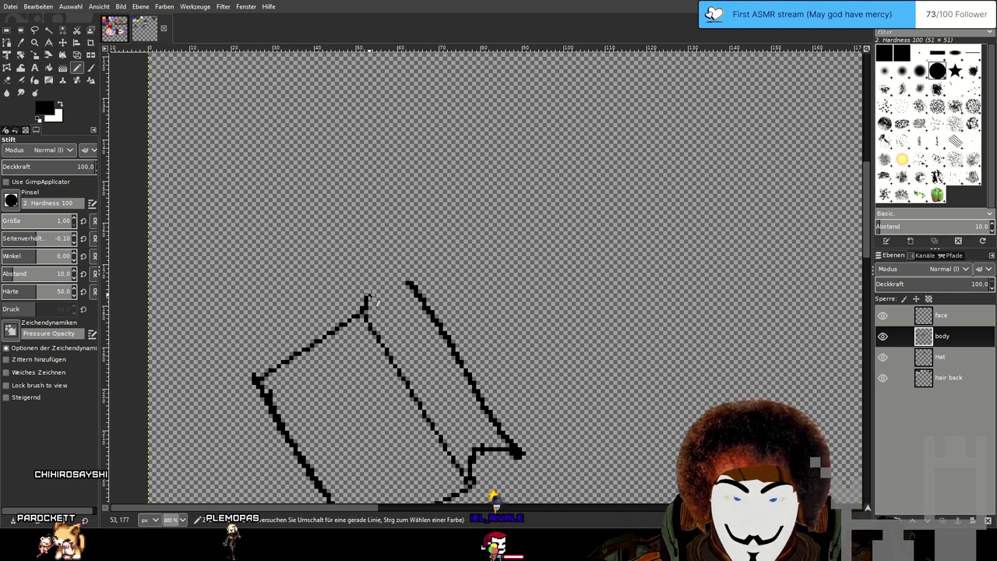
drag(366, 299, 417, 296)
mouse_move(346, 321)
mouse_down()
mouse_move(483, 247)
mouse_move(485, 224)
mouse_move(492, 236)
mouse_up()
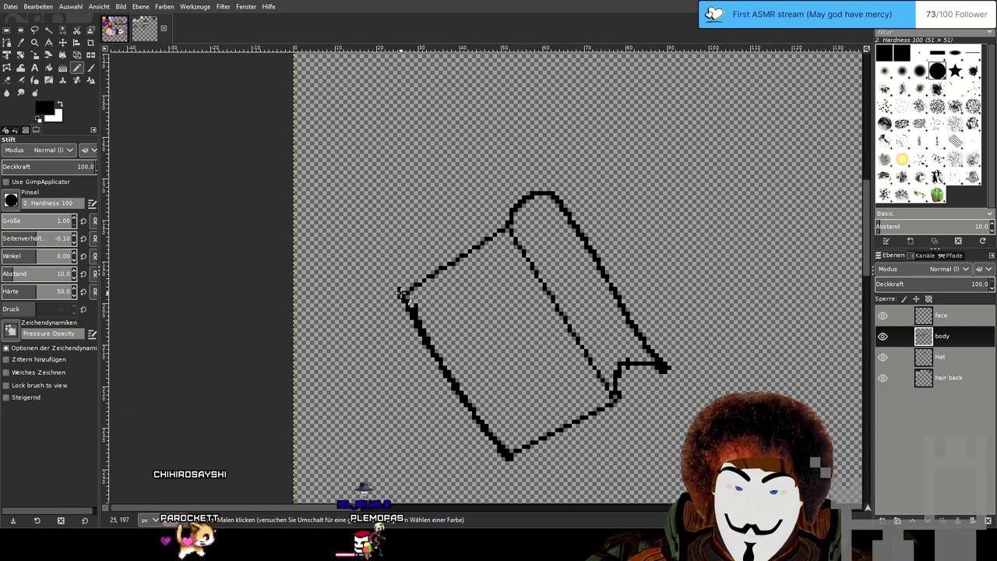
drag(400, 294, 379, 221)
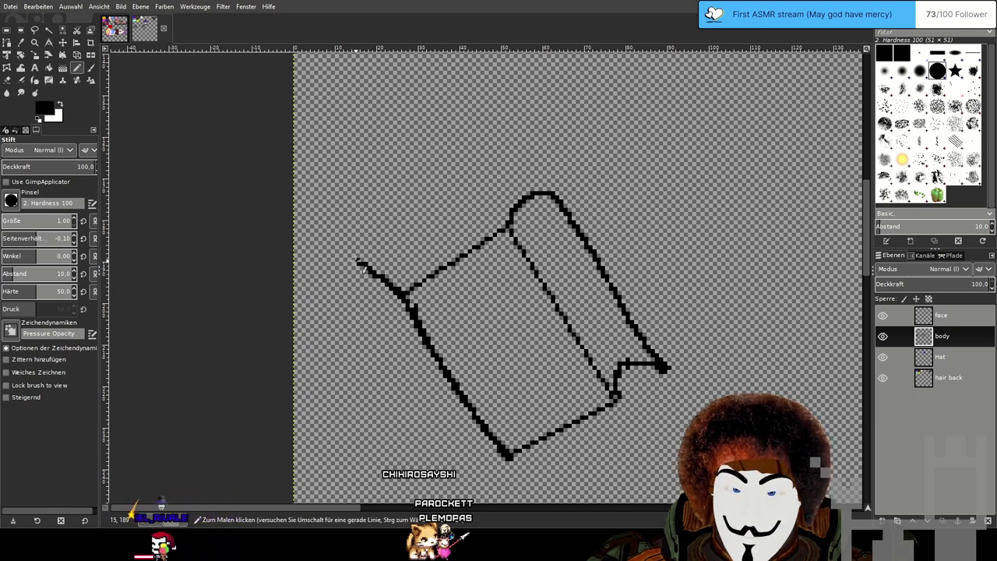
drag(505, 454, 430, 423)
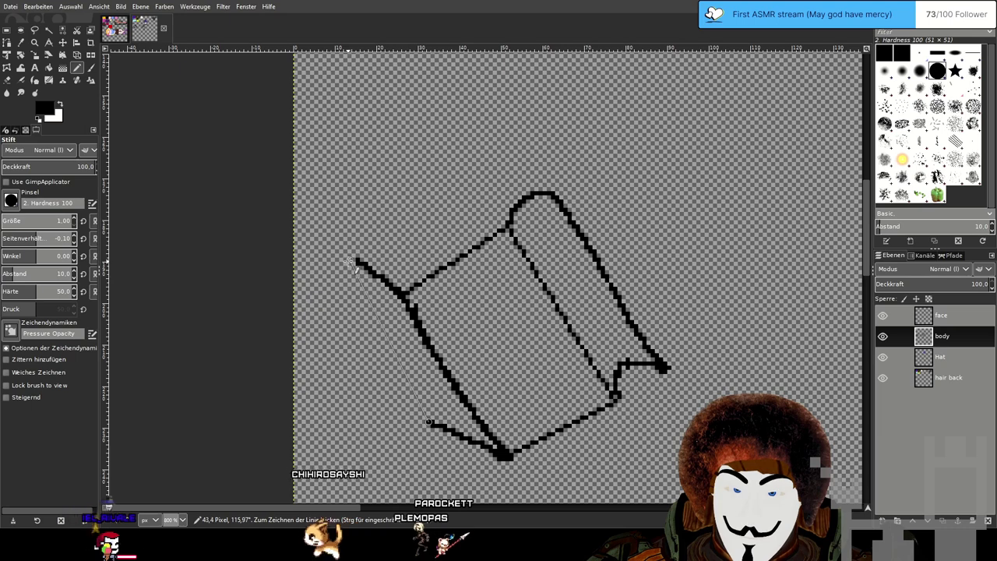
shift+click(346, 257)
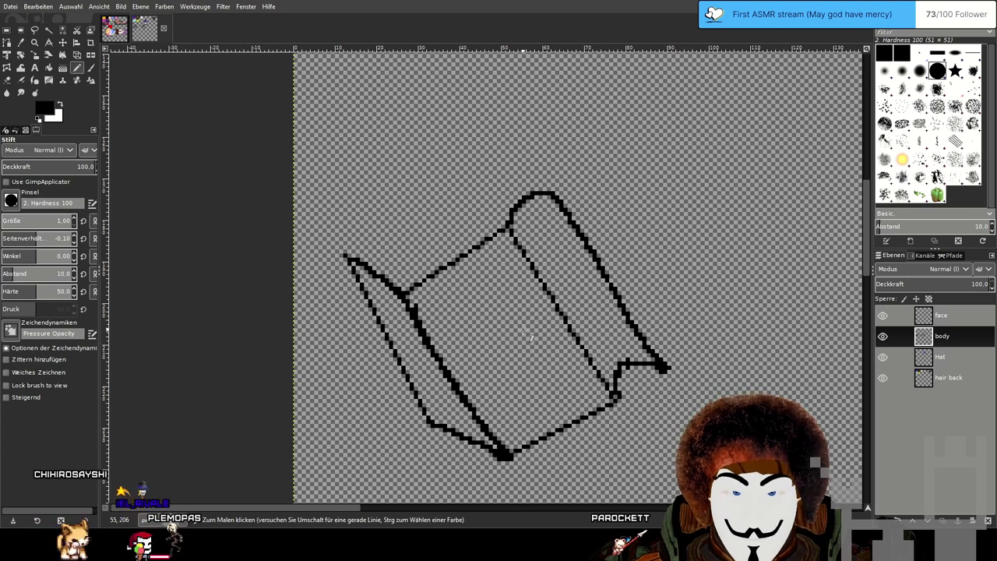
Replace the bad top-left arc with a new arc over the top of the book.
ctrl+scroll(514, 319, down, 1)
ctrl+scroll(482, 291, up, 1)
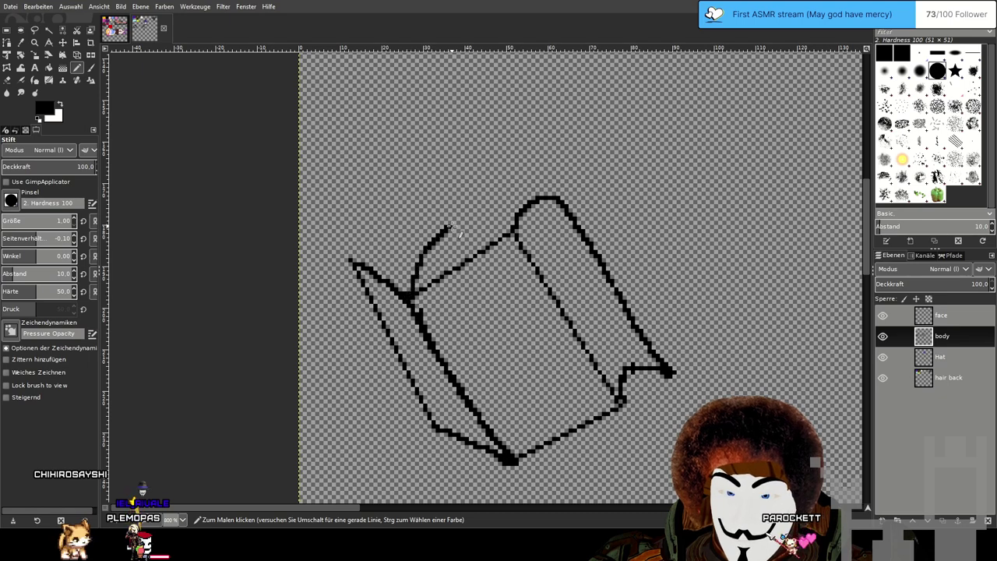
key(ctrl+z)
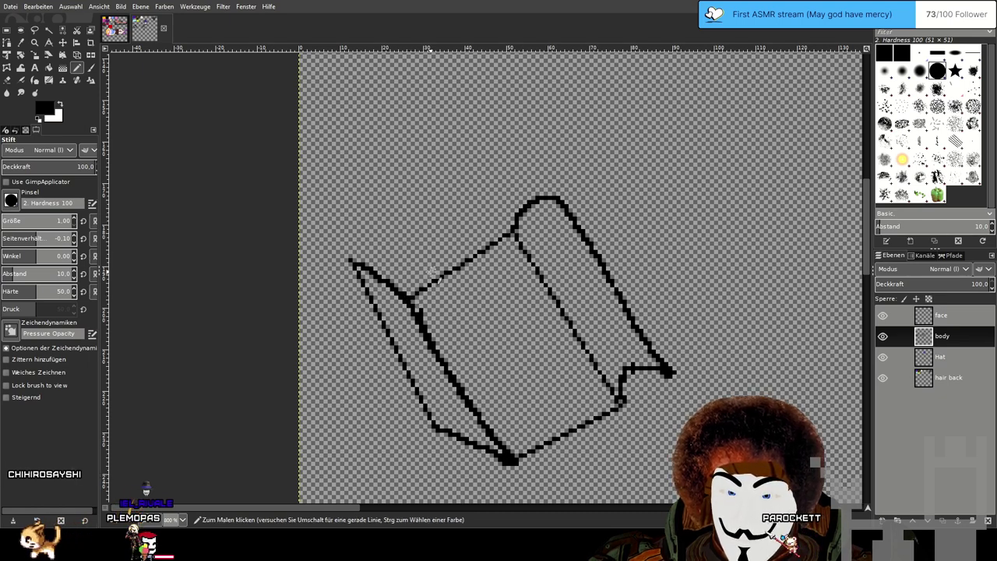
mouse_move(412, 298)
mouse_down()
mouse_move(426, 240)
mouse_move(450, 215)
mouse_move(505, 189)
mouse_move(561, 200)
mouse_up()
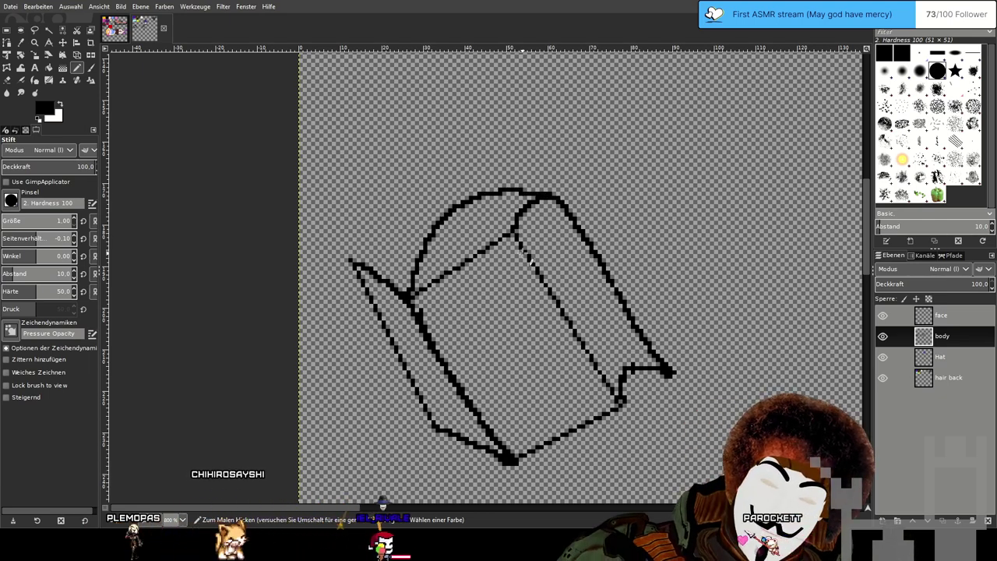
key(ctrl)
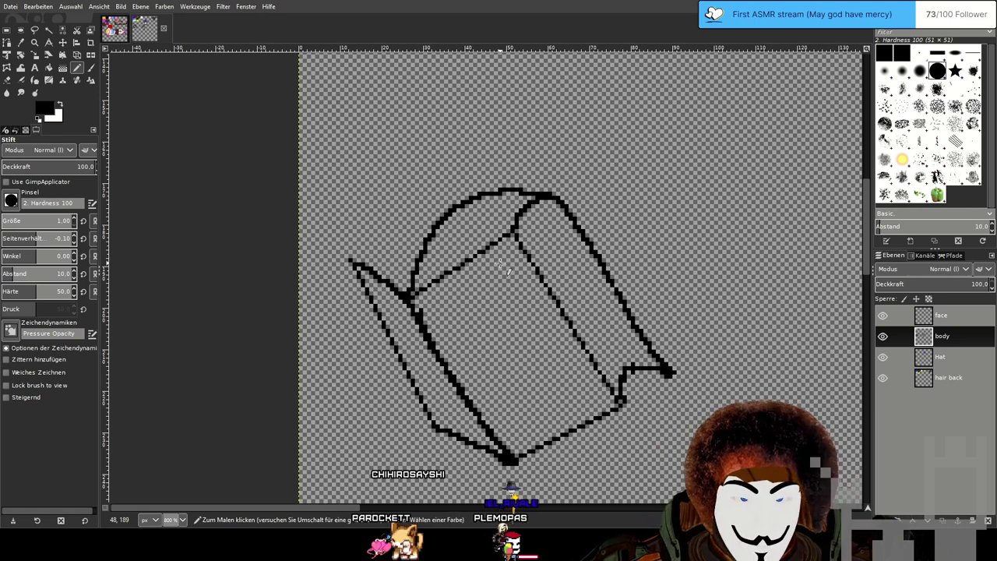
Erase the box sketch with a size-70 Eraser and return to the 1-pixel Pencil.
click(10, 81)
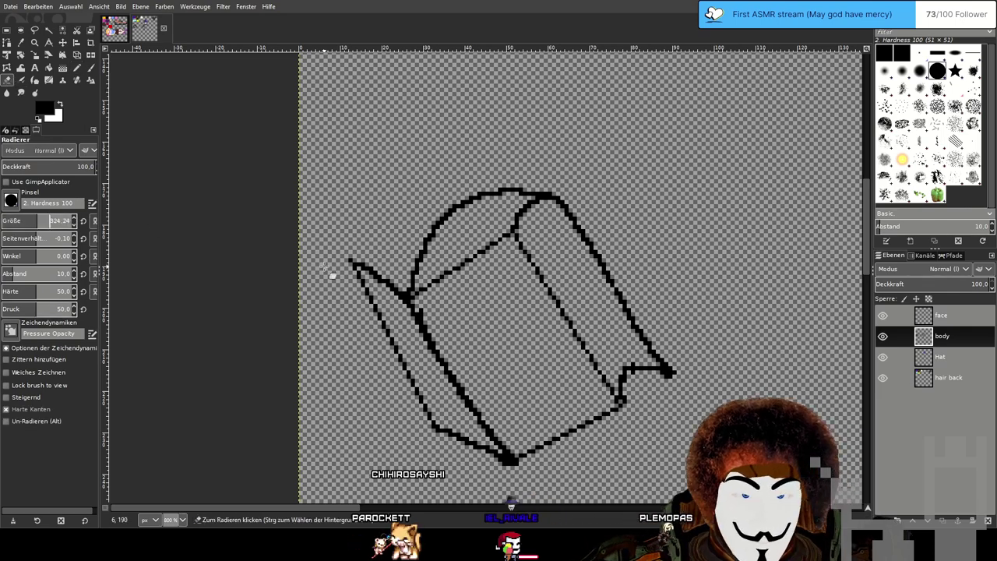
scroll(350, 298, down, 3)
drag(36, 220, 17, 223)
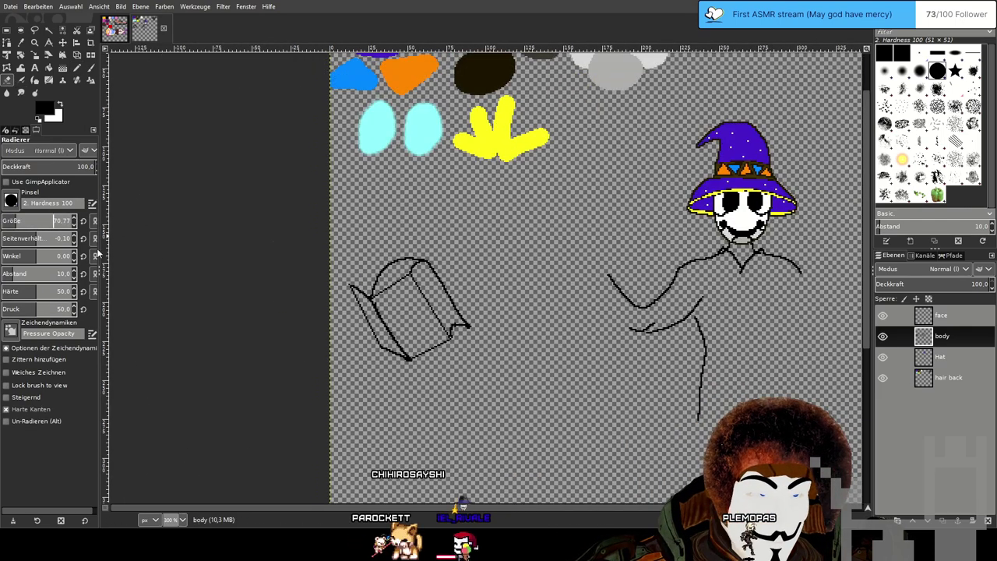
mouse_move(351, 289)
mouse_down()
mouse_move(445, 319)
mouse_move(351, 312)
mouse_up()
click(77, 67)
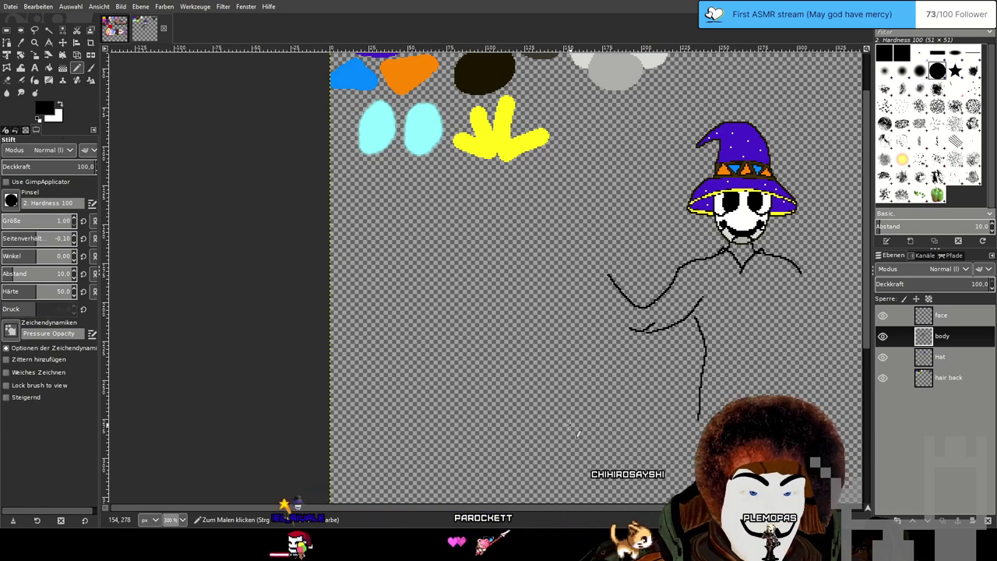
Draw a tall, narrow slanted quadrilateral from straight one-pixel lines left of the wizard.
scroll(468, 325, up, 3)
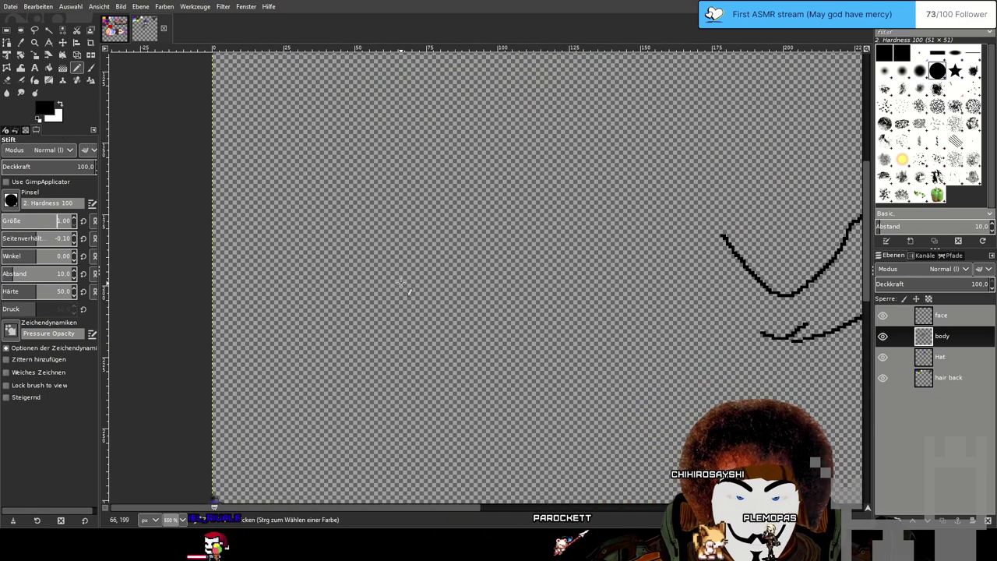
click(352, 254)
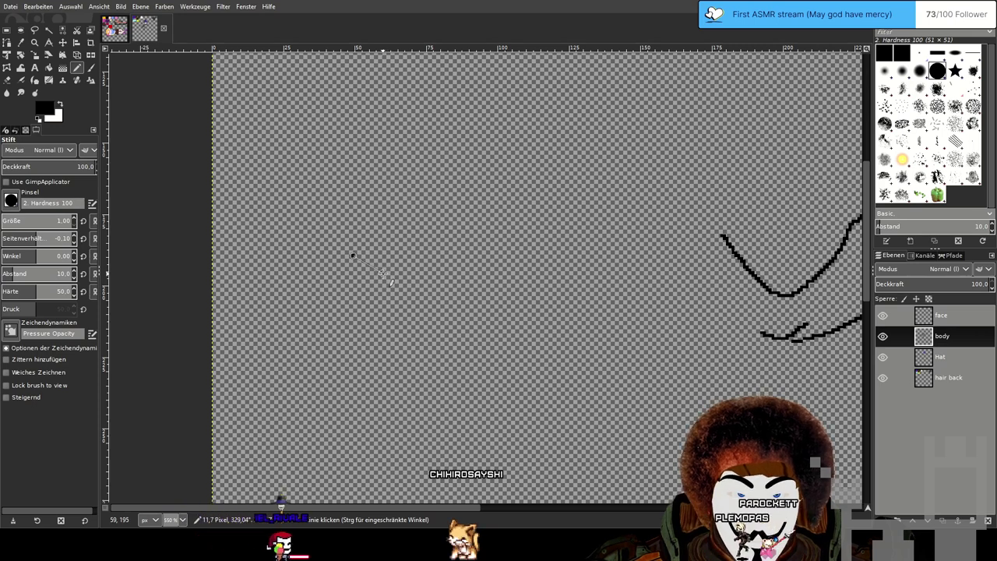
shift+click(382, 273)
scroll(405, 328, down, 2)
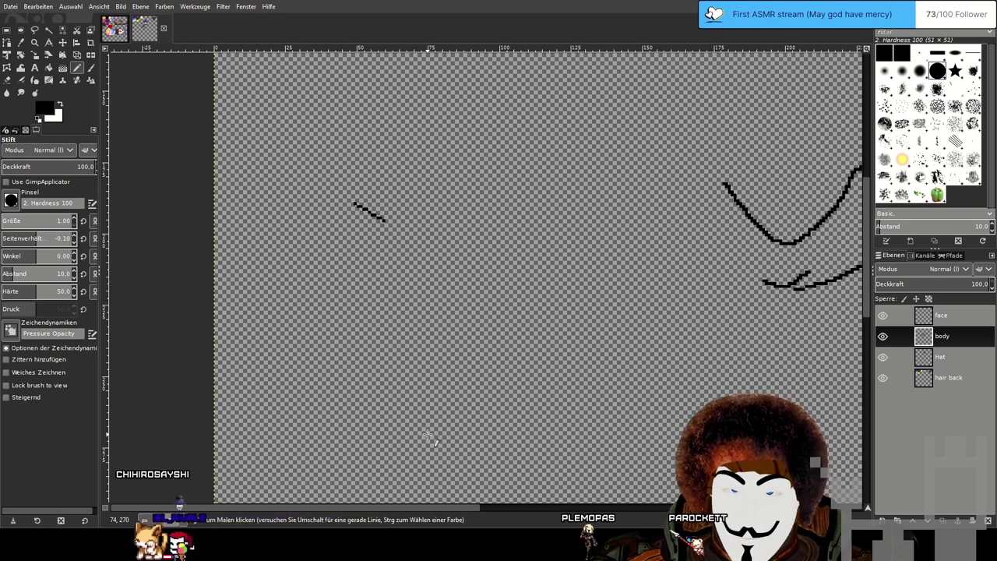
key(shift)
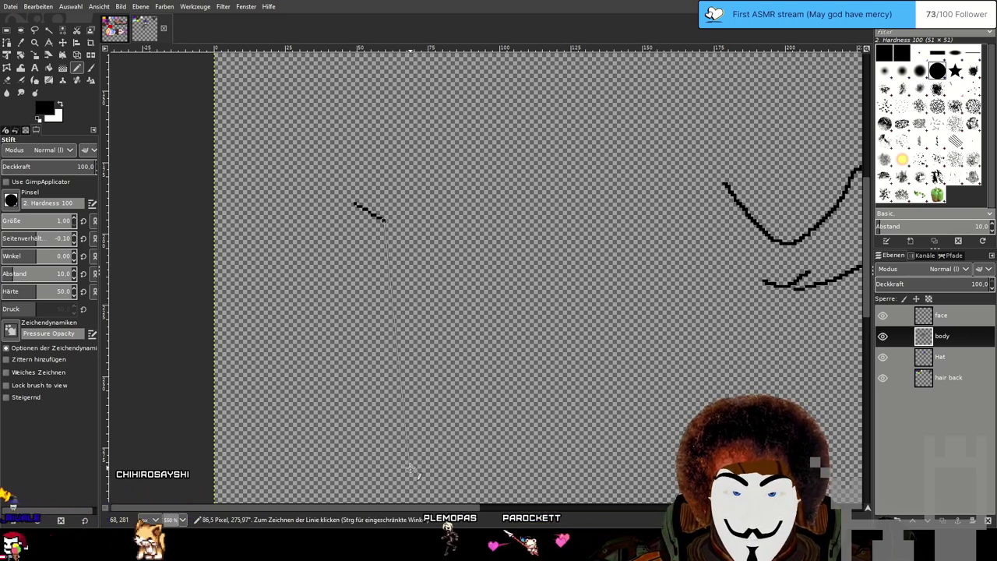
shift+click(399, 386)
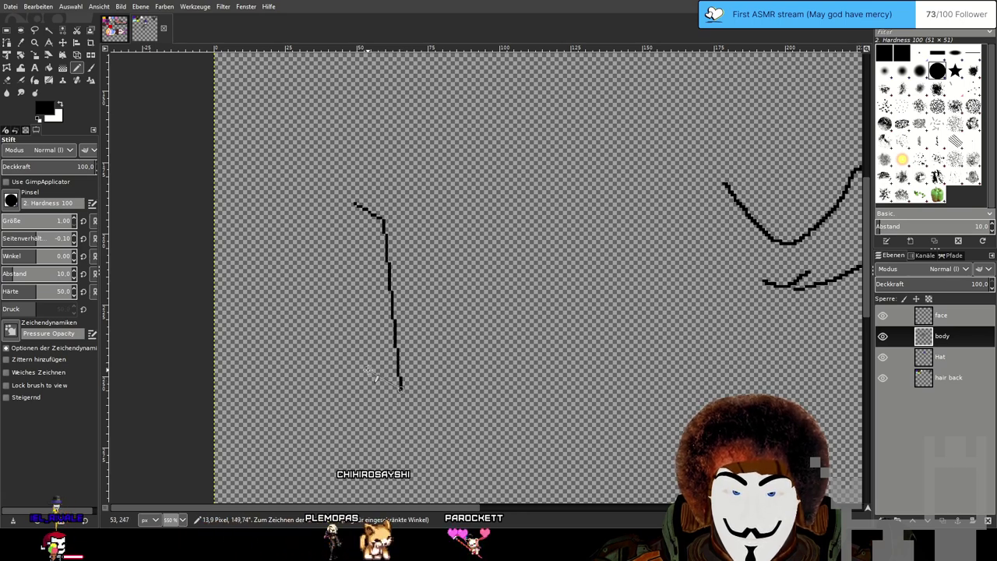
shift+click(354, 204)
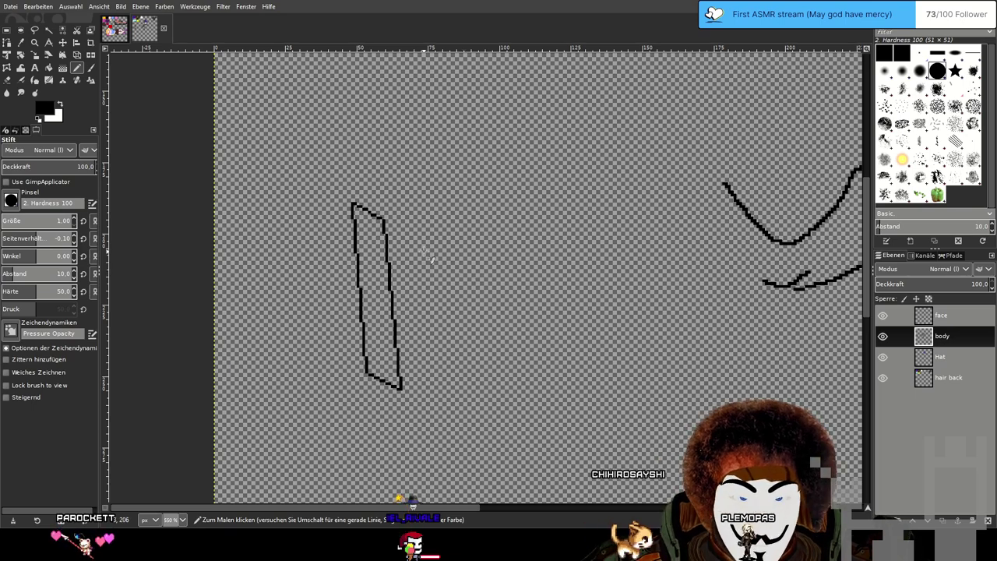
scroll(434, 263, up, 2)
Add a second straight line running parallel just inside the outline's right edge.
scroll(441, 383, down, 1)
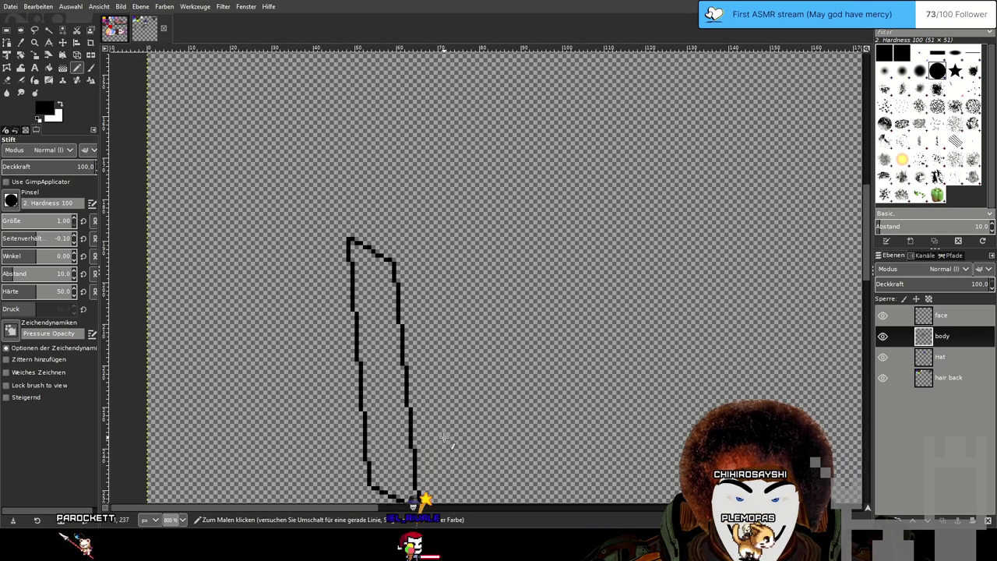
drag(442, 434, 443, 334)
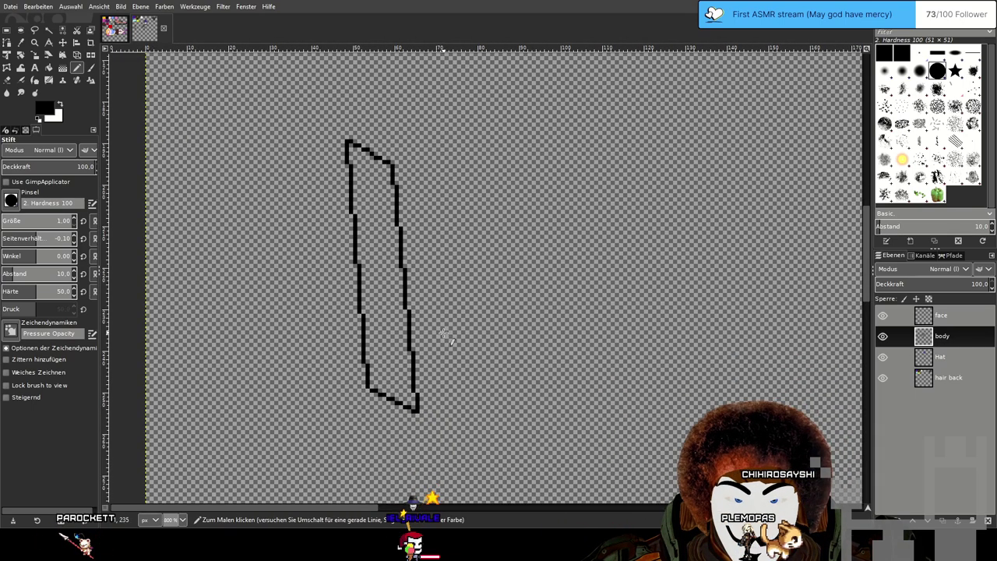
shift+click(408, 159)
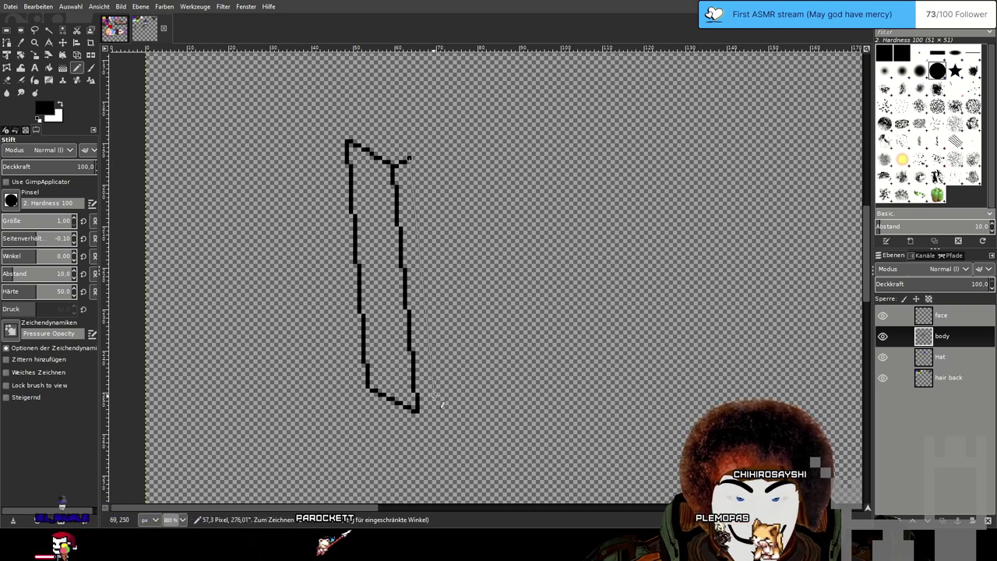
shift+click(426, 397)
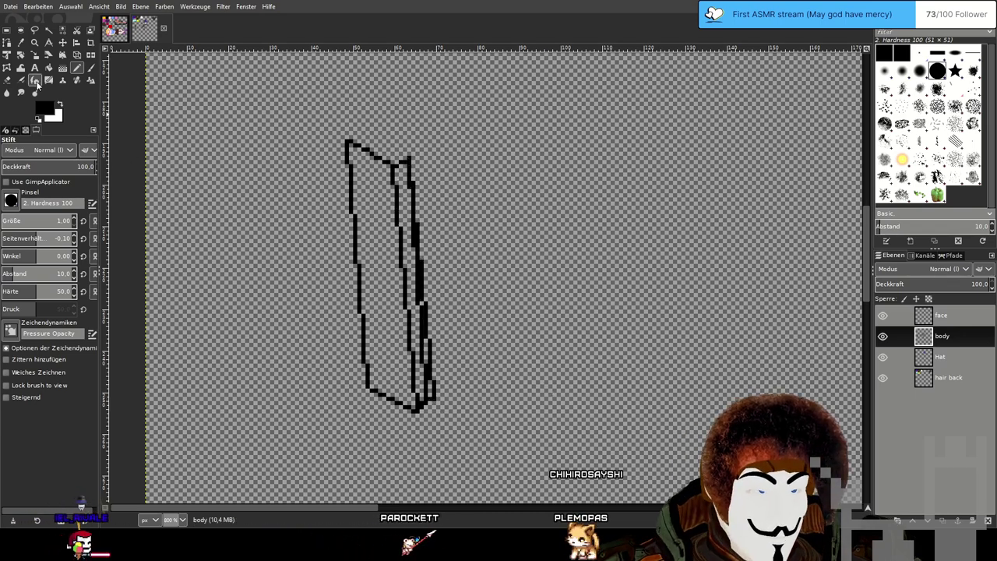
Erase stray pixels along the inner line, then return to the Pencil.
click(8, 80)
scroll(423, 385, up, 3)
drag(427, 401, 414, 209)
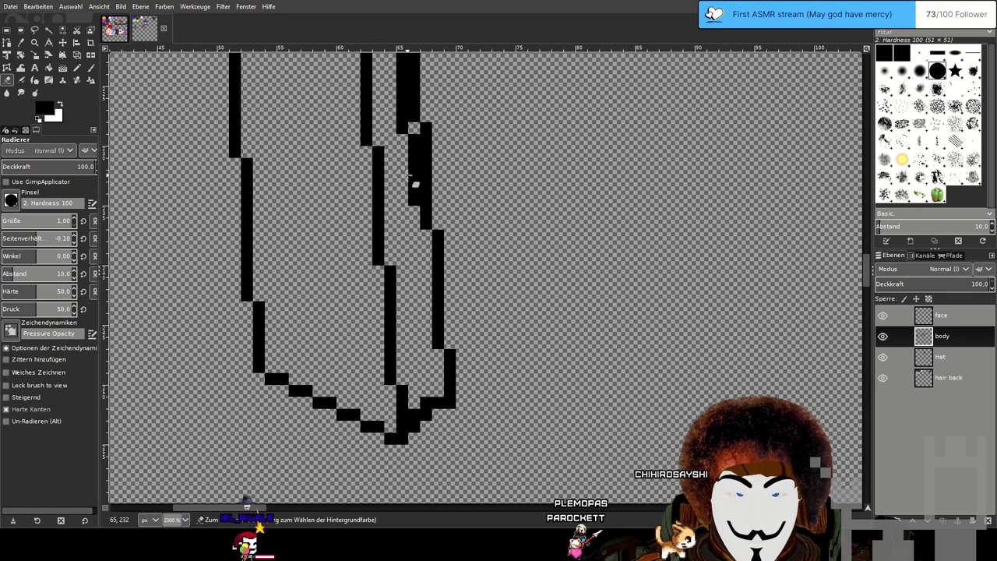
drag(408, 137, 411, 206)
mouse_move(410, 169)
mouse_down()
mouse_move(427, 389)
mouse_move(417, 271)
mouse_up()
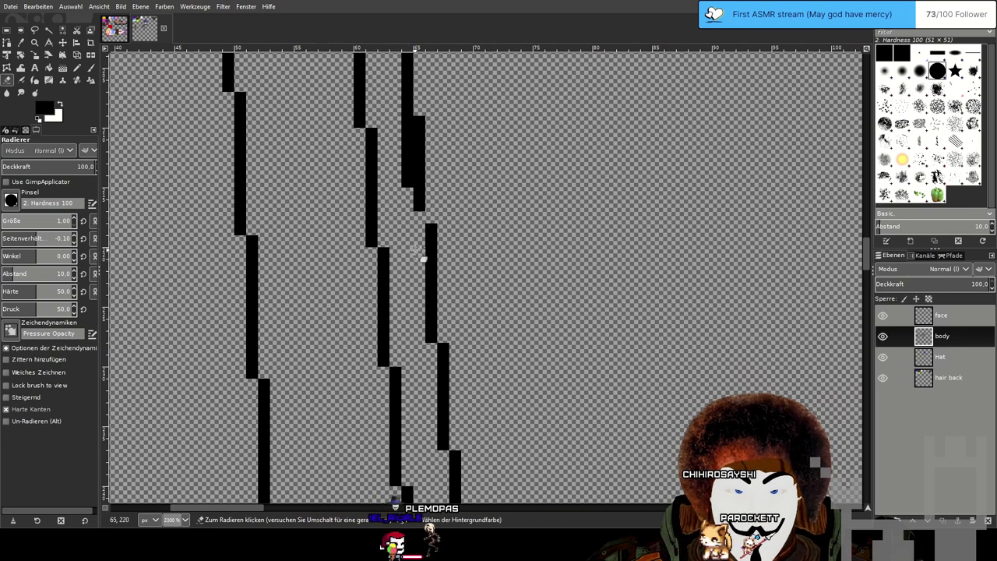
scroll(426, 226, down, 2)
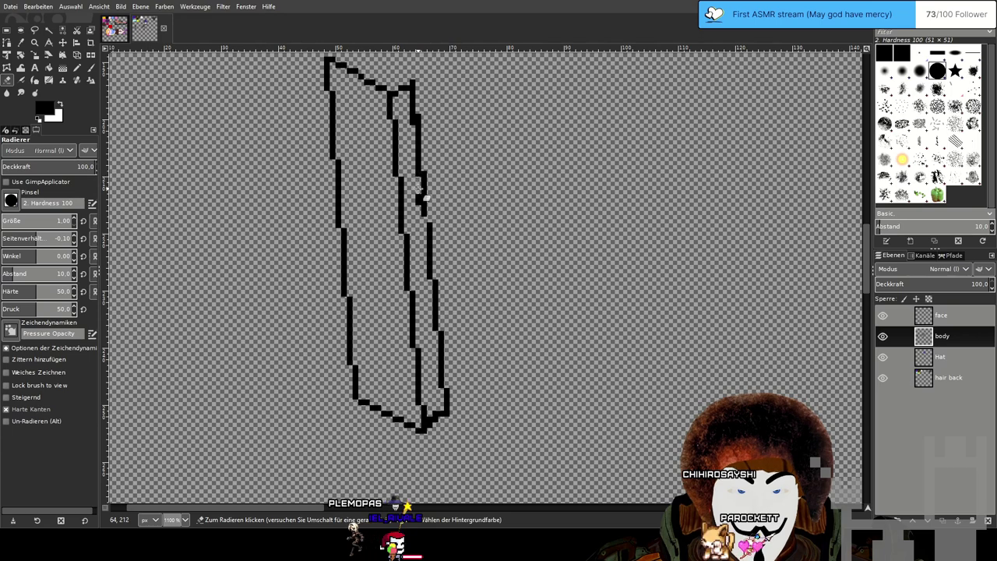
scroll(424, 212, up, 2)
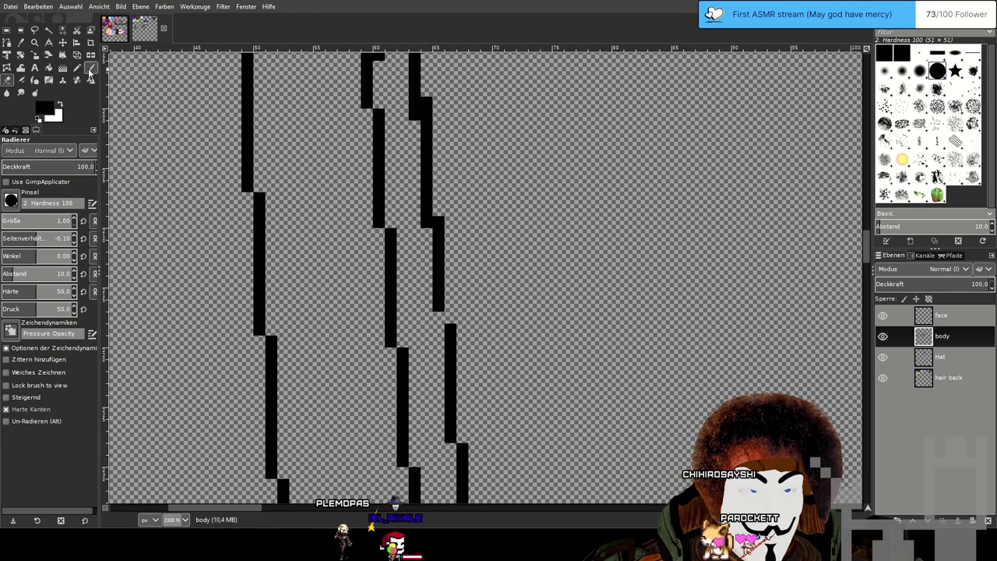
key(n)
scroll(438, 317, down, 4)
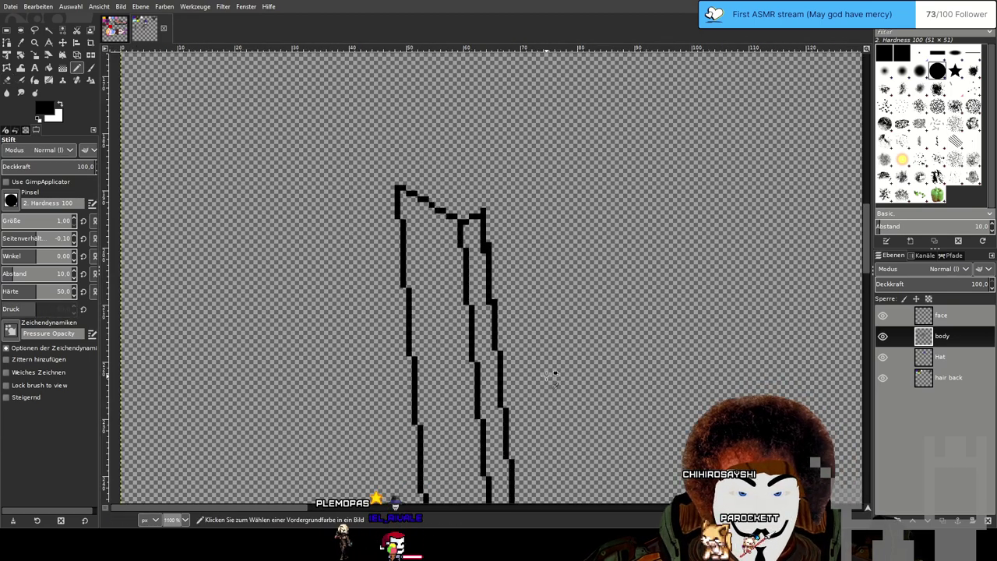
Draw a gently arcing bottom page edge rightward from the outline's base corner, retrying until it fits.
scroll(545, 356, up, 2)
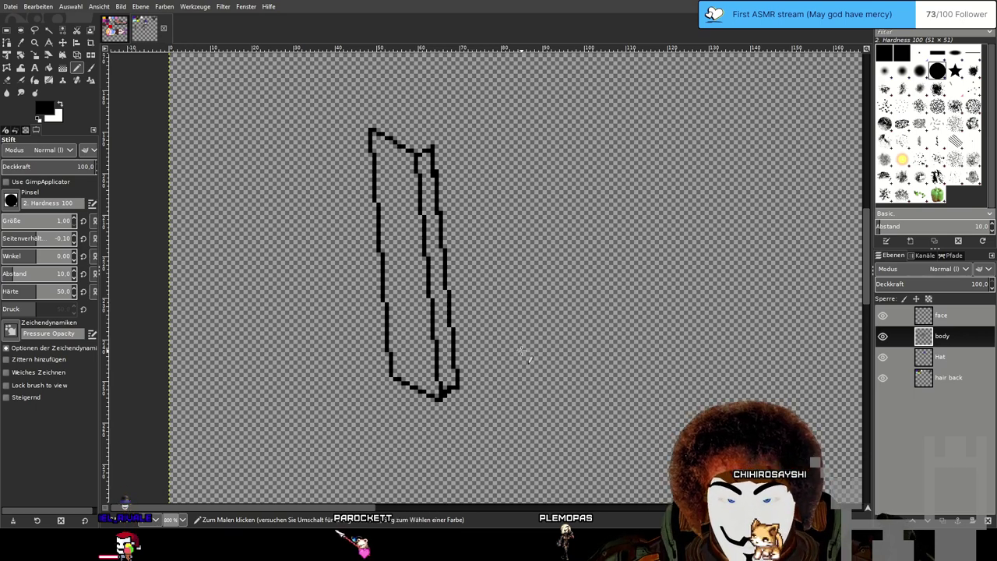
drag(519, 311, 430, 285)
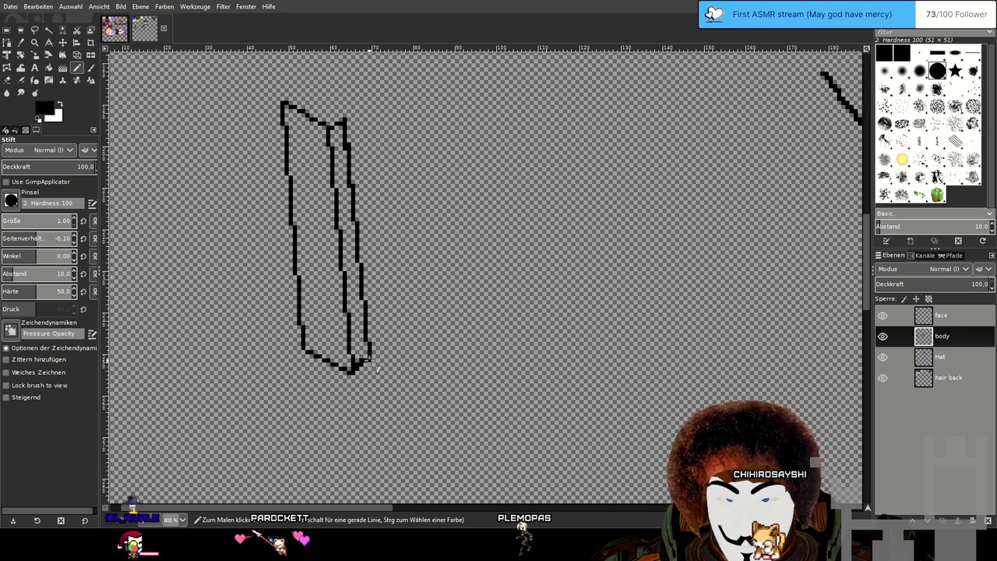
mouse_move(367, 360)
mouse_down()
mouse_move(409, 352)
mouse_move(361, 364)
mouse_move(460, 356)
mouse_move(519, 375)
mouse_move(567, 413)
mouse_up()
key(ctrl+z)
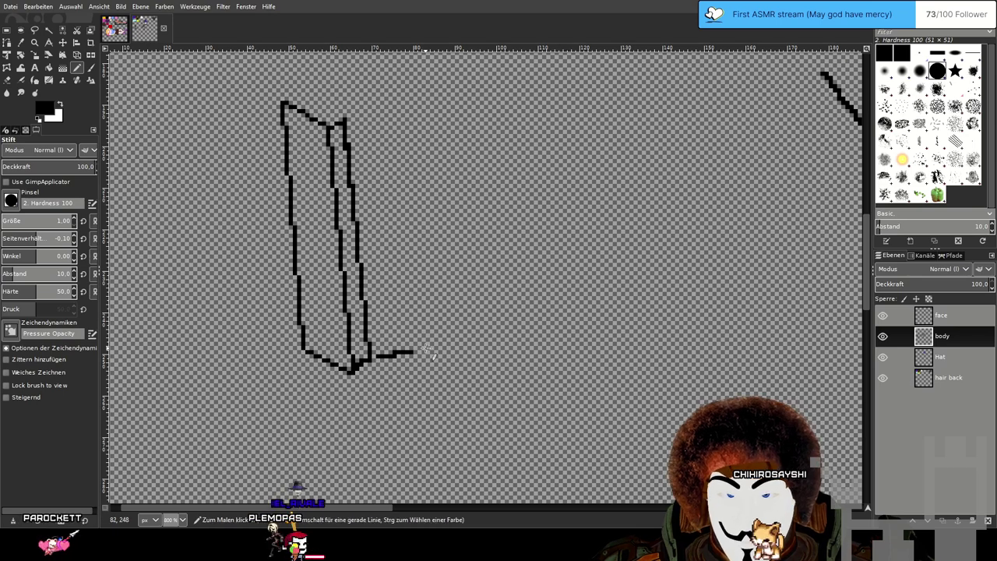
key(ctrl+z)
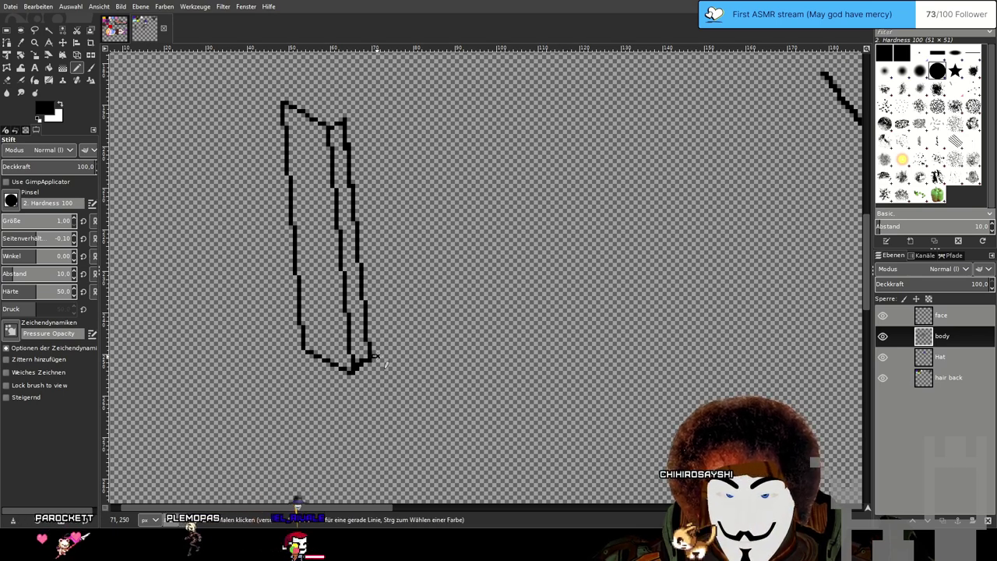
drag(489, 343, 530, 371)
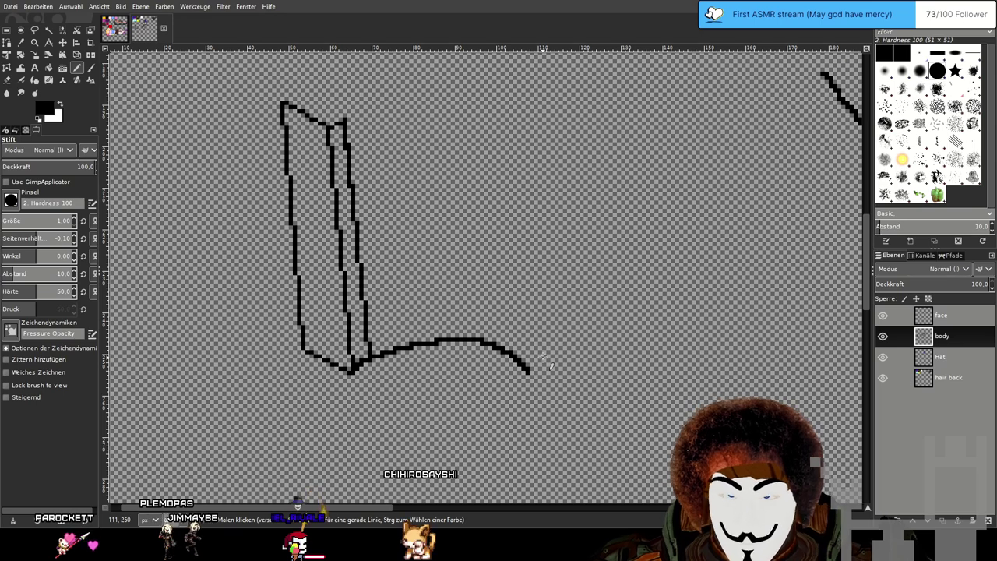
key(ctrl+z)
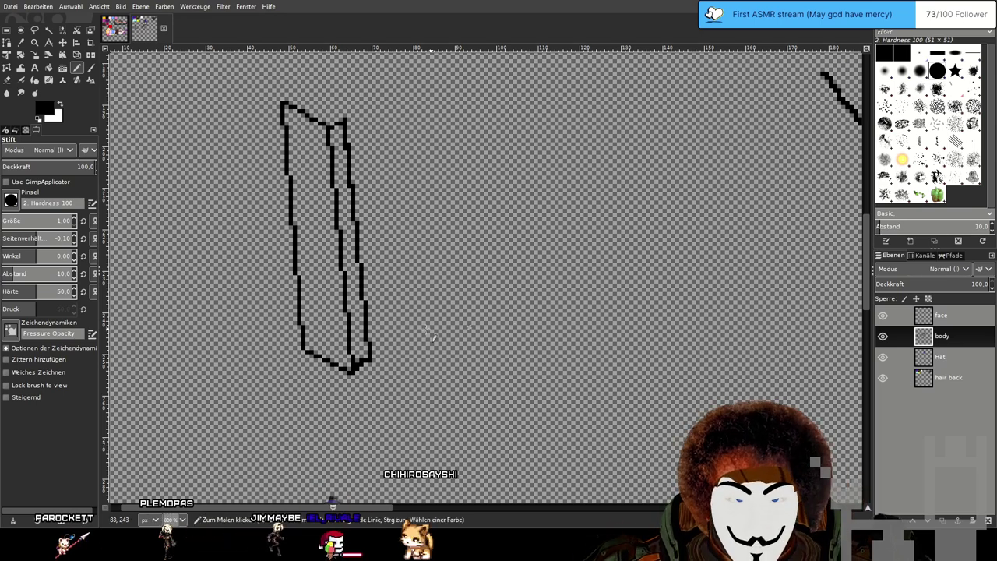
mouse_move(370, 358)
mouse_down()
mouse_move(423, 345)
mouse_move(520, 348)
mouse_up()
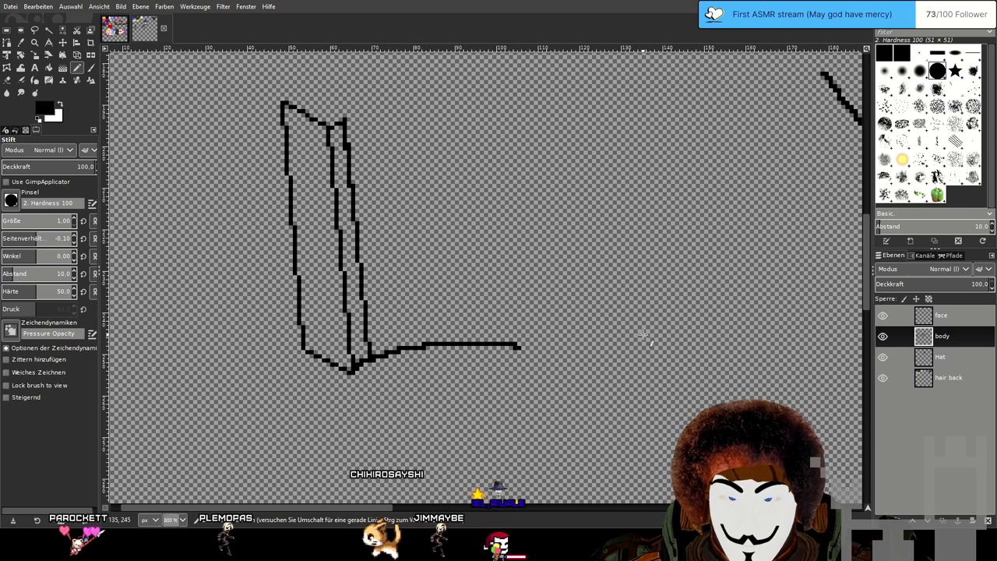
key(ctrl+z)
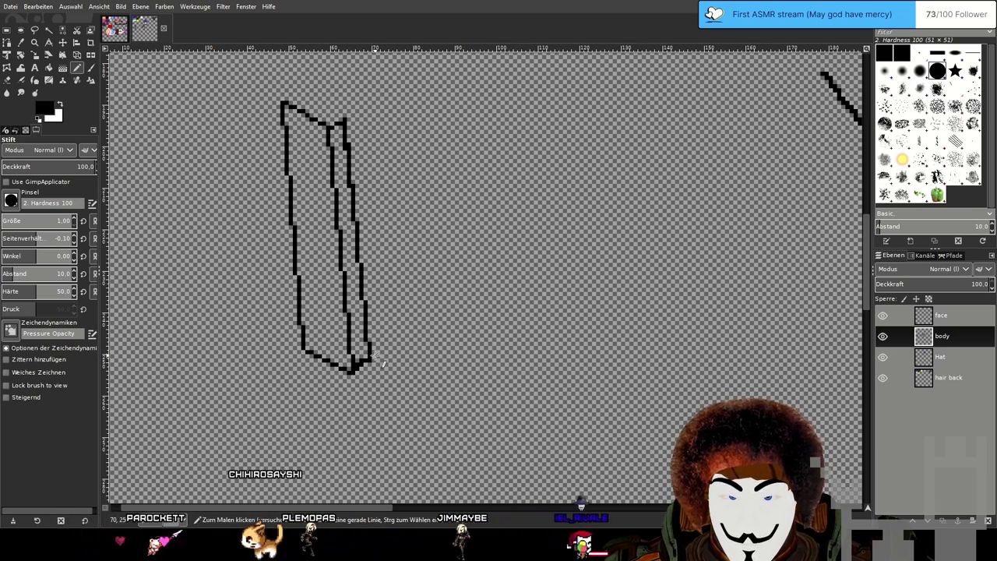
mouse_move(370, 357)
mouse_down()
mouse_move(444, 342)
mouse_move(507, 348)
mouse_move(545, 364)
mouse_up()
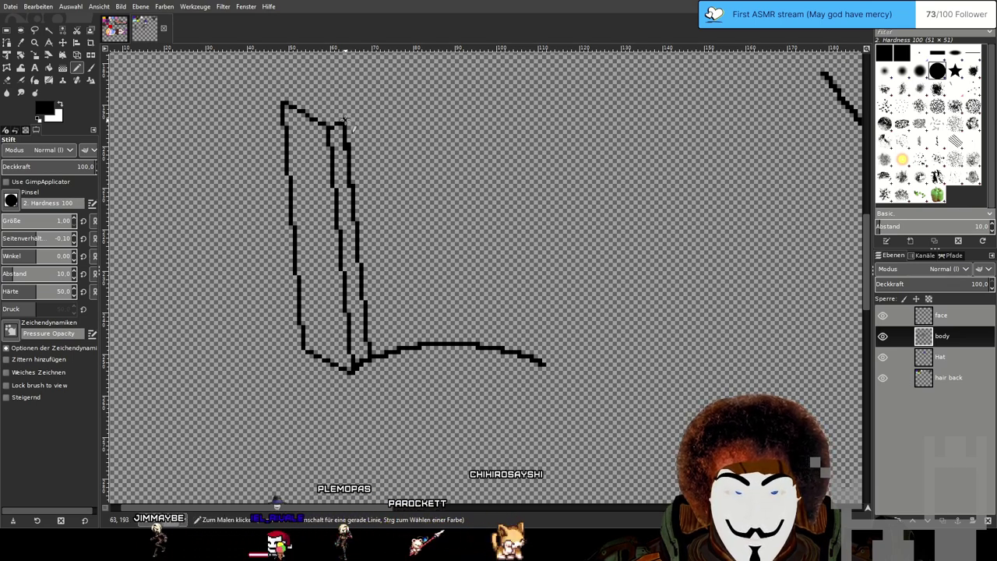
Draw a wavy top page edge and a straight right edge down to the bottom, closing the page.
drag(345, 121, 394, 99)
drag(490, 101, 528, 123)
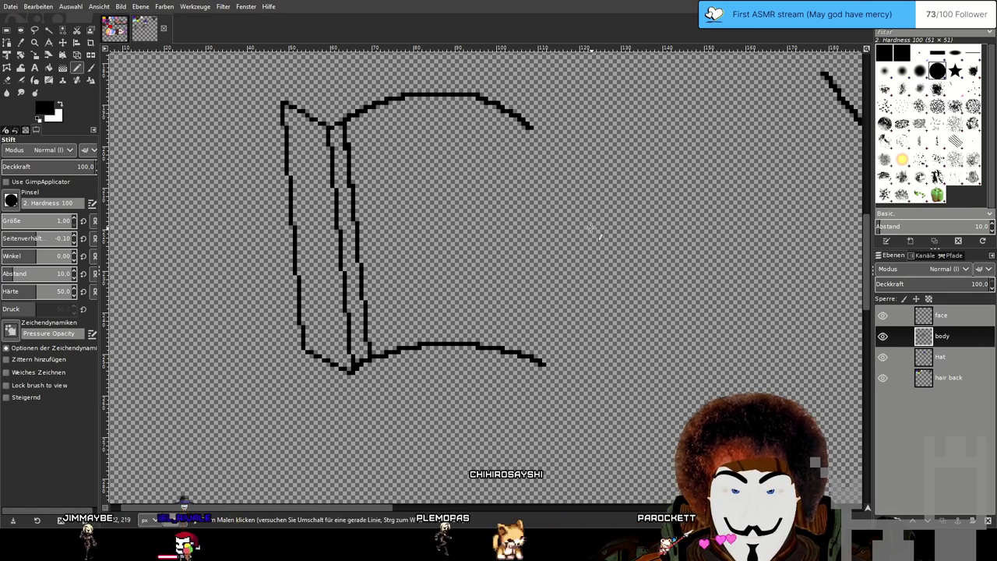
key(ctrl+z)
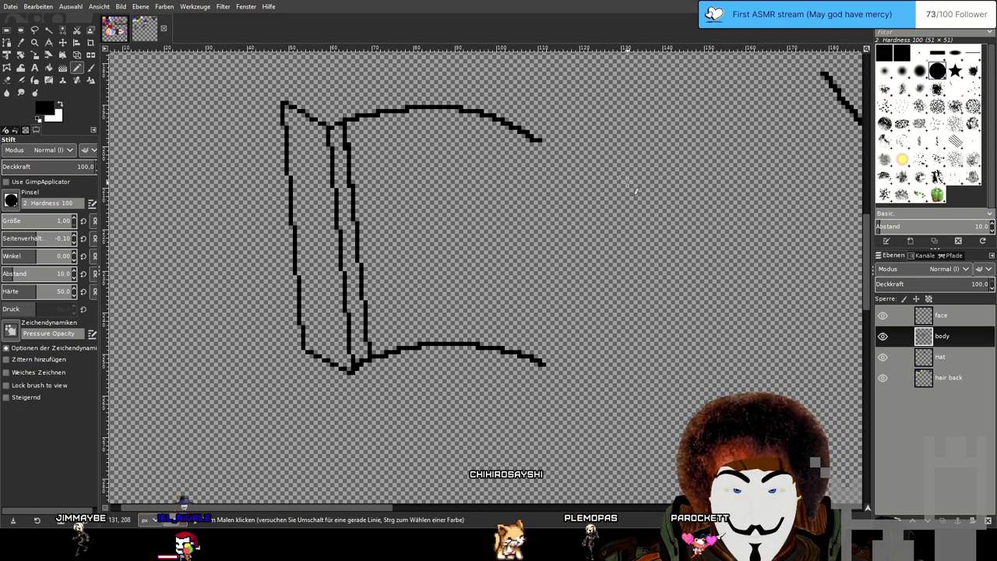
key(ctrl+z)
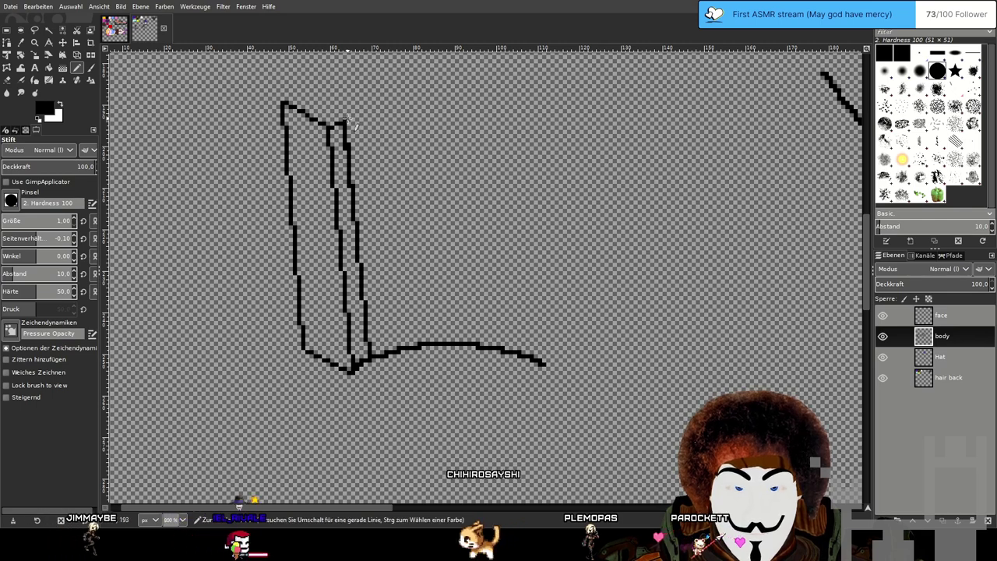
mouse_move(346, 123)
mouse_down()
mouse_move(465, 90)
mouse_move(498, 96)
mouse_up()
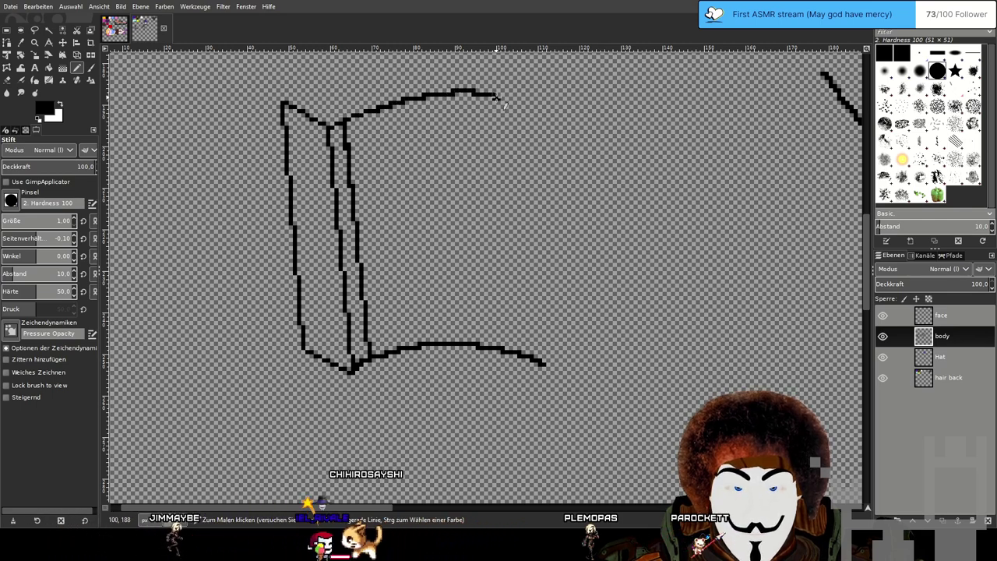
key(ctrl+z)
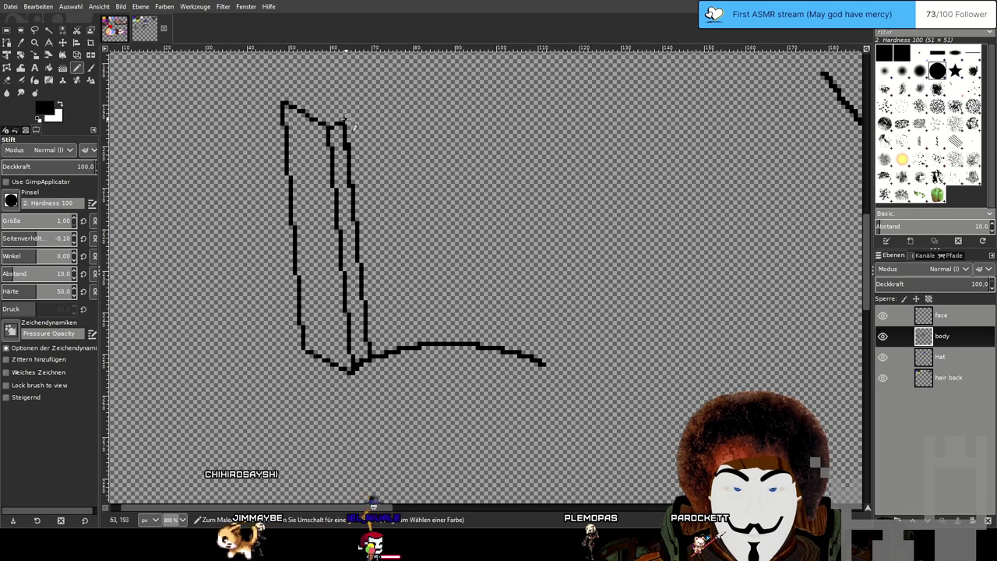
mouse_move(347, 123)
mouse_down()
mouse_move(412, 99)
mouse_move(460, 96)
mouse_move(520, 125)
mouse_up()
key(ctrl+z)
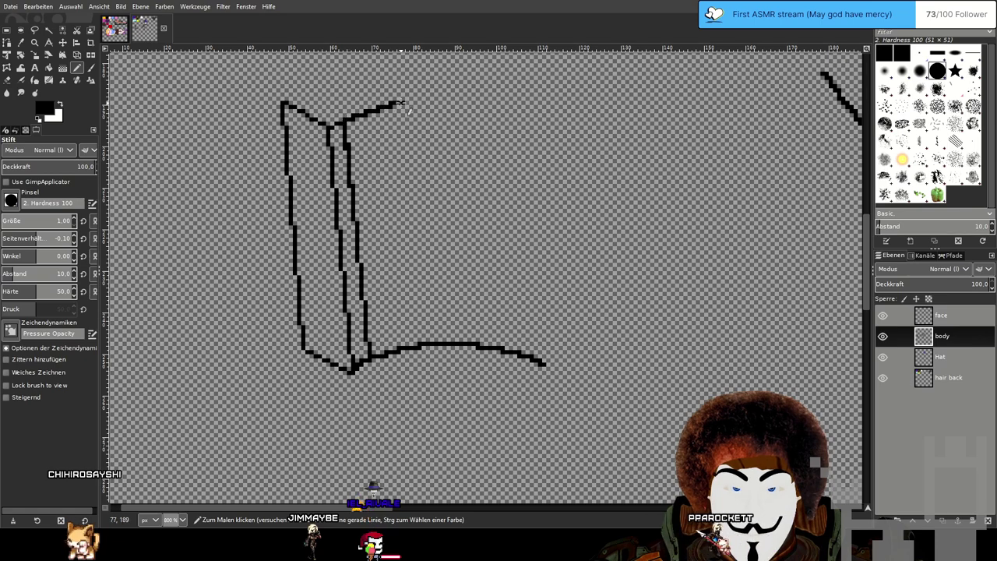
drag(517, 117, 549, 131)
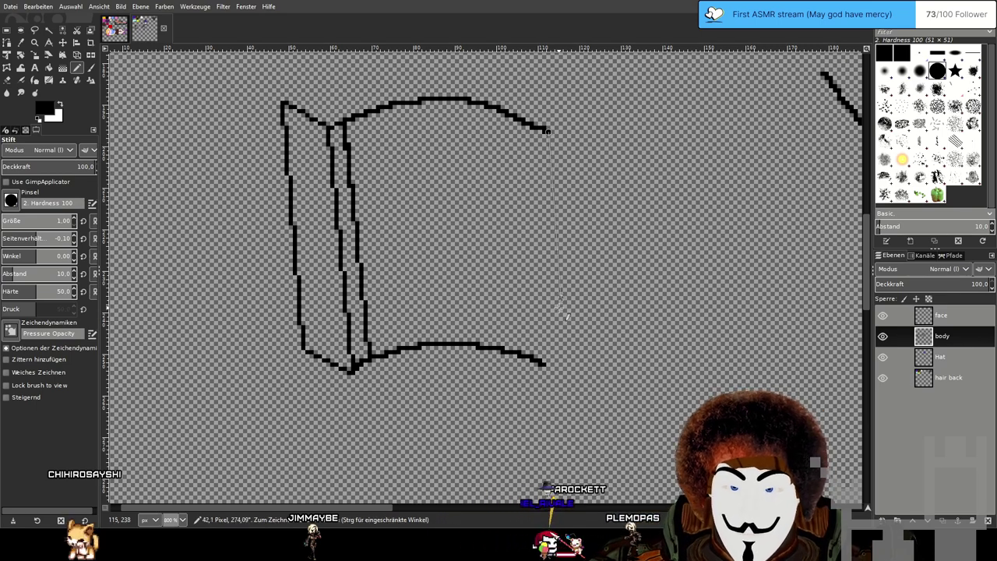
shift+click(550, 368)
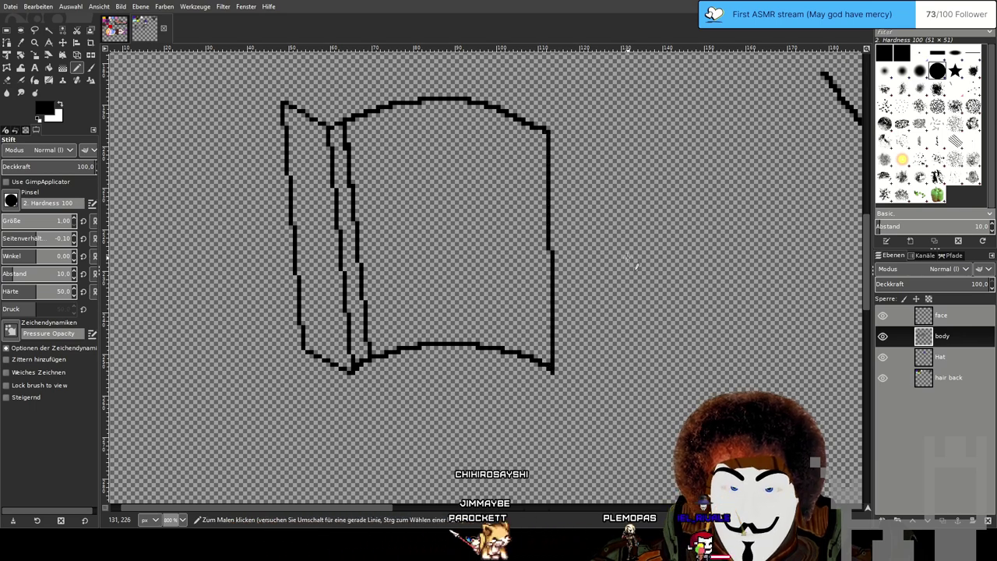
scroll(628, 260, down, 2)
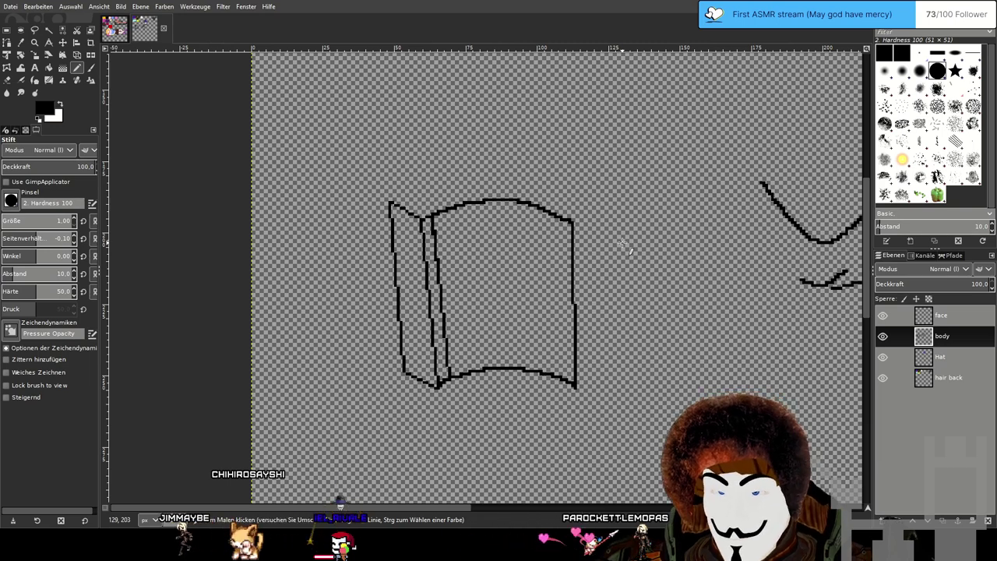
Undo the outer top arc and redraw it just above the book's top edge in pencil.
scroll(615, 232, up, 1)
scroll(579, 234, down, 1)
scroll(578, 238, up, 2)
drag(575, 293, 562, 154)
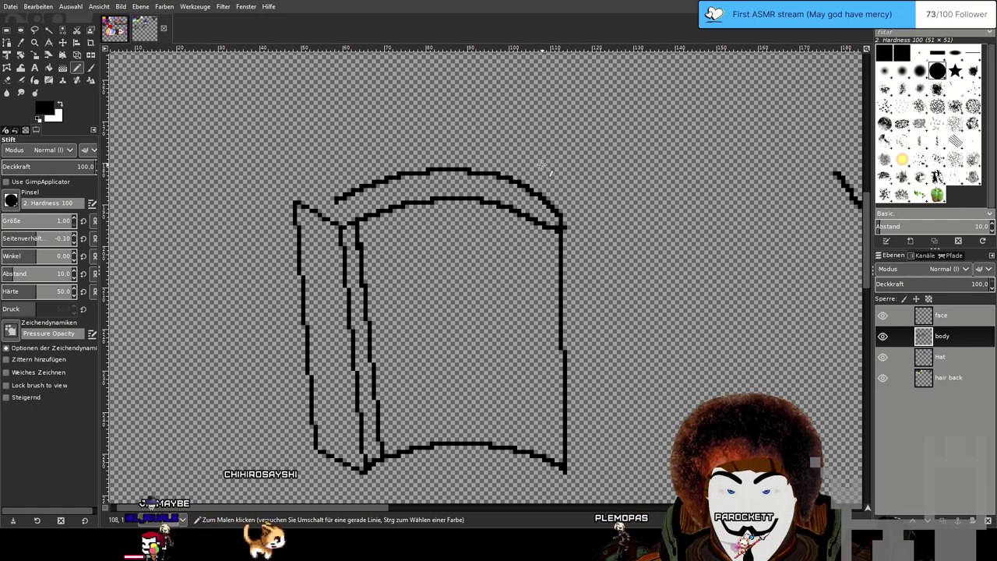
key(ctrl+z)
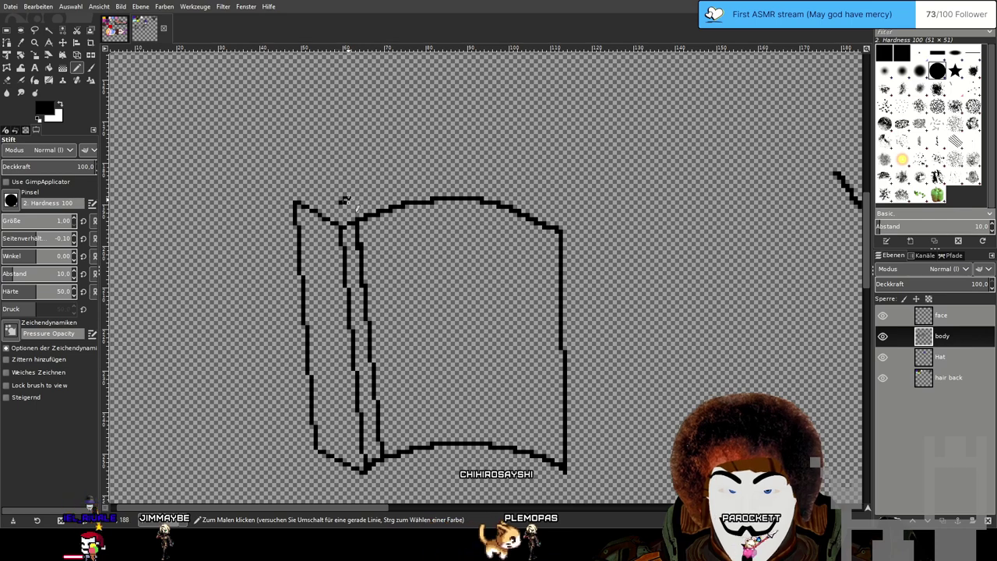
drag(340, 203, 449, 177)
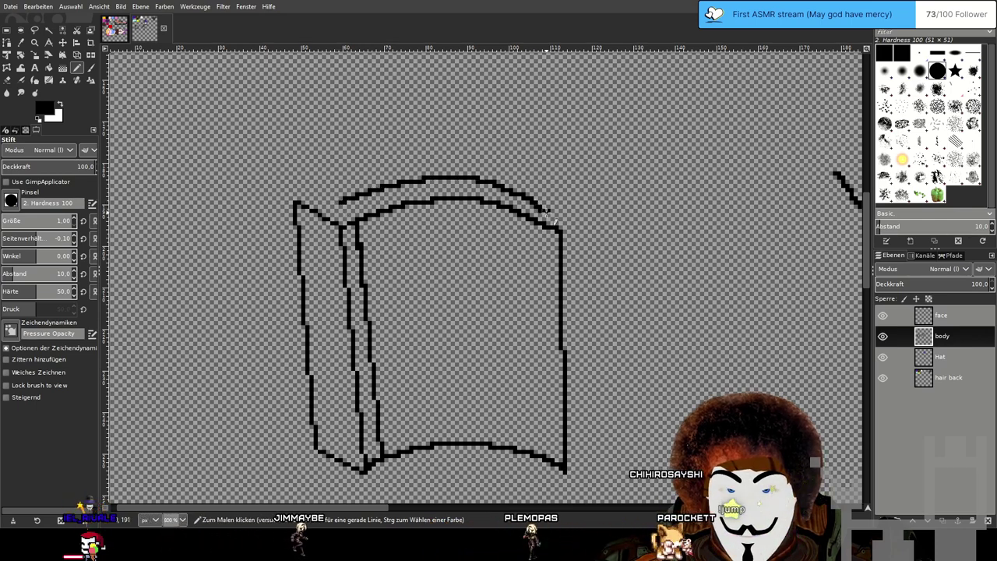
scroll(615, 218, down, 2)
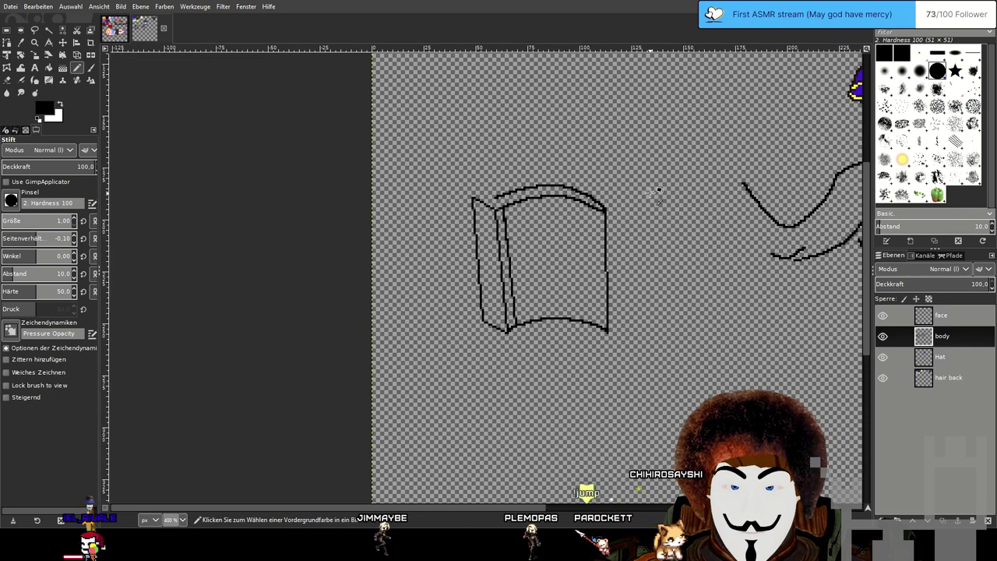
scroll(553, 152, up, 3)
scroll(549, 152, down, 1)
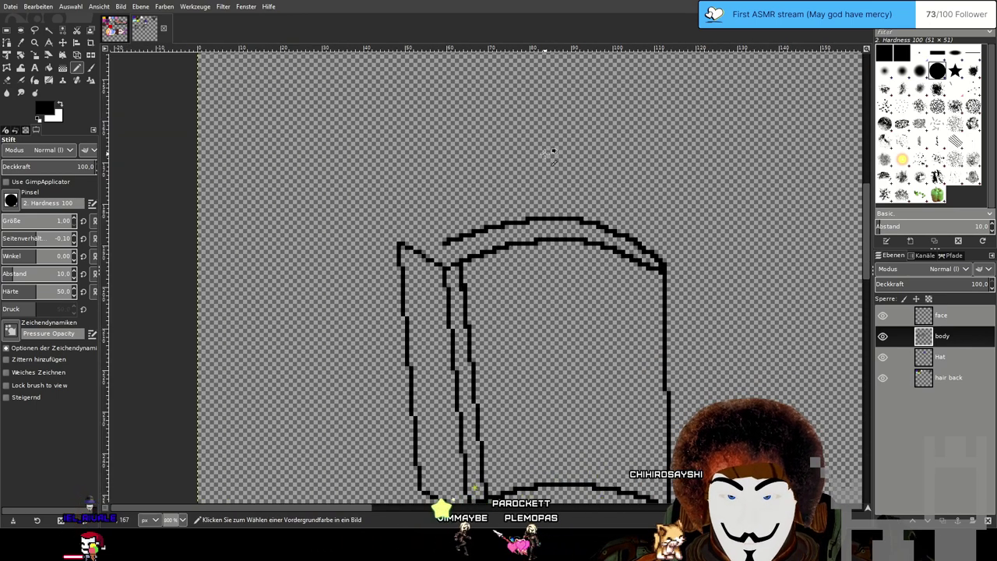
drag(549, 171, 517, 118)
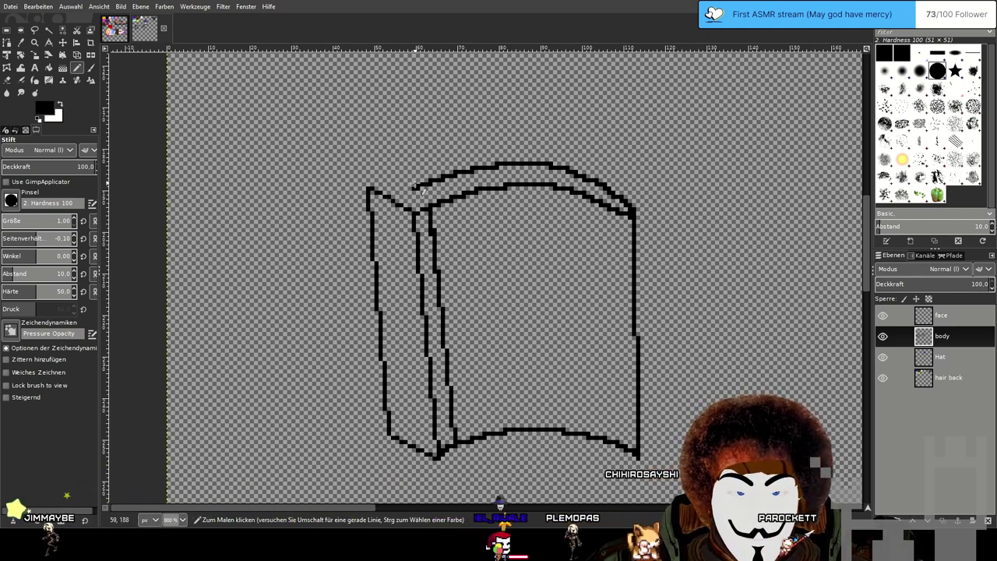
Draw a long curve sweeping up-left from the book's top-left corner, undoing failed tries.
drag(412, 183, 405, 197)
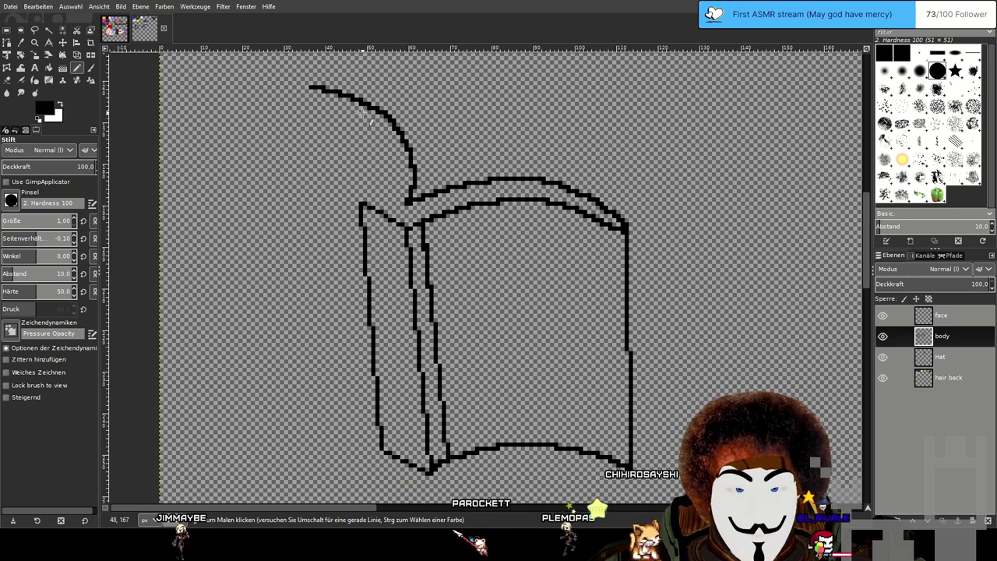
key(ctrl+z)
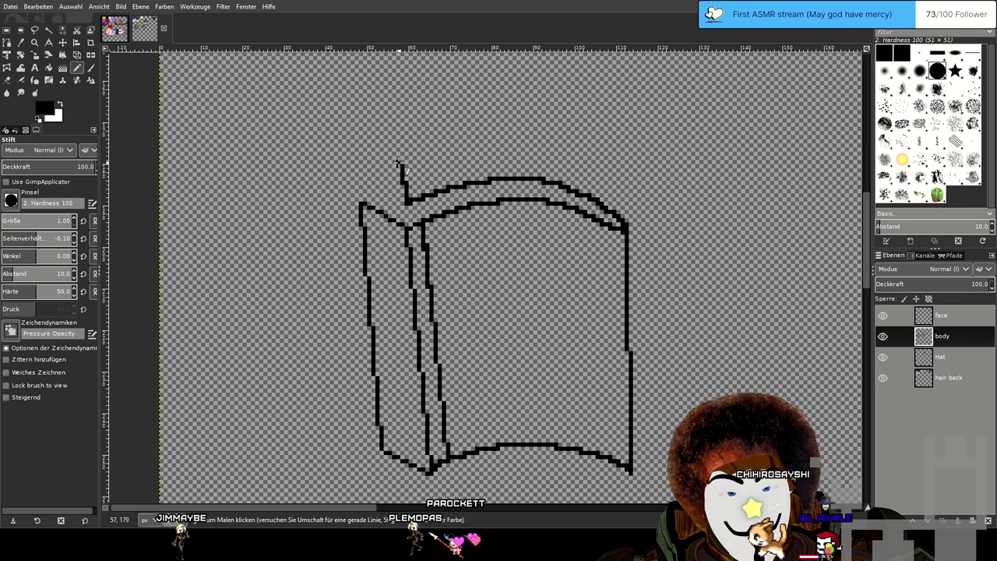
drag(310, 84, 302, 83)
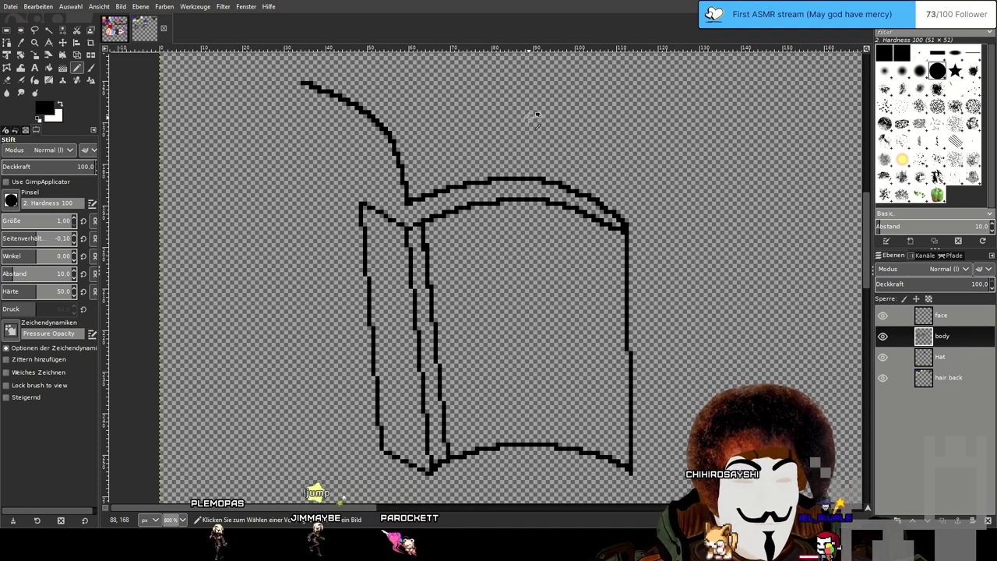
key(ctrl+z)
drag(407, 202, 391, 162)
key(ctrl+z)
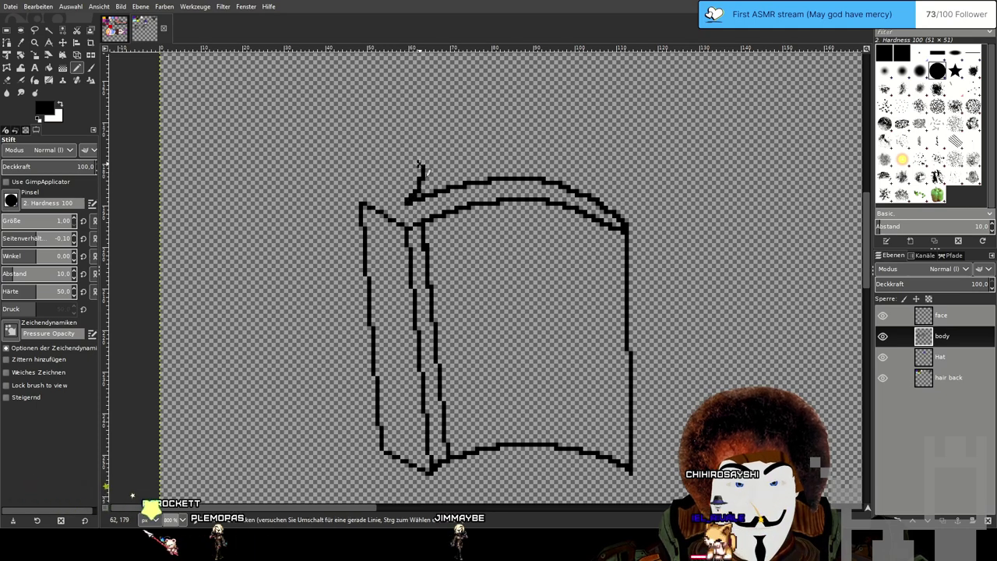
drag(364, 119, 311, 112)
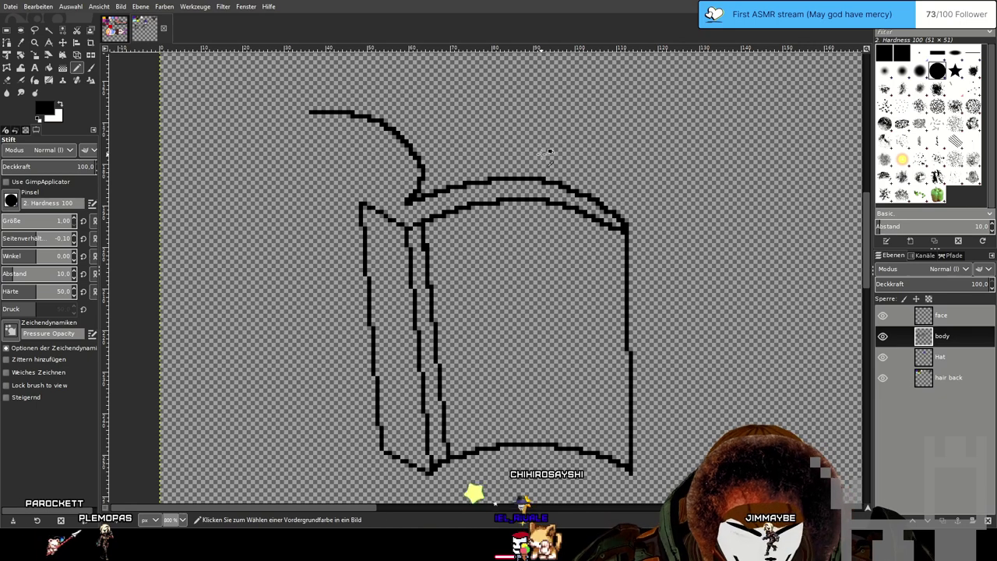
key(ctrl+z)
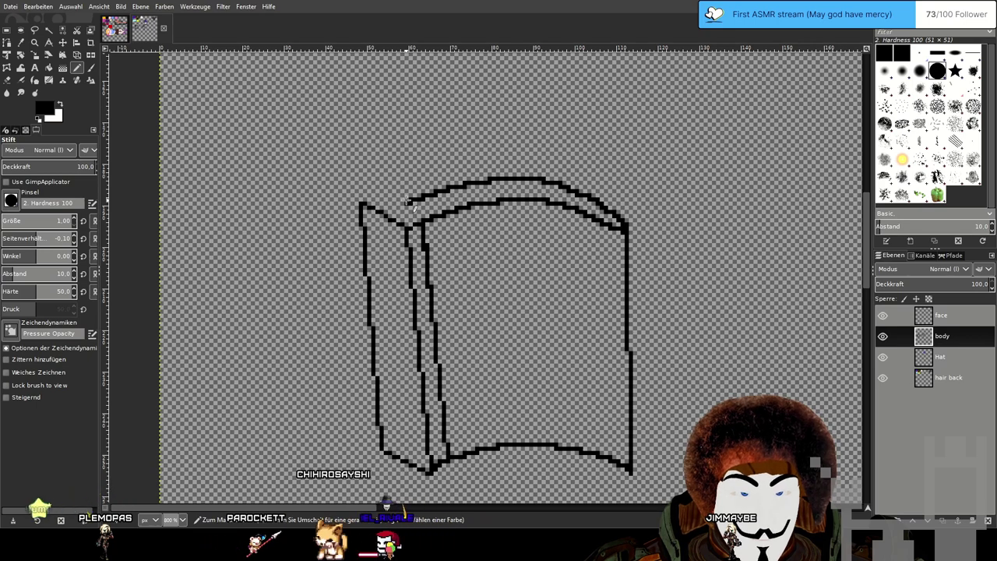
mouse_move(407, 199)
mouse_down()
mouse_move(419, 172)
mouse_move(399, 138)
mouse_move(310, 101)
mouse_up()
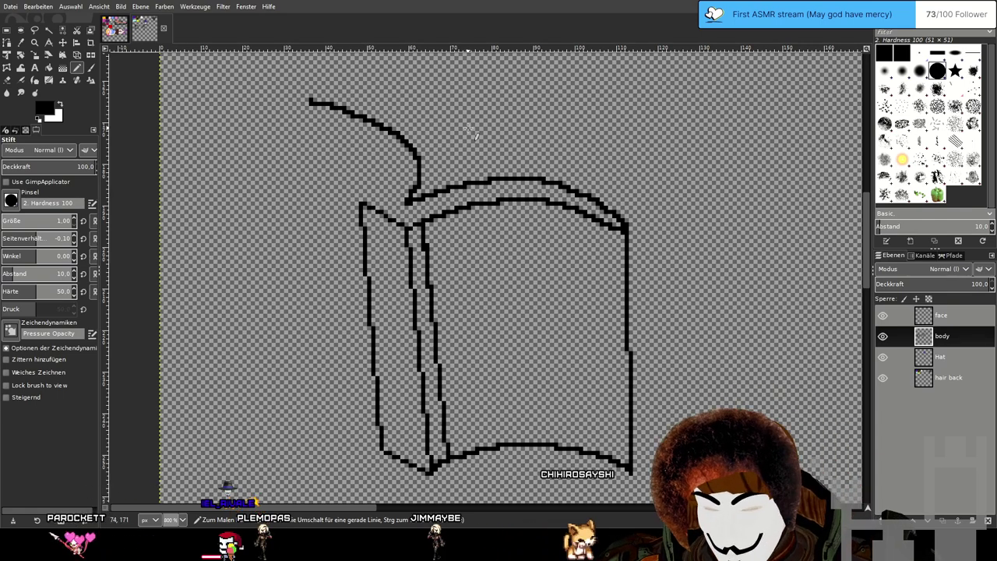
Zoom out to look over the stick figure, then pan back to the book sketch.
scroll(529, 143, down, 4)
drag(595, 119, 496, 269)
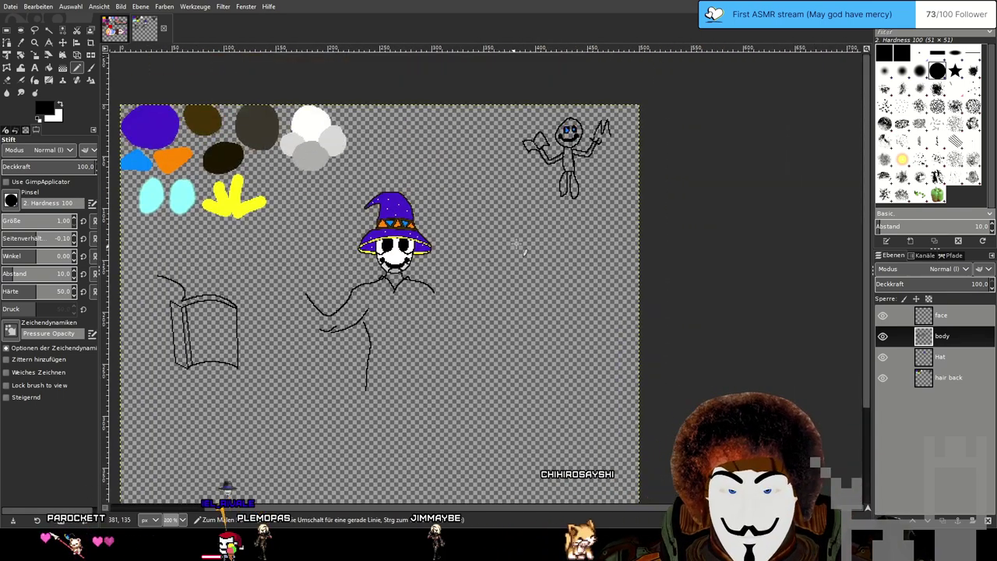
scroll(585, 159, up, 3)
drag(584, 144, 564, 178)
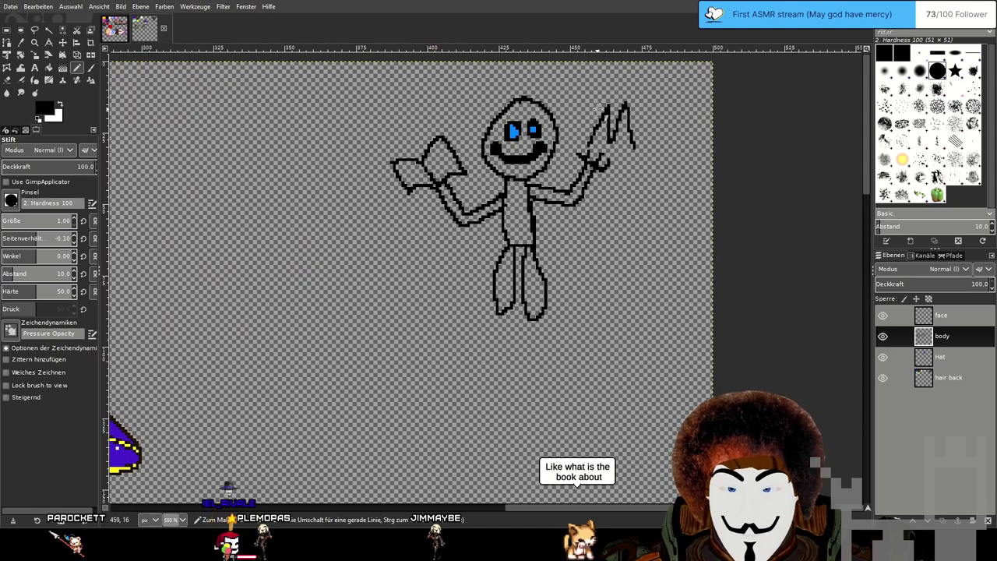
drag(337, 257, 648, 203)
drag(206, 285, 629, 160)
drag(187, 372, 383, 265)
scroll(391, 263, up, 2)
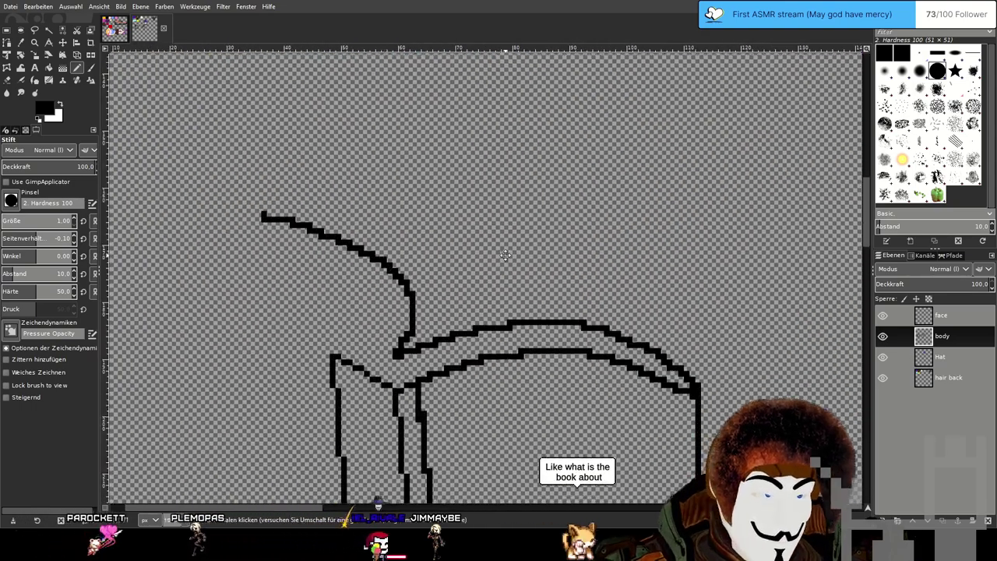
scroll(504, 172, down, 2)
scroll(467, 171, down, 1)
scroll(483, 132, down, 2)
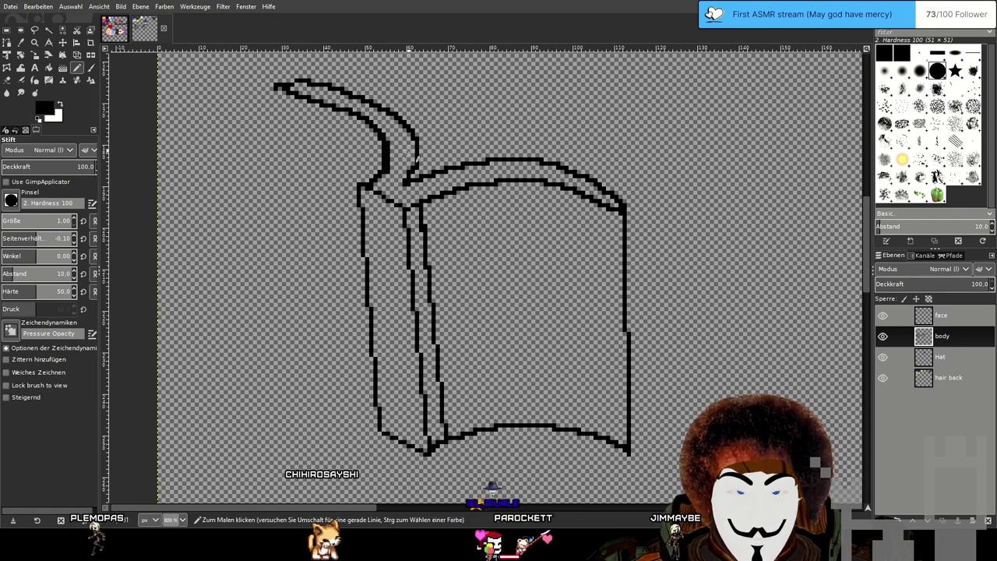
Erase the extra pixel column from the thick outline where the band meets the book.
scroll(381, 144, up, 1)
scroll(382, 144, up, 2)
key(shift+e)
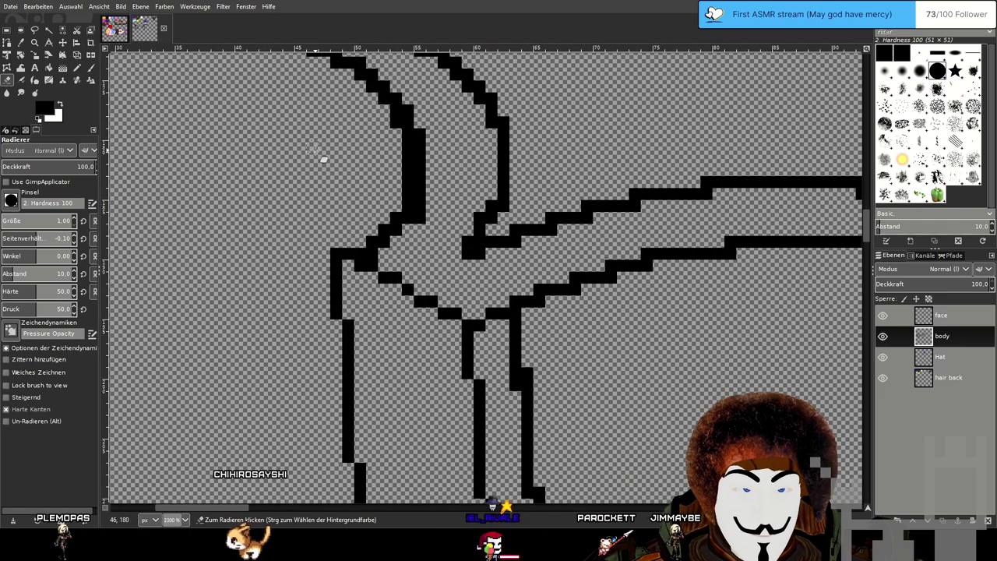
drag(406, 145, 404, 195)
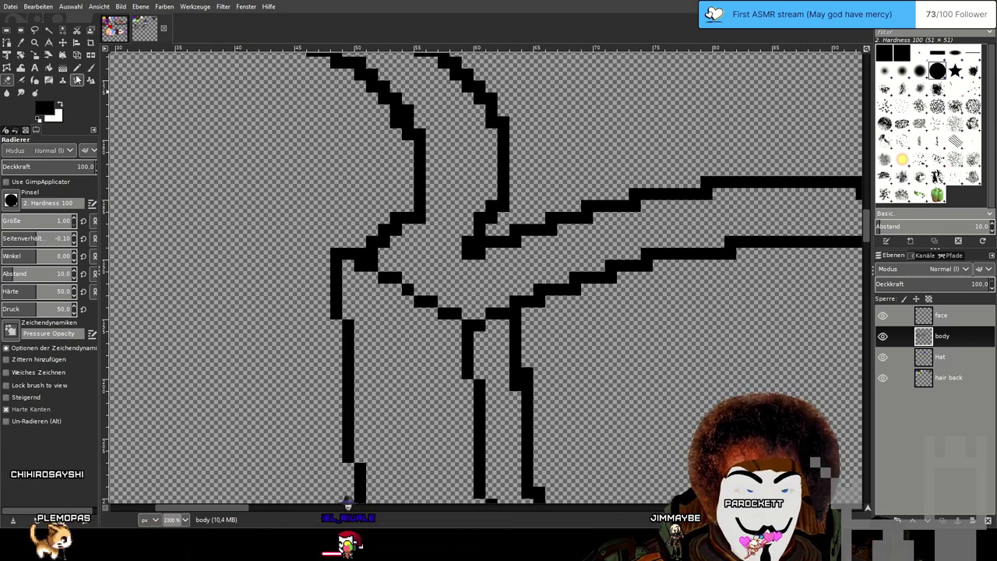
Pencil in the missing pixels on the curved band, then zoom out to the whole outline.
key(n)
scroll(376, 197, down, 3)
scroll(382, 194, up, 4)
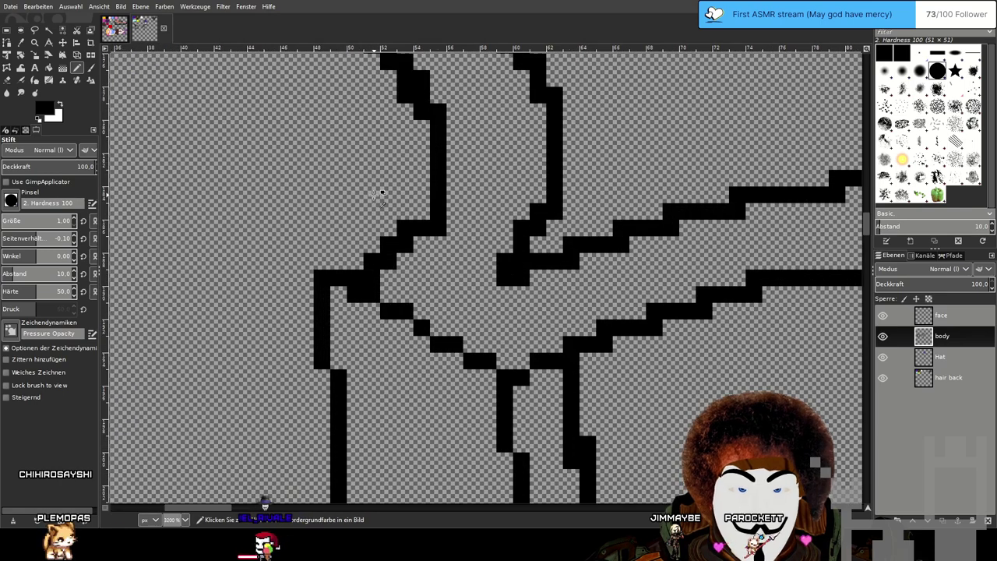
mouse_move(427, 100)
mouse_down()
mouse_move(446, 126)
mouse_move(447, 169)
mouse_up()
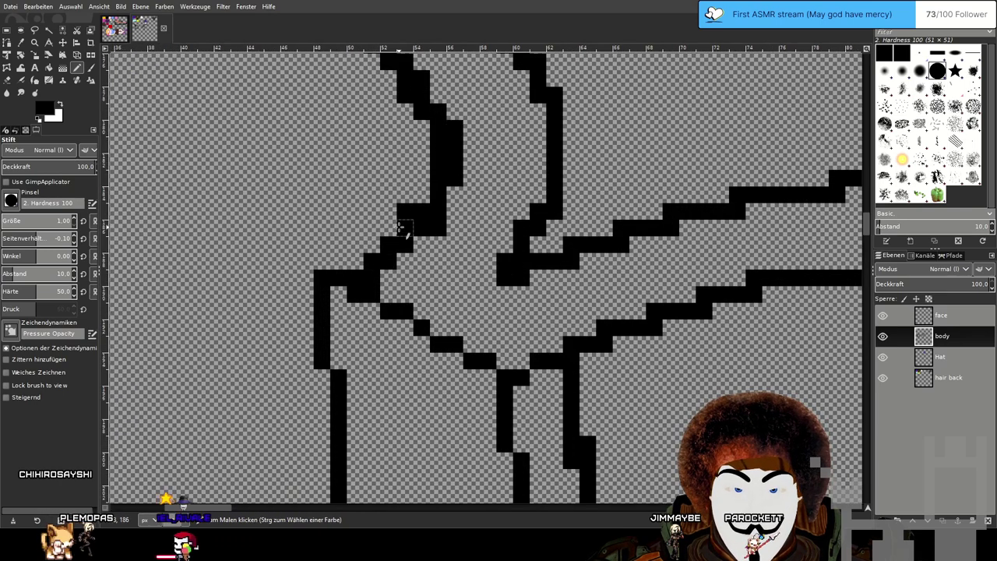
key(shift+e)
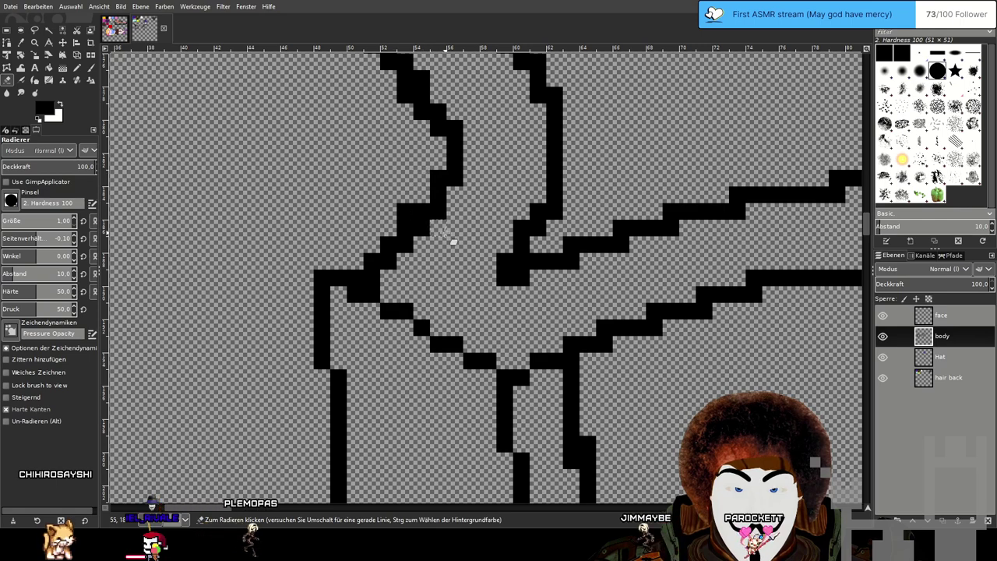
scroll(439, 241, down, 4)
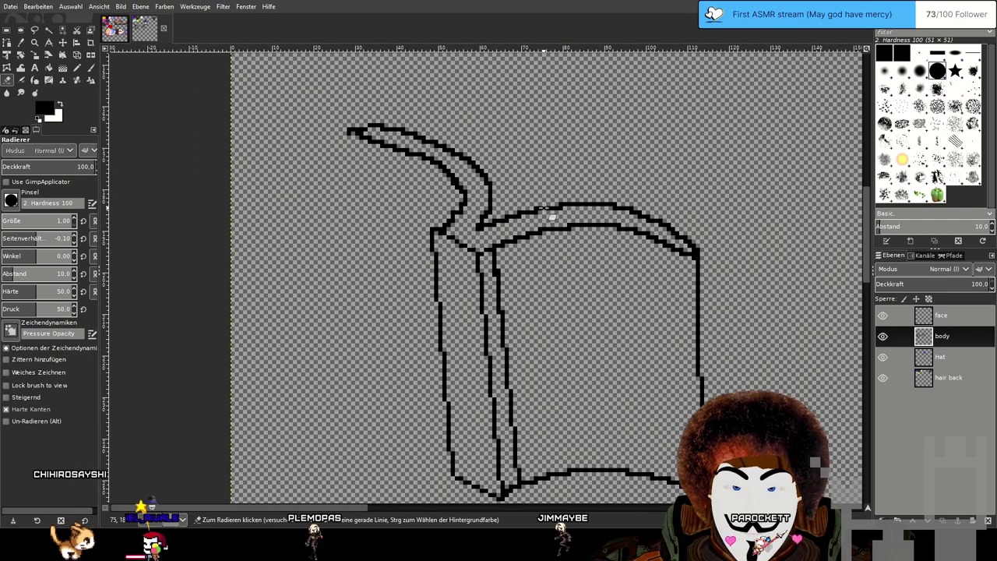
scroll(510, 222, up, 4)
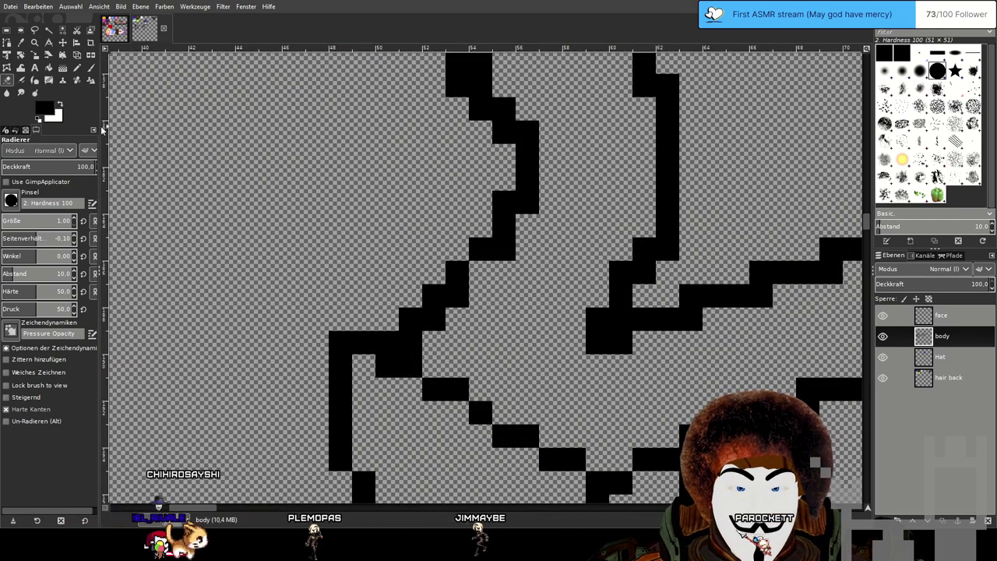
click(77, 69)
scroll(635, 226, down, 3)
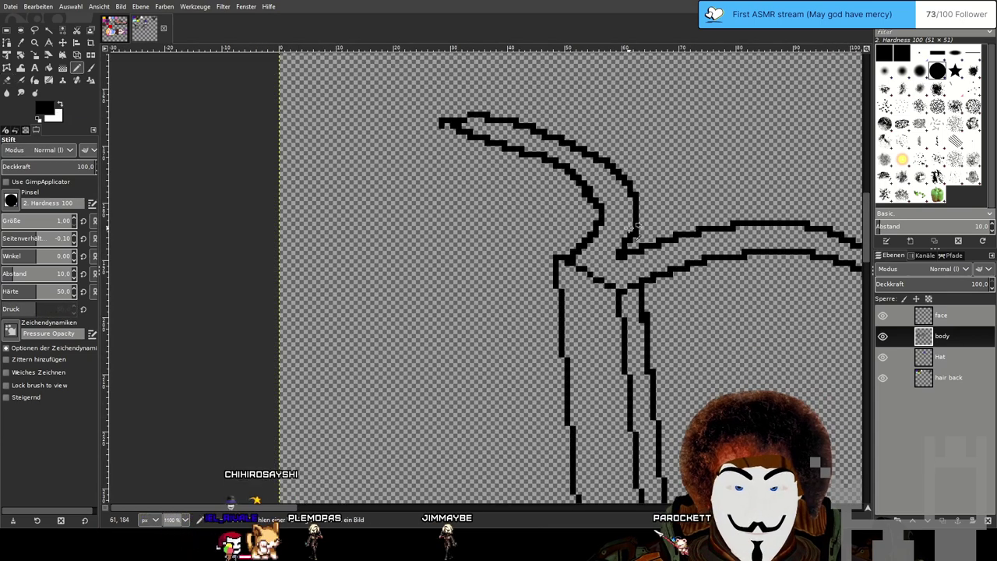
drag(550, 270, 396, 189)
scroll(424, 250, down, 1)
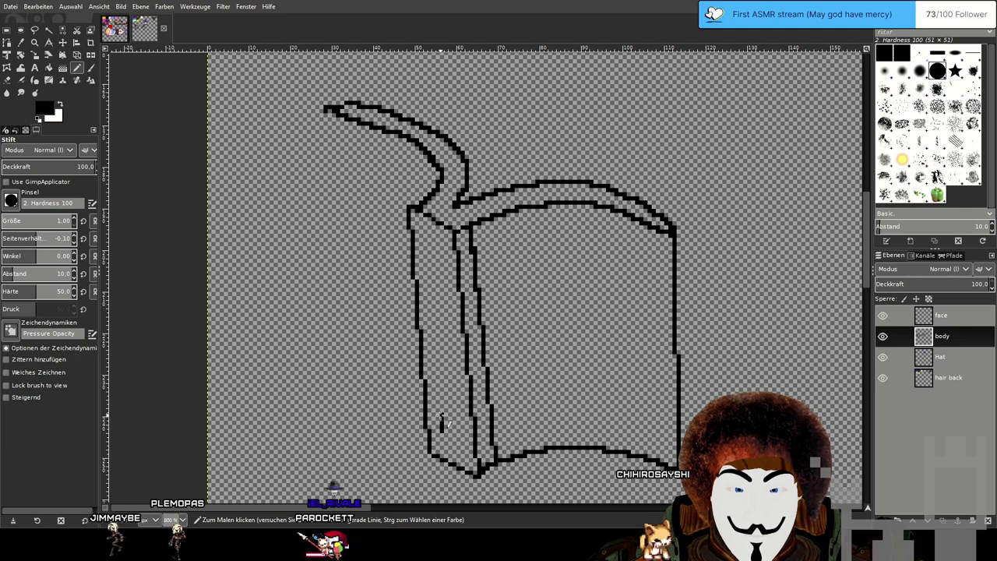
mouse_move(434, 402)
mouse_down()
mouse_move(392, 357)
mouse_move(327, 348)
mouse_up()
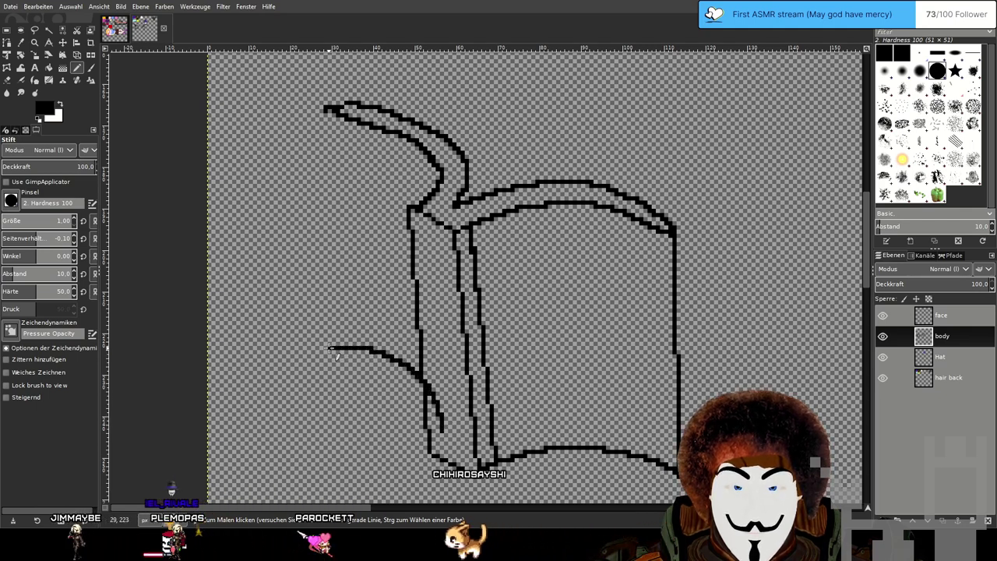
shift+click(325, 109)
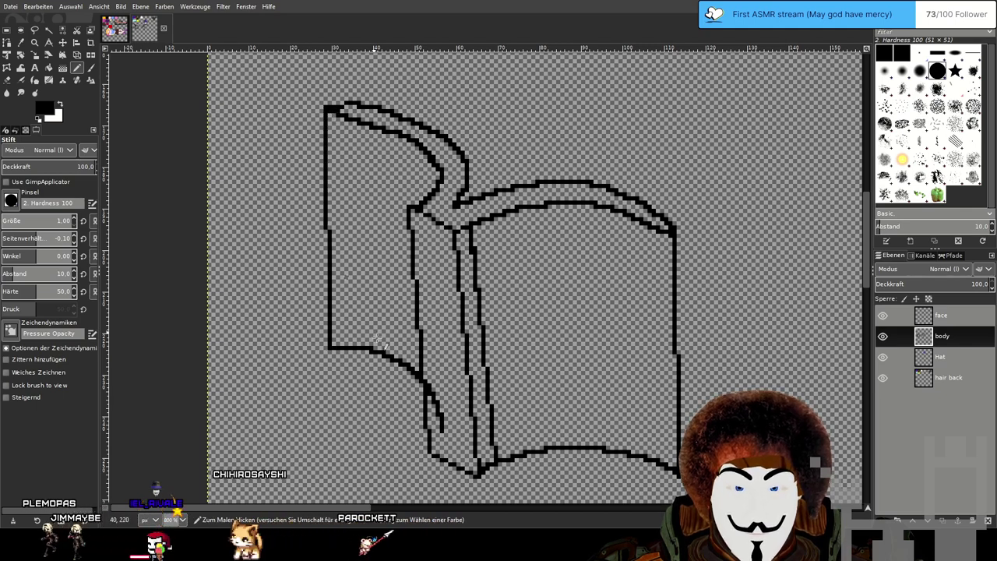
scroll(454, 434, up, 2)
scroll(454, 434, up, 1)
click(8, 80)
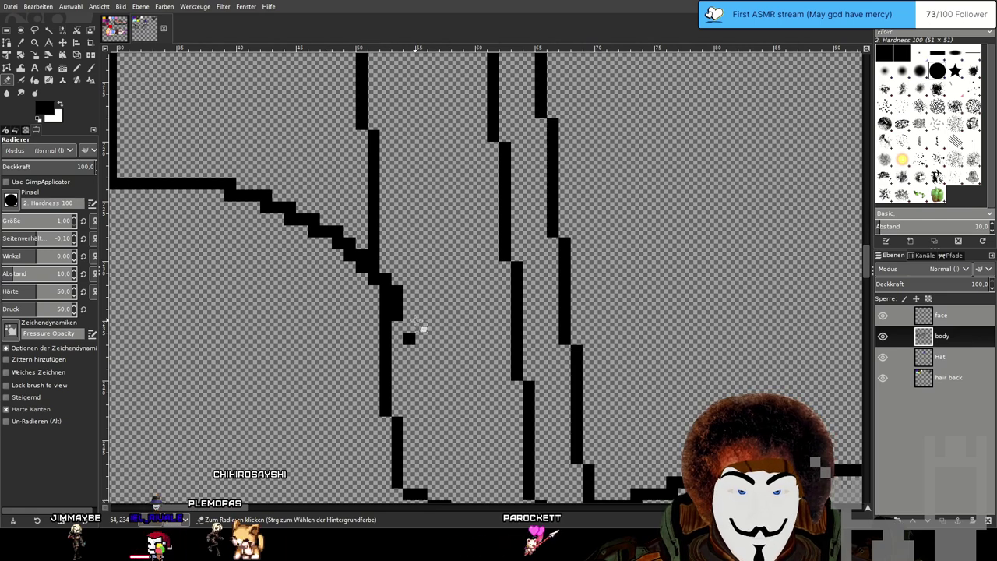
scroll(531, 323, down, 2)
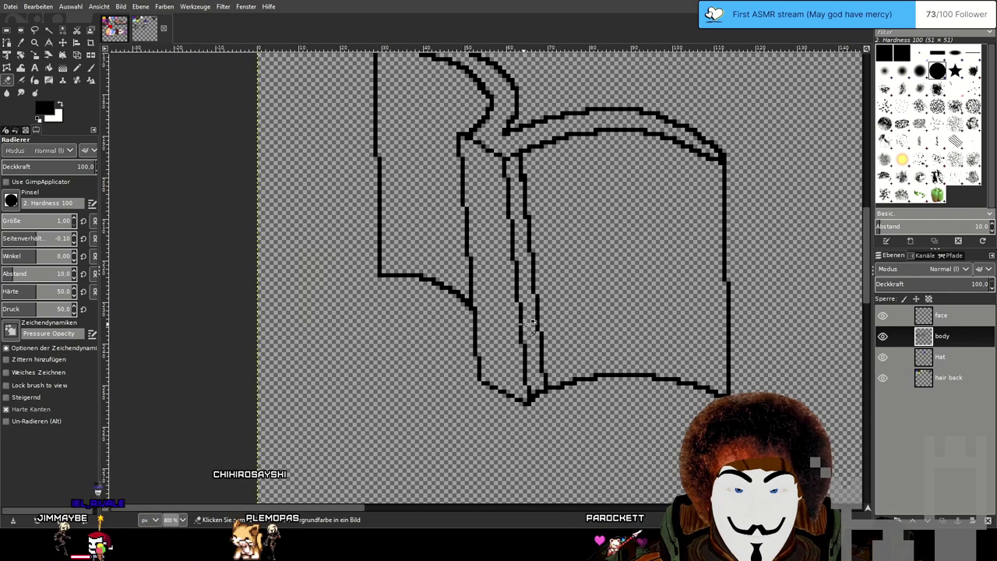
scroll(532, 323, down, 1)
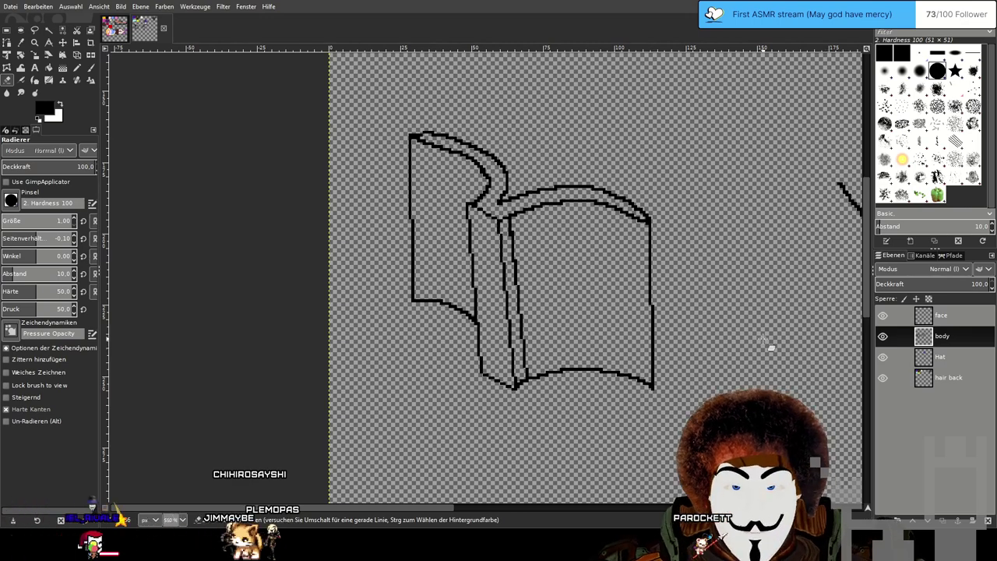
scroll(744, 326, down, 3)
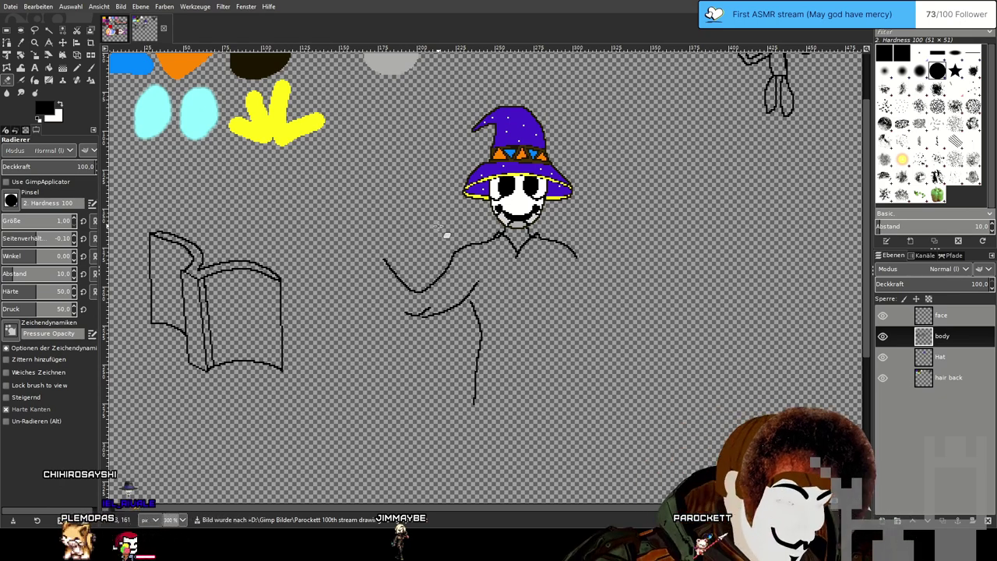
Pencil the letters 'QA', 'of' and 'A' onto the book's front page.
drag(225, 292, 390, 227)
scroll(364, 233, up, 3)
scroll(389, 227, up, 1)
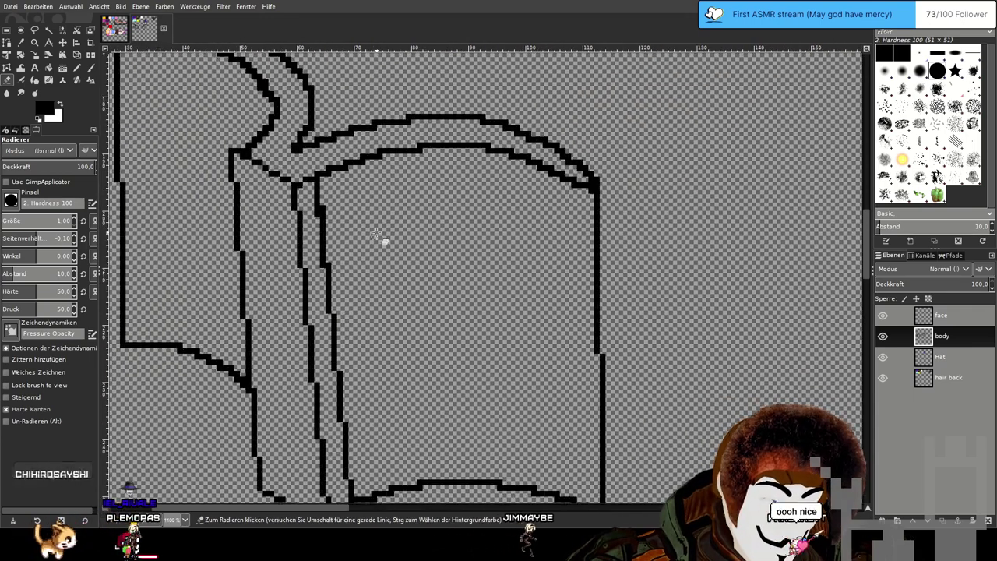
click(77, 69)
mouse_move(410, 197)
mouse_down()
mouse_move(357, 220)
mouse_move(355, 235)
mouse_move(391, 248)
mouse_move(413, 233)
mouse_move(411, 196)
mouse_move(423, 242)
mouse_move(450, 257)
mouse_move(504, 197)
mouse_move(535, 253)
mouse_up()
drag(452, 221, 545, 231)
drag(466, 303, 498, 274)
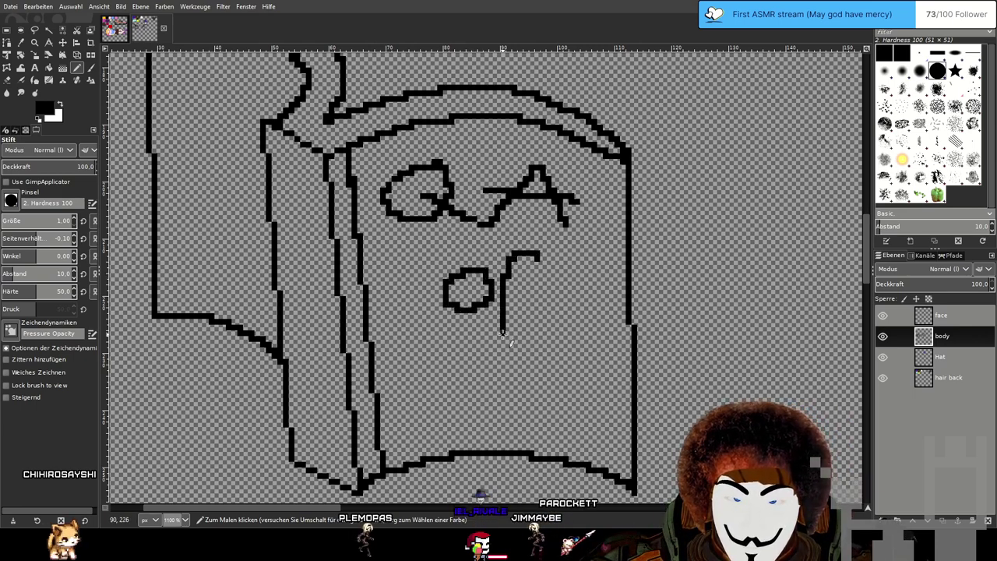
mouse_move(427, 413)
mouse_down()
mouse_move(497, 353)
mouse_move(519, 413)
mouse_up()
drag(427, 382, 556, 383)
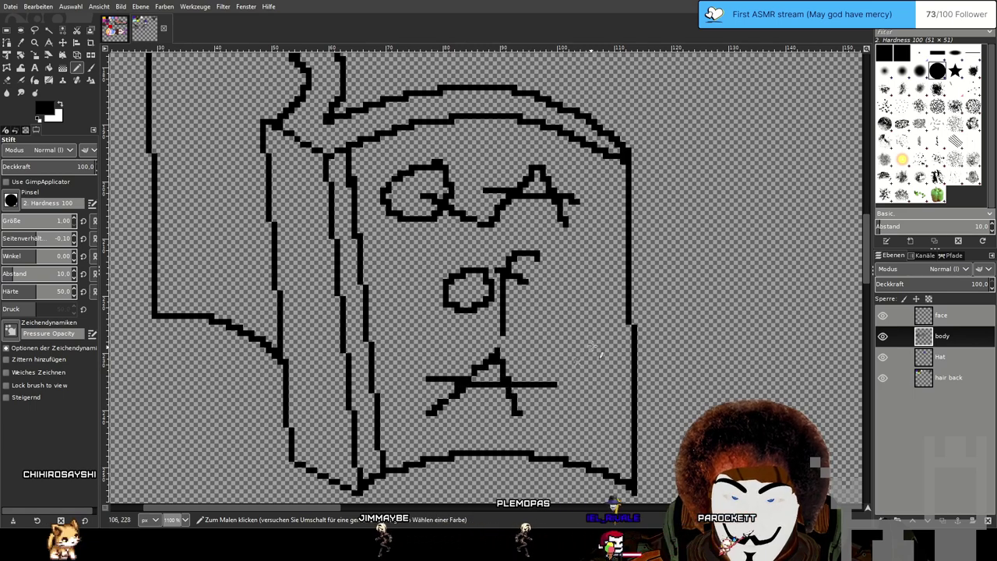
scroll(779, 333, down, 2)
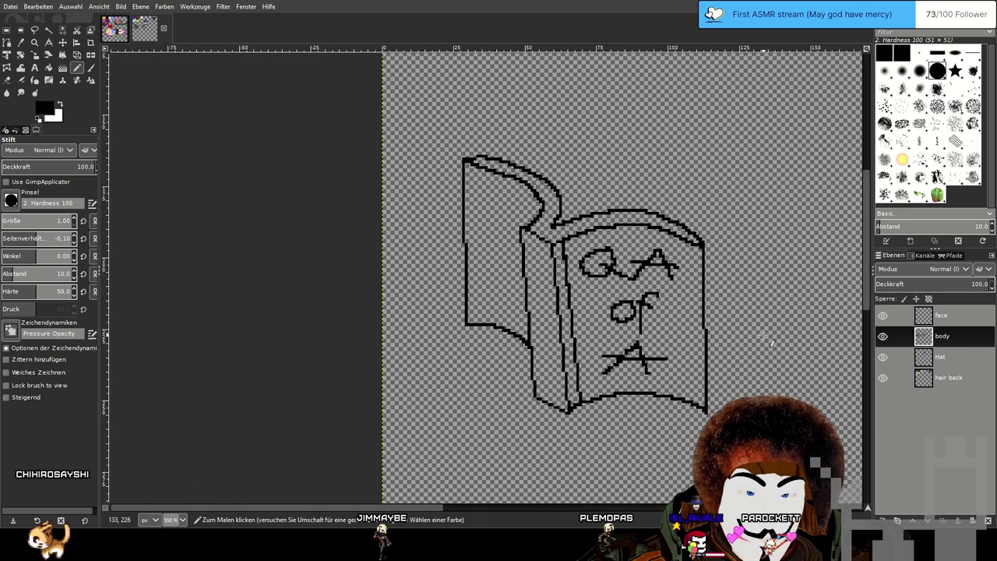
scroll(769, 333, down, 3)
scroll(678, 283, up, 2)
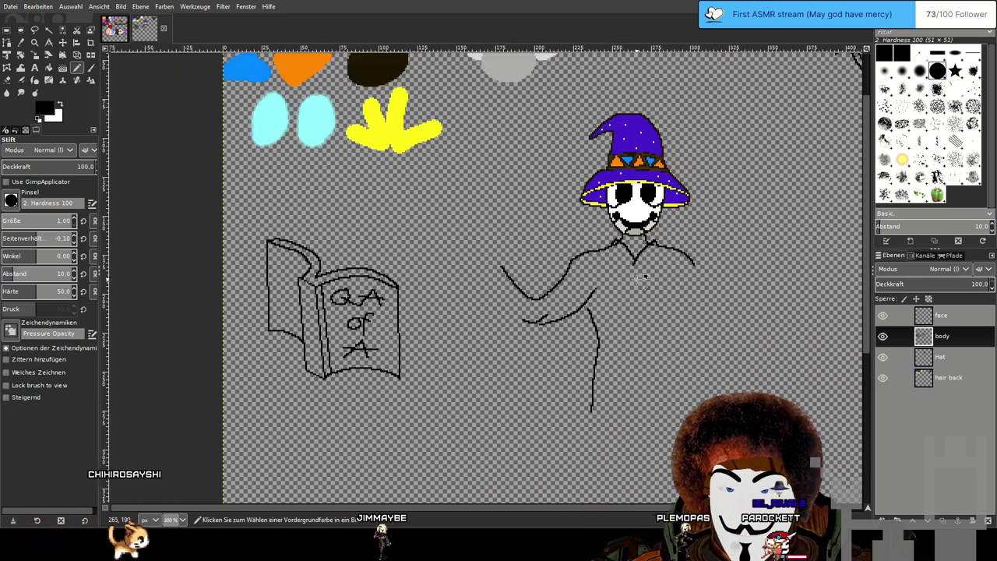
drag(677, 284, 633, 298)
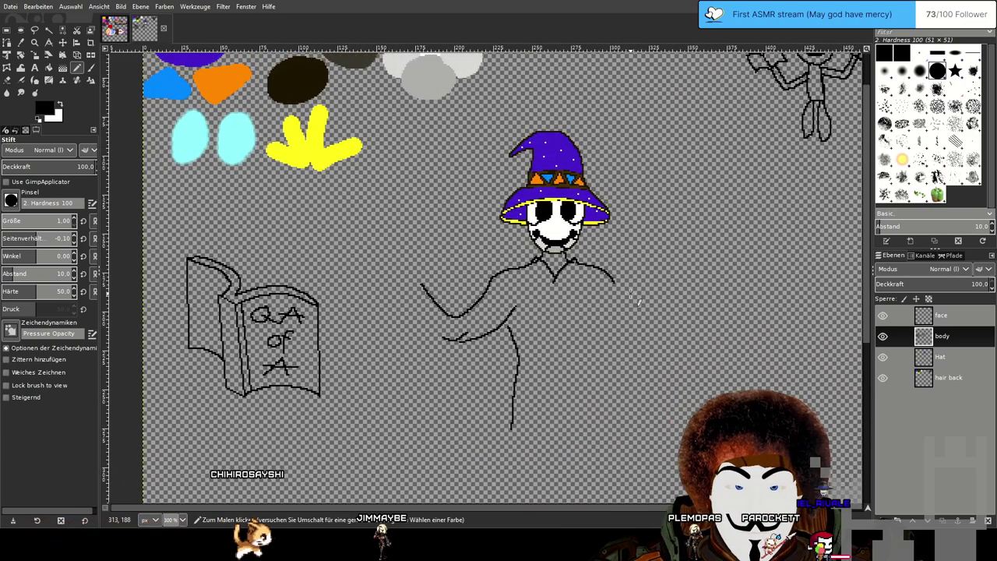
scroll(647, 296, down, 2)
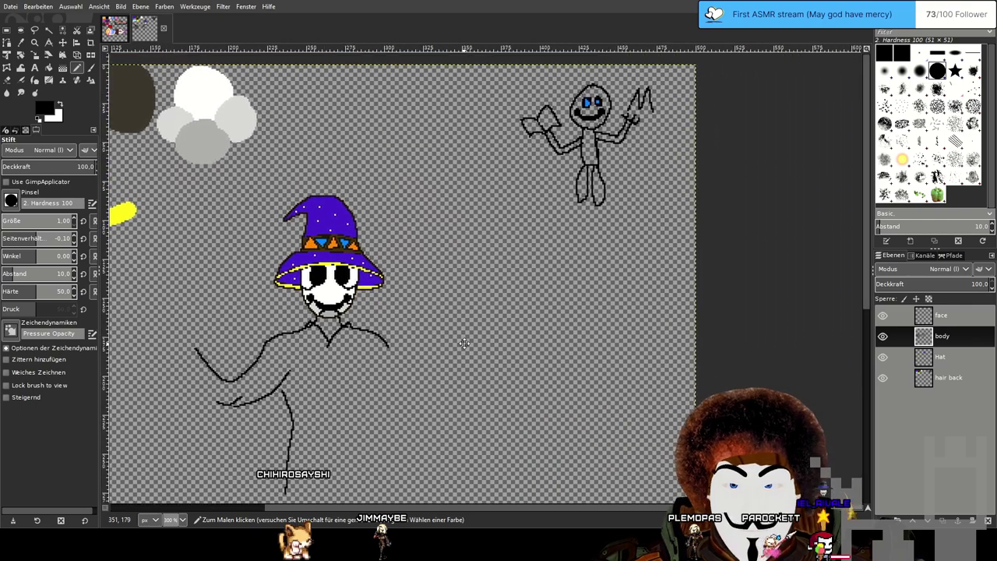
scroll(638, 319, up, 2)
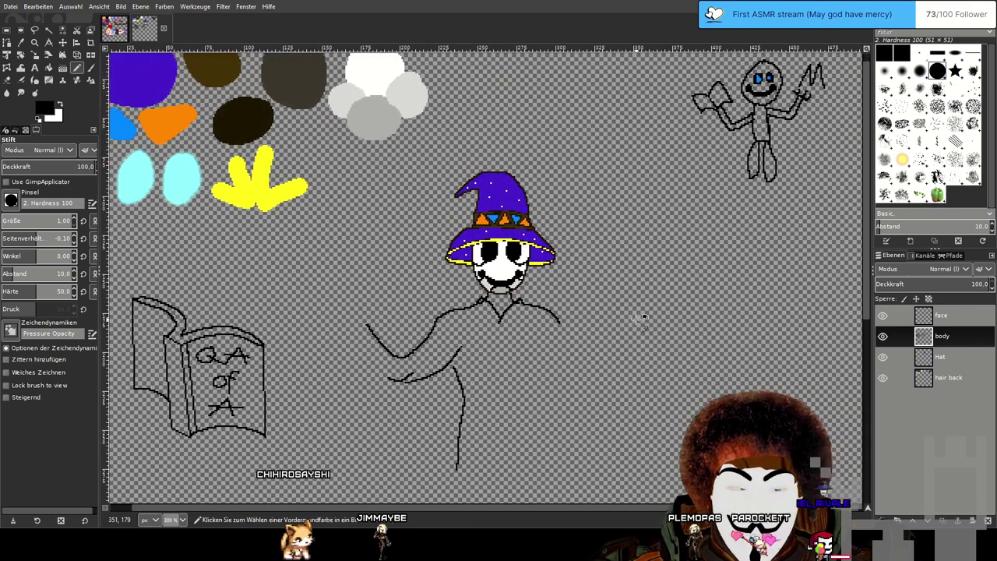
scroll(647, 294, down, 2)
scroll(659, 274, up, 2)
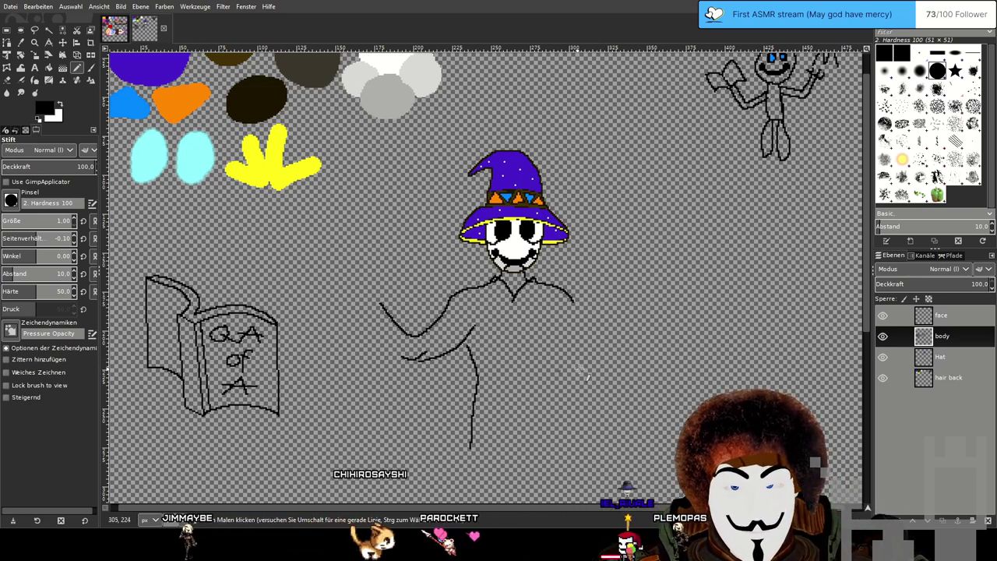
mouse_move(739, 362)
mouse_down()
mouse_move(678, 355)
mouse_move(716, 340)
mouse_up()
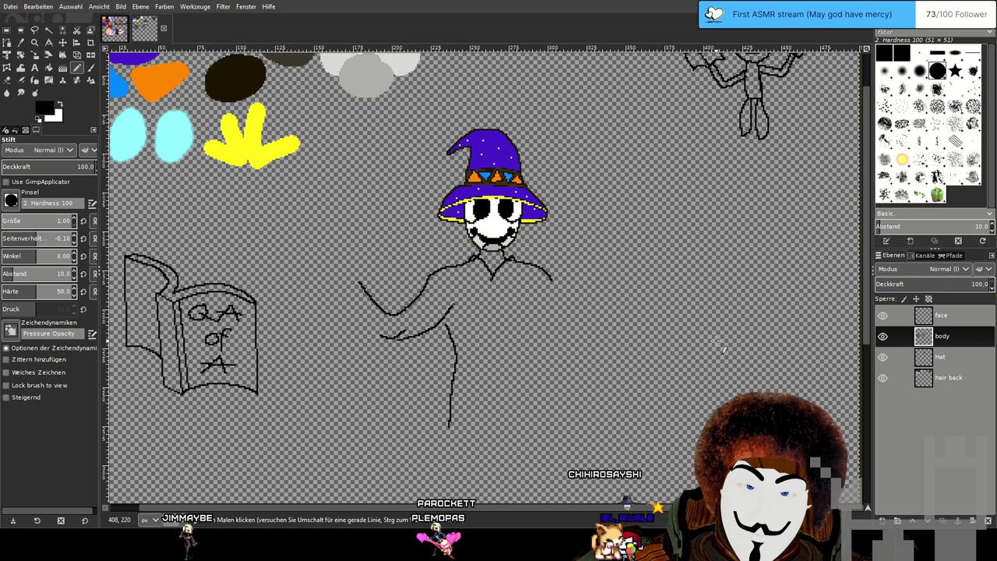
mouse_move(714, 300)
mouse_down()
mouse_move(508, 441)
mouse_move(772, 301)
mouse_move(717, 309)
mouse_up()
scroll(715, 309, right, 2)
scroll(705, 319, up, 1)
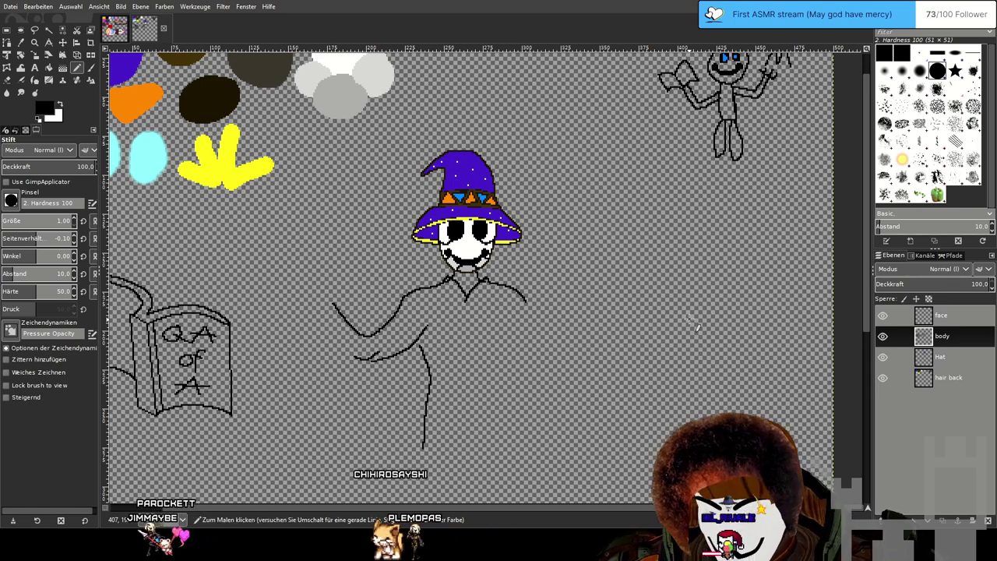
mouse_move(573, 285)
mouse_down()
mouse_move(679, 259)
mouse_move(438, 350)
mouse_move(589, 279)
mouse_up()
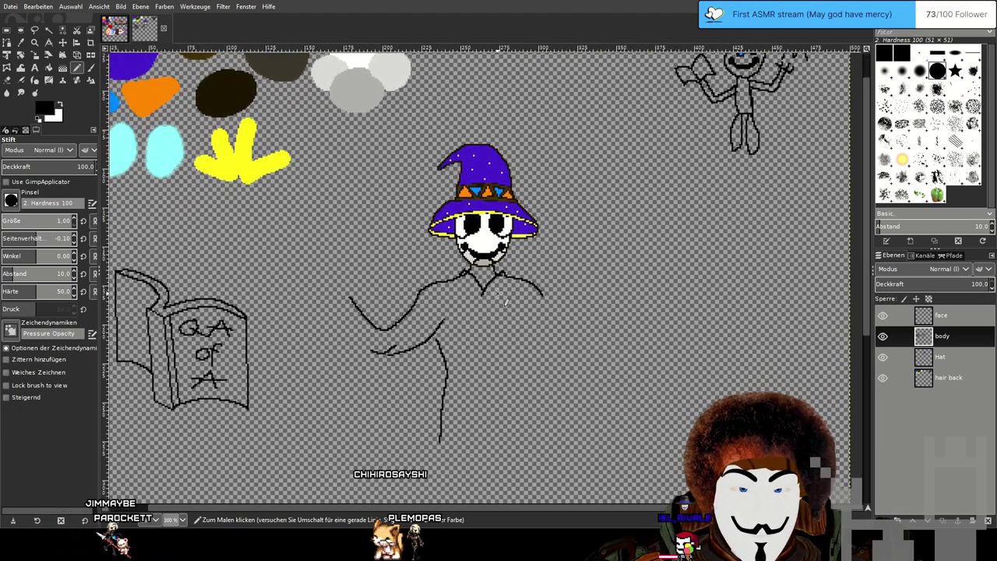
scroll(484, 293, up, 3)
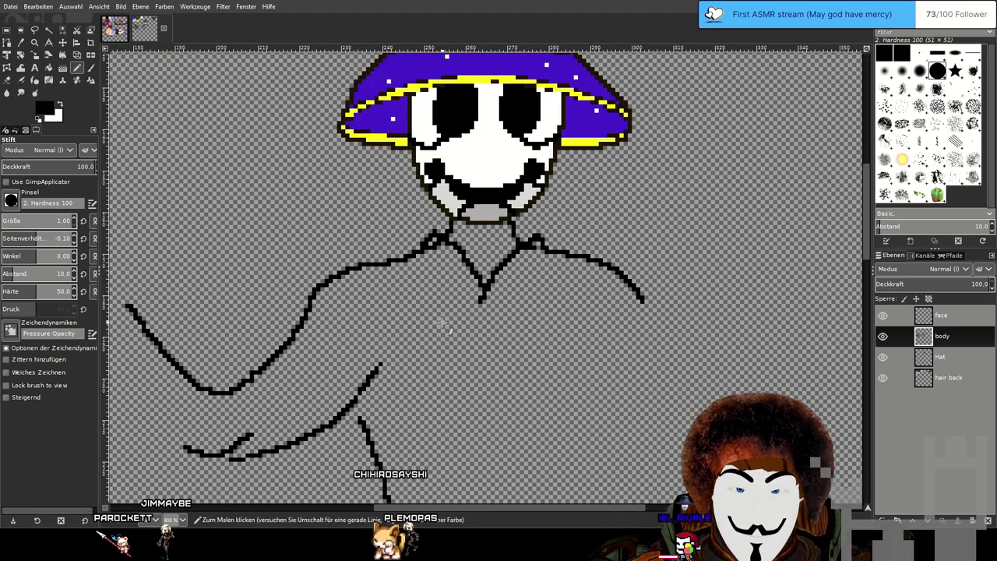
drag(444, 325, 527, 216)
scroll(528, 216, down, 1)
scroll(409, 275, down, 3)
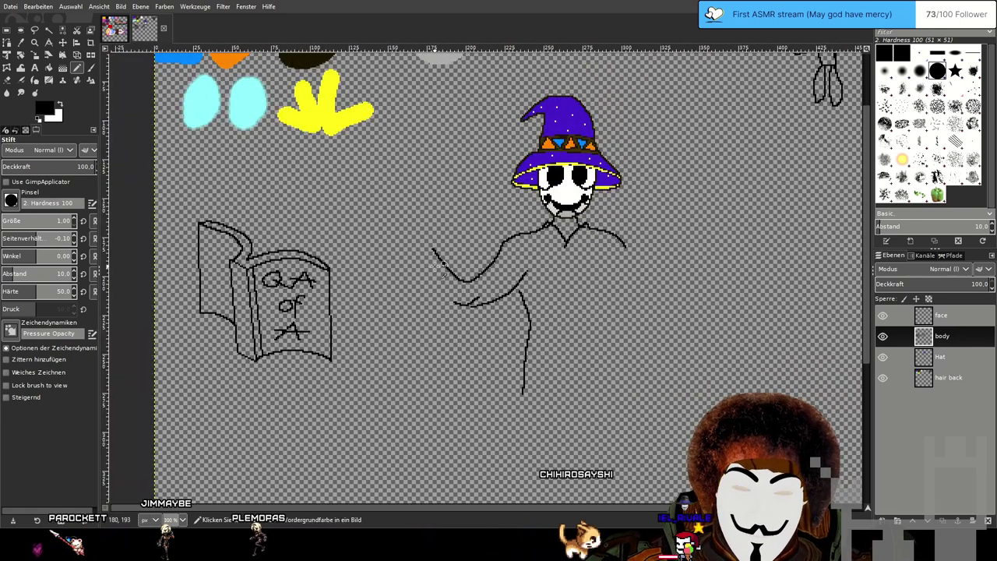
scroll(458, 278, up, 2)
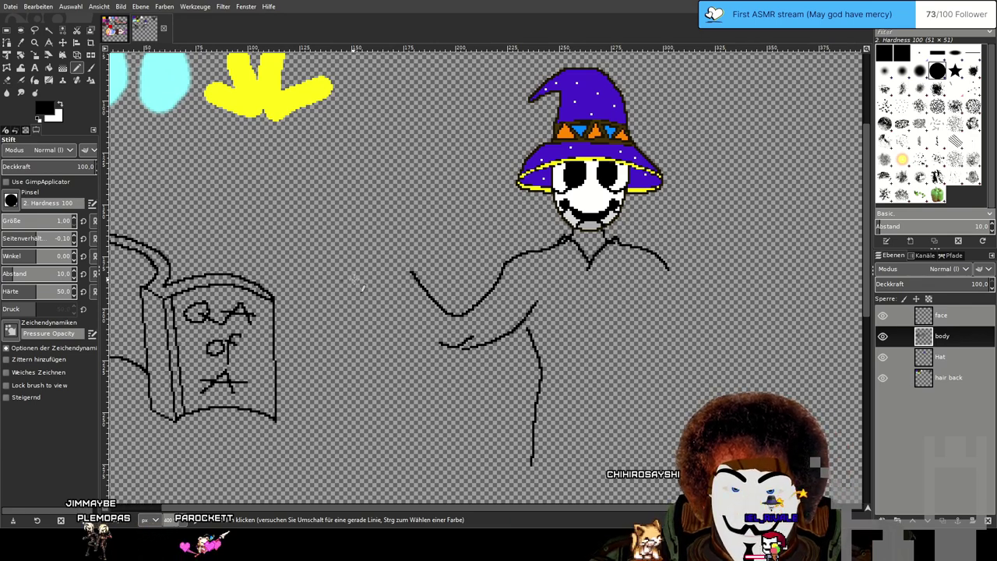
drag(402, 279, 485, 257)
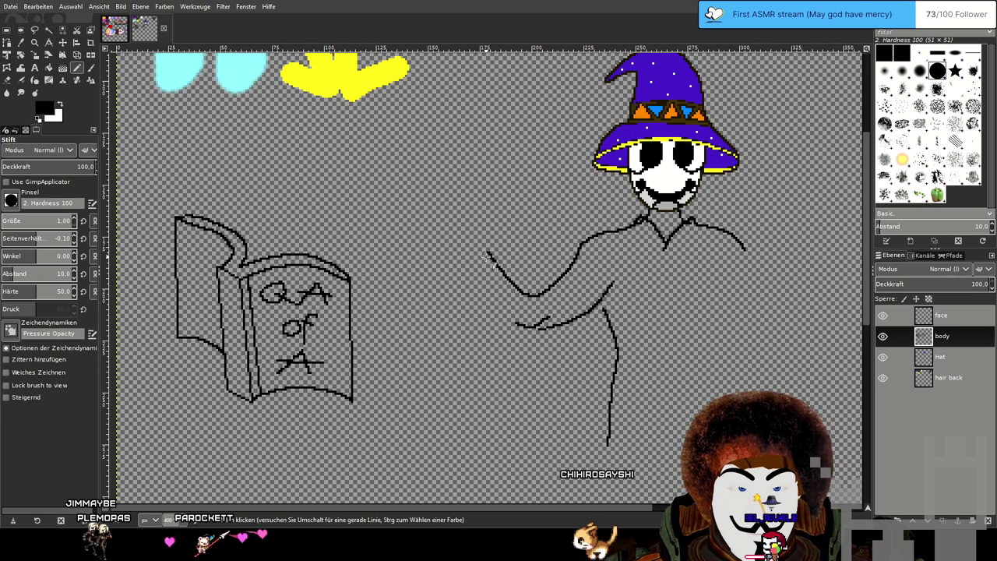
scroll(488, 257, down, 1)
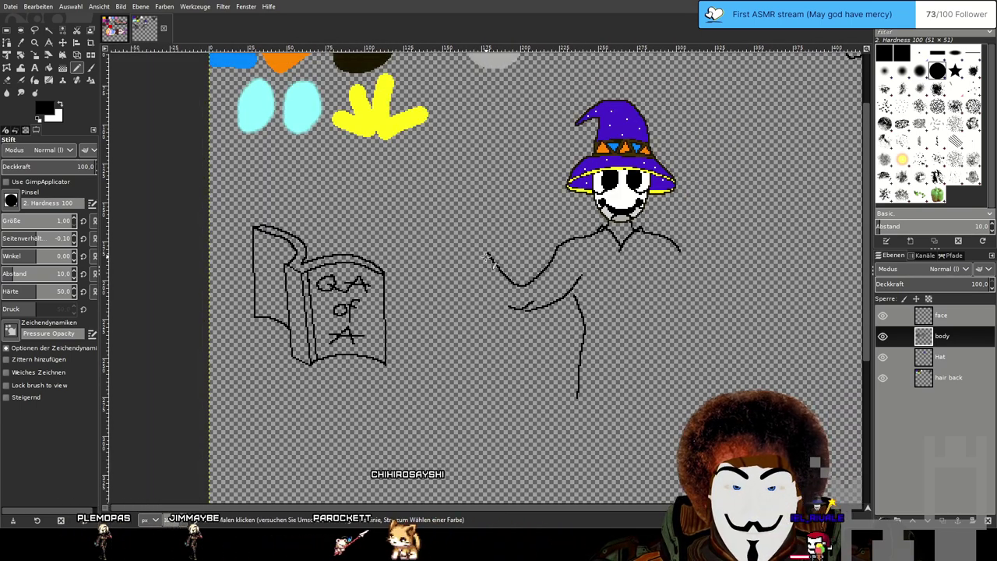
Fit a rectangle selection snugly around the book drawing at 86×91.
click(7, 31)
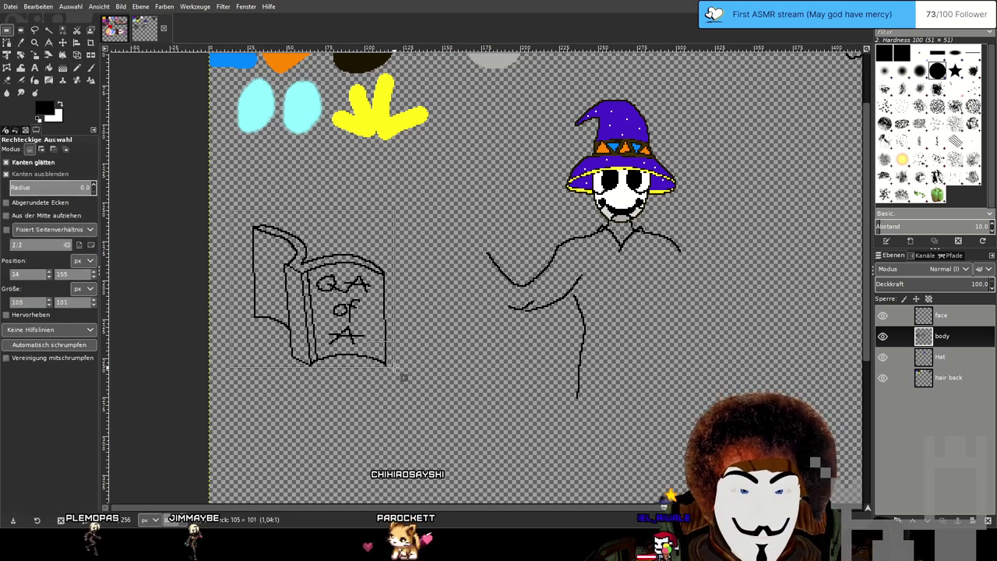
scroll(399, 377, up, 5)
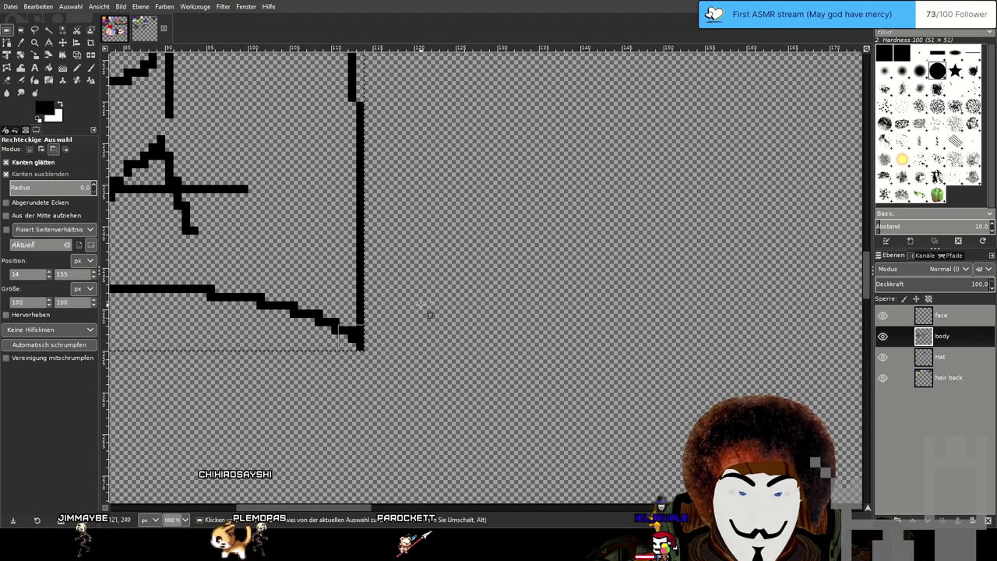
scroll(418, 309, down, 5)
scroll(348, 419, up, 6)
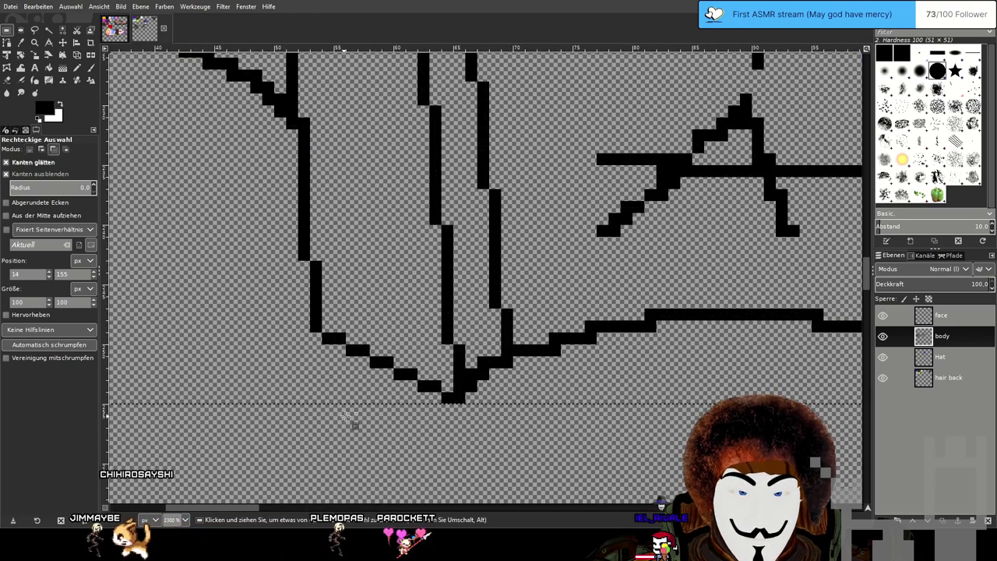
scroll(348, 419, down, 6)
scroll(391, 281, up, 3)
drag(229, 140, 234, 139)
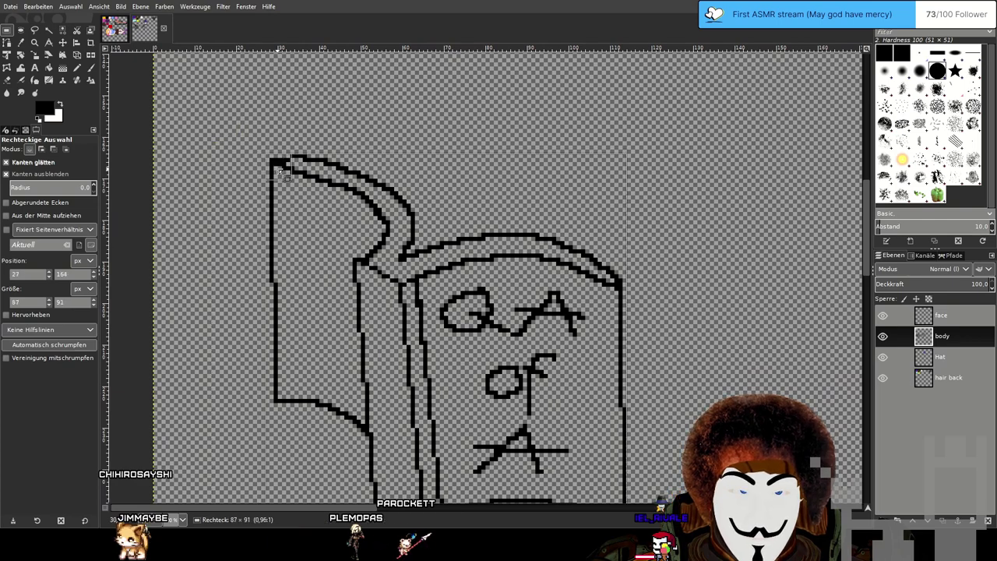
drag(281, 169, 281, 169)
scroll(564, 273, down, 2)
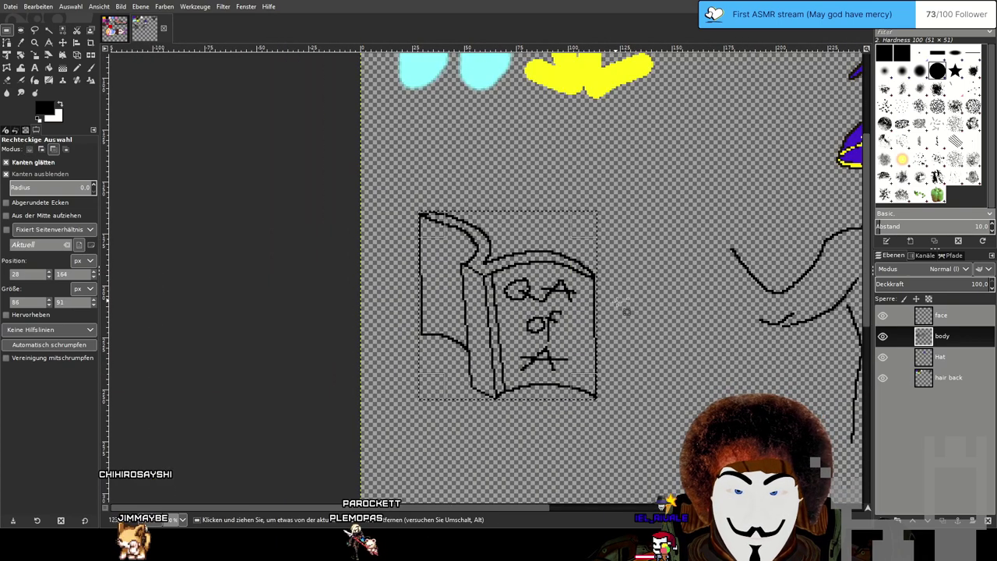
Paste a copy of the selected book and drag it up toward the wizard.
key(Return)
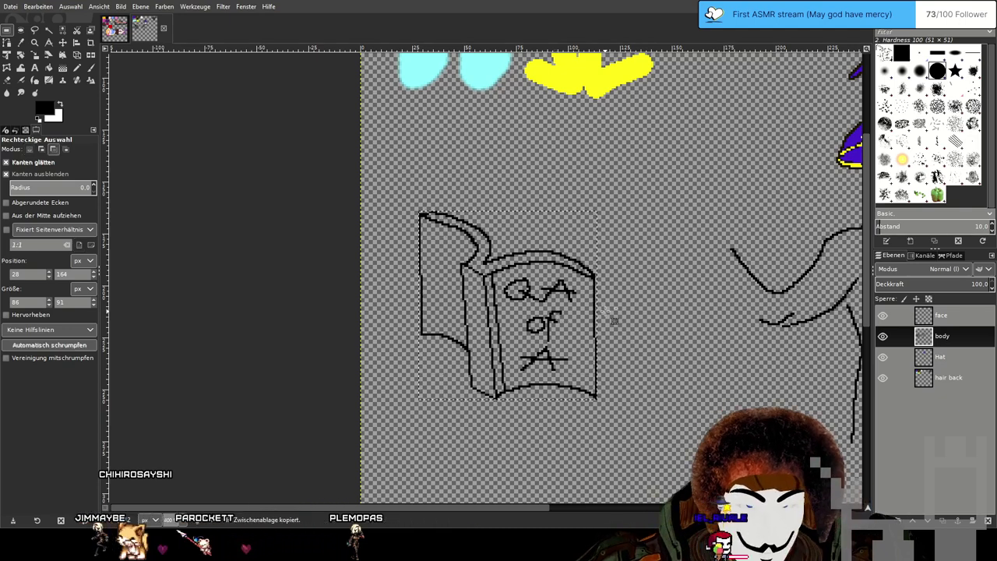
key(ctrl+v)
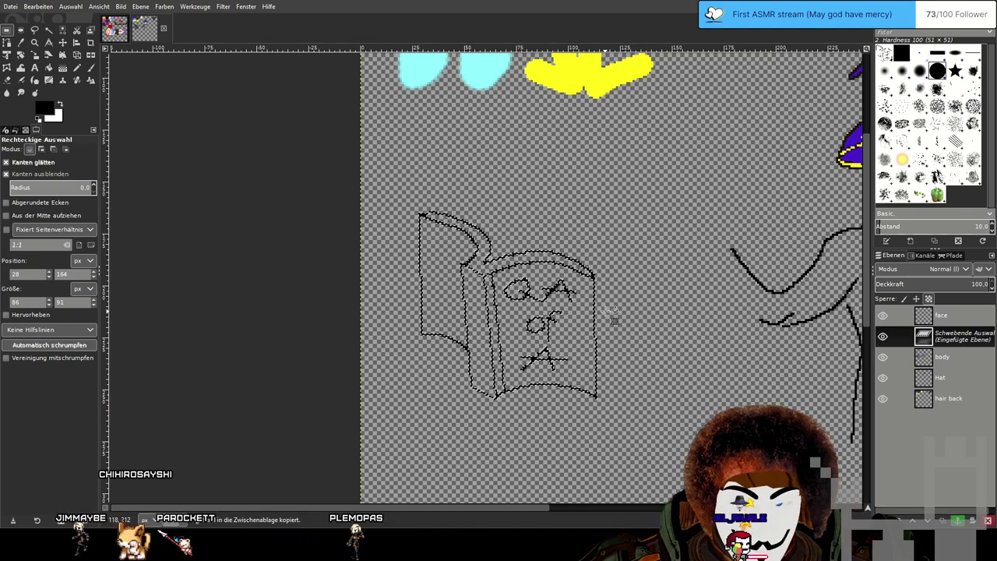
click(62, 44)
drag(703, 269, 438, 222)
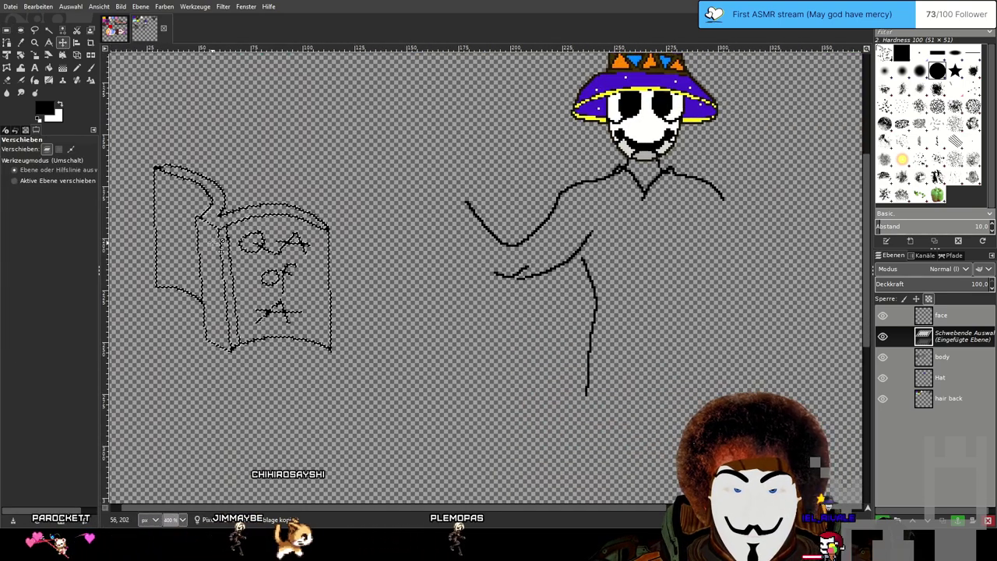
scroll(265, 243, up, 2)
drag(320, 249, 655, 129)
Position the pasted book over the wizard's arm, nudging it a few pixels right.
scroll(643, 204, down, 1)
drag(696, 187, 394, 321)
scroll(392, 323, down, 2)
scroll(327, 288, up, 3)
drag(321, 281, 433, 266)
scroll(433, 265, down, 4)
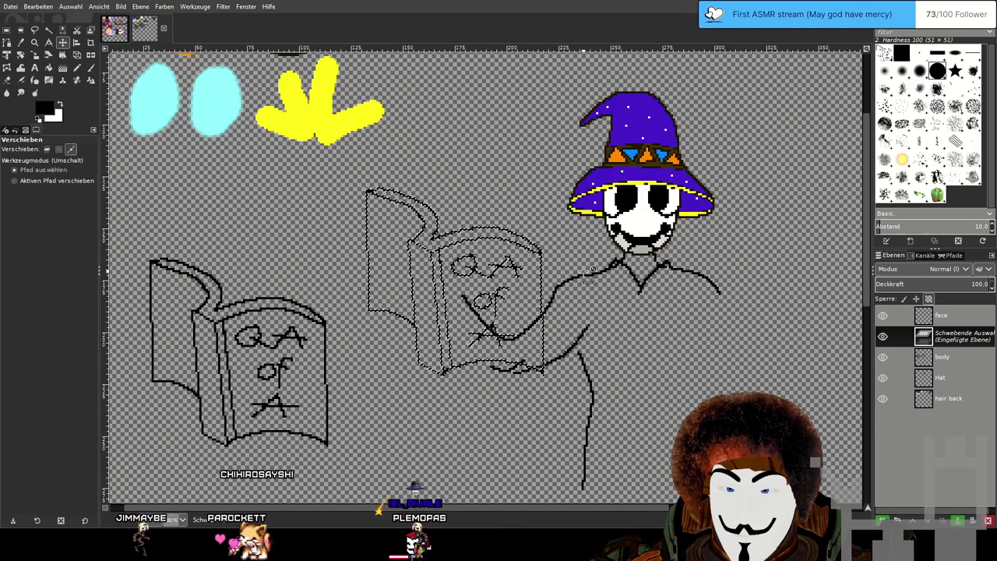
scroll(547, 274, up, 2)
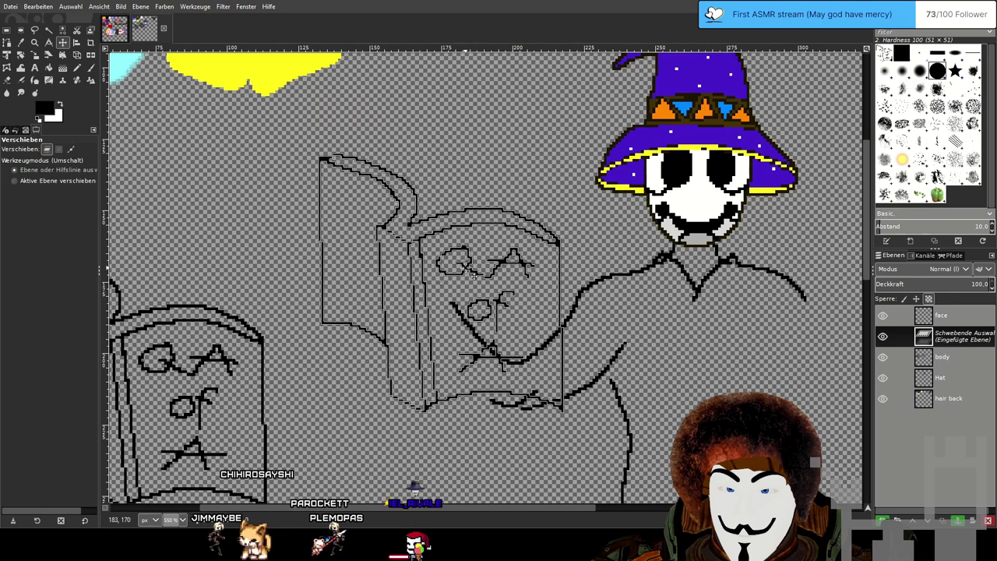
drag(488, 286, 495, 287)
scroll(495, 287, down, 1)
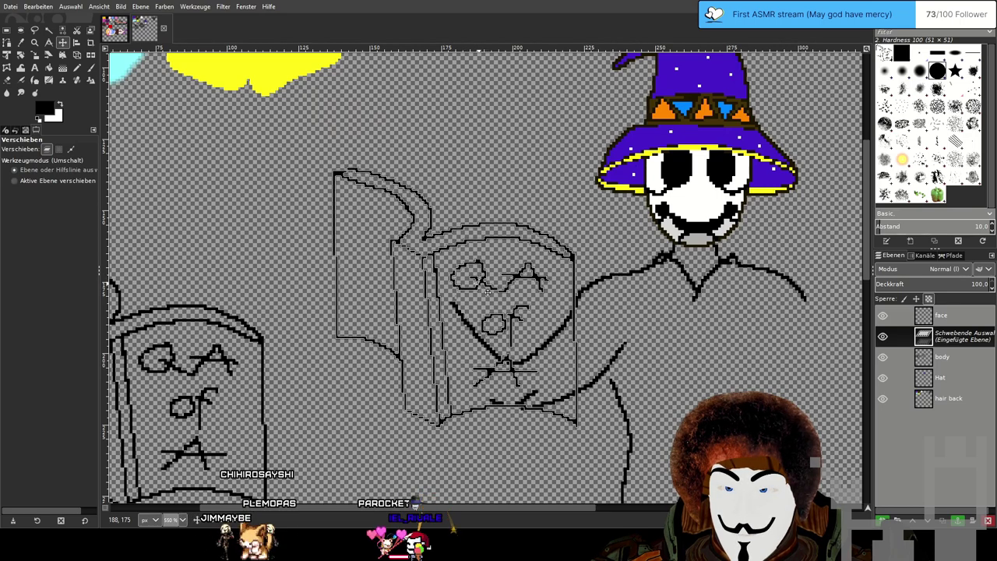
scroll(495, 288, down, 2)
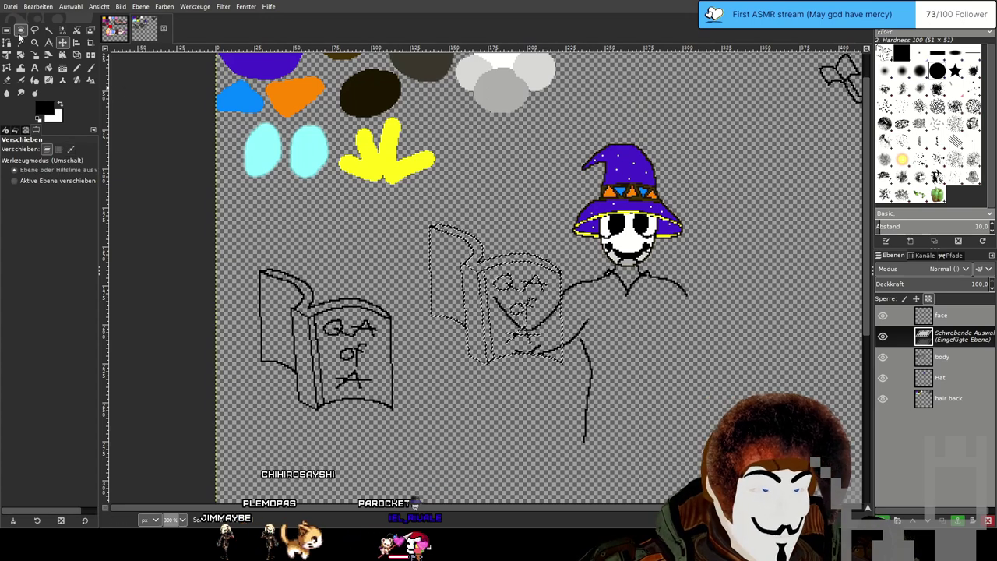
key(r)
click(175, 261)
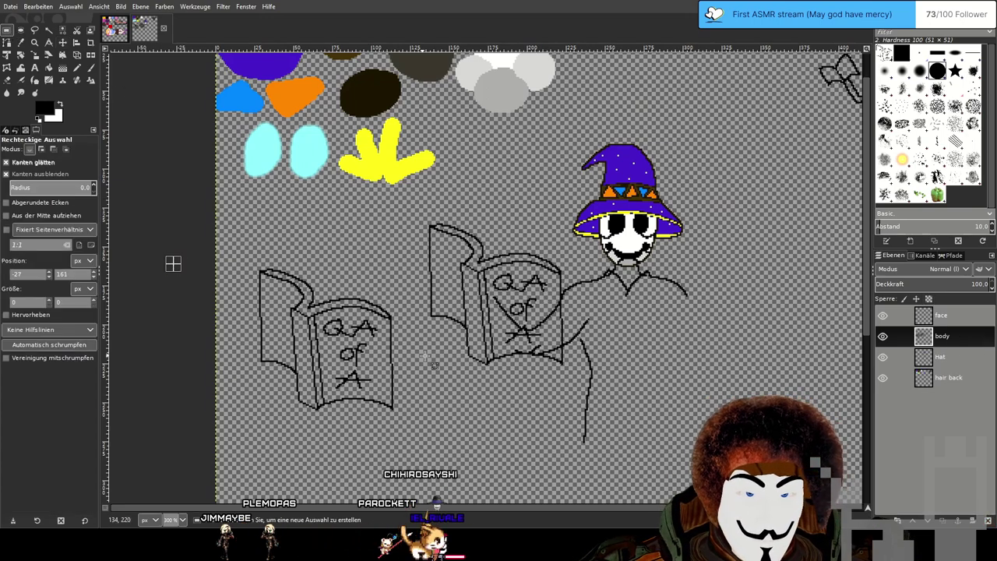
scroll(458, 374, up, 3)
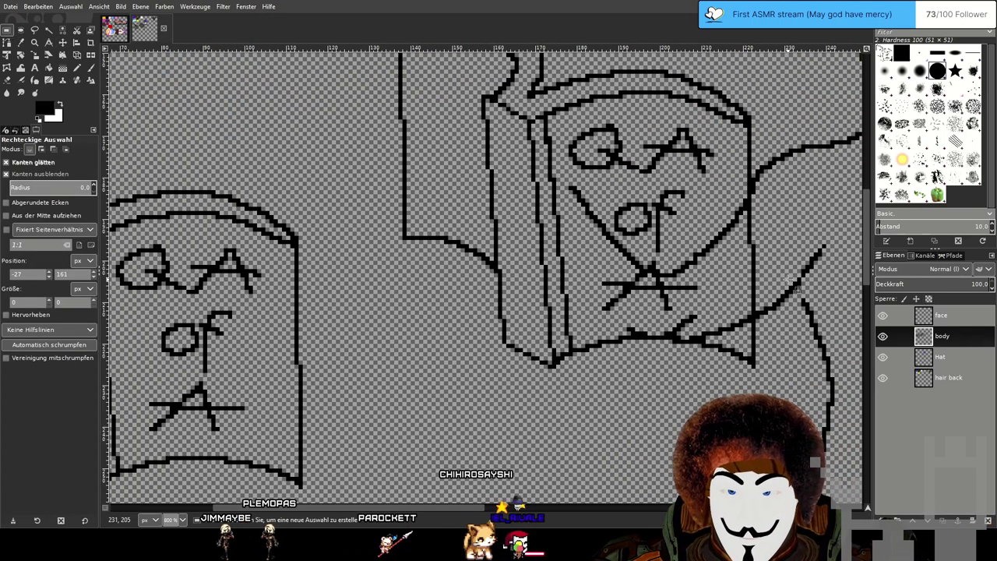
scroll(548, 371, down, 3)
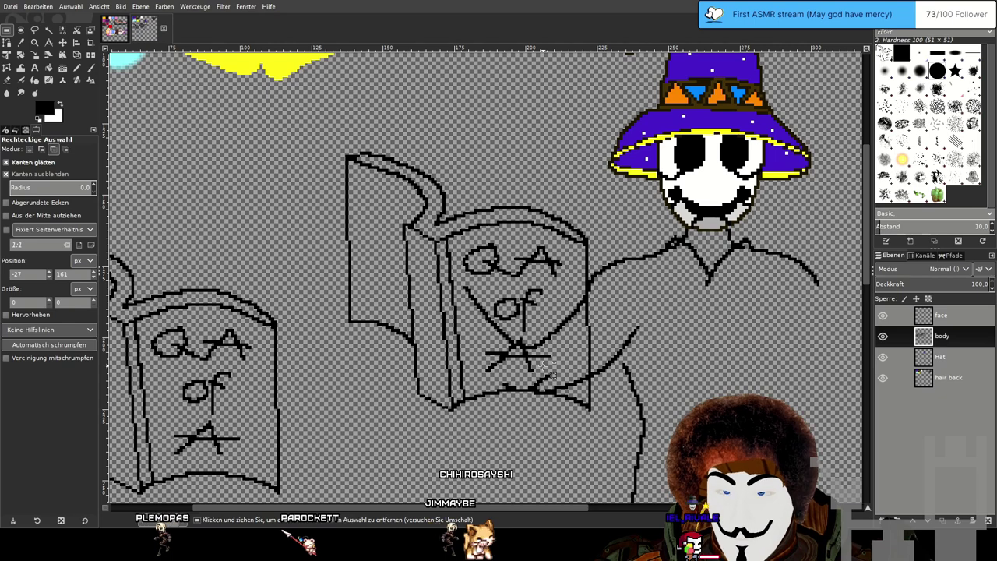
With an enlarged eraser, wipe the marks, strokes and edge bumps off the held book's page.
key(n)
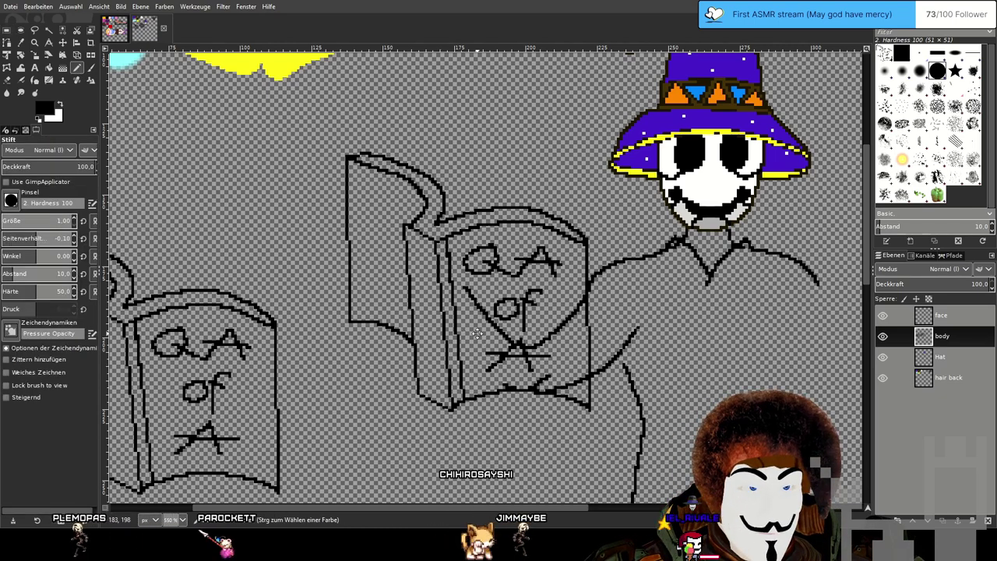
scroll(590, 265, up, 3)
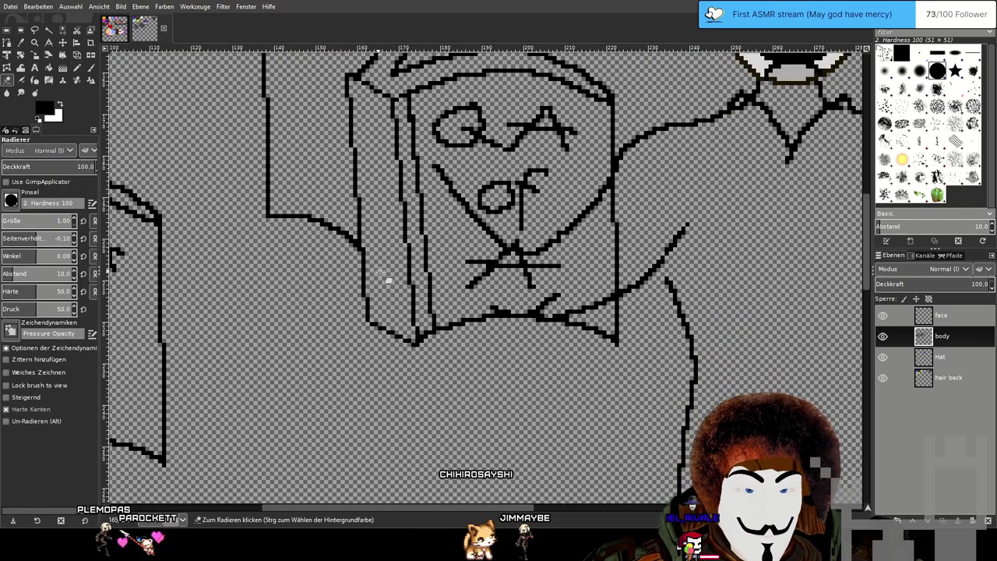
key(shift+e)
scroll(547, 307, up, 1)
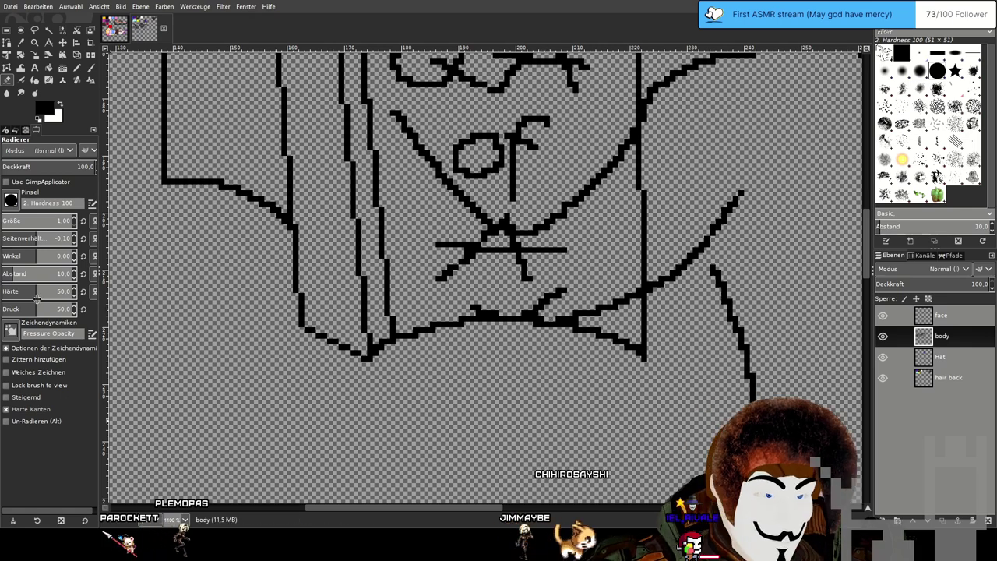
drag(11, 220, 5, 222)
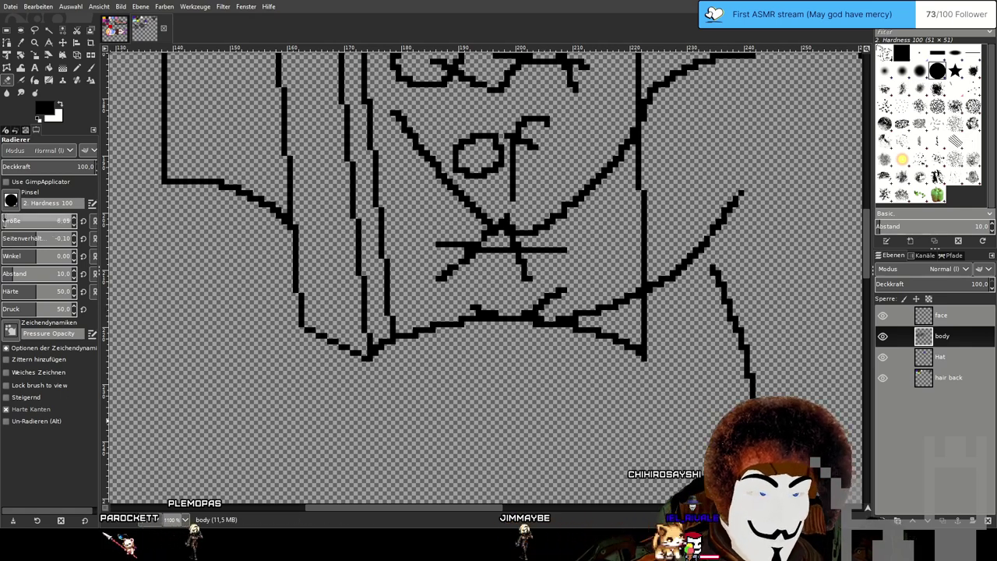
drag(537, 257, 503, 314)
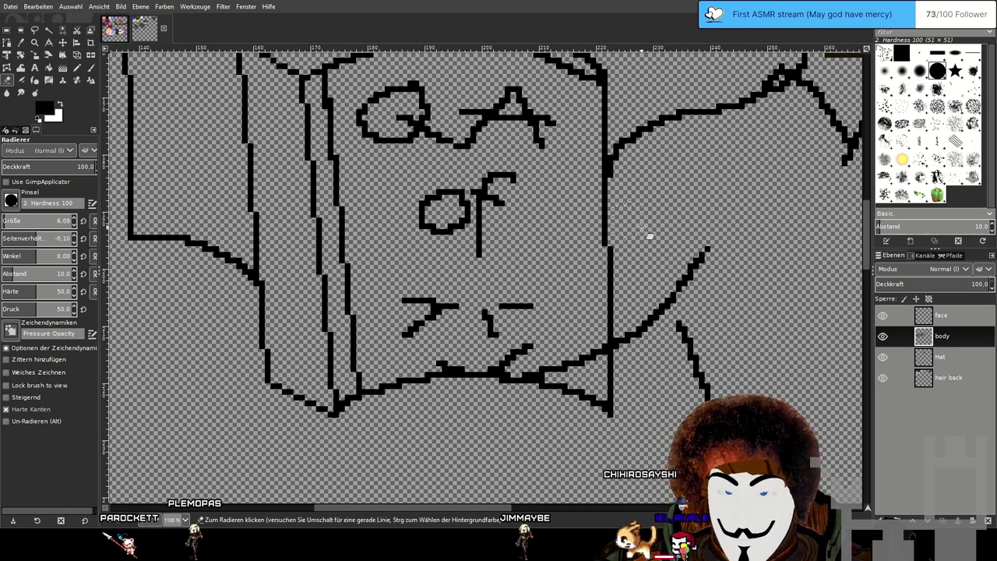
drag(637, 225, 530, 280)
mouse_move(527, 405)
mouse_down()
mouse_move(570, 314)
mouse_move(507, 316)
mouse_move(514, 308)
mouse_move(526, 312)
mouse_move(516, 324)
mouse_move(491, 332)
mouse_move(473, 333)
mouse_move(466, 328)
mouse_move(477, 319)
mouse_move(447, 310)
mouse_up()
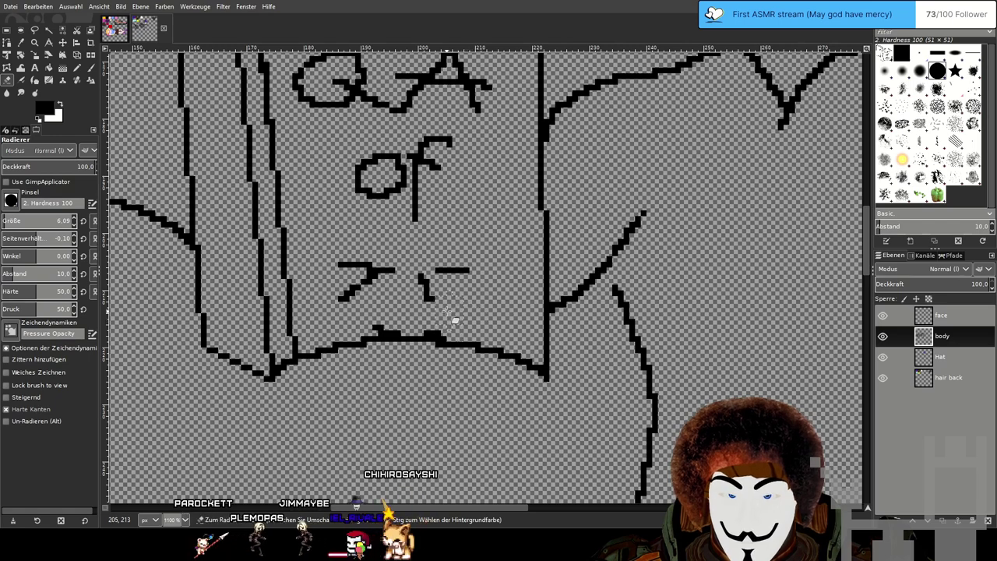
shift+click(376, 322)
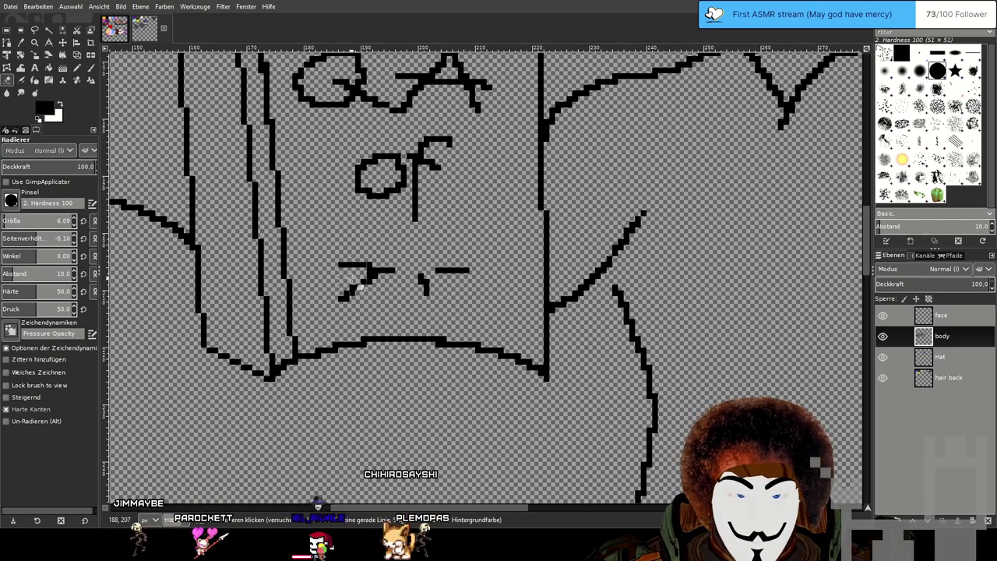
Return to the Pencil and save the image with Ctrl+S.
scroll(484, 294, down, 2)
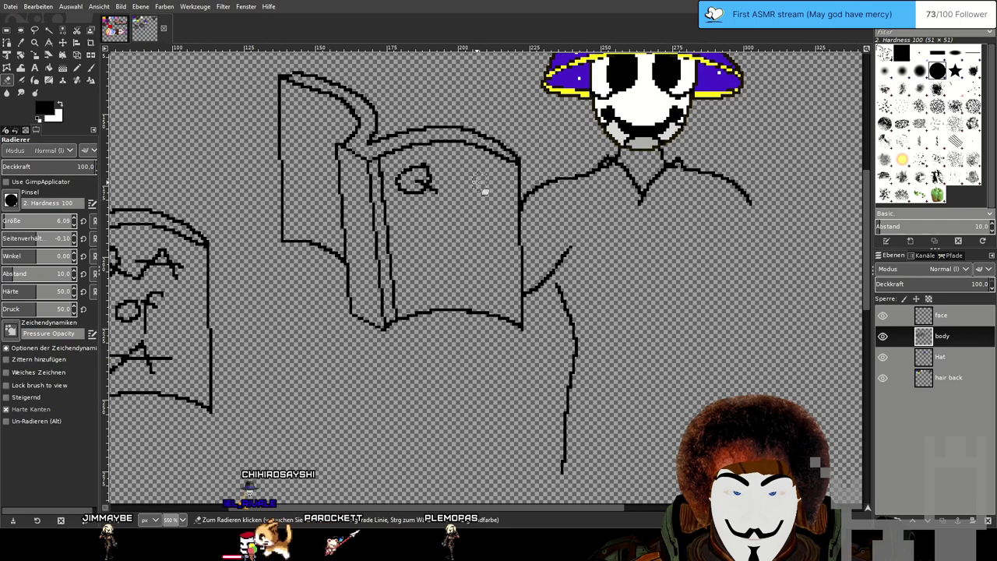
scroll(452, 240, down, 3)
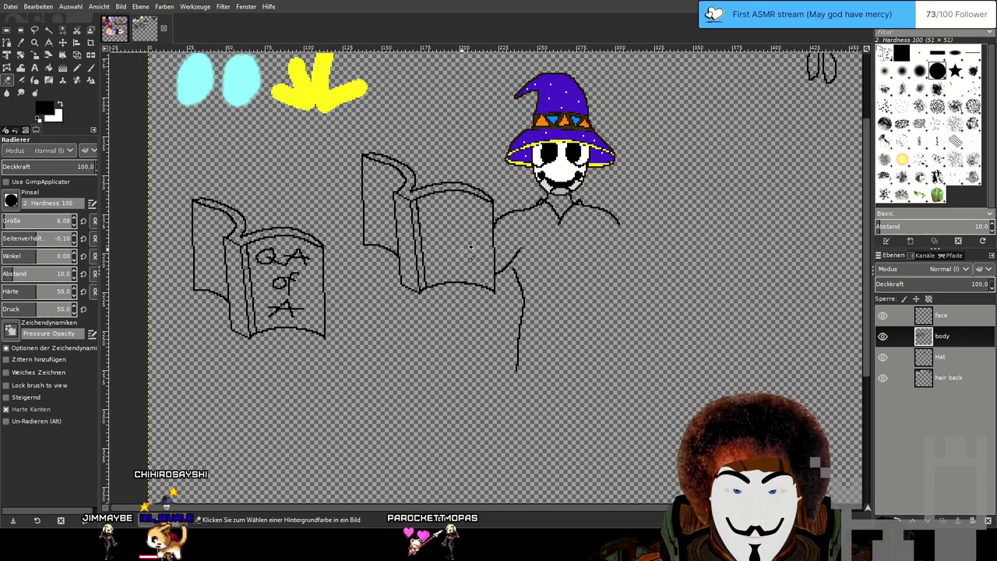
scroll(546, 273, up, 2)
scroll(549, 268, up, 1)
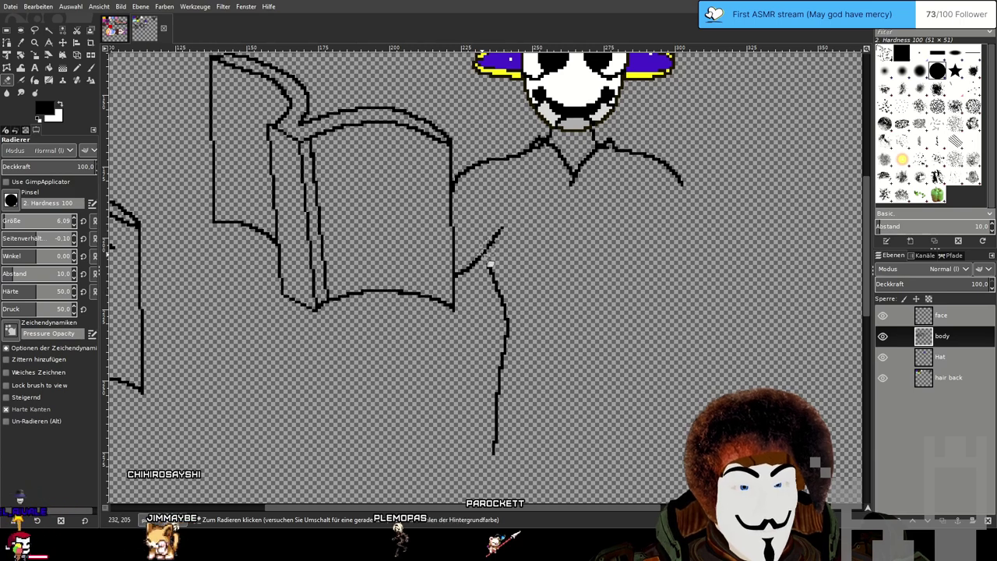
key(n)
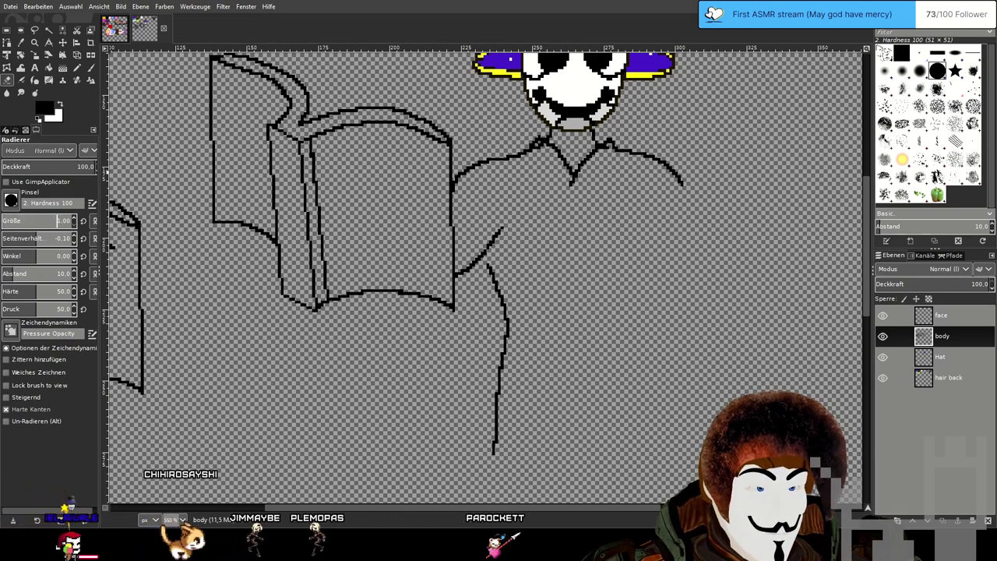
key(ctrl+s)
scroll(508, 247, up, 1)
scroll(499, 241, down, 1)
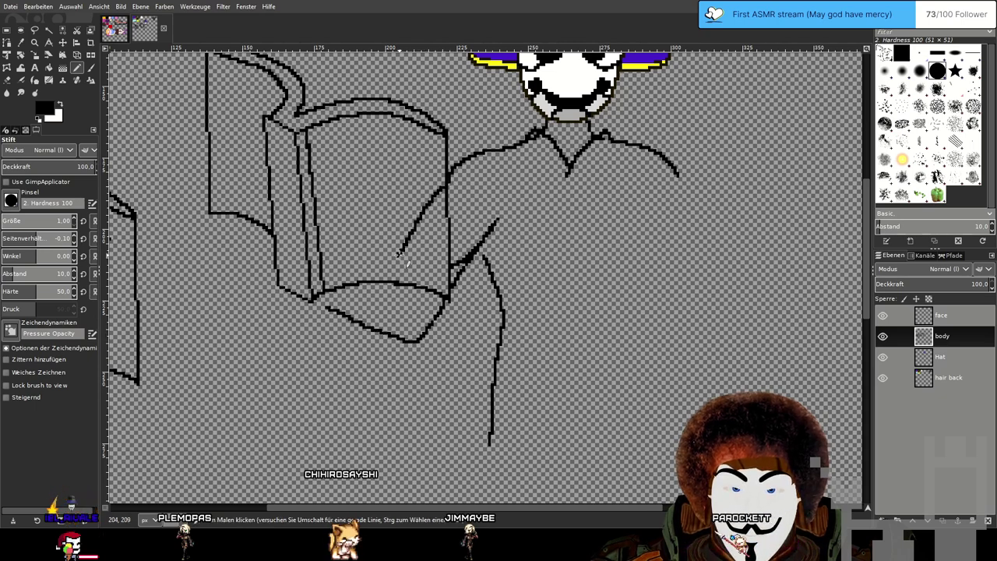
Draw a thumb curling over the book's spine and fingers at its lower corner.
drag(328, 251, 309, 257)
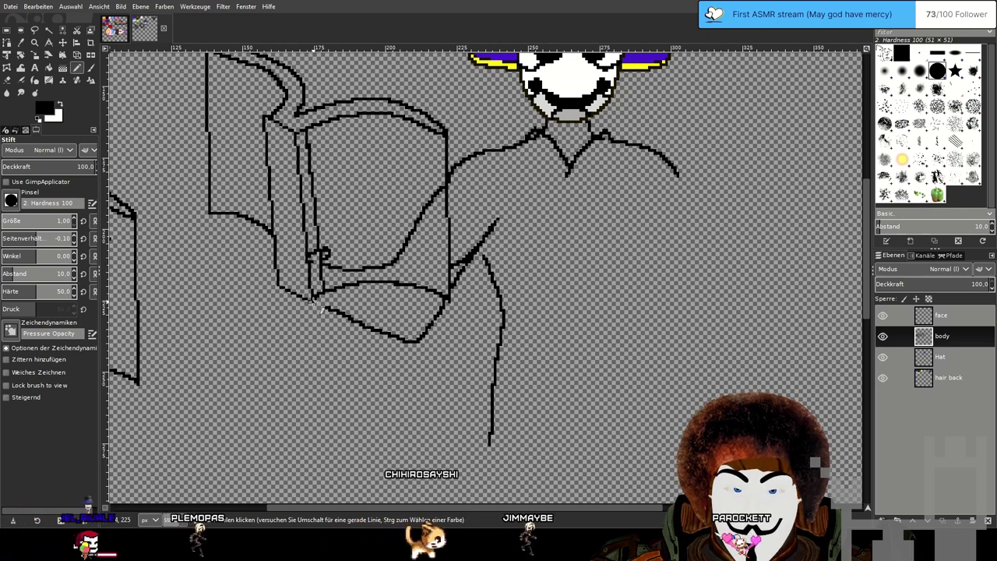
mouse_move(269, 287)
mouse_down()
mouse_move(278, 271)
mouse_move(296, 275)
mouse_up()
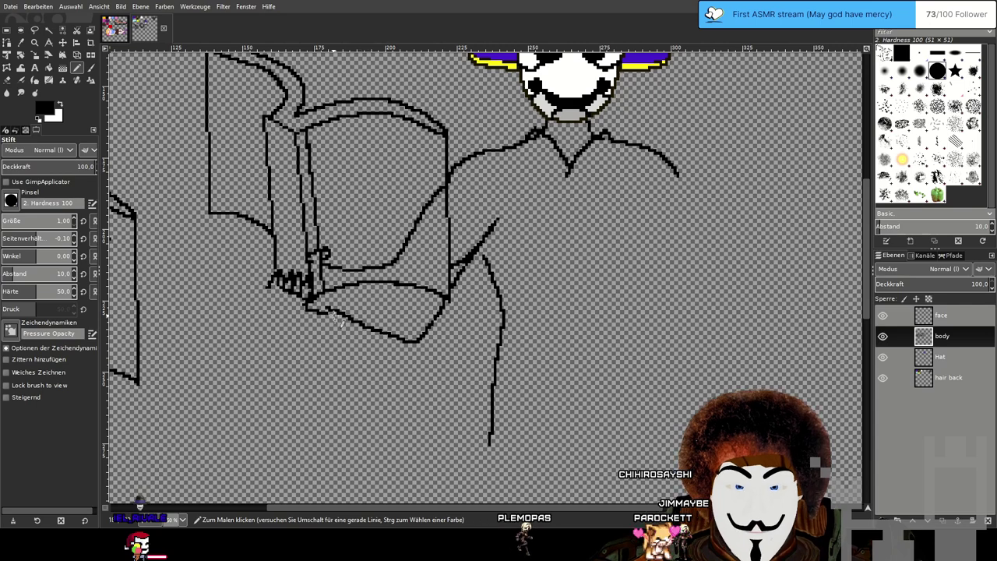
scroll(338, 324, up, 2)
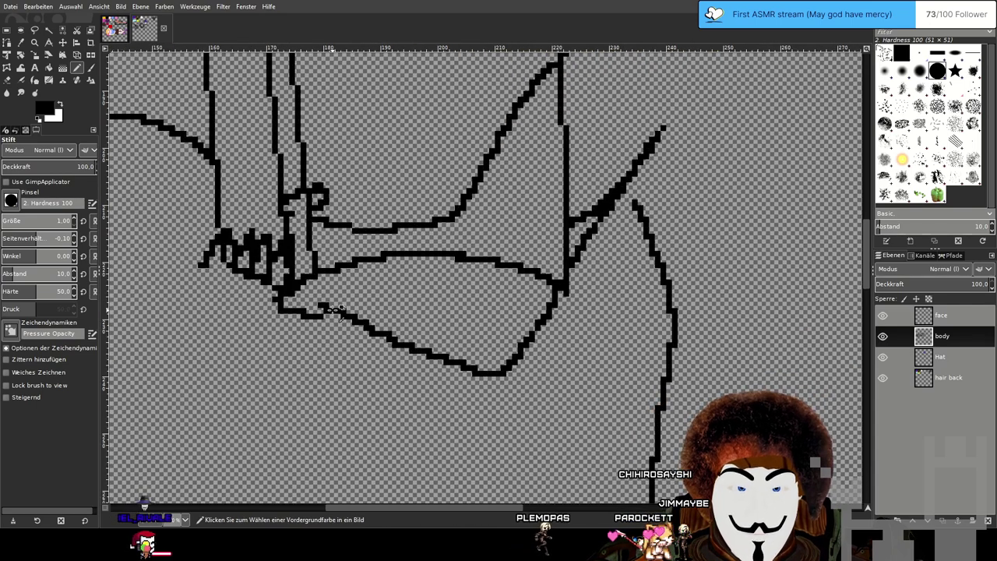
click(9, 82)
scroll(290, 254, up, 2)
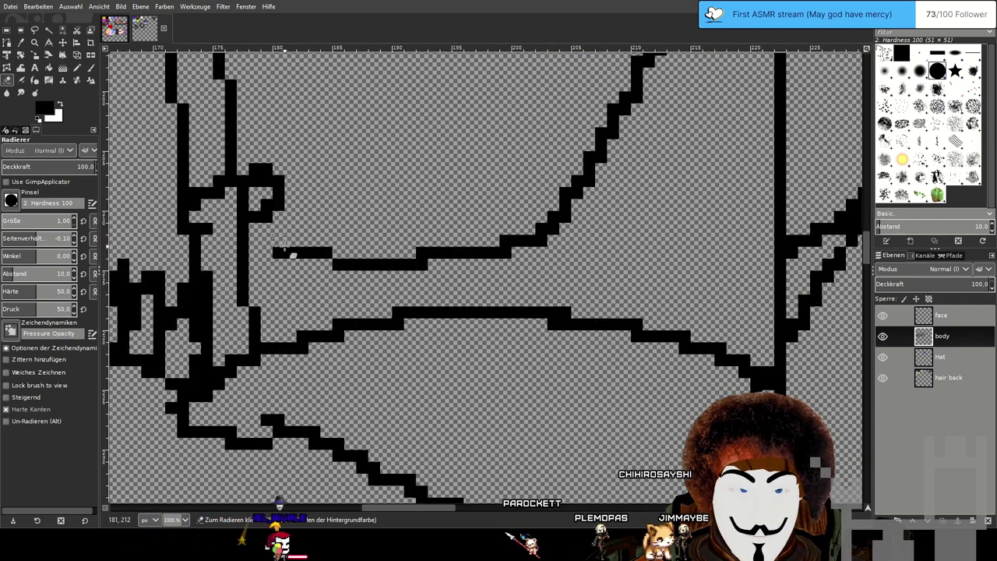
Erase the arm line crossing the held book's page.
mouse_move(354, 257)
mouse_down()
mouse_move(415, 265)
mouse_move(533, 244)
mouse_move(495, 254)
mouse_move(581, 193)
mouse_move(612, 156)
mouse_up()
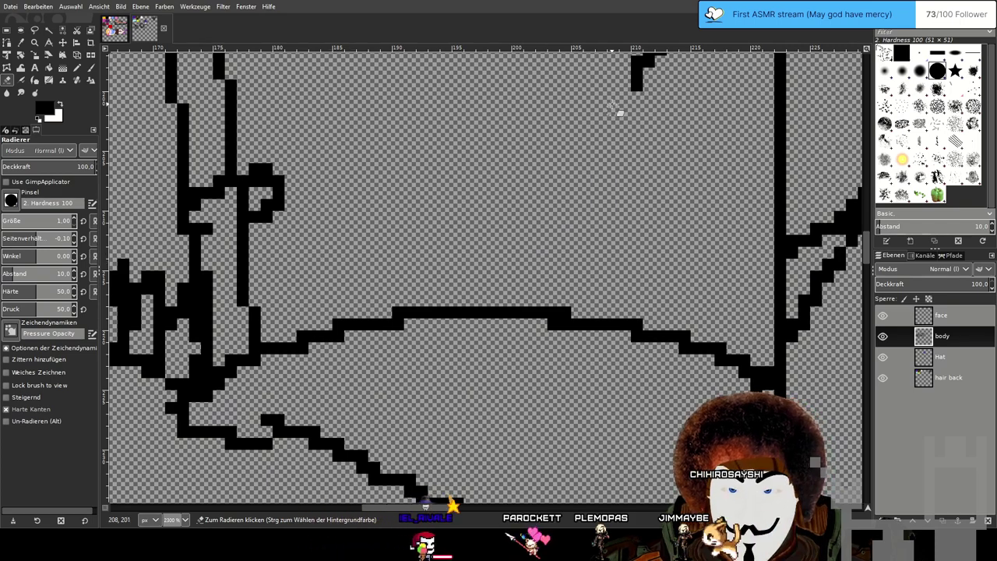
scroll(617, 120, down, 2)
scroll(494, 390, up, 2)
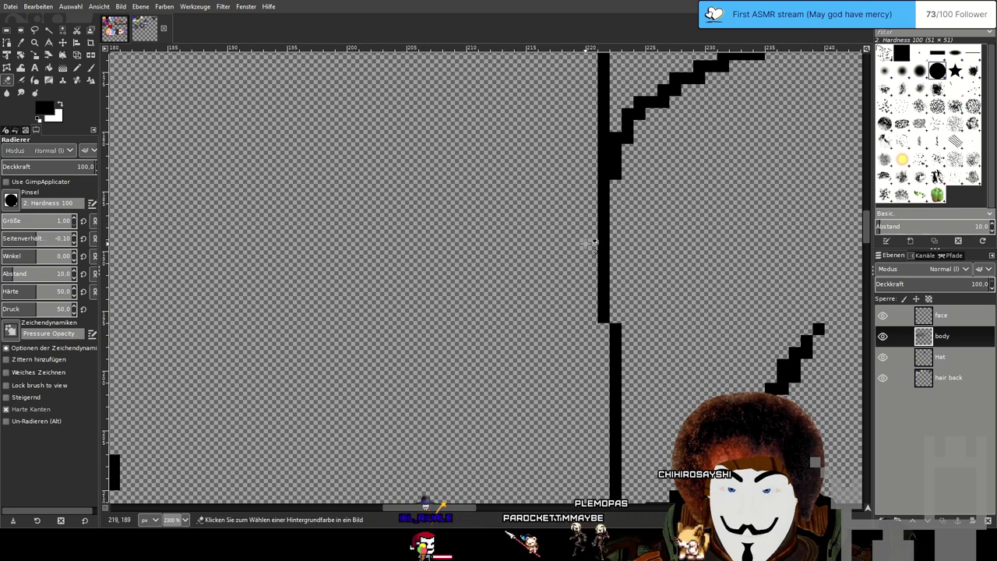
scroll(587, 238, down, 3)
scroll(715, 308, down, 2)
scroll(546, 232, up, 1)
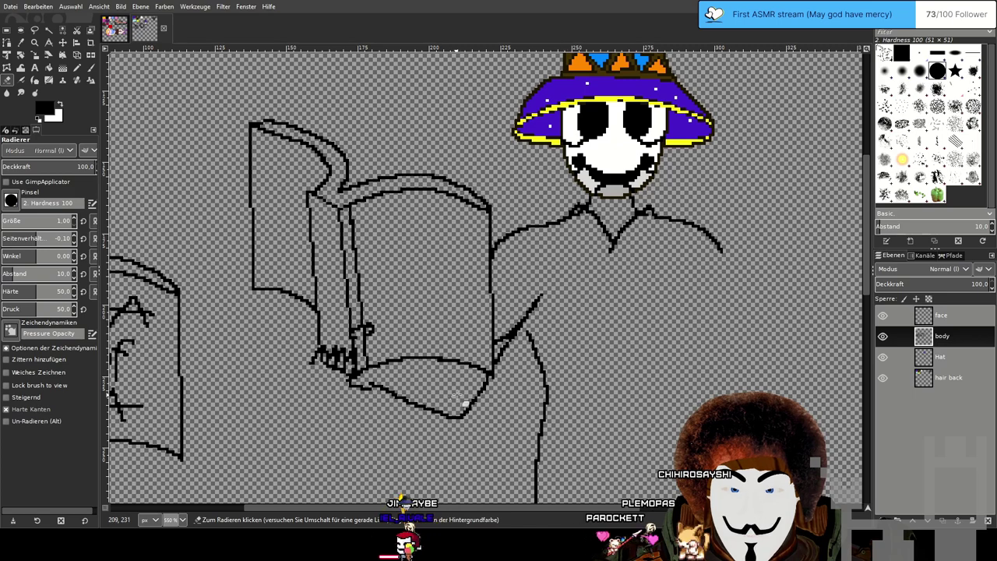
drag(558, 398, 574, 363)
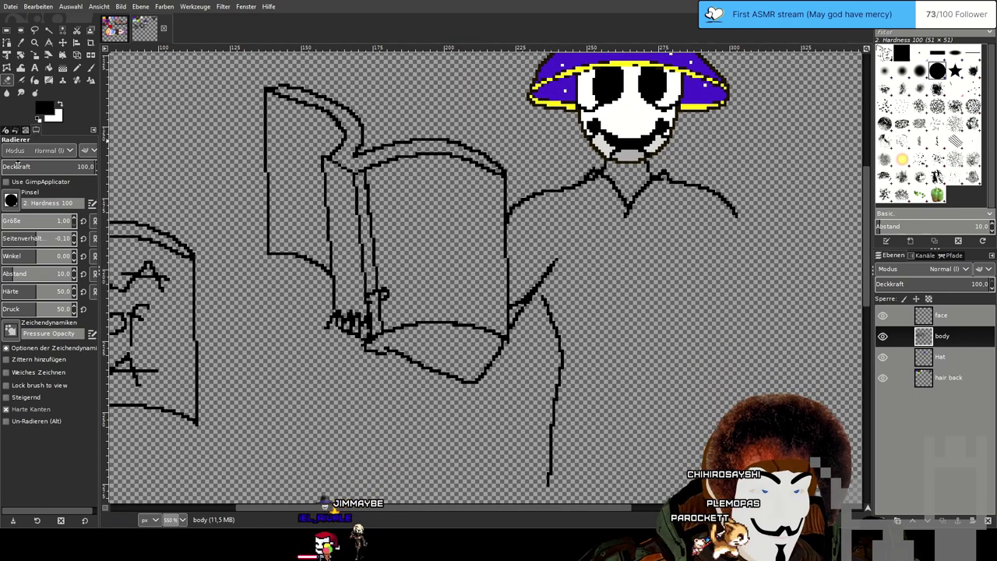
scroll(387, 350, down, 1)
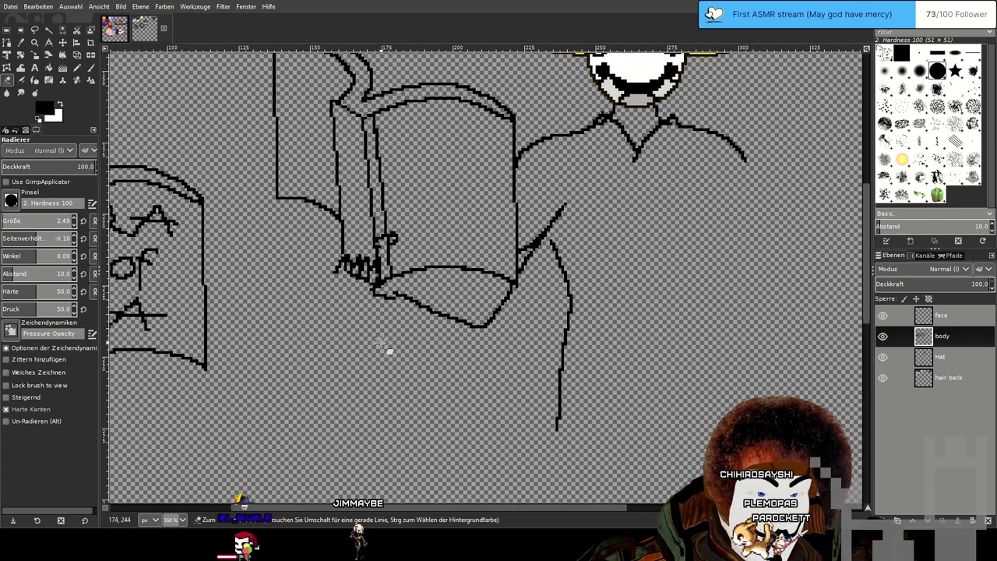
scroll(452, 269, up, 3)
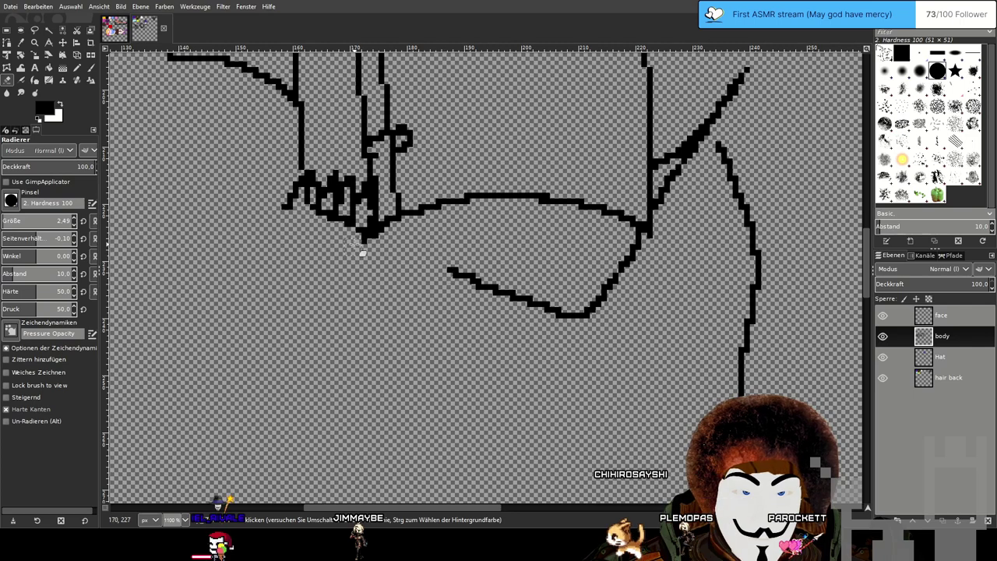
Erase the lower arm line below the book and leftover marks beside its edge.
drag(417, 263, 580, 316)
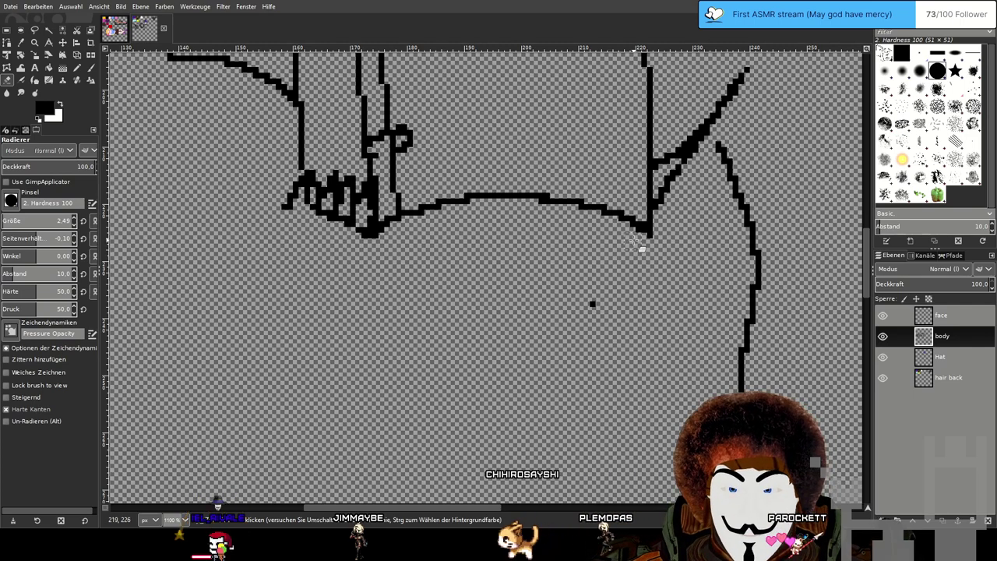
drag(681, 152, 500, 323)
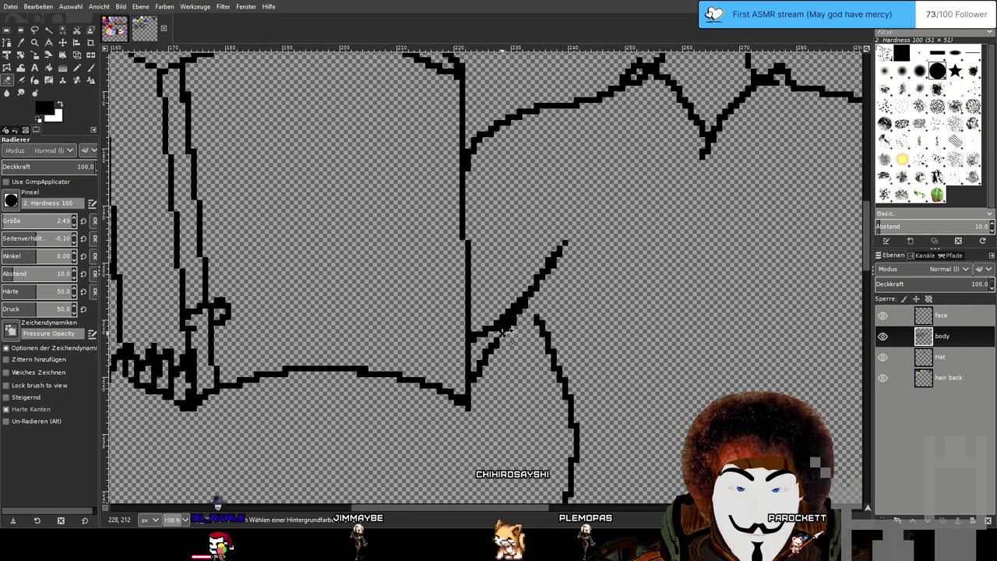
scroll(500, 324, up, 1)
scroll(559, 293, down, 2)
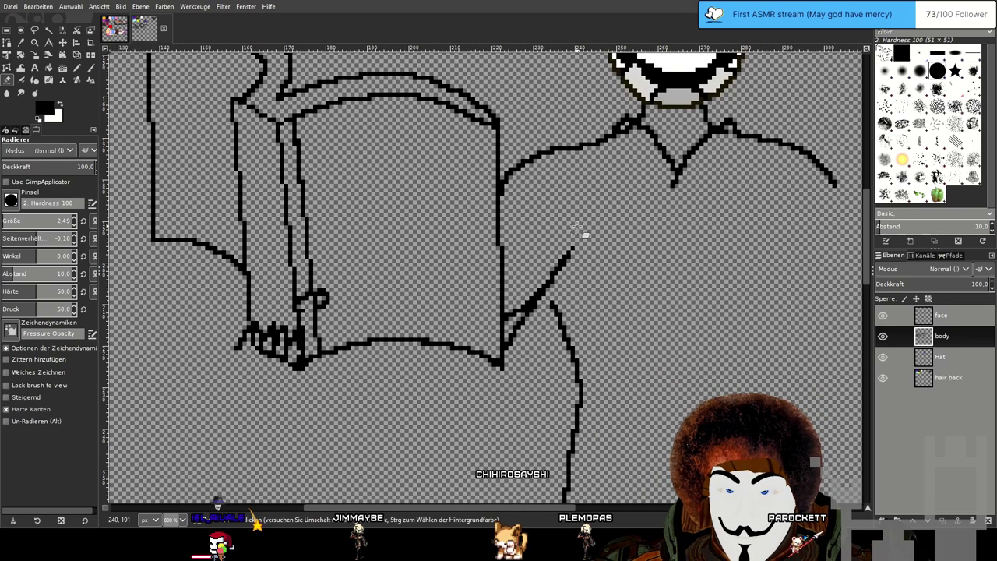
mouse_move(520, 334)
mouse_down()
mouse_move(519, 311)
mouse_move(510, 347)
mouse_up()
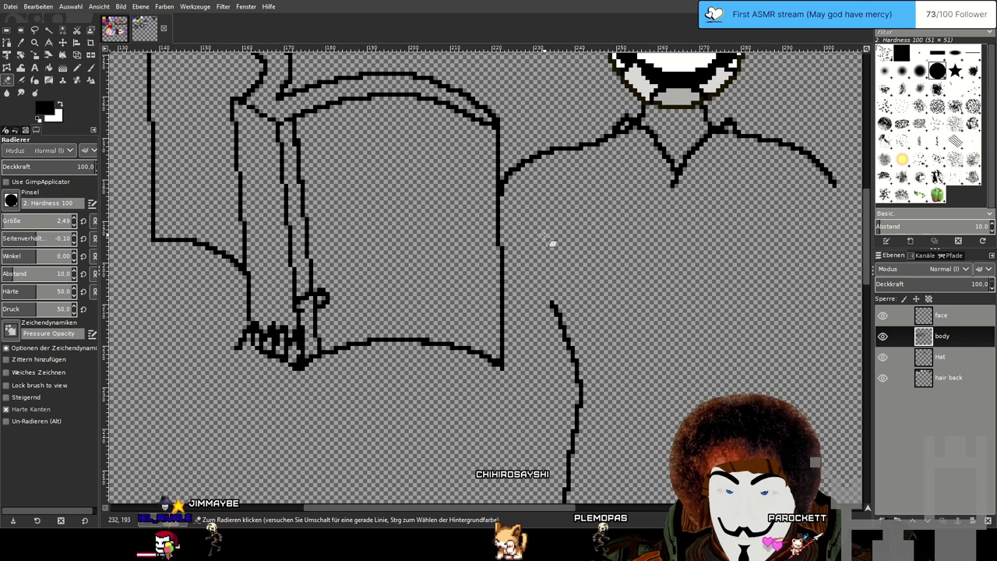
scroll(549, 253, down, 1)
click(77, 68)
scroll(389, 305, down, 1)
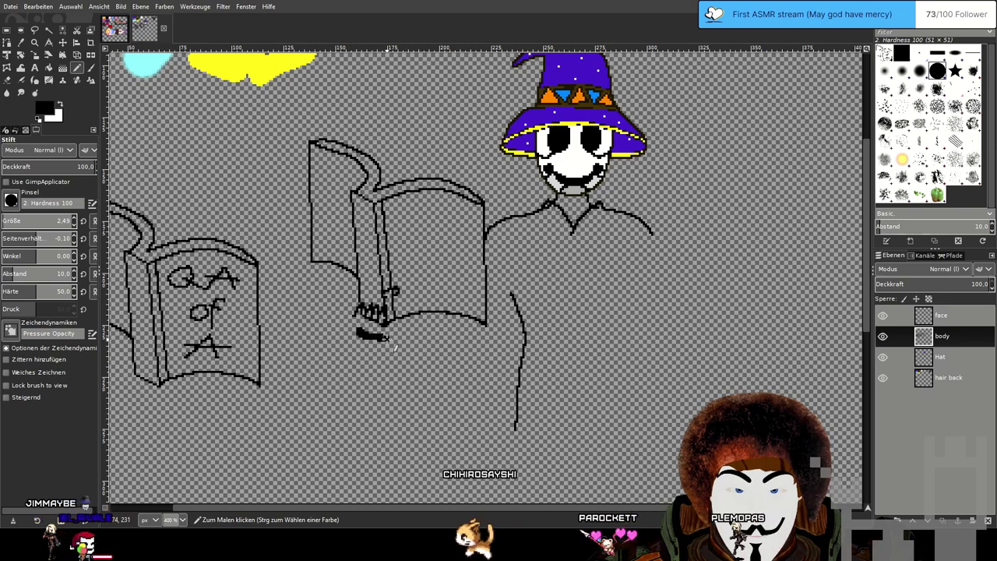
Shrink the pencil size to 1.00 and undo both stray strokes beneath the gripping hand.
drag(24, 228, 7, 228)
key(ctrl+z)
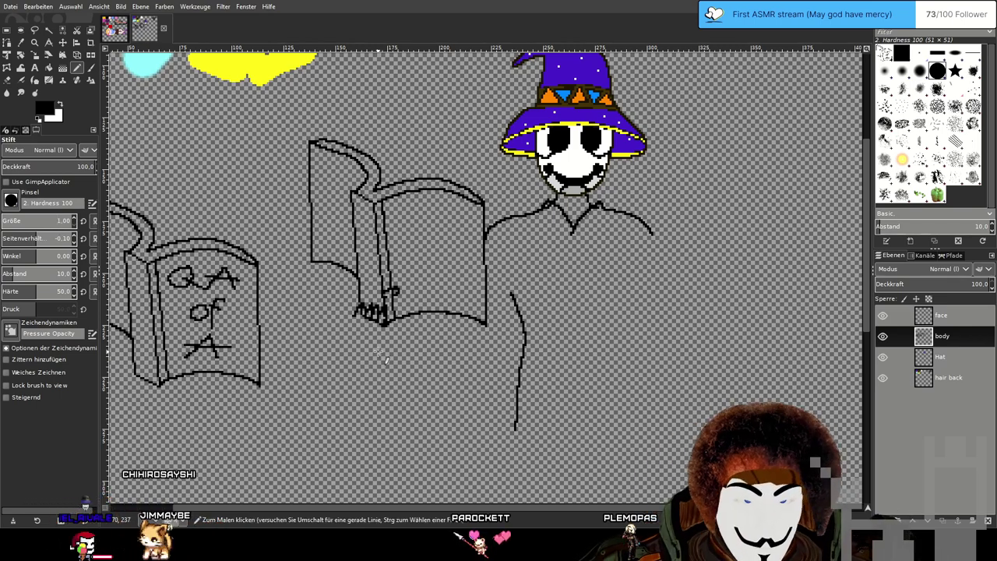
scroll(382, 358, up, 3)
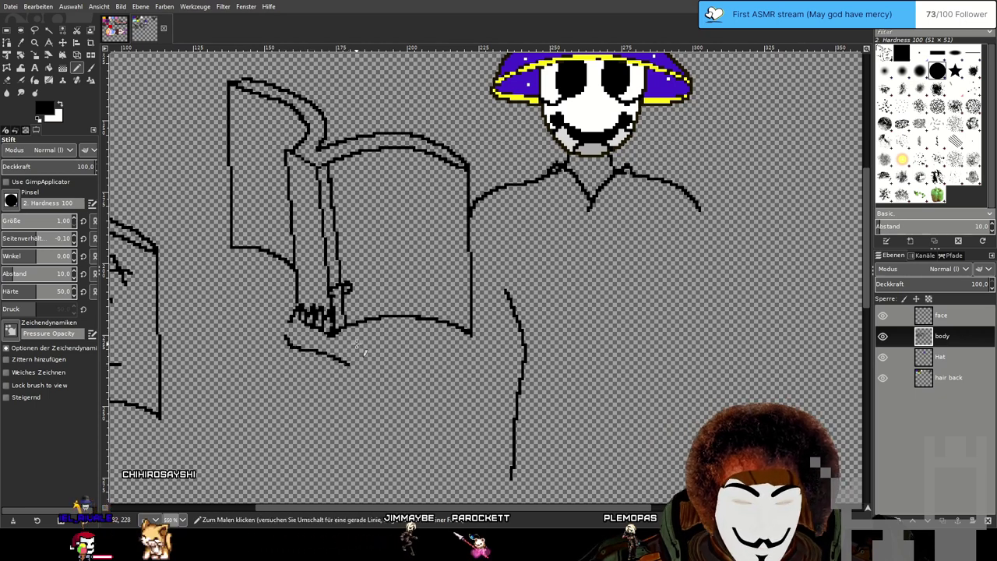
key(ctrl+z)
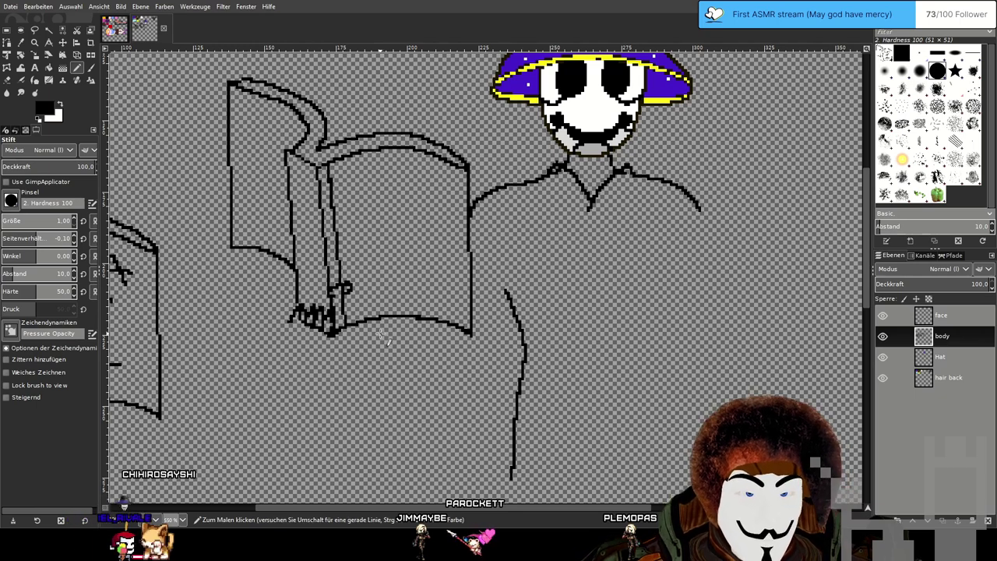
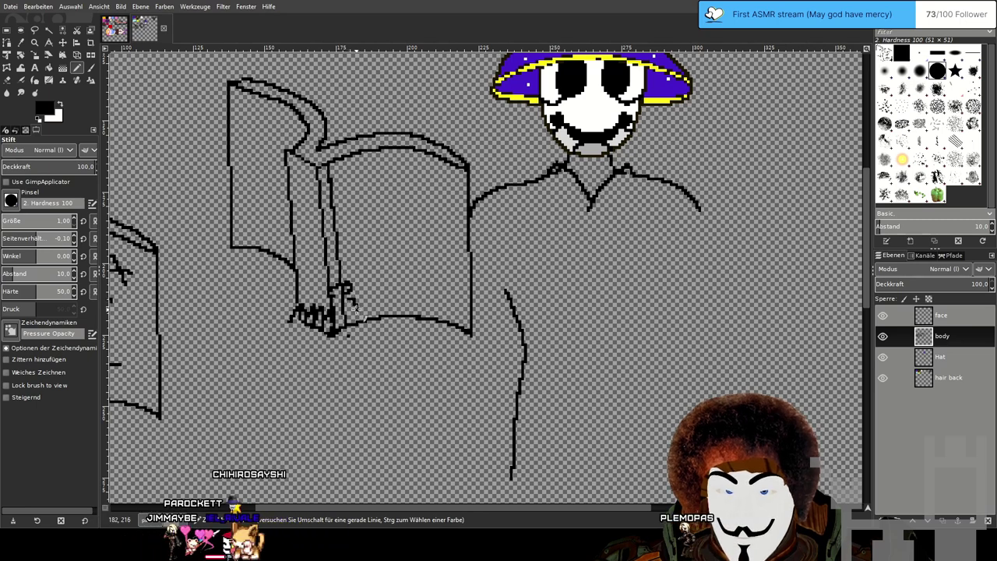
Try strokes from the hand along the book's bottom edge, undoing the misplaced ones.
mouse_move(360, 327)
mouse_down()
mouse_move(419, 359)
mouse_move(453, 333)
mouse_up()
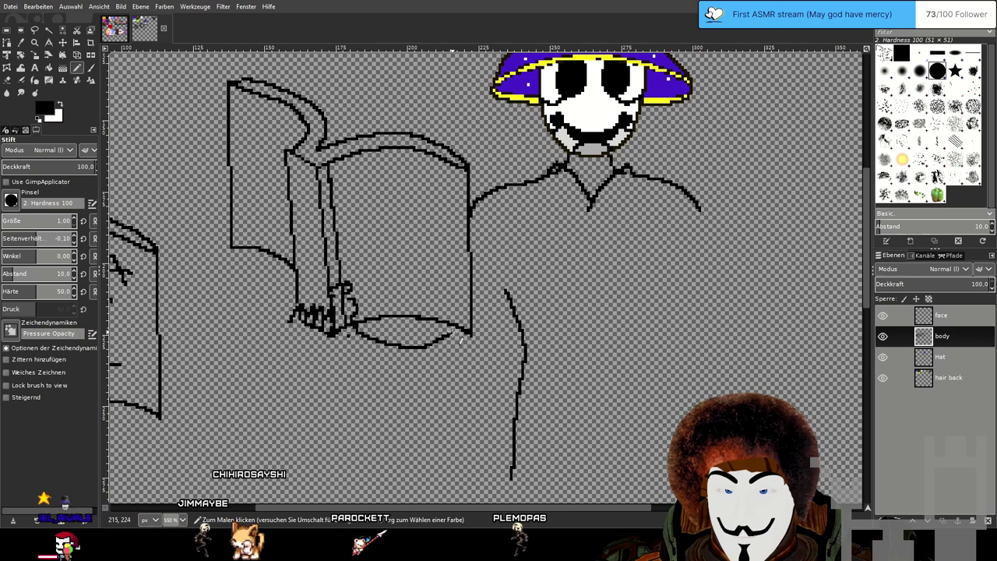
key(ctrl+z)
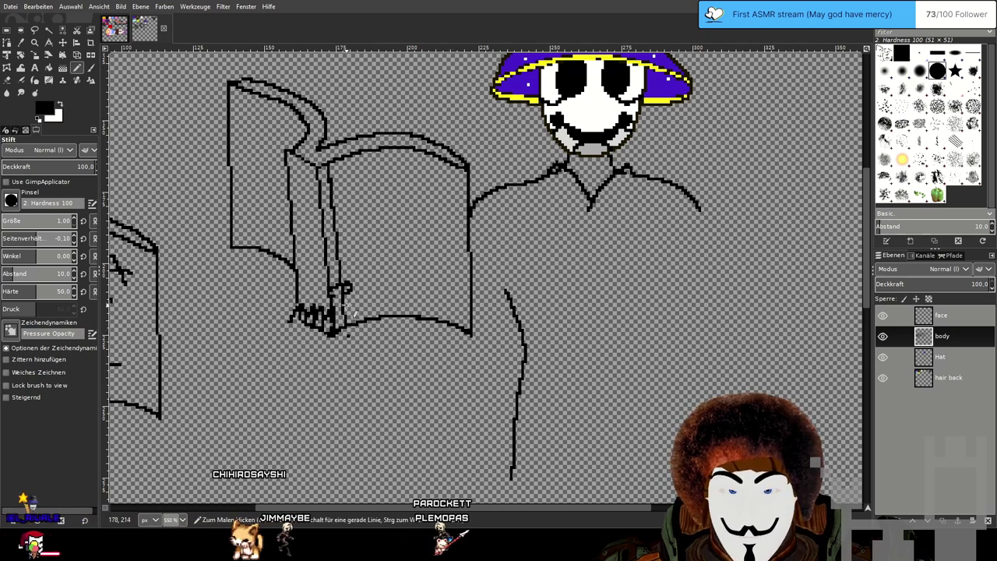
key(ctrl+z)
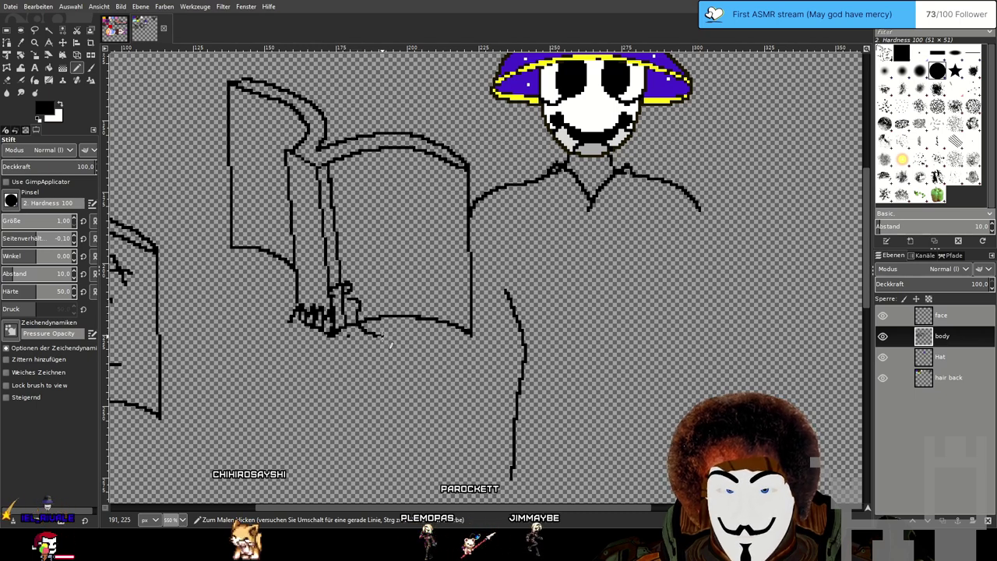
mouse_move(408, 347)
mouse_down()
mouse_move(460, 308)
mouse_move(487, 214)
mouse_move(500, 193)
mouse_up()
key(ctrl+z)
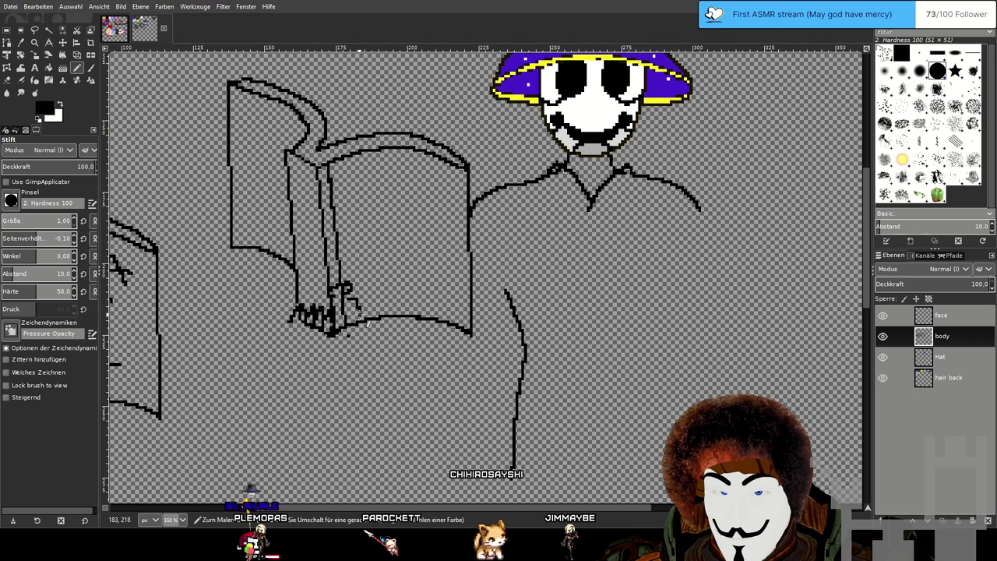
Sketch short curves beneath the book's right corner, then undo them.
scroll(384, 341, up, 1)
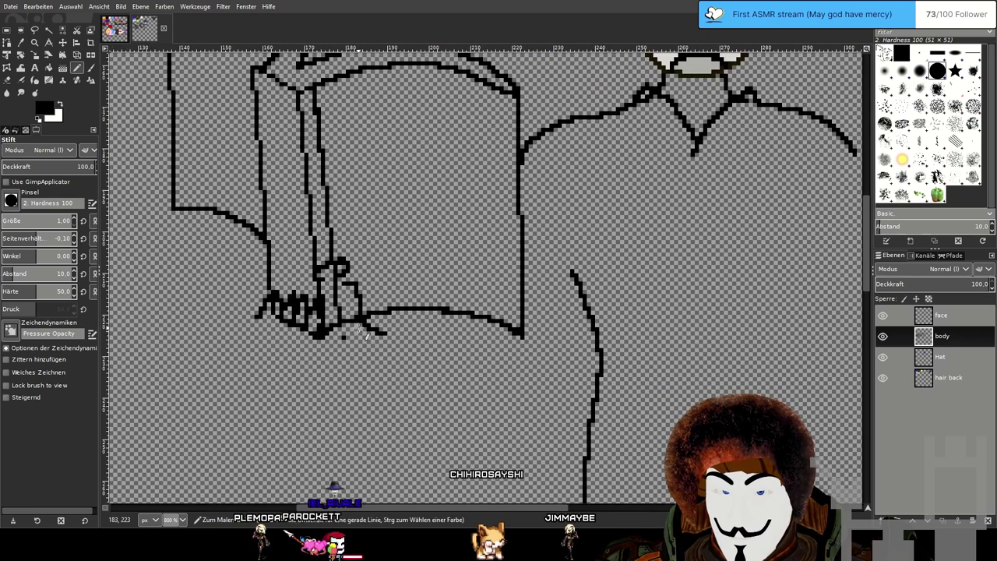
mouse_move(381, 334)
mouse_down()
mouse_move(418, 337)
mouse_move(473, 319)
mouse_up()
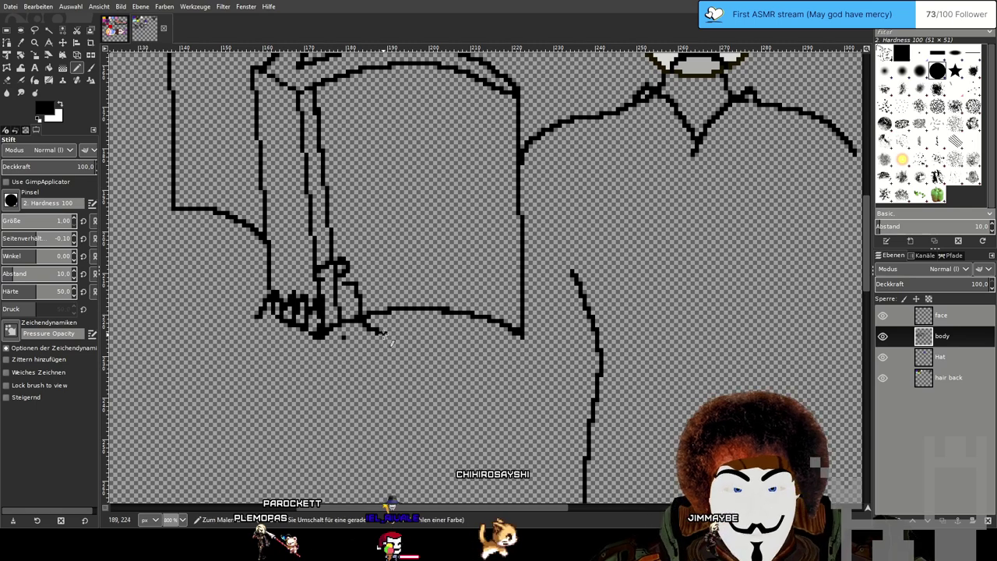
scroll(392, 341, down, 1)
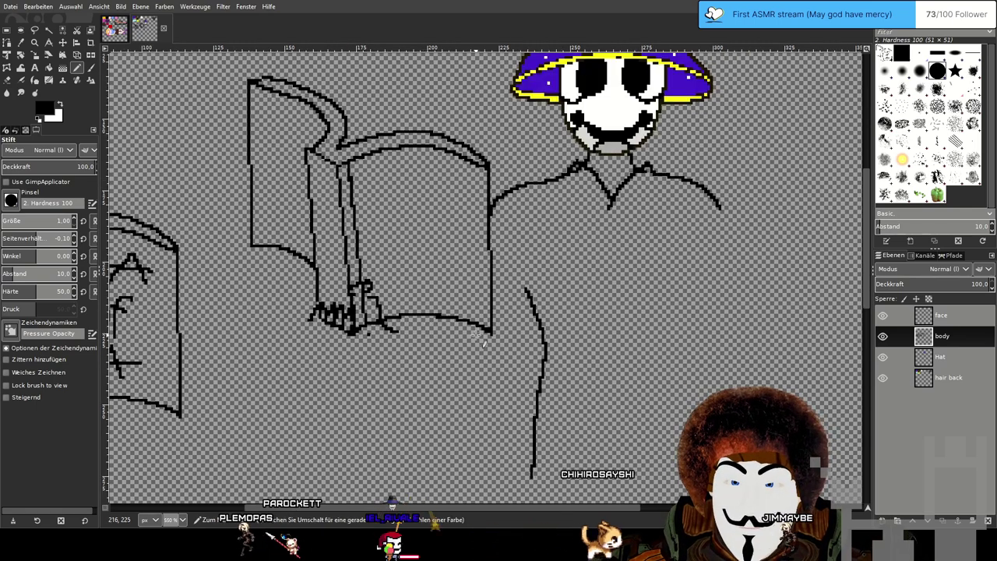
mouse_move(454, 340)
mouse_down()
mouse_move(495, 365)
mouse_move(505, 334)
mouse_up()
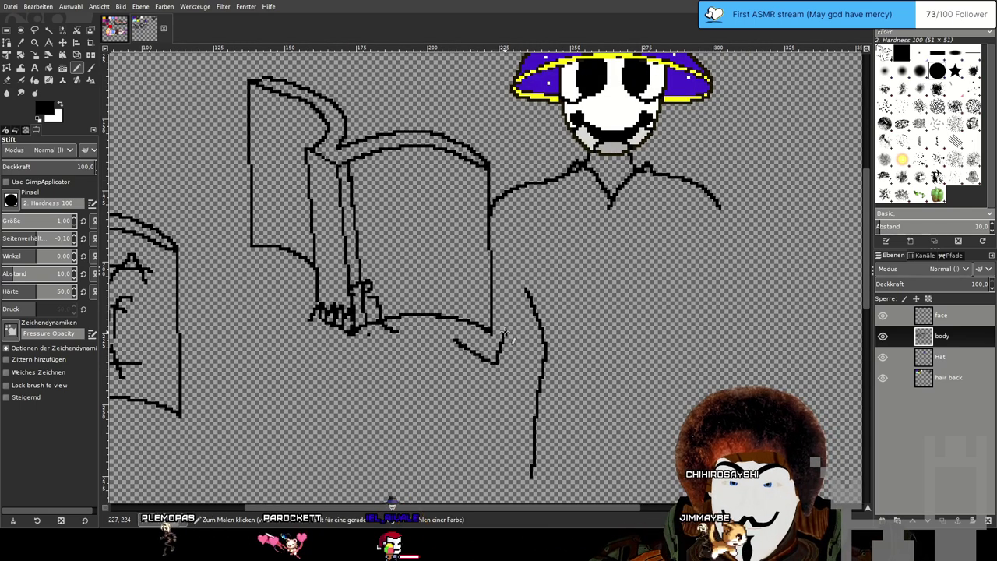
key(ctrl+z)
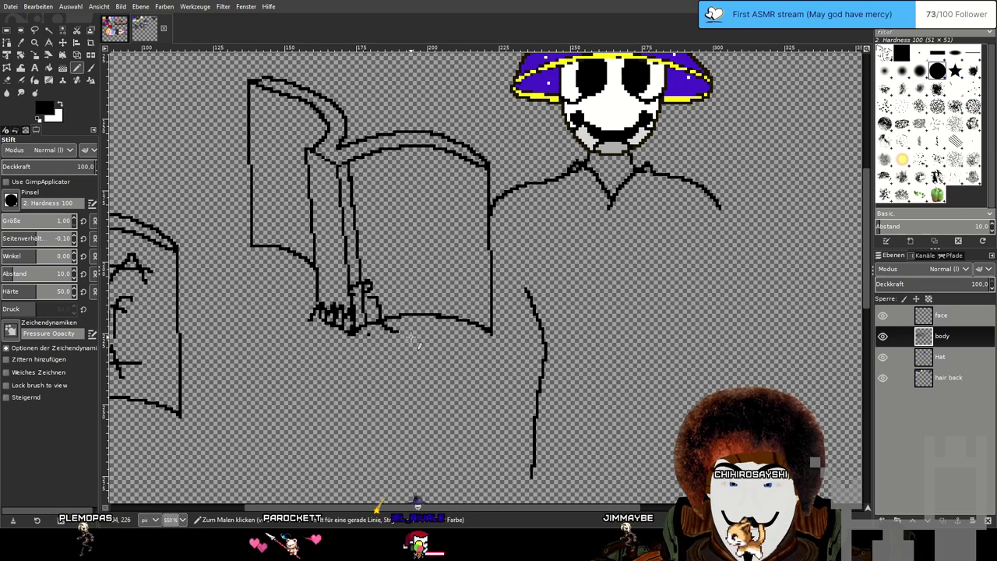
drag(436, 338, 480, 357)
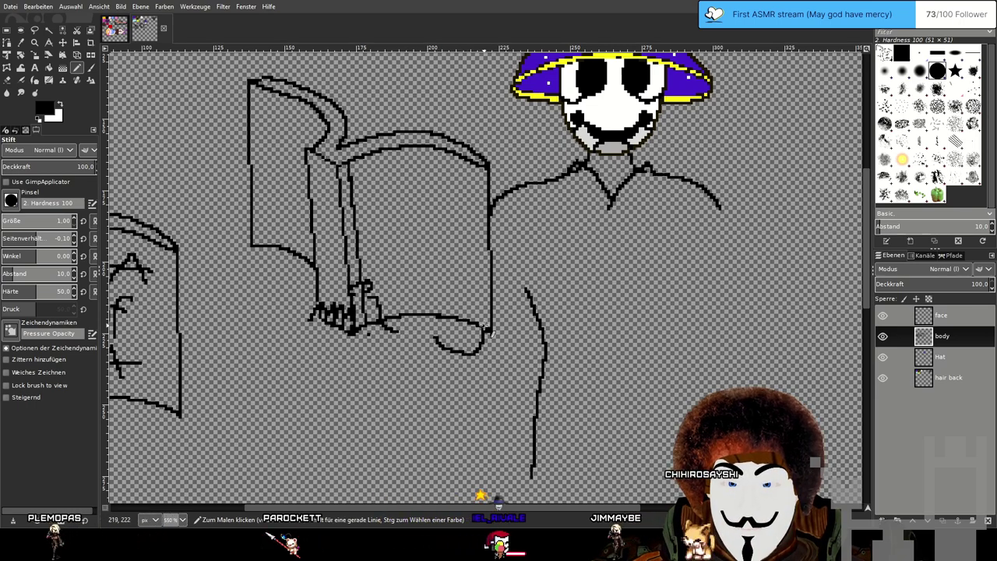
key(ctrl+z)
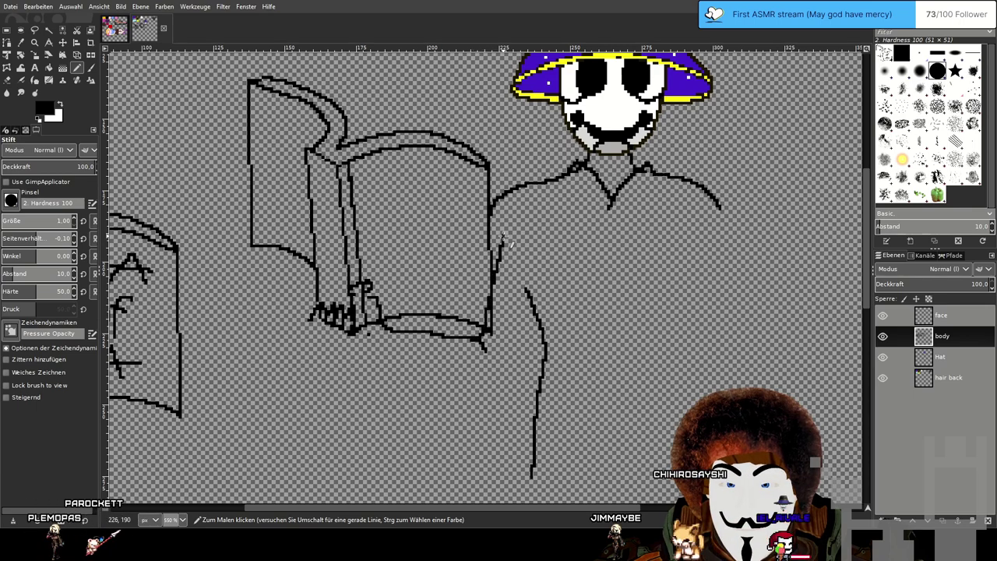
key(ctrl+z)
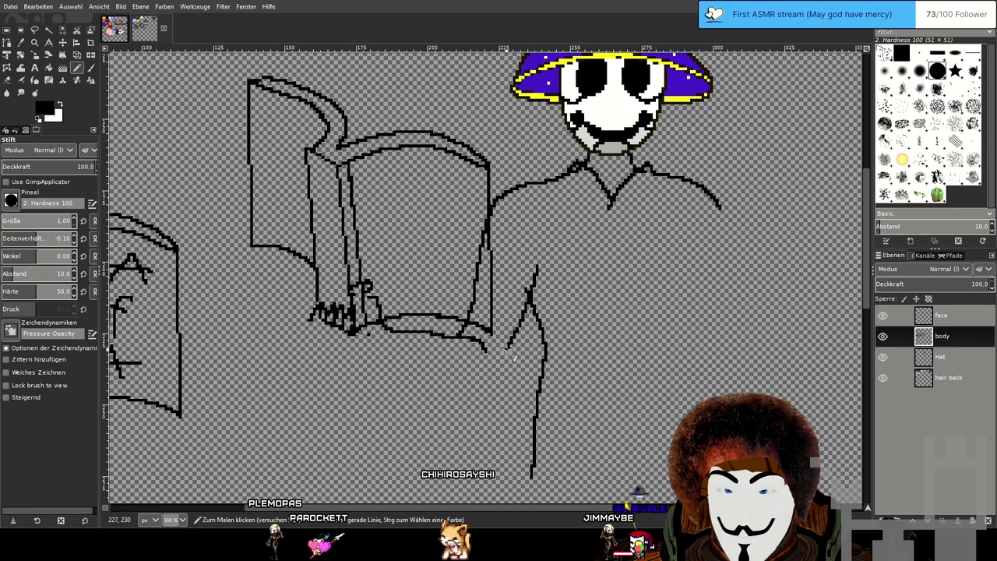
Draw one line under the book from its right corner leftward to the hand.
mouse_move(501, 360)
mouse_down()
mouse_move(484, 374)
mouse_move(362, 345)
mouse_up()
scroll(512, 363, down, 1)
scroll(515, 364, up, 1)
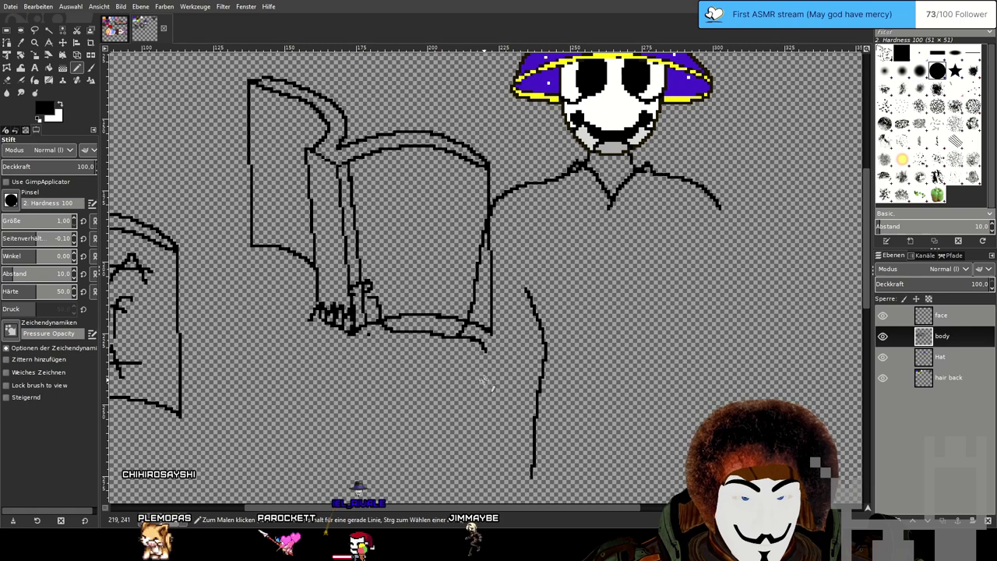
scroll(490, 343, left, 3)
scroll(499, 311, down, 1)
scroll(502, 304, right, 2)
scroll(519, 272, up, 1)
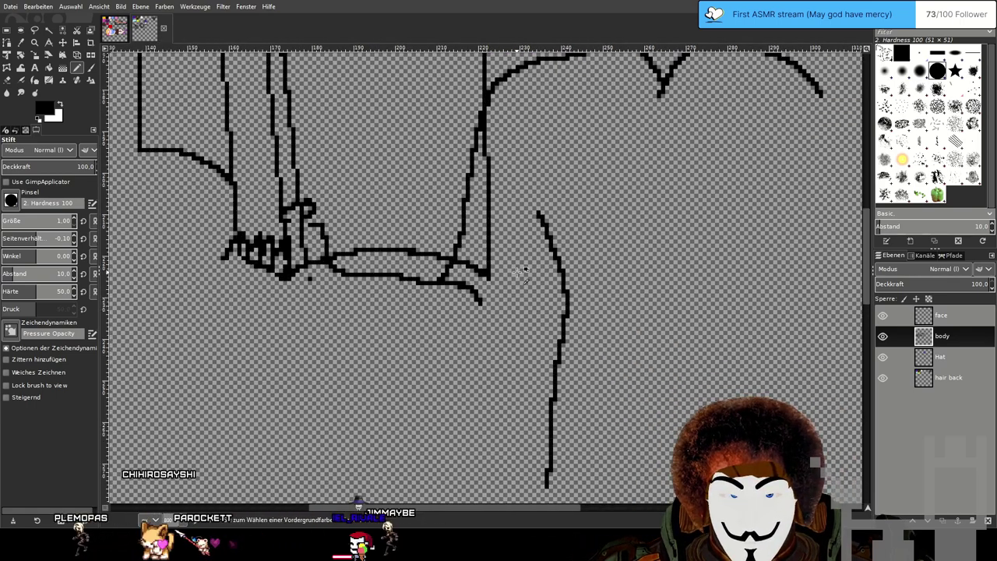
Draw the diagonal sleeve line running down-left from the robe, redrawing it once.
mouse_move(547, 234)
mouse_down()
mouse_move(505, 348)
mouse_move(418, 371)
mouse_move(387, 368)
mouse_up()
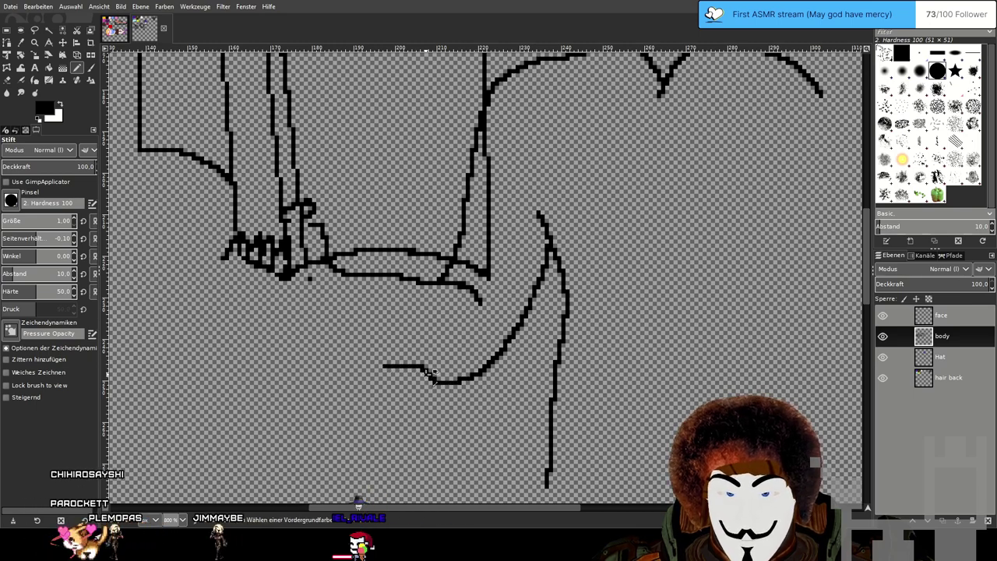
key(ctrl+z)
mouse_move(543, 233)
mouse_down()
mouse_move(523, 312)
mouse_move(485, 393)
mouse_move(458, 420)
mouse_up()
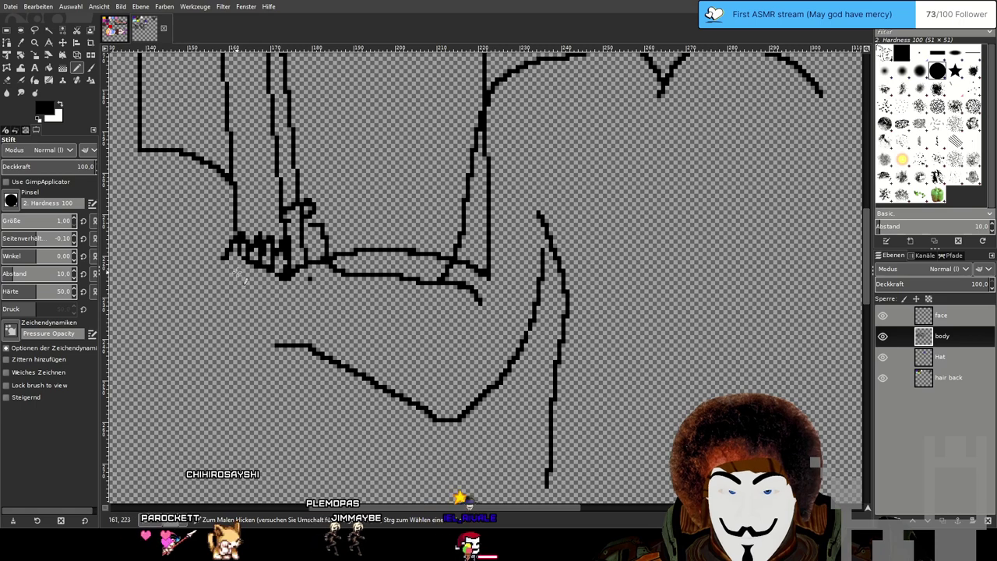
Add a line under the hand and undo its short downward segment.
mouse_move(243, 292)
mouse_down()
mouse_move(305, 297)
mouse_move(316, 320)
mouse_up()
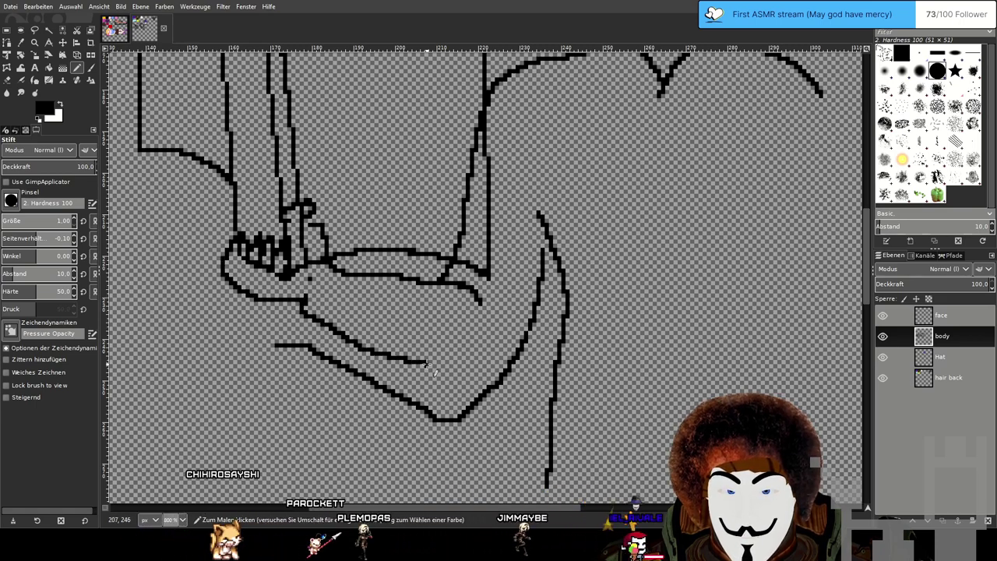
key(ctrl+z)
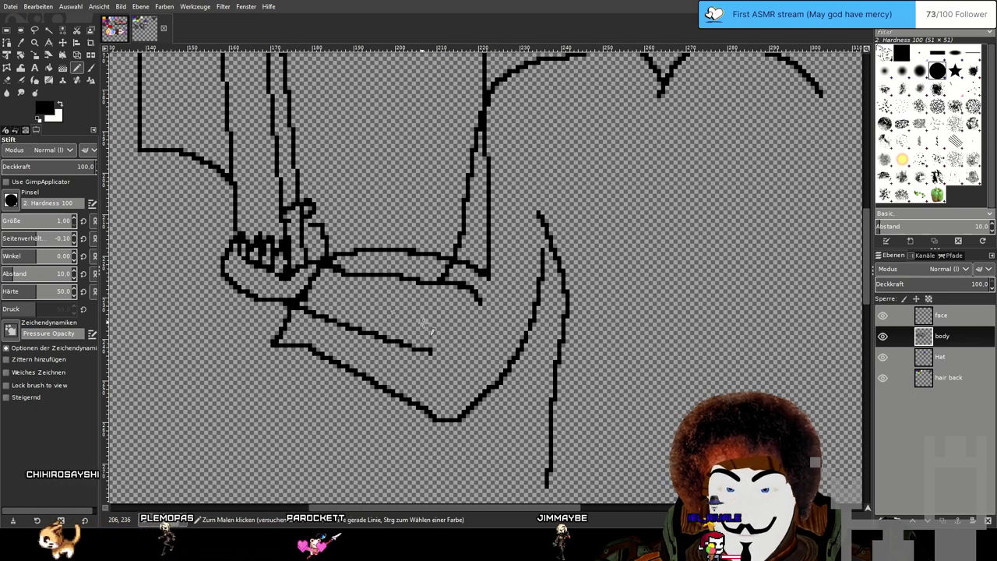
scroll(455, 355, down, 1)
scroll(428, 343, down, 1)
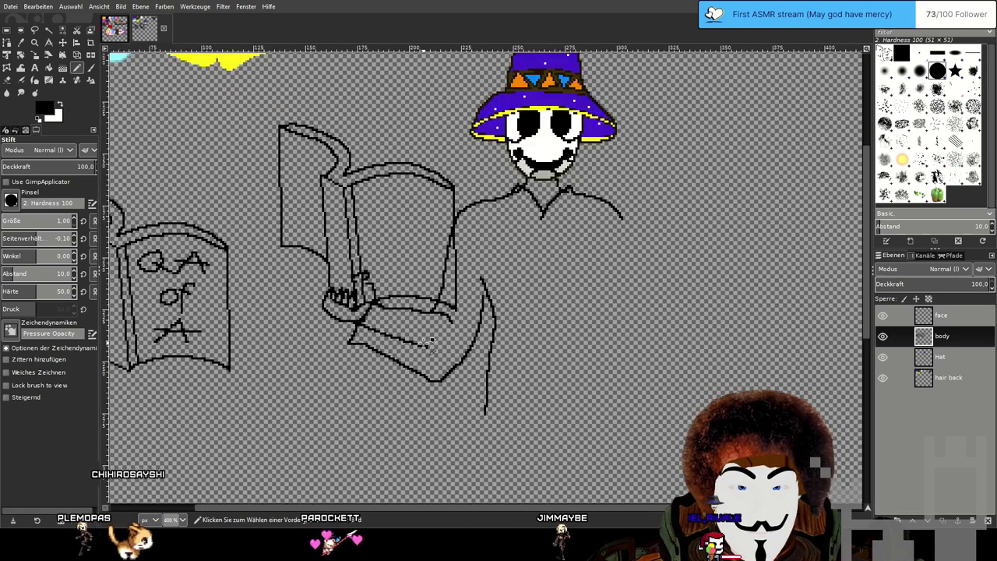
scroll(427, 343, up, 2)
Erase the stray short line inside the sleeve and the extra vertical stroke by the book's right edge.
key(shift+e)
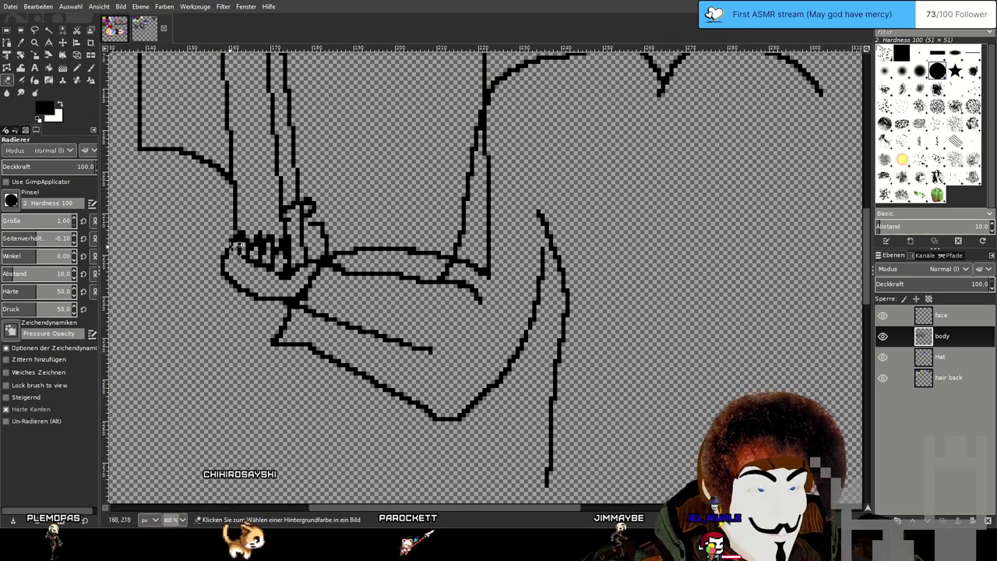
scroll(331, 310, up, 2)
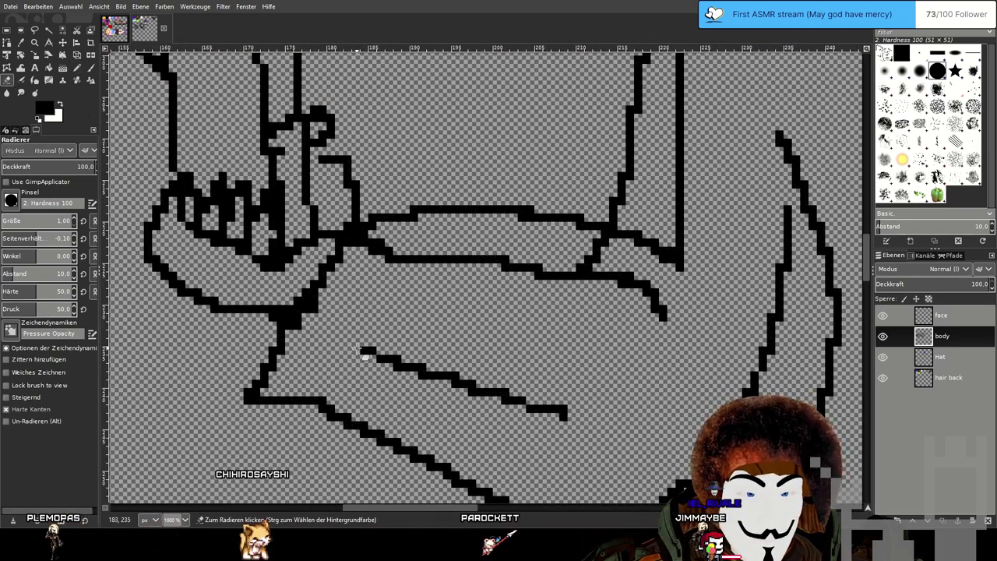
drag(477, 393, 574, 421)
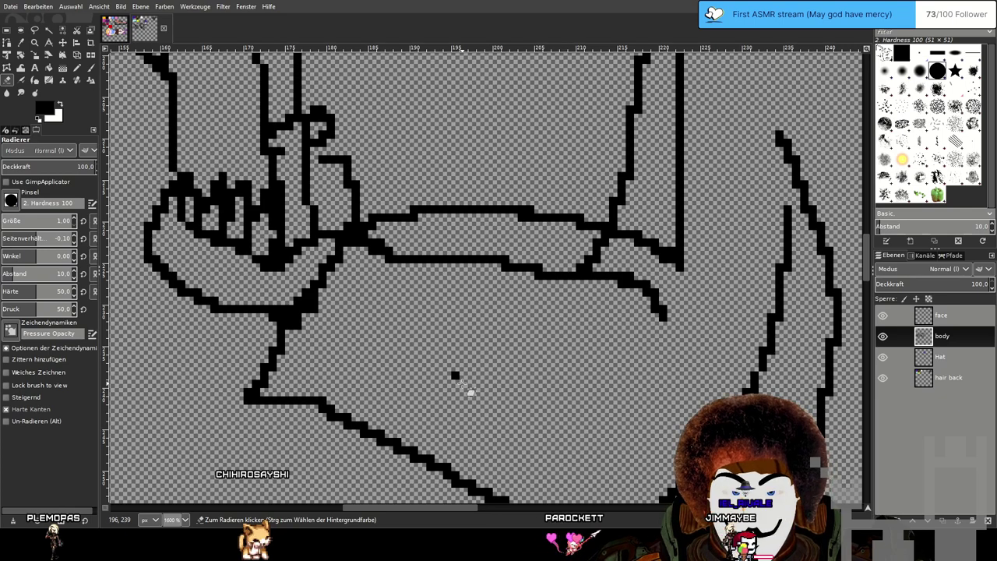
scroll(534, 327, down, 4)
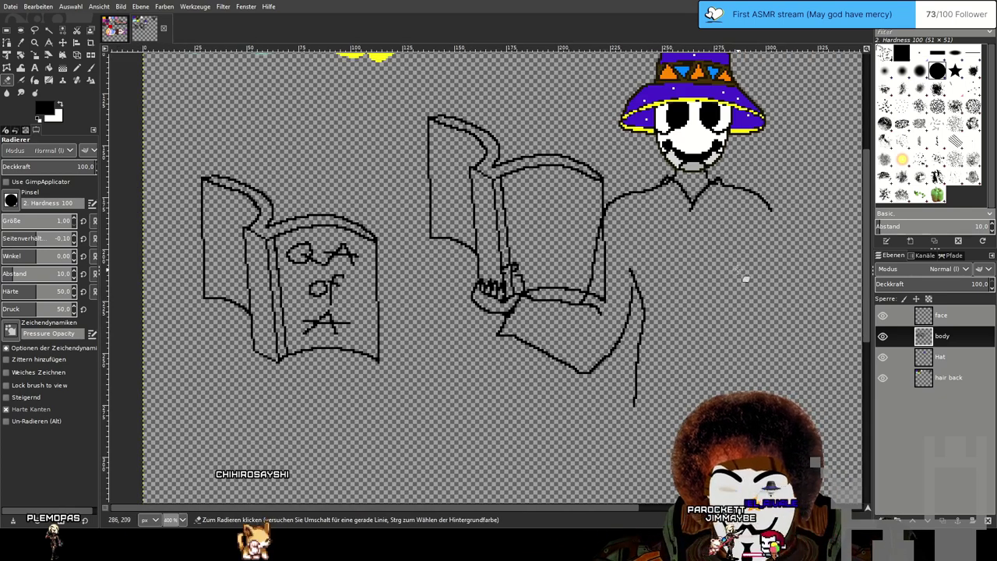
drag(745, 278, 569, 303)
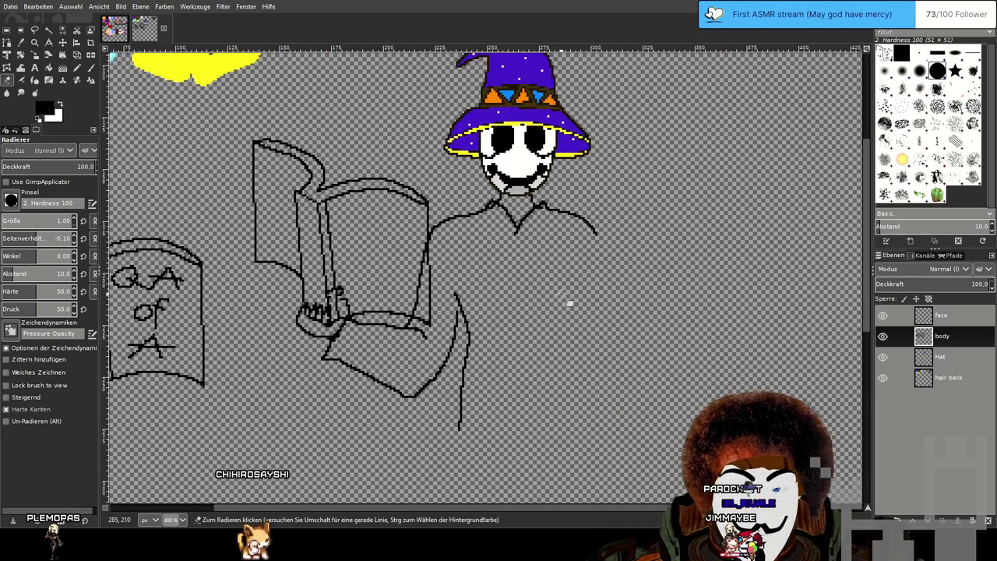
scroll(502, 303, up, 2)
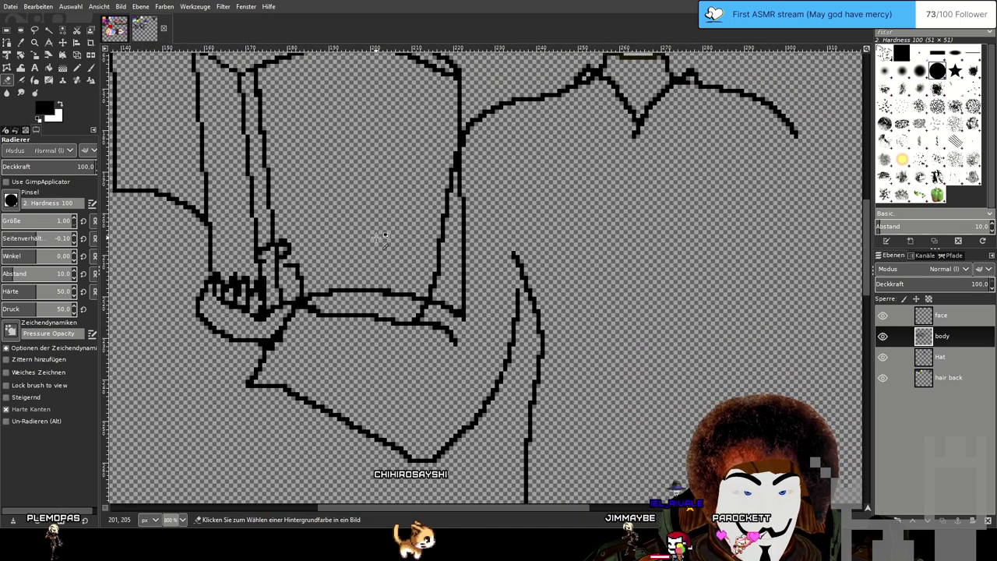
scroll(385, 236, up, 1)
scroll(385, 236, up, 2)
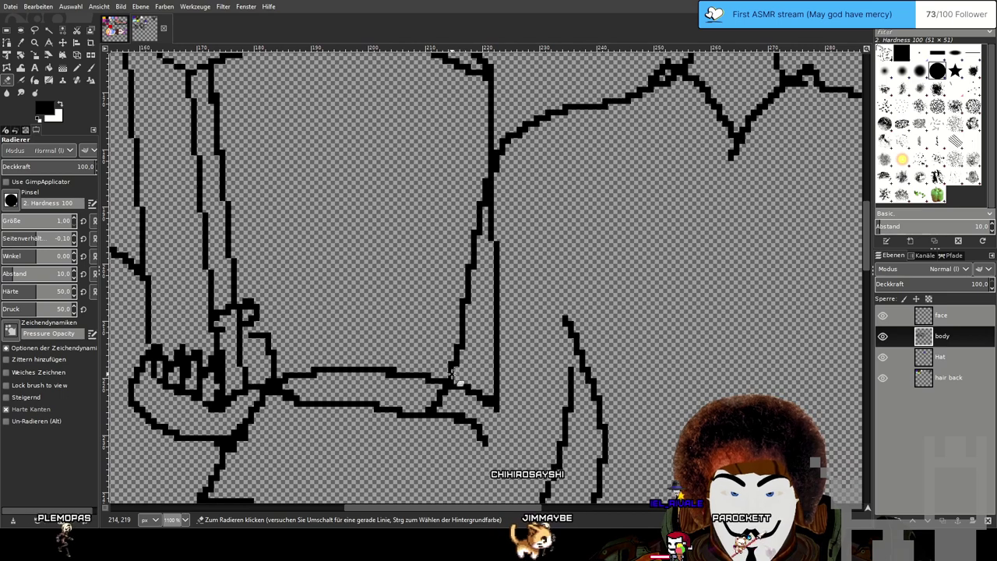
drag(450, 377, 469, 310)
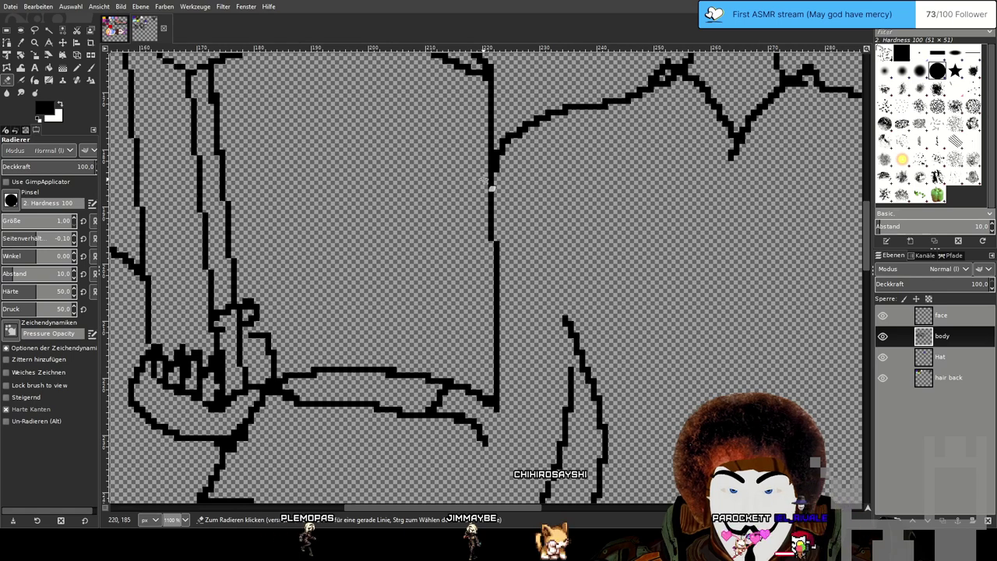
scroll(491, 189, down, 3)
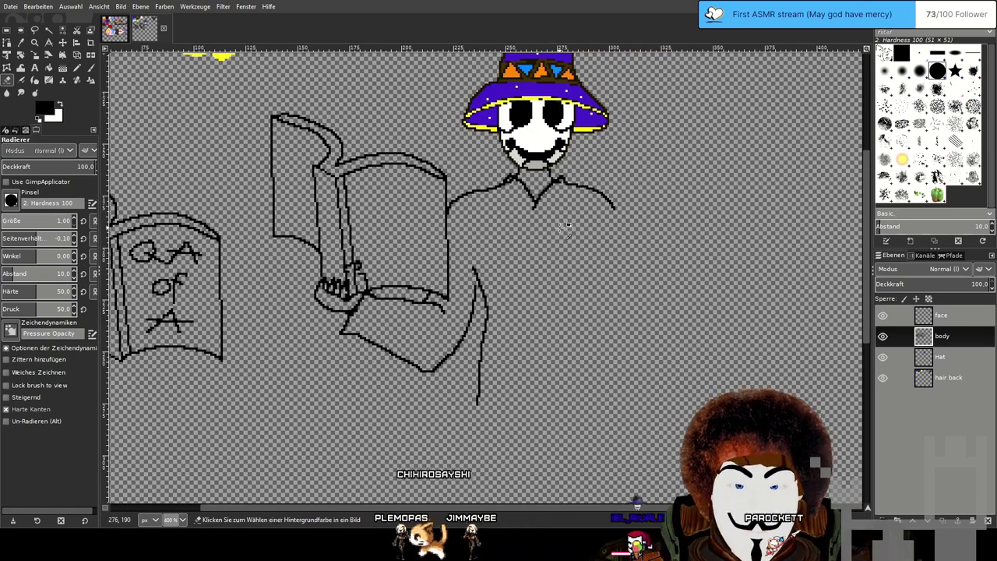
scroll(567, 226, up, 1)
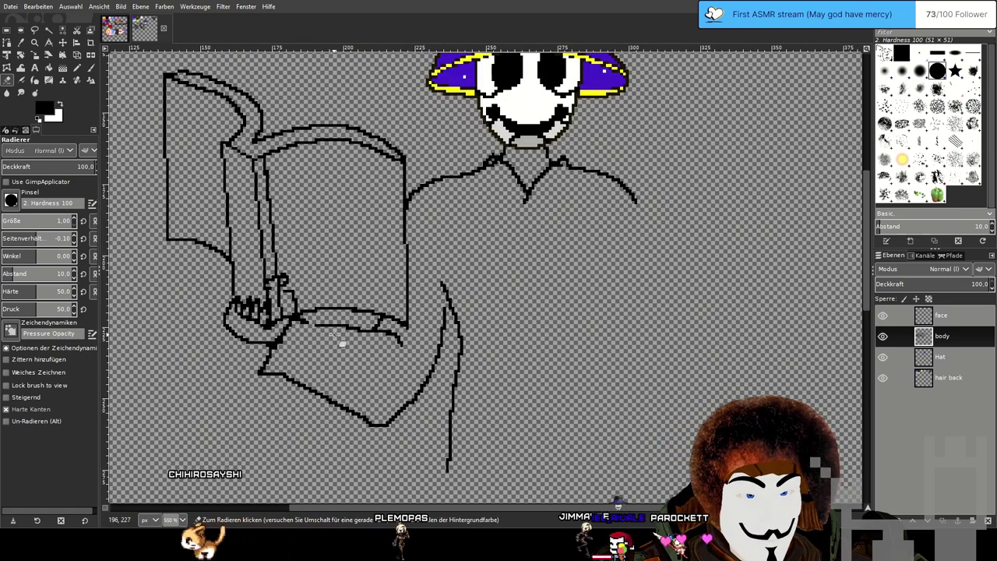
Pencil a finger line hanging below the book from the hand, undoing two misplaced short strokes.
click(77, 68)
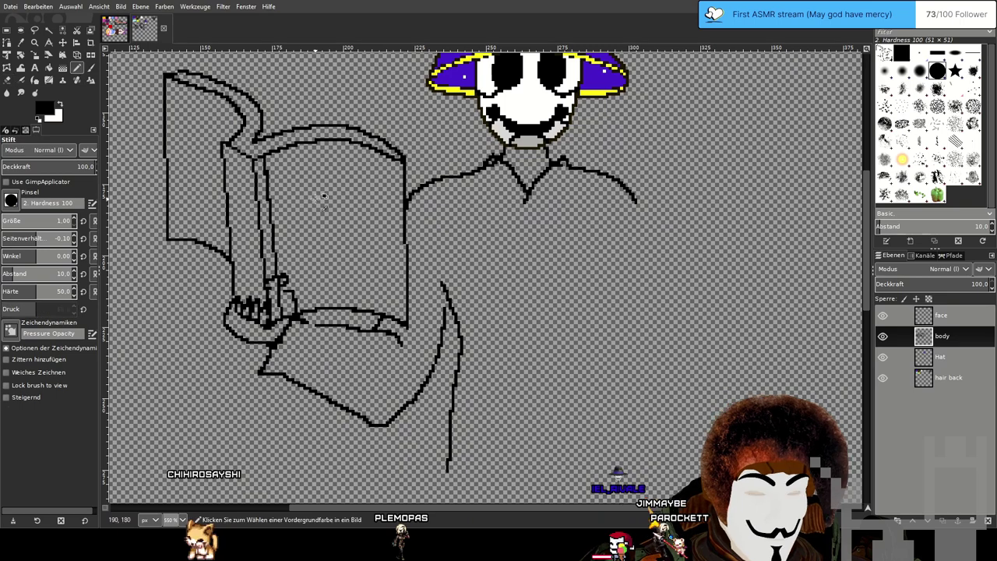
scroll(344, 236, up, 2)
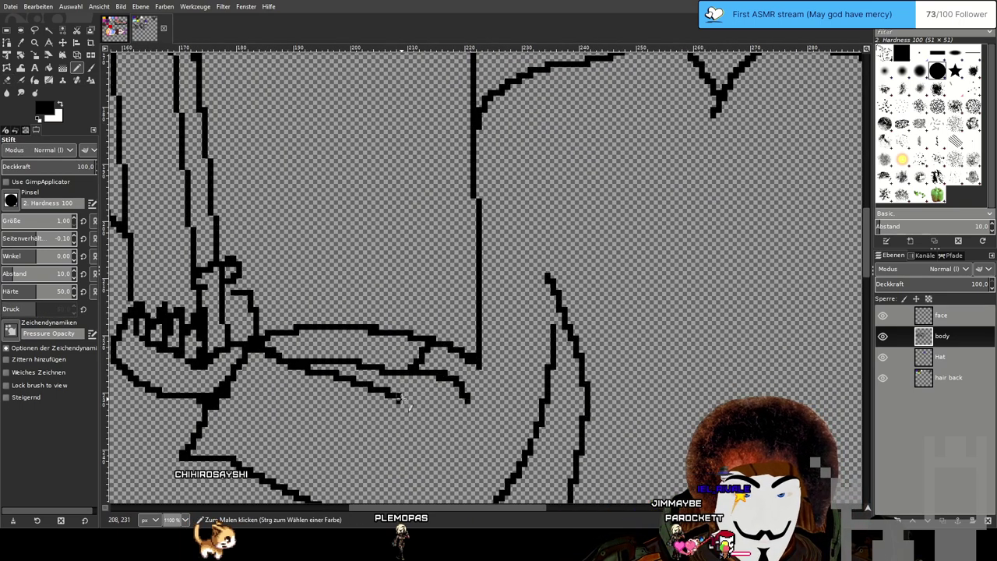
mouse_move(401, 401)
mouse_down()
mouse_move(420, 359)
mouse_move(438, 393)
mouse_move(401, 376)
mouse_up()
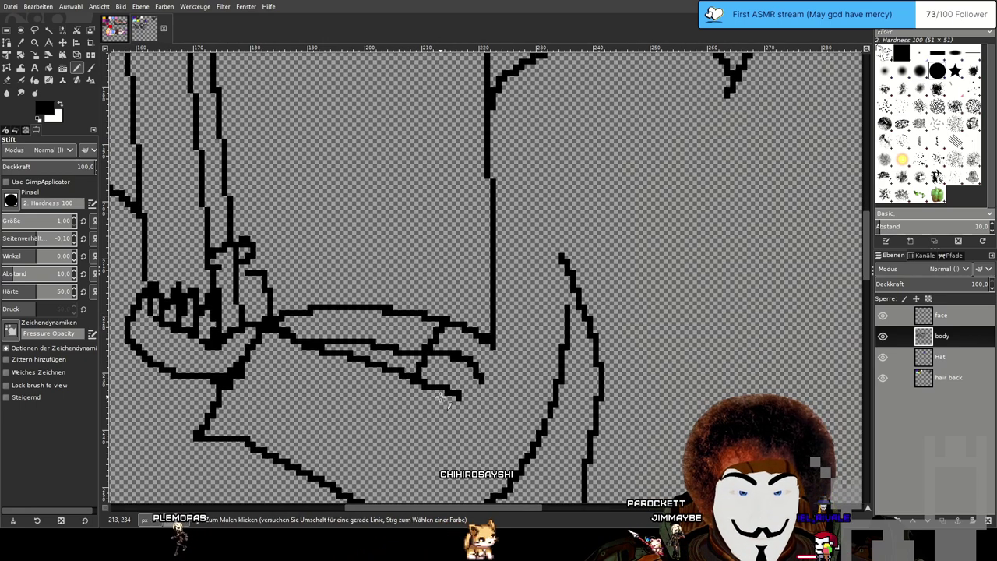
key(ctrl+z)
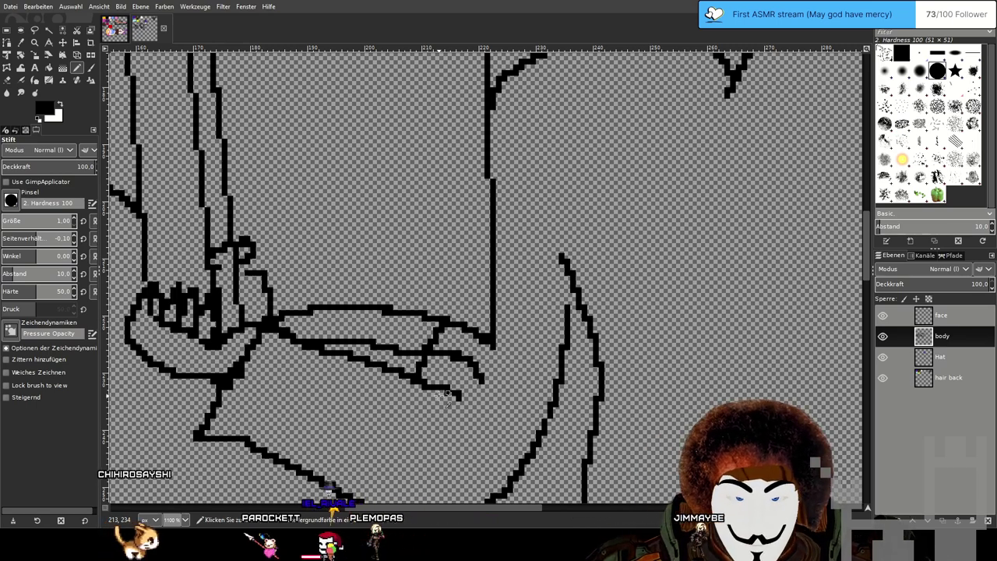
key(ctrl+z)
drag(433, 377, 436, 432)
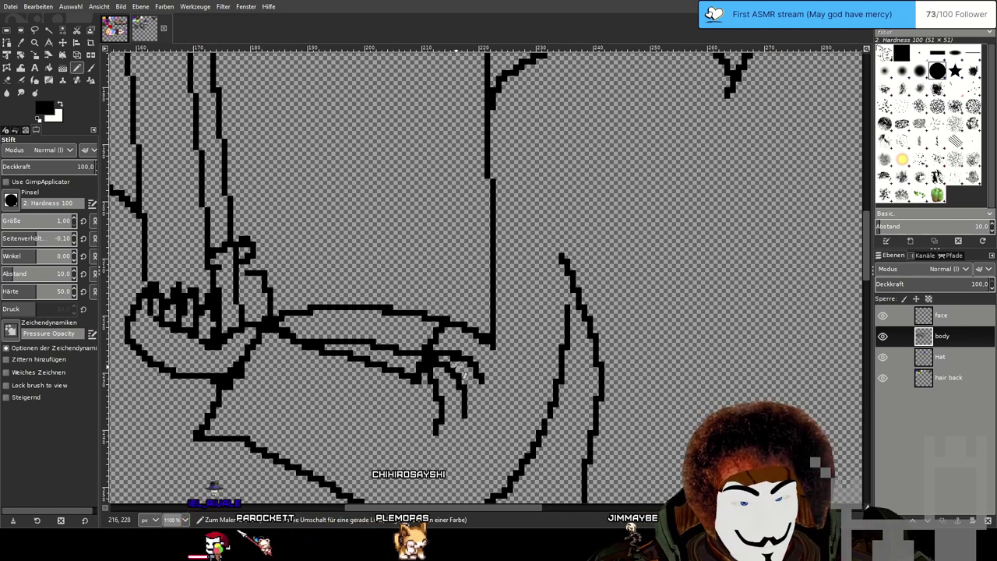
Erase the extra line running under the book-holding hand.
key(shift+e)
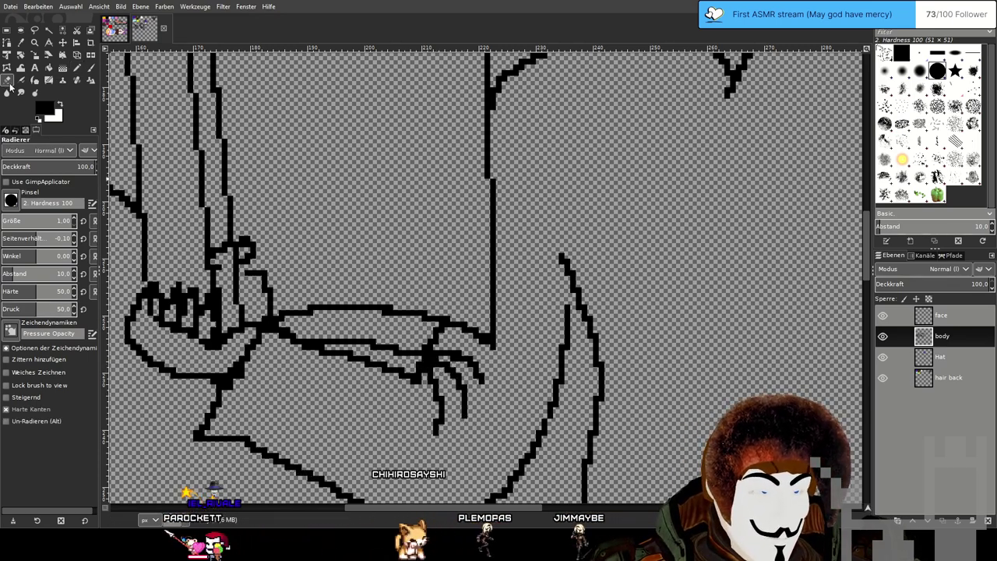
scroll(355, 350, up, 2)
drag(264, 340, 399, 353)
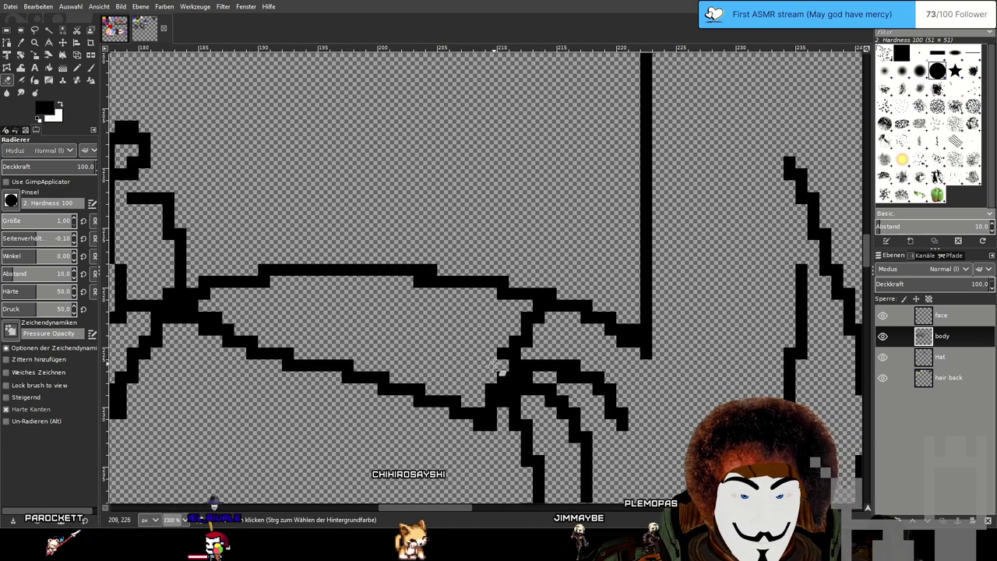
scroll(508, 351, down, 3)
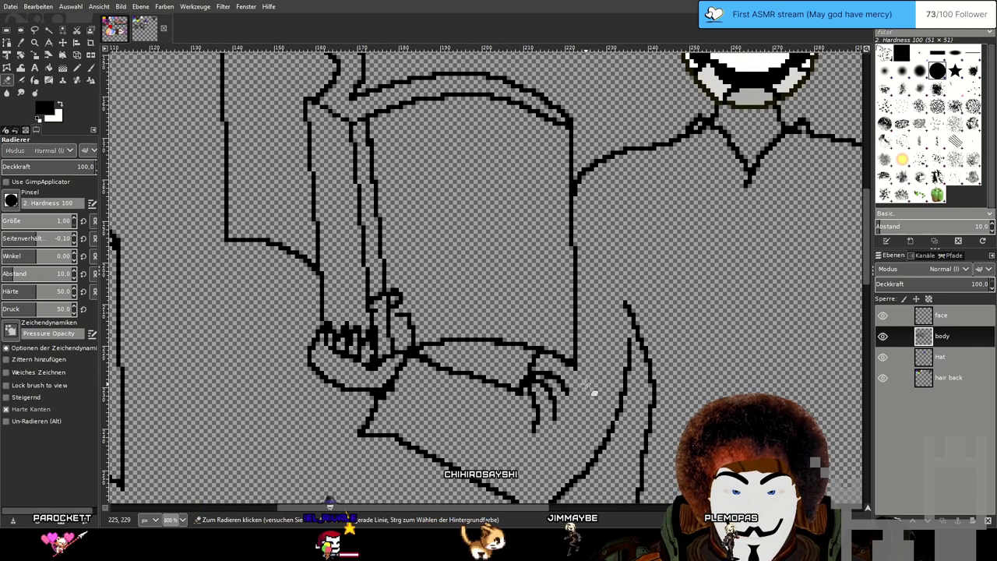
scroll(474, 393, up, 4)
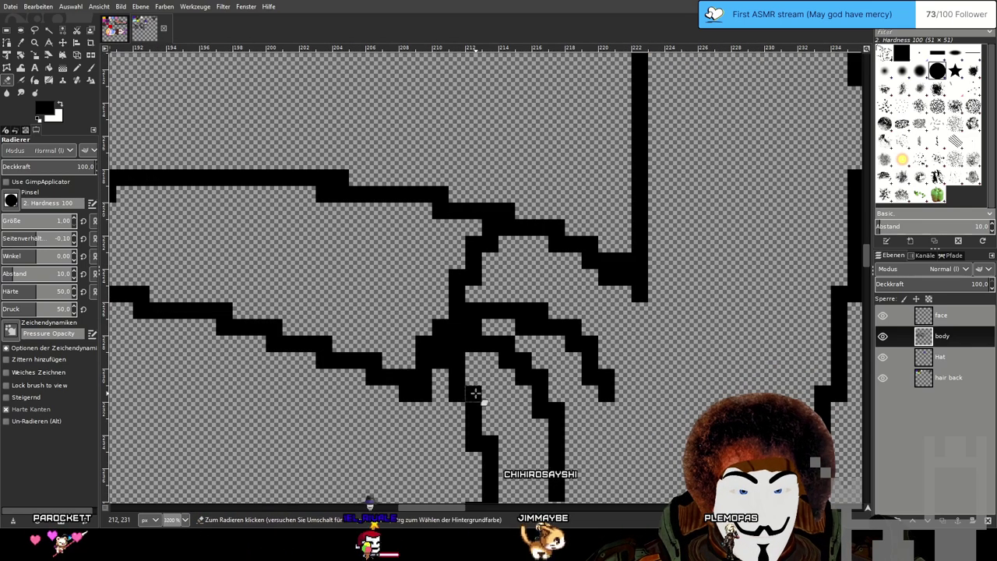
Pencil in the one missing pixel in the hand outline.
click(77, 68)
click(434, 376)
scroll(434, 376, down, 4)
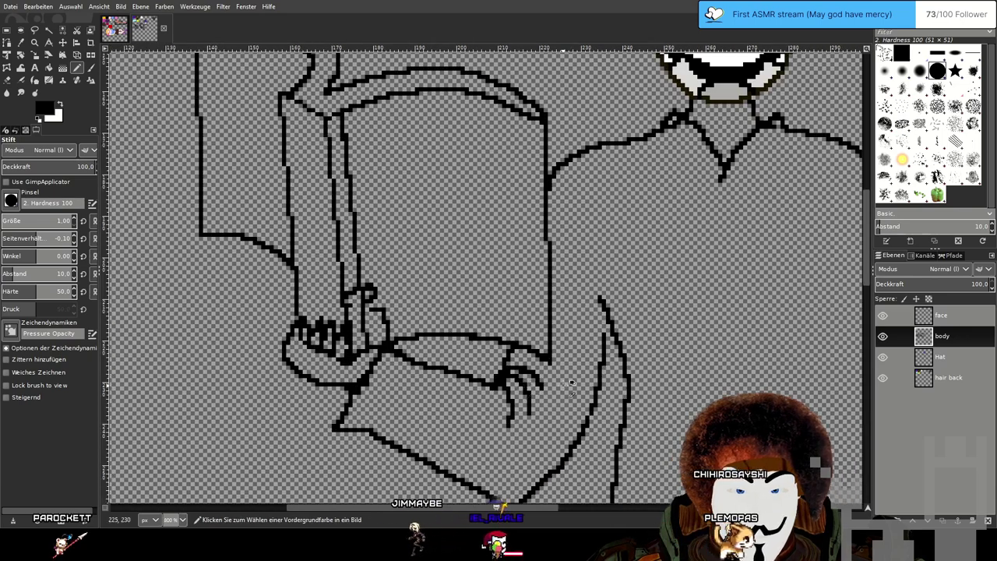
scroll(605, 386, down, 3)
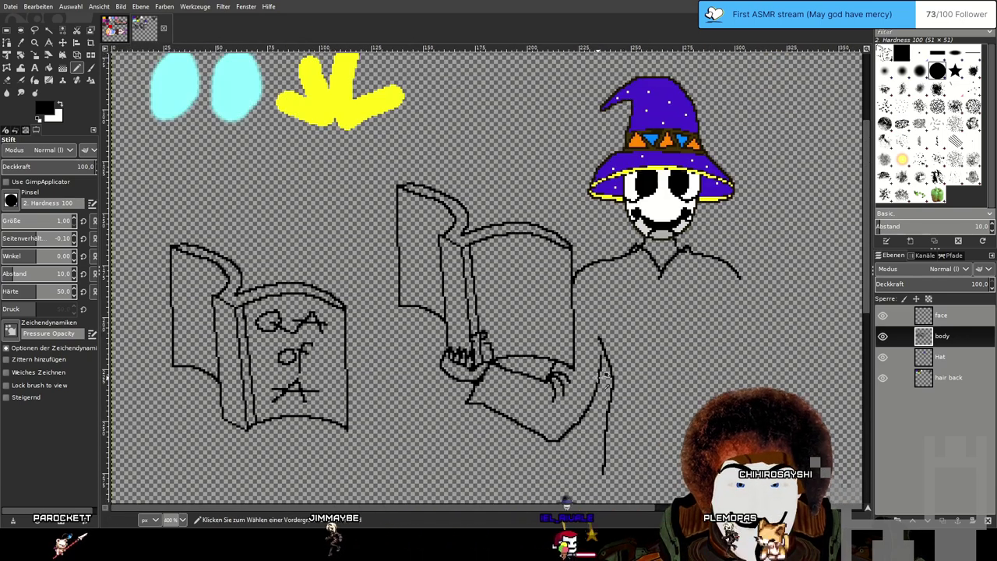
scroll(605, 376, up, 2)
scroll(601, 383, down, 1)
scroll(378, 340, up, 3)
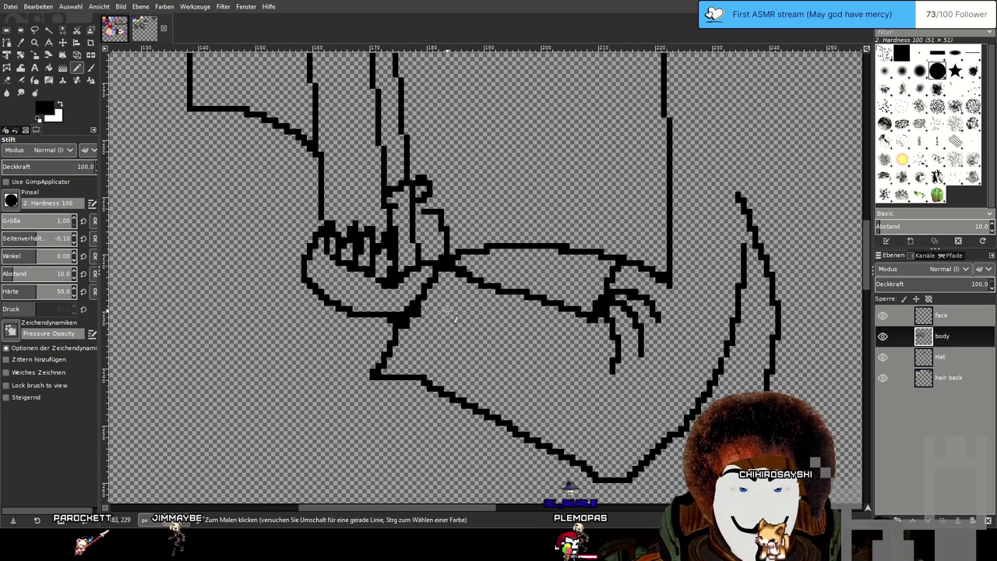
drag(399, 313, 412, 341)
scroll(412, 345, up, 2)
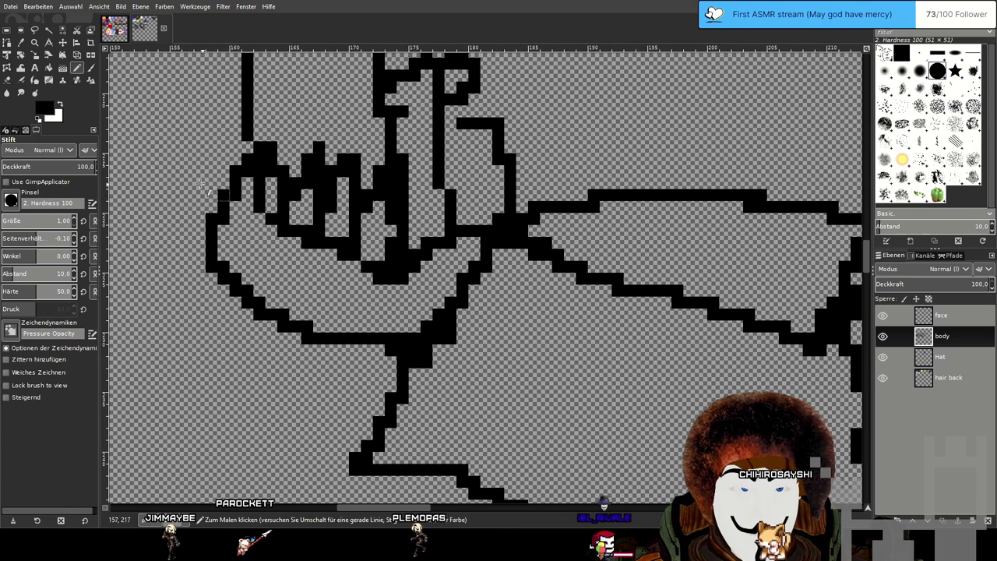
Erase the leftover stray pixels beside the sleeve outline.
click(19, 93)
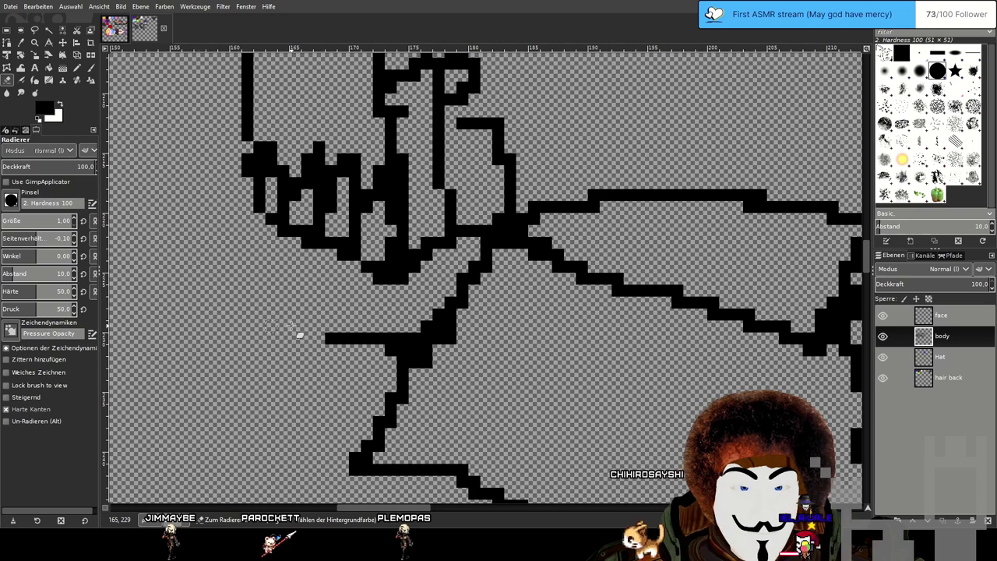
mouse_move(387, 341)
mouse_down()
mouse_move(395, 346)
mouse_move(438, 315)
mouse_up()
click(402, 338)
scroll(461, 302, down, 4)
drag(556, 307, 519, 333)
scroll(526, 331, down, 4)
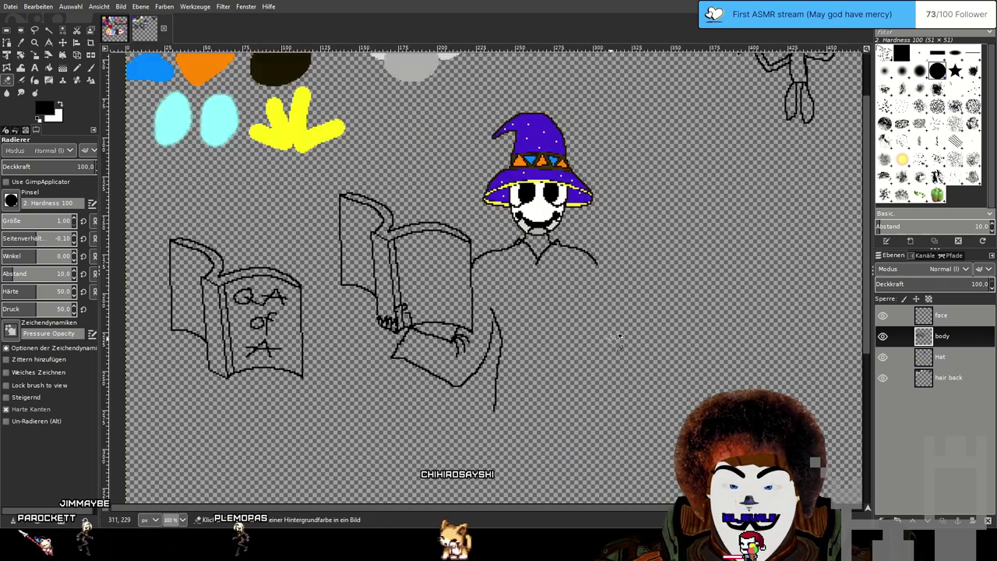
drag(674, 292, 513, 329)
Pencil the right arm as one long curve from the shoulder down and back up, removing an extra tick.
click(76, 68)
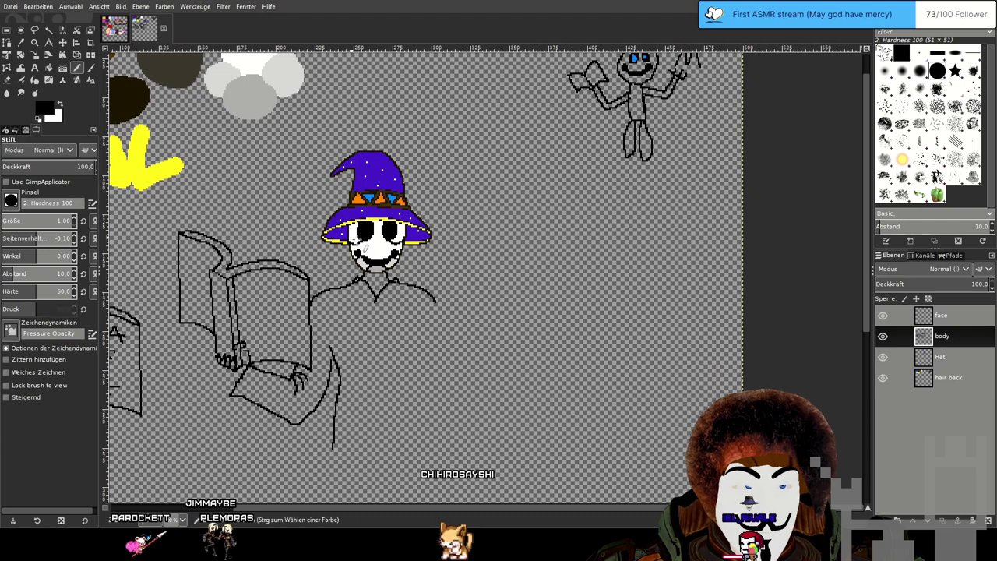
scroll(503, 264, up, 2)
scroll(506, 327, up, 2)
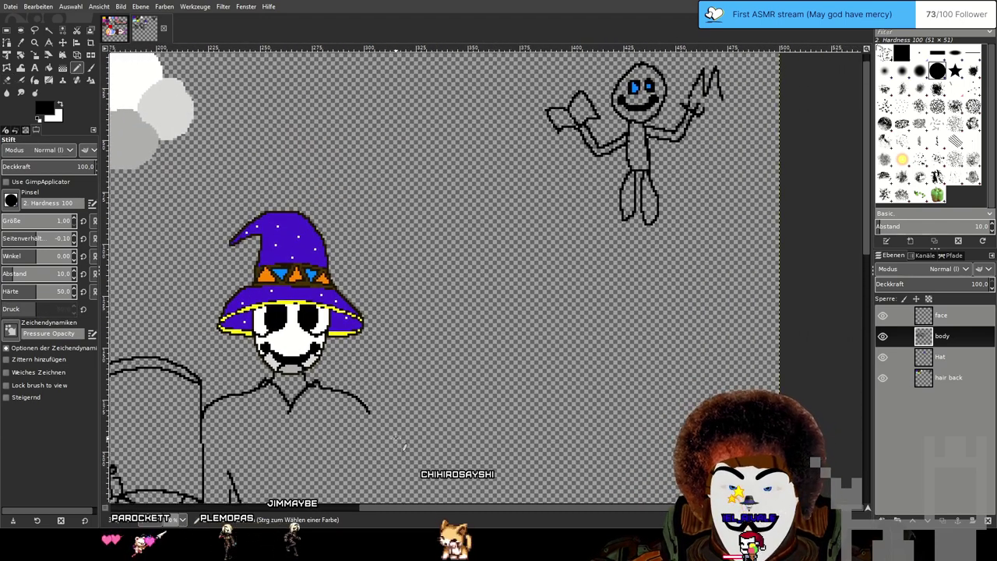
drag(377, 427, 389, 445)
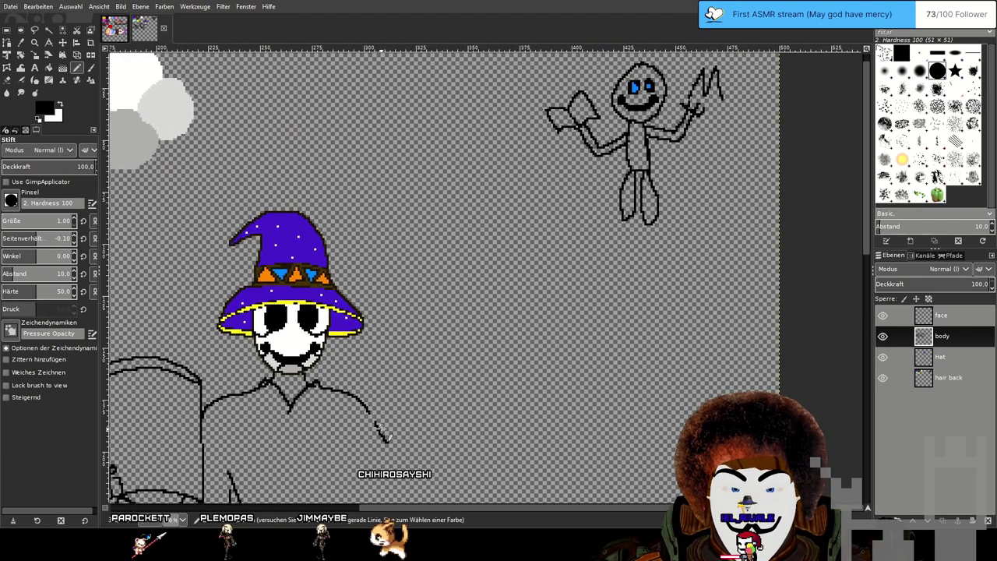
drag(369, 412, 390, 446)
key(ctrl+z)
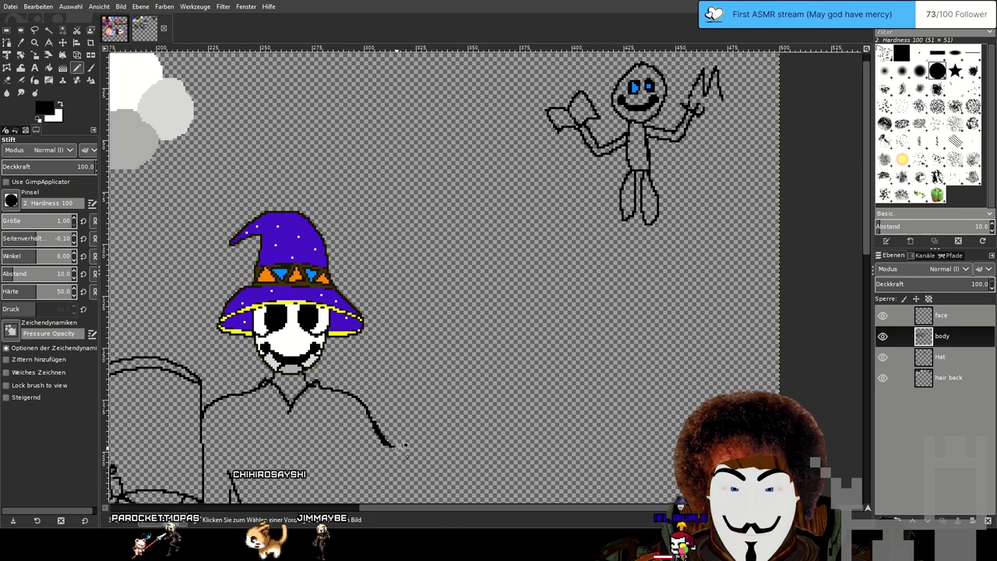
mouse_move(370, 414)
mouse_down()
mouse_move(406, 453)
mouse_move(502, 317)
mouse_up()
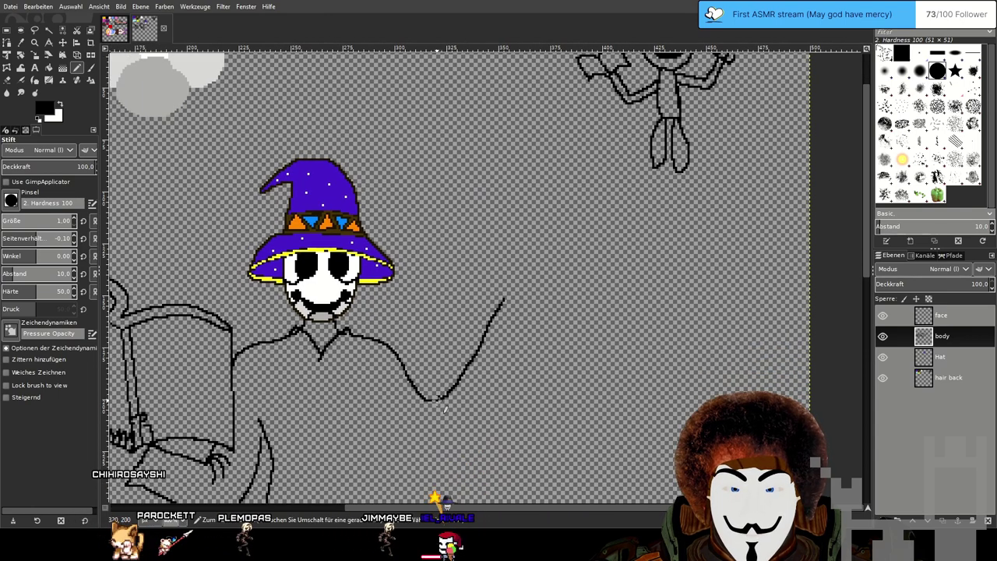
drag(442, 398, 455, 418)
scroll(457, 418, up, 2)
key(ctrl+z)
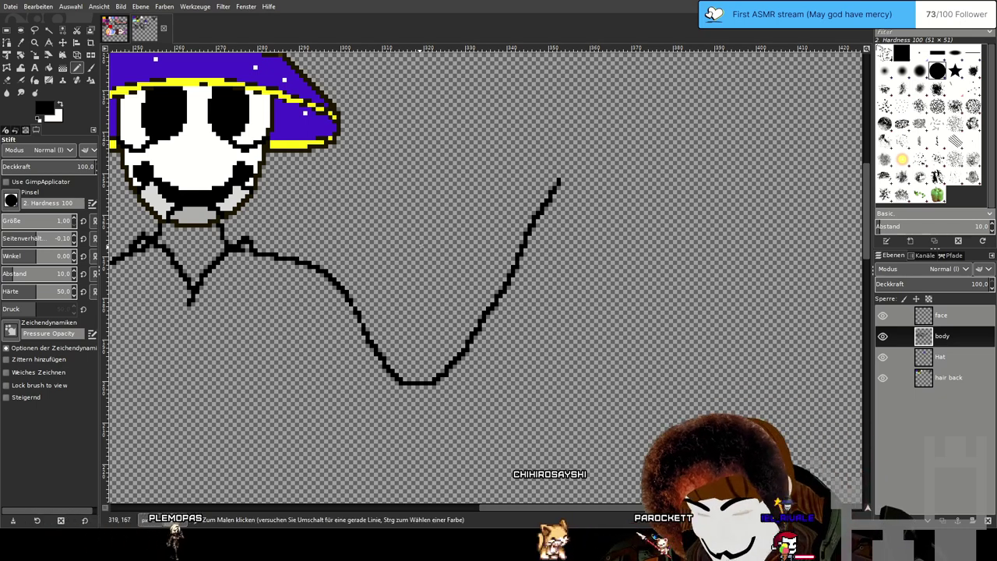
scroll(507, 230, down, 3)
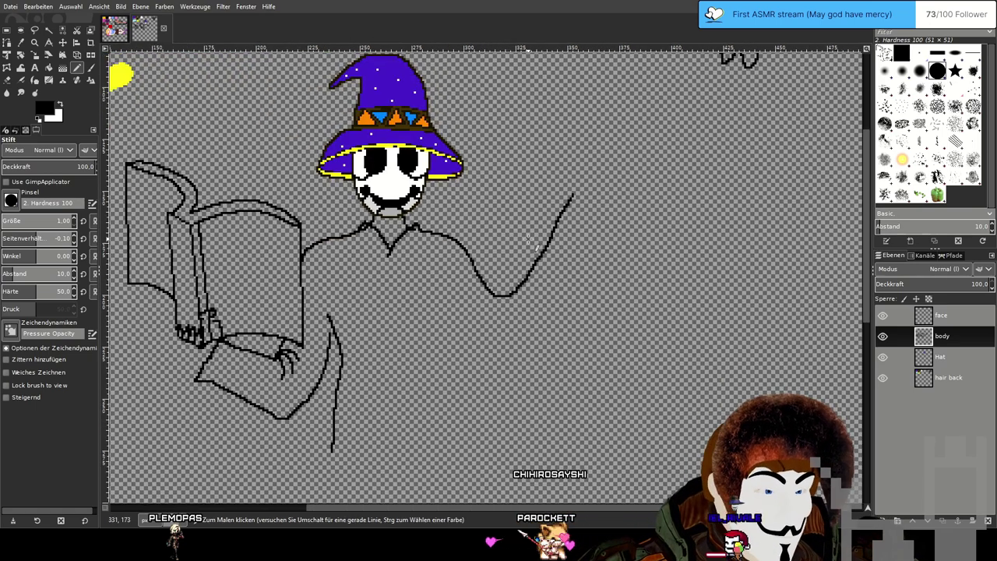
Draw the sleeve cuff out from the raised arm and extend its outline down-left.
scroll(536, 236, up, 1)
drag(558, 236, 557, 255)
scroll(556, 252, up, 1)
scroll(564, 242, down, 1)
drag(532, 152, 465, 232)
scroll(519, 262, down, 2)
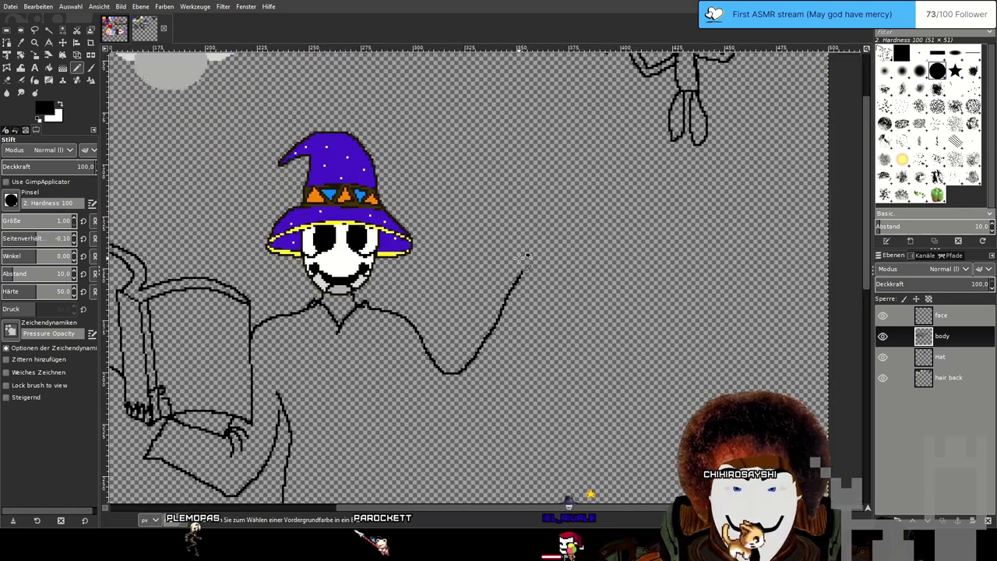
scroll(518, 265, up, 1)
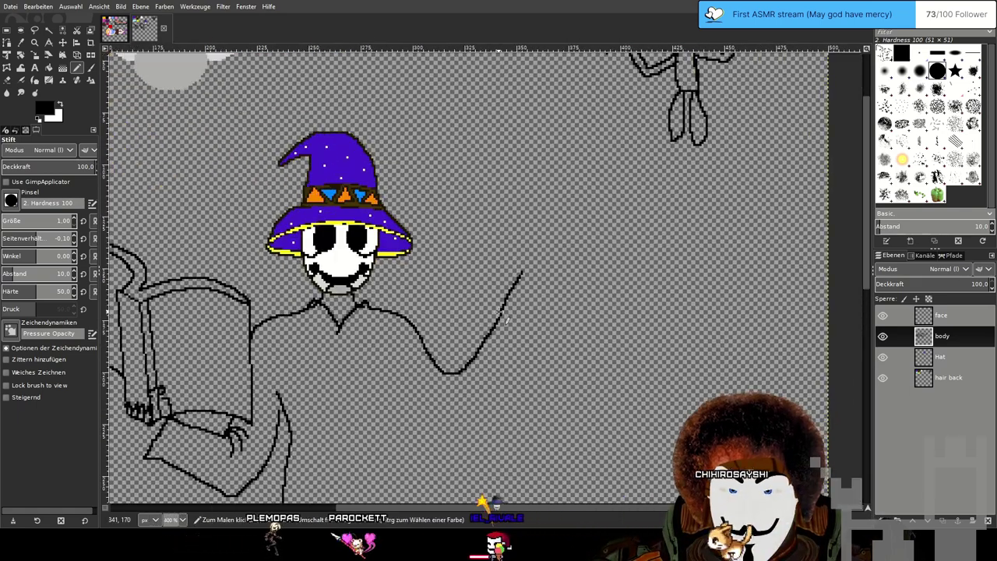
drag(501, 314, 537, 323)
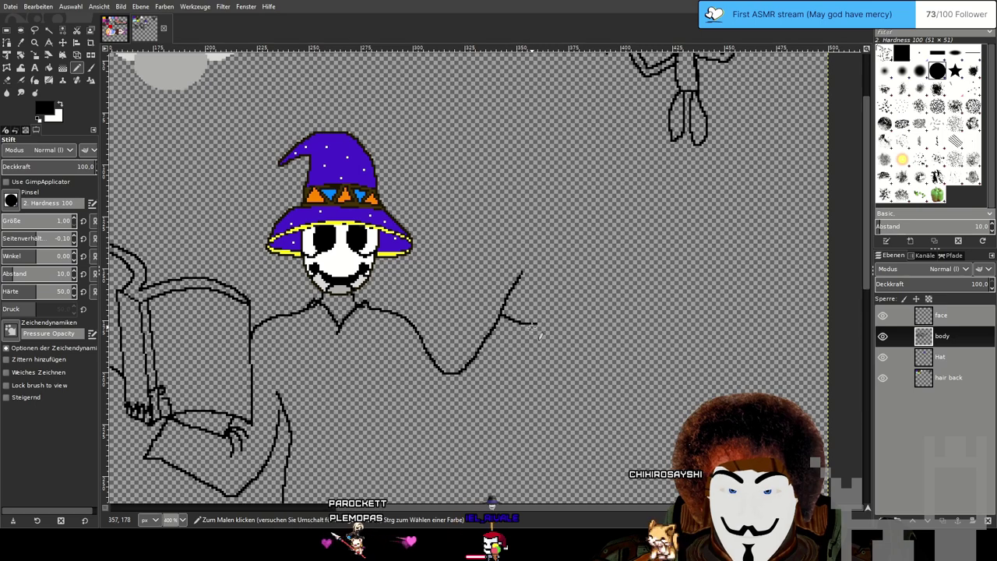
drag(489, 427, 444, 445)
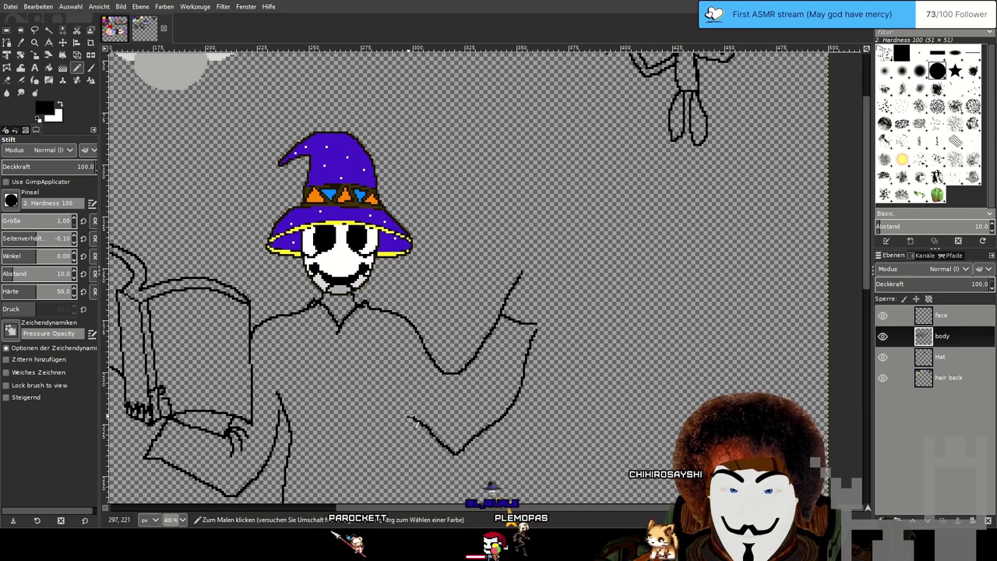
Try second strokes along the lower arm outline toward the elbow, undoing them.
scroll(565, 438, down, 1)
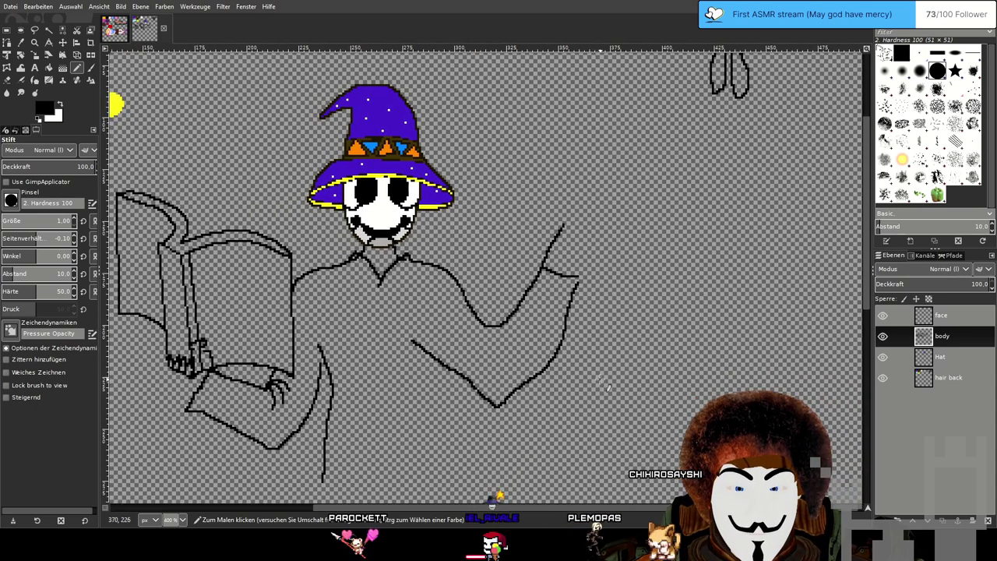
scroll(529, 392, up, 2)
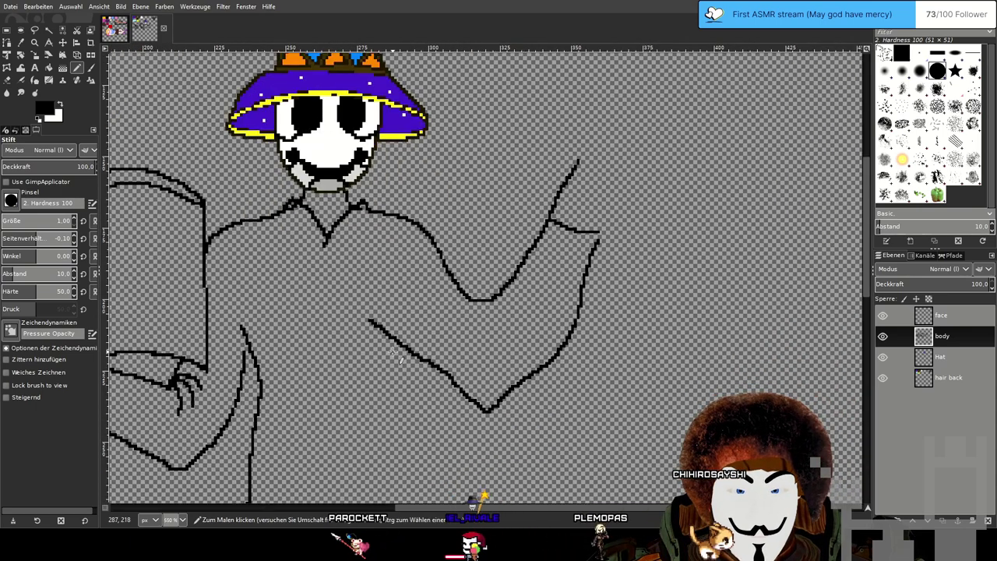
drag(400, 340, 489, 409)
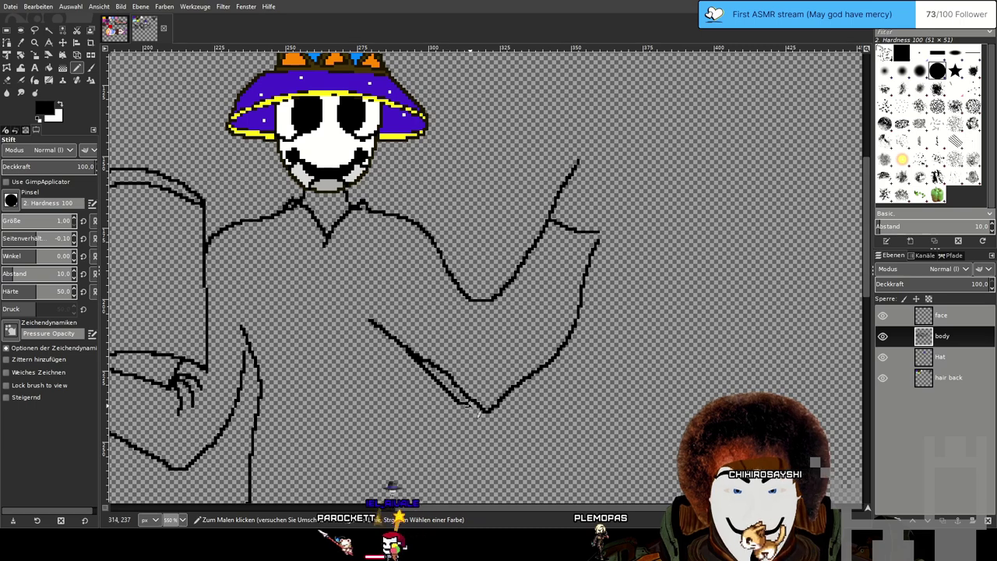
key(ctrl+z)
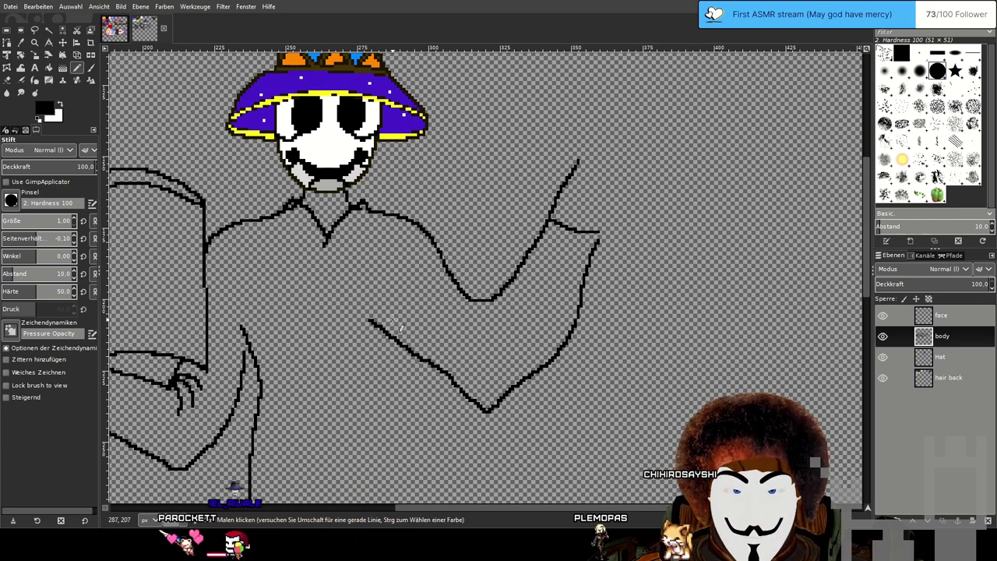
mouse_move(397, 319)
mouse_down()
mouse_move(434, 375)
mouse_move(491, 412)
mouse_move(516, 404)
mouse_move(571, 352)
mouse_up()
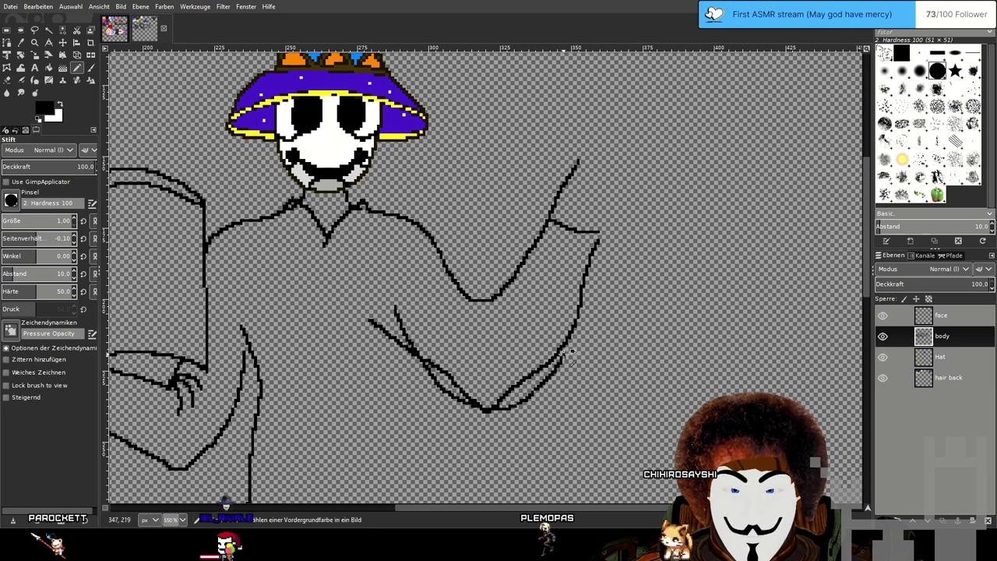
key(ctrl+z)
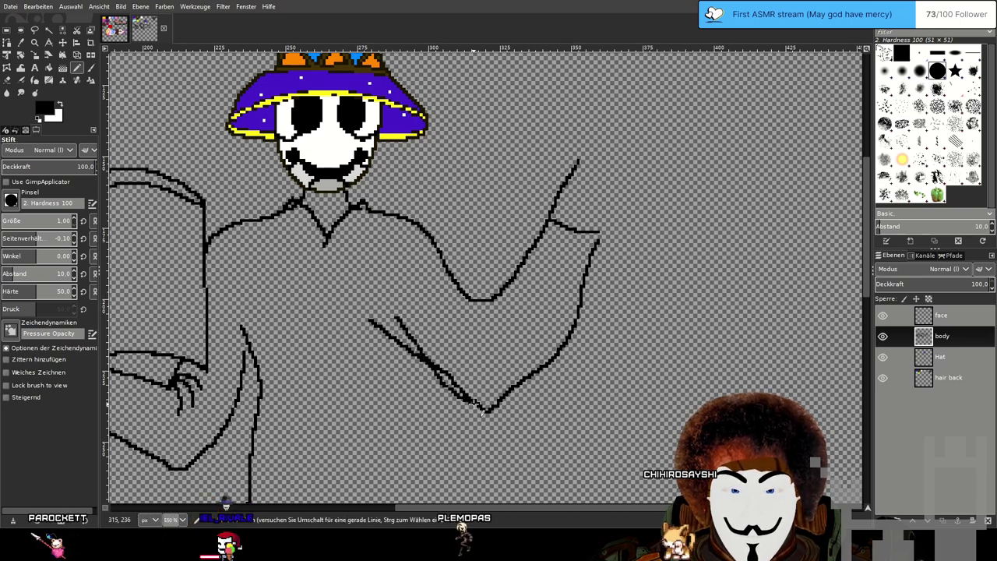
Erase the doubled upper-left end, the short spur and stray pixels along the arm line.
drag(434, 354, 472, 345)
scroll(457, 336, up, 2)
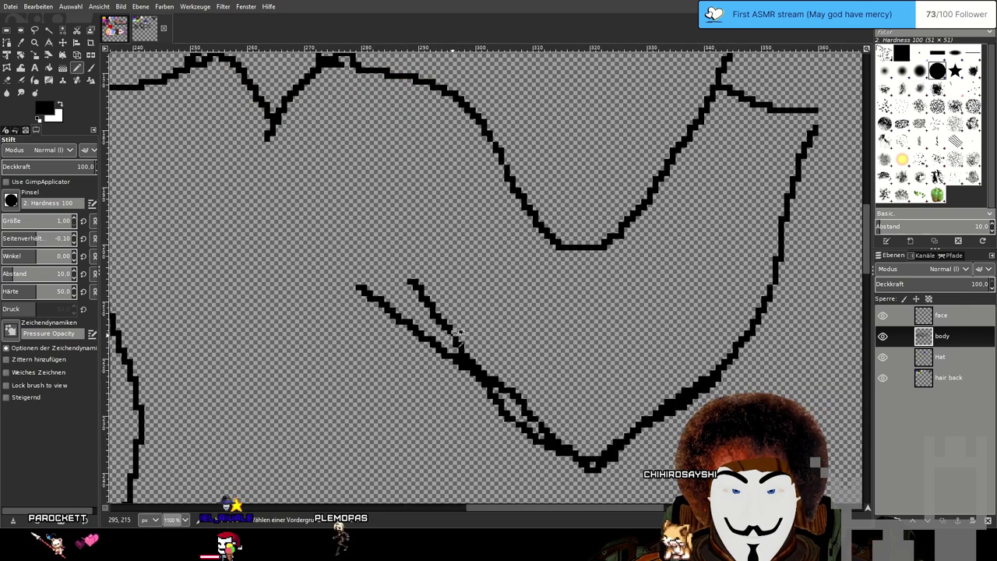
click(7, 80)
drag(358, 289, 394, 314)
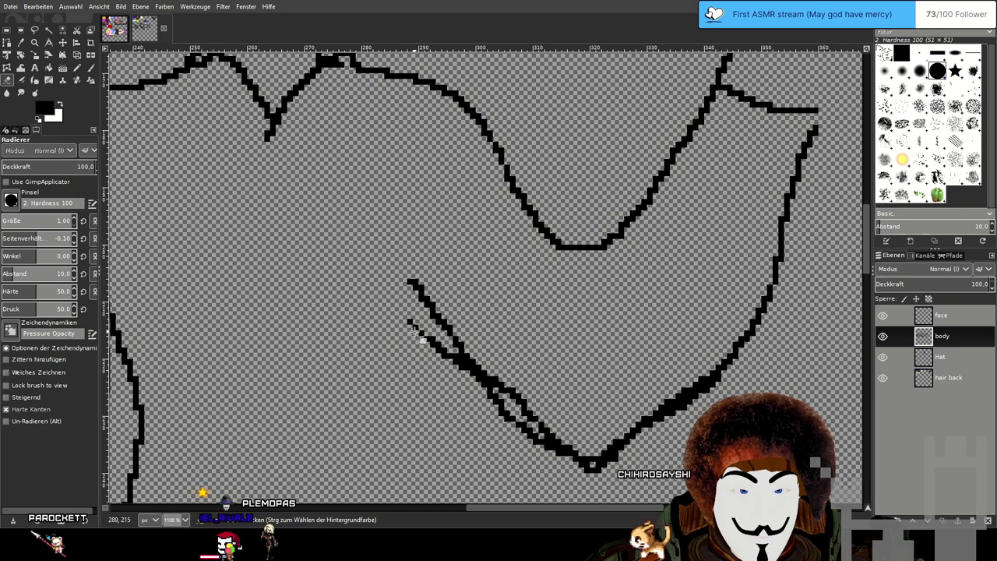
mouse_move(429, 343)
mouse_down()
mouse_move(455, 360)
mouse_move(426, 340)
mouse_move(537, 438)
mouse_up()
drag(484, 396, 521, 423)
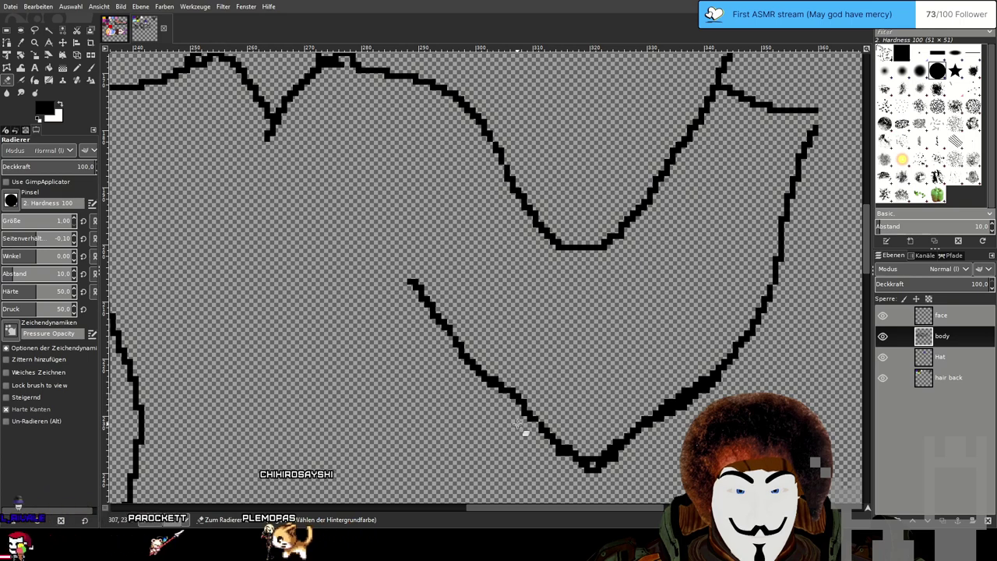
scroll(563, 438, down, 2)
scroll(615, 433, up, 2)
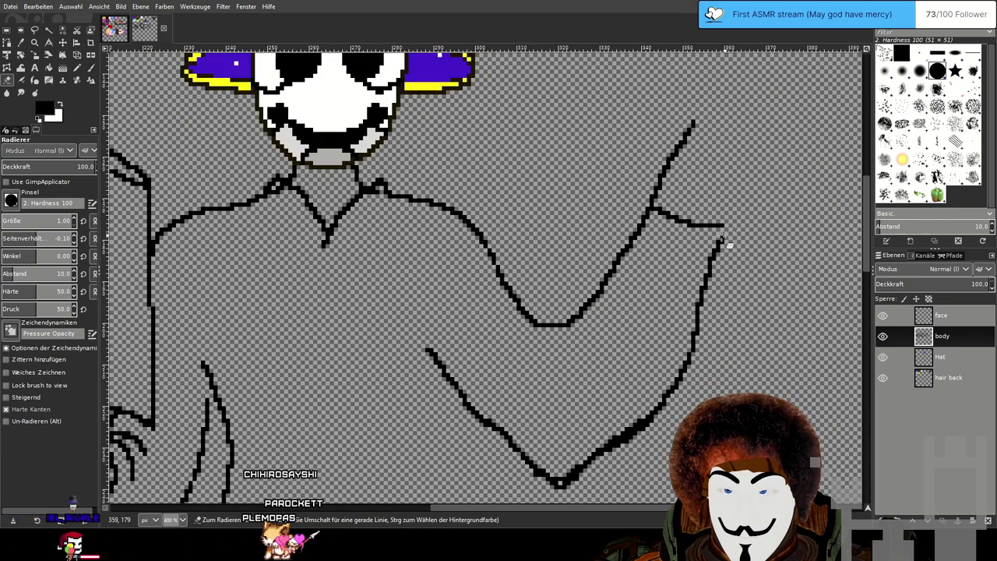
Zoom in on the sleeve cuff lines with the Eraser ready.
click(77, 69)
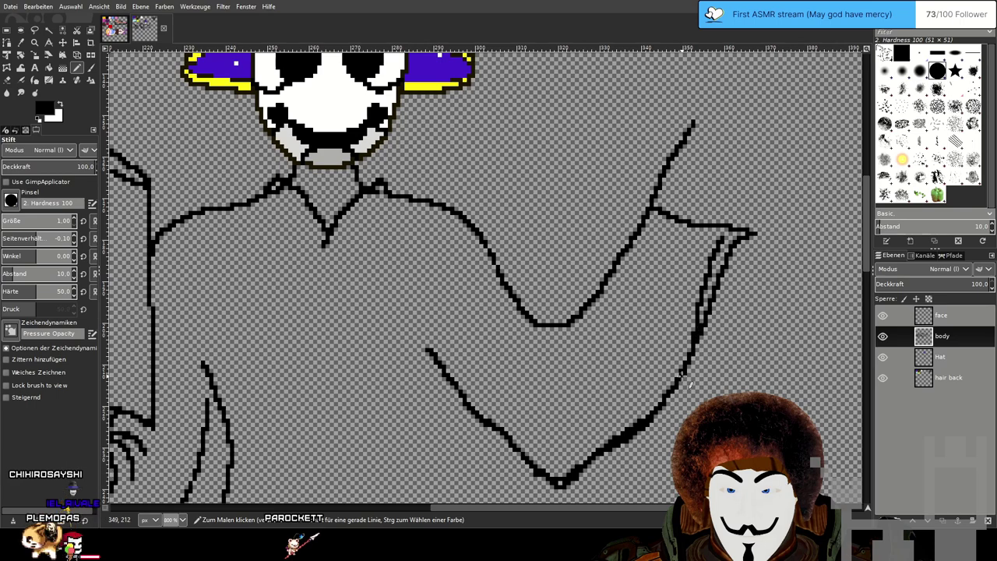
drag(744, 318, 595, 335)
scroll(565, 278, up, 2)
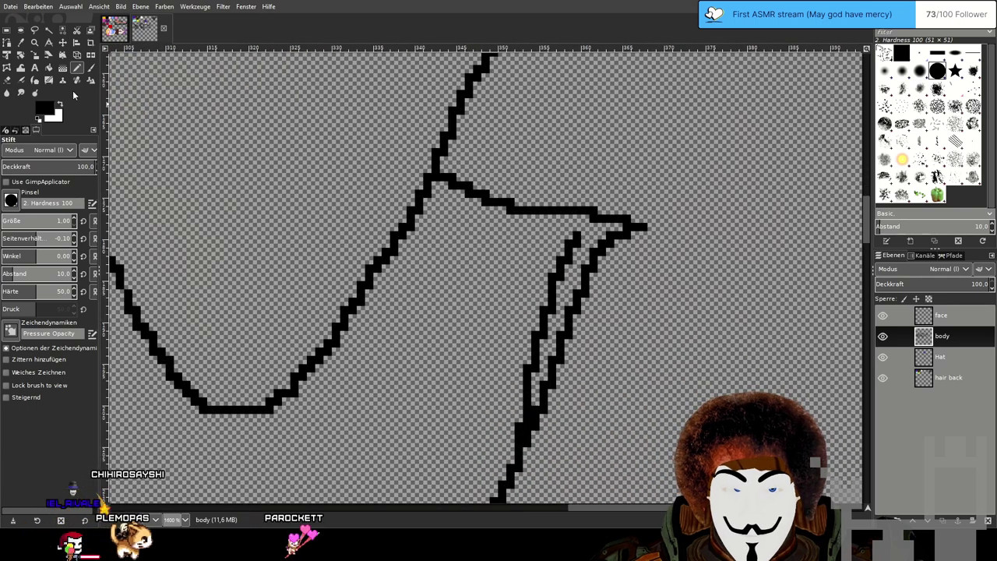
click(9, 82)
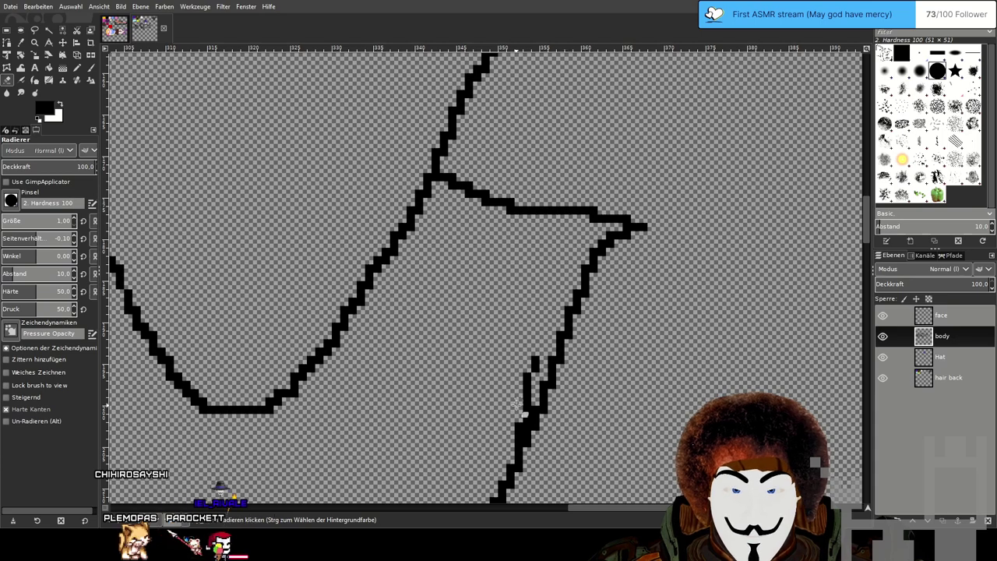
ctrl+scroll(533, 362, down, 2)
ctrl+scroll(534, 390, up, 3)
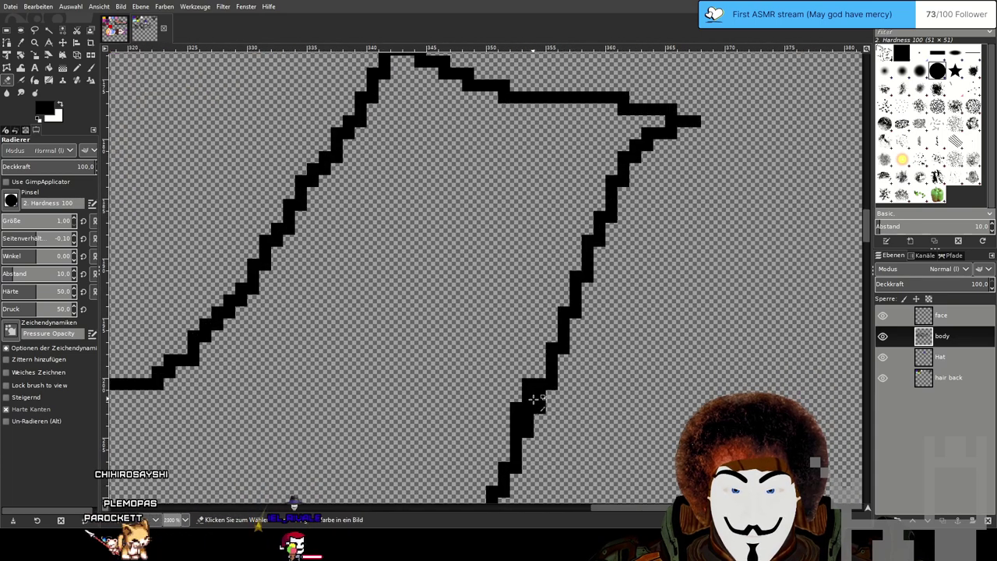
ctrl+scroll(513, 420, down, 5)
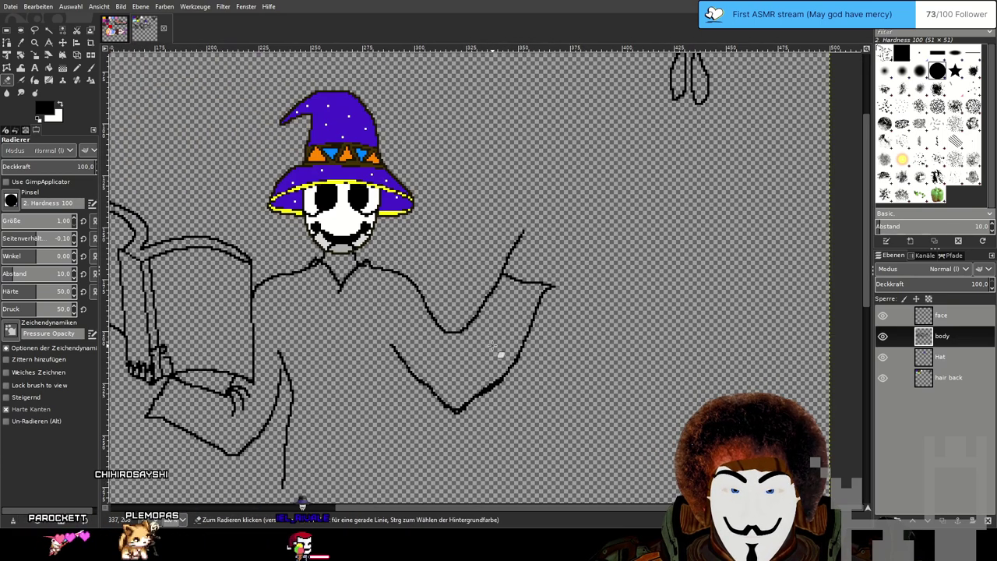
ctrl+scroll(545, 328, up, 4)
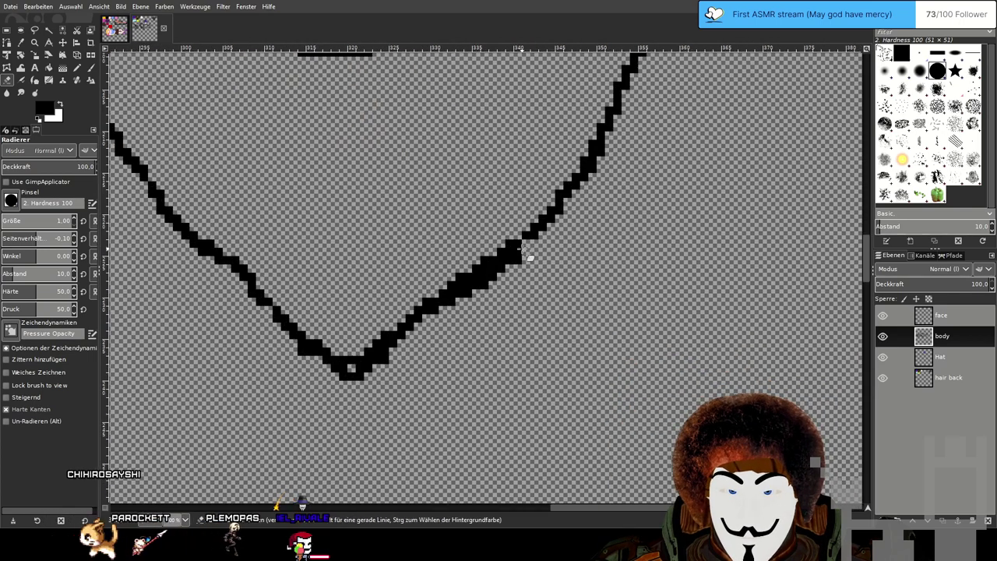
ctrl+scroll(612, 296, down, 3)
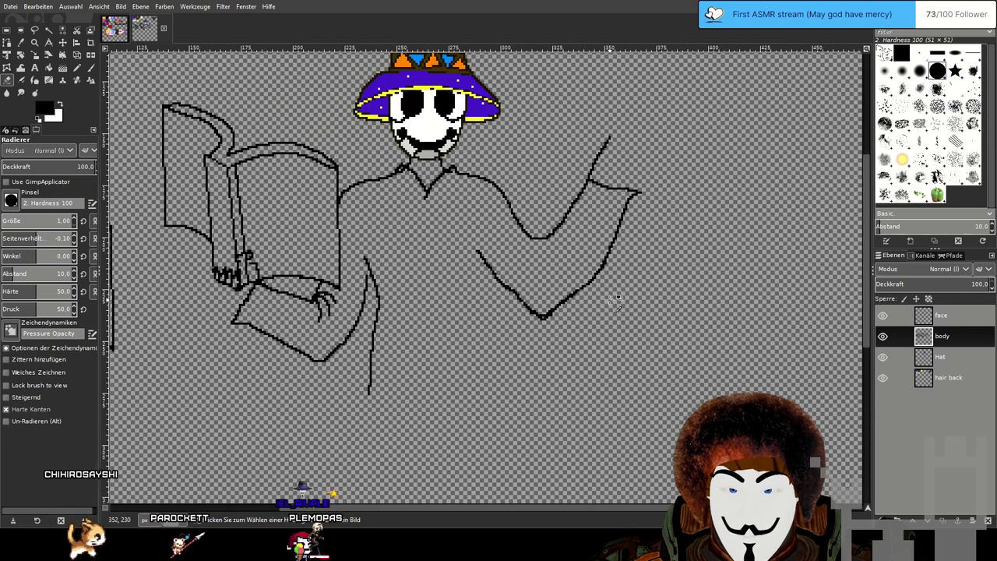
ctrl+scroll(618, 299, up, 4)
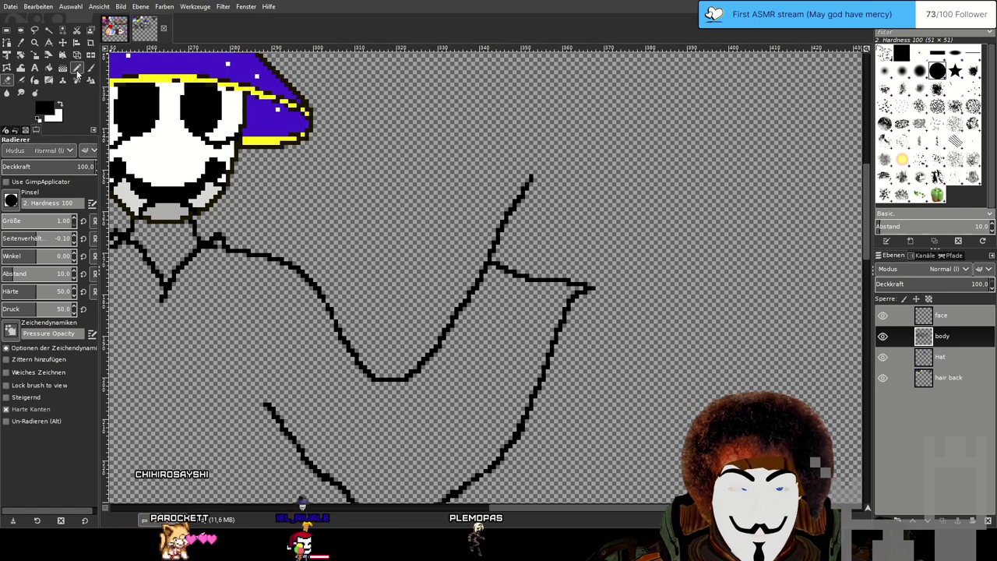
Pencil an open hand outline at the end of the raised sleeve.
click(77, 70)
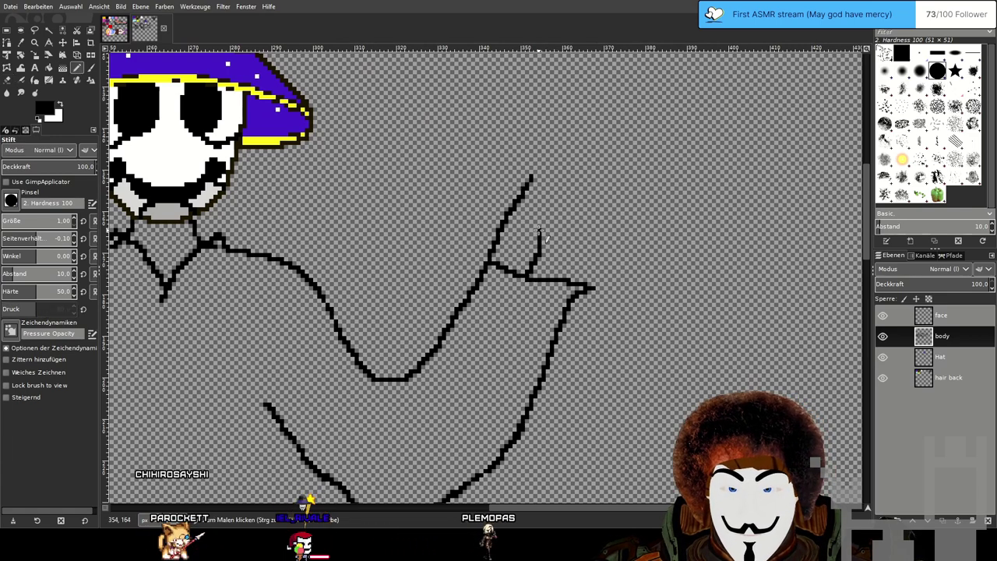
mouse_move(547, 193)
mouse_down()
mouse_move(572, 187)
mouse_move(586, 171)
mouse_move(606, 187)
mouse_move(587, 197)
mouse_move(626, 198)
mouse_move(598, 212)
mouse_move(613, 212)
mouse_move(616, 230)
mouse_move(586, 231)
mouse_move(562, 278)
mouse_up()
scroll(534, 223, up, 1)
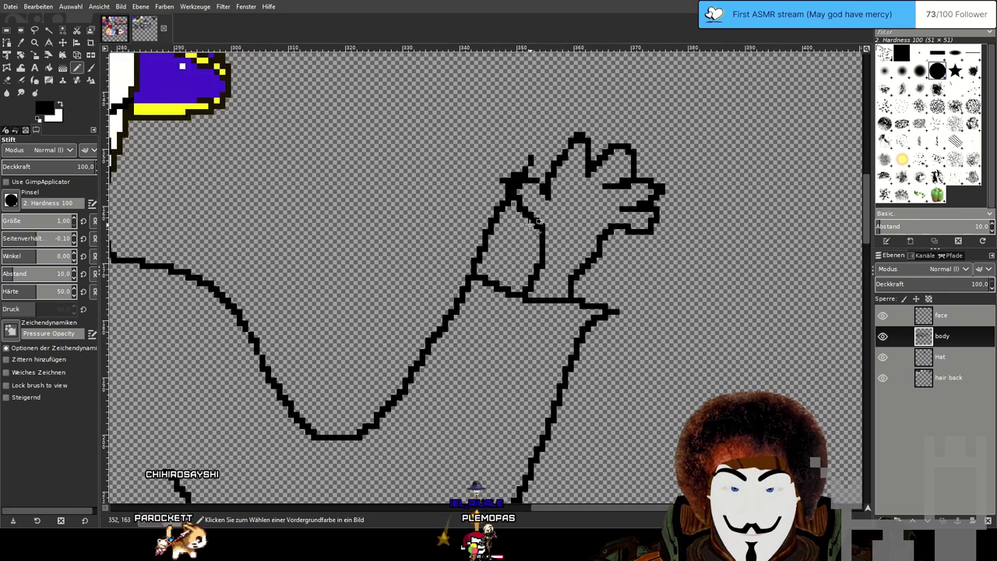
Erase the stray pixel clump at the hand's wrist and top-left.
click(8, 80)
scroll(516, 157, up, 2)
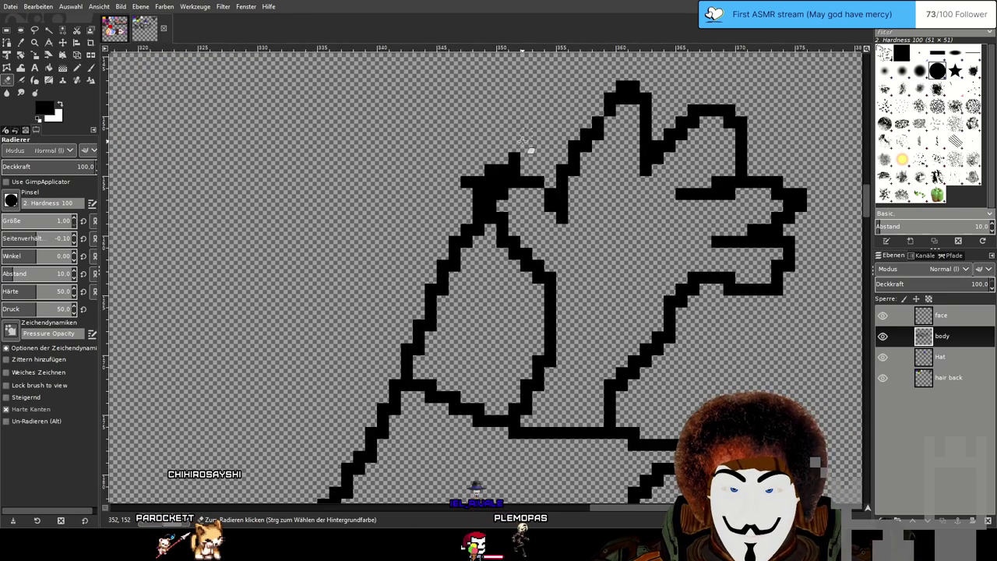
mouse_move(491, 173)
mouse_down()
mouse_move(466, 183)
mouse_move(479, 210)
mouse_up()
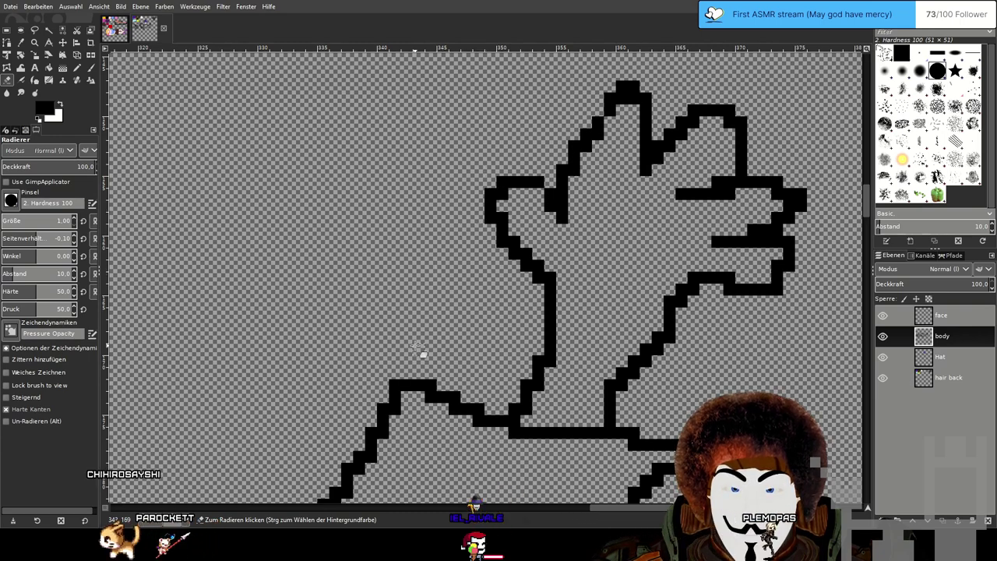
scroll(429, 218, down, 5)
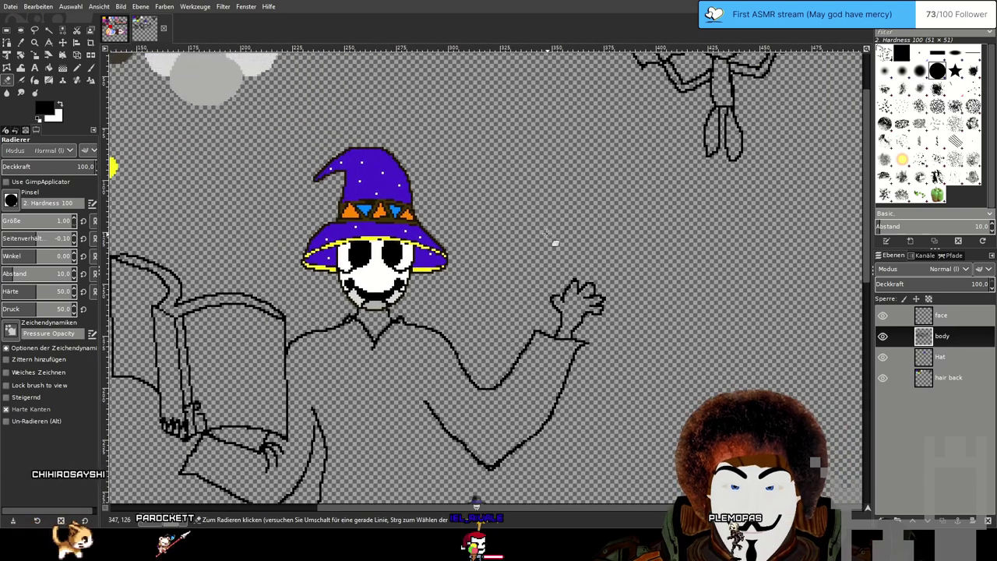
drag(508, 210, 595, 92)
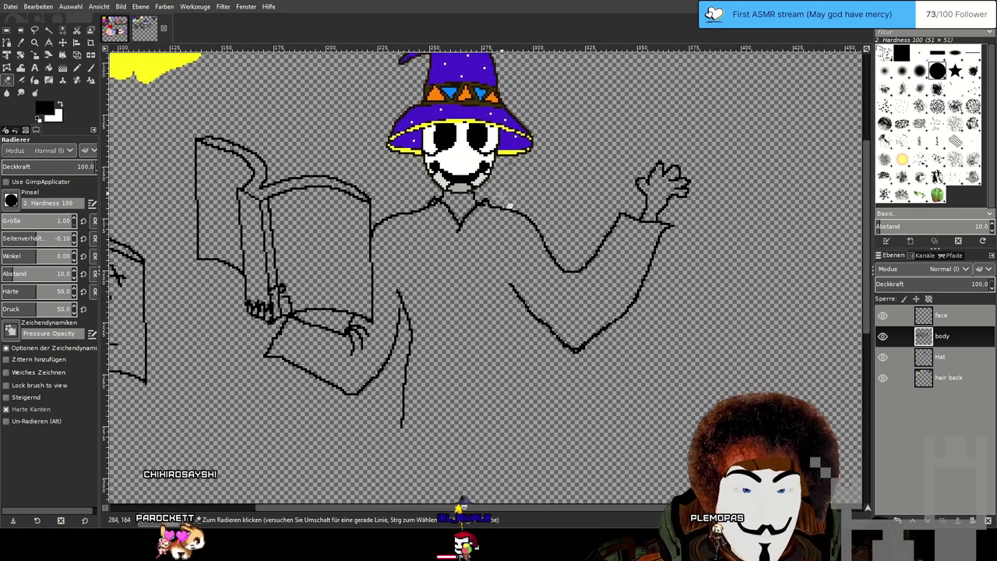
click(14, 11)
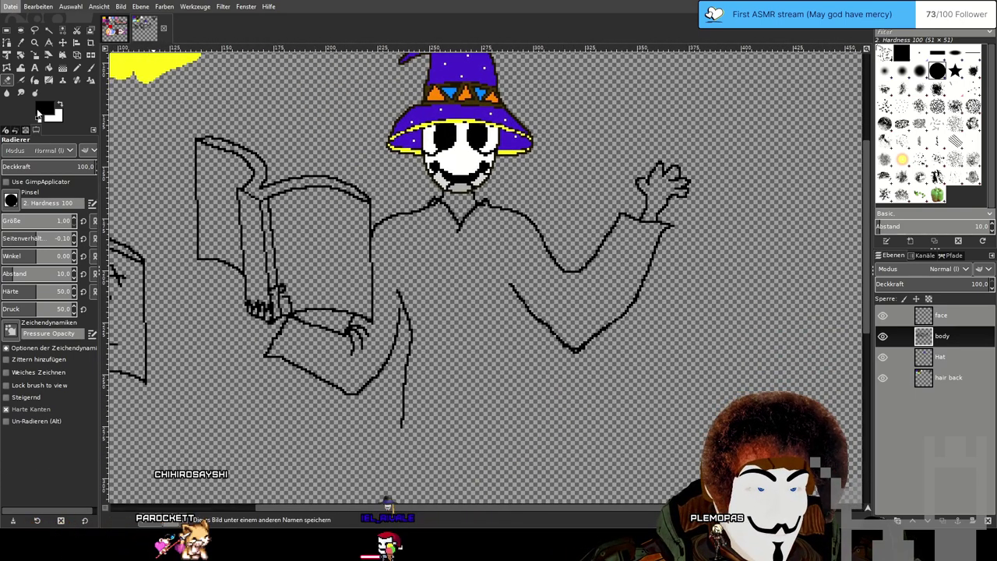
Save the drawing, then sketch a leg line below the robe, redrawing it after two undone attempts.
click(35, 95)
drag(476, 294, 523, 233)
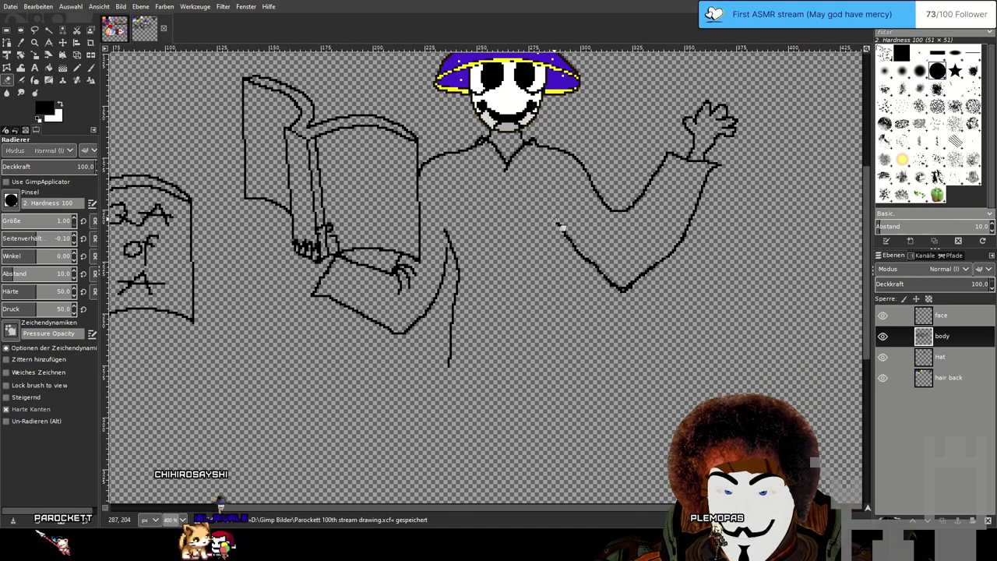
key(n)
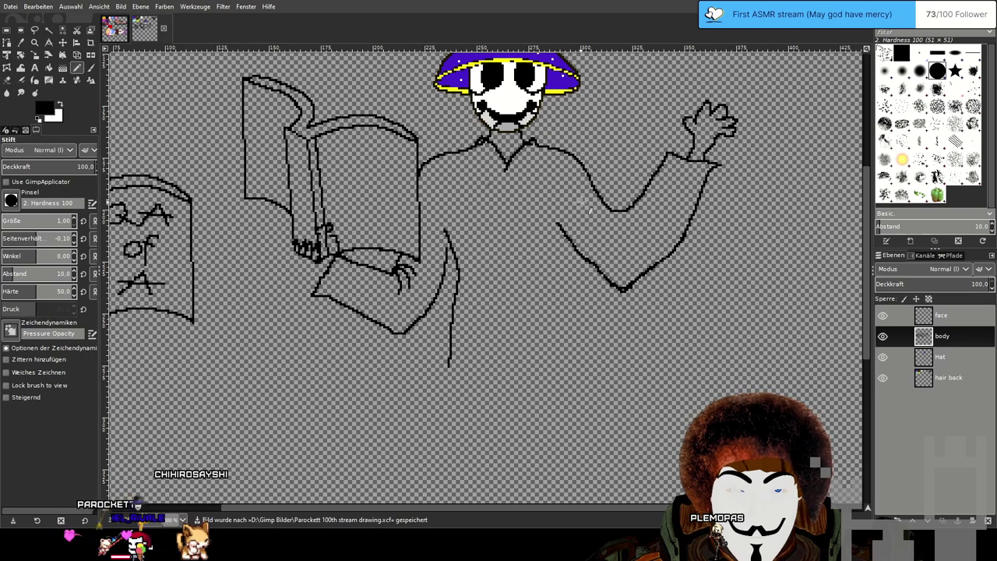
drag(556, 223, 546, 309)
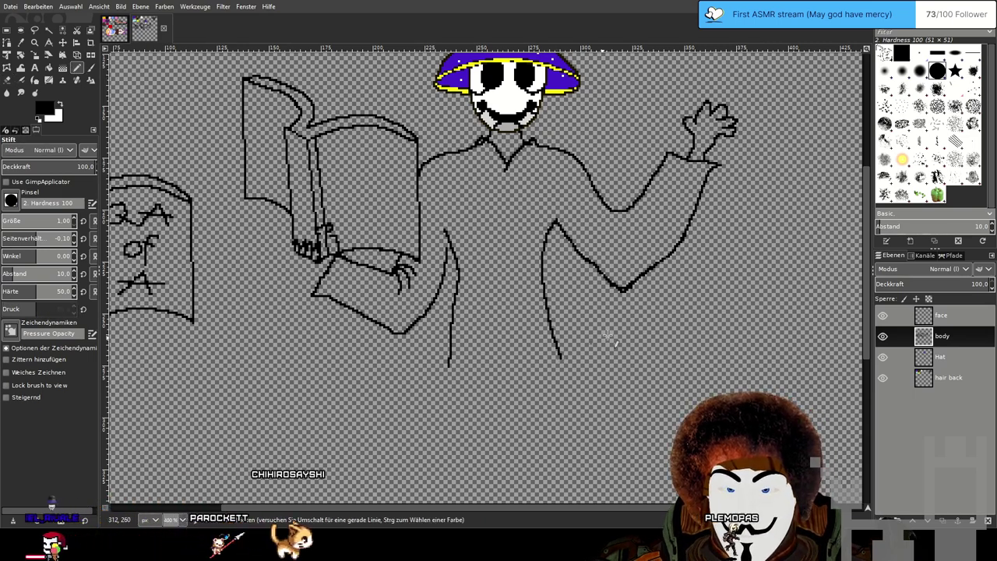
key(ctrl+z)
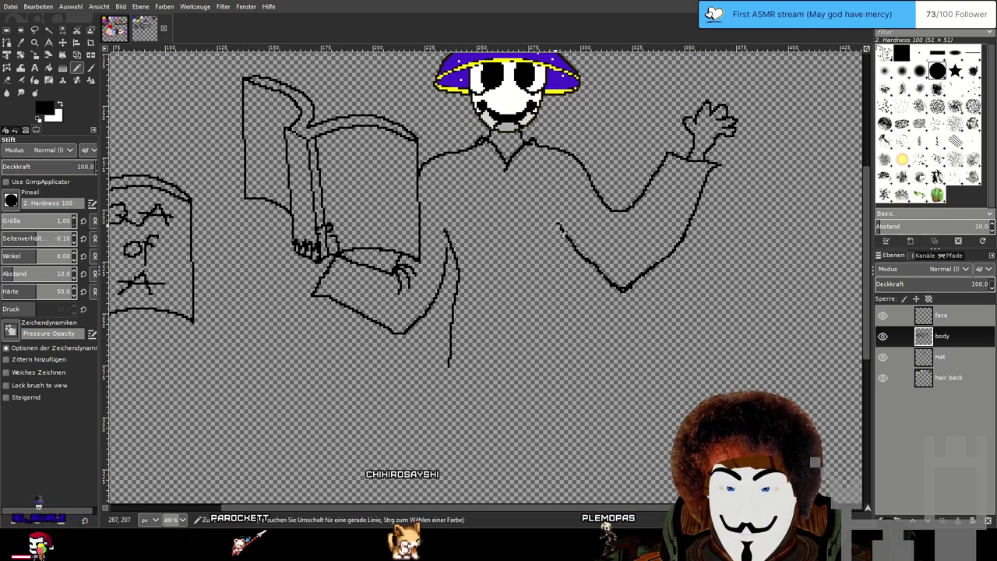
drag(547, 278, 578, 360)
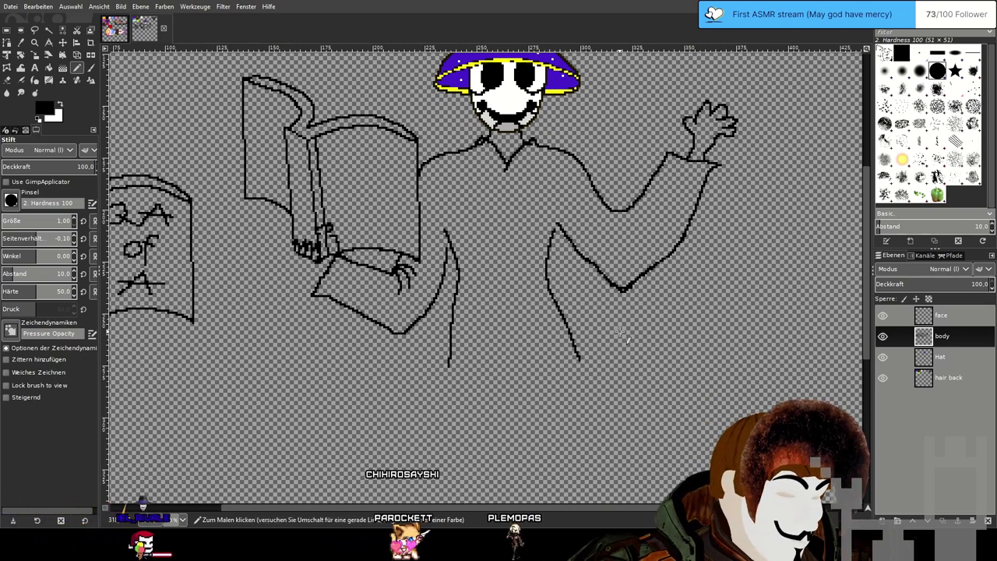
key(ctrl+z)
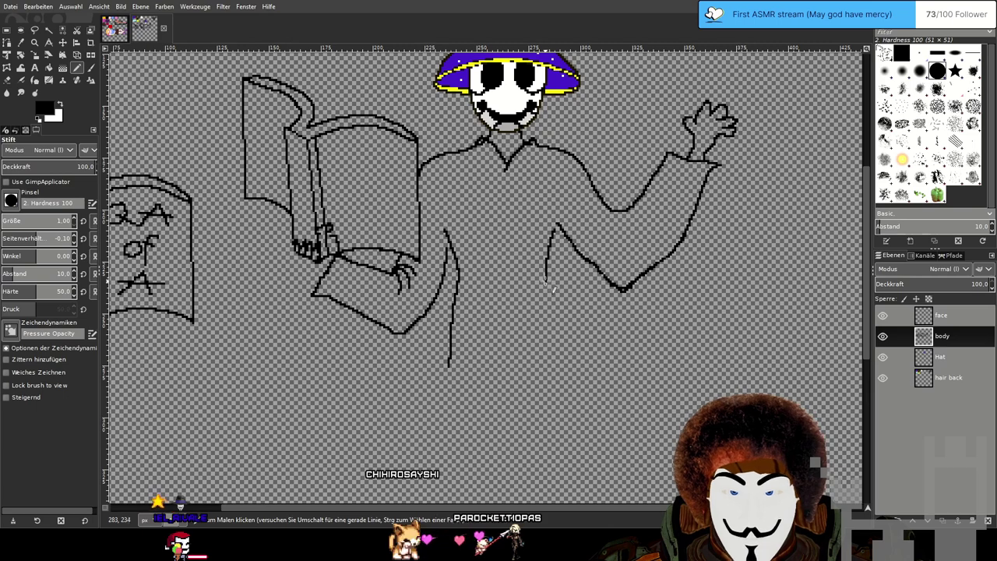
drag(546, 284, 557, 354)
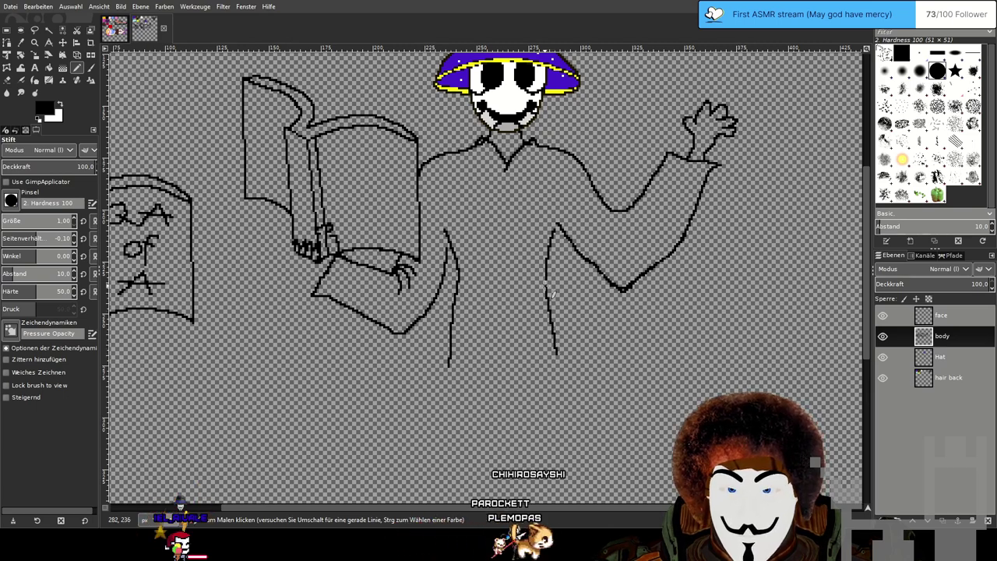
Extend the inner robe line beneath the book-holding arm further down toward the legs.
key(shift+ctrl+j)
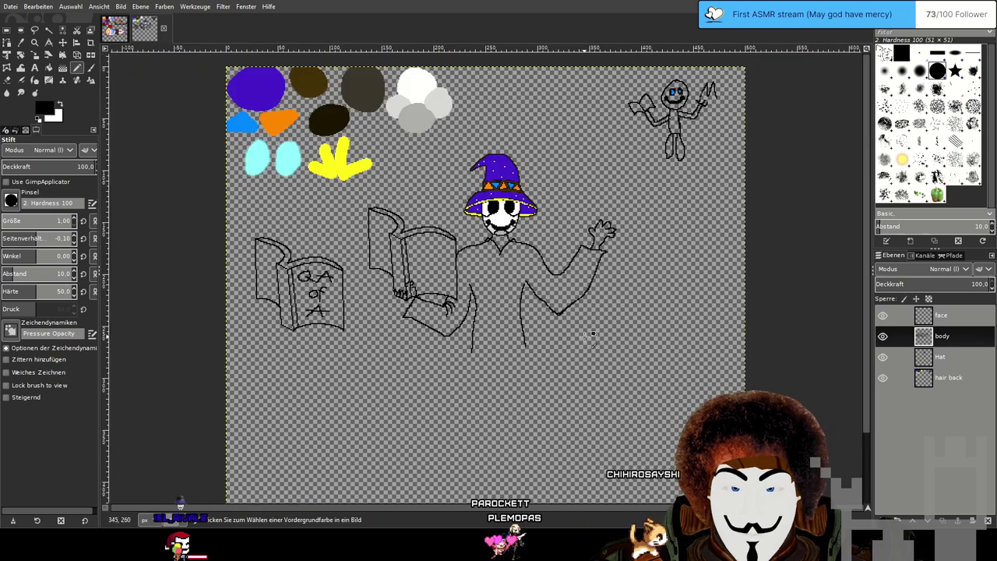
scroll(577, 335, up, 1)
mouse_move(574, 337)
mouse_down()
mouse_move(584, 265)
mouse_move(590, 273)
mouse_up()
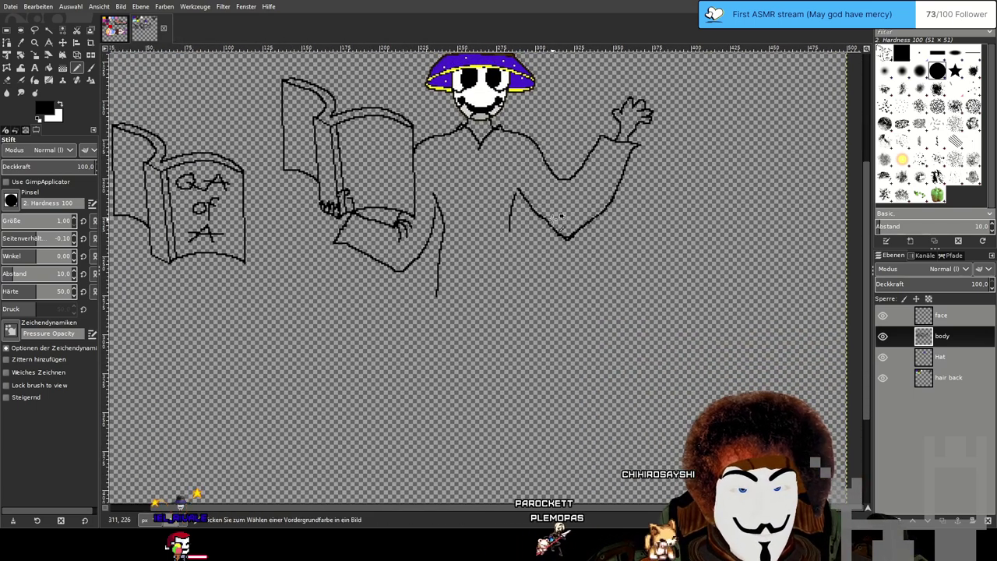
scroll(512, 185, up, 2)
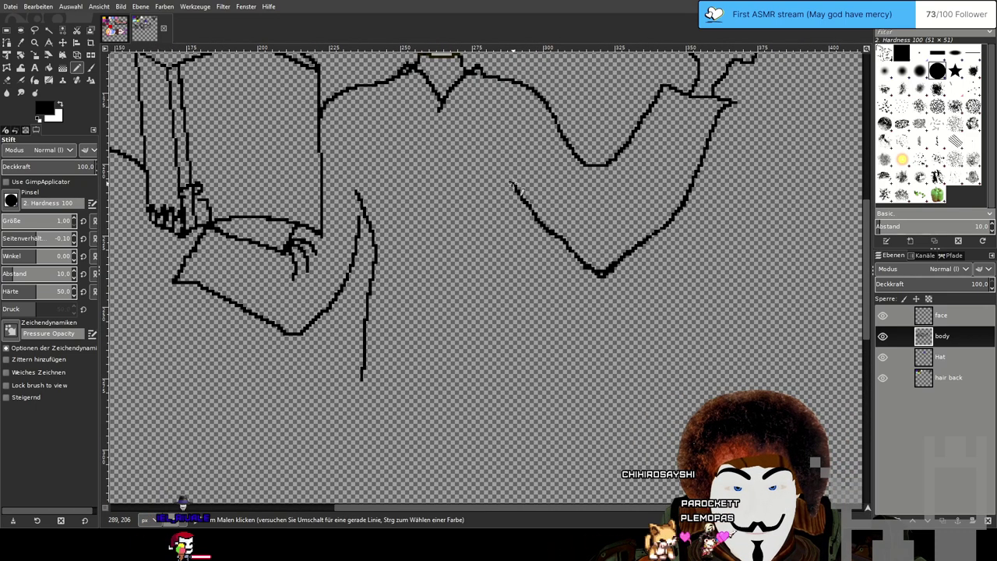
drag(512, 243, 524, 366)
Zoom and pan the view onto the wizard's raised arm.
scroll(534, 371, down, 3)
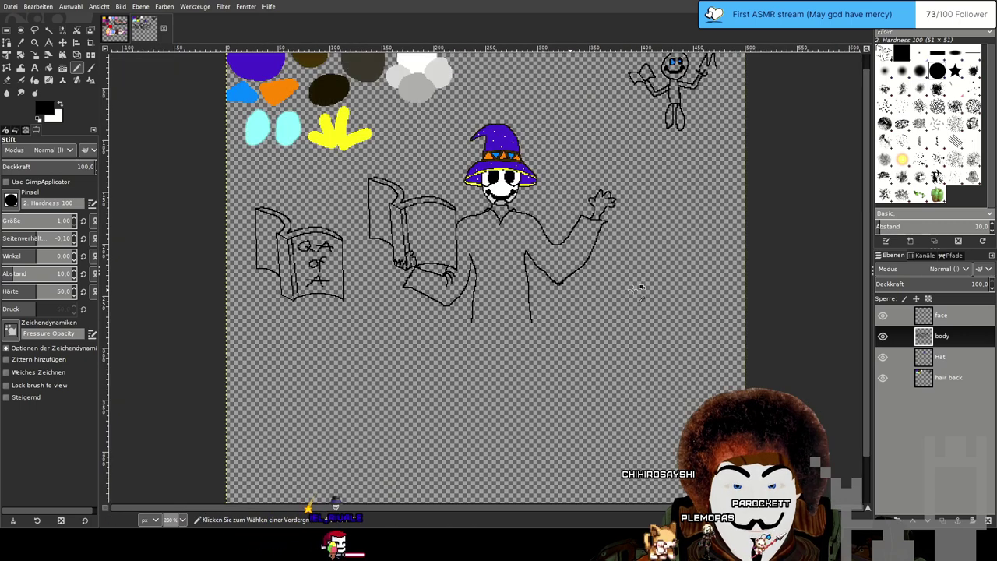
scroll(544, 272, up, 2)
scroll(546, 270, up, 1)
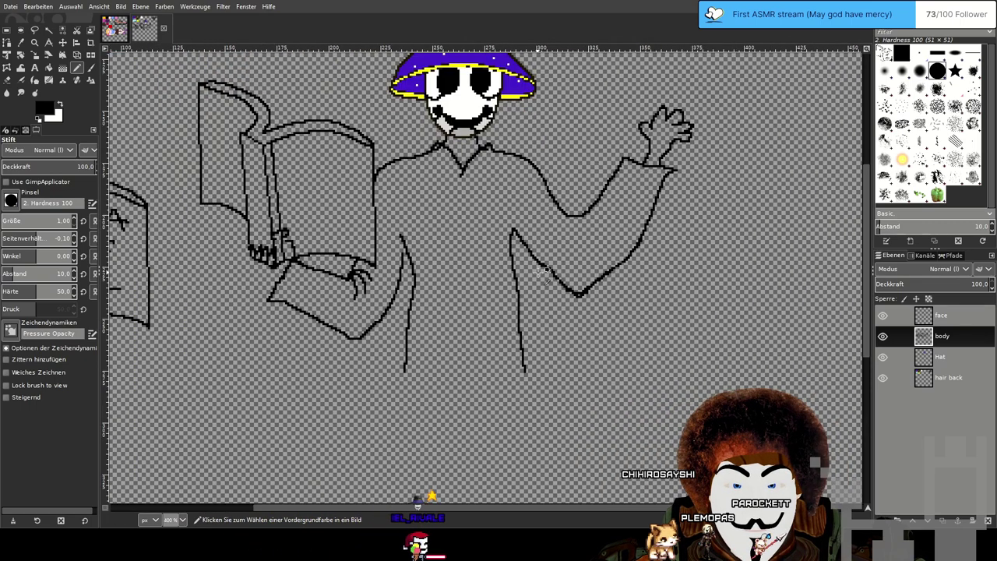
scroll(627, 218, down, 2)
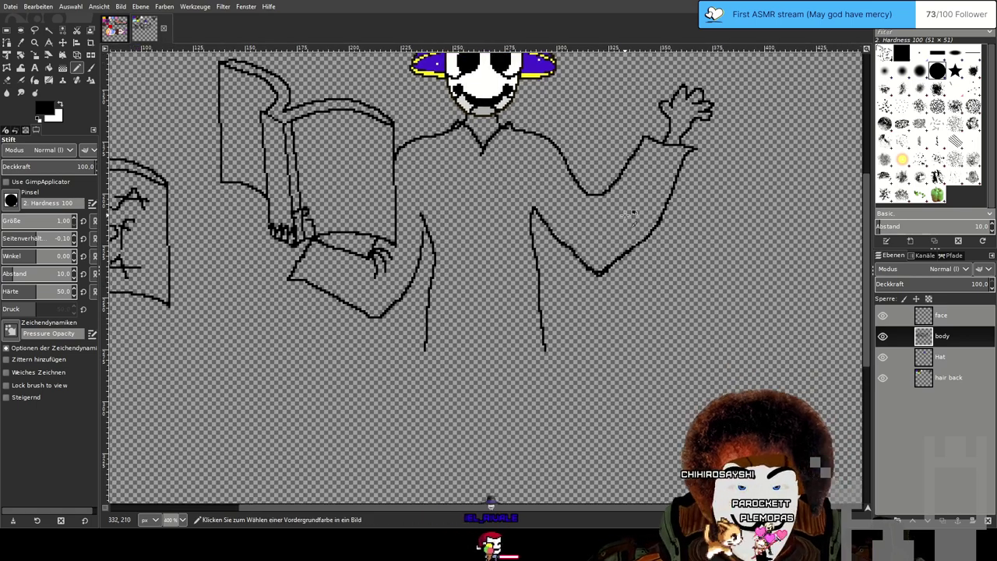
scroll(534, 221, up, 1)
drag(555, 256, 575, 235)
scroll(576, 234, up, 1)
drag(574, 278, 591, 239)
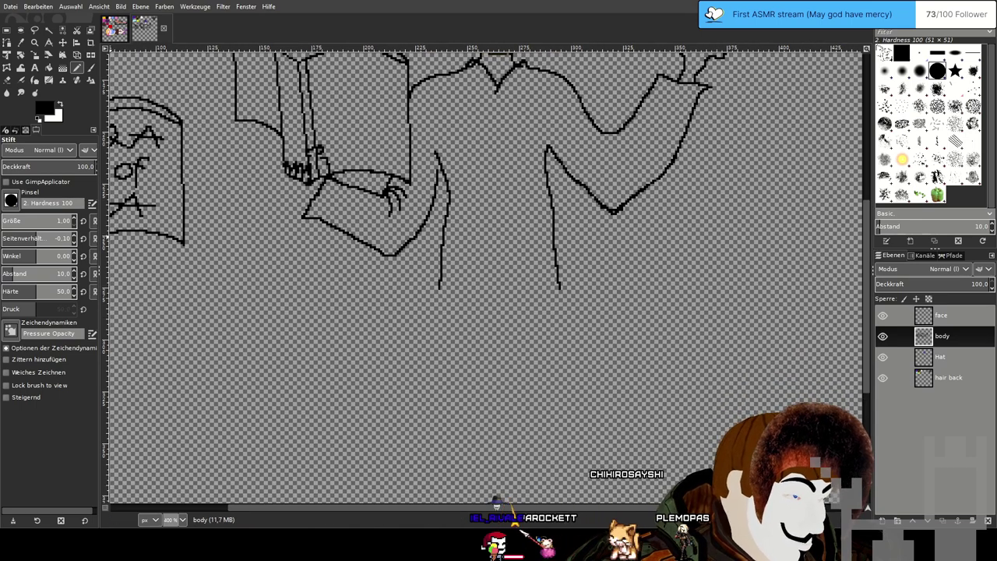
scroll(600, 288, up, 3)
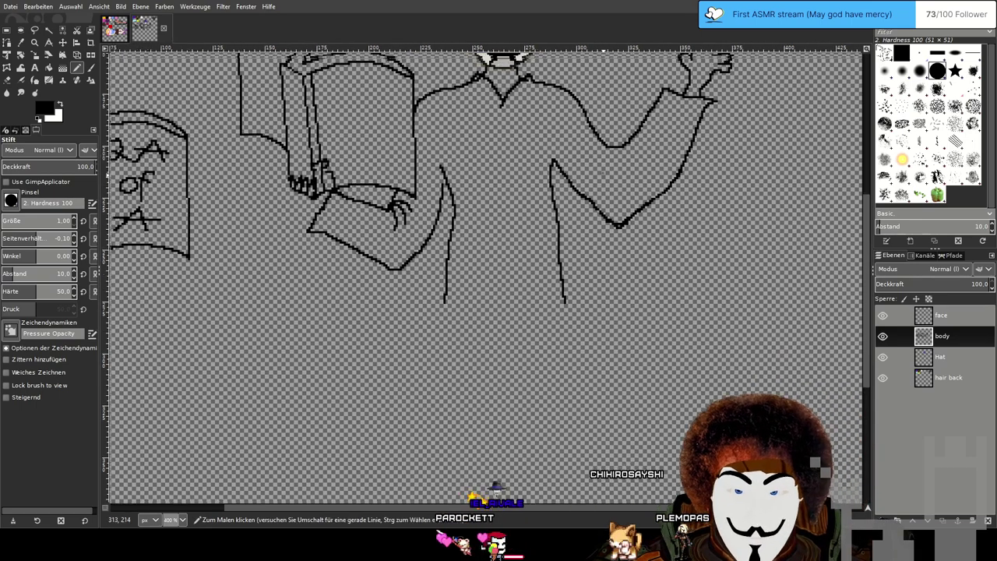
scroll(599, 289, down, 1)
scroll(592, 265, down, 1)
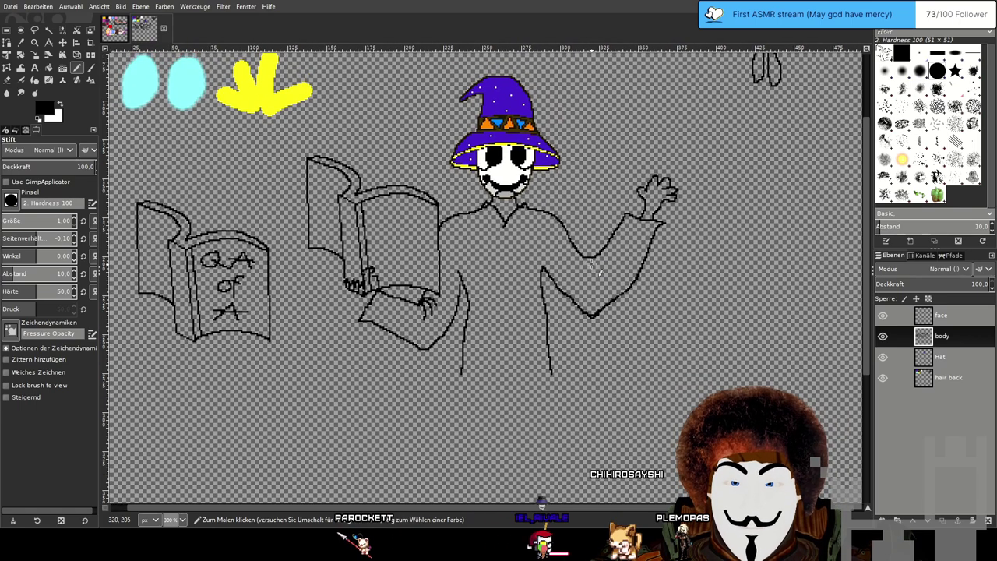
scroll(591, 265, up, 3)
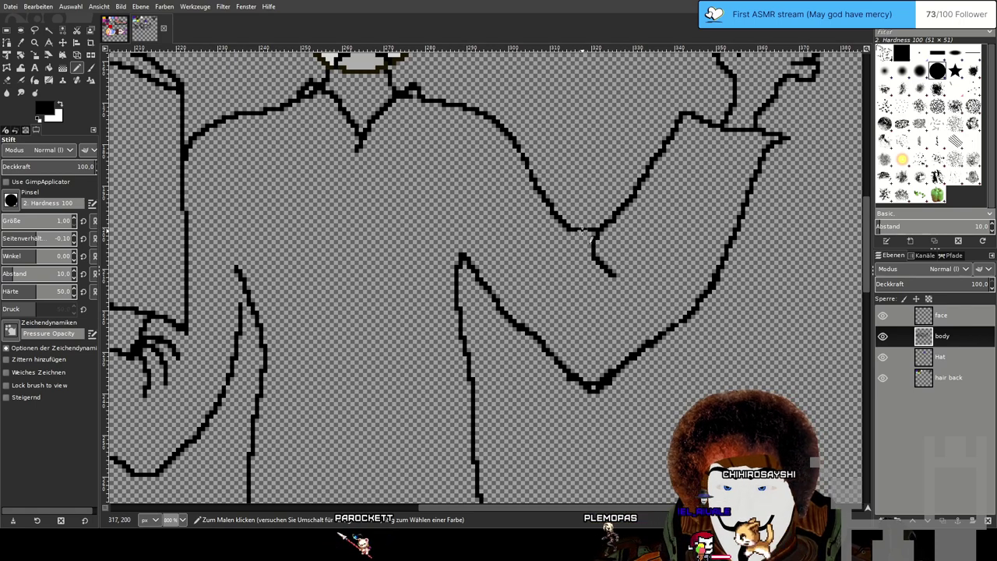
Sketch finger strokes in the bend of the raised right arm, undoing one stray vertical line.
drag(577, 232, 609, 278)
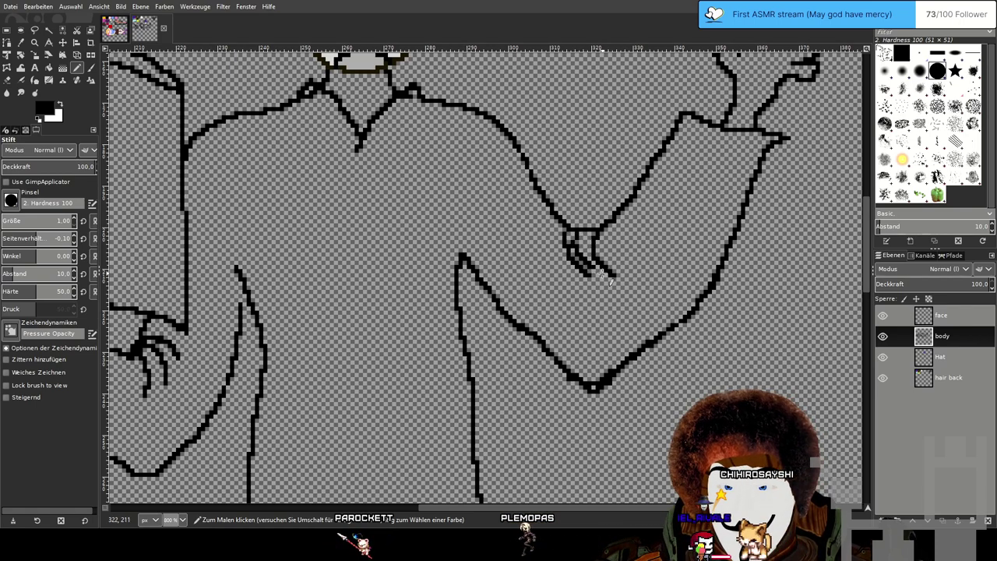
mouse_move(556, 236)
mouse_down()
mouse_move(560, 283)
mouse_move(596, 300)
mouse_up()
key(ctrl+z)
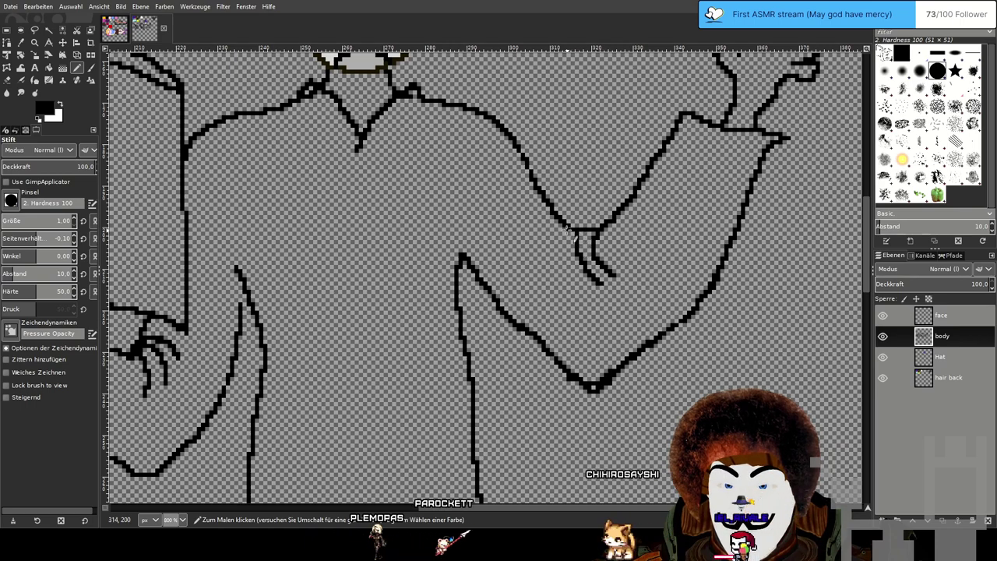
ctrl+scroll(574, 282, down, 3)
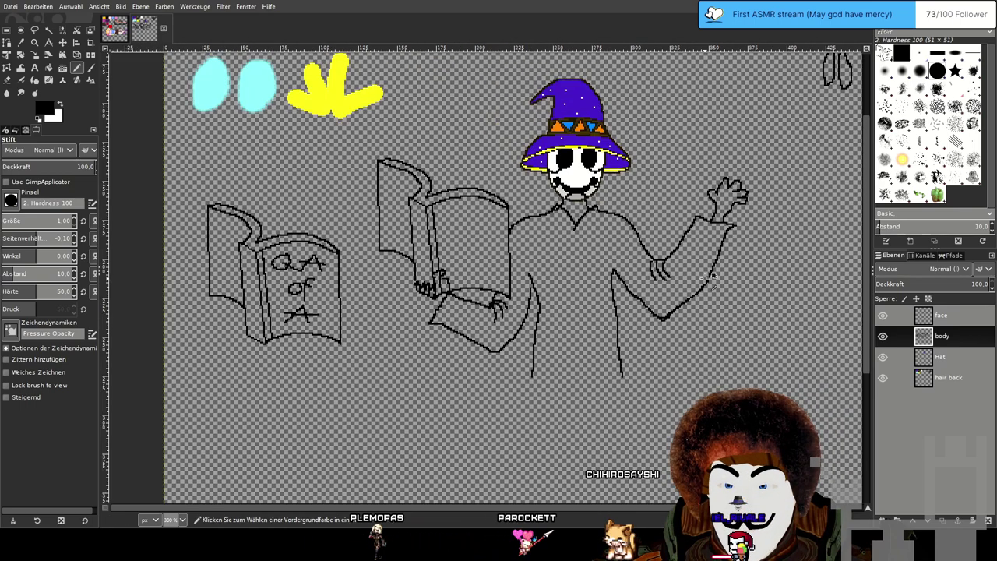
ctrl+scroll(711, 278, up, 3)
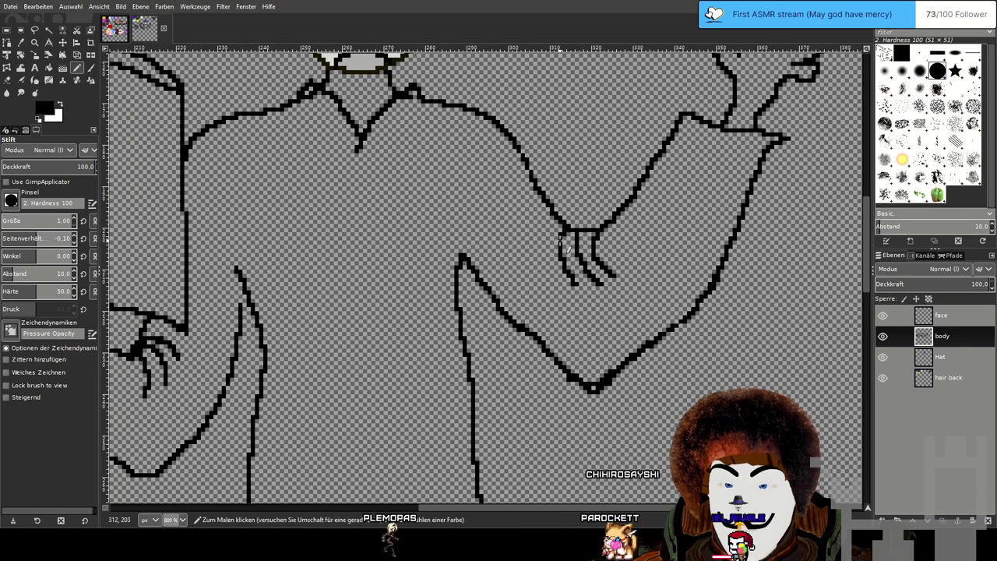
ctrl+scroll(559, 238, down, 4)
ctrl+scroll(606, 296, up, 2)
drag(606, 296, 627, 271)
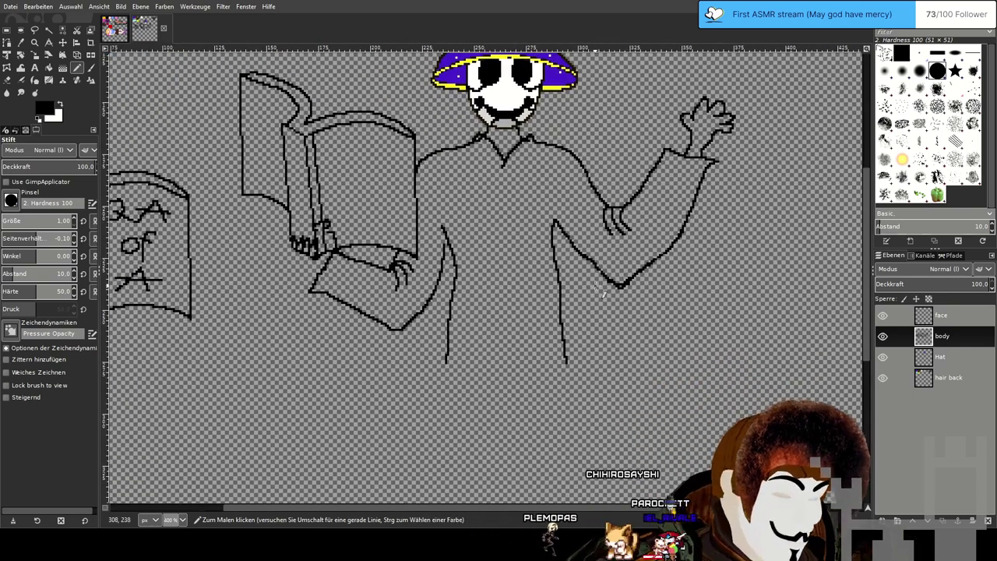
ctrl+scroll(534, 328, down, 2)
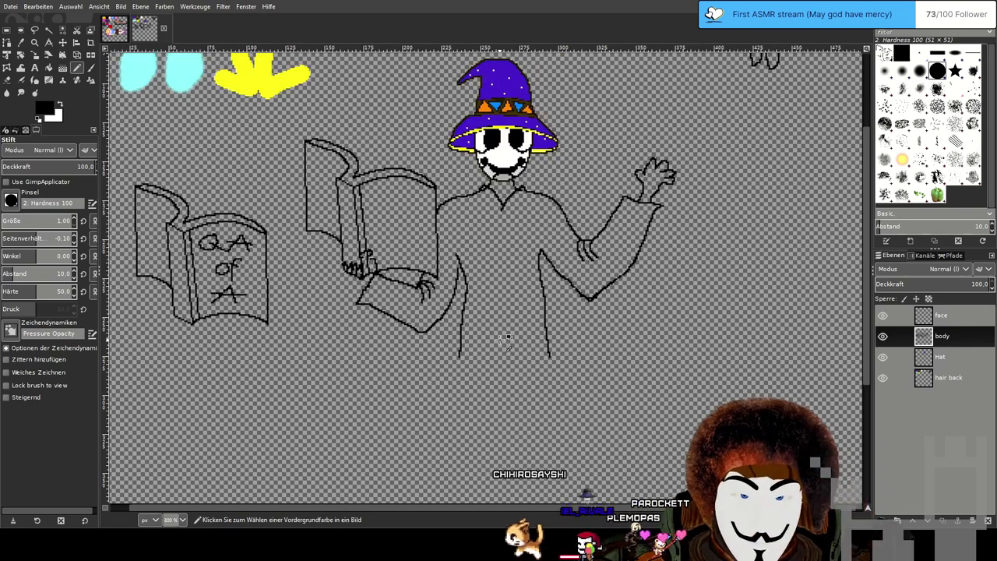
scroll(524, 215, up, 3)
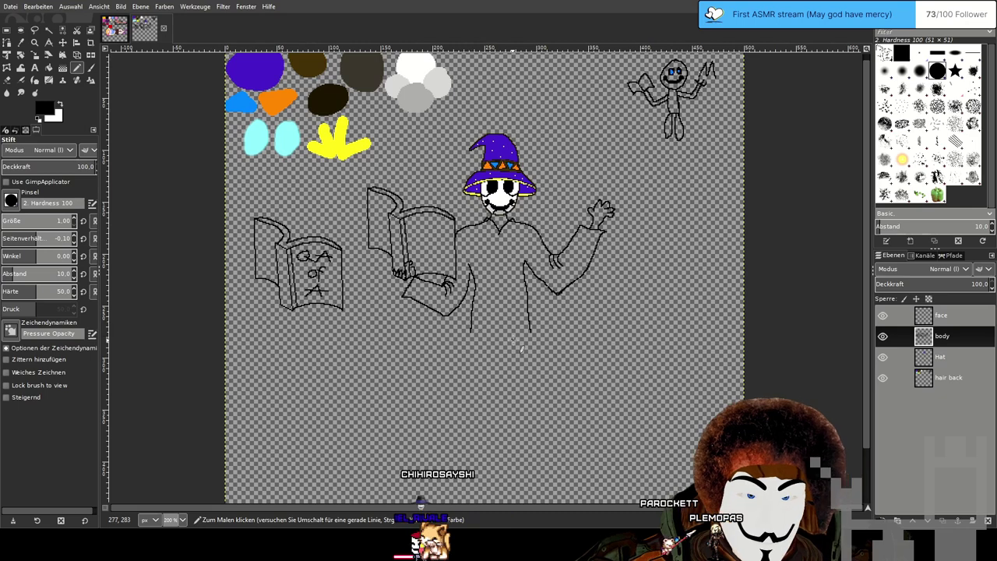
Draw the robe's right edge into a hem and extend that edge further down beside the legs.
scroll(522, 338, up, 1)
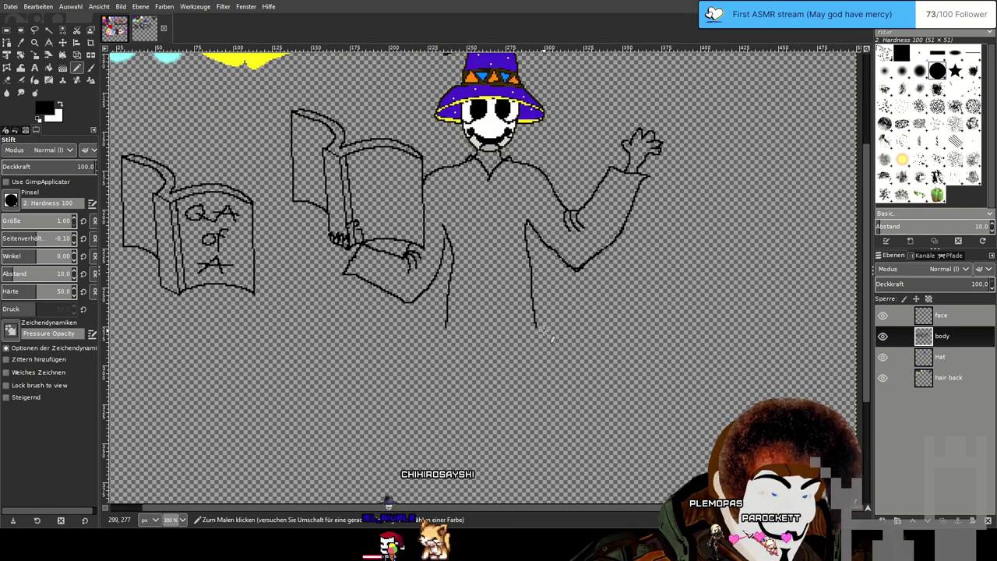
mouse_move(536, 328)
mouse_down()
mouse_move(535, 345)
mouse_move(497, 363)
mouse_up()
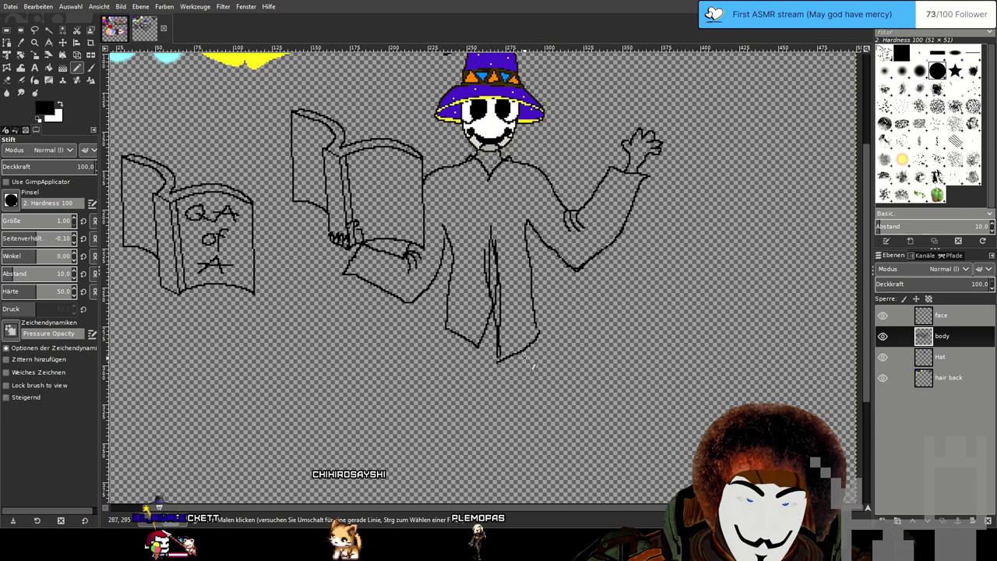
scroll(534, 356, up, 3)
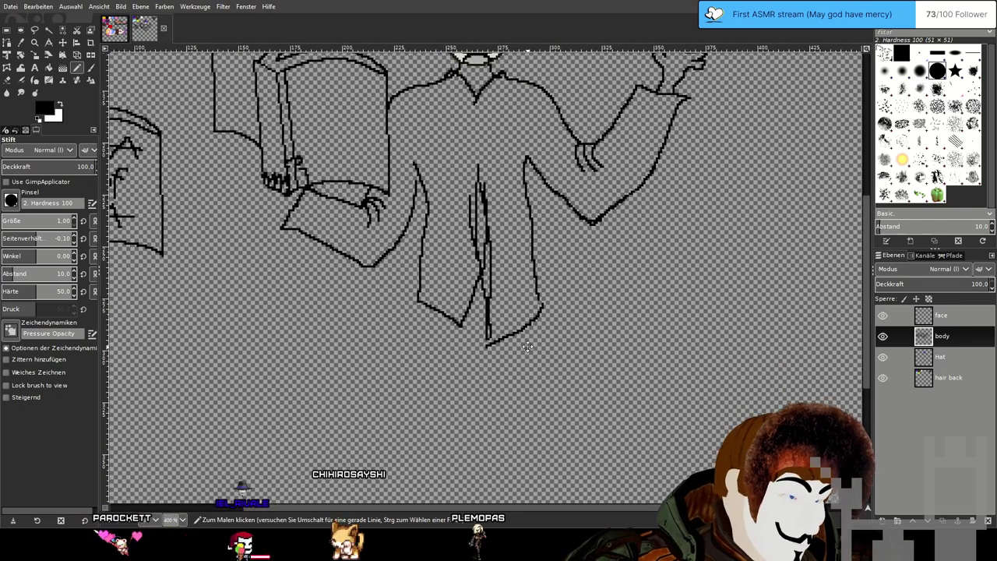
scroll(534, 345, up, 1)
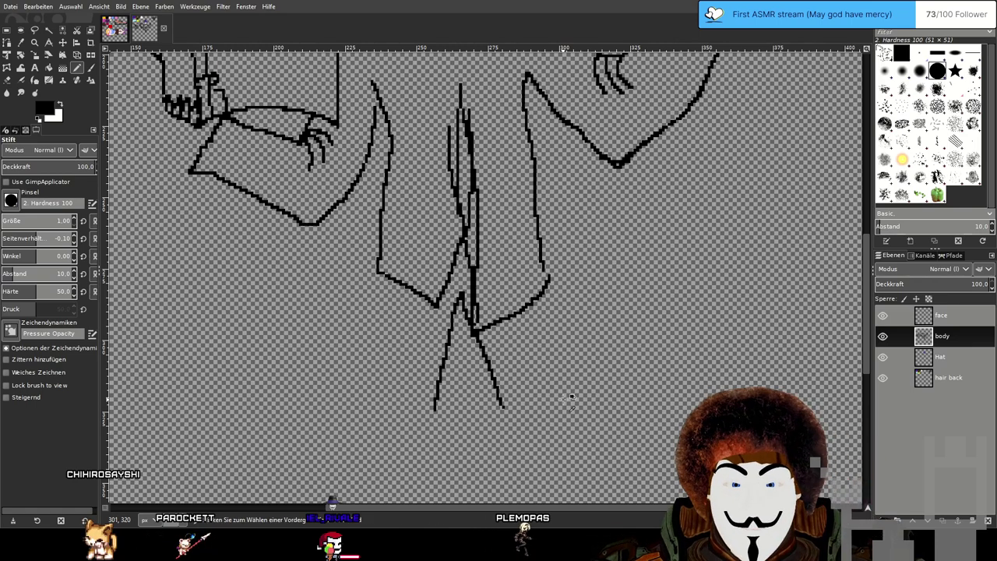
scroll(569, 399, down, 2)
scroll(566, 399, down, 3)
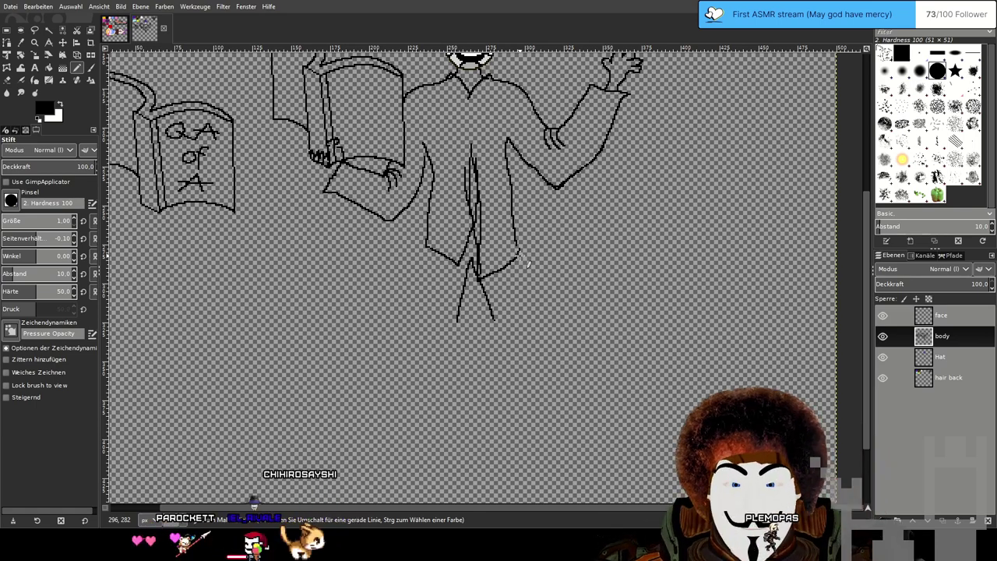
scroll(522, 256, down, 1)
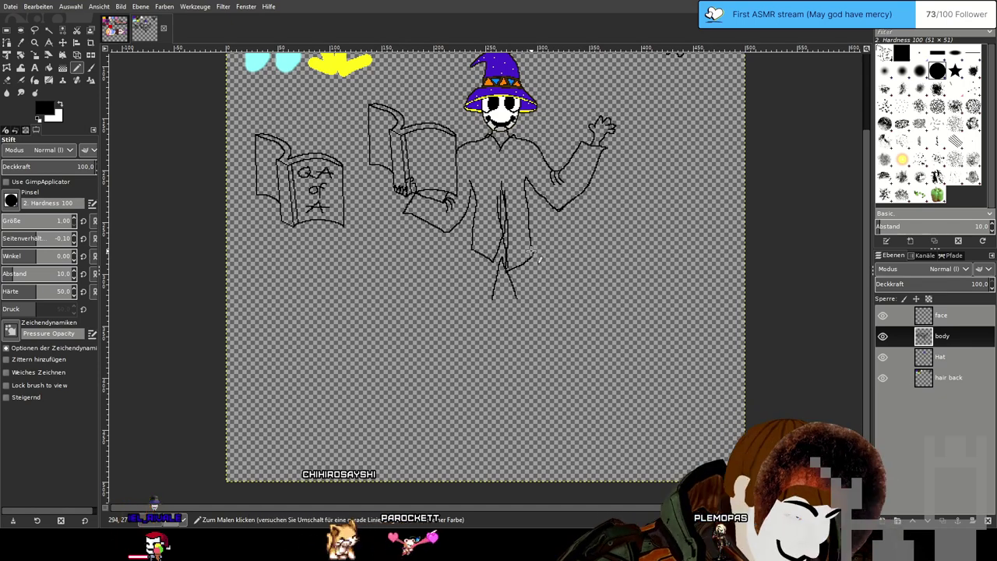
drag(532, 254, 545, 300)
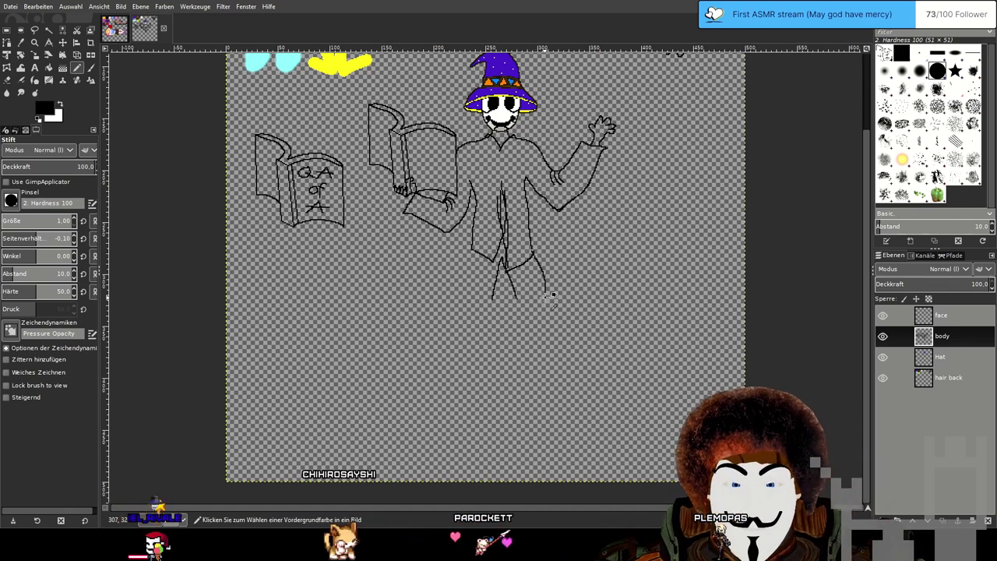
Undo the three previous robe-edge and leg strokes.
key(ctrl+z)
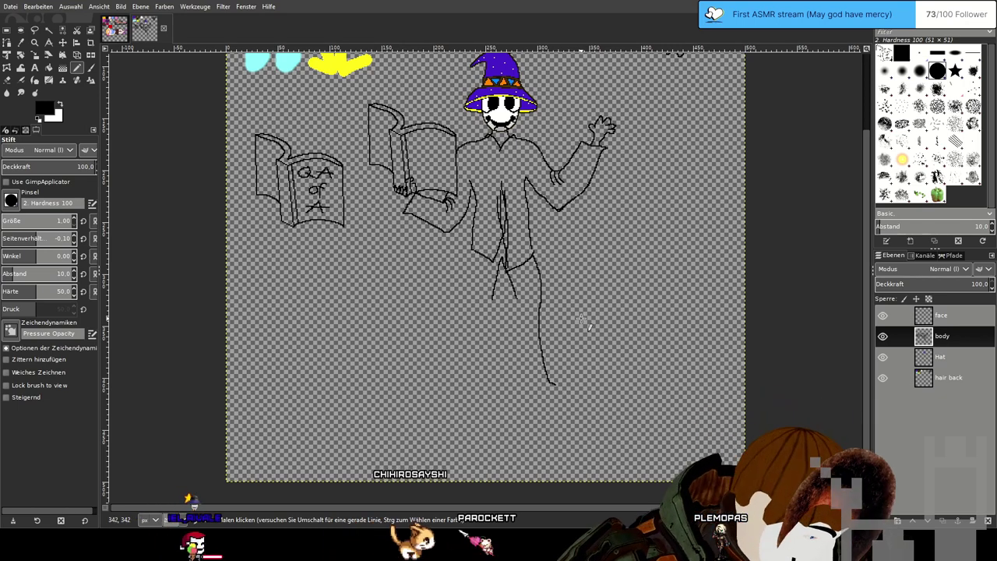
ctrl+scroll(578, 319, up, 1)
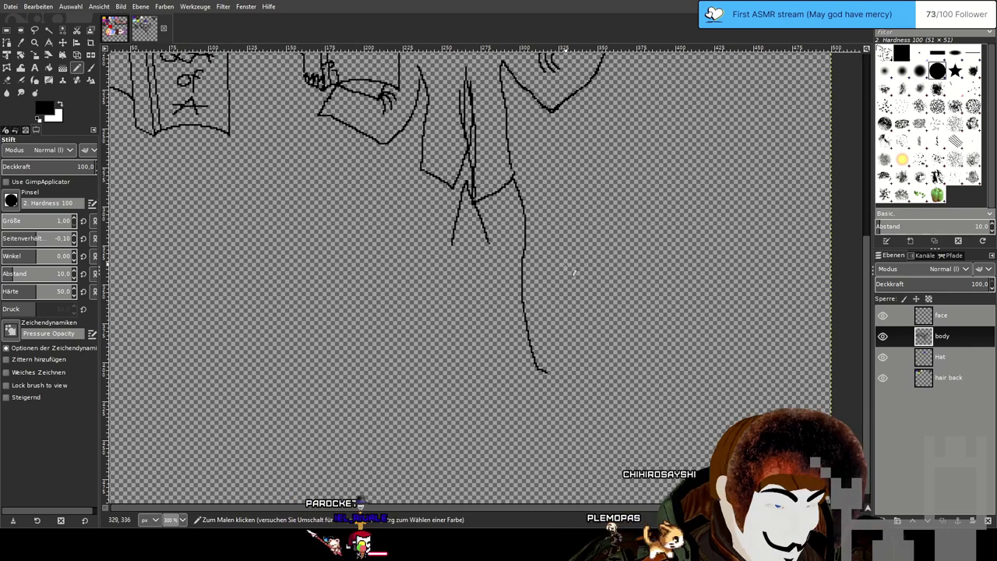
key(ctrl+z)
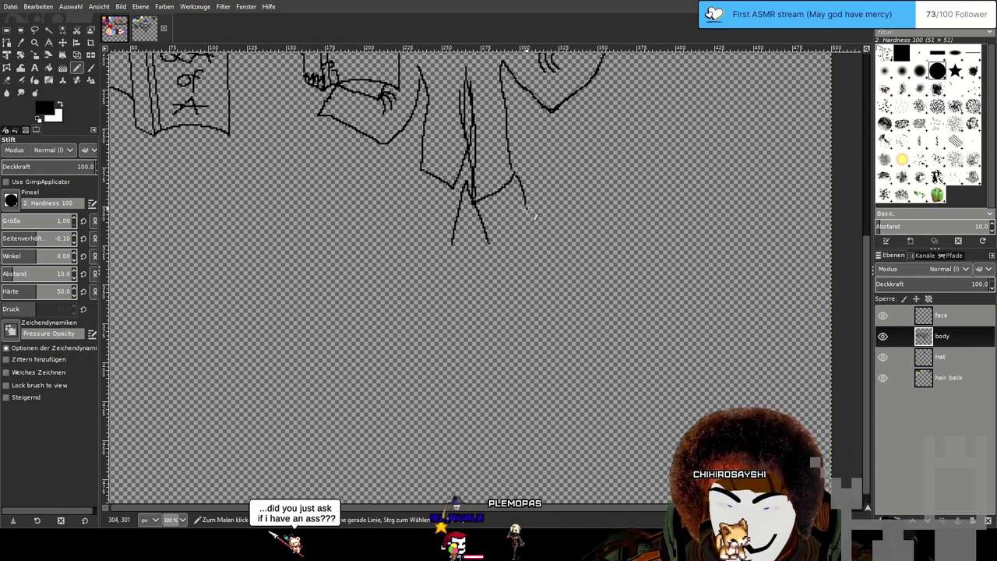
key(ctrl+z)
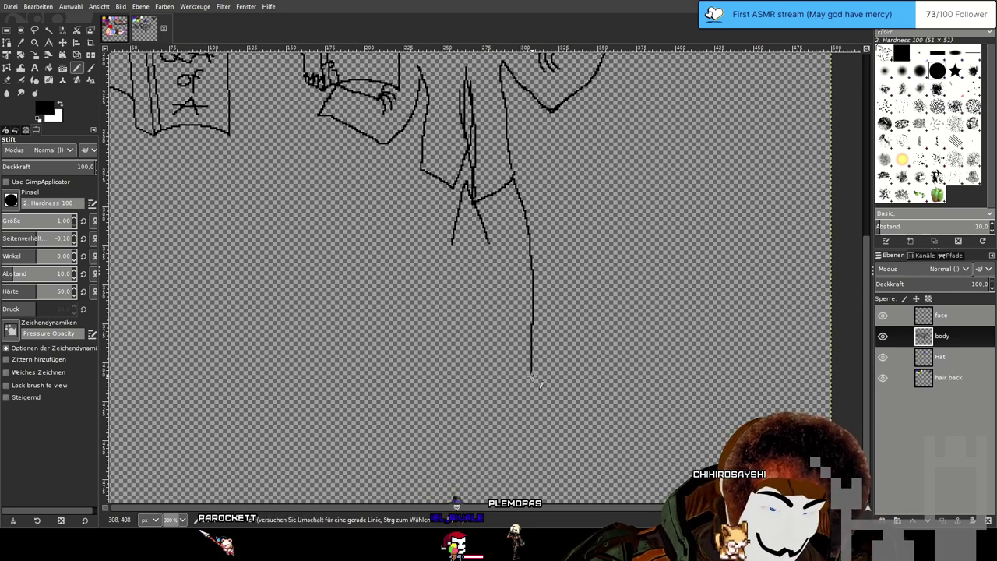
scroll(613, 303, down, 3)
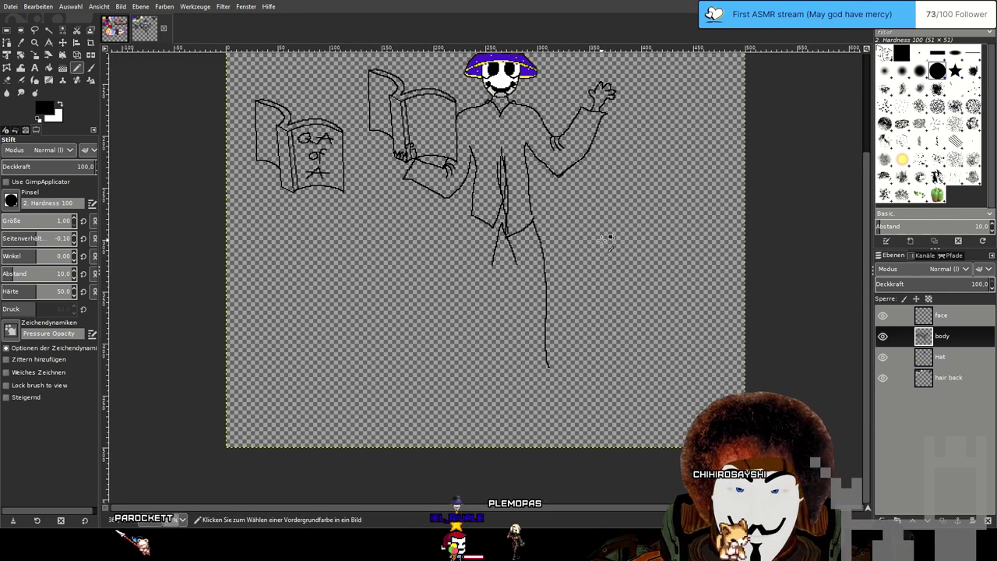
drag(602, 219, 589, 264)
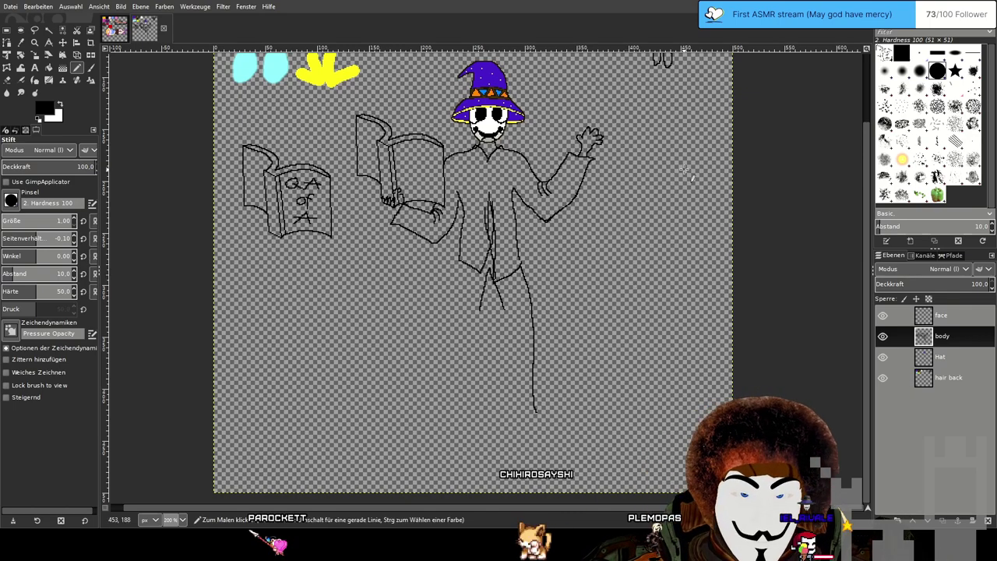
Extend the left leg line down from the robe's fold toward the feet.
scroll(680, 178, down, 3)
scroll(618, 228, up, 2)
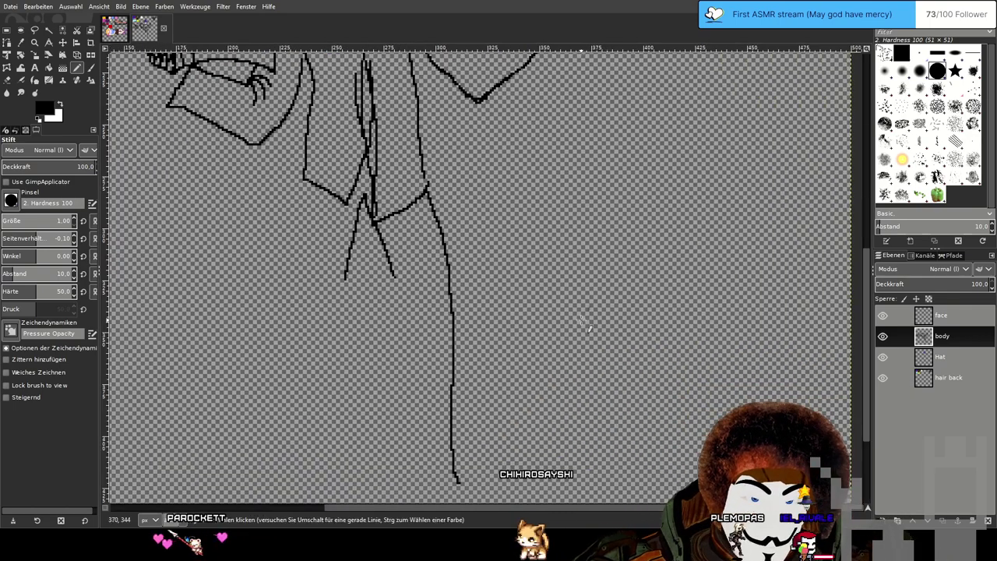
drag(583, 316, 646, 184)
scroll(648, 179, down, 2)
scroll(642, 207, up, 2)
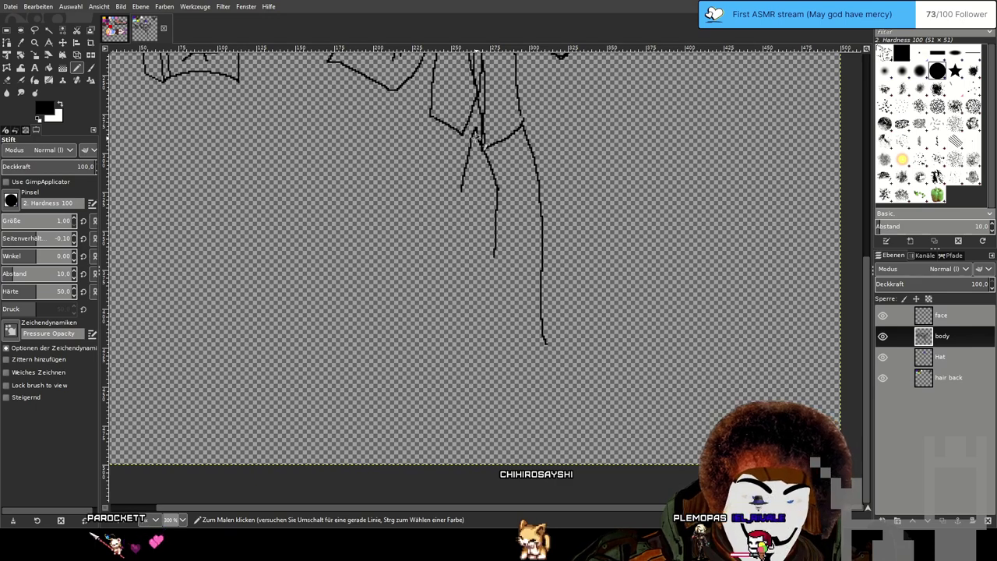
mouse_move(490, 248)
mouse_down()
mouse_move(492, 344)
mouse_move(545, 341)
mouse_up()
scroll(563, 280, up, 1)
scroll(564, 281, up, 3)
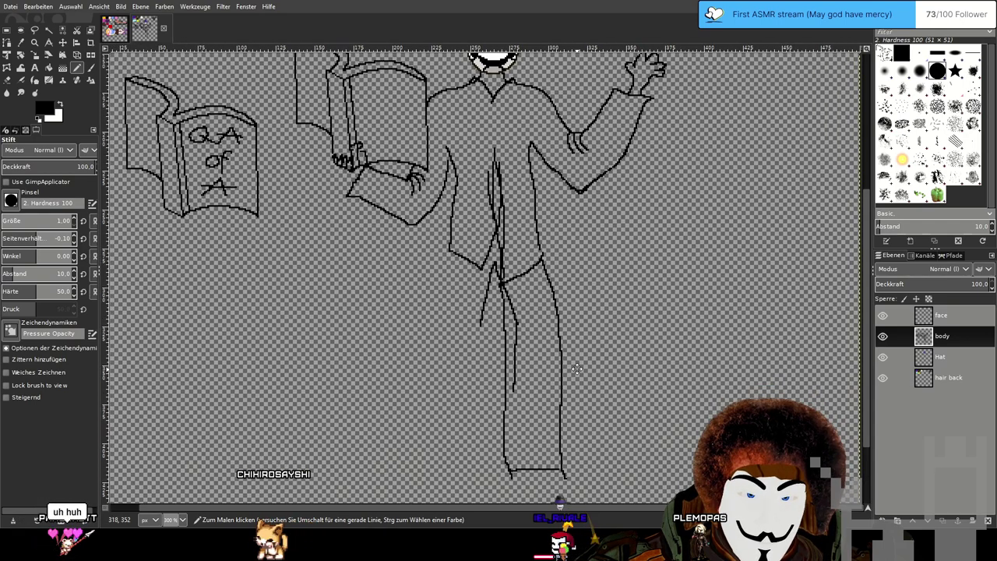
scroll(595, 319, down, 1)
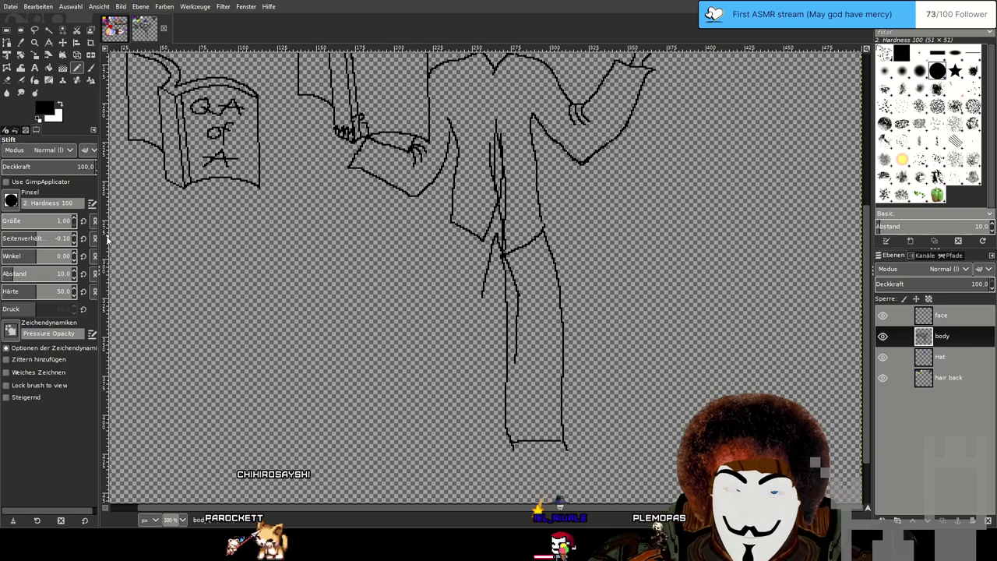
With the Eraser, remove the extra inner leg line segments below the crotch.
click(7, 79)
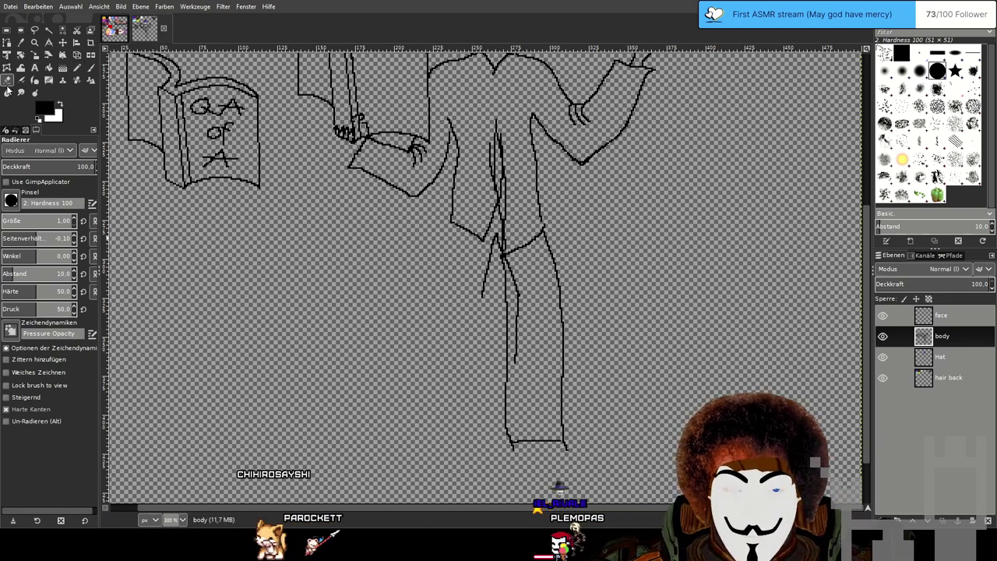
scroll(467, 389, up, 2)
scroll(566, 322, up, 3)
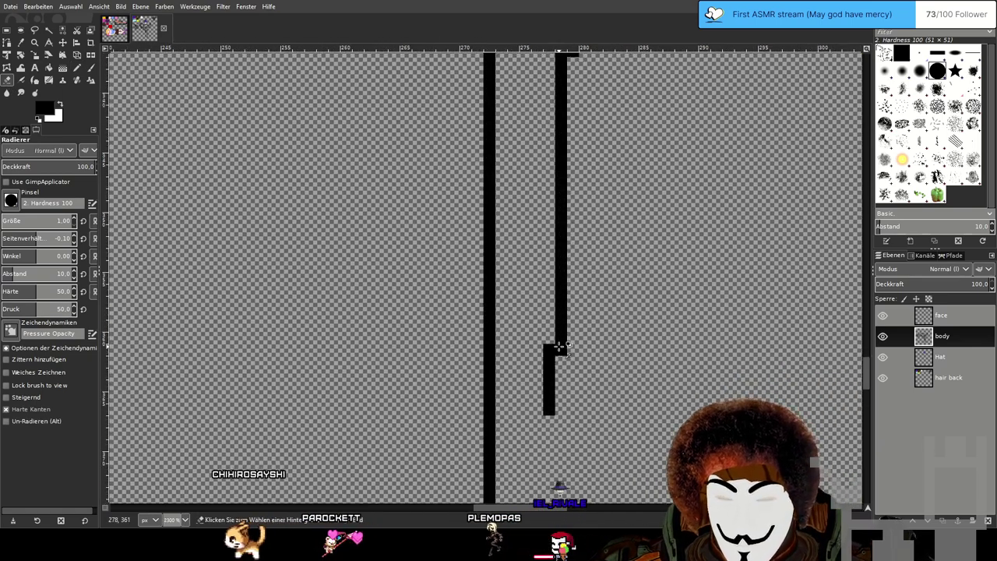
scroll(538, 318, down, 5)
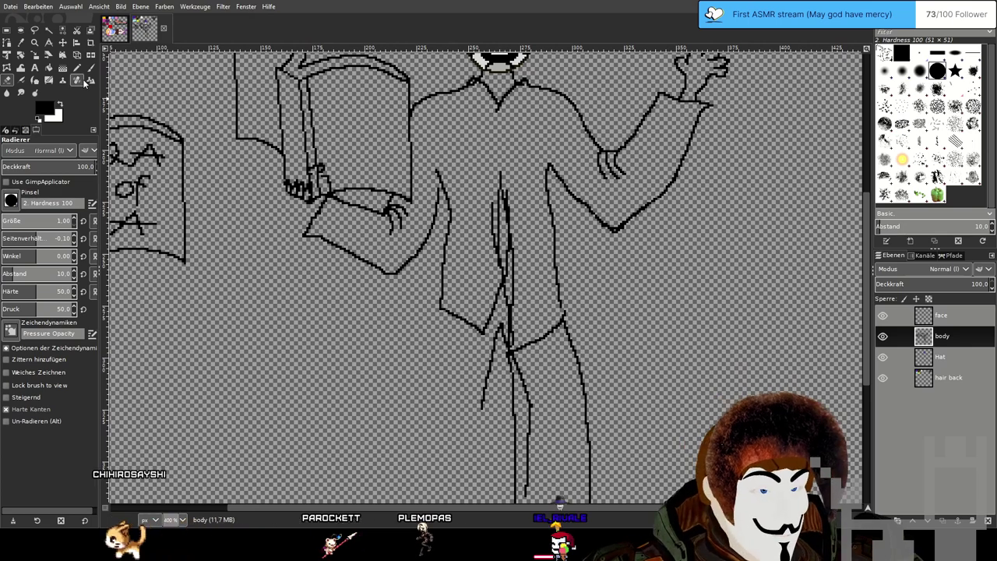
key(n)
scroll(535, 206, up, 1)
scroll(535, 207, up, 1)
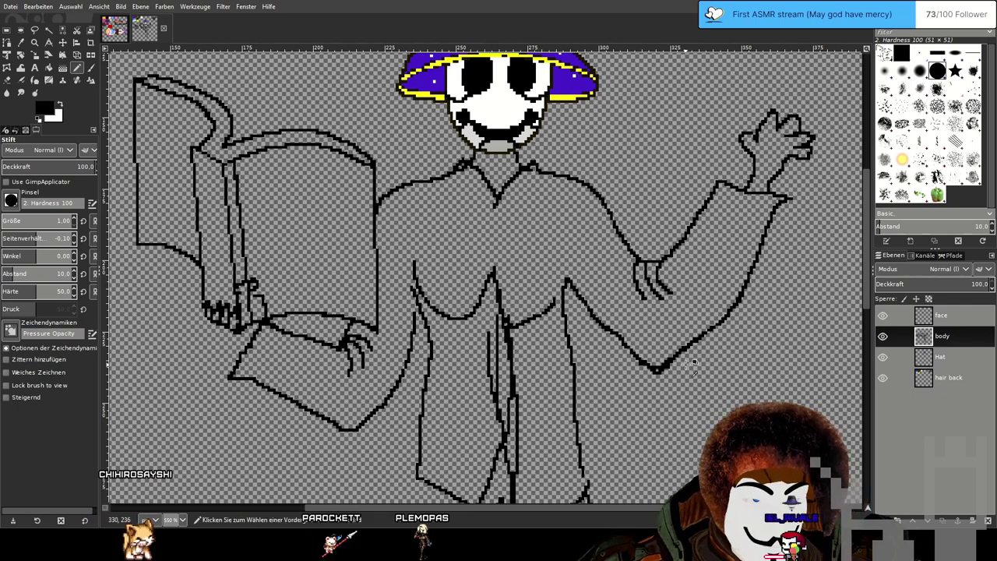
scroll(647, 383, down, 10)
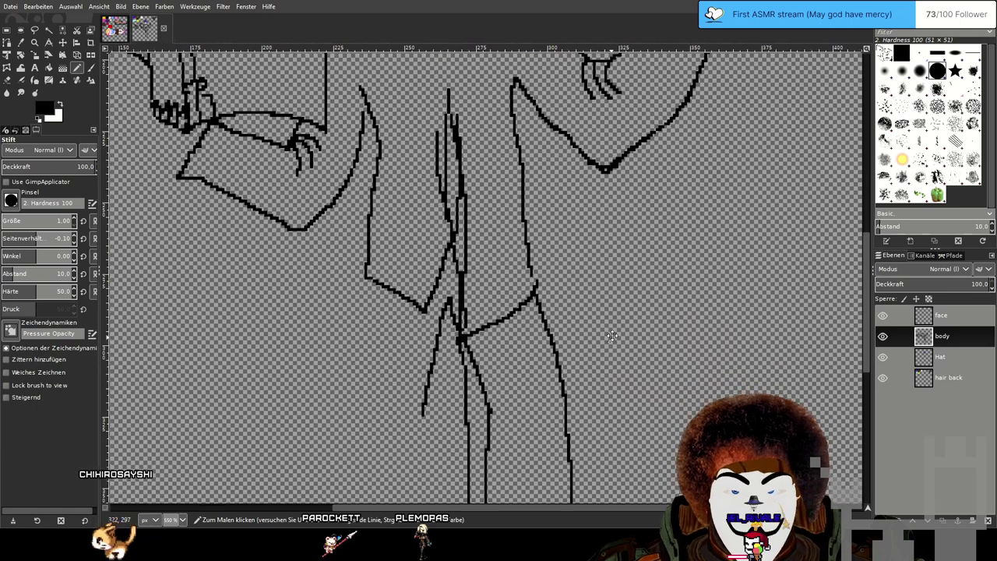
scroll(663, 326, down, 2)
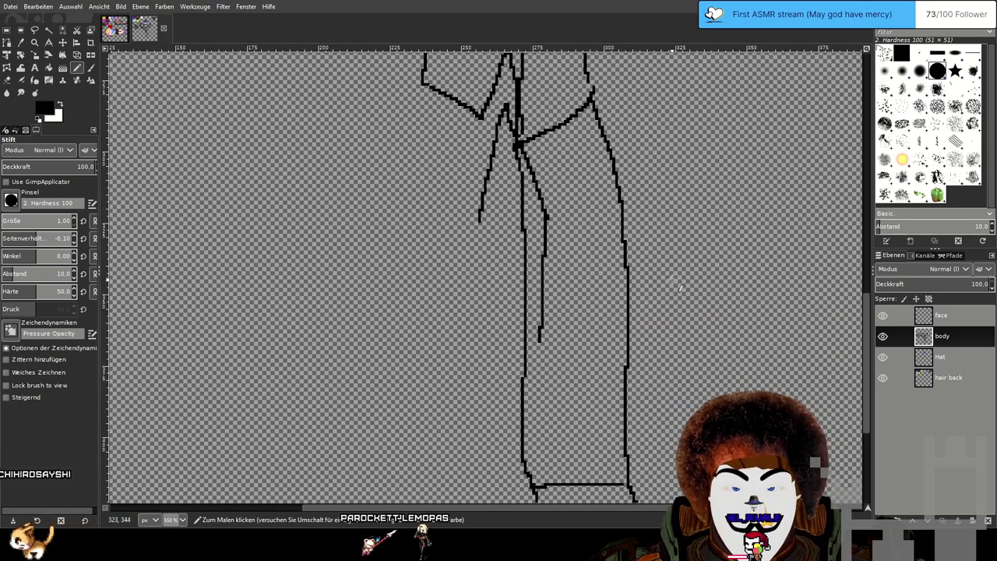
click(8, 81)
scroll(529, 278, up, 2)
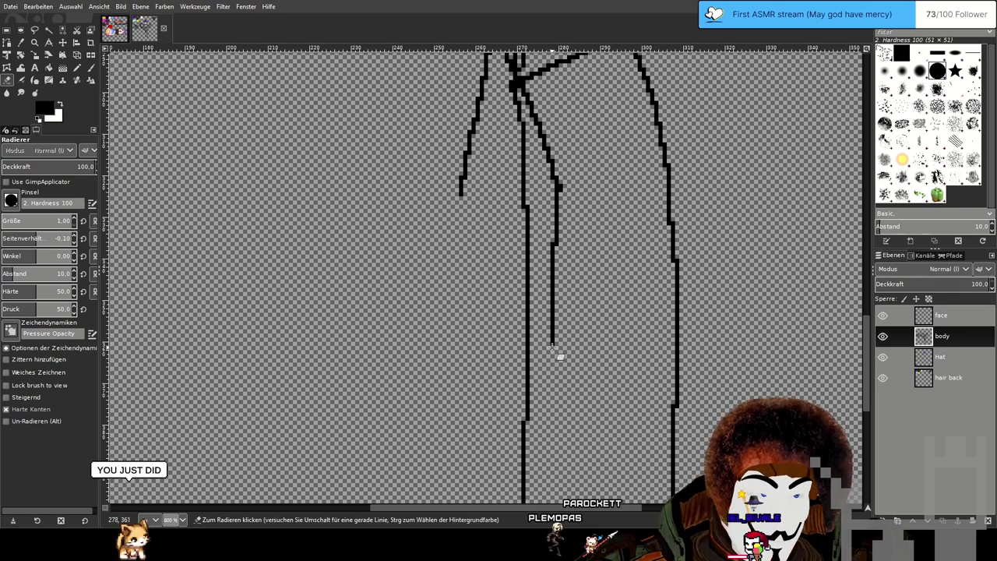
scroll(552, 247, up, 3)
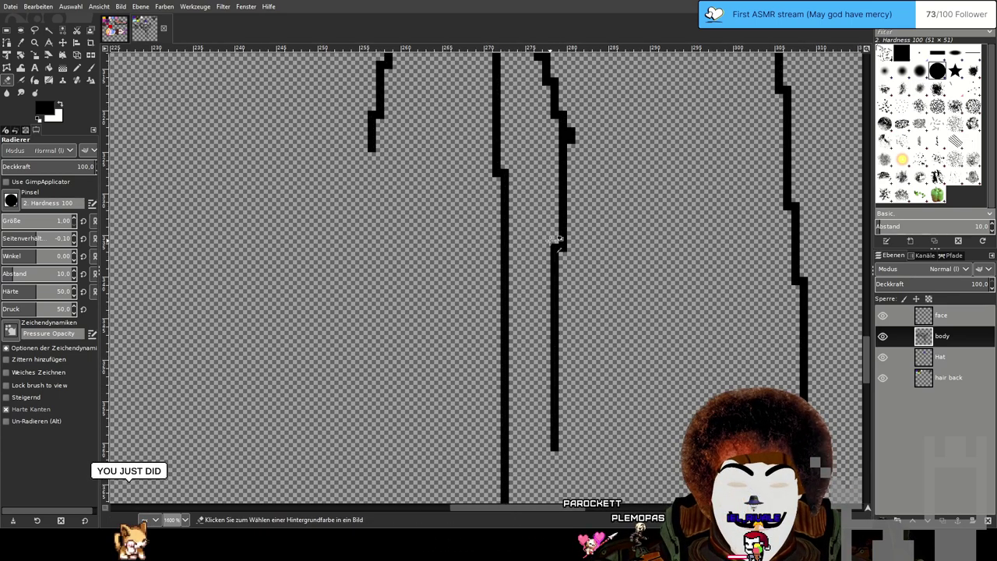
shift+click(553, 249)
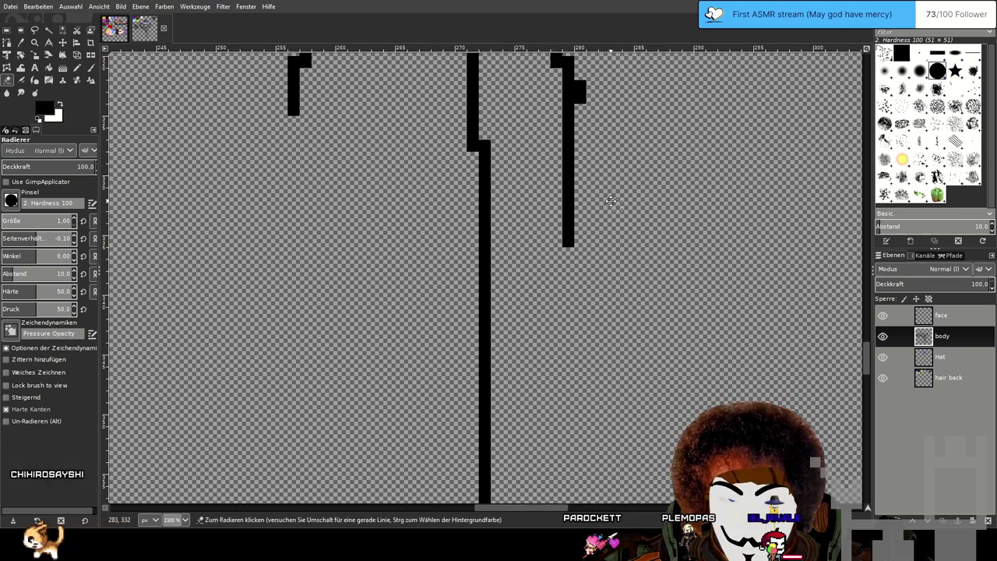
scroll(565, 203, up, 3)
shift+click(564, 192)
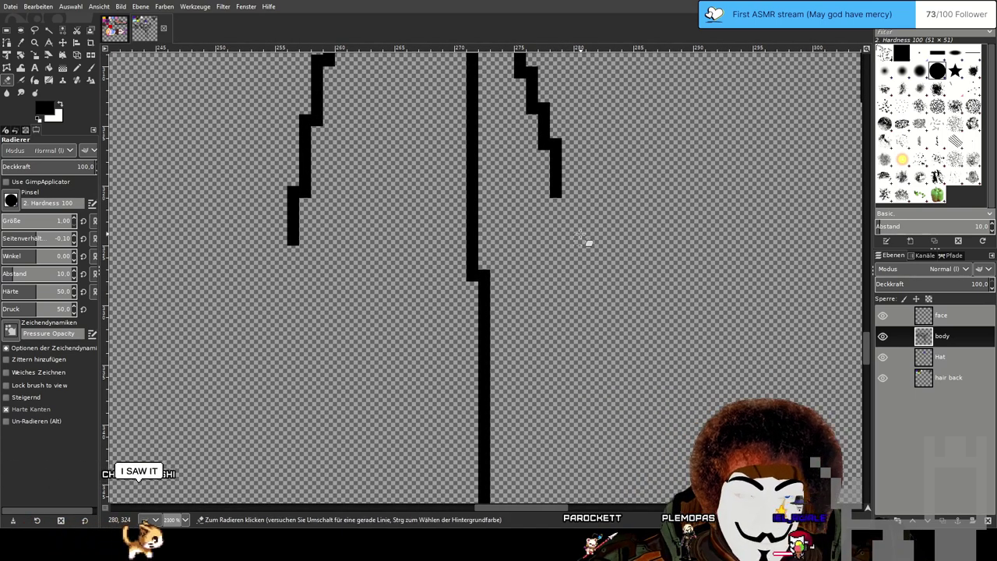
Pan and zoom the view onto the crotch junction of the robe lines.
drag(562, 206, 548, 256)
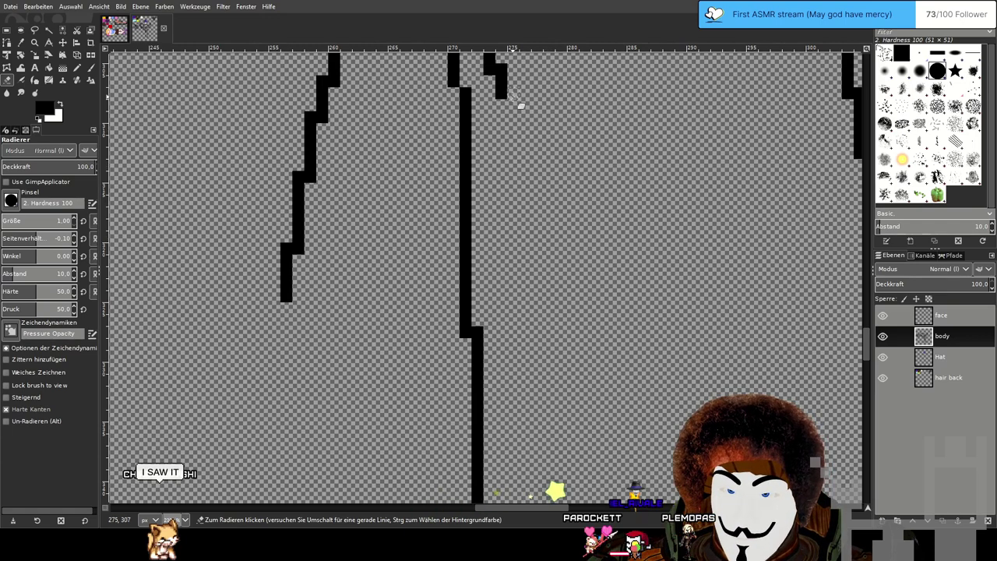
drag(506, 97, 555, 355)
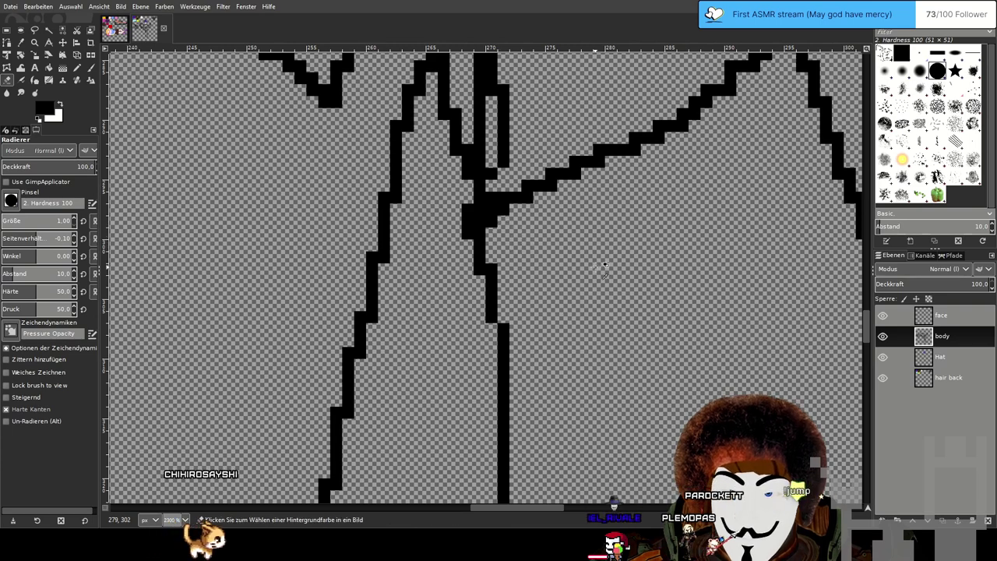
scroll(586, 265, down, 4)
scroll(584, 262, up, 4)
scroll(586, 265, down, 3)
scroll(591, 296, up, 2)
drag(464, 389, 615, 237)
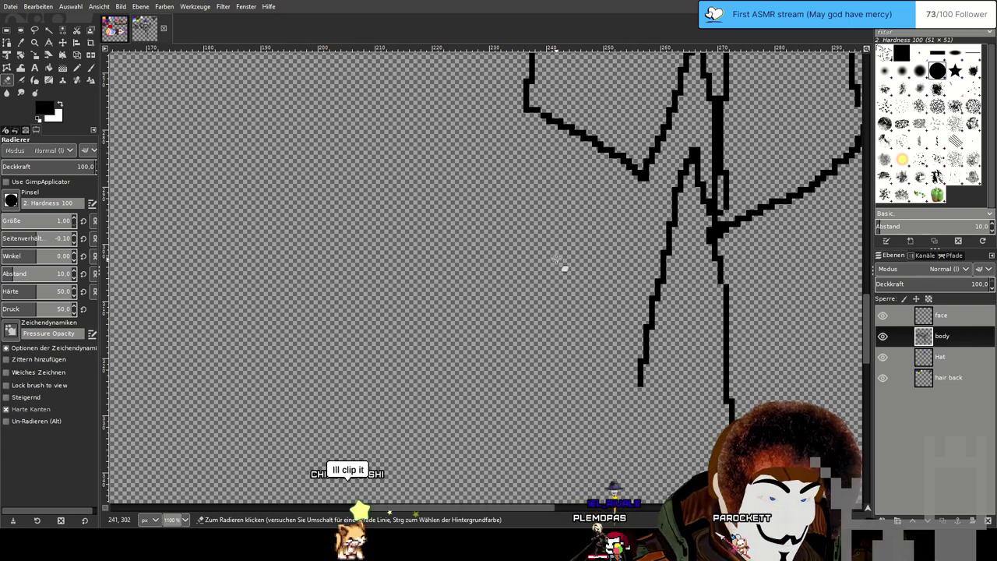
scroll(440, 267, down, 1)
scroll(714, 350, right, 4)
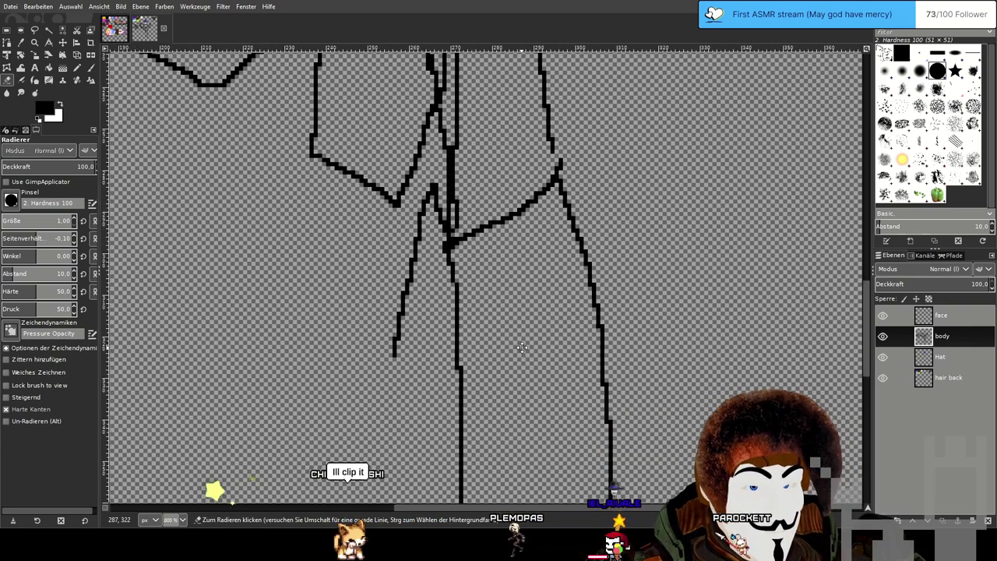
scroll(537, 351, down, 8)
scroll(523, 131, down, 1)
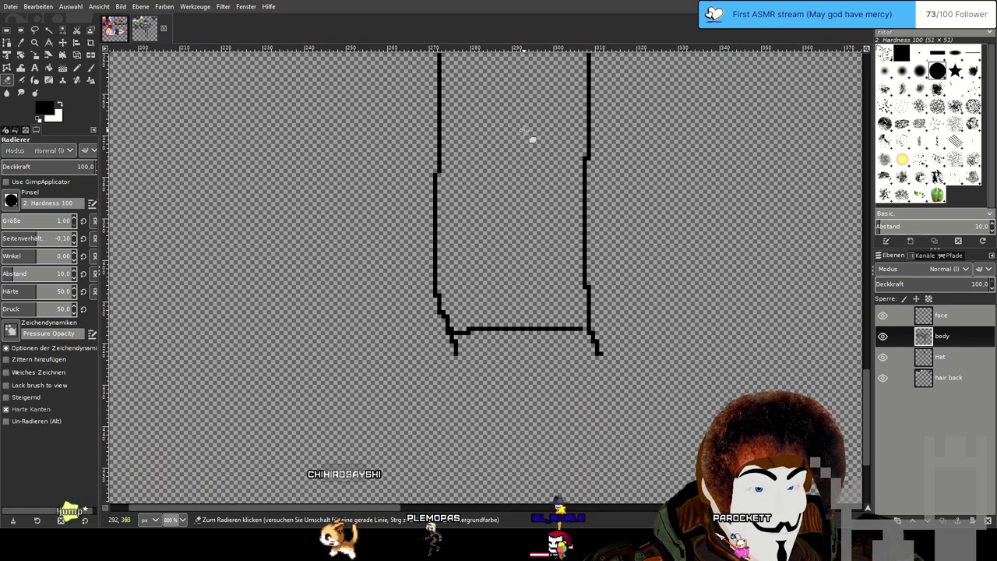
click(113, 29)
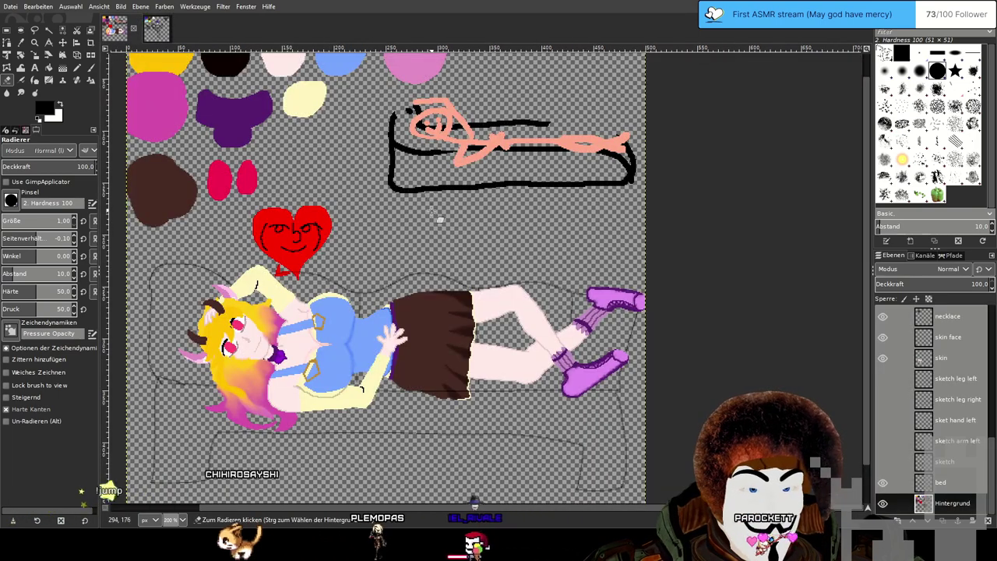
scroll(472, 220, up, 3)
drag(472, 220, 521, 206)
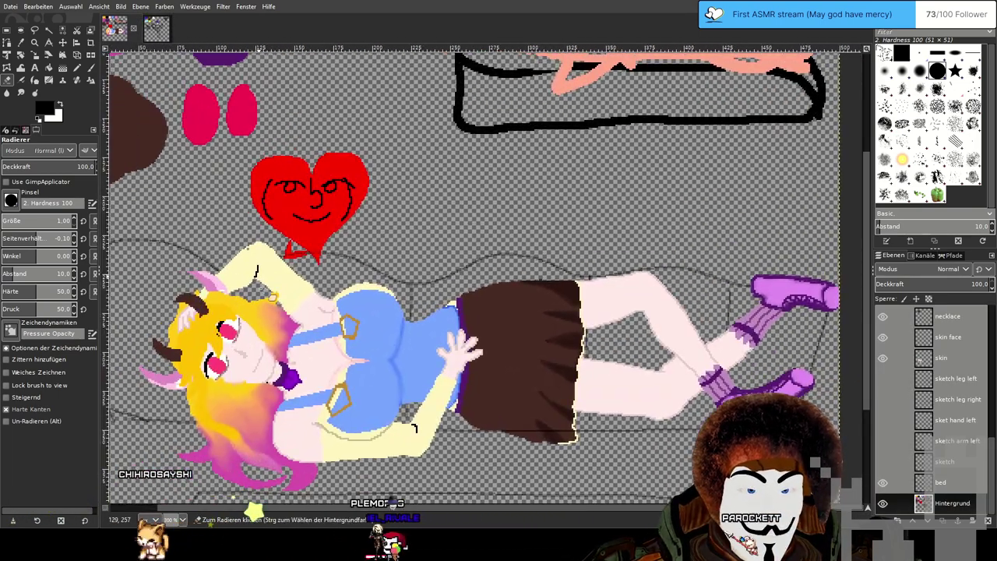
click(156, 34)
scroll(520, 192, down, 5)
scroll(534, 214, down, 2)
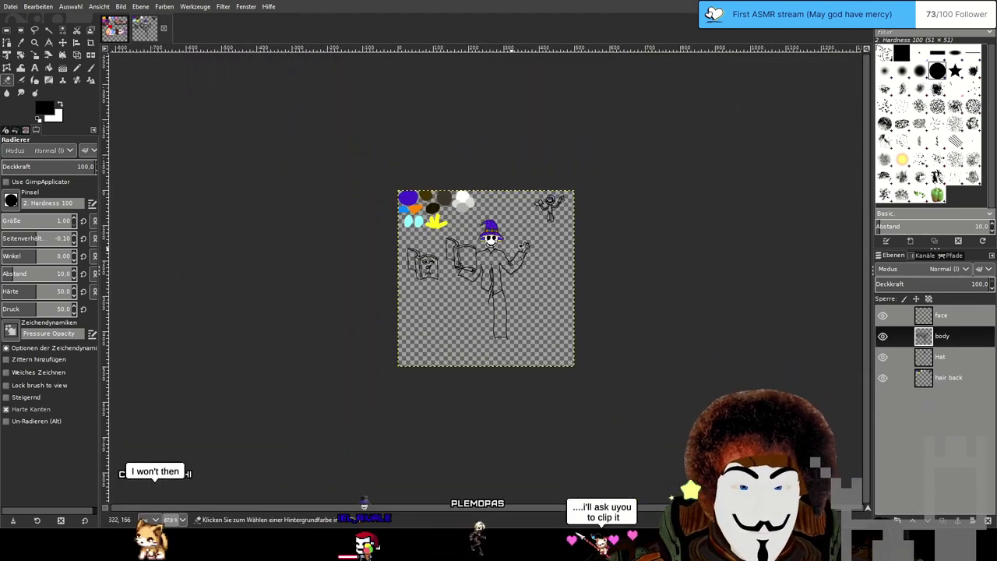
scroll(499, 234, up, 4)
scroll(458, 139, down, 2)
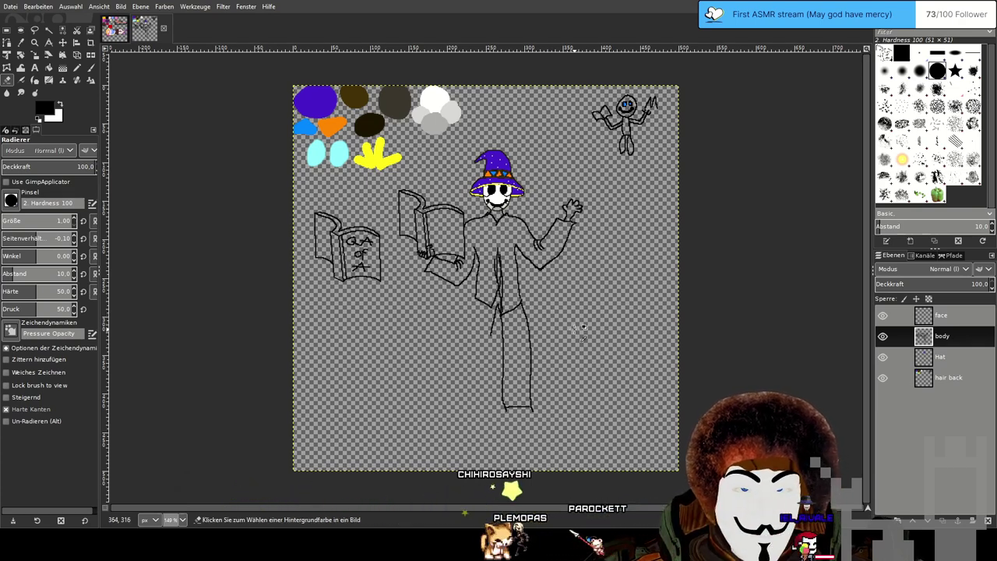
Extend the right leg line a short way further down with the Pencil.
scroll(581, 338, up, 2)
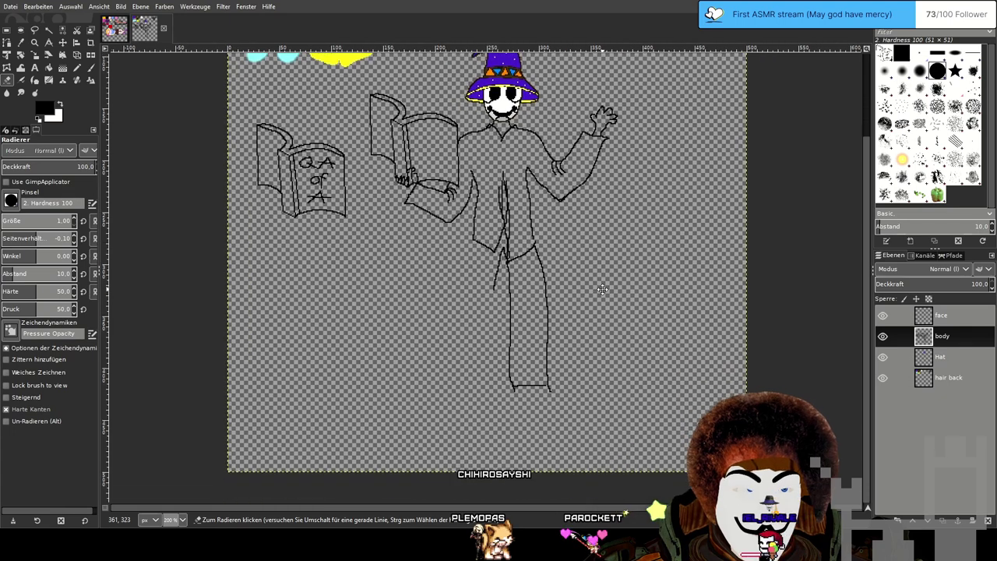
scroll(571, 285, up, 1)
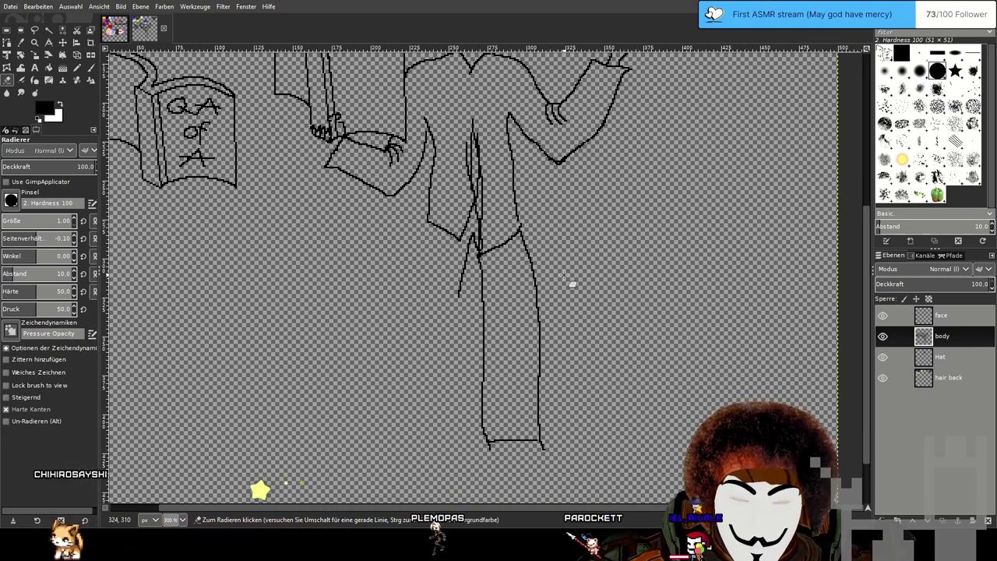
scroll(563, 277, down, 2)
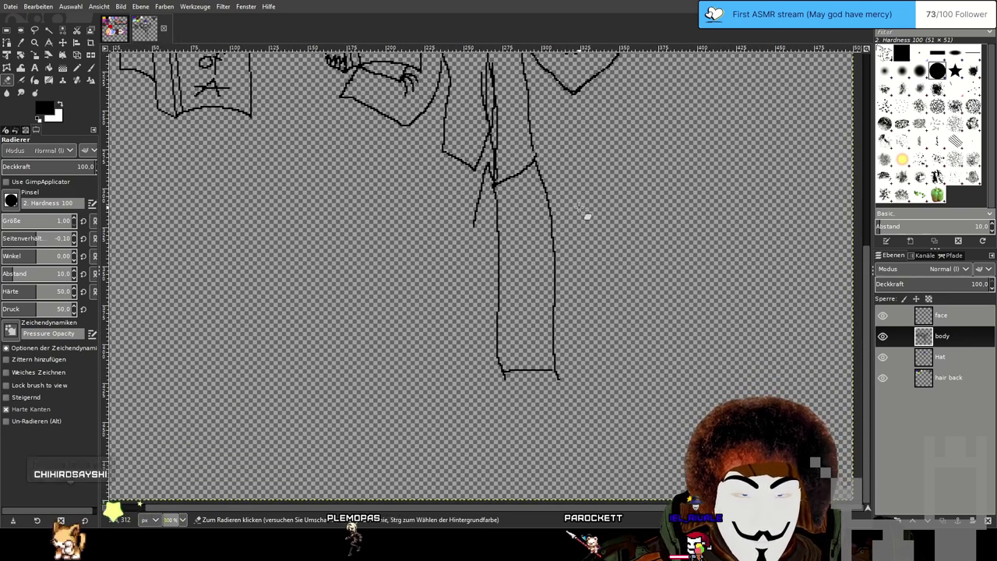
ctrl+scroll(585, 215, up, 1)
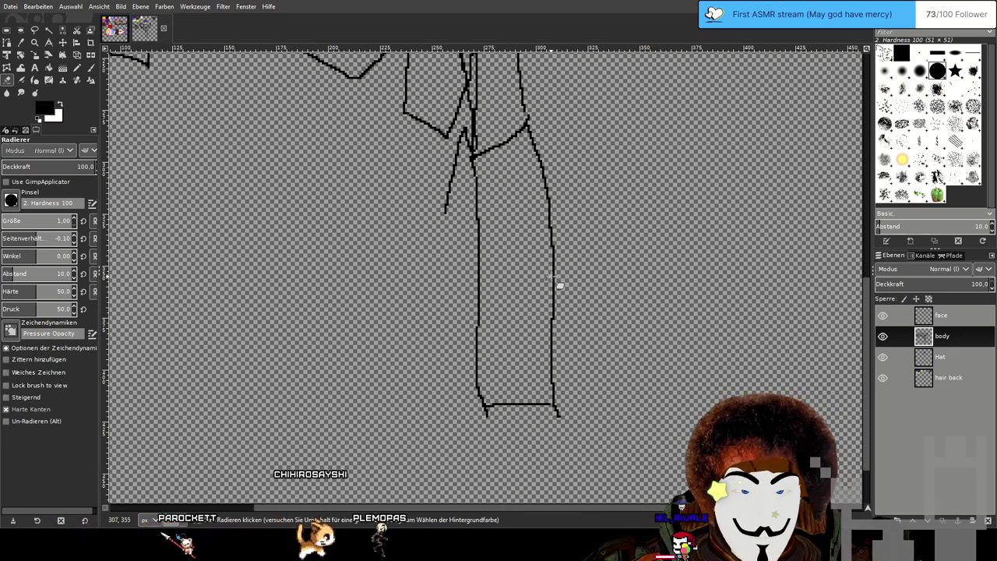
scroll(574, 328, up, 3)
drag(574, 328, 597, 248)
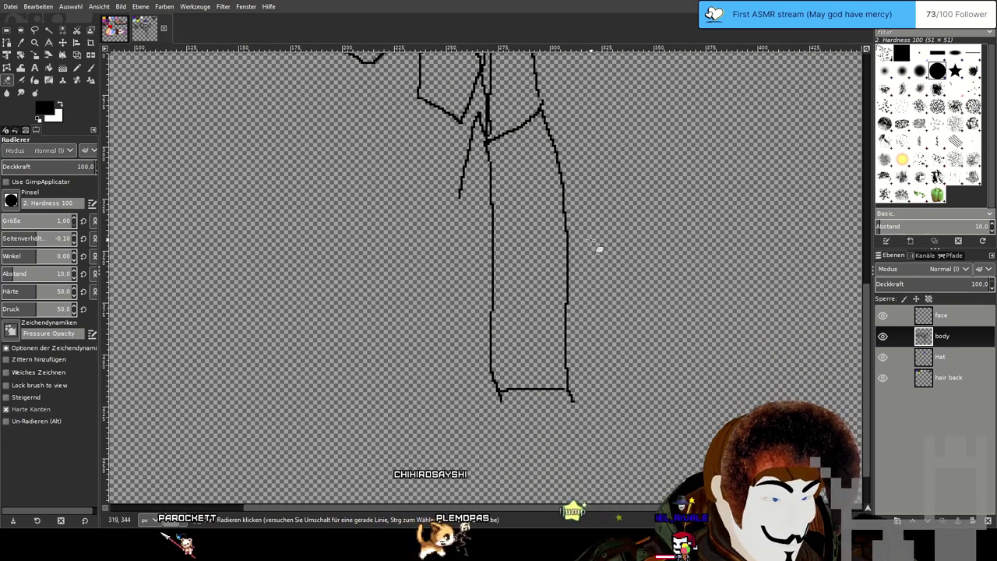
scroll(568, 315, up, 1)
scroll(577, 314, down, 1)
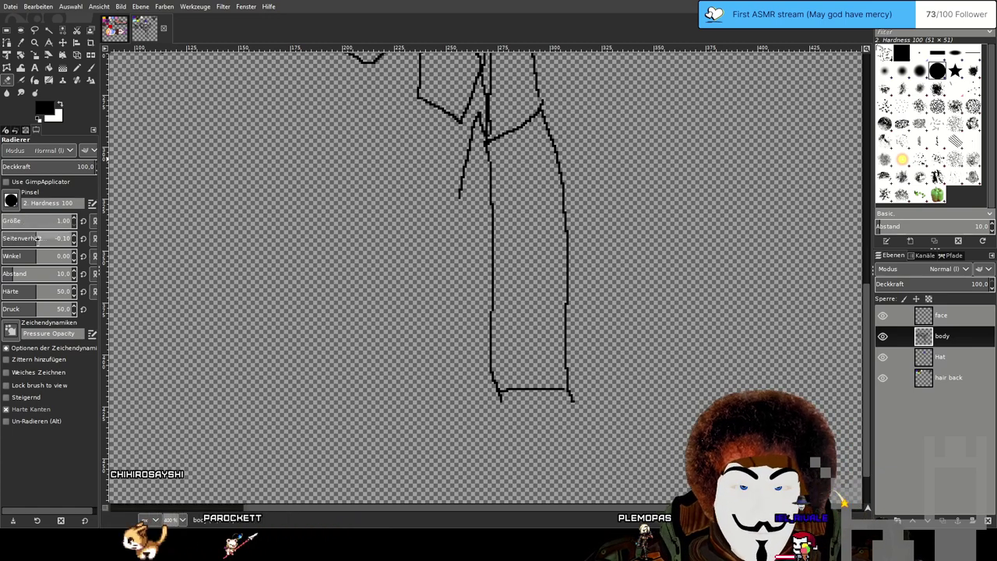
drag(470, 153, 447, 329)
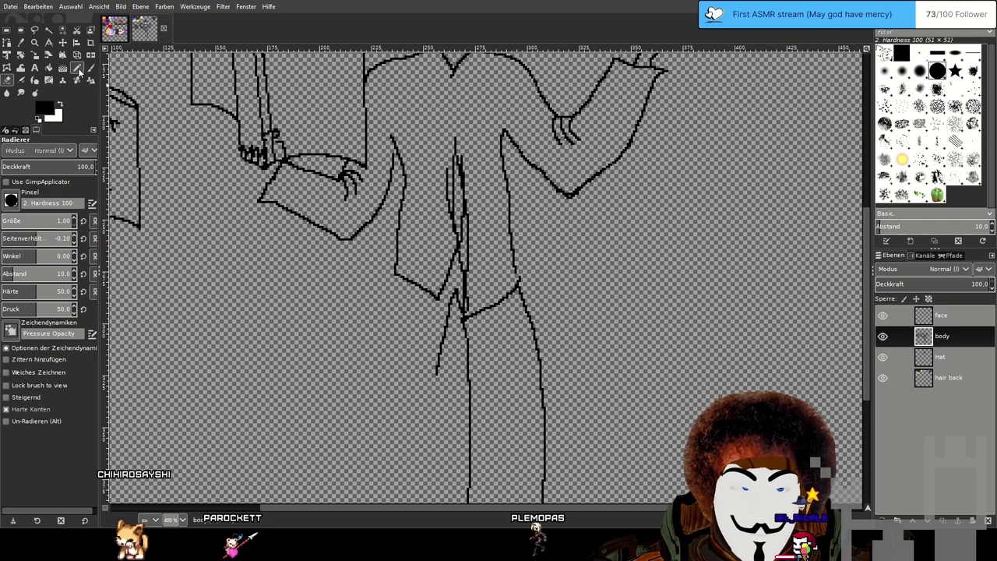
key(n)
drag(537, 333, 544, 349)
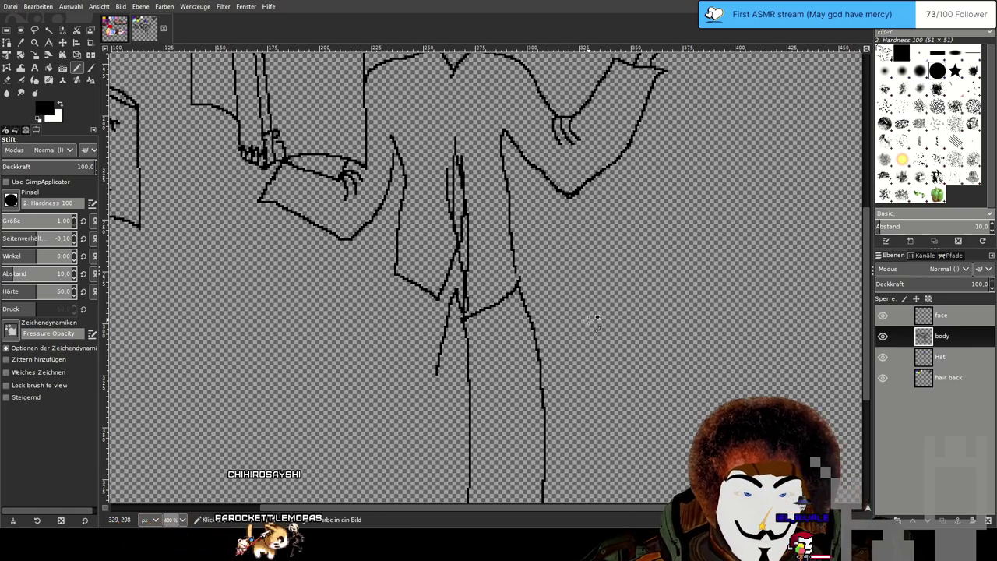
scroll(597, 322, down, 5)
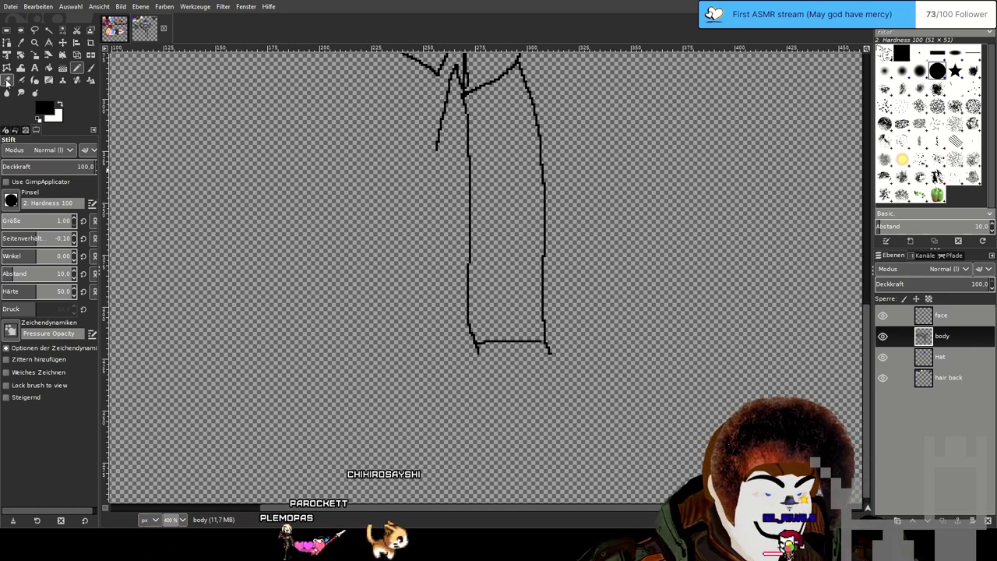
key(shift+e)
Erase the bottom edge and the lower leg lines below the robe.
mouse_move(405, 330)
mouse_down()
mouse_move(540, 344)
mouse_move(491, 324)
mouse_move(506, 270)
mouse_move(534, 228)
mouse_move(540, 191)
mouse_up()
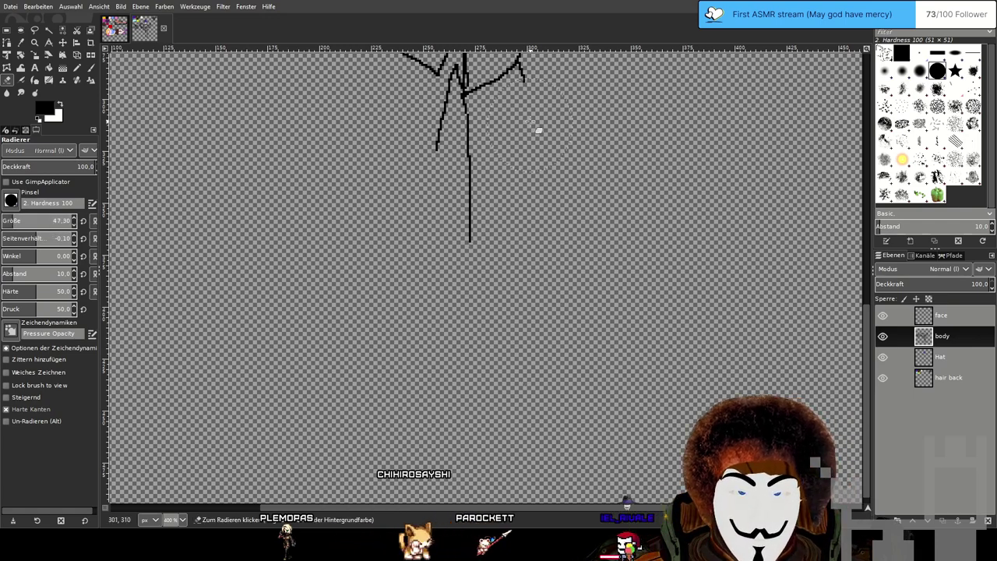
mouse_move(505, 156)
mouse_down()
mouse_move(485, 229)
mouse_move(507, 205)
mouse_move(494, 349)
mouse_up()
scroll(448, 287, up, 1)
scroll(463, 312, up, 1)
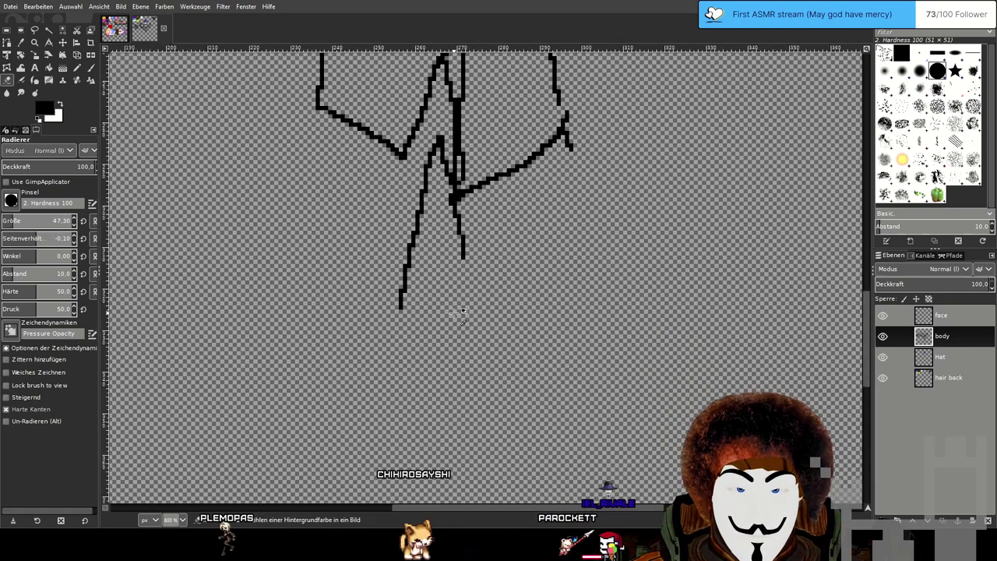
drag(420, 312, 440, 294)
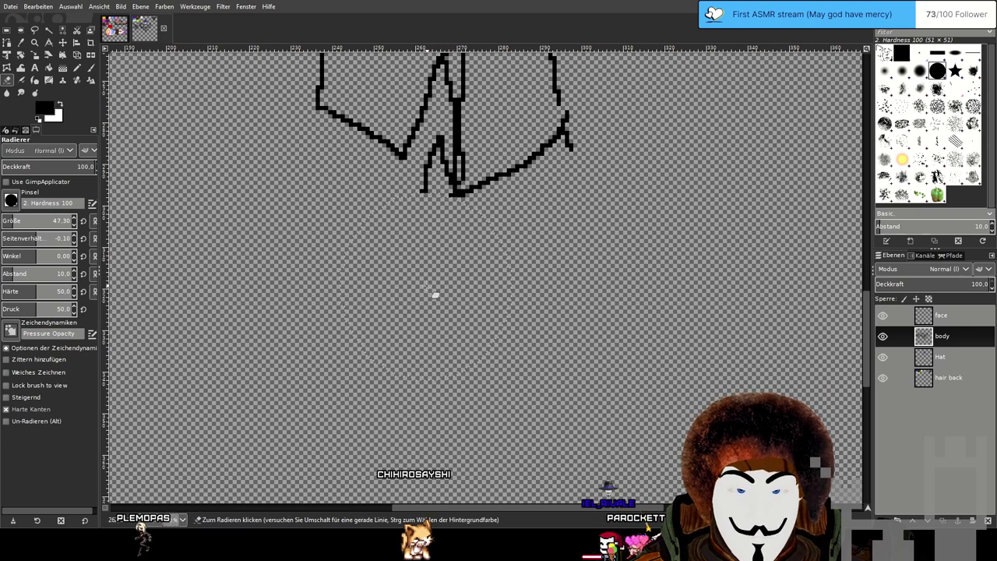
scroll(436, 298, up, 3)
Set the brush size to 1 and erase the stray step and doubled stroke along the crotch line.
click(77, 68)
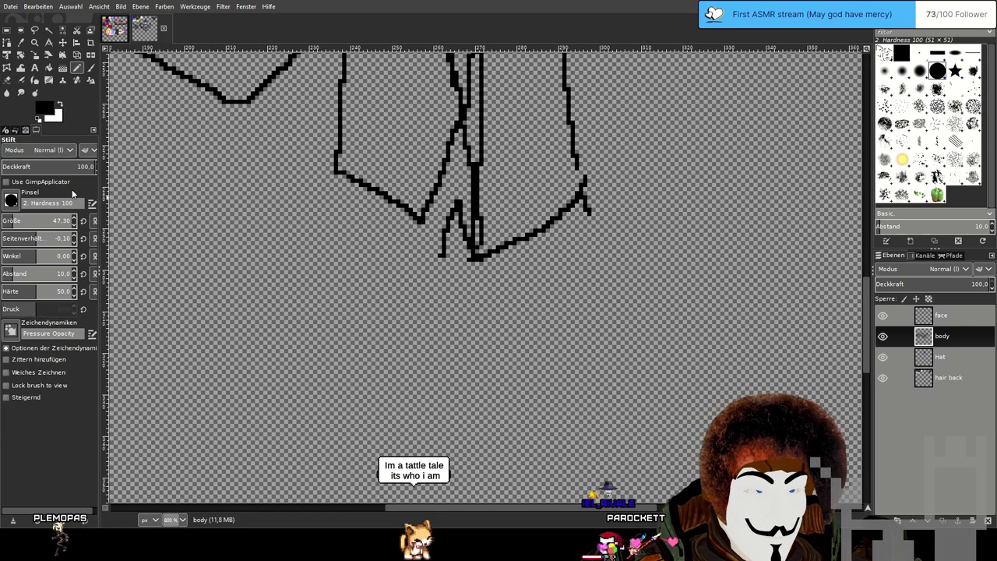
drag(53, 221, 3, 221)
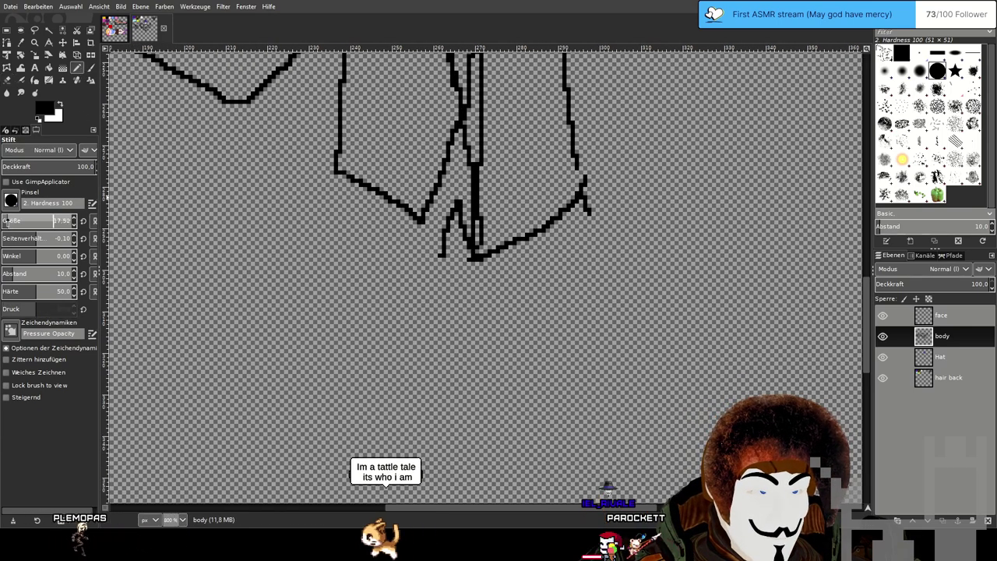
click(8, 81)
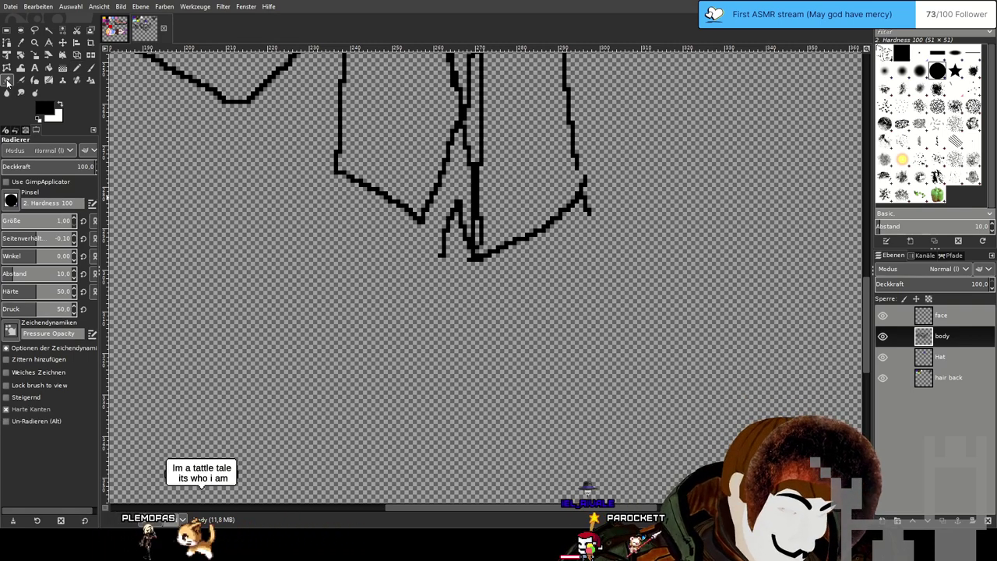
scroll(204, 176, up, 1)
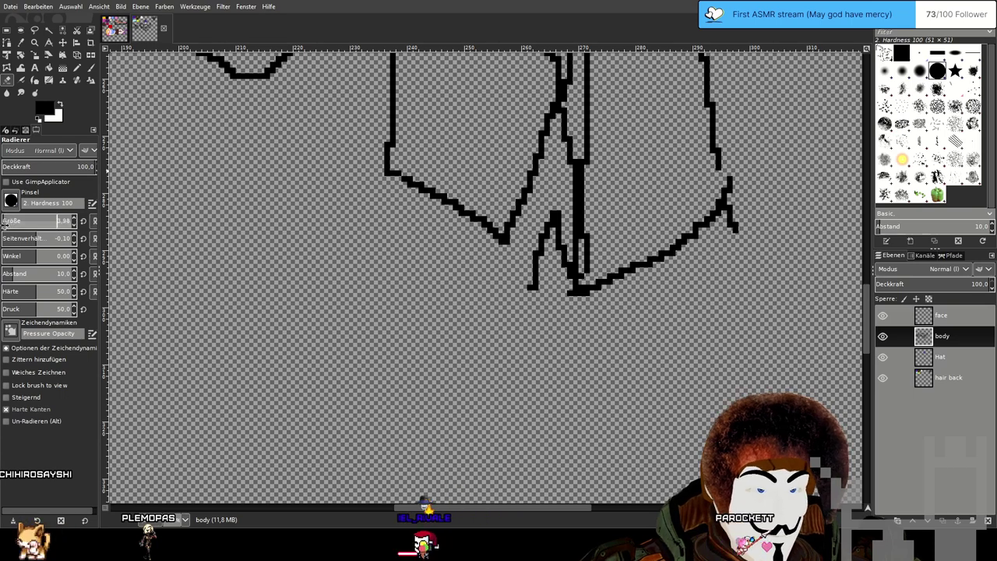
scroll(488, 367, left, 1)
mouse_move(524, 279)
mouse_down()
mouse_move(488, 367)
mouse_move(518, 310)
mouse_up()
scroll(559, 362, right, 1)
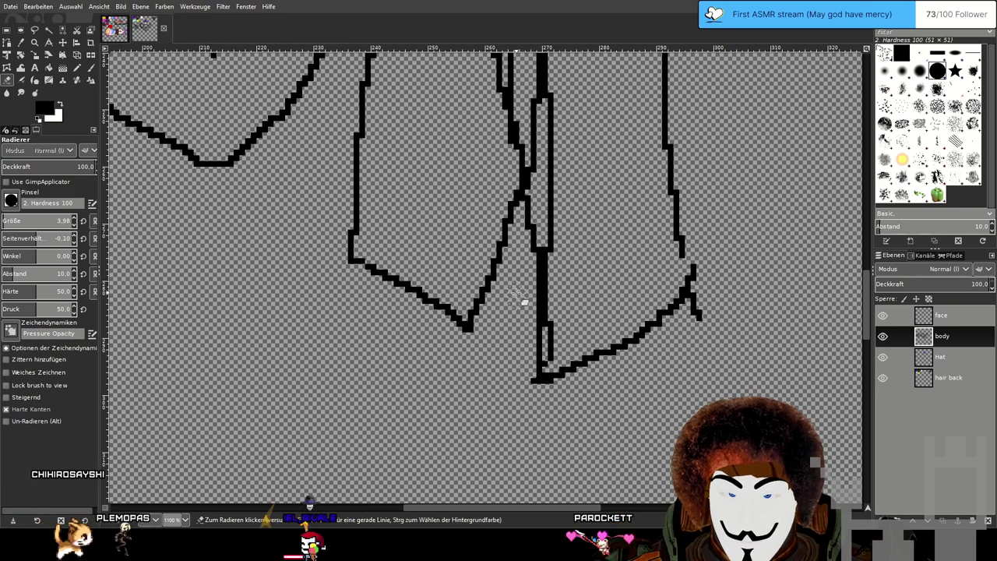
scroll(565, 342, up, 1)
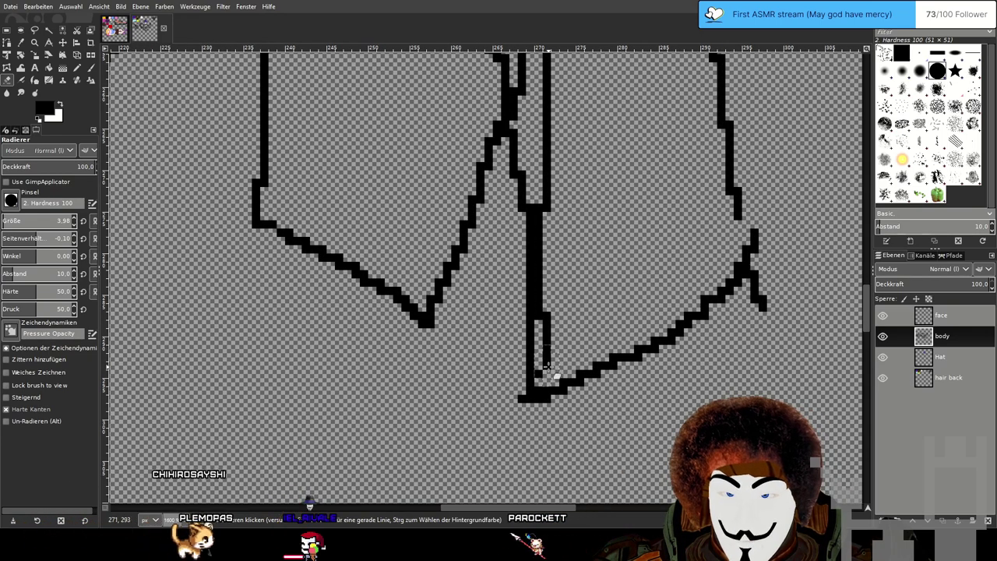
drag(550, 343, 549, 313)
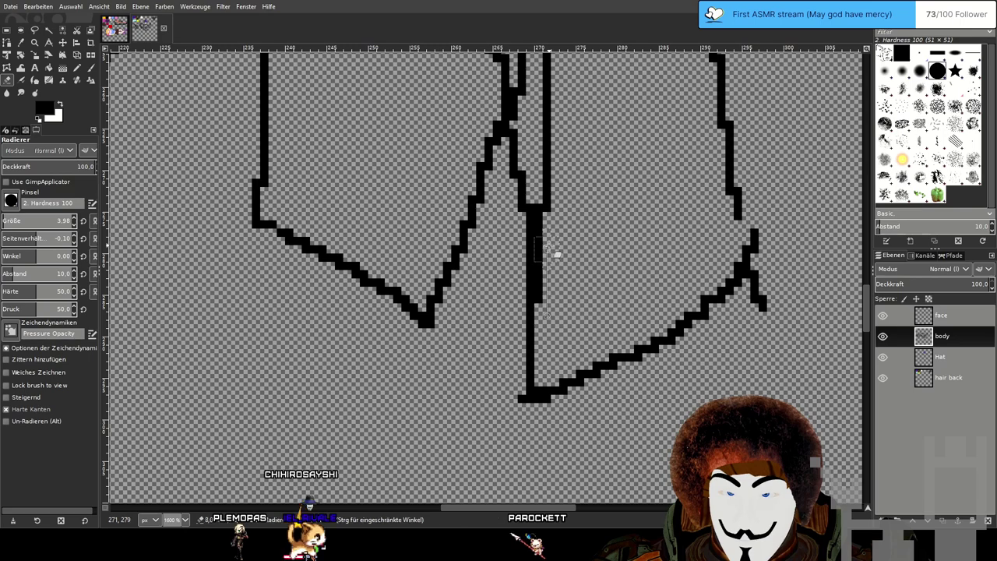
scroll(549, 235, down, 3)
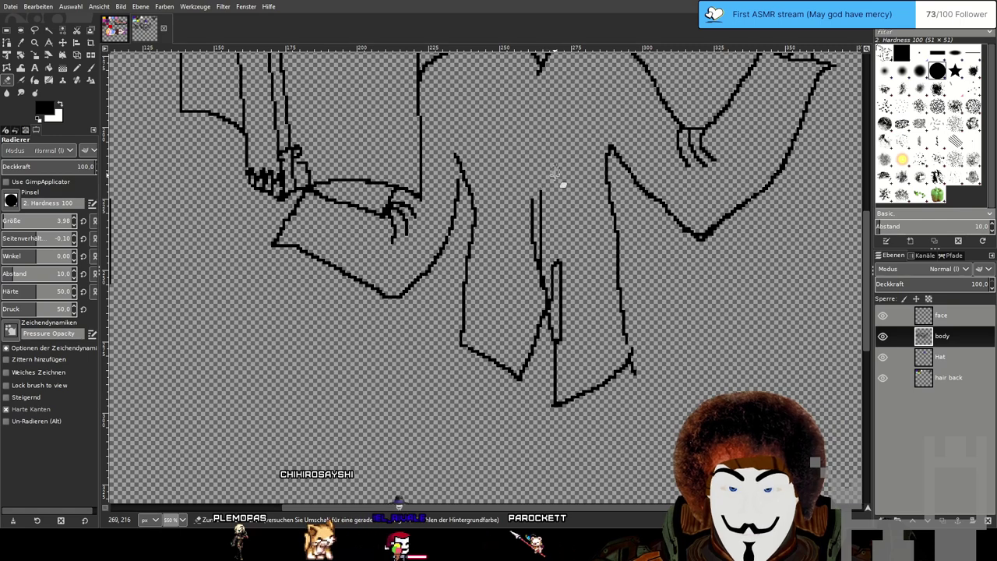
drag(561, 278, 559, 333)
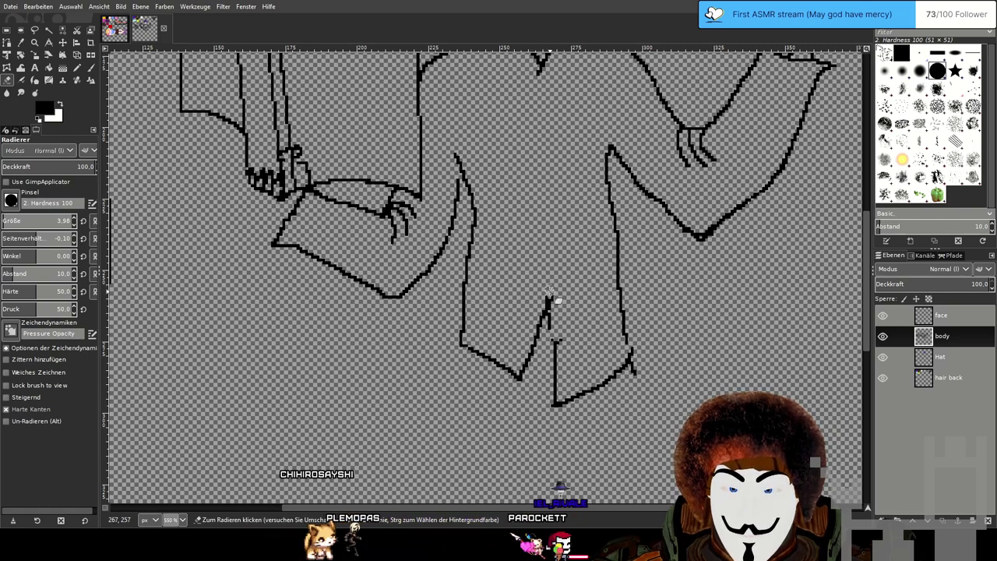
key(n)
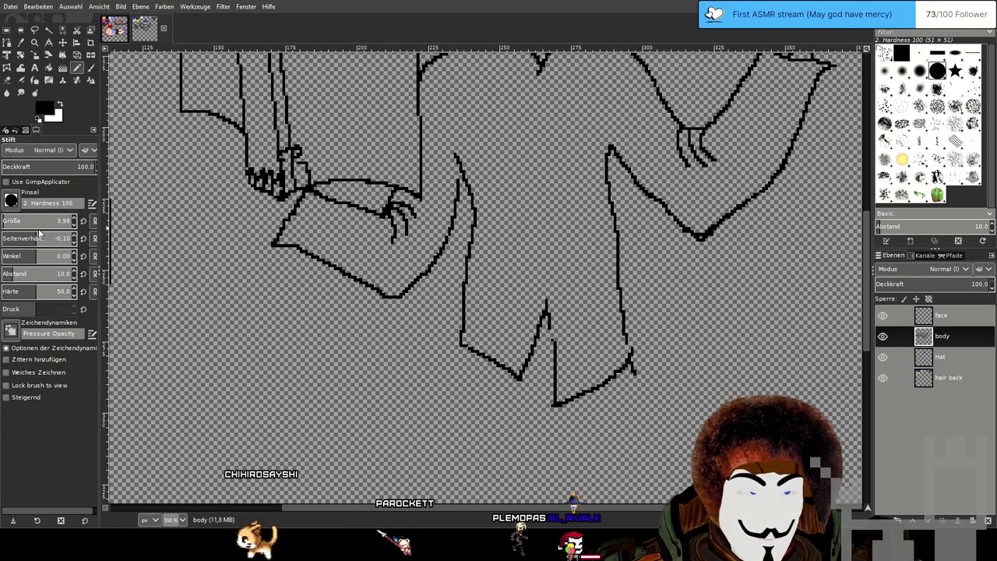
Set the Pencil size to 1.00 and zoom out to 200% on the area below the robe.
drag(38, 225, 19, 223)
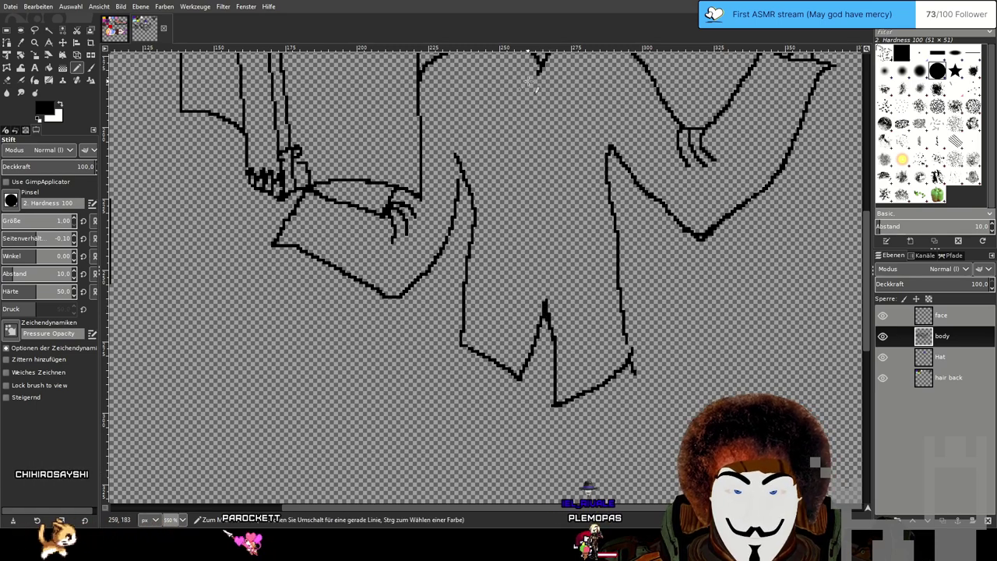
scroll(573, 226, down, 3)
scroll(573, 227, right, 1)
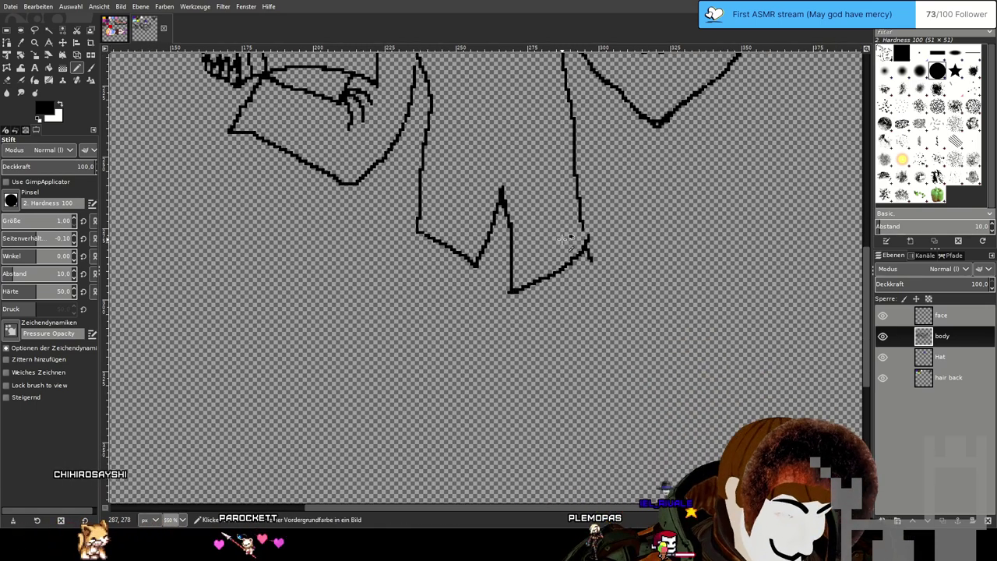
scroll(561, 244, down, 3)
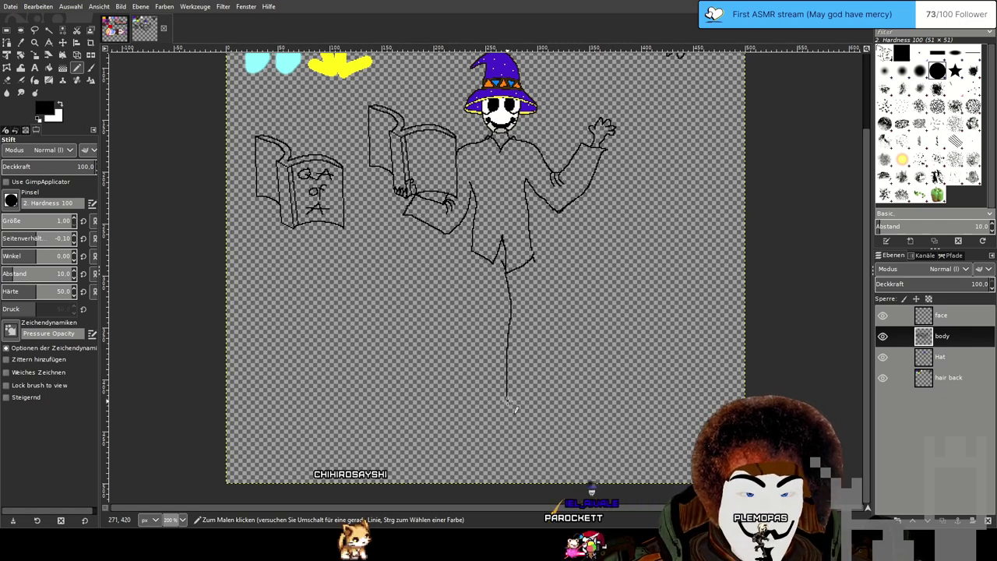
Remove the unwanted long stroke and redraw the right leg line from the hip, undoing failed attempts.
key(ctrl+z)
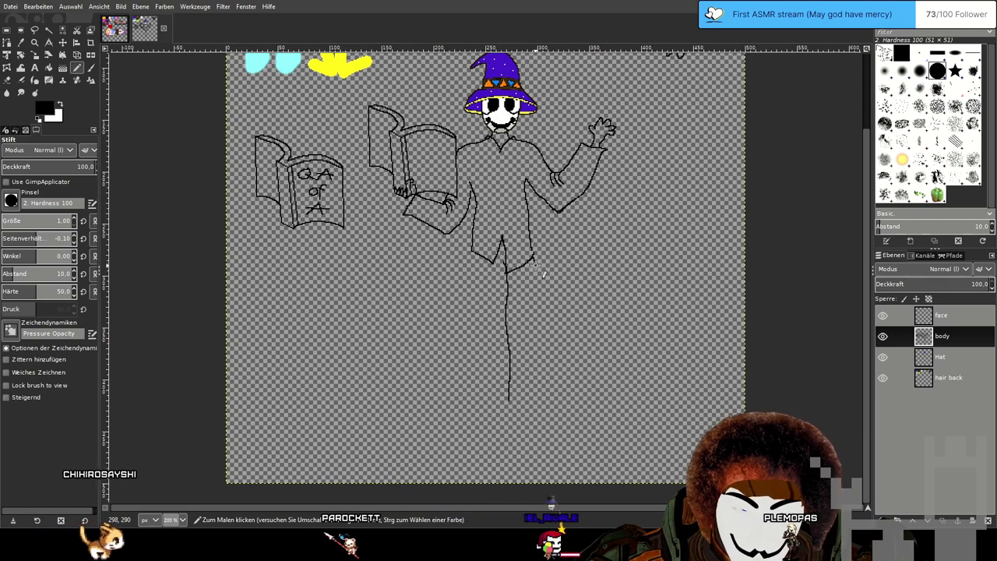
drag(536, 271, 545, 403)
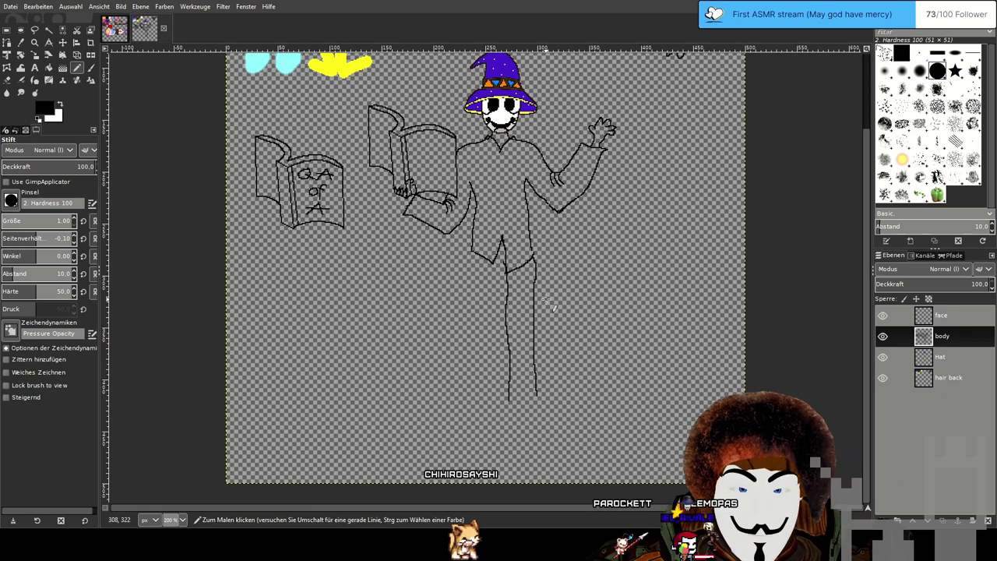
key(ctrl)
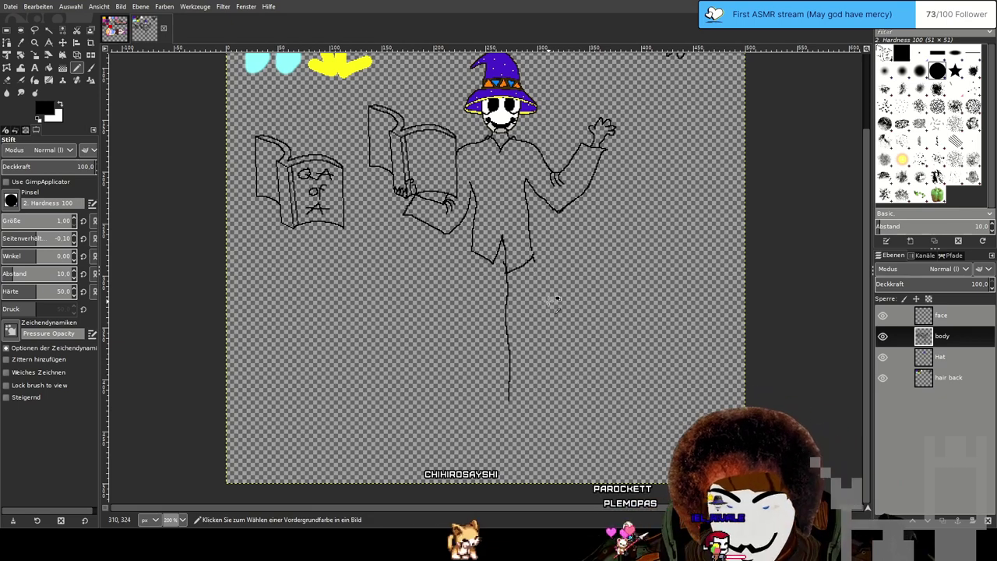
drag(538, 265, 537, 326)
key(ctrl+z)
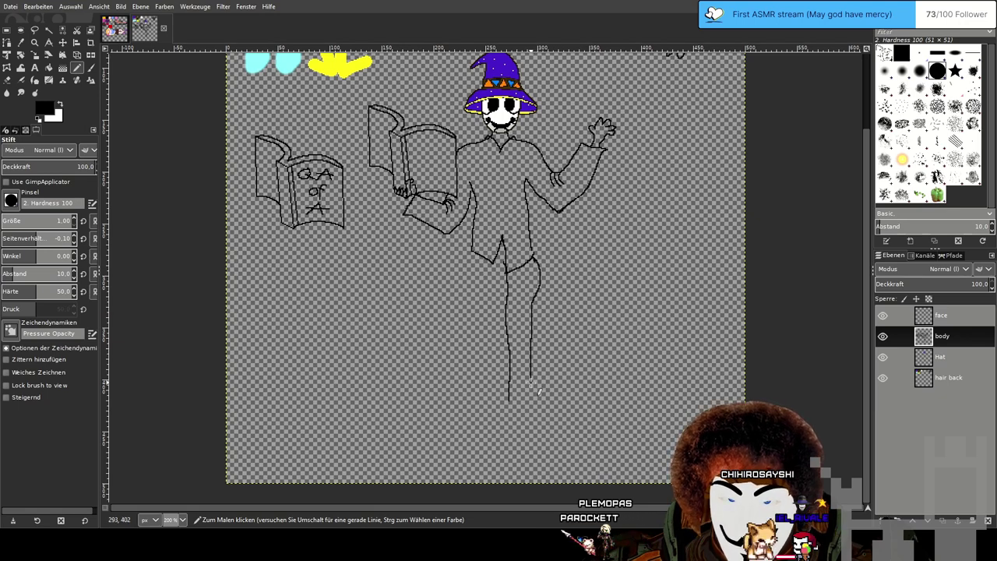
key(ctrl+z)
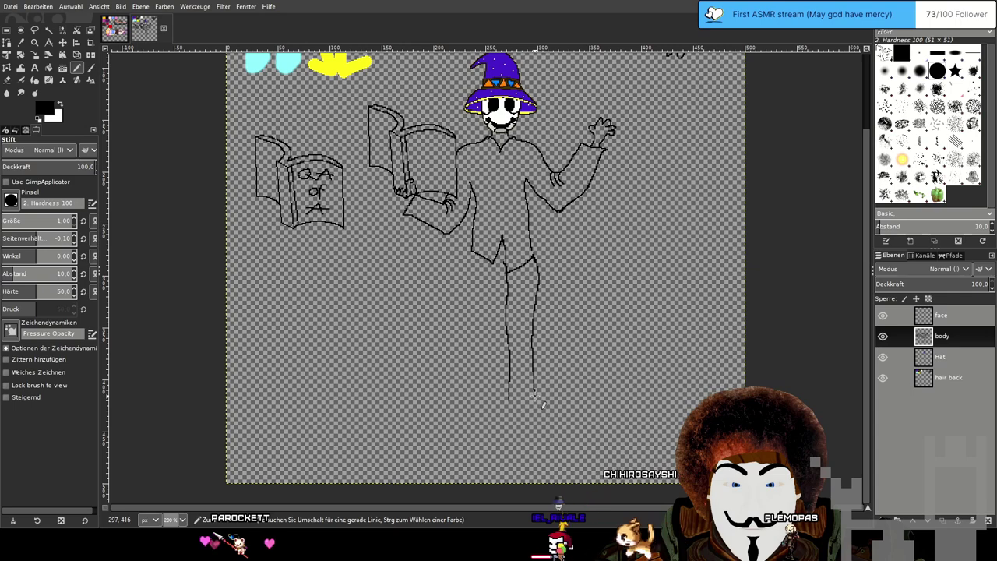
Draw a short curved trial stroke to the left of the leg.
scroll(569, 306, up, 3)
scroll(471, 263, down, 2)
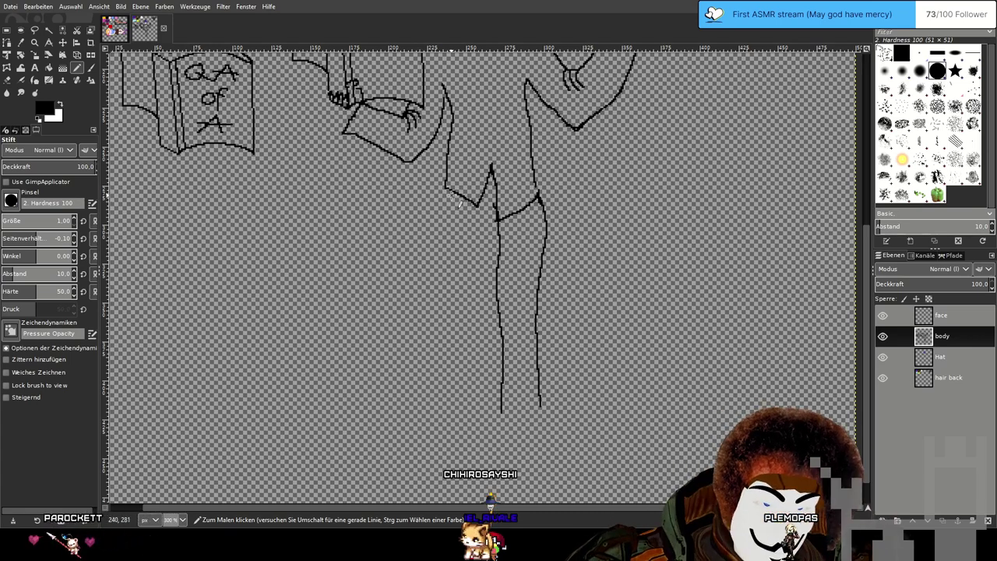
scroll(452, 171, up, 5)
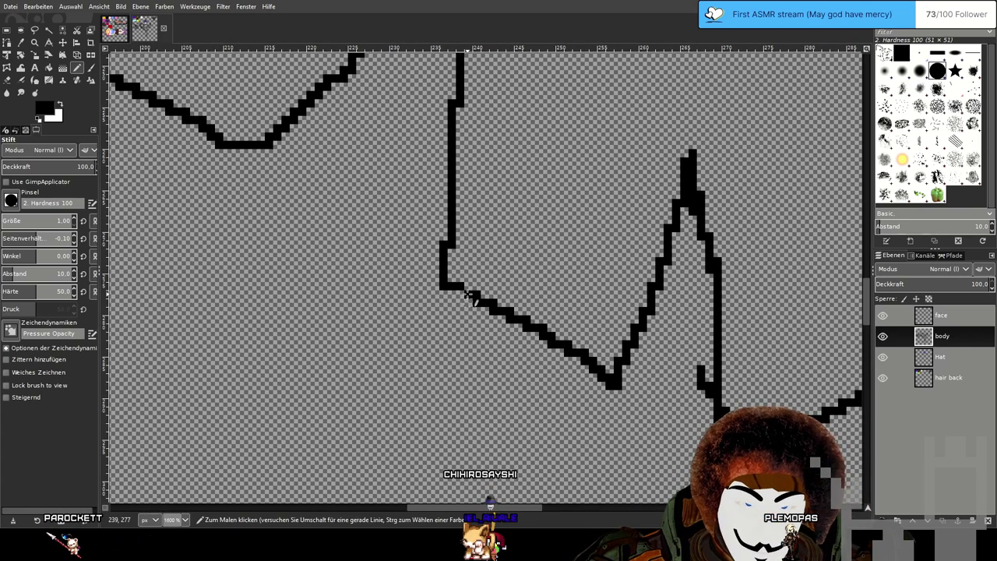
scroll(528, 274, down, 5)
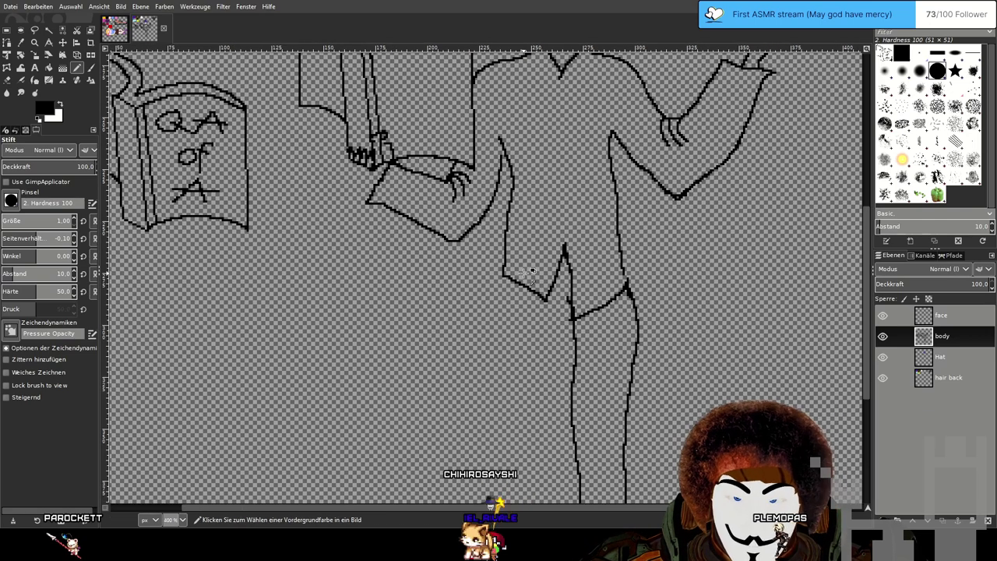
scroll(512, 233, up, 3)
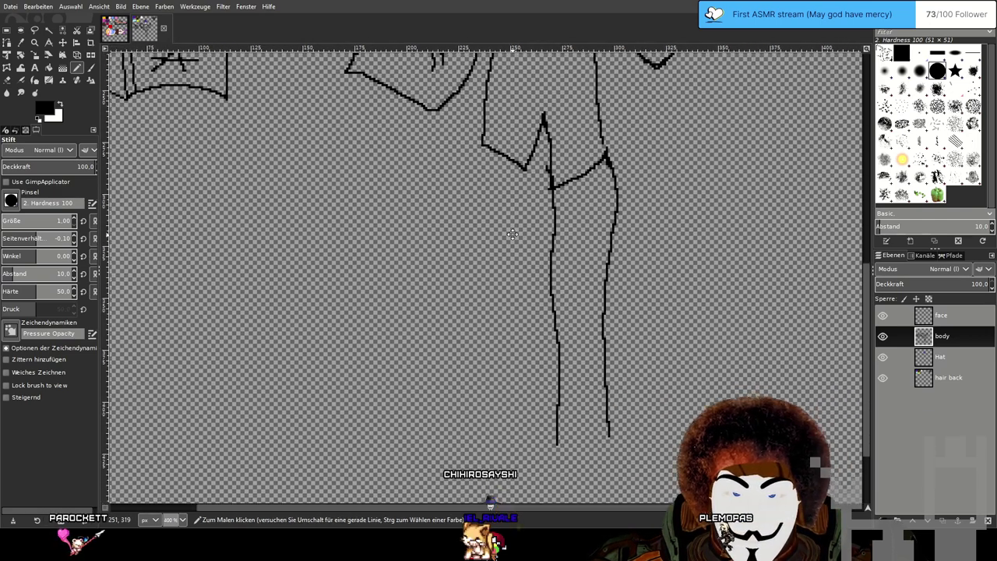
drag(513, 233, 514, 240)
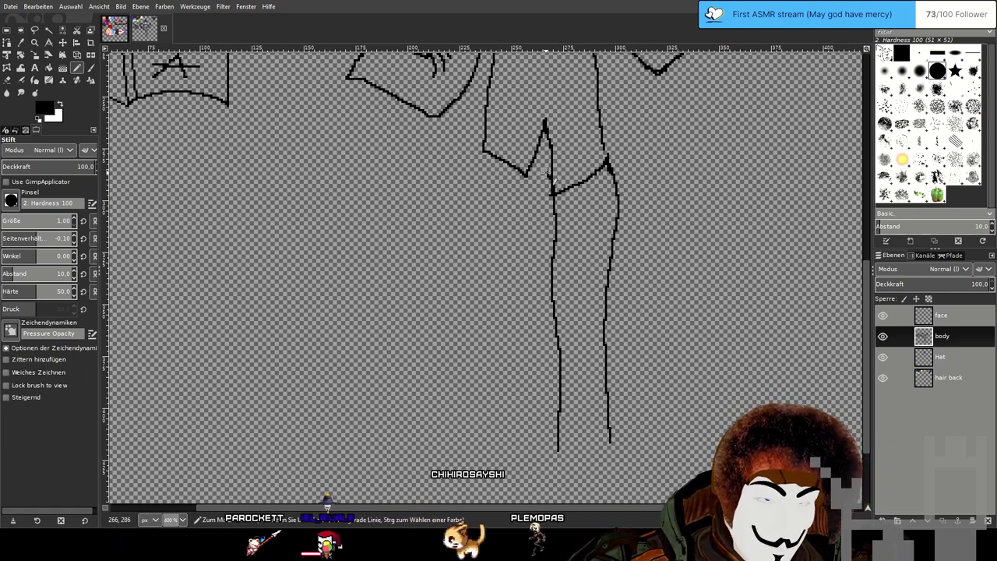
mouse_move(547, 173)
mouse_down()
mouse_move(522, 309)
mouse_move(521, 426)
mouse_up()
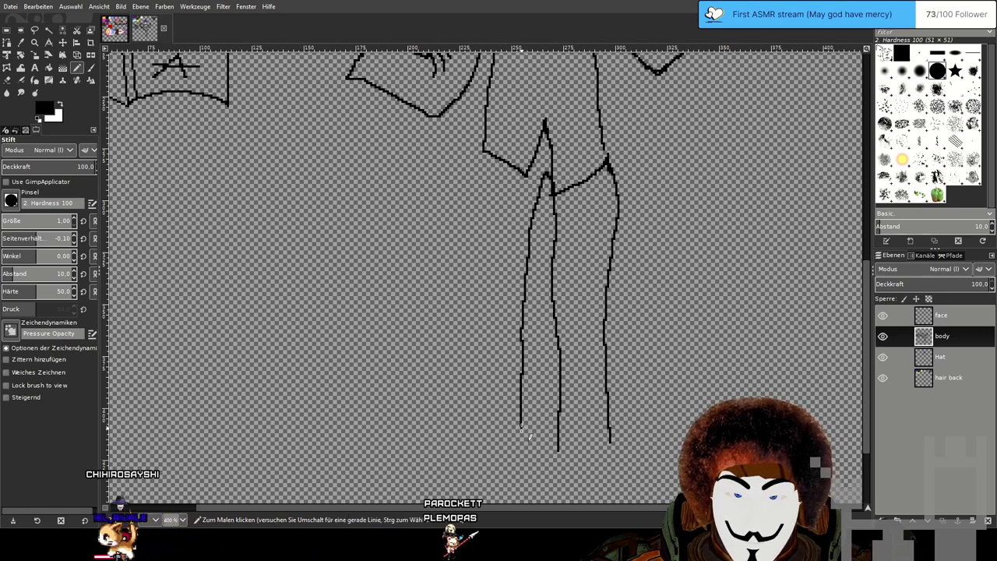
Undo the old outer left-leg stroke, restoring it once before undoing it again.
scroll(526, 441, down, 2)
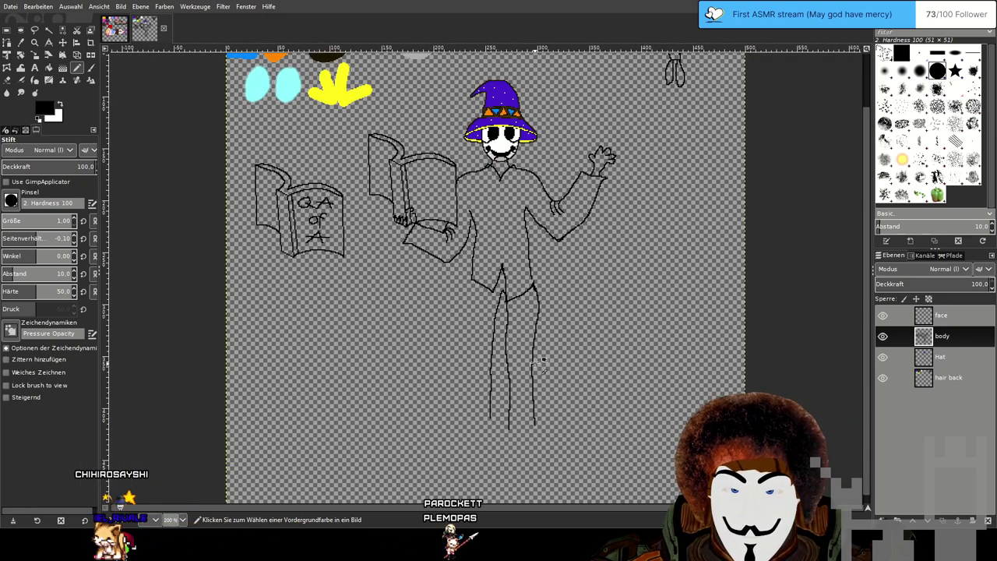
scroll(516, 303, up, 2)
scroll(518, 300, down, 3)
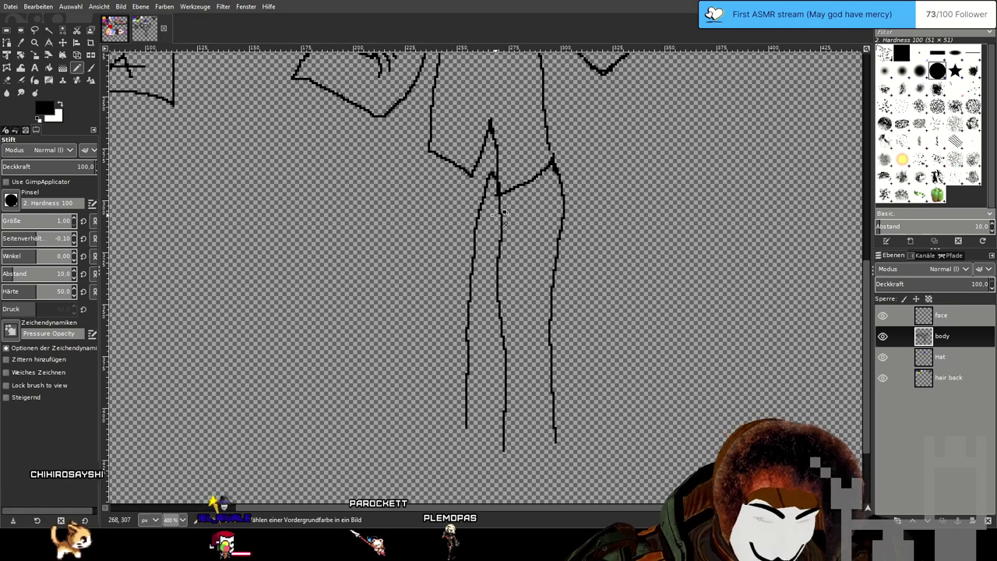
key(ctrl+z)
key(ctrl+y)
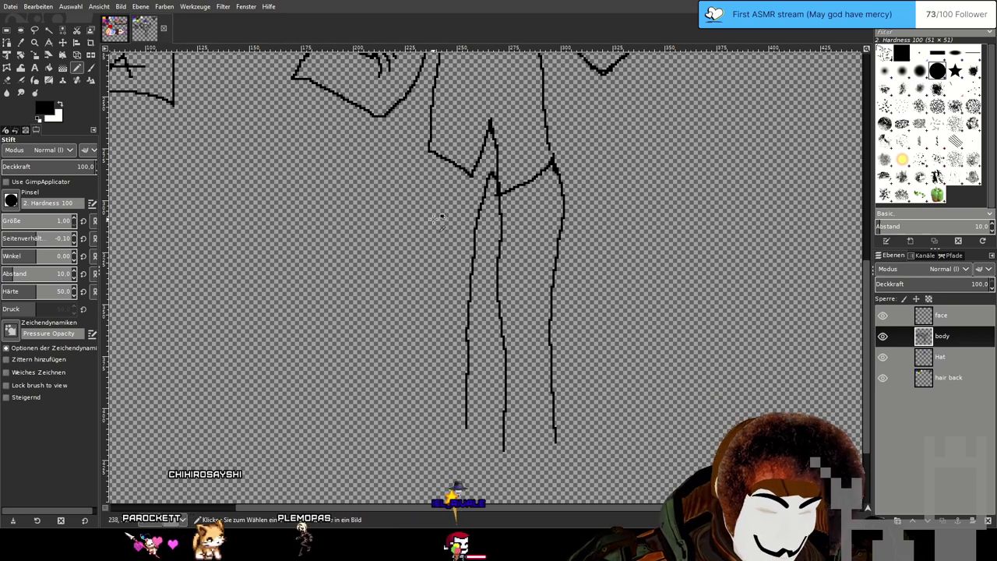
key(ctrl+z)
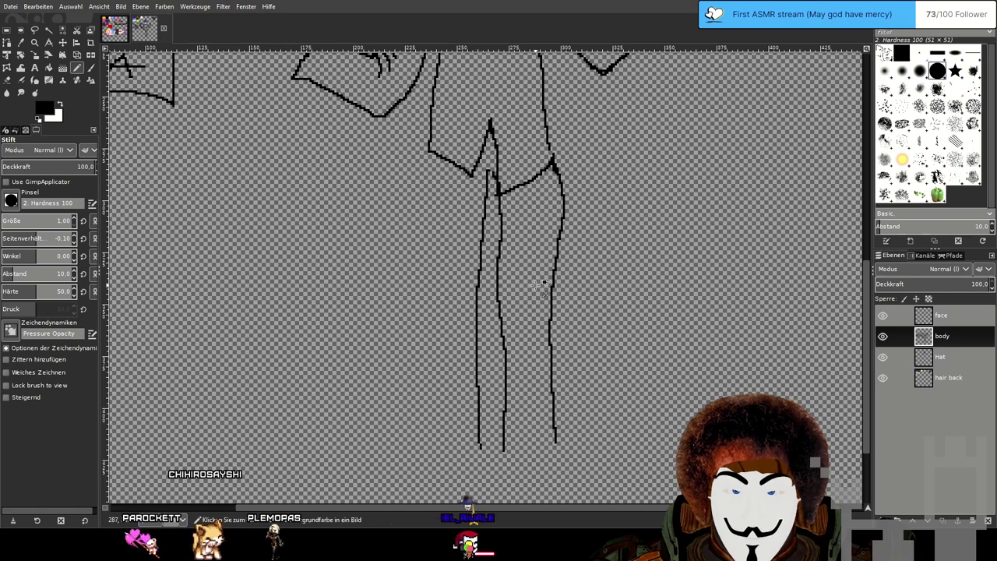
Draw a new outer left-leg line from the hip corner down to the foot.
scroll(543, 294, down, 1)
scroll(476, 219, up, 1)
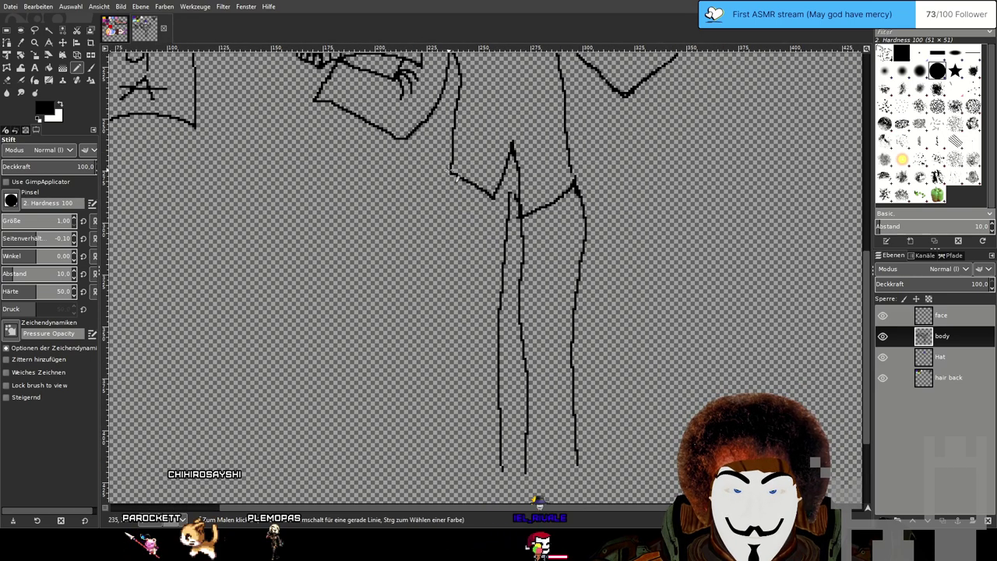
mouse_move(451, 173)
mouse_down()
mouse_move(446, 216)
mouse_move(471, 429)
mouse_up()
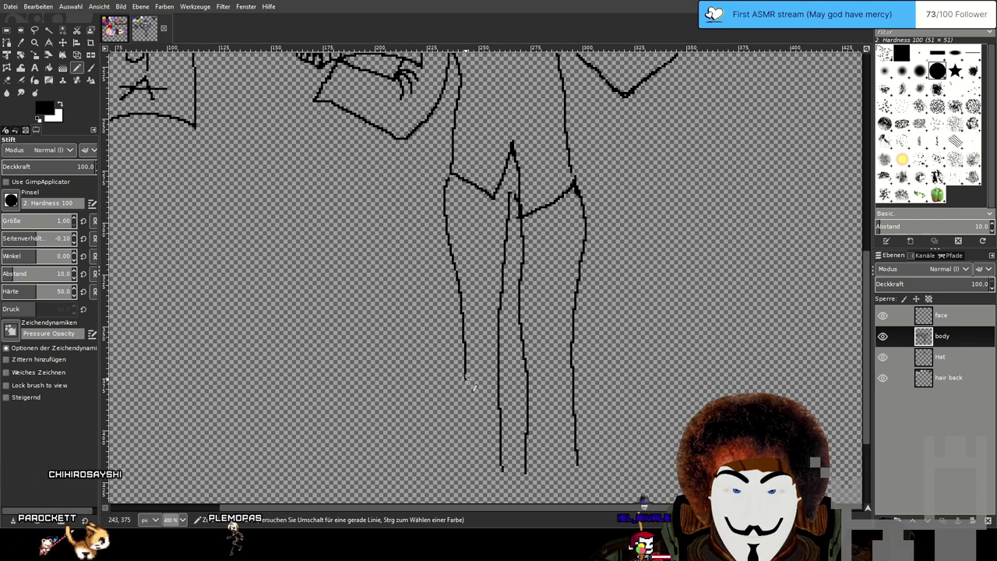
scroll(537, 352, down, 2)
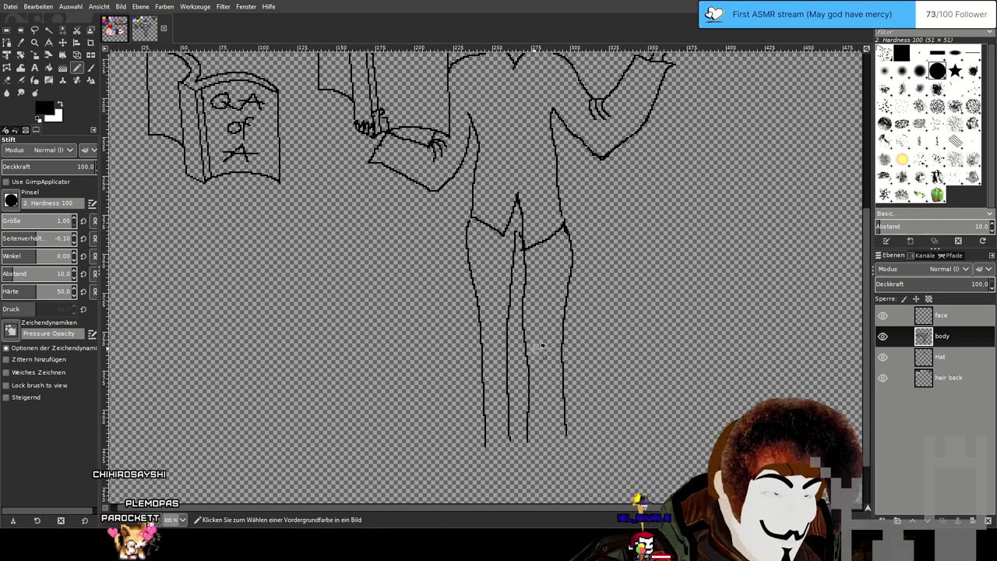
scroll(534, 352, up, 3)
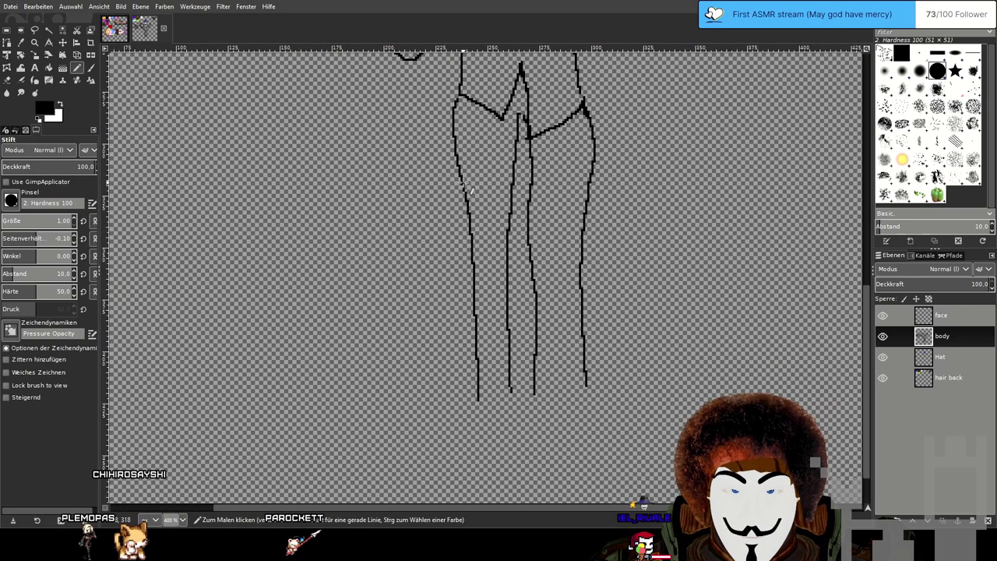
drag(465, 328, 465, 398)
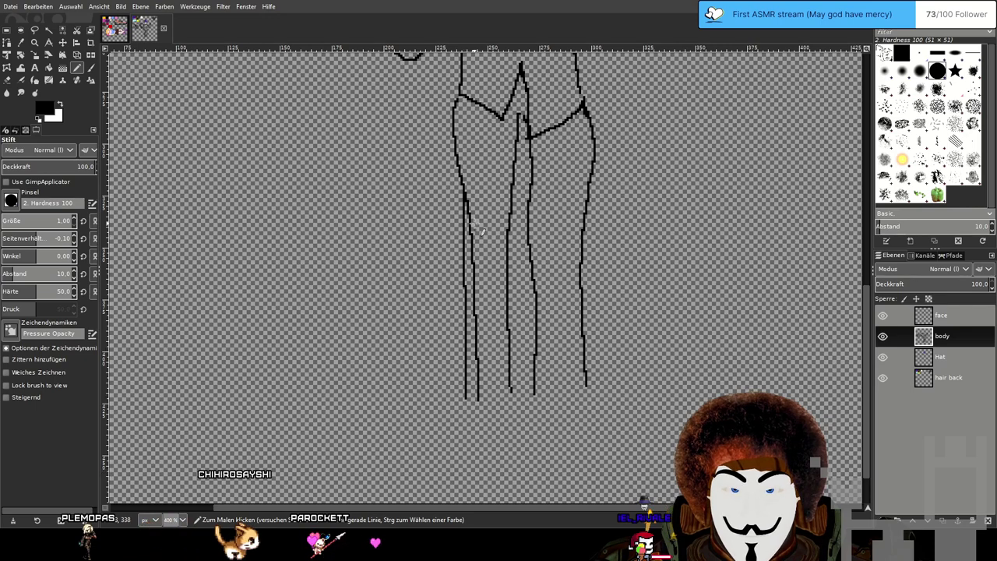
scroll(479, 237, up, 3)
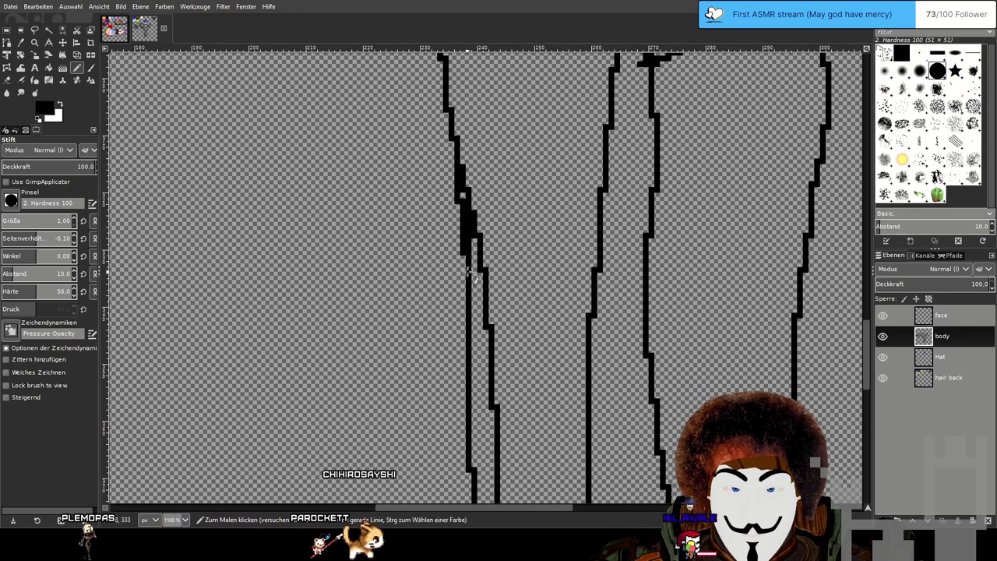
scroll(467, 268, down, 2)
Erase the second leg line's lower stretches and the doubled pixels on the leg outline.
key(shift+e)
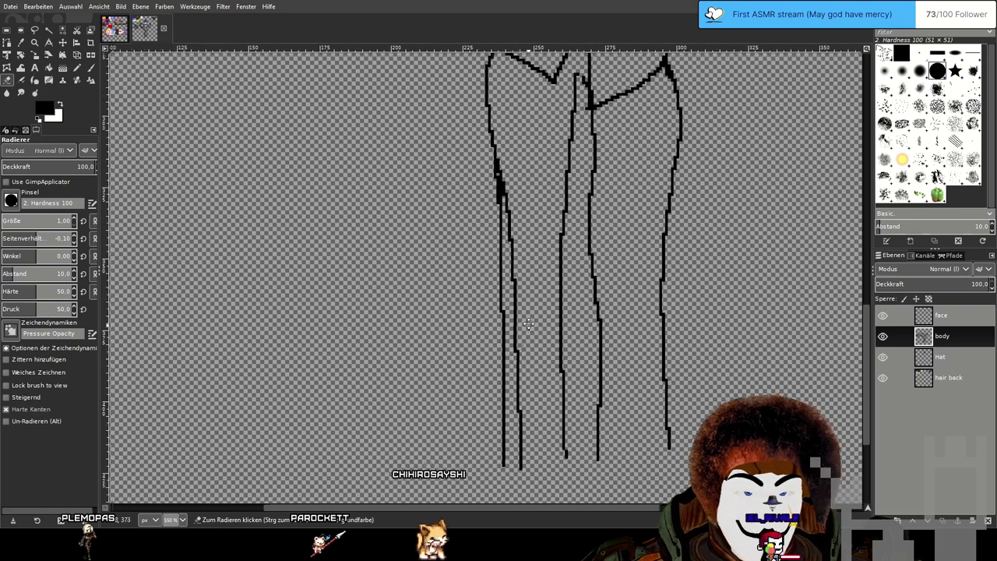
scroll(574, 429, down, 3)
scroll(539, 393, up, 3)
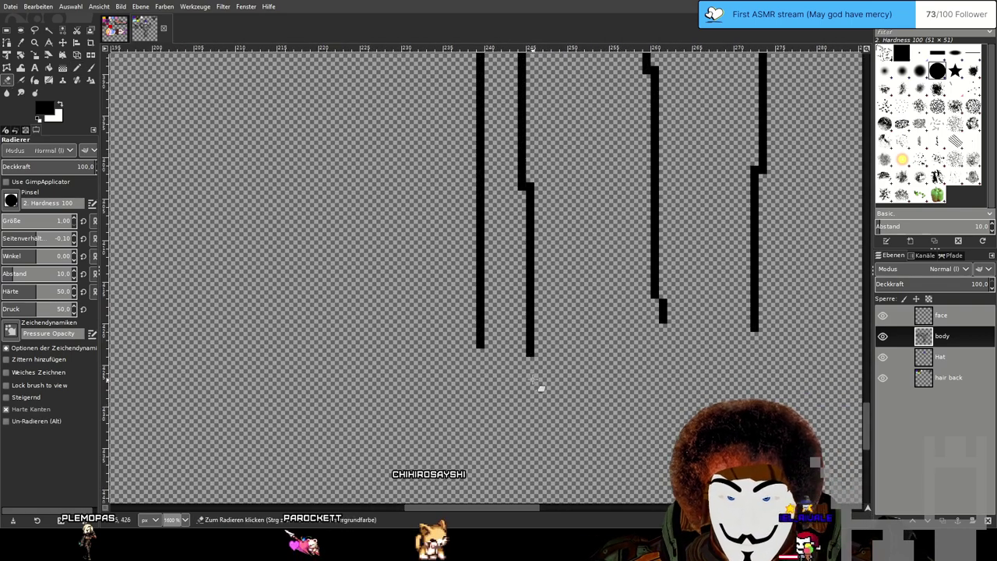
shift+click(528, 171)
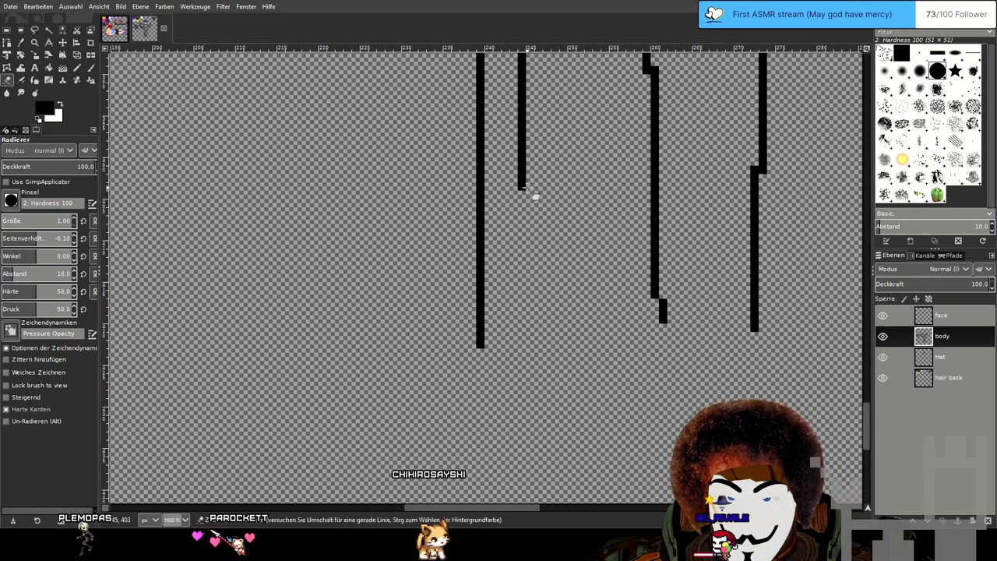
scroll(537, 203, up, 4)
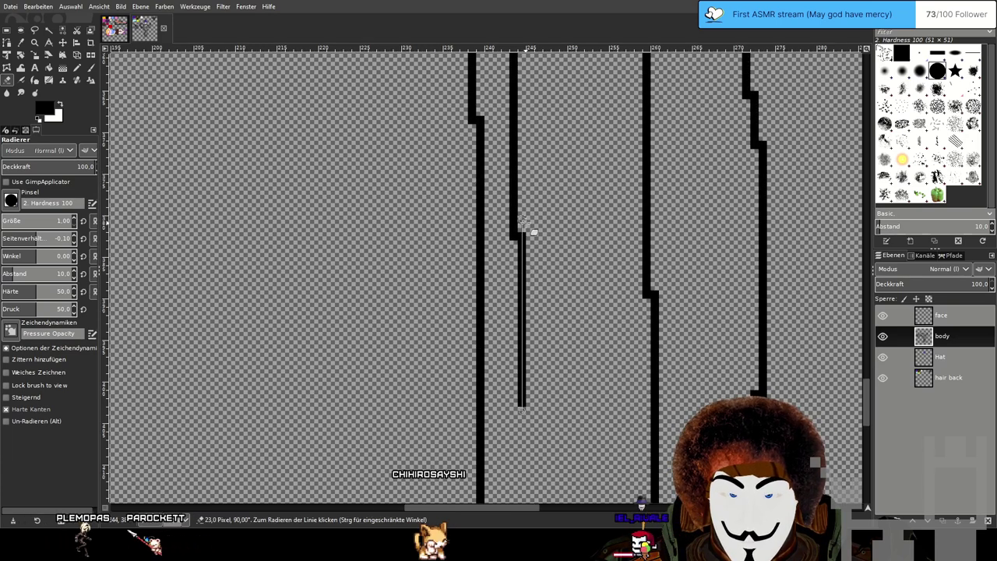
shift+click(523, 240)
scroll(534, 226, up, 2)
shift+click(516, 248)
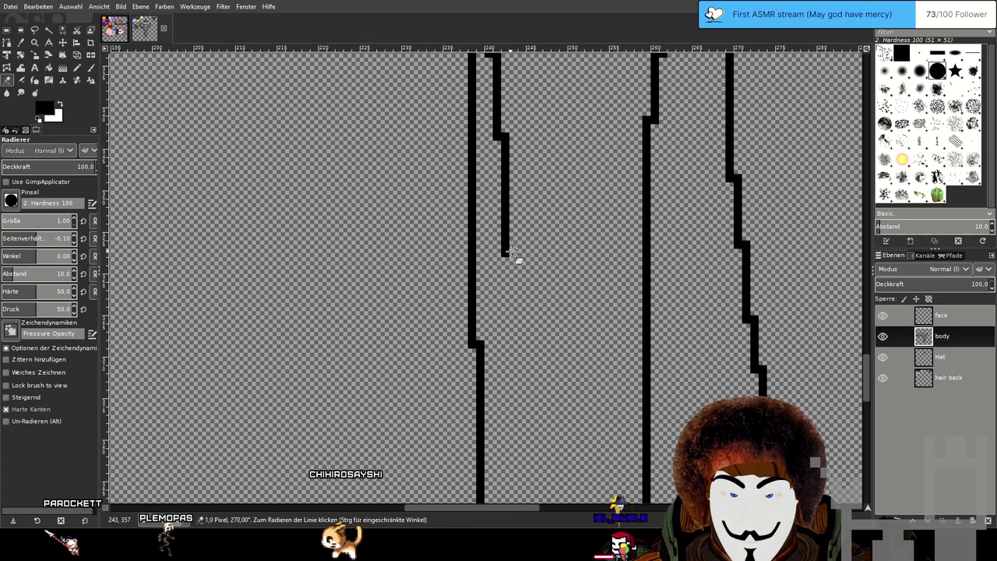
shift+click(507, 136)
scroll(534, 195, up, 2)
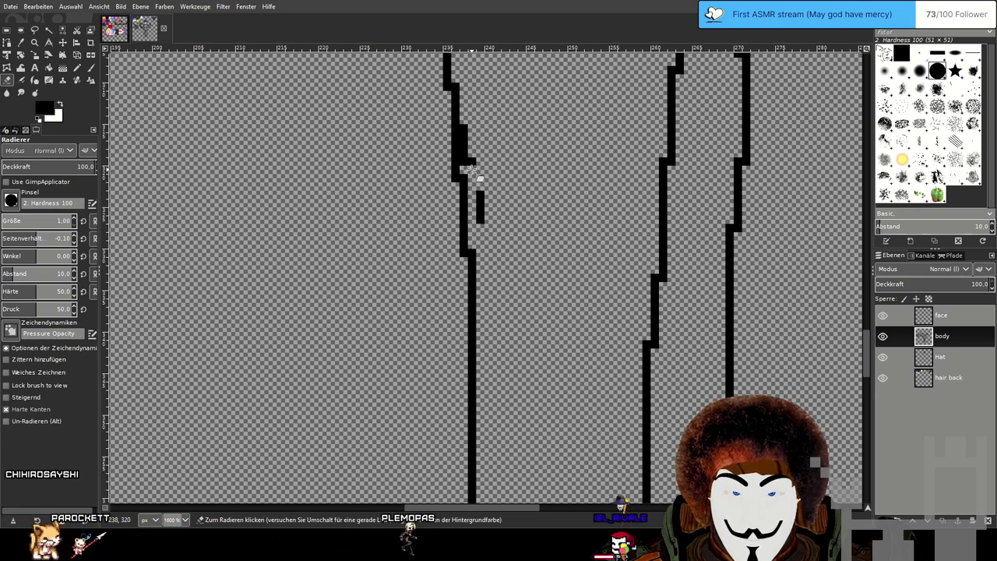
shift+click(462, 130)
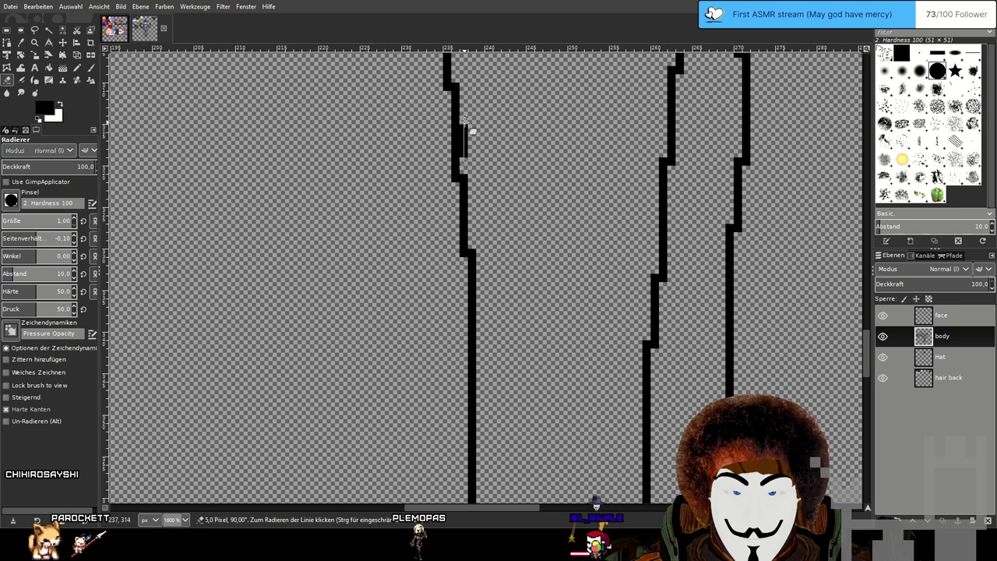
scroll(599, 270, down, 4)
scroll(685, 334, left, 1)
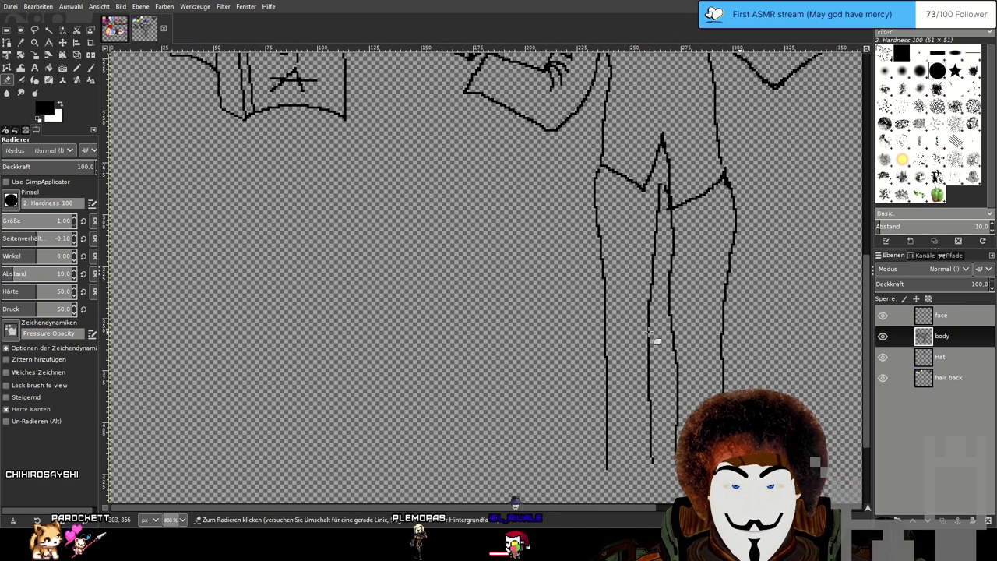
scroll(700, 327, right, 3)
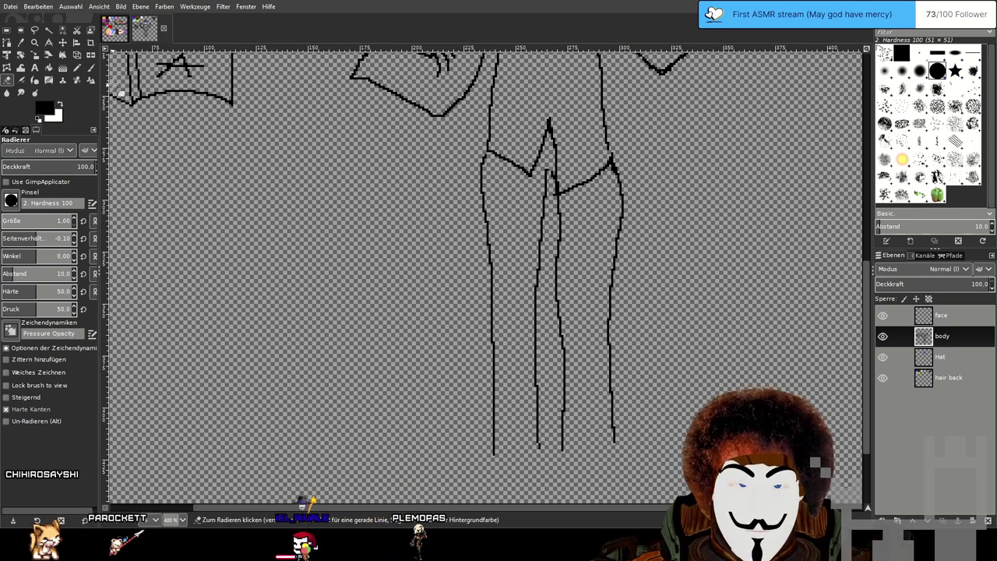
With the Pencil, draw a new inner left-leg line down from the crotch and extend it.
click(77, 68)
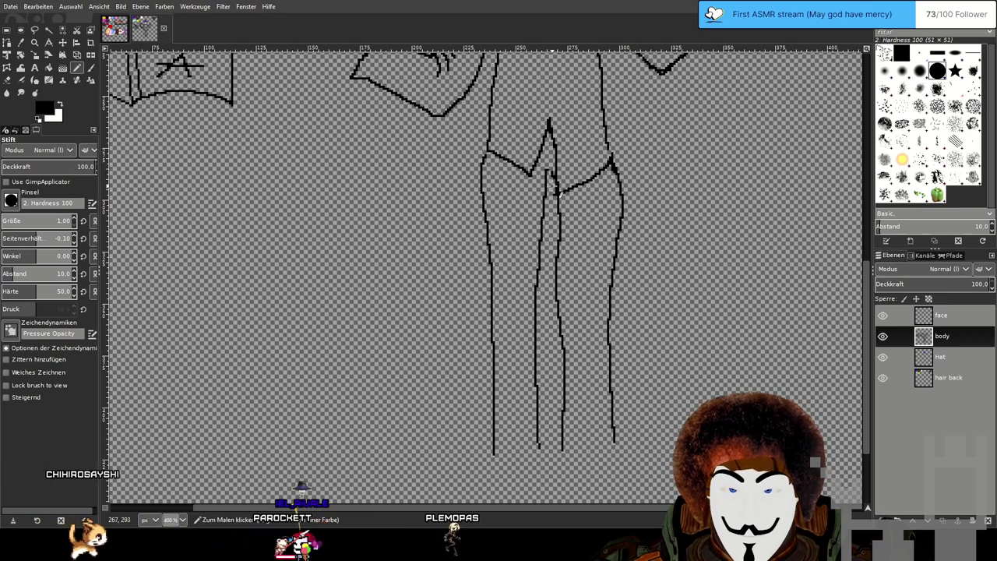
drag(549, 187, 552, 460)
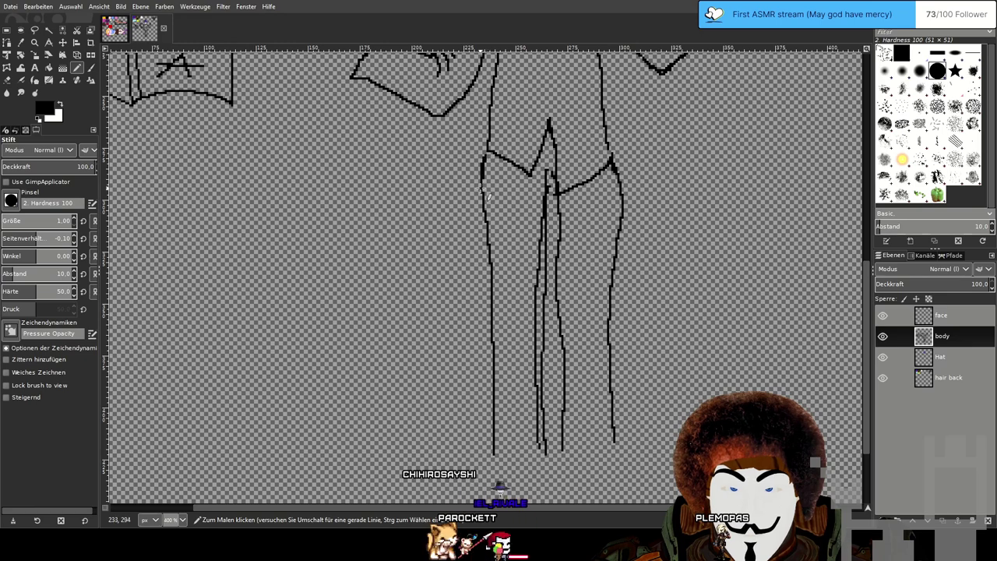
drag(495, 277, 498, 313)
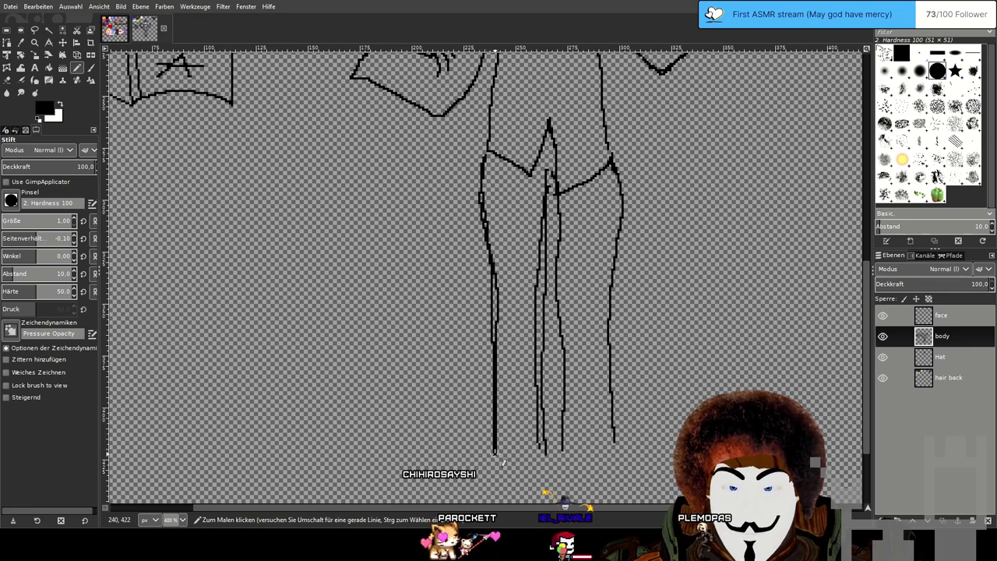
Erase the leftover thin leg outline and the doubled column along the thick left-leg line.
click(7, 81)
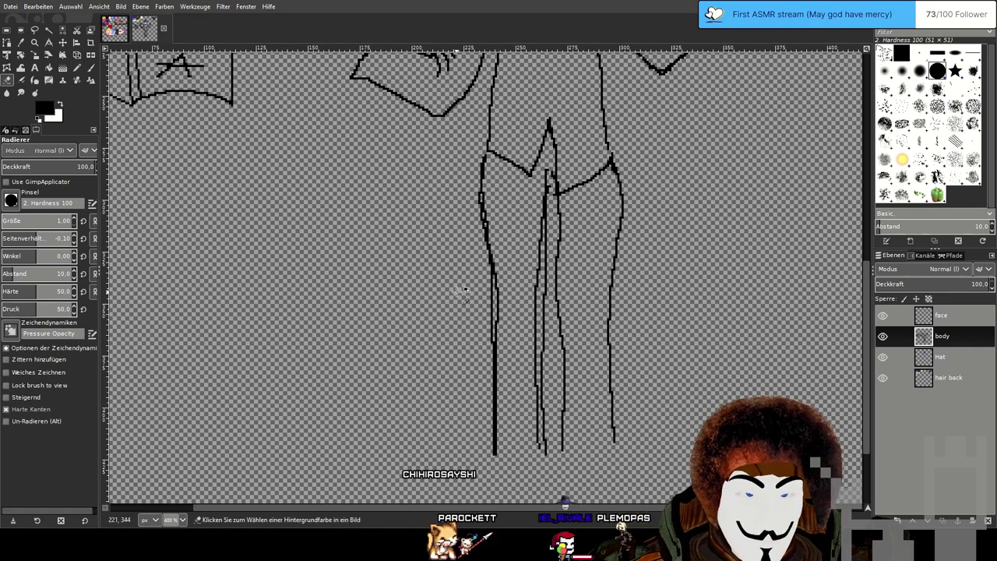
scroll(479, 296, up, 3)
click(535, 239)
shift+click(530, 429)
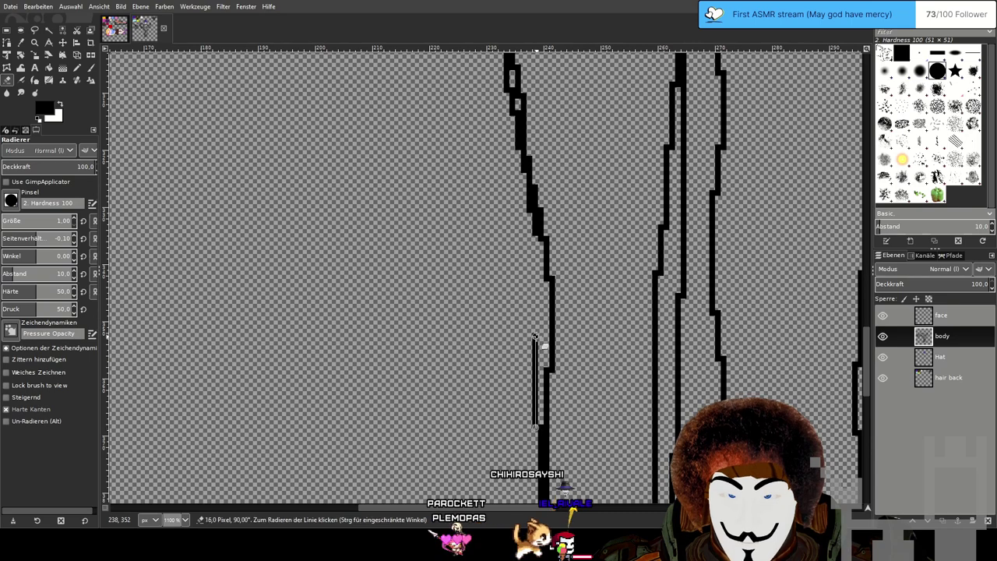
shift+click(537, 427)
scroll(550, 399, down, 5)
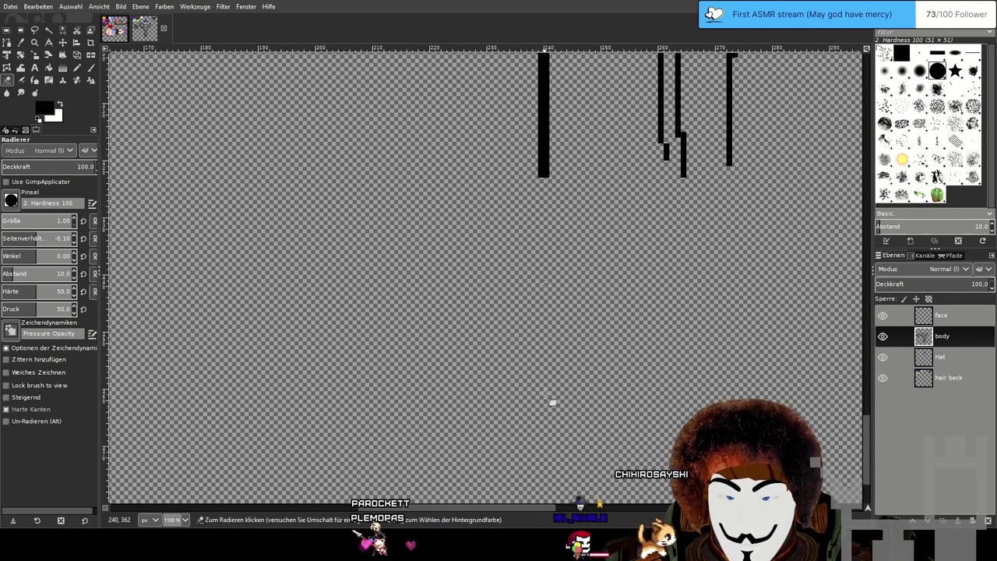
shift+click(537, 294)
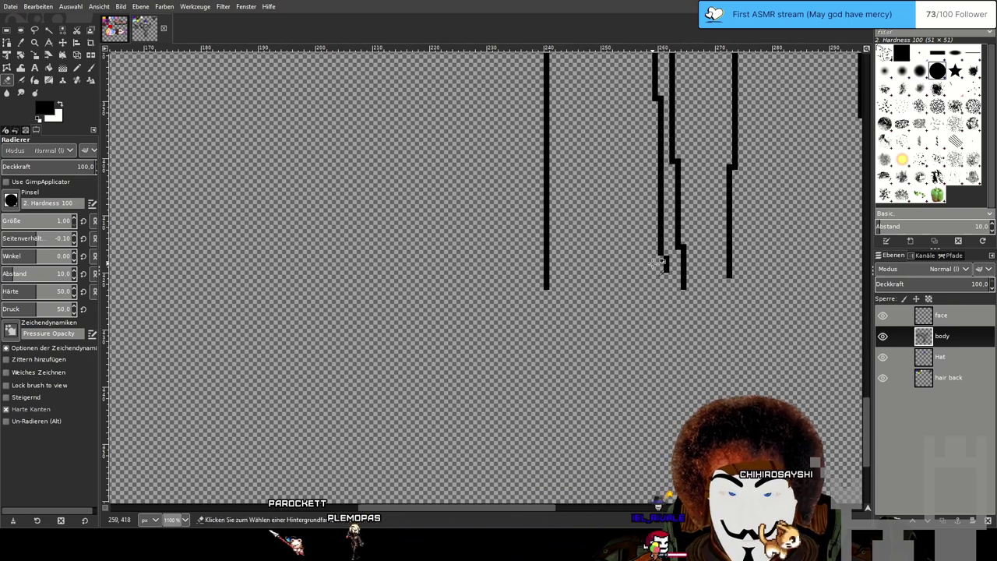
ctrl+scroll(663, 250, down, 2)
scroll(669, 253, up, 5)
scroll(664, 247, up, 3)
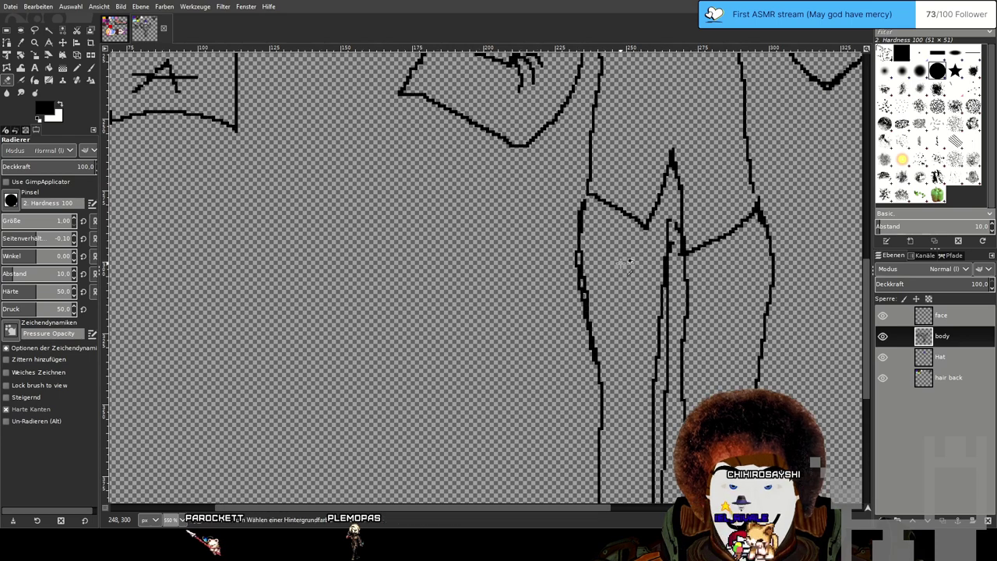
ctrl+scroll(630, 263, up, 1)
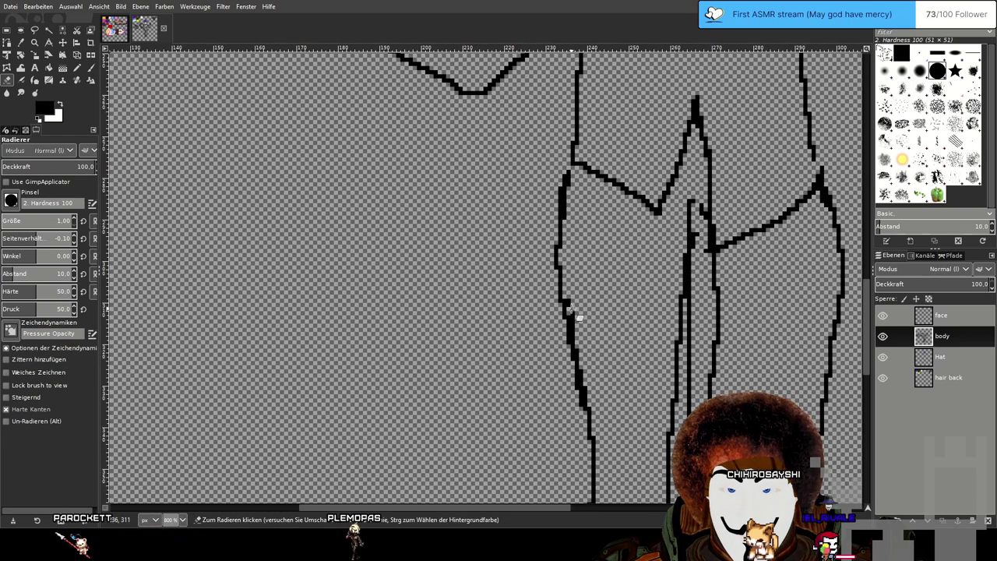
ctrl+scroll(581, 337, up, 2)
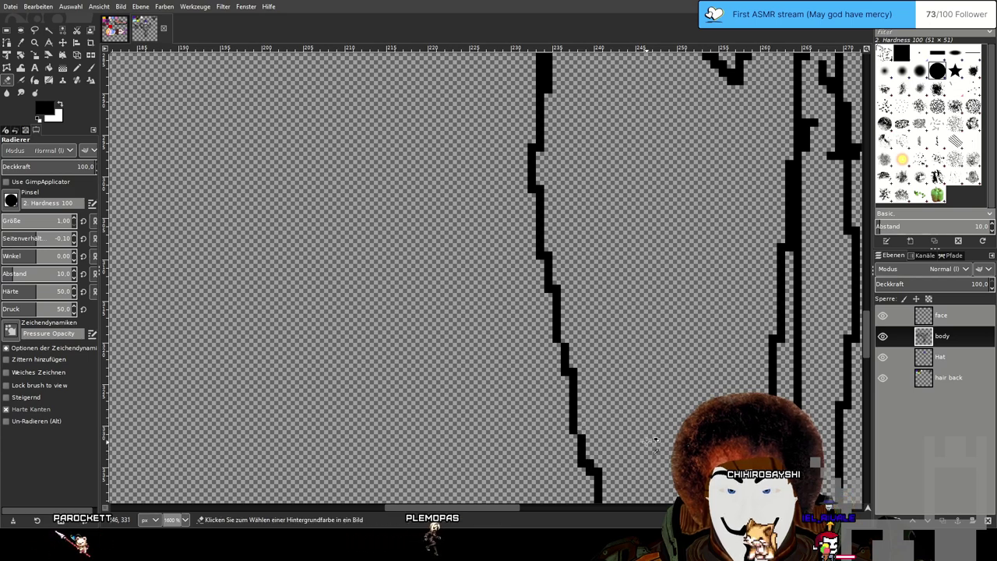
ctrl+scroll(590, 464, down, 2)
ctrl+scroll(608, 236, up, 3)
ctrl+scroll(608, 236, up, 1)
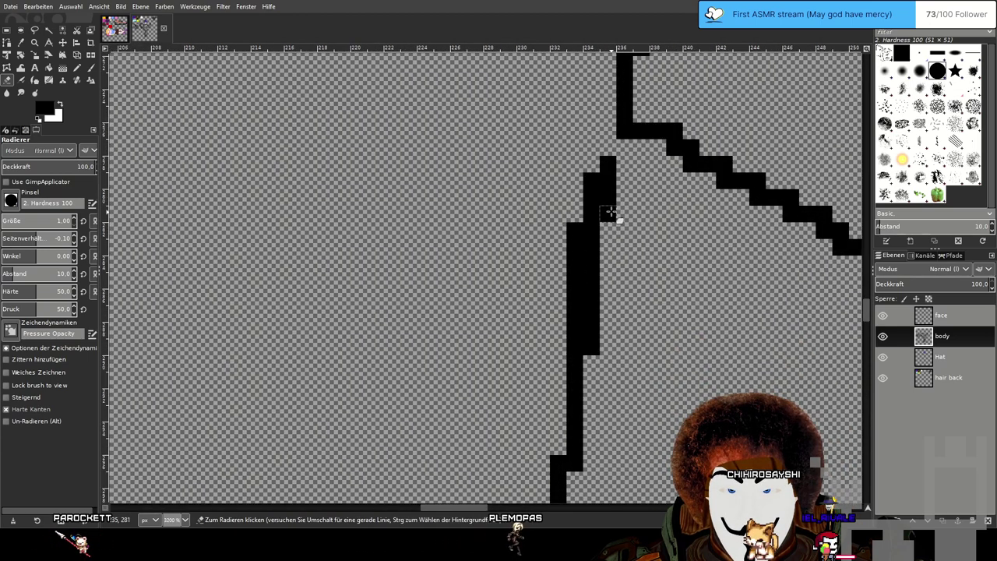
mouse_move(608, 198)
mouse_down()
mouse_move(594, 262)
mouse_move(592, 348)
mouse_up()
ctrl+scroll(689, 360, down, 6)
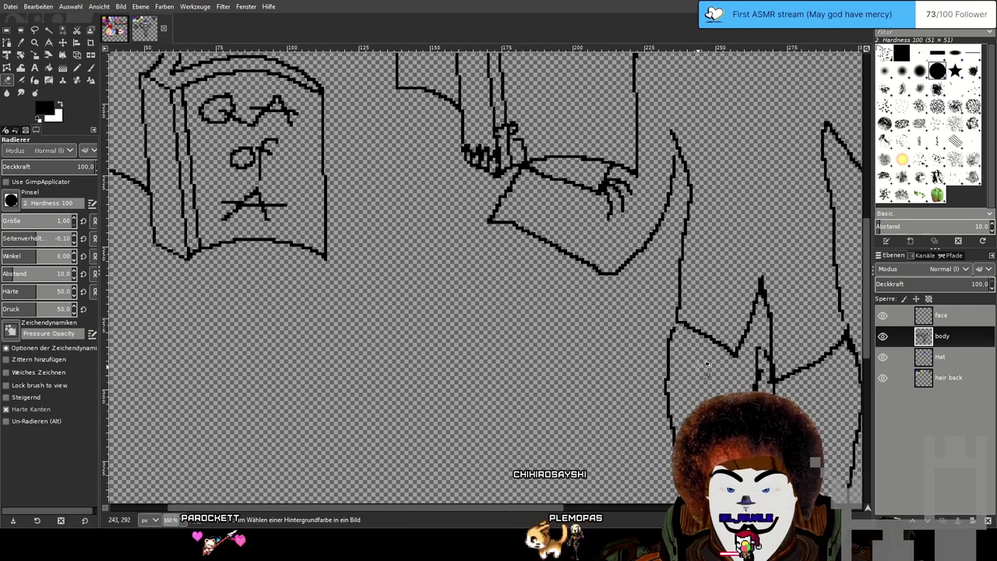
Remove stray vertical strokes on the leg and thin the thick stroke to one column.
drag(739, 370, 567, 158)
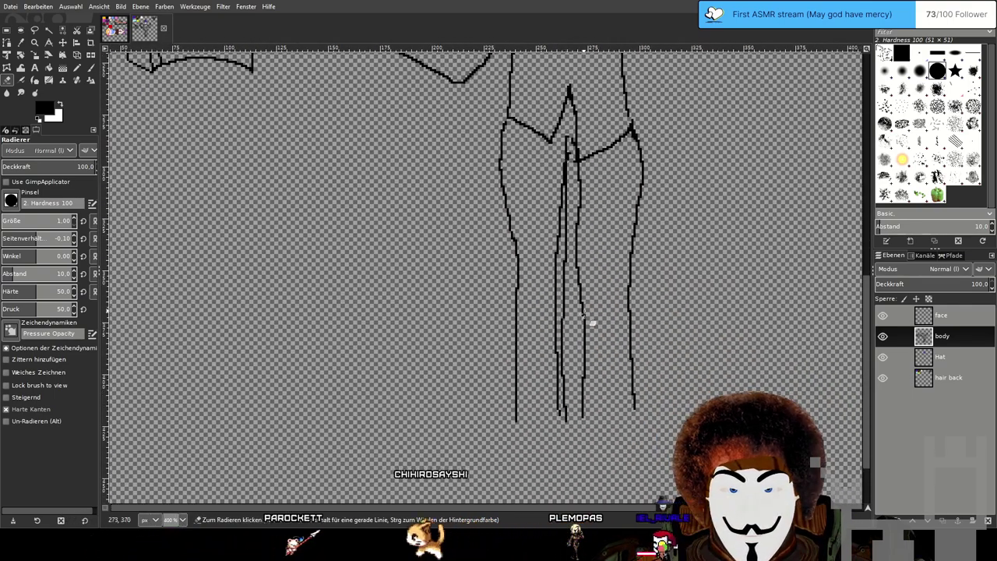
ctrl+scroll(543, 409, up, 5)
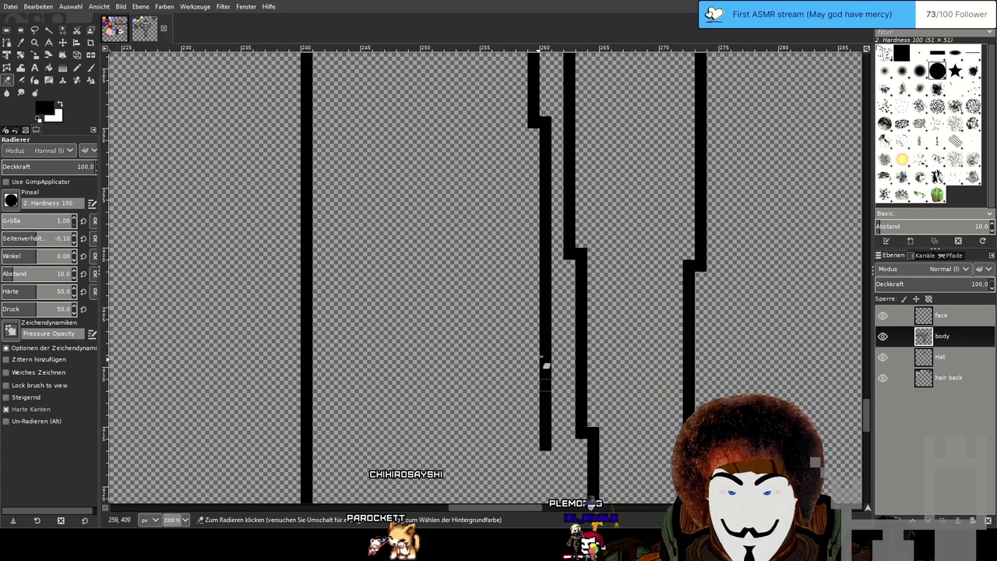
scroll(545, 247, up, 3)
shift+click(545, 236)
scroll(569, 230, up, 10)
shift+click(544, 226)
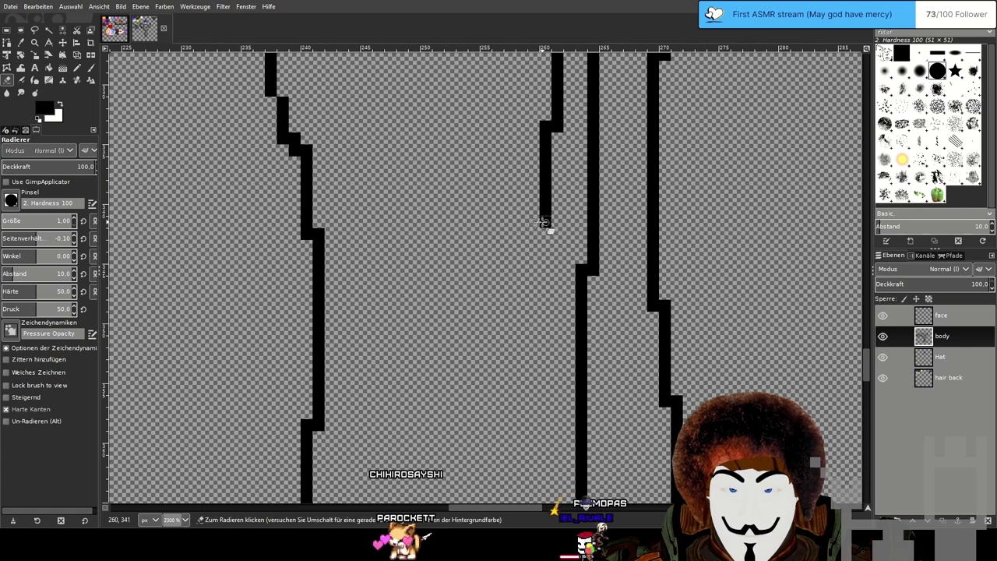
scroll(567, 129, up, 6)
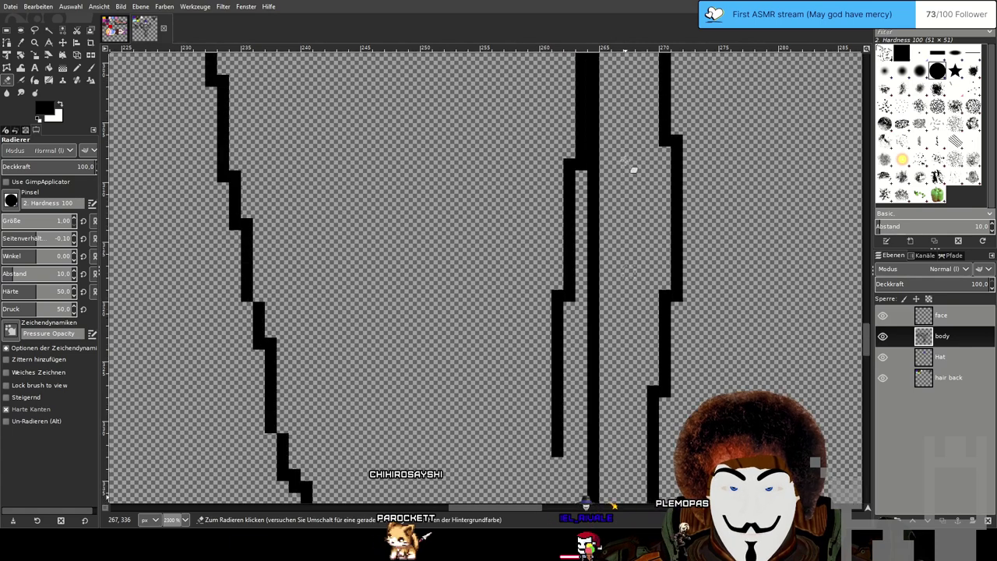
shift+click(561, 162)
mouse_move(569, 163)
mouse_down()
mouse_move(579, 163)
mouse_move(569, 224)
mouse_up()
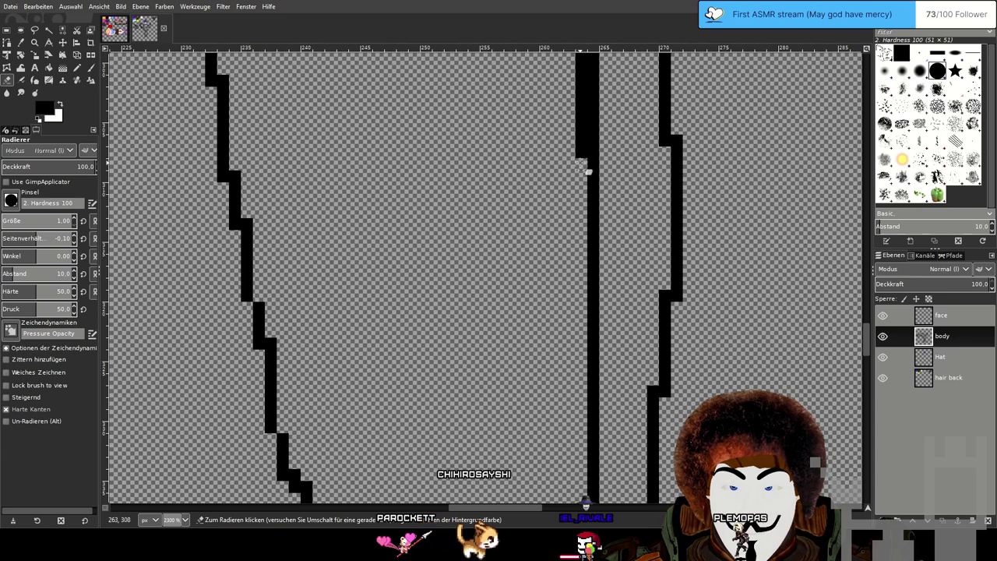
scroll(653, 209, up, 5)
shift+click(586, 265)
scroll(669, 252, down, 2)
scroll(671, 251, down, 4)
scroll(763, 338, right, 3)
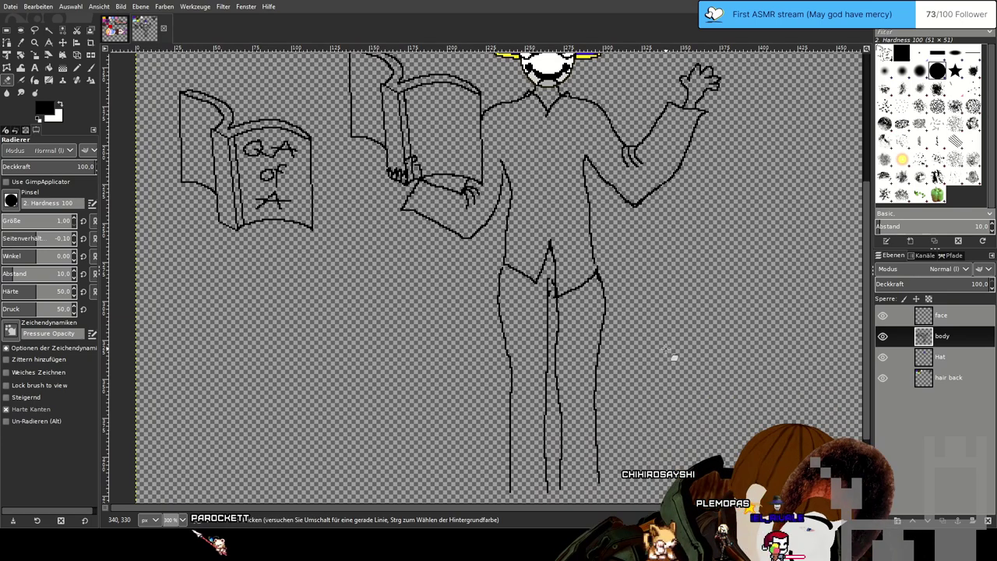
scroll(658, 366, down, 3)
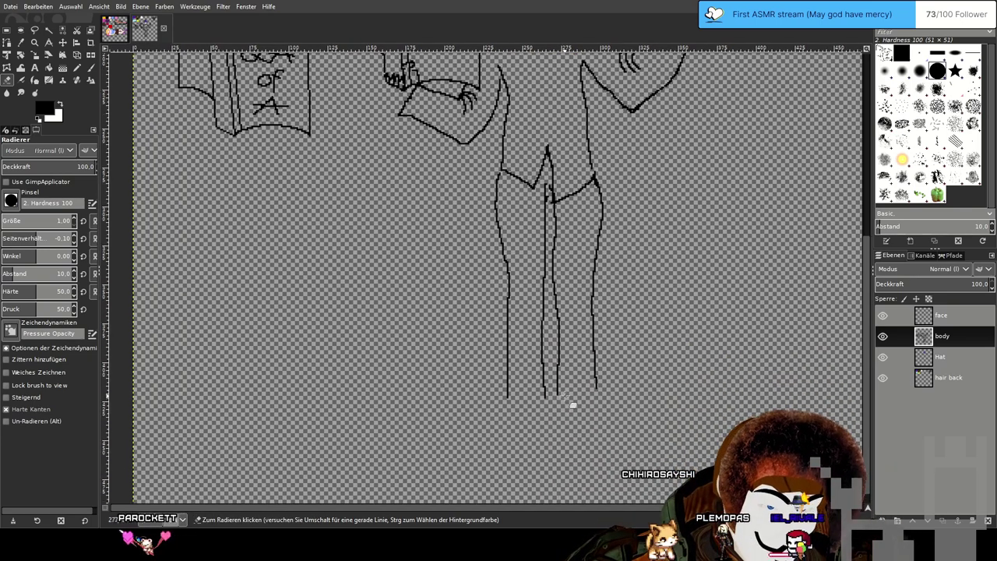
Undo the stray ellipse and draw shoe outlines at the bottom of both legs.
click(77, 69)
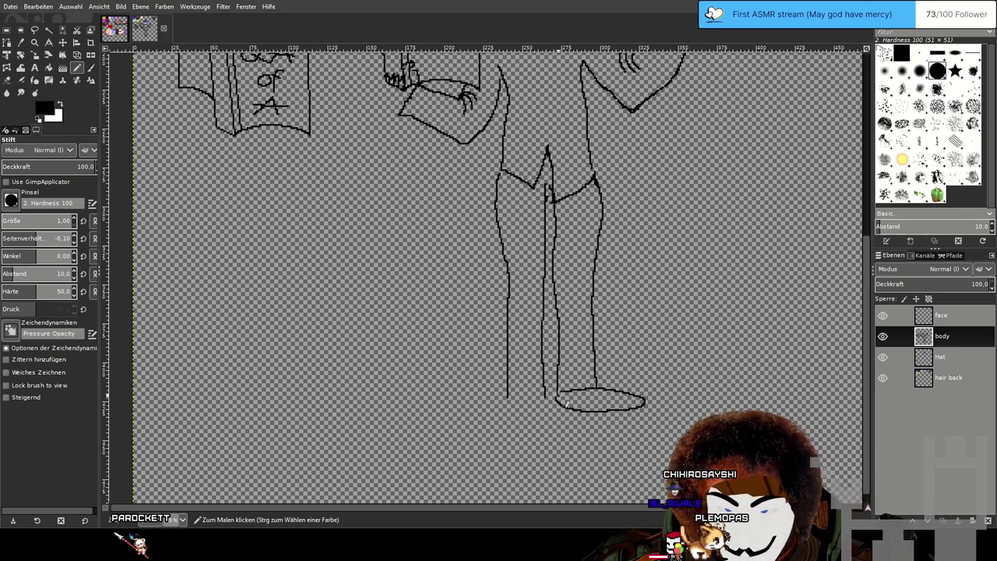
key(ctrl+z)
scroll(588, 411, up, 3)
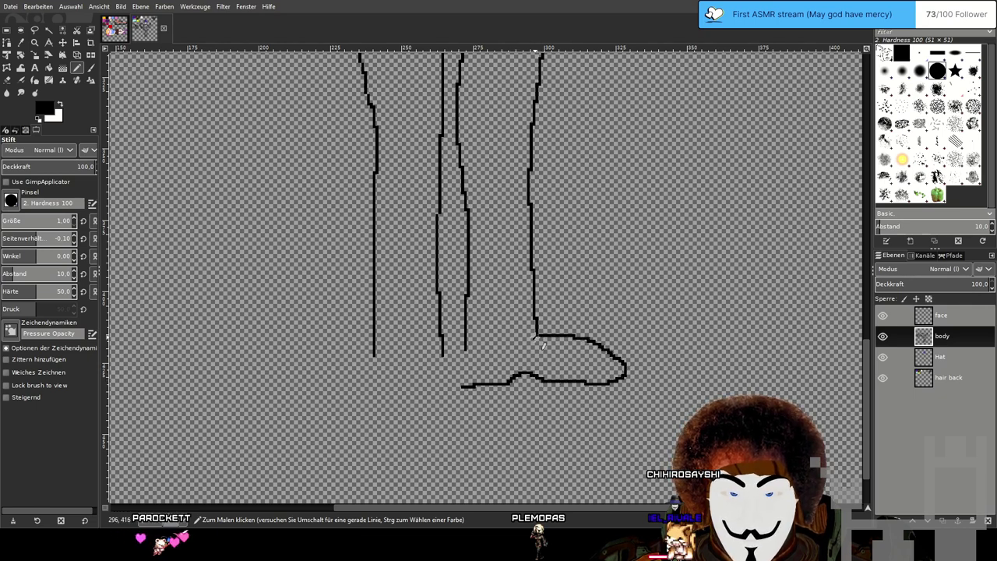
mouse_move(520, 338)
mouse_down()
mouse_move(466, 346)
mouse_move(459, 383)
mouse_up()
drag(530, 352, 627, 322)
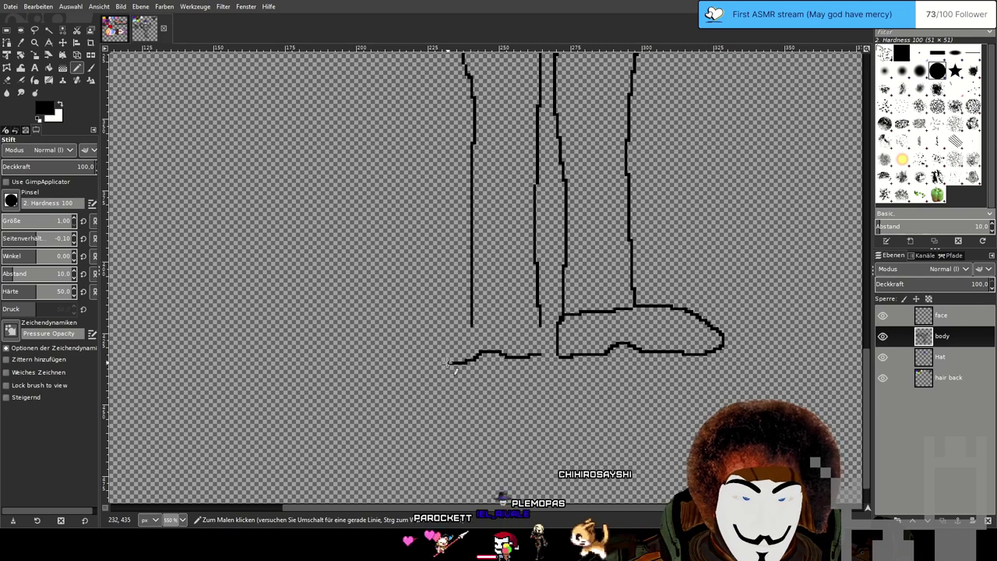
mouse_move(473, 358)
mouse_down()
mouse_move(395, 361)
mouse_move(400, 333)
mouse_move(493, 322)
mouse_move(537, 355)
mouse_up()
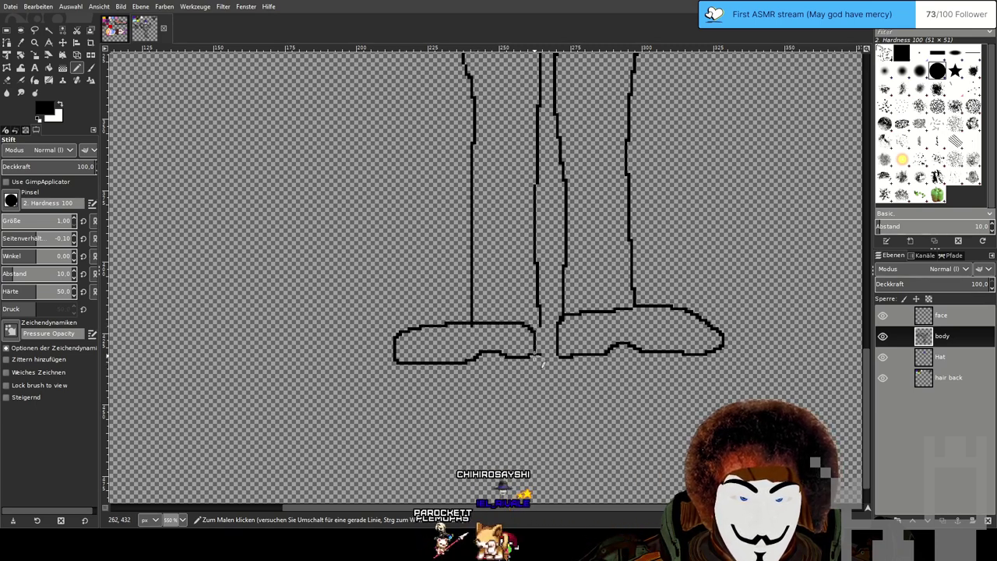
Redraw the right leg's outline from the knee down to the shoe.
scroll(644, 396, down, 3)
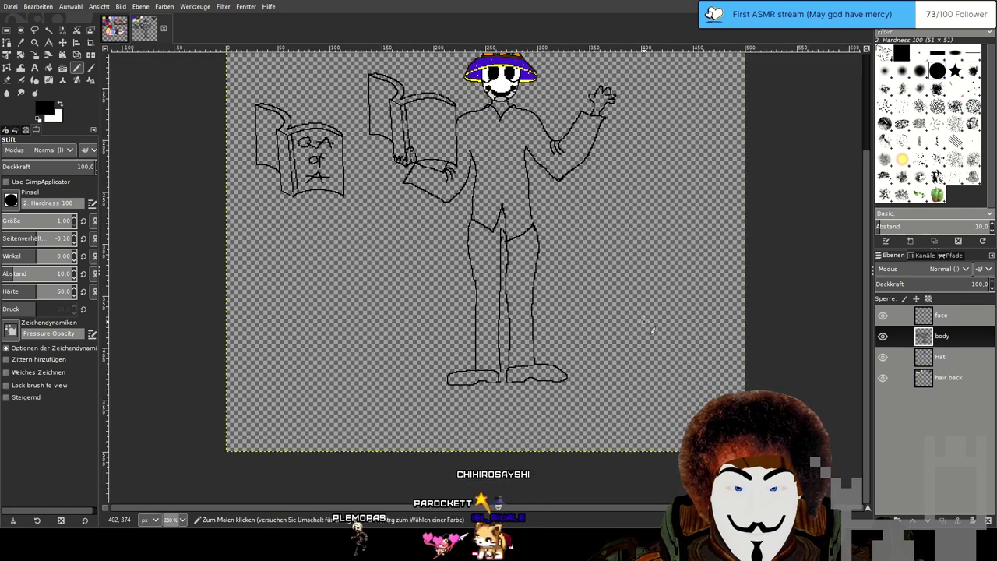
scroll(652, 331, up, 1)
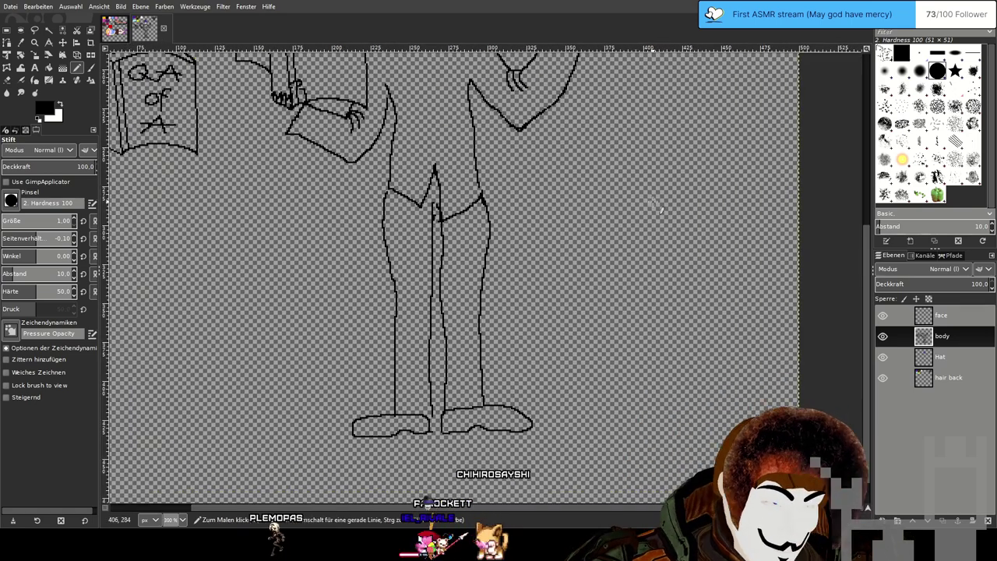
scroll(528, 334, up, 1)
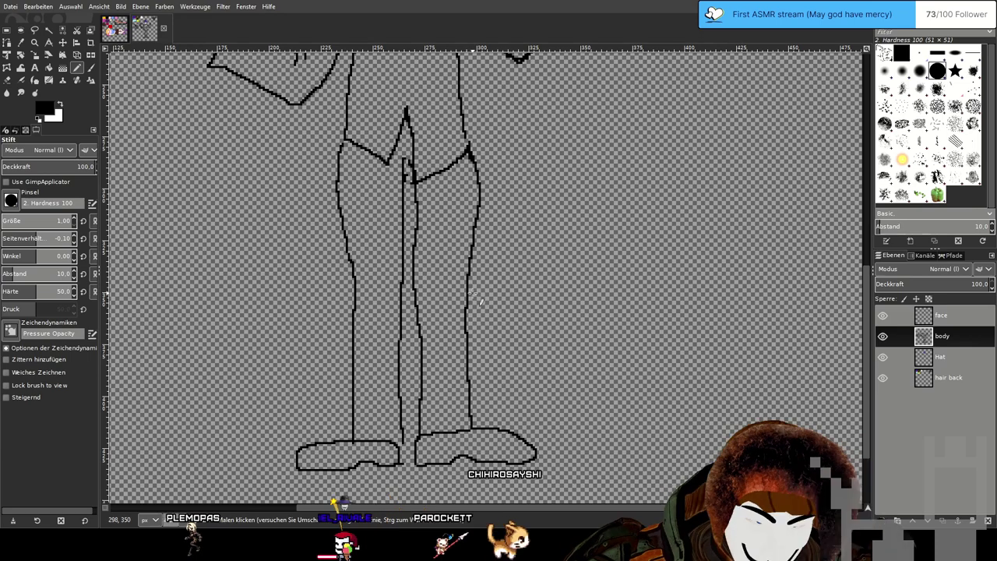
mouse_move(464, 321)
mouse_down()
mouse_move(456, 368)
mouse_move(470, 427)
mouse_up()
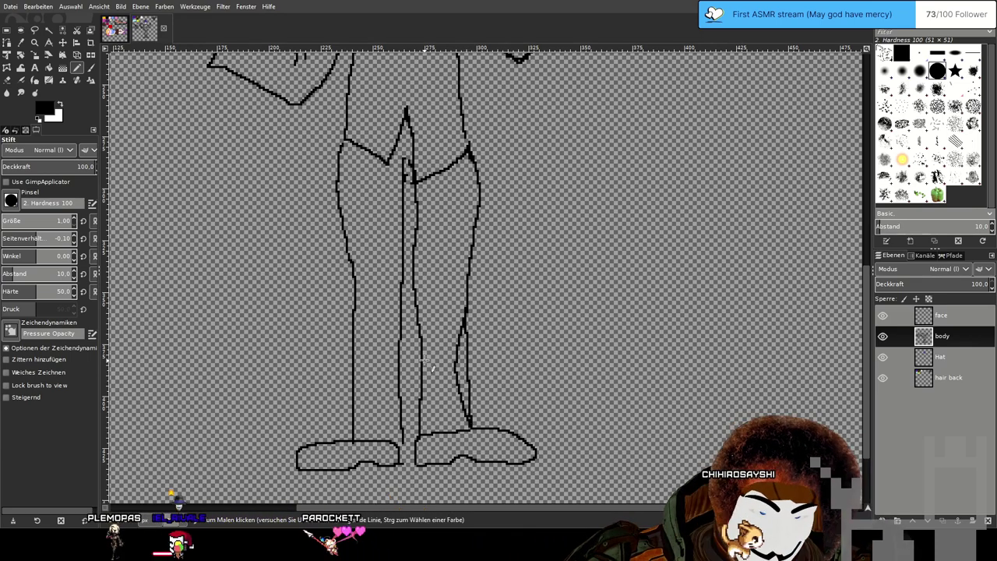
Zoom into the crotch and draw a curved stroke joining the diagonal line to the leg line.
scroll(565, 333, left, 5)
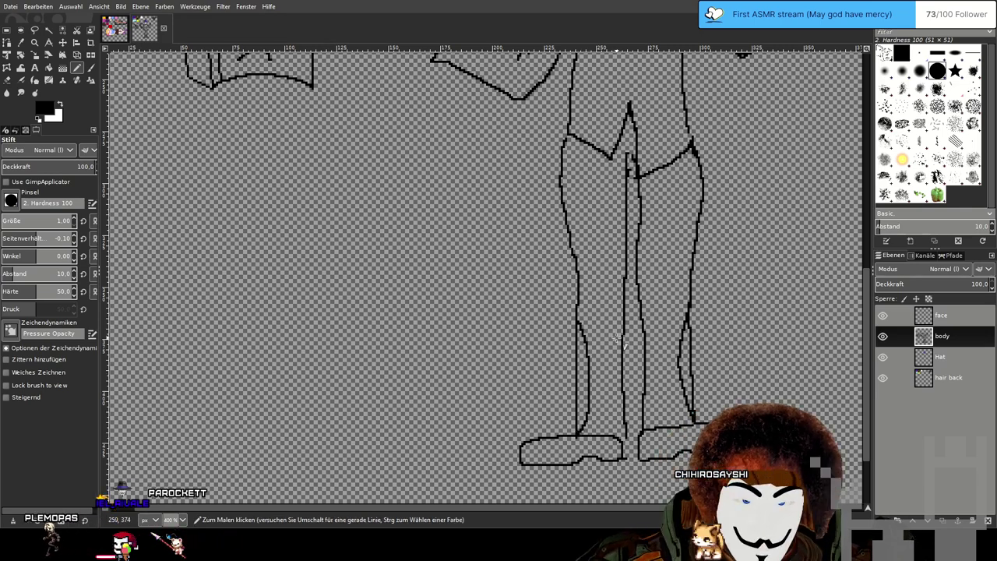
scroll(619, 334, up, 2)
mouse_move(628, 304)
mouse_down()
mouse_move(617, 412)
mouse_move(596, 451)
mouse_move(613, 413)
mouse_move(599, 310)
mouse_up()
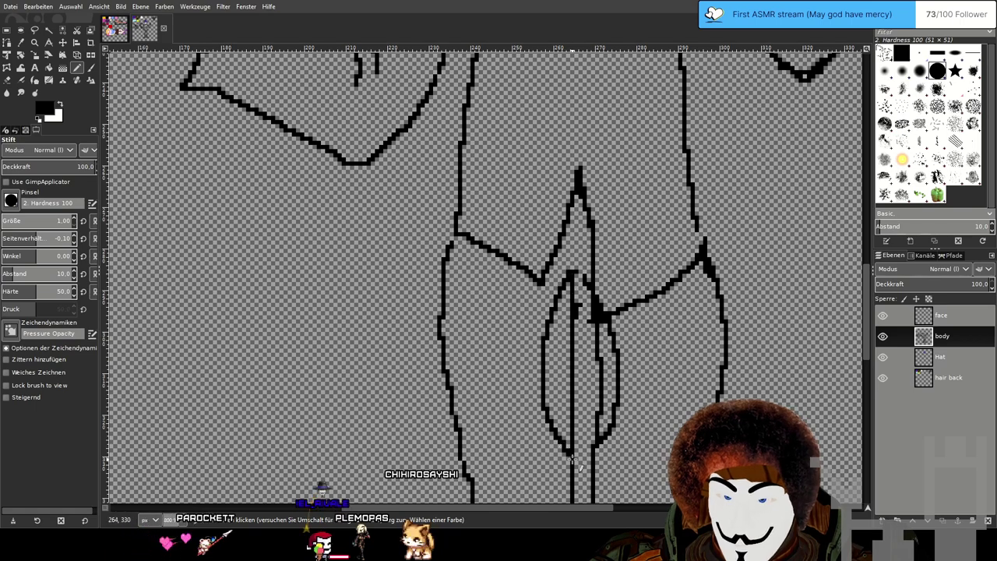
scroll(645, 424, down, 2)
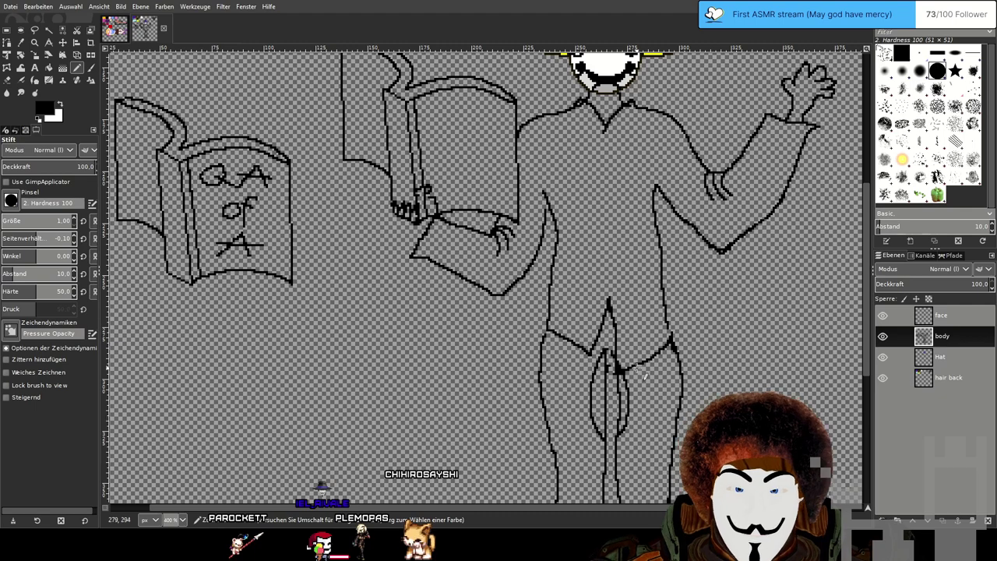
scroll(608, 328, up, 2)
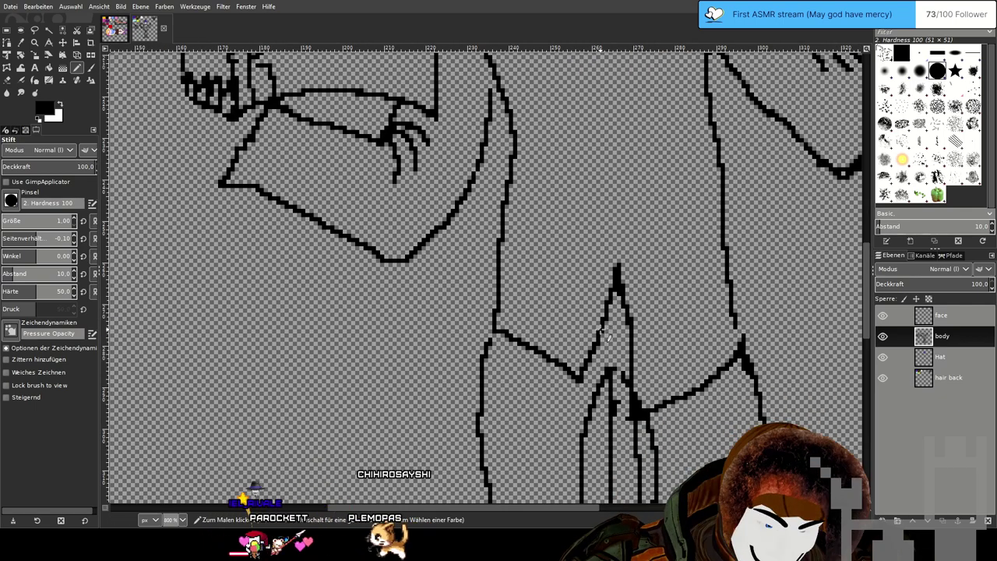
scroll(591, 405, down, 2)
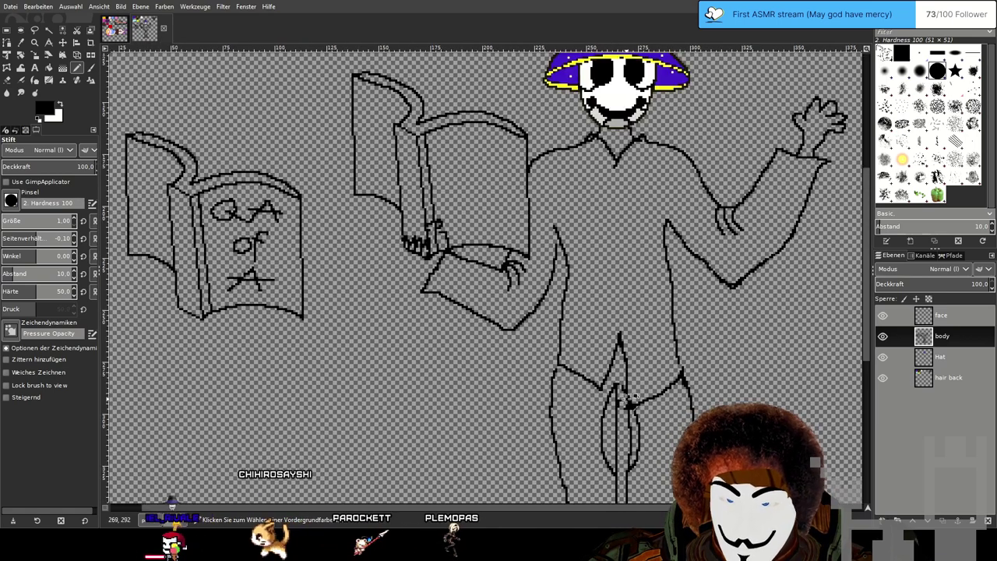
scroll(552, 371, up, 2)
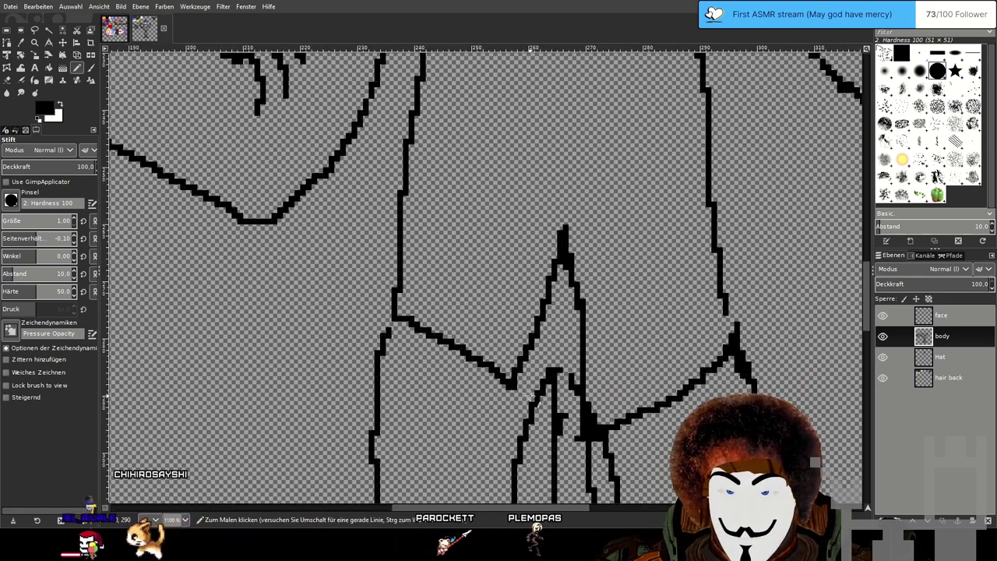
mouse_move(535, 399)
mouse_down()
mouse_move(509, 359)
mouse_move(516, 327)
mouse_move(545, 309)
mouse_move(611, 312)
mouse_move(629, 334)
mouse_move(636, 410)
mouse_up()
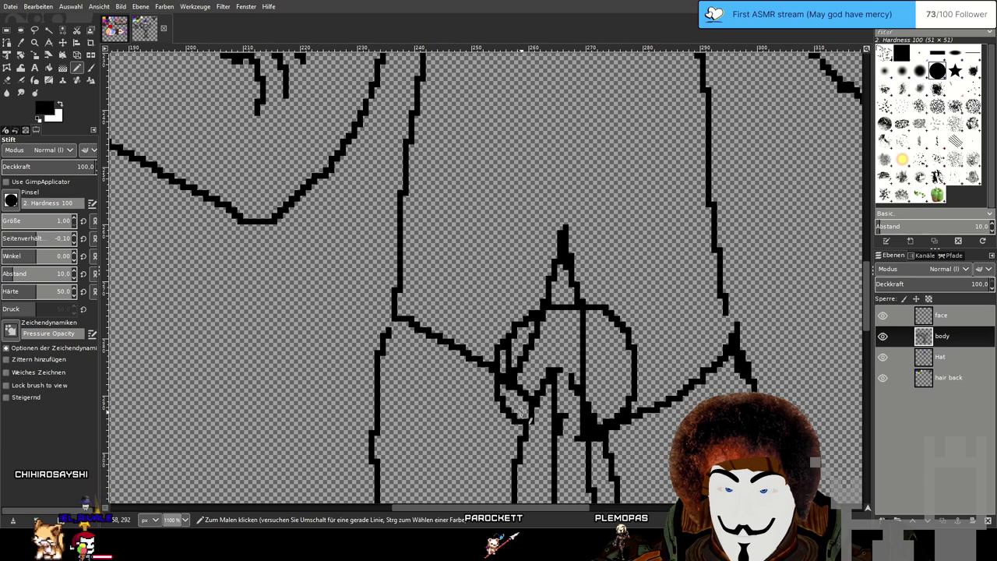
Erase the doubled crotch lines, two stray dots and the short vertical line to the junction.
click(8, 80)
scroll(514, 327, up, 3)
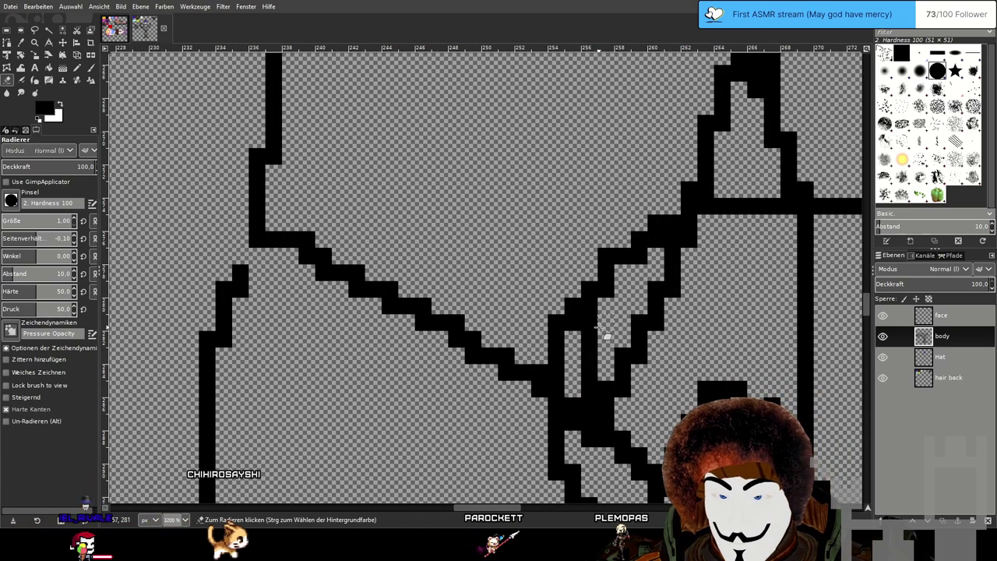
mouse_move(557, 350)
mouse_down()
mouse_move(581, 299)
mouse_move(670, 222)
mouse_up()
click(606, 260)
click(638, 260)
drag(588, 303, 583, 375)
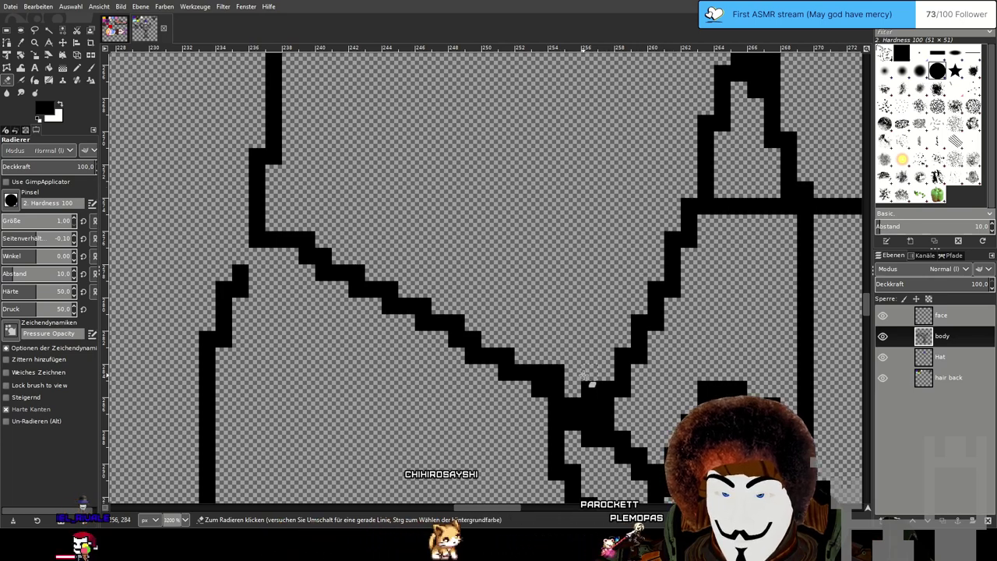
scroll(666, 369, down, 2)
drag(690, 377, 567, 350)
drag(458, 340, 637, 338)
drag(822, 337, 635, 335)
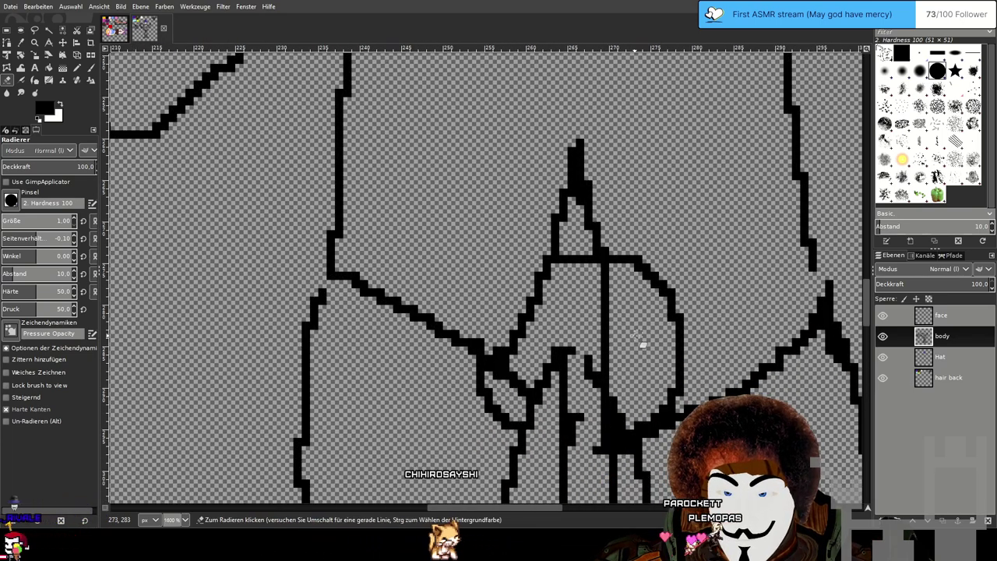
scroll(577, 357, up, 1)
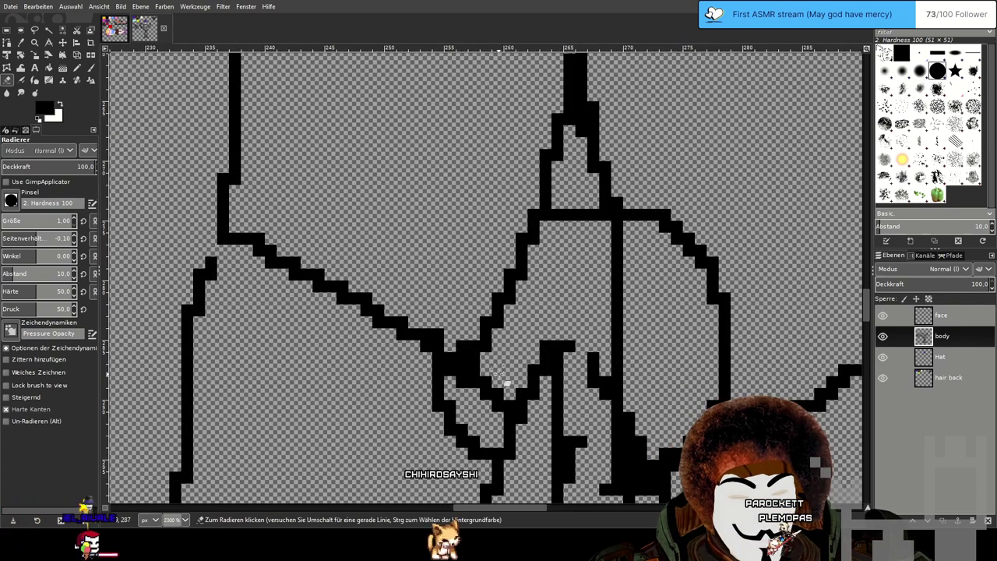
Remove stray diagonal-outline pixels and the short leftover lines beside the right leg and crotch.
drag(486, 382, 474, 382)
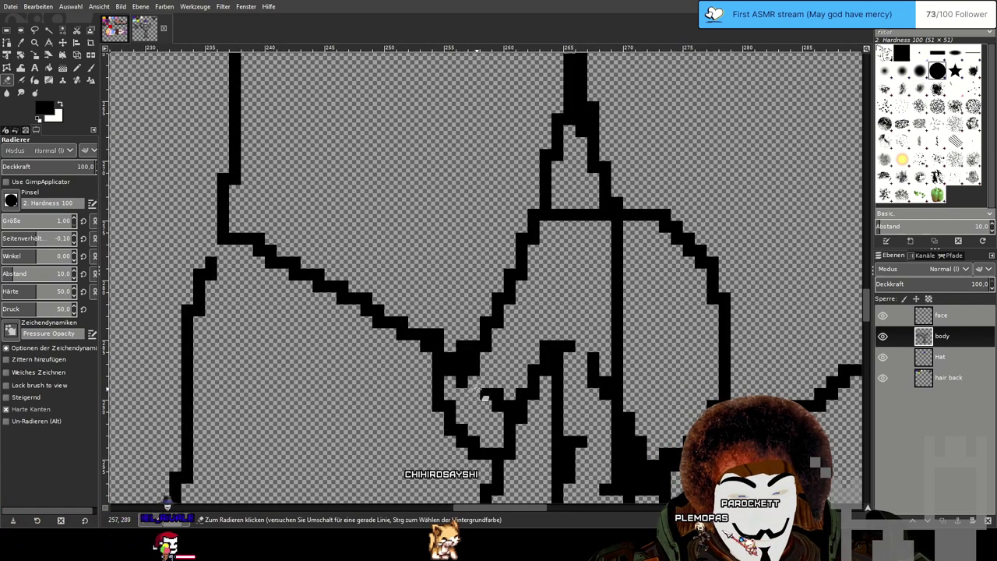
click(489, 398)
drag(474, 357, 474, 370)
click(463, 382)
scroll(467, 385, down, 1)
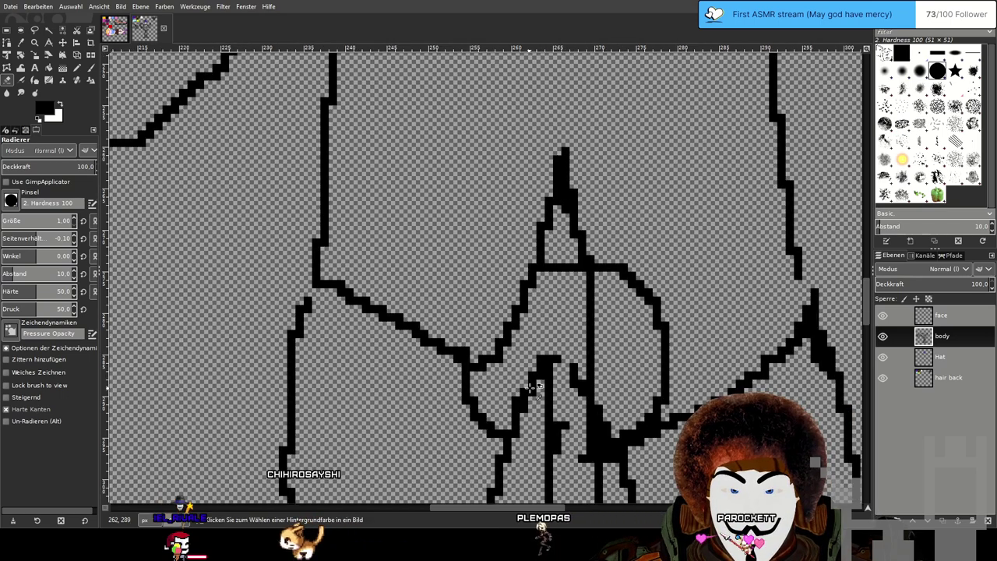
scroll(512, 381, right, 2)
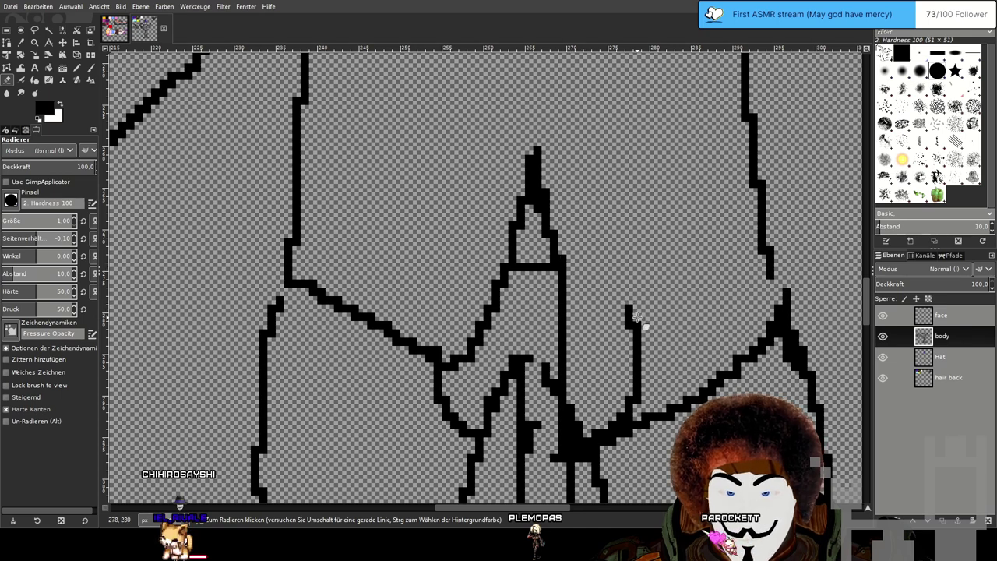
drag(637, 342, 633, 402)
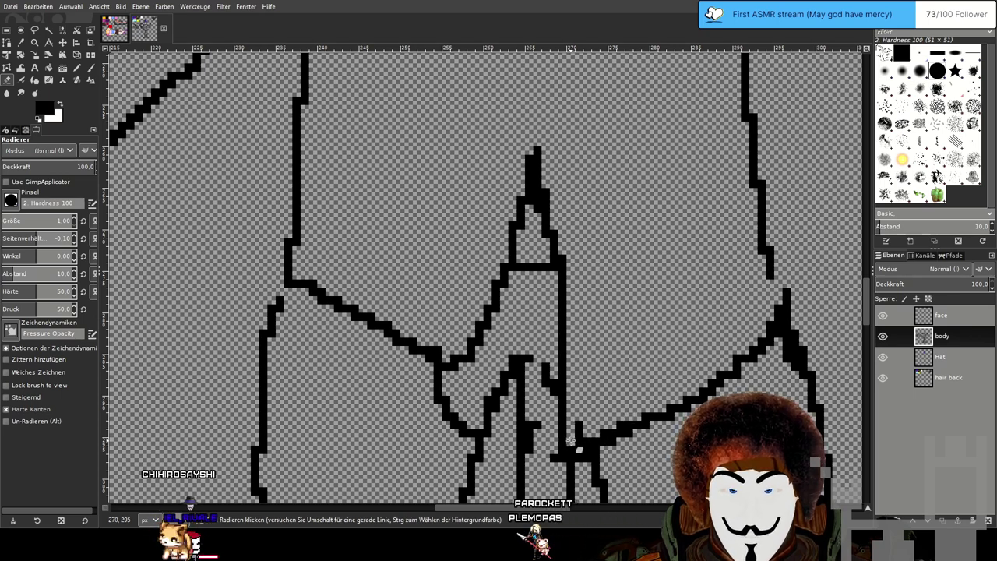
scroll(651, 357, down, 3)
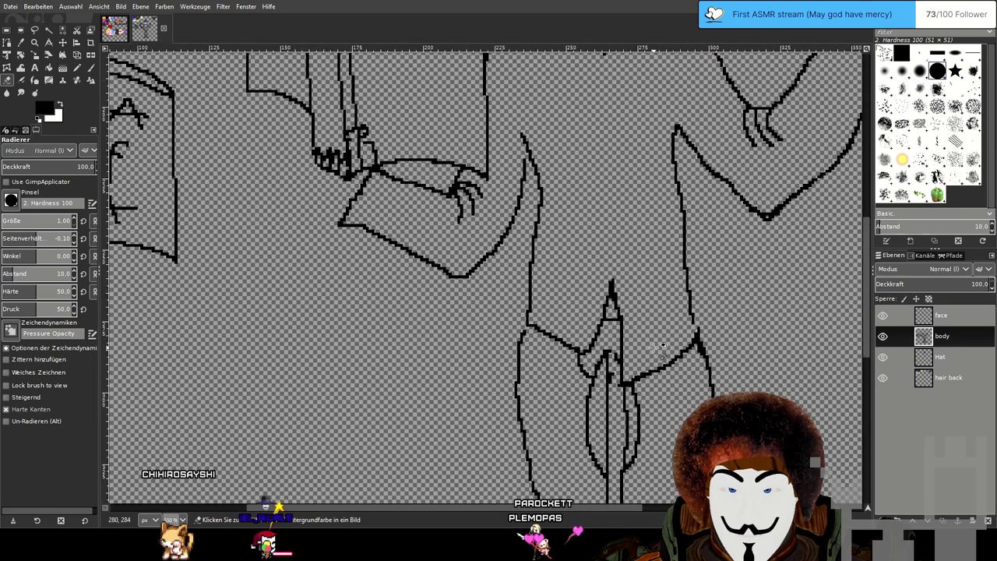
scroll(662, 349, up, 3)
scroll(669, 345, up, 1)
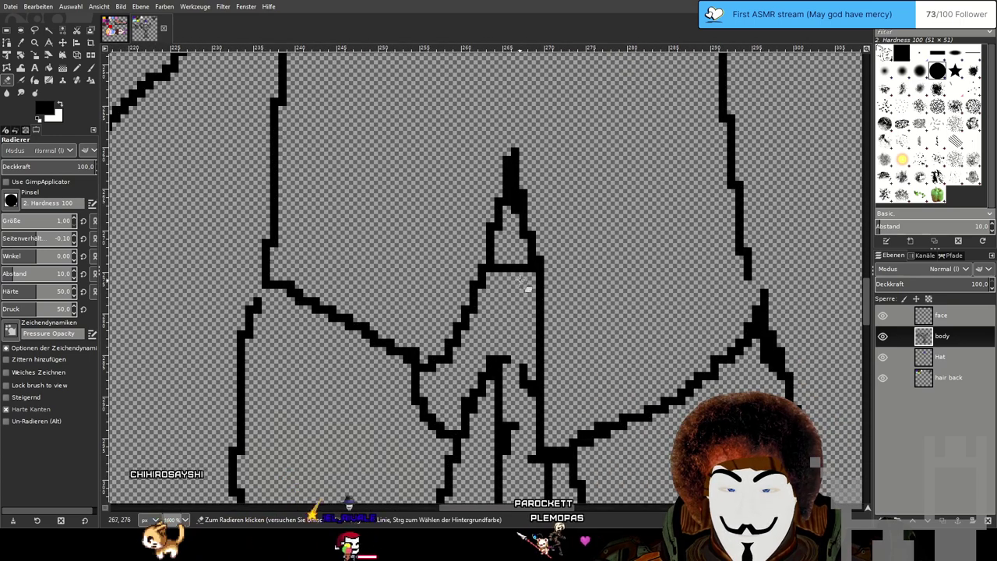
mouse_move(520, 269)
mouse_down()
mouse_move(494, 268)
mouse_move(499, 253)
mouse_move(534, 259)
mouse_up()
key(n)
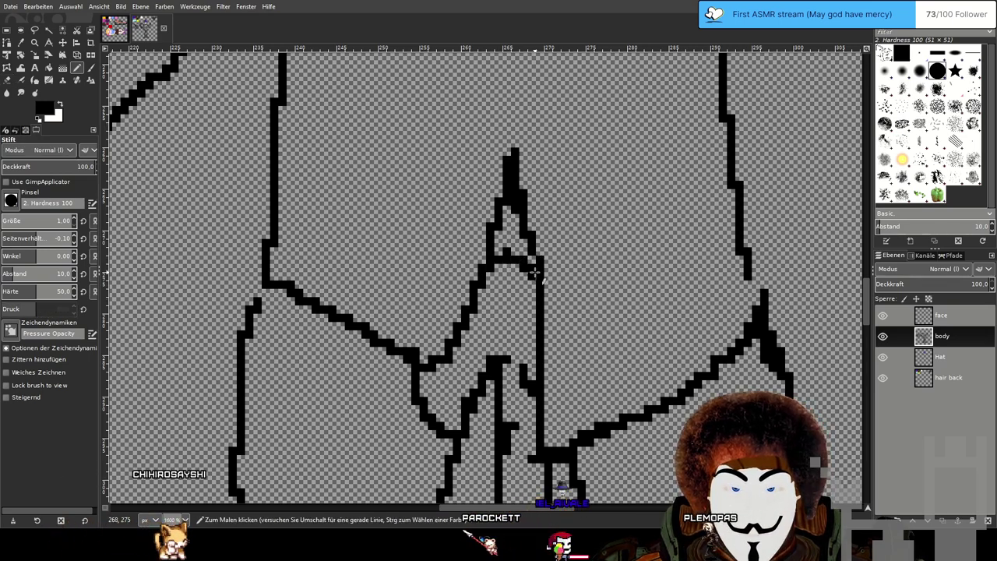
Trim the tip of the right foot's top outline with the Eraser set to size 6.96.
scroll(643, 345, down, 1)
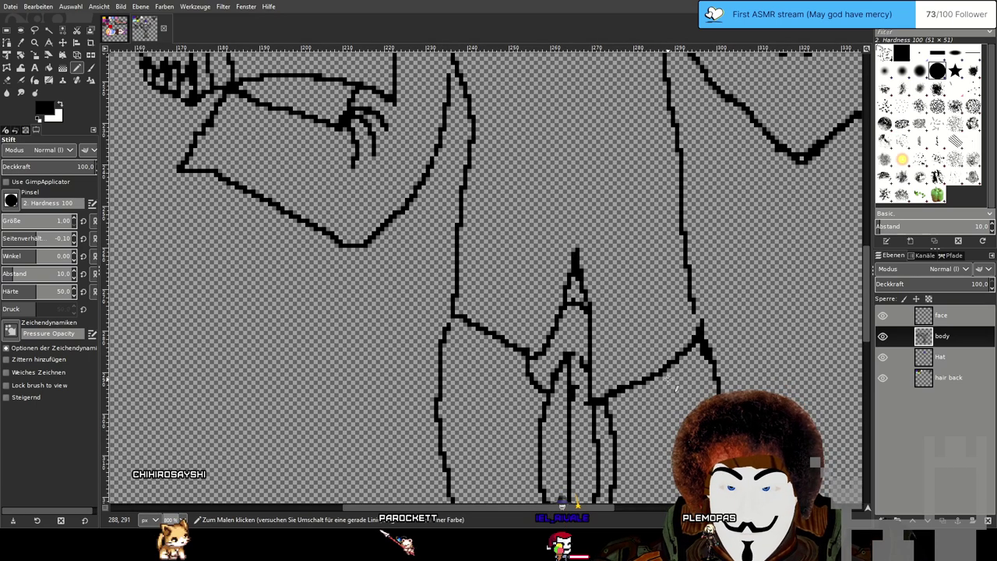
scroll(635, 394, up, 1)
scroll(635, 381, down, 4)
scroll(637, 363, up, 1)
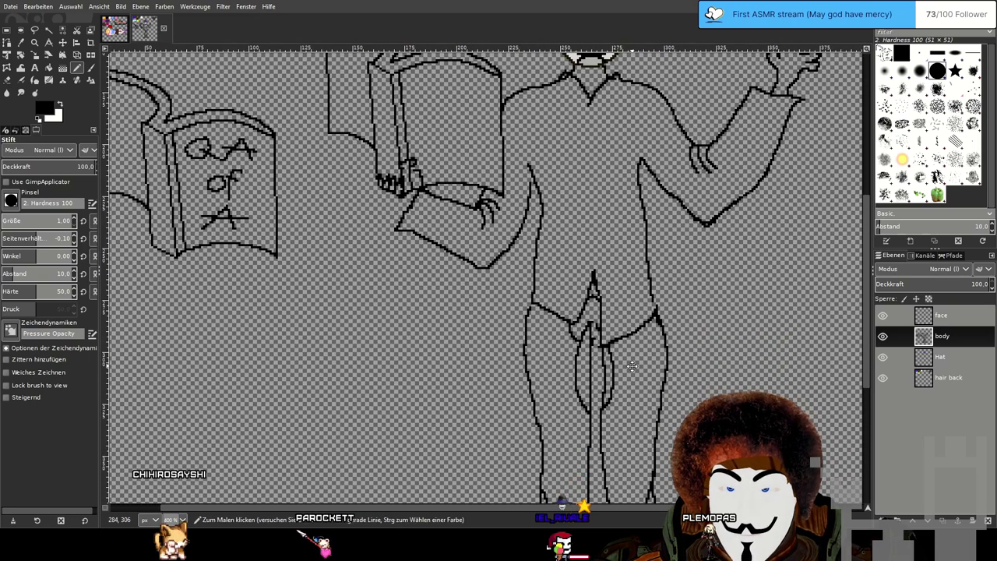
scroll(632, 362, up, 3)
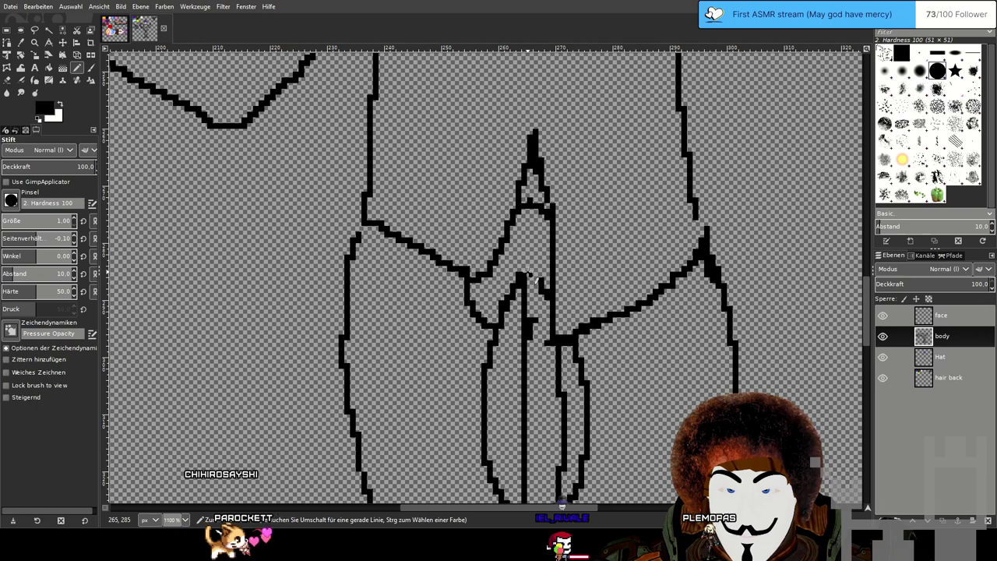
scroll(533, 273, down, 4)
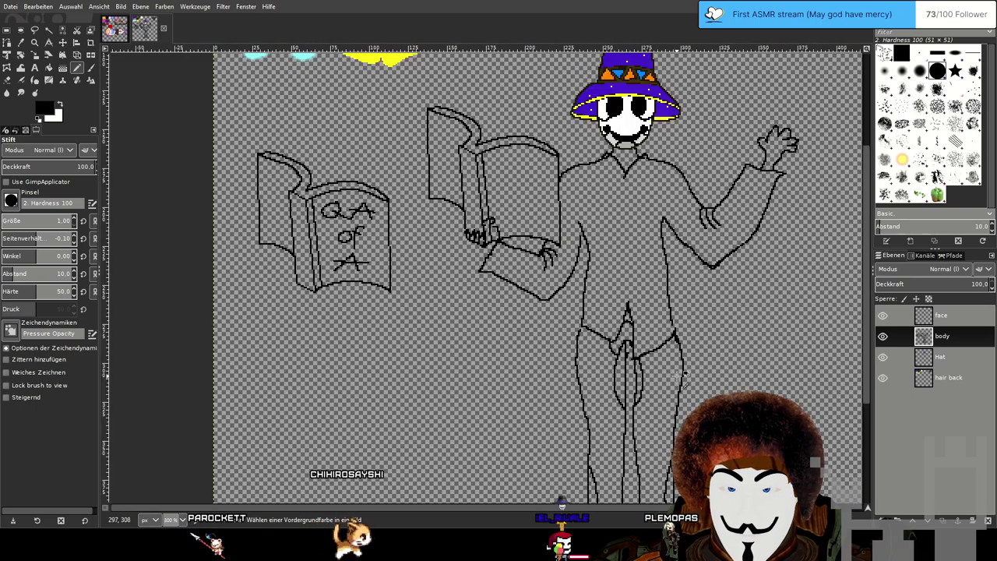
drag(719, 396, 675, 314)
scroll(676, 304, down, 1)
drag(671, 260, 669, 278)
scroll(670, 279, up, 1)
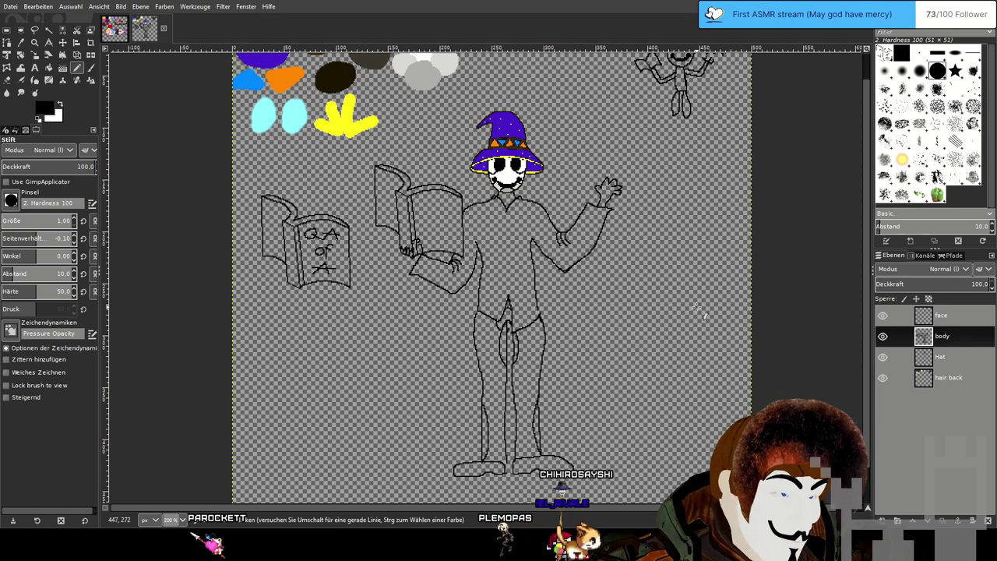
scroll(508, 193, up, 2)
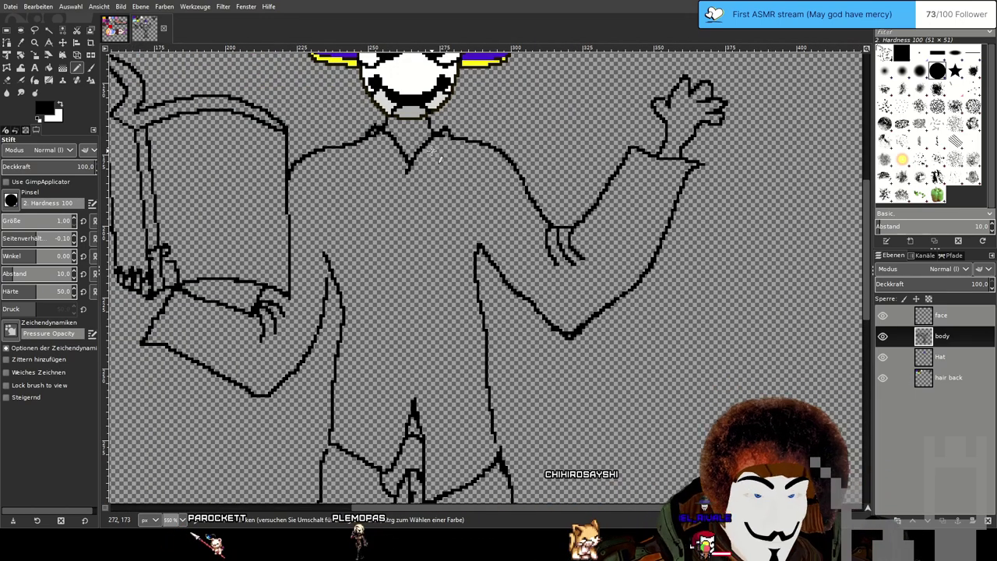
scroll(432, 151, down, 3)
scroll(432, 151, down, 1)
scroll(487, 114, up, 2)
scroll(496, 297, up, 4)
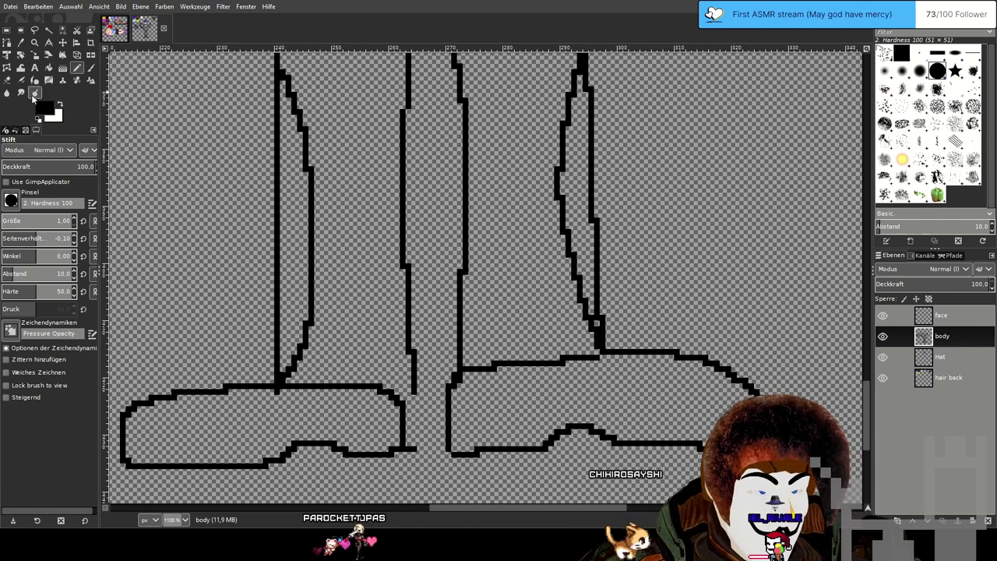
click(7, 80)
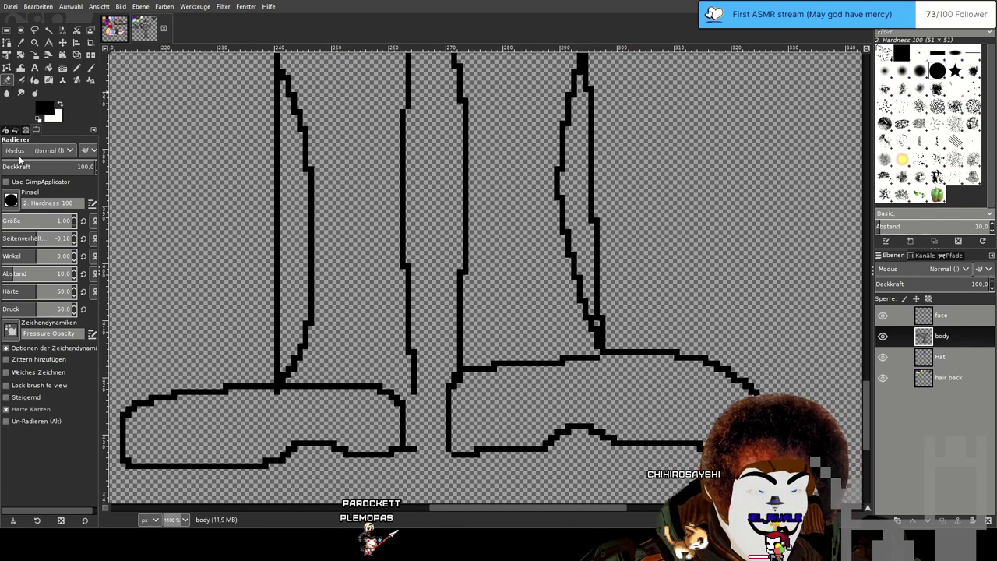
click(6, 222)
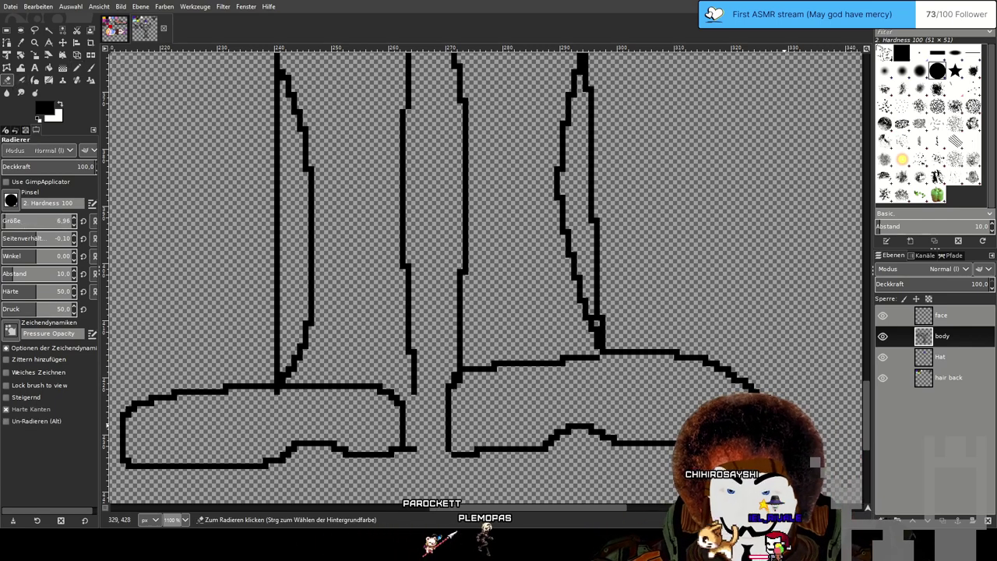
drag(731, 377, 697, 361)
click(114, 28)
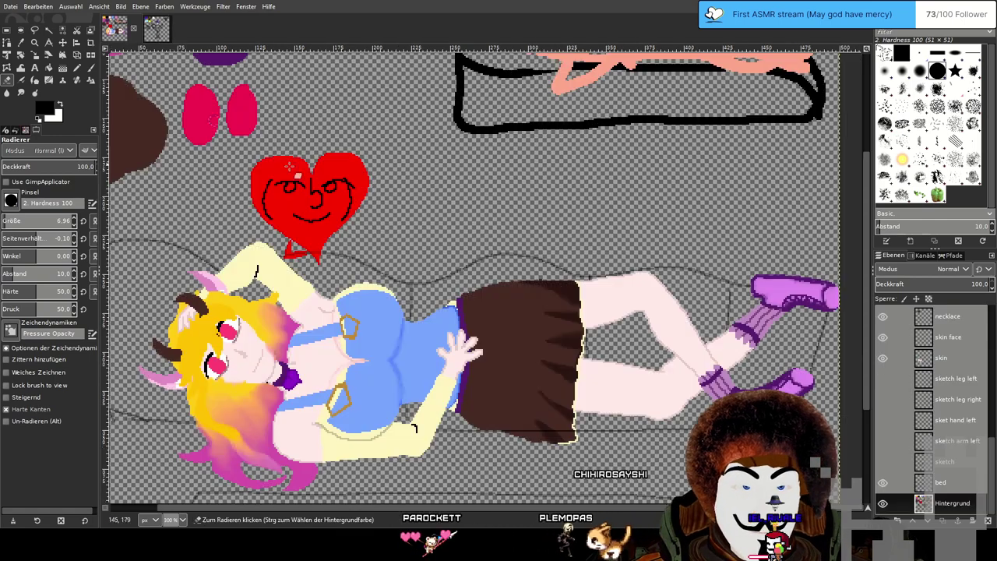
ctrl+scroll(752, 307, up, 5)
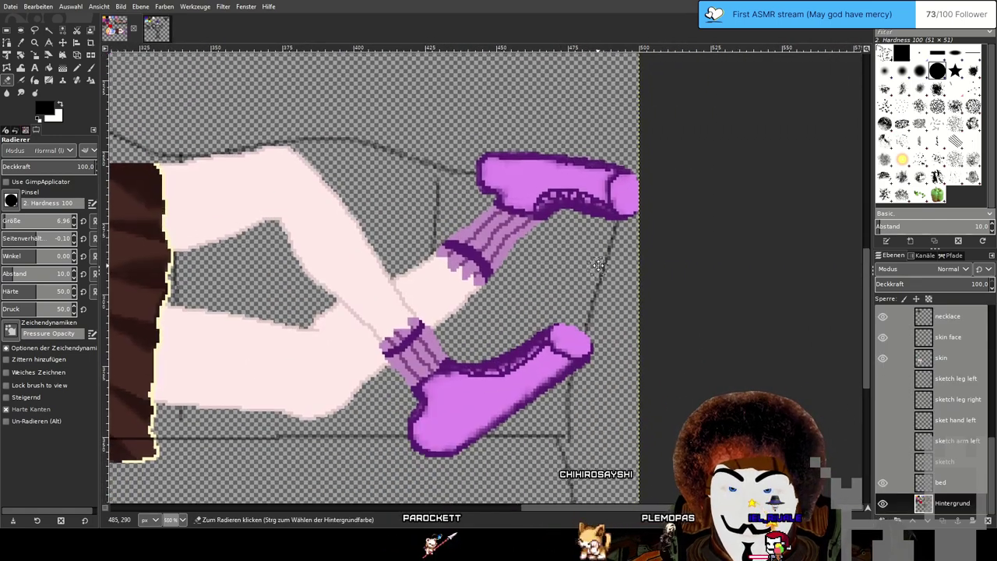
drag(598, 266, 596, 261)
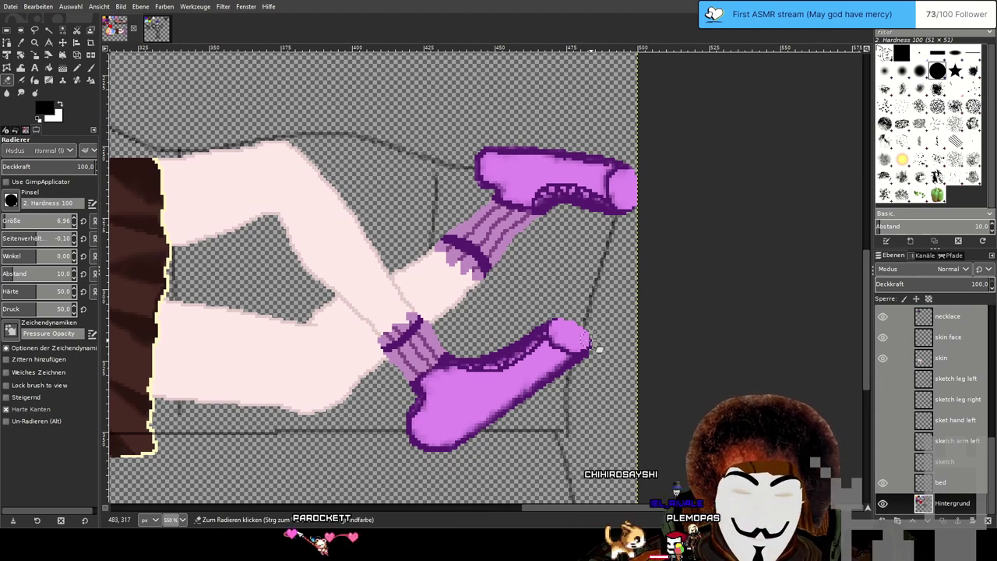
ctrl+scroll(599, 337, down, 1)
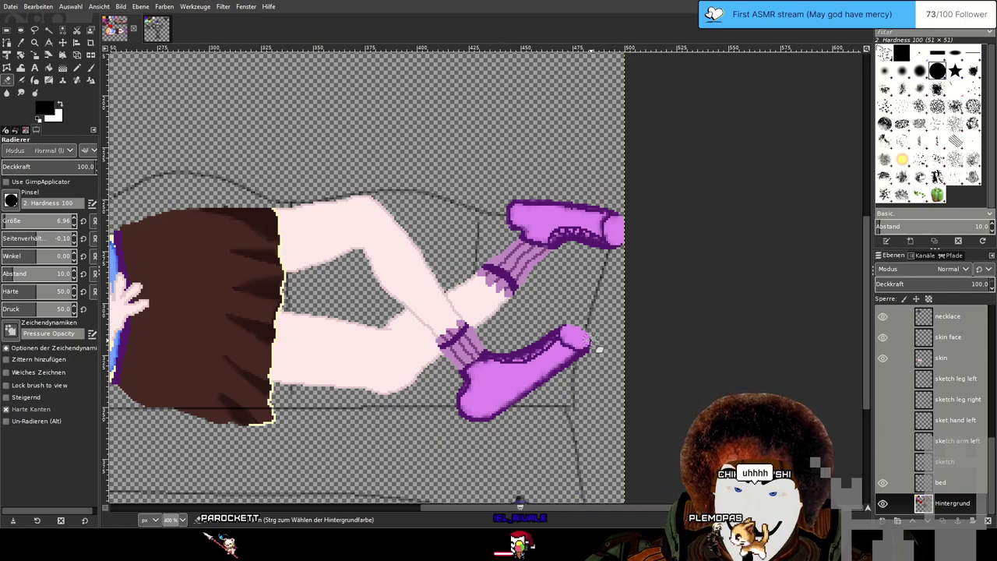
ctrl+scroll(599, 349, down, 3)
ctrl+scroll(691, 349, up, 1)
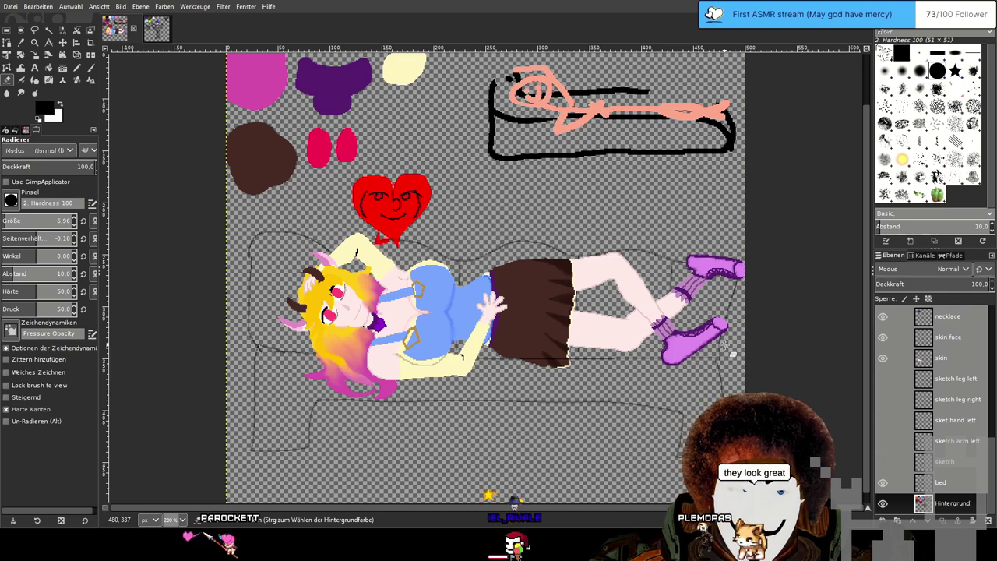
On the wizard drawing, erase the boots' bottom outlines and the left boot's corner and sole line.
click(156, 35)
drag(641, 332, 576, 278)
mouse_move(713, 386)
mouse_down()
mouse_move(689, 393)
mouse_move(481, 378)
mouse_move(406, 395)
mouse_move(394, 366)
mouse_move(399, 336)
mouse_move(419, 330)
mouse_move(632, 311)
mouse_move(669, 402)
mouse_up()
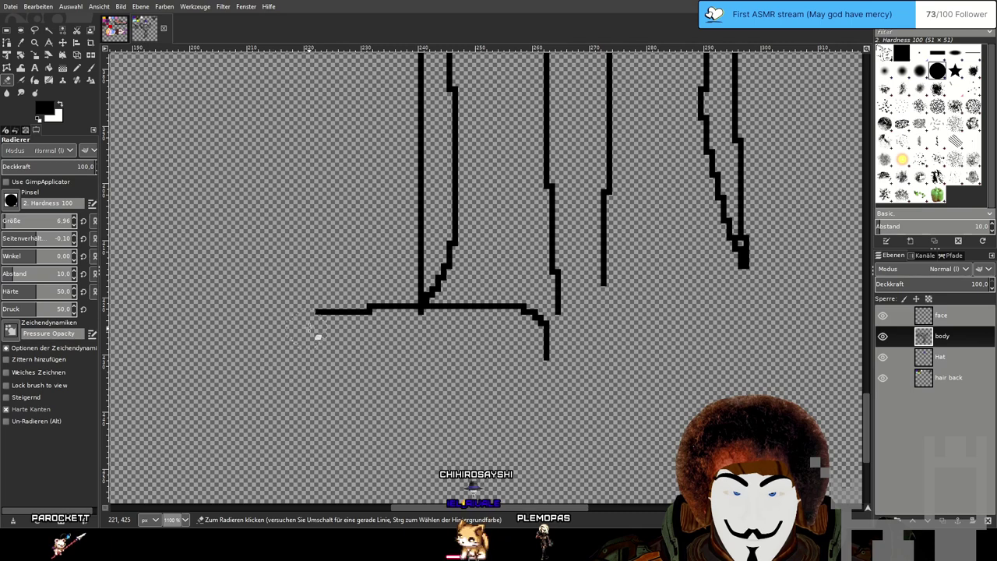
mouse_move(462, 332)
mouse_down()
mouse_move(428, 322)
mouse_move(529, 322)
mouse_move(581, 396)
mouse_up()
scroll(781, 366, down, 2)
scroll(781, 366, down, 3)
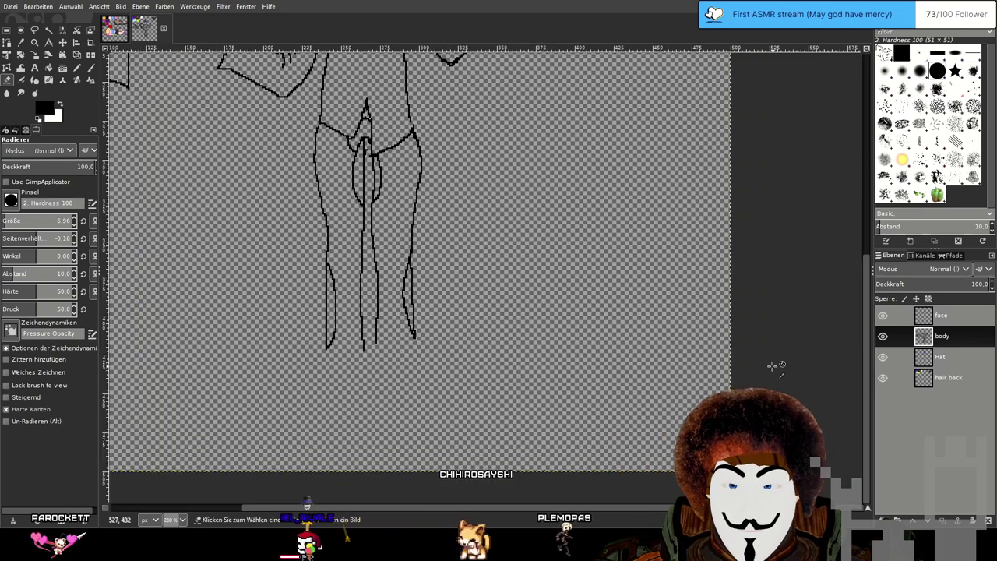
scroll(534, 356, up, 3)
scroll(493, 338, left, 2)
Select the Pencil at size 1 with the open leg lines centred in view.
click(77, 68)
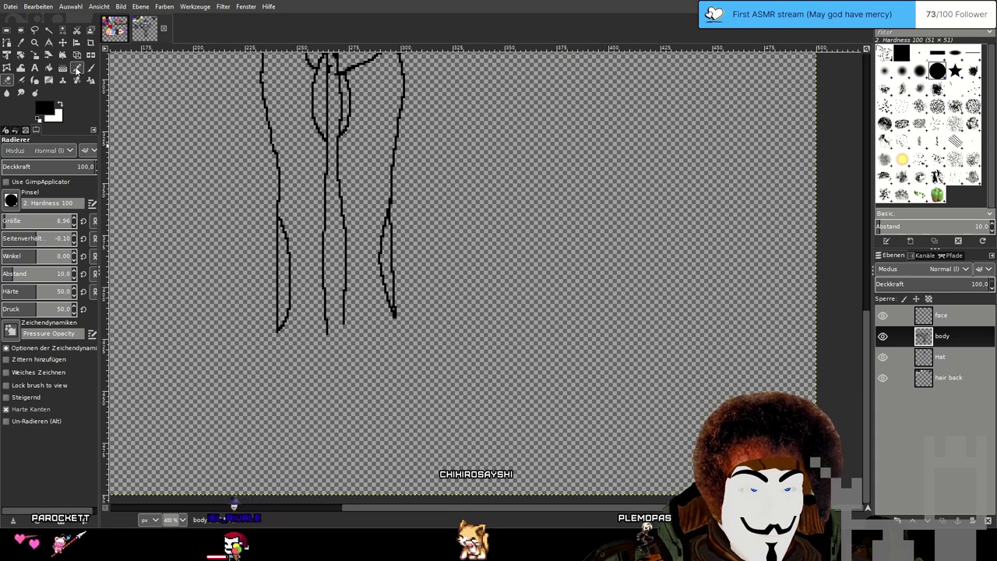
scroll(352, 342, up, 1)
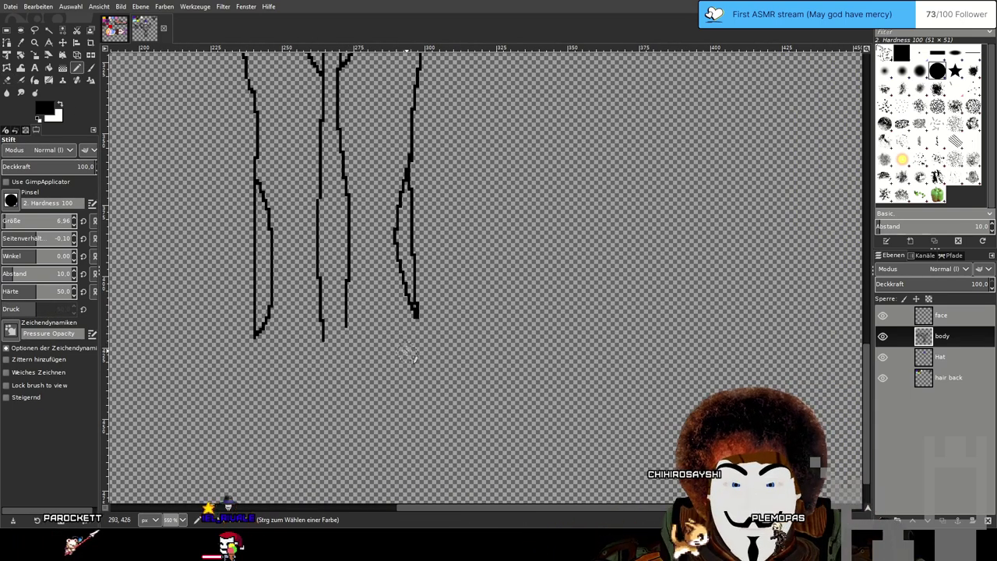
scroll(408, 353, up, 1)
drag(316, 322, 345, 338)
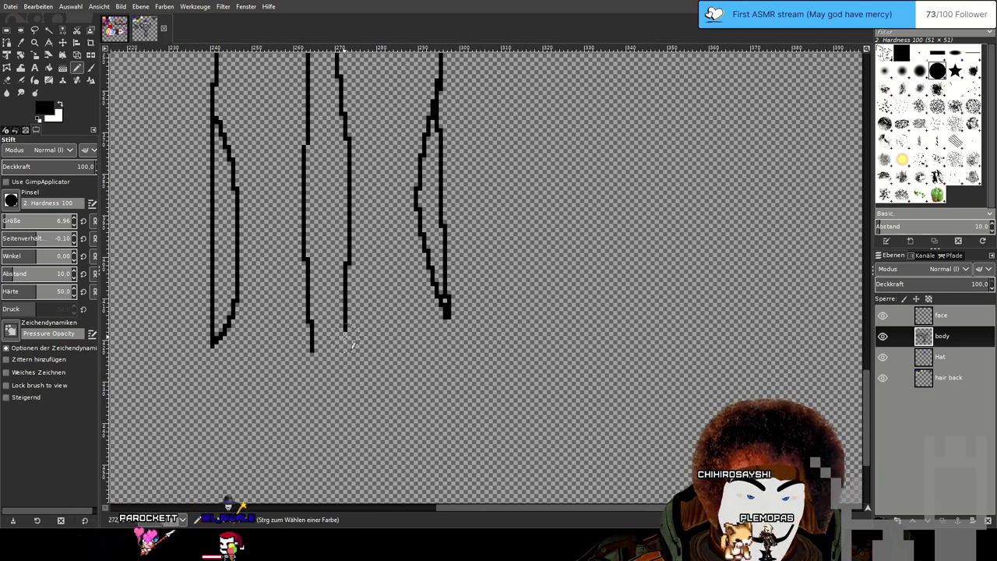
drag(31, 222, 2, 221)
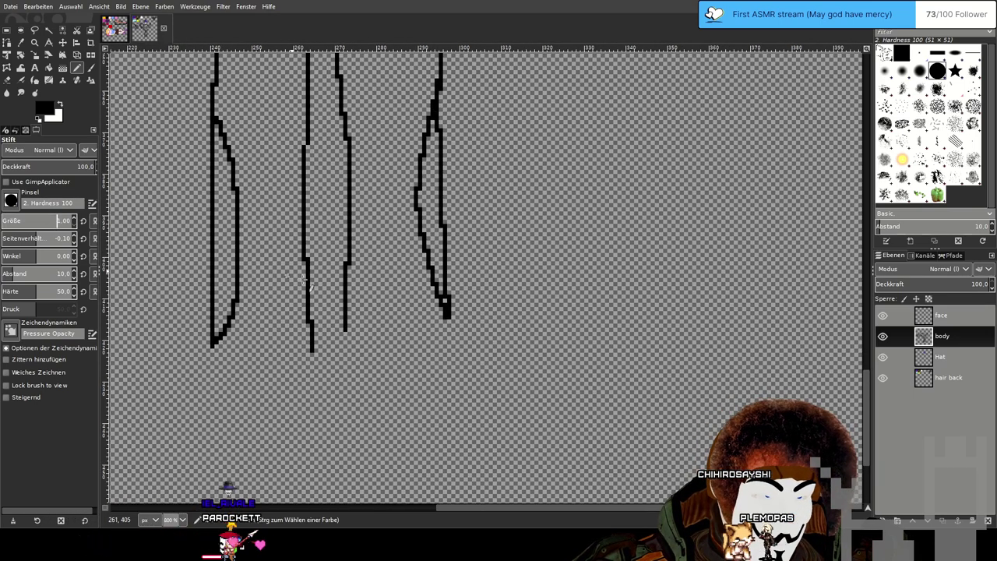
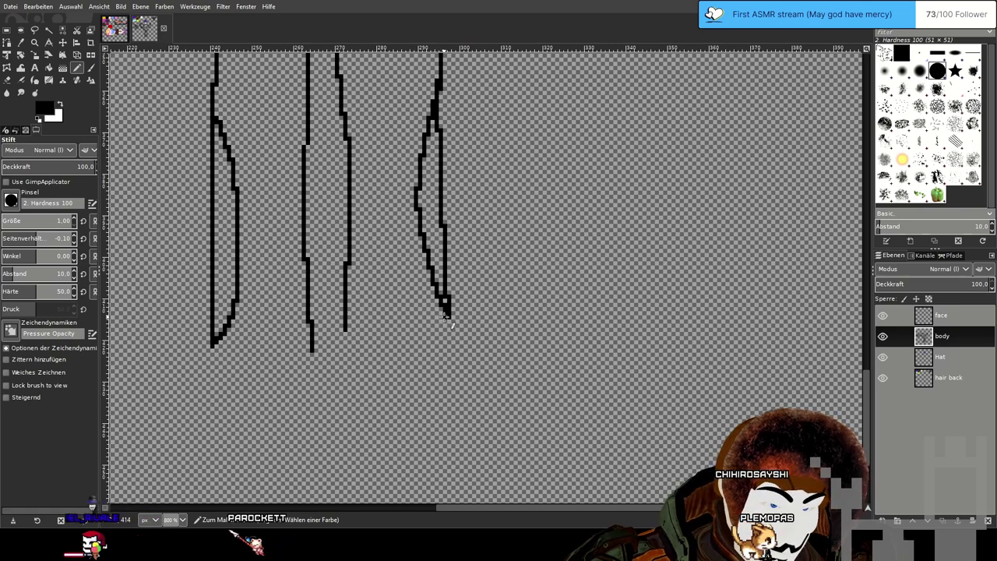
Sketch a first boot outline (top edge, heel, sole) on the right leg, then undo it.
drag(449, 333, 545, 345)
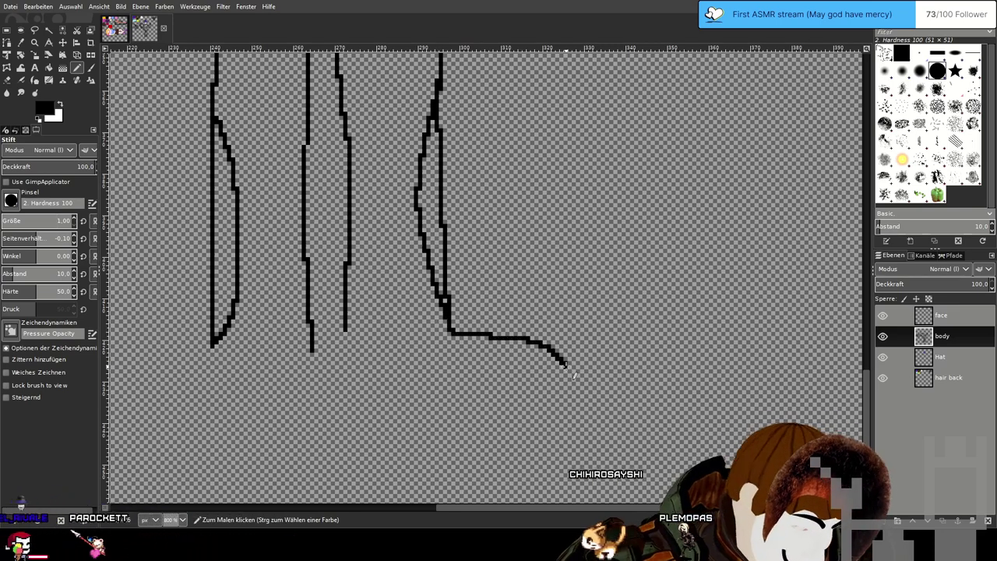
mouse_move(574, 375)
mouse_down()
mouse_move(568, 389)
mouse_move(551, 391)
mouse_move(443, 382)
mouse_up()
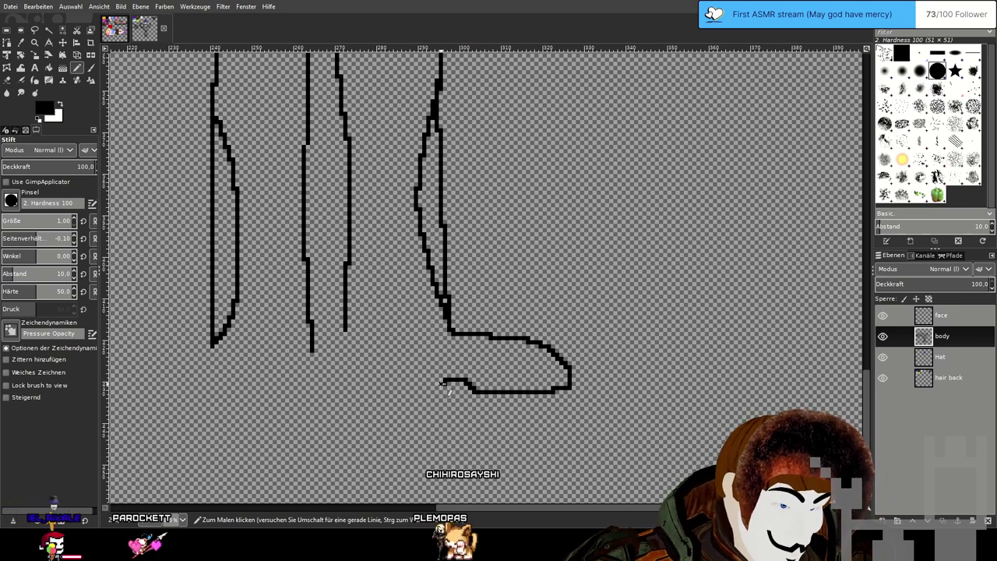
key(ctrl+z)
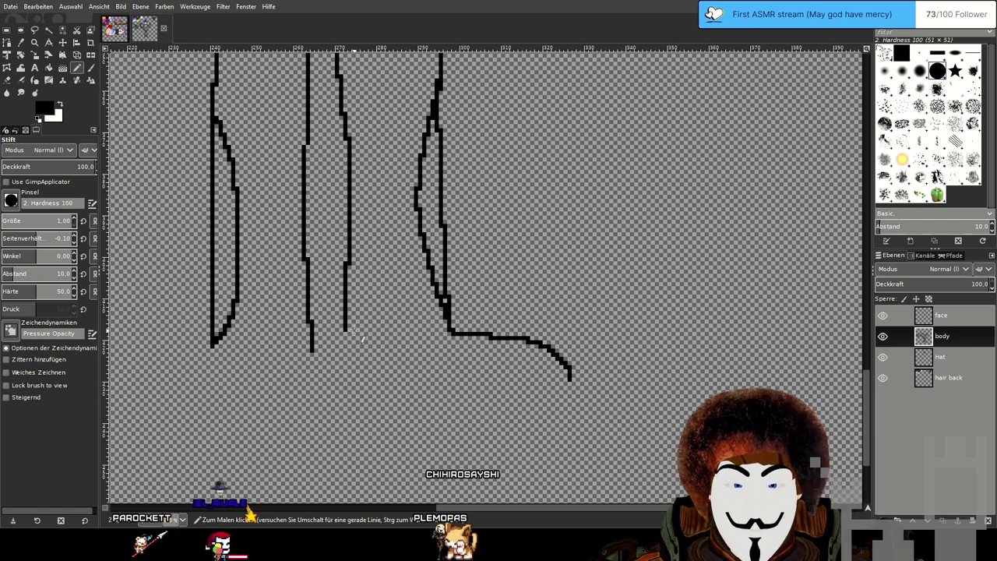
drag(352, 329, 354, 345)
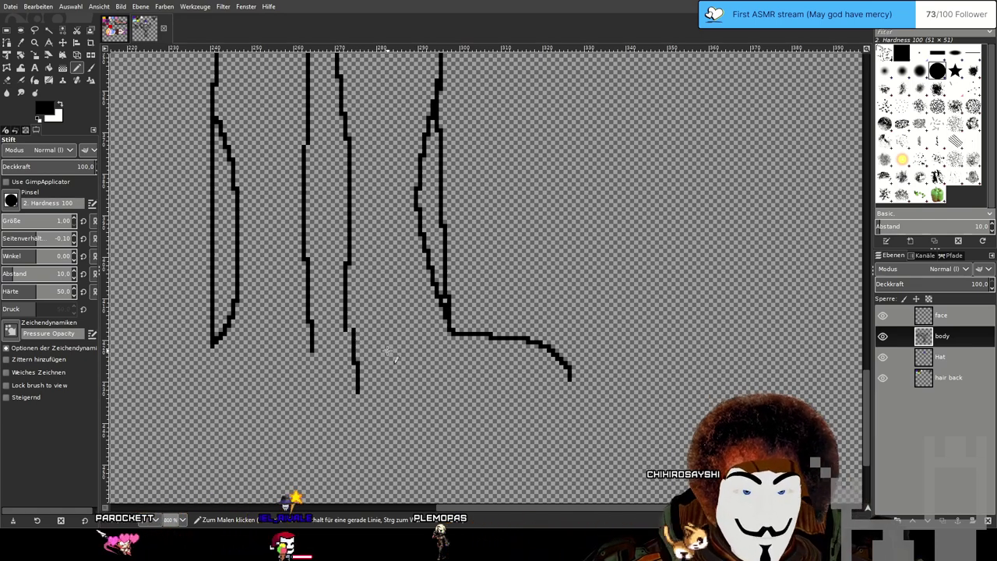
mouse_move(358, 390)
mouse_down()
mouse_move(425, 391)
mouse_move(442, 377)
mouse_move(503, 387)
mouse_move(570, 380)
mouse_up()
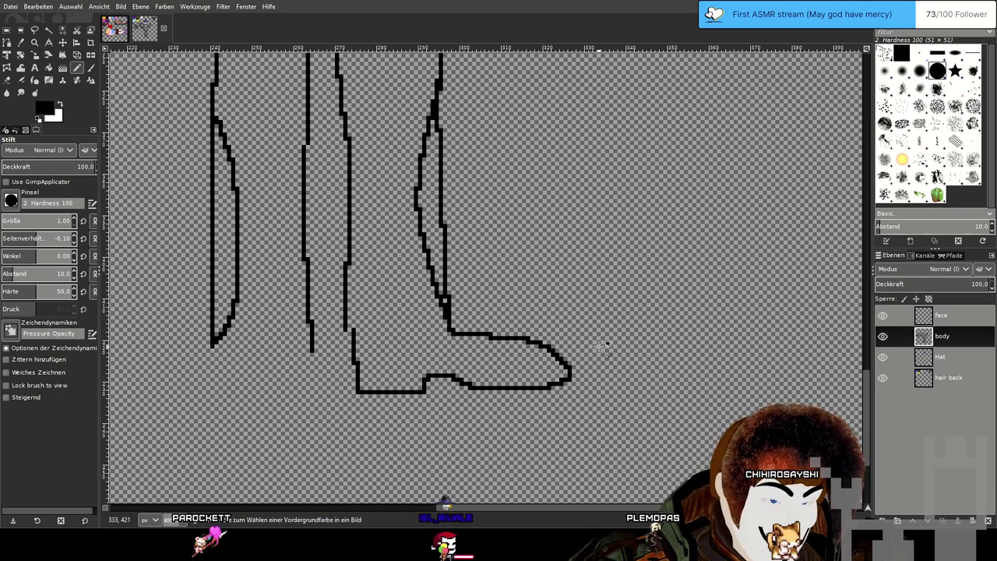
scroll(607, 345, down, 1)
scroll(471, 351, up, 2)
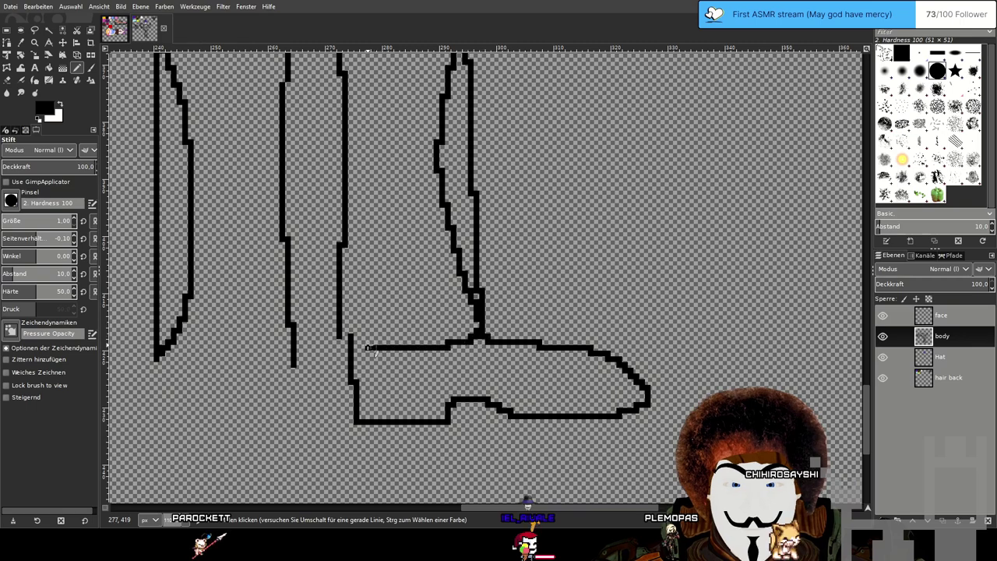
scroll(551, 343, down, 2)
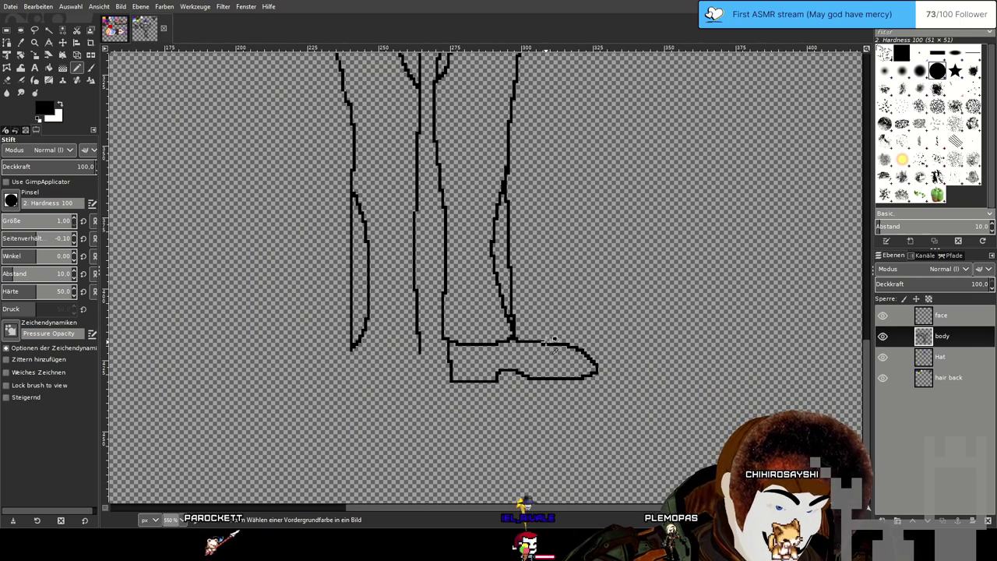
scroll(553, 340, up, 1)
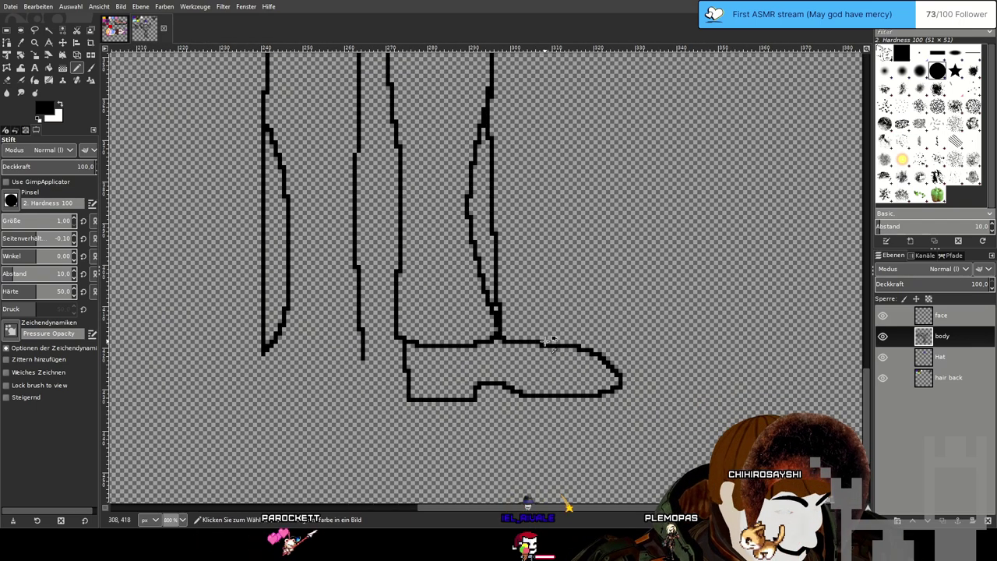
scroll(551, 341, up, 2)
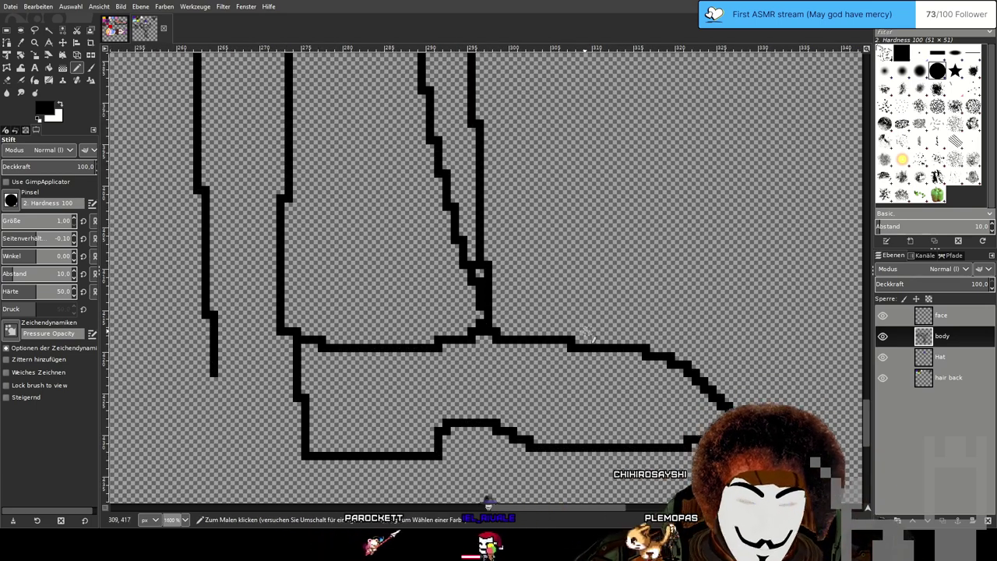
key(ctrl+z)
key(ctrl+z)
key(ctrl+z)
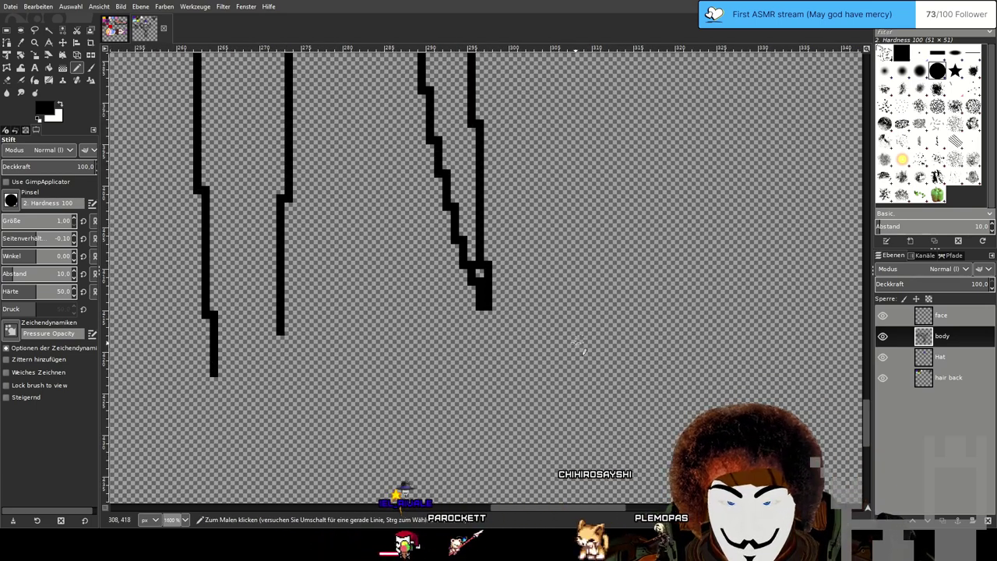
scroll(579, 275, down, 2)
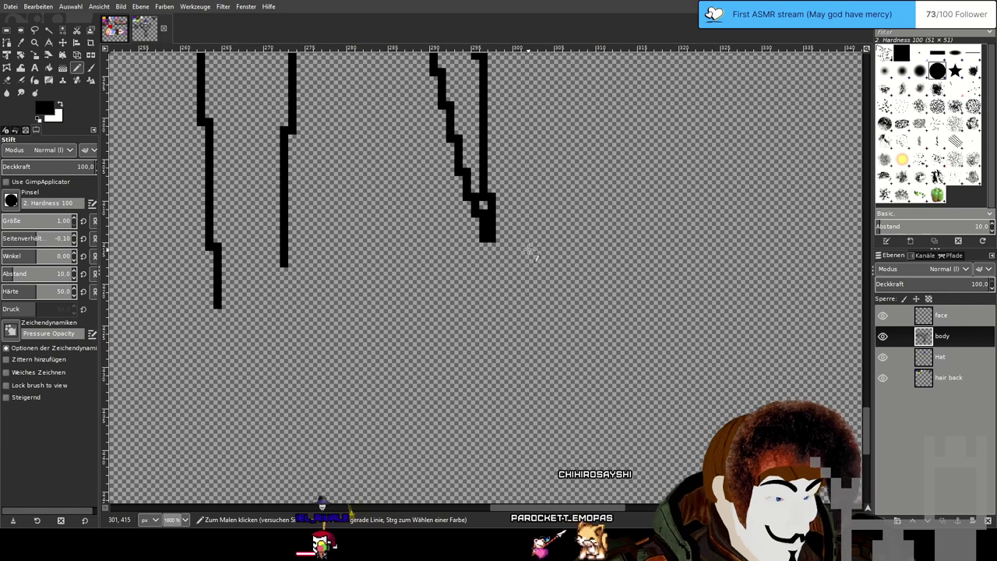
Redraw the pointed boot's top edge from the ankle down to the toe.
mouse_move(499, 254)
mouse_down()
mouse_move(550, 279)
mouse_move(685, 310)
mouse_move(723, 350)
mouse_move(733, 379)
mouse_move(524, 379)
mouse_move(458, 362)
mouse_move(434, 379)
mouse_move(367, 379)
mouse_up()
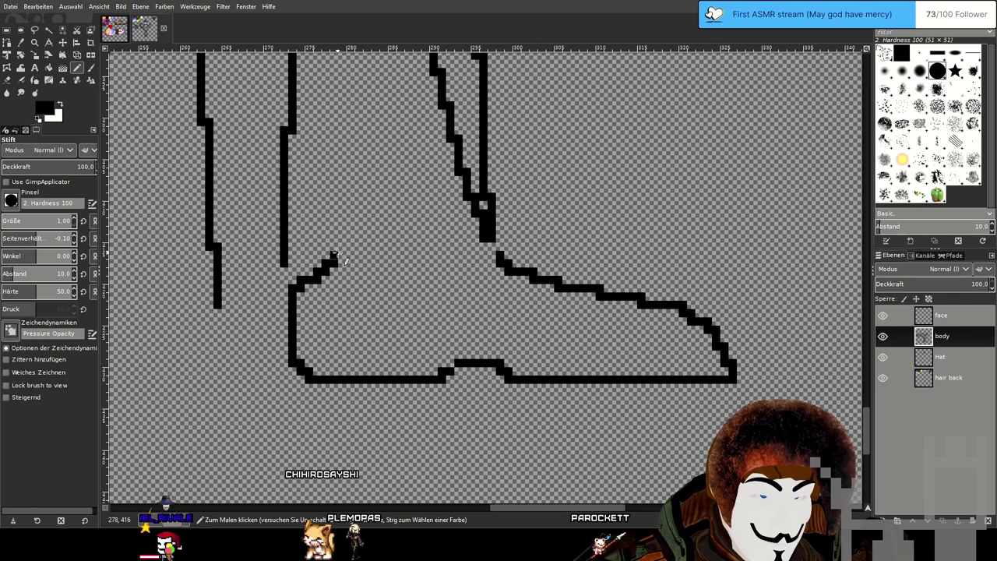
drag(340, 258, 450, 251)
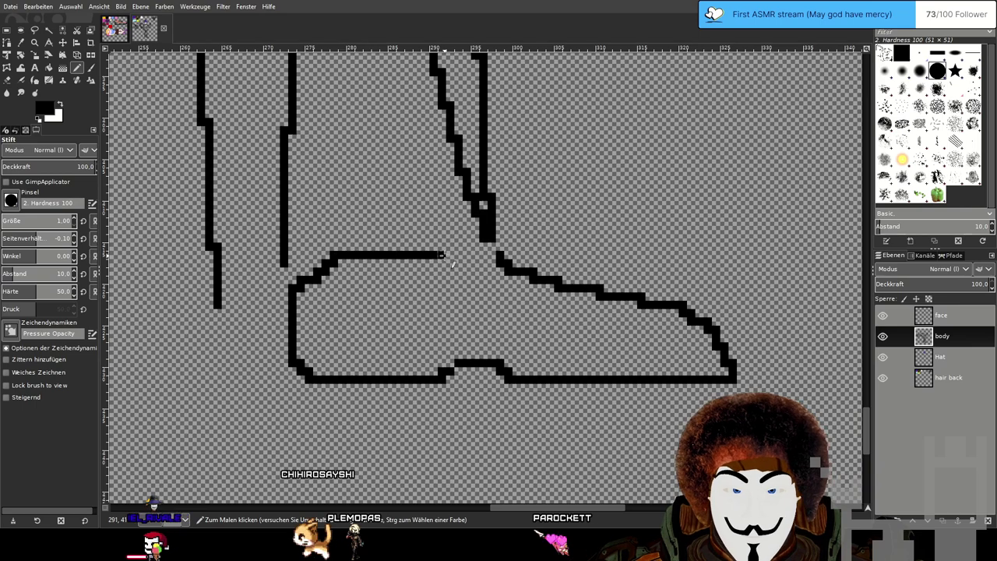
scroll(623, 236, down, 3)
scroll(616, 210, down, 1)
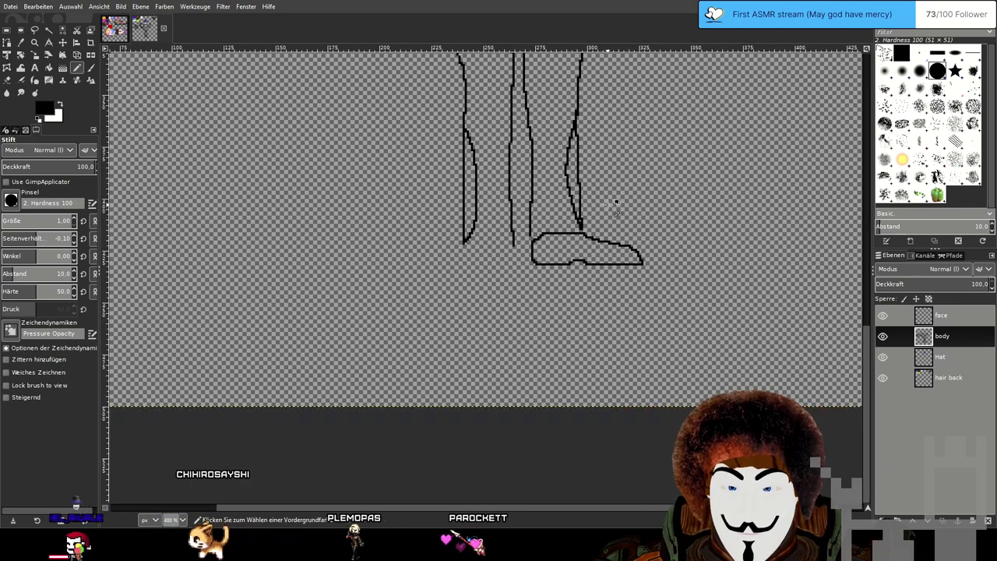
drag(633, 204, 687, 242)
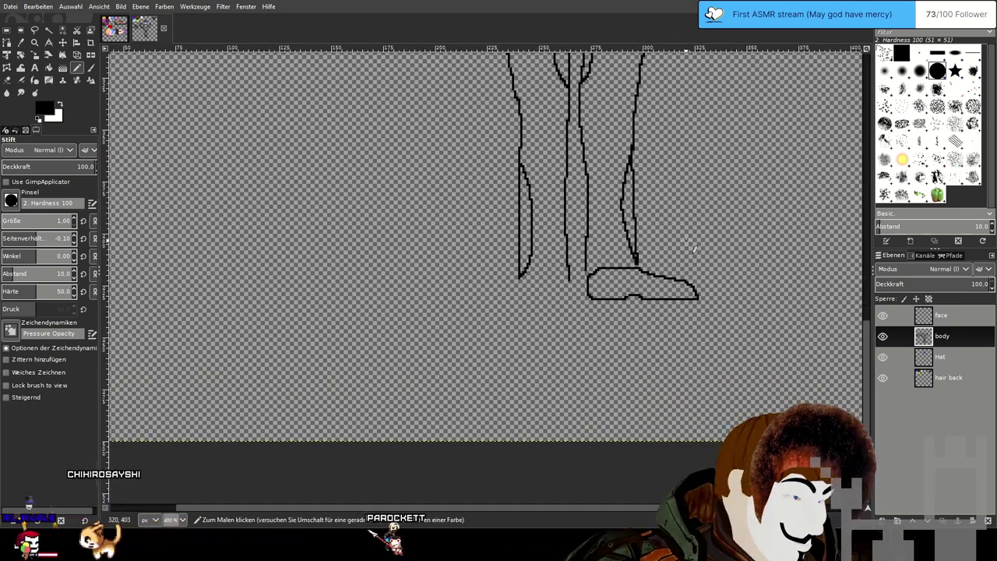
scroll(704, 291, up, 5)
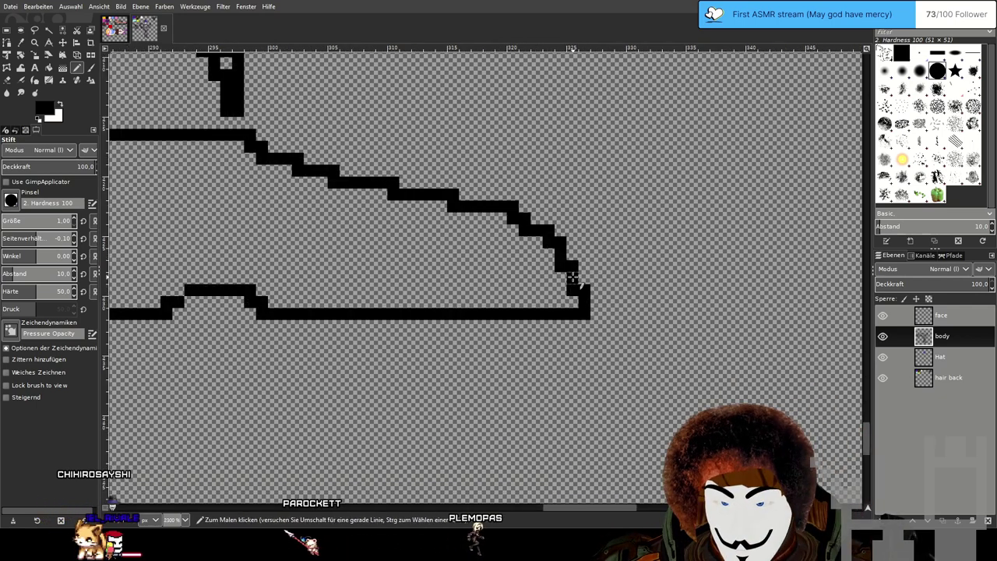
Clean up the toe tip, filling the bottom corner and erasing extra pixels.
drag(573, 303, 547, 302)
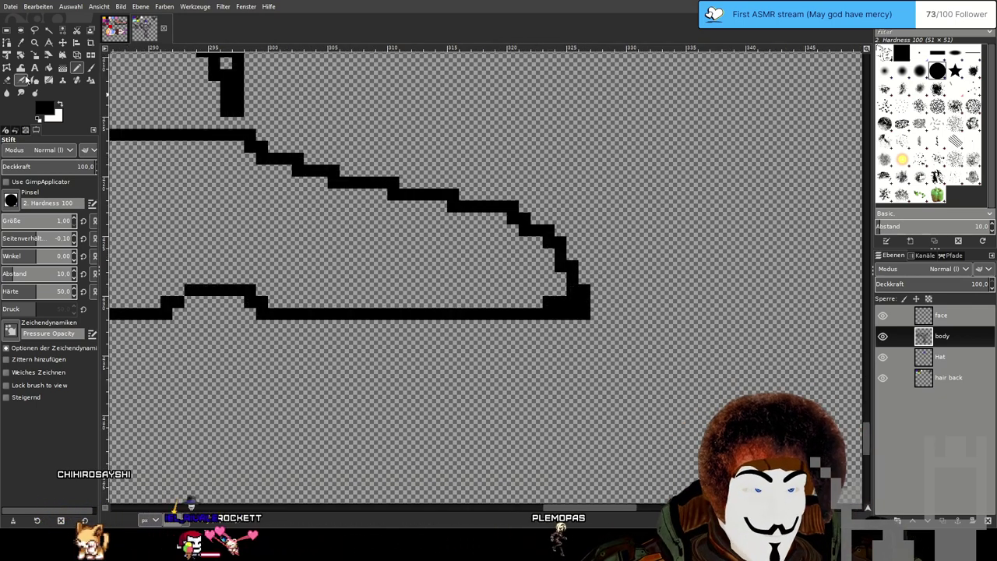
key(shift+e)
drag(586, 301, 572, 313)
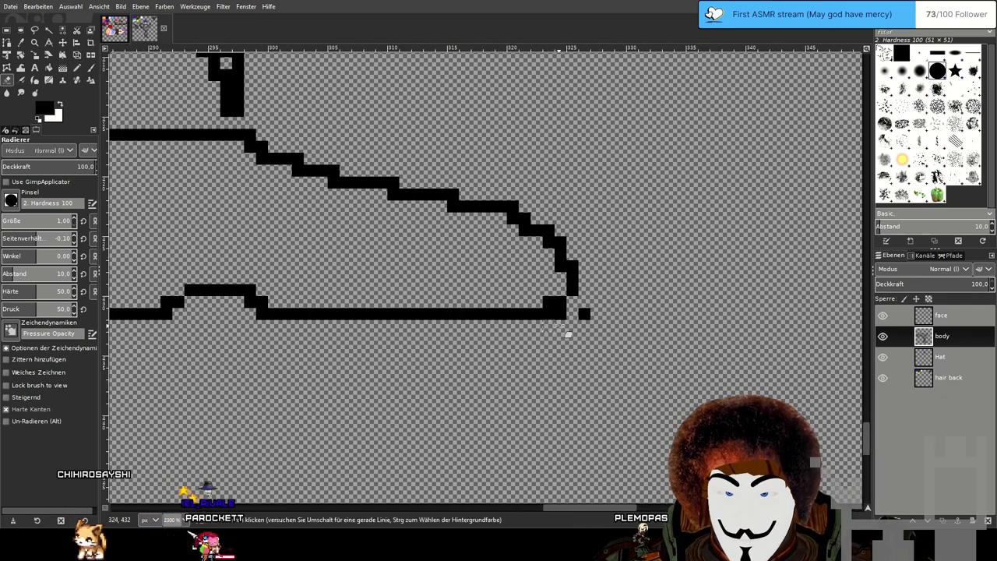
scroll(684, 285, down, 4)
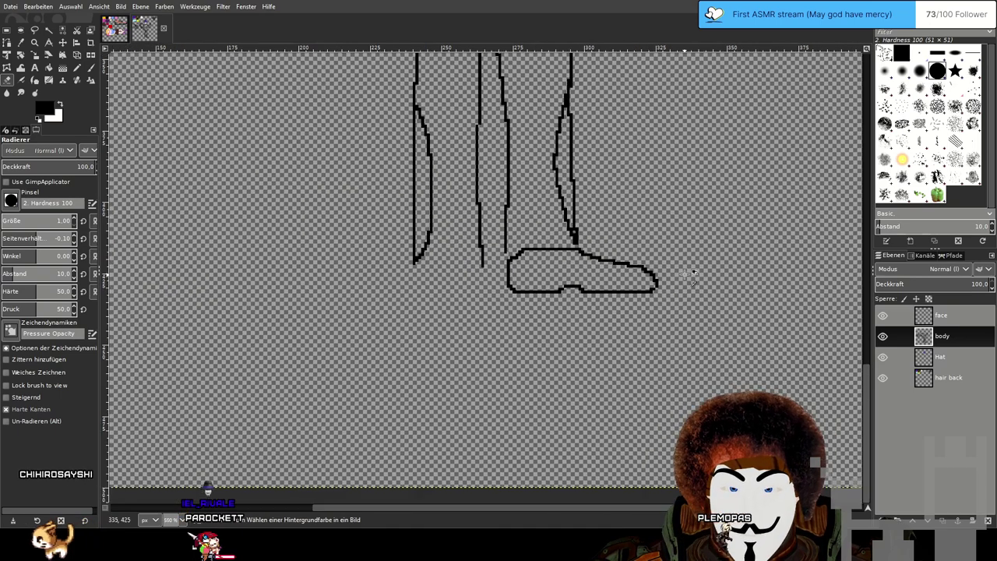
mouse_move(652, 134)
mouse_down()
mouse_move(616, 386)
mouse_move(637, 203)
mouse_up()
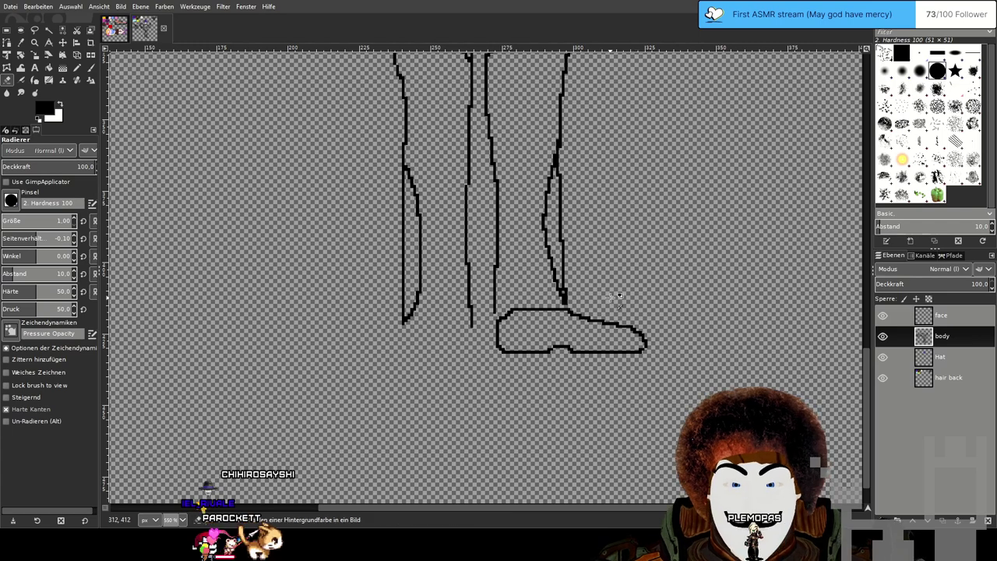
scroll(616, 296, up, 1)
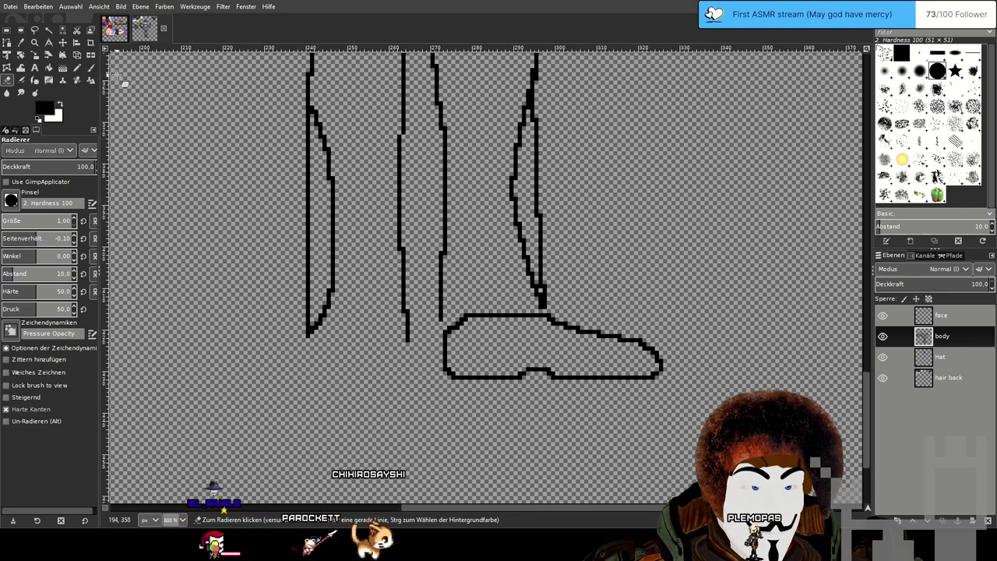
key(r)
scroll(450, 312, up, 1)
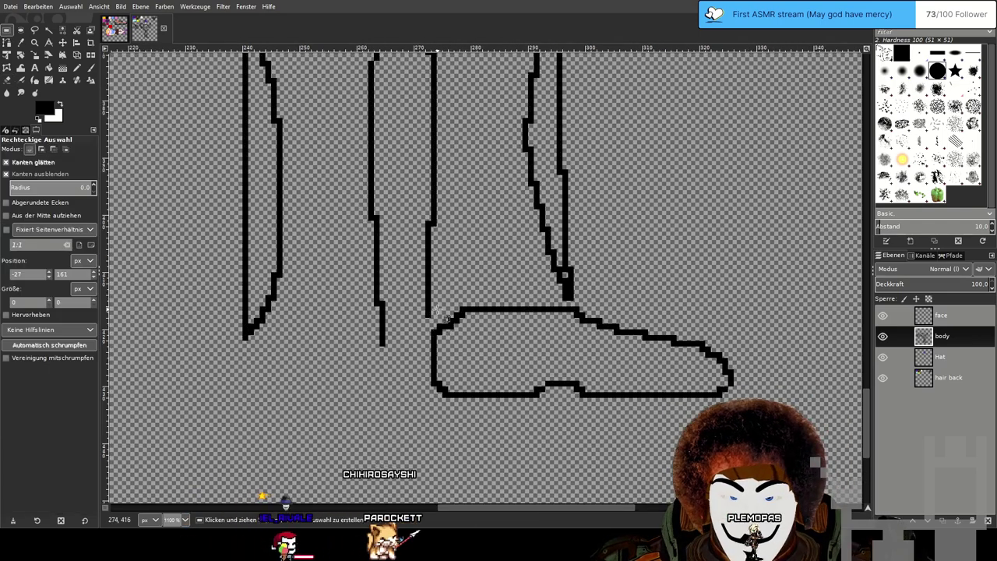
Box the boot outline, paste a copy and move it under the left leg.
drag(433, 312, 631, 383)
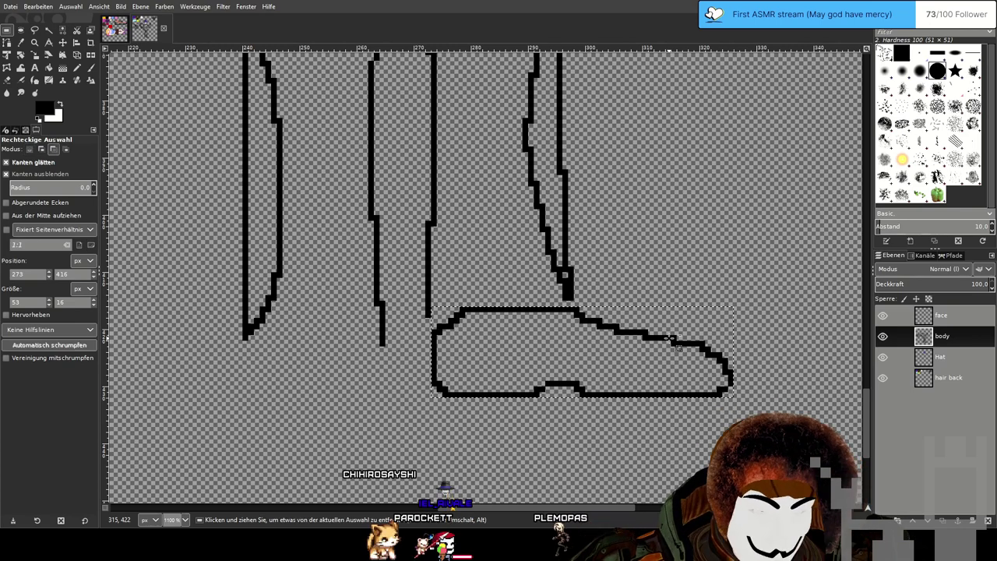
key(ctrl+v)
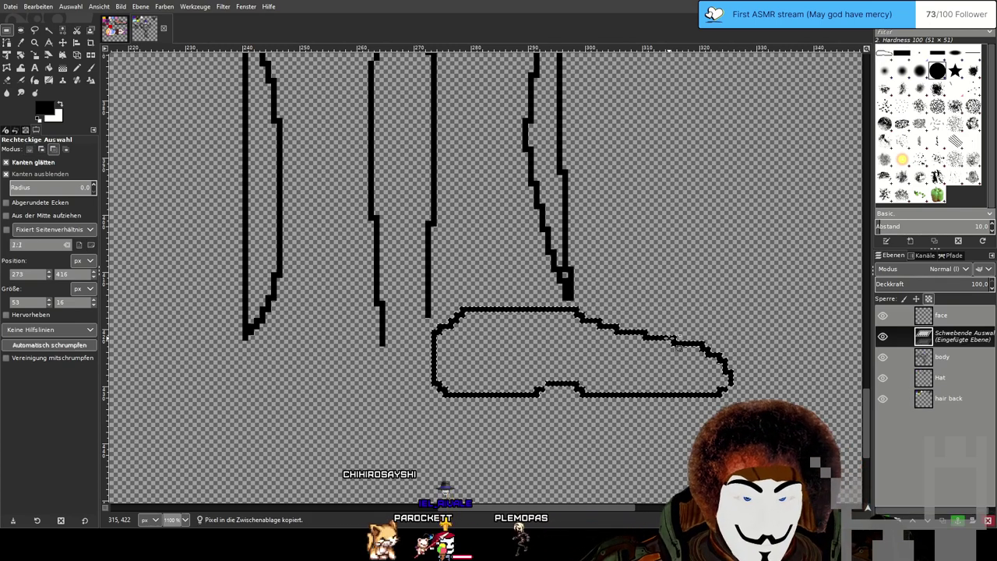
click(62, 44)
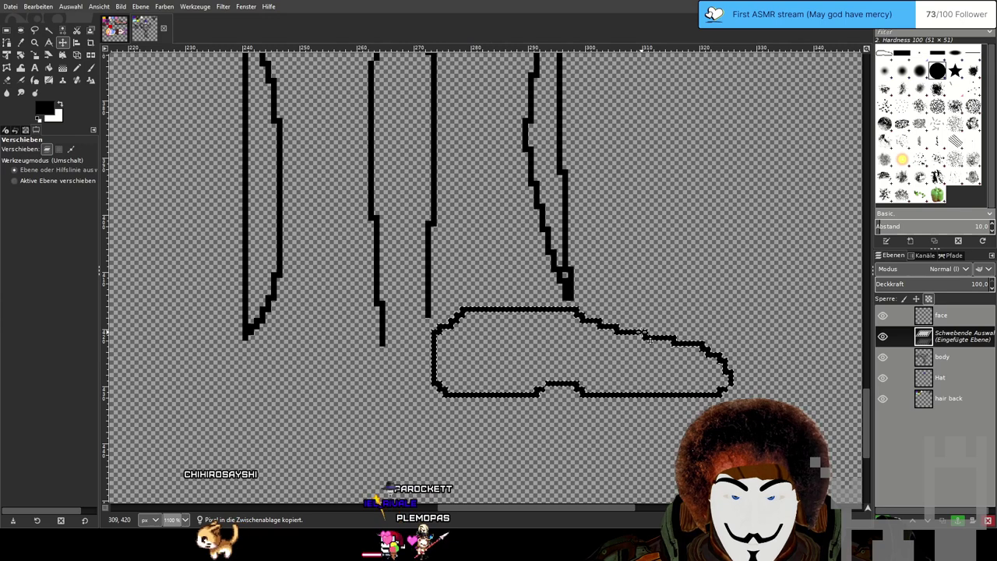
drag(642, 333, 311, 379)
drag(354, 323, 533, 267)
Flip the pasted boot horizontally and nudge it up to meet the left leg.
click(91, 67)
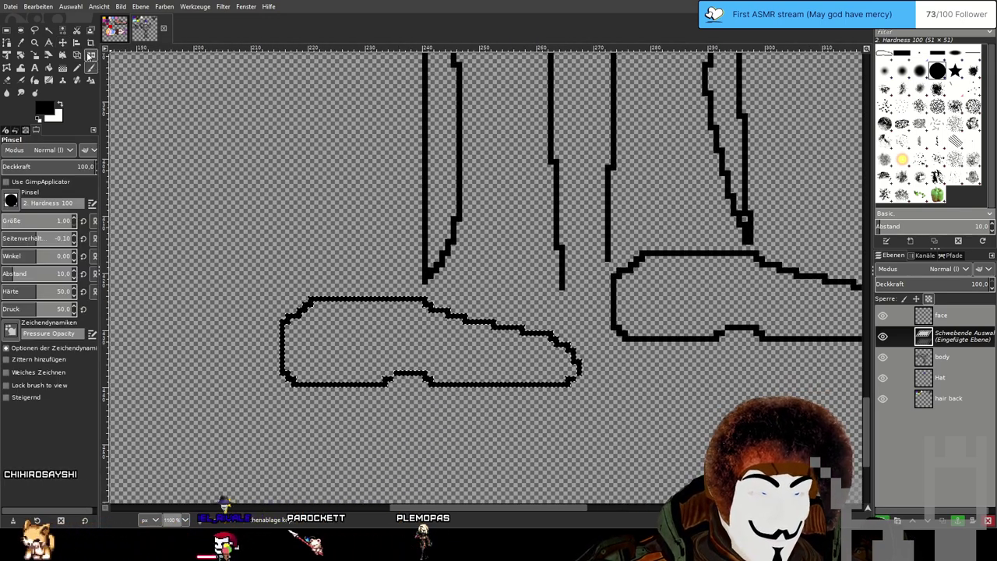
click(91, 56)
click(413, 301)
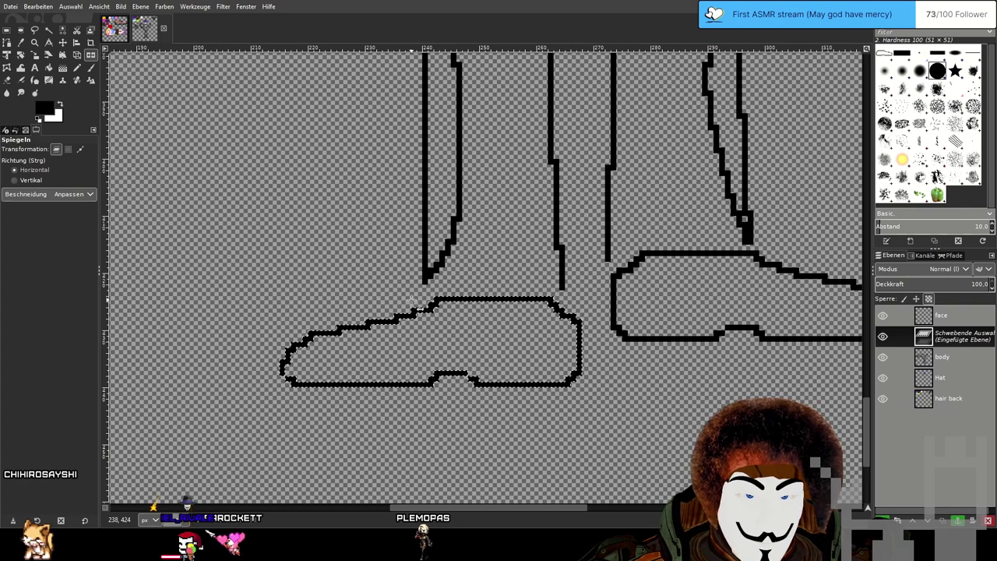
key(m)
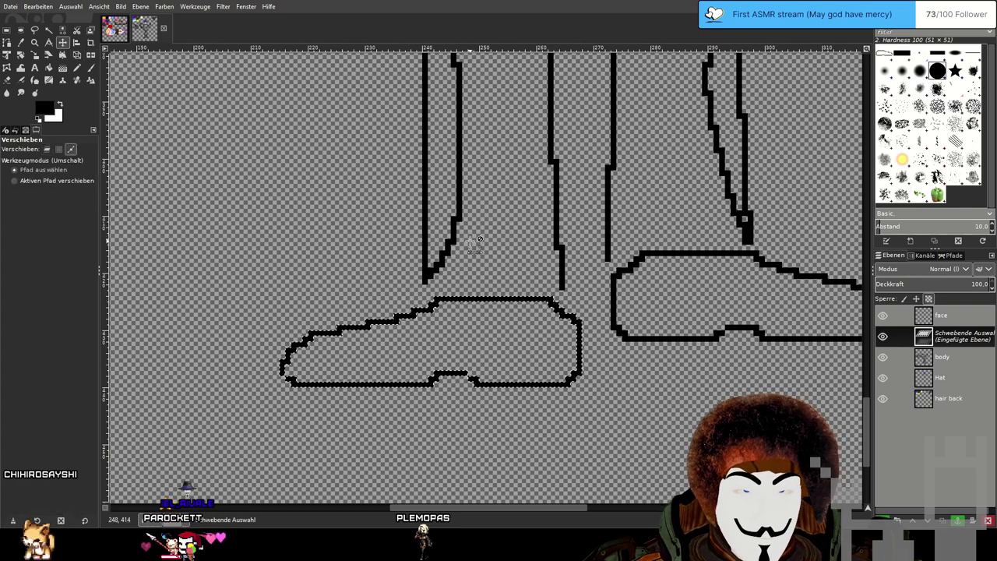
scroll(483, 235, down, 1)
drag(552, 235, 542, 267)
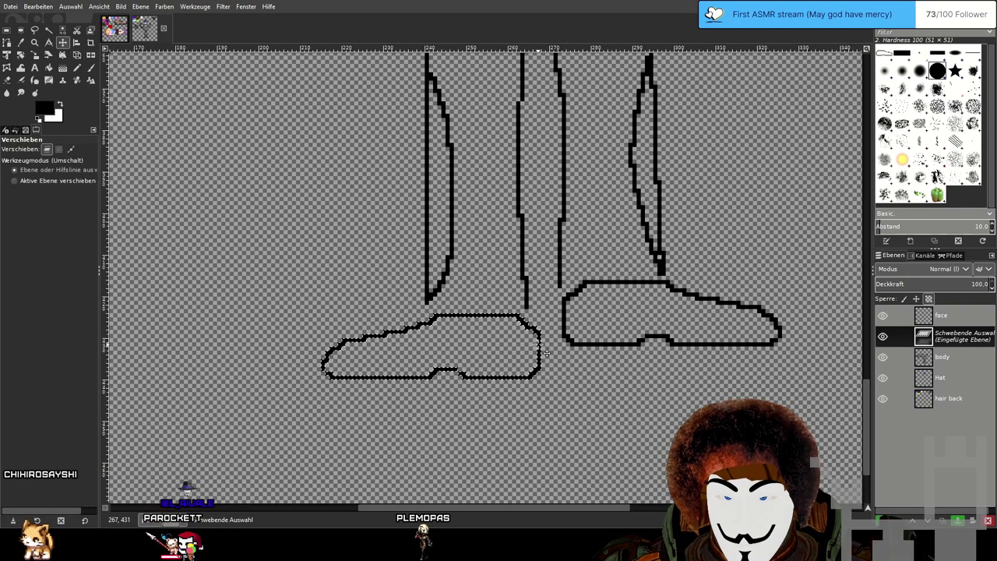
drag(548, 353, 536, 321)
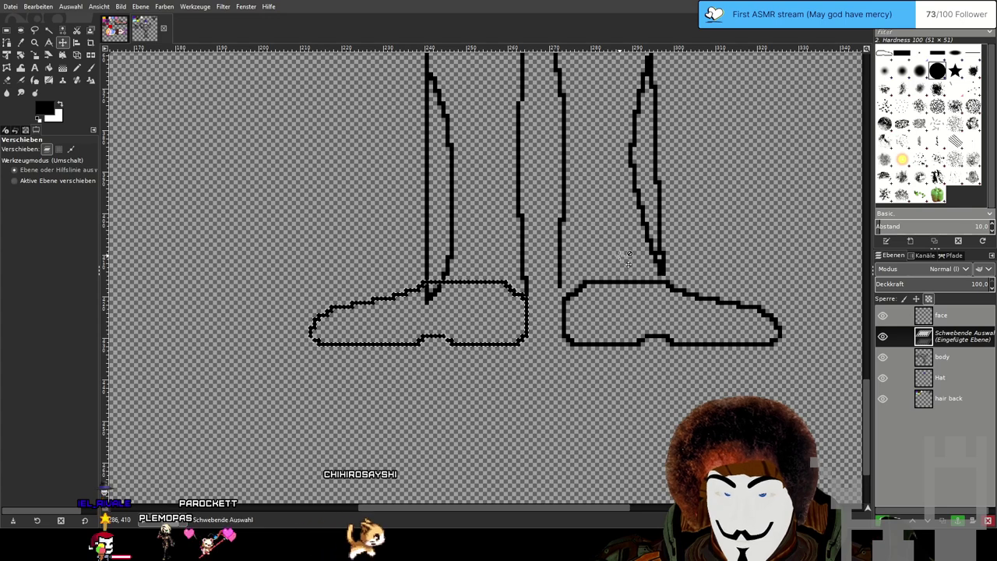
Anchor the floating boot copy onto the body layer.
scroll(628, 264, down, 2)
scroll(688, 309, up, 3)
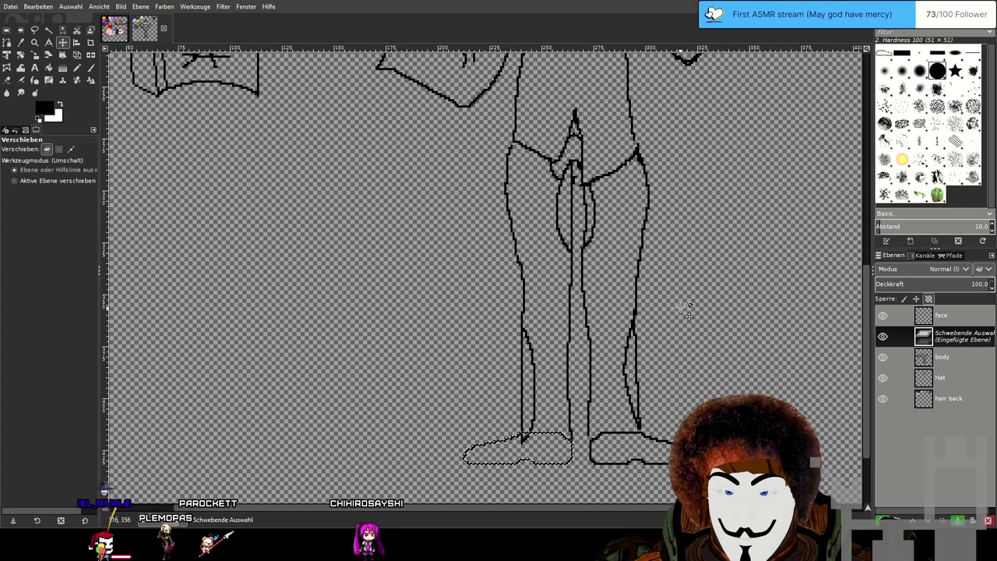
scroll(688, 309, down, 2)
scroll(592, 265, up, 5)
scroll(602, 253, up, 3)
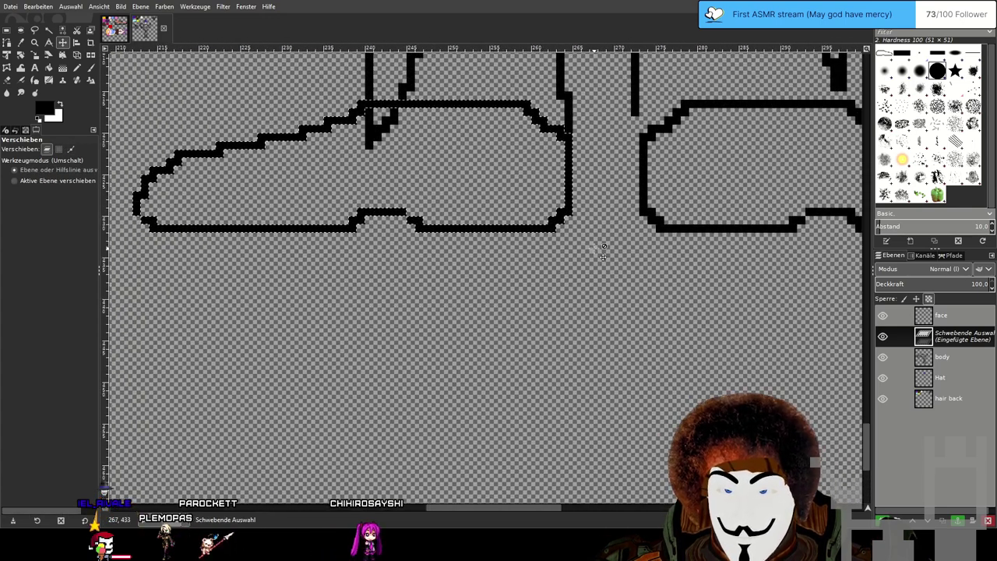
click(6, 31)
With the Move tool, zoom in on the legs and crotch line art.
click(292, 327)
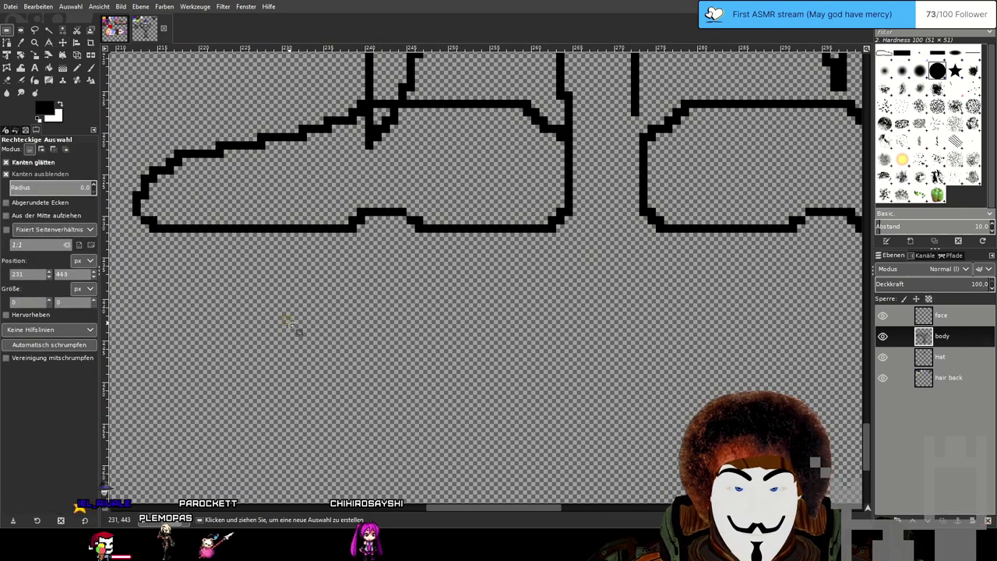
click(62, 43)
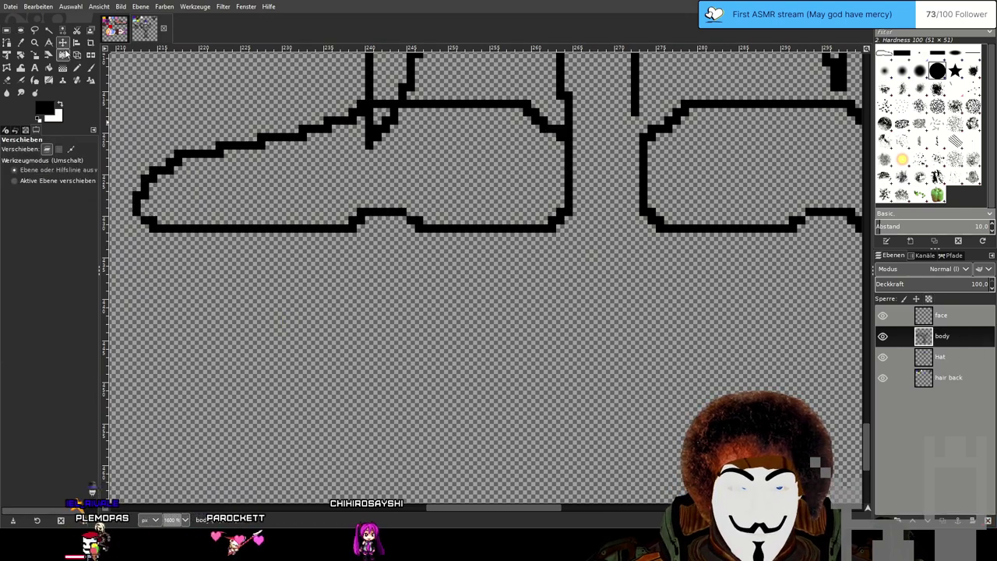
scroll(616, 264, down, 5)
drag(739, 187, 707, 341)
scroll(707, 342, up, 4)
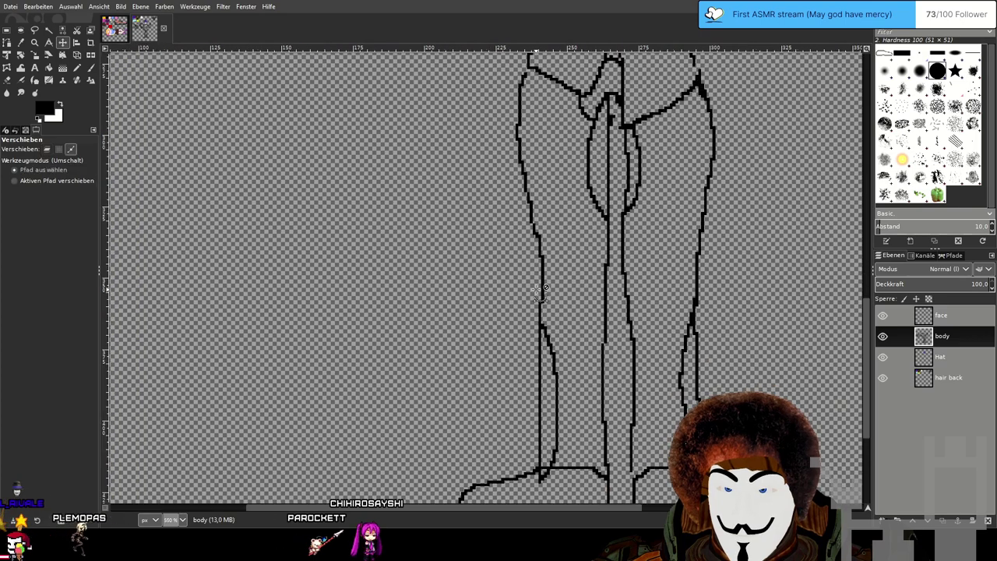
scroll(650, 247, down, 1)
scroll(651, 247, down, 2)
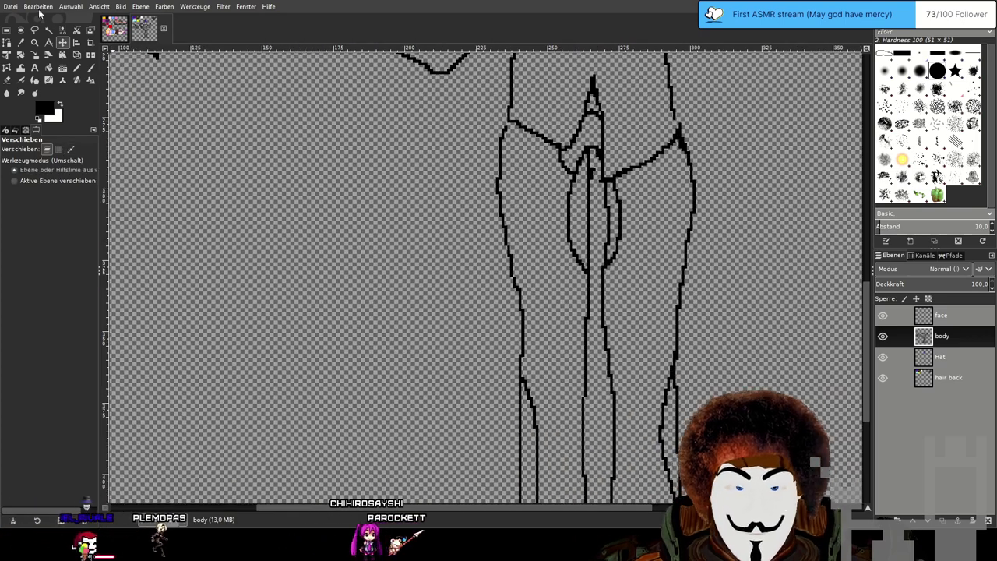
scroll(572, 223, down, 1)
drag(696, 305, 639, 322)
scroll(639, 322, up, 5)
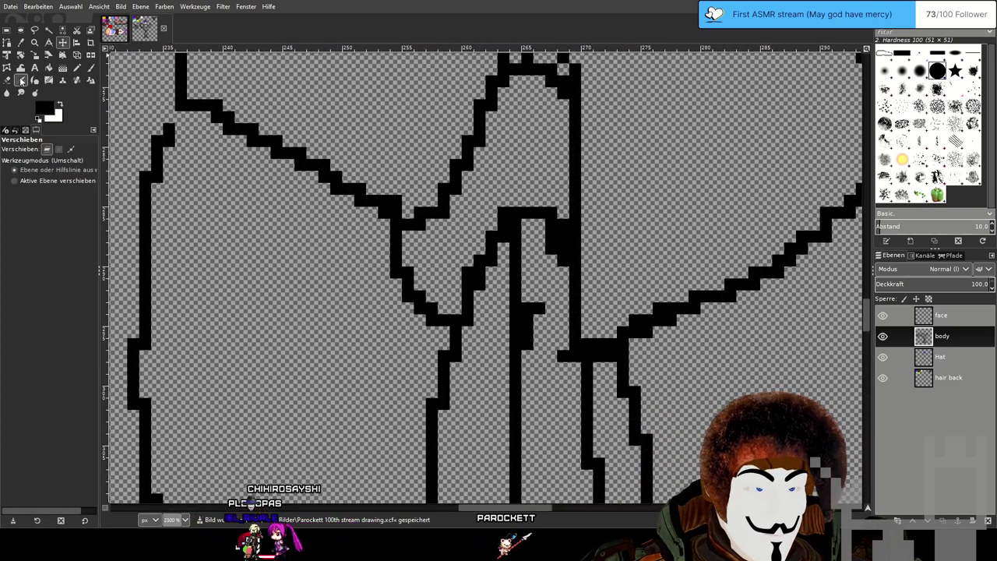
Choose the Eraser and zoom out to view the whole wizard figure.
click(9, 80)
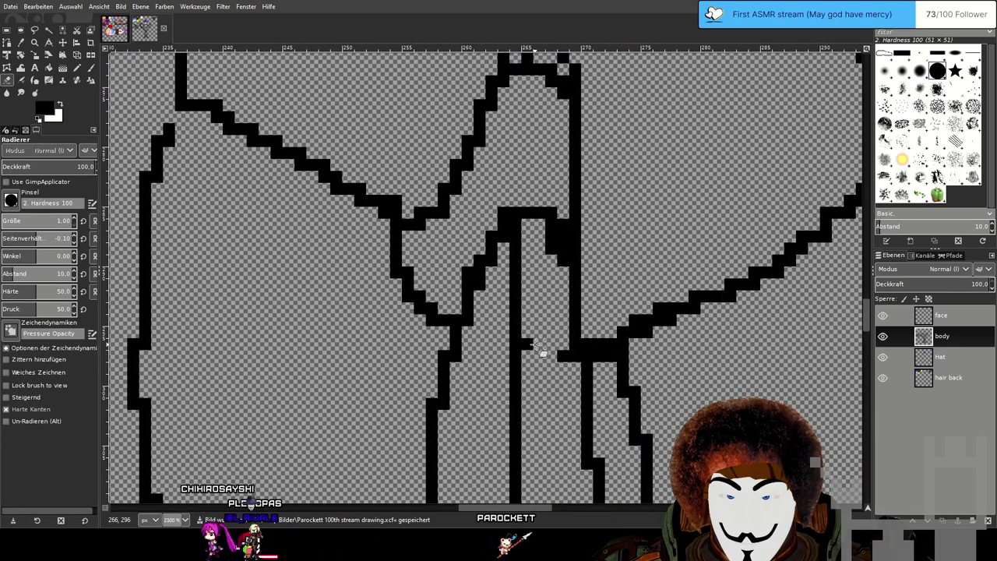
scroll(627, 366, down, 7)
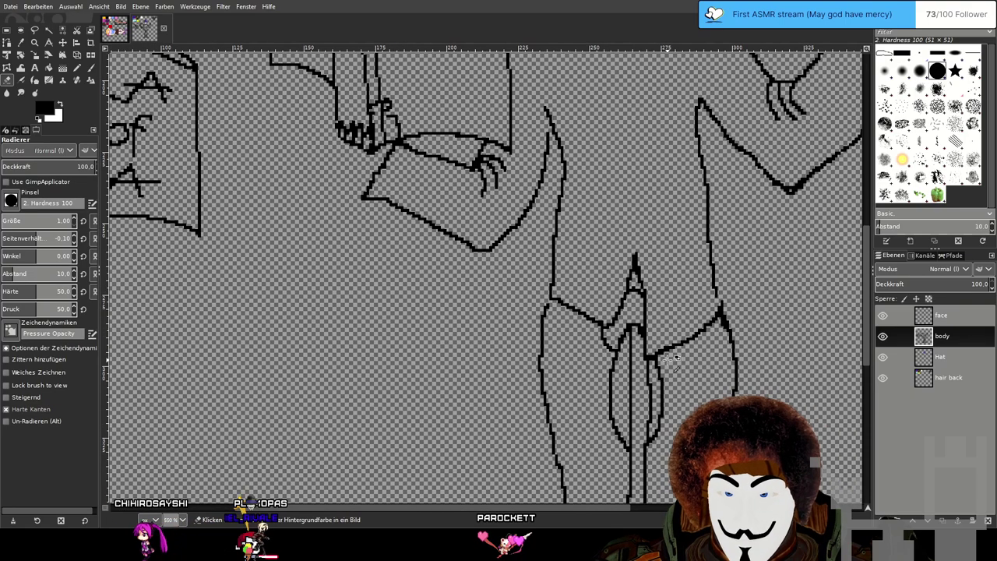
scroll(598, 183, up, 2)
scroll(598, 183, up, 3)
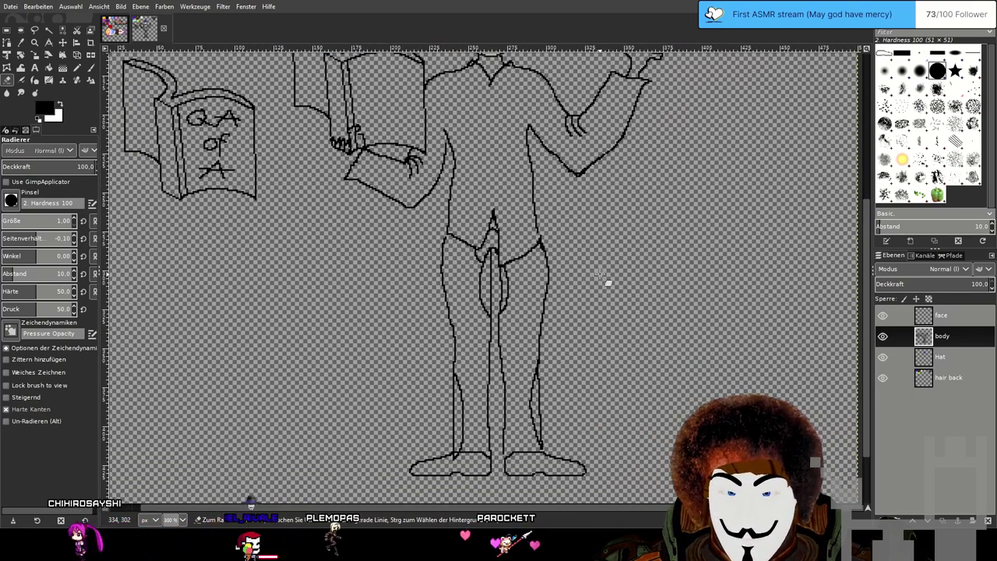
scroll(615, 306, down, 5)
scroll(600, 264, left, 2)
scroll(542, 299, up, 5)
scroll(542, 299, down, 5)
drag(668, 166, 644, 339)
scroll(680, 221, down, 1)
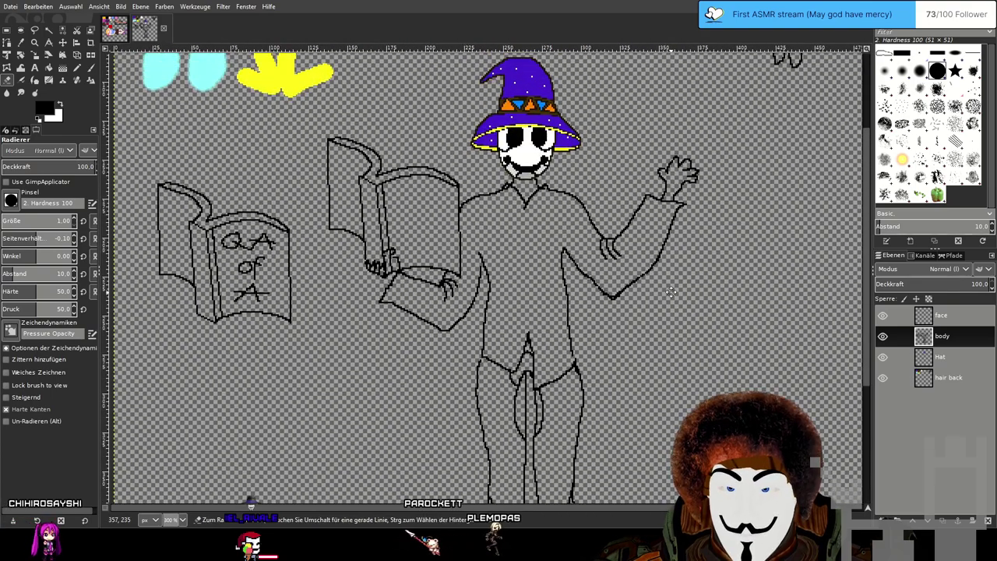
scroll(574, 222, up, 3)
scroll(573, 222, up, 2)
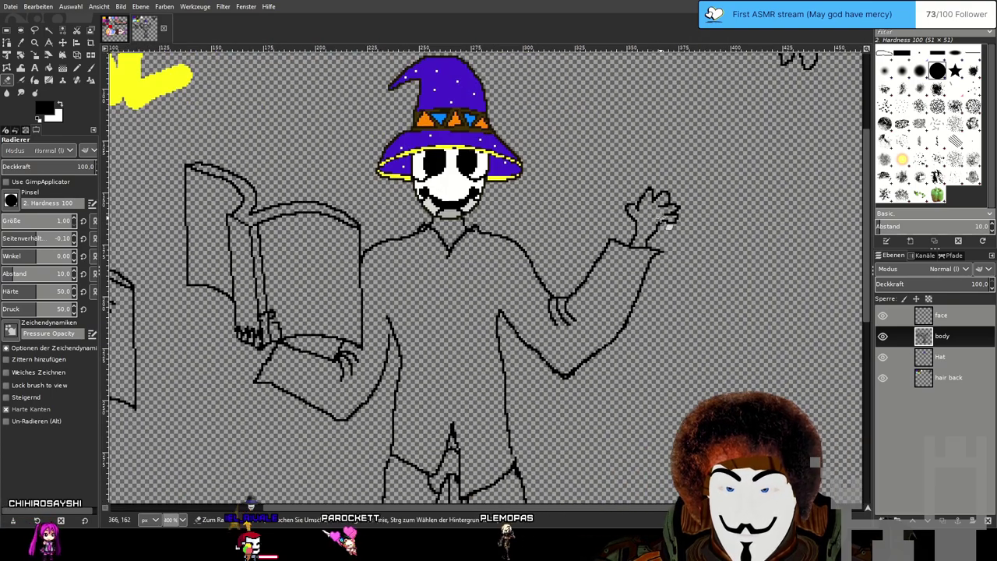
scroll(684, 222, down, 1)
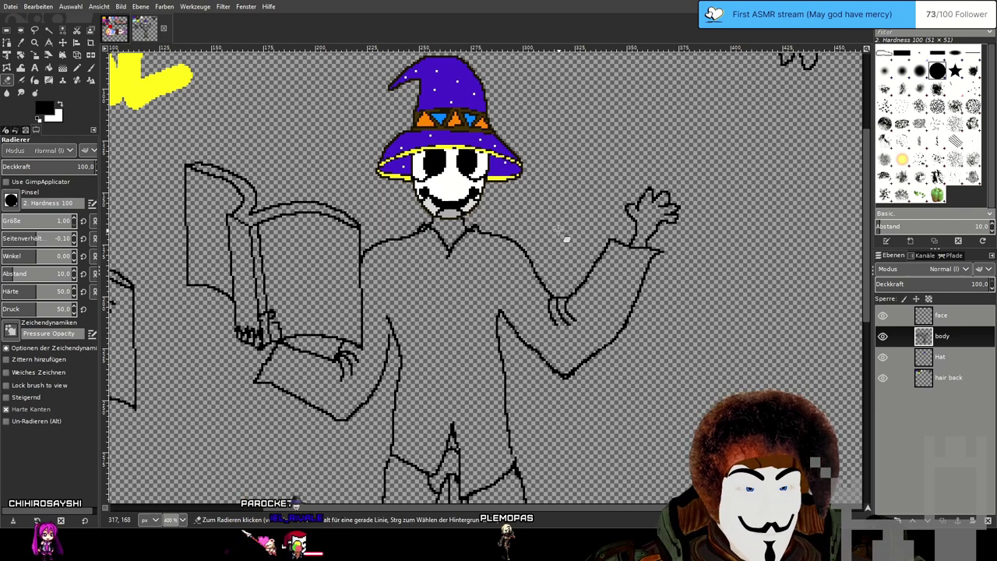
scroll(574, 234, down, 1)
scroll(553, 216, down, 1)
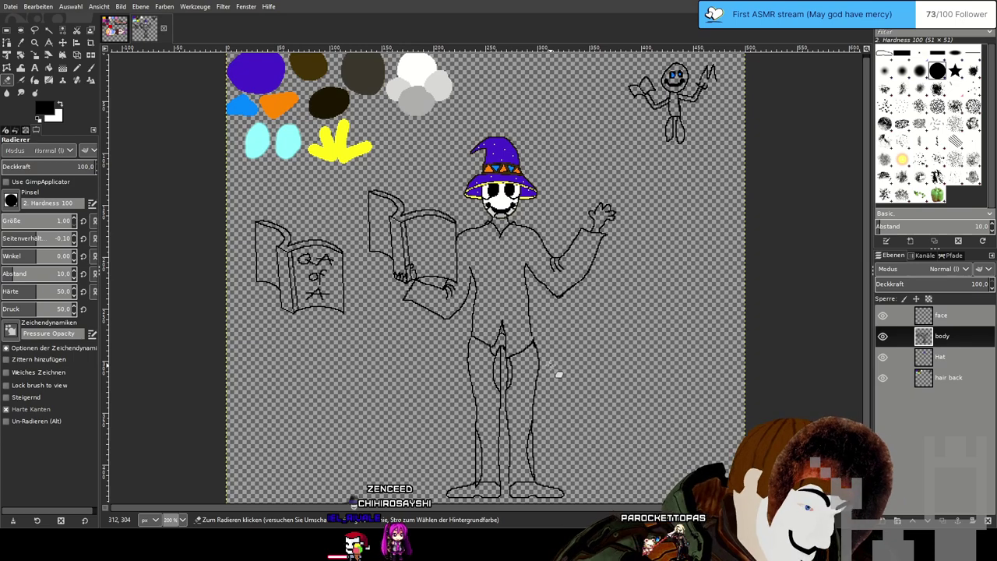
Zoom in on the raised hand and draw a black cuff line across its wrist.
scroll(380, 328, up, 4)
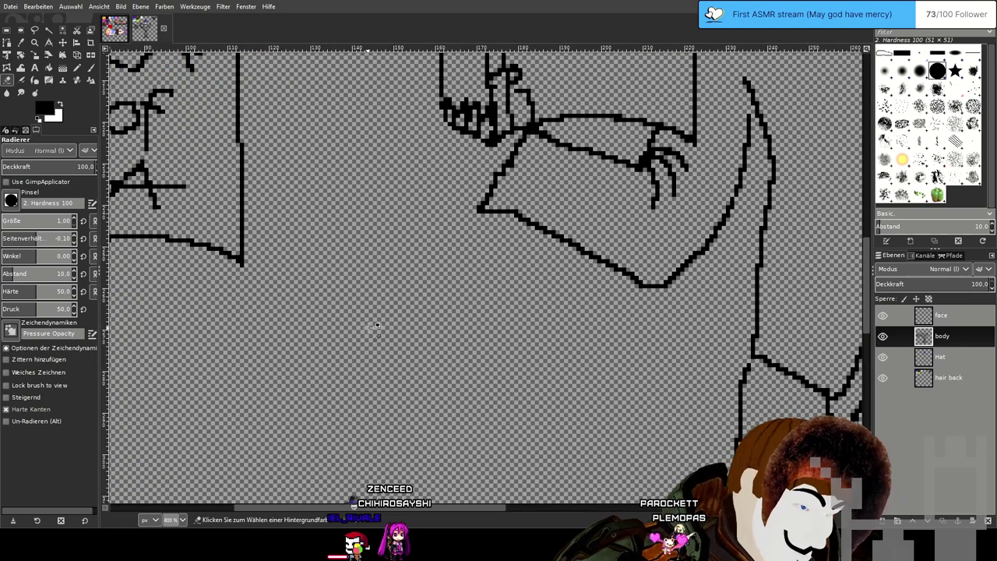
scroll(503, 188, up, 3)
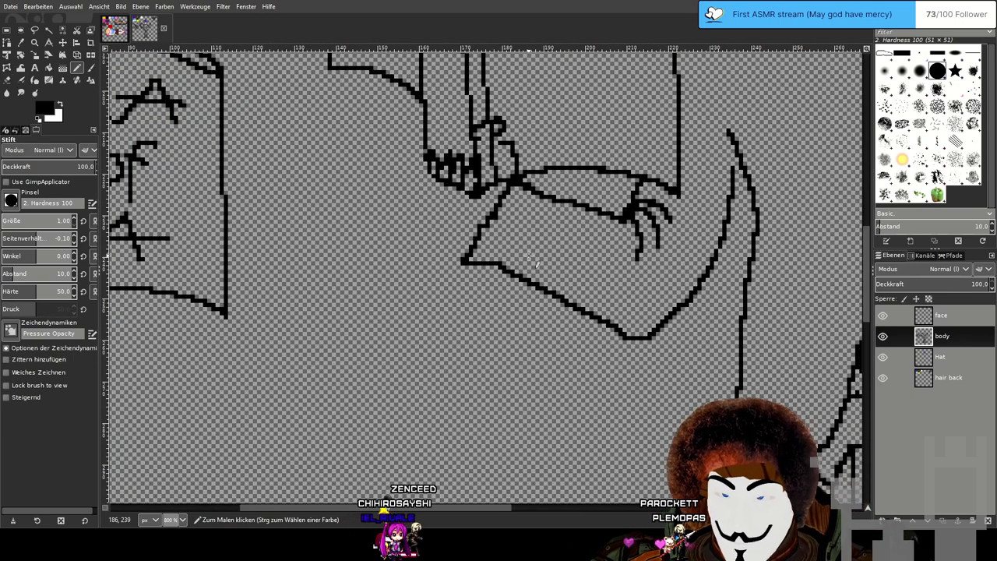
scroll(520, 315, down, 5)
scroll(506, 318, up, 4)
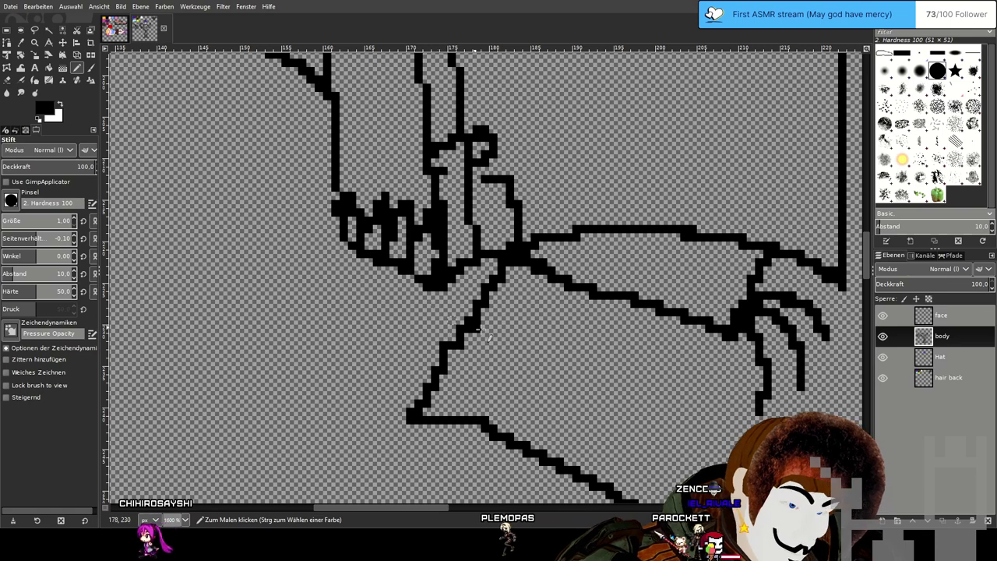
scroll(619, 346, down, 1)
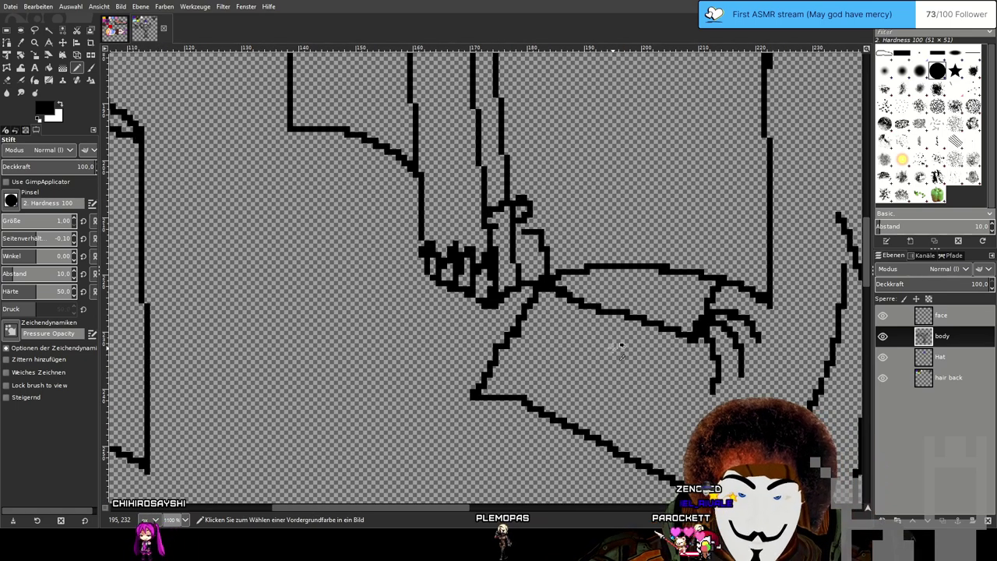
scroll(652, 329, down, 4)
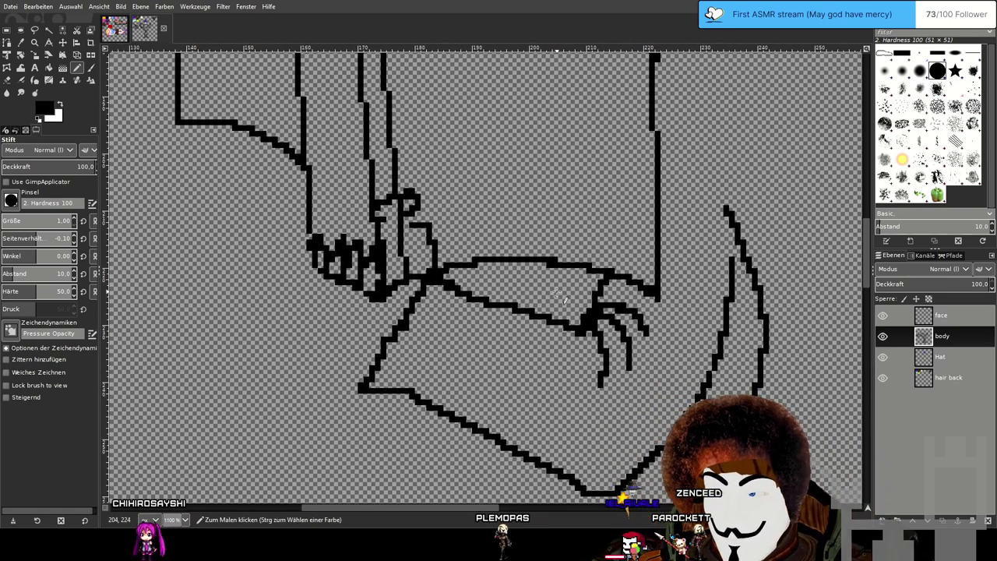
scroll(638, 300, up, 2)
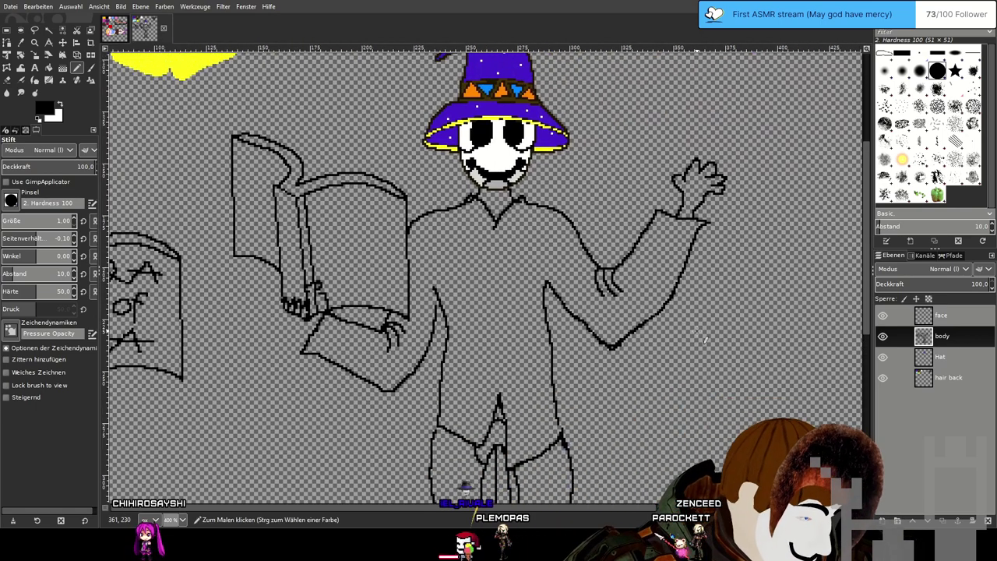
scroll(580, 257, up, 3)
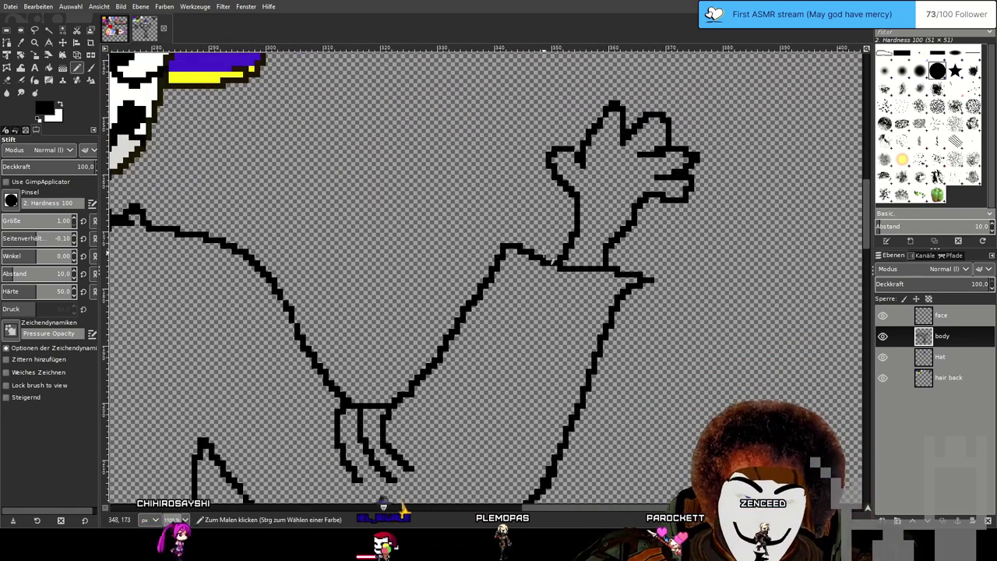
drag(521, 242, 652, 278)
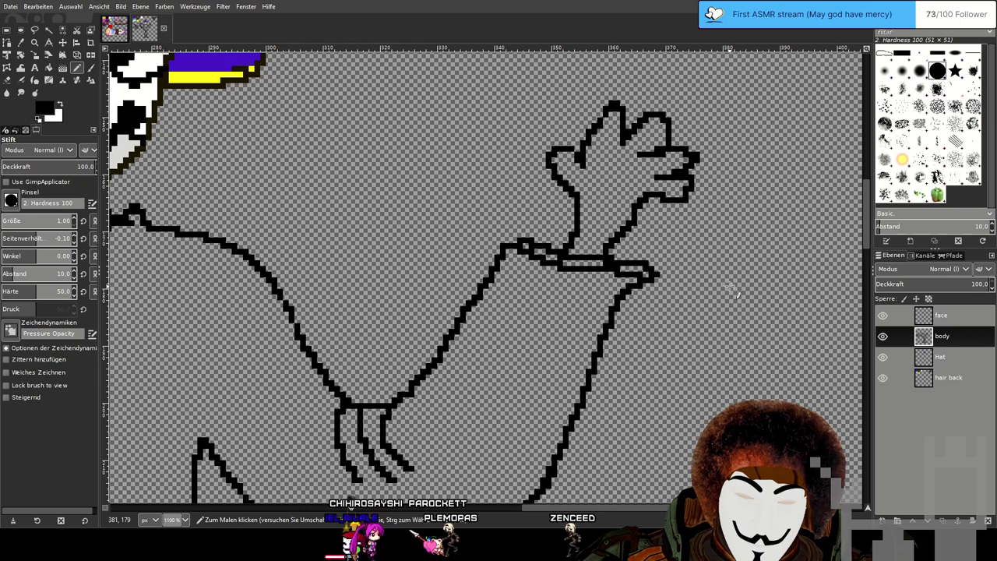
Check the new cuff, then shift the view over to the book sketches.
scroll(727, 287, down, 4)
scroll(432, 329, up, 1)
scroll(440, 326, up, 3)
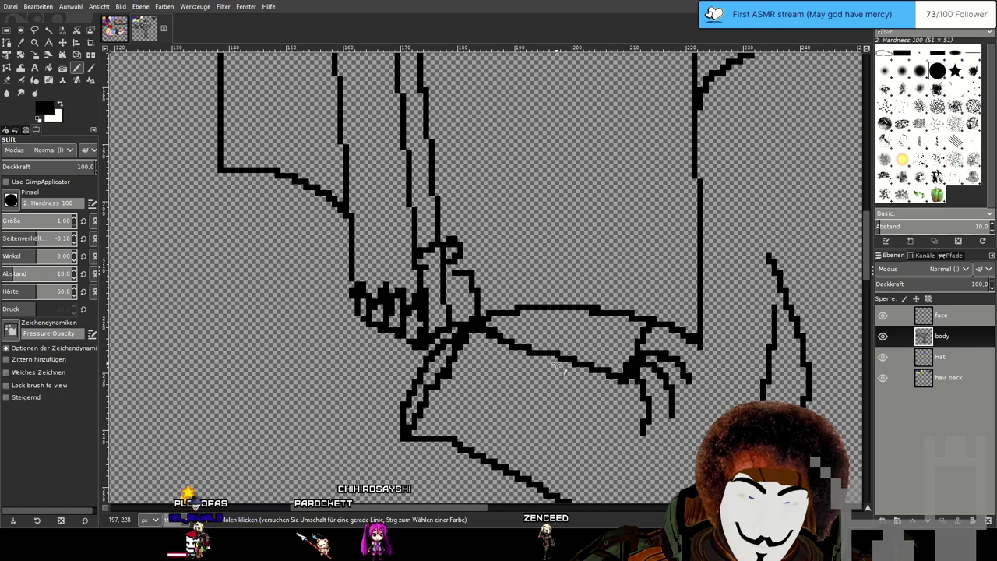
scroll(560, 359, down, 3)
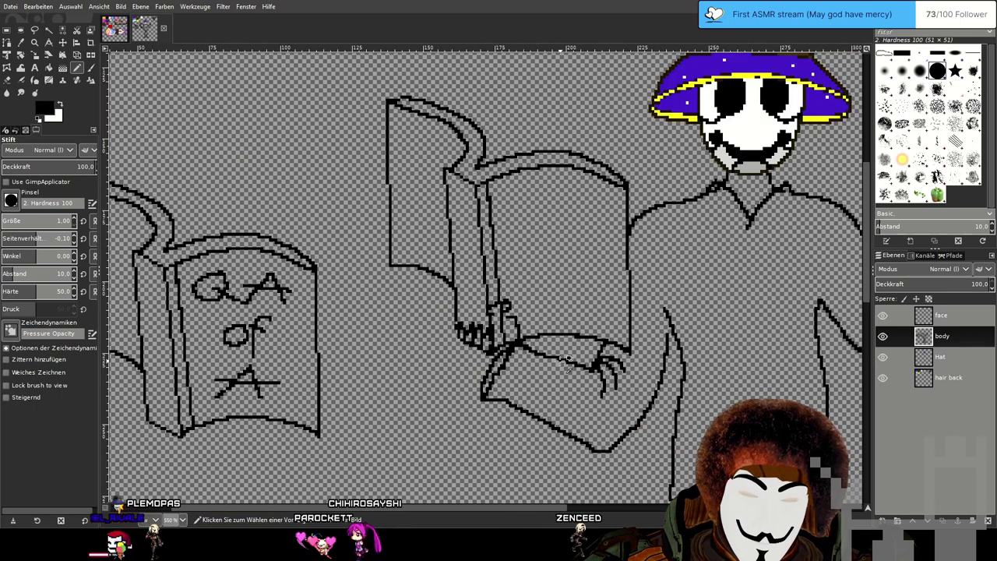
scroll(569, 357, up, 1)
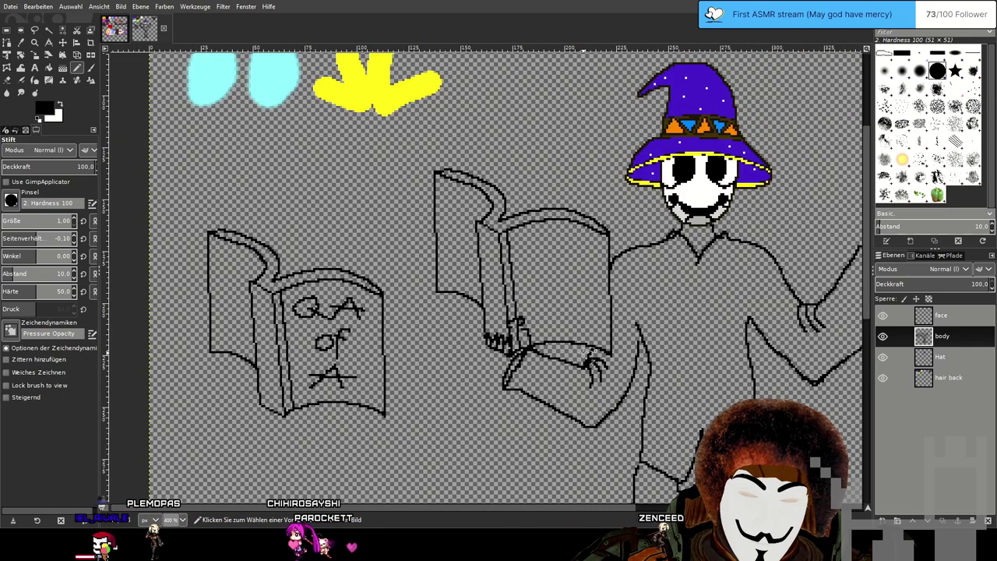
mouse_move(683, 367)
mouse_down()
mouse_move(609, 338)
mouse_move(522, 370)
mouse_move(613, 323)
mouse_up()
scroll(523, 369, down, 1)
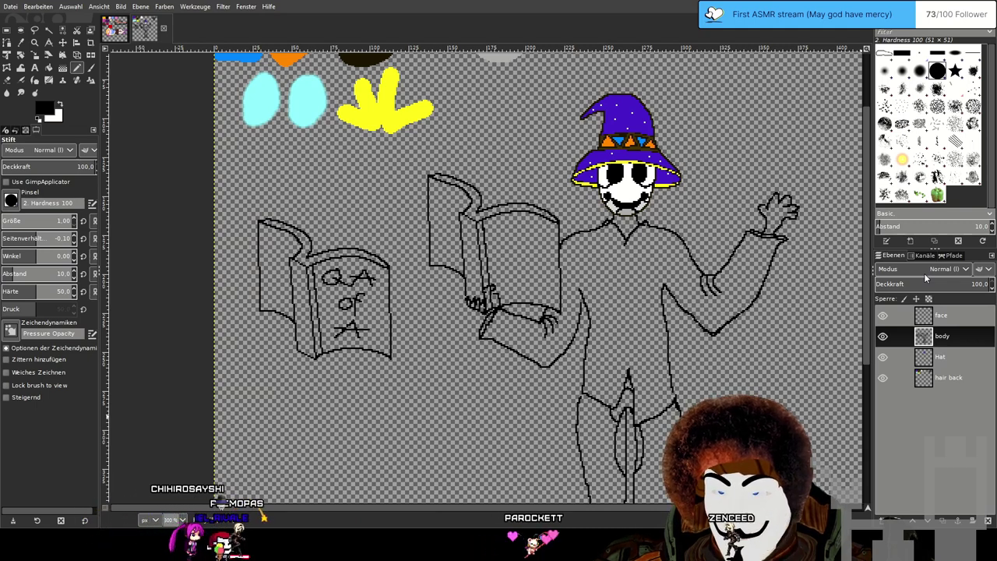
Create the 'hand right' layer above the body layer and zoom in on the raised hand.
key(Return)
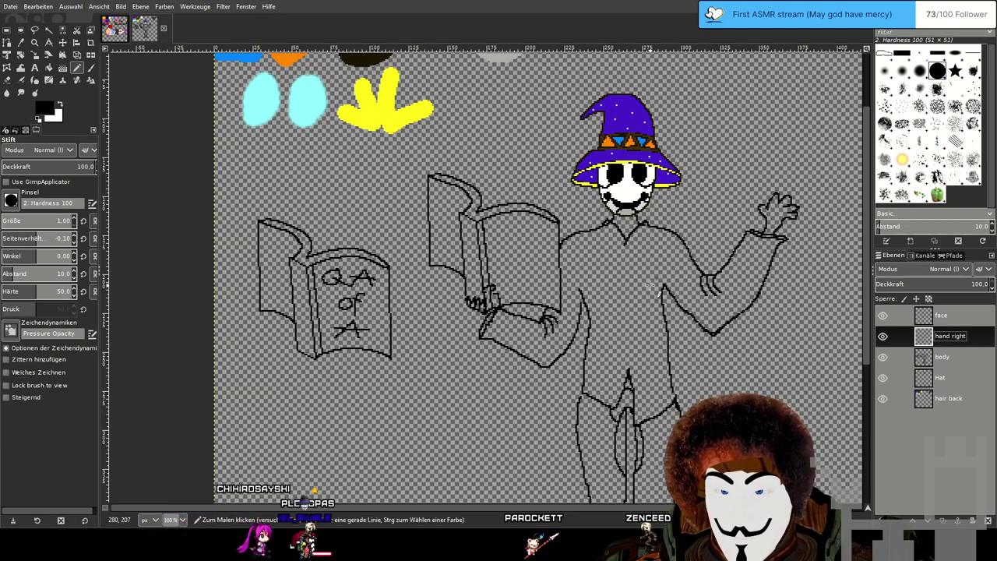
scroll(606, 293, up, 2)
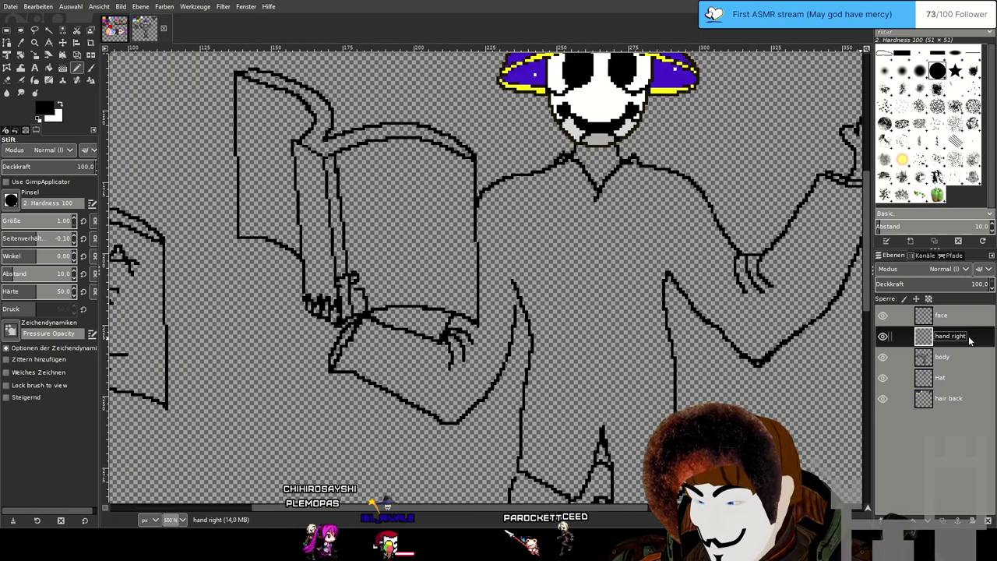
drag(344, 294, 406, 272)
scroll(403, 271, up, 2)
scroll(404, 271, down, 1)
scroll(393, 264, down, 2)
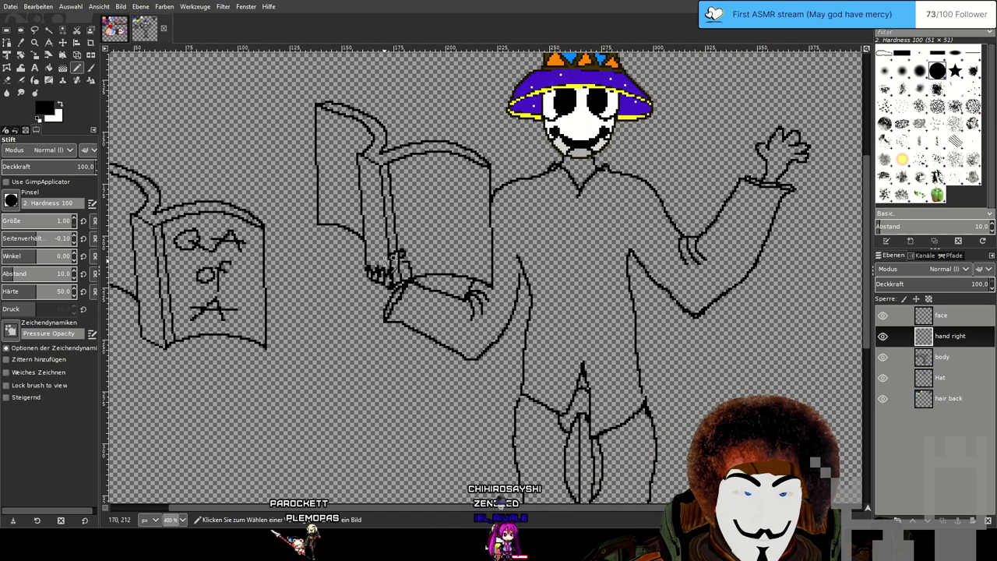
scroll(384, 257, up, 2)
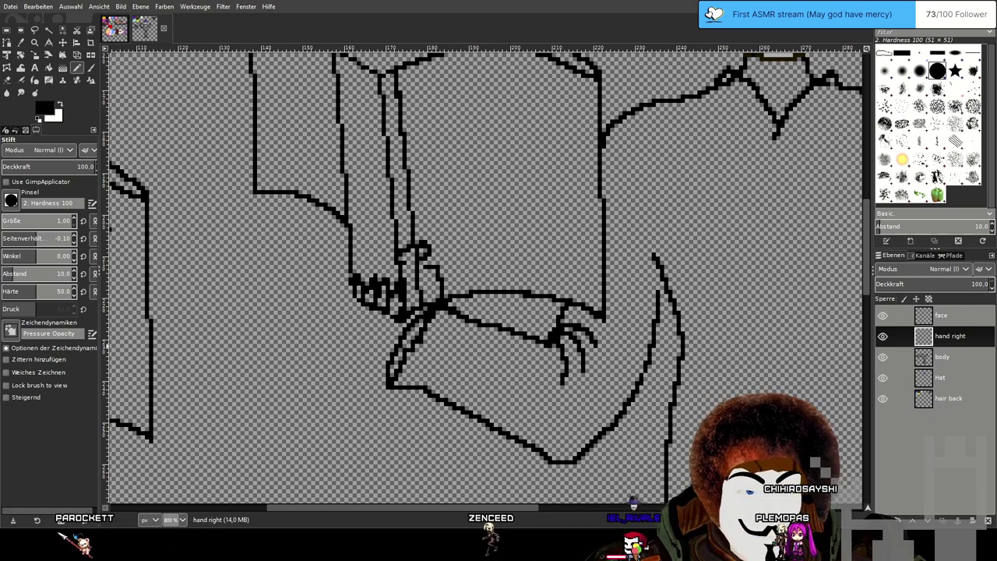
scroll(319, 292, down, 2)
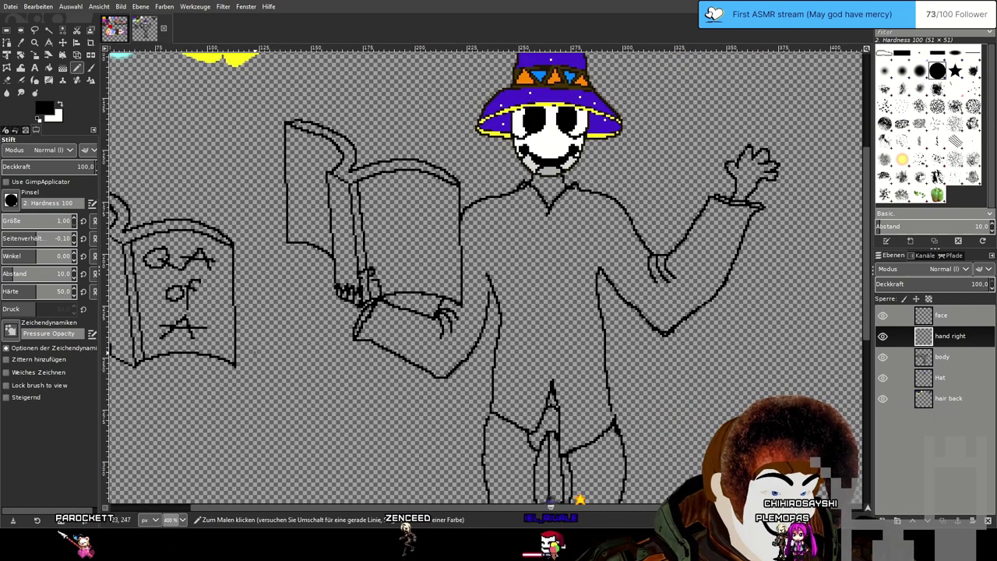
scroll(241, 162, down, 5)
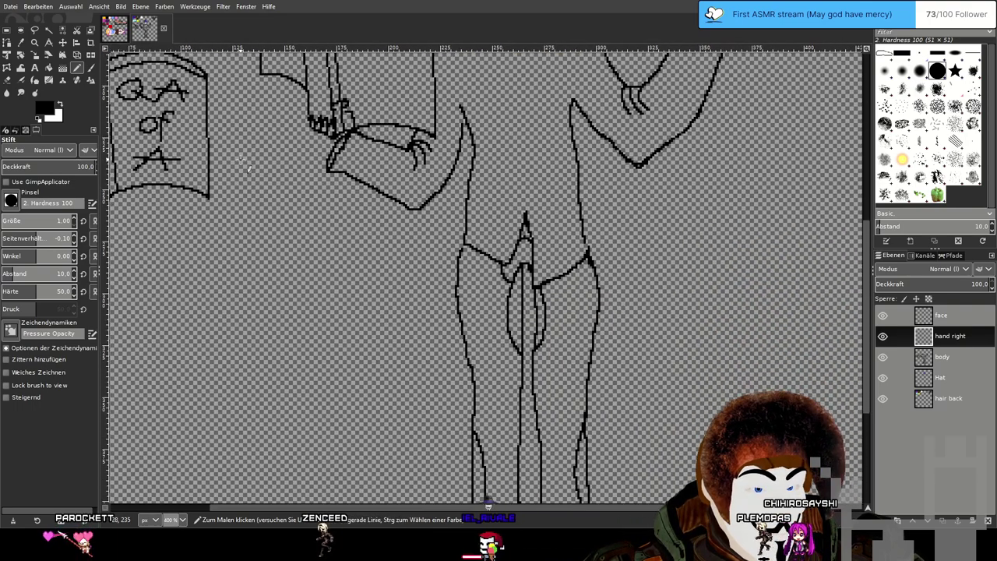
scroll(380, 256, down, 1)
drag(366, 352, 359, 324)
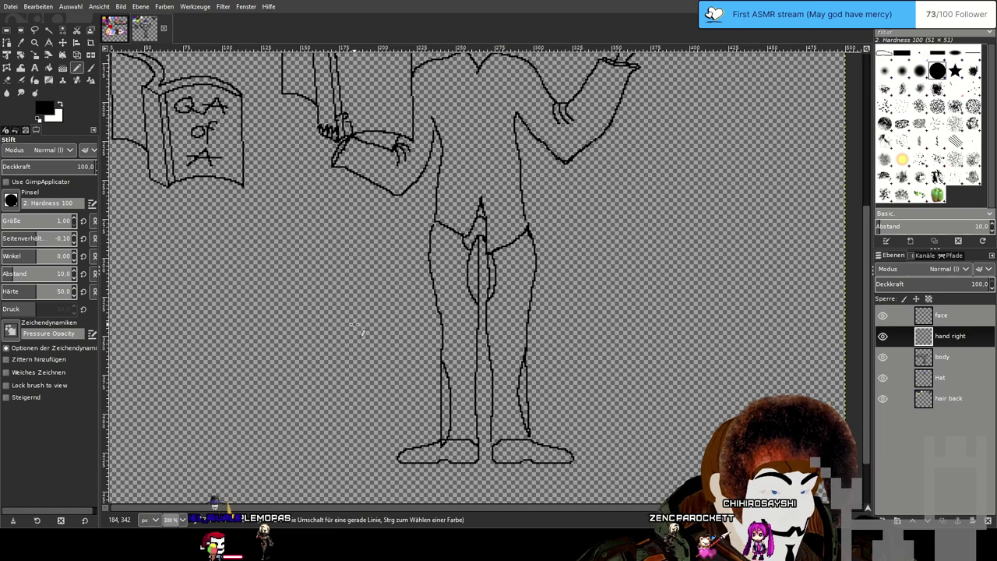
scroll(608, 304, down, 3)
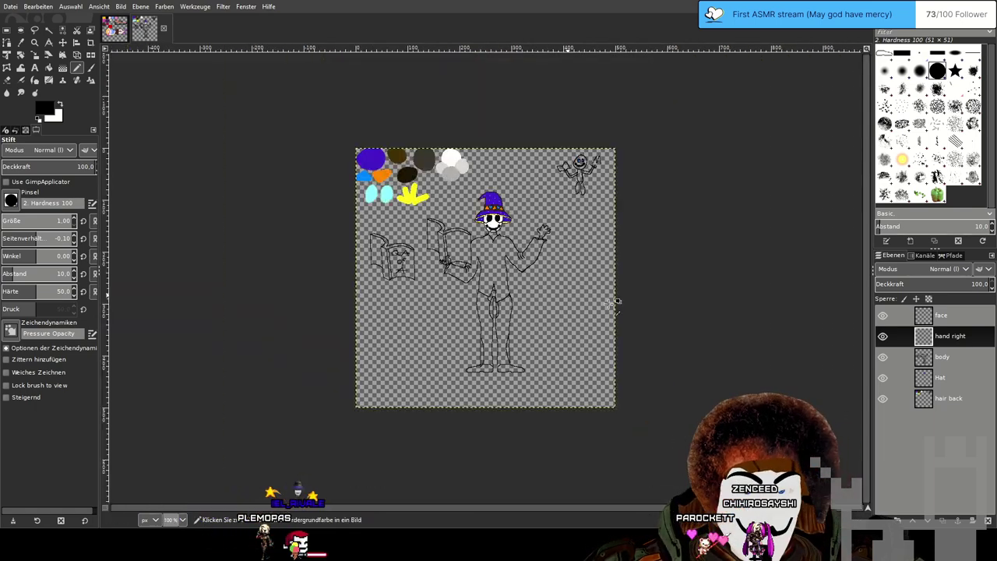
scroll(608, 304, up, 2)
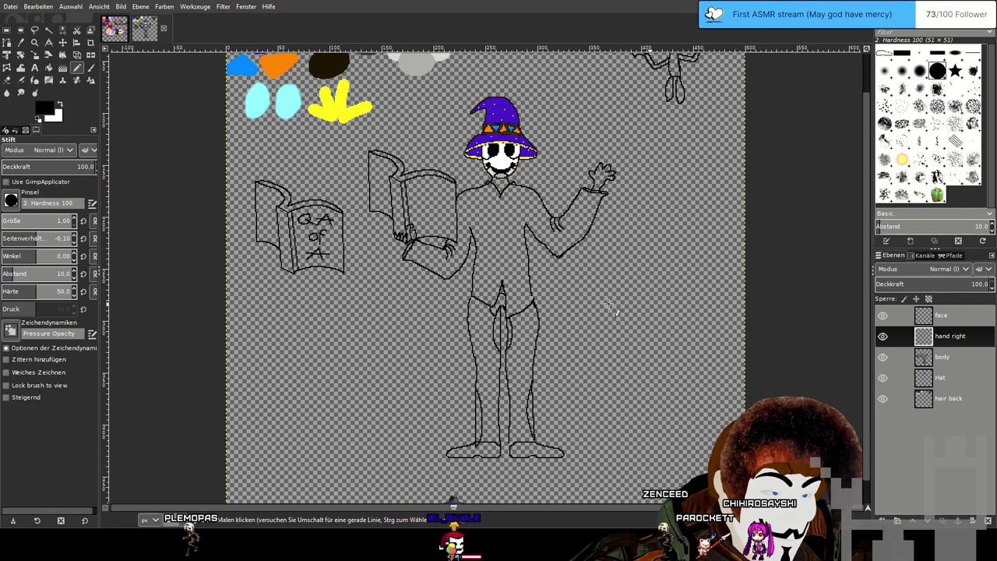
scroll(601, 290, up, 1)
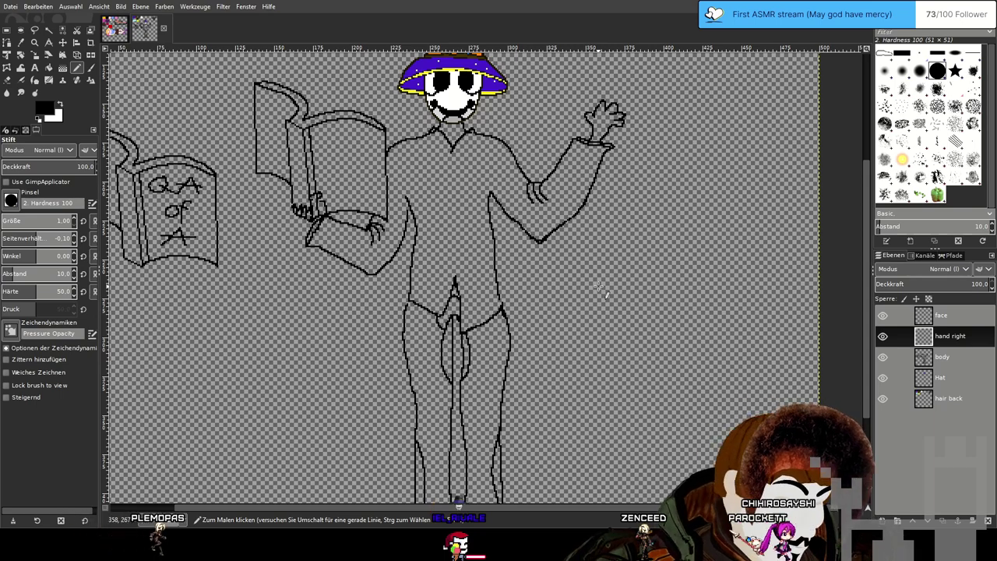
scroll(614, 262, down, 1)
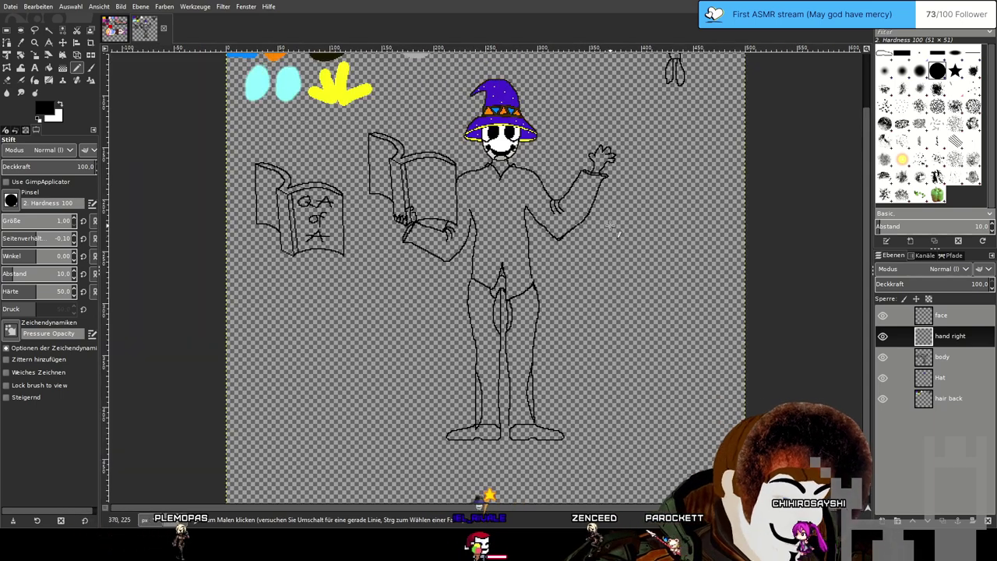
scroll(617, 234, up, 3)
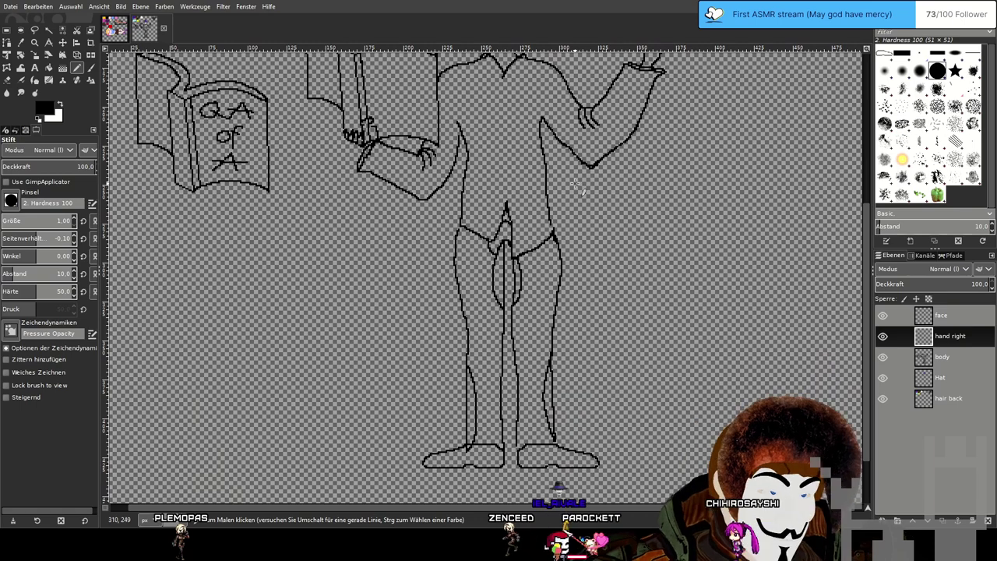
scroll(616, 195, down, 2)
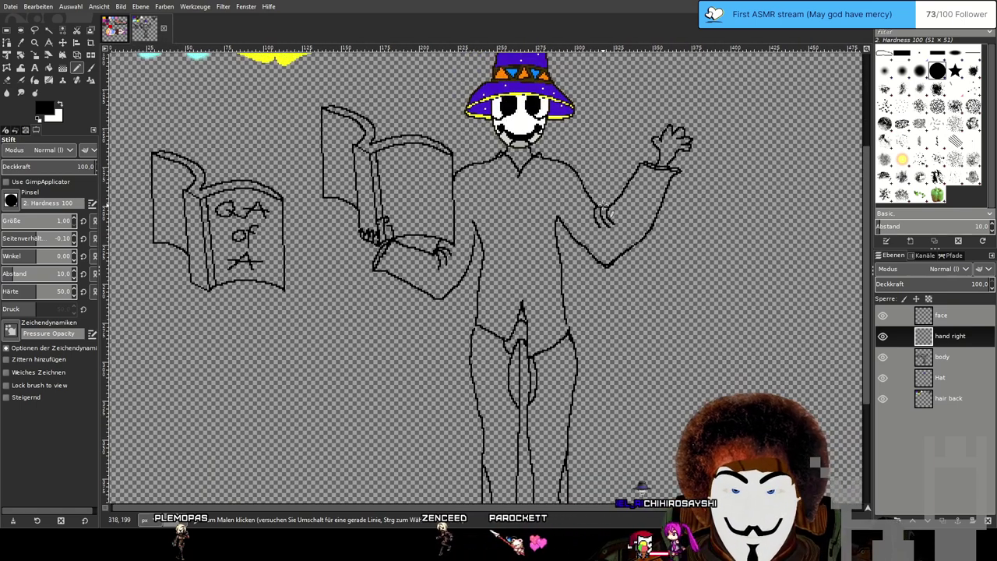
scroll(633, 204, down, 1)
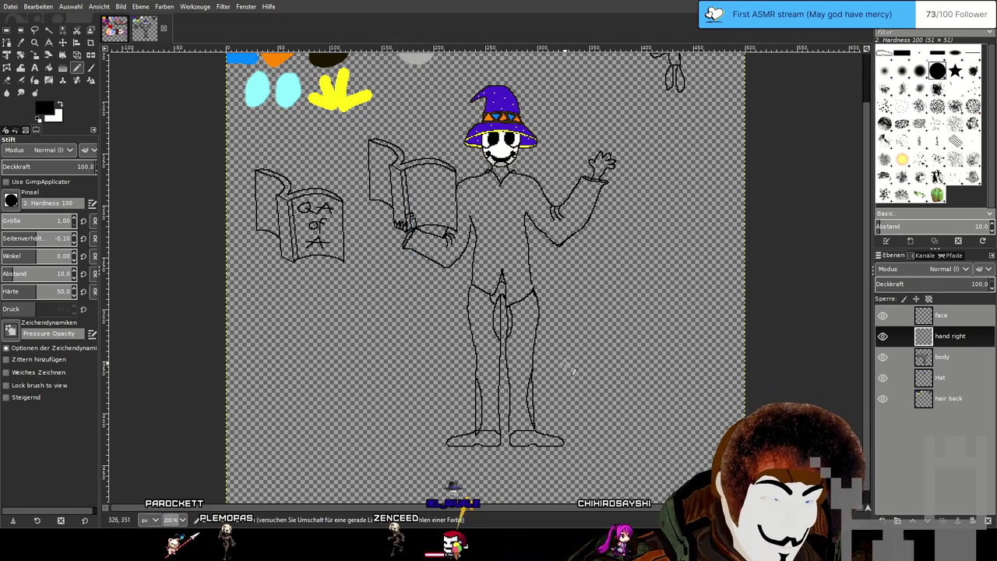
drag(645, 310, 615, 318)
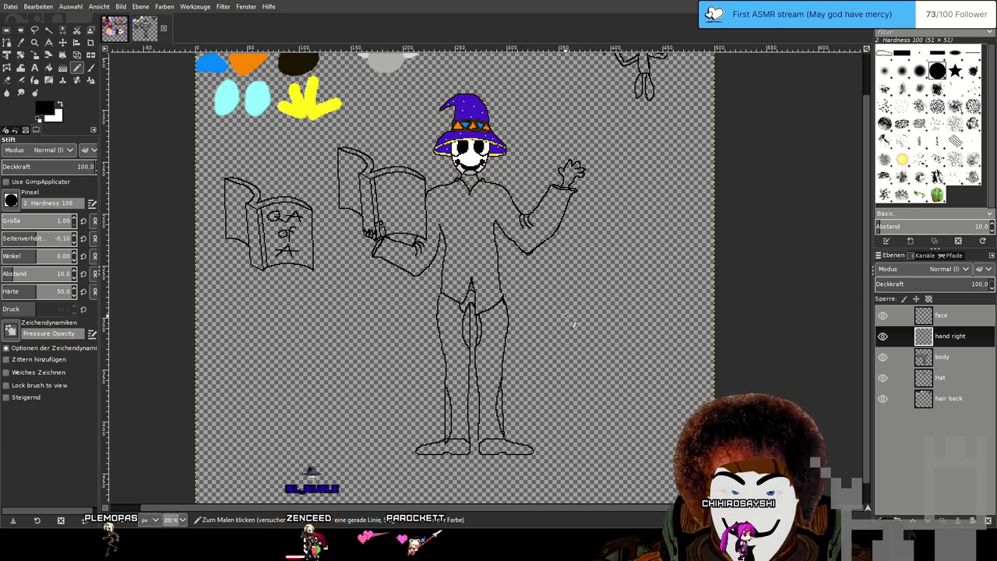
scroll(568, 315, up, 2)
mouse_move(566, 315)
mouse_down()
mouse_move(660, 103)
mouse_move(661, 314)
mouse_up()
drag(659, 231, 699, 359)
mouse_move(606, 156)
mouse_down()
mouse_move(627, 291)
mouse_move(632, 255)
mouse_move(575, 221)
mouse_up()
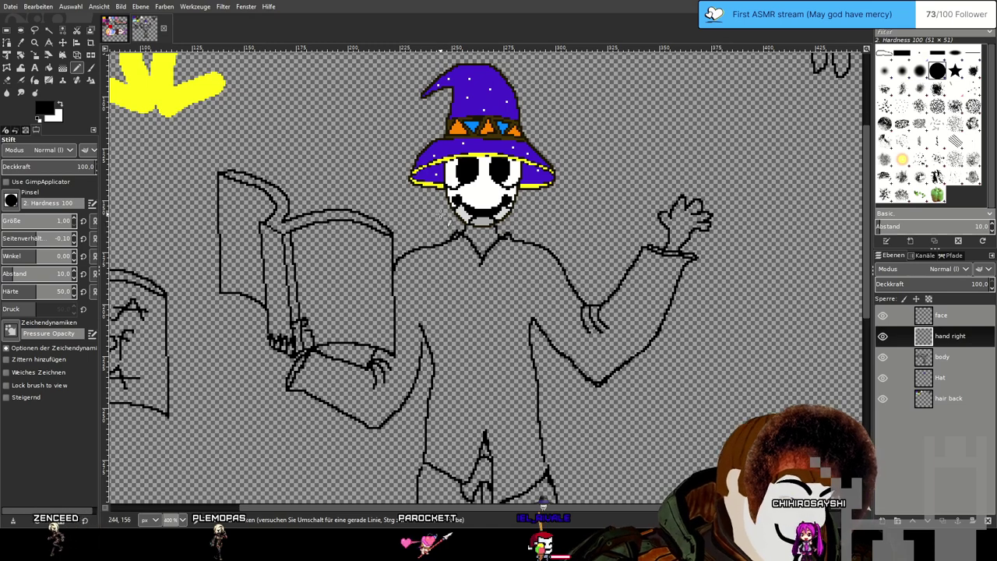
scroll(505, 257, up, 3)
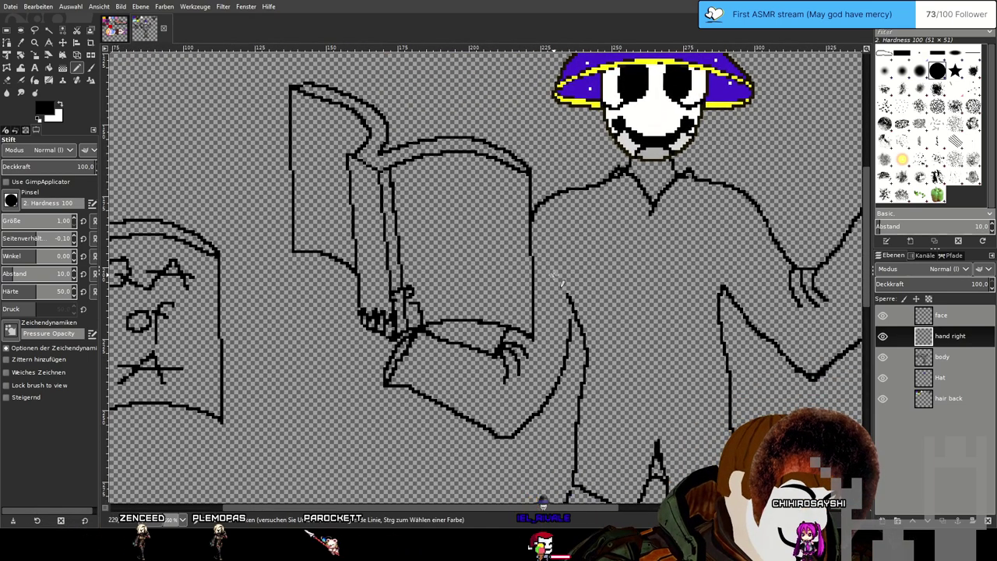
scroll(459, 328, up, 2)
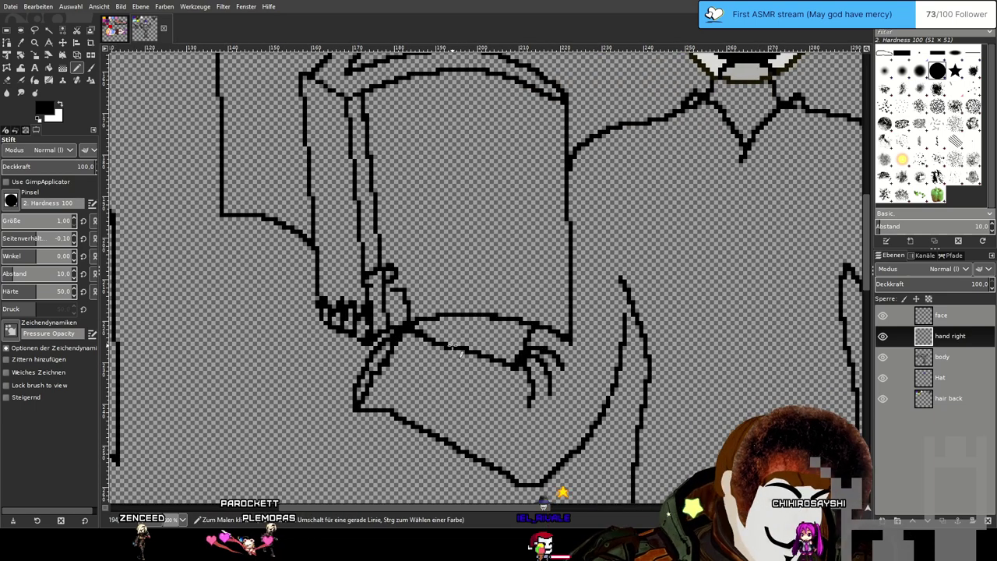
scroll(461, 299, down, 2)
scroll(461, 299, up, 2)
scroll(447, 302, down, 1)
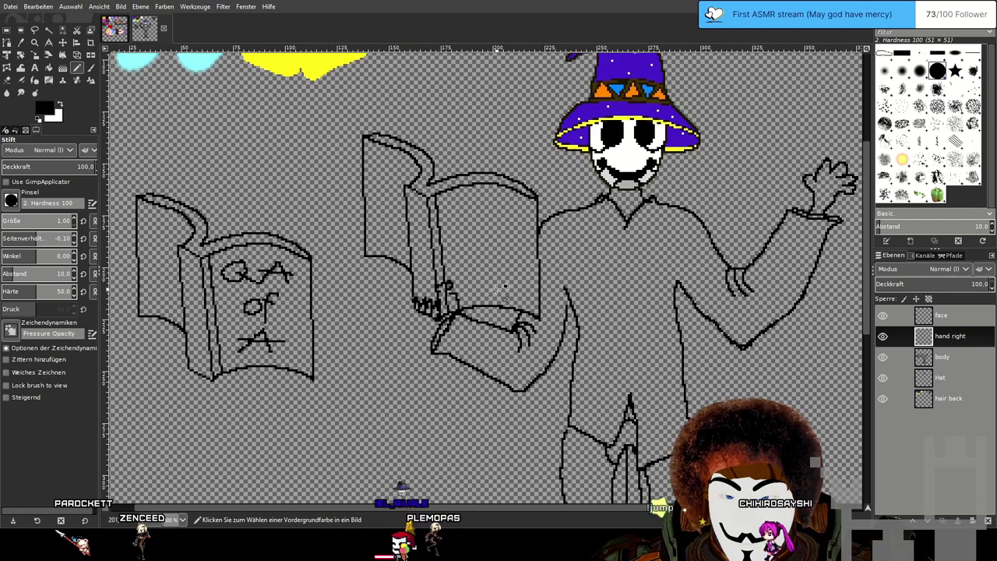
scroll(448, 308, up, 3)
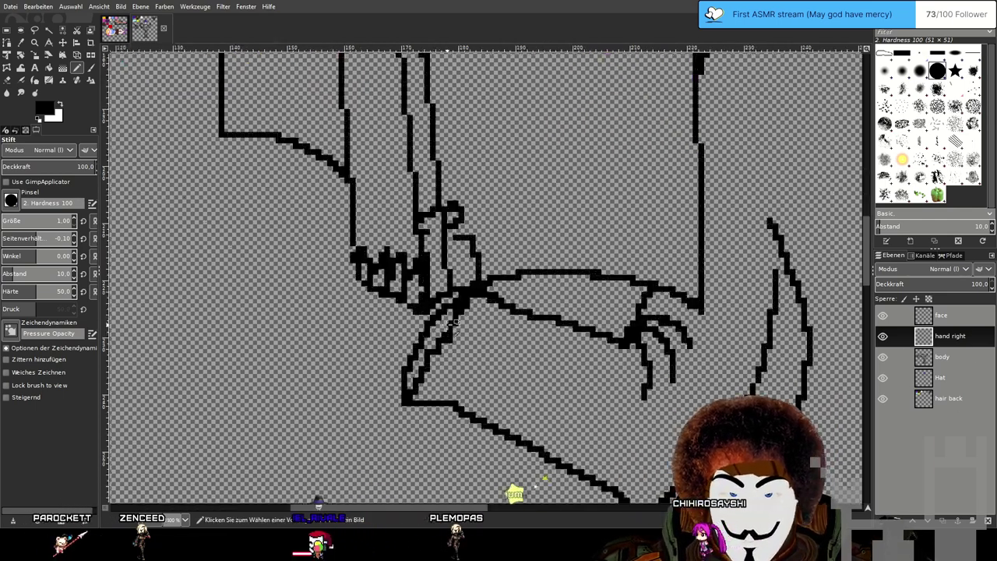
On the body layer, erase the old hand's hook, stray vertical line and leftover pixels.
click(6, 79)
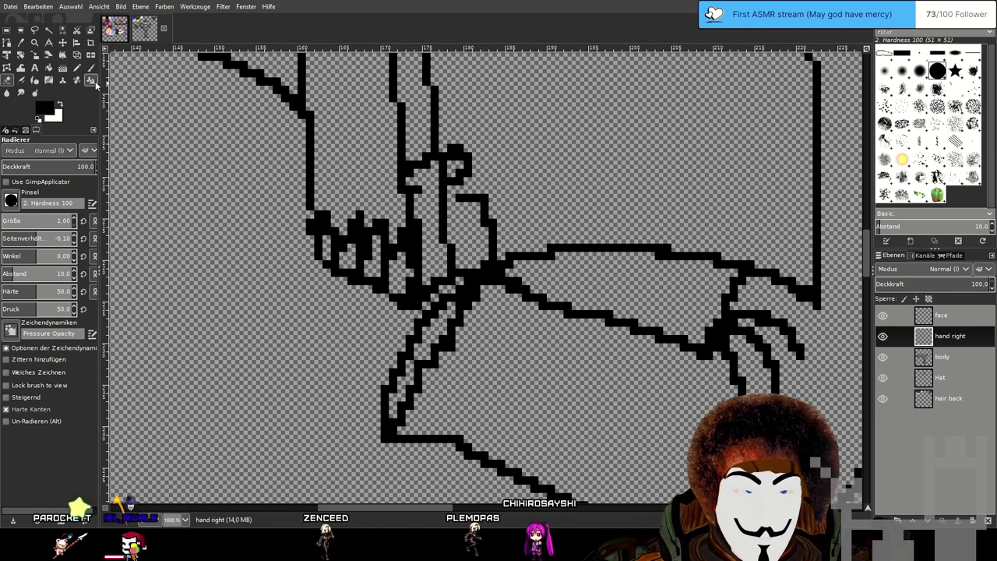
click(944, 356)
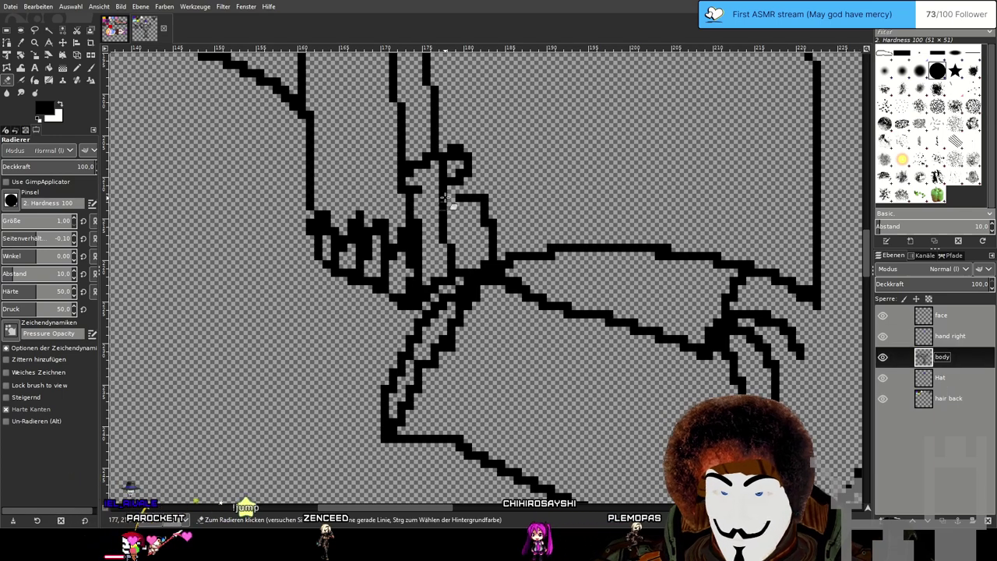
mouse_move(456, 145)
mouse_down()
mouse_move(468, 166)
mouse_move(460, 182)
mouse_move(480, 209)
mouse_up()
drag(491, 252, 491, 224)
click(485, 198)
click(484, 205)
click(460, 198)
click(451, 180)
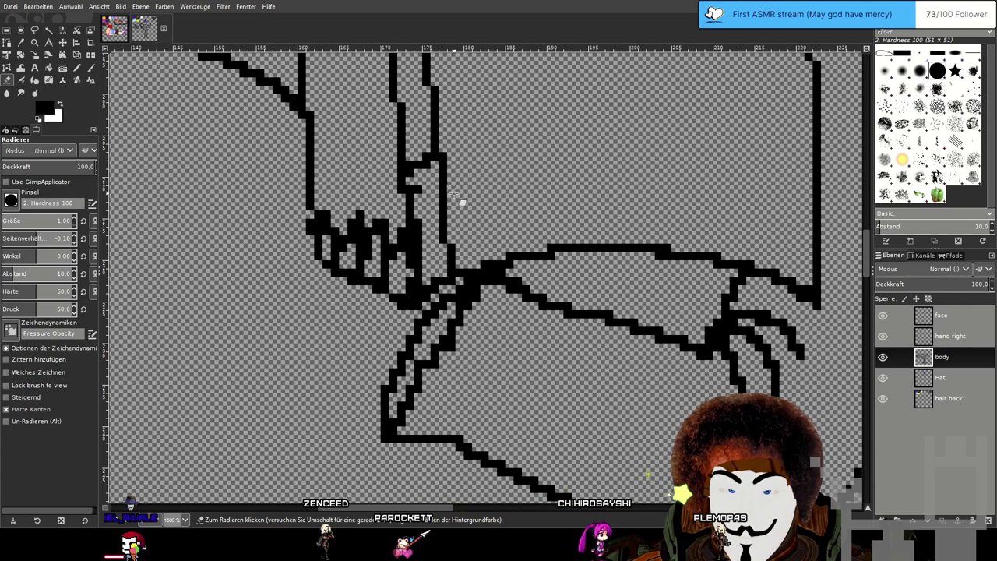
Erase the old hand's horizontal line and left edge, and thin the arm line.
mouse_move(452, 157)
mouse_down()
mouse_move(405, 166)
mouse_move(430, 155)
mouse_move(408, 177)
mouse_move(434, 166)
mouse_move(410, 190)
mouse_up()
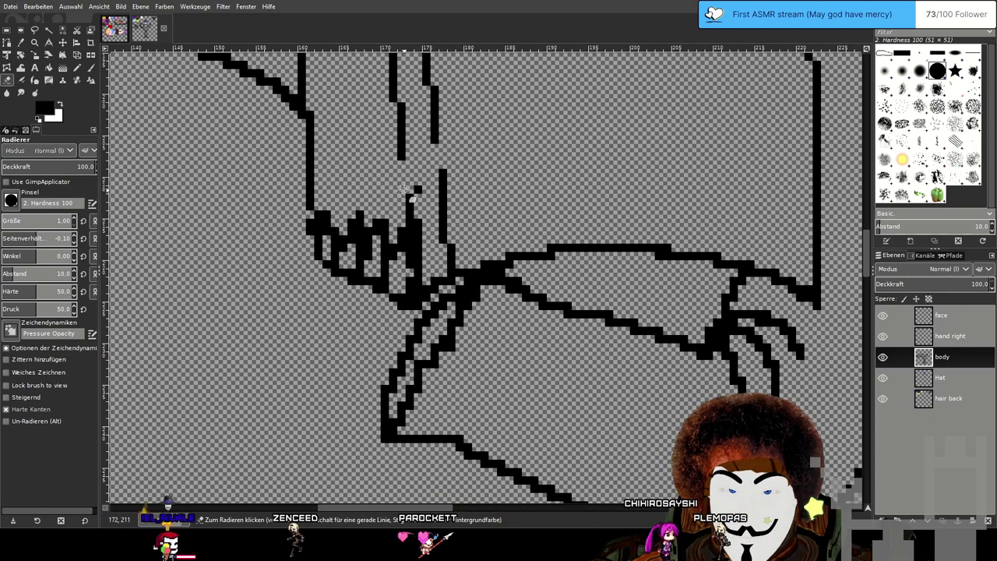
mouse_move(312, 215)
mouse_down()
mouse_move(339, 204)
mouse_move(323, 229)
mouse_move(335, 256)
mouse_move(342, 239)
mouse_move(343, 258)
mouse_move(352, 220)
mouse_move(363, 236)
mouse_move(358, 269)
mouse_move(376, 235)
mouse_move(378, 302)
mouse_move(409, 245)
mouse_move(407, 300)
mouse_move(415, 289)
mouse_move(402, 305)
mouse_move(452, 266)
mouse_up()
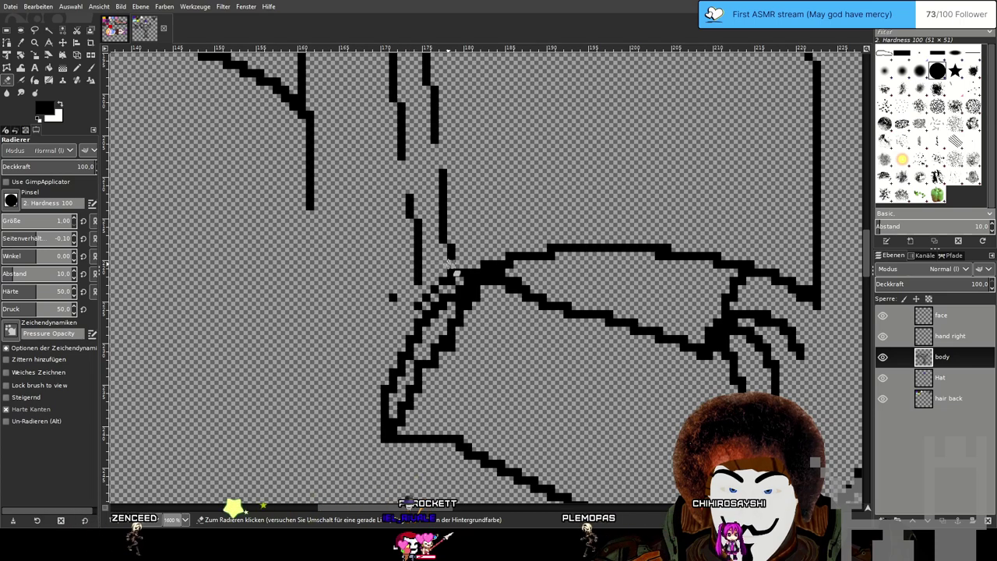
click(393, 297)
scroll(527, 243, down, 4)
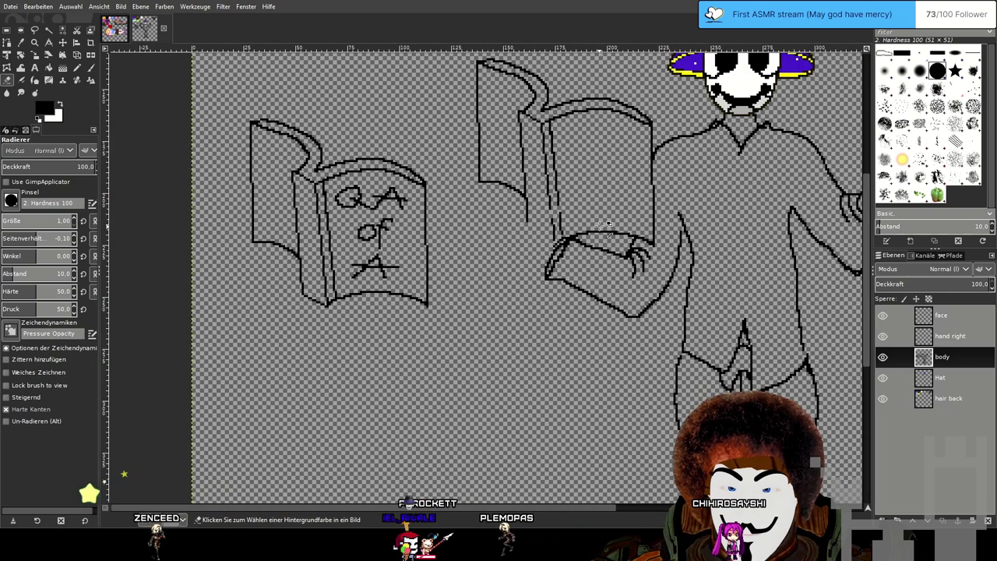
scroll(597, 218, up, 4)
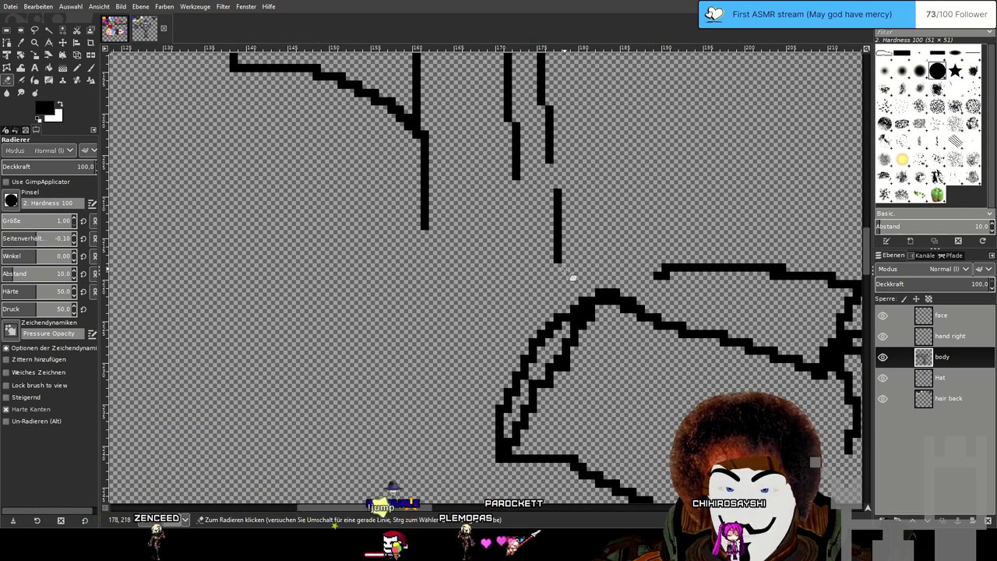
scroll(557, 251, down, 4)
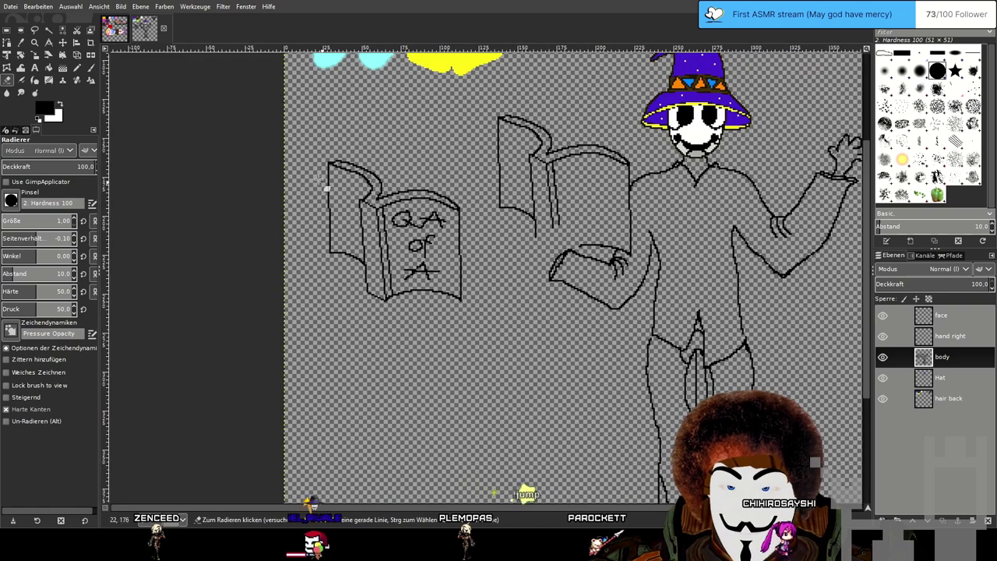
key(r)
scroll(348, 201, up, 1)
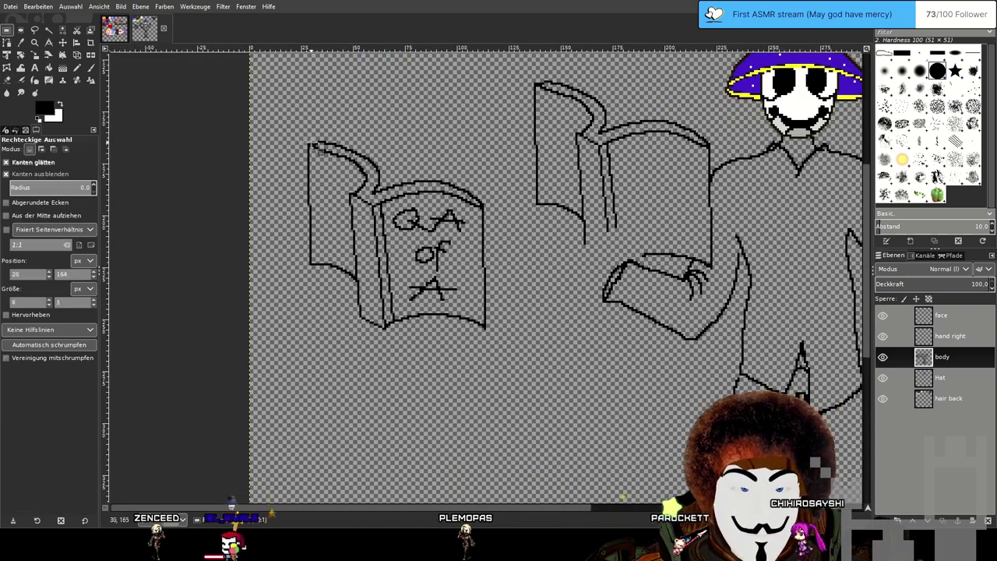
Tighten the selection box around the titled left book and copy it.
scroll(493, 335, up, 3)
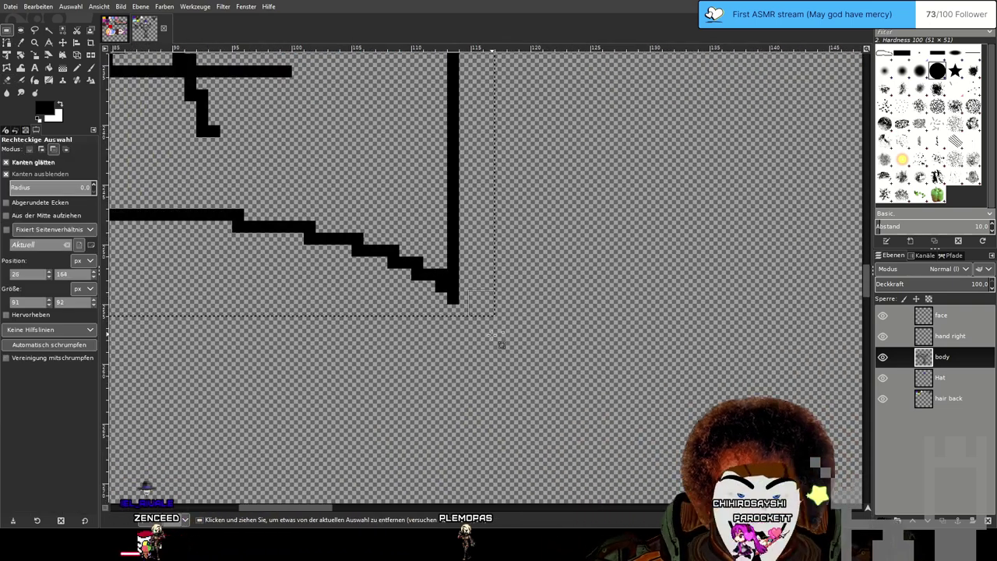
scroll(490, 323, up, 2)
drag(485, 296, 439, 278)
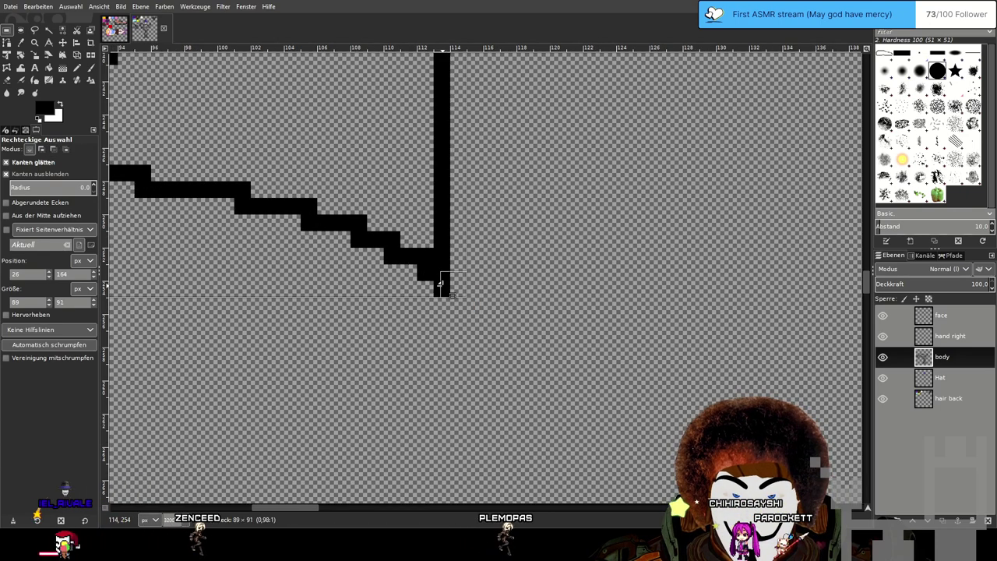
scroll(439, 283, down, 4)
drag(187, 74, 394, 214)
scroll(394, 199, up, 3)
scroll(574, 222, down, 1)
scroll(580, 226, down, 2)
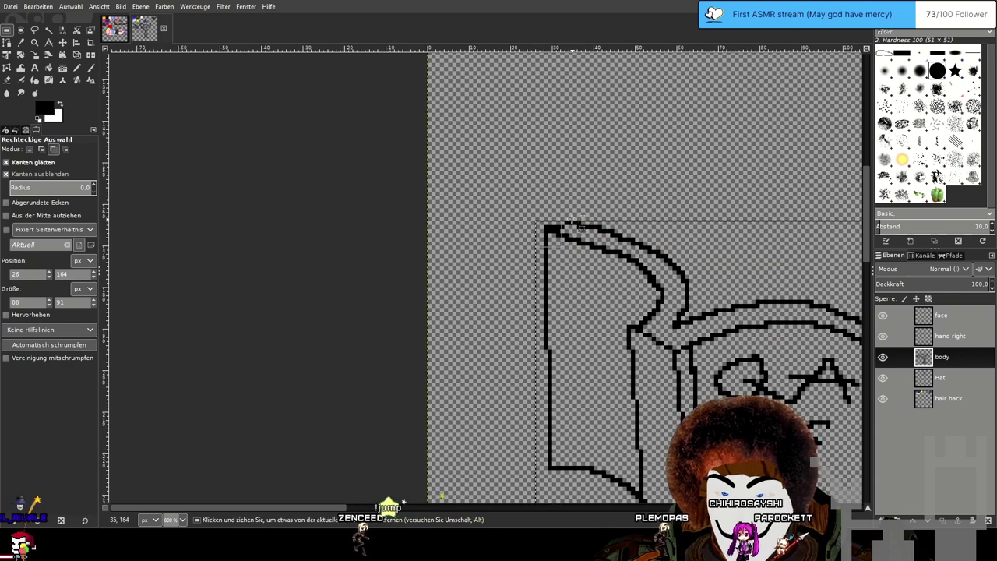
scroll(500, 235, up, 3)
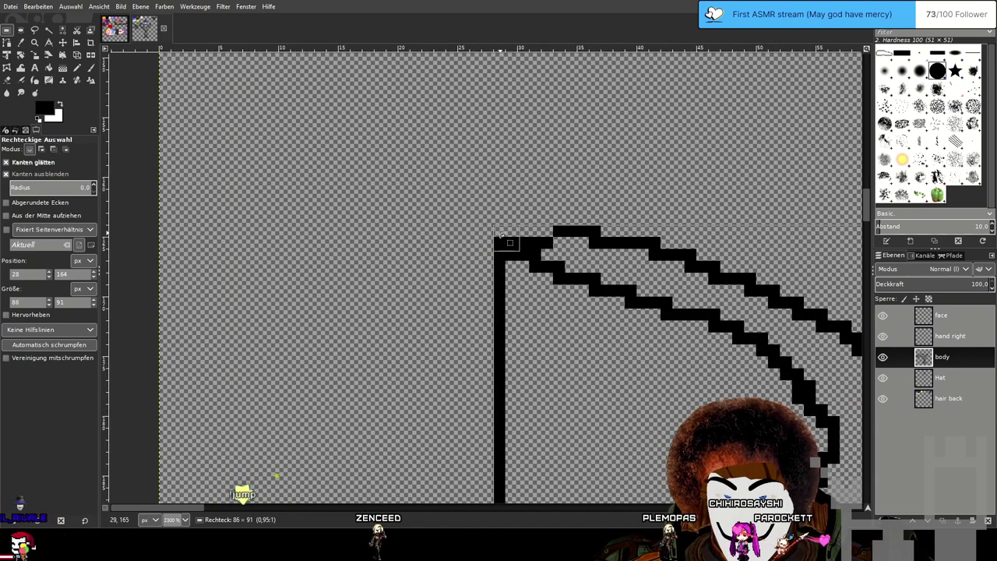
scroll(501, 234, down, 3)
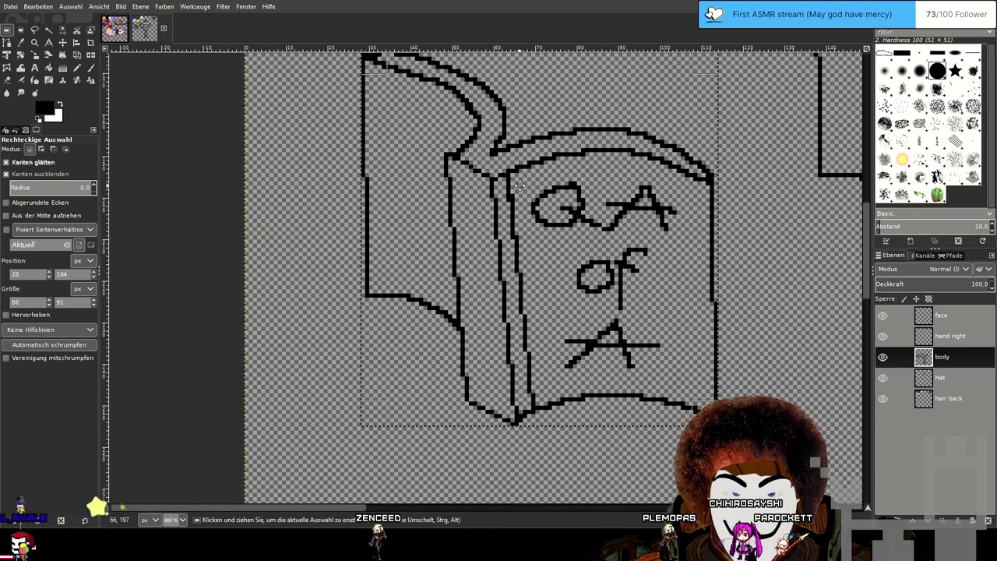
scroll(649, 255, down, 1)
drag(569, 240, 352, 266)
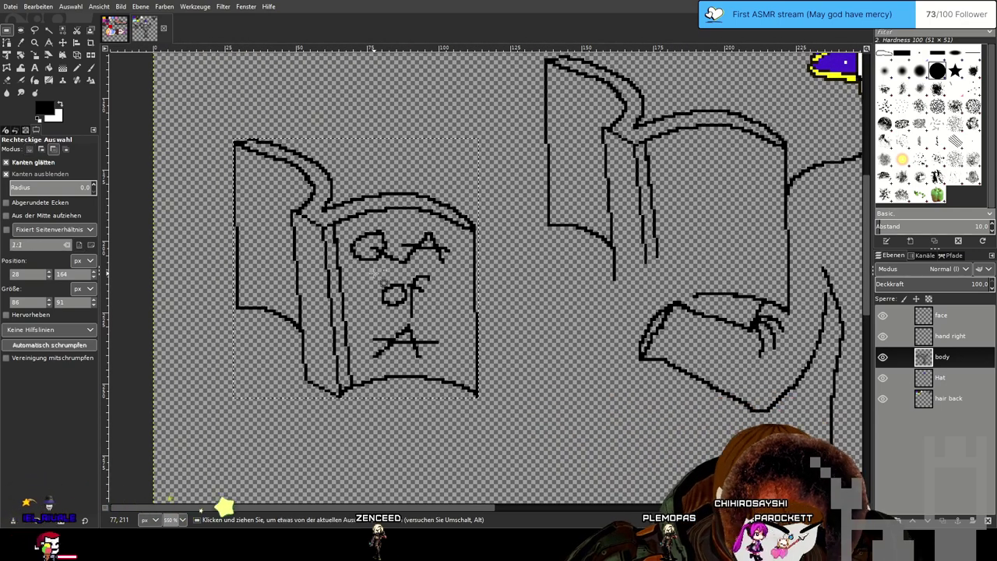
key(ctrl+c)
Paste the book copy, line it up over the held book, and anchor it.
key(ctrl+v)
click(62, 30)
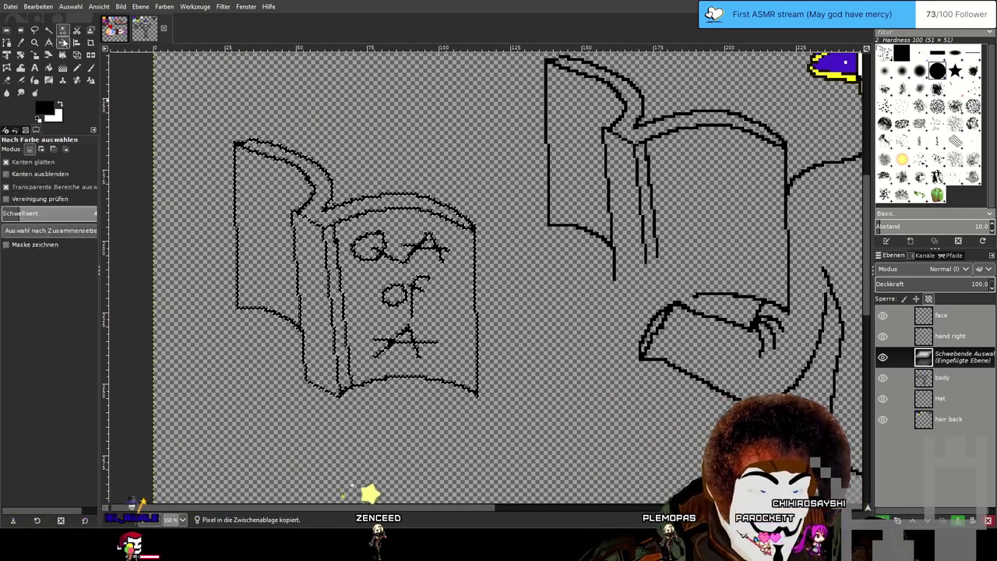
click(63, 42)
scroll(585, 262, up, 2)
drag(288, 234, 608, 137)
drag(749, 157, 536, 296)
scroll(536, 295, down, 1)
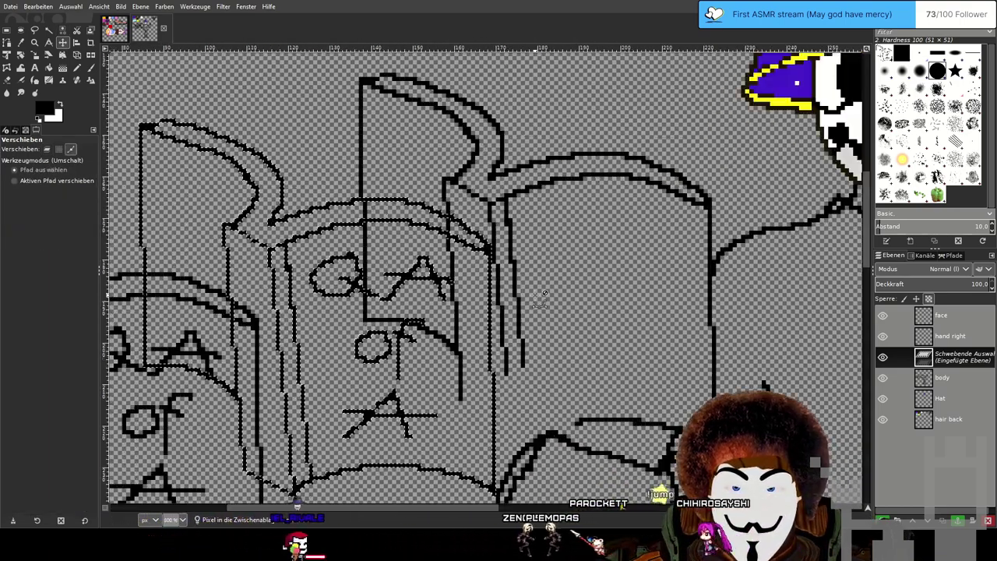
drag(438, 278, 664, 242)
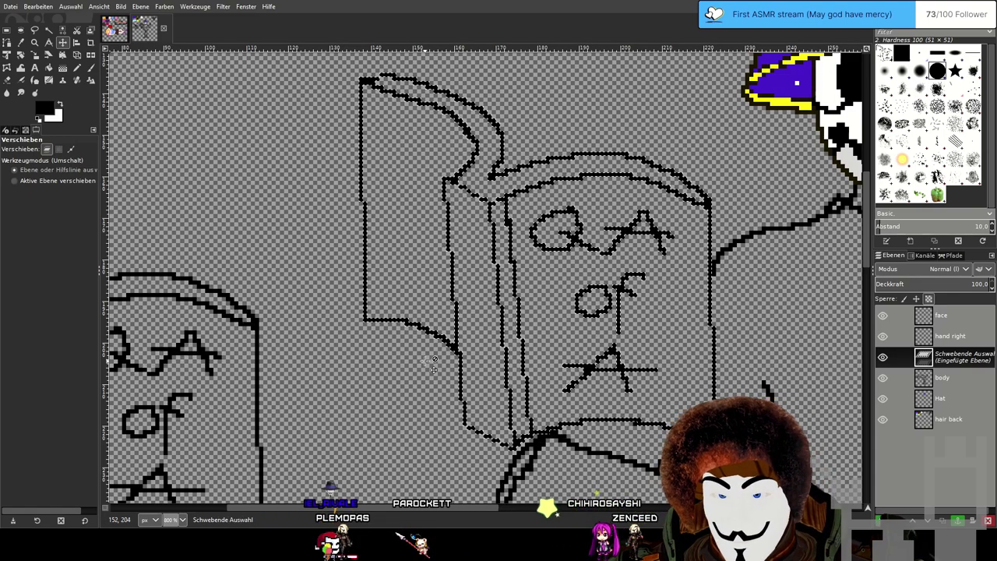
key(ctrl+h)
Bring the book's upper part into view and make the hand right layer active with the Pencil.
key(r)
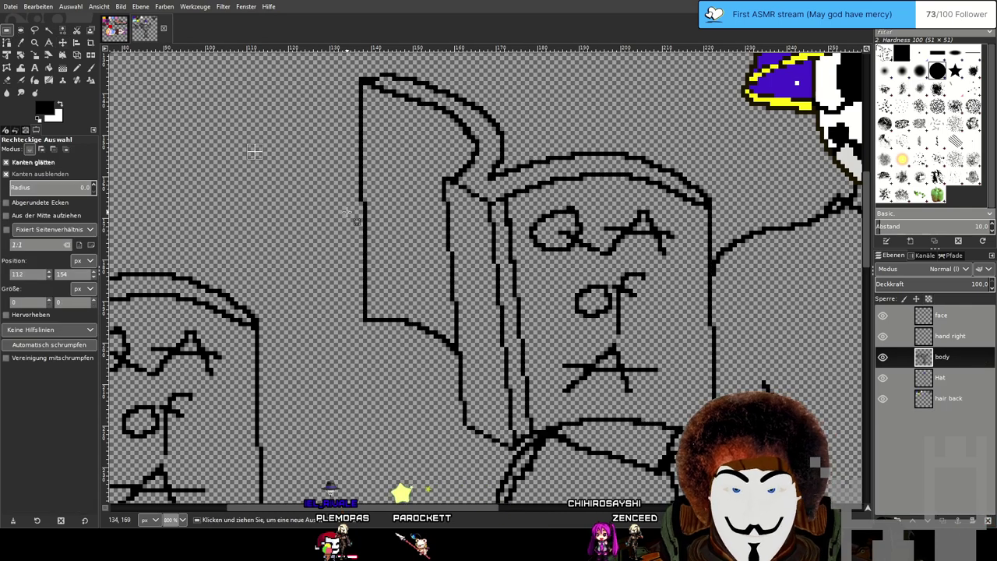
scroll(586, 333, up, 2)
scroll(586, 333, down, 2)
drag(481, 429, 497, 299)
scroll(497, 299, up, 1)
scroll(502, 306, up, 1)
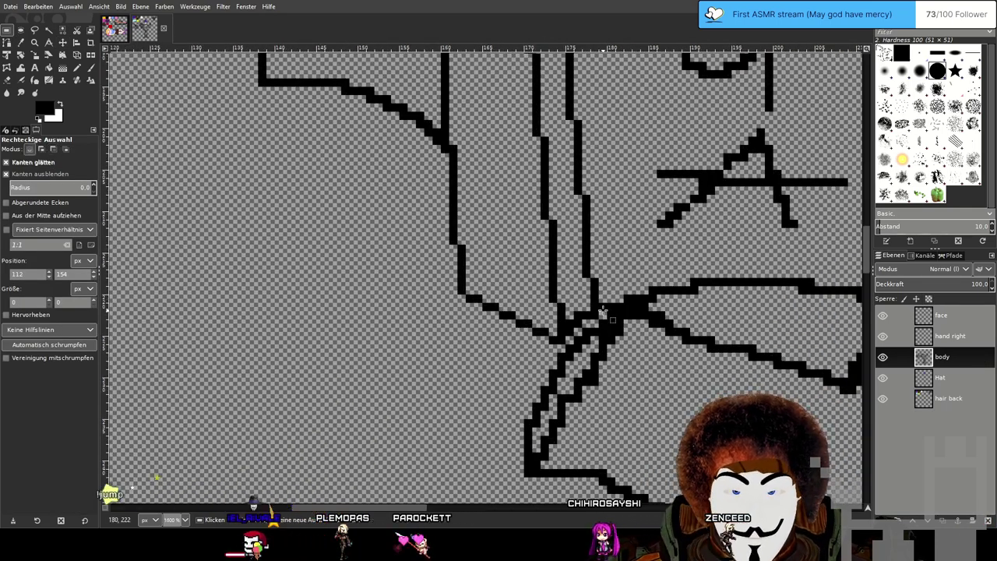
key(Page_Up)
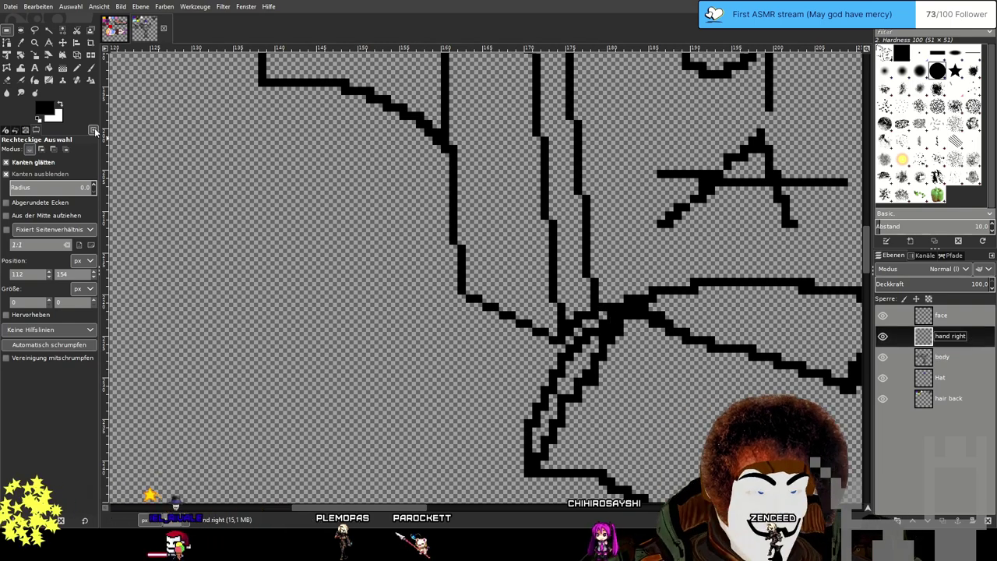
click(78, 70)
scroll(588, 374, right, 3)
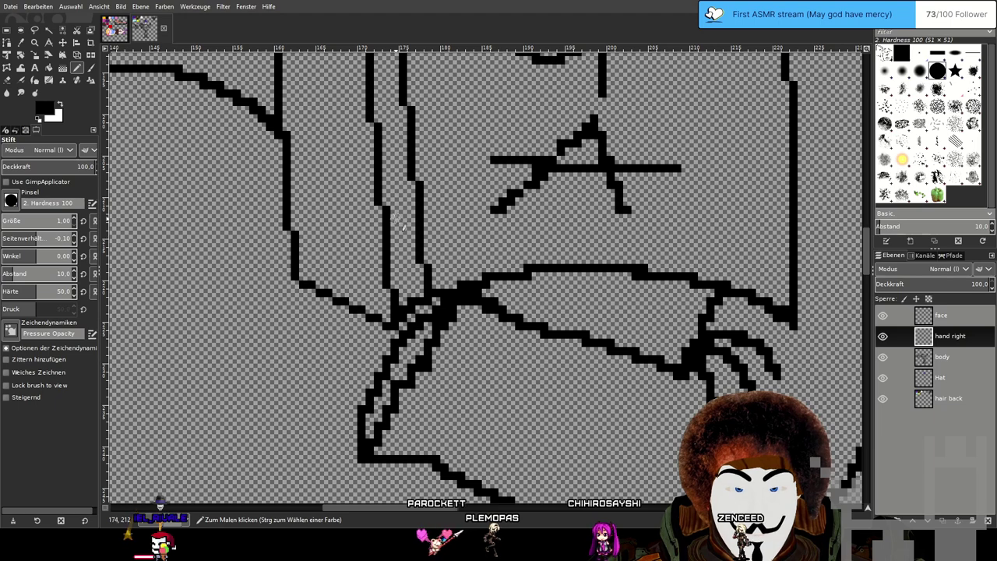
Draw the finger outlines wrapping over the book's edge, hooking one fingertip.
mouse_move(383, 194)
mouse_down()
mouse_move(405, 196)
mouse_move(412, 232)
mouse_move(404, 234)
mouse_move(444, 250)
mouse_move(454, 272)
mouse_move(448, 327)
mouse_move(458, 358)
mouse_up()
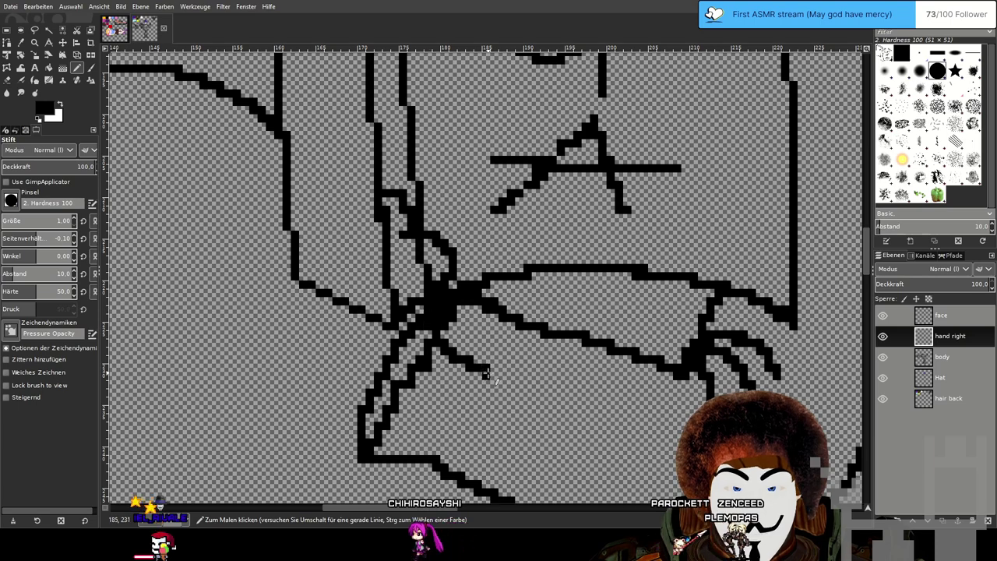
scroll(494, 380, left, 2)
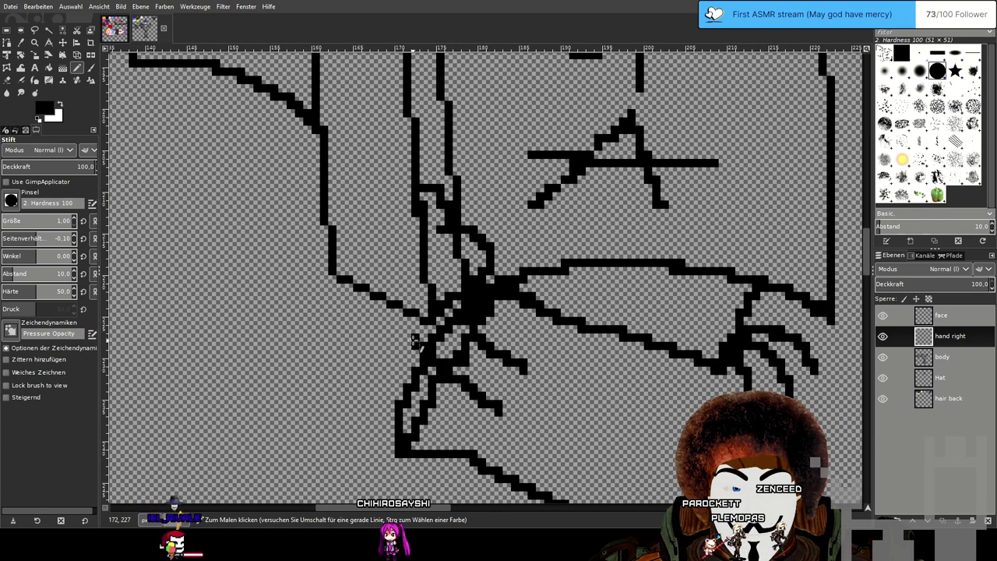
mouse_move(332, 313)
mouse_down()
mouse_move(313, 278)
mouse_move(316, 237)
mouse_up()
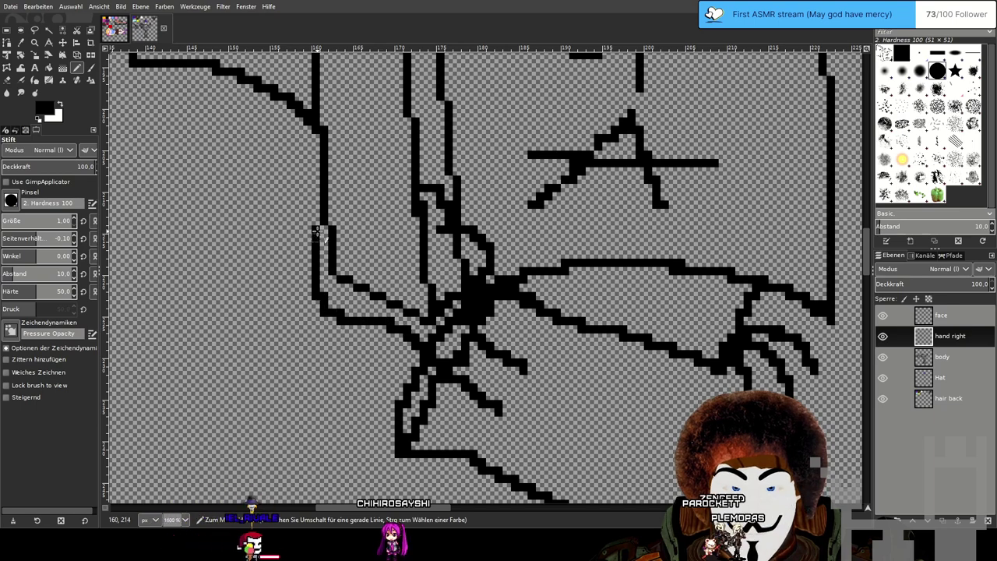
mouse_move(341, 270)
mouse_down()
mouse_move(341, 237)
mouse_move(356, 222)
mouse_move(357, 271)
mouse_move(366, 215)
mouse_up()
mouse_move(367, 215)
mouse_down()
mouse_move(381, 215)
mouse_move(382, 278)
mouse_move(388, 246)
mouse_move(407, 231)
mouse_move(407, 287)
mouse_up()
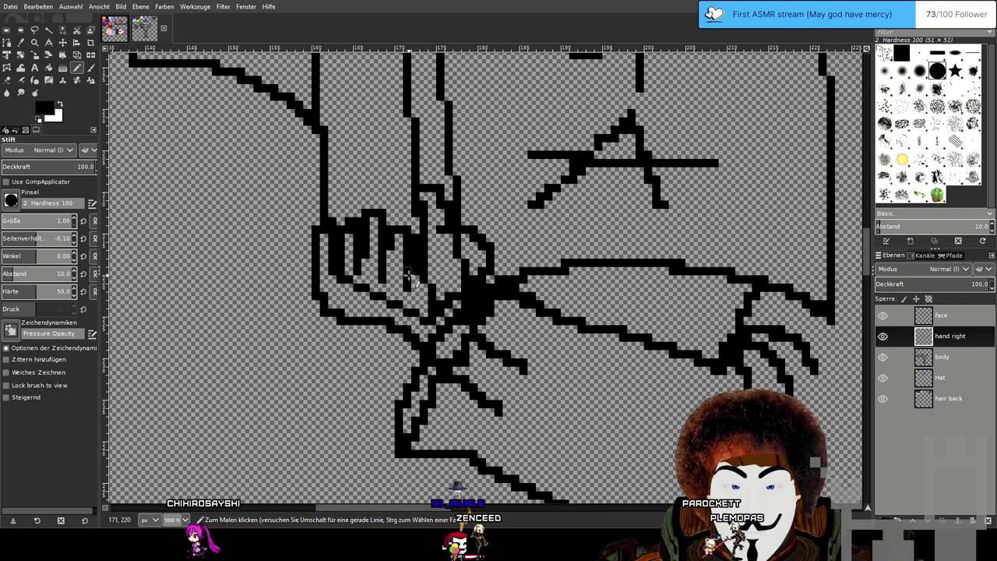
scroll(517, 287, down, 3)
scroll(517, 286, up, 3)
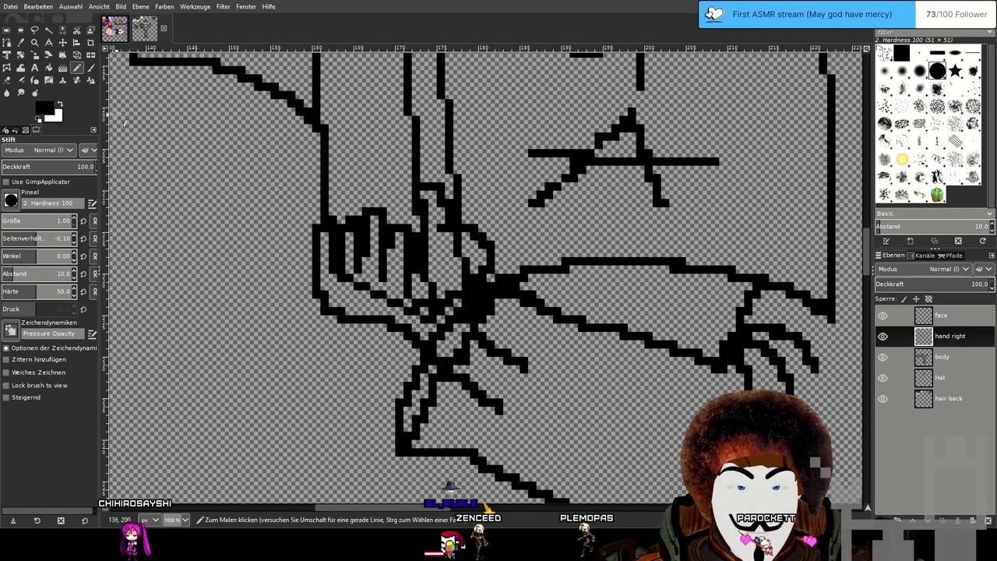
Erase the excess inner finger outline pixels.
key(shift+e)
scroll(359, 171, up, 1)
mouse_move(450, 189)
mouse_down()
mouse_move(489, 200)
mouse_move(473, 199)
mouse_move(484, 222)
mouse_move(477, 248)
mouse_move(494, 259)
mouse_move(484, 271)
mouse_move(520, 267)
mouse_move(543, 283)
mouse_up()
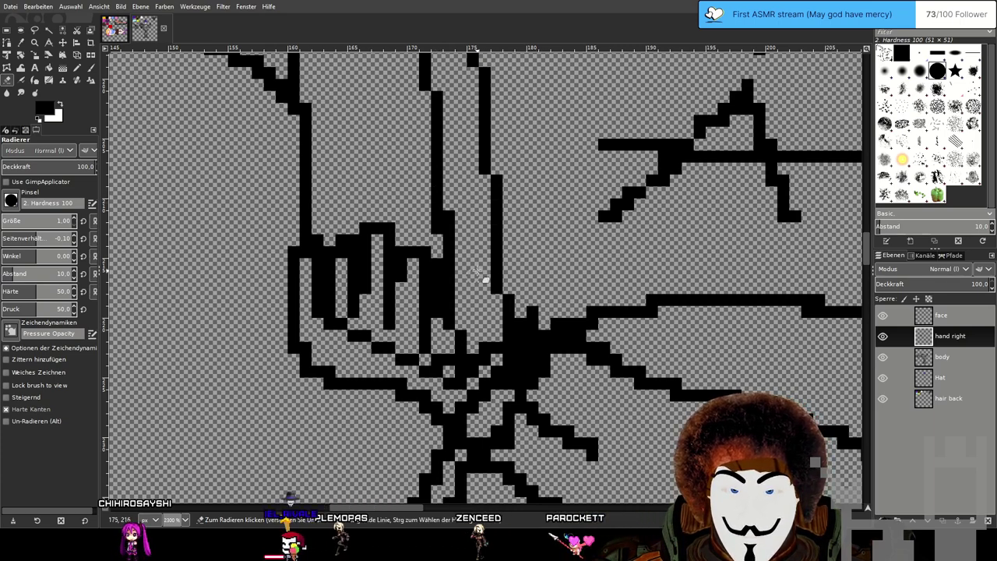
Erase the stray pixel column beside the hand.
scroll(477, 271, down, 3)
scroll(498, 262, up, 4)
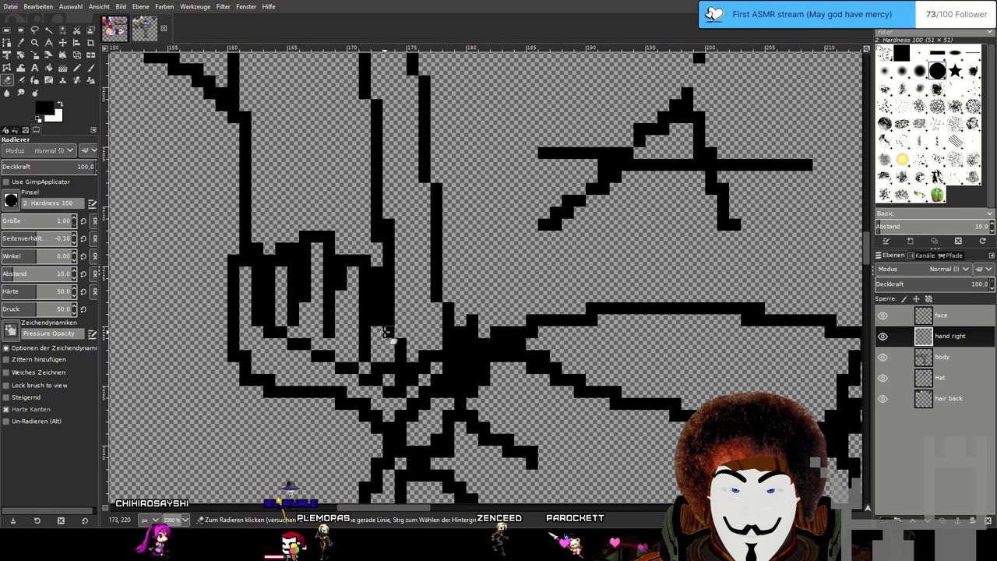
mouse_move(378, 267)
mouse_down()
mouse_move(379, 324)
mouse_move(376, 265)
mouse_up()
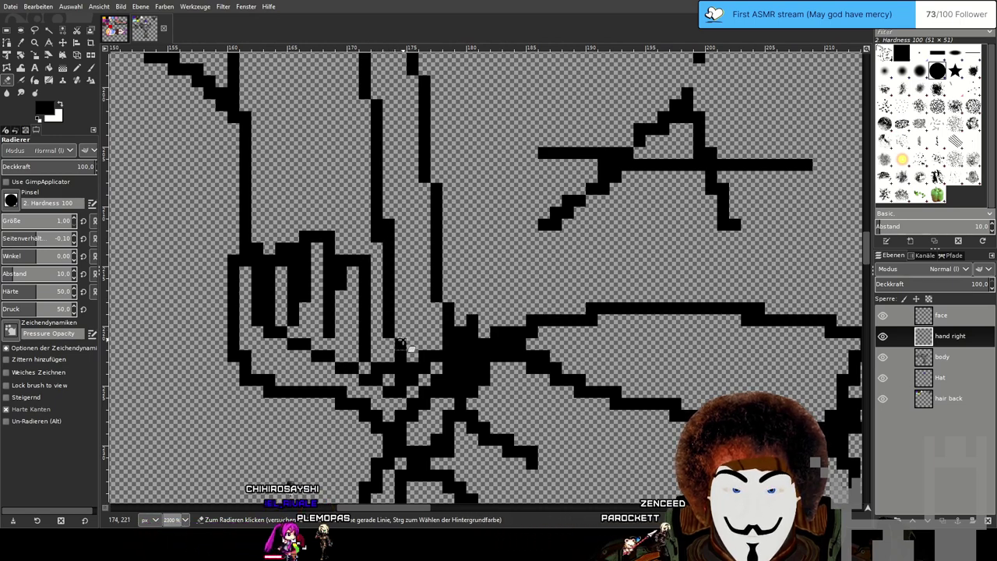
scroll(450, 311, down, 2)
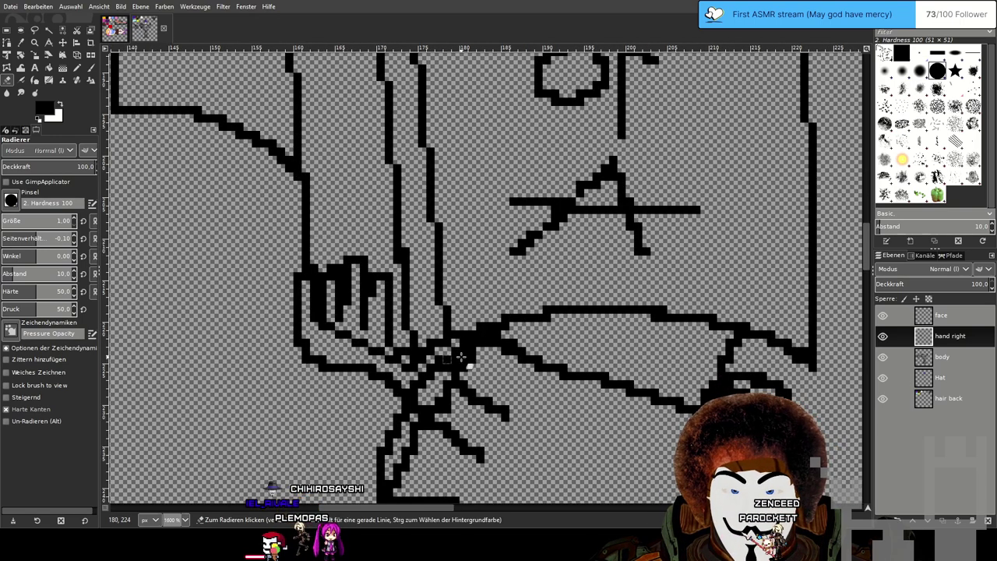
scroll(462, 342, up, 2)
scroll(467, 335, down, 2)
scroll(498, 303, up, 3)
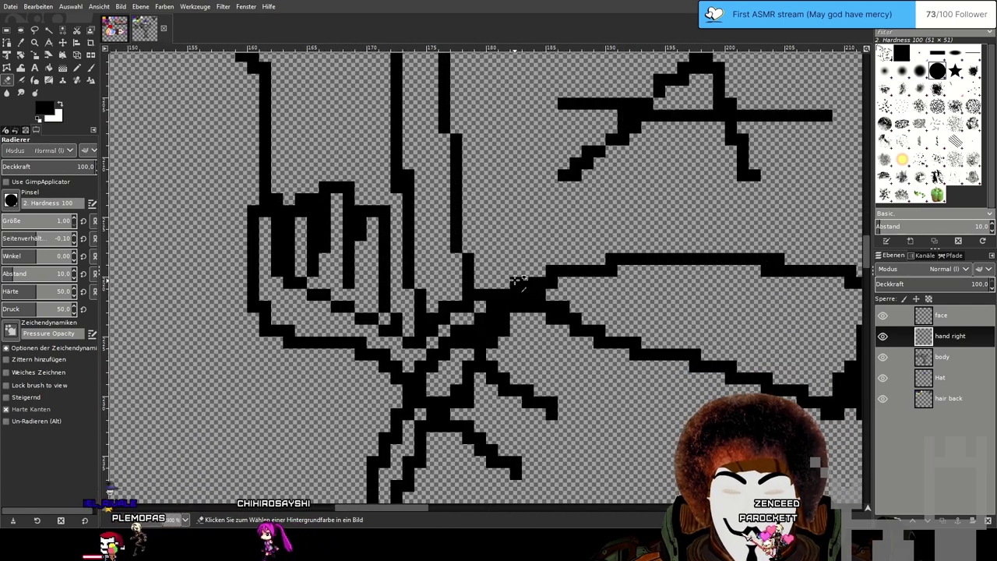
scroll(514, 280, down, 2)
scroll(421, 309, up, 2)
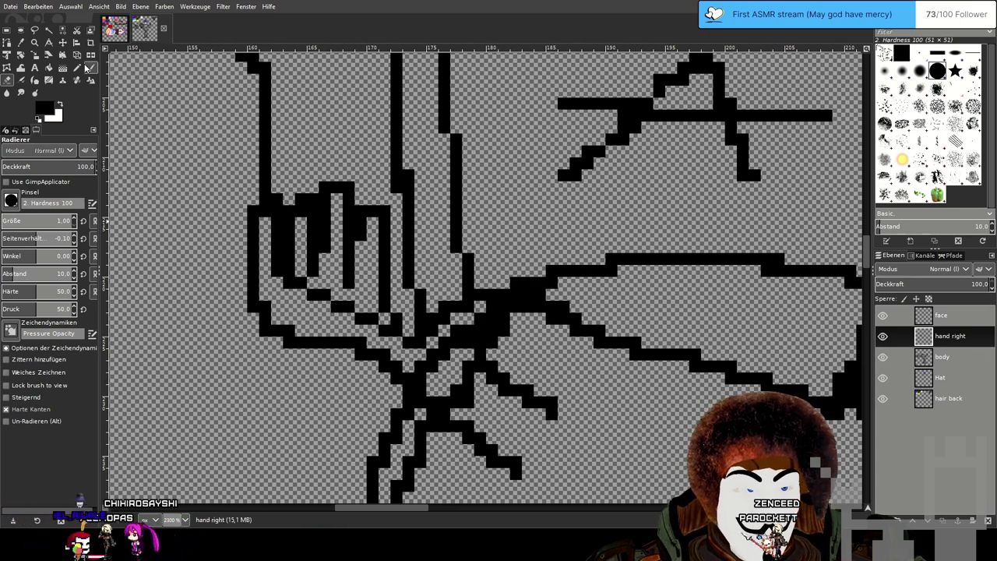
Draw a stepped diagonal pixel line under the hand.
click(77, 68)
drag(286, 343, 386, 391)
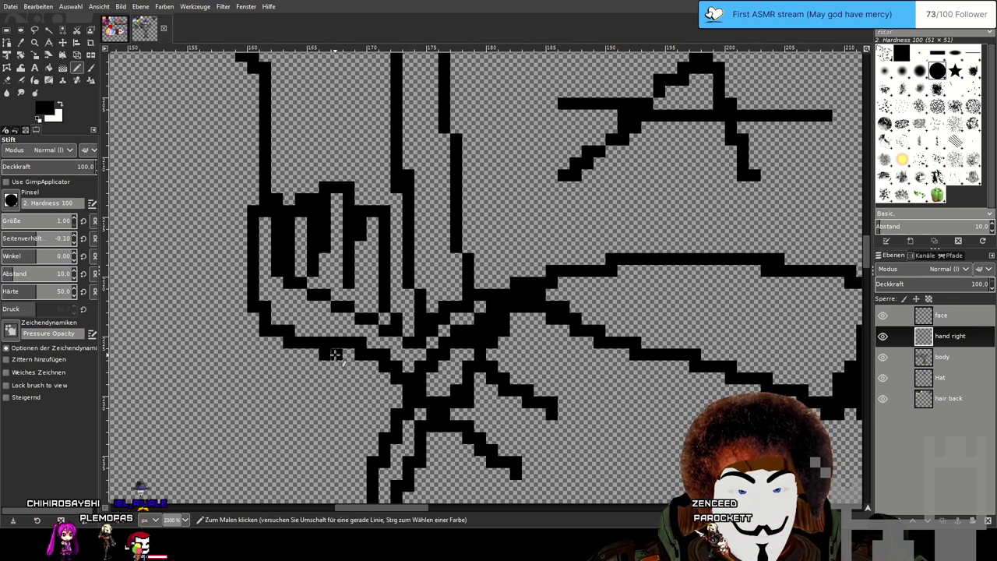
ctrl+scroll(442, 425, down, 3)
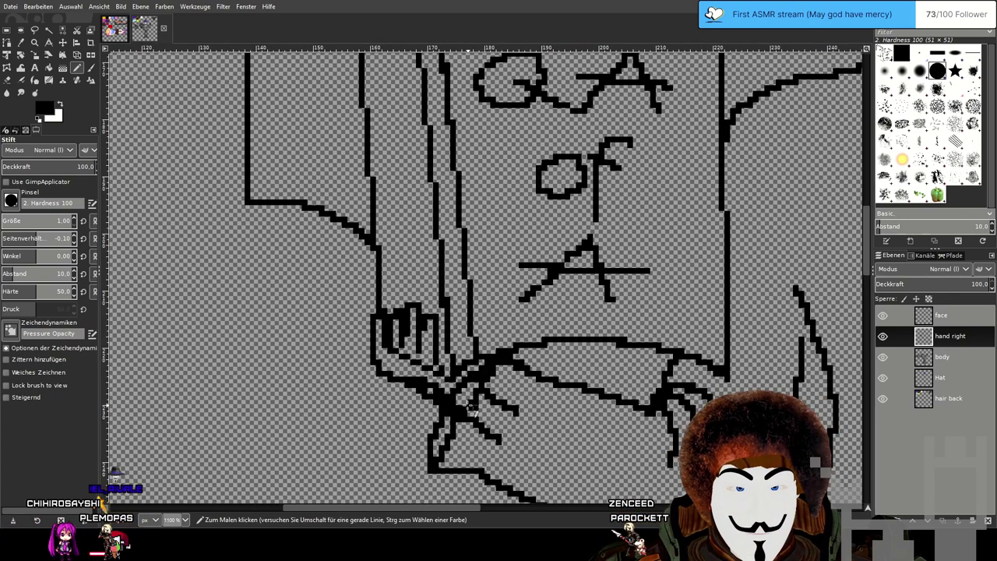
ctrl+scroll(462, 398, up, 2)
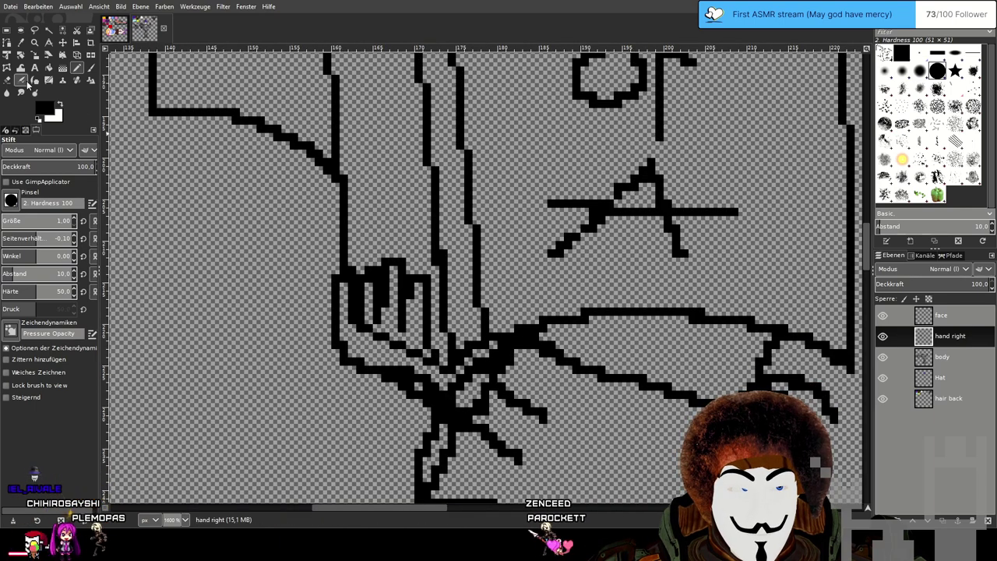
Erase a single stray black pixel near the hand.
key(shift+e)
ctrl+scroll(412, 394, up, 2)
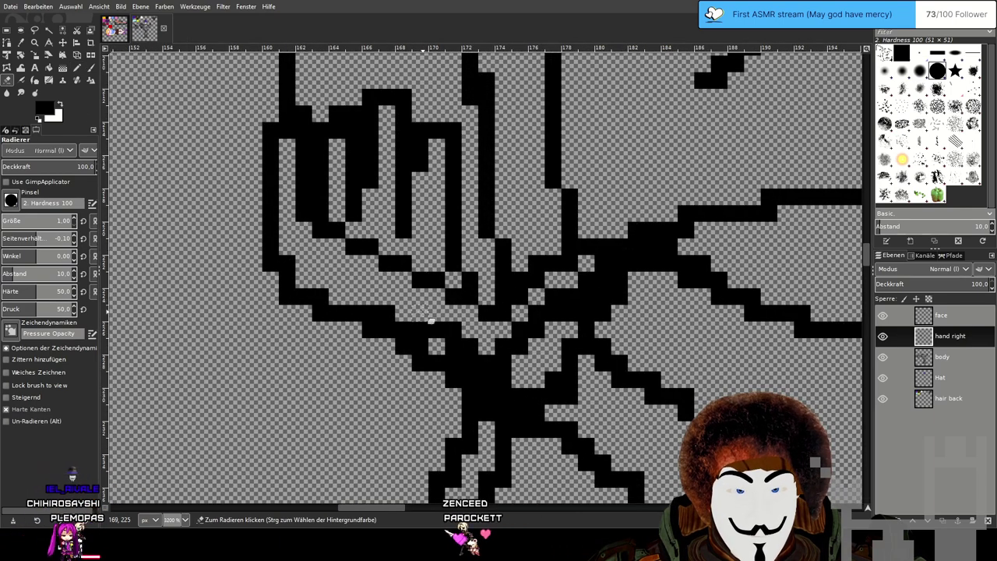
click(502, 394)
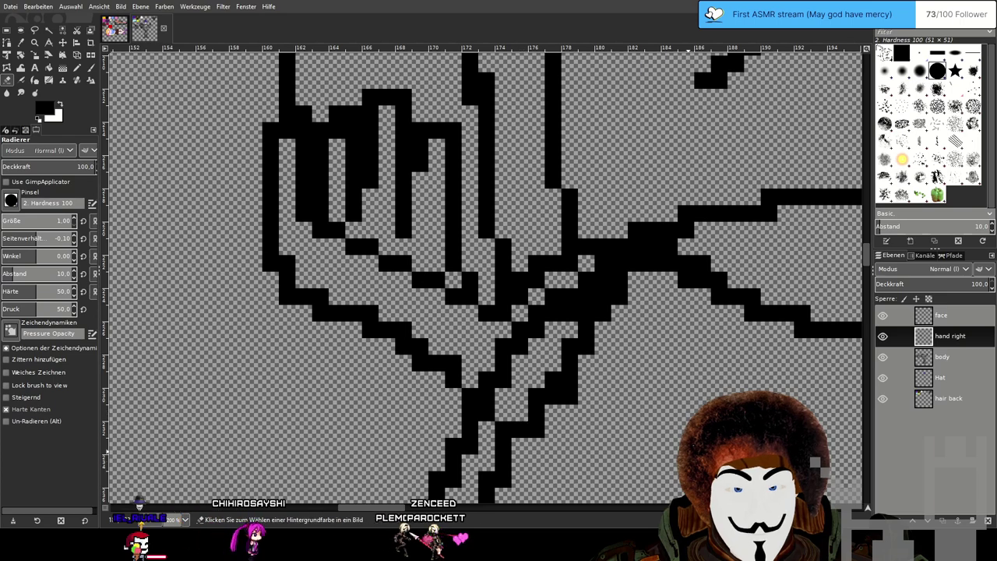
scroll(688, 452, down, 4)
Pan over both book drawings, the hand and the title lettering to review them.
drag(675, 435, 574, 289)
scroll(573, 289, down, 1)
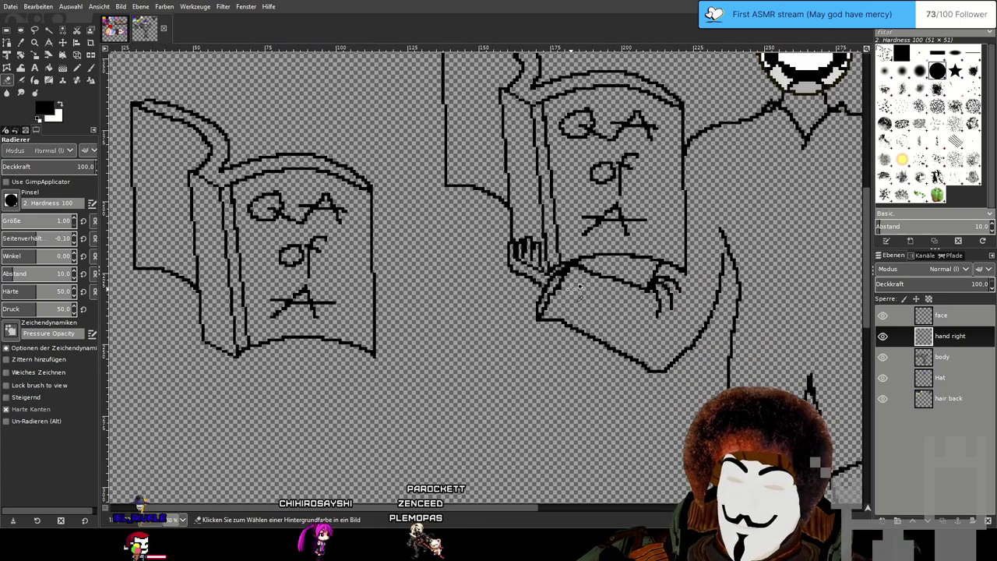
scroll(573, 296, up, 1)
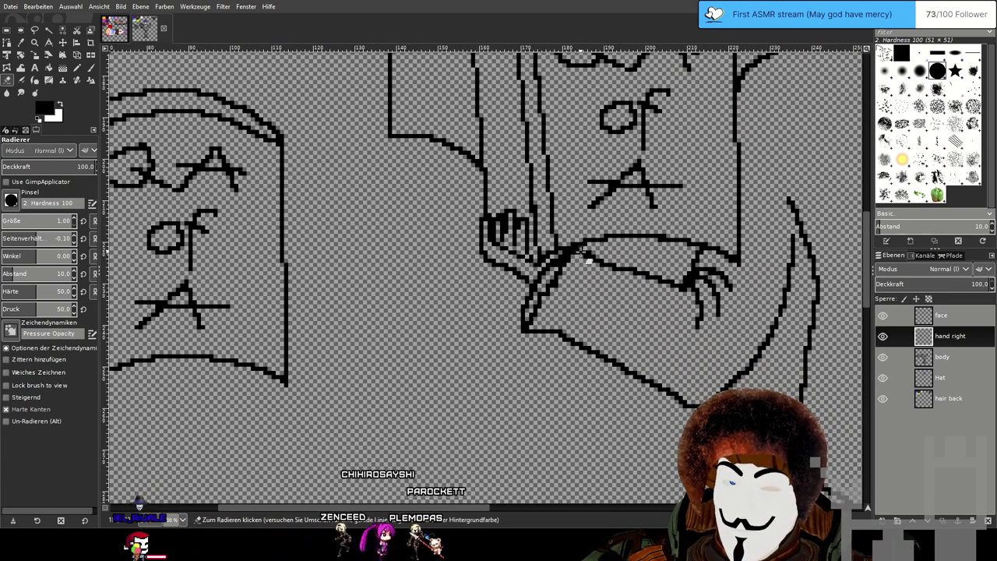
drag(581, 244, 558, 380)
scroll(573, 304, up, 1)
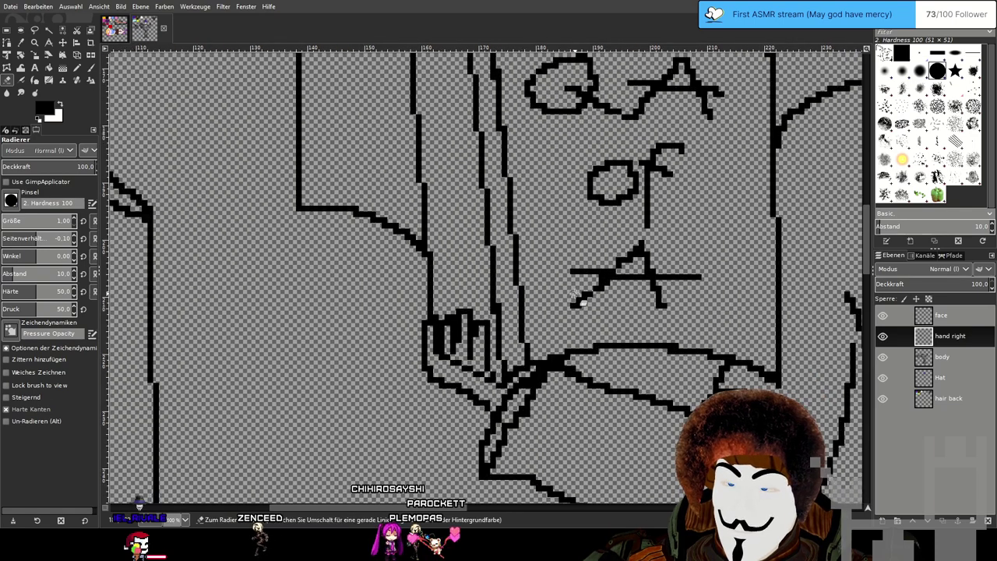
drag(578, 300, 545, 351)
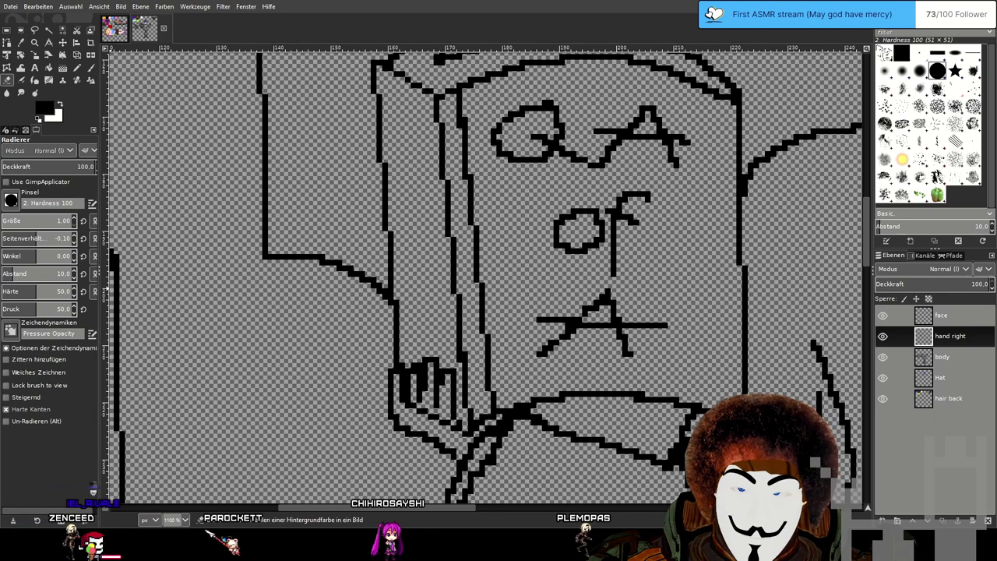
ctrl+scroll(502, 180, down, 2)
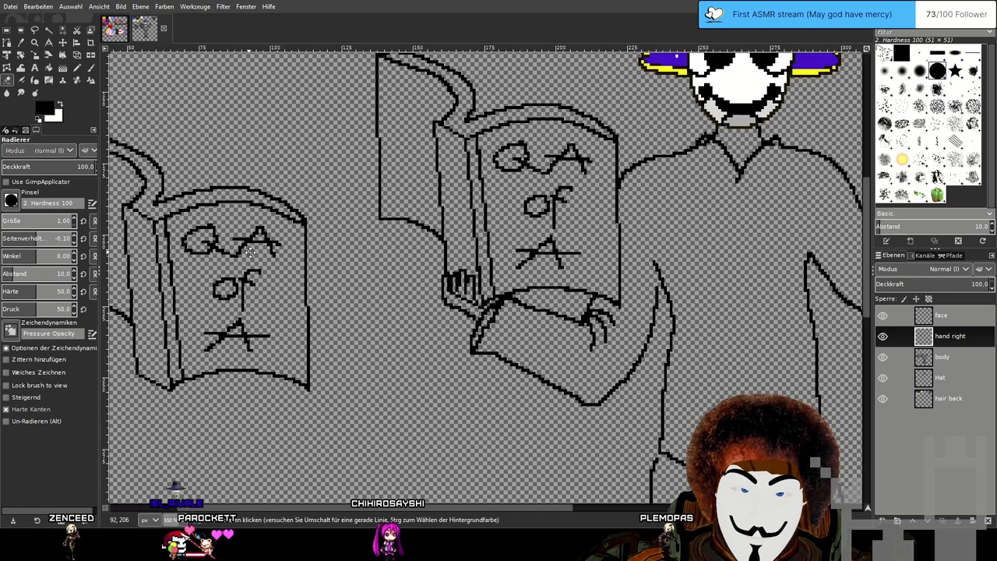
drag(254, 261, 422, 286)
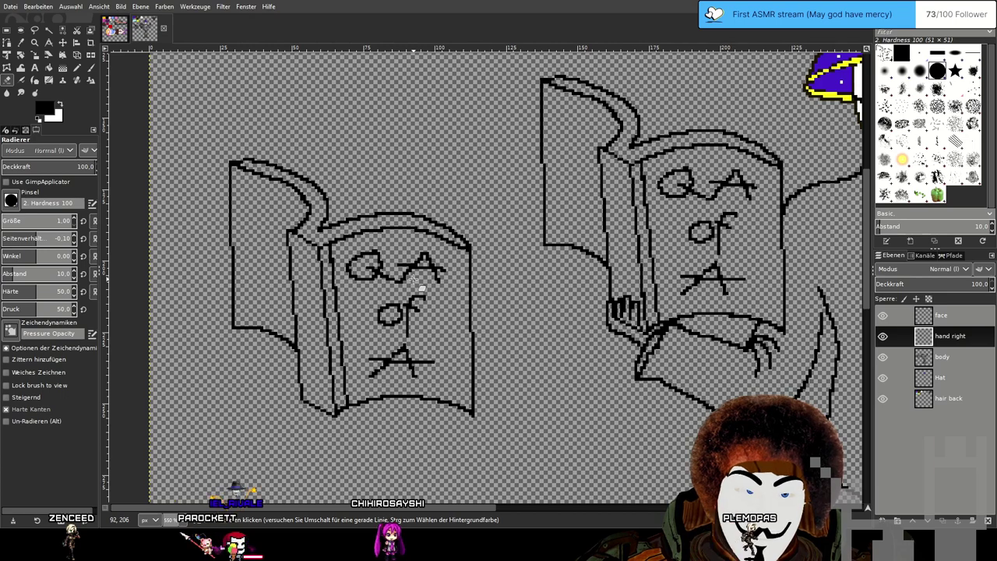
ctrl+scroll(419, 286, up, 3)
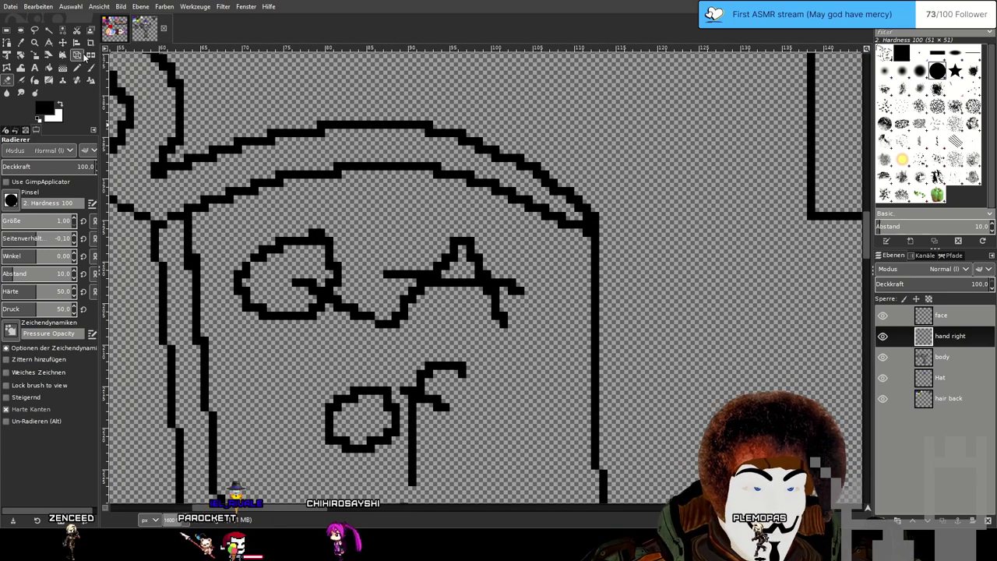
ctrl+scroll(413, 280, up, 2)
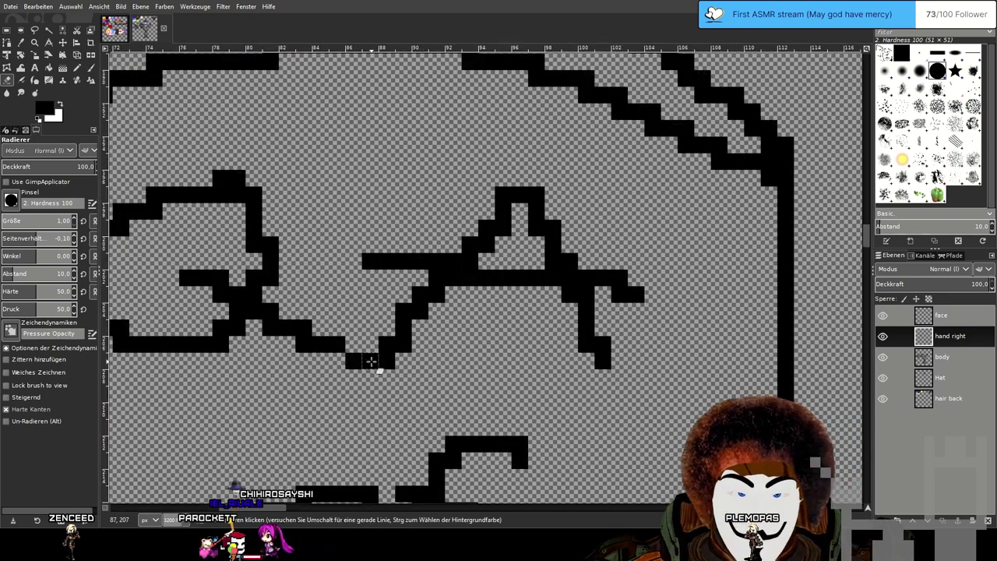
On the body layer, replace the A in the first book's title with a drawn M.
click(947, 363)
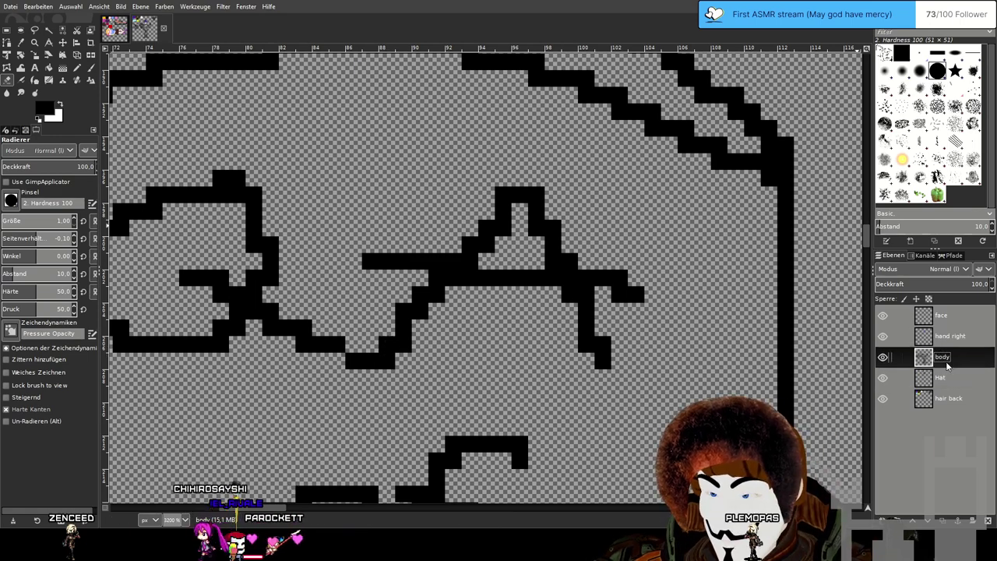
mouse_move(357, 360)
mouse_down()
mouse_move(510, 214)
mouse_move(548, 230)
mouse_move(598, 349)
mouse_move(567, 267)
mouse_move(646, 293)
mouse_move(474, 283)
mouse_move(471, 269)
mouse_move(373, 269)
mouse_up()
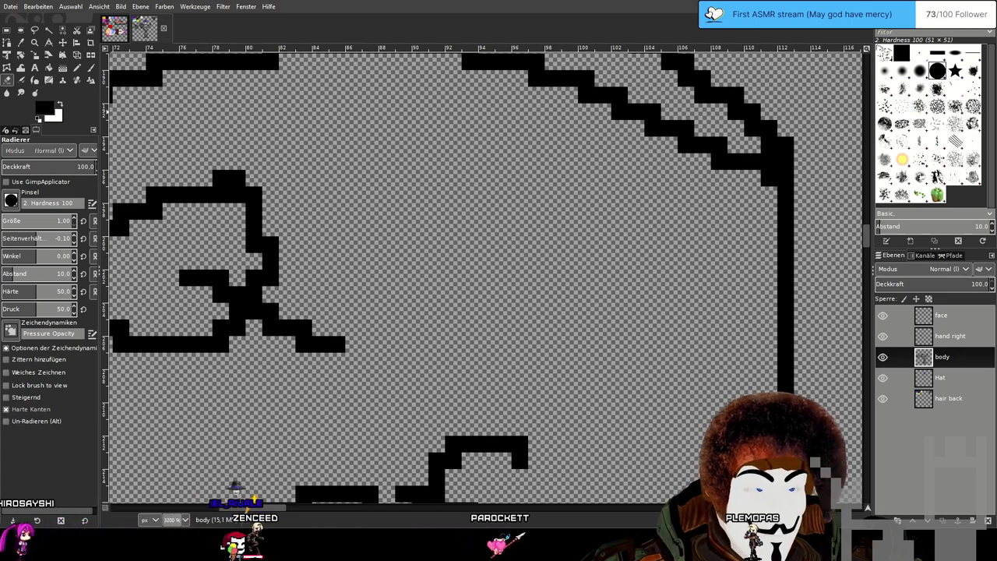
click(77, 68)
mouse_move(375, 367)
mouse_down()
mouse_move(393, 262)
mouse_move(426, 189)
mouse_move(486, 345)
mouse_move(529, 207)
mouse_move(553, 168)
mouse_move(592, 296)
mouse_move(635, 370)
mouse_up()
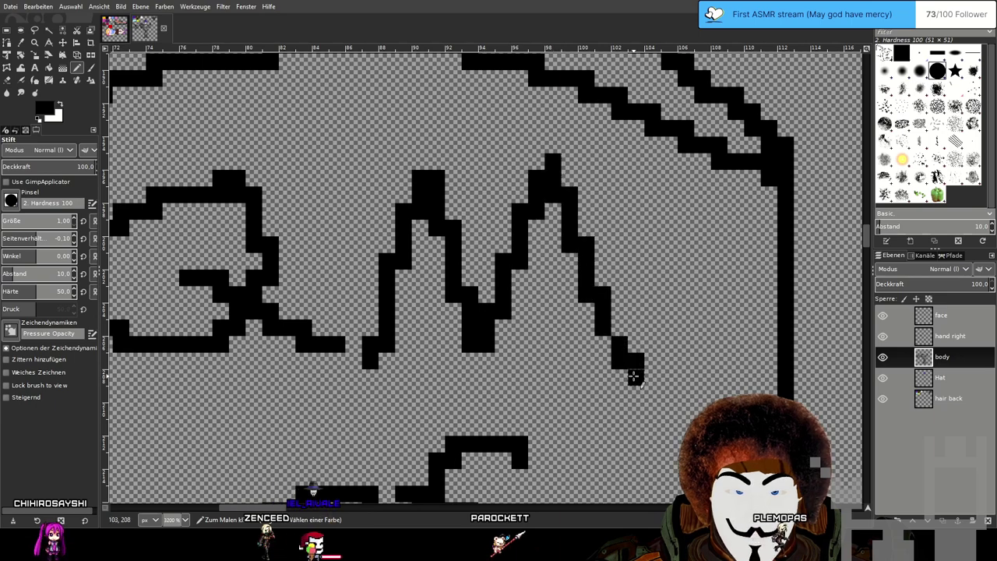
scroll(643, 365, down, 5)
drag(707, 385, 498, 317)
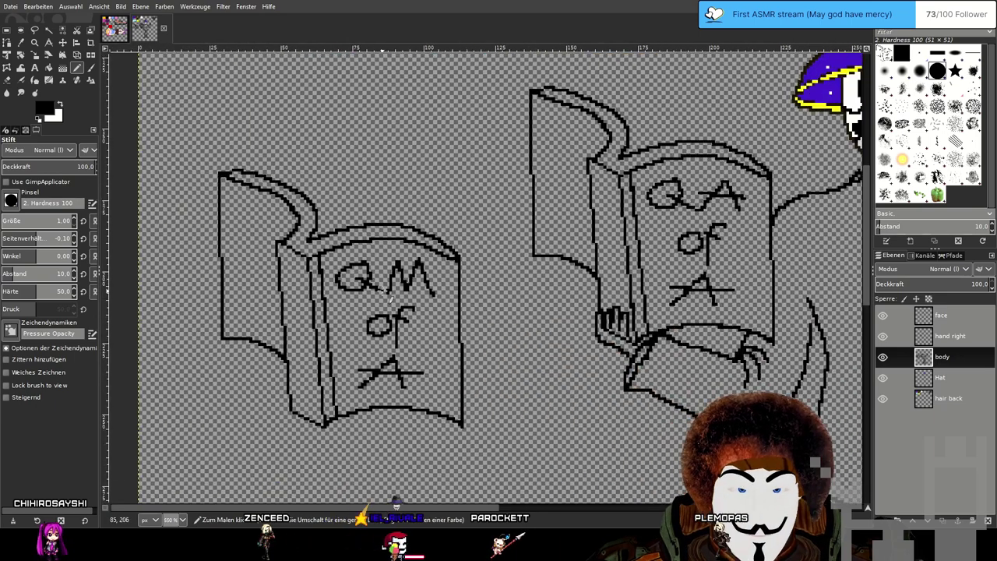
On the right-hand book, erase the A strokes and draw an M next to the Q.
drag(586, 319, 404, 335)
scroll(546, 183, up, 3)
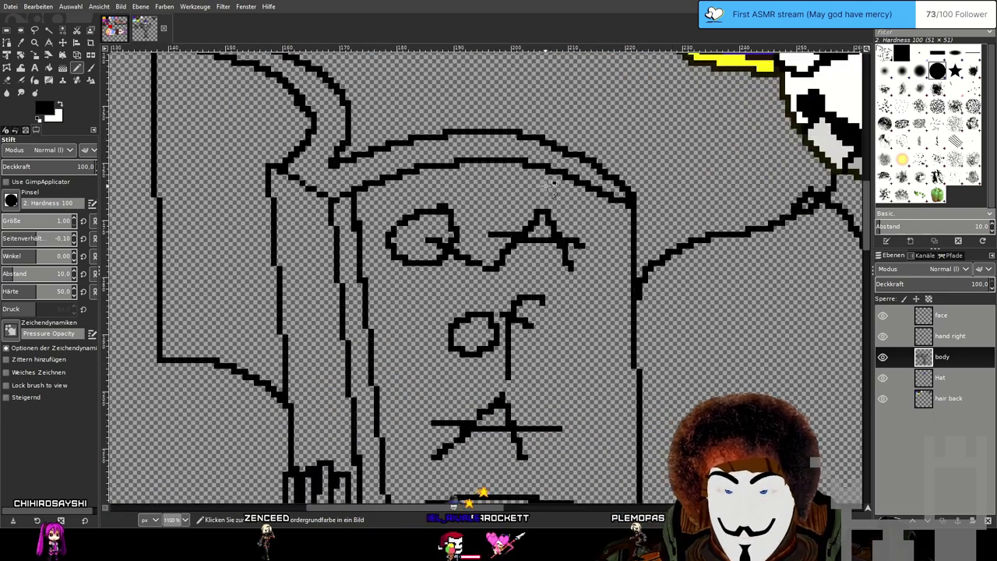
click(8, 81)
key(plus)
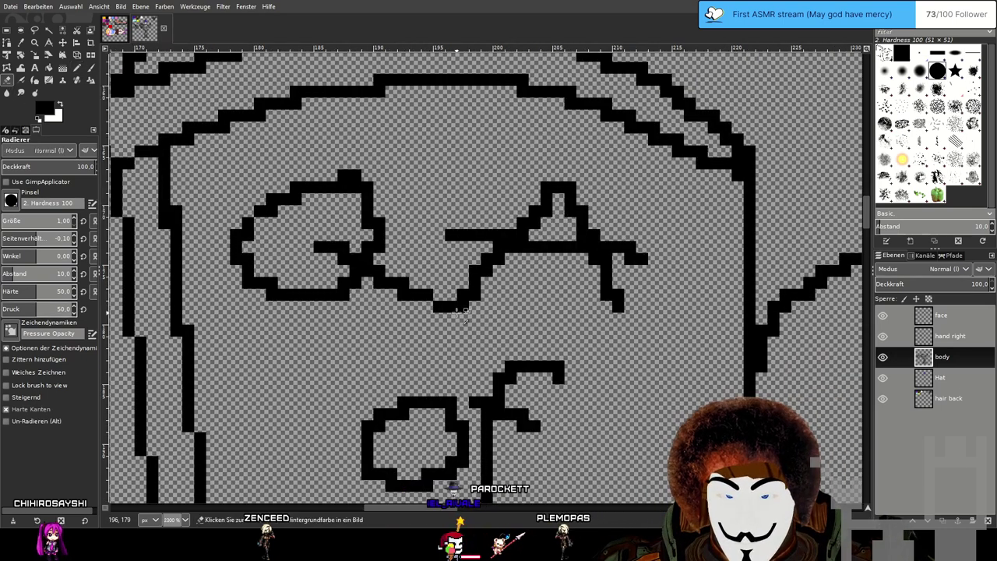
mouse_move(492, 257)
mouse_down()
mouse_move(563, 188)
mouse_move(587, 271)
mouse_move(596, 226)
mouse_move(546, 187)
mouse_move(611, 297)
mouse_move(633, 254)
mouse_move(621, 305)
mouse_move(511, 240)
mouse_move(448, 233)
mouse_move(584, 262)
mouse_up()
key(n)
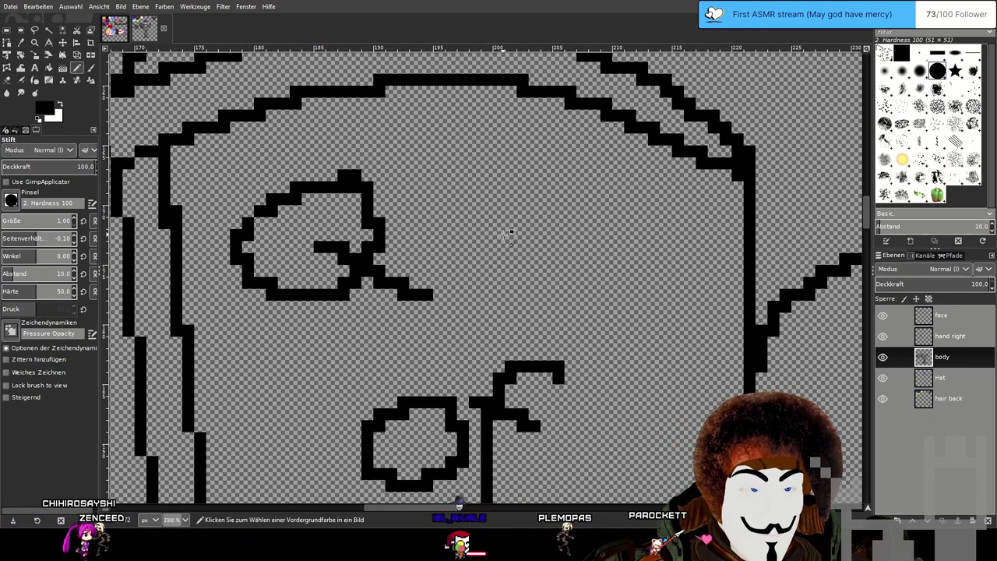
key(minus)
key(minus)
key(minus)
mouse_move(478, 255)
mouse_down()
mouse_move(515, 249)
mouse_move(549, 273)
mouse_up()
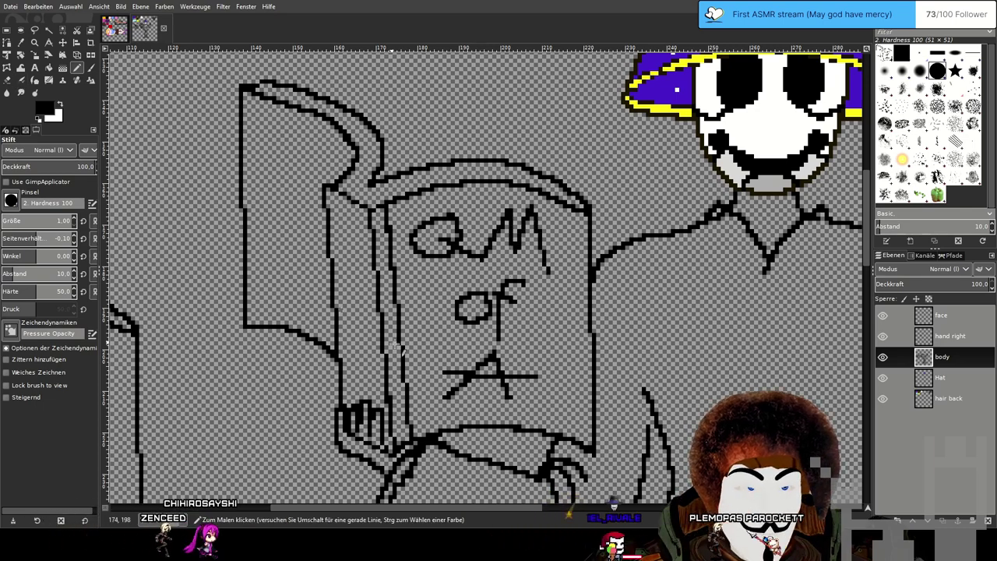
Make the hand right layer active and zoom in on the hand holding the book.
scroll(571, 282, down, 3)
click(946, 336)
scroll(430, 353, up, 1)
drag(395, 380, 409, 299)
key(plus)
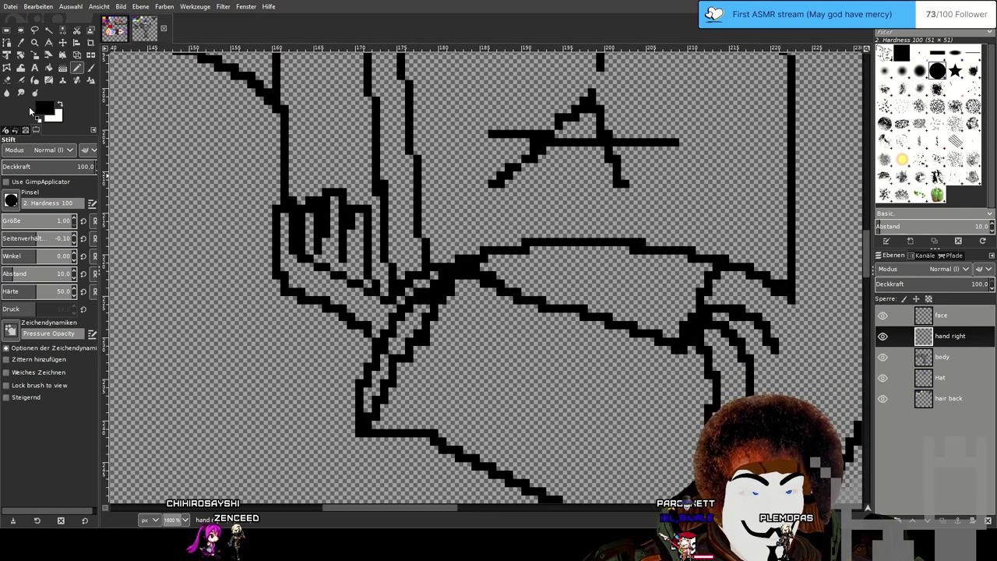
Erase the old finger outlines of the hand gripping the book.
click(8, 81)
mouse_move(368, 266)
mouse_down()
mouse_move(360, 195)
mouse_move(370, 219)
mouse_move(363, 255)
mouse_move(337, 207)
mouse_move(342, 161)
mouse_move(329, 218)
mouse_move(329, 199)
mouse_move(307, 202)
mouse_move(312, 173)
mouse_move(327, 191)
mouse_move(307, 204)
mouse_move(278, 197)
mouse_up()
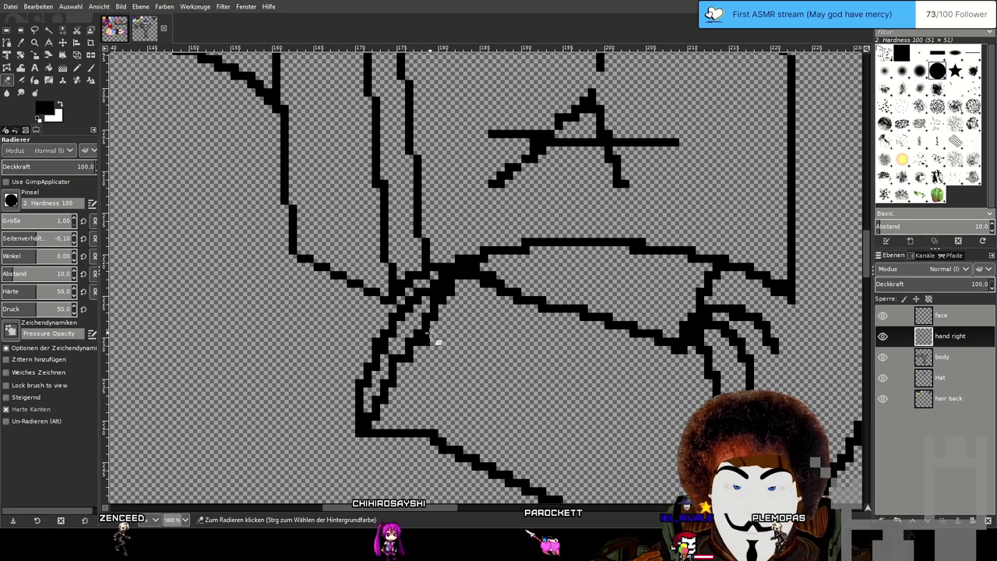
scroll(459, 284, down, 2)
scroll(460, 284, up, 2)
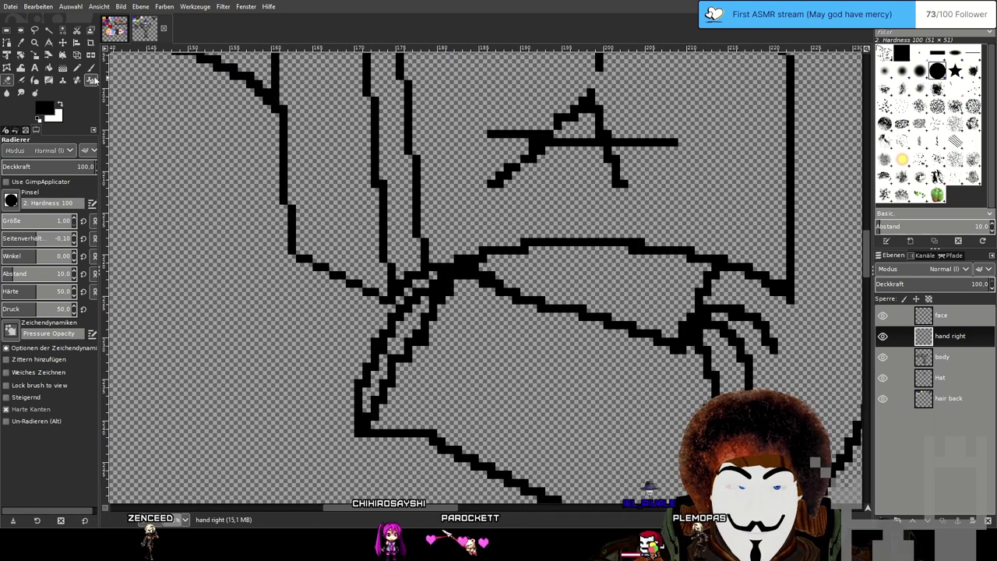
click(77, 68)
drag(431, 306, 499, 362)
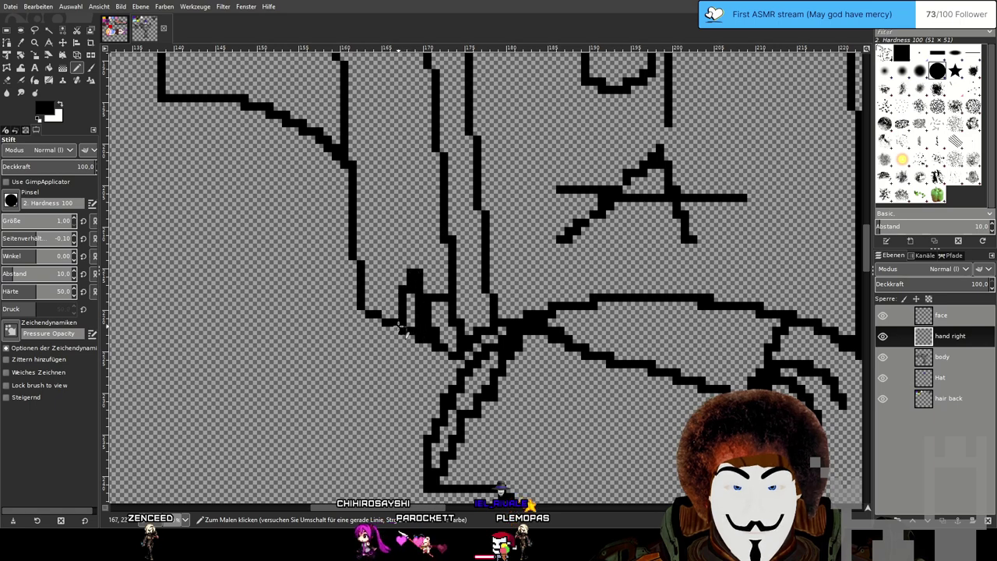
Draw new finger loops and lines on the hand, undoing two stray lines.
mouse_move(360, 256)
mouse_down()
mouse_move(340, 264)
mouse_move(338, 297)
mouse_move(417, 375)
mouse_up()
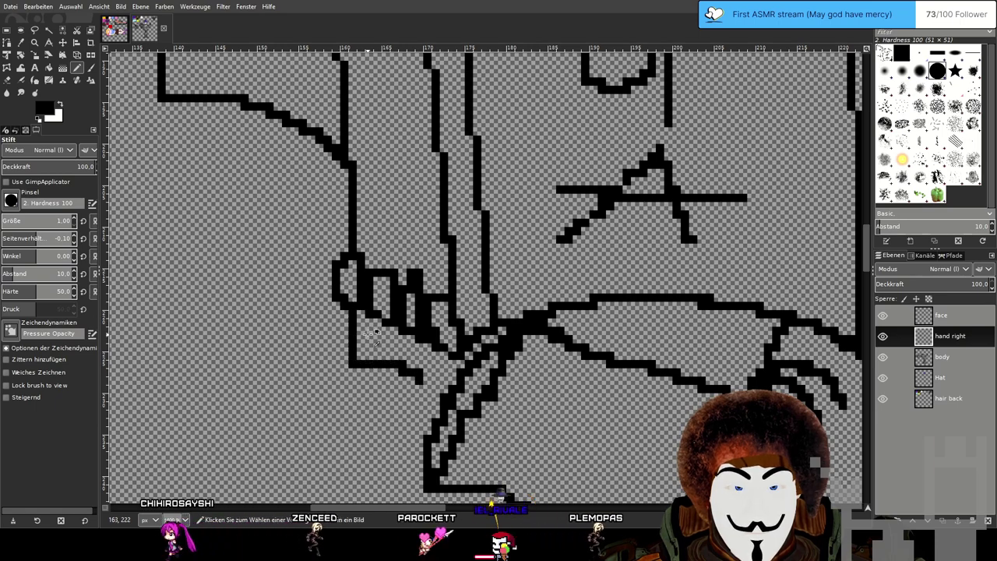
key(ctrl+z)
mouse_move(352, 327)
mouse_down()
mouse_move(442, 389)
mouse_move(469, 380)
mouse_move(518, 408)
mouse_move(447, 373)
mouse_move(377, 373)
mouse_move(346, 356)
mouse_move(338, 304)
mouse_up()
key(ctrl+z)
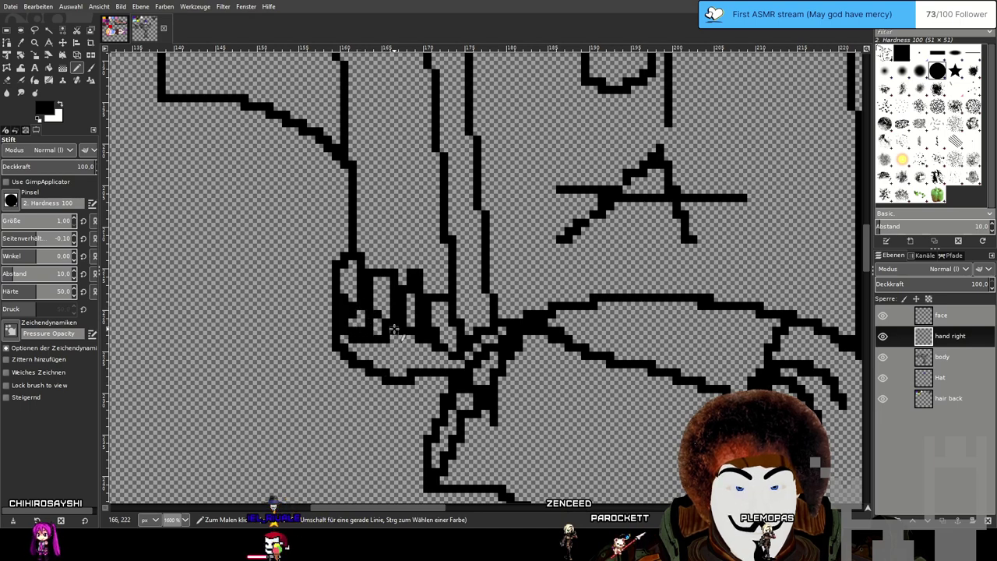
scroll(449, 356, down, 3)
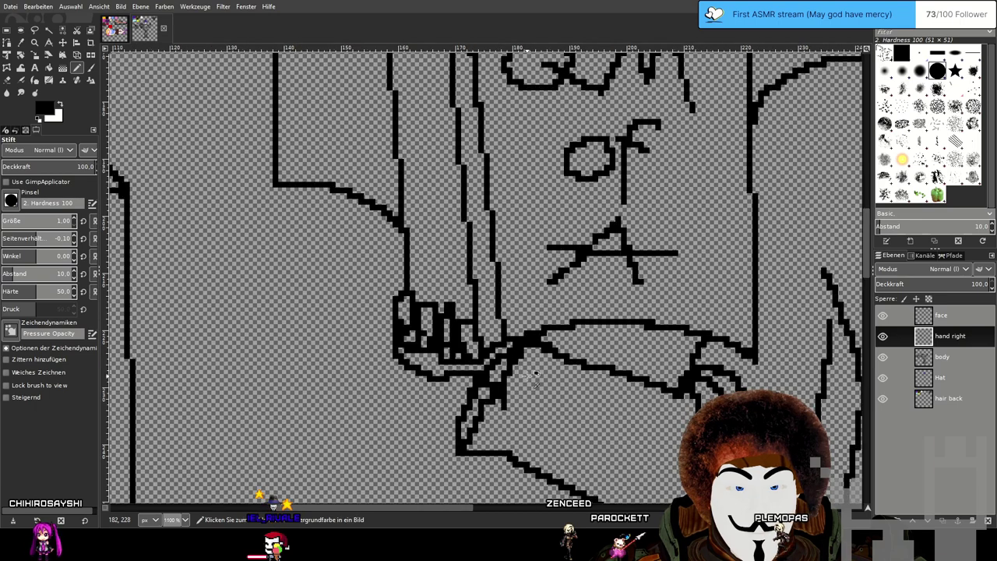
scroll(448, 315, up, 4)
mouse_move(447, 315)
mouse_down()
mouse_move(487, 337)
mouse_move(542, 421)
mouse_up()
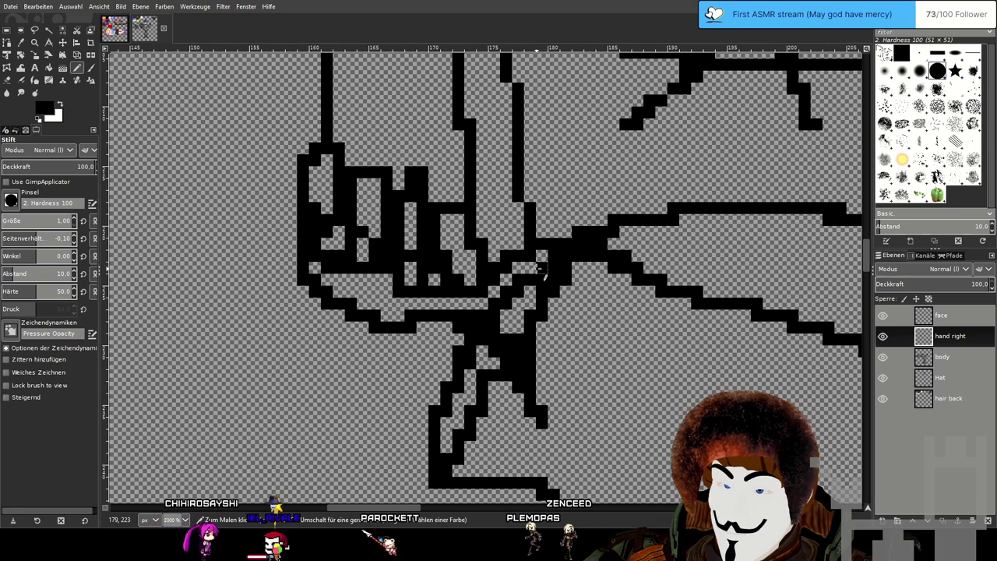
drag(551, 290, 627, 383)
Pan around the torso, arm and book to review the redrawn hand and lettering.
scroll(727, 419, down, 4)
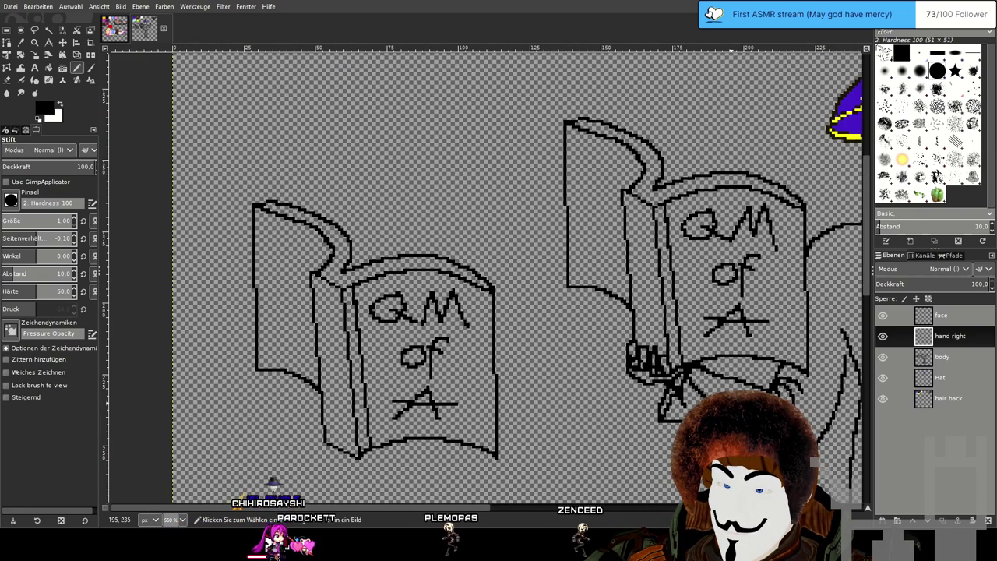
drag(727, 414, 429, 328)
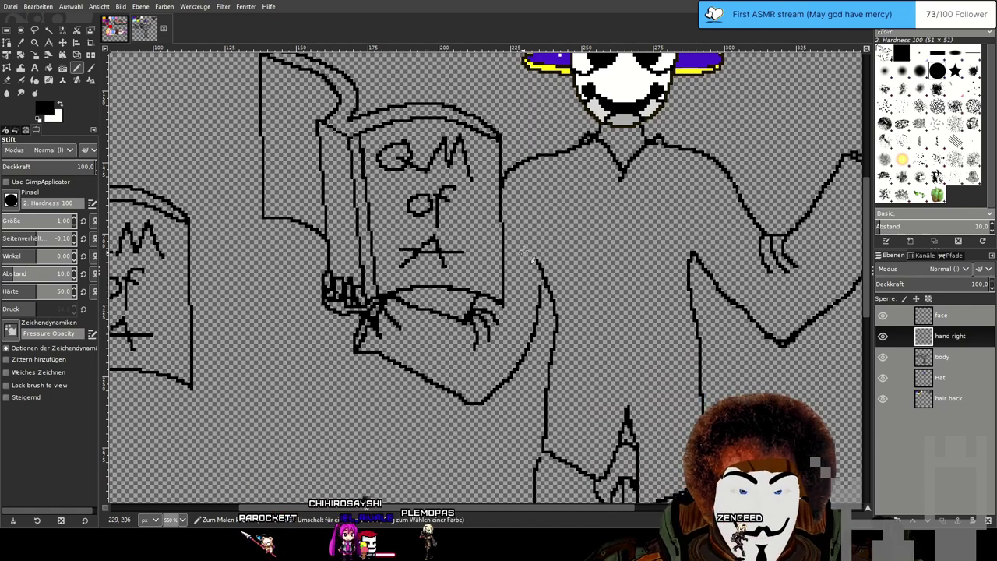
scroll(591, 117, up, 3)
scroll(589, 253, up, 2)
scroll(590, 253, down, 2)
scroll(705, 259, up, 1)
mouse_move(703, 259)
mouse_down()
mouse_move(328, 329)
mouse_move(342, 411)
mouse_move(420, 362)
mouse_move(0, 70)
mouse_up()
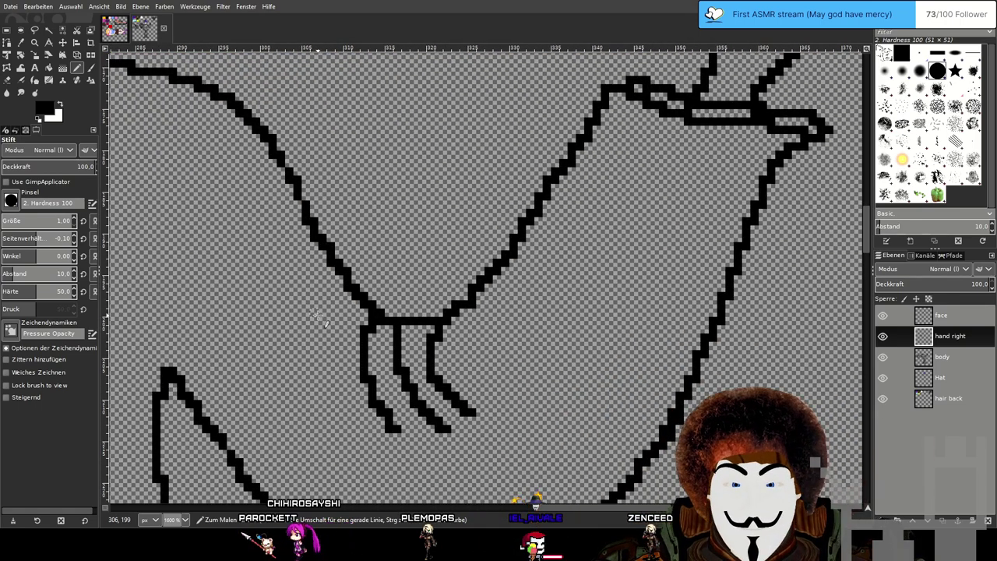
drag(316, 295, 689, 398)
drag(400, 375, 694, 224)
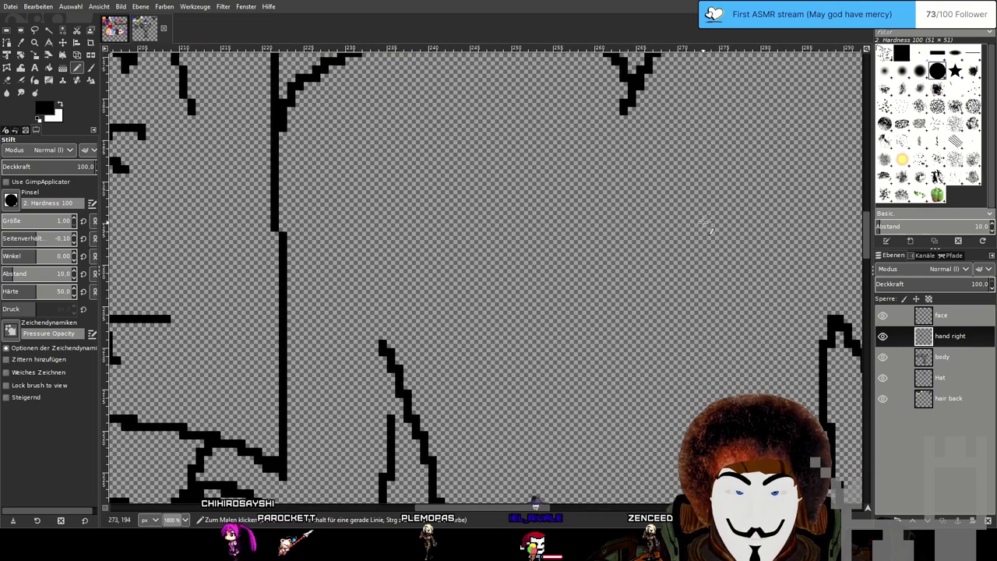
scroll(417, 320, down, 2)
drag(411, 375, 649, 240)
scroll(648, 240, down, 1)
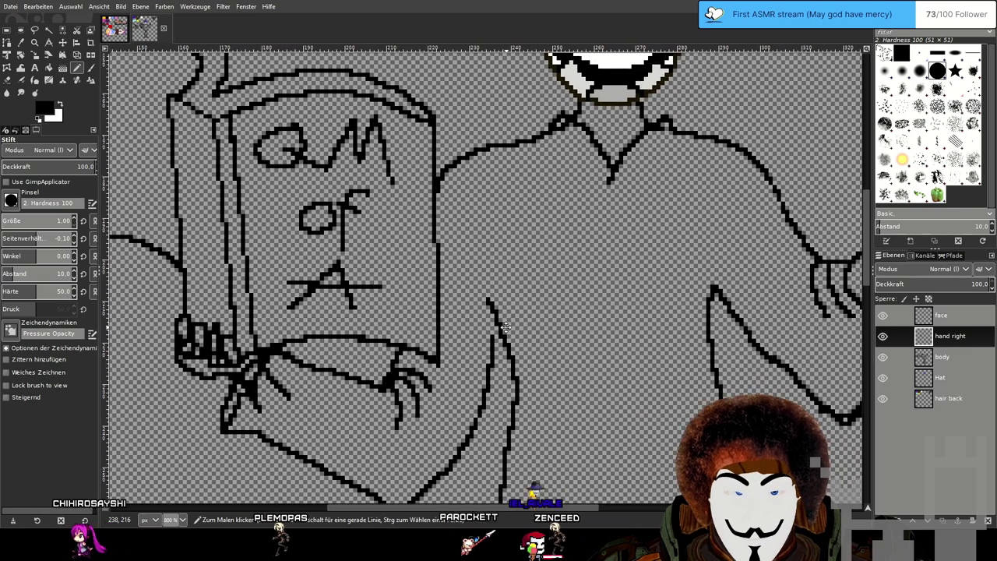
scroll(587, 147, up, 1)
drag(555, 301, 493, 442)
drag(360, 351, 450, 264)
scroll(455, 270, down, 1)
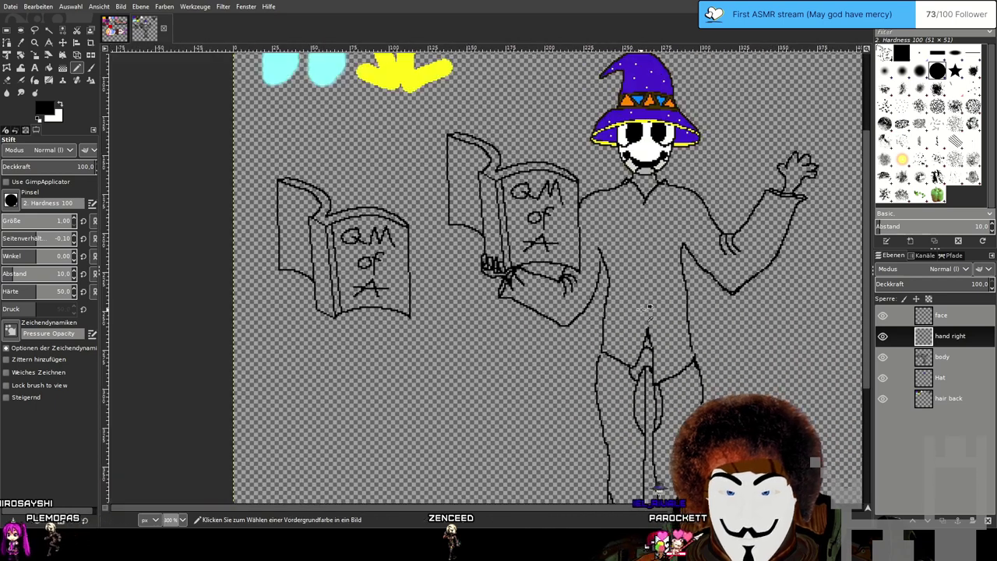
scroll(662, 408, up, 1)
scroll(669, 418, up, 2)
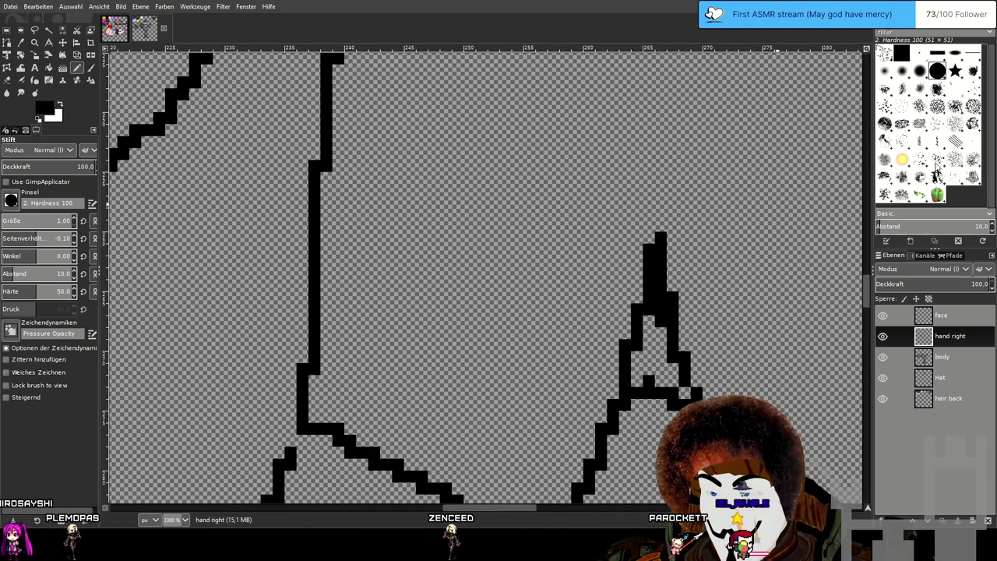
Try dark brown bucket fills on the outline, undoing both unwanted fills.
click(47, 69)
scroll(481, 165, down, 2)
drag(639, 134, 615, 410)
scroll(552, 254, up, 7)
scroll(550, 256, down, 7)
scroll(548, 261, up, 4)
click(516, 230)
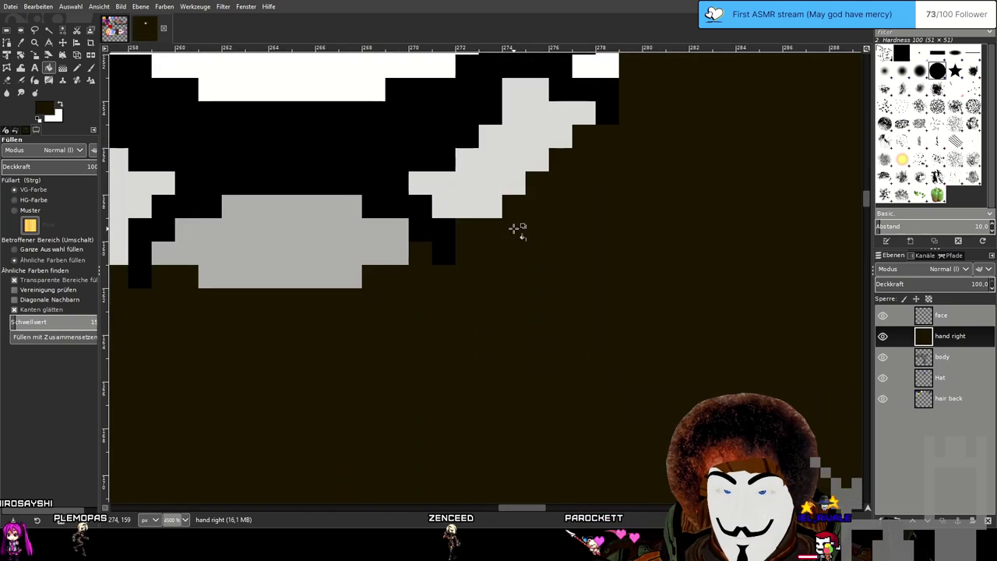
key(ctrl+z)
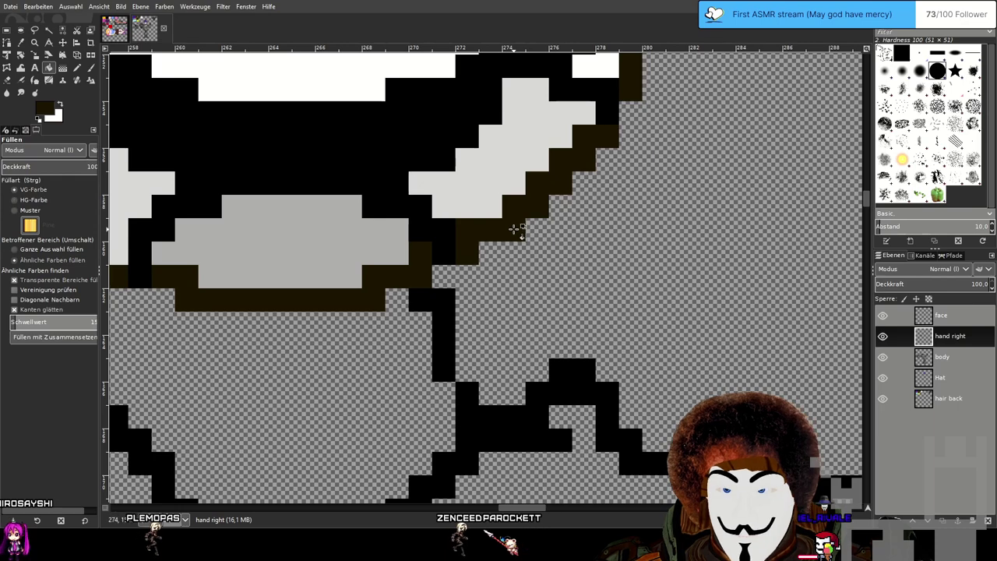
click(439, 304)
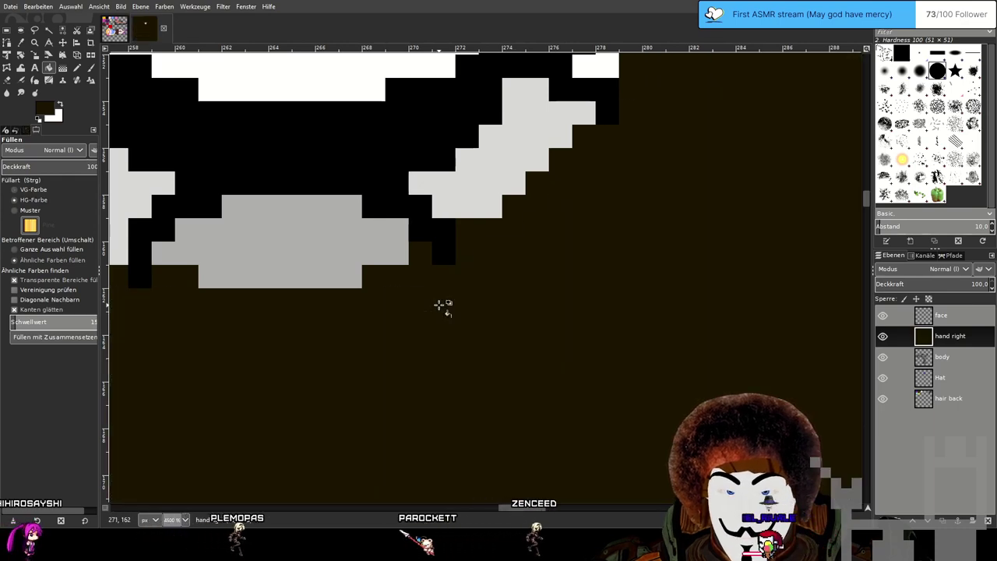
key(ctrl+z)
On the body layer, recolour the outline strokes near the book dark brown.
click(940, 377)
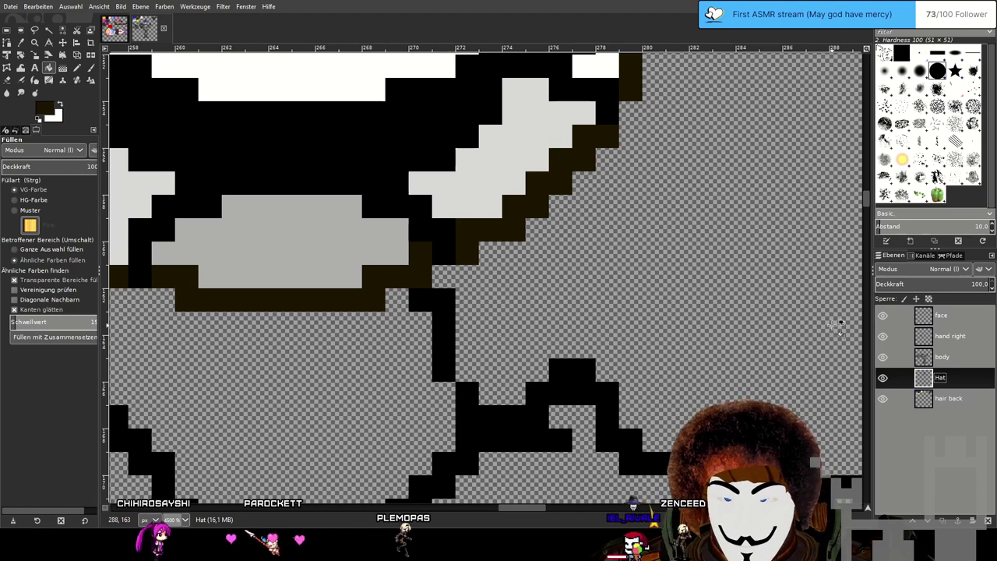
click(944, 357)
click(443, 309)
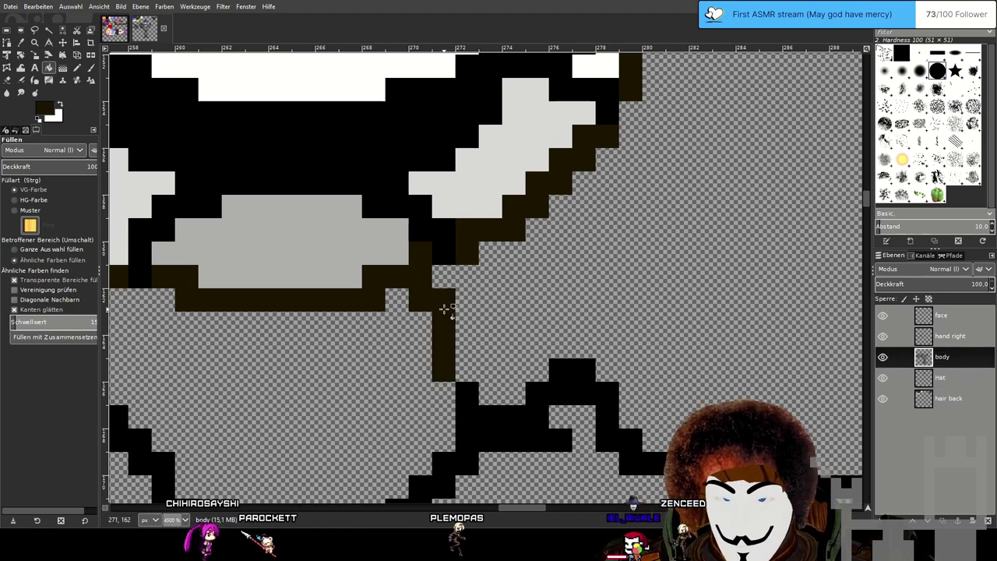
click(489, 418)
scroll(577, 323, down, 5)
scroll(576, 323, up, 3)
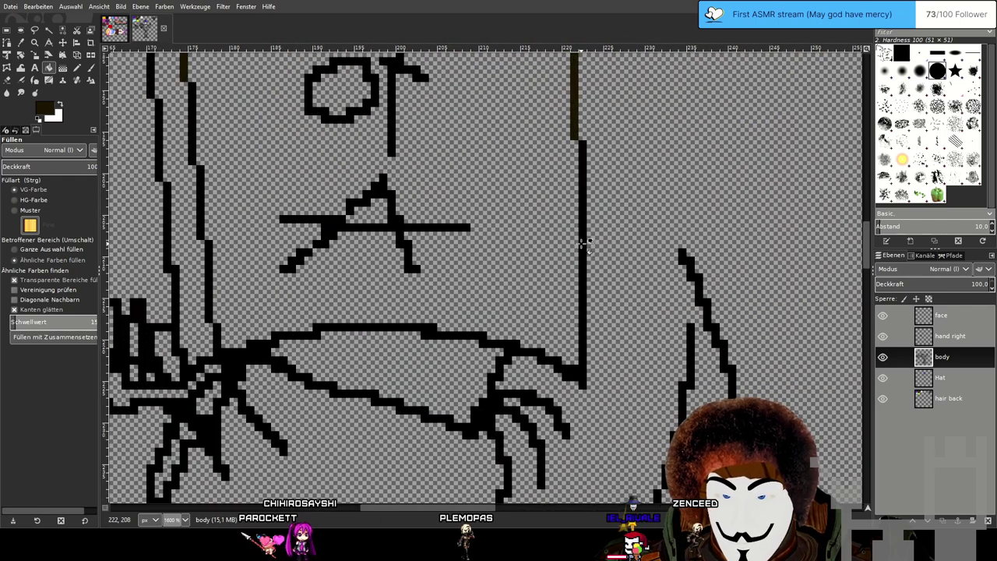
click(490, 415)
Attempt a dark brown fill on the hand outline, undoing the fill of the empty area.
scroll(490, 415, down, 3)
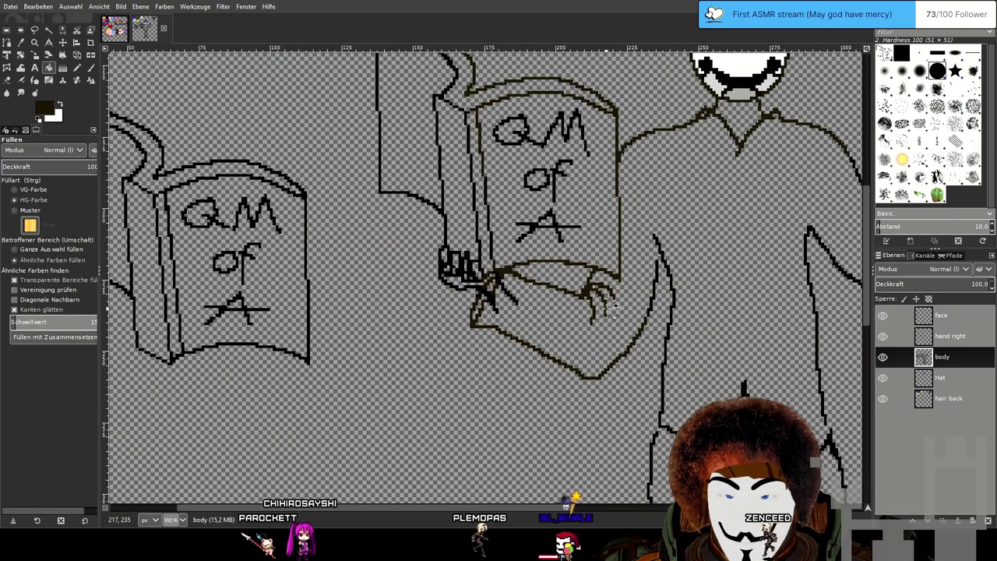
mouse_move(697, 314)
mouse_down()
mouse_move(514, 268)
mouse_move(492, 186)
mouse_move(471, 382)
mouse_move(330, 385)
mouse_move(703, 328)
mouse_up()
scroll(495, 299, up, 4)
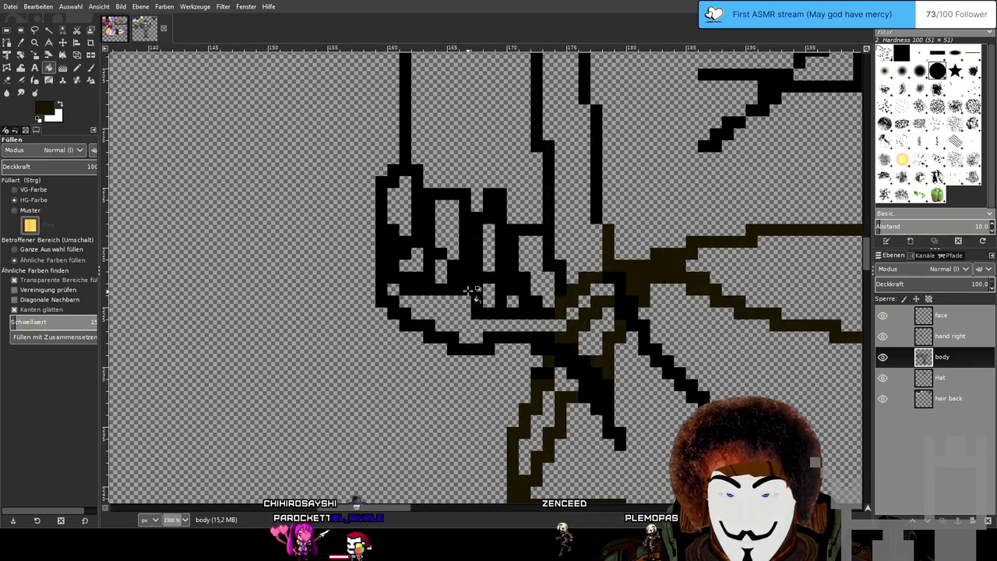
scroll(469, 291, down, 4)
scroll(475, 286, up, 5)
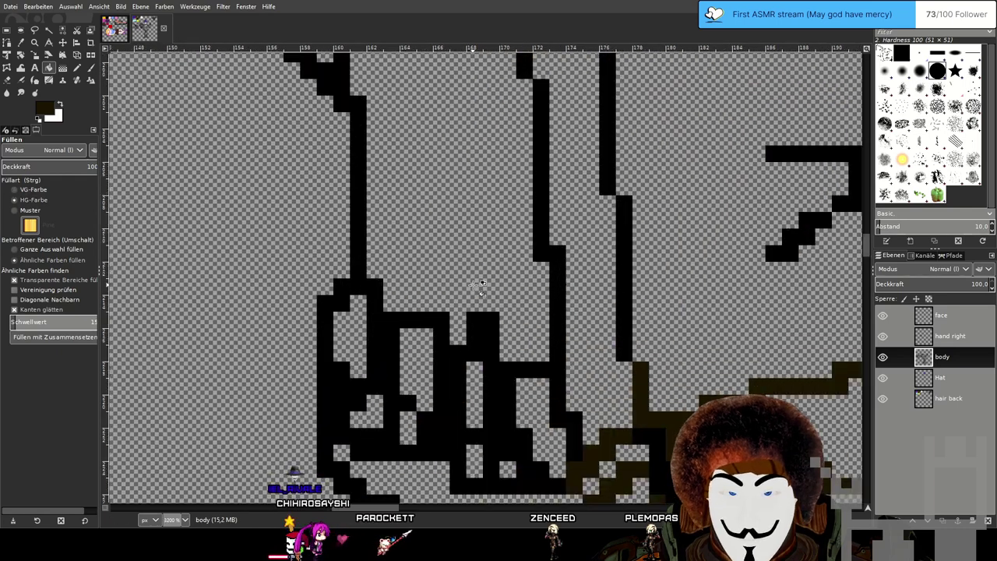
scroll(478, 286, down, 3)
scroll(495, 325, up, 2)
click(490, 330)
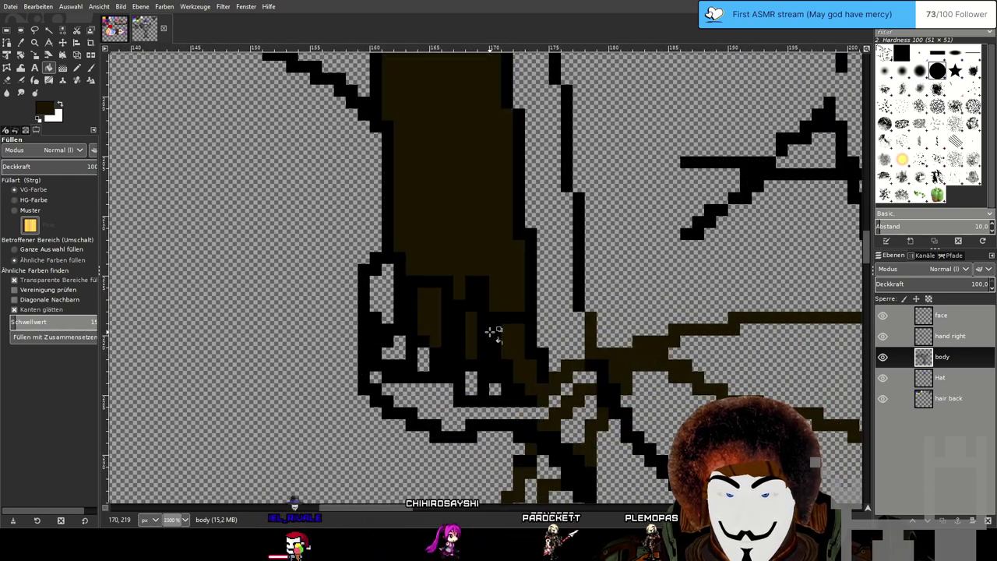
key(ctrl+z)
On the hand right layer, recolour the hand's outline dark brown.
click(948, 339)
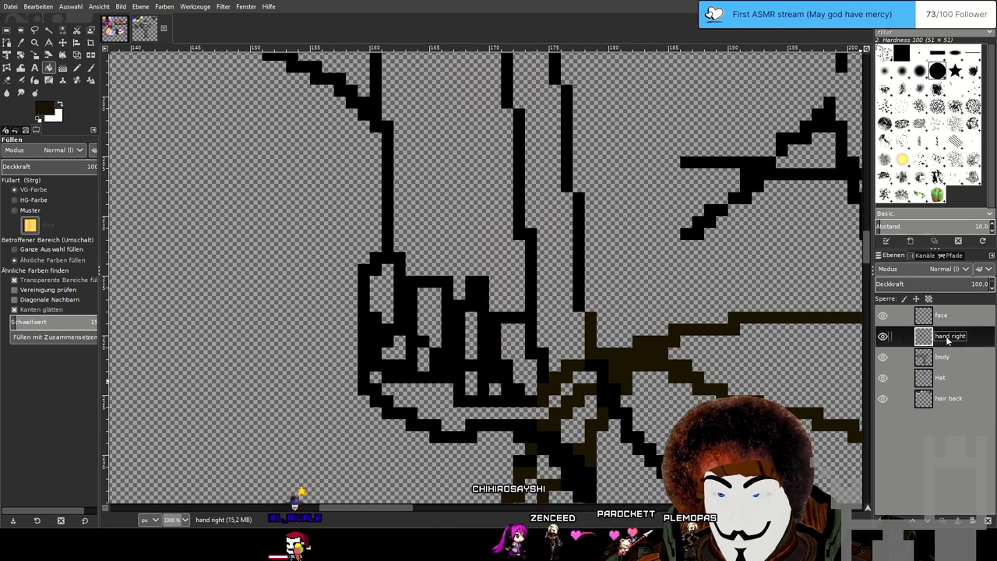
click(454, 367)
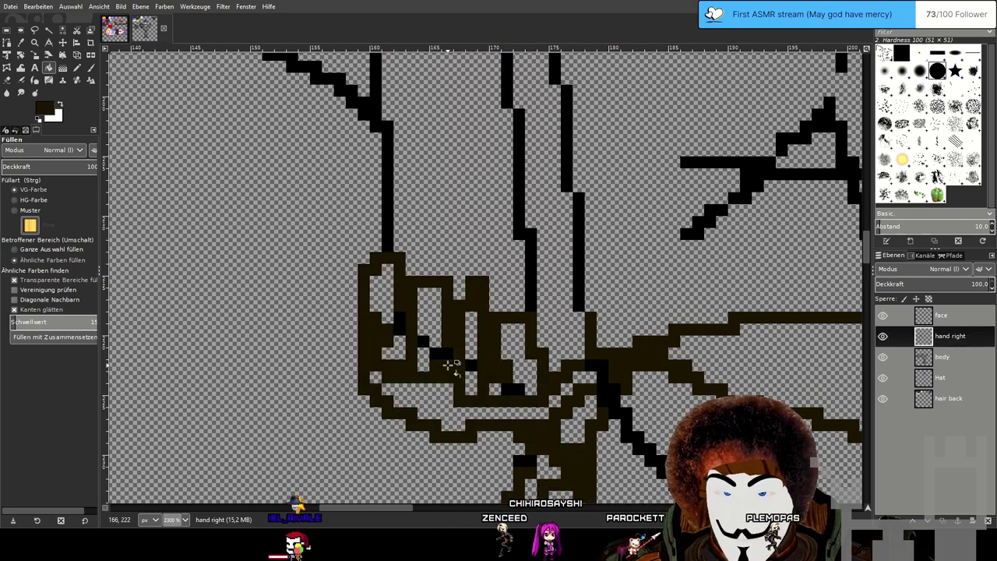
scroll(571, 397, down, 4)
scroll(572, 381, up, 2)
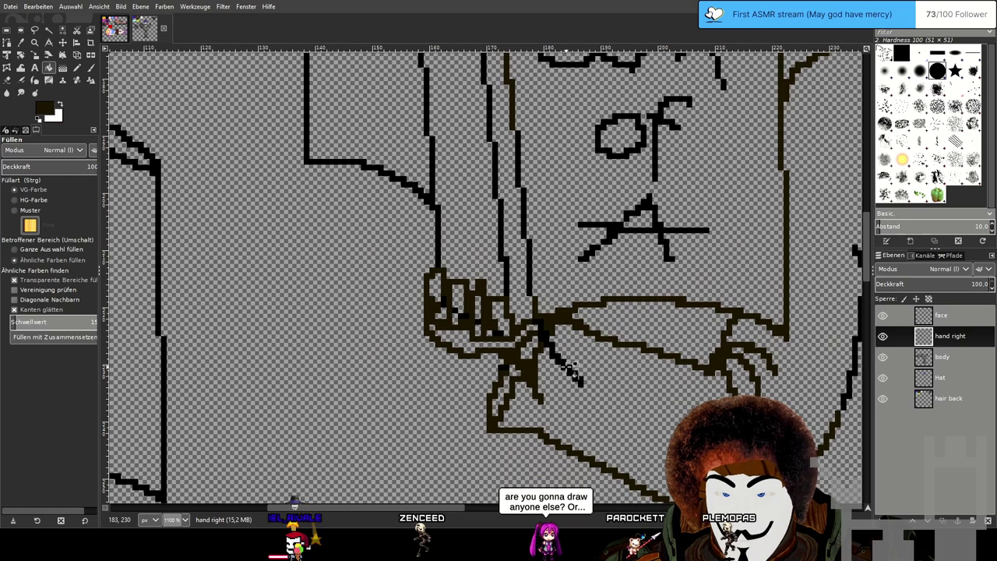
scroll(512, 340, up, 3)
scroll(511, 340, down, 3)
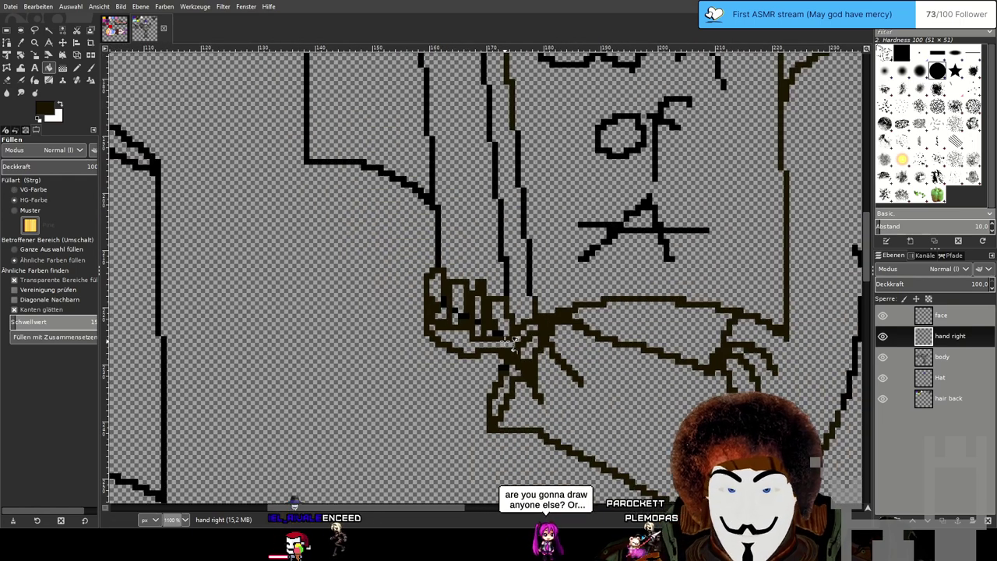
scroll(554, 282, down, 3)
scroll(554, 282, up, 2)
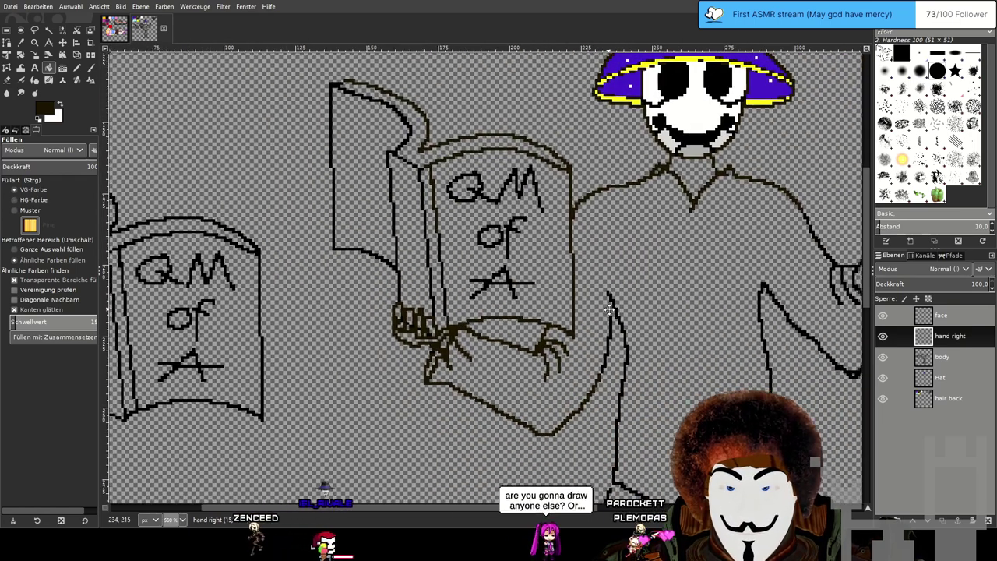
Make the body layer active and choose the Pencil for hard-edged drawing.
click(946, 377)
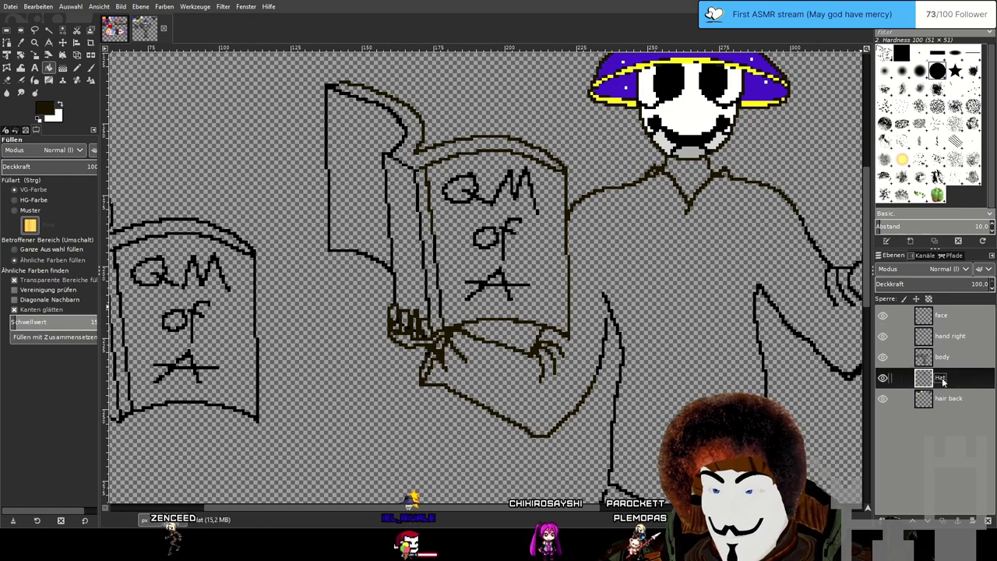
click(947, 356)
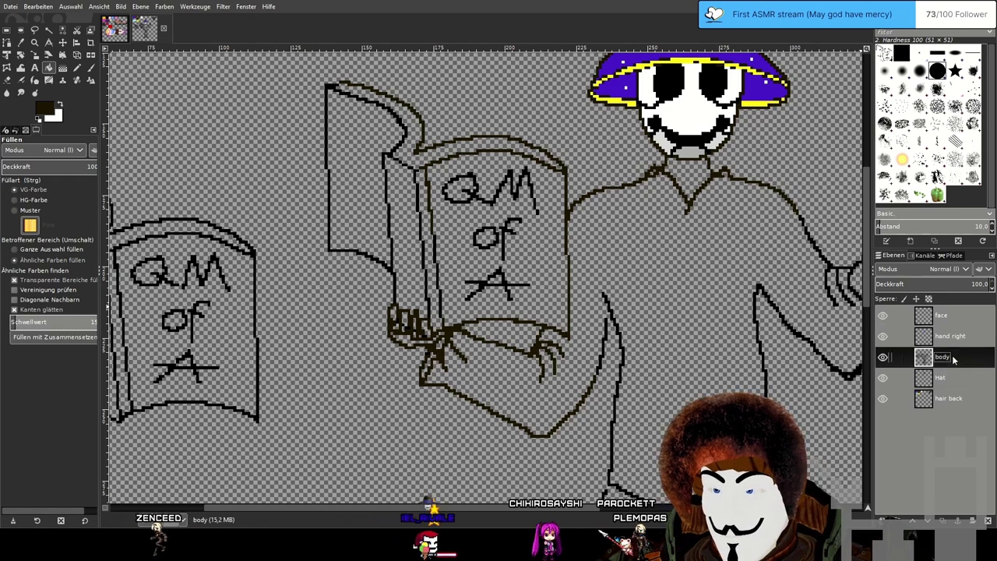
click(78, 67)
Extend the book's right edge down to the hand with straight pencil lines and a diagonal corner.
scroll(577, 177, up, 2)
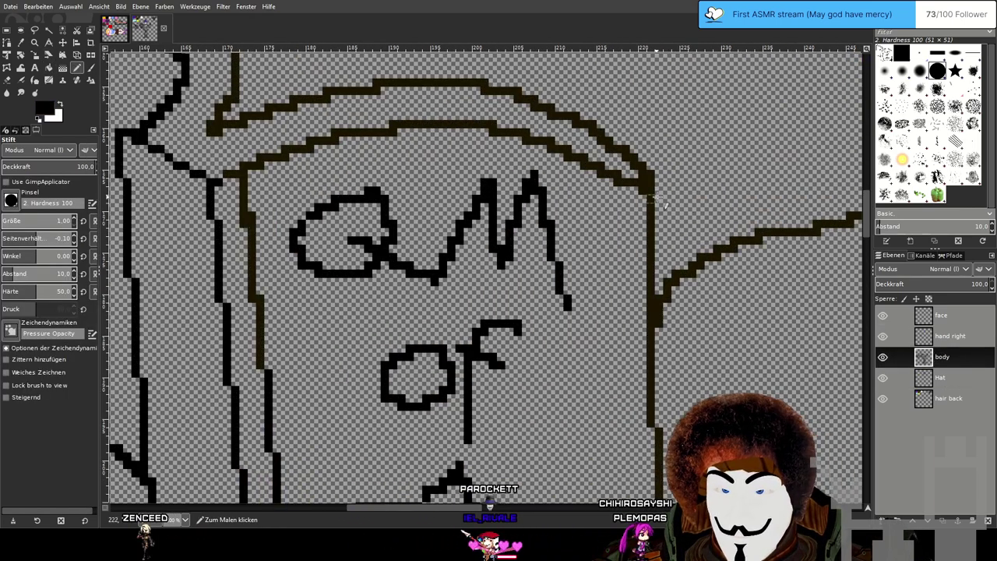
shift+click(650, 421)
scroll(658, 430, down, 5)
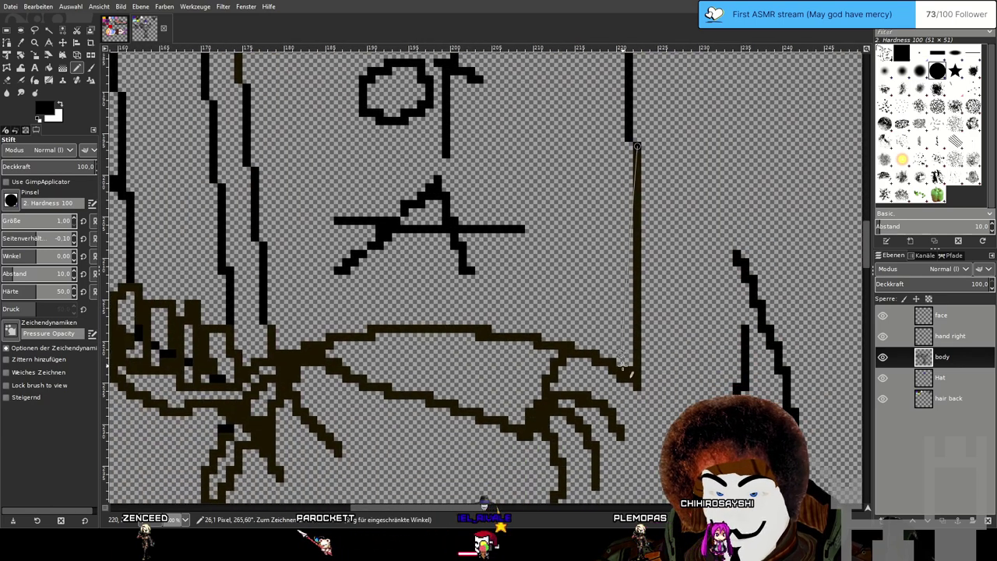
shift+click(638, 386)
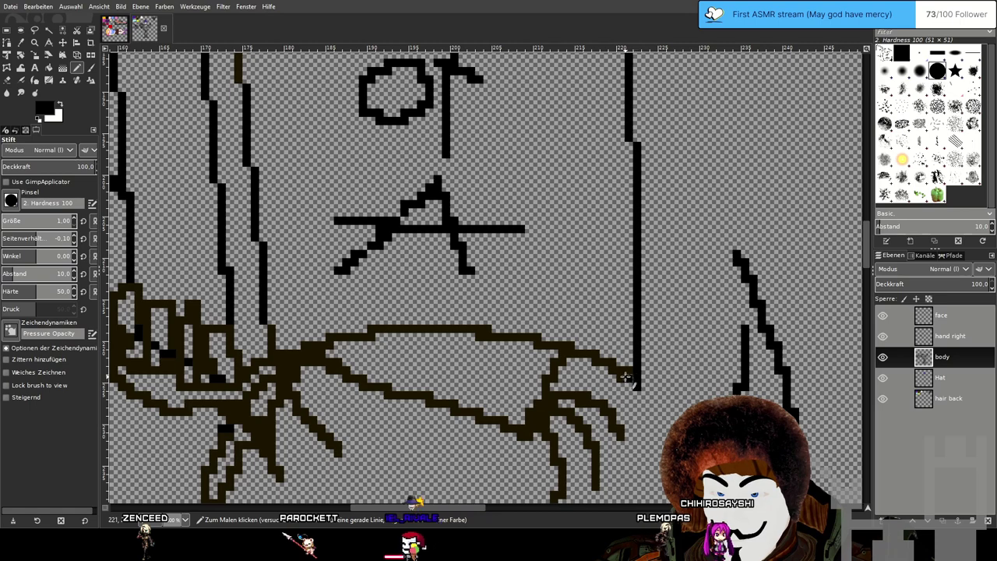
shift+click(572, 348)
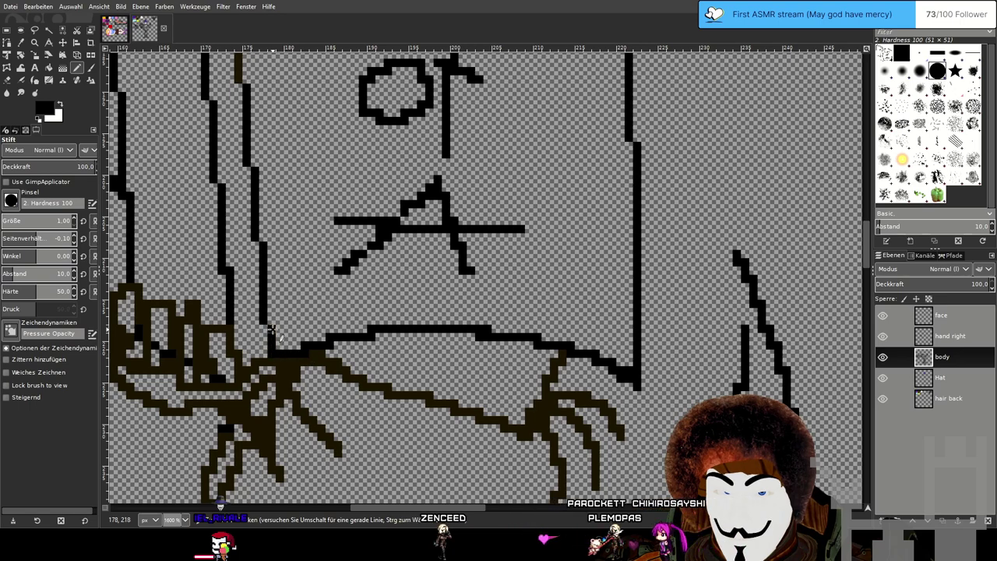
scroll(387, 382, down, 4)
scroll(599, 310, up, 5)
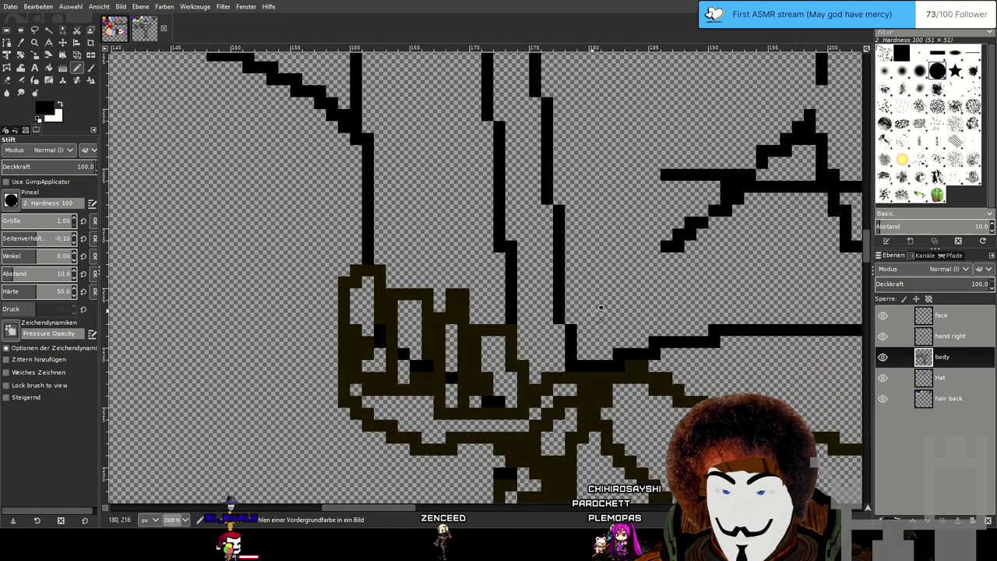
scroll(576, 355, down, 3)
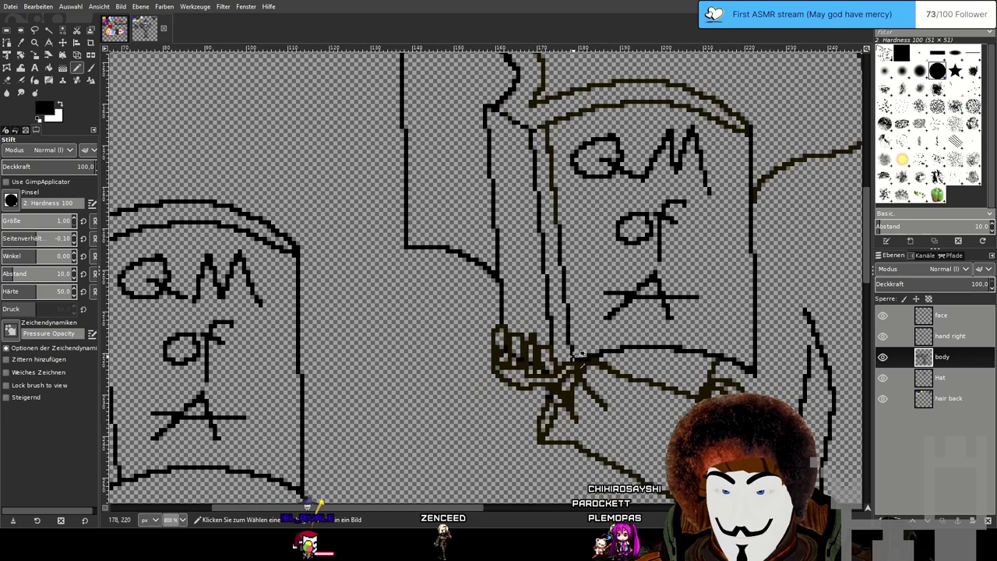
scroll(677, 232, down, 2)
scroll(545, 296, up, 3)
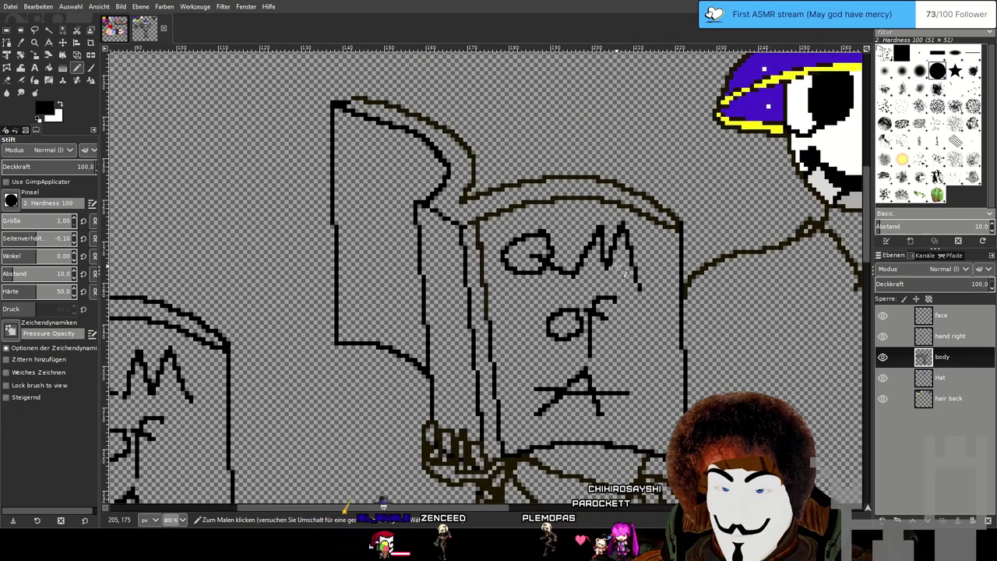
scroll(502, 316, up, 1)
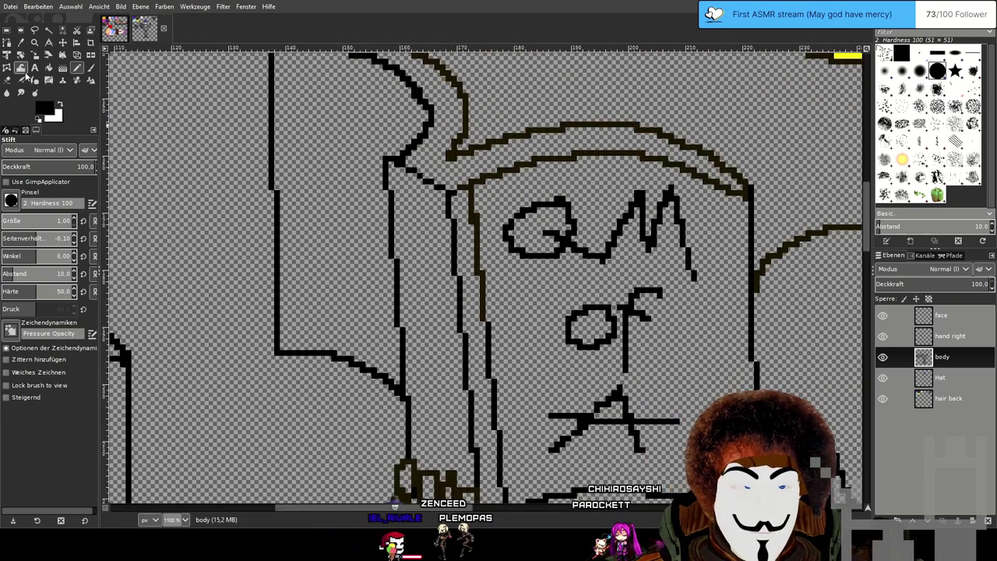
Bucket-fill the book, arm and raised-hand outlines dark brown.
click(49, 69)
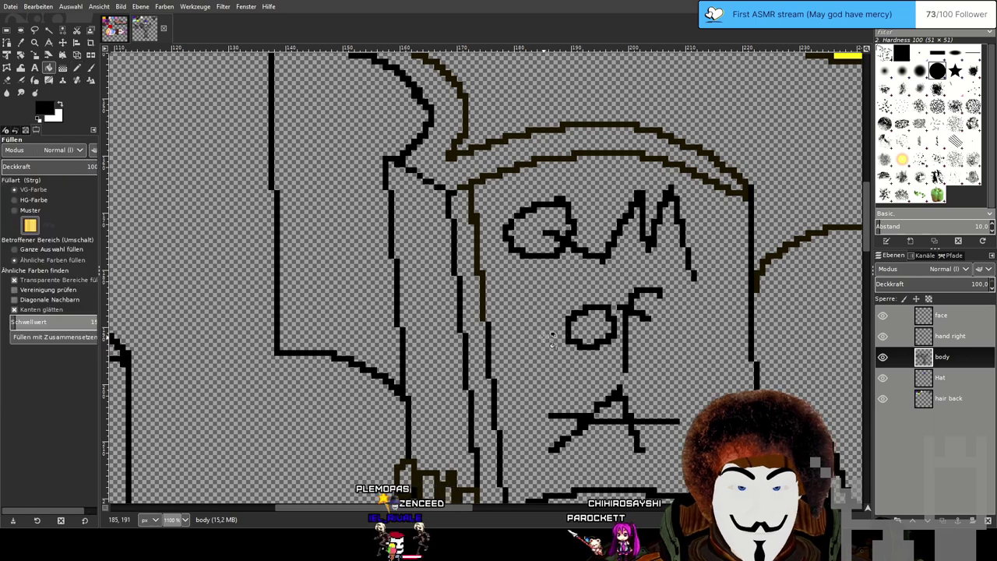
click(482, 291)
drag(483, 290, 377, 305)
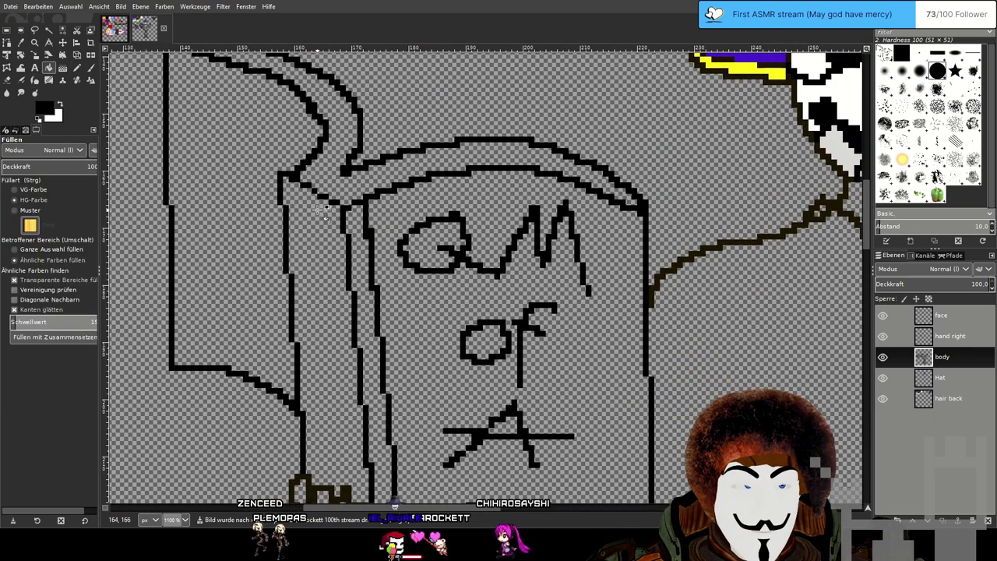
scroll(515, 229, down, 2)
drag(643, 266, 489, 120)
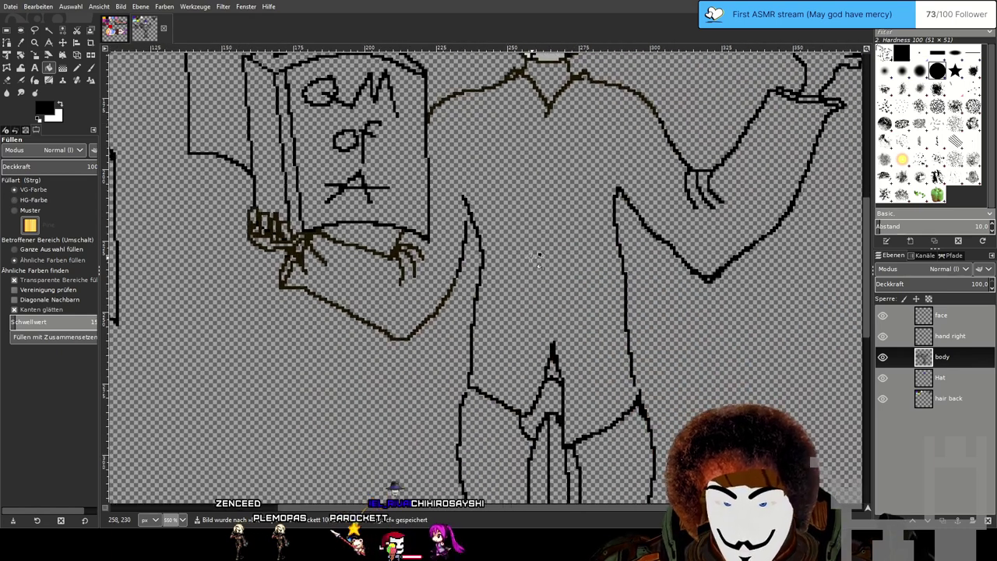
scroll(455, 282, up, 4)
scroll(451, 278, down, 2)
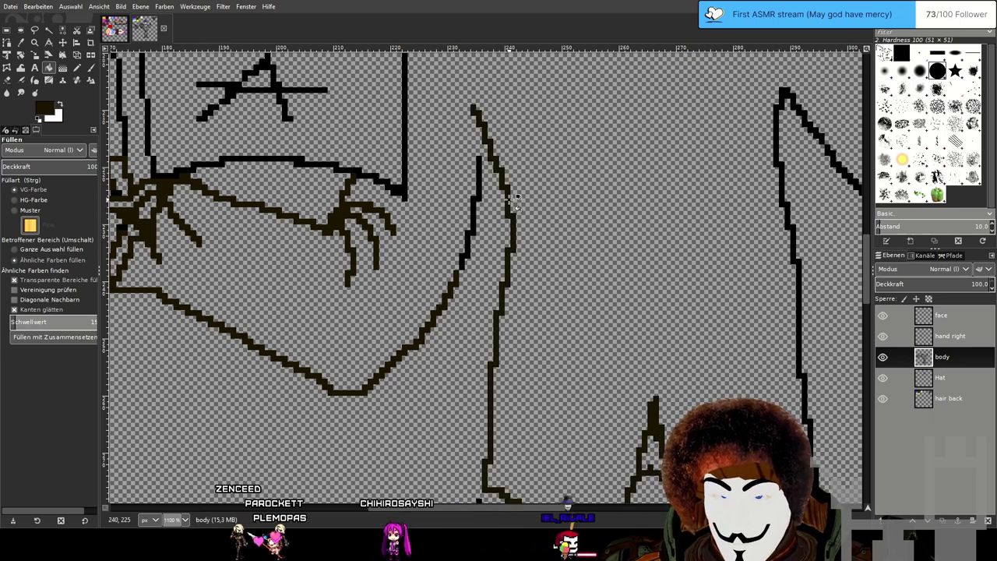
scroll(565, 292, right, 5)
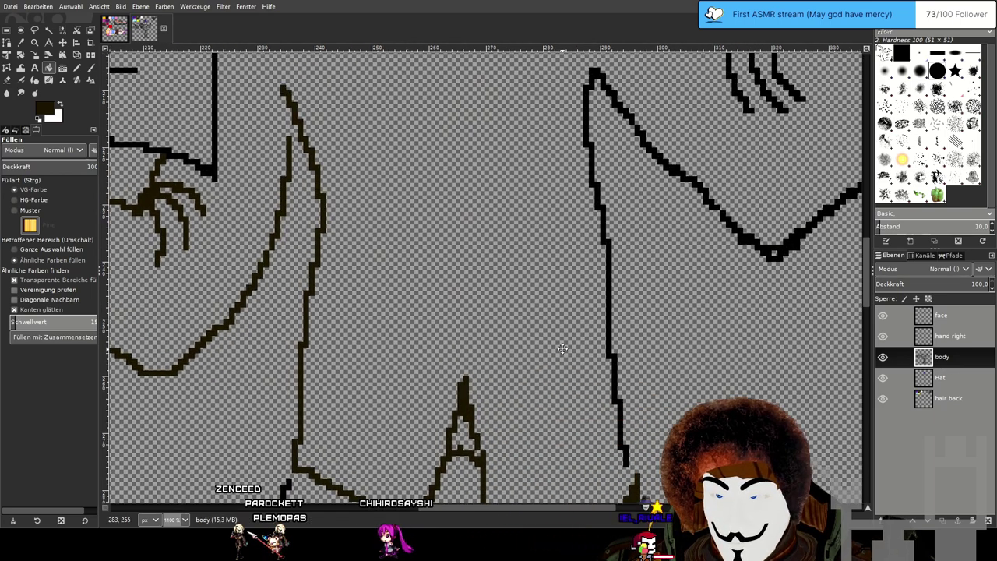
click(792, 240)
scroll(615, 183, right, 6)
scroll(615, 183, up, 4)
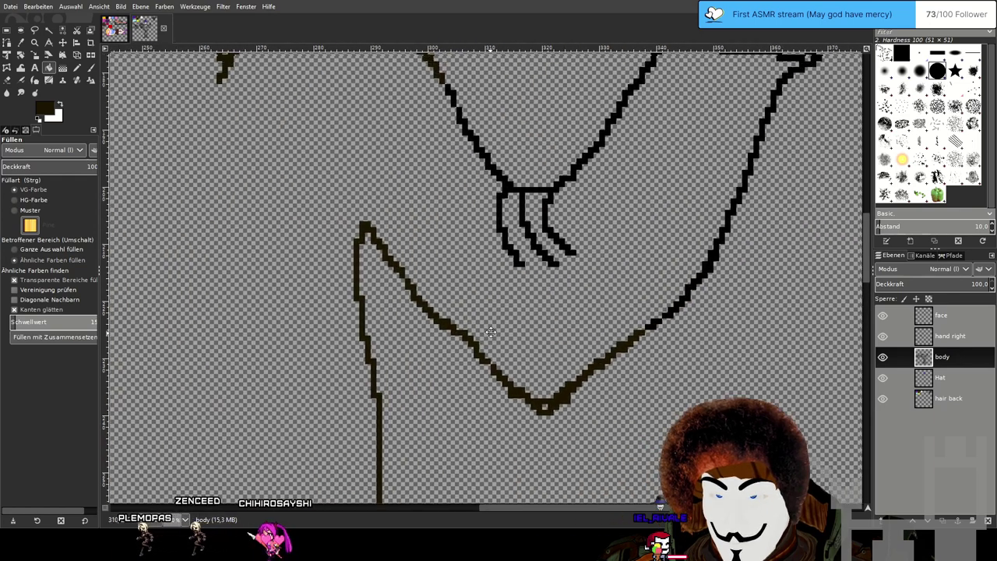
click(552, 196)
drag(689, 176, 561, 338)
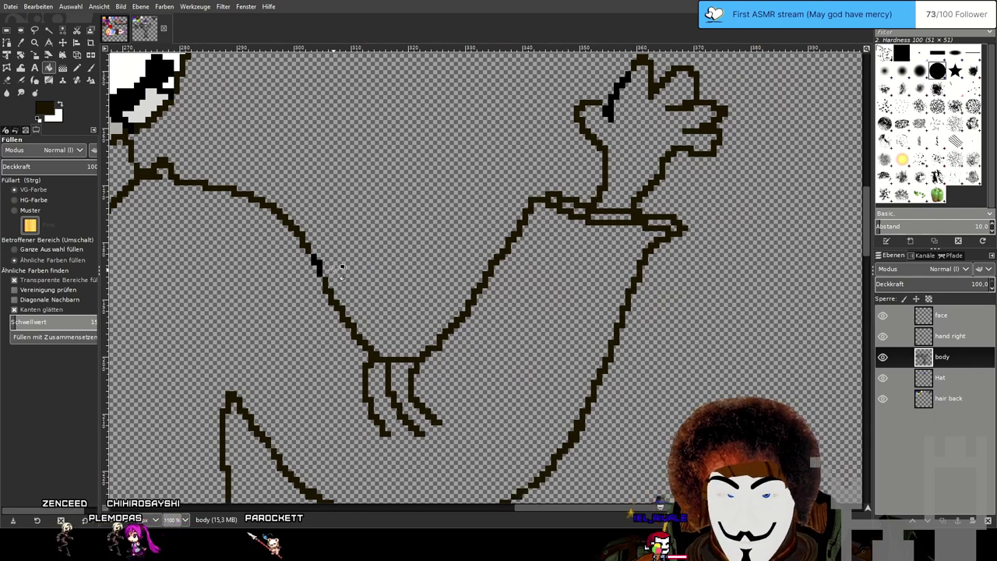
click(609, 114)
Recolour the robe's left outline, left leg and both boots dark brown, then activate the hand right layer.
drag(621, 126, 943, 147)
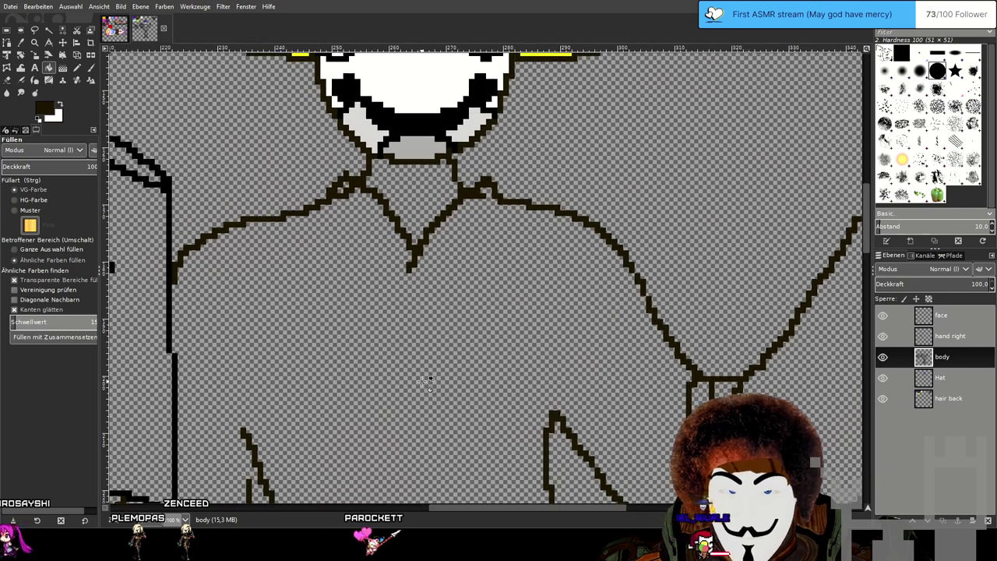
scroll(490, 324, down, 5)
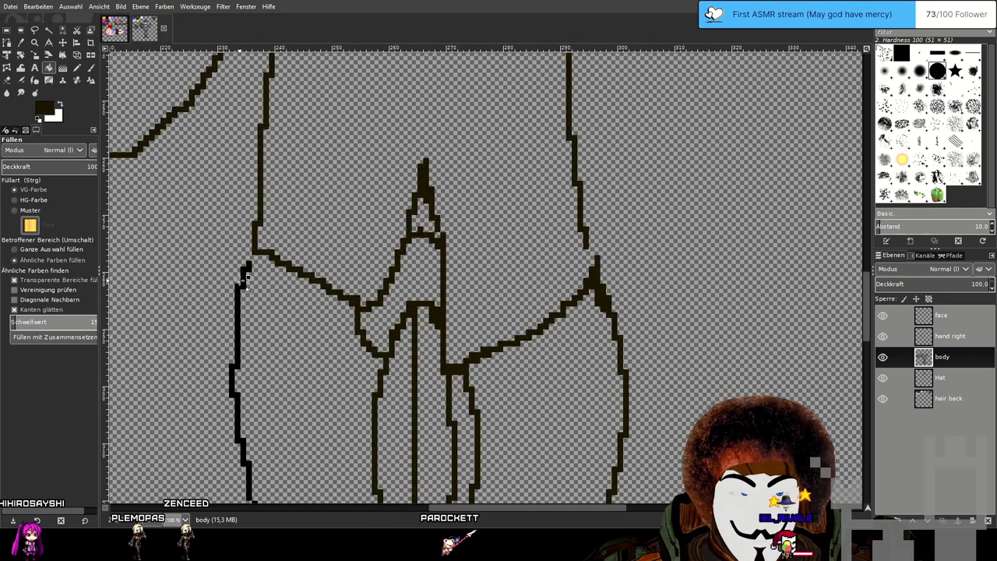
click(243, 280)
scroll(243, 280, down, 1)
scroll(243, 281, down, 2)
drag(244, 281, 429, 343)
scroll(428, 349, down, 2)
scroll(429, 349, up, 1)
scroll(434, 351, up, 1)
click(474, 295)
scroll(526, 322, down, 5)
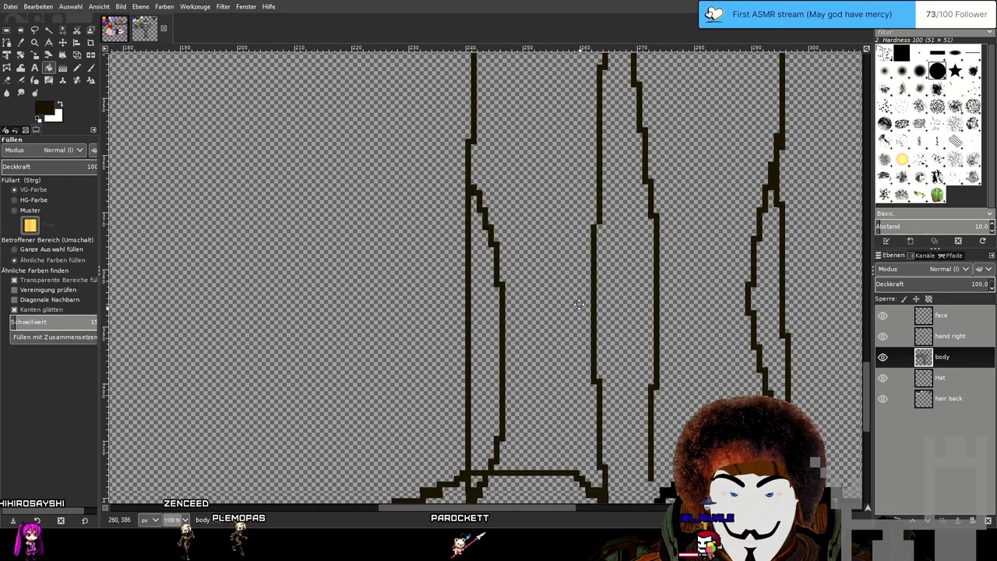
click(460, 410)
click(669, 343)
scroll(753, 391, down, 1)
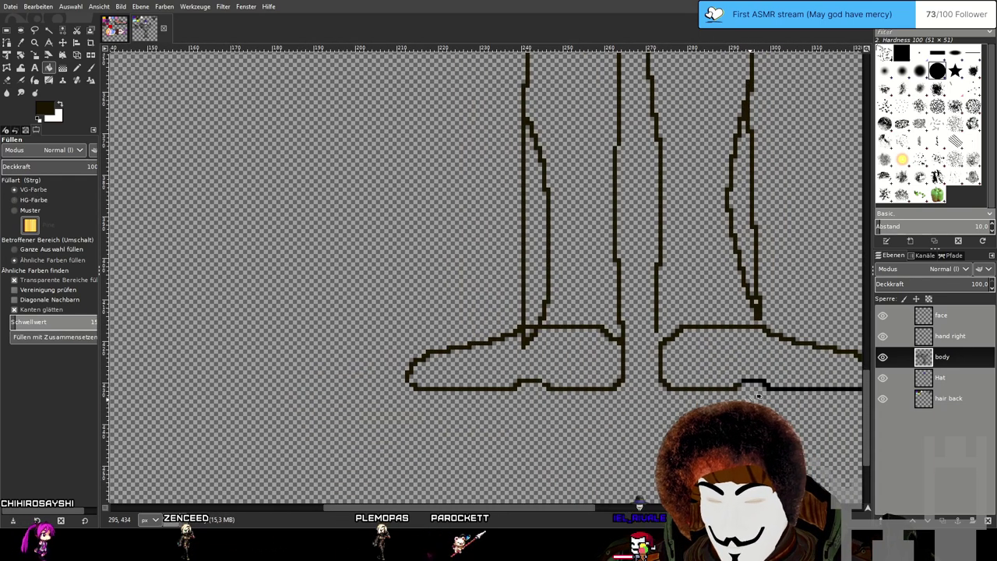
drag(796, 333, 624, 350)
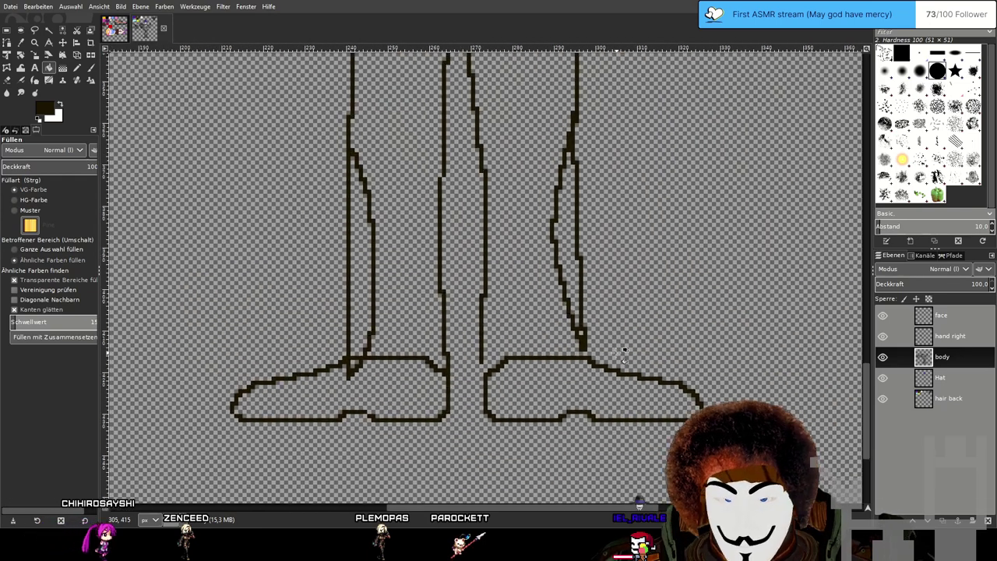
scroll(616, 351, up, 6)
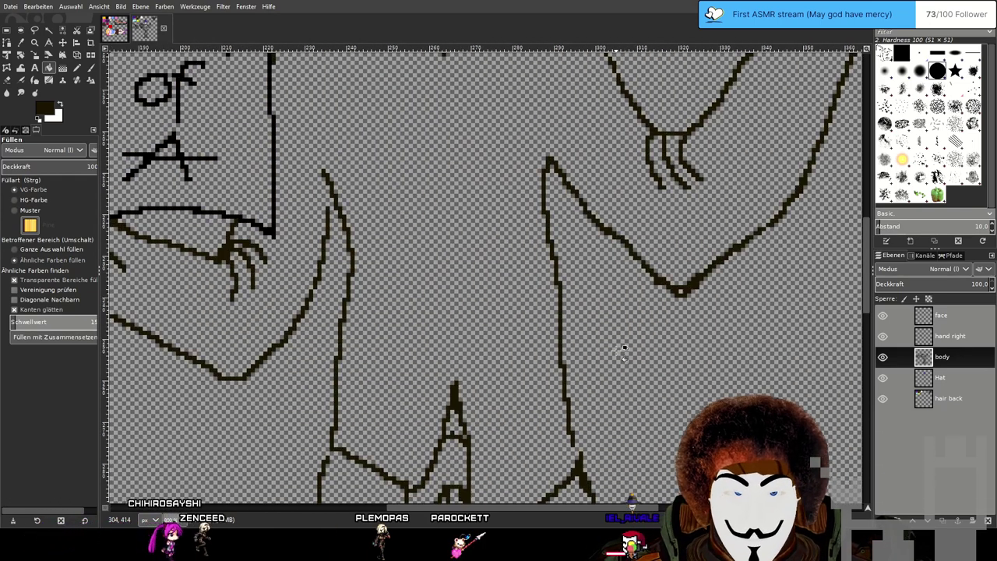
scroll(572, 317, down, 2)
scroll(577, 316, up, 2)
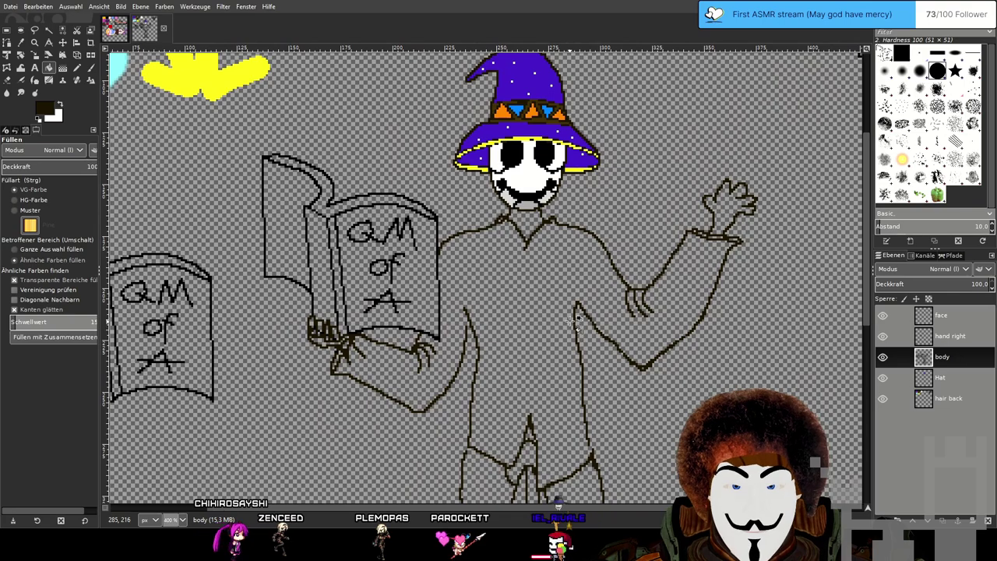
scroll(522, 201, up, 5)
scroll(530, 220, down, 3)
drag(564, 429, 555, 100)
scroll(605, 184, down, 2)
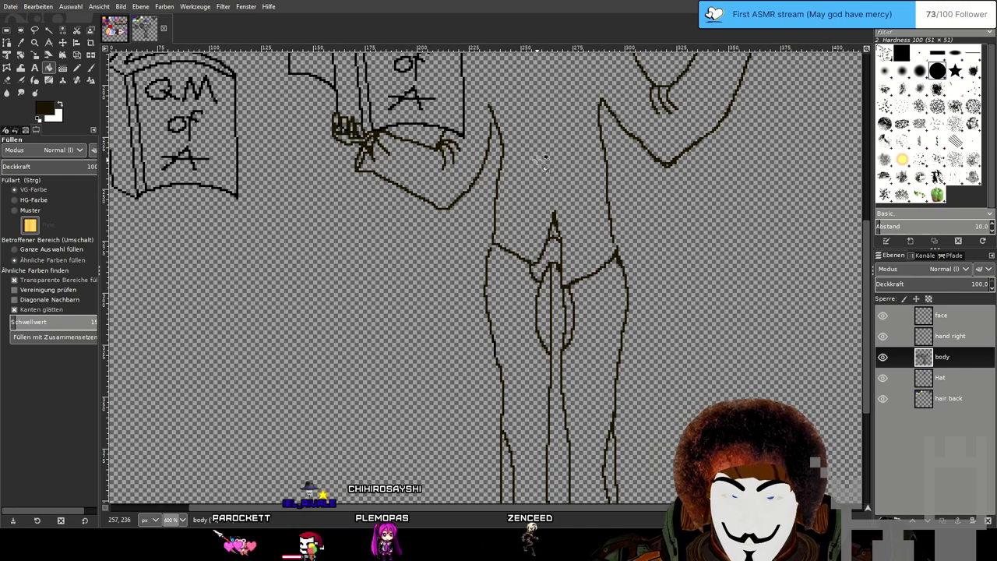
drag(543, 158, 537, 326)
scroll(372, 308, up, 4)
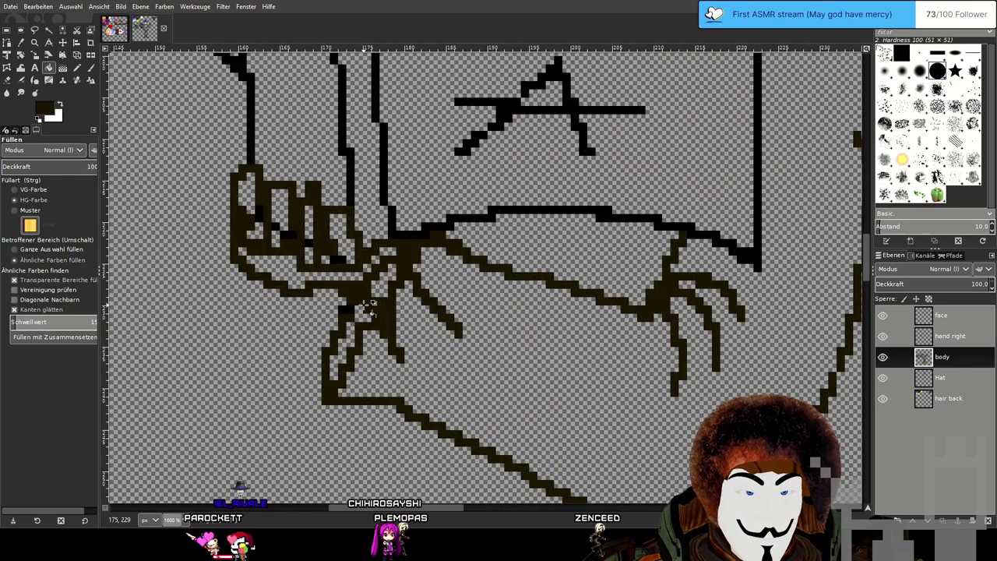
scroll(373, 307, down, 5)
scroll(541, 330, up, 2)
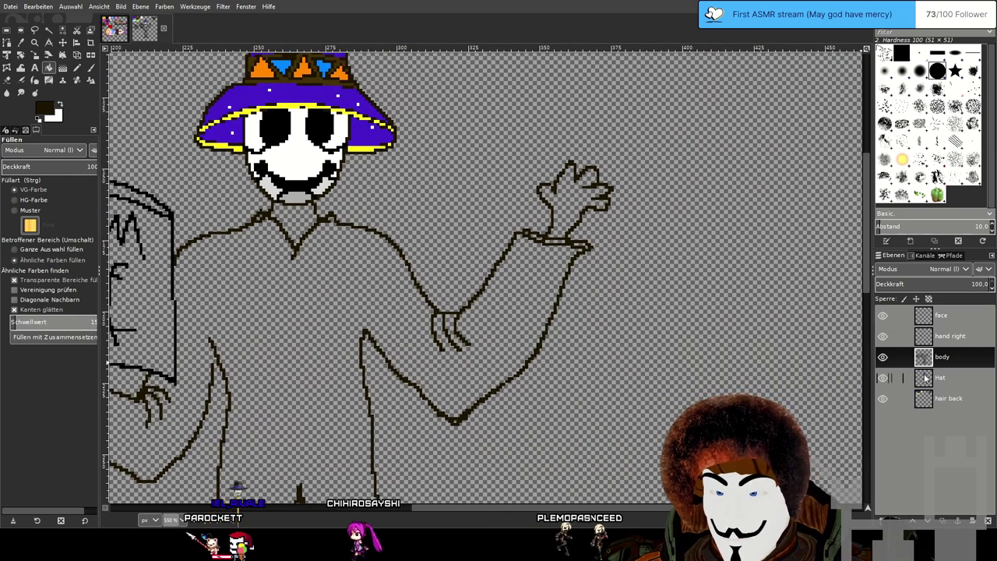
double_click(965, 337)
Add a new 'hand left' layer above hand right, then make the body layer active.
click(959, 436)
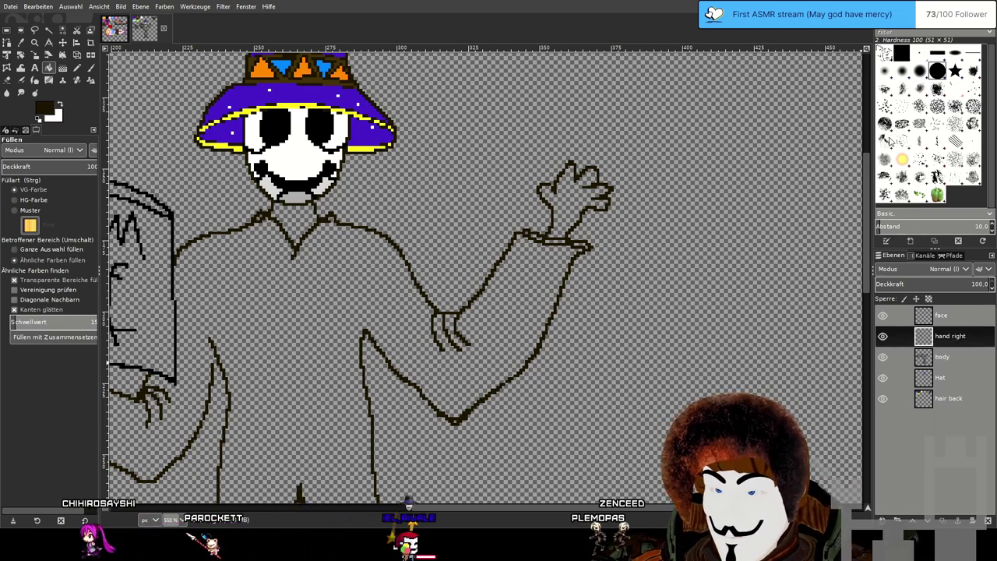
key(Return)
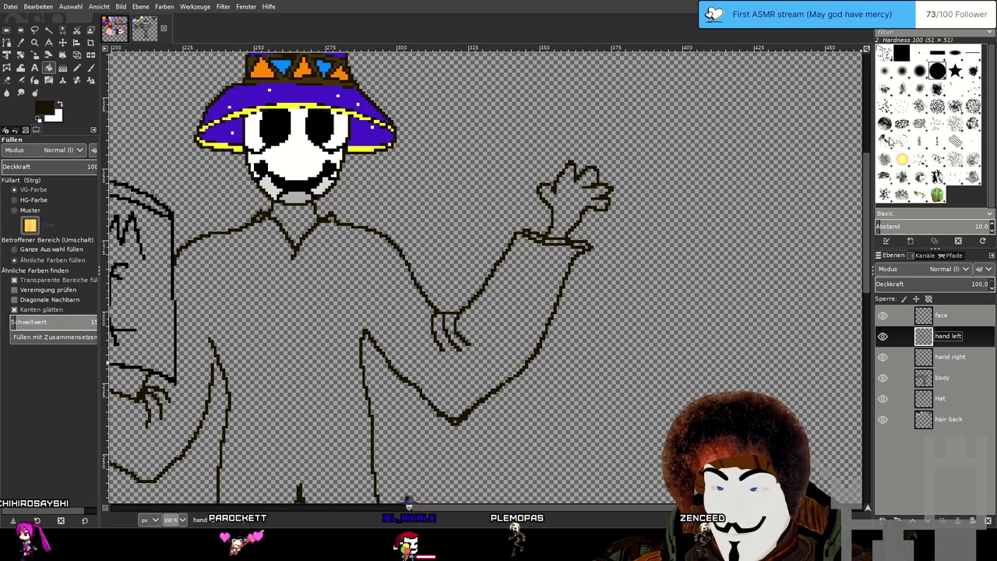
scroll(601, 181, up, 3)
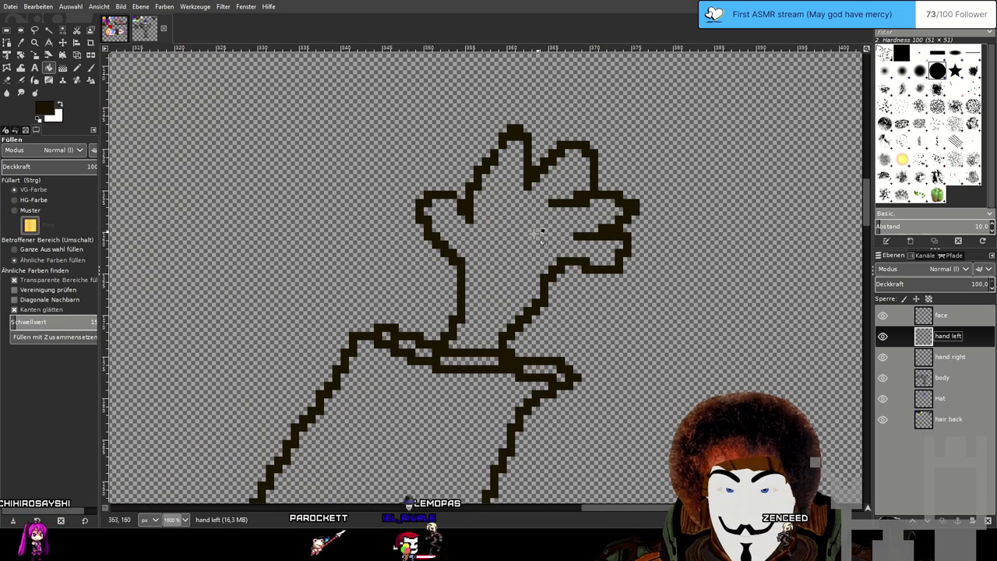
click(951, 380)
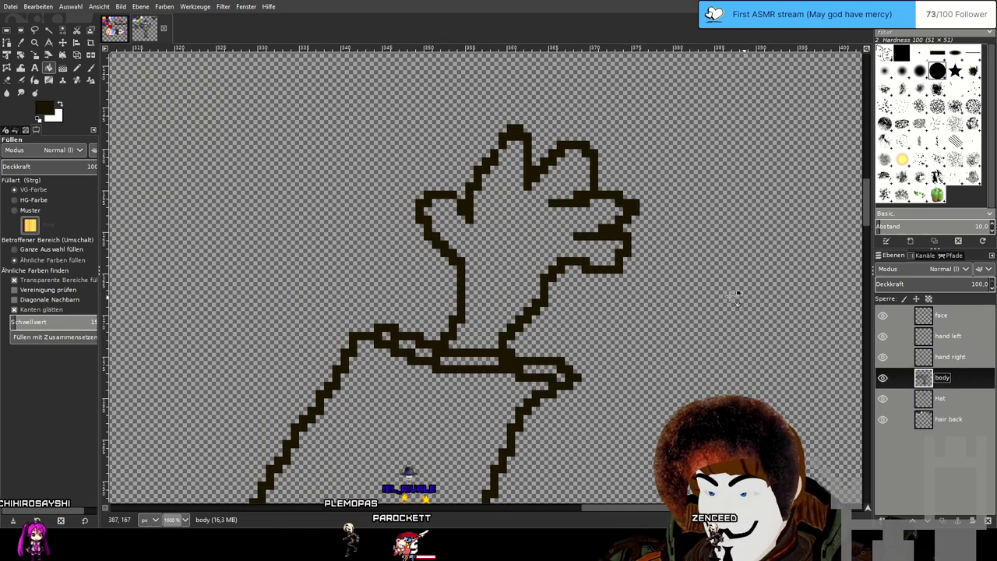
Erase the old raised-hand thumb and finger outlines down to the wrist, then select 'hand left'.
key(shift+e)
mouse_move(458, 255)
mouse_down()
mouse_move(414, 203)
mouse_move(429, 243)
mouse_move(429, 189)
mouse_move(432, 244)
mouse_move(444, 186)
mouse_move(429, 196)
mouse_move(459, 210)
mouse_move(465, 203)
mouse_move(467, 216)
mouse_move(472, 181)
mouse_move(483, 167)
mouse_move(474, 201)
mouse_move(510, 129)
mouse_up()
click(436, 245)
drag(44, 221, 7, 223)
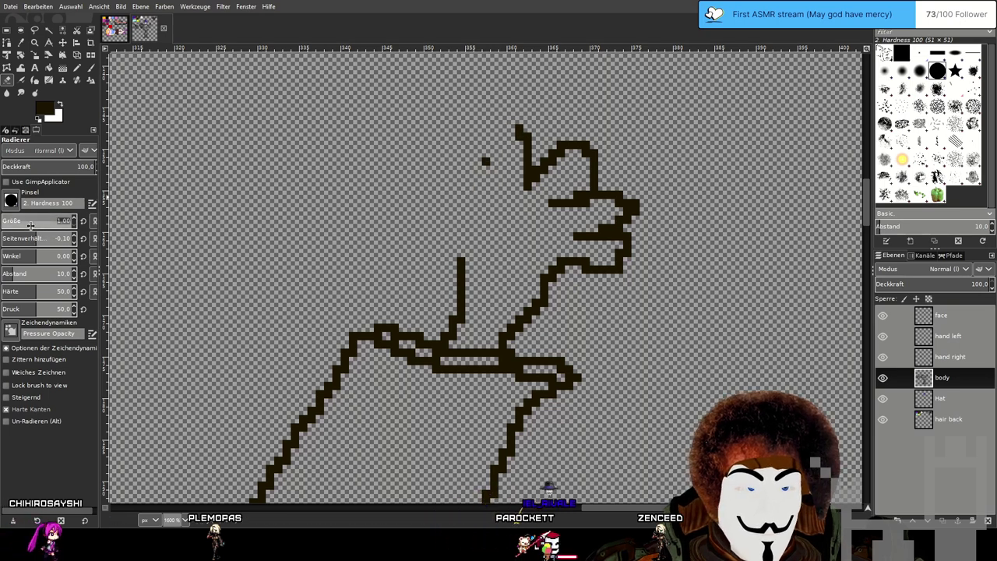
mouse_move(485, 151)
mouse_down()
mouse_move(574, 178)
mouse_move(536, 149)
mouse_move(640, 210)
mouse_move(543, 182)
mouse_move(619, 229)
mouse_move(576, 267)
mouse_move(534, 277)
mouse_move(443, 273)
mouse_move(517, 291)
mouse_move(526, 304)
mouse_move(458, 311)
mouse_move(456, 321)
mouse_move(504, 327)
mouse_up()
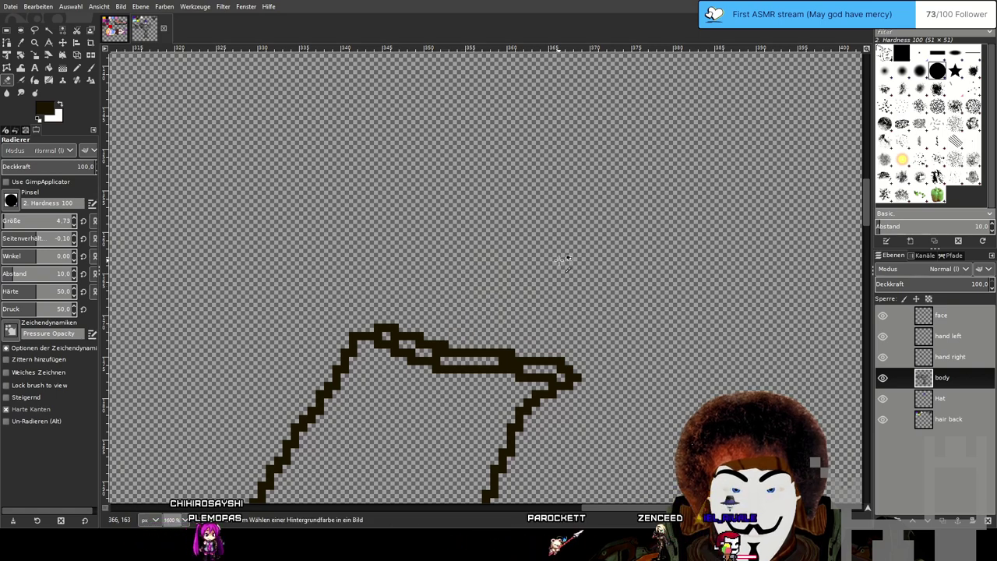
scroll(559, 260, down, 4)
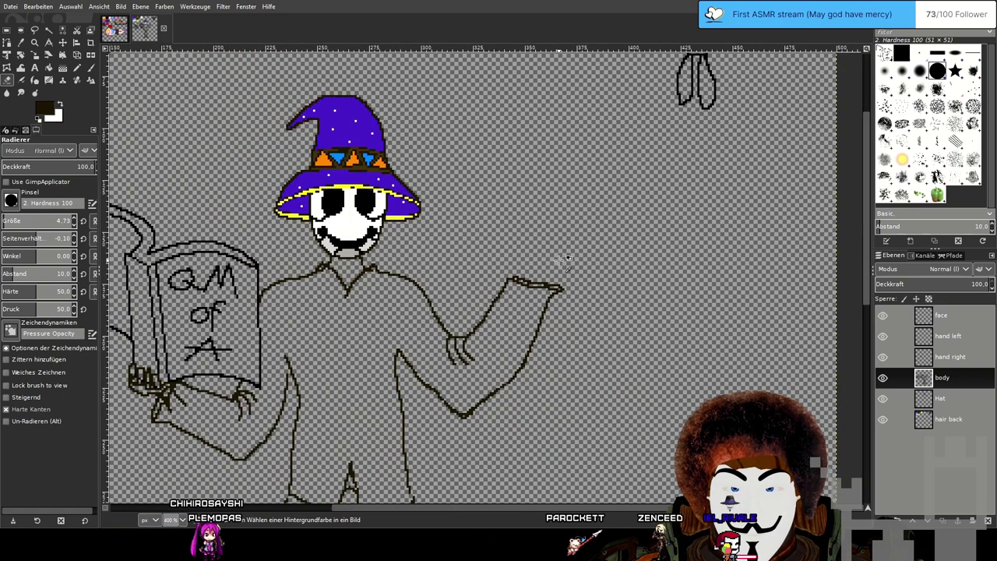
click(967, 341)
Pick the Pencil tool and zoom in close on the raised hand area.
click(77, 69)
key(5)
key(3)
scroll(549, 263, up, 1)
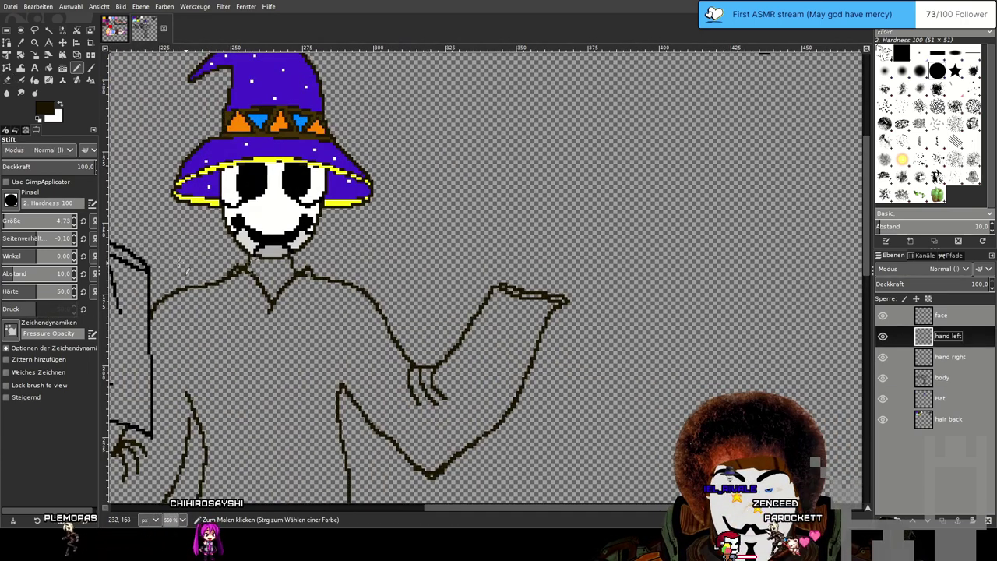
scroll(577, 229, down, 1)
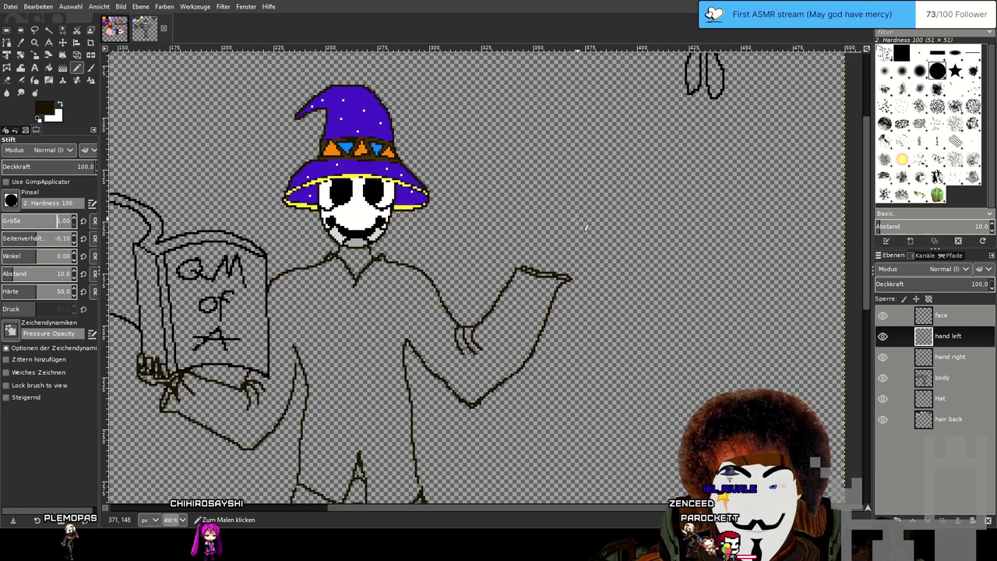
drag(538, 200, 543, 287)
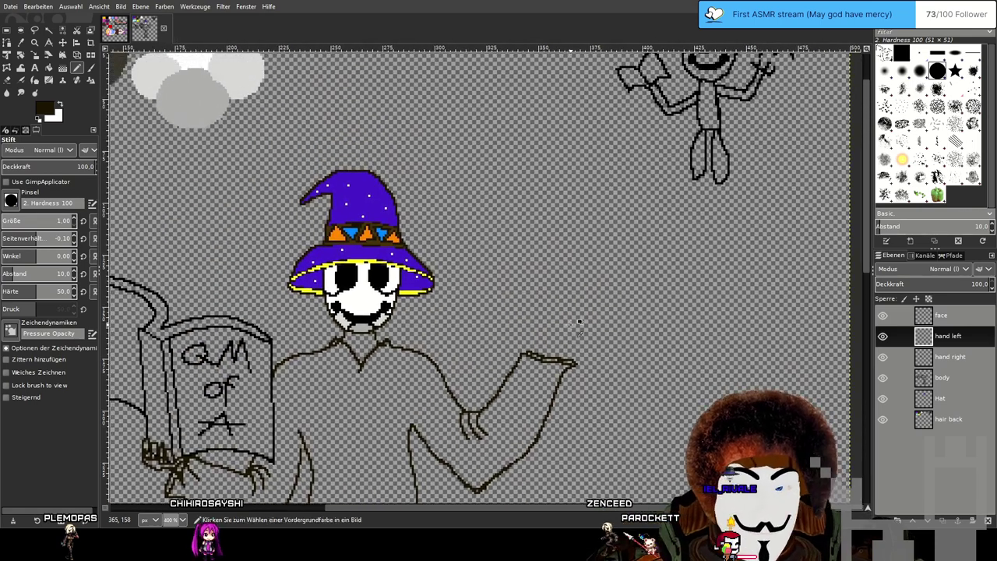
scroll(579, 320, up, 3)
drag(512, 355, 561, 261)
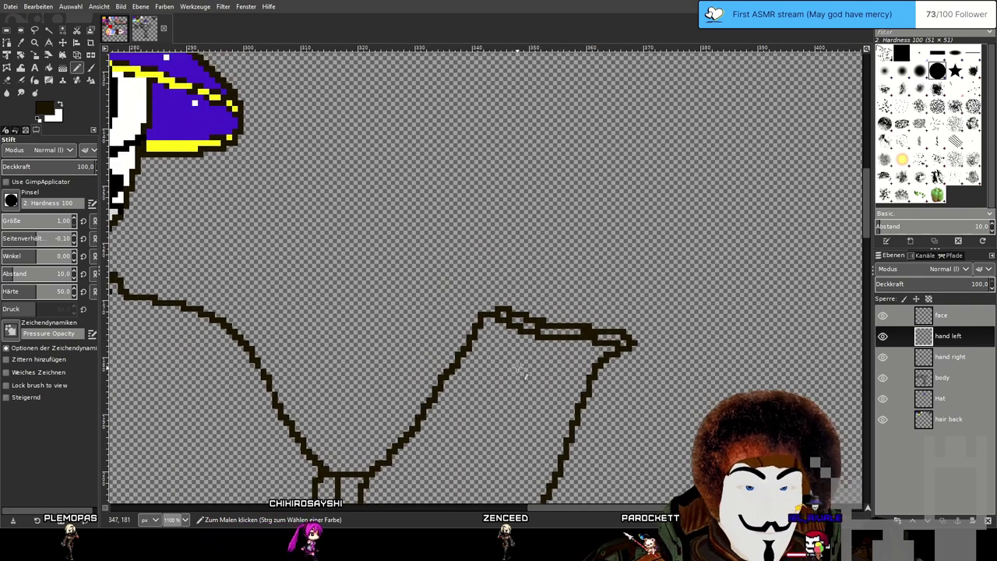
Draw the new hand outline: a thumb rising from the wrist and four upright fingers.
mouse_move(511, 336)
mouse_down()
mouse_move(532, 298)
mouse_move(485, 248)
mouse_move(512, 160)
mouse_move(526, 162)
mouse_move(531, 226)
mouse_move(559, 224)
mouse_up()
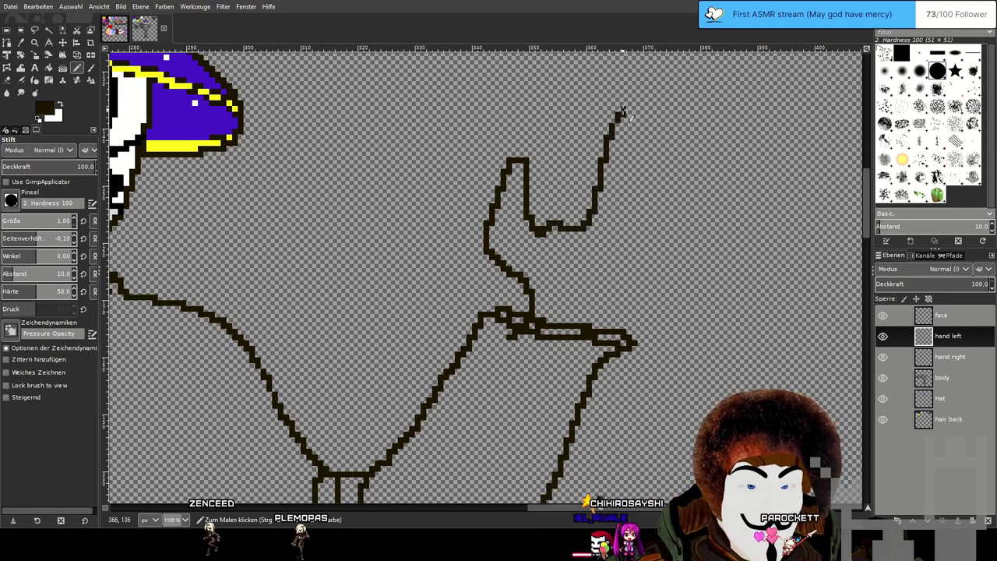
mouse_move(634, 100)
mouse_down()
mouse_move(652, 99)
mouse_move(623, 225)
mouse_move(643, 215)
mouse_move(661, 128)
mouse_move(677, 101)
mouse_move(693, 152)
mouse_up()
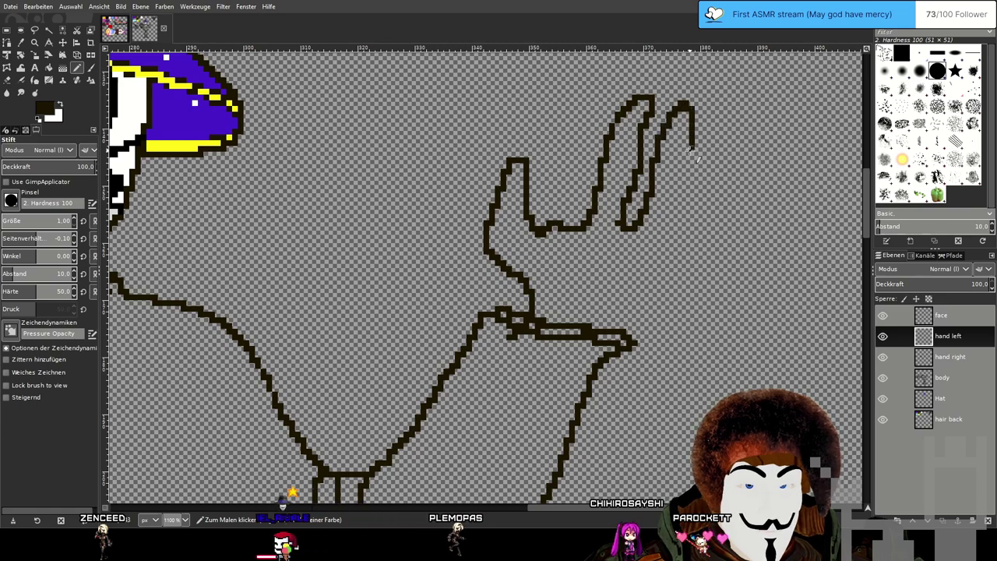
drag(676, 248, 555, 257)
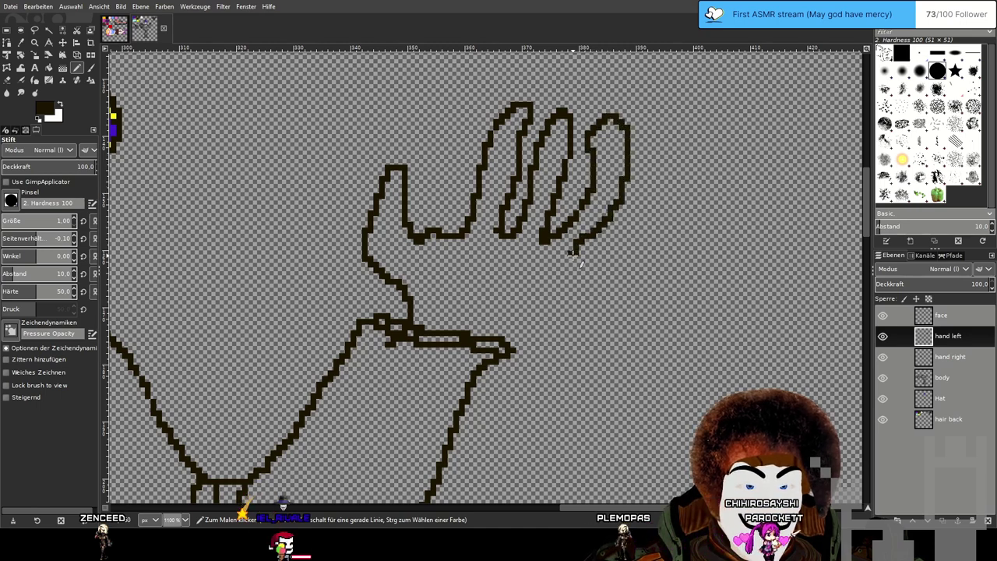
mouse_move(584, 259)
mouse_down()
mouse_move(626, 226)
mouse_move(621, 187)
mouse_move(641, 184)
mouse_move(656, 223)
mouse_move(638, 263)
mouse_move(566, 292)
mouse_move(539, 328)
mouse_move(464, 354)
mouse_up()
scroll(676, 341, down, 3)
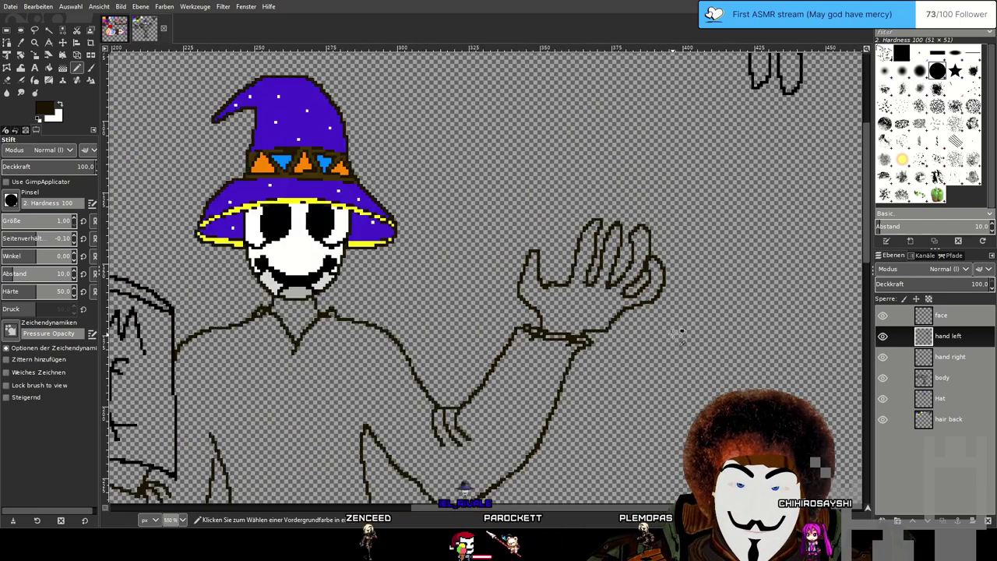
scroll(666, 329, up, 3)
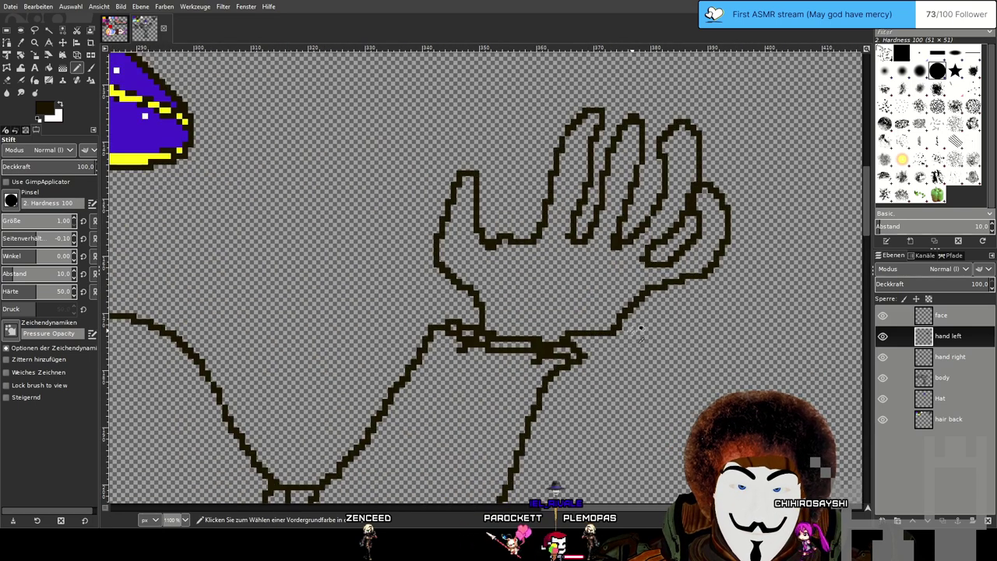
drag(663, 264, 568, 357)
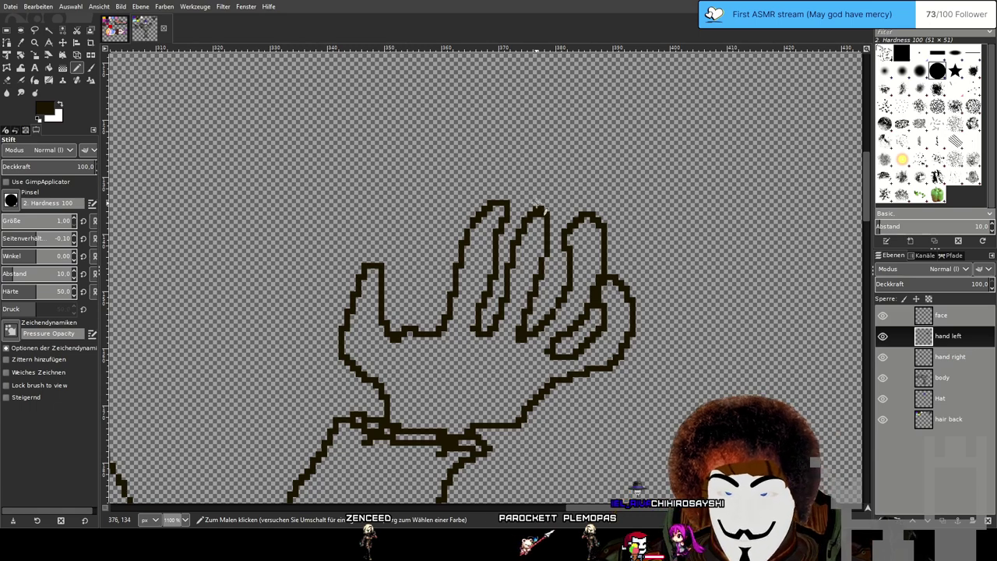
click(8, 81)
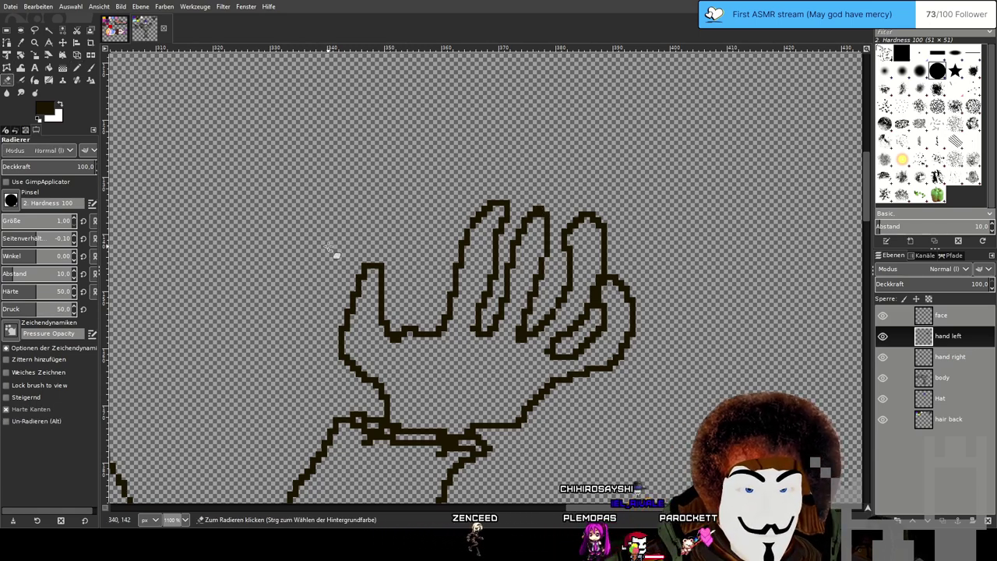
click(77, 69)
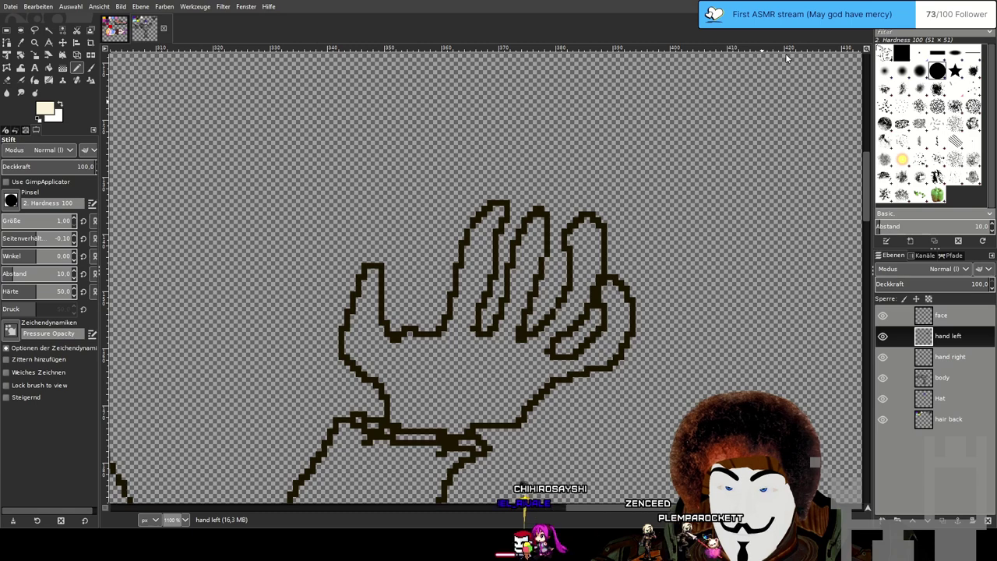
Trace the thumb and the fourth finger in cream, redrawing the fourth-finger stroke once.
scroll(452, 346, up, 1)
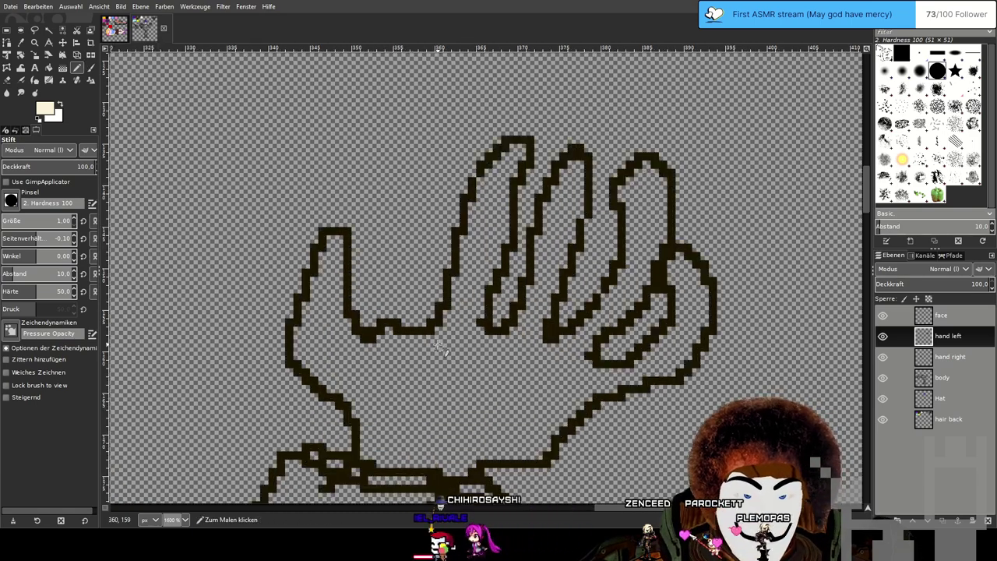
scroll(427, 345, down, 1)
drag(350, 420, 402, 382)
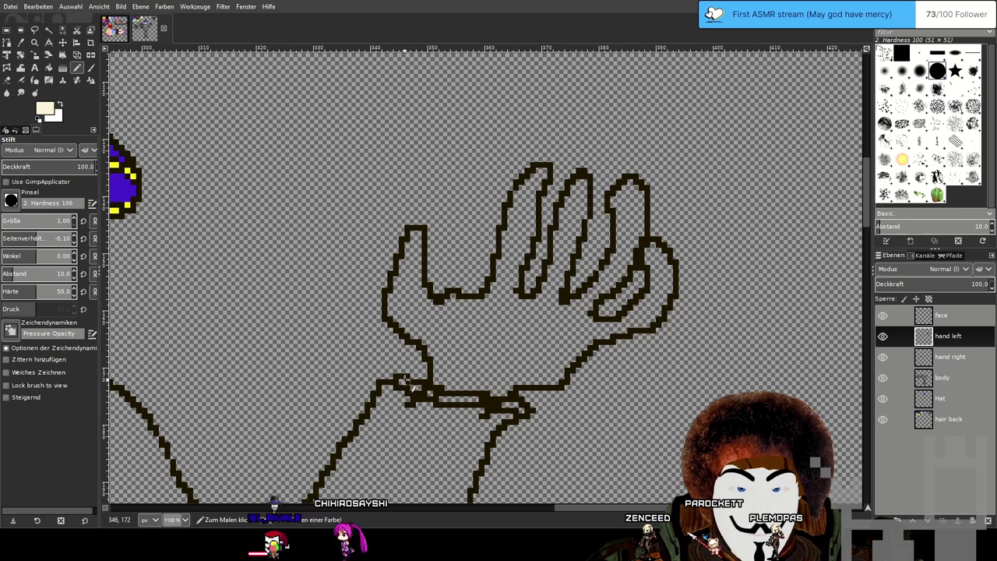
mouse_move(403, 383)
mouse_down()
mouse_move(402, 349)
mouse_move(390, 339)
mouse_up()
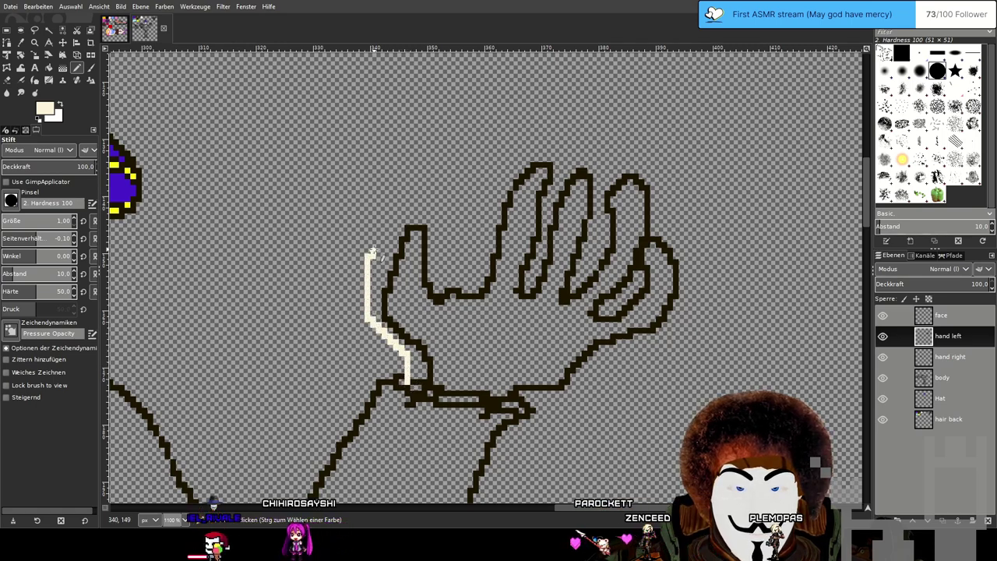
mouse_move(383, 235)
mouse_down()
mouse_move(399, 232)
mouse_move(395, 311)
mouse_move(412, 314)
mouse_move(427, 291)
mouse_move(453, 292)
mouse_move(447, 229)
mouse_move(460, 176)
mouse_move(479, 165)
mouse_move(491, 199)
mouse_move(487, 290)
mouse_move(502, 285)
mouse_move(512, 191)
mouse_move(529, 165)
mouse_move(536, 193)
mouse_up()
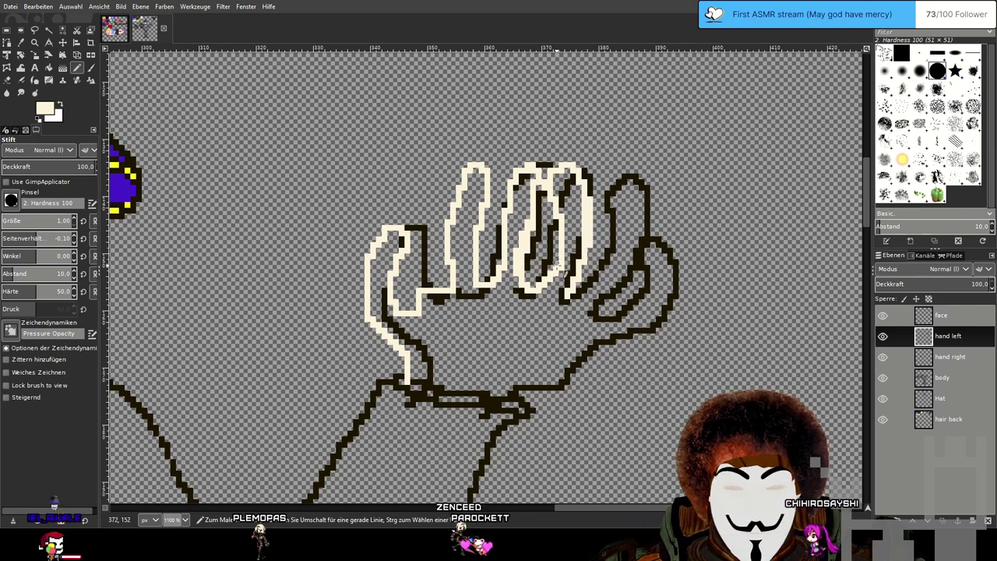
drag(576, 300, 601, 244)
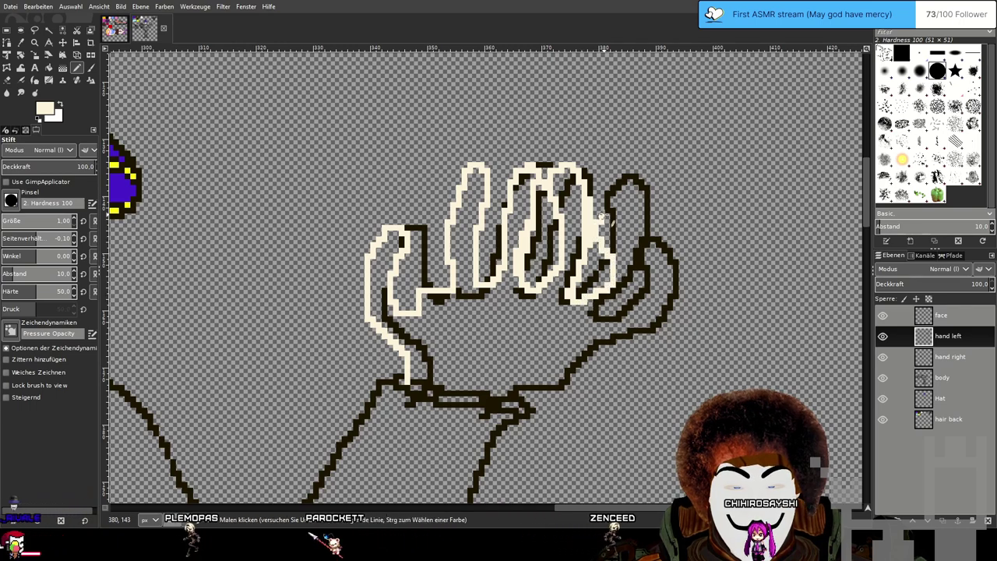
key(ctrl+z)
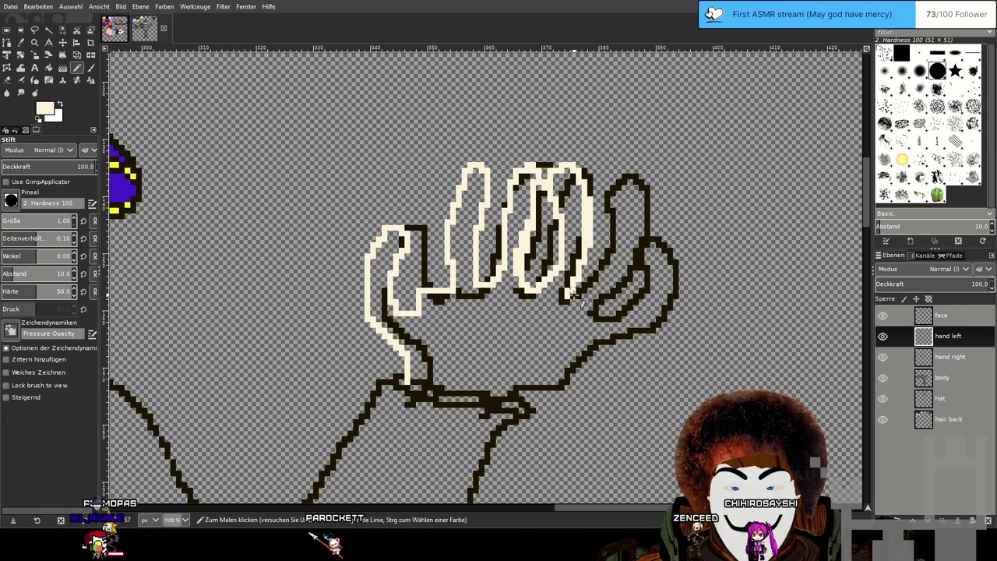
mouse_move(601, 265)
mouse_down()
mouse_move(595, 228)
mouse_move(611, 198)
mouse_move(629, 223)
mouse_move(615, 288)
mouse_move(604, 305)
mouse_move(556, 313)
mouse_up()
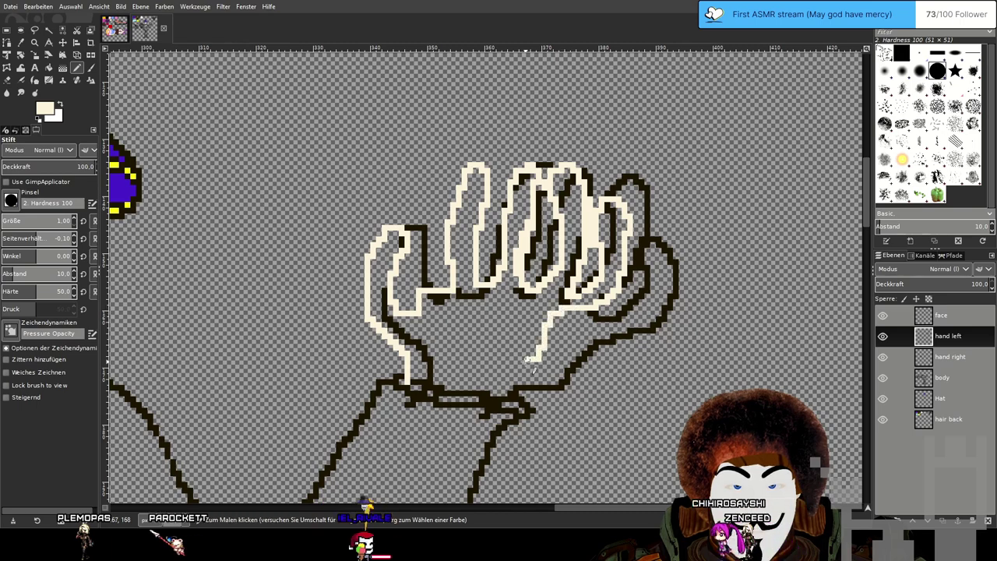
Remove the cream outline from the hand's left part, draw a cream first-finger line and trim its right side.
scroll(696, 300, down, 4)
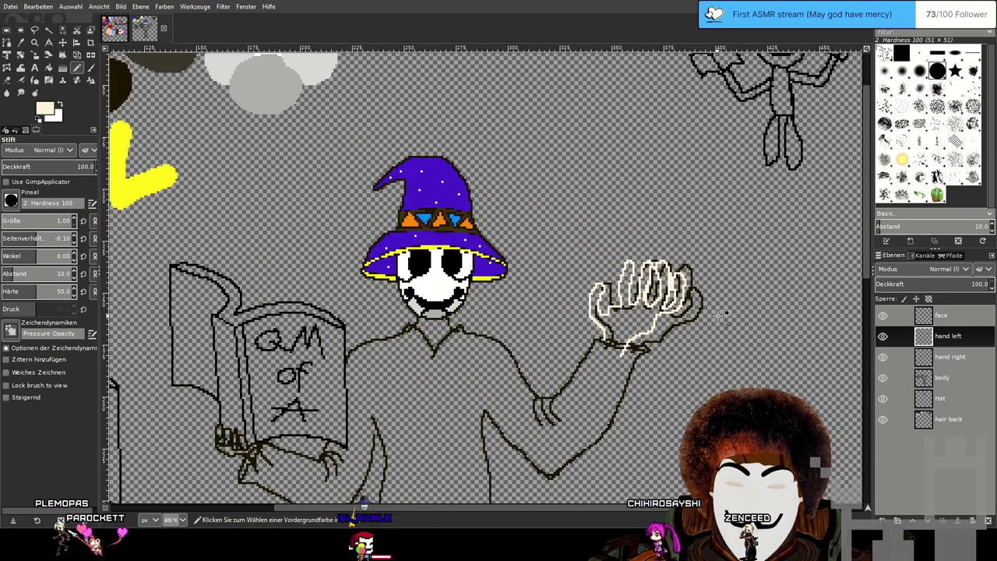
scroll(725, 311, up, 4)
scroll(725, 309, up, 1)
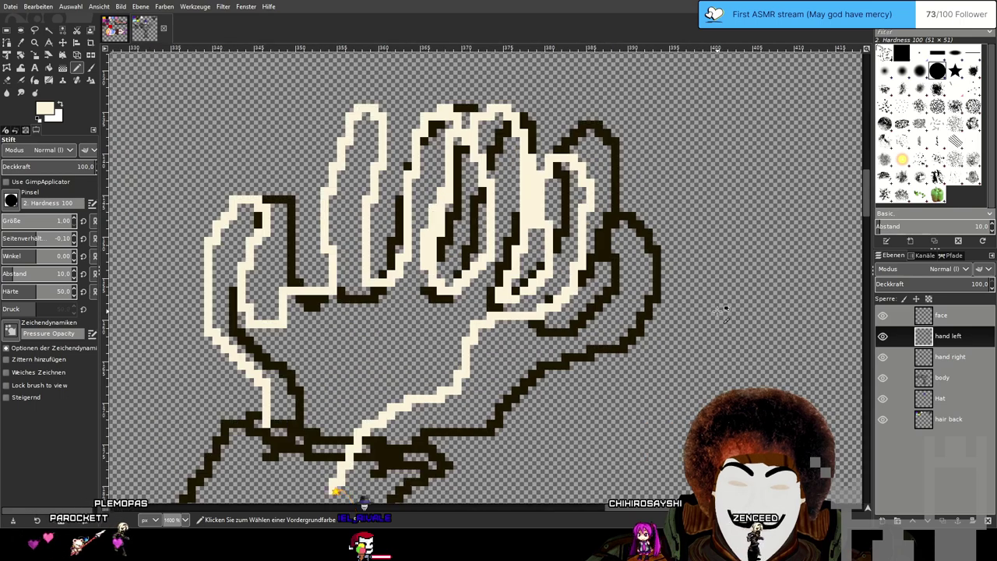
scroll(724, 309, down, 3)
scroll(710, 315, down, 1)
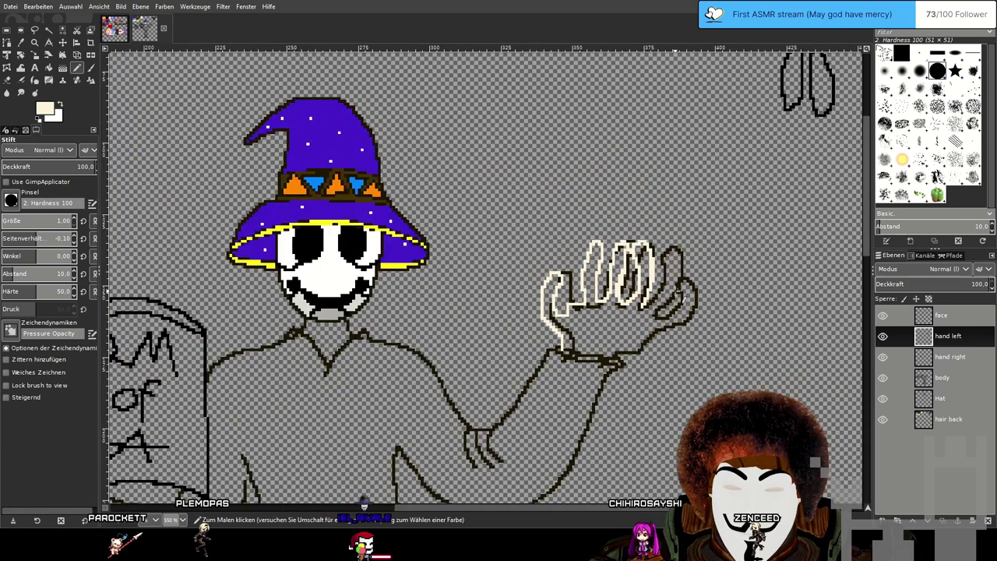
scroll(685, 288, up, 3)
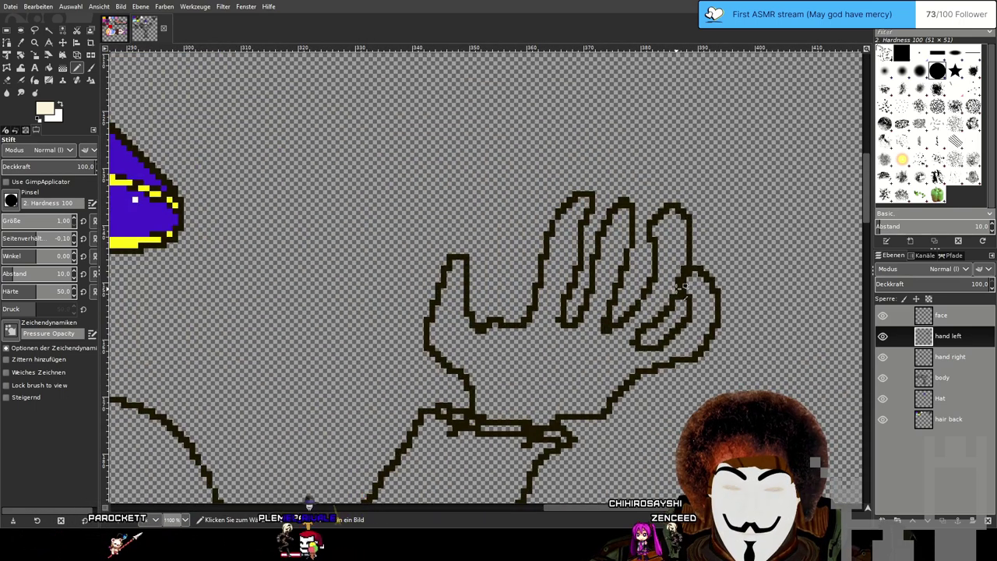
key(ctrl+y)
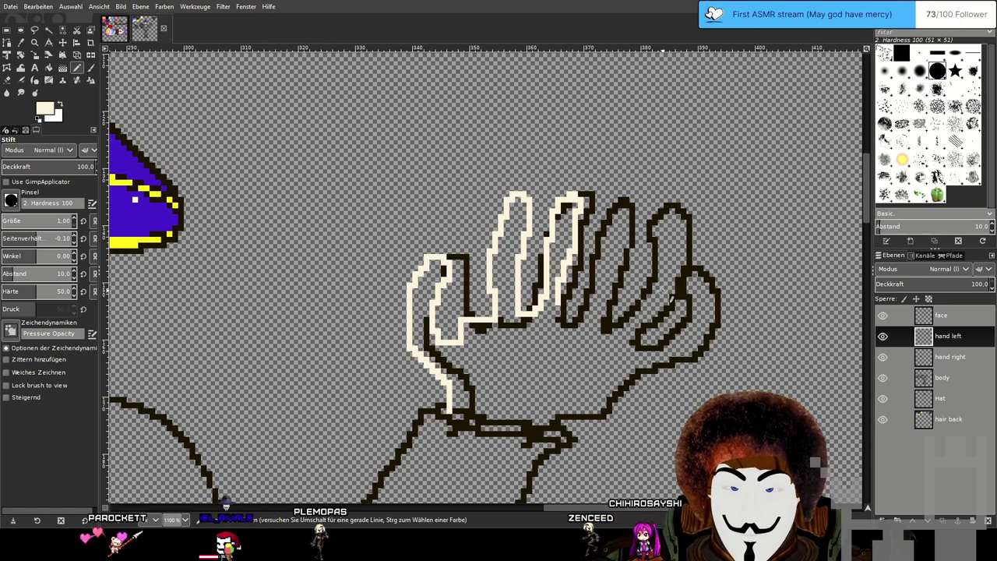
key(ctrl+z)
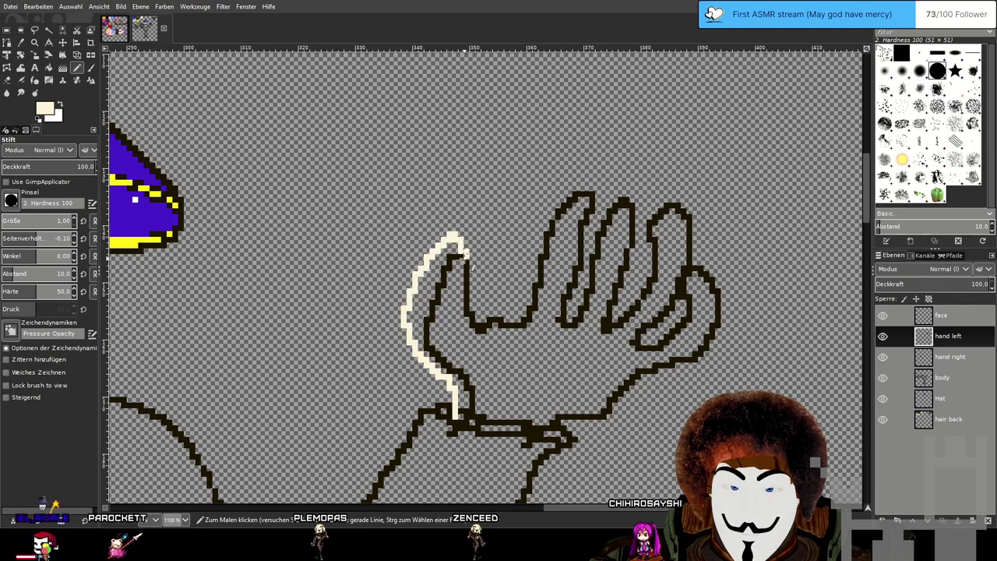
mouse_move(498, 323)
mouse_down()
mouse_move(505, 214)
mouse_move(525, 179)
mouse_move(534, 286)
mouse_move(504, 318)
mouse_up()
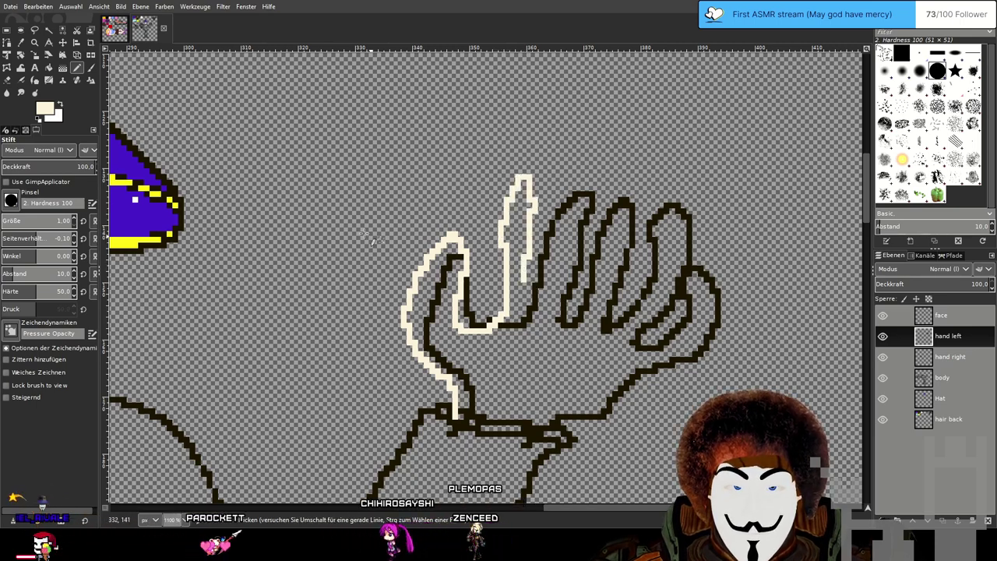
key(shift+e)
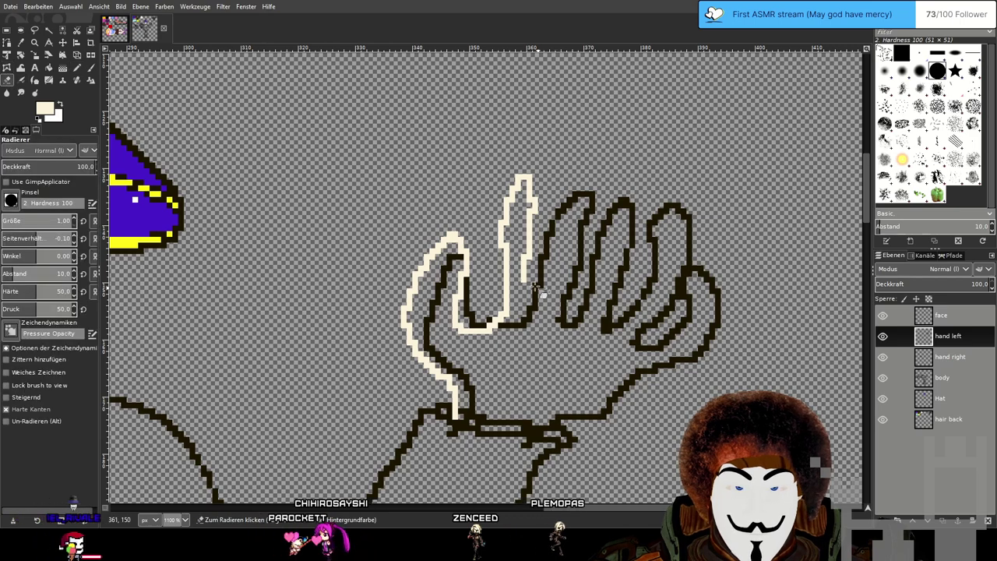
mouse_move(524, 280)
mouse_down()
mouse_move(532, 195)
mouse_move(538, 221)
mouse_move(525, 179)
mouse_up()
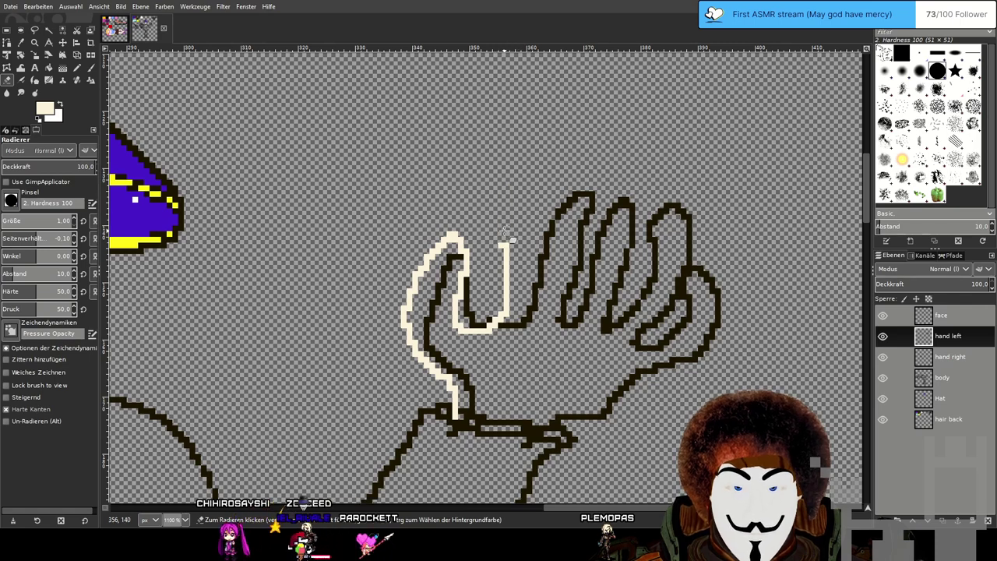
key(n)
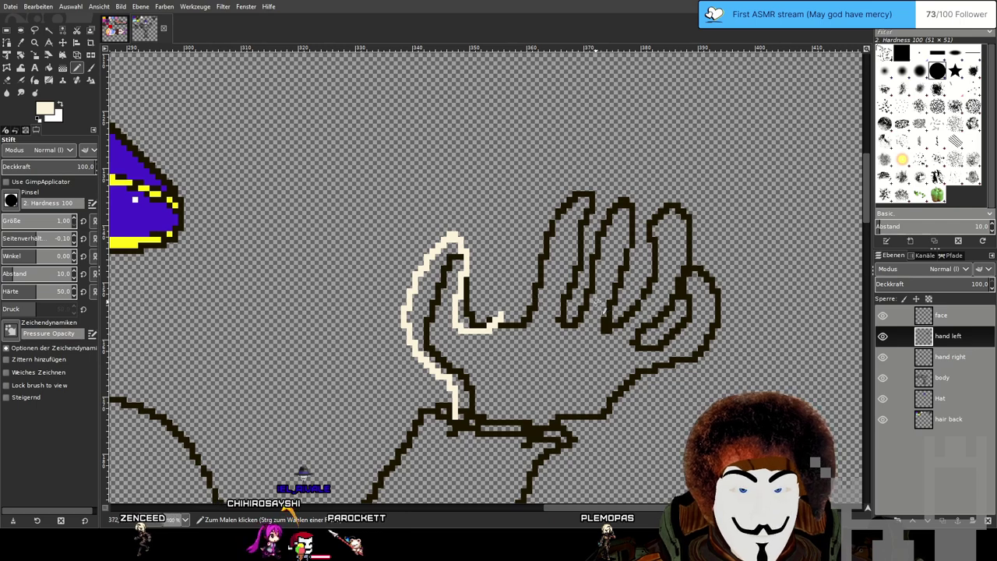
Extend the cream outline up the index finger, over the ring finger's top and along the palm's lower edge.
drag(599, 300, 567, 304)
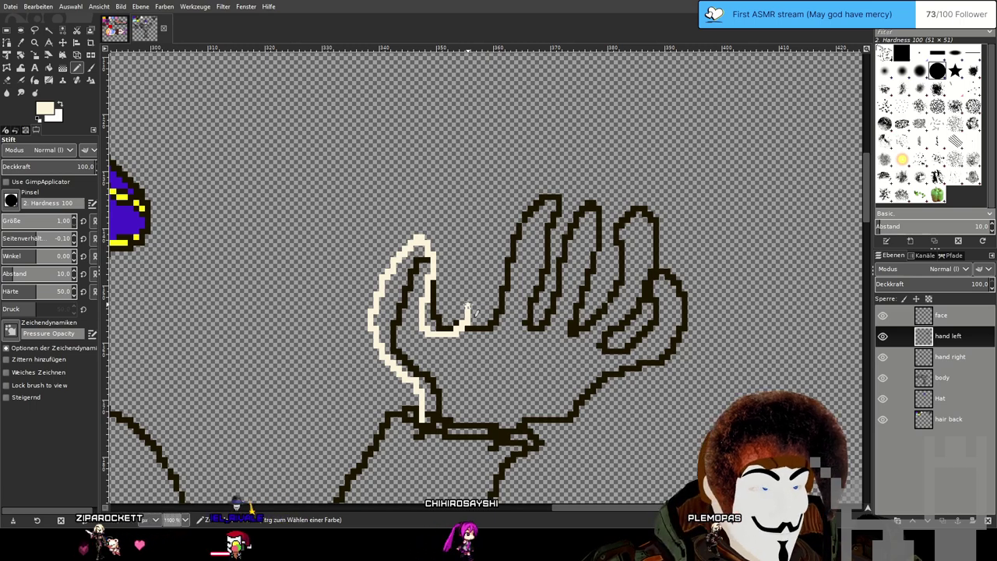
drag(473, 295, 479, 272)
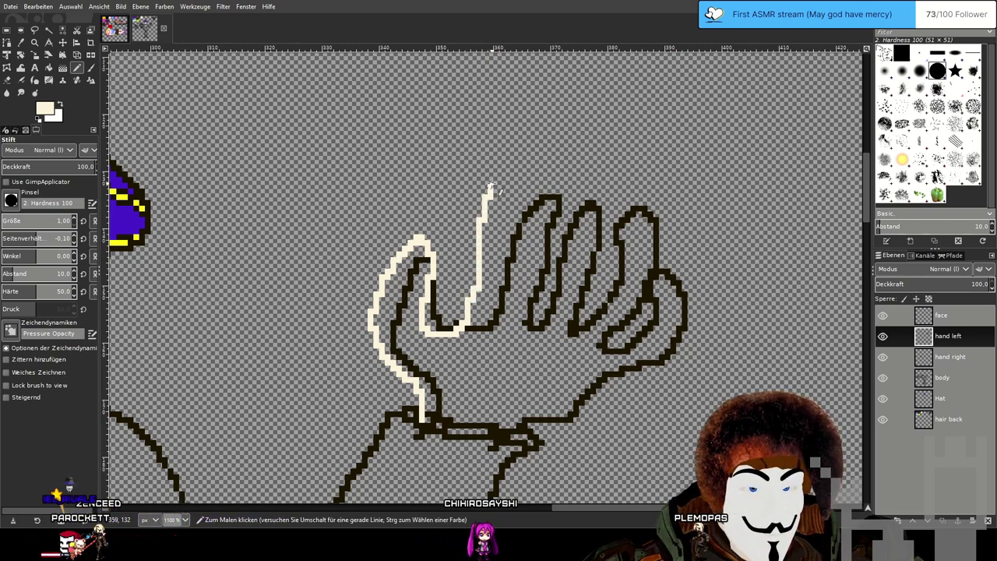
mouse_move(507, 189)
mouse_down()
mouse_move(501, 300)
mouse_move(511, 305)
mouse_move(529, 281)
mouse_move(537, 210)
mouse_up()
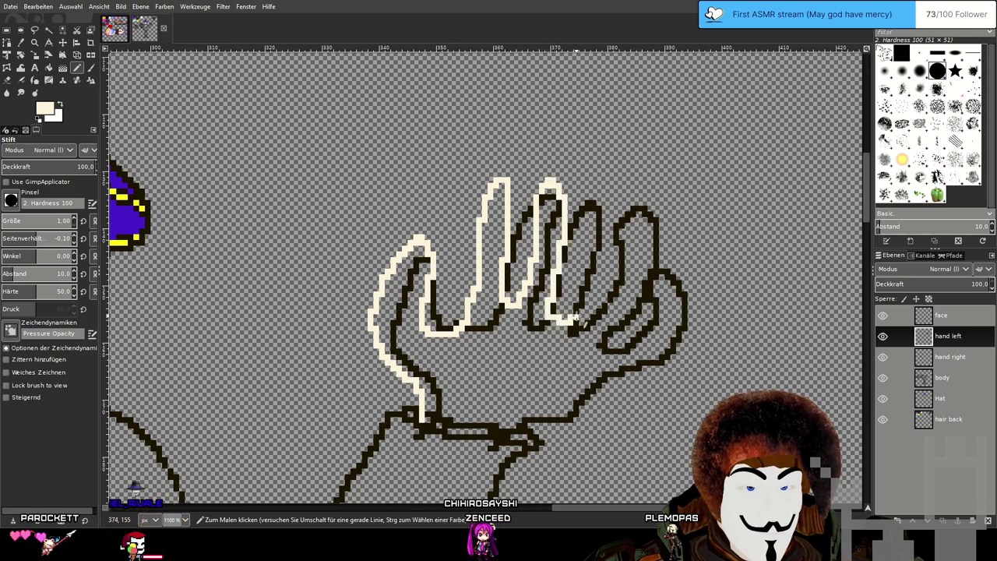
mouse_move(577, 231)
mouse_down()
mouse_move(578, 208)
mouse_move(598, 209)
mouse_move(615, 251)
mouse_move(616, 305)
mouse_move(599, 337)
mouse_up()
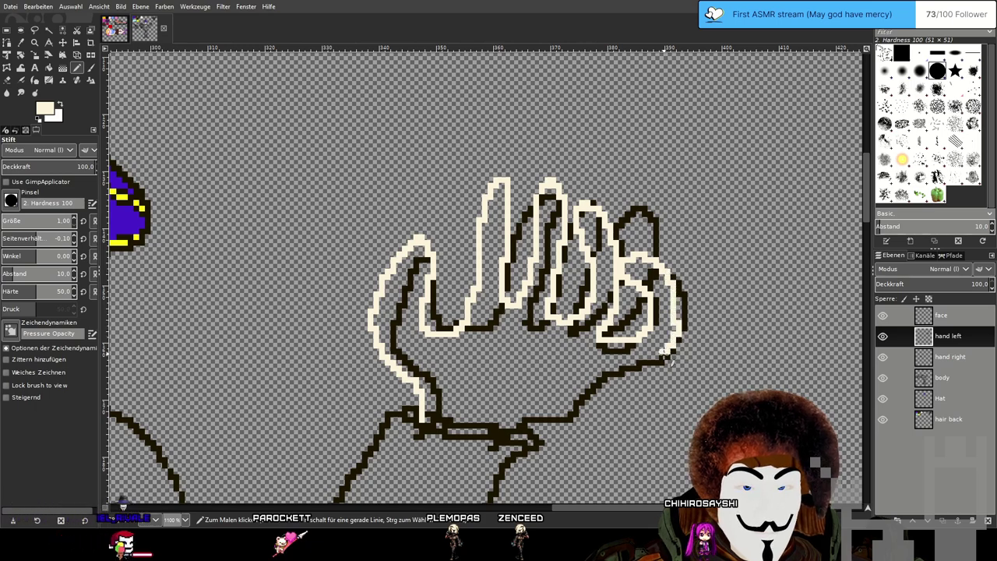
mouse_move(656, 358)
mouse_down()
mouse_move(594, 368)
mouse_move(496, 447)
mouse_up()
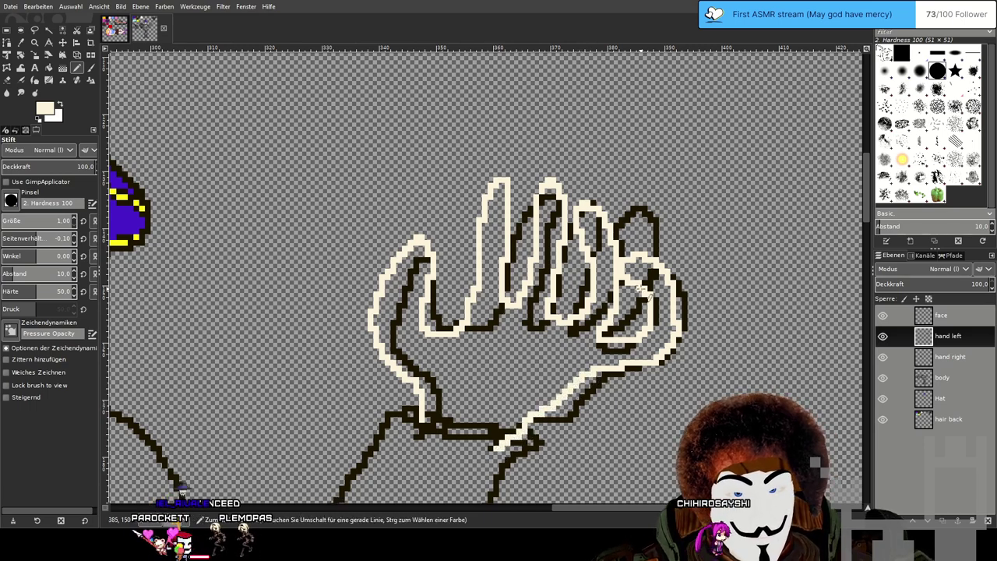
Paint cream pixels into the last finger's curve and top, then erase the hand's right outer edge.
scroll(649, 340, up, 1)
scroll(650, 343, up, 2)
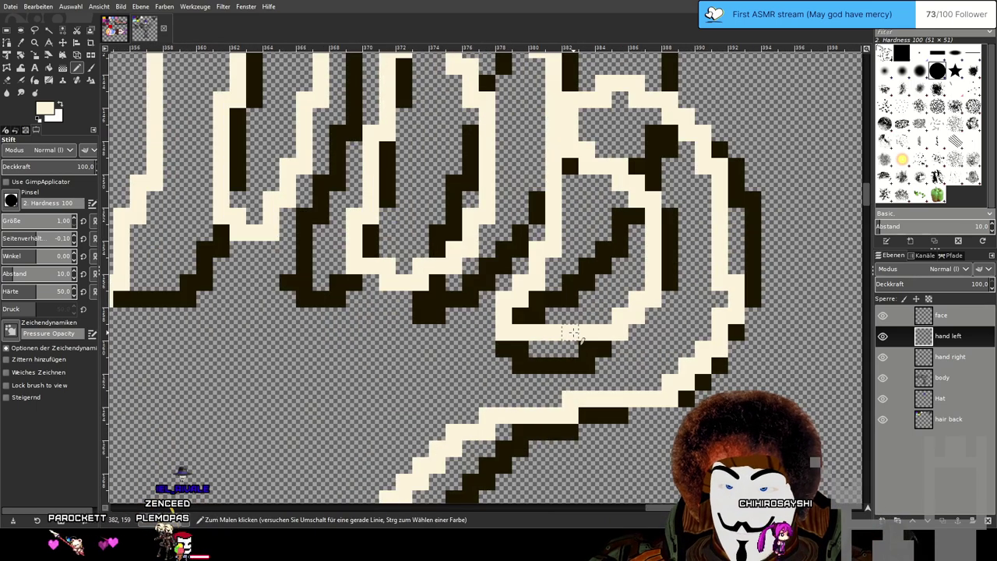
mouse_move(604, 317)
mouse_down()
mouse_move(638, 250)
mouse_move(621, 205)
mouse_up()
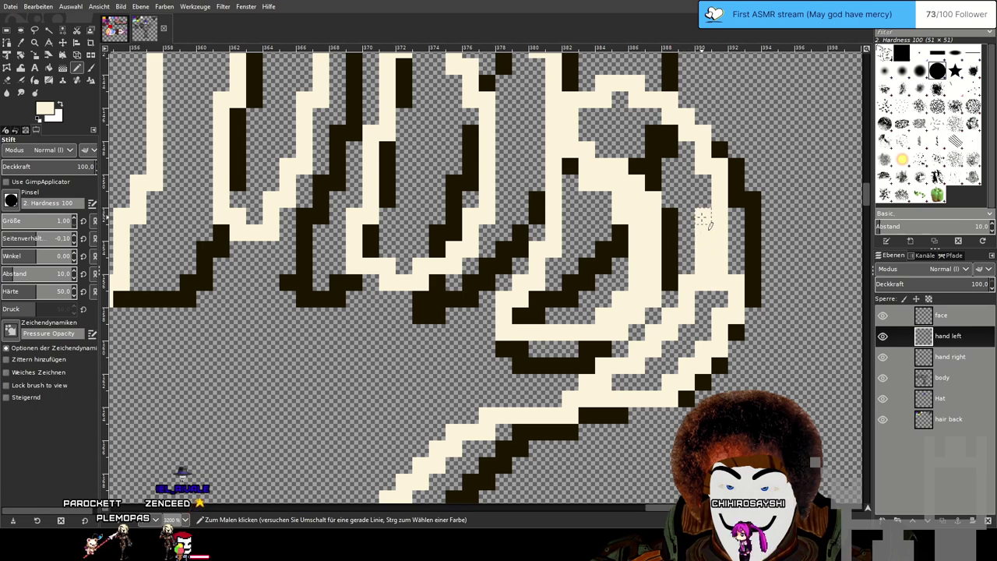
mouse_move(652, 131)
mouse_down()
mouse_move(620, 115)
mouse_move(570, 132)
mouse_up()
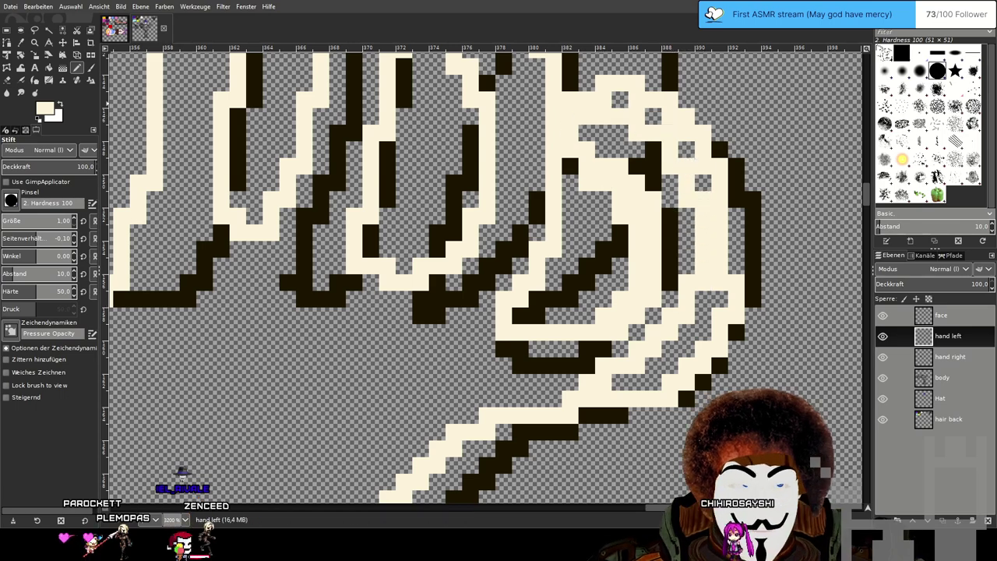
click(9, 81)
scroll(669, 242, down, 2)
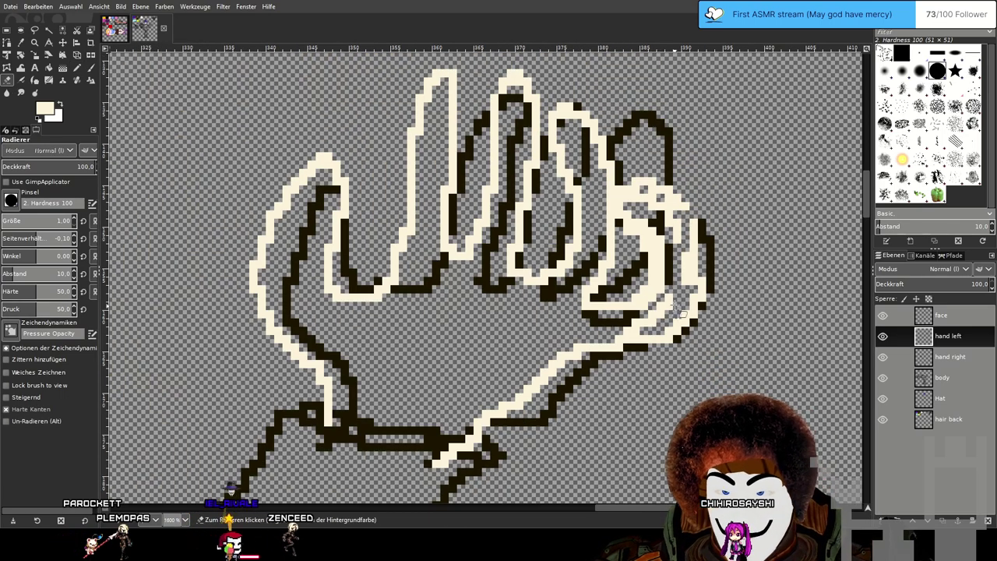
mouse_move(691, 244)
mouse_down()
mouse_move(703, 296)
mouse_move(685, 348)
mouse_move(664, 358)
mouse_move(670, 294)
mouse_move(662, 302)
mouse_move(649, 257)
mouse_move(679, 177)
mouse_move(666, 234)
mouse_move(627, 221)
mouse_move(630, 180)
mouse_move(620, 218)
mouse_move(619, 188)
mouse_move(626, 229)
mouse_move(640, 208)
mouse_move(647, 255)
mouse_move(654, 243)
mouse_move(644, 272)
mouse_move(662, 308)
mouse_up()
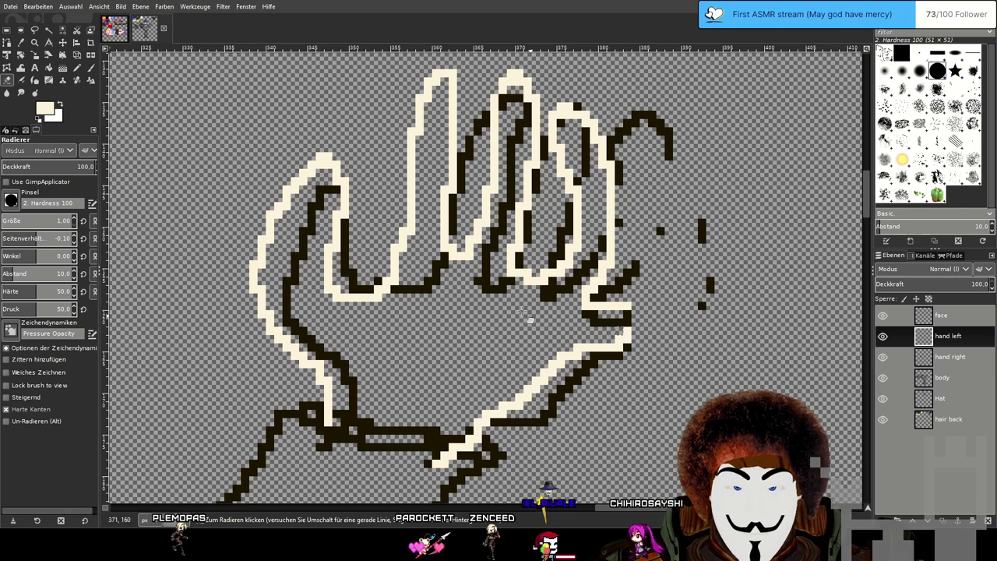
key(n)
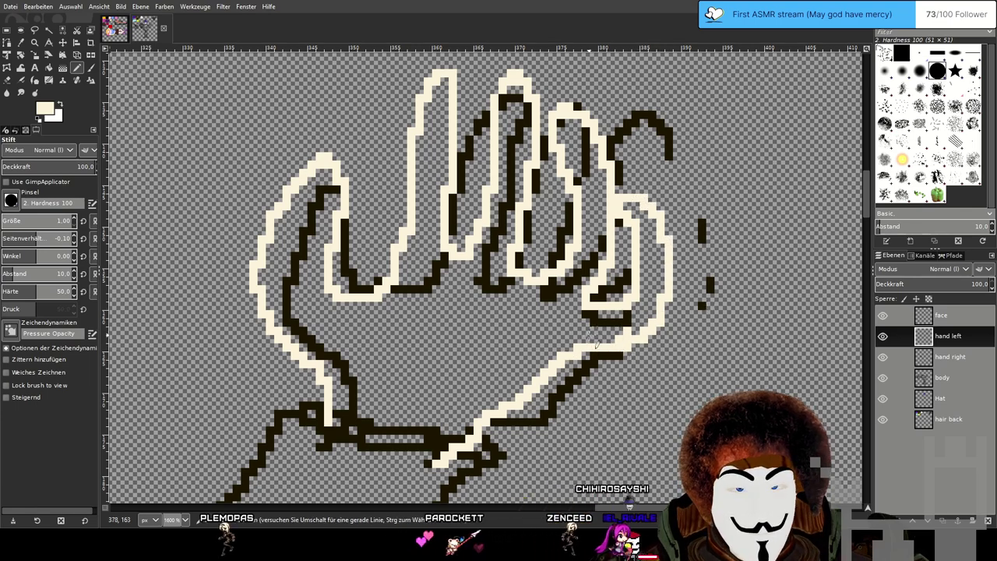
Erase the lower-right outline and redraw the right edge in cream down to the thumb.
click(7, 80)
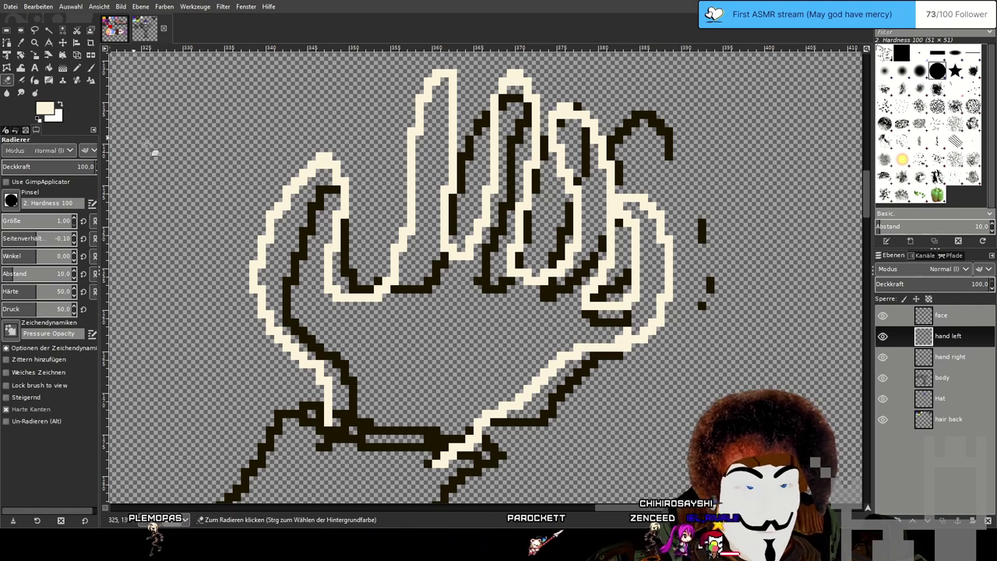
drag(614, 354, 654, 324)
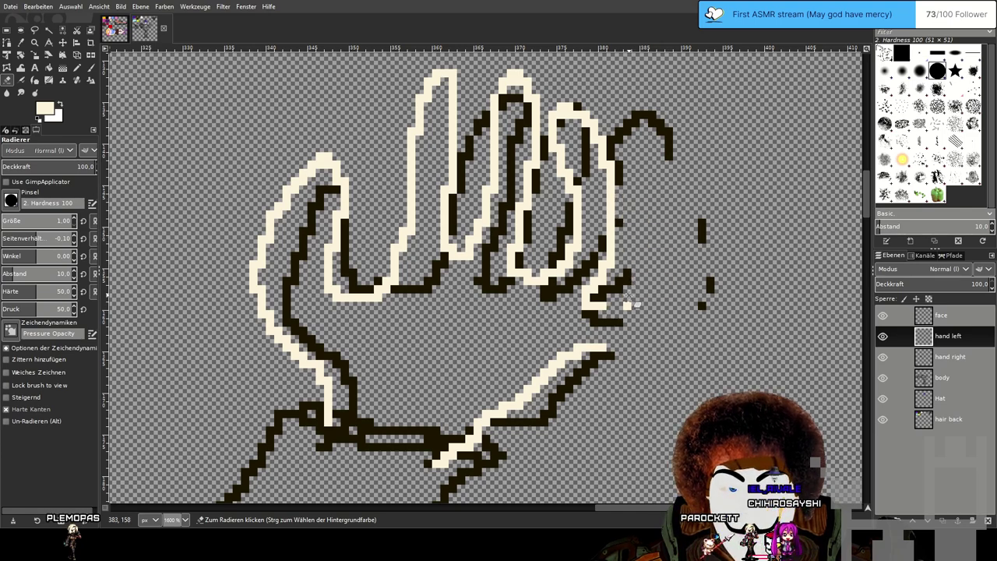
click(78, 68)
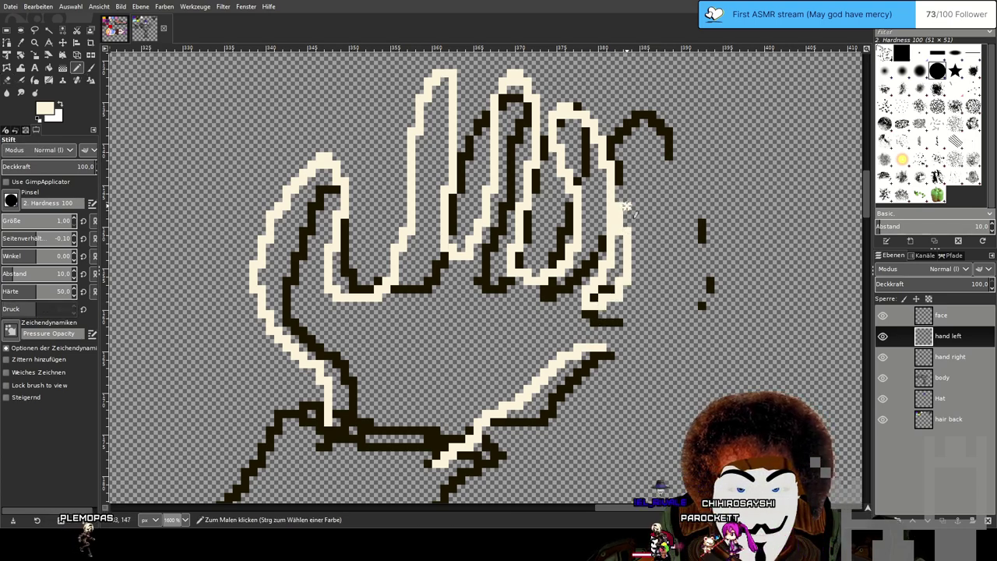
drag(652, 280, 643, 333)
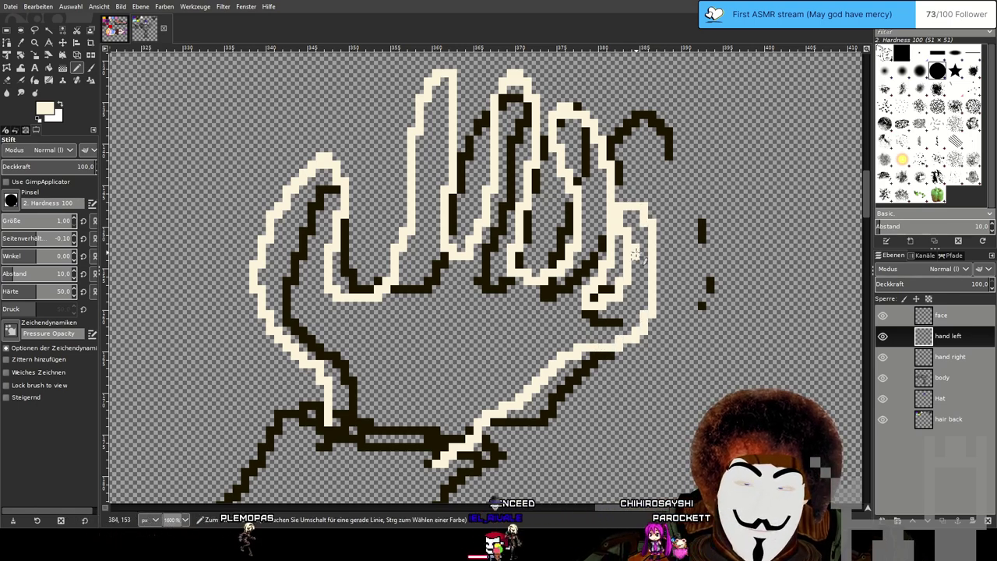
drag(661, 256, 660, 281)
click(7, 80)
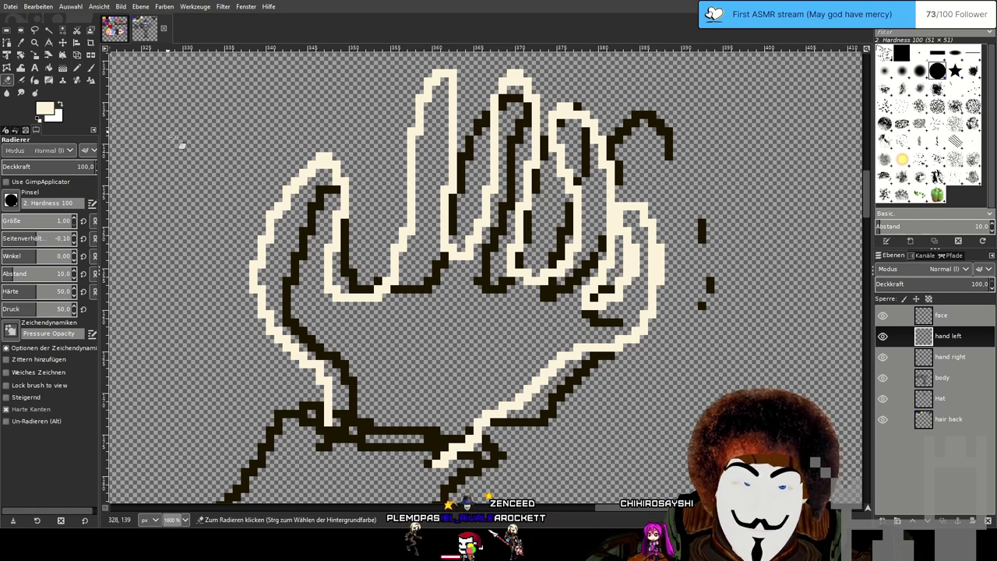
ctrl+scroll(623, 195, up, 2)
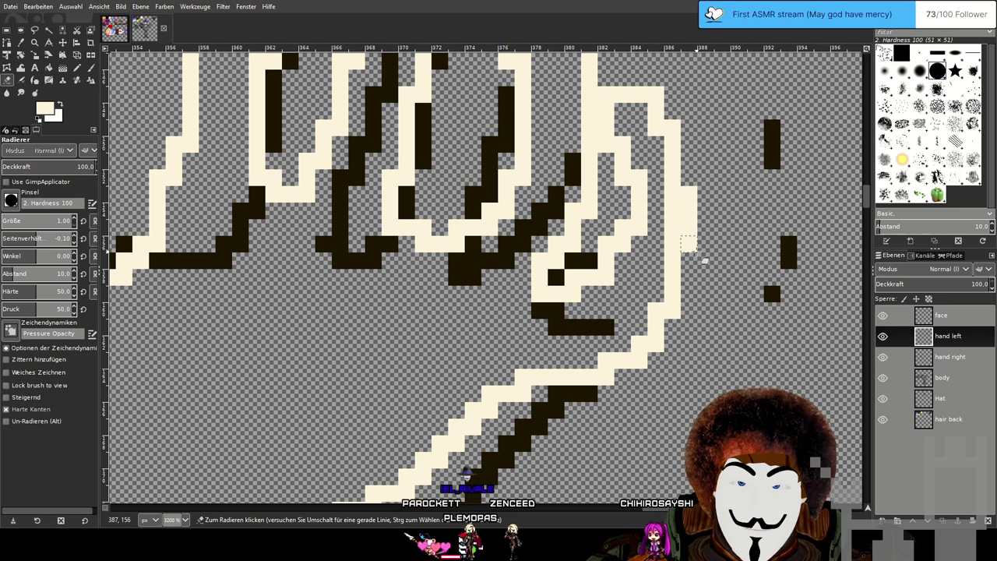
Switch to the Eraser and zoom in on the lower part of the raised hand.
ctrl+scroll(701, 233, down, 3)
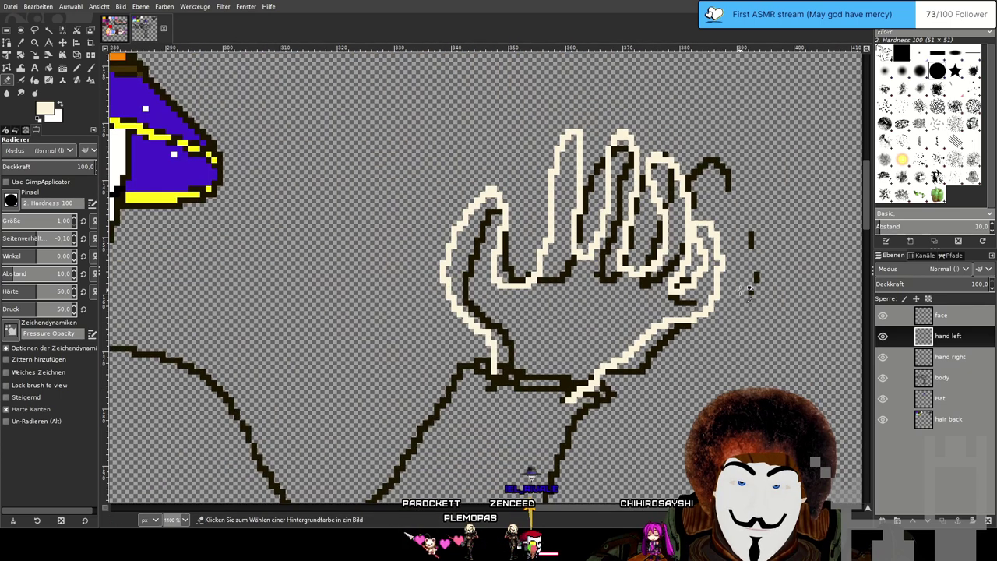
ctrl+scroll(749, 290, up, 3)
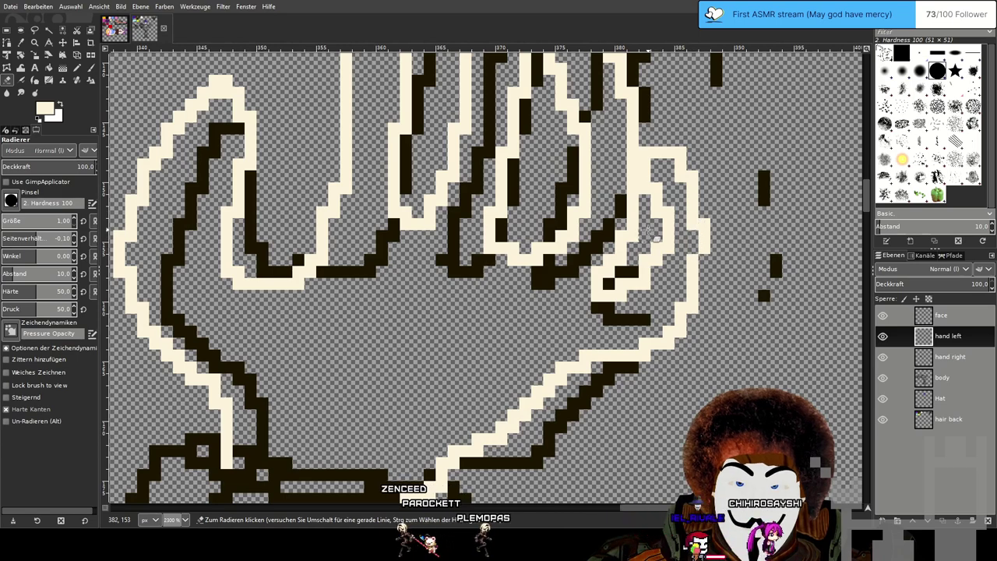
click(76, 67)
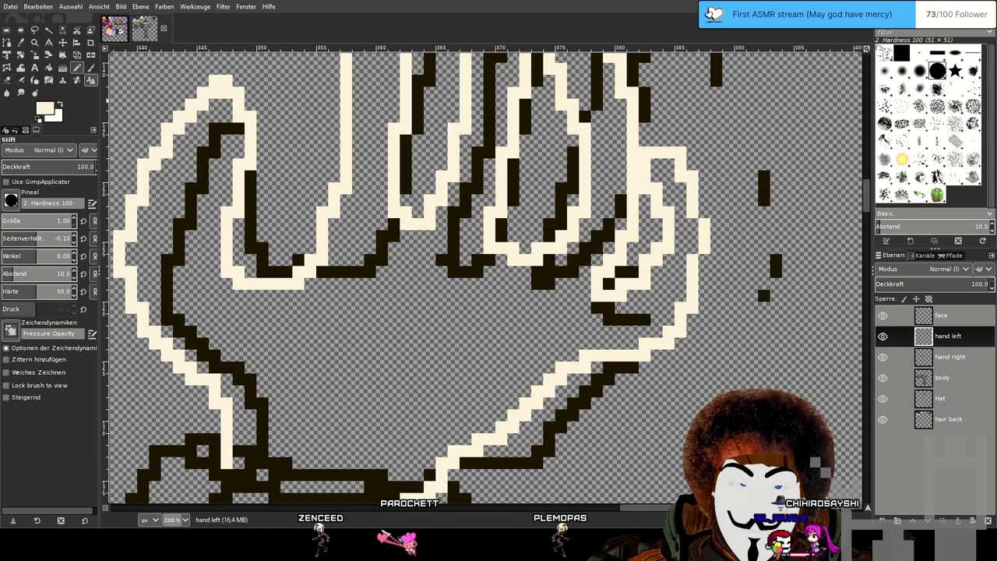
ctrl+scroll(705, 228, down, 3)
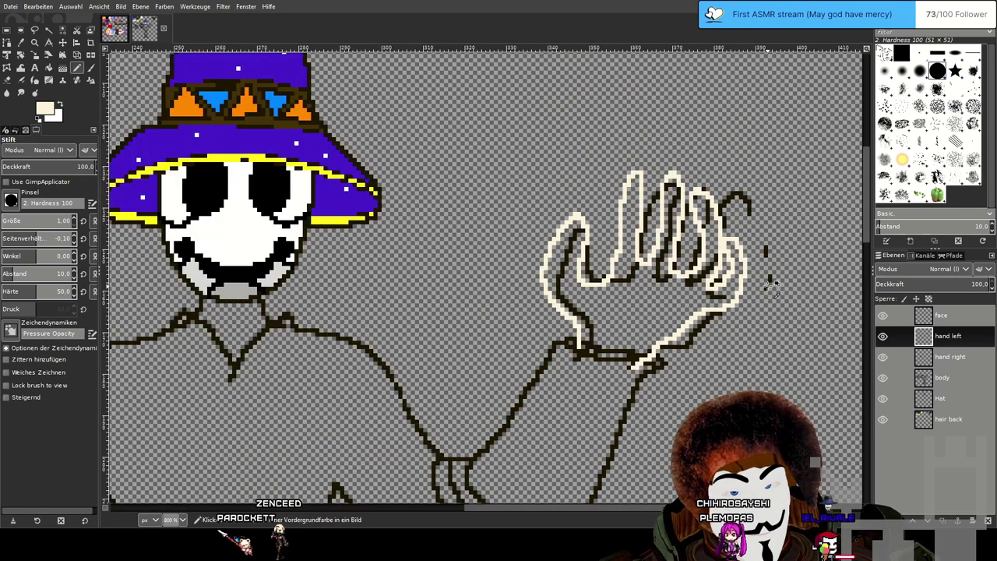
ctrl+scroll(769, 285, up, 3)
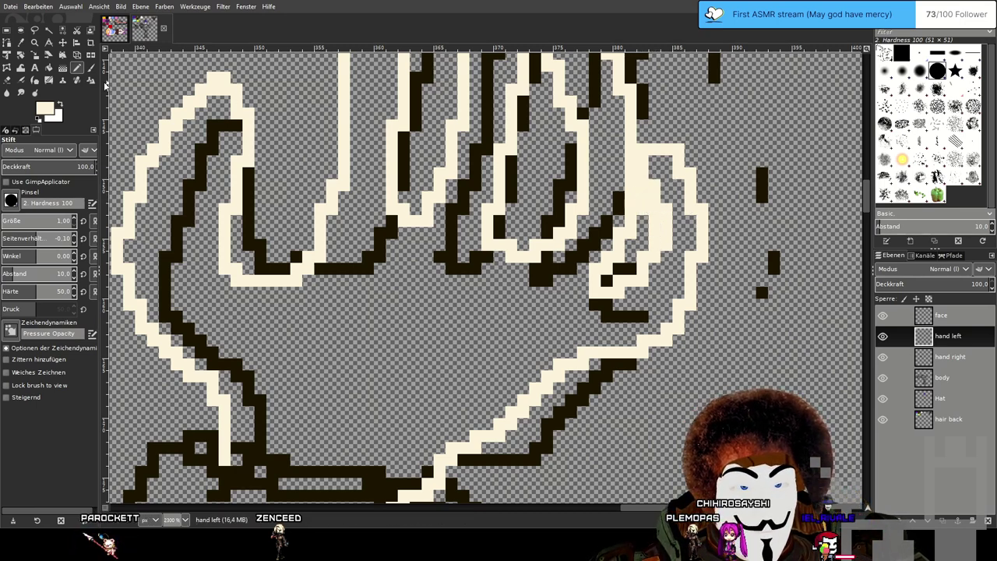
click(9, 81)
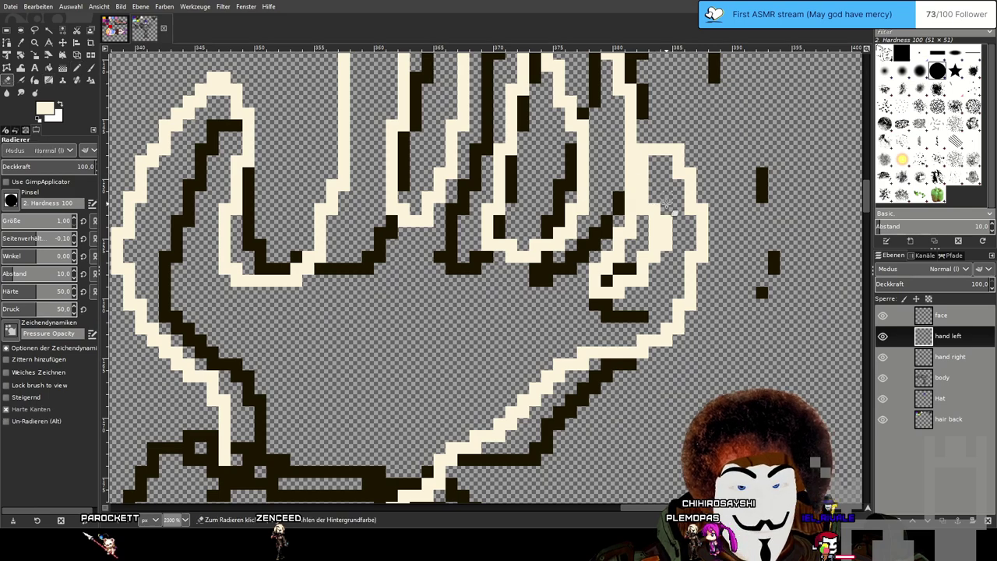
scroll(788, 270, down, 4)
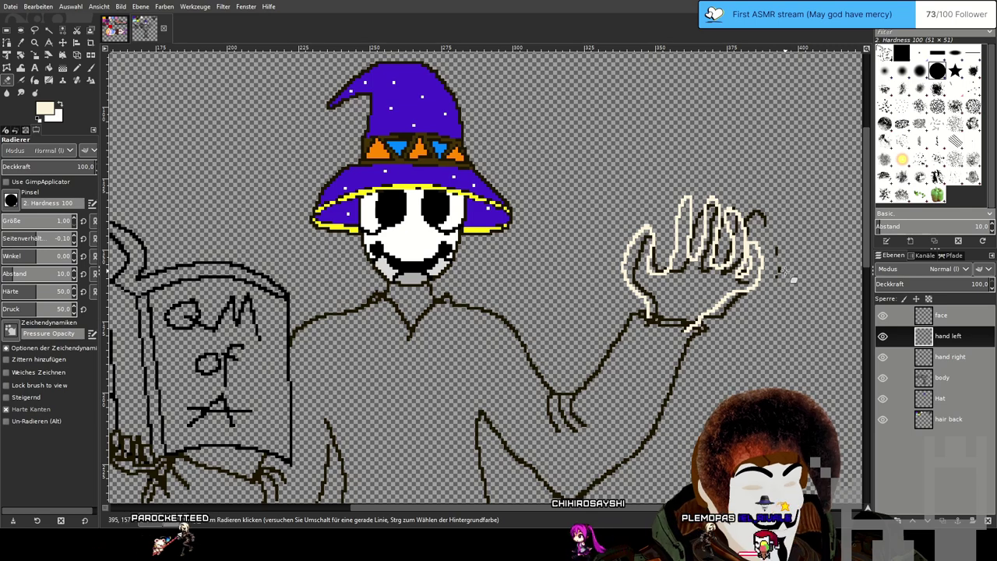
drag(794, 270, 685, 257)
scroll(684, 257, down, 1)
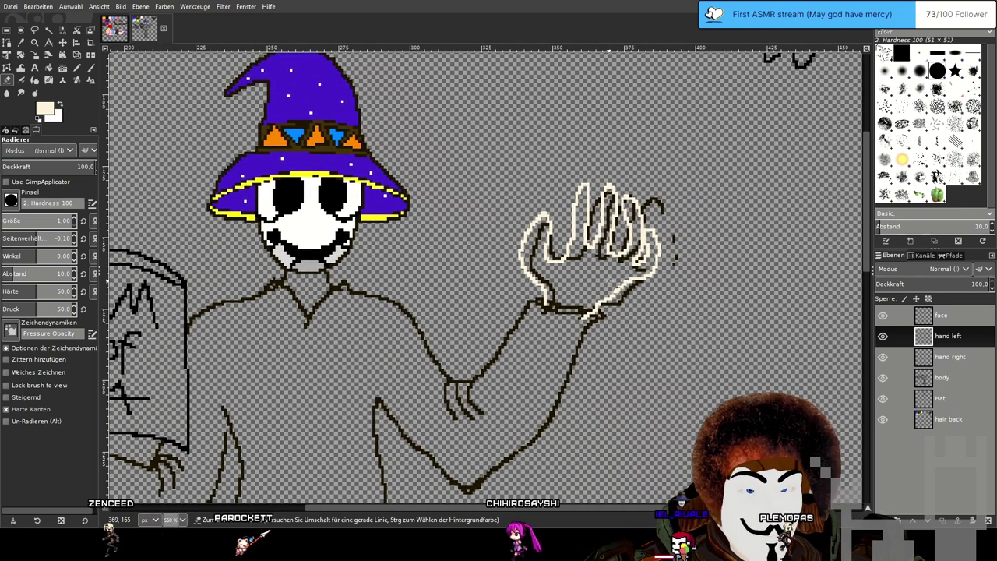
scroll(598, 278, up, 3)
scroll(598, 278, down, 1)
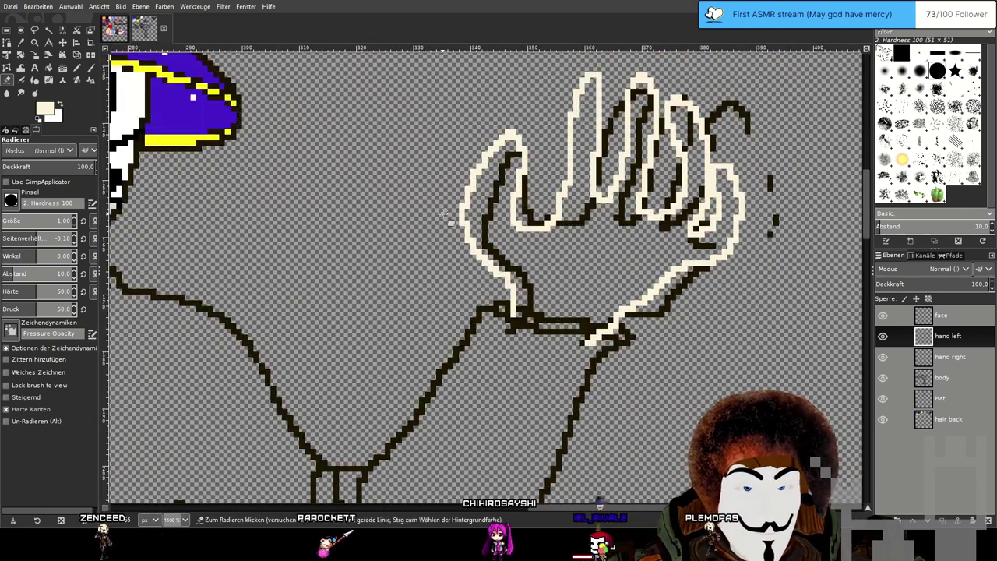
scroll(655, 322, up, 2)
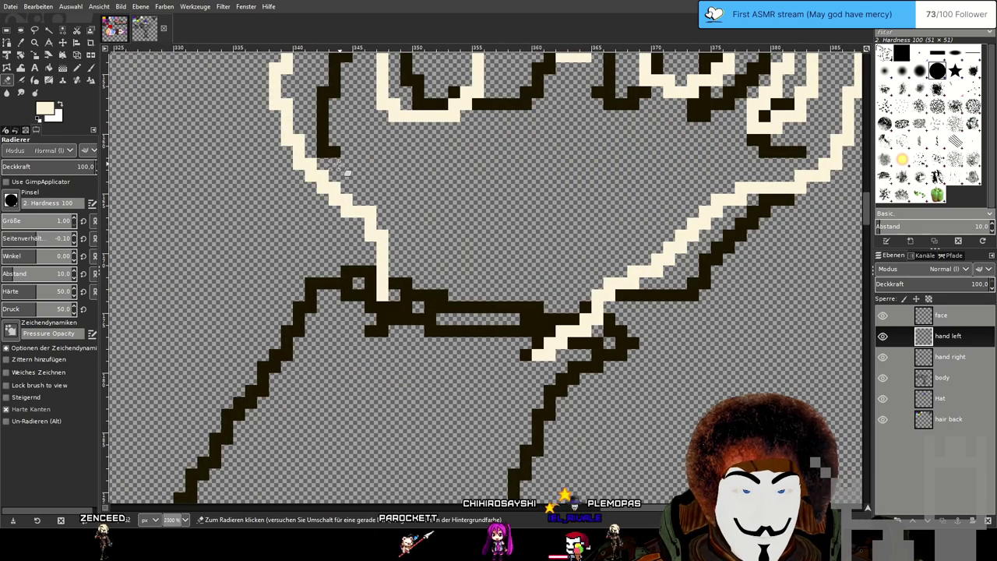
drag(372, 144, 558, 401)
Erase the leftover dark outline below the thumb and inside the palm, plus stray black pixels.
mouse_move(440, 343)
mouse_down()
mouse_move(456, 269)
mouse_move(446, 269)
mouse_move(499, 178)
mouse_up()
click(508, 173)
click(485, 175)
mouse_move(520, 224)
mouse_down()
mouse_move(524, 292)
mouse_move(553, 313)
mouse_move(535, 317)
mouse_move(571, 304)
mouse_move(639, 319)
mouse_move(666, 282)
mouse_up()
click(663, 270)
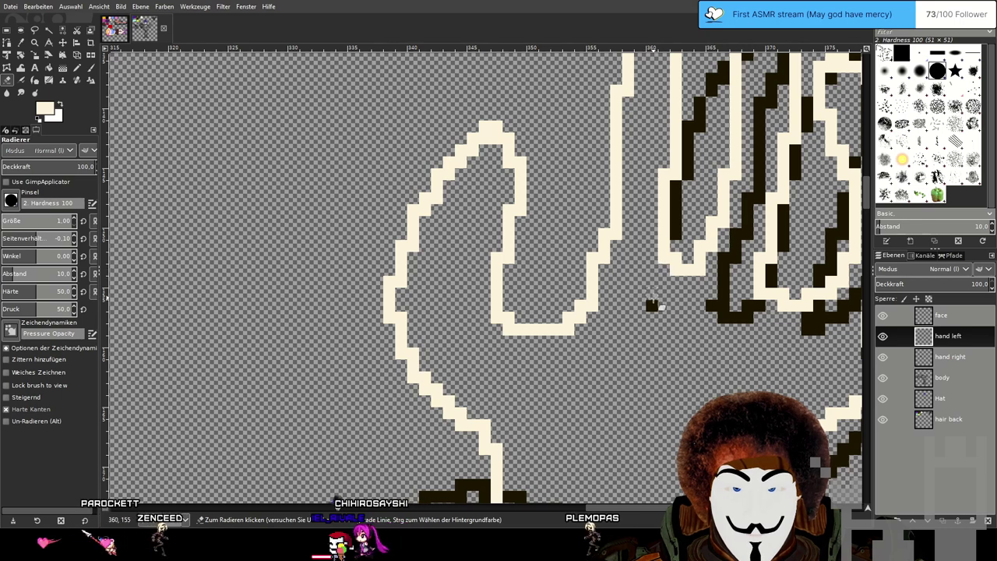
click(653, 305)
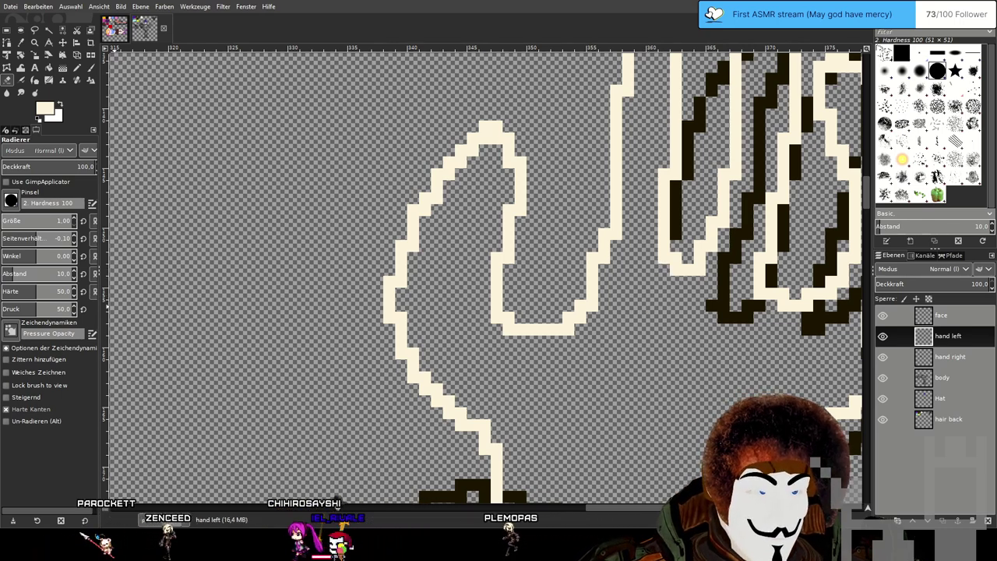
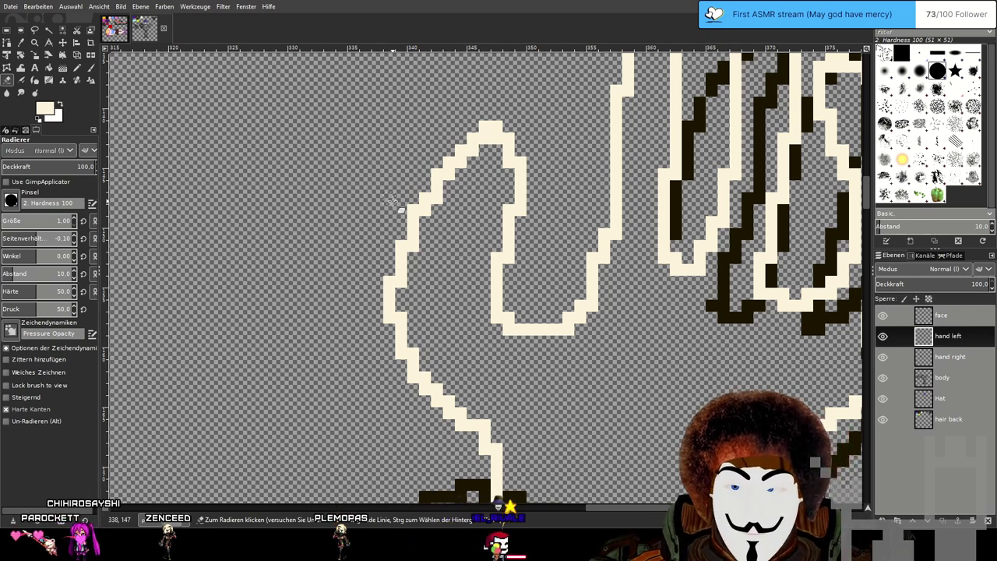
Erase the dark pixels beside the cream fingers and the dark block below them.
scroll(386, 191, down, 3)
scroll(386, 187, down, 4)
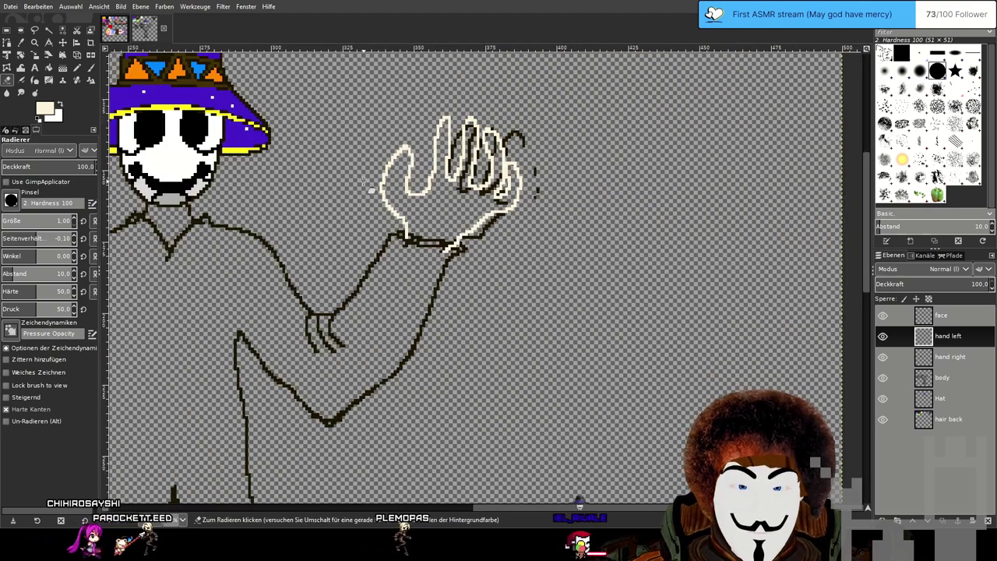
scroll(672, 287, up, 2)
scroll(673, 286, up, 6)
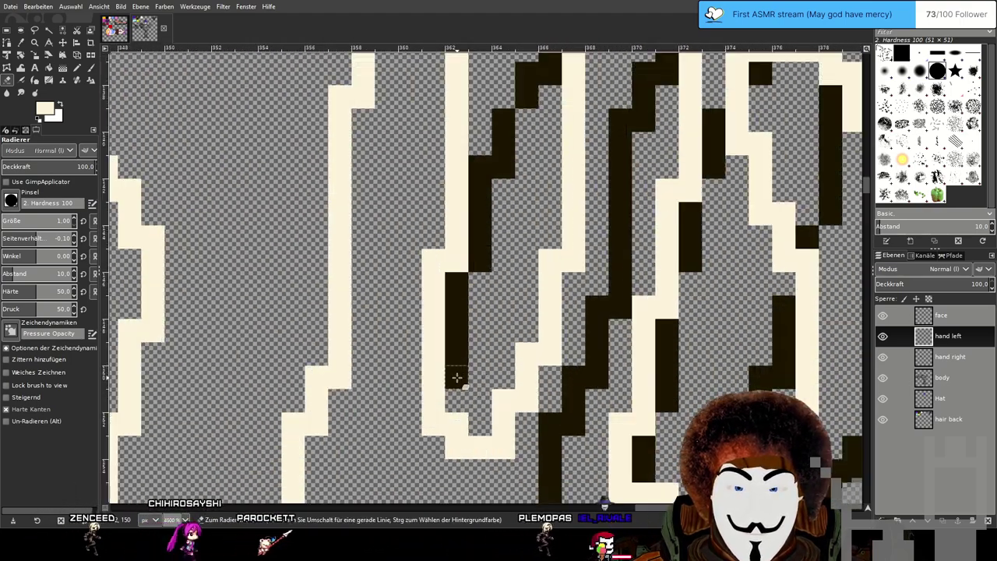
mouse_move(456, 378)
mouse_down()
mouse_move(465, 277)
mouse_move(490, 267)
mouse_up()
mouse_move(480, 166)
mouse_down()
mouse_move(500, 103)
mouse_move(539, 81)
mouse_move(479, 307)
mouse_move(487, 340)
mouse_up()
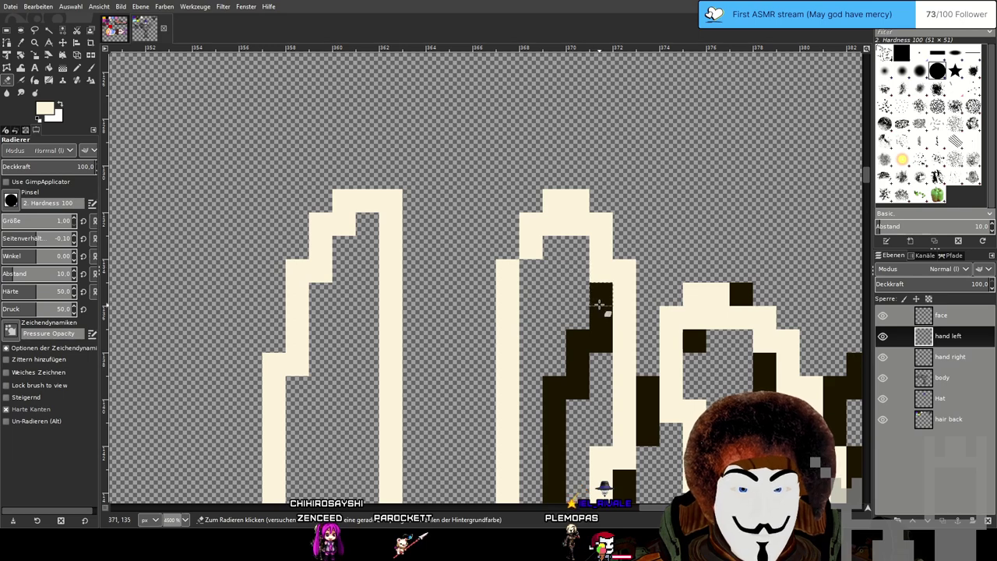
scroll(589, 420, down, 8)
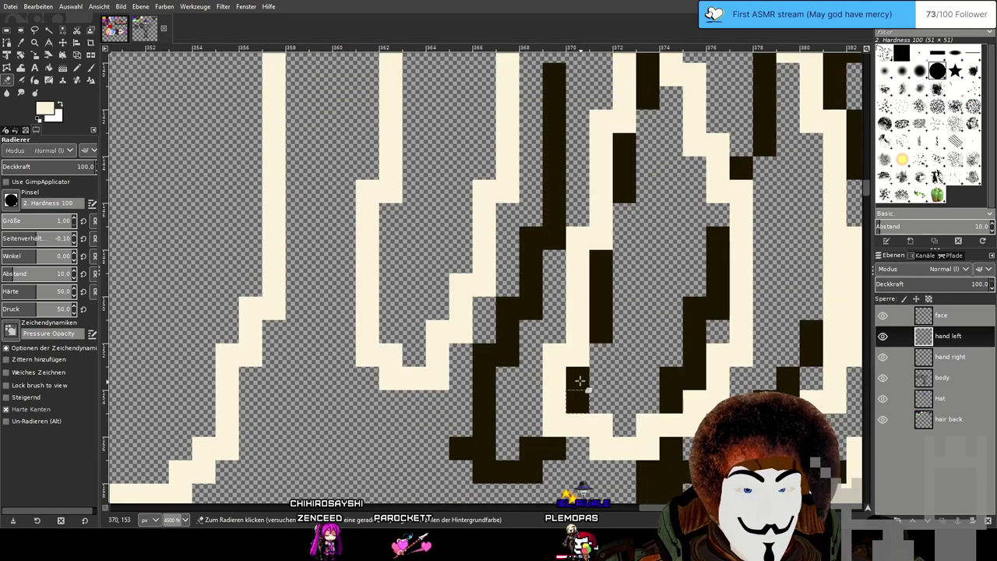
shift+click(556, 261)
mouse_move(555, 261)
mouse_down()
mouse_move(476, 398)
mouse_move(489, 471)
mouse_move(553, 461)
mouse_up()
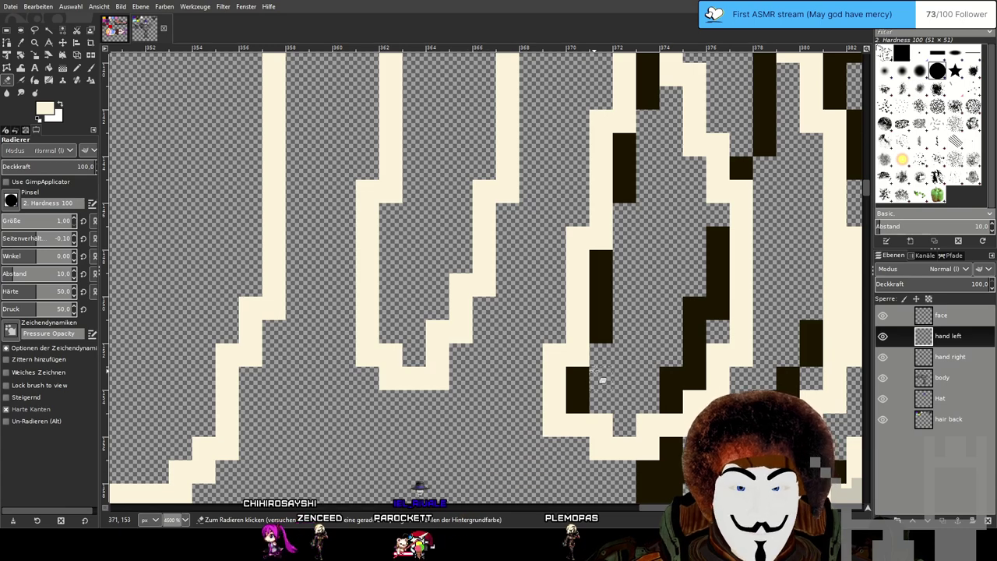
drag(592, 371, 585, 399)
drag(608, 354, 613, 289)
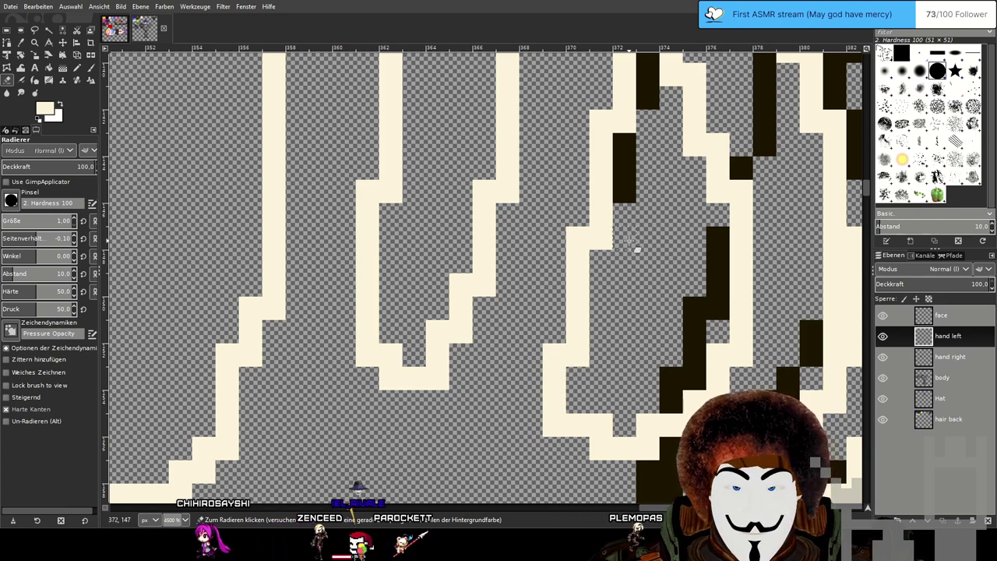
Erase the black strokes and blocks on the upper fingers and between them.
drag(659, 98, 586, 303)
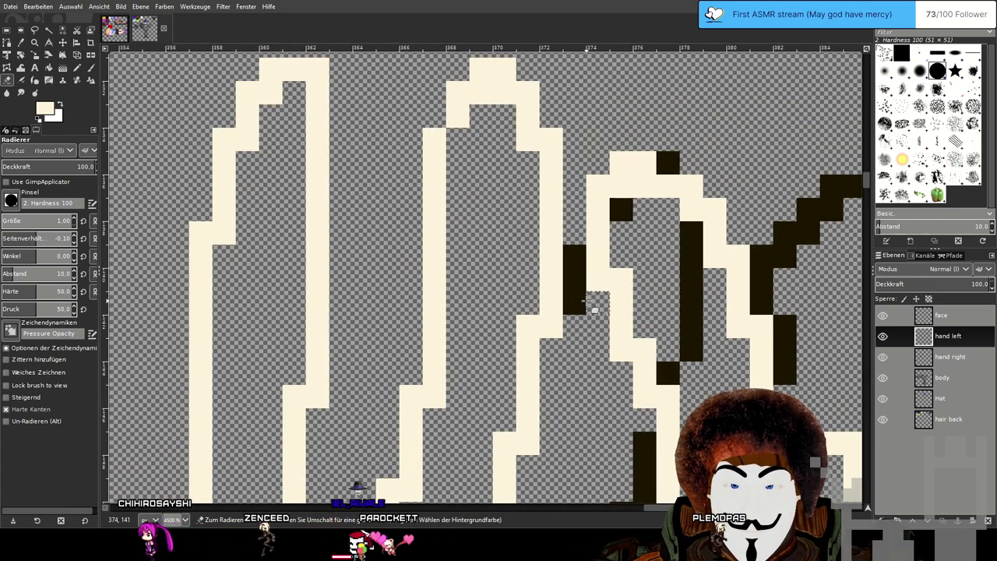
scroll(573, 247, down, 5)
drag(645, 212, 638, 257)
mouse_move(611, 358)
mouse_down()
mouse_move(597, 382)
mouse_move(584, 312)
mouse_up()
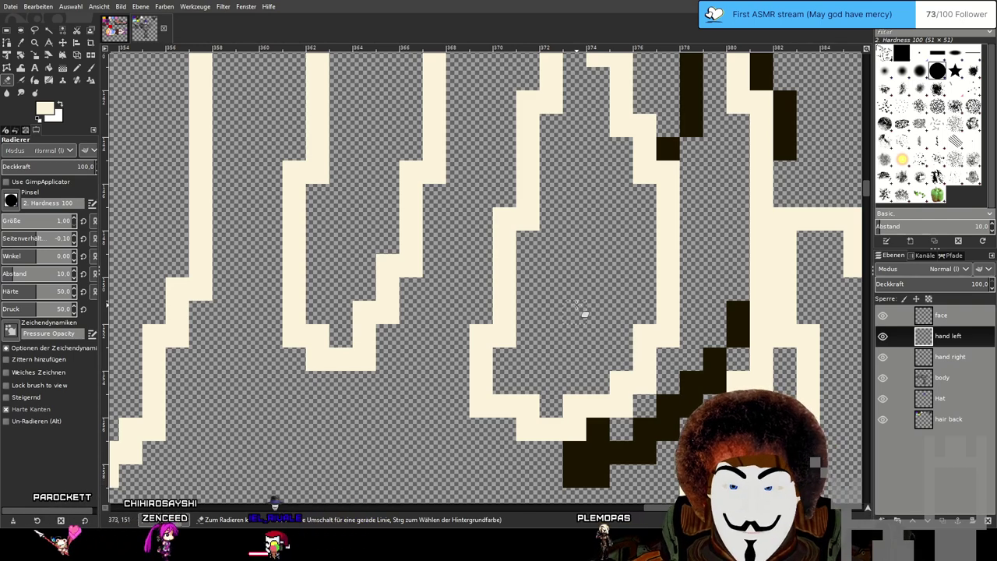
scroll(578, 306, down, 2)
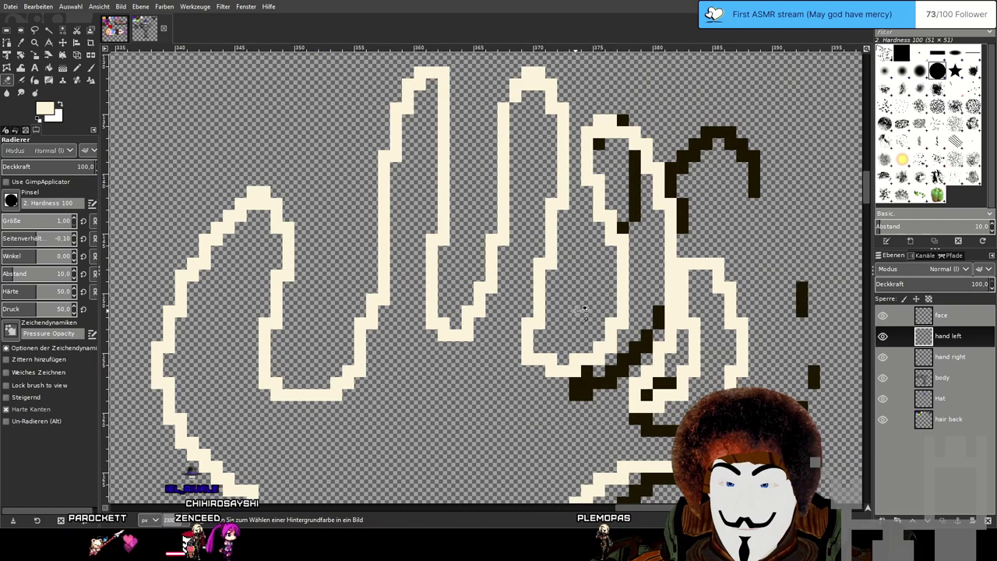
scroll(596, 401, up, 2)
mouse_move(514, 382)
mouse_down()
mouse_move(535, 343)
mouse_move(544, 360)
mouse_move(569, 354)
mouse_move(635, 270)
mouse_move(630, 300)
mouse_up()
click(657, 248)
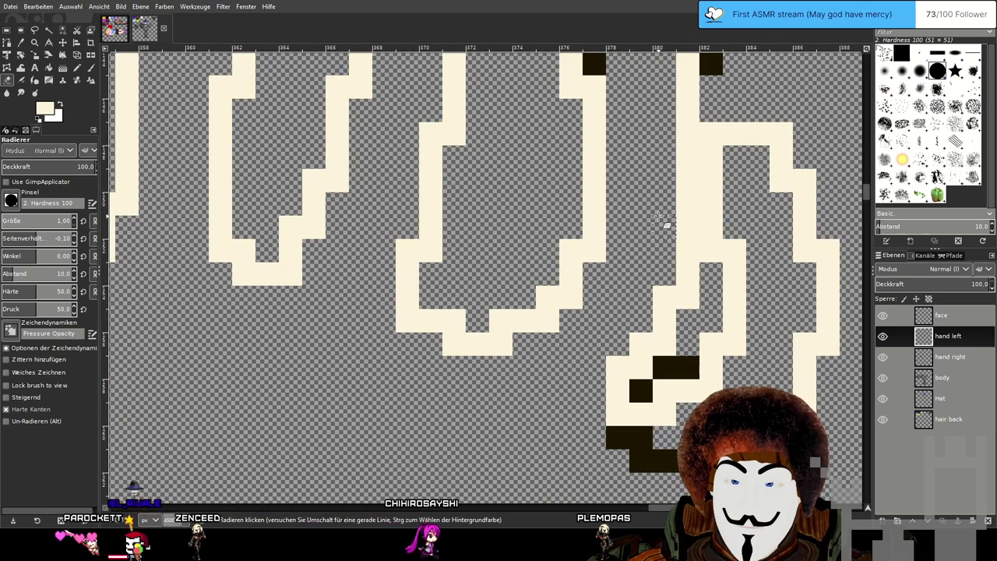
scroll(655, 234, up, 10)
mouse_move(597, 398)
mouse_down()
mouse_move(614, 378)
mouse_move(615, 267)
mouse_move(563, 259)
mouse_move(571, 237)
mouse_up()
click(594, 186)
Erase the black finger's right side and the black blocks right of the hand.
drag(818, 304, 510, 274)
mouse_move(535, 305)
mouse_down()
mouse_move(528, 219)
mouse_move(513, 220)
mouse_move(490, 176)
mouse_move(445, 195)
mouse_move(378, 290)
mouse_move(401, 236)
mouse_move(371, 300)
mouse_move(438, 378)
mouse_up()
scroll(528, 211, down, 5)
drag(528, 211, 512, 128)
mouse_move(568, 211)
mouse_down()
mouse_move(601, 401)
mouse_move(567, 446)
mouse_up()
scroll(539, 434, down, 2)
scroll(539, 434, up, 2)
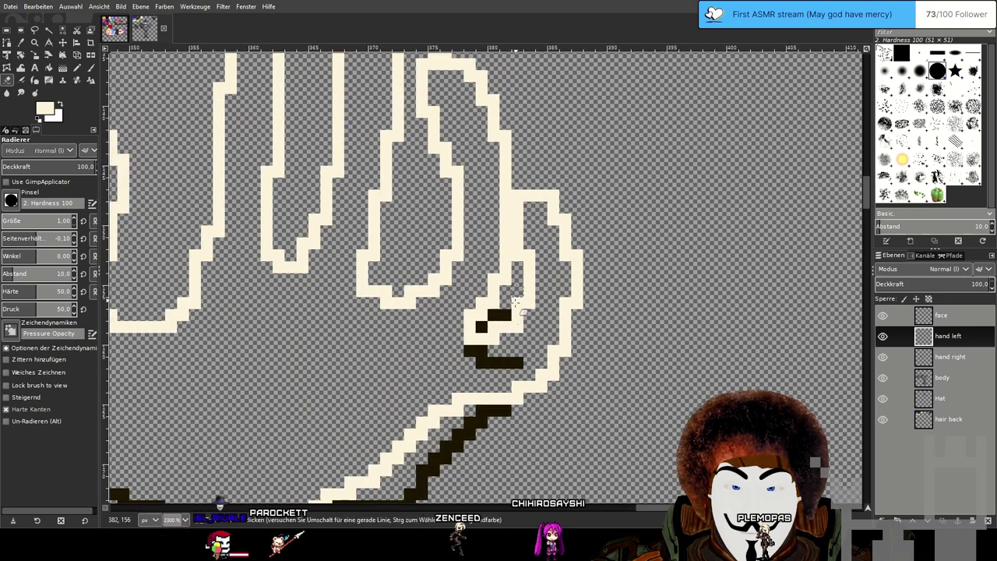
mouse_move(455, 308)
mouse_down()
mouse_move(474, 285)
mouse_move(498, 285)
mouse_up()
scroll(484, 352, down, 5)
Erase the black outline along the upper thumb edge and a lone dark pixel near the wrist.
mouse_move(505, 139)
mouse_down()
mouse_move(467, 145)
mouse_move(453, 157)
mouse_move(453, 145)
mouse_move(437, 161)
mouse_move(308, 309)
mouse_move(335, 309)
mouse_move(184, 323)
mouse_up()
scroll(351, 358, left, 2)
drag(351, 359, 724, 229)
scroll(682, 263, down, 2)
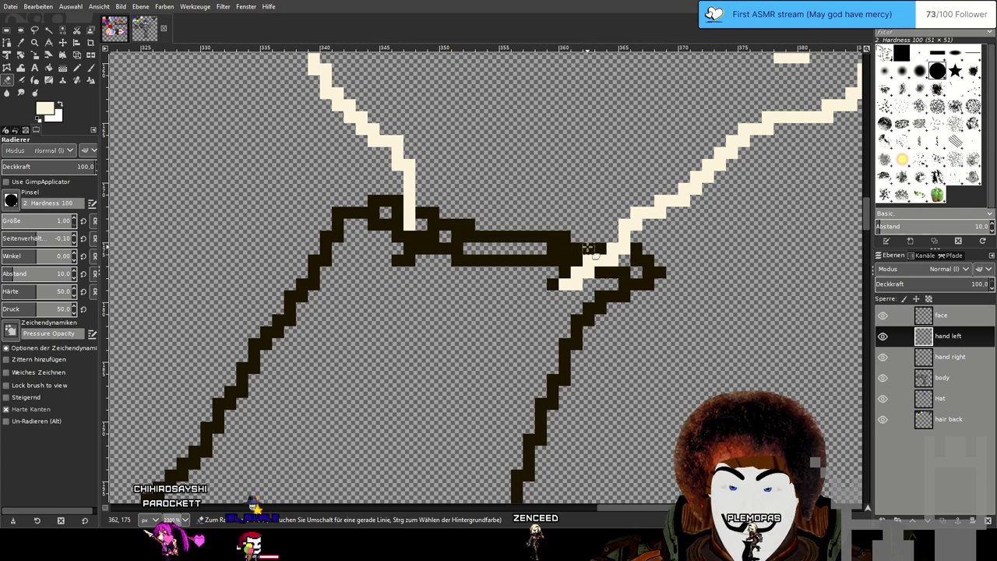
click(553, 286)
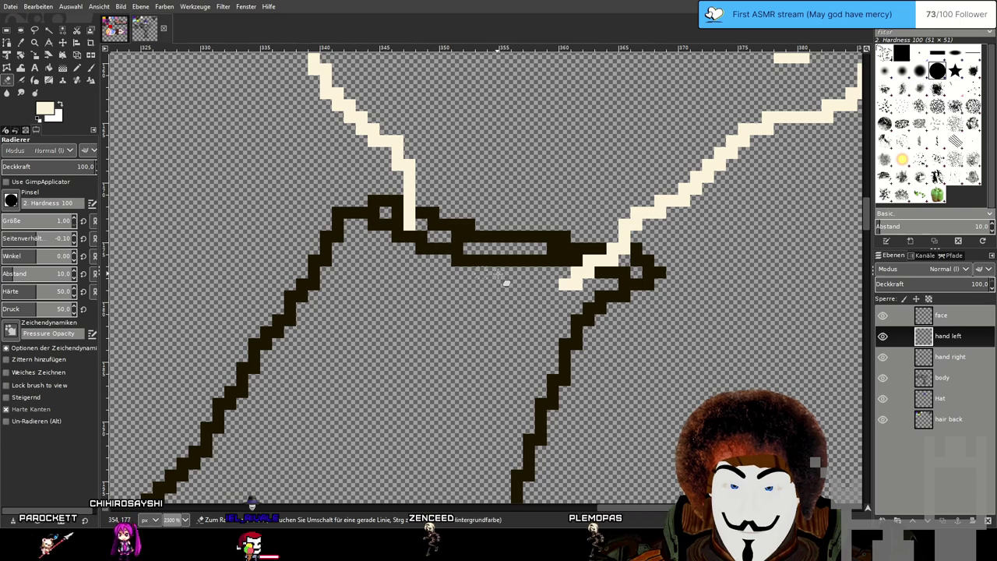
scroll(518, 279, down, 4)
scroll(518, 283, down, 2)
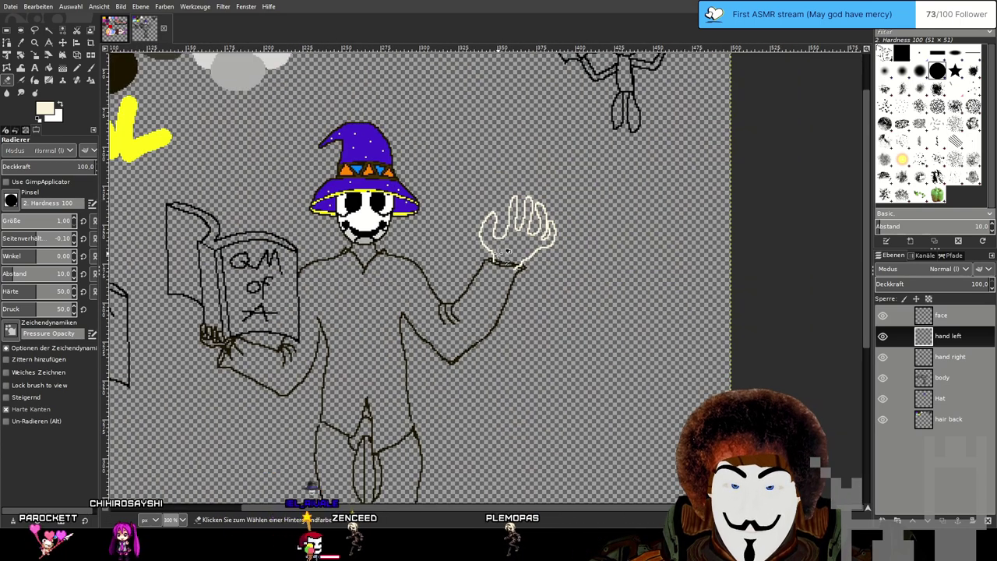
Zoom in and out to review the cleaned-up cream raised hand.
scroll(506, 252, up, 2)
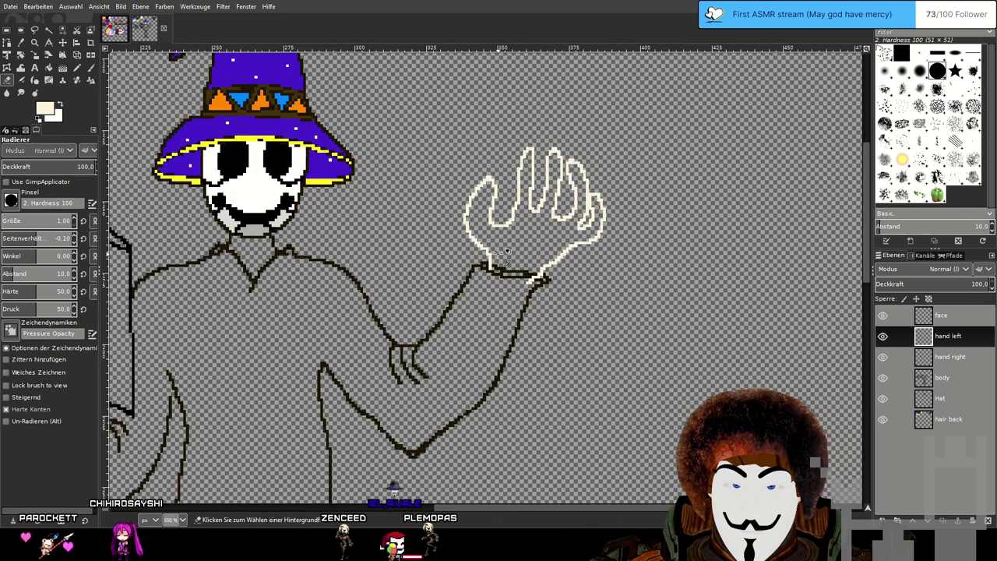
scroll(451, 249, down, 1)
scroll(497, 295, up, 1)
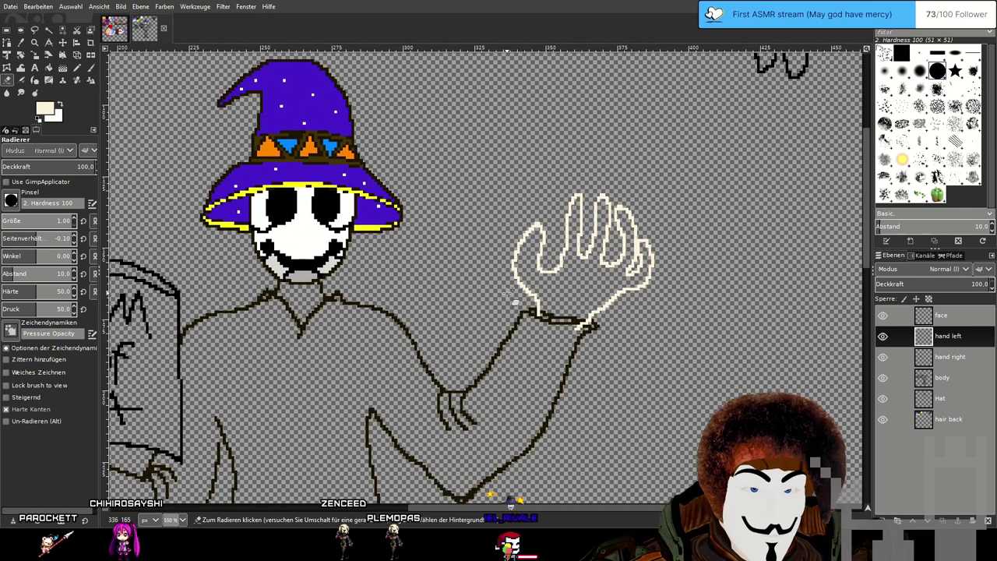
scroll(512, 288, down, 2)
scroll(257, 393, up, 3)
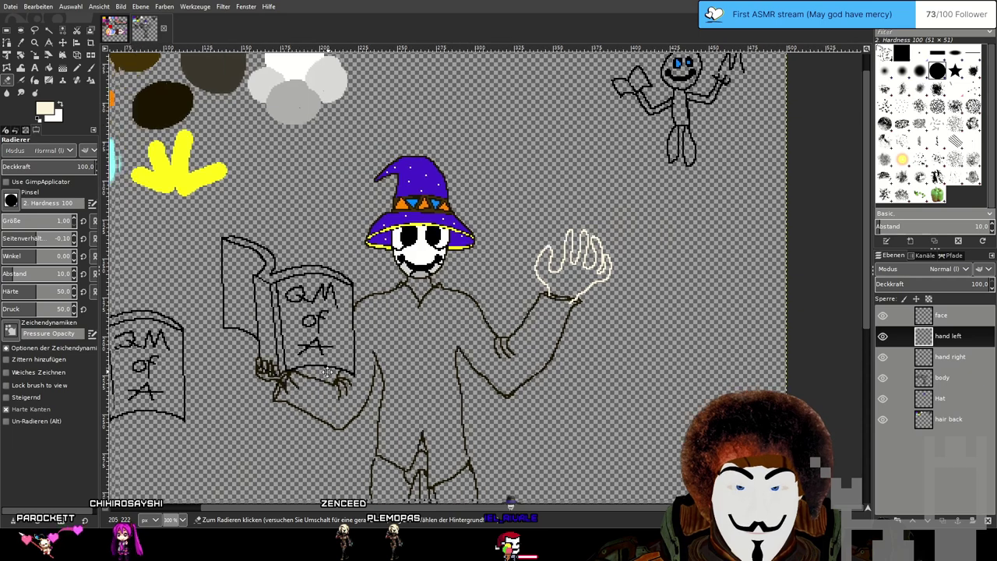
scroll(426, 329, down, 3)
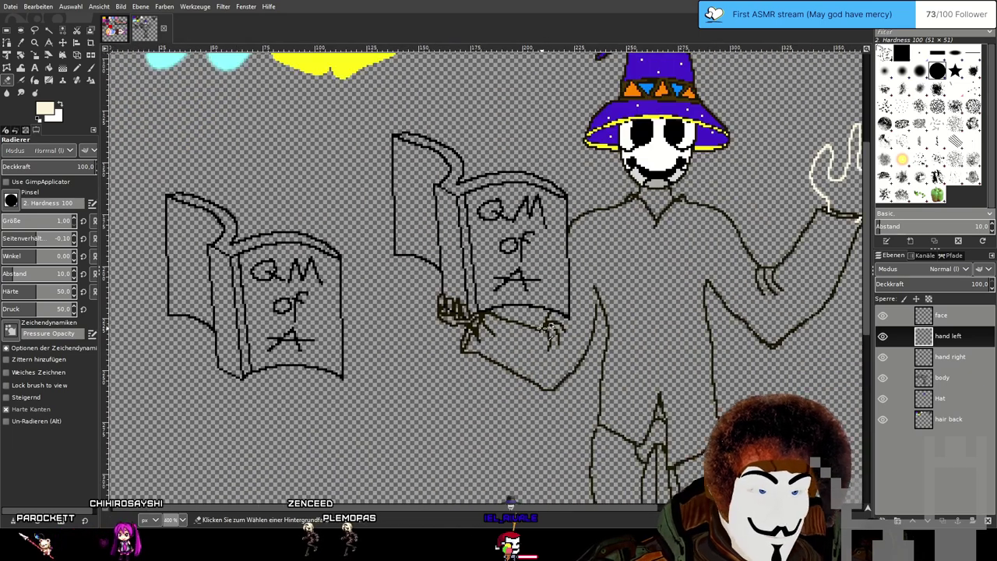
scroll(436, 352, up, 1)
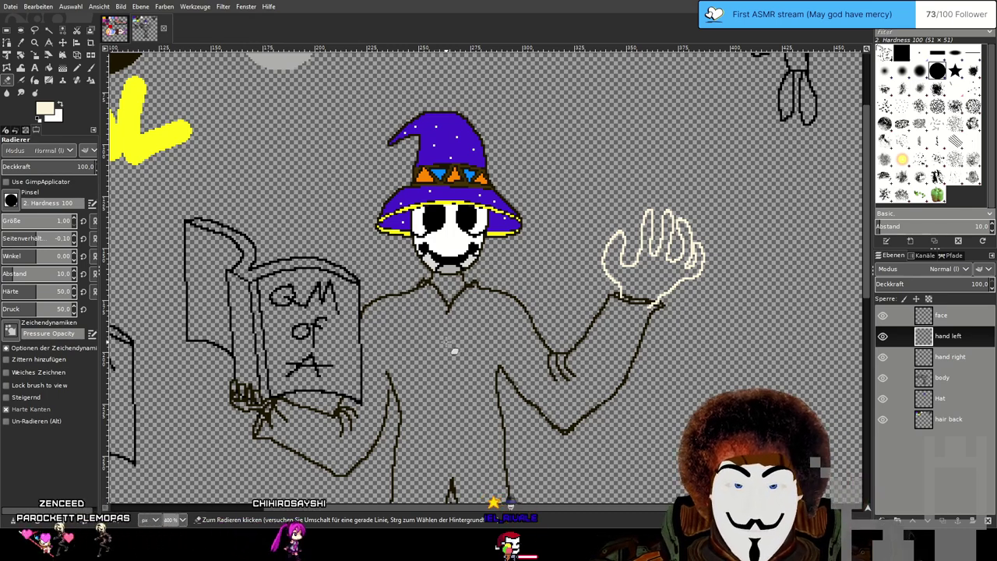
scroll(454, 350, down, 1)
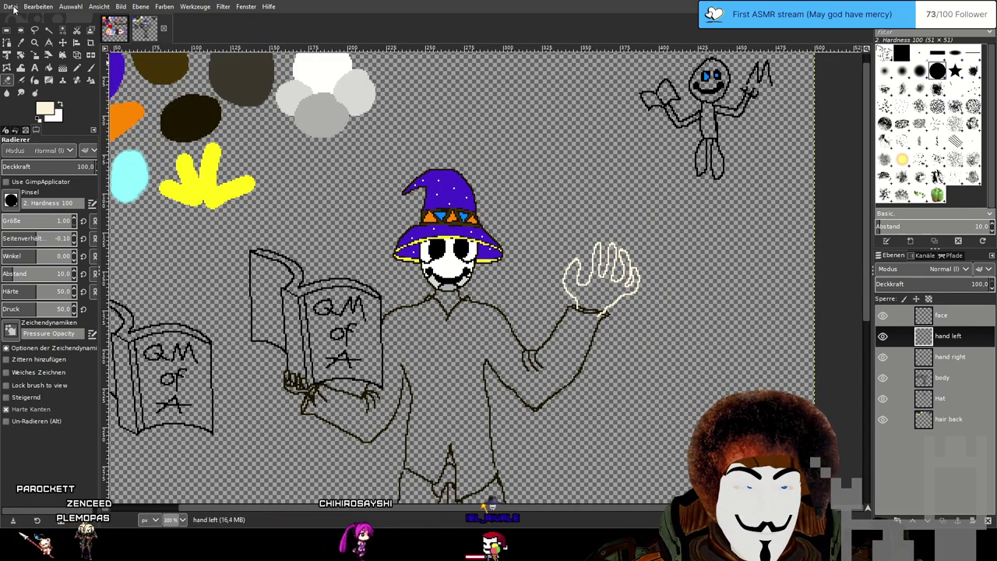
Pan around the whole wizard figure and make the body layer active.
drag(445, 279, 501, 197)
scroll(507, 218, down, 5)
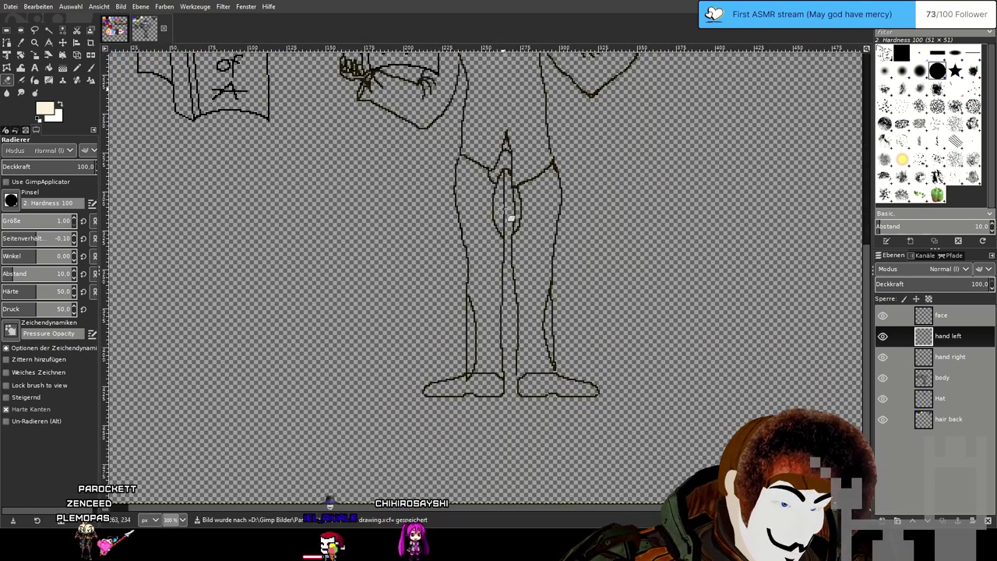
scroll(511, 218, up, 5)
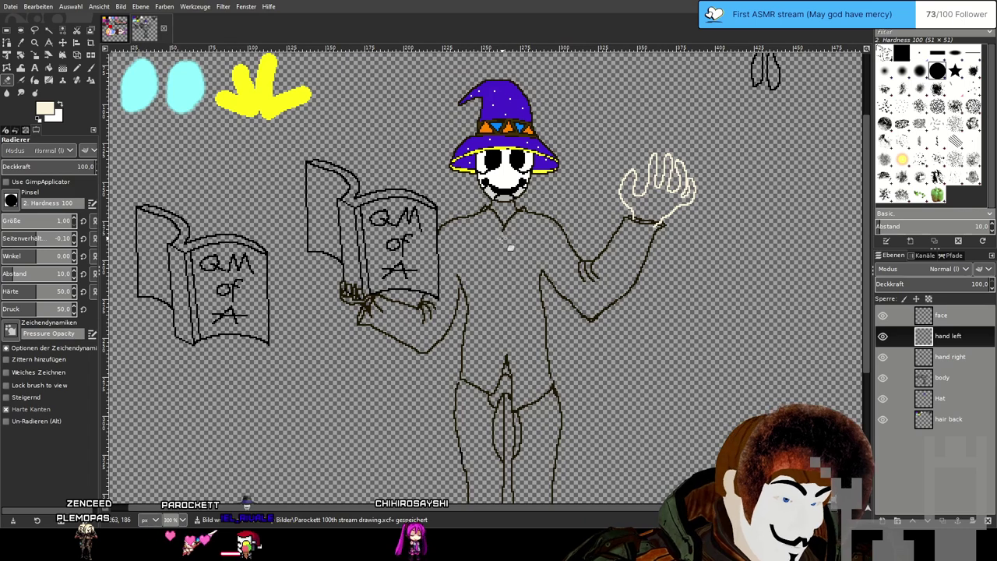
scroll(286, 312, up, 3)
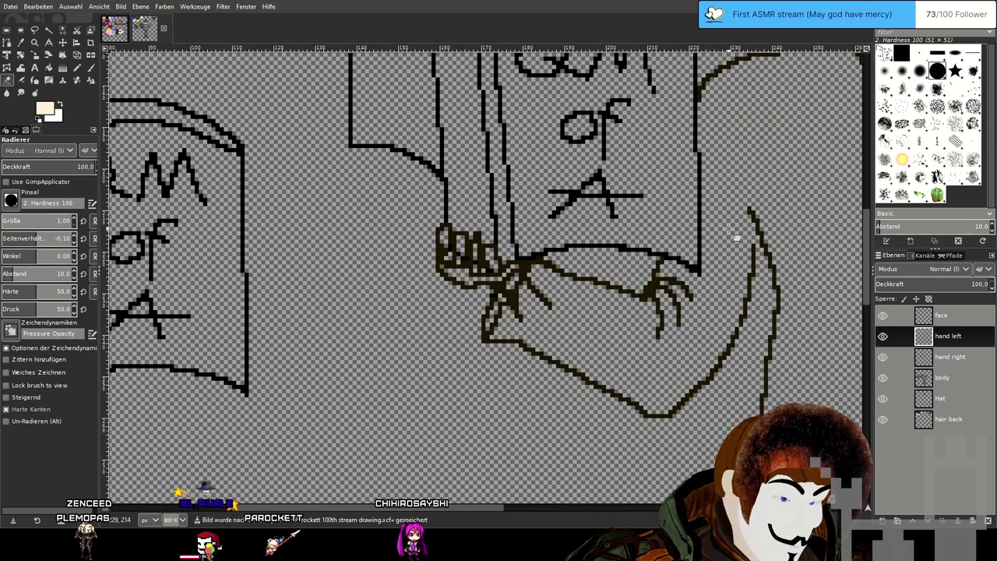
scroll(730, 229, down, 3)
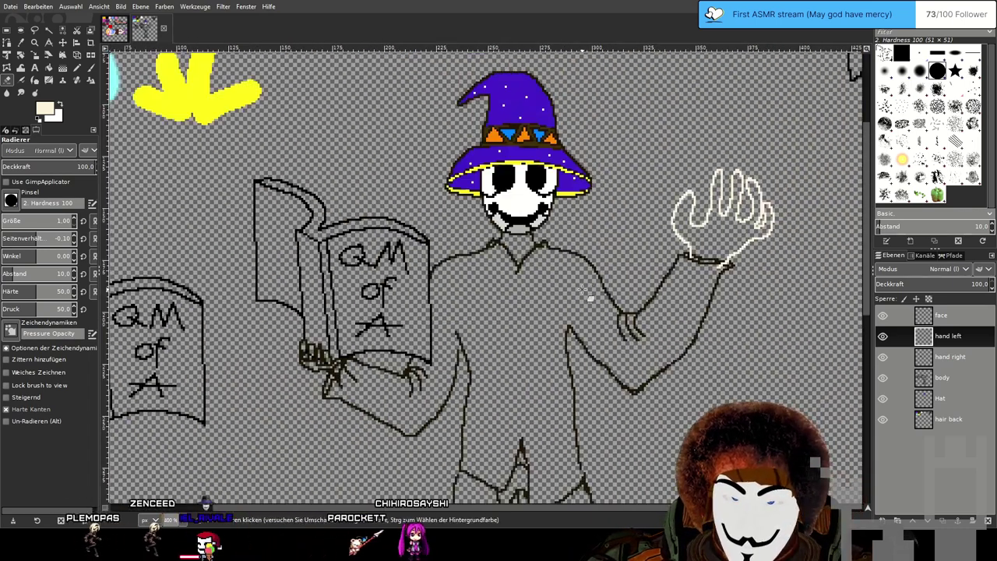
click(957, 378)
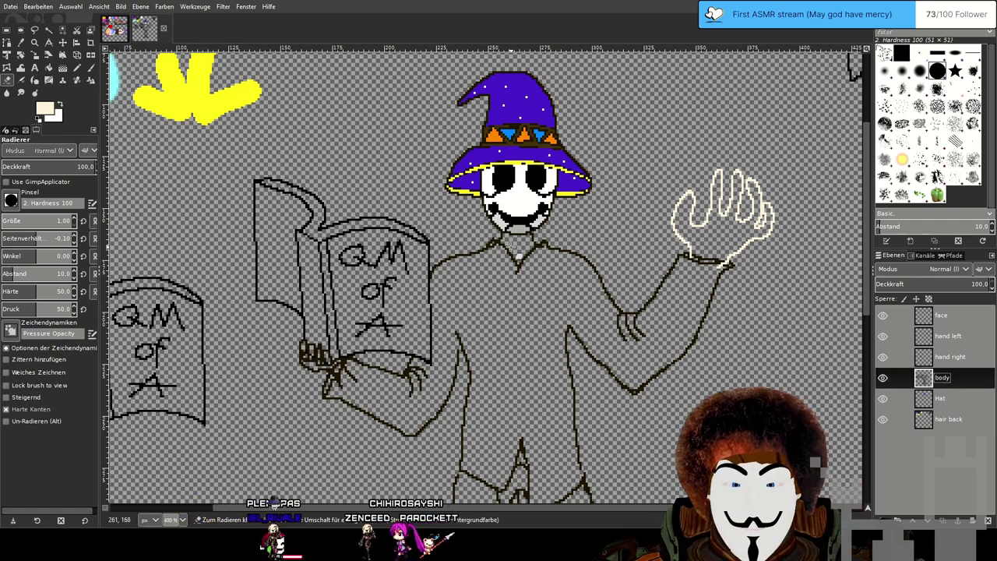
Select the hair back layer and pick the purple swatch colour as foreground.
scroll(465, 277, up, 1)
scroll(465, 277, down, 2)
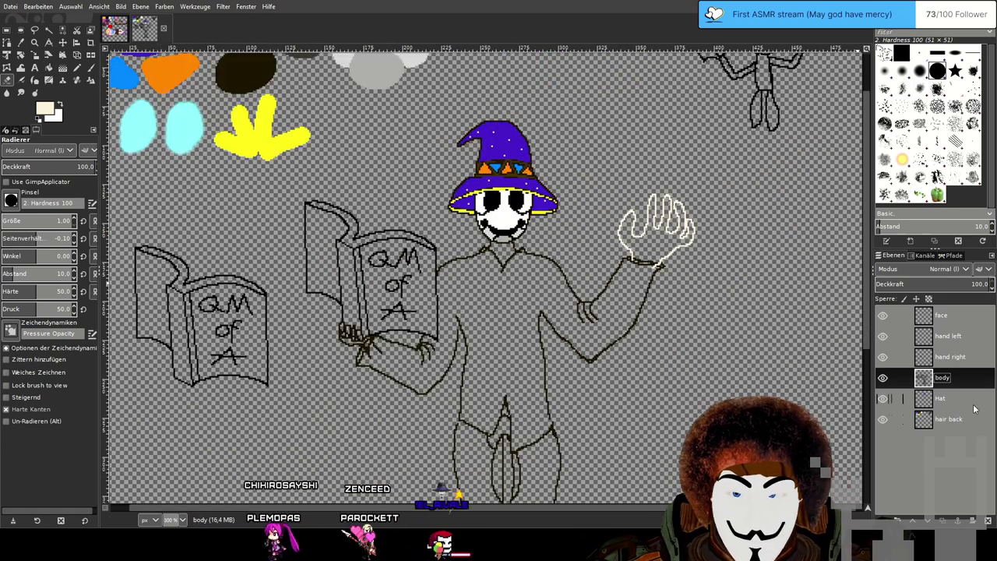
click(966, 419)
click(21, 43)
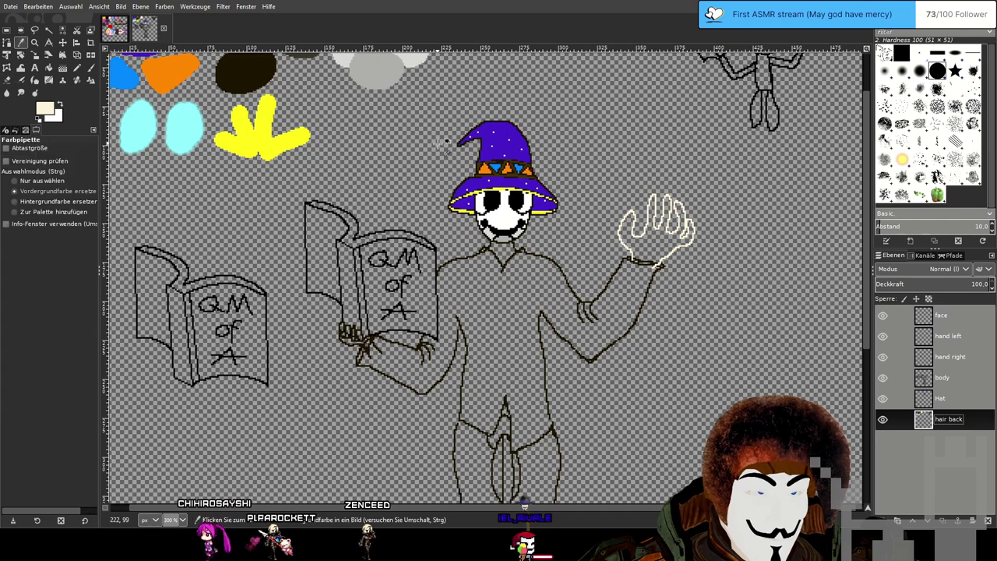
drag(195, 79, 318, 234)
click(62, 68)
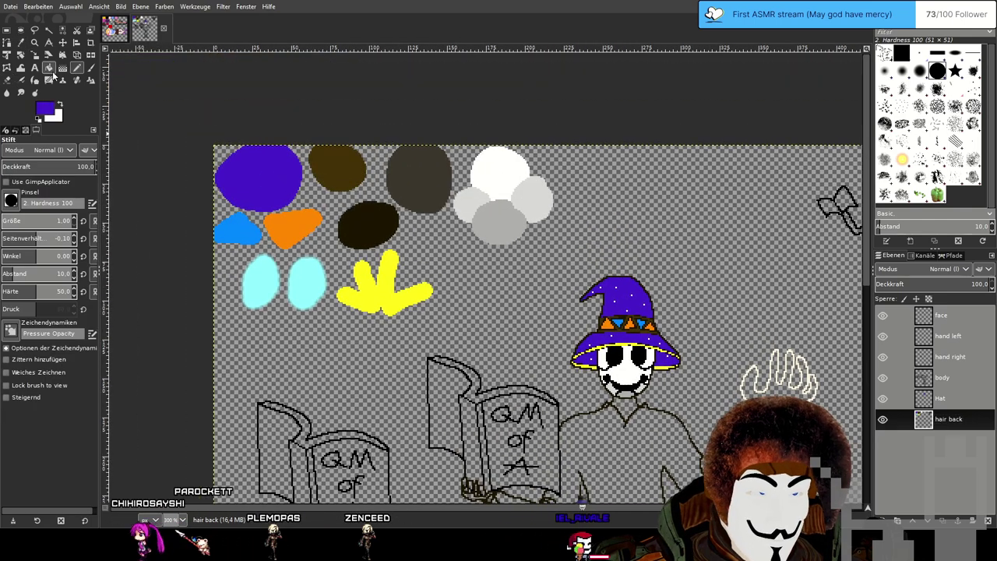
Trial-fill the body layer with purple, then undo the fill.
click(49, 68)
click(966, 379)
scroll(549, 243, down, 5)
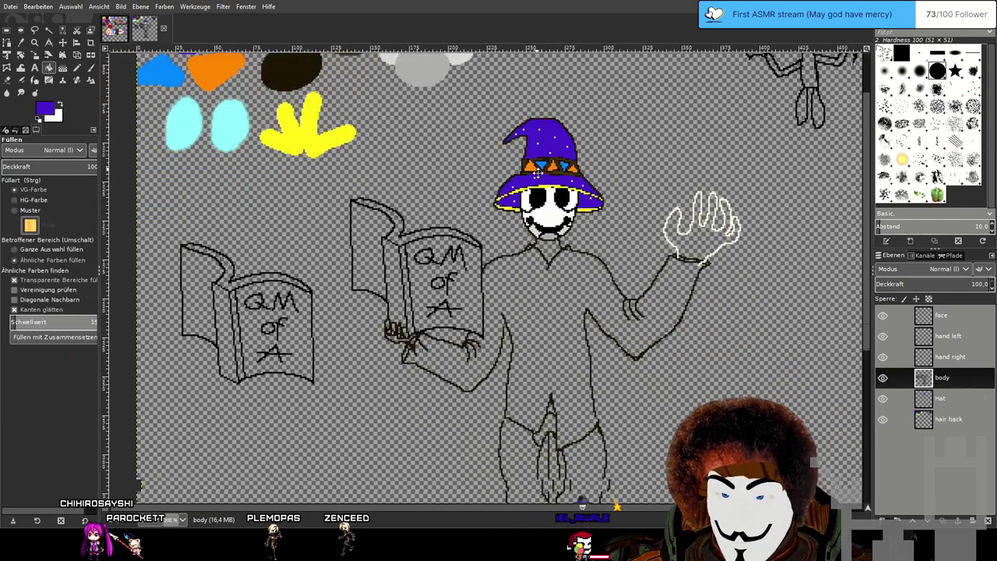
click(549, 243)
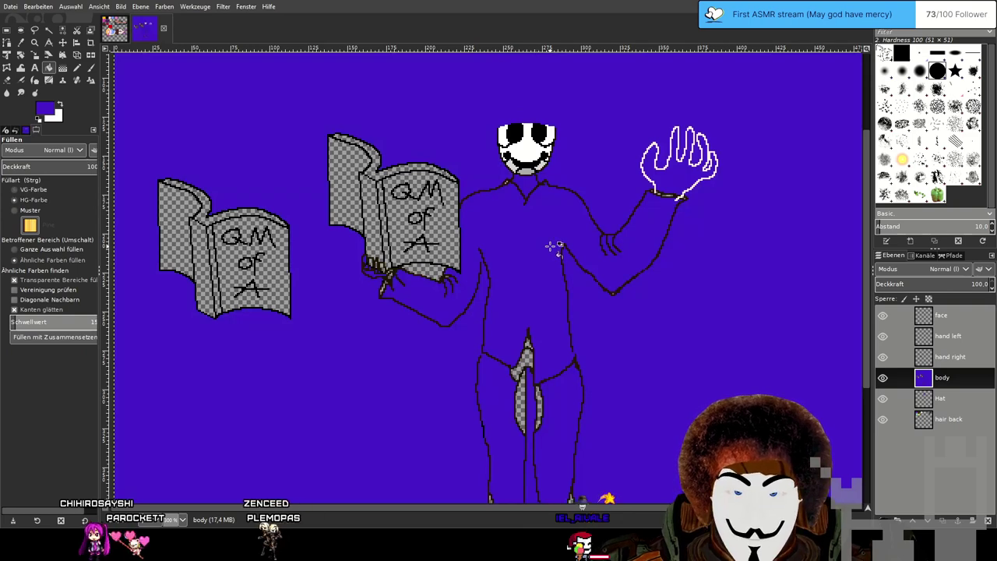
key(ctrl+z)
drag(329, 153, 357, 144)
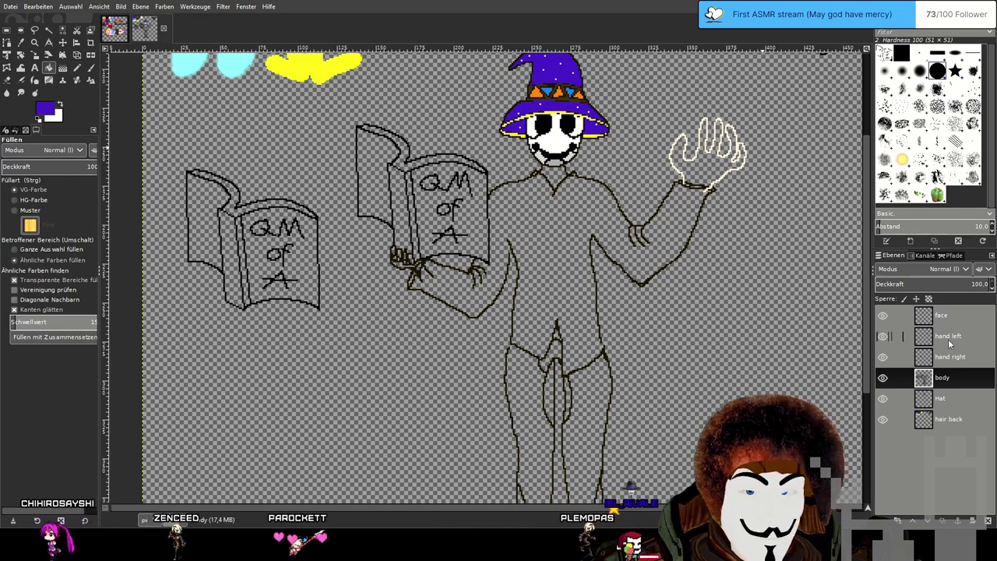
Reset colours to black and white and draw a pencil line closing the held book's right edge.
key(d)
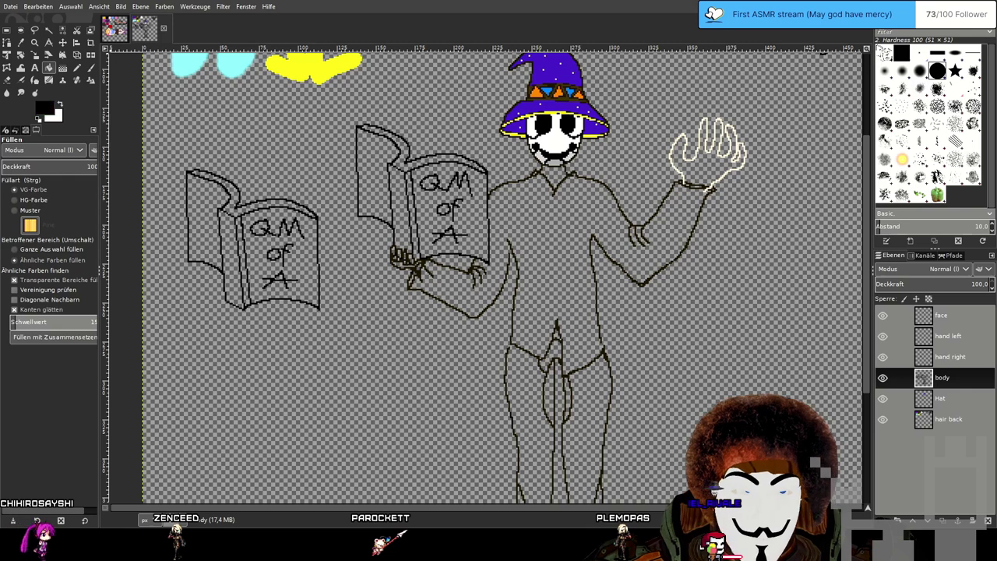
key(n)
scroll(457, 249, up, 4)
drag(457, 249, 607, 204)
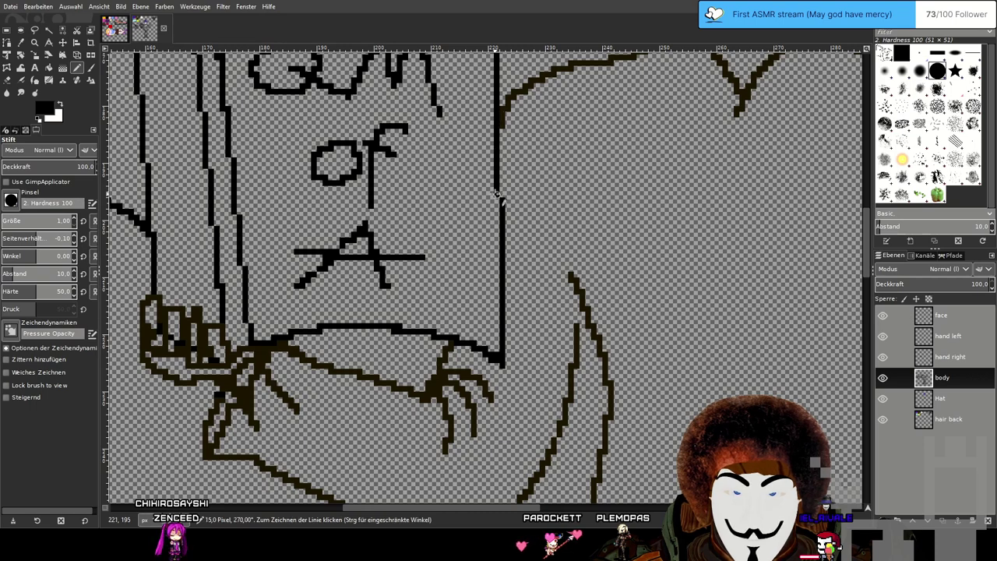
shift+click(501, 358)
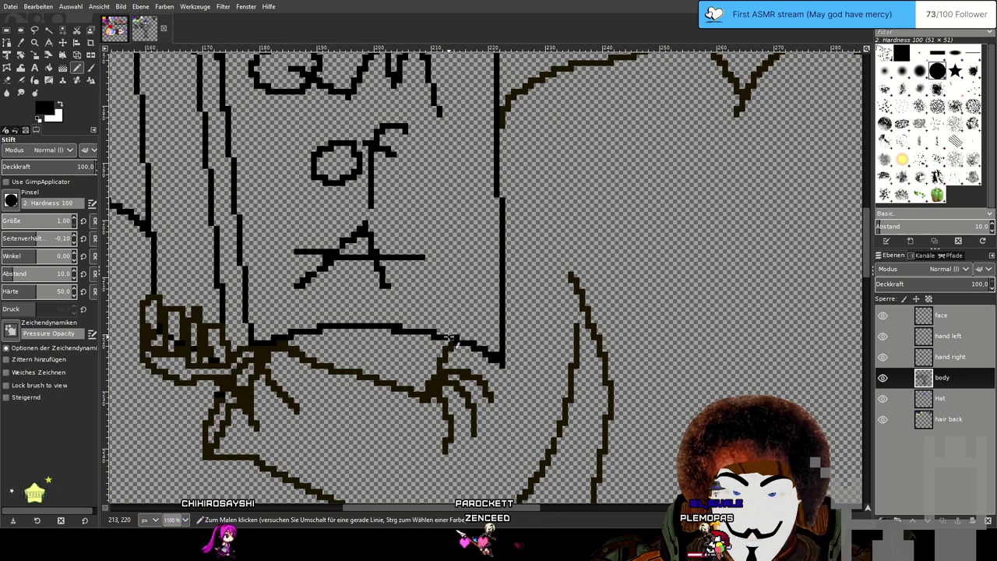
scroll(647, 334, down, 3)
drag(703, 280, 455, 211)
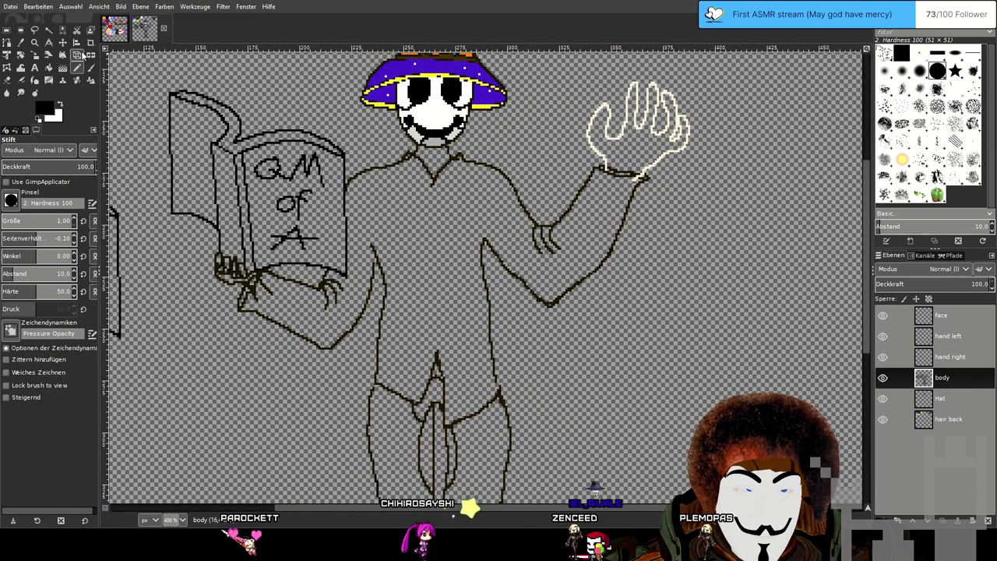
Test-fill the body purple, undo the leak, and hide the left hand, face and Hat layers.
click(48, 68)
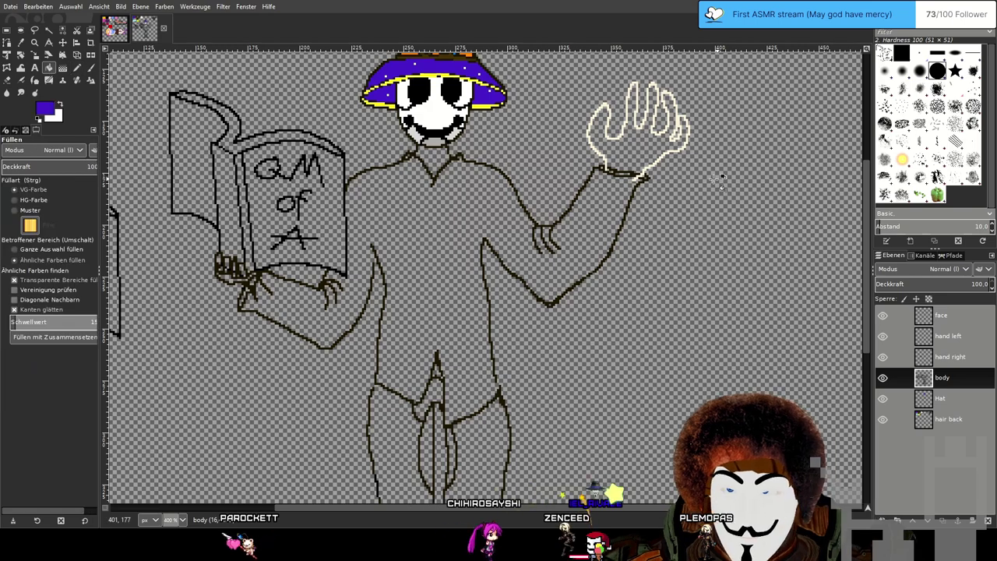
click(459, 265)
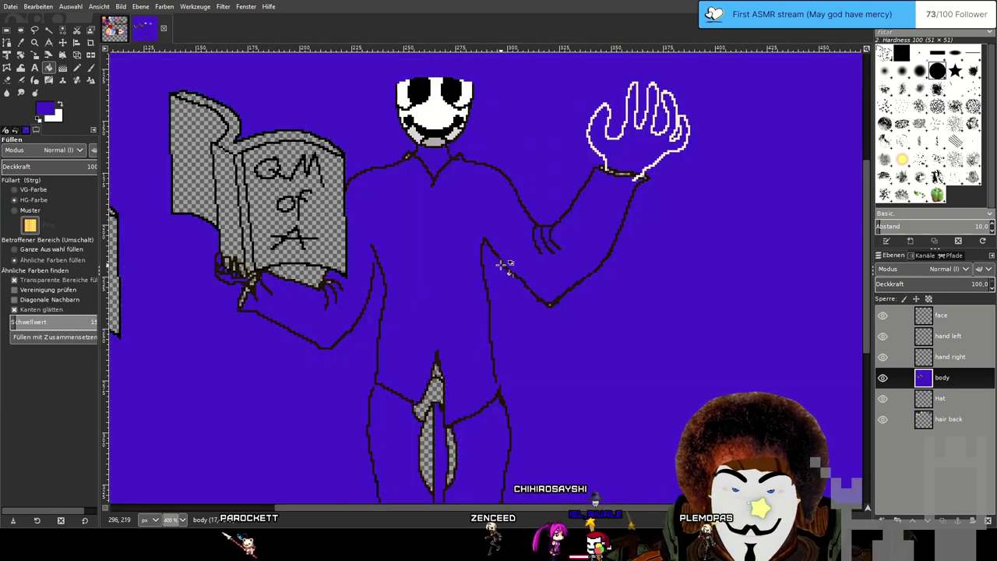
ctrl+scroll(502, 264, down, 3)
key(ctrl+z)
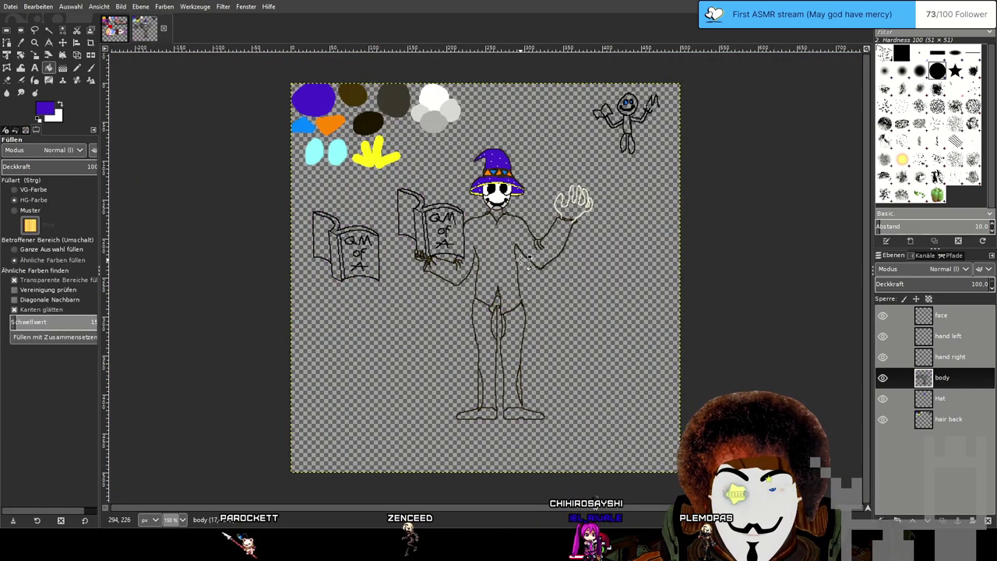
ctrl+scroll(527, 260, up, 4)
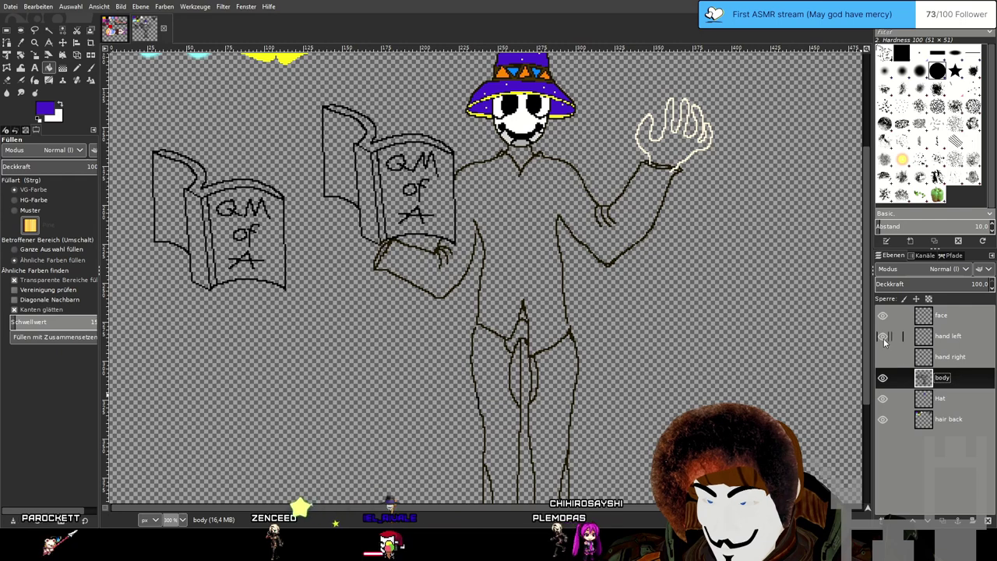
drag(884, 338, 884, 321)
click(883, 401)
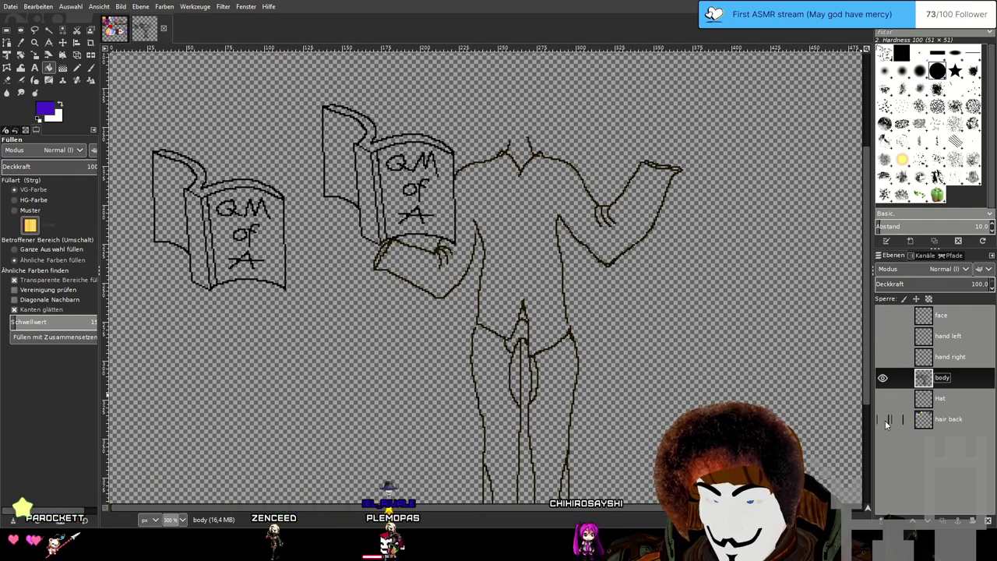
scroll(564, 215, up, 5)
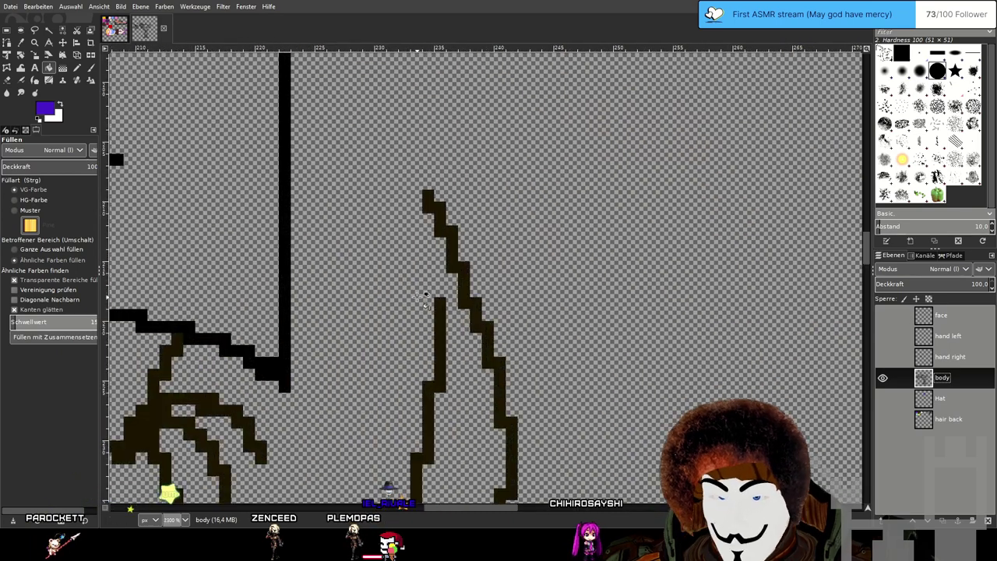
Inspect the armpit outline for gaps, retry the purple body fill, and undo it when it leaks.
click(76, 69)
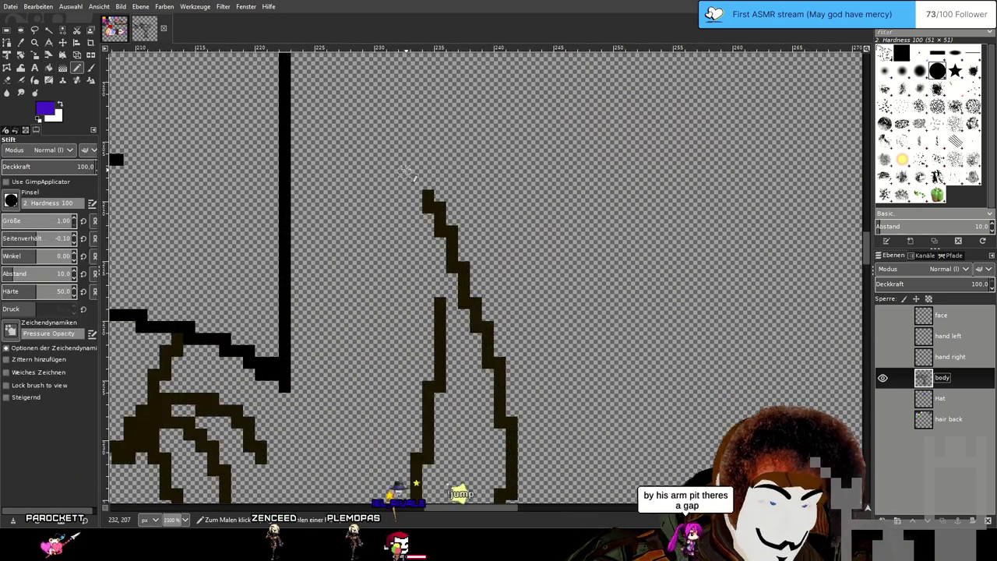
drag(407, 168, 411, 218)
scroll(623, 185, down, 2)
drag(624, 187, 616, 227)
scroll(521, 282, up, 2)
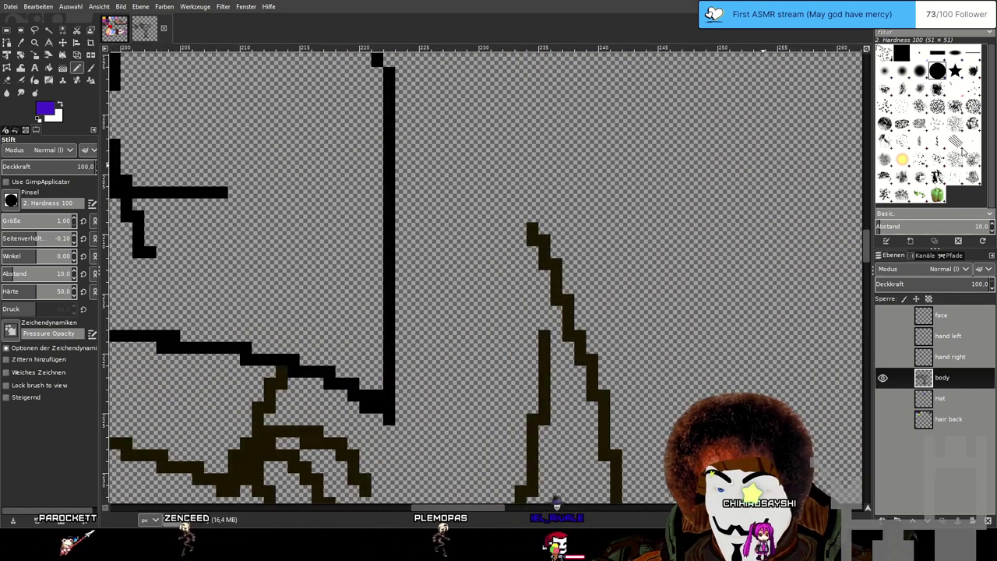
scroll(547, 299, down, 5)
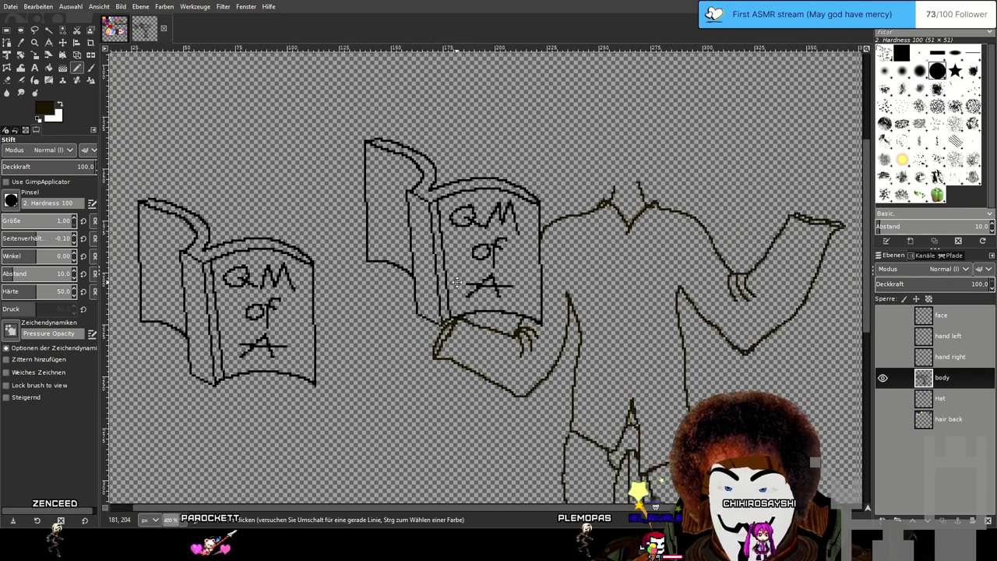
drag(457, 282, 444, 284)
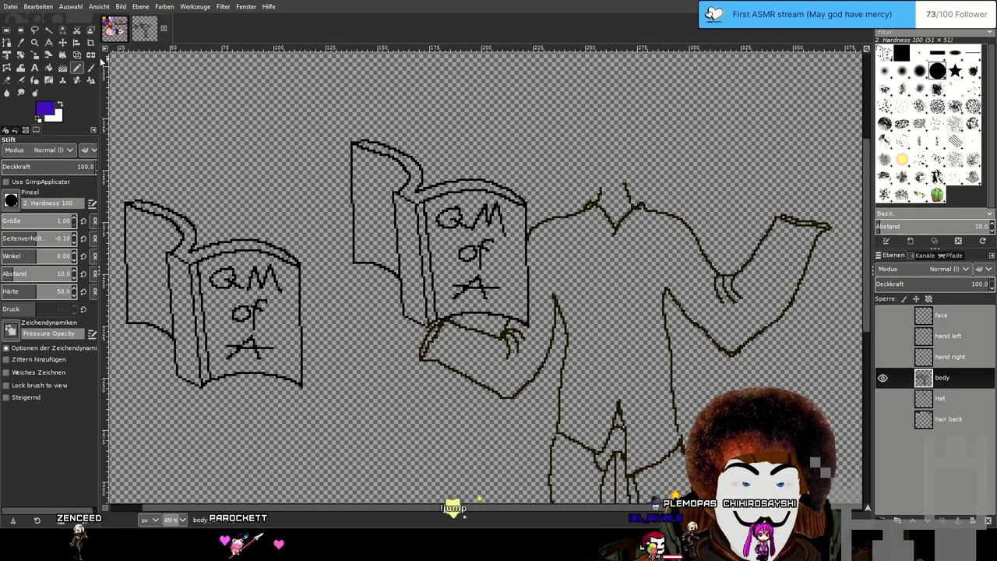
click(48, 69)
click(631, 308)
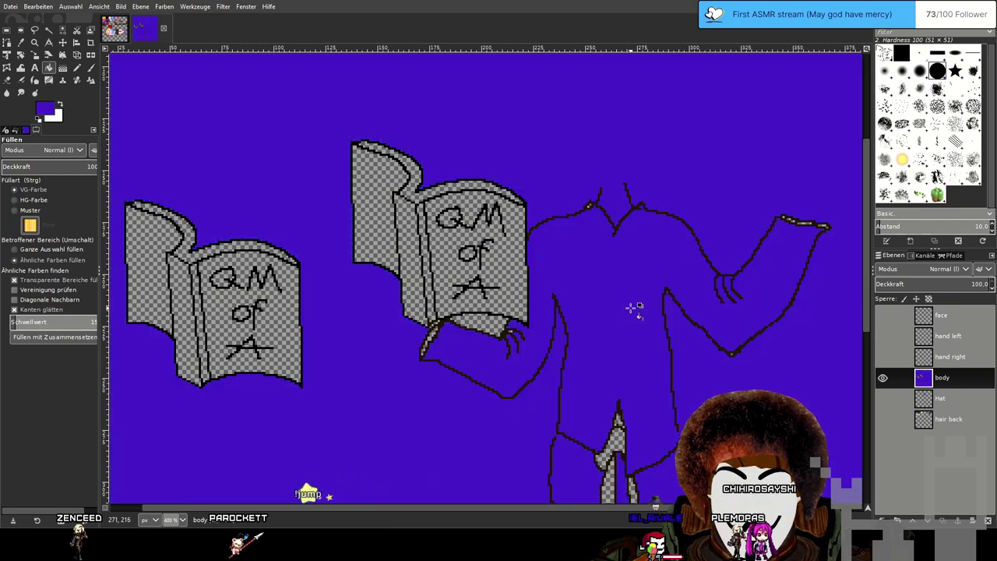
key(ctrl+z)
Plug the outline gap with a dark pixel and fill the robe area purple.
scroll(644, 311, up, 4)
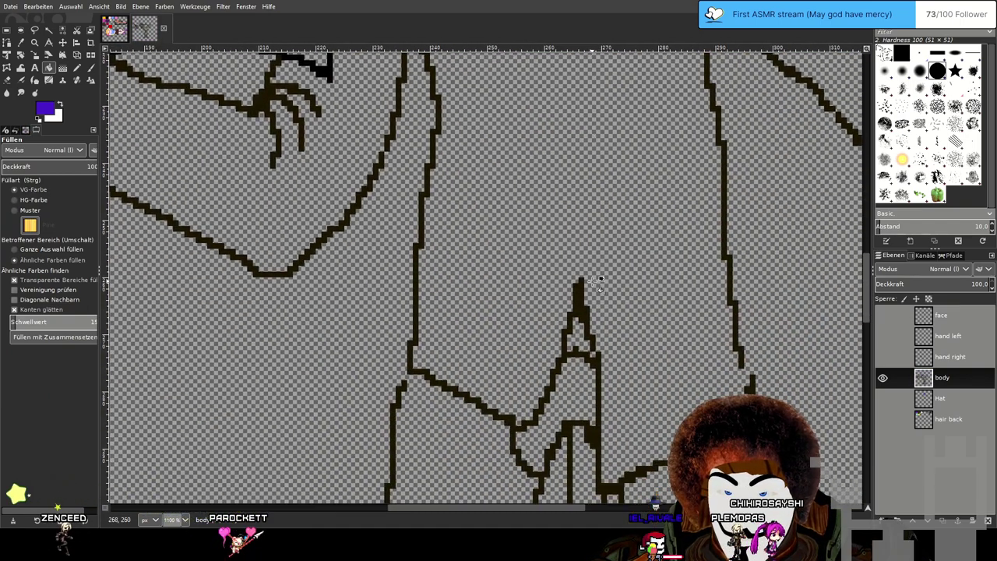
scroll(795, 337, up, 7)
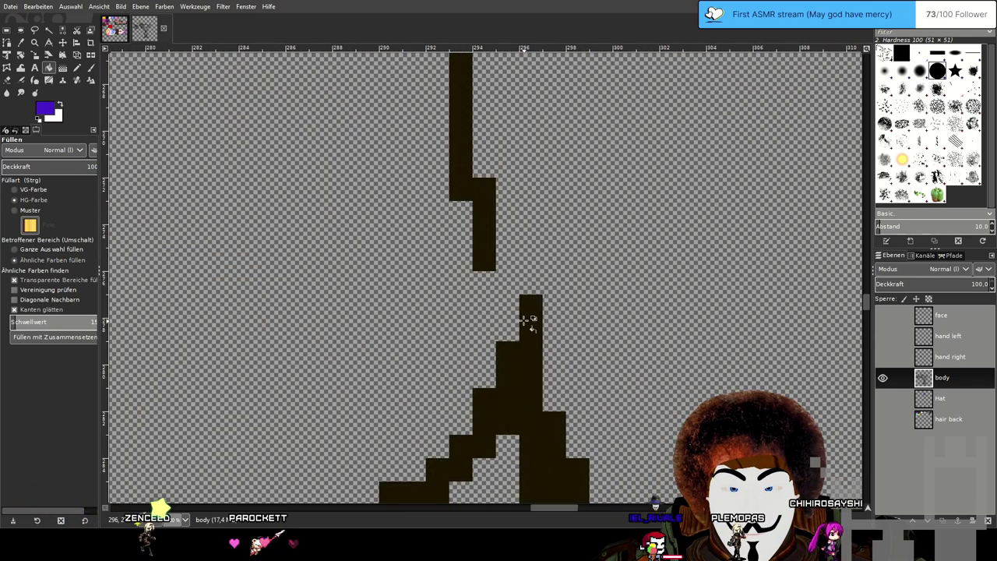
click(76, 68)
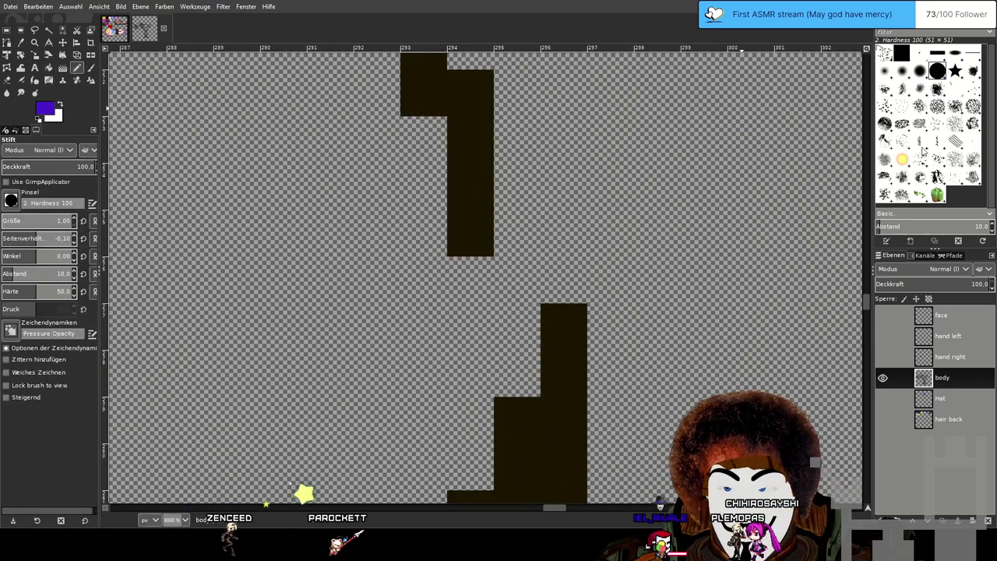
ctrl+click(483, 245)
click(484, 262)
scroll(484, 263, down, 10)
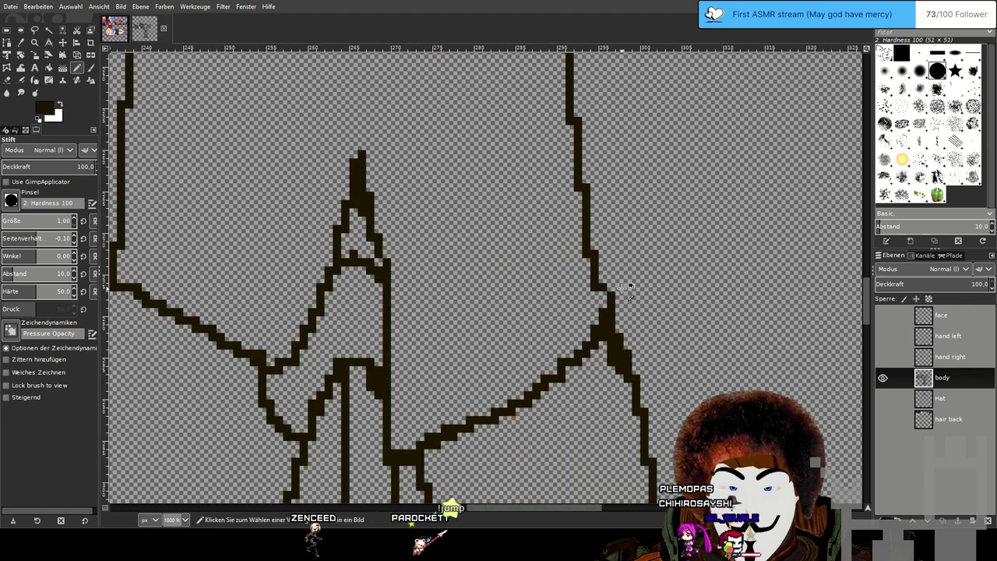
click(49, 68)
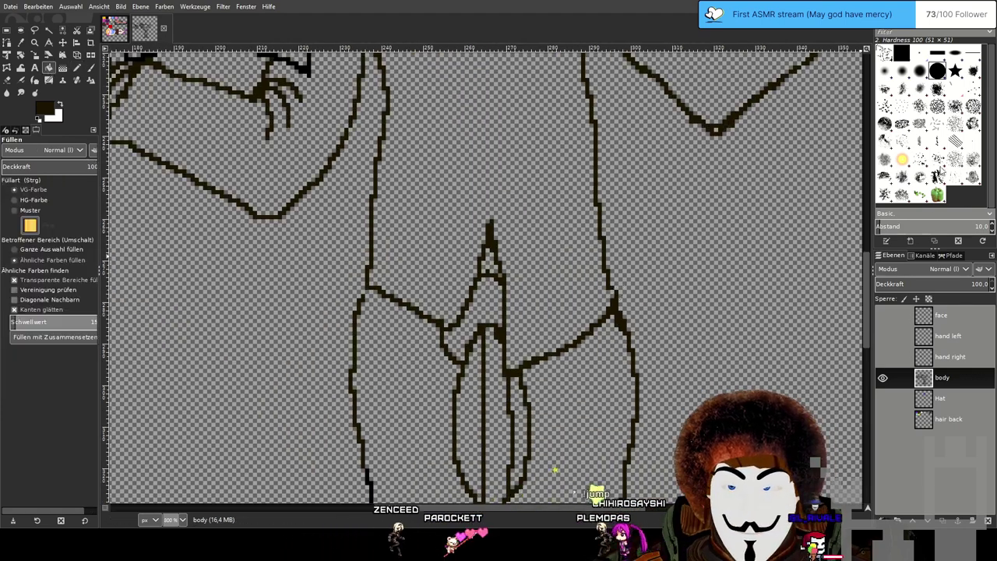
click(456, 182)
Fill the two transparent gaps in the sleeve with purple.
scroll(558, 187, down, 3)
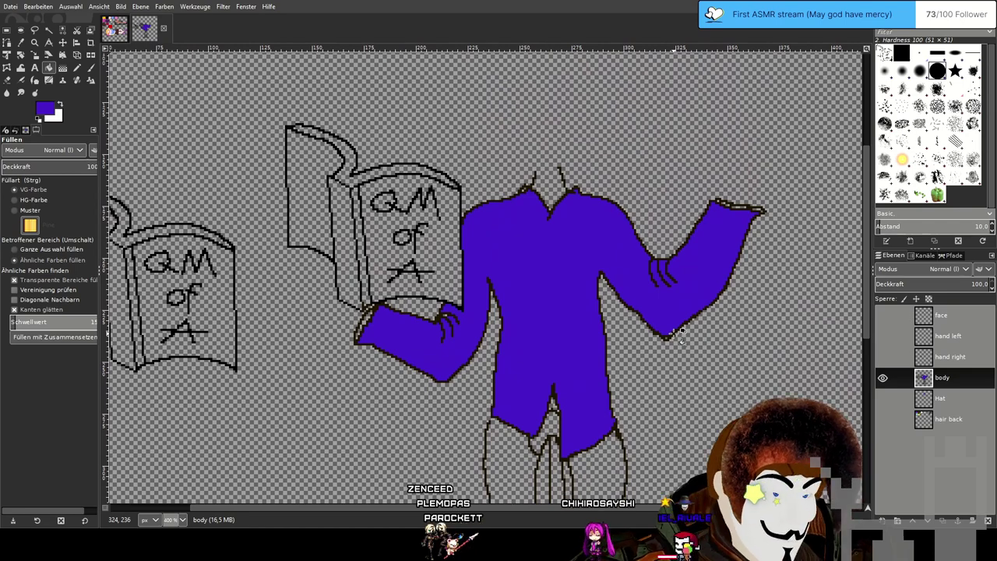
scroll(574, 229, up, 3)
scroll(574, 229, down, 2)
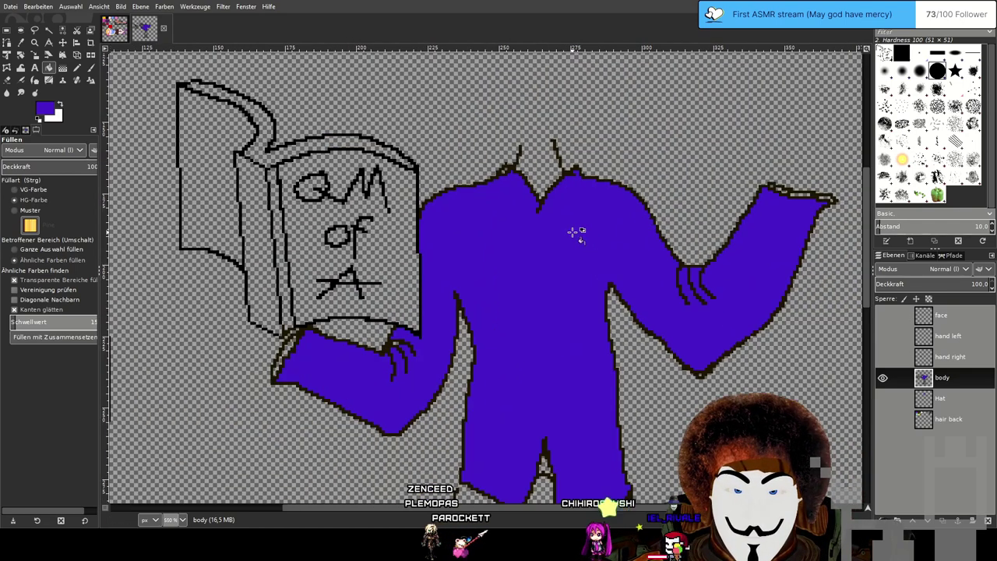
scroll(392, 333, up, 5)
scroll(391, 334, up, 1)
scroll(711, 333, down, 6)
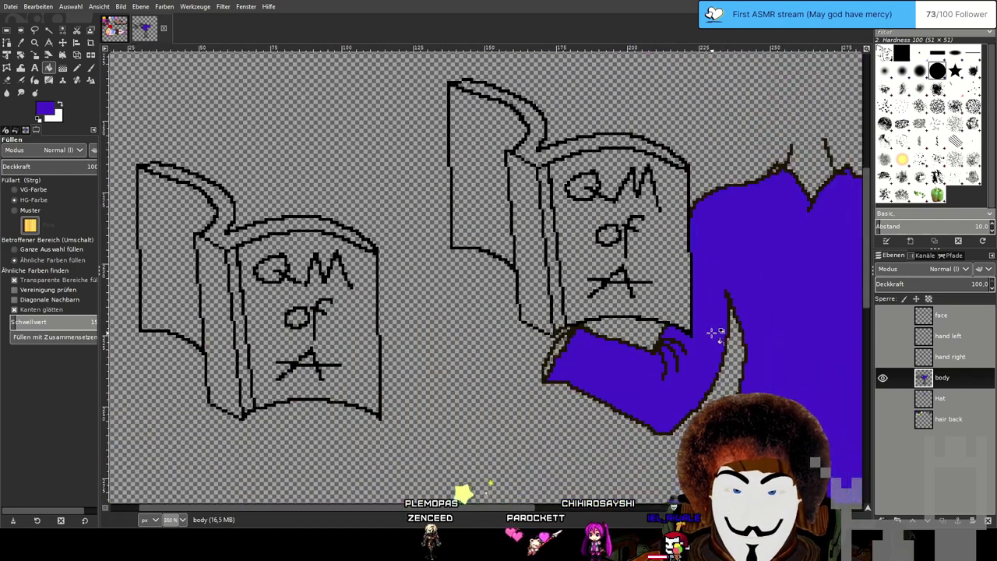
scroll(807, 307, up, 2)
scroll(685, 281, down, 2)
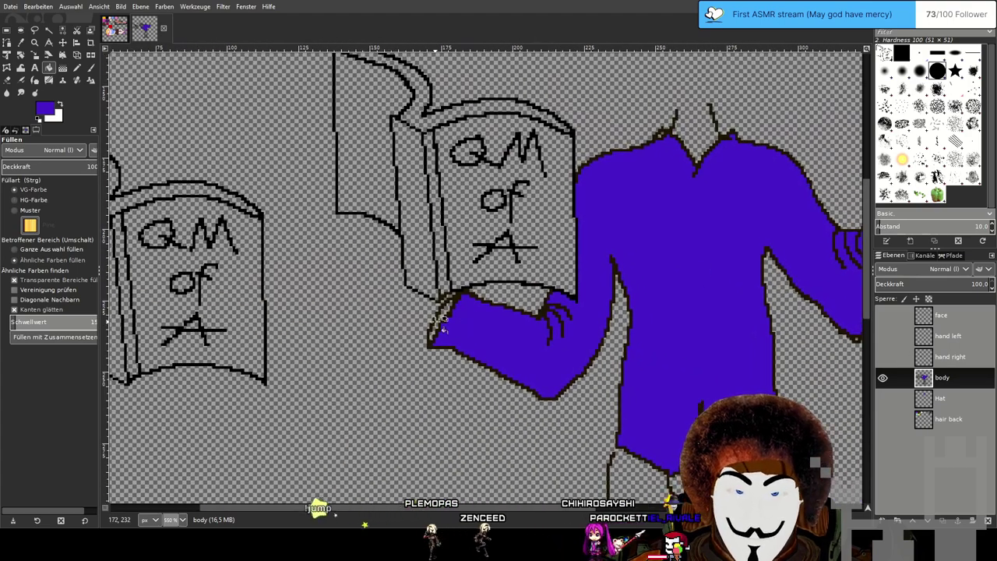
scroll(441, 322, up, 5)
click(493, 264)
click(439, 358)
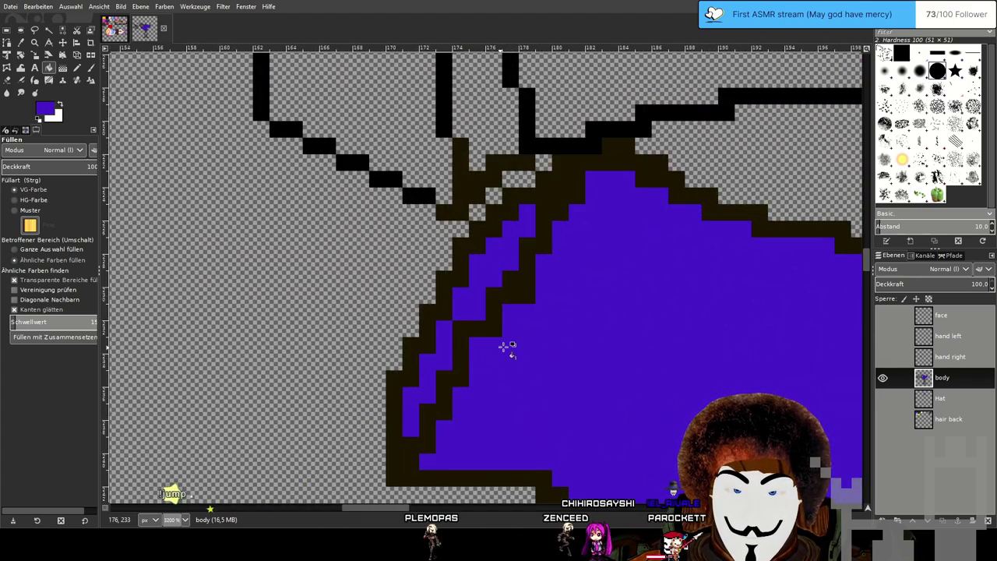
scroll(541, 337, down, 4)
Fill the stripe between the shoulder outlines and the remaining sleeve-tip gaps purple.
drag(679, 296, 113, 329)
scroll(680, 128, up, 3)
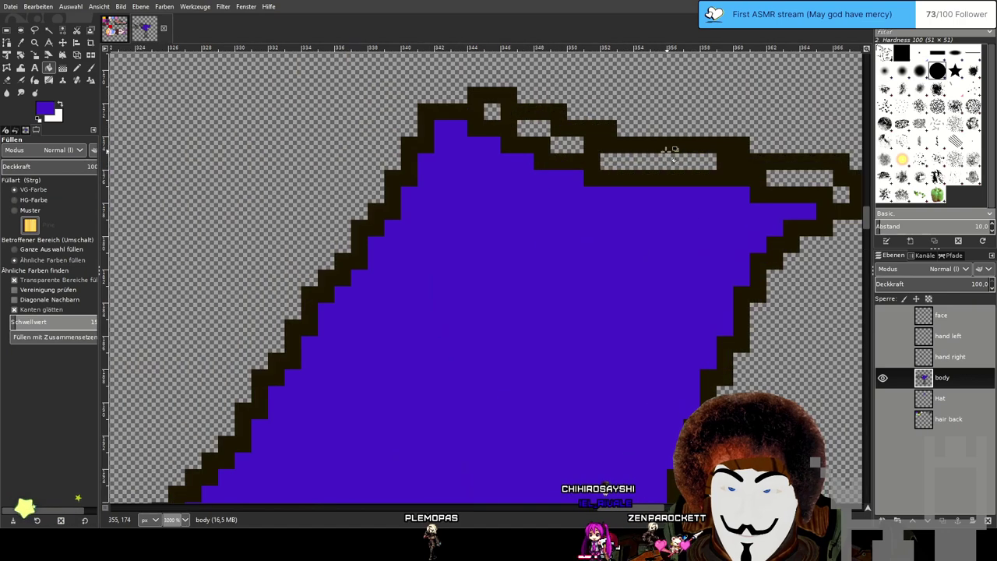
click(652, 162)
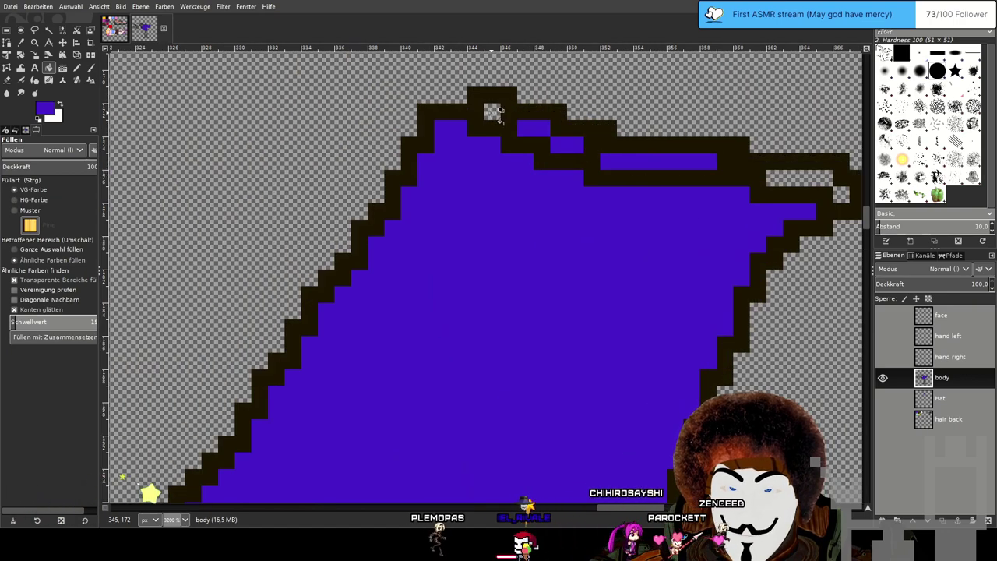
click(492, 110)
scroll(545, 136, up, 1)
scroll(589, 156, right, 5)
click(603, 211)
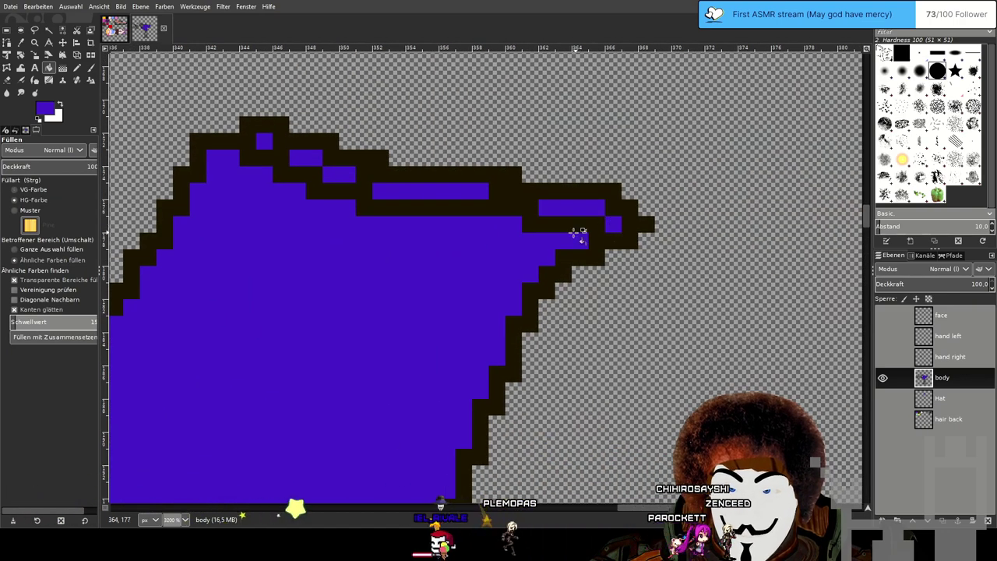
Zoom and pan over the robe down to the waist to check the purple fill.
scroll(611, 226, down, 5)
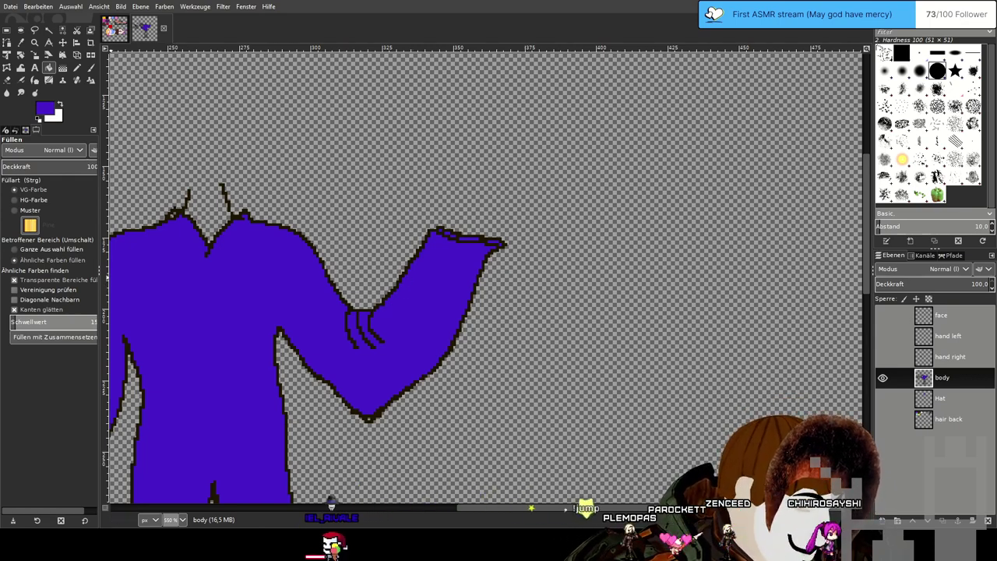
scroll(498, 195, down, 5)
scroll(498, 194, left, 5)
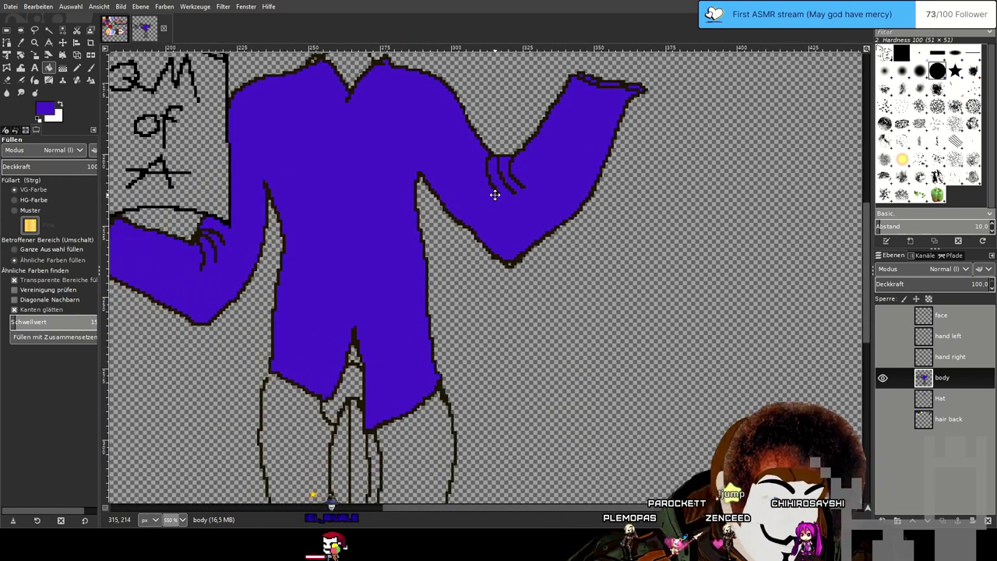
scroll(457, 257, down, 3)
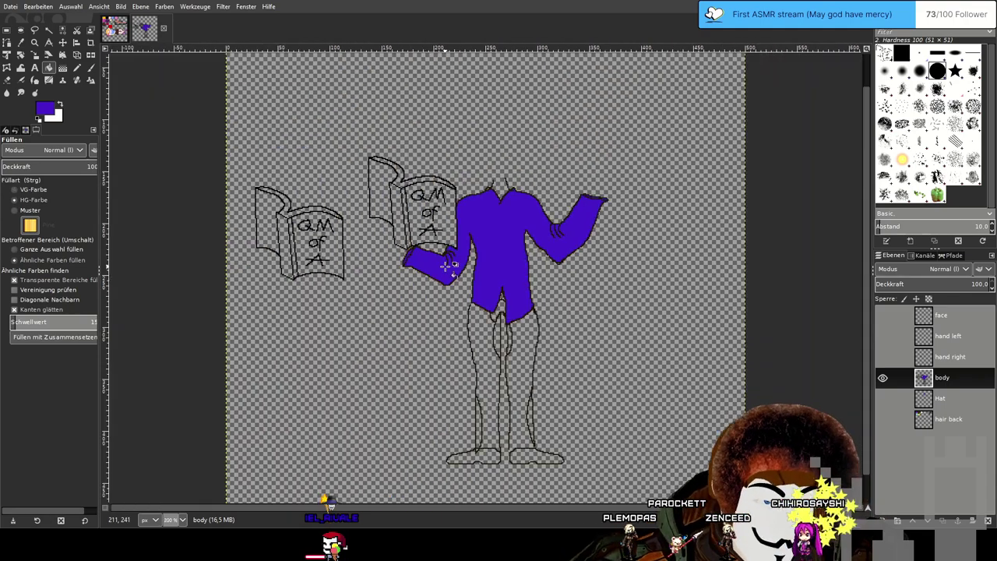
scroll(449, 266, up, 4)
scroll(644, 437, down, 6)
scroll(643, 438, right, 3)
scroll(531, 436, up, 5)
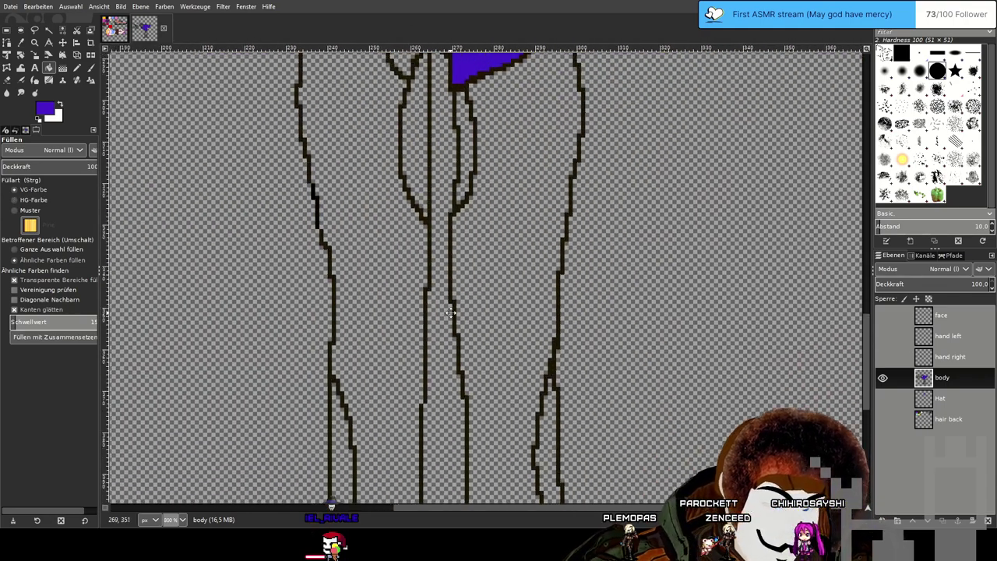
scroll(528, 199, down, 2)
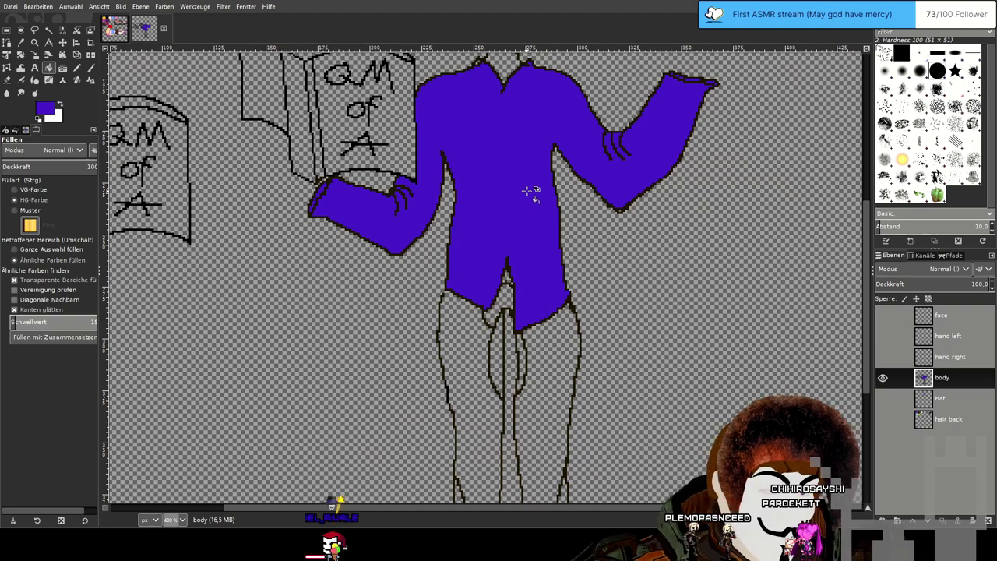
scroll(526, 190, up, 1)
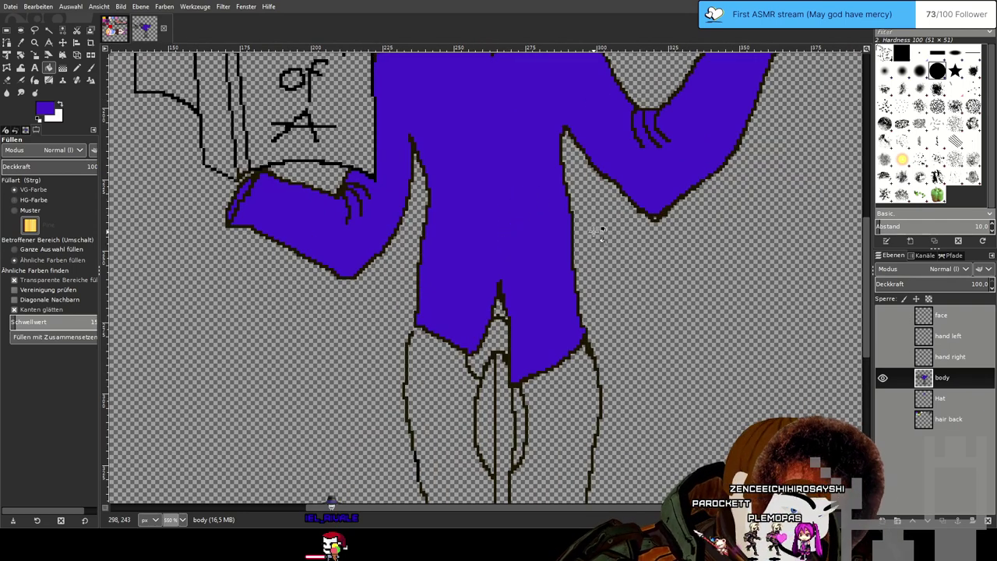
scroll(461, 271, up, 2)
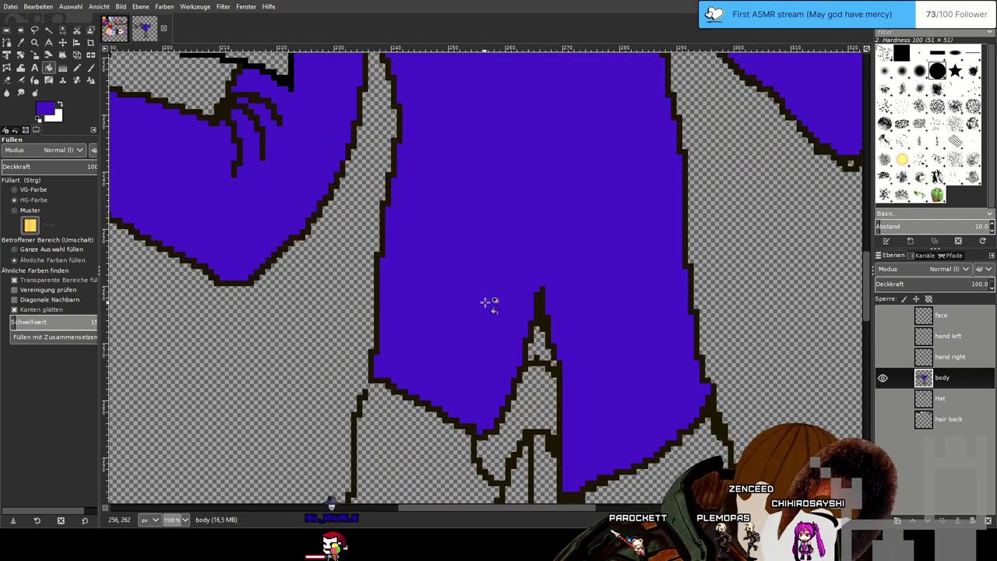
drag(599, 204, 570, 246)
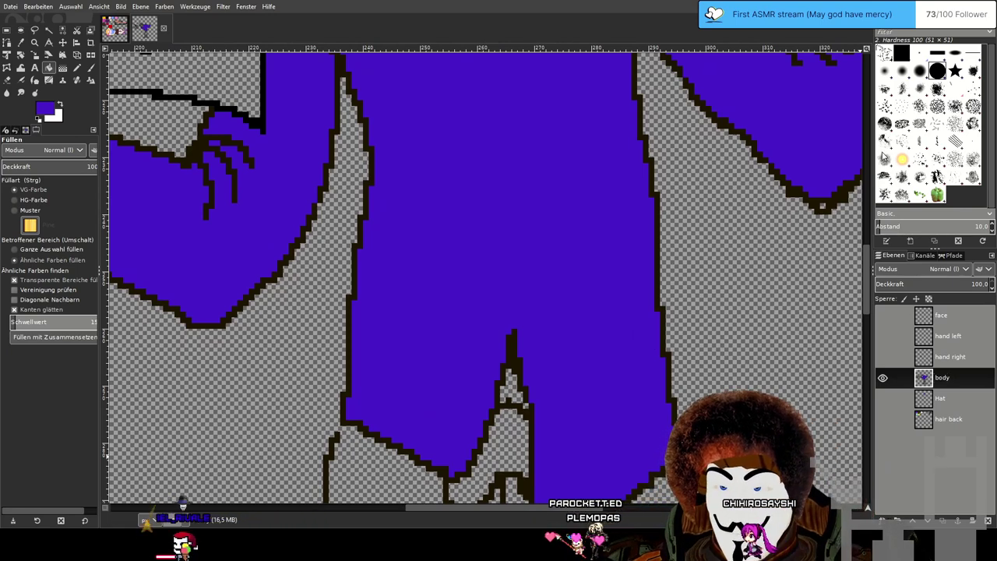
Create a 'belt' layer above body and pencil the belt's upper and lower edges across the robe.
key(Return)
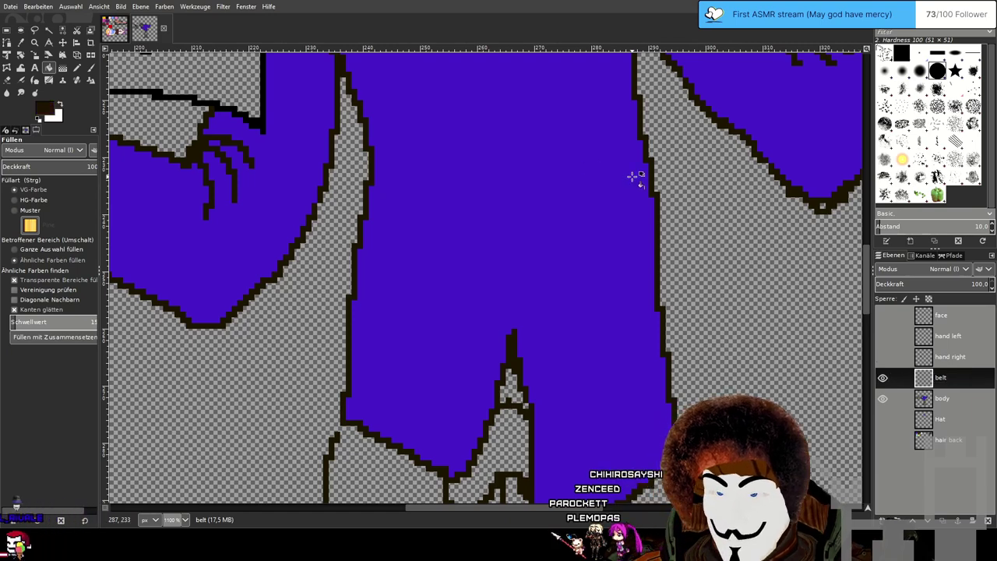
click(77, 67)
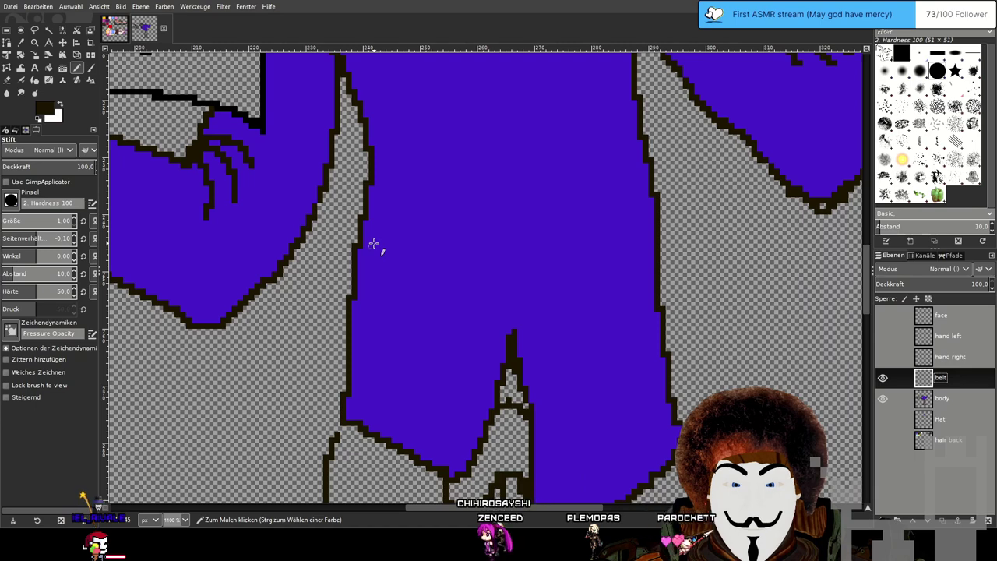
scroll(431, 267, down, 3)
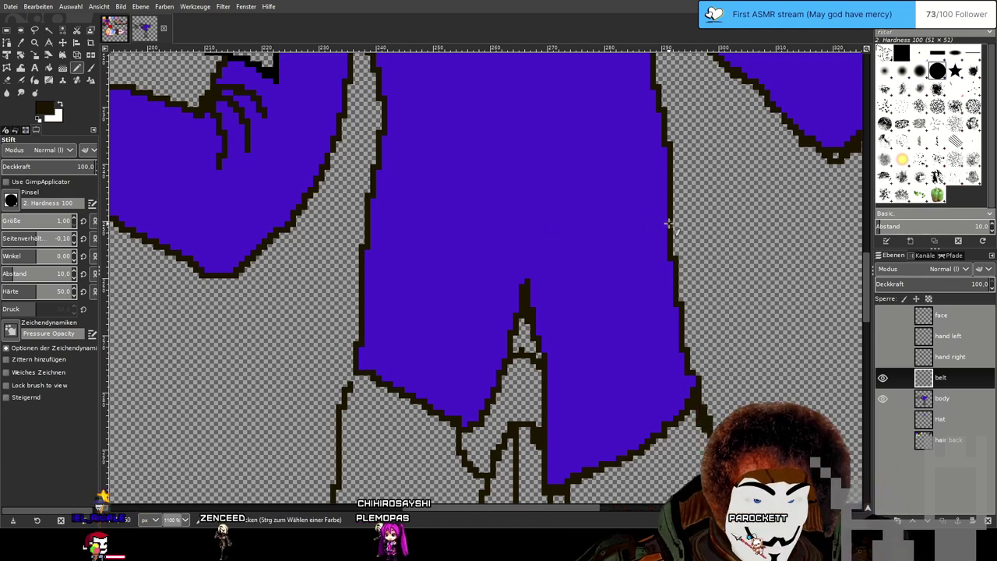
mouse_move(668, 232)
mouse_down()
mouse_move(494, 301)
mouse_move(442, 336)
mouse_move(451, 348)
mouse_move(529, 293)
mouse_move(668, 249)
mouse_up()
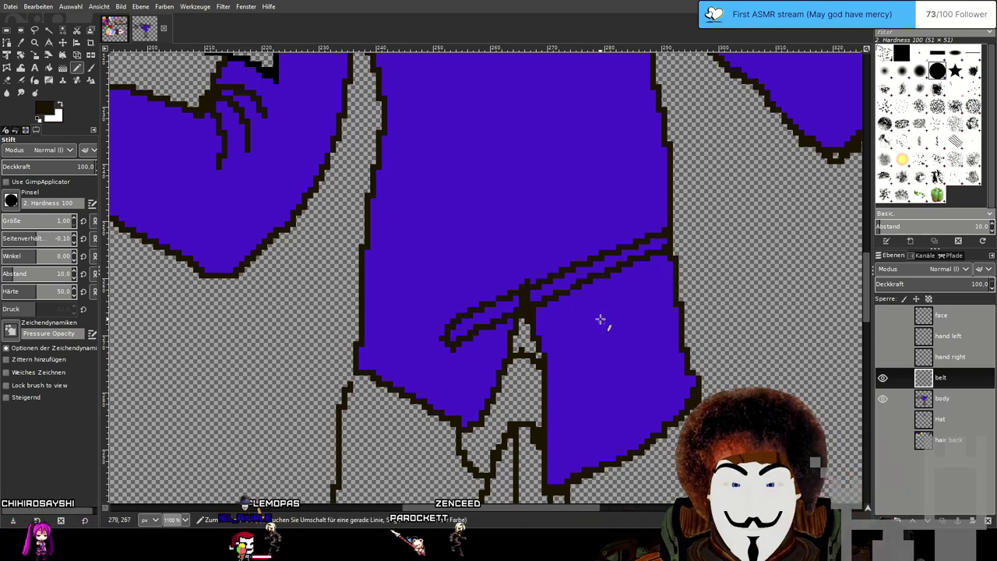
scroll(600, 319, up, 1)
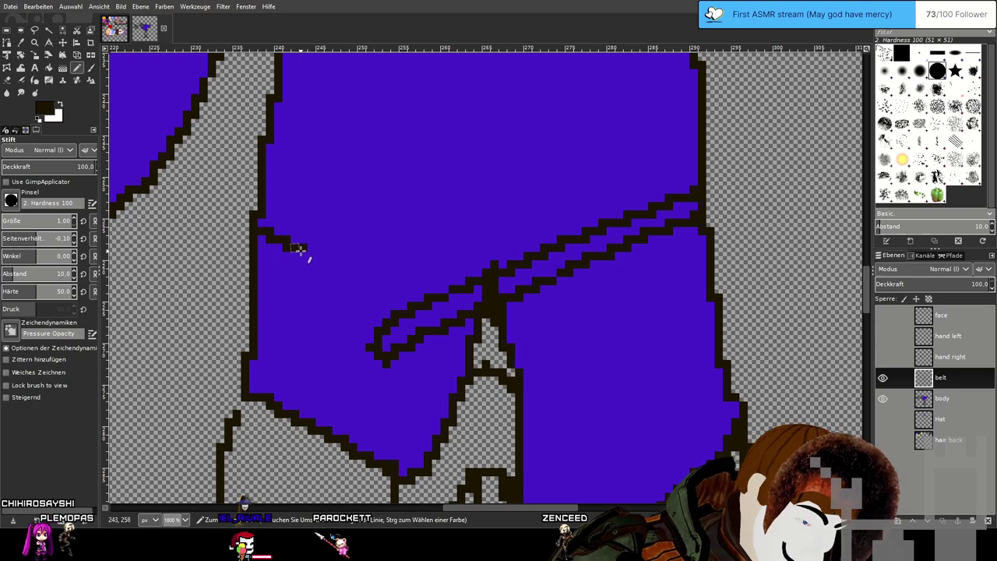
drag(260, 257, 392, 305)
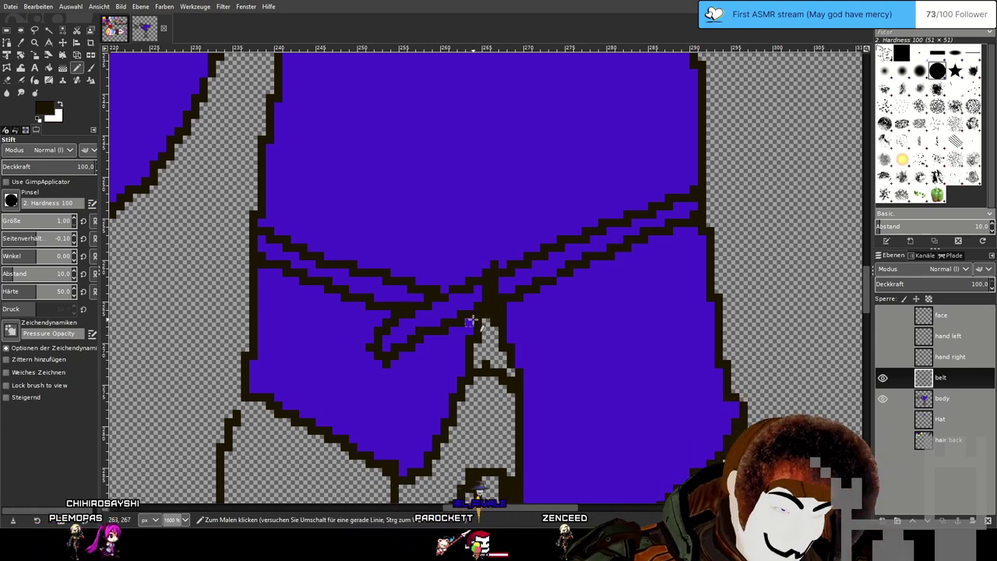
Draw the knot, check it with the body layer hidden, and redo its hanging end as a hook.
drag(502, 266, 502, 258)
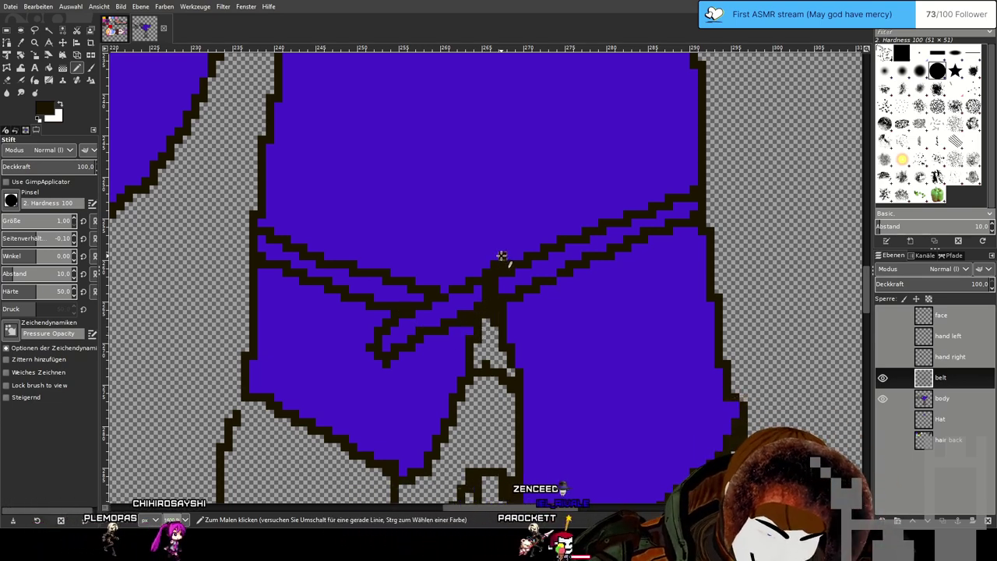
click(884, 399)
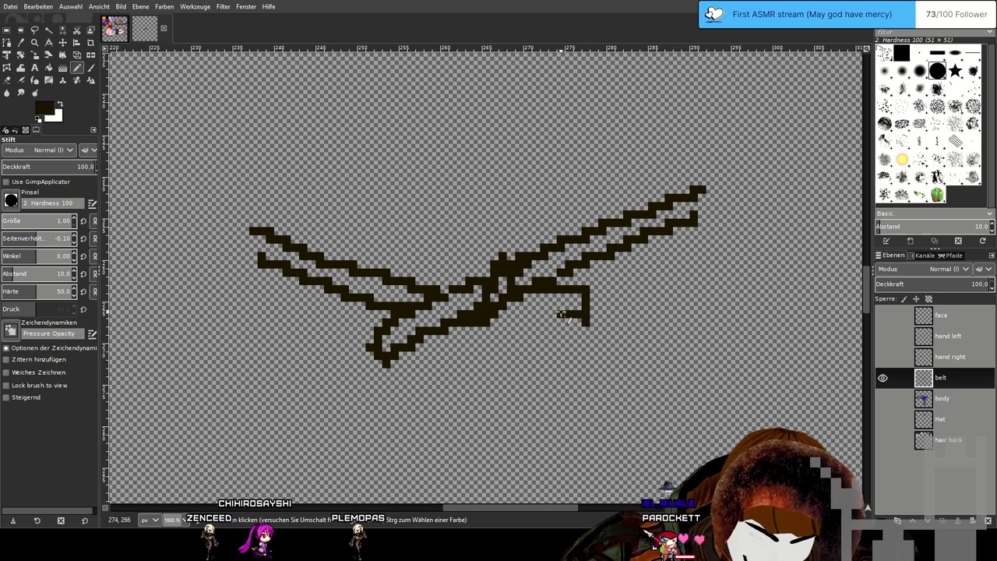
key(ctrl+z)
mouse_move(537, 289)
mouse_down()
mouse_move(585, 306)
mouse_move(570, 339)
mouse_move(519, 301)
mouse_up()
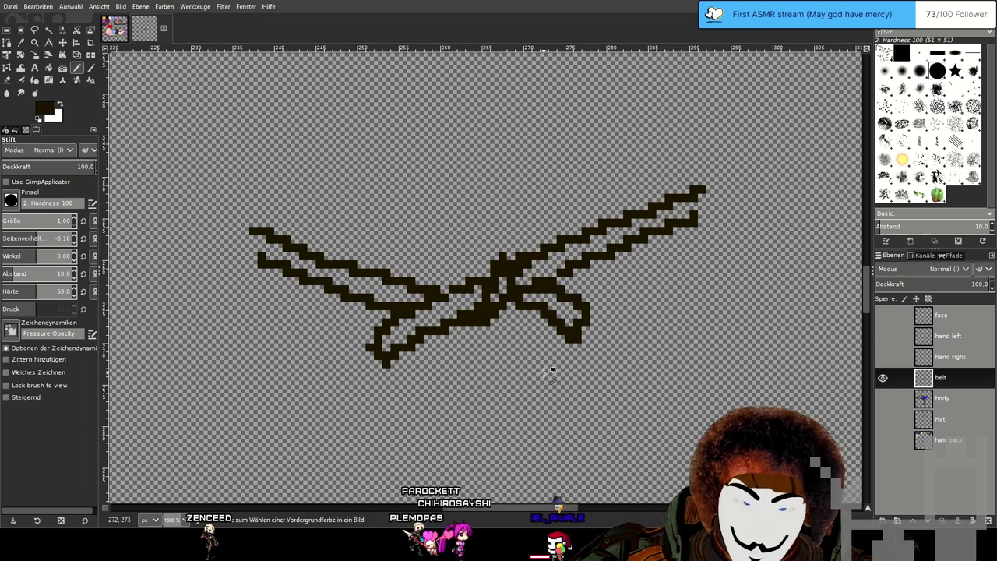
scroll(547, 375, up, 2)
scroll(548, 375, down, 3)
scroll(547, 374, up, 2)
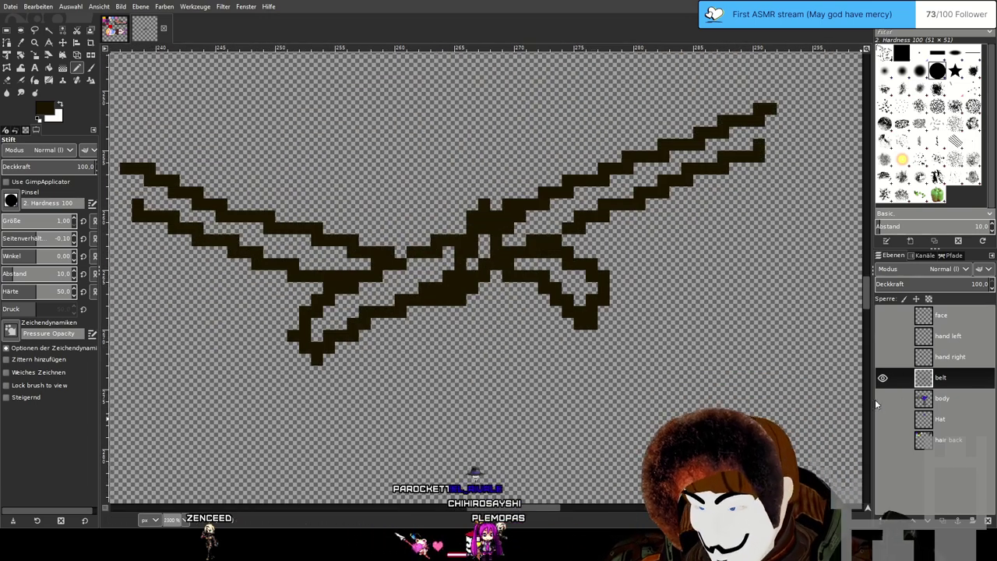
click(885, 398)
Pan and zoom along the belt to review it from end to end.
drag(374, 277, 548, 310)
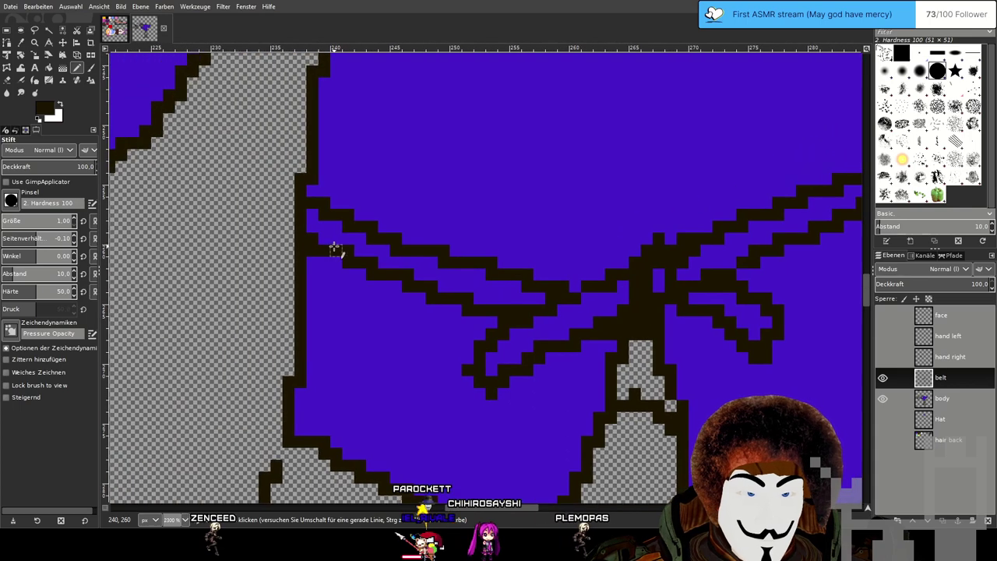
drag(663, 238, 282, 337)
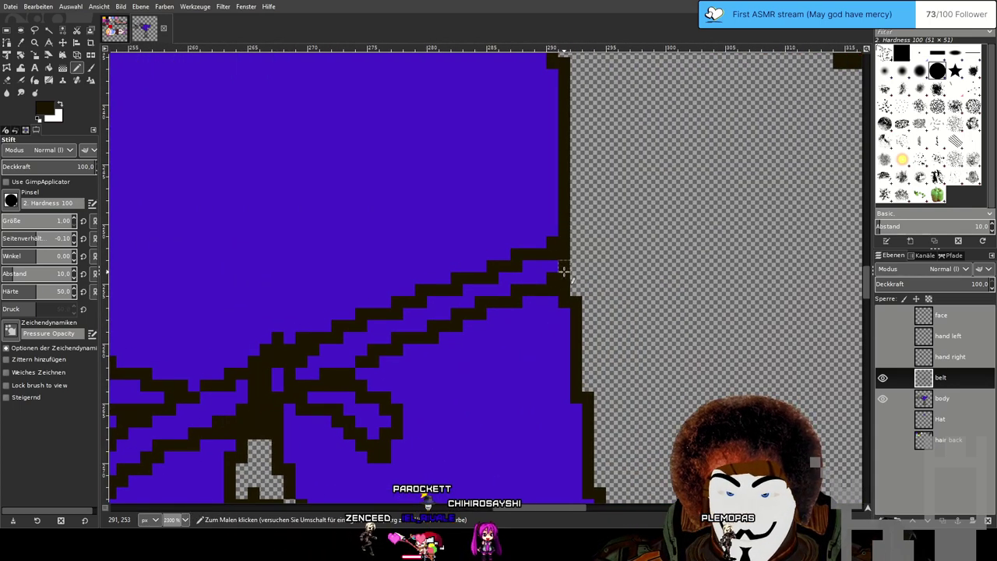
scroll(554, 332, down, 2)
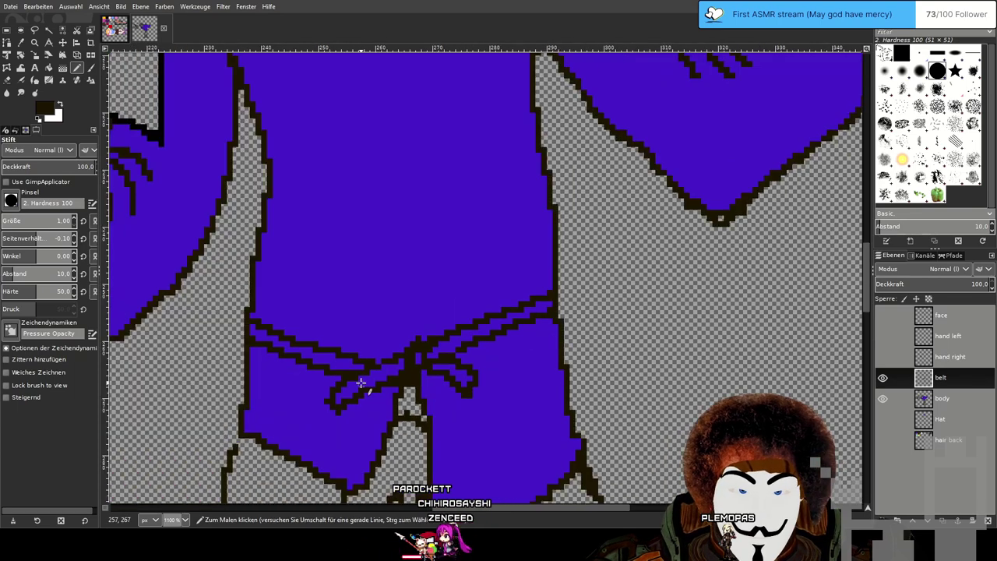
drag(360, 383, 488, 345)
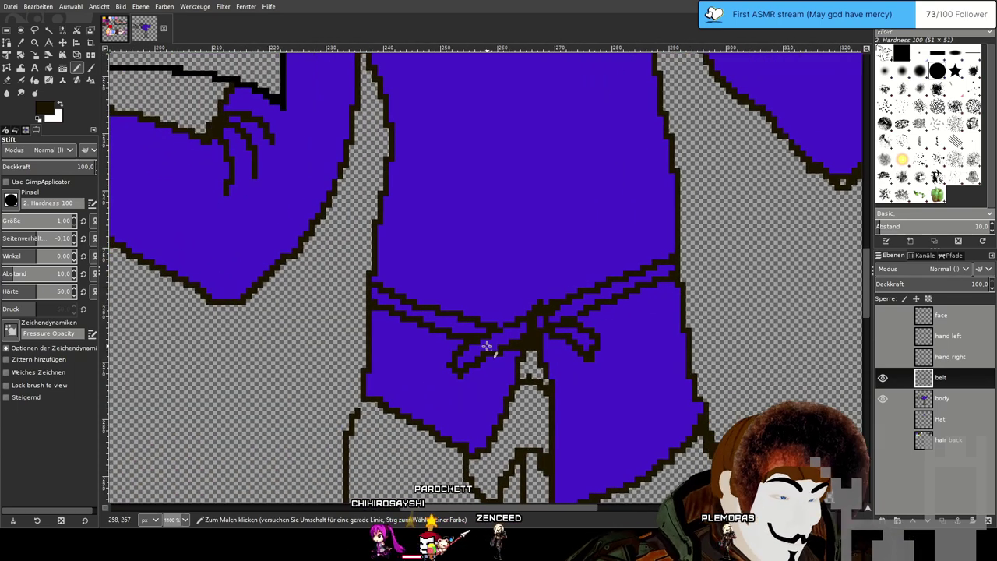
scroll(463, 366, up, 2)
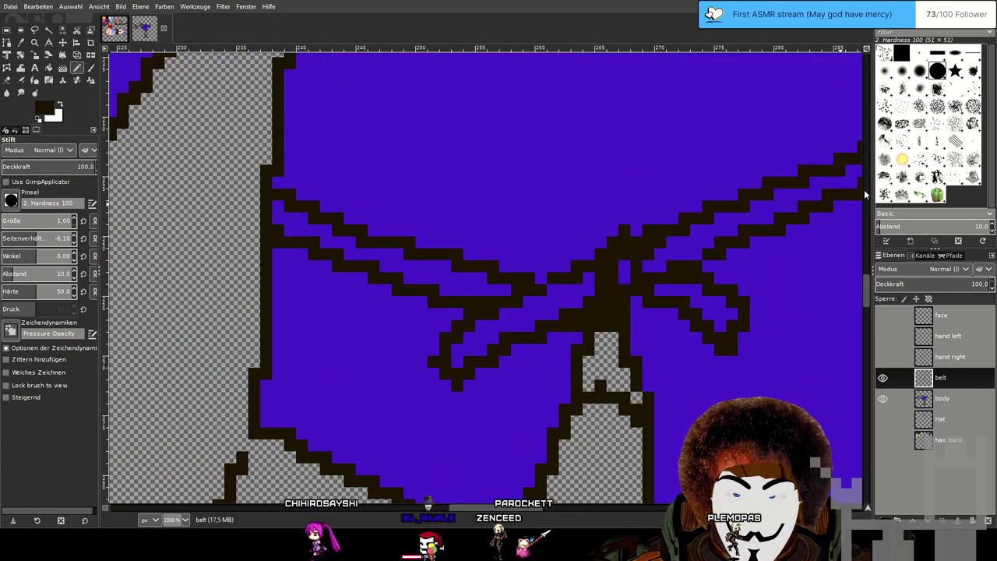
scroll(865, 354, down, 5)
Pick the dark brown from a swatch blob on the hair back layer.
click(948, 440)
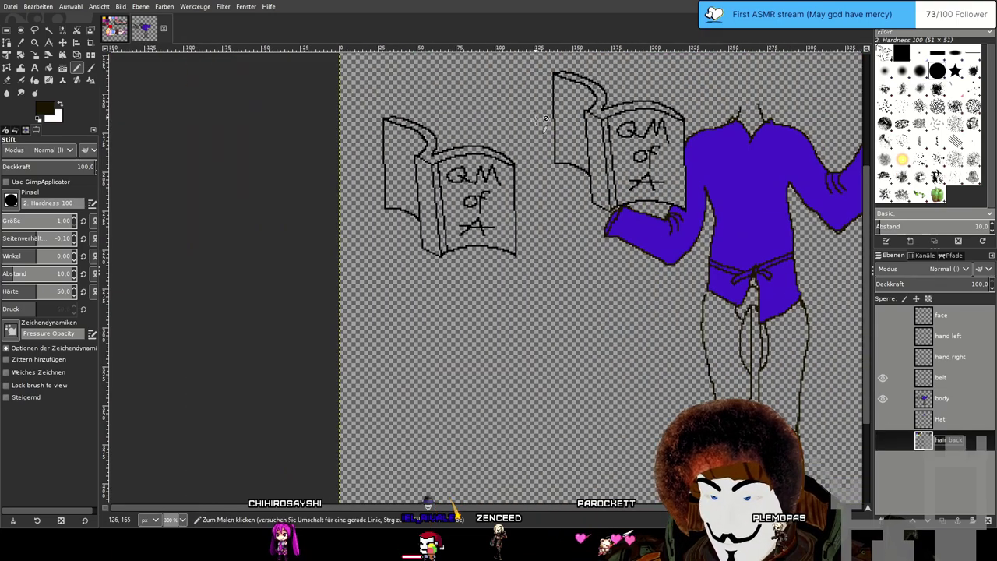
scroll(545, 387, up, 5)
click(883, 442)
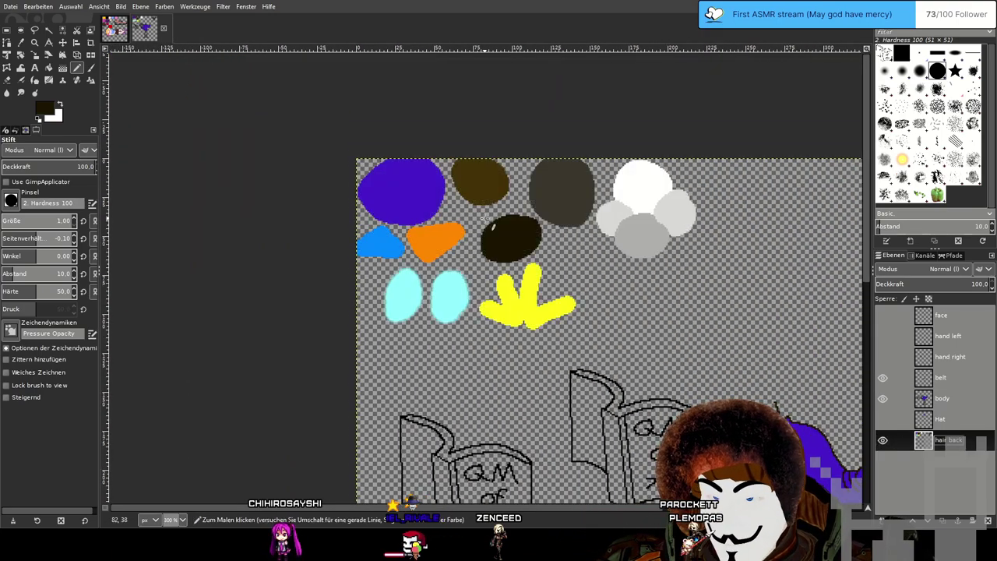
key(o)
click(475, 184)
Bucket-fill the belt band dark brown on the belt layer.
click(48, 68)
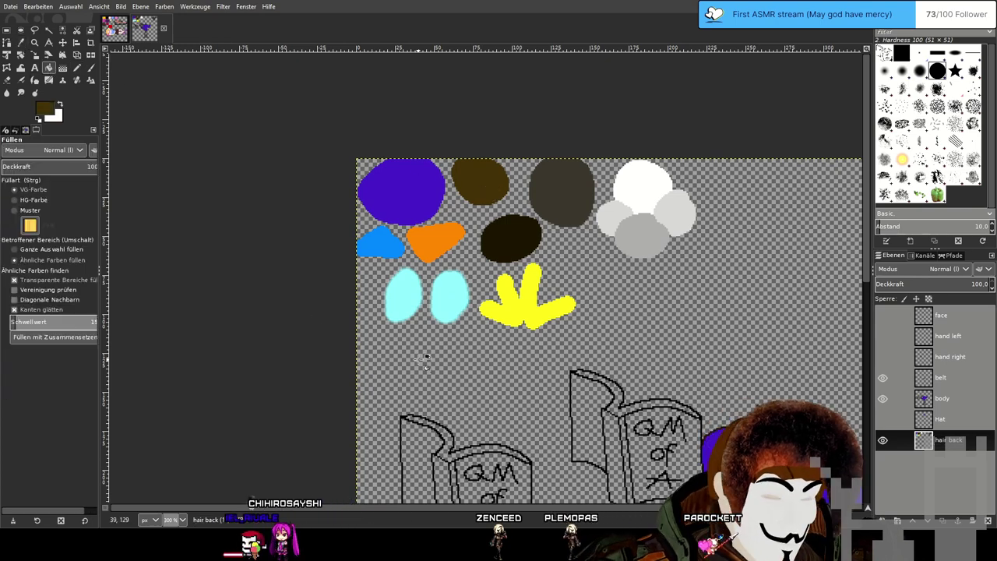
drag(471, 396, 259, 66)
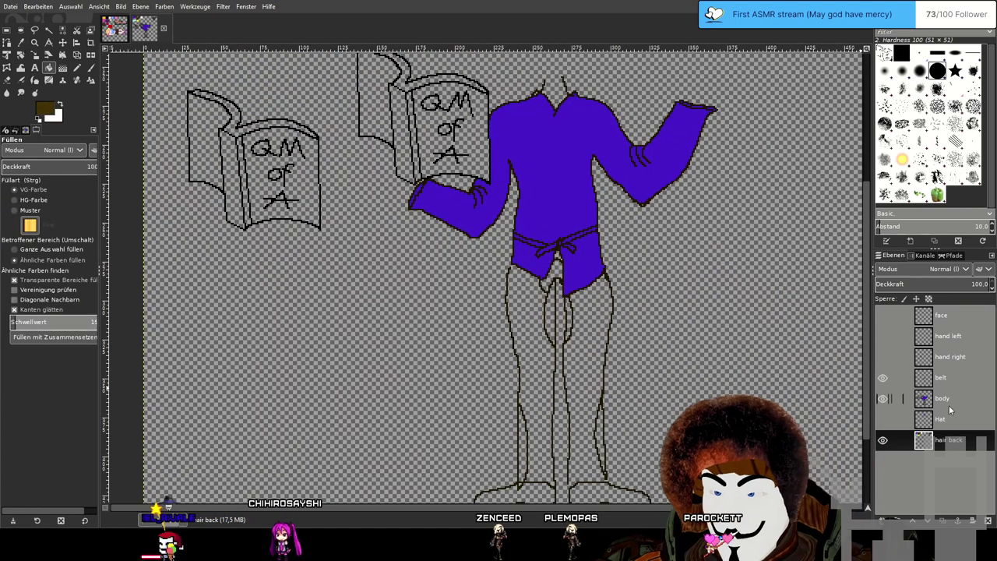
click(966, 377)
scroll(500, 268, up, 4)
scroll(505, 267, up, 2)
click(642, 183)
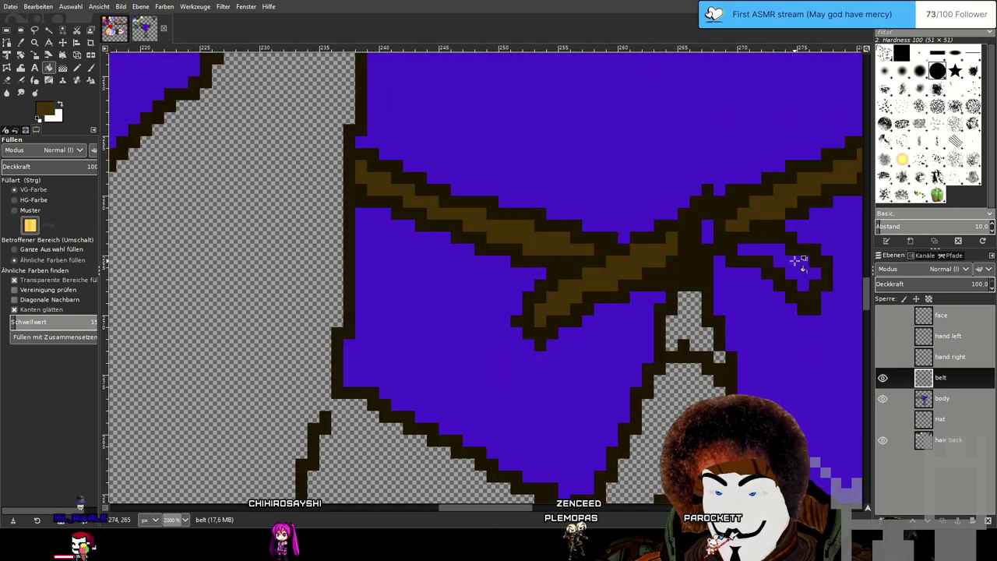
scroll(708, 232, down, 6)
Zoom in on the knot and pencil dark outline pixels over its blue gaps.
scroll(781, 256, up, 7)
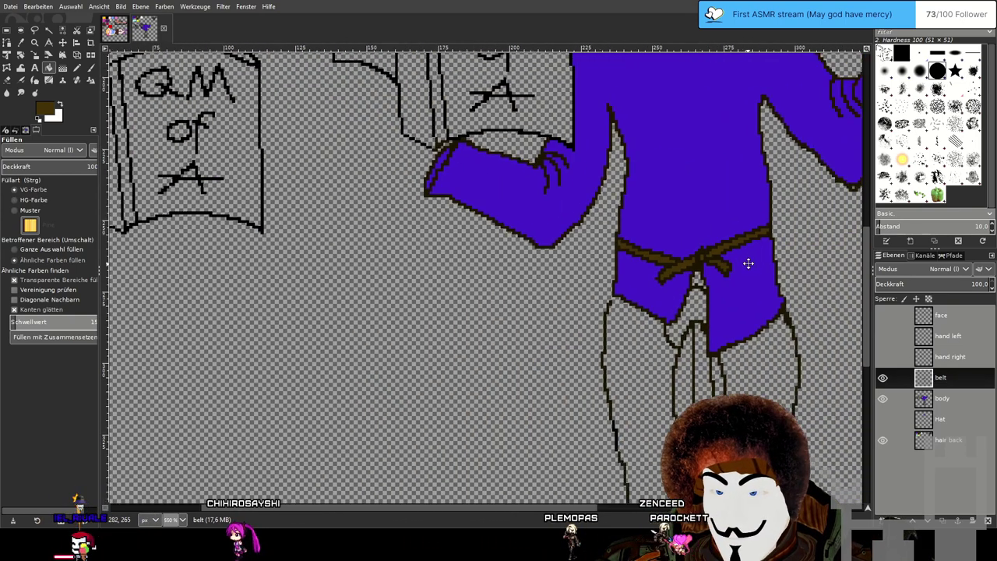
scroll(659, 256, down, 2)
scroll(659, 256, up, 2)
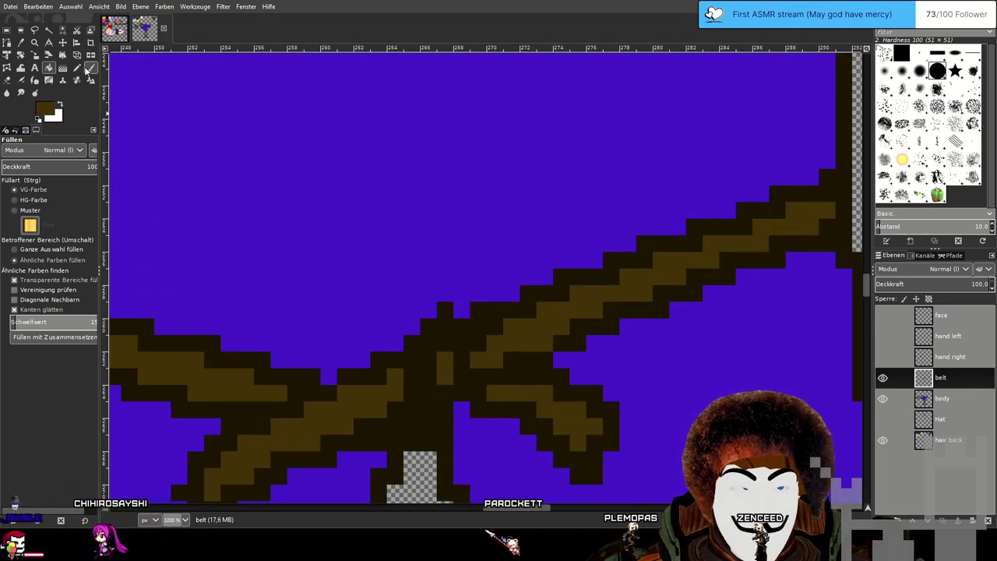
key(n)
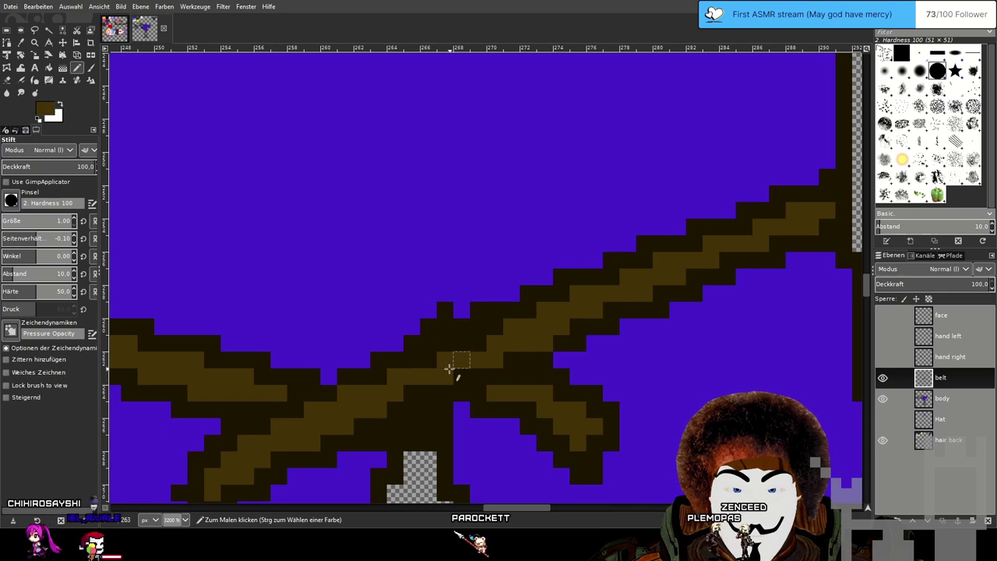
scroll(340, 289, down, 3)
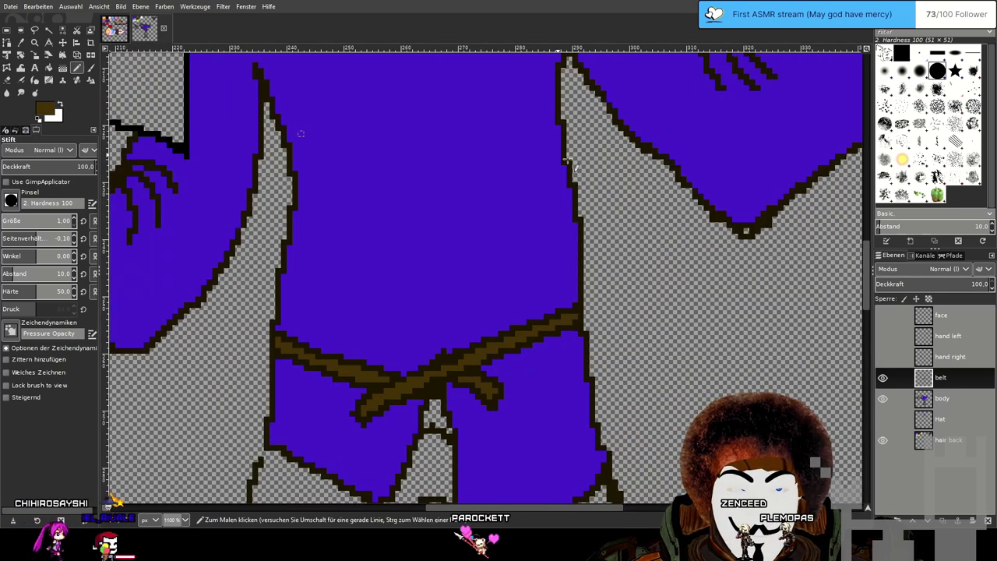
scroll(504, 366, up, 3)
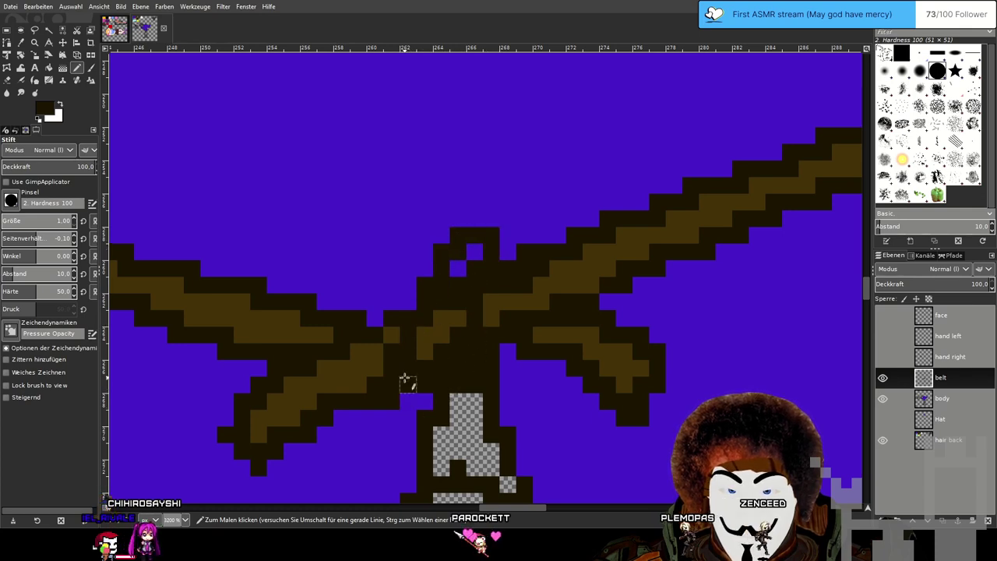
drag(491, 319, 490, 300)
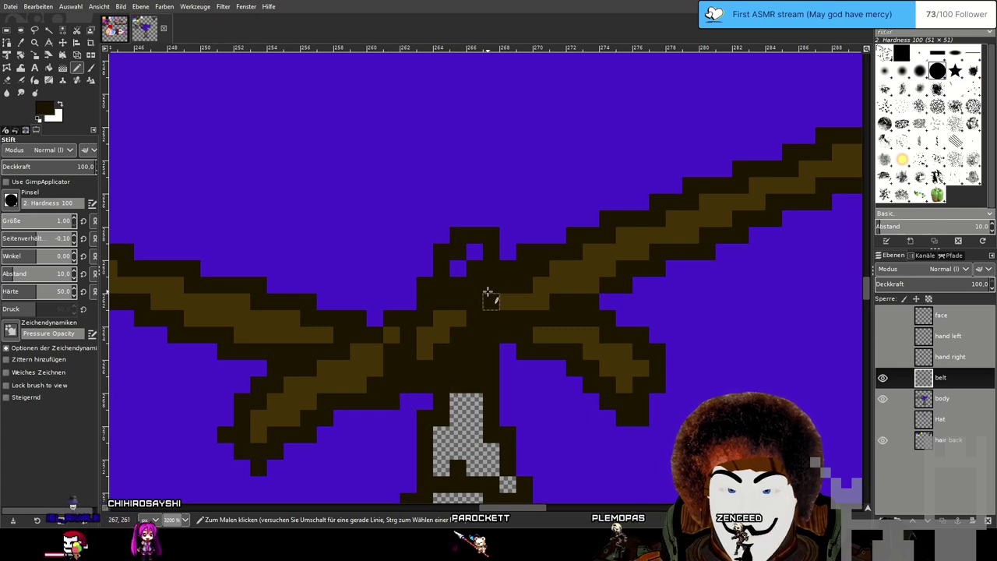
click(457, 268)
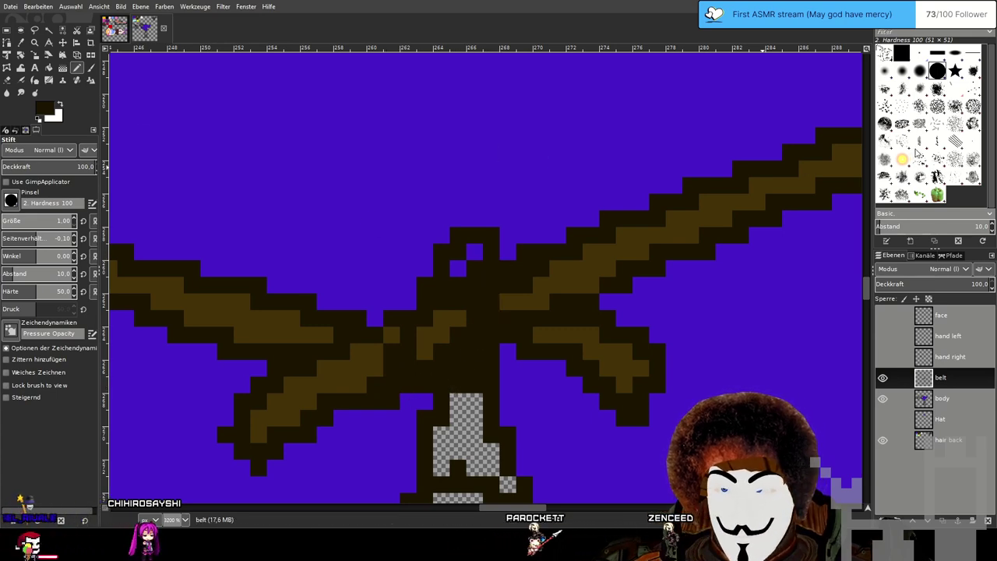
Pick the belt's brown and paint over the knot's remaining gap.
ctrl+click(472, 316)
mouse_move(475, 251)
mouse_down()
mouse_move(457, 268)
mouse_move(466, 278)
mouse_move(459, 365)
mouse_up()
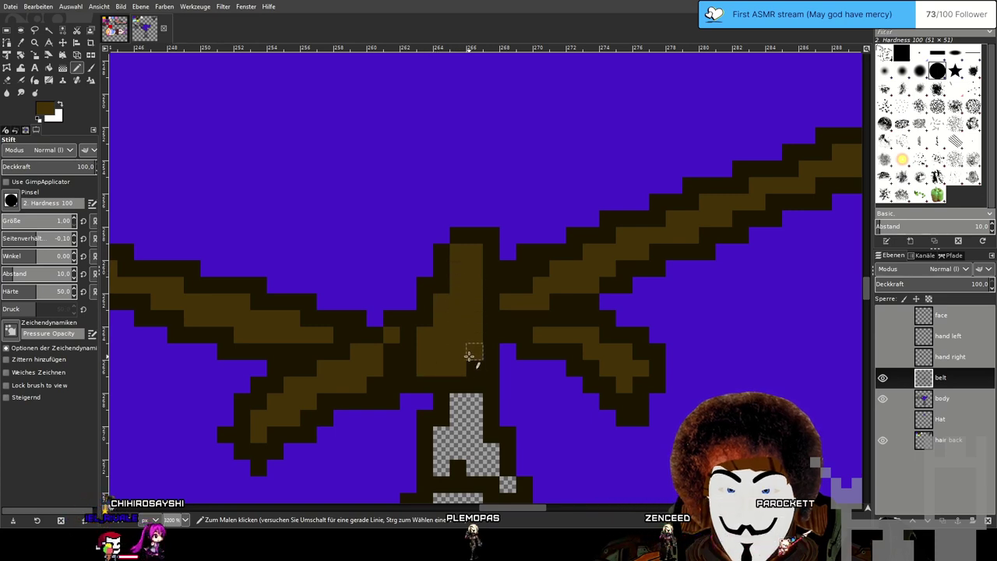
scroll(467, 357, down, 3)
scroll(569, 351, up, 2)
scroll(570, 352, up, 2)
scroll(570, 352, down, 2)
scroll(569, 352, up, 2)
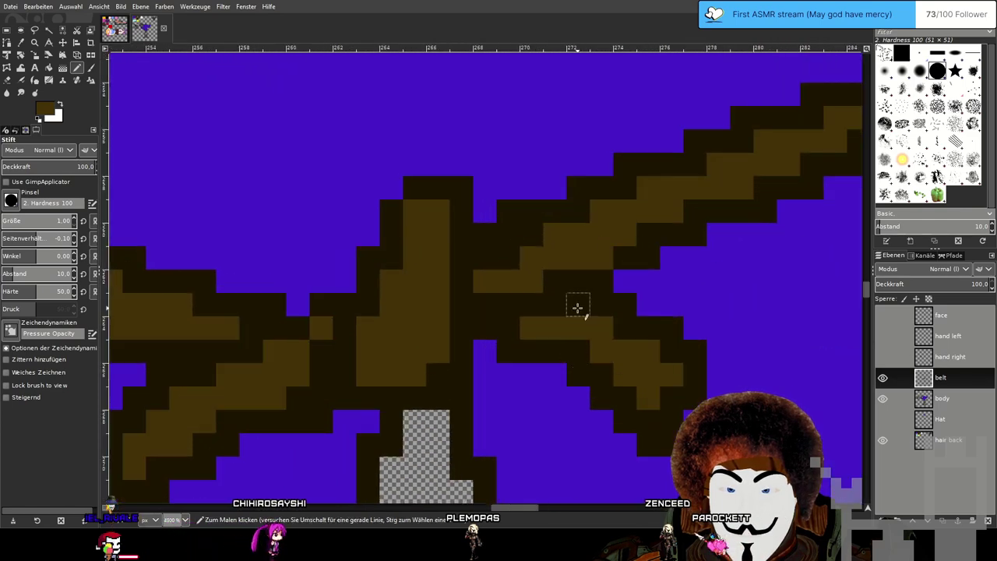
Recolour two knot outline pixels brown and touch up the knot's right side.
drag(576, 306, 596, 310)
scroll(653, 387, down, 3)
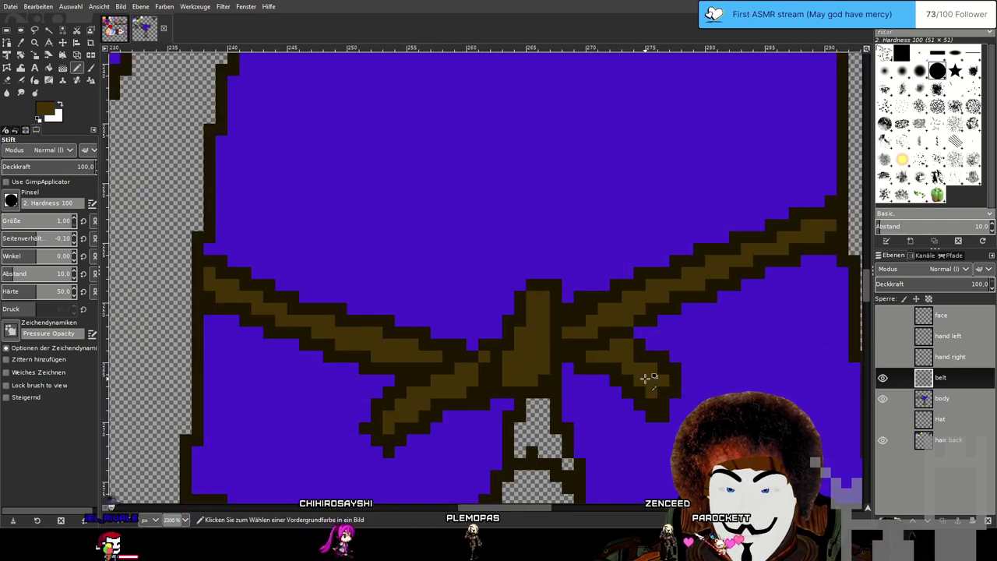
scroll(681, 390, up, 2)
scroll(683, 388, down, 1)
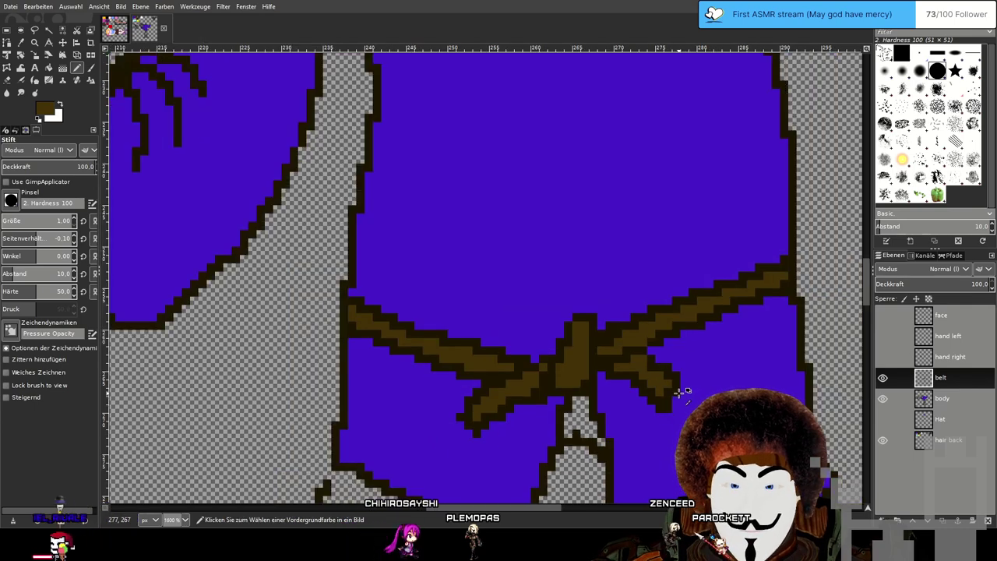
scroll(682, 388, down, 1)
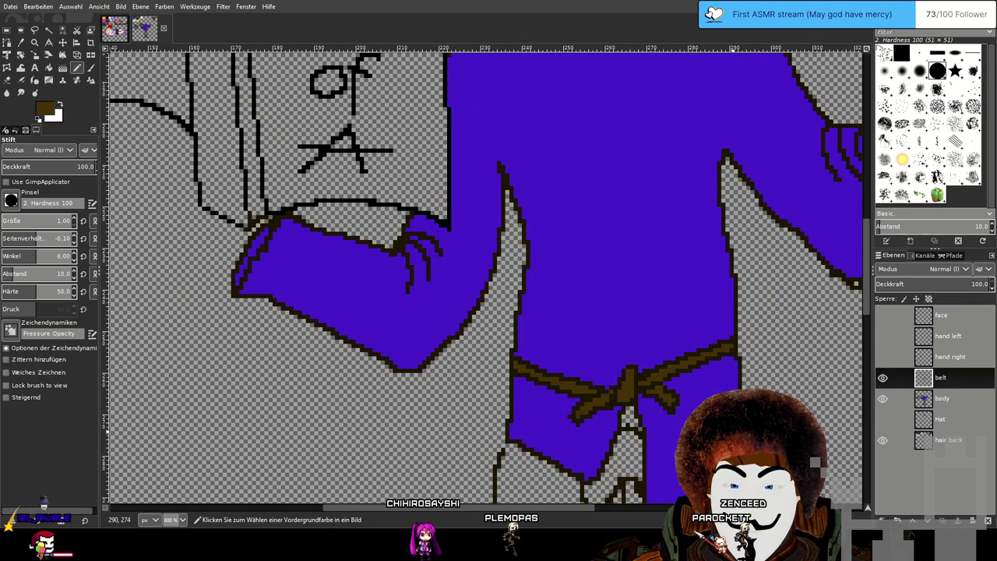
scroll(682, 387, up, 2)
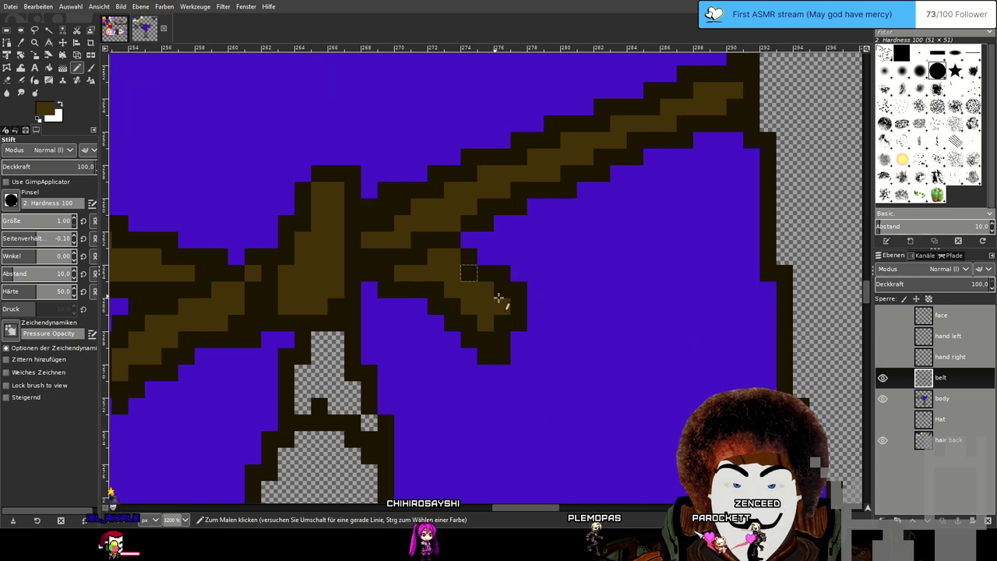
drag(453, 273, 525, 293)
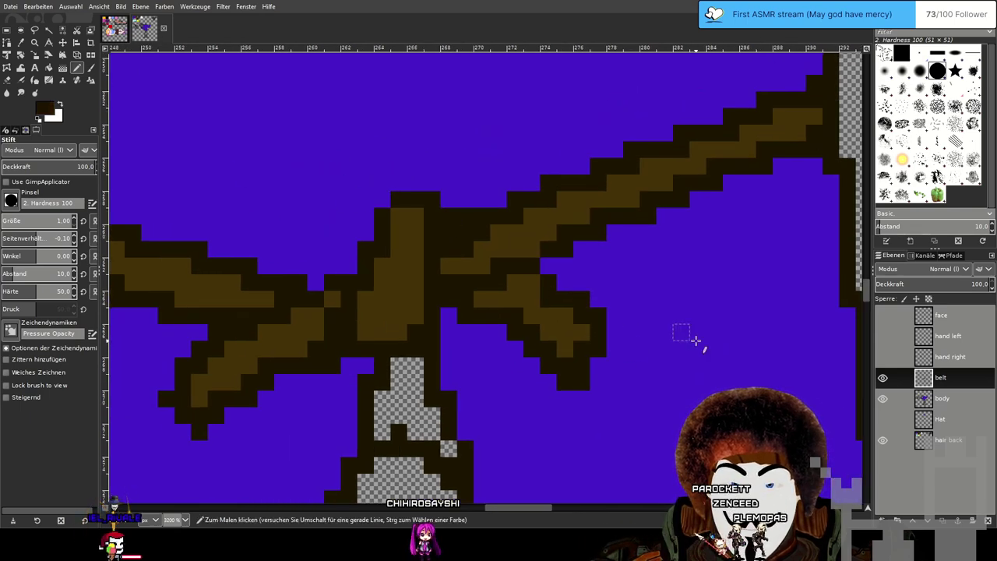
scroll(679, 336, down, 4)
scroll(680, 325, up, 5)
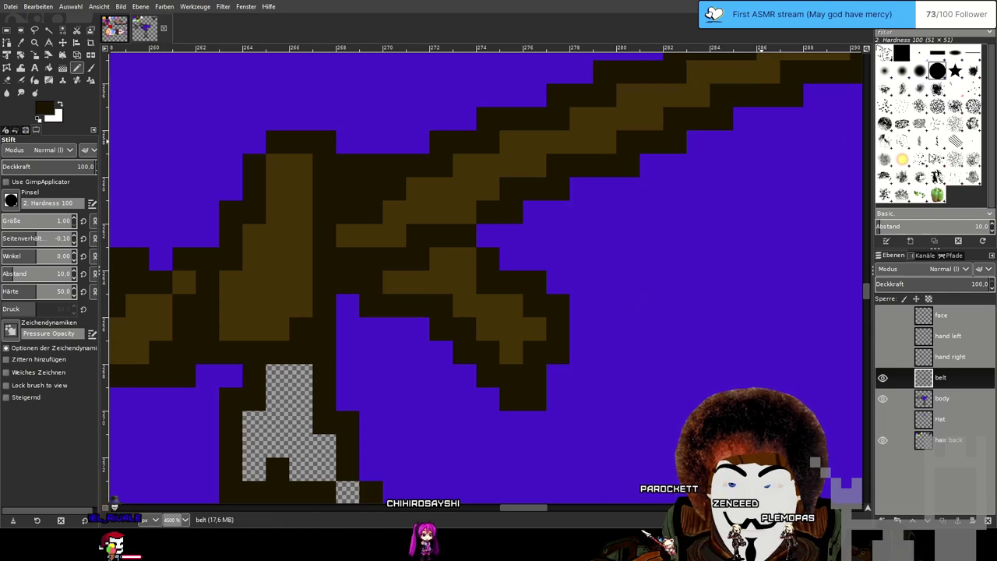
ctrl+click(409, 183)
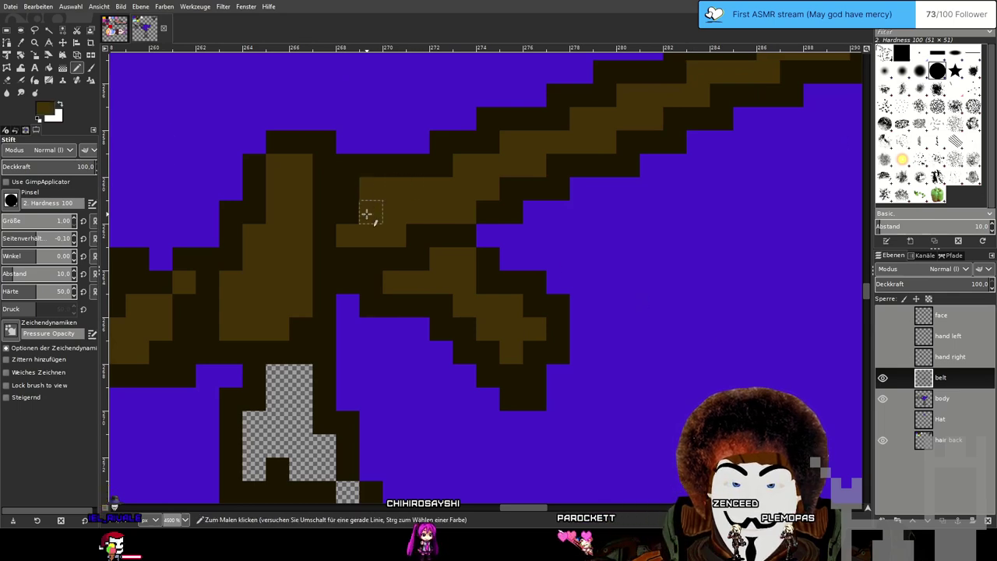
scroll(366, 214, down, 5)
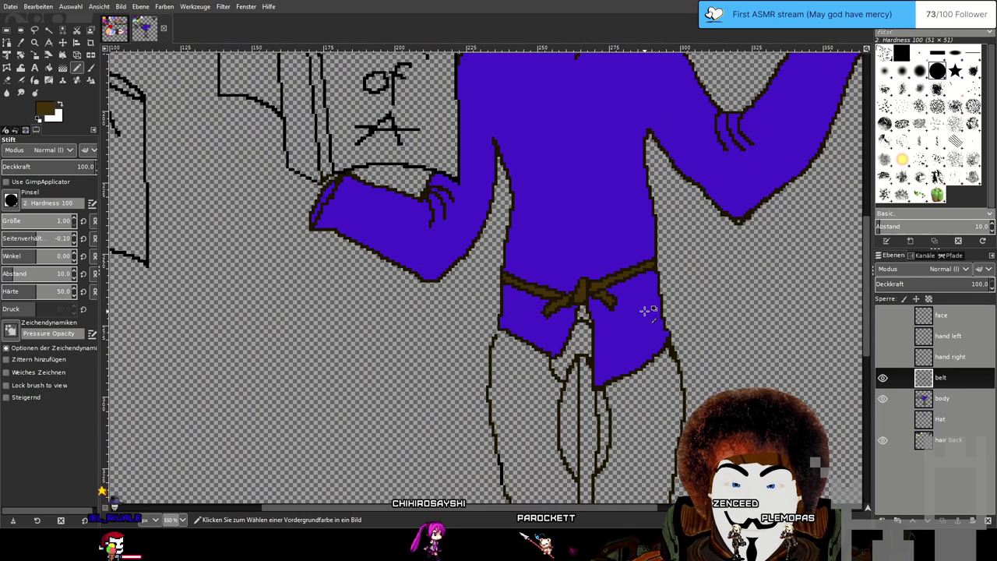
scroll(645, 310, up, 3)
scroll(701, 206, down, 4)
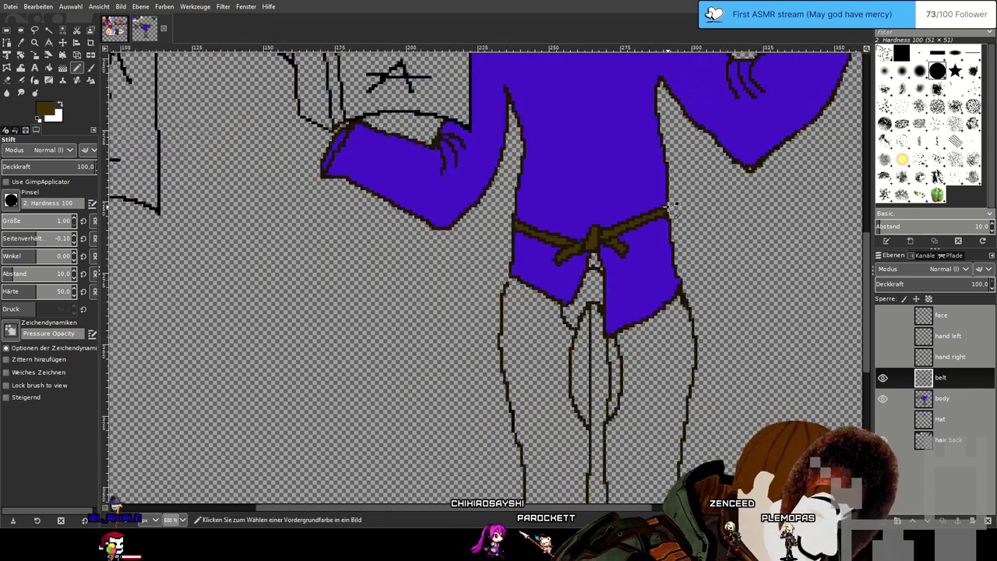
scroll(634, 241, up, 5)
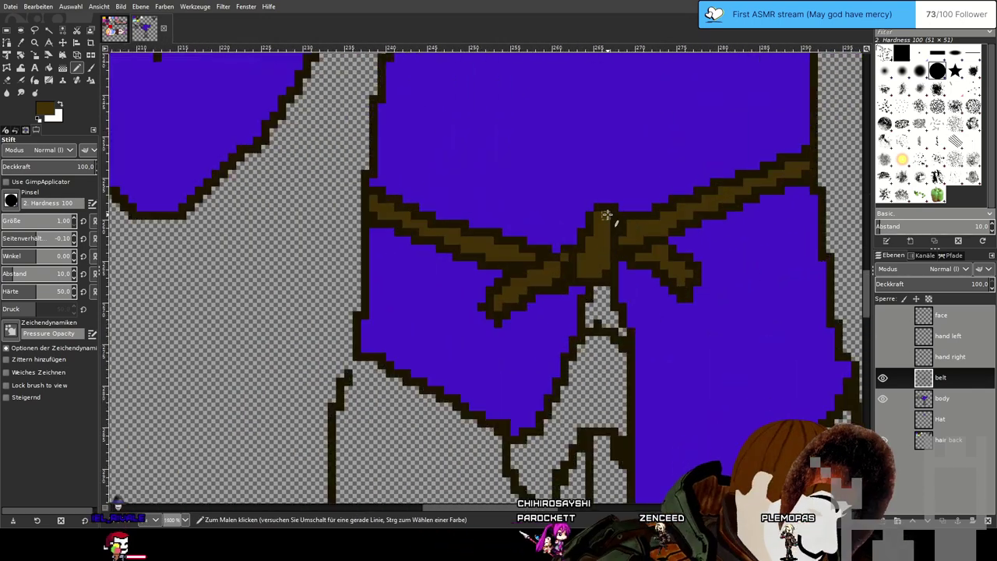
scroll(607, 212, down, 4)
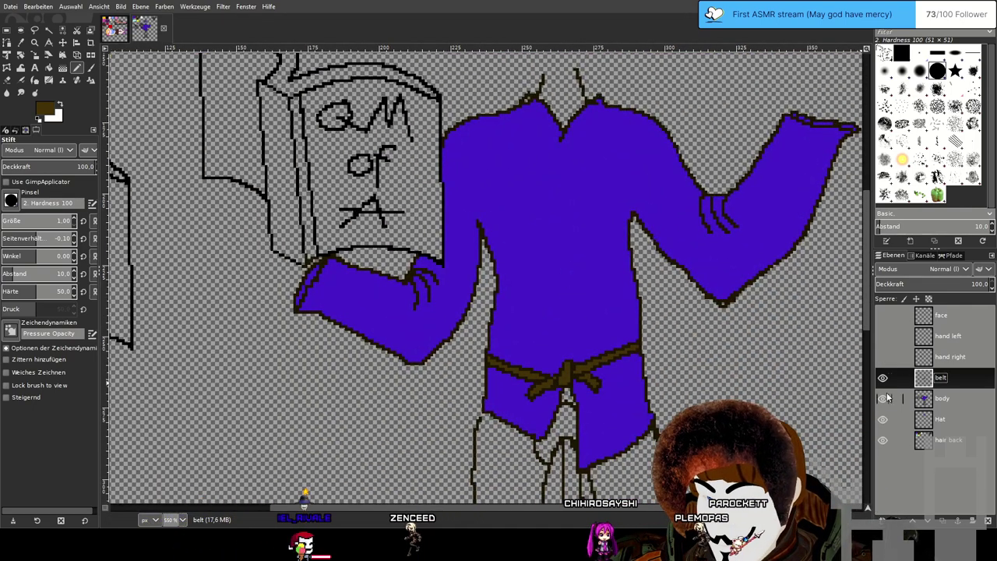
Show the skull face layer again, choose white, and move to the body layer.
click(882, 315)
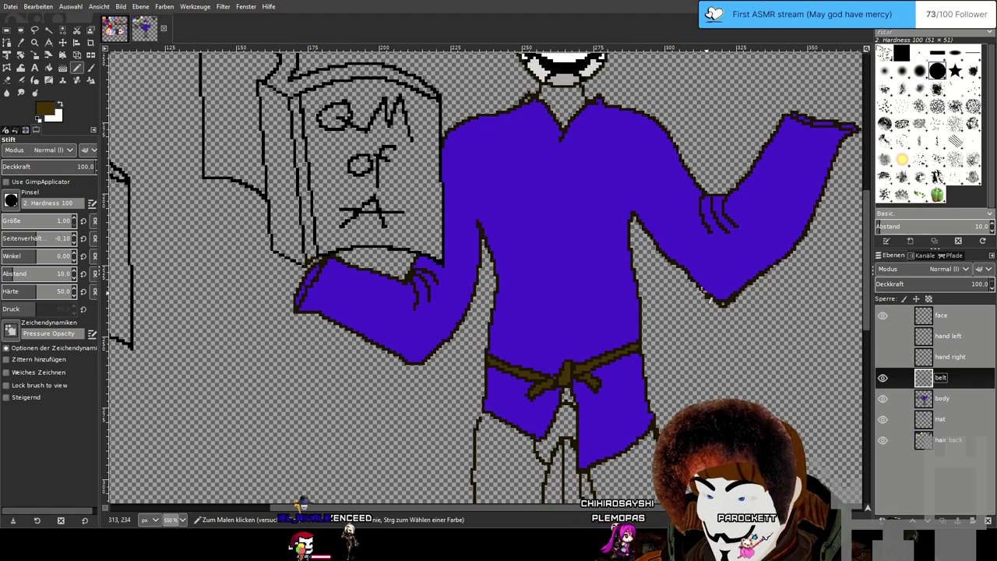
scroll(618, 293, down, 3)
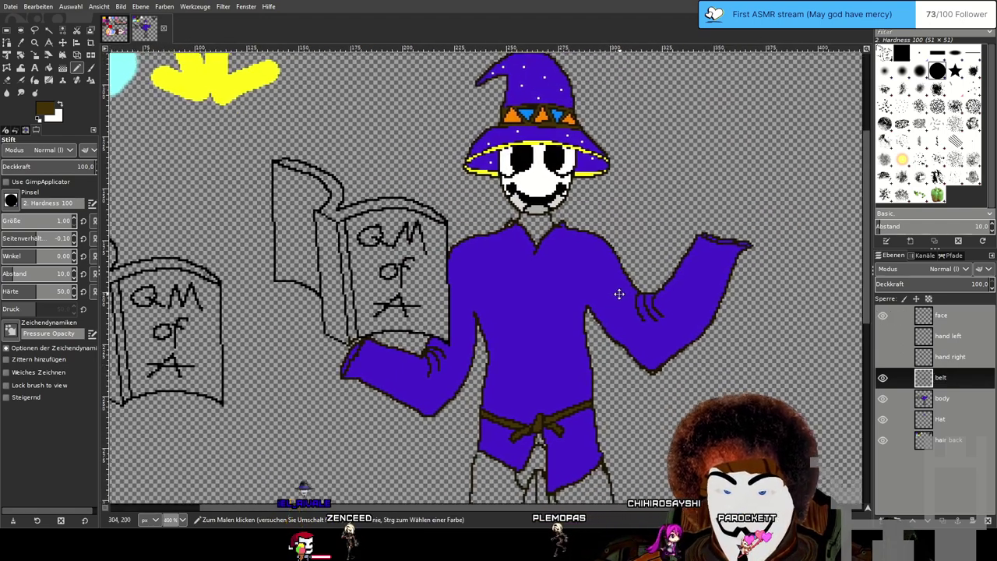
drag(619, 293, 606, 275)
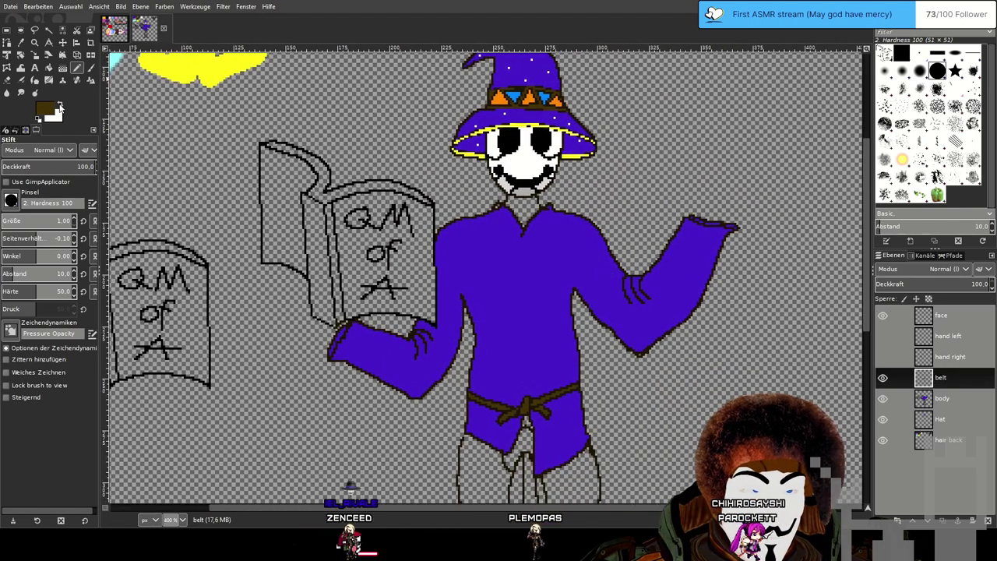
click(770, 49)
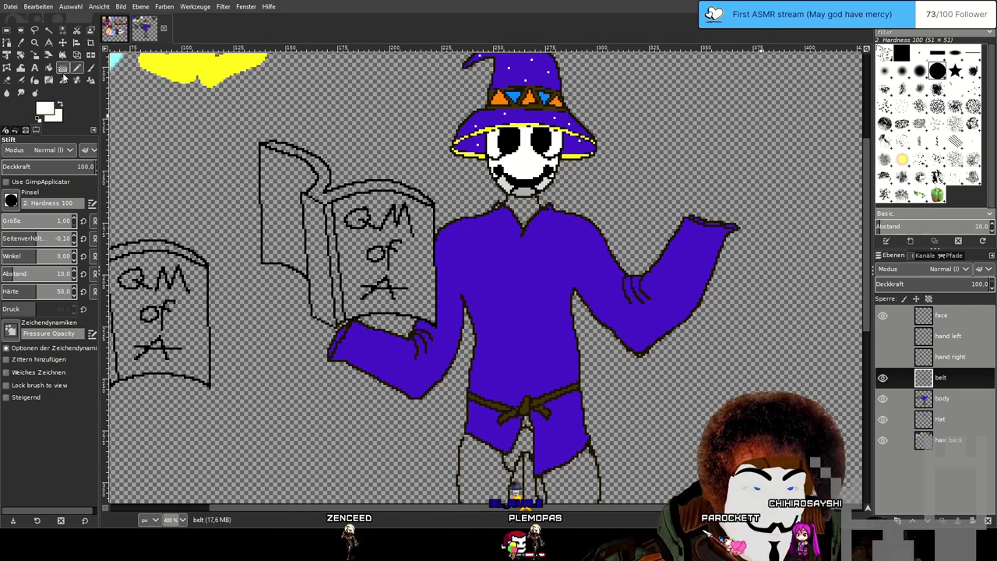
key(Page_Down)
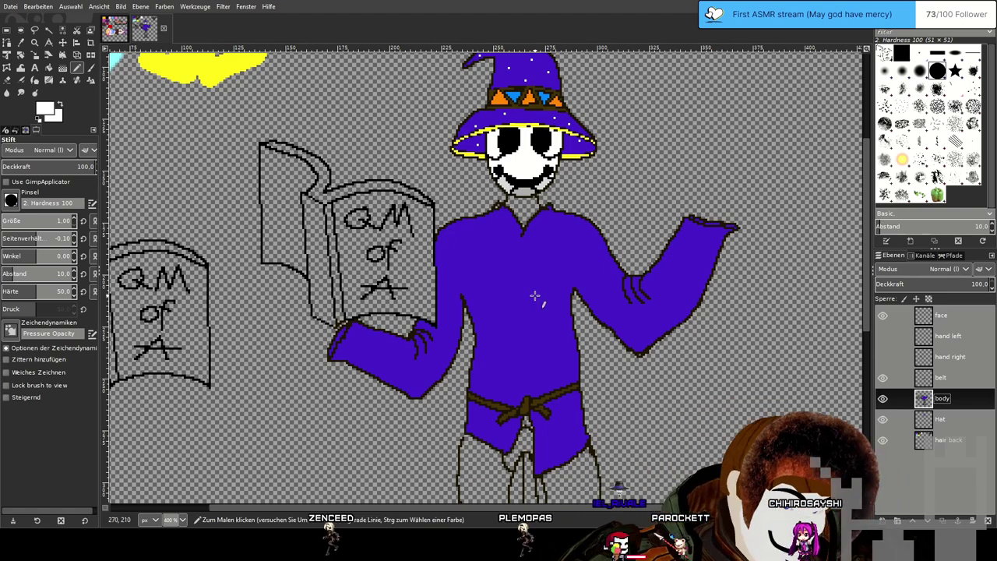
scroll(534, 295, up, 1)
Dot white star pixels across the purple robe and left sleeve.
click(490, 208)
click(464, 243)
click(501, 243)
click(467, 280)
click(530, 308)
click(474, 331)
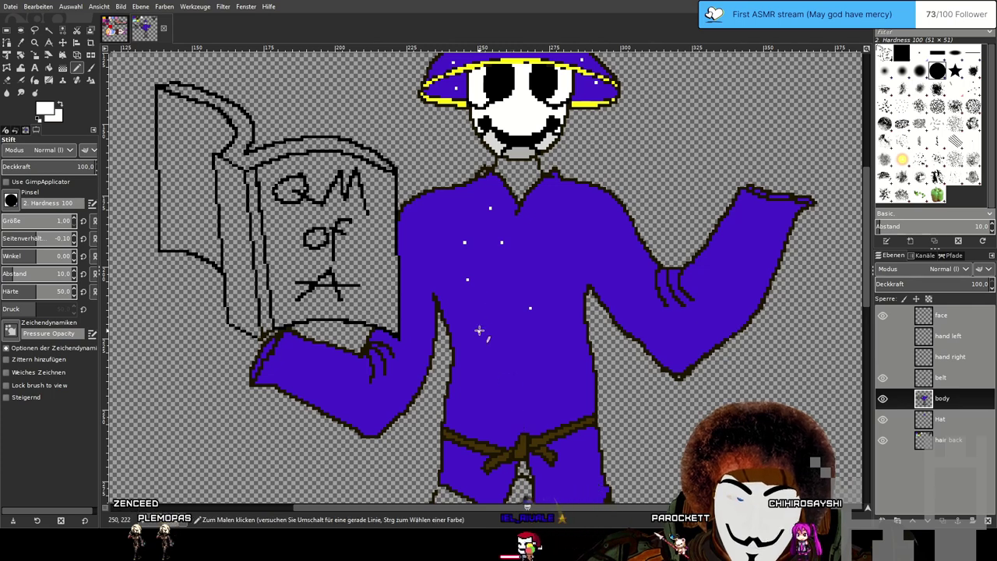
click(512, 342)
click(490, 371)
click(469, 413)
click(524, 422)
click(441, 222)
click(416, 253)
click(433, 271)
click(413, 316)
click(421, 355)
click(389, 368)
click(398, 391)
click(366, 390)
click(373, 419)
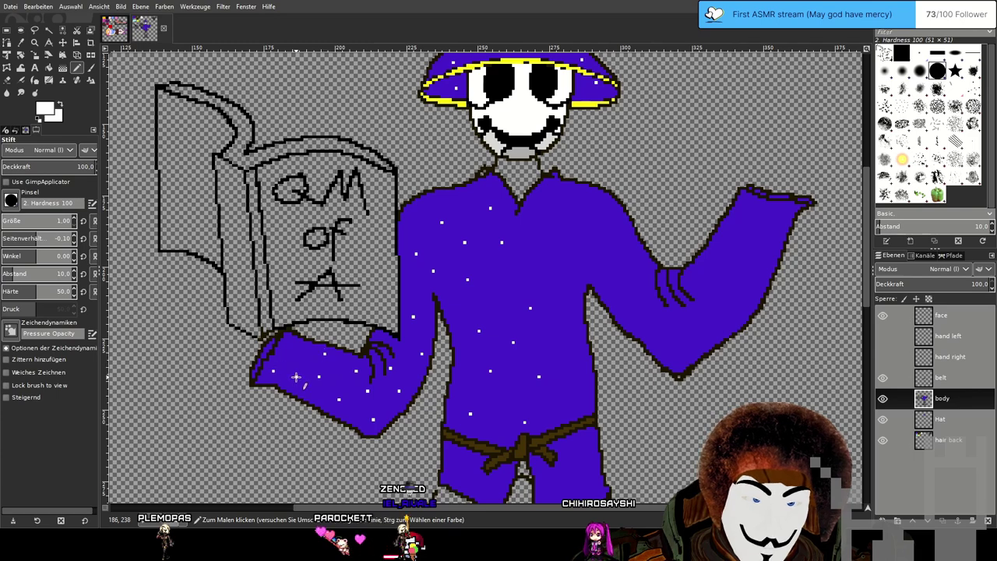
Scatter white stars over the lower robe below the belt.
scroll(293, 352, down, 1)
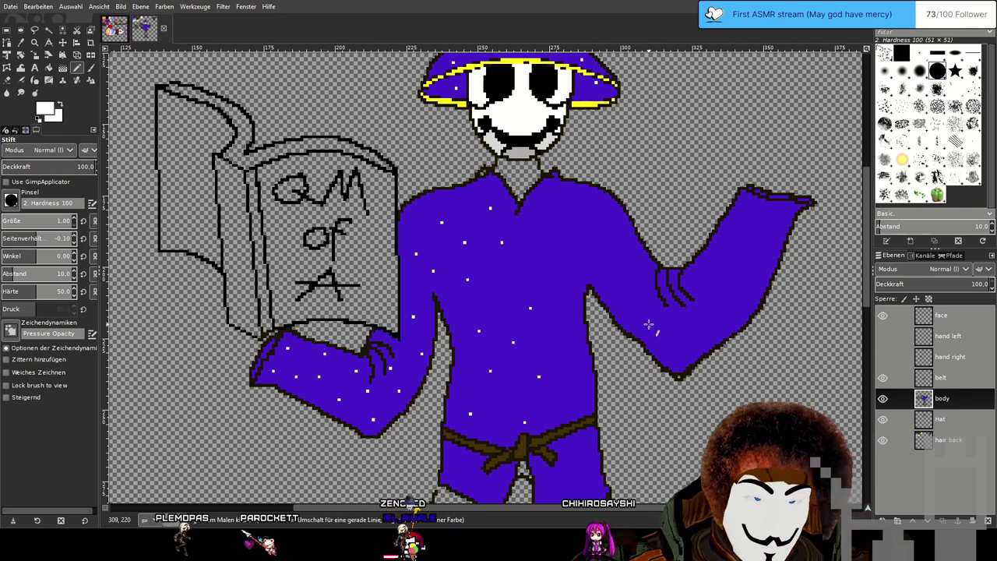
scroll(553, 327, up, 1)
scroll(555, 327, down, 1)
scroll(554, 327, up, 1)
click(390, 427)
click(404, 435)
click(394, 444)
scroll(422, 456, down, 1)
click(422, 454)
click(481, 444)
click(496, 462)
click(475, 480)
click(522, 458)
scroll(509, 438, up, 1)
click(510, 436)
click(505, 413)
click(496, 362)
click(443, 361)
Add white stars to the upper robe and near the shoulder.
scroll(507, 317, down, 1)
scroll(493, 313, up, 1)
scroll(493, 313, down, 1)
click(505, 321)
click(476, 306)
click(497, 266)
scroll(421, 265, up, 1)
scroll(421, 265, down, 1)
click(458, 231)
click(476, 184)
click(493, 229)
scroll(500, 203, up, 1)
click(502, 199)
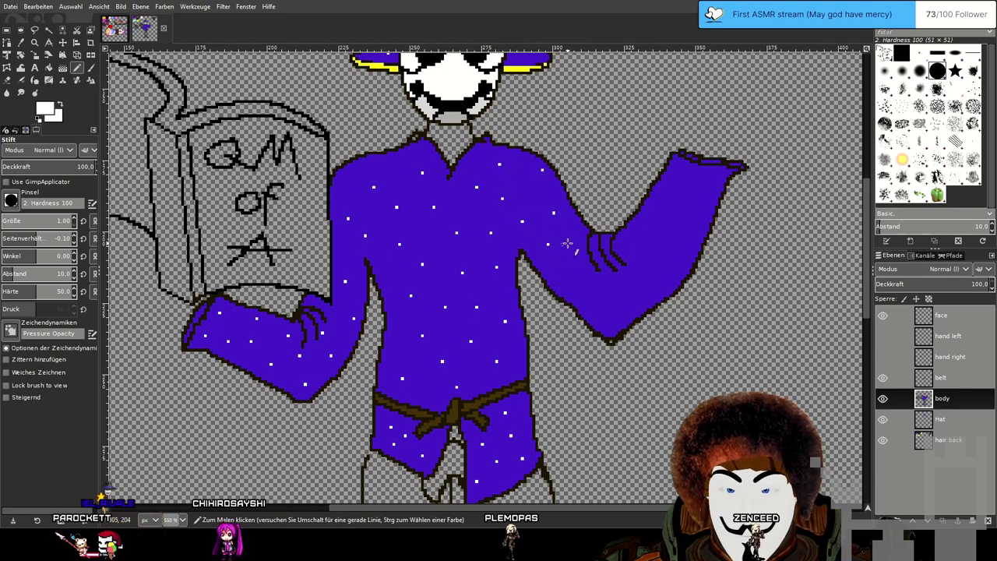
scroll(606, 289, down, 1)
scroll(605, 285, up, 1)
scroll(577, 241, down, 1)
scroll(592, 285, up, 1)
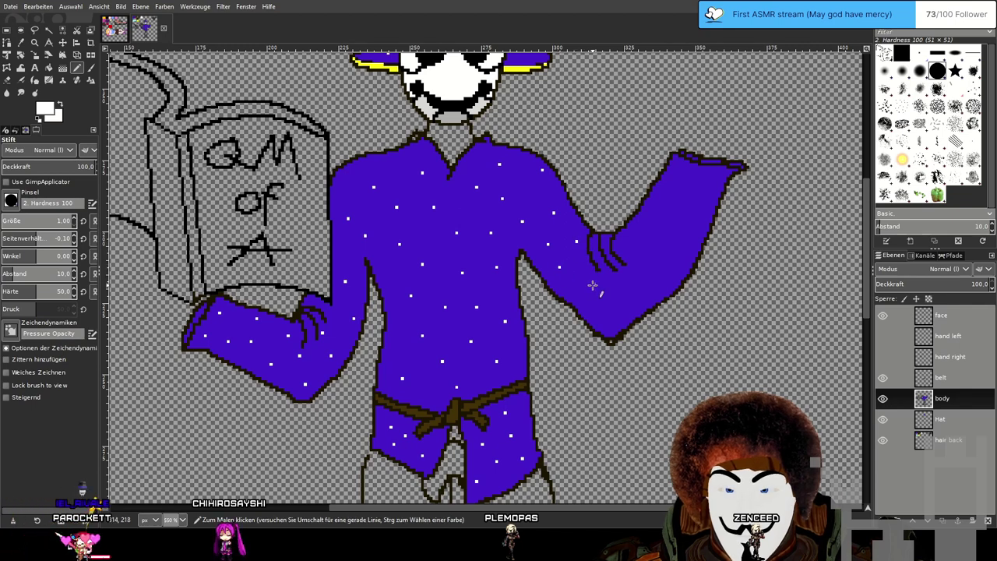
Add three white star dots to the raised right sleeve.
click(629, 278)
click(657, 267)
click(626, 243)
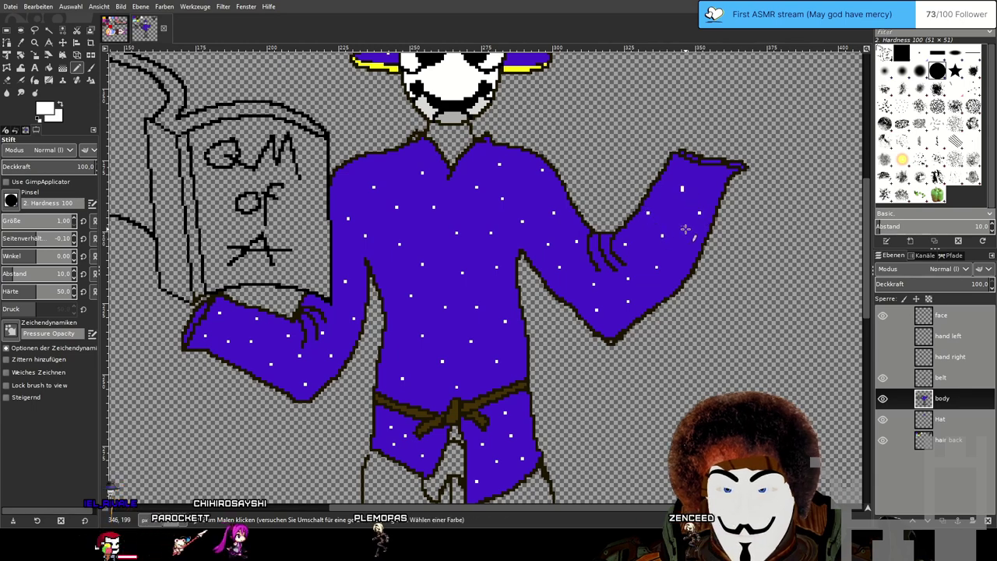
scroll(691, 225, down, 1)
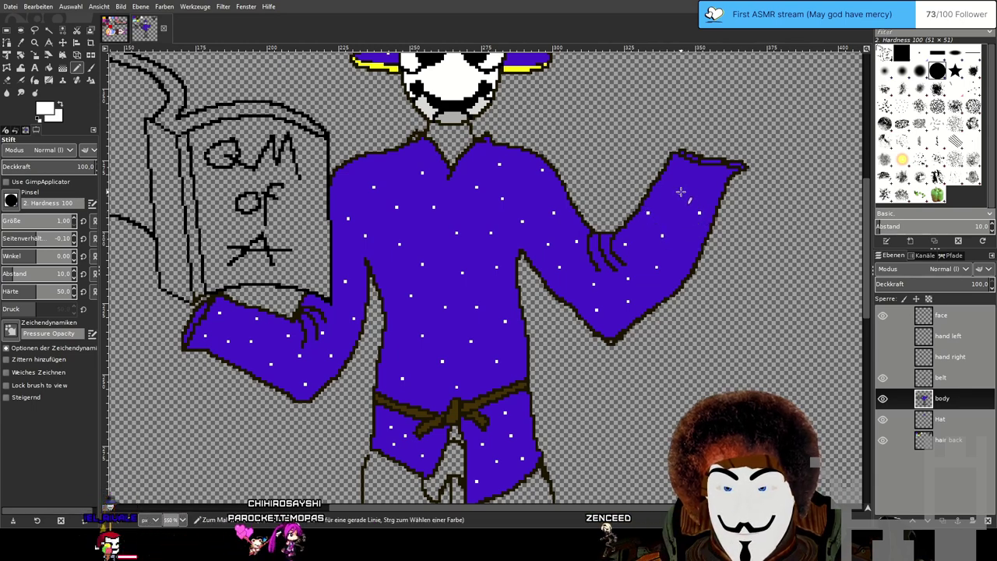
scroll(689, 233, up, 1)
scroll(690, 233, down, 1)
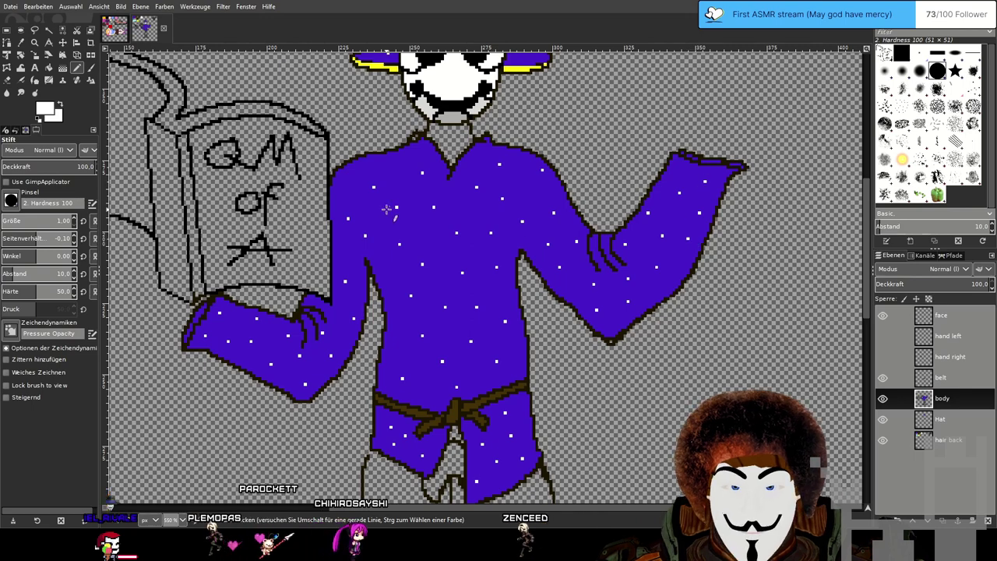
scroll(554, 397, up, 1)
scroll(554, 397, down, 5)
scroll(557, 398, left, 2)
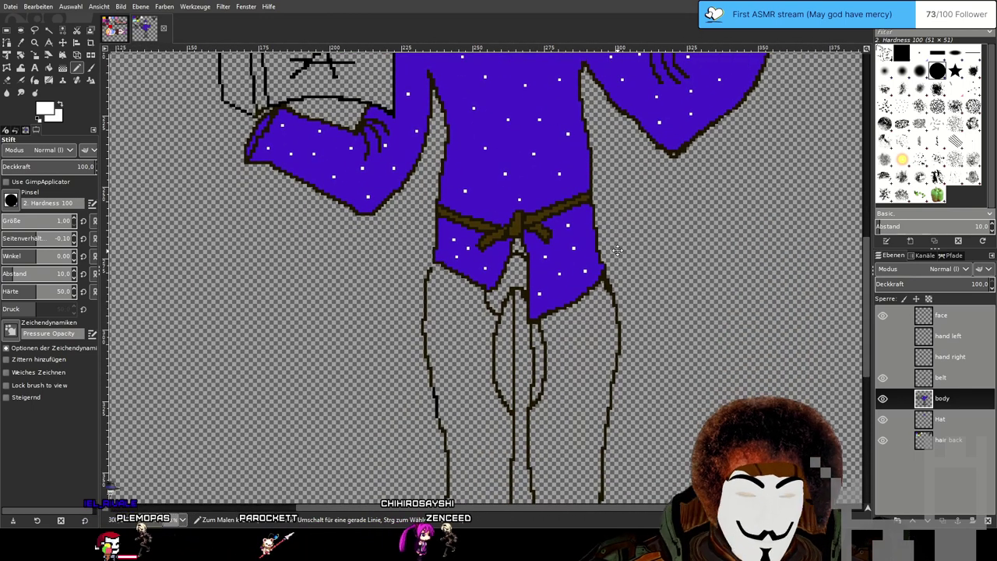
scroll(576, 403, up, 2)
scroll(599, 322, down, 1)
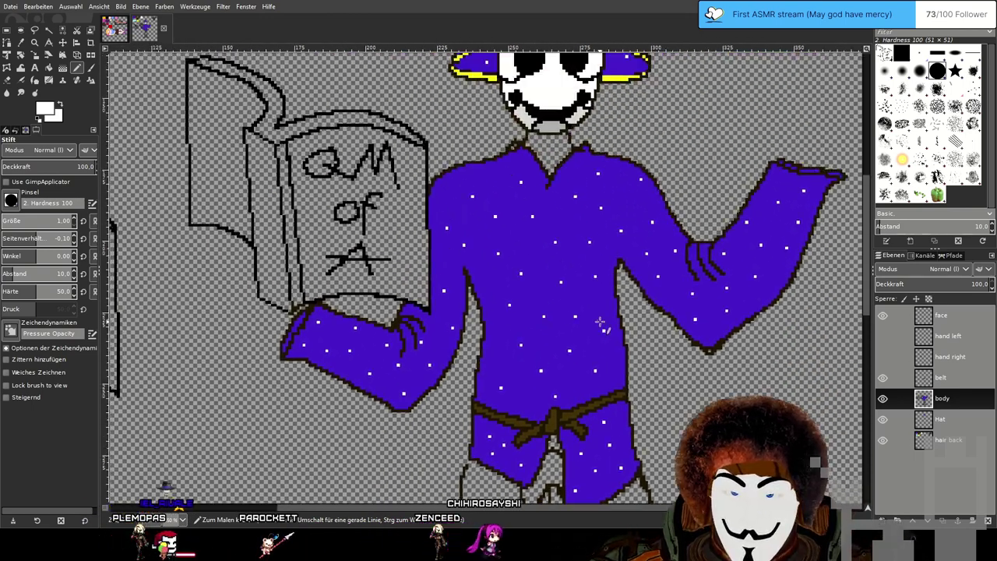
scroll(590, 356, up, 1)
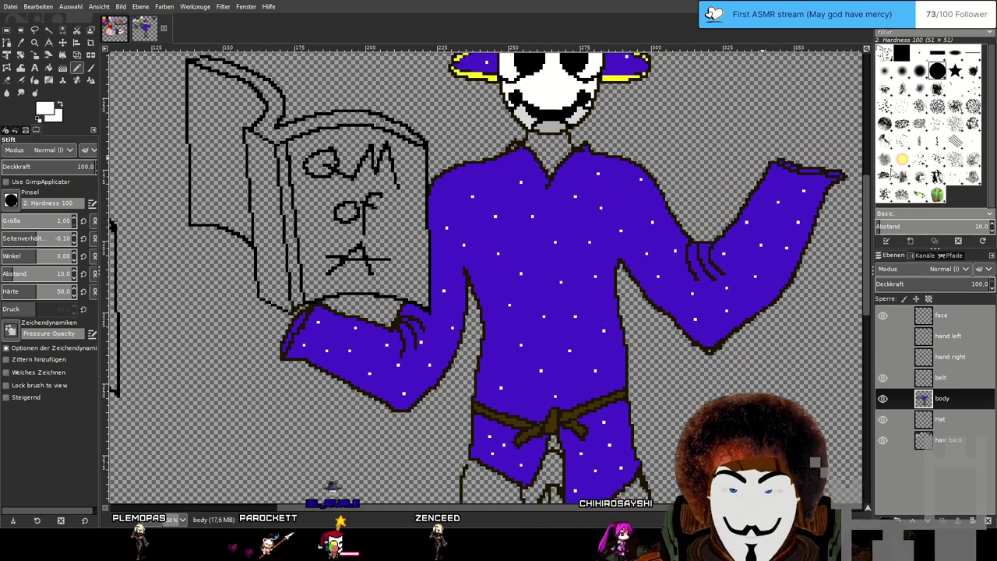
Draw a dark brown seam line running down the robe from the collar.
scroll(545, 191, up, 2)
scroll(585, 232, down, 1)
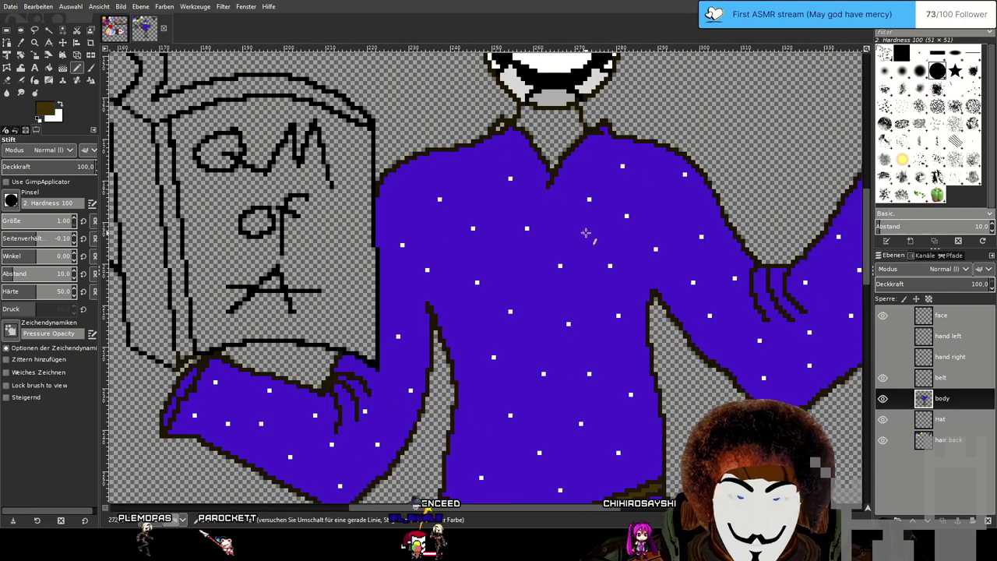
scroll(583, 188, up, 1)
scroll(582, 187, down, 1)
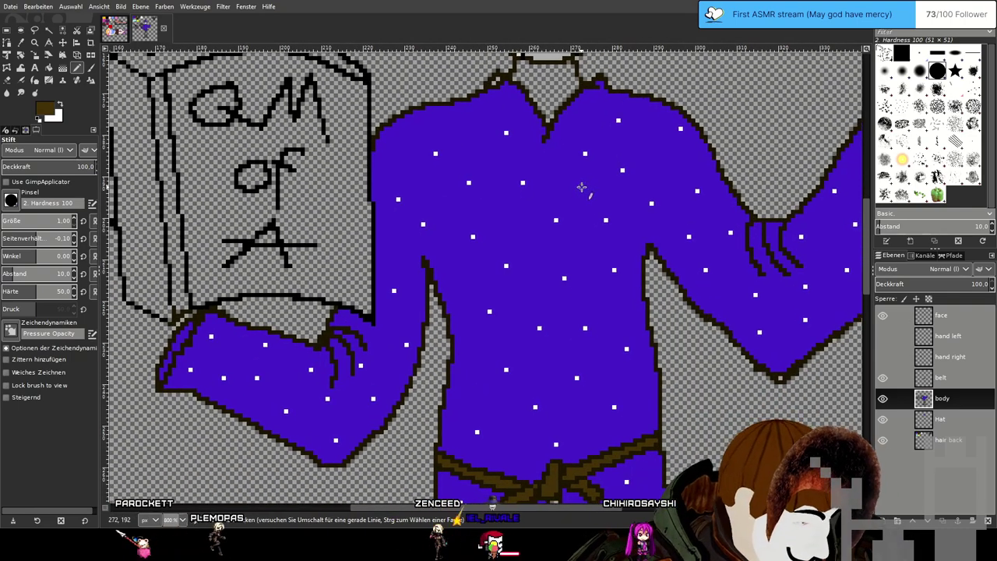
scroll(584, 187, up, 1)
scroll(568, 109, down, 1)
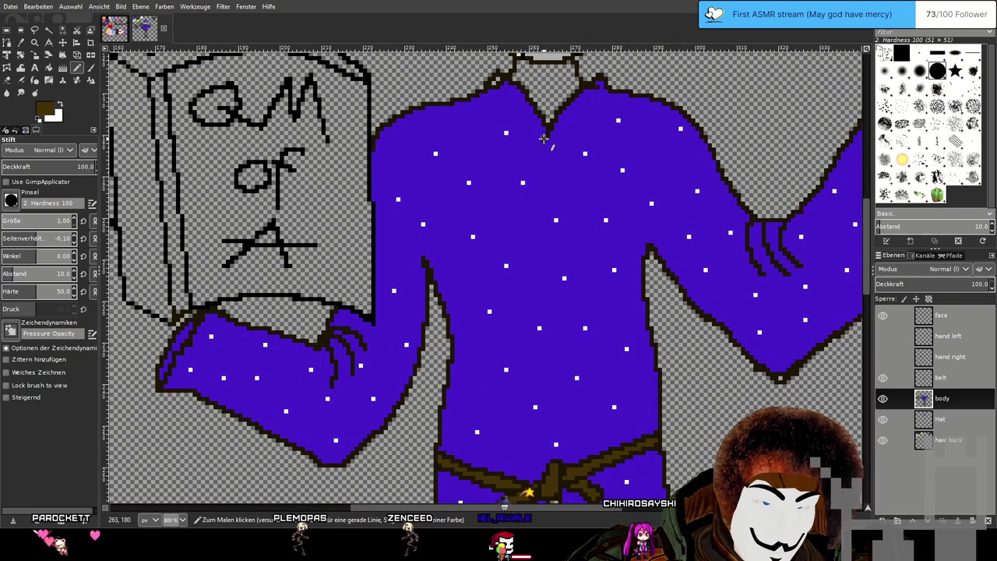
scroll(544, 141, up, 1)
scroll(544, 141, down, 1)
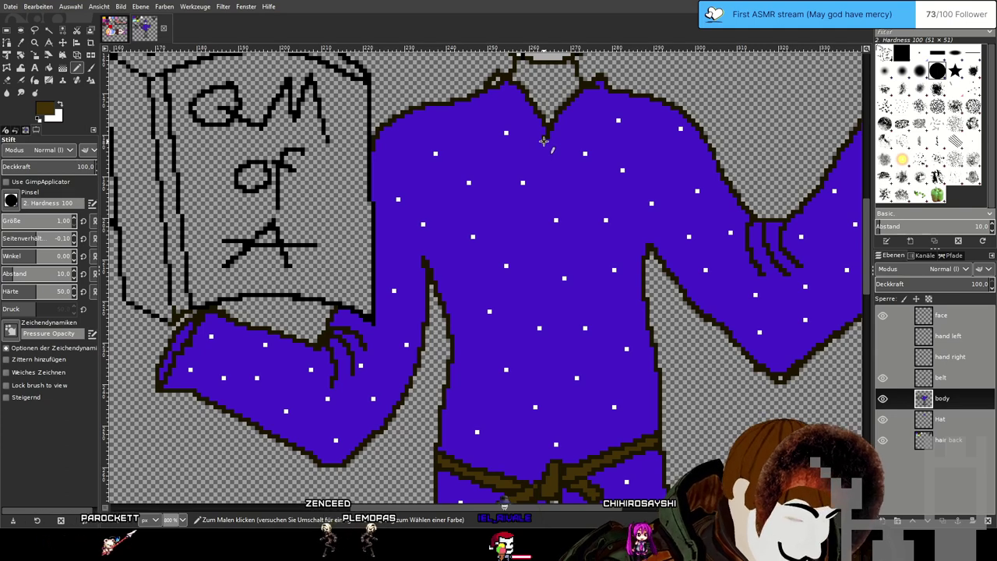
scroll(544, 141, up, 1)
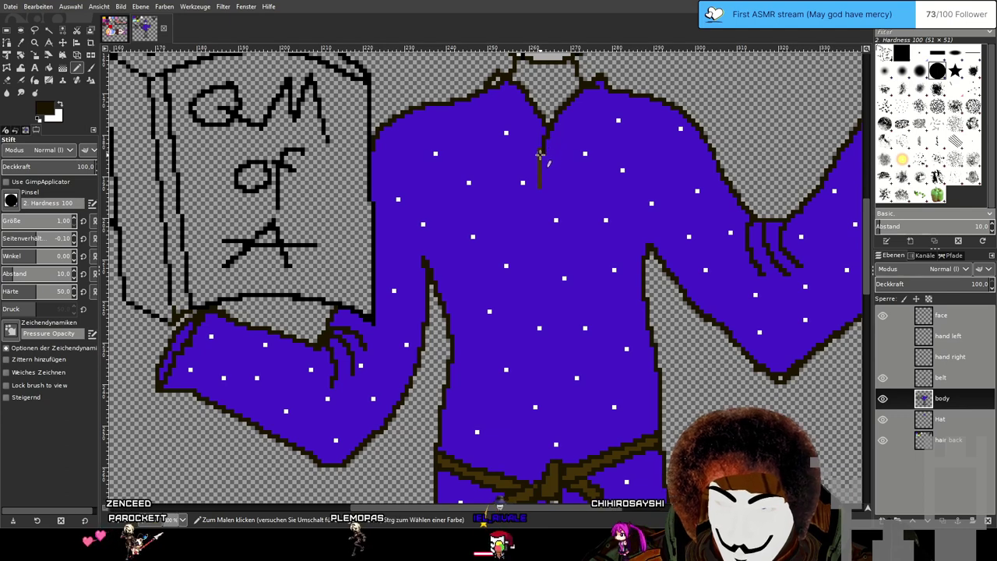
drag(541, 149, 548, 337)
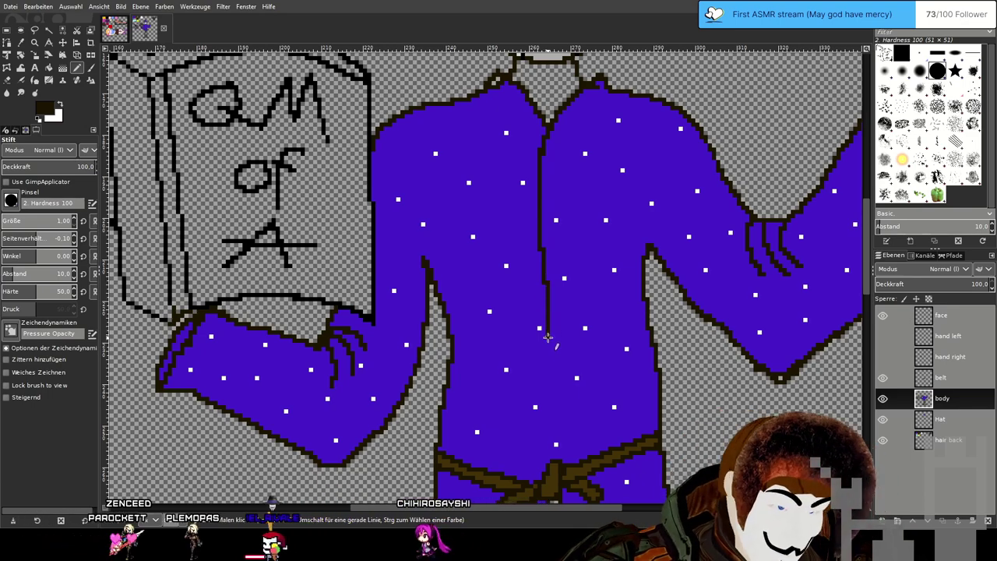
Outline an overlapping robe flap edge below the belt.
scroll(556, 451, down, 1)
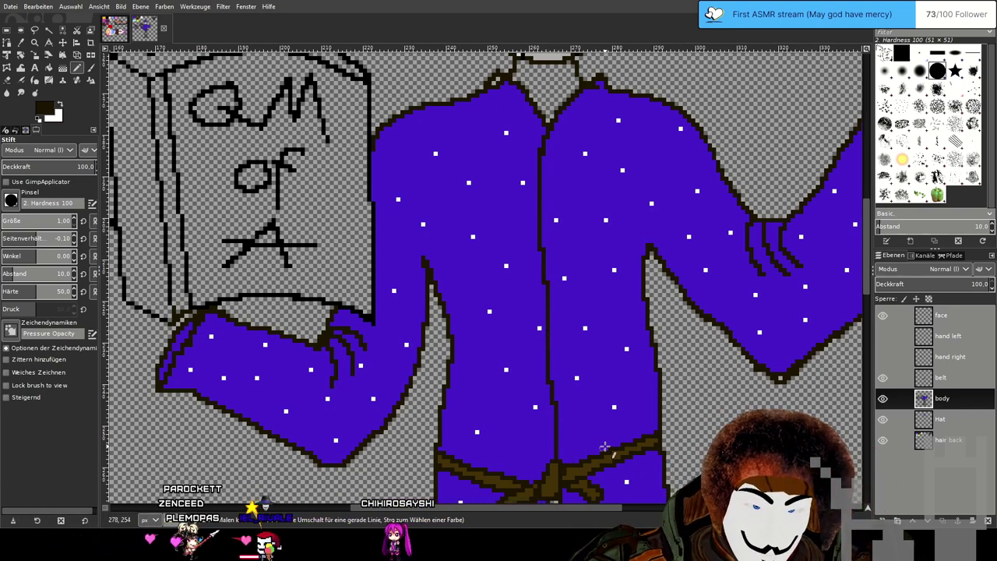
scroll(592, 238, up, 1)
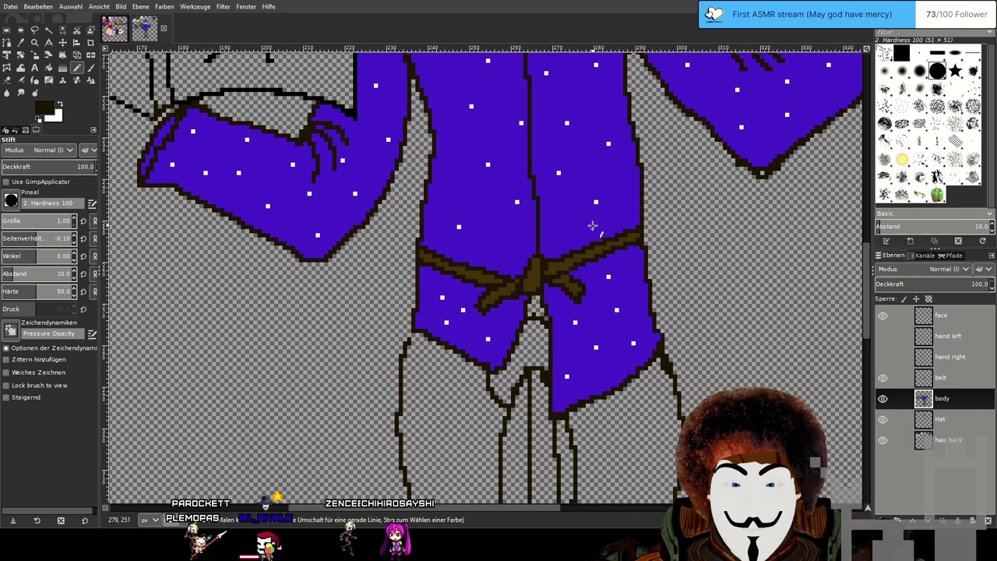
scroll(579, 162, down, 1)
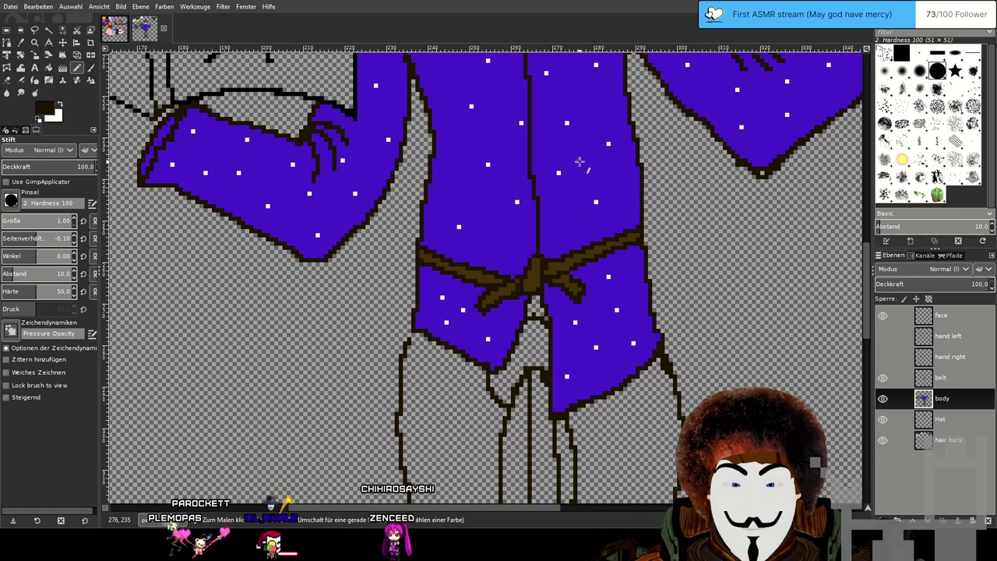
scroll(588, 192, up, 1)
drag(587, 192, 591, 237)
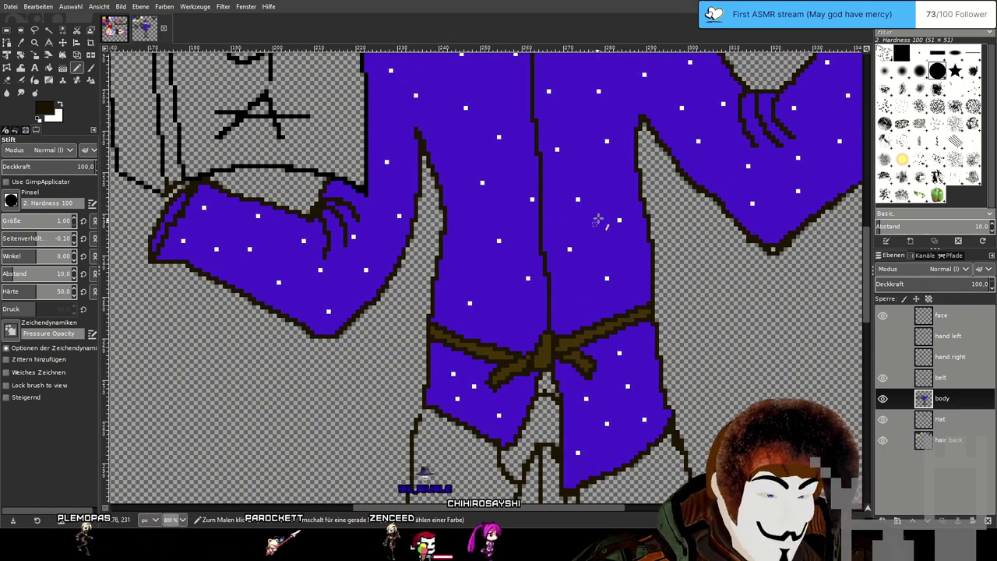
scroll(592, 233, down, 1)
scroll(580, 250, up, 4)
scroll(574, 304, down, 3)
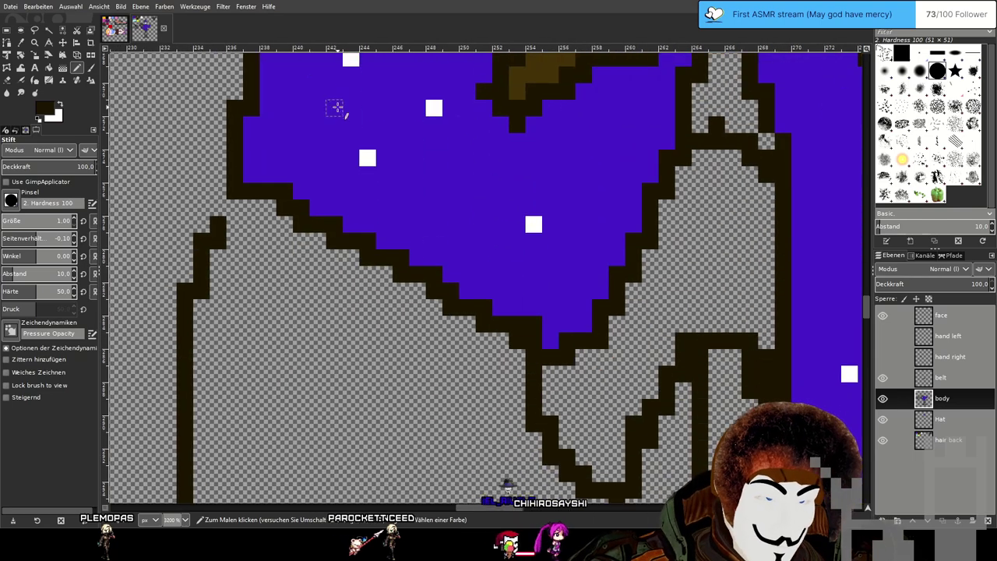
mouse_move(250, 140)
mouse_down()
mouse_move(288, 149)
mouse_move(550, 291)
mouse_up()
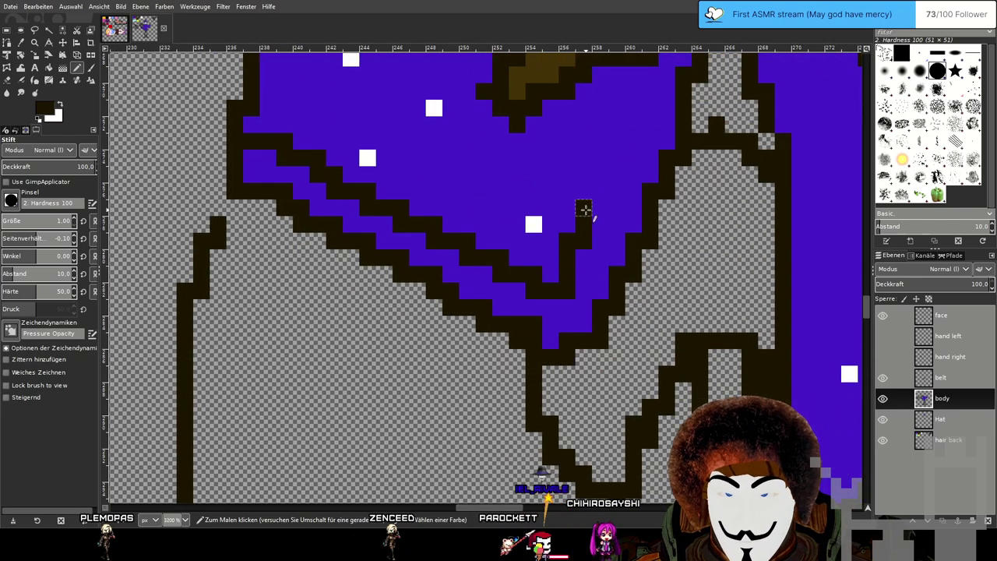
Extend the dark centre line upward from the belt over the star dots to the neckline.
drag(649, 114, 530, 368)
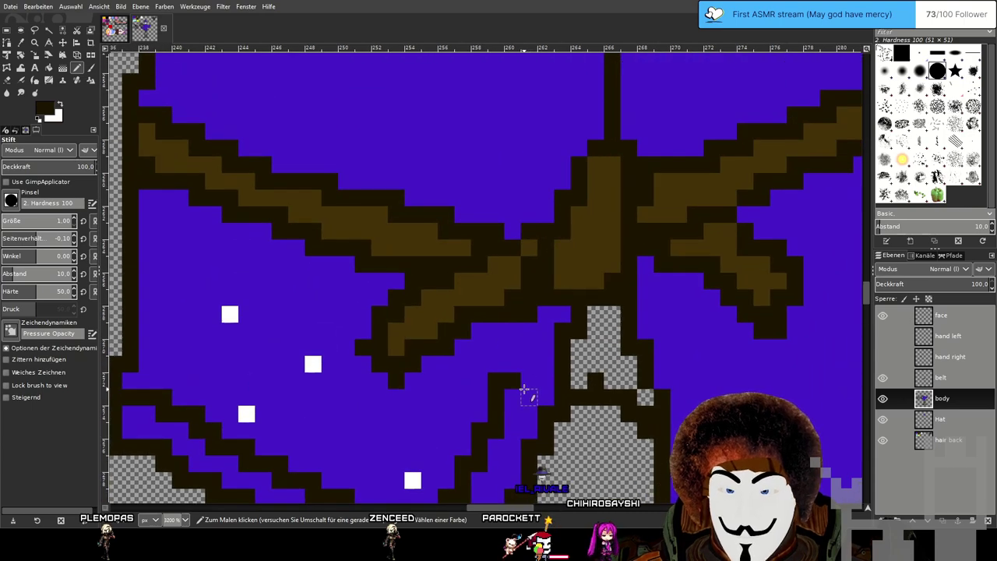
scroll(609, 224, down, 2)
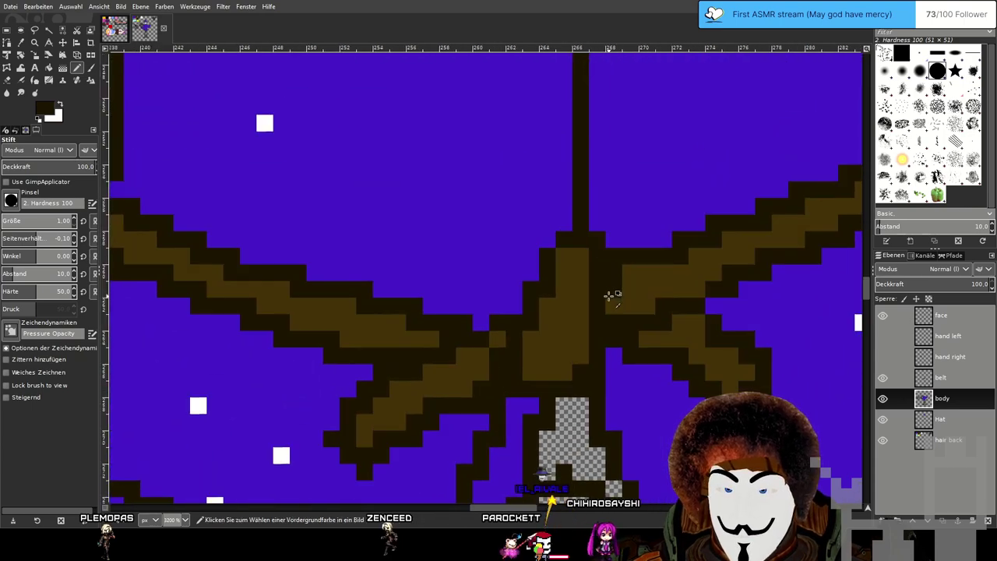
mouse_move(552, 269)
mouse_down()
mouse_move(549, 127)
mouse_move(530, 101)
mouse_up()
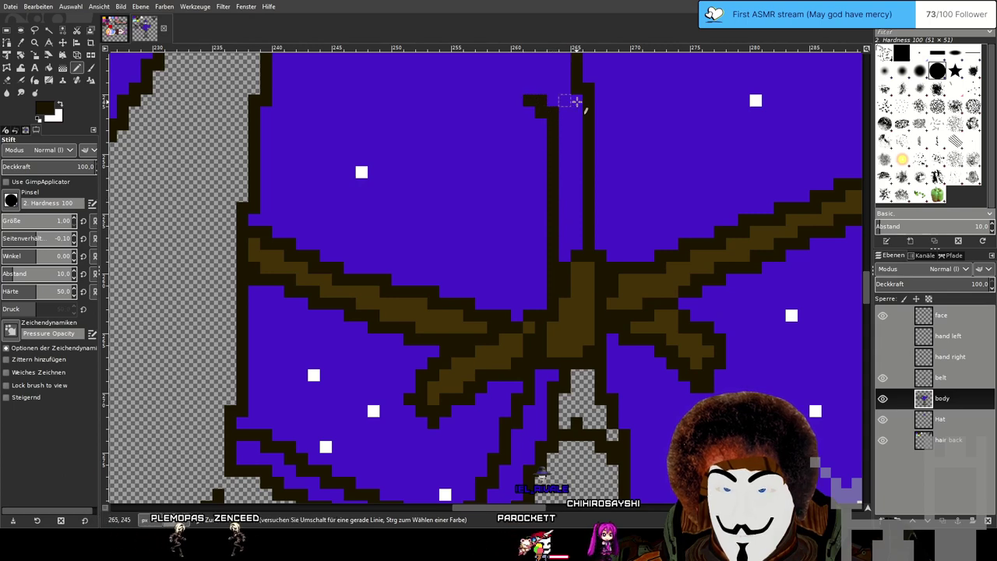
scroll(623, 97, down, 1)
drag(638, 116, 565, 404)
mouse_move(485, 395)
mouse_down()
mouse_move(471, 275)
mouse_move(468, 162)
mouse_up()
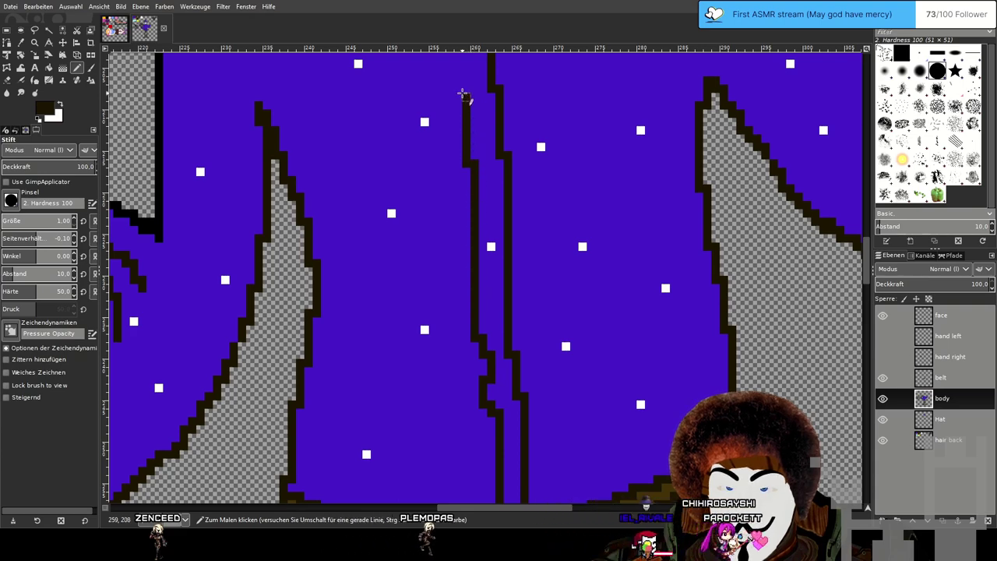
scroll(534, 285, up, 5)
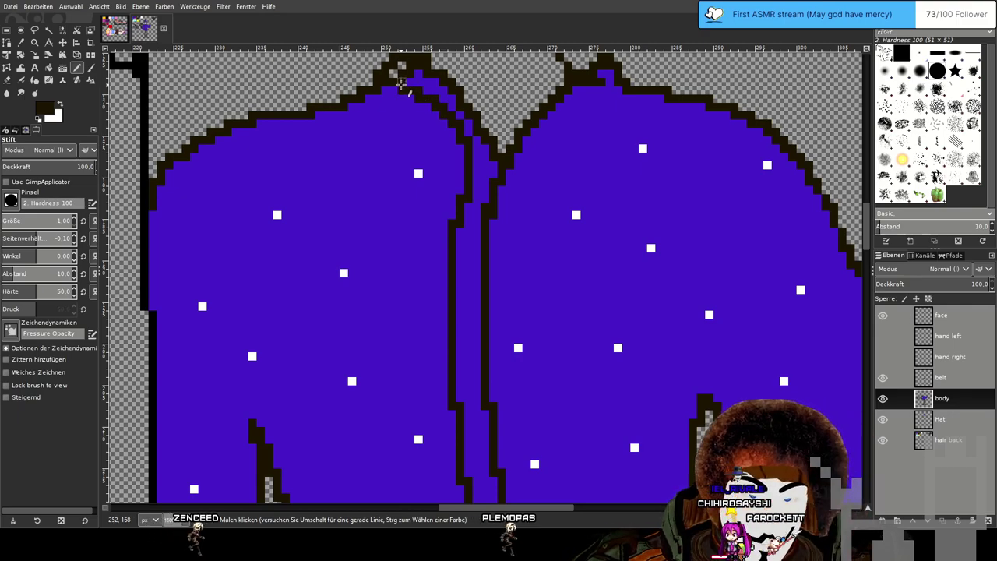
scroll(501, 166, down, 3)
scroll(527, 219, up, 2)
drag(527, 219, 712, 211)
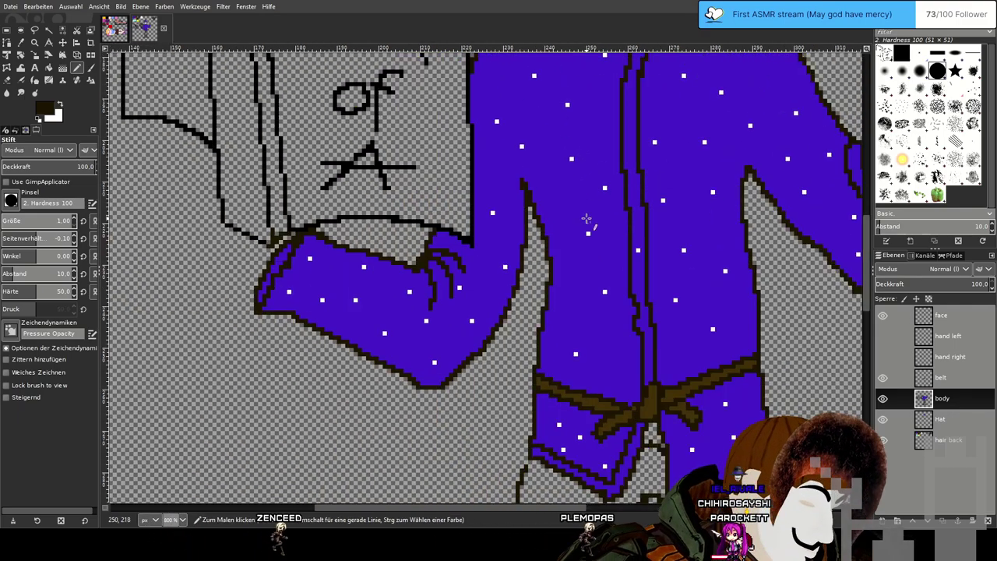
drag(727, 176, 539, 171)
drag(559, 136, 542, 185)
scroll(538, 218, up, 2)
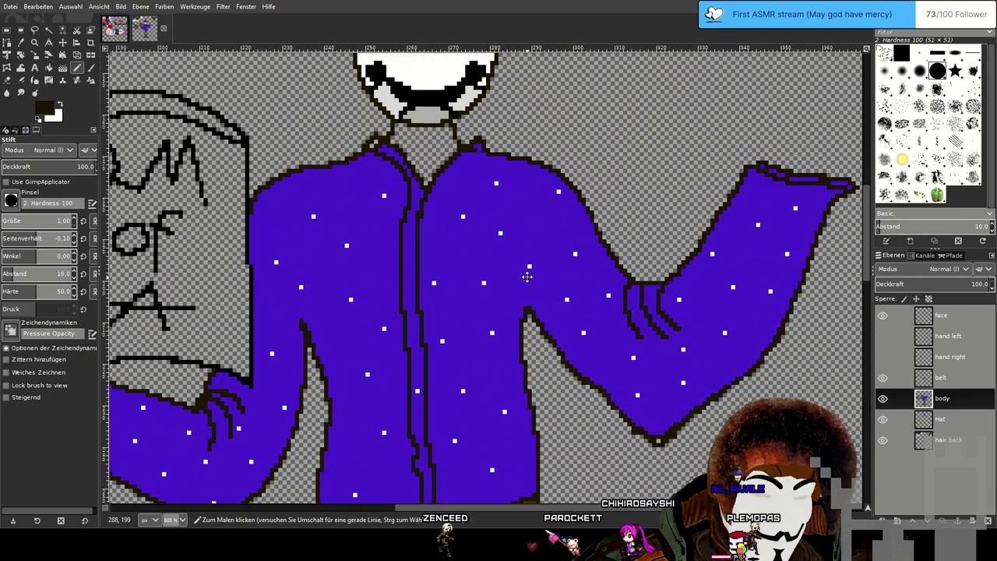
scroll(527, 277, down, 4)
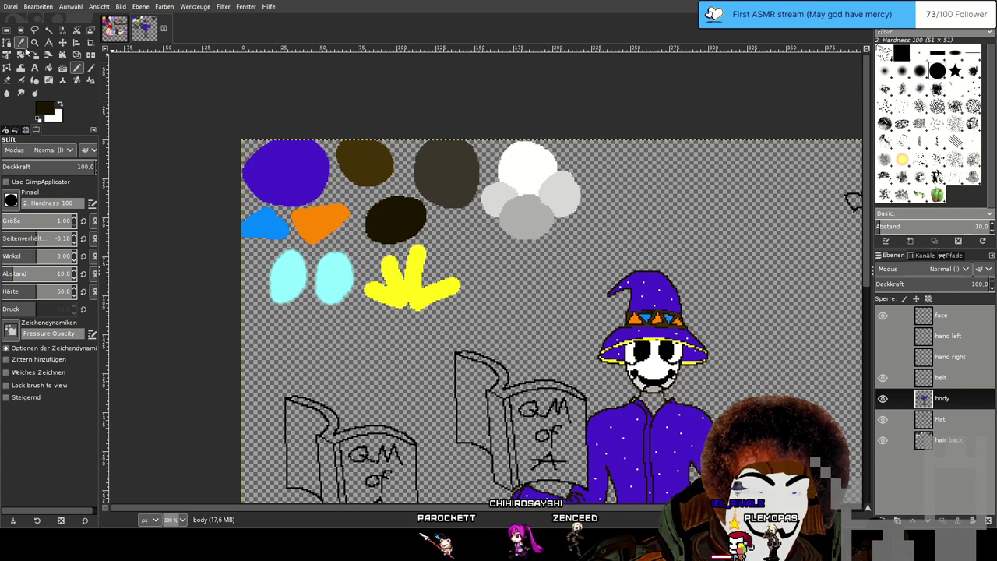
Make the body layer active and switch to Bucket Fill, undoing an accidental whole-robe fill.
click(22, 43)
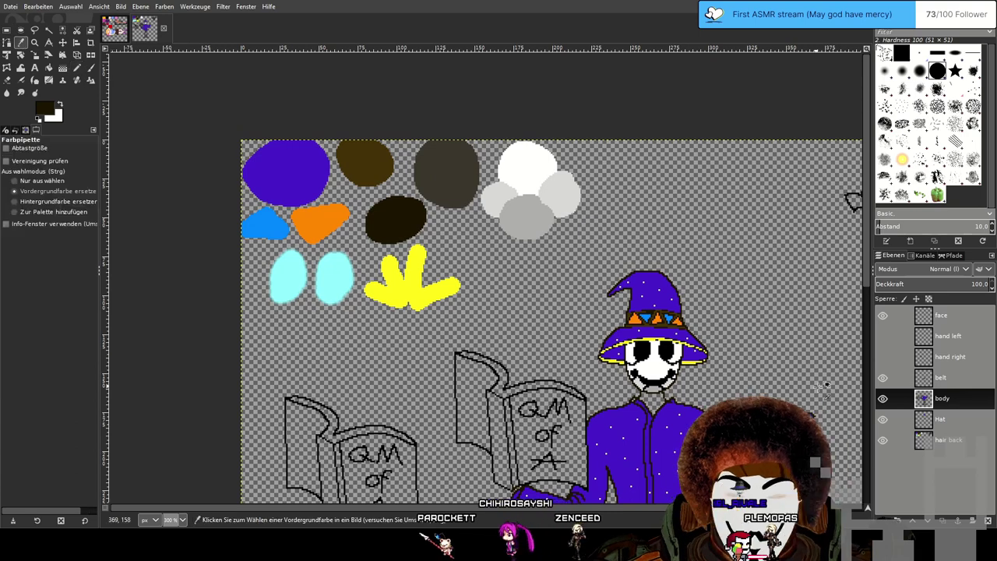
click(958, 440)
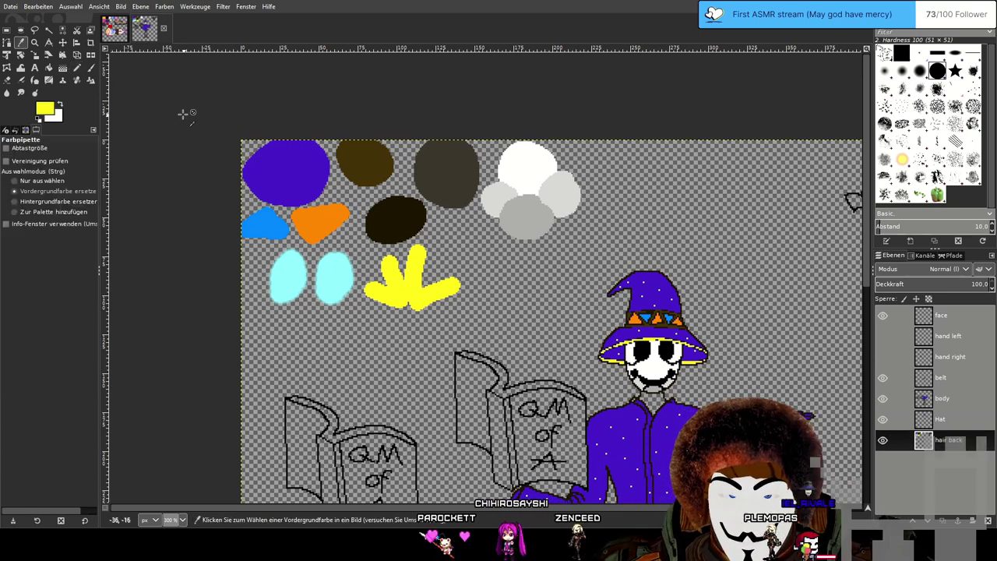
click(77, 68)
click(965, 399)
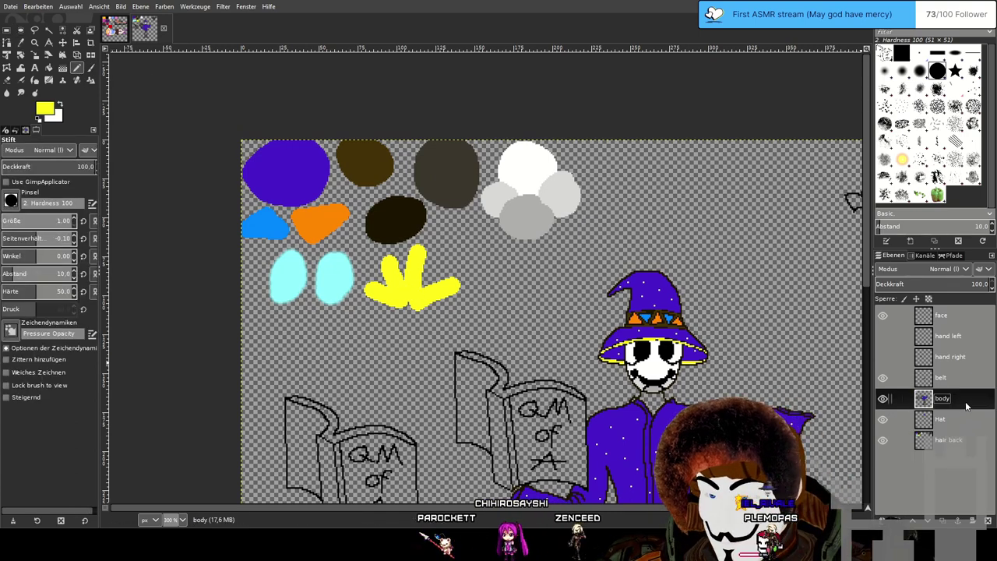
drag(655, 454, 567, 256)
scroll(564, 257, up, 3)
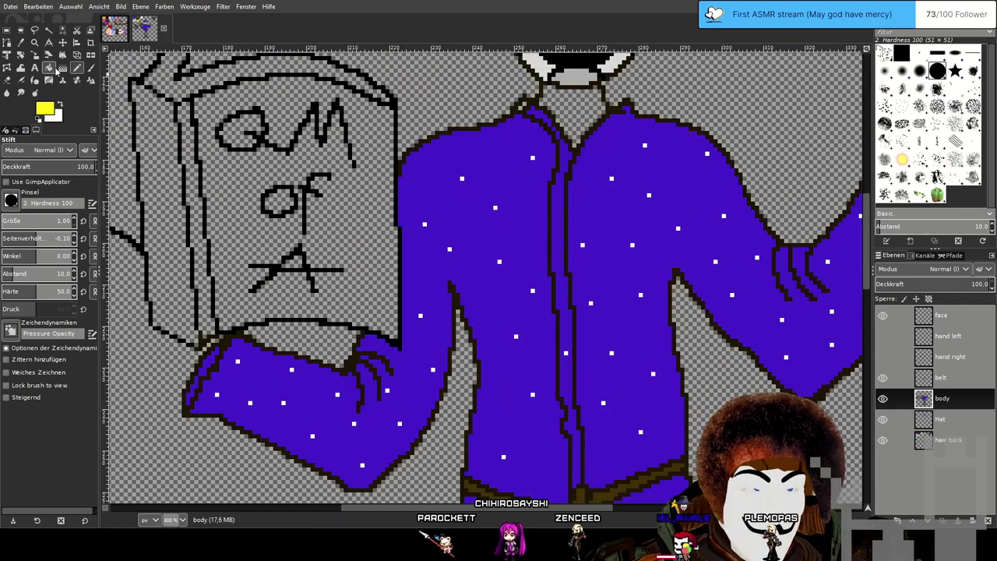
click(50, 68)
click(559, 200)
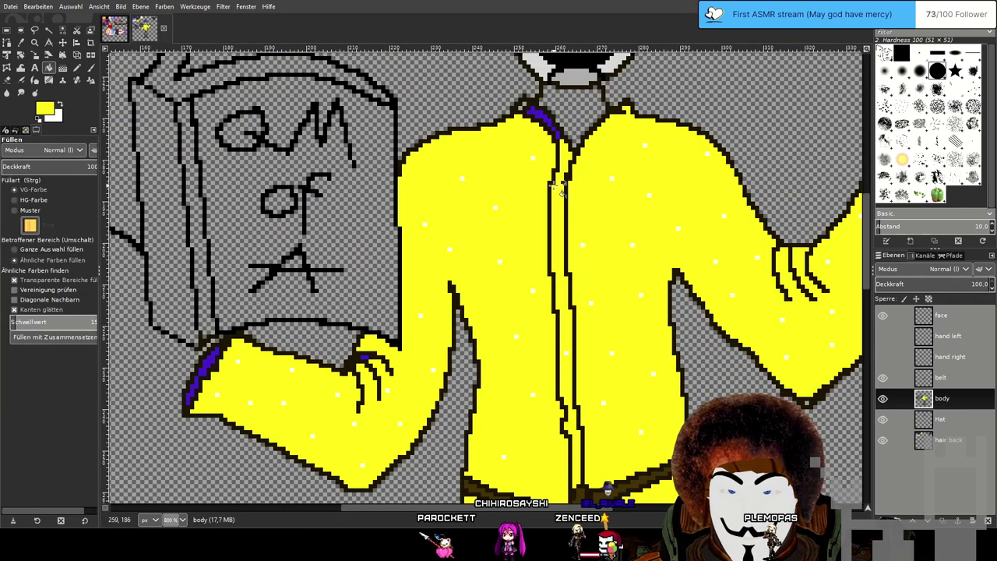
key(ctrl+z)
Fill the narrow collar stripe yellow, undoing the fills that flooded the robe.
drag(651, 322, 668, 175)
drag(617, 322, 604, 355)
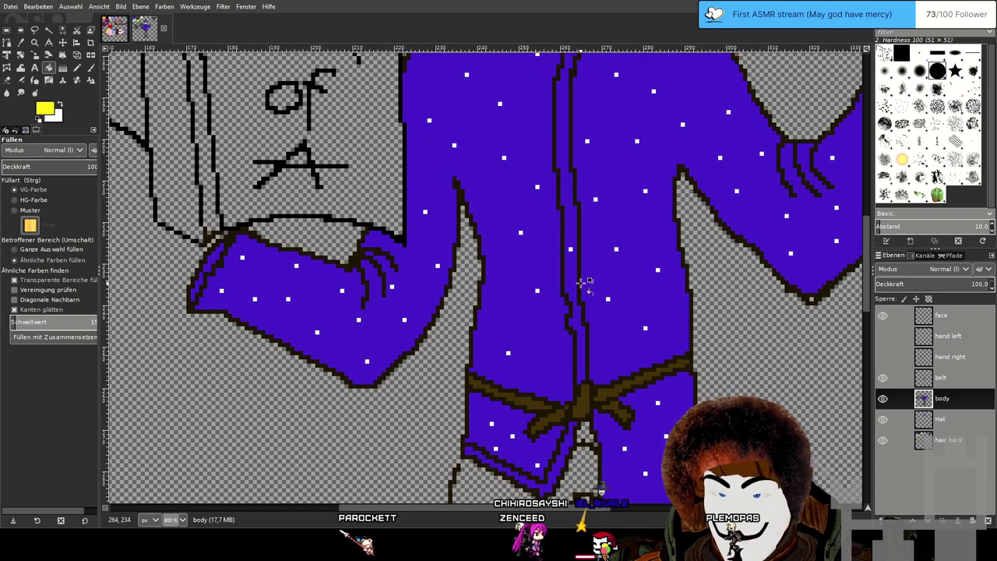
drag(591, 179, 597, 379)
scroll(581, 262, up, 4)
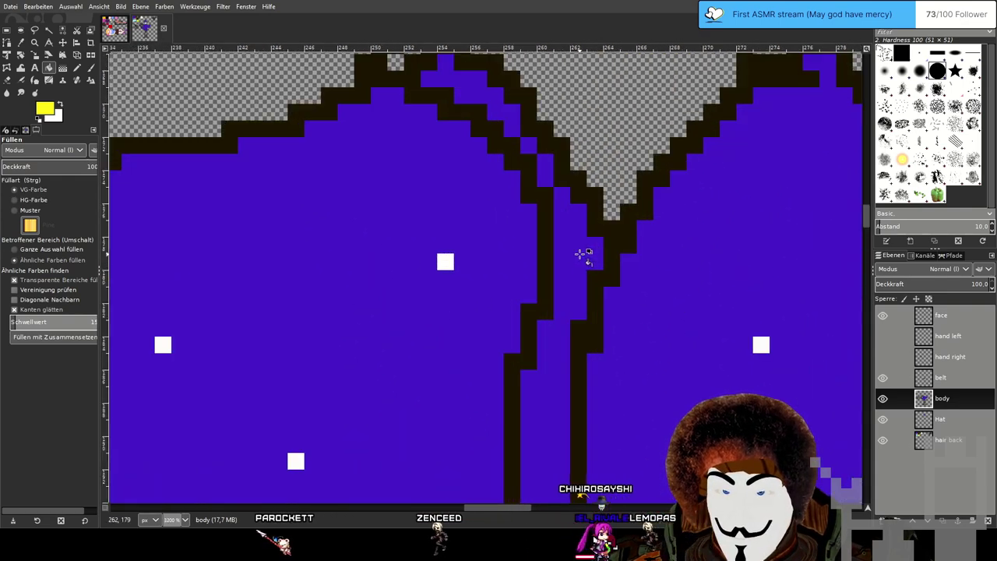
click(588, 254)
scroll(590, 256, down, 2)
key(ctrl+z)
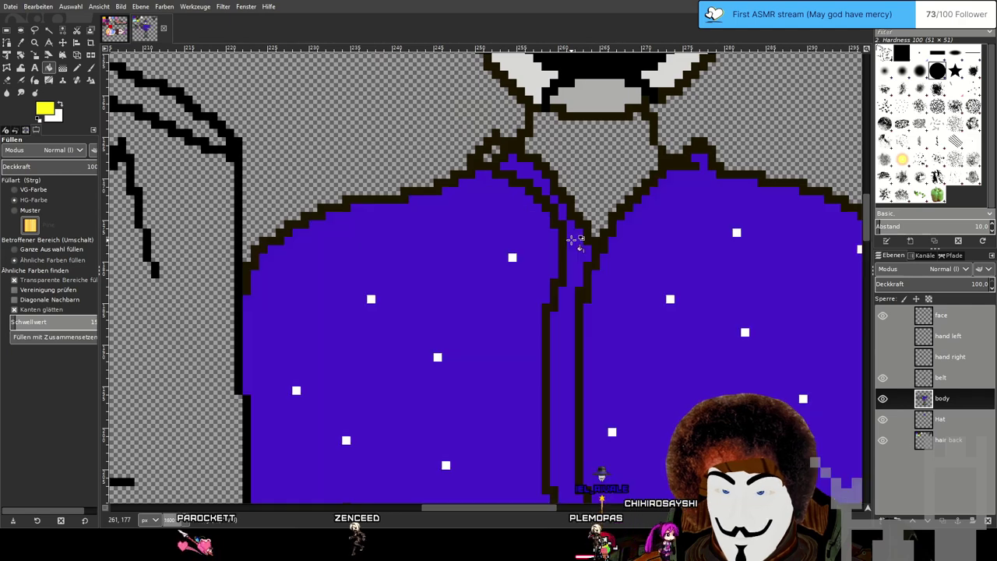
click(529, 170)
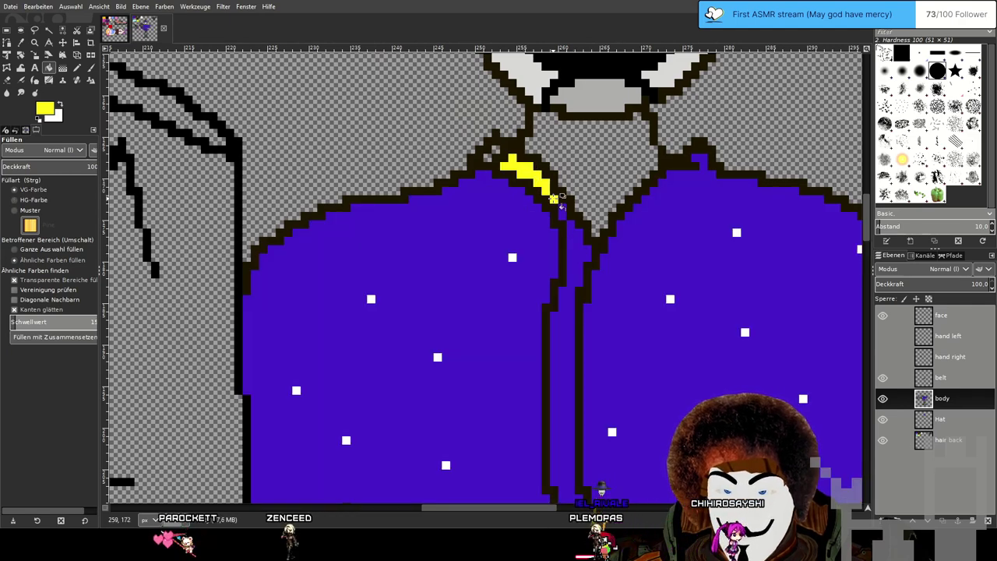
scroll(573, 224, up, 2)
click(550, 188)
click(560, 255)
key(ctrl+z)
scroll(616, 309, down, 4)
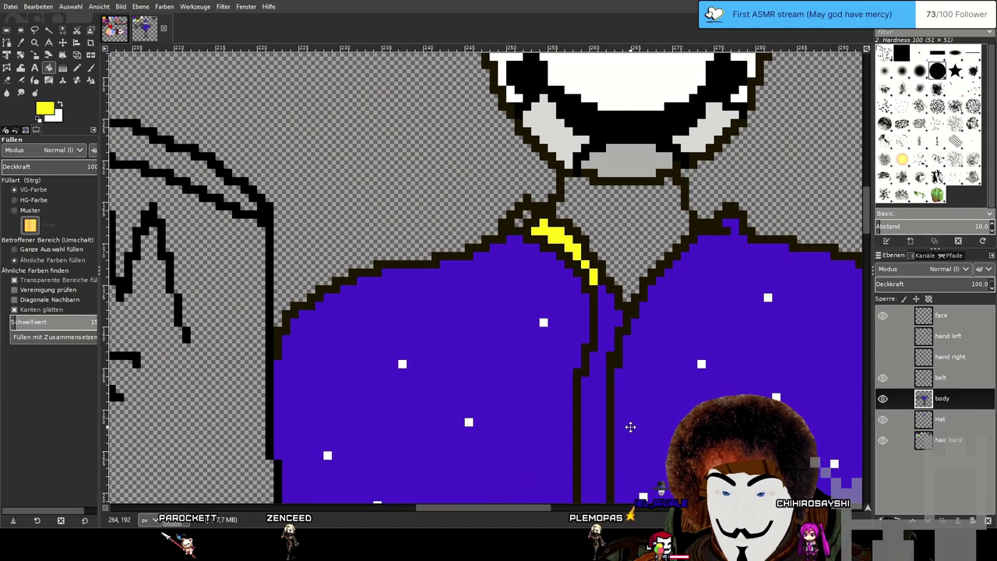
scroll(632, 427, down, 10)
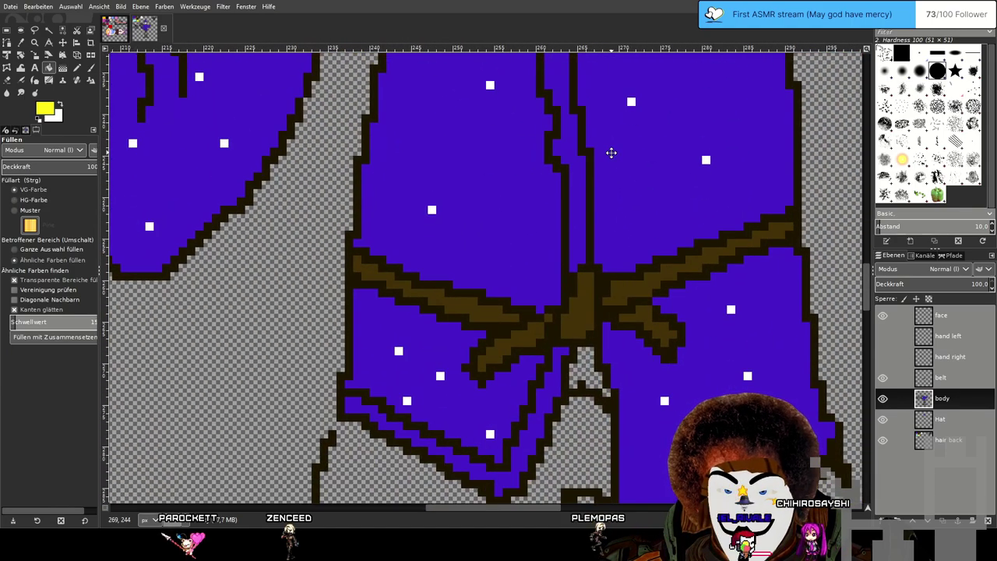
Toggle the belt layer's visibility to inspect and pencil the robe pixels hidden beneath it.
click(883, 379)
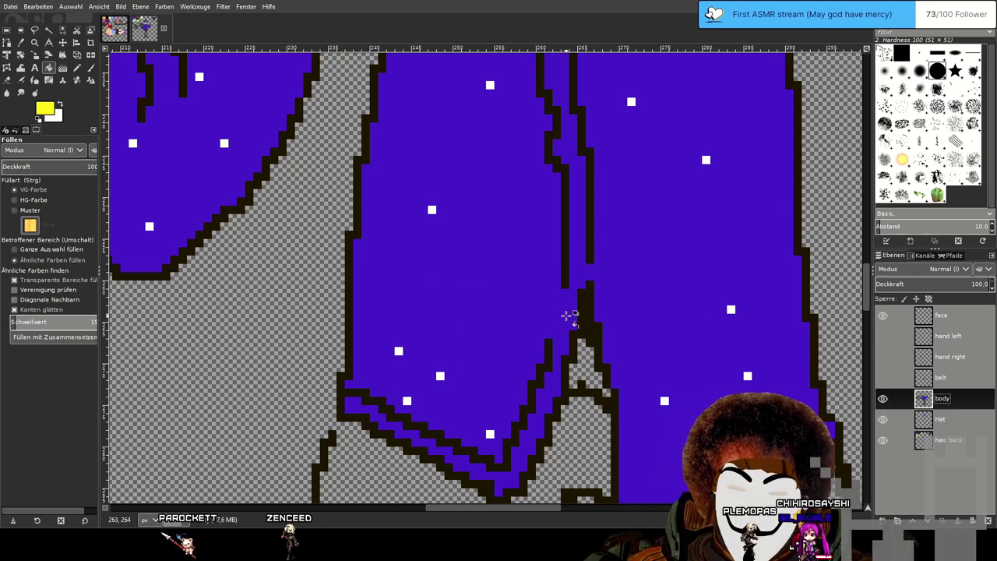
scroll(567, 315, up, 1)
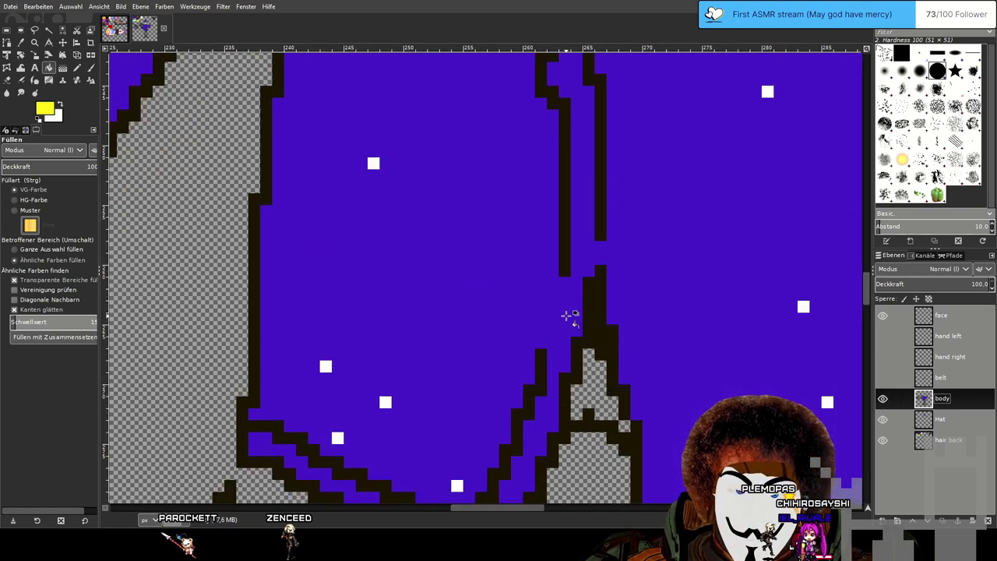
click(883, 378)
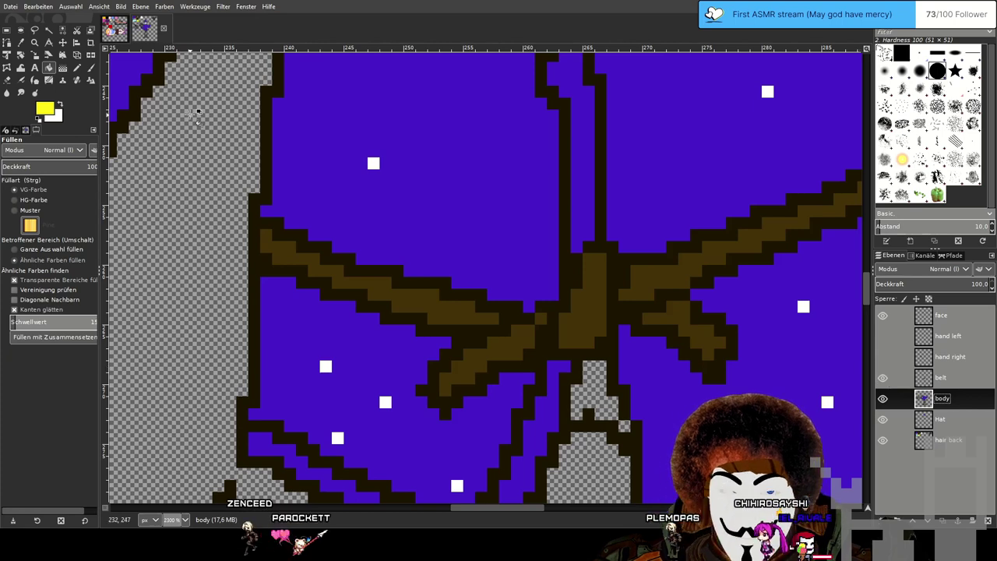
click(76, 69)
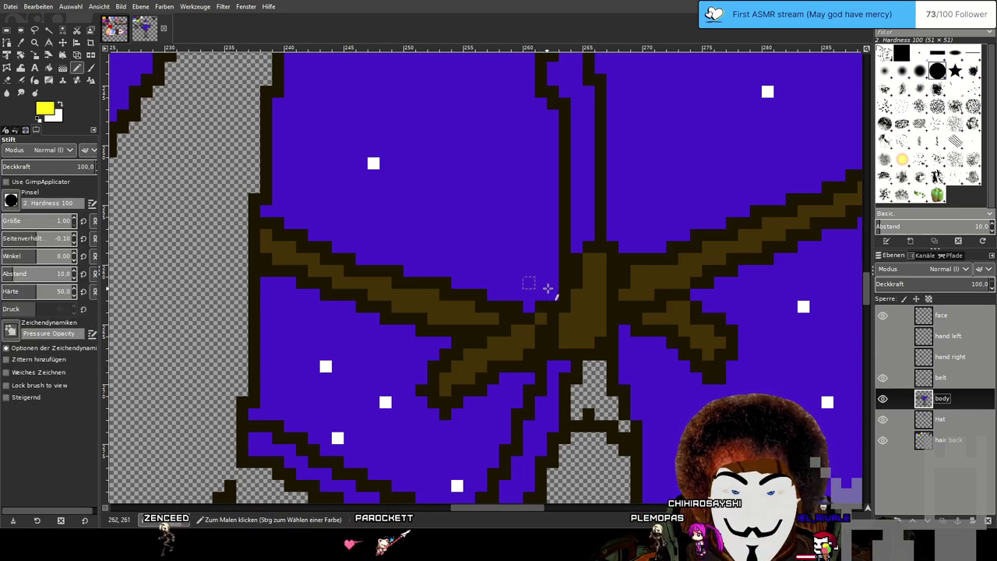
click(882, 378)
click(883, 379)
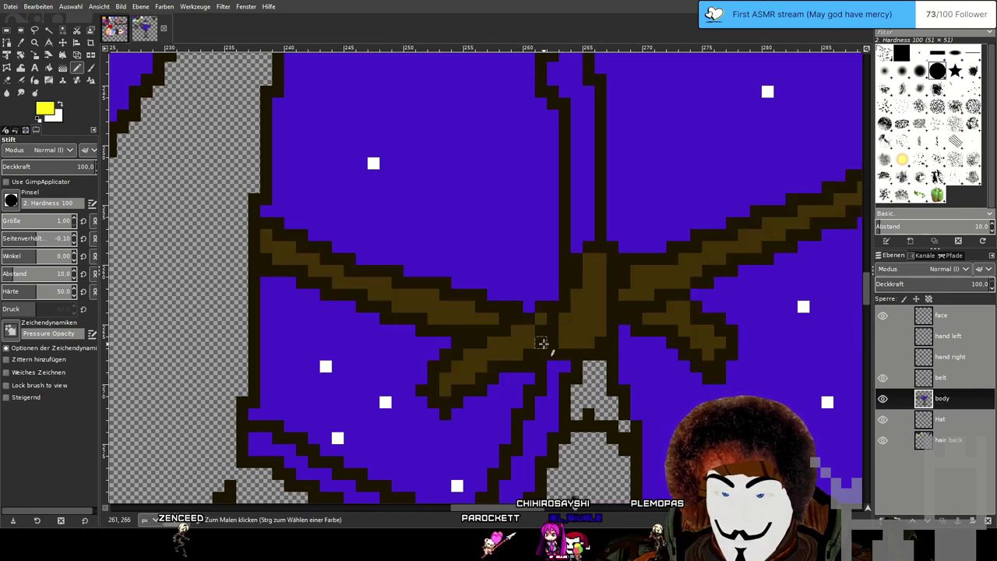
click(884, 378)
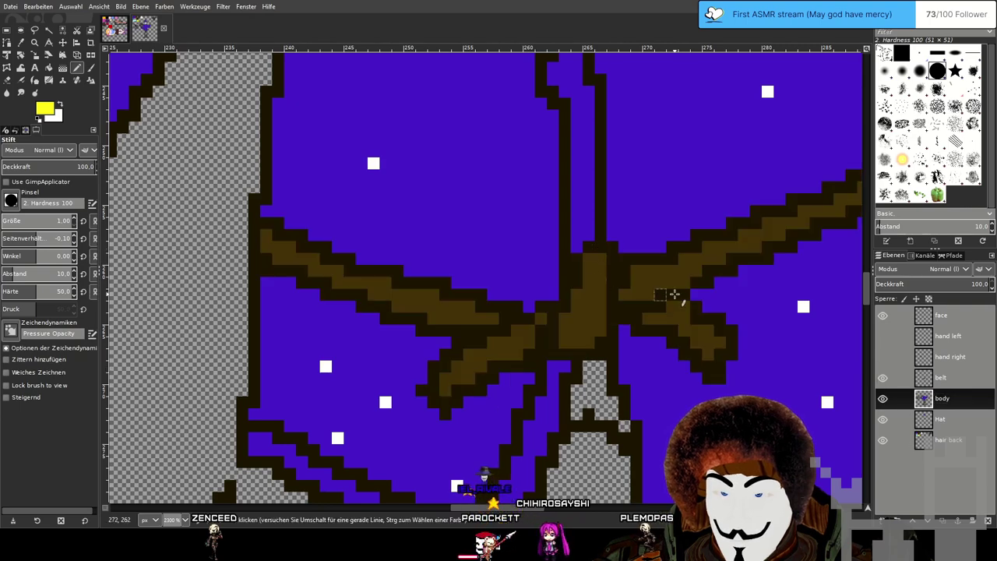
scroll(638, 287, down, 3)
Bucket-fill the trim strip down the robe's front opening and along the hem yellow.
click(48, 67)
click(609, 166)
mouse_move(658, 127)
mouse_down()
mouse_move(643, 376)
mouse_move(582, 127)
mouse_up()
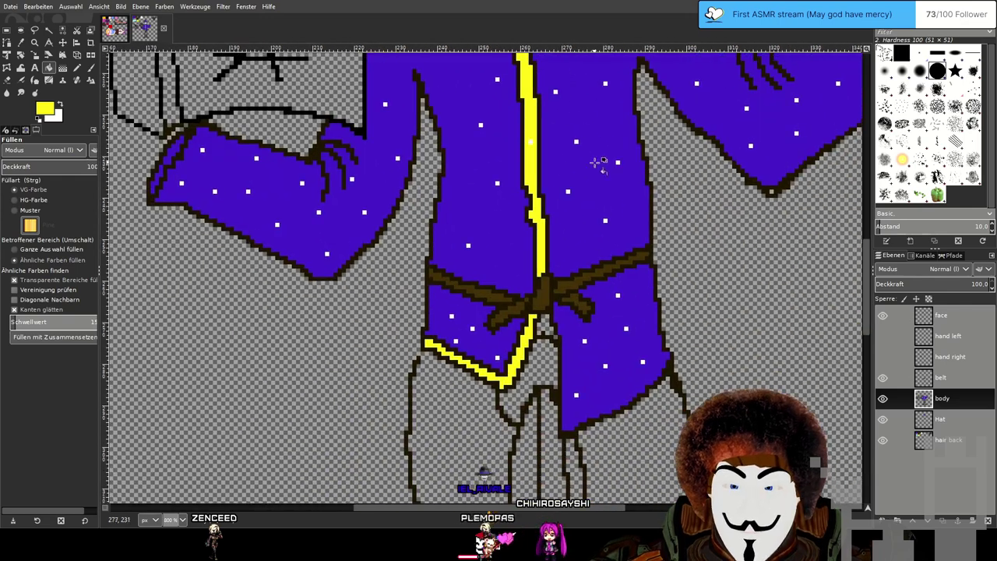
click(77, 67)
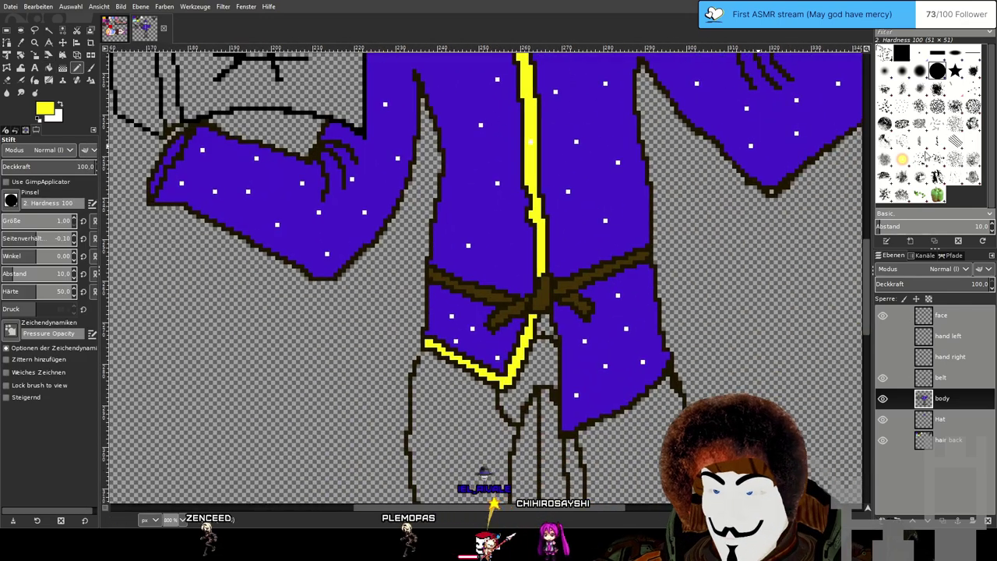
ctrl+click(659, 328)
scroll(633, 329, up, 4)
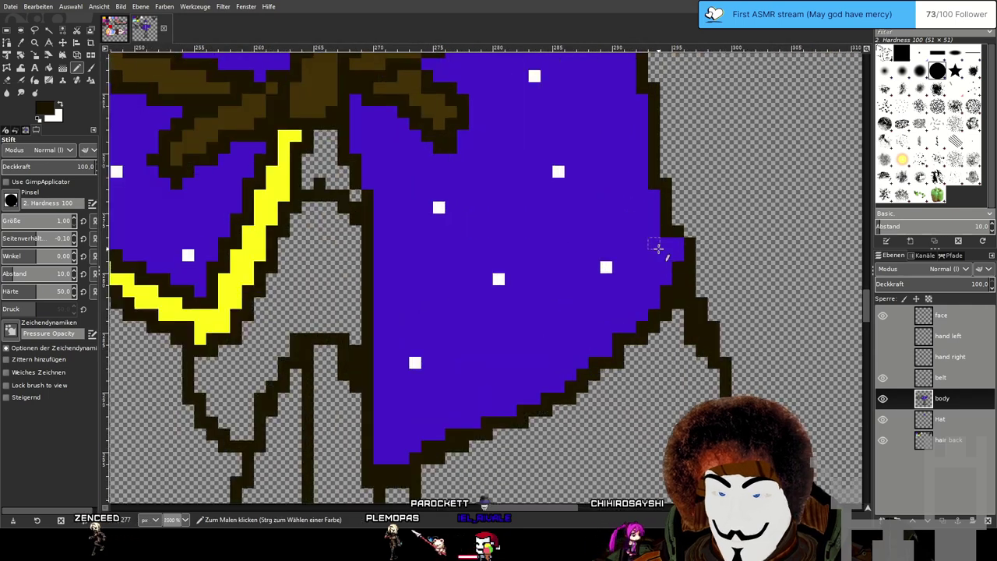
Pencil a dark staircase outline down the robe's right flap and up along the collar.
mouse_move(668, 238)
mouse_down()
mouse_move(605, 327)
mouse_move(392, 433)
mouse_move(403, 393)
mouse_move(403, 161)
mouse_move(385, 134)
mouse_up()
drag(526, 127, 676, 453)
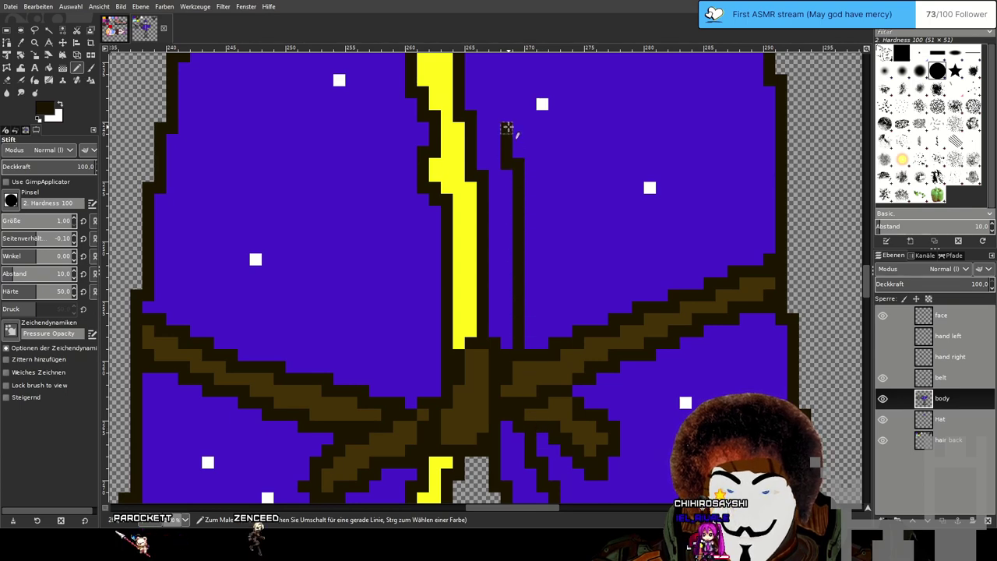
mouse_move(501, 84)
mouse_down()
mouse_move(620, 262)
mouse_move(646, 496)
mouse_move(622, 472)
mouse_move(622, 211)
mouse_move(610, 116)
mouse_move(598, 90)
mouse_move(662, 497)
mouse_move(606, 432)
mouse_move(605, 232)
mouse_up()
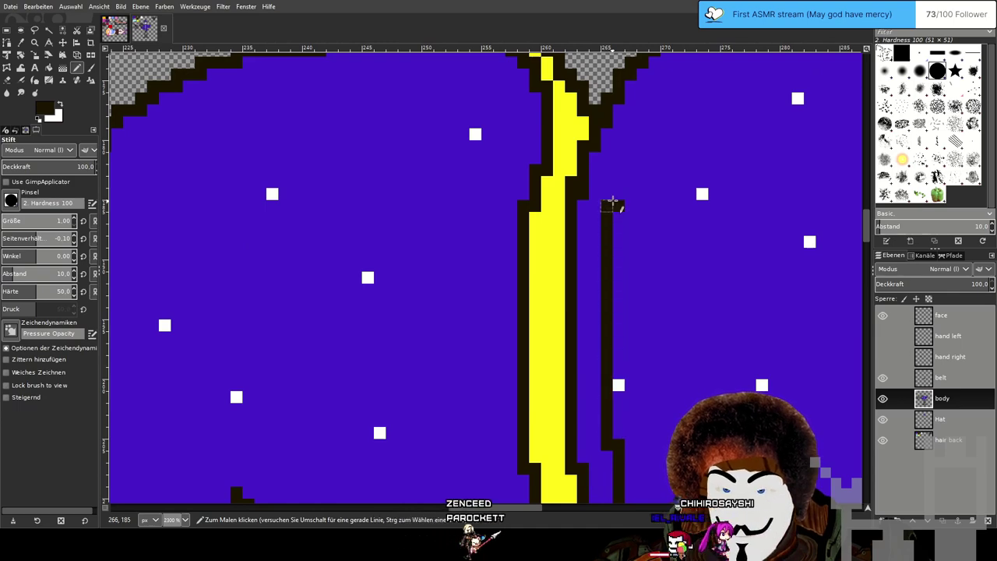
drag(630, 160, 678, 78)
mouse_move(730, 116)
mouse_down()
mouse_move(749, 180)
mouse_move(609, 460)
mouse_up()
click(539, 388)
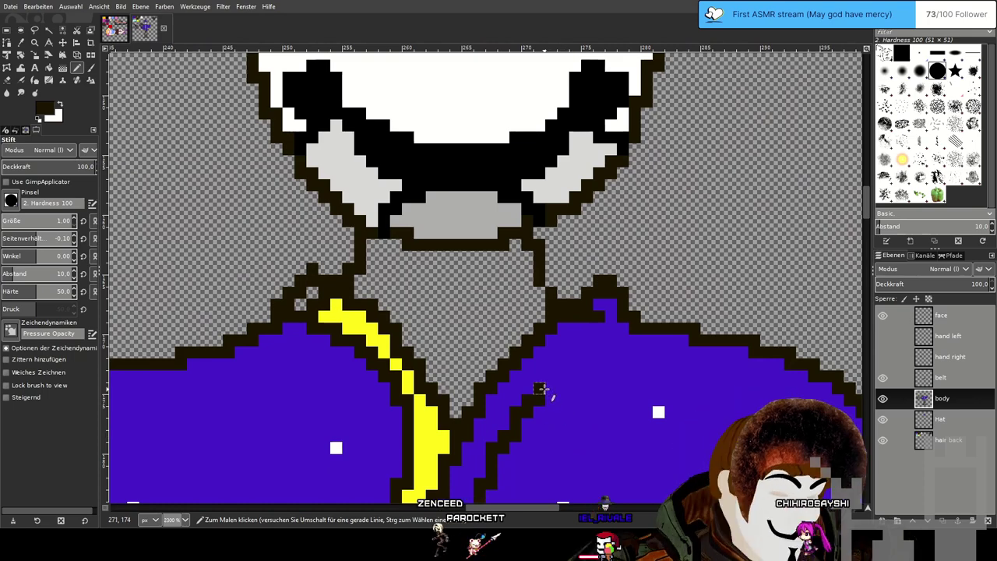
drag(538, 388, 619, 319)
scroll(694, 372, down, 3)
drag(744, 461, 734, 221)
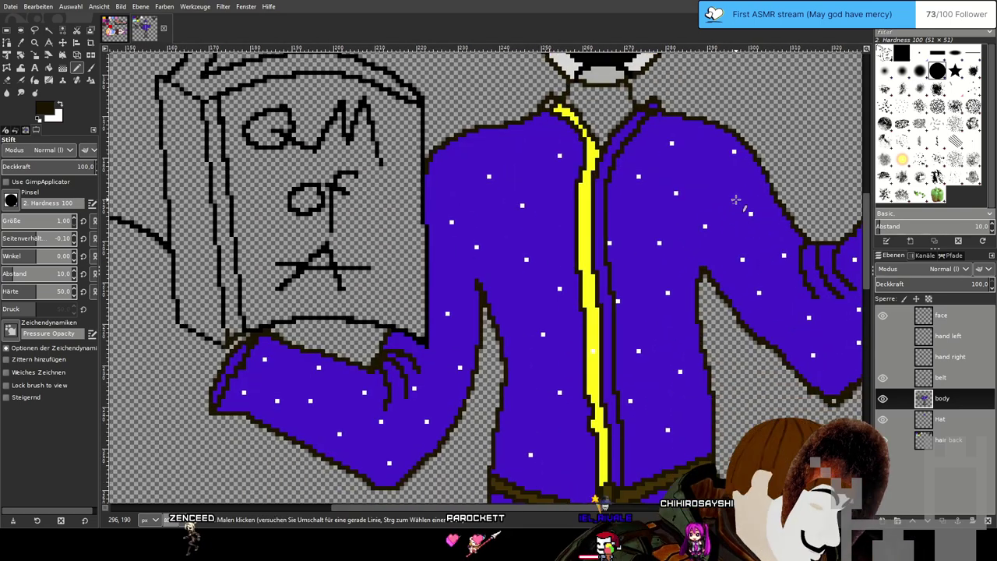
Switch the colour back to yellow and add a yellow pixel at the collar tip.
ctrl+scroll(560, 109, up, 1)
ctrl+scroll(559, 109, up, 1)
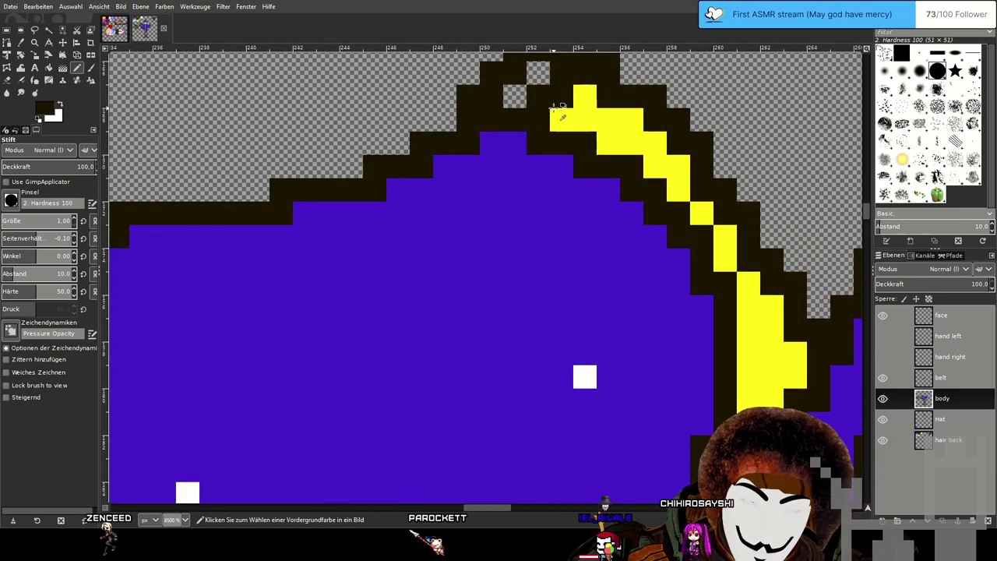
ctrl+scroll(564, 156, down, 2)
ctrl+scroll(571, 201, up, 3)
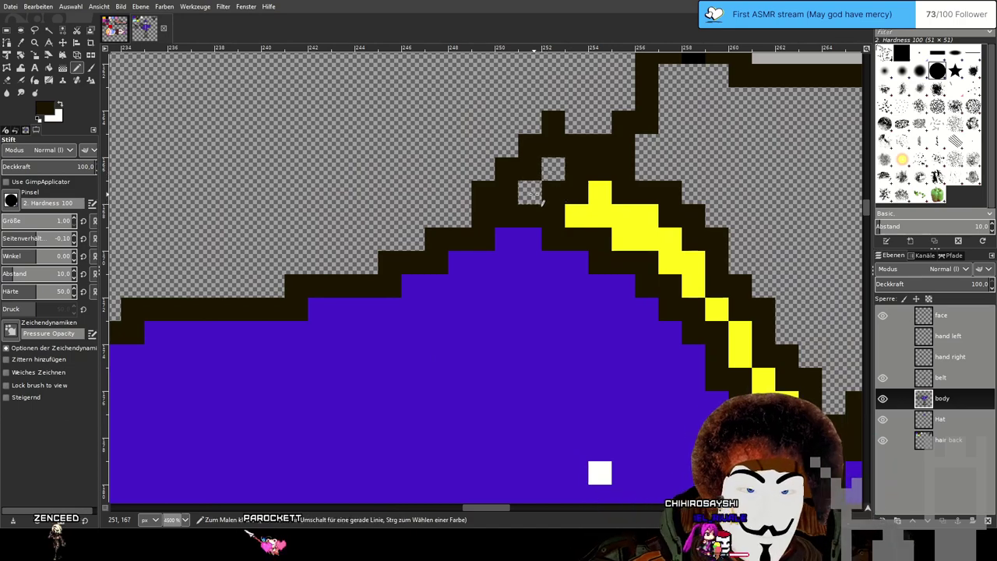
drag(559, 229, 733, 311)
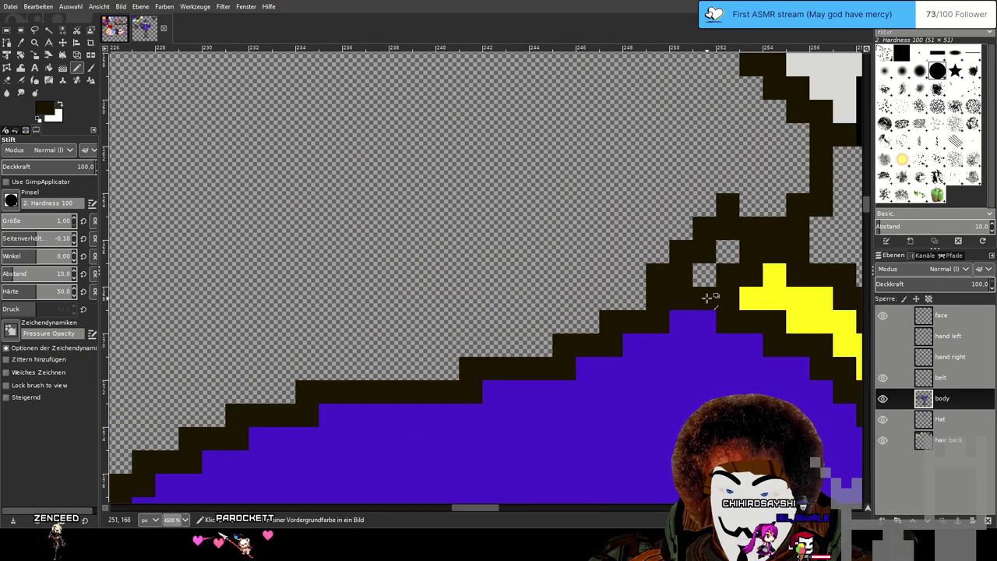
scroll(705, 299, down, 2)
drag(842, 370, 546, 331)
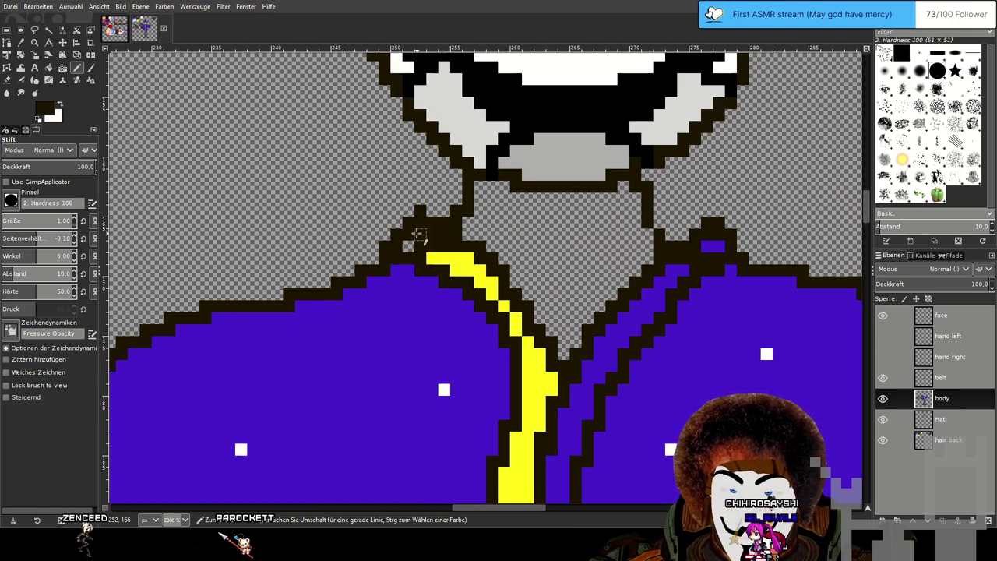
ctrl+click(451, 258)
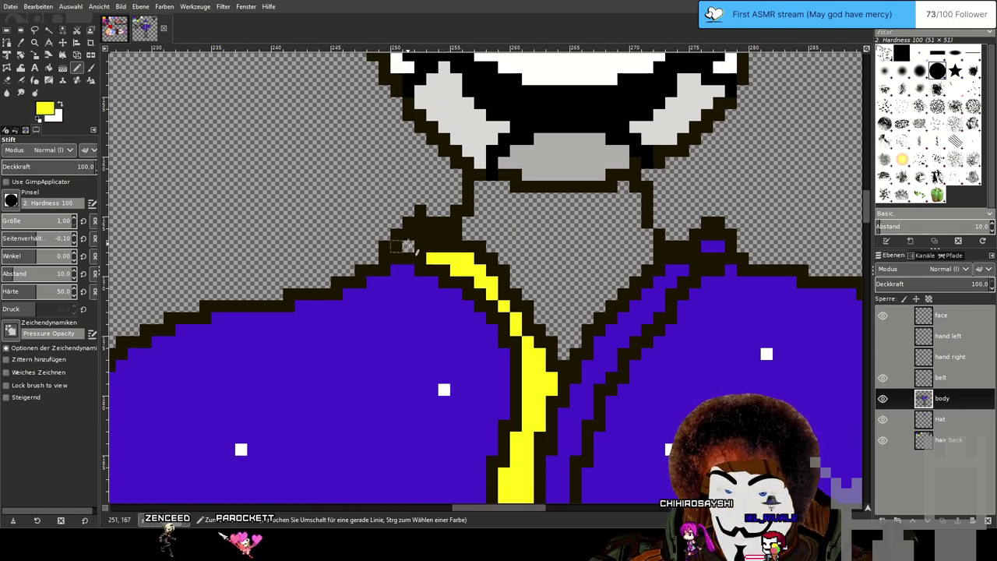
click(421, 234)
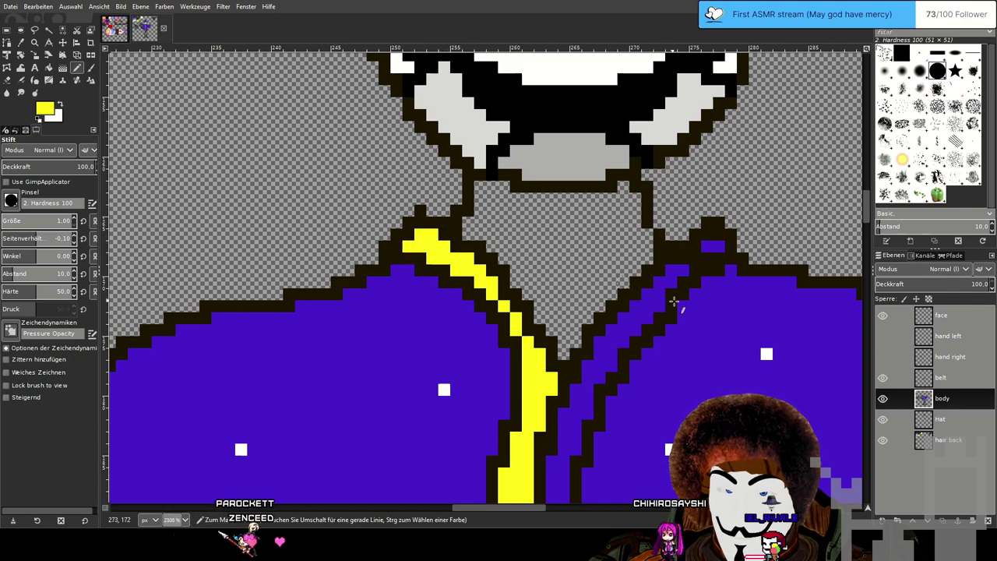
Bucket-fill the right lapel strip, the hem, and a small blue collar gap yellow.
scroll(751, 325, down, 1)
scroll(745, 317, down, 4)
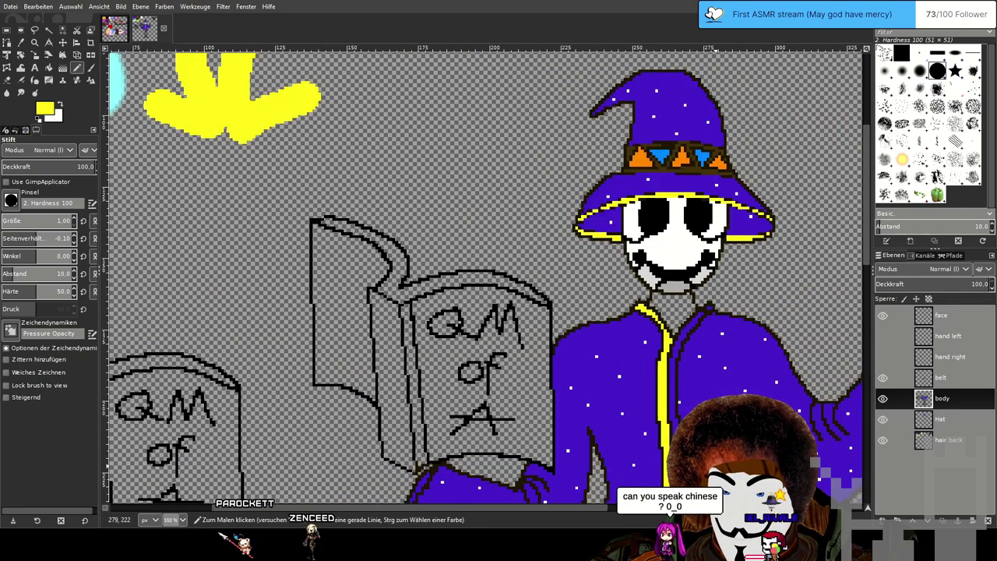
scroll(584, 199, up, 1)
click(49, 69)
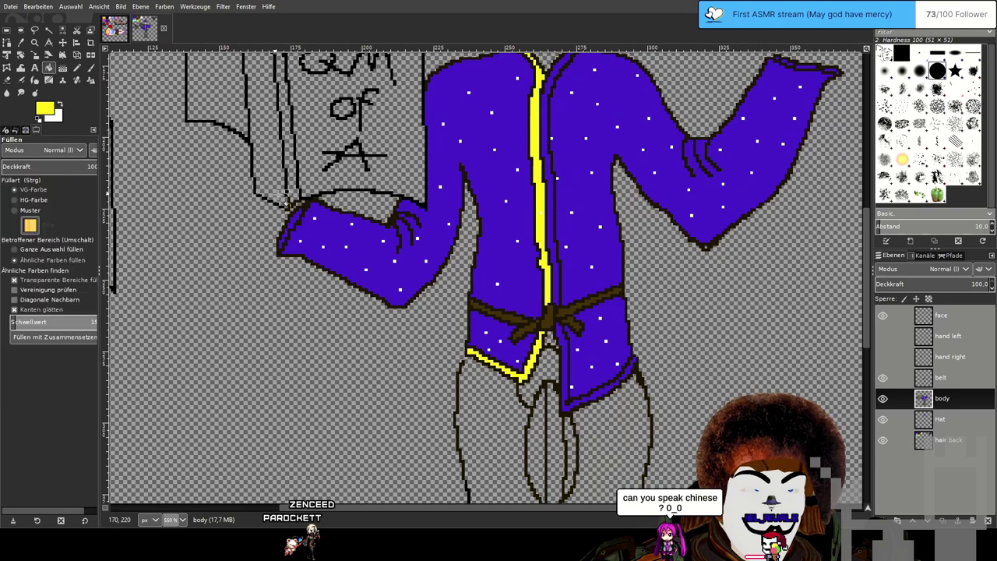
click(559, 268)
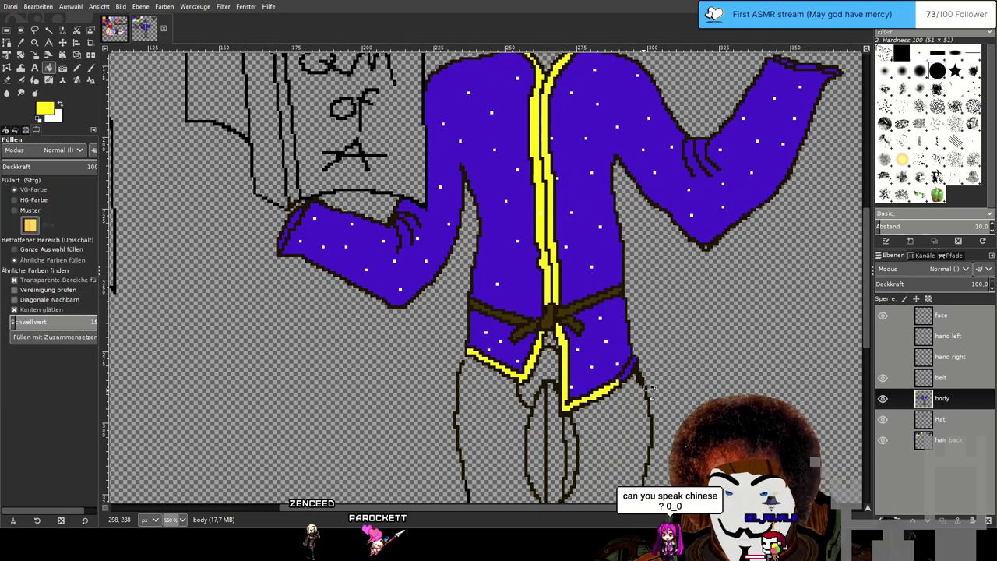
scroll(651, 384, up, 4)
scroll(632, 339, down, 2)
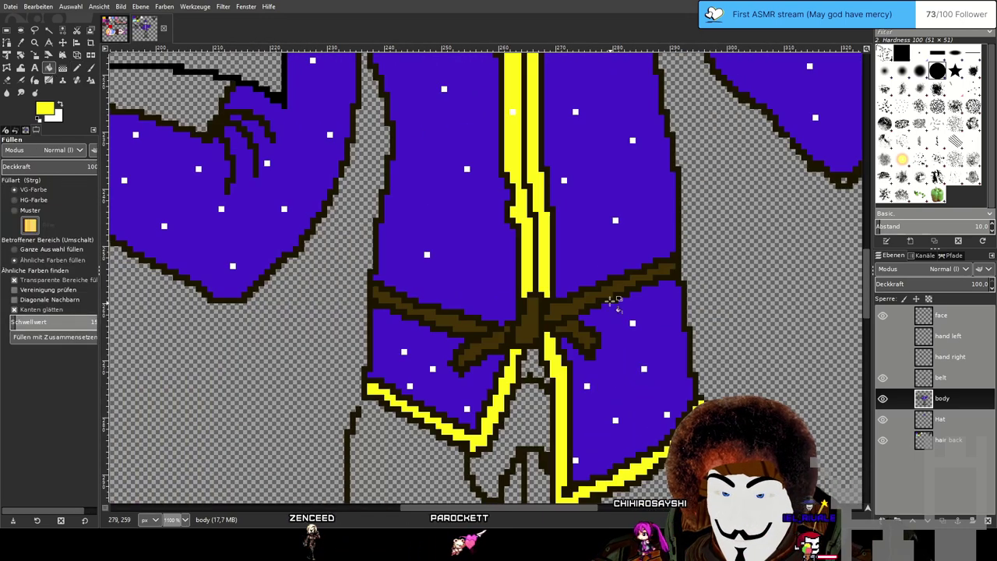
scroll(632, 339, down, 3)
scroll(623, 238, up, 5)
click(616, 233)
Pencil yellow collar pixels to join and widen the collar stripe.
key(n)
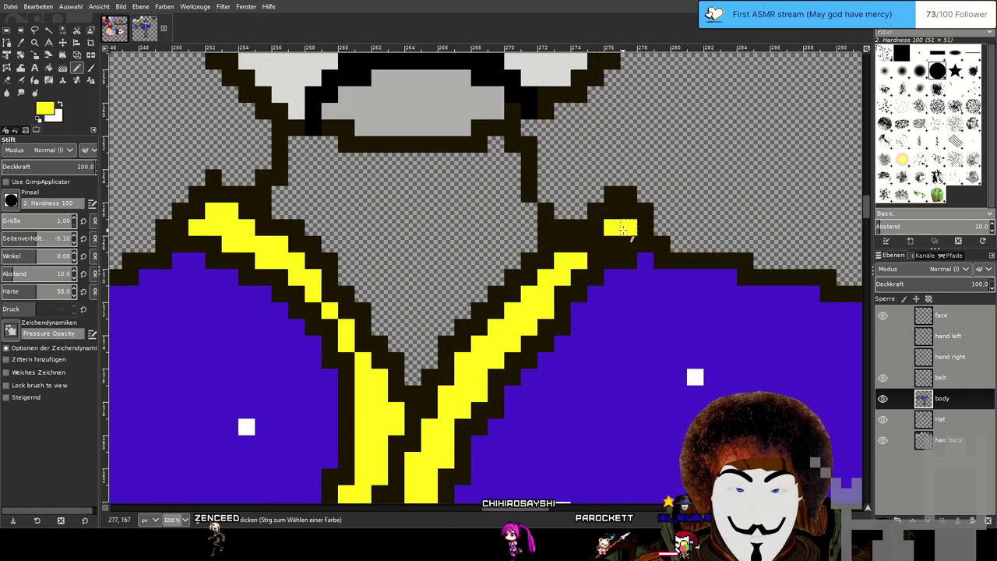
drag(596, 243, 595, 260)
click(582, 244)
scroll(612, 246, down, 3)
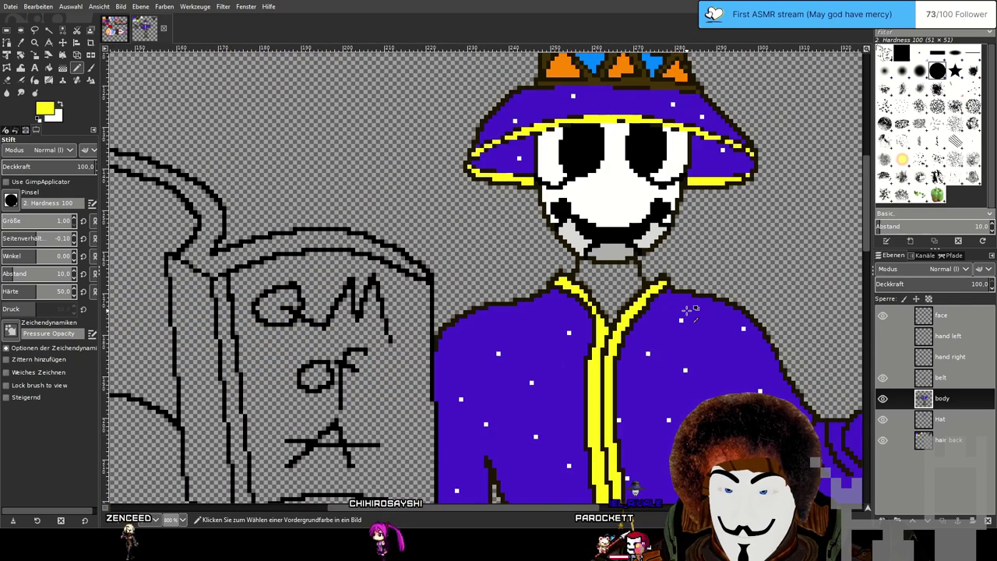
scroll(685, 311, down, 3)
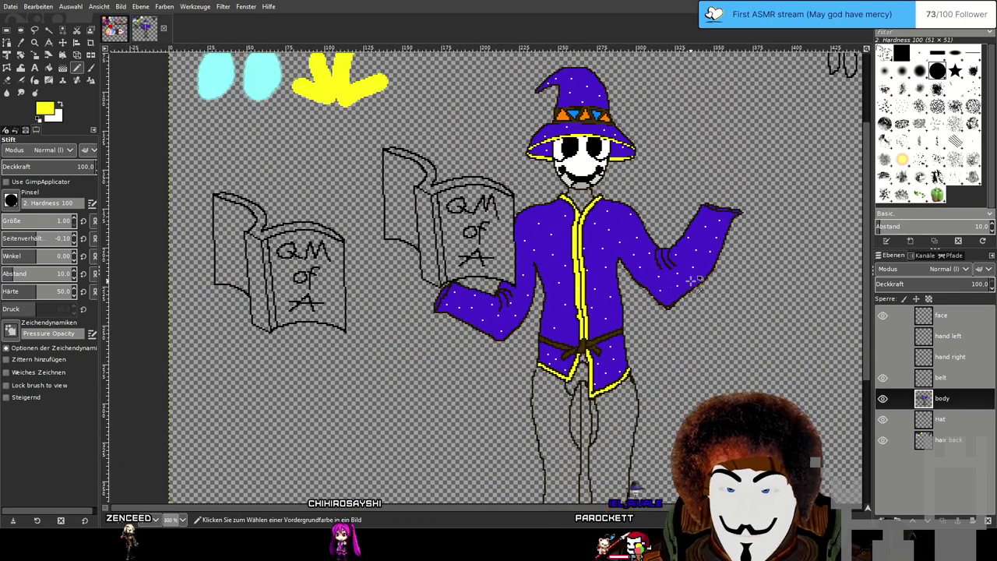
drag(703, 272, 691, 312)
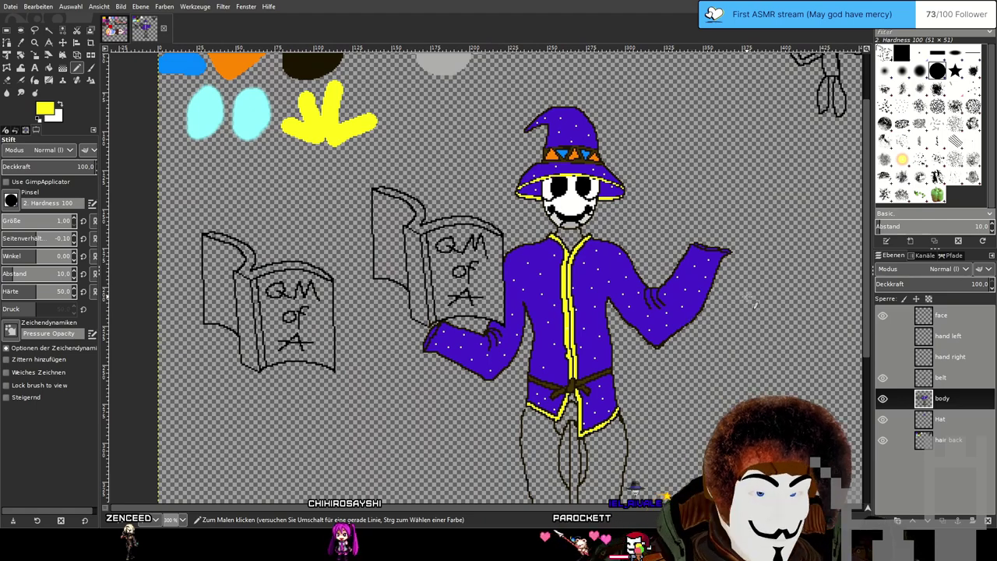
mouse_move(665, 432)
mouse_down()
mouse_move(620, 330)
mouse_move(631, 299)
mouse_move(654, 351)
mouse_up()
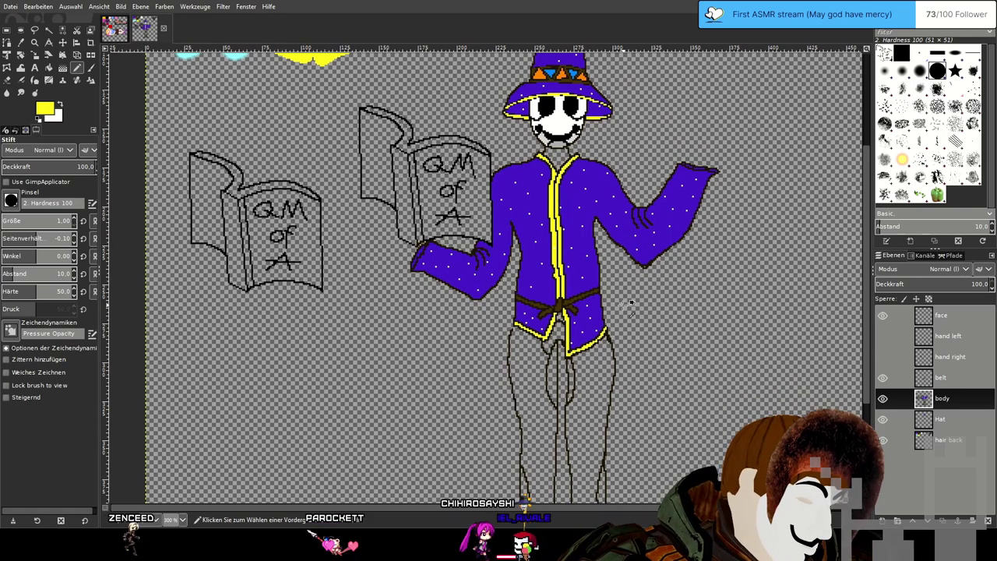
Pick the dark brown outline colour from the drawing and bring the raised sleeve into view.
scroll(549, 282, up, 6)
scroll(549, 282, up, 1)
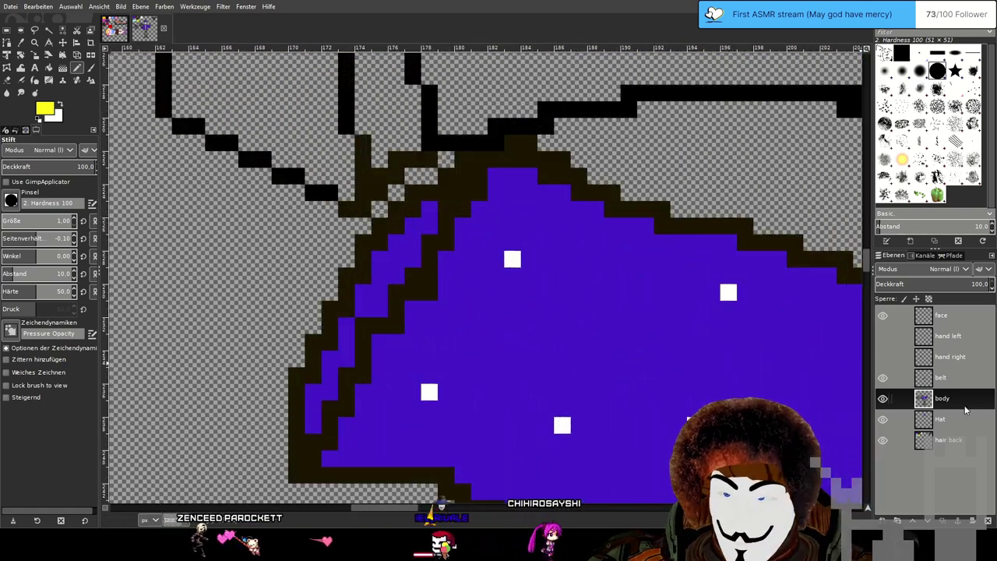
ctrl+click(463, 208)
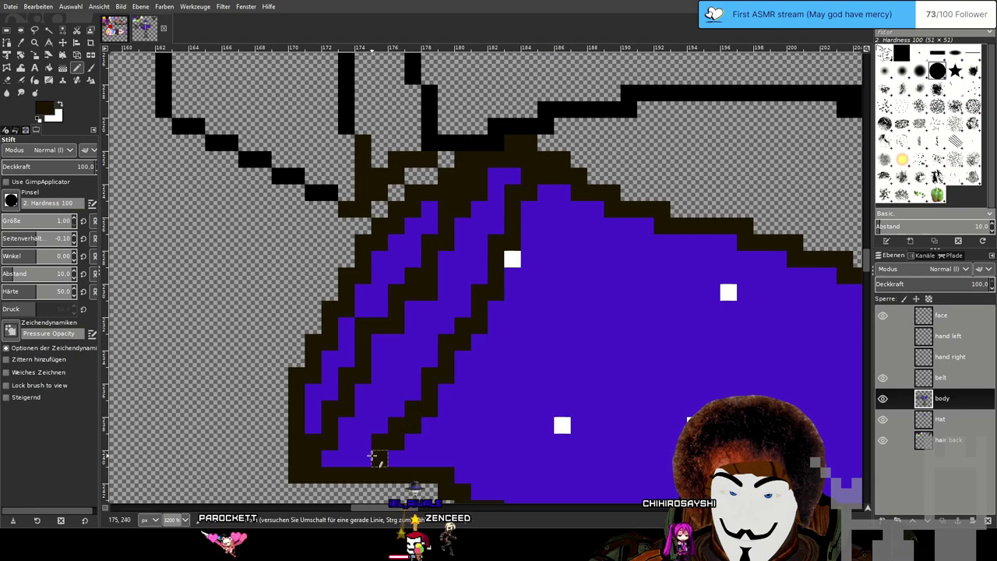
scroll(762, 379, down, 4)
drag(762, 378, 228, 366)
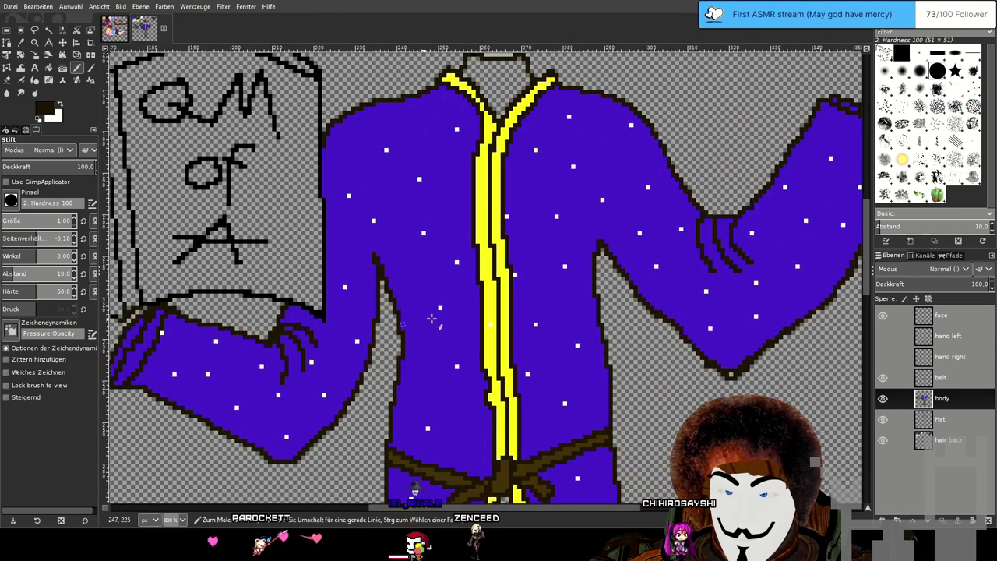
drag(825, 233, 443, 350)
scroll(486, 258, up, 2)
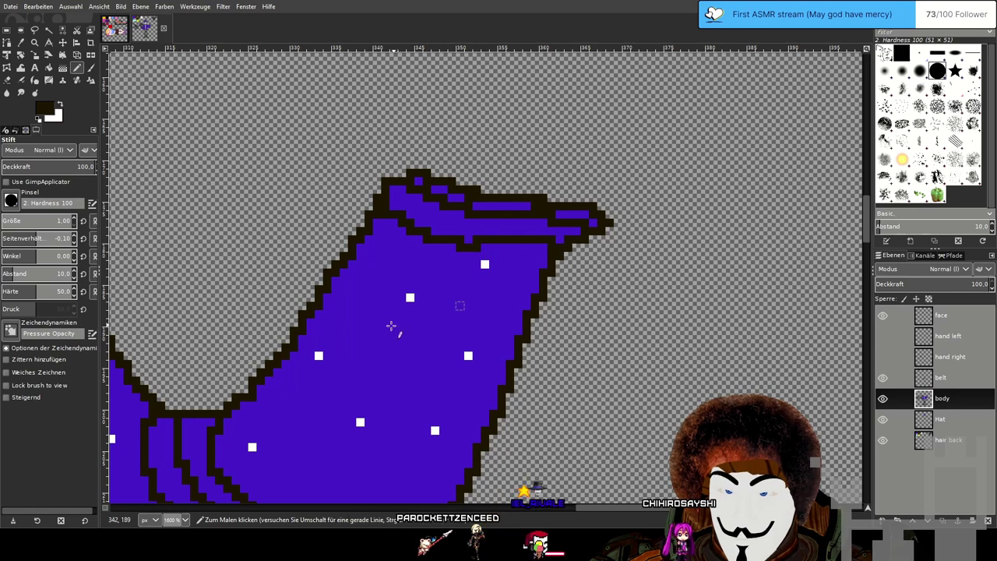
scroll(439, 311, down, 2)
Bucket-fill both sleeve cuffs with the yellow trim colour.
ctrl+click(170, 133)
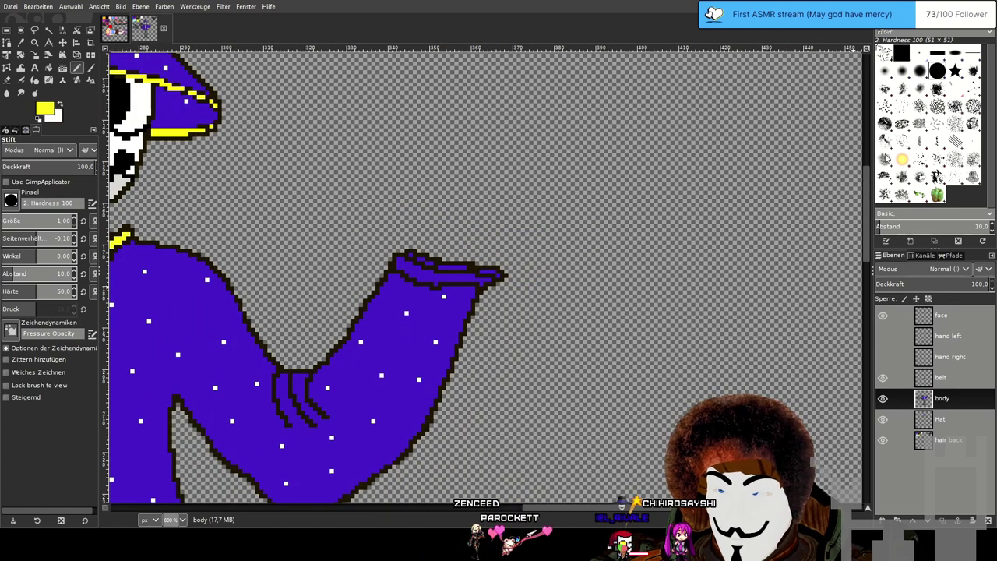
click(49, 68)
click(400, 266)
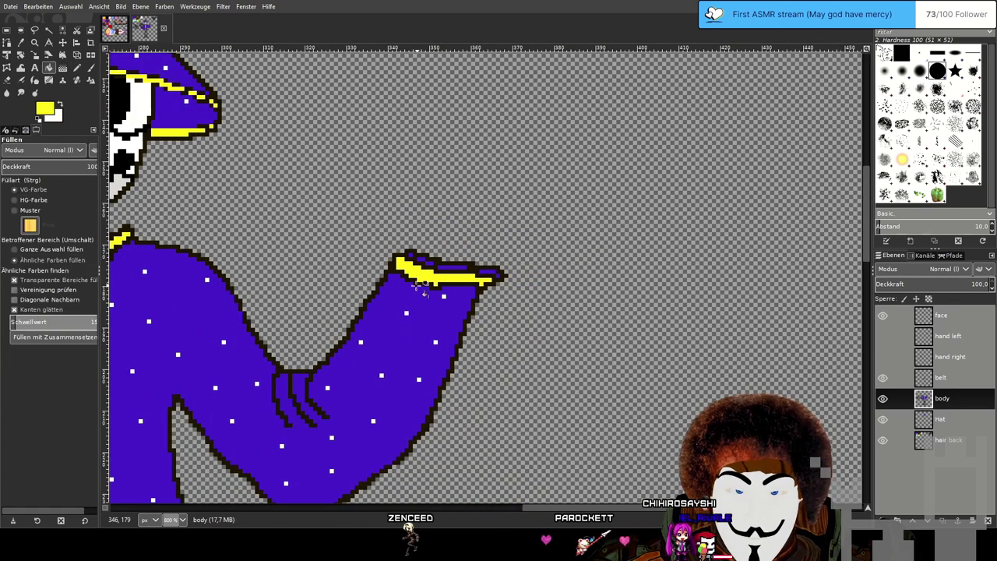
scroll(402, 296, left, 10)
scroll(402, 296, down, 4)
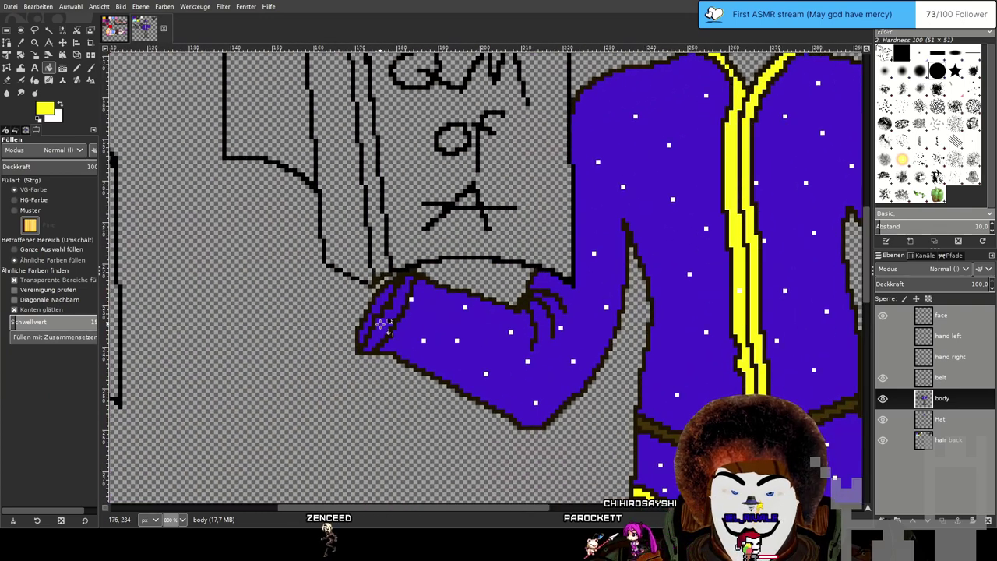
click(382, 322)
scroll(382, 321, up, 2)
Pencil over the stray purple pixels and purple strip in the raised cuff with yellow.
click(77, 68)
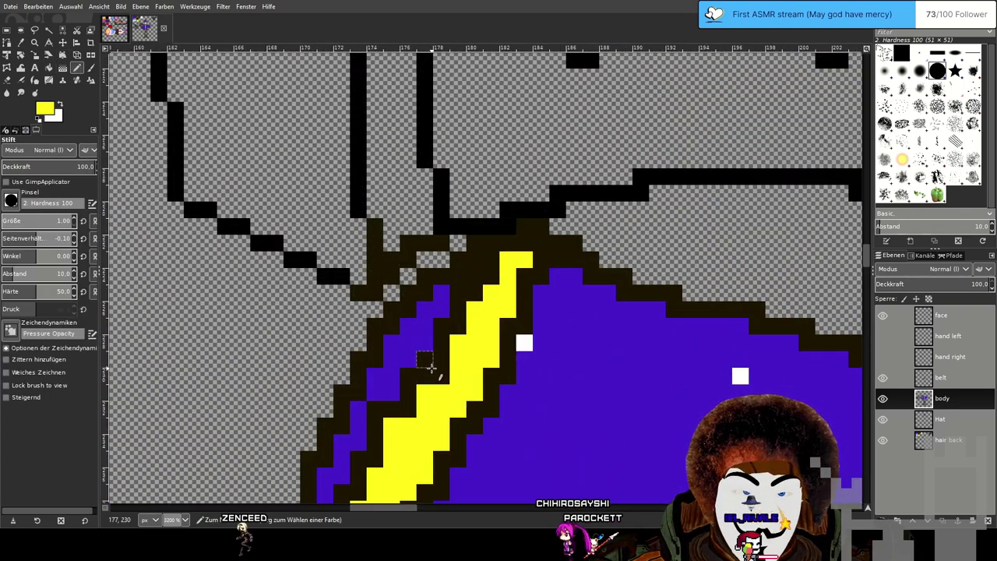
drag(437, 366, 501, 319)
scroll(470, 380, down, 2)
scroll(470, 380, up, 2)
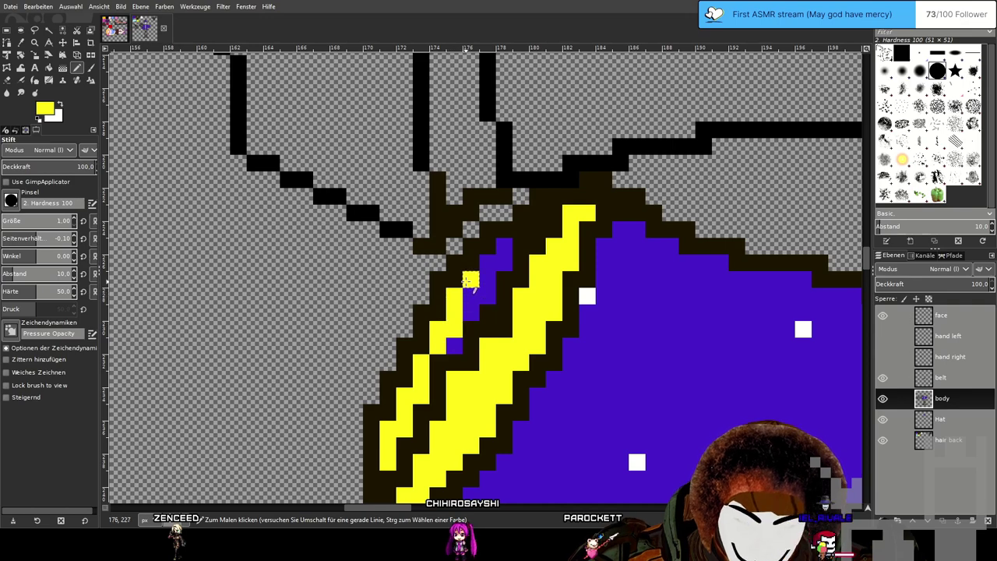
scroll(505, 248, down, 4)
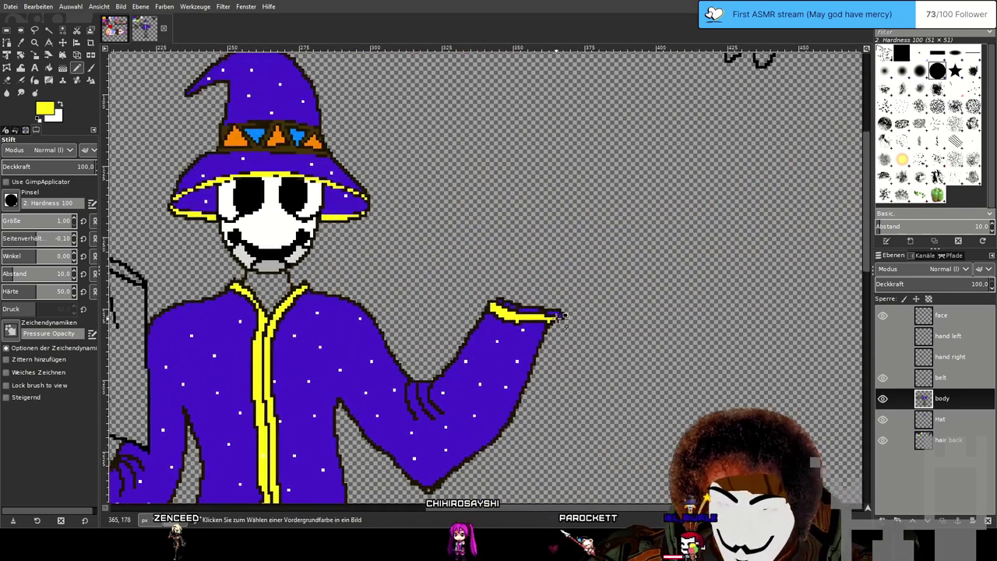
scroll(348, 260, up, 4)
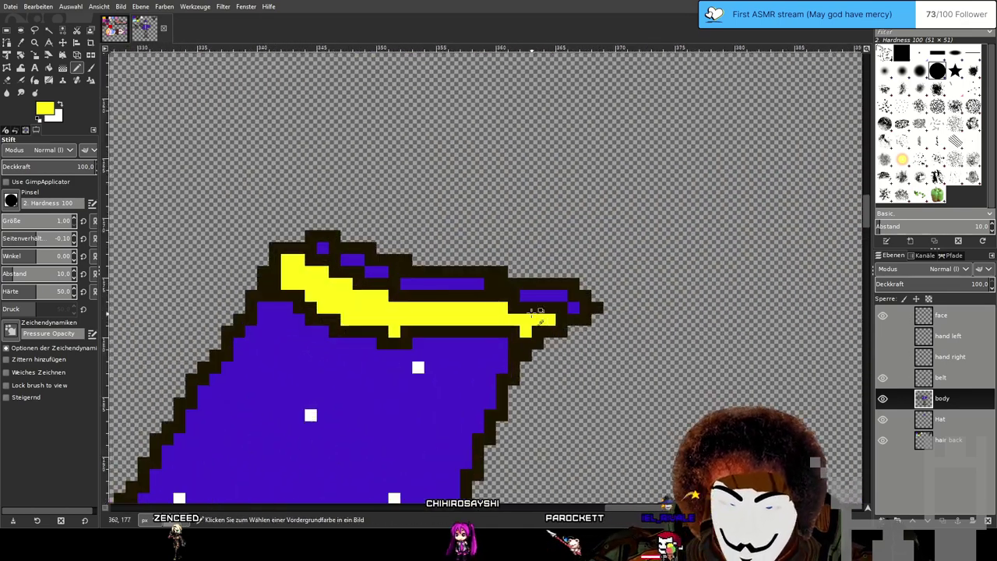
drag(348, 259, 375, 271)
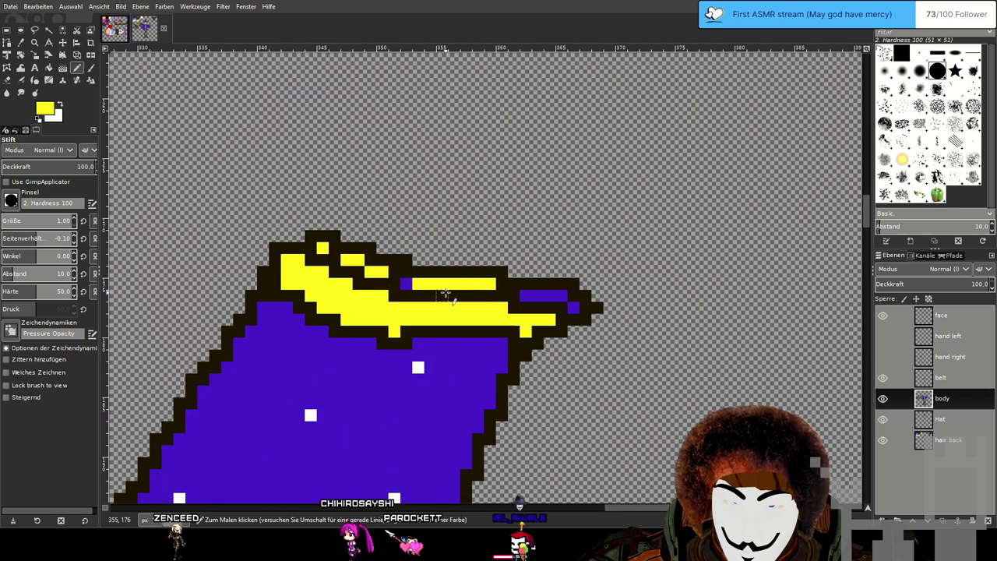
mouse_move(427, 290)
mouse_down()
mouse_move(405, 284)
mouse_move(567, 295)
mouse_move(578, 309)
mouse_up()
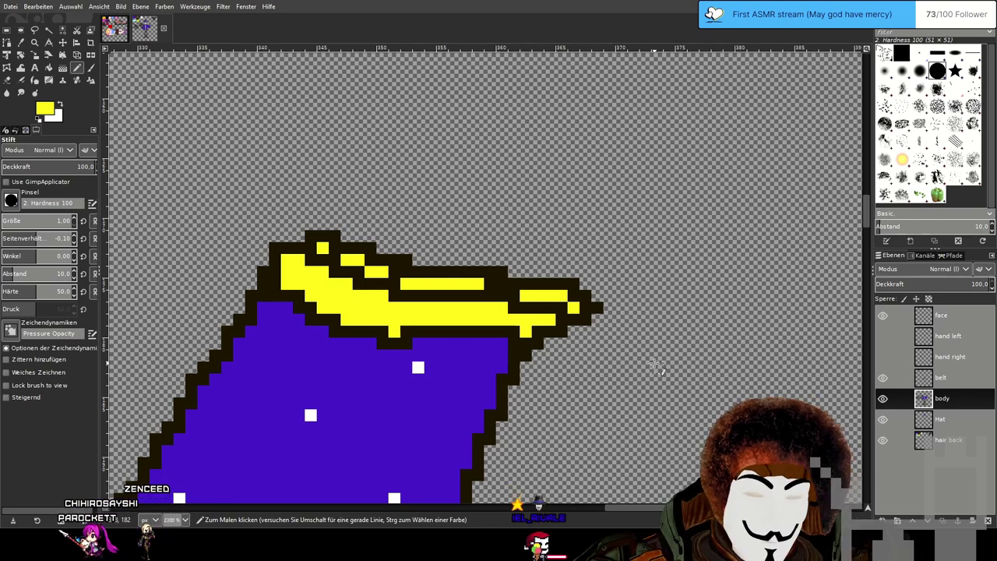
key(ctrl)
scroll(637, 340, down, 5)
scroll(526, 220, up, 1)
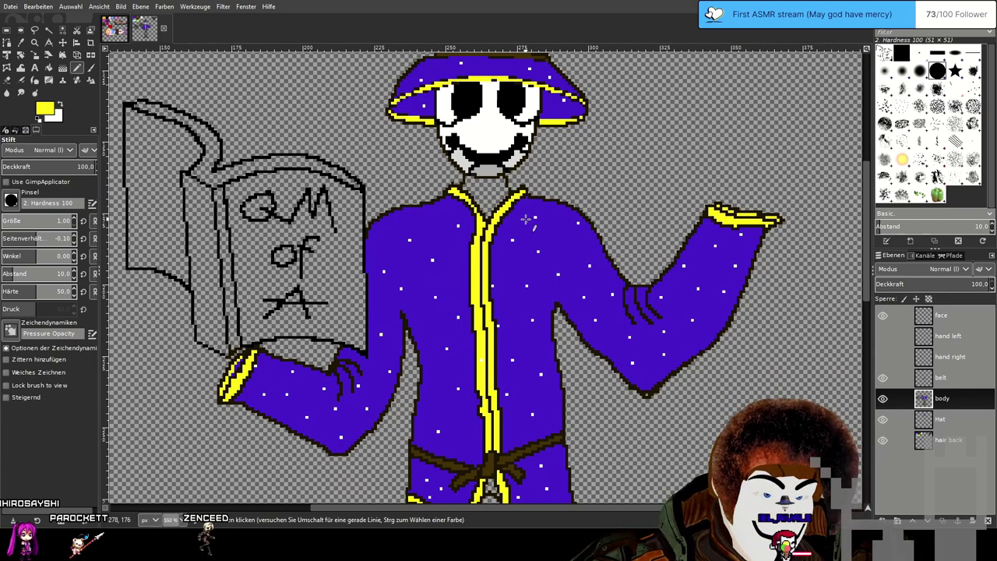
scroll(543, 221, down, 3)
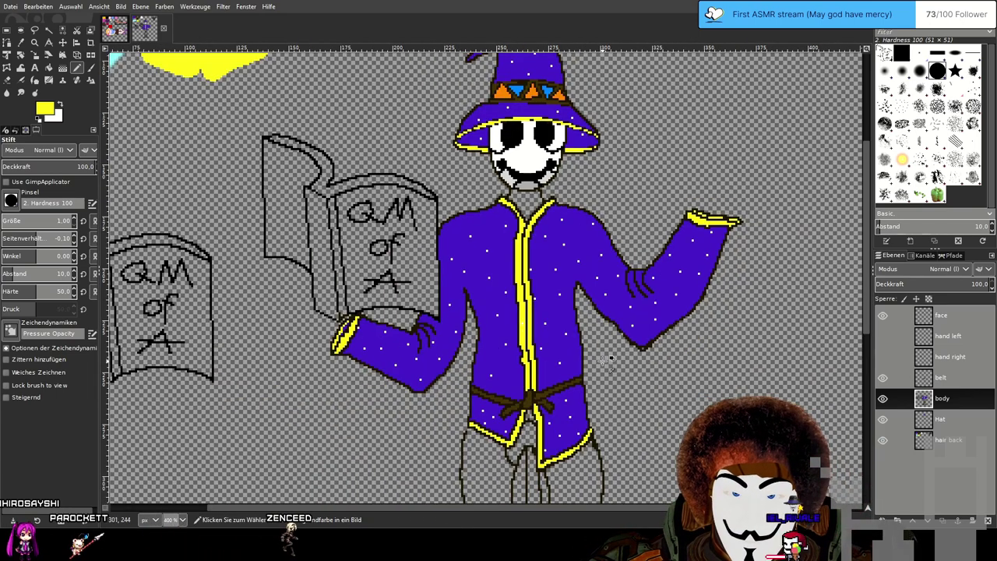
scroll(607, 348, up, 1)
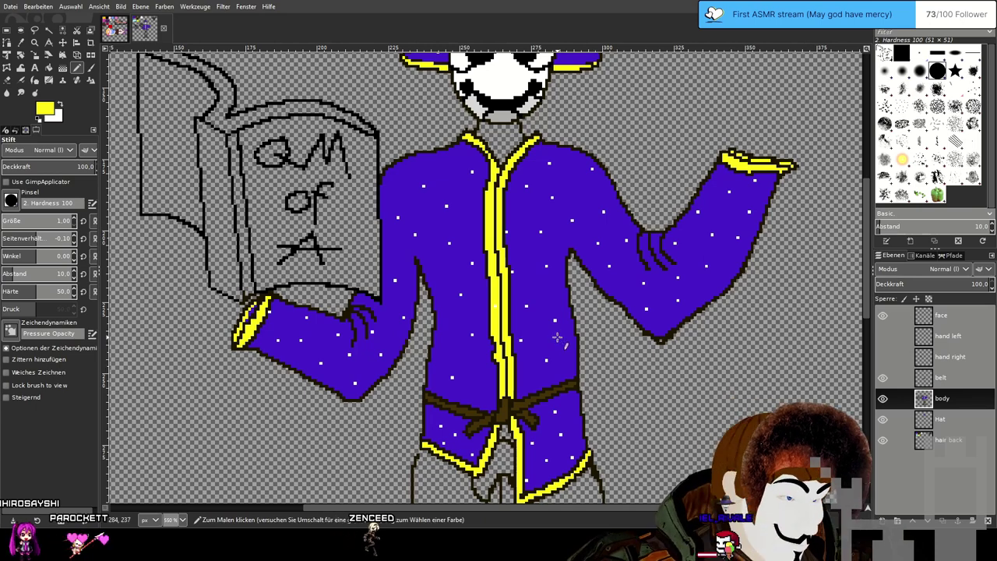
drag(571, 232, 535, 384)
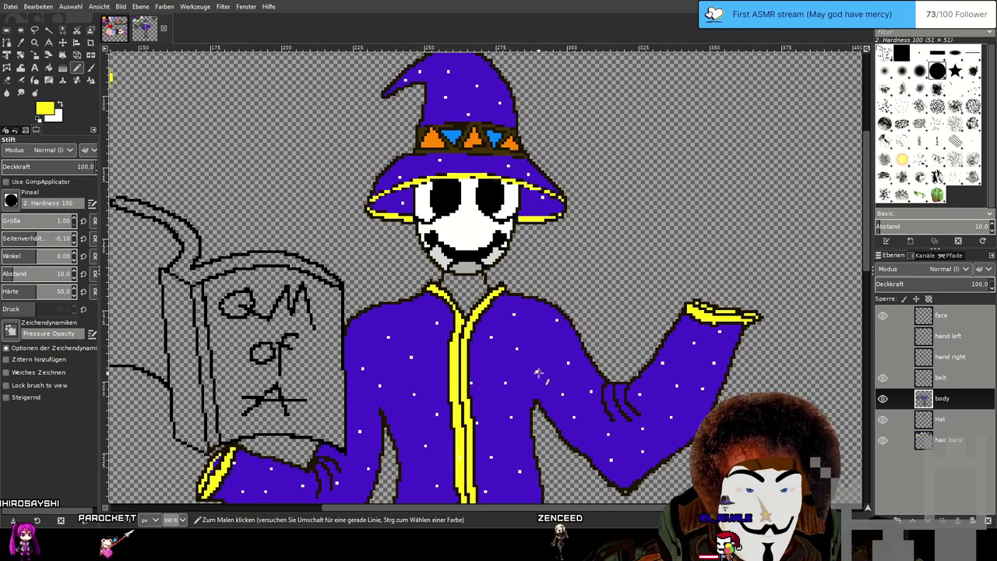
drag(537, 377, 551, 230)
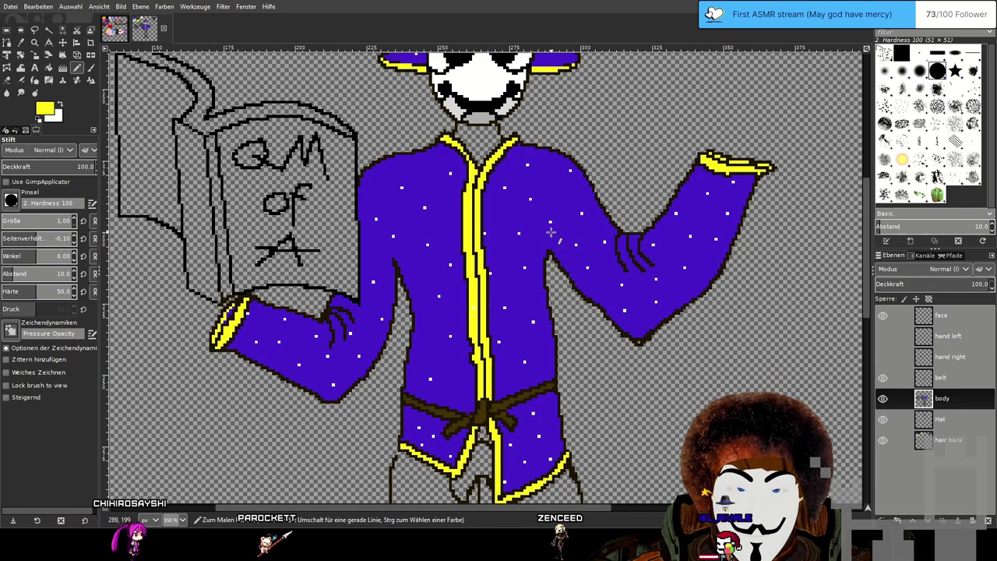
scroll(550, 232, down, 1)
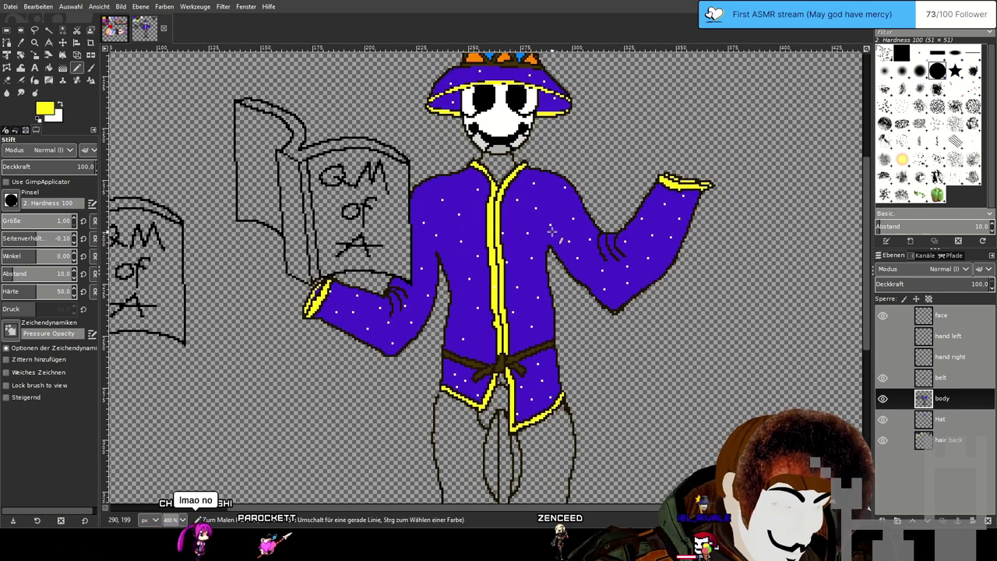
scroll(546, 273, down, 3)
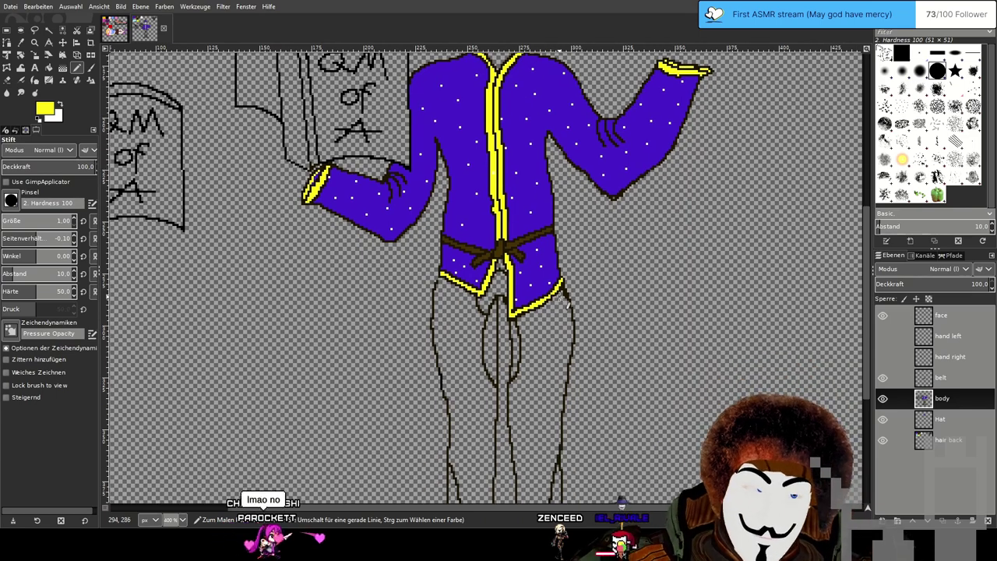
scroll(582, 235, up, 3)
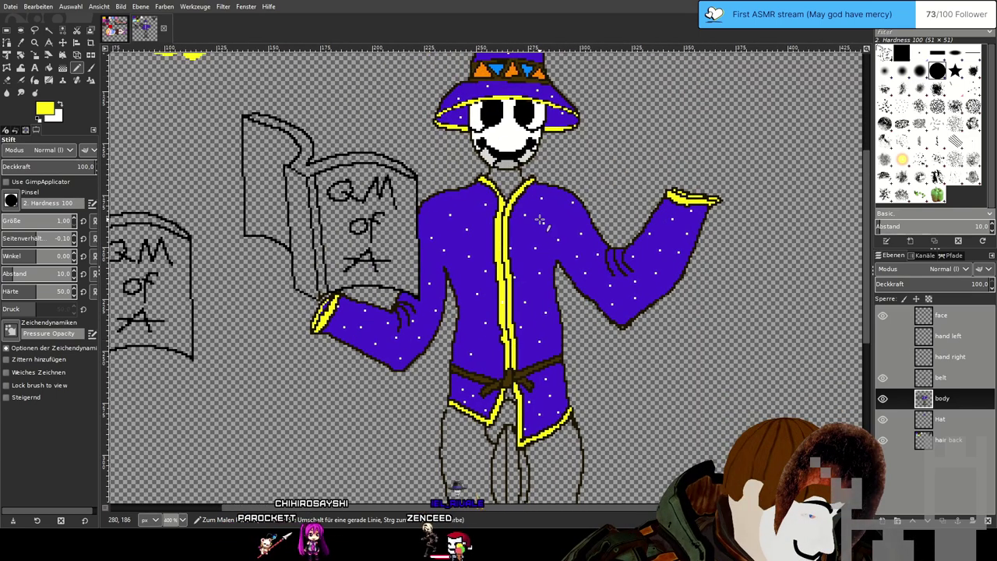
scroll(517, 171, up, 2)
scroll(518, 171, up, 2)
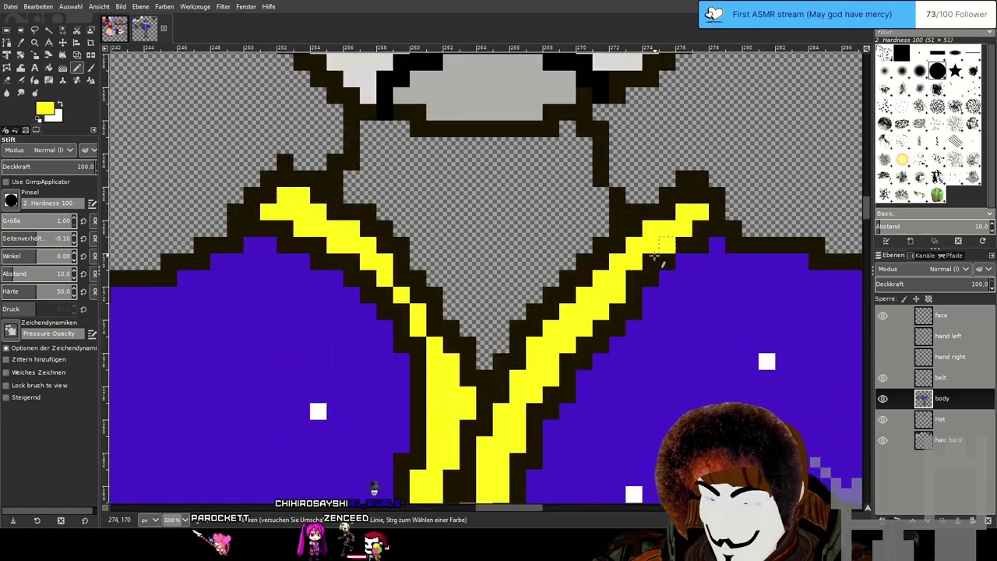
scroll(546, 300, up, 3)
scroll(541, 304, left, 1)
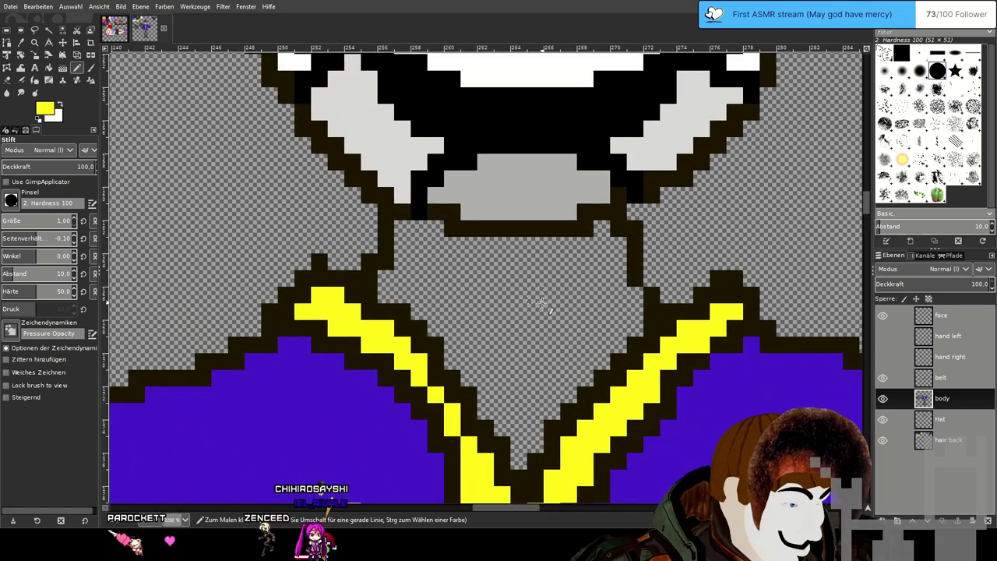
scroll(549, 300, down, 4)
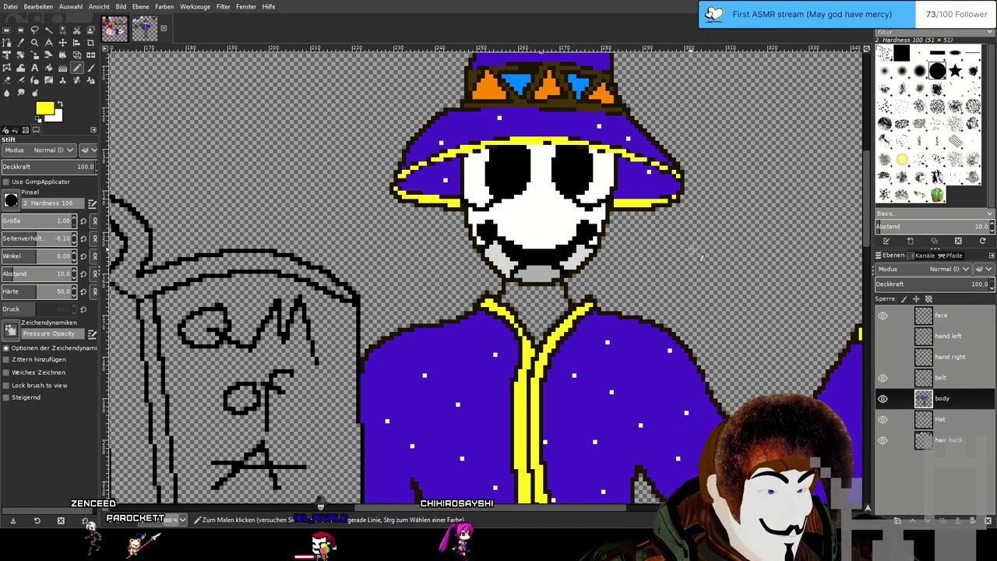
scroll(700, 303, down, 4)
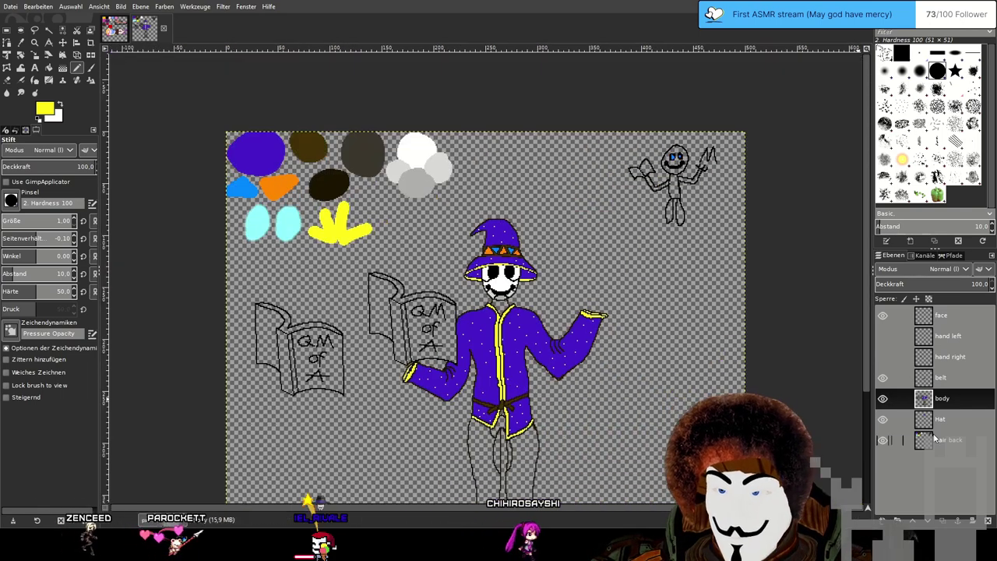
On the hair back layer, sample cyan from the colour blobs as the painting colour.
click(935, 439)
scroll(429, 210, up, 3)
scroll(428, 209, up, 1)
drag(345, 210, 646, 316)
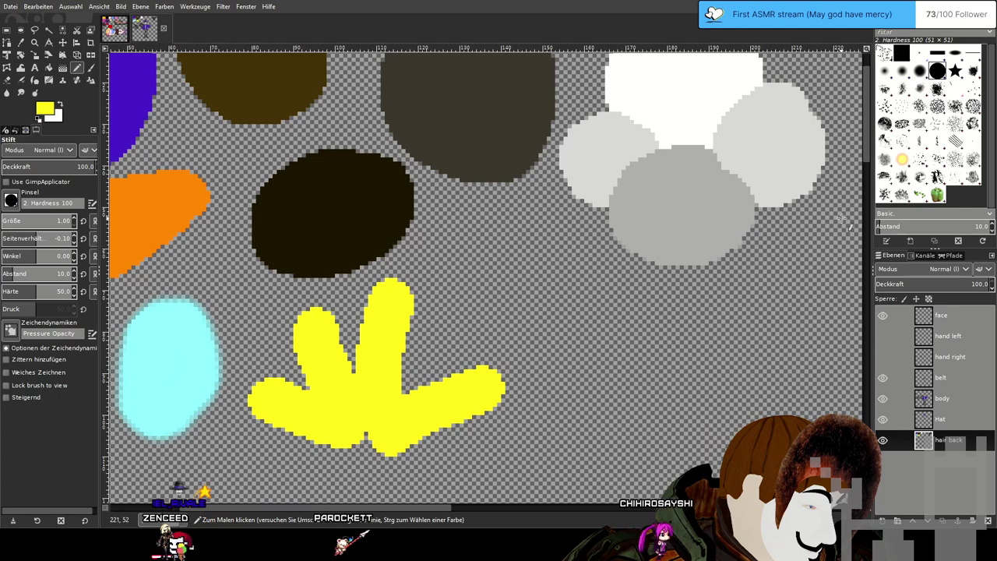
ctrl+click(167, 366)
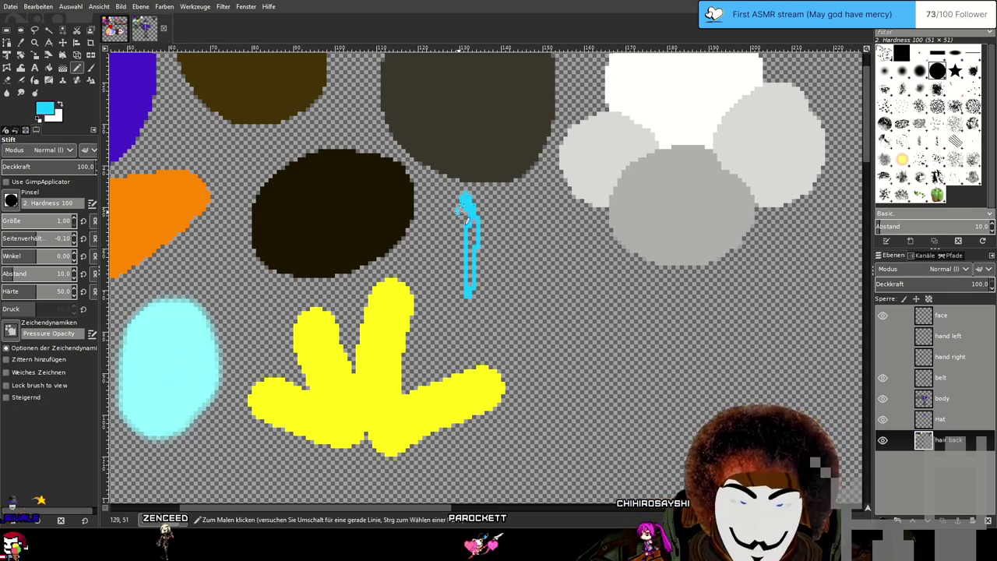
Pencil a cyan H between the swatches: two tall strokes joined by slanted arms.
mouse_move(469, 236)
mouse_down()
mouse_move(462, 212)
mouse_move(472, 250)
mouse_up()
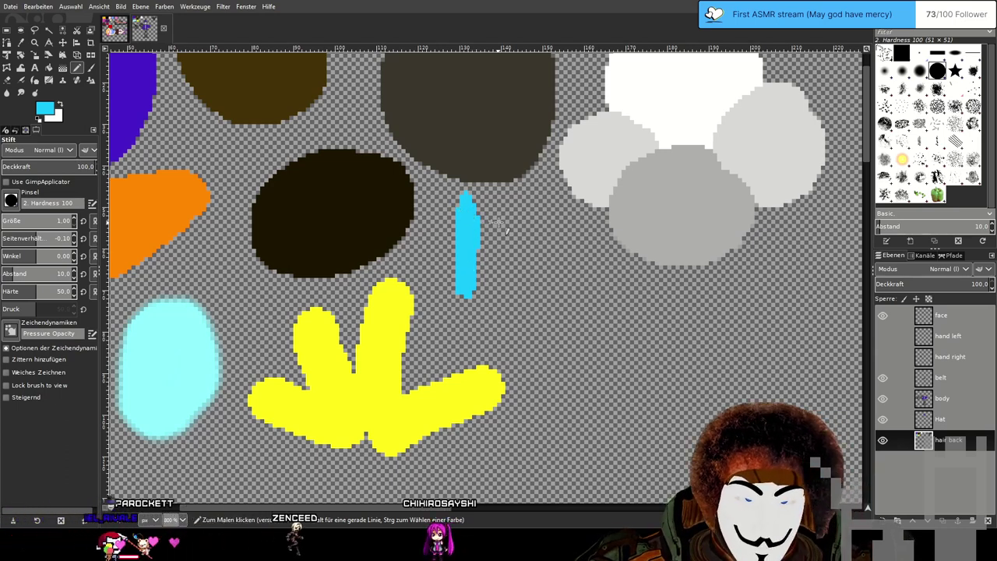
scroll(471, 216, up, 2)
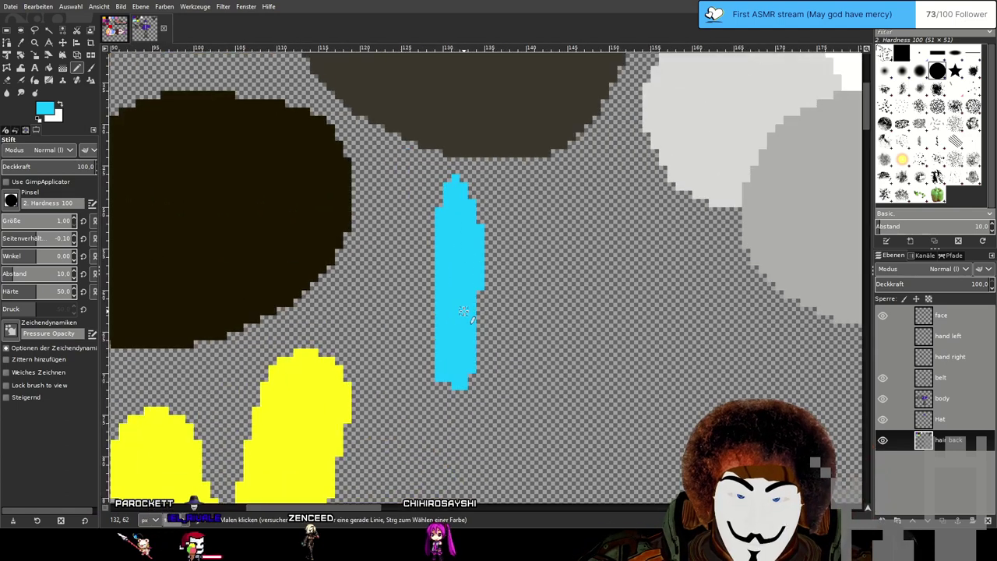
drag(484, 290, 506, 267)
mouse_move(572, 173)
mouse_down()
mouse_move(562, 227)
mouse_move(585, 360)
mouse_move(588, 245)
mouse_move(571, 154)
mouse_move(580, 335)
mouse_move(572, 211)
mouse_move(605, 319)
mouse_up()
drag(559, 259, 531, 236)
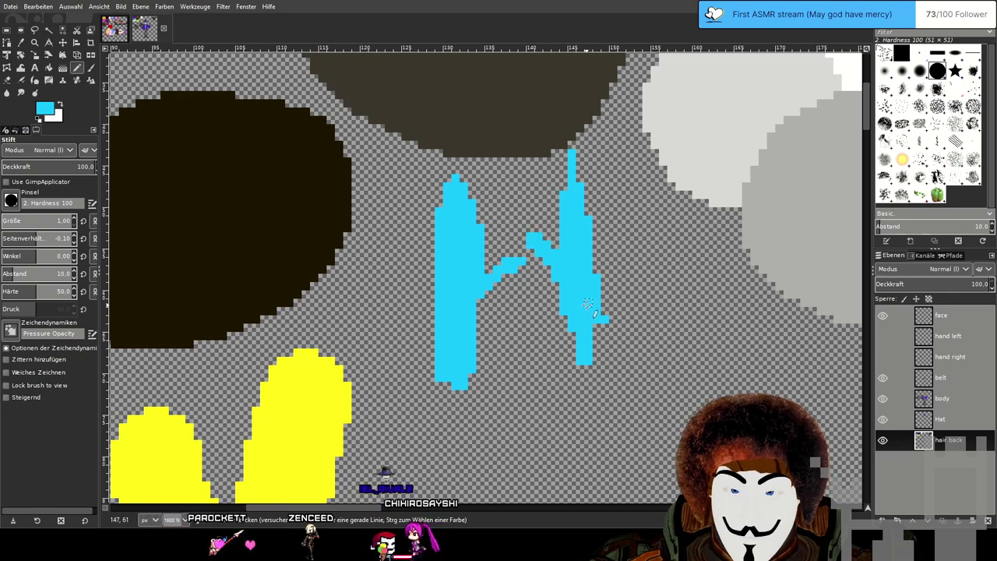
ctrl+scroll(588, 304, down, 2)
ctrl+scroll(588, 304, up, 3)
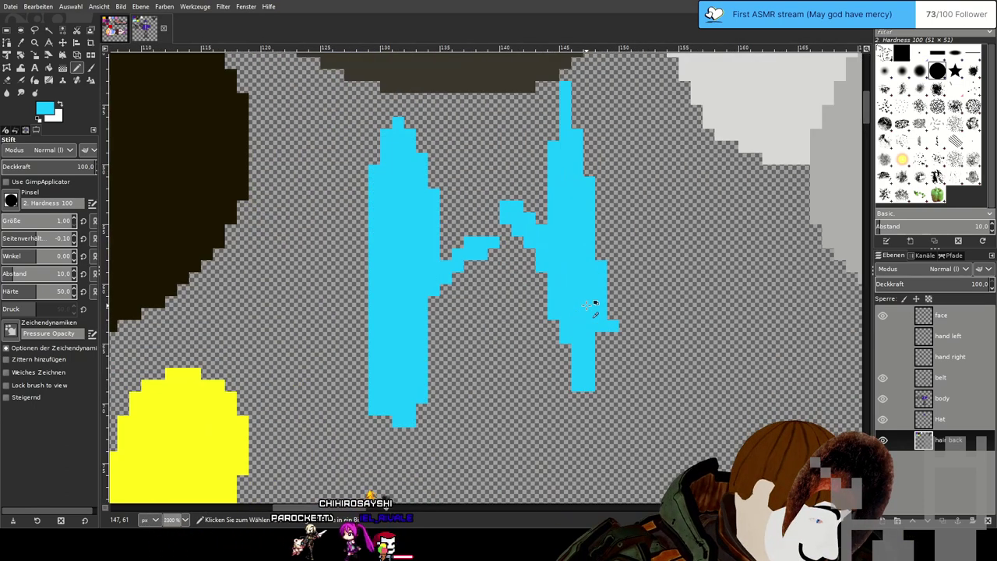
ctrl+scroll(588, 305, down, 1)
ctrl+scroll(588, 304, down, 1)
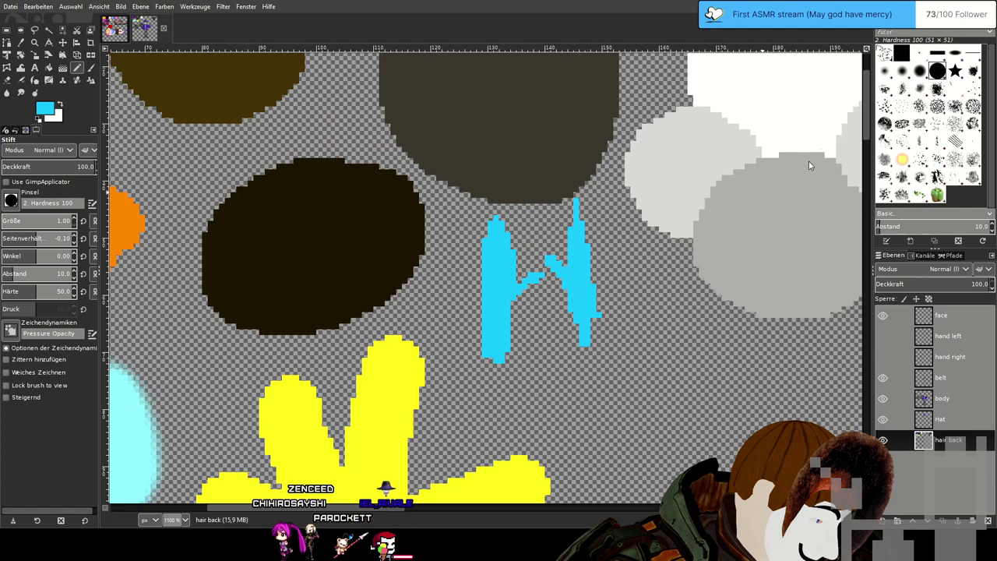
Pick a deeper blue and bucket-fill the left cyan stroke with it.
click(873, 93)
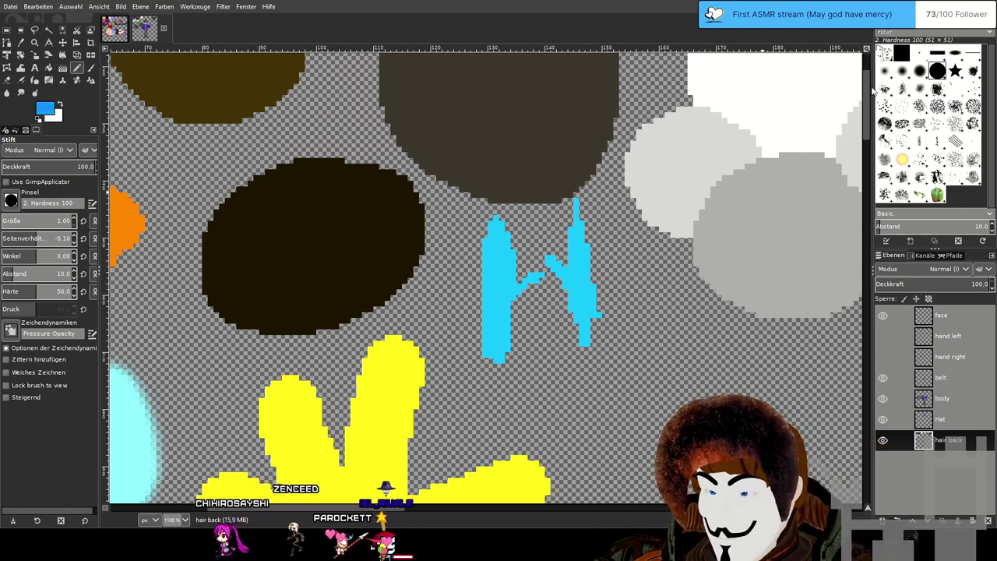
click(52, 68)
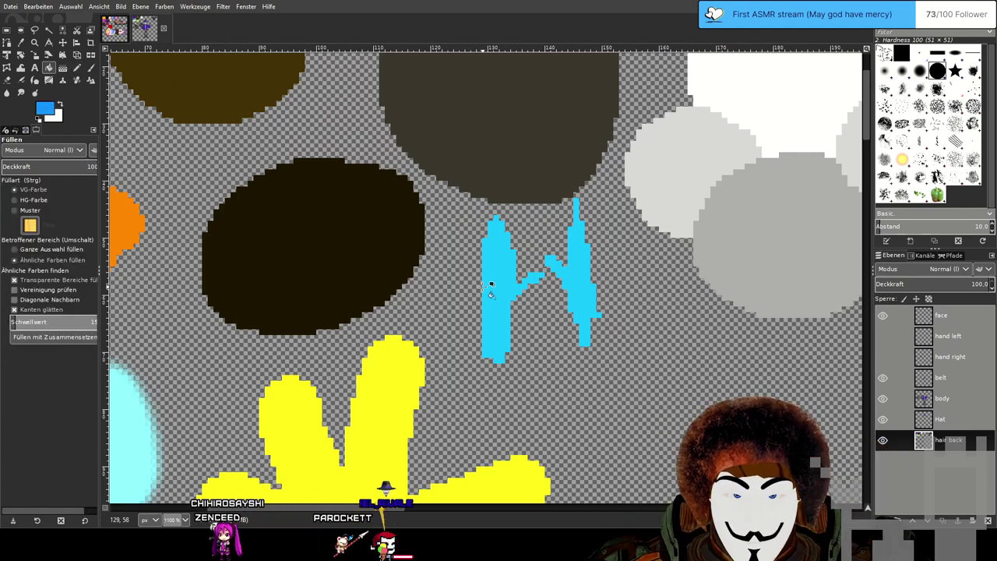
click(485, 287)
click(581, 282)
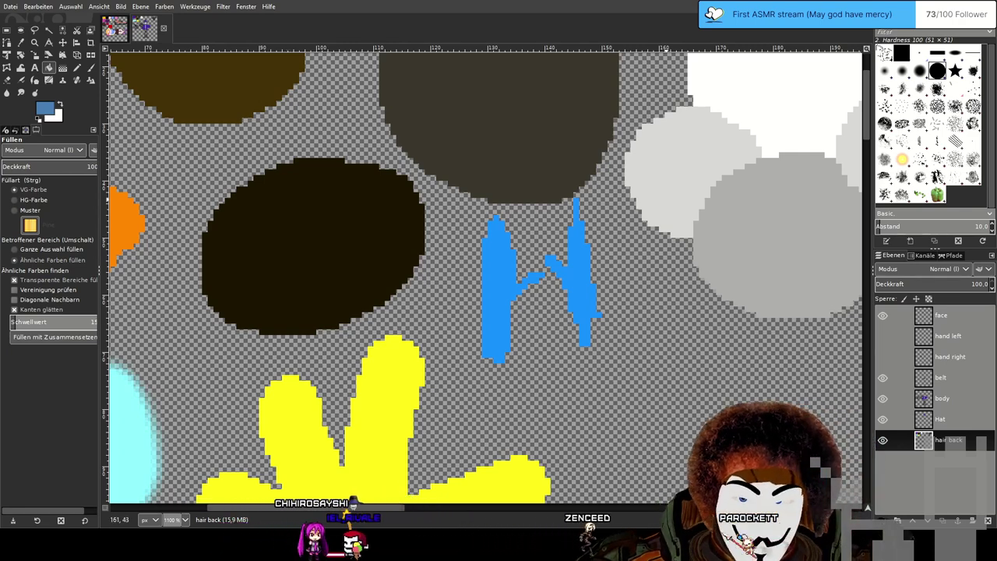
scroll(666, 199, down, 3)
drag(790, 319, 552, 202)
scroll(681, 304, up, 2)
scroll(686, 306, up, 4)
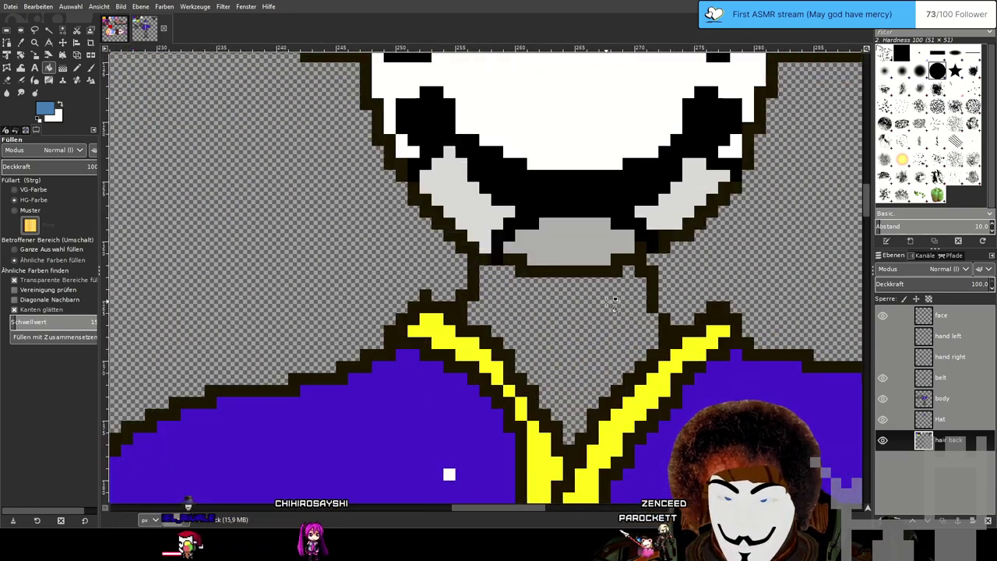
key(shift+ctrl+j)
scroll(613, 327, up, 3)
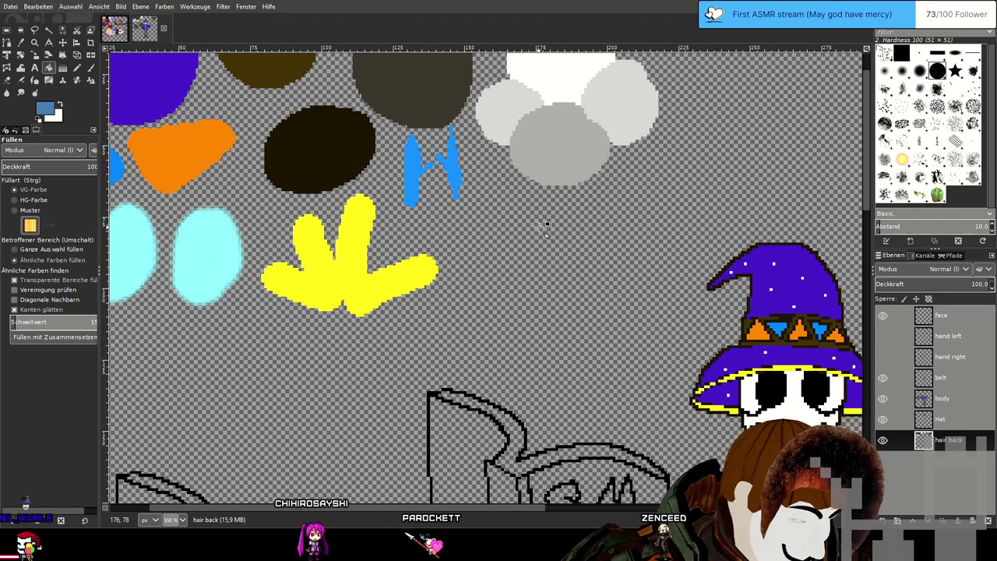
drag(563, 230, 695, 263)
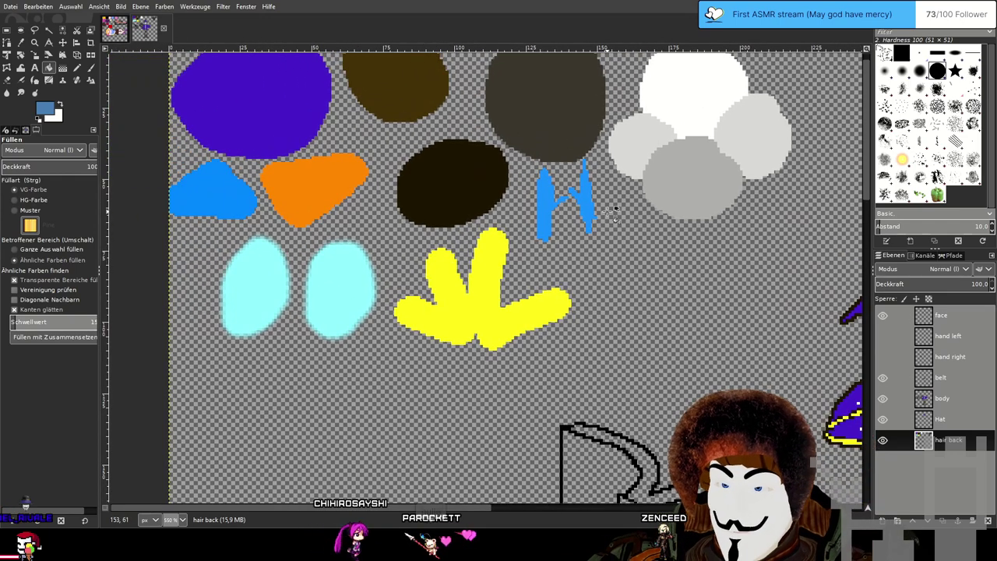
scroll(612, 212, up, 2)
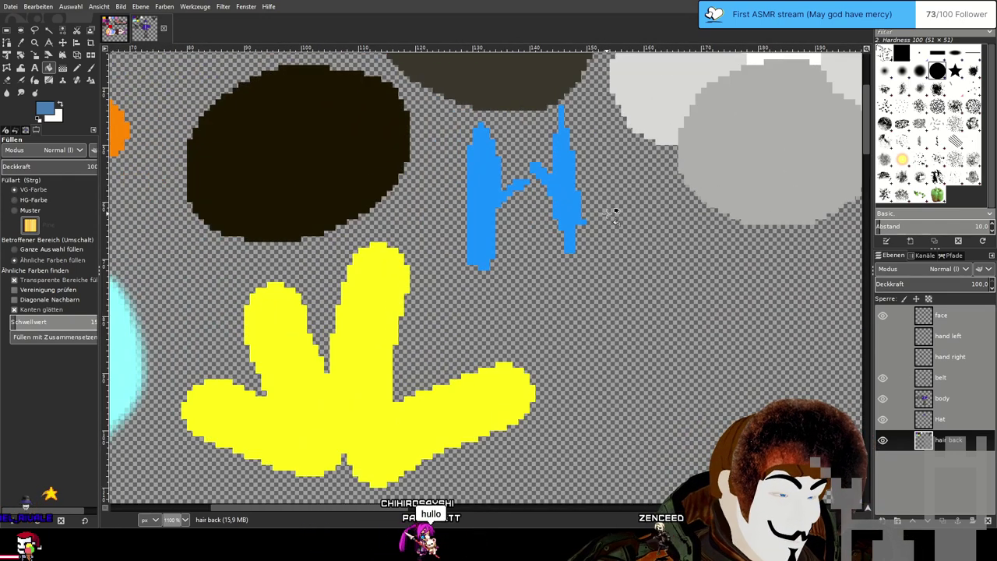
scroll(613, 212, down, 5)
scroll(596, 183, up, 6)
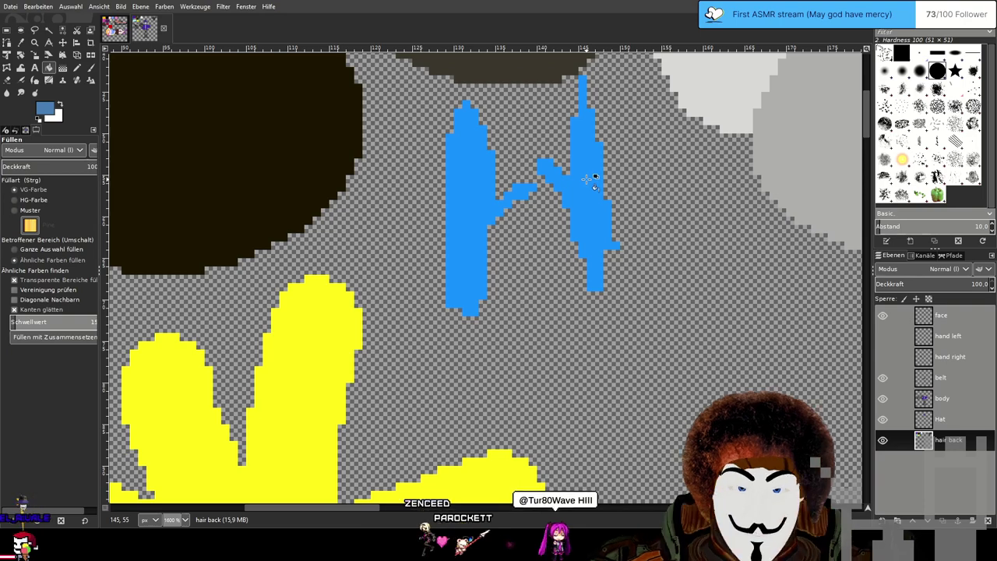
scroll(594, 181, down, 7)
scroll(434, 221, up, 2)
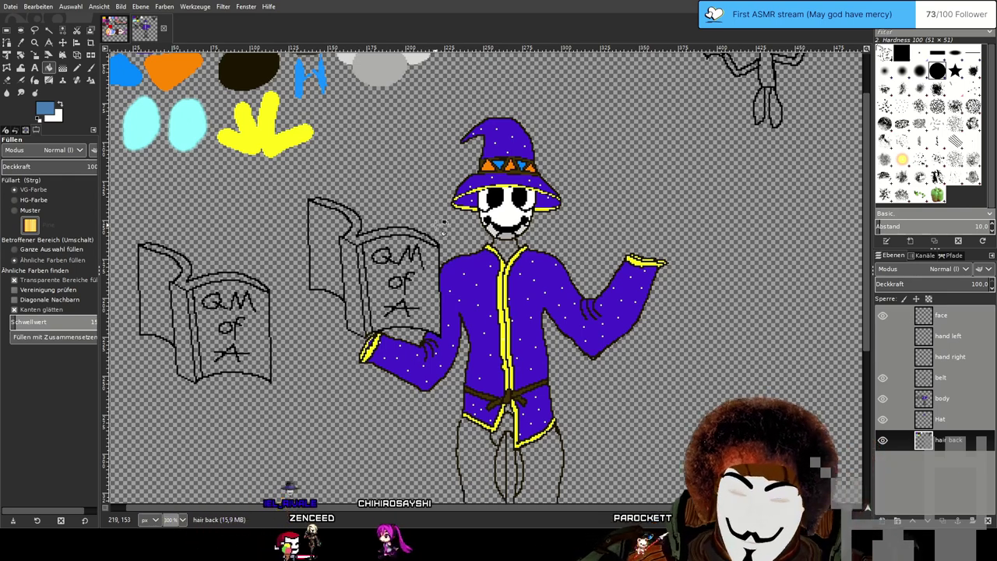
drag(394, 195, 505, 232)
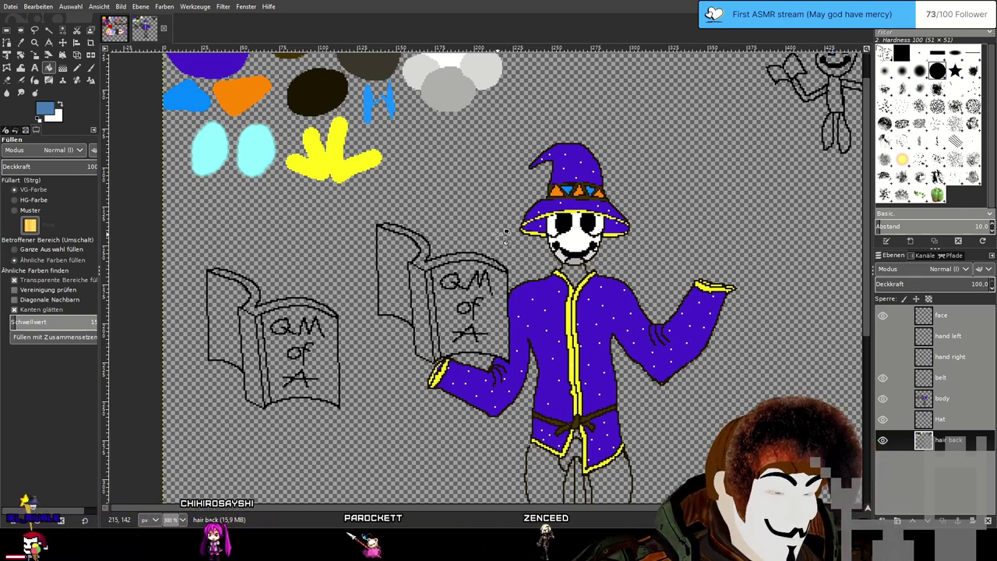
scroll(507, 232, up, 2)
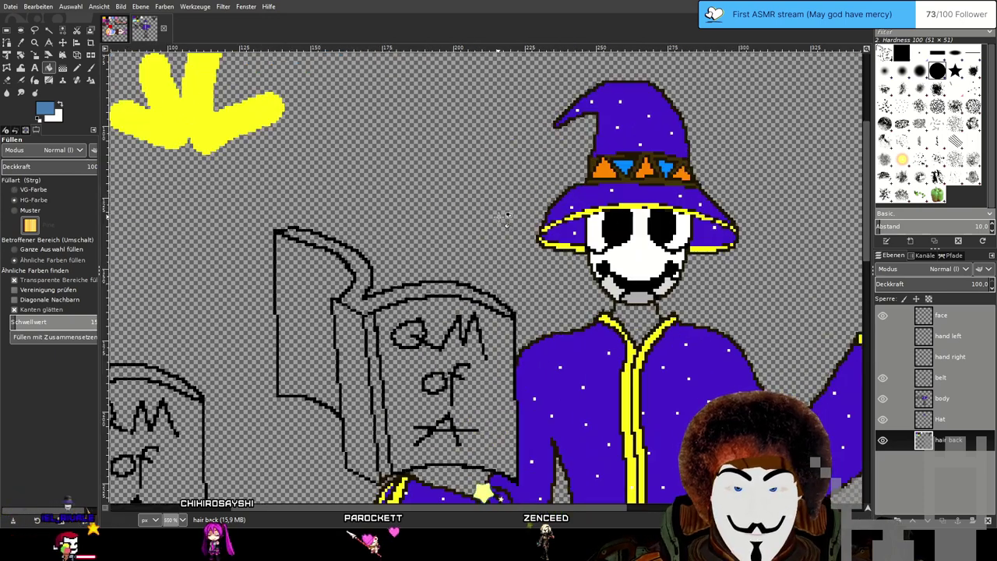
scroll(505, 218, down, 2)
scroll(428, 153, up, 2)
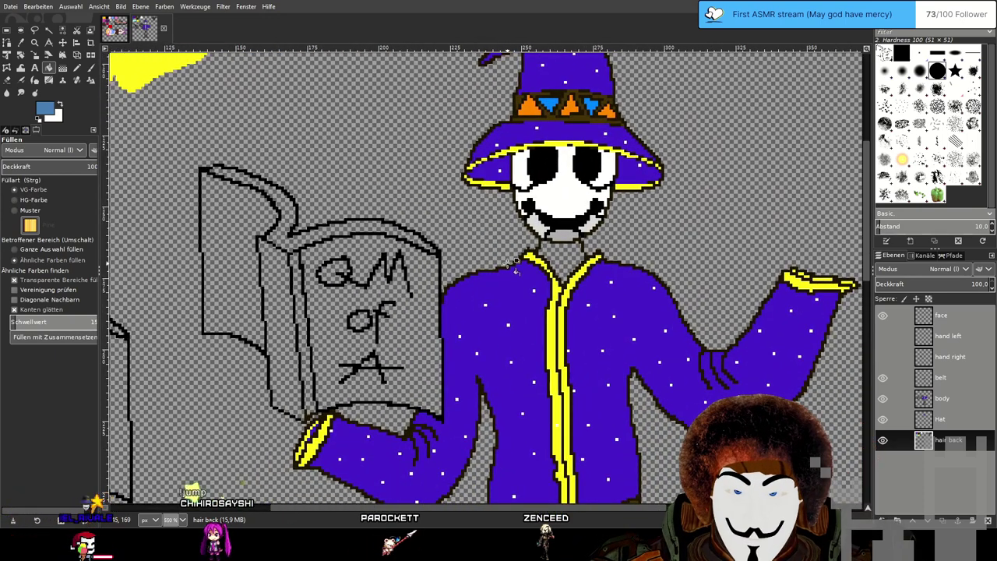
scroll(508, 264, down, 2)
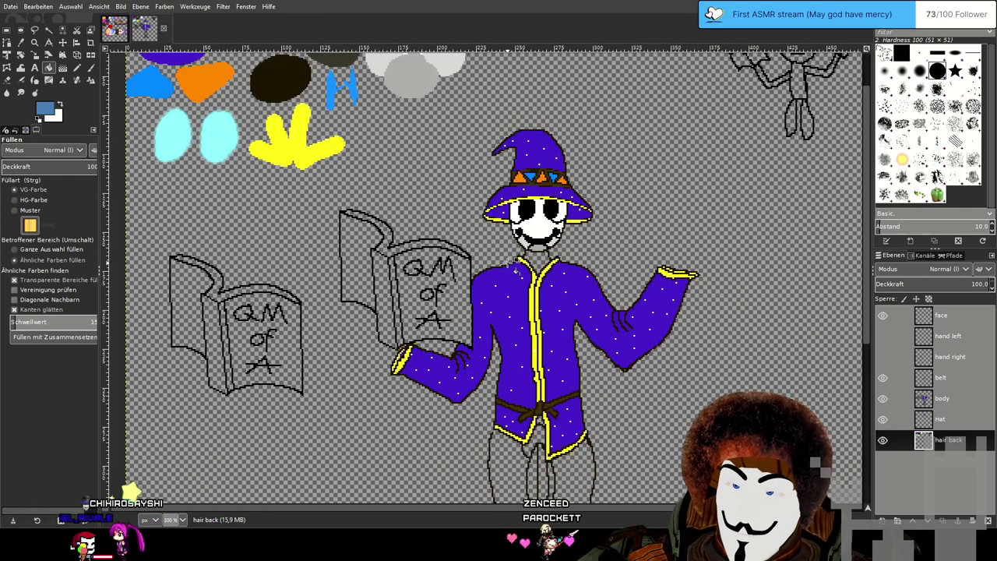
scroll(512, 264, down, 1)
scroll(552, 300, down, 2)
scroll(549, 304, up, 2)
scroll(537, 319, up, 3)
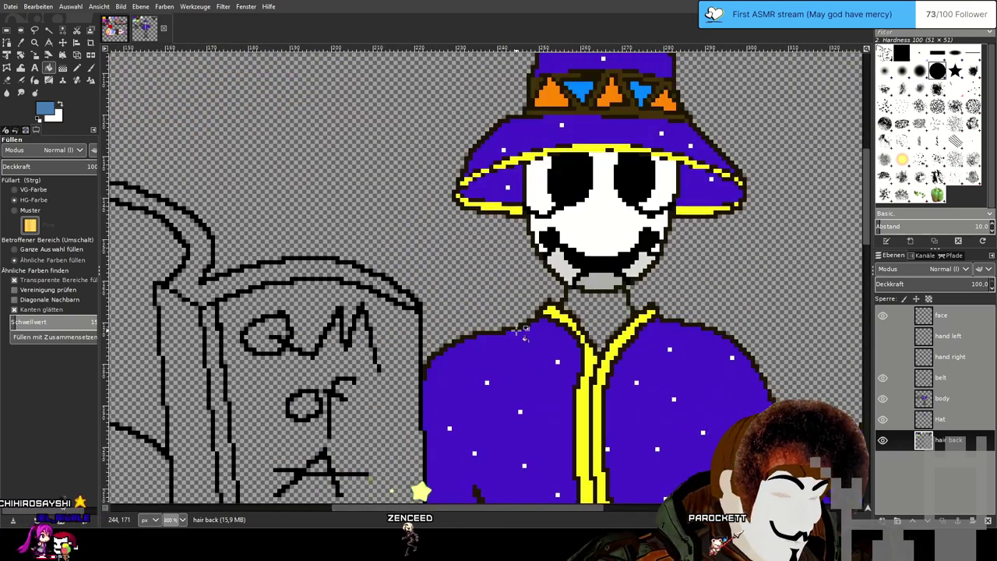
drag(528, 359, 481, 221)
scroll(484, 220, down, 1)
scroll(484, 221, up, 1)
scroll(484, 220, down, 2)
scroll(454, 218, up, 1)
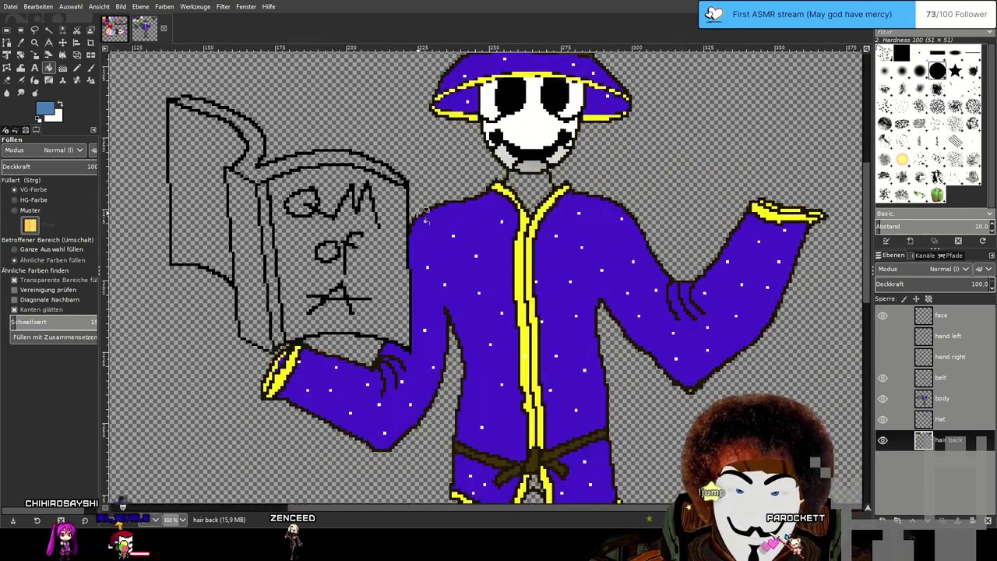
scroll(484, 220, down, 1)
scroll(484, 221, up, 1)
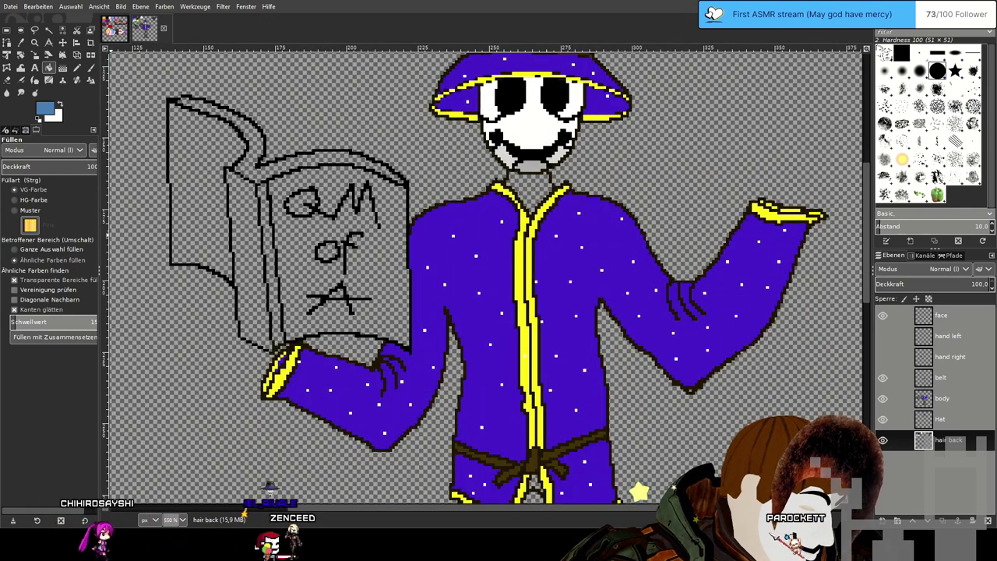
scroll(484, 221, down, 1)
scroll(485, 220, up, 1)
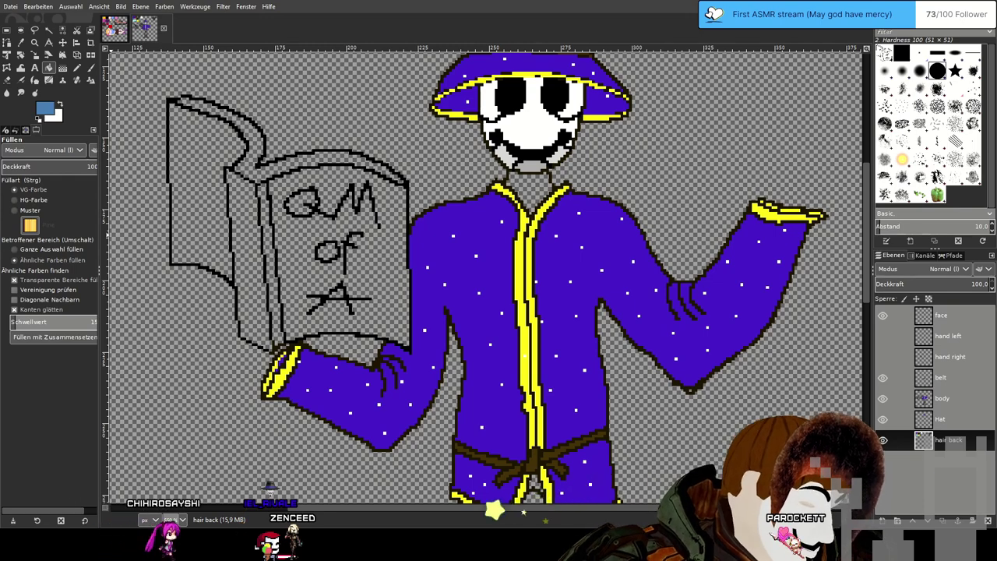
scroll(484, 220, down, 2)
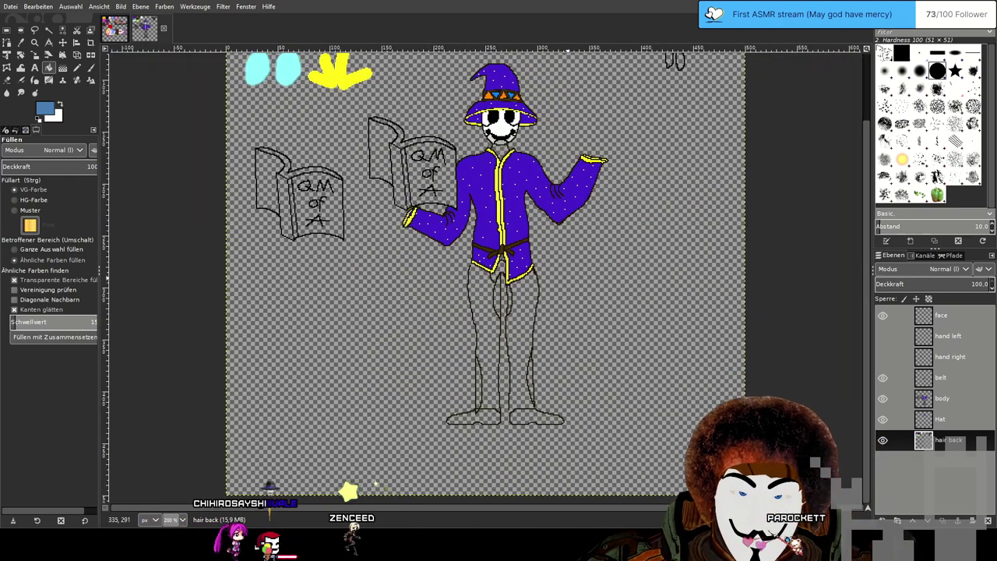
scroll(468, 222, up, 2)
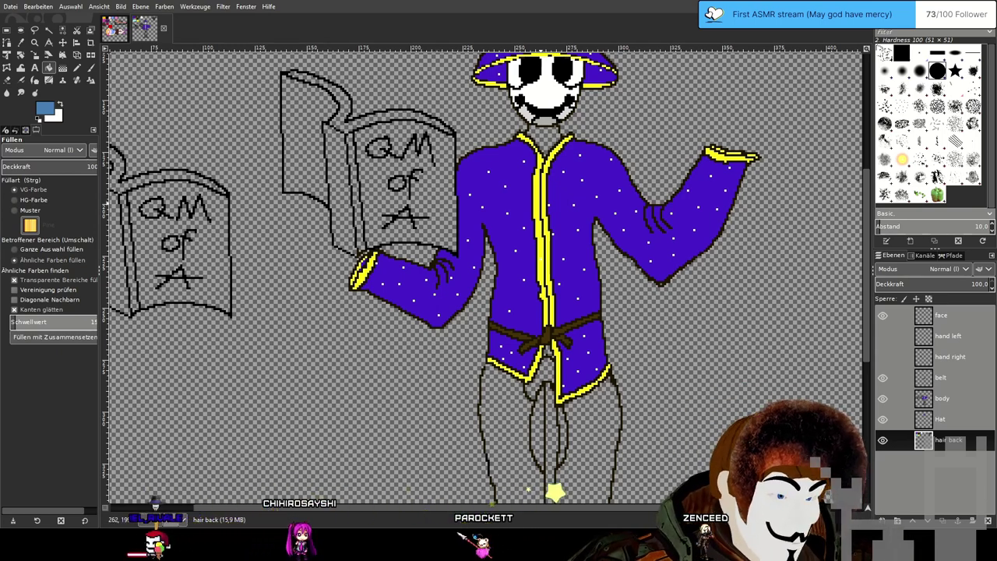
scroll(548, 261, up, 1)
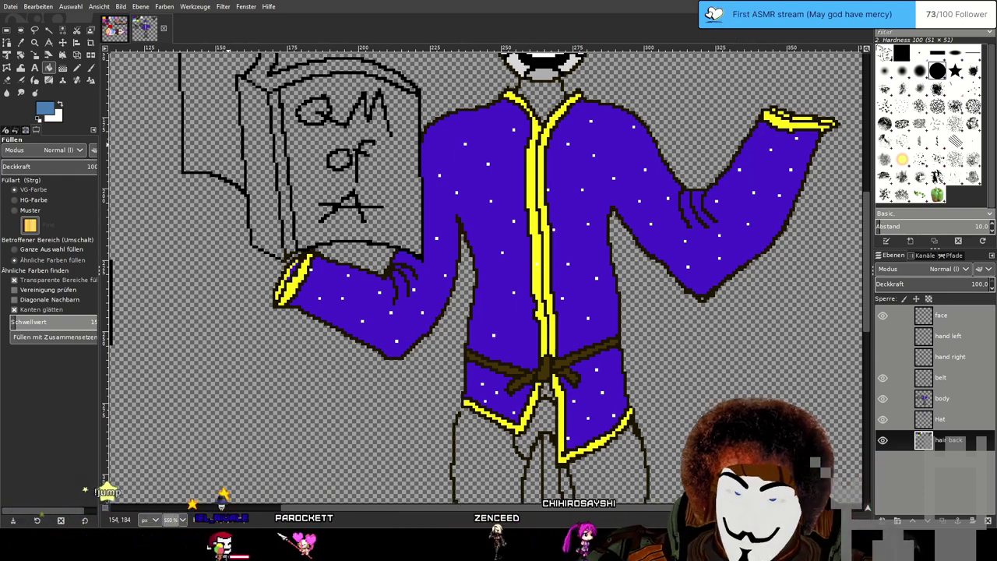
scroll(468, 260, up, 3)
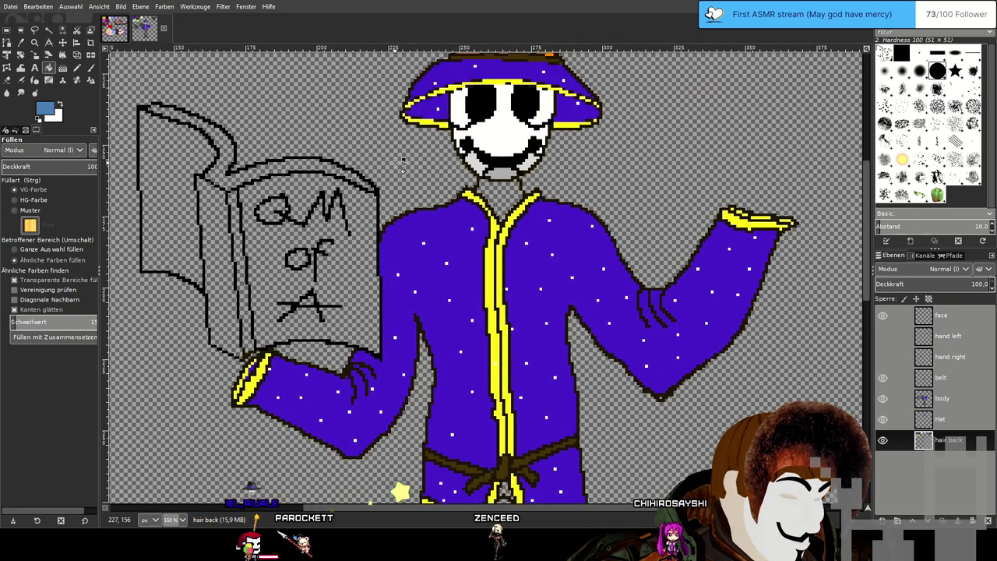
drag(401, 146, 545, 313)
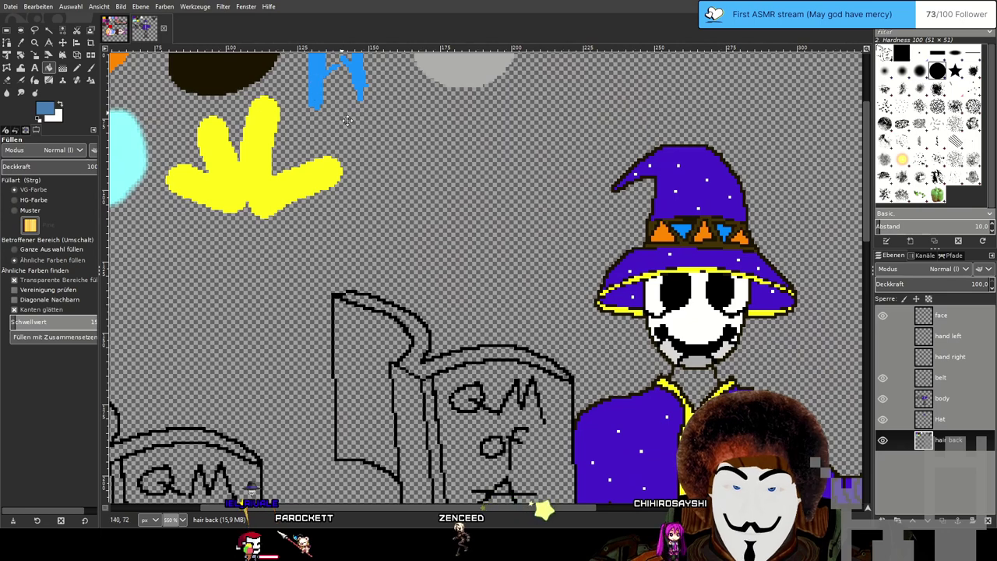
scroll(336, 92, up, 4)
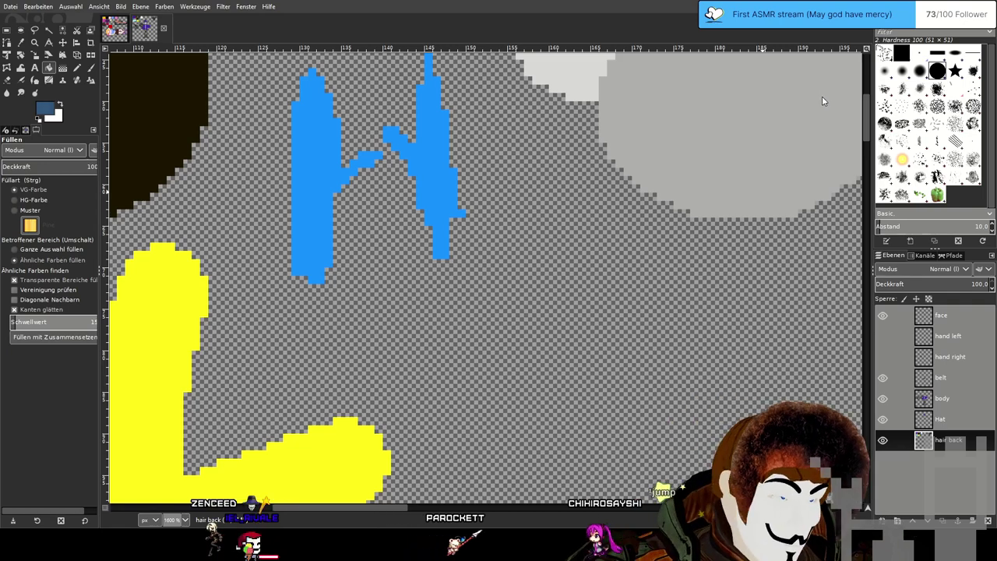
Pencil a slate-blue patch between the two cyan strokes and bucket-fill it solid.
click(78, 69)
drag(413, 186, 525, 320)
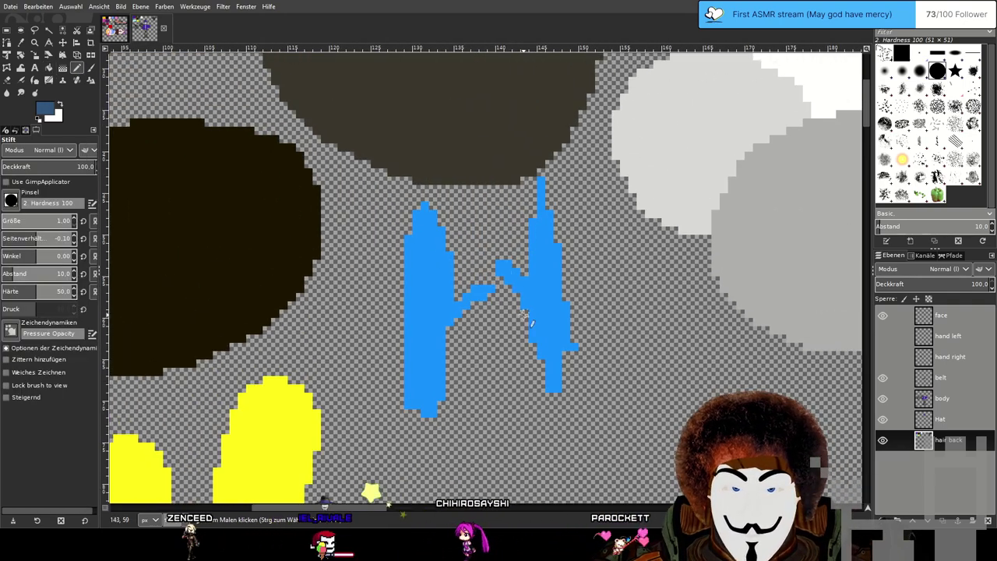
mouse_move(497, 206)
mouse_down()
mouse_move(475, 230)
mouse_move(499, 256)
mouse_move(510, 213)
mouse_move(477, 238)
mouse_move(498, 227)
mouse_move(480, 246)
mouse_move(509, 230)
mouse_move(491, 249)
mouse_up()
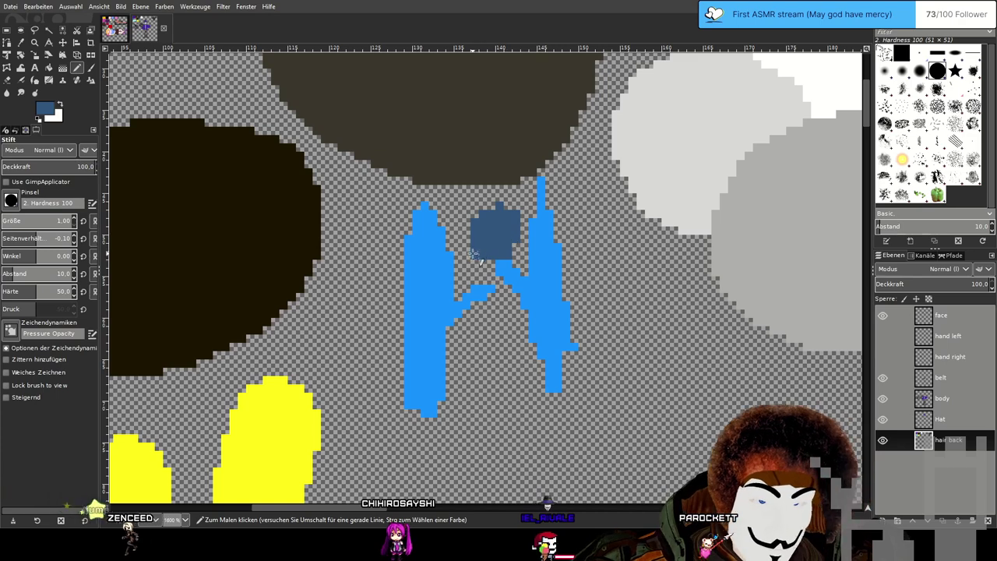
mouse_move(492, 315)
mouse_down()
mouse_move(458, 331)
mouse_move(496, 362)
mouse_move(515, 345)
mouse_move(506, 286)
mouse_move(498, 355)
mouse_move(508, 330)
mouse_move(489, 340)
mouse_move(466, 327)
mouse_move(497, 301)
mouse_up()
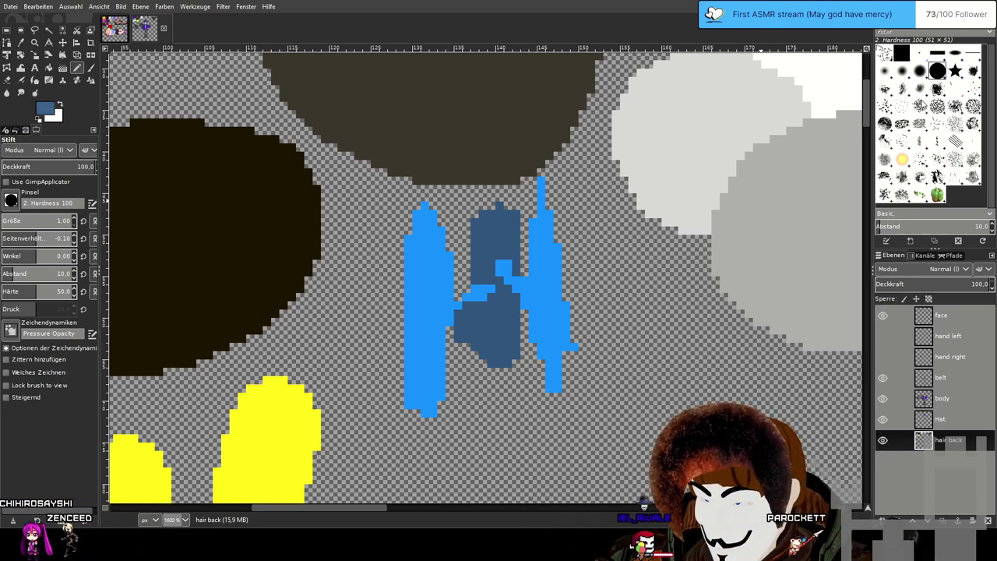
click(481, 225)
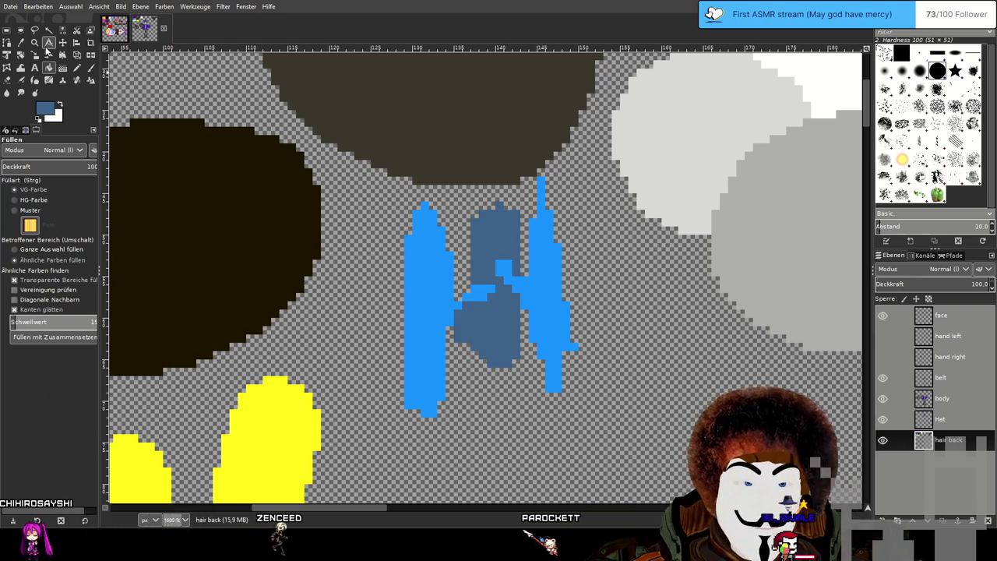
Select the body layer and try filling the neck, undoing the fill that flooded the background.
click(21, 42)
click(966, 398)
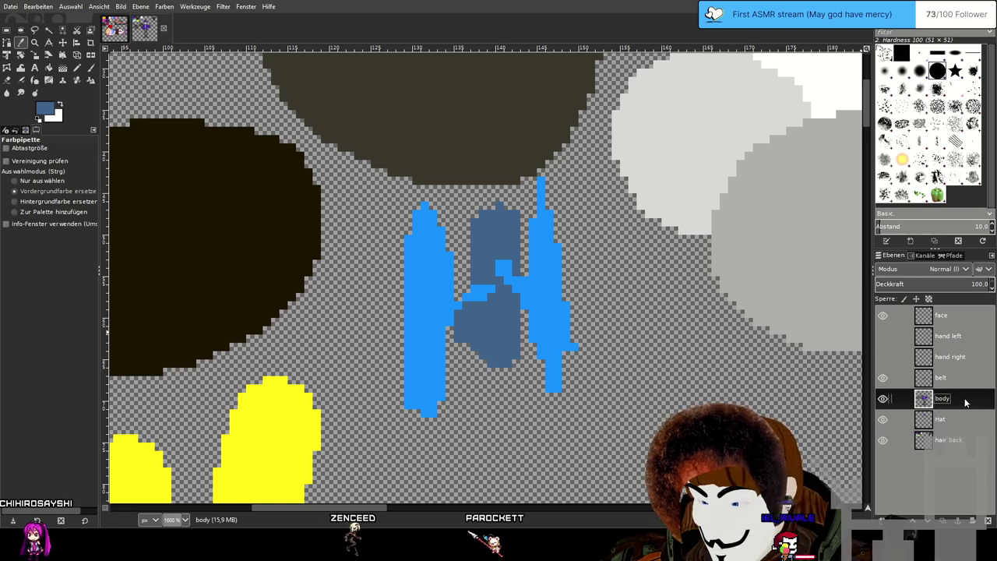
click(65, 68)
click(77, 69)
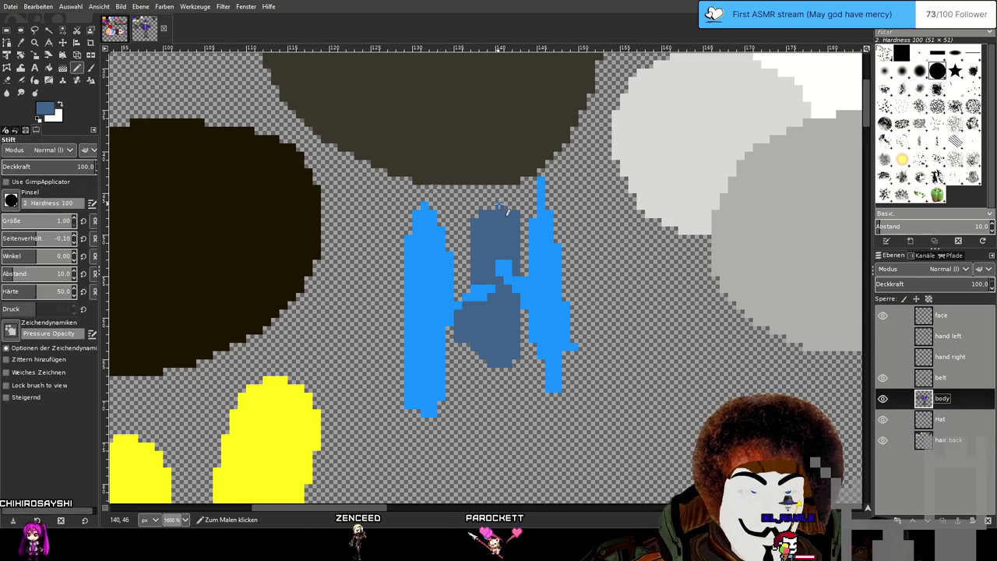
scroll(502, 207, down, 4)
drag(613, 350, 418, 194)
scroll(568, 259, up, 5)
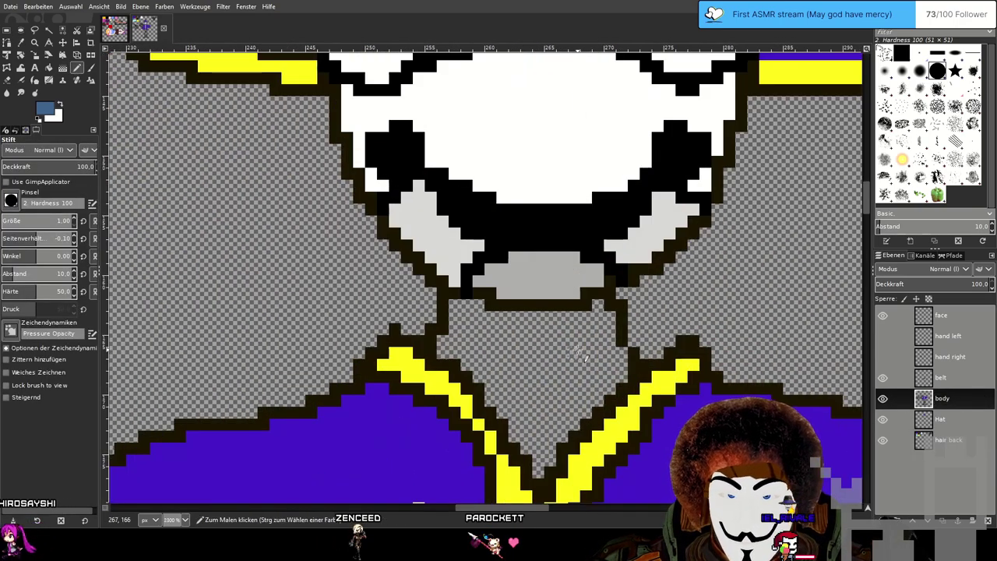
scroll(546, 281, down, 2)
click(48, 69)
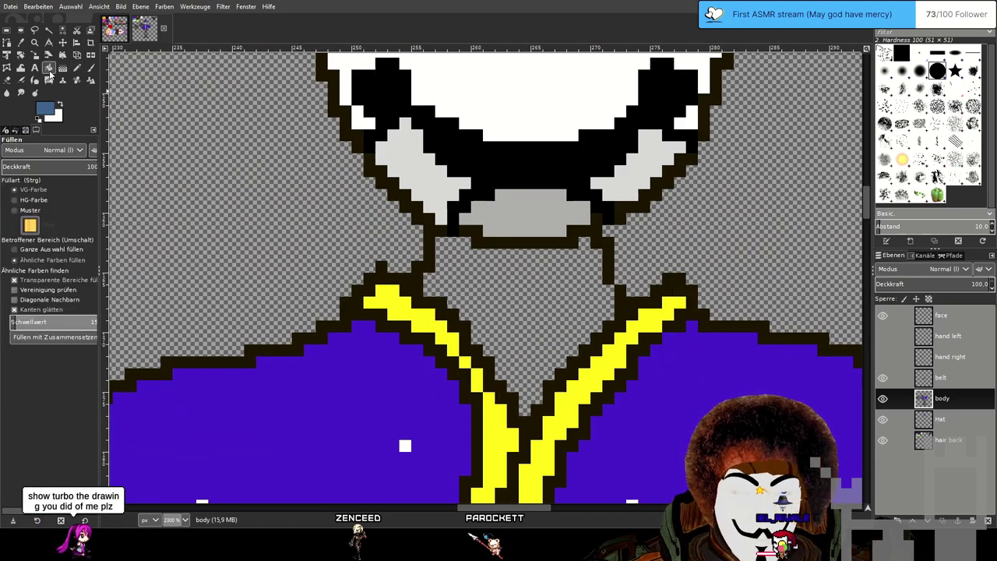
click(487, 294)
key(ctrl+z)
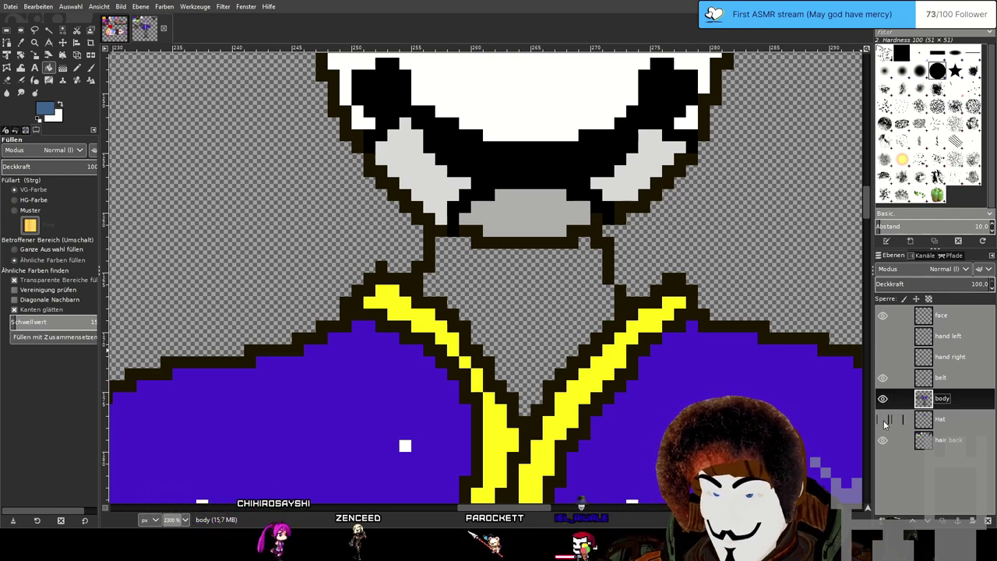
With the face layer hidden, close the neck top with a slate-blue line, fill it, then reshow the face.
click(882, 315)
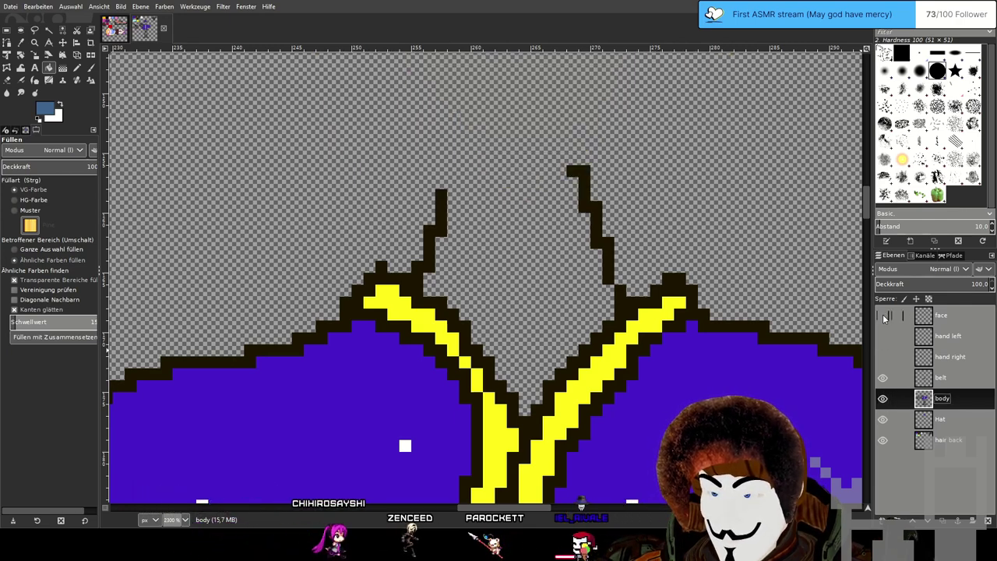
click(883, 314)
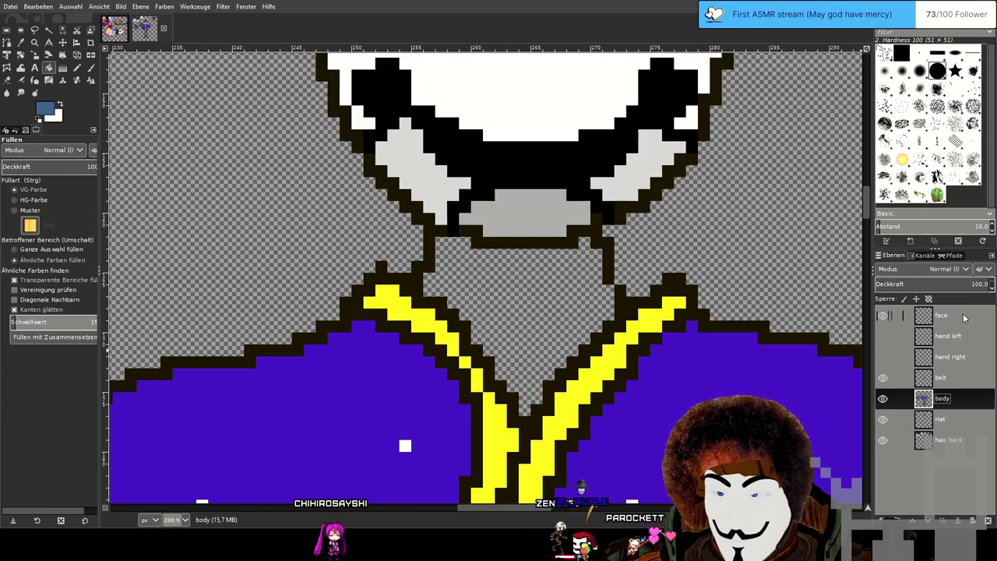
click(884, 315)
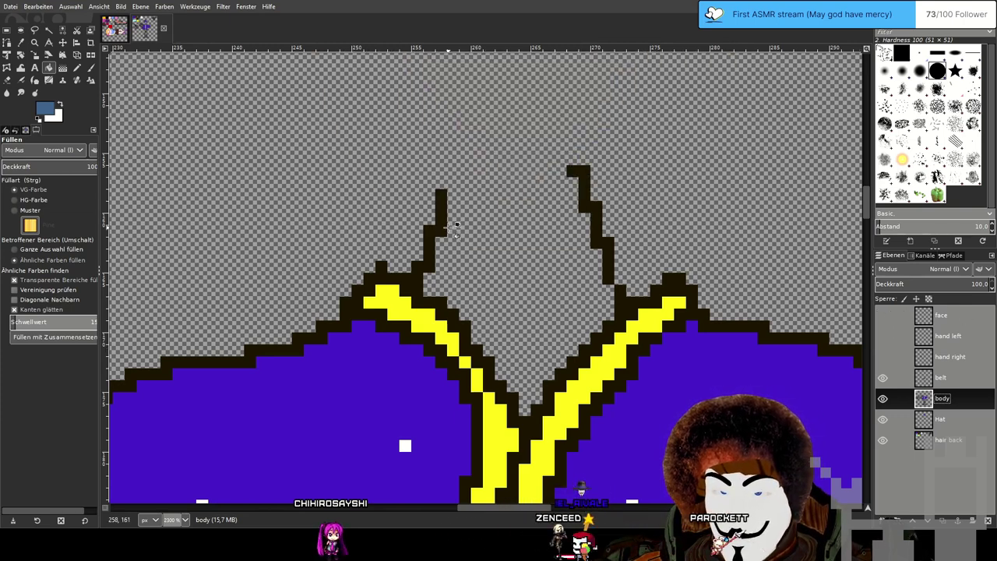
click(76, 68)
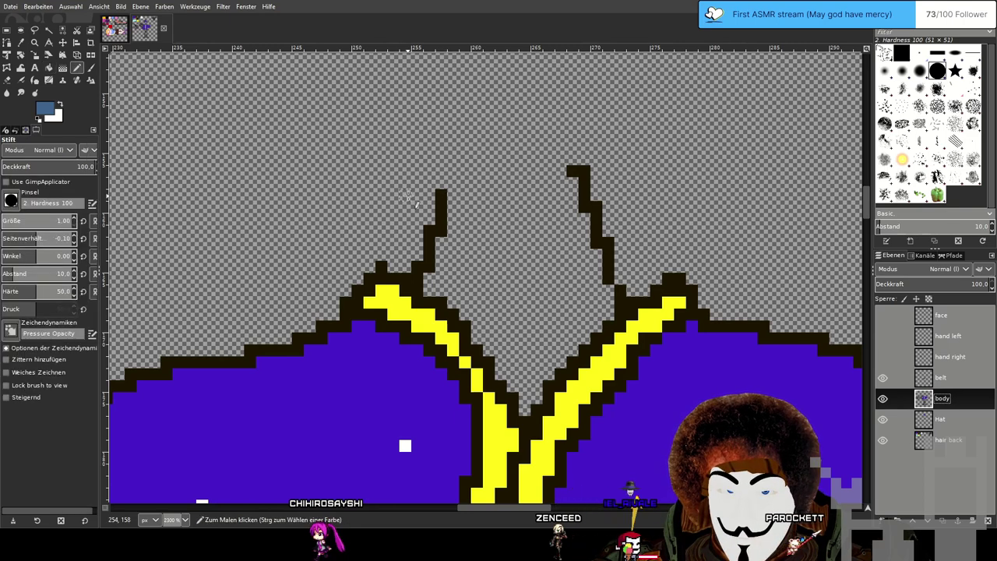
drag(448, 195, 570, 182)
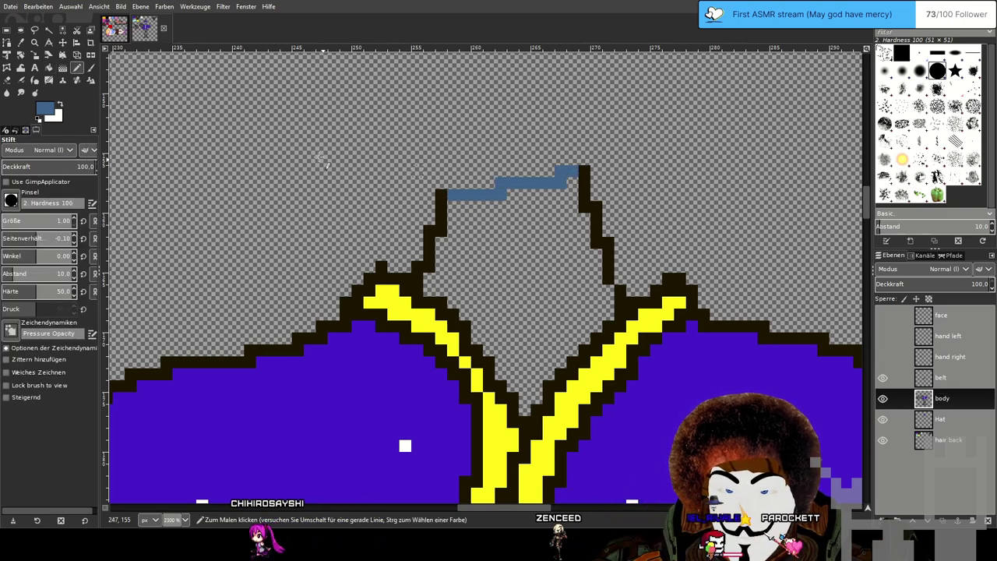
key(shift+b)
click(529, 272)
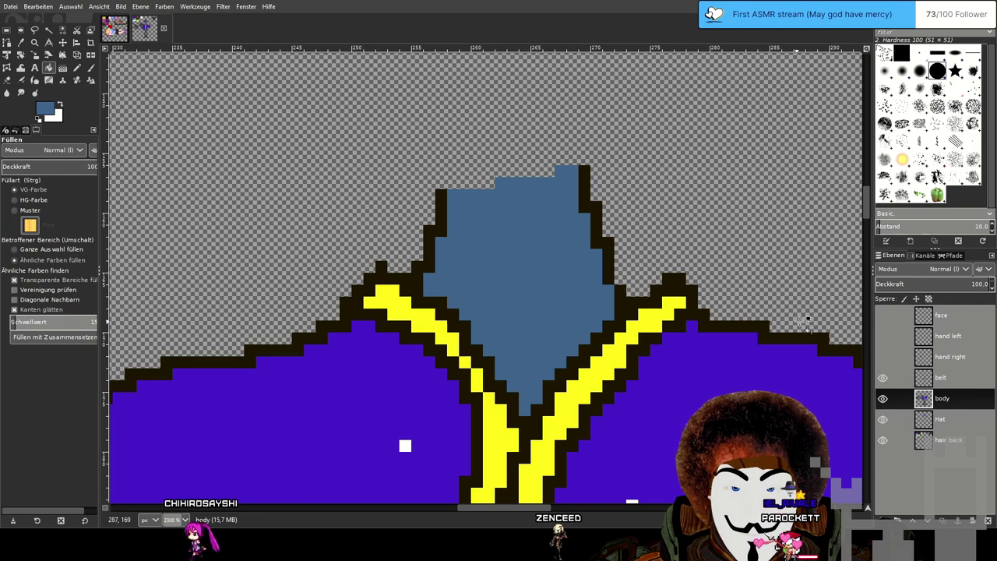
click(883, 315)
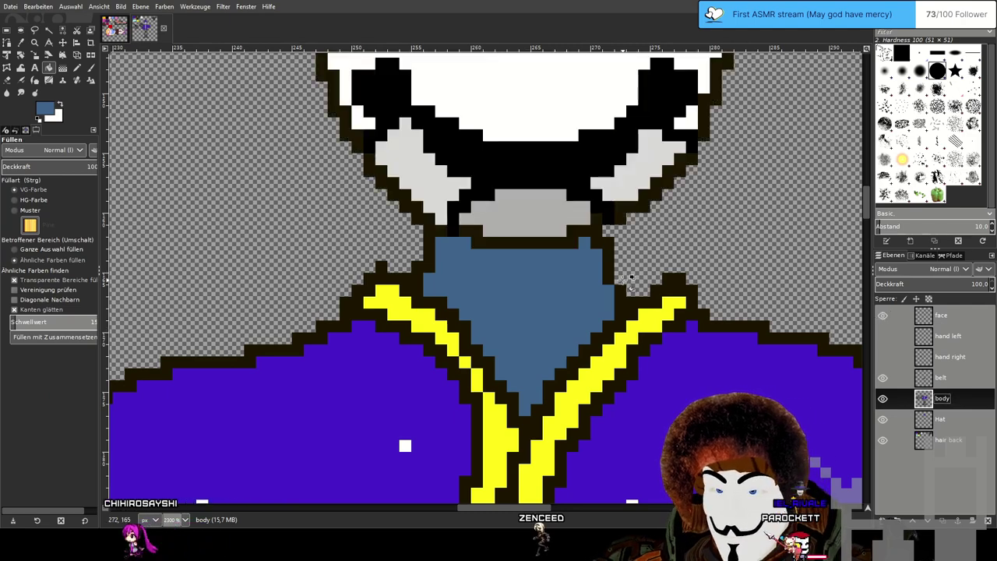
ctrl+scroll(629, 280, down, 1)
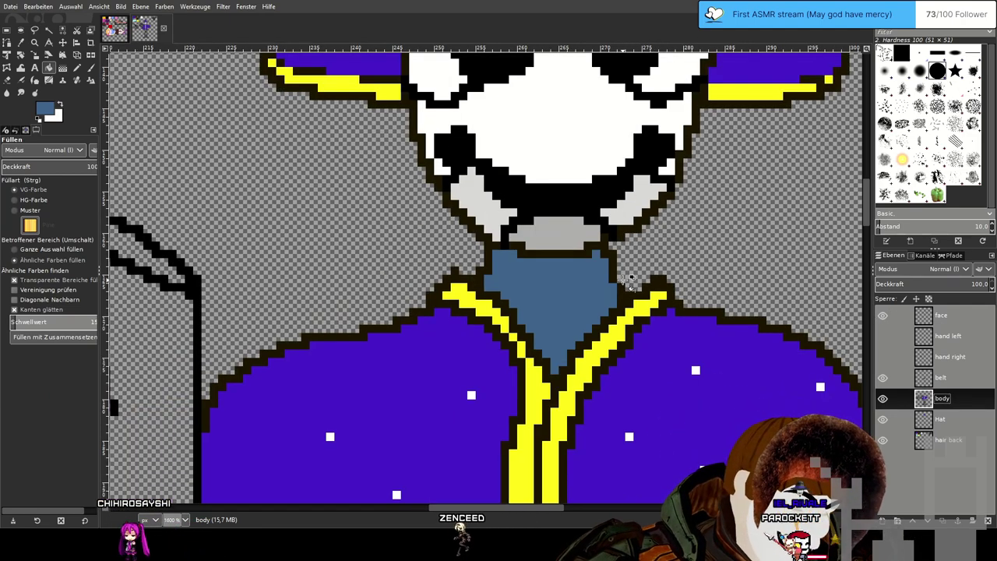
ctrl+scroll(629, 281, down, 8)
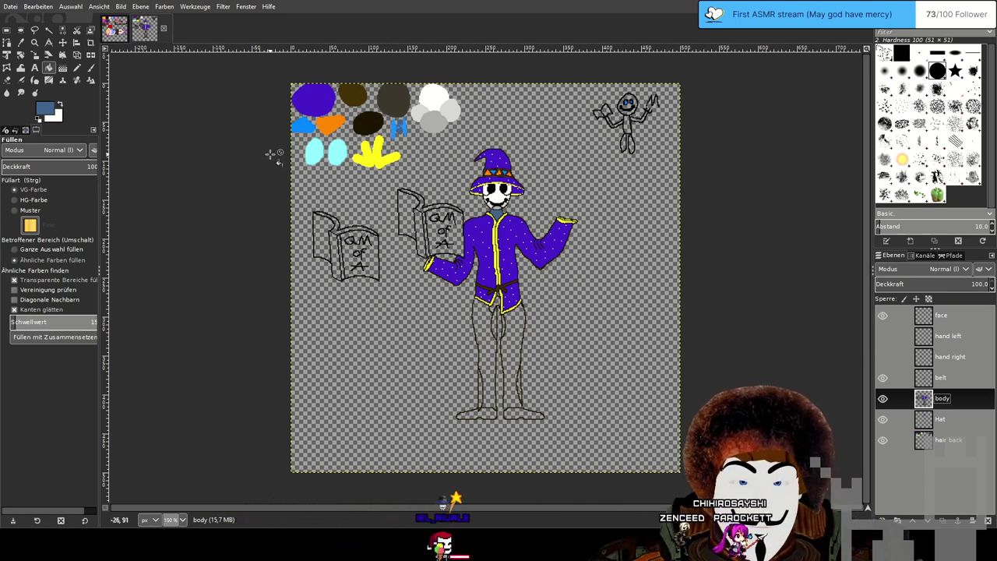
drag(261, 166, 262, 167)
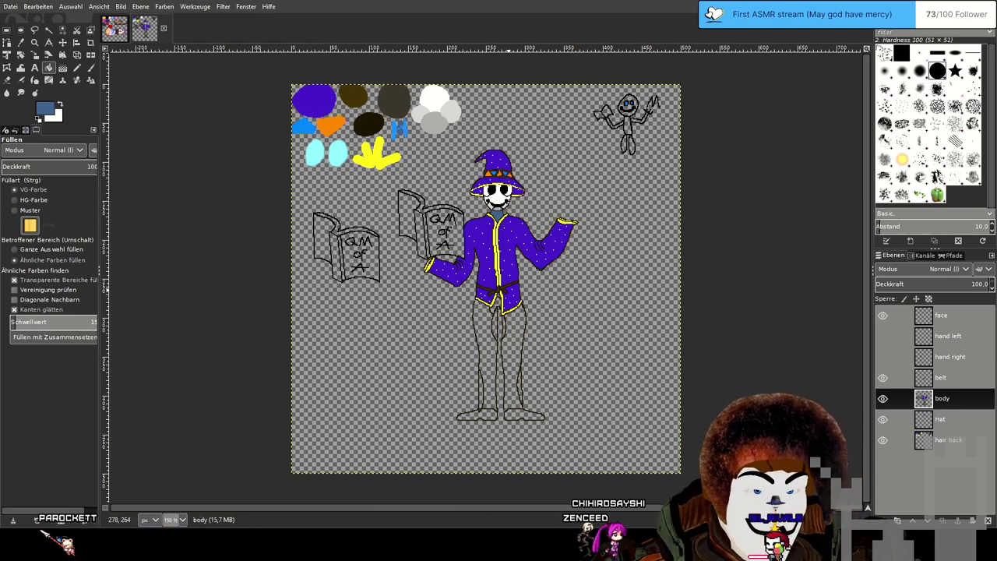
scroll(508, 289, up, 3)
drag(531, 208, 527, 324)
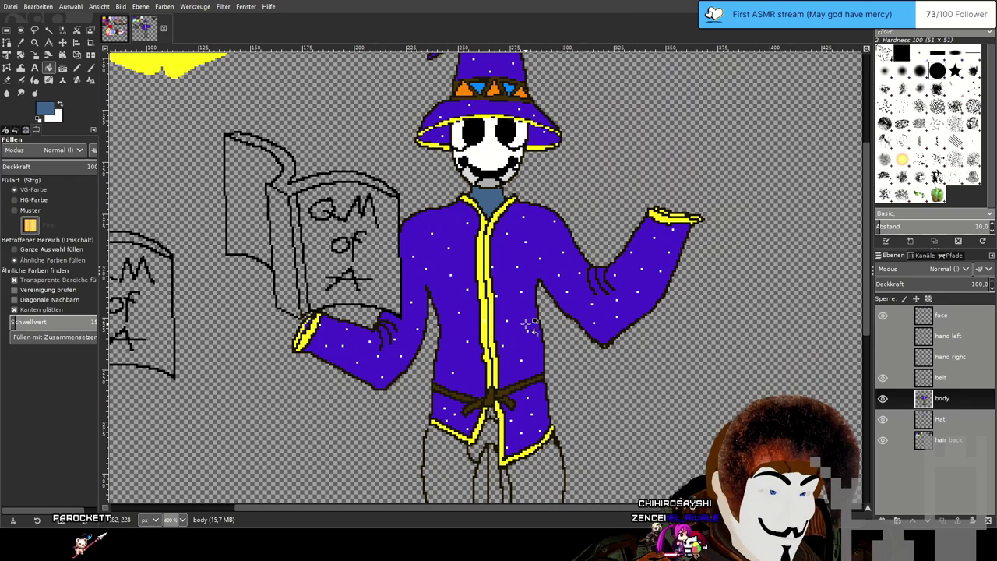
mouse_move(450, 281)
mouse_down()
mouse_move(570, 191)
mouse_move(591, 275)
mouse_move(539, 257)
mouse_up()
scroll(539, 257, right, 1)
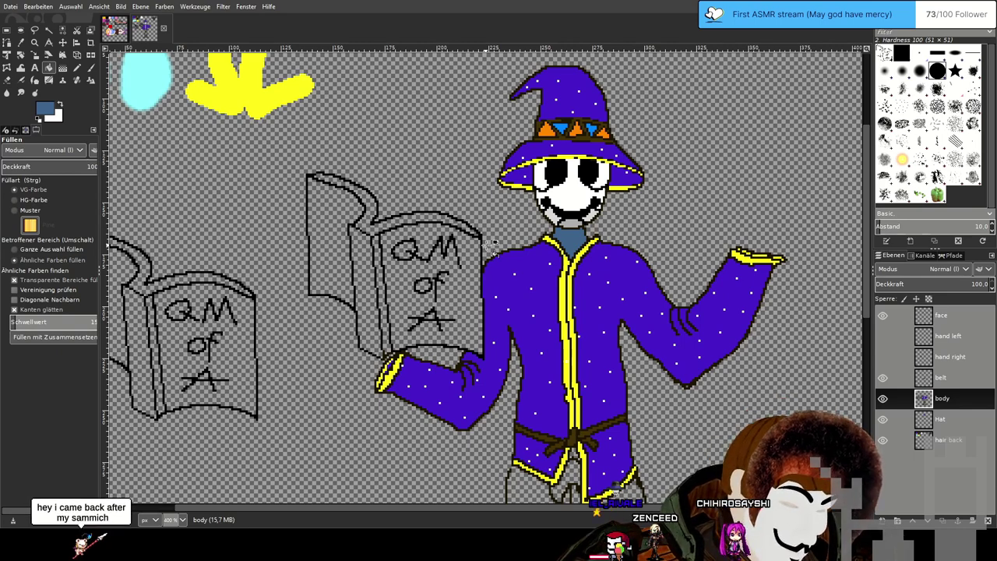
scroll(493, 239, up, 3)
scroll(520, 227, down, 3)
scroll(521, 228, up, 3)
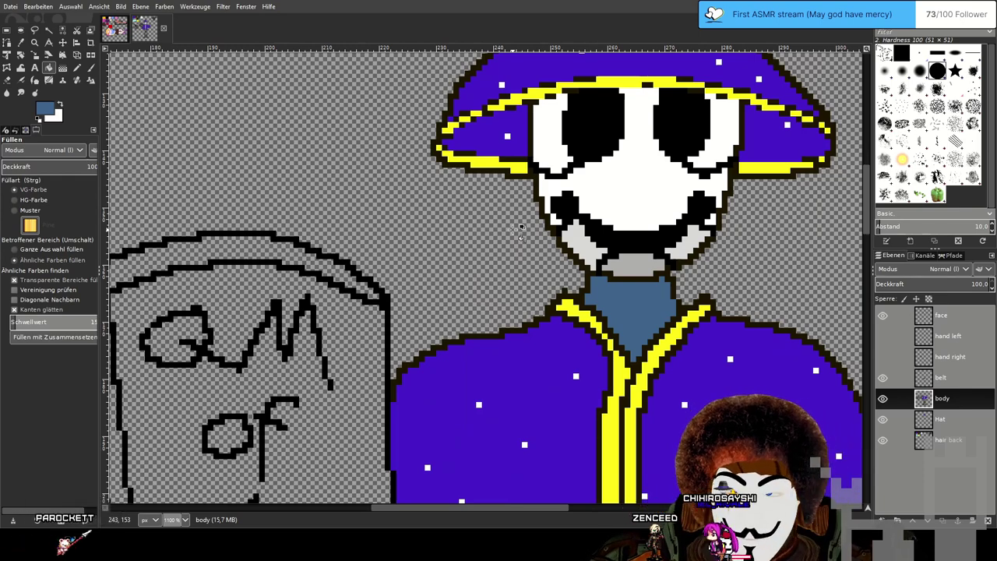
scroll(521, 227, down, 3)
scroll(584, 180, up, 3)
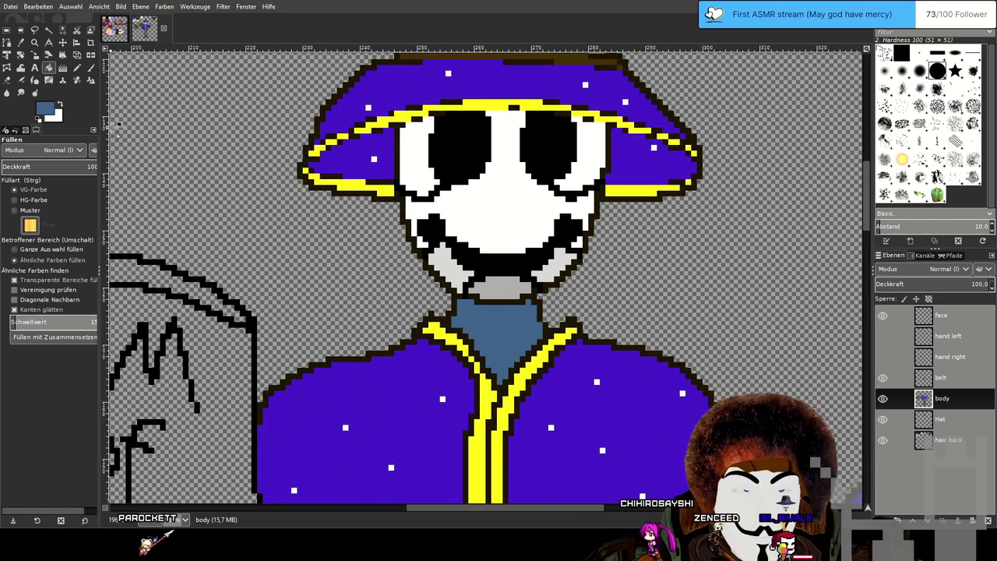
drag(201, 128, 523, 285)
drag(280, 86, 511, 321)
drag(414, 202, 606, 325)
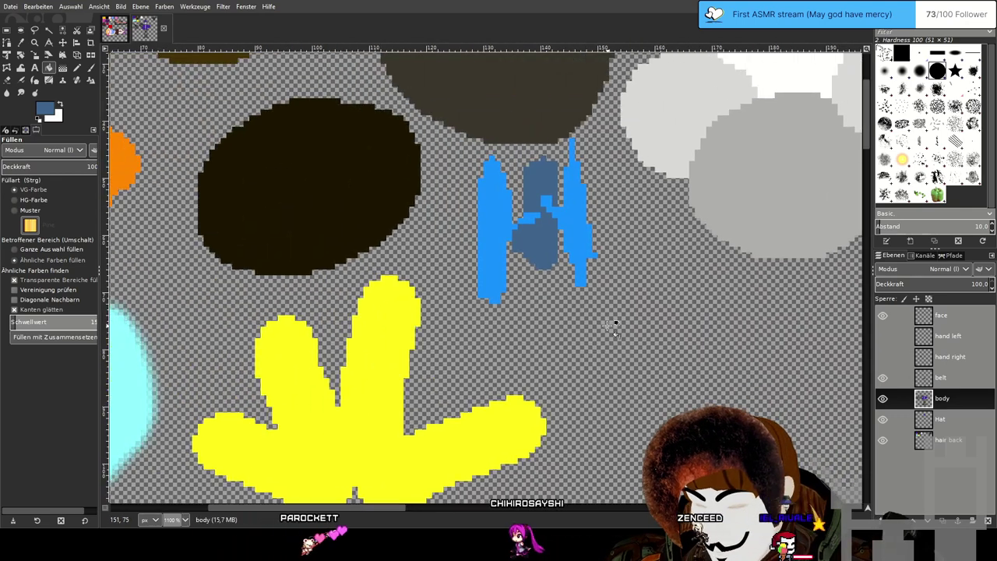